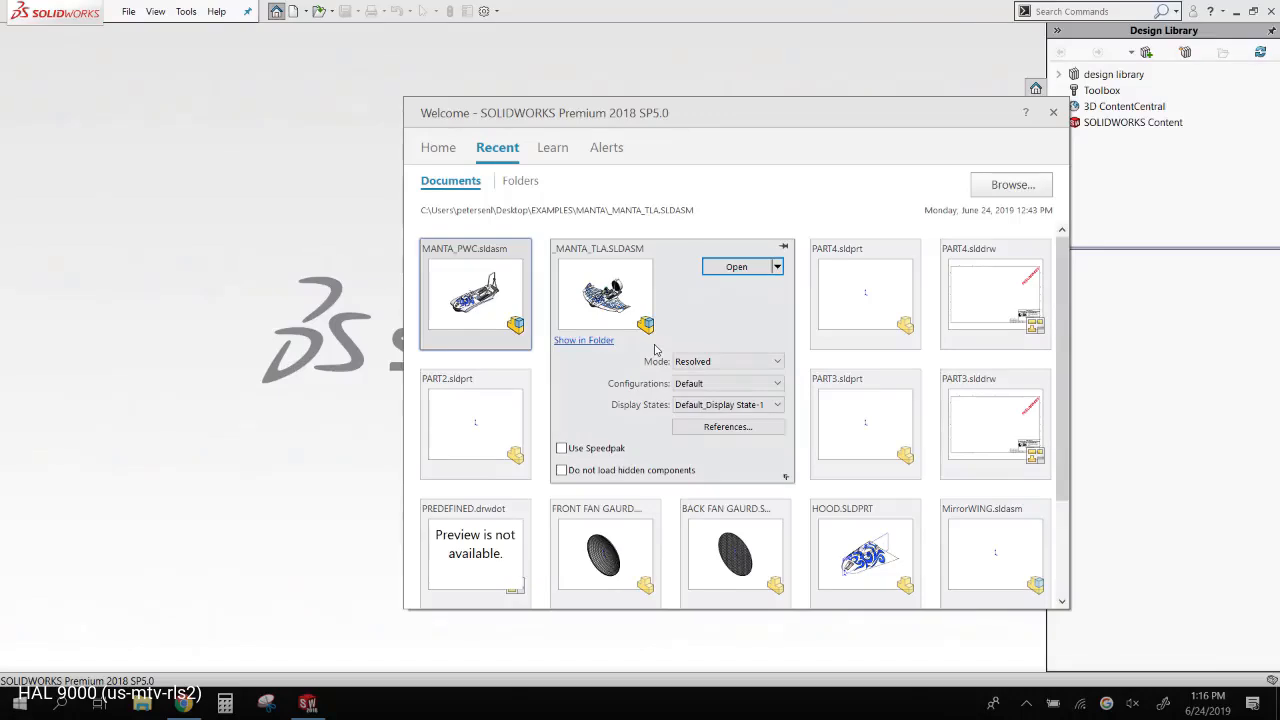
- Open the _MANTA_TLA assembly in Large Design Review mode and fit the whole craft in view
left_click(770, 362)
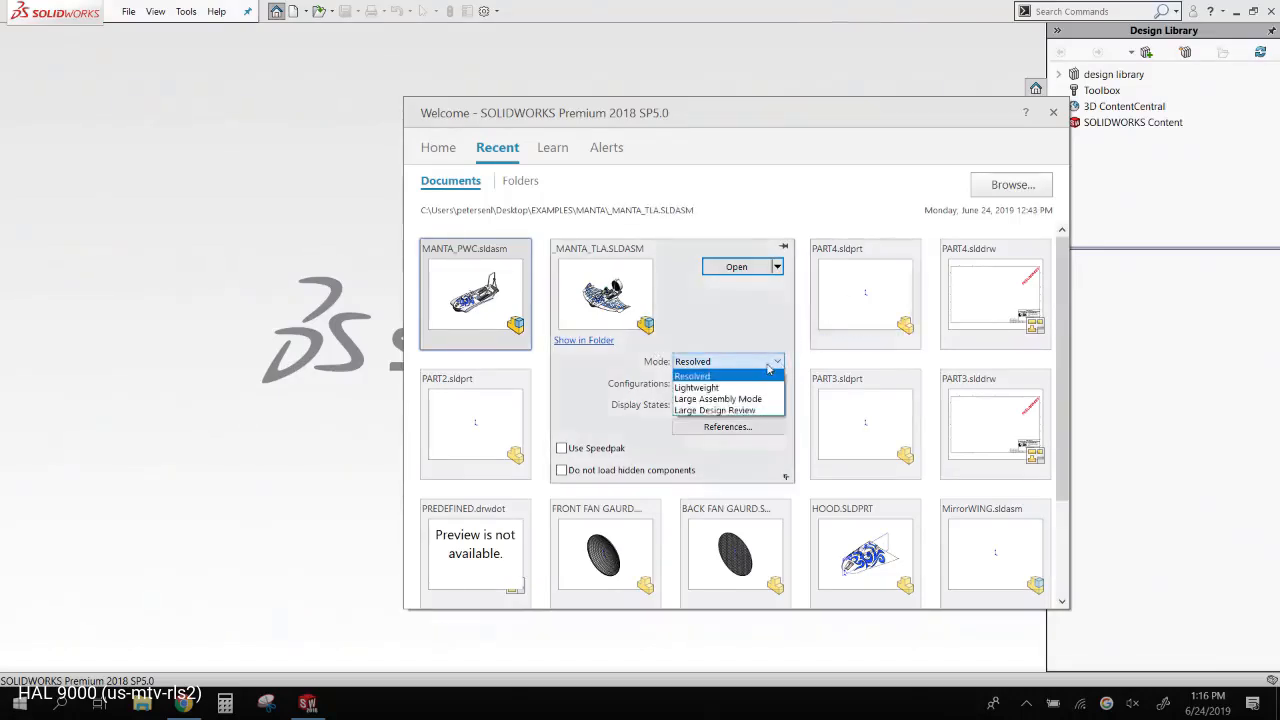
left_click(745, 411)
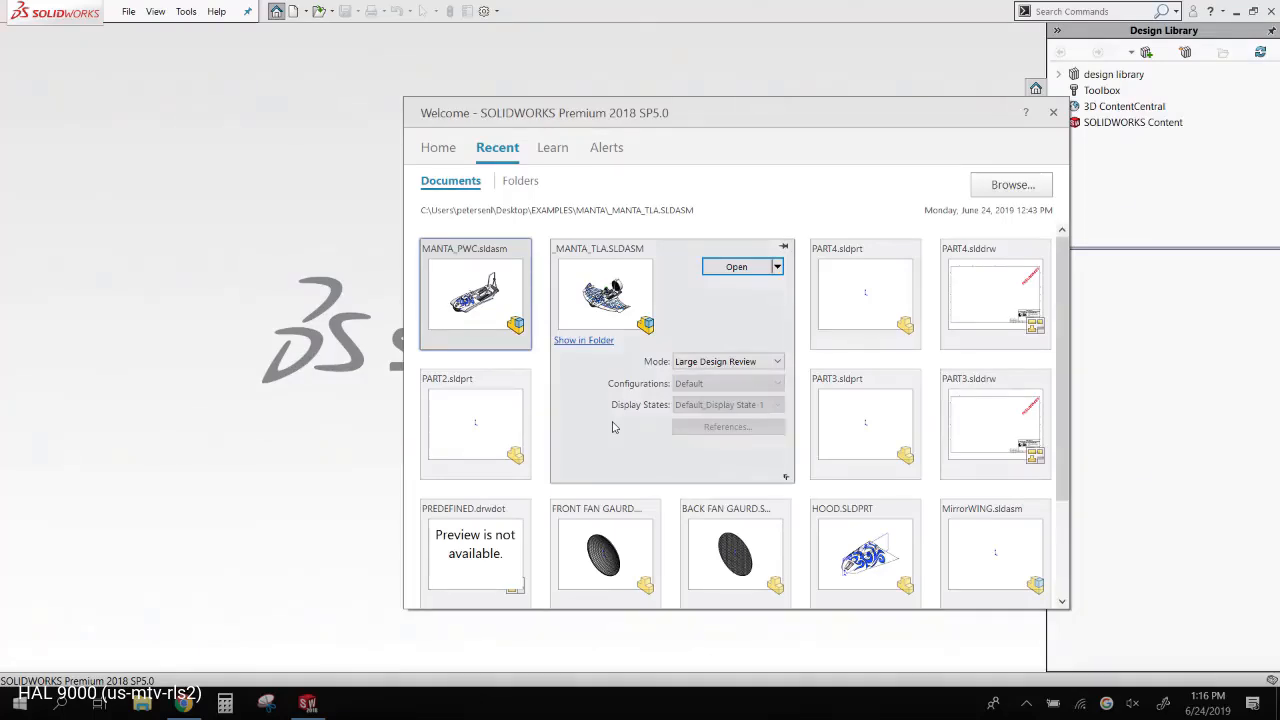
left_click(737, 268)
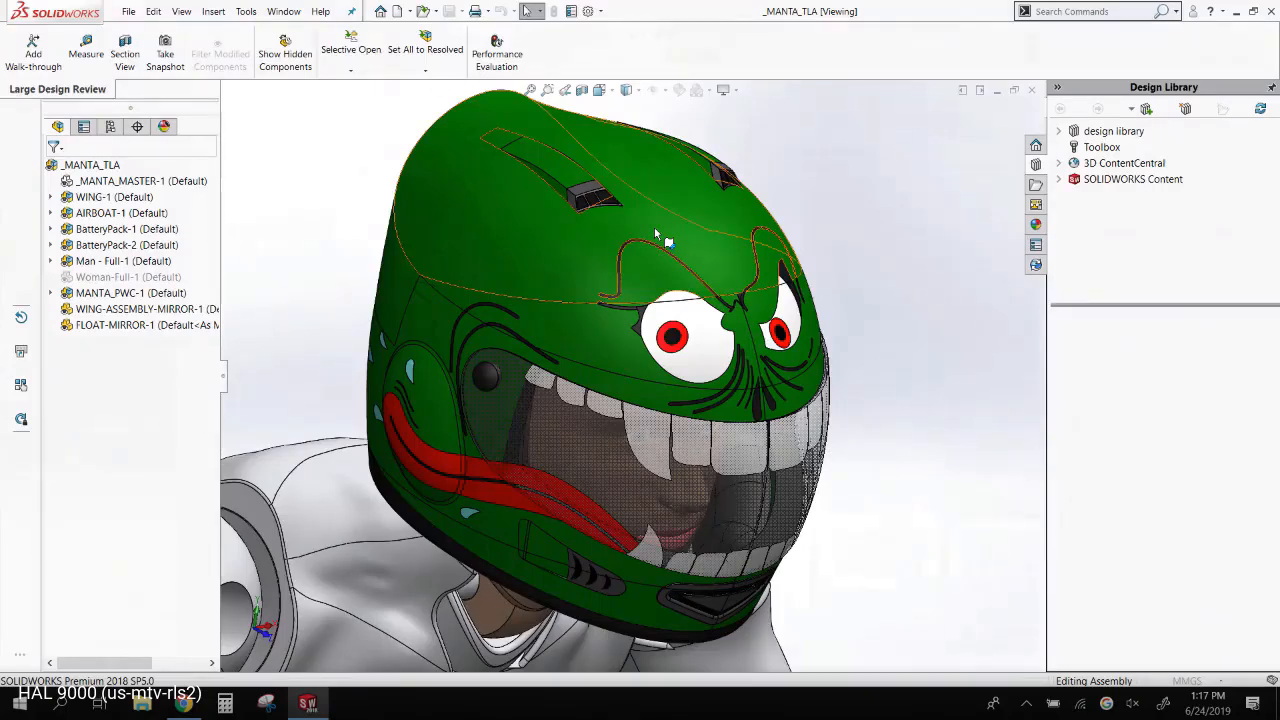
key("f")
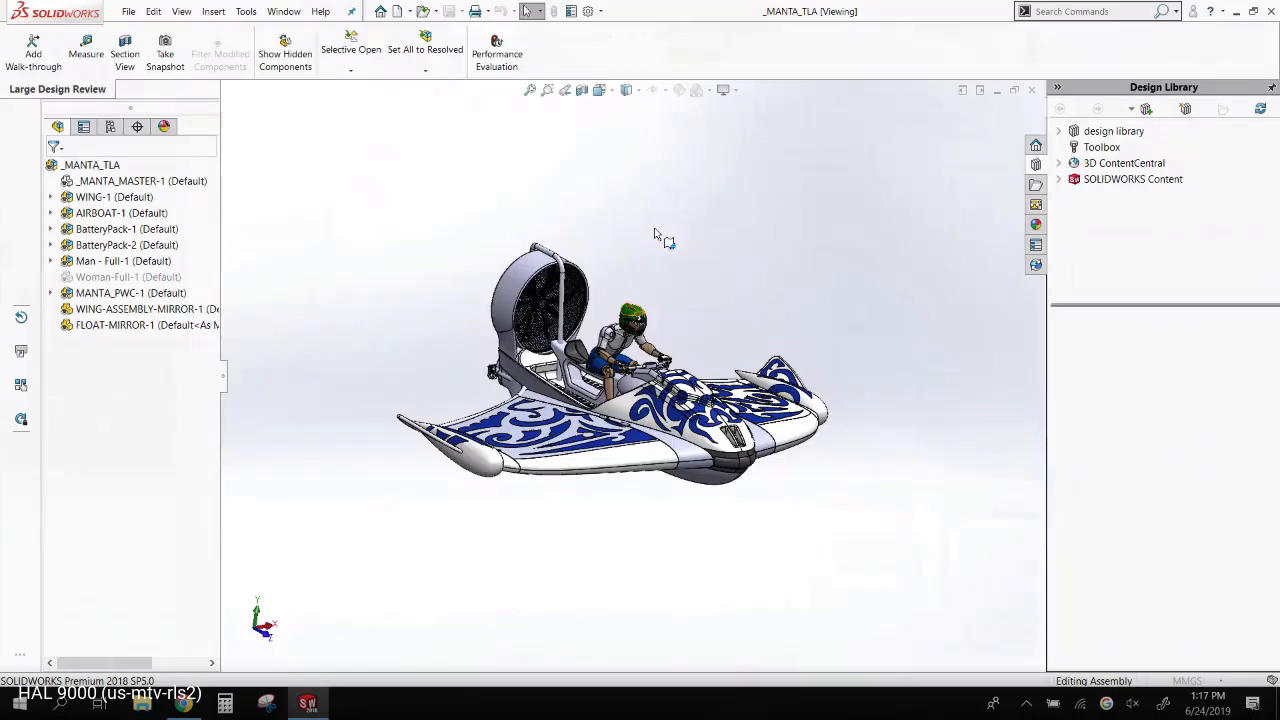
- Inspect the rider's helmet and upper body up close with the magnifying glass
key("g")
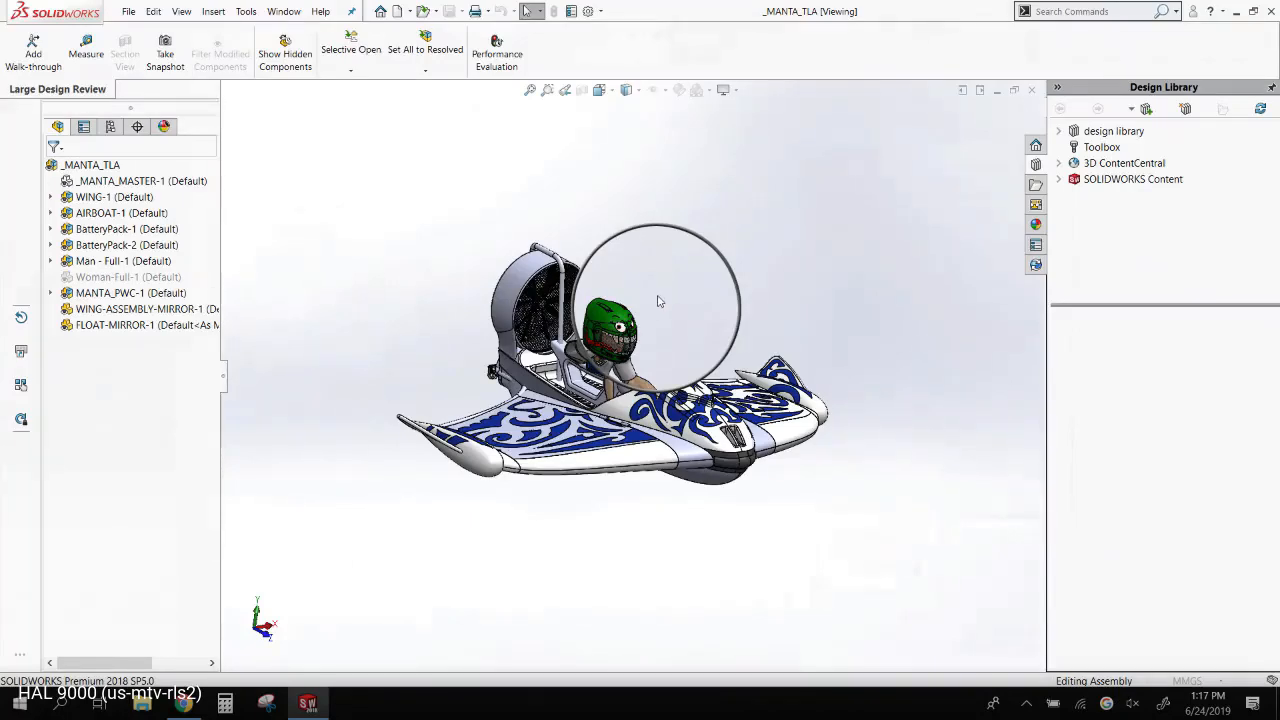
middle_click_drag(660, 298, 611, 340, "ctrl")
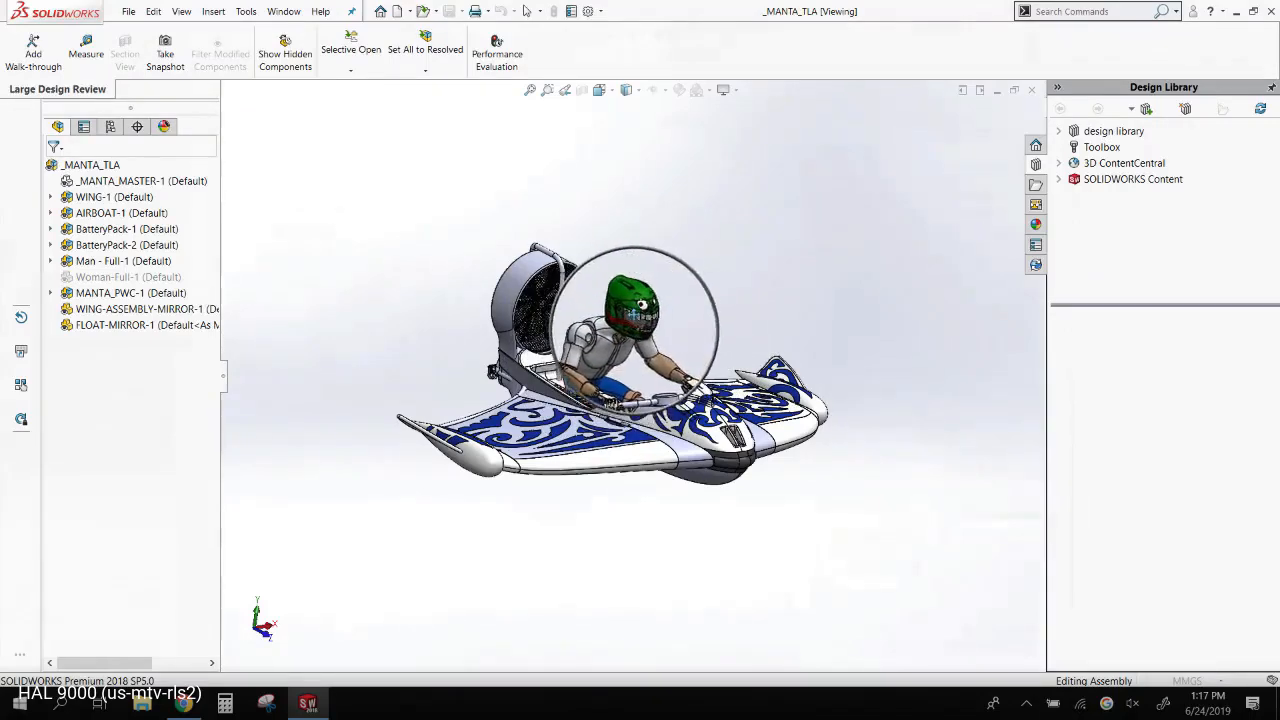
scroll(638, 305, "down", 5)
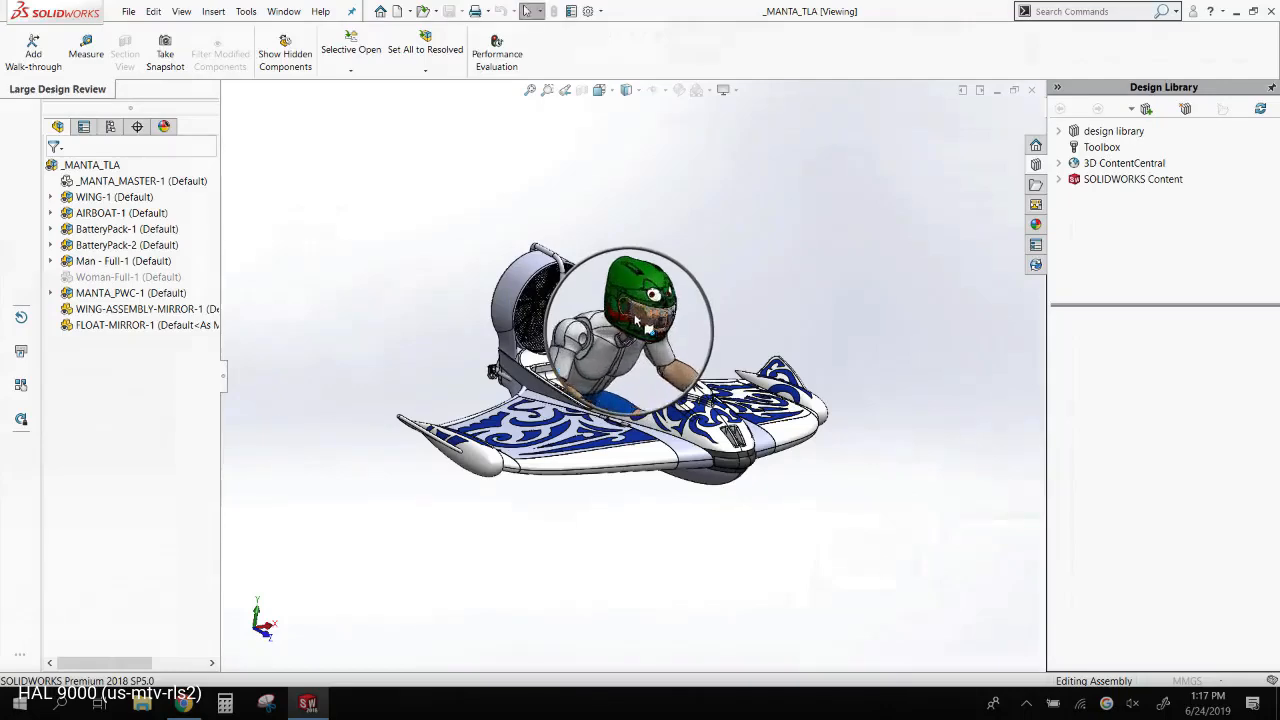
scroll(645, 288, "down", 5, "alt")
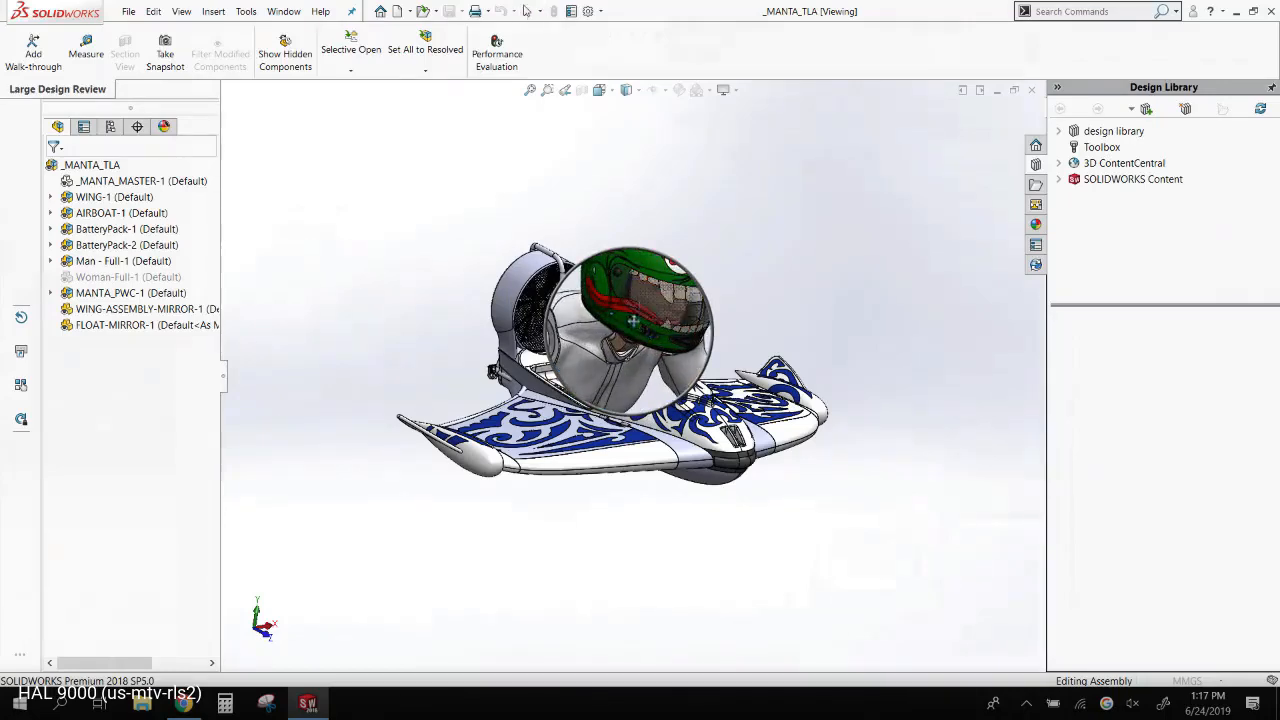
scroll(628, 311, "up", 5, "alt")
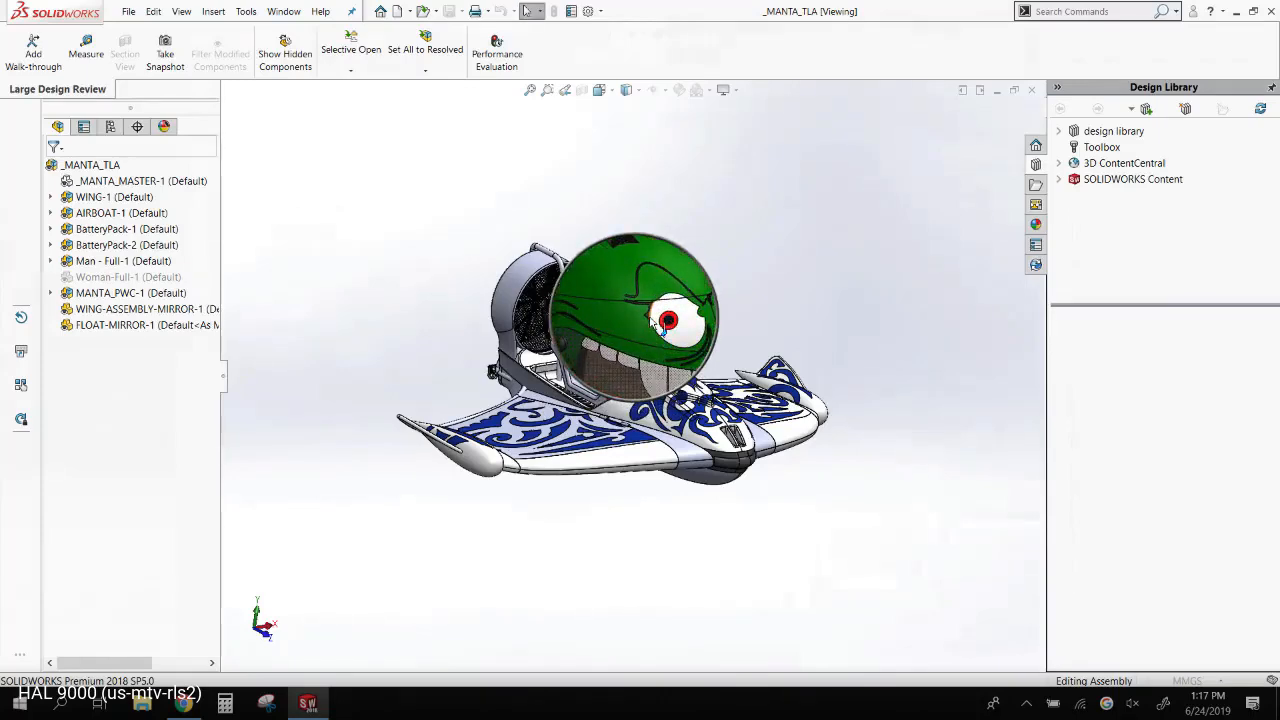
scroll(656, 326, "down", 3, "alt")
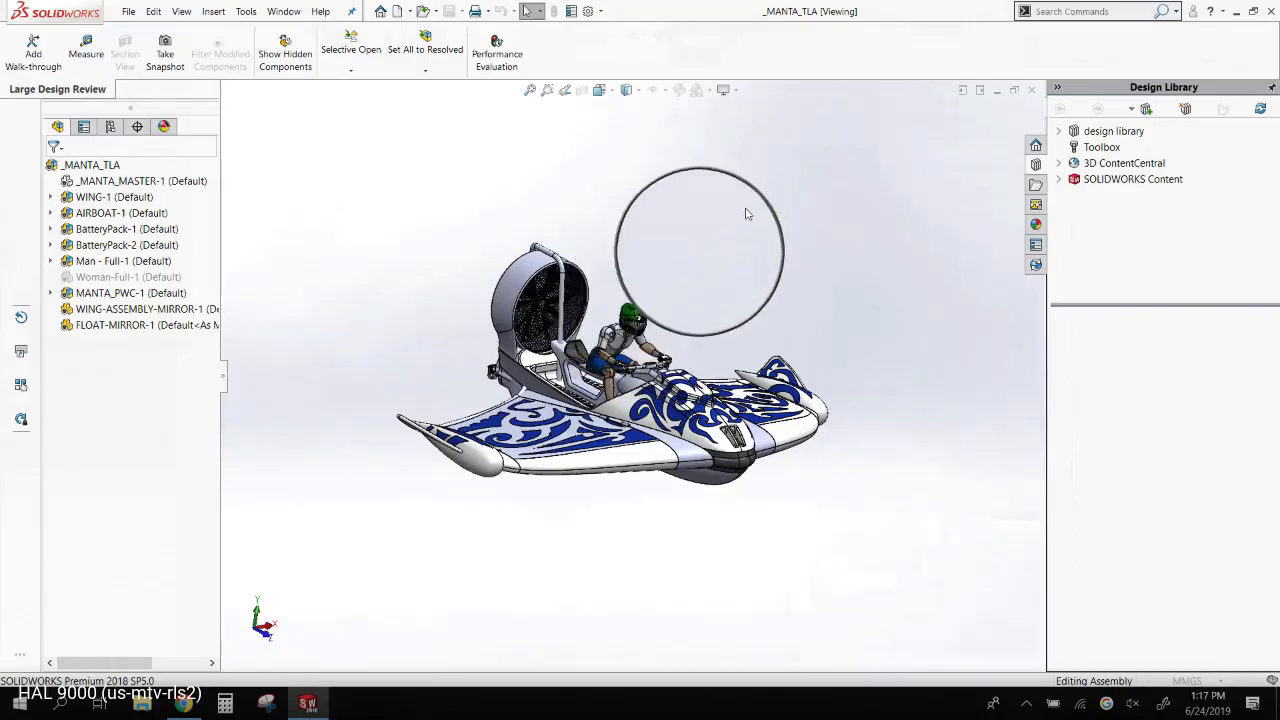
key("Escape")
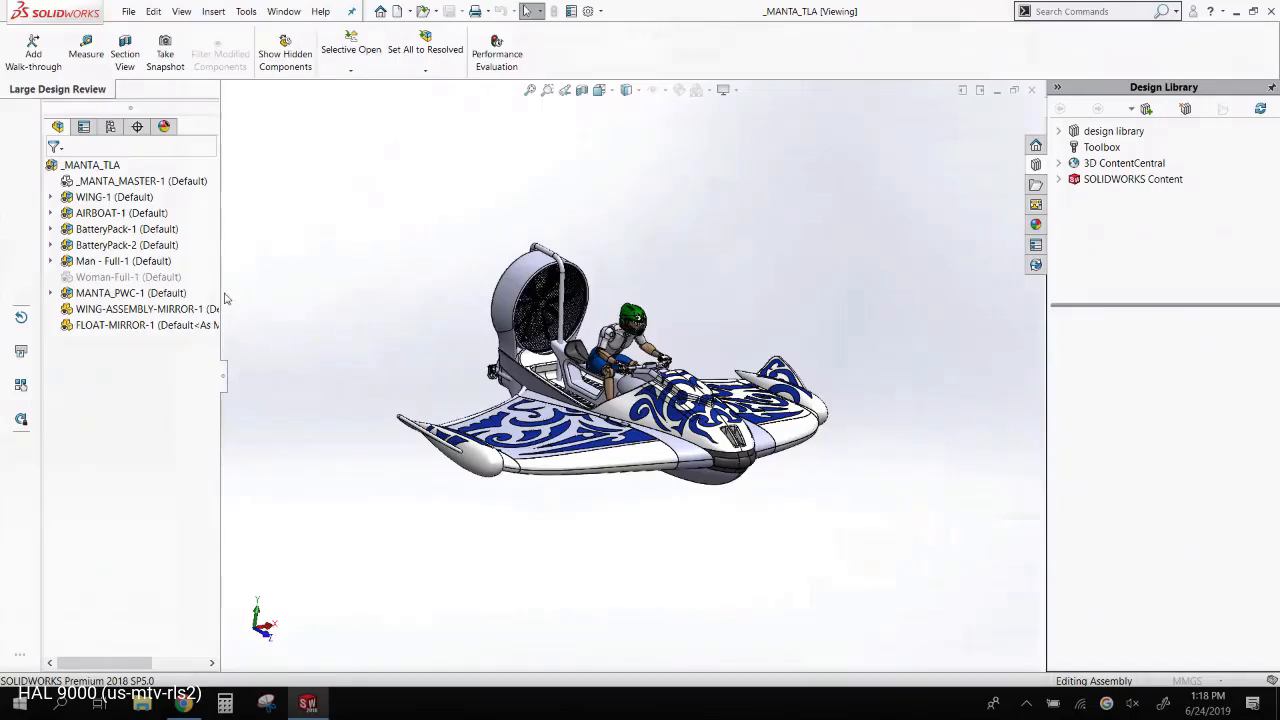
- Open the MANTA_PWC subassembly from the _MANTA_TLA tree in its own window
right_click(131, 300)
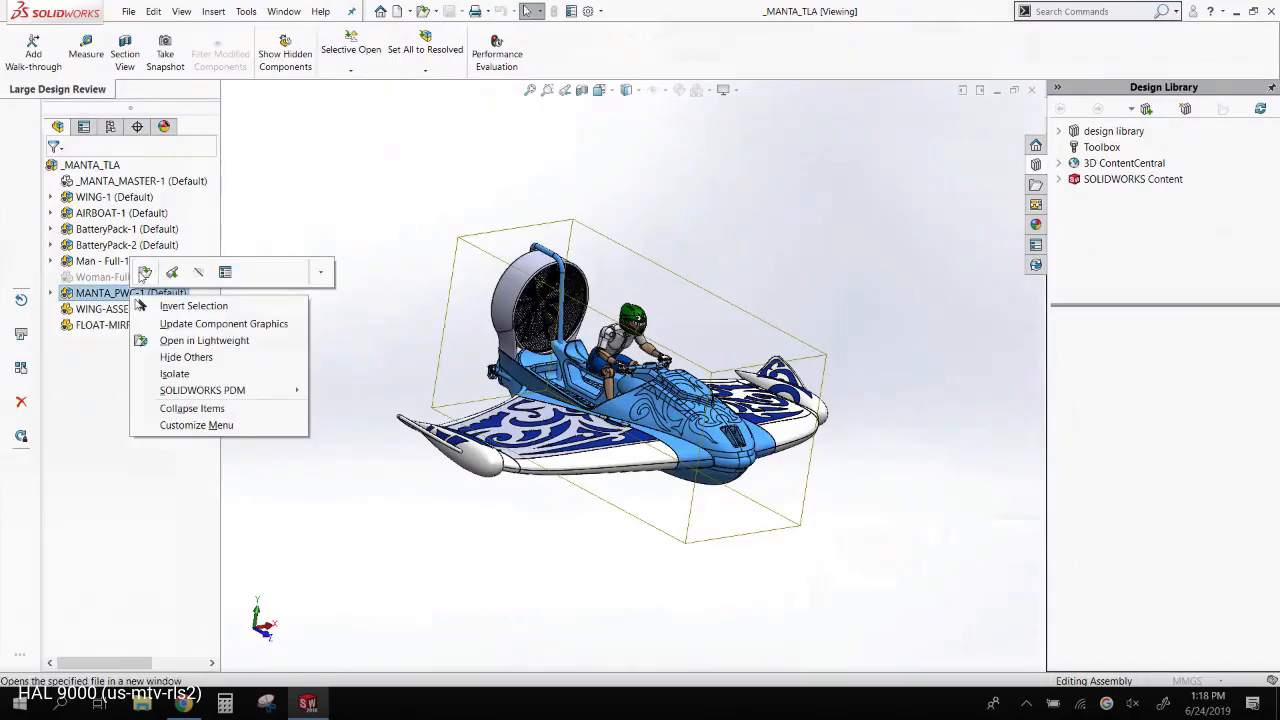
left_click(145, 273)
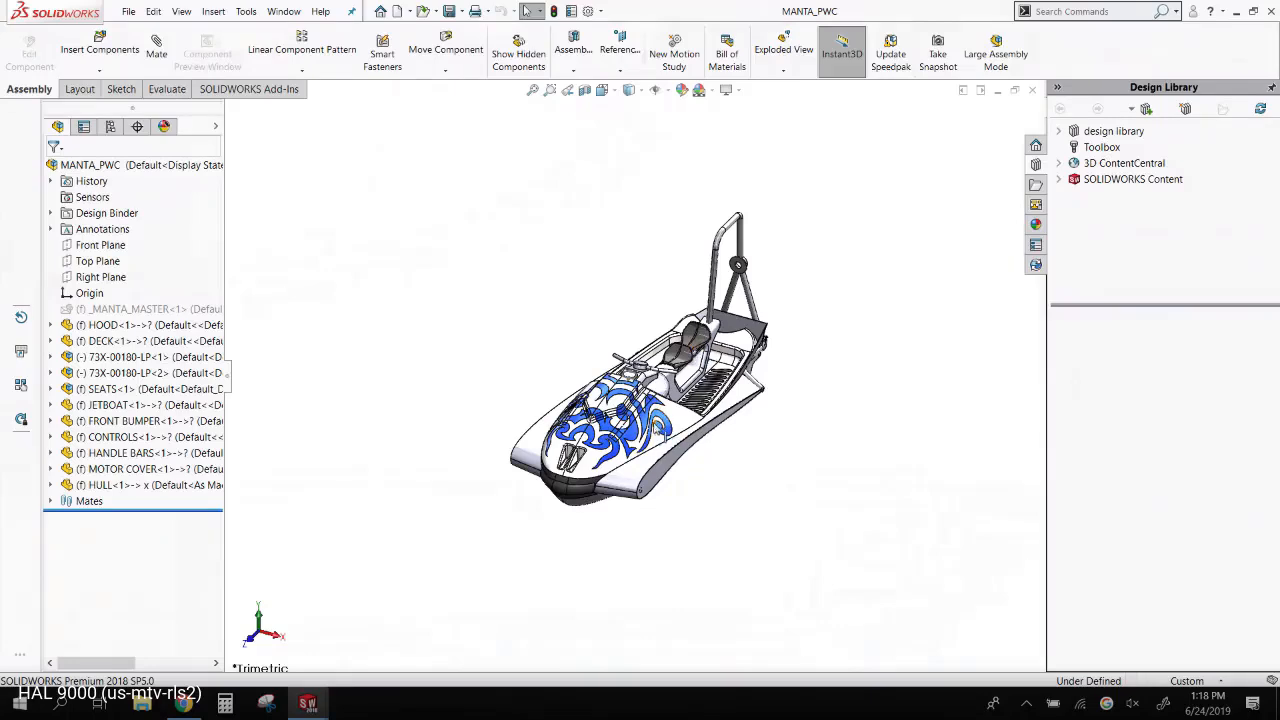
scroll(650, 435, "down", 3)
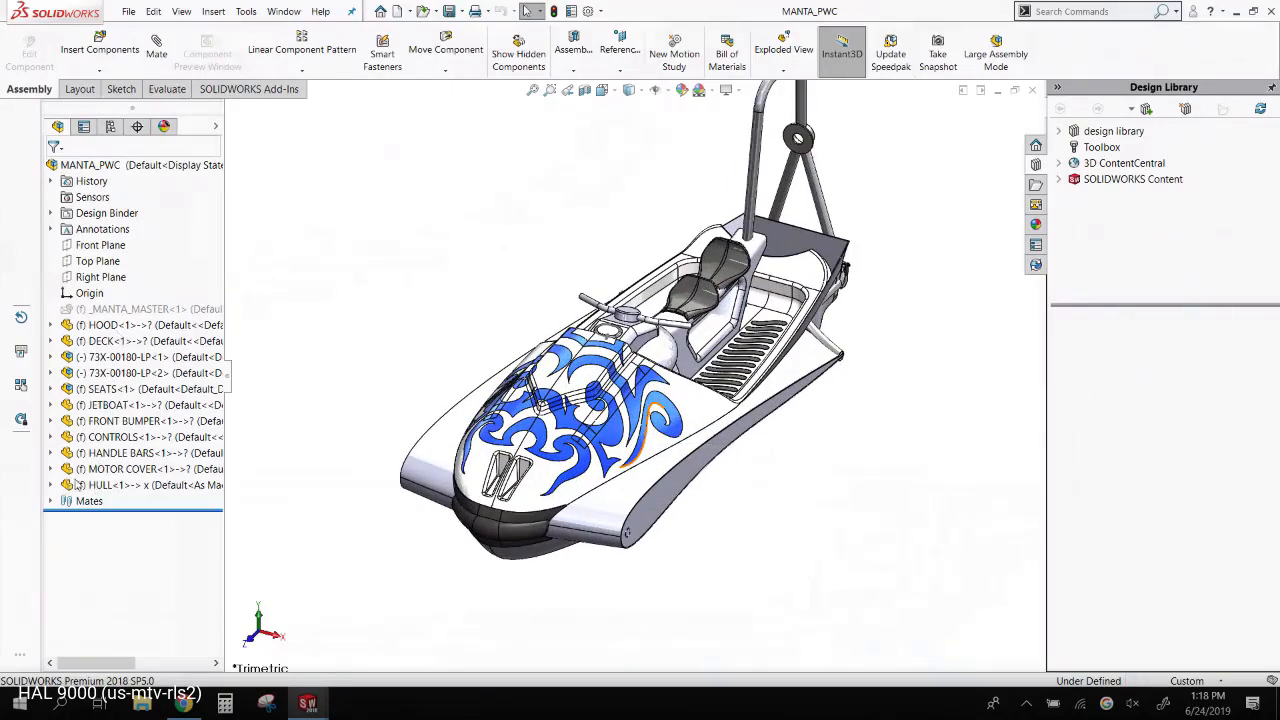
middle_click_drag(420, 236, 585, 308)
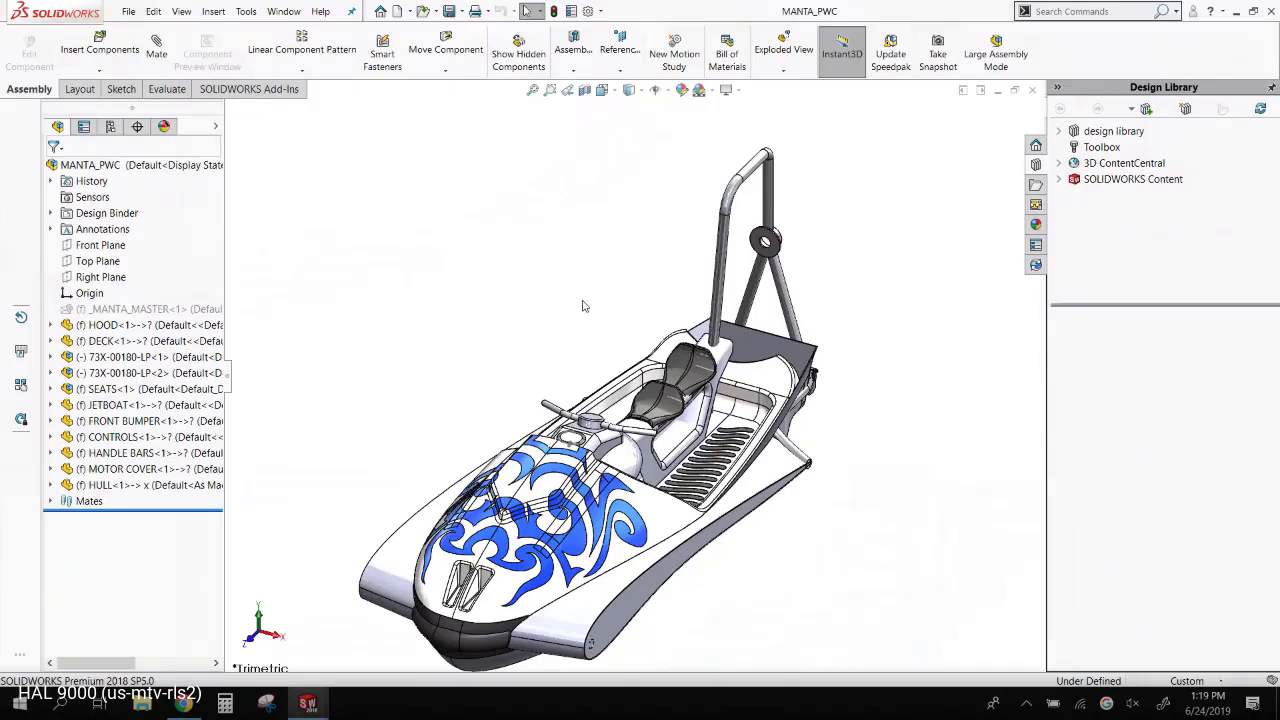
- List the documents currently open in SOLIDWORKS in the File Explorer
right_click(188, 170)
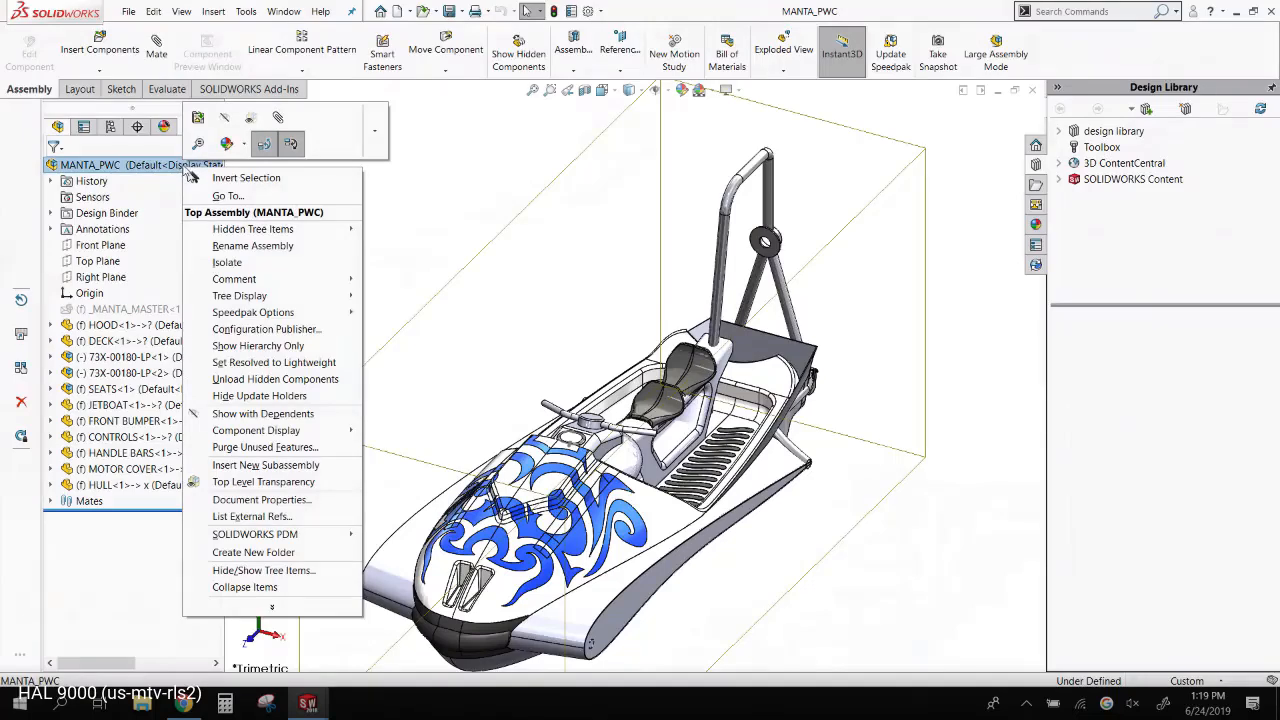
left_click(452, 217)
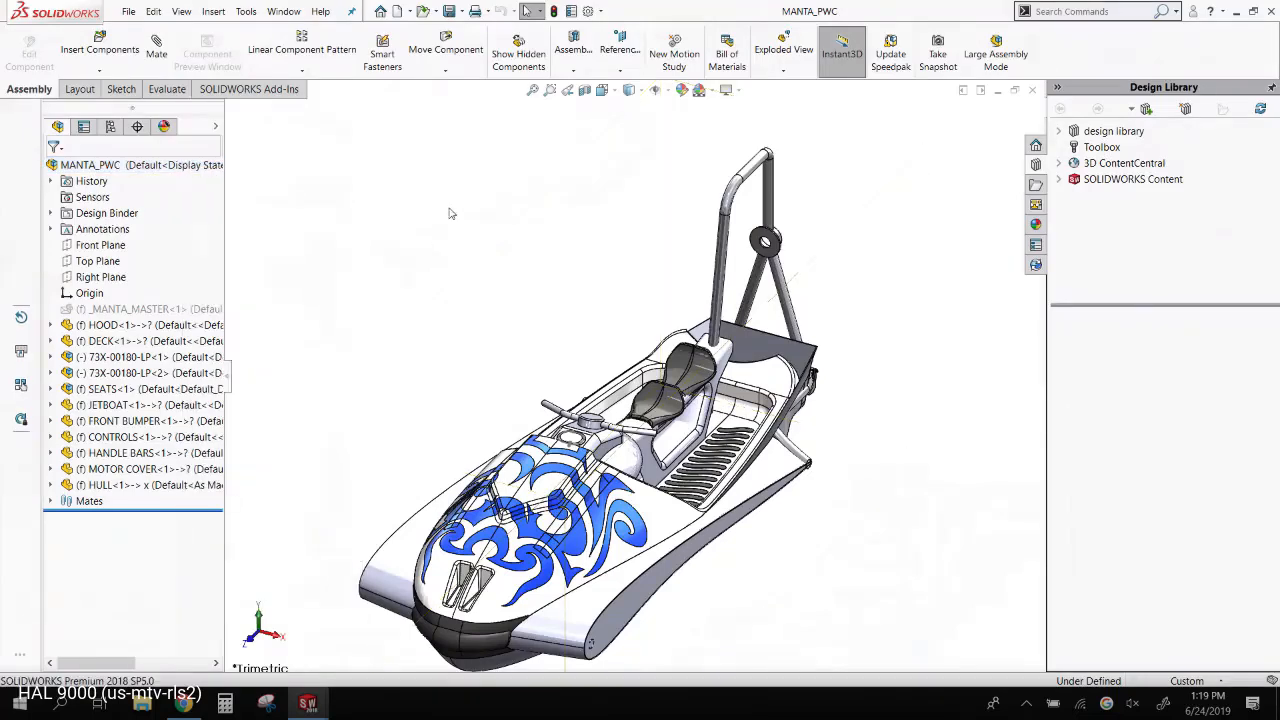
left_click(1036, 186)
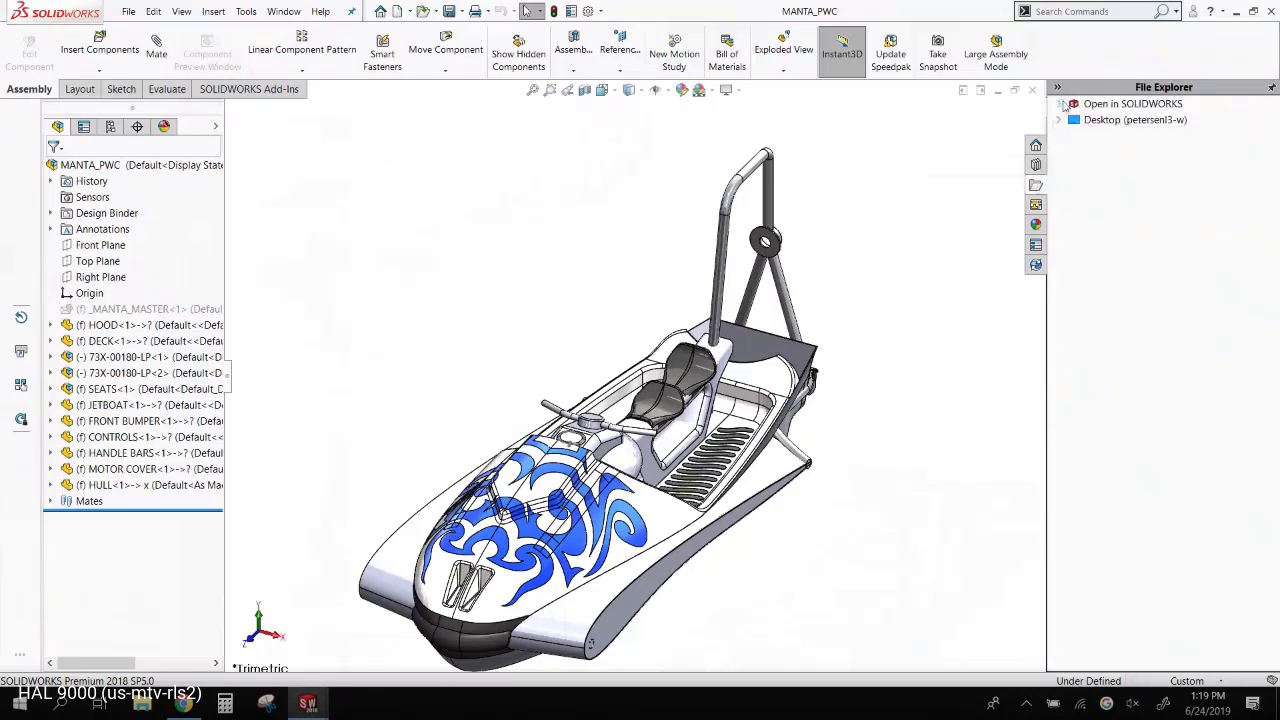
left_click(1059, 105)
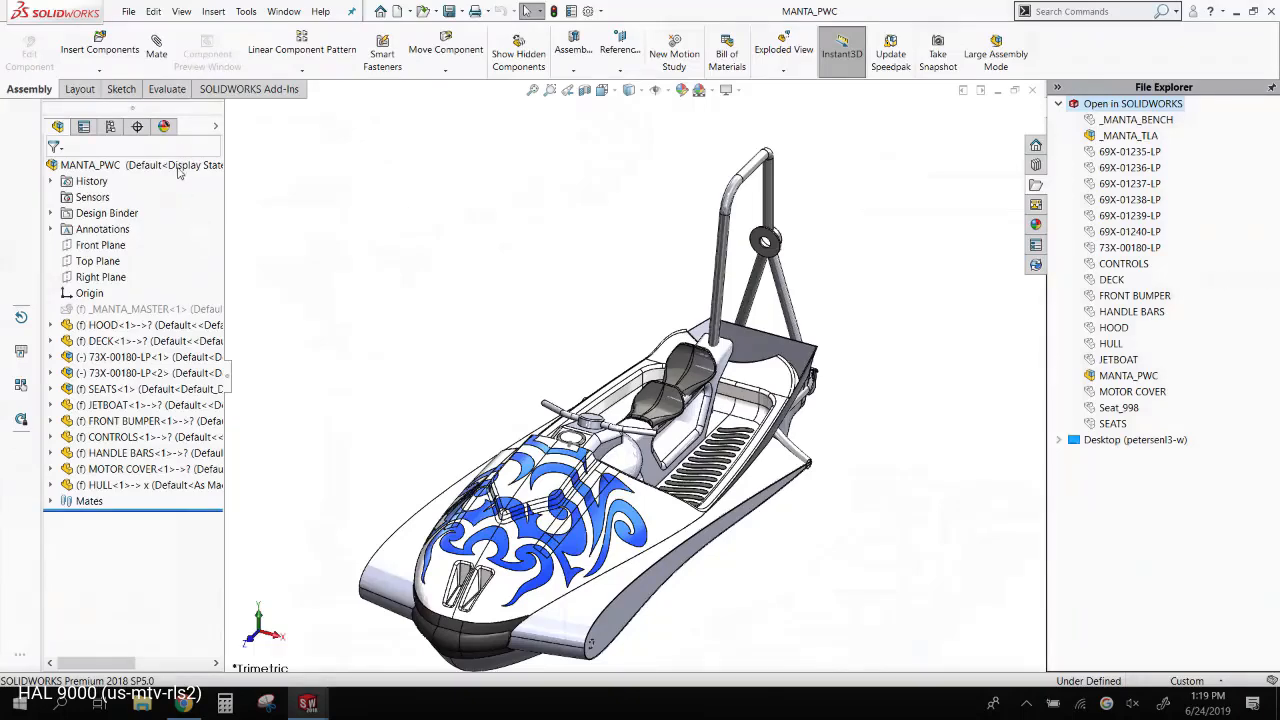
- Set all resolved components of the MANTA_PWC assembly to lightweight
right_click(180, 170)
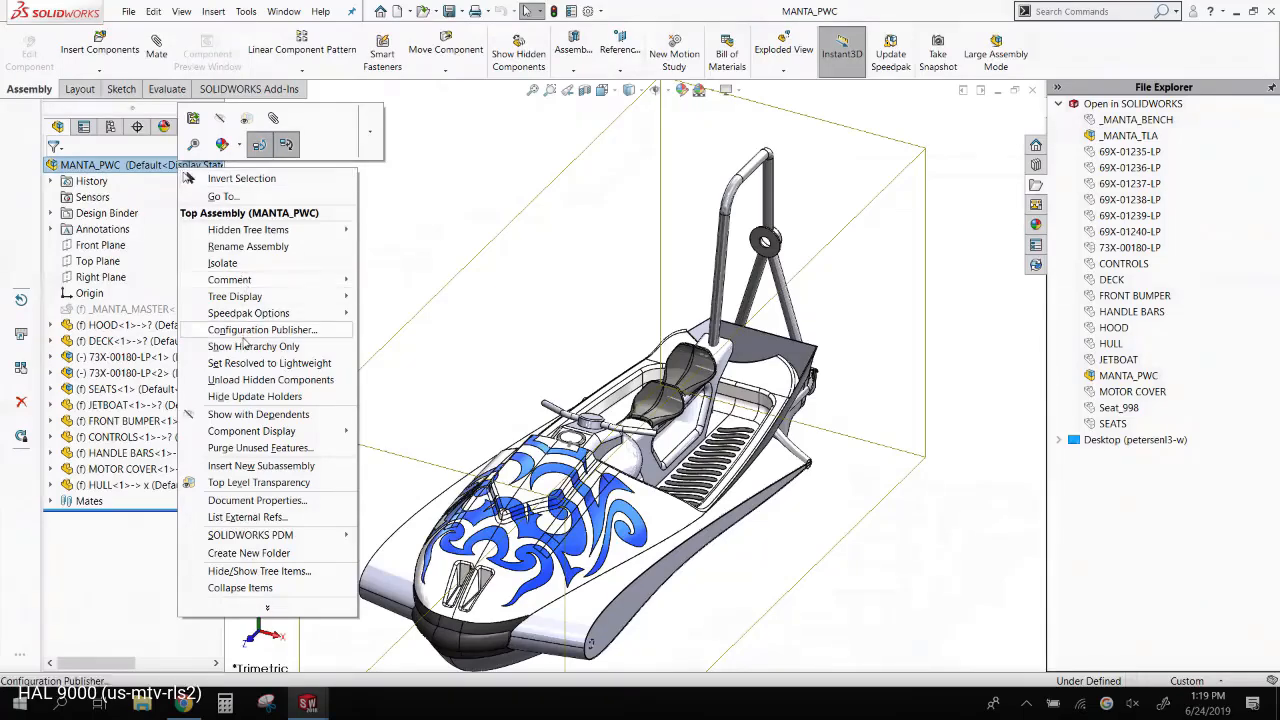
left_click(302, 366)
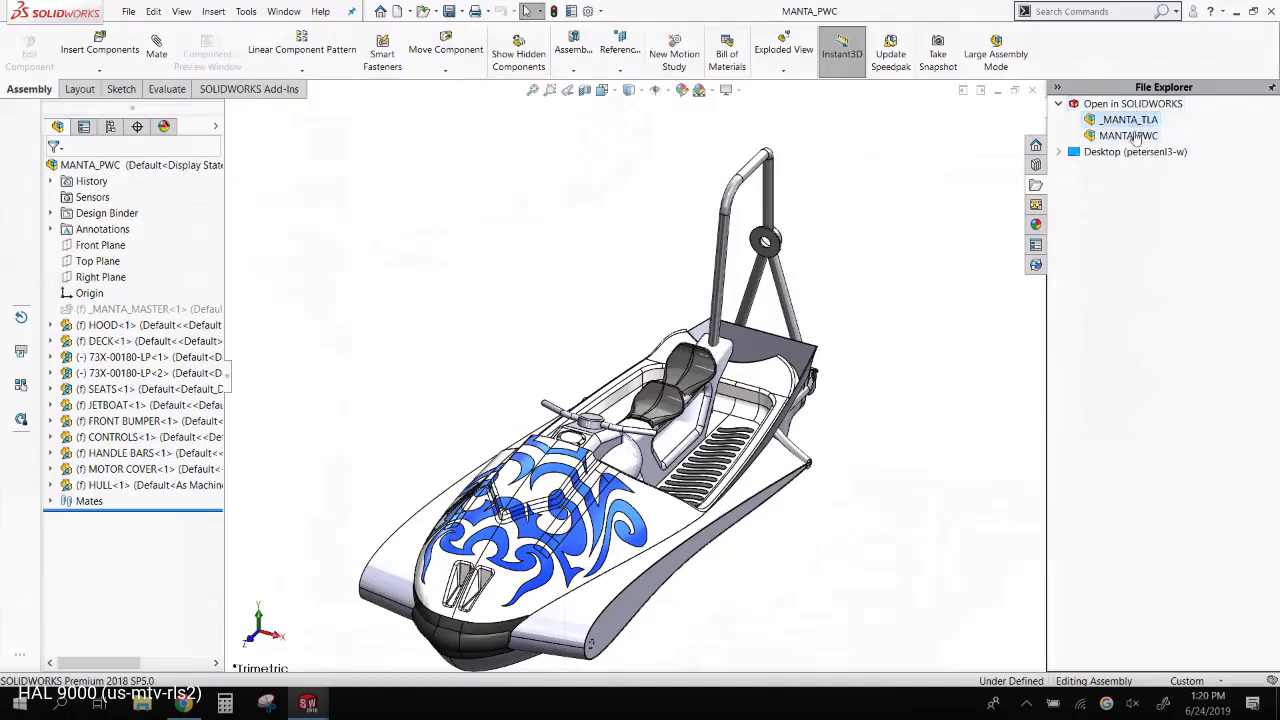
mouse_move(1136, 139)
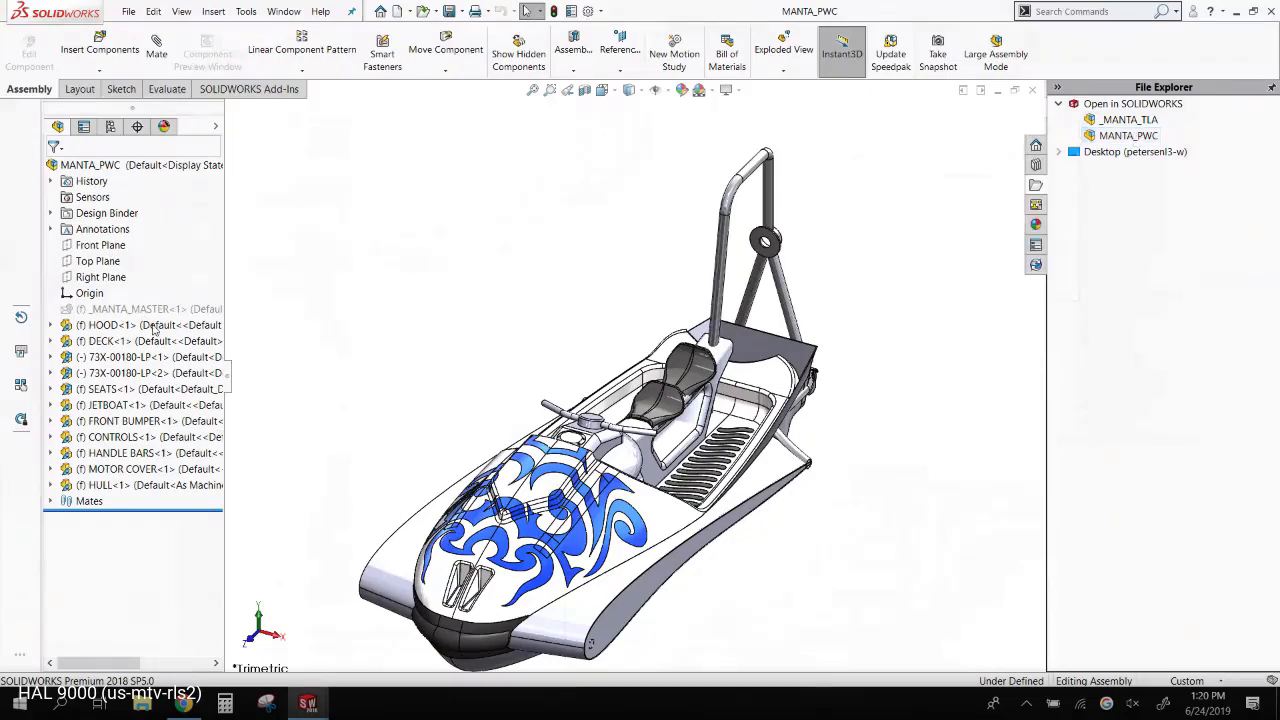
- Examine the contents of DECK, 73X-00180-LP and 69X-01238-LP in the tree, and compare with the _MANTA_TLA assembly
left_click(50, 341)
left_click(52, 454)
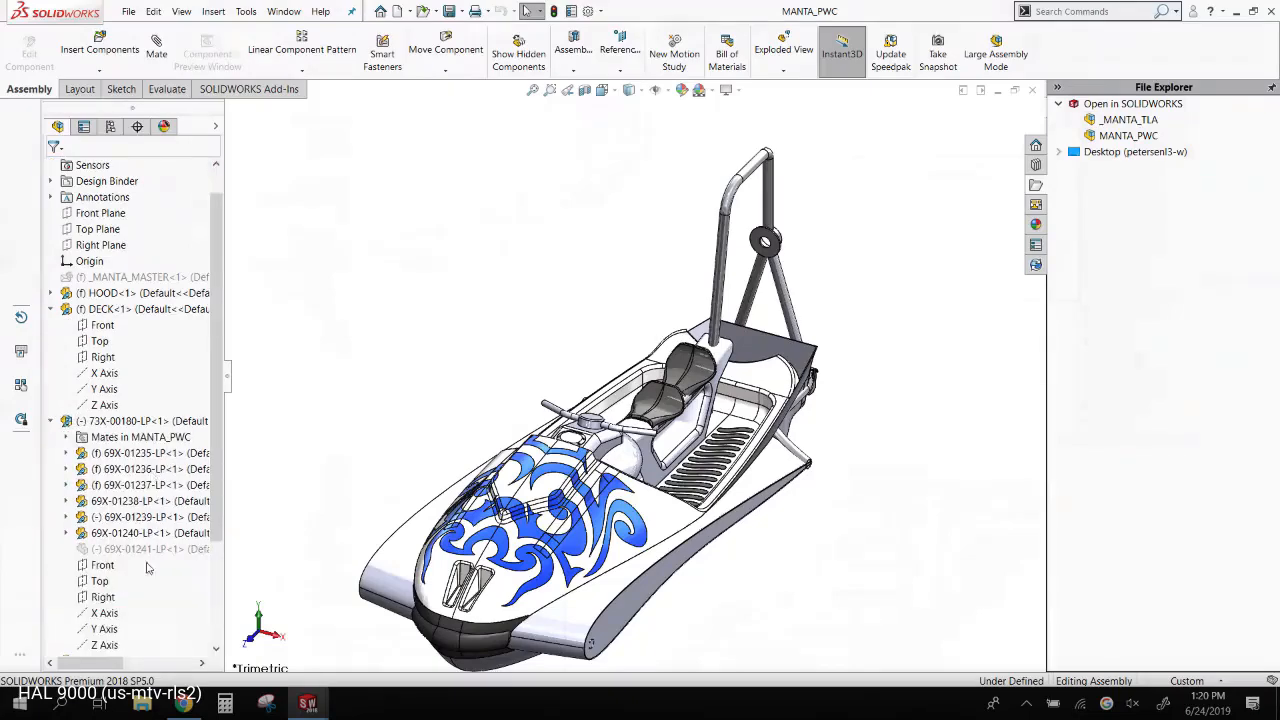
left_click(66, 502)
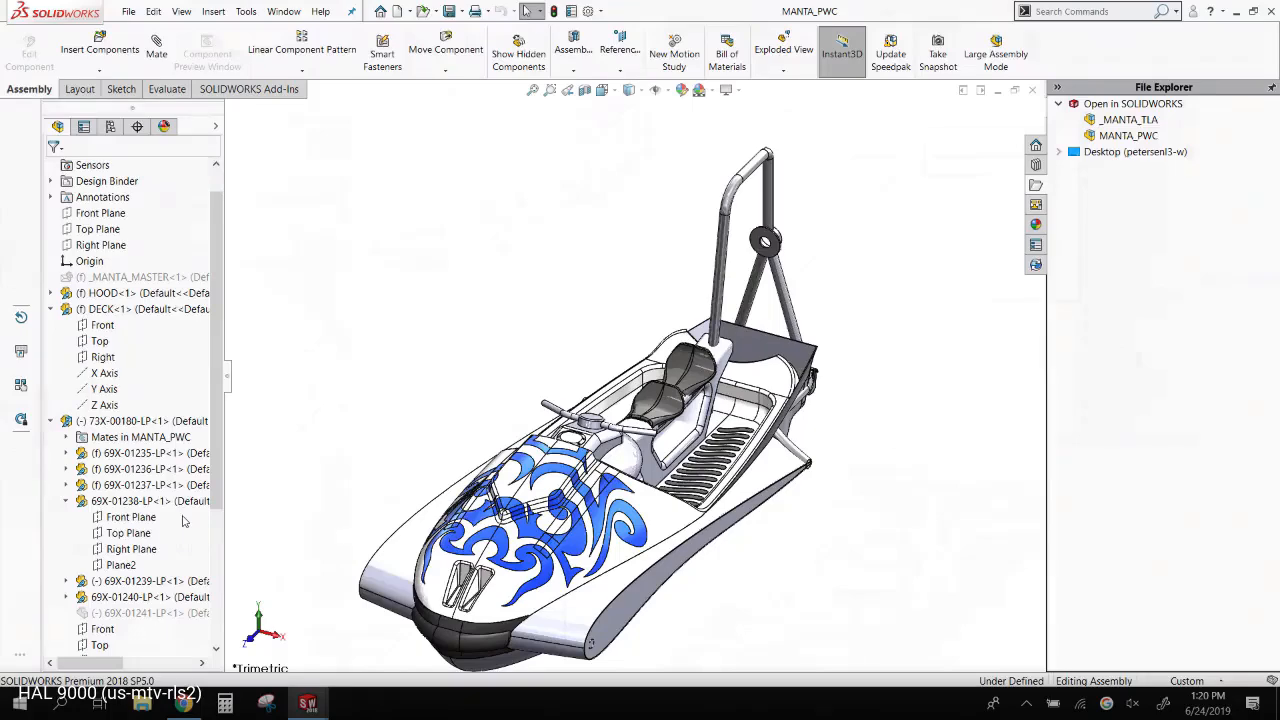
key("ctrl+Tab")
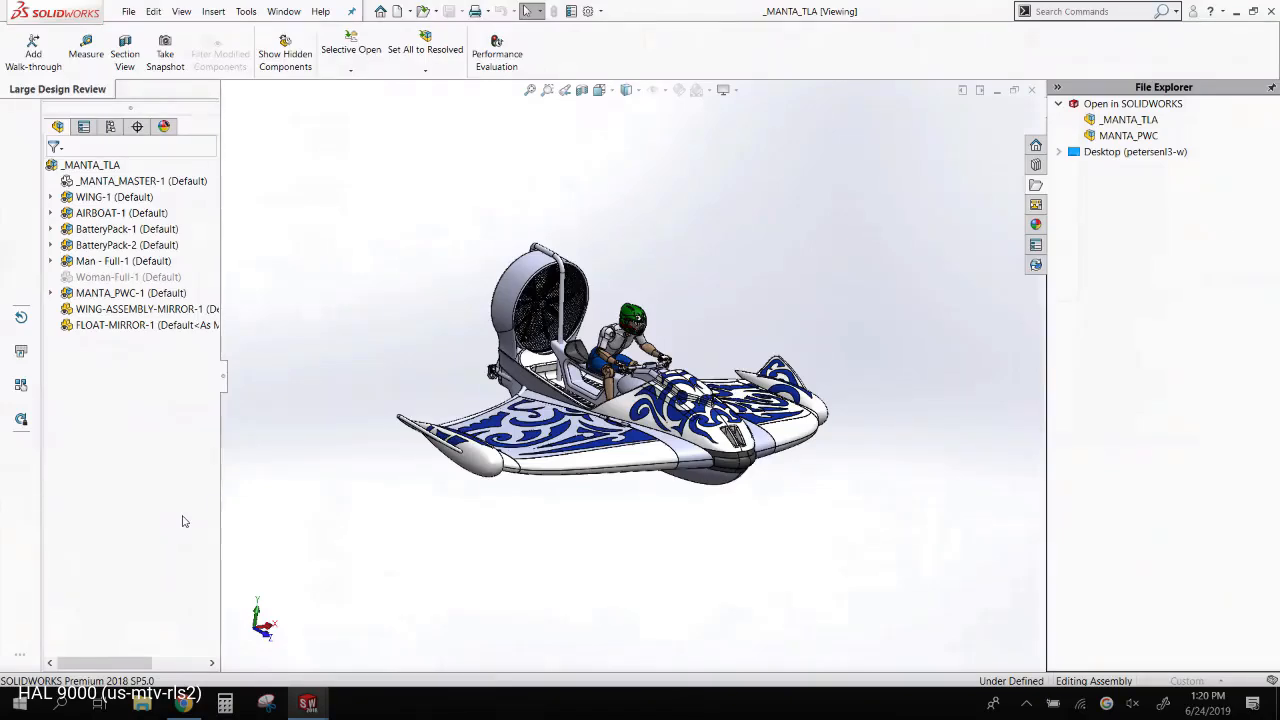
key("ctrl+Tab")
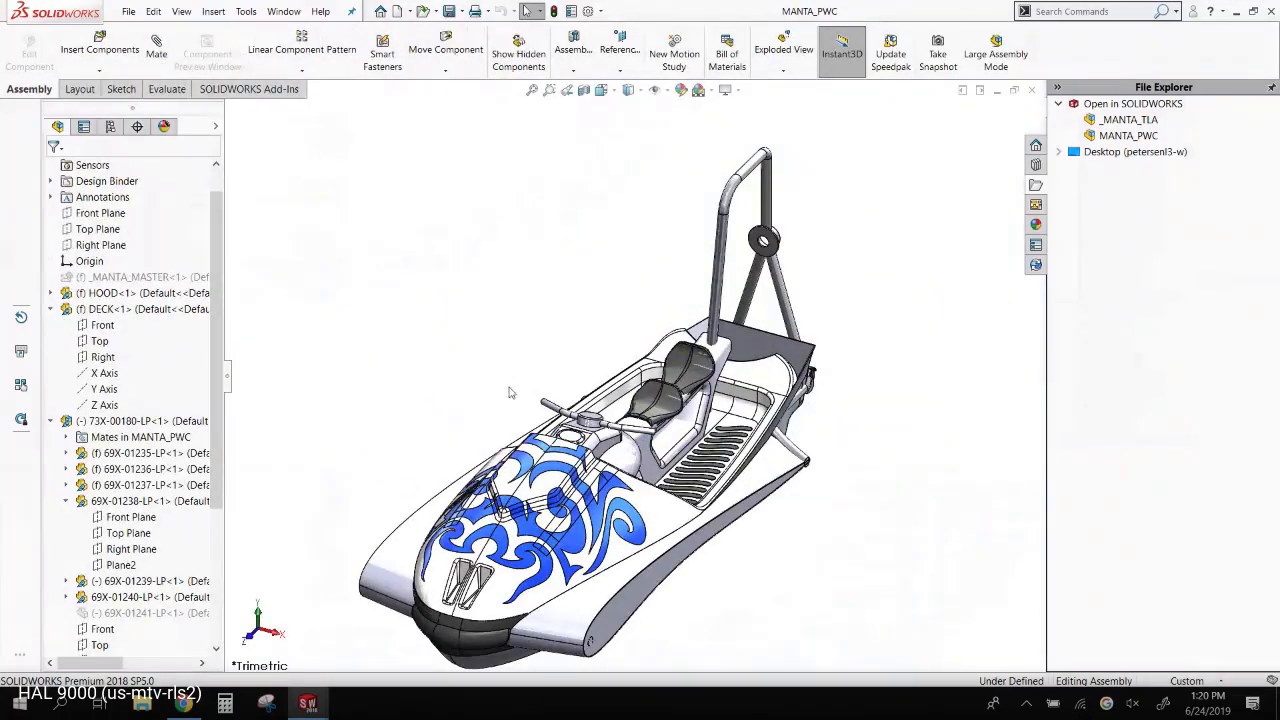
- Turn on Large Assembly Mode for MANTA_PWC and check the item visibility options
scroll(511, 391, "up", 3)
middle_click_drag(511, 391, 464, 388)
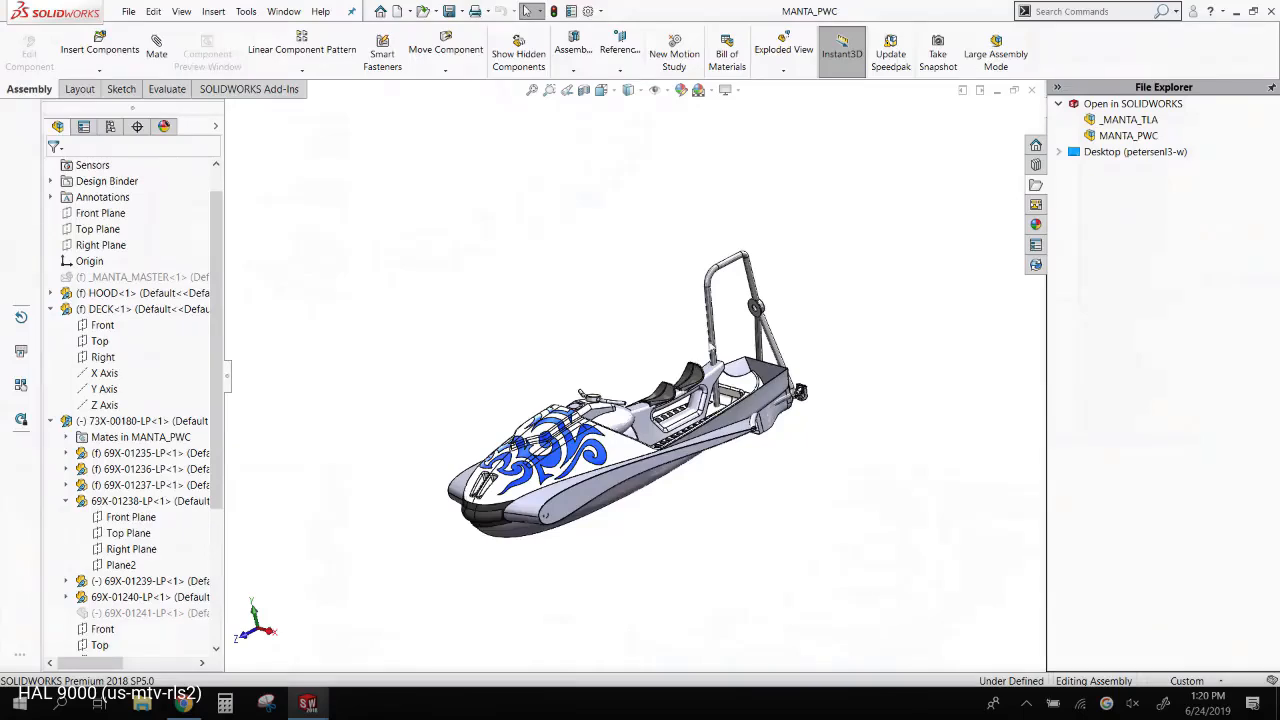
middle_click_drag(713, 346, 695, 350)
scroll(684, 407, "down", 3)
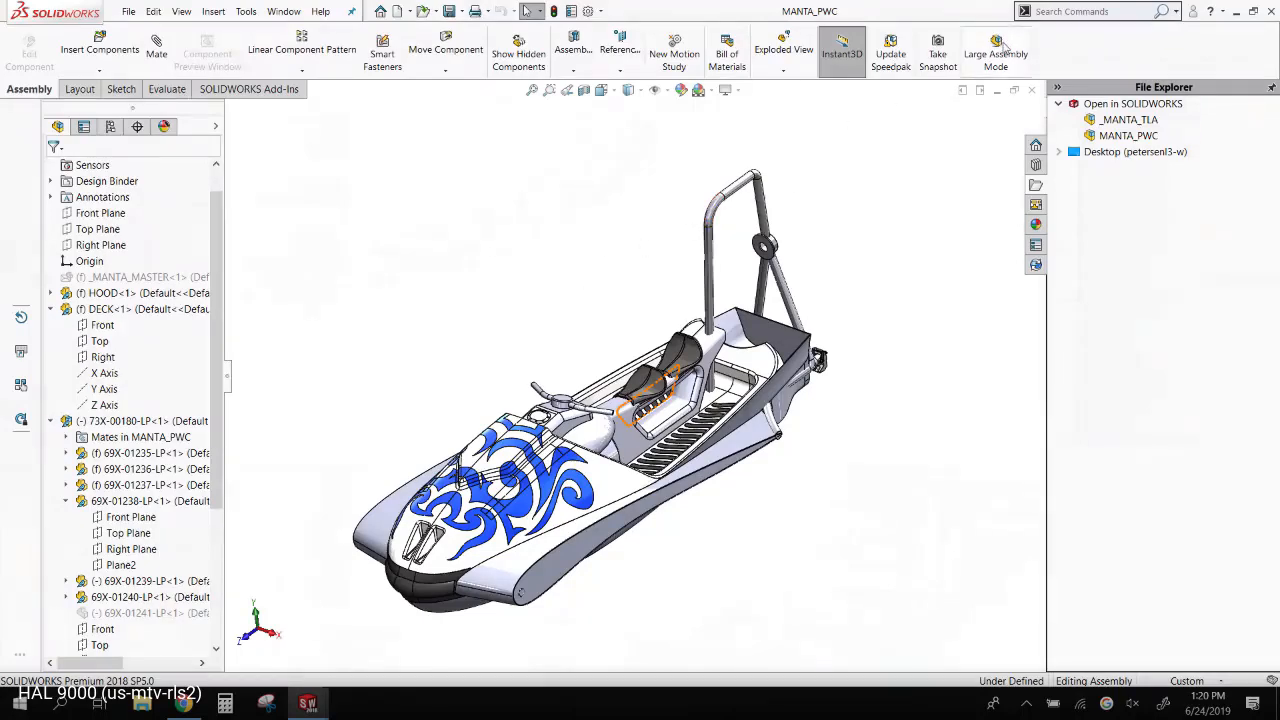
left_click(1000, 50)
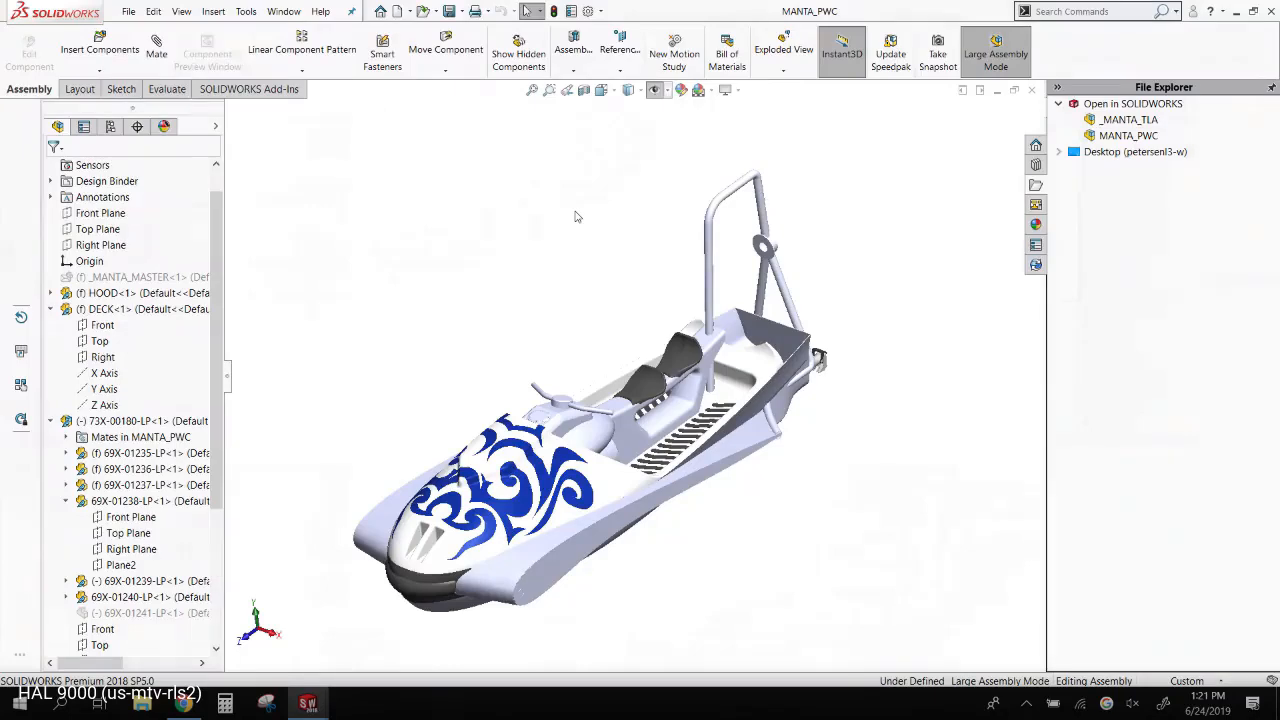
left_click(664, 90)
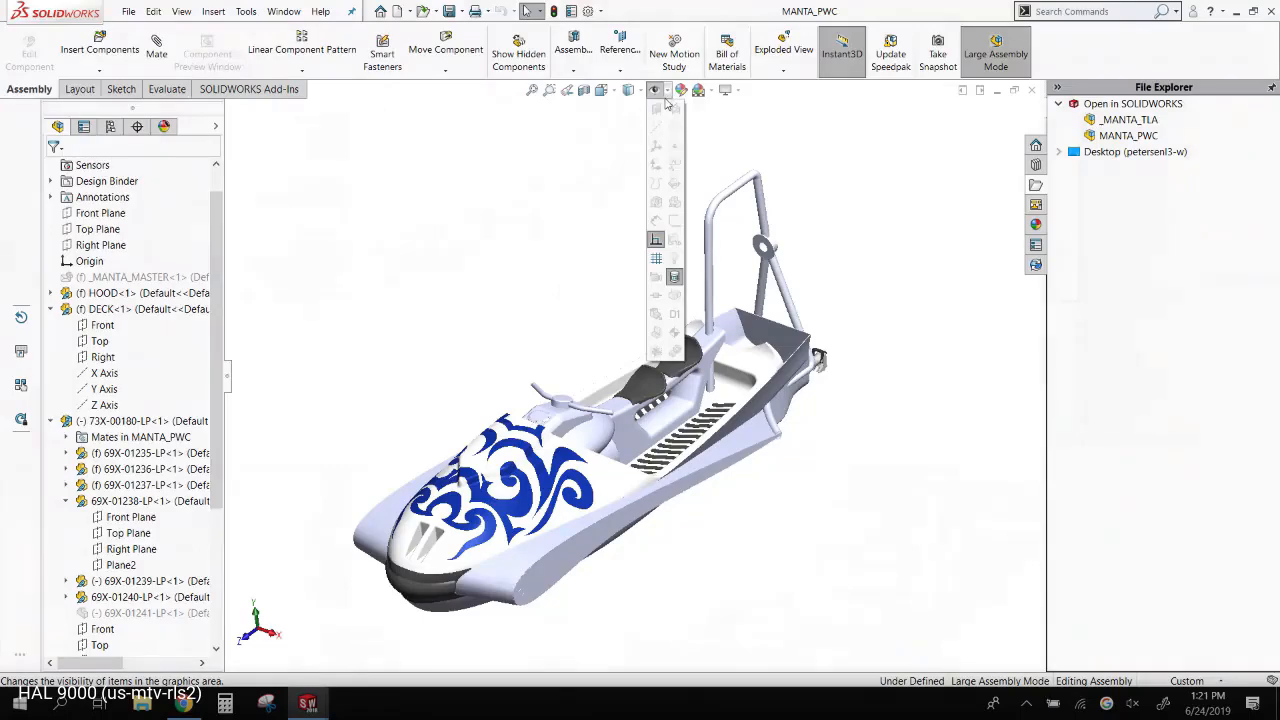
left_click(445, 201)
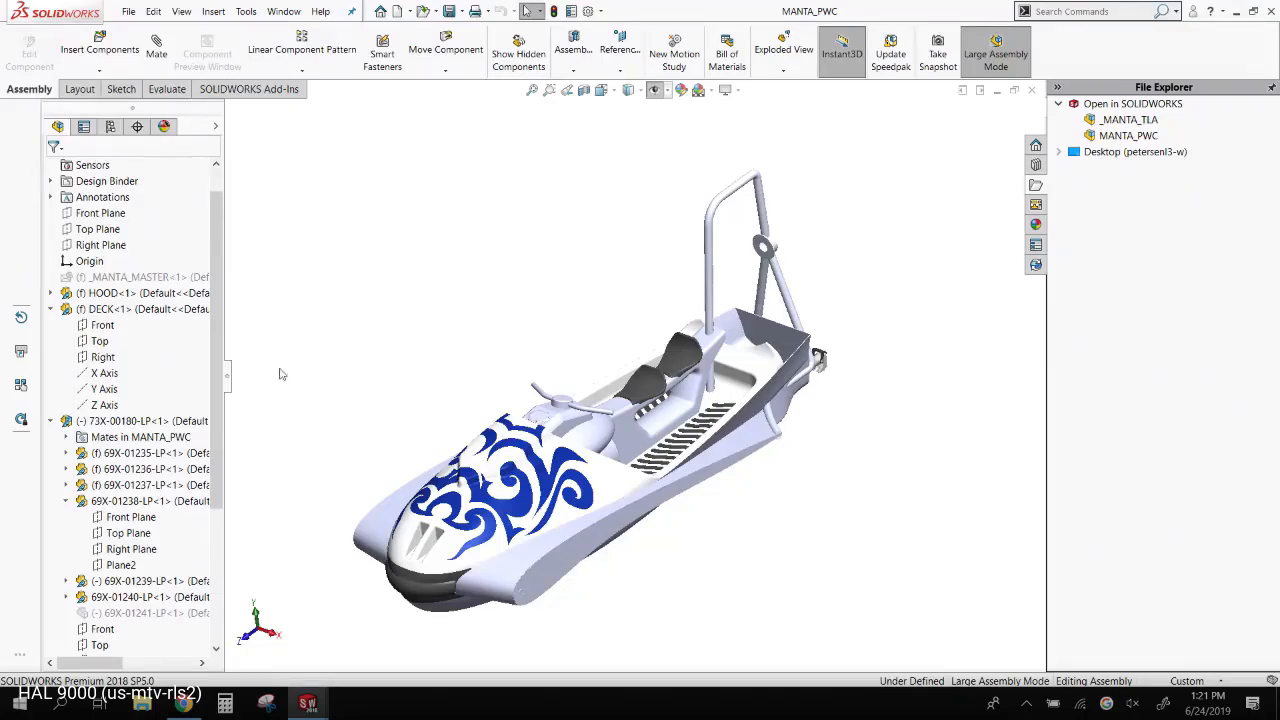
- Check the commands available for the _MANTA_MASTER component, and collapse the expanded DECK and 73X-00180-LP branches in the tree
right_click(148, 279)
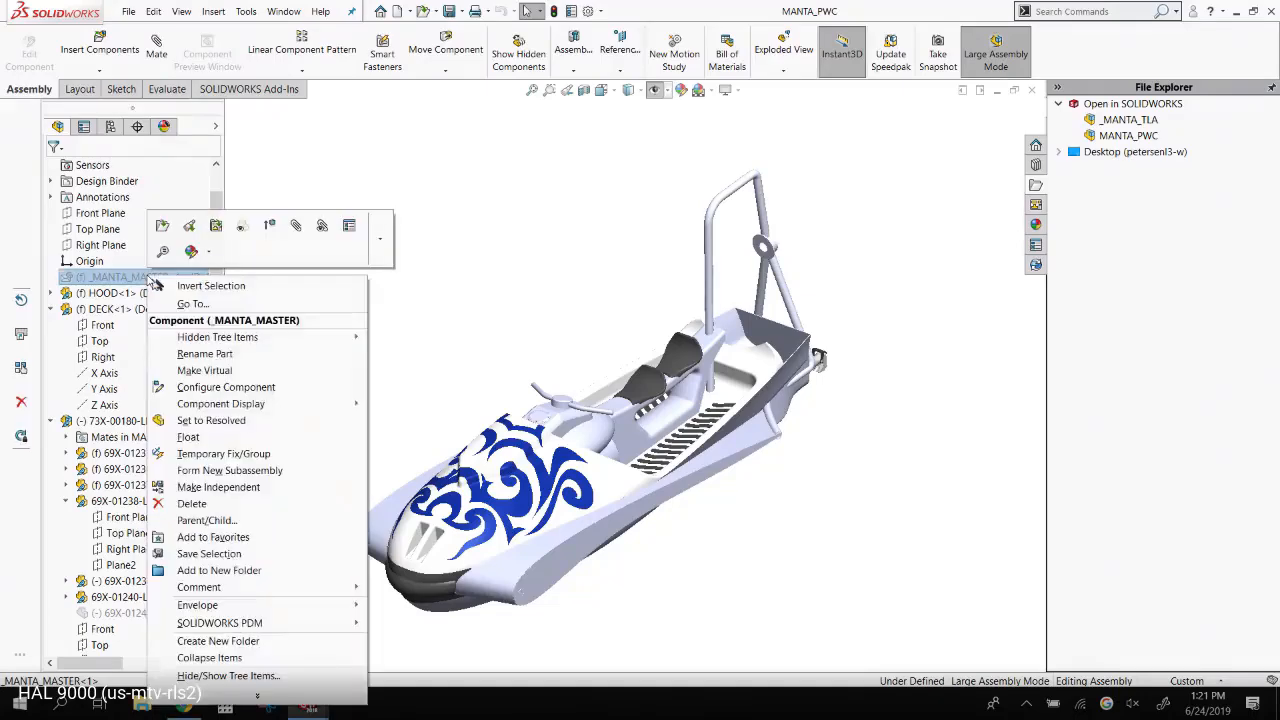
left_click(438, 242)
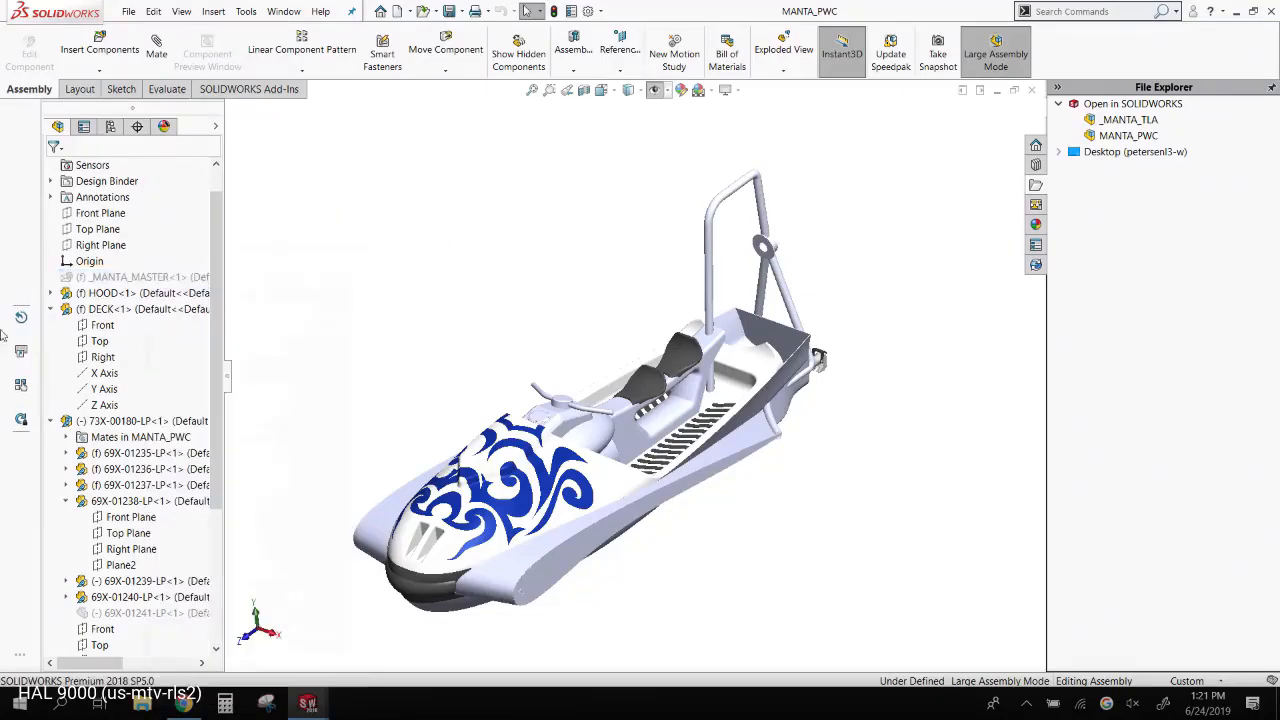
left_click(50, 309)
left_click(51, 326)
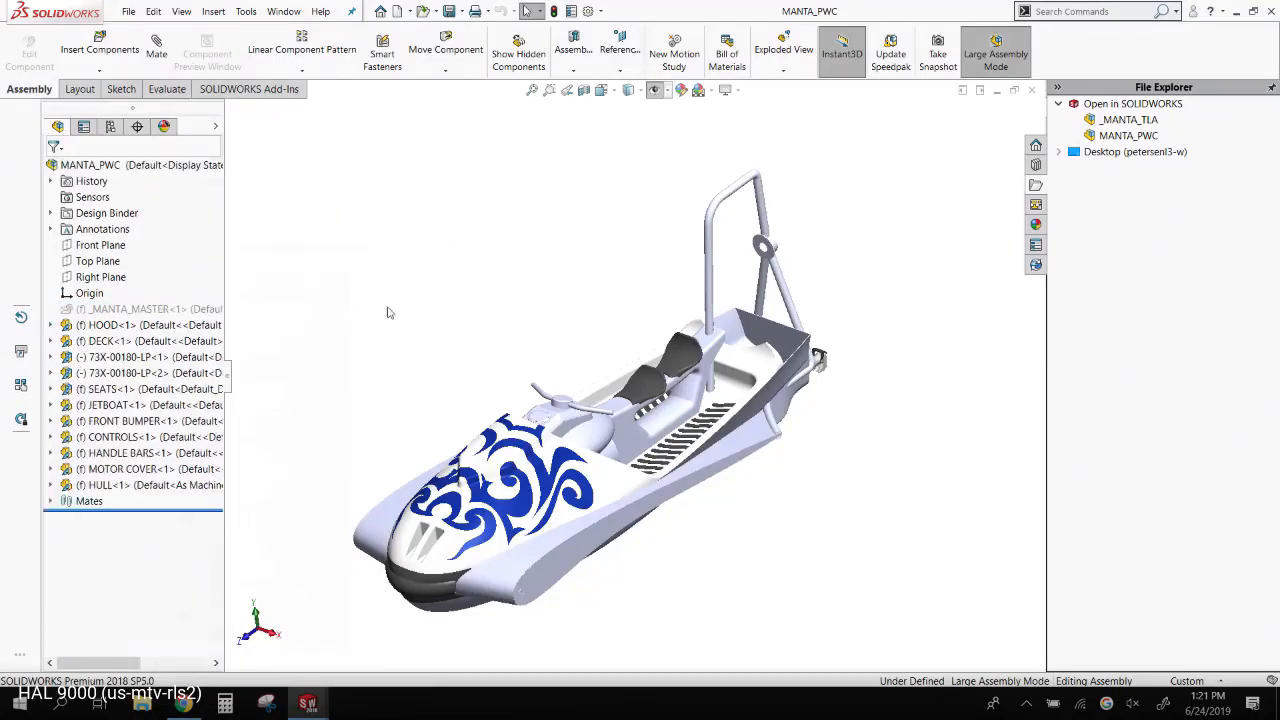
- Open the _MANTA_MASTER component of the MANTA_PWC assembly as a part in its own window
left_click(188, 310)
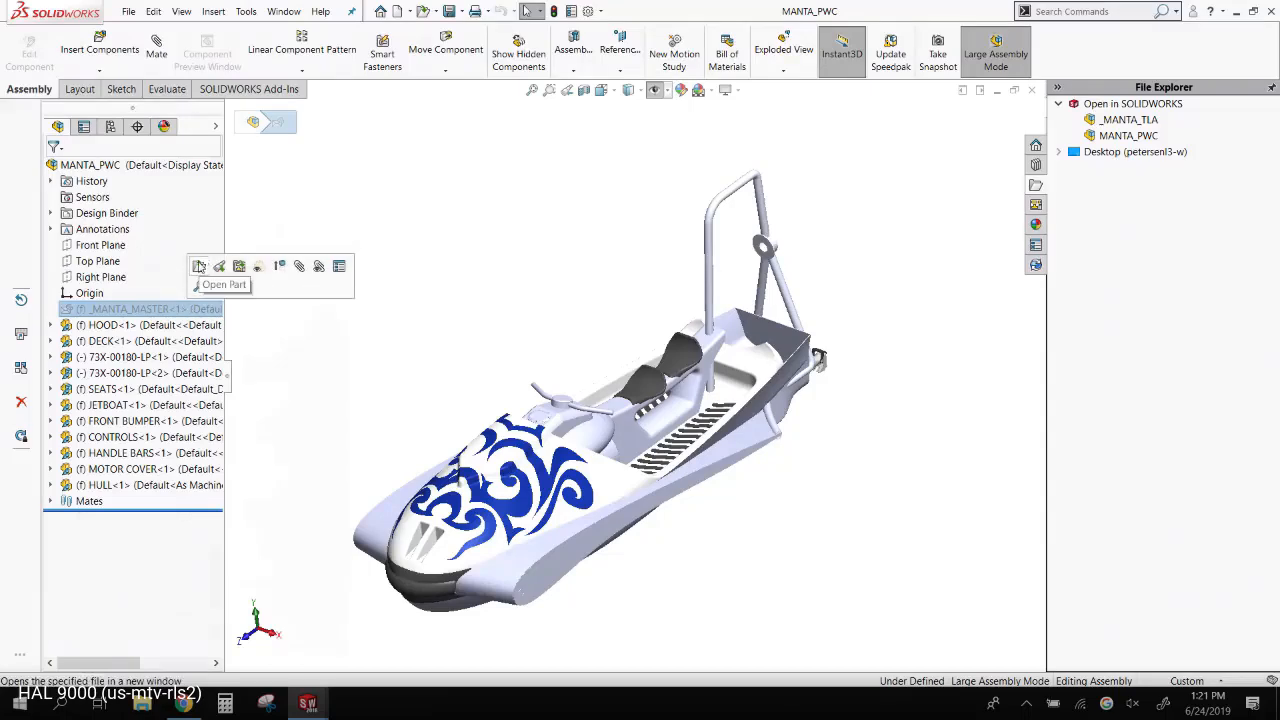
left_click(199, 266)
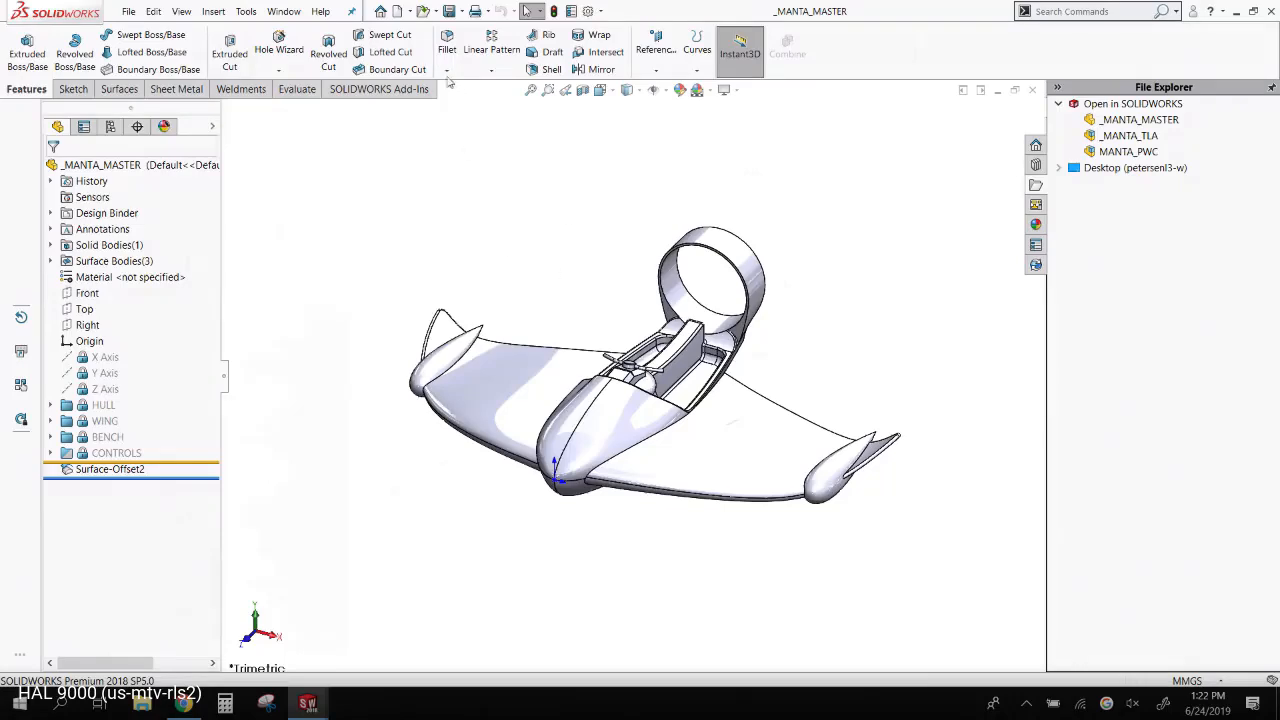
- Make a new assembly from the part with the Google Assembly template beside Google Assembly IN, inserting _MANTA_MASTER as an envelope at the origin
left_click(409, 12)
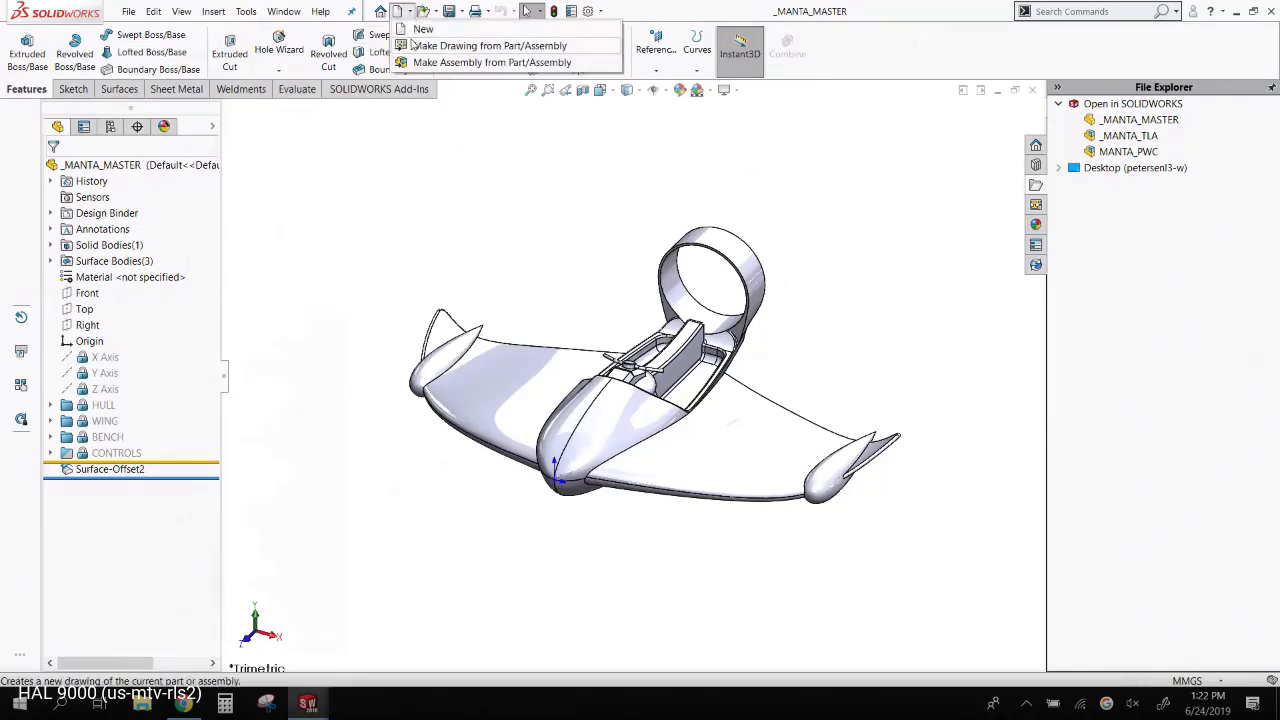
left_click(432, 63)
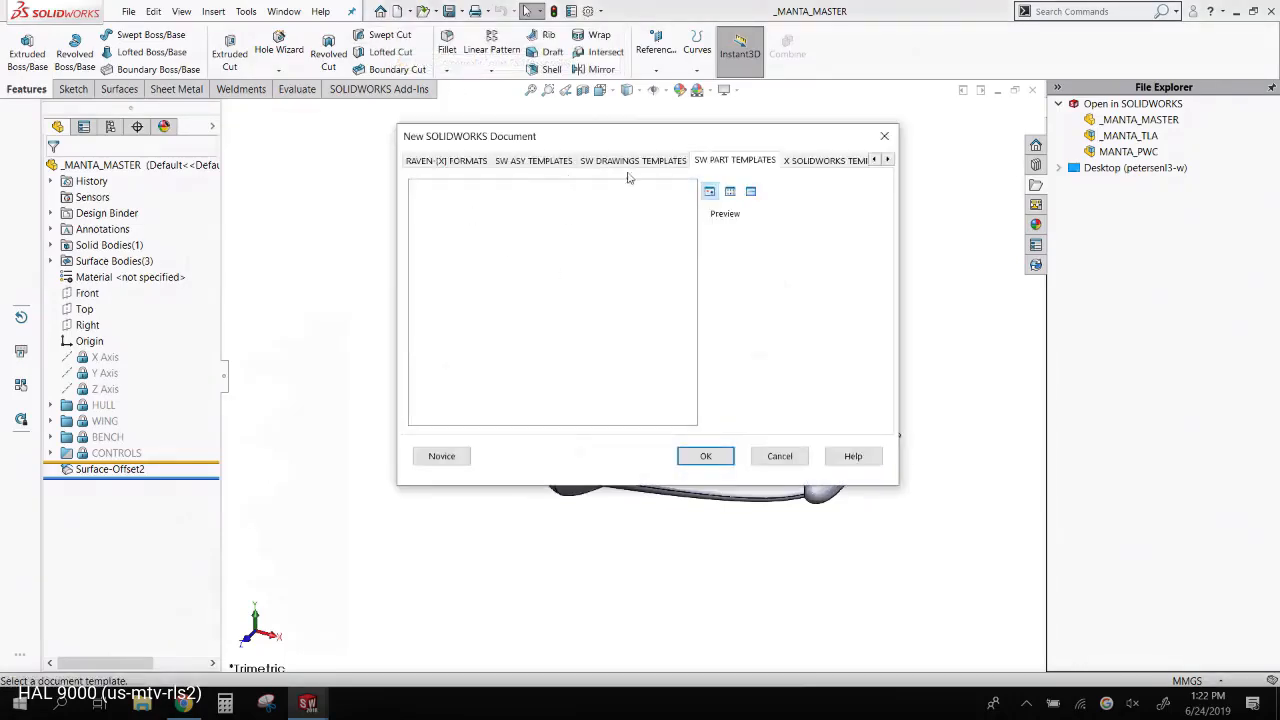
left_click(560, 163)
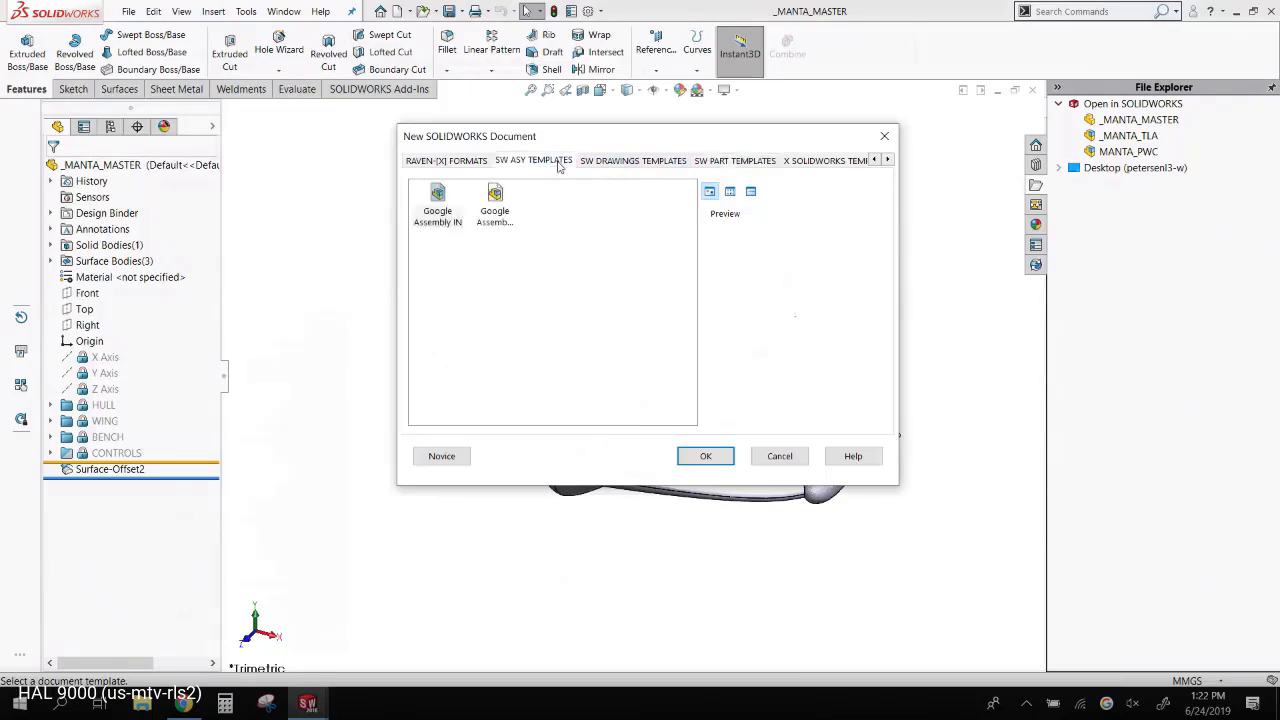
left_click(500, 220)
double_click(498, 216)
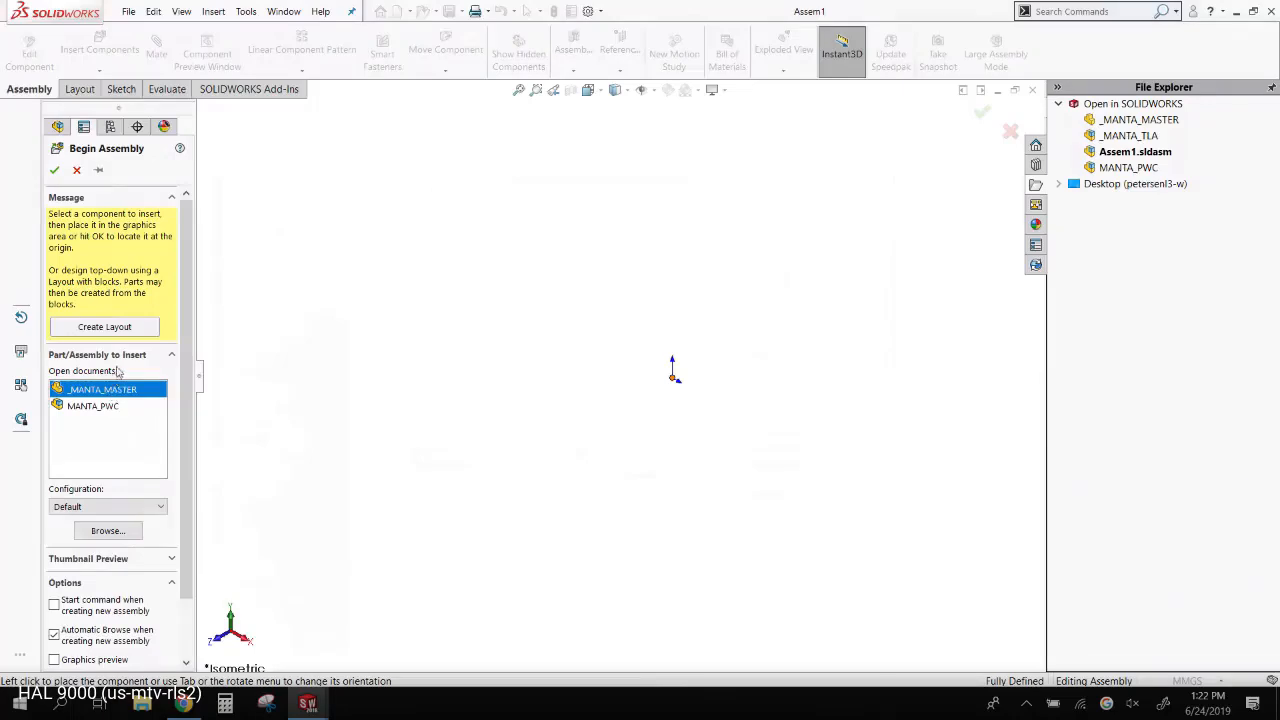
scroll(194, 326, "down", 2)
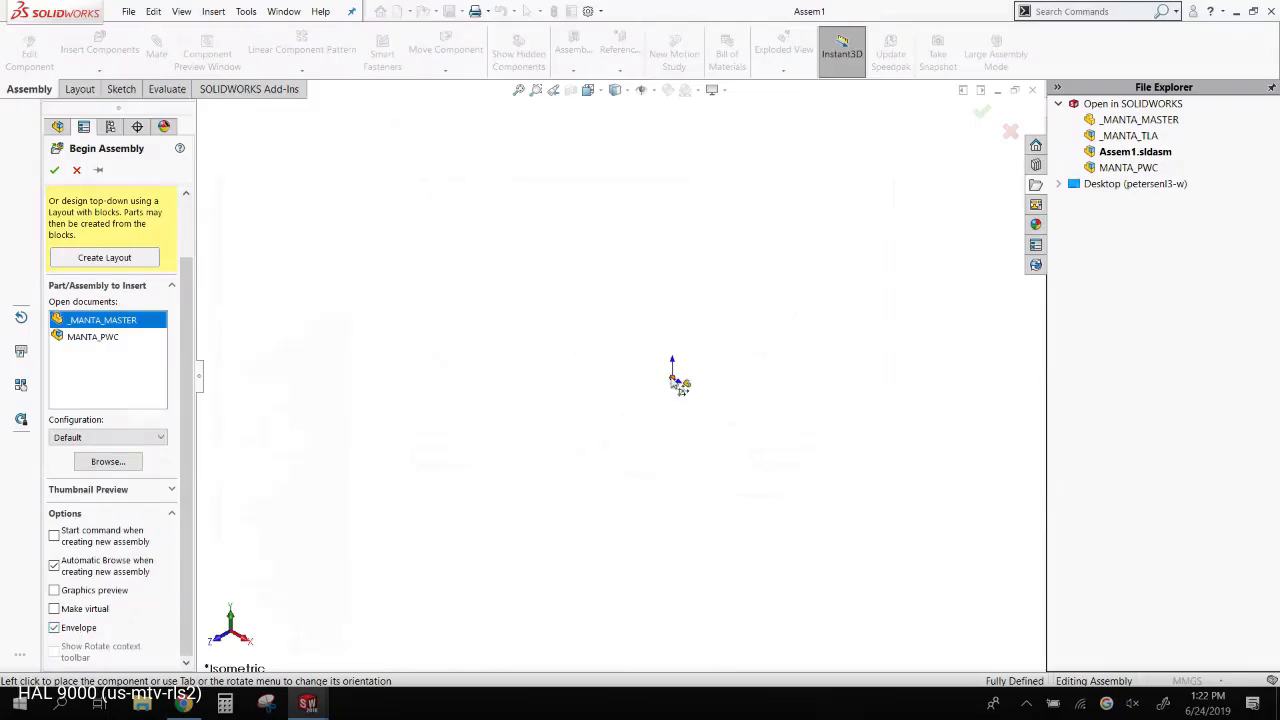
left_click(678, 384)
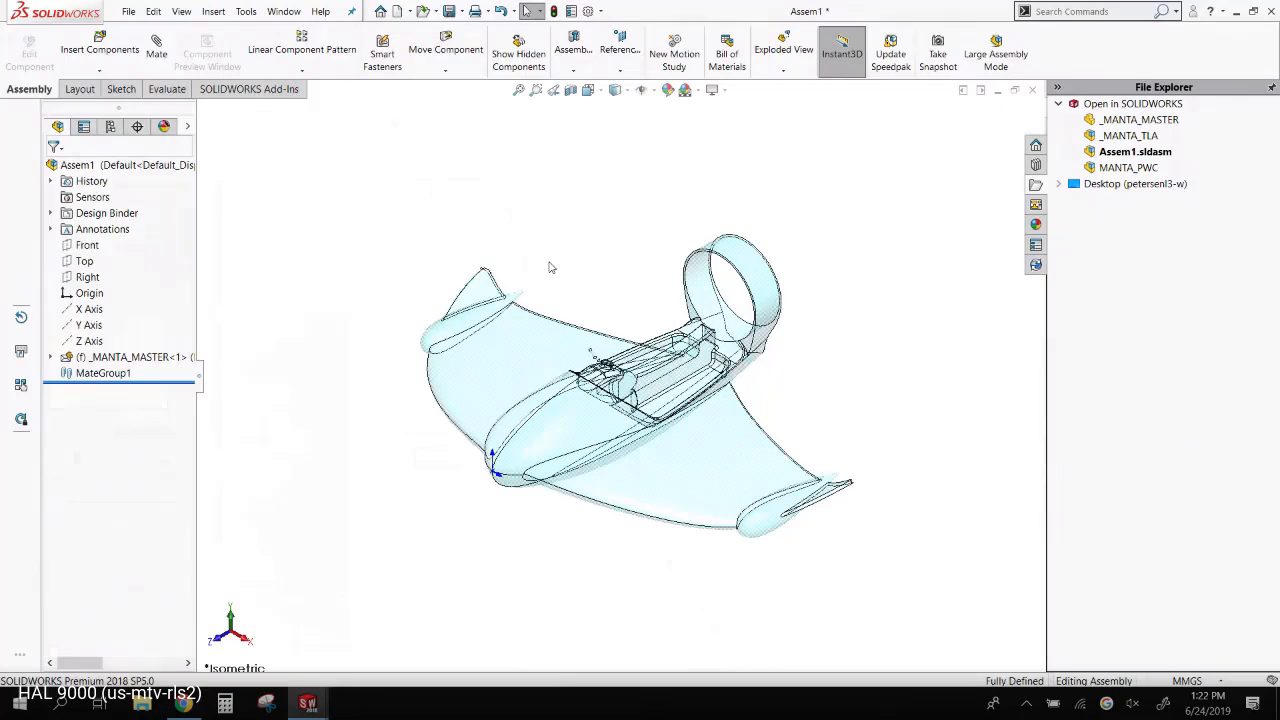
- Try to evaluate the mass properties of the new assembly containing the envelope component
left_click(166, 90)
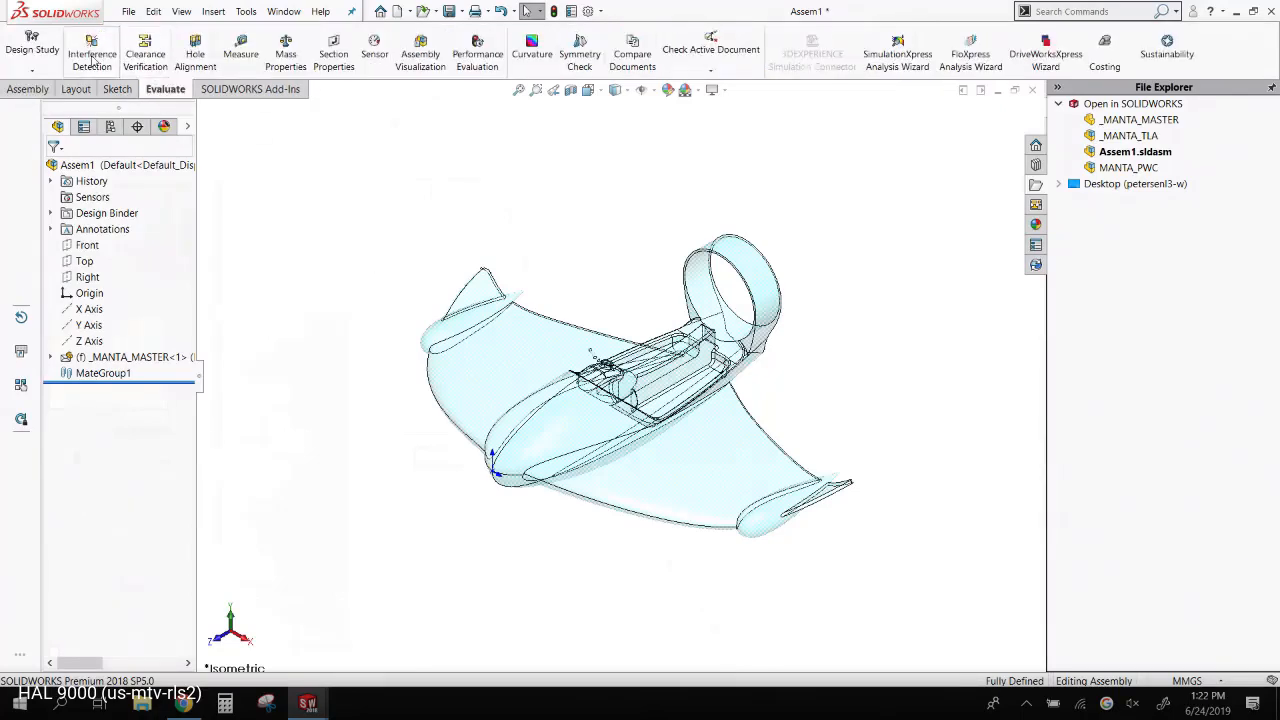
left_click(285, 50)
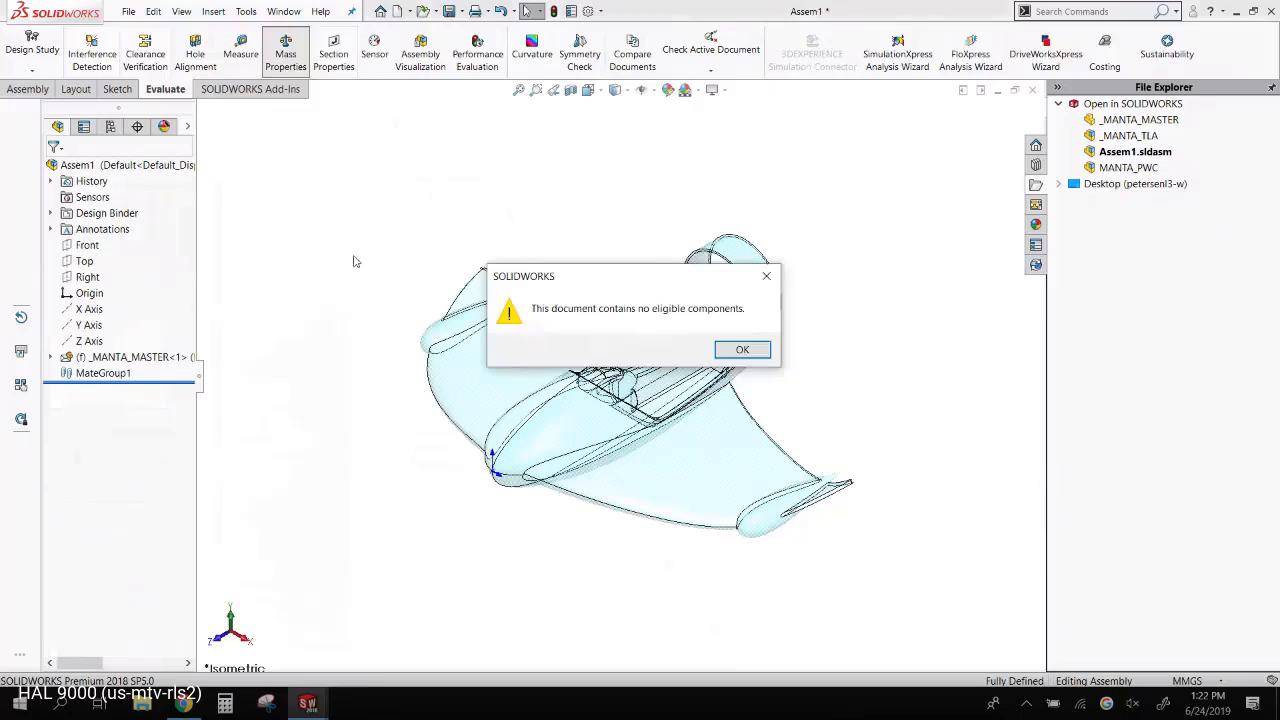
left_click(731, 344)
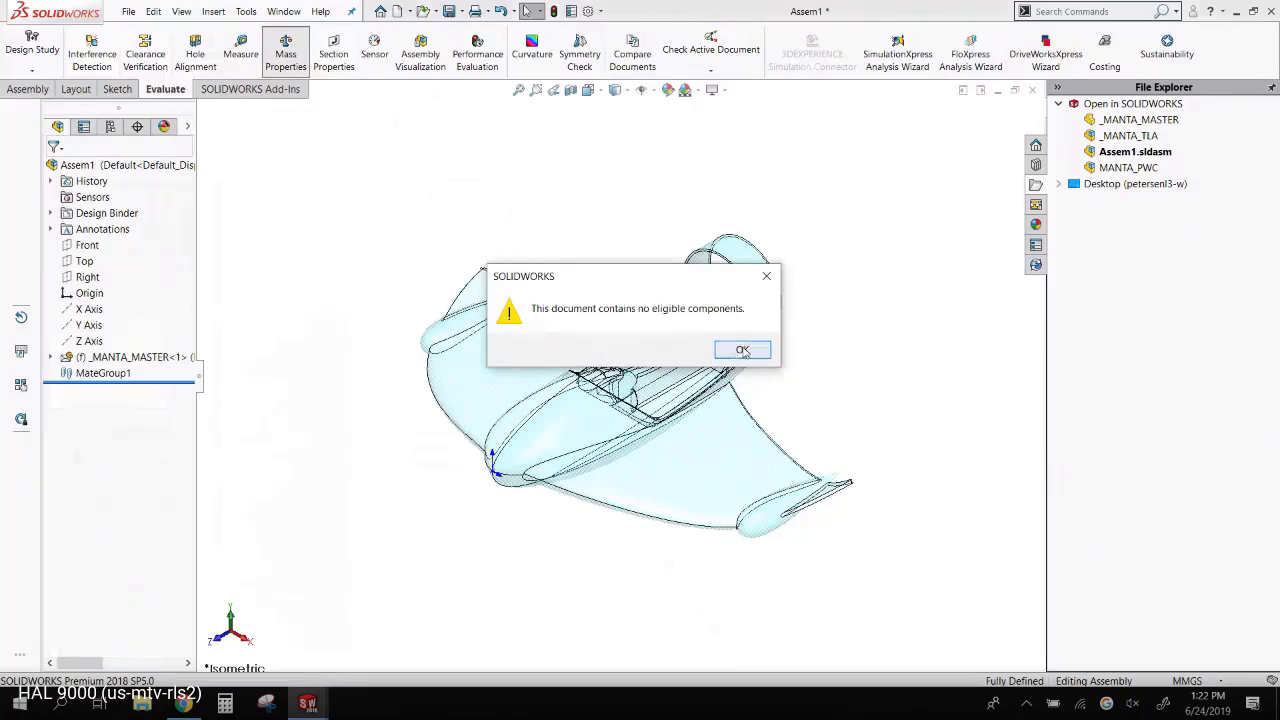
- Review the envelope and bill of materials settings in the component properties of _MANTA_MASTER
right_click(133, 360)
left_click(380, 214)
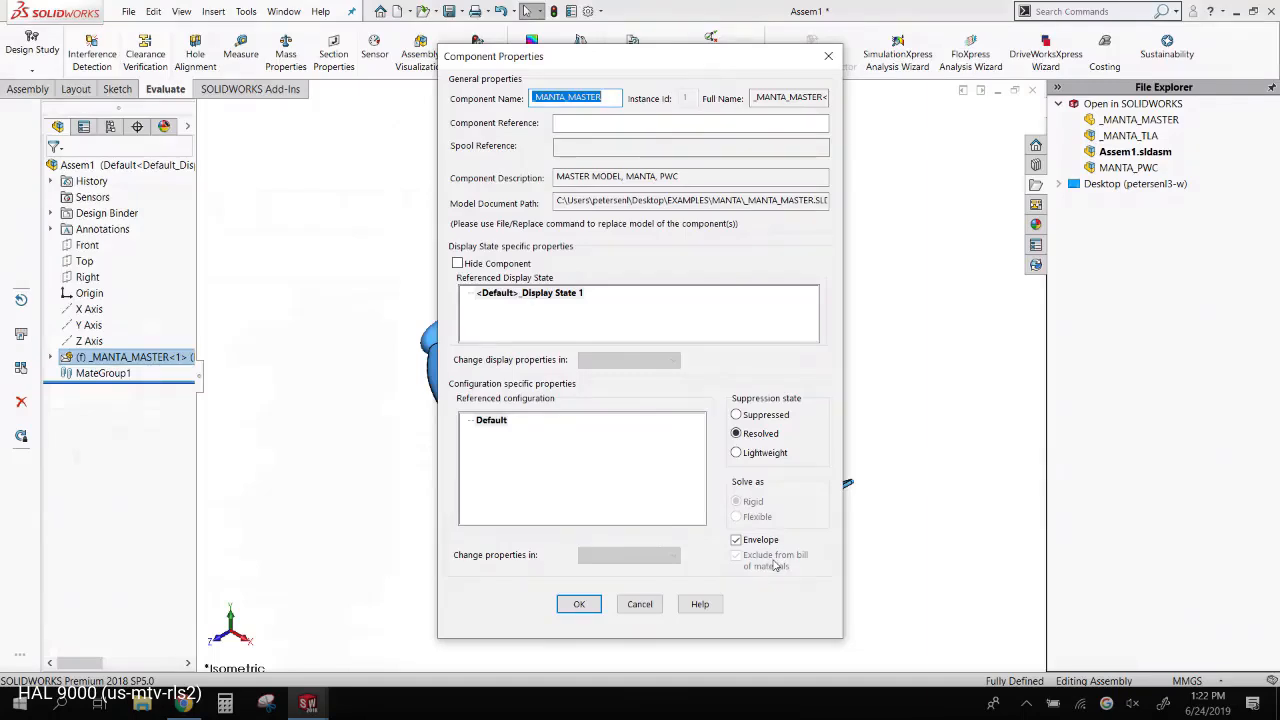
left_click(829, 58)
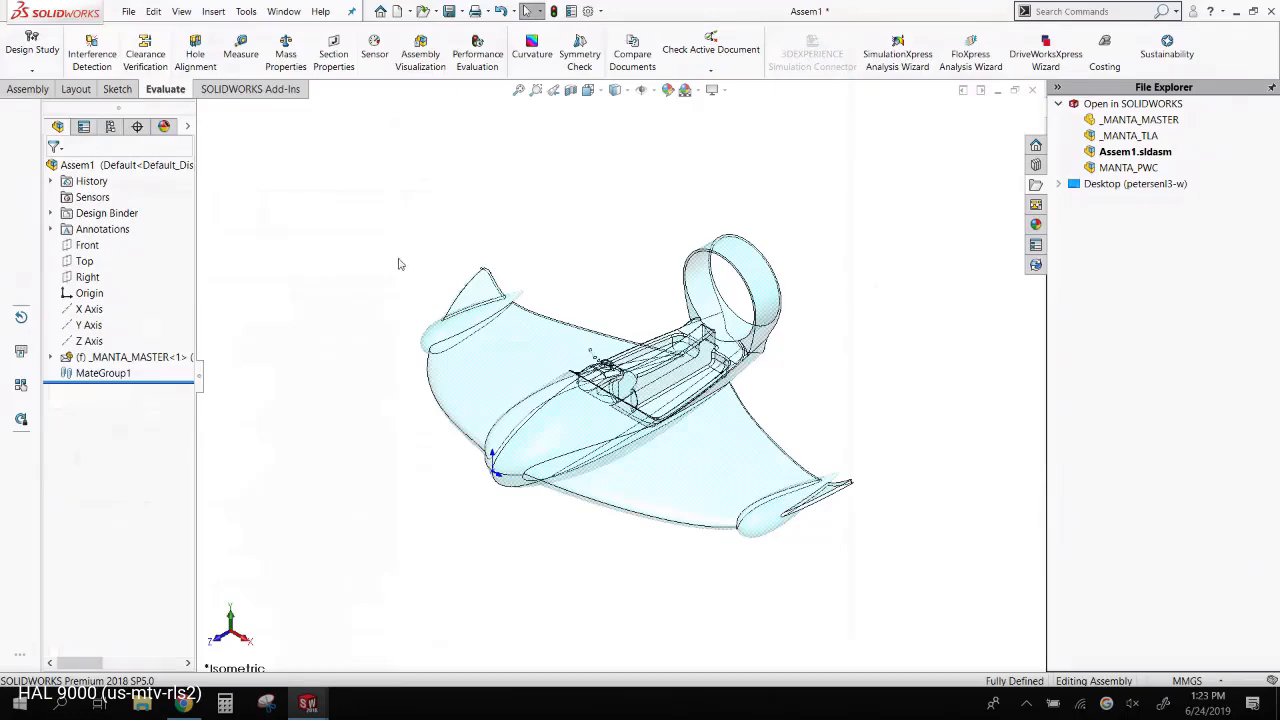
- Switch to the _MANTA_MASTER part and unfreeze all its features by moving the freeze bar up directly beneath the part name
key("ctrl+Tab")
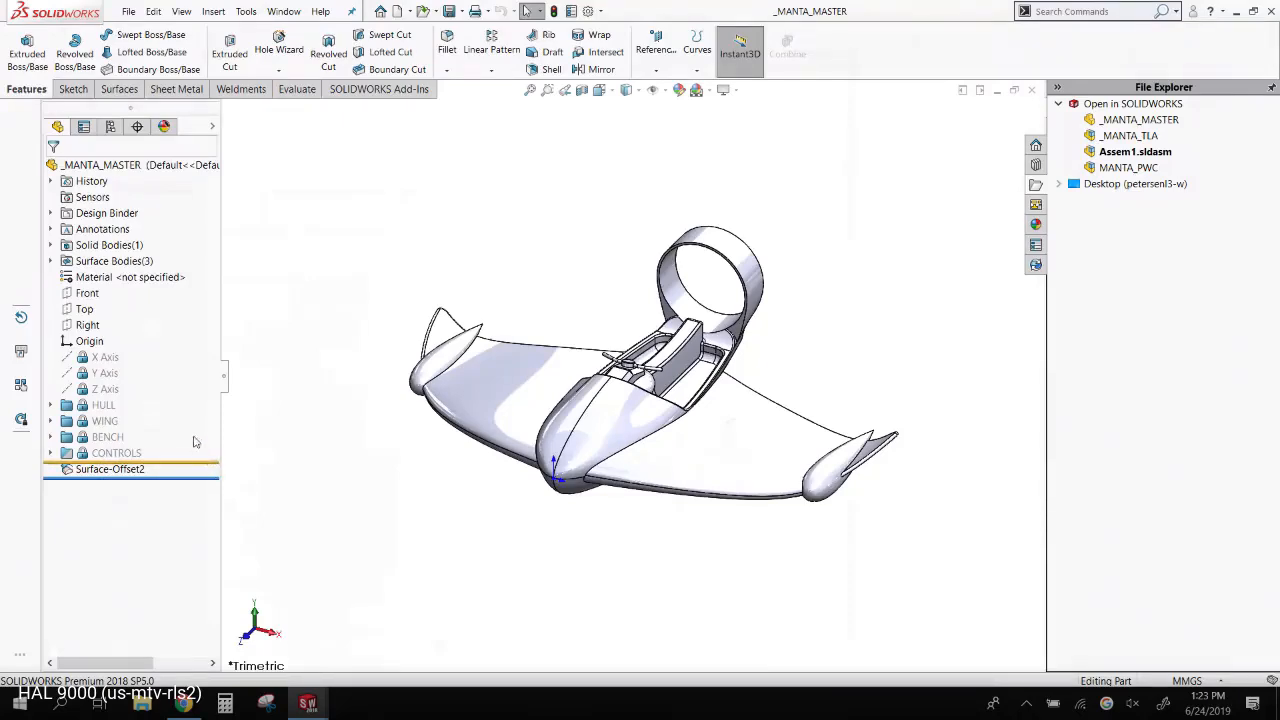
left_click_drag(209, 462, 198, 175)
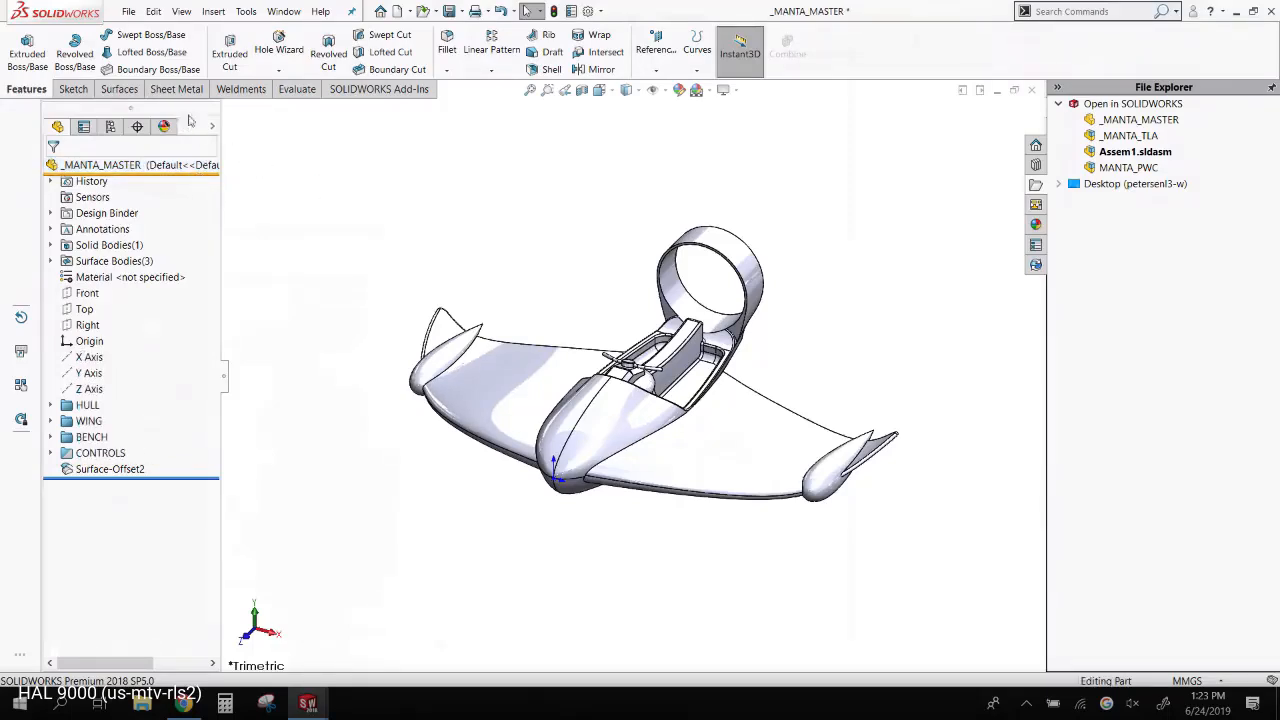
- Run Performance Evaluation on the unfrozen part and examine the slowest features, including Fillet4, Combine2, Fillet3, Surface-Extend1 and Surface-Extend2
left_click(291, 92)
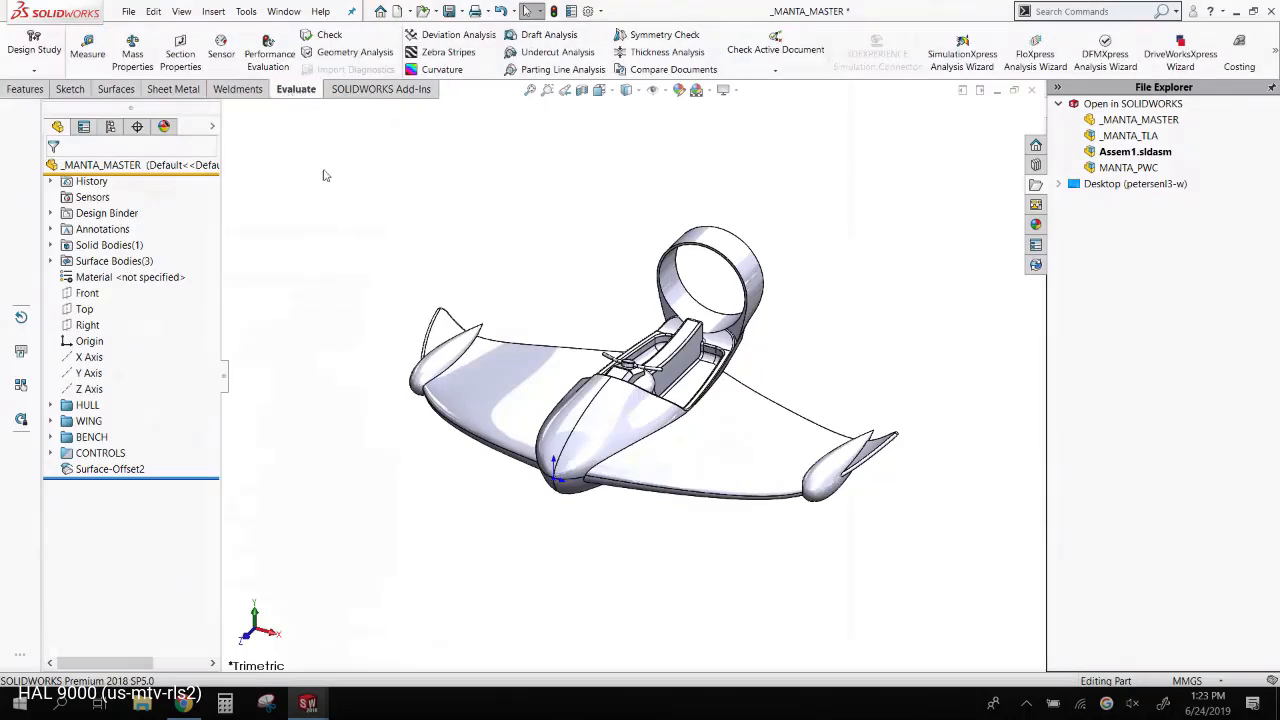
left_click(268, 55)
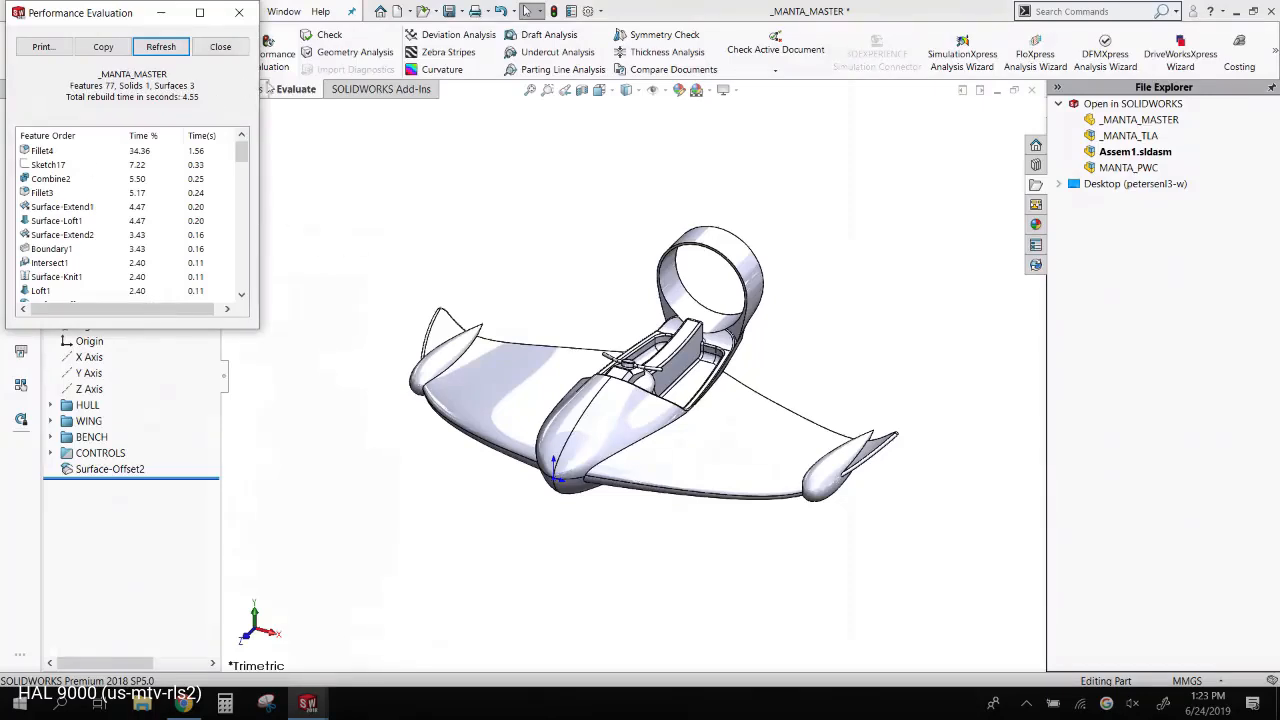
left_click(48, 151)
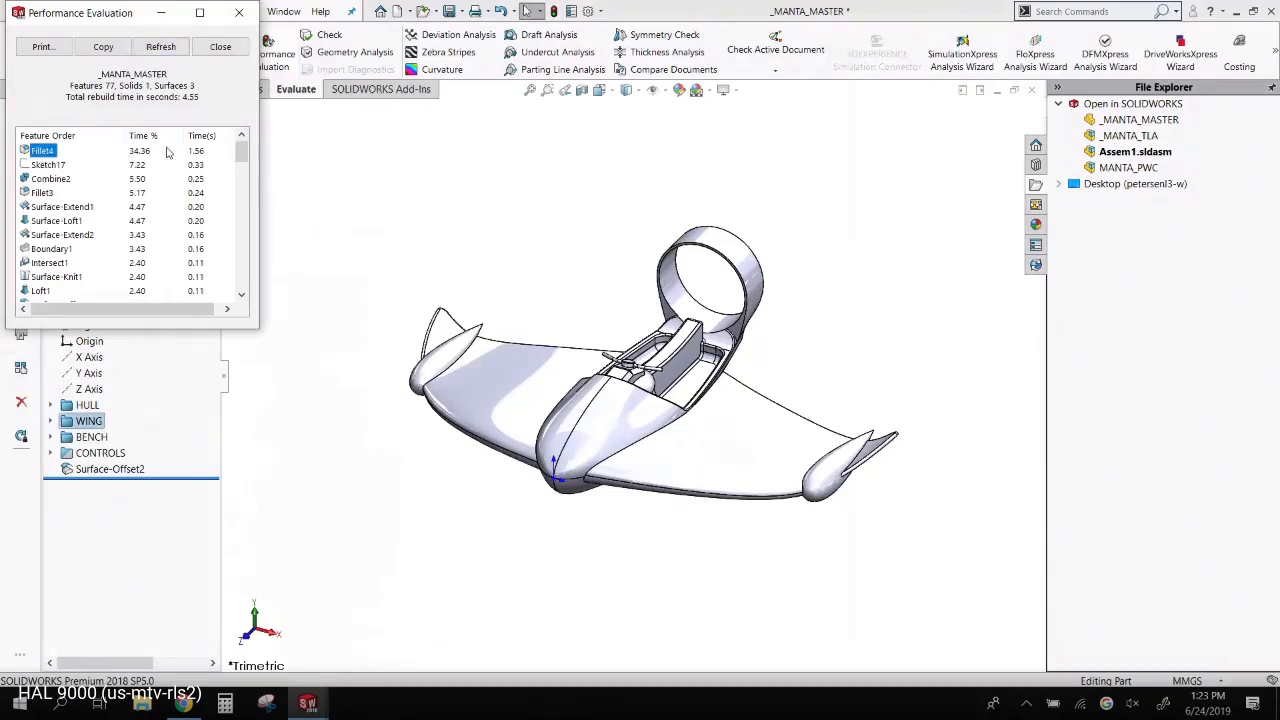
left_click(50, 178)
left_click(44, 192)
left_click(56, 207)
left_click(60, 235)
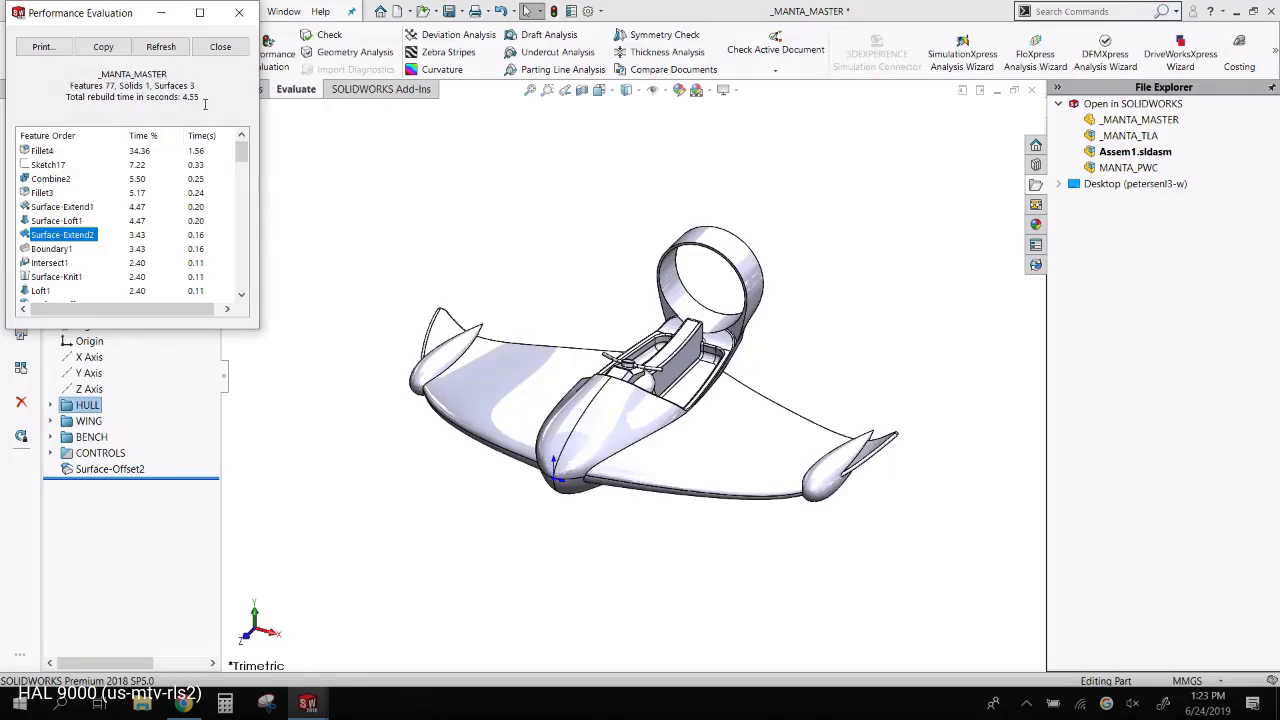
left_click(239, 12)
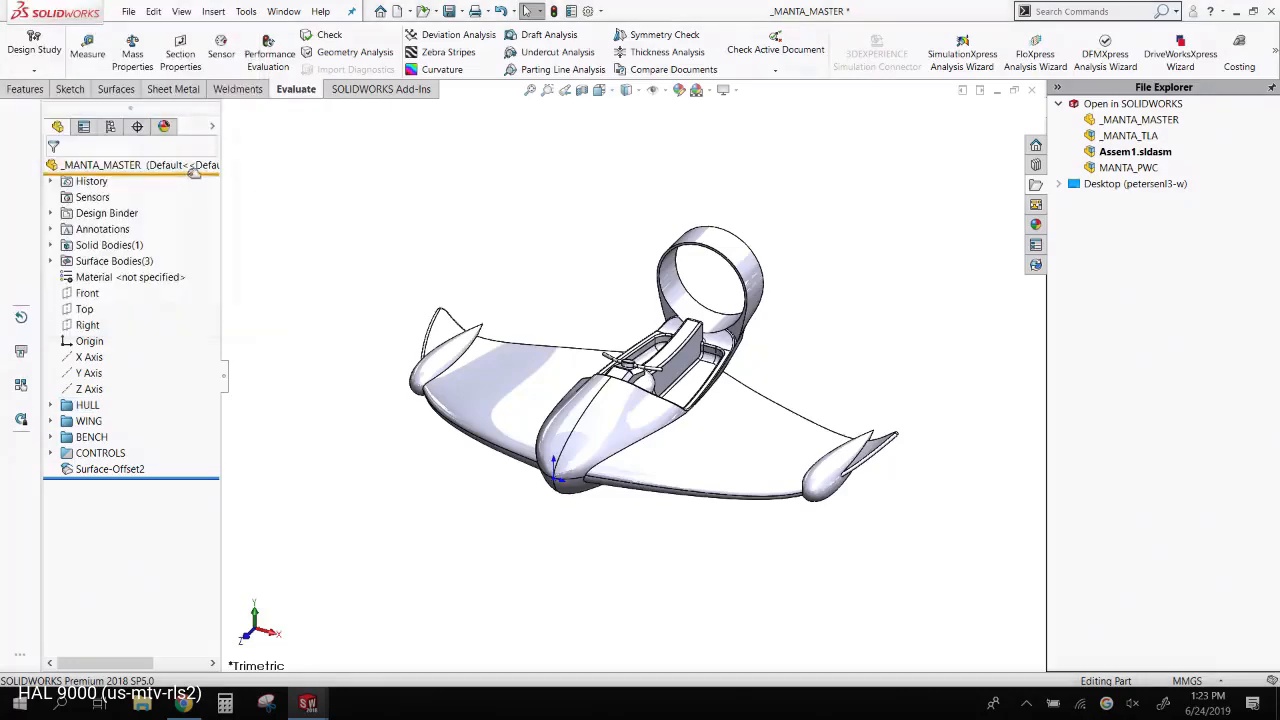
- Freeze all features down through the CONTROLS folder and check the part's rebuild time with Performance Evaluation
left_click_drag(194, 174, 170, 463)
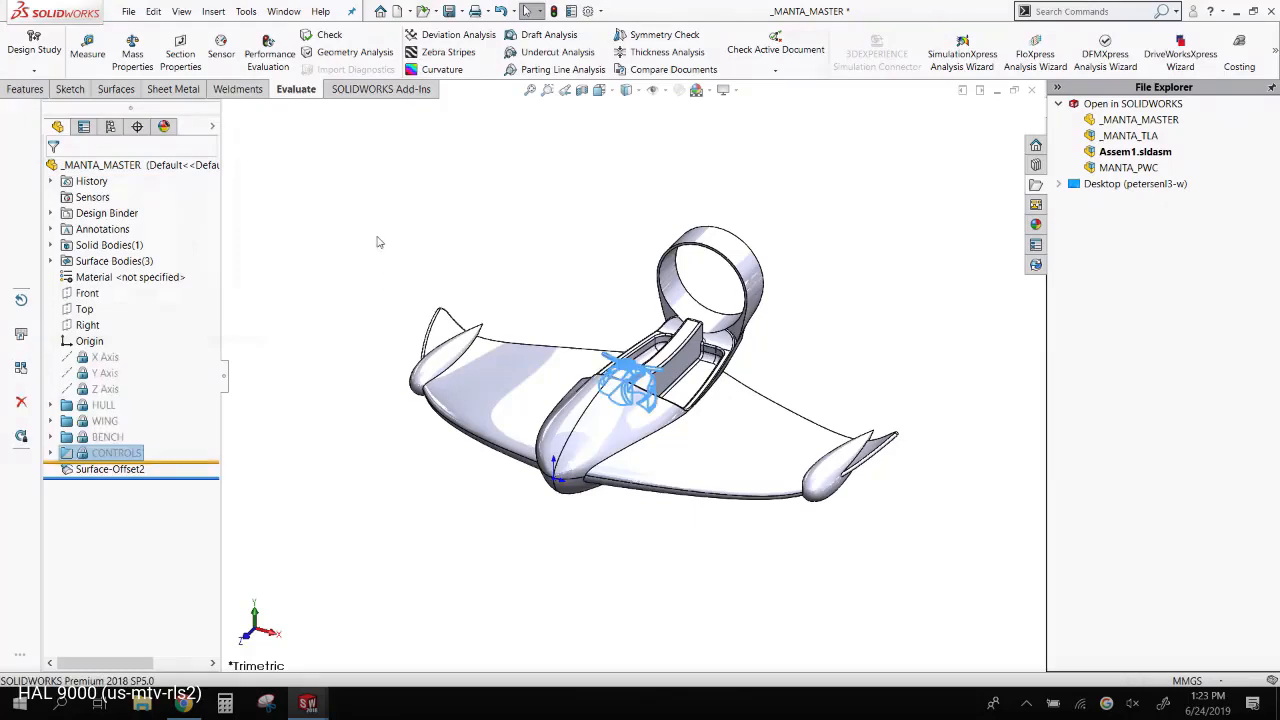
left_click(270, 52)
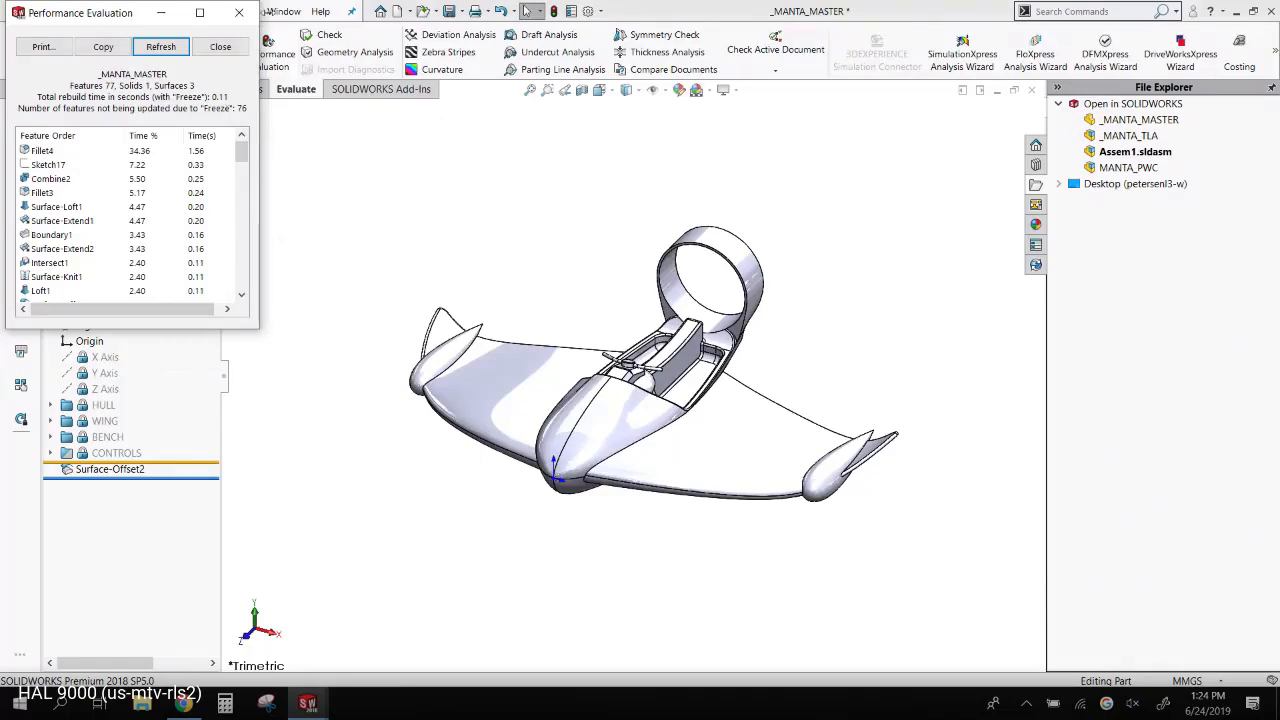
left_click(220, 46)
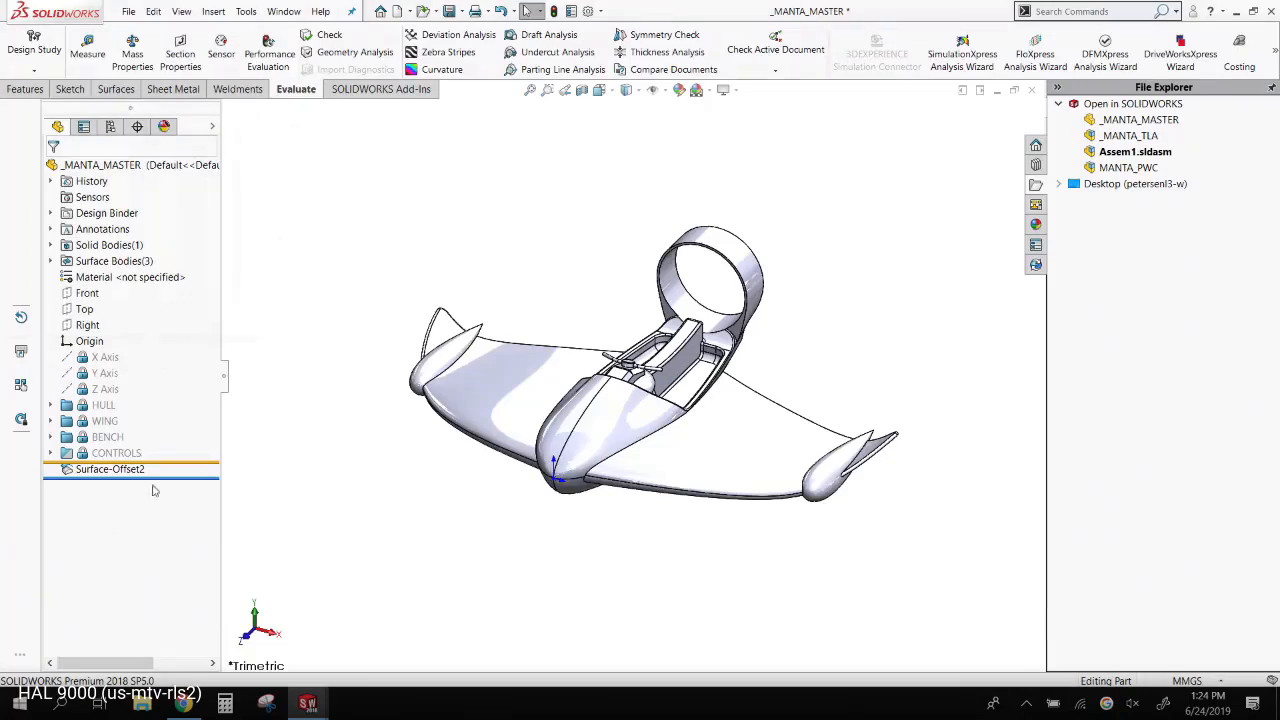
- Check the Enable Freeze bar setting in the general system options and leave without changing anything
left_click(600, 11)
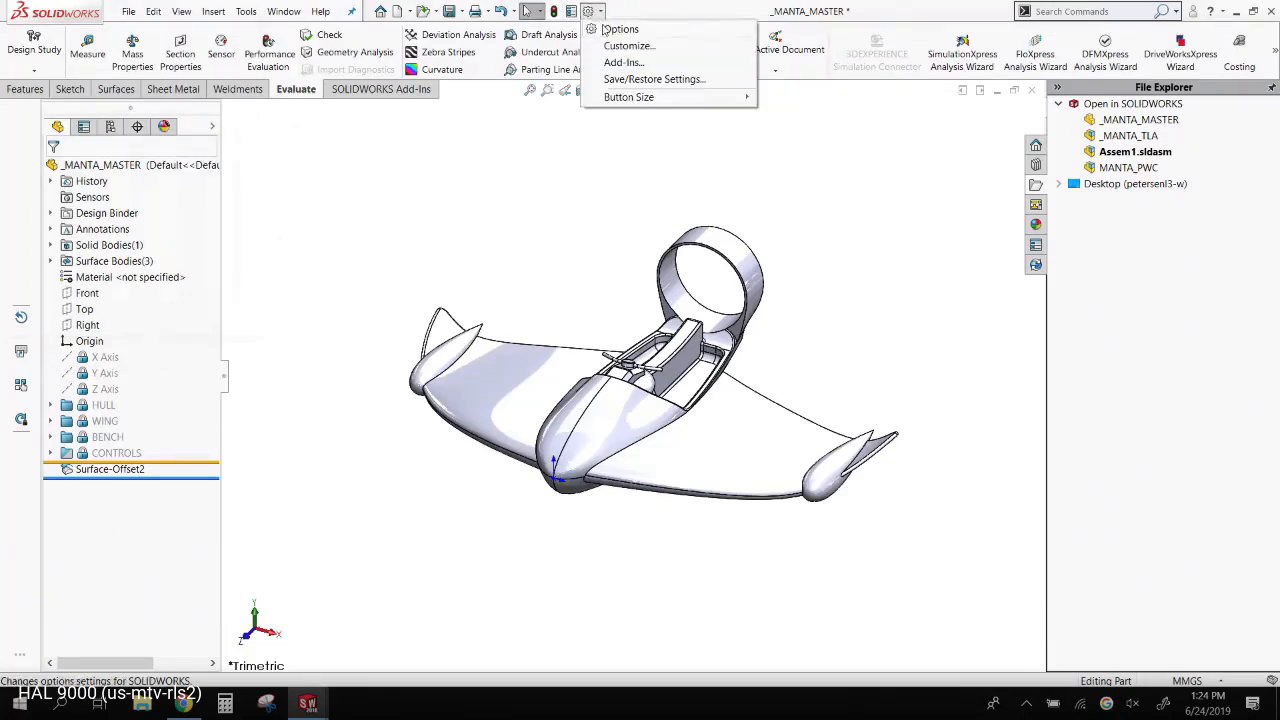
left_click(620, 28)
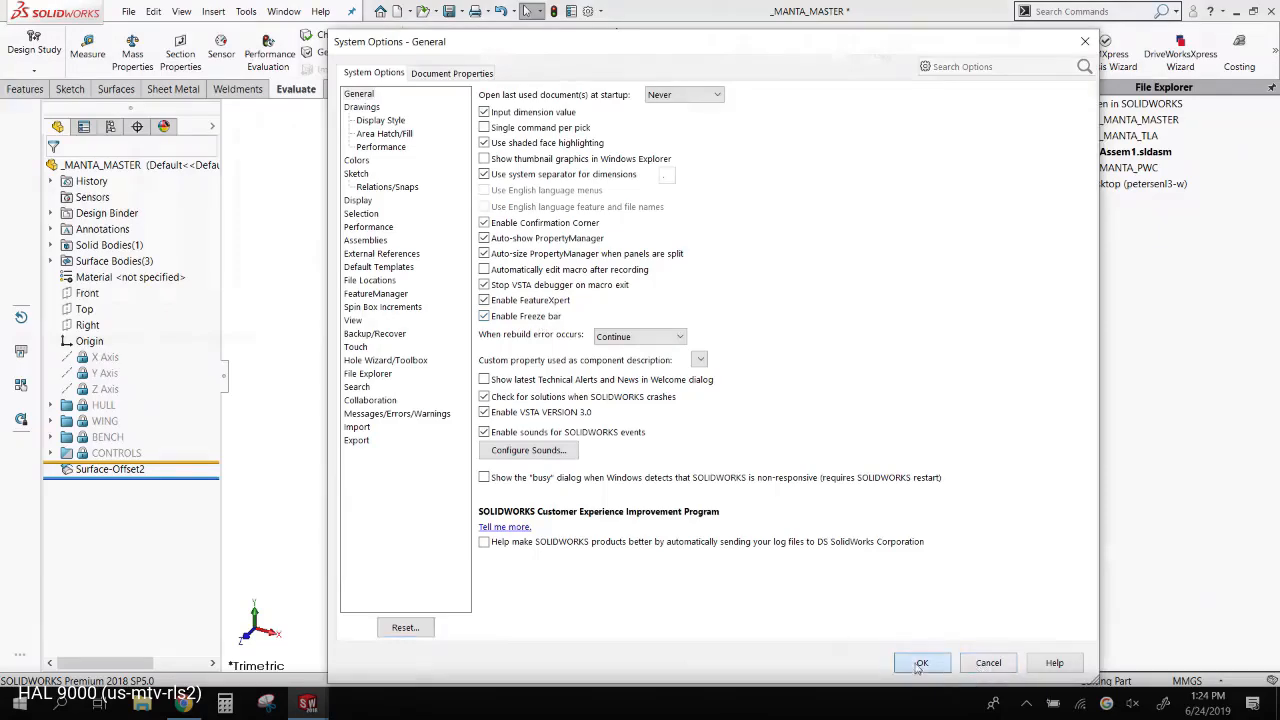
left_click(985, 666)
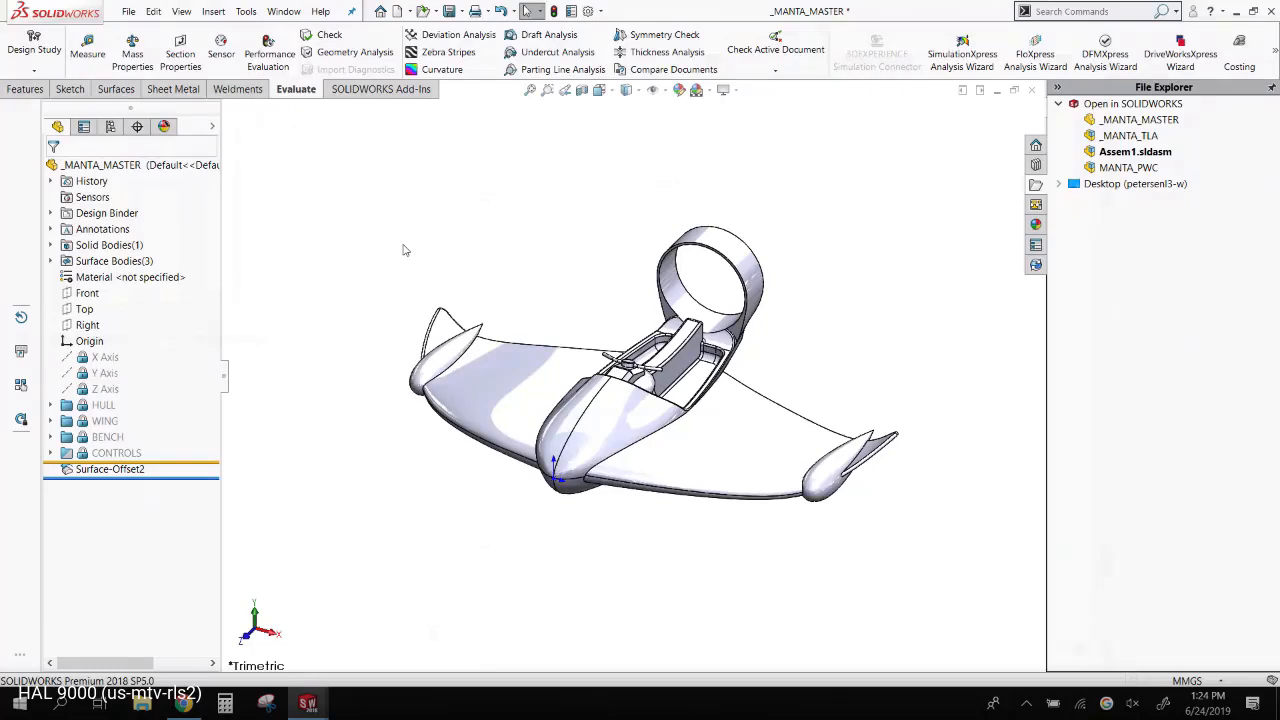
- Expand the HULL folder and check which commands are available for the frozen Surface-Extend1 feature
left_click(50, 405)
right_click(113, 438)
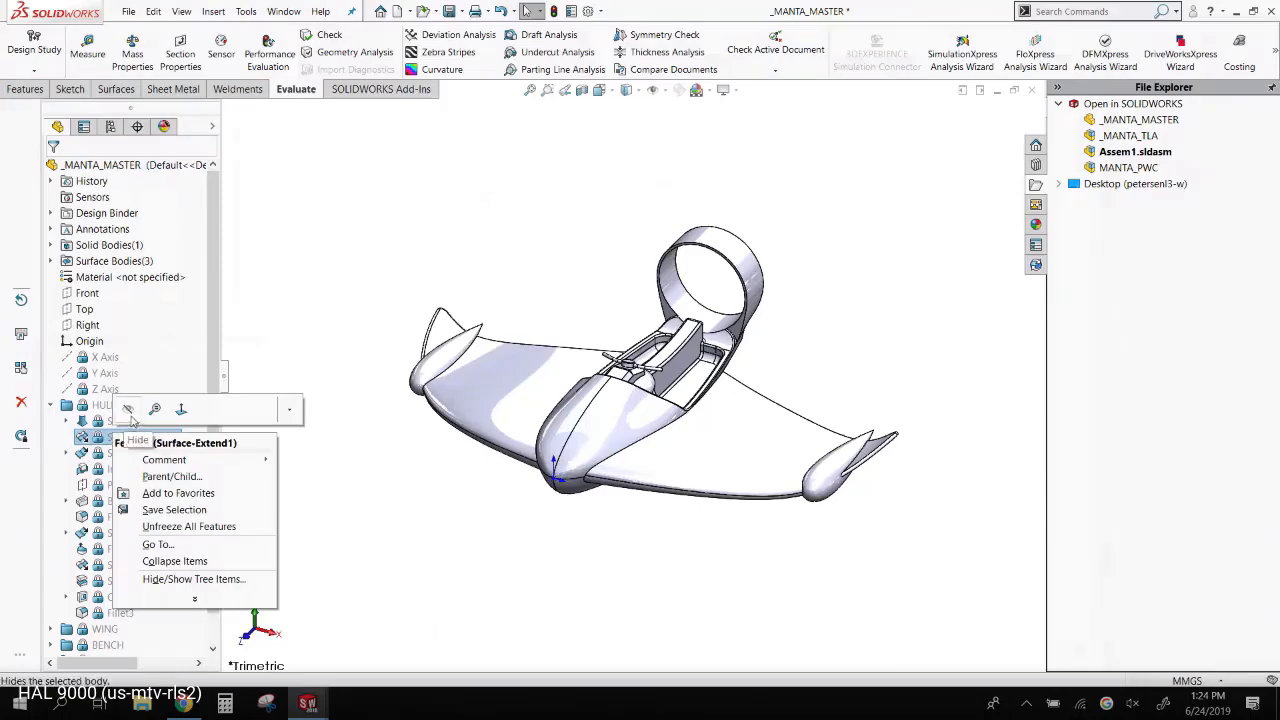
key("Escape")
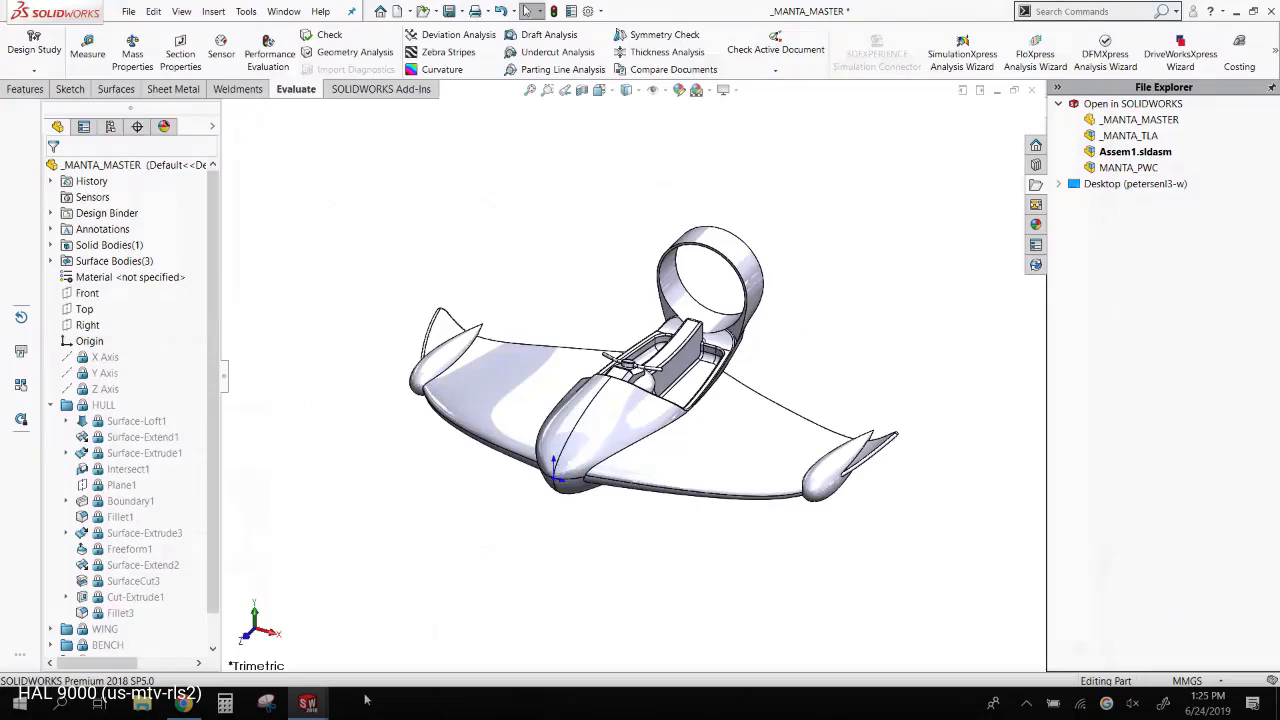
- Switch to Windows File Explorer and examine the MANTA folder's files sorted from largest to smallest, comparing _MANTA_MASTER with _MANTA_MASTER_NO FREEZE
left_click(142, 703)
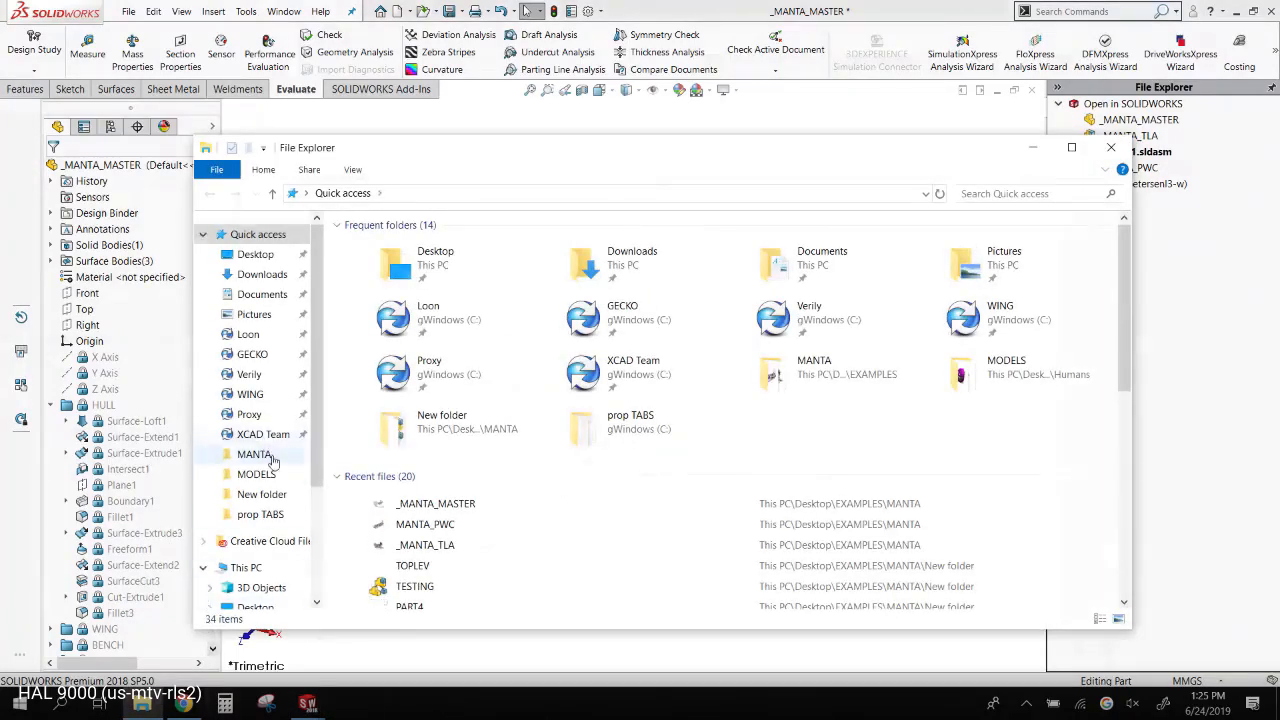
left_click(254, 454)
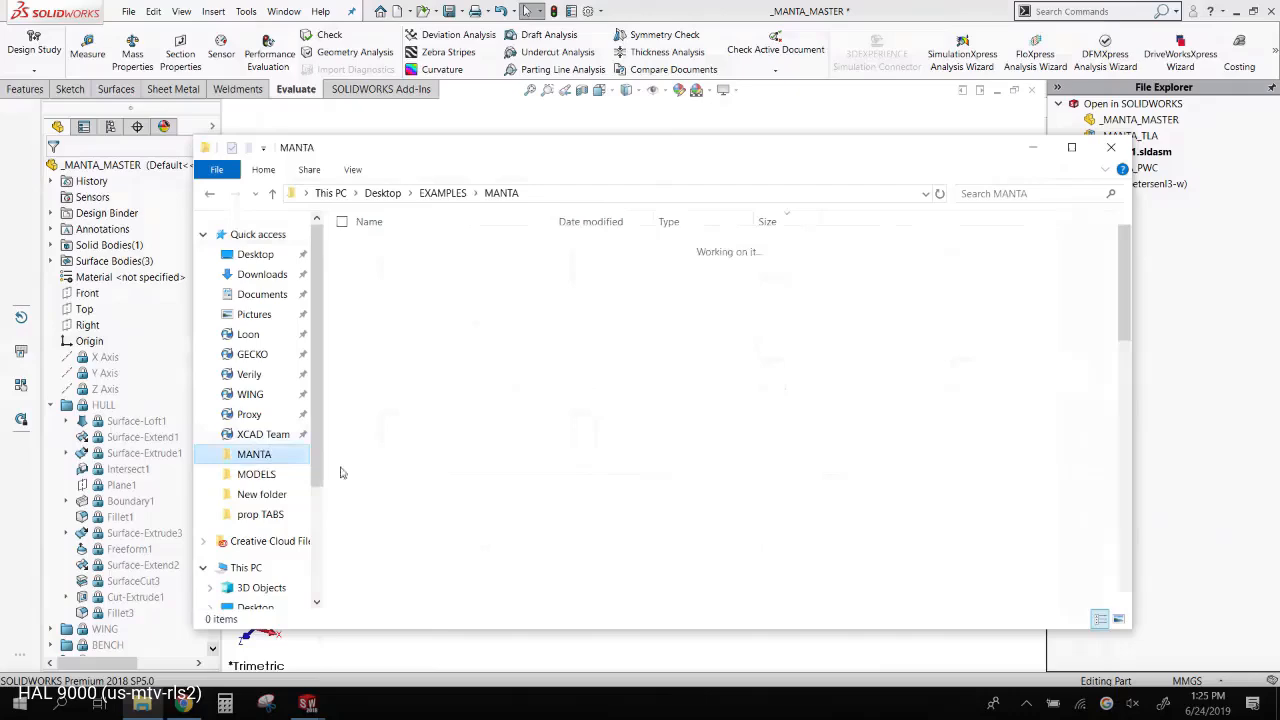
left_click(772, 221)
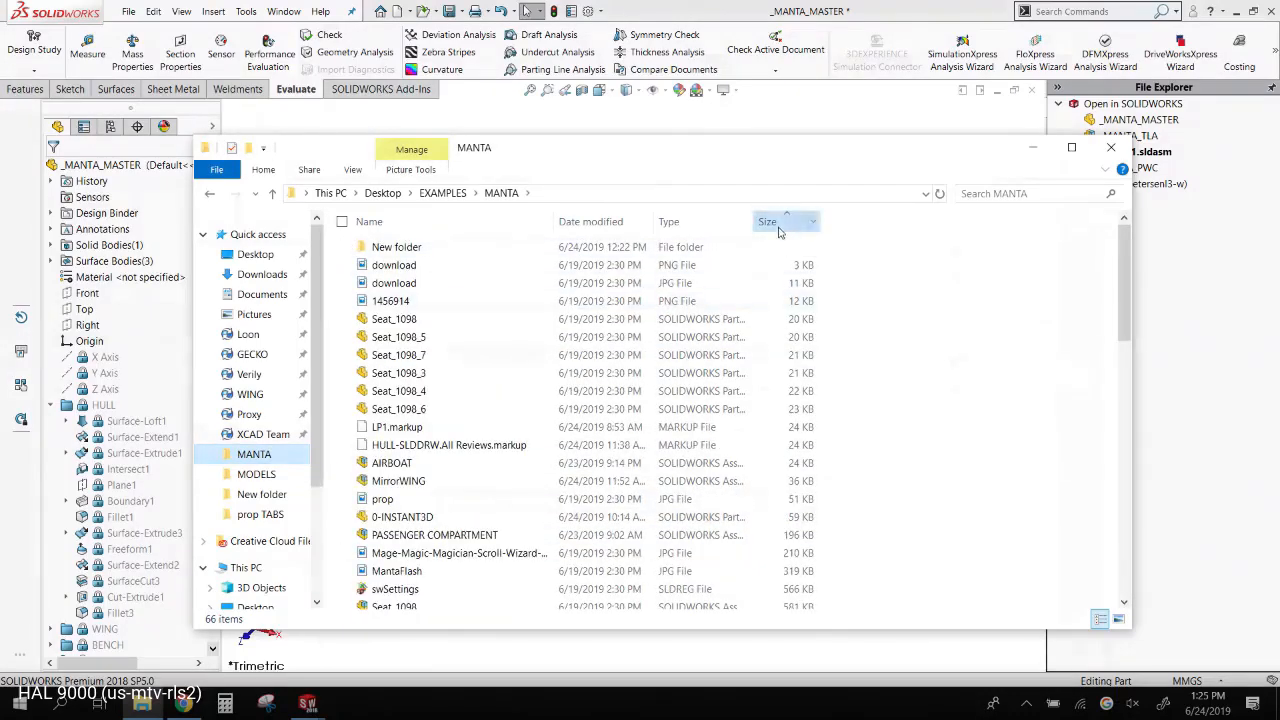
left_click(779, 228)
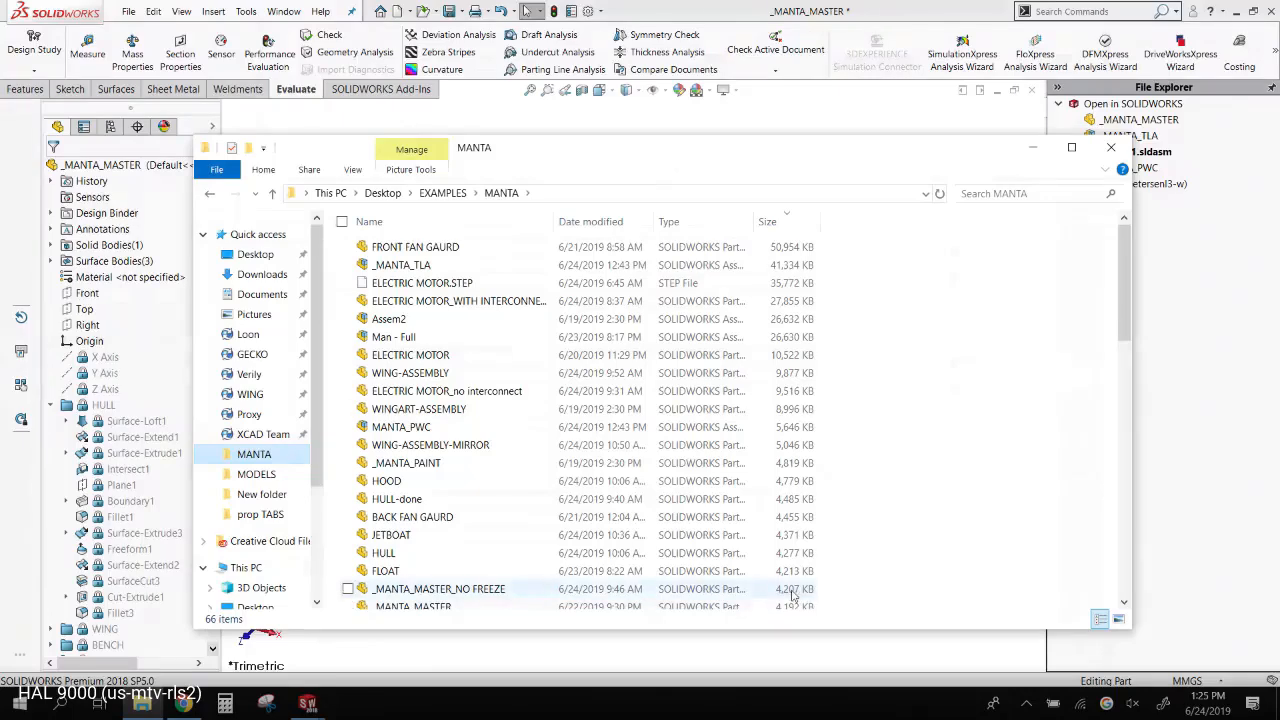
left_click(1033, 149)
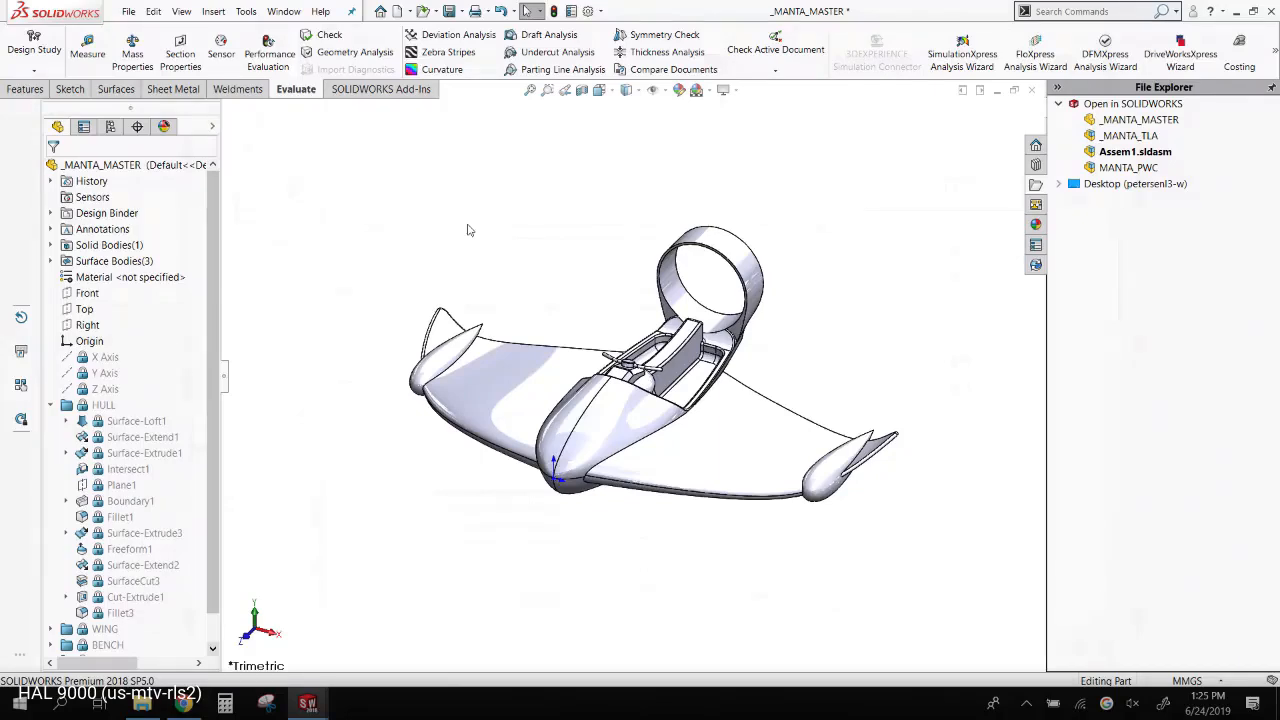
key("ctrl+1")
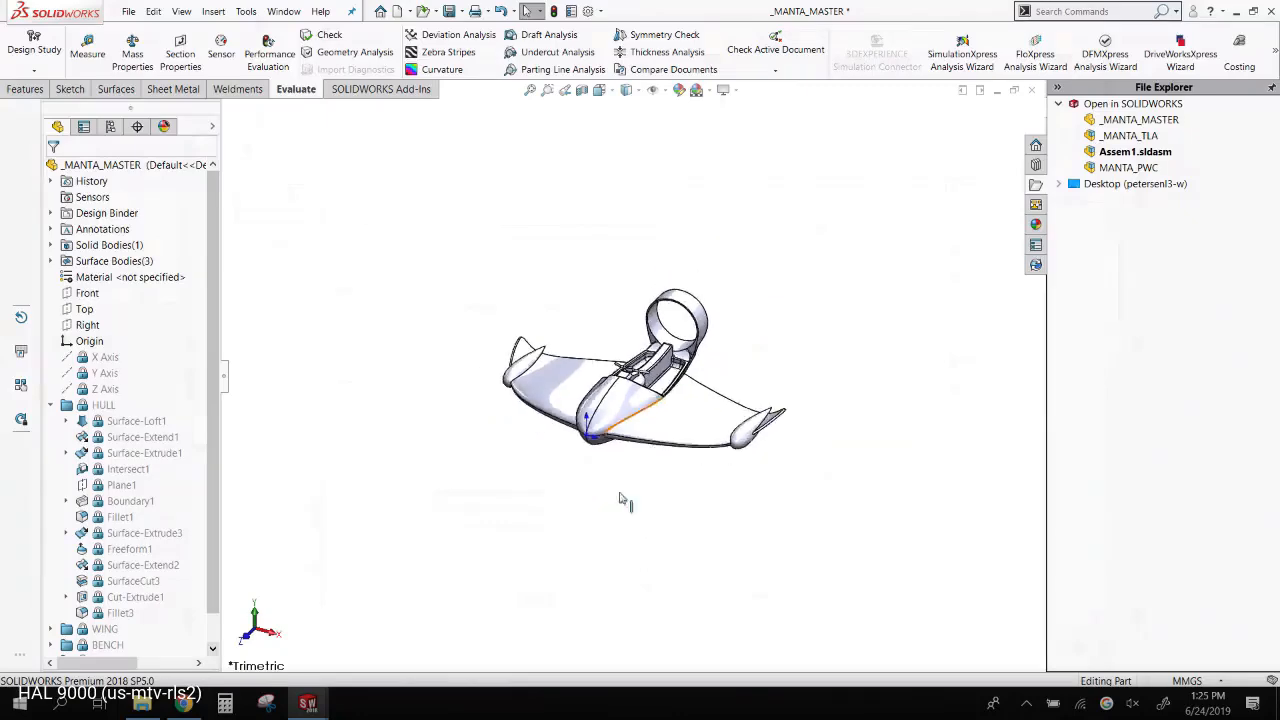
middle_click_drag(664, 474, 694, 374)
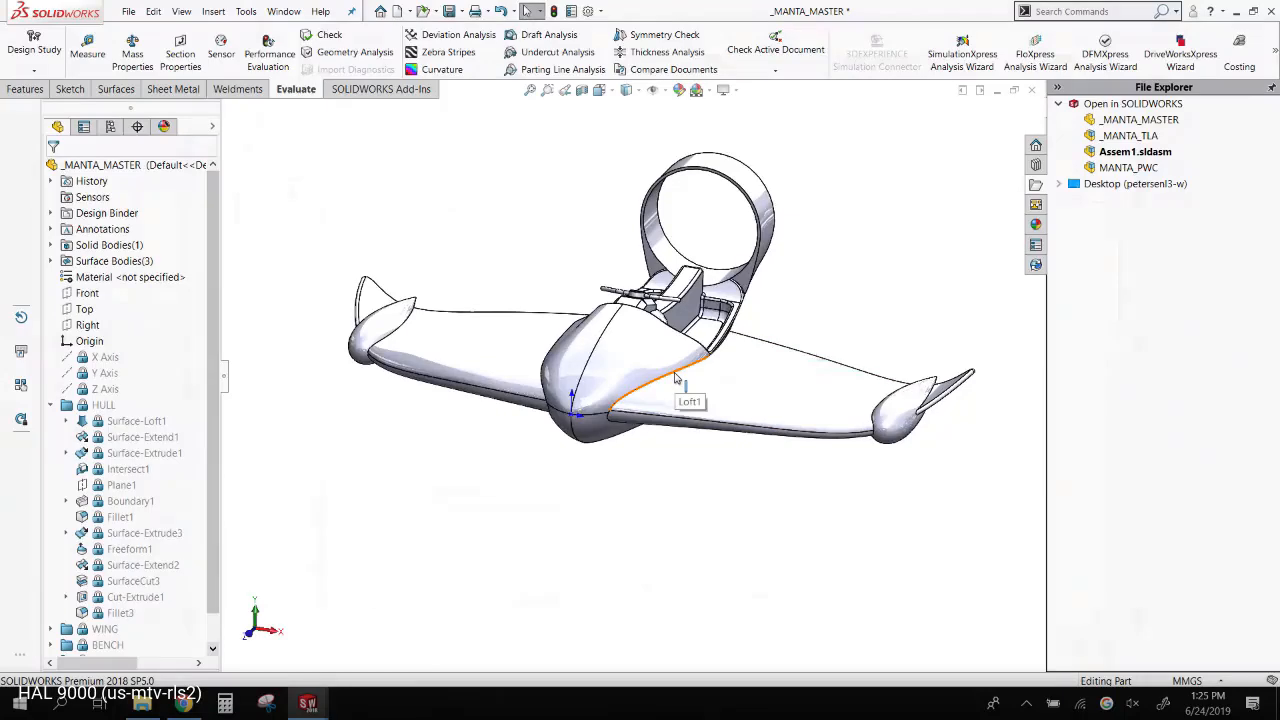
- Convert all edges of the _MANTA_MASTER model into entities of a new 3D sketch and finish the sketch
left_click(676, 378)
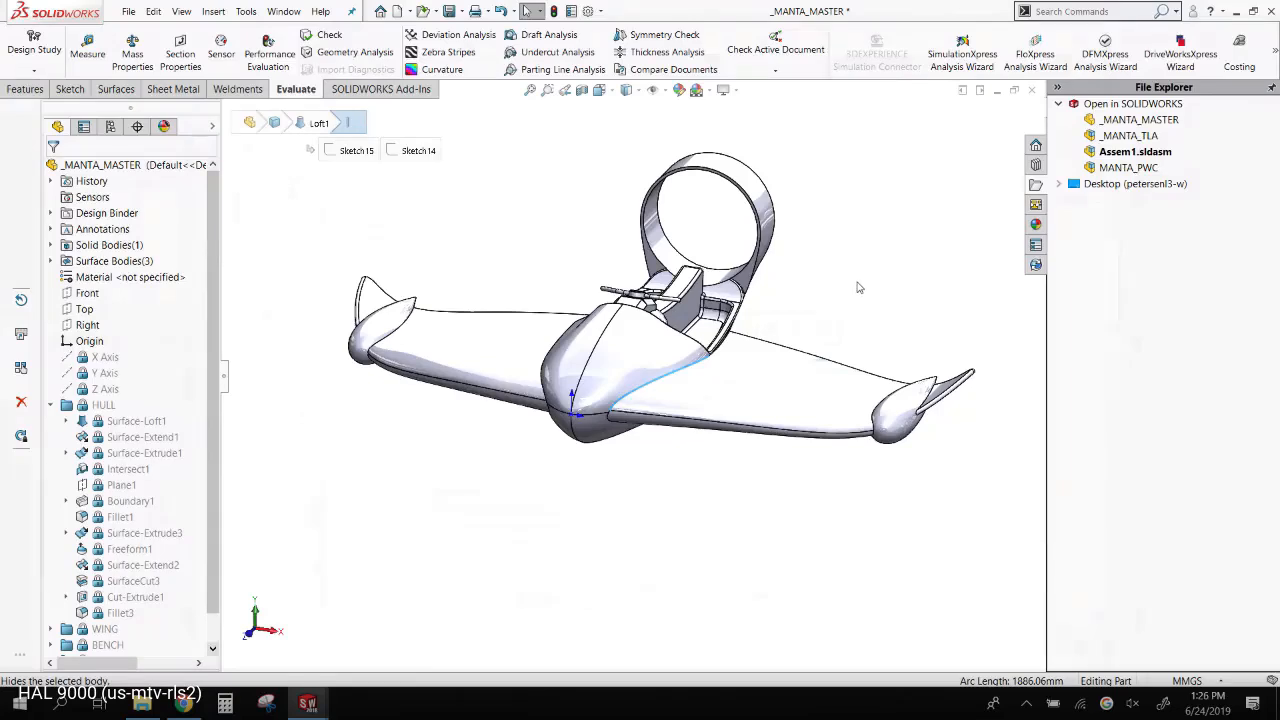
key("ctrl+a")
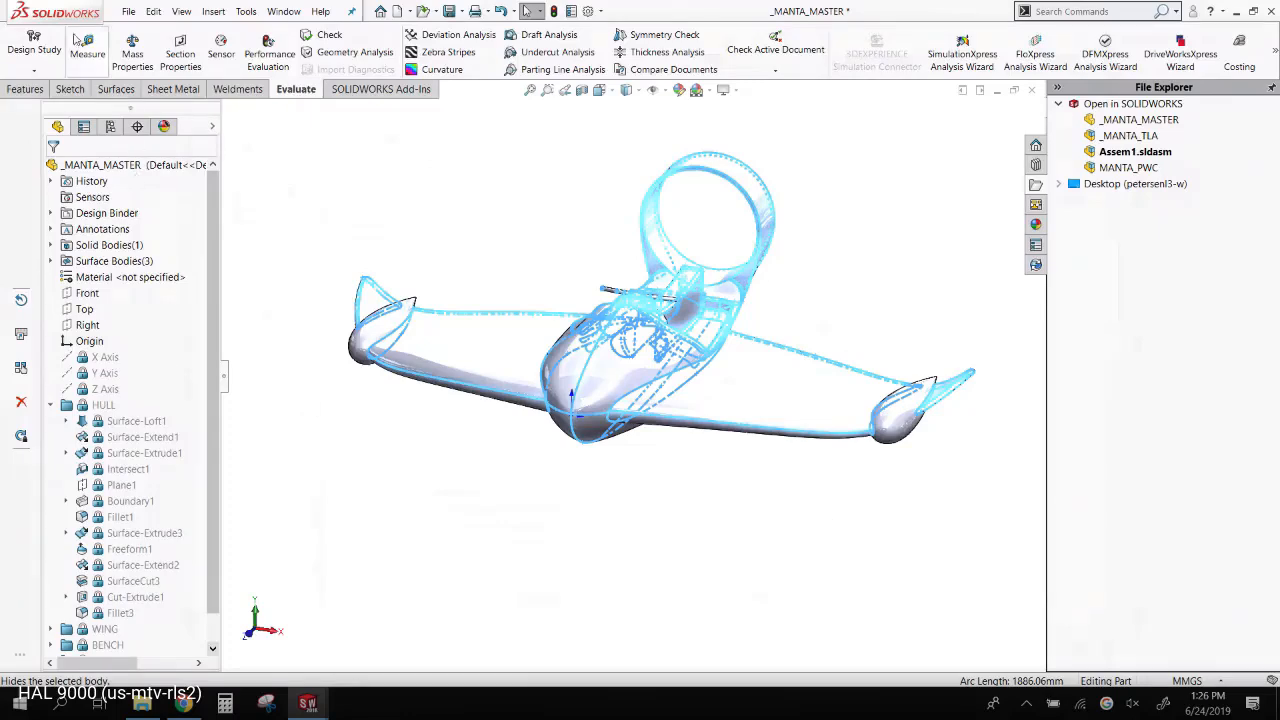
left_click(72, 89)
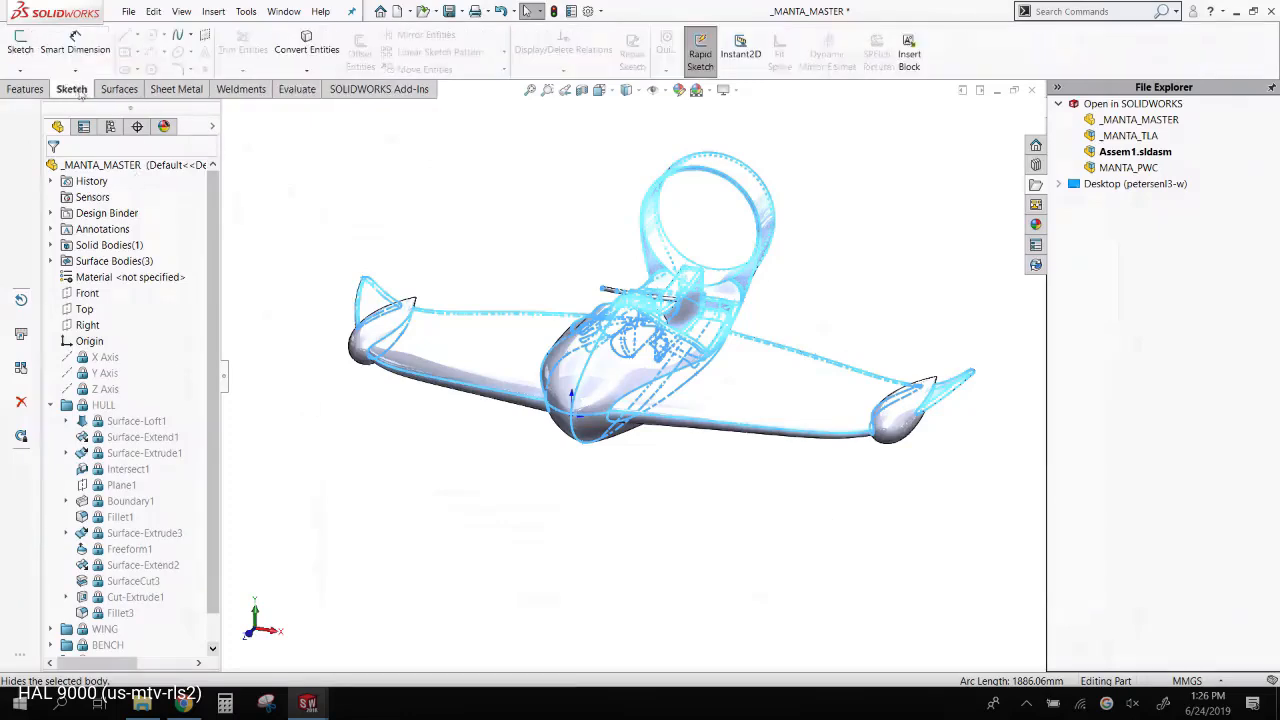
left_click(20, 70)
left_click(30, 110)
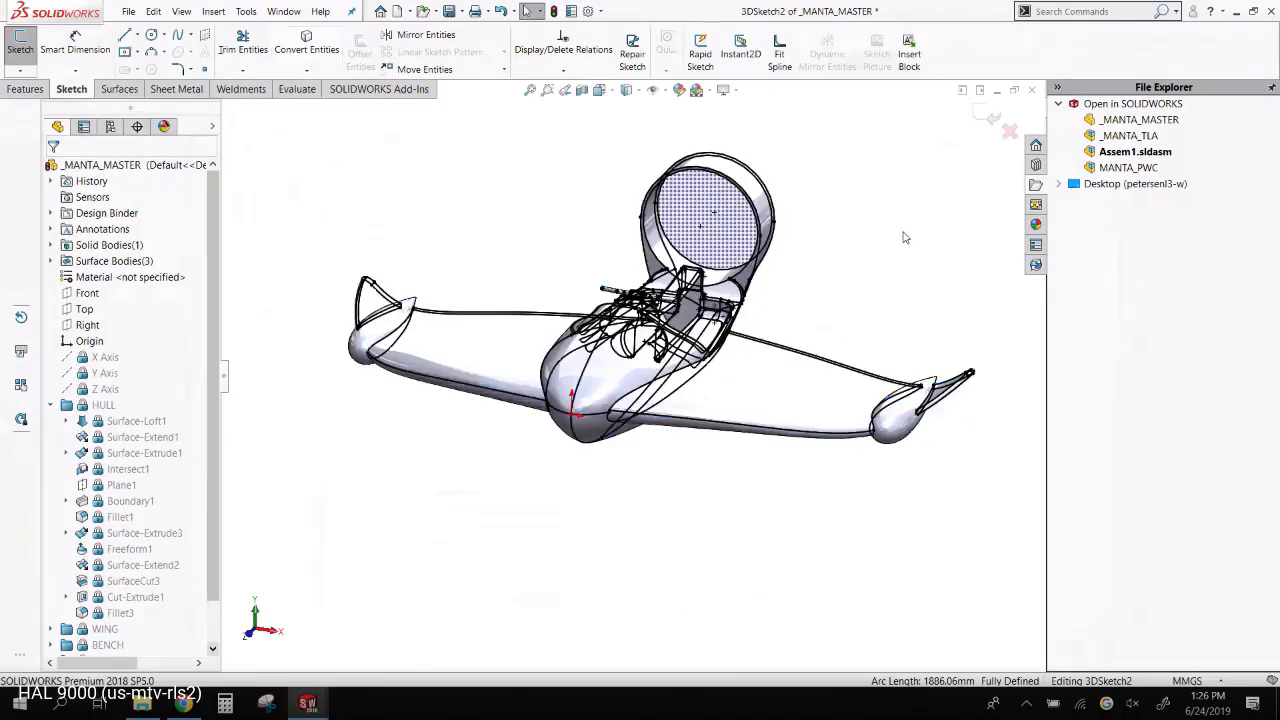
left_click(988, 117)
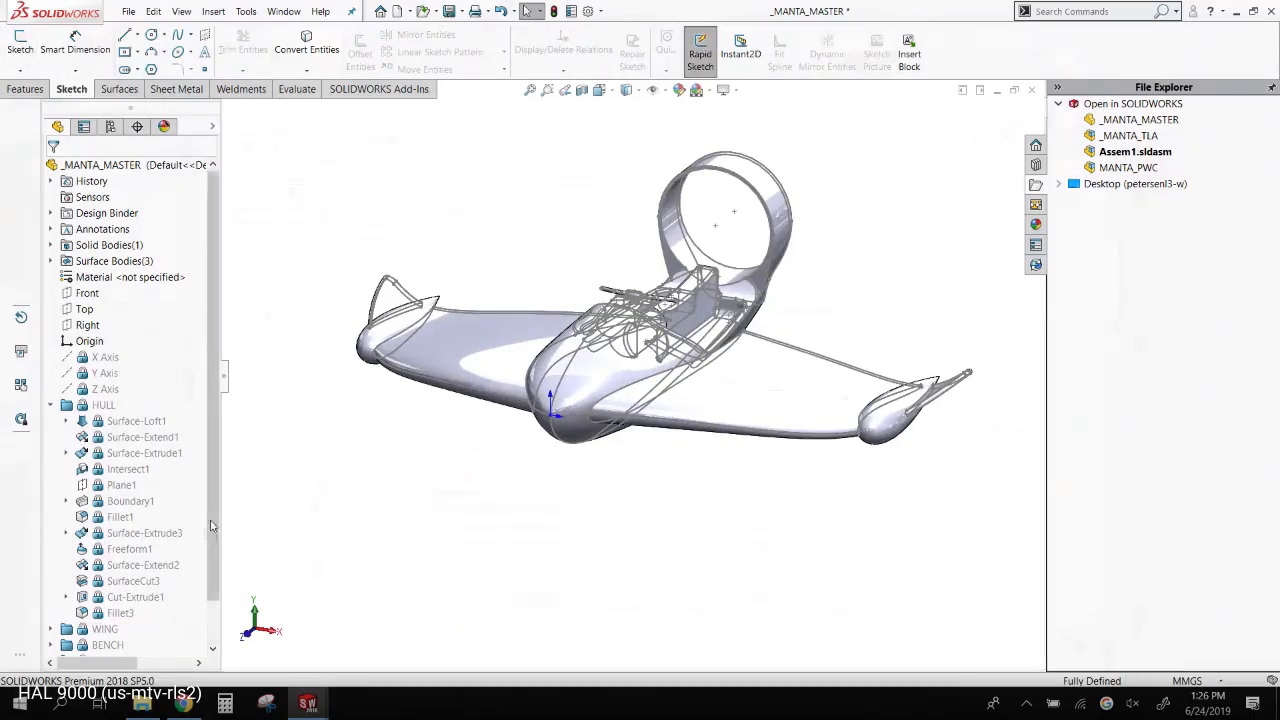
- Copy 3DSketch2 into a new document created from a SW part template and fit the pasted wireframe in view
scroll(115, 620, "down", 1)
left_click(100, 645)
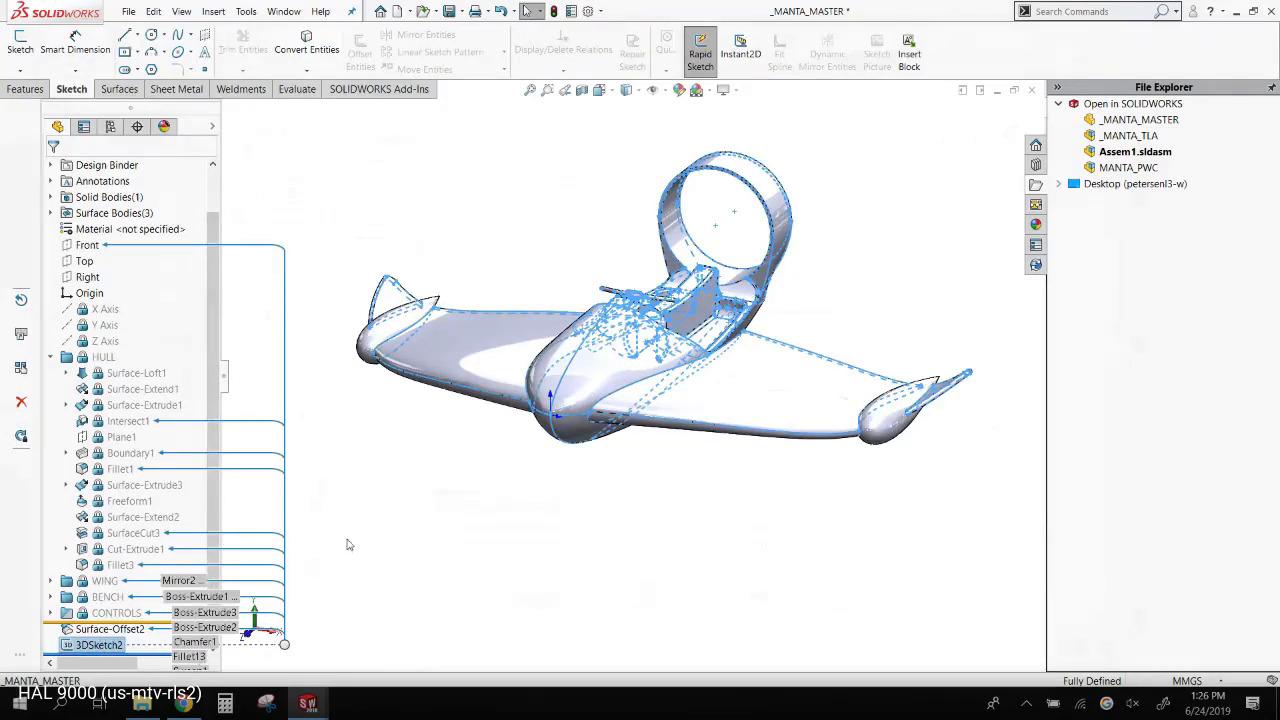
left_click(409, 11)
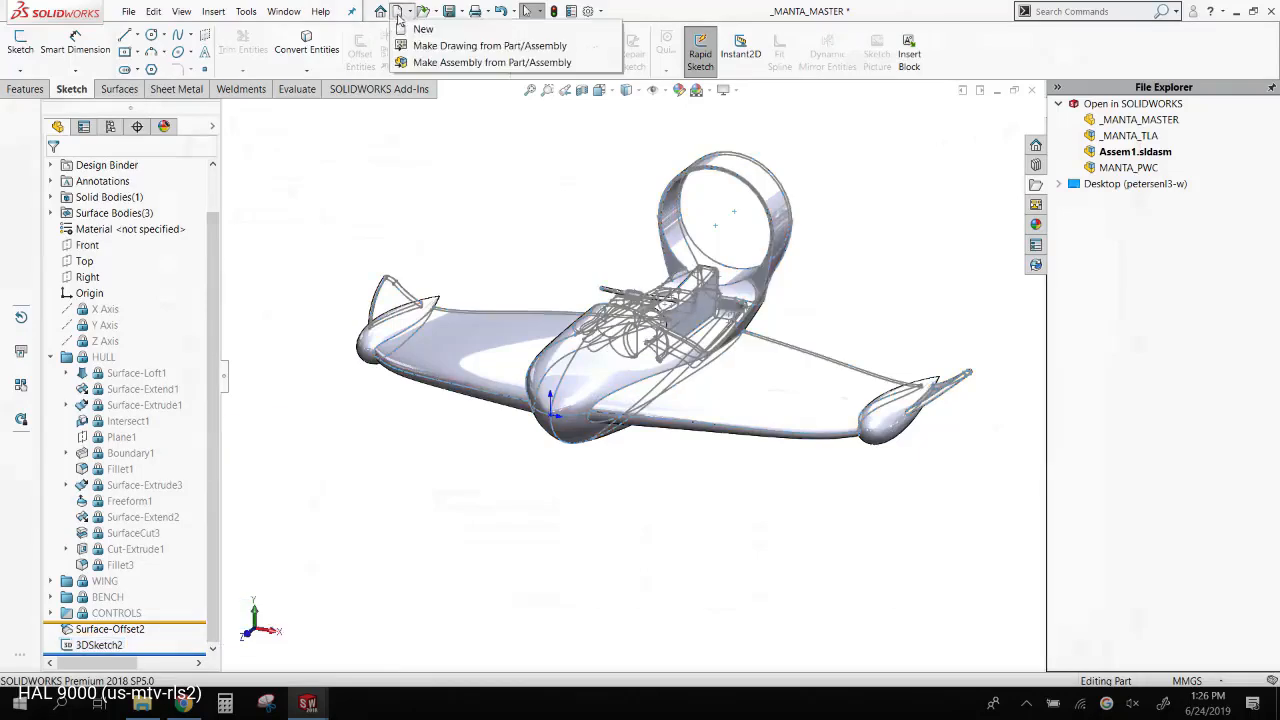
left_click(418, 28)
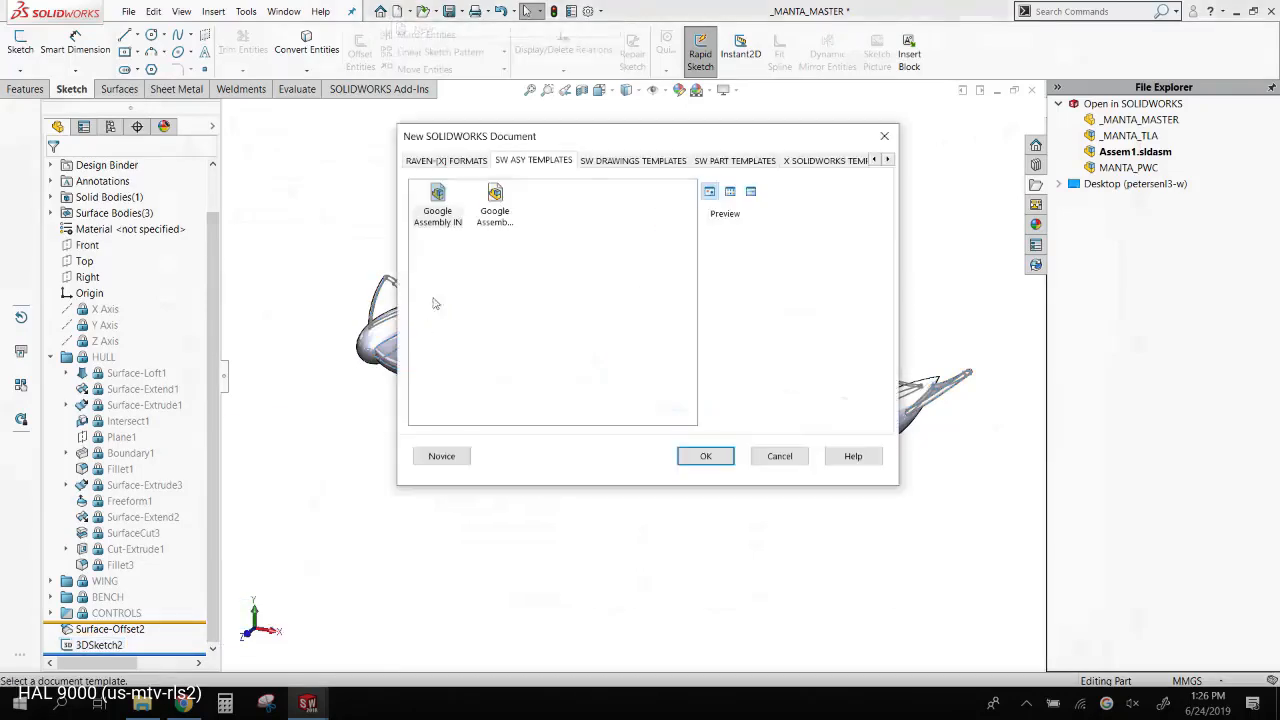
left_click(621, 160)
left_click(741, 160)
double_click(495, 200)
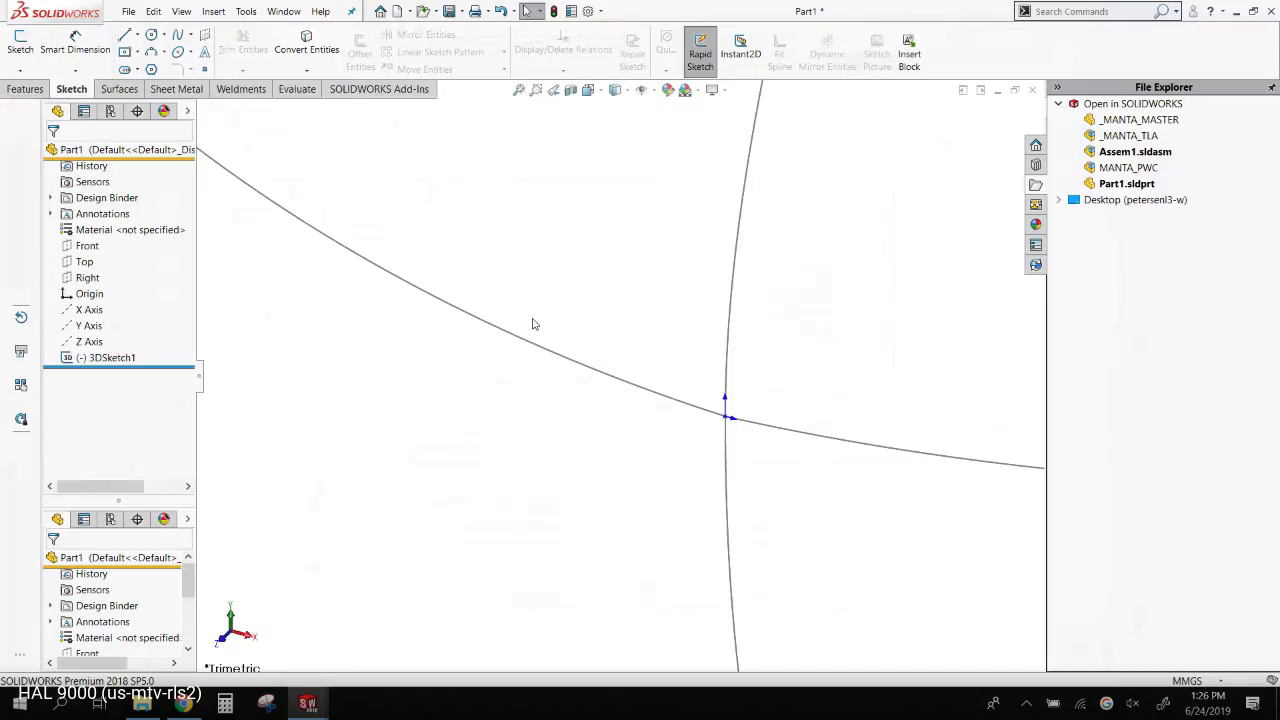
key("f")
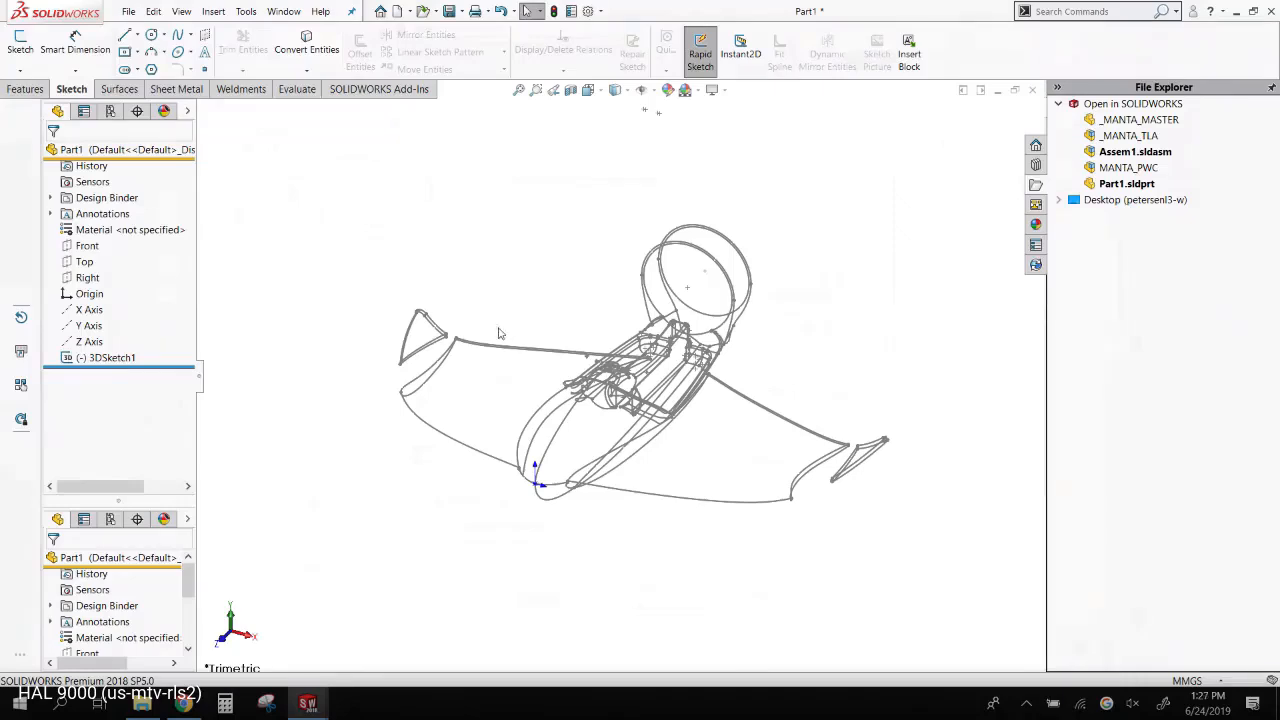
- Close the new wireframe part without saving and delete 3DSketch2 from _MANTA_MASTER
left_click(1033, 90)
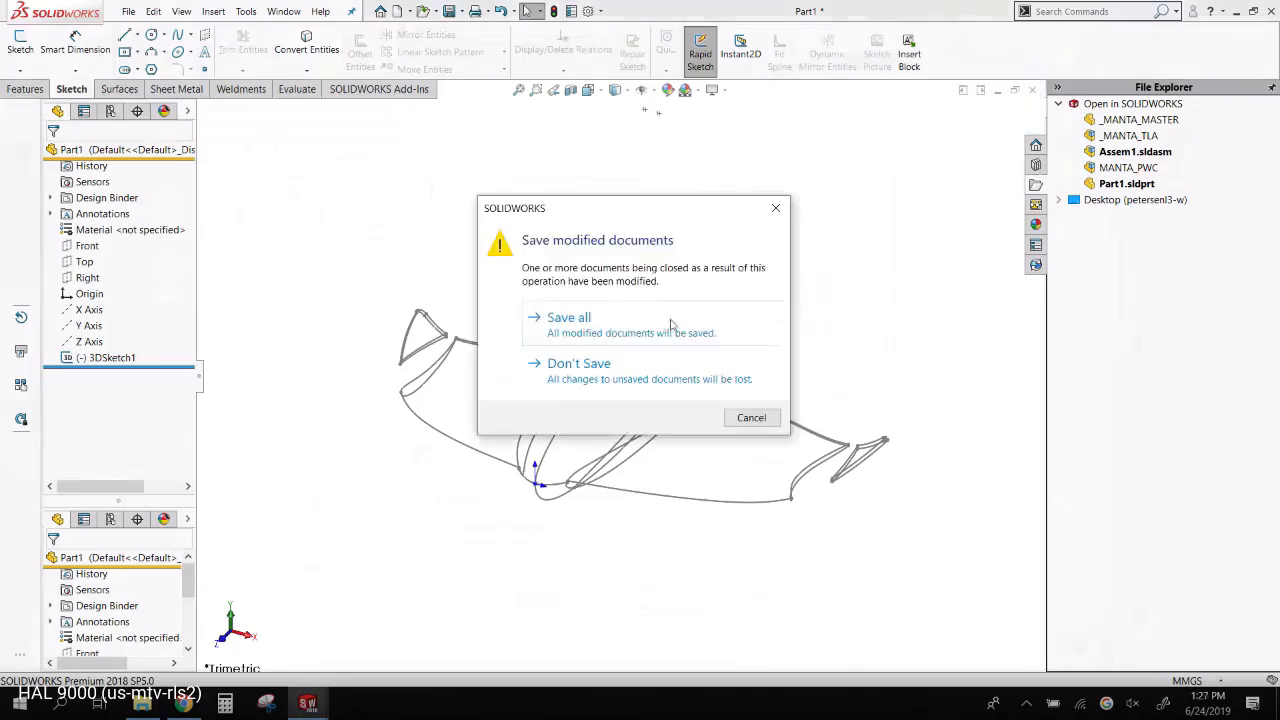
left_click(636, 360)
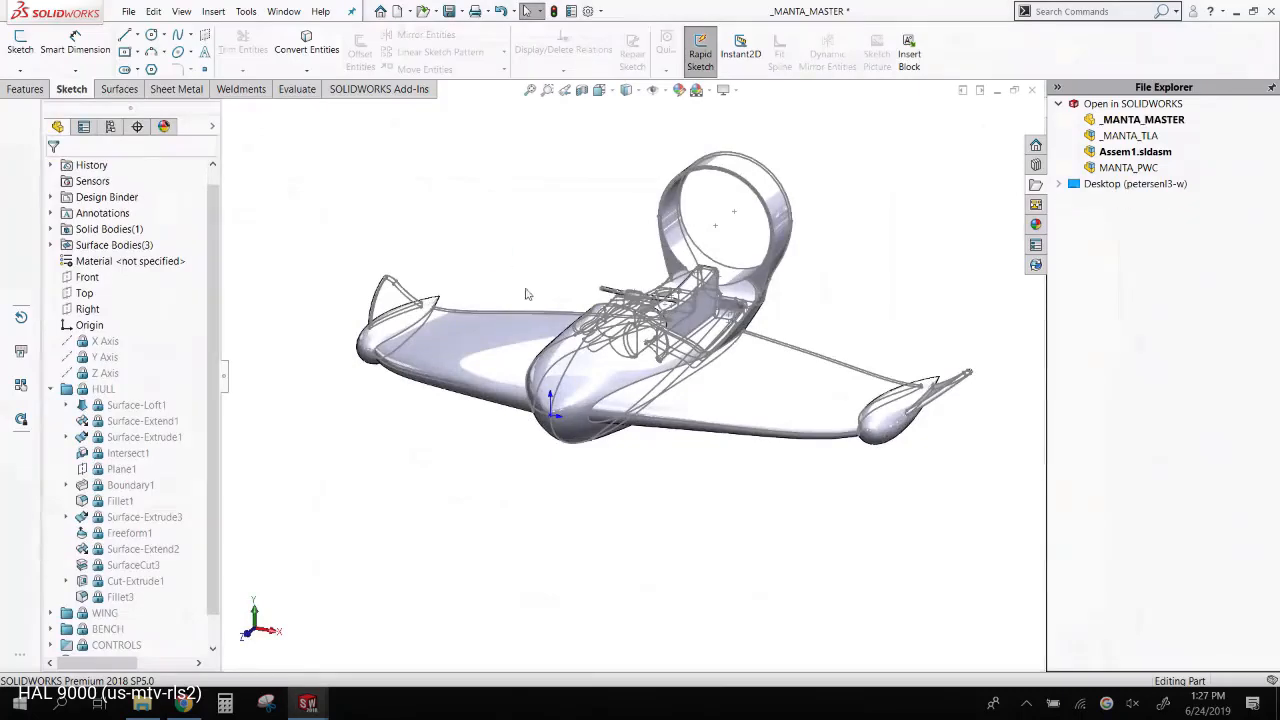
scroll(212, 500, "down", 2)
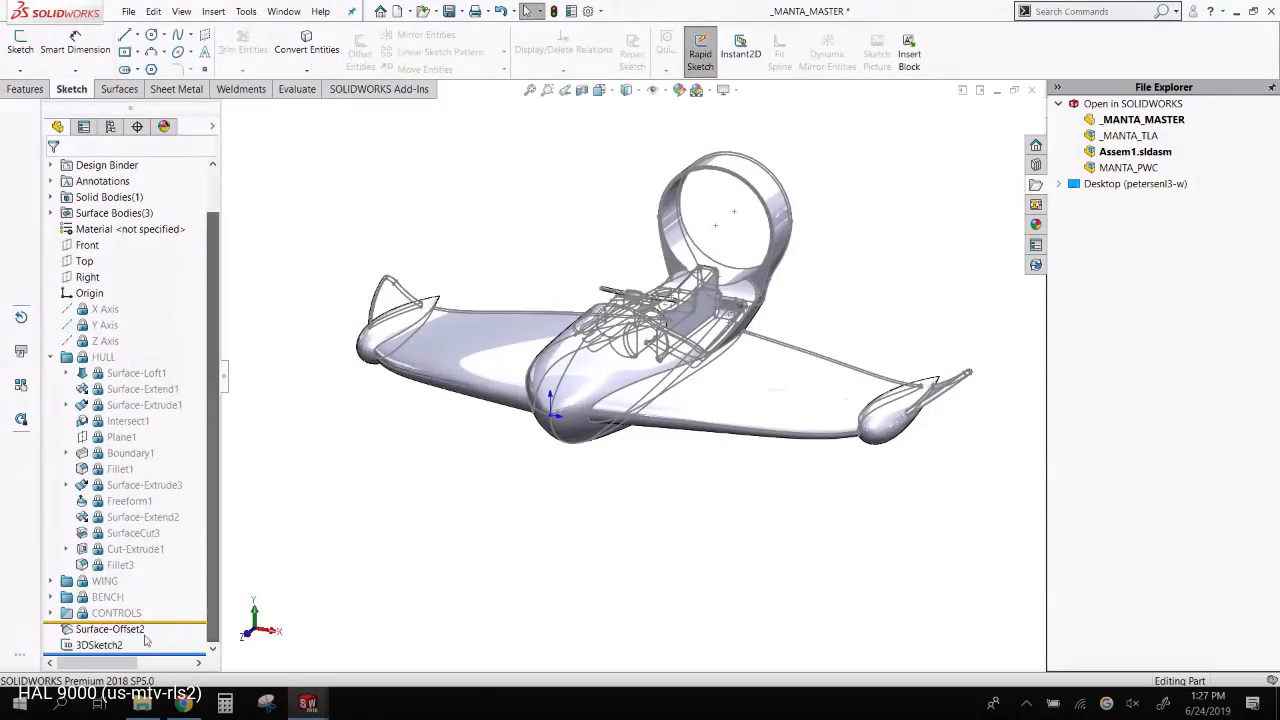
left_click(120, 645)
key("Delete")
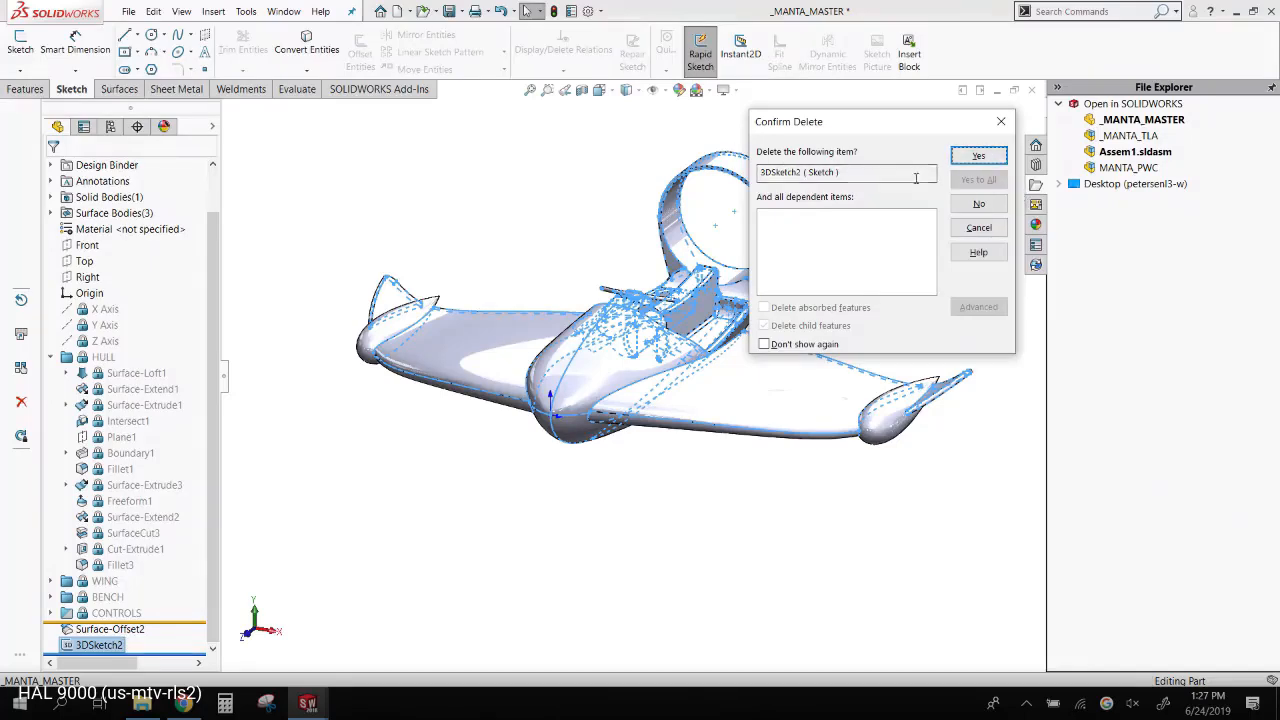
left_click(986, 160)
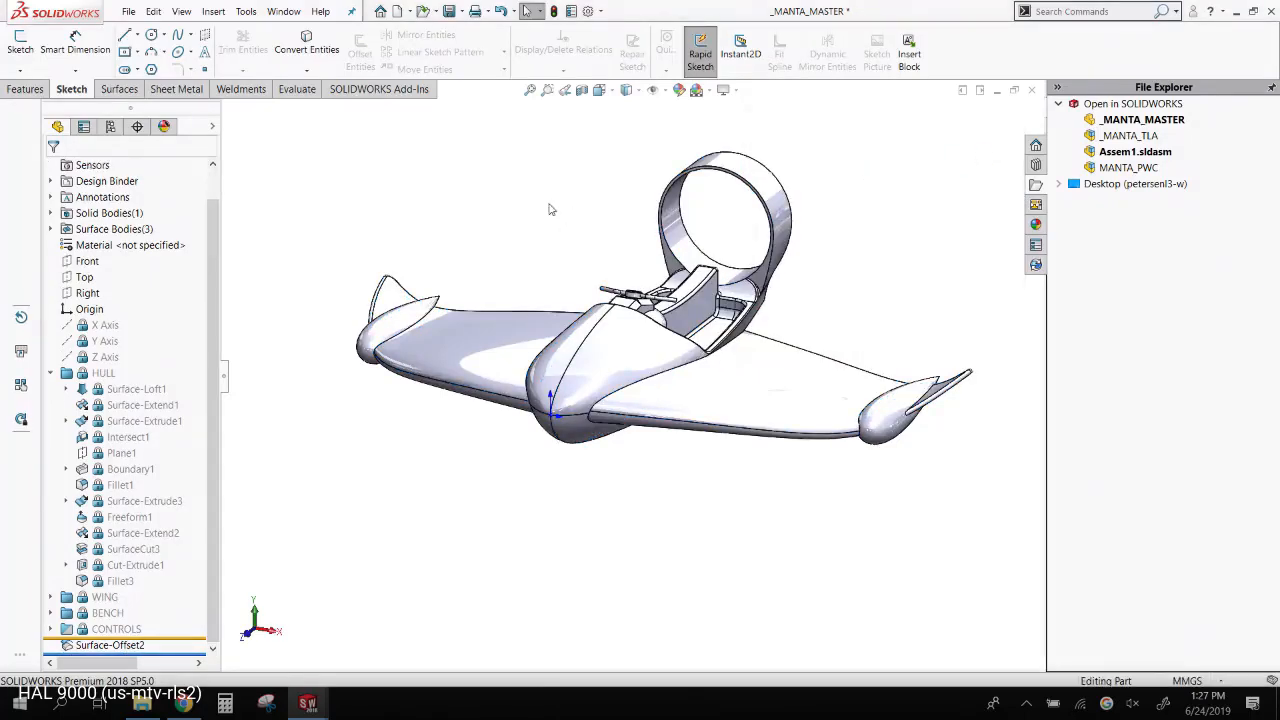
- Copy all faces of the _MANTA_MASTER model as surfaces using Offset Surface with a 0 mm distance
left_click(787, 396)
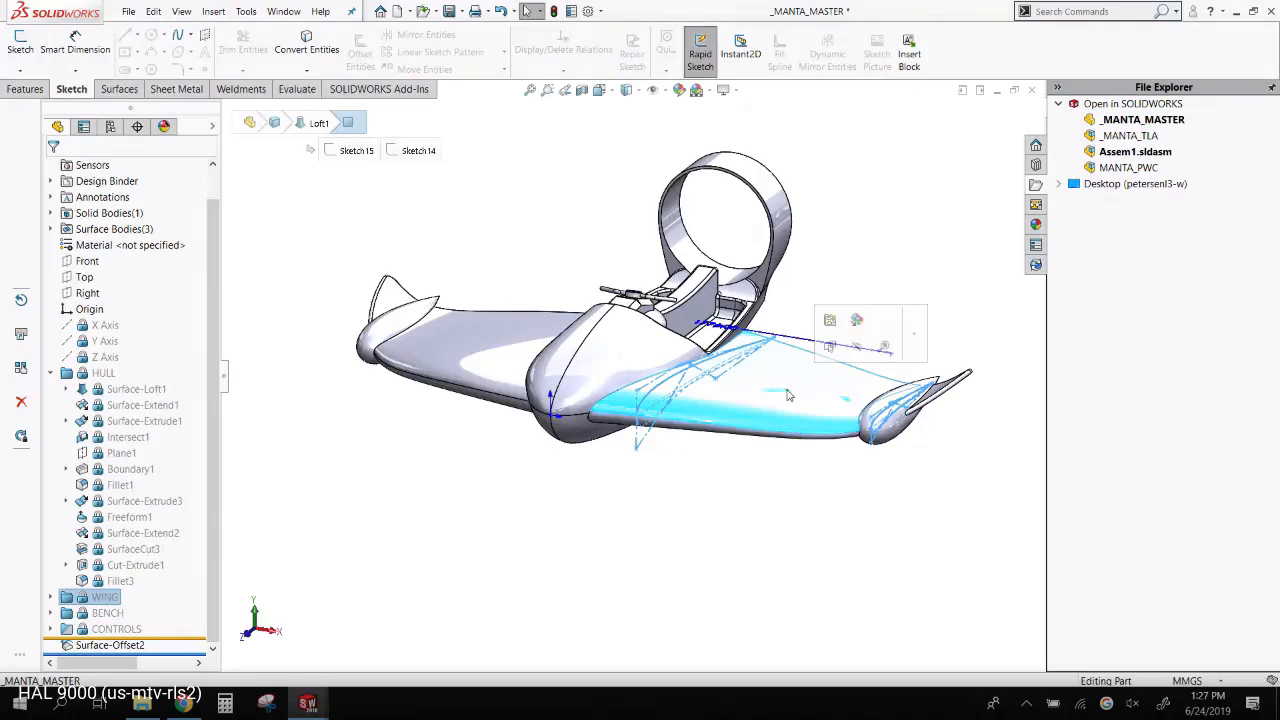
key("ctrl+a")
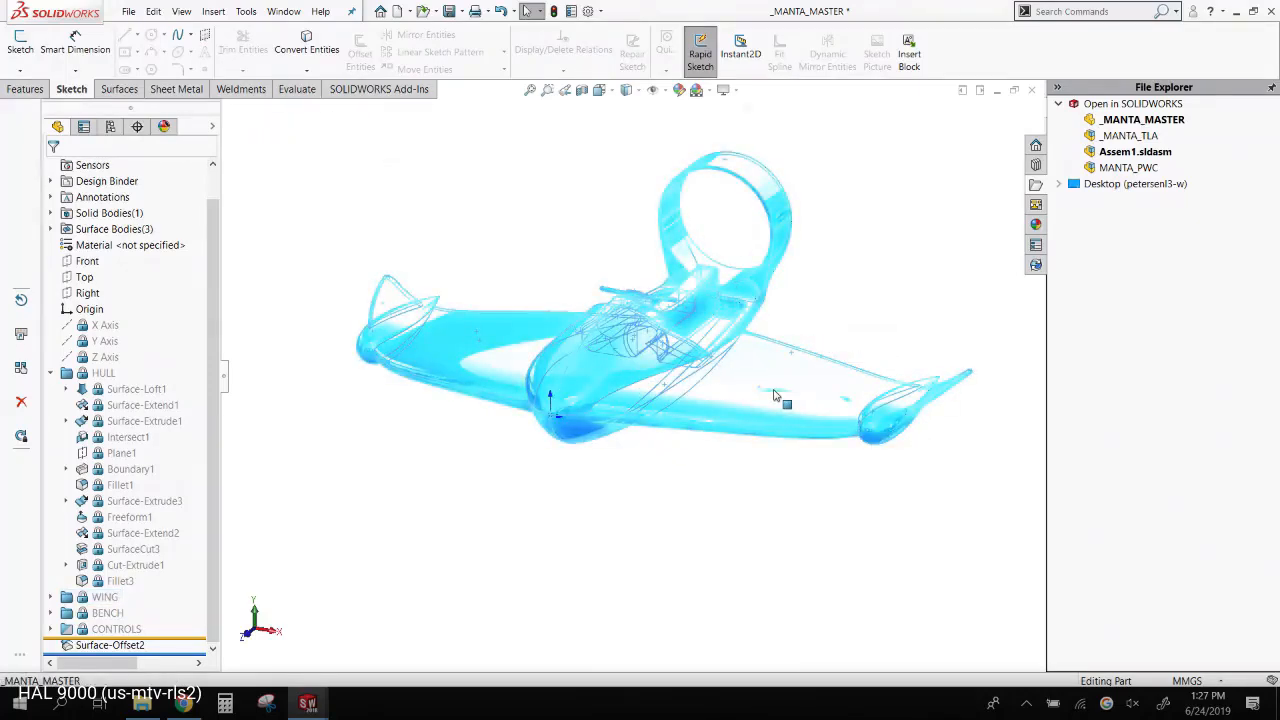
left_click(115, 90)
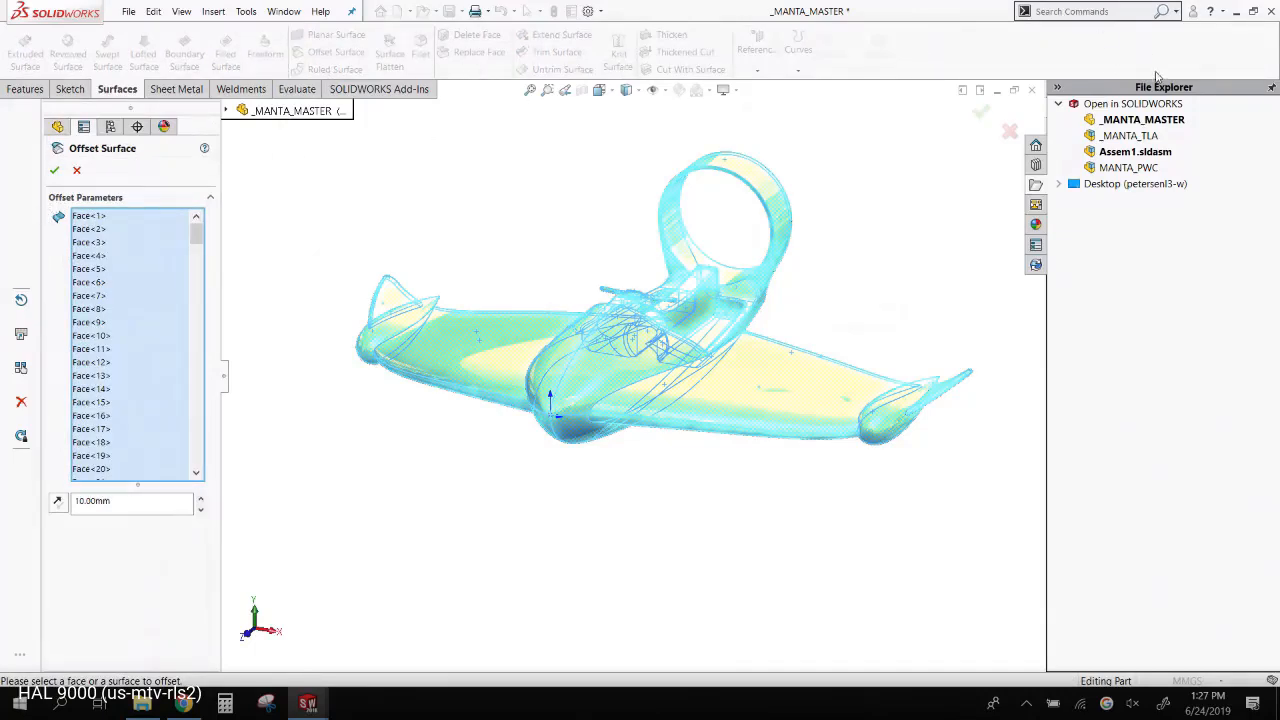
left_click(150, 503)
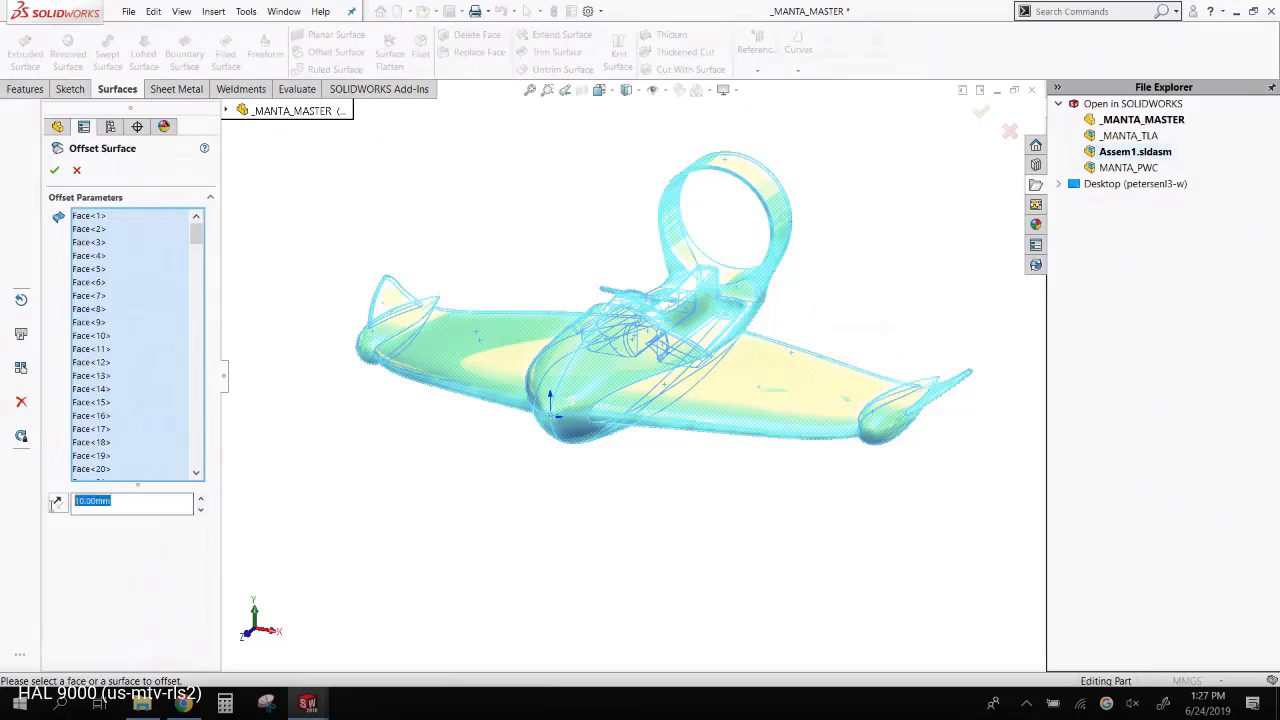
type("0")
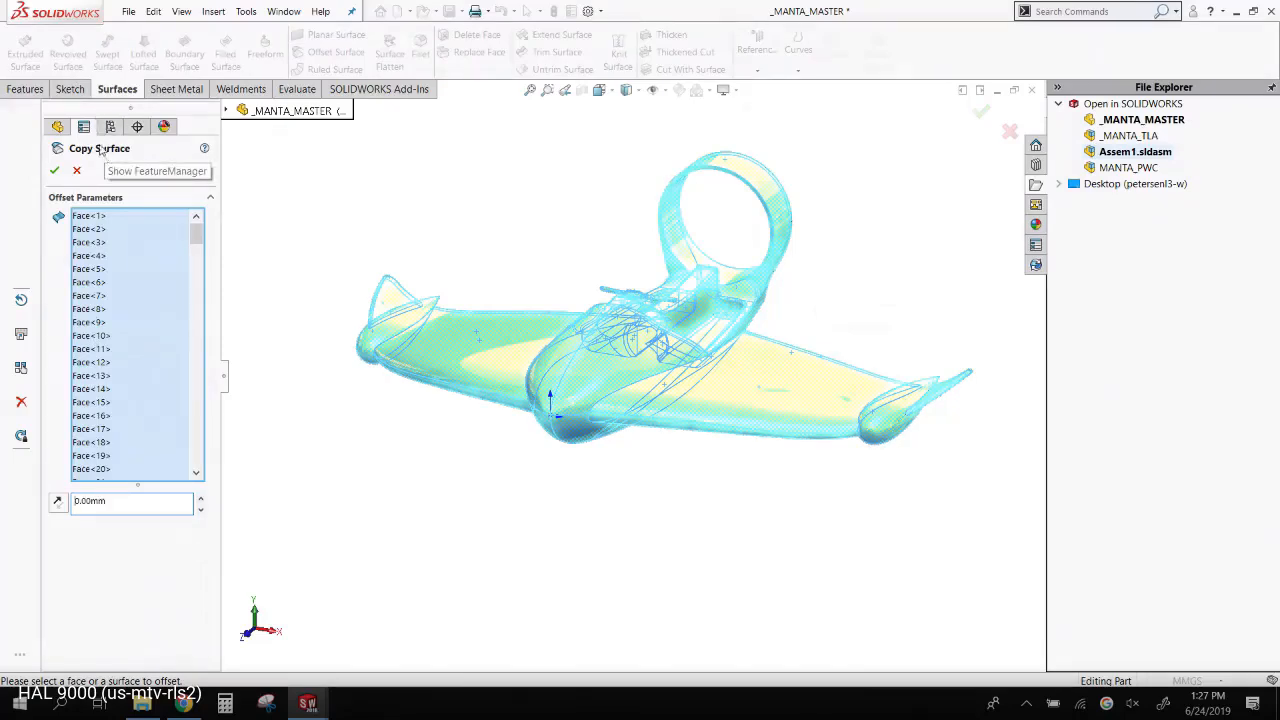
left_click(54, 170)
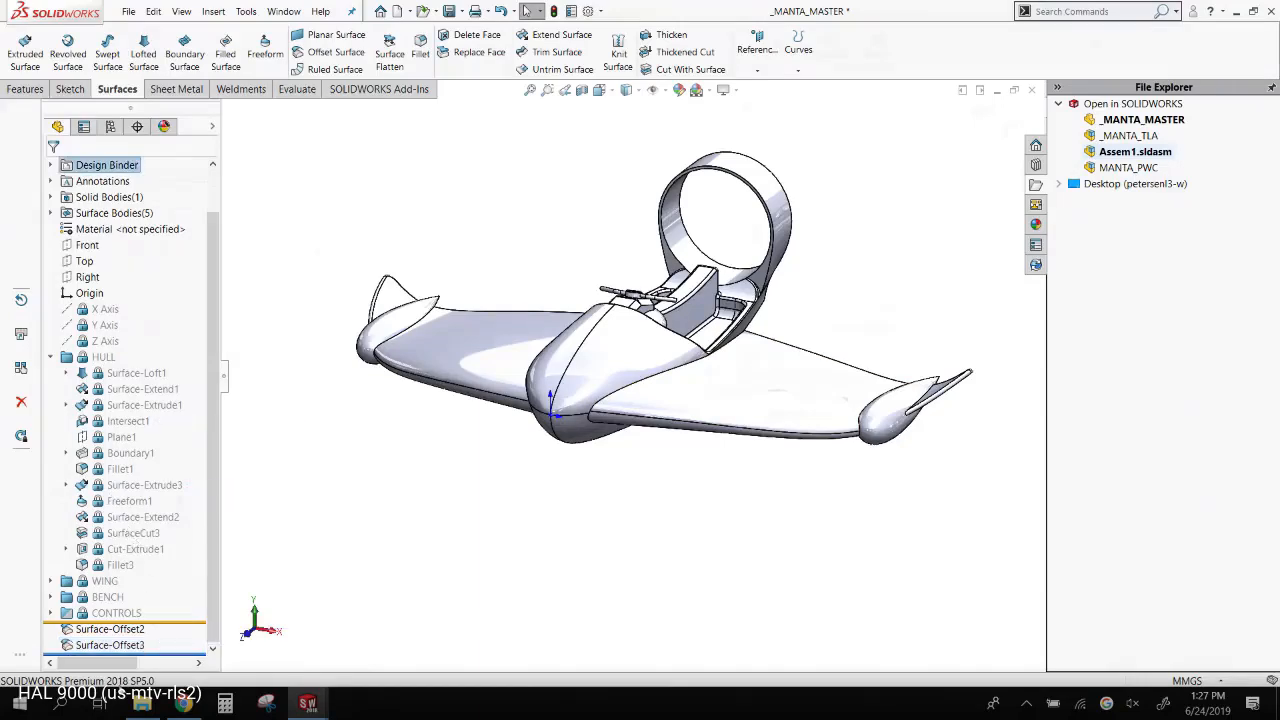
- Insert the surface body Surface-Offset3[2] into a new part
left_click(50, 213)
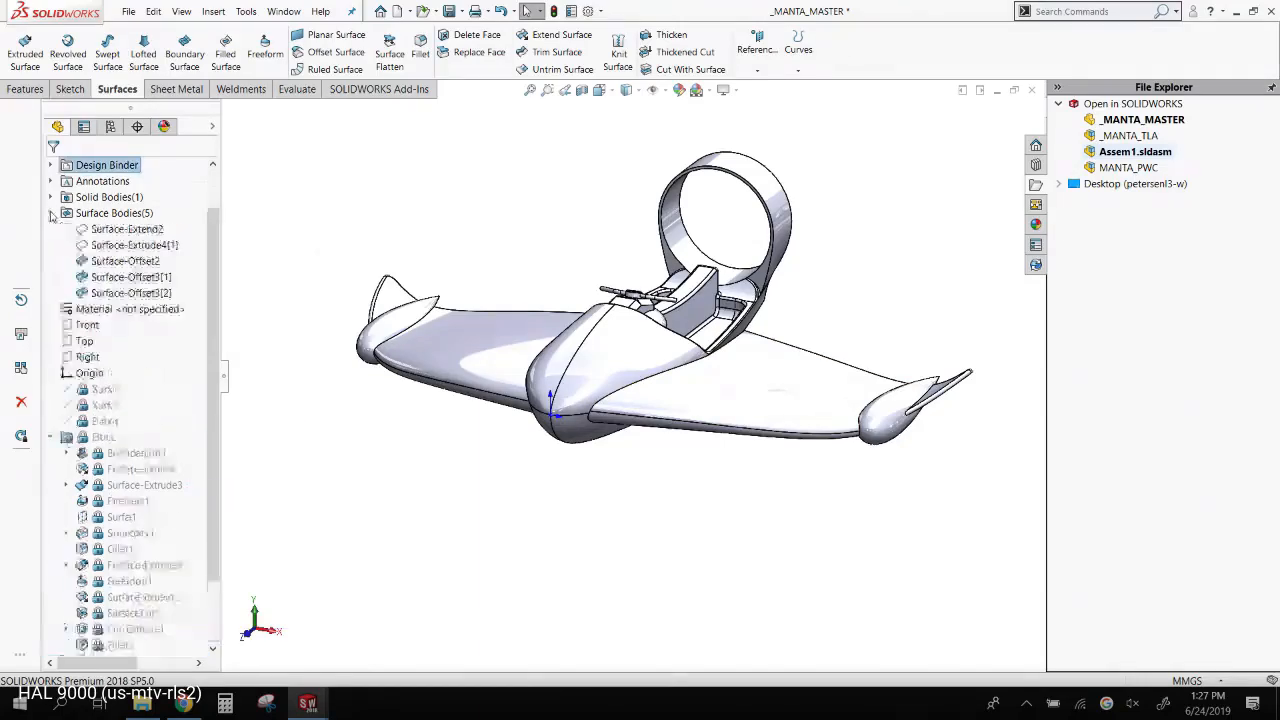
left_click(156, 294)
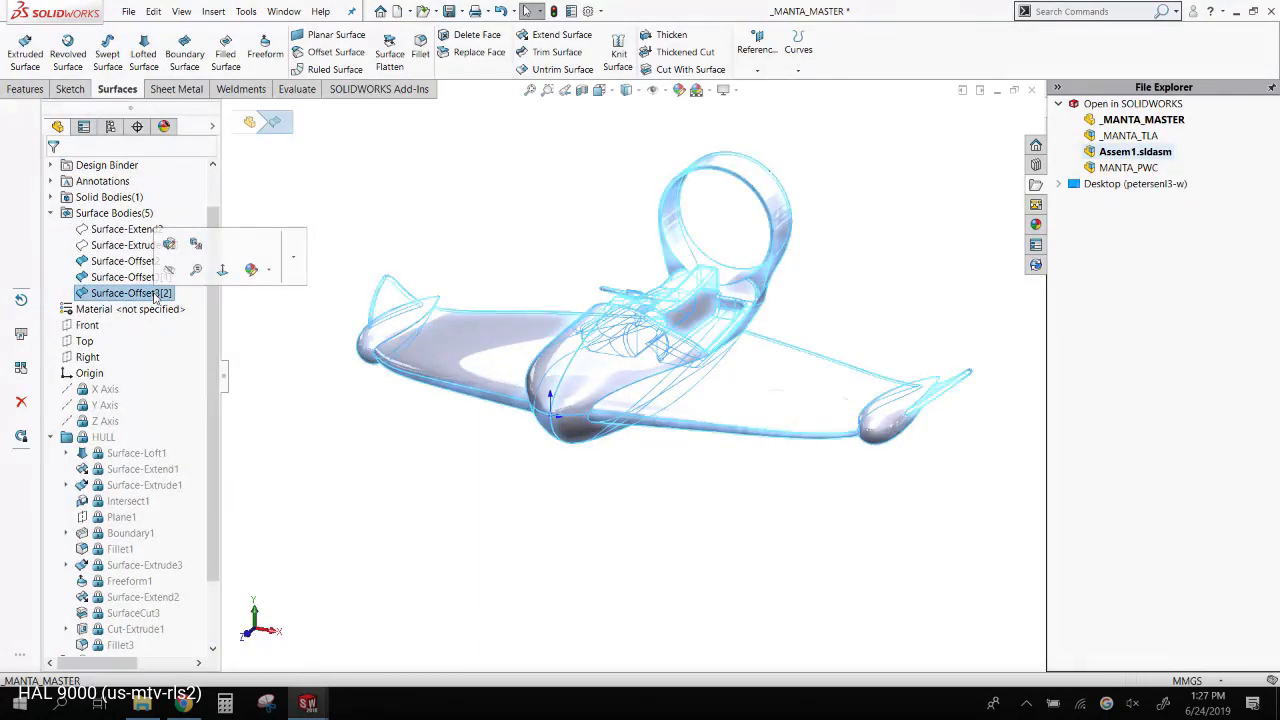
right_click(156, 295)
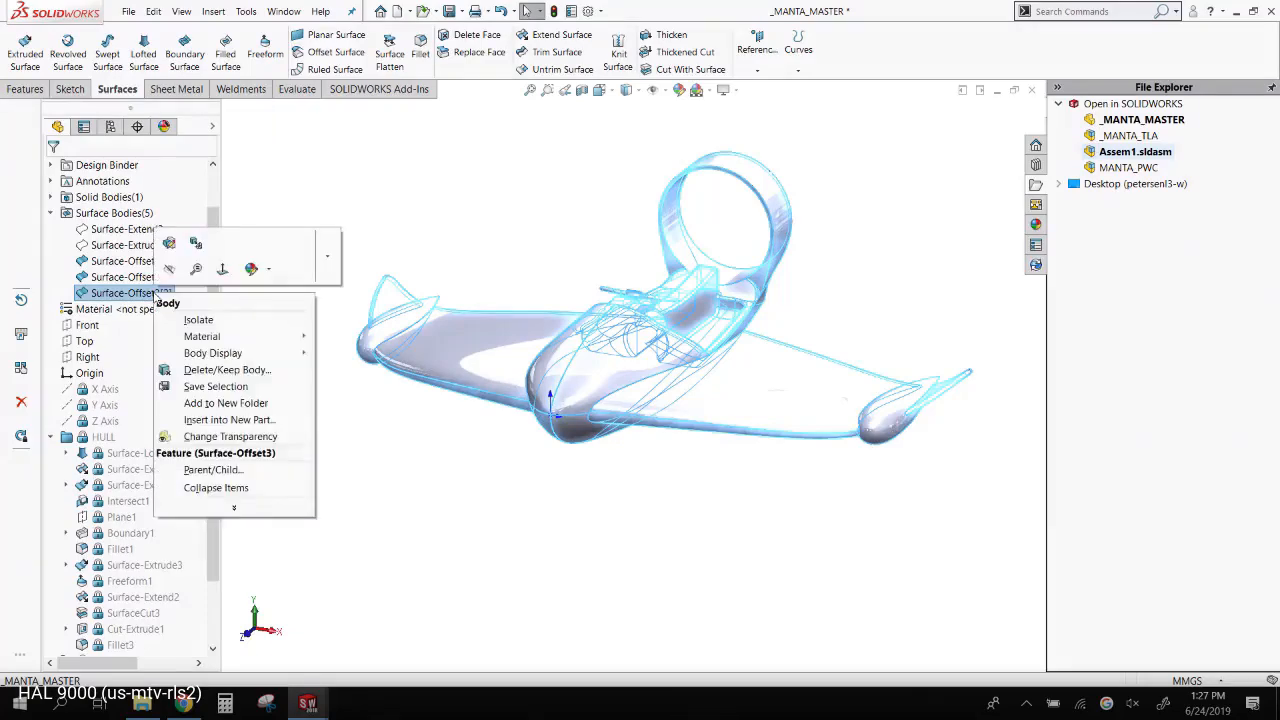
left_click(229, 420)
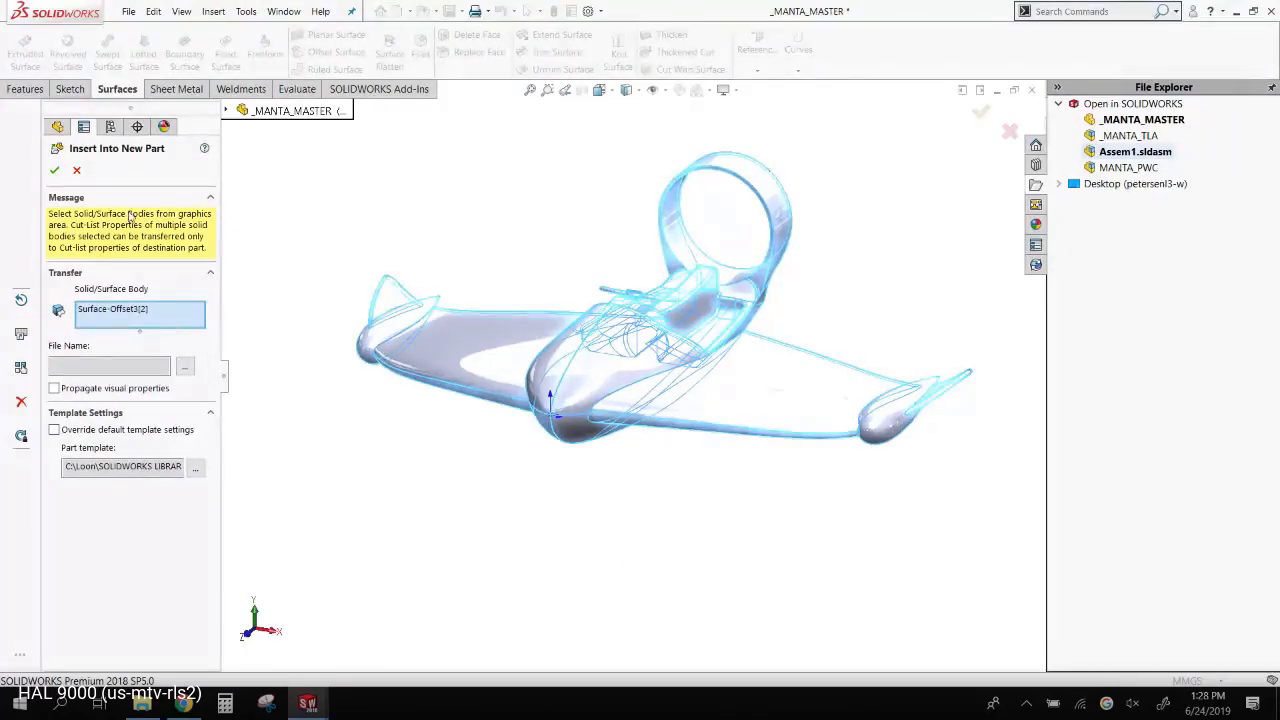
left_click(55, 172)
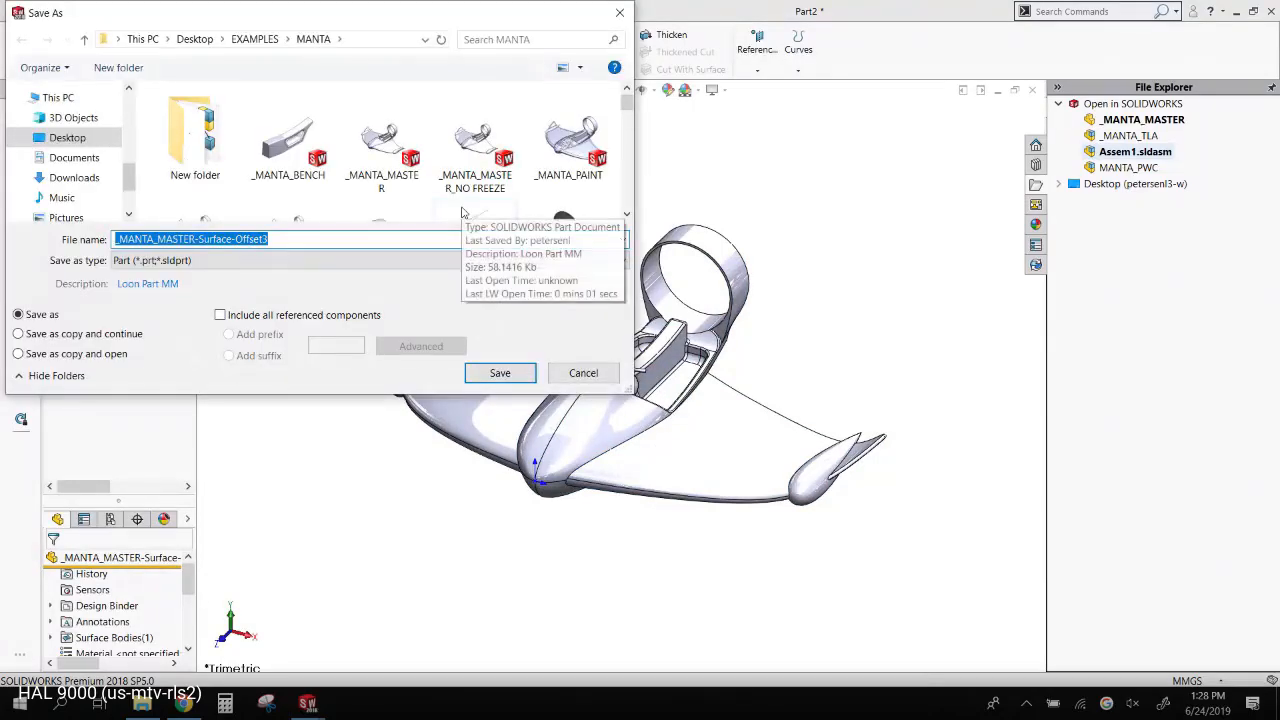
- Save the new part as "new master" in the MANTA folder and decline updating the Large Design Review graphics data
type("new m")
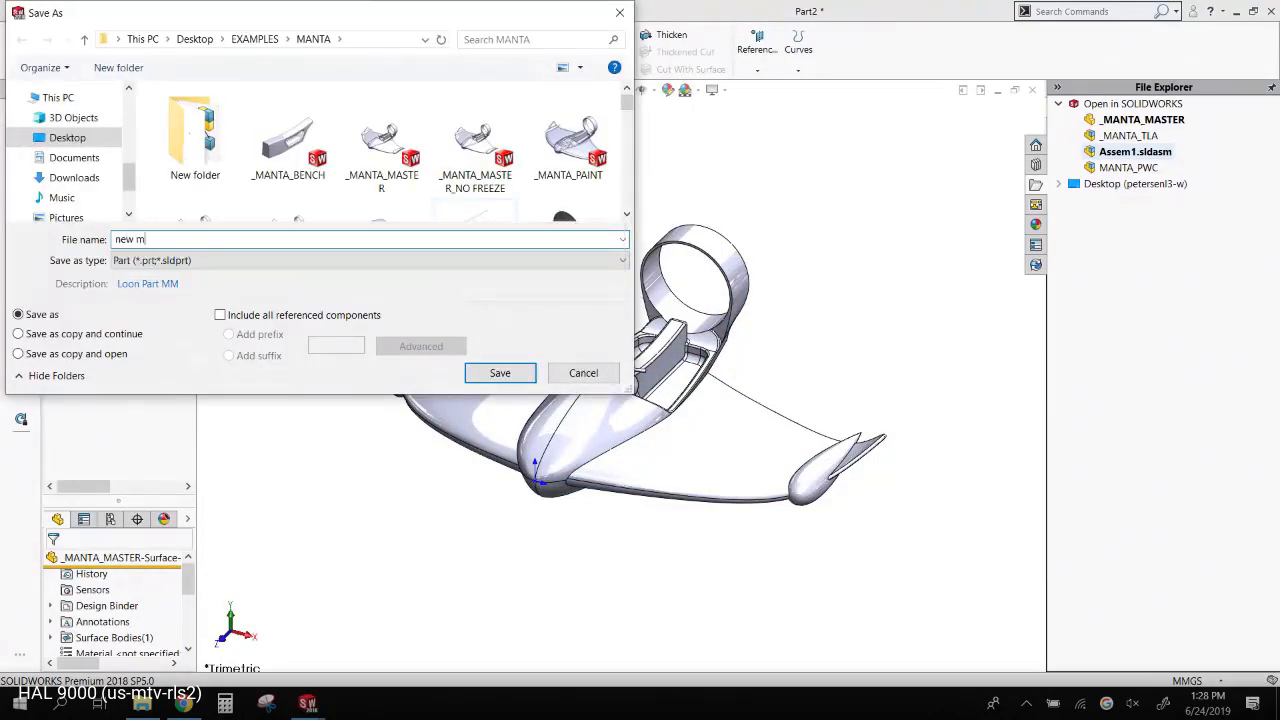
type("aster")
key("Return")
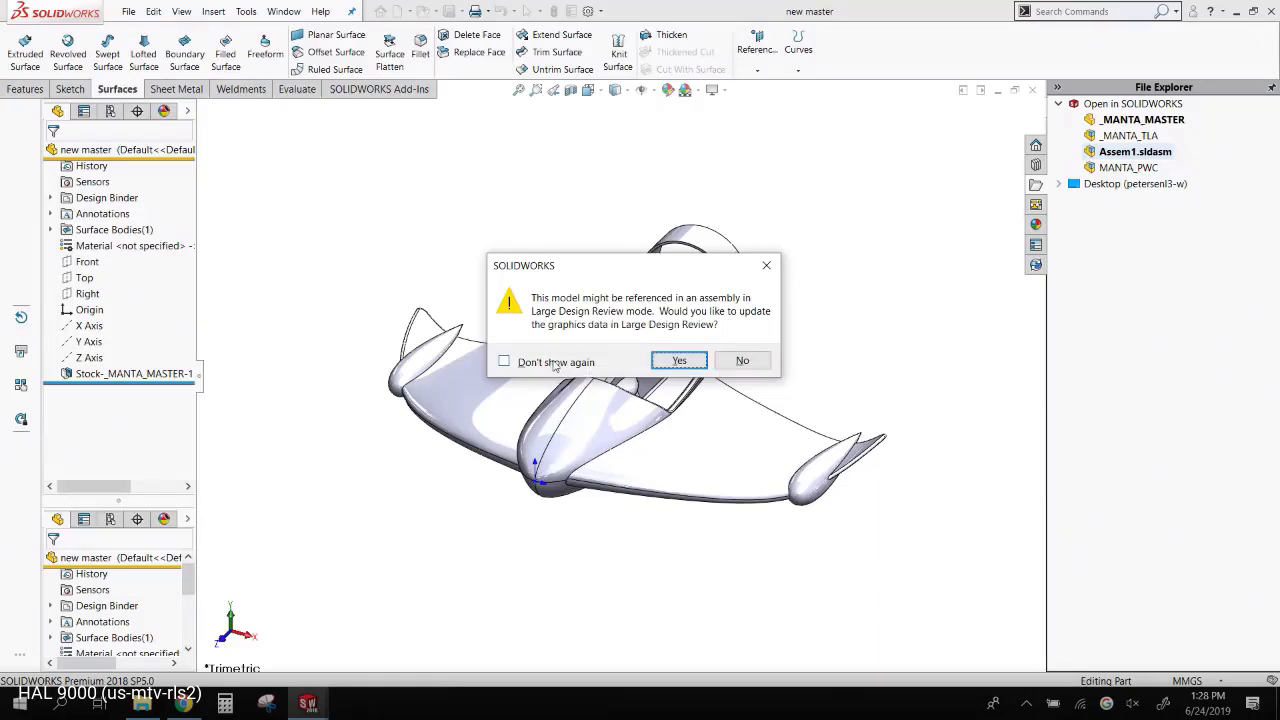
left_click(742, 361)
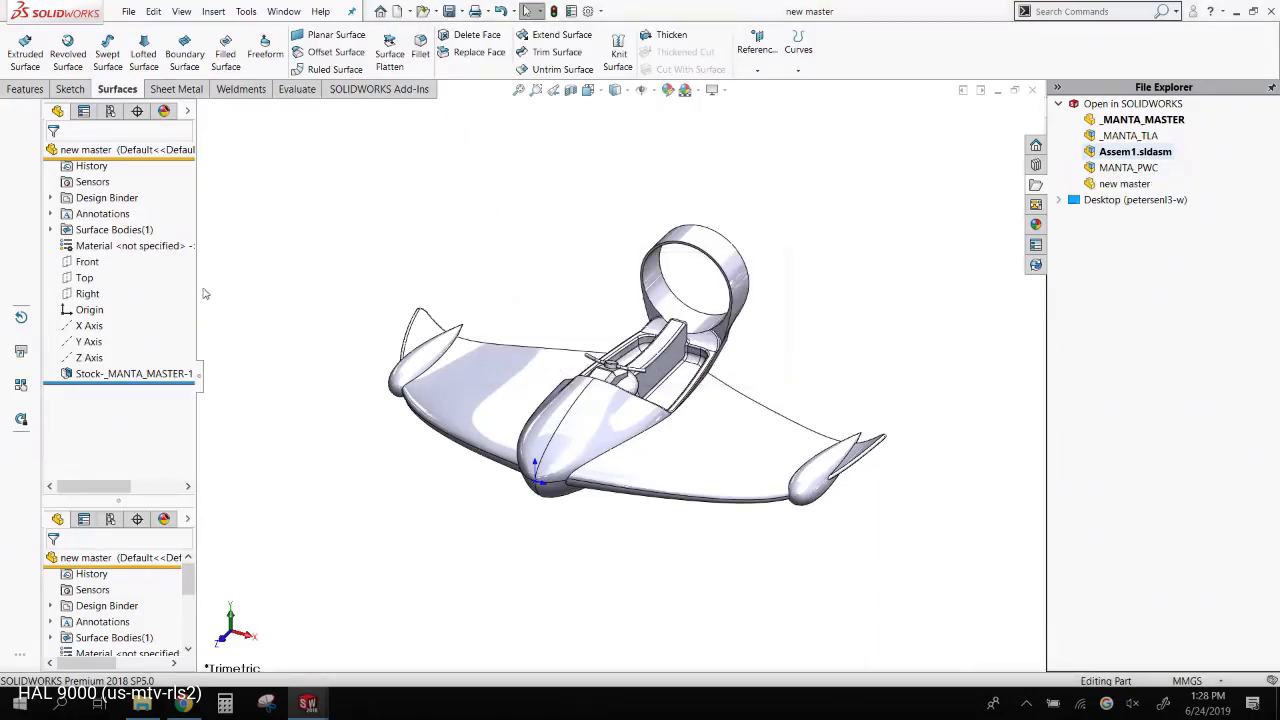
- Break all external references of the Stock-_MANTA_MASTER-1 feature without inserting the original part's features
left_click_drag(197, 285, 344, 285)
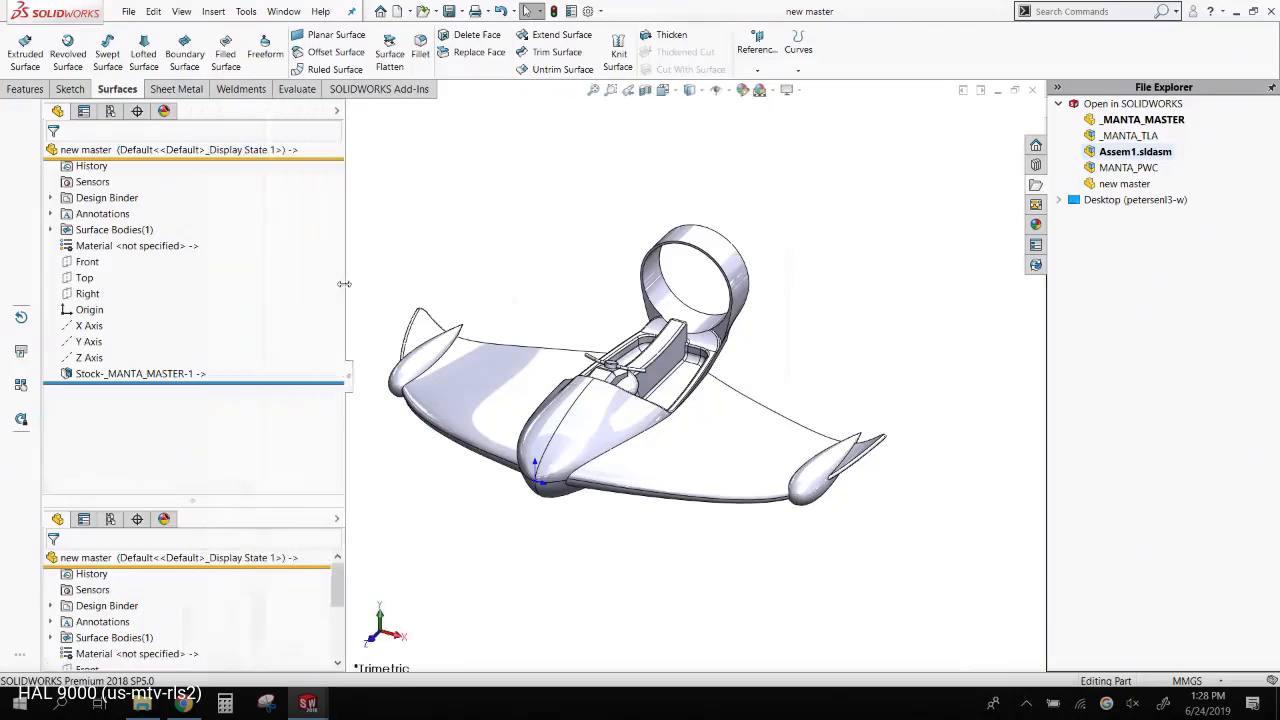
left_click(205, 374)
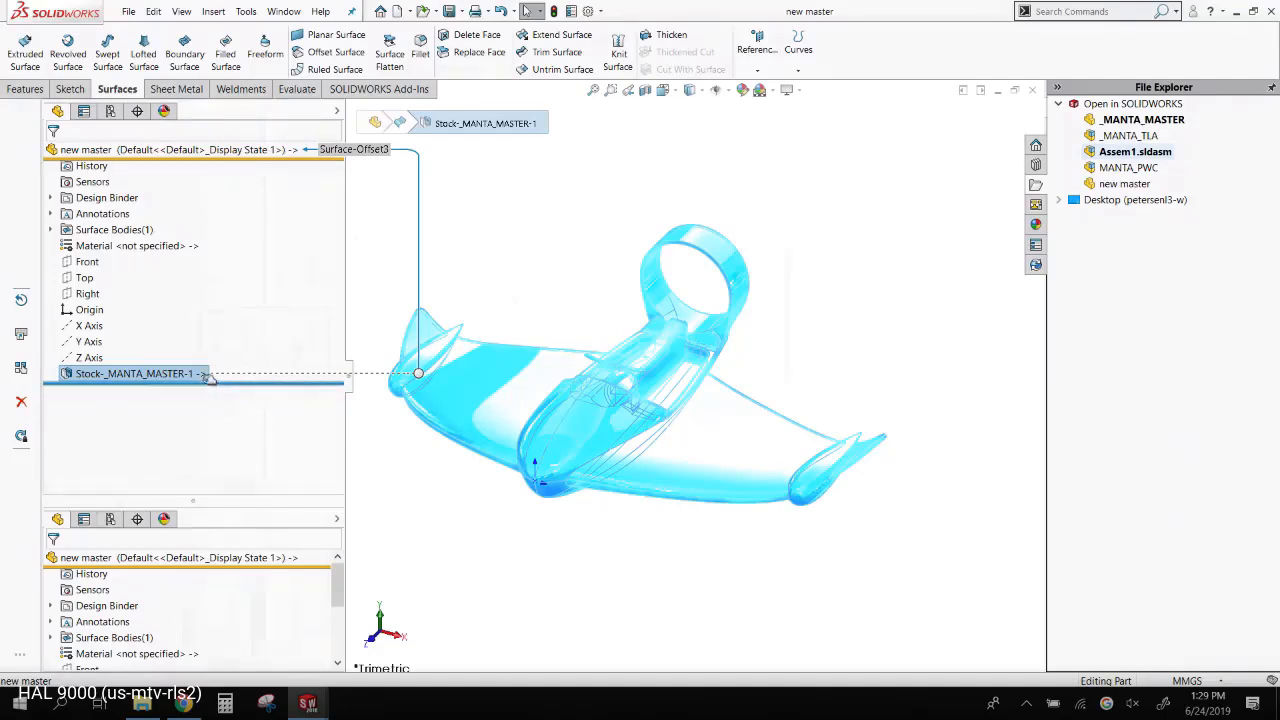
left_click(459, 220)
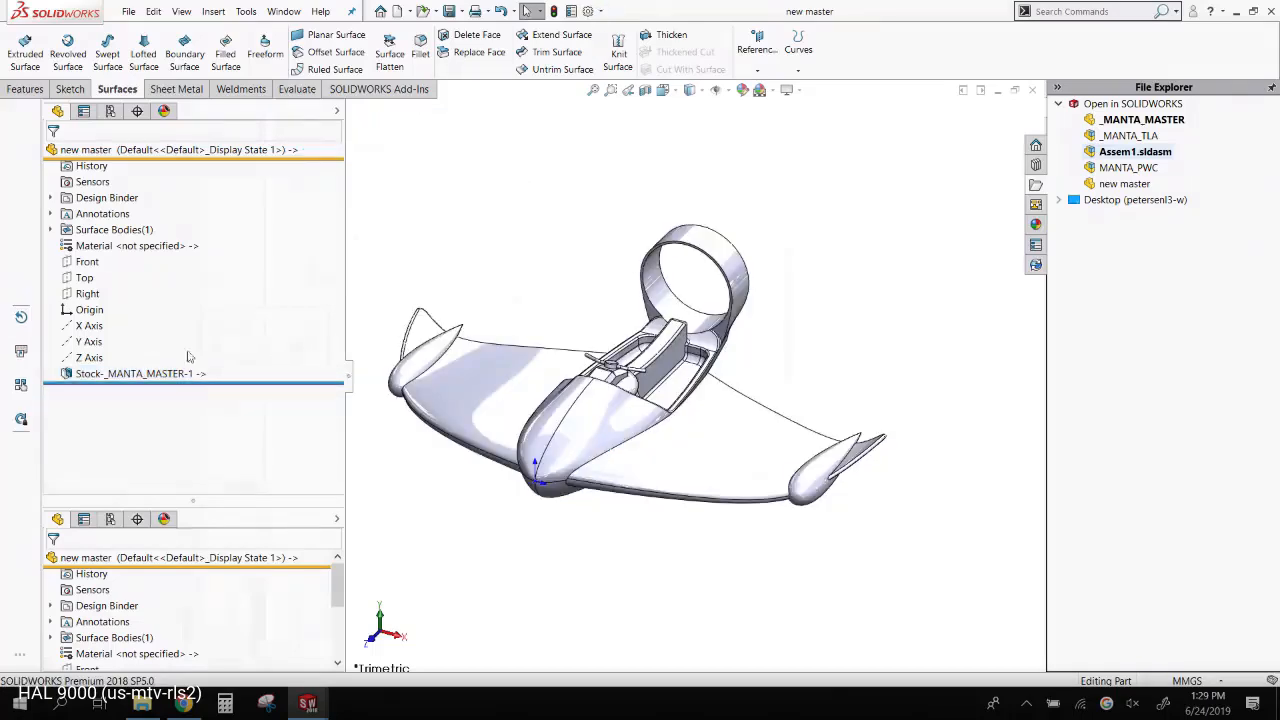
right_click(165, 375)
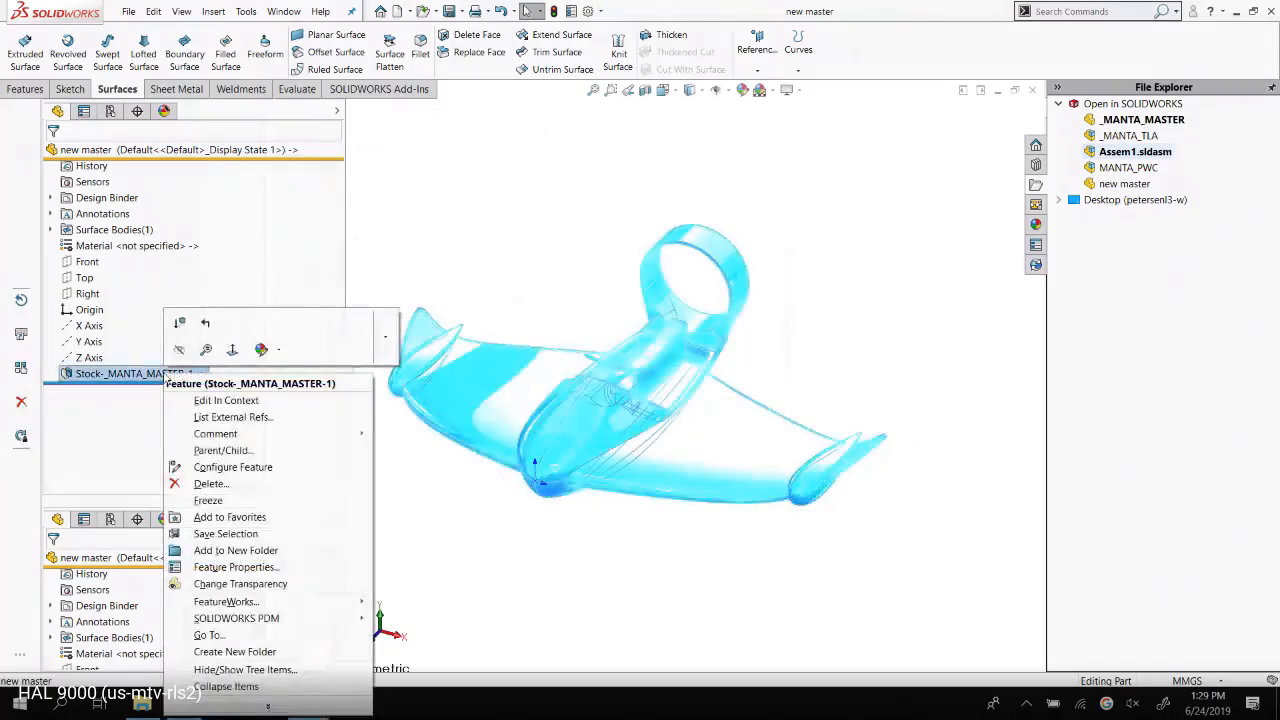
left_click(257, 418)
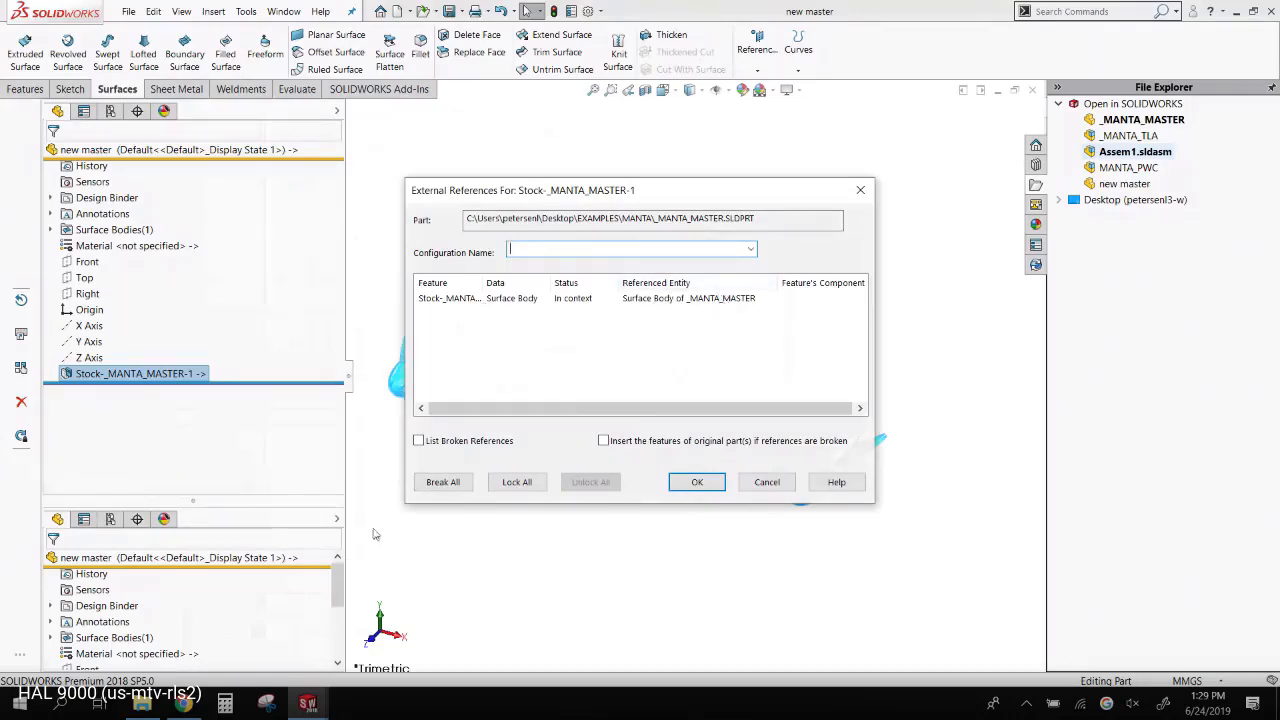
left_click(441, 482)
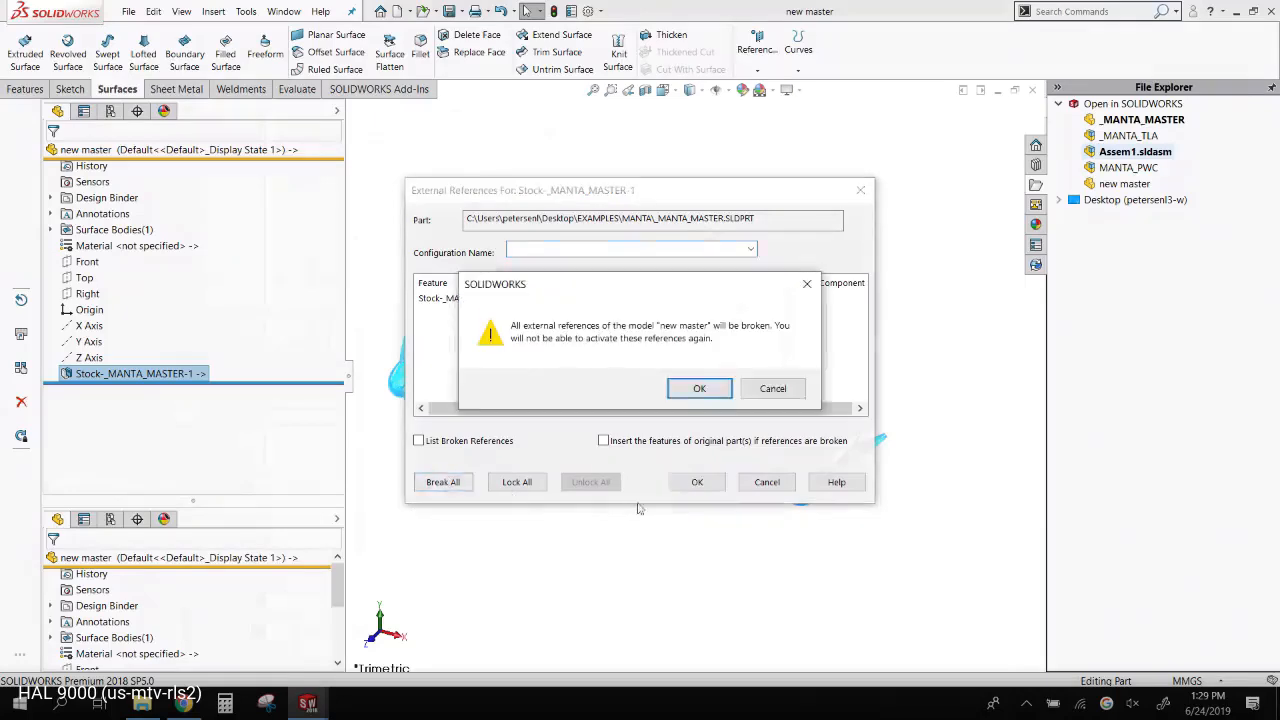
left_click(699, 389)
left_click(697, 482)
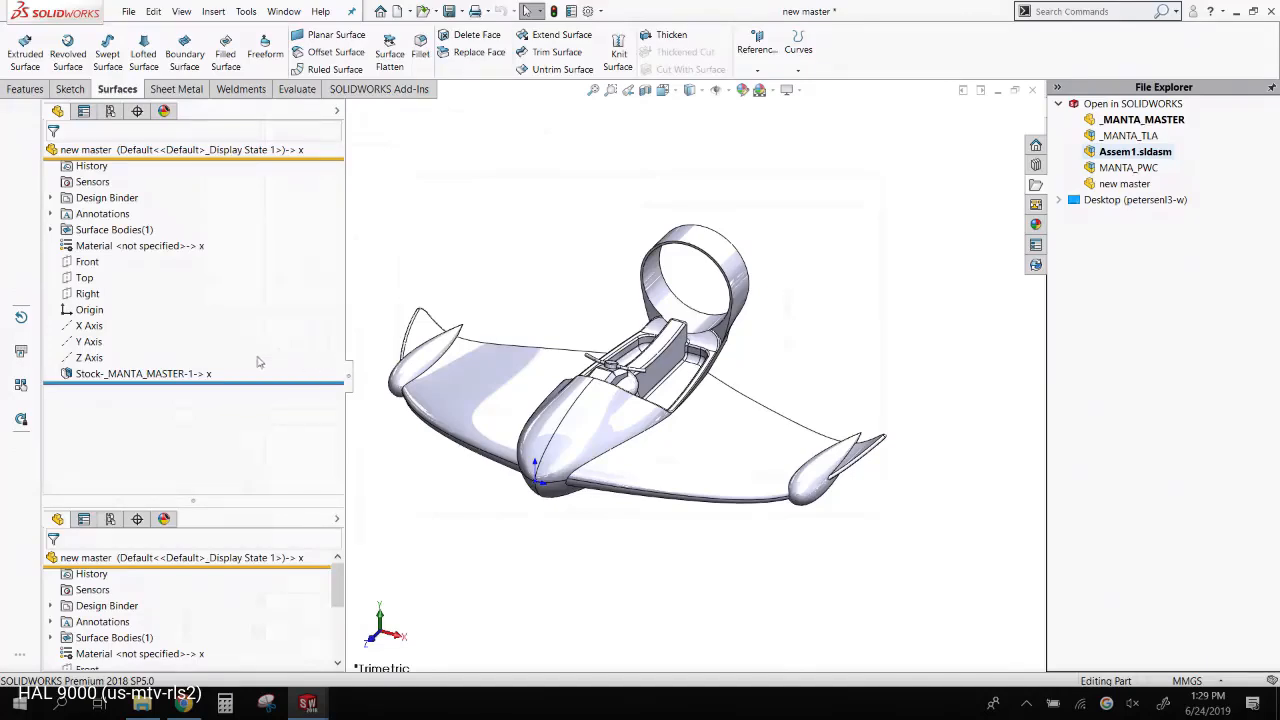
- Review the external references list of the Stock-_MANTA_MASTER-1 feature and check which feature the duct ring face belongs to
right_click(195, 376)
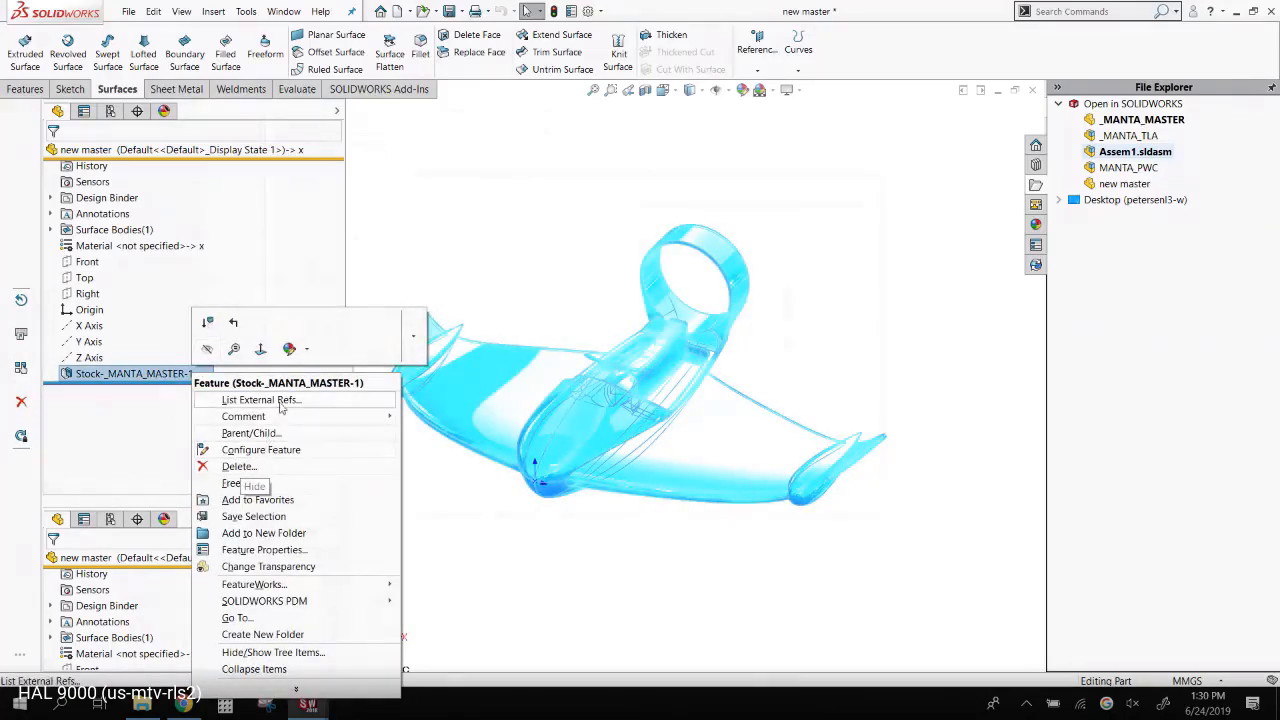
left_click(252, 399)
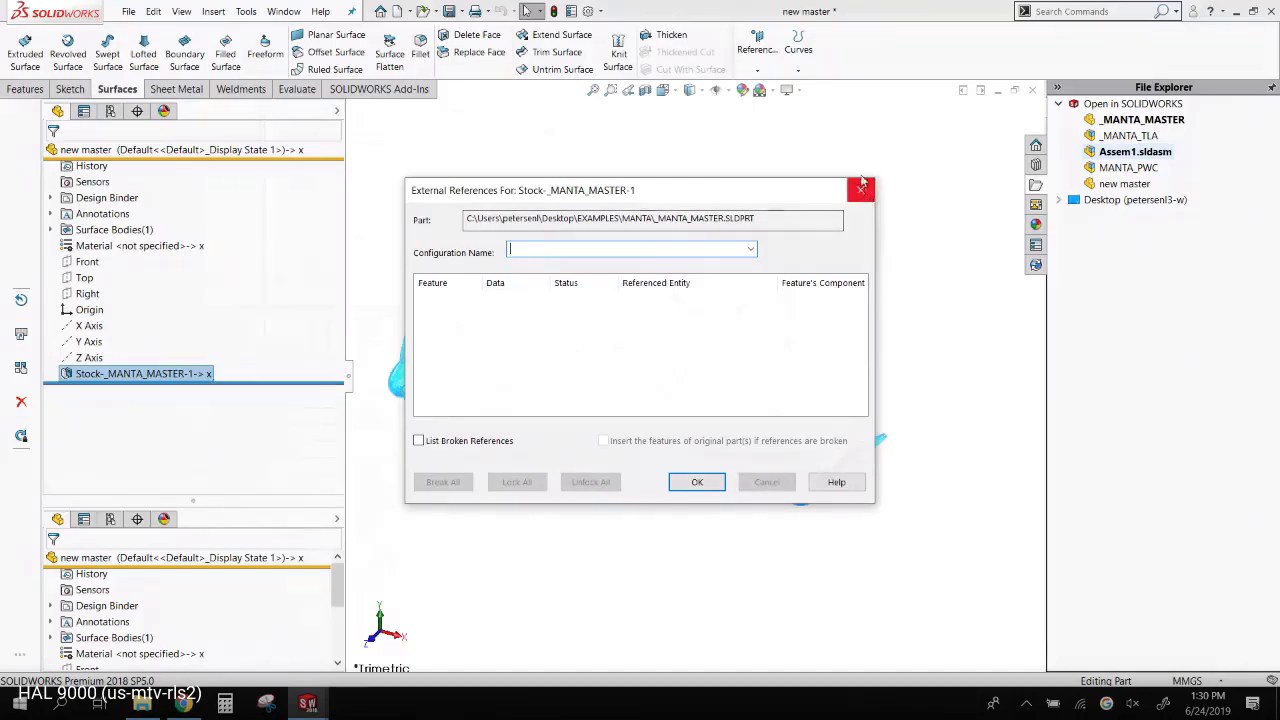
left_click(697, 482)
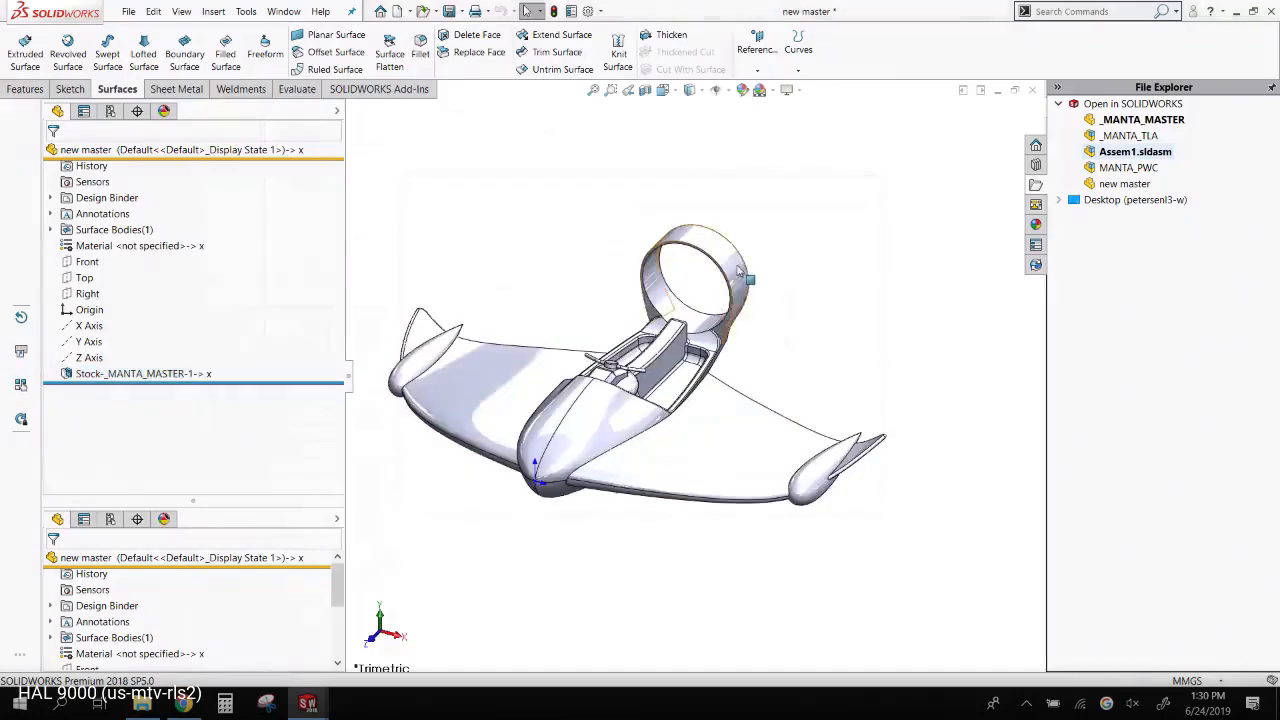
left_click(738, 270)
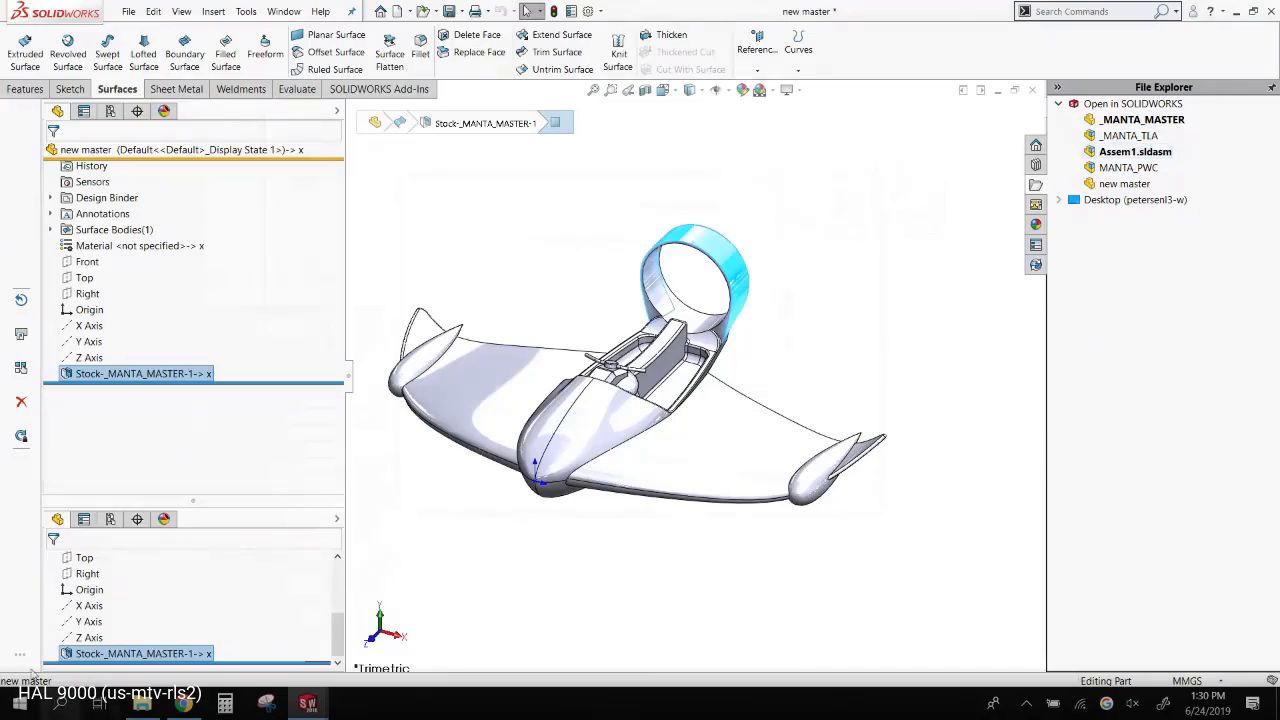
left_click(626, 215)
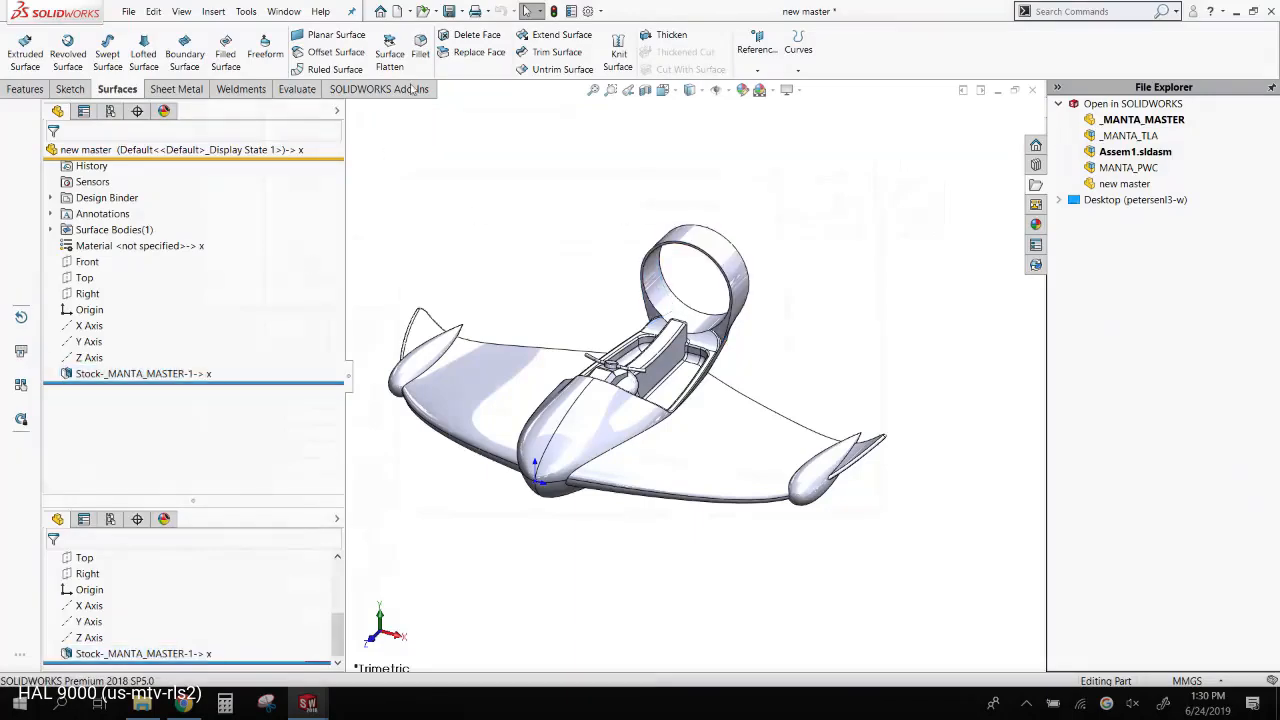
- Save the part to the Desktop as a Parasolid Binary (*.x_b) file named "new master"
left_click(461, 14)
left_click(461, 14)
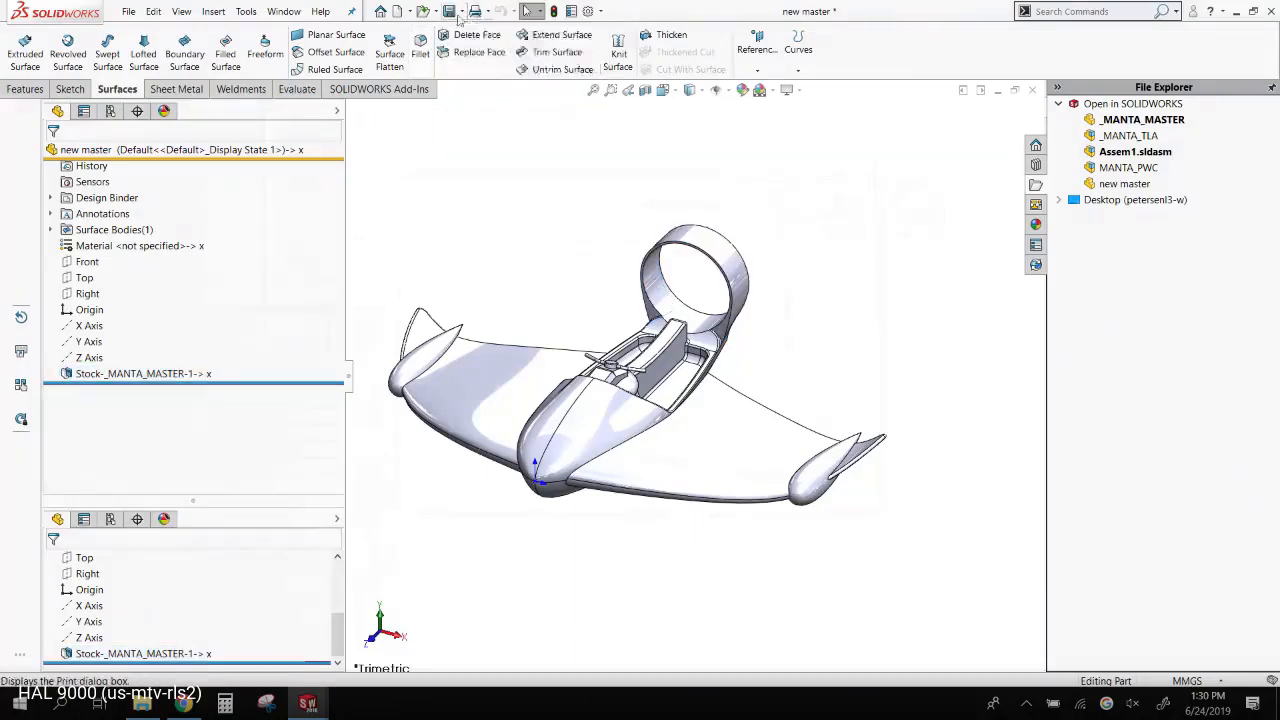
left_click(461, 14)
left_click(485, 45)
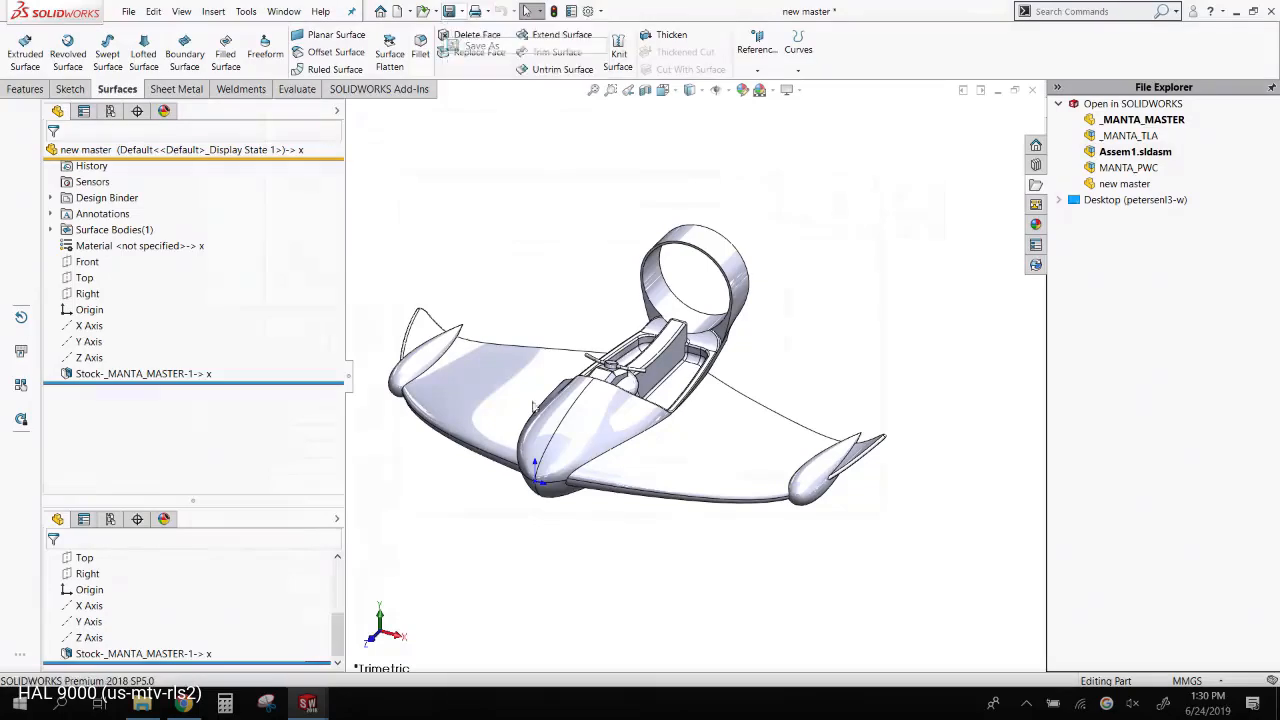
left_click(300, 260)
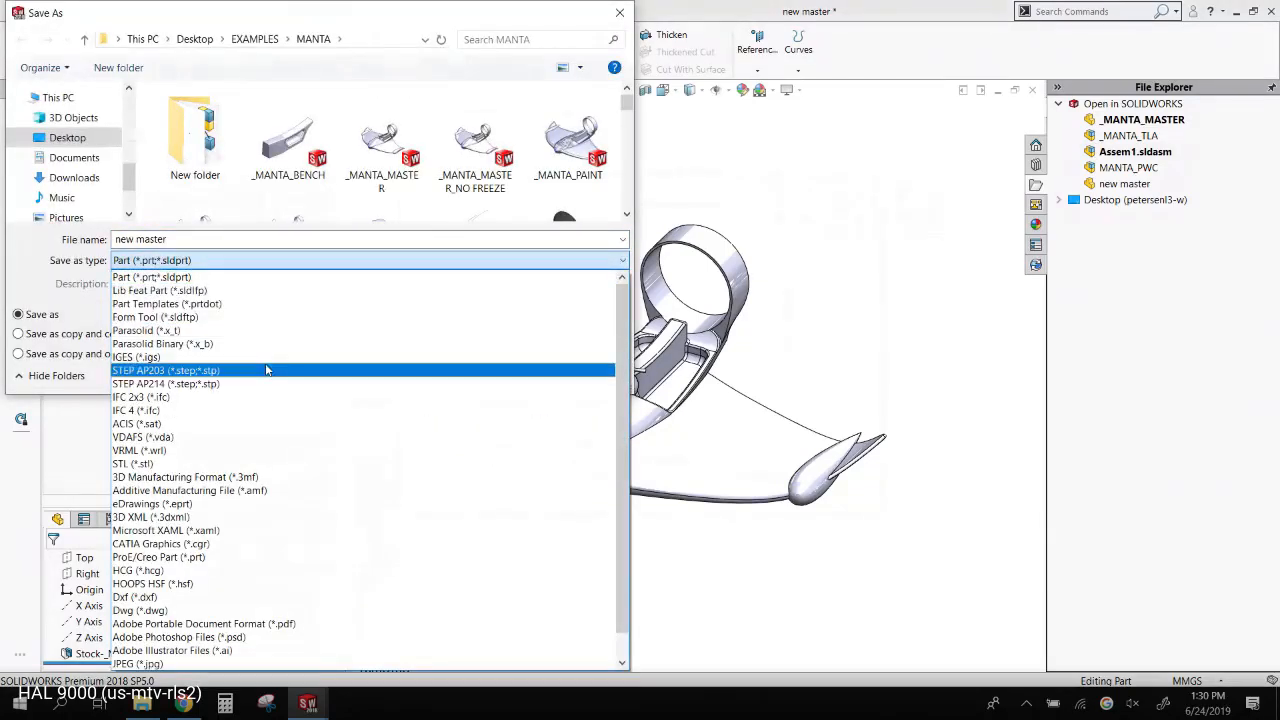
left_click(252, 351)
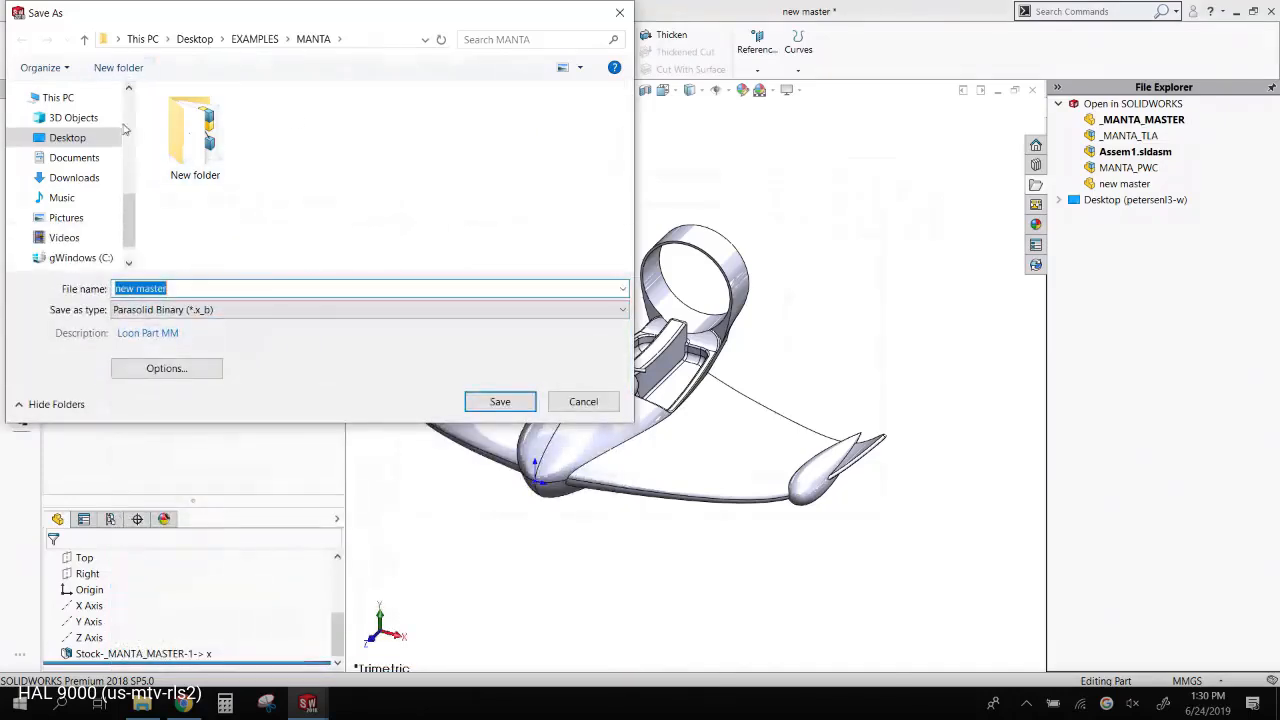
scroll(130, 216, "up", 5)
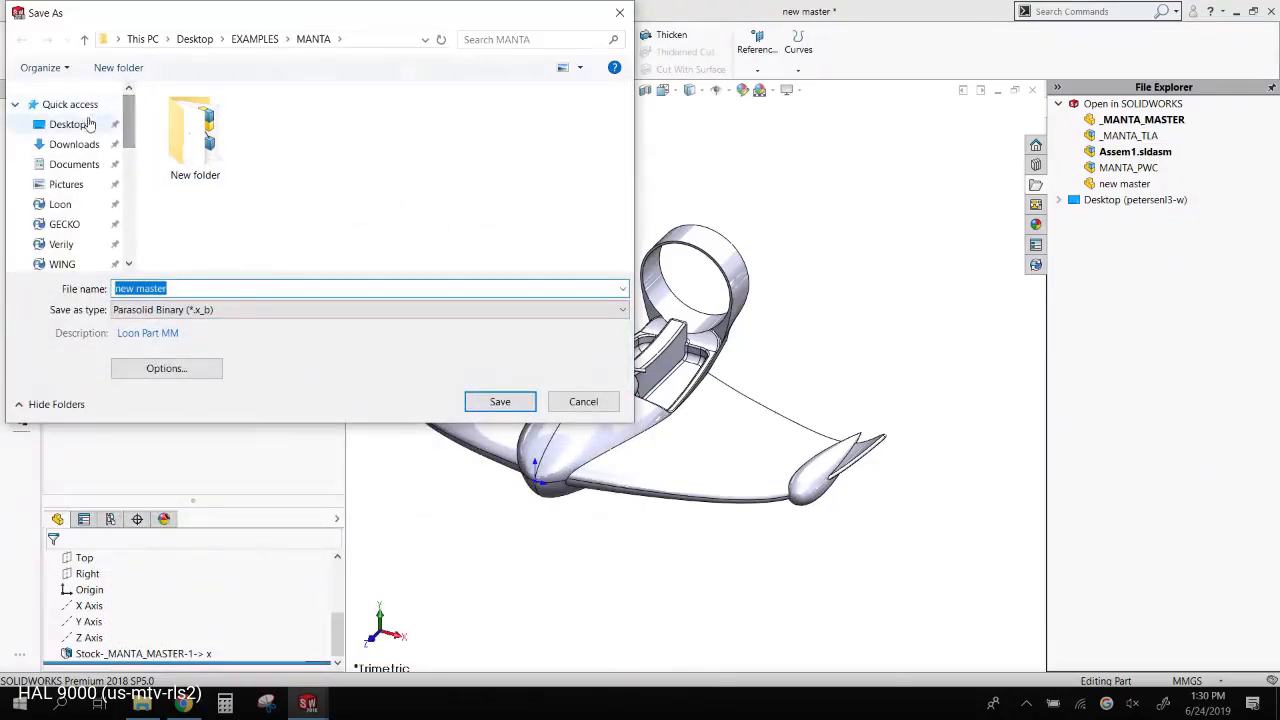
left_click(68, 124)
left_click(500, 402)
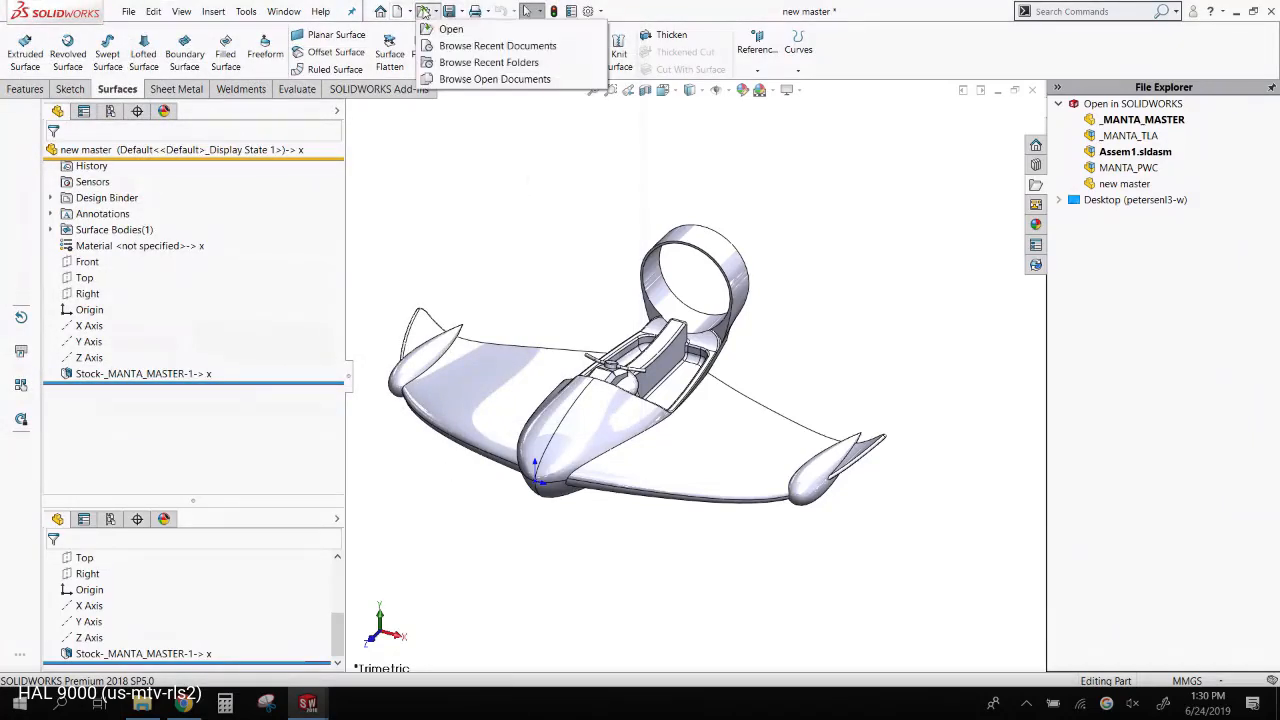
- Open the "new master.x_b" file from the Desktop and decline Import Diagnostics
key("ctrl+o")
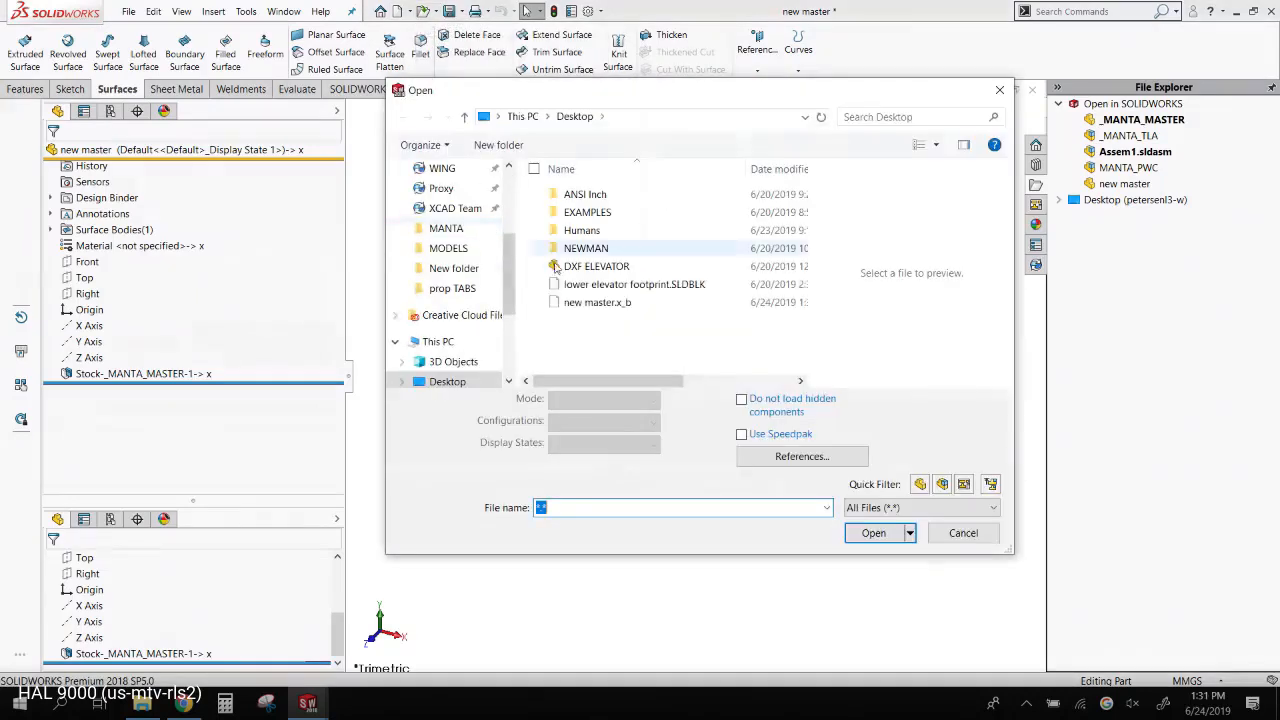
left_click(610, 302)
left_click(873, 504)
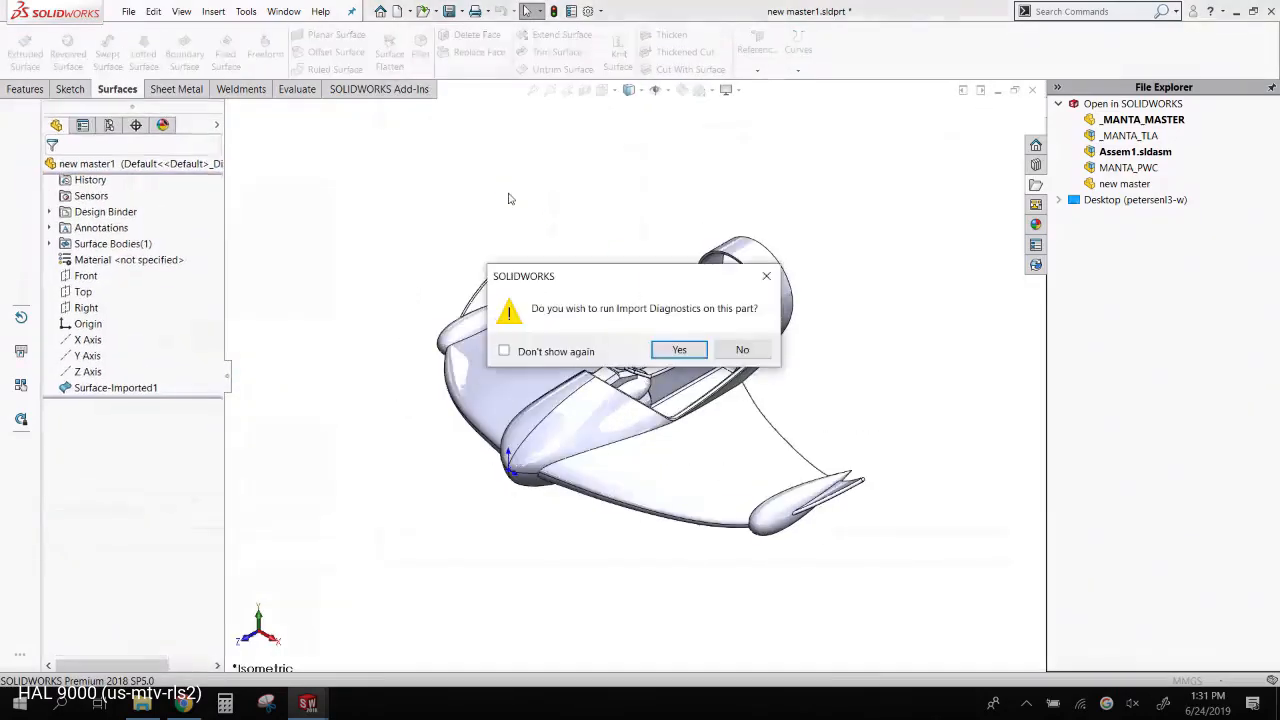
left_click(742, 349)
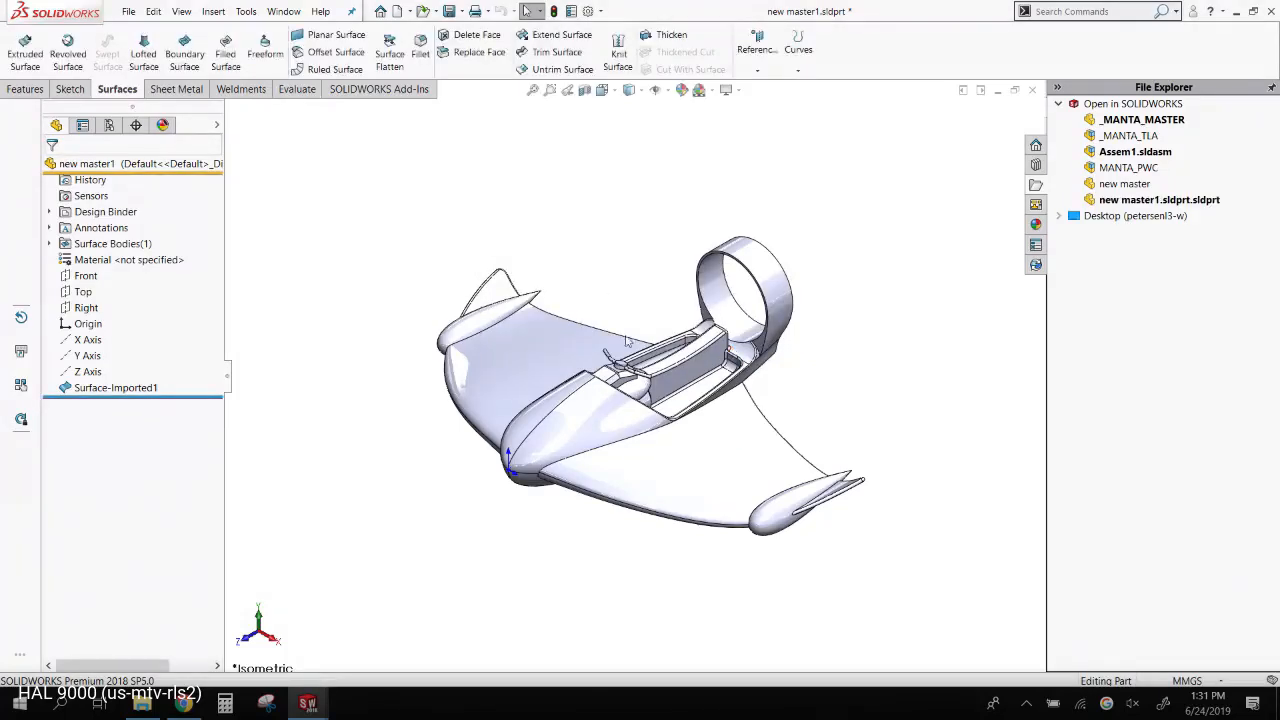
- Inspect the Surface-Imported1 body in the imported part and close that part without saving
mouse_move(625, 350)
middle_mouse_down()
mouse_move(623, 240)
mouse_move(634, 360)
middle_mouse_up()
scroll(617, 421, "down", 4)
left_click(148, 388)
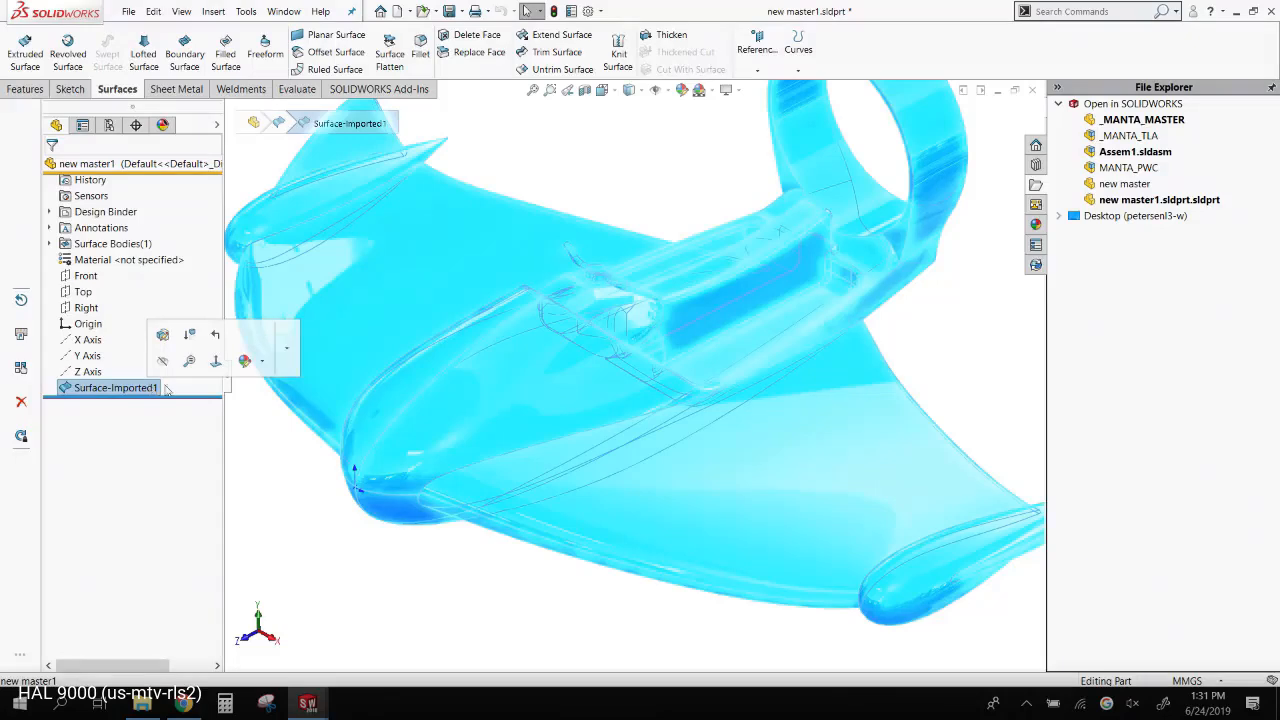
scroll(656, 356, "up", 4)
left_click(567, 160)
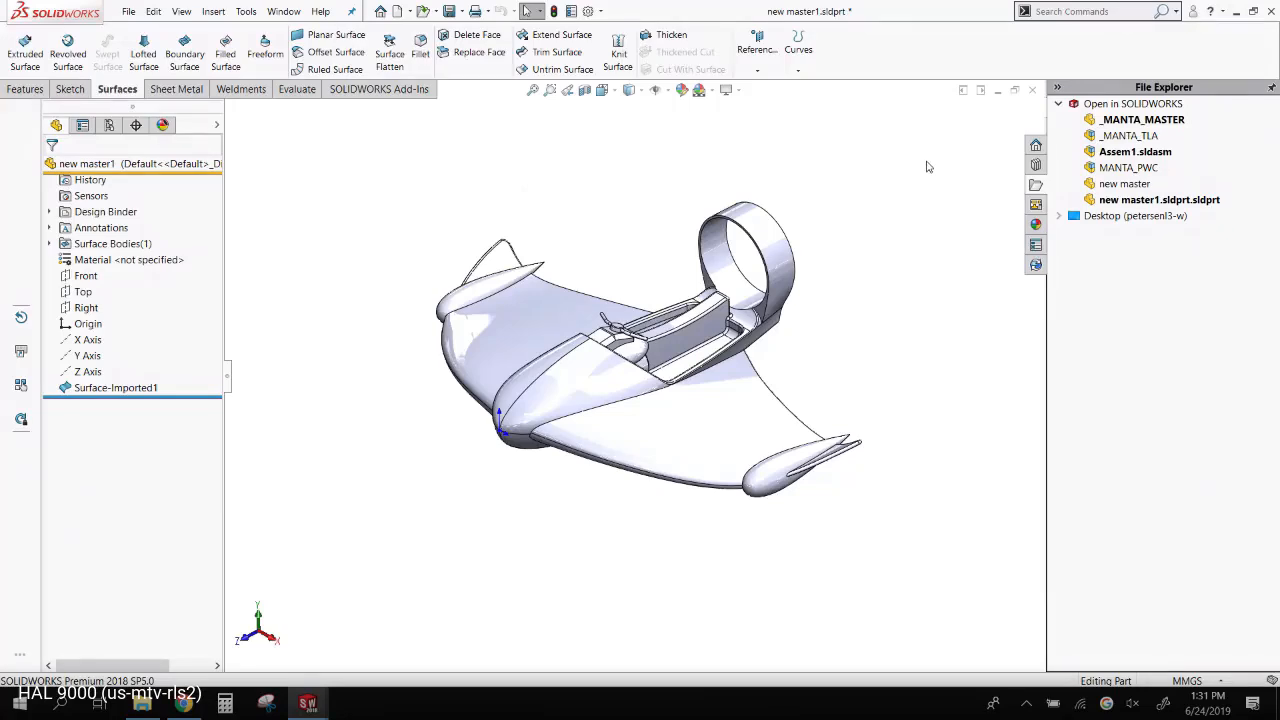
left_click(1032, 89)
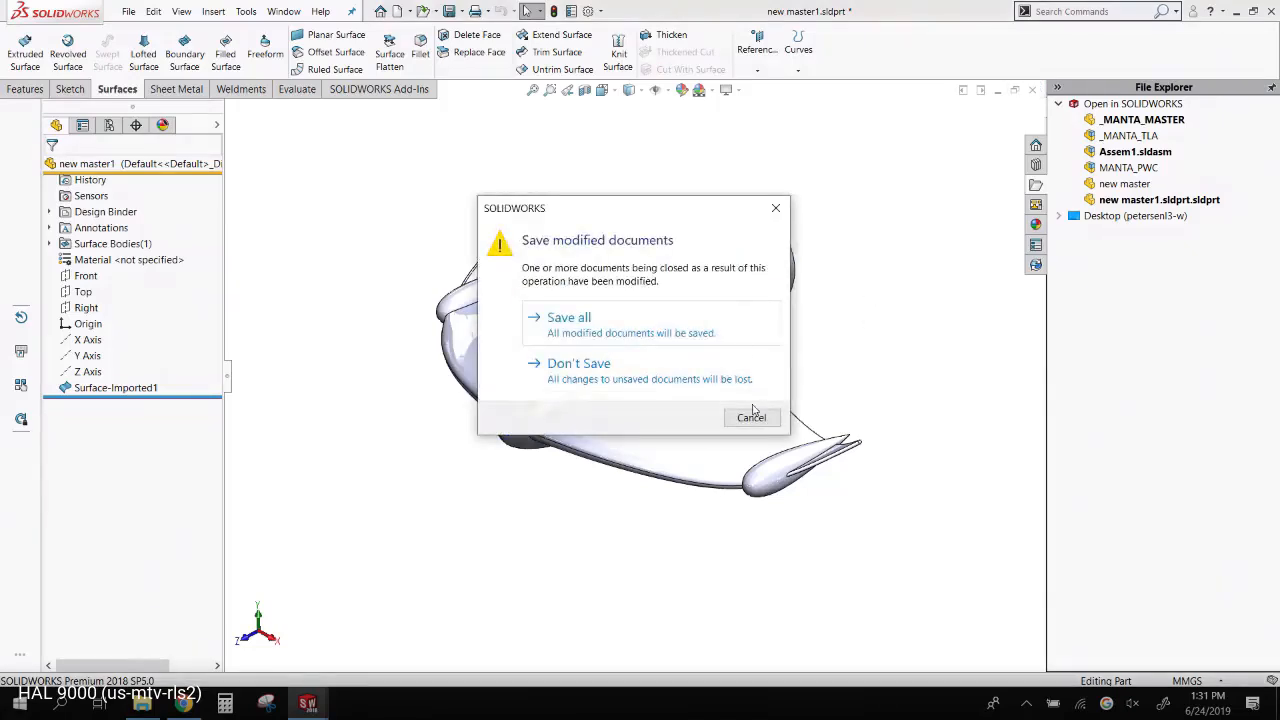
left_click(686, 388)
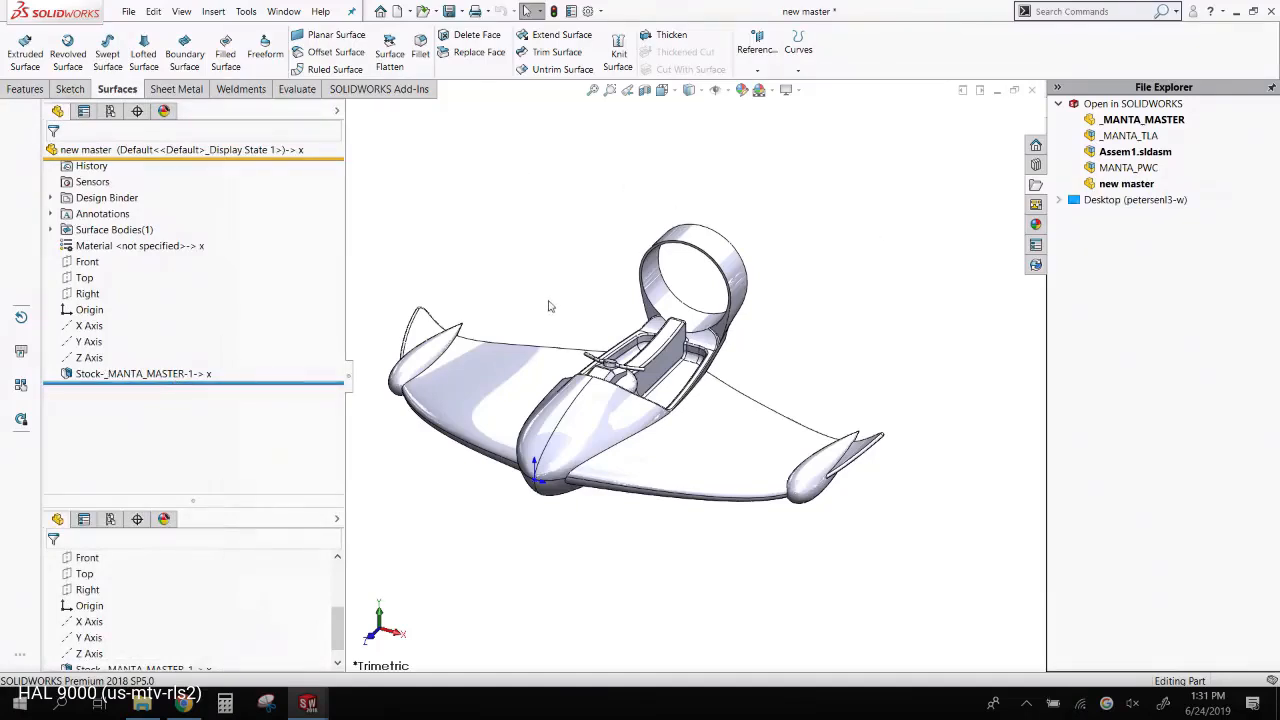
- Examine the new master surface model from several angles, focusing on the cockpit area around the handlebars
middle_click_drag(552, 307, 560, 276)
scroll(560, 276, "down", 3)
scroll(565, 265, "up", 3)
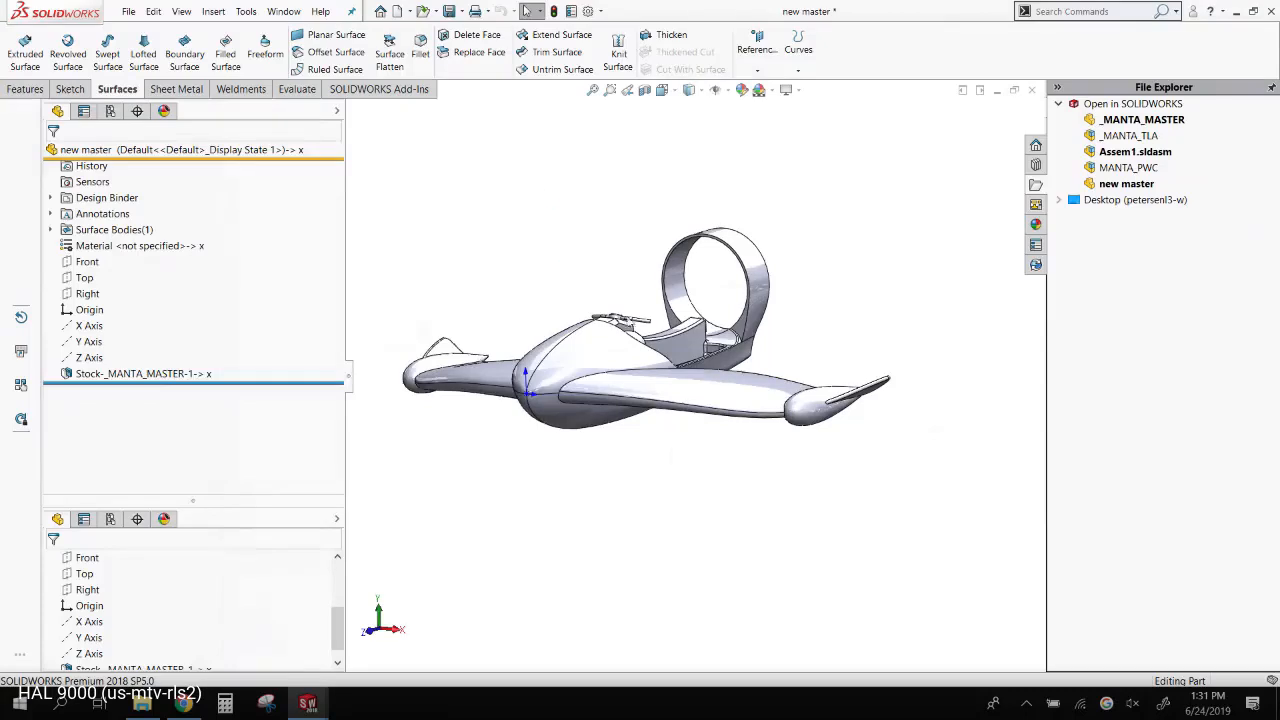
middle_click_drag(630, 322, 428, 355)
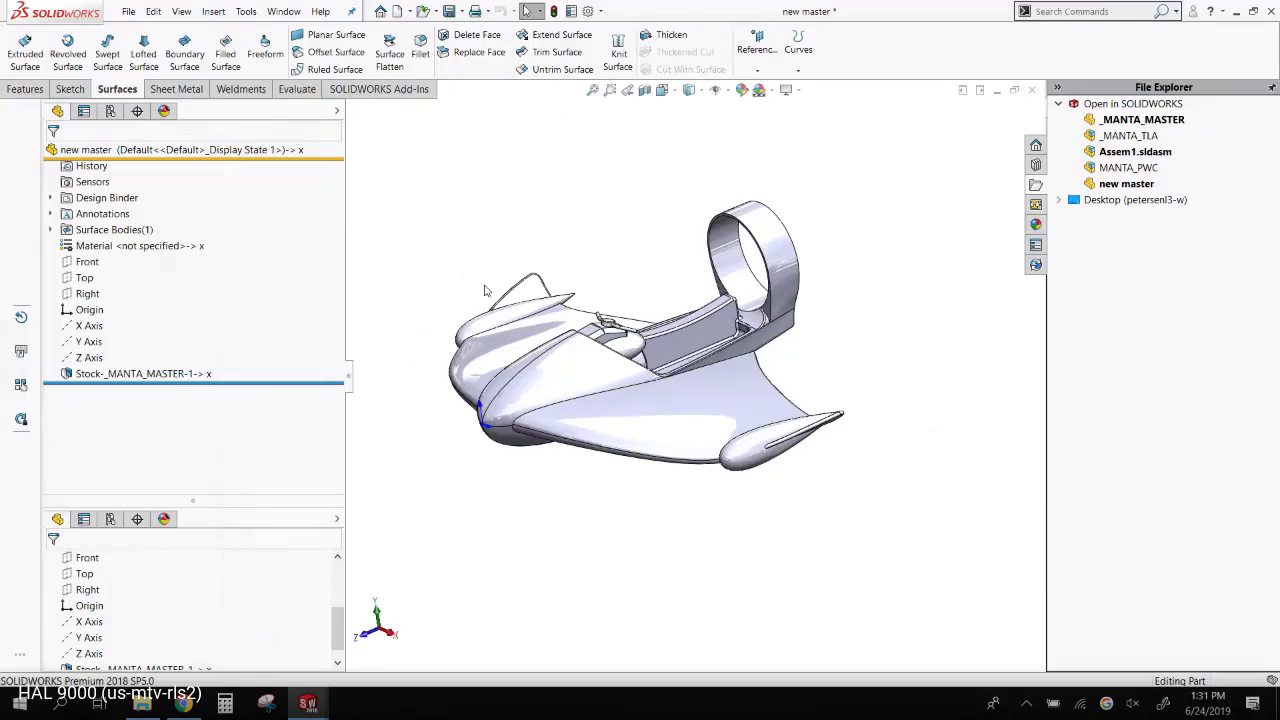
scroll(620, 342, "down", 5)
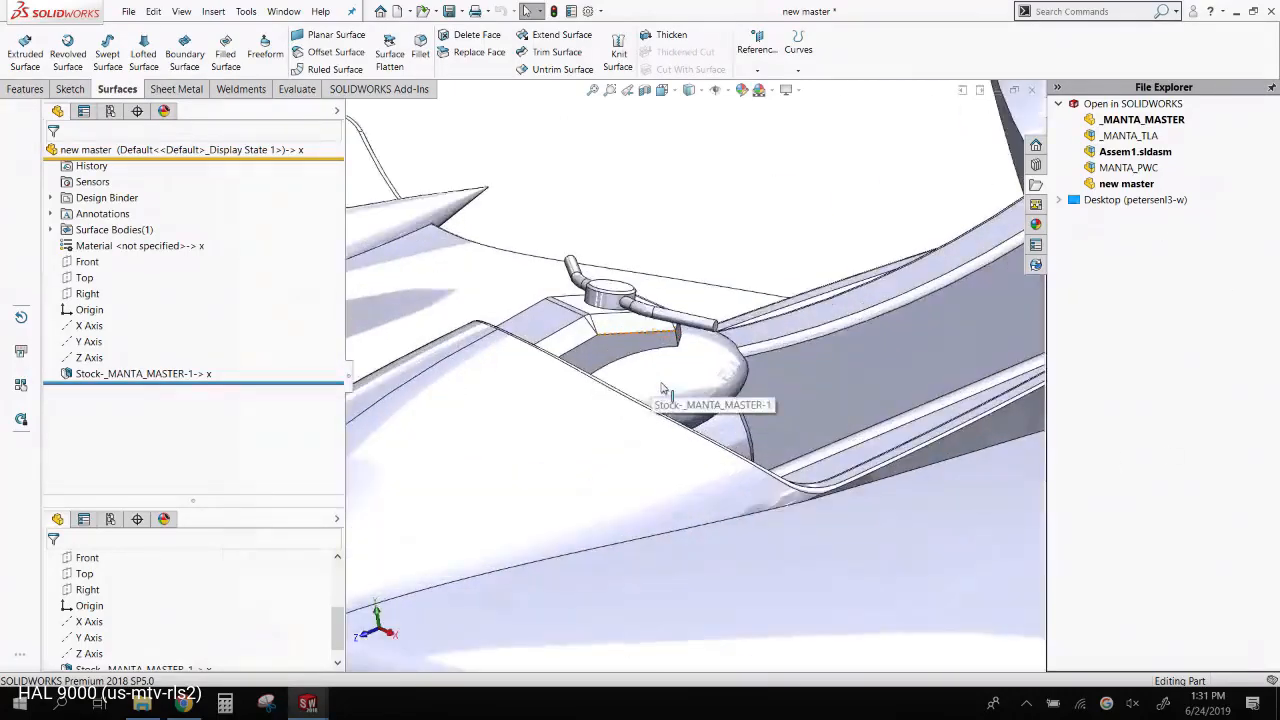
left_click(668, 354)
middle_click_drag(677, 362, 605, 390)
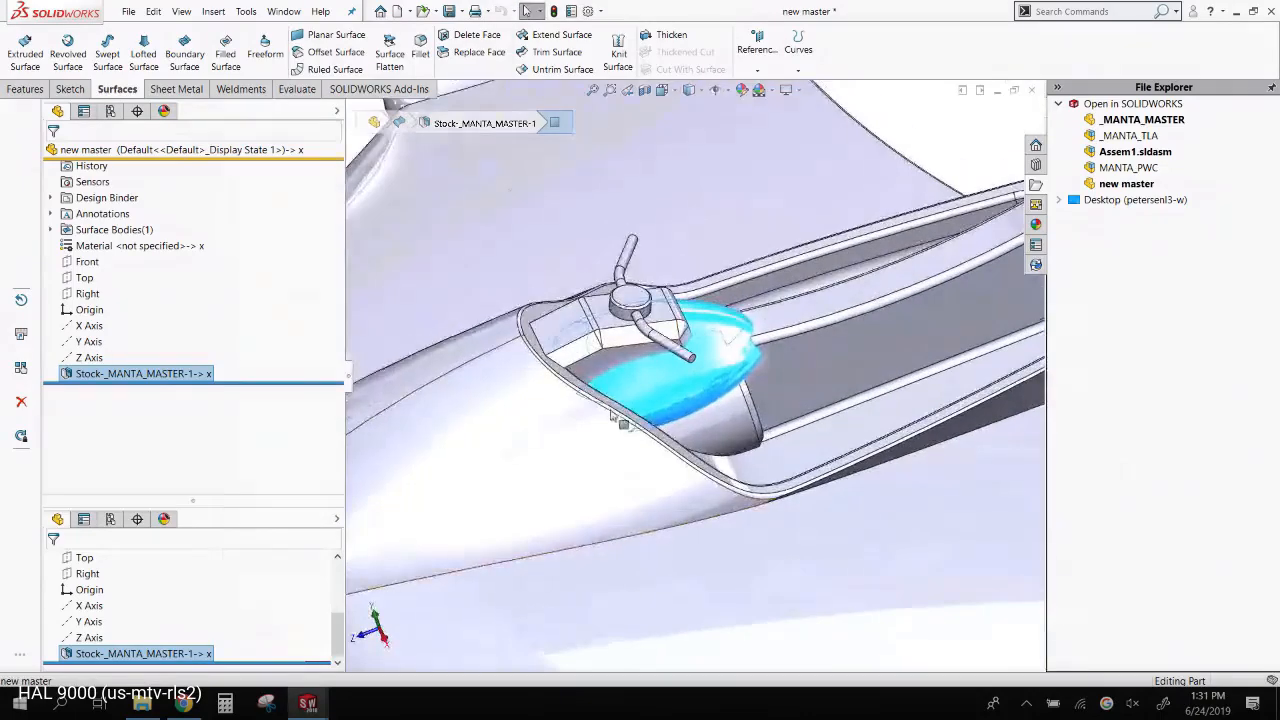
scroll(757, 366, "up", 5)
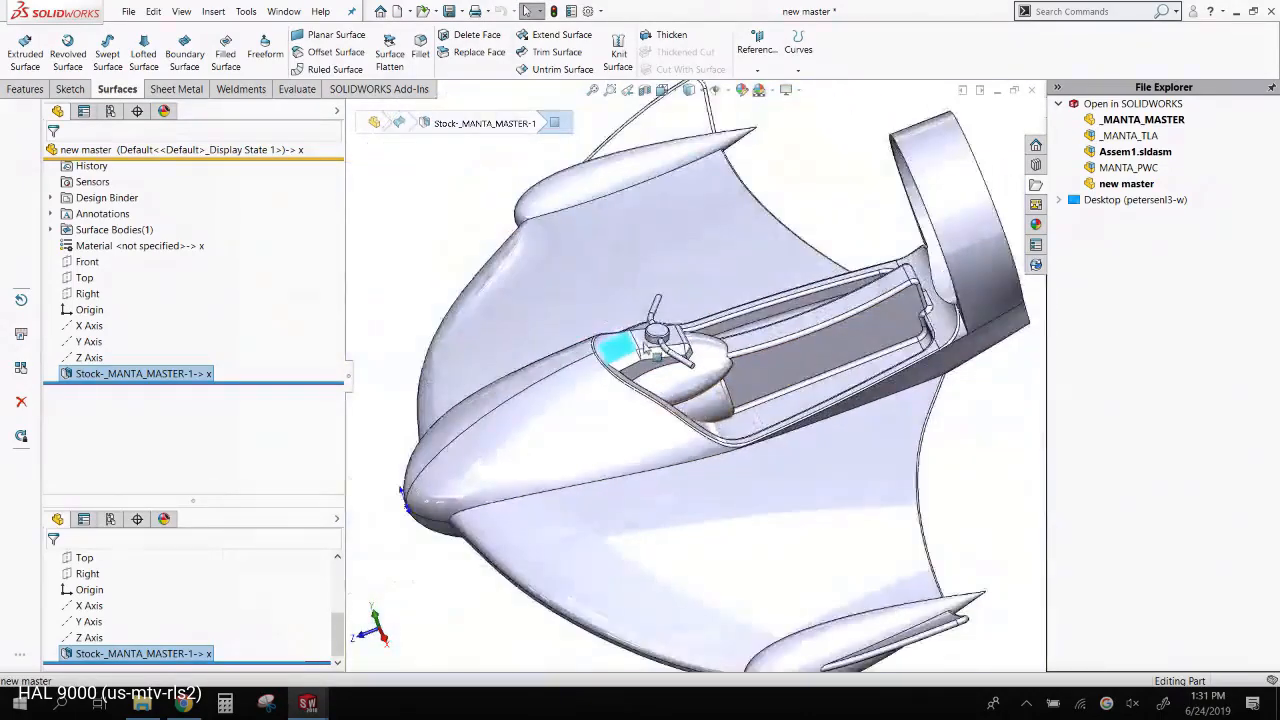
middle_click_drag(757, 366, 500, 263)
left_click(430, 193)
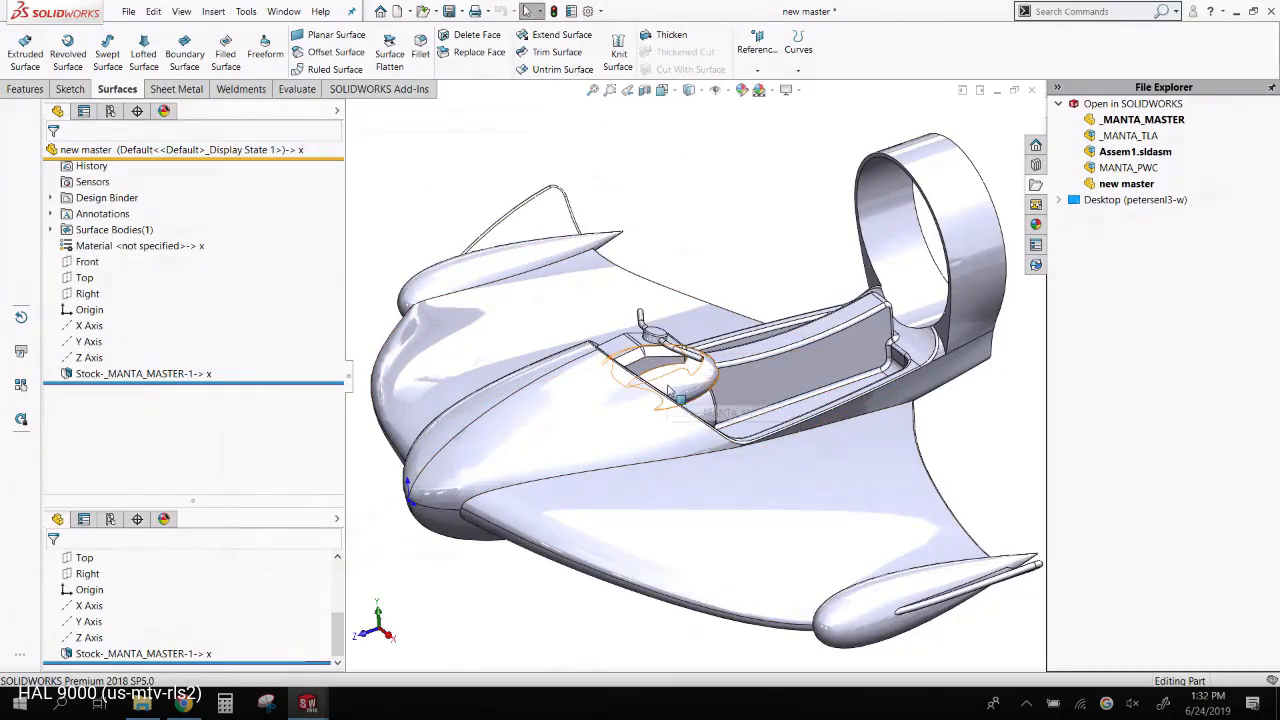
- Delete all faces of the surface model except the cockpit pod and the angular console below the handlebars, using the Delete option
left_click(1110, 10)
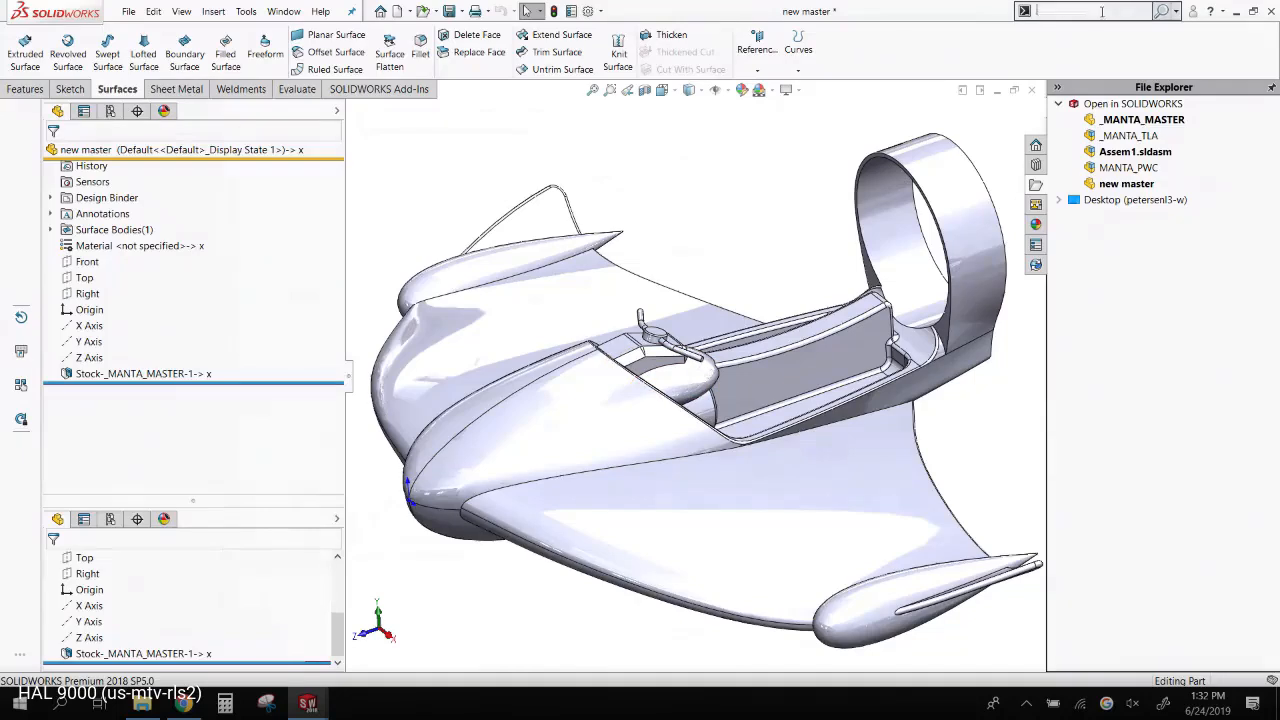
type("delete")
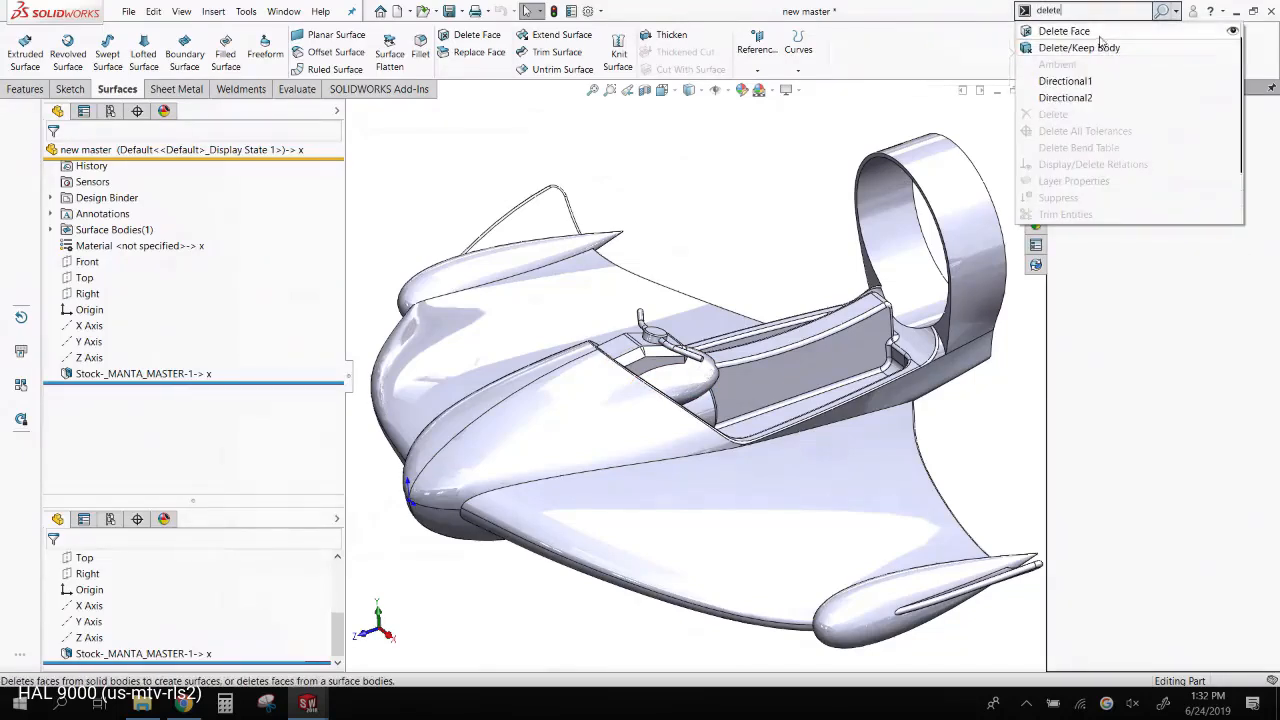
left_click(1096, 36)
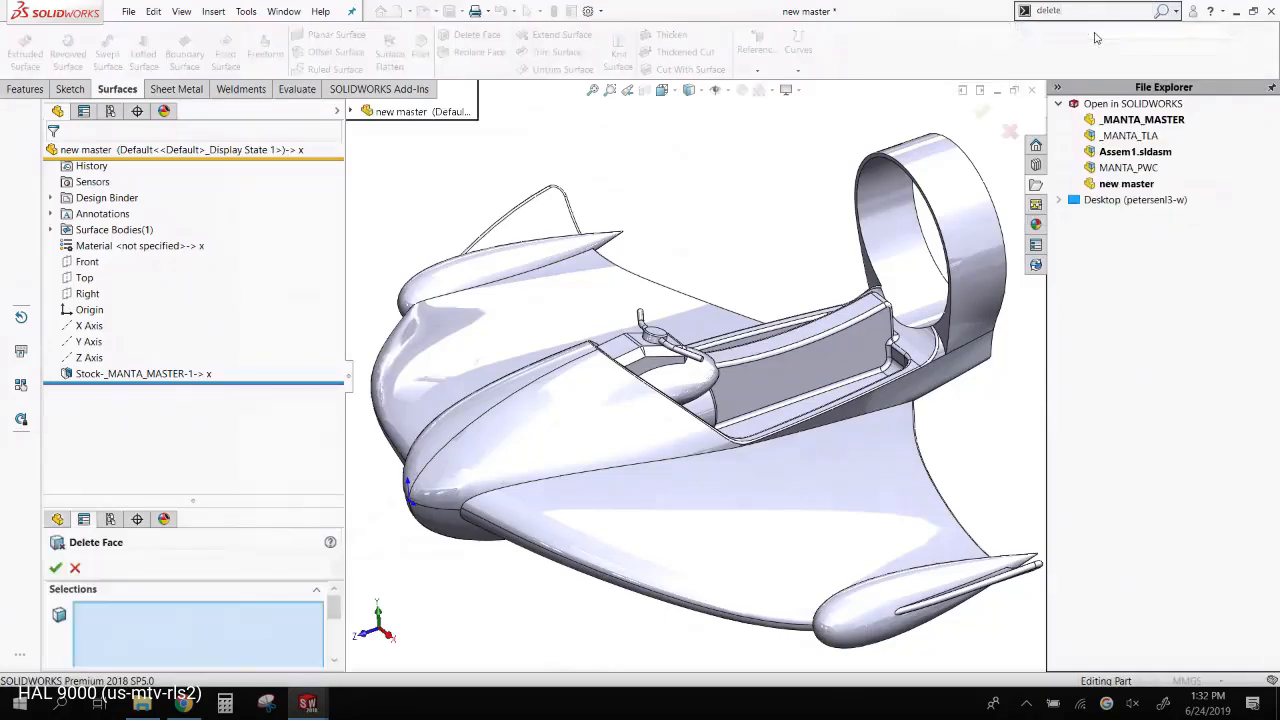
left_click_drag(203, 499, 200, 123)
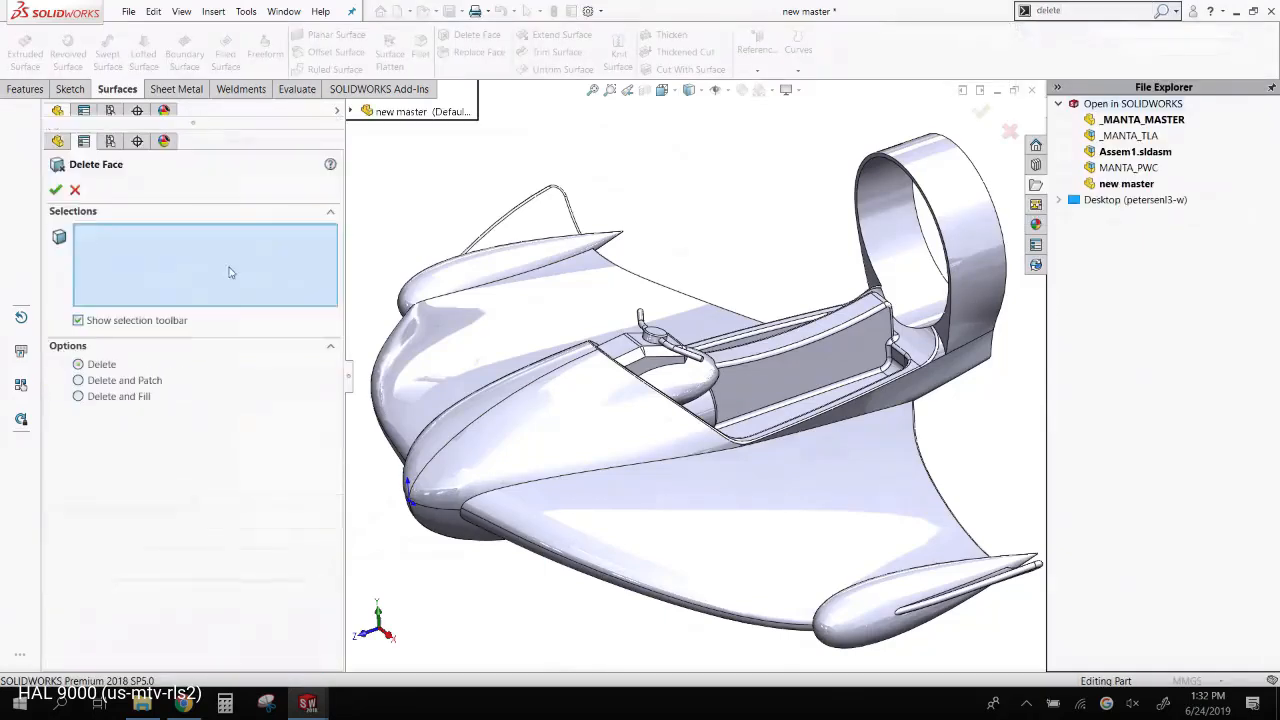
left_click(687, 386)
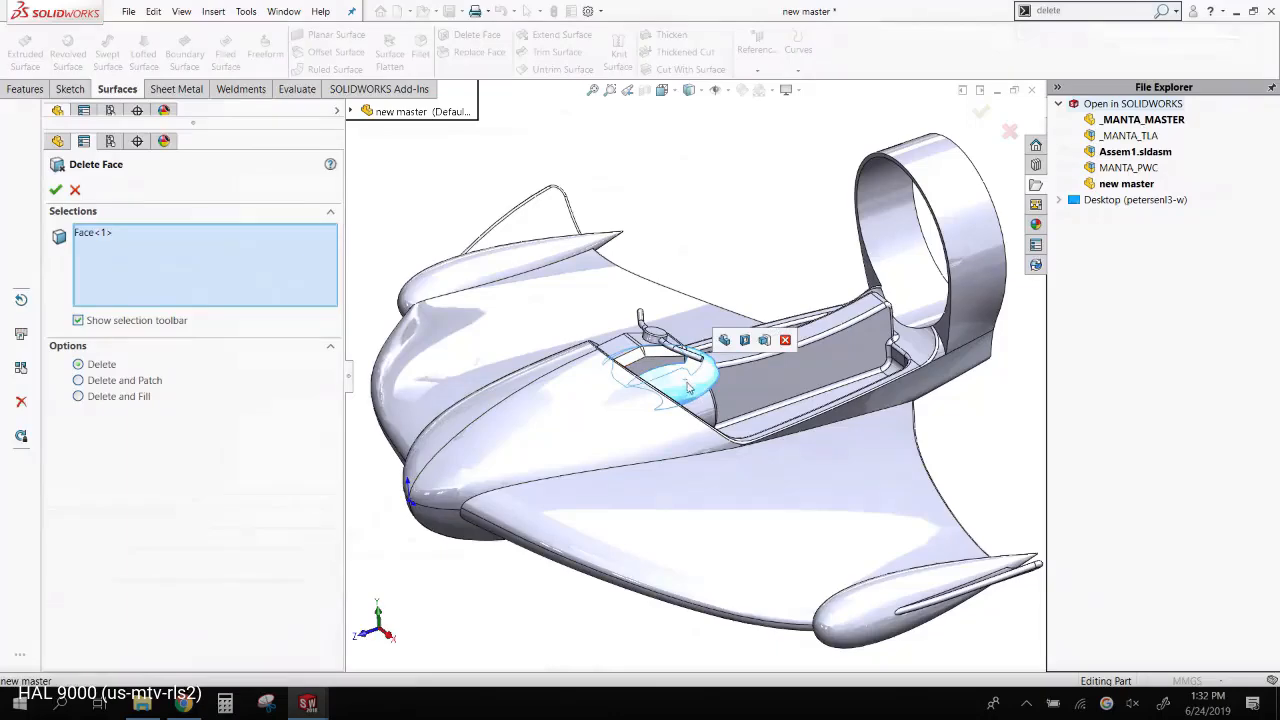
key("ctrl+a")
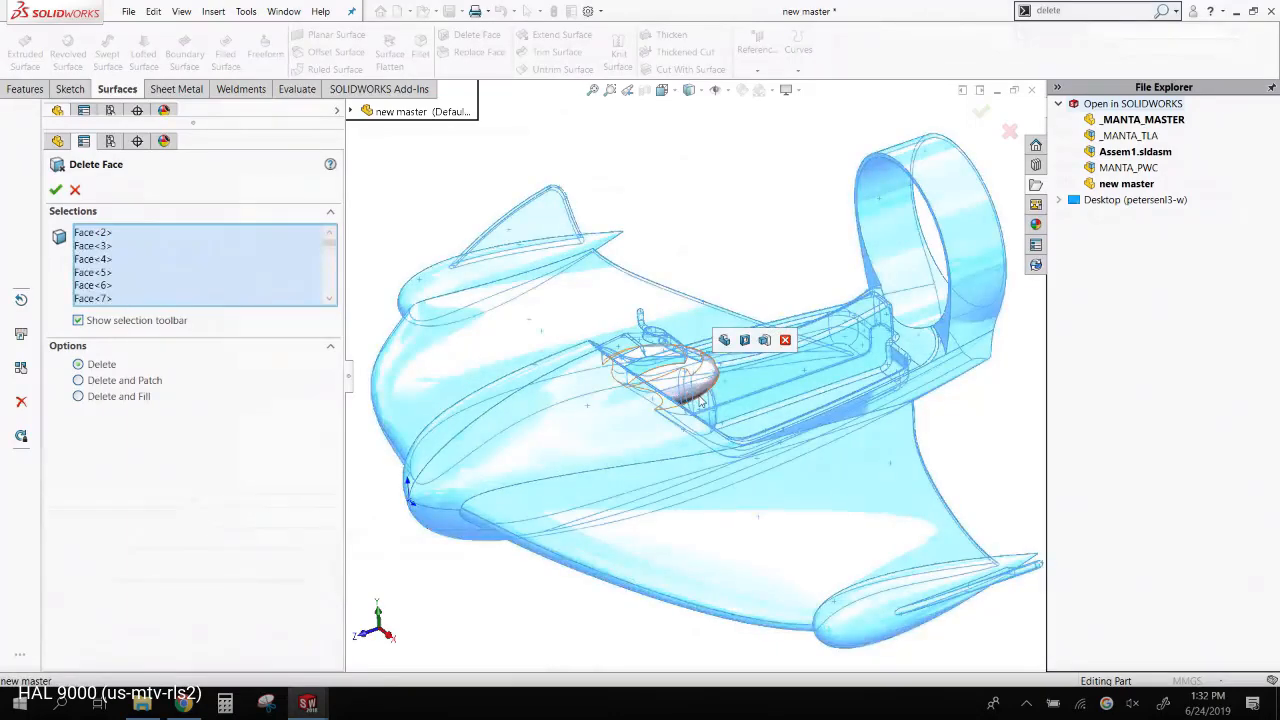
scroll(700, 390, "down", 8)
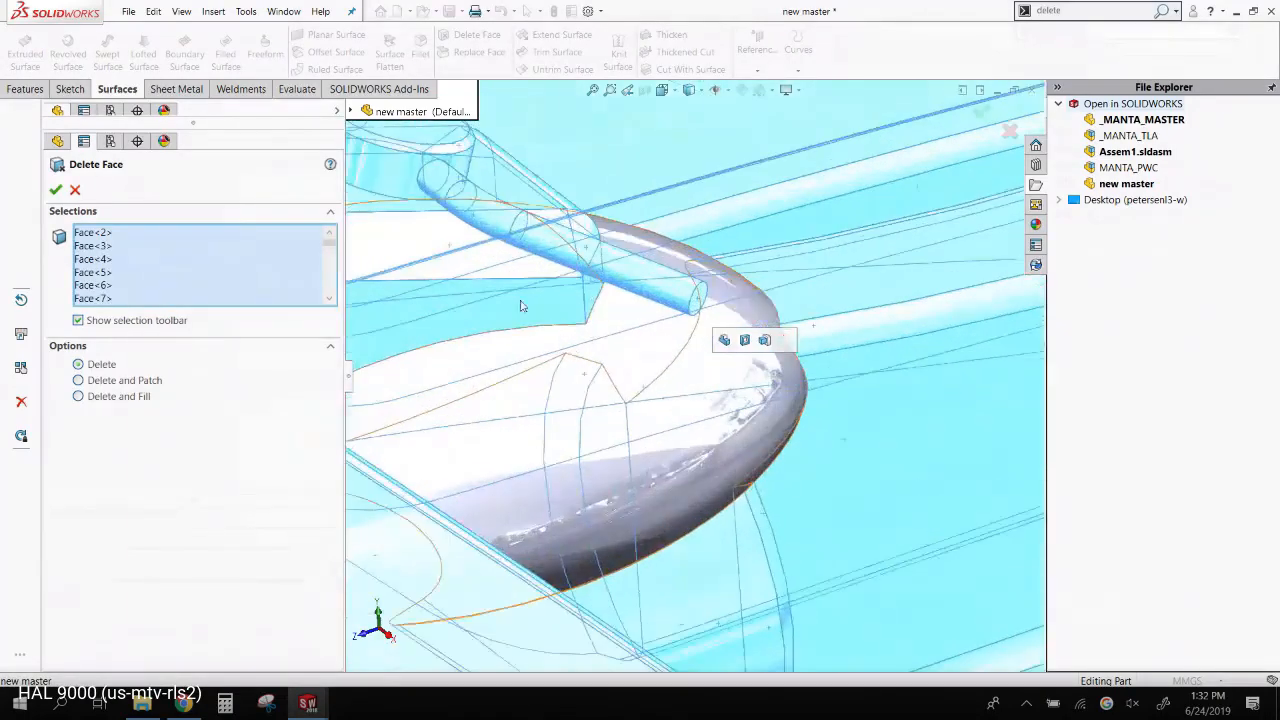
middle_click_drag(440, 266, 591, 243)
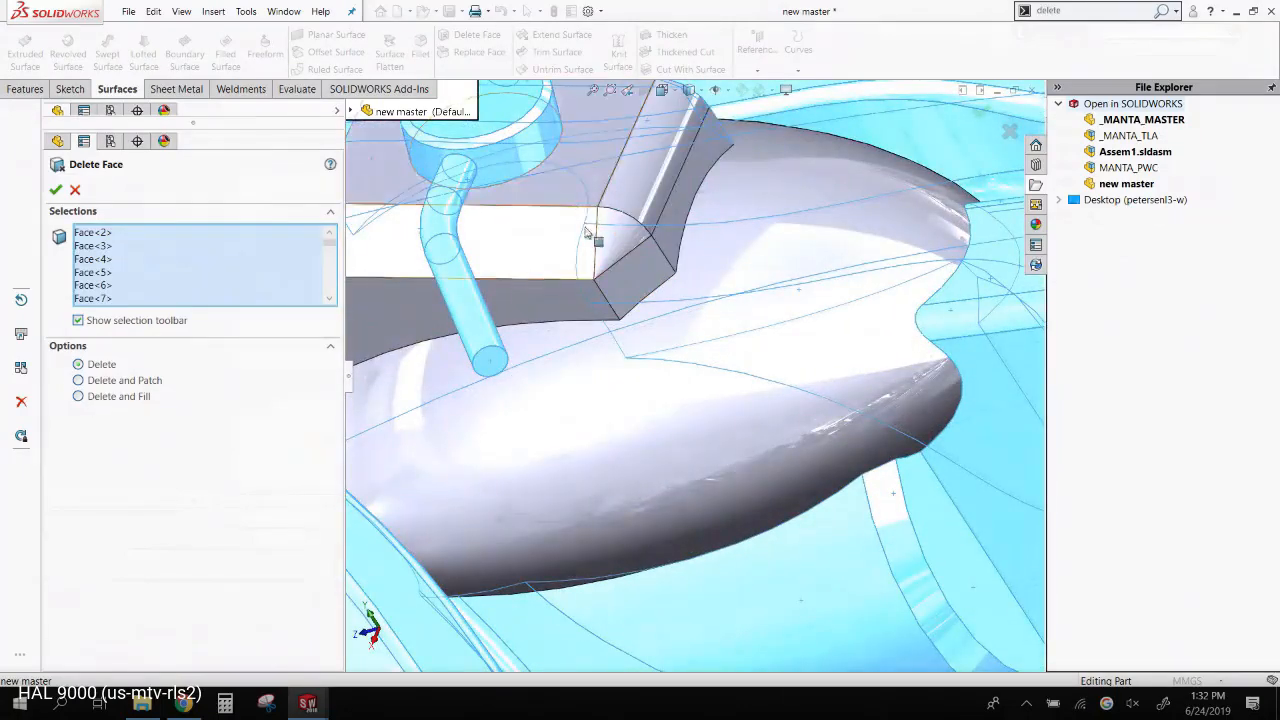
scroll(527, 317, "up", 5)
scroll(527, 317, "down", 3)
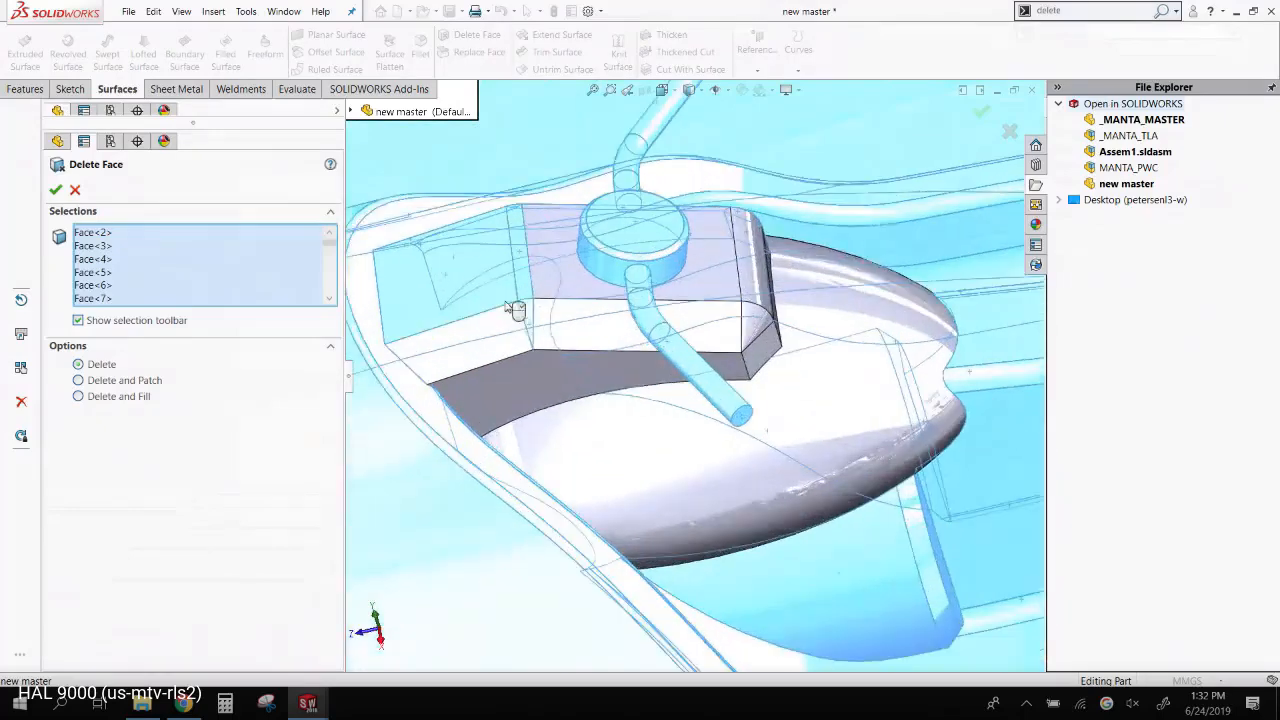
scroll(530, 316, "down", 2)
middle_click_drag(540, 268, 527, 153)
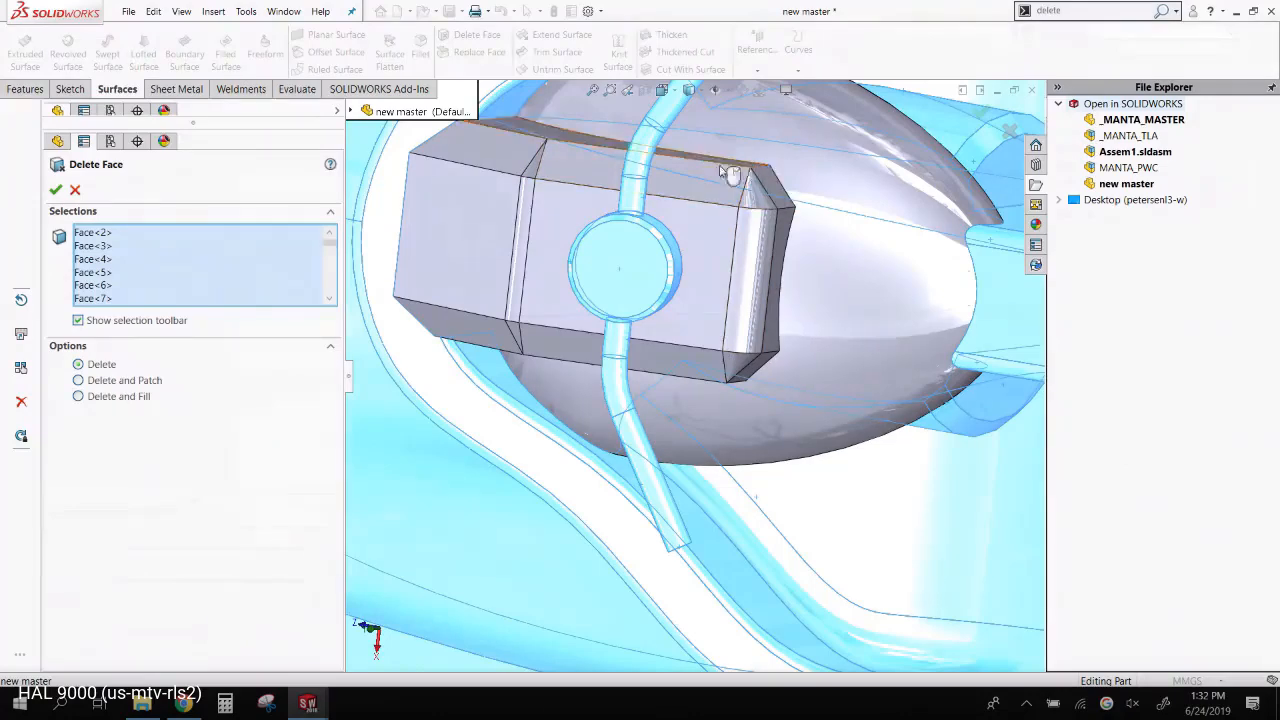
middle_click_drag(543, 224, 605, 375)
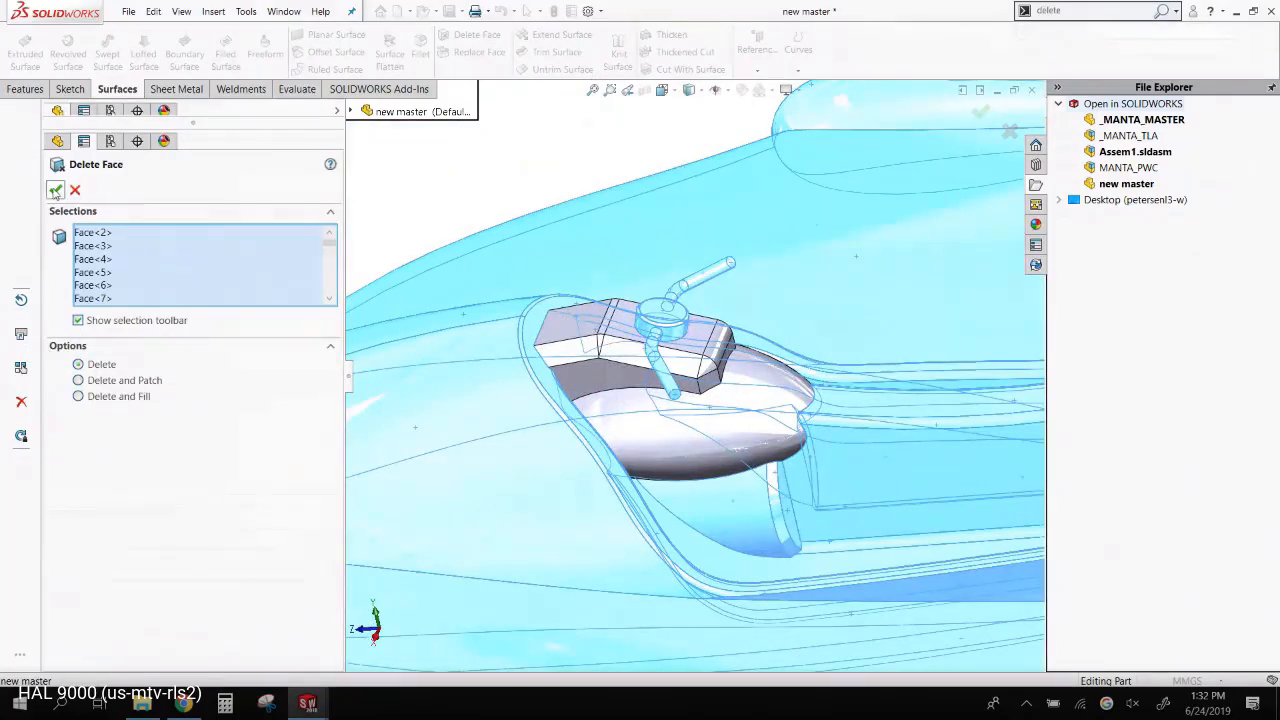
scroll(726, 430, "up", 3)
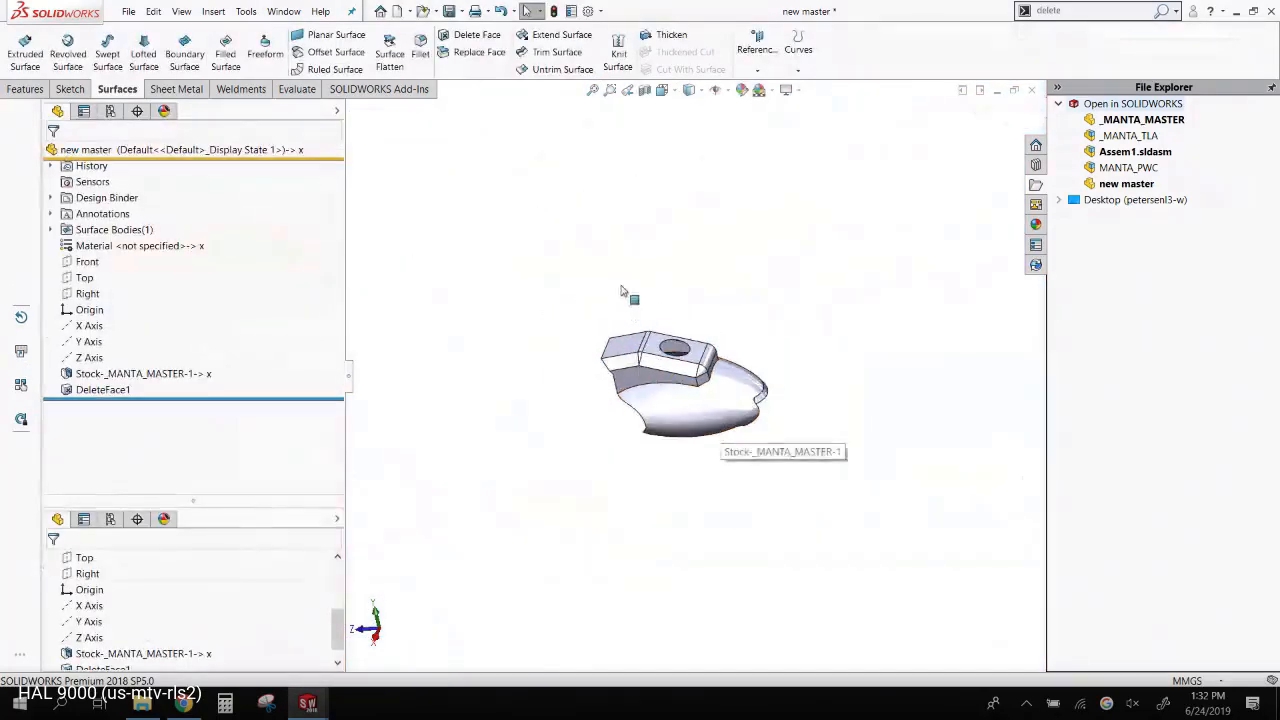
- Untrim the cockpit pod surface using its open edge and its face, with a 1% extension distance
middle_click_drag(625, 288, 671, 480)
scroll(660, 470, "down", 3)
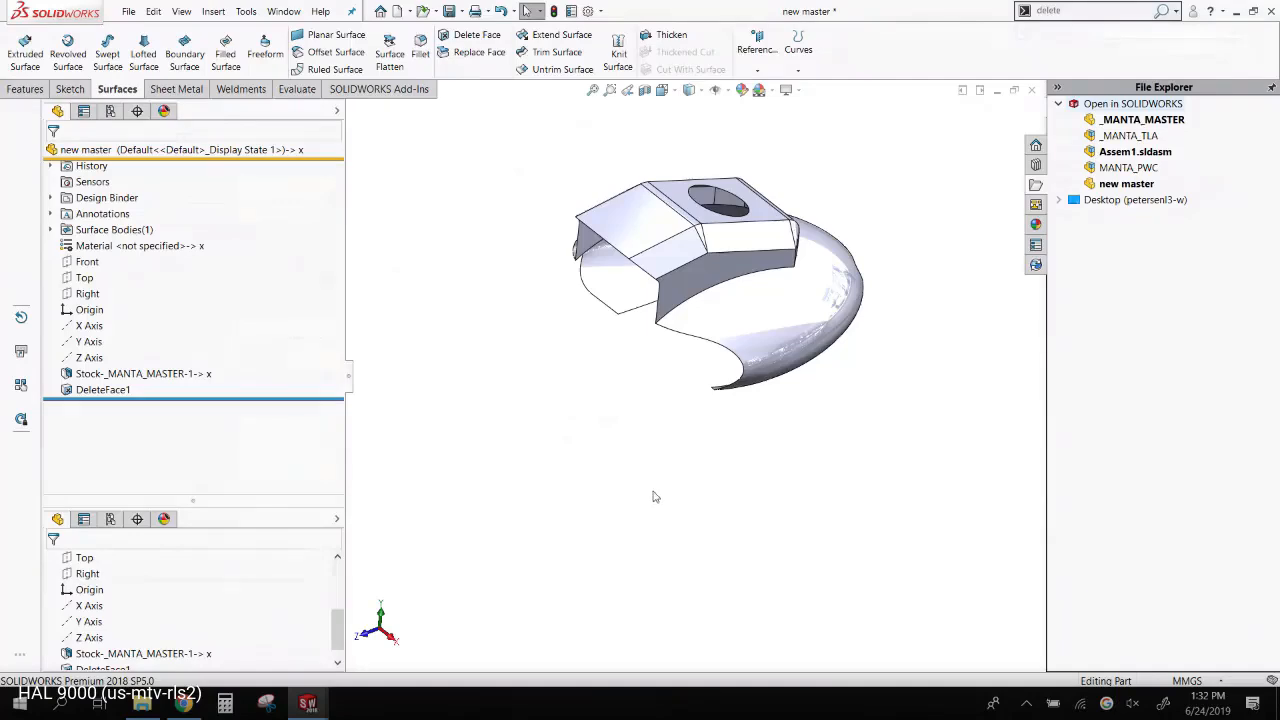
left_click(778, 334)
middle_click_drag(778, 334, 694, 300)
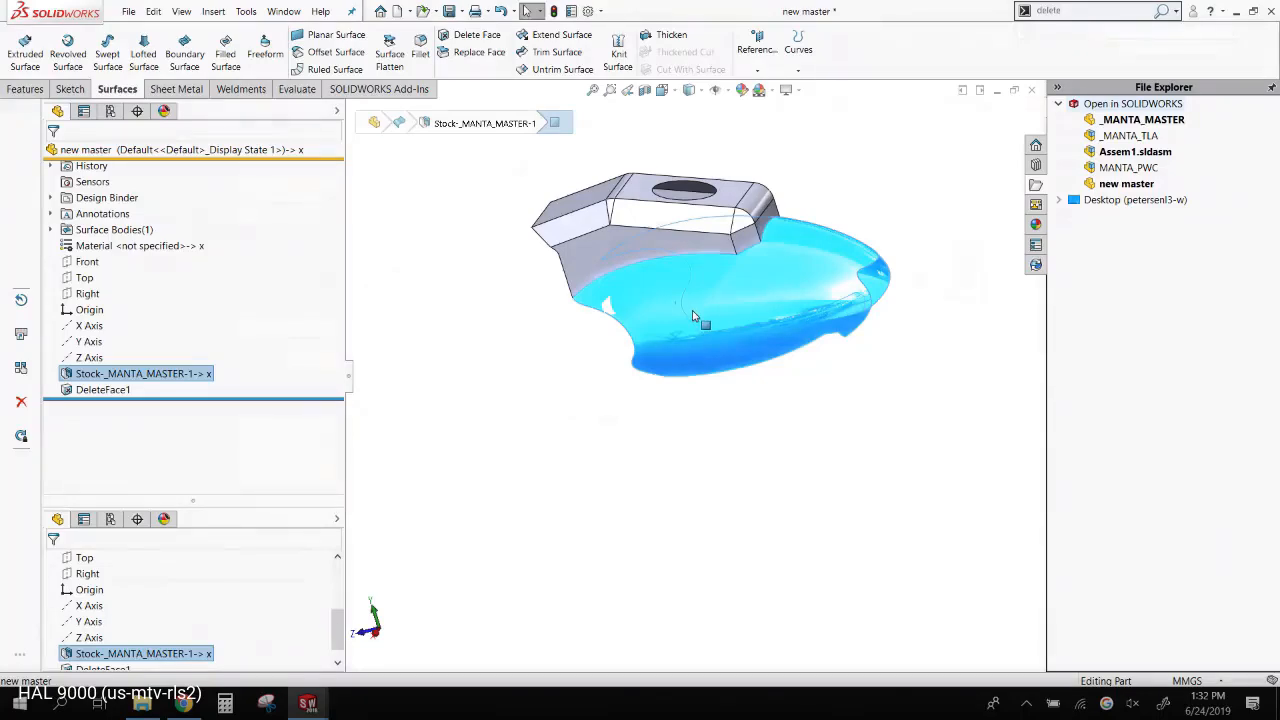
left_click(467, 209)
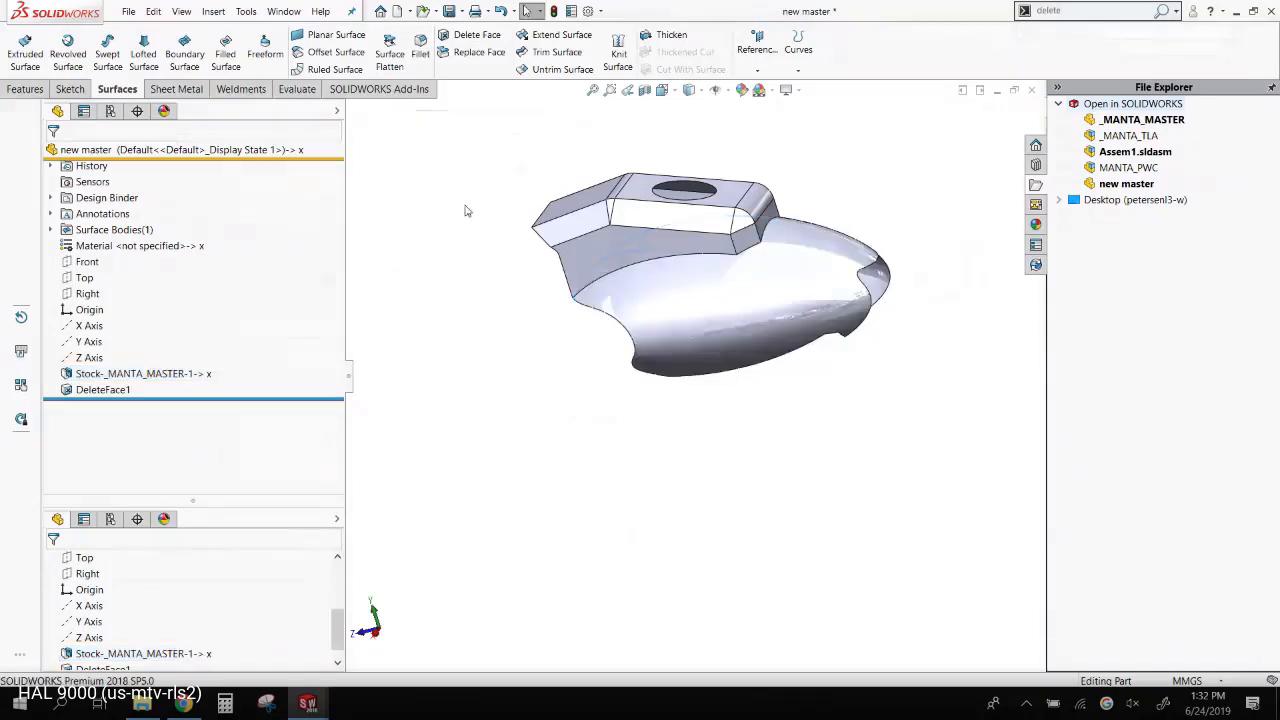
left_click(561, 70)
middle_click_drag(443, 351, 683, 300)
left_click(705, 295)
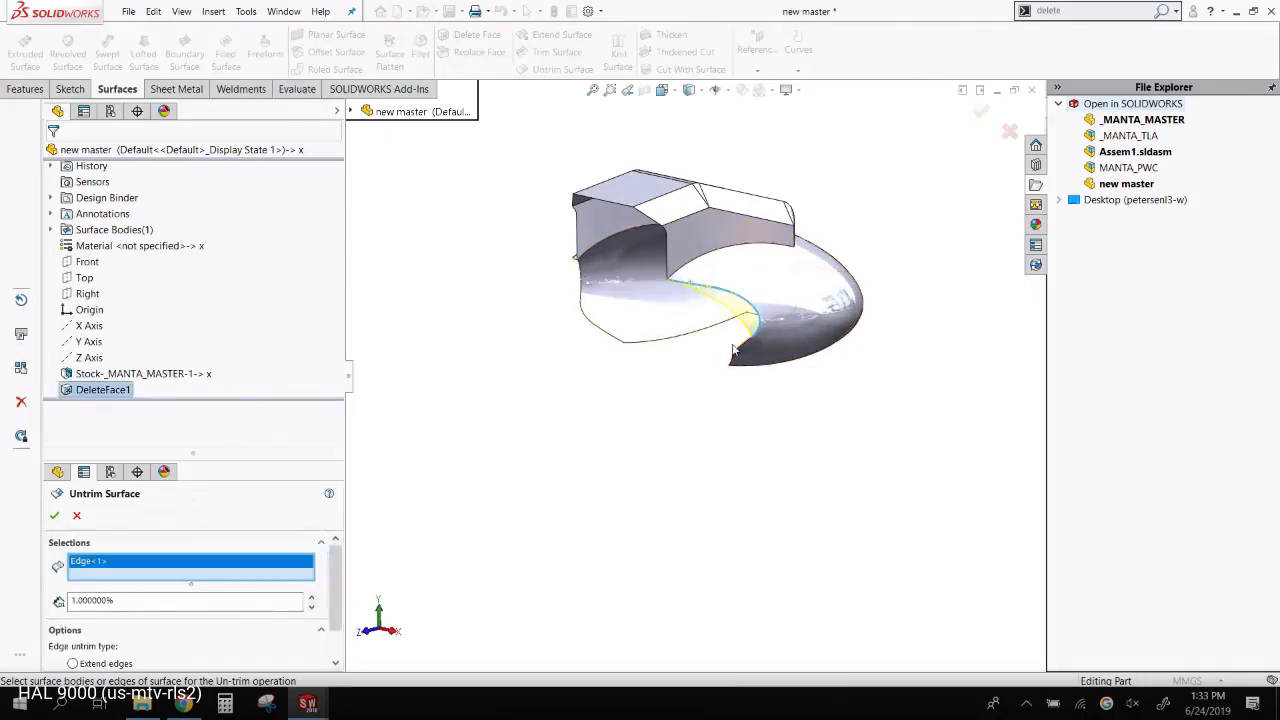
left_click(750, 348)
scroll(755, 340, "down", 5)
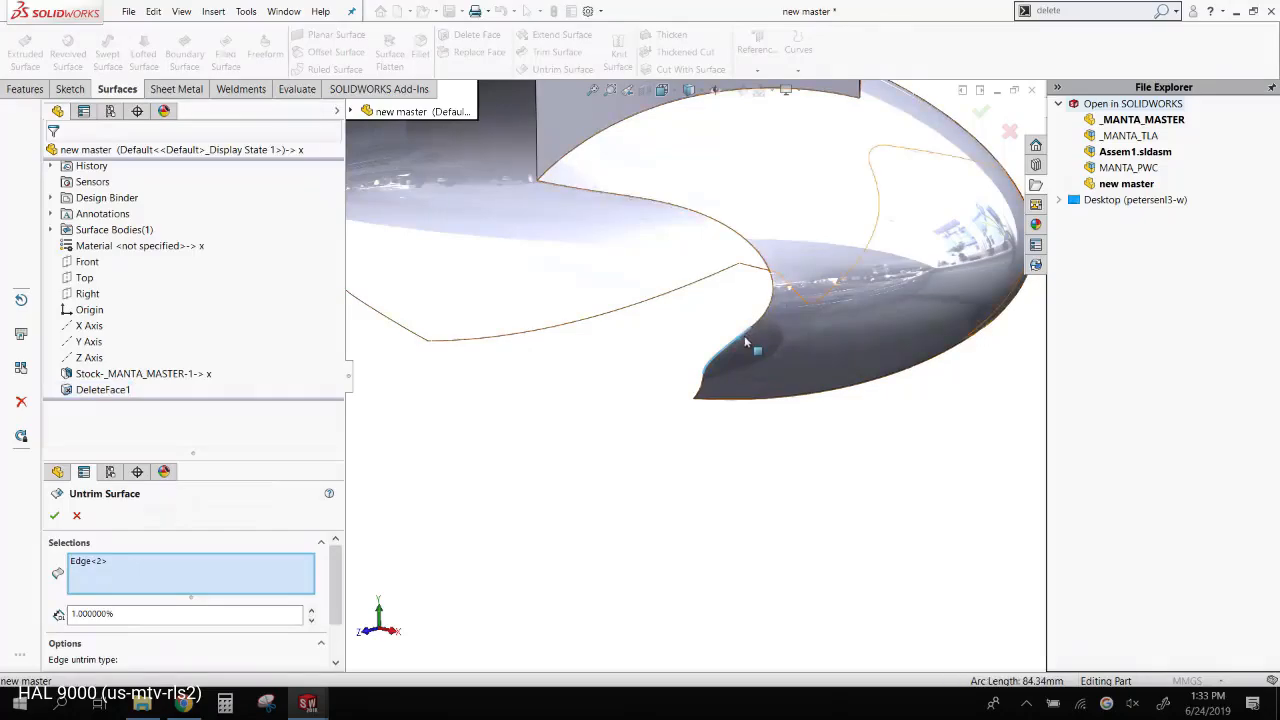
left_click(754, 346)
middle_click_drag(757, 346, 763, 129)
scroll(508, 465, "up", 5)
scroll(767, 214, "down", 5)
middle_click_drag(786, 397, 728, 324)
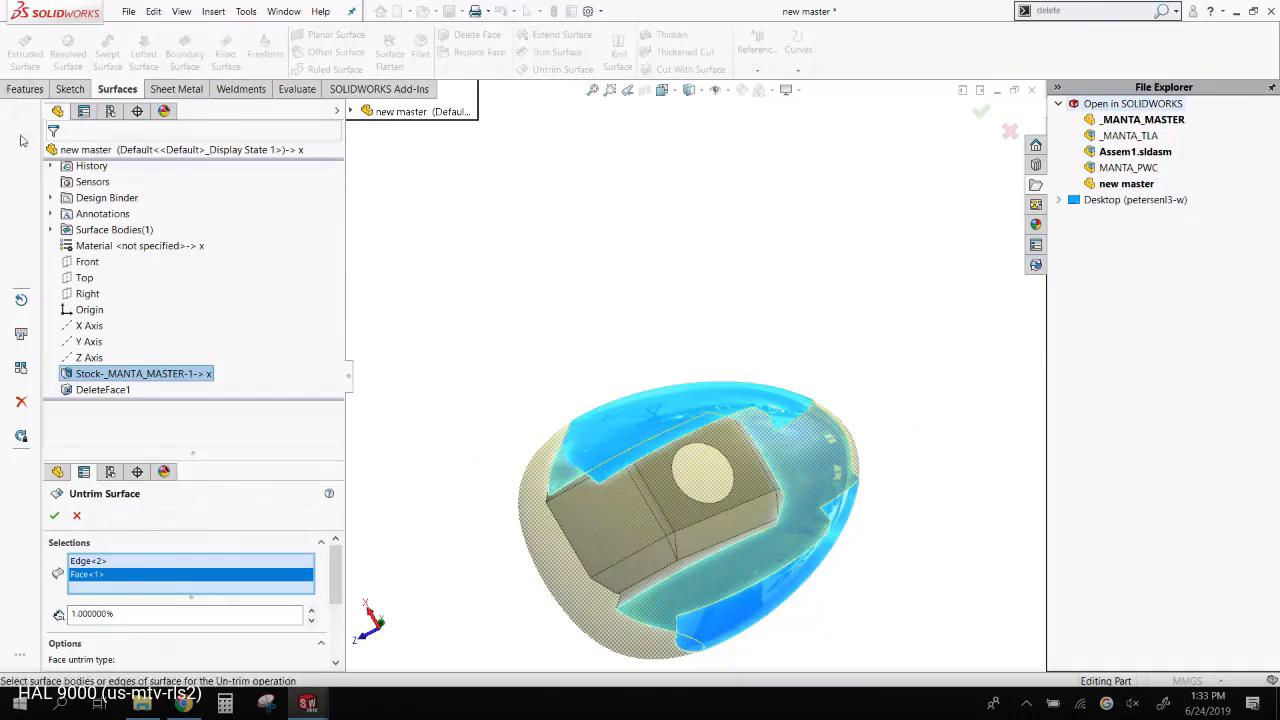
left_click(981, 111)
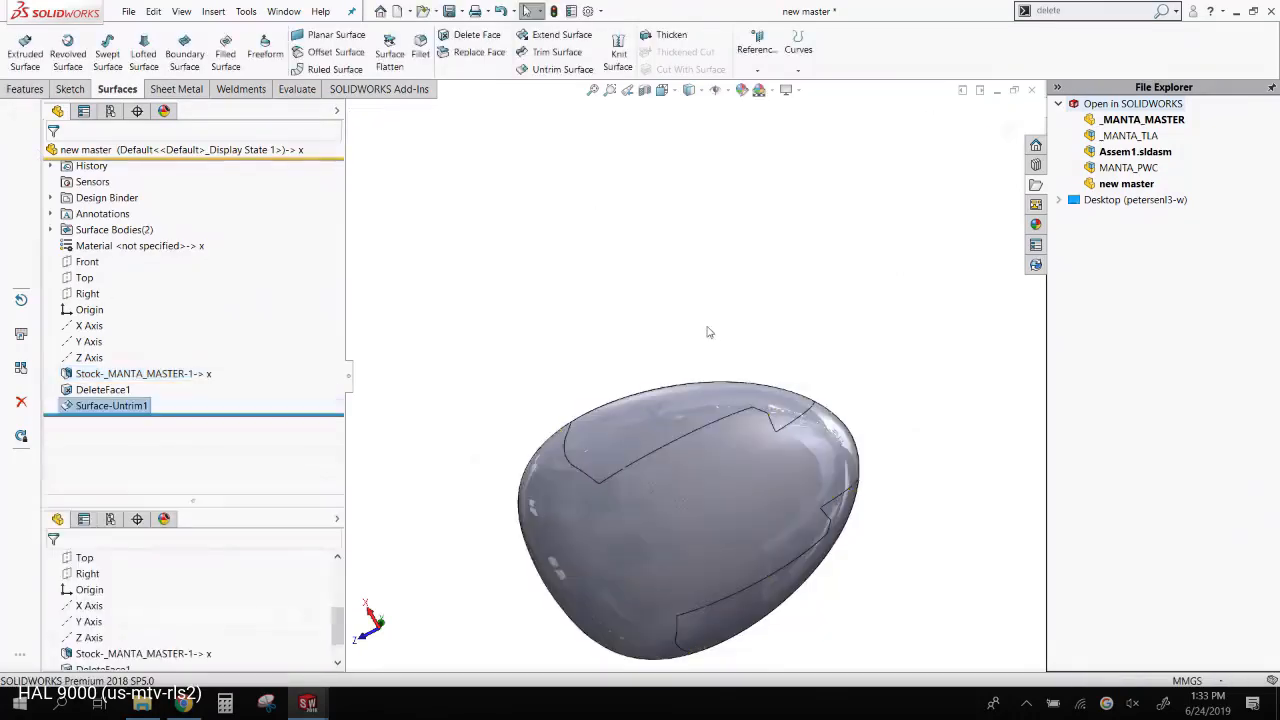
- Hide the trimmed pod-and-console surface body and check the isolated untrimmed pod and its feature in the tree
middle_click_drag(709, 329, 561, 491)
left_click(712, 400)
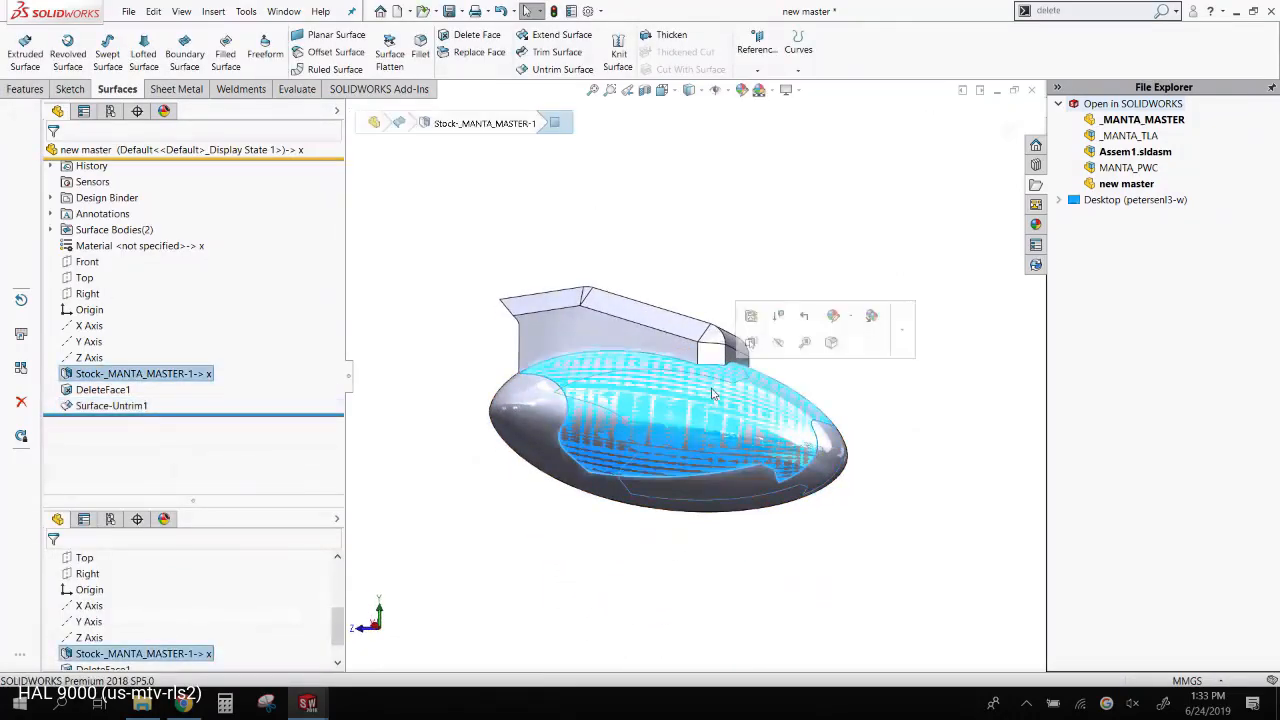
left_click(770, 350)
left_click(720, 432)
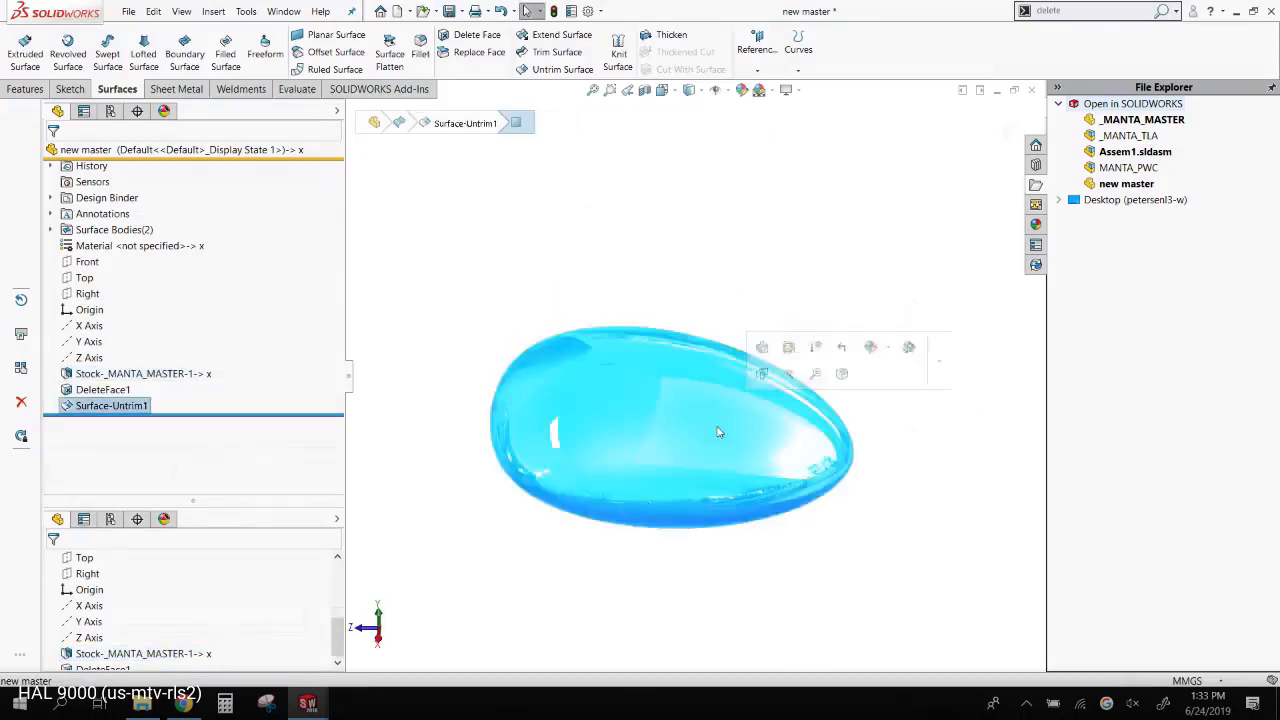
middle_click_drag(720, 432, 660, 327)
left_click(662, 327)
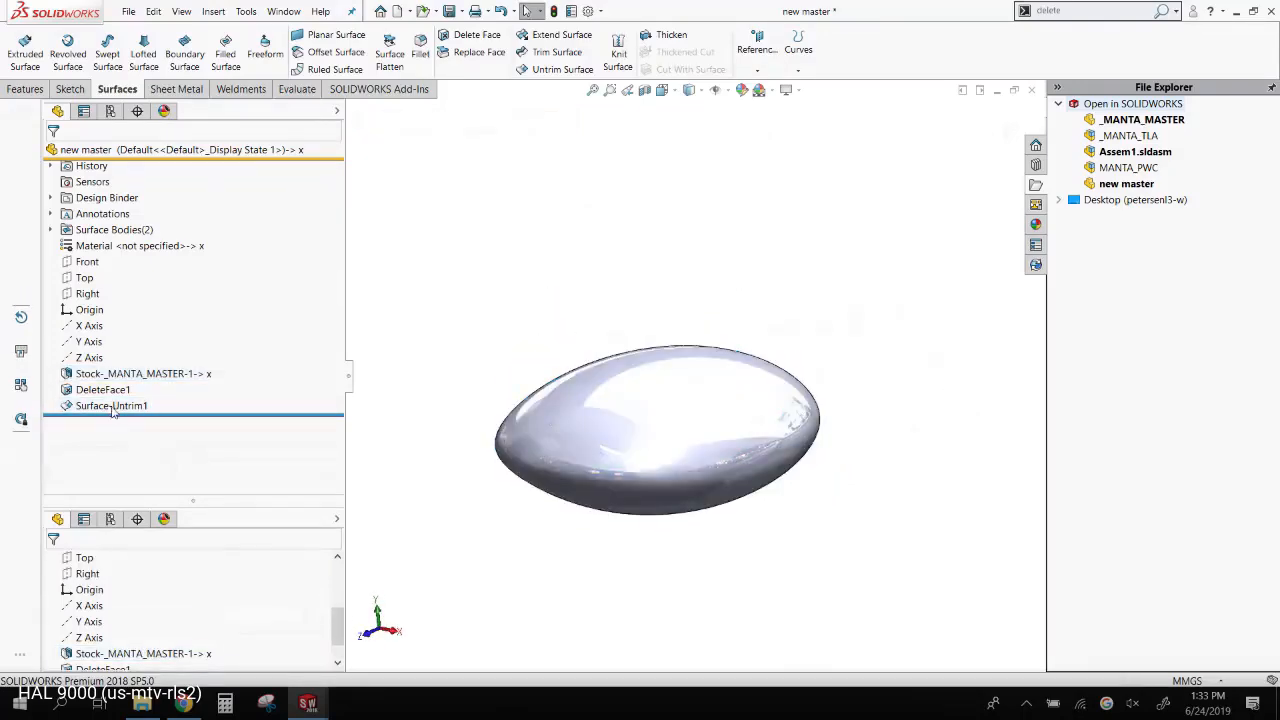
left_click(117, 407)
left_click(522, 256)
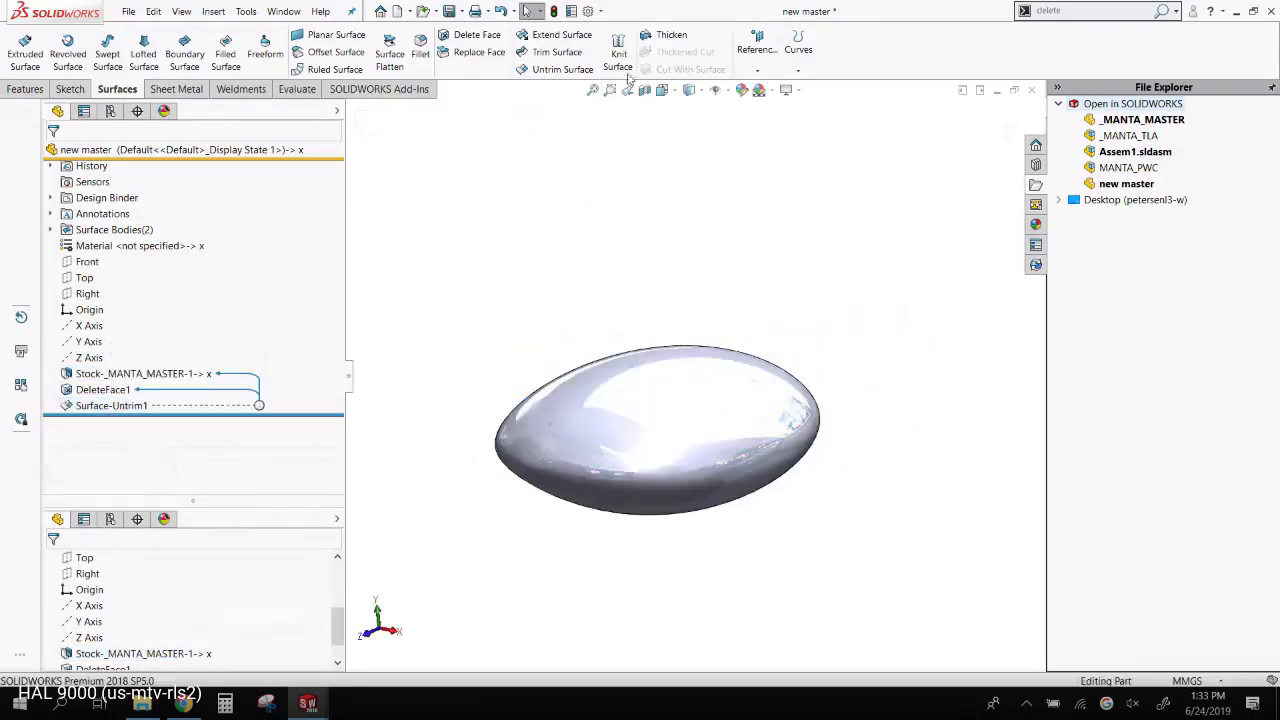
- Thicken the untrimmed pod surface into a solid from its enclosed volume, without merging the result
left_click(686, 40)
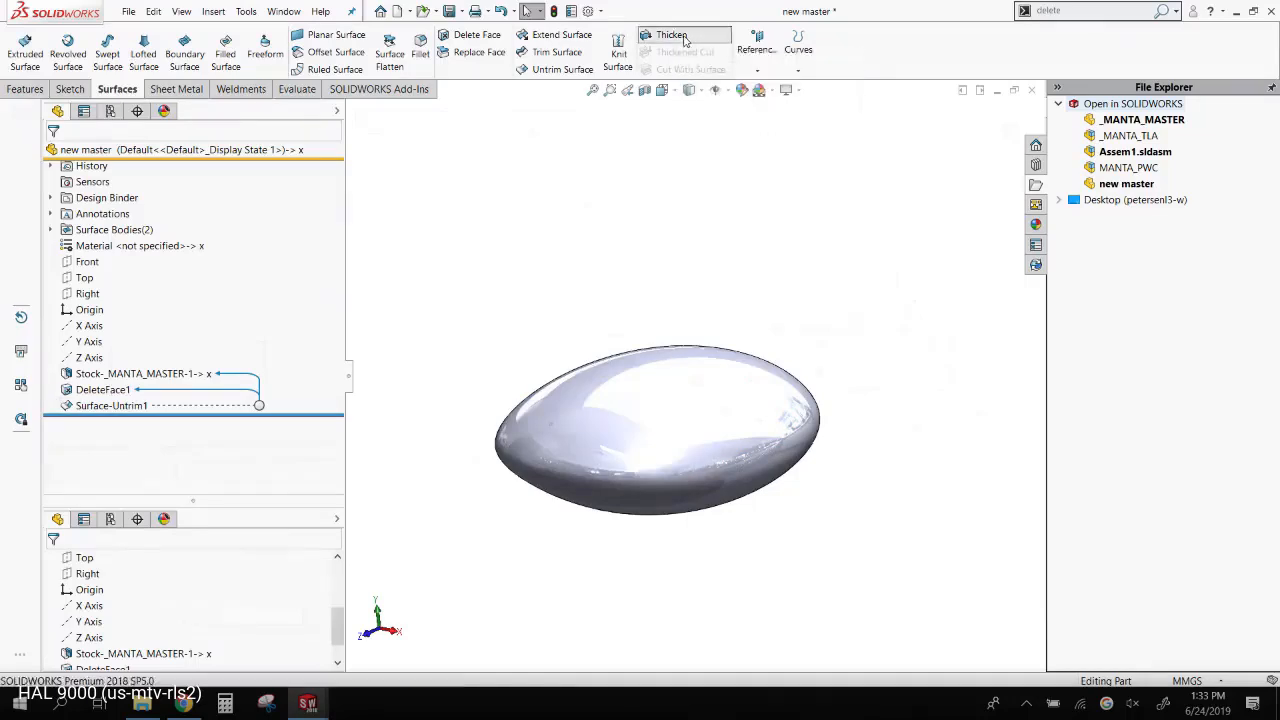
left_click(626, 457)
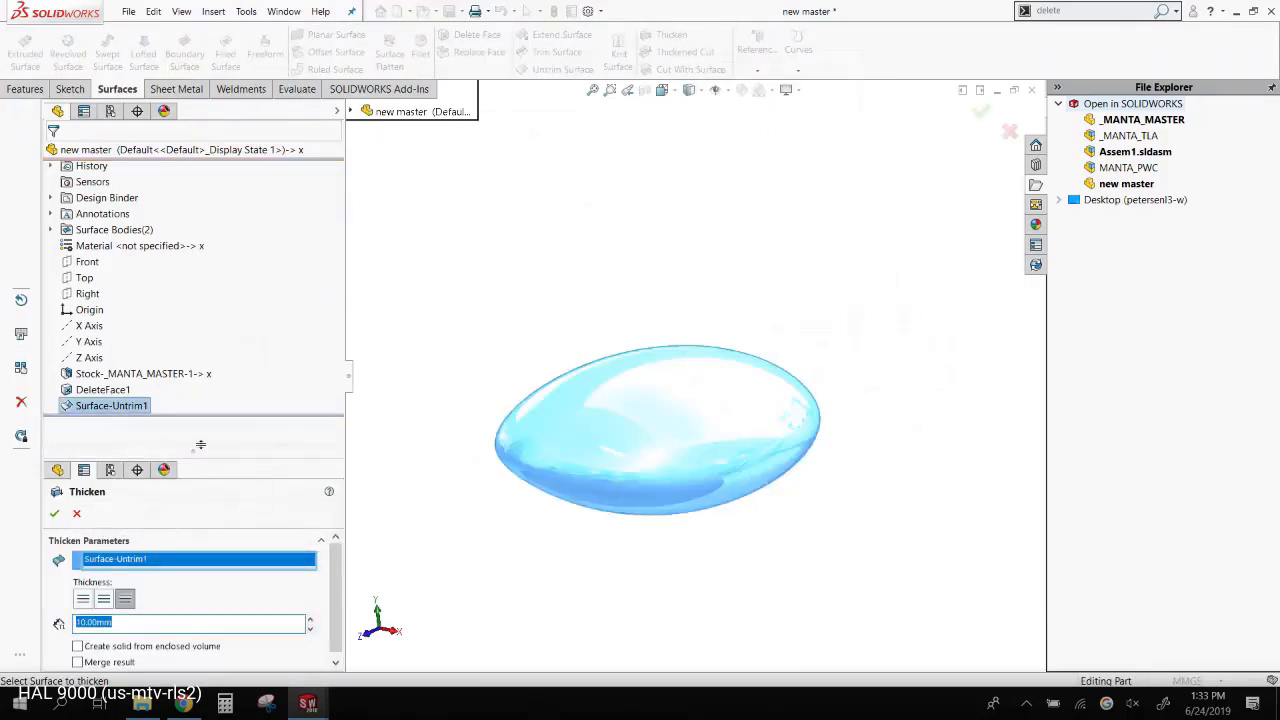
left_click_drag(203, 455, 193, 155)
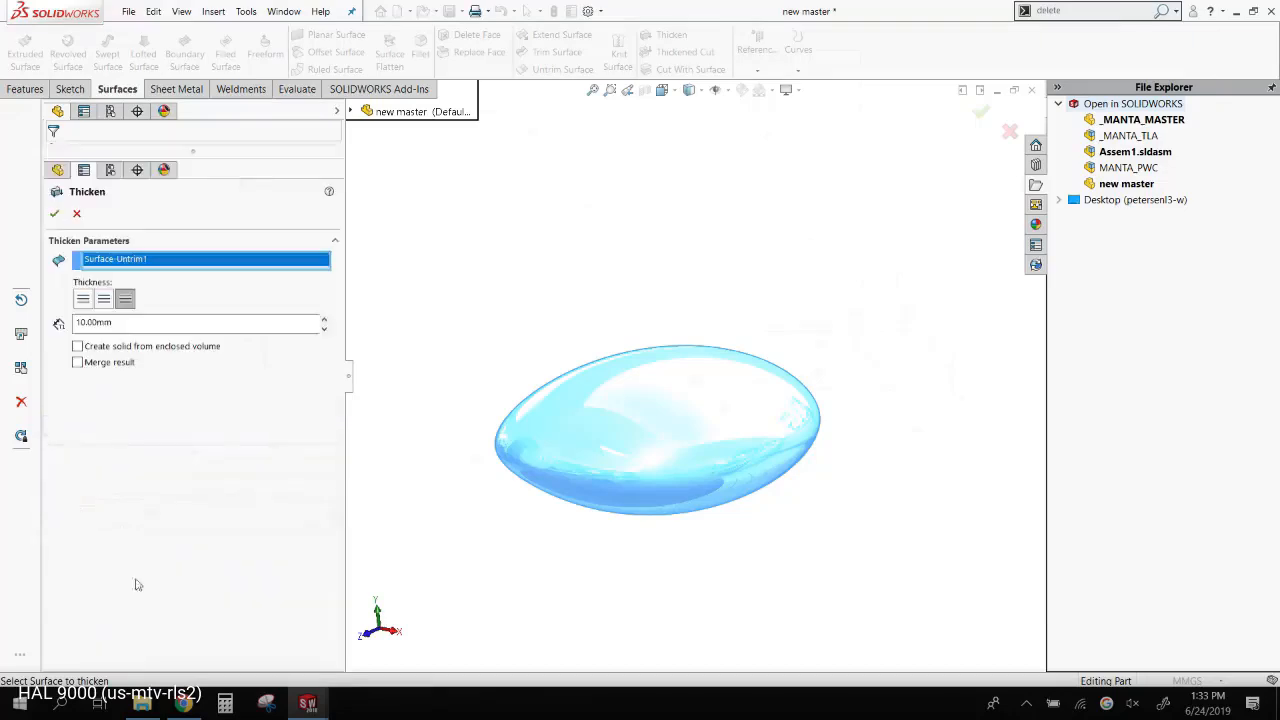
left_click(84, 304)
left_click(122, 302)
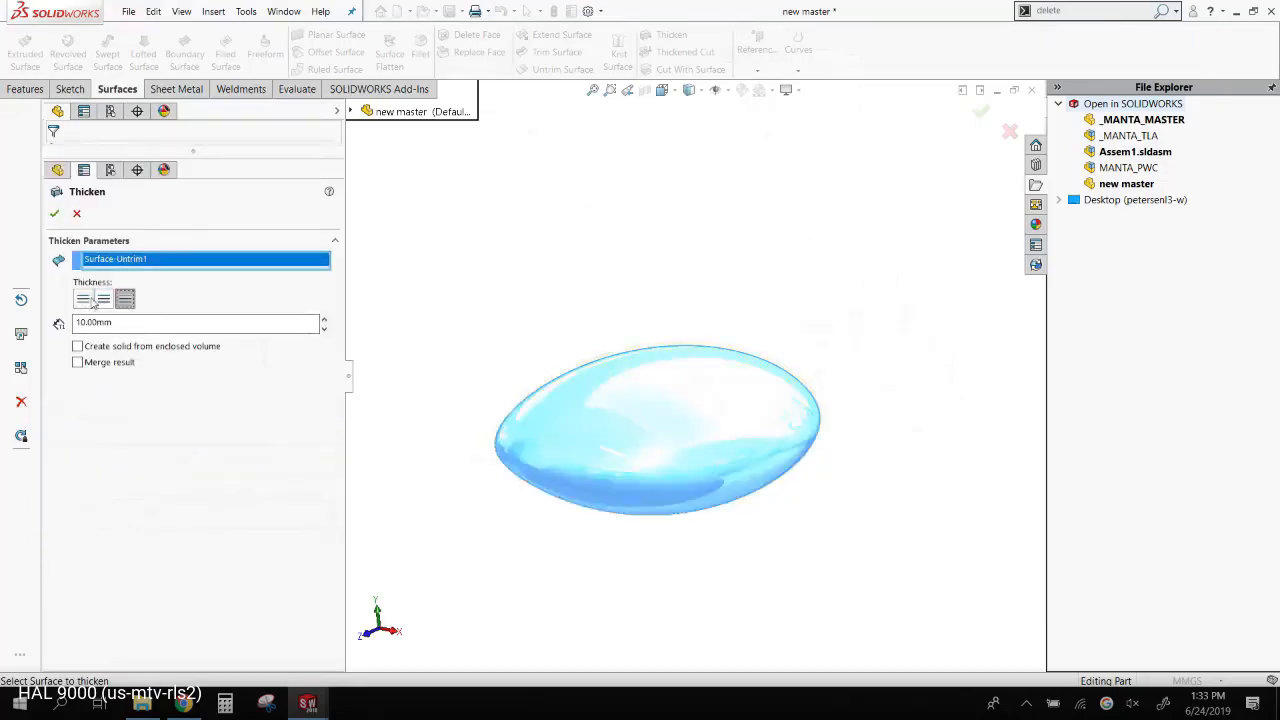
left_click(90, 302)
left_click(124, 299)
left_click(84, 299)
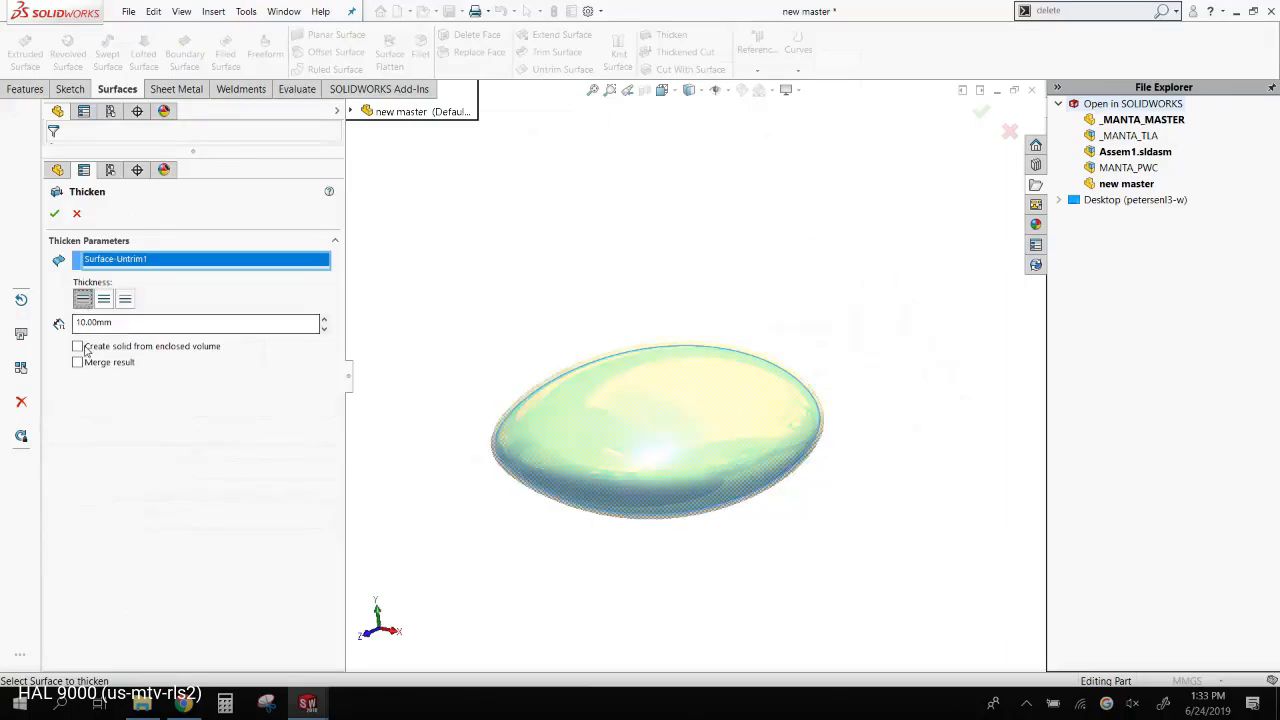
left_click(78, 346)
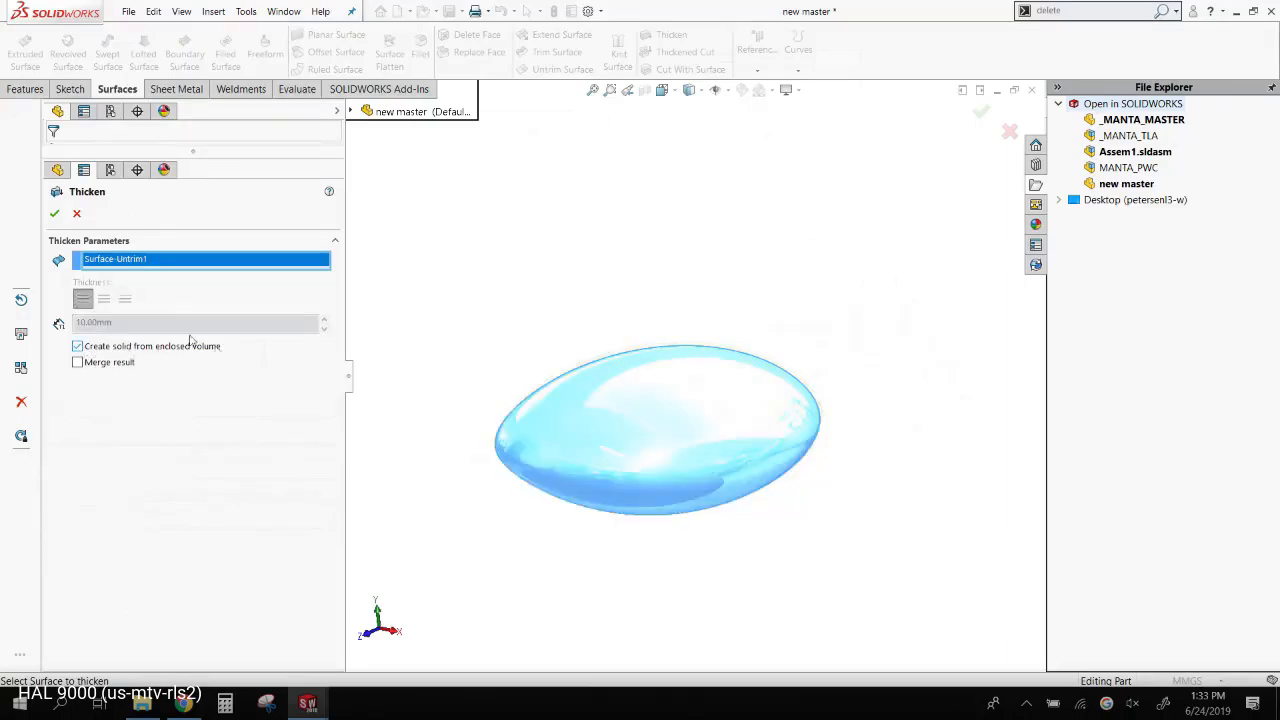
left_click(56, 214)
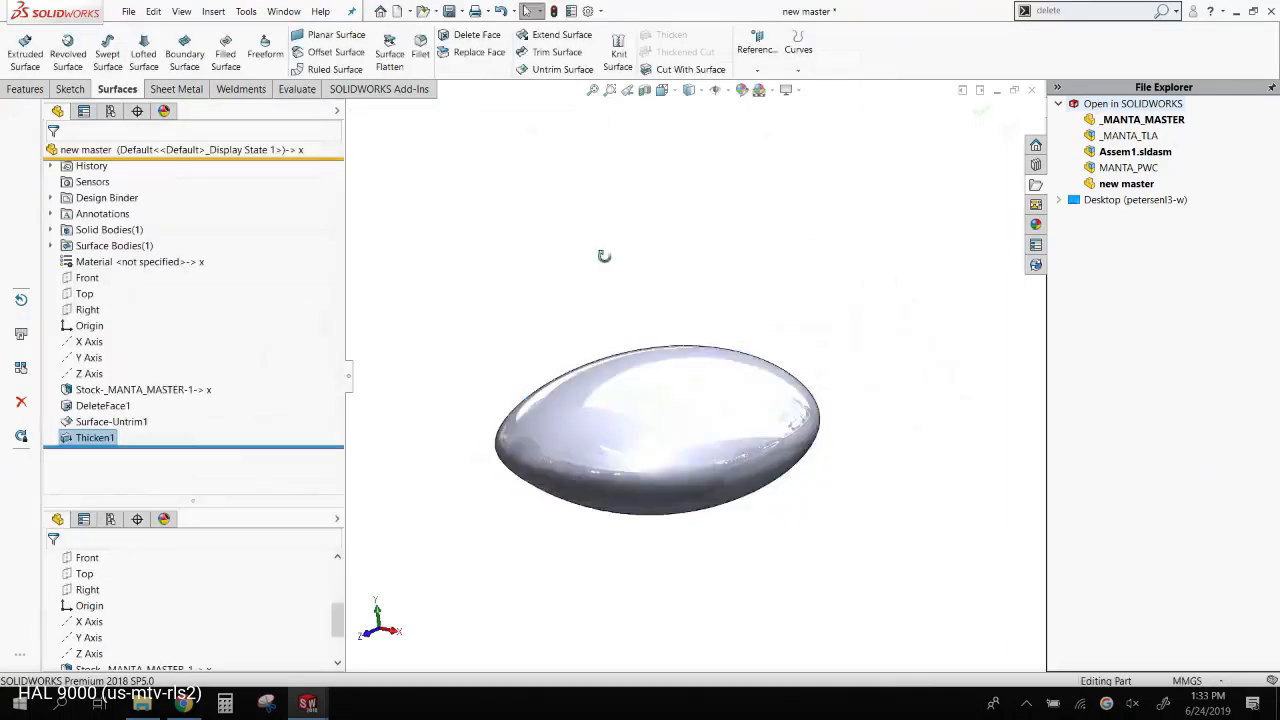
- List the solid and surface bodies and show the hidden DeleteFace1 surface body again
middle_click_drag(603, 254, 608, 277)
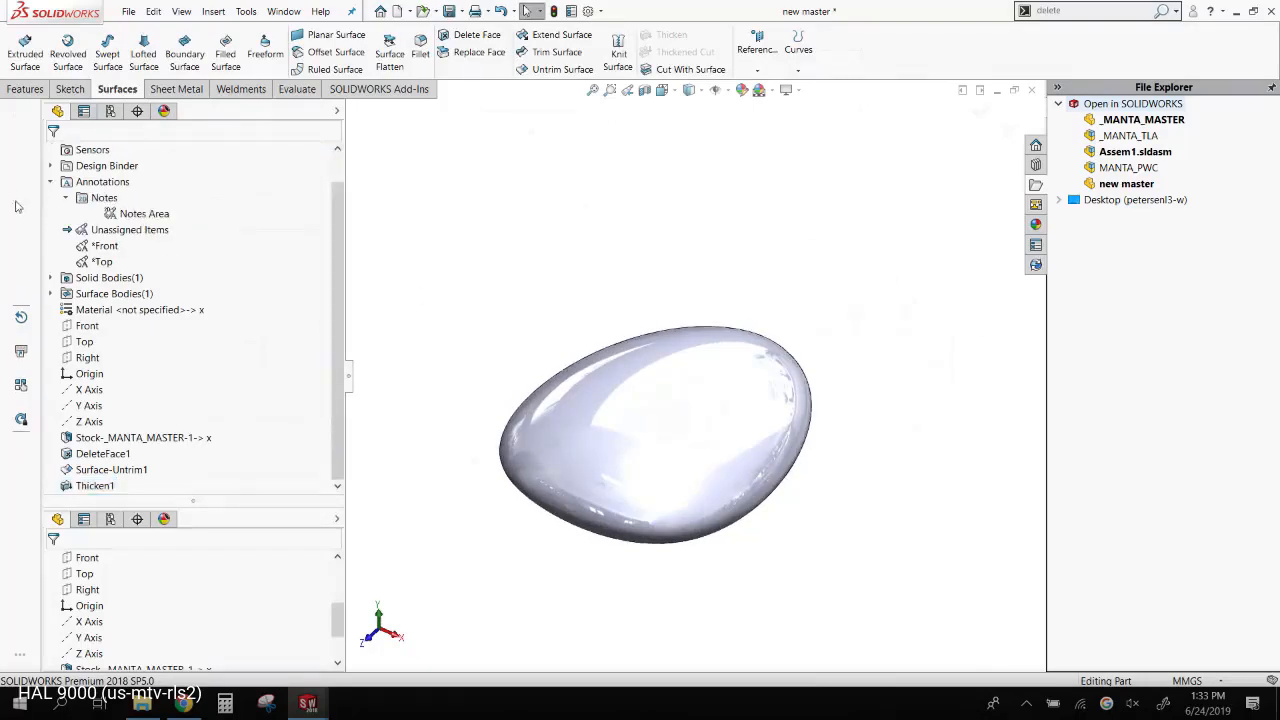
left_click(50, 278)
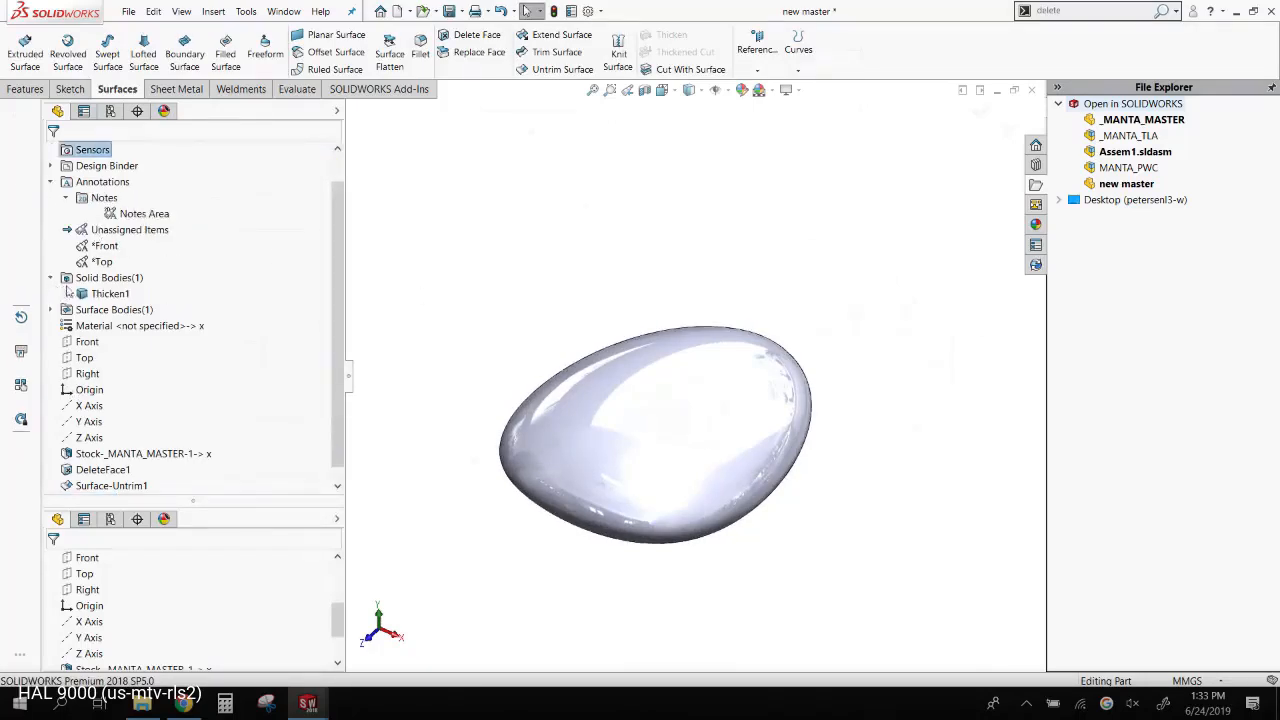
left_click(108, 293)
left_click(50, 309)
left_click(112, 325)
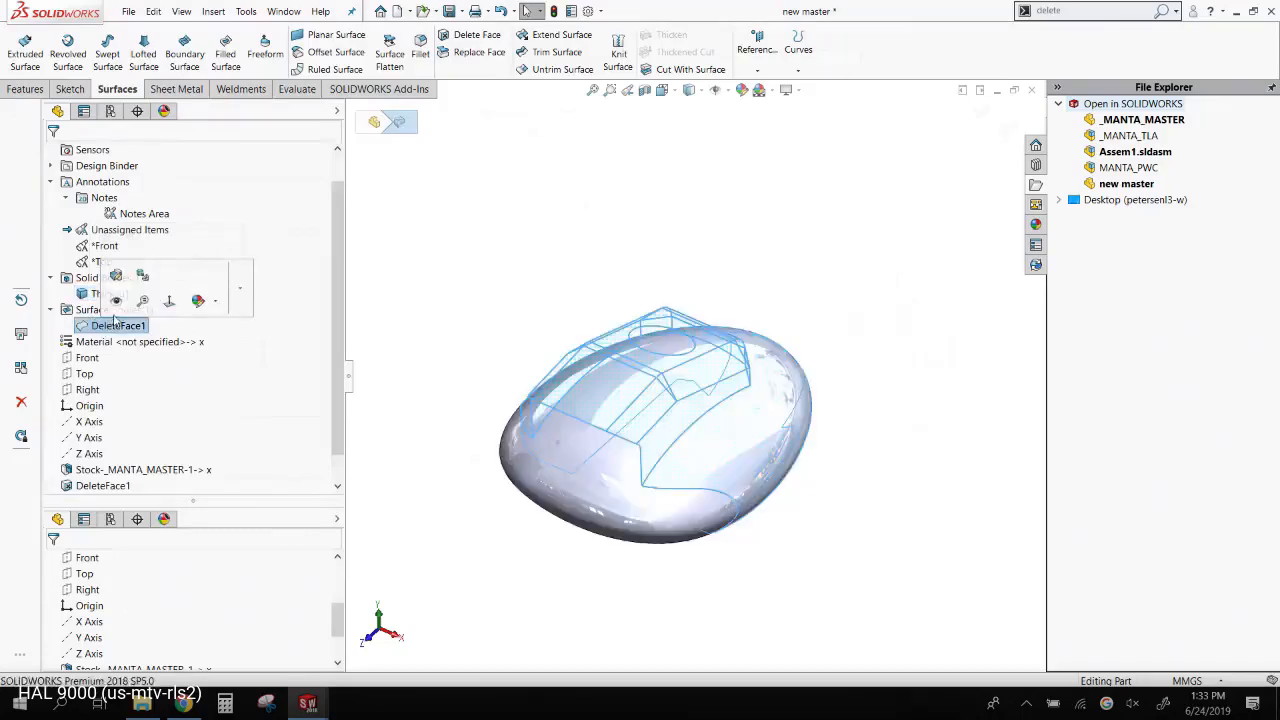
left_click(527, 268)
- Delete the circular hole in the console's top face using the Delete Hole(s) option on its edge
middle_click_drag(527, 268, 503, 277)
scroll(674, 416, "down", 5)
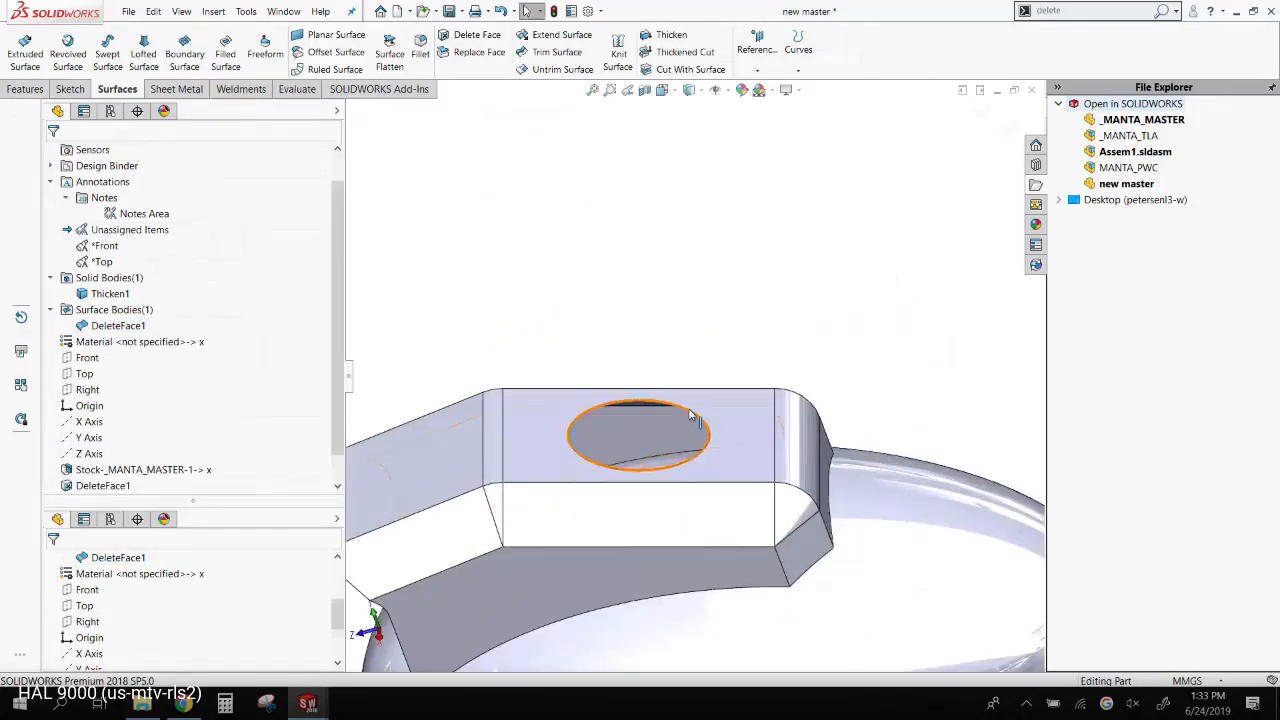
left_click(692, 416)
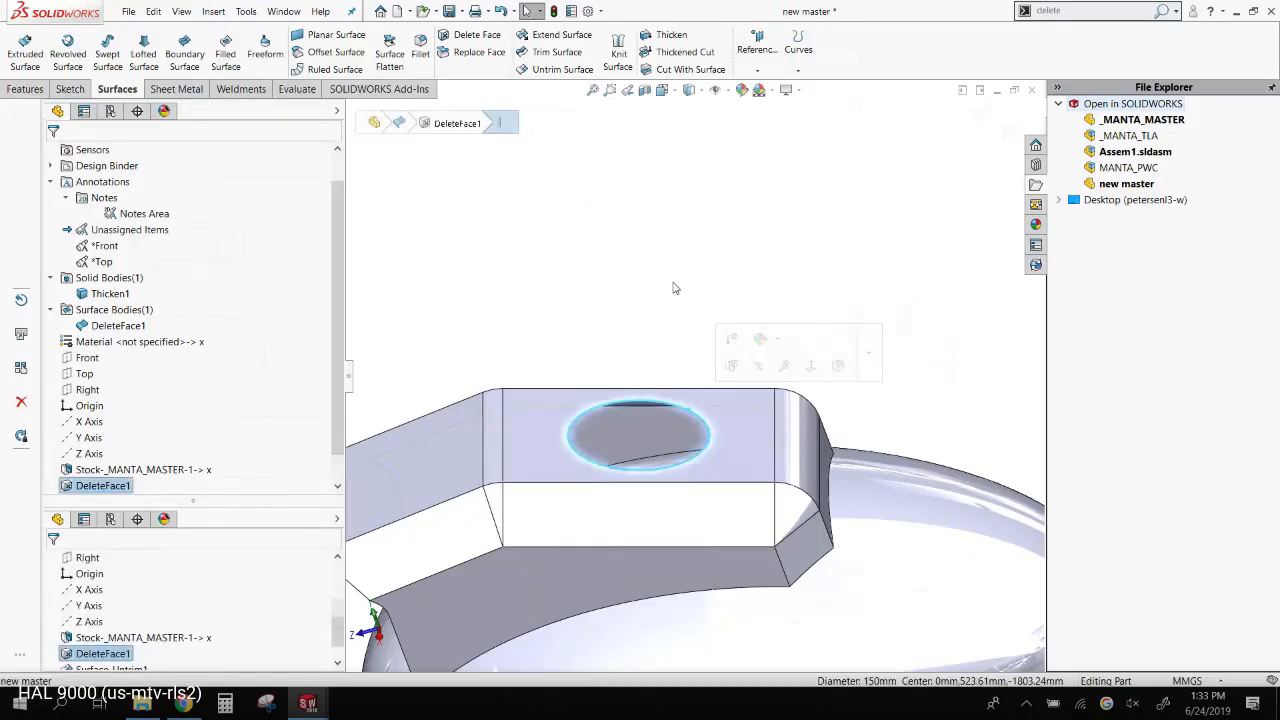
key("Delete")
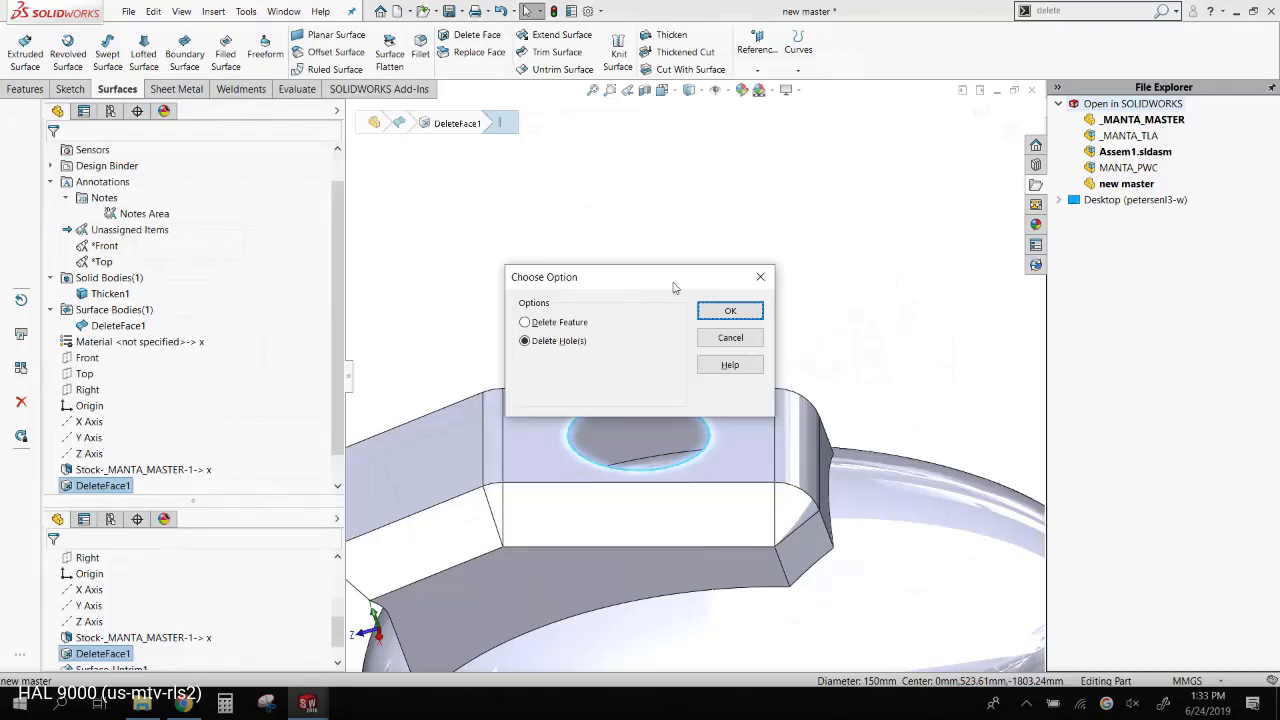
left_click(729, 310)
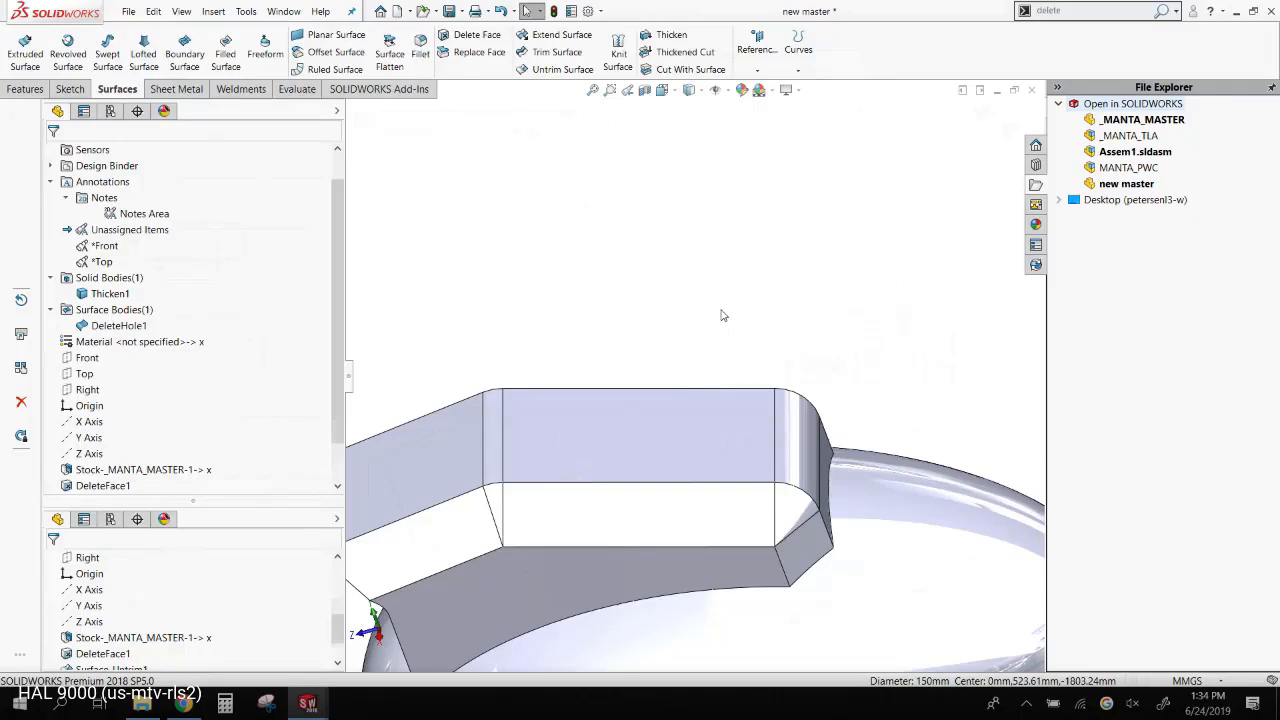
- Suppress the DeleteHole1 feature to compare the console's top face with its hole open, and unsuppress the feature again
left_click(92, 486)
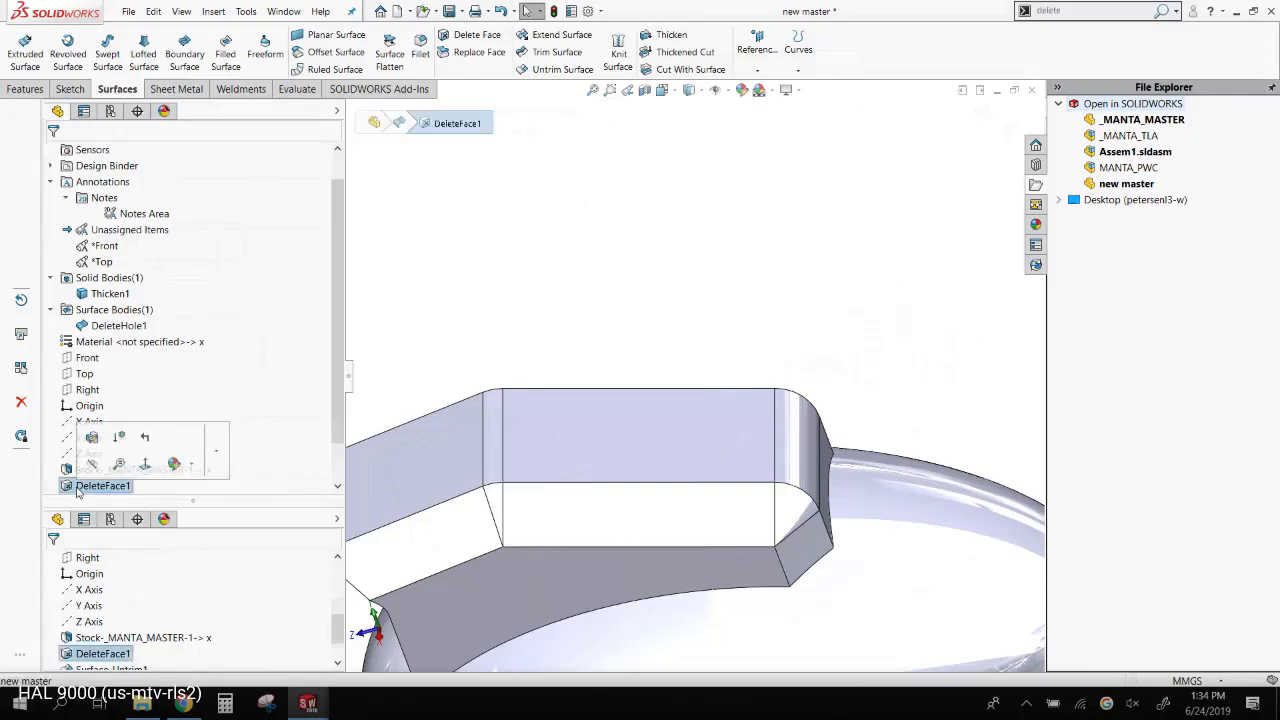
scroll(230, 440, "down", 2)
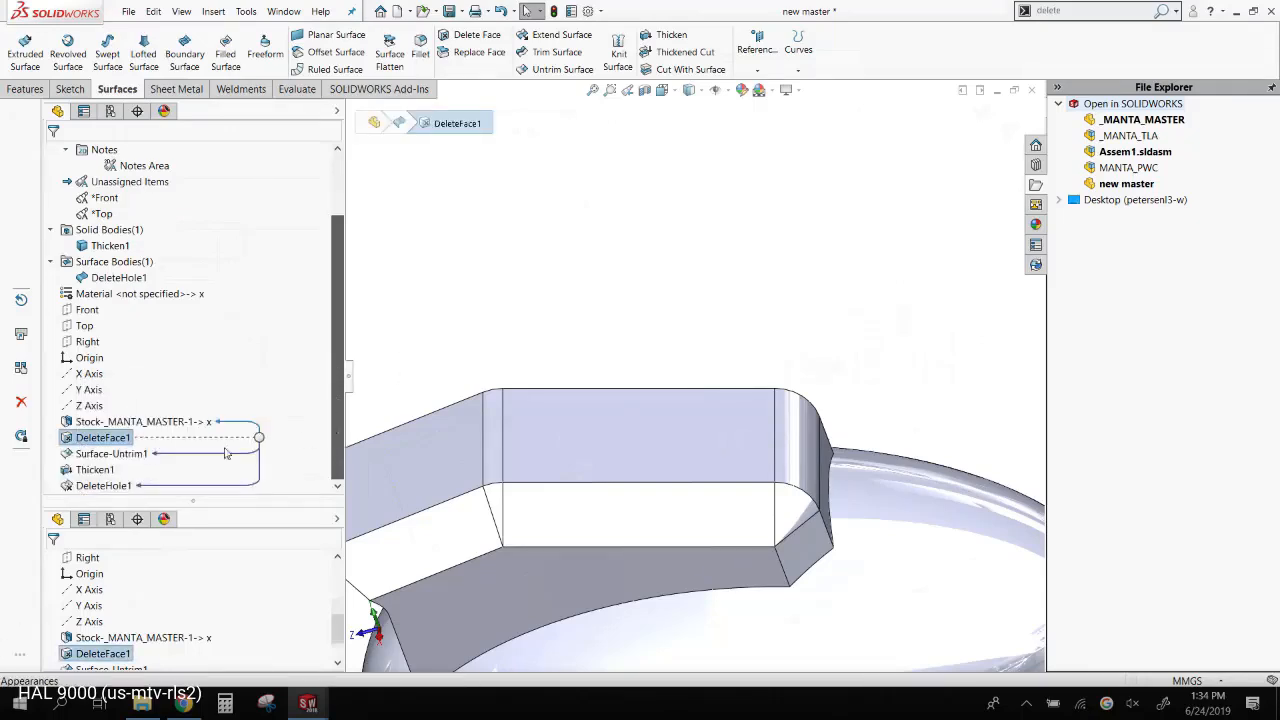
left_click(104, 486)
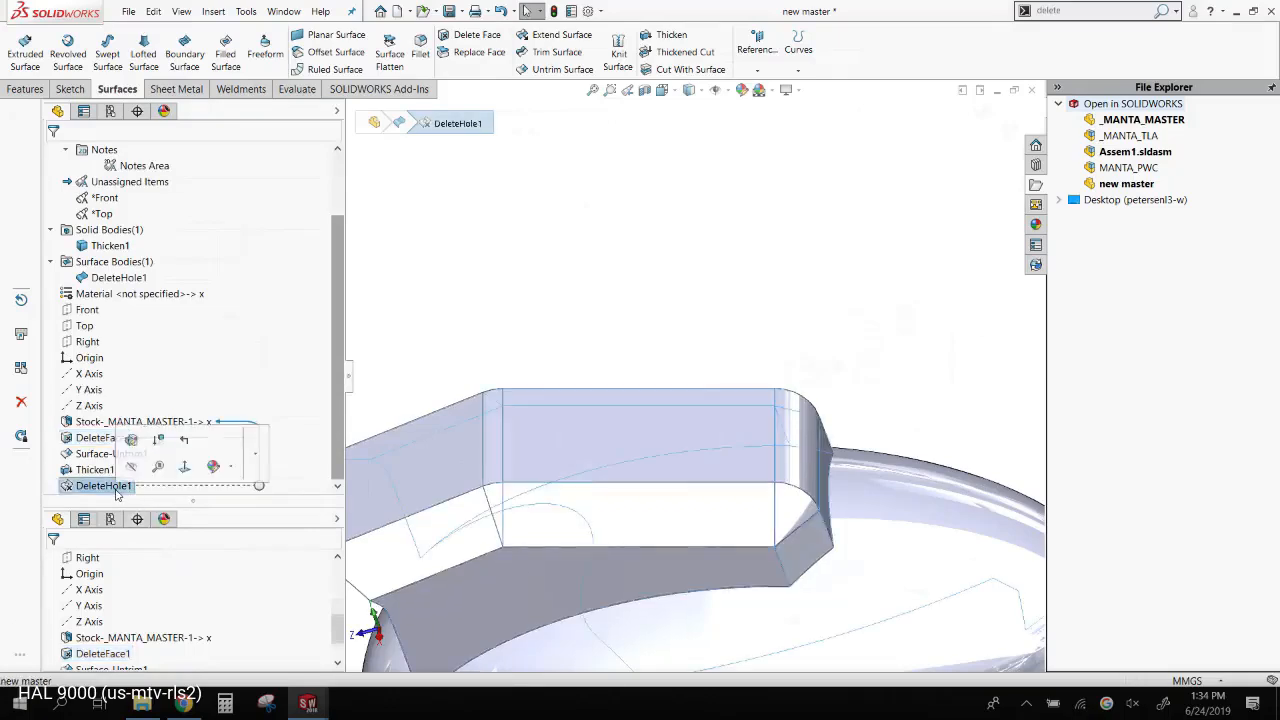
left_click(159, 439)
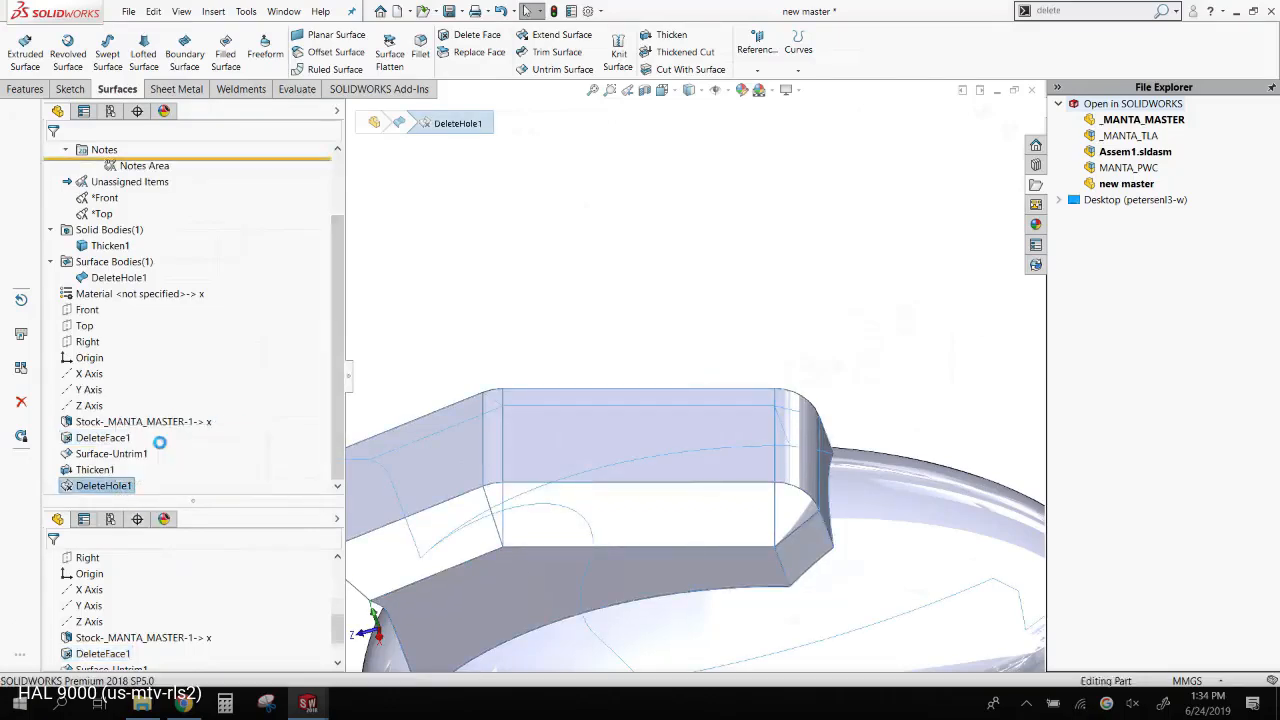
left_click(124, 486)
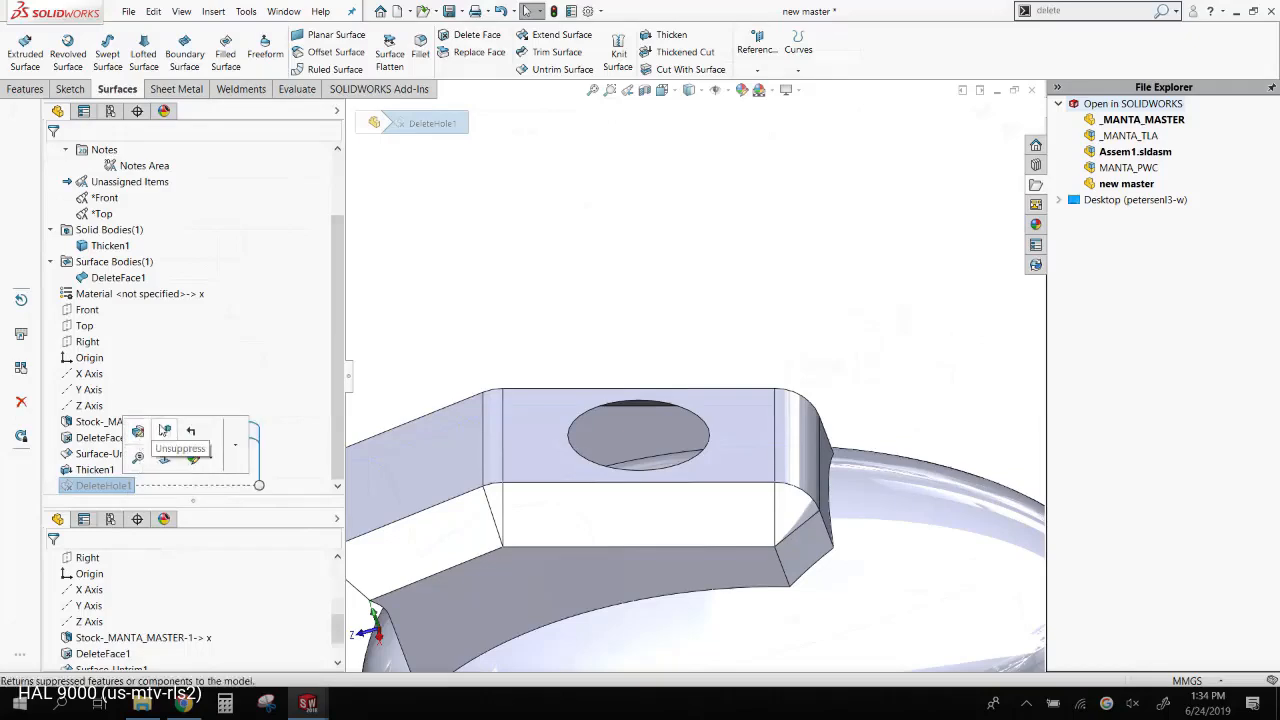
left_click(160, 431)
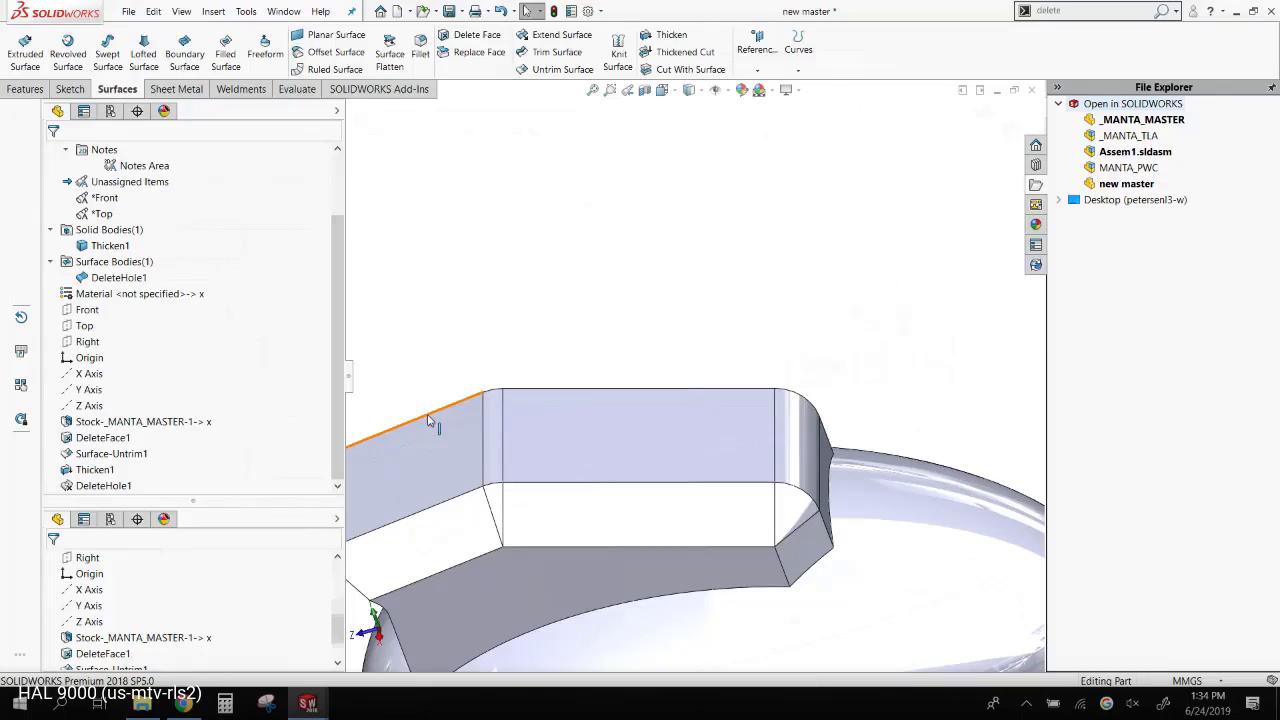
- Close the new master part
key("f")
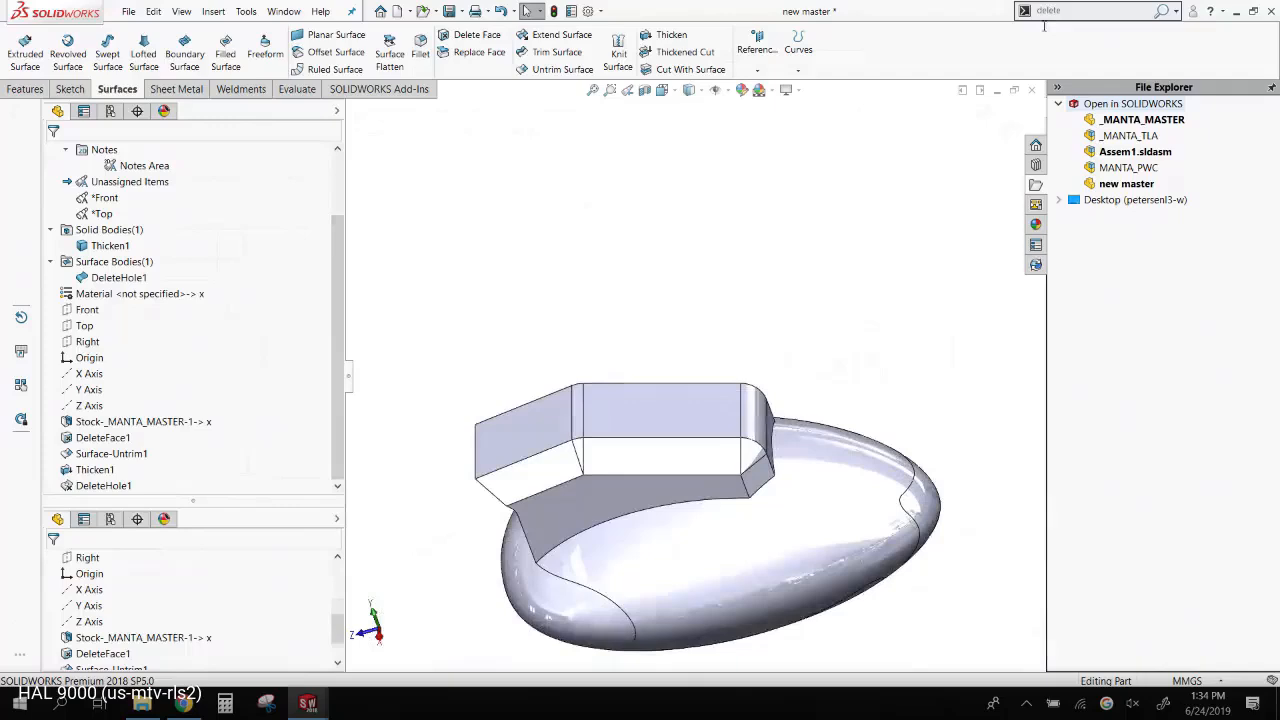
left_click(1032, 89)
left_click(632, 350)
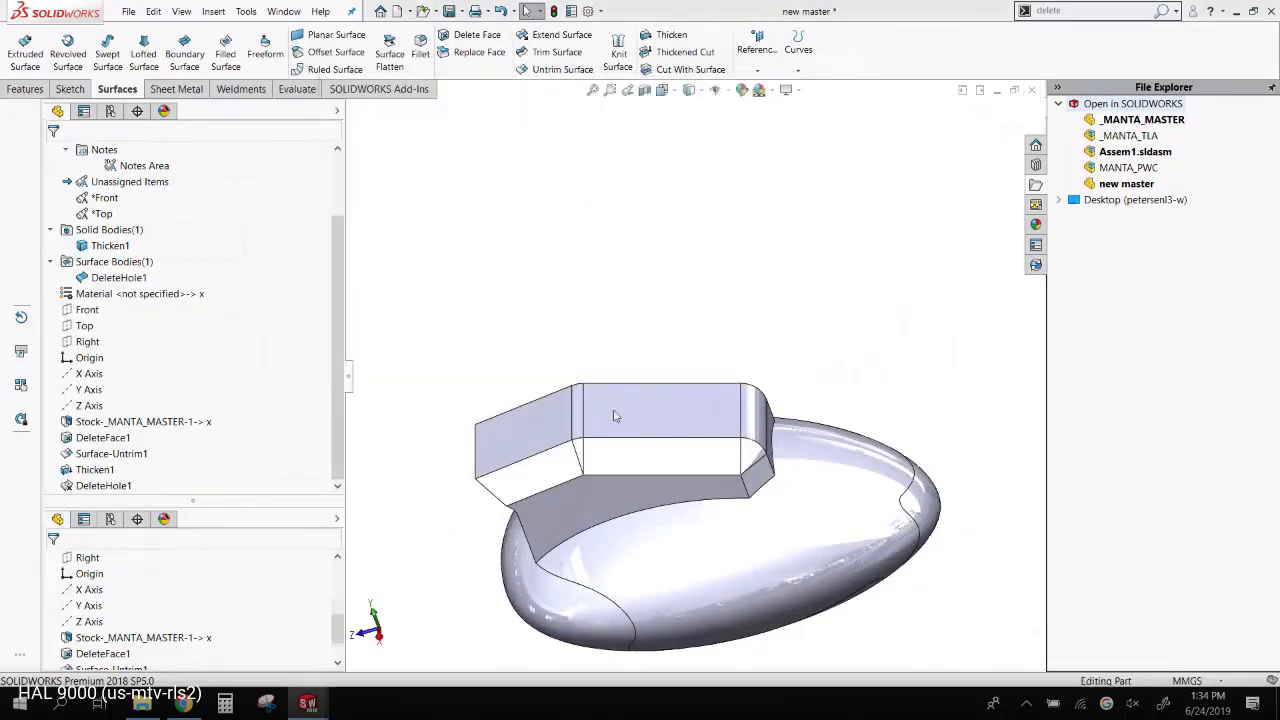
- Open the 0-CONTROLS example part from the MANTA folder
left_click(431, 11)
left_click(450, 28)
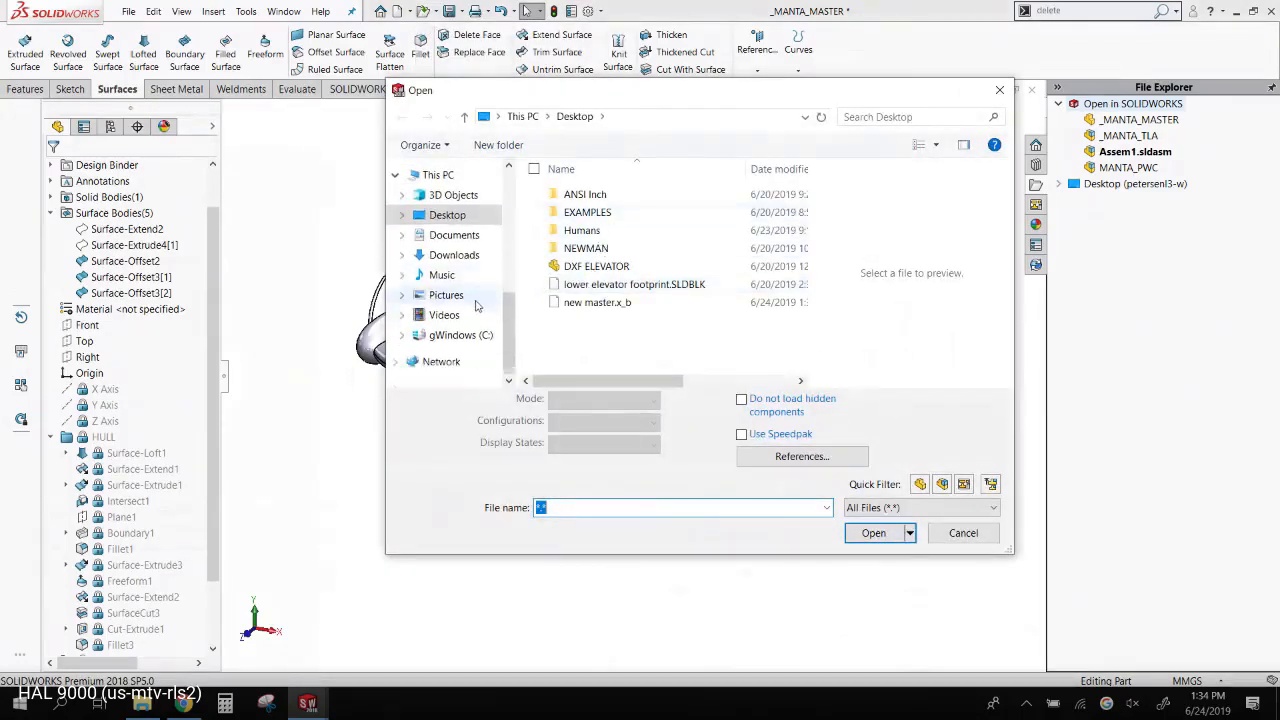
scroll(445, 295, "up", 1)
scroll(490, 185, "up", 1)
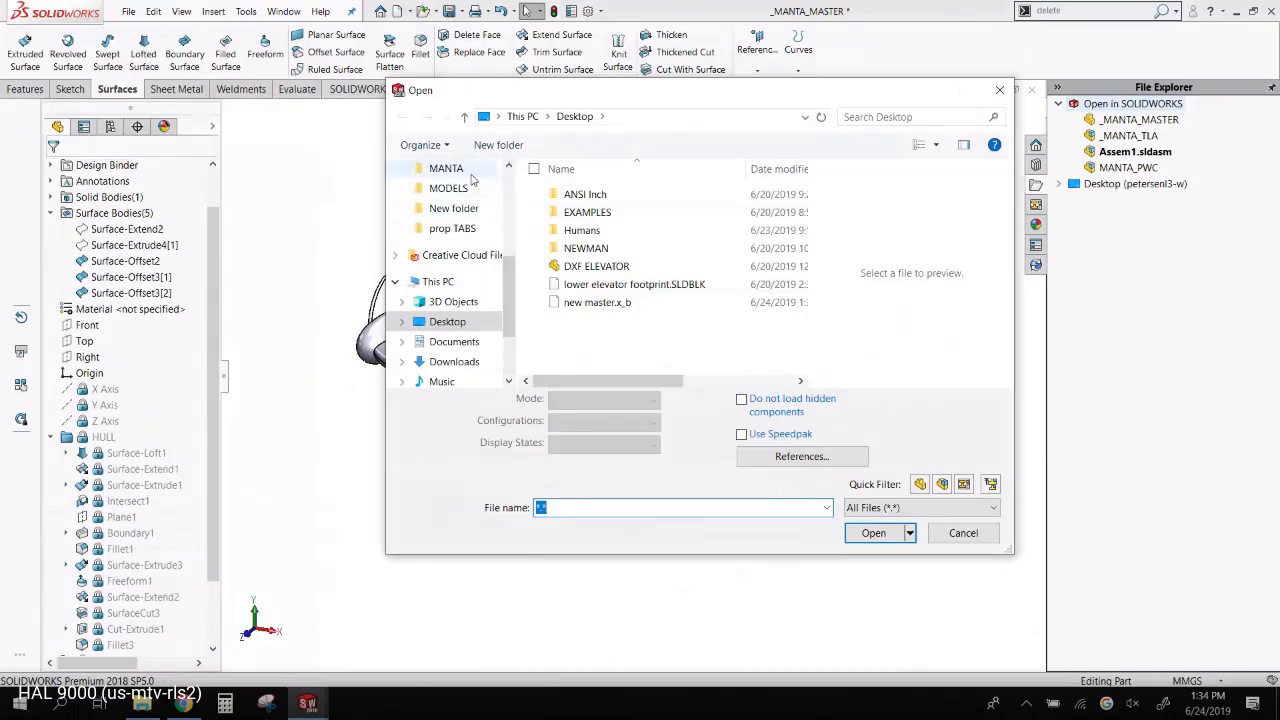
left_click(446, 168)
scroll(640, 287, "down", 5)
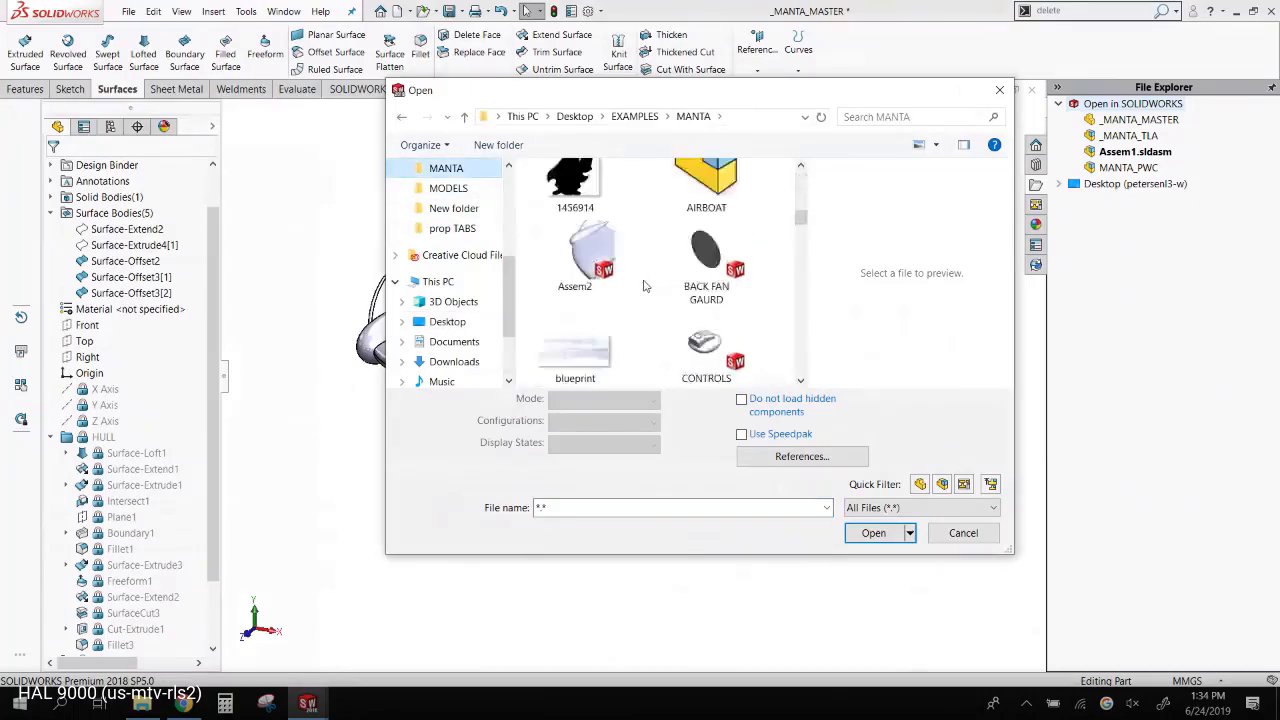
scroll(644, 286, "up", 1)
scroll(644, 286, "up", 2)
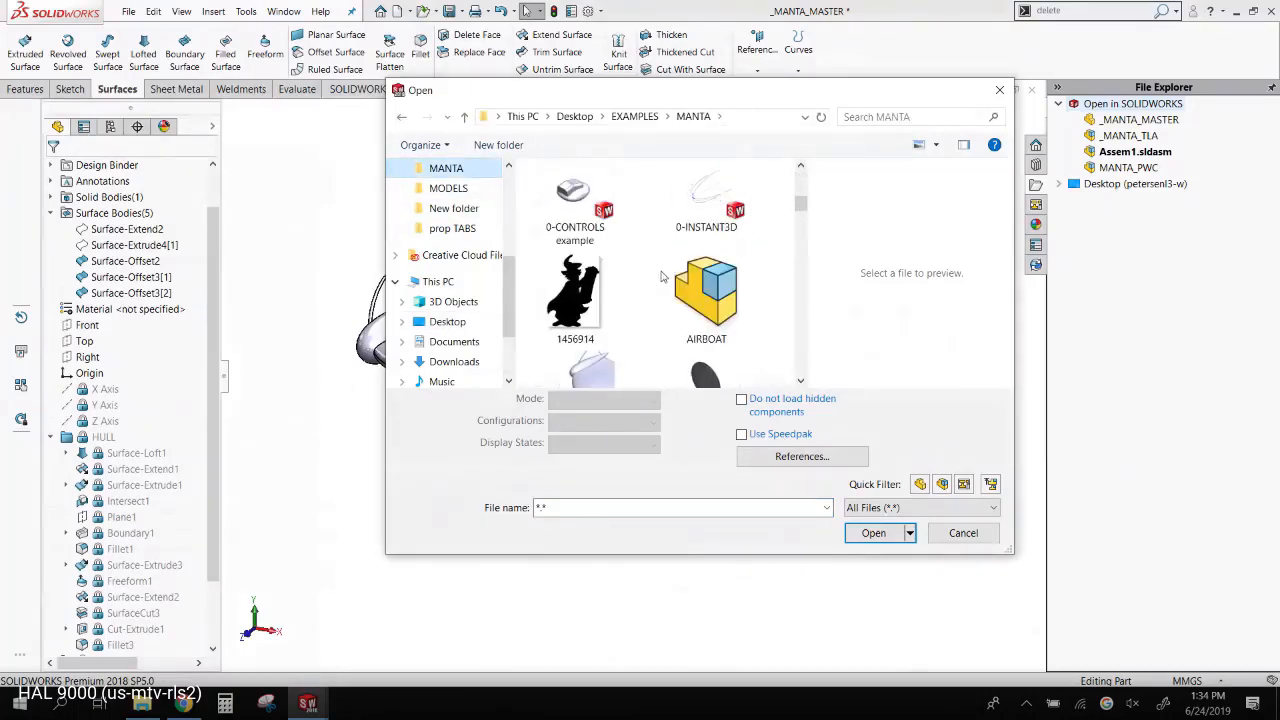
scroll(660, 277, "up", 1)
double_click(588, 289)
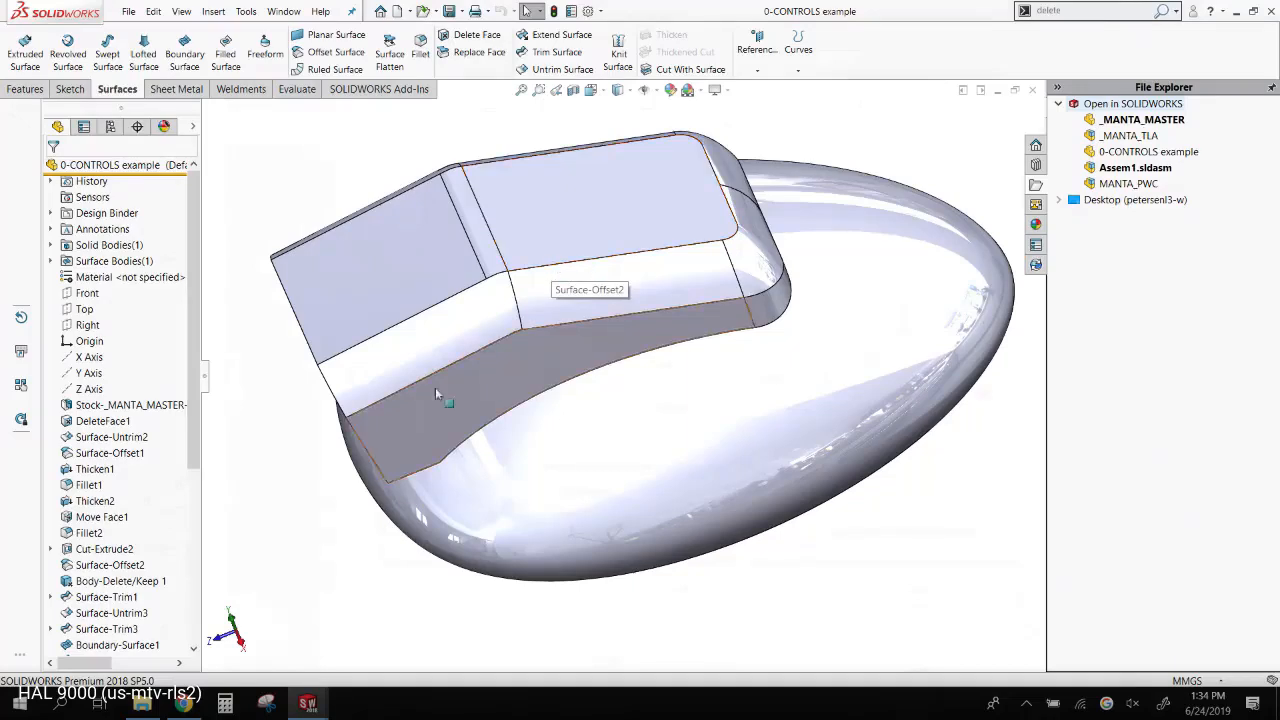
- Roll the model history back to just before Boundary-Surface4 and view the gap between the console's top and side surfaces
scroll(198, 360, "down", 1)
scroll(198, 360, "down", 5)
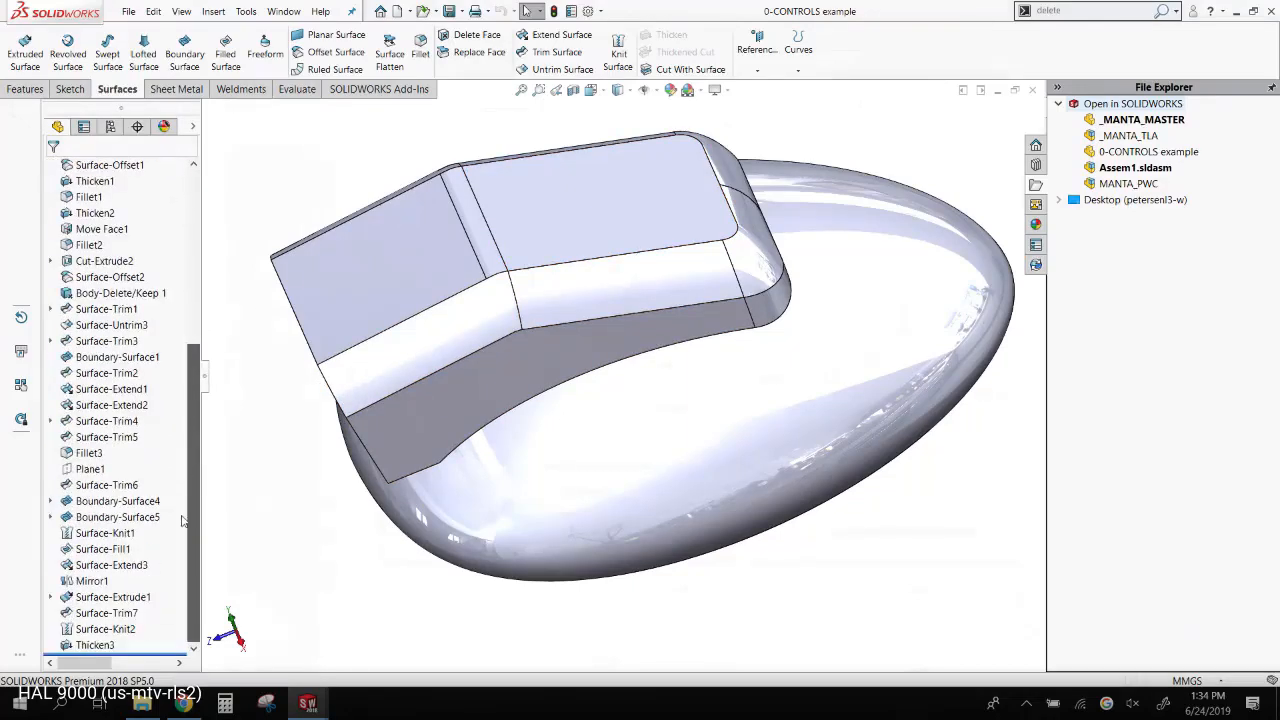
left_click(133, 500)
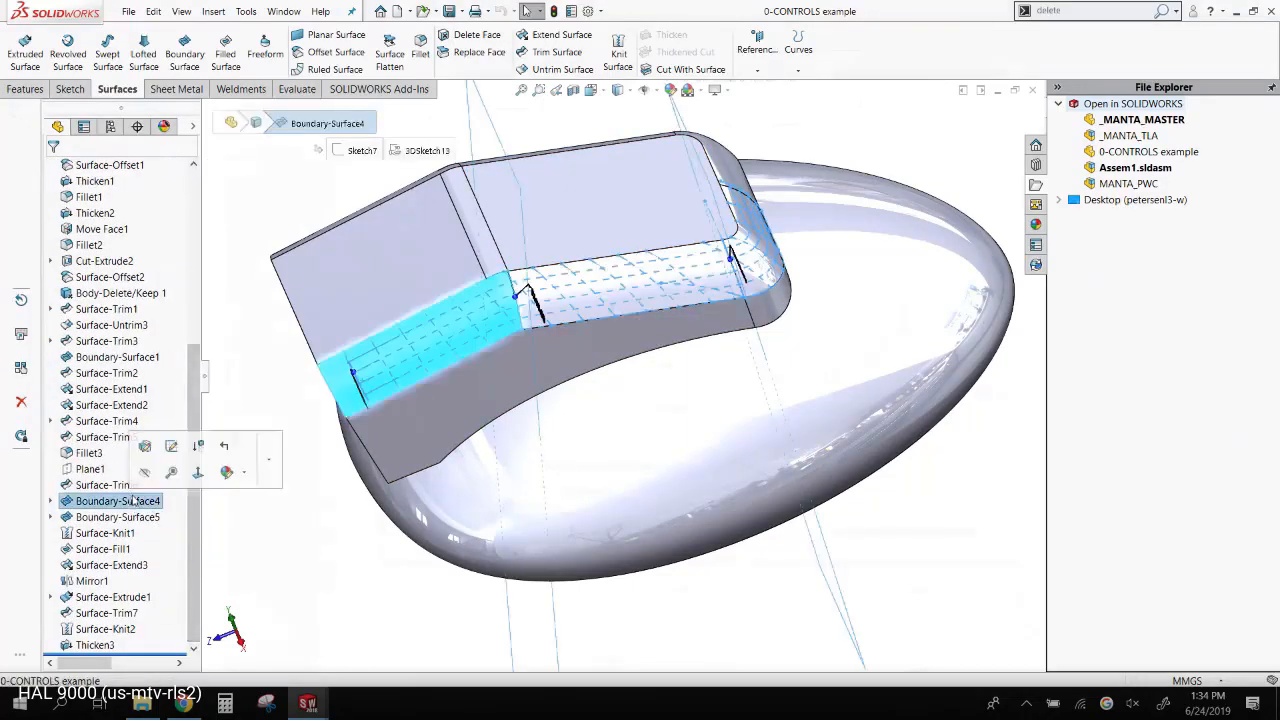
left_click(223, 445)
middle_click_drag(683, 360, 781, 240)
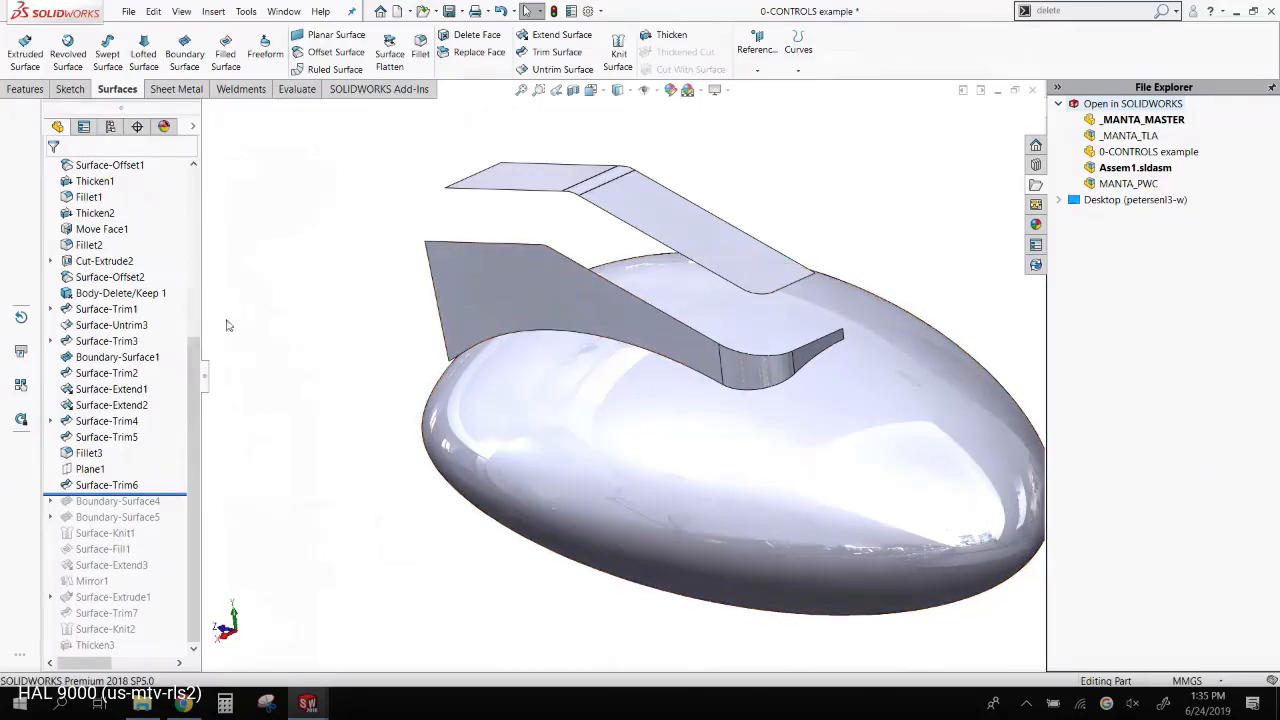
- Start a new sketch on the Right plane
left_click_drag(205, 358, 205, 192)
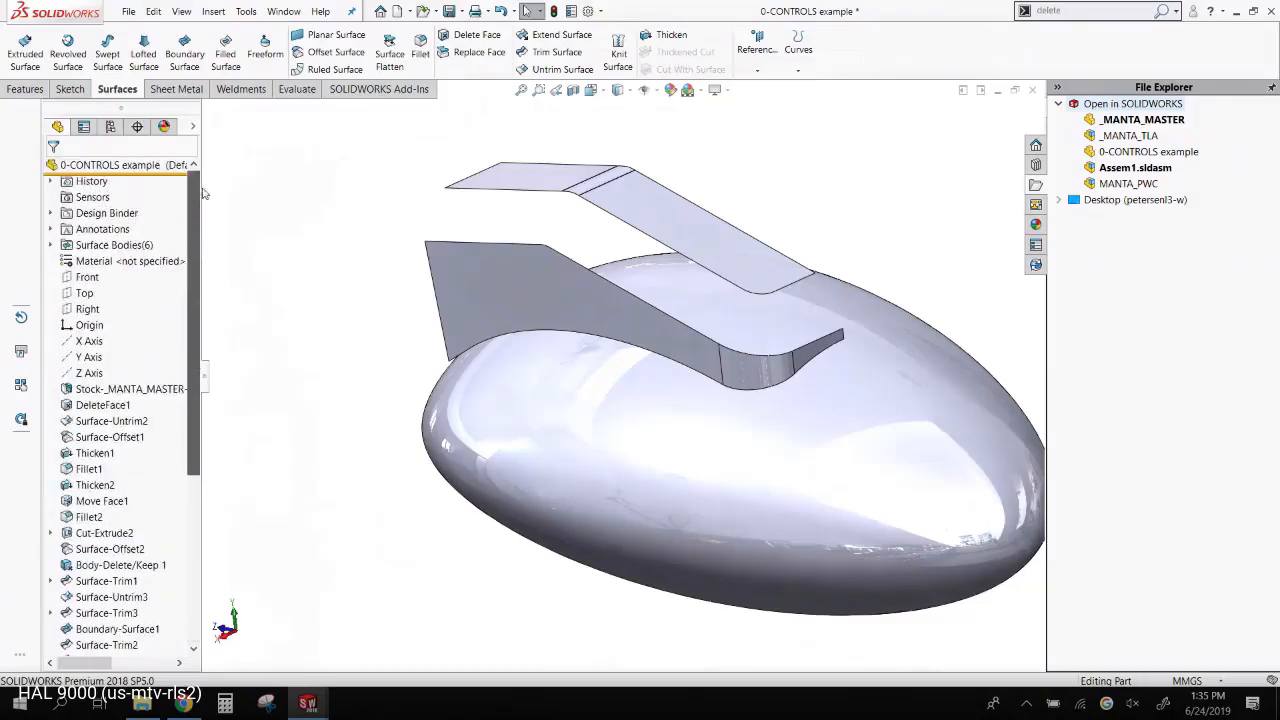
left_click(95, 310)
left_click(110, 286)
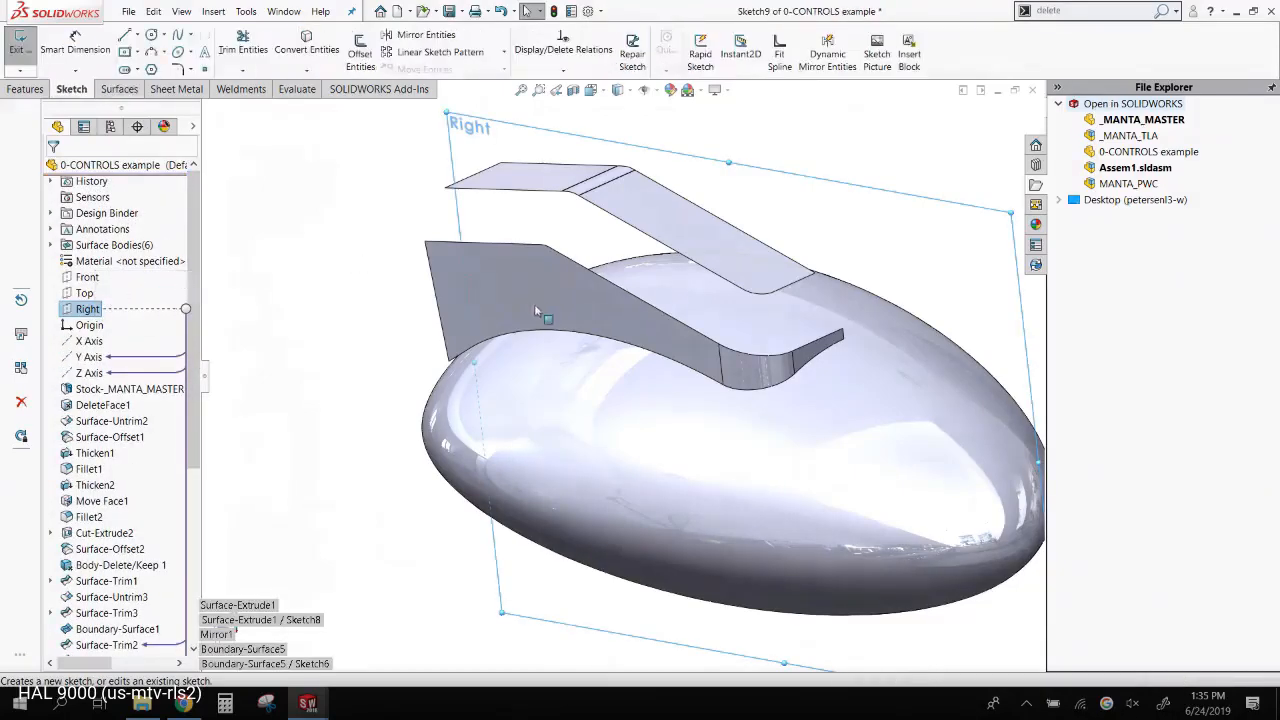
left_click(164, 52)
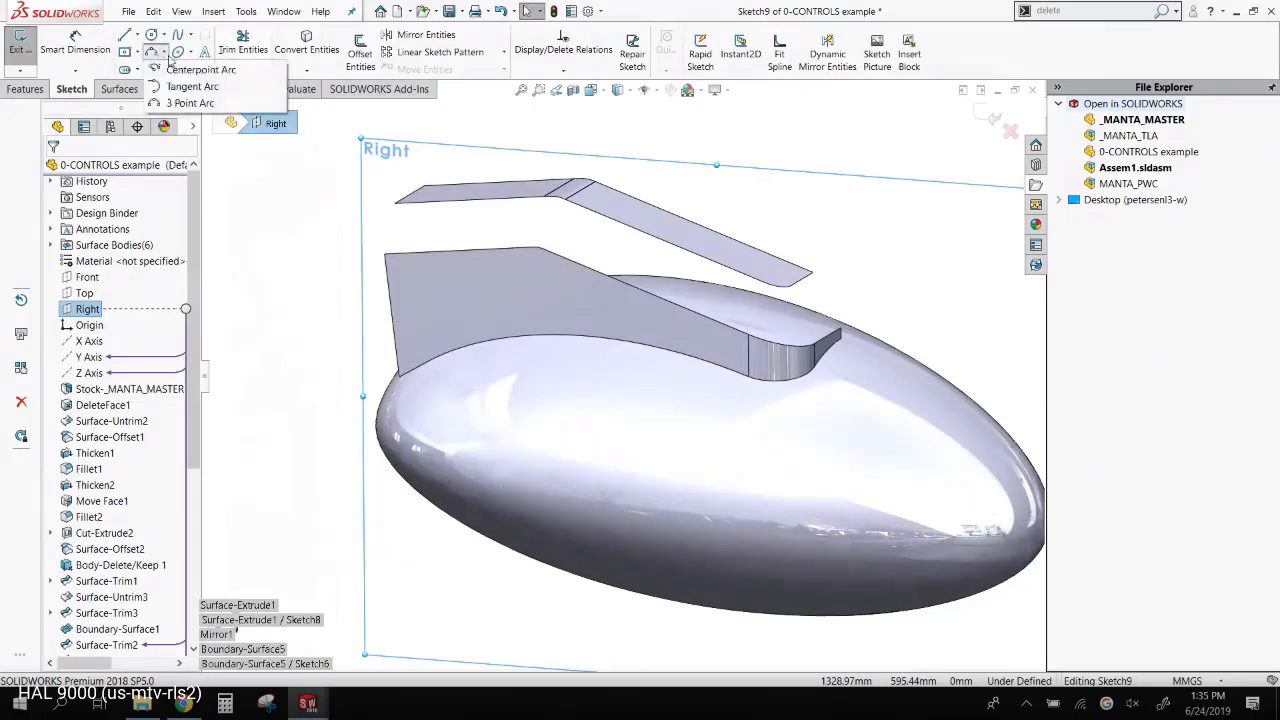
left_click(190, 52)
left_click(137, 52)
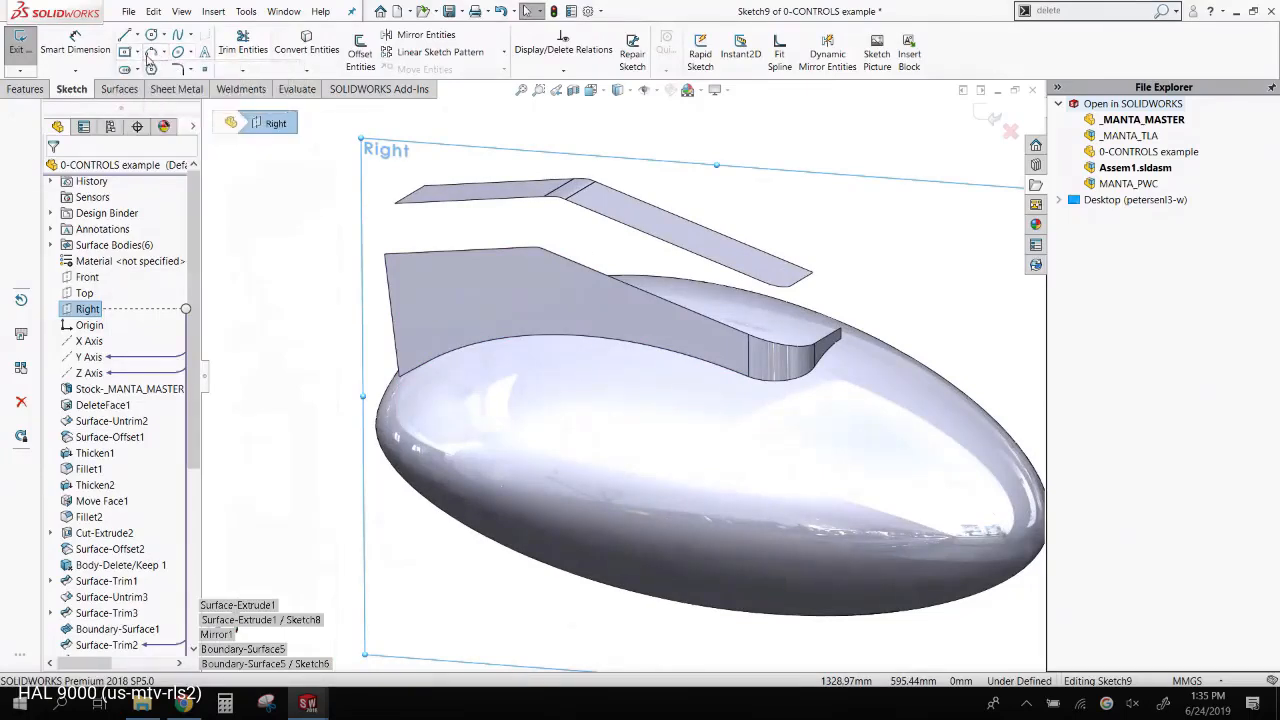
left_click(160, 53)
left_click(258, 102)
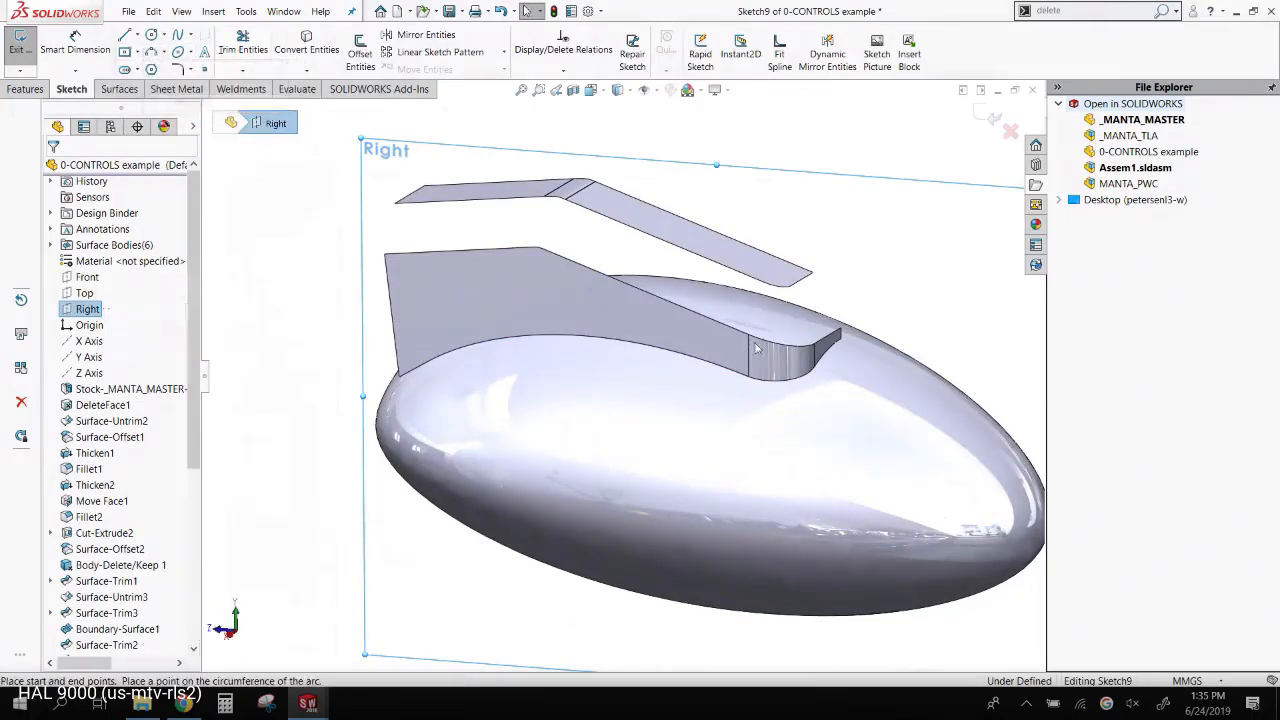
left_click(815, 274)
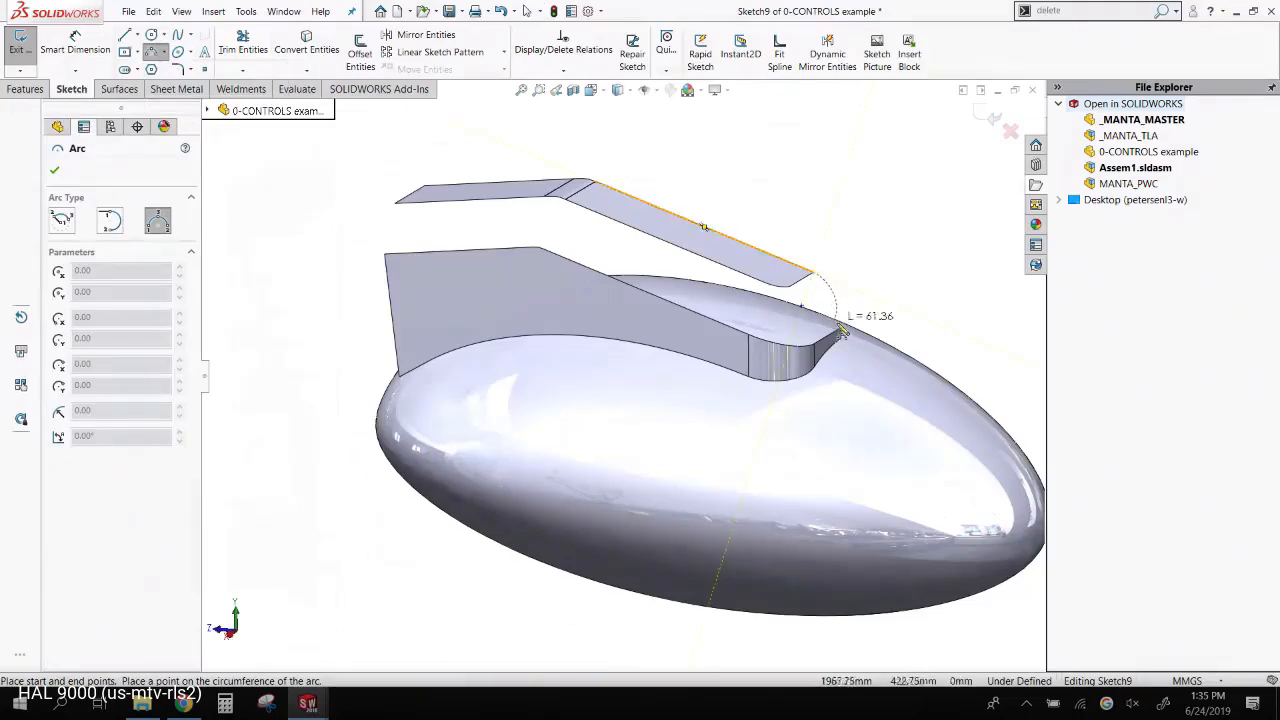
left_click(846, 335)
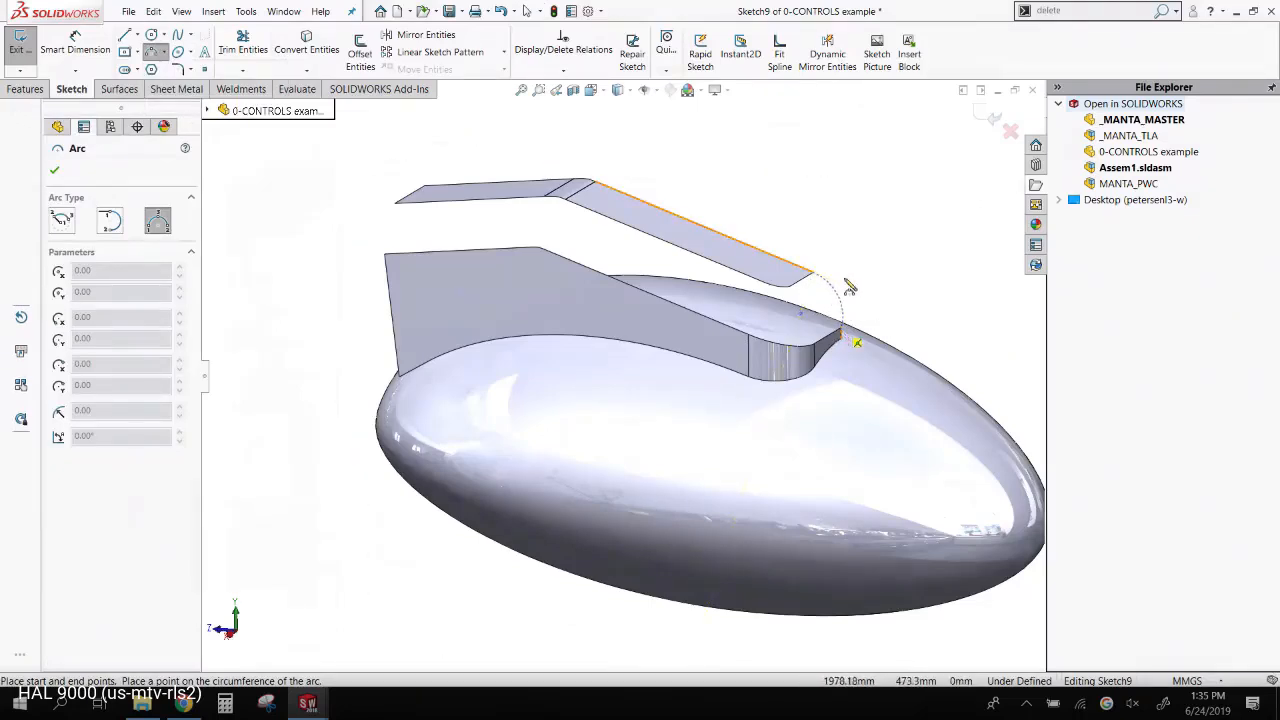
scroll(855, 350, "down", 5)
scroll(857, 360, "down", 3)
key("Escape")
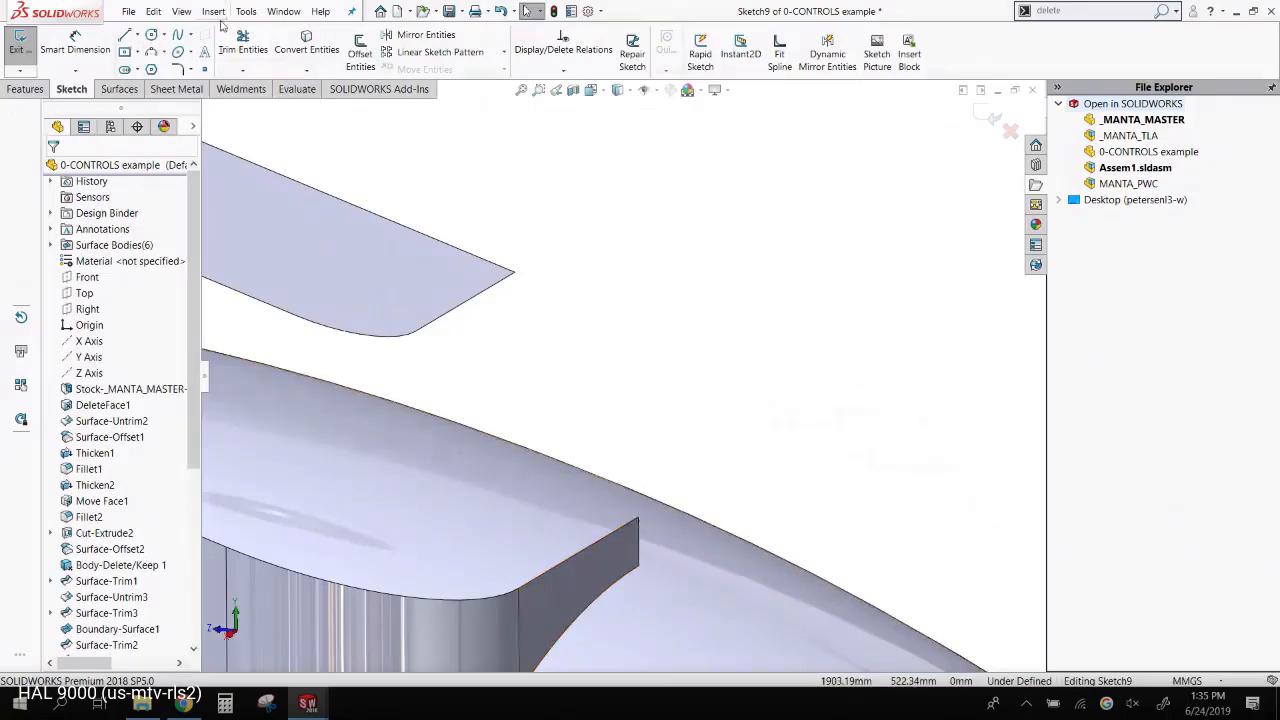
- Sketch a three-point arc of about 82 mm radius from the top console surface's end corner to the side surface's upper end corner
left_click(162, 54)
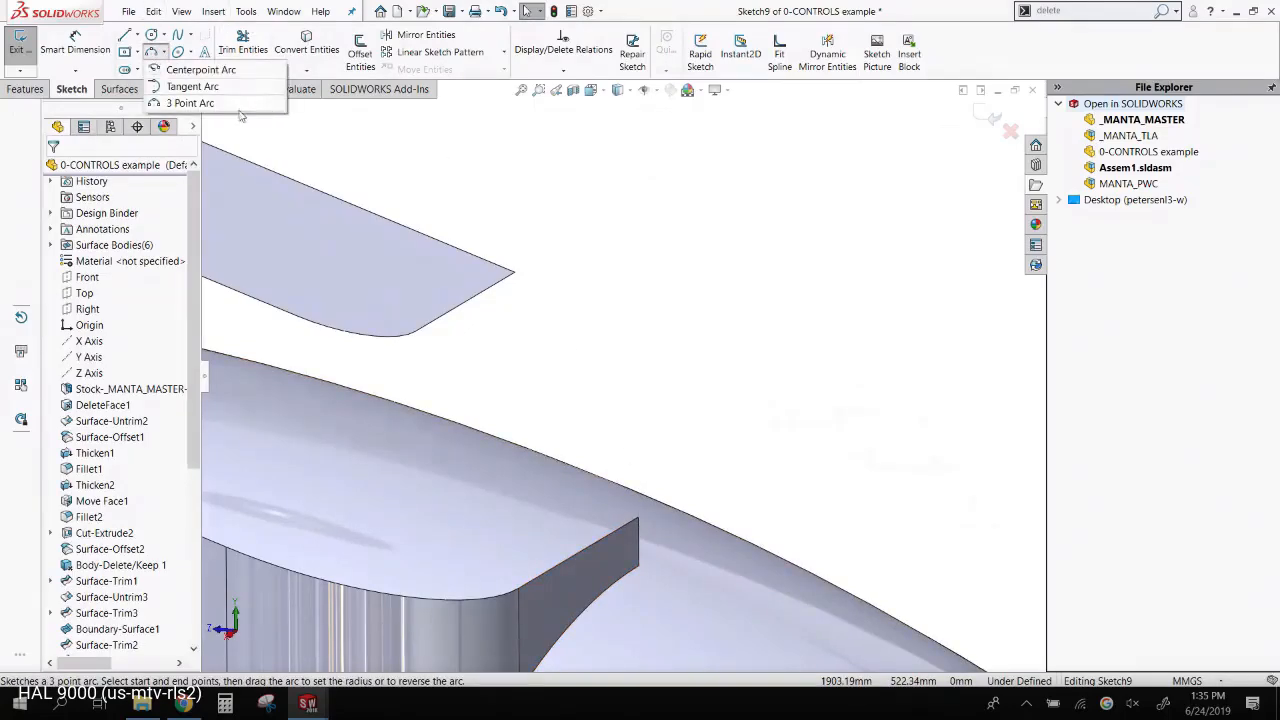
left_click(192, 103)
left_click(515, 273)
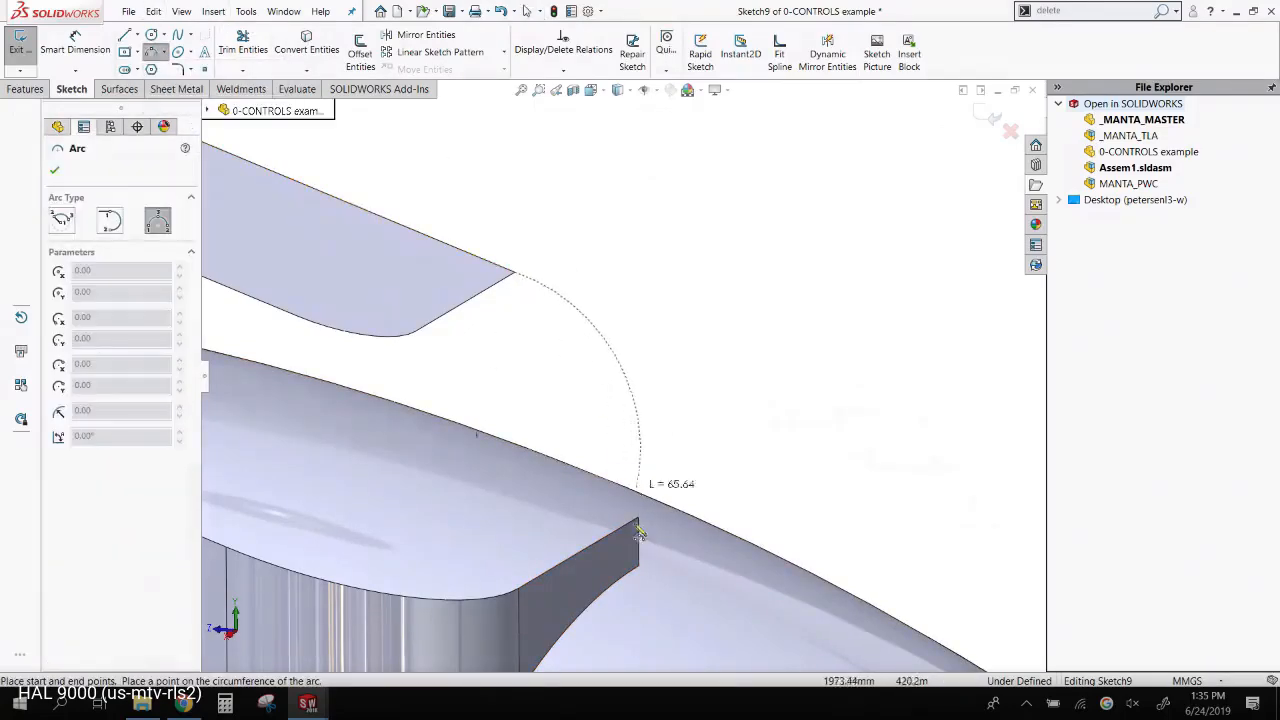
left_click(638, 518)
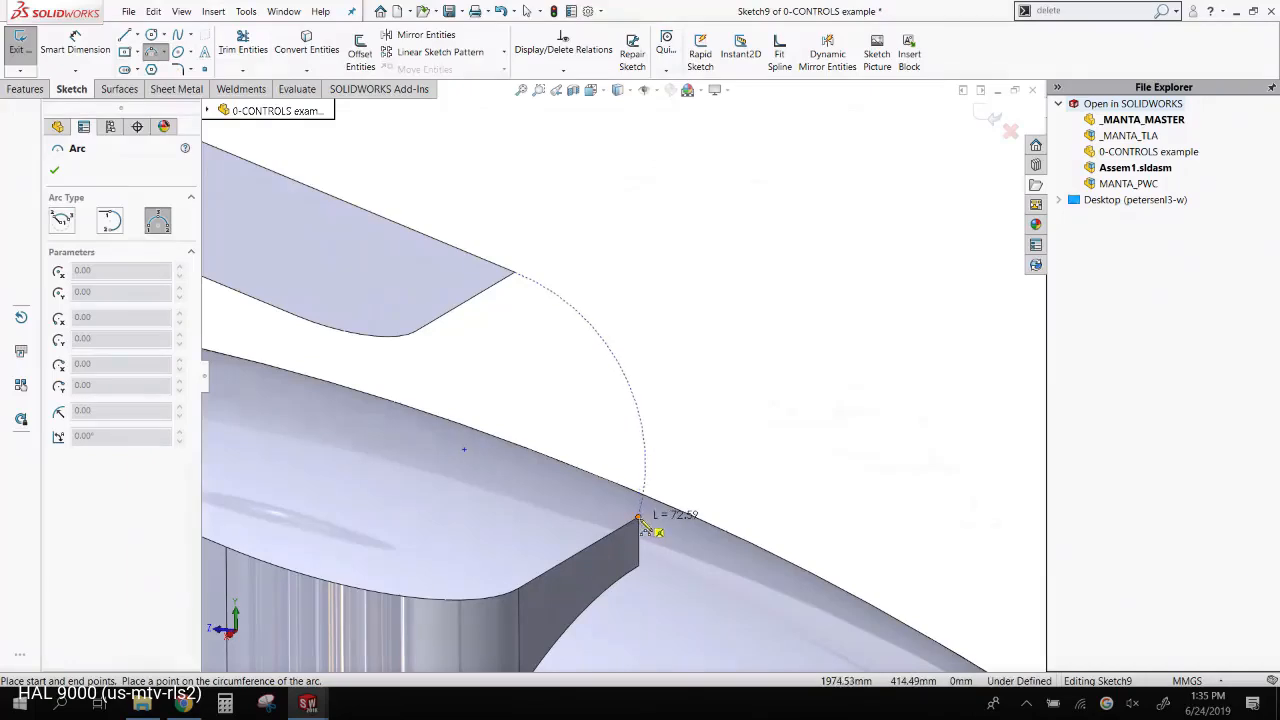
left_click(627, 404)
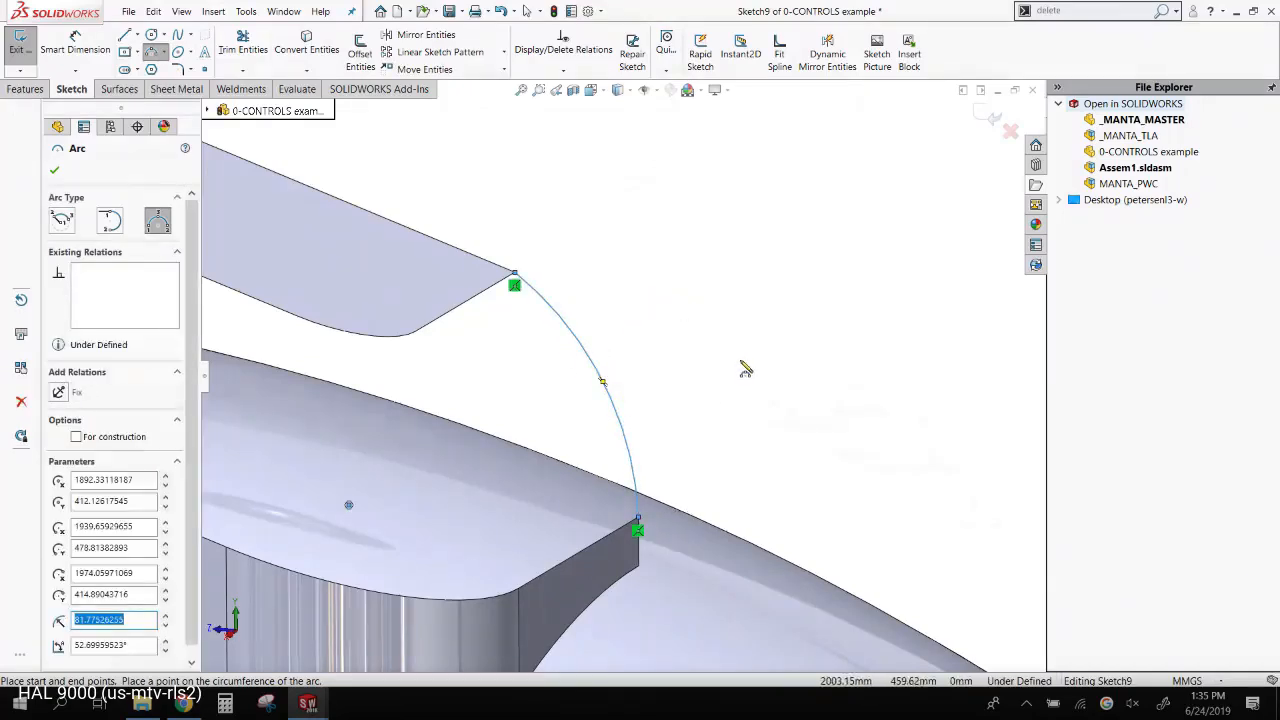
- Dimension the arc between the two console surfaces to a 100 mm radius and finish the sketch
right_click_drag(743, 362, 762, 311)
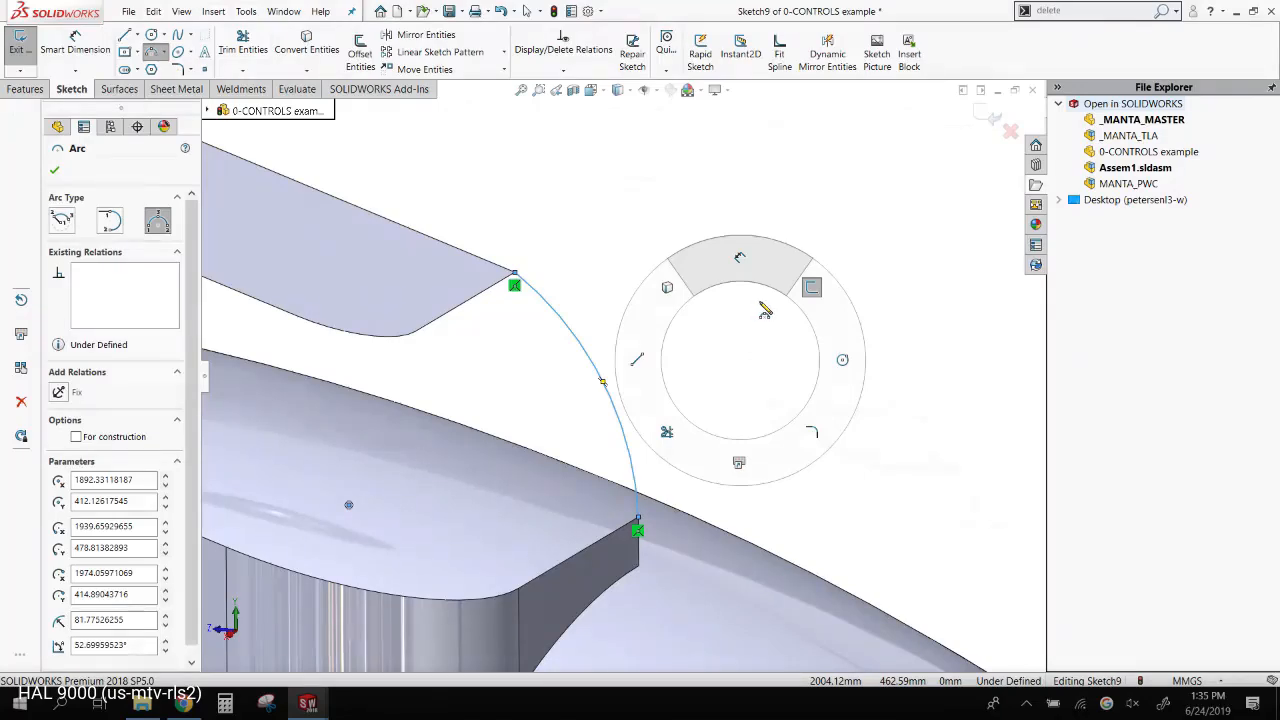
right_click_drag(765, 311, 678, 245)
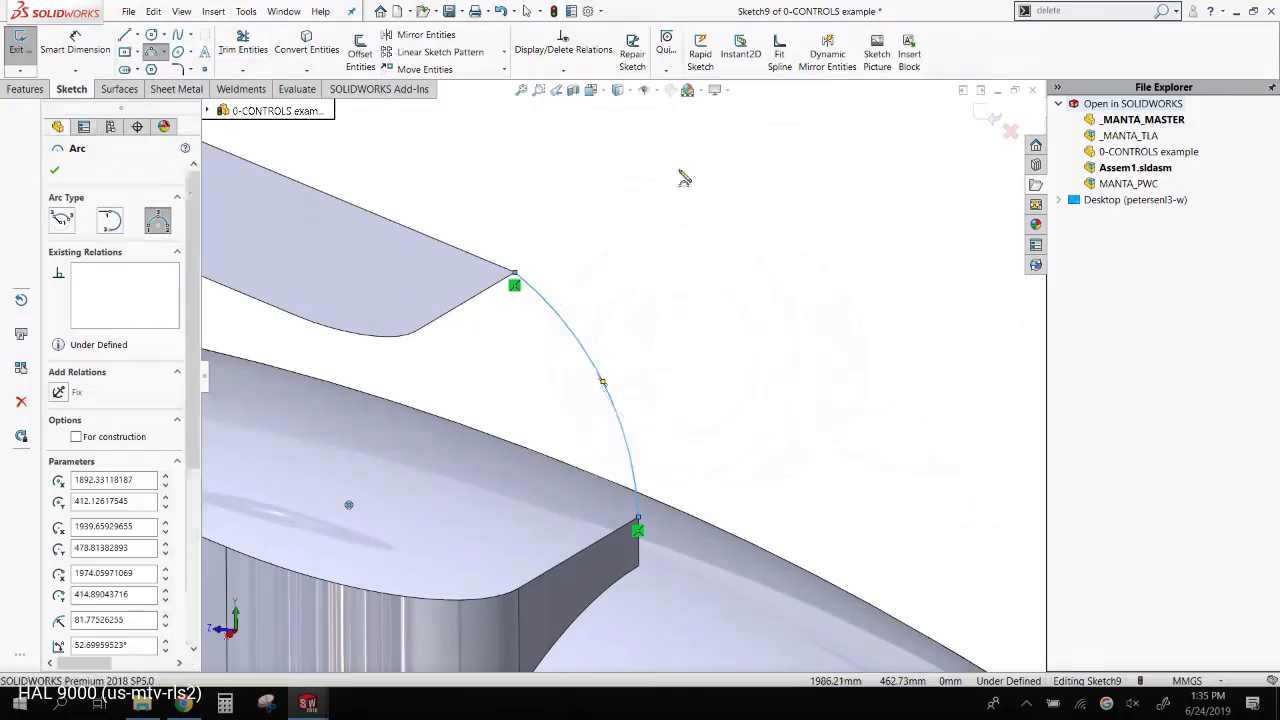
left_click(596, 358)
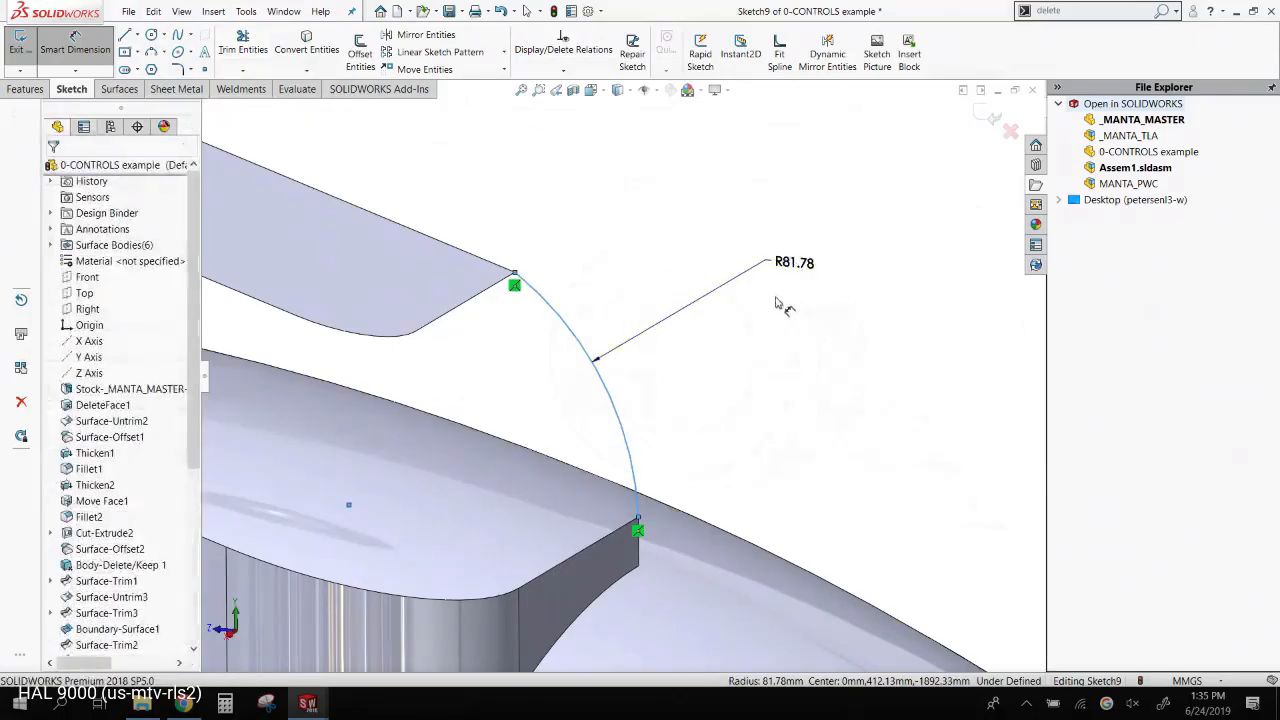
left_click(777, 300)
type("100")
key("Return")
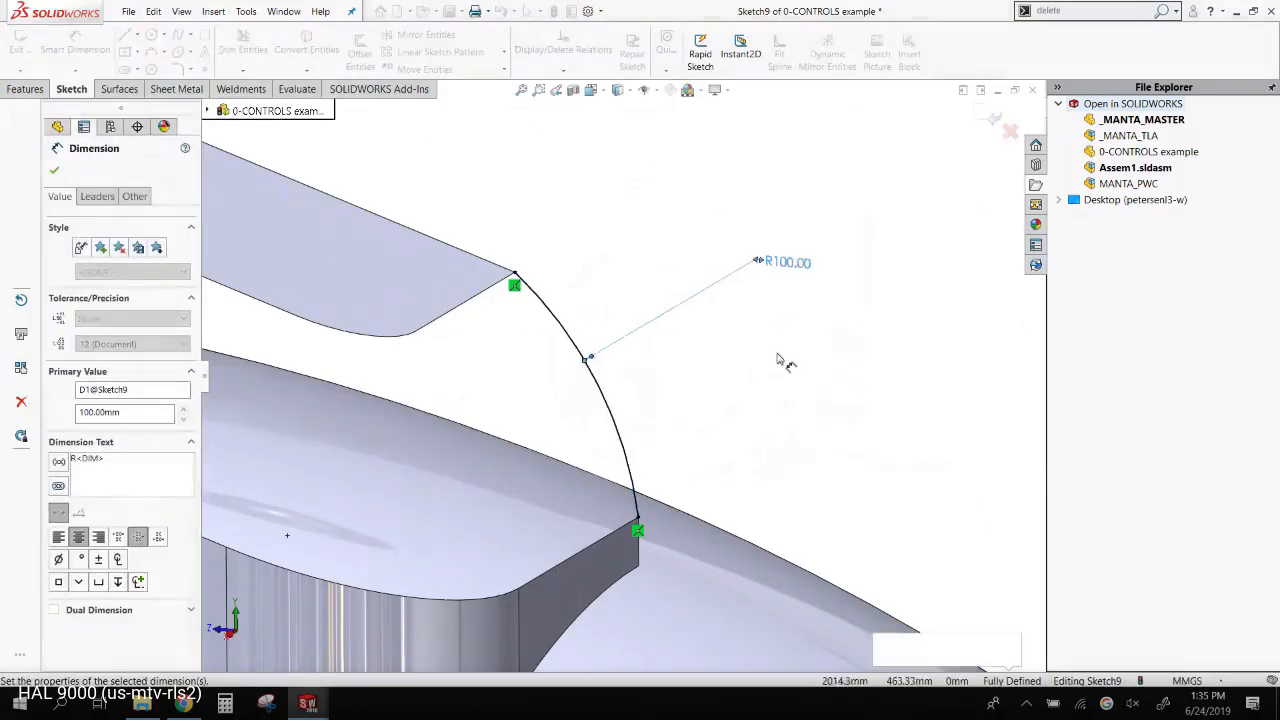
left_click(992, 118)
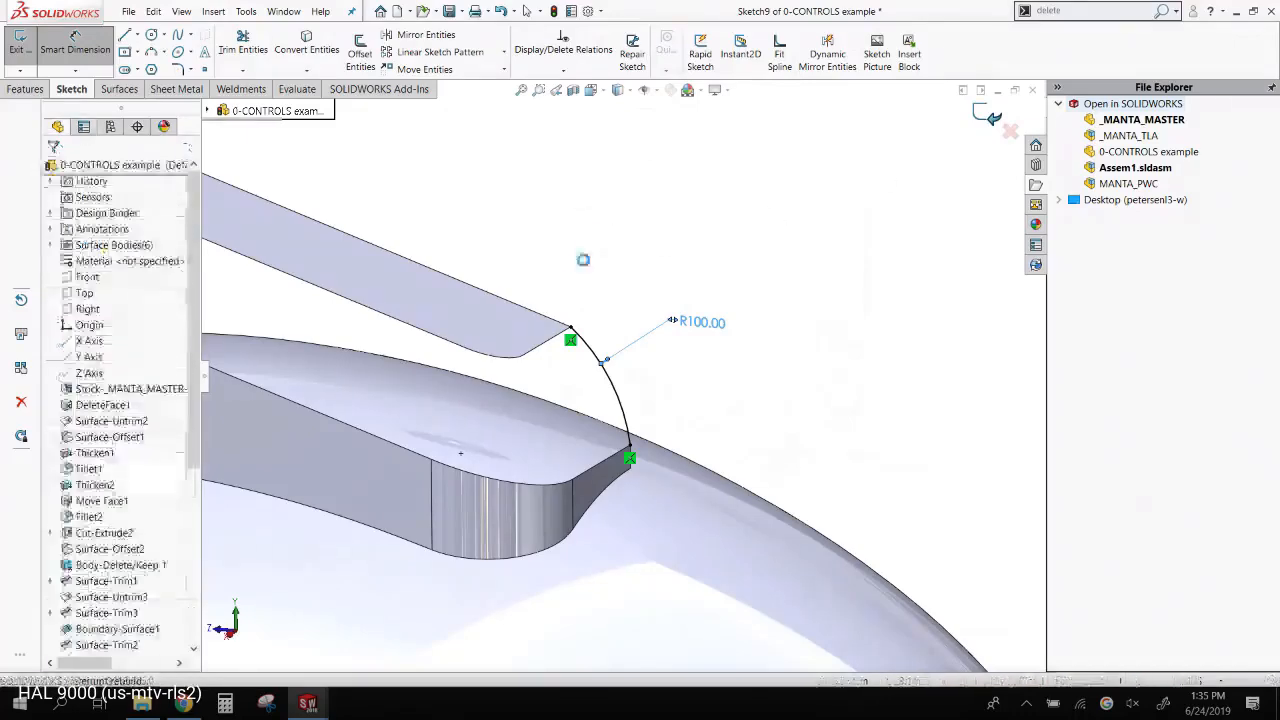
- Start a sketch perpendicular to the flat top surface's side edge, at the end of the console opposite the first arc
scroll(500, 308, "up", 5)
scroll(494, 318, "down", 4)
middle_click_drag(440, 302, 423, 369)
scroll(423, 369, "up", 3)
scroll(423, 369, "down", 2)
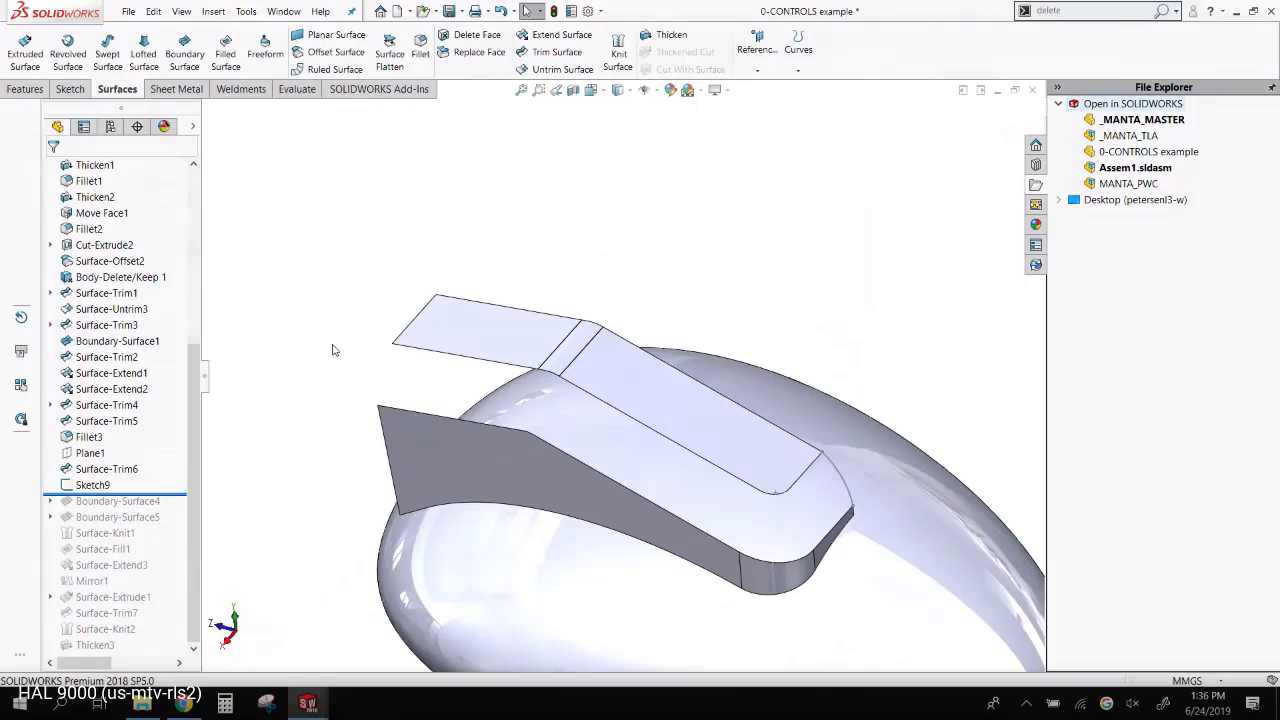
left_click(445, 352)
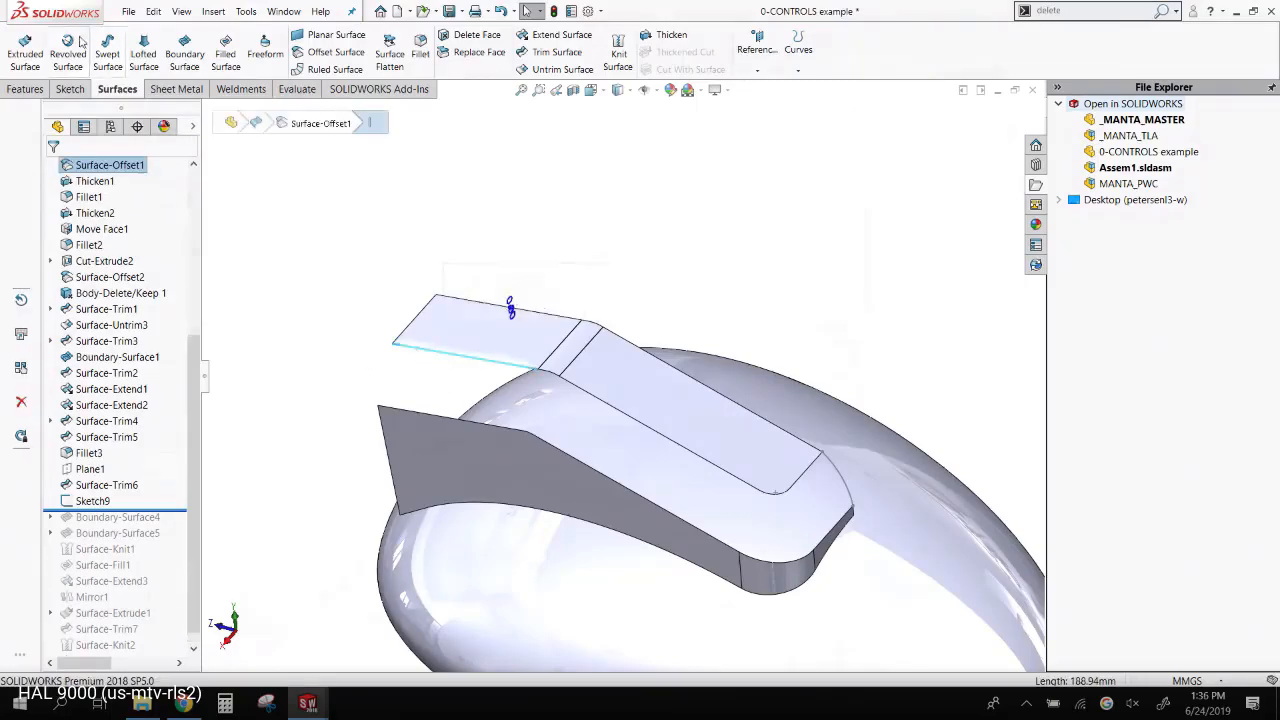
left_click(66, 90)
left_click(20, 45)
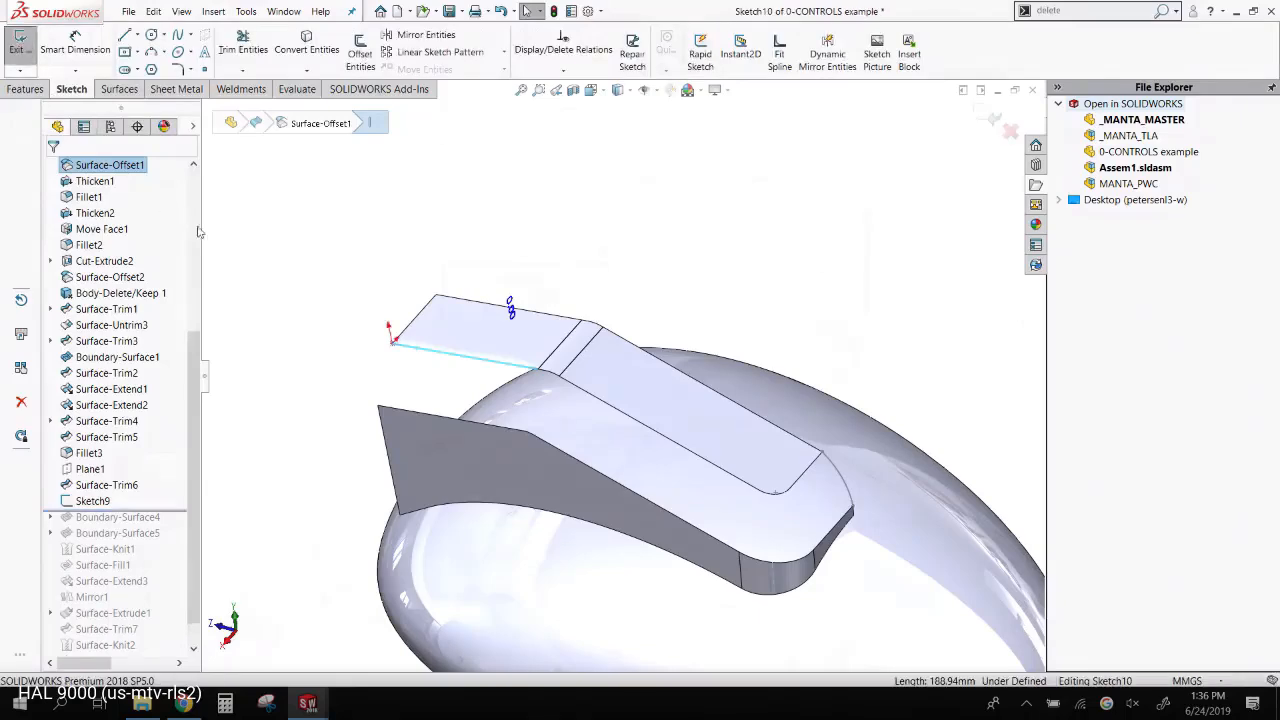
middle_click_drag(460, 404, 557, 443)
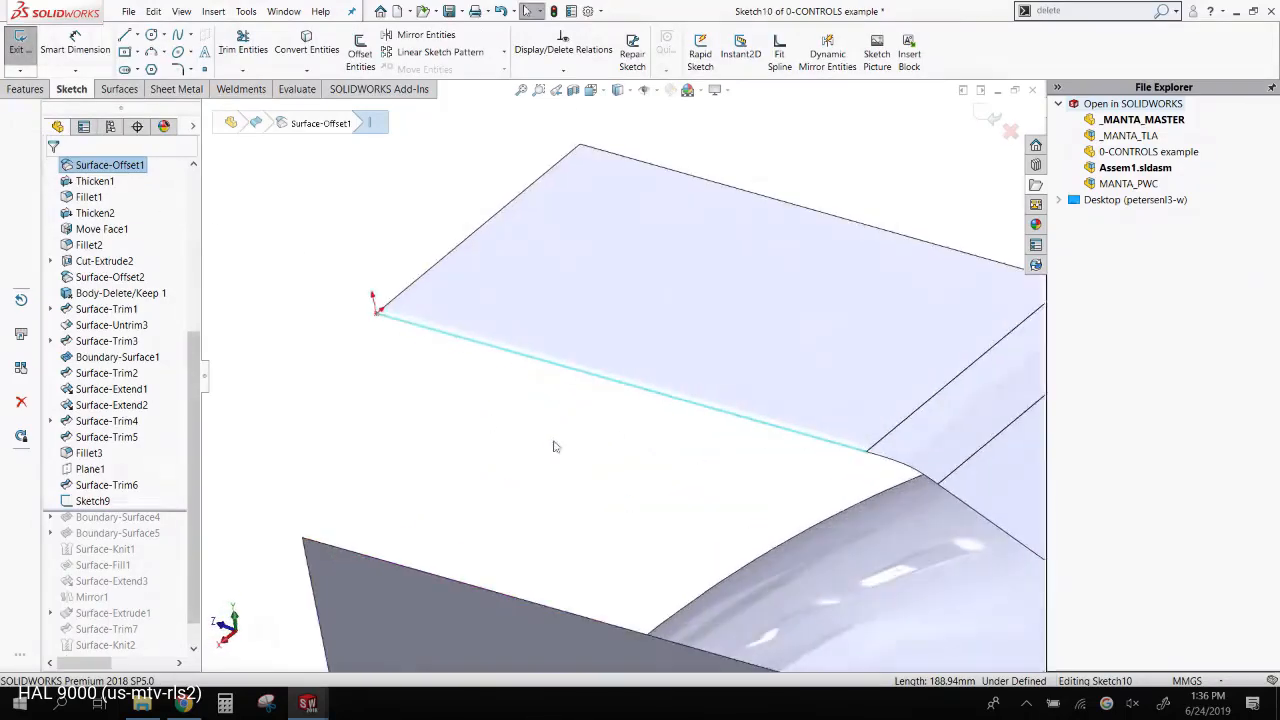
scroll(490, 416, "up", 1)
scroll(377, 337, "up", 3)
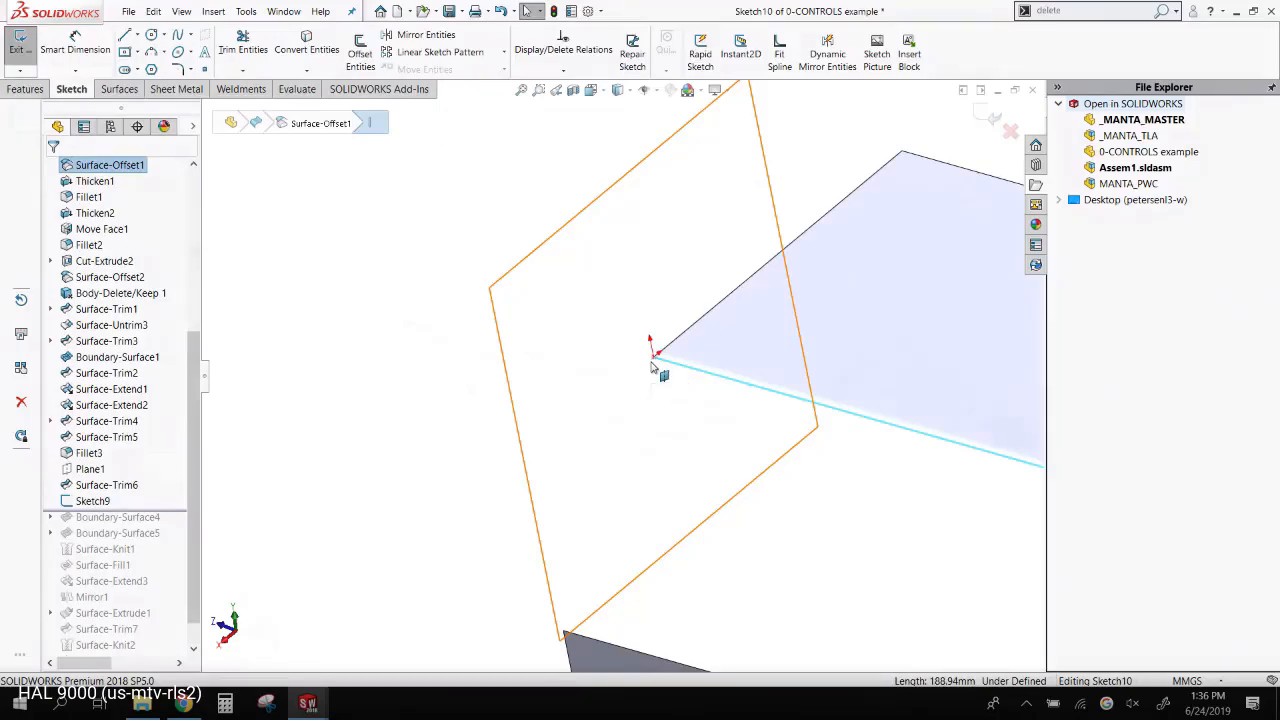
middle_click_drag(534, 366, 944, 522)
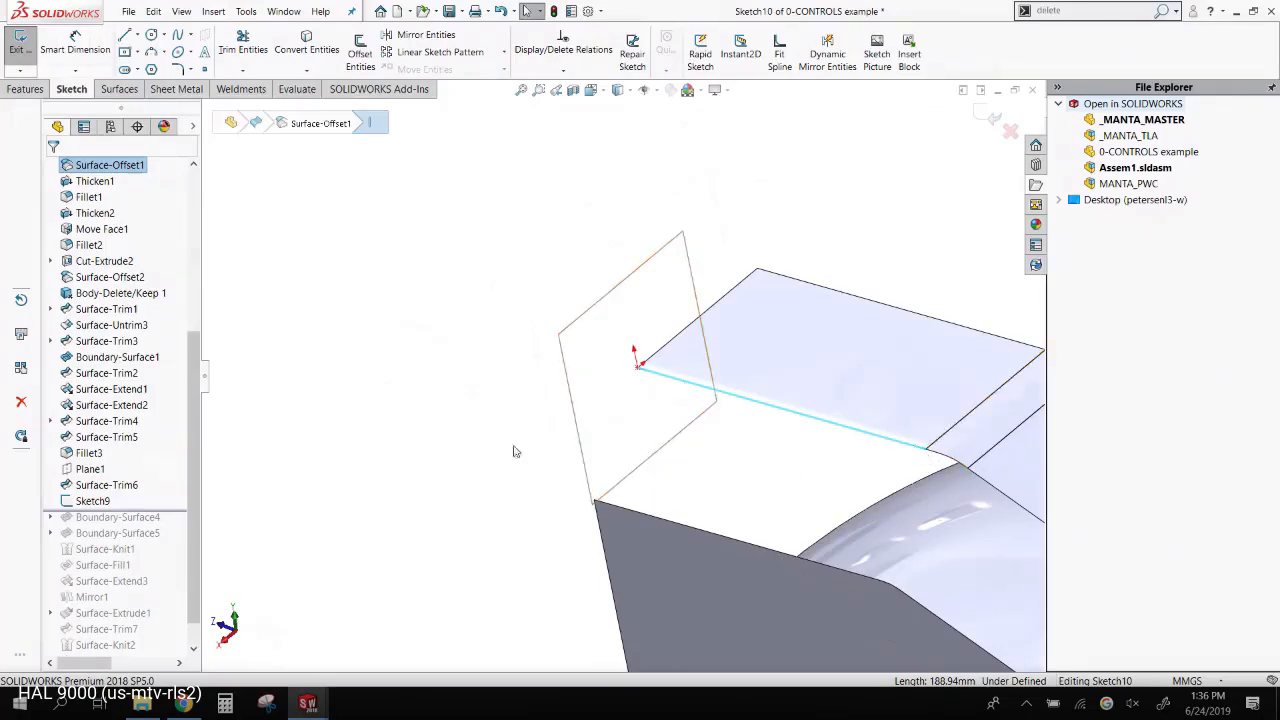
- Sketch a three-point arc of about 38 mm radius from the top surface's corner to near the side surface's upper corner
left_click(163, 52)
left_click(176, 103)
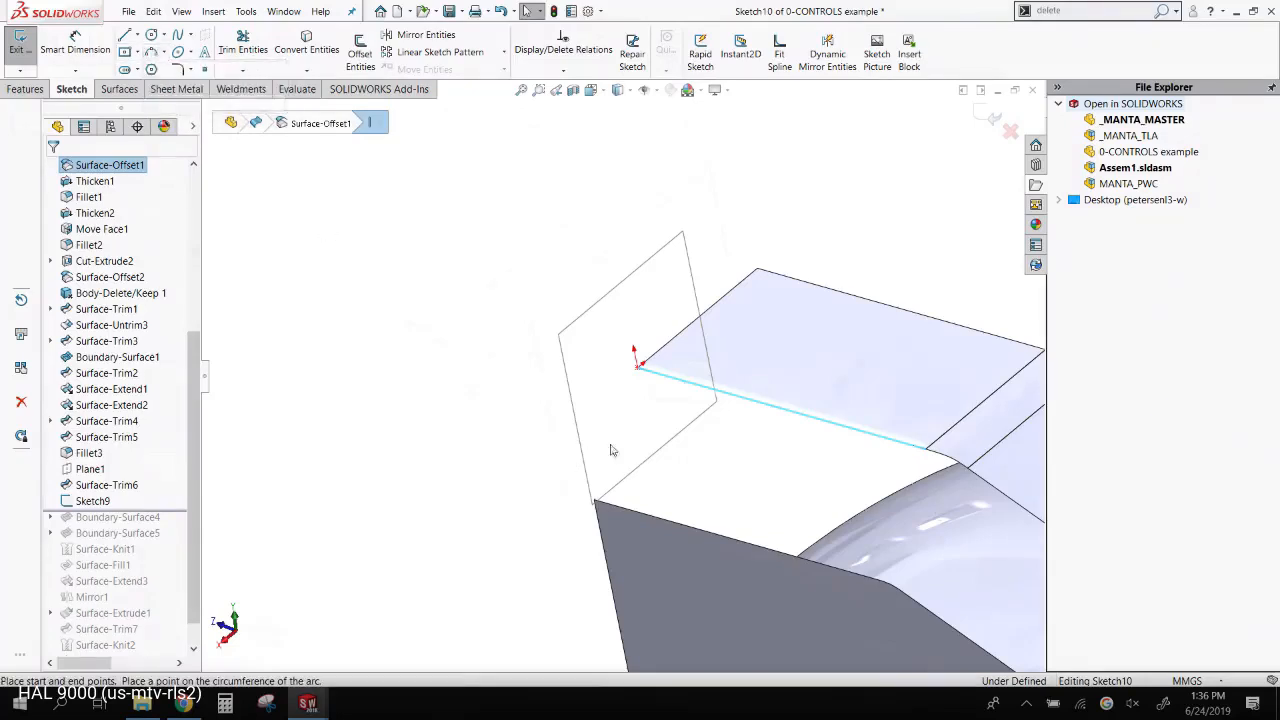
left_click(639, 366)
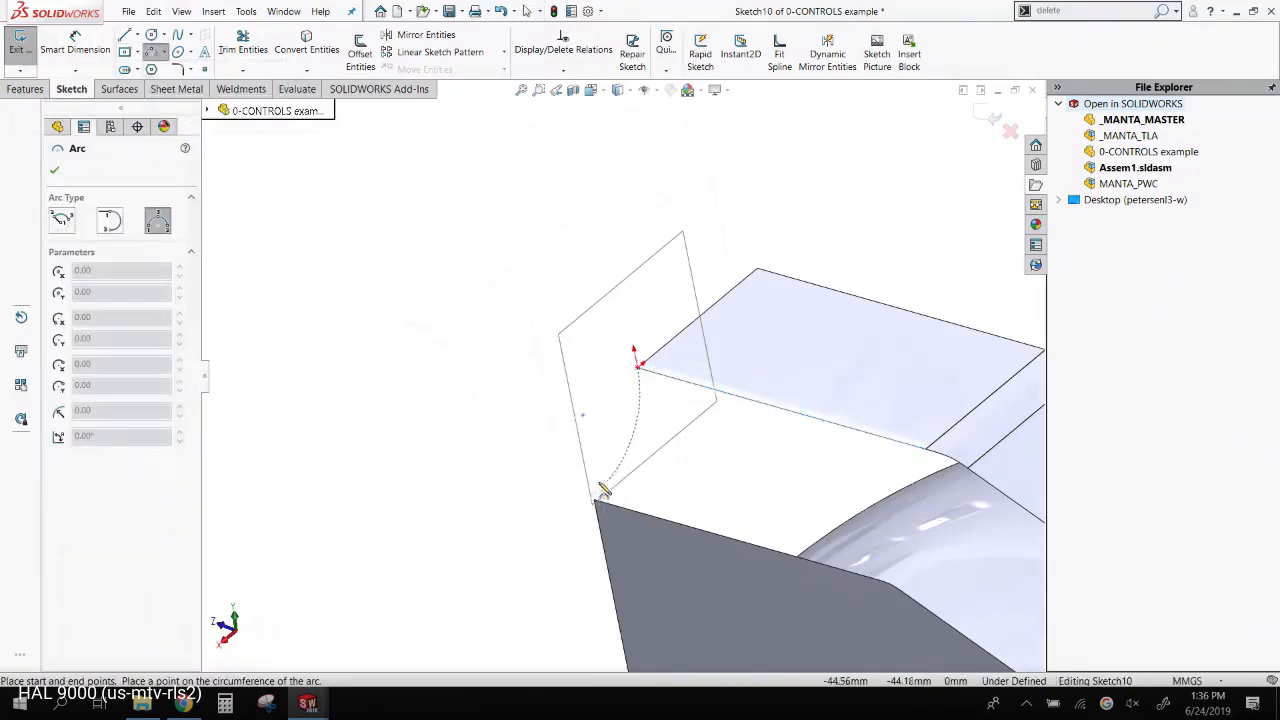
left_click(602, 410)
- Dimension the new arc to a 100 mm radius
right_click_drag(502, 269, 523, 213)
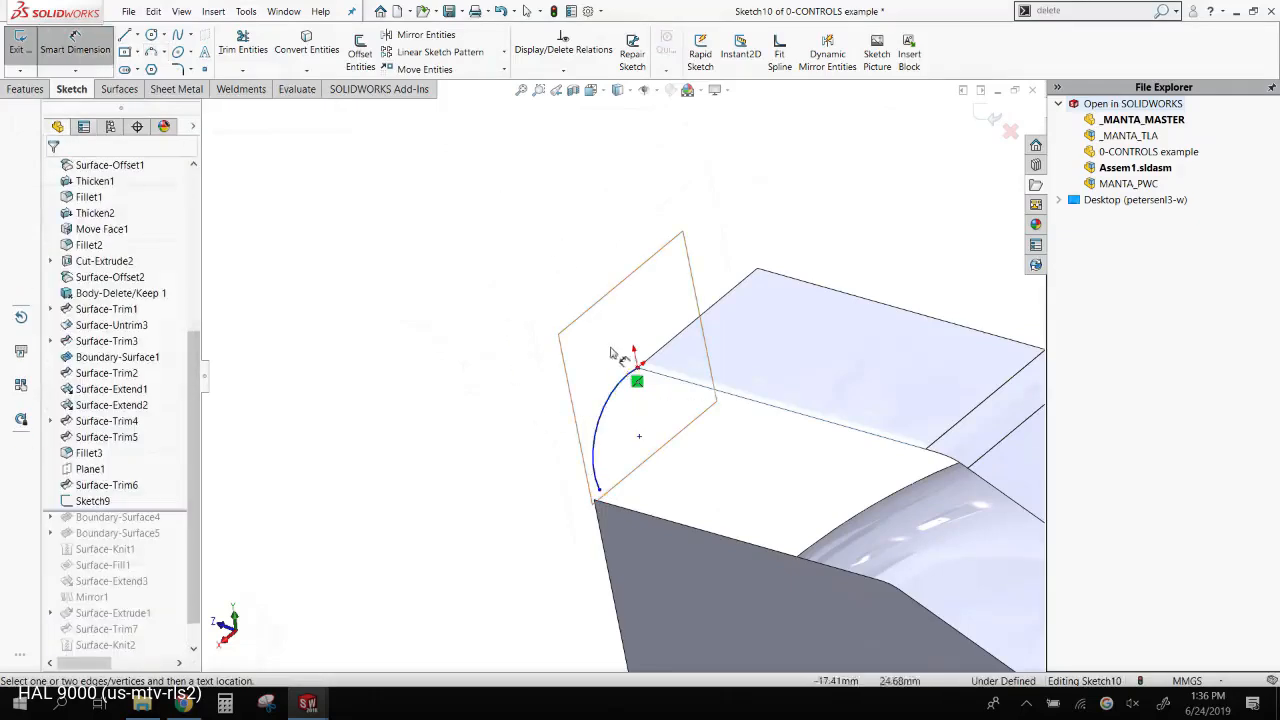
left_click(627, 385)
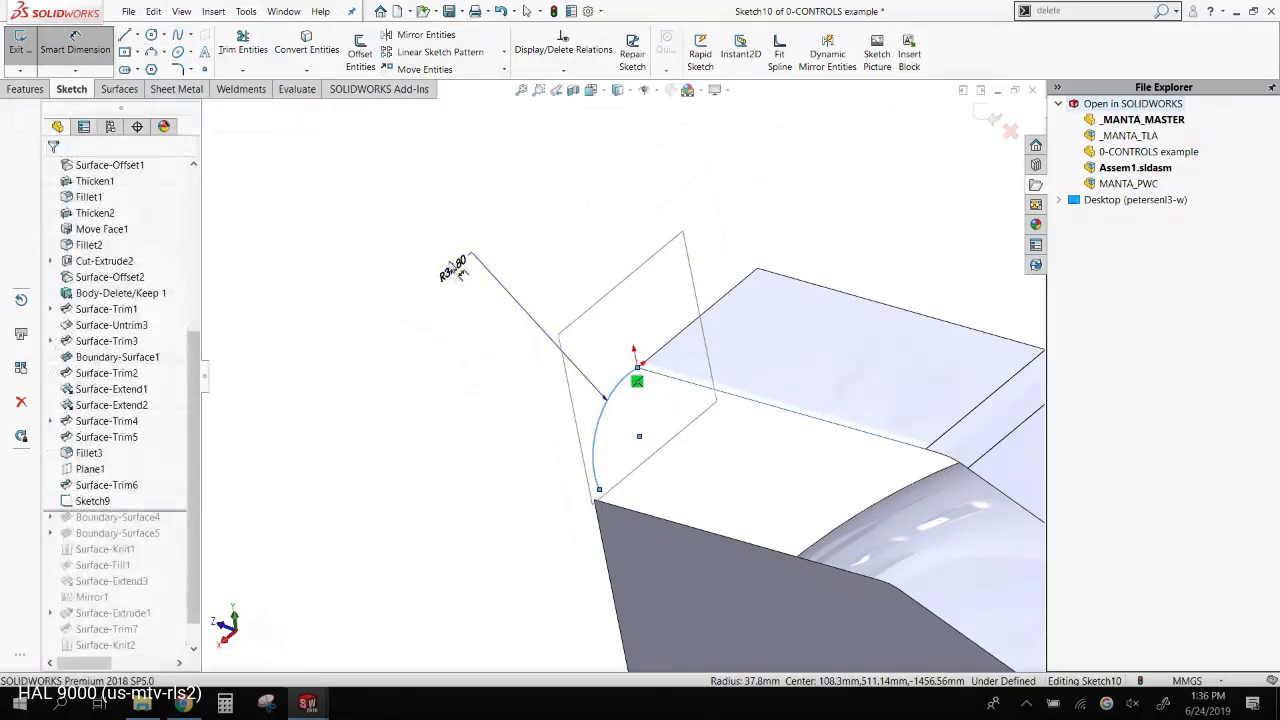
left_click(443, 268)
type("100")
key("Return")
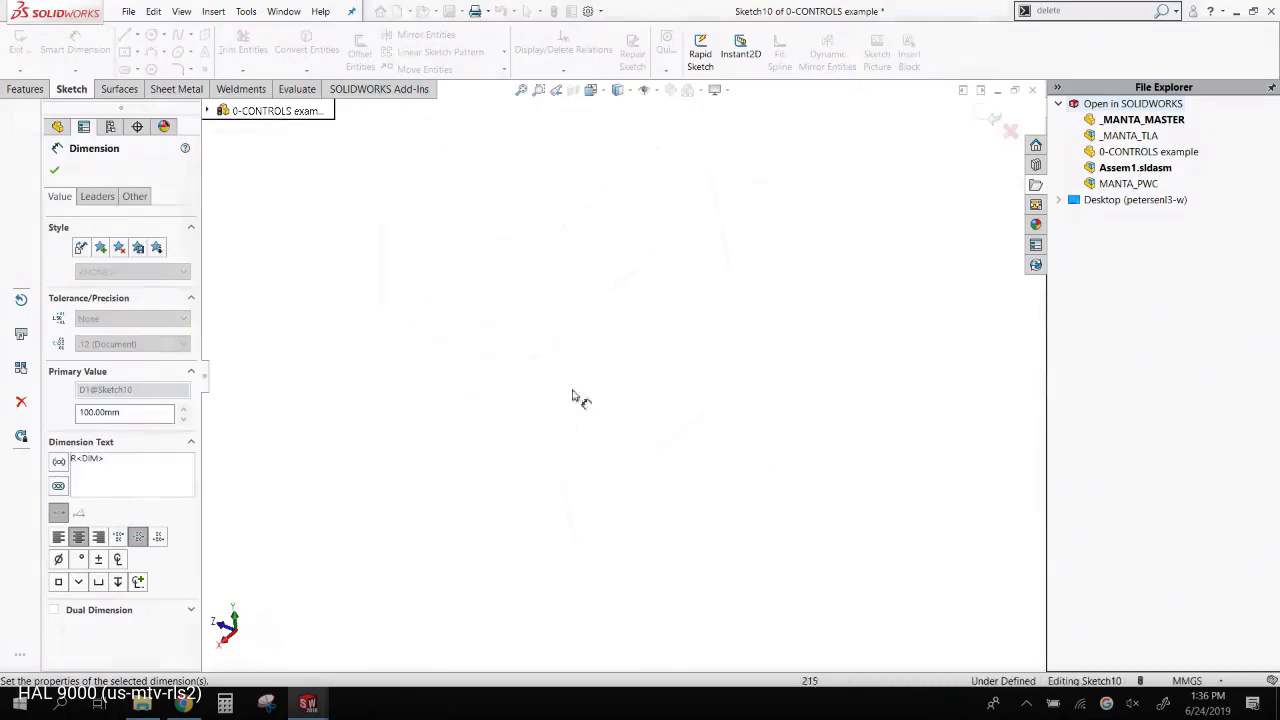
scroll(588, 214, "up", 10)
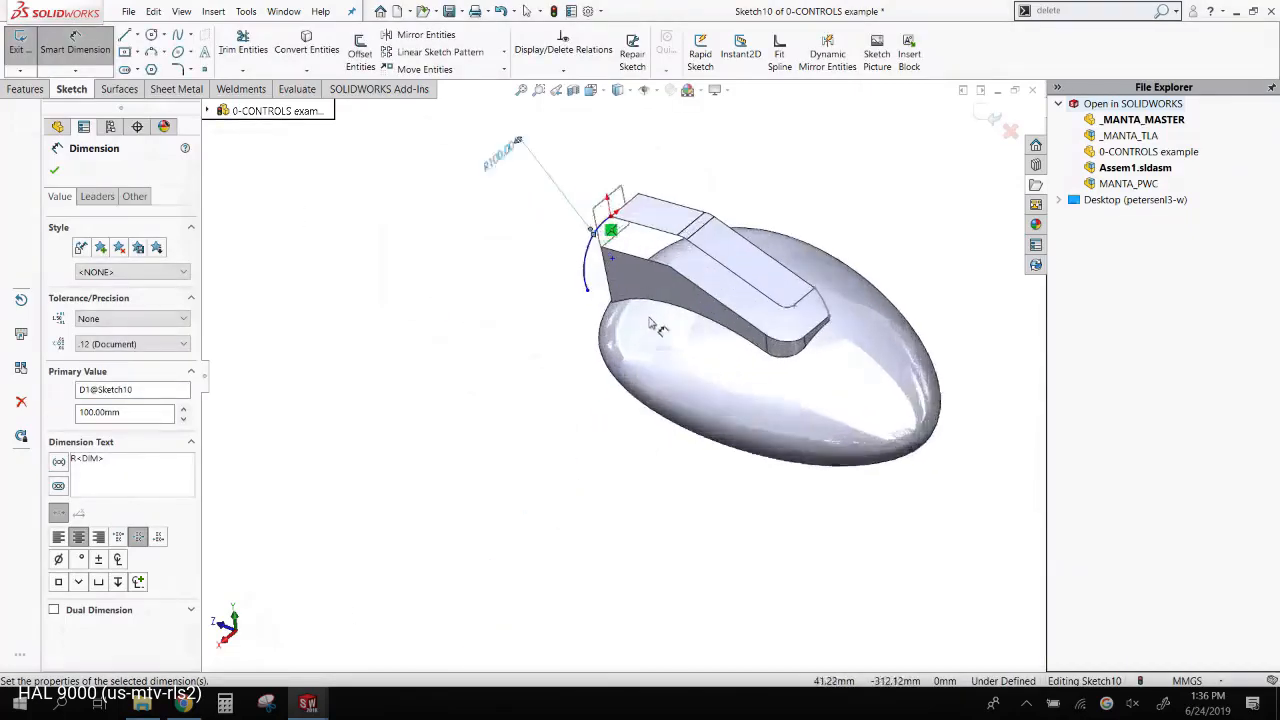
key("Escape")
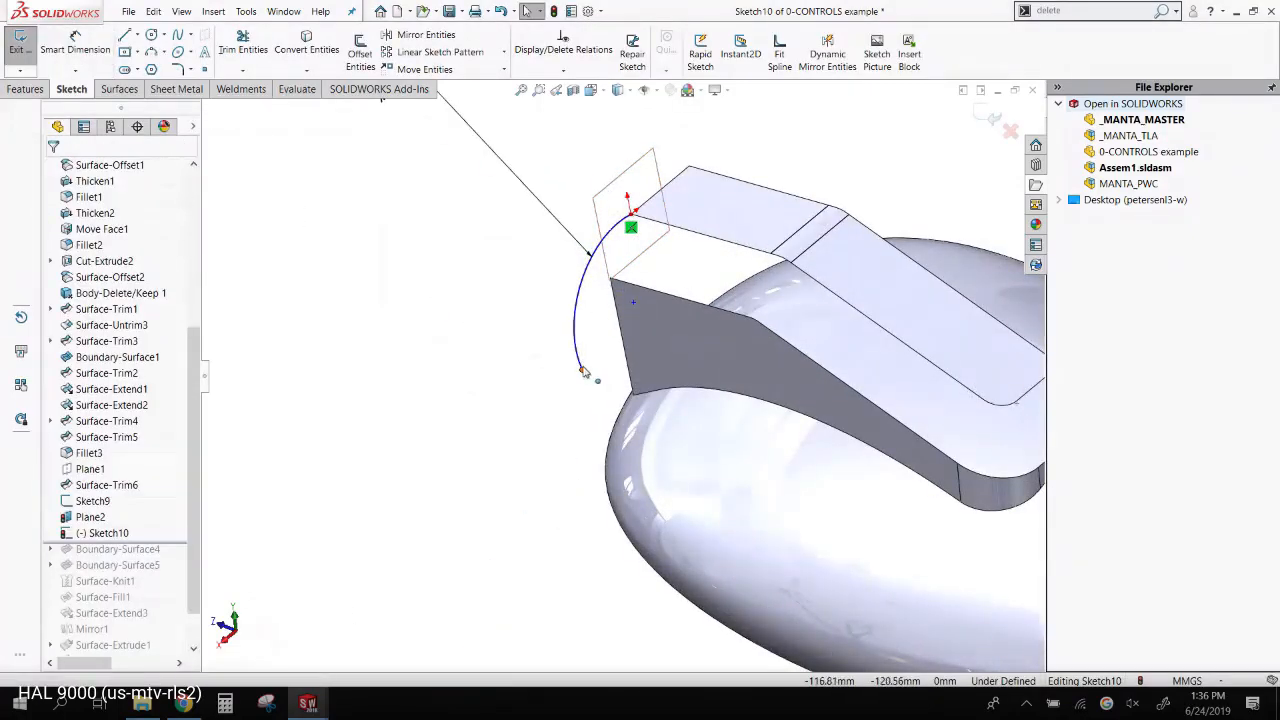
- Add a Pierce relation between the arc's free endpoint and the side surface's upper edge, and finish the sketch
left_click(582, 370)
left_click(640, 289, "ctrl")
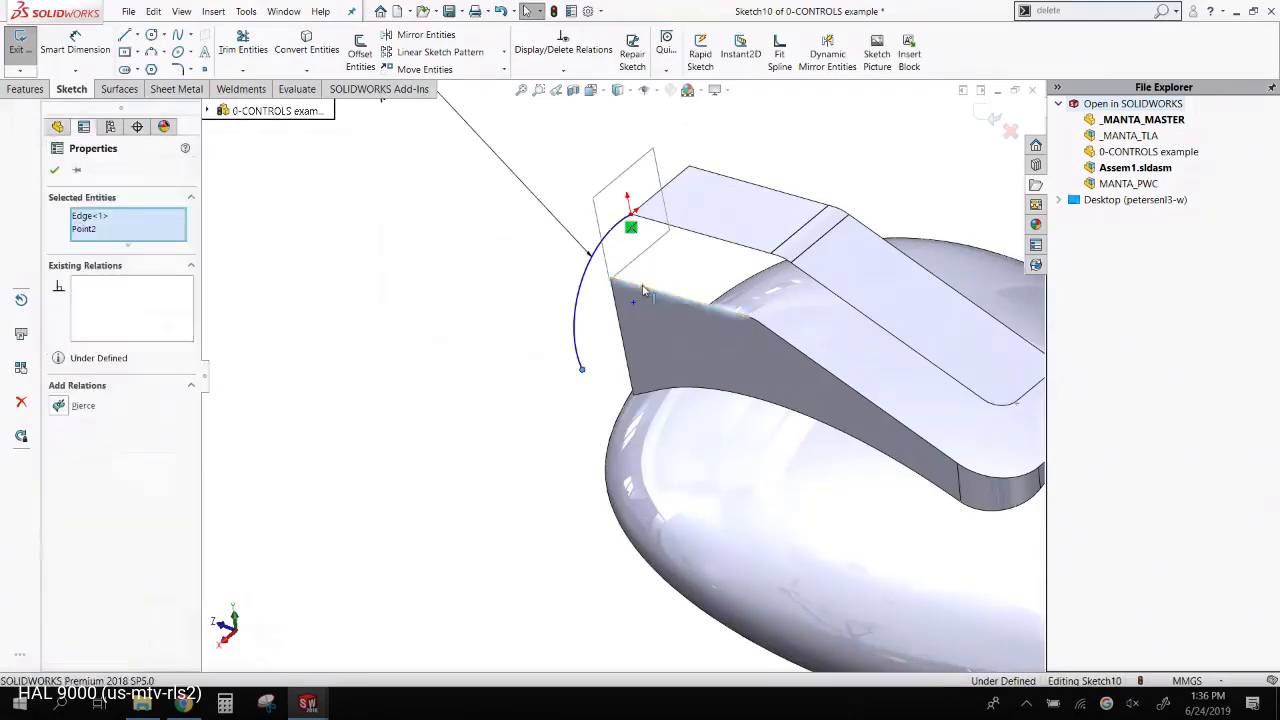
left_click(685, 215)
key("Escape")
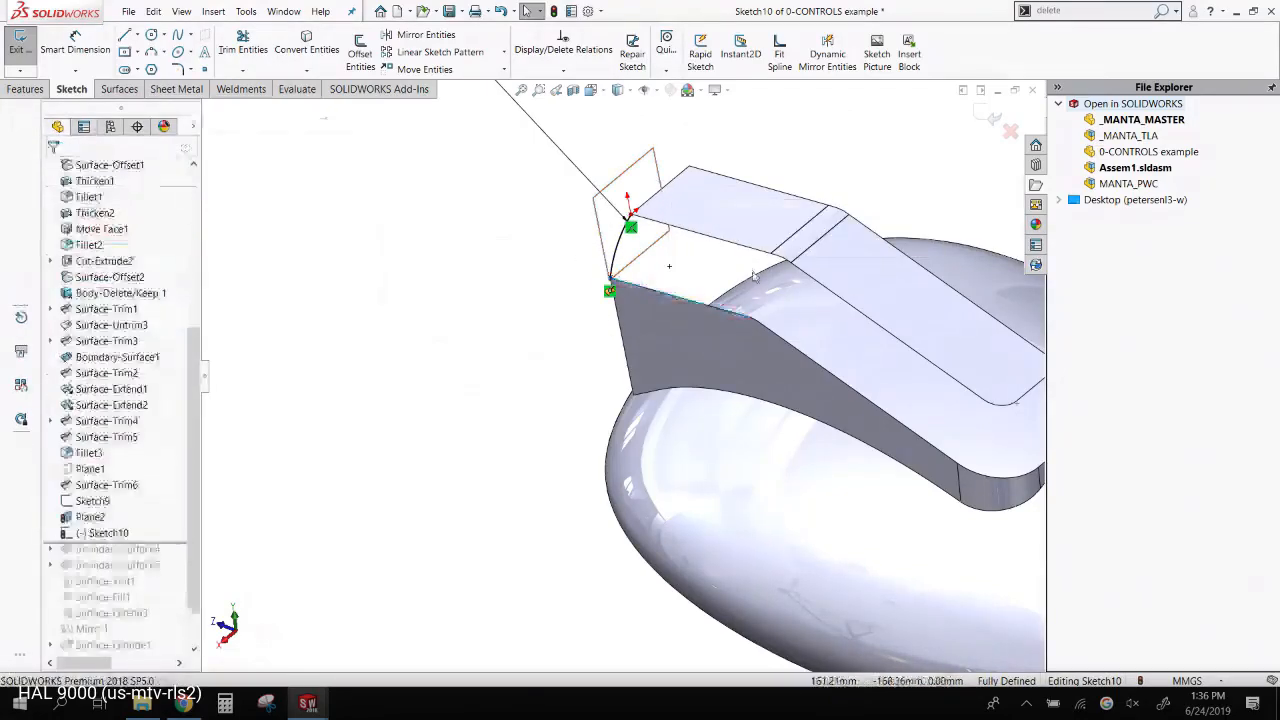
scroll(785, 279, "down", 3)
mouse_move(785, 279)
middle_mouse_down()
mouse_move(803, 232)
mouse_move(795, 252)
middle_mouse_up()
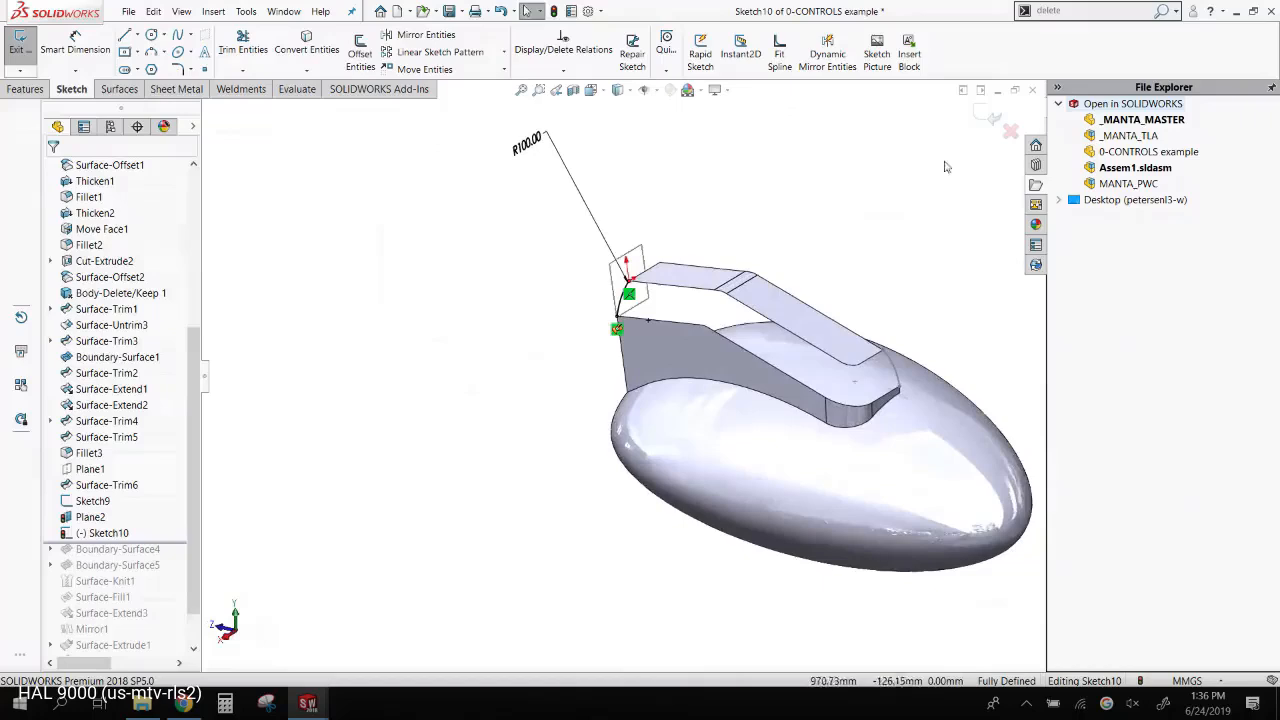
left_click(991, 117)
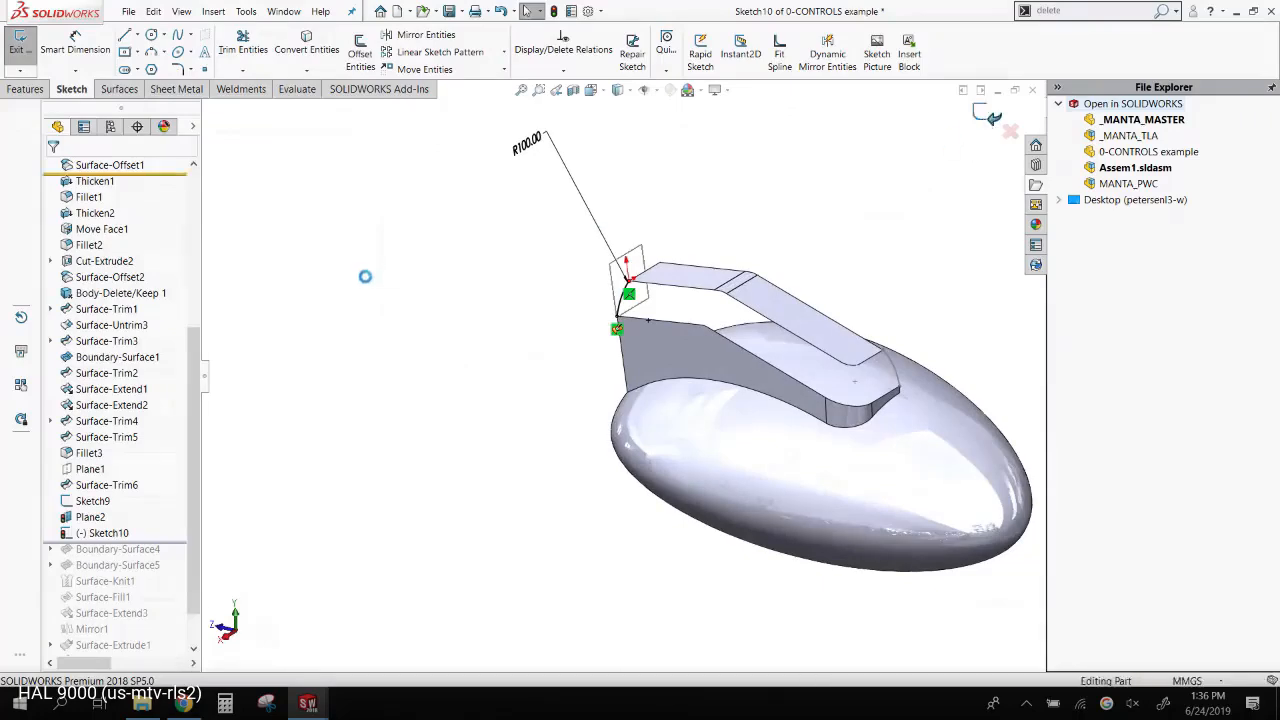
- Try a boundary surface between the two arcs, picking them near non-matching ends, and undo it
left_click(126, 92)
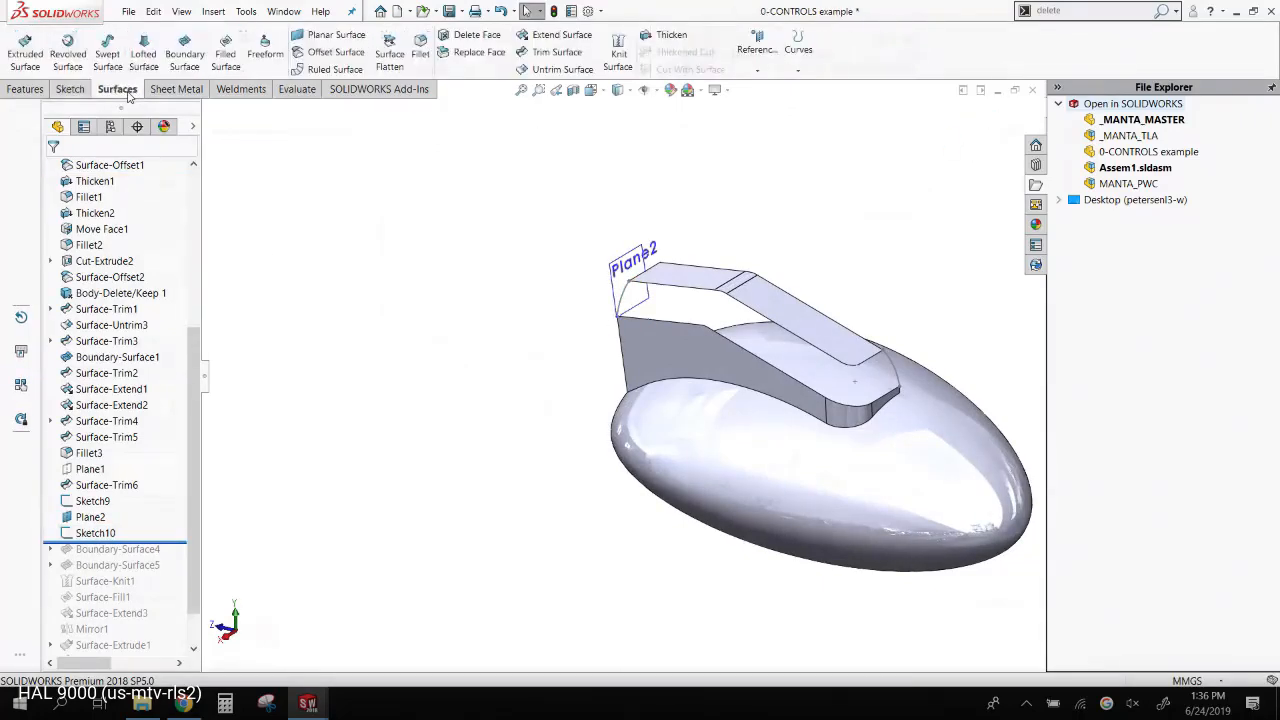
left_click(185, 55)
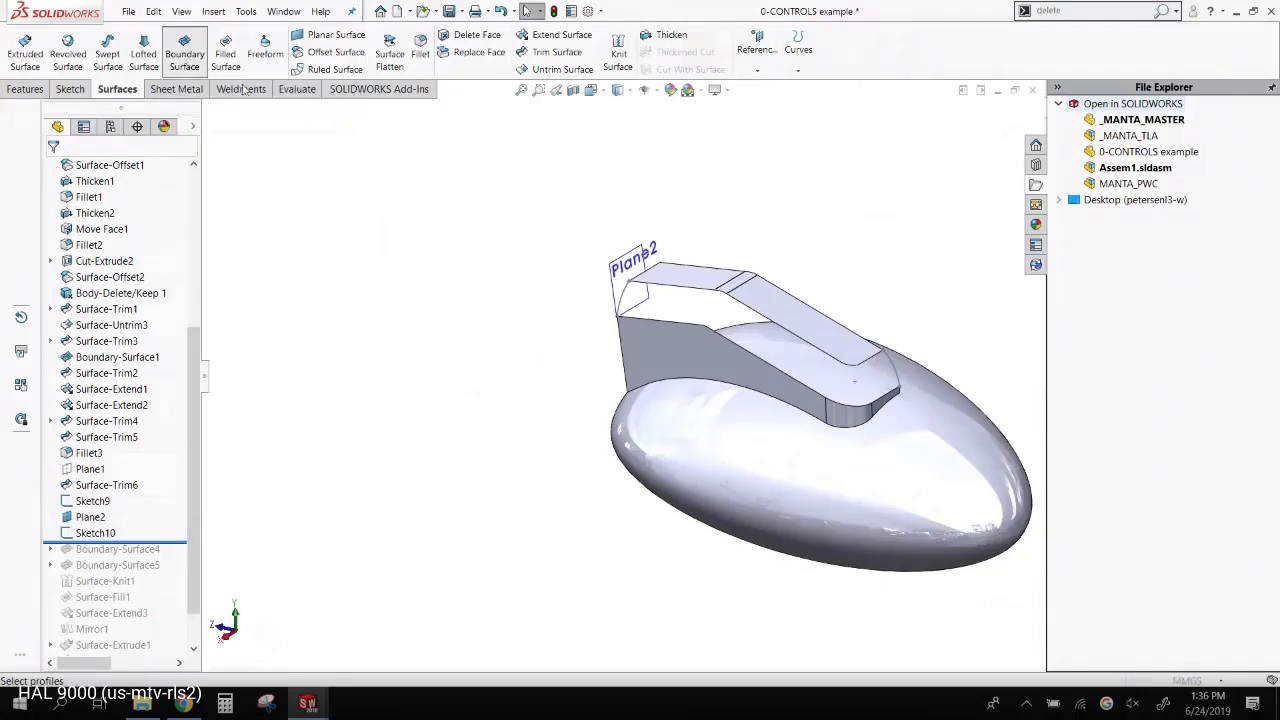
scroll(840, 378, "down", 2)
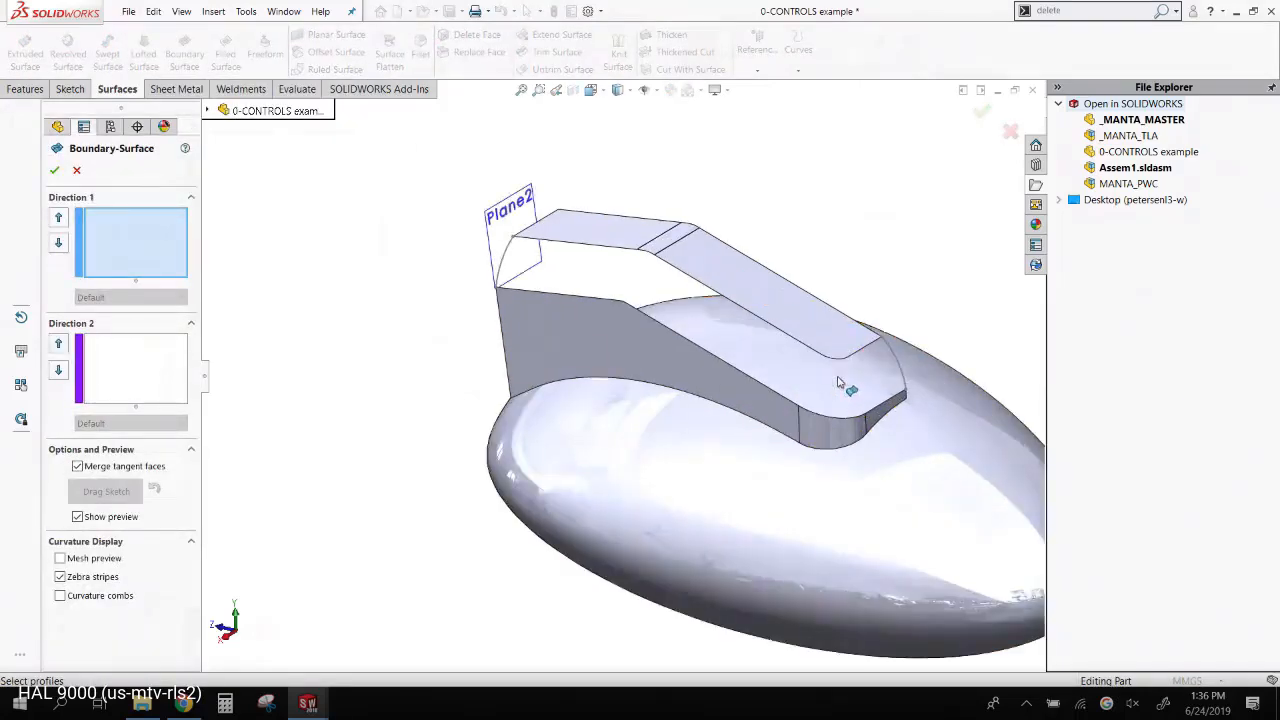
left_click(895, 356)
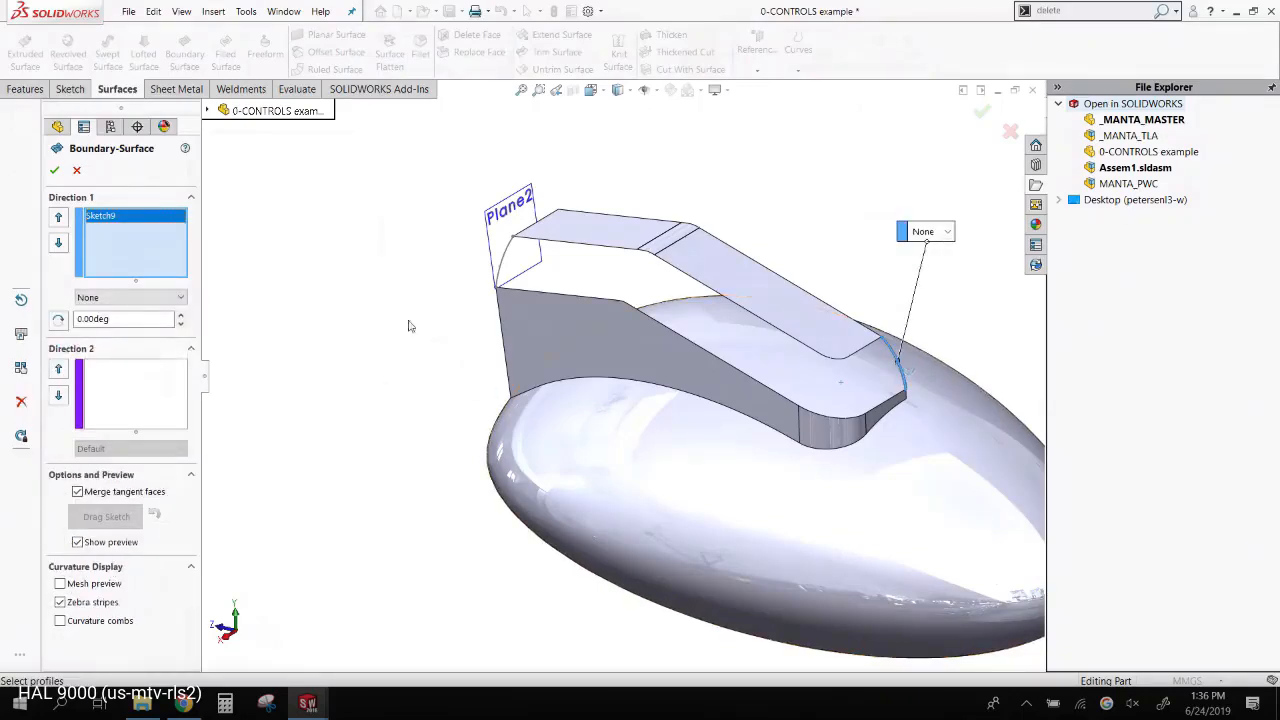
left_click(505, 283)
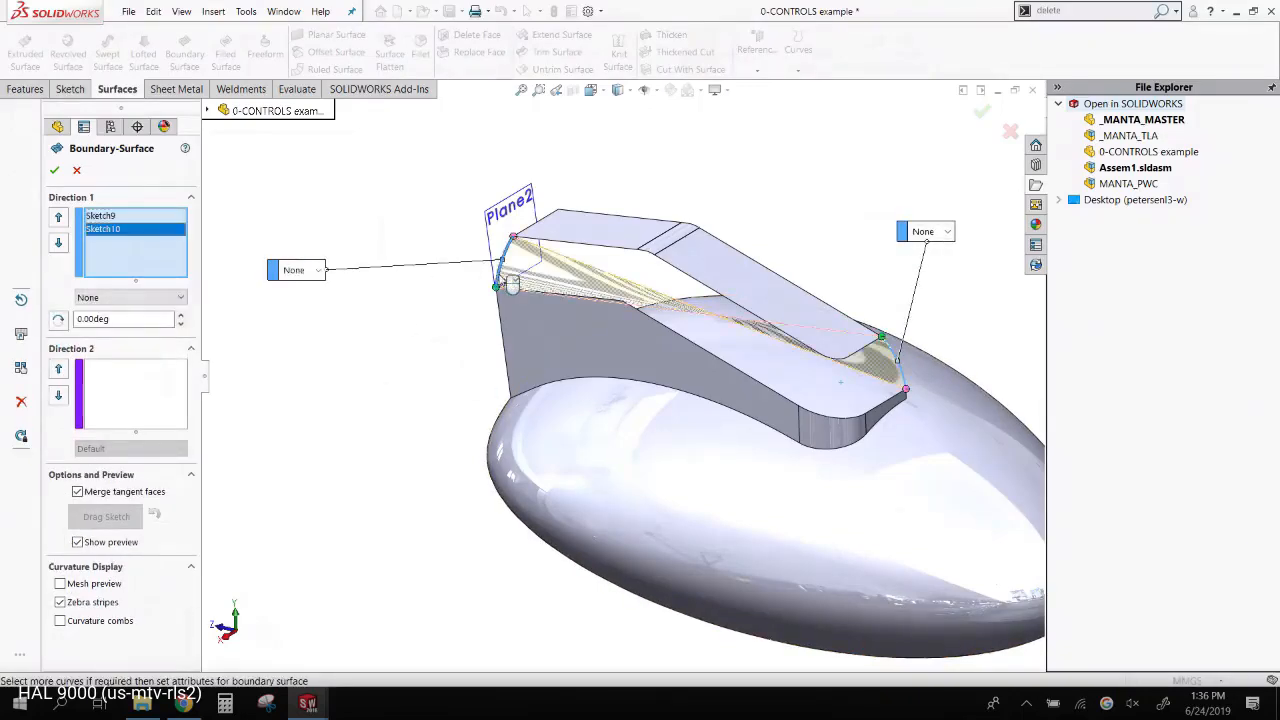
key("Return")
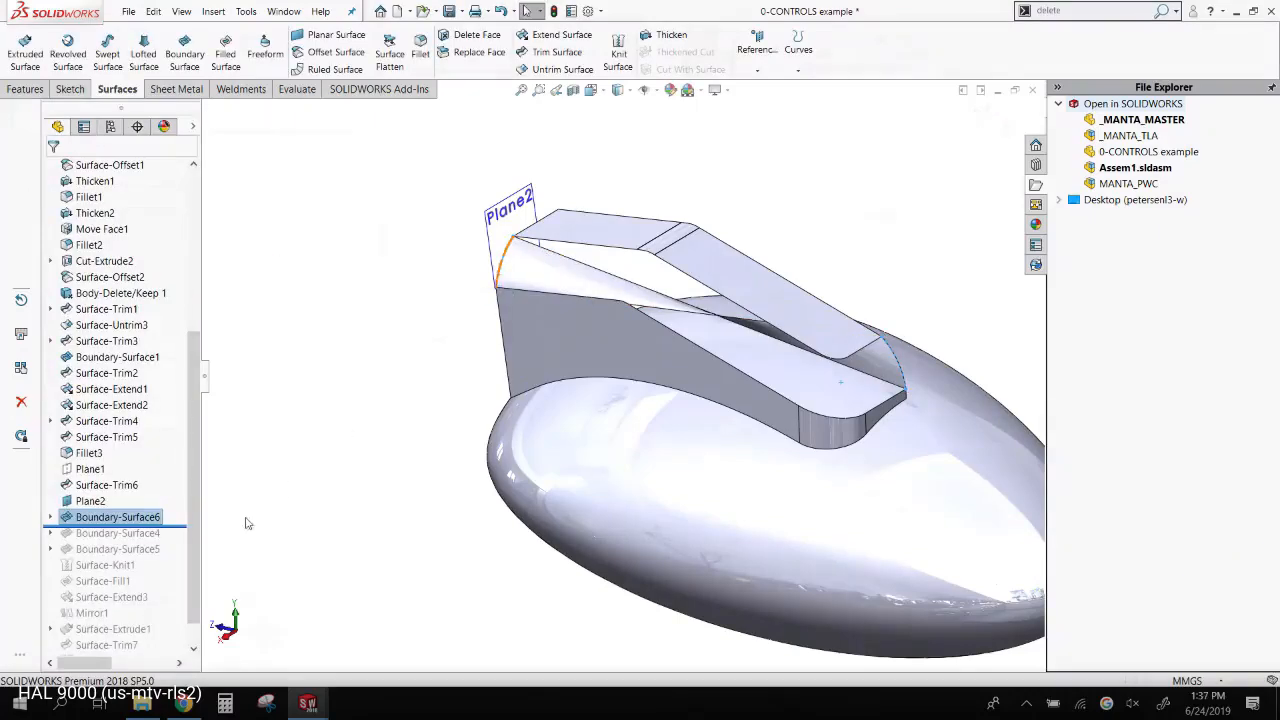
right_click(142, 519)
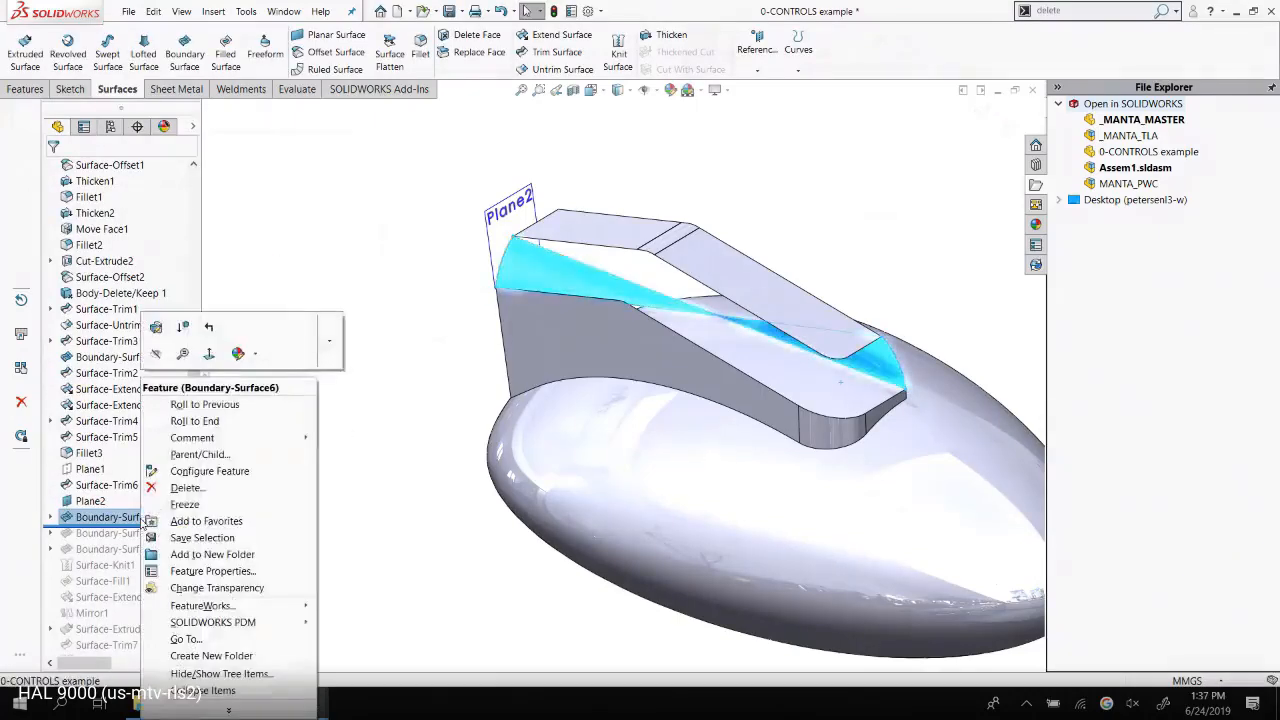
left_click(306, 256)
key("ctrl+z")
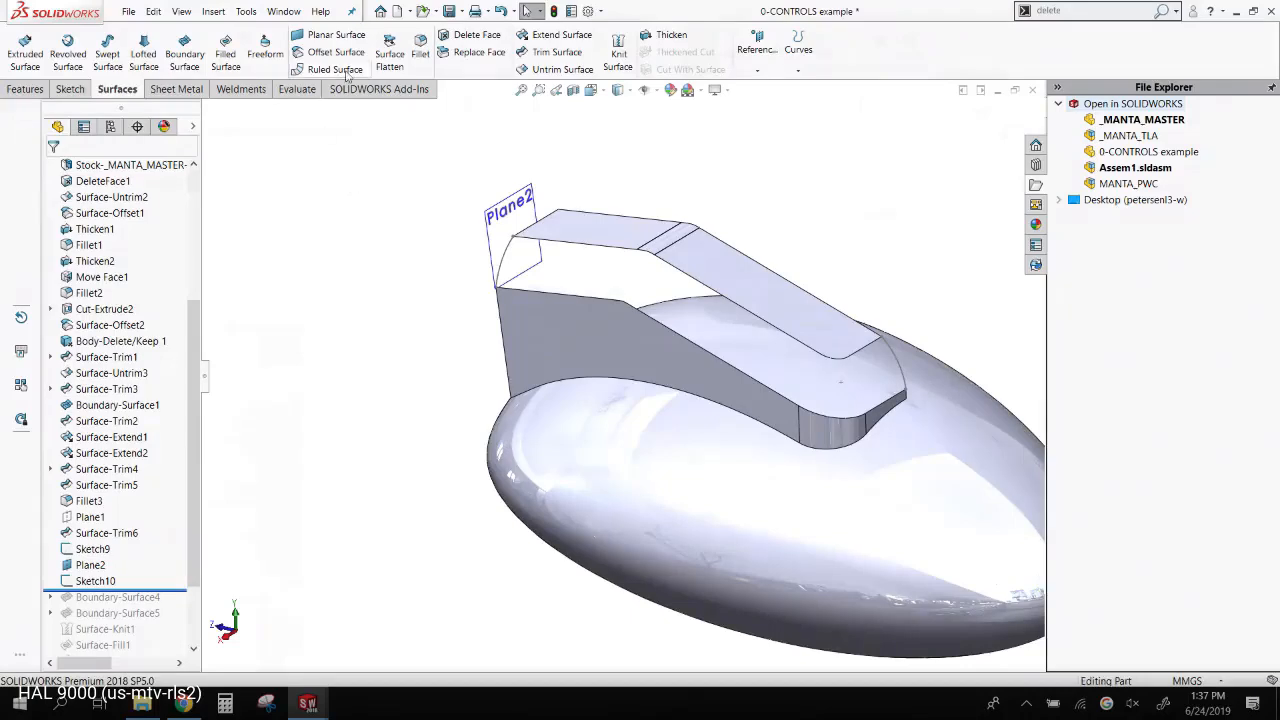
- Start a boundary surface with the two arcs as Direction 1 curves, picking both near their upper ends
left_click(184, 54)
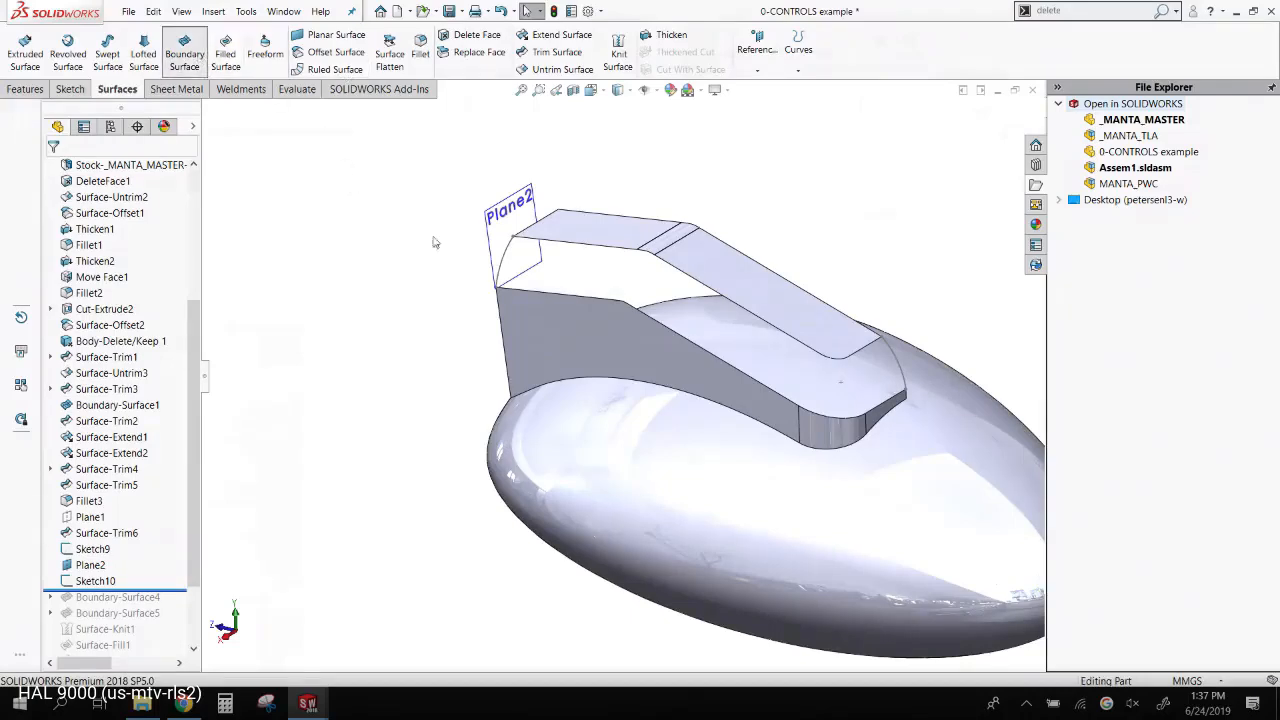
left_click(510, 253)
left_click(897, 356)
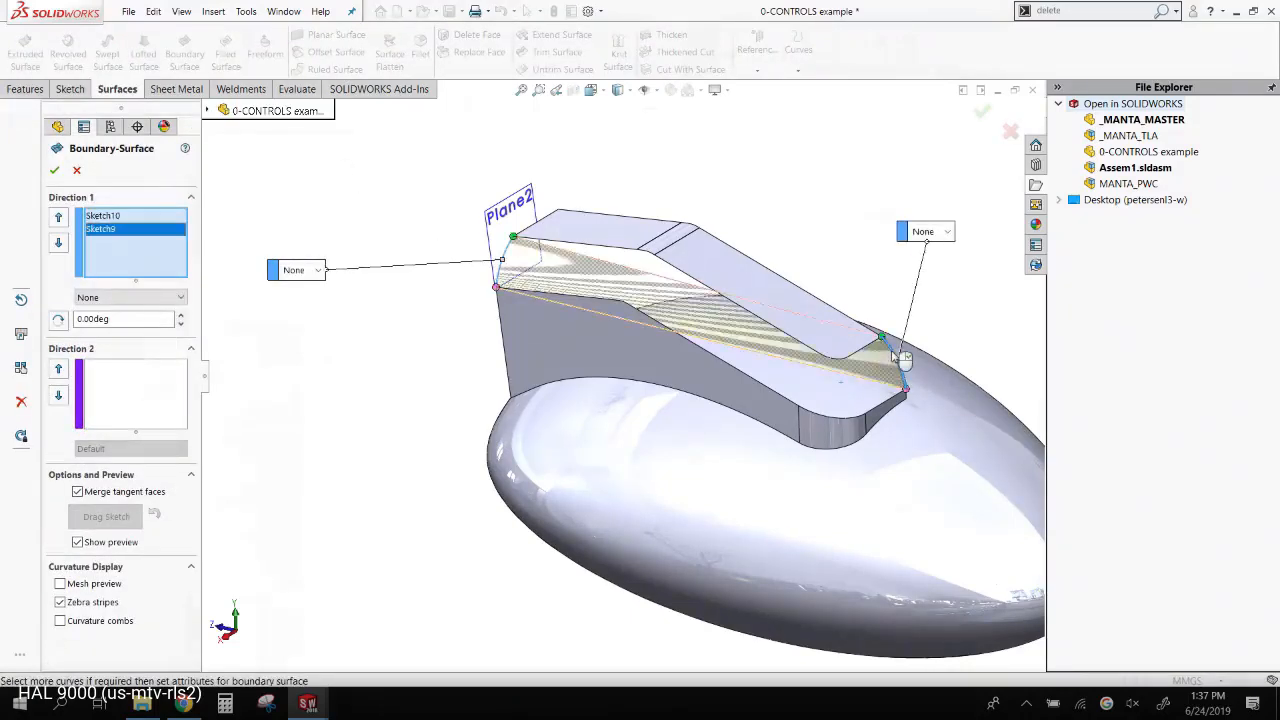
right_click(852, 267)
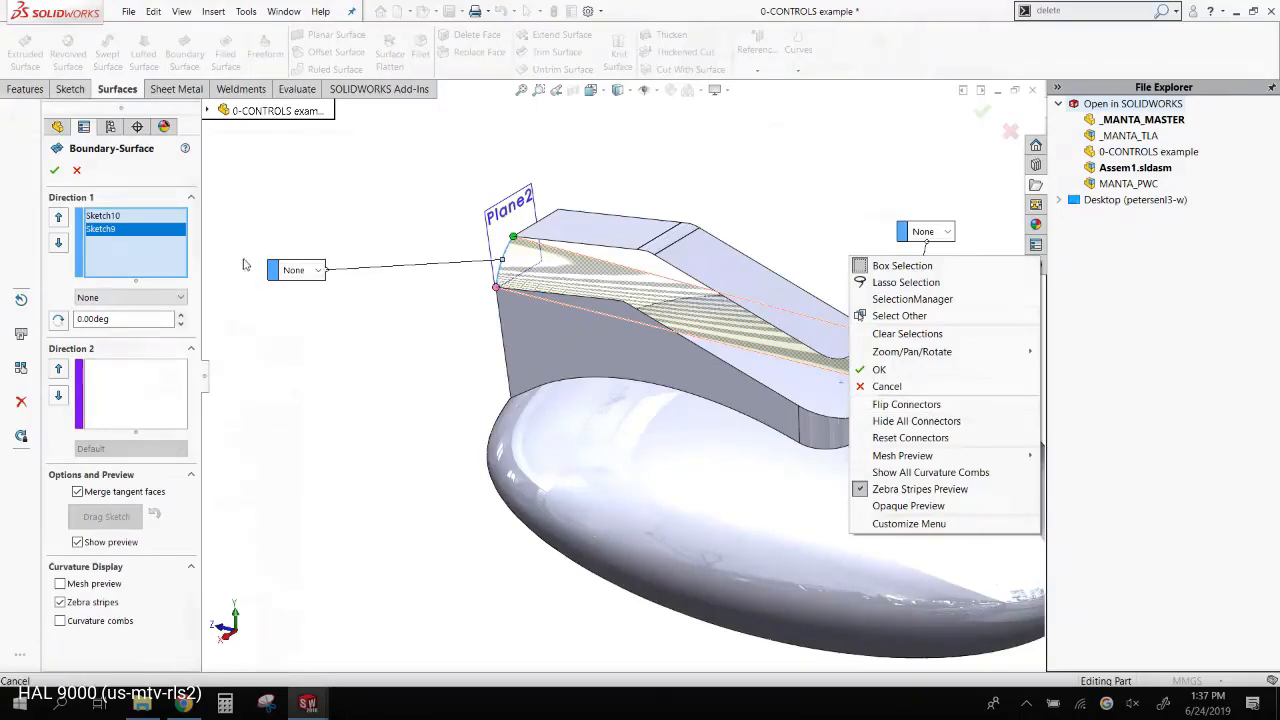
left_click(346, 437)
- Try a single edge of the top surface as the Direction 2 curve, and clear that selection
scroll(833, 314, "down", 2)
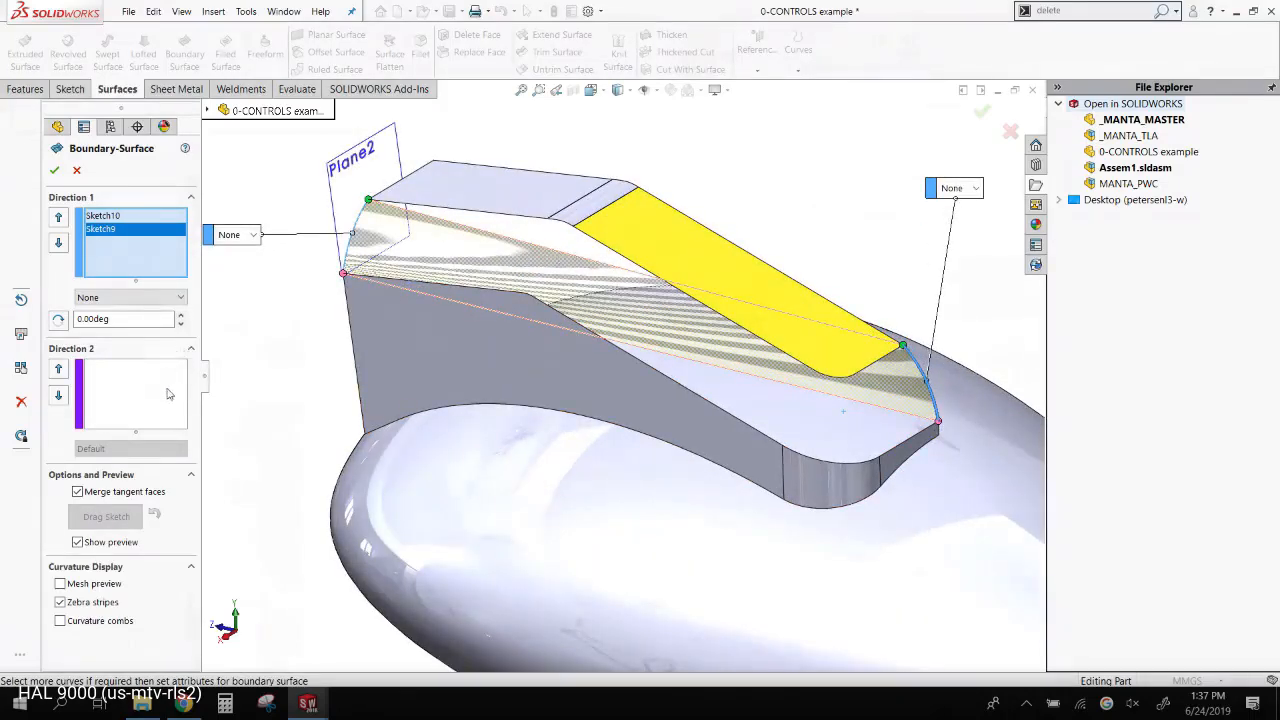
left_click(168, 394)
left_click(530, 216)
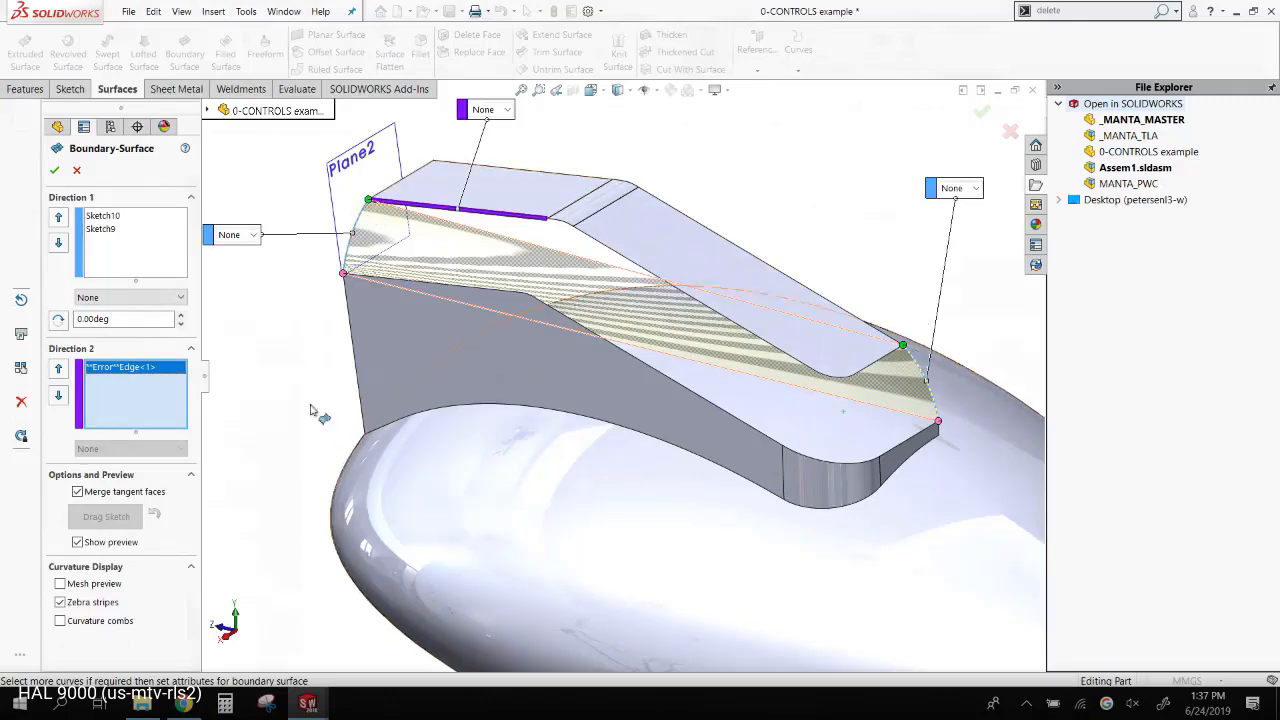
right_click(166, 390)
left_click(205, 411)
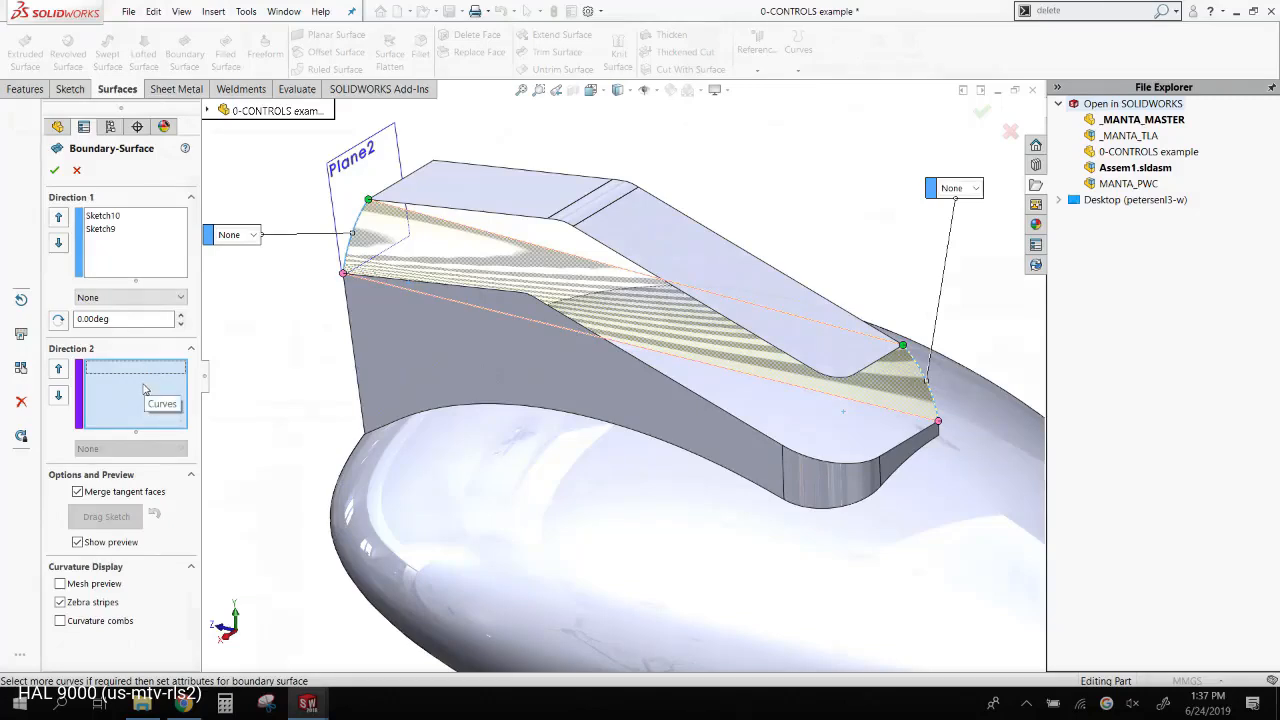
- Using the SelectionManager, add the top surface's whole lower edge chain, including its tangent end edges, as an open group in Direction 2
right_click(144, 389)
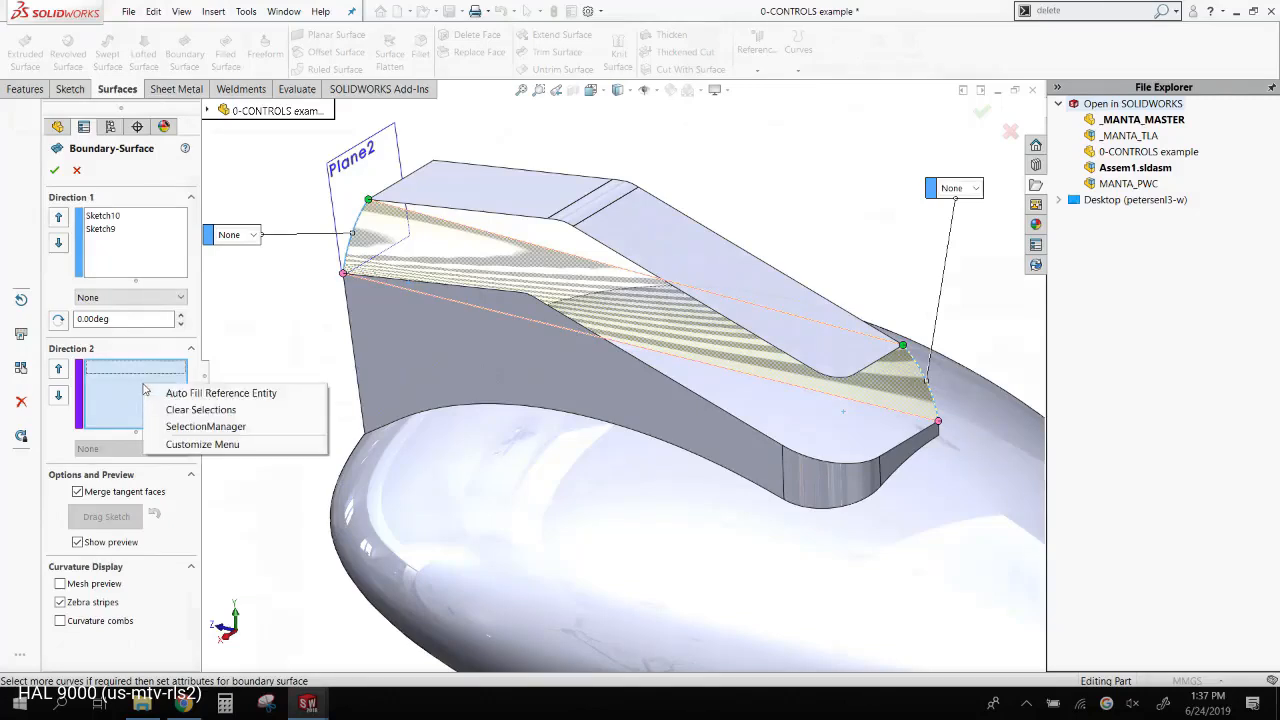
left_click(206, 427)
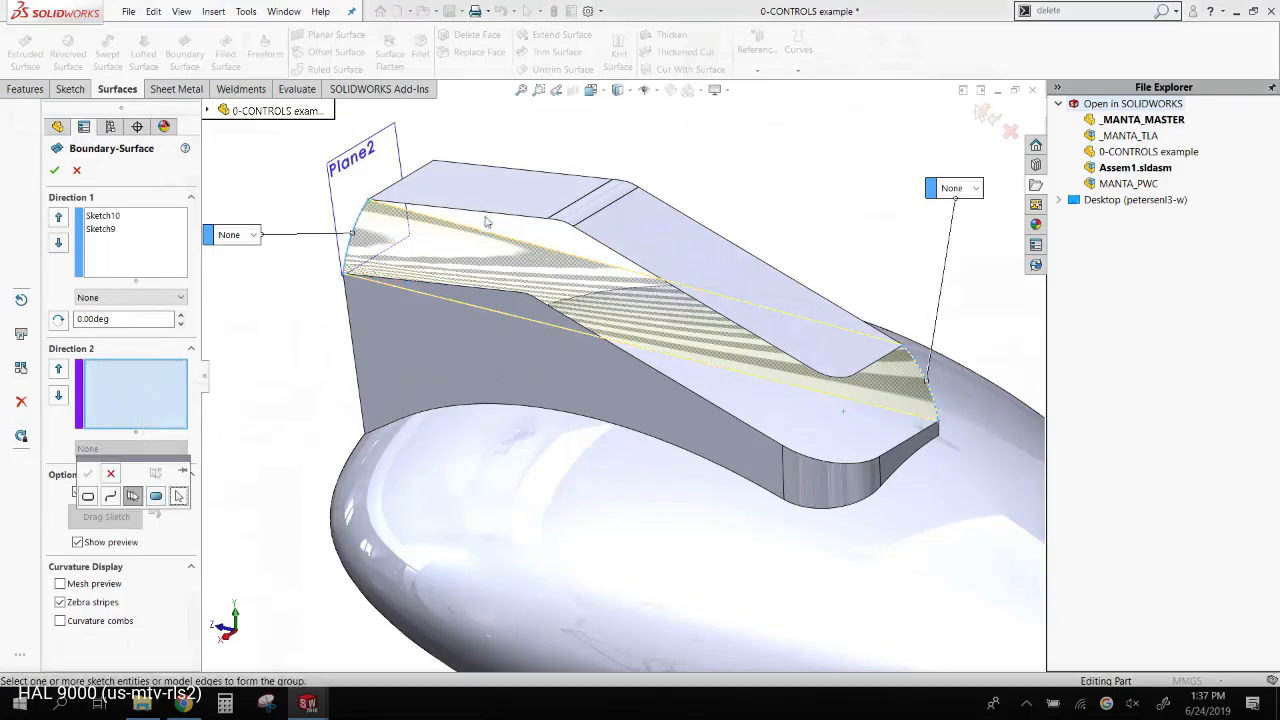
left_click(546, 217)
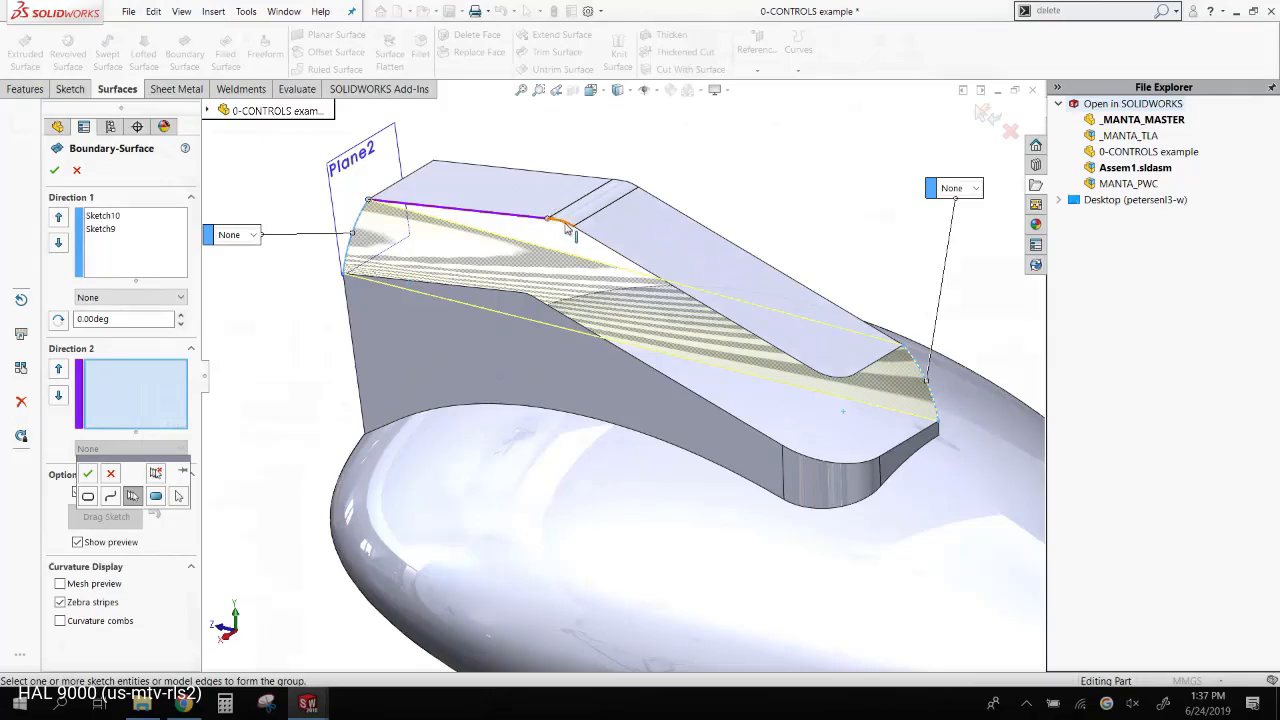
left_click(564, 224)
left_click(618, 254)
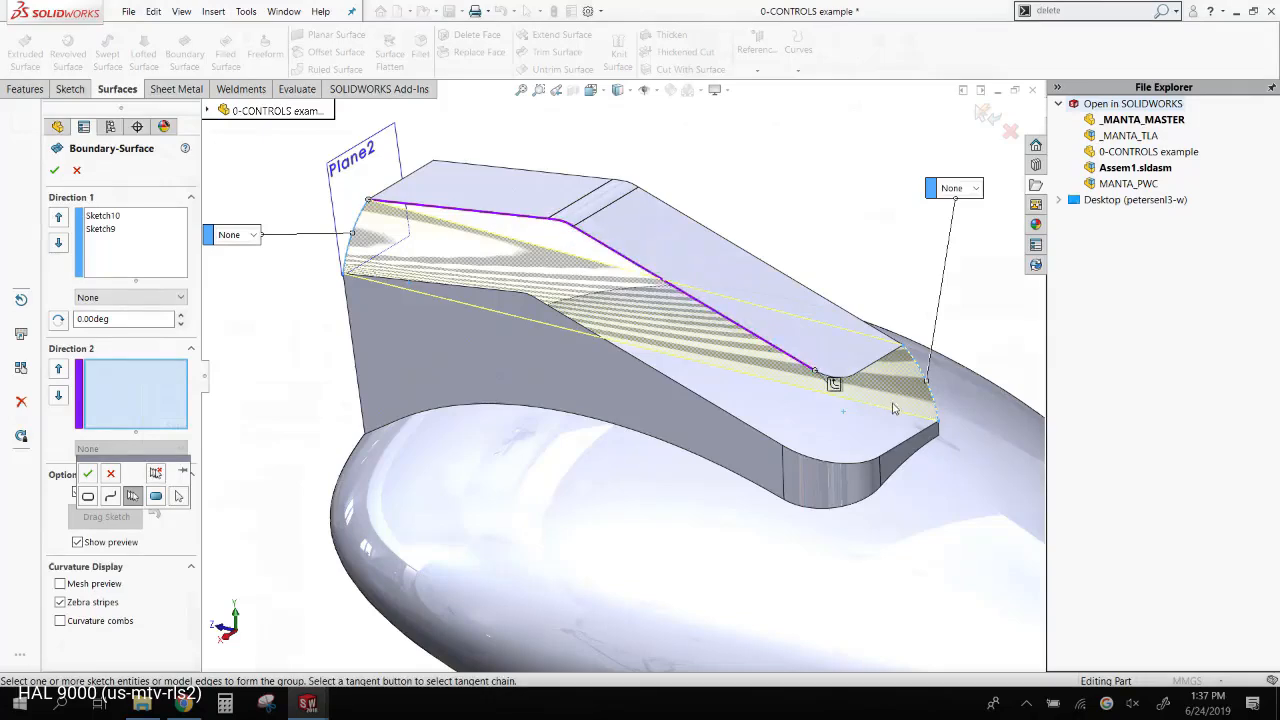
left_click(835, 392)
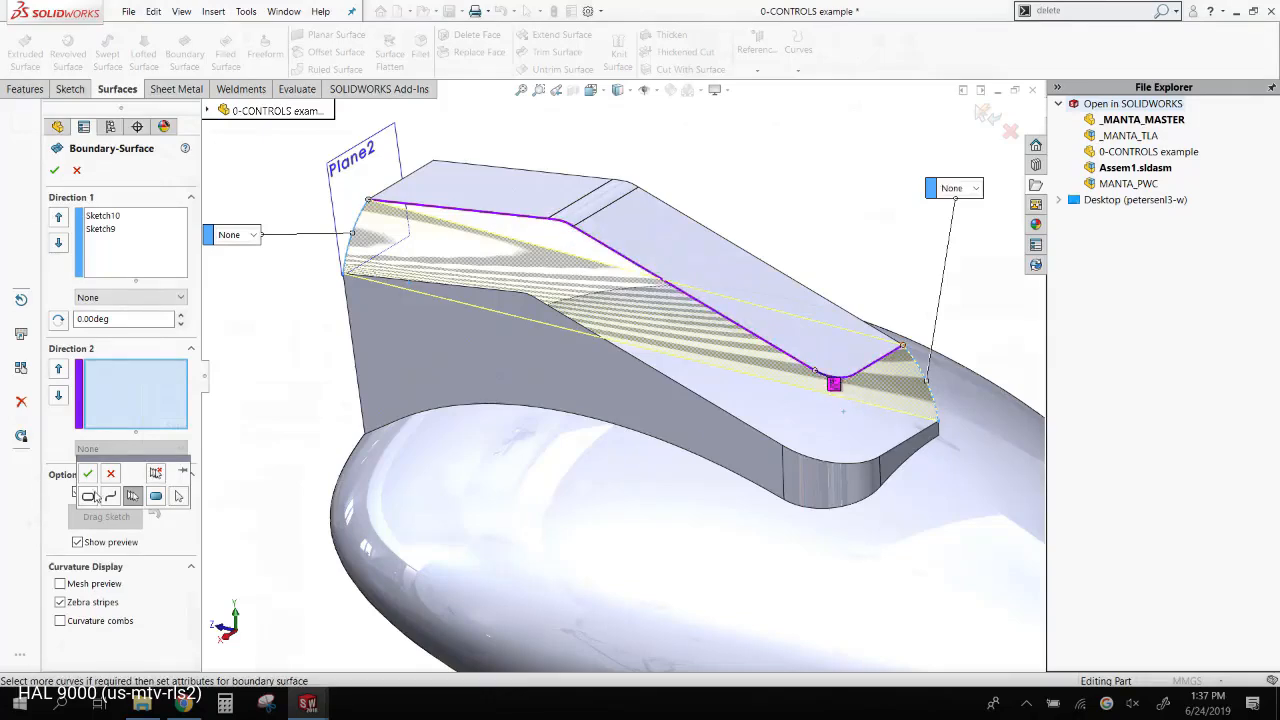
left_click(87, 475)
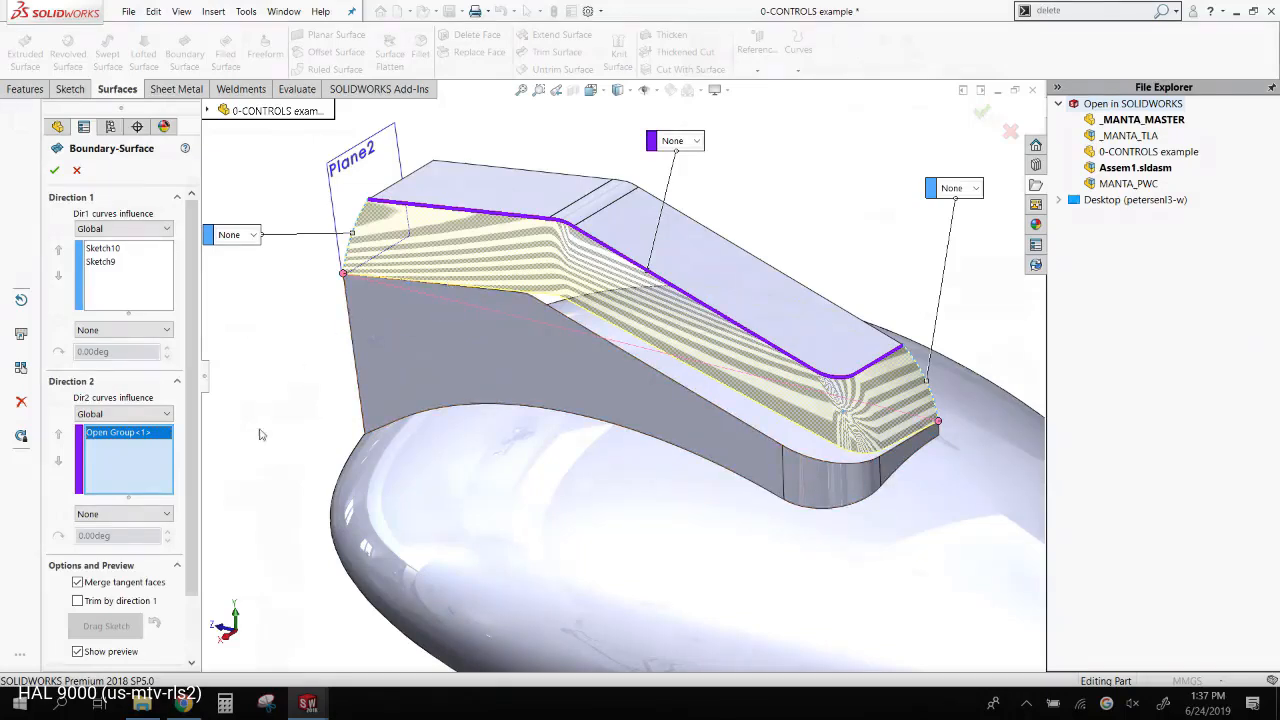
- Add the side surface's upper edge chain, including its tangent edges, as a second open group in Direction 2
right_click(305, 313)
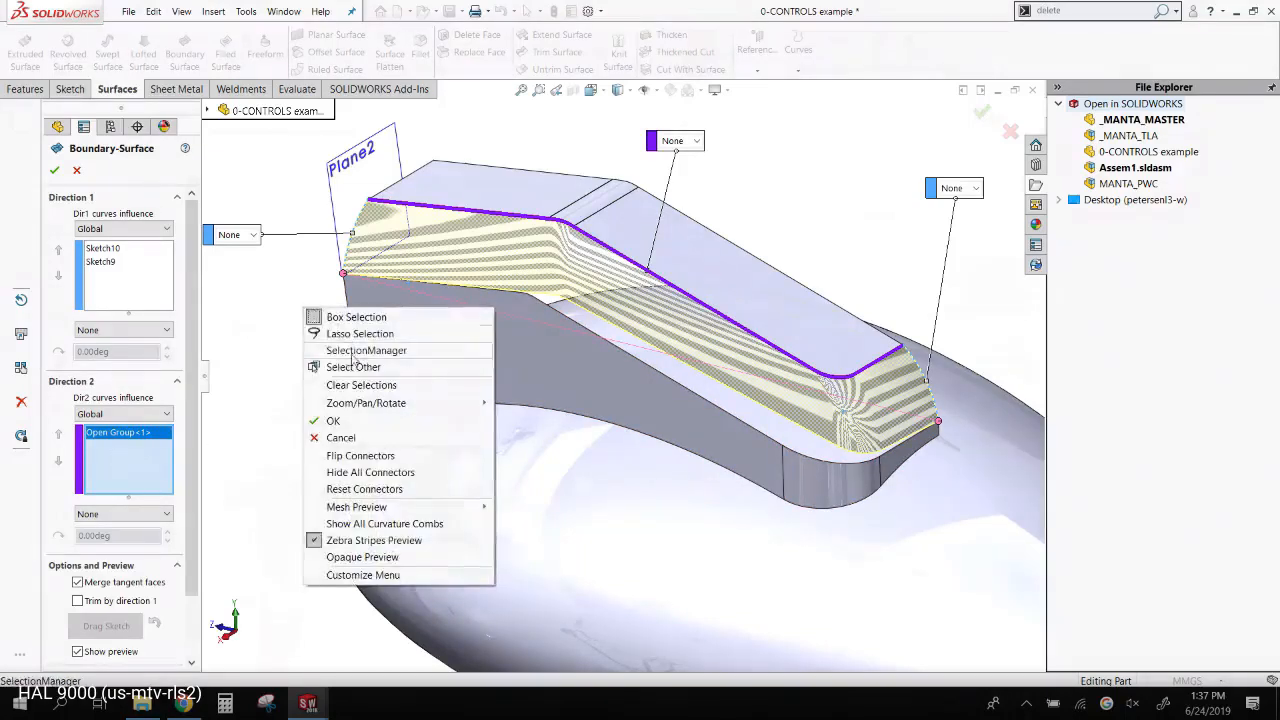
left_click(352, 360)
left_click(452, 290)
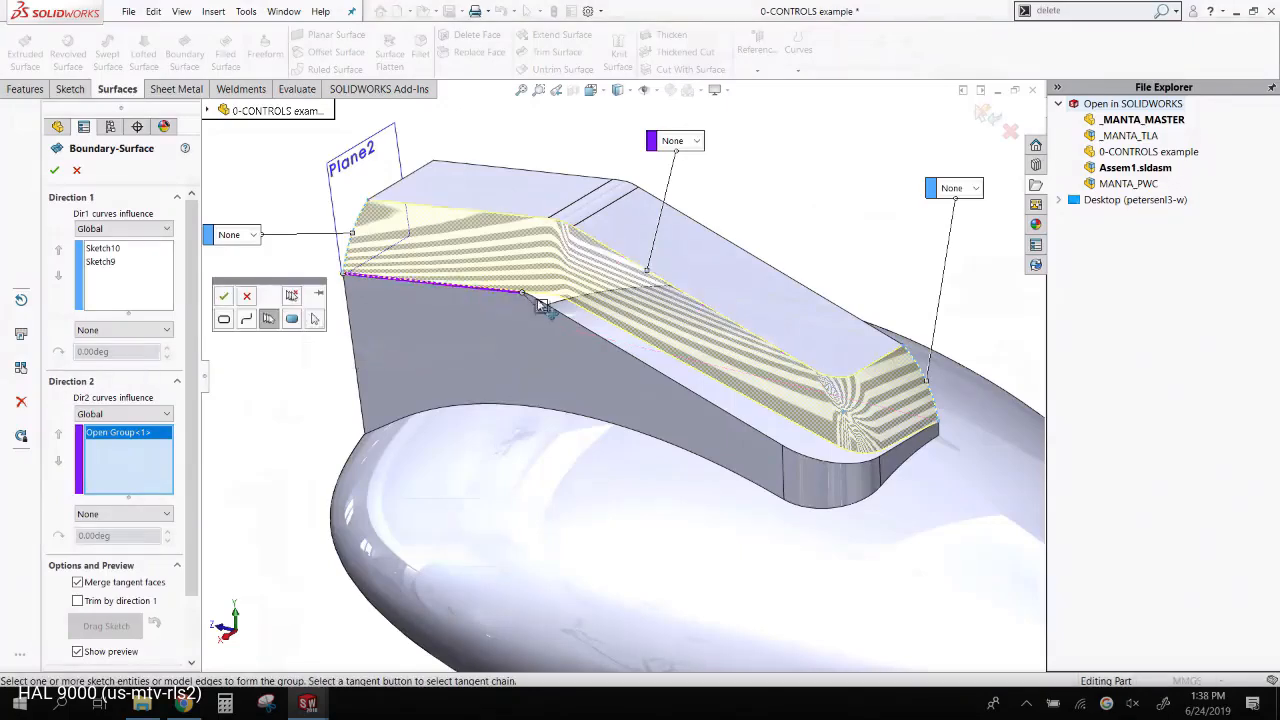
left_click(540, 307)
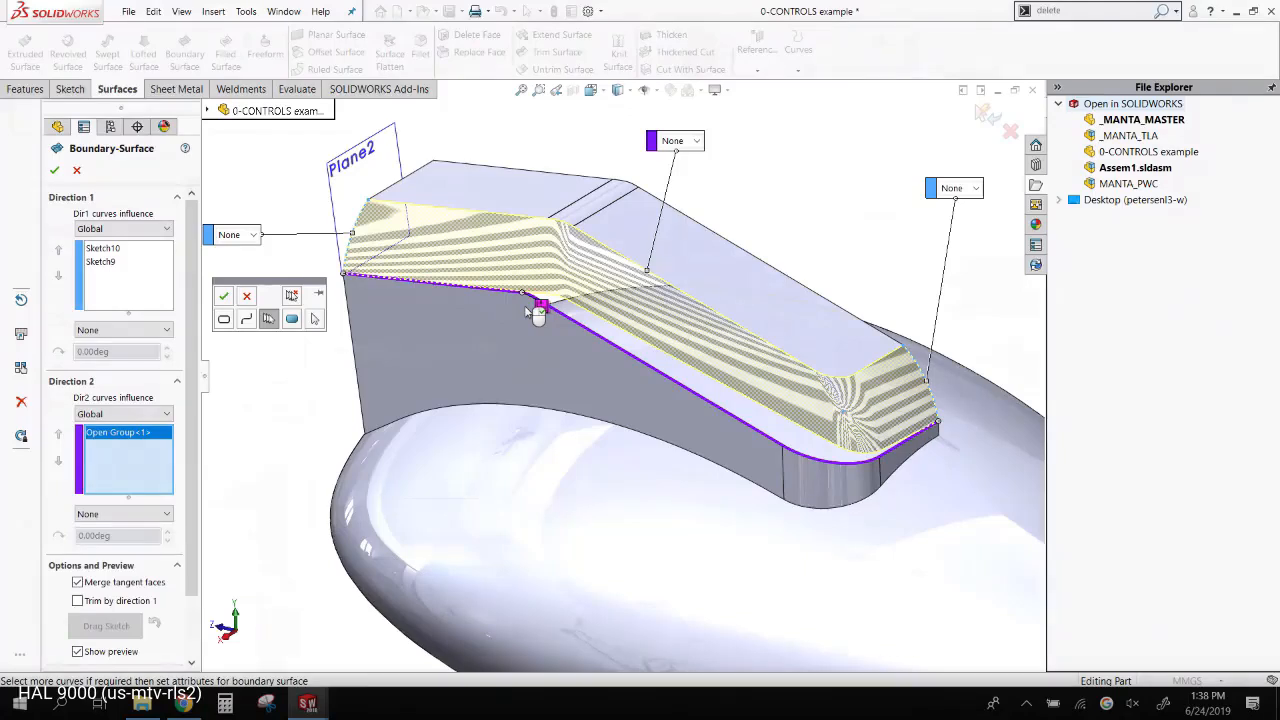
left_click(223, 296)
- Check the boundary surface preview with zebra stripes off and on again, and accept the surface
middle_click_drag(680, 343, 686, 371)
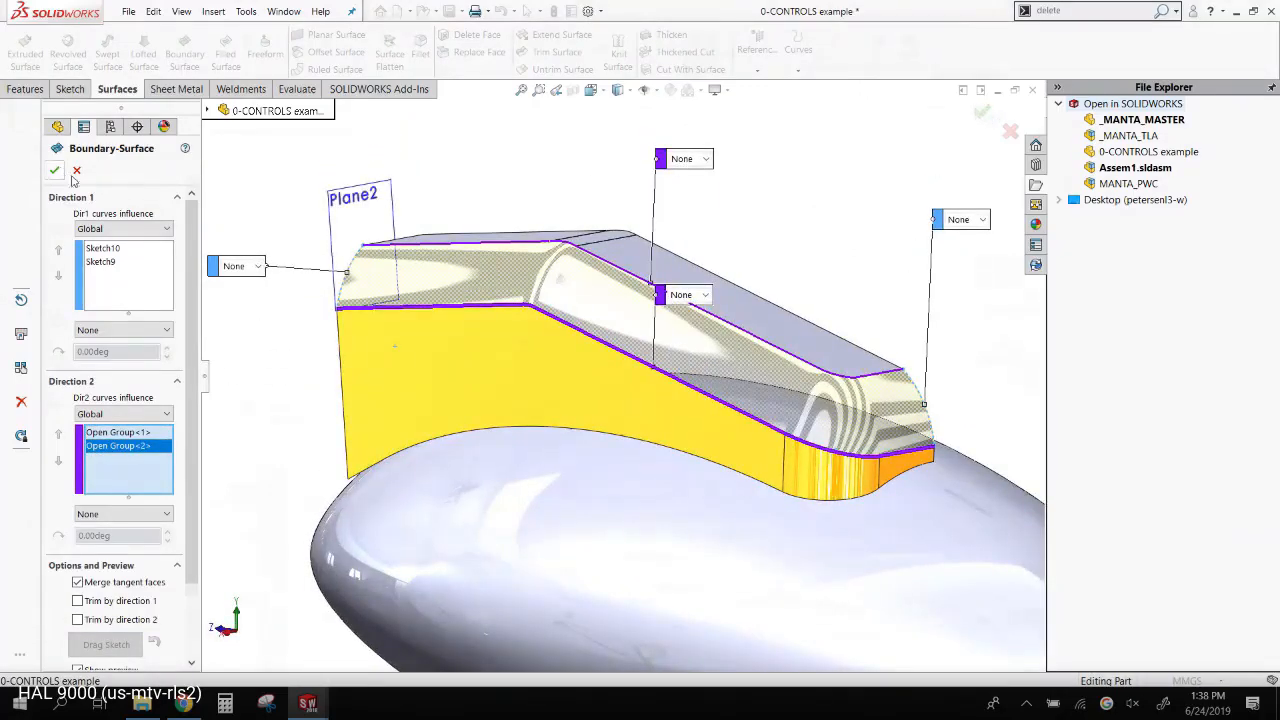
scroll(190, 414, "down", 2)
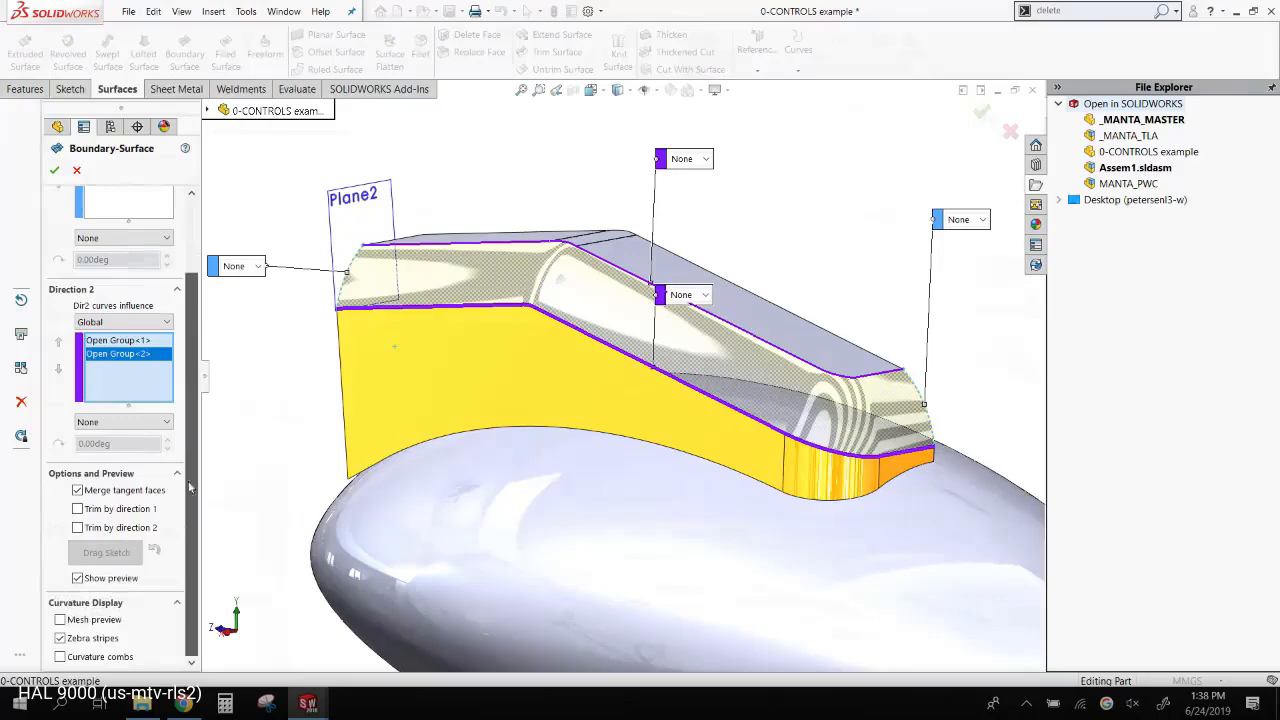
left_click(90, 638)
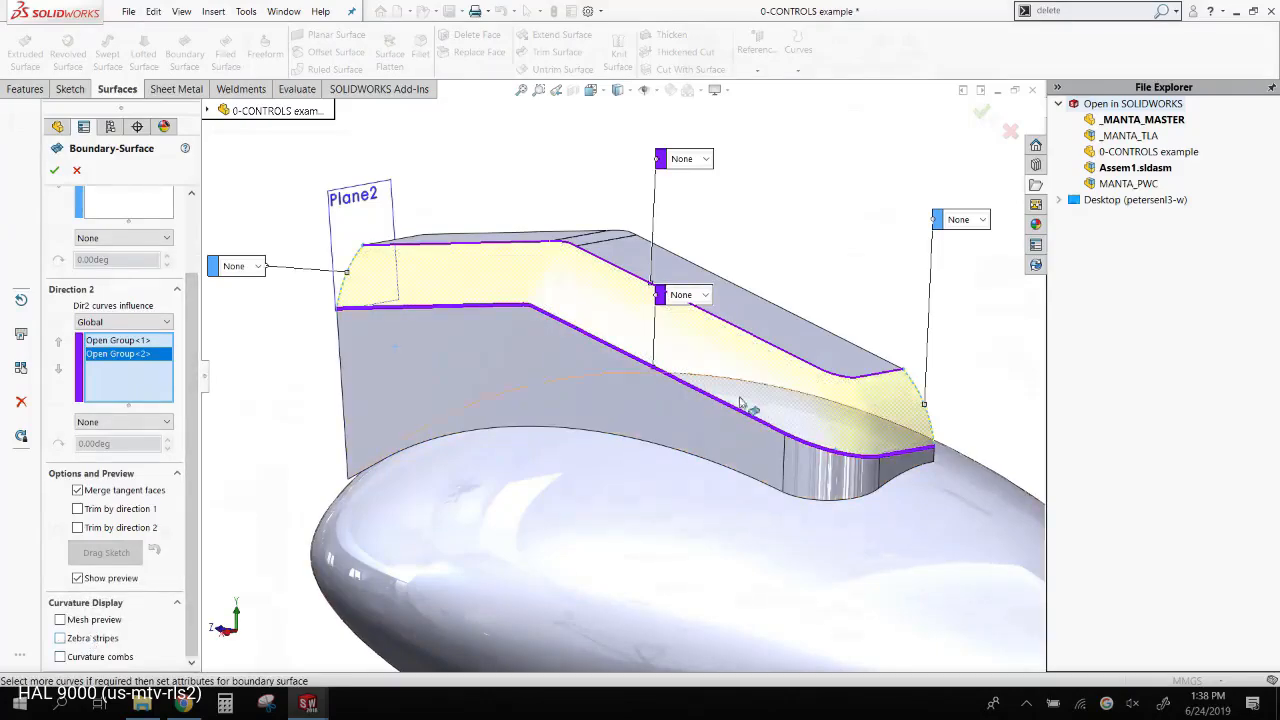
middle_click_drag(742, 404, 485, 622)
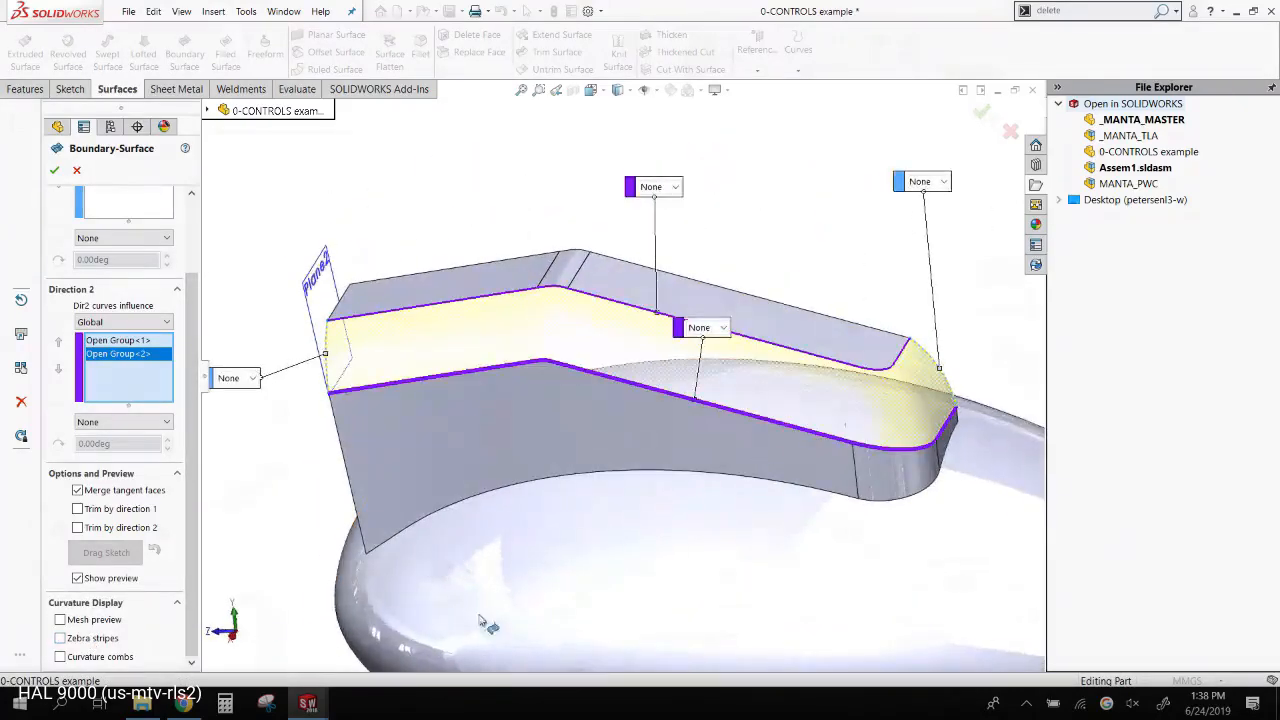
left_click(100, 639)
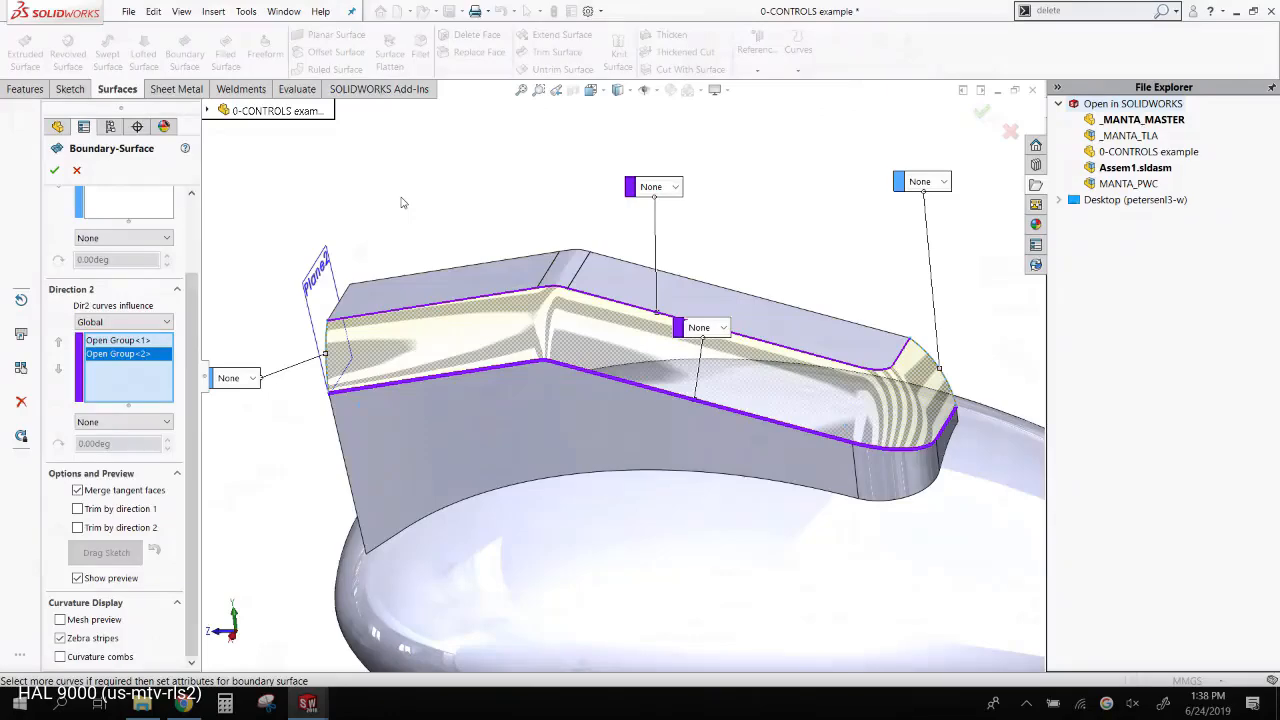
scroll(700, 380, "down", 3)
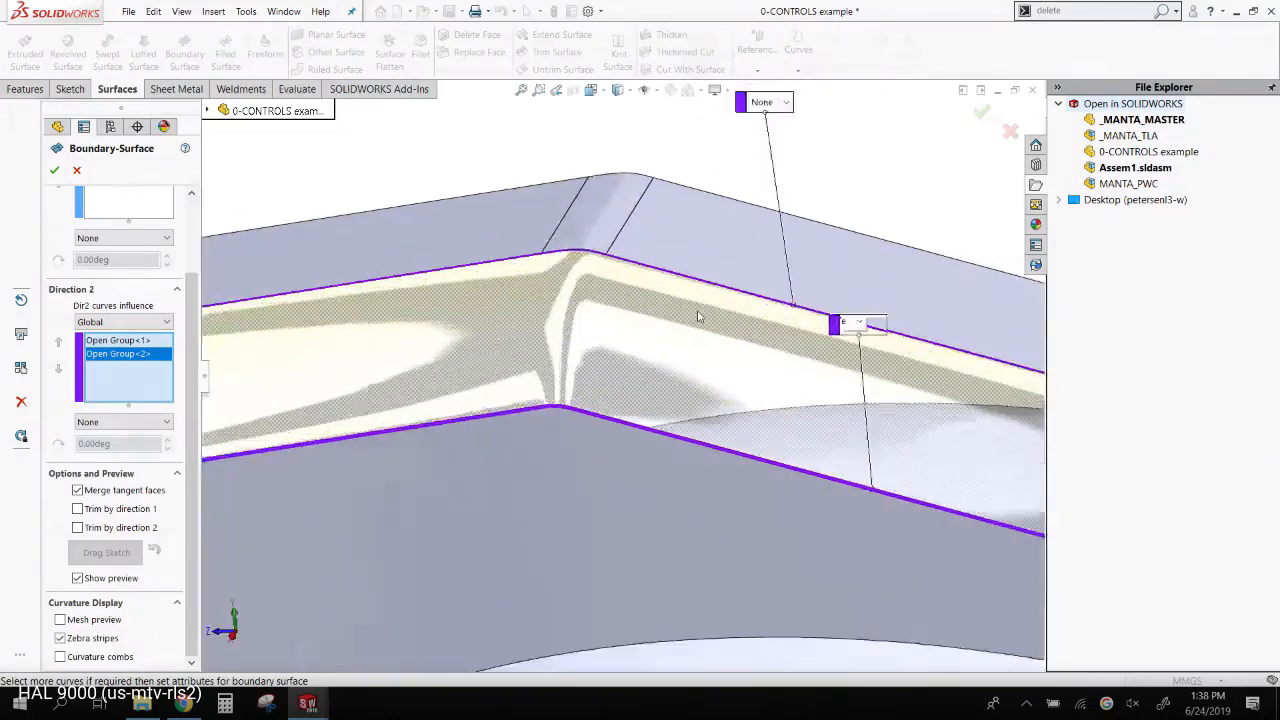
scroll(766, 363, "up", 3)
middle_click_drag(903, 473, 353, 427)
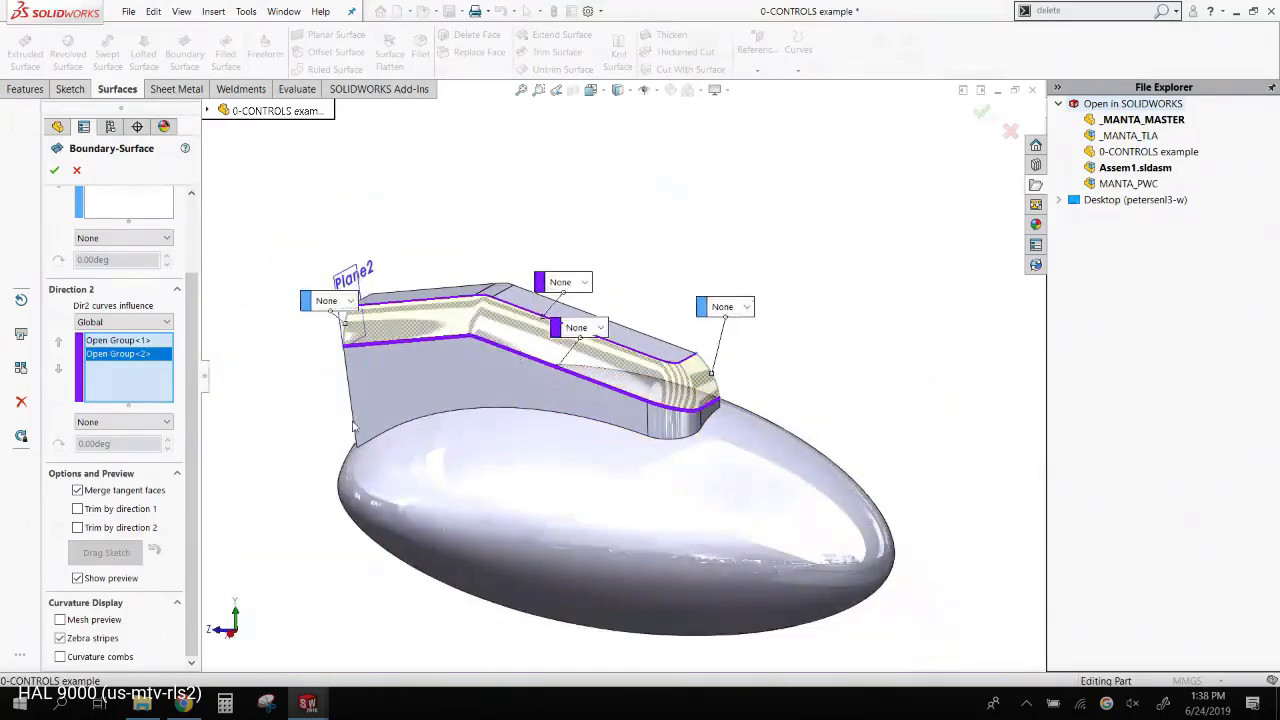
left_click(54, 171)
- Examine the new boundary surface's bend and rounded corner with the Zebra Stripes analysis, and turn the analysis off
middle_click_drag(521, 209, 555, 258)
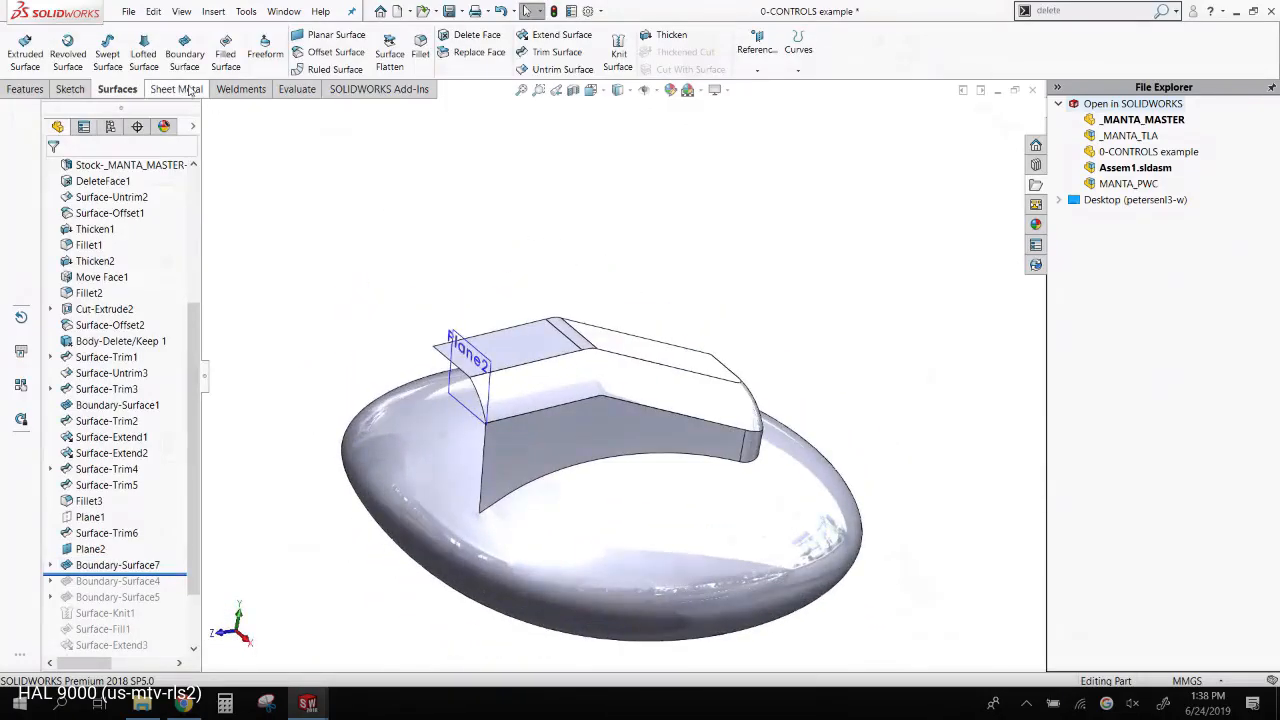
left_click(297, 92)
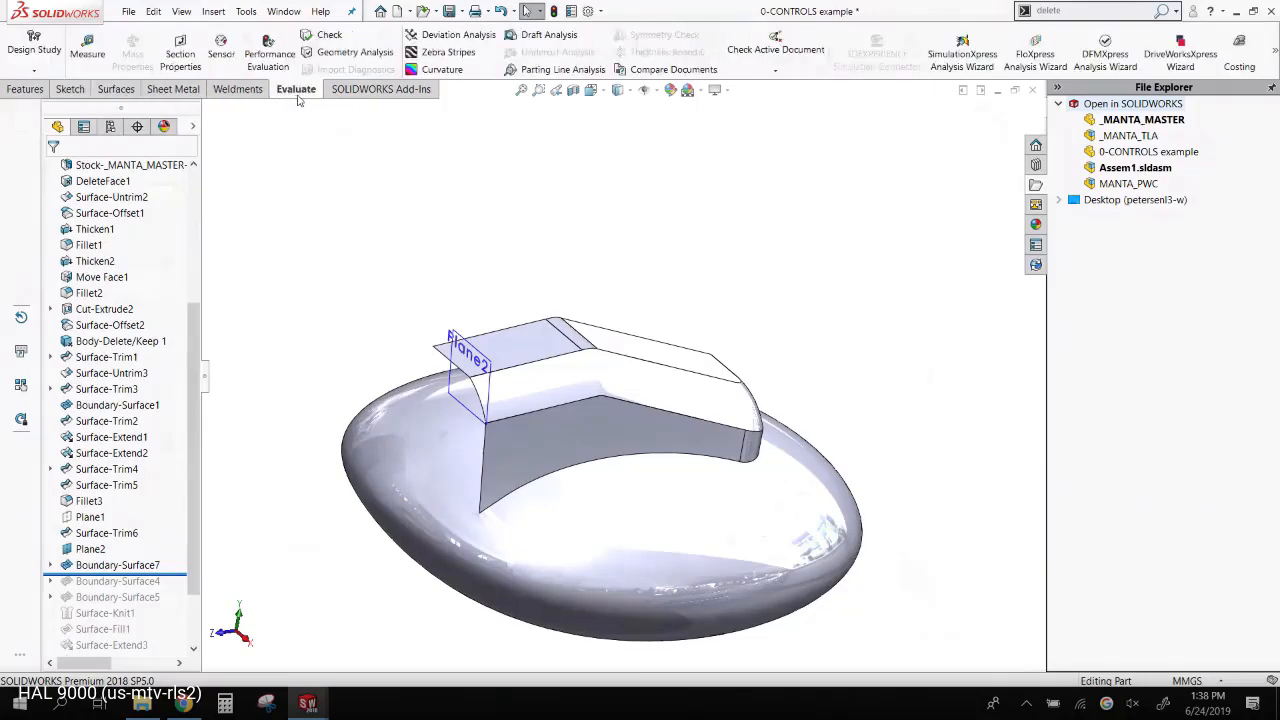
left_click(458, 52)
mouse_move(620, 280)
middle_mouse_down()
mouse_move(654, 306)
mouse_move(737, 428)
mouse_move(733, 378)
mouse_move(843, 492)
middle_mouse_up()
scroll(727, 403, "down", 5)
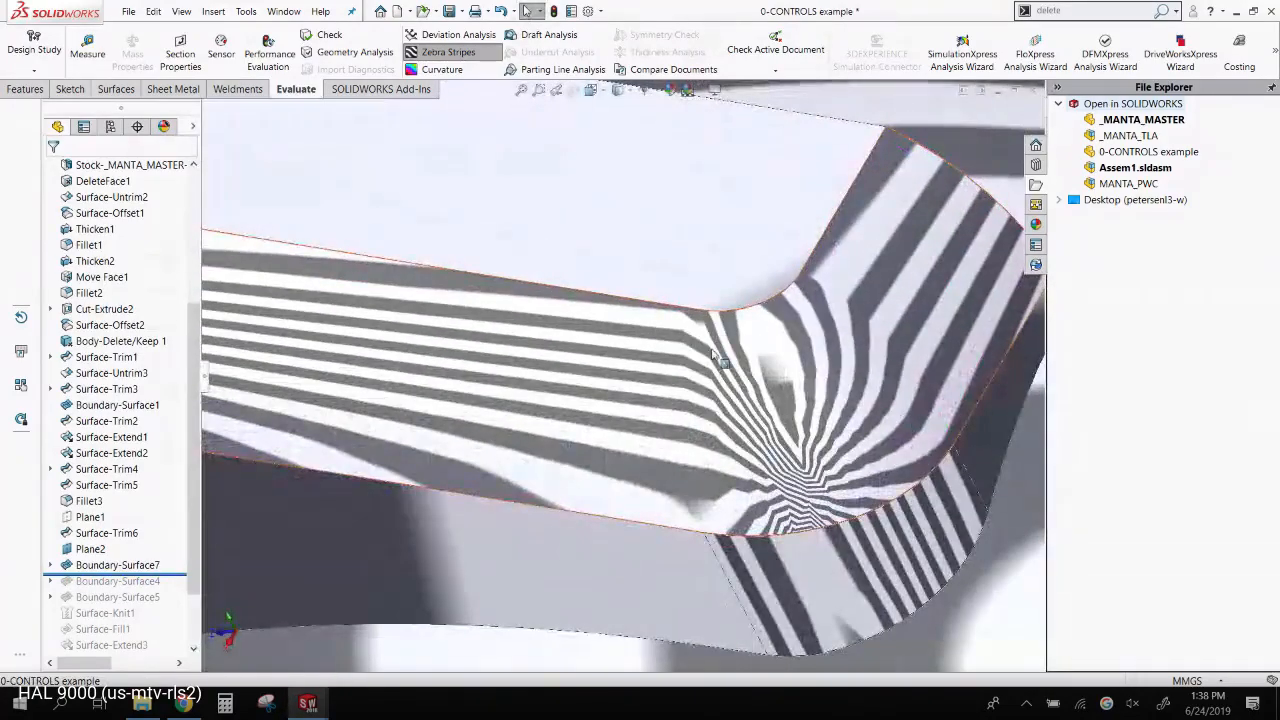
scroll(850, 455, "up", 5)
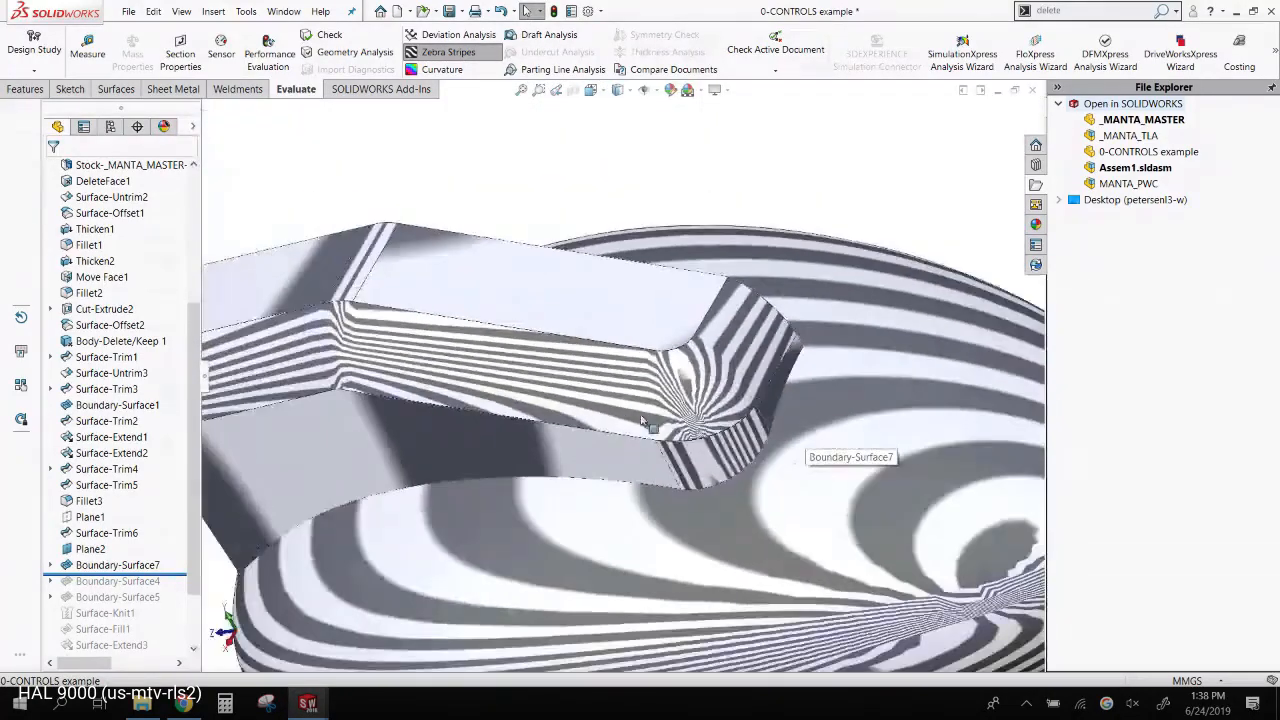
scroll(320, 350, "down", 5)
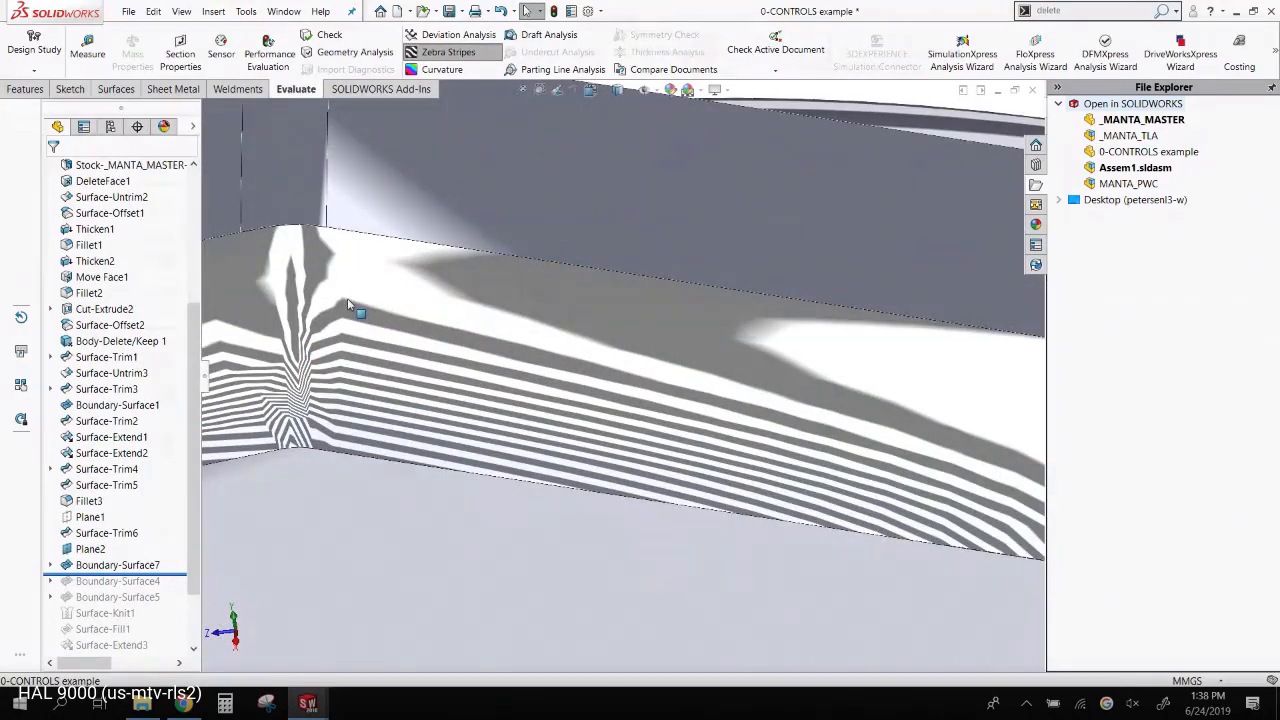
scroll(448, 324, "up", 4)
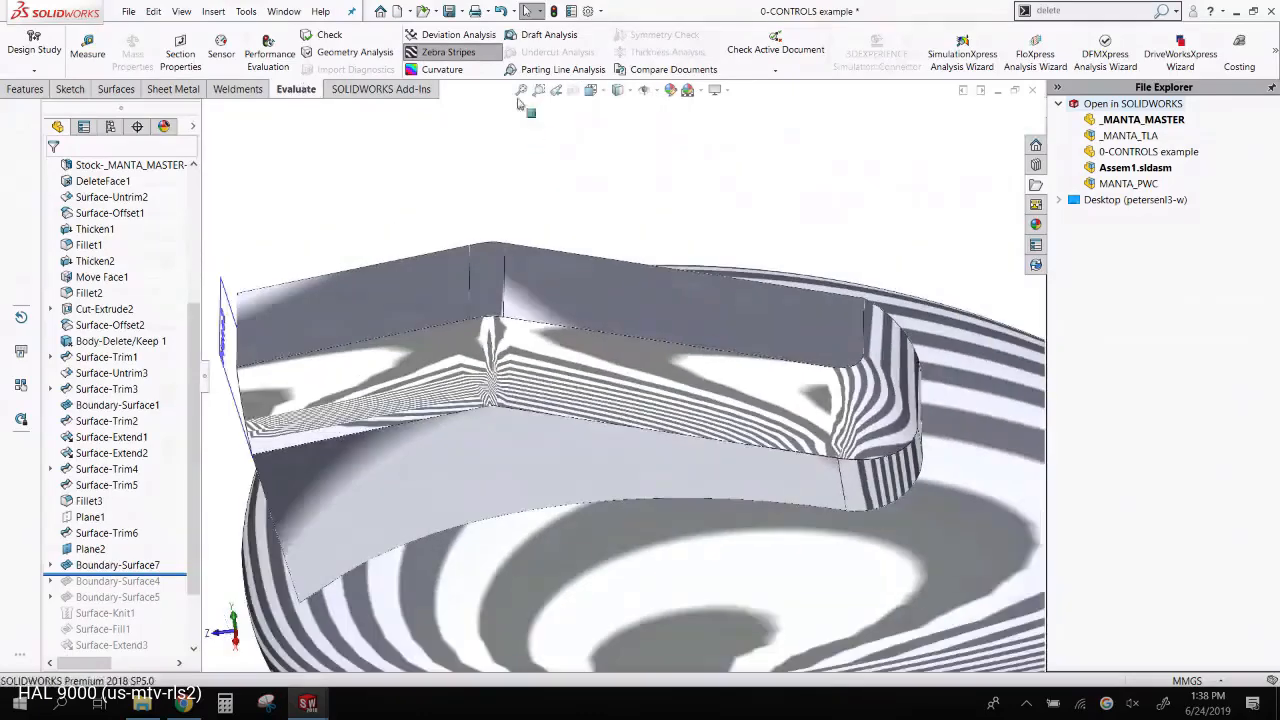
left_click(448, 51)
- Examine the curvature display where the new boundary surface meets the top and side surfaces at the bend, and turn it off
left_click(442, 69)
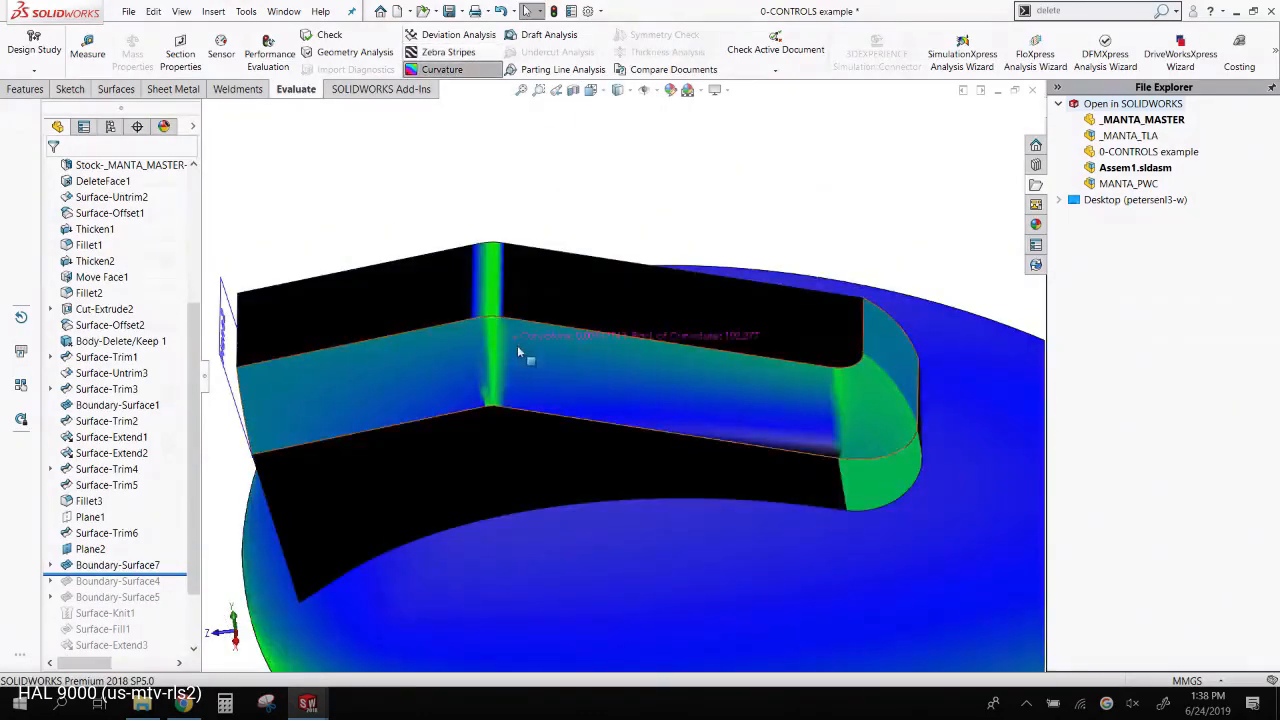
scroll(680, 410, "down", 3)
scroll(672, 382, "up", 3)
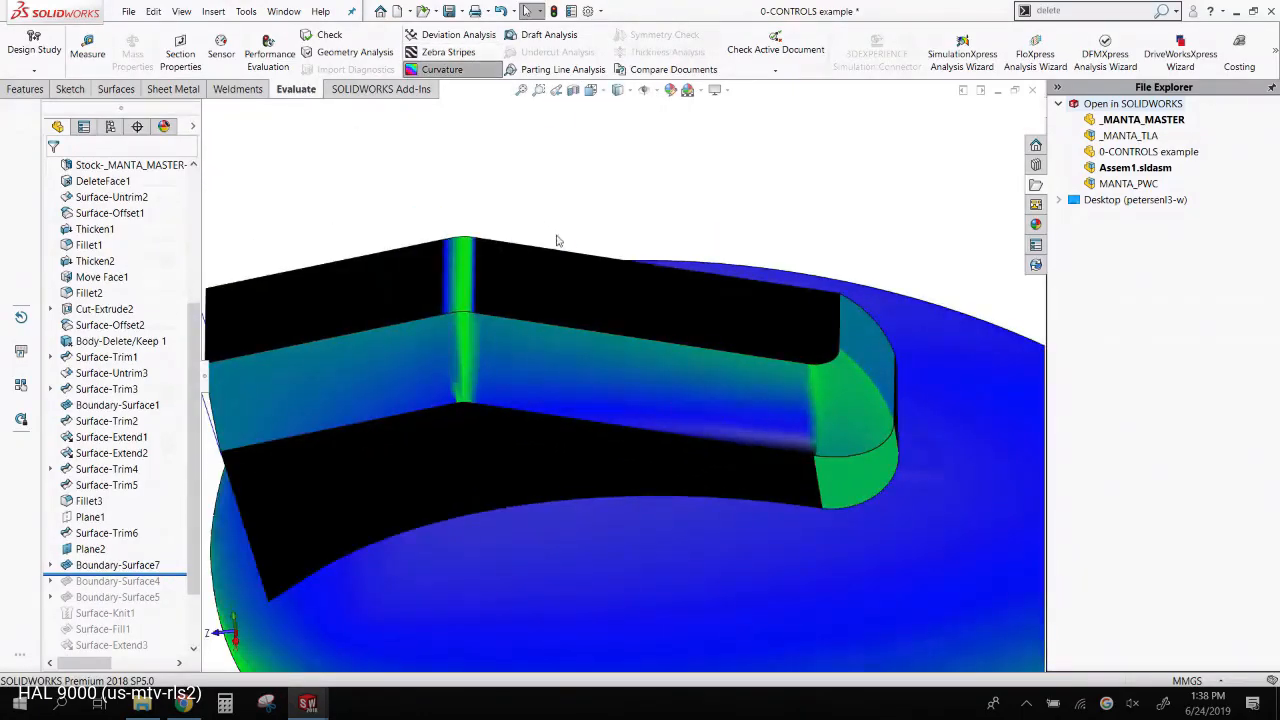
scroll(449, 245, "down", 5)
scroll(466, 431, "down", 2)
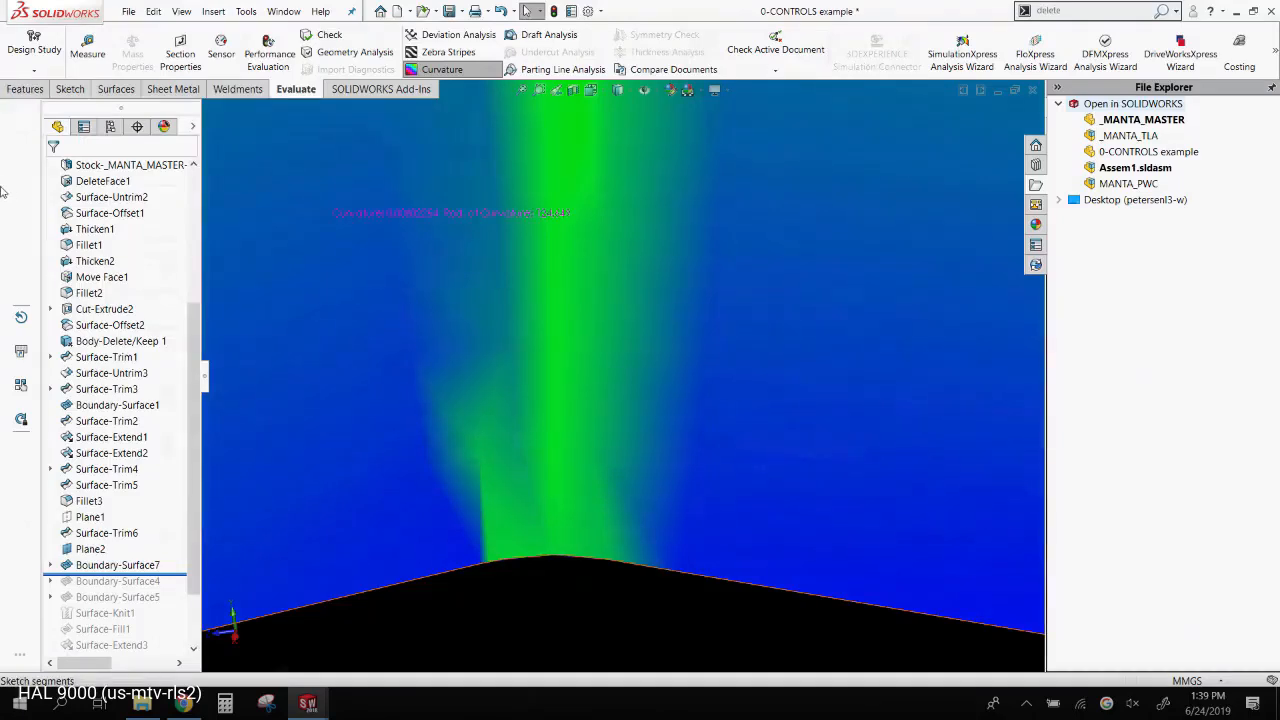
scroll(691, 370, "up", 4)
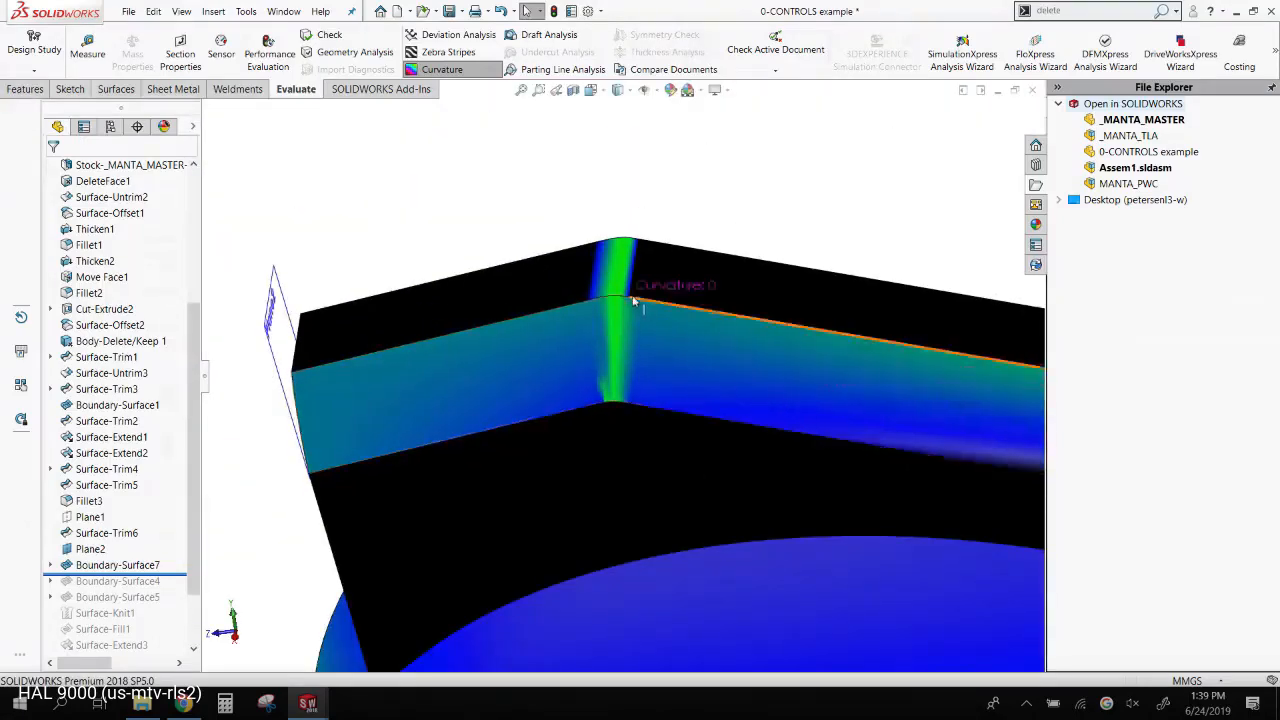
scroll(633, 300, "down", 3)
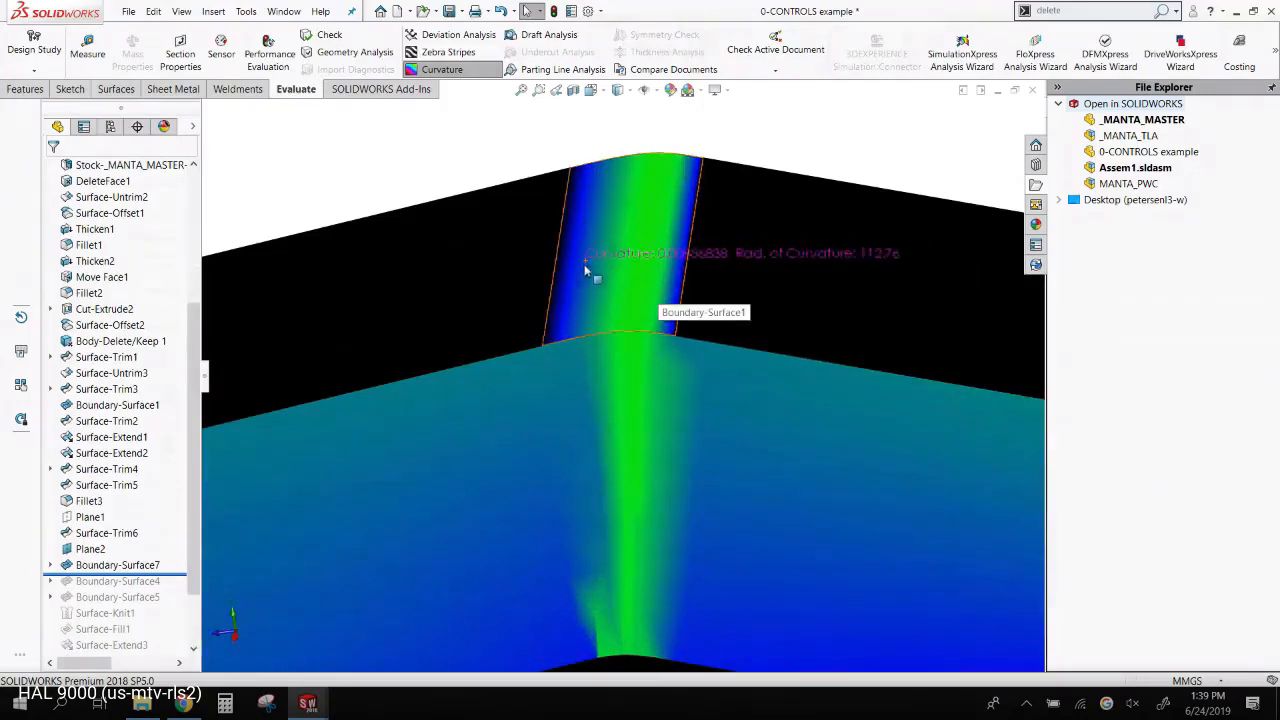
scroll(585, 270, "down", 2)
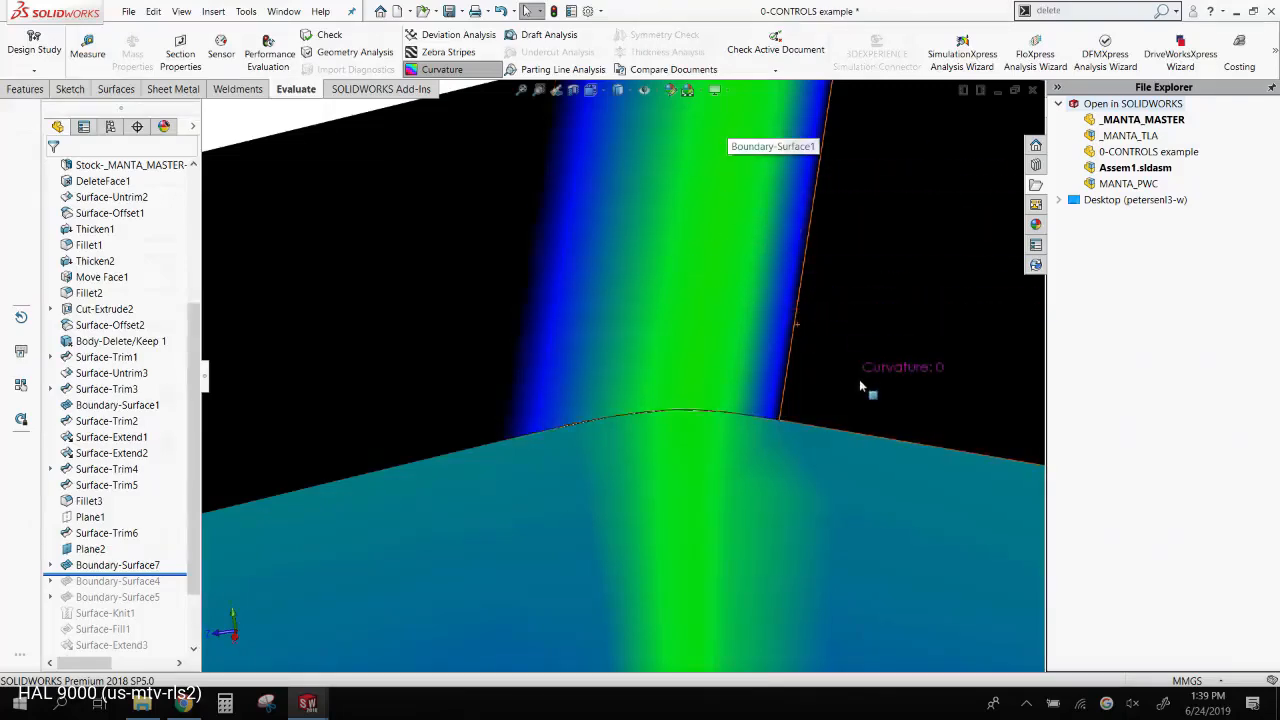
scroll(860, 390, "up", 6)
middle_click_drag(821, 380, 789, 380)
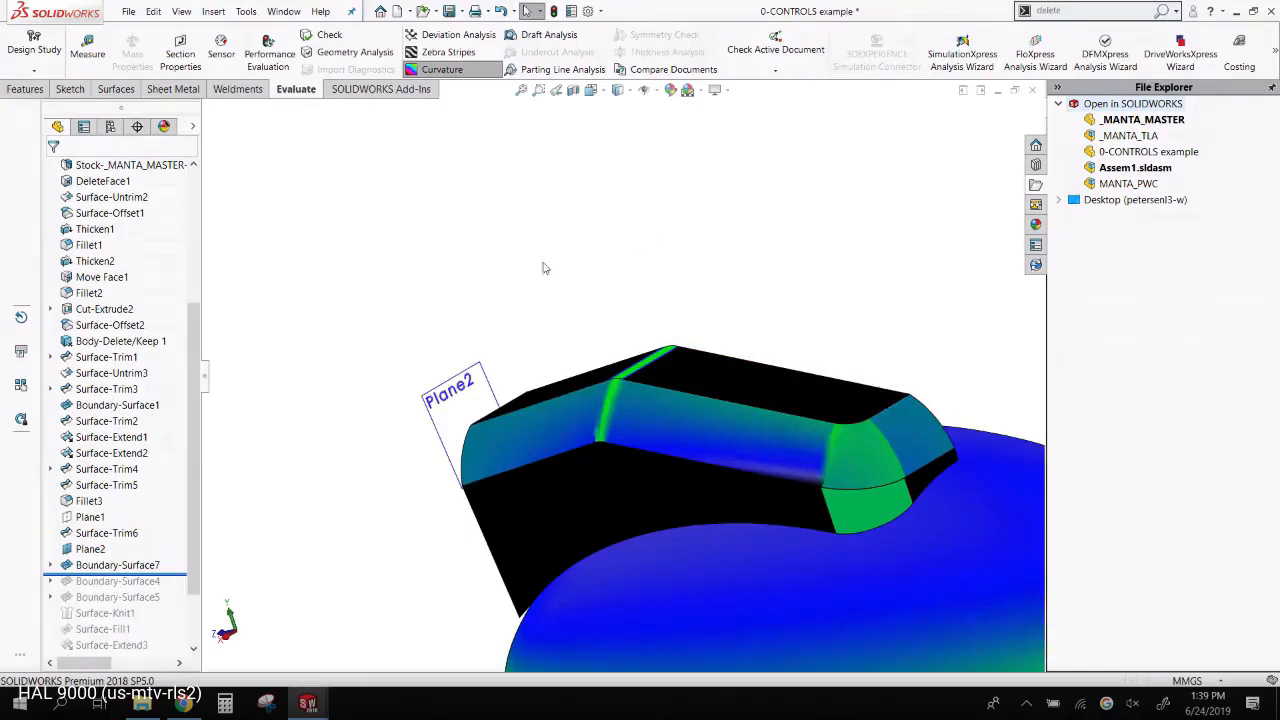
middle_click_drag(544, 268, 574, 286)
left_click(442, 69)
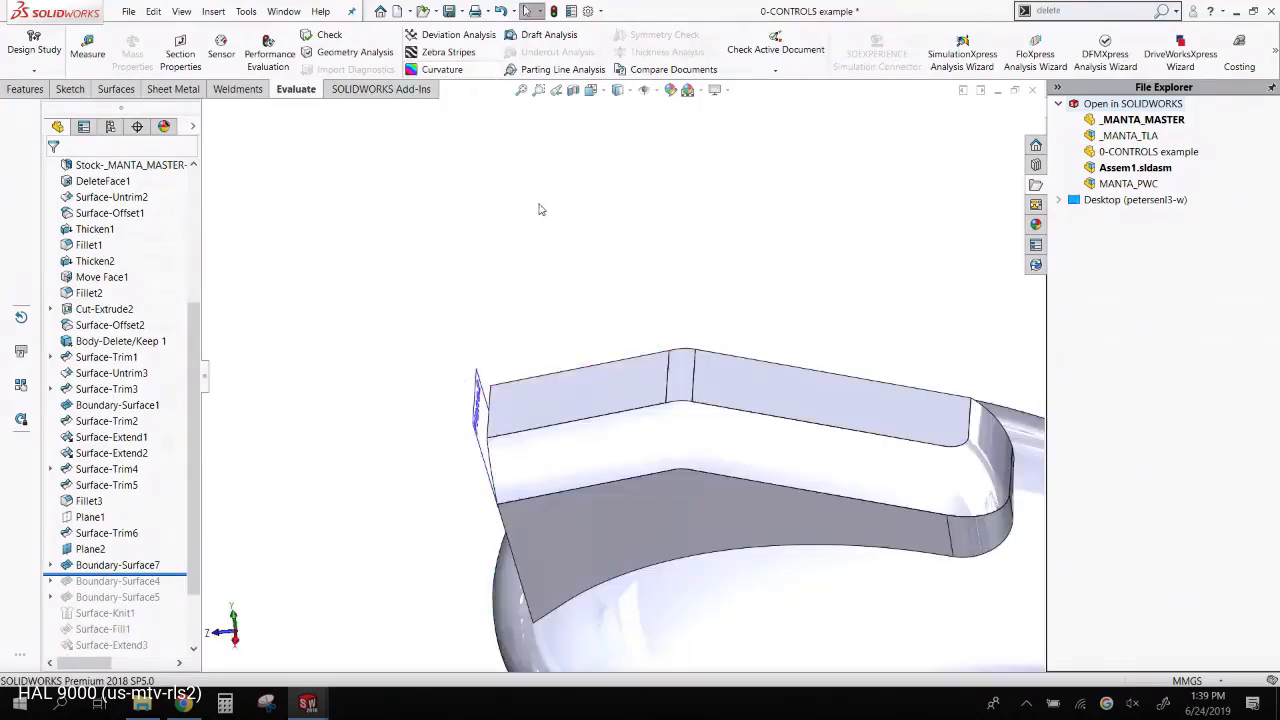
- Start a 3D sketch and apply the Face Curves command to the new boundary surface
middle_click_drag(538, 209, 503, 211)
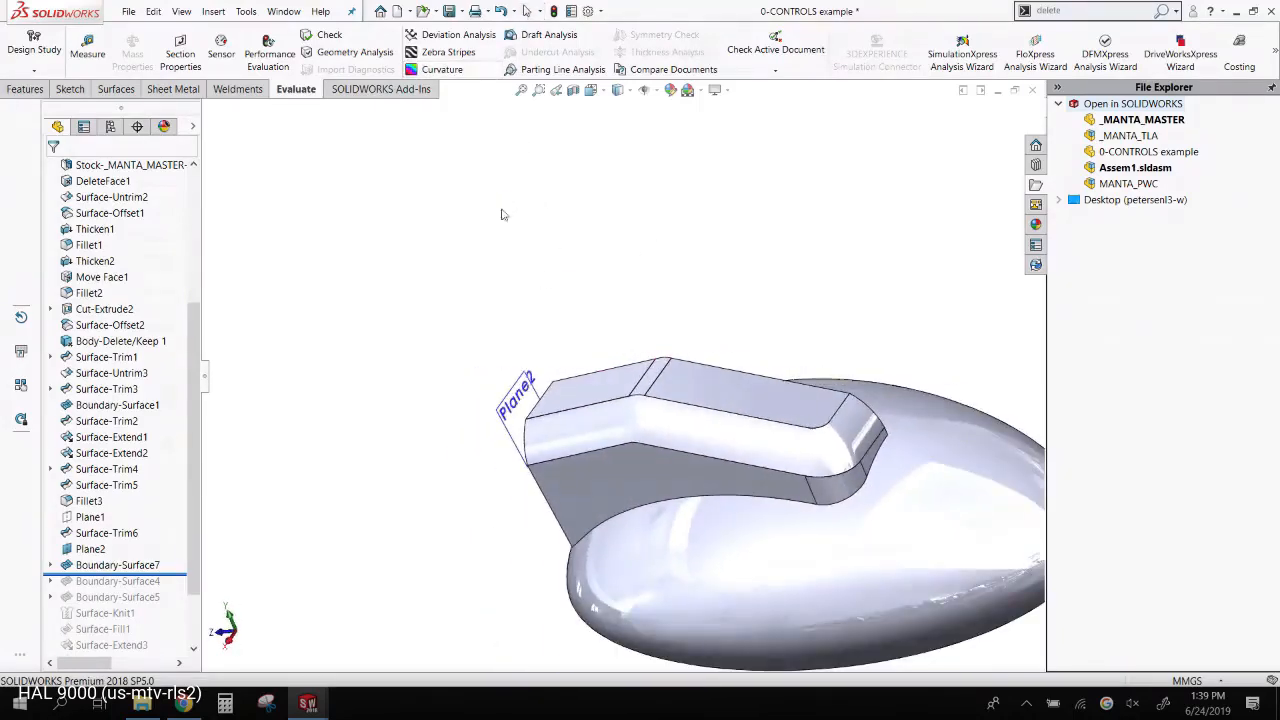
left_click(70, 89)
left_click(19, 72)
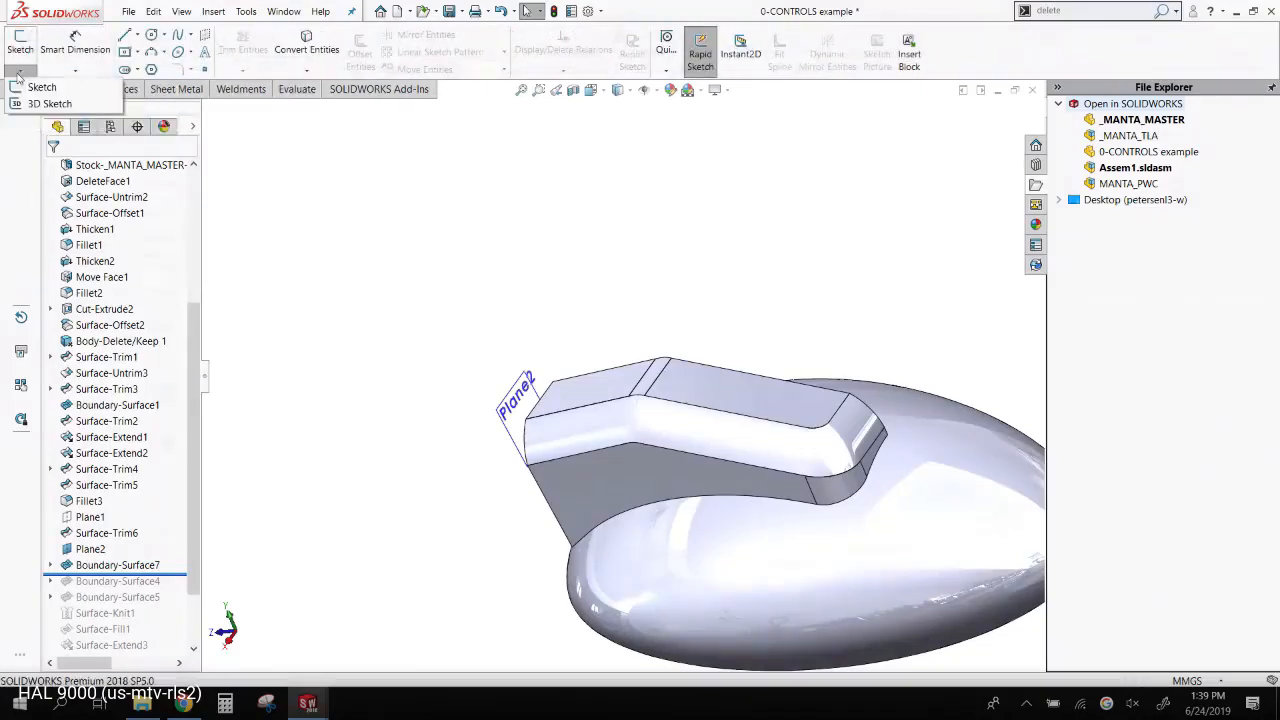
left_click(38, 104)
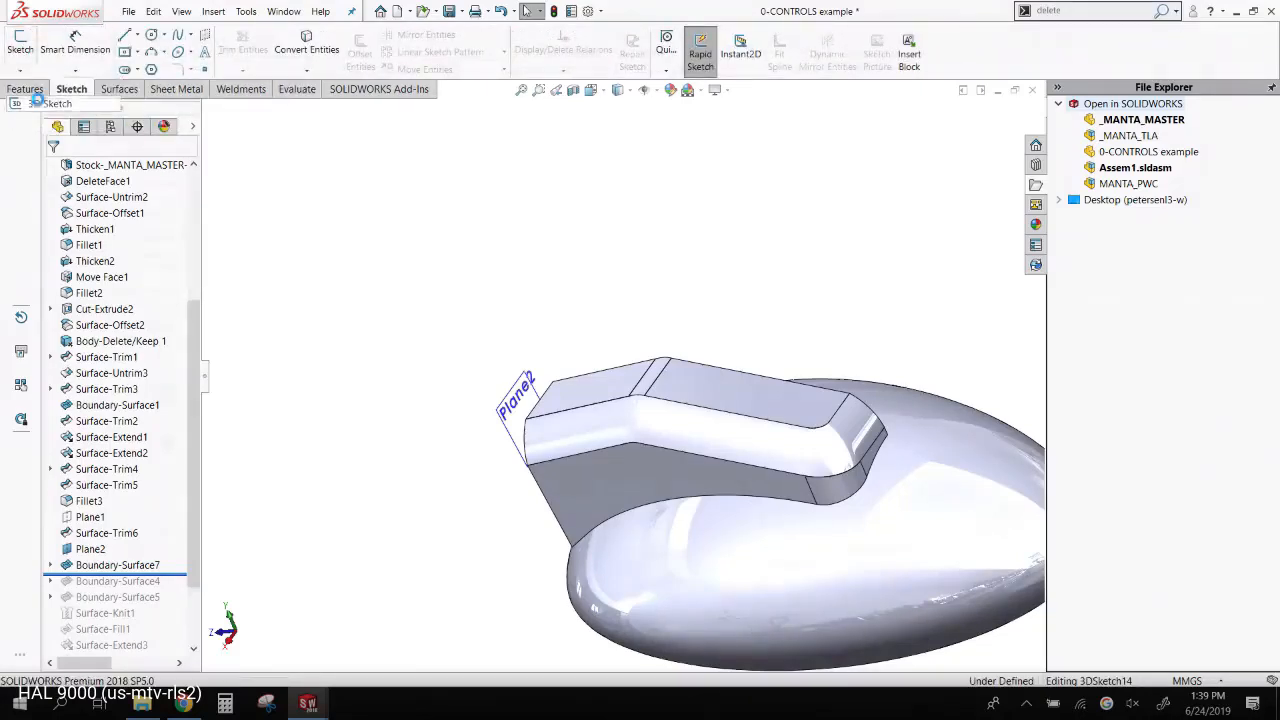
left_click(1076, 12)
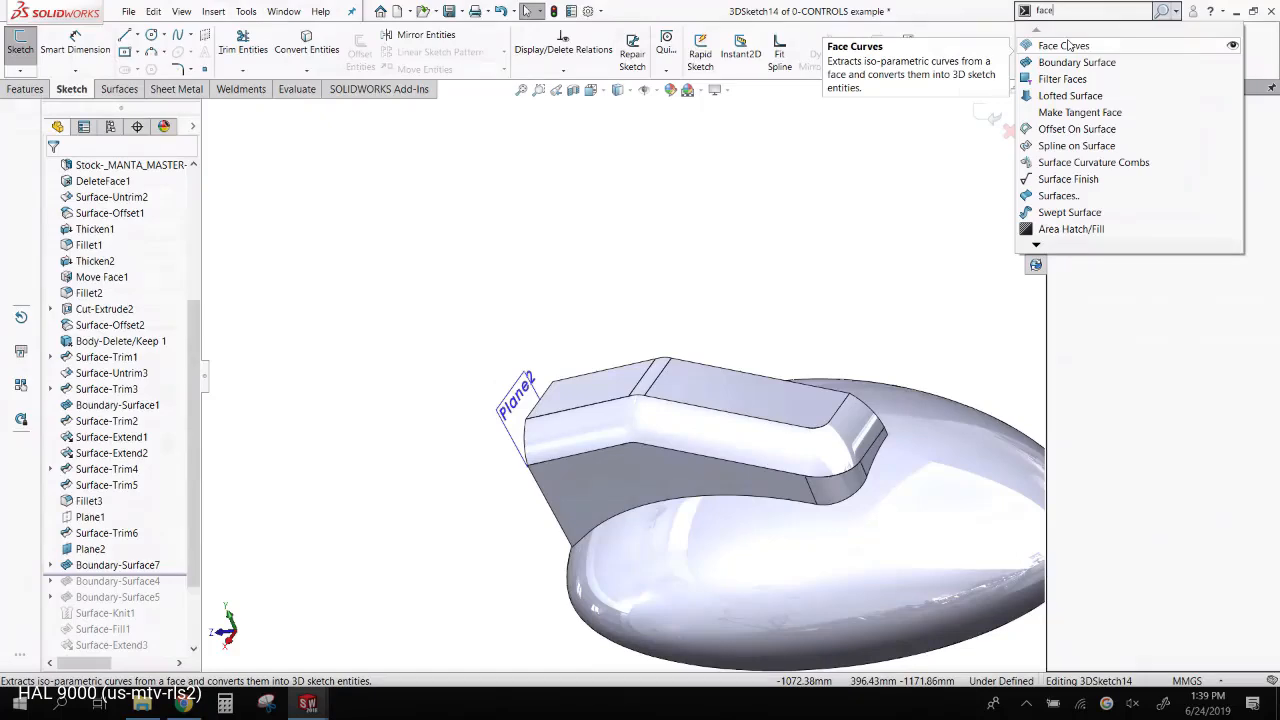
left_click(1030, 47)
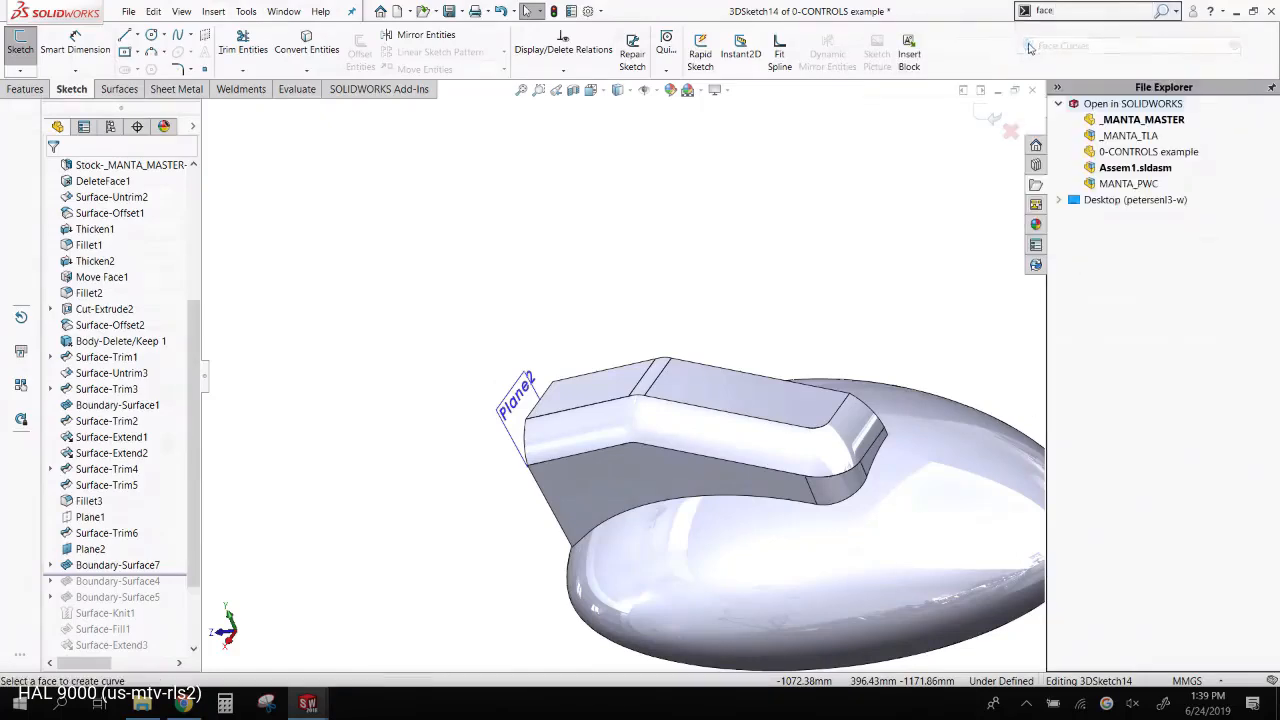
left_click(761, 438)
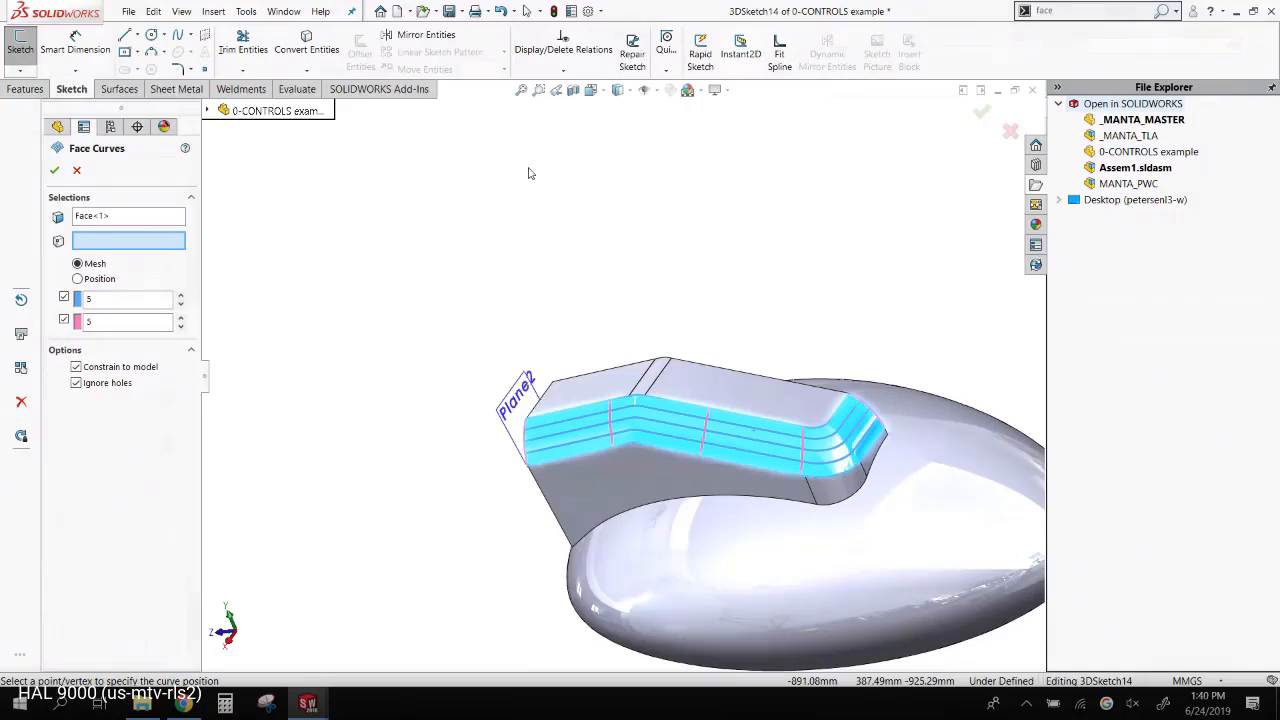
- Set the mesh's second-direction curve count to 25 and create the face curves constrained to the model
left_click(181, 318)
left_click(181, 318)
left_click(181, 318)
left_click(181, 318)
left_click(181, 318)
left_click(181, 318)
left_click(181, 318)
middle_click_drag(797, 428, 805, 460)
scroll(803, 453, "down", 4)
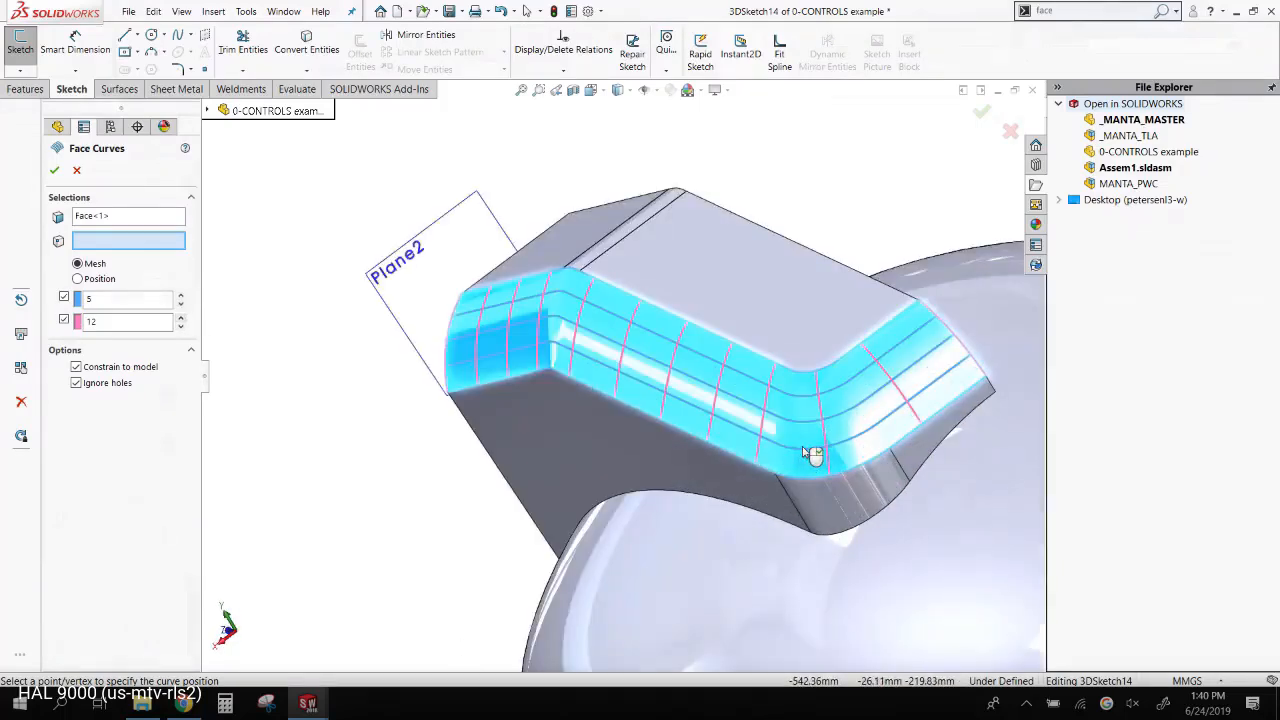
scroll(810, 453, "up", 3)
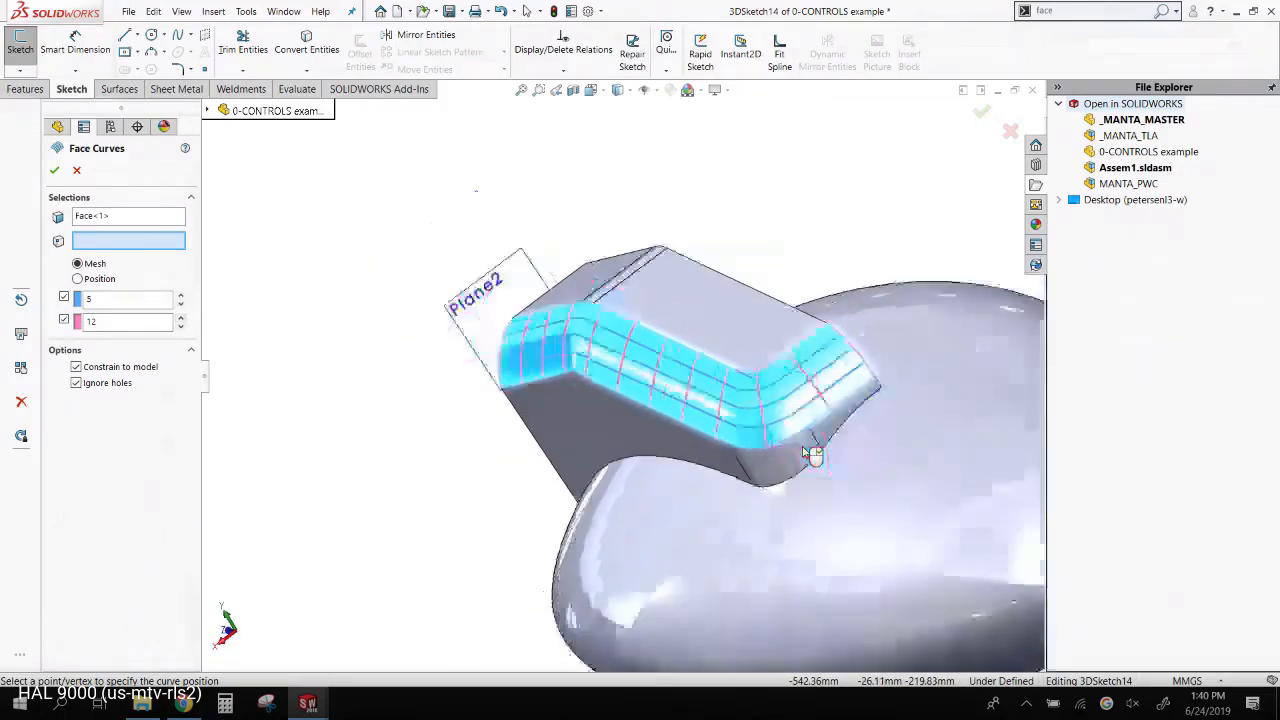
left_click_drag(140, 321, 72, 326)
type("25")
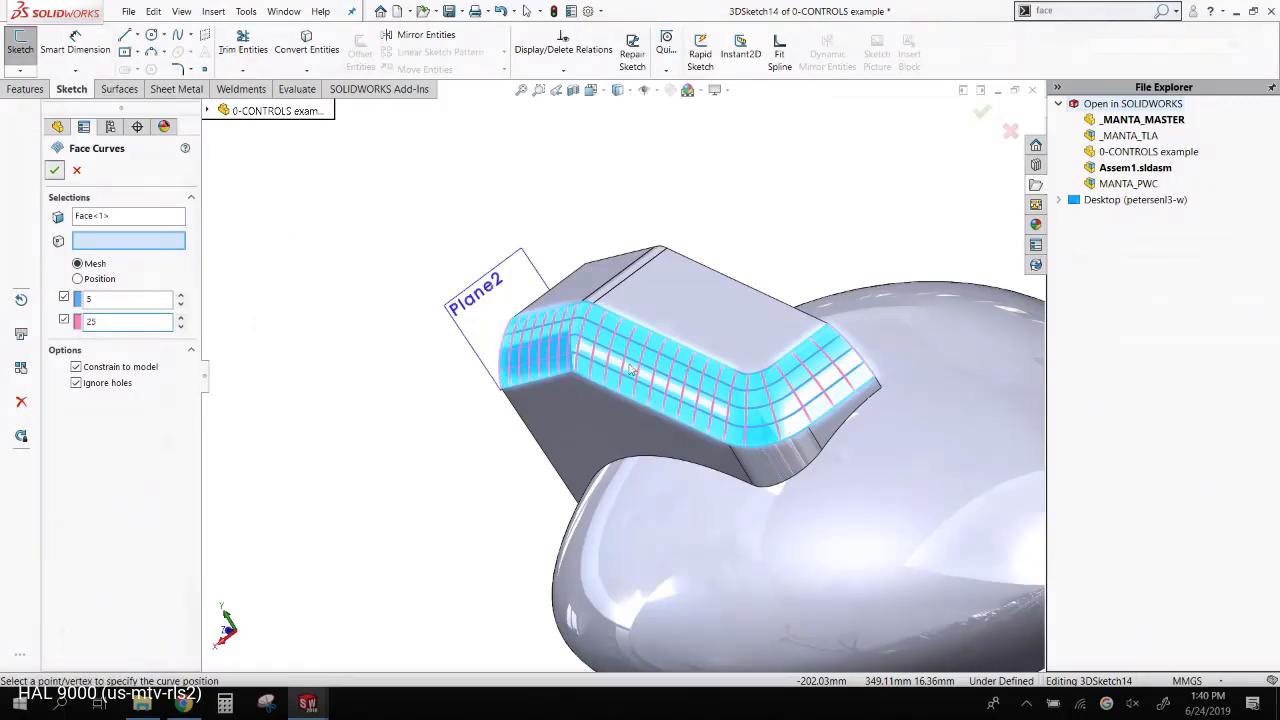
- Examine the face curve mesh along the boundary surface's bend and rounded corner, with the curvature display turned on
scroll(676, 410, "down", 1)
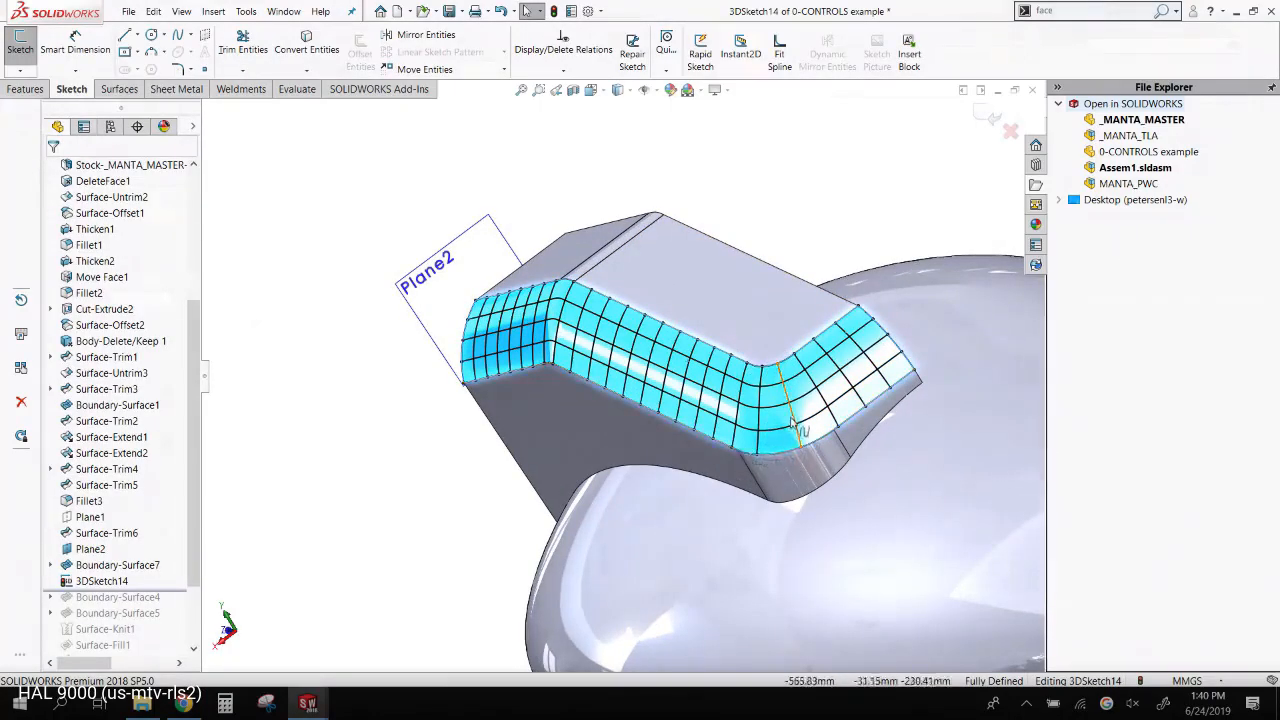
middle_click_drag(790, 368, 860, 388)
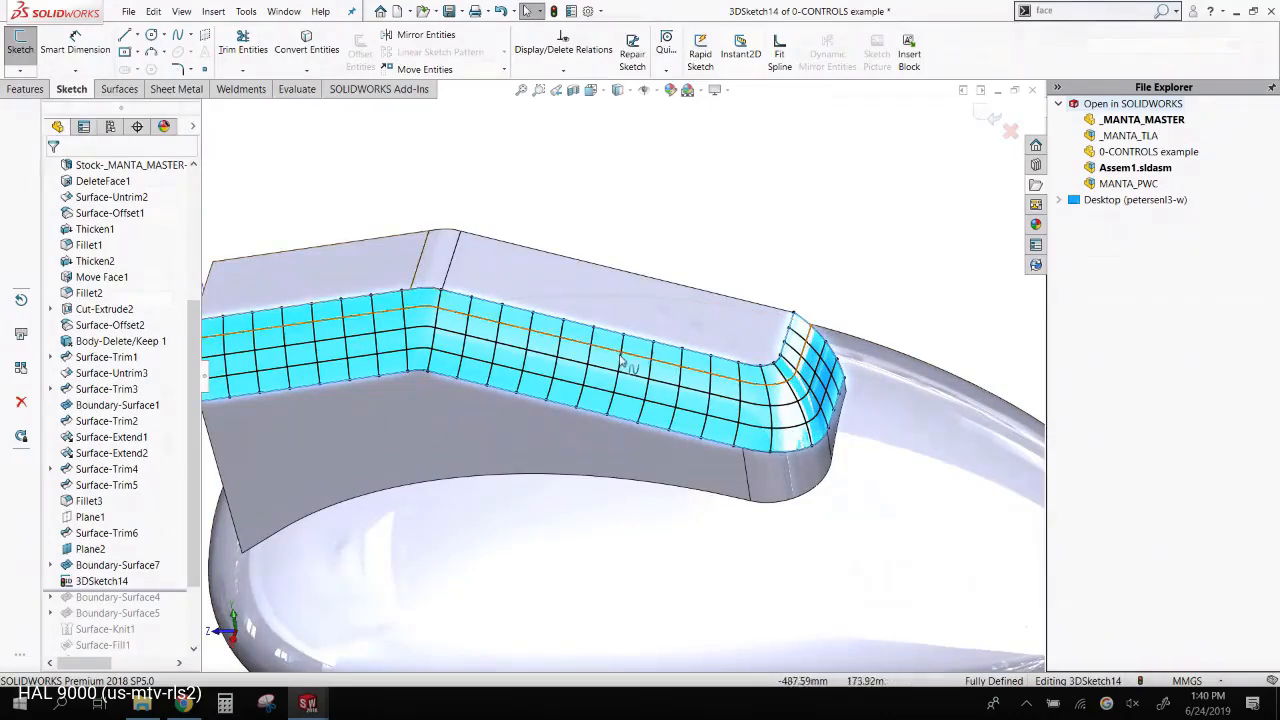
middle_click_drag(603, 368, 468, 338)
scroll(632, 370, "down", 6)
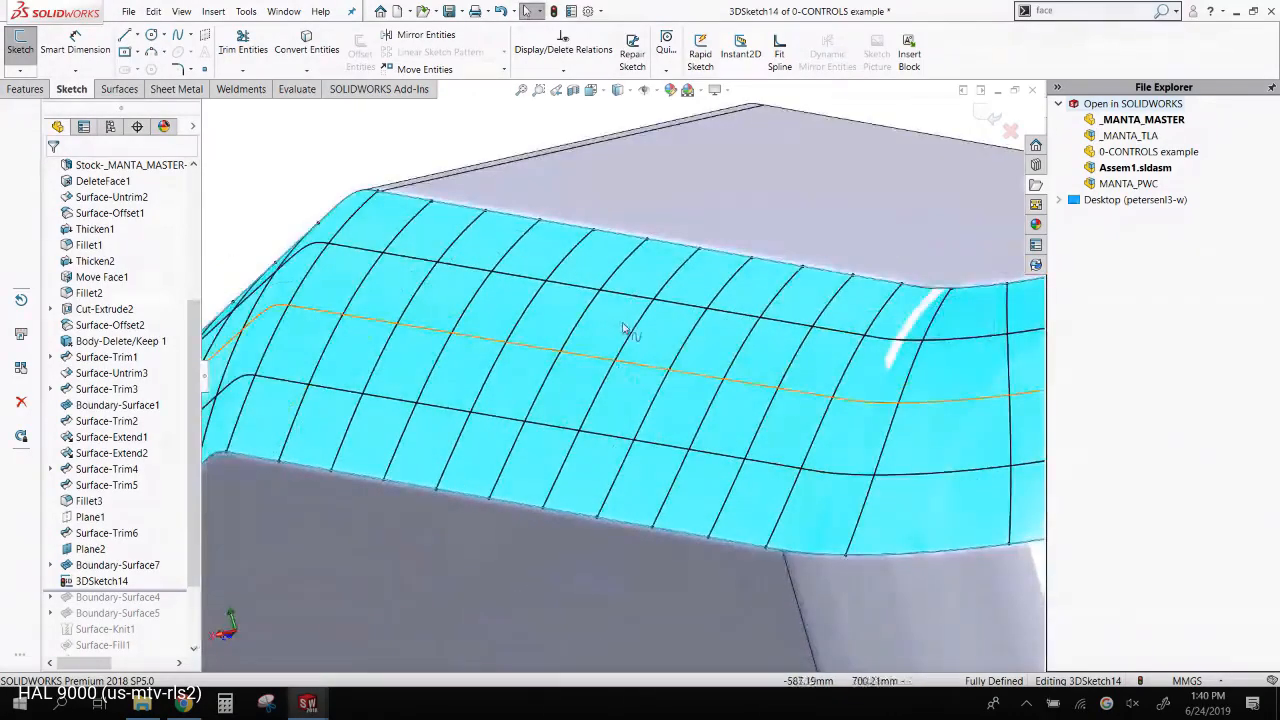
scroll(640, 335, "up", 5)
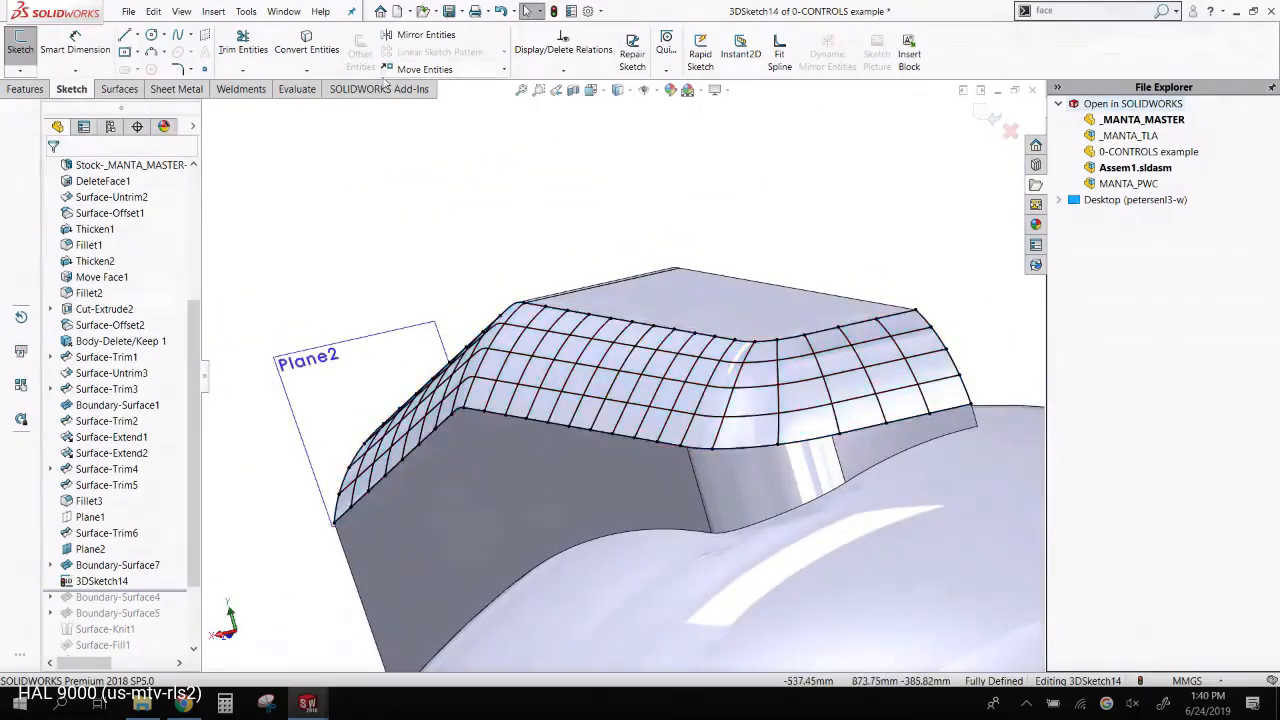
left_click(296, 89)
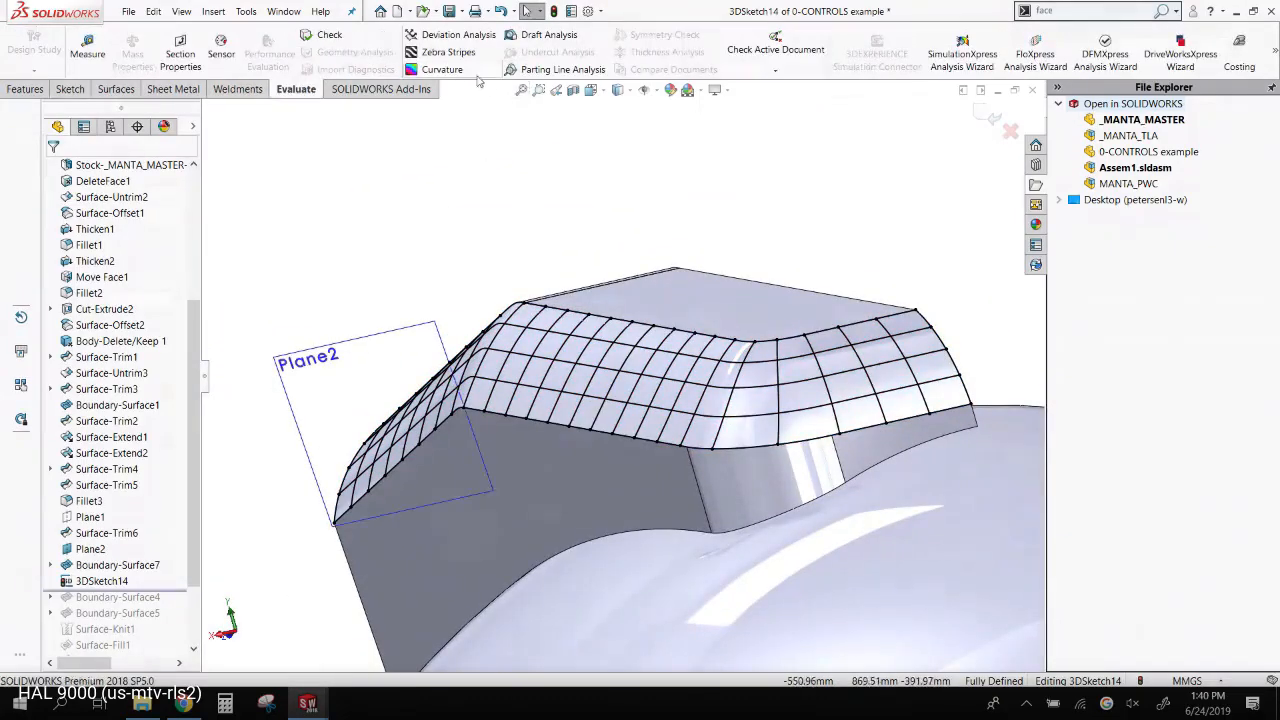
left_click(441, 69)
scroll(593, 383, "down", 4)
mouse_move(469, 478)
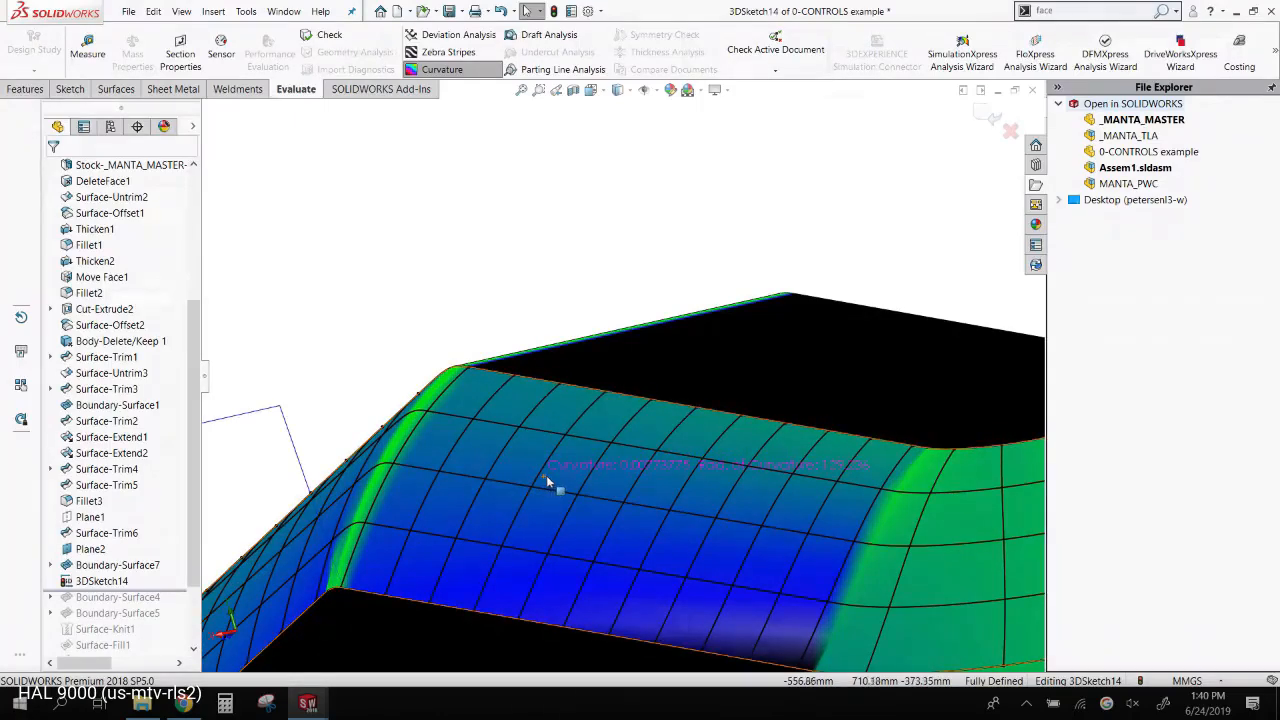
scroll(553, 481, "down", 3)
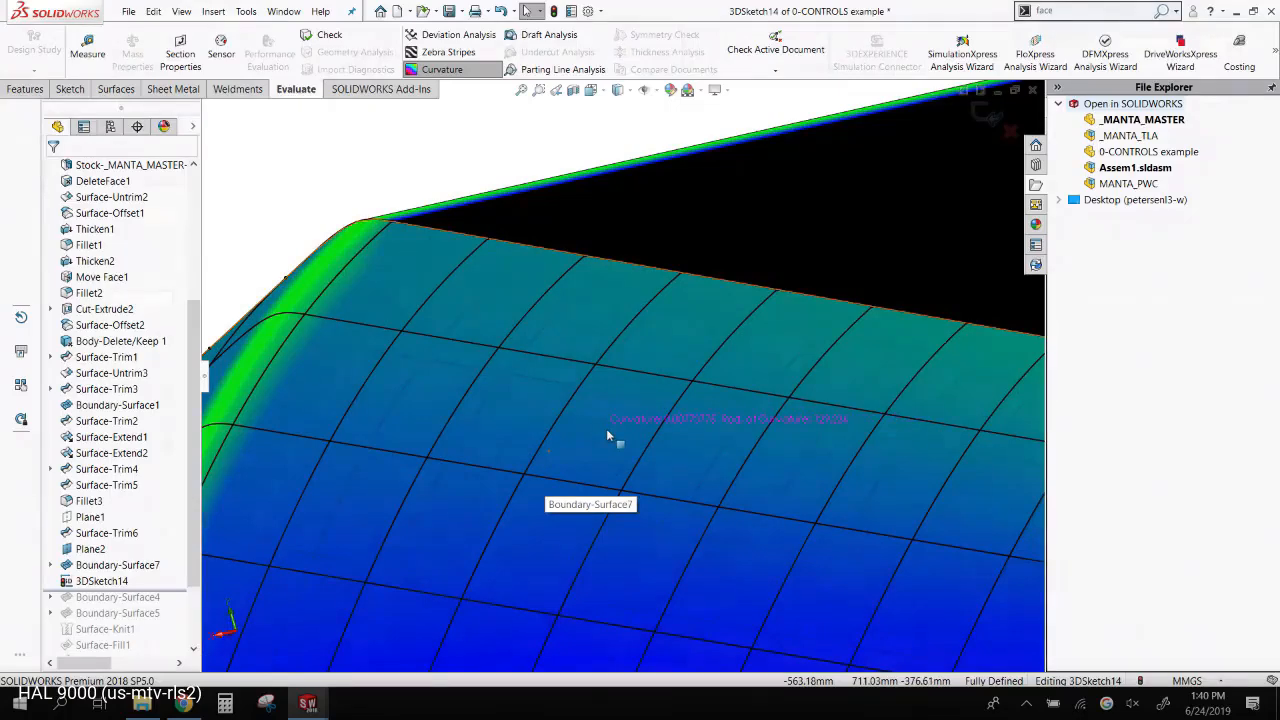
scroll(607, 436, "up", 5)
scroll(744, 440, "down", 3)
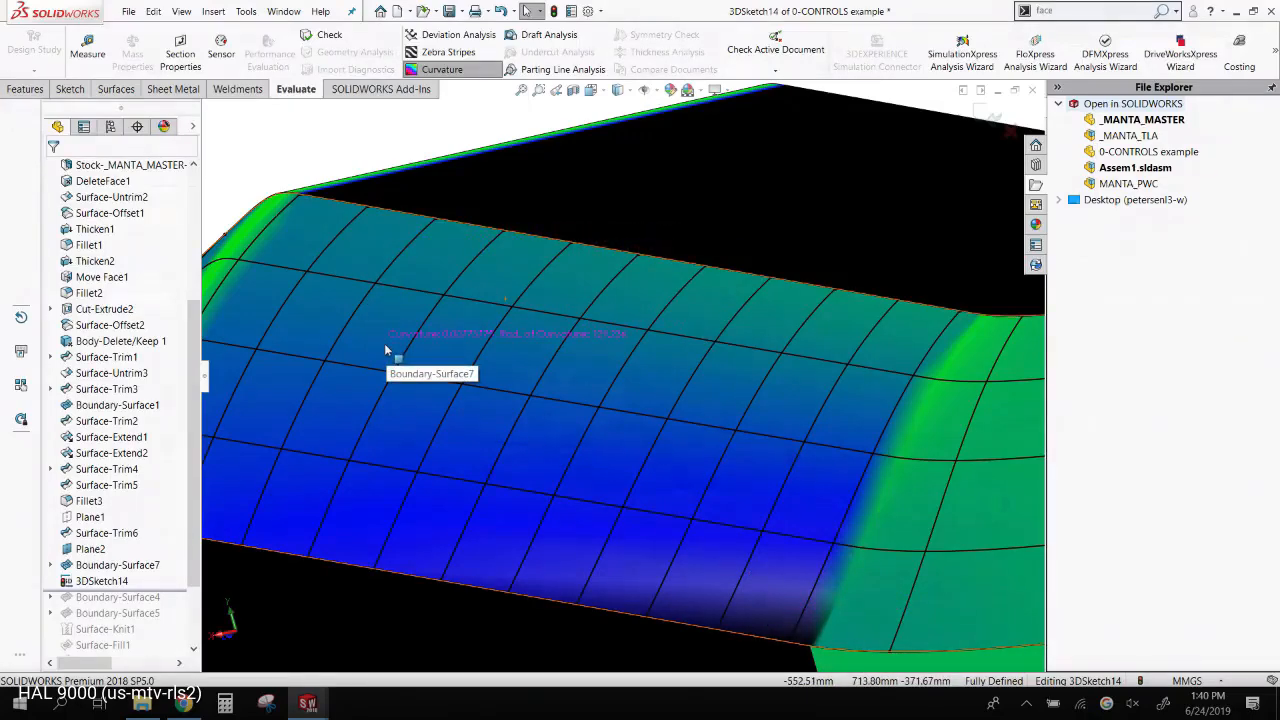
scroll(385, 349, "up", 6)
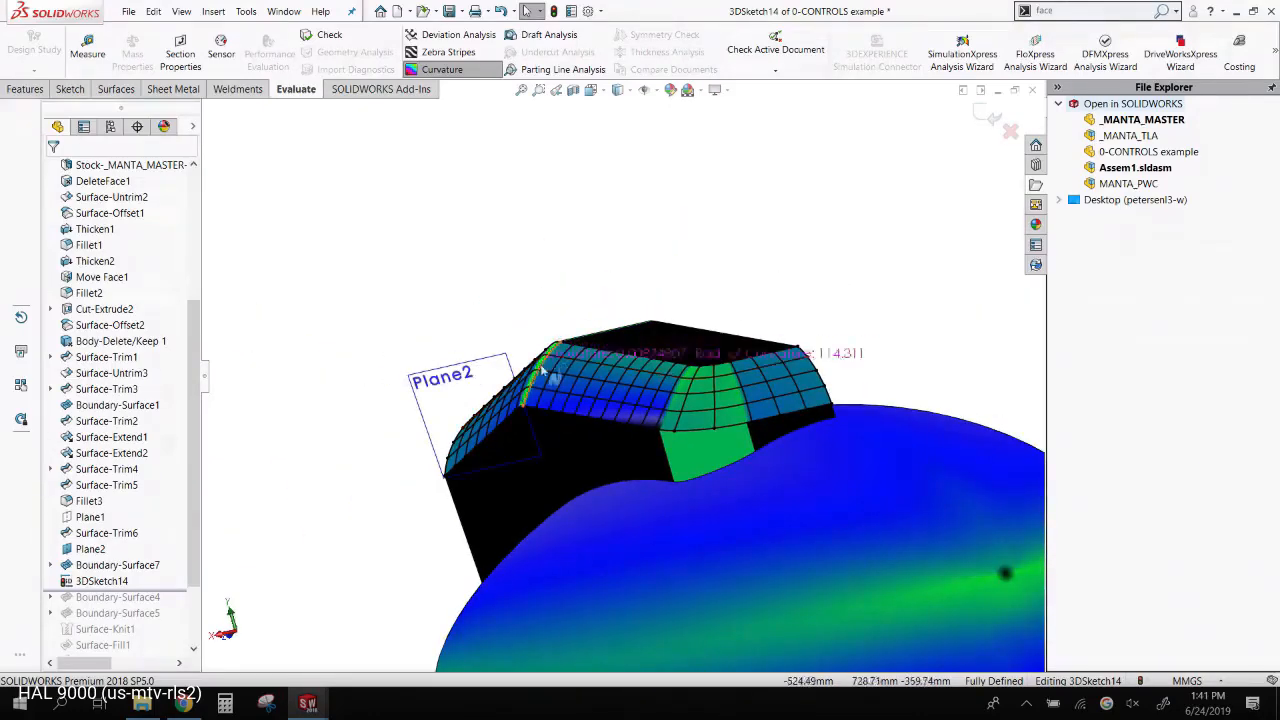
middle_click_drag(530, 355, 648, 222)
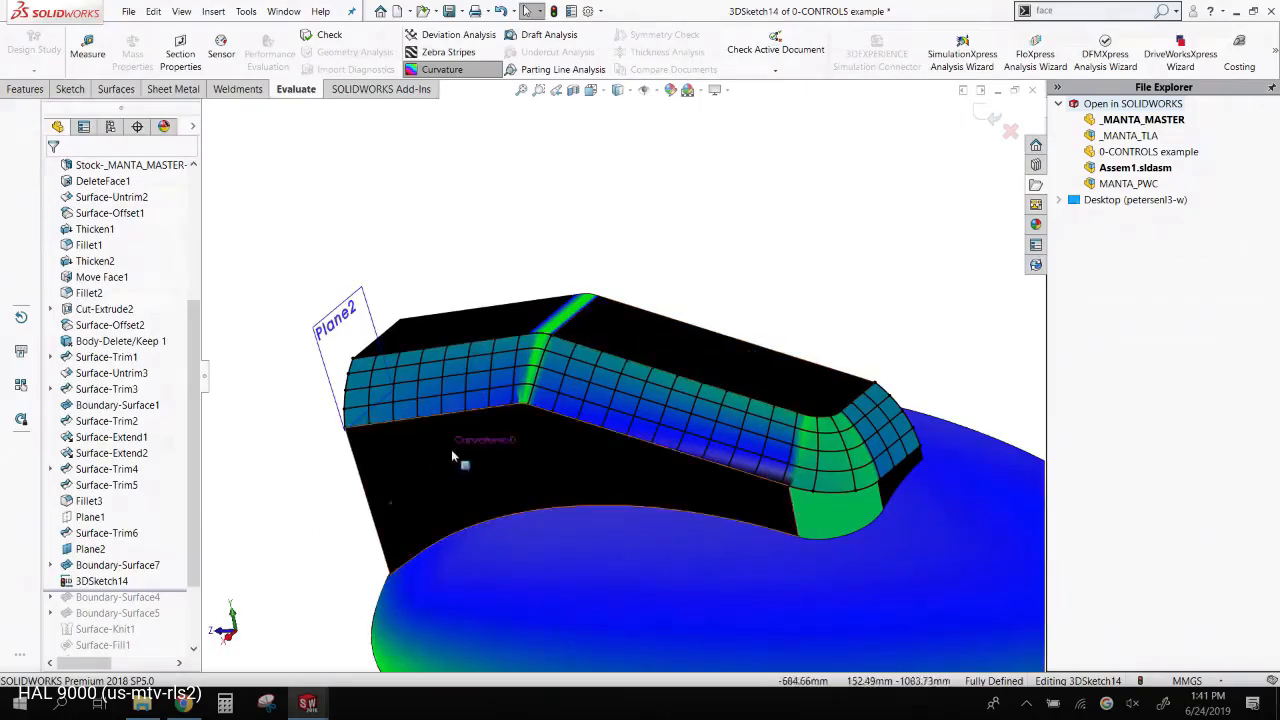
- Delete all the constrained face curves and recreate the 5 by 25 mesh on the boundary surface with Constrain to model off
left_click_drag(336, 234, 929, 592)
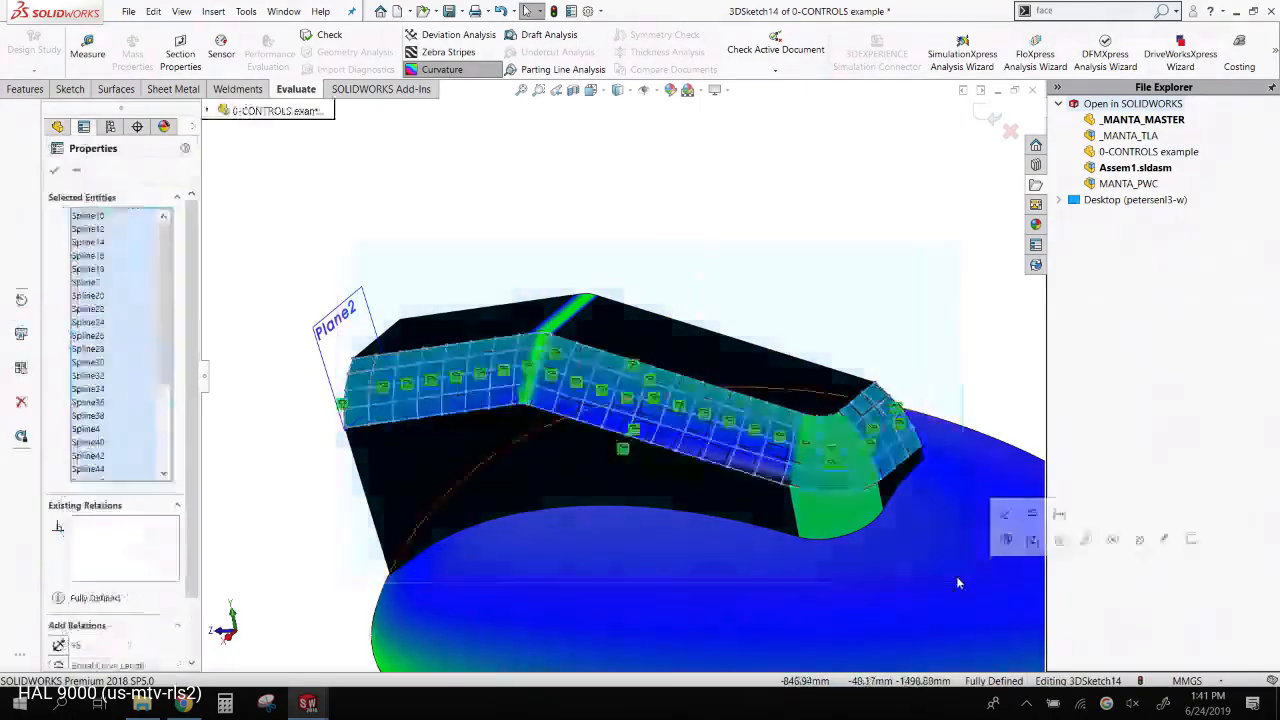
key("Delete")
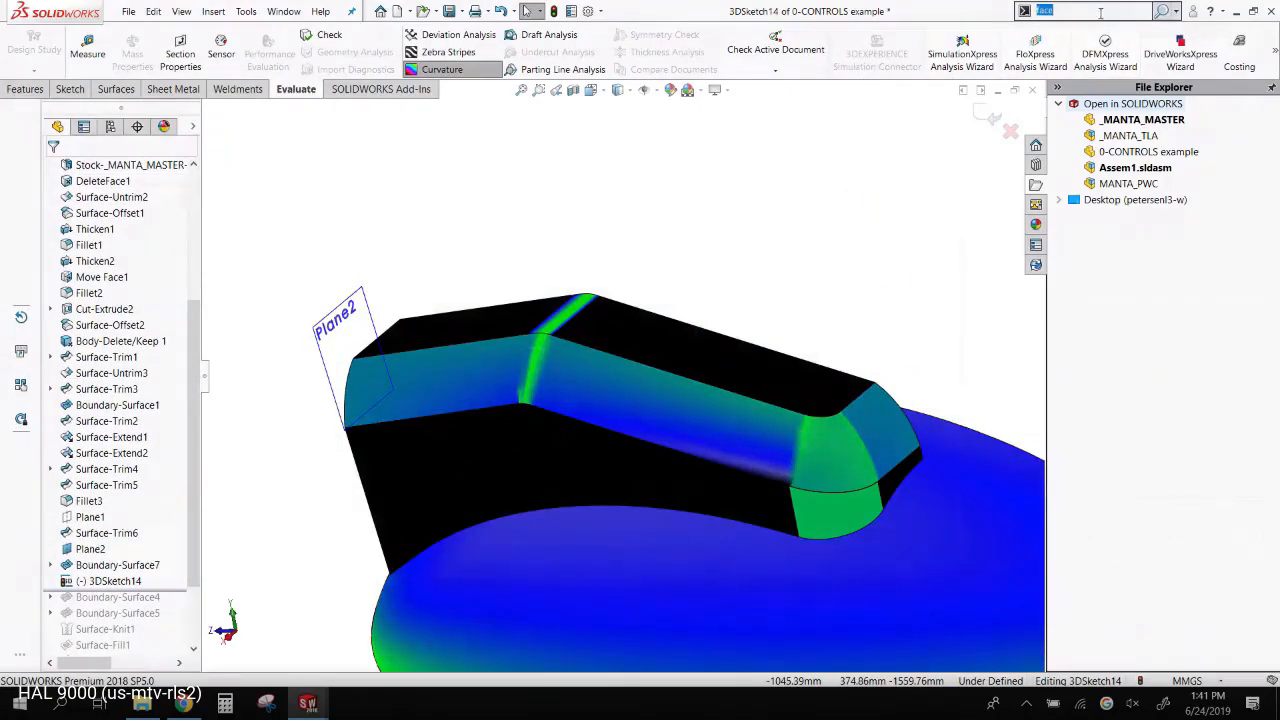
left_click(1100, 11)
left_click(1095, 45)
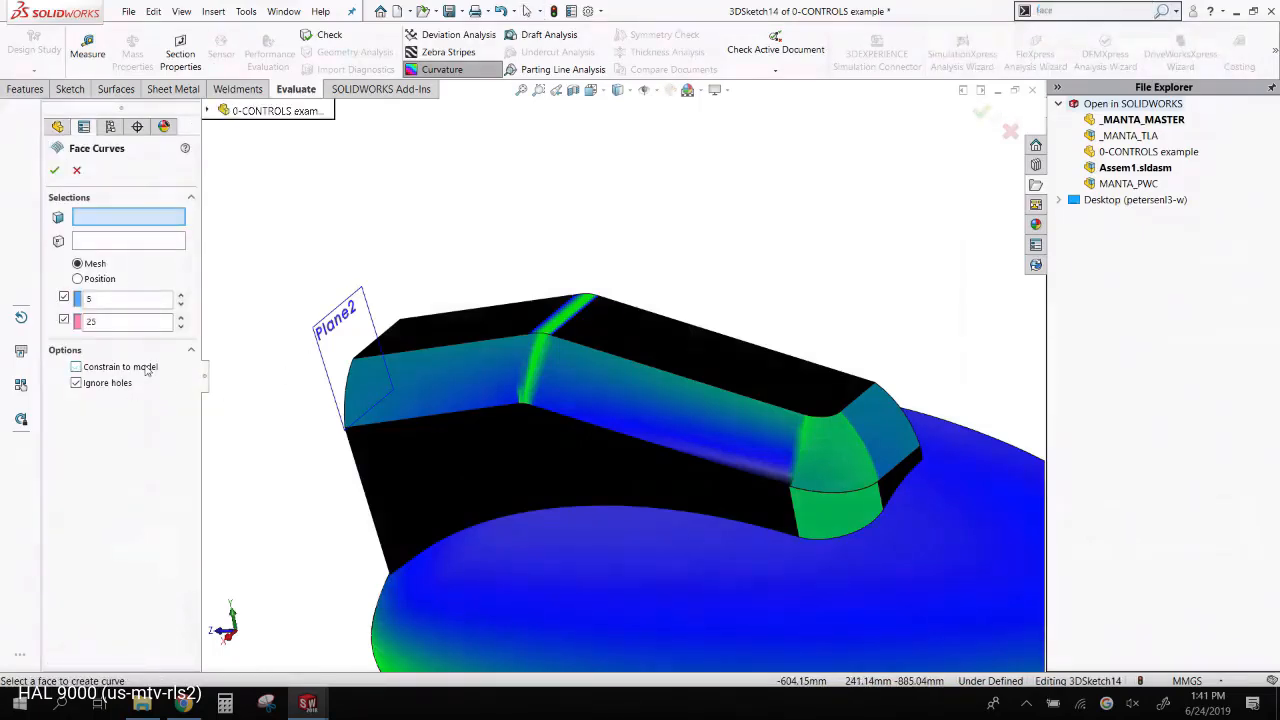
left_click(390, 400)
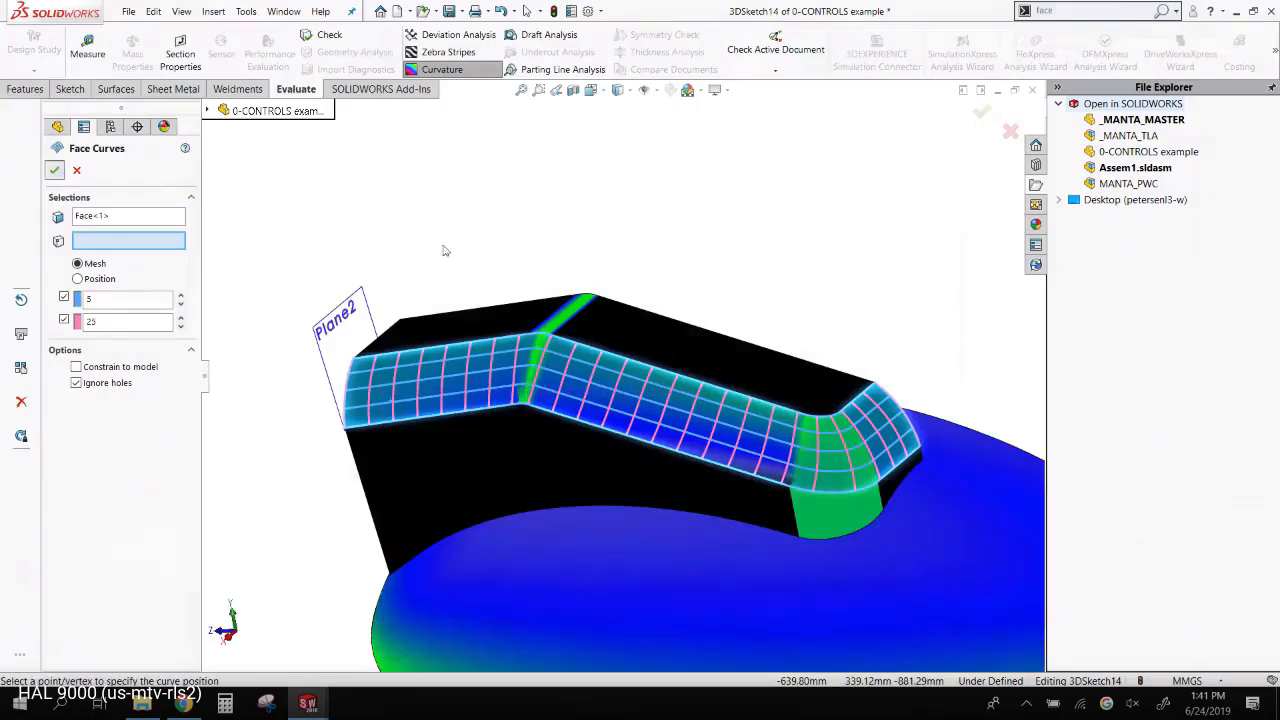
key("Return")
- Turn off the curvature display and look over the unconstrained curve mesh on the shaded surface
middle_click_drag(471, 214, 724, 175)
left_click(442, 69)
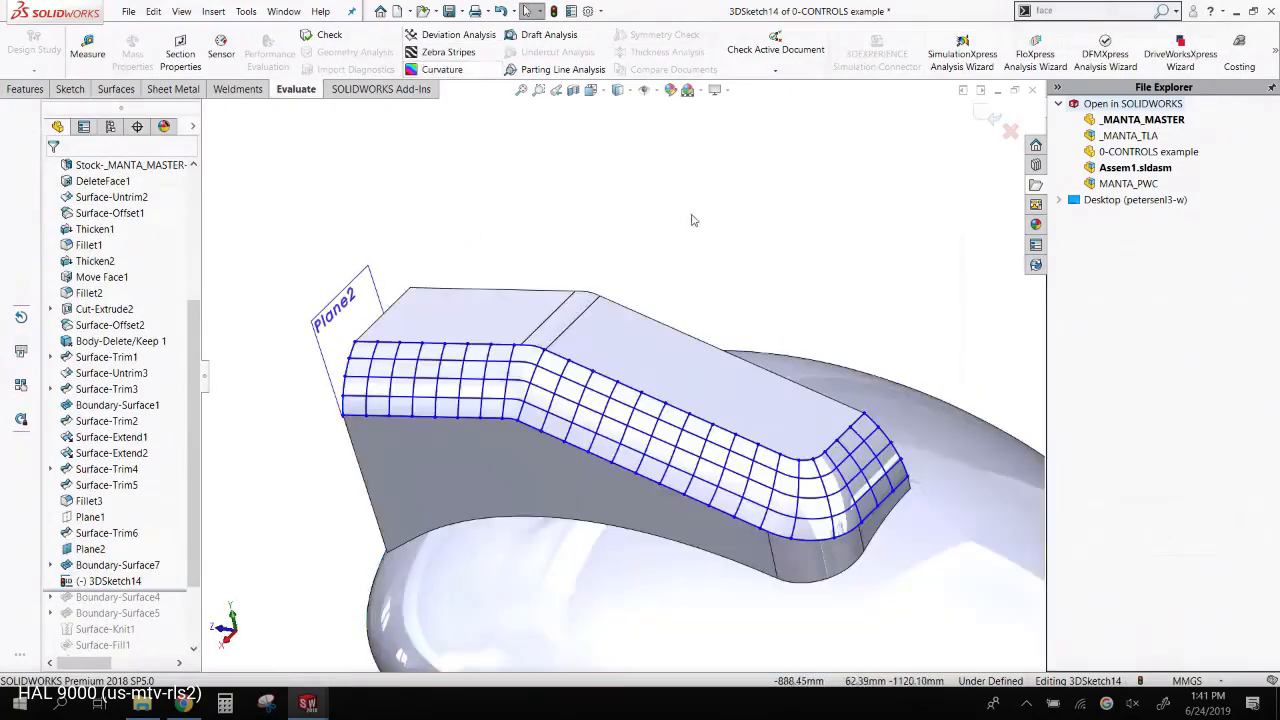
middle_click_drag(590, 215, 690, 210)
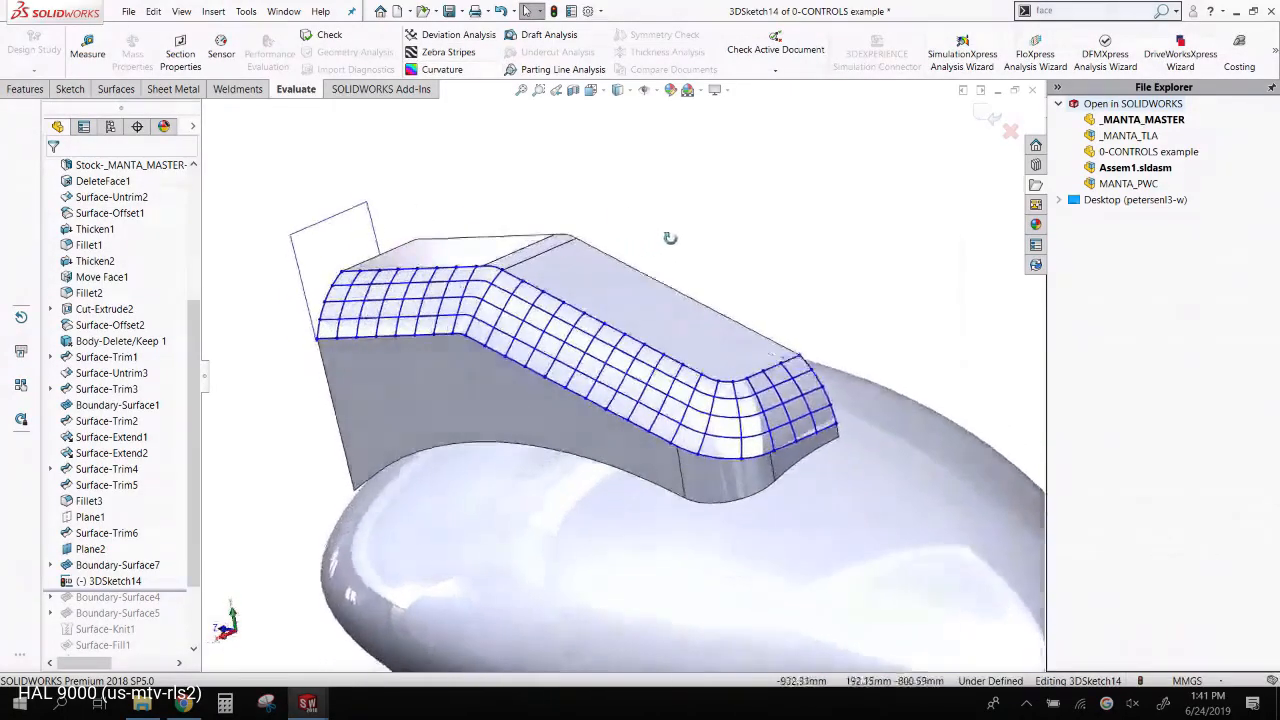
- Exit the 3D sketch and reorder it in the feature tree to directly after Move Face1
left_click(112, 581)
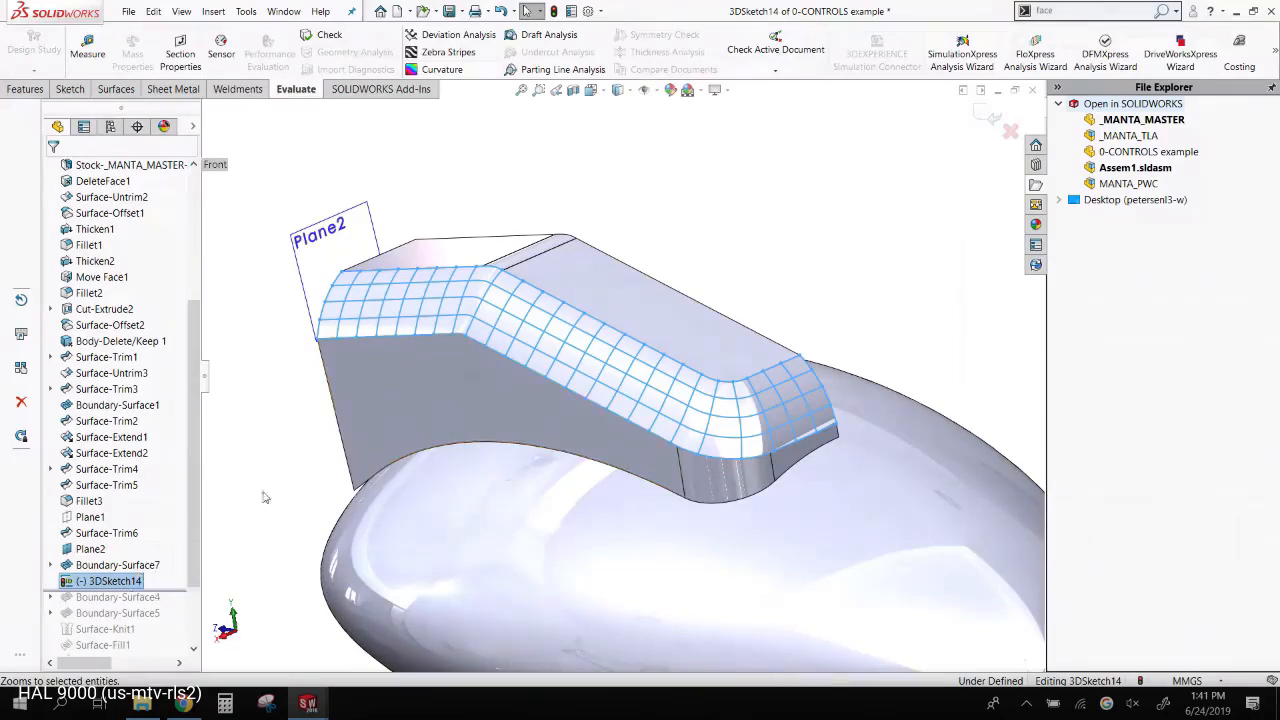
left_click(120, 581)
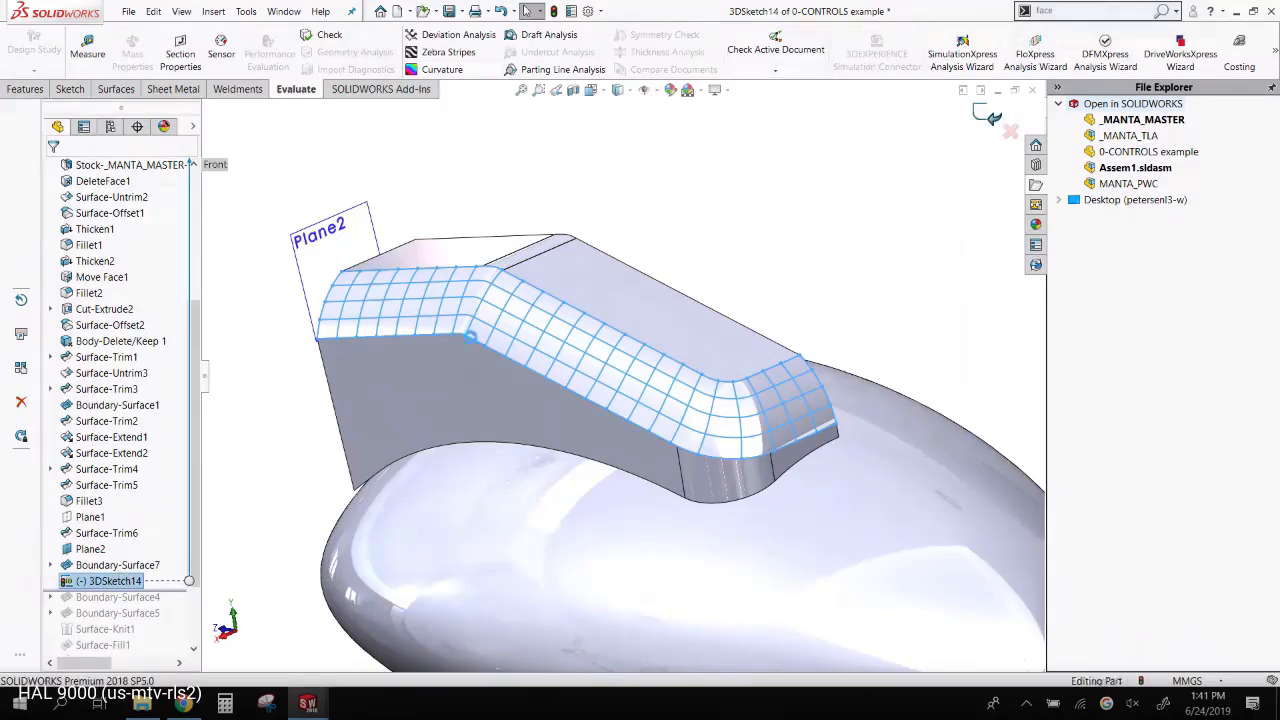
key("ctrl+b")
left_click_drag(104, 588, 110, 283)
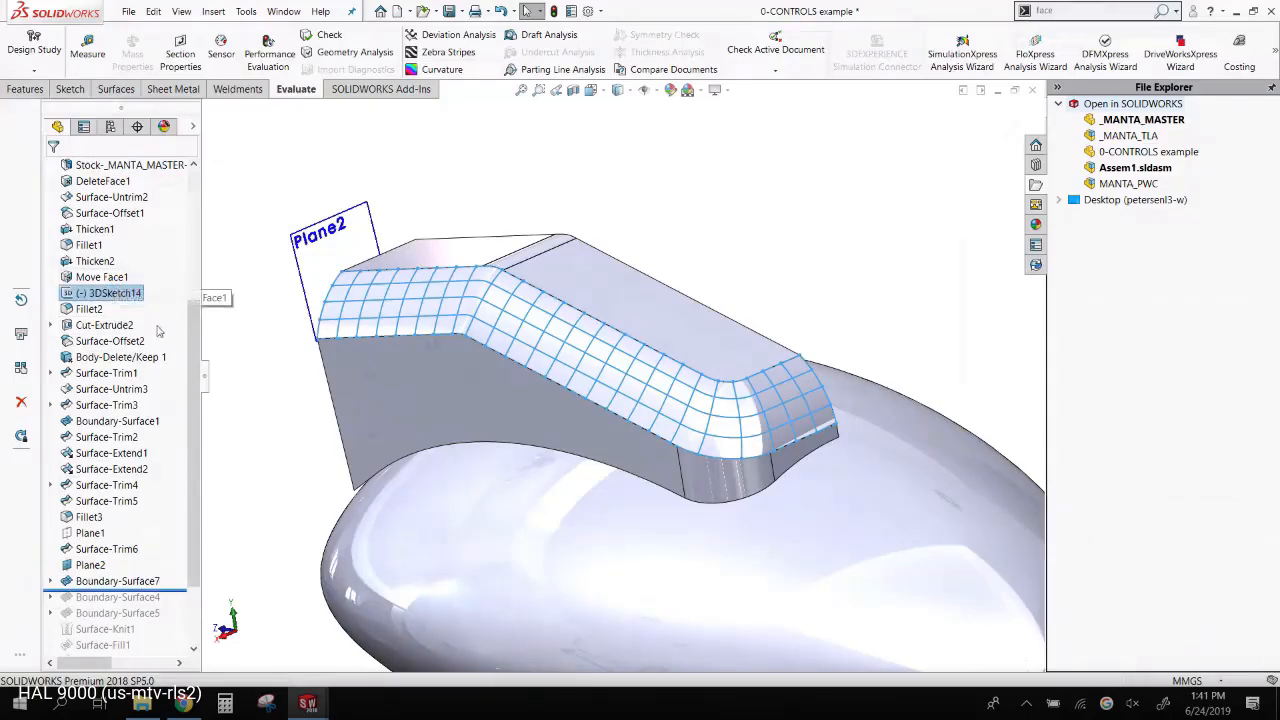
- Roll the model back to just after Surface-Trim1 and hide the face curve sketch
left_click(100, 389)
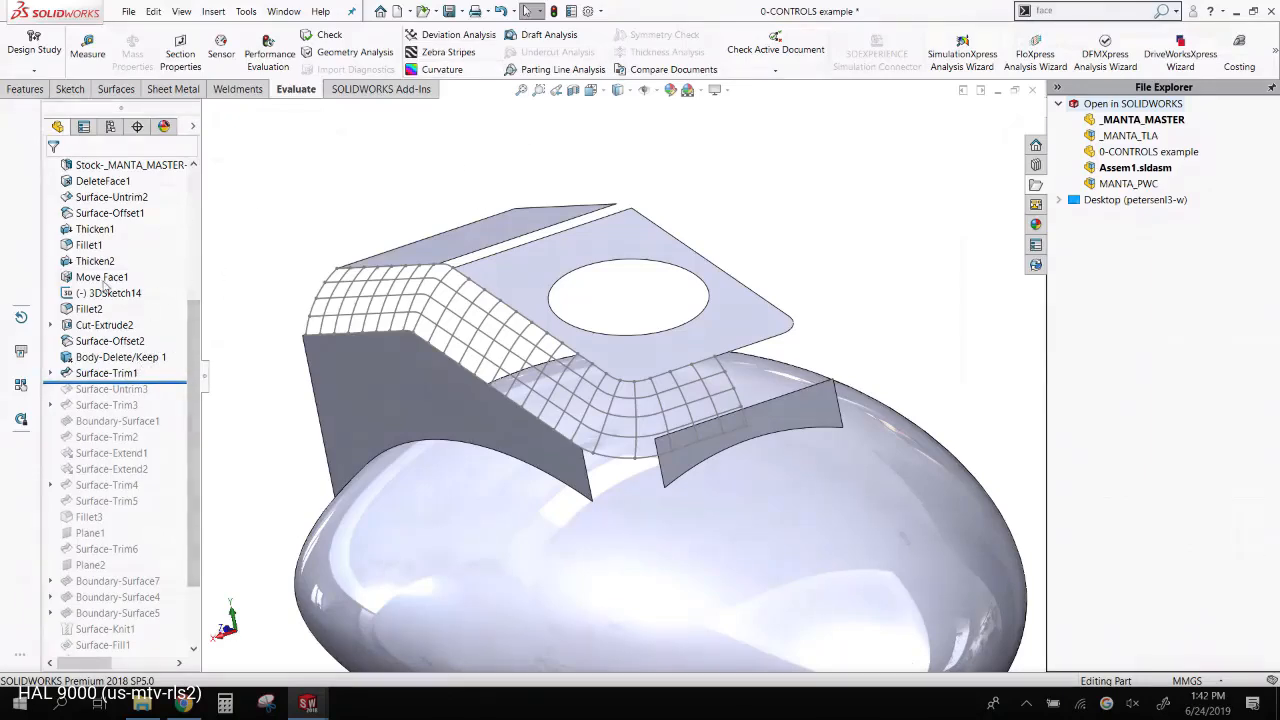
left_click(95, 294)
left_click(119, 270)
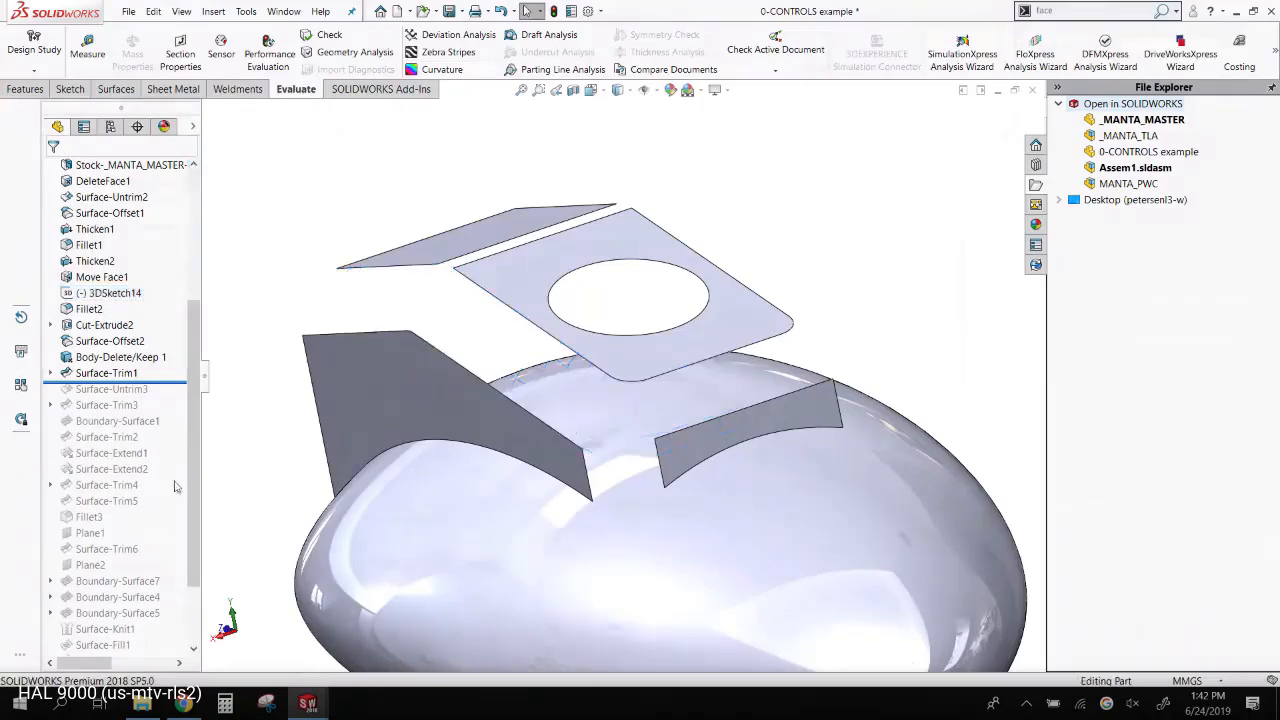
- Suppress Boundary-Surface7 and roll the model forward to include Boundary-Surface4 and Boundary-Surface5
left_click_drag(178, 390, 170, 502)
mouse_move(165, 534)
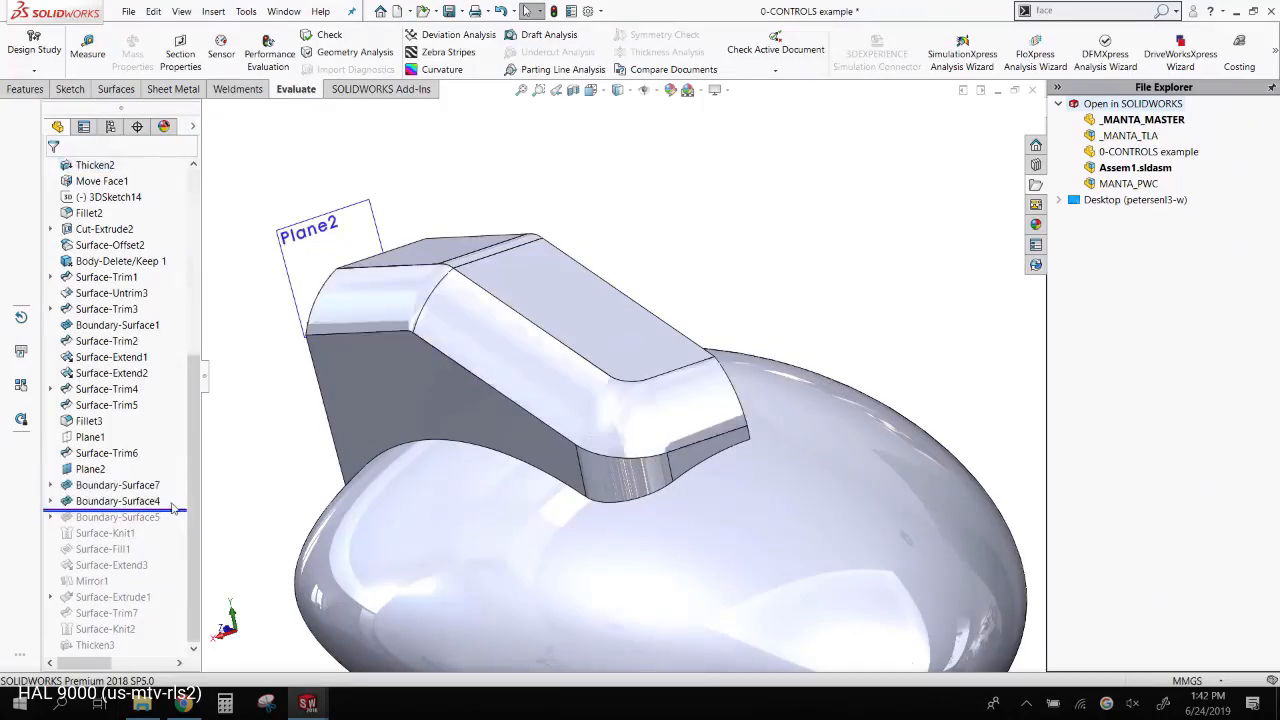
left_click(150, 486)
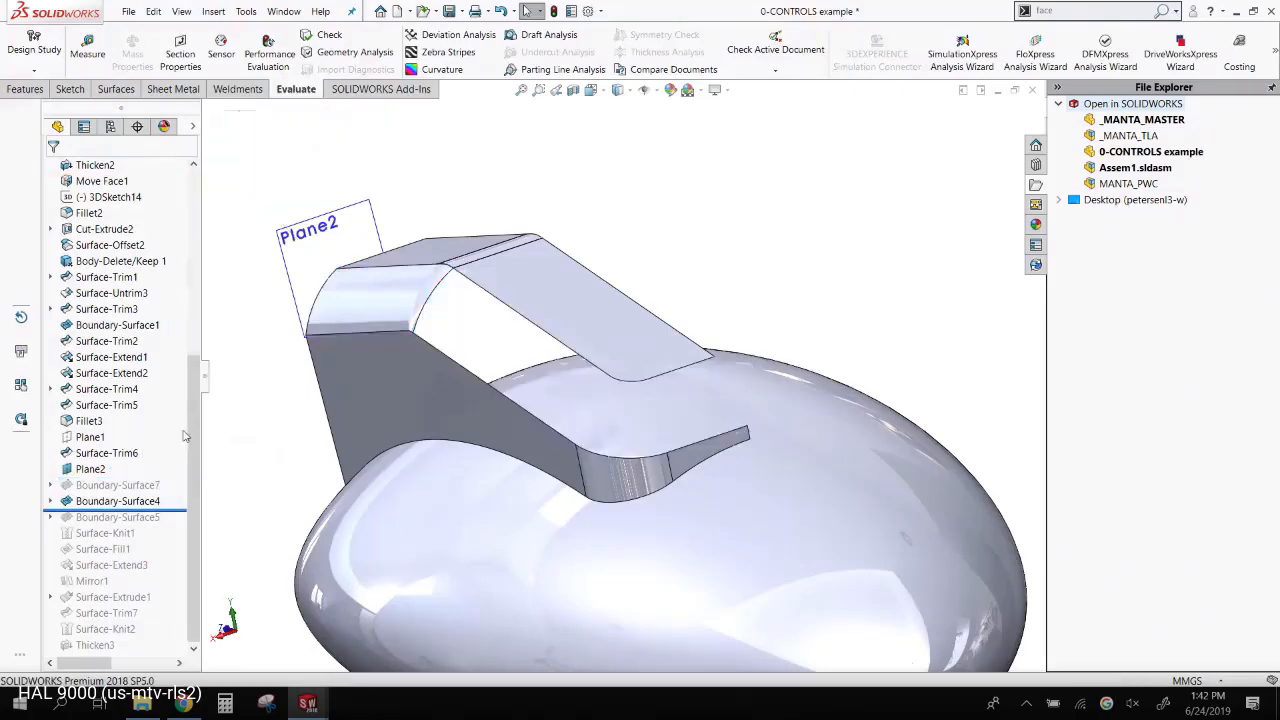
left_click_drag(165, 511, 166, 523)
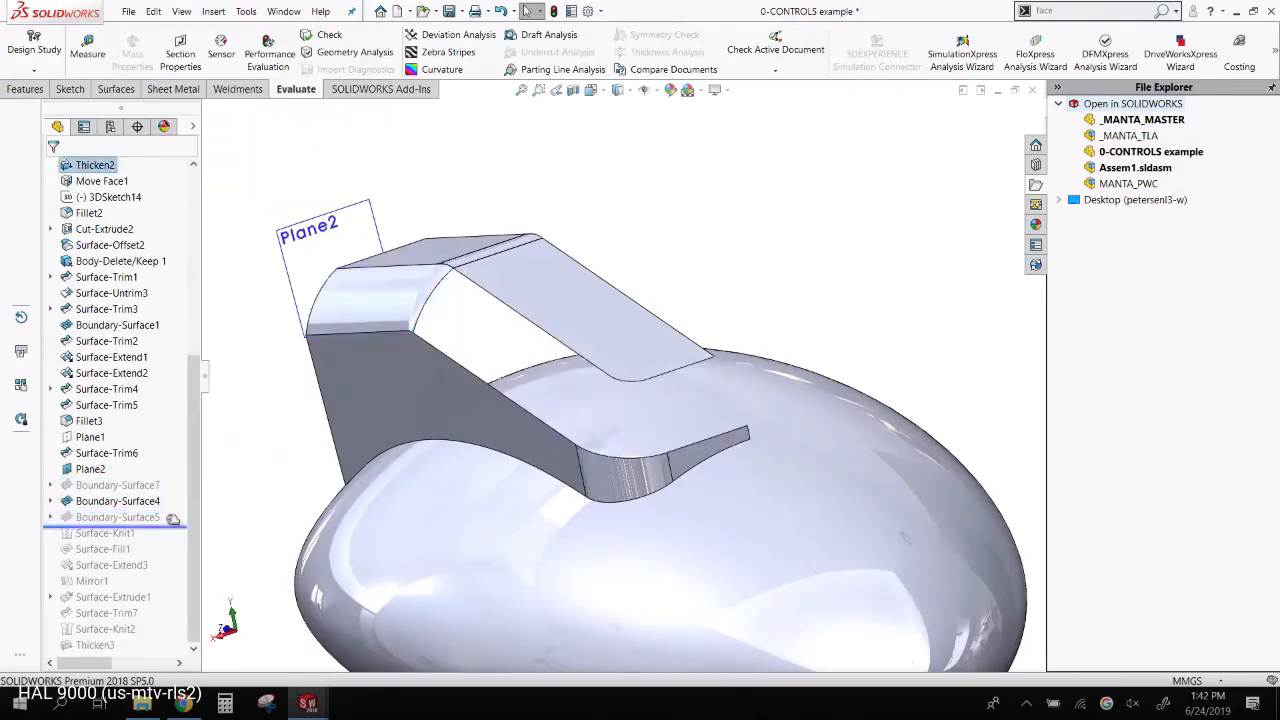
left_click(127, 502)
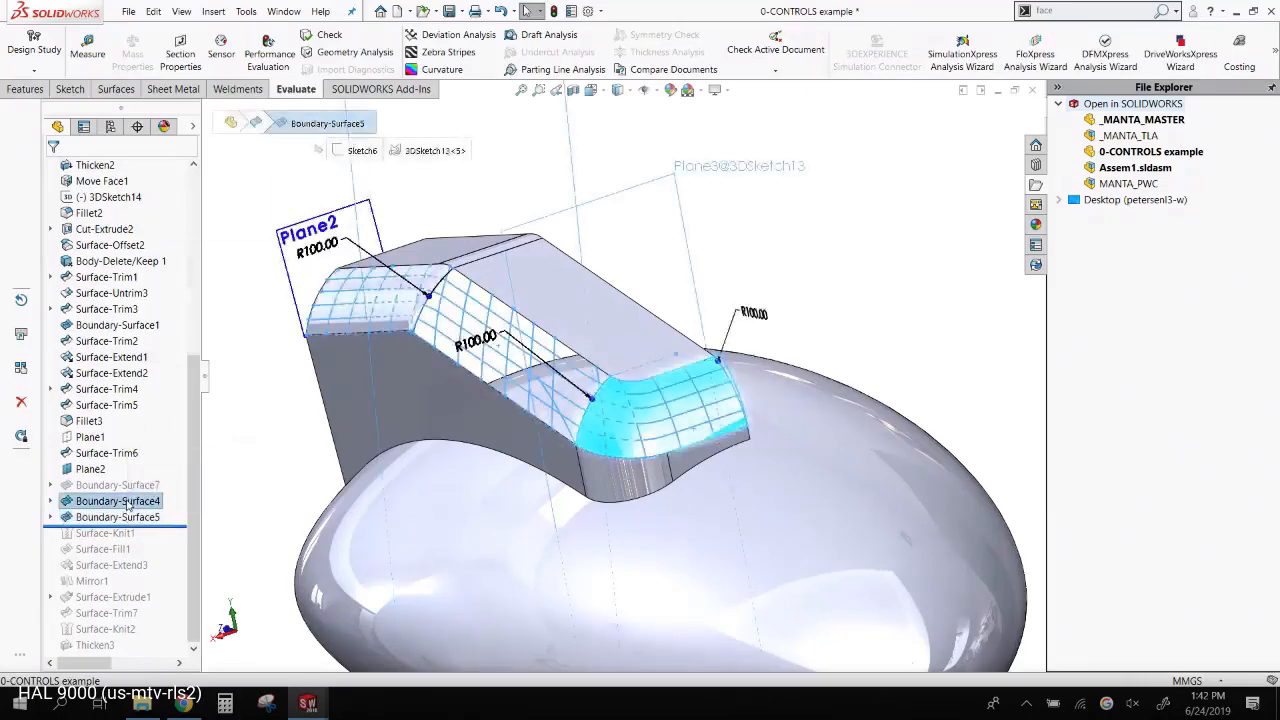
scroll(433, 292, "down", 5)
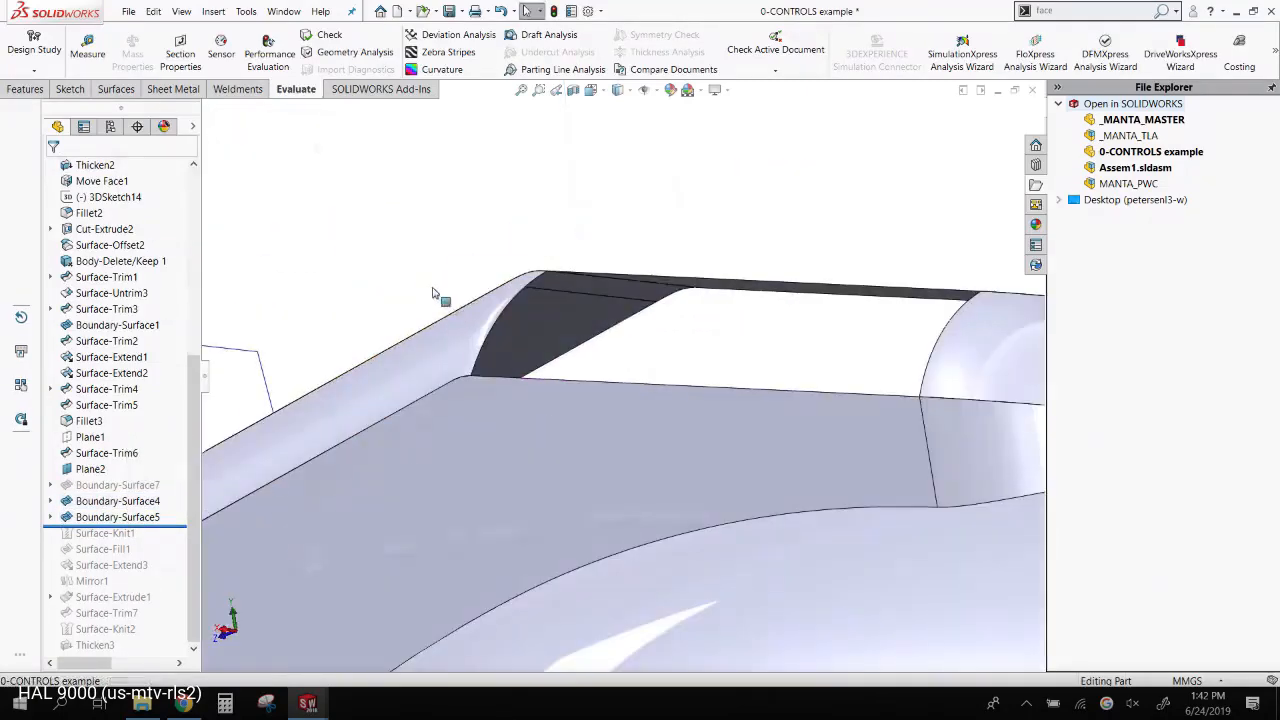
- Inspect the curved end edges and underlying sketch curves of Boundary-Surface4 and Boundary-Surface5
left_click(507, 312)
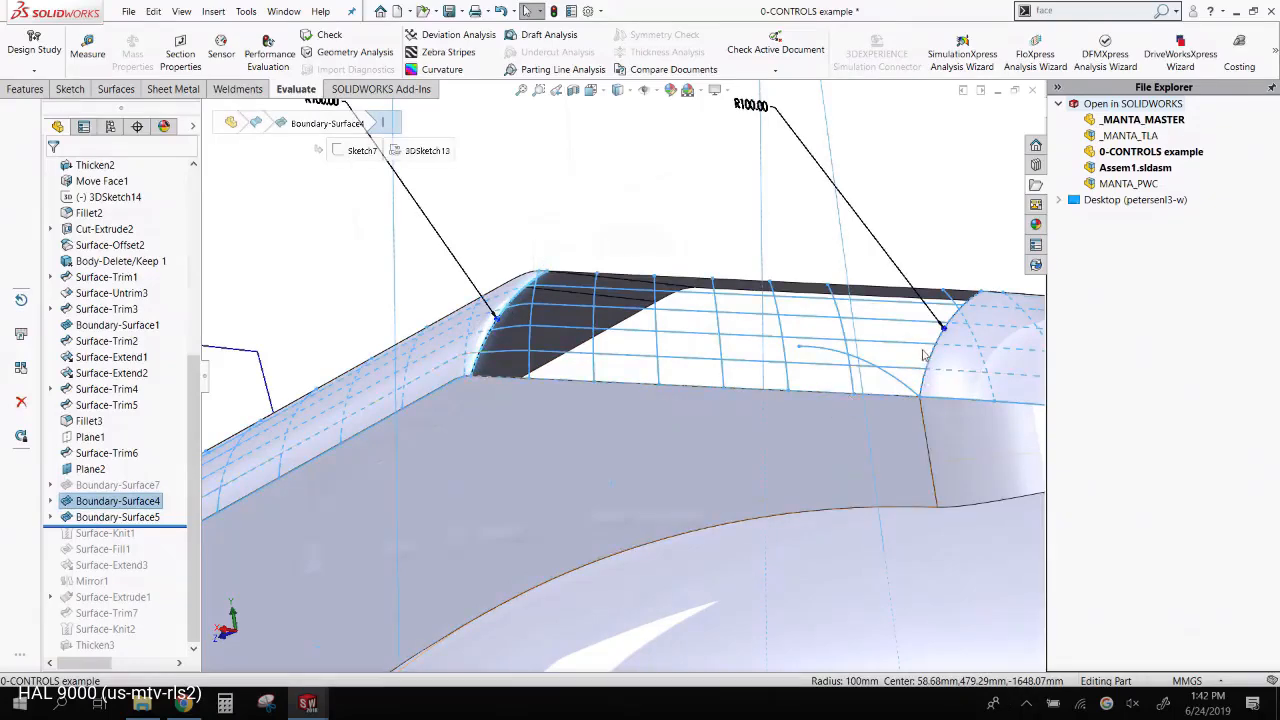
key("Escape")
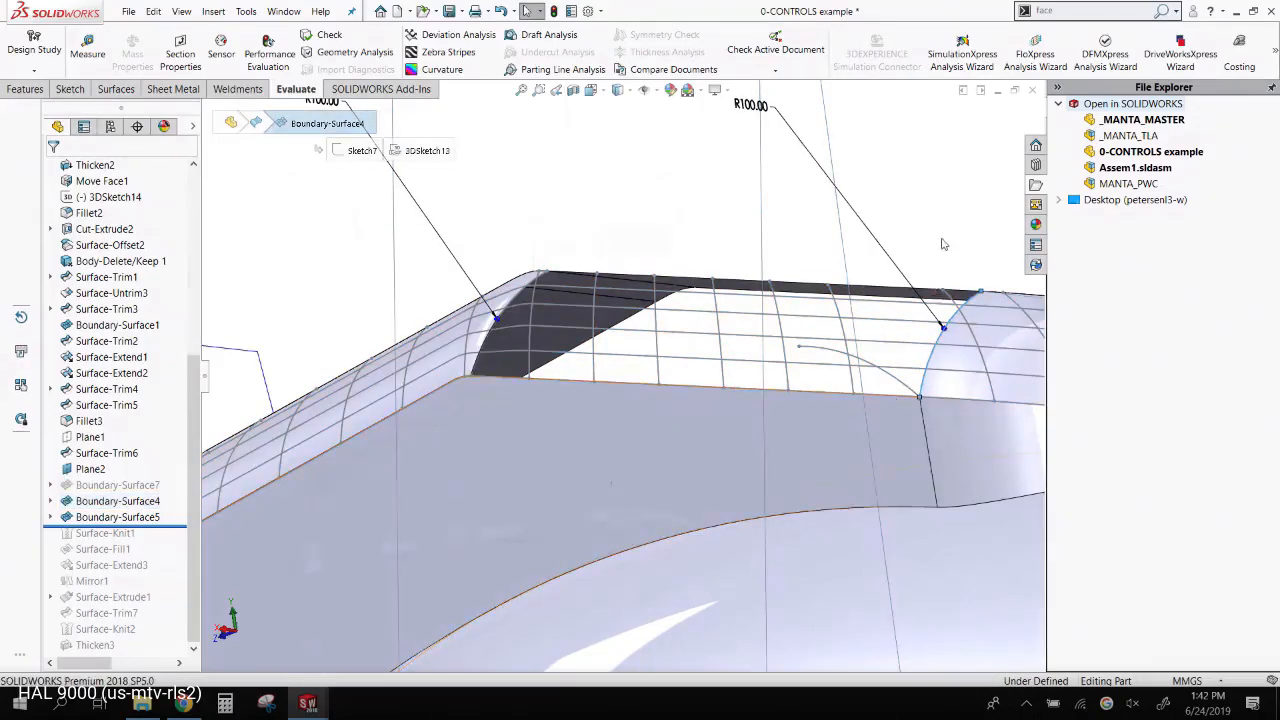
left_click(940, 345)
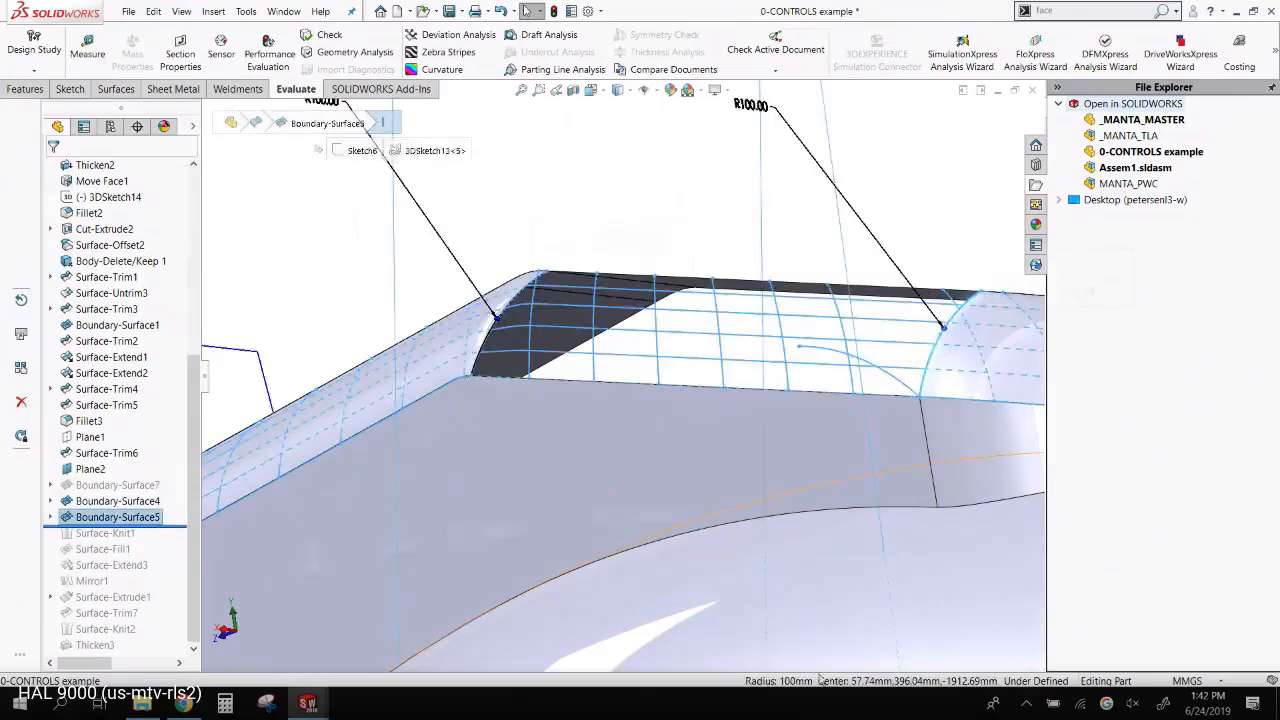
scroll(751, 486, "up", 4)
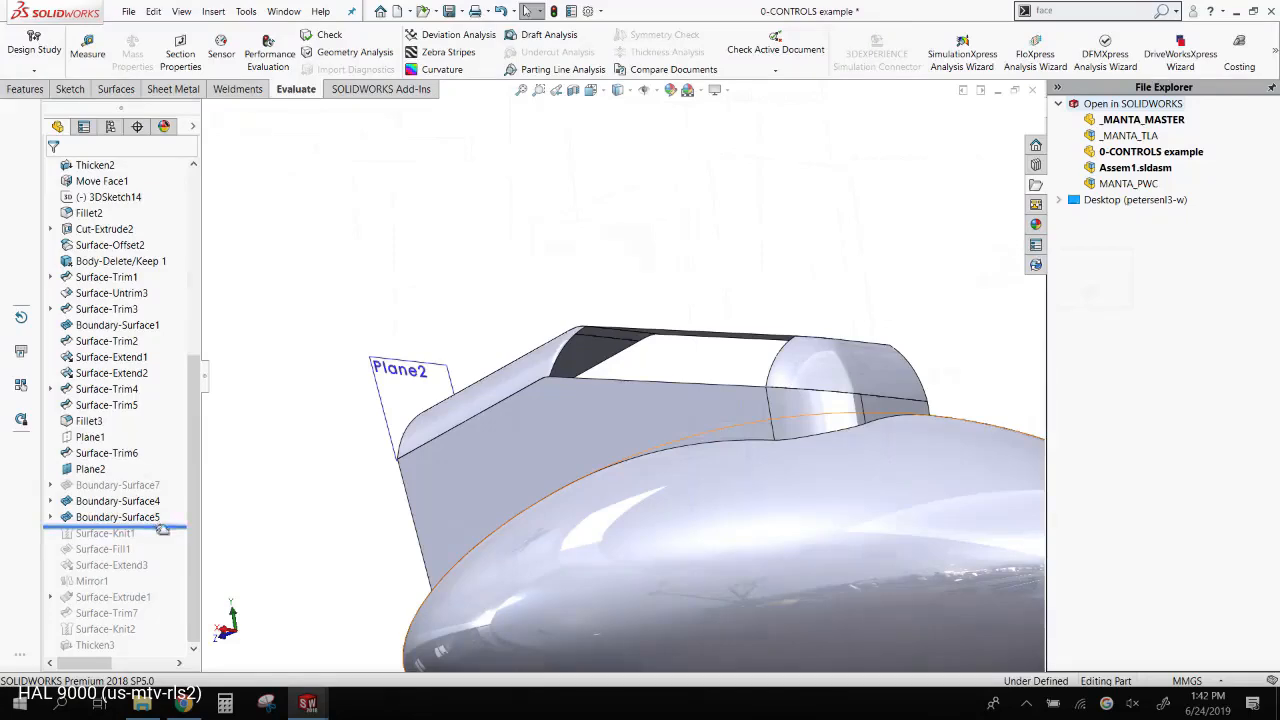
- Roll the model forward to include Surface-Fill1 and examine the curvature display across the fill and its neighbouring surfaces
left_click_drag(162, 530, 162, 556)
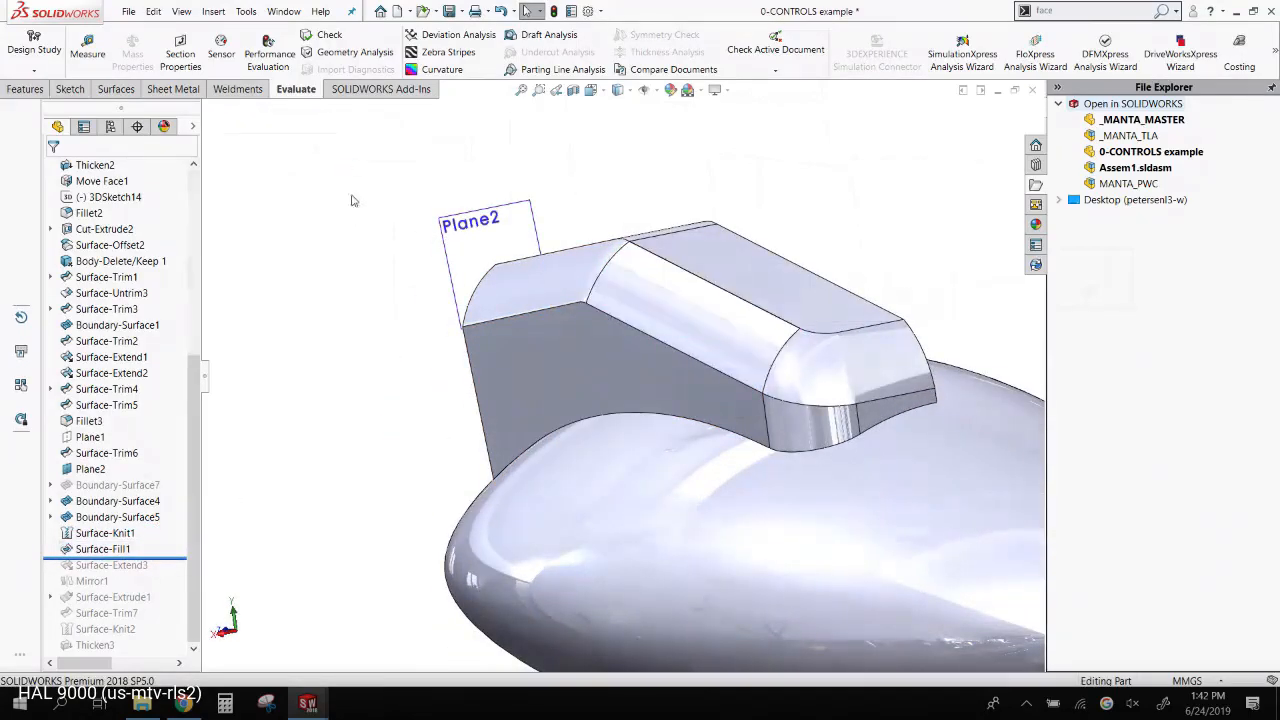
left_click(442, 69)
scroll(558, 321, "down", 5)
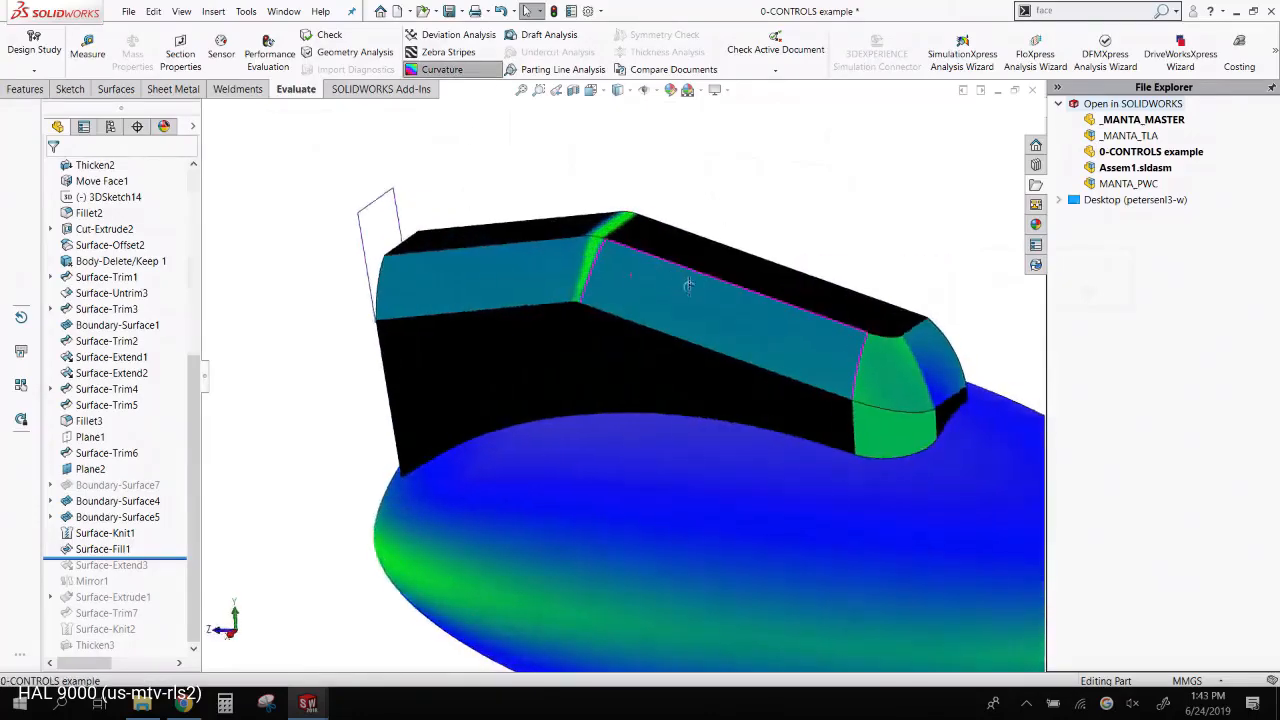
scroll(500, 440, "up", 1)
scroll(816, 400, "up", 3)
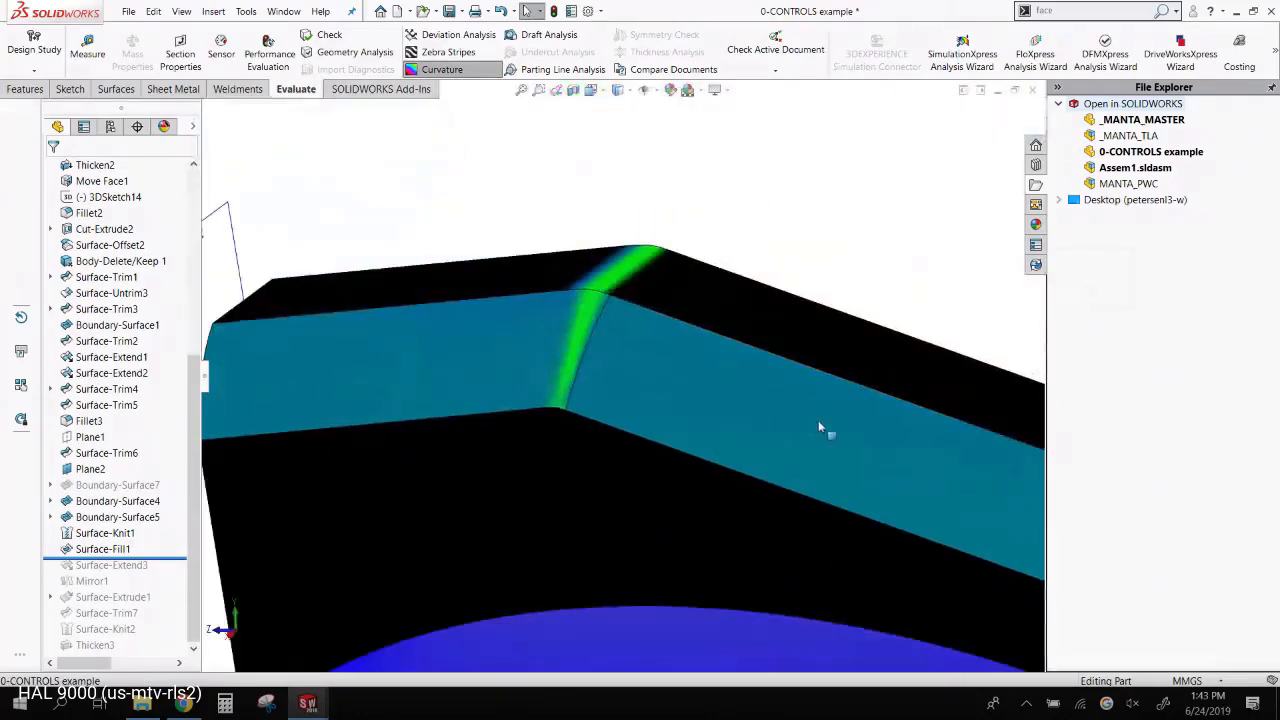
scroll(954, 460, "up", 3)
scroll(778, 457, "down", 2)
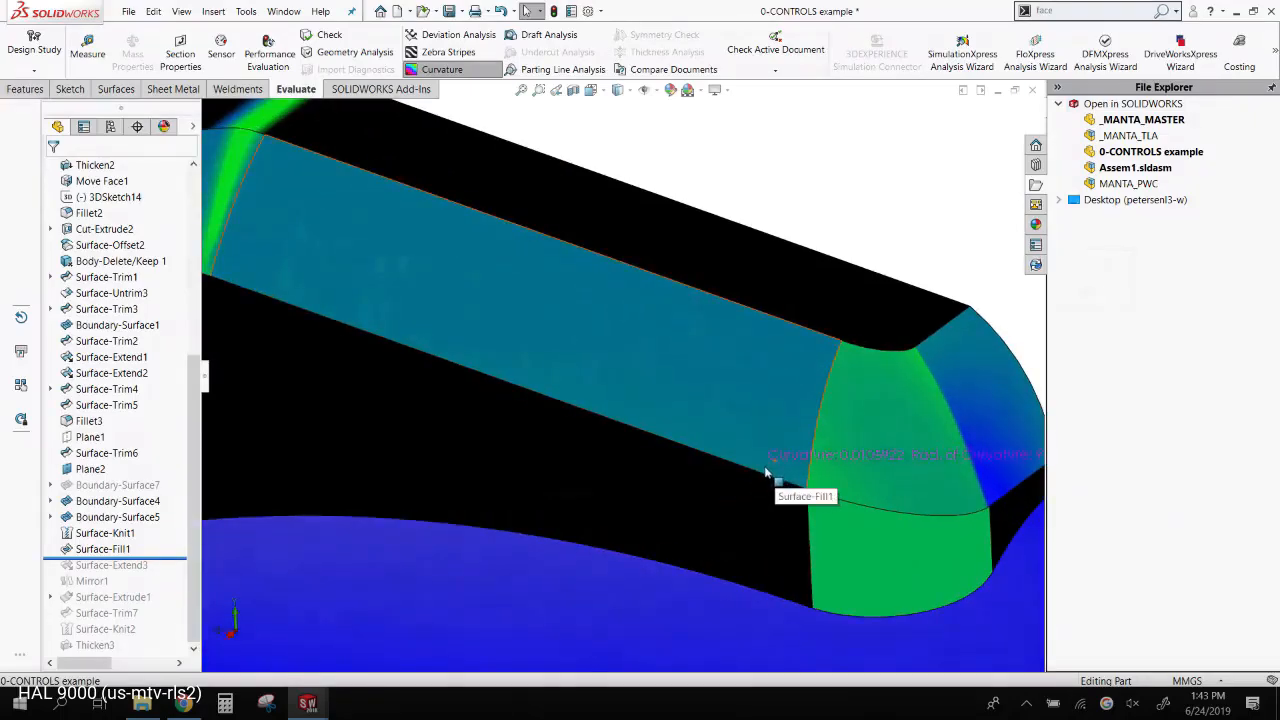
scroll(766, 468, "up", 3)
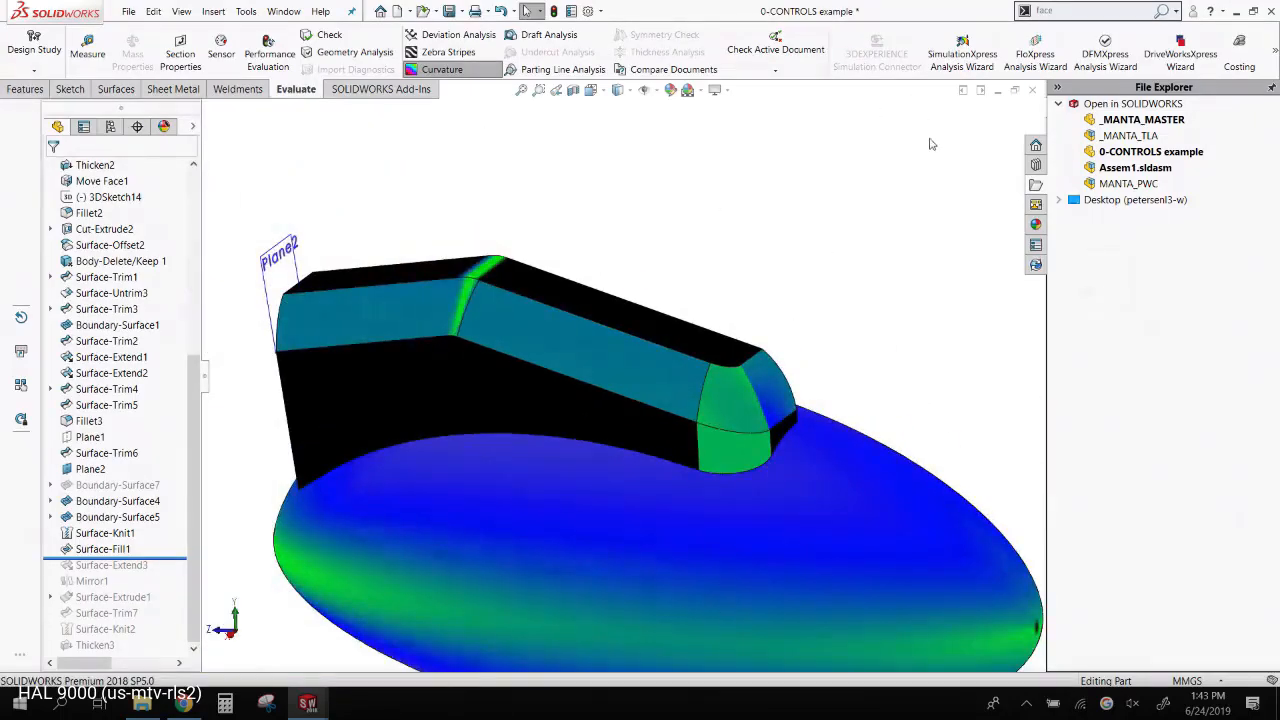
- Turn off the curvature display and roll the feature tree forward to the end
left_click(479, 73)
scroll(729, 306, "up", 2)
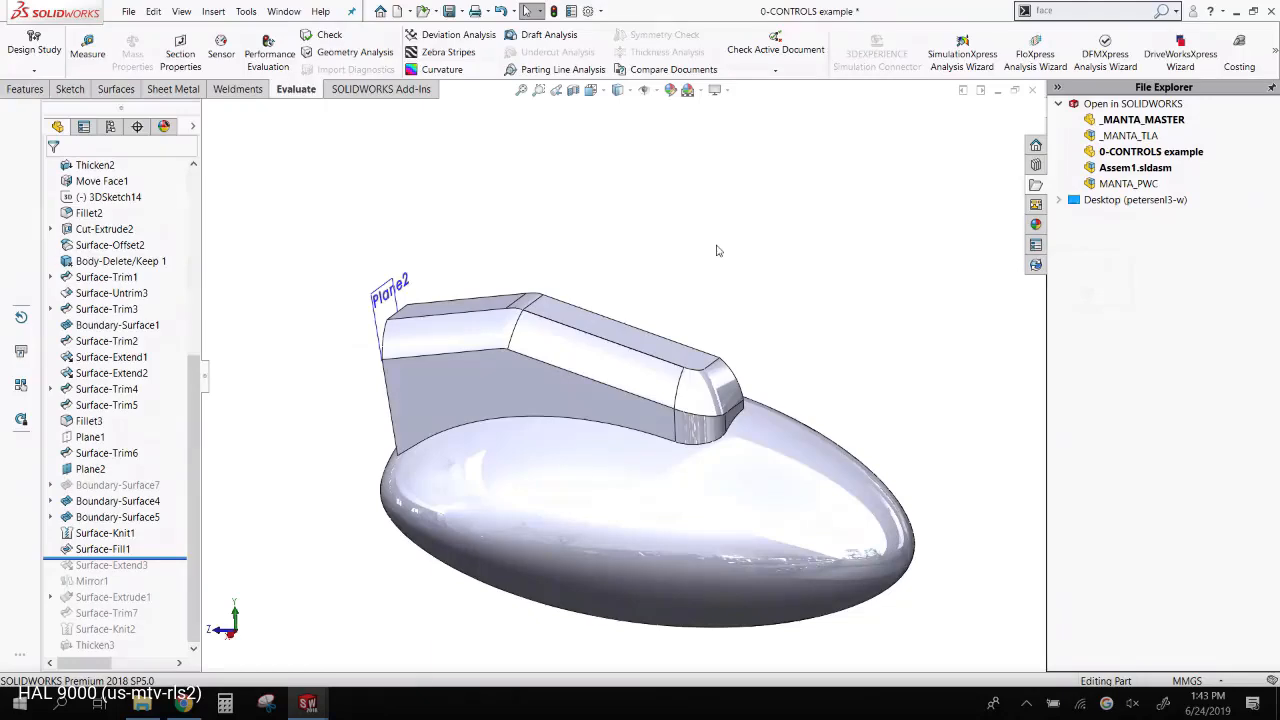
right_click(164, 429)
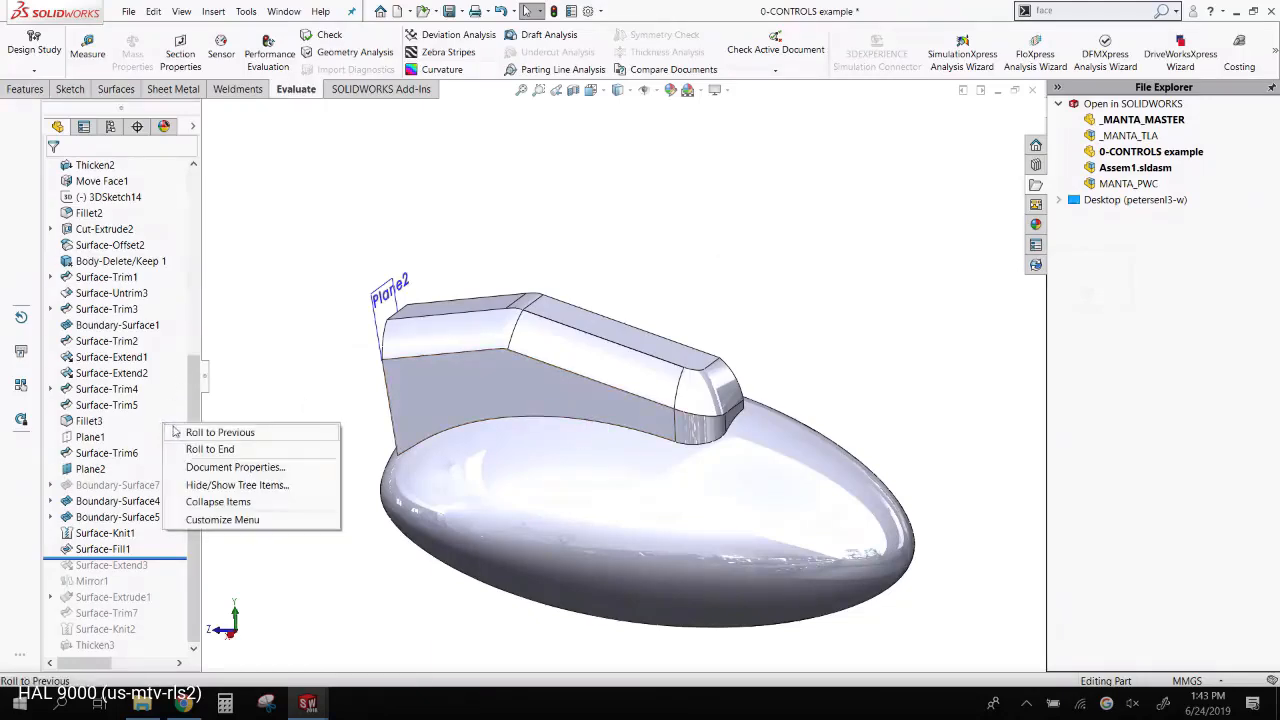
left_click(200, 446)
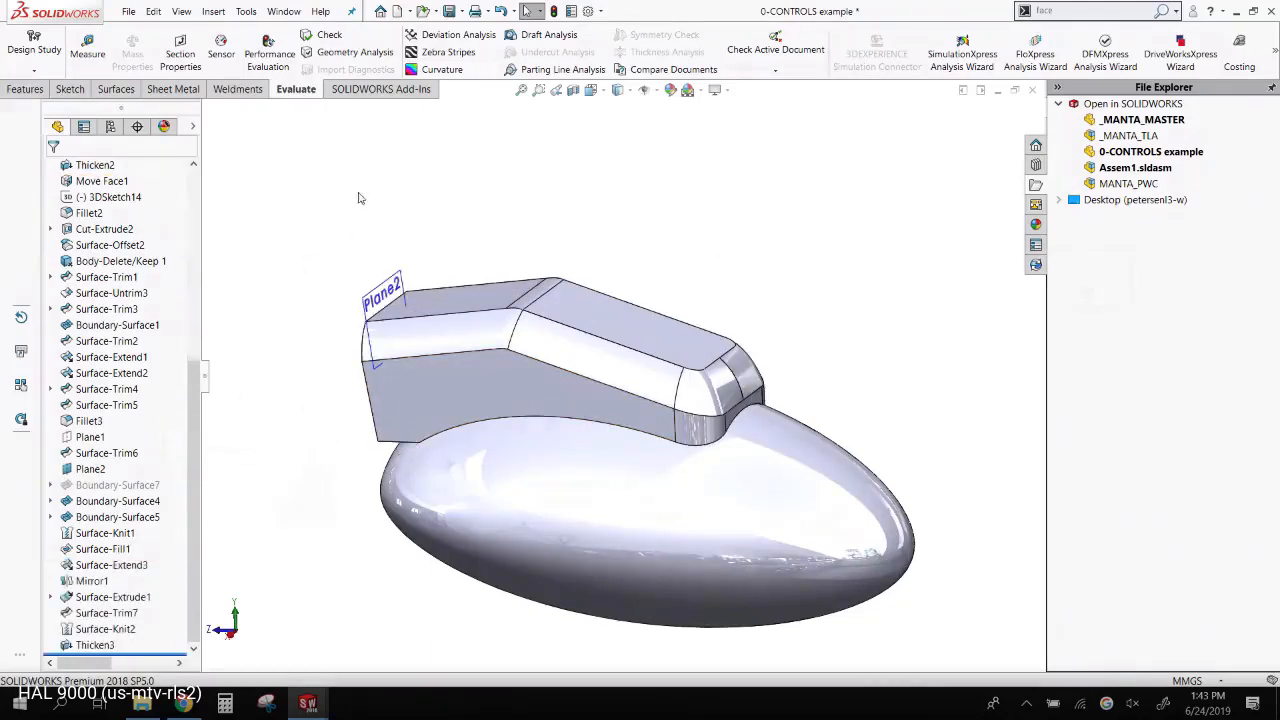
- Sketch a centerpoint straight slot about 114 mm between centres and 71 mm wide on the flat top face nearest Plane2
middle_click_drag(420, 262, 472, 377)
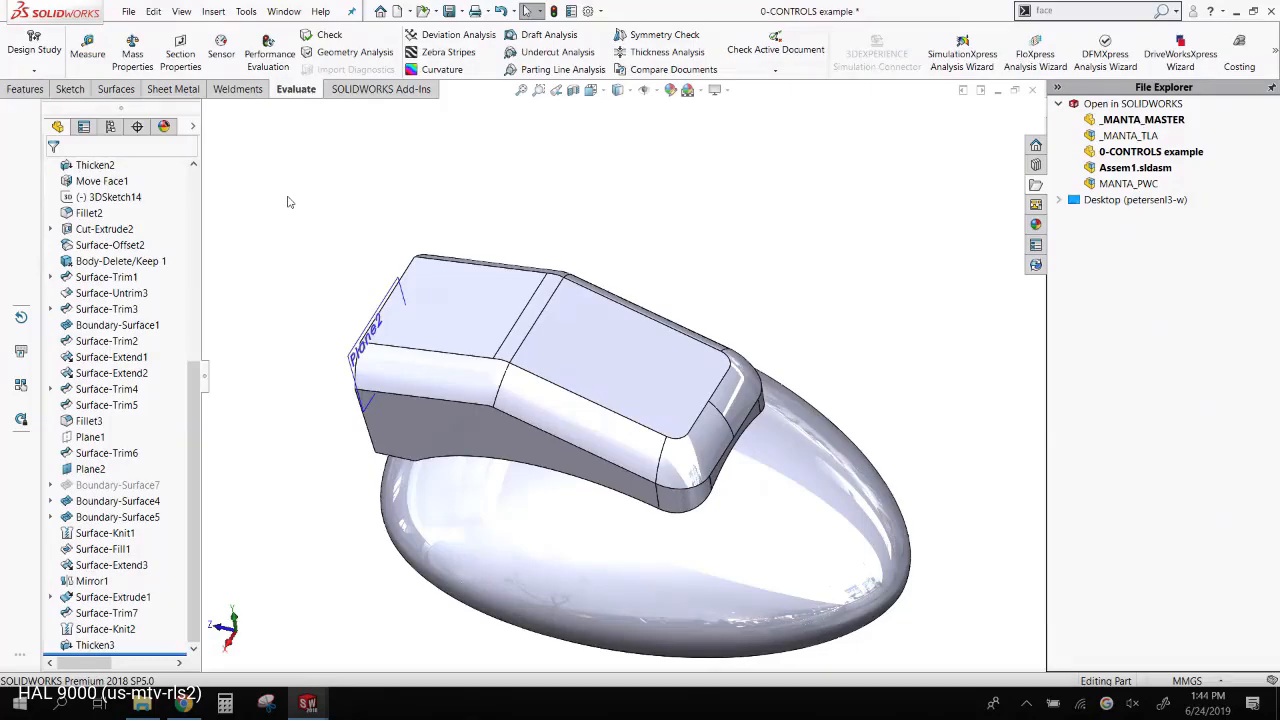
scroll(418, 455, "up", 1)
middle_click_drag(422, 462, 466, 560)
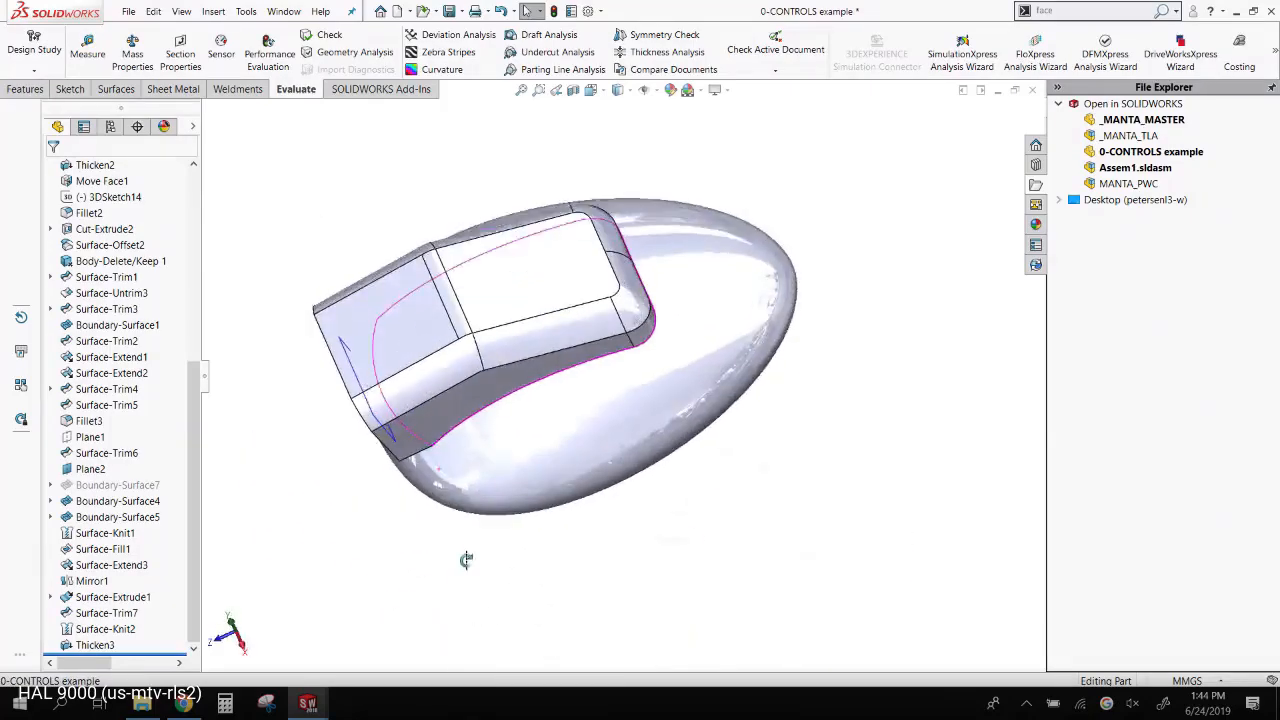
scroll(466, 426, "down", 5)
left_click(362, 190)
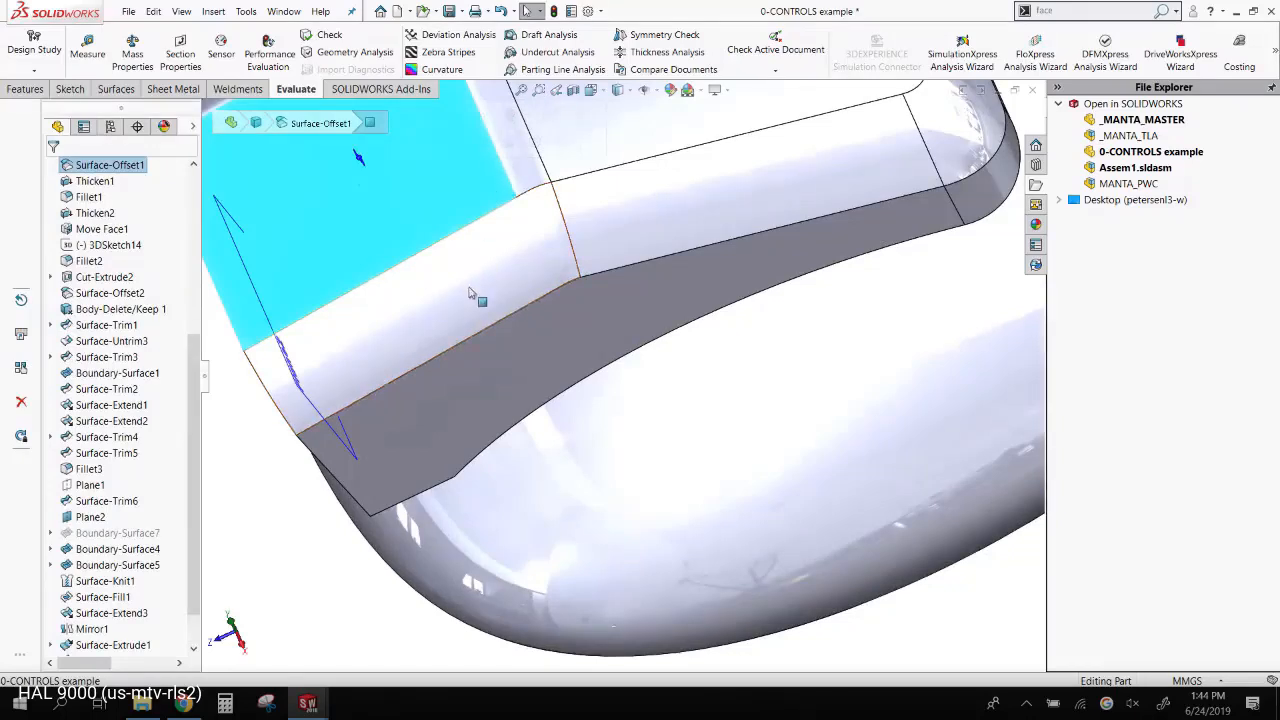
scroll(360, 191, "up", 5)
left_click(70, 89)
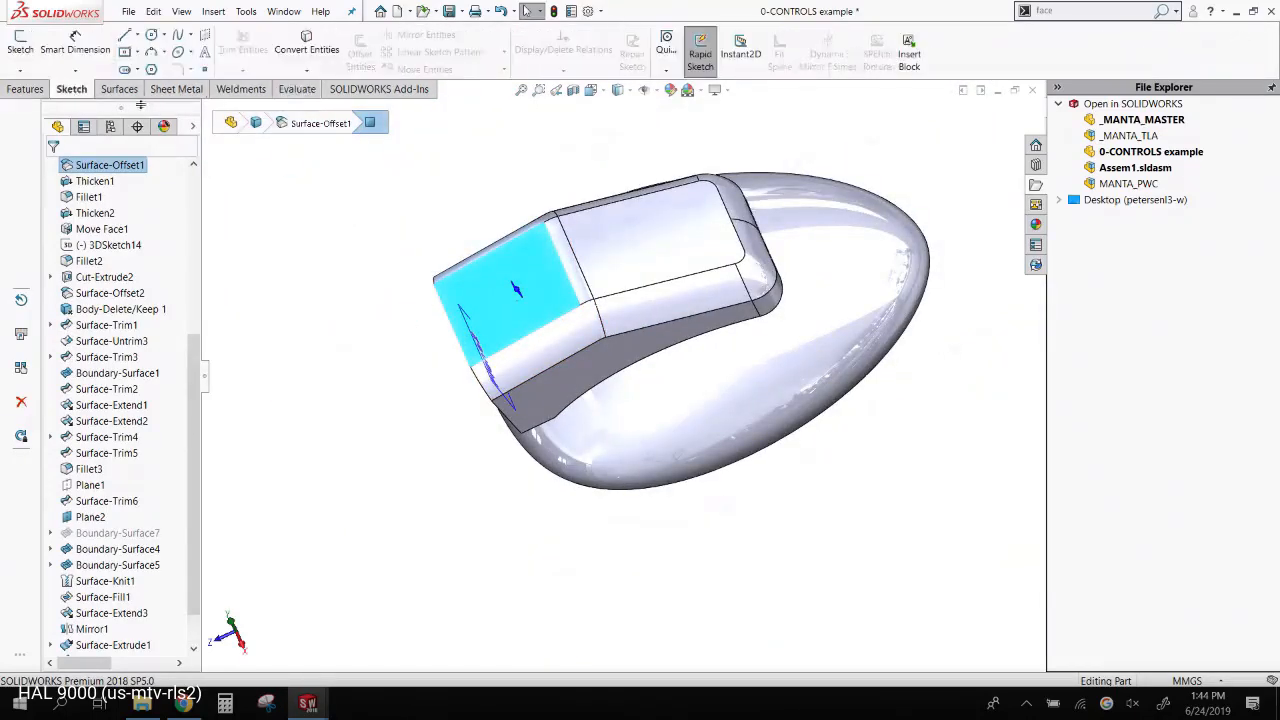
left_click(137, 70)
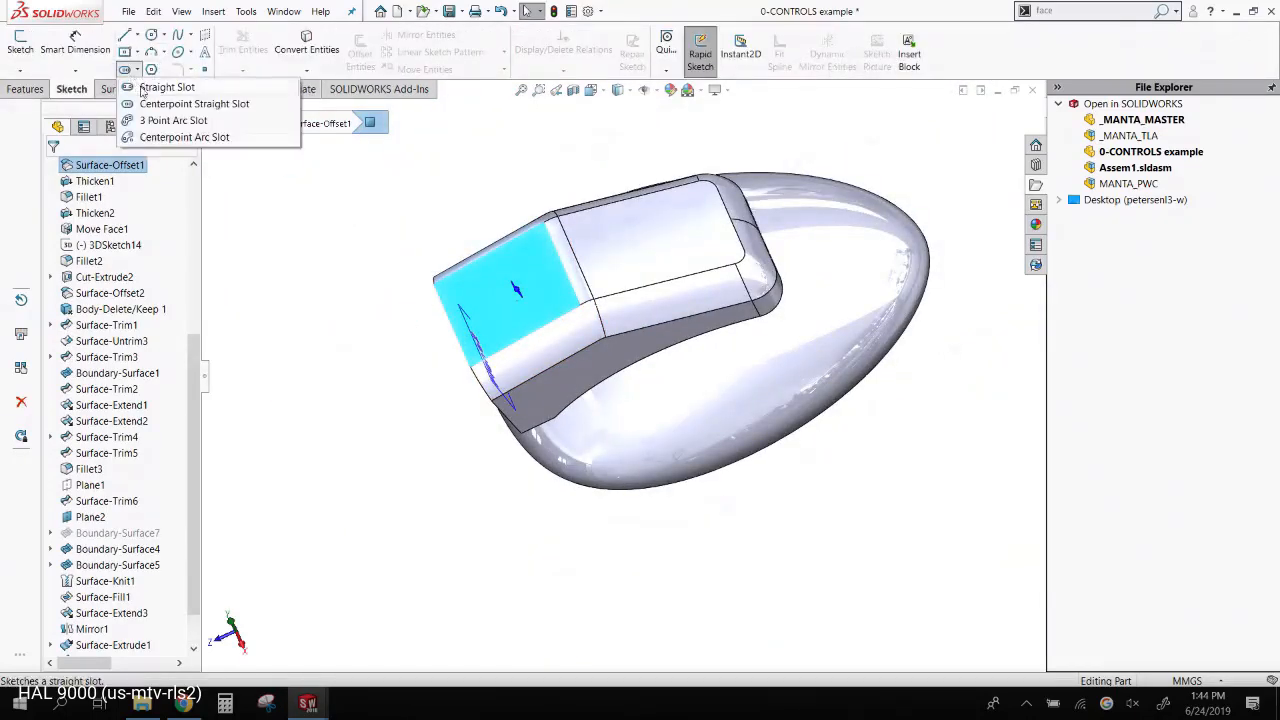
left_click(160, 104)
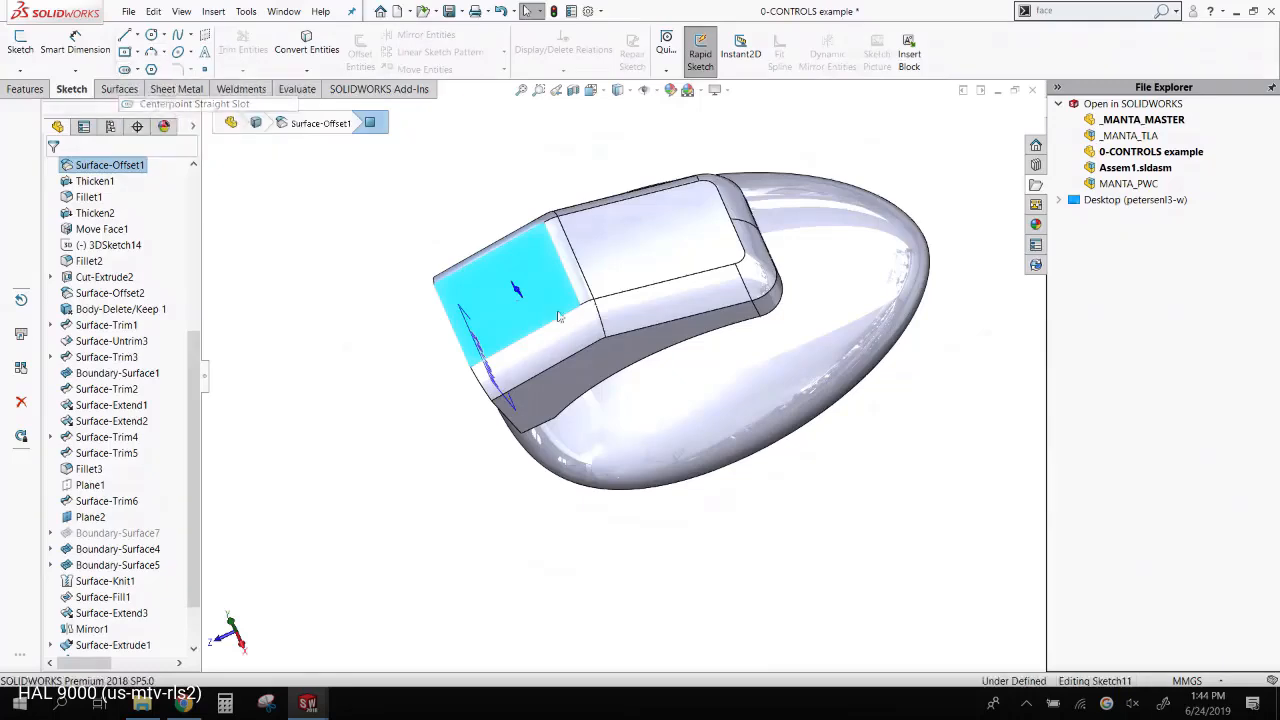
scroll(563, 323, "down", 5)
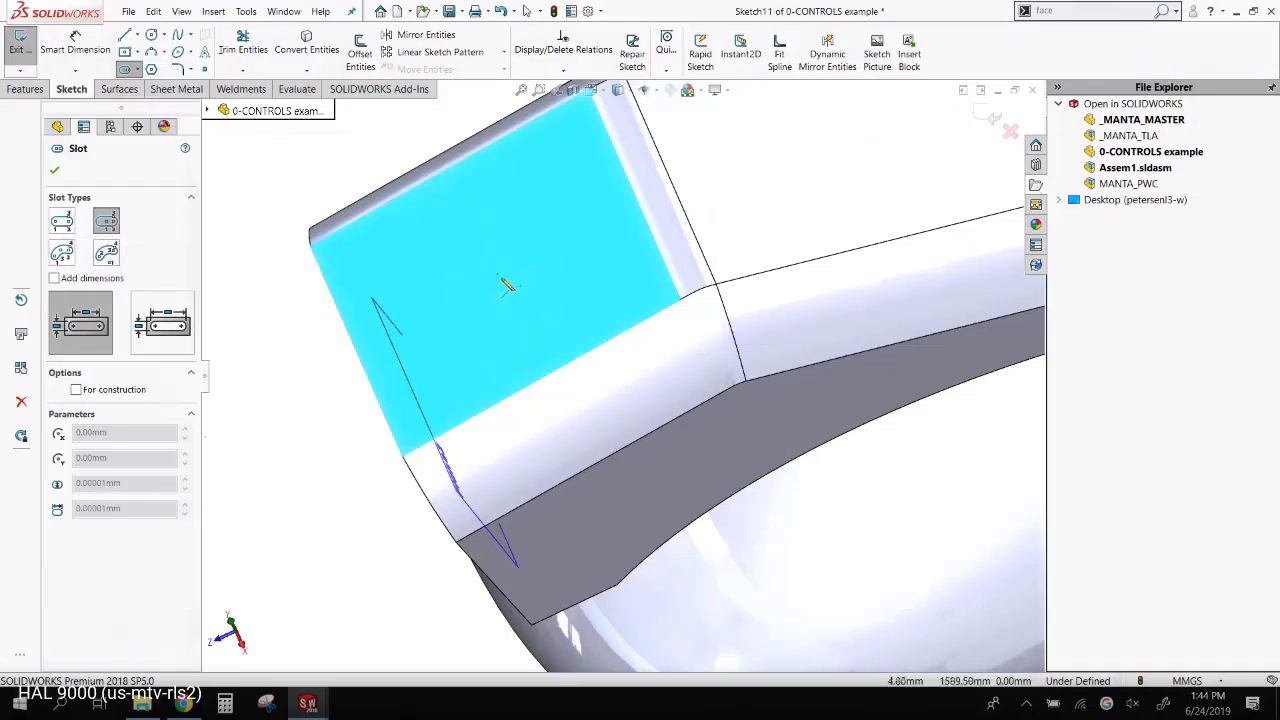
left_click(497, 261)
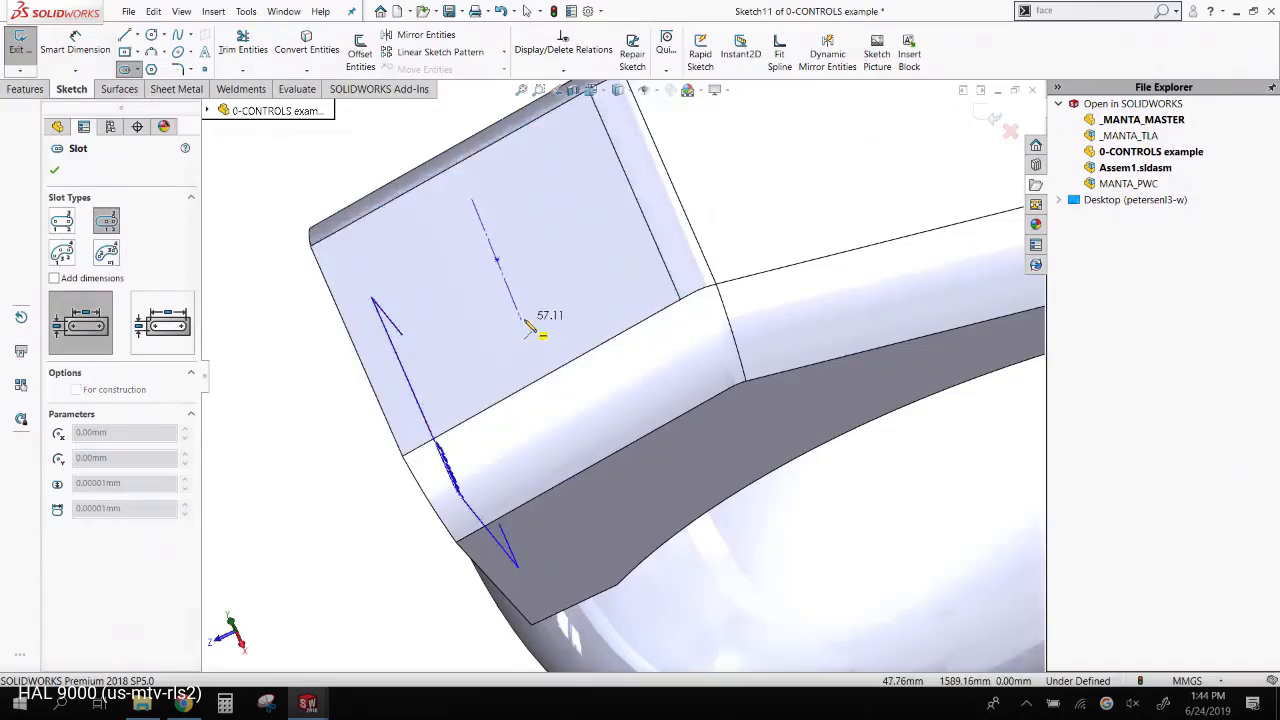
left_click(522, 318)
left_click(576, 314)
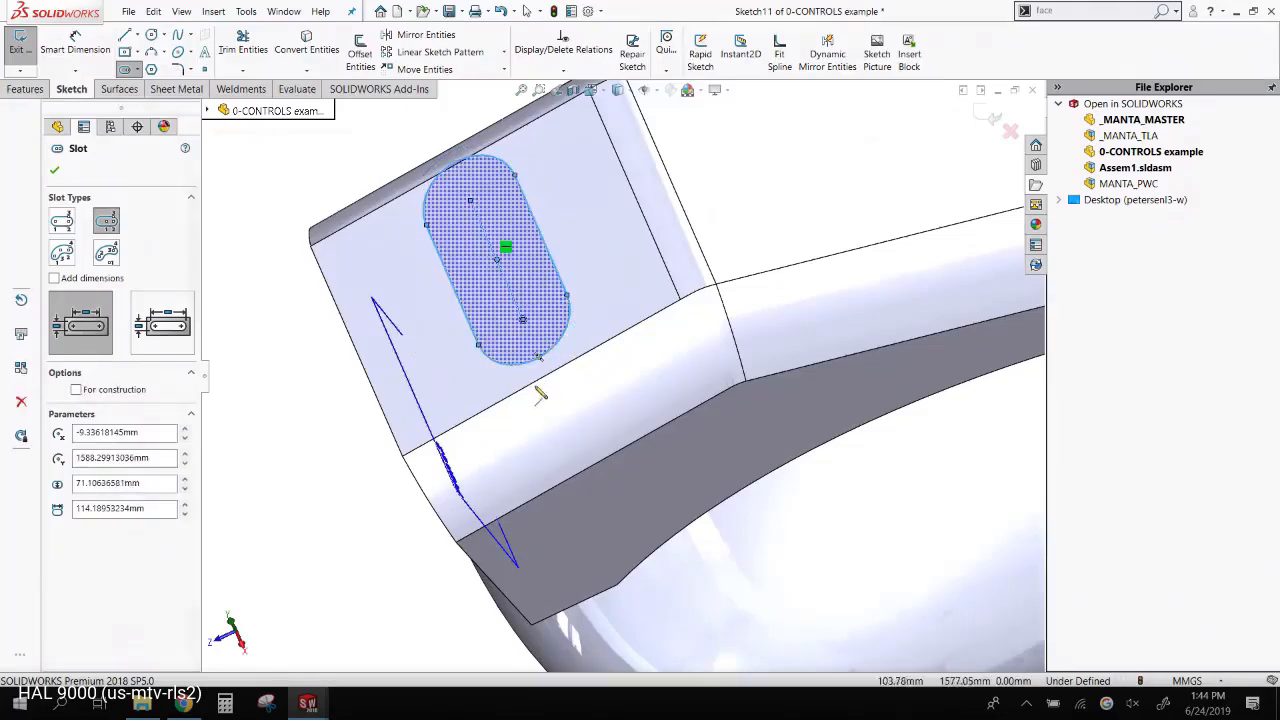
key("Escape")
- Dimension the slot's width between its straight sides and set it to 135 mm
scroll(400, 437, "up", 3)
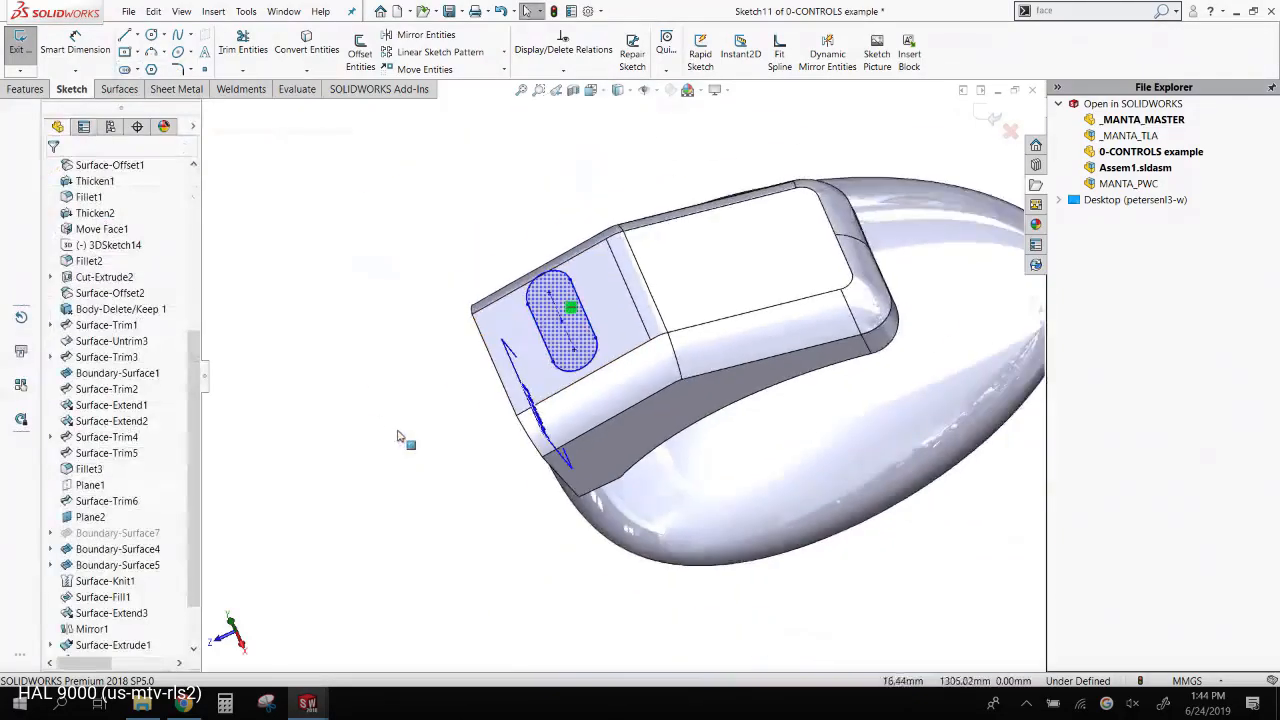
scroll(428, 330, "down", 2)
right_click_drag(406, 375, 431, 182)
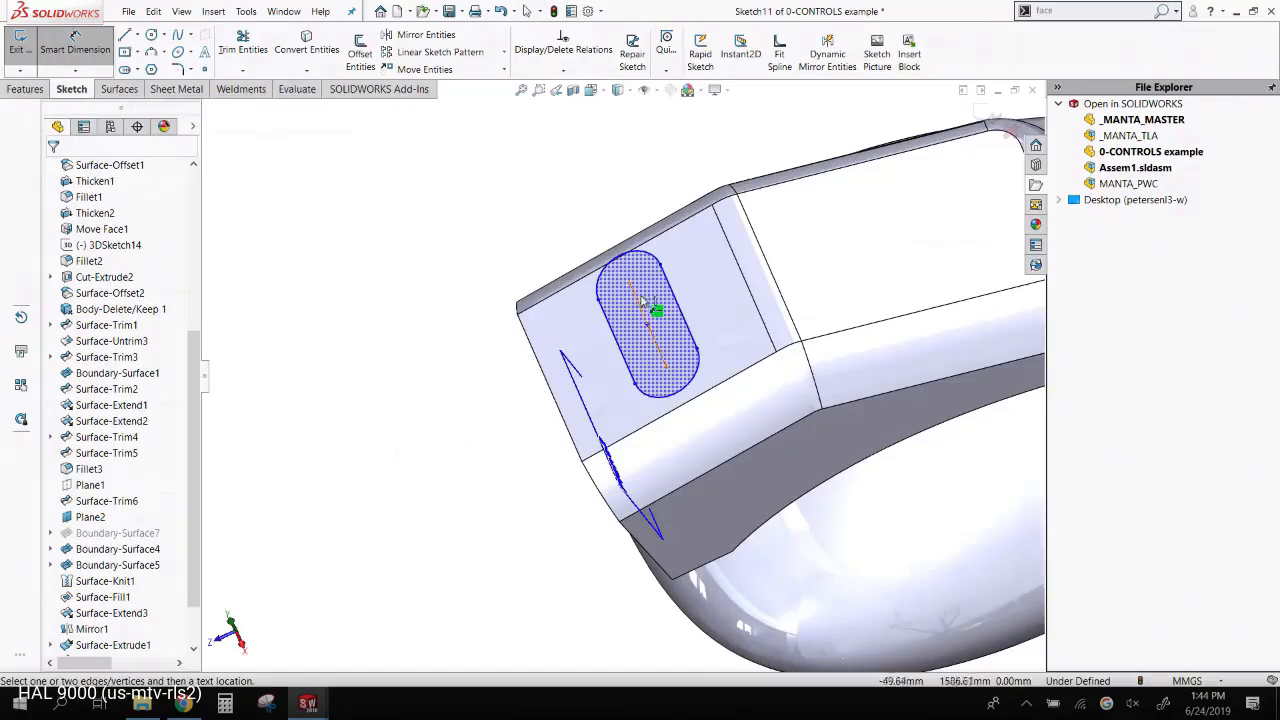
left_click(672, 285)
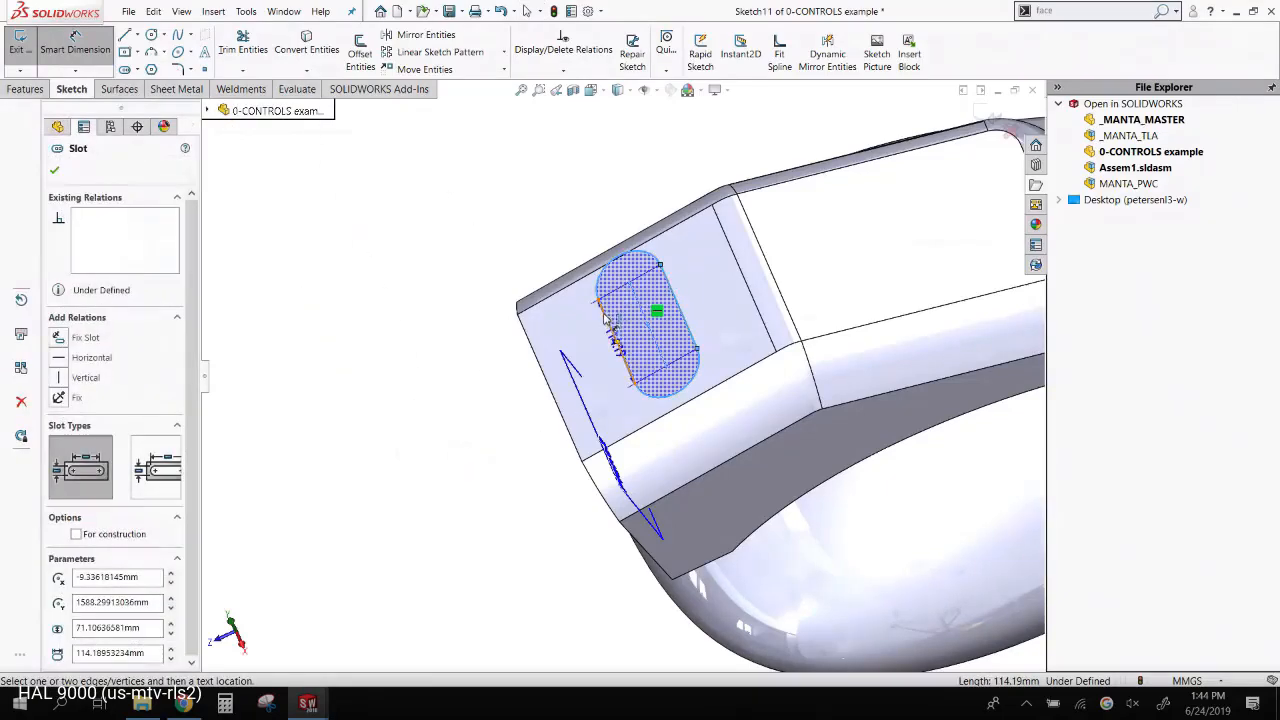
left_click(583, 187)
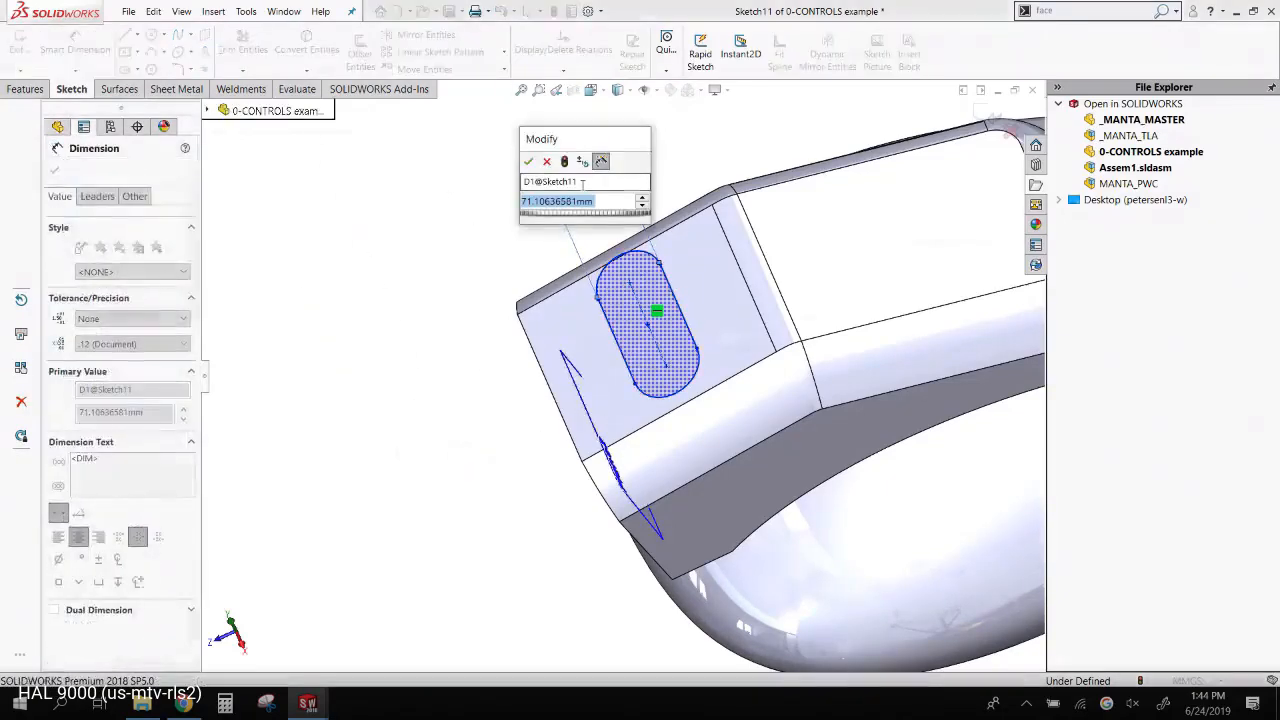
type("135")
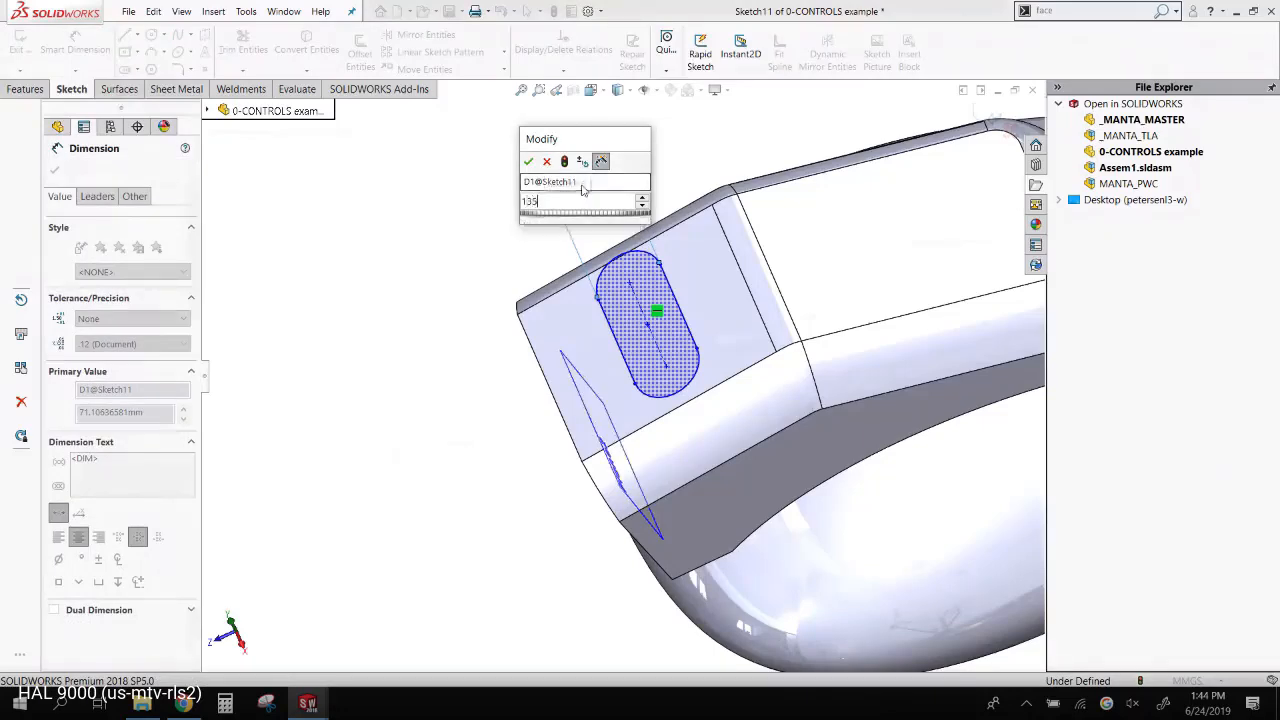
key("Return")
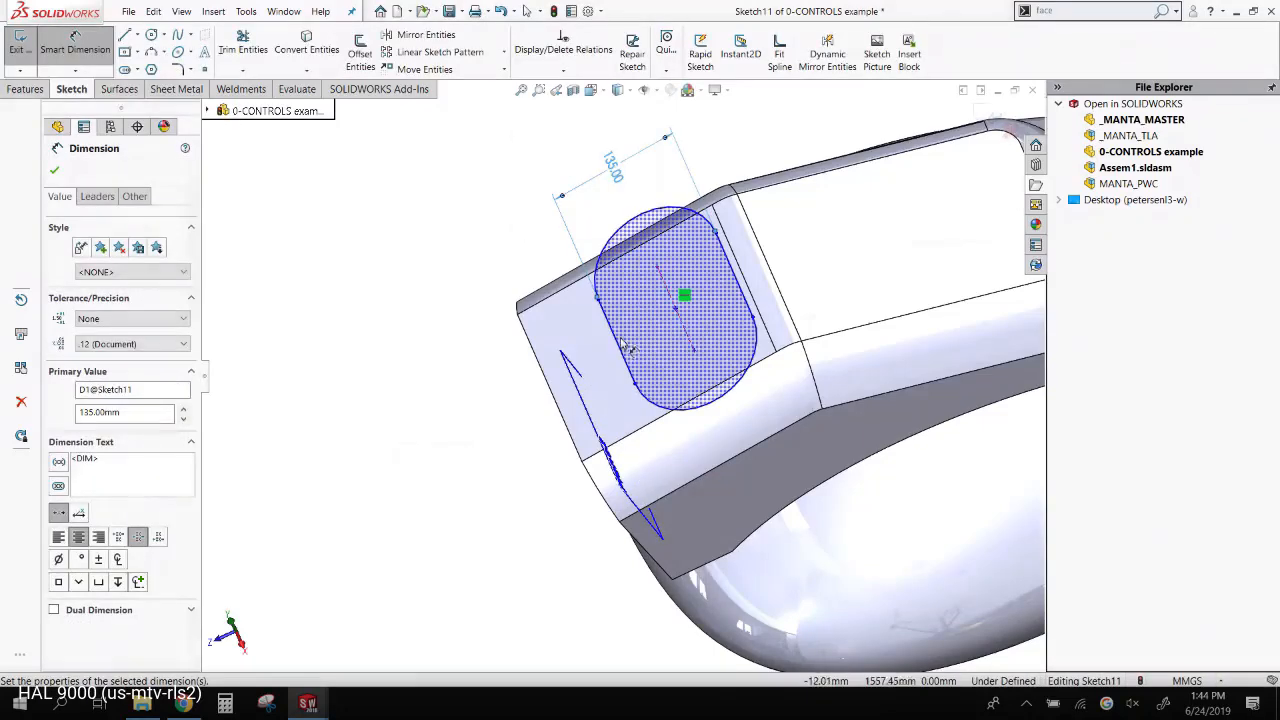
- Dimension the distance from the slot's nearer straight side to the top face's end edge as 145 mm
left_click(622, 348)
left_click(543, 378)
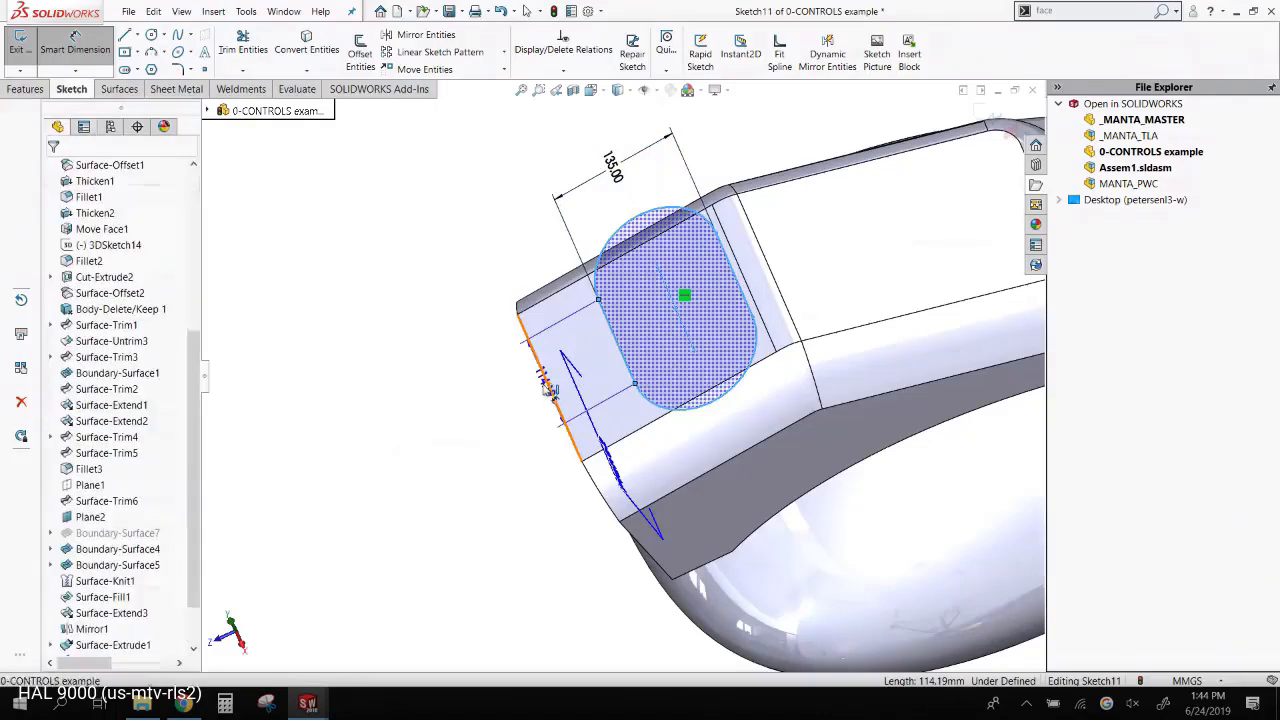
left_click(458, 233)
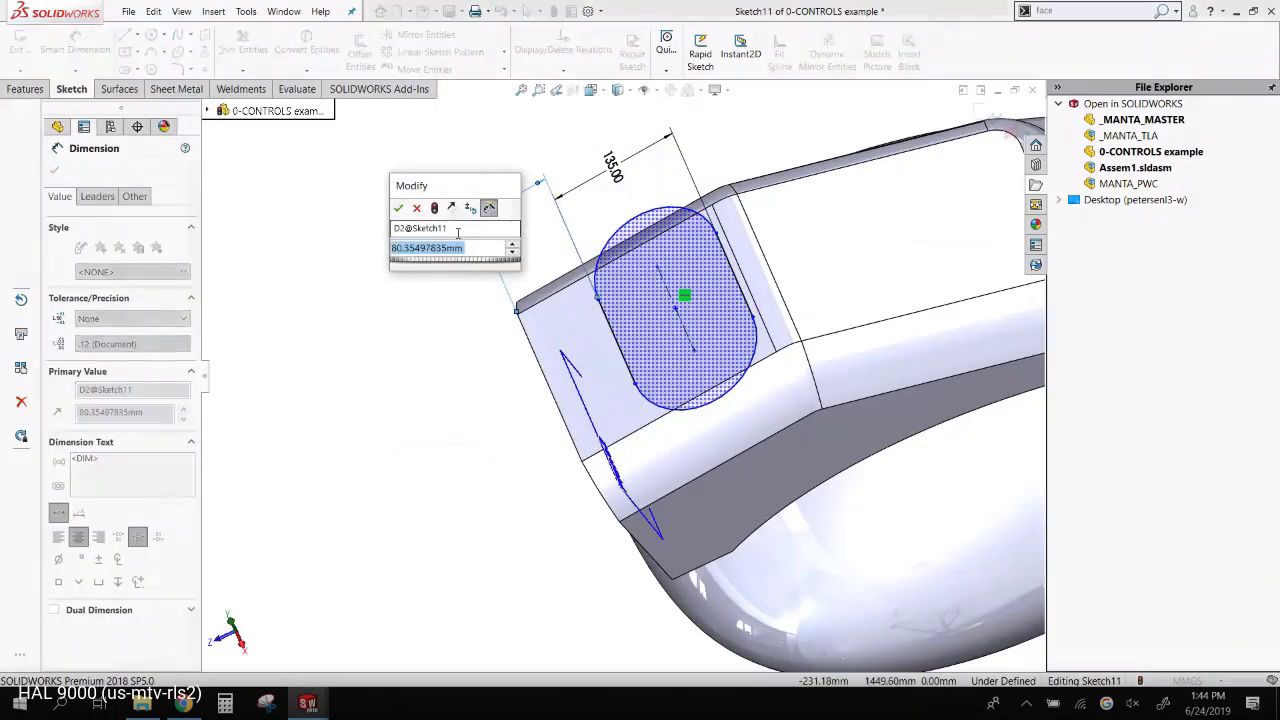
type("145")
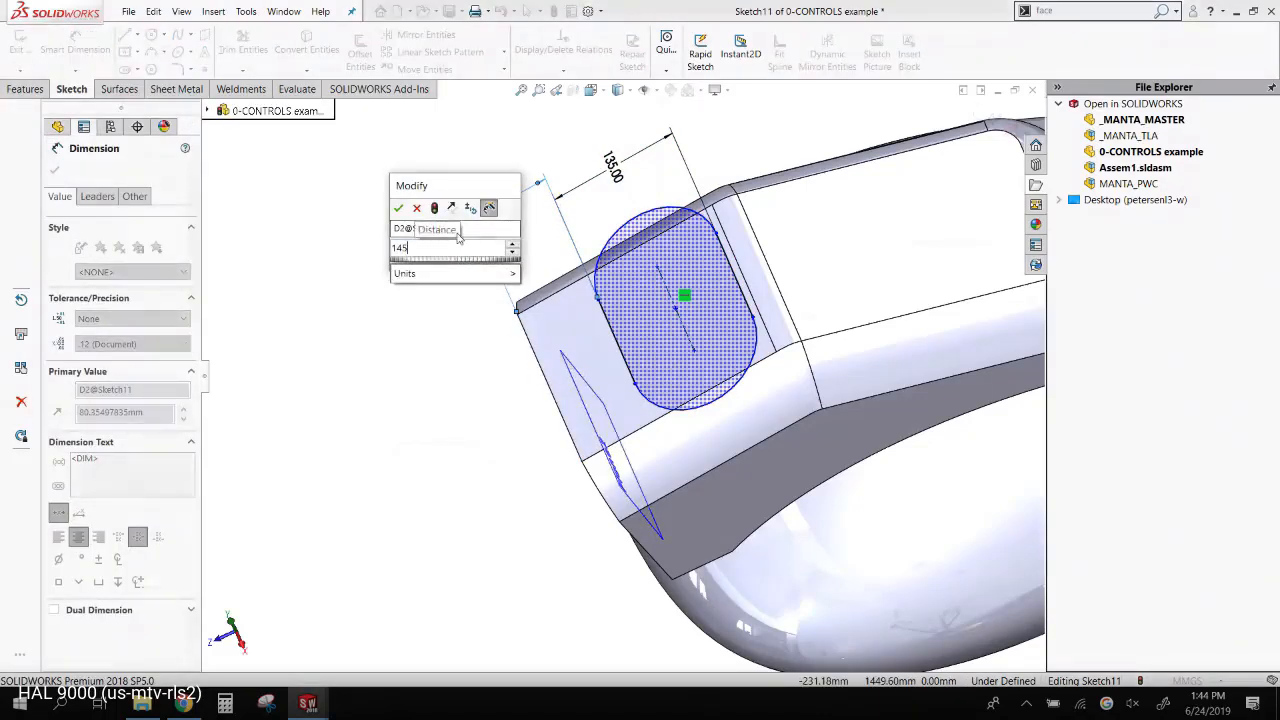
key("Return")
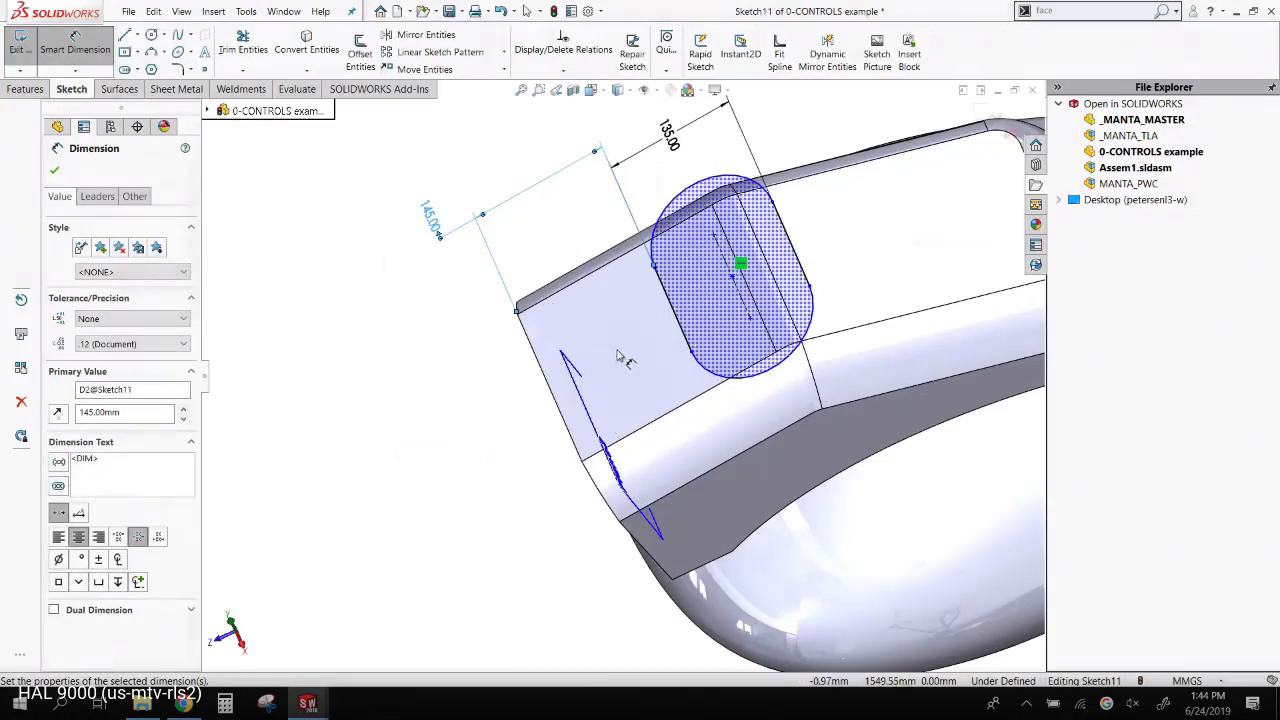
middle_click_drag(613, 350, 647, 333)
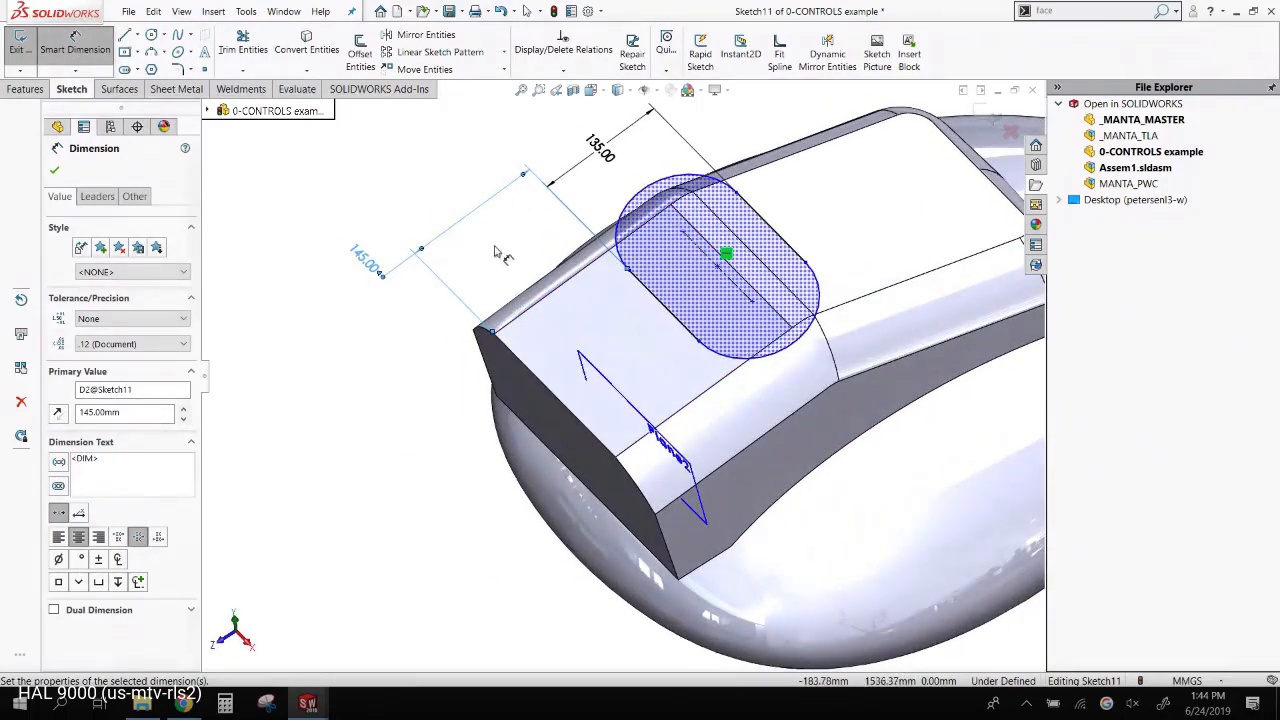
left_click(668, 180)
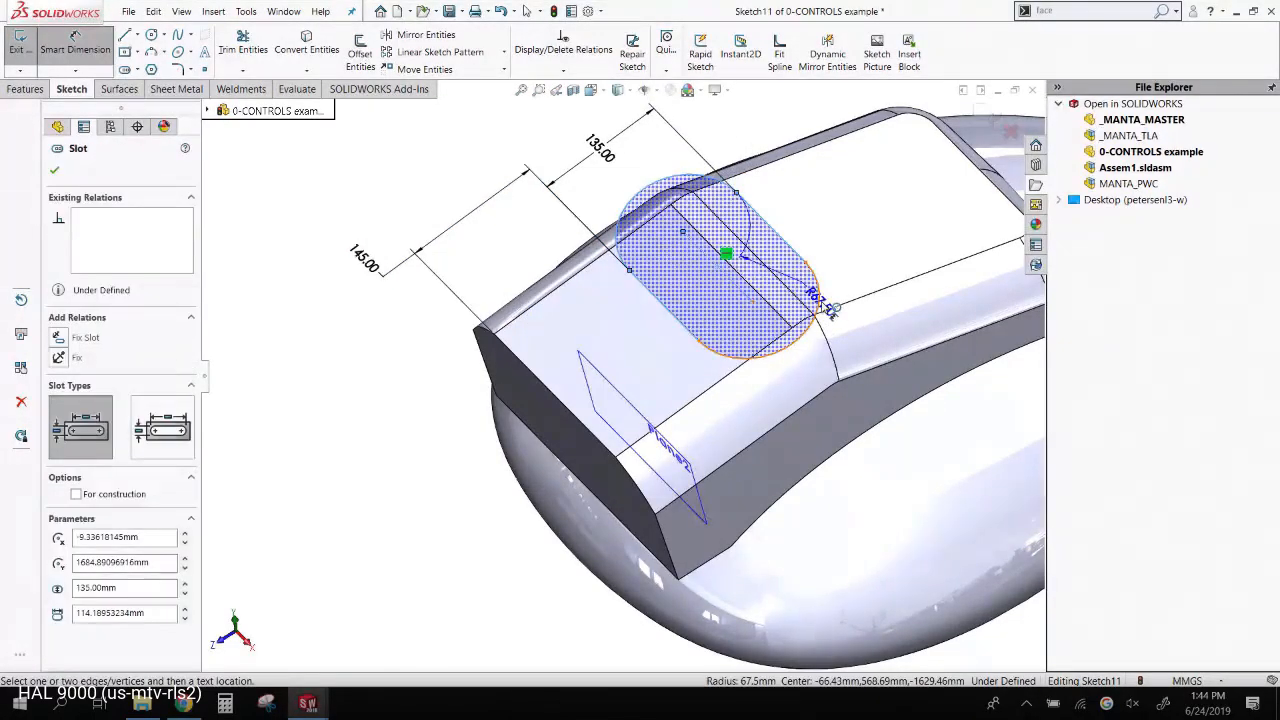
left_click(832, 307)
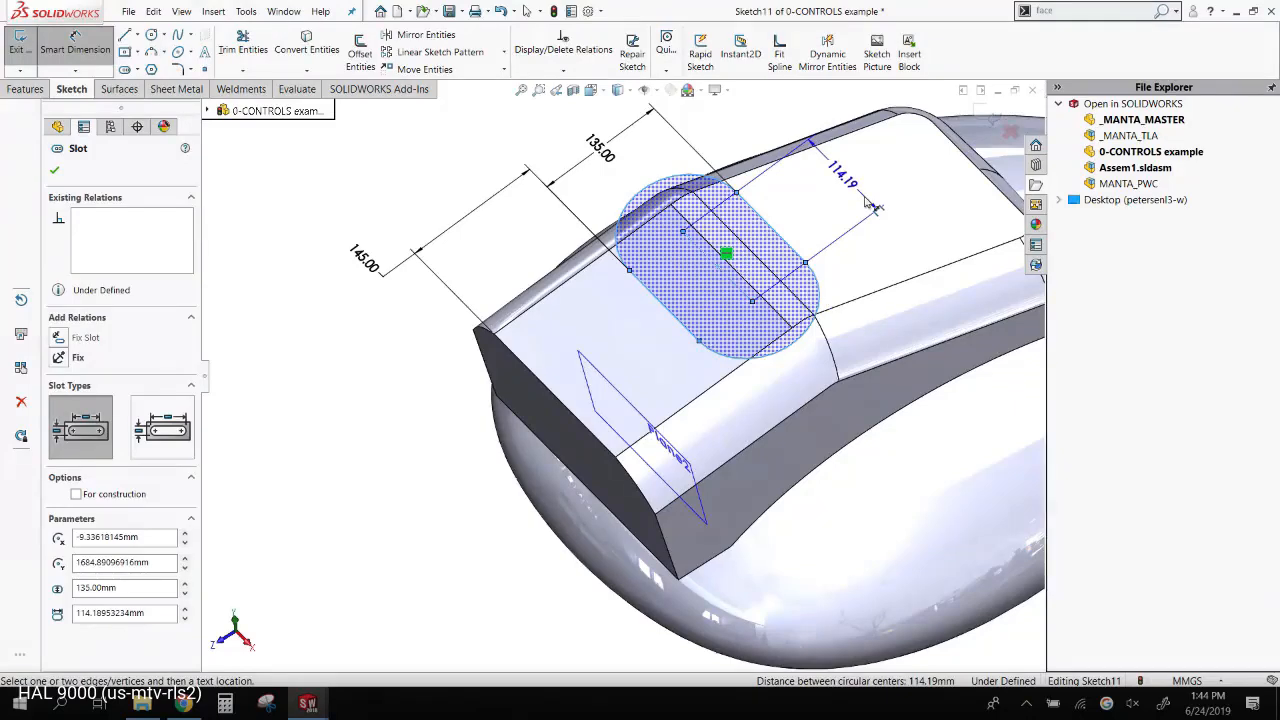
key("Escape")
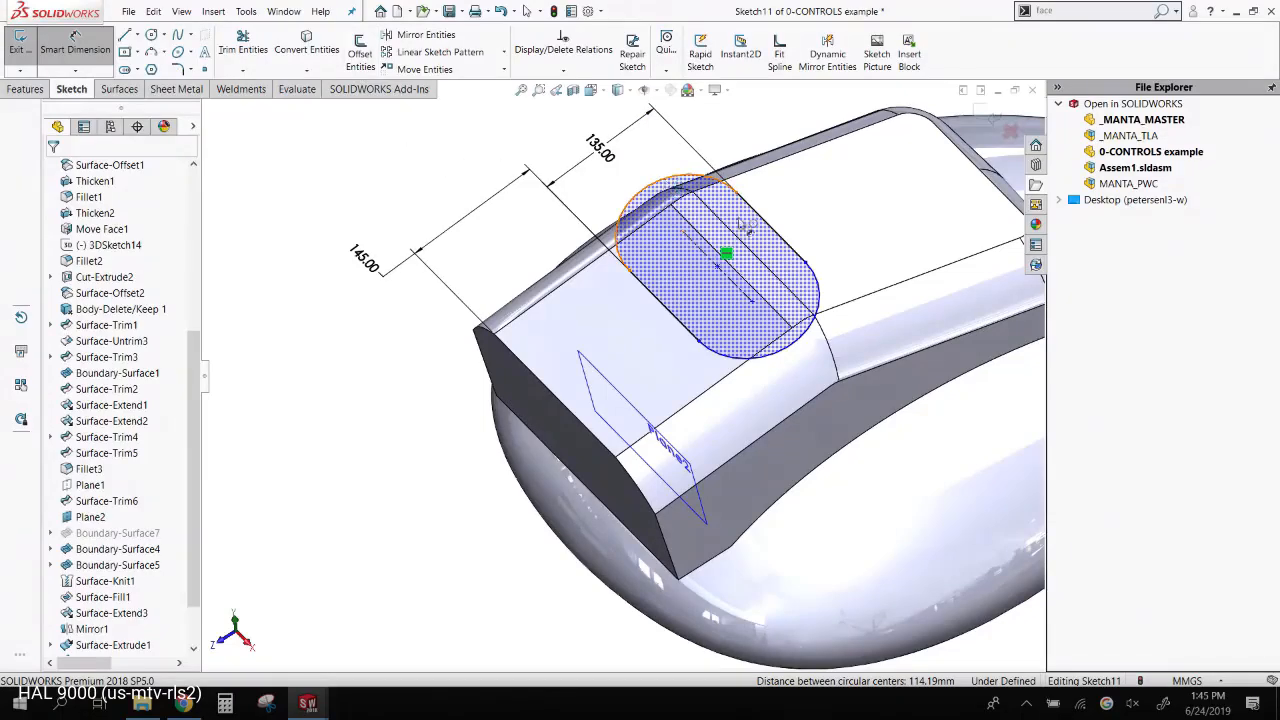
- Try to dimension the slot's length from the outer edge of one end arc to the other arc's centre
left_click(826, 322)
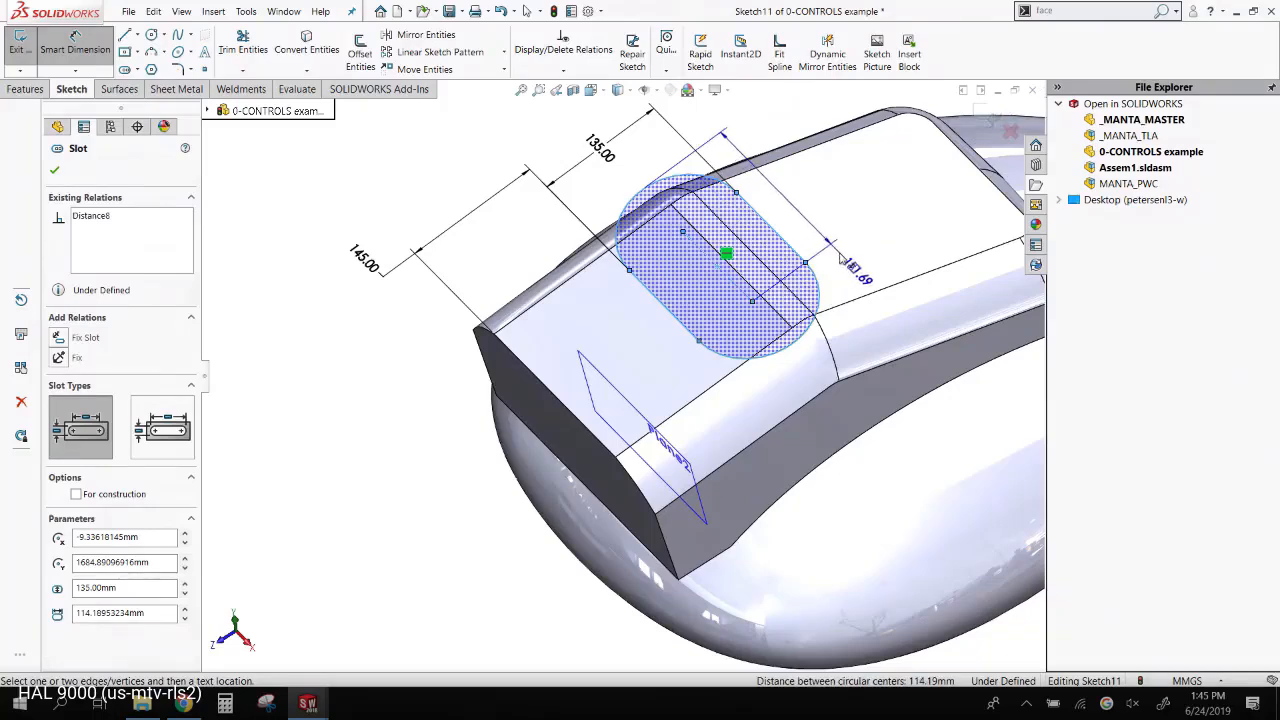
key("Escape")
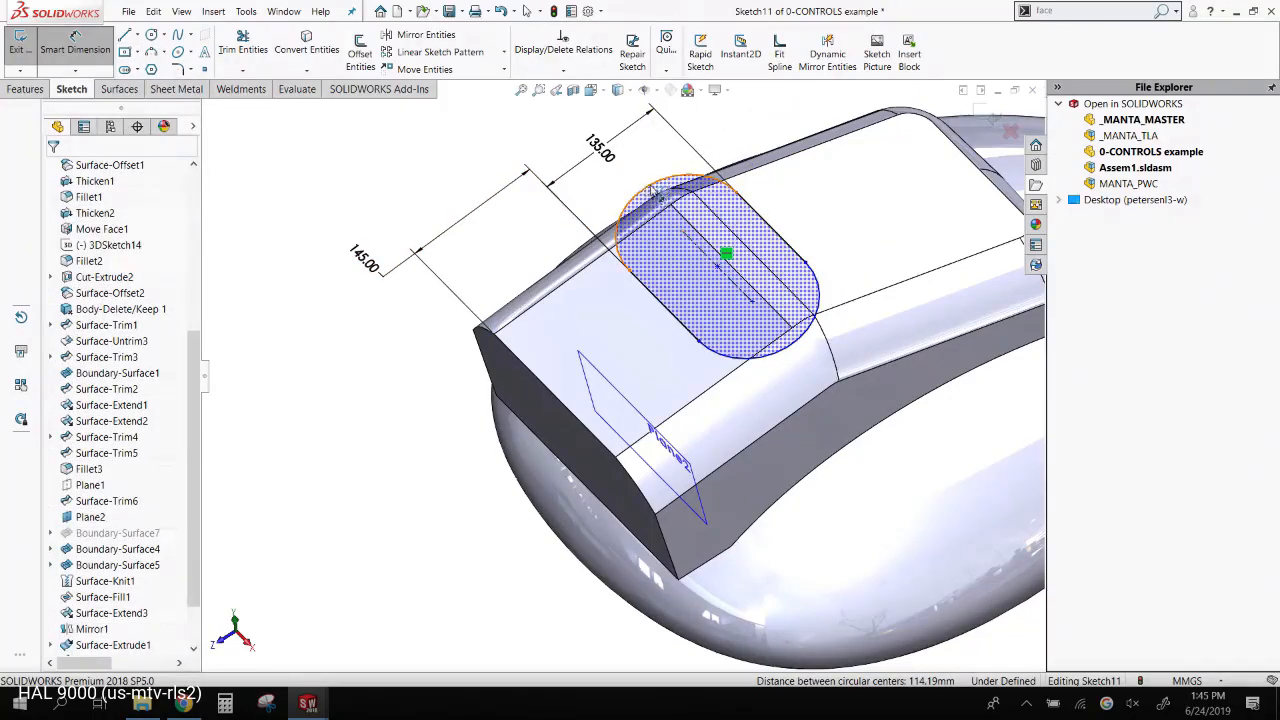
left_click(812, 297)
left_click(812, 297)
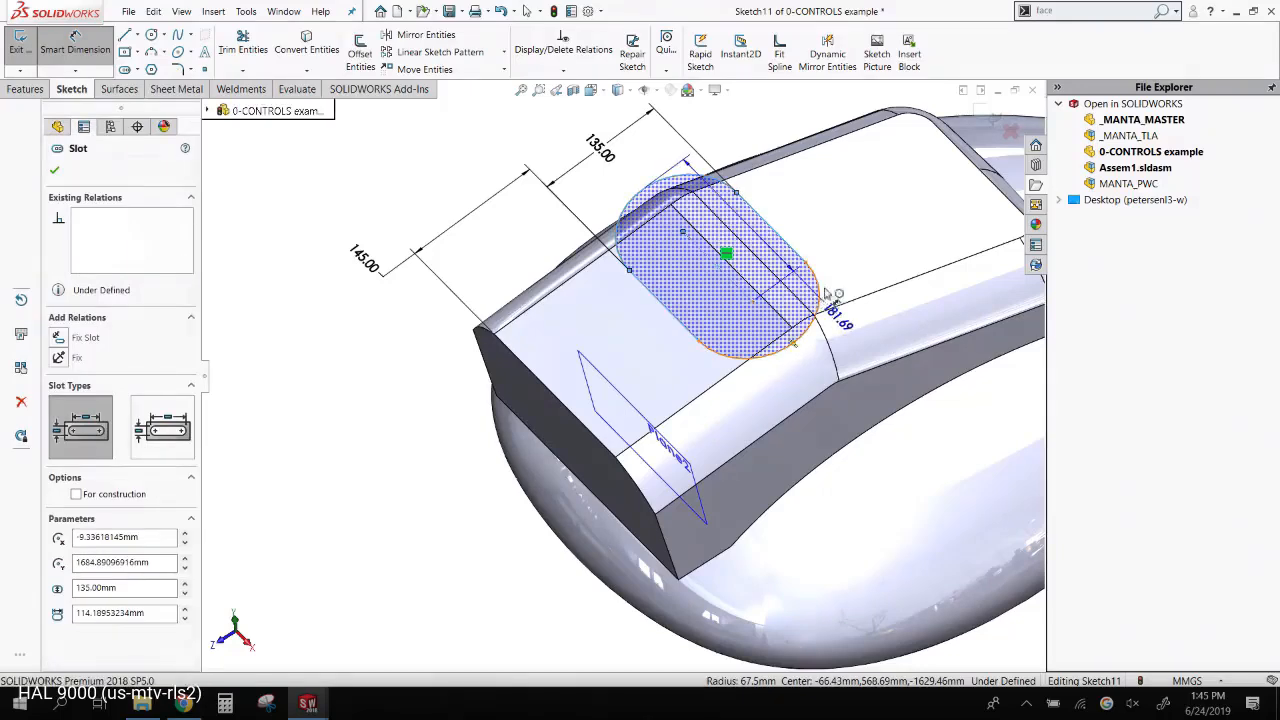
left_click(872, 245)
left_click(816, 219)
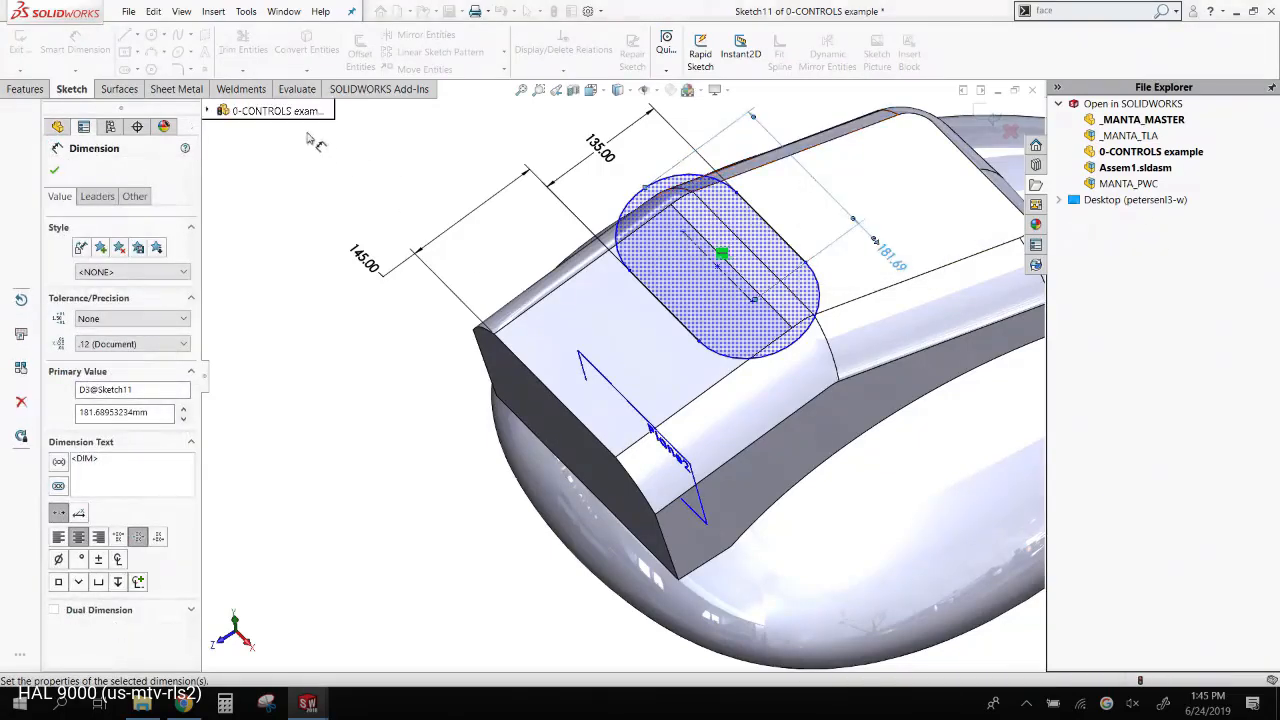
- Add a driven dimension for the slot's overall length between its two end arcs and delete the arc-to-centre length dimension
left_click(624, 215)
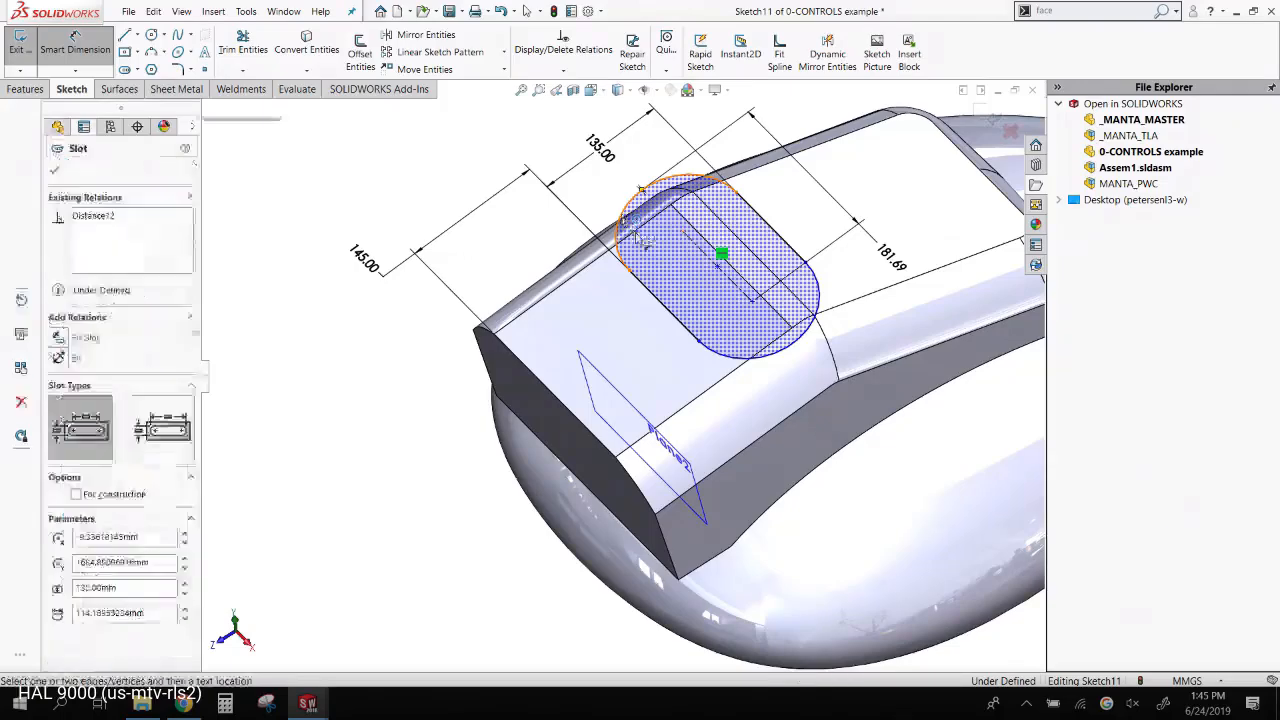
left_click(790, 358)
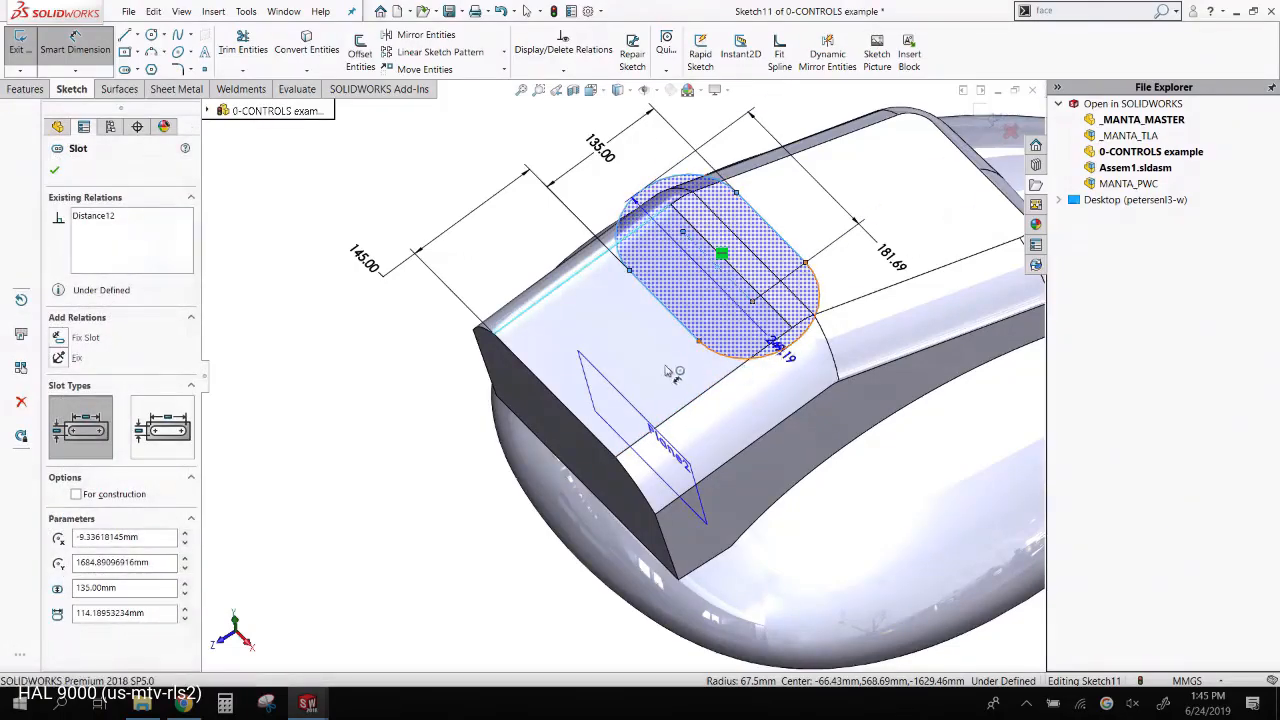
left_click(636, 352)
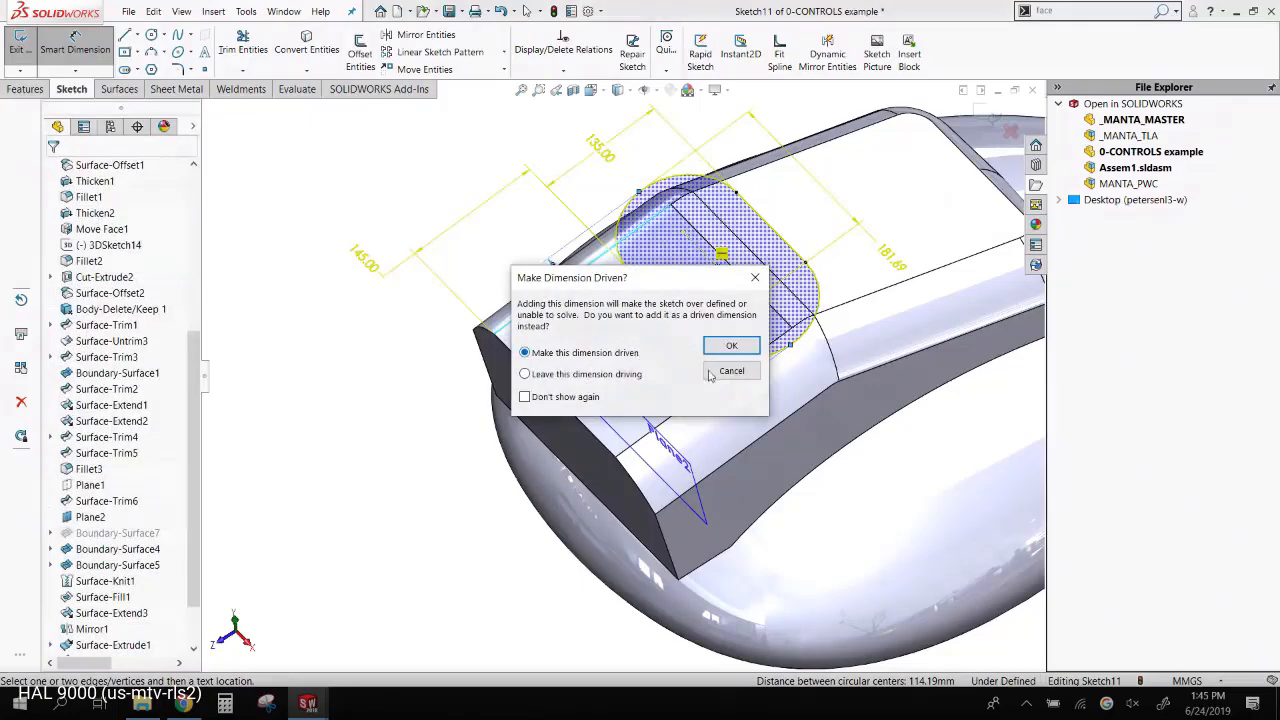
left_click(731, 345)
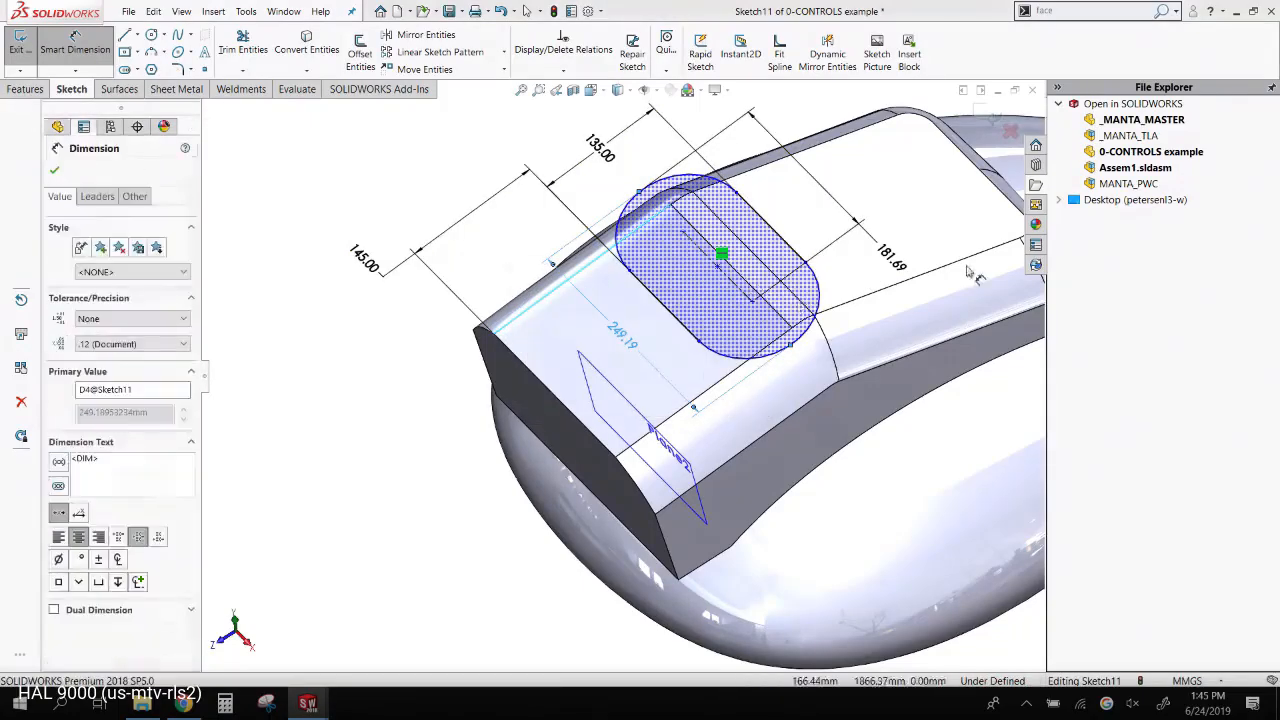
key("Escape")
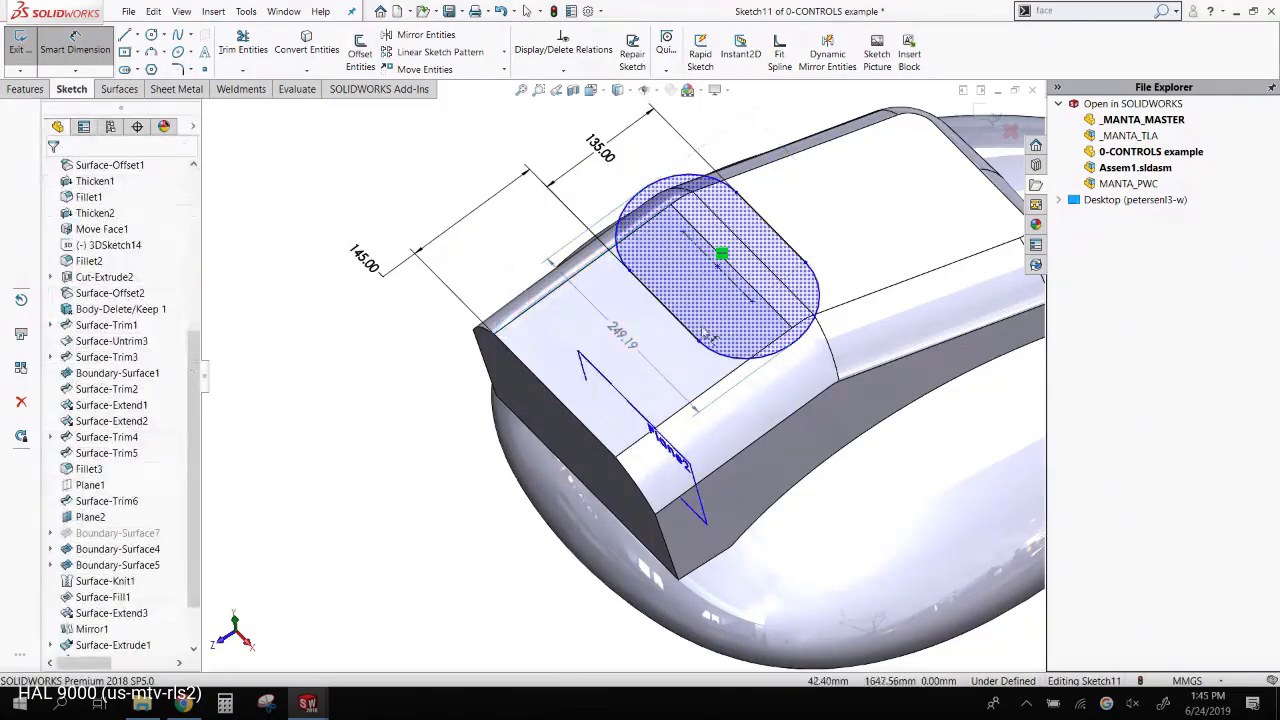
left_click(622, 338)
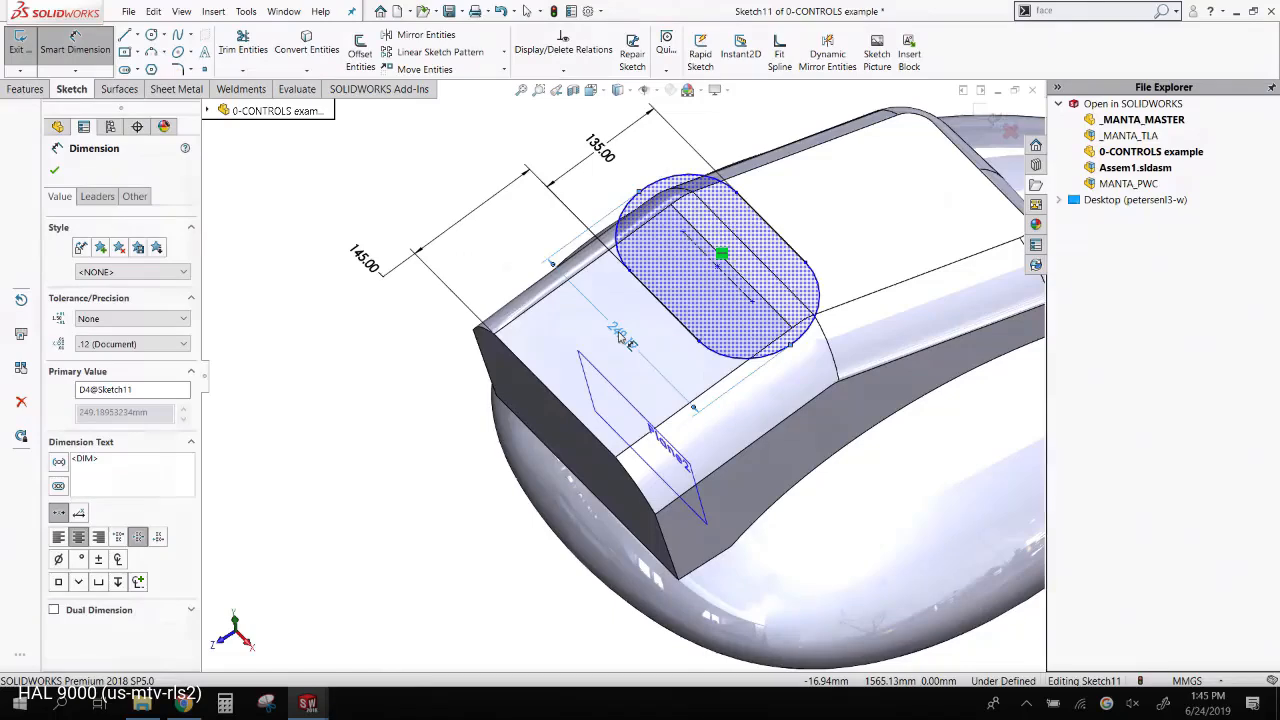
- Make the slot's driven overall length dimension driving and set it to 175 mm
left_click(135, 197)
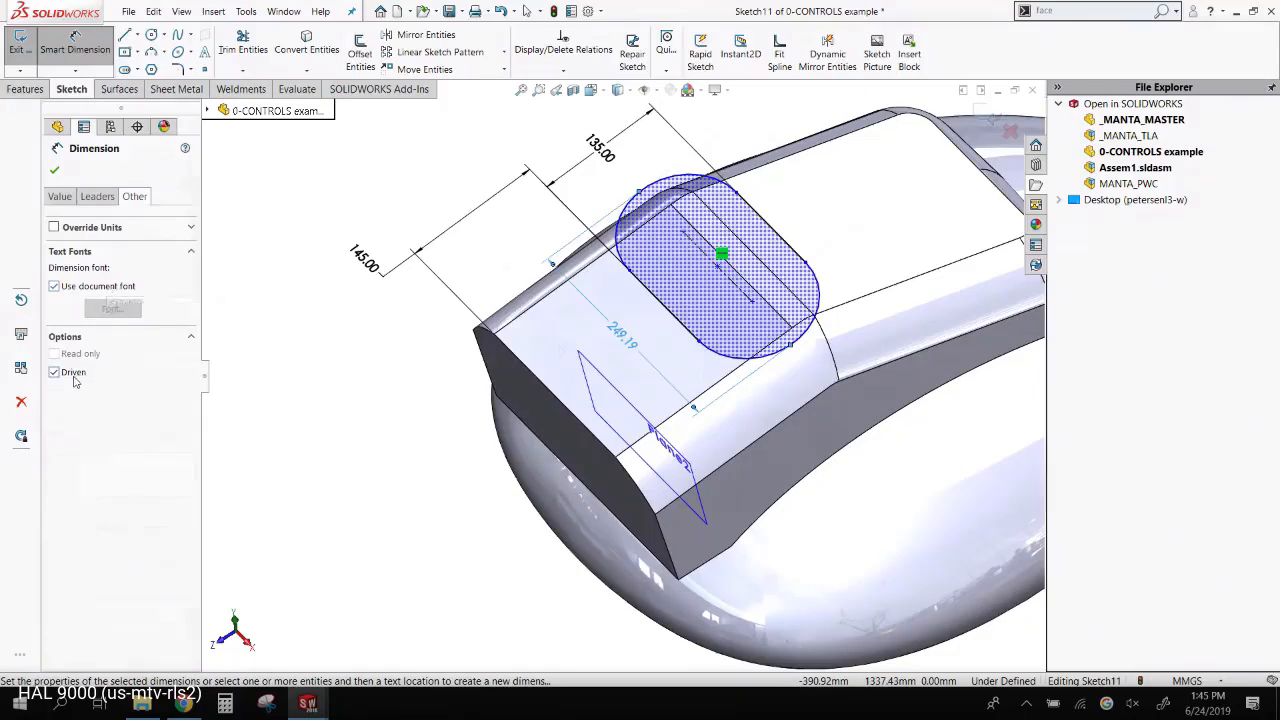
left_click(54, 170)
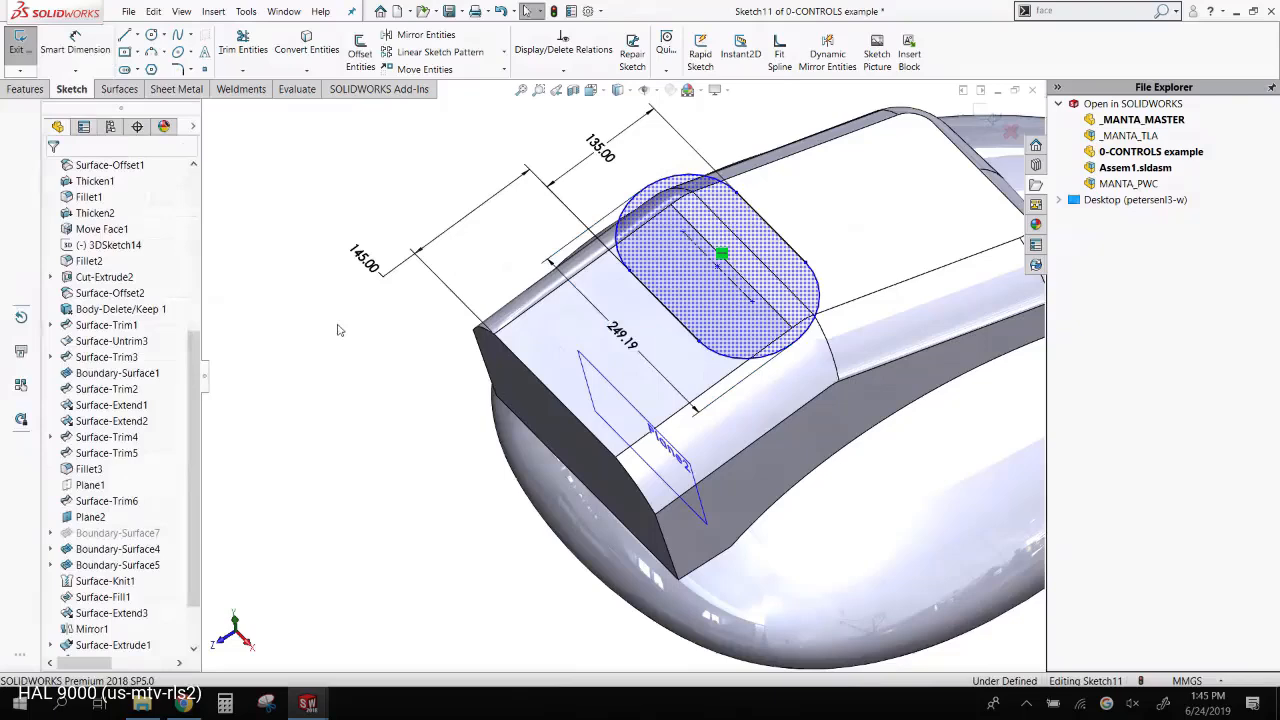
double_click(628, 337)
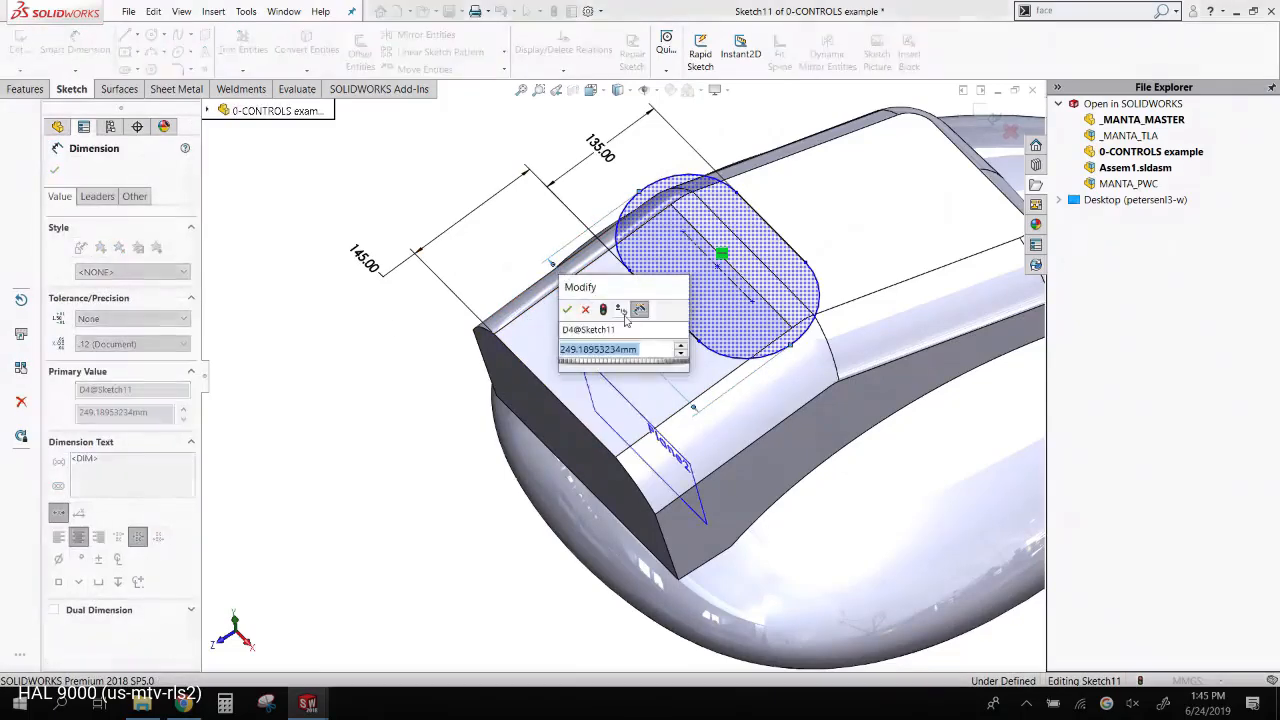
type("175")
key("Return")
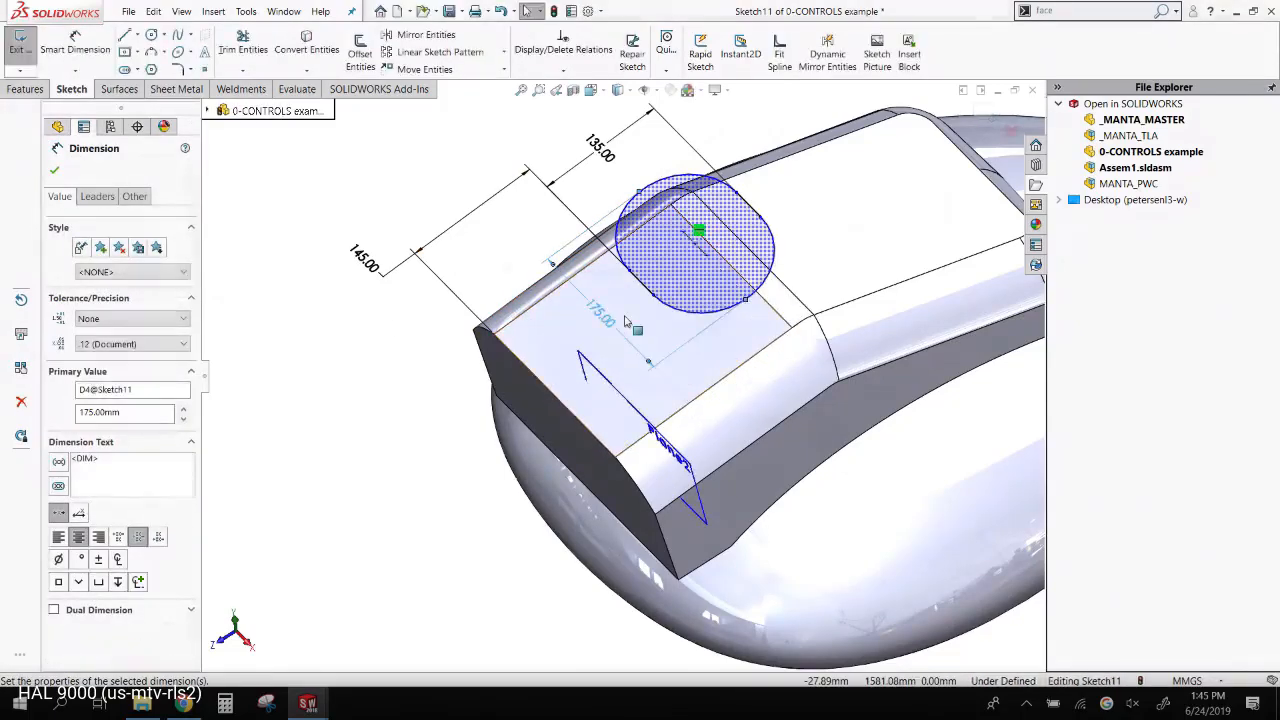
key("Escape")
- Make the slot's center point coincident with the Right plane
scroll(671, 367, "down", 2)
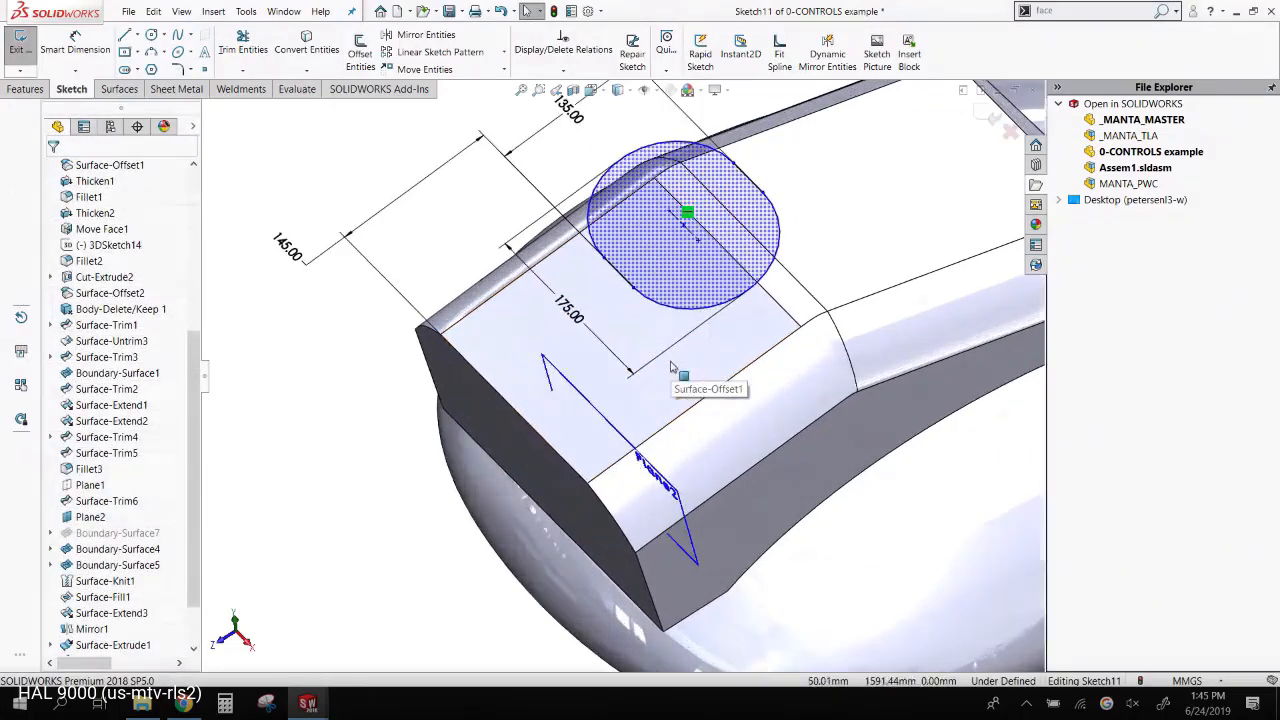
left_click(690, 228)
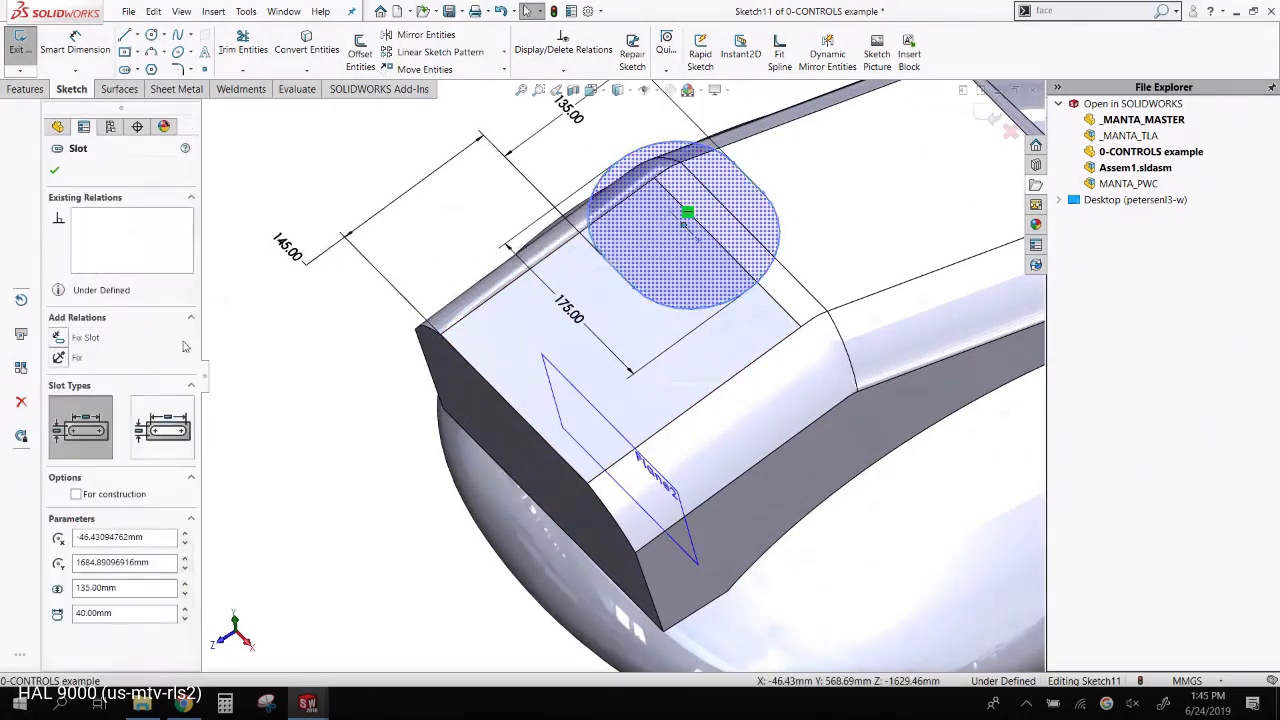
left_click(57, 126)
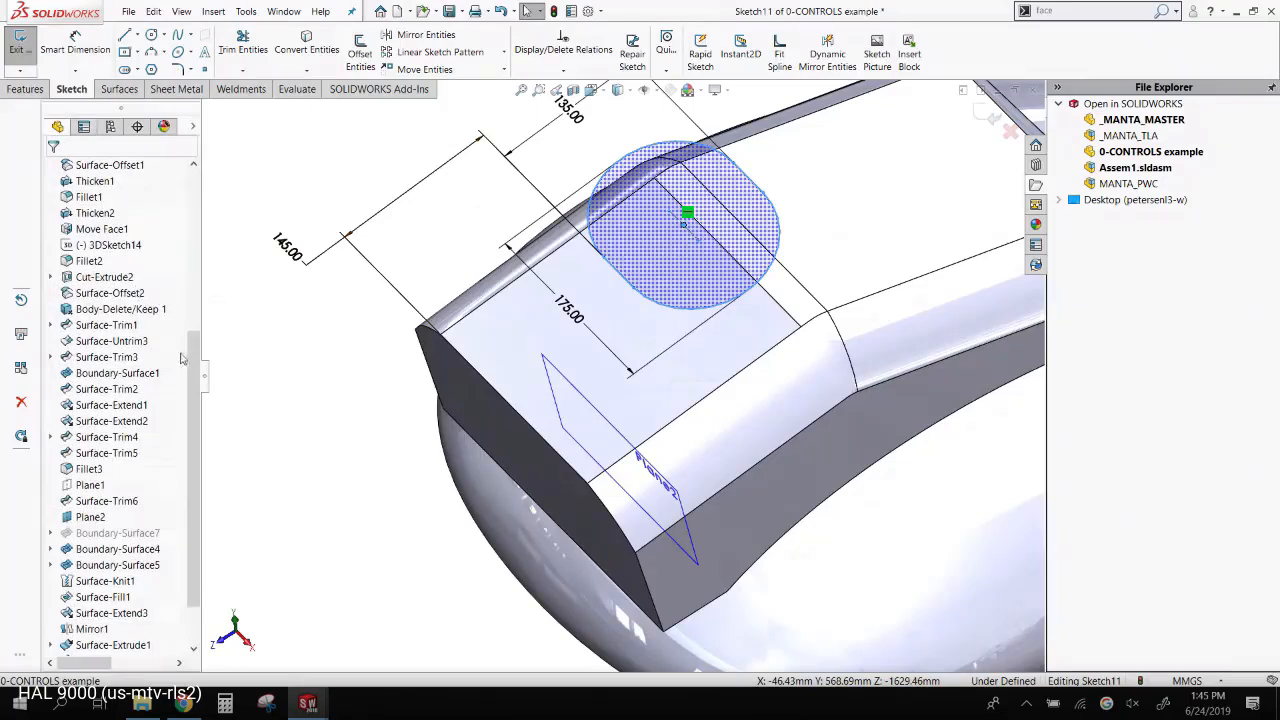
left_click_drag(193, 360, 193, 172)
left_click(88, 324, "ctrl")
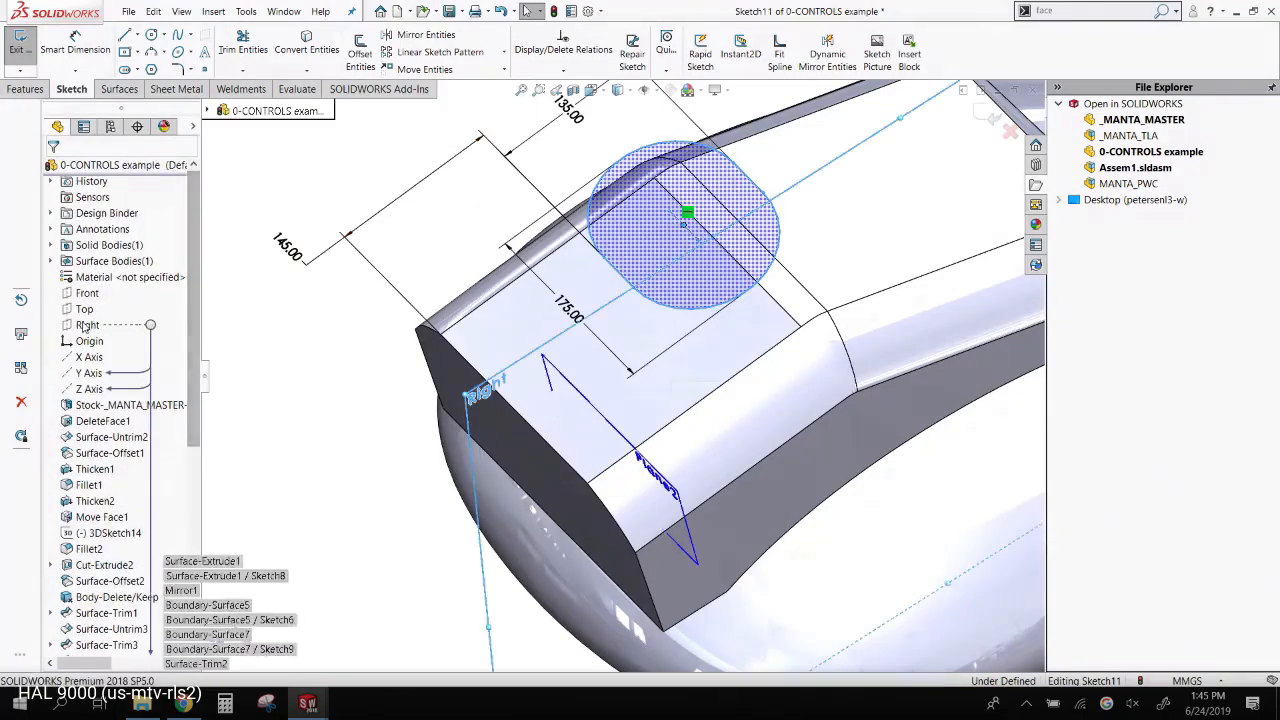
left_click(72, 405)
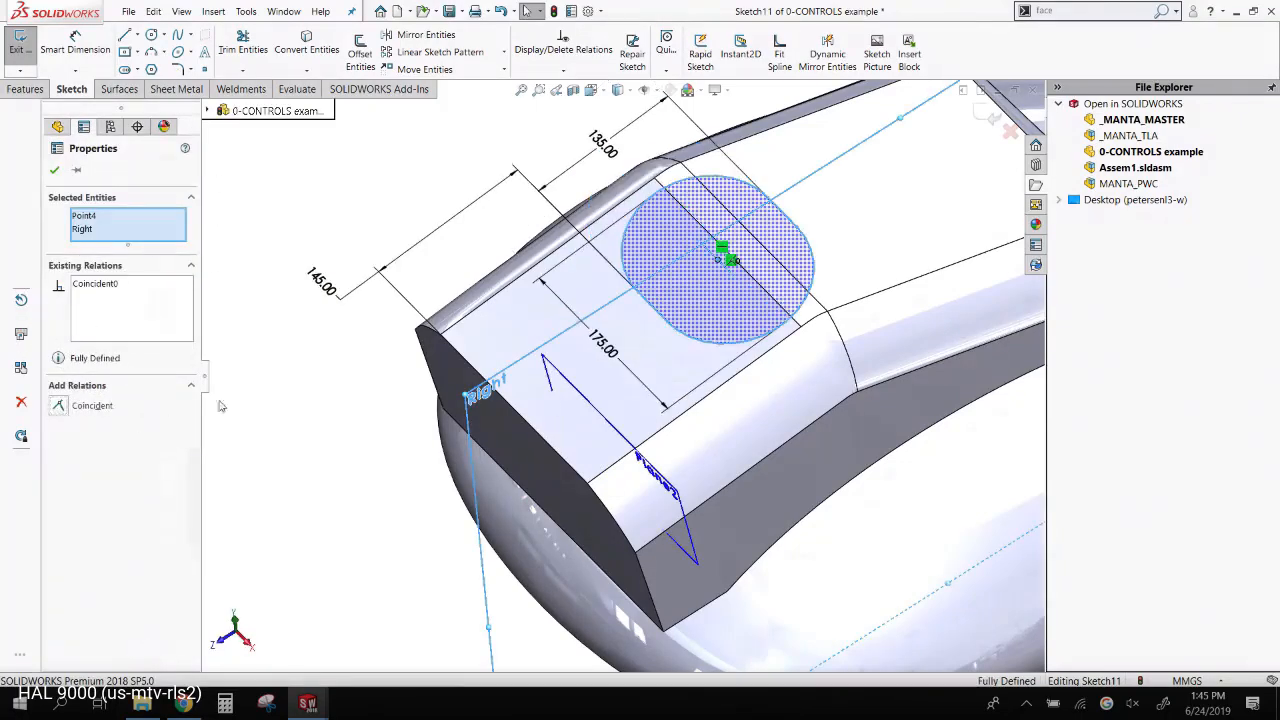
left_click(54, 170)
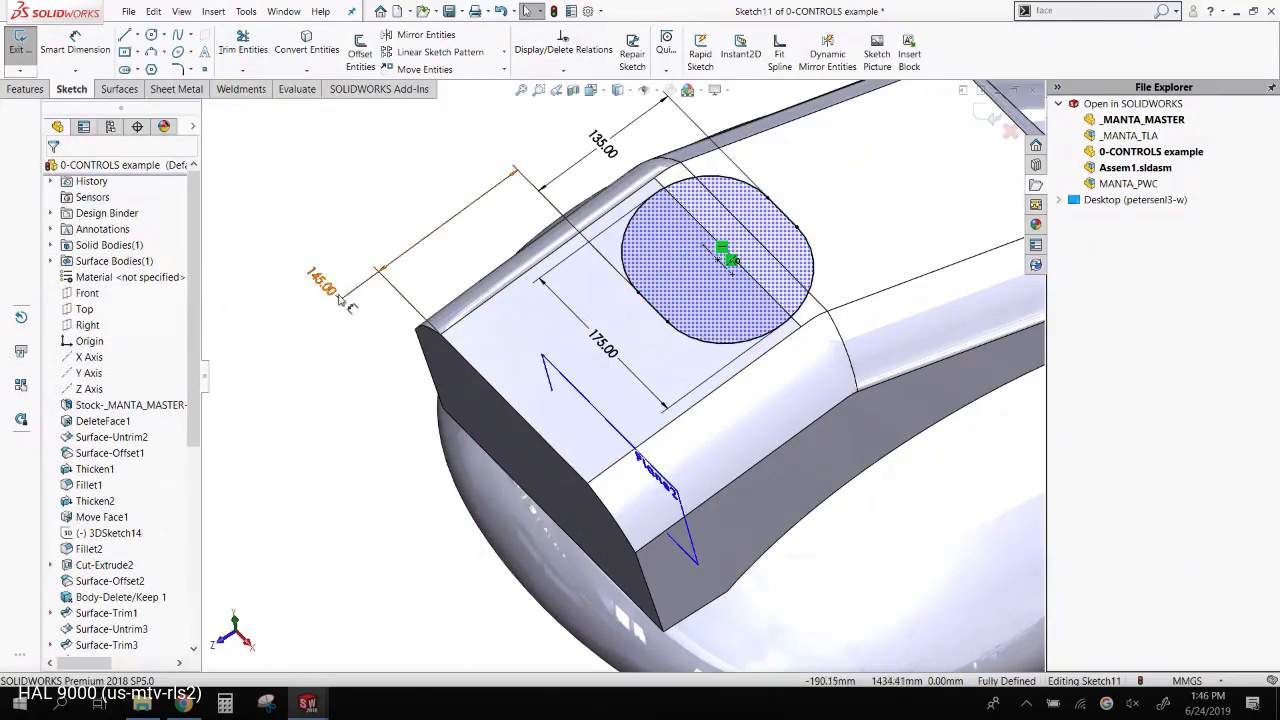
- Set the slot's offset from the end edge of the sloped face to 45 mm
left_click(28, 89)
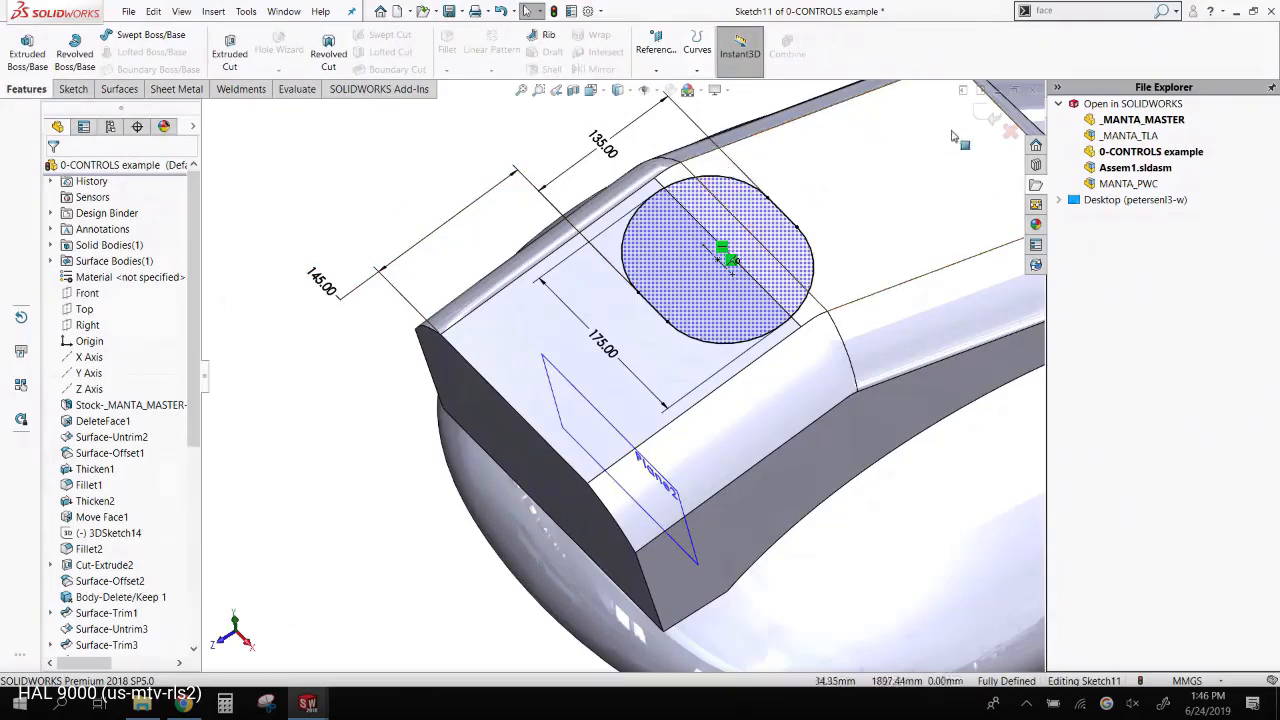
left_click(338, 294)
double_click(338, 294)
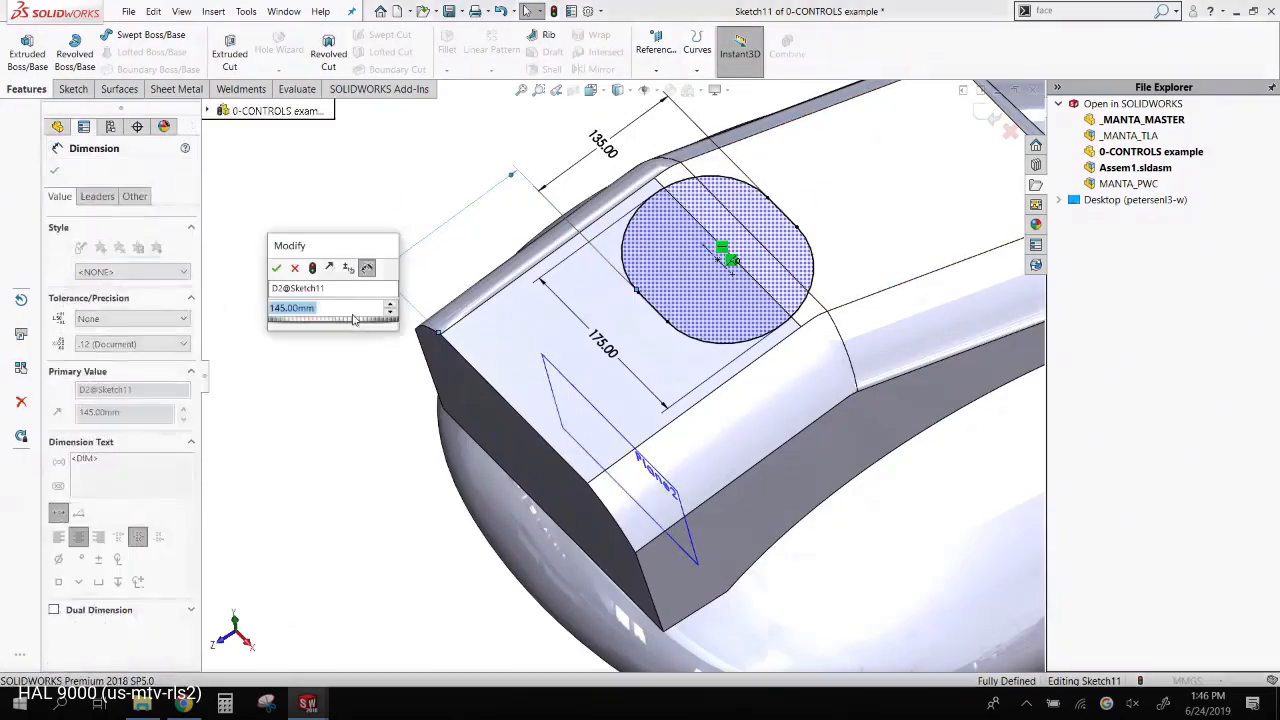
key("Escape")
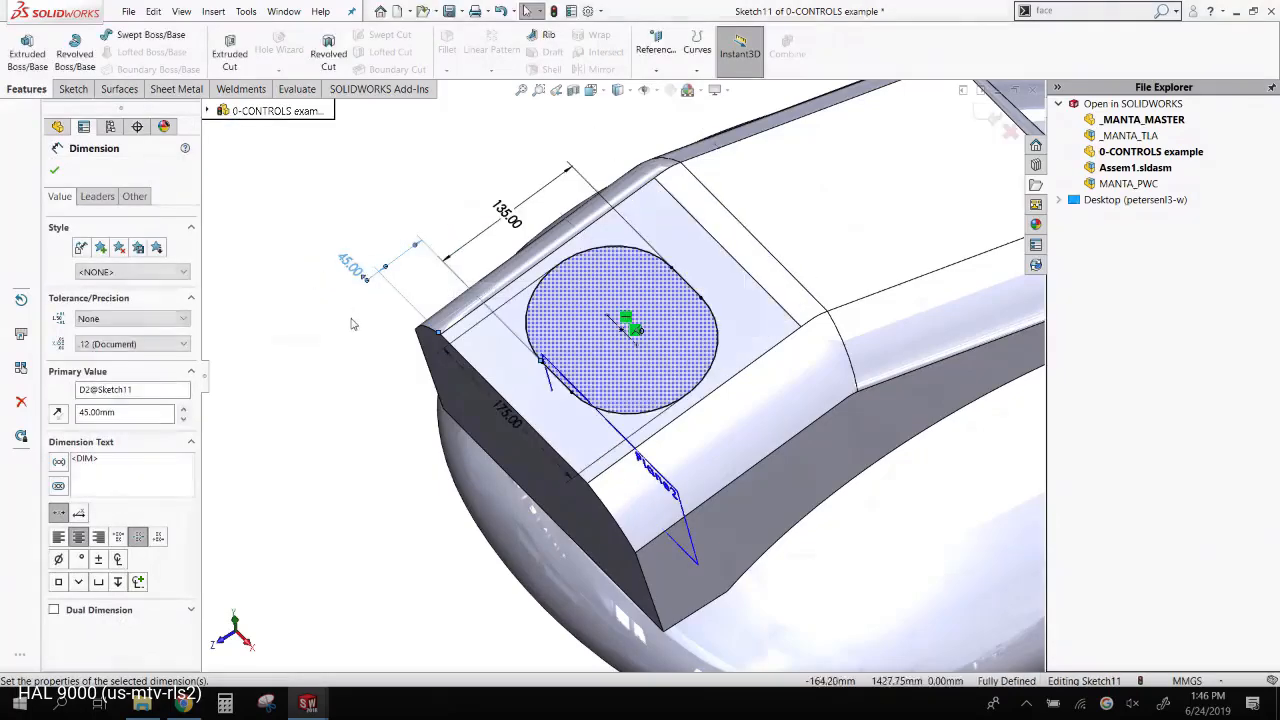
middle_click_drag(407, 233, 438, 206)
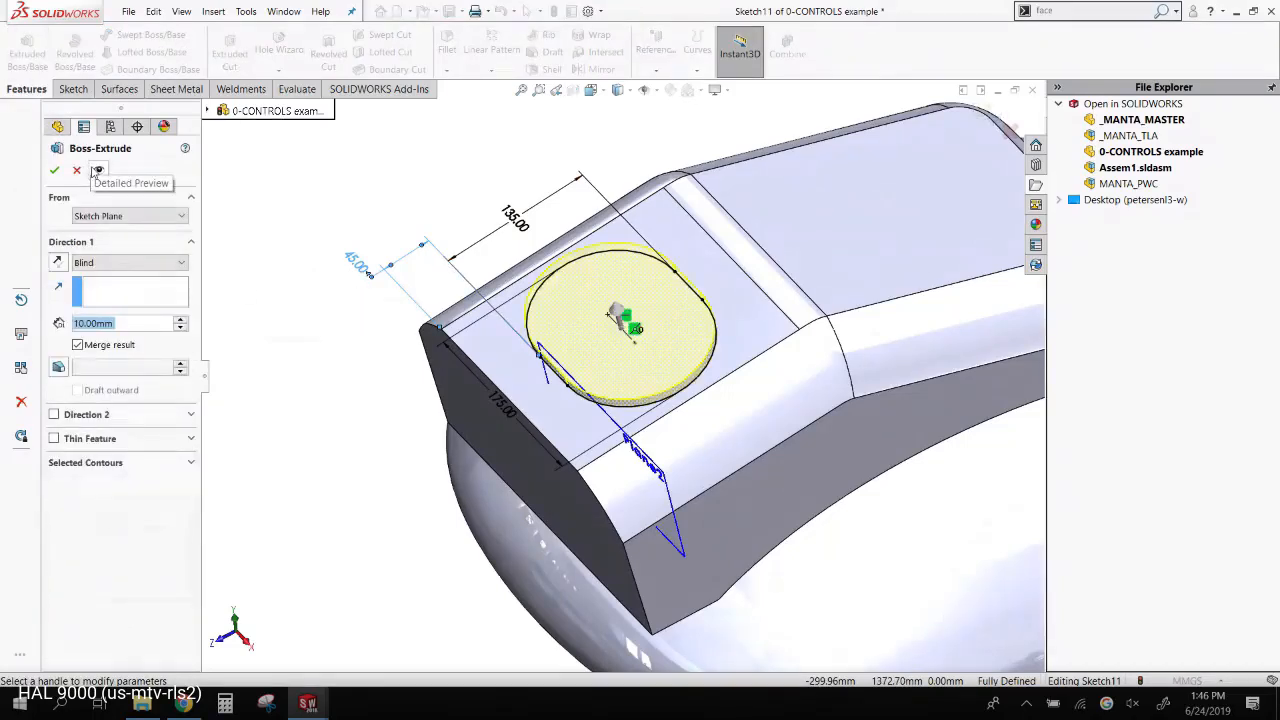
mouse_move(323, 363)
middle_mouse_down()
mouse_move(480, 330)
mouse_move(640, 400)
middle_mouse_up()
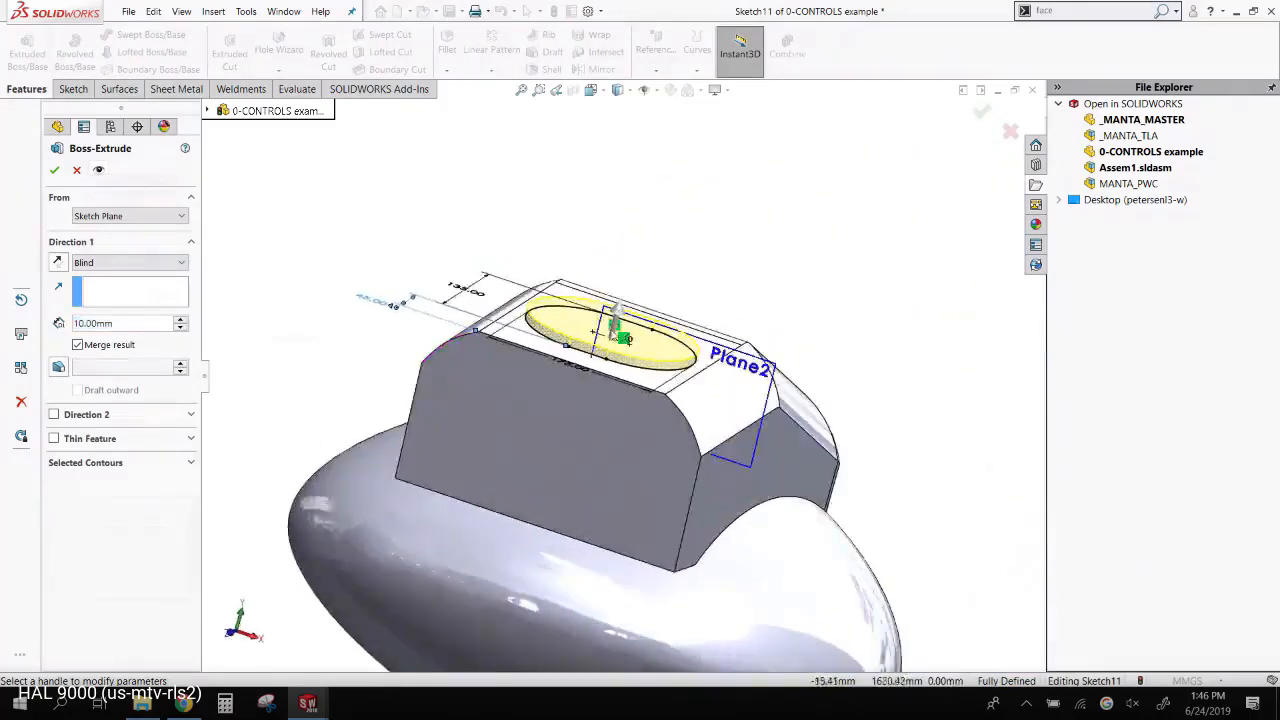
scroll(645, 401, "down", 5)
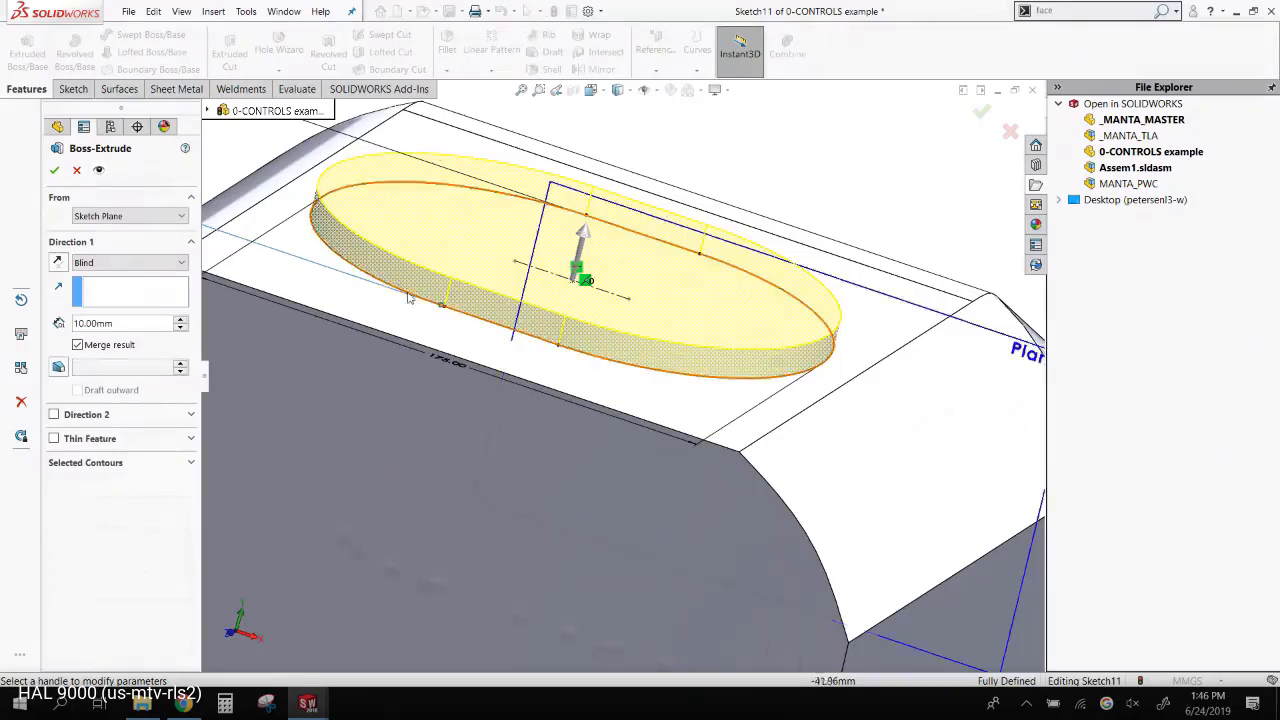
left_click(77, 172)
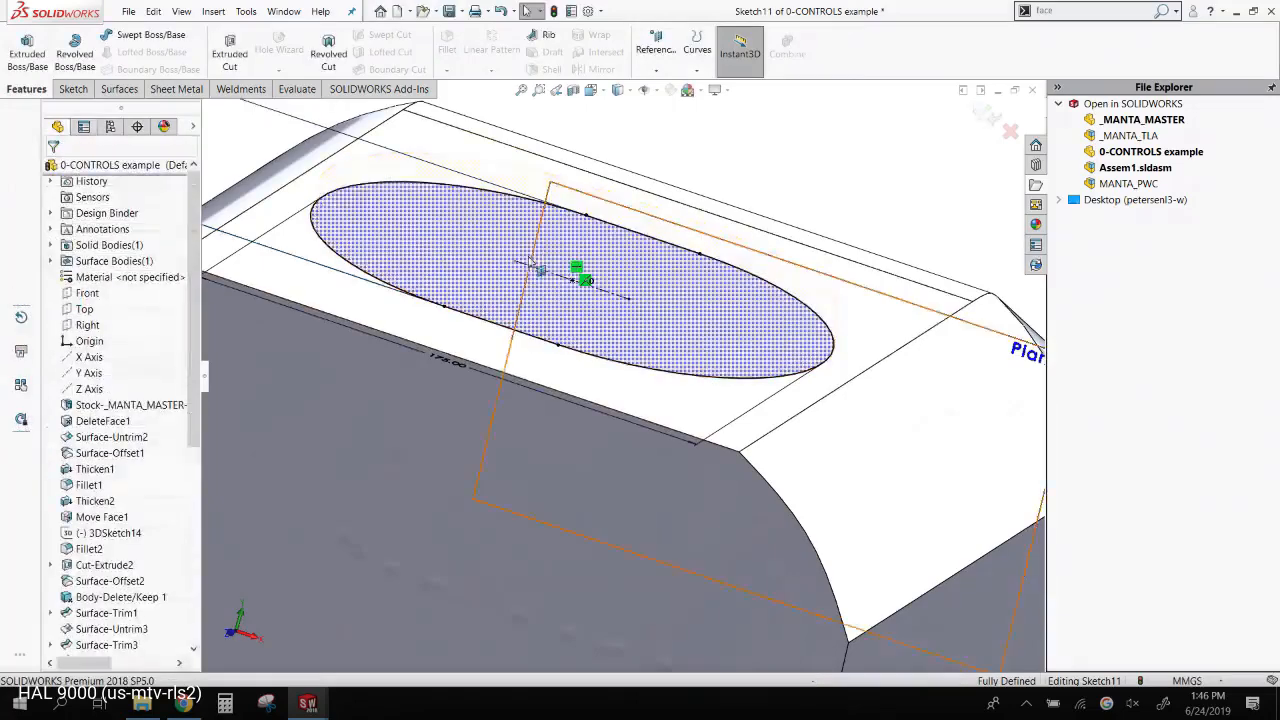
- Fit a constrained spline around the whole slot outline with a tolerance of 0.001 mm
scroll(542, 278, "up", 3)
middle_click_drag(543, 284, 525, 315)
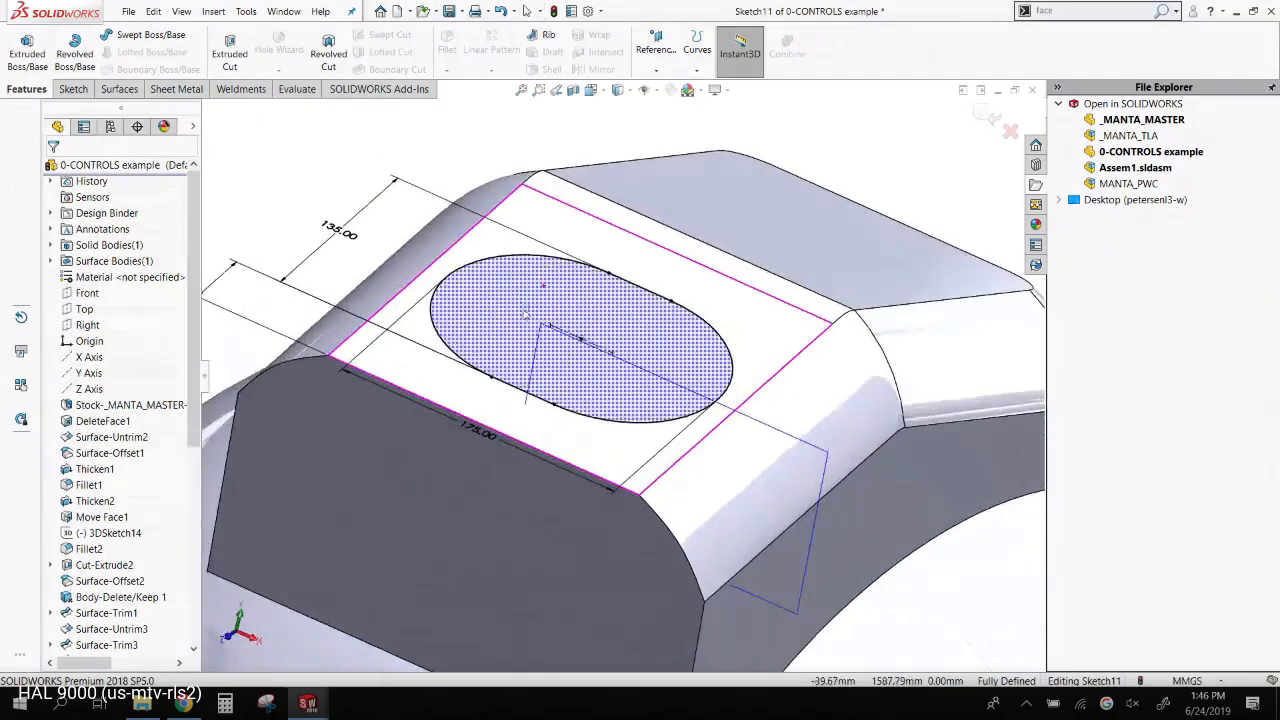
right_click(719, 340)
left_click(770, 344)
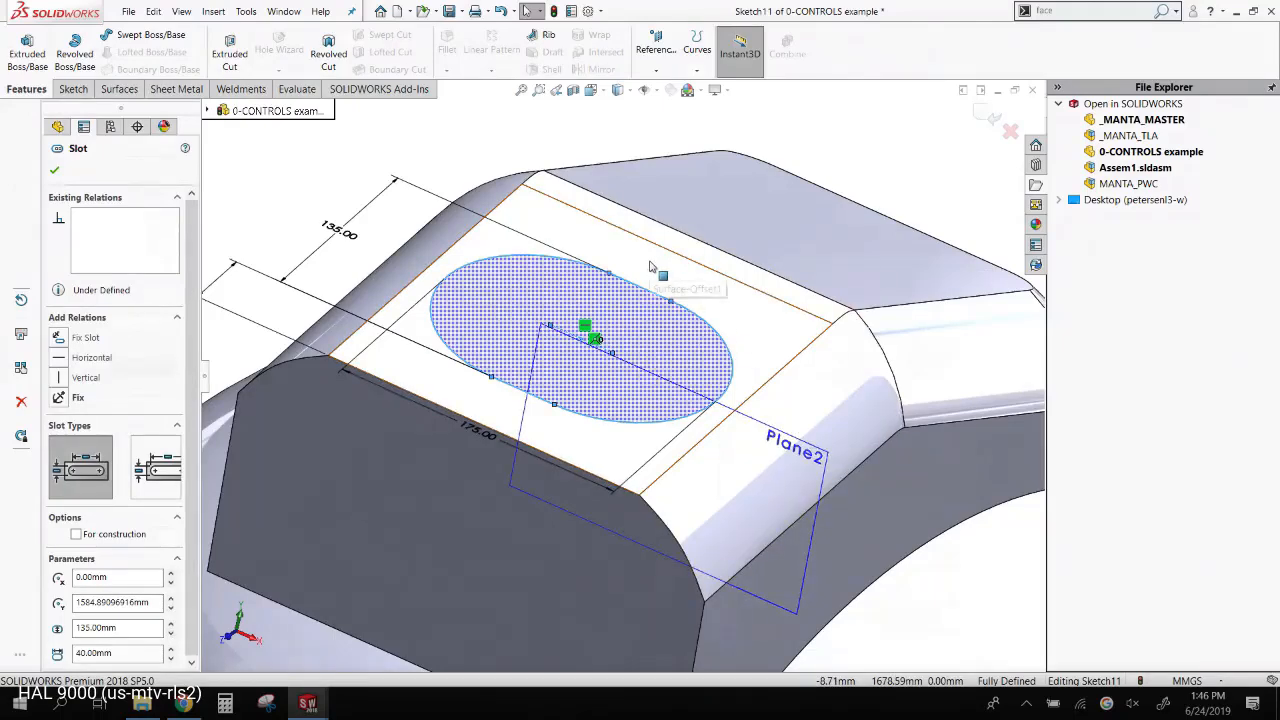
left_click(1069, 8)
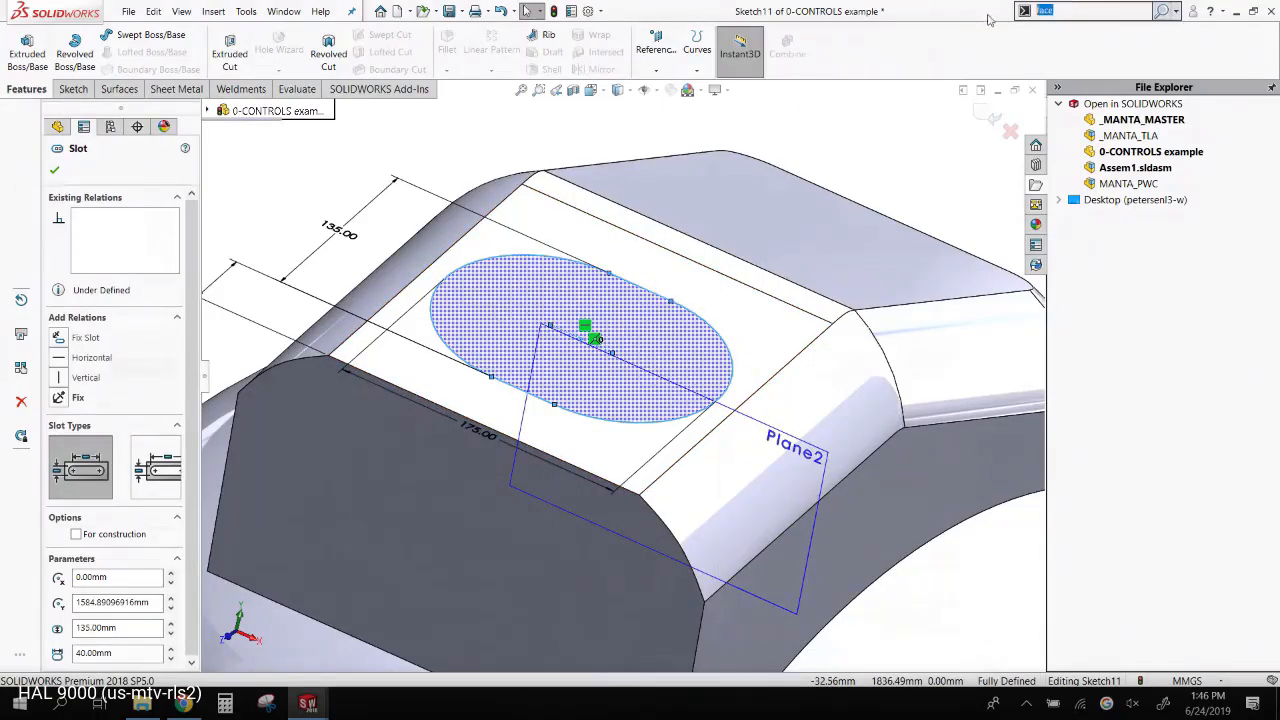
type("fit")
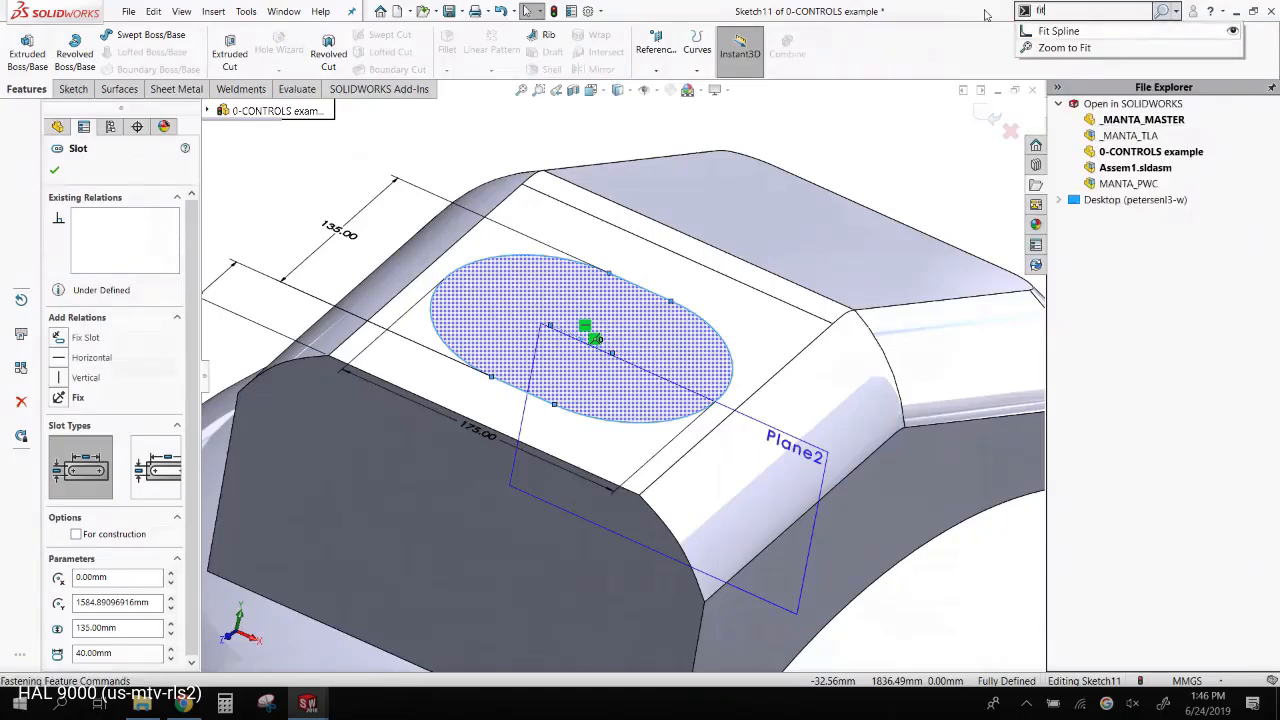
left_click(1045, 31)
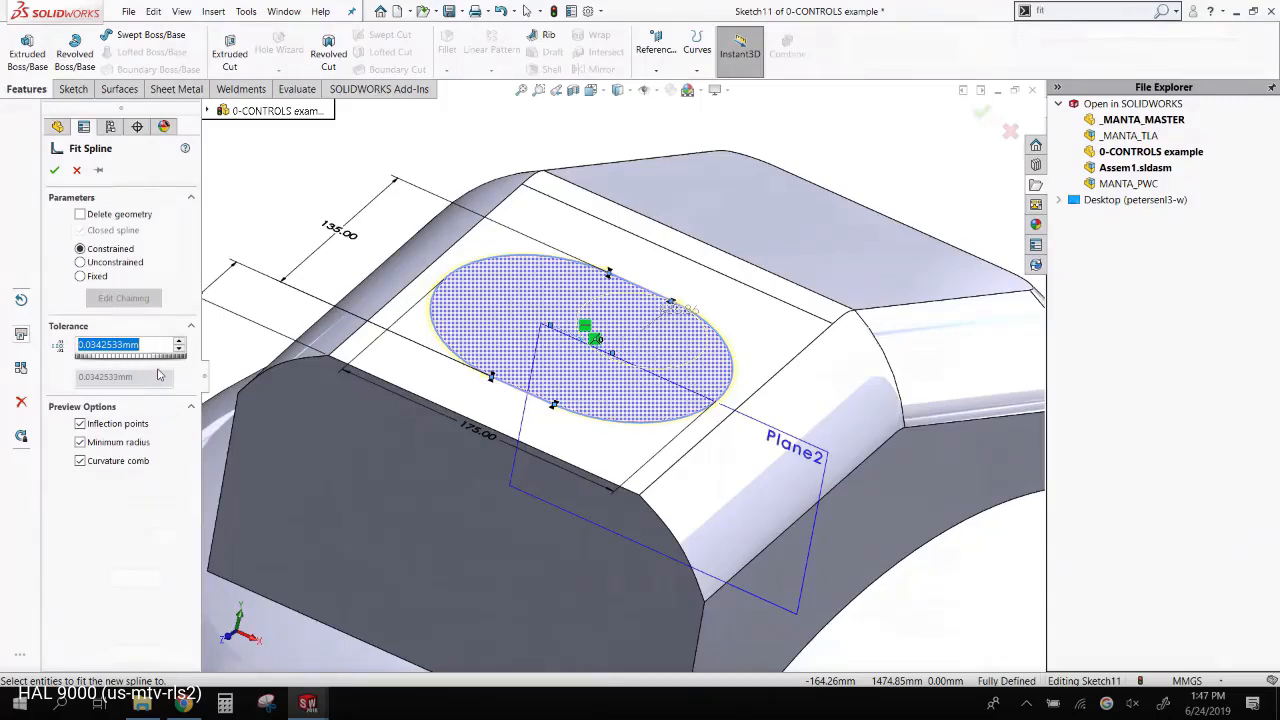
type(".001")
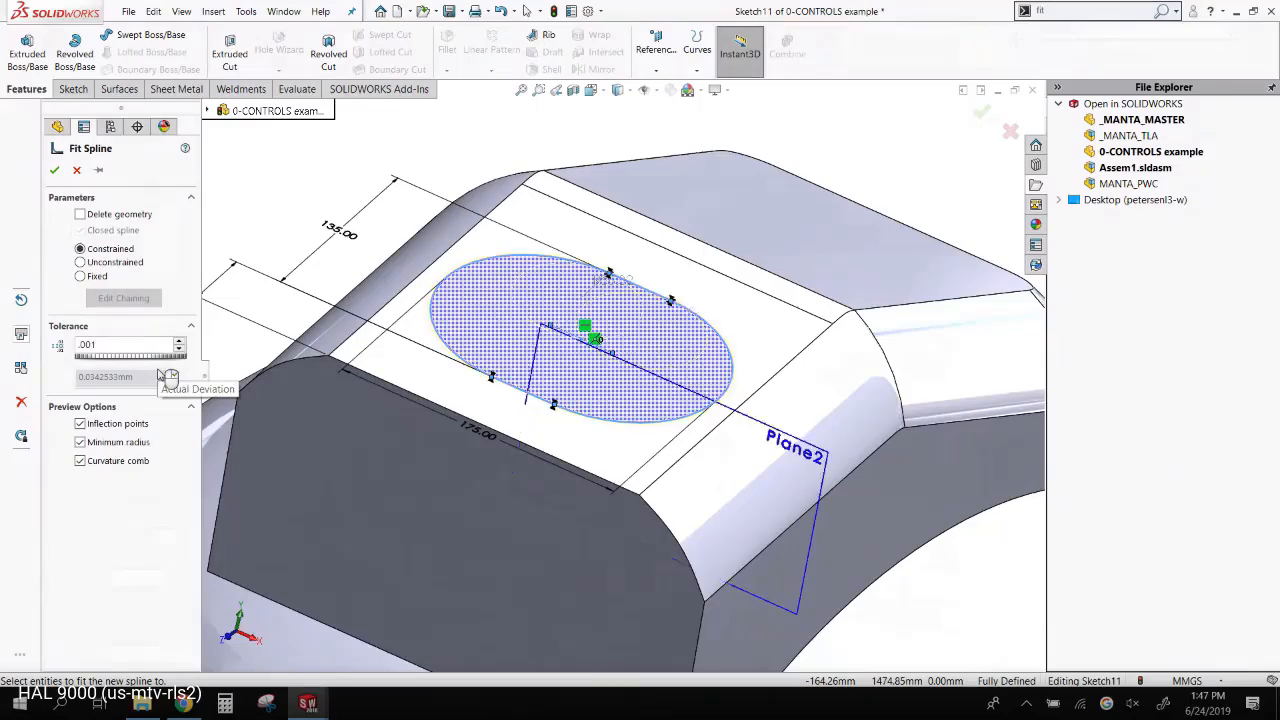
key("Return")
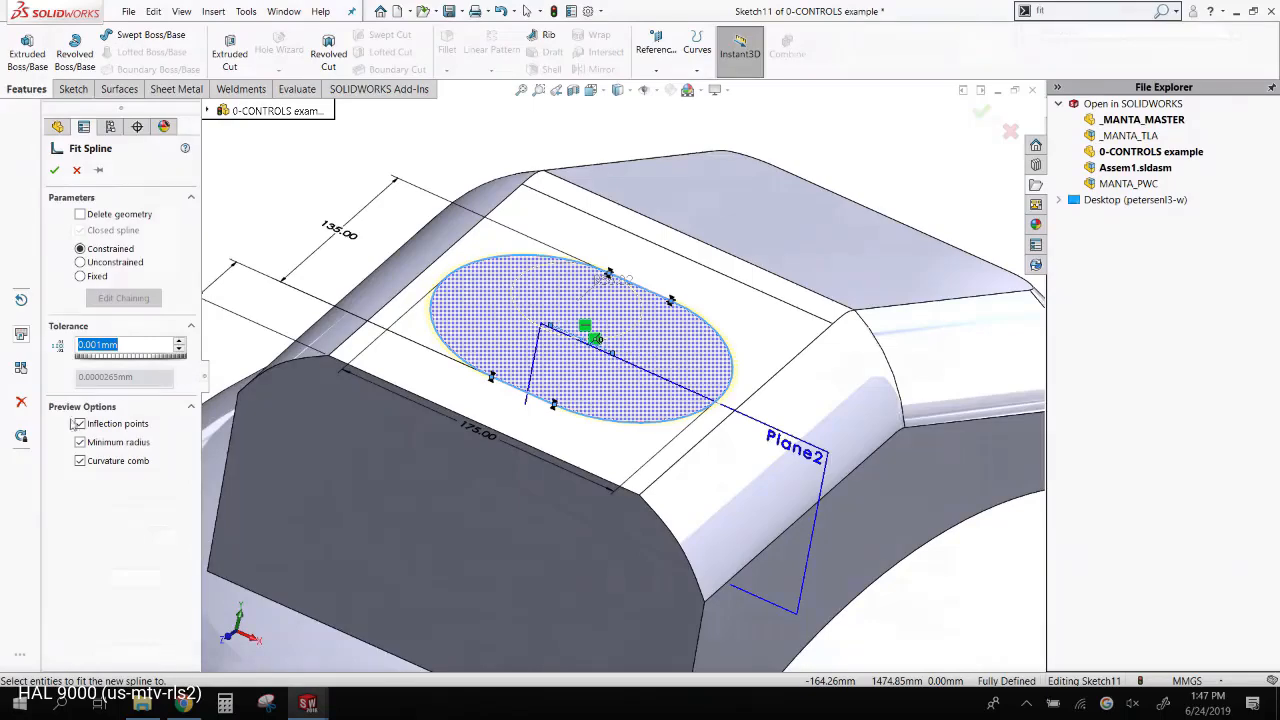
left_click(56, 172)
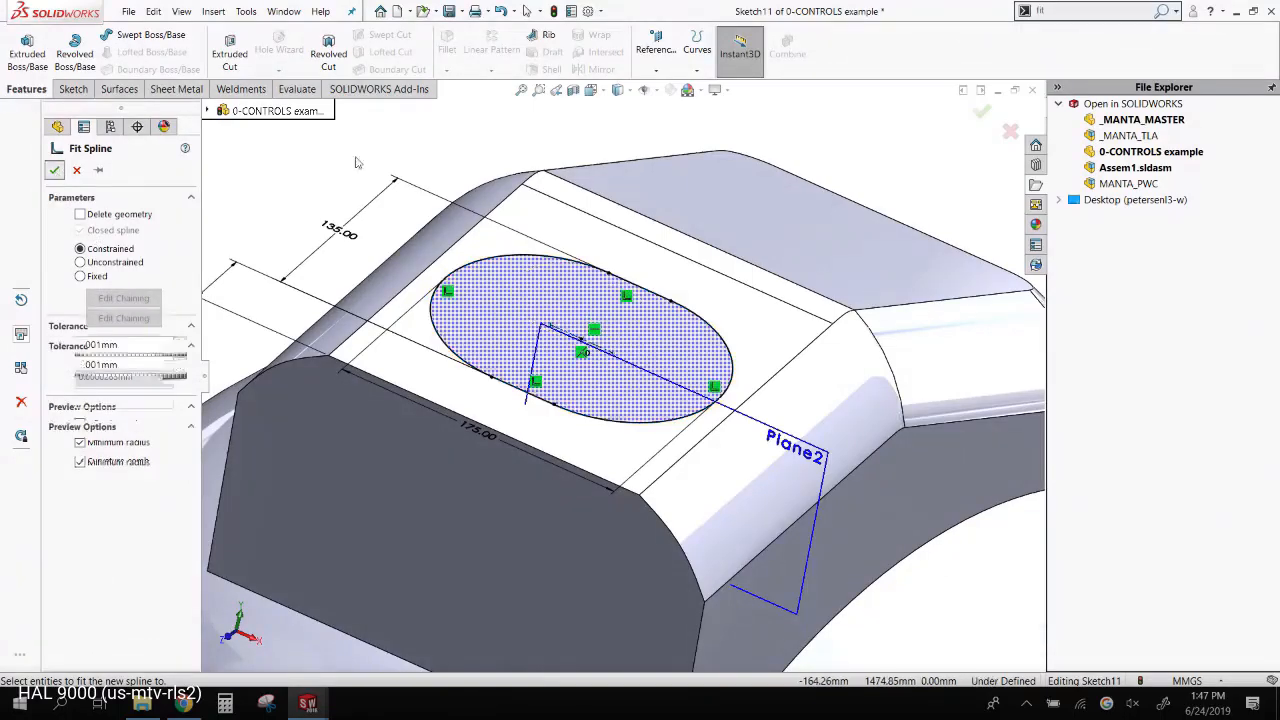
- Extrude the slot profile 12.5 mm blind from the sketch plane as a boss merged with the body
left_click(27, 50)
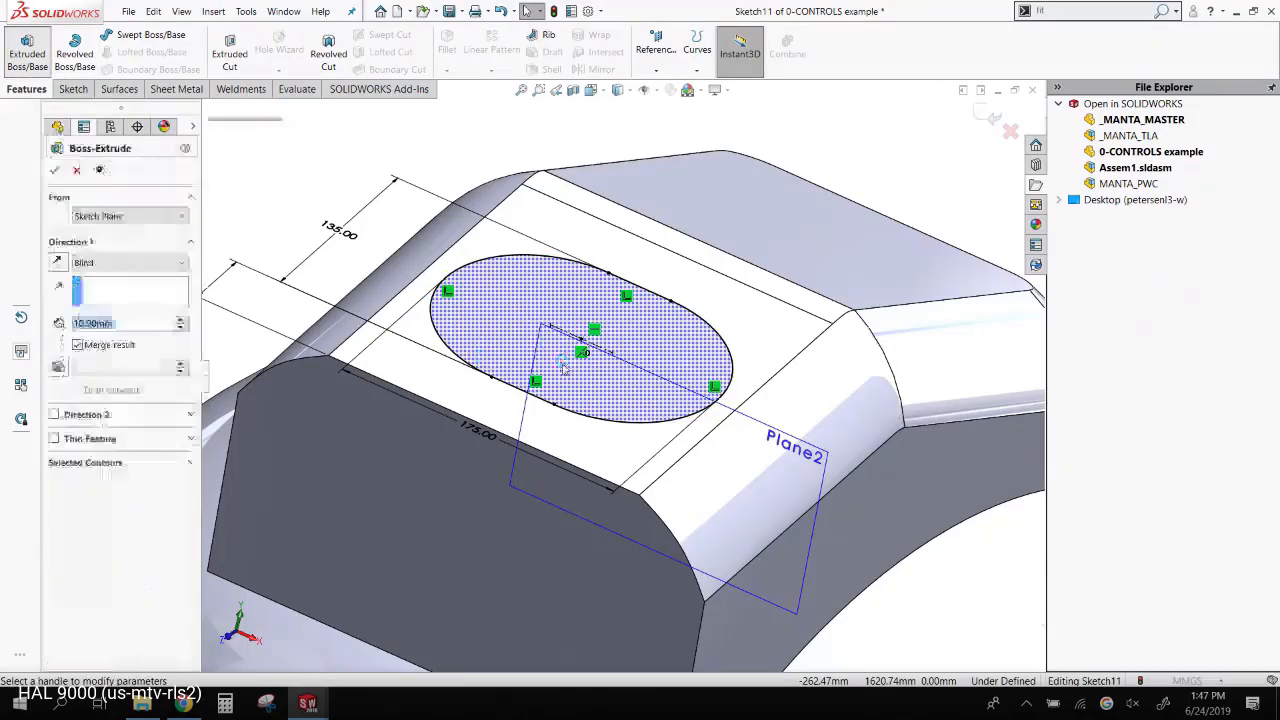
scroll(579, 426, "down", 5)
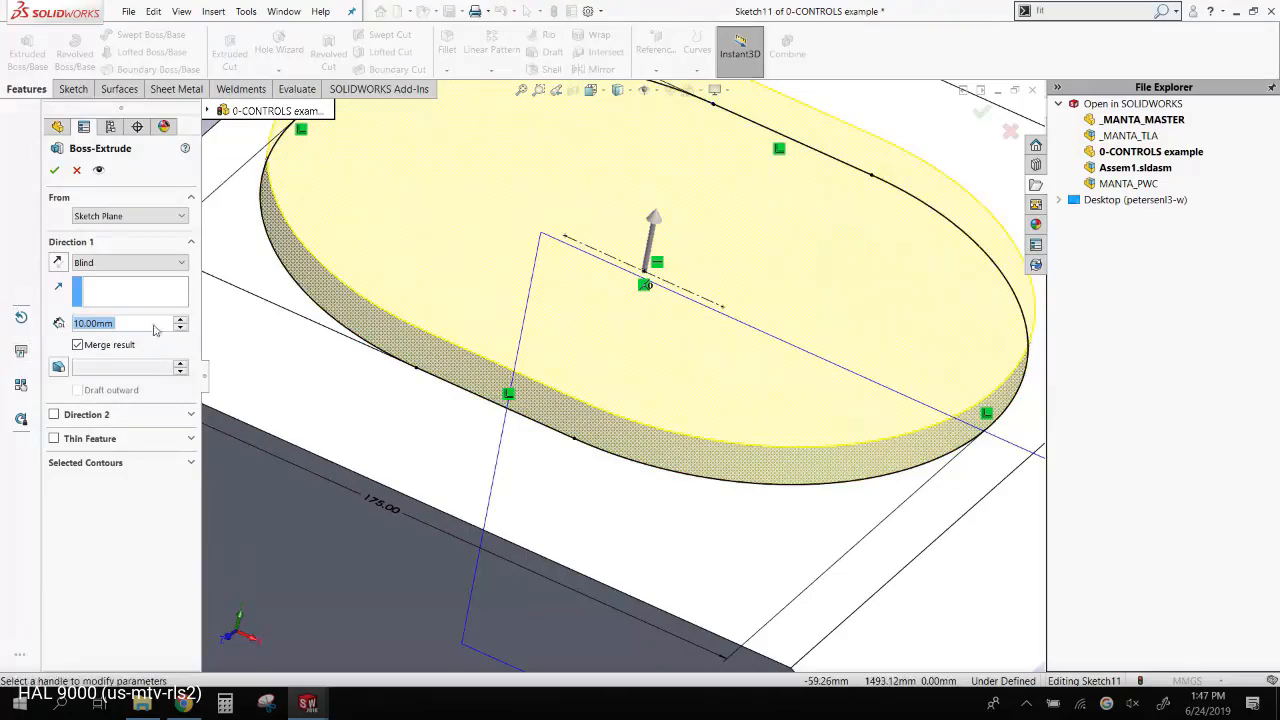
type("12.5")
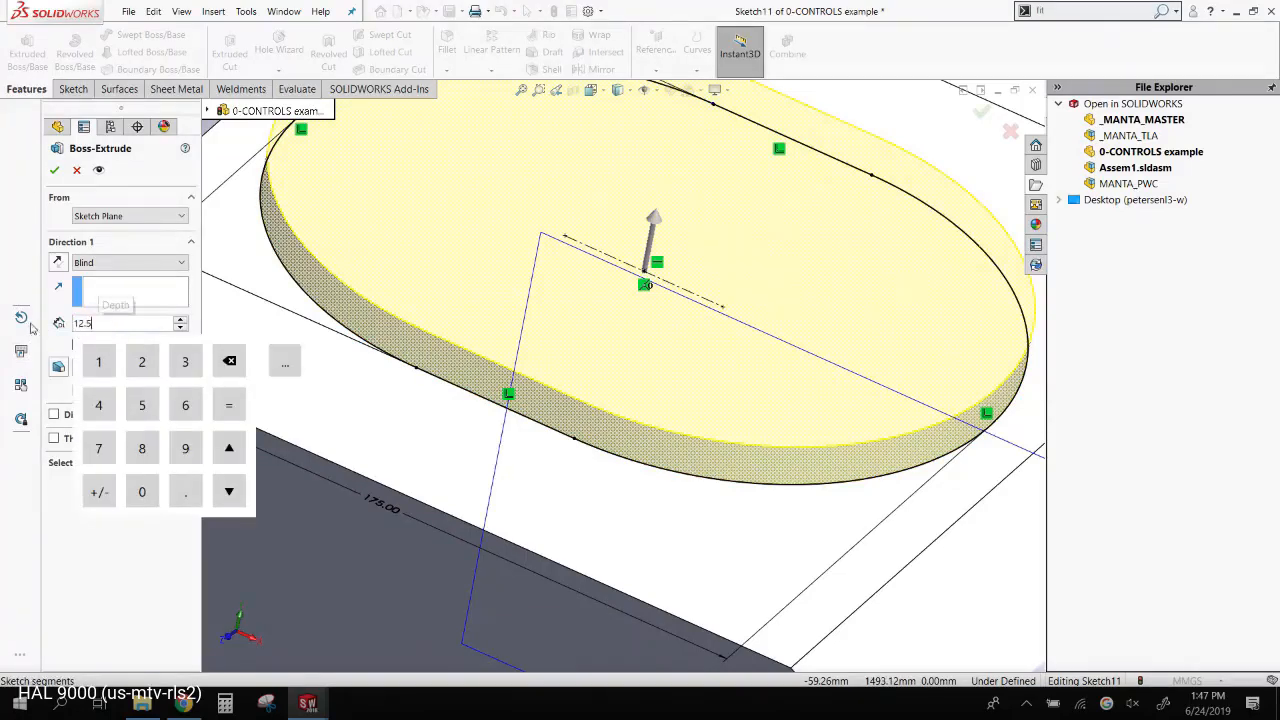
key("Return")
key("Return")
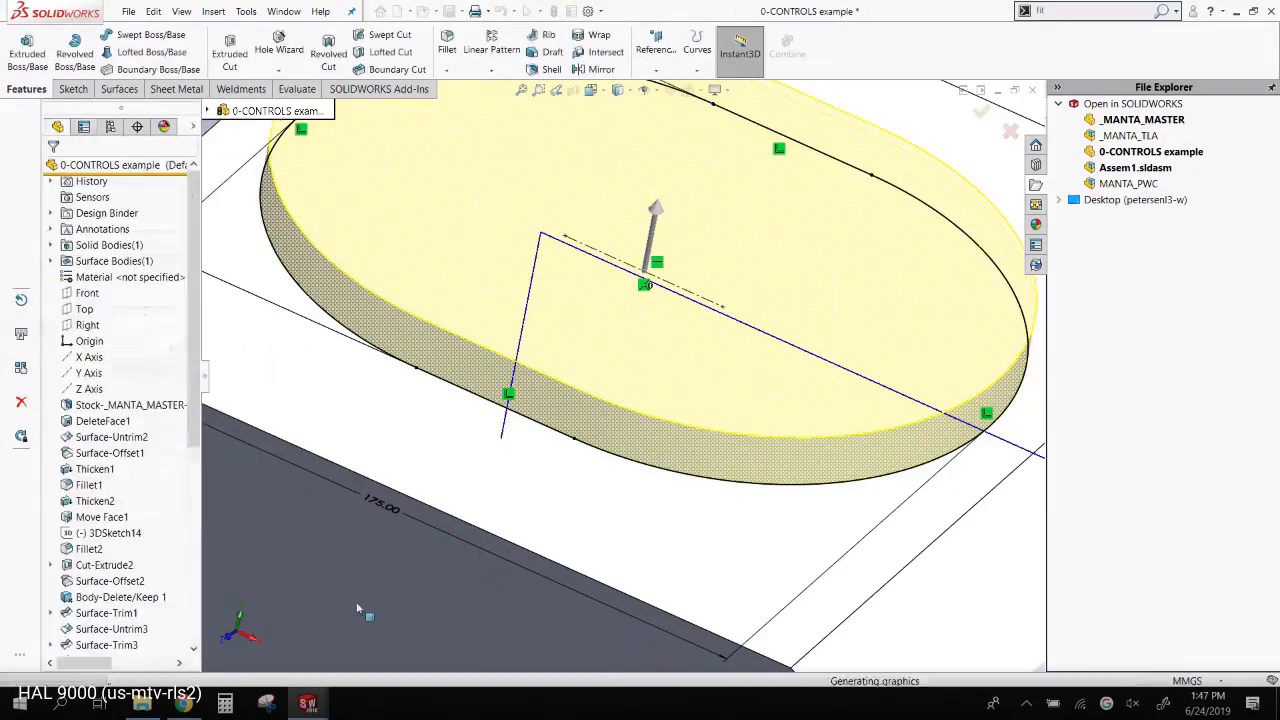
- Fillet the upper edge of the slot-shaped boss with a symmetric 10 mm radius and circular profile
middle_click_drag(475, 575, 506, 452)
left_click(565, 497)
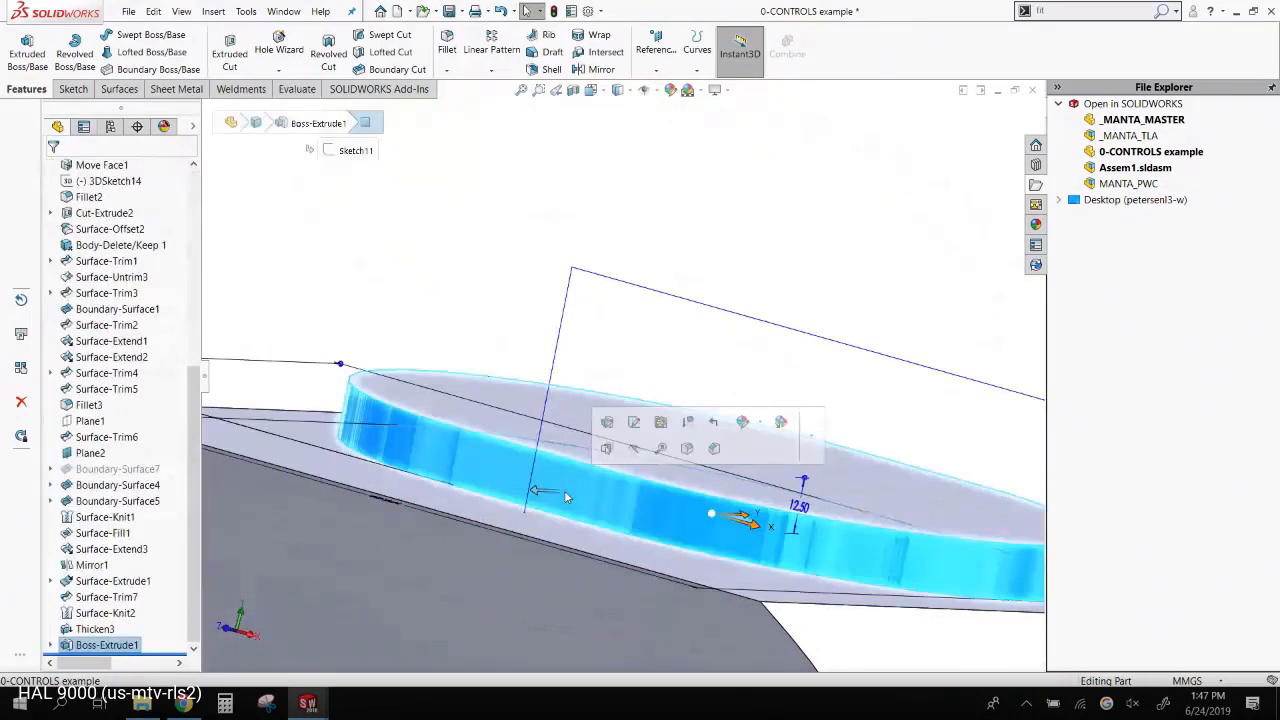
left_click(446, 245)
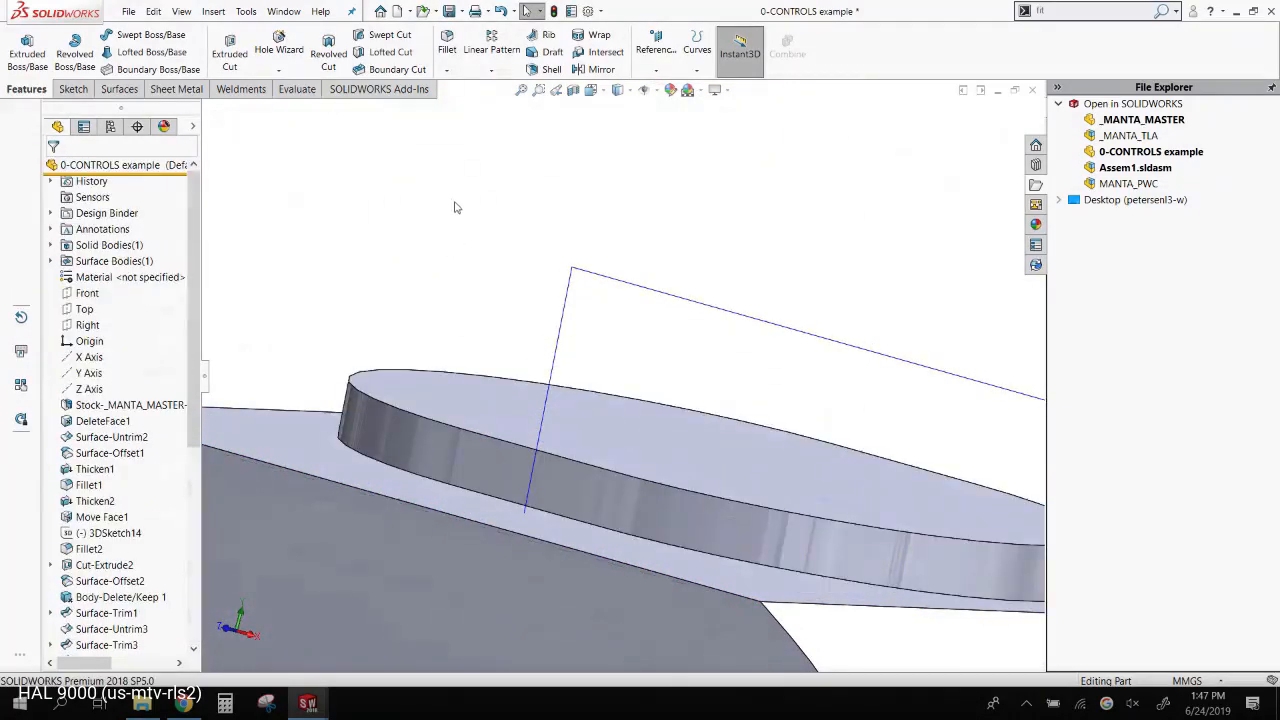
left_click(447, 45)
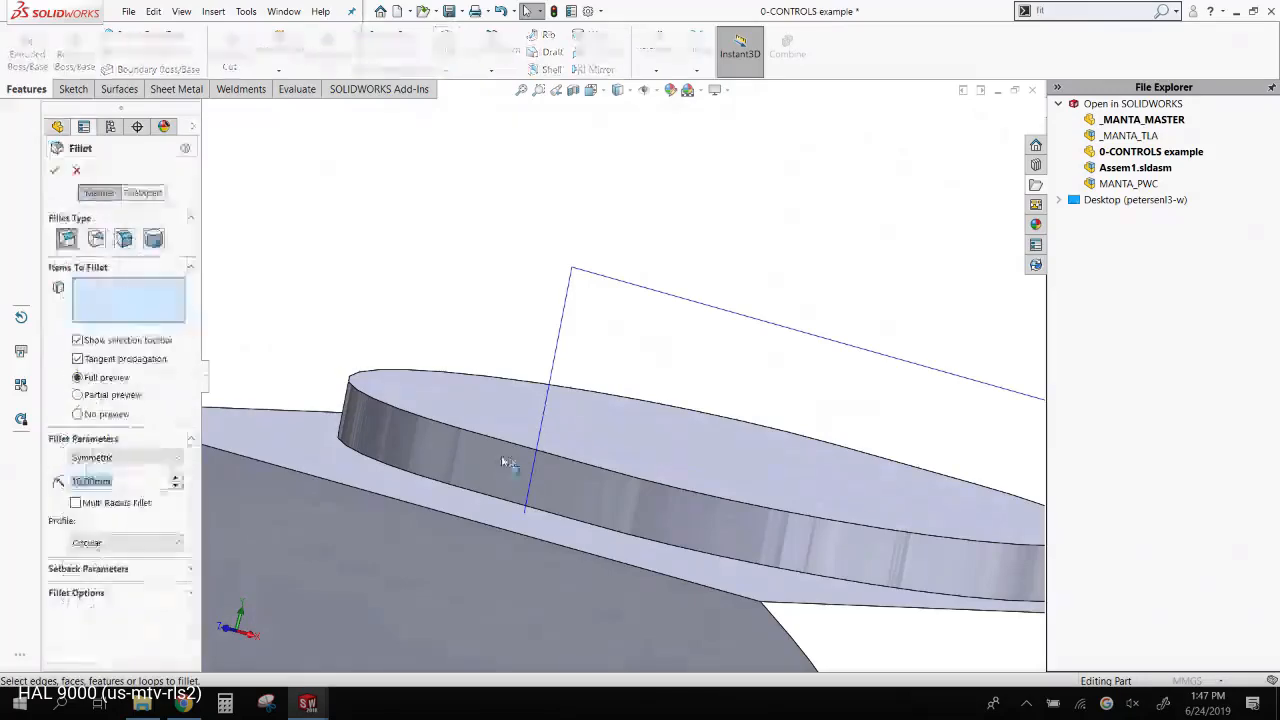
left_click(507, 446)
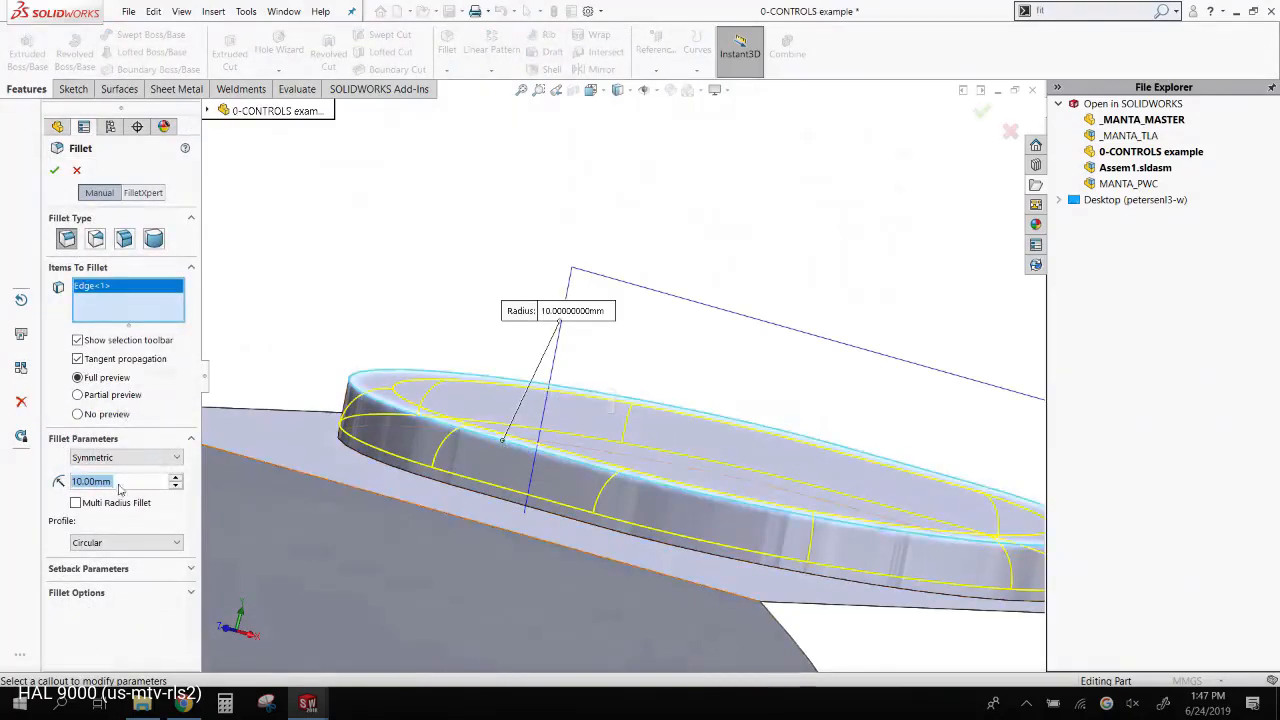
left_click(55, 170)
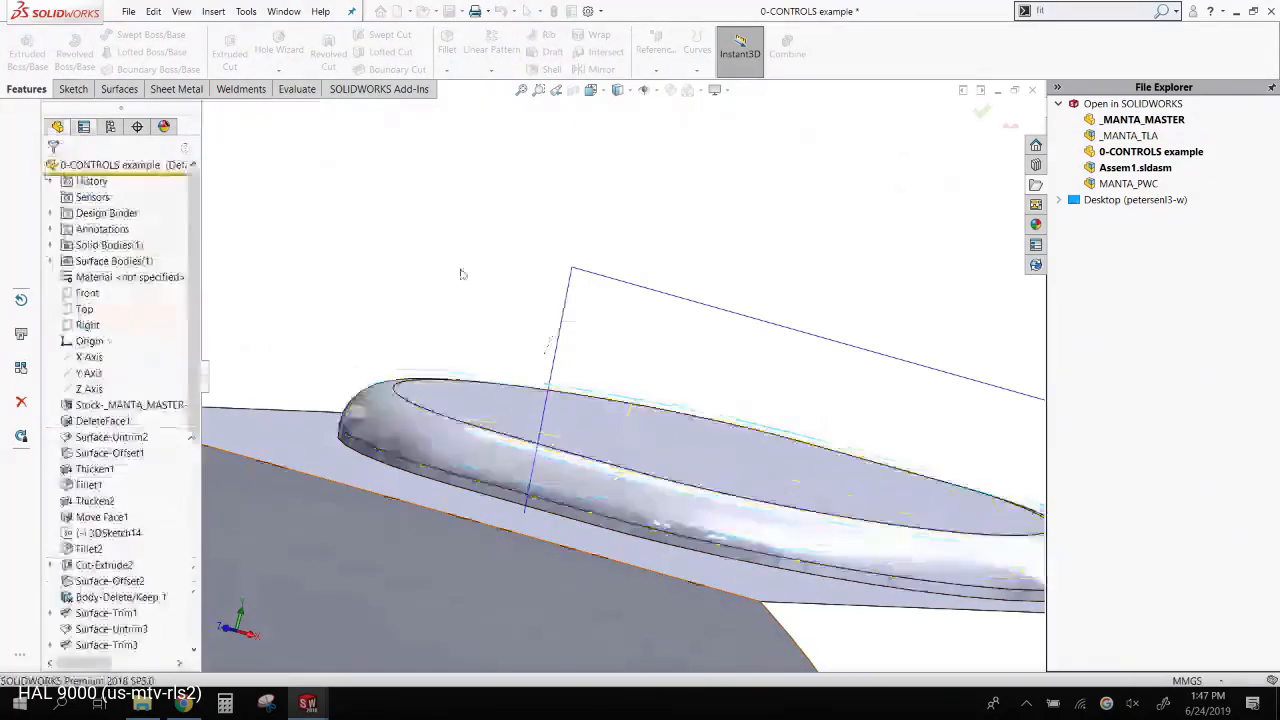
- Change the profile of the 10 mm fillet on the slot-shaped boss to Curvature Continuous
left_click_drag(196, 314, 203, 540)
left_click(89, 644)
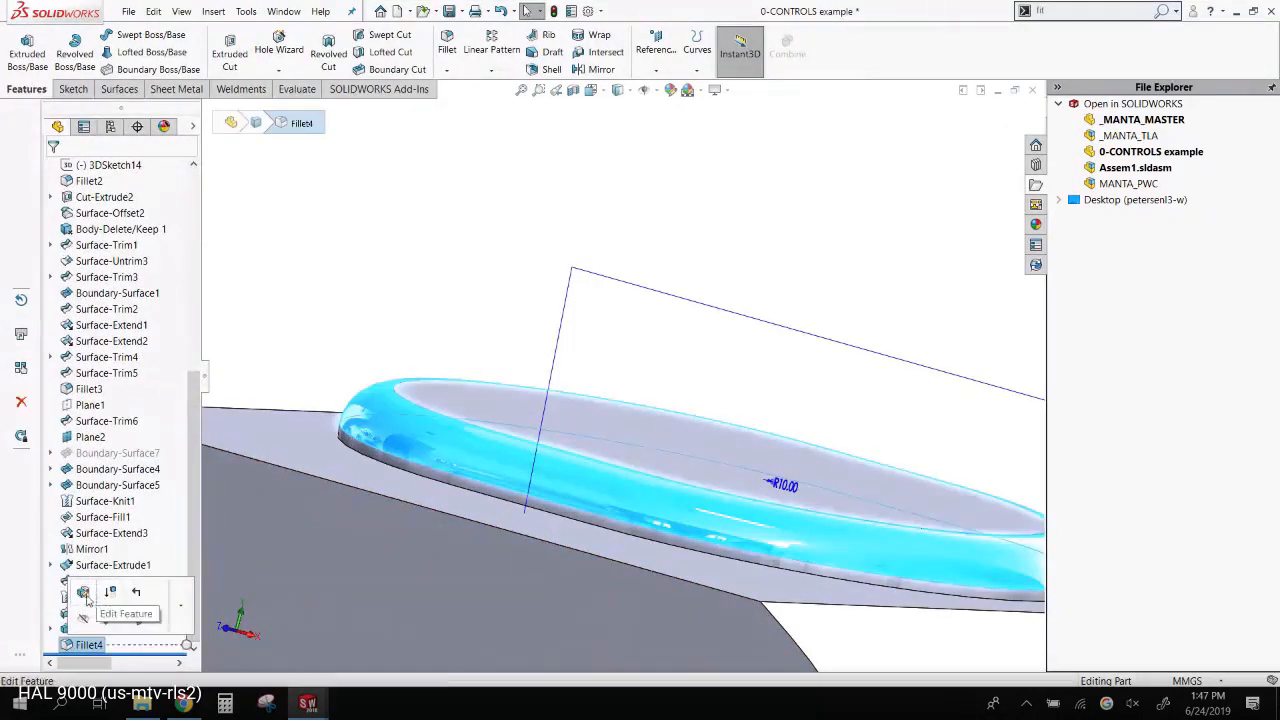
left_click(499, 452)
middle_click_drag(528, 444, 520, 520)
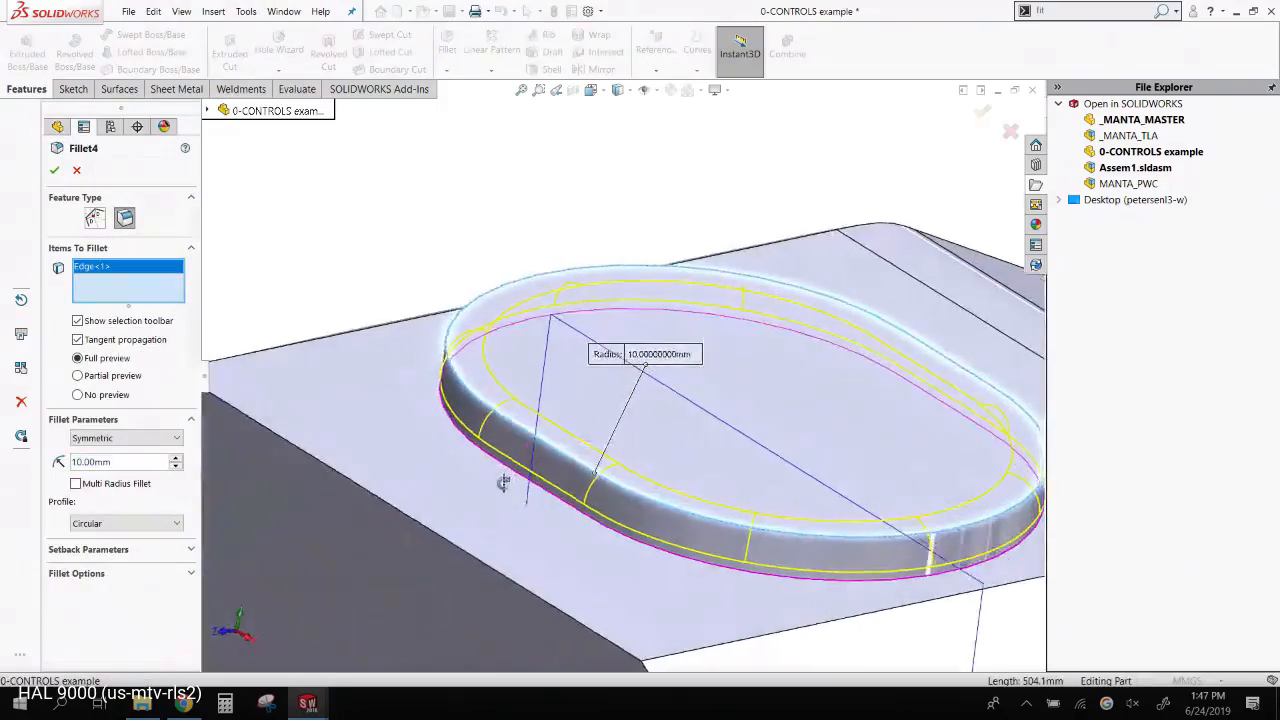
left_click(148, 524)
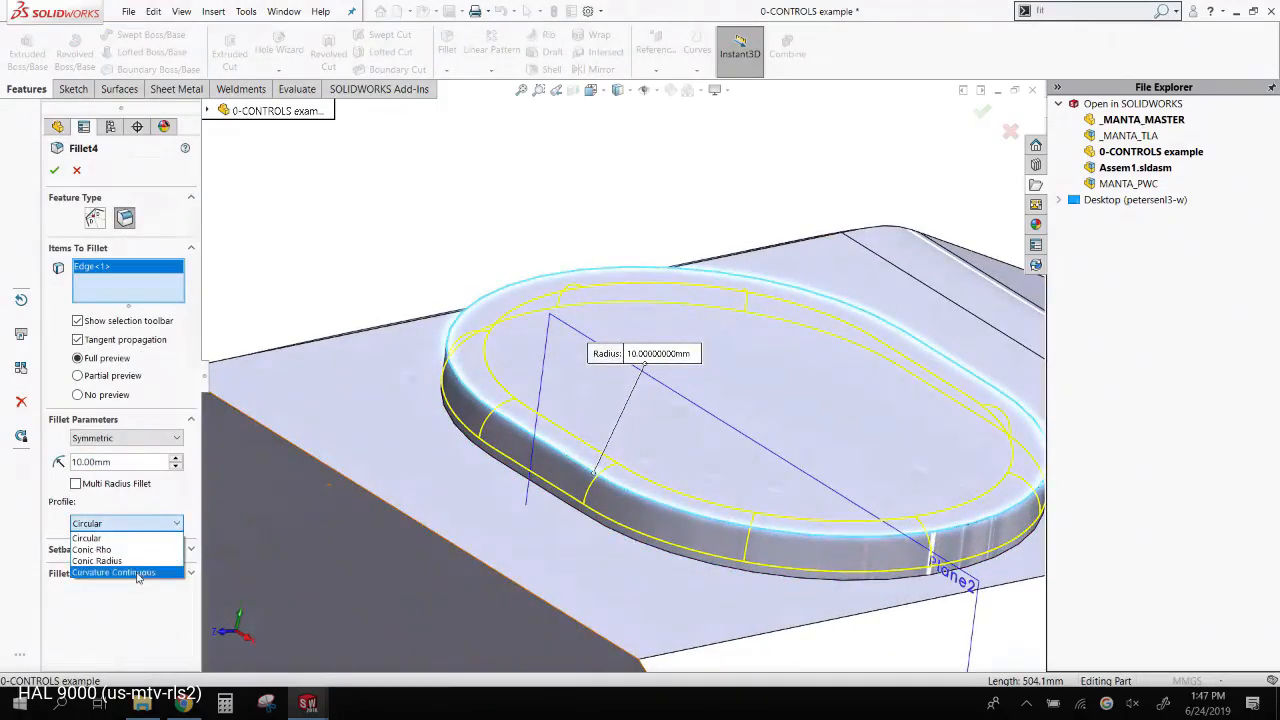
left_click(135, 571)
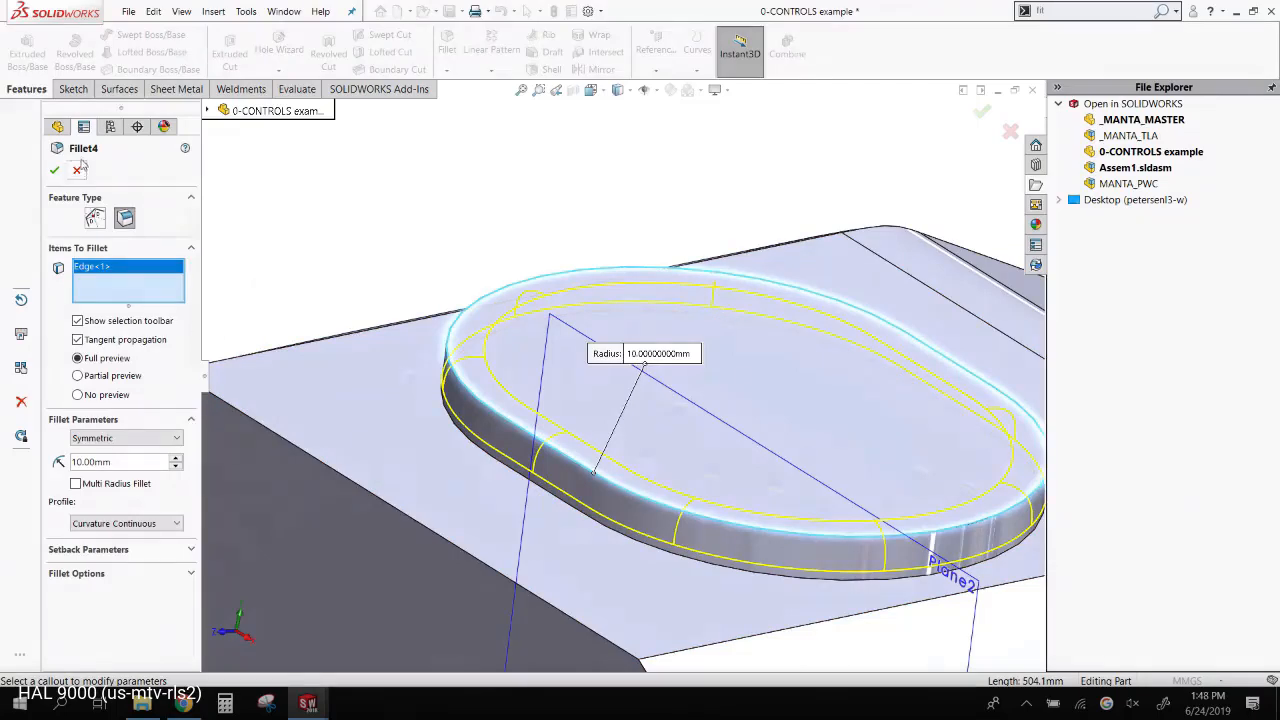
key("Return")
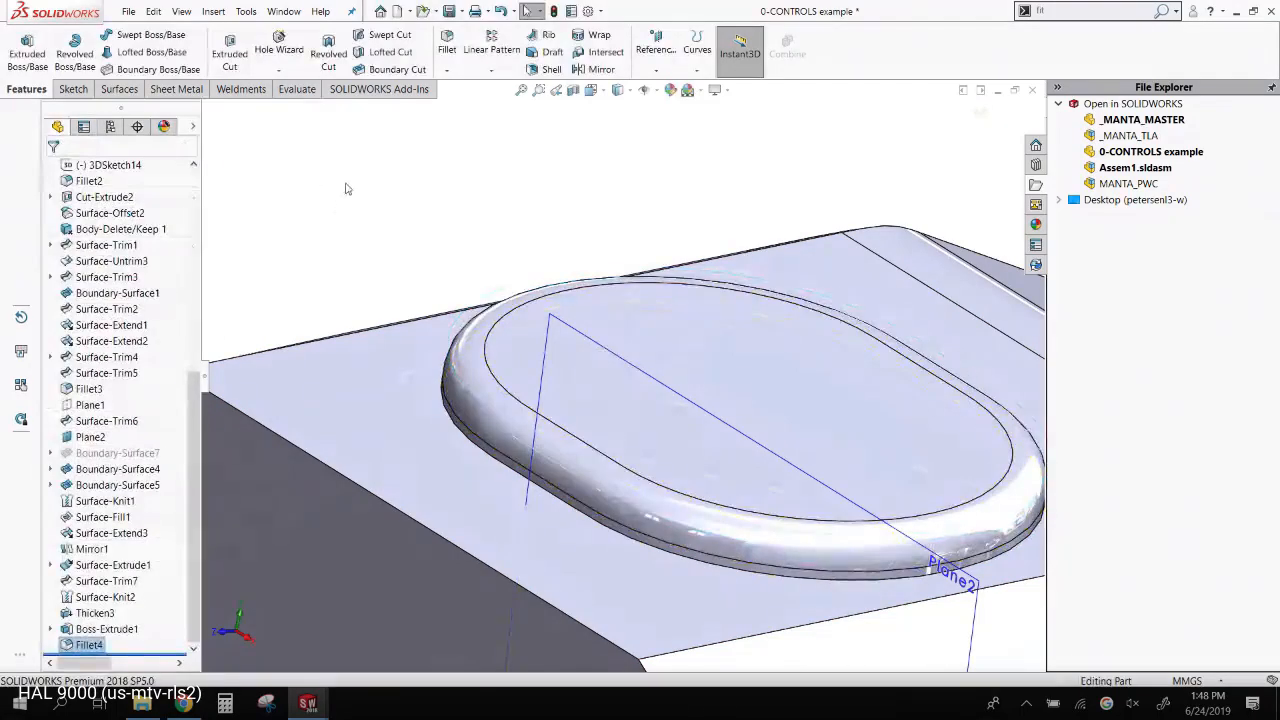
- Examine the surface continuity around the filleted boss edge with Zebra Stripes, and turn the stripes off
left_click(178, 90)
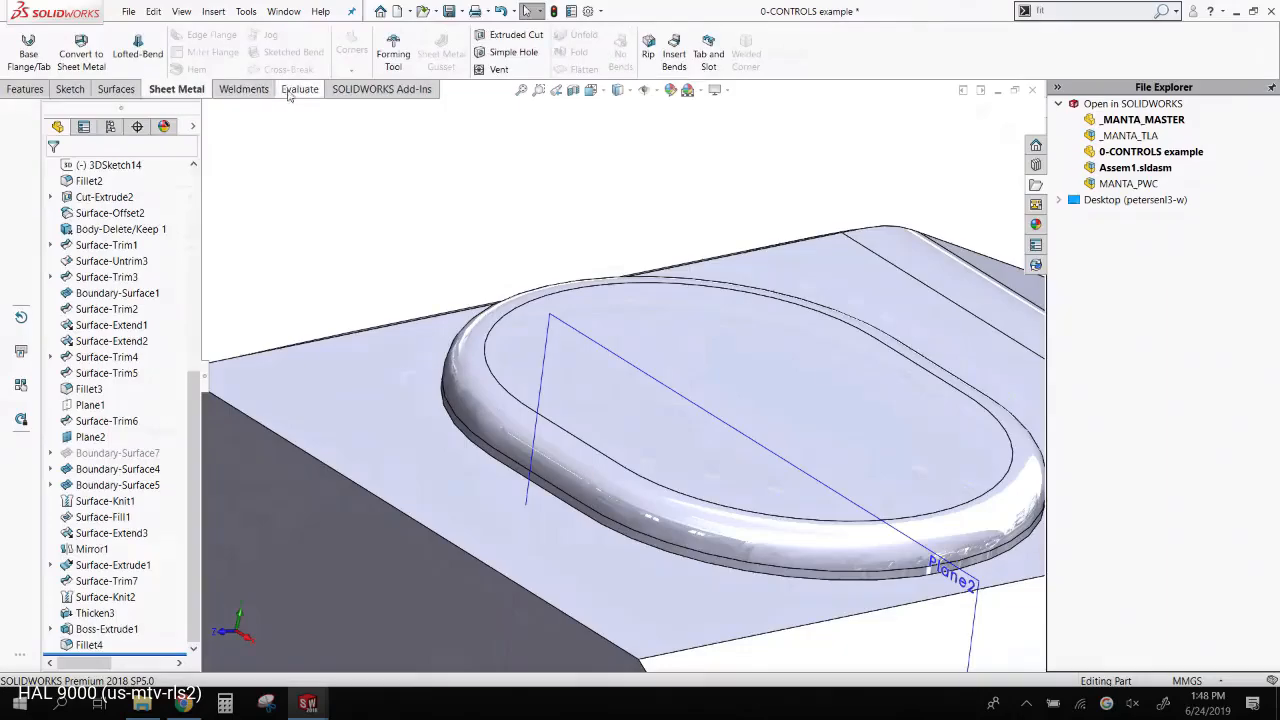
left_click(297, 89)
scroll(661, 515, "down", 6)
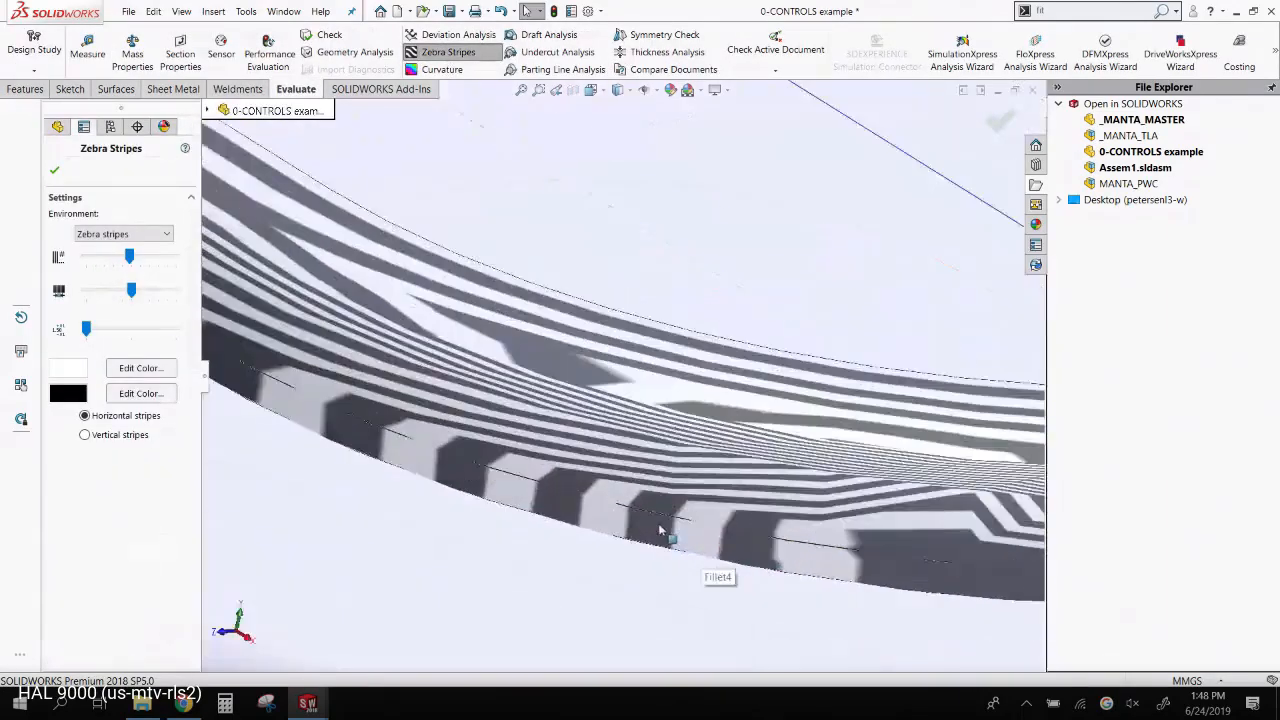
scroll(486, 429, "up", 3)
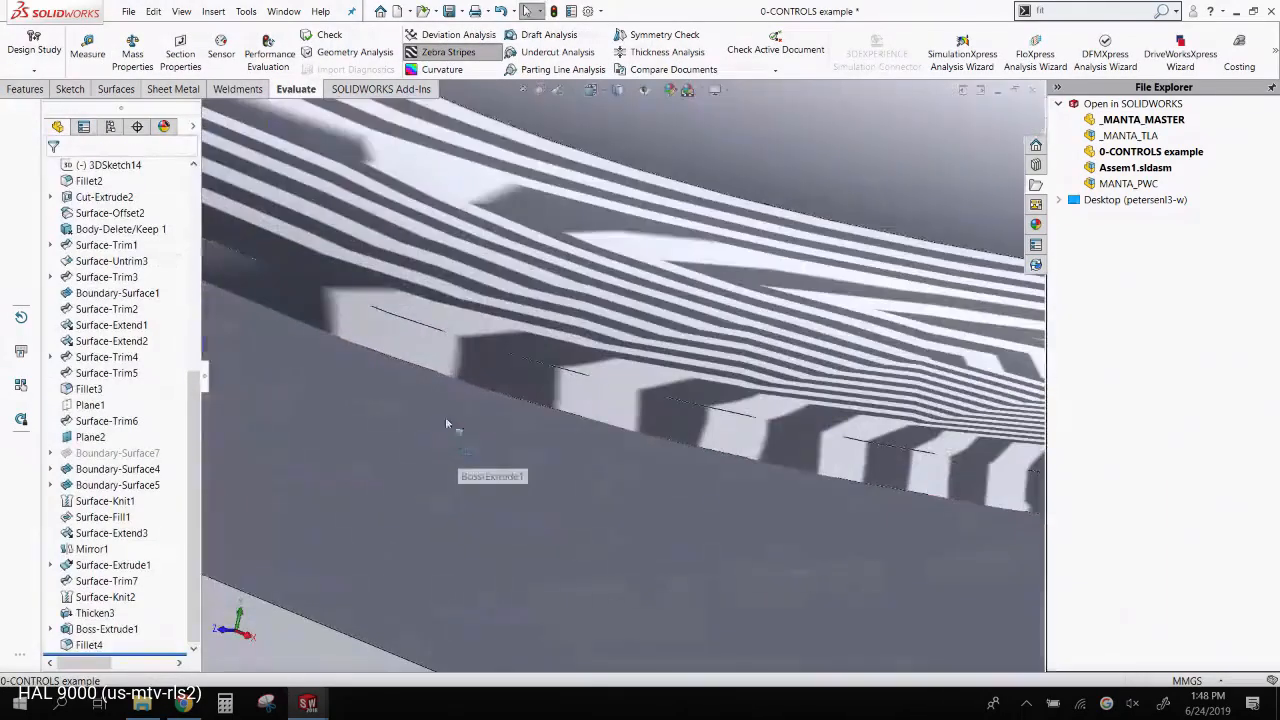
scroll(430, 330, "up", 2)
left_click(448, 52)
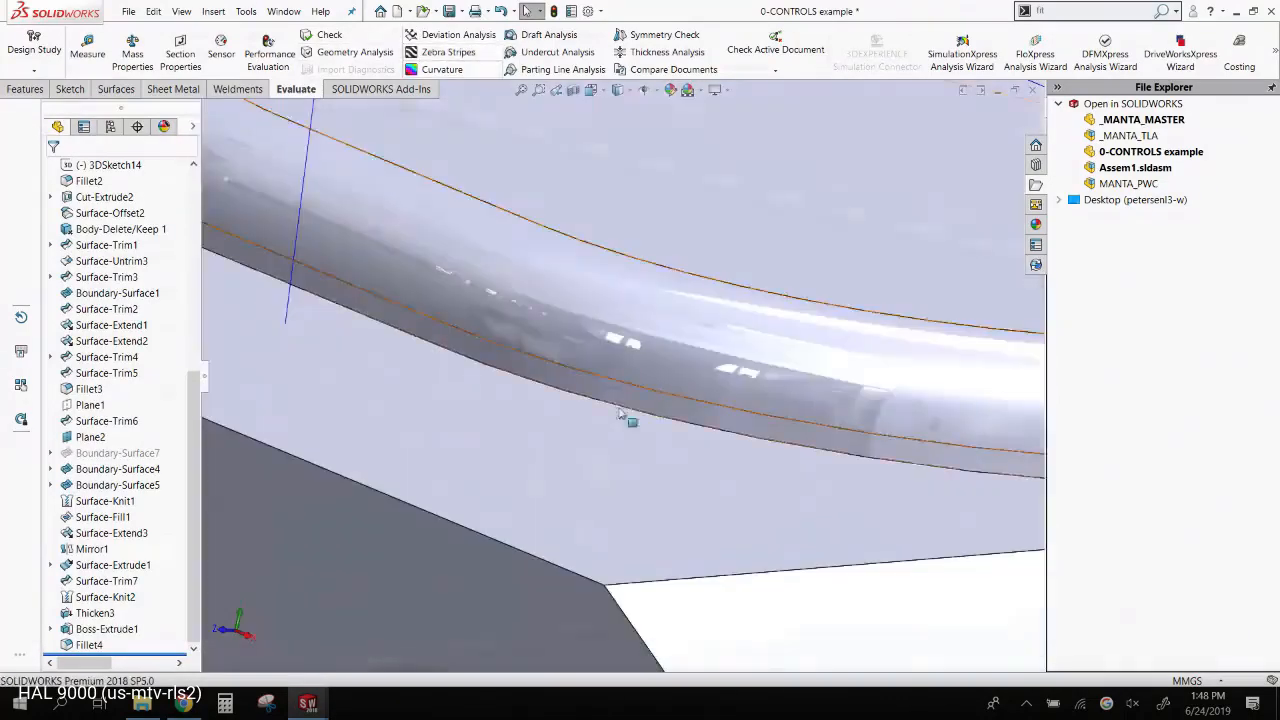
scroll(623, 420, "up", 5)
scroll(445, 240, "up", 2)
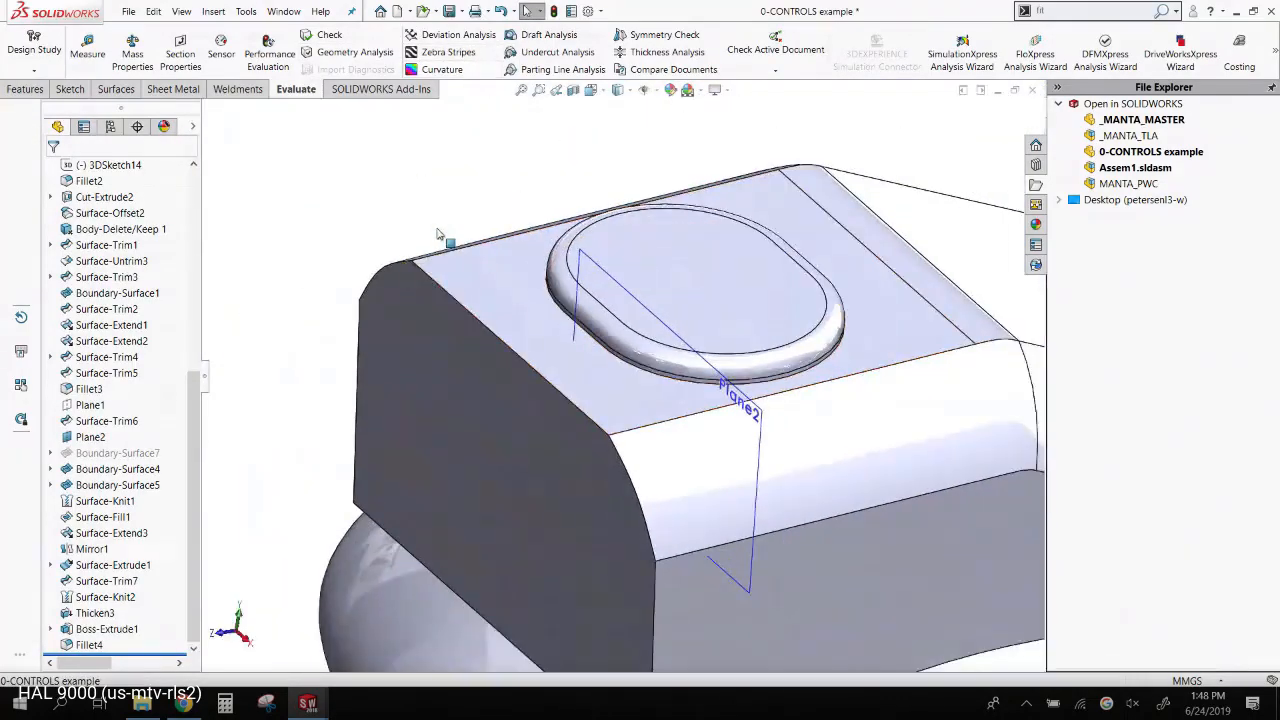
scroll(515, 258, "down", 2)
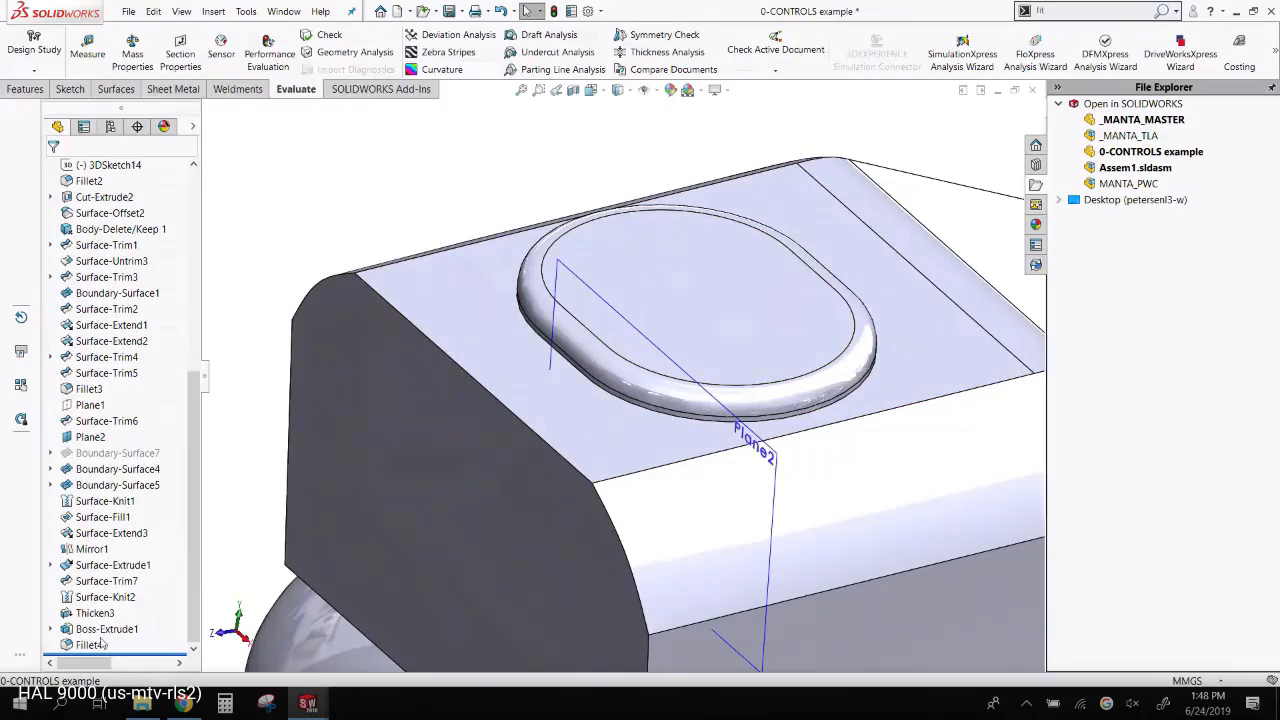
- Convert the boss's edge fillet into an asymmetric chamfer with distances of 10 mm and 20 mm
left_click_drag(92, 650, 104, 652)
left_click_drag(105, 652, 104, 650)
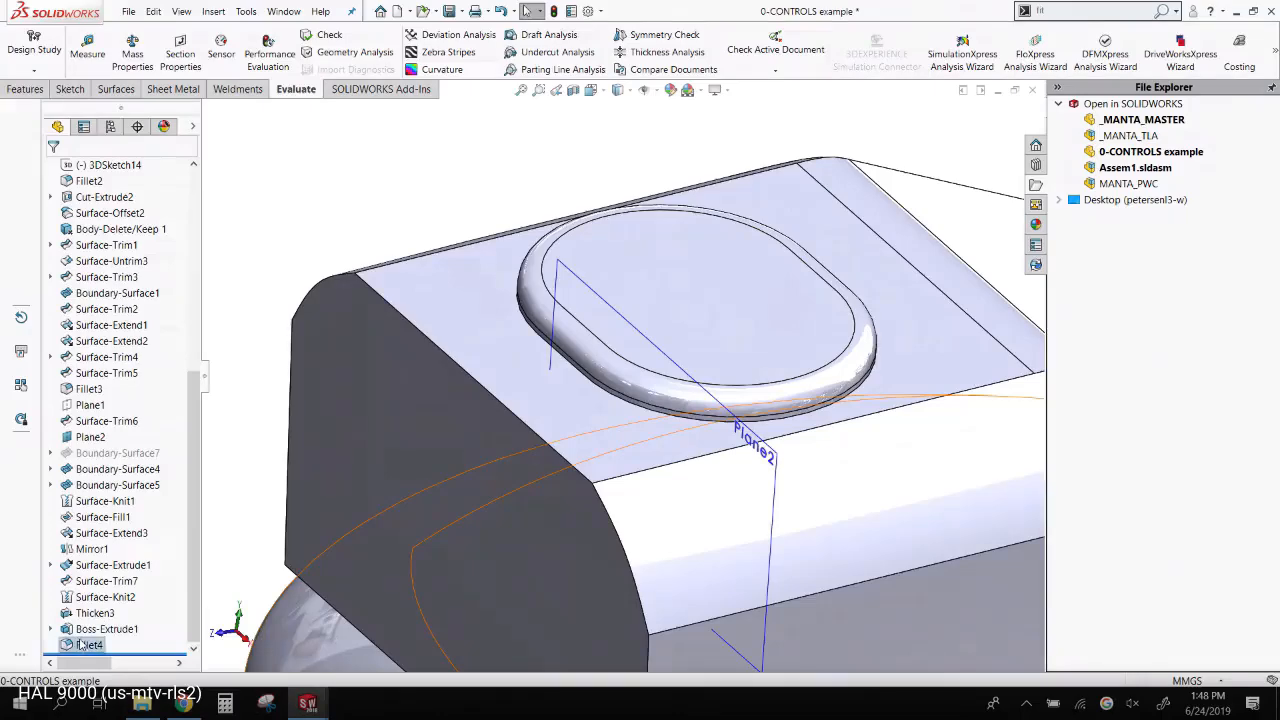
right_click(80, 645)
left_click(100, 338)
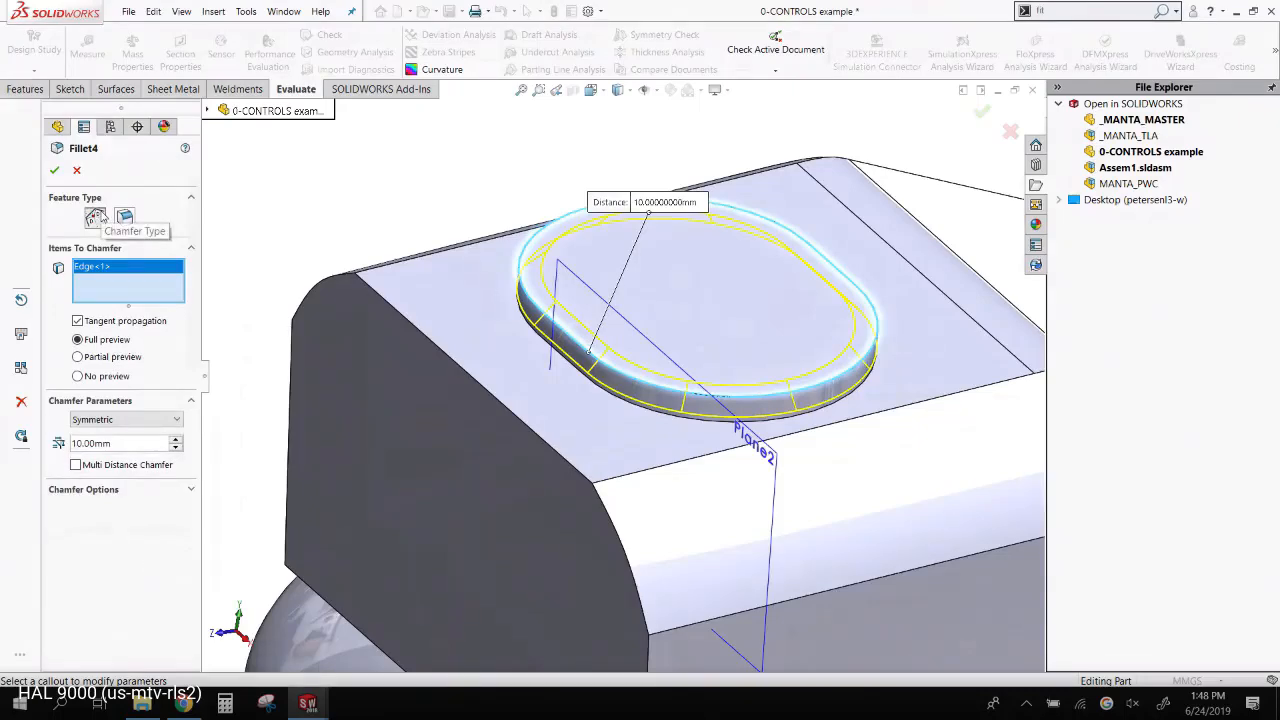
left_click(128, 421)
left_click(131, 446)
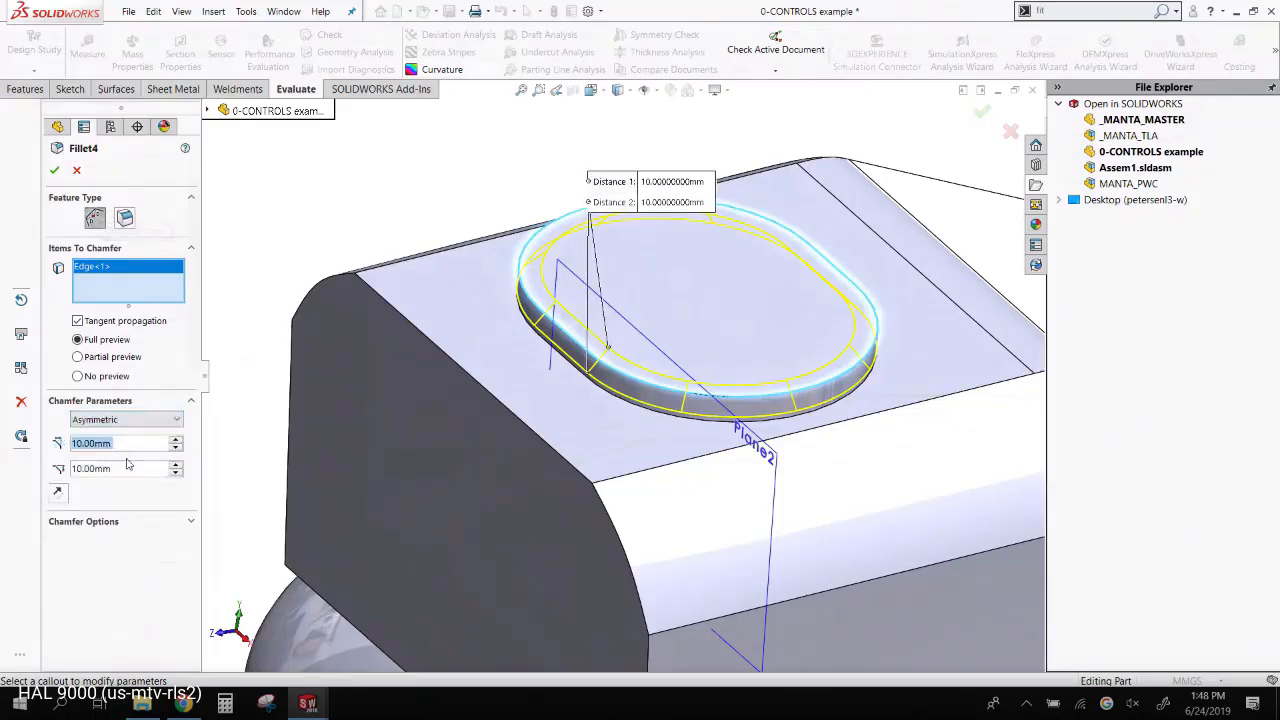
left_click(126, 468)
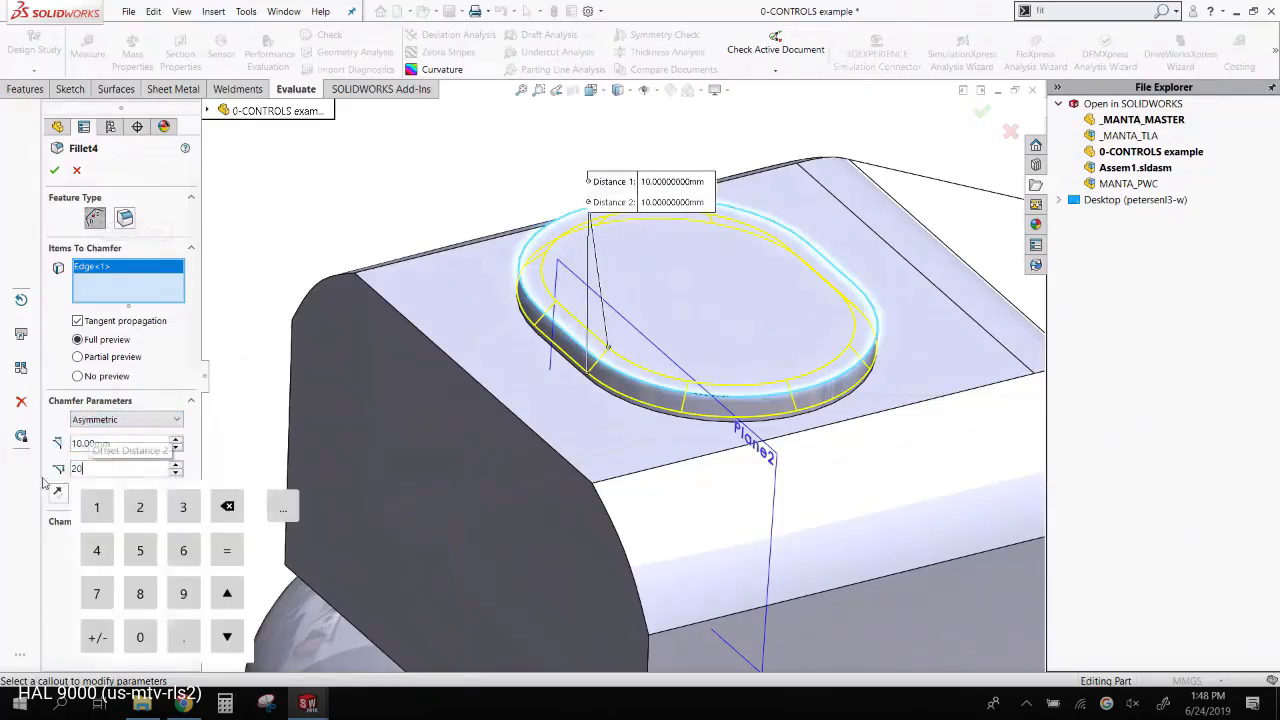
key("Return")
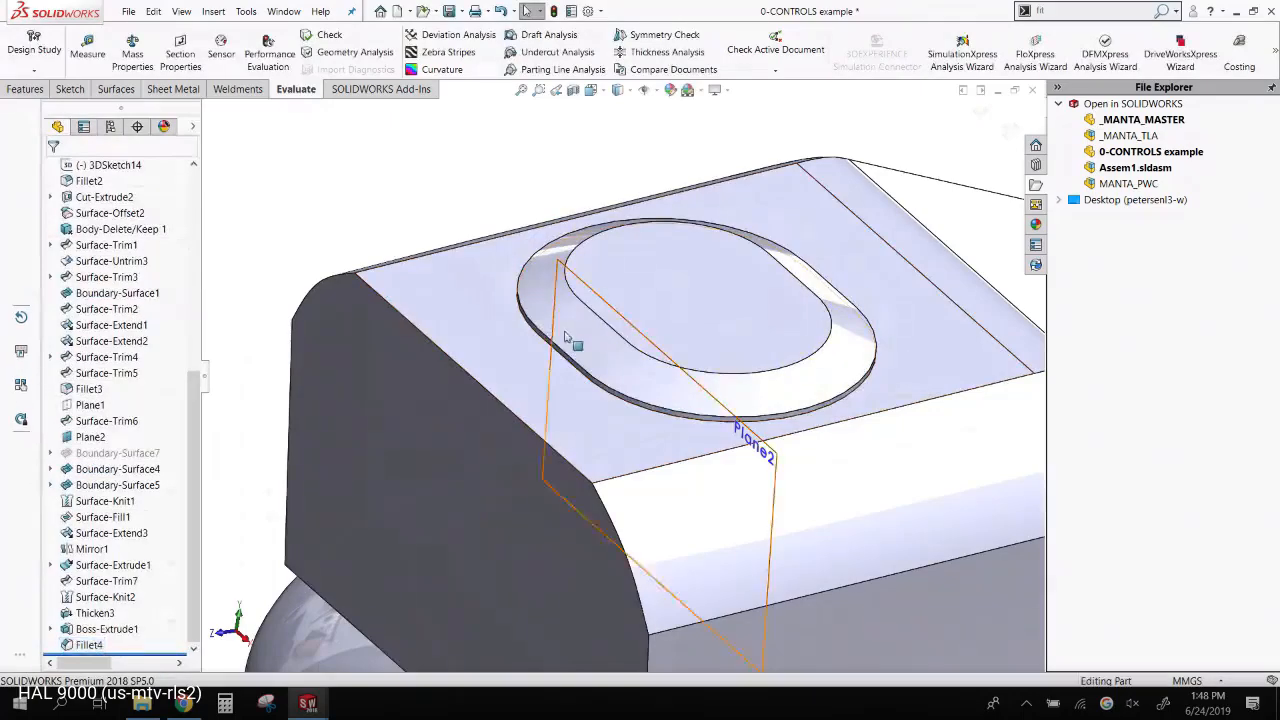
- Hide Plane2 from the model view
left_click(600, 370)
left_click(456, 221)
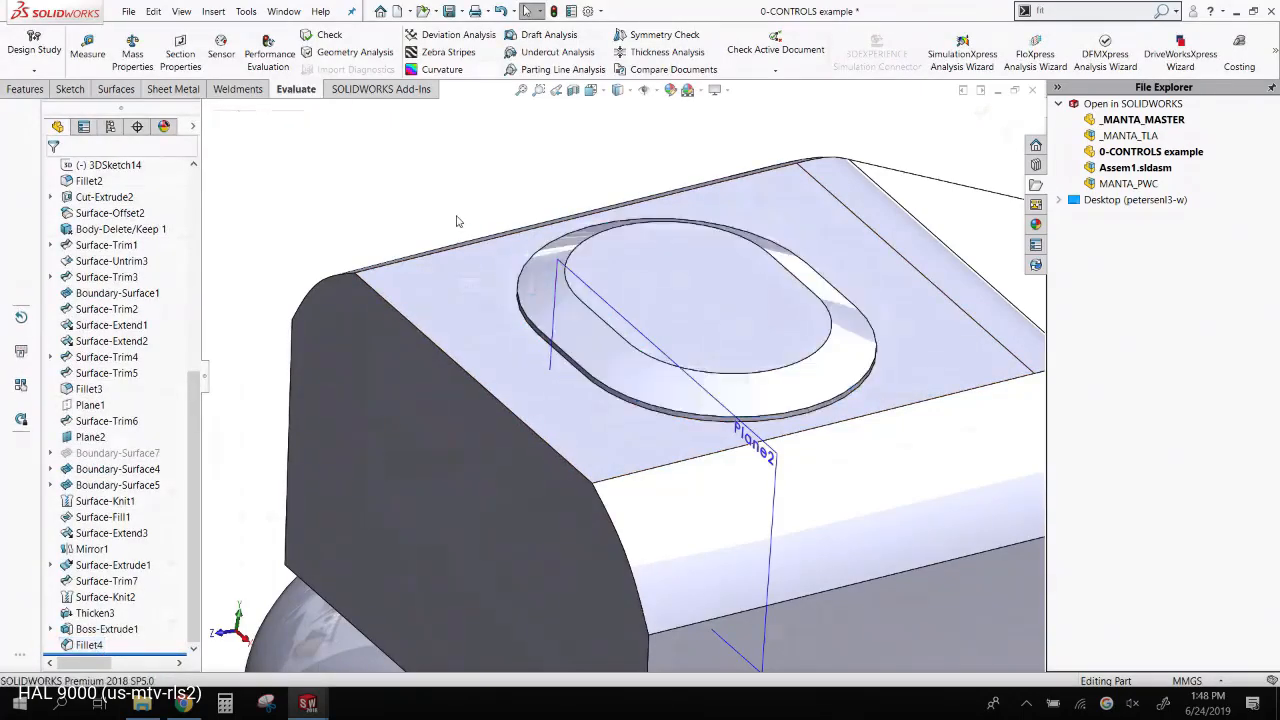
left_click(738, 428)
key("Escape")
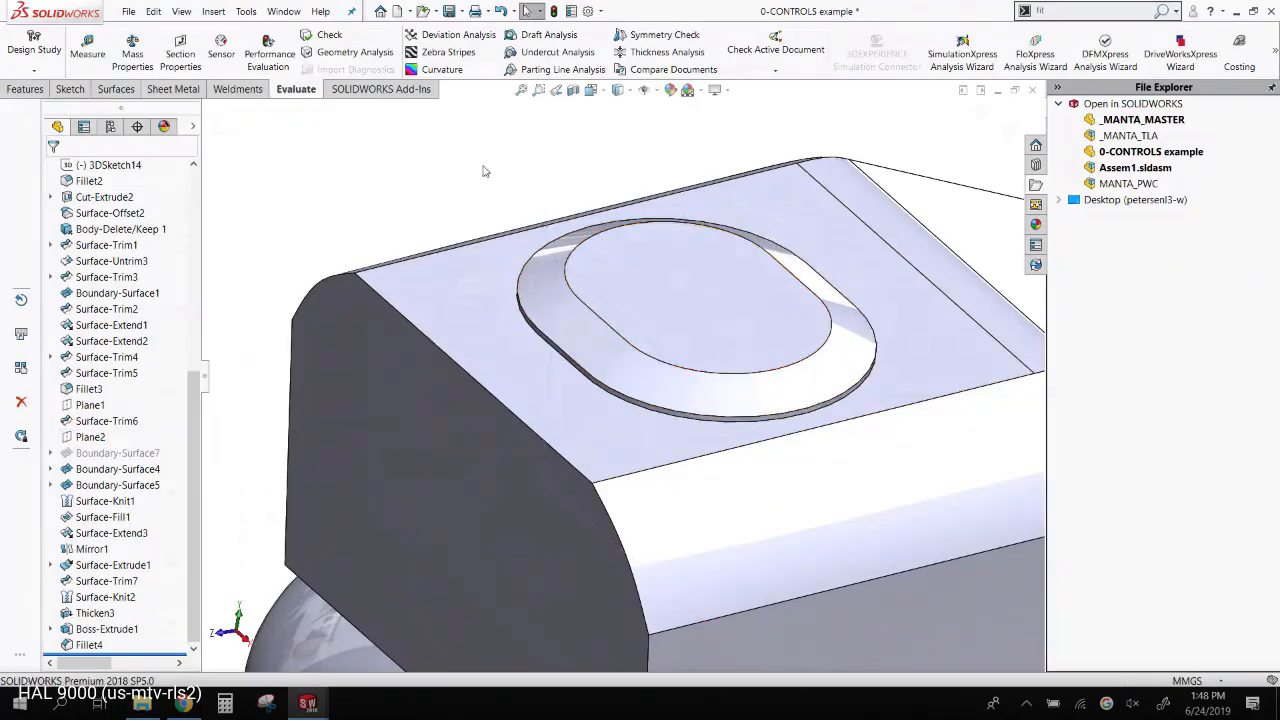
- Create Face Curves on the chamfer face, with a mesh of 1 curve in each direction, constrained to the model
scroll(690, 290, "down", 2)
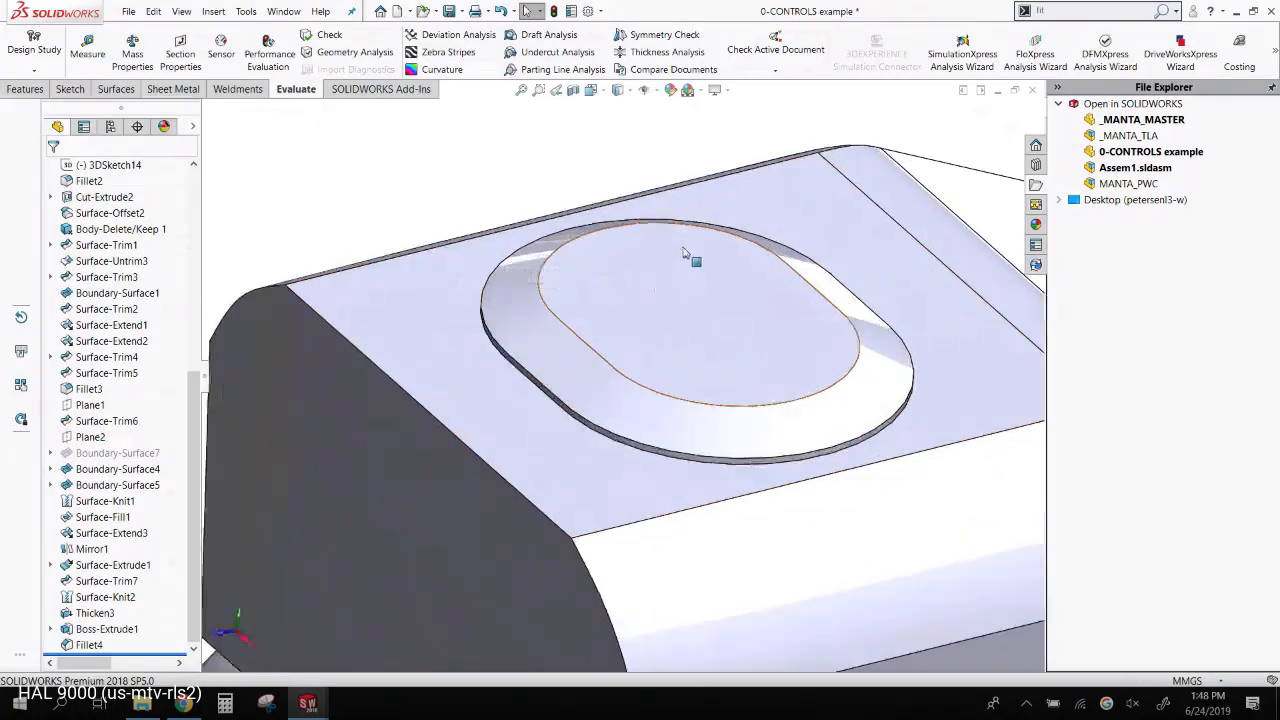
left_click(1090, 8)
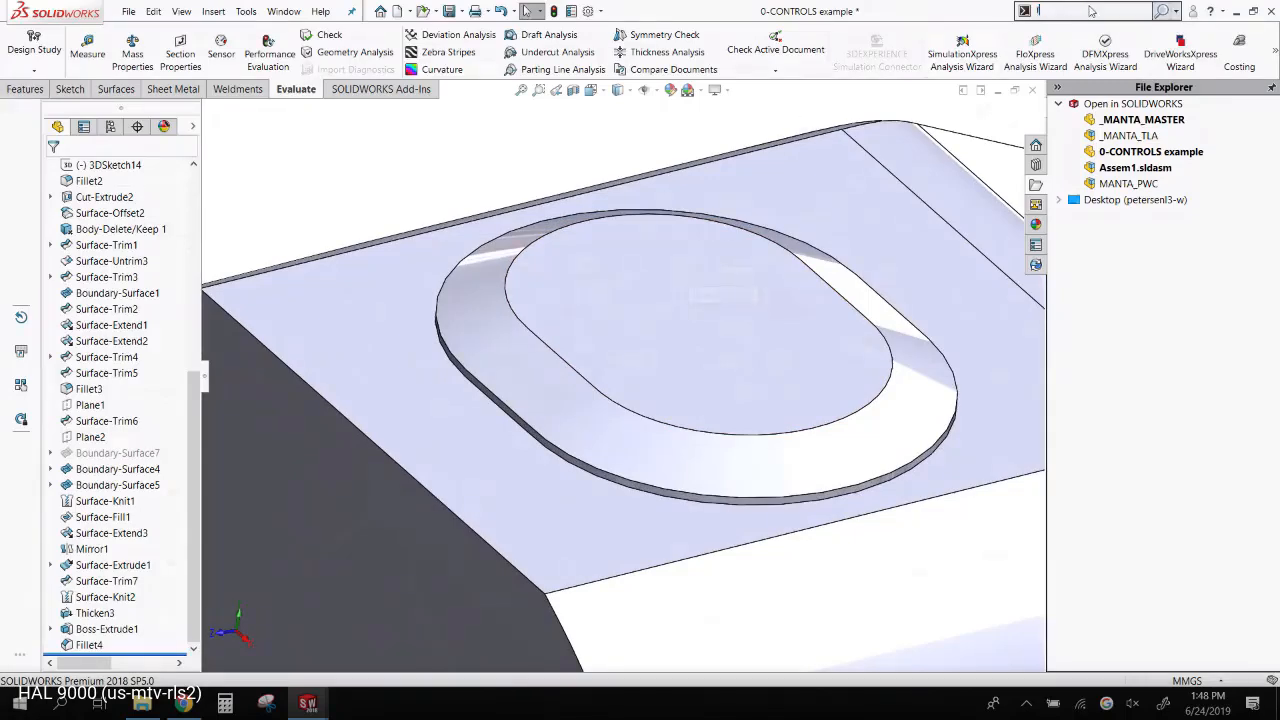
type("face")
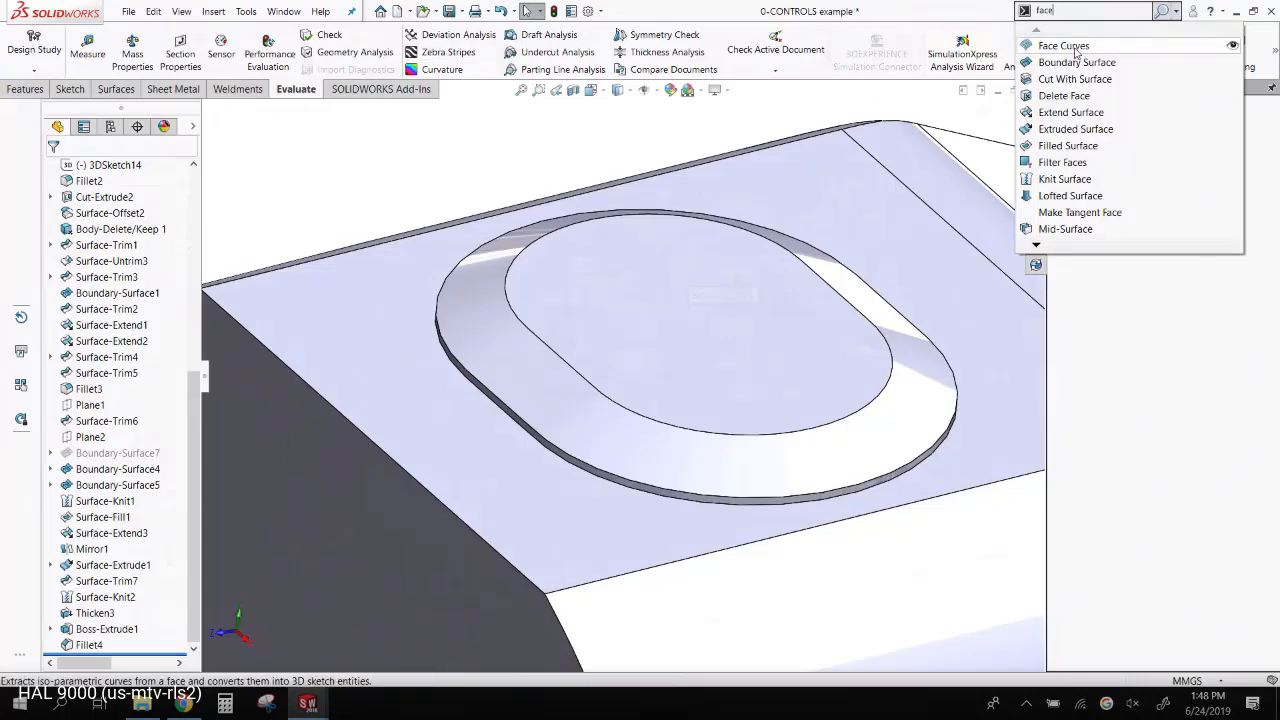
left_click(1070, 46)
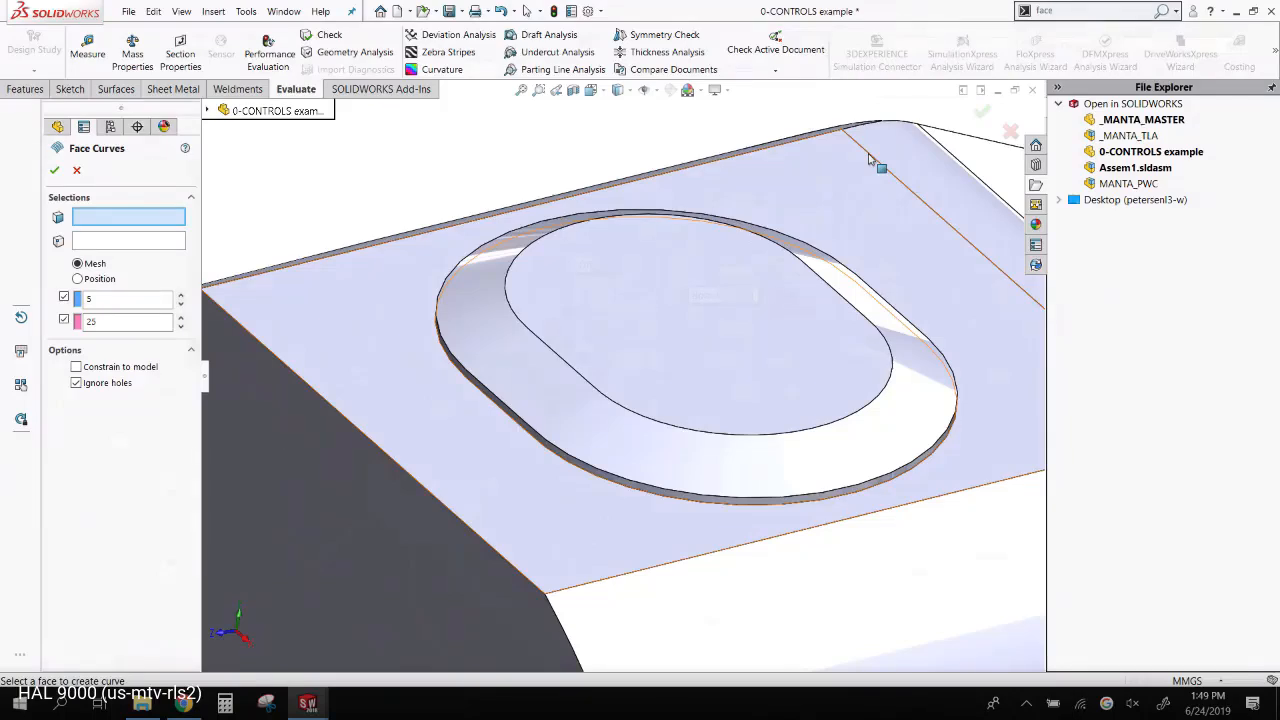
left_click(605, 442)
double_click(100, 298)
type("1")
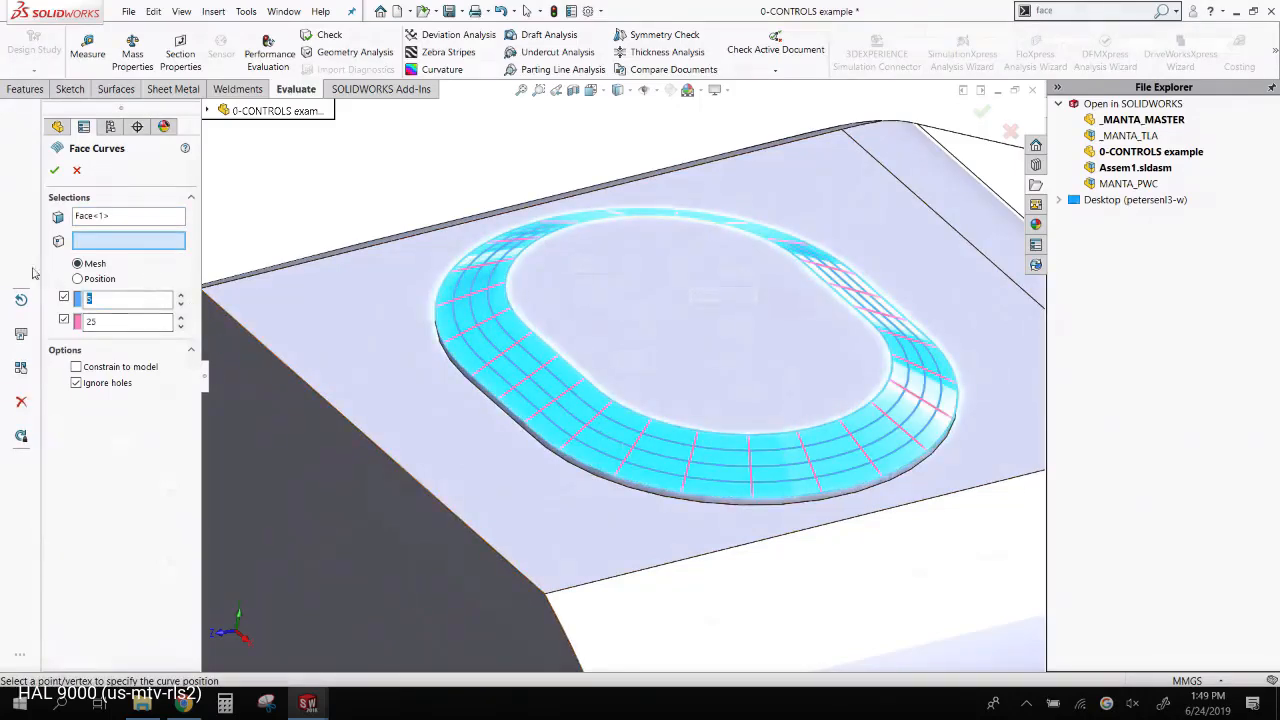
double_click(100, 321)
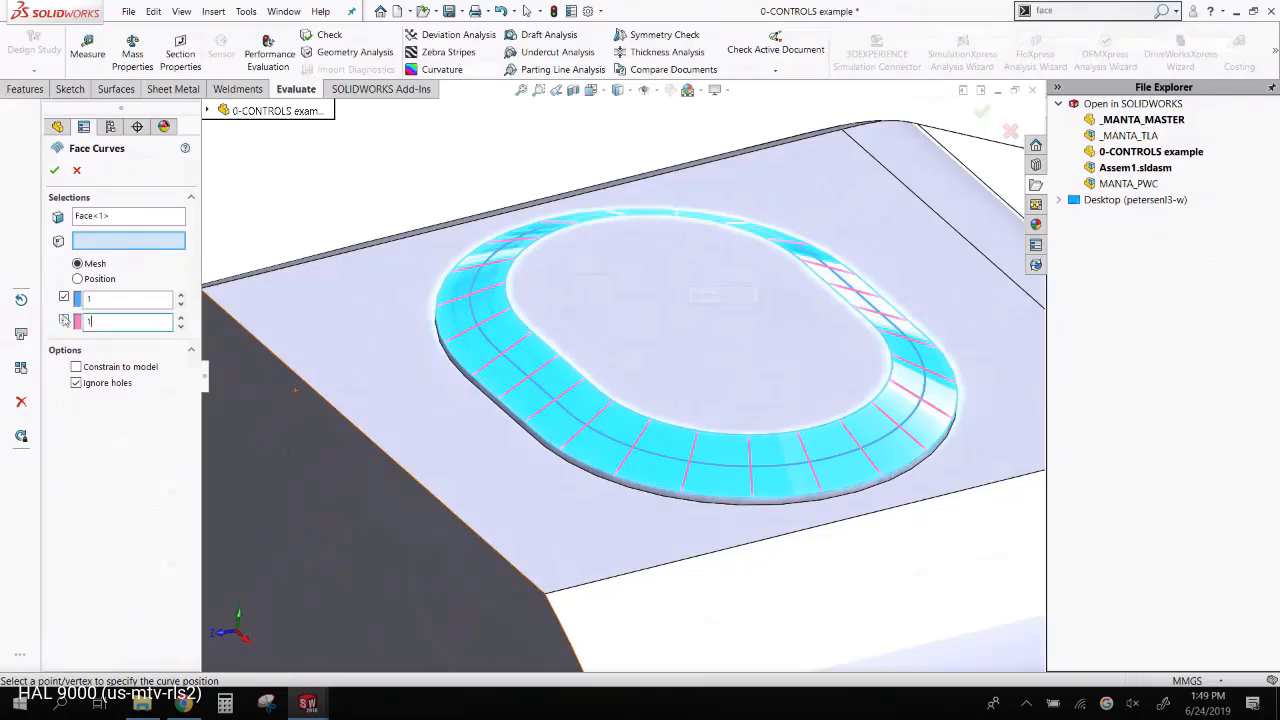
type("1")
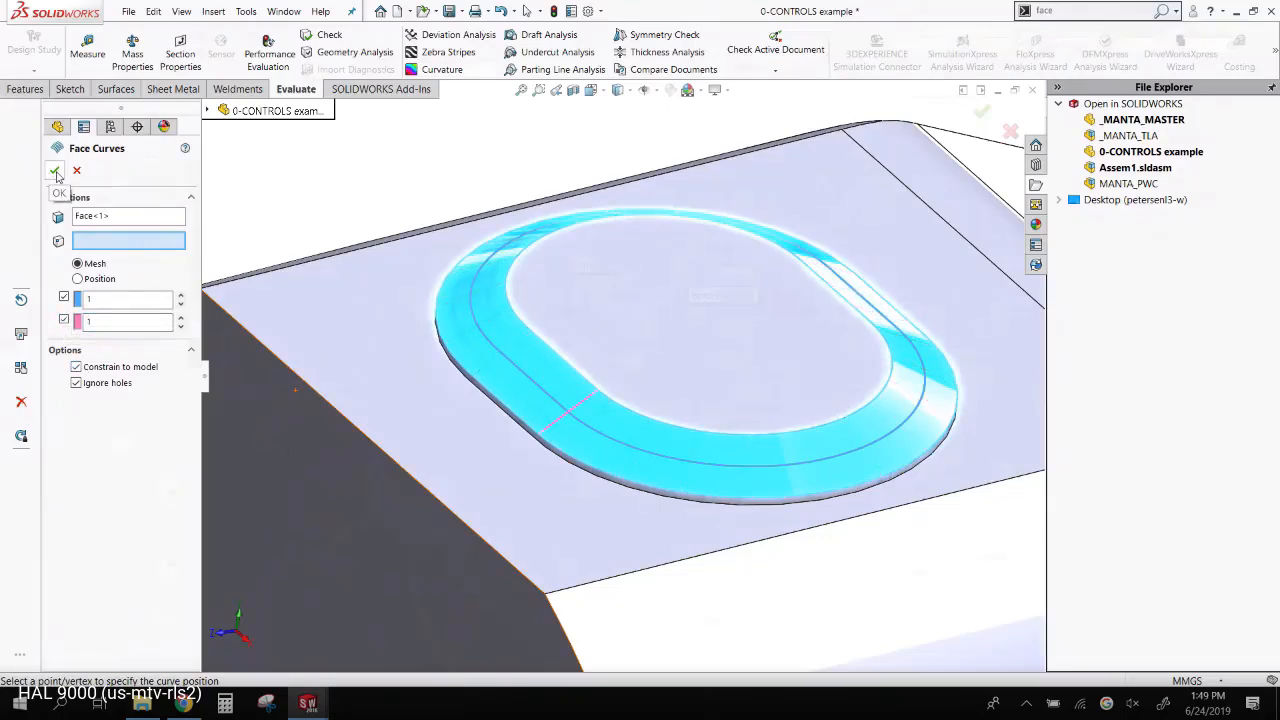
left_click(55, 172)
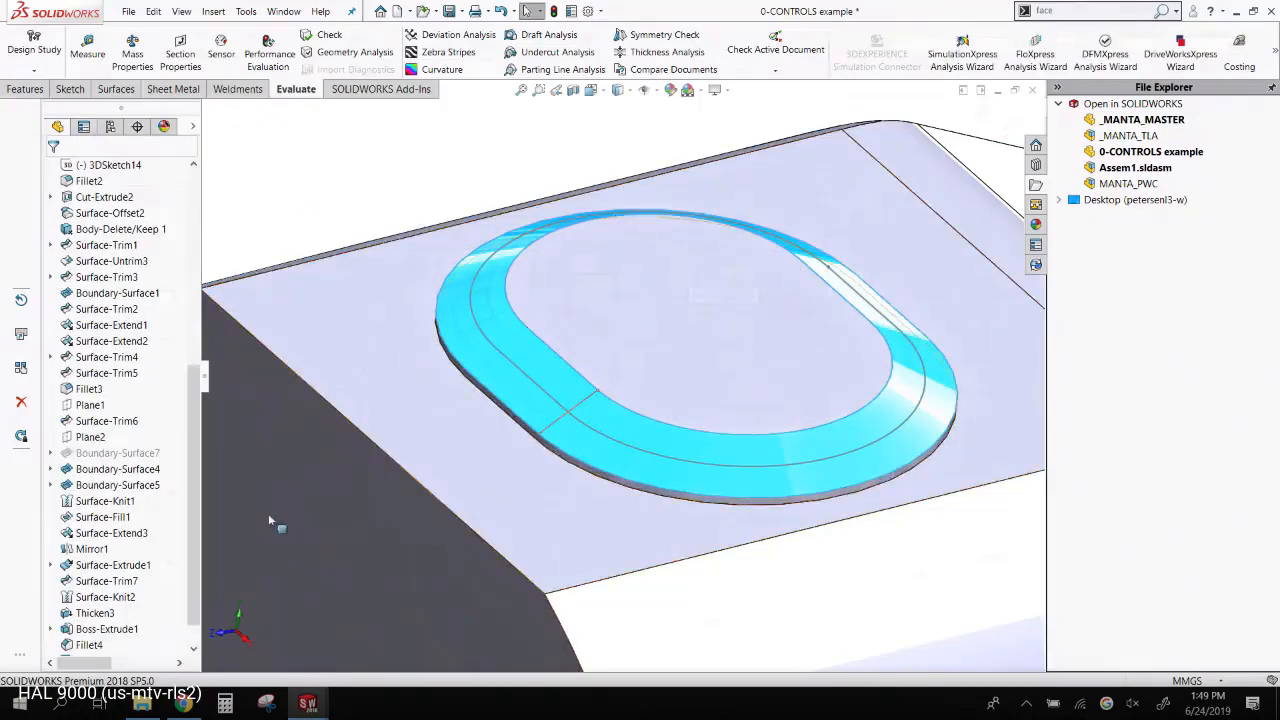
- Highlight 3DSketch15 and 3DSketch16 in turn to examine the curves extracted from the chamfer face
left_click_drag(190, 470, 212, 564)
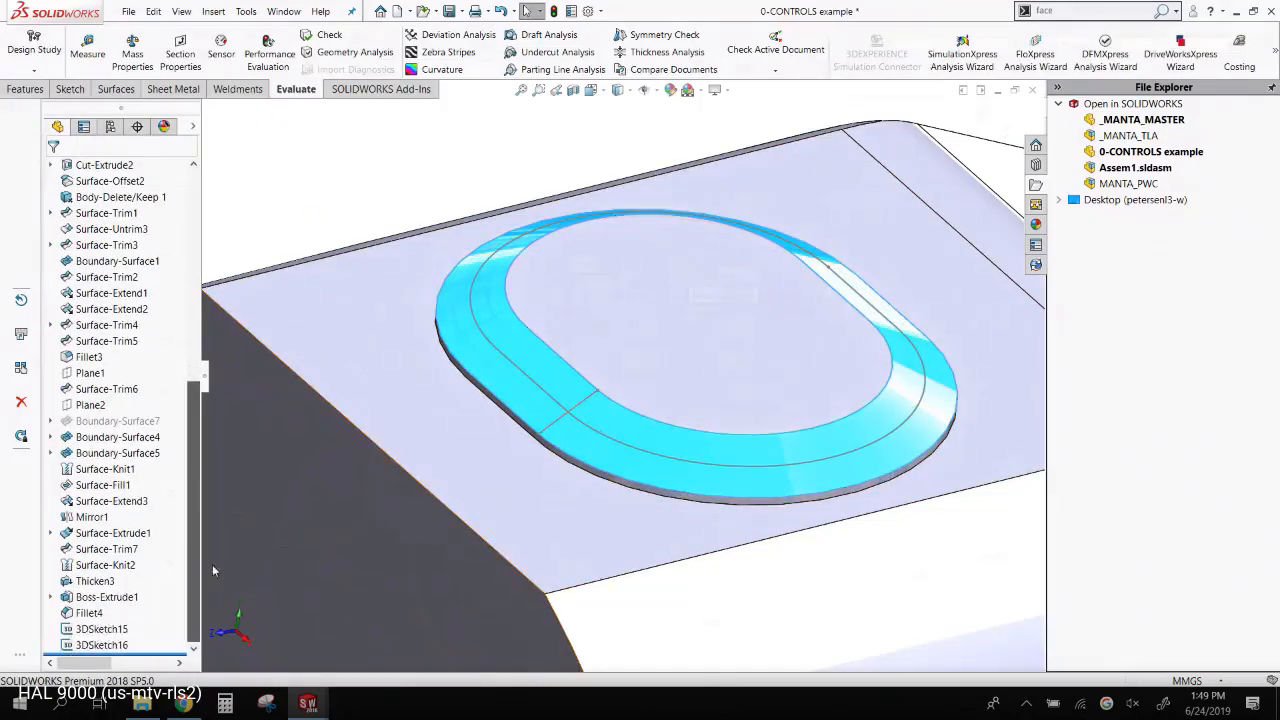
left_click(101, 629)
left_click(103, 645)
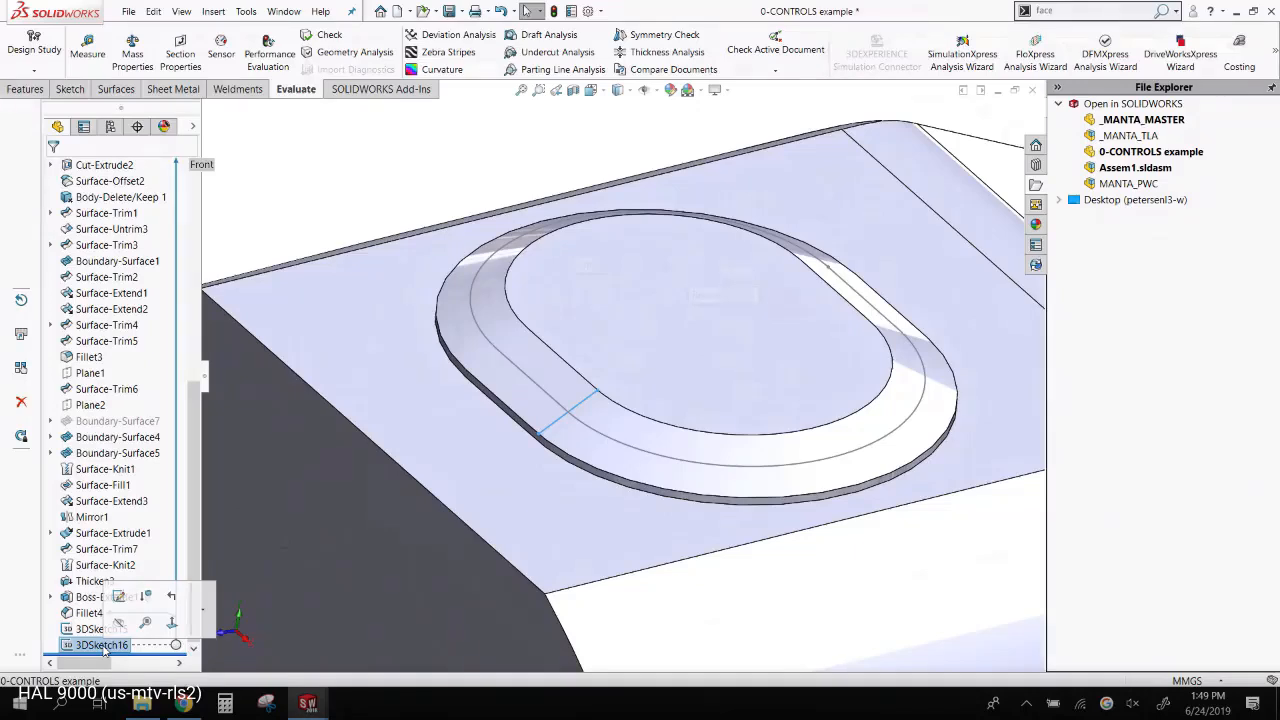
left_click(287, 267)
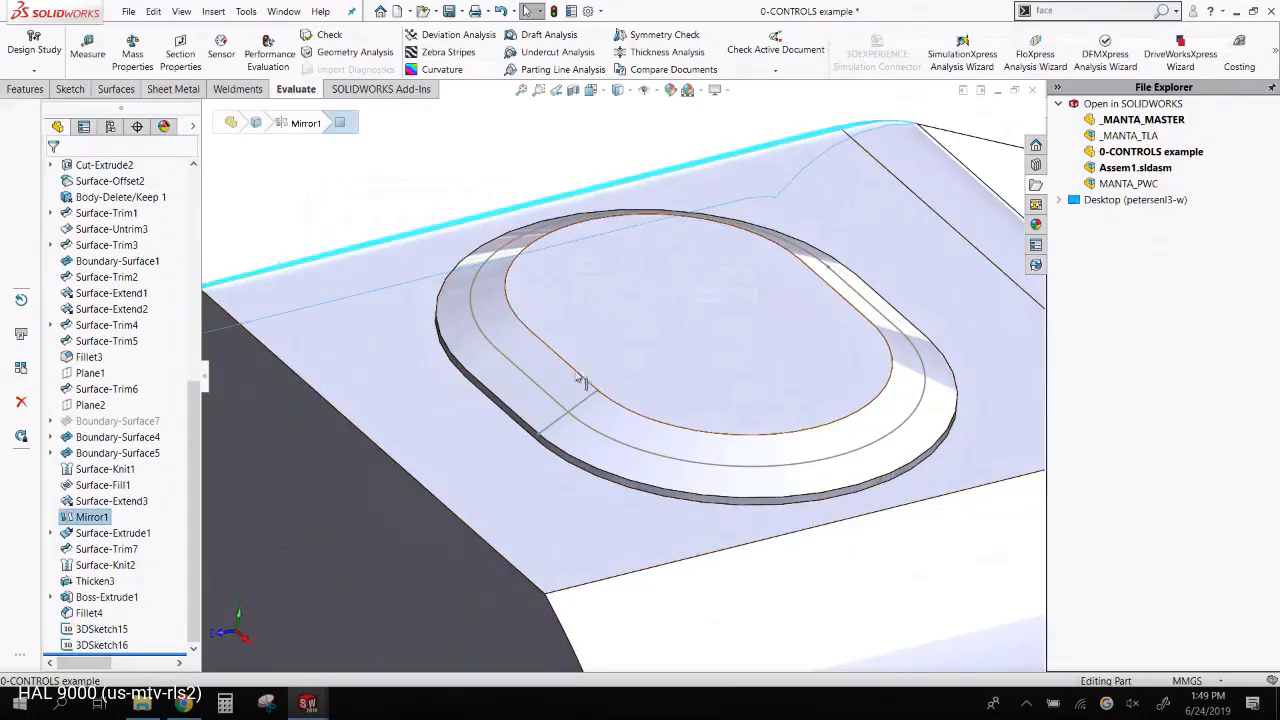
- Try to adjust the chamfer's 20 mm distance directly on the model with Instant3D
left_click(580, 381)
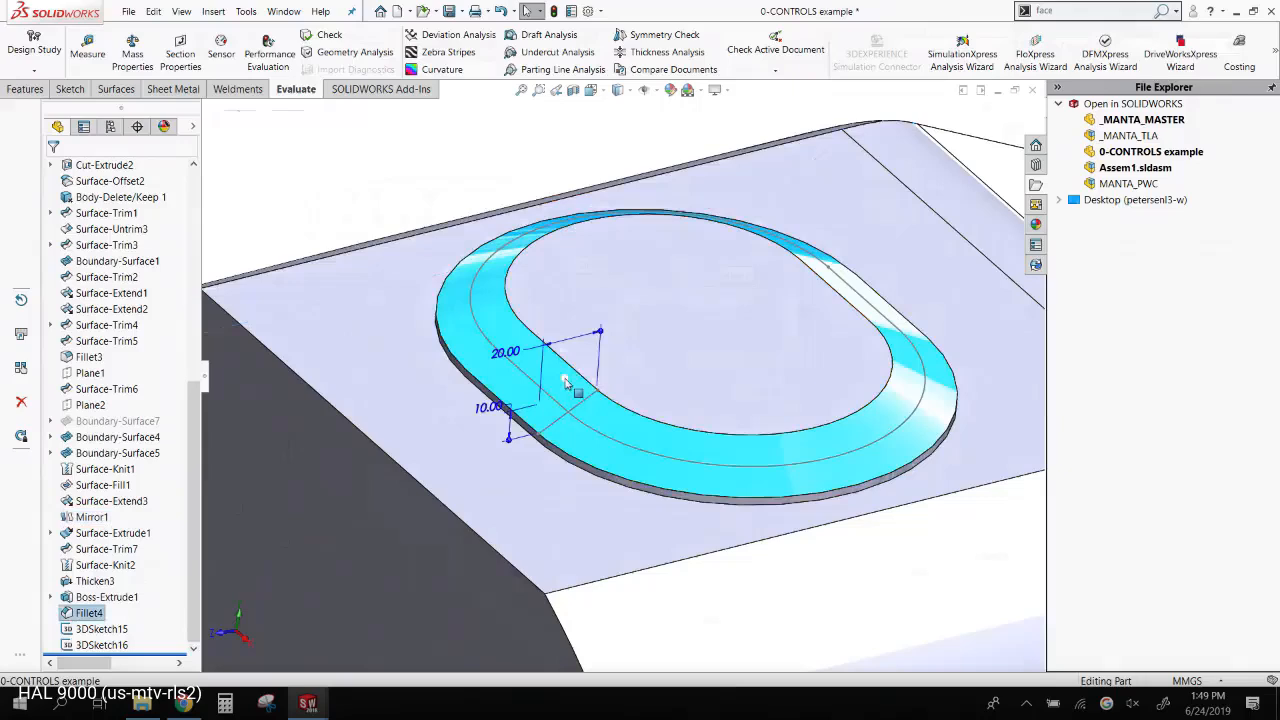
left_click(26, 89)
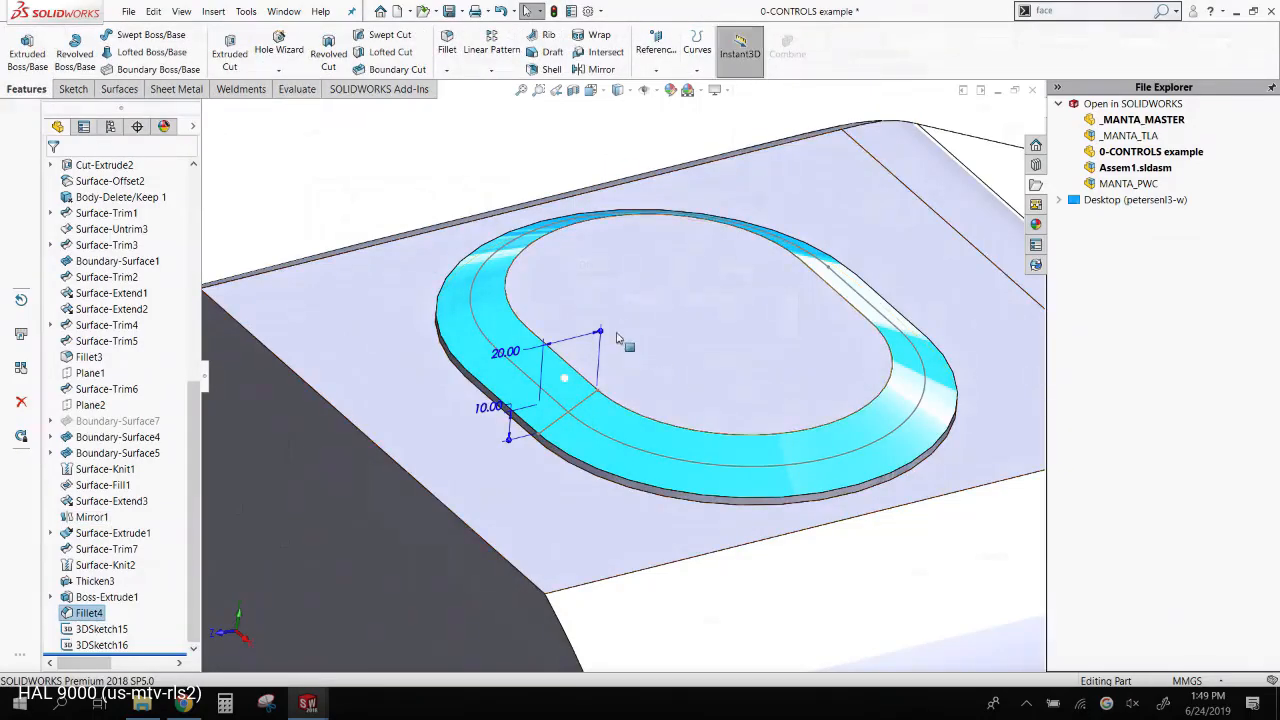
mouse_move(603, 336)
left_mouse_down()
mouse_move(664, 306)
mouse_move(603, 315)
left_mouse_up()
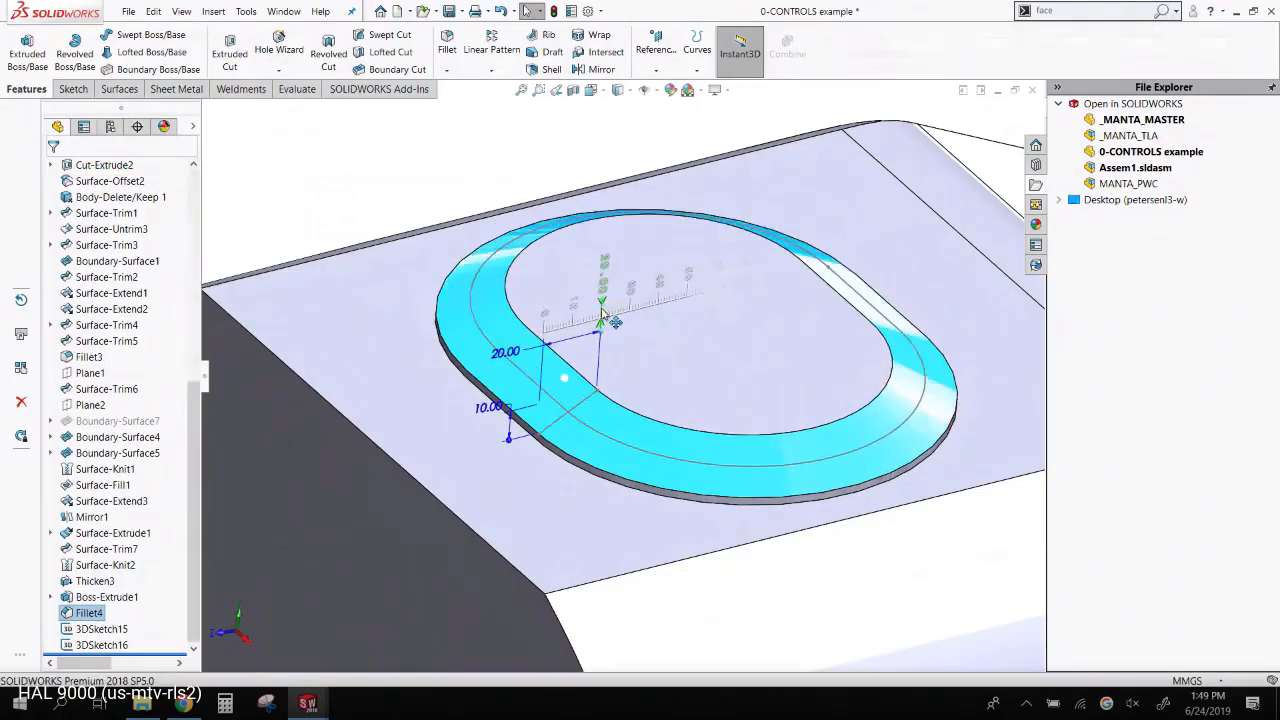
left_click(420, 170)
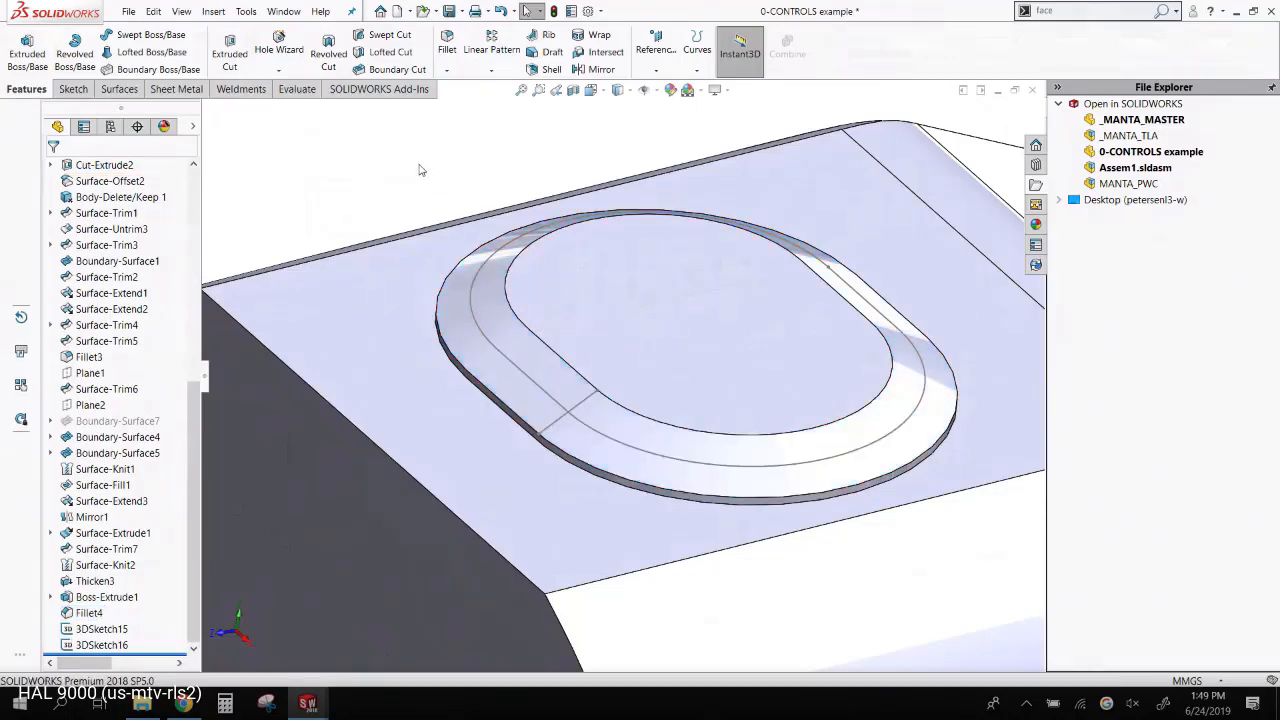
- Open the chamfer's 20 mm distance value for editing, and close it without a change
left_click(497, 326)
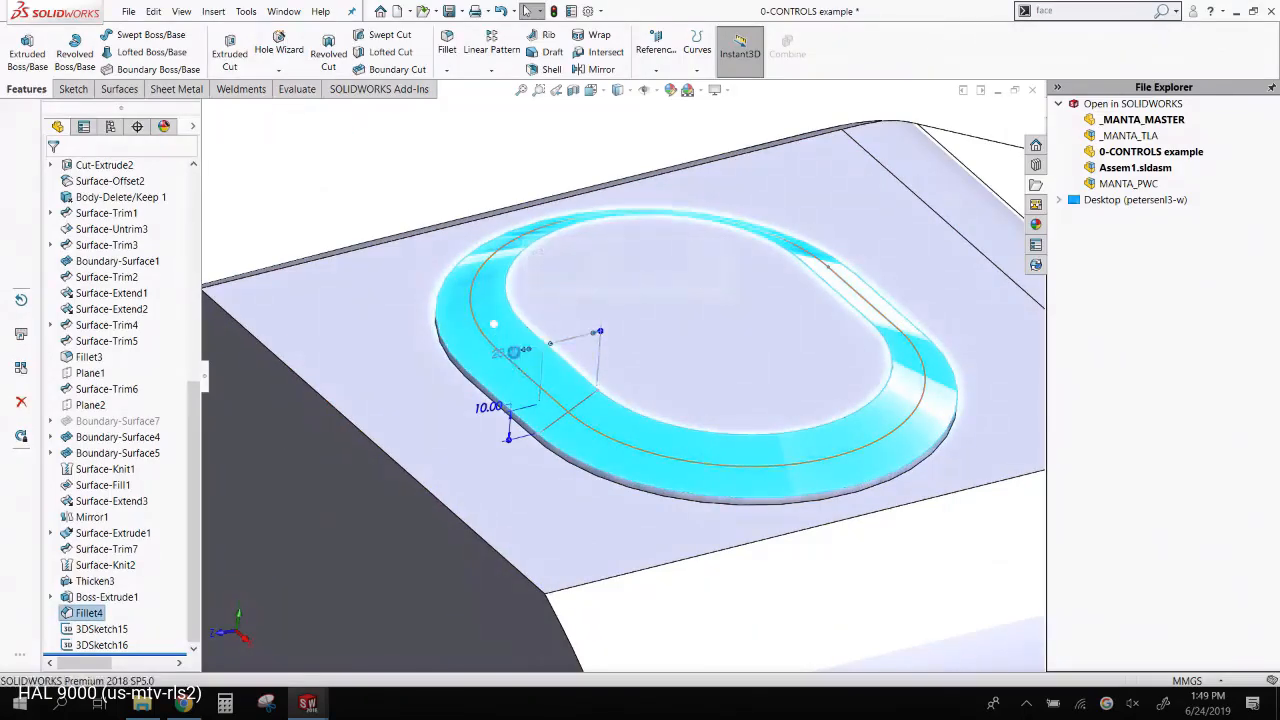
double_click(507, 352)
left_click(476, 332)
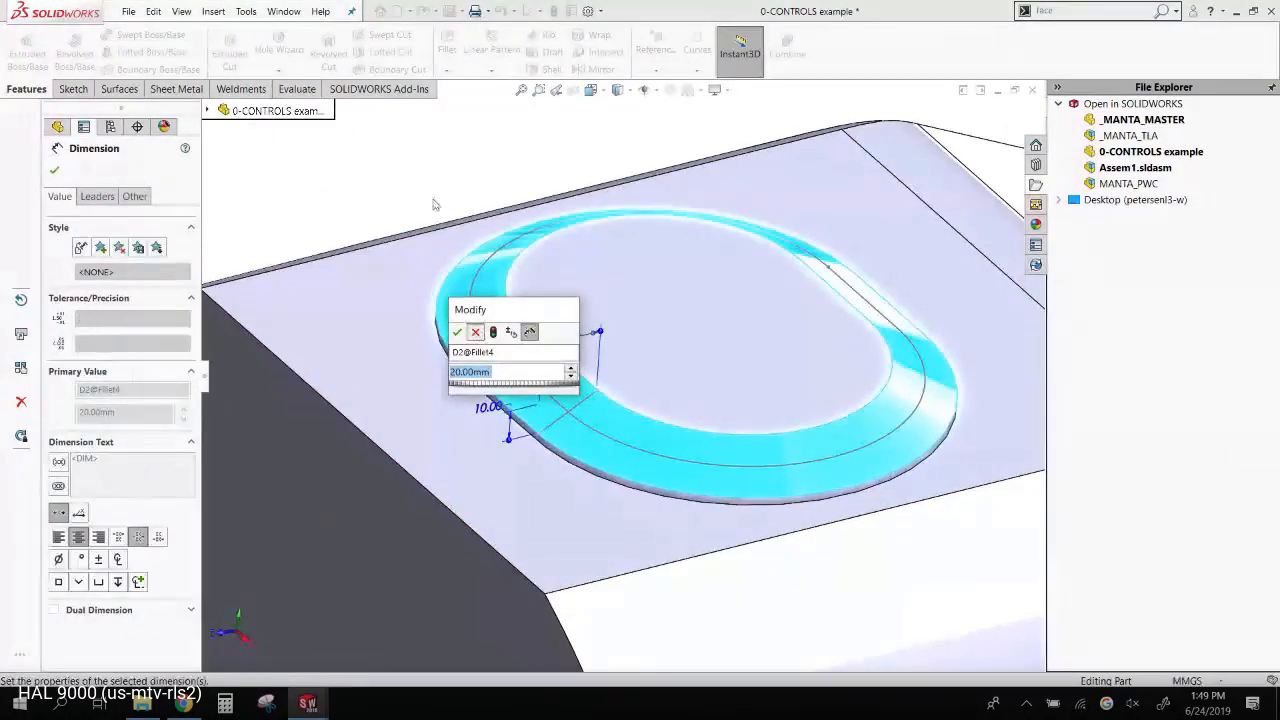
left_click(369, 196)
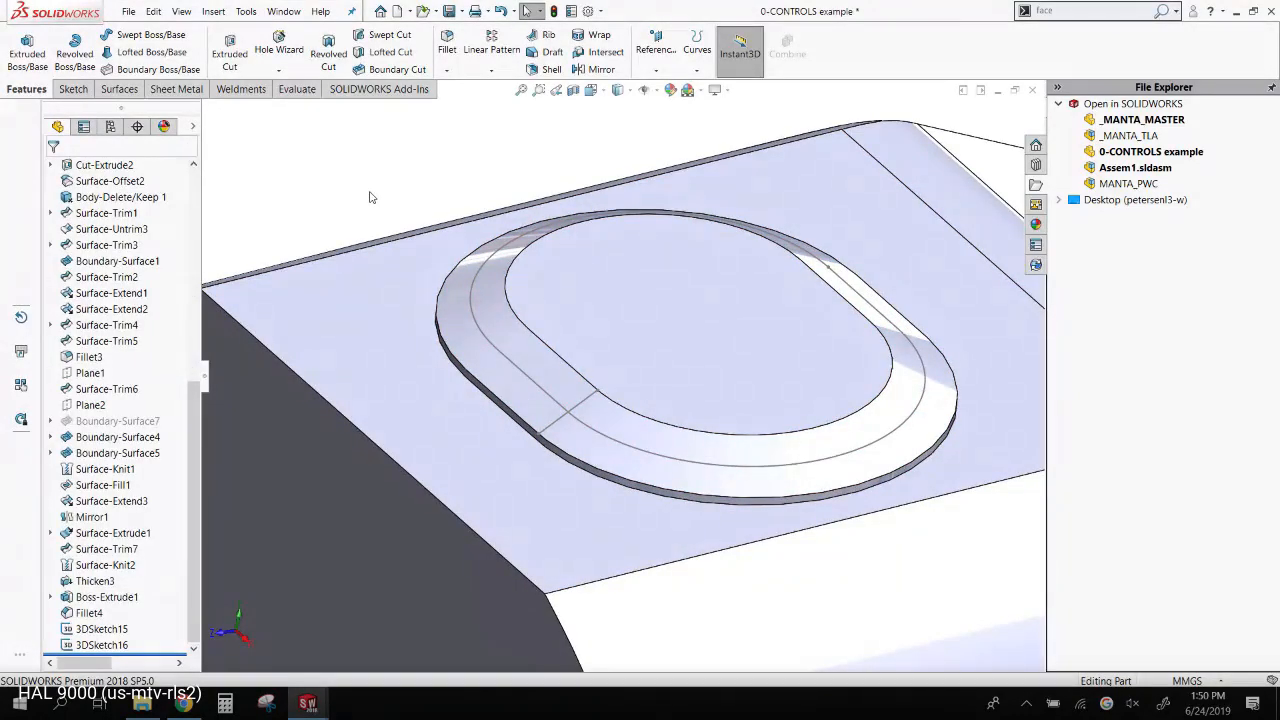
left_click(756, 64)
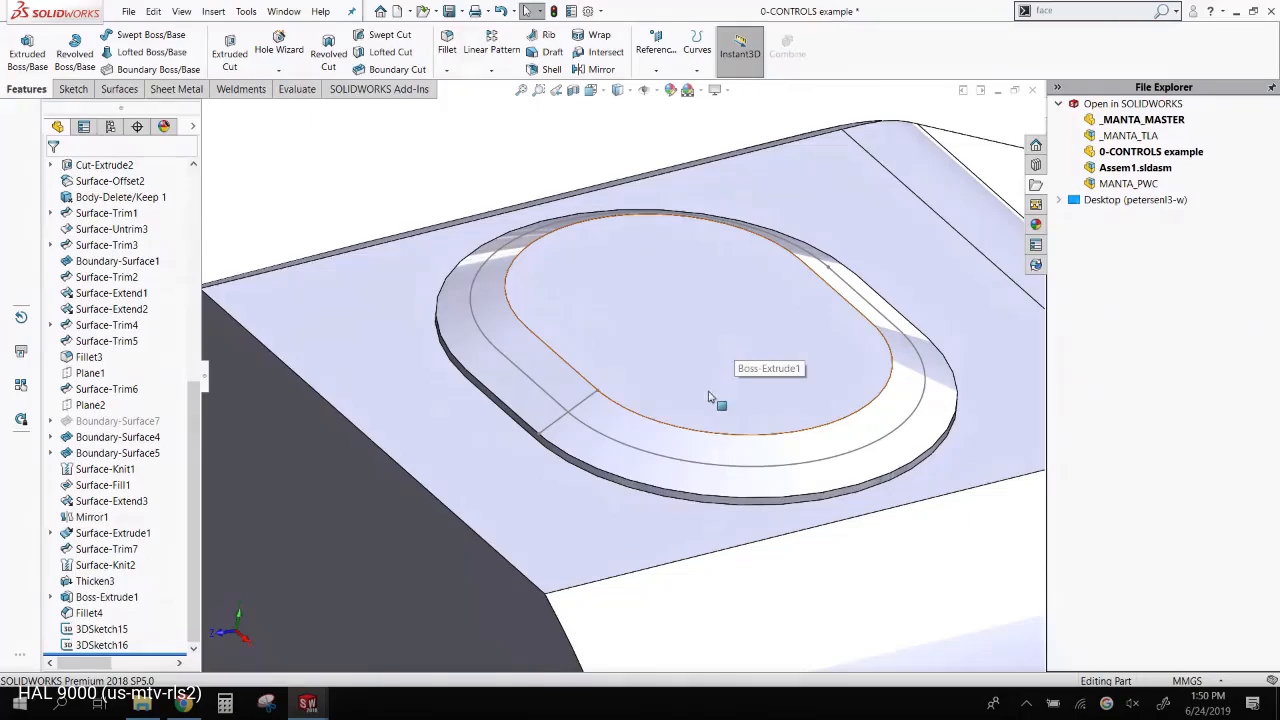
- Place an ANSI Metric M6 hex cap screw counterbore hole, normal fit, blind 25 mm deep, on the chamfer face near its lengthwise curve
scroll(718, 398, "up", 2)
scroll(600, 410, "down", 3)
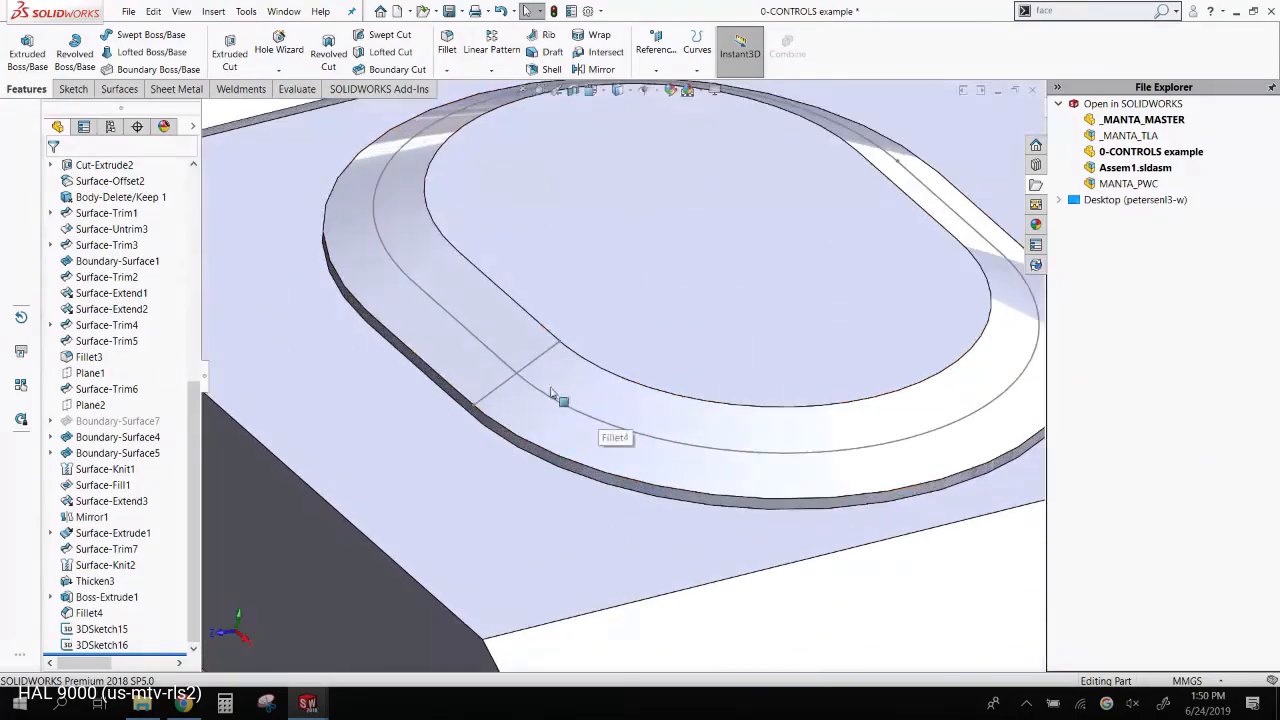
left_click(505, 334)
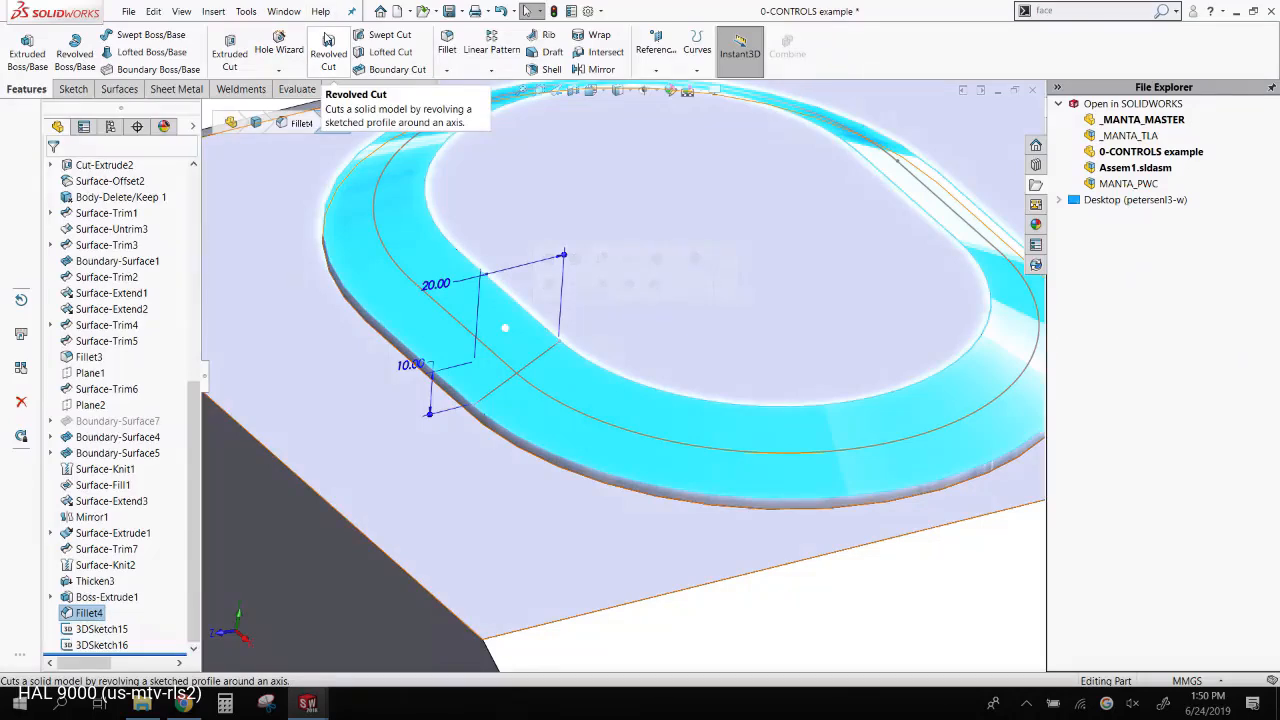
left_click(279, 45)
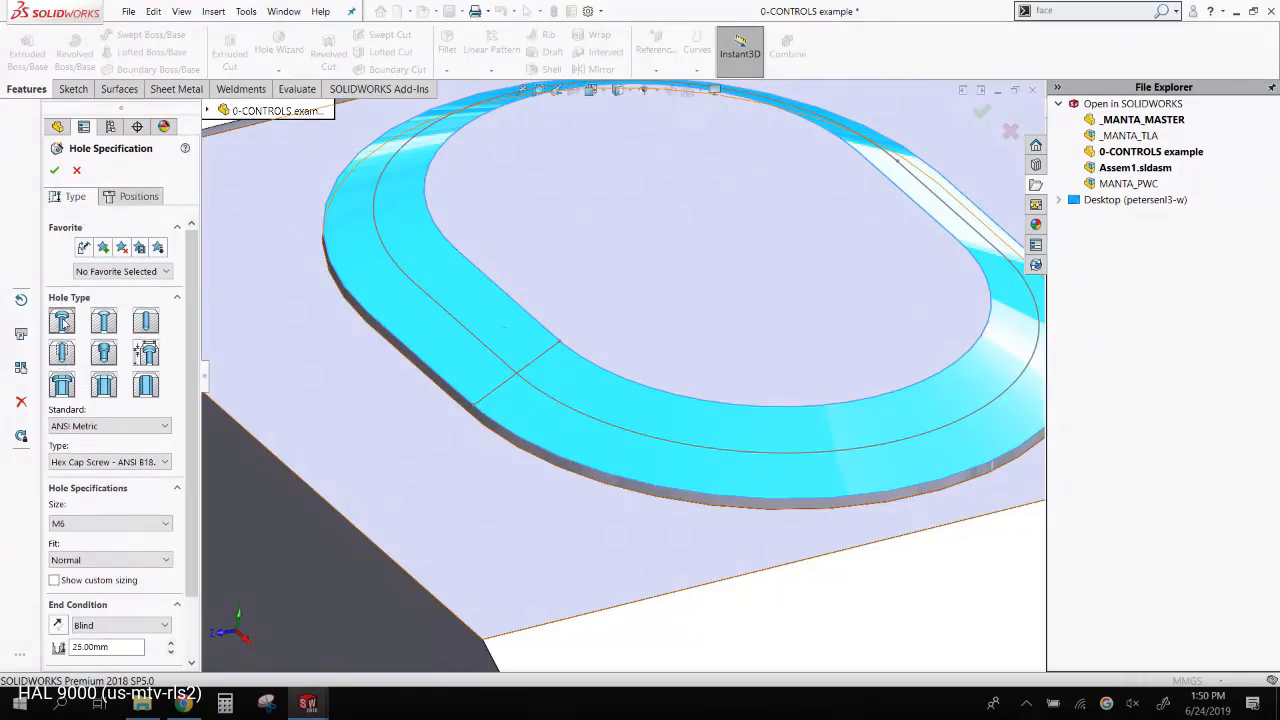
left_click(100, 627)
left_click(100, 627)
left_click(139, 197)
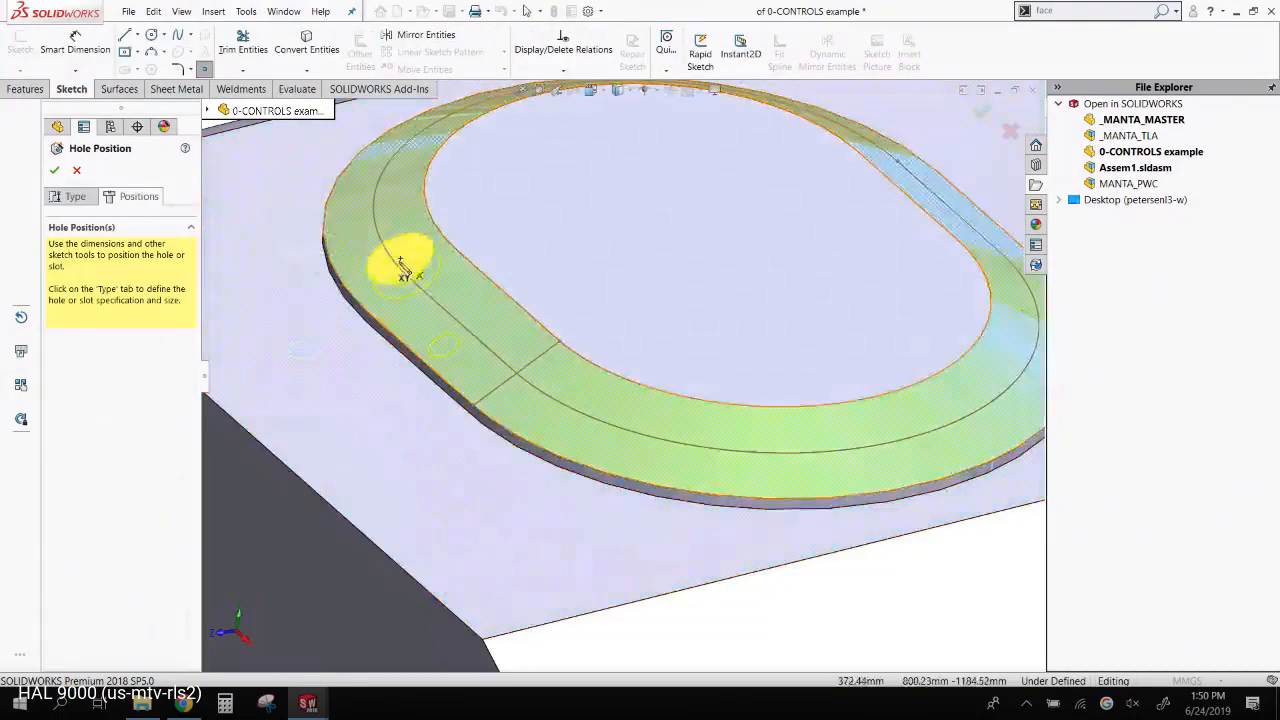
left_click(455, 293)
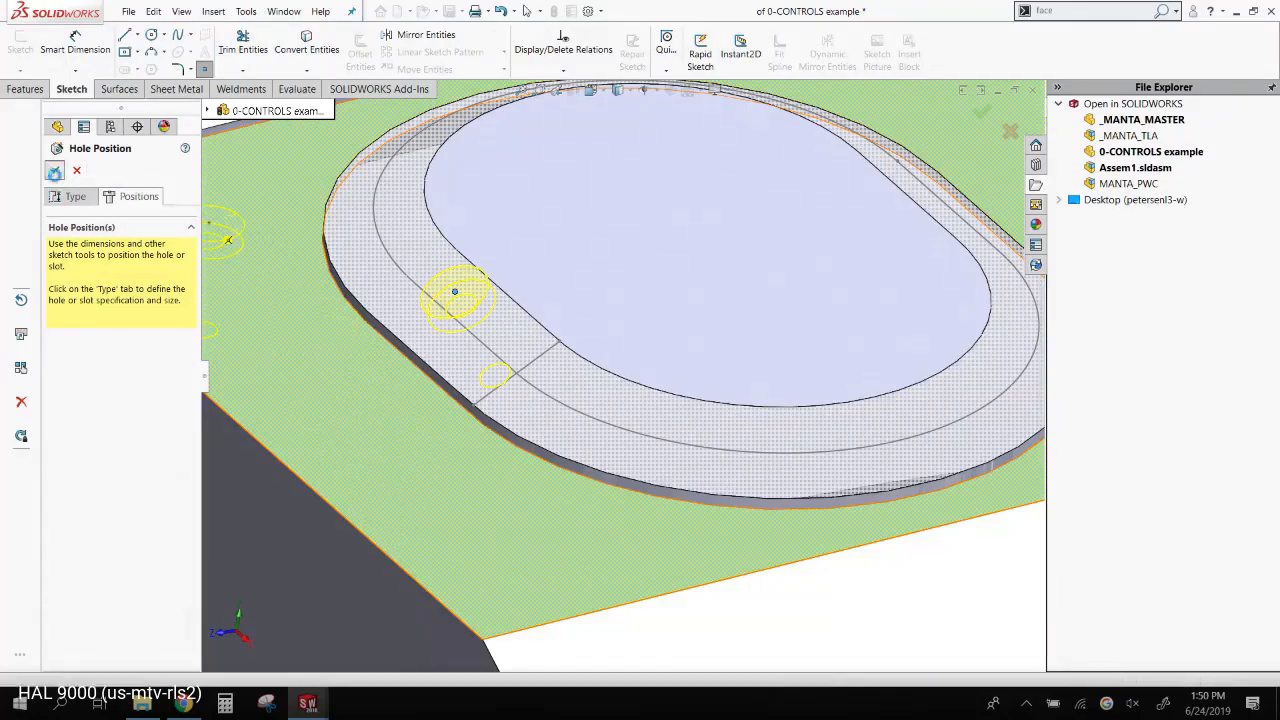
scroll(374, 463, "up", 2)
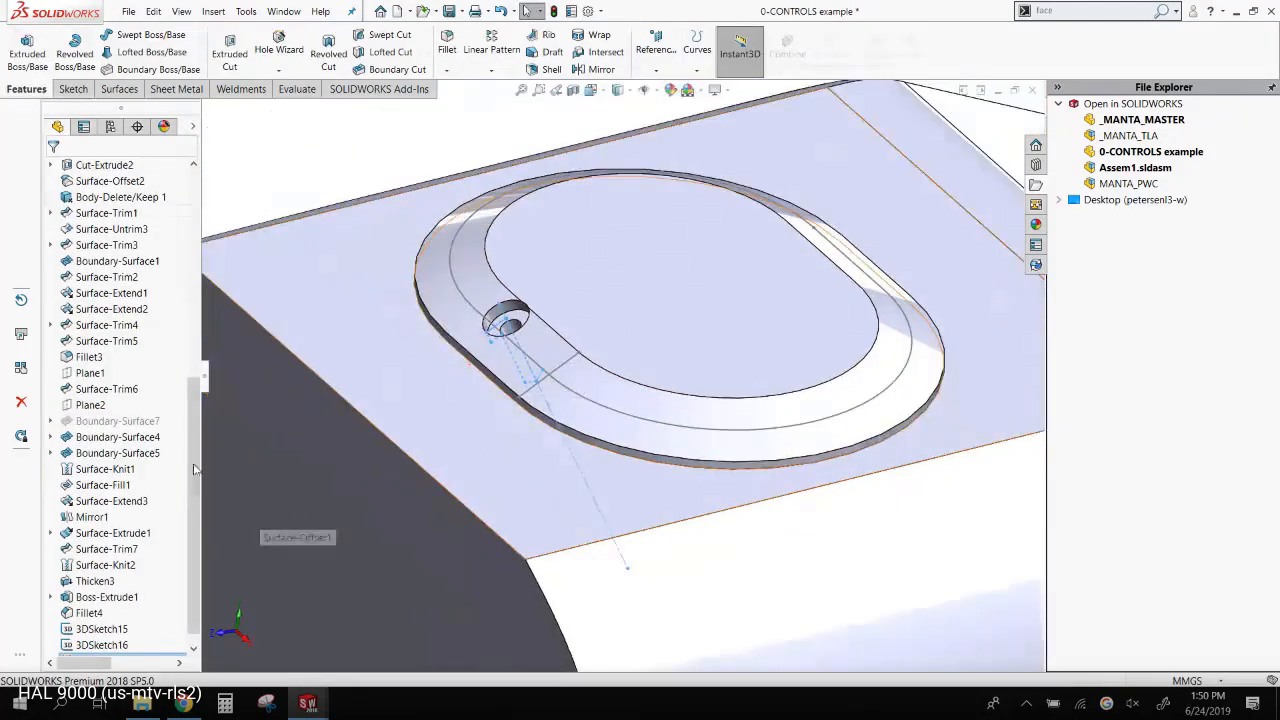
- Expand the M6 counterbore hole feature and highlight its position and profile sketches to examine how the hole is defined
left_click_drag(194, 468, 211, 580)
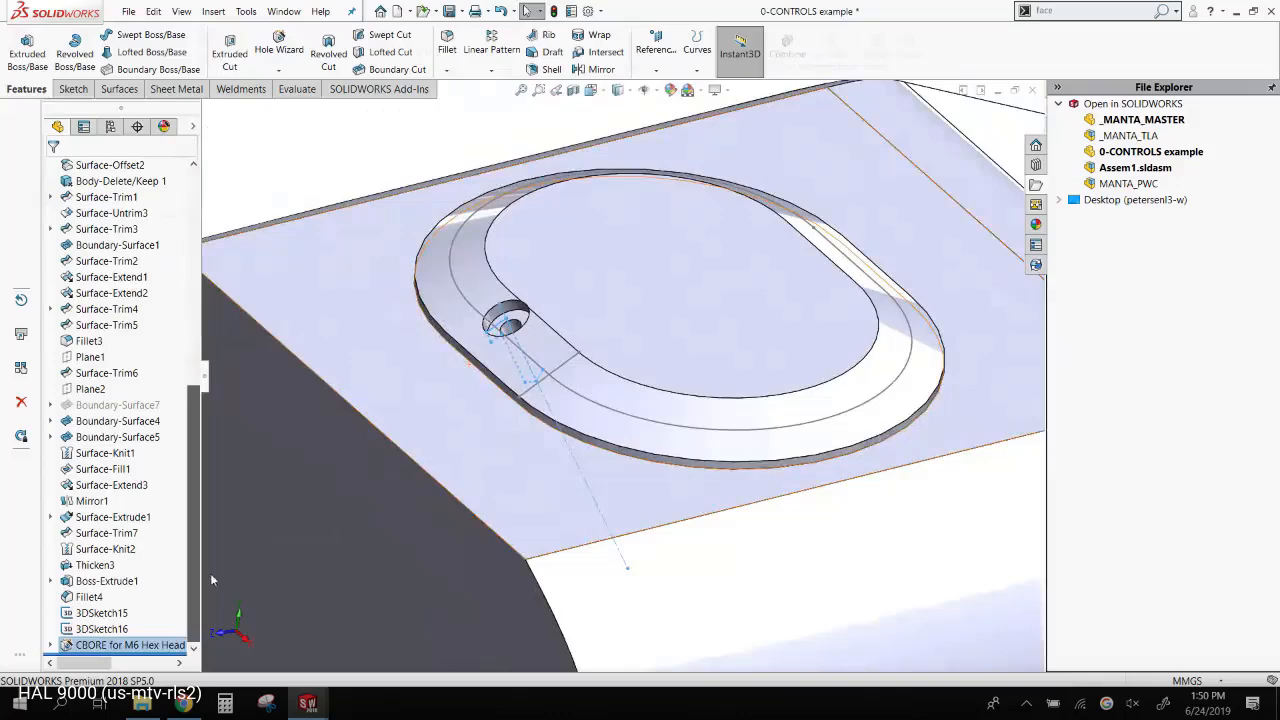
right_click(89, 645)
left_click(50, 628)
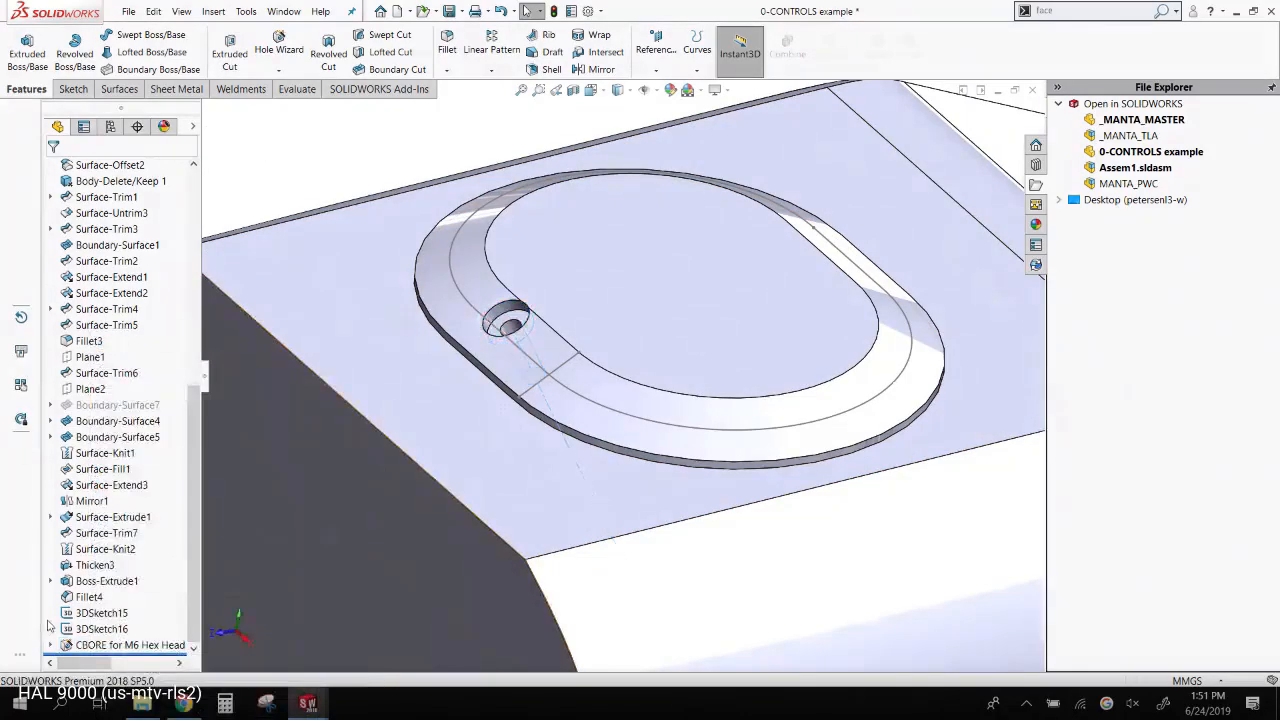
left_click(50, 645)
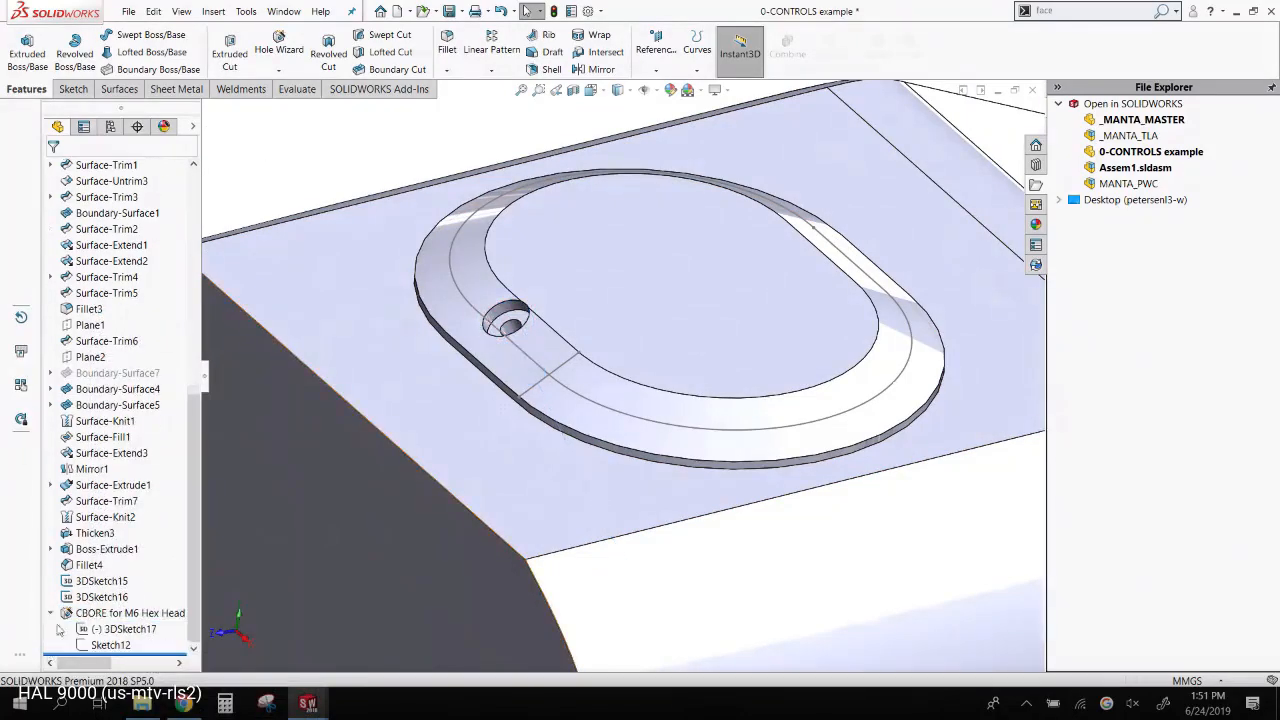
left_click(122, 628)
left_click(110, 645)
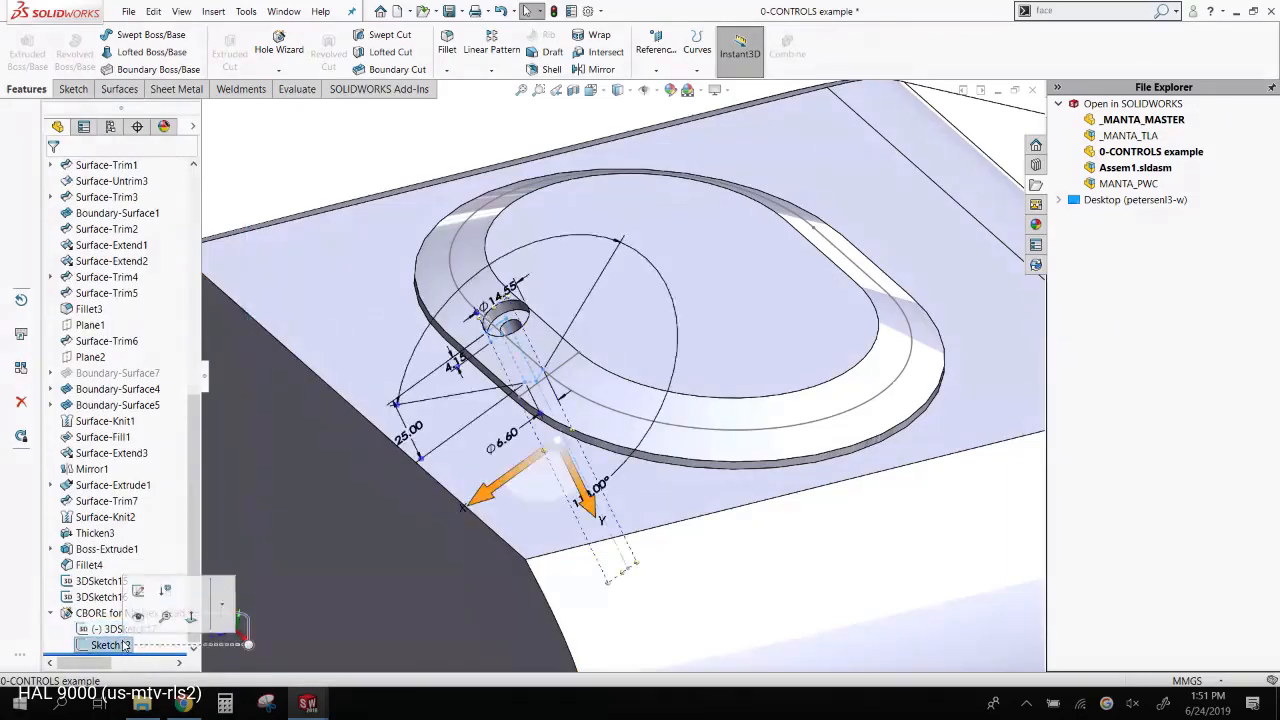
scroll(495, 335, "down", 3)
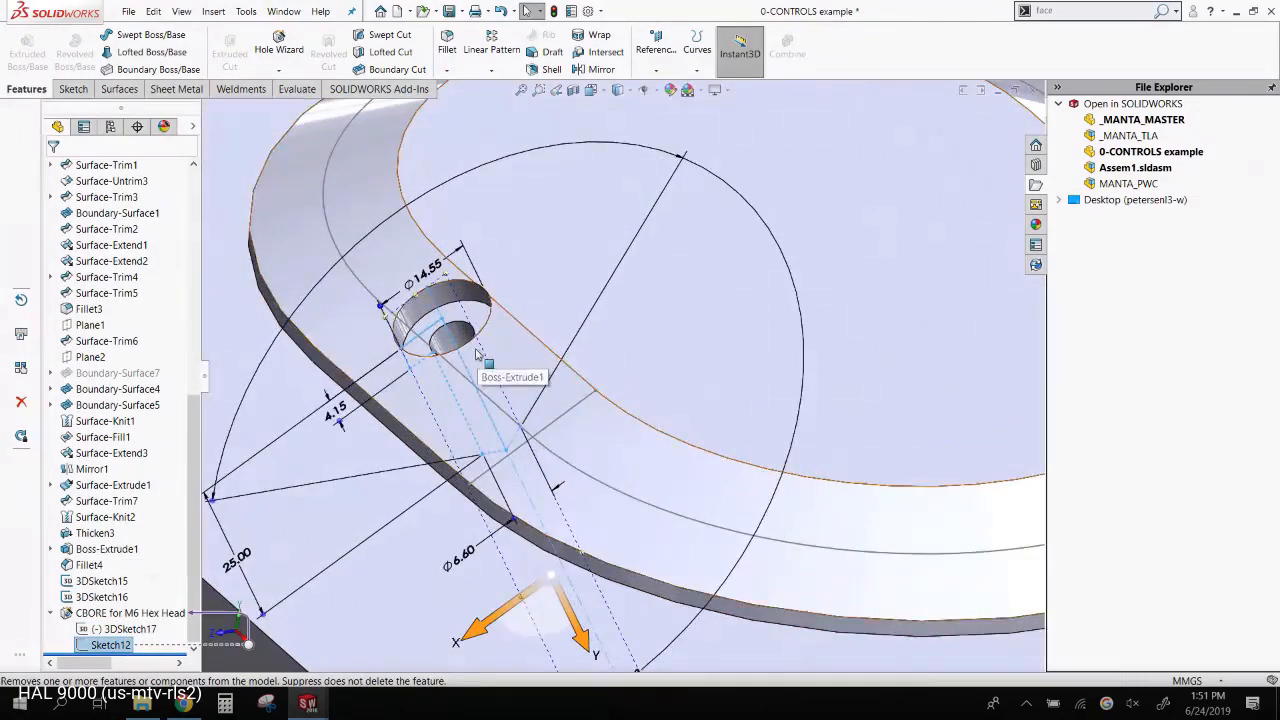
- Edit the hole's position sketch and make its point coincident with the lengthwise face curve of 3DSketch15
left_click(118, 632)
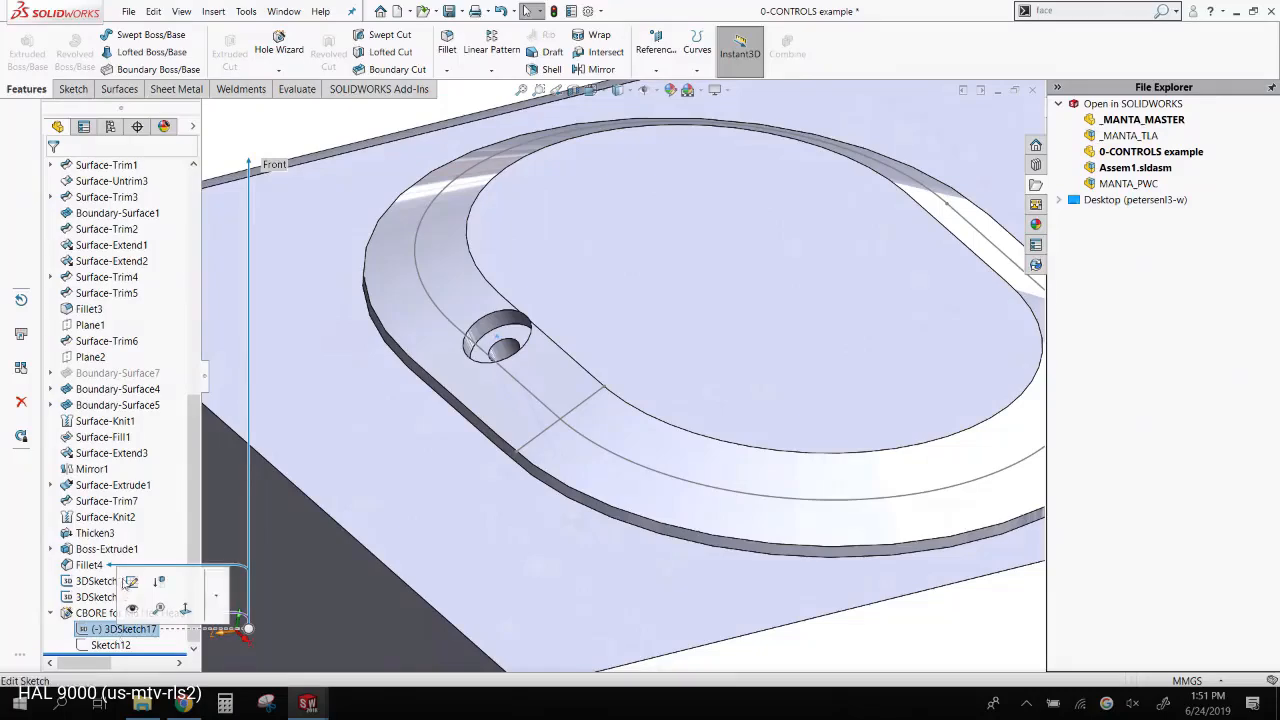
left_click(132, 581)
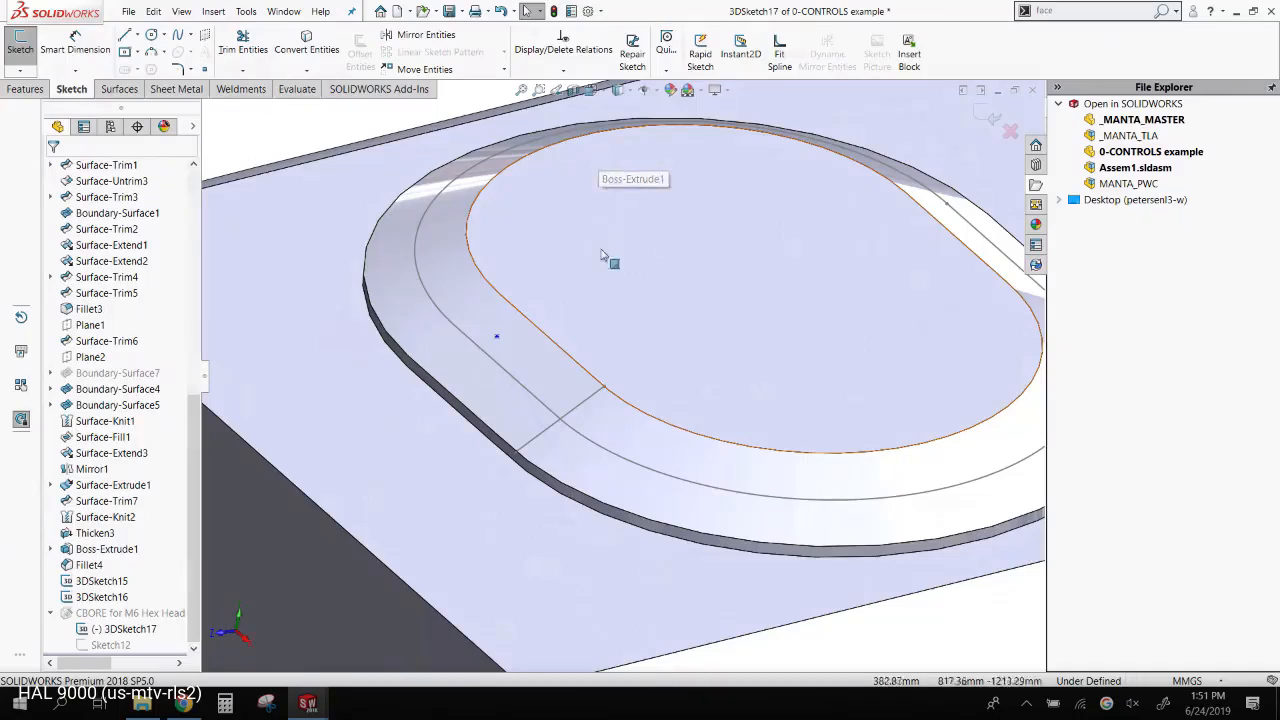
left_click(496, 336)
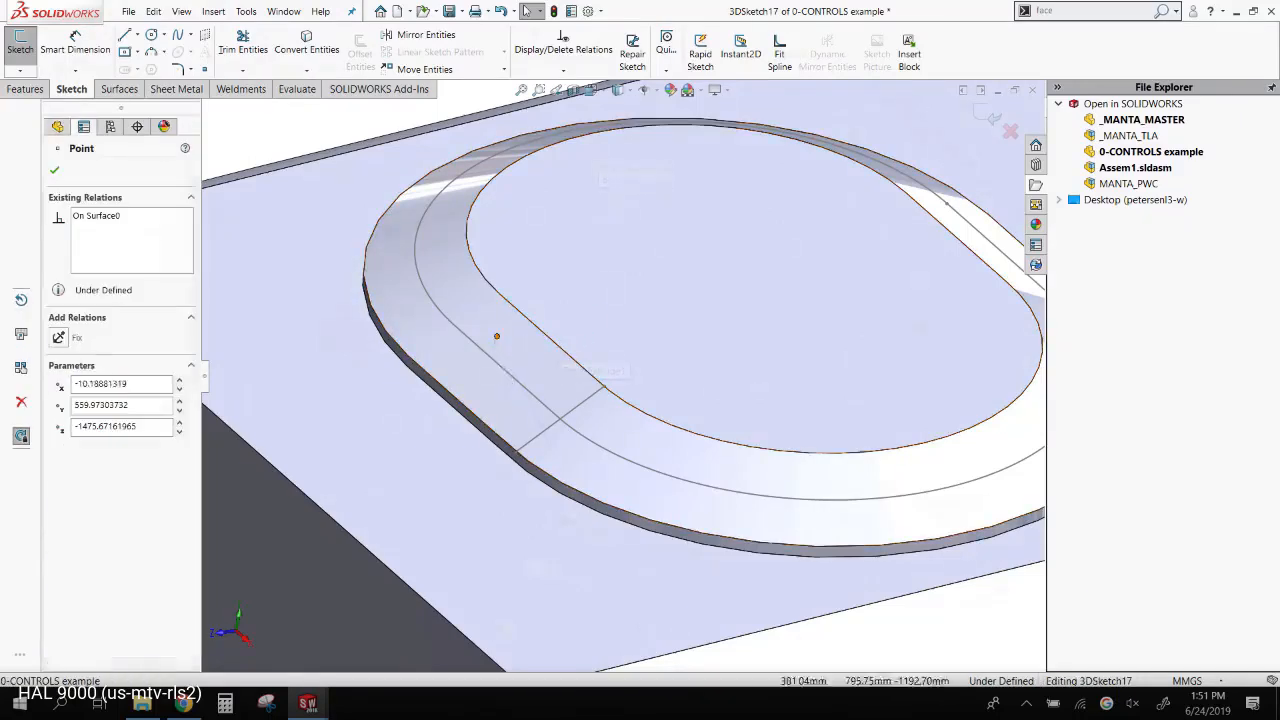
left_click(507, 376, "ctrl")
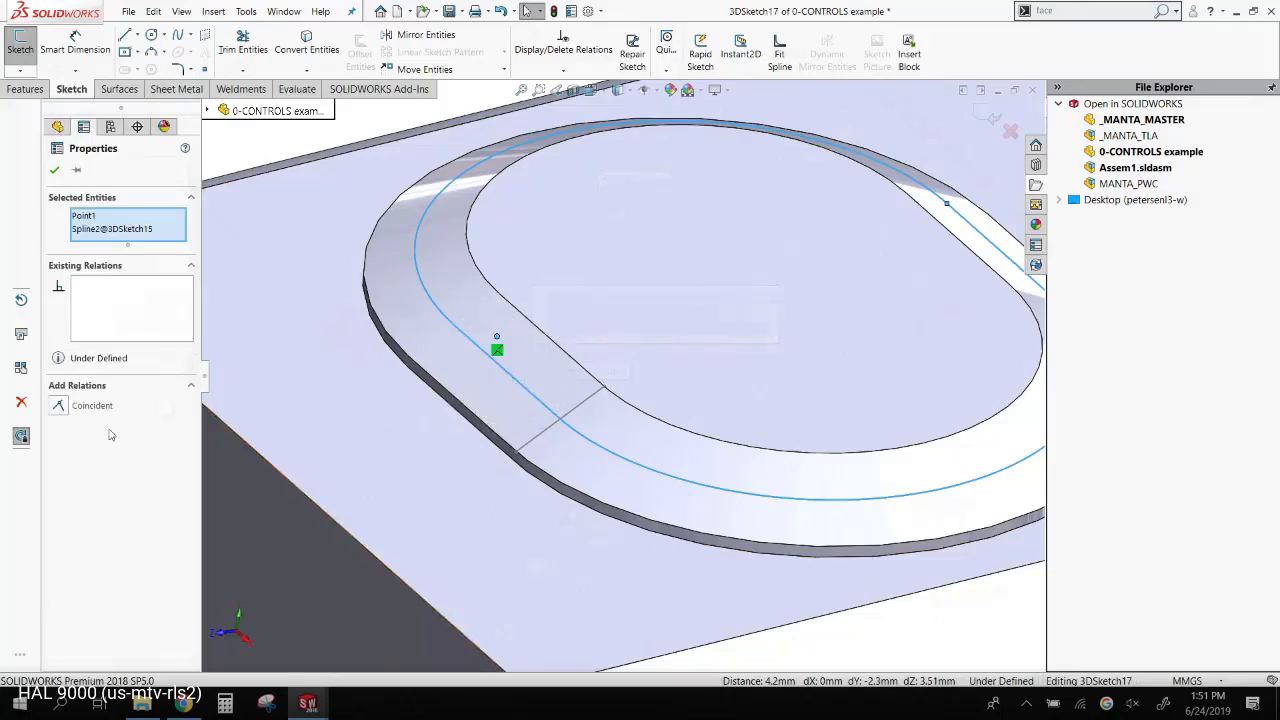
left_click(62, 407)
key("Escape")
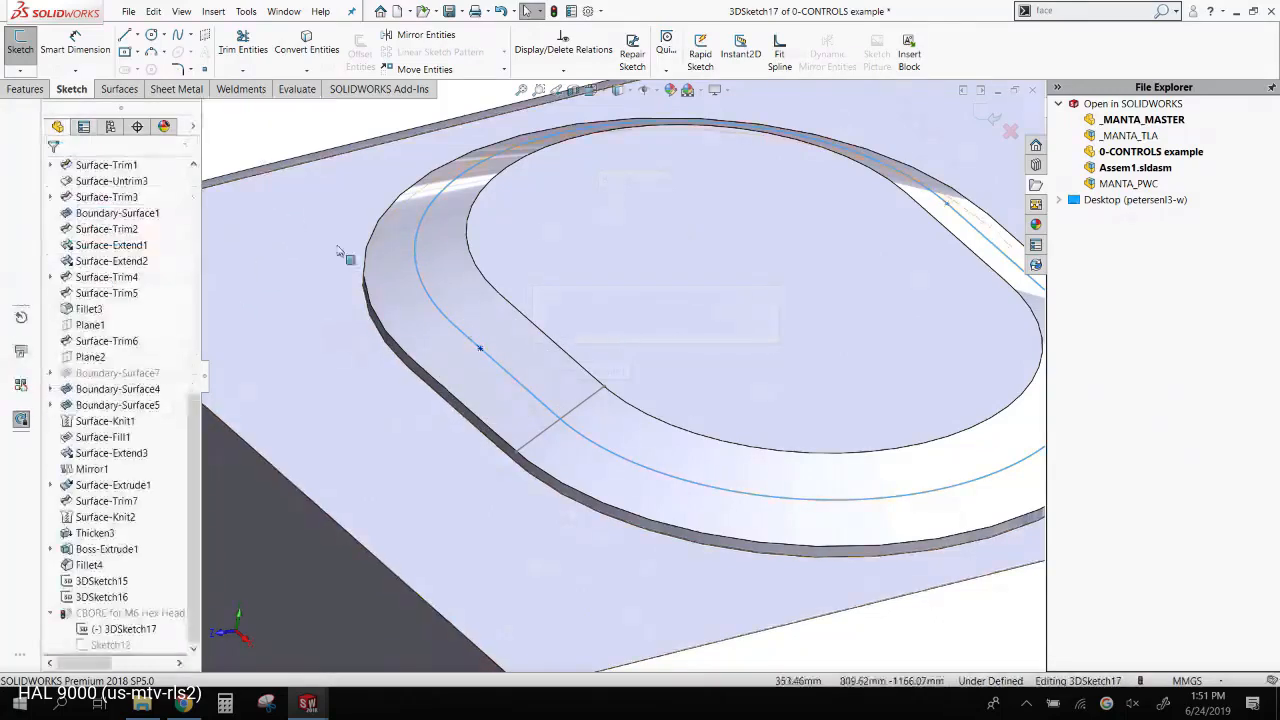
left_click(480, 350)
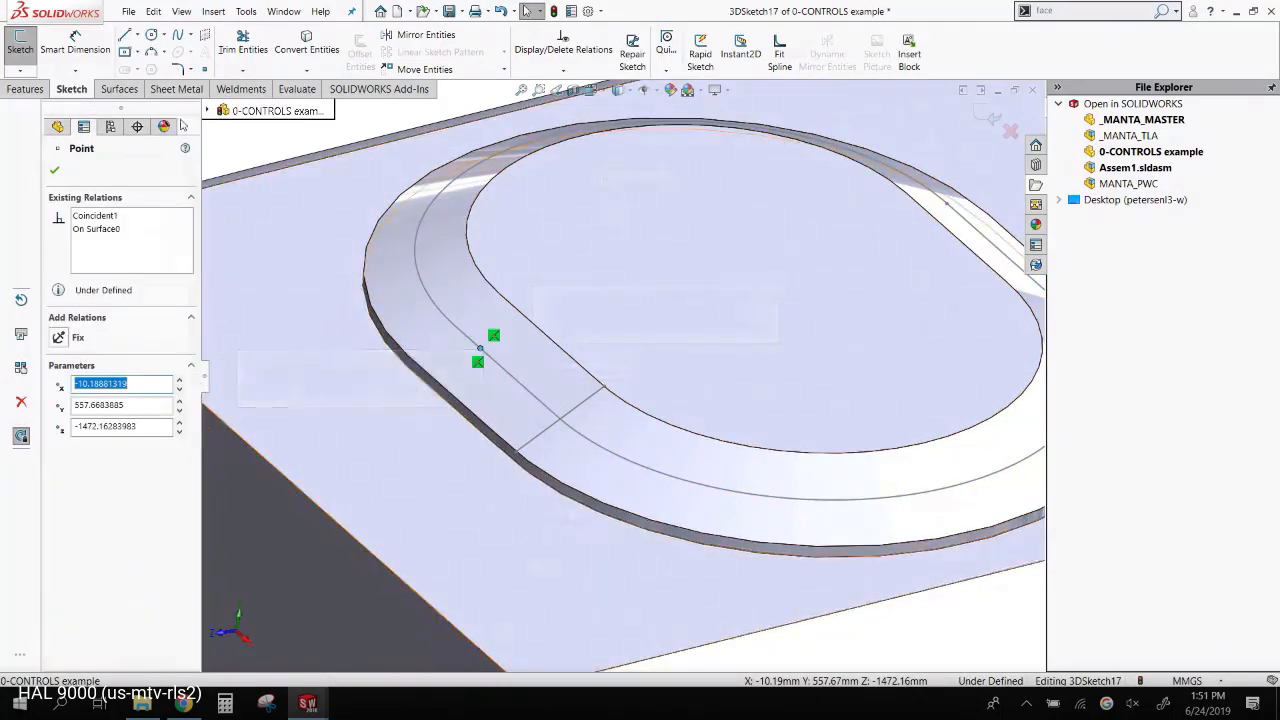
key("Escape")
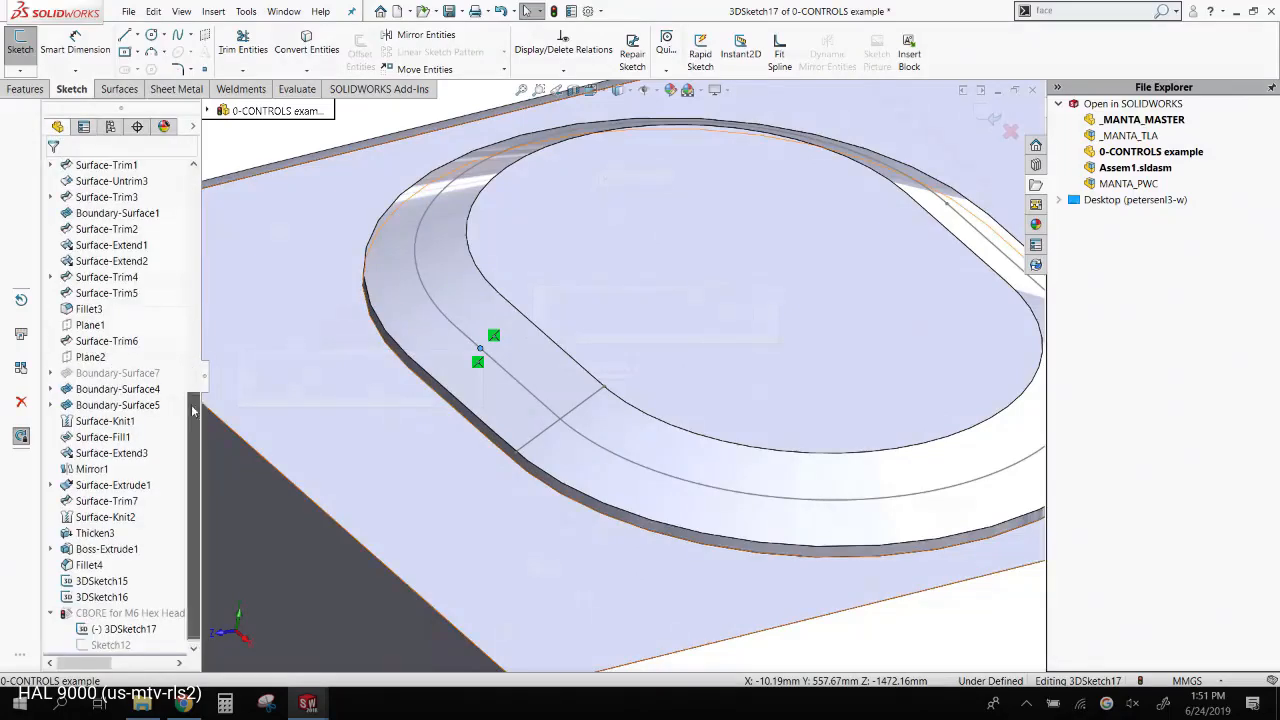
scroll(193, 405, "up", 10)
left_click(90, 341, "ctrl")
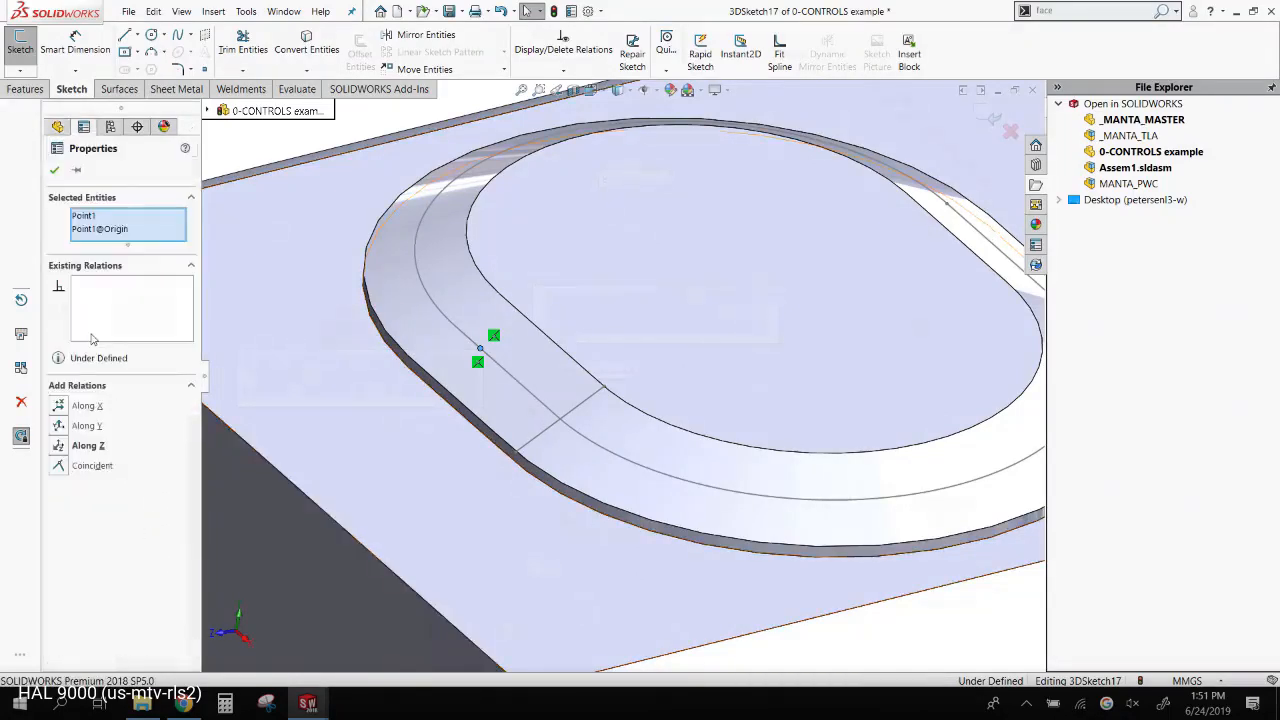
left_click(61, 466)
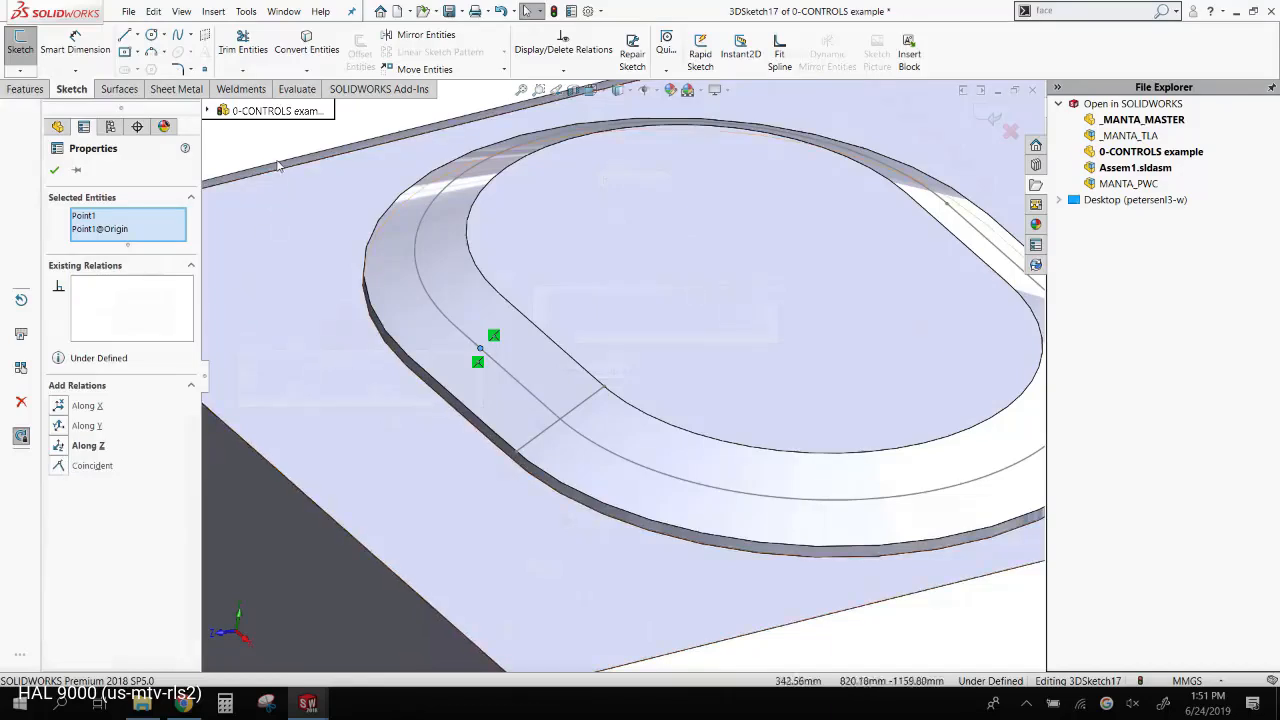
key("Escape")
- Constrain the hole's position point to lie on the Right plane and finish the position sketch
left_click(82, 326)
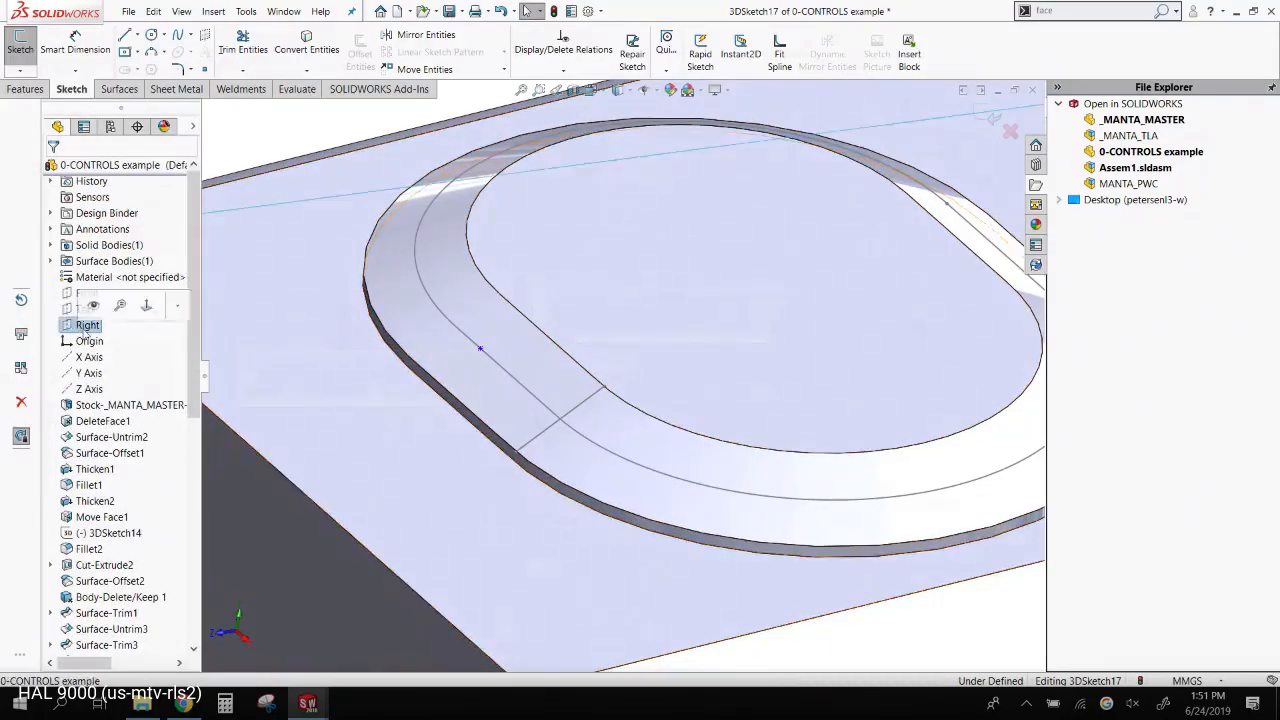
left_click(480, 350, "ctrl")
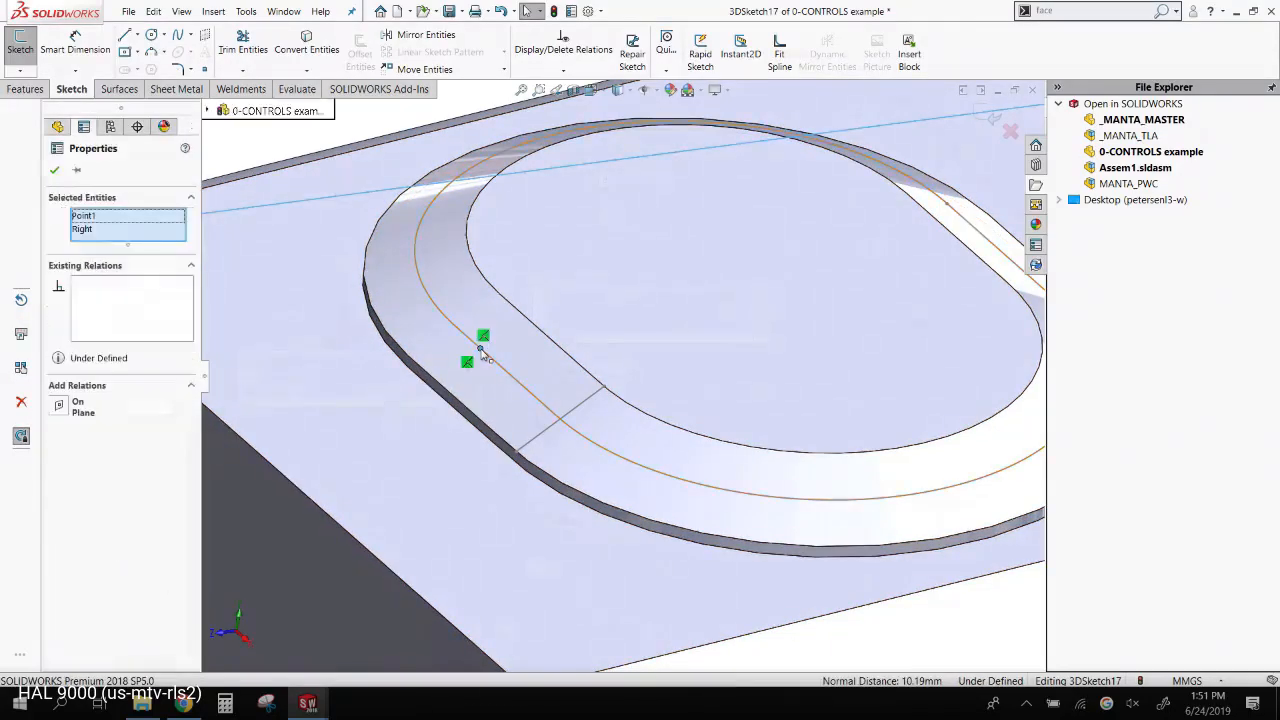
left_click(89, 405)
scroll(457, 371, "up", 5)
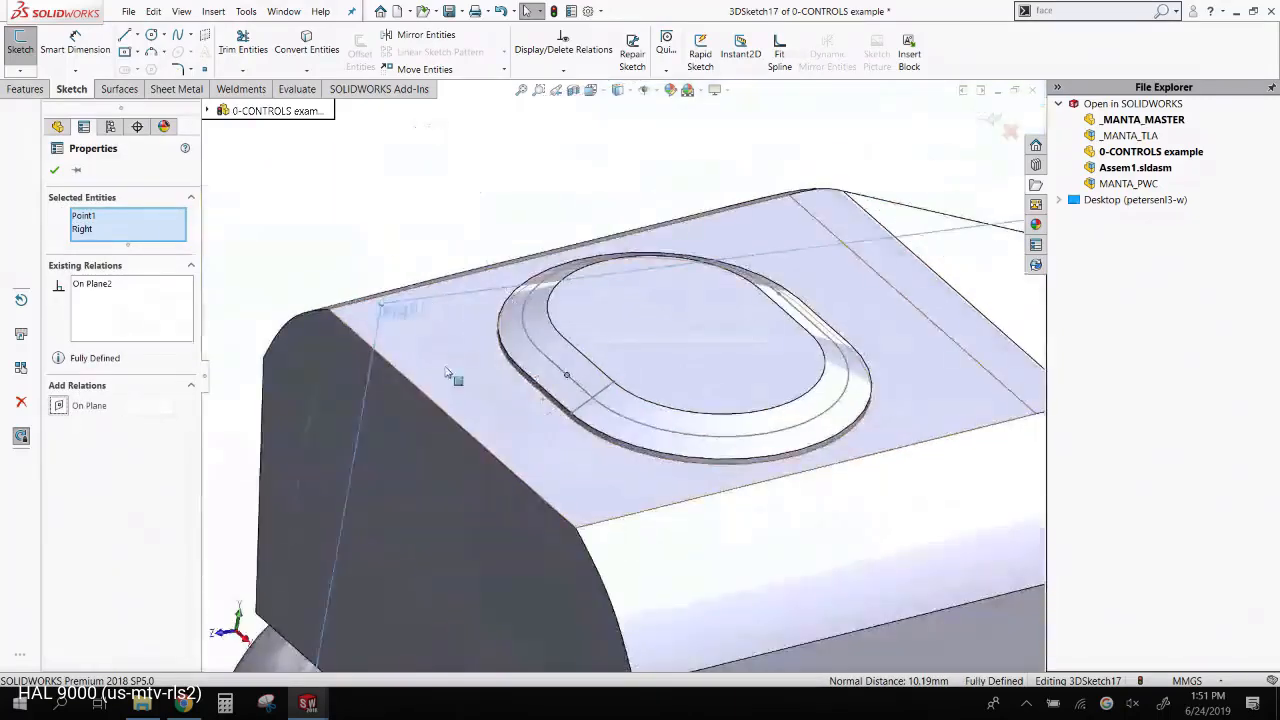
key("Escape")
scroll(600, 323, "down", 3)
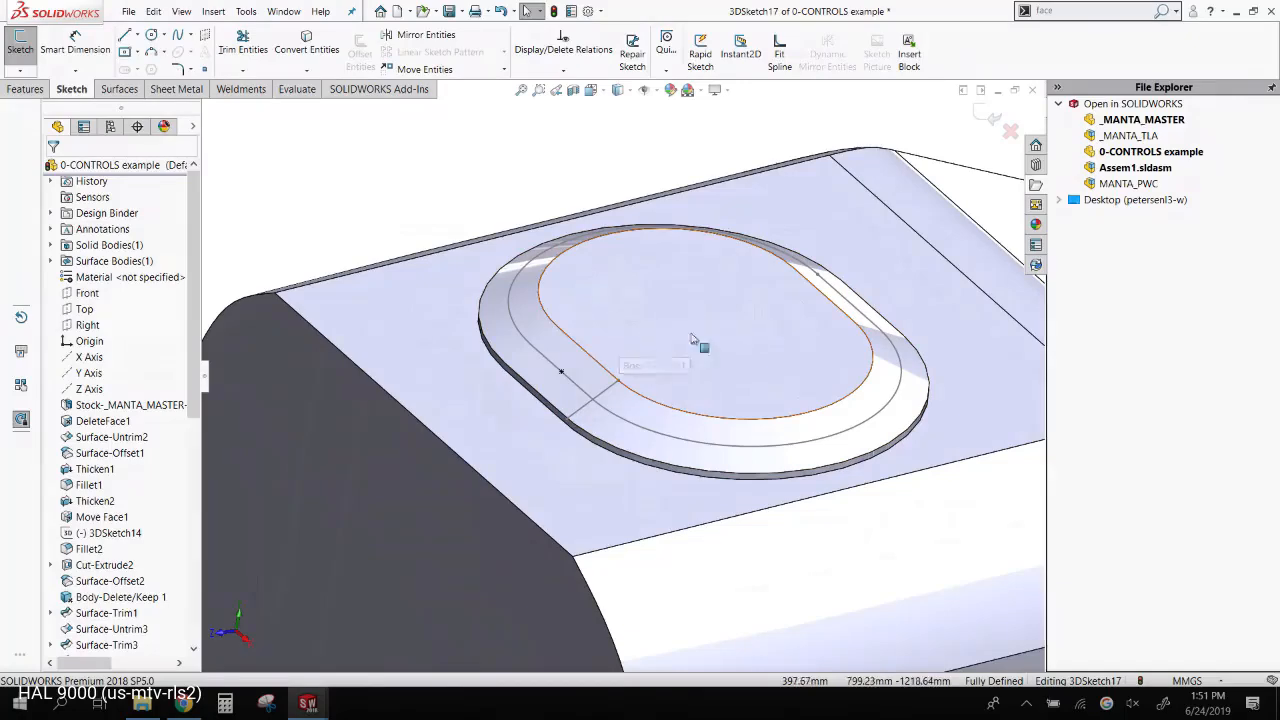
left_click(991, 117)
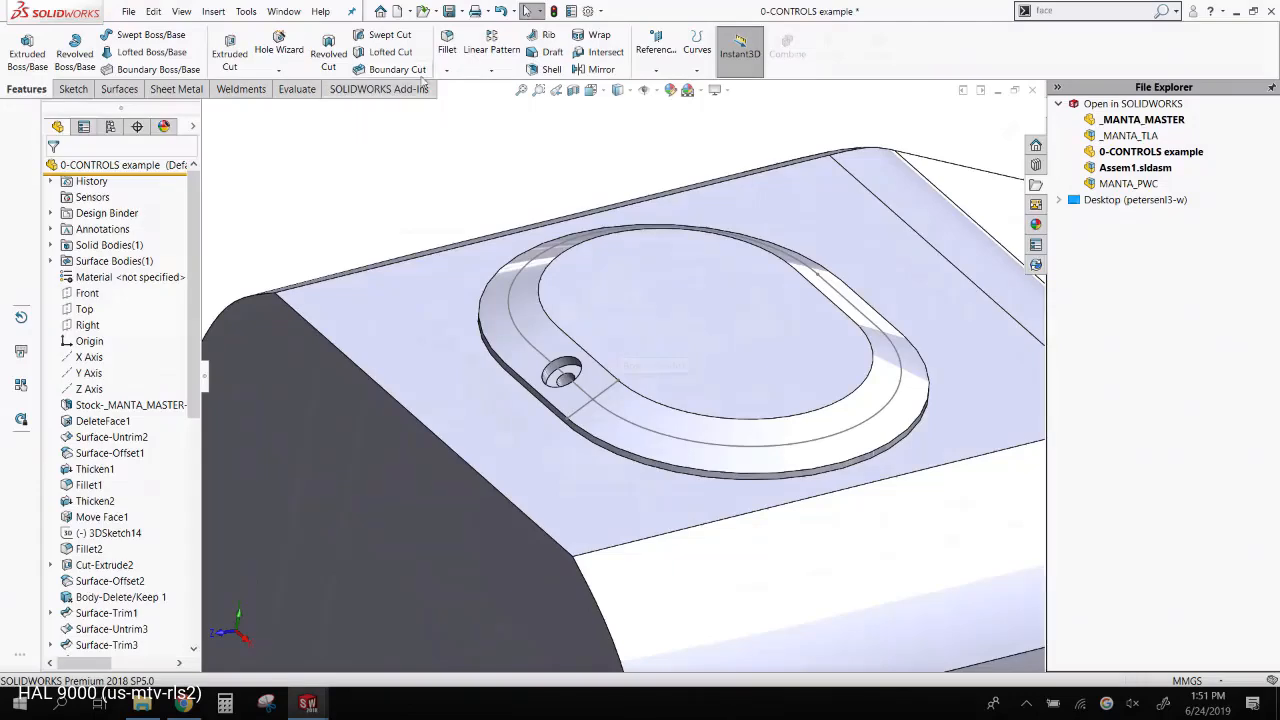
- Set up an equally spaced Curve Driven Pattern of the counterbore hole along the 3DSketch15 curve, with the chamfer face as face normal
left_click(494, 72)
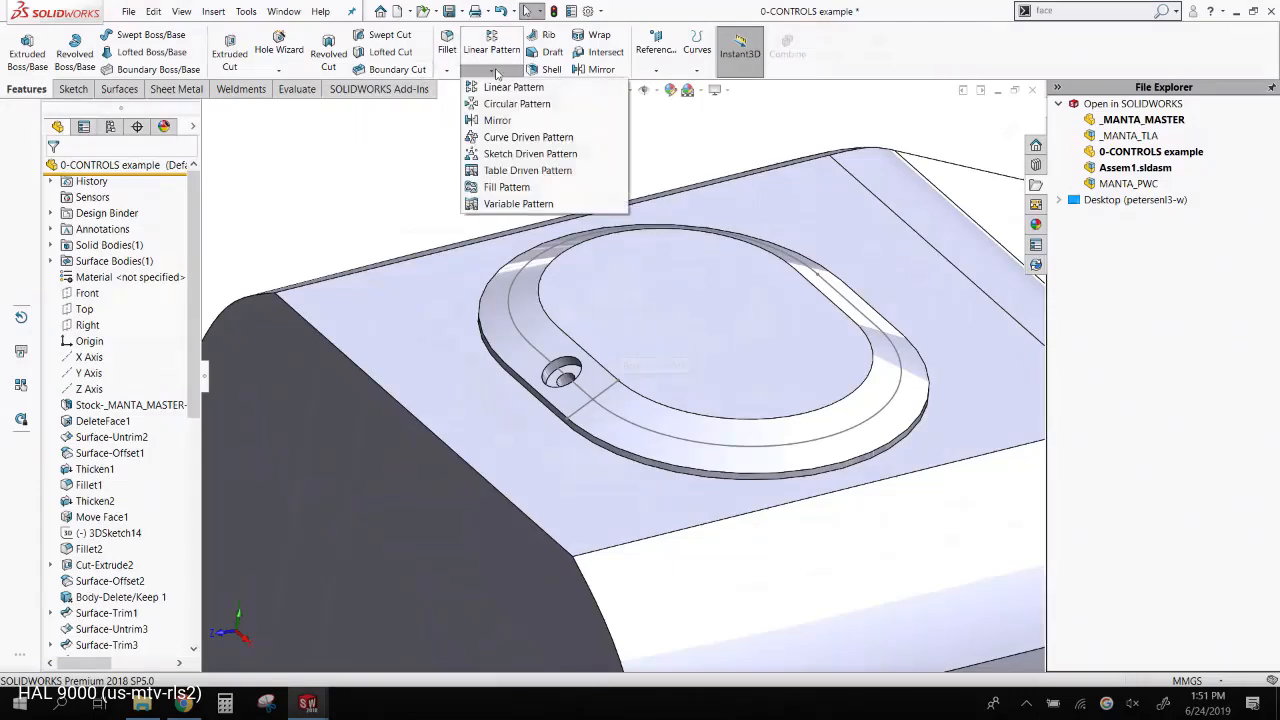
left_click(550, 141)
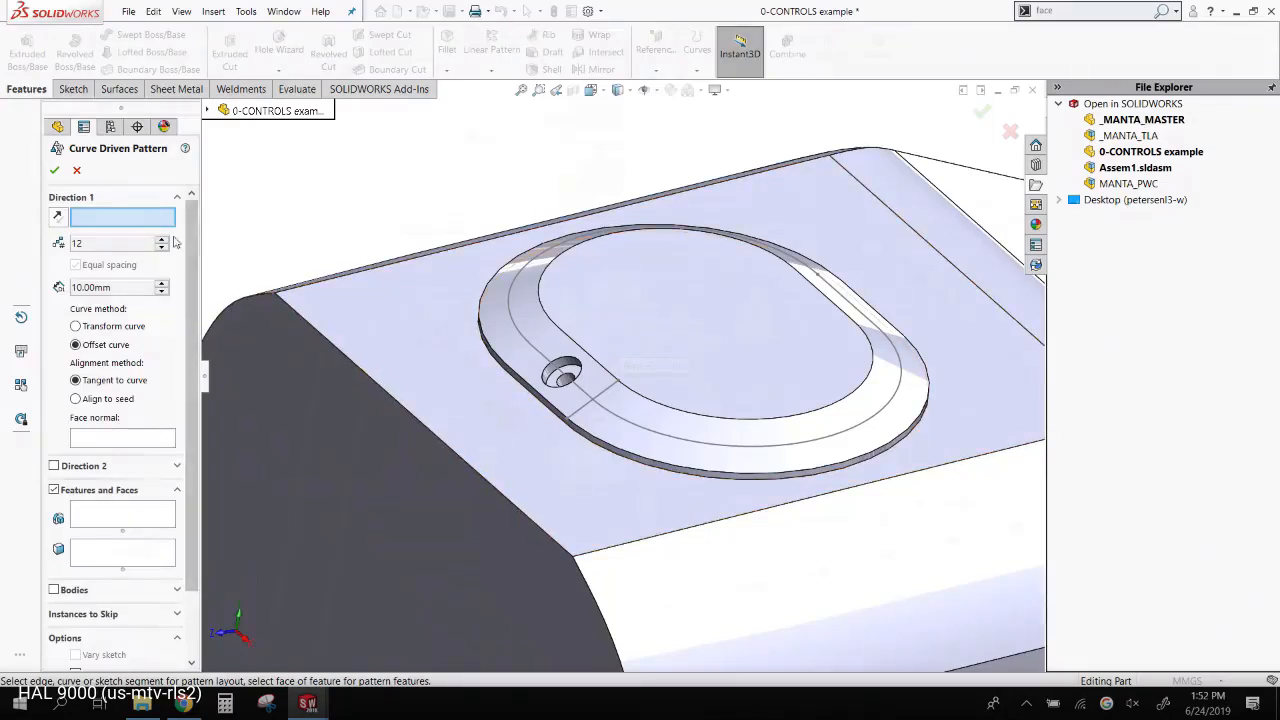
left_click(532, 342)
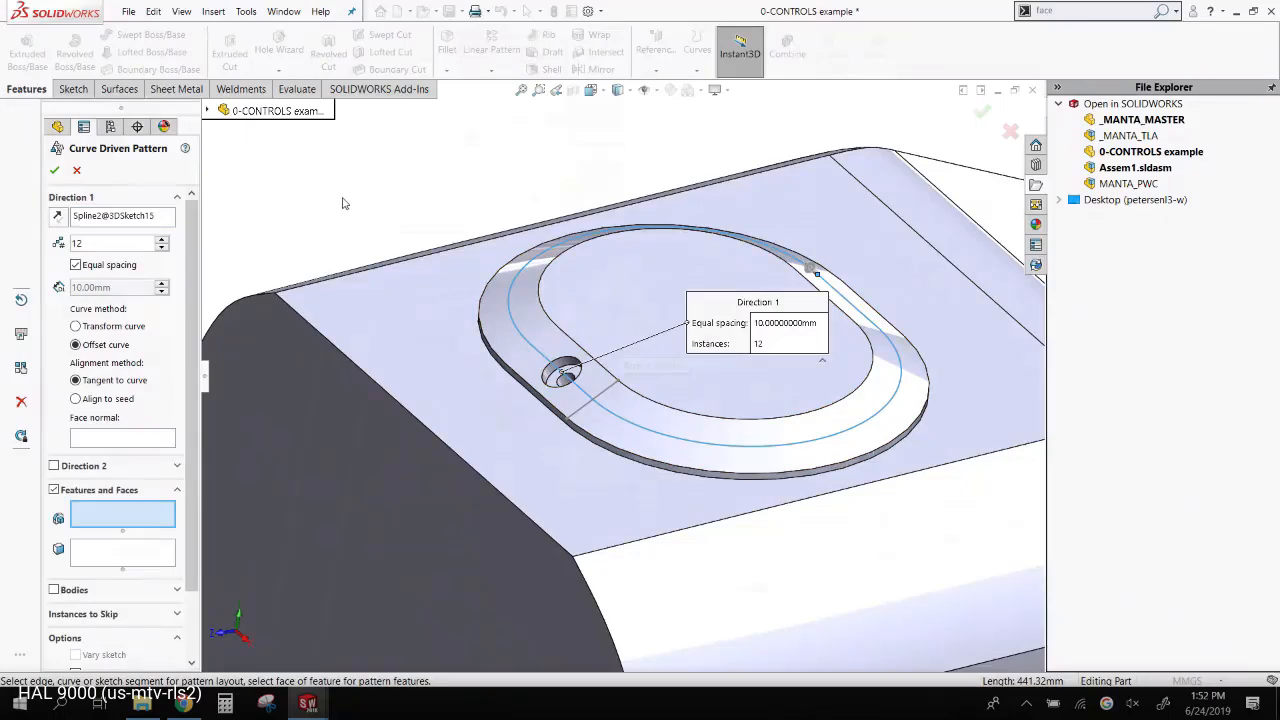
scroll(568, 378, "down", 3)
left_click(583, 375)
scroll(591, 420, "up", 4)
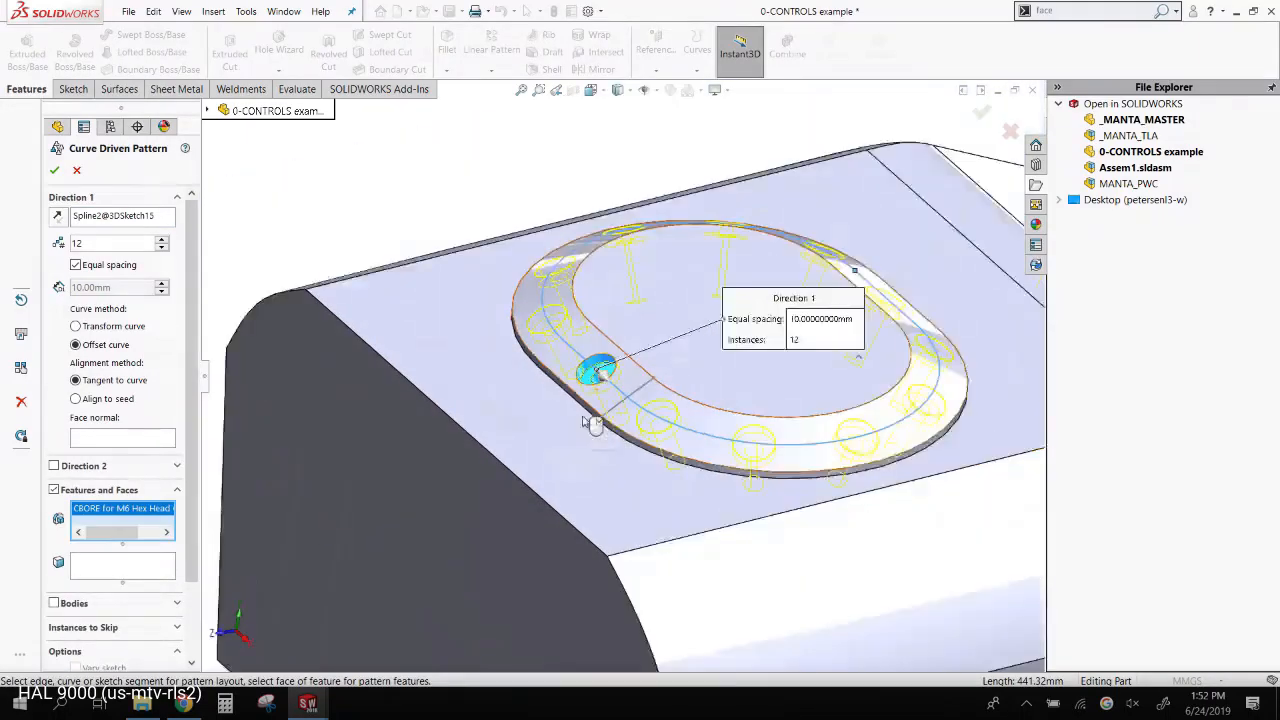
left_click(125, 440)
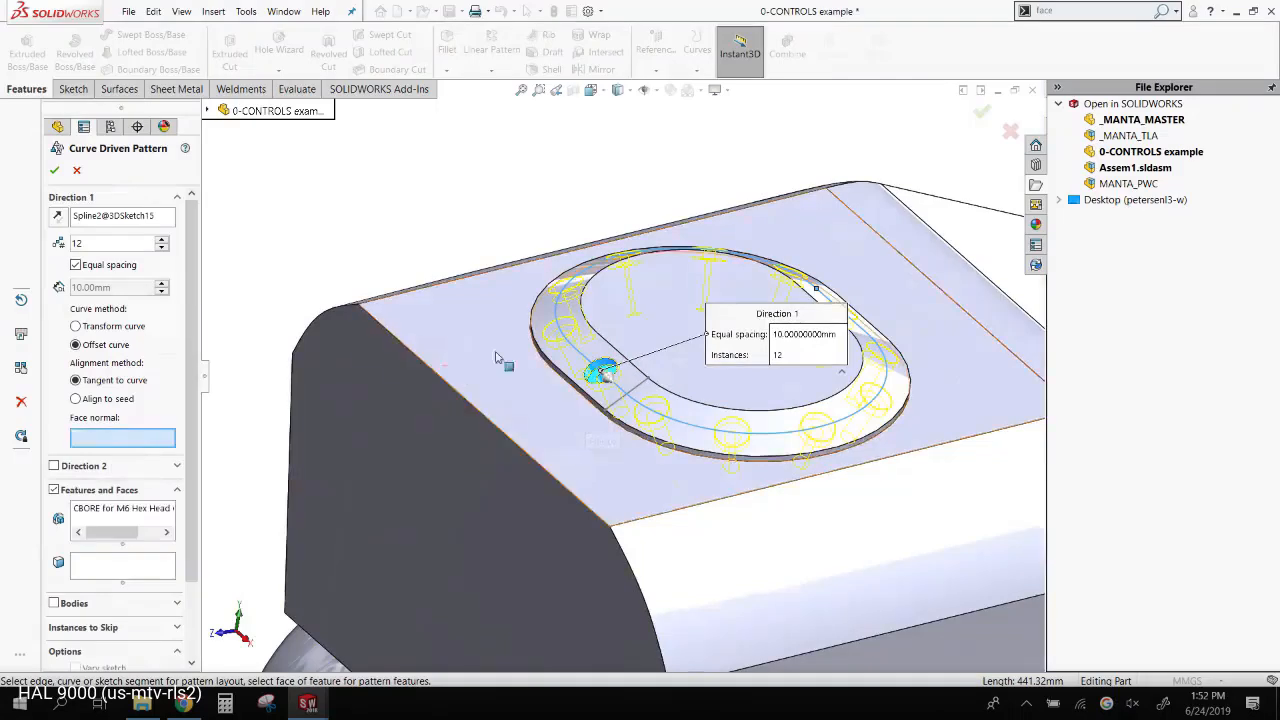
left_click(578, 362)
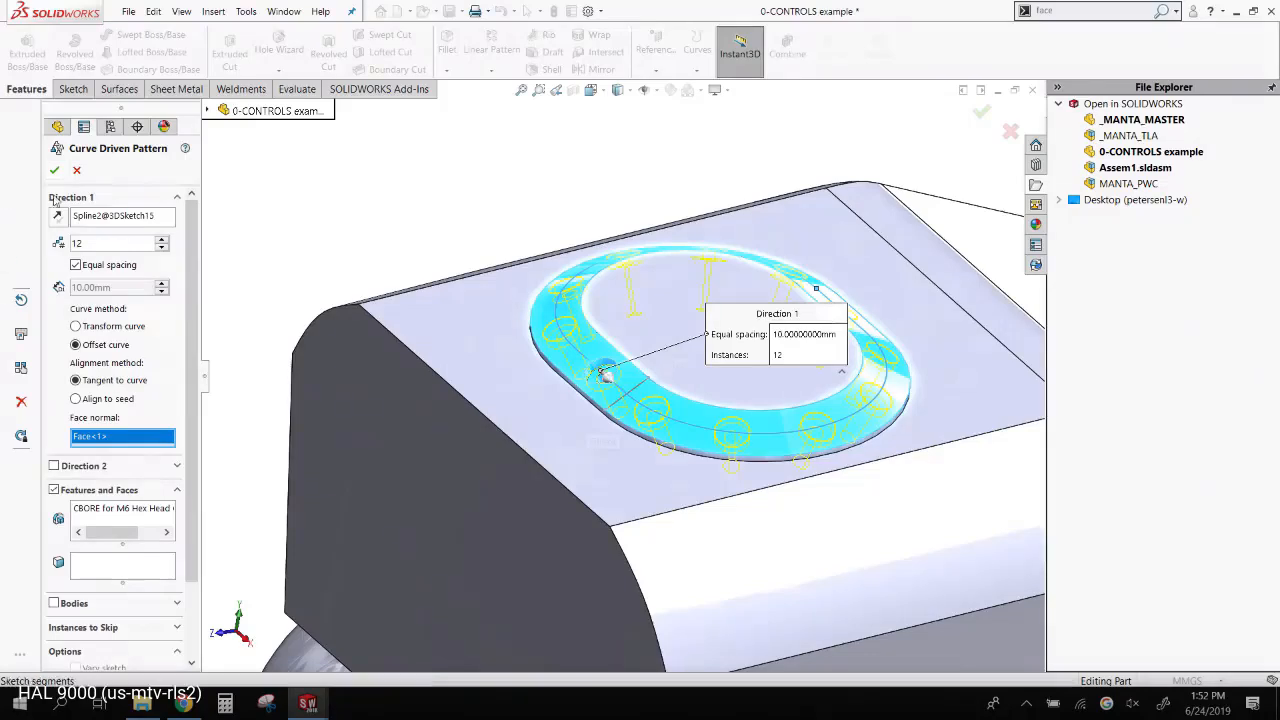
- Try a lower instance count for the hole pattern, return it to 12, and accept the pattern
left_click(162, 248)
left_click(162, 248)
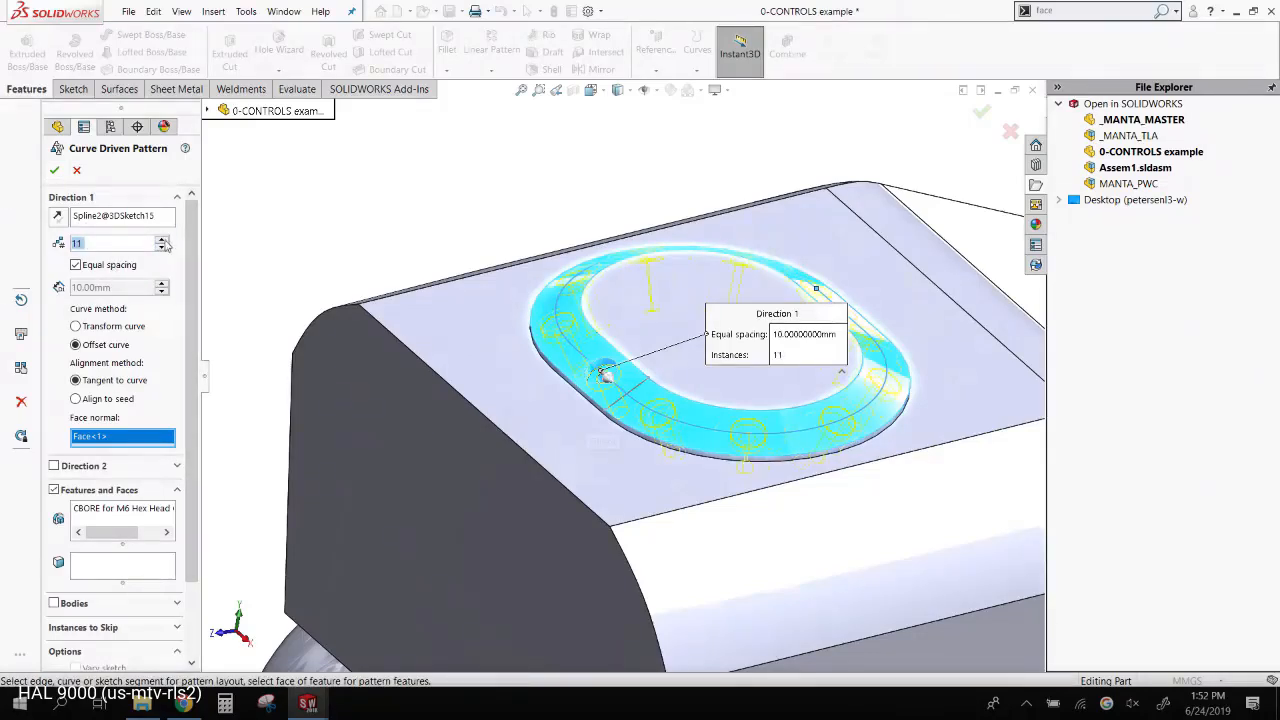
left_click(163, 239)
left_click(163, 239)
left_click(54, 170)
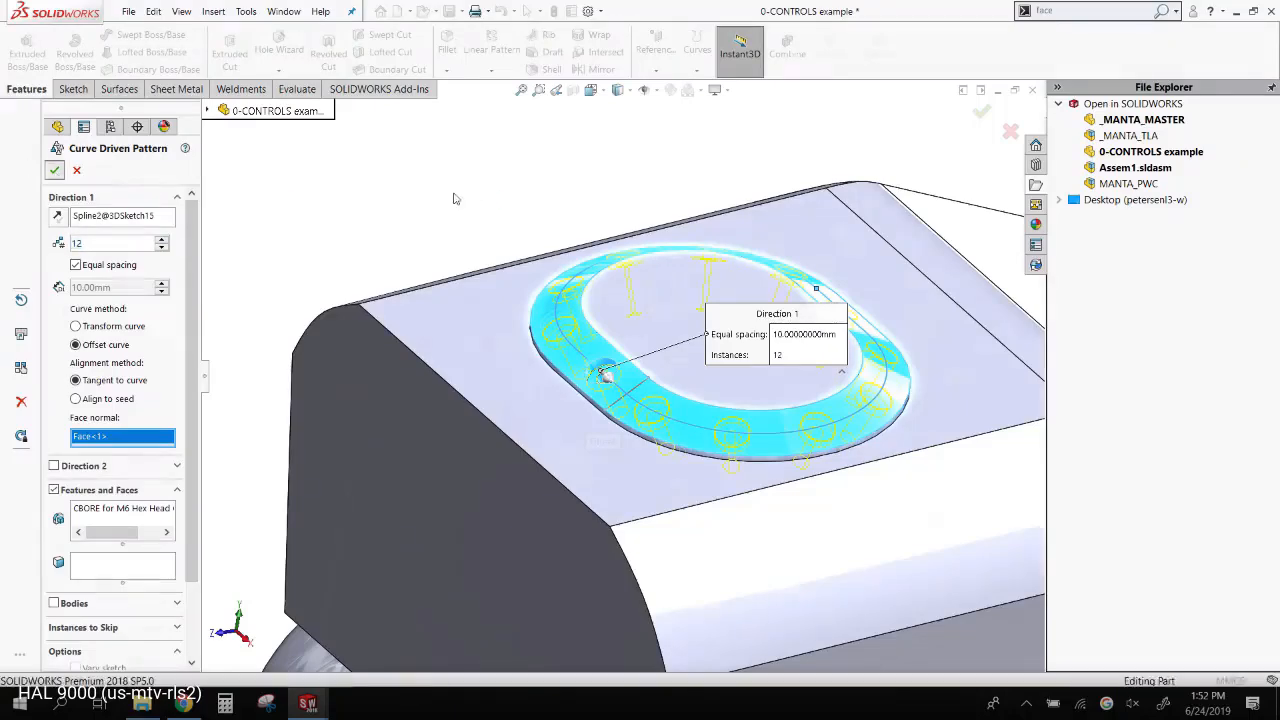
middle_click_drag(471, 249, 356, 181)
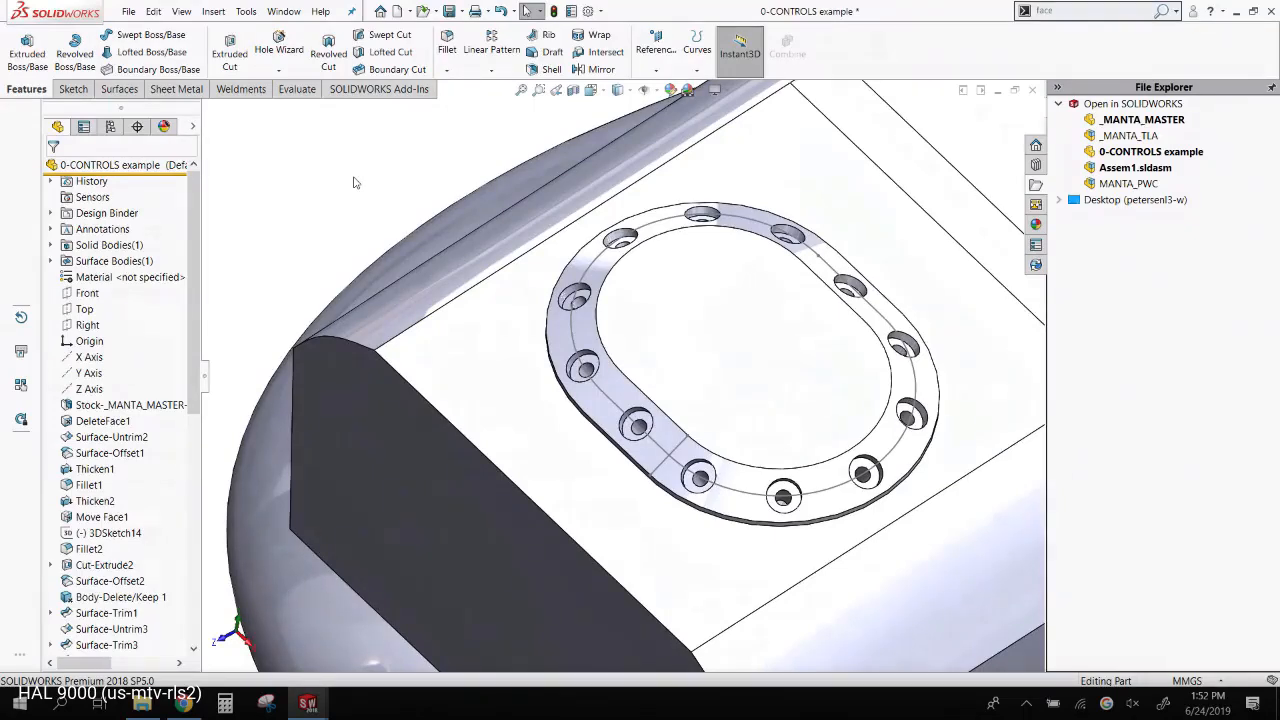
scroll(487, 193, "down", 3)
middle_click_drag(487, 193, 513, 261)
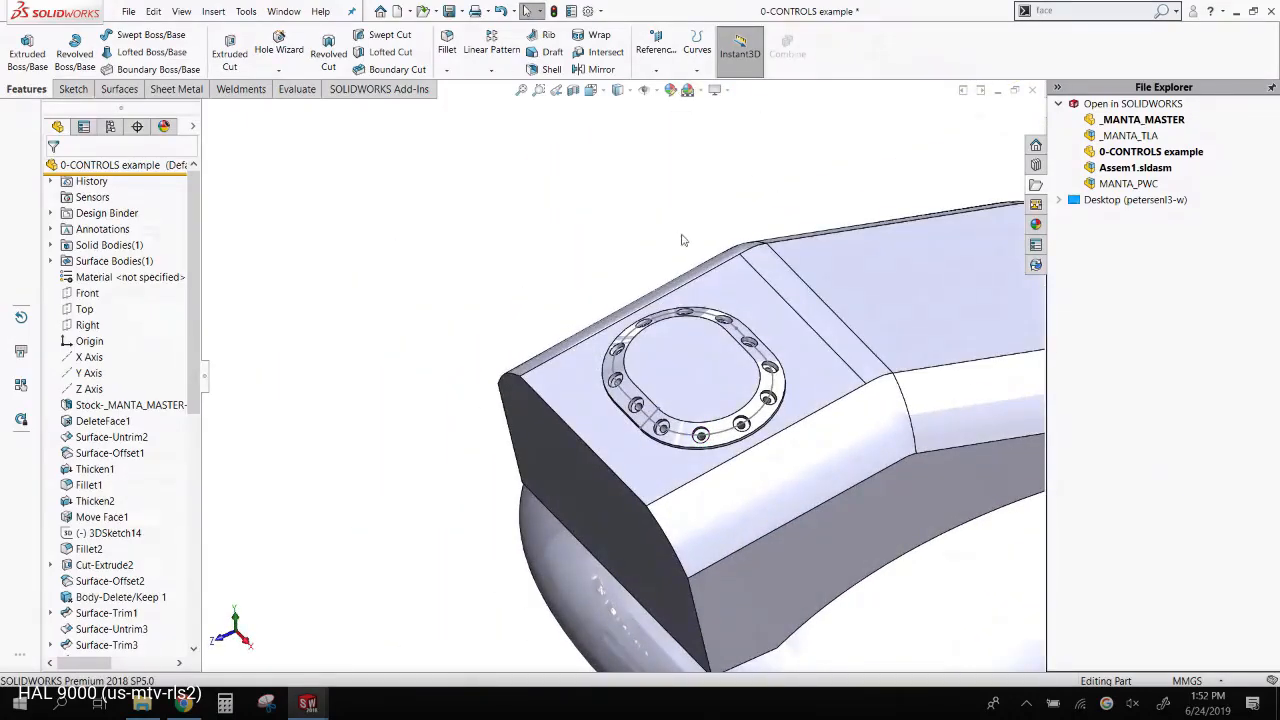
- Switch to Chrome, open the McMaster-Carr site in a new tab, and browse to its socket head screws
left_click(184, 704)
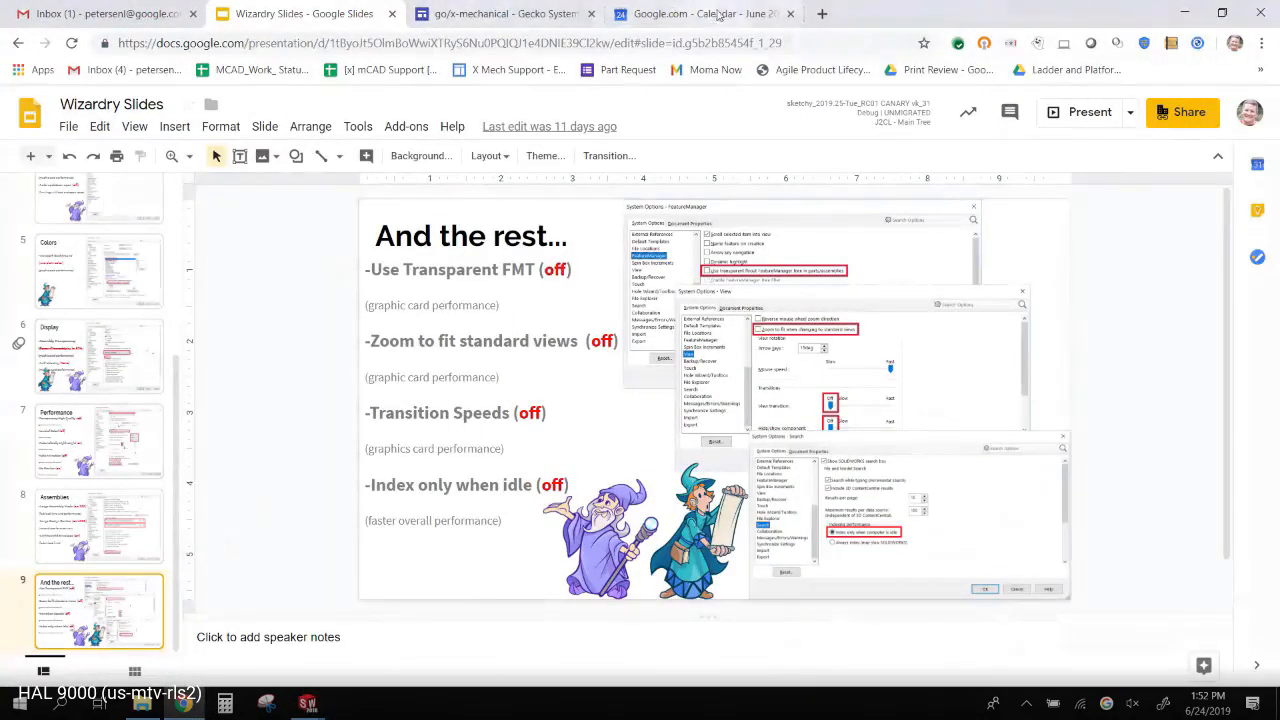
left_click(820, 14)
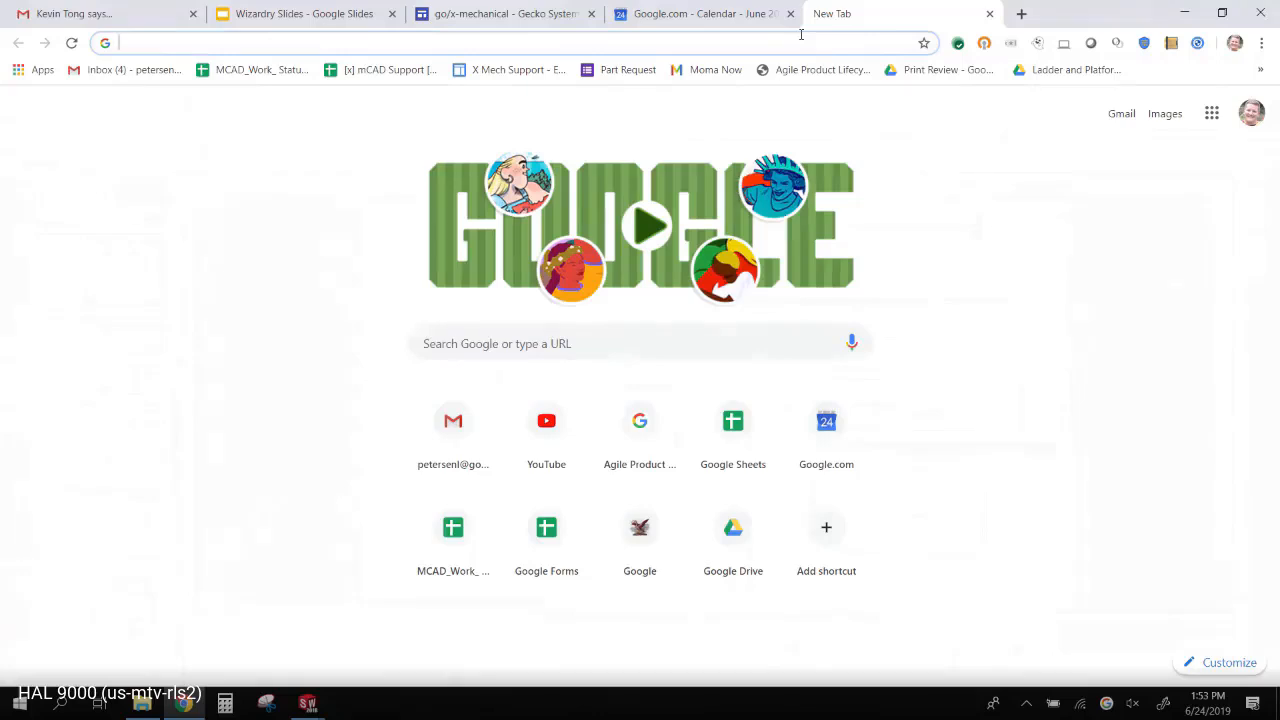
type("mcmaster")
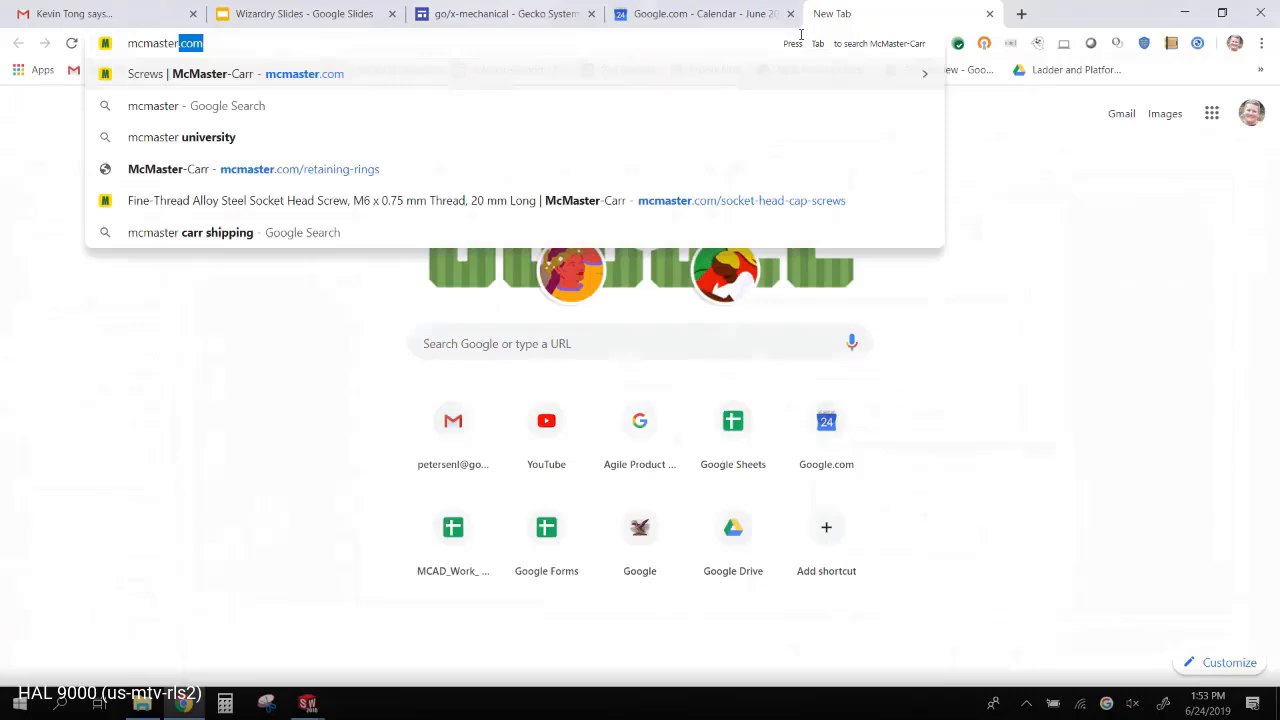
key("Return")
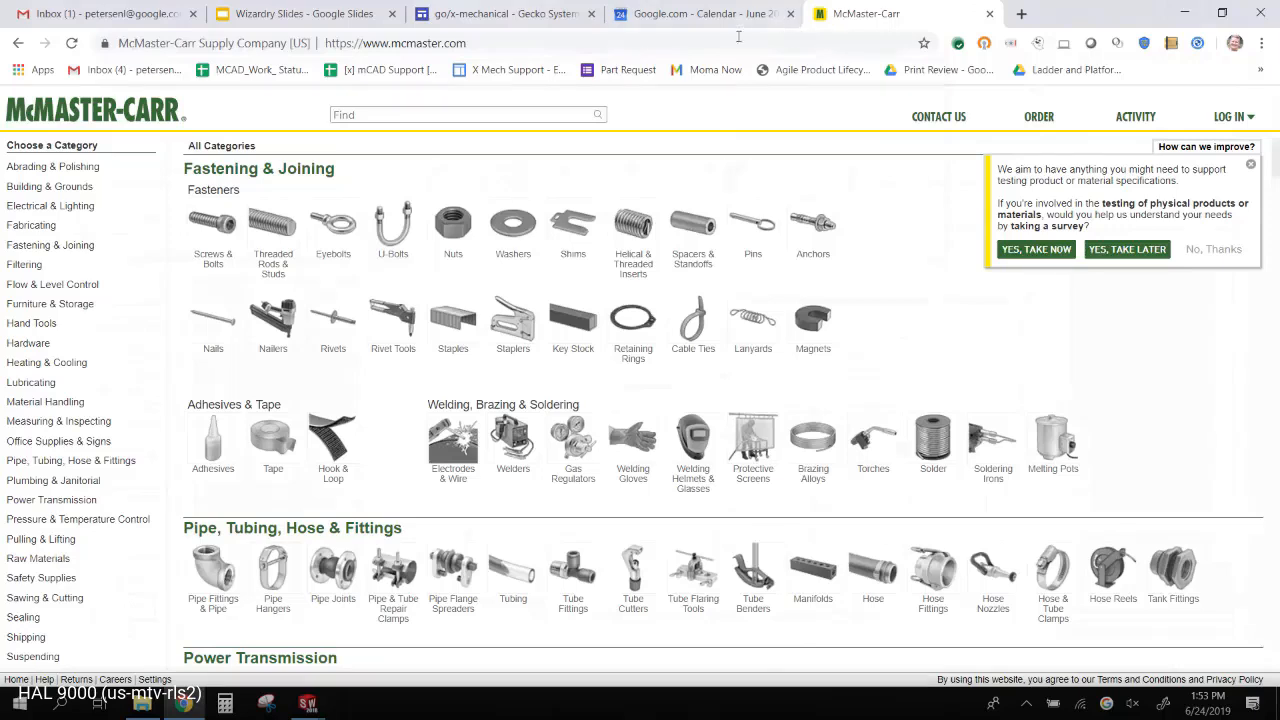
left_click(210, 233)
left_click(236, 230)
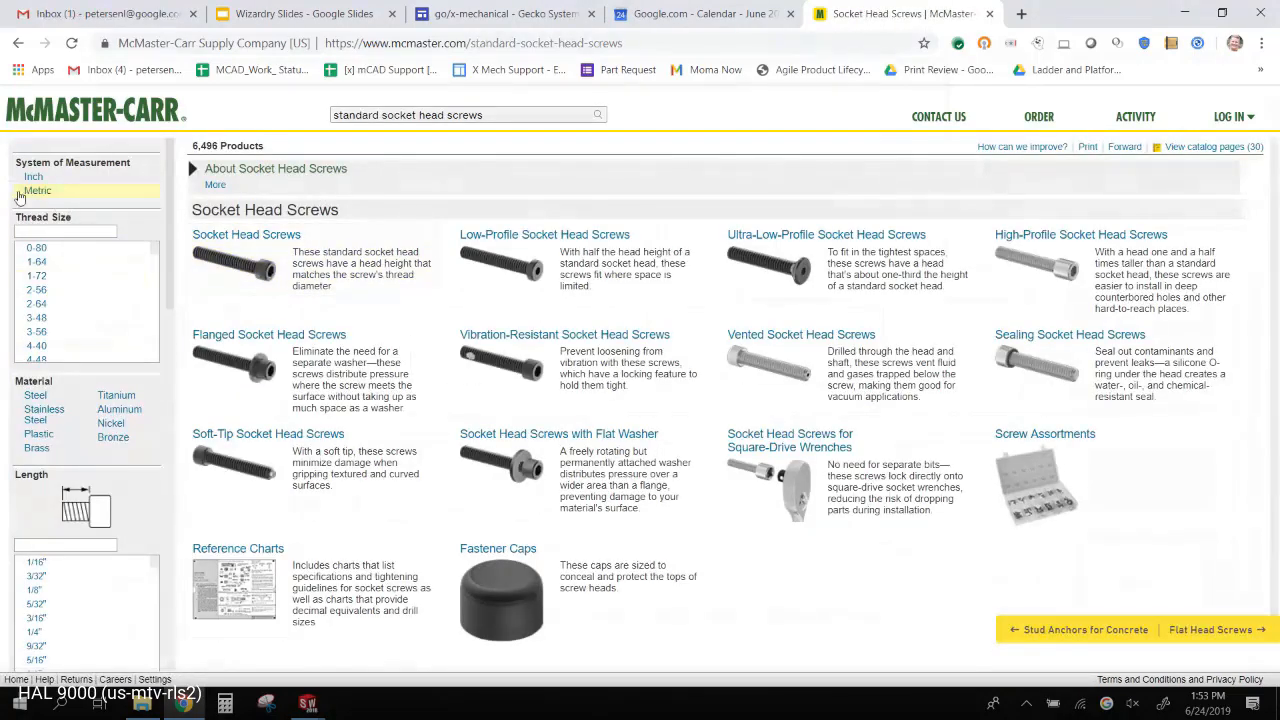
- Filter the socket head screws to metric, M6 thread size and 20 mm length
left_click(20, 195)
scroll(60, 314, "down", 2)
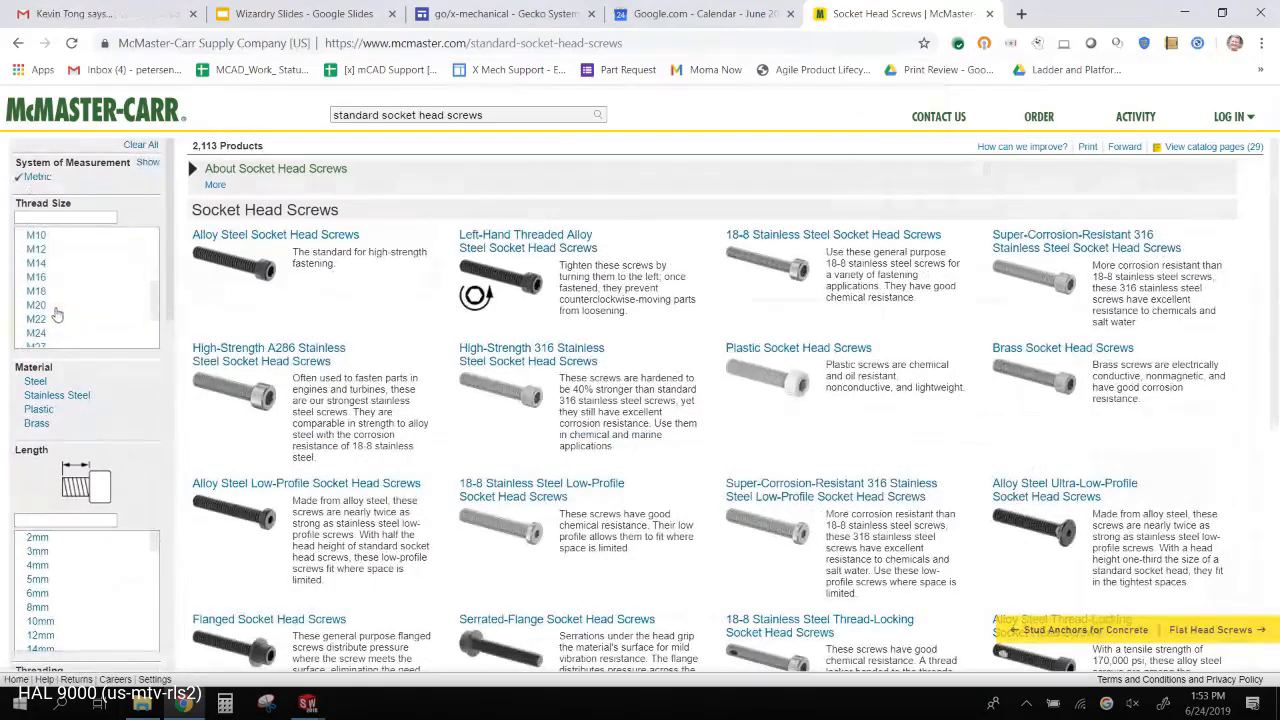
scroll(50, 300, "up", 2)
left_click(40, 291)
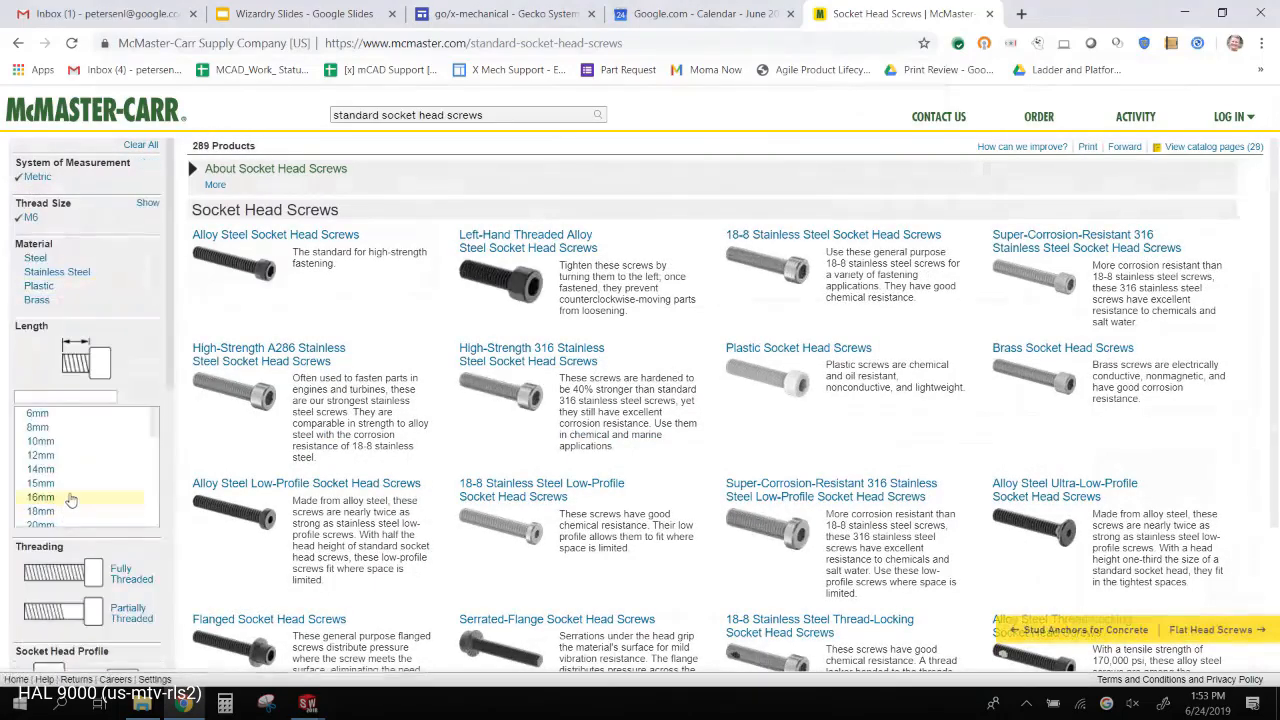
scroll(72, 497, "down", 3)
scroll(69, 468, "up", 3)
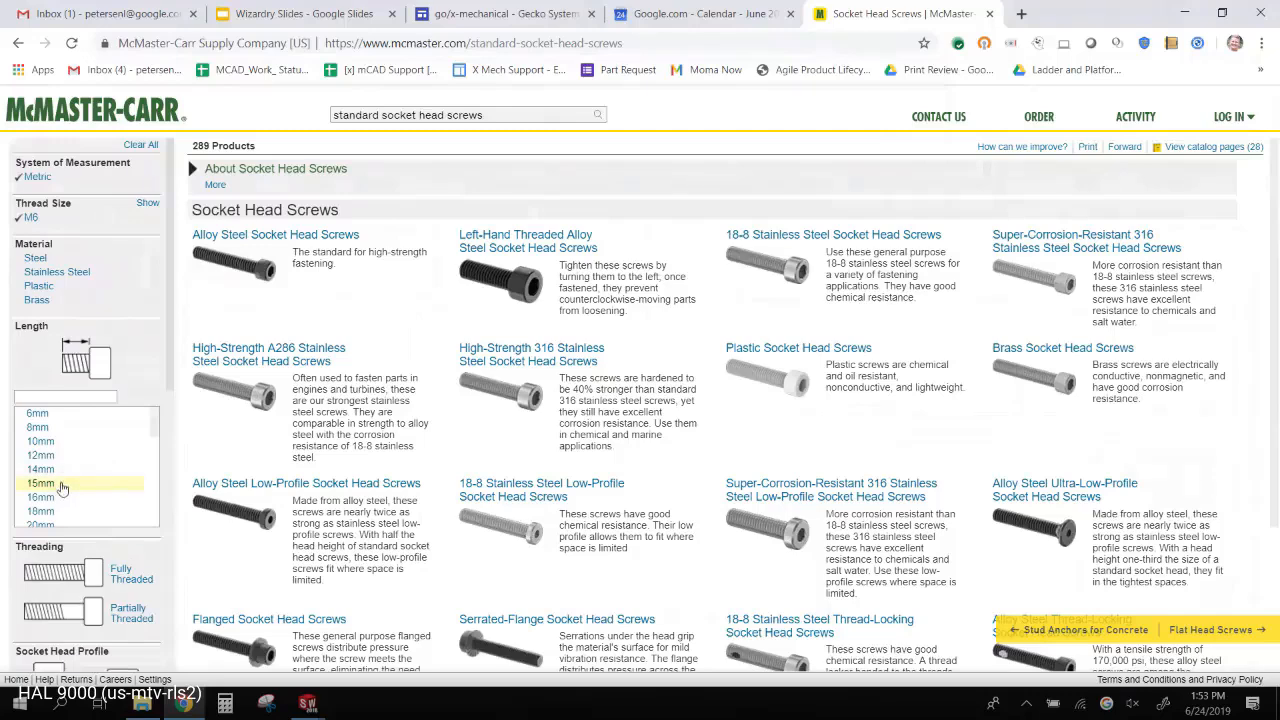
scroll(61, 487, "down", 2)
left_click(62, 443)
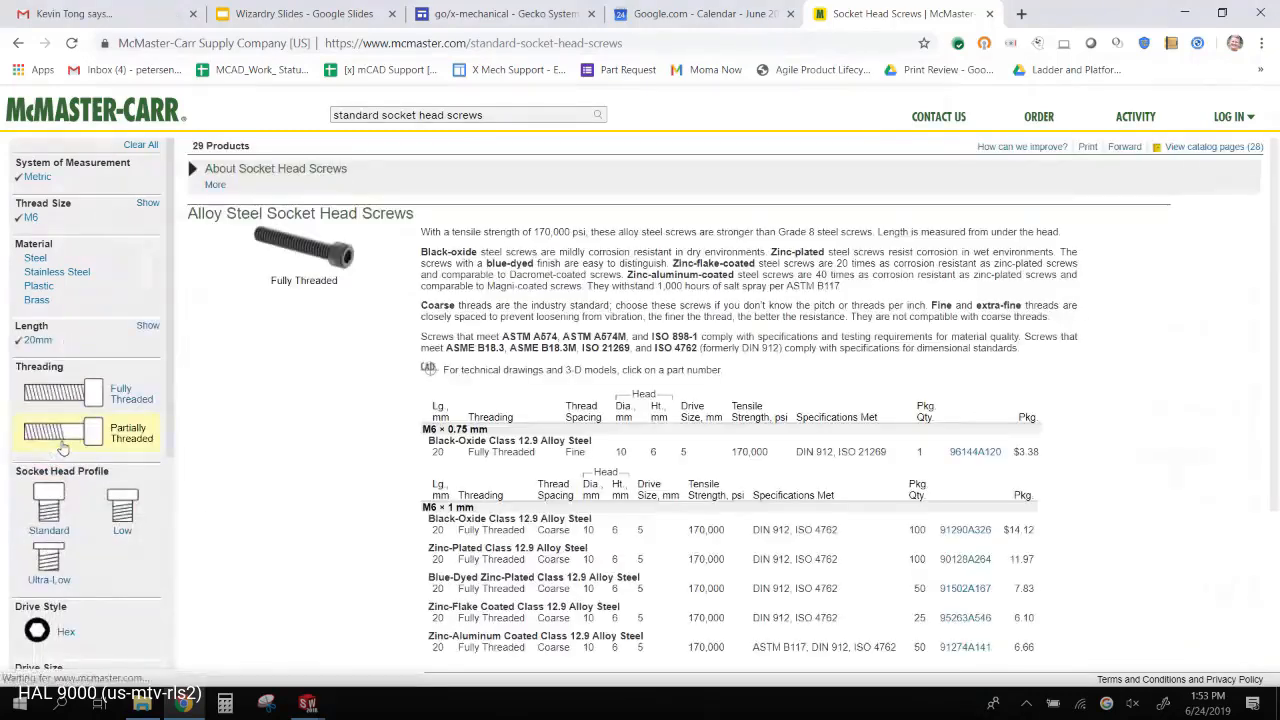
- Open the product detail page for the zinc-plated class 12.9 alloy steel M6 × 1 mm screw, part 90128A264
scroll(736, 455, "down", 4)
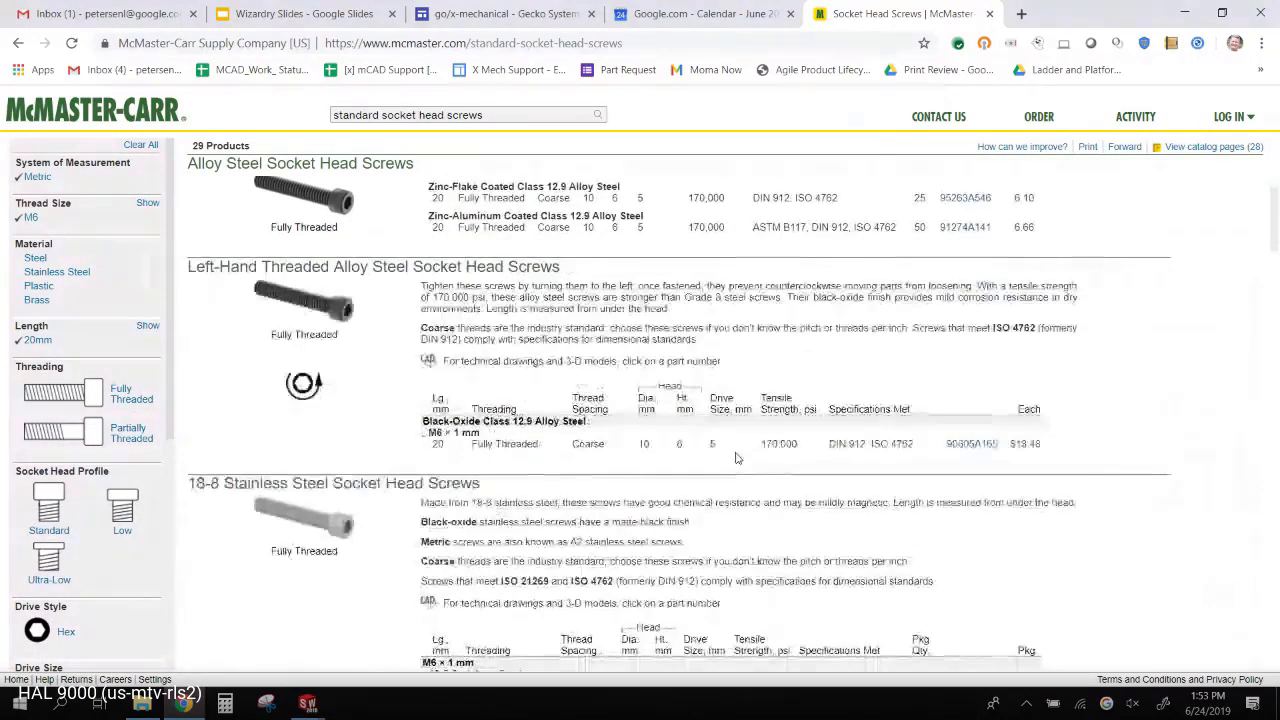
scroll(736, 457, "up", 3)
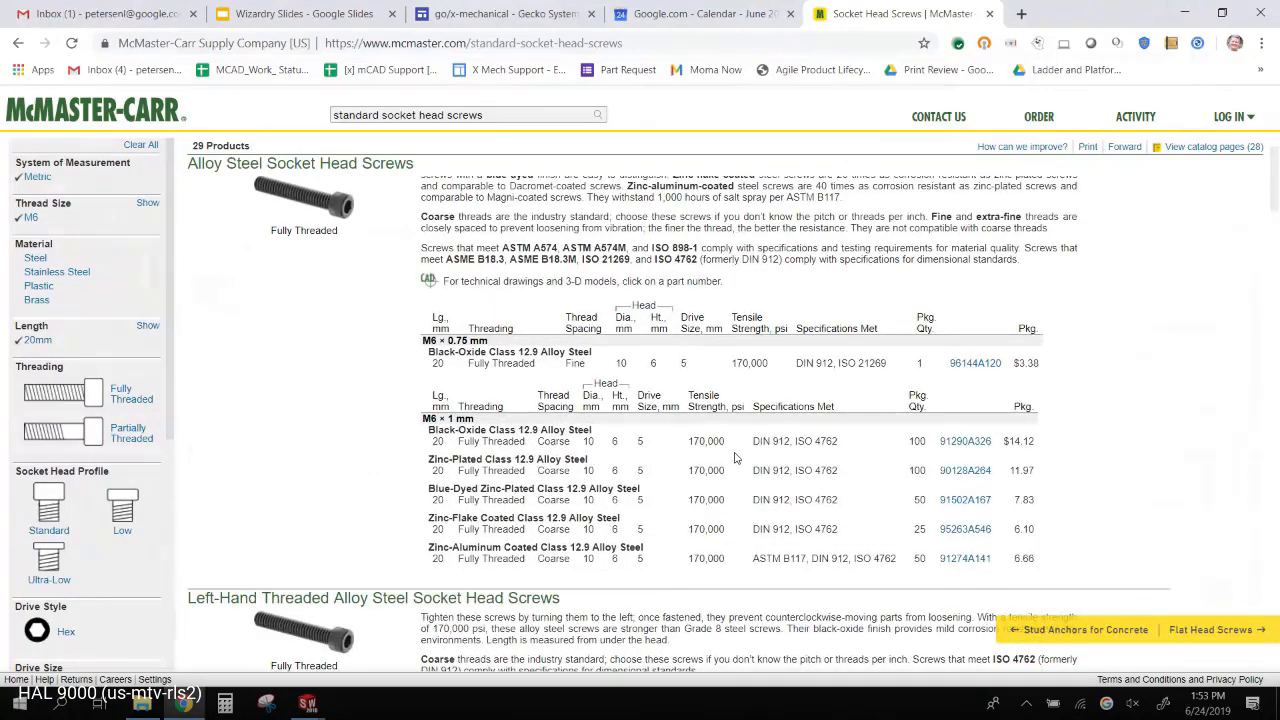
scroll(533, 587, "down", 1)
scroll(880, 420, "up", 1)
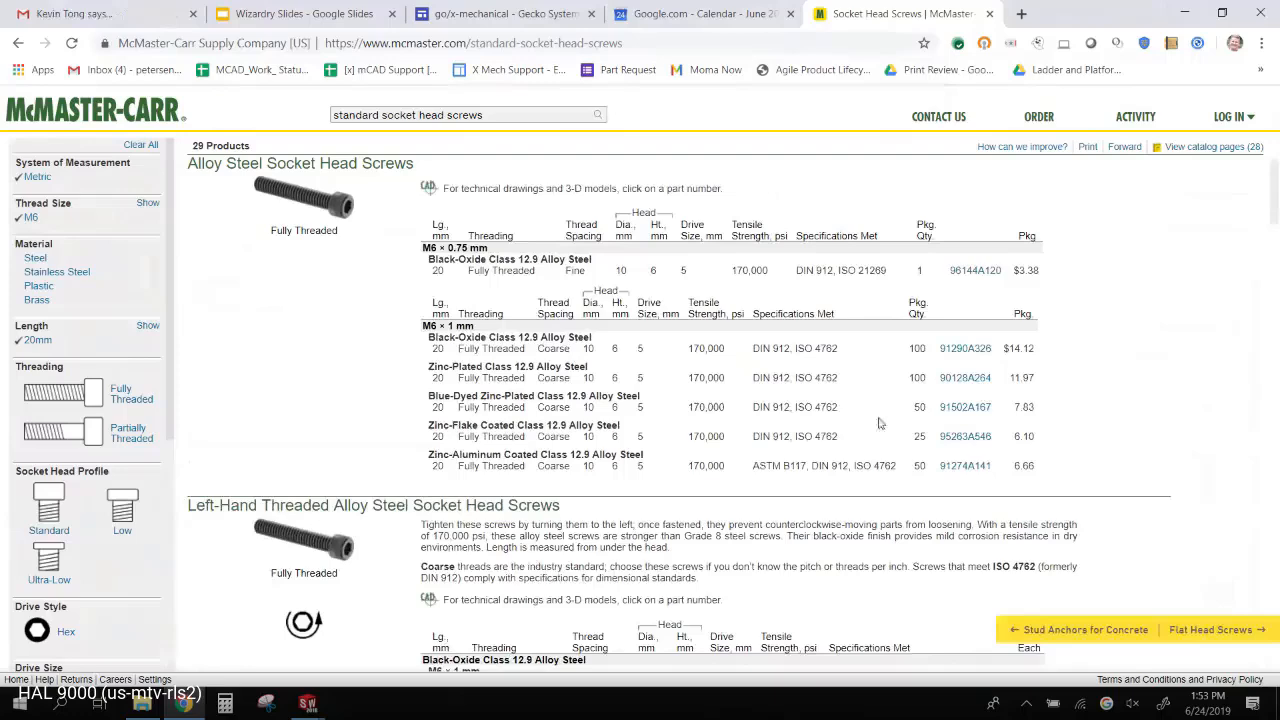
left_click(978, 384)
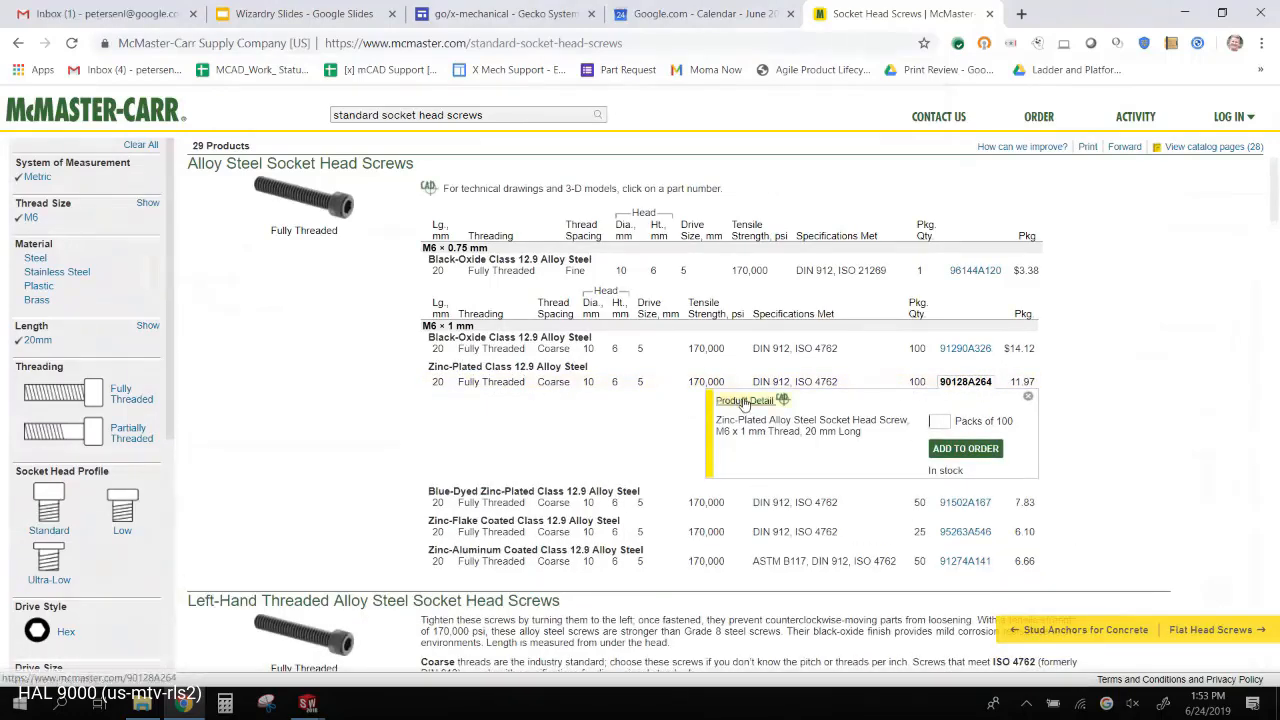
left_click(745, 400)
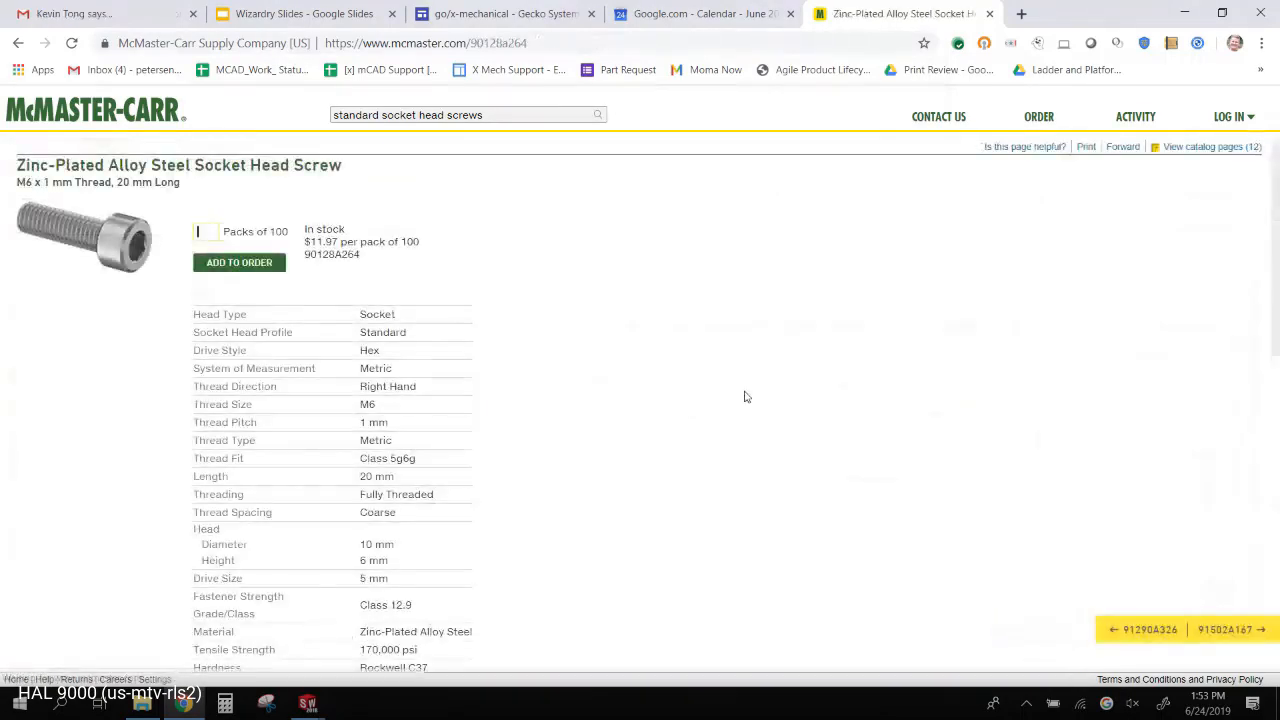
- Review the screw's specifications and drawing, and print its product page to an Adobe PDF file saved on the Desktop
scroll(634, 457, "down", 8)
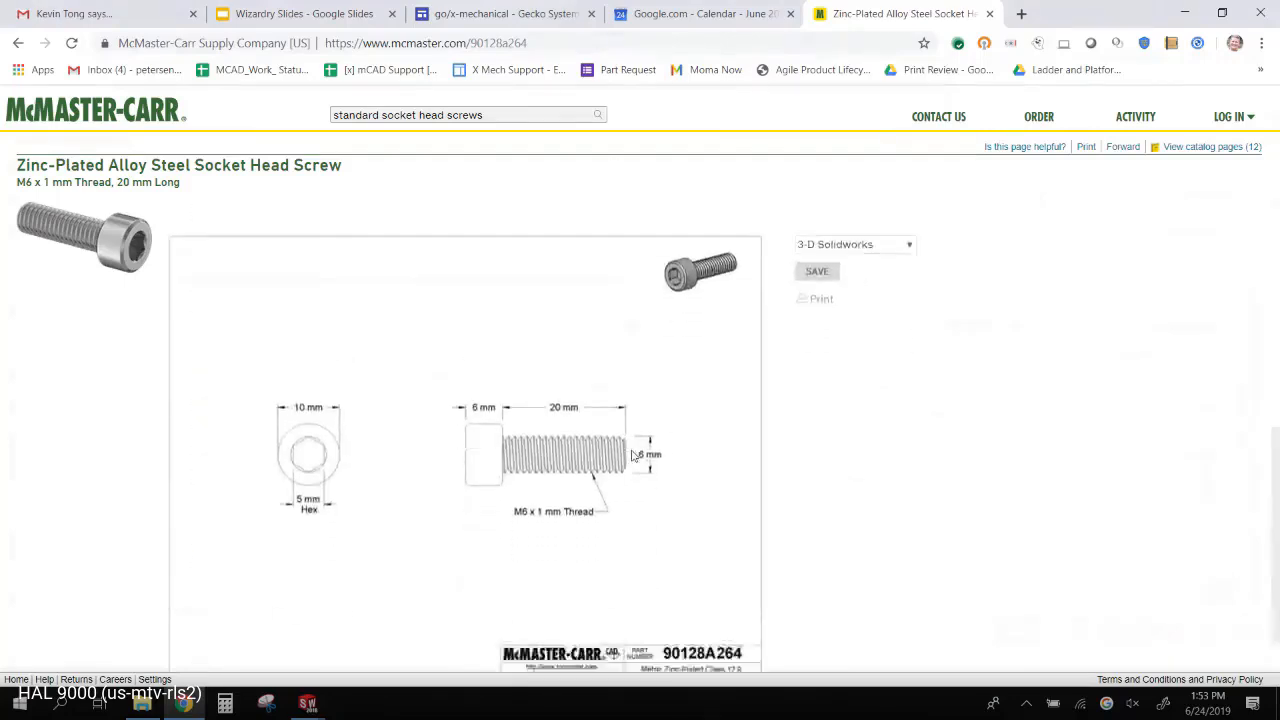
scroll(630, 457, "up", 8)
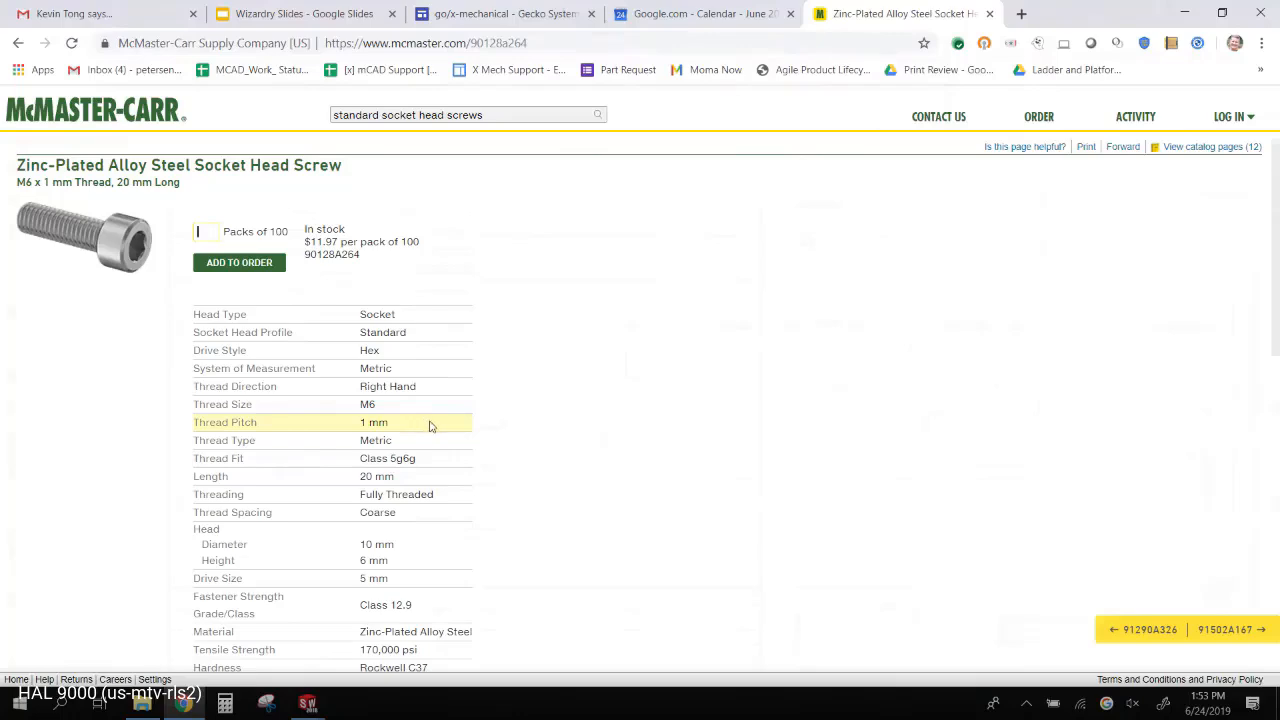
scroll(432, 425, "down", 4)
scroll(440, 425, "down", 3)
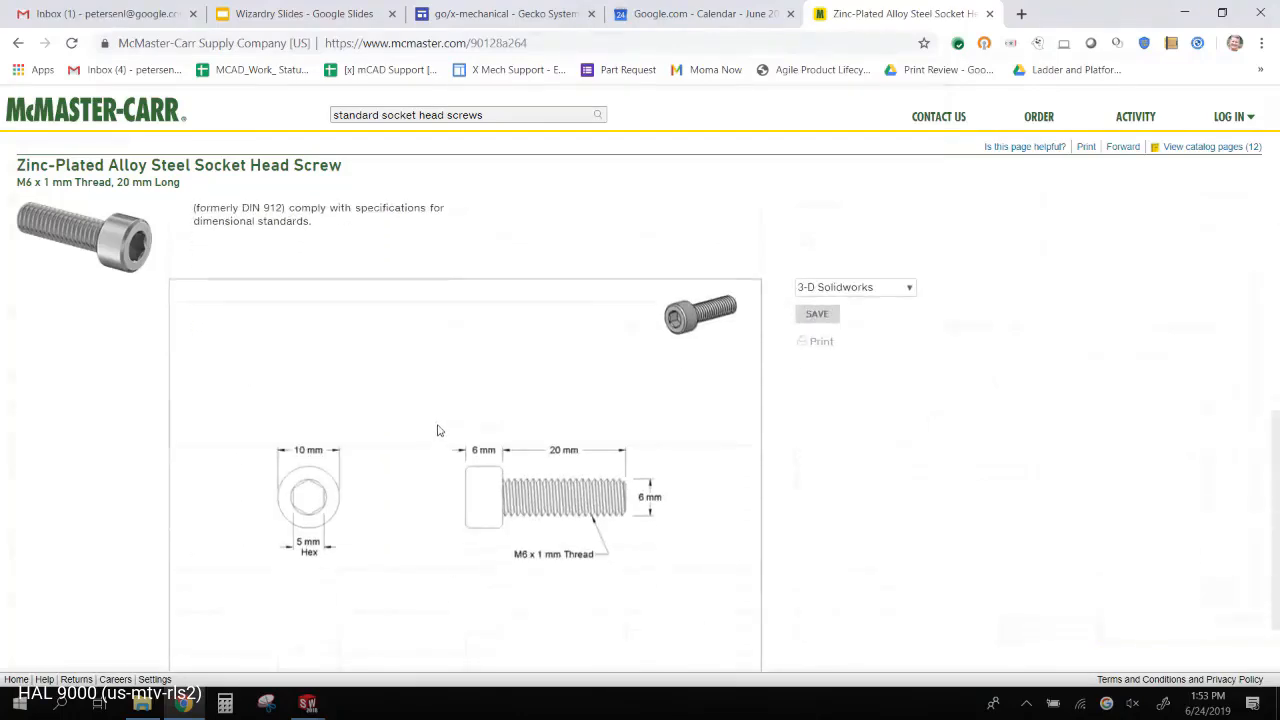
scroll(532, 397, "up", 7)
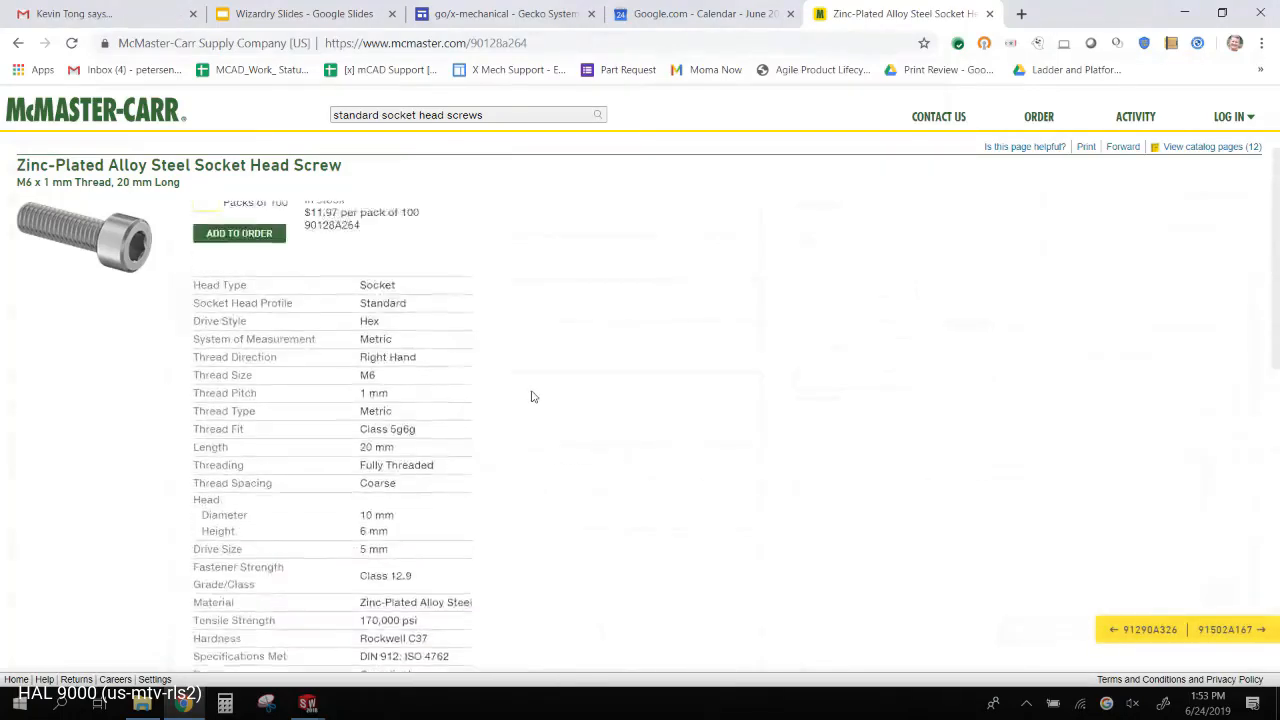
right_click(548, 207)
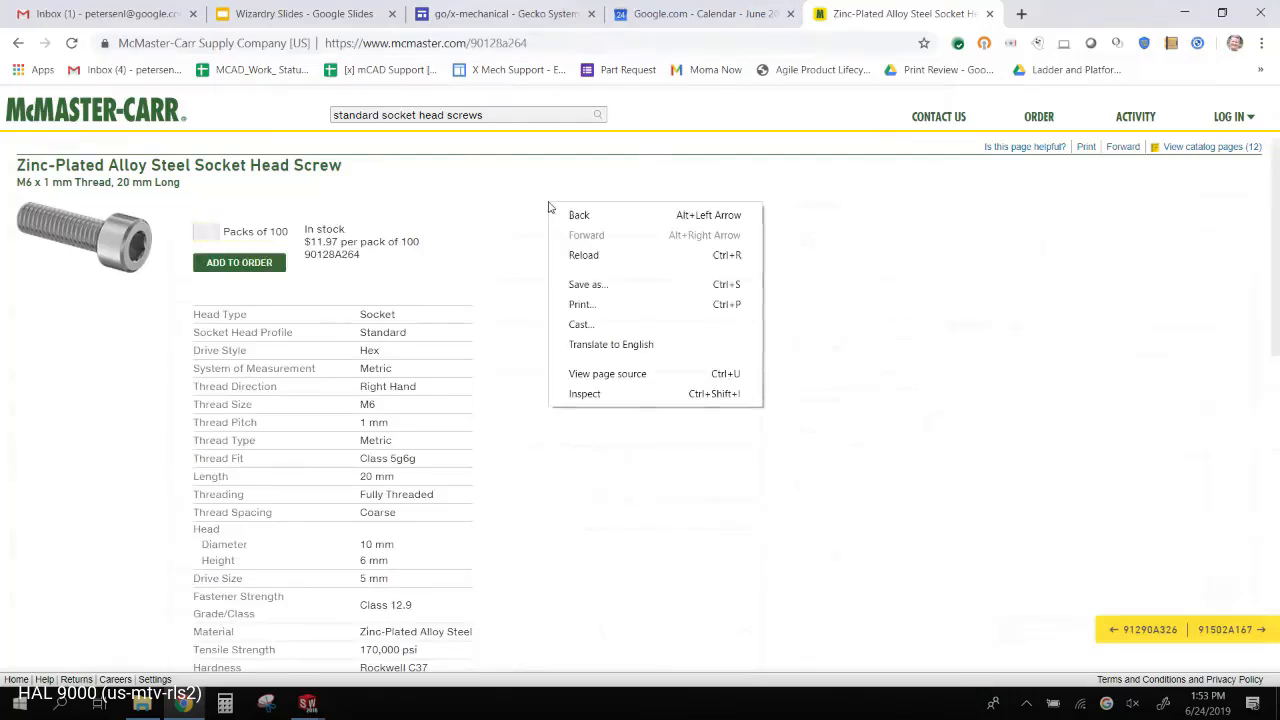
left_click(617, 304)
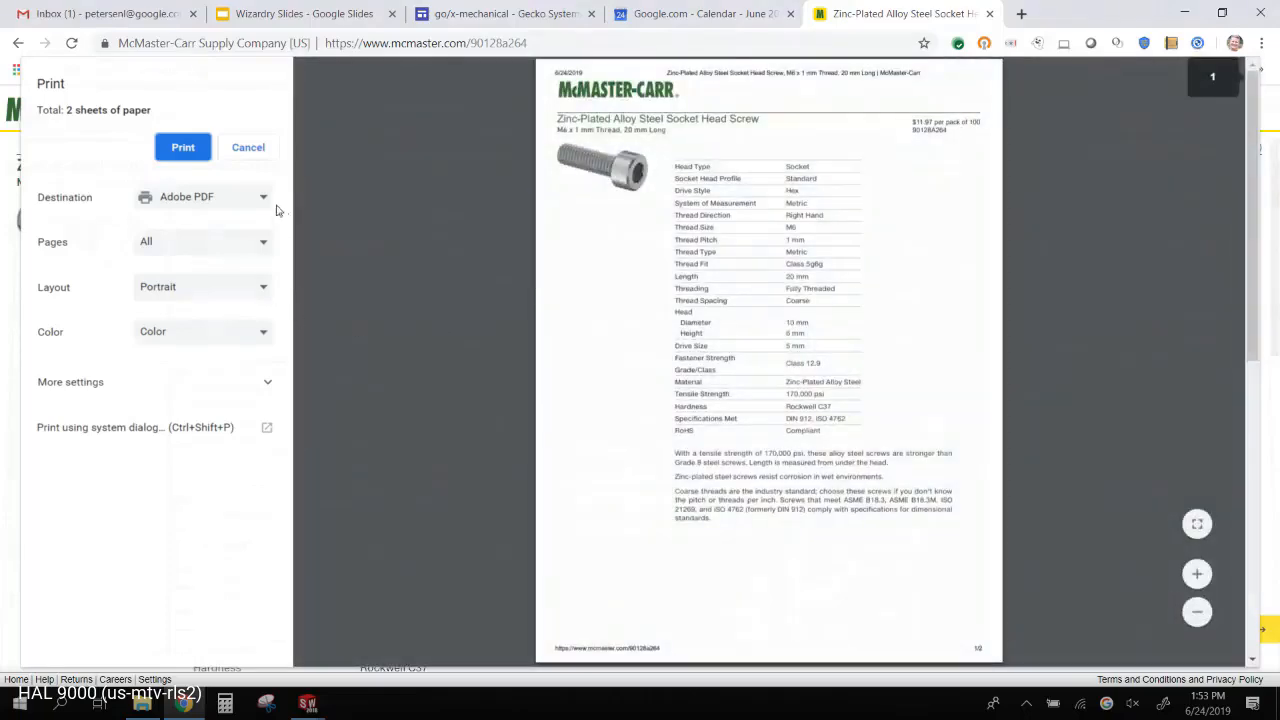
left_click(182, 152)
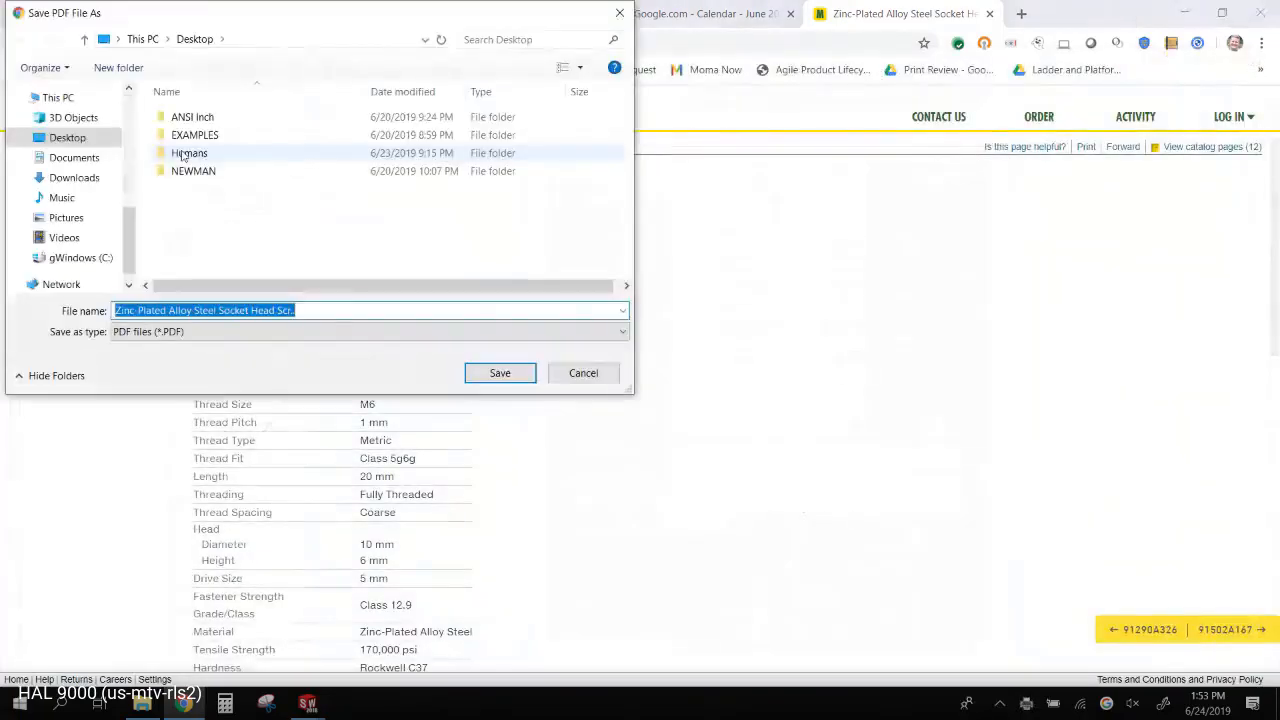
left_click(507, 372)
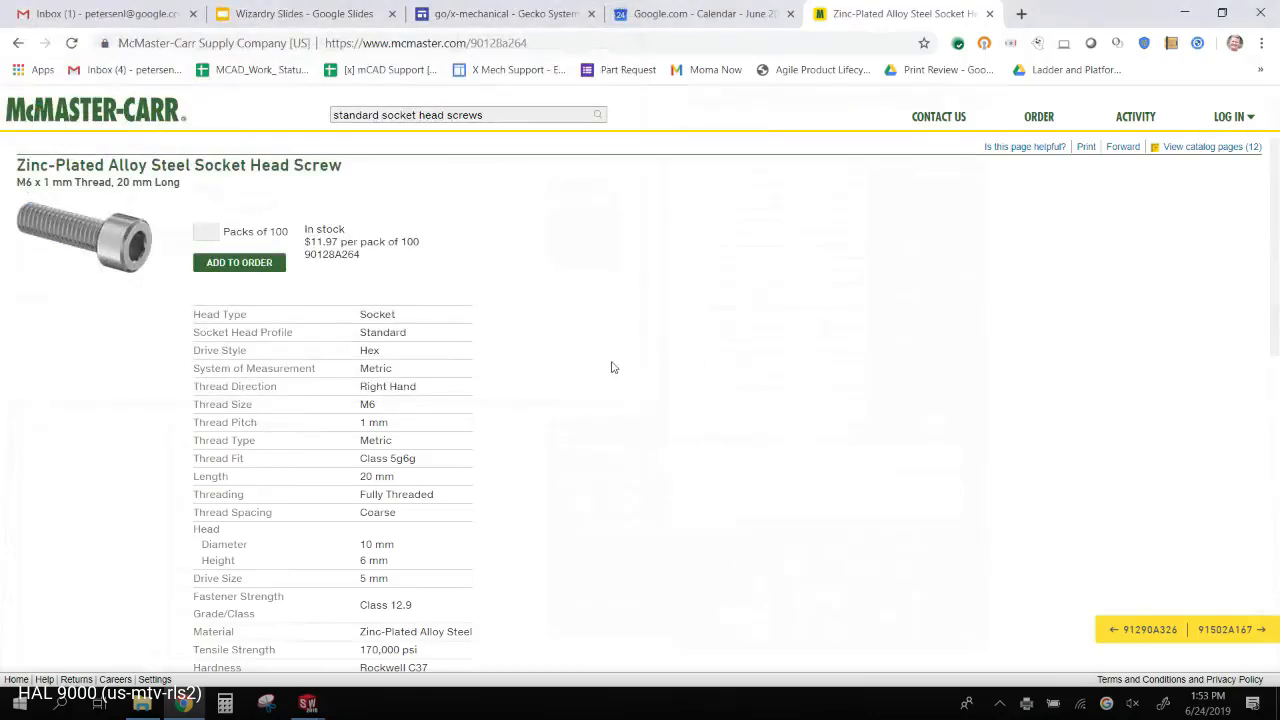
- Download the screw's CAD model in 3-D Solidworks format and open the downloaded file in SOLIDWORKS
scroll(611, 366, "down", 10)
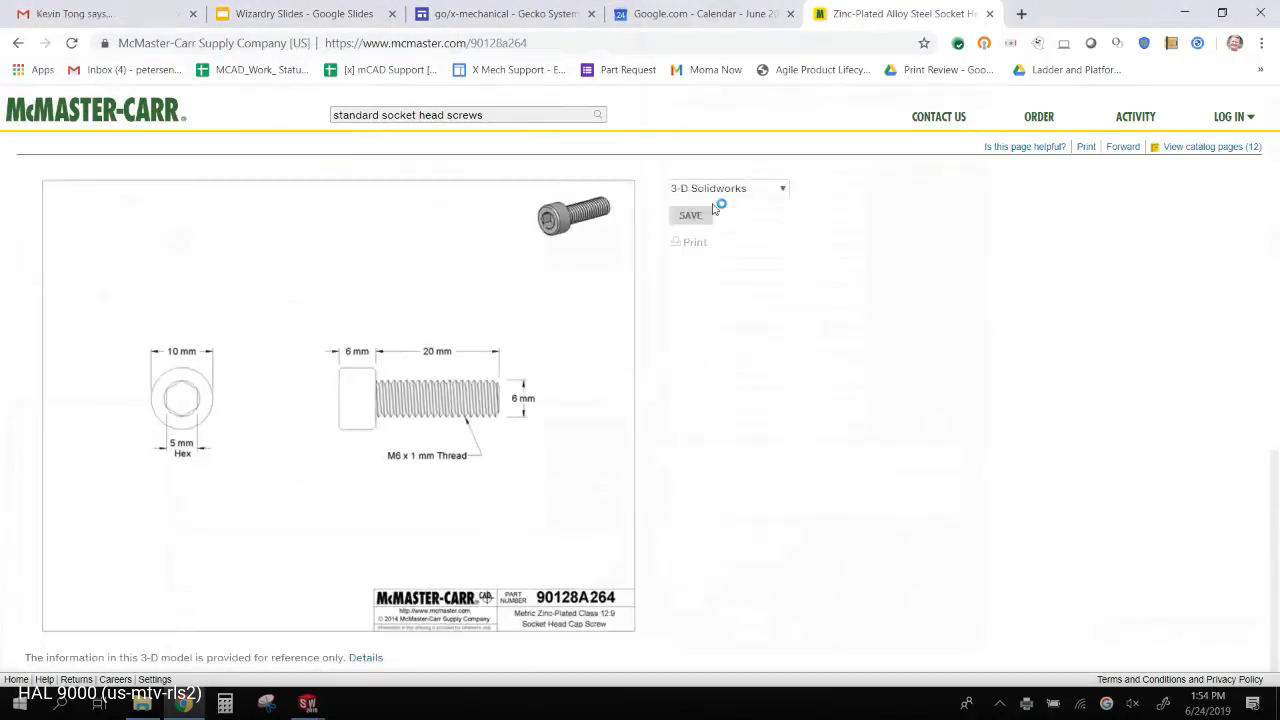
left_click(736, 192)
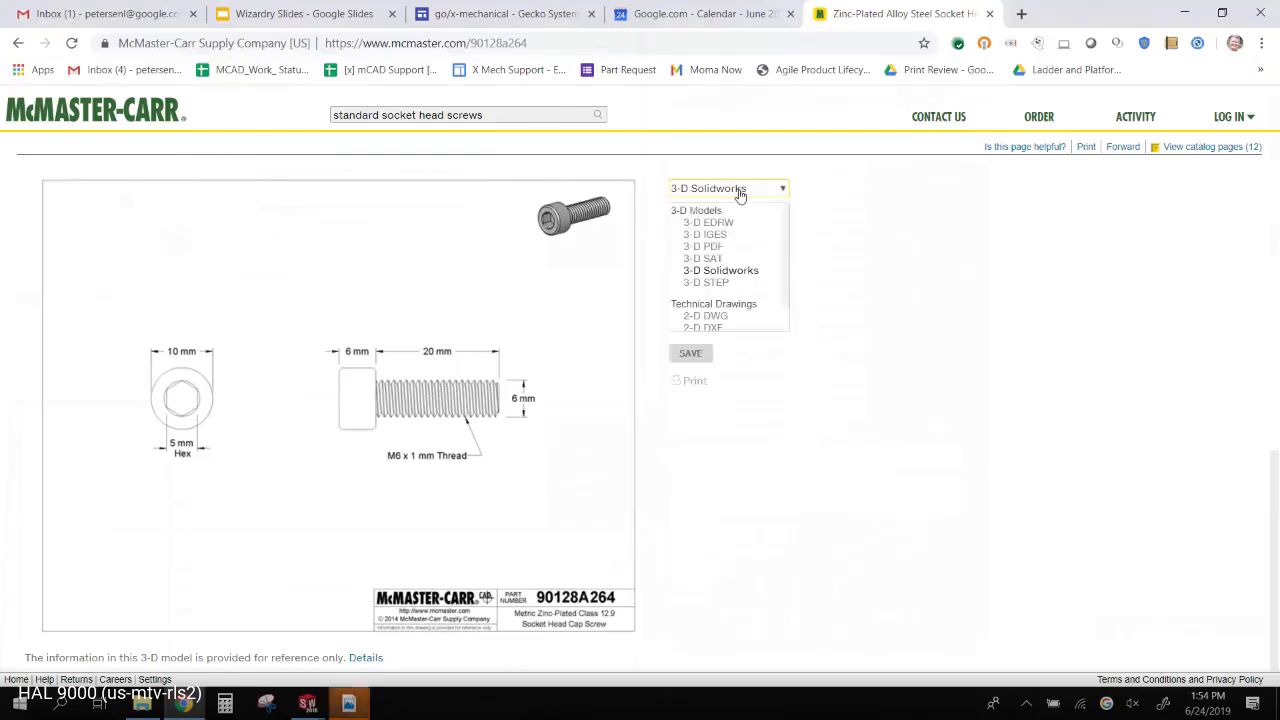
left_click(737, 193)
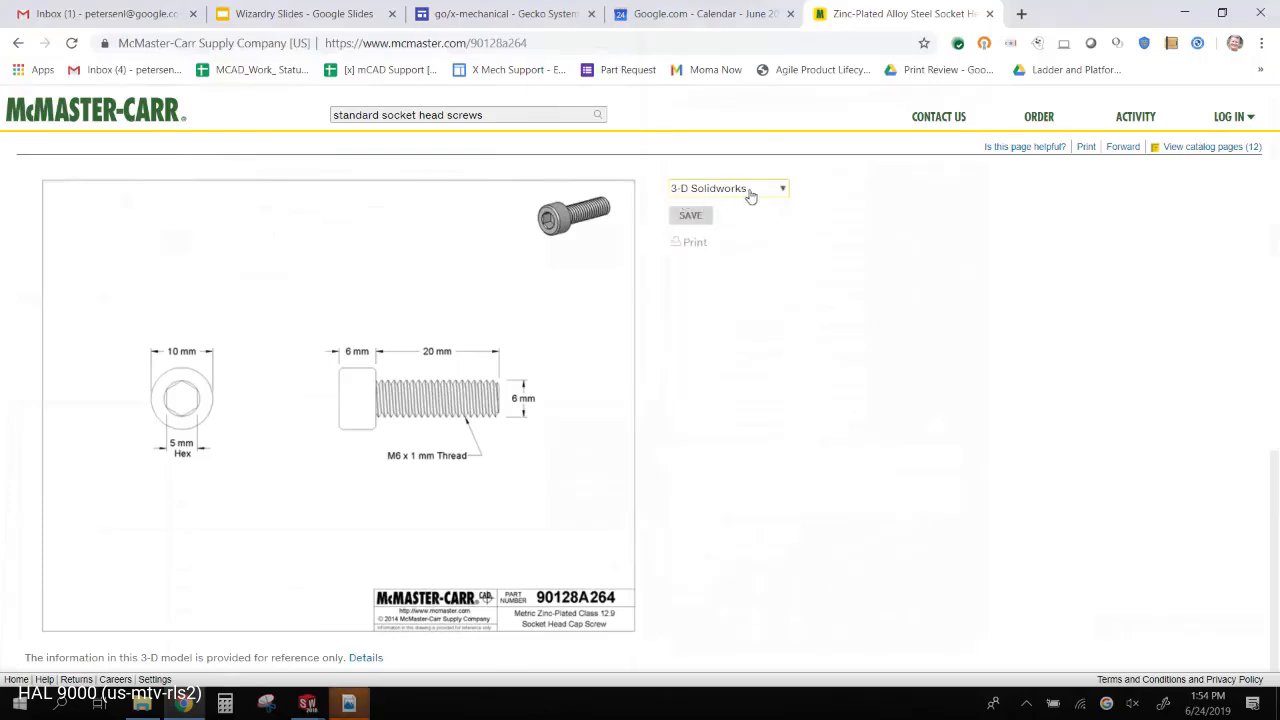
left_click(693, 218)
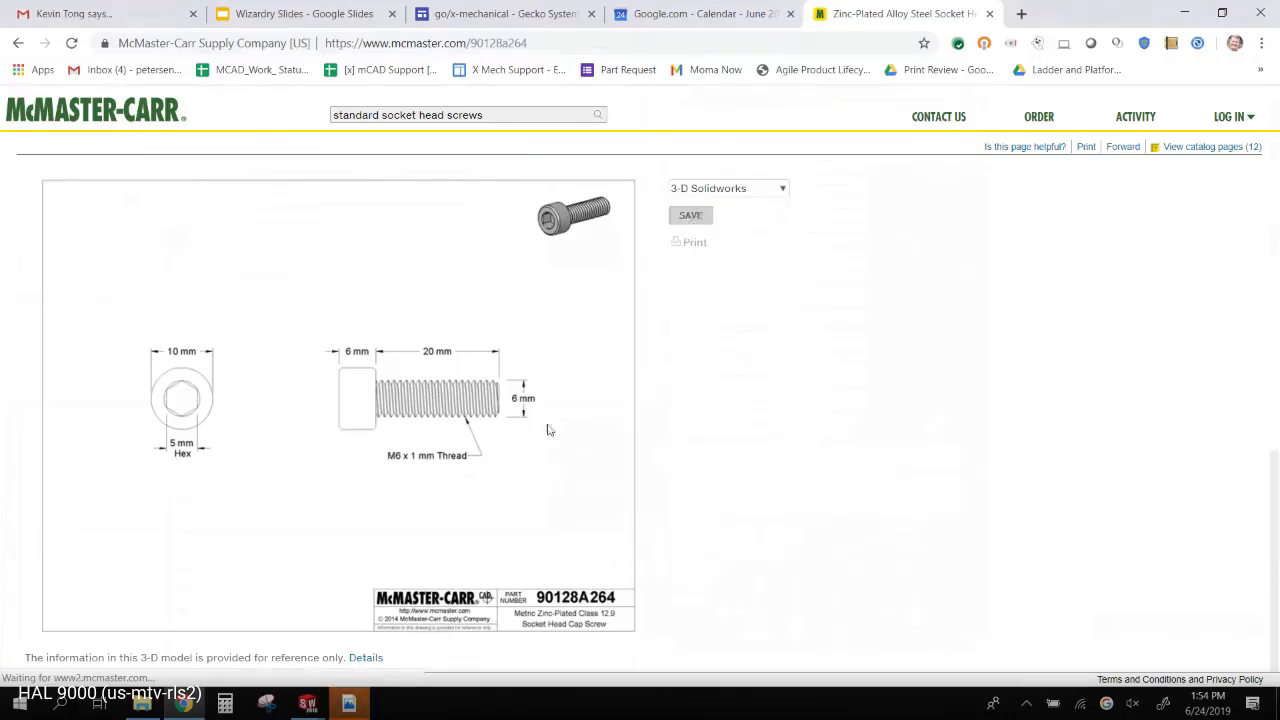
left_click(693, 217)
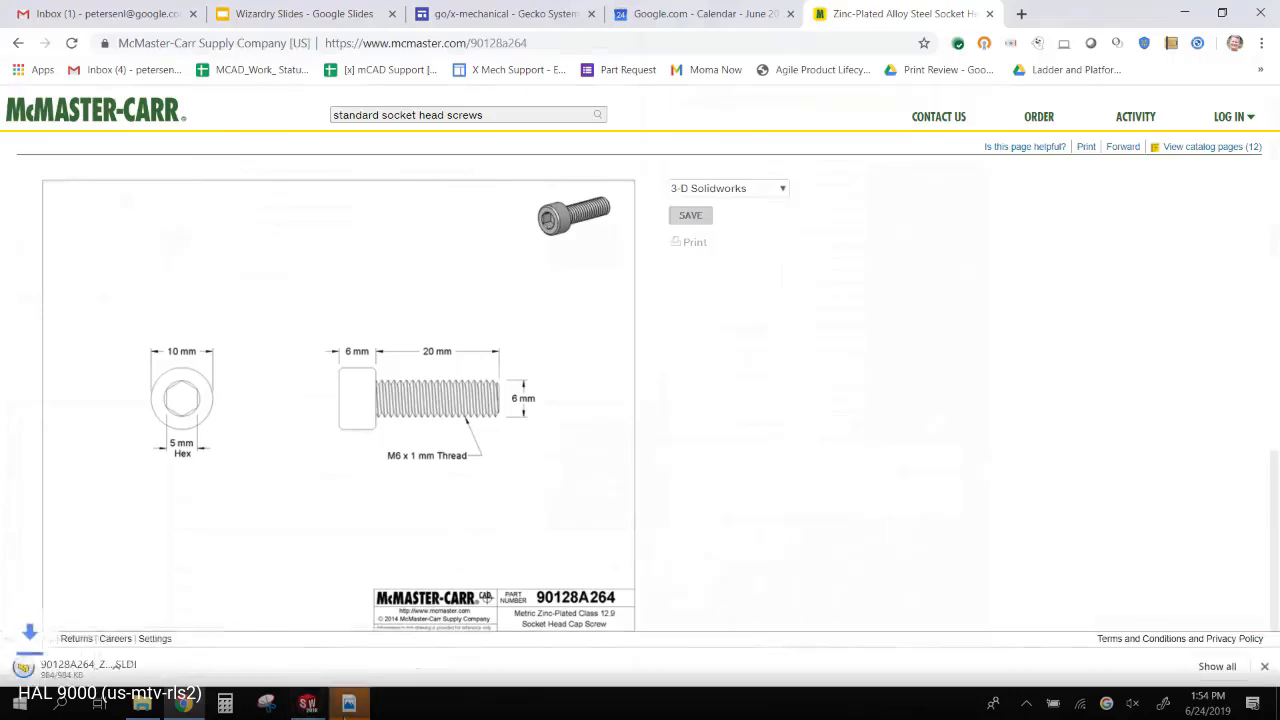
mouse_move(349, 703)
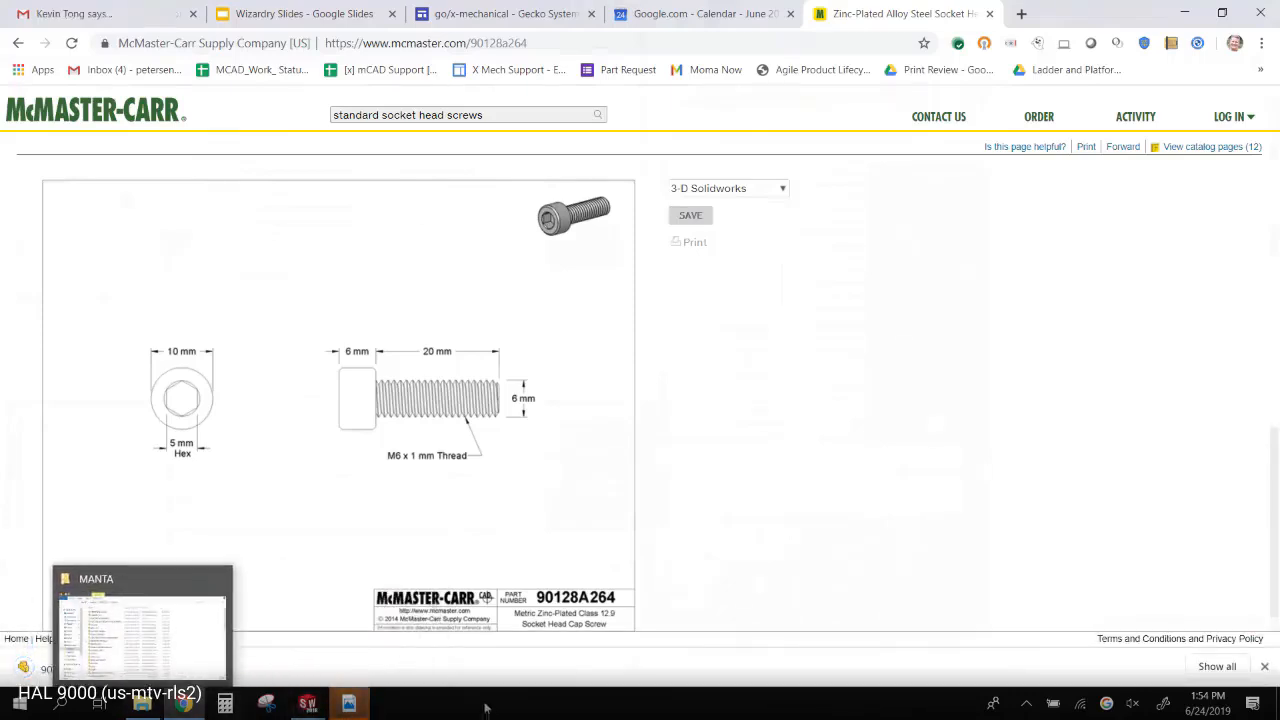
left_click(148, 680)
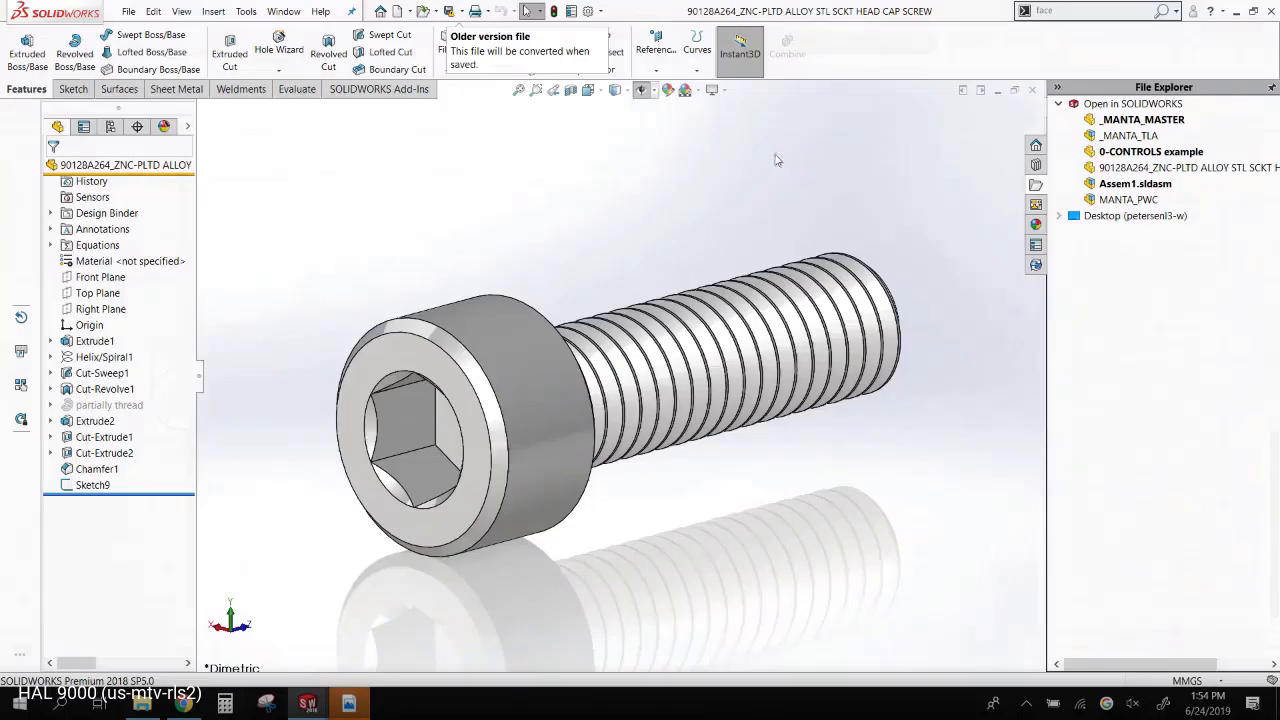
- Inspect the screw's modelled thread and suppress the Helix/Spiral1 feature together with its dependent thread cut
scroll(750, 390, "down", 5)
left_click(507, 402)
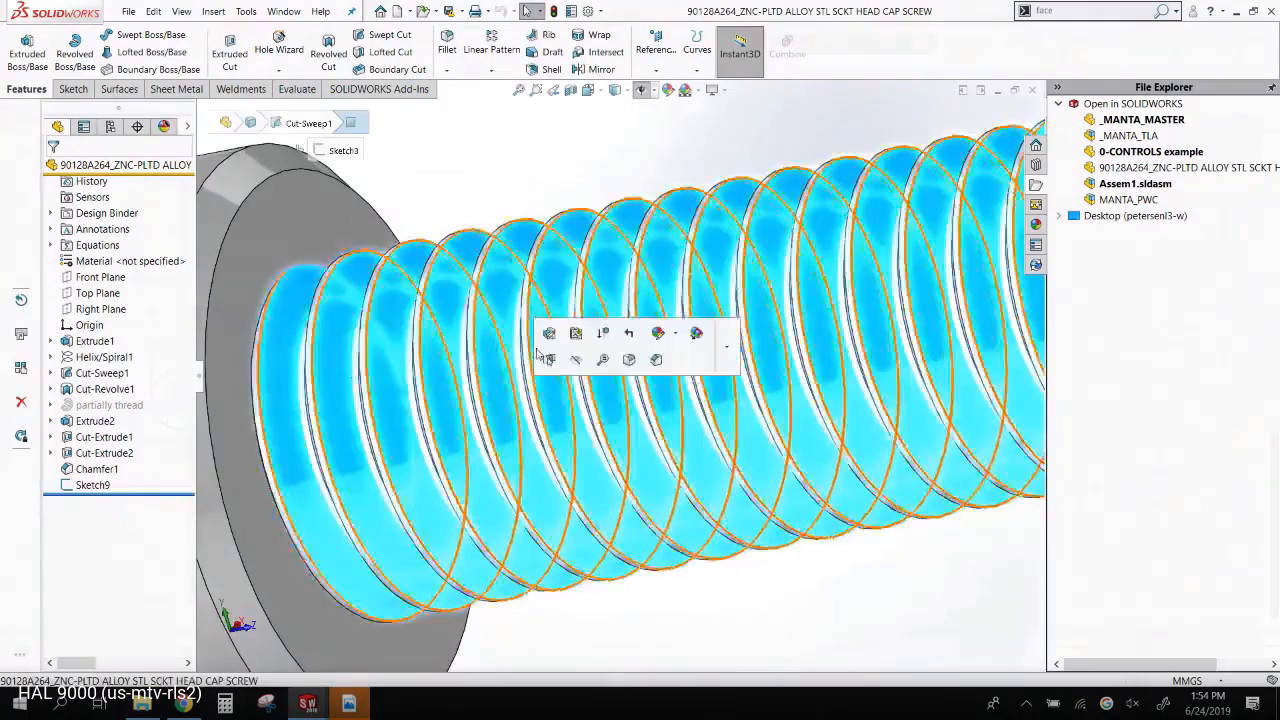
scroll(600, 350, "up", 5)
left_click(670, 197)
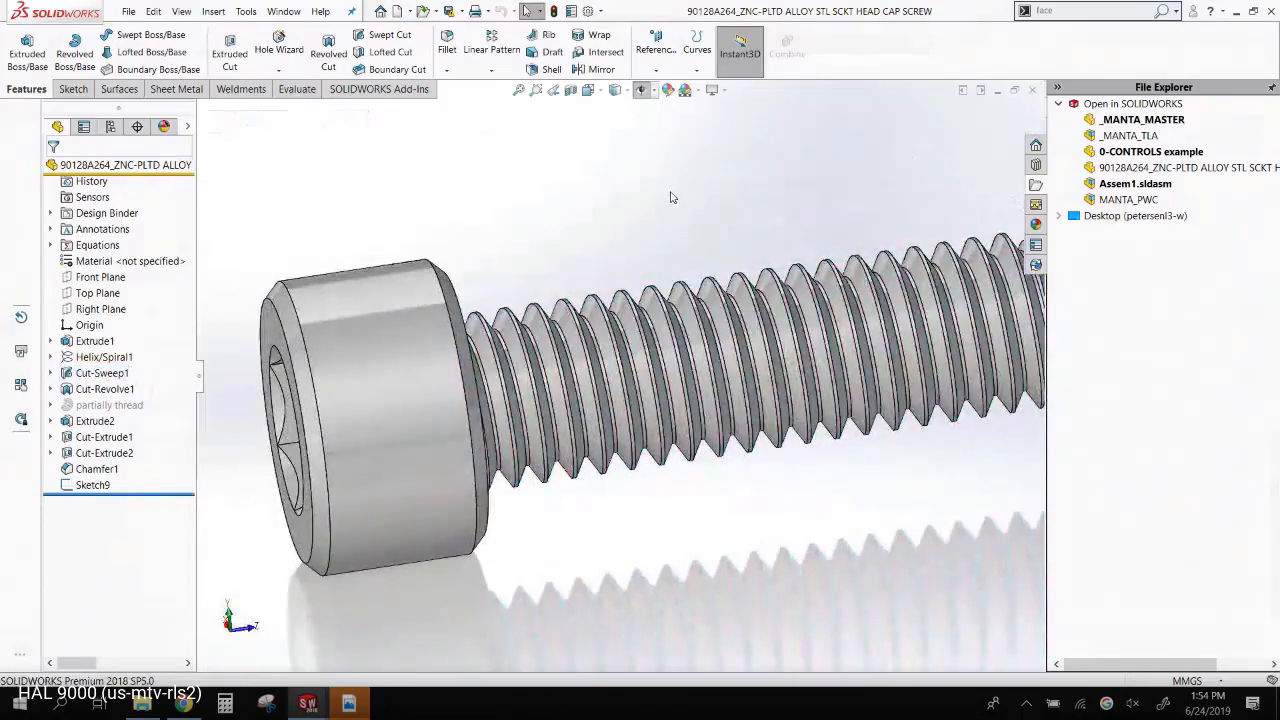
key("f")
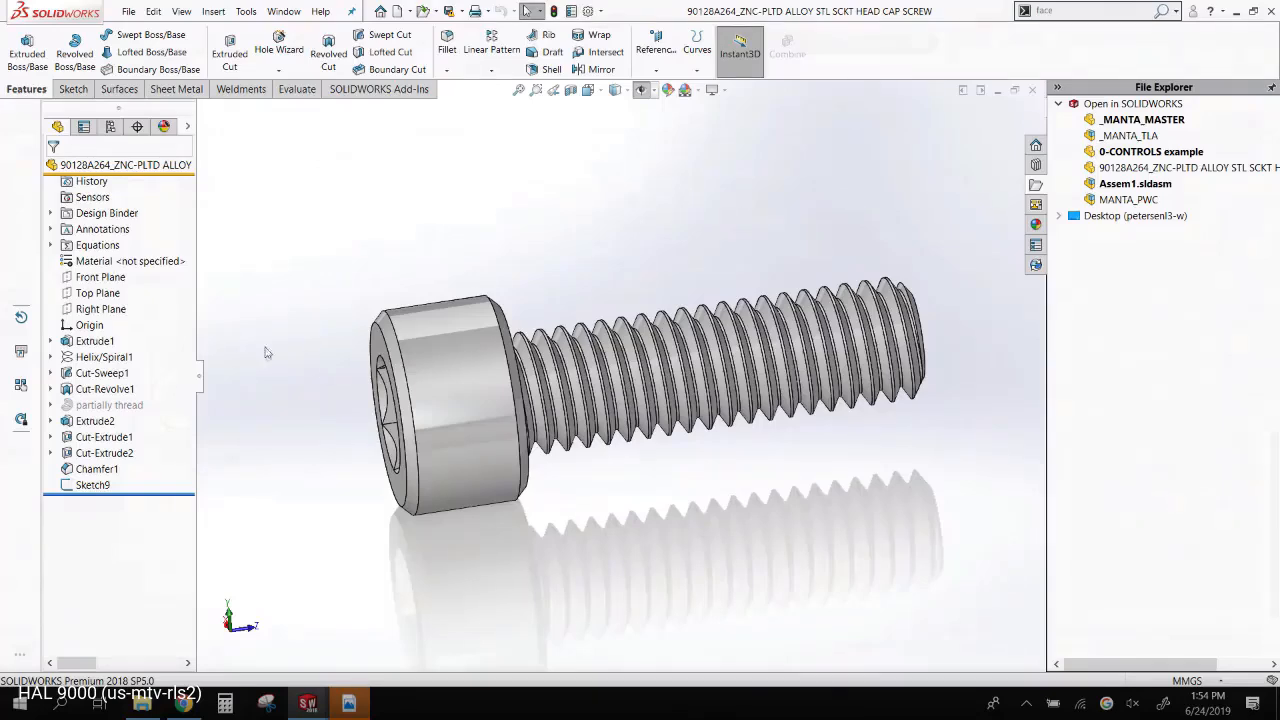
left_click(106, 360)
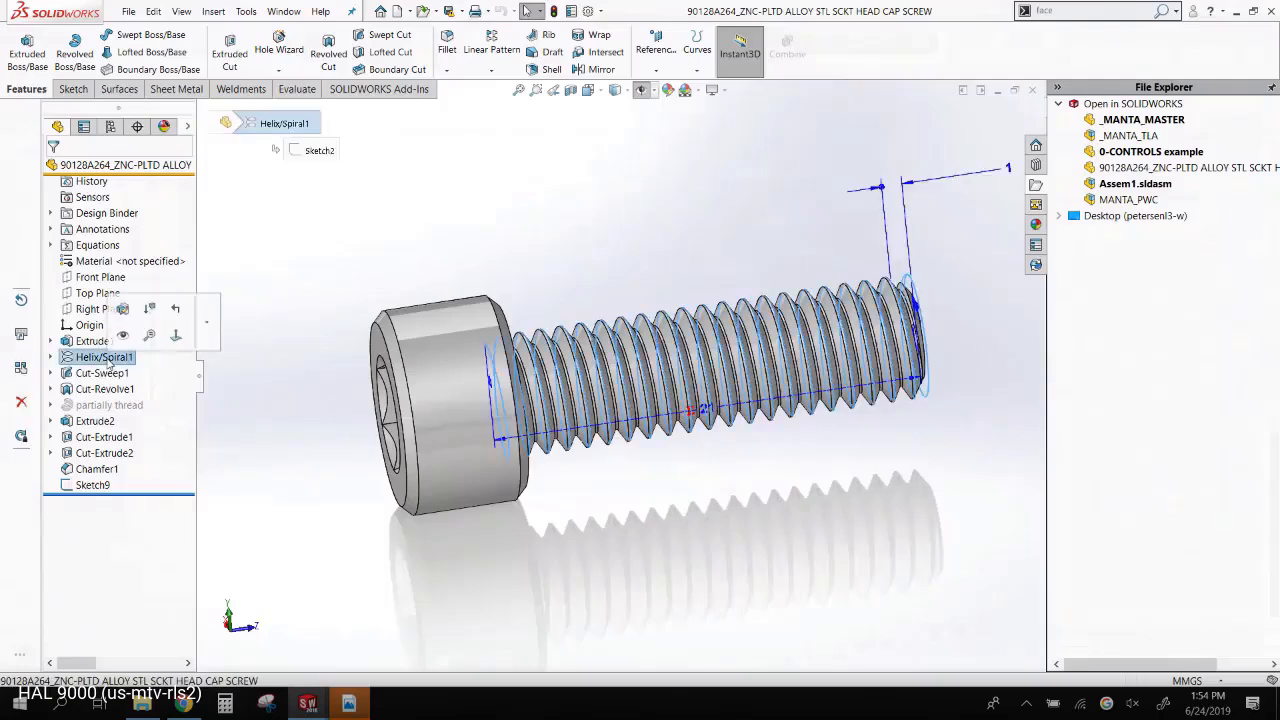
left_click(150, 310)
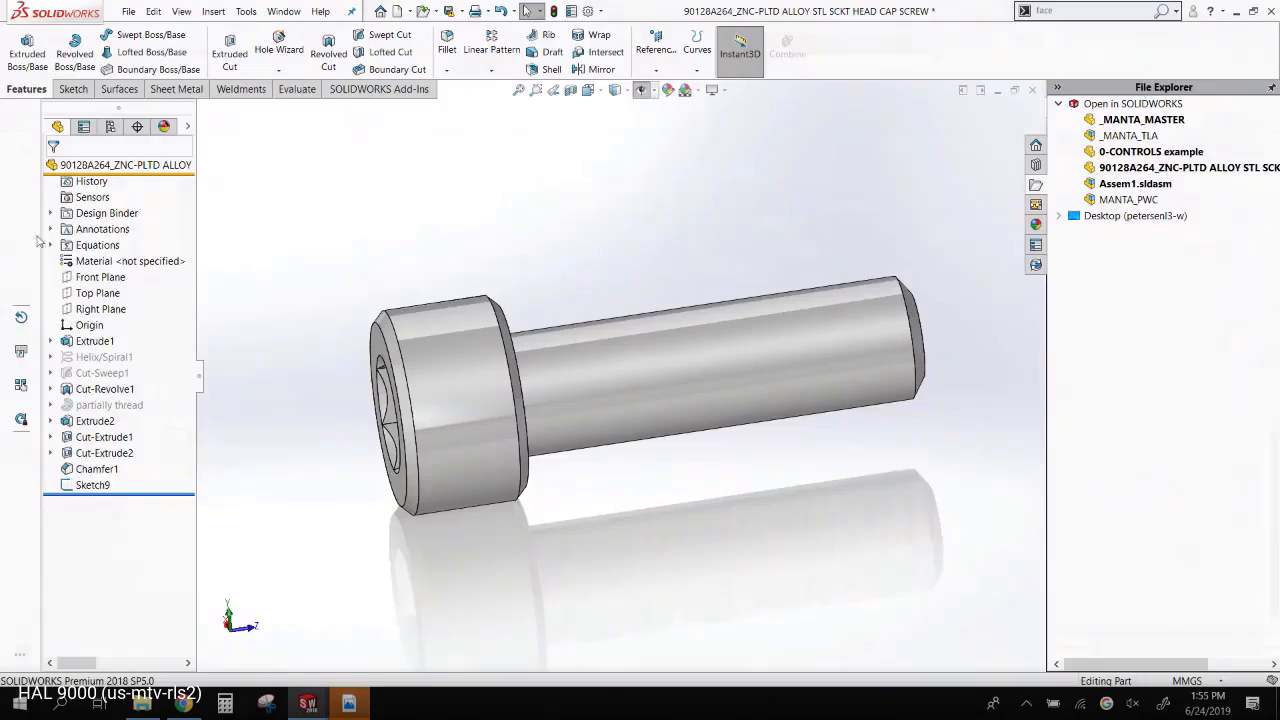
- Save the simplified screw part, accepting conversion of the older file to the current version
left_click(50, 245)
left_click(50, 245)
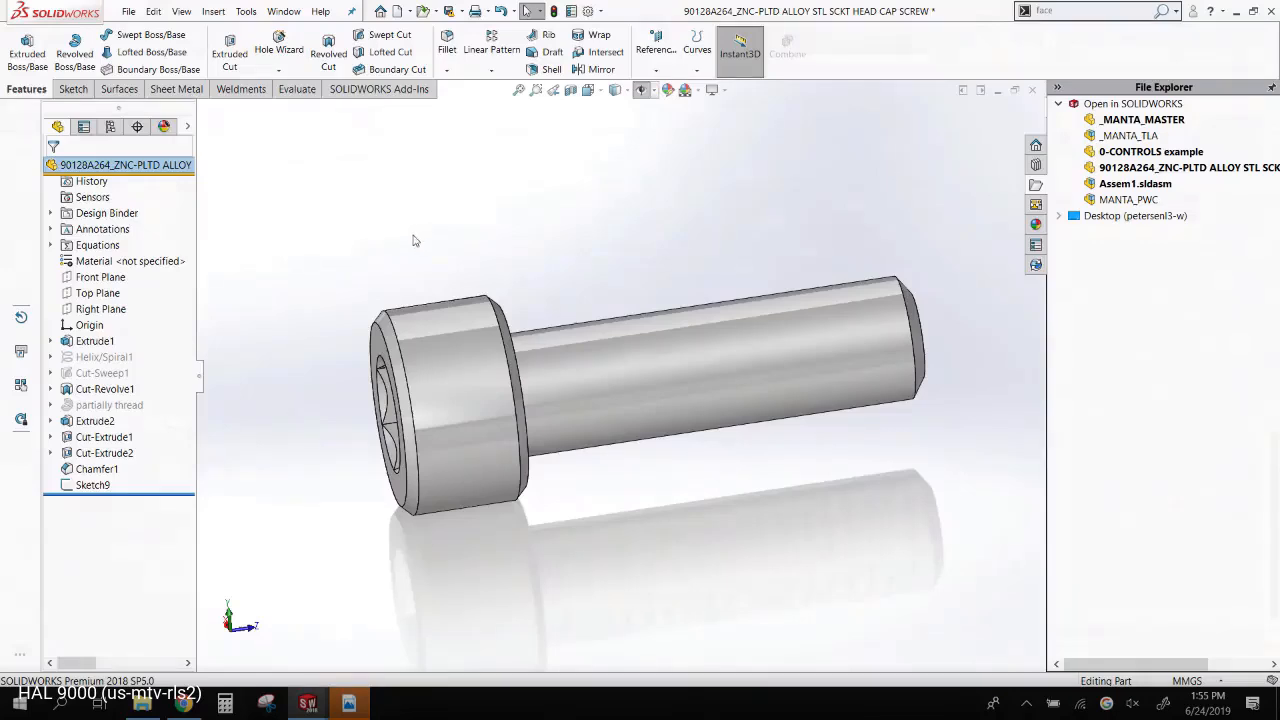
left_click(460, 11)
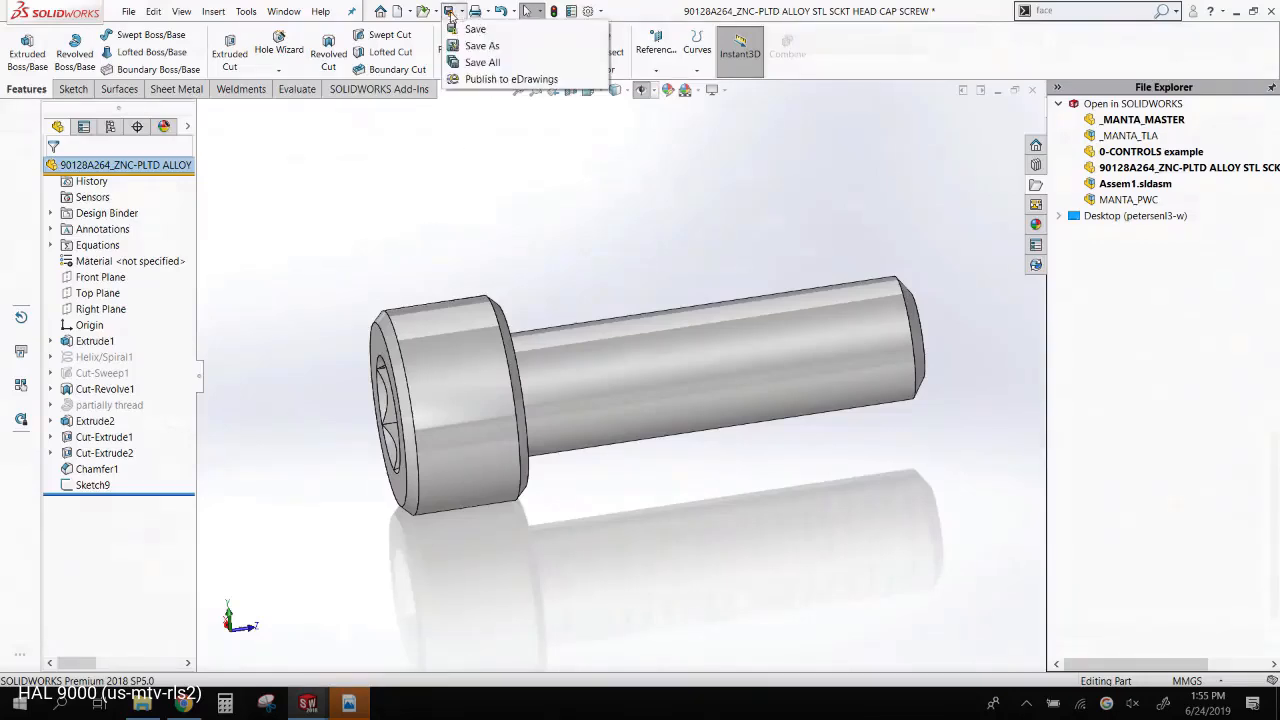
left_click(470, 29)
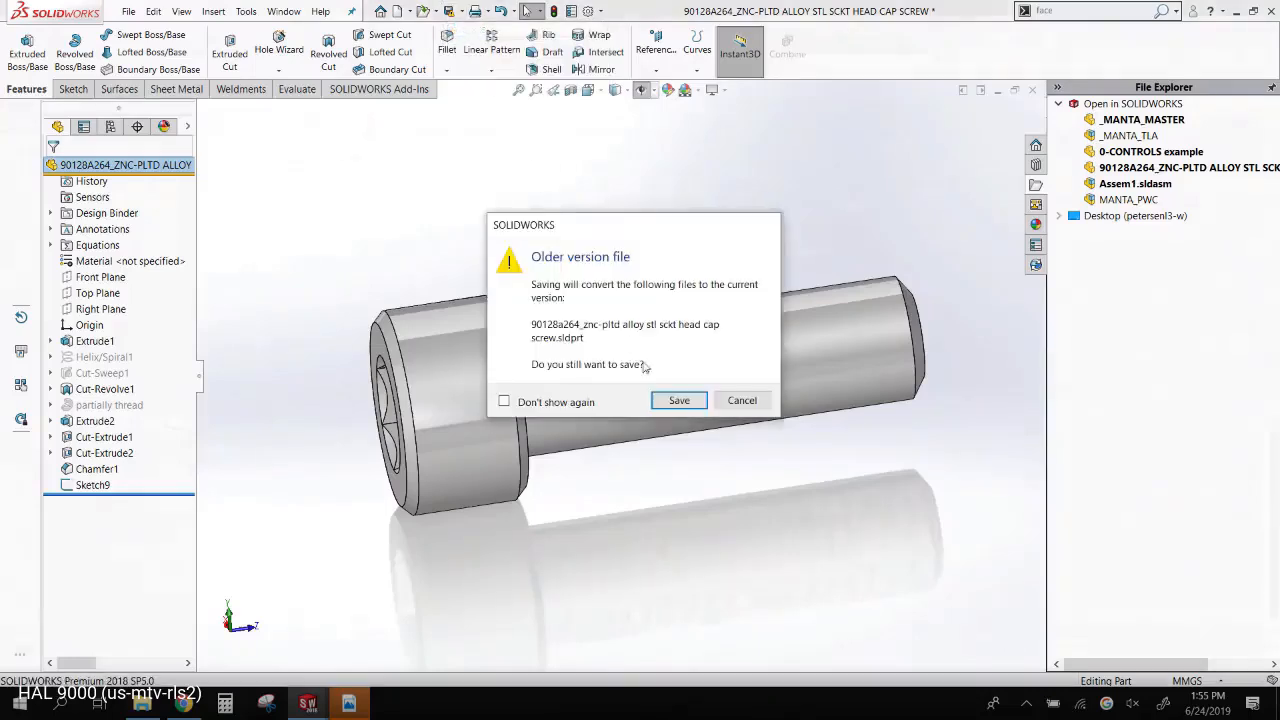
left_click(680, 401)
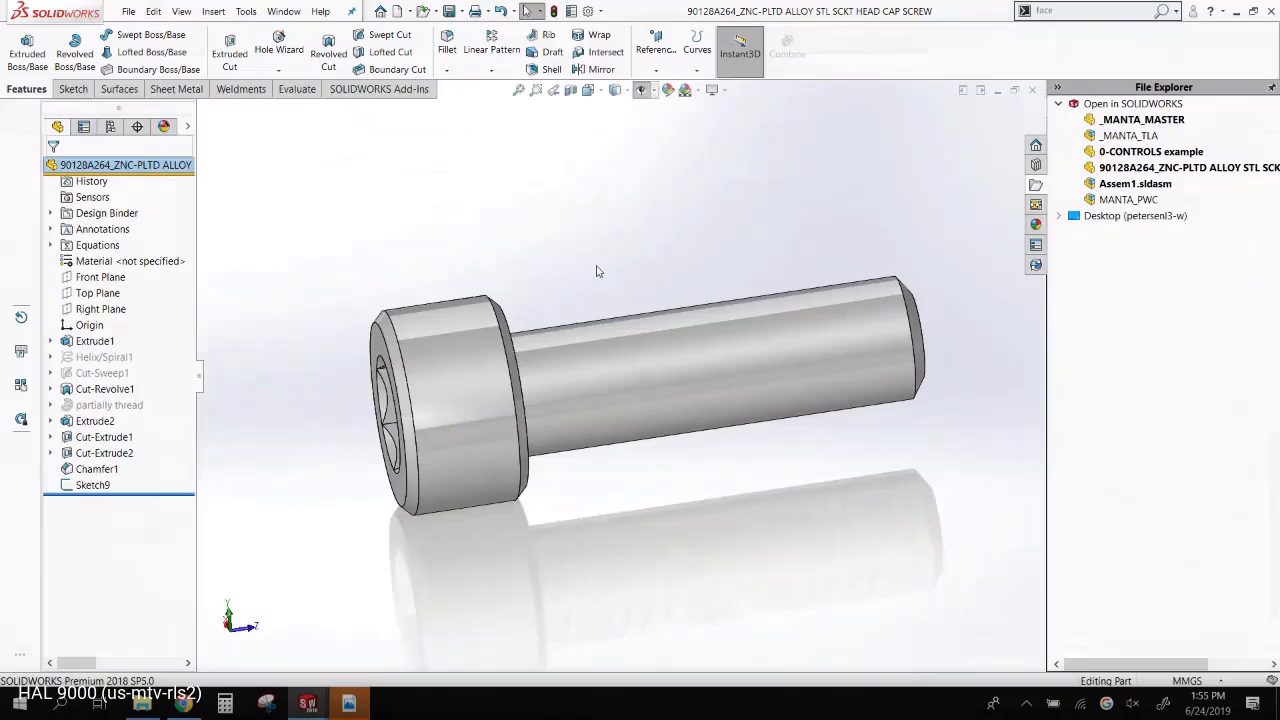
- Restore the document windows to a smaller size and close the 0-CONTROLS example part without saving its changes
left_click(980, 90)
left_click(452, 320)
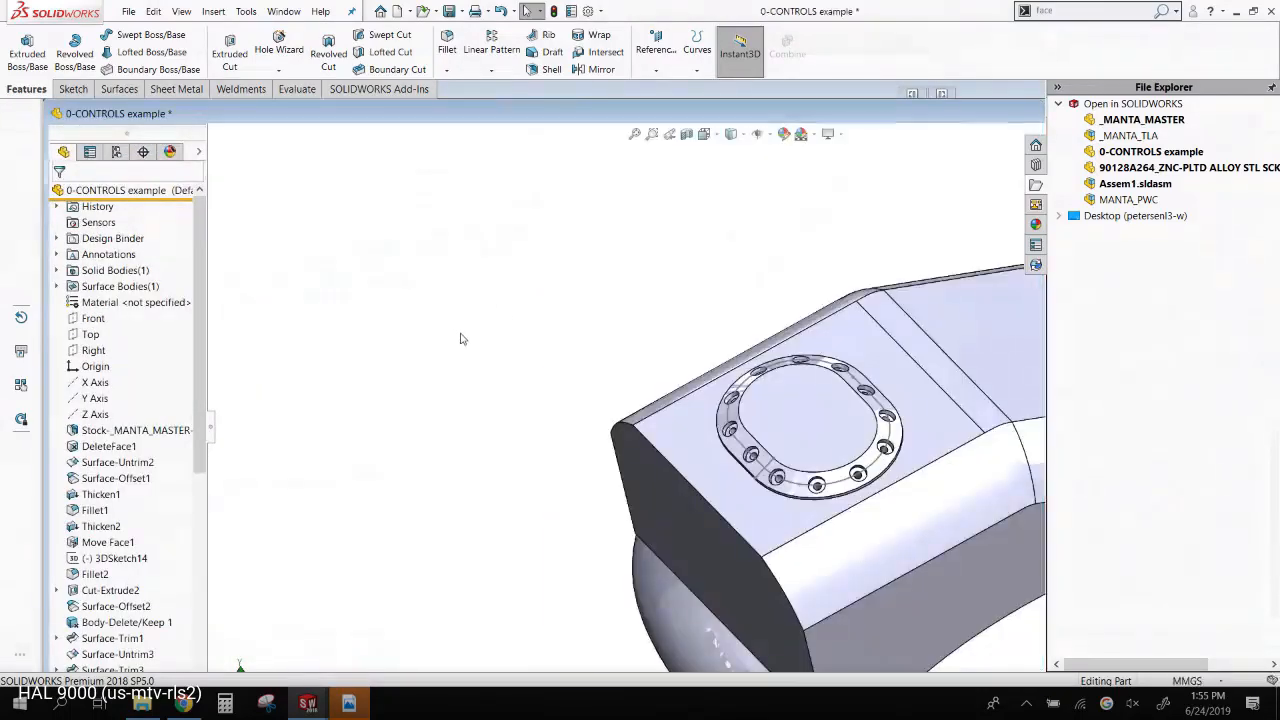
left_click(1021, 114)
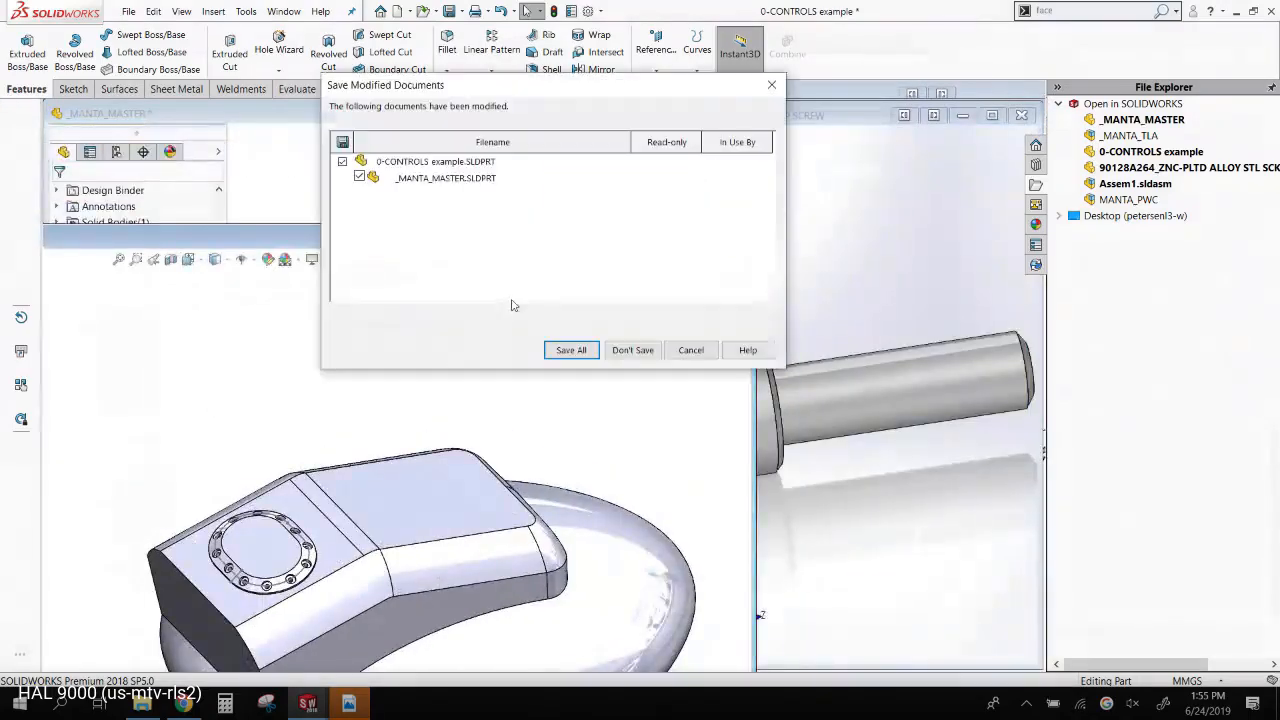
left_click(624, 356)
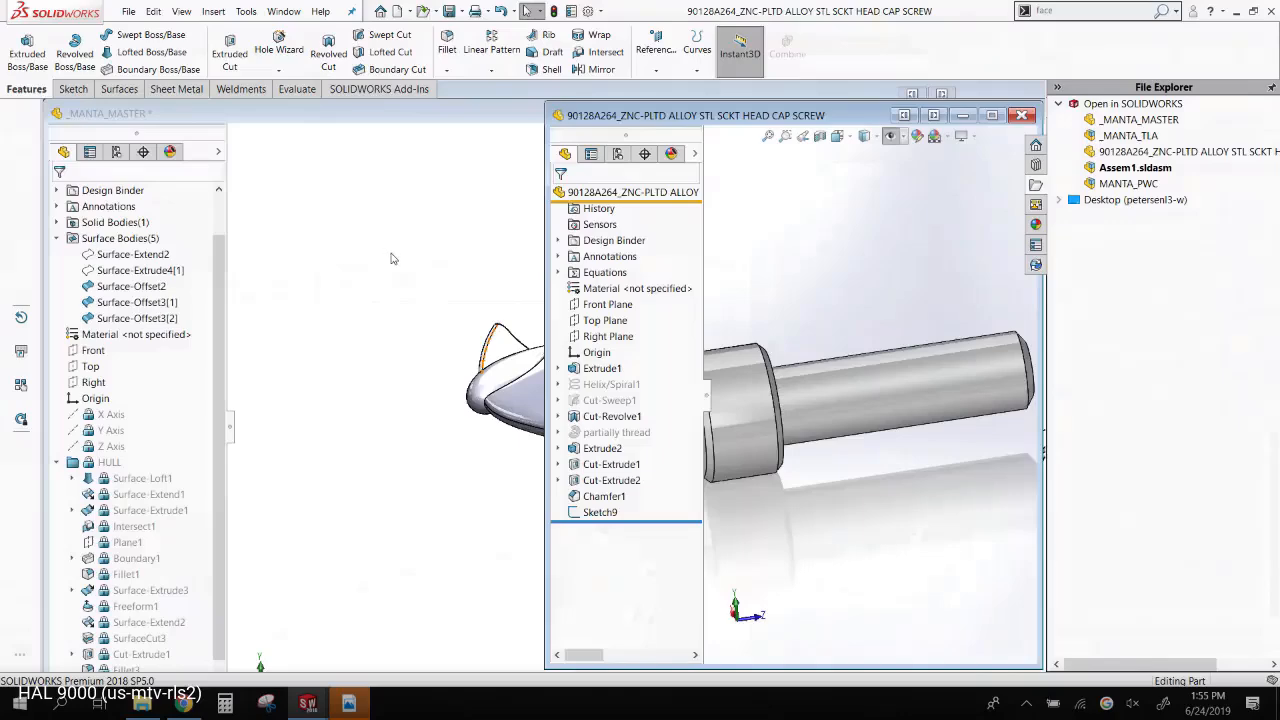
- Switch to the MANTA_PWC assembly and turn off Large Assembly Mode
key("ctrl+Tab")
key("ctrl+Tab")
key("ctrl+Tab")
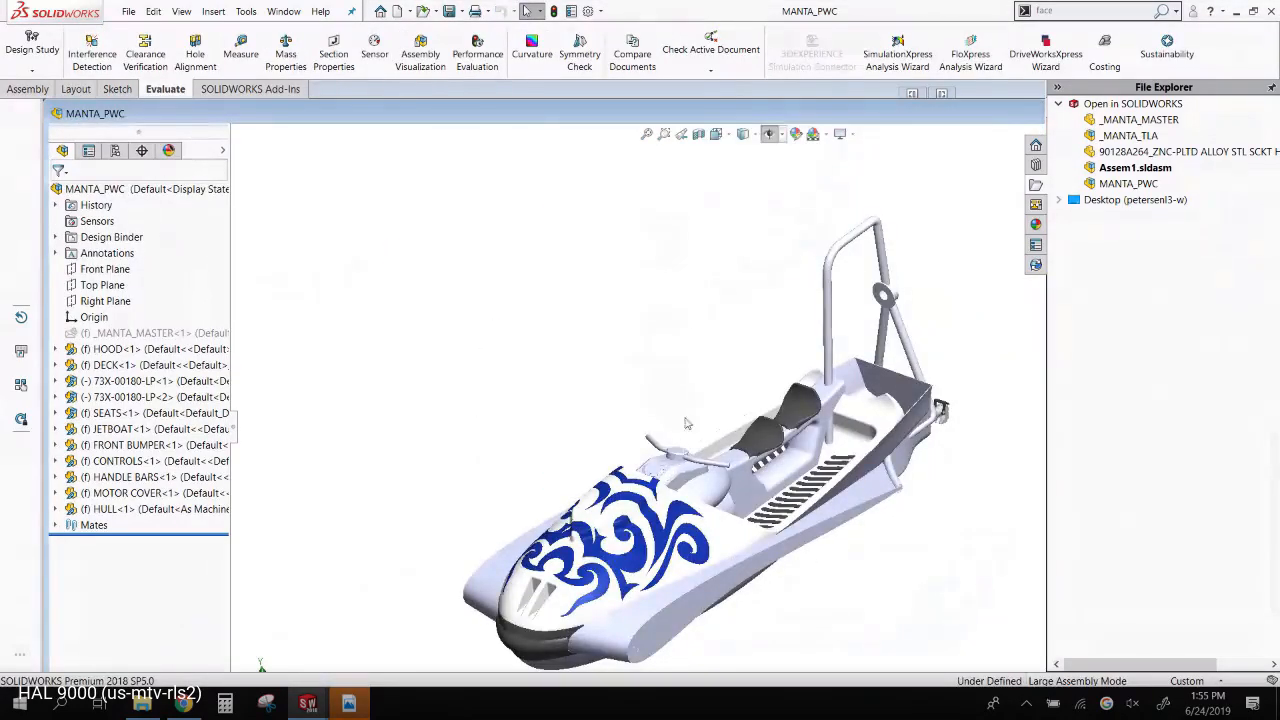
left_click(191, 197)
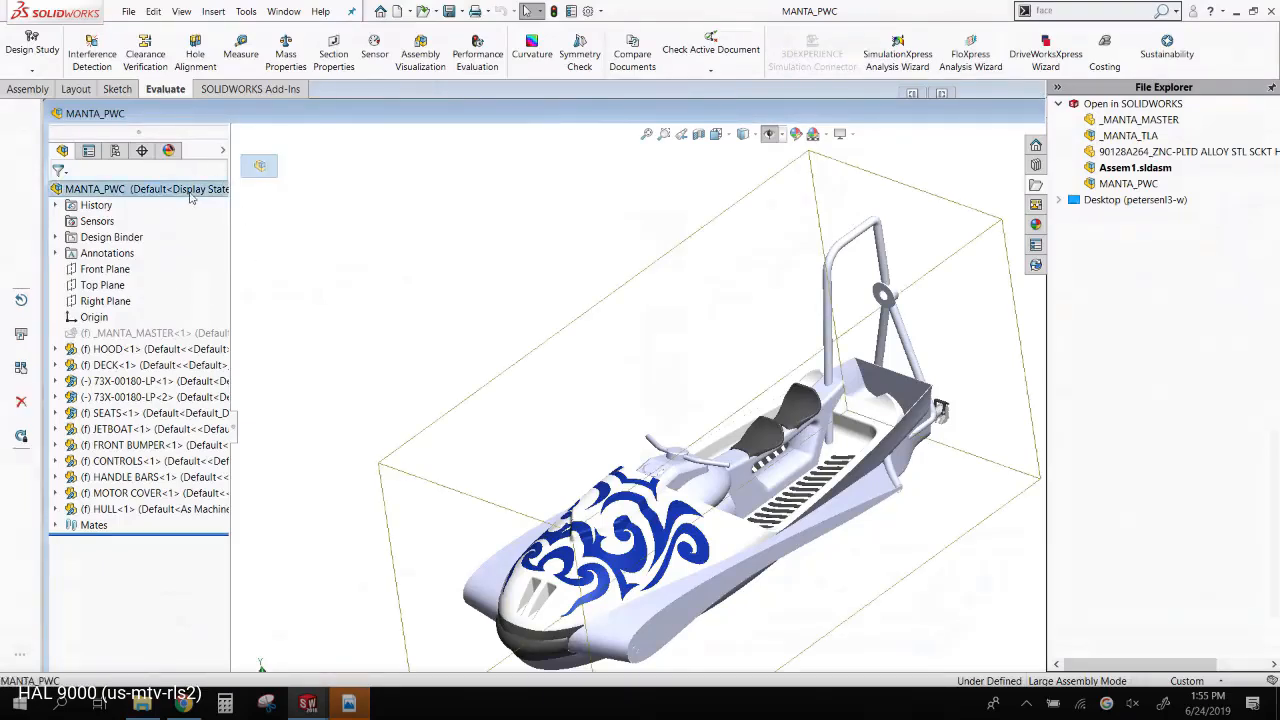
left_click(28, 89)
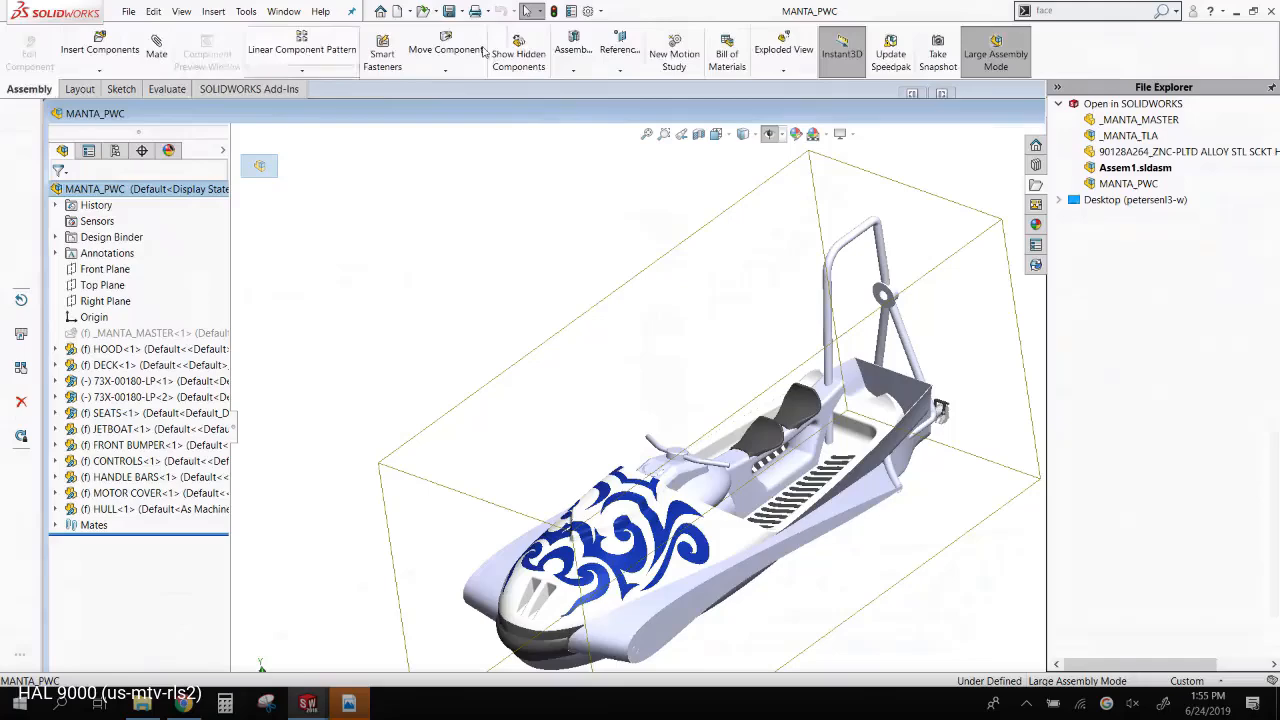
left_click(965, 60)
- Arrange the MANTA_PWC assembly beside the screw part window, with the oval ring of counterbore holes in view
scroll(810, 353, "down", 10)
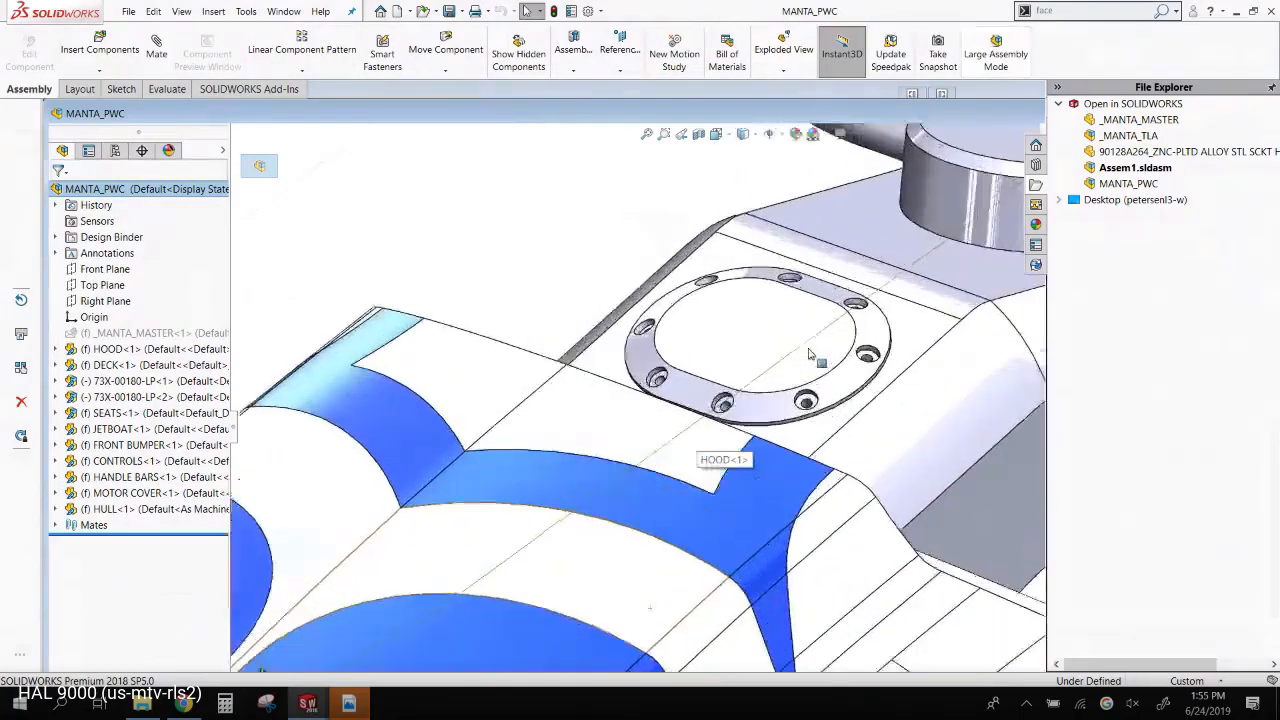
scroll(810, 353, "down", 5)
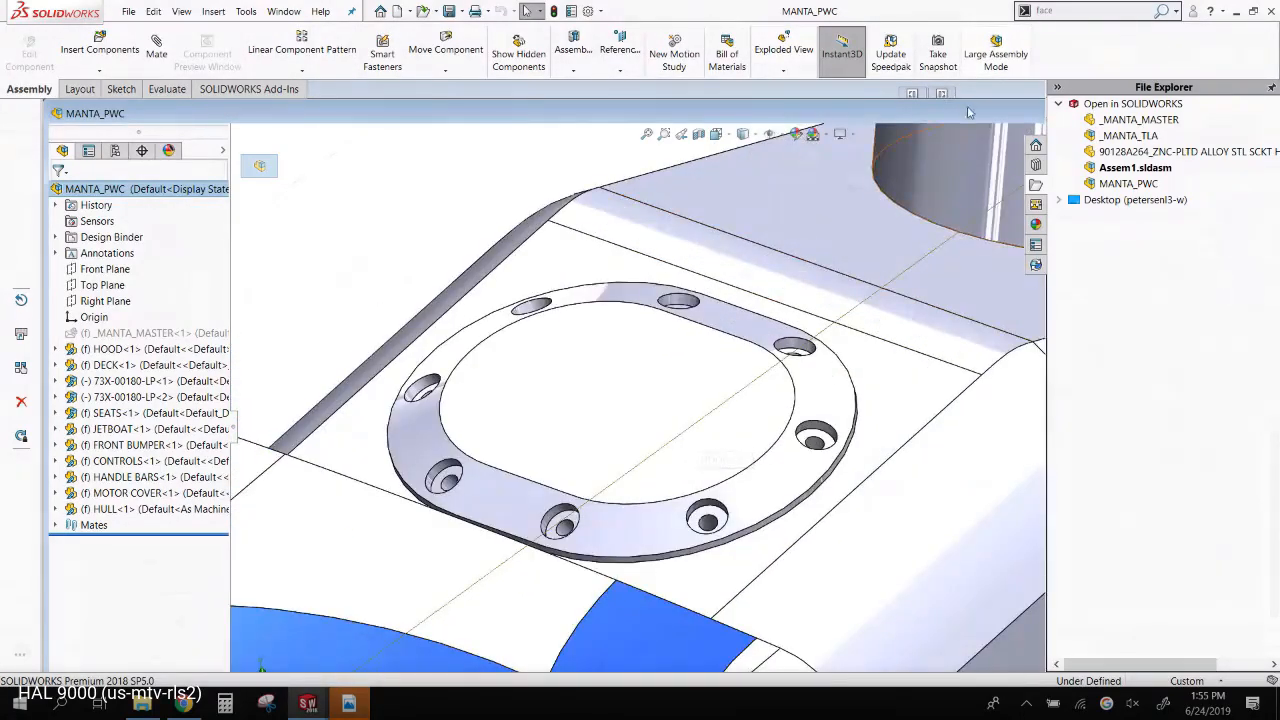
left_click_drag(968, 112, 661, 134)
left_click(842, 135)
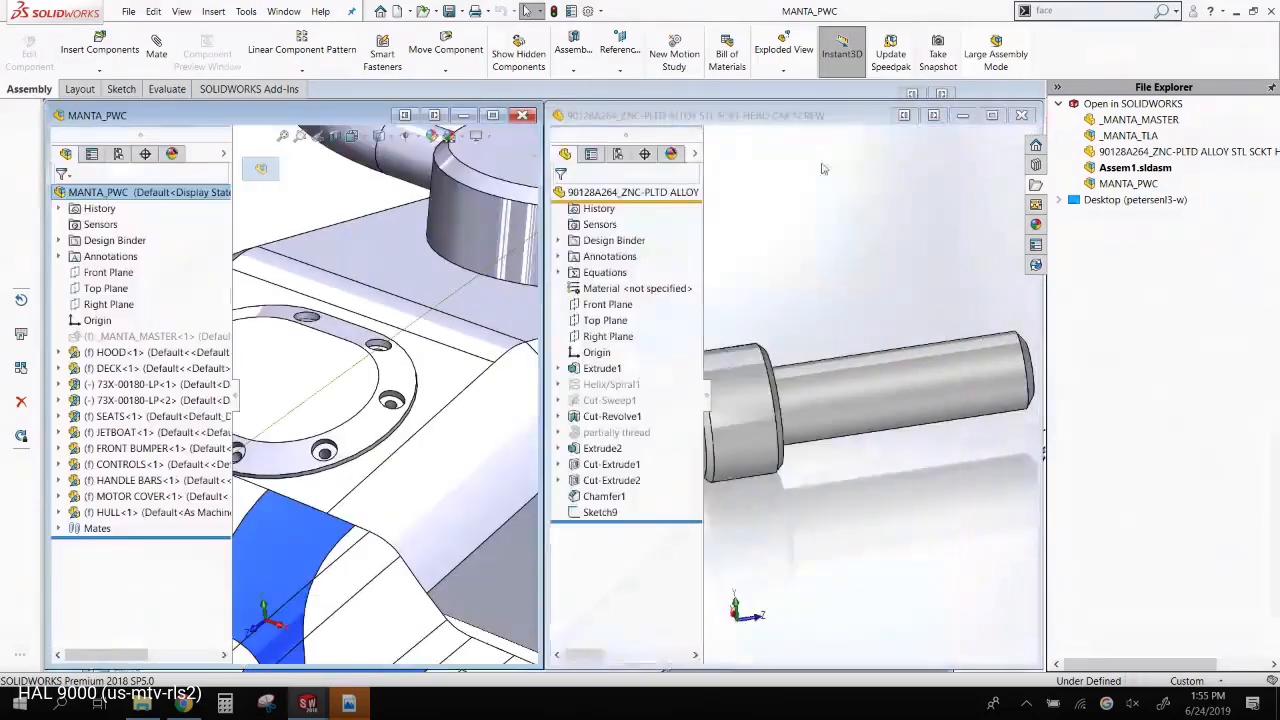
scroll(305, 335, "up", 3)
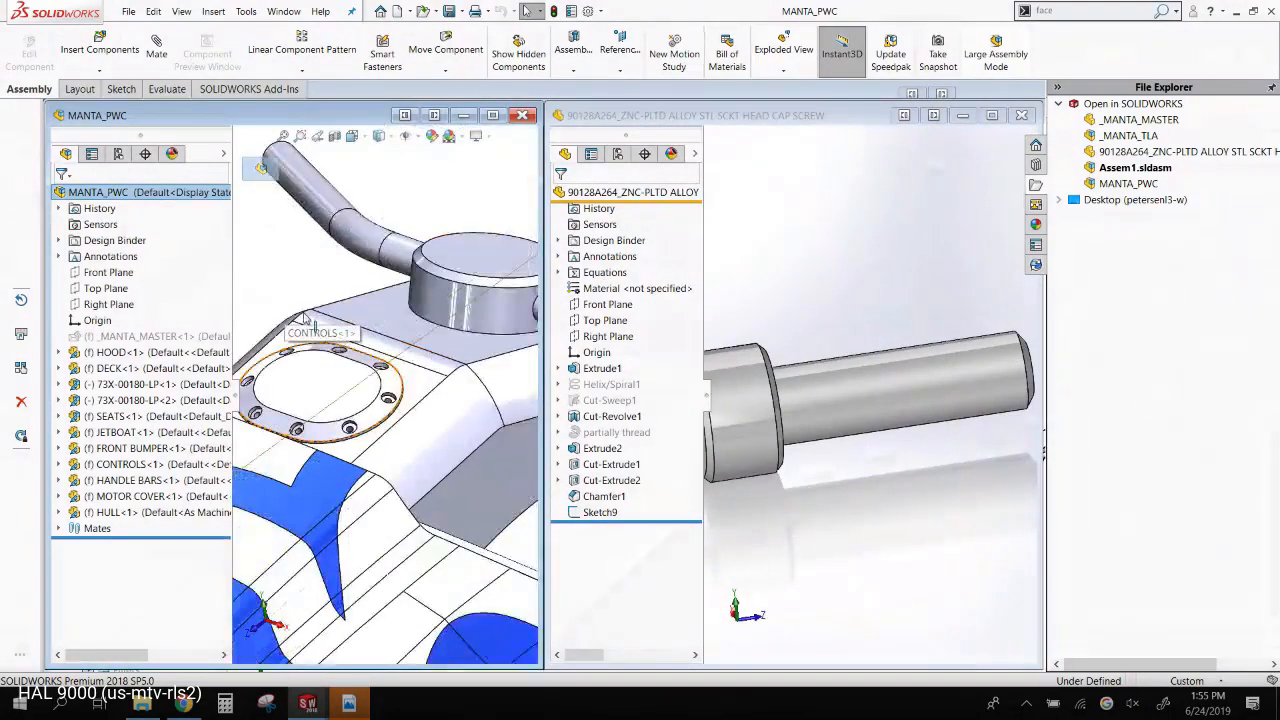
- Insert the open 90128A264 screw part into the MANTA_PWC assembly, placing it freely above the oval ring on the controls
left_click(852, 316)
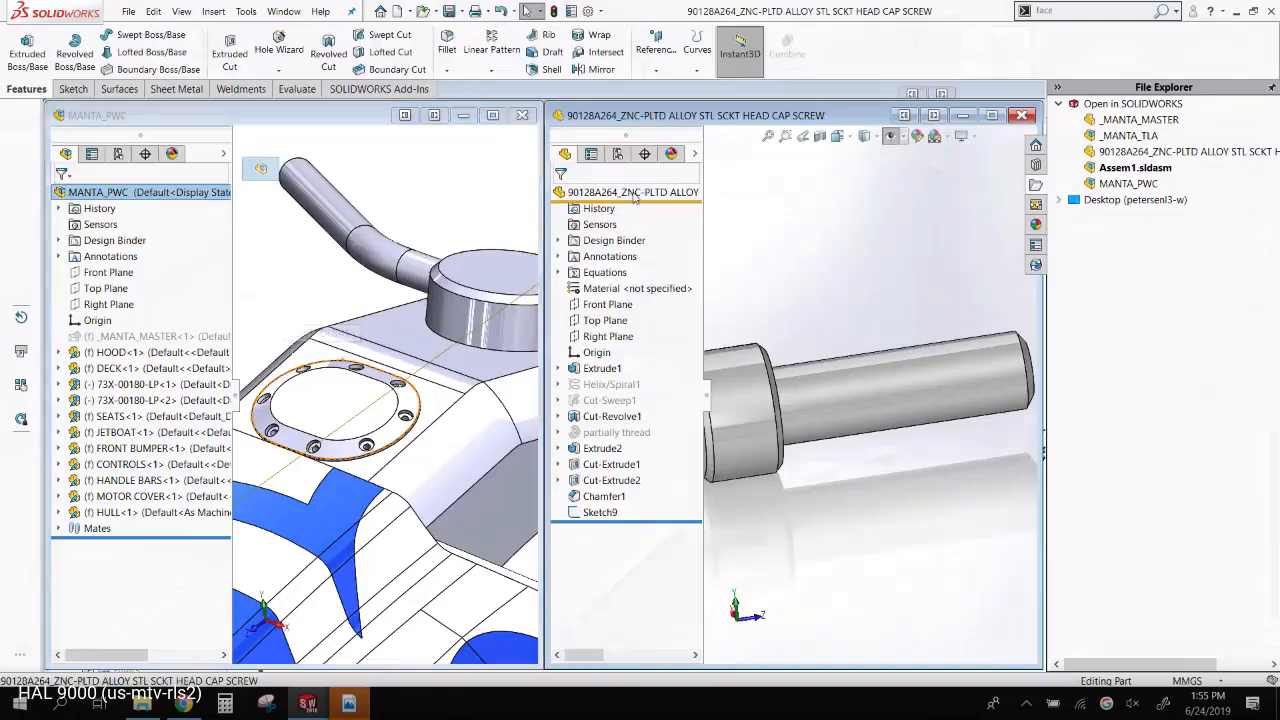
left_click_drag(630, 192, 296, 290)
scroll(340, 310, "down", 6)
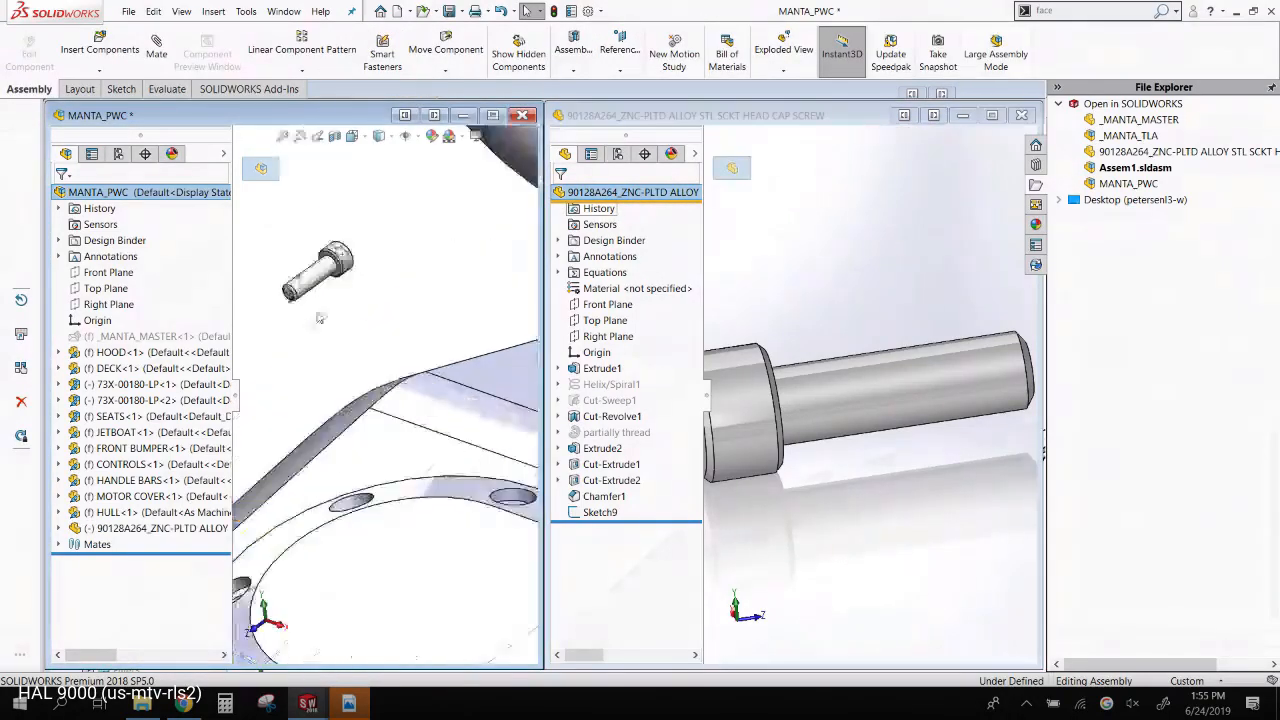
scroll(362, 318, "up", 8)
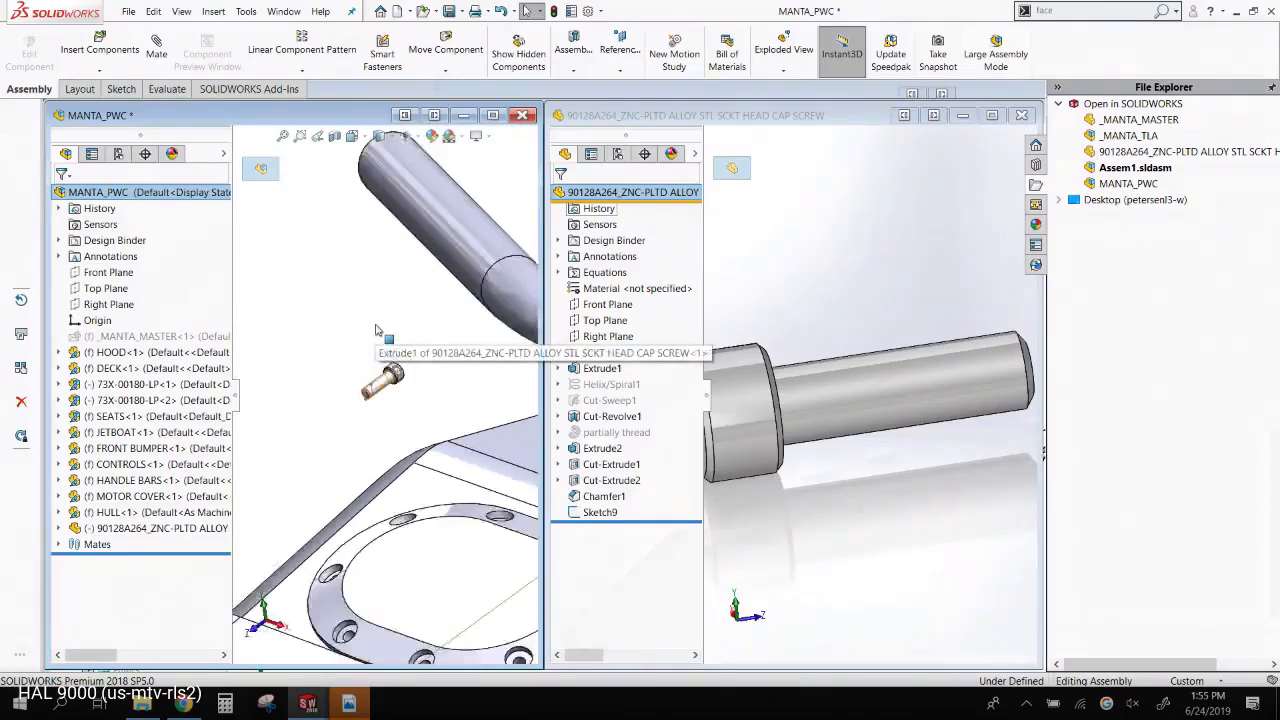
- Maximize the screw part's window, filter its feature tree for "sketch", and clear the filter
left_click(992, 115)
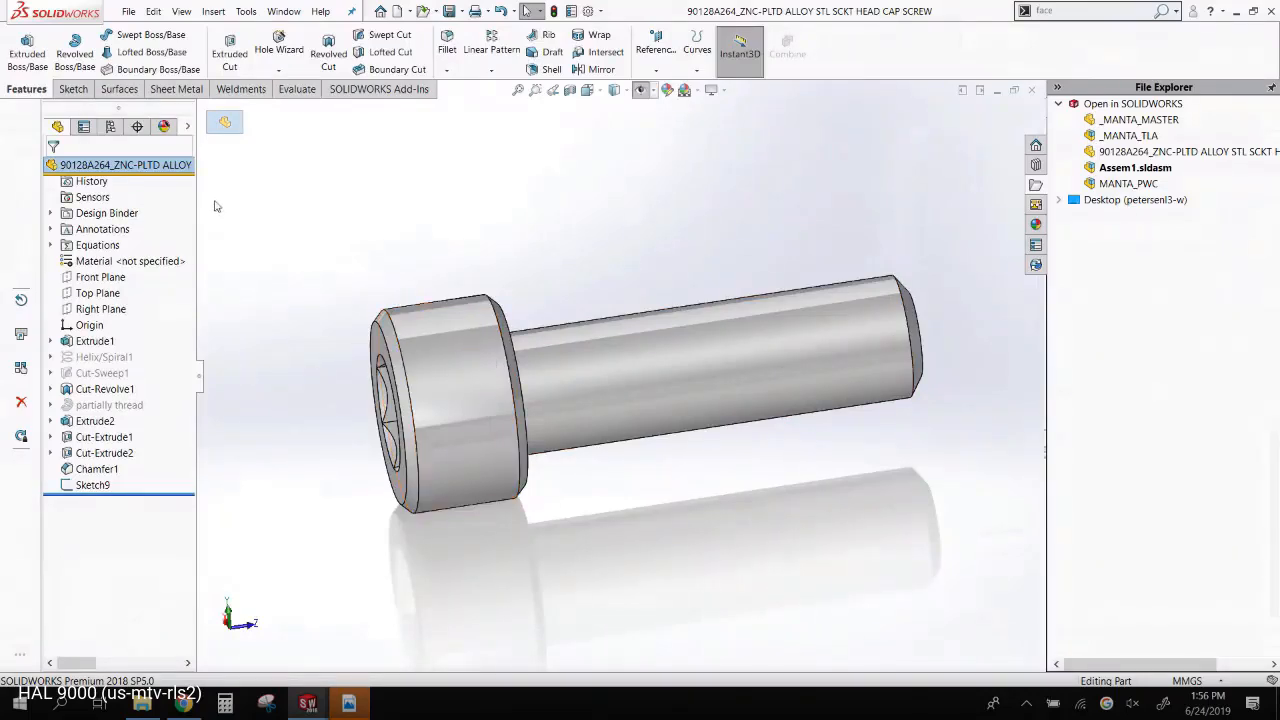
left_click(142, 150)
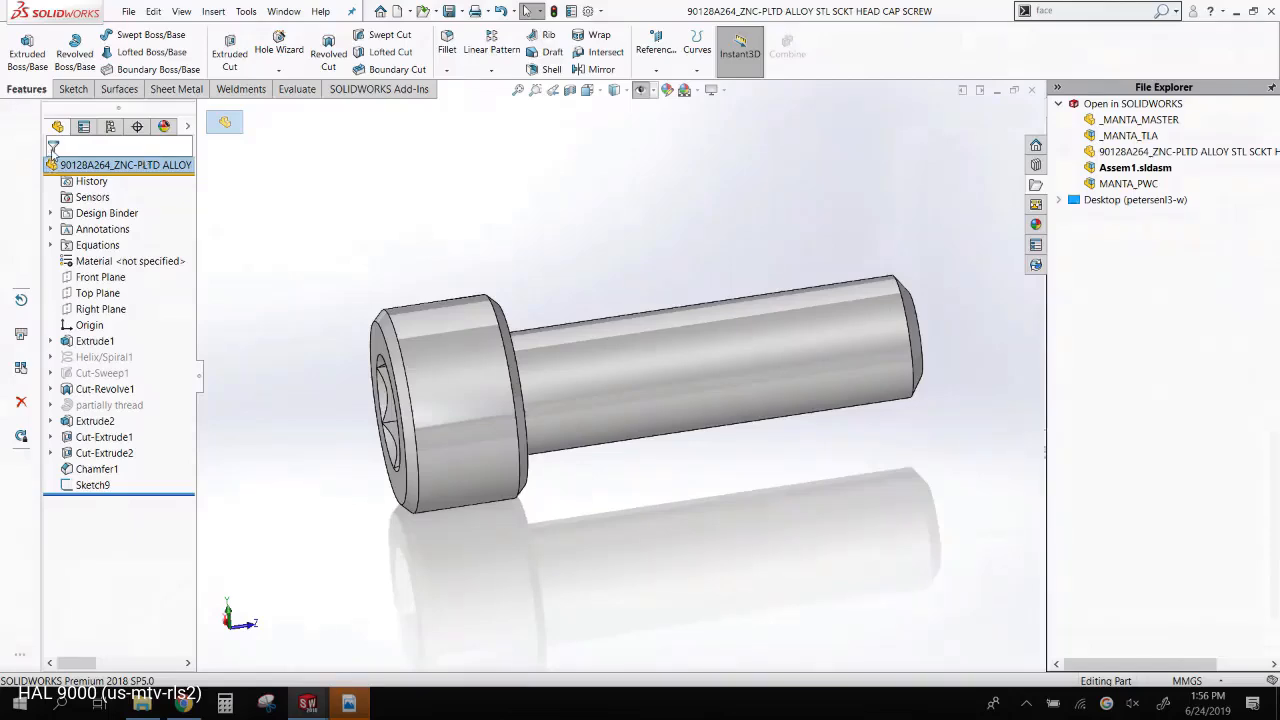
type("sketch")
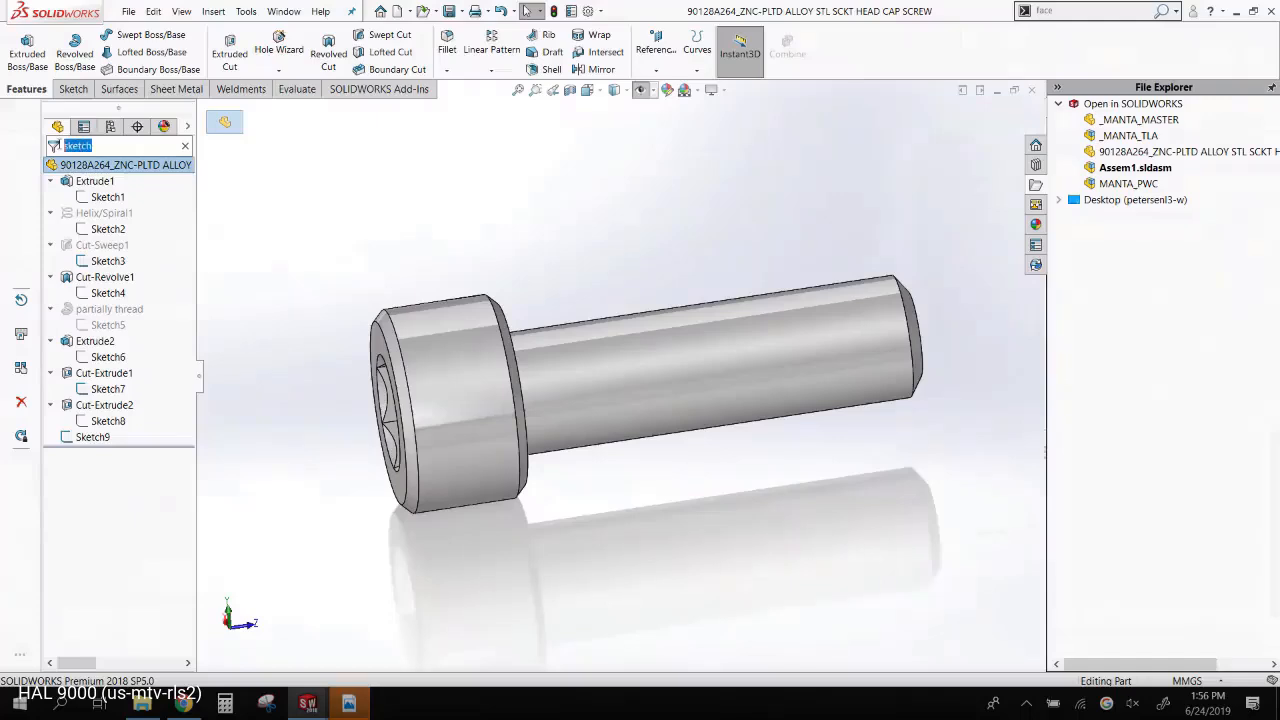
left_click(185, 146)
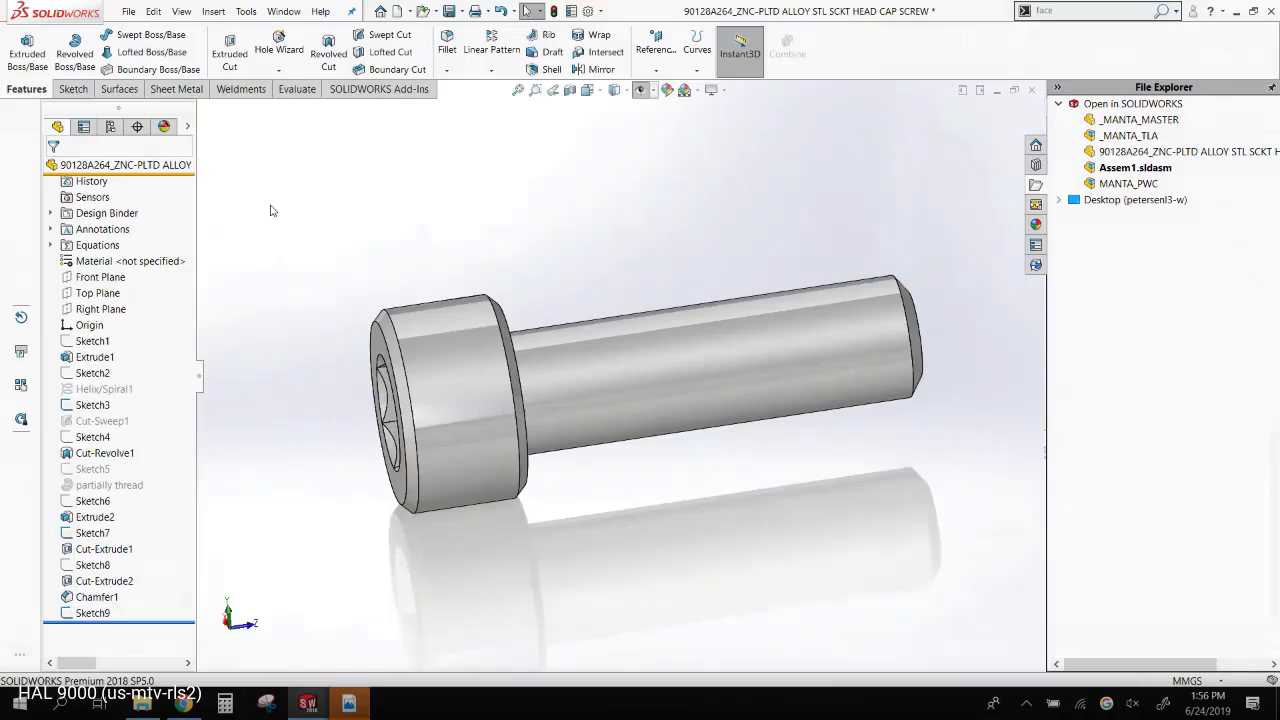
- Return the feature tree to hierarchical display and examine the sketches under Extrude1, Cut-Sweep1 and Cut-Revolve1, collapsing the features again
key("ctrl+t")
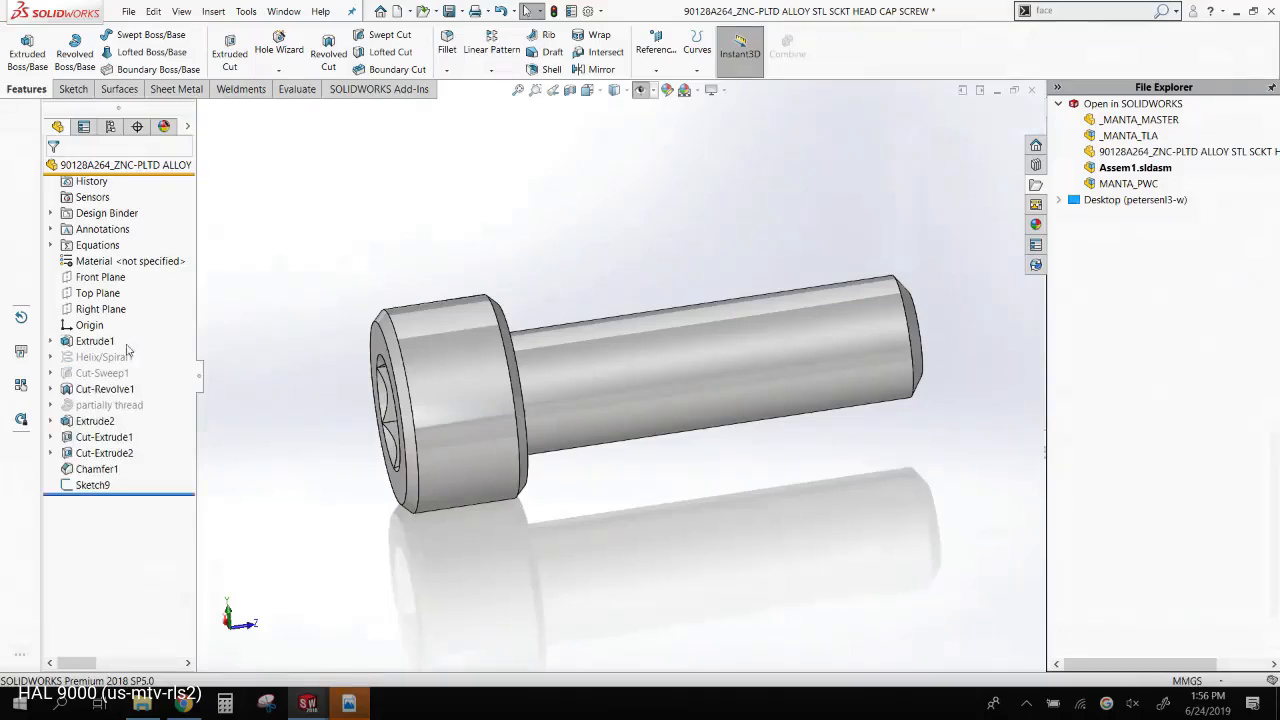
left_click(51, 341)
left_click(51, 389)
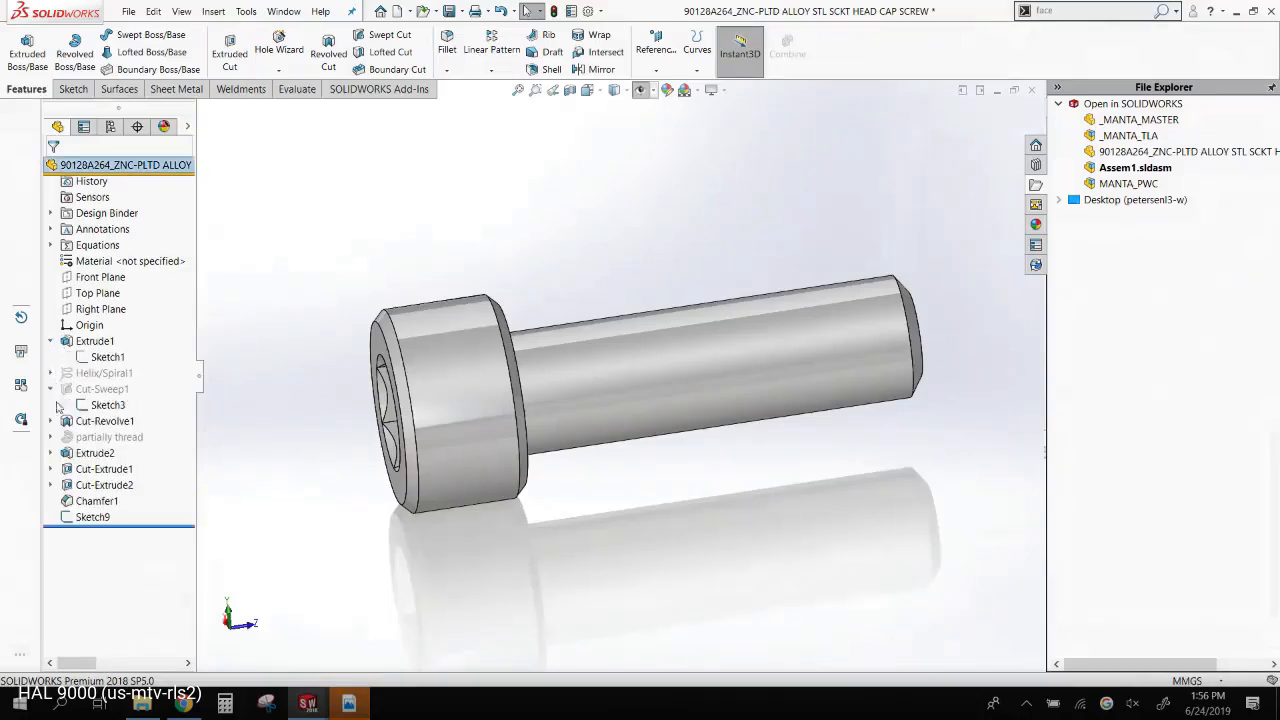
left_click(51, 421)
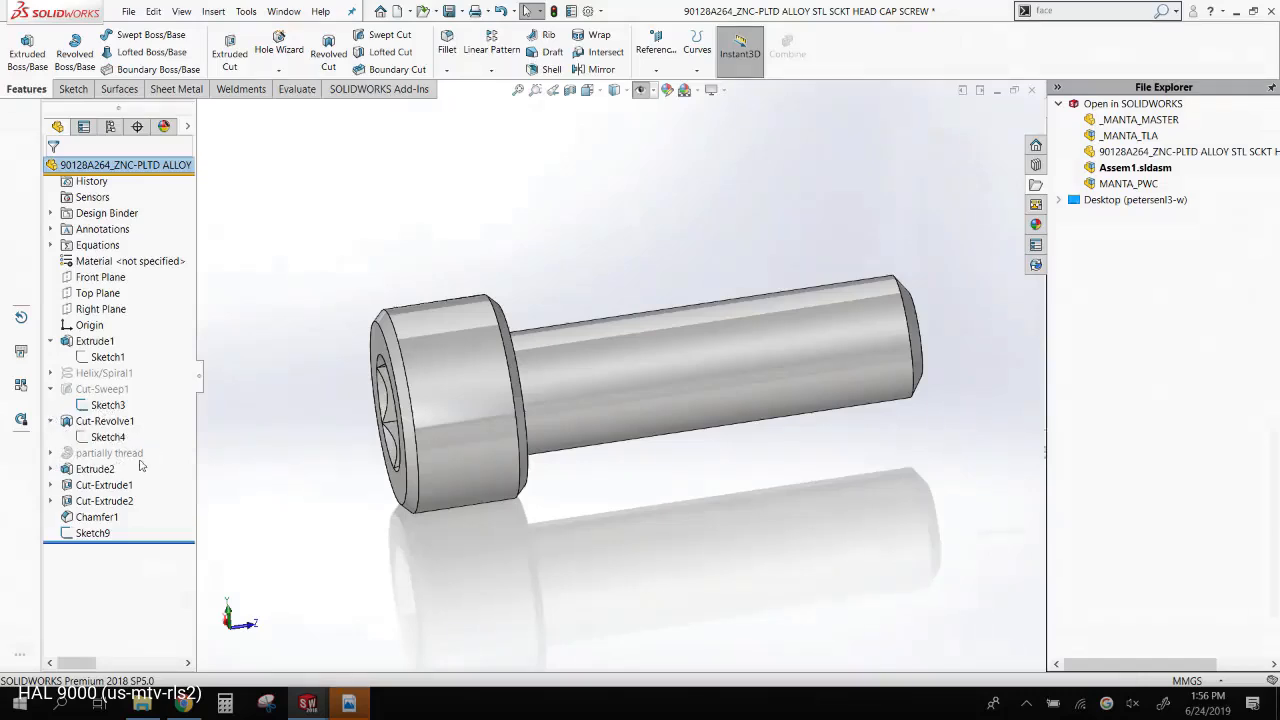
left_click(51, 341)
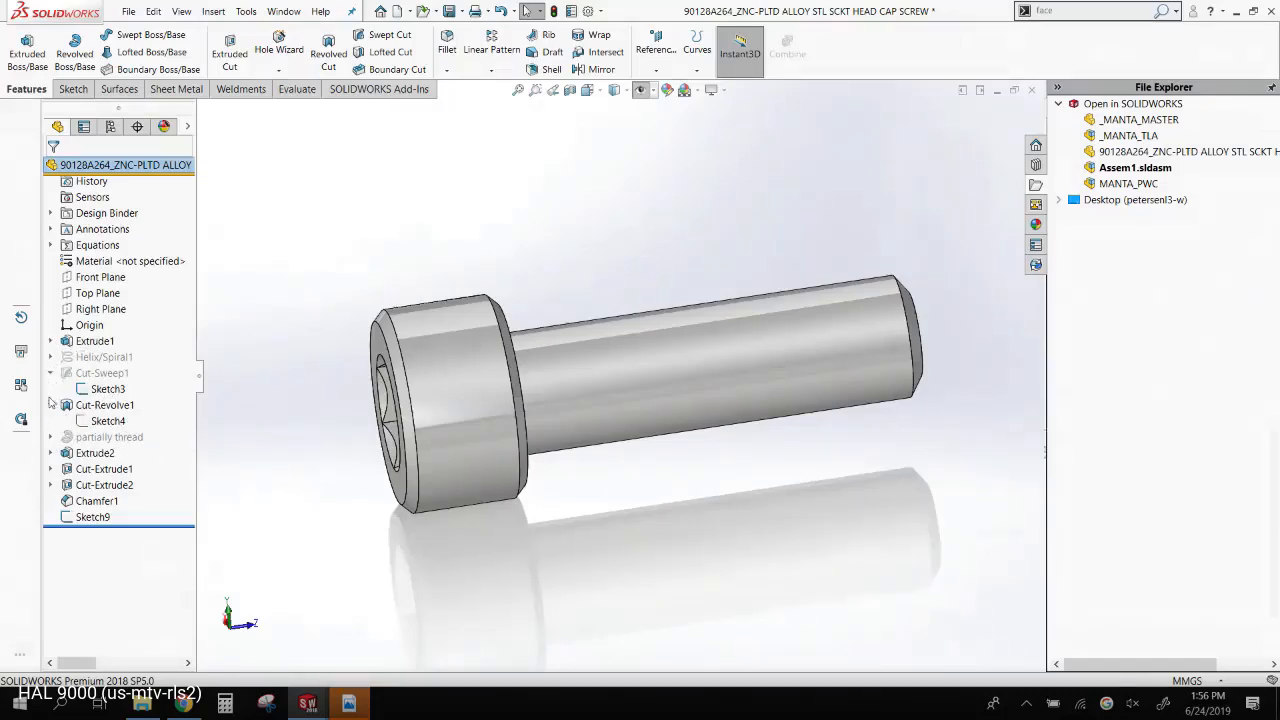
left_click(51, 373)
left_click(51, 389)
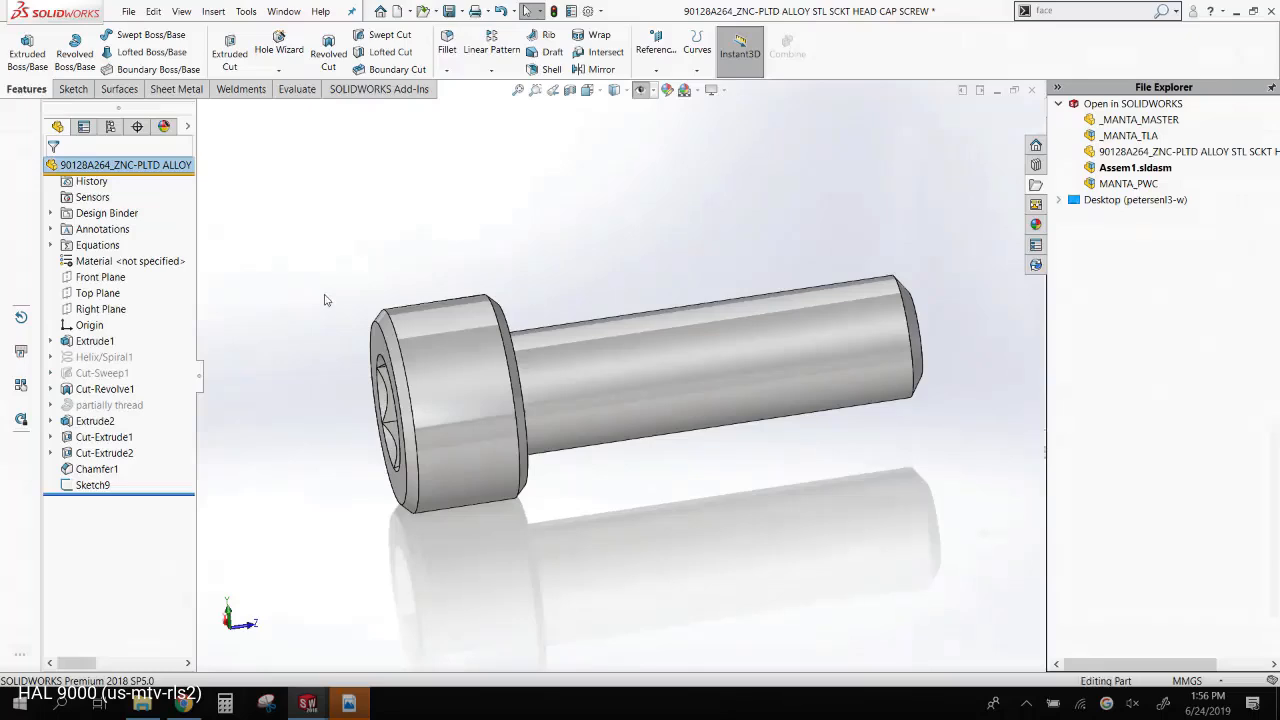
- Switch the screw's feature tree to flat display and hide Sketch3, Sketch7 and Sketch9 together
key("ctrl+t")
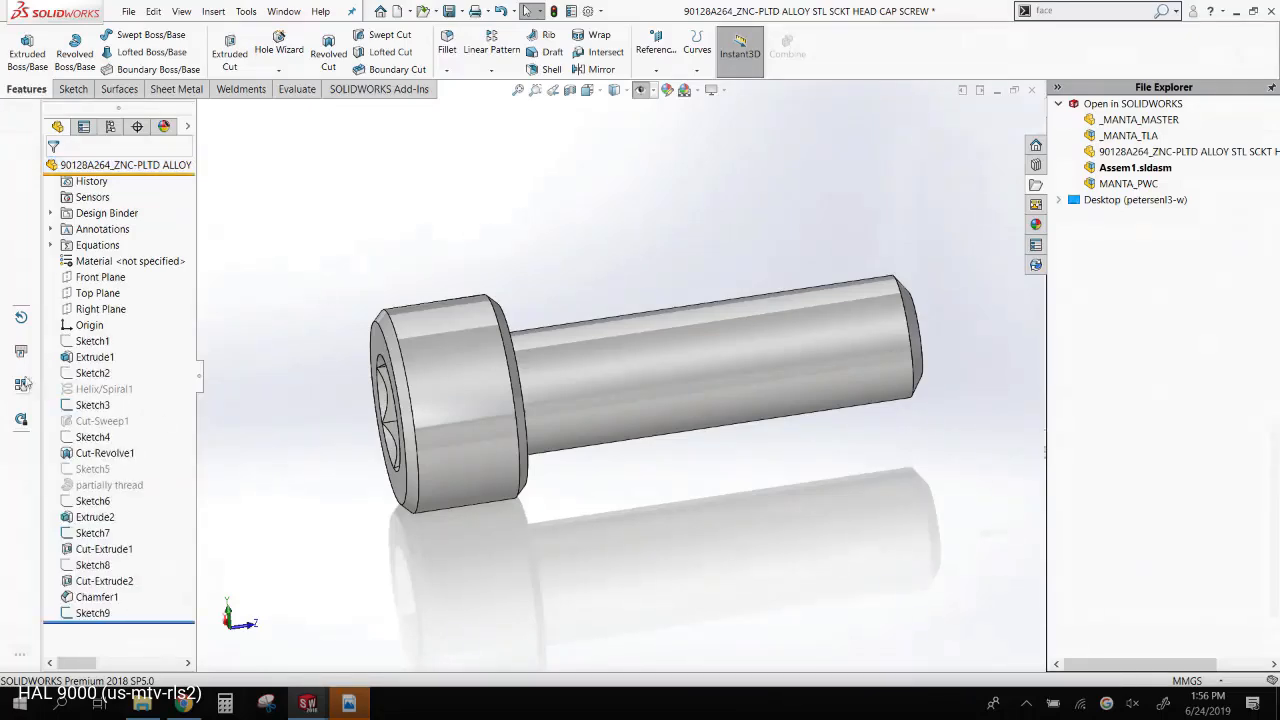
left_click(72, 406)
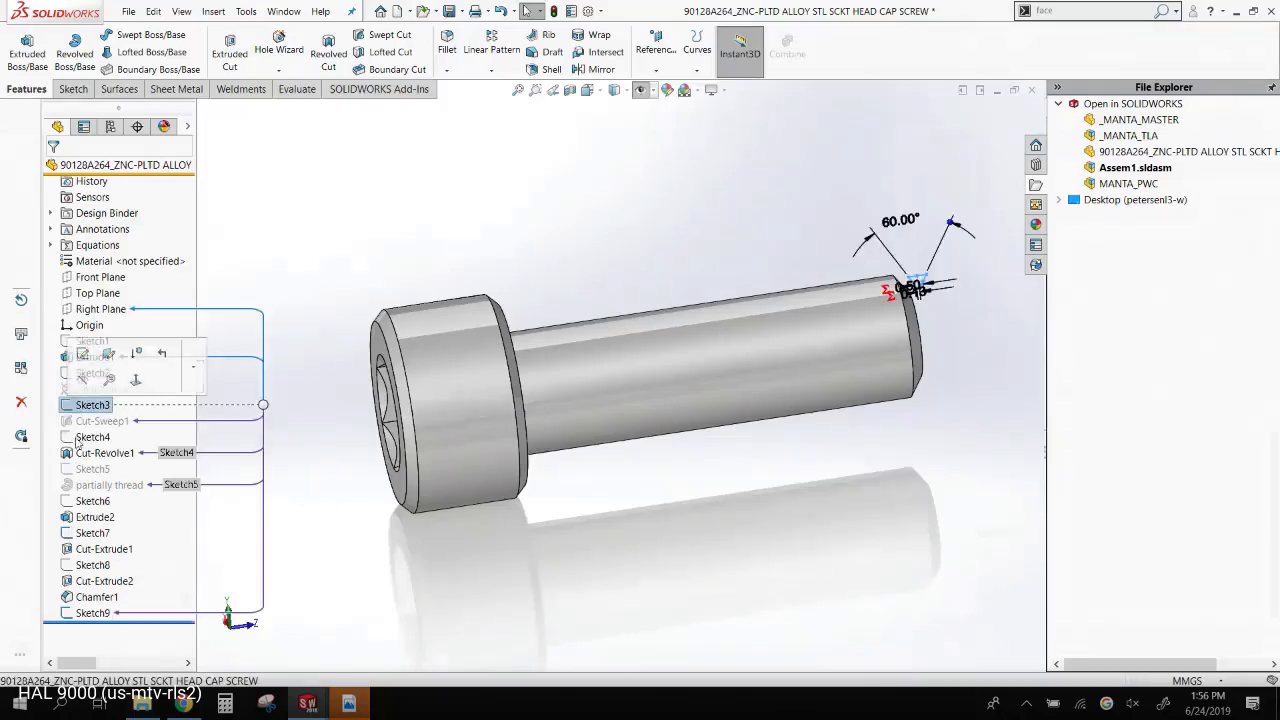
left_click(85, 533, "ctrl")
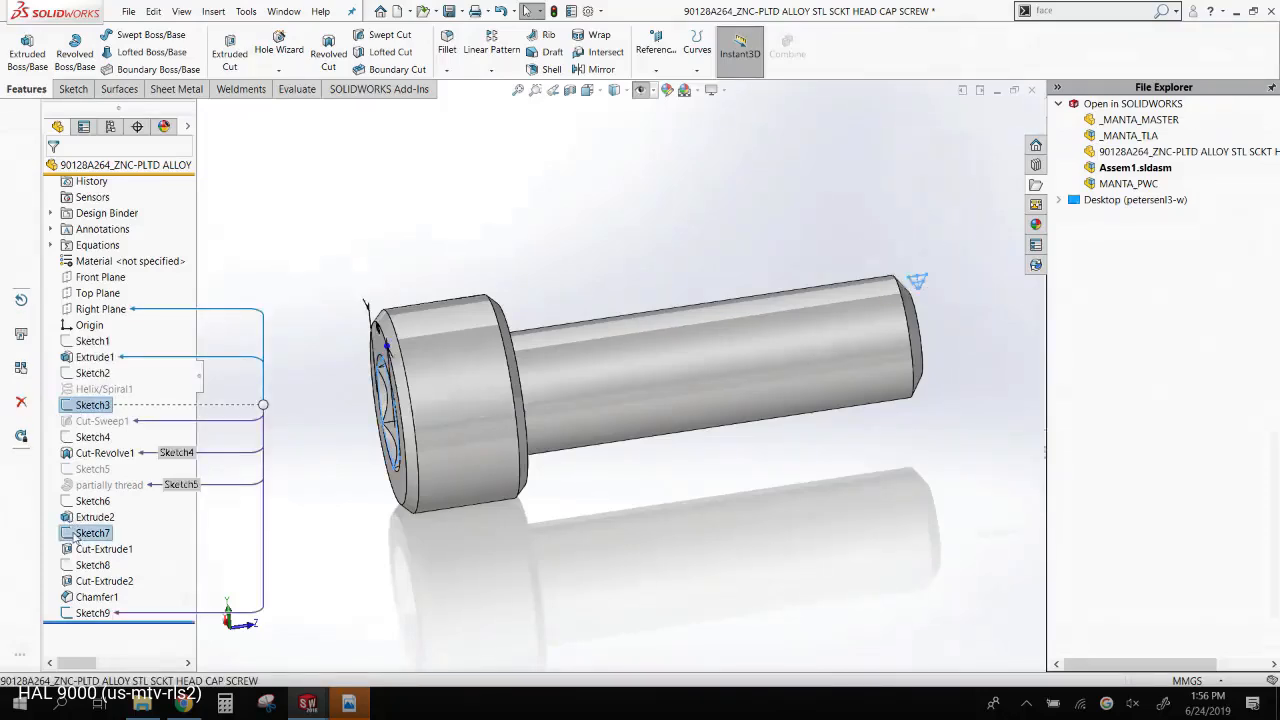
left_click(80, 613, "ctrl")
left_click(92, 588)
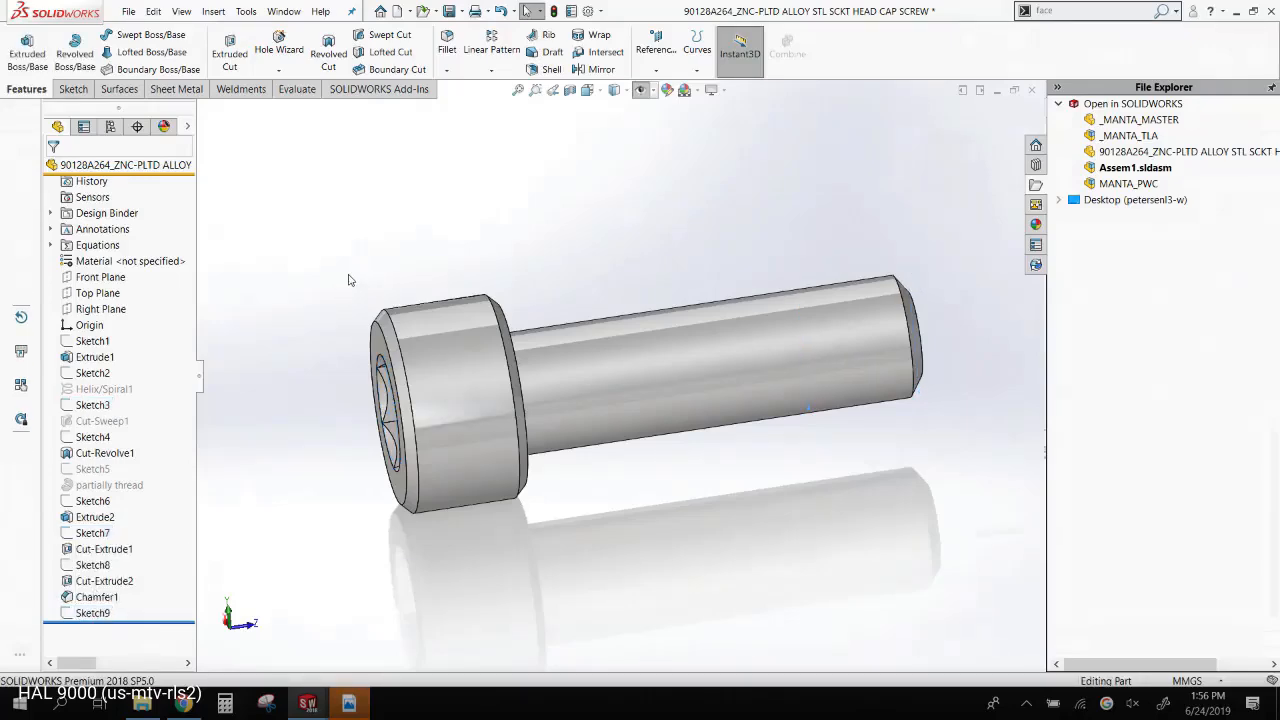
- Switch to the MANTA_PWC assembly and mate the screw's shank concentric with the small through hole of a counterbore on the oval ring
key("ctrl+Tab")
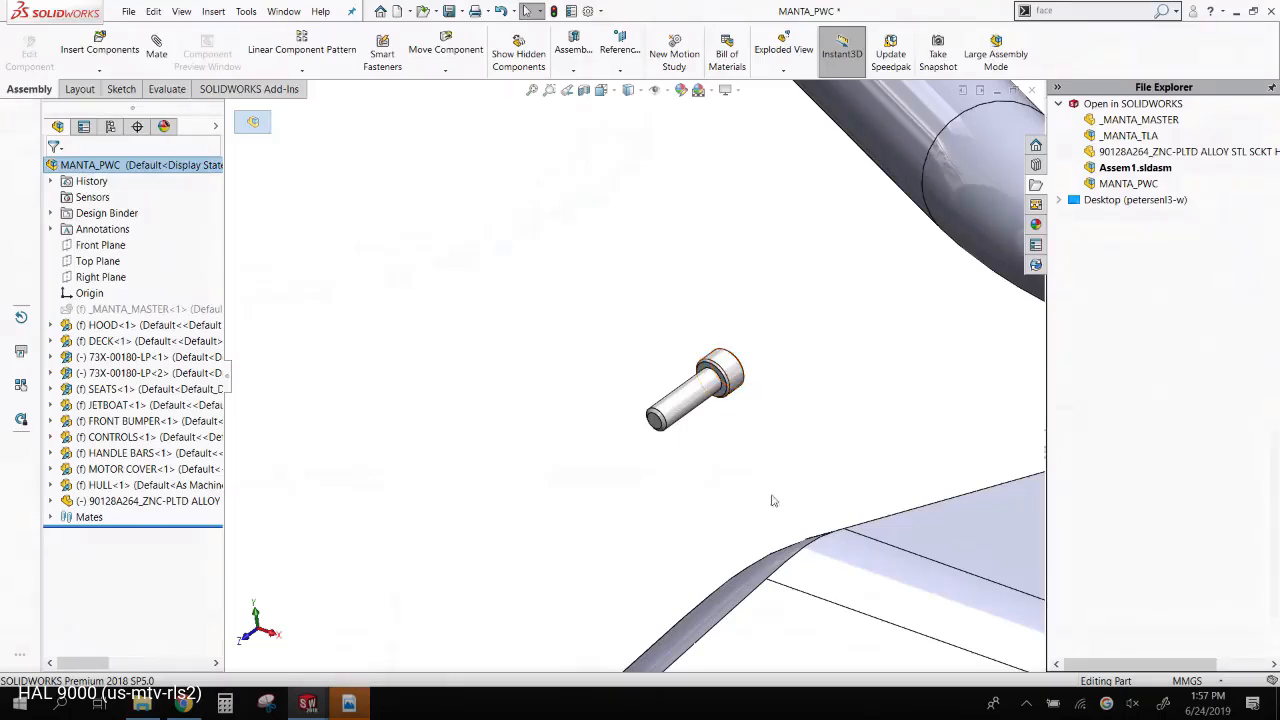
scroll(790, 556, "up", 3)
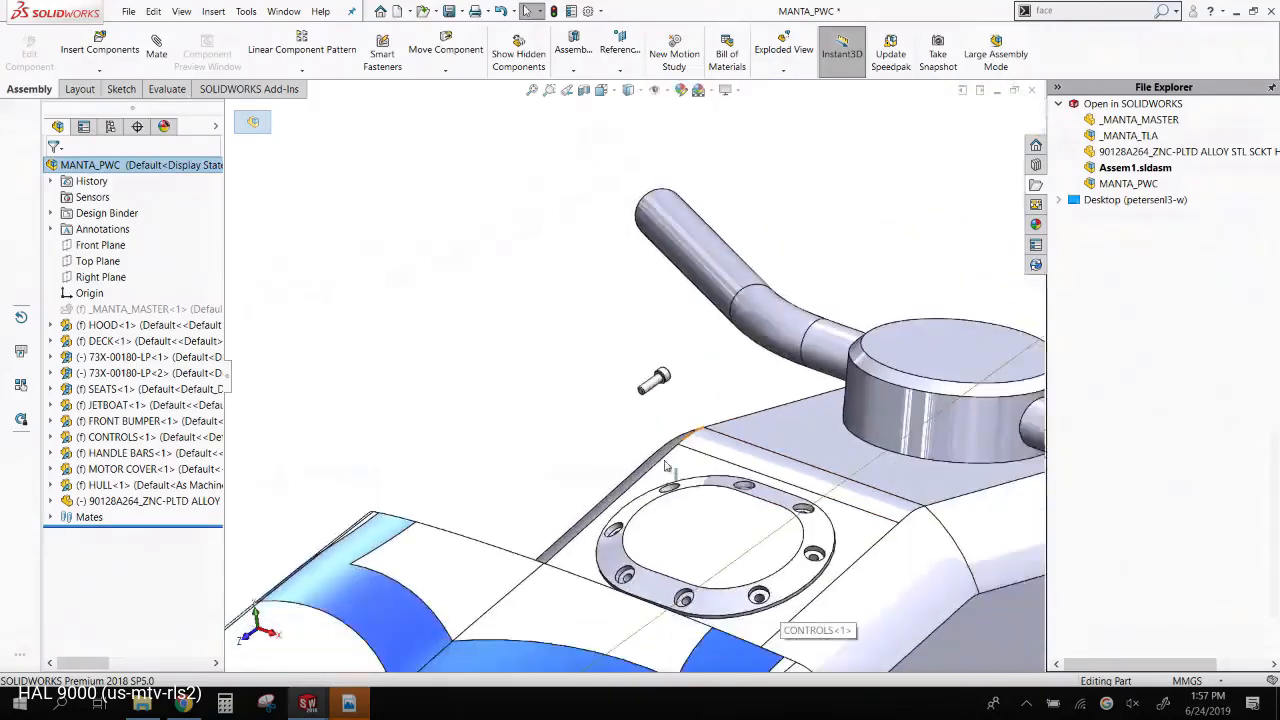
scroll(698, 427, "down", 3)
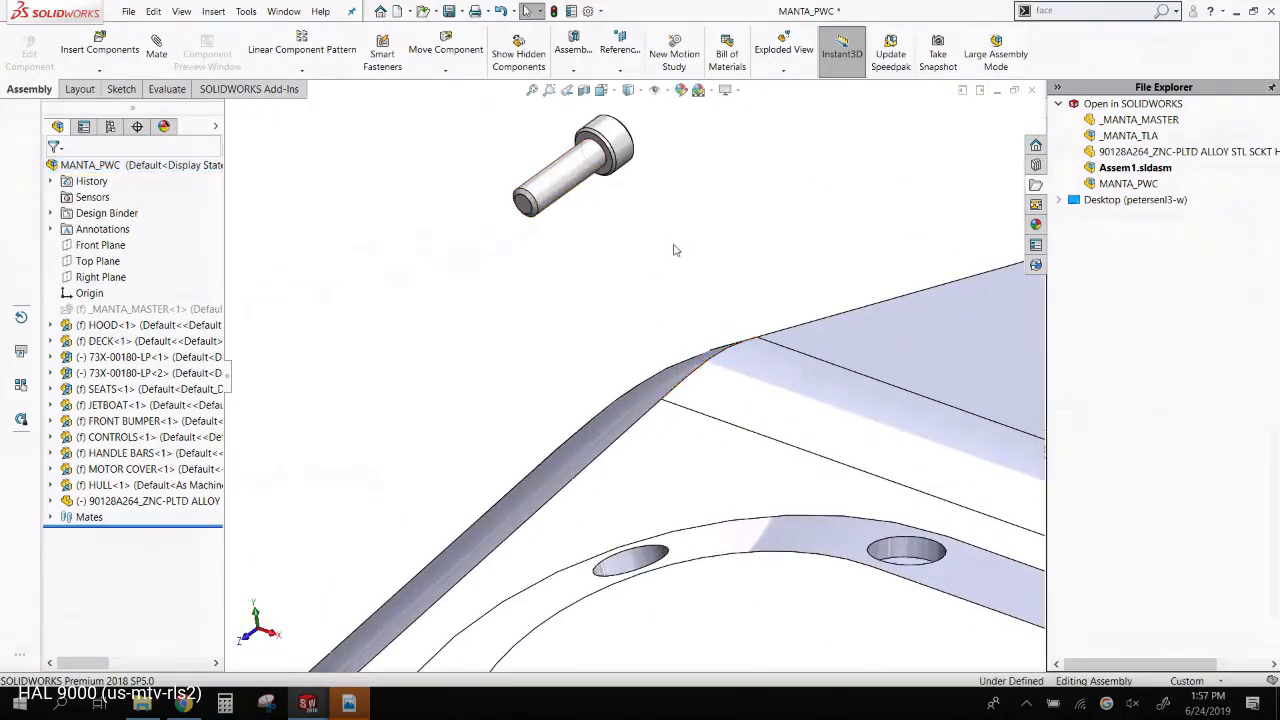
middle_click_drag(588, 399, 625, 625)
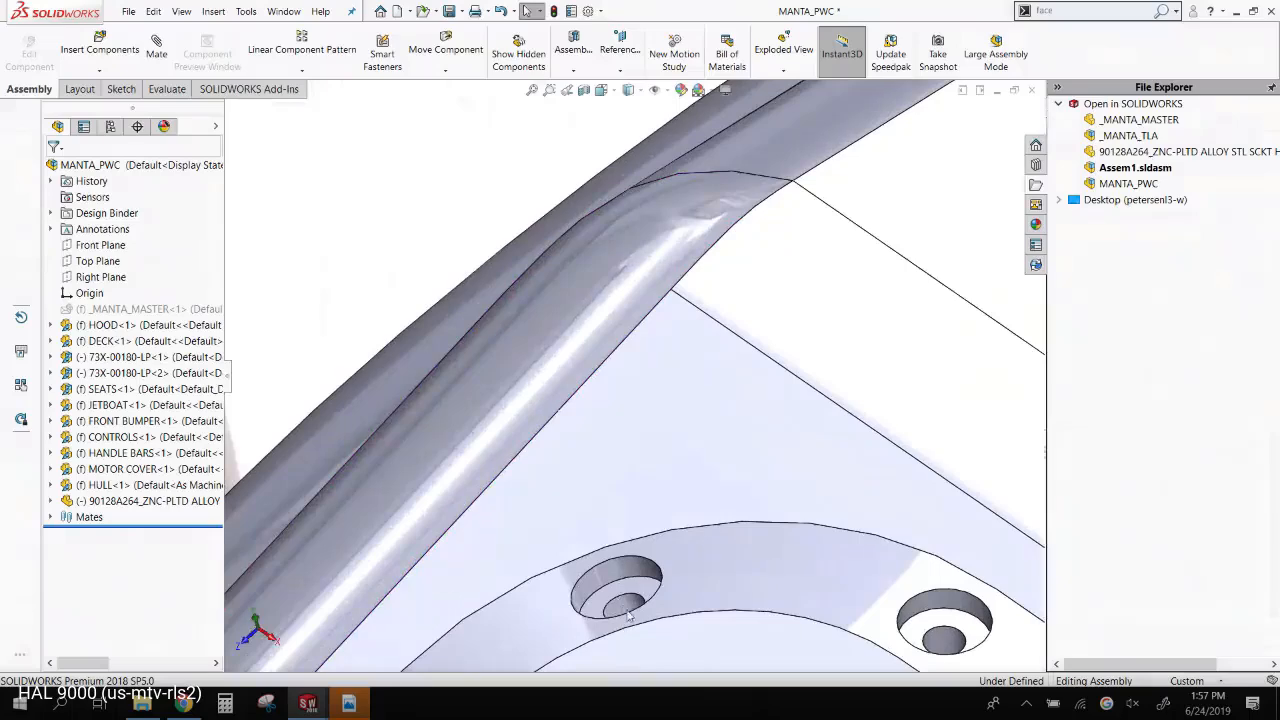
left_click(624, 606)
scroll(651, 523, "up", 3)
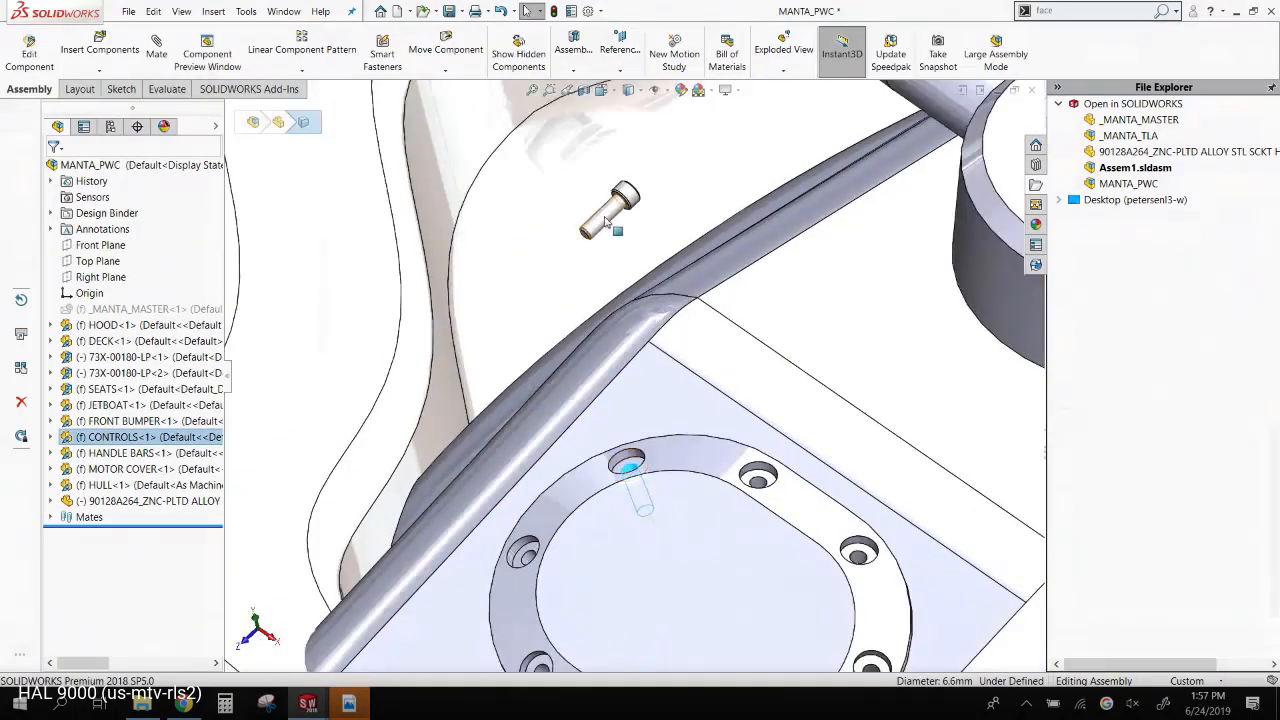
left_click(605, 218, "ctrl")
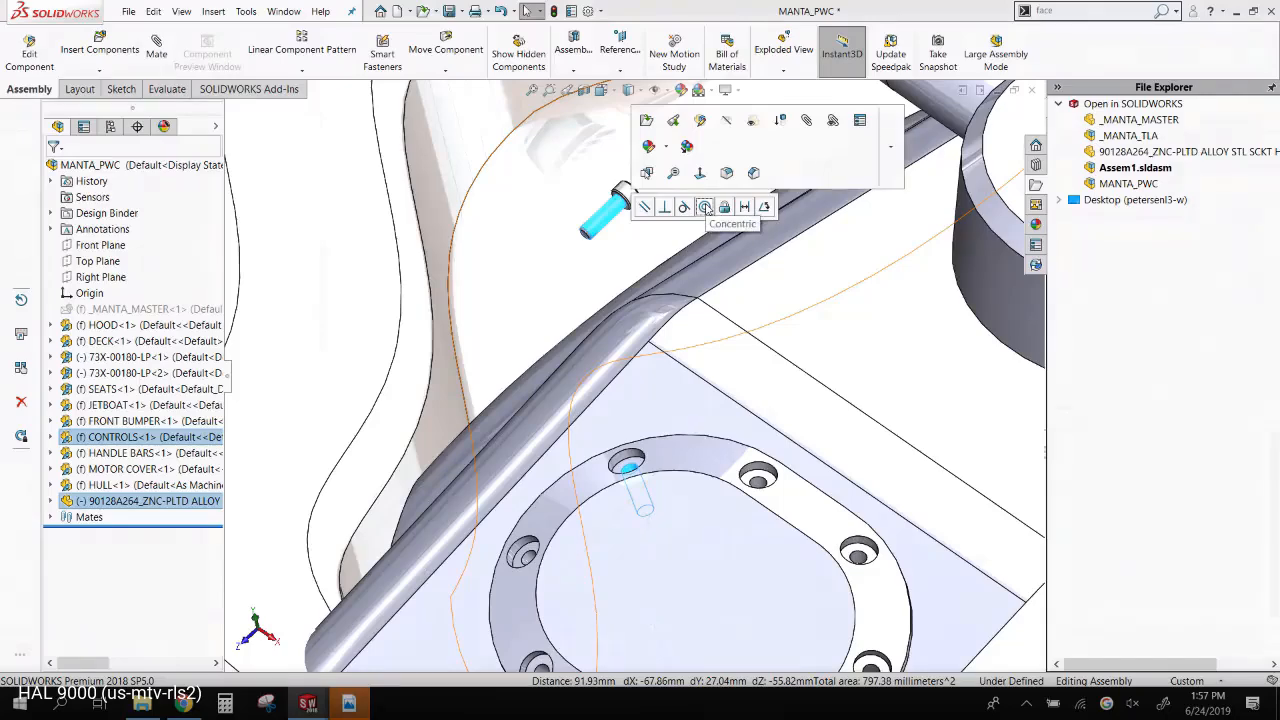
left_click(706, 208)
- Mate the underside of the screw's head coincident with the seat face of that counterbore
scroll(655, 443, "up", 3)
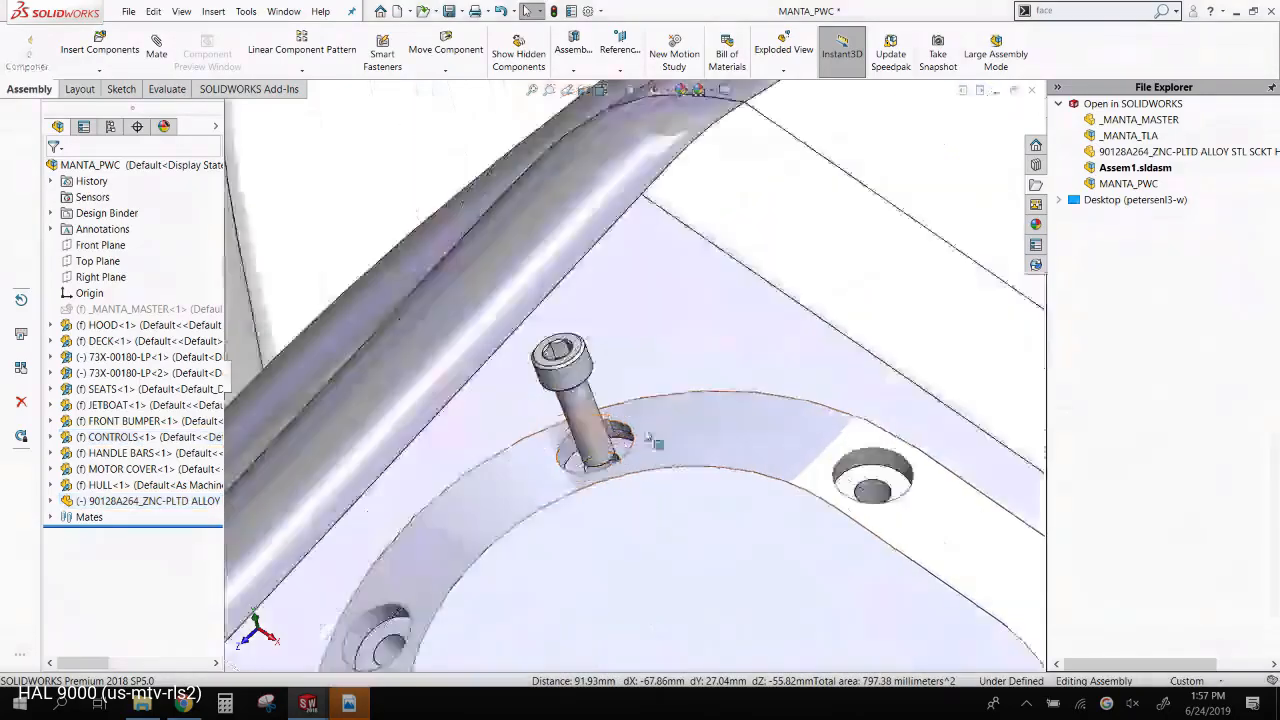
scroll(648, 437, "up", 1)
left_click(606, 452)
middle_click_drag(606, 452, 555, 397)
scroll(600, 380, "down", 6)
middle_click_drag(715, 305, 708, 310)
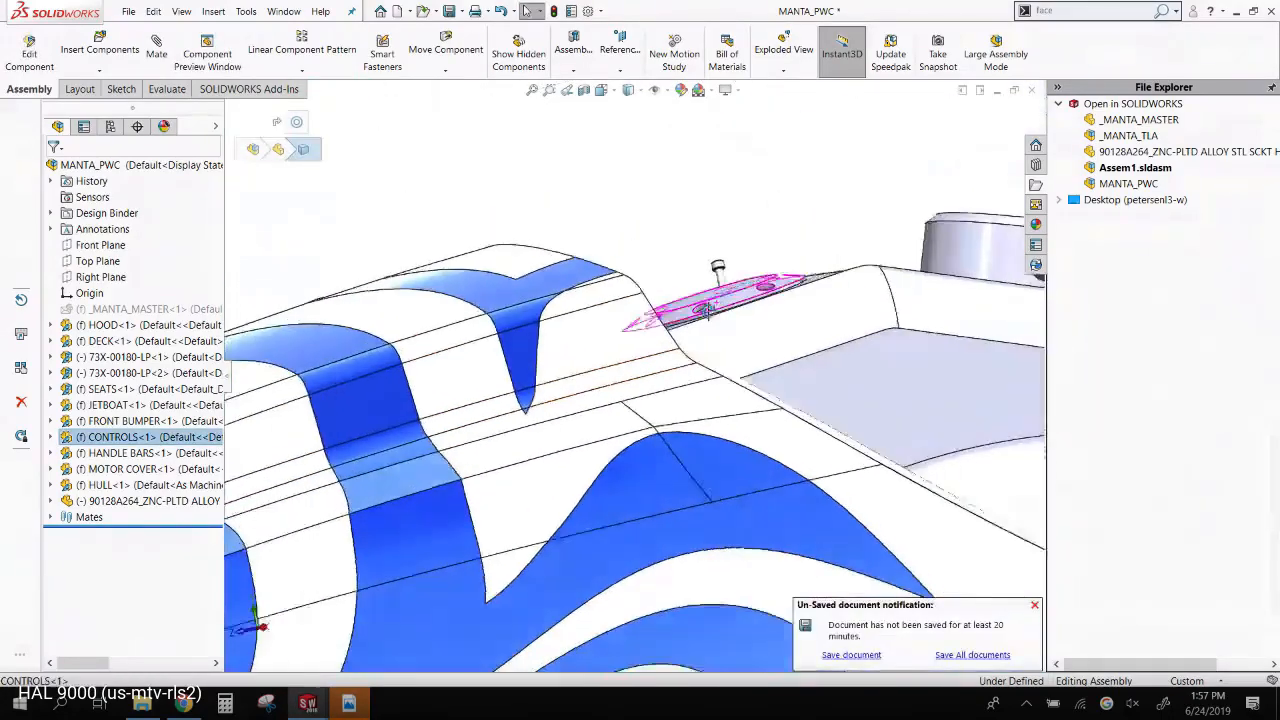
scroll(706, 310, "up", 8)
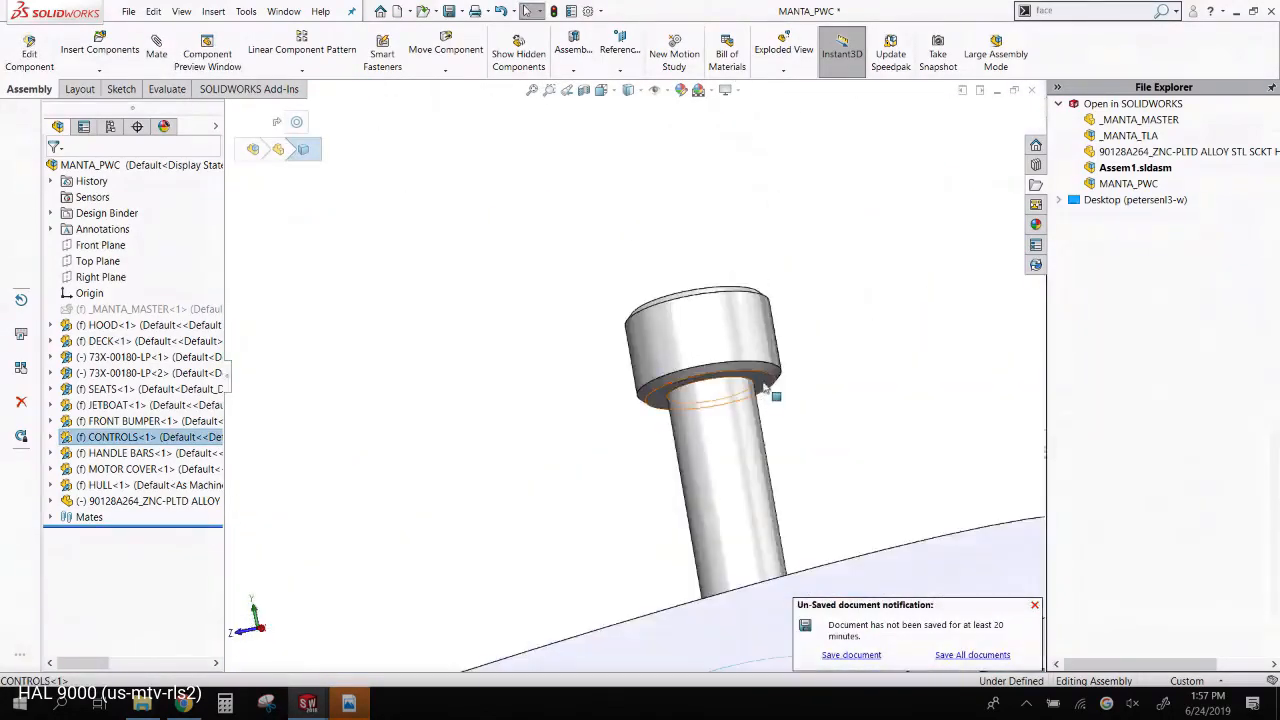
left_click(766, 388)
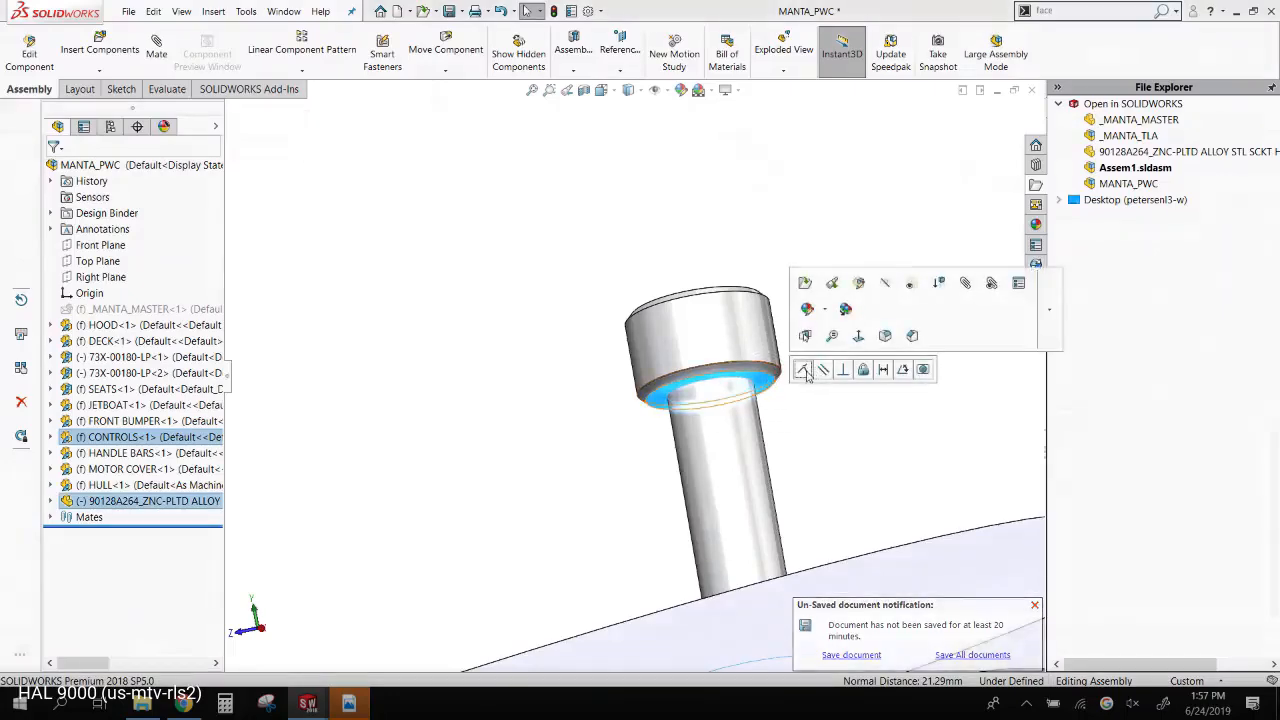
left_click(805, 372)
- Place two more copies of the seated 90128A264 screw freely above the oval ring
scroll(720, 446, "down", 4)
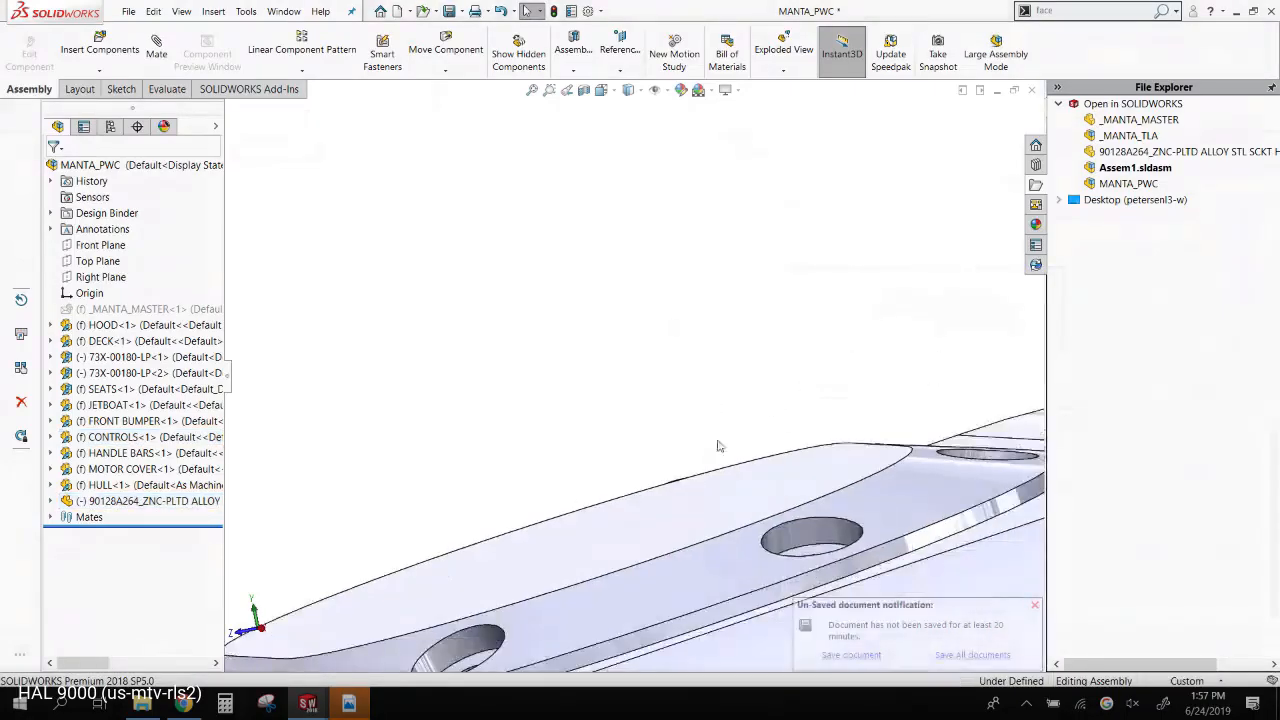
scroll(722, 455, "down", 6)
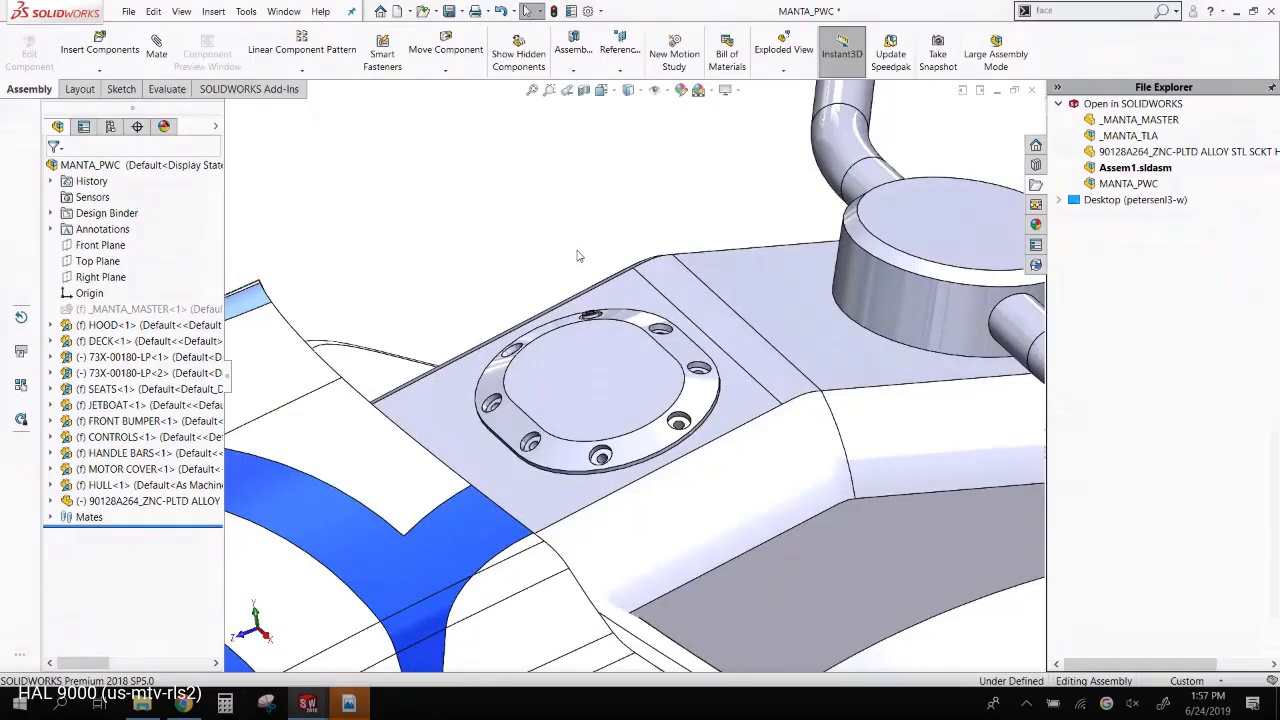
left_click(143, 505)
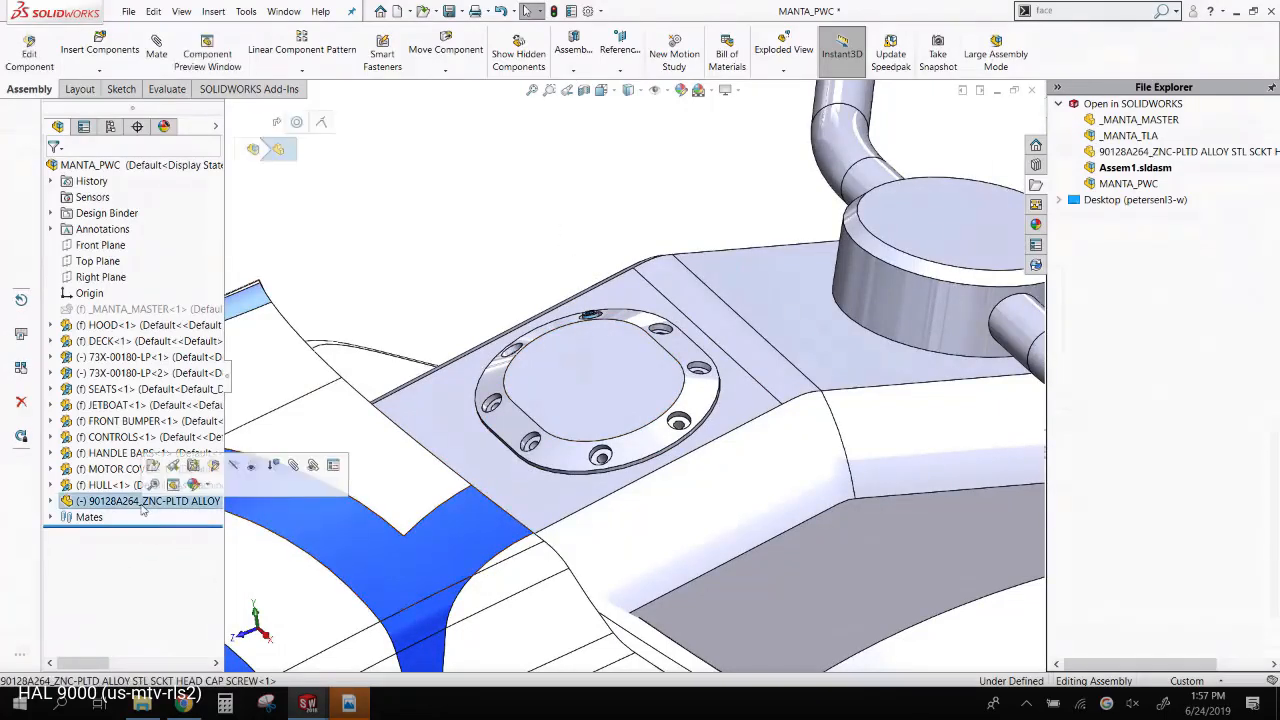
left_click_drag(140, 509, 597, 222)
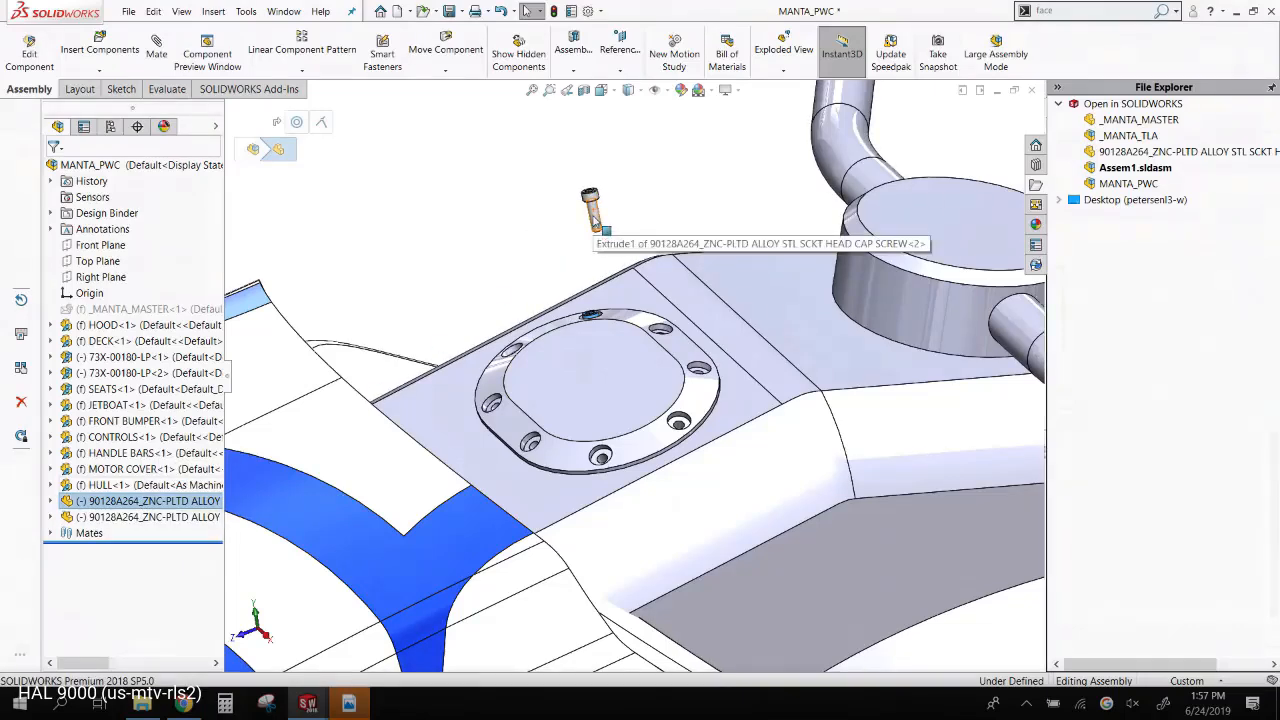
left_click(437, 315)
scroll(535, 305, "down", 5)
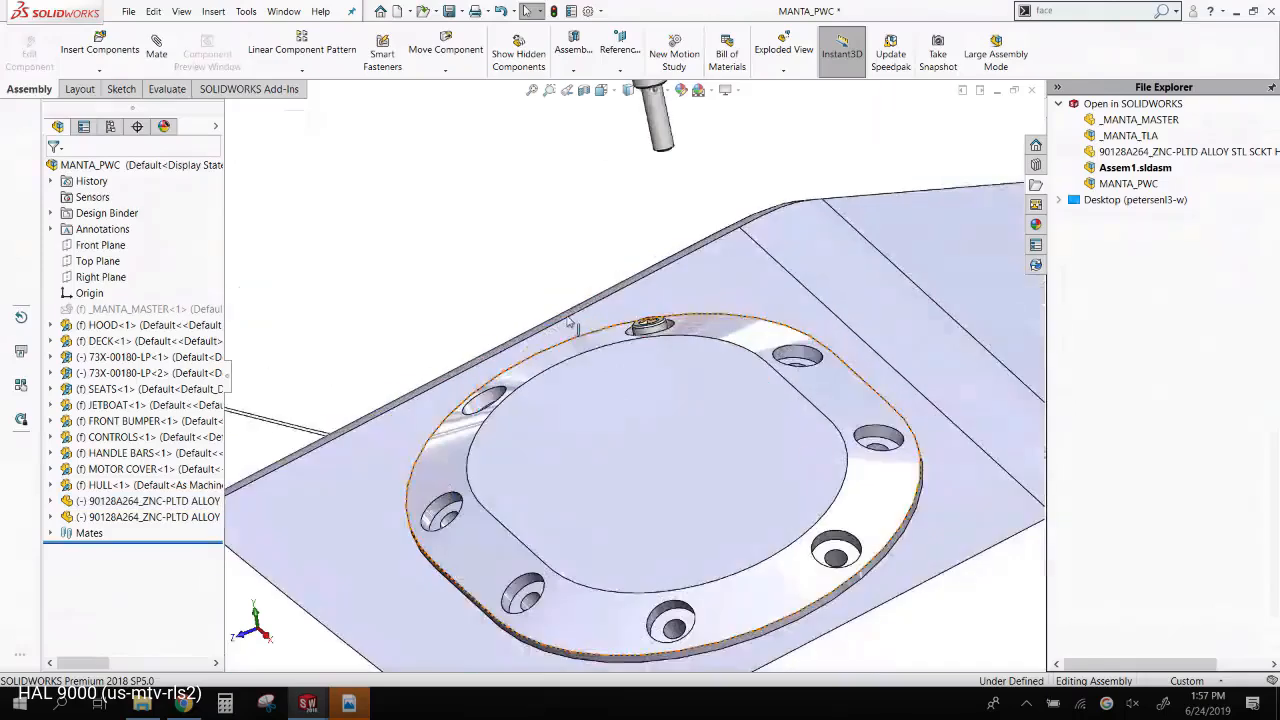
left_click_drag(650, 331, 432, 204, "ctrl")
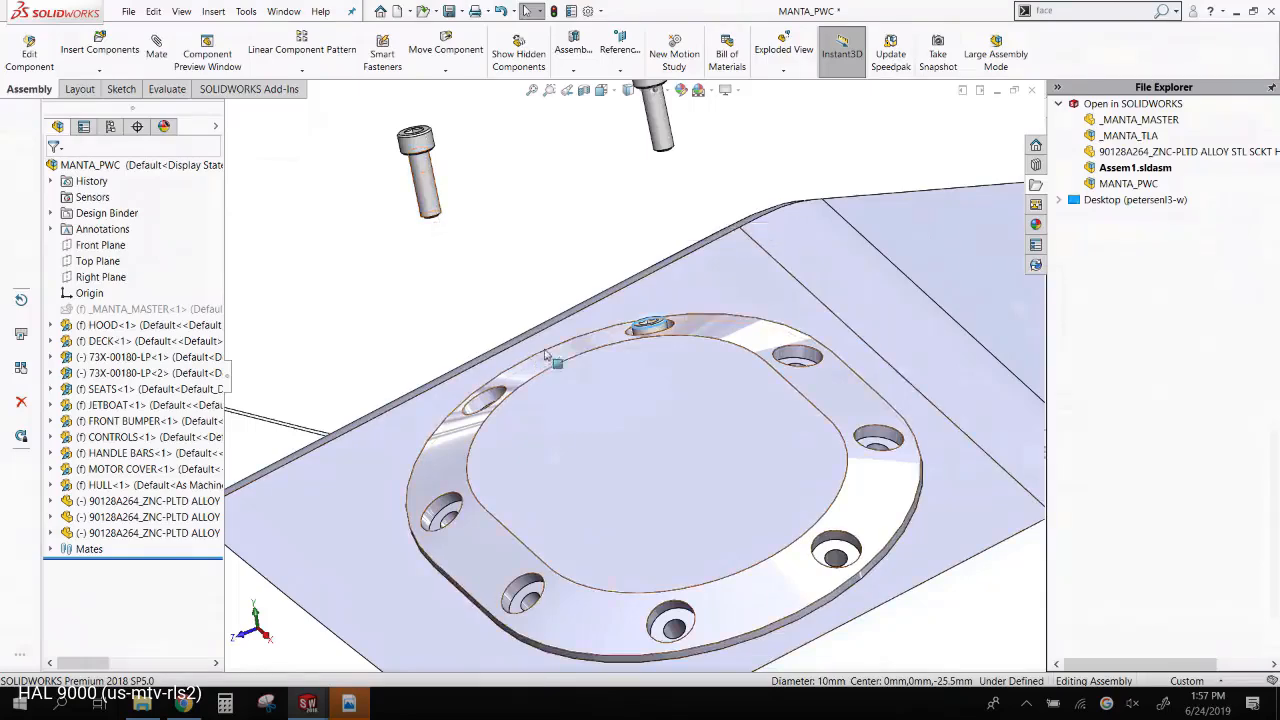
scroll(548, 356, "up", 2)
left_click(612, 266)
- Mate the second screw's shank concentric with the adjacent empty counterbore on the handlebar side of the first screw
scroll(616, 267, "down", 3)
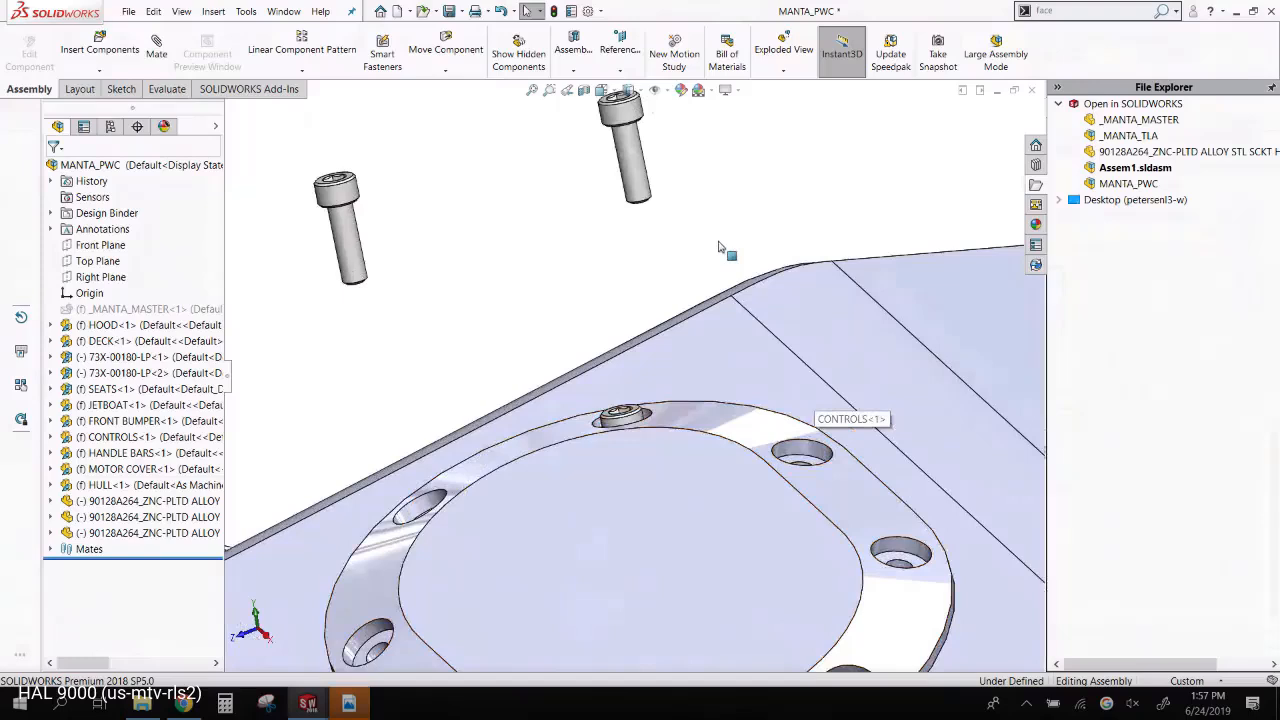
left_click(628, 152)
left_click(516, 154)
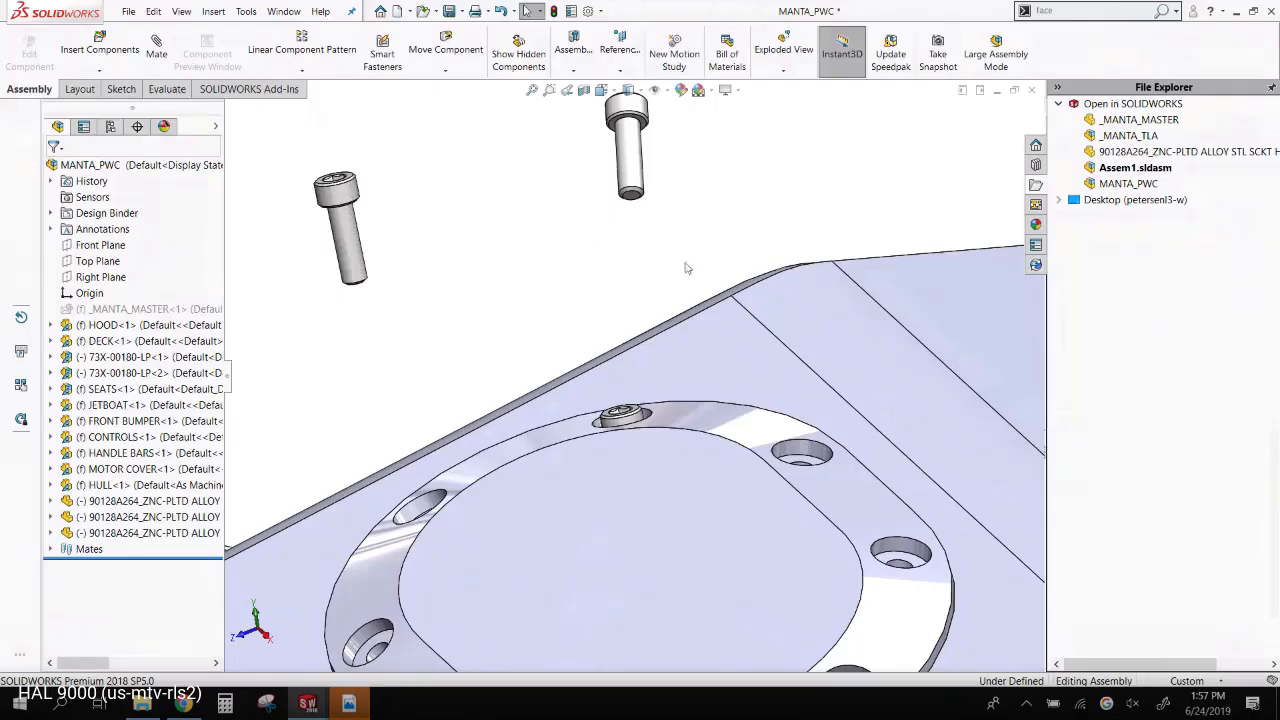
left_click_drag(638, 129, 822, 455)
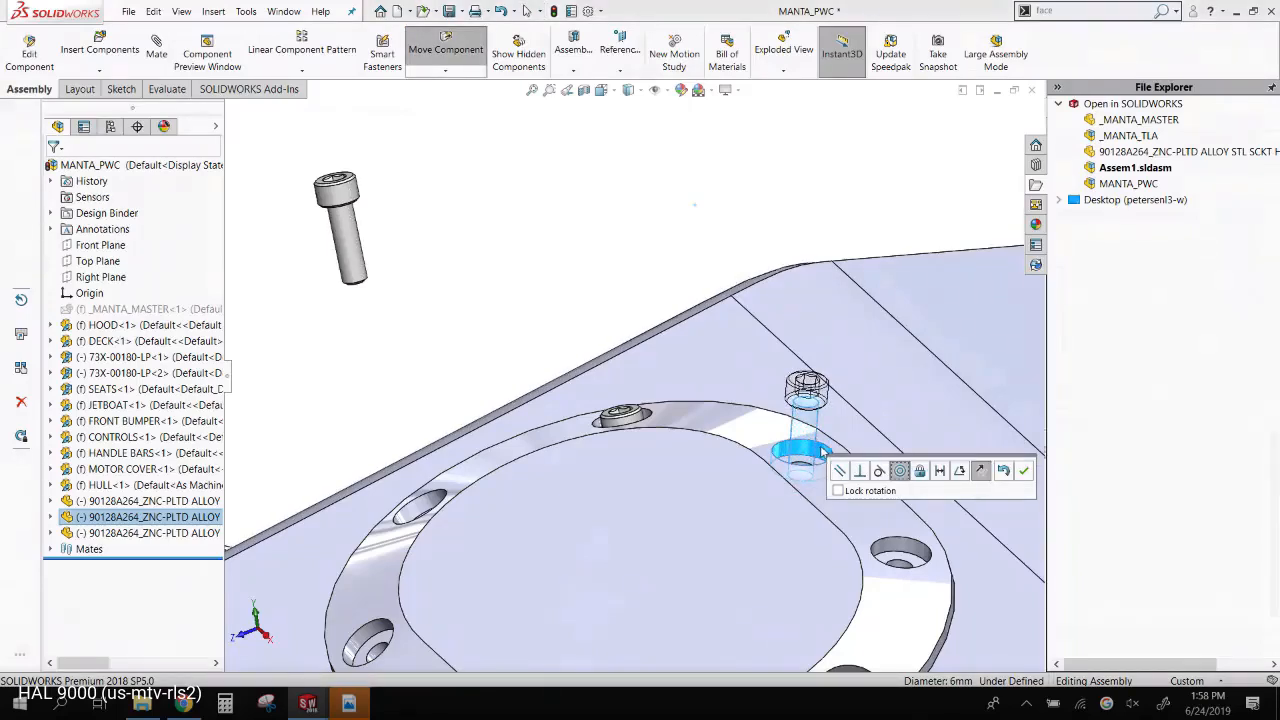
left_click(1022, 472)
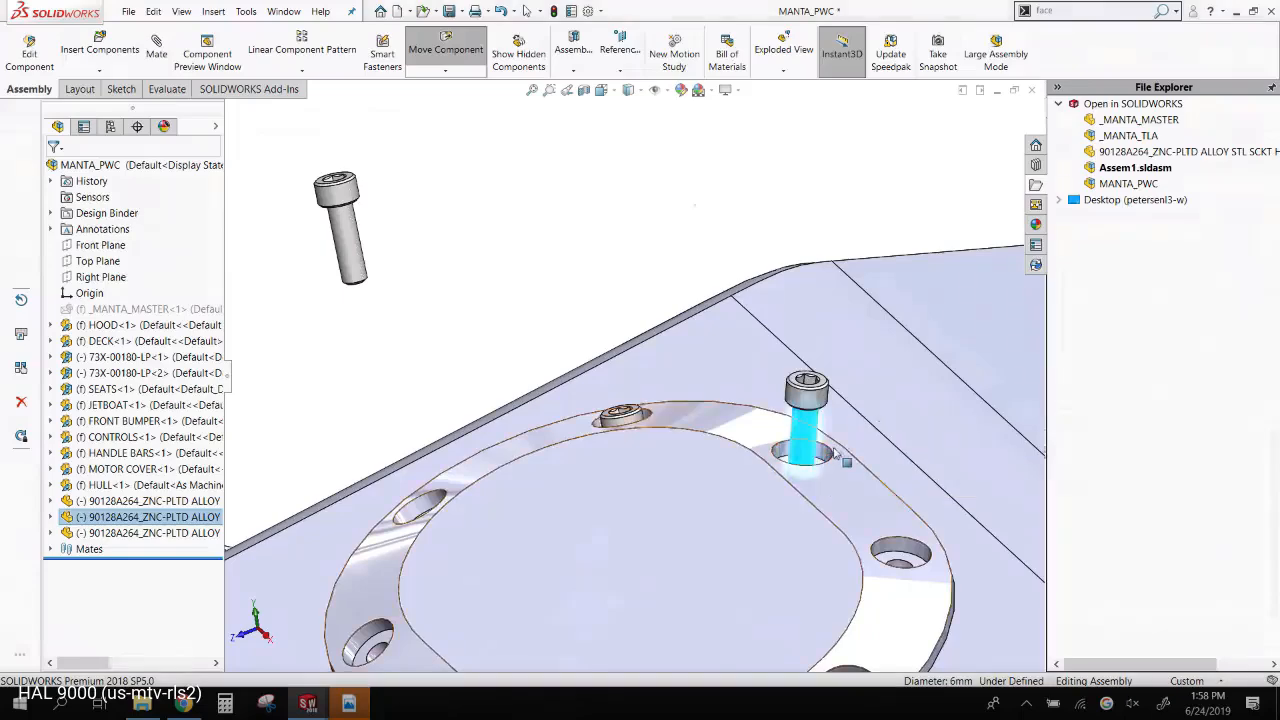
- Try to mate the underside edge of the second screw's head to its counterbore
scroll(762, 365, "down", 4)
scroll(762, 365, "down", 6)
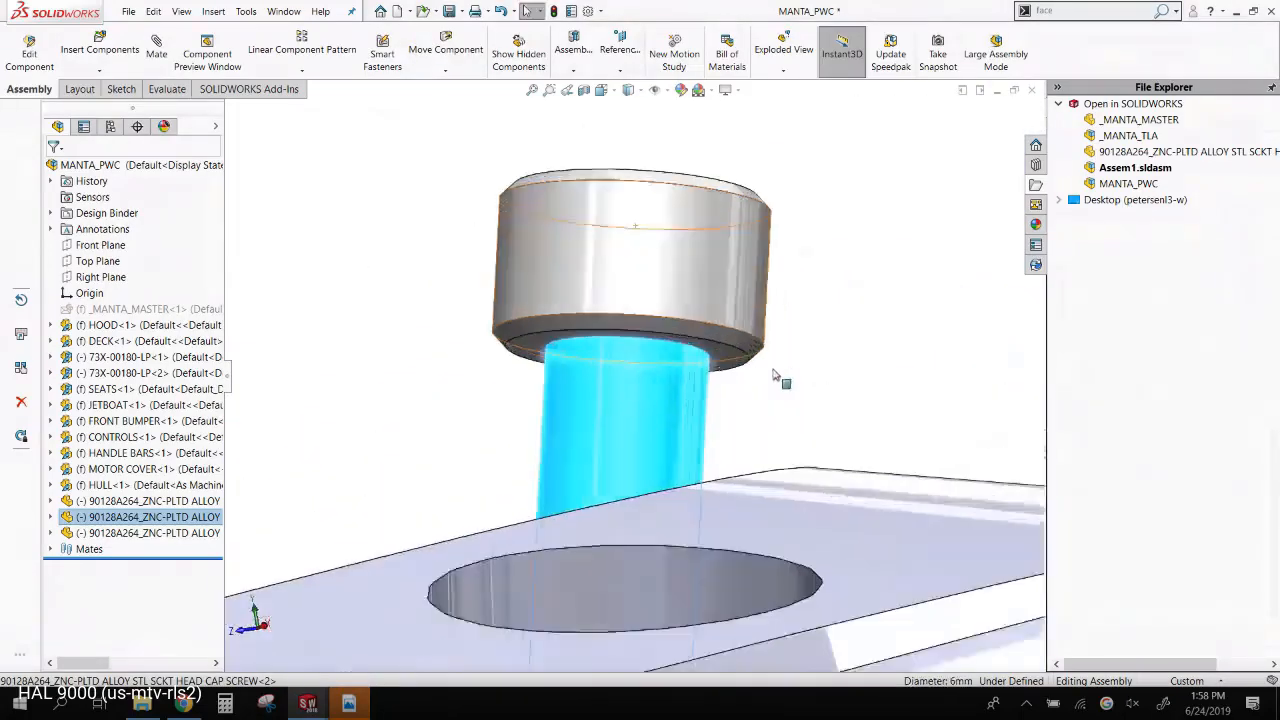
left_click(703, 372)
scroll(703, 372, "up", 8)
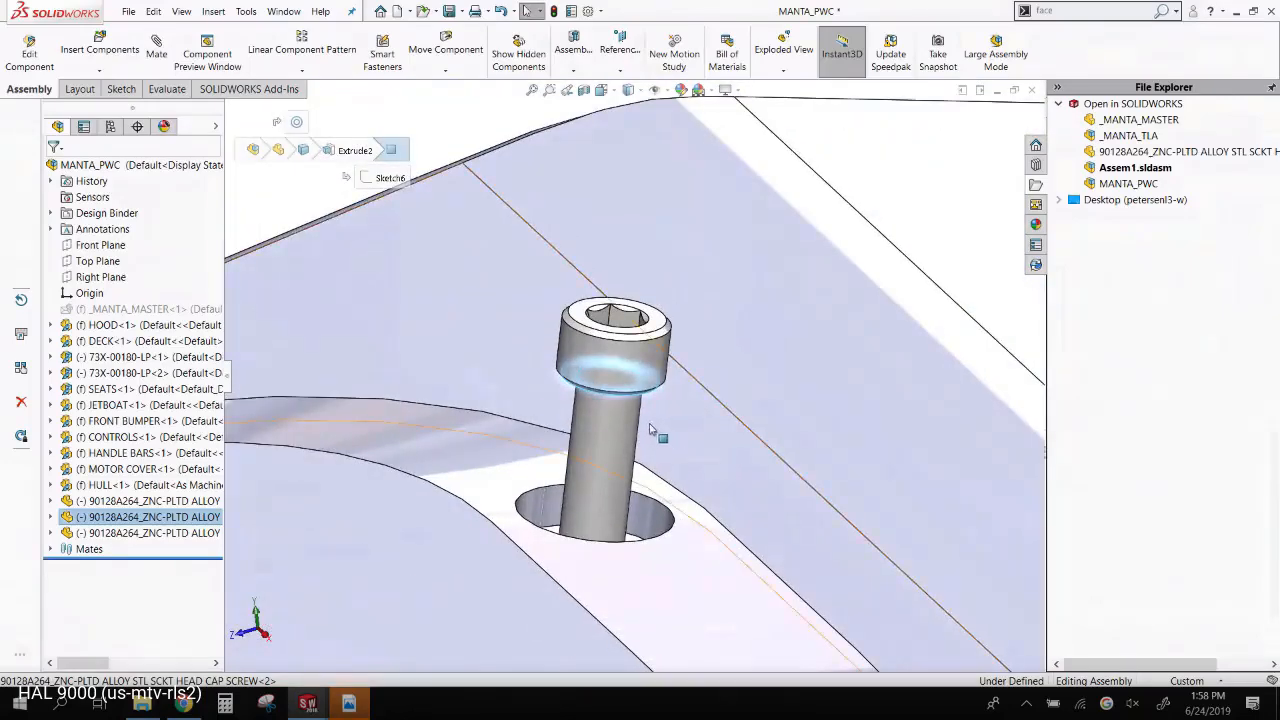
key("Escape")
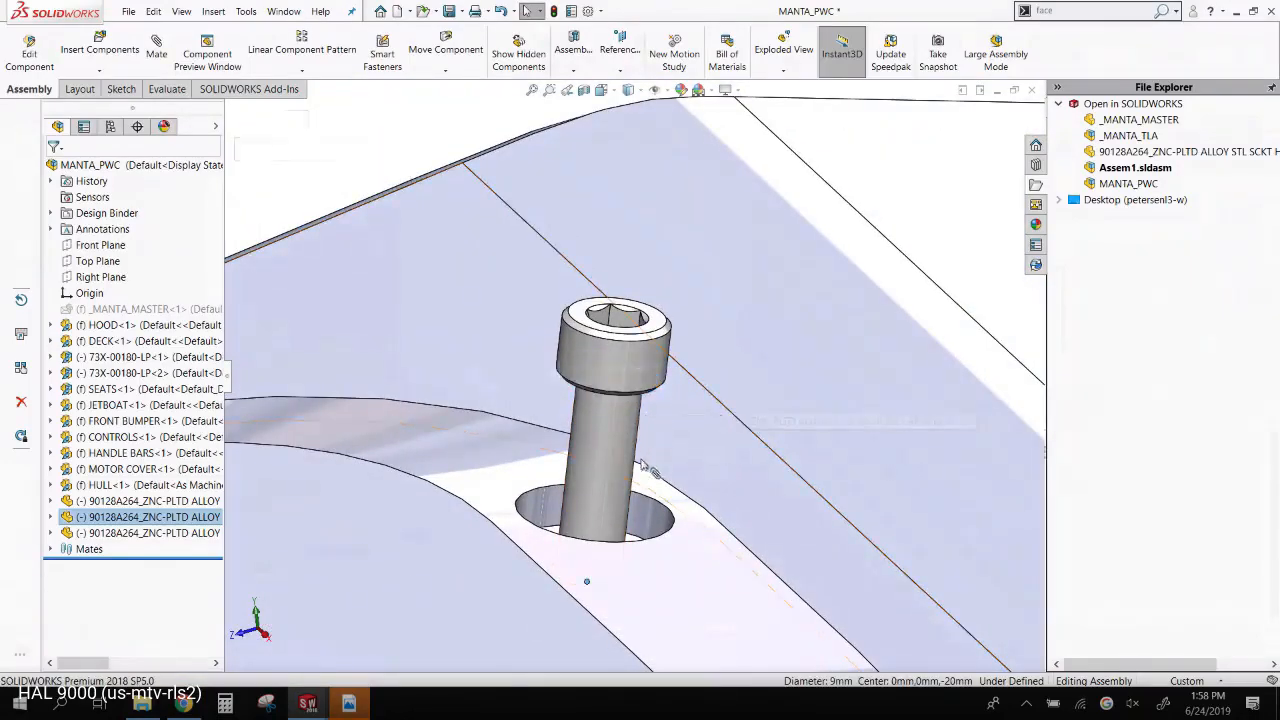
left_click_drag(643, 466, 645, 540)
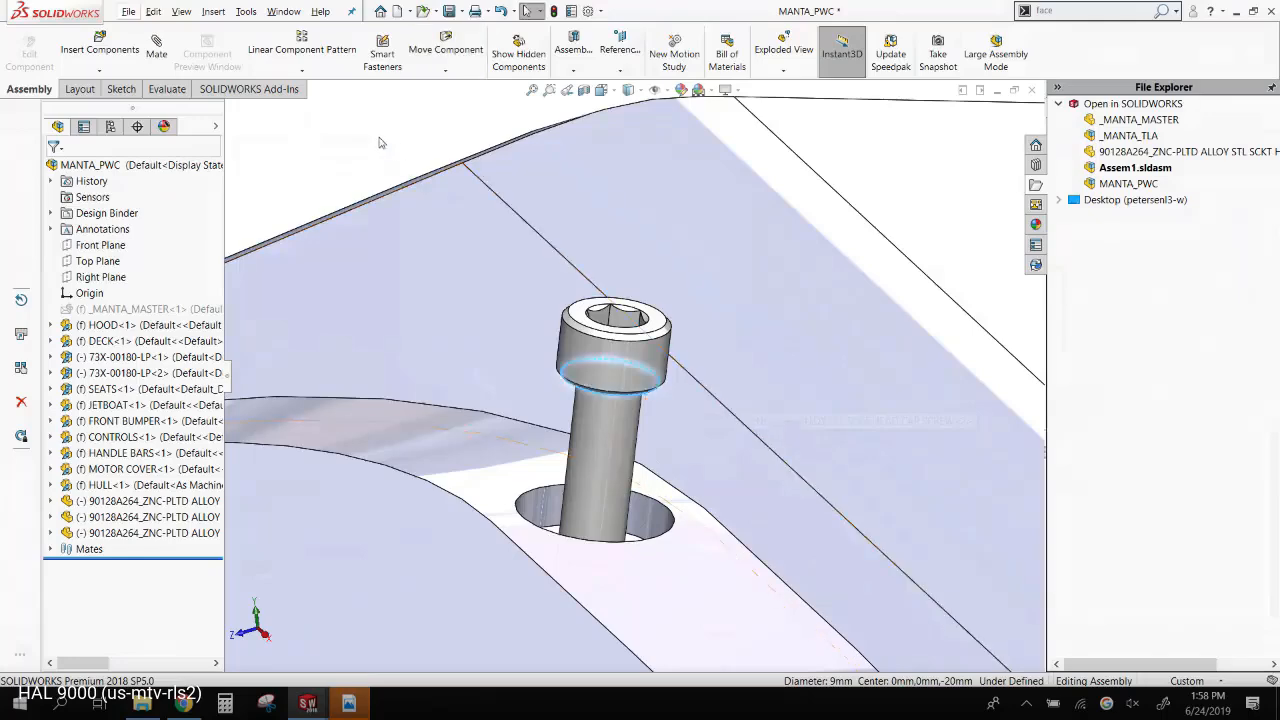
- Slide the second screw down along its hole axis until its head sits inside the counterbore
scroll(630, 358, "up", 5)
scroll(630, 358, "down", 5)
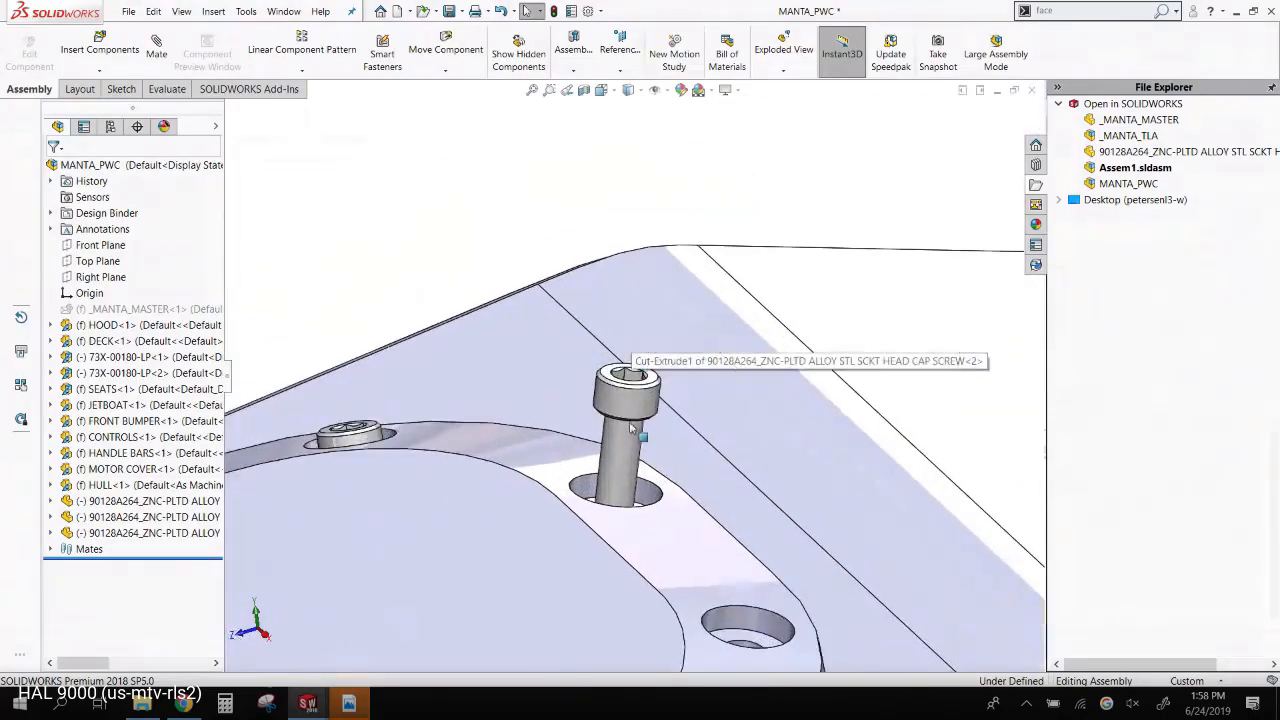
left_click_drag(633, 431, 630, 572)
left_click(461, 158)
scroll(472, 200, "up", 4)
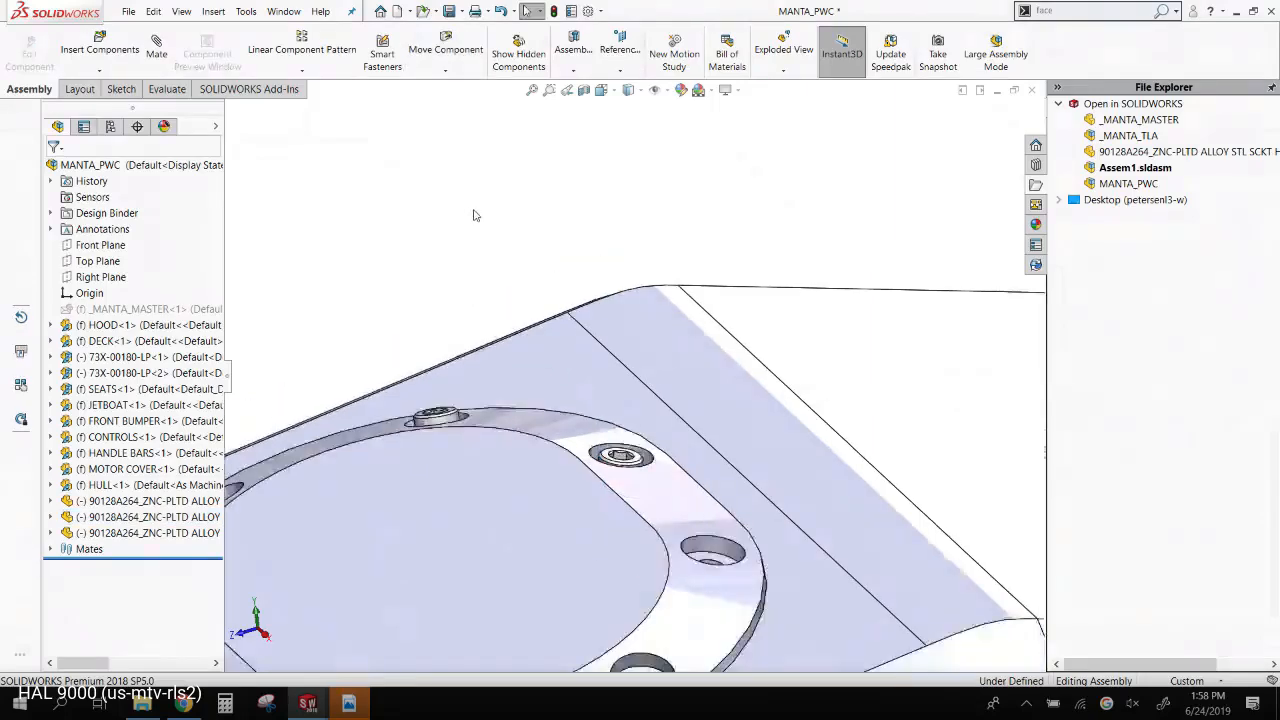
- Rotate the third screw and mate its head's underside edge concentric and coincident with the empty counterbore on the first screw's other side
right_click_drag(370, 300, 399, 275)
scroll(707, 467, "down", 2)
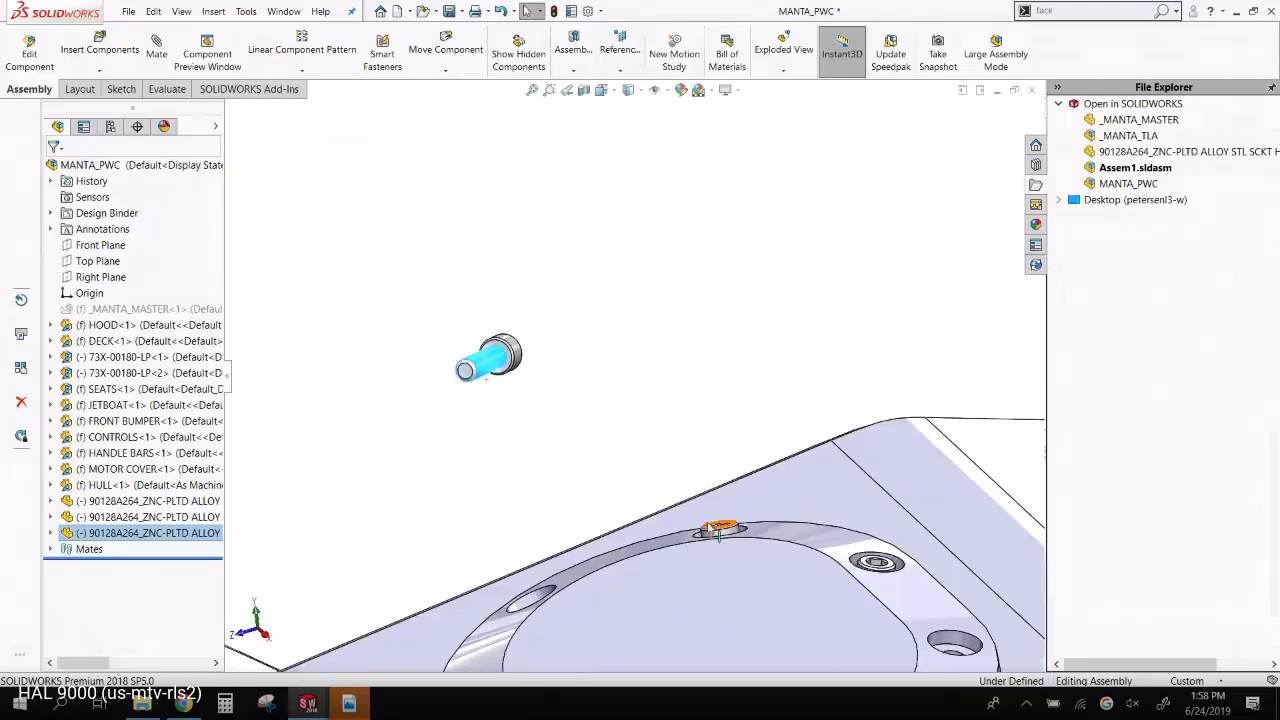
scroll(712, 530, "down", 1)
middle_click_drag(712, 530, 610, 520)
scroll(620, 532, "down", 3)
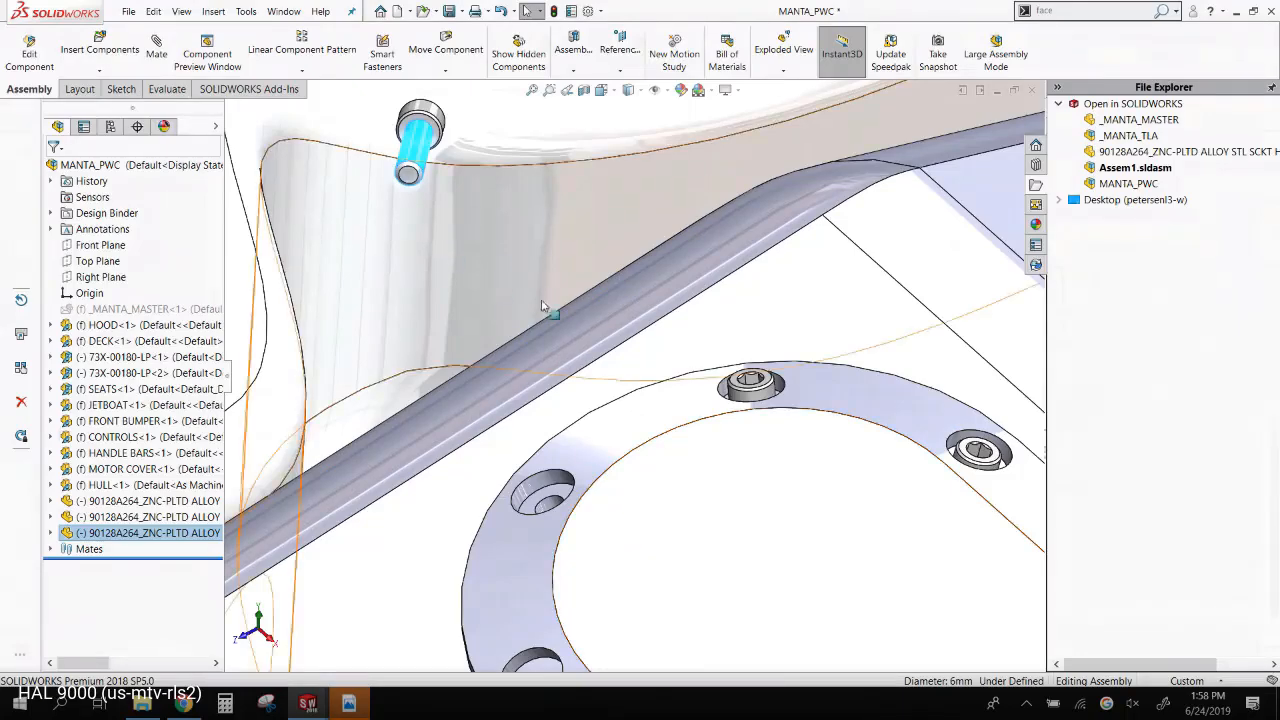
scroll(610, 520, "up", 3)
key("Escape")
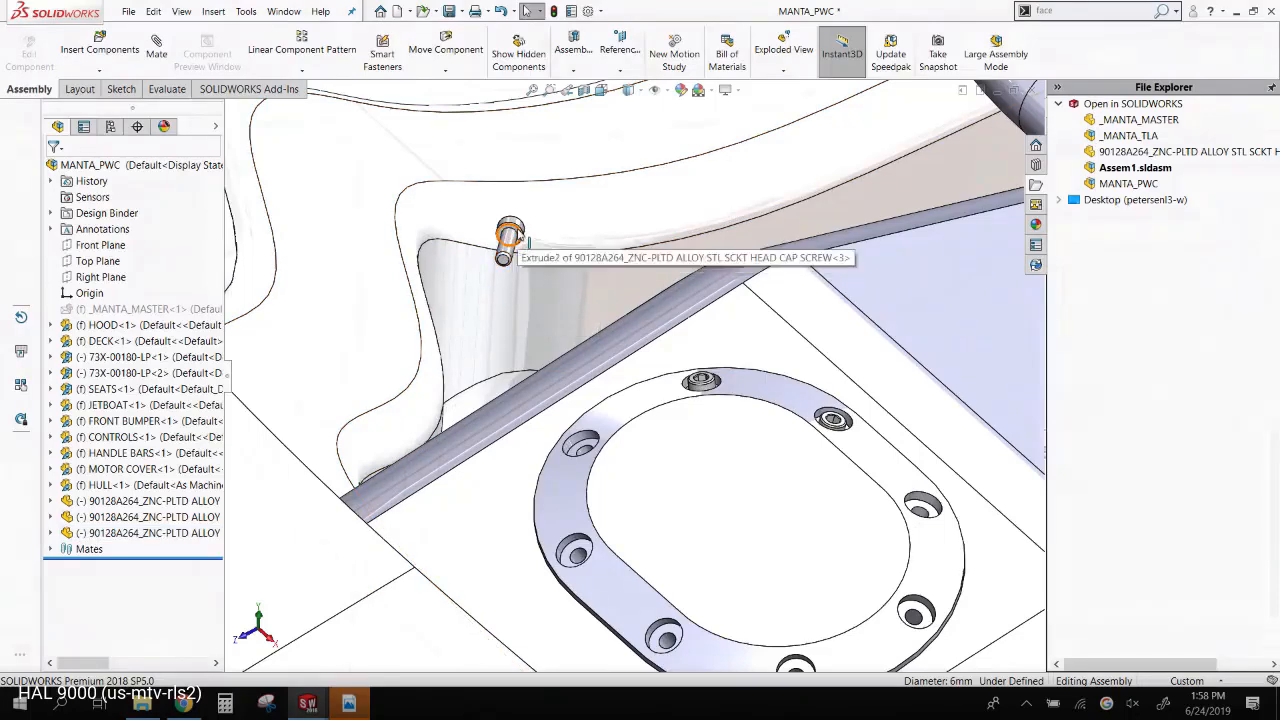
left_click(524, 241)
mouse_move(520, 300)
left_mouse_down()
mouse_move(535, 370)
mouse_move(602, 455)
left_mouse_up()
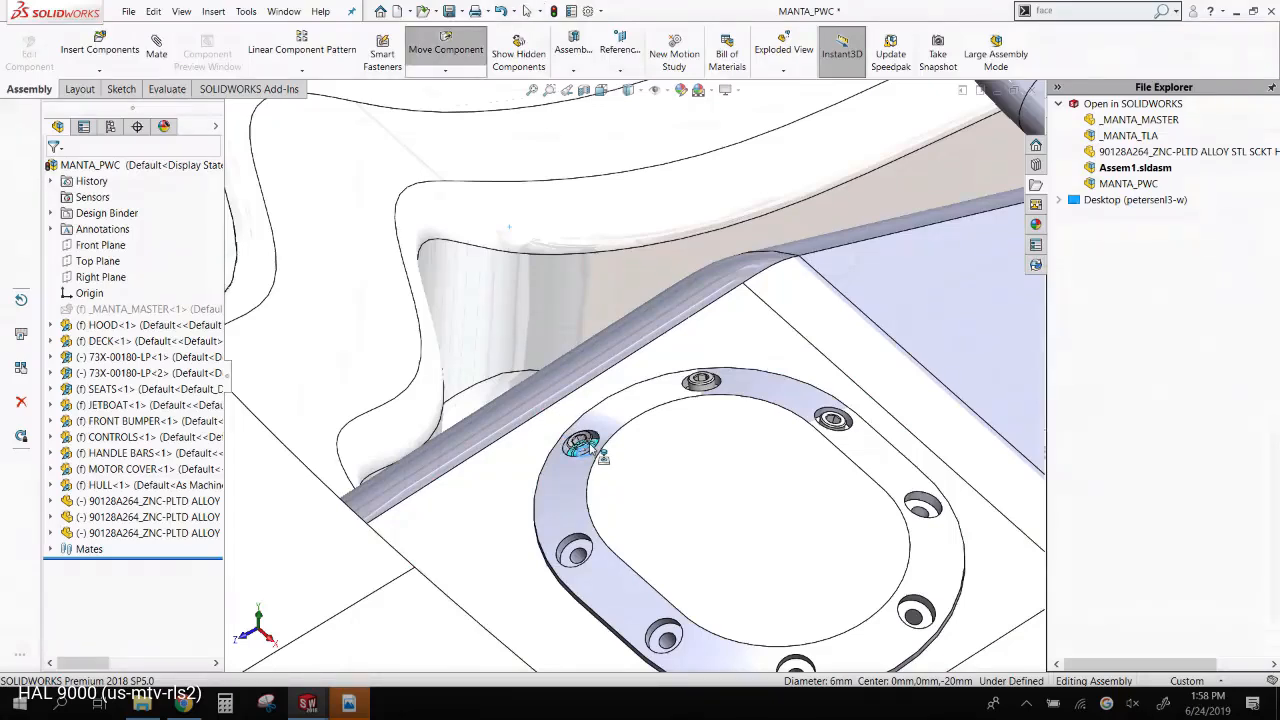
key("Escape")
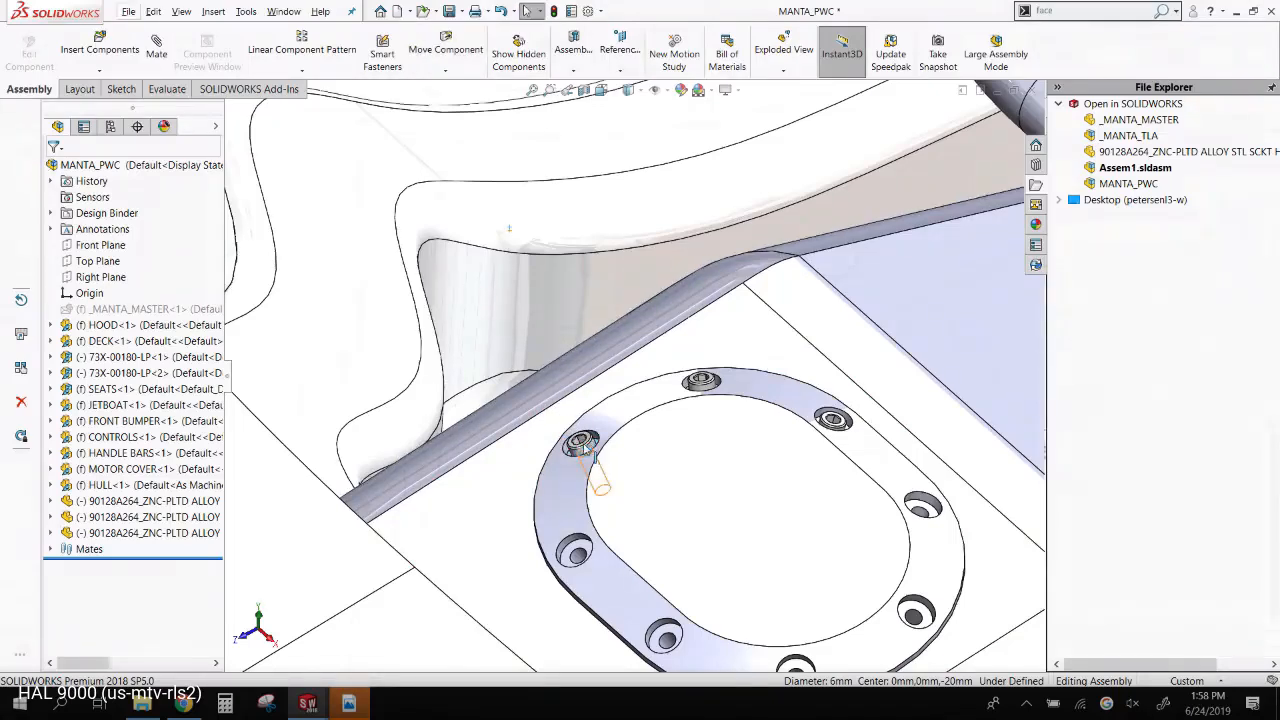
- Expand the assembly's Mates folder and check the third screw's coincident mate
left_click(51, 550)
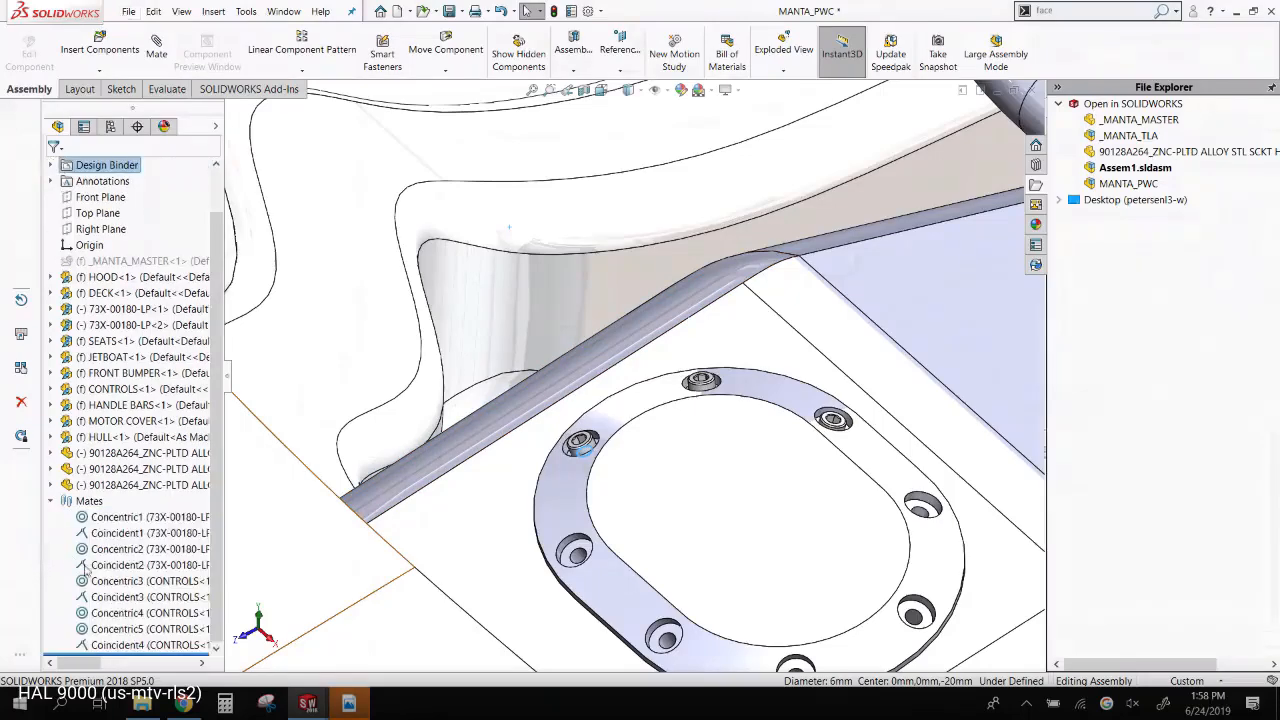
left_click(130, 644)
key("super")
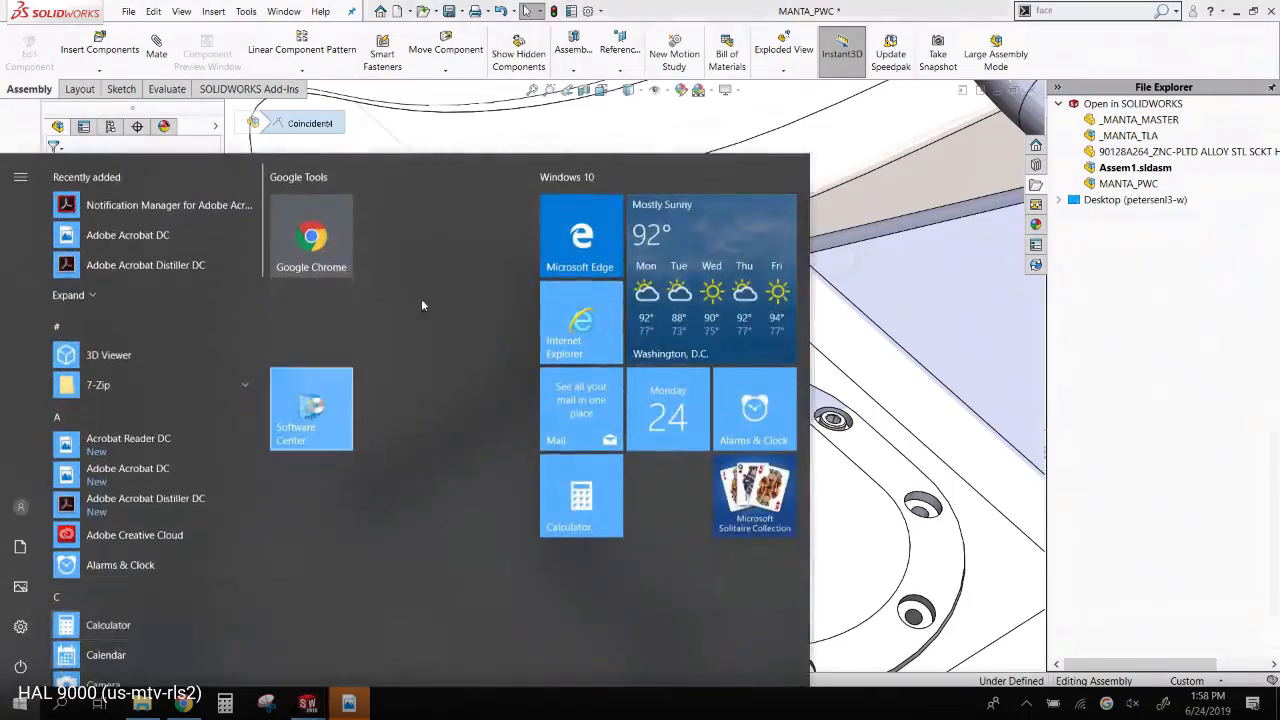
key("Escape")
- Arrange the MANTA_PWC assembly and the screw part windows side by side
left_click(772, 136)
scroll(760, 390, "up", 5)
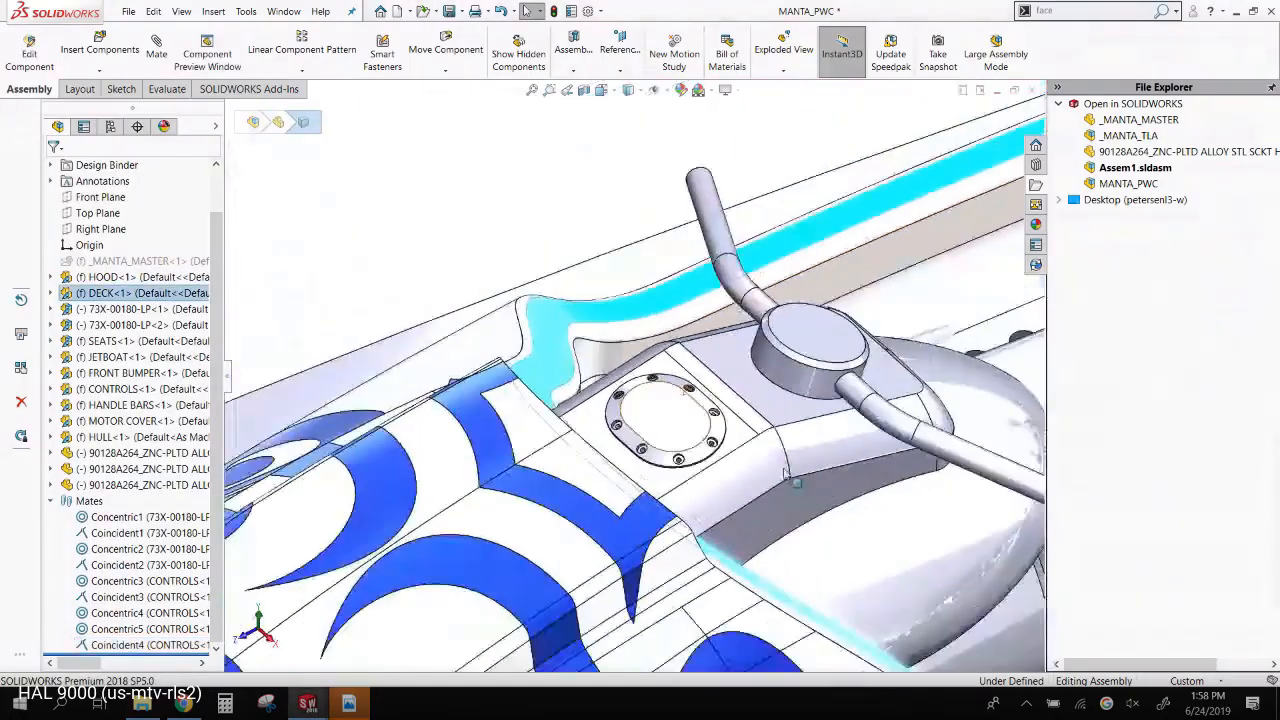
left_click(962, 92)
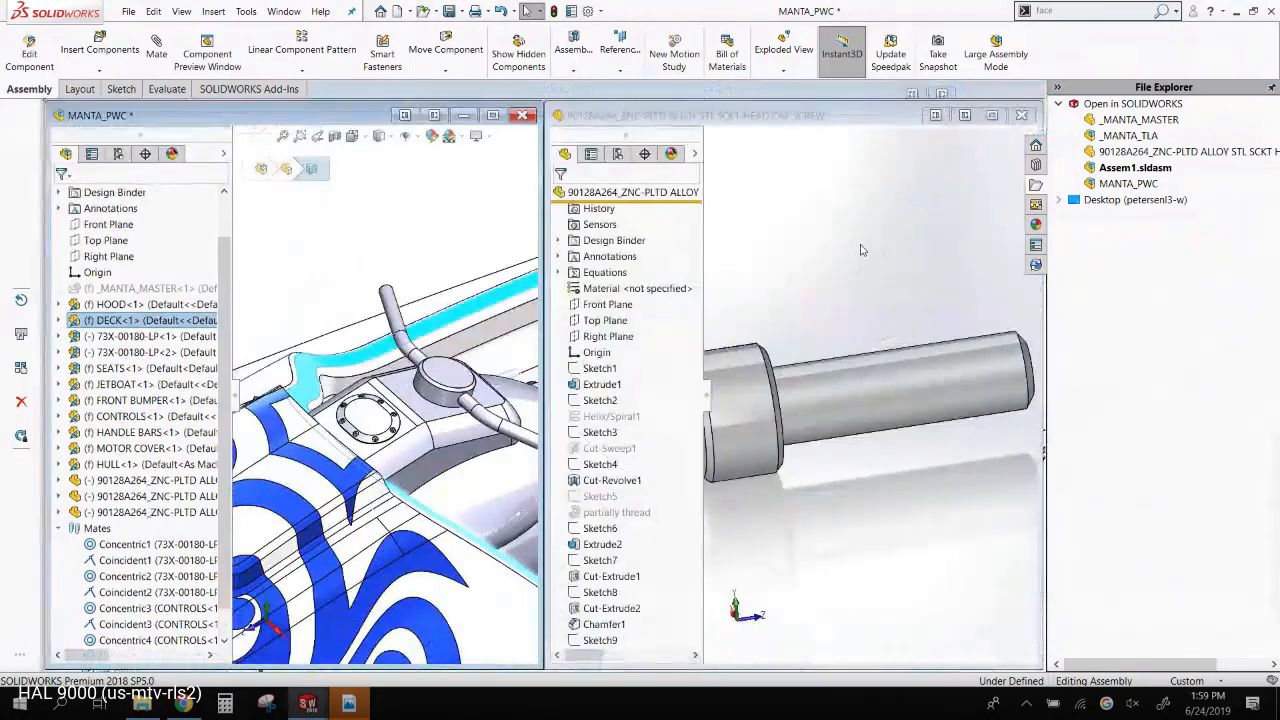
- Place a fourth screw in MANTA_PWC by the underside edge of its head, snapping it into the next empty counterbore of the oval ring
left_click(810, 272)
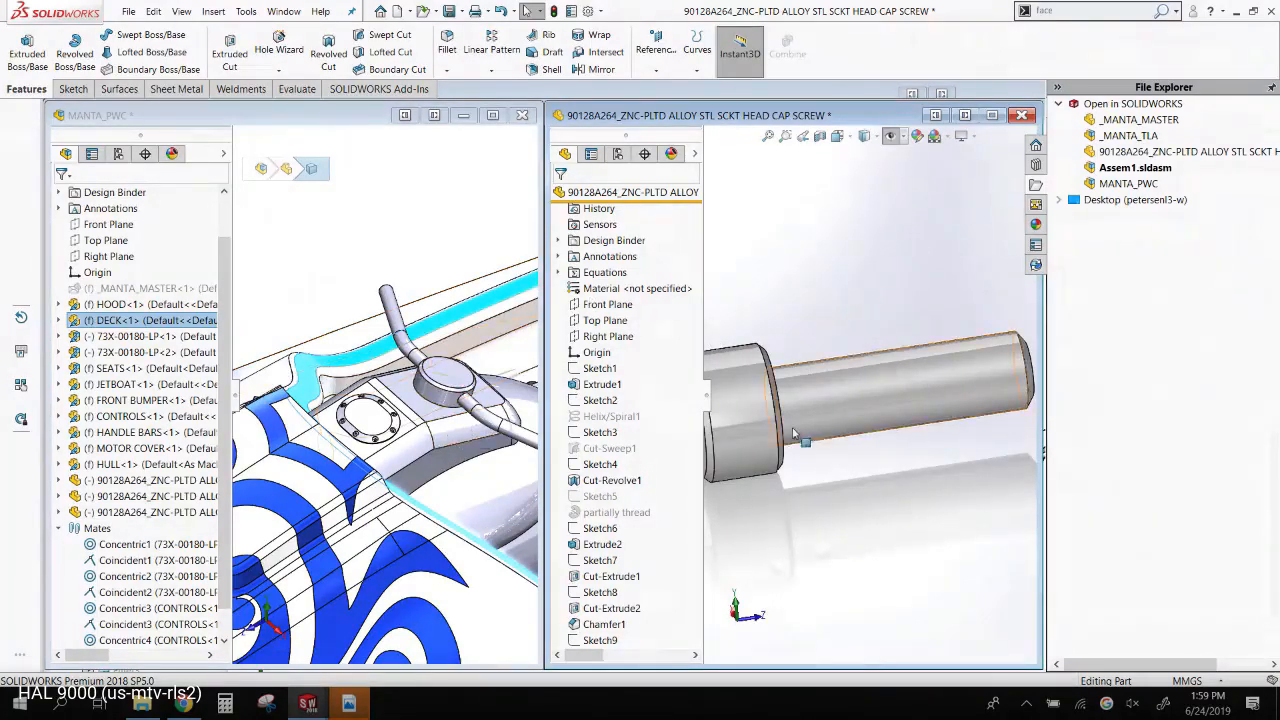
scroll(798, 428, "down", 3)
middle_click_drag(798, 428, 811, 572)
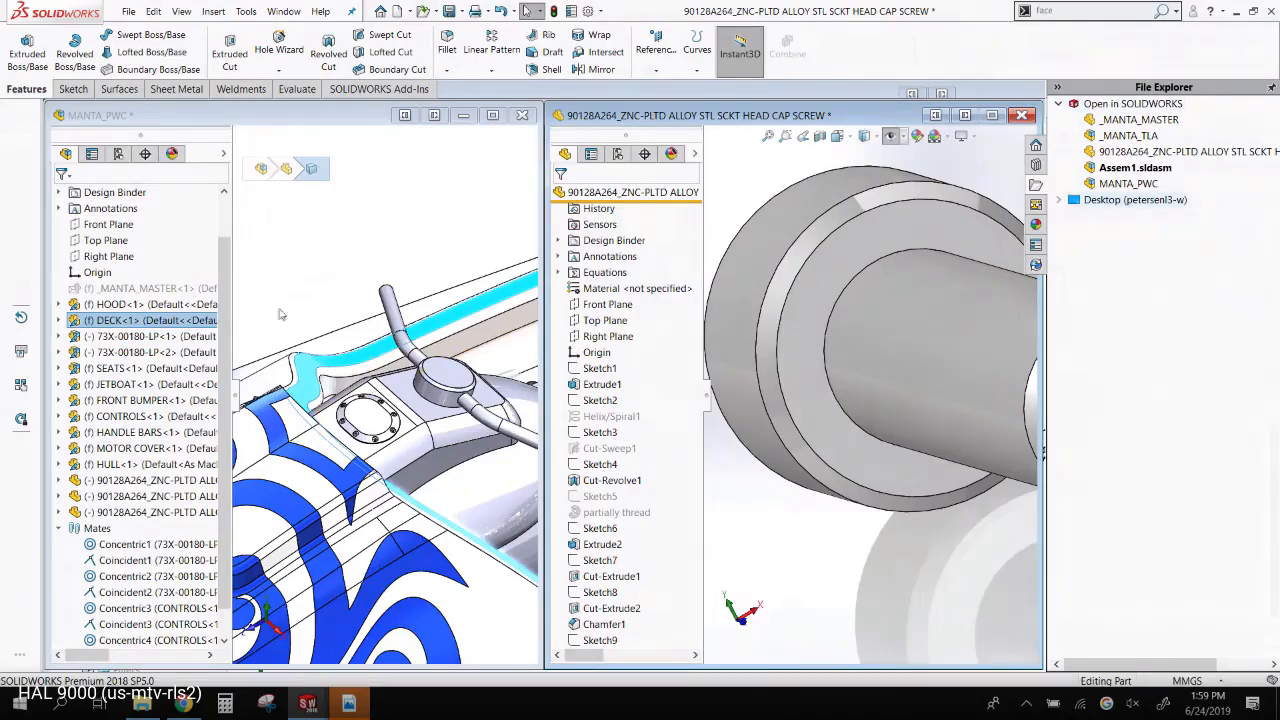
scroll(465, 479, "down", 3)
scroll(465, 479, "down", 3)
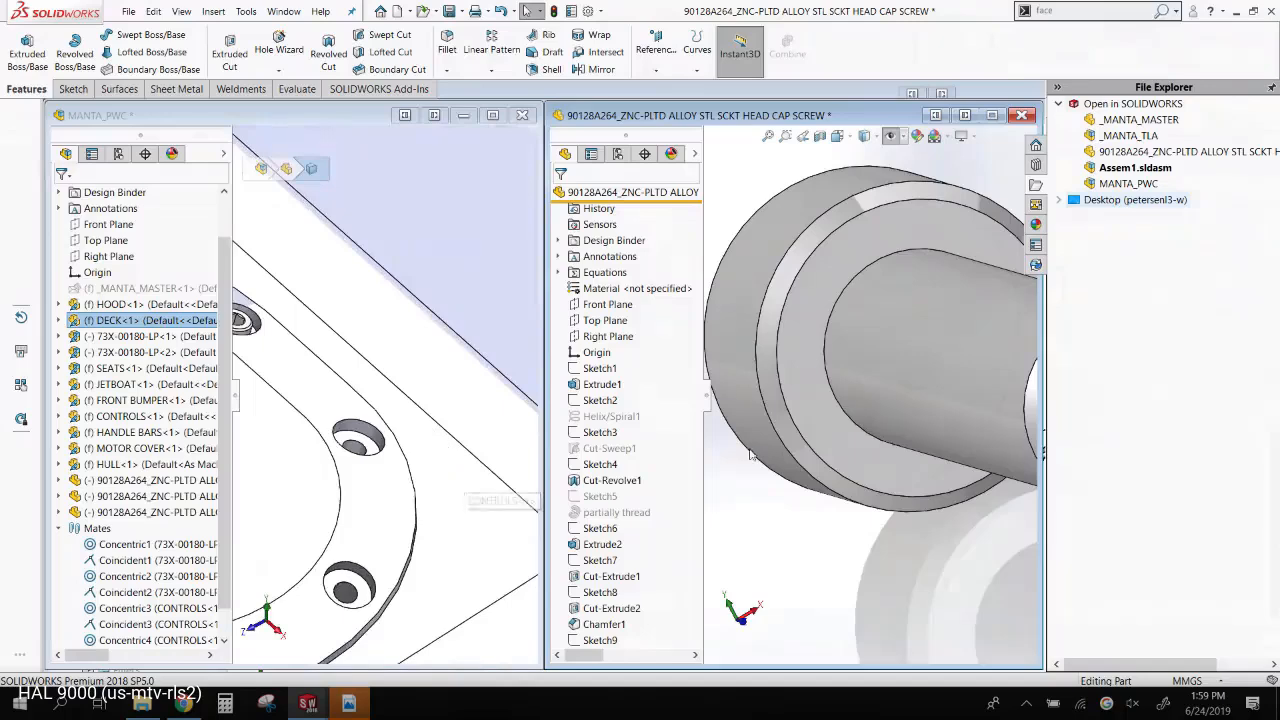
left_click_drag(840, 410, 364, 448)
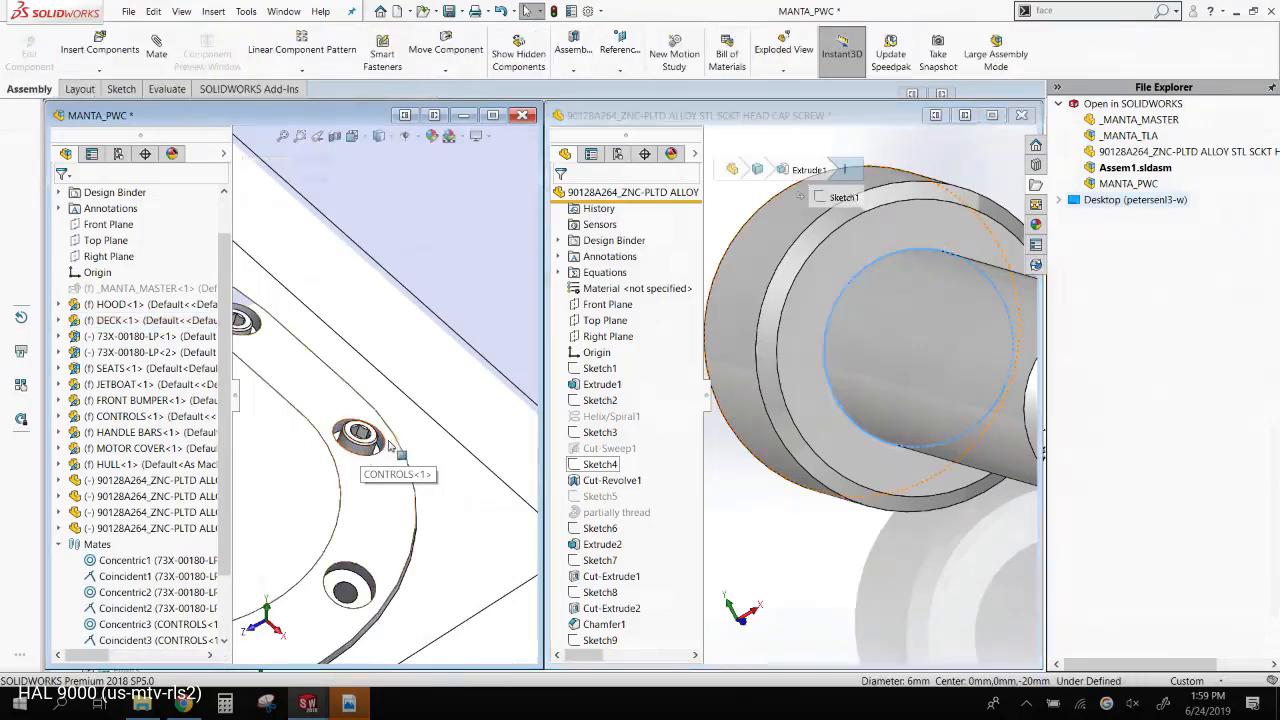
key("ctrl+shift+z")
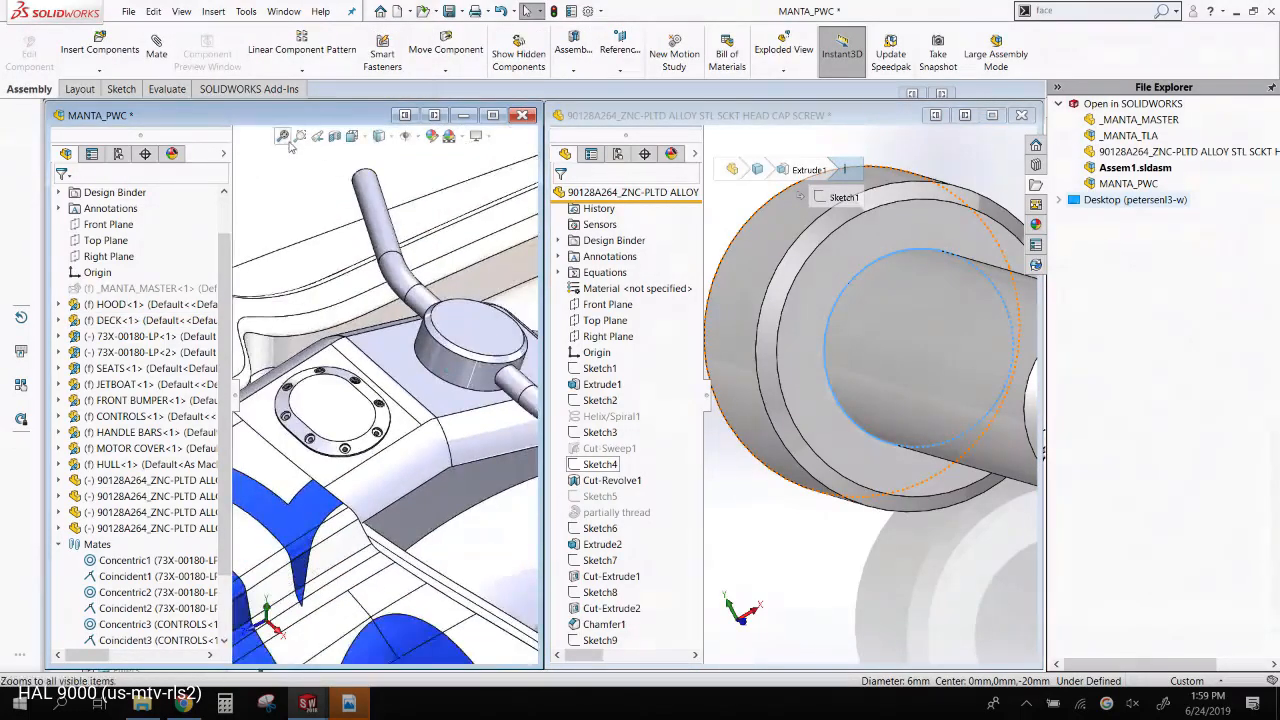
left_click(283, 136)
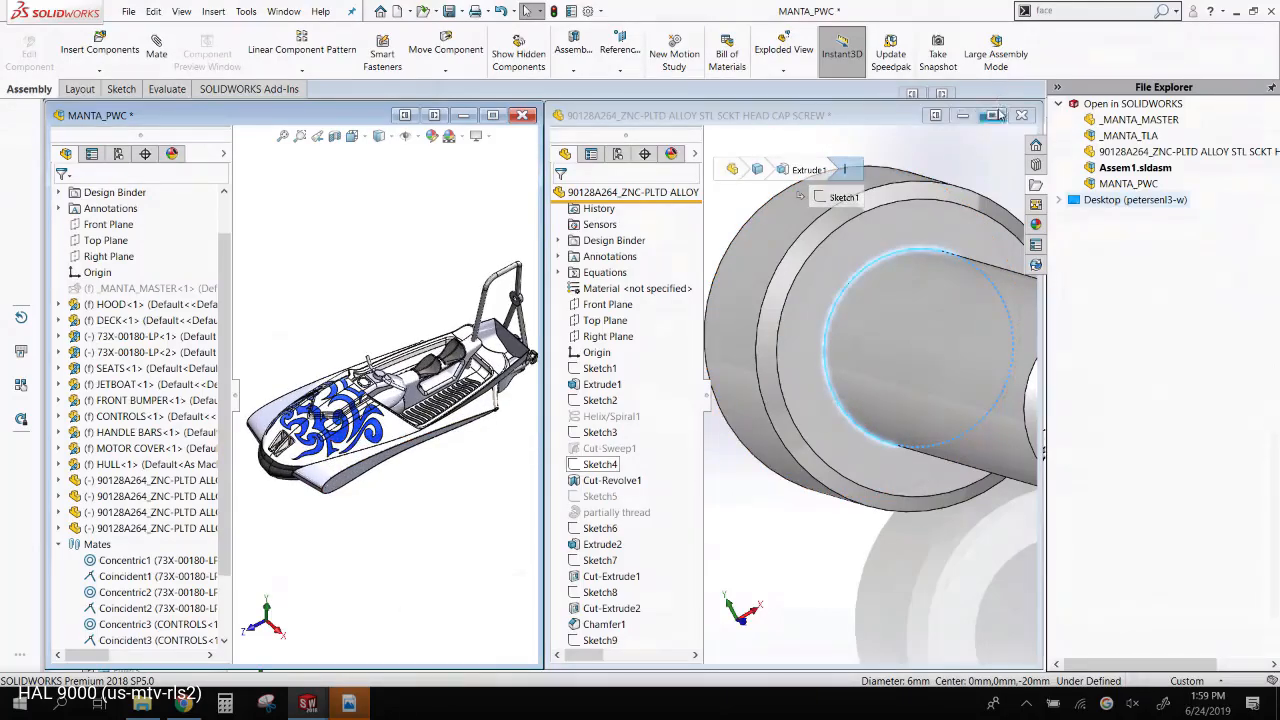
- Add a mate reference named Default to the screw part, using the circular edge under the head as primary reference entity
left_click(1000, 115)
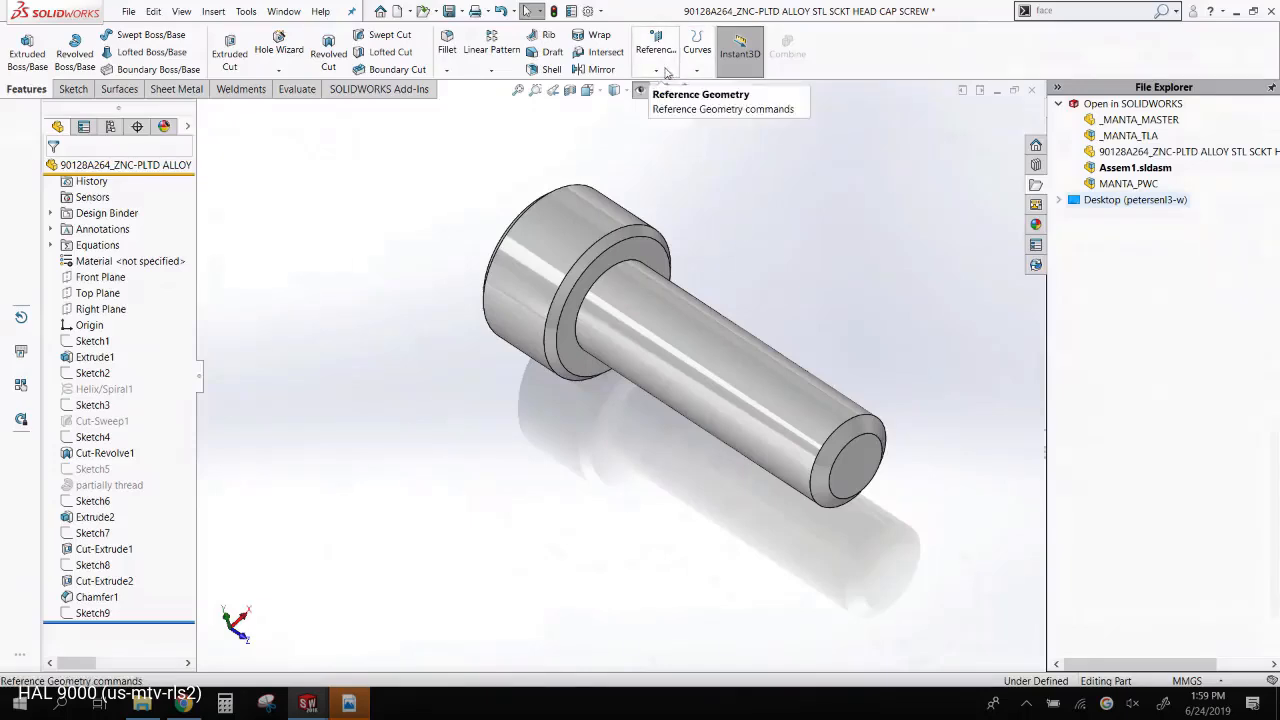
left_click(667, 74)
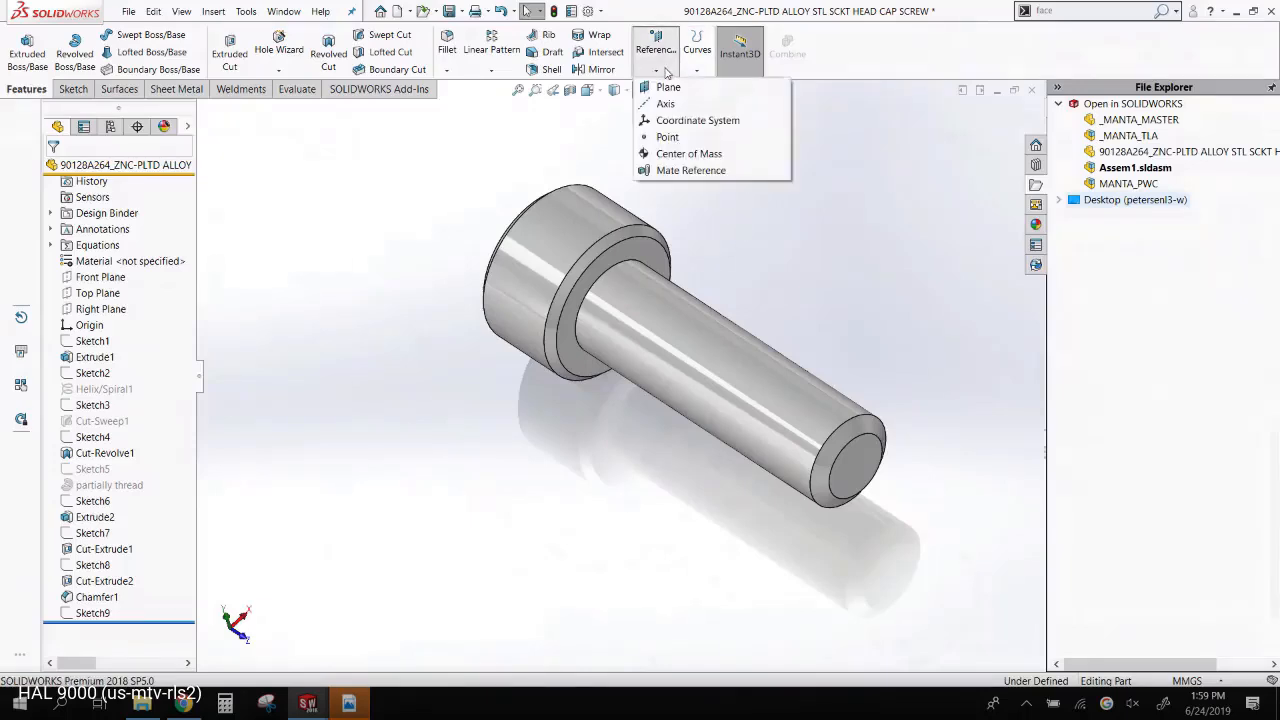
left_click(690, 171)
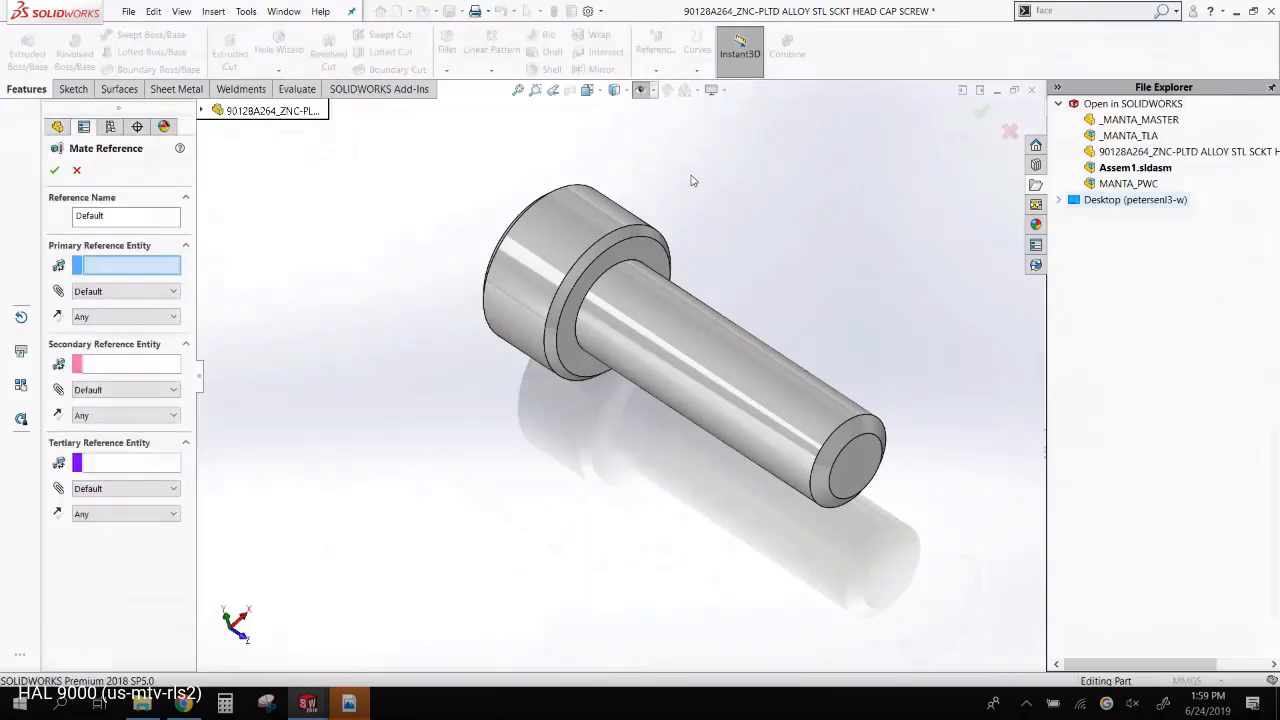
left_click(627, 266)
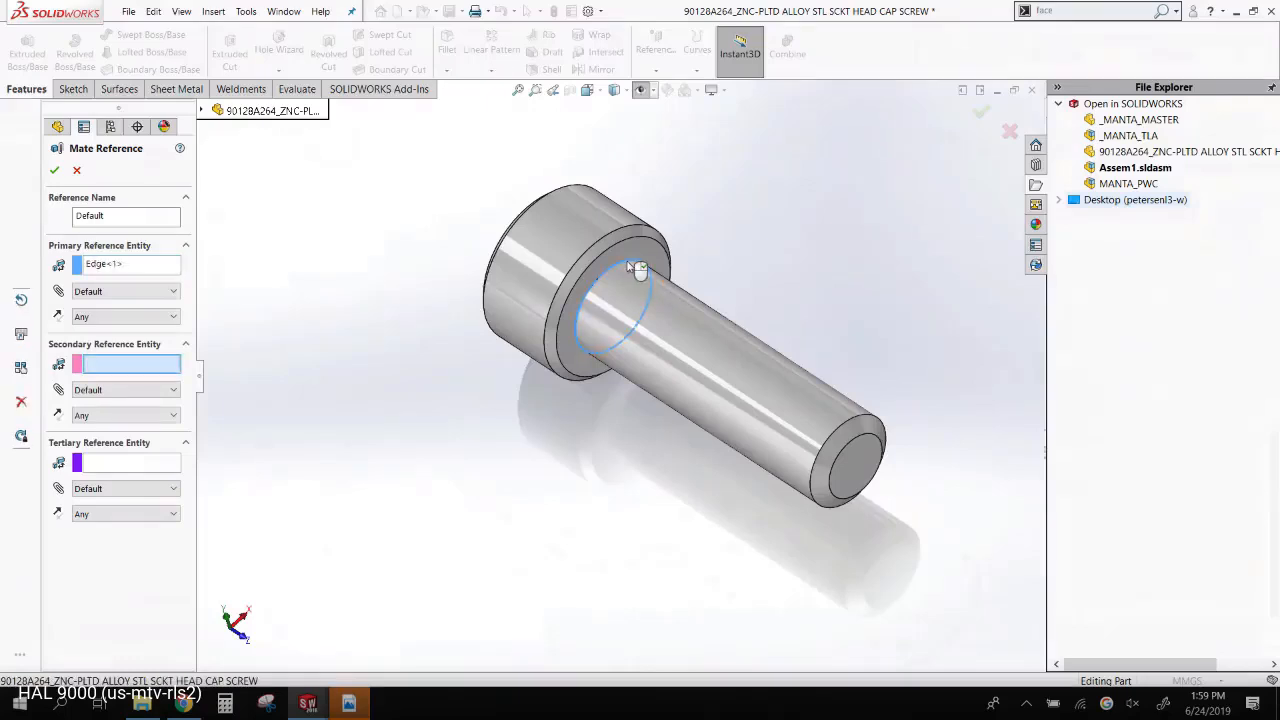
left_click(55, 171)
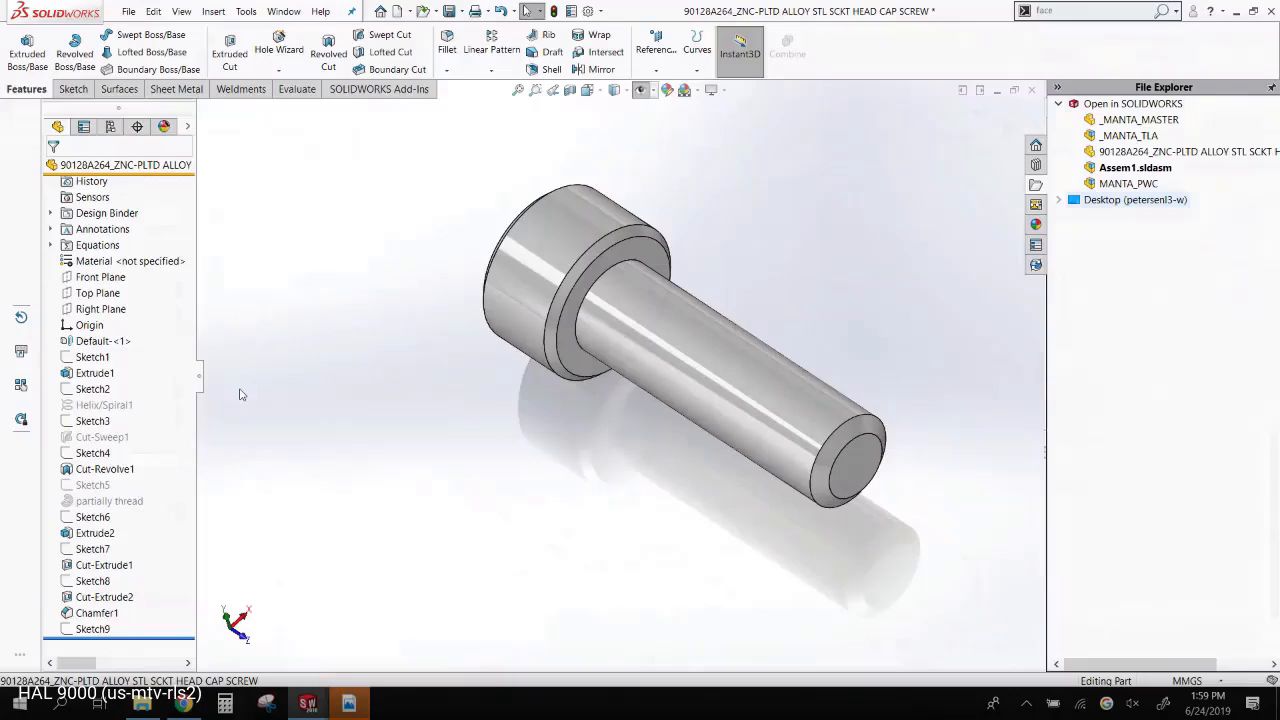
left_click(73, 344)
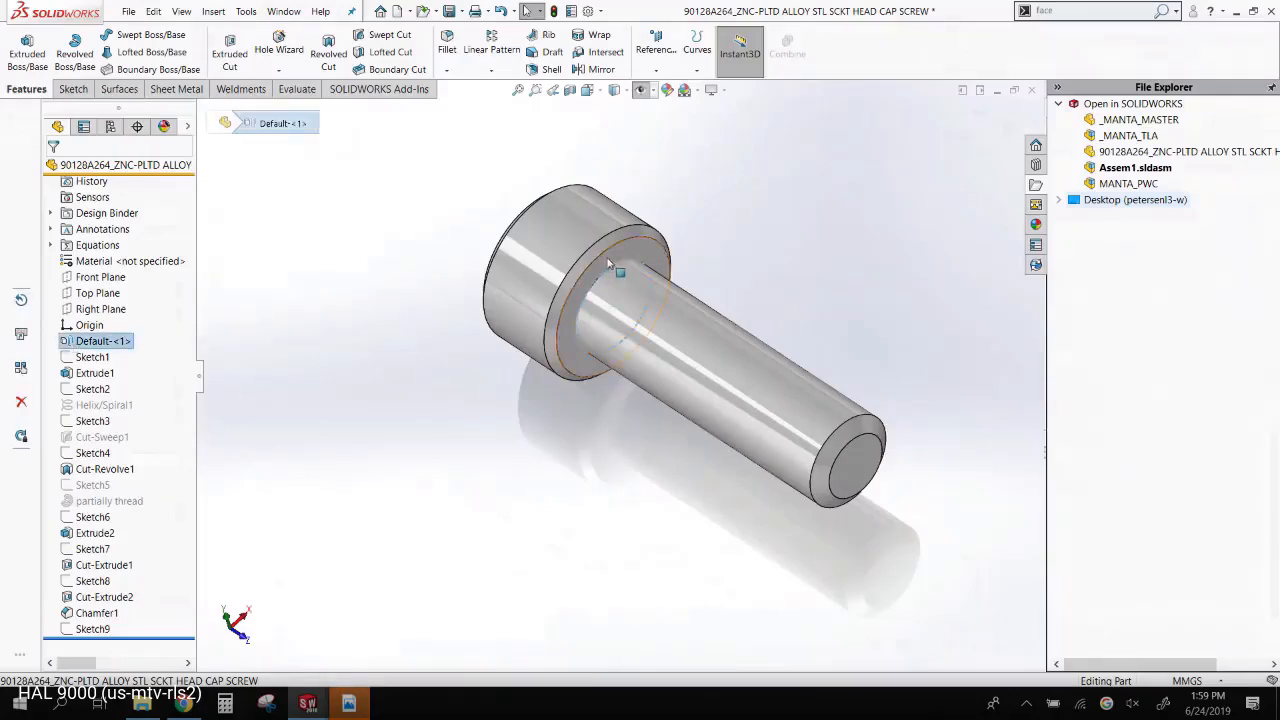
left_click(572, 166)
- Insert a fifth screw from the open part window into the next empty counterbore, then maximize the assembly window
left_click(982, 91)
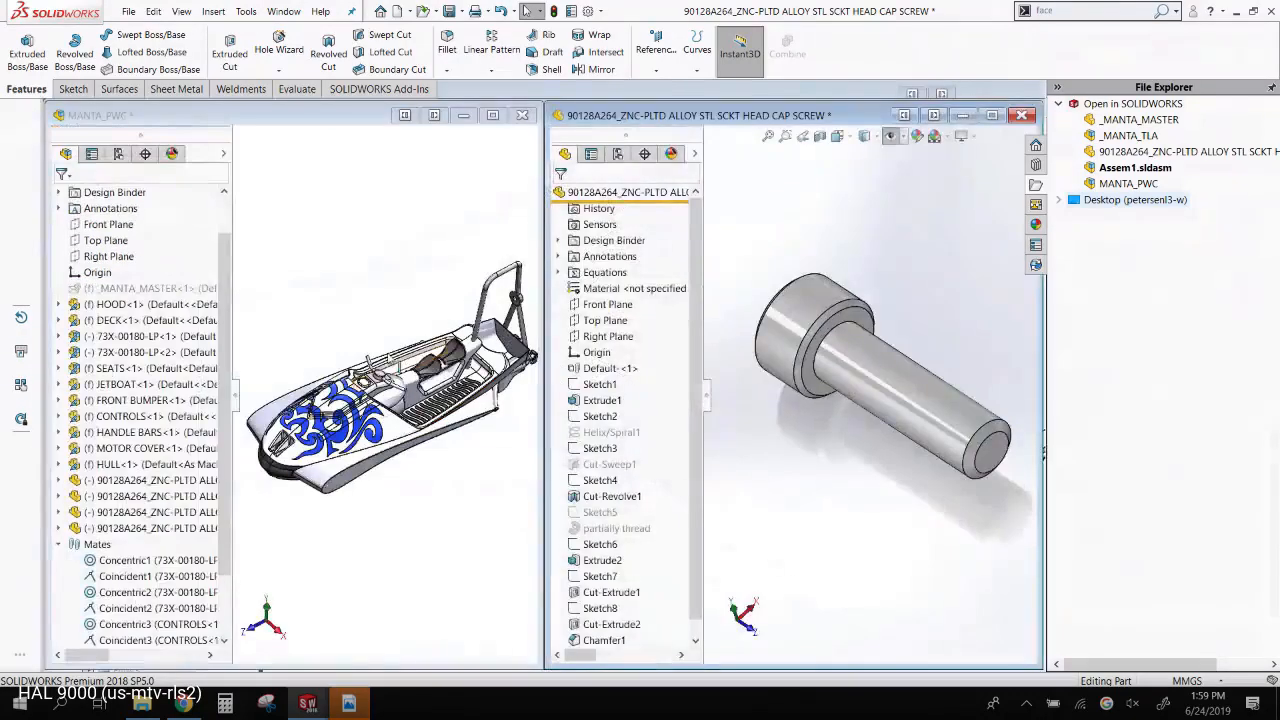
scroll(382, 388, "down", 10)
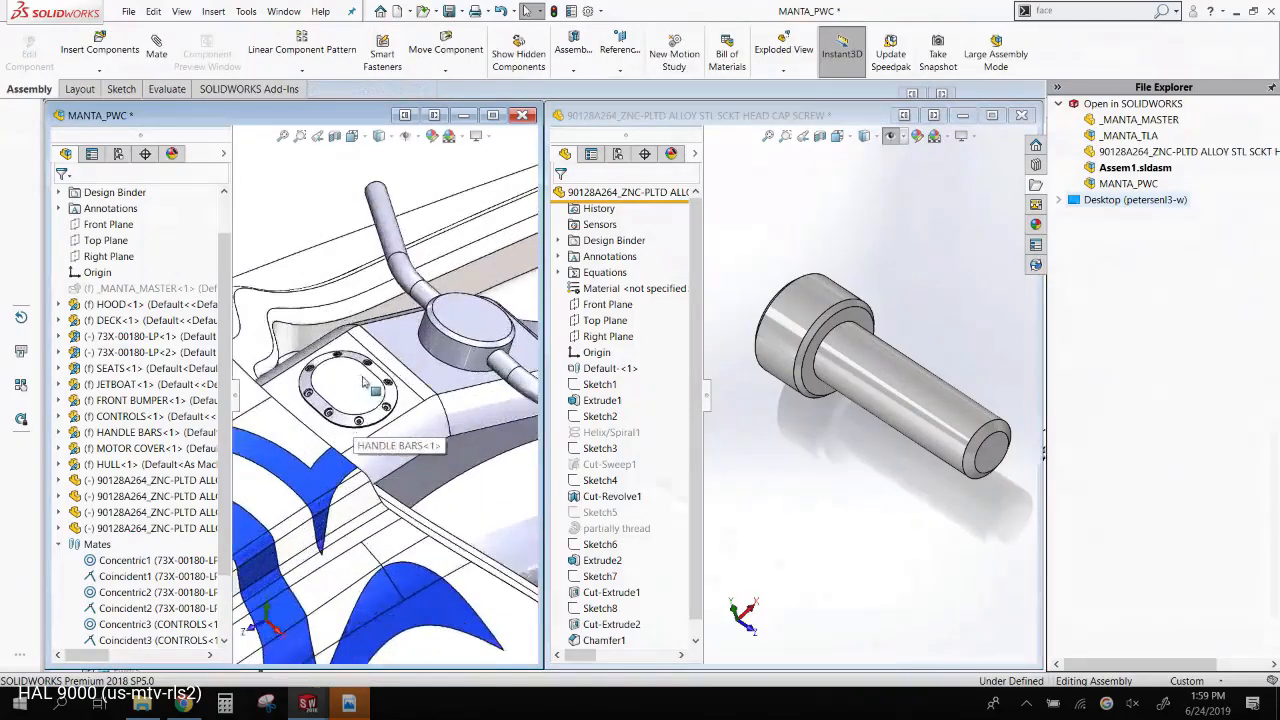
left_click(978, 385)
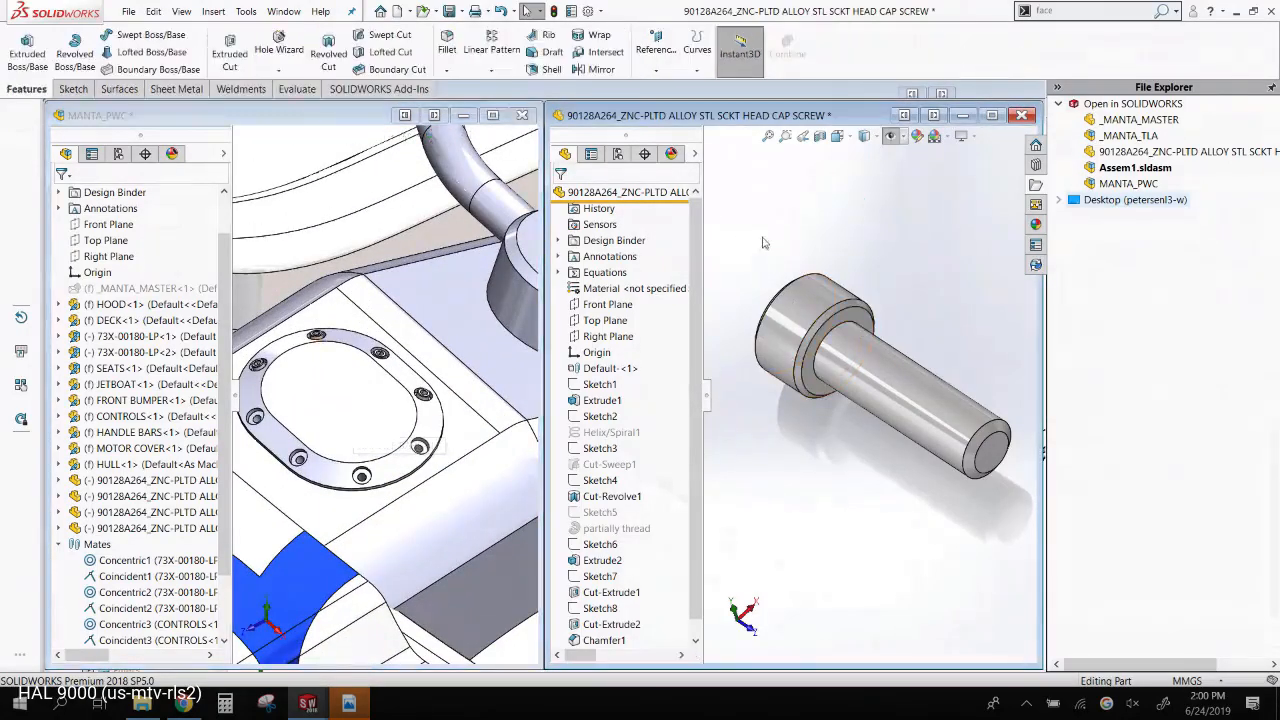
scroll(490, 372, "down", 3)
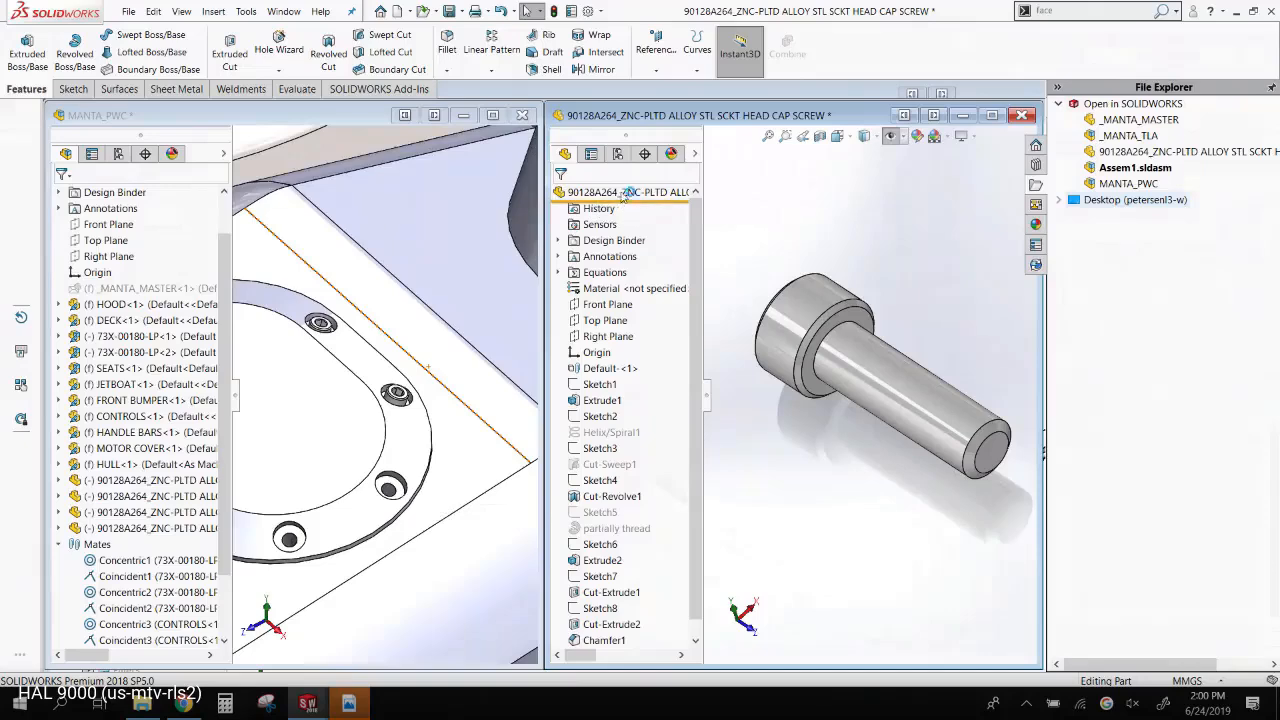
left_click_drag(623, 195, 395, 490)
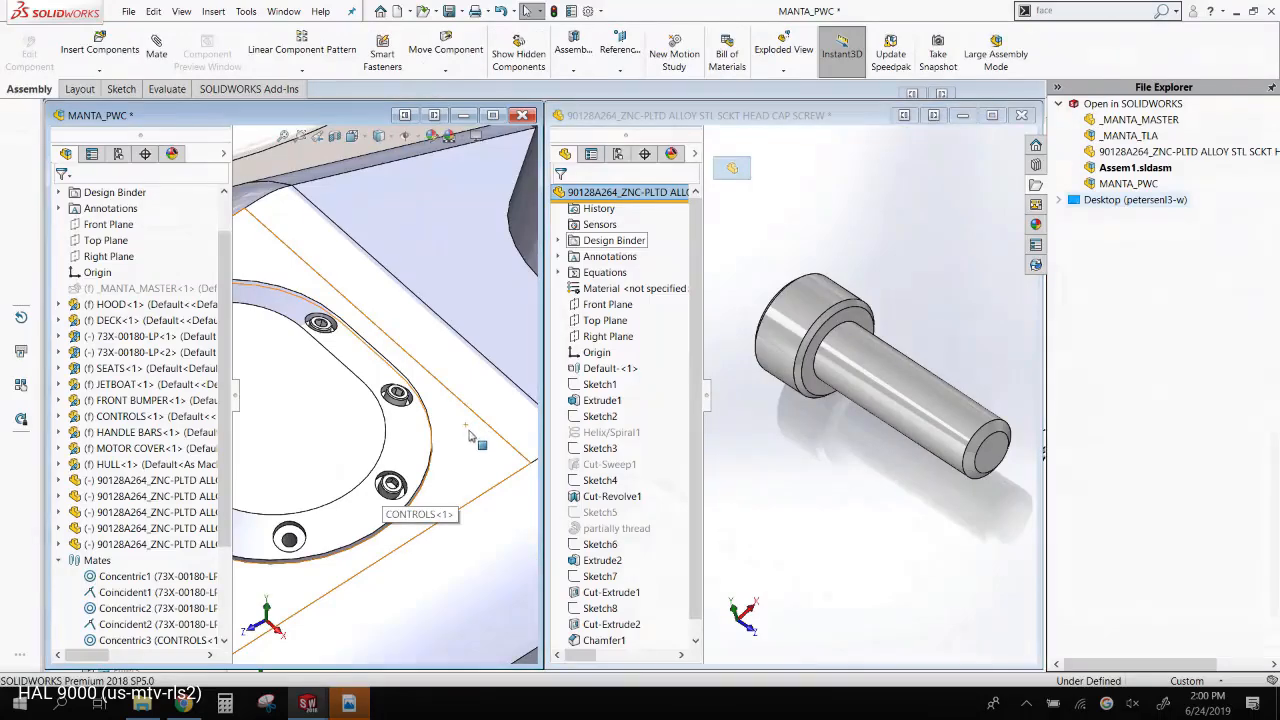
left_click(492, 116)
scroll(745, 352, "up", 3)
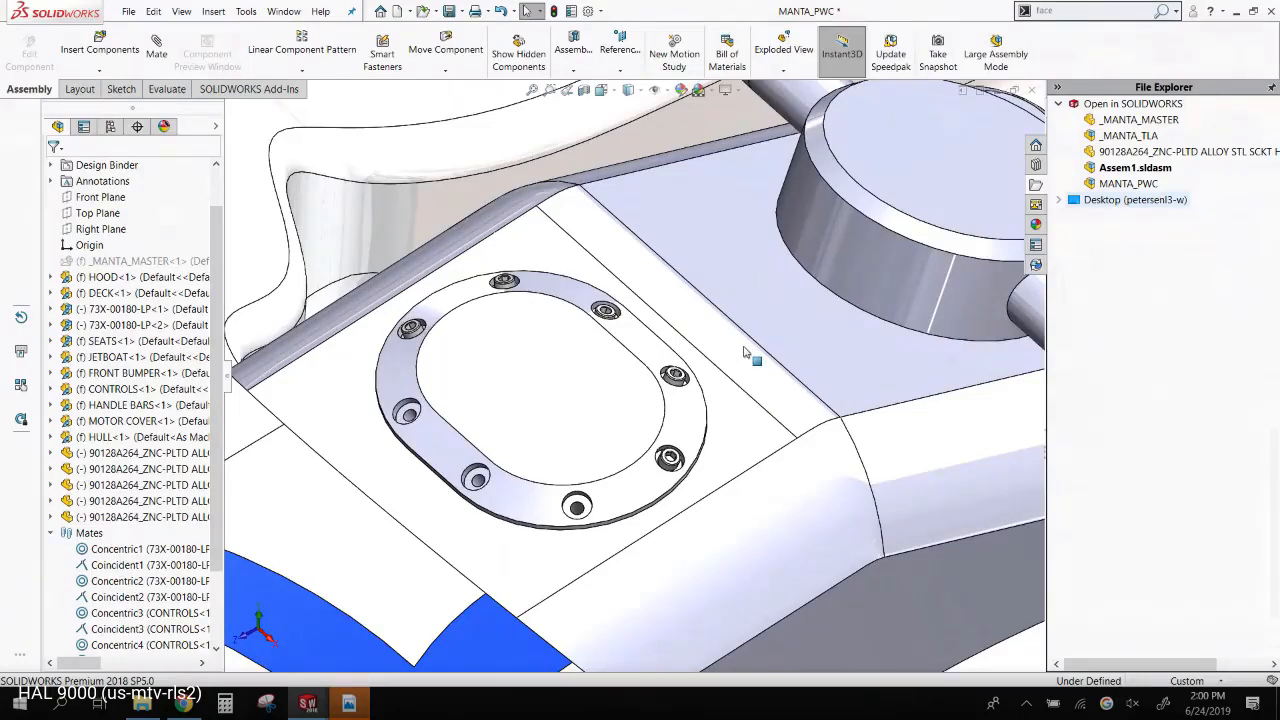
- Insert the 90128A264 screw file from the Windows Downloads folder into the next empty counterbore and close the folder window
key("super+e")
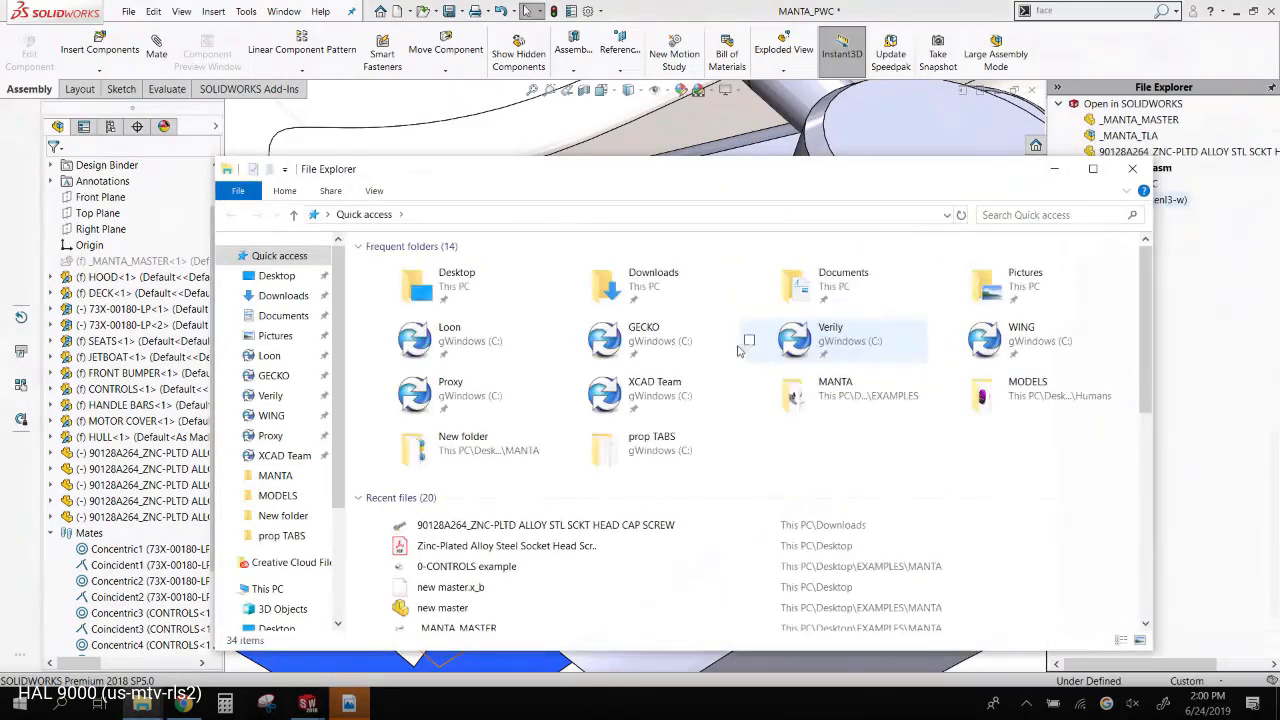
left_click(285, 296)
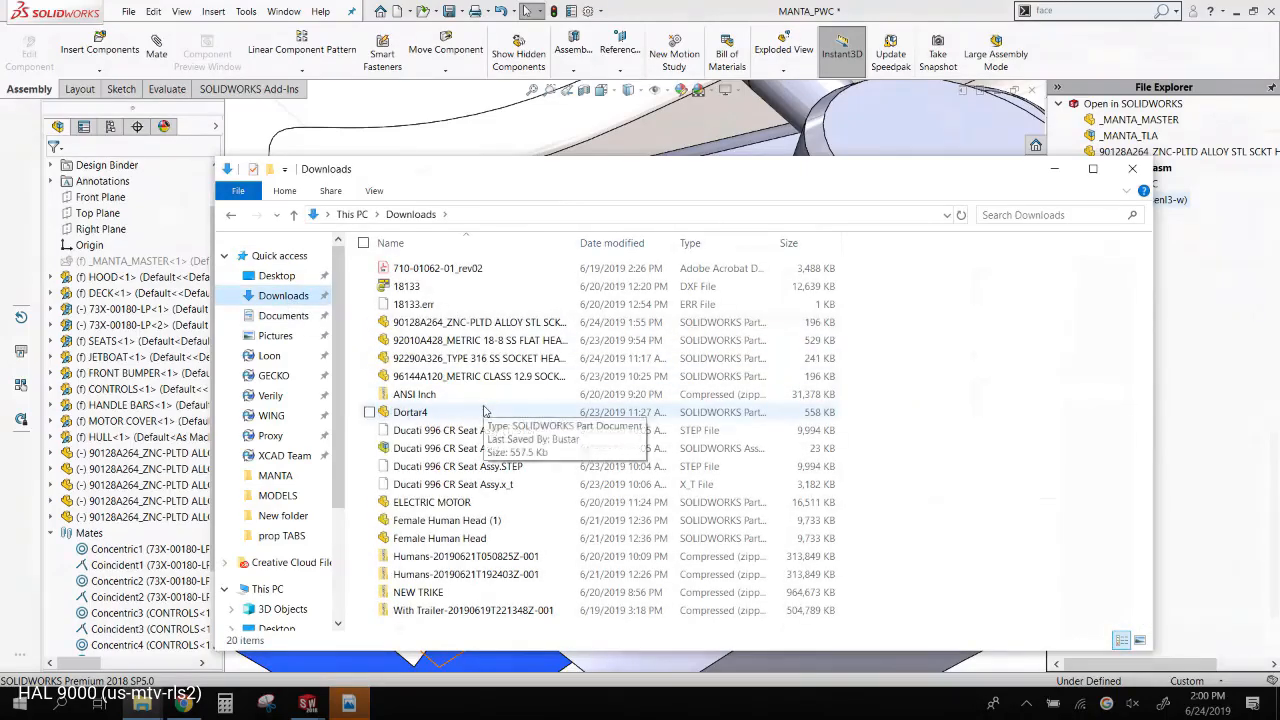
left_click_drag(535, 170, 1021, 185)
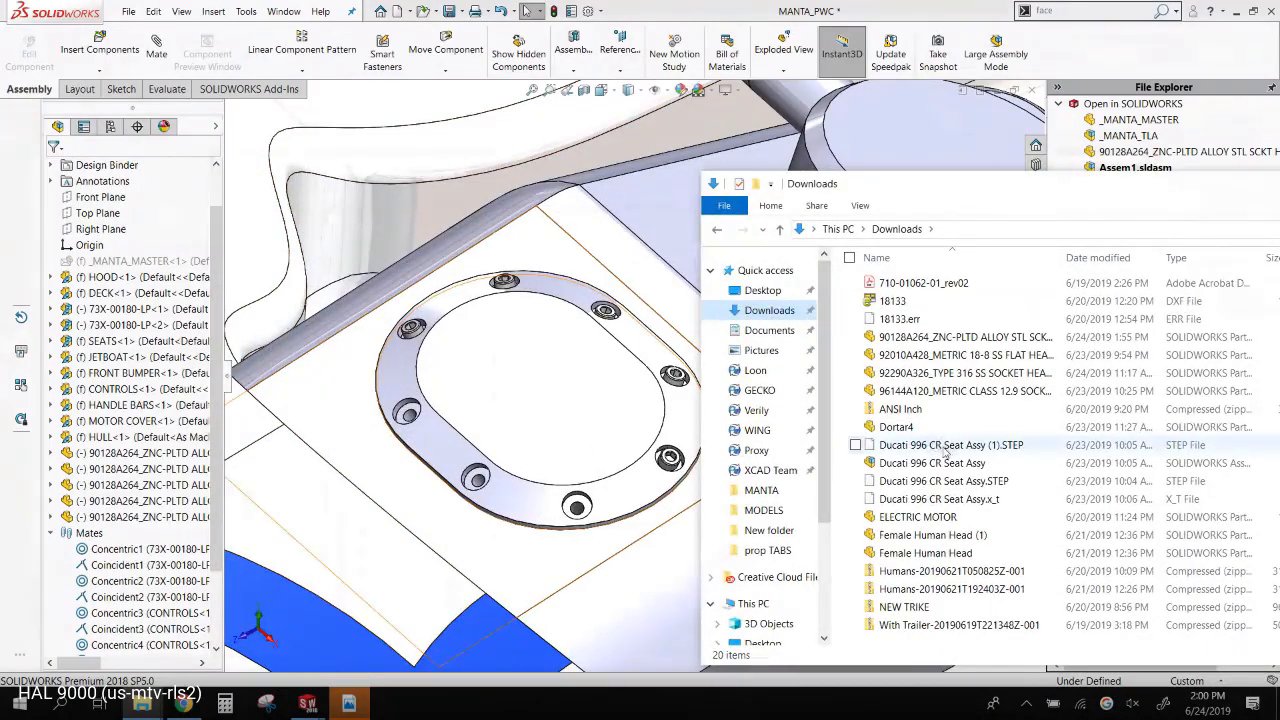
left_click(936, 340)
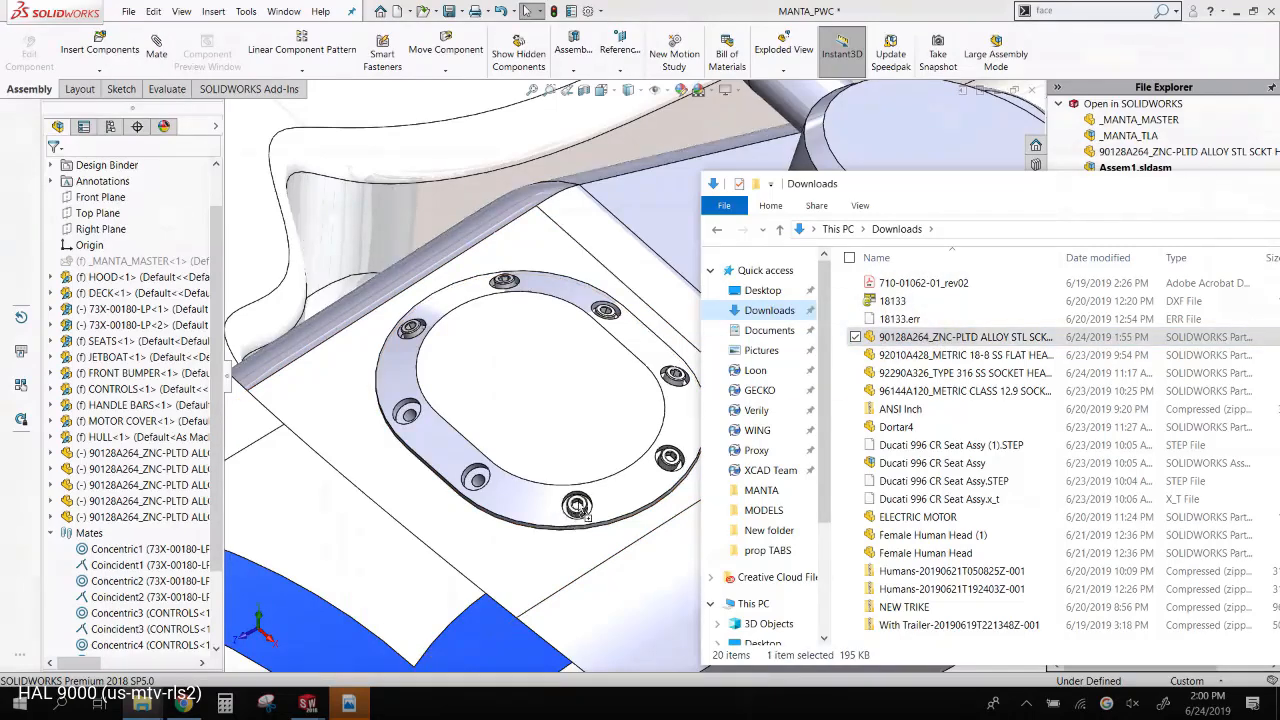
left_click_drag(577, 503, 577, 503)
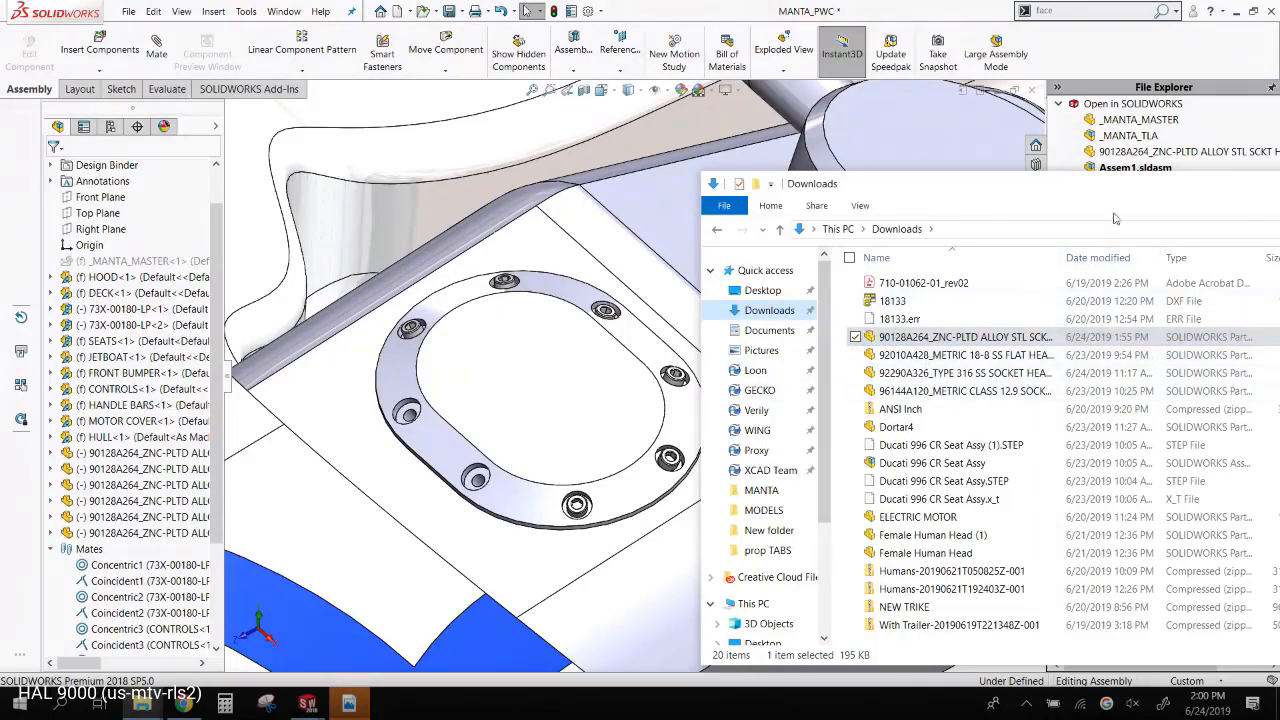
left_click_drag(1128, 198, 638, 186)
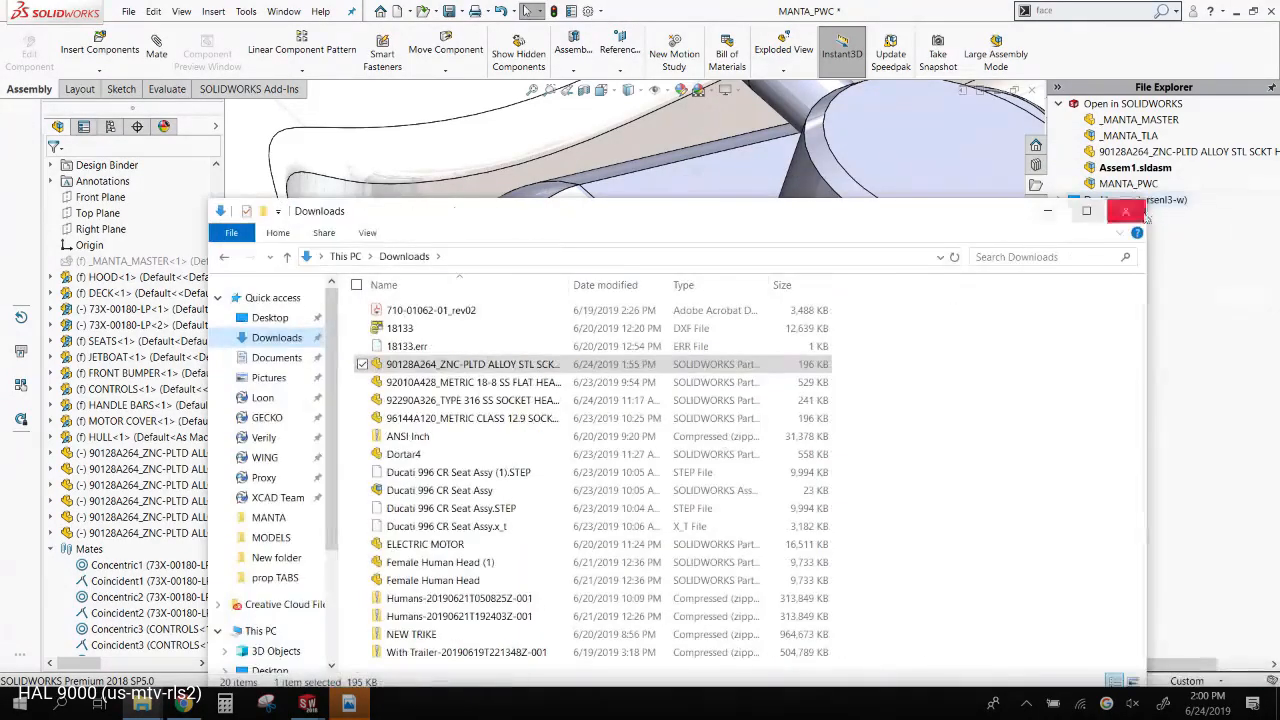
left_click(1160, 172)
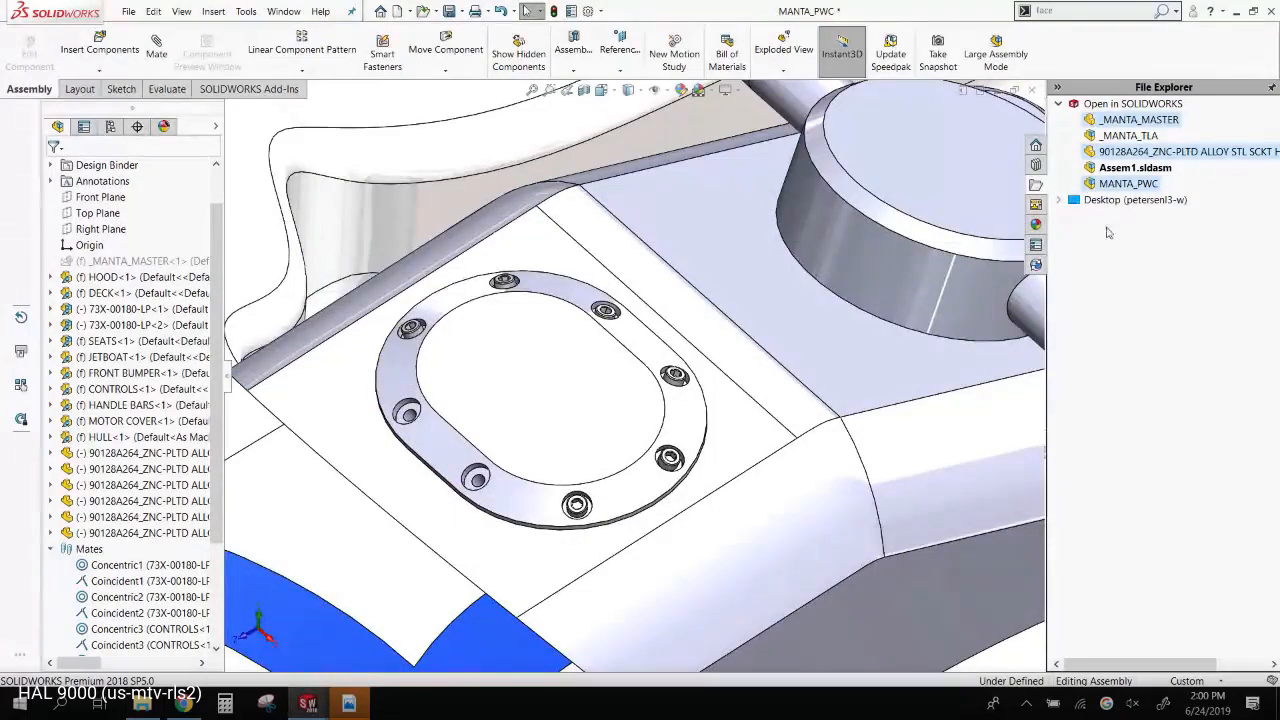
- Browse This PC and the gWindows (C:) drive's folders from within SOLIDWORKS
left_click(1058, 200)
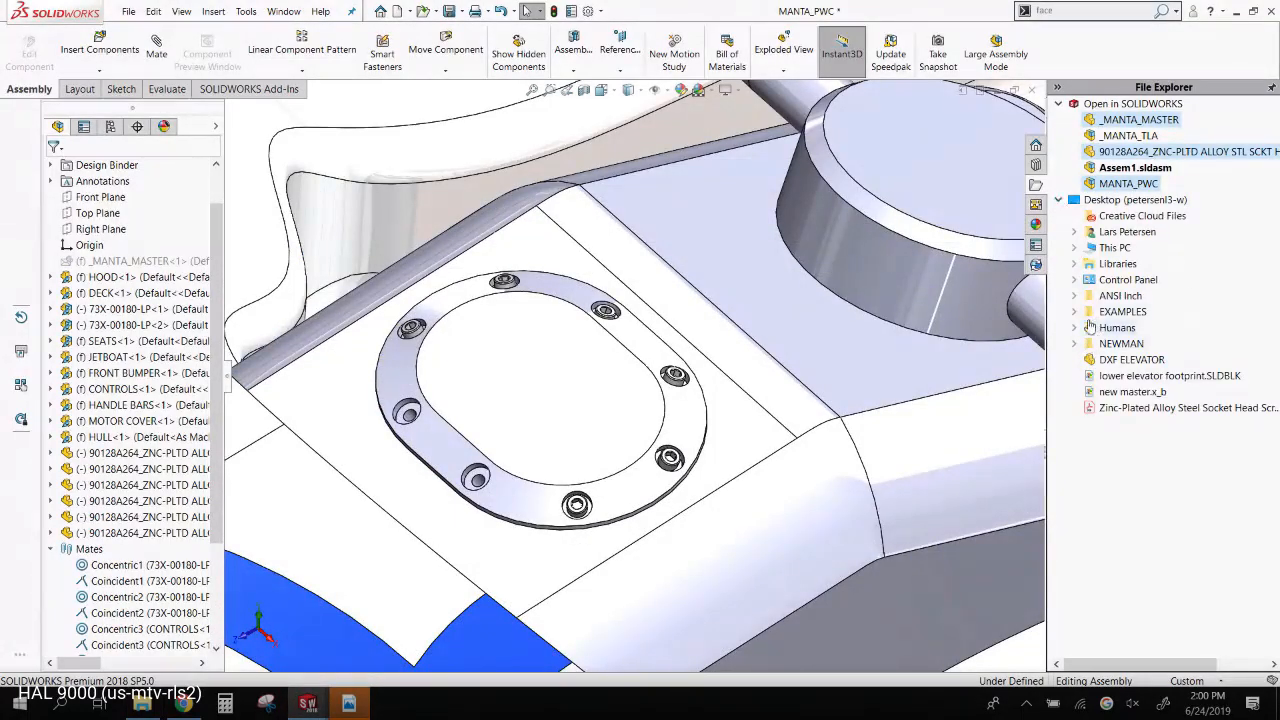
left_click(1074, 248)
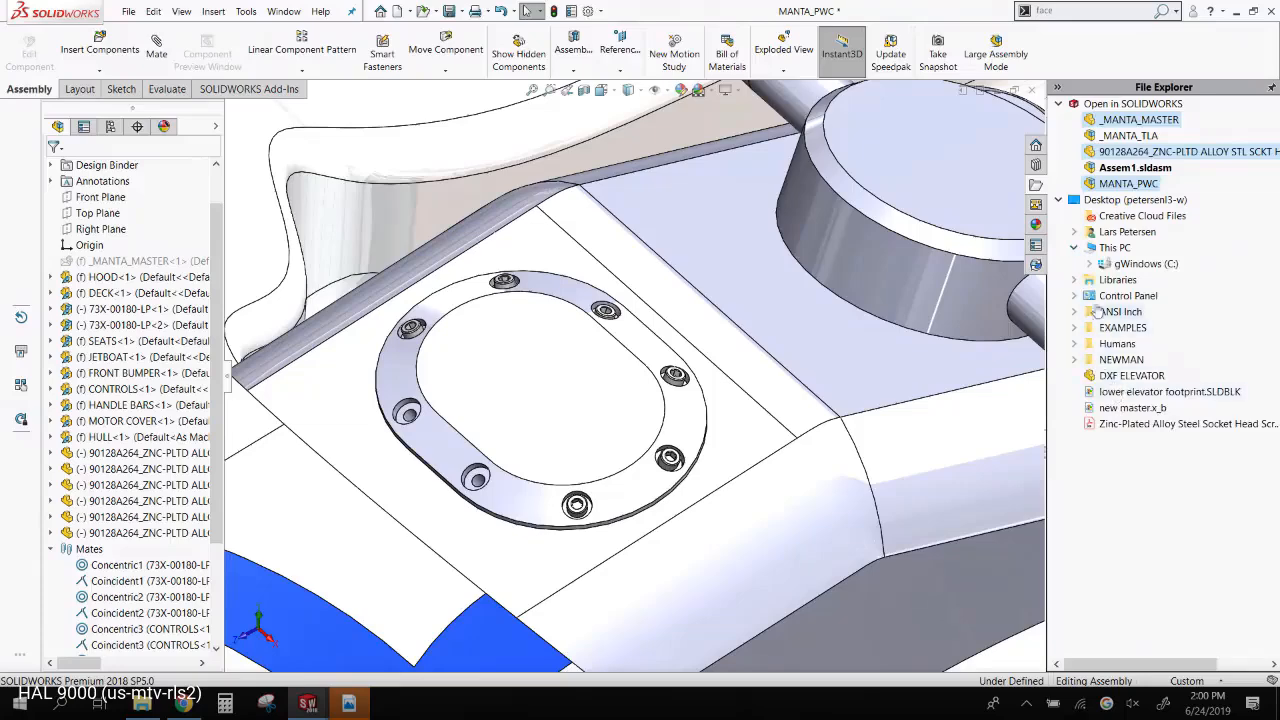
left_click(1089, 264)
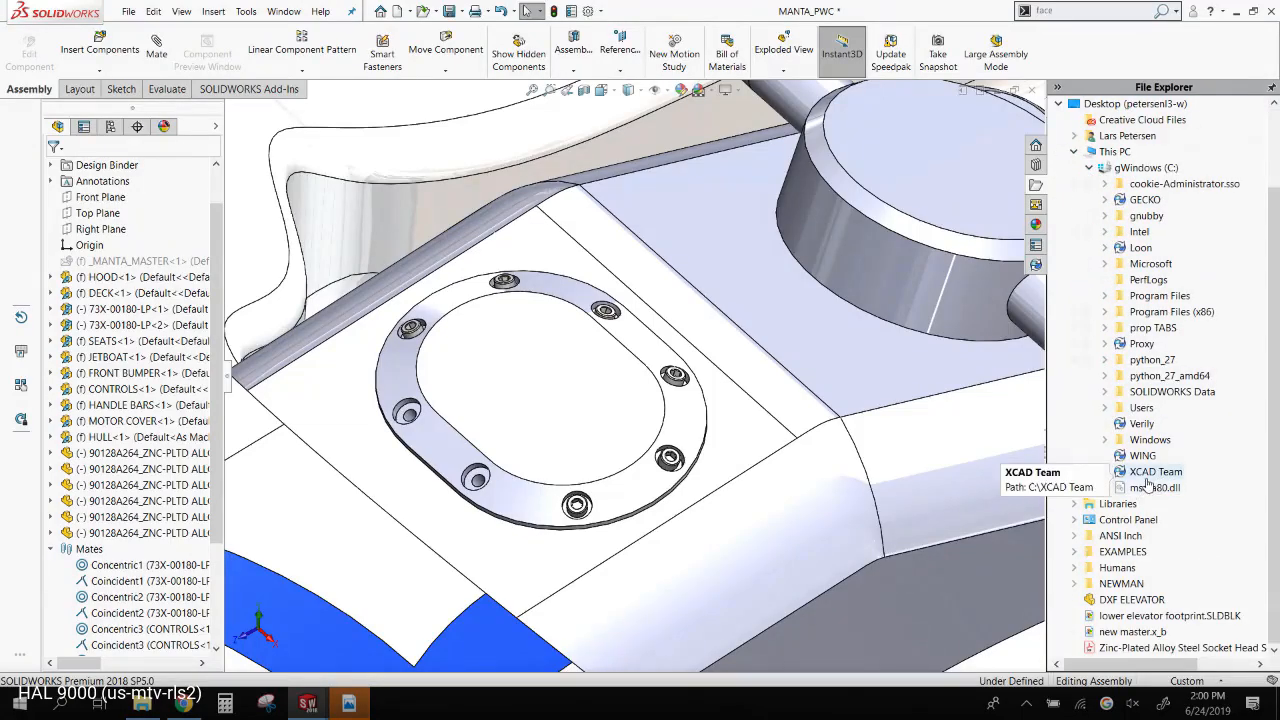
scroll(1148, 483, "up", 1)
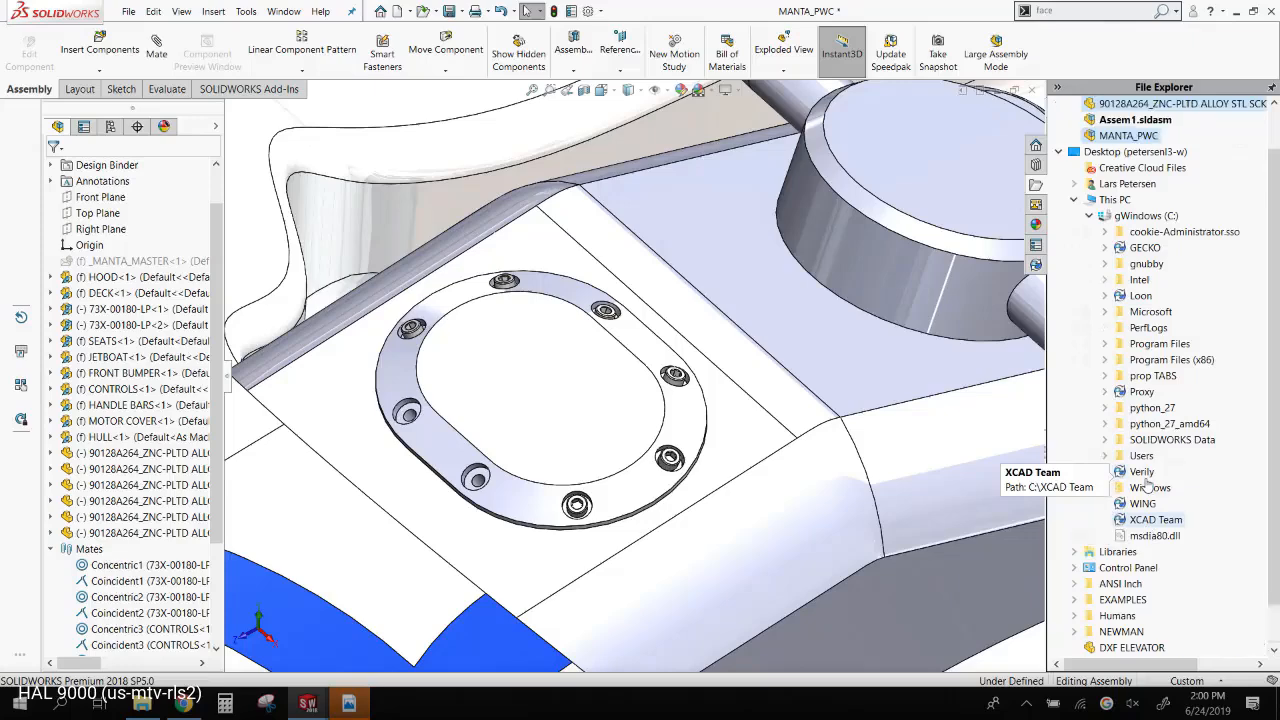
- Add the open _MANTA_MASTER document and another copy of the screw to the MANTA_PWC assembly
left_click(1088, 217)
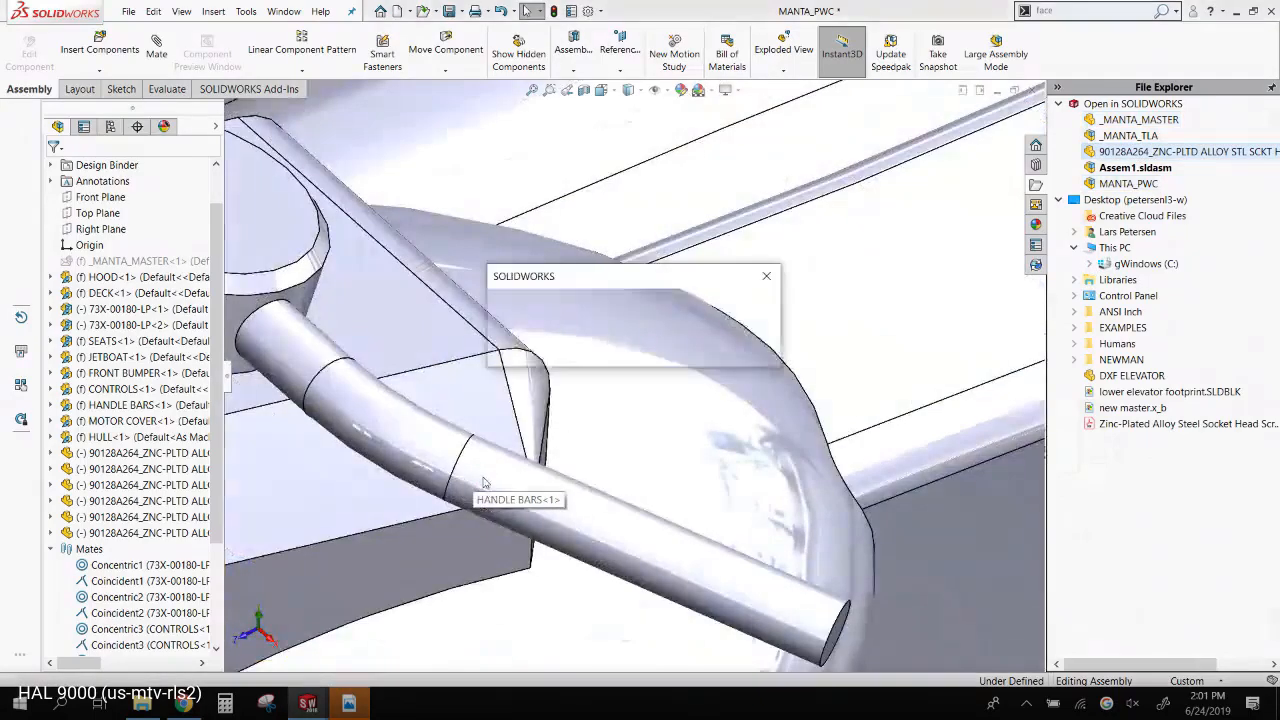
left_click(768, 350)
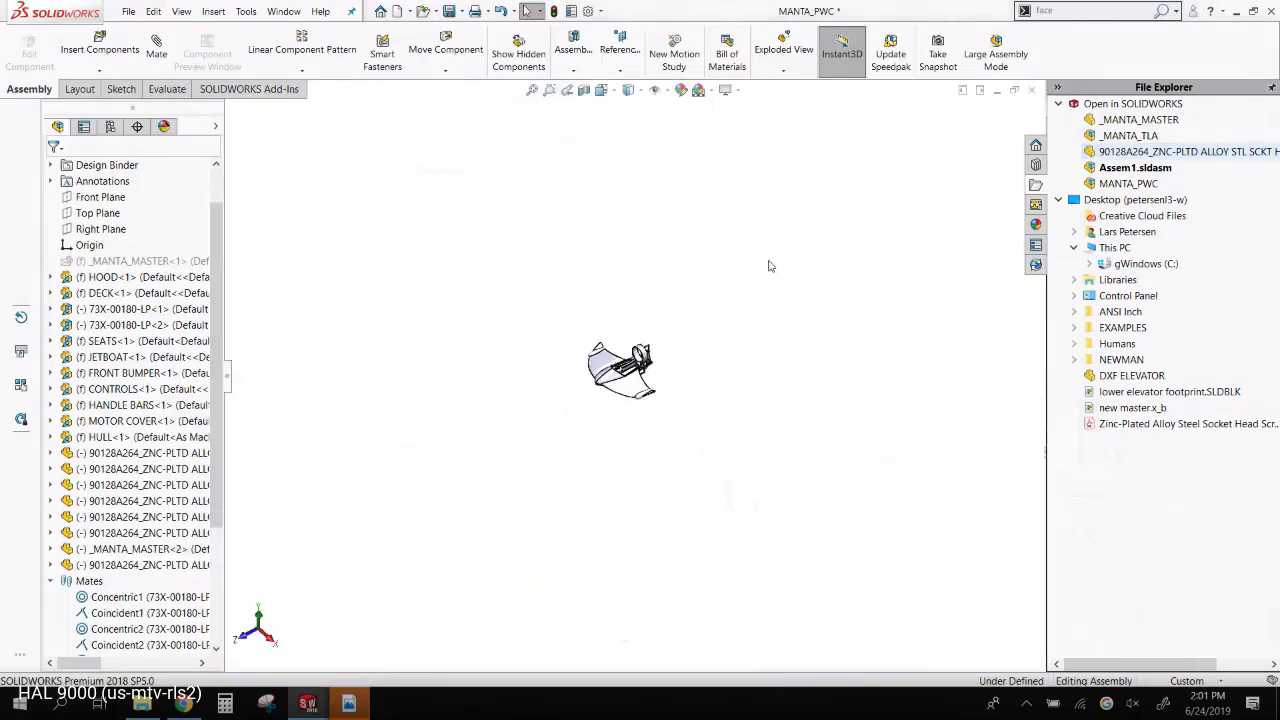
key("f")
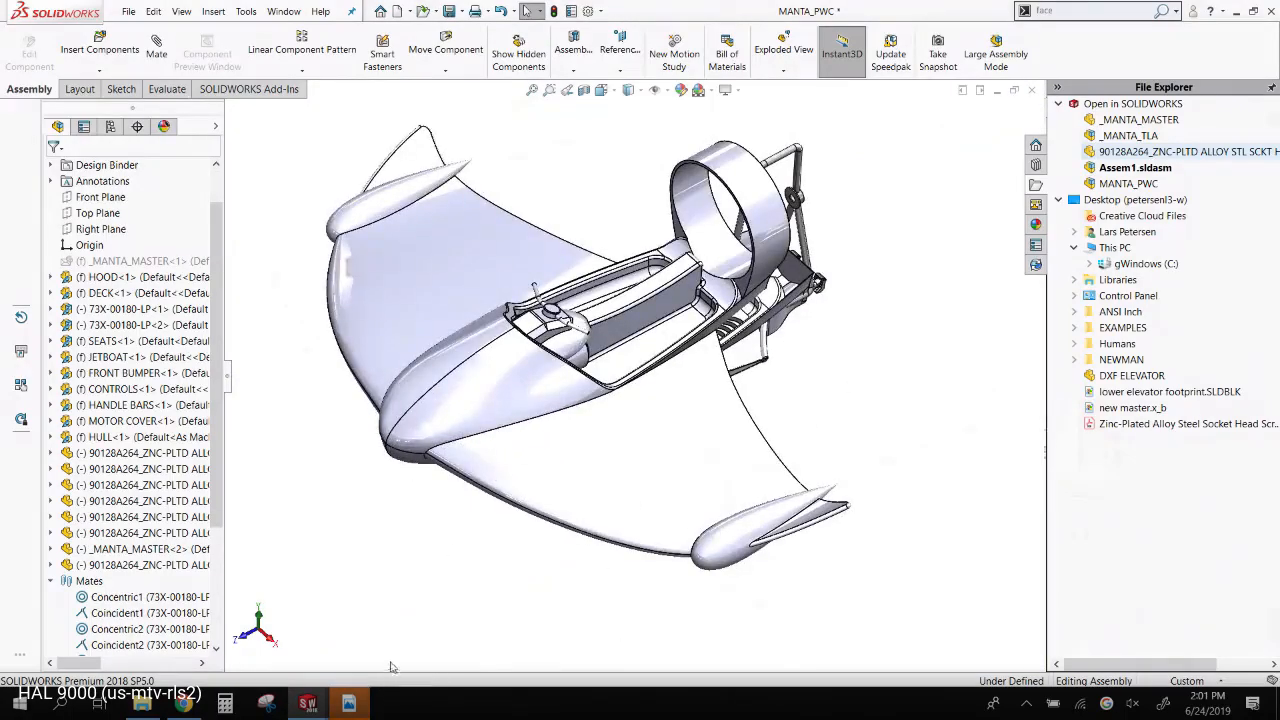
- Switch to the screw part and browse the gWindows (C:) drive down to the Users subfolders from within SOLIDWORKS
key("ctrl+Tab")
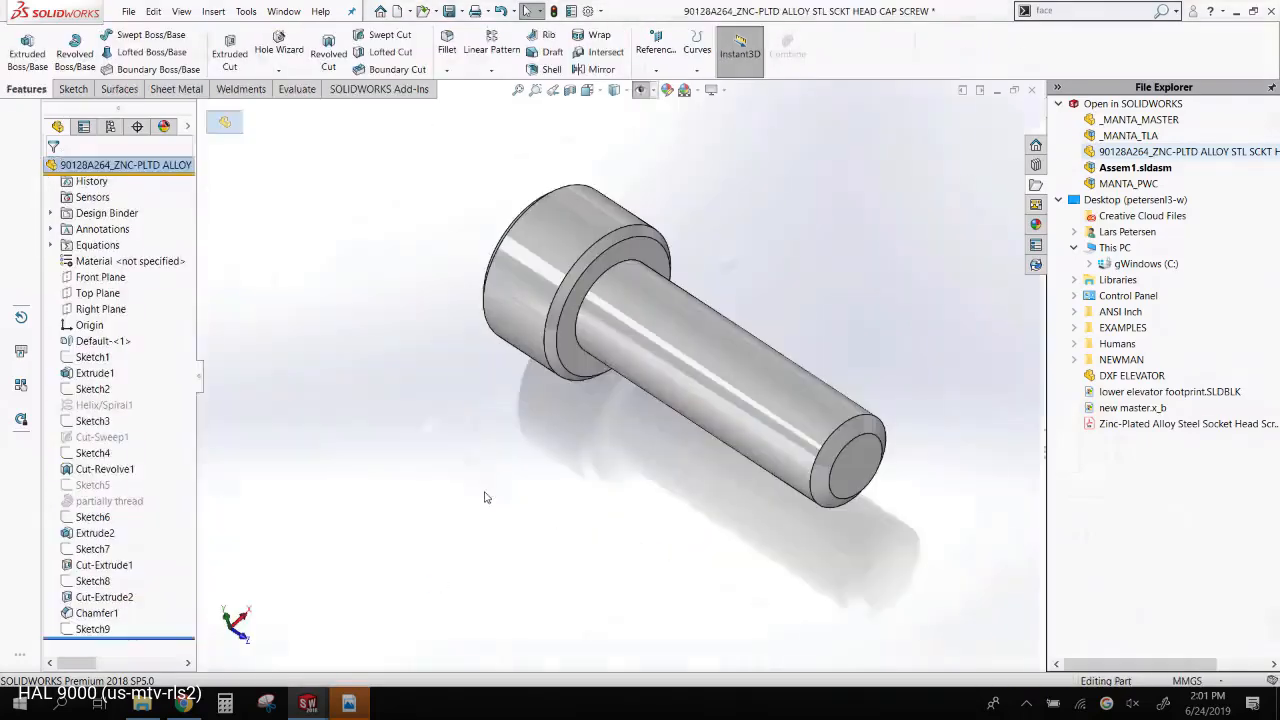
left_click(490, 383)
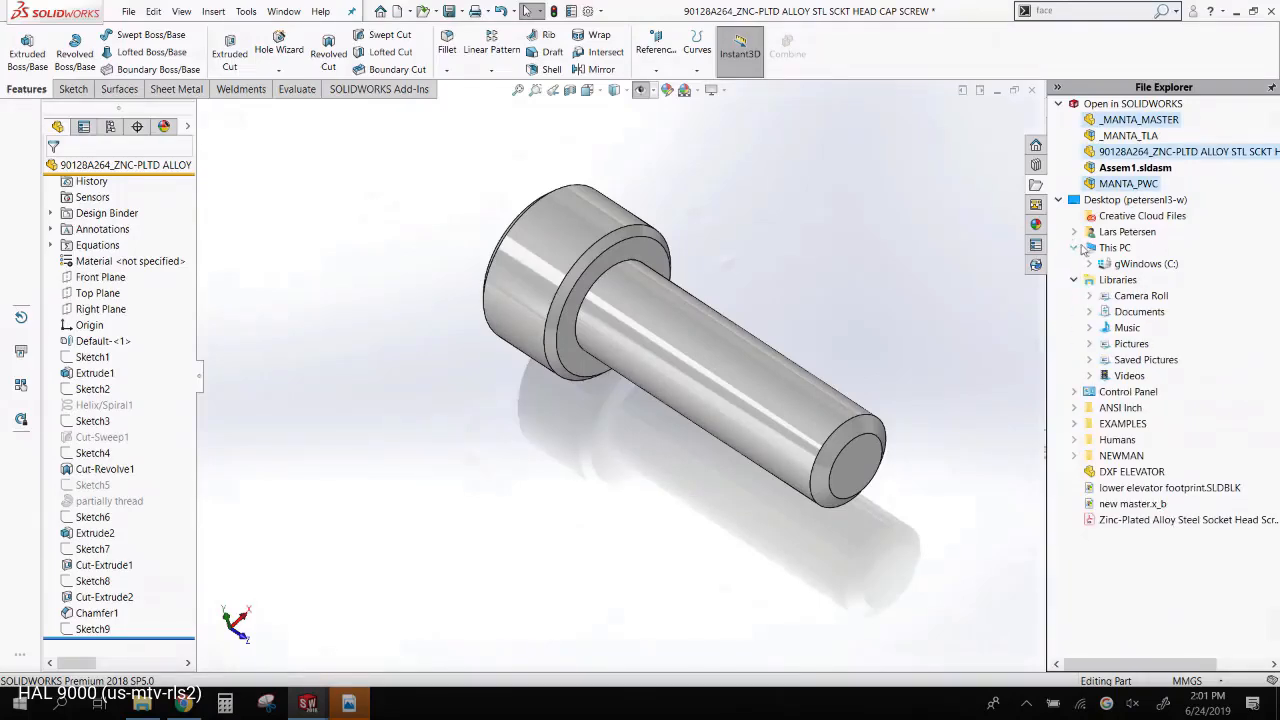
left_click(1089, 264)
scroll(1193, 515, "down", 1)
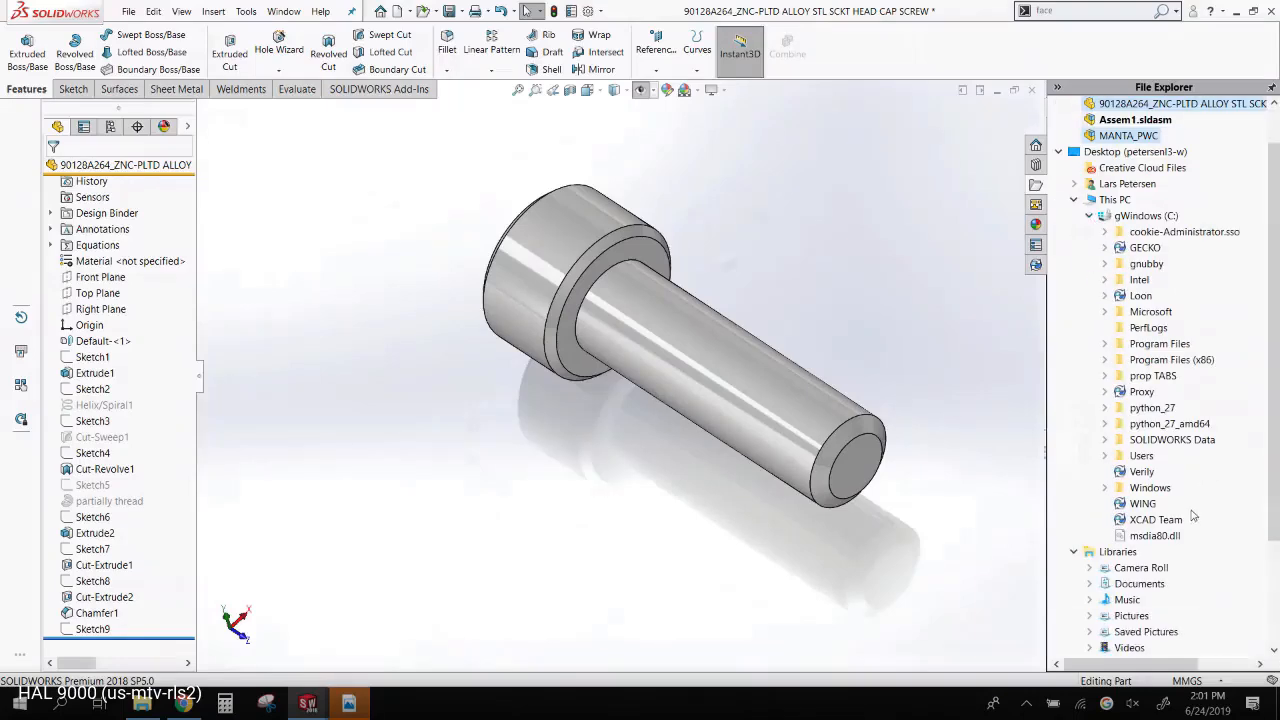
left_click(1105, 456)
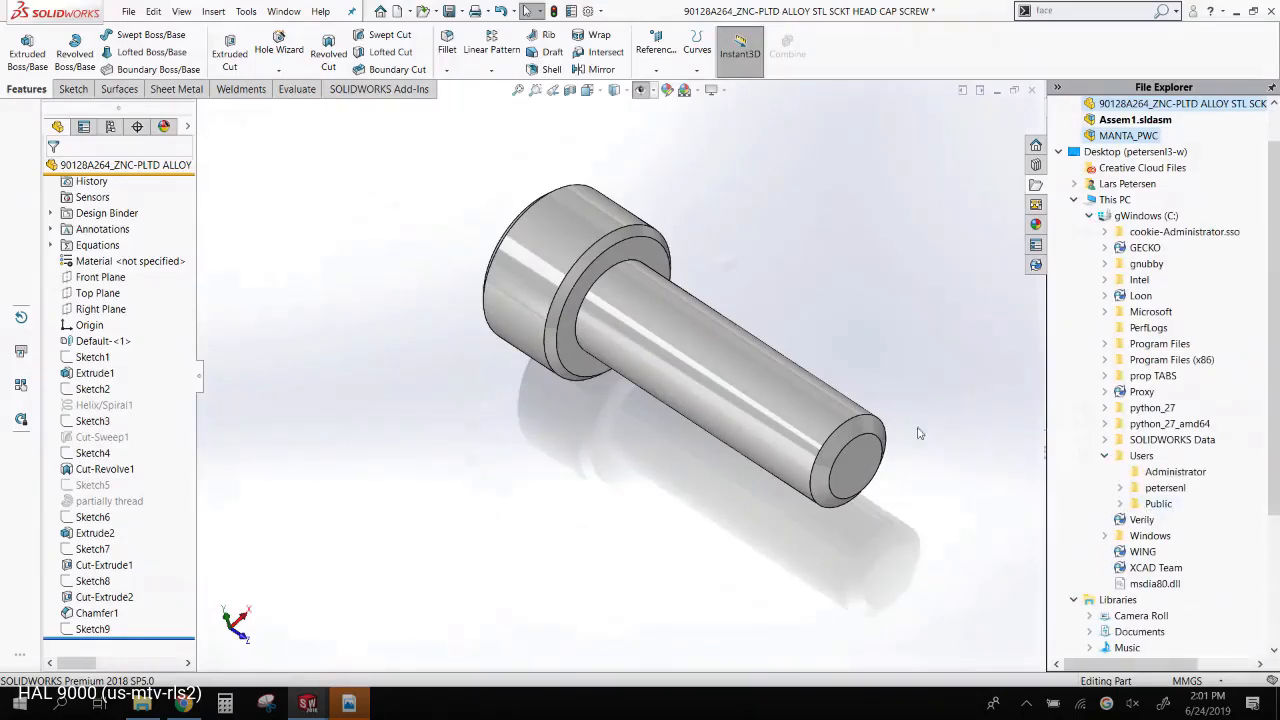
- Bring up MANTA_PWC, close the _MANTA_MASTER part without saving, and discard its changes in the assembly
double_click(1128, 135)
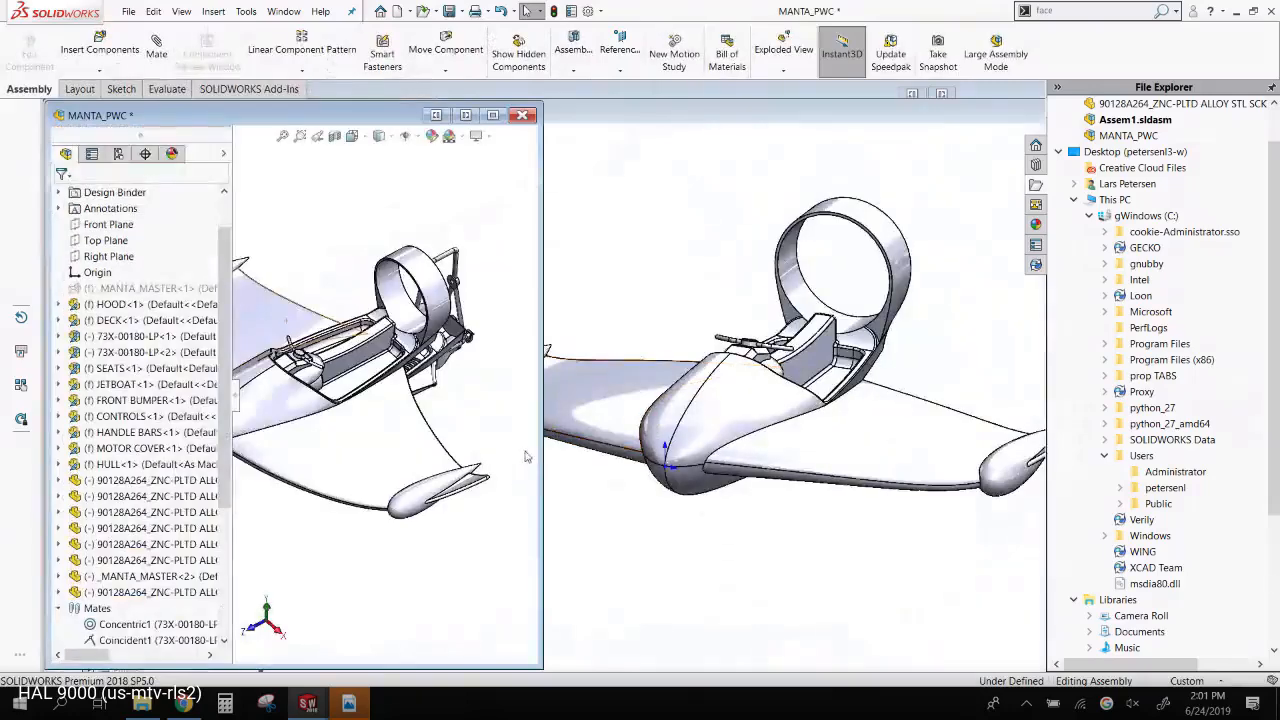
left_click(624, 255)
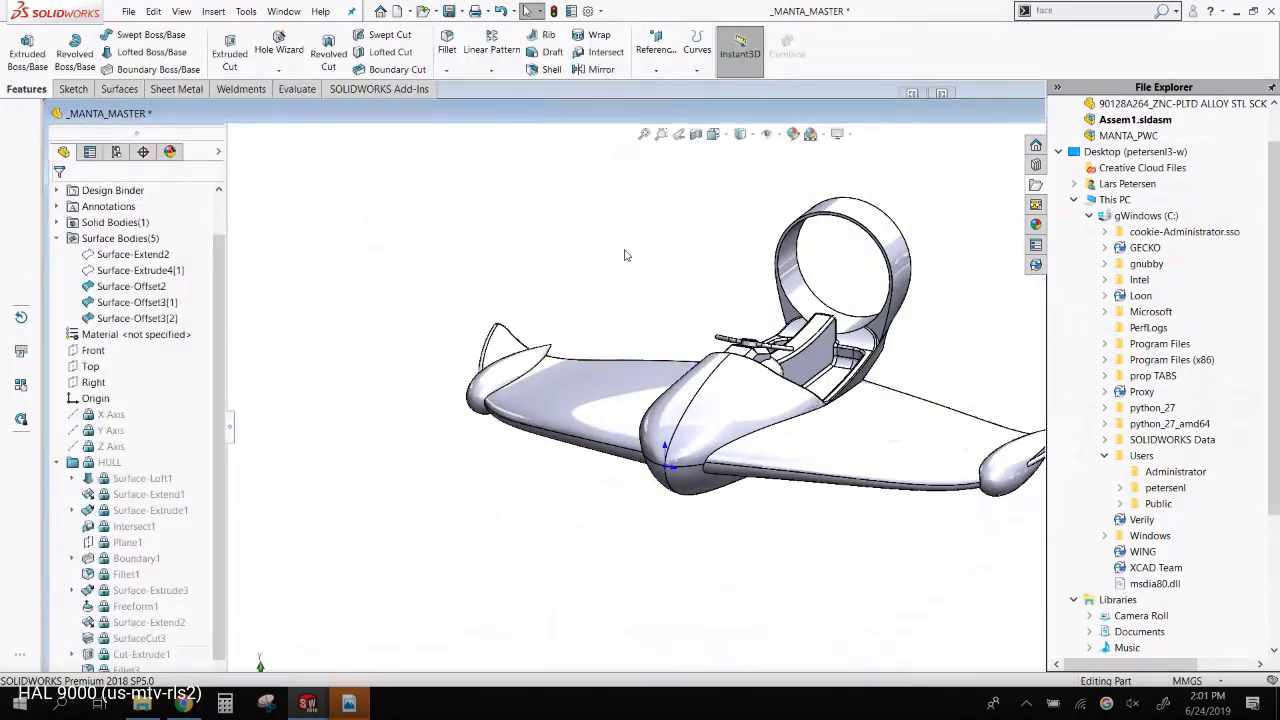
left_click(968, 116)
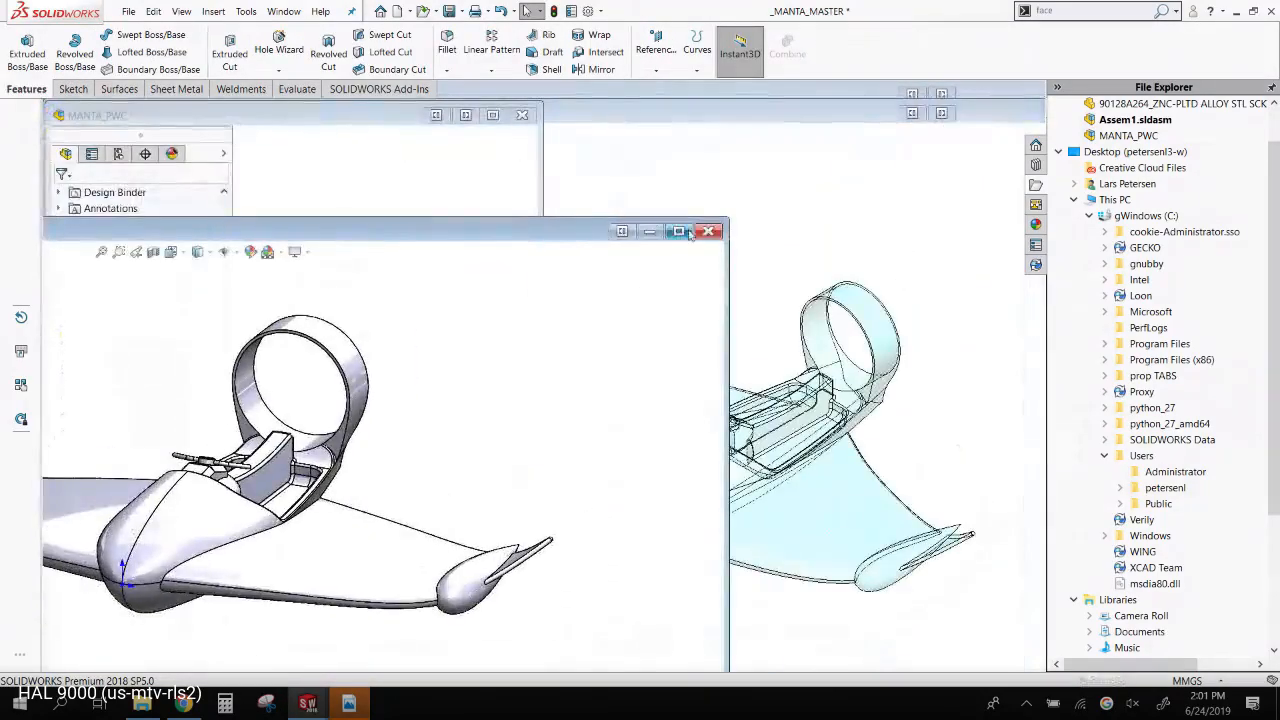
left_click(679, 349)
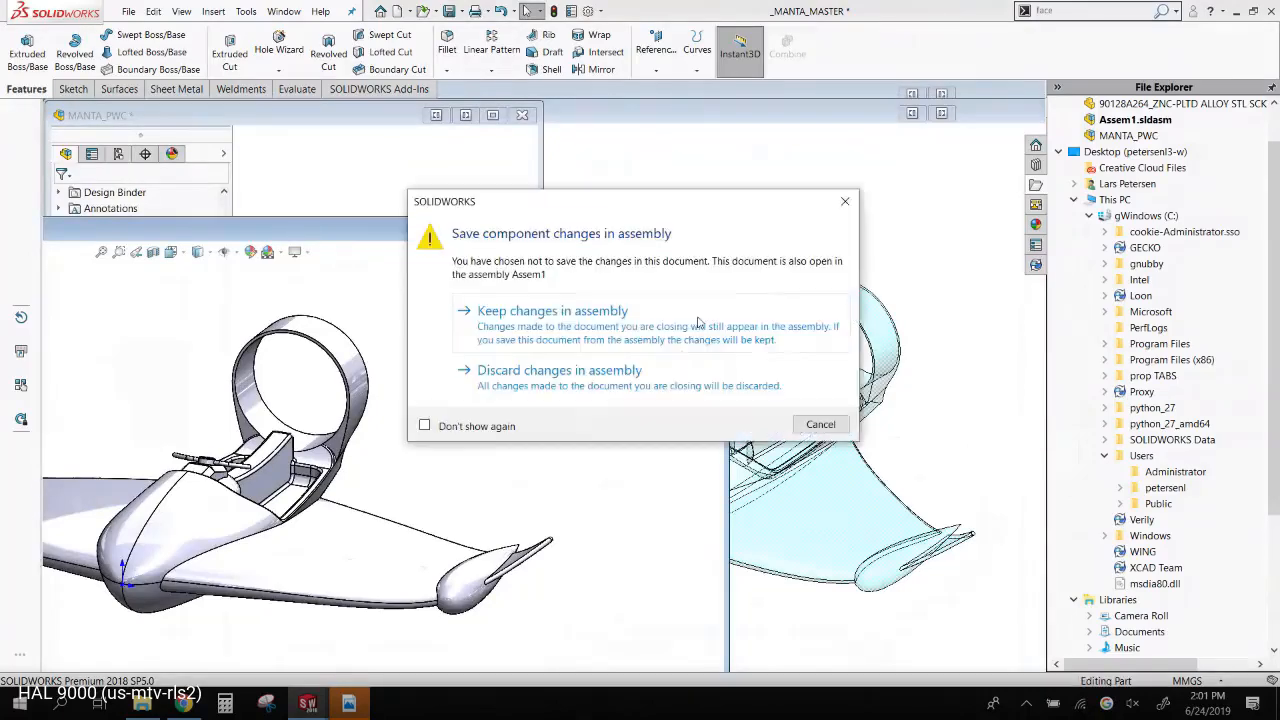
left_click(613, 372)
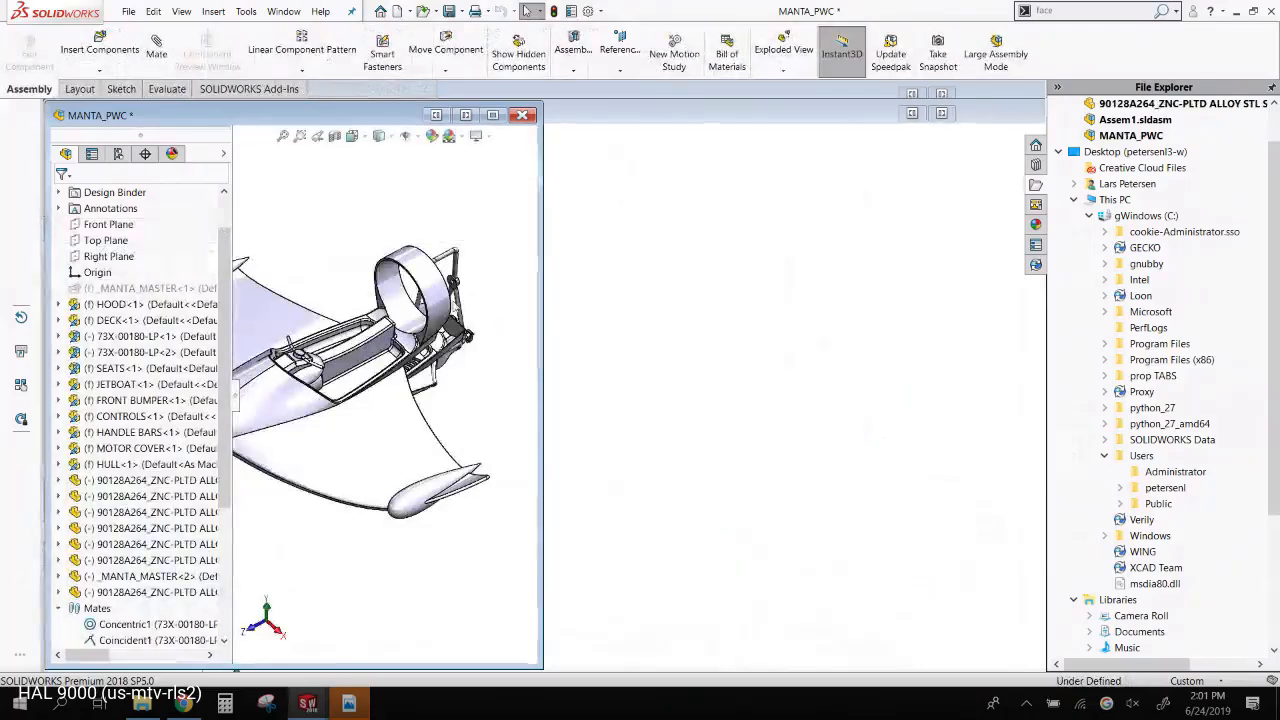
- Maximize the MANTA_PWC window and examine the controls area around the handlebars for the counterbore holes
scroll(370, 425, "down", 5)
scroll(295, 385, "down", 3)
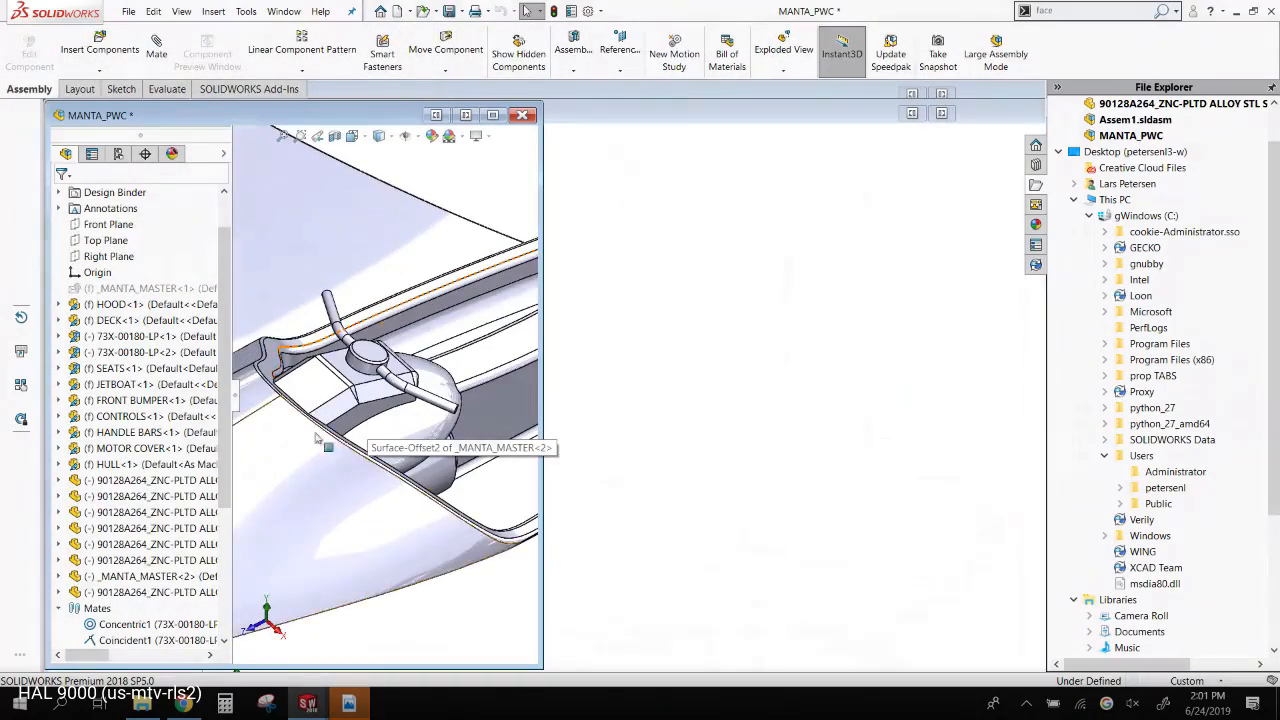
scroll(295, 385, "down", 3)
left_click(493, 115)
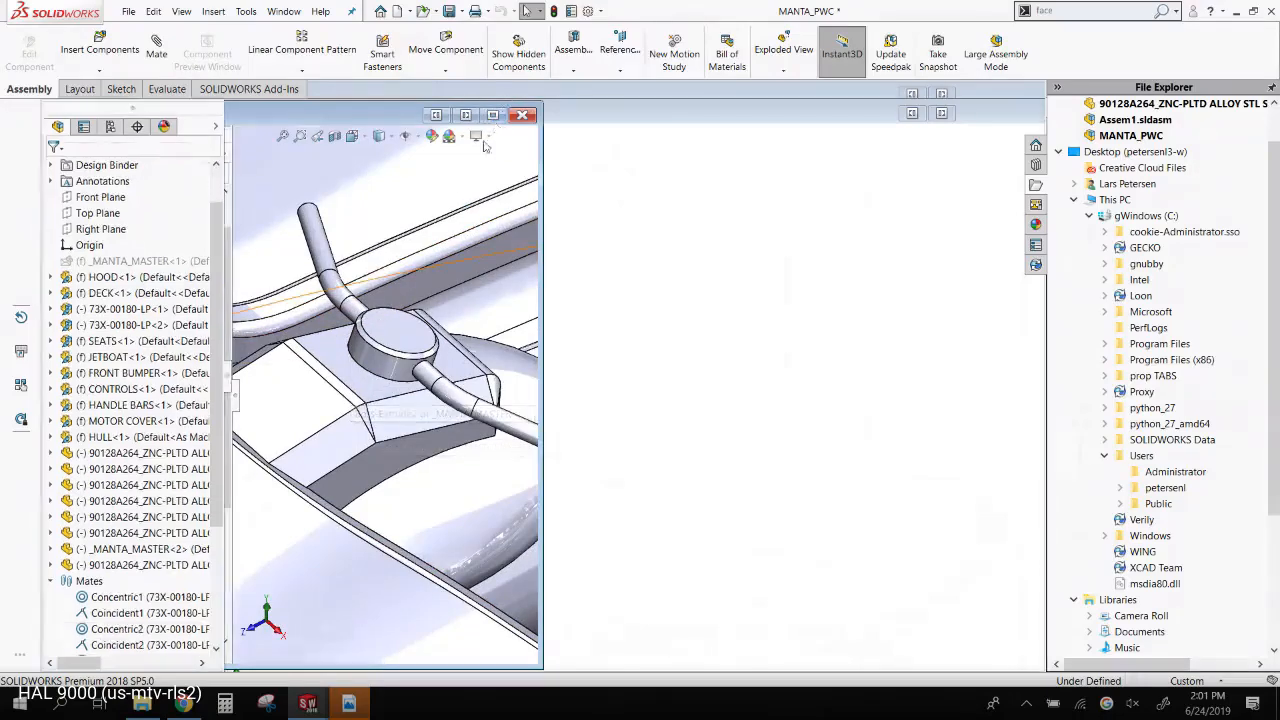
scroll(606, 389, "down", 4)
scroll(606, 389, "up", 1)
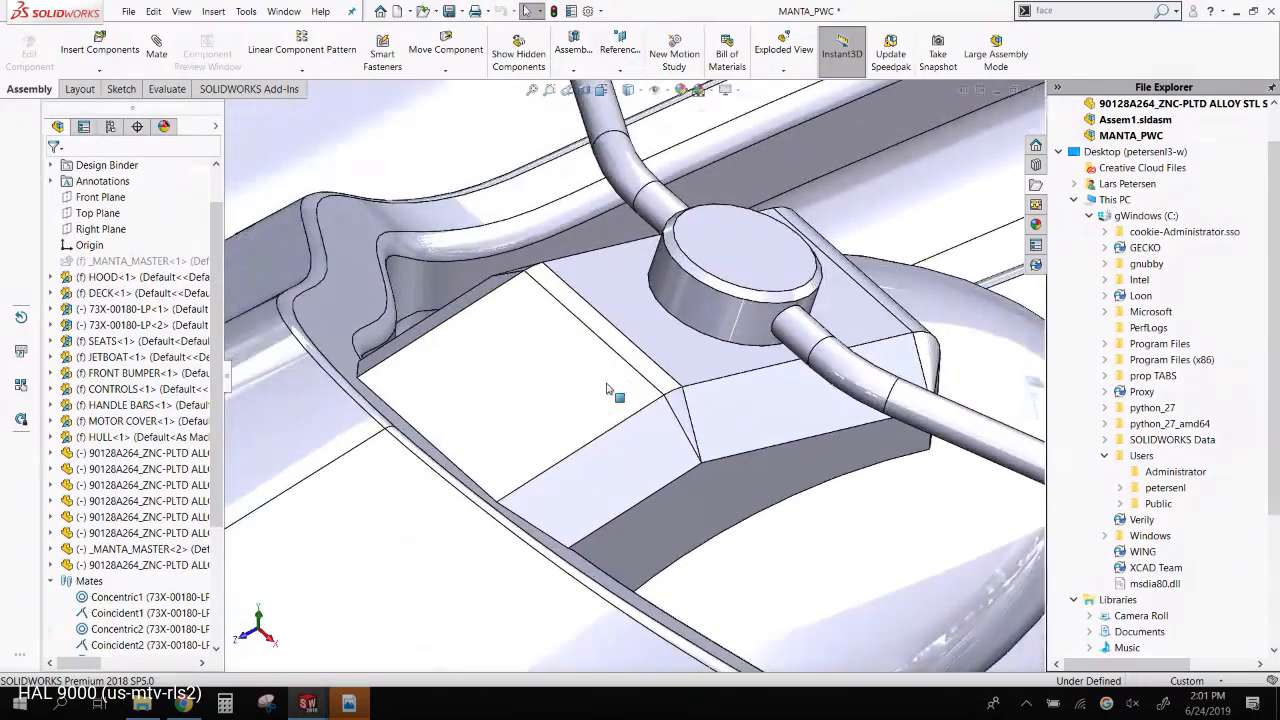
scroll(615, 395, "up", 2)
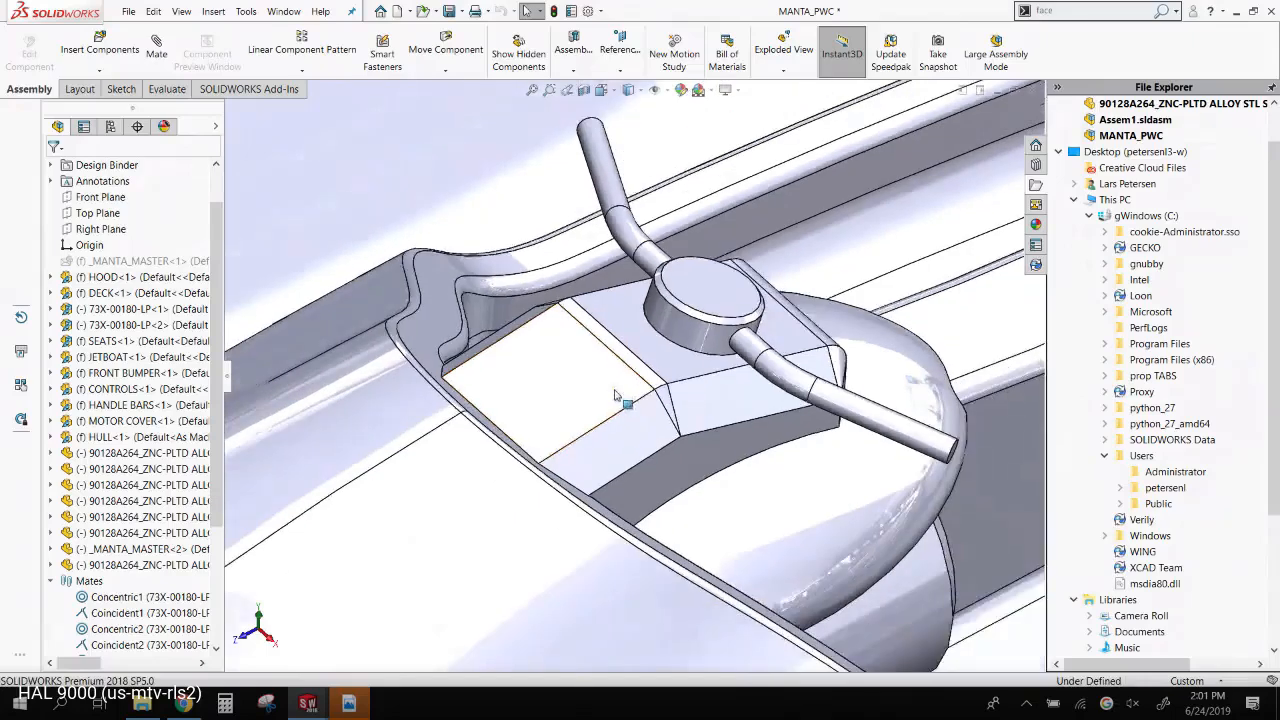
scroll(485, 411, "down", 1)
left_click(485, 411)
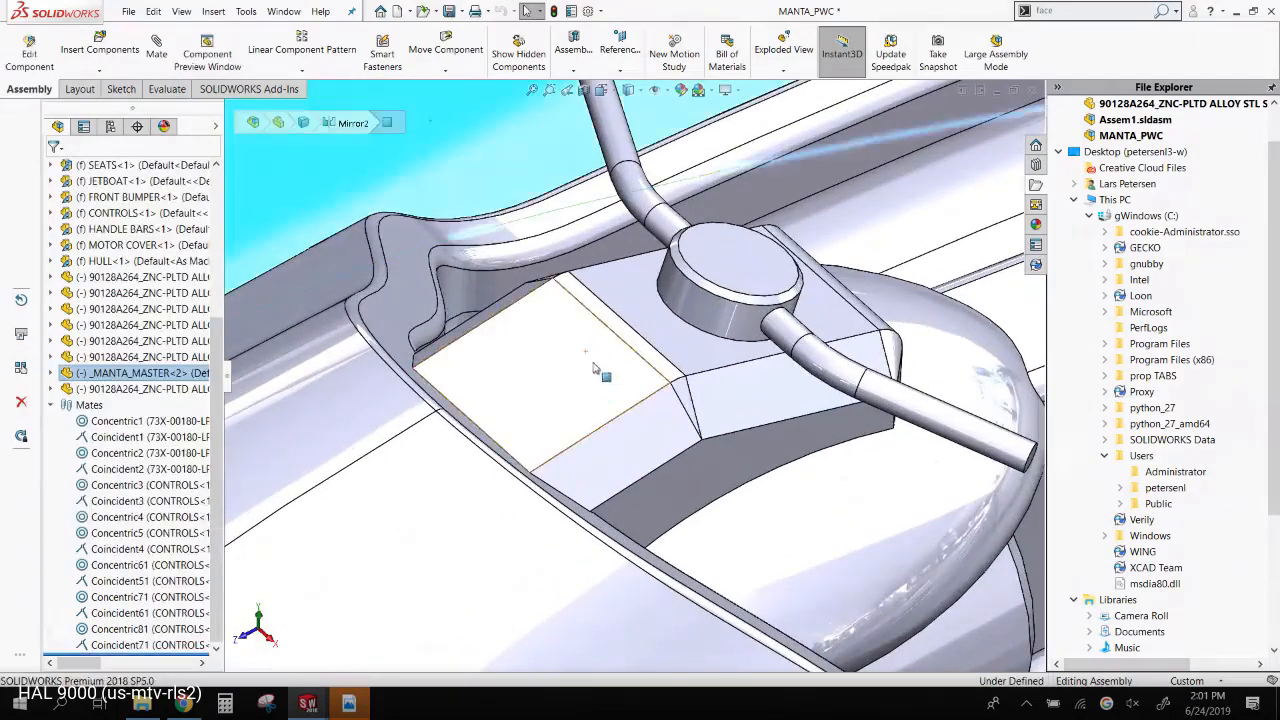
middle_click_drag(450, 165, 527, 248)
key("Escape")
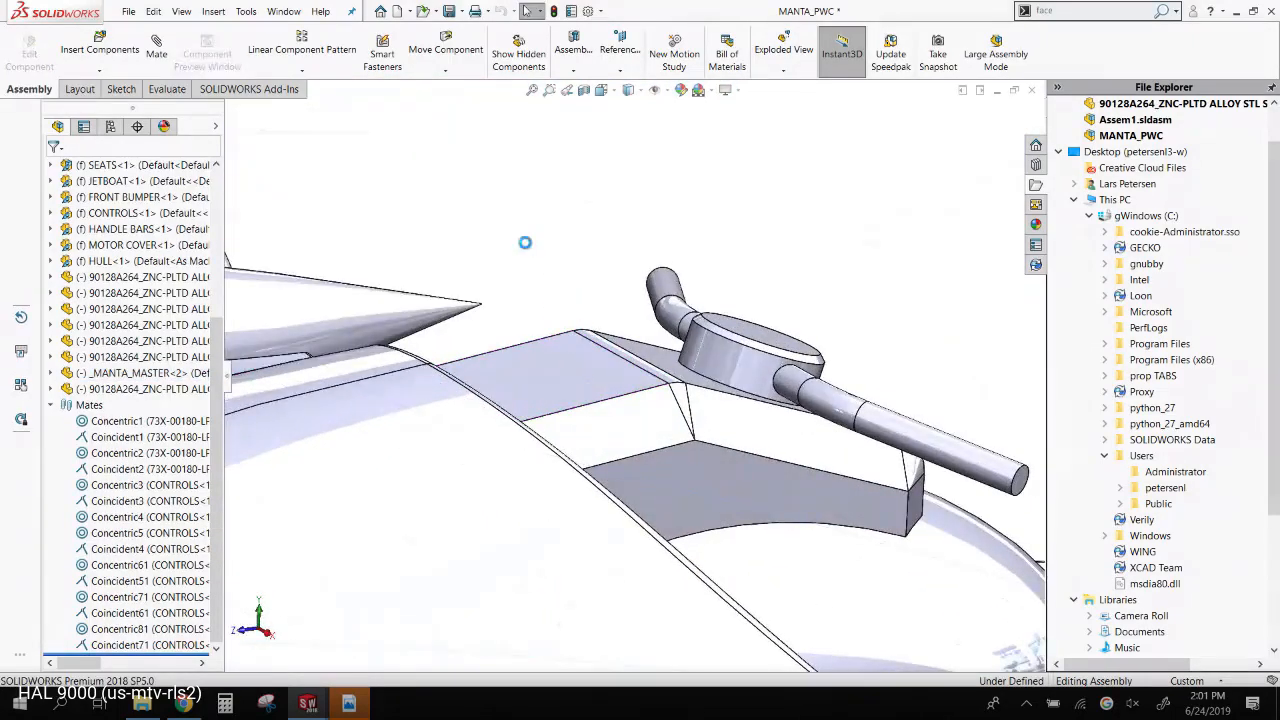
- Switch to the _MANTA_TLA assembly and examine the counterbored ring on the CONTROLS part near the handlebars
key("ctrl+Tab")
left_click(743, 368)
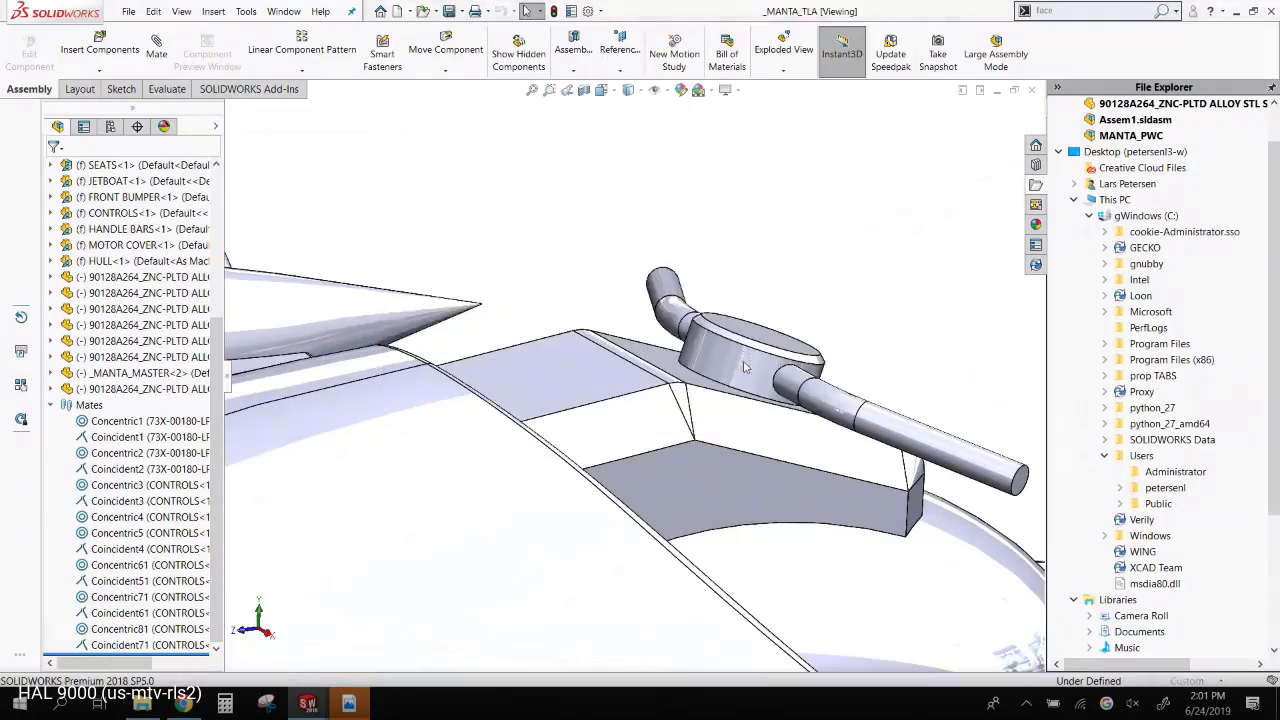
scroll(690, 400, "down", 10)
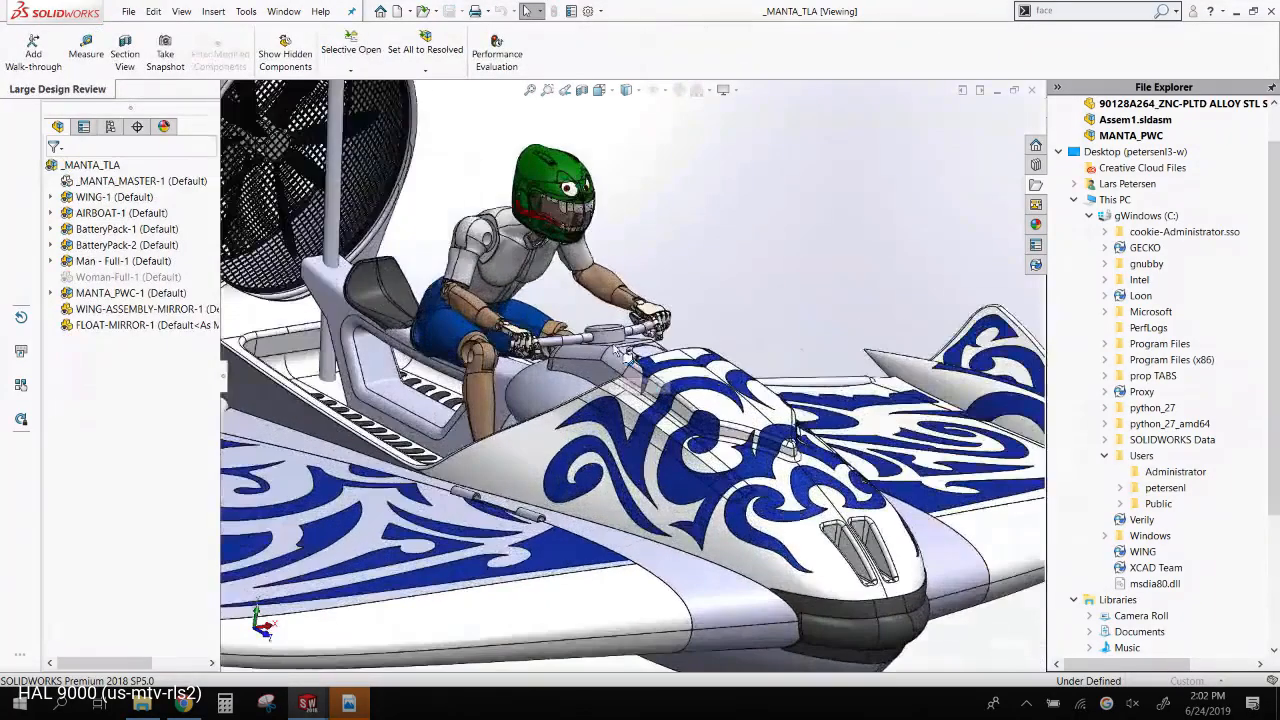
scroll(650, 373, "down", 10)
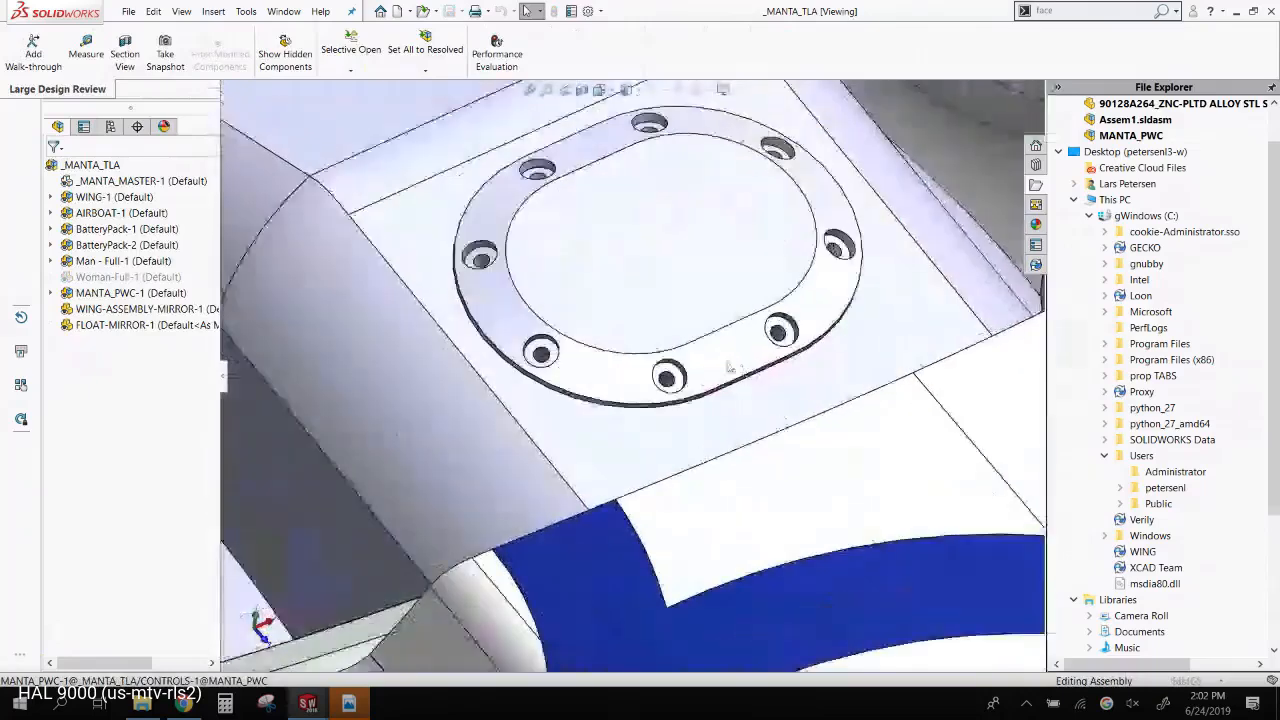
left_click(649, 271)
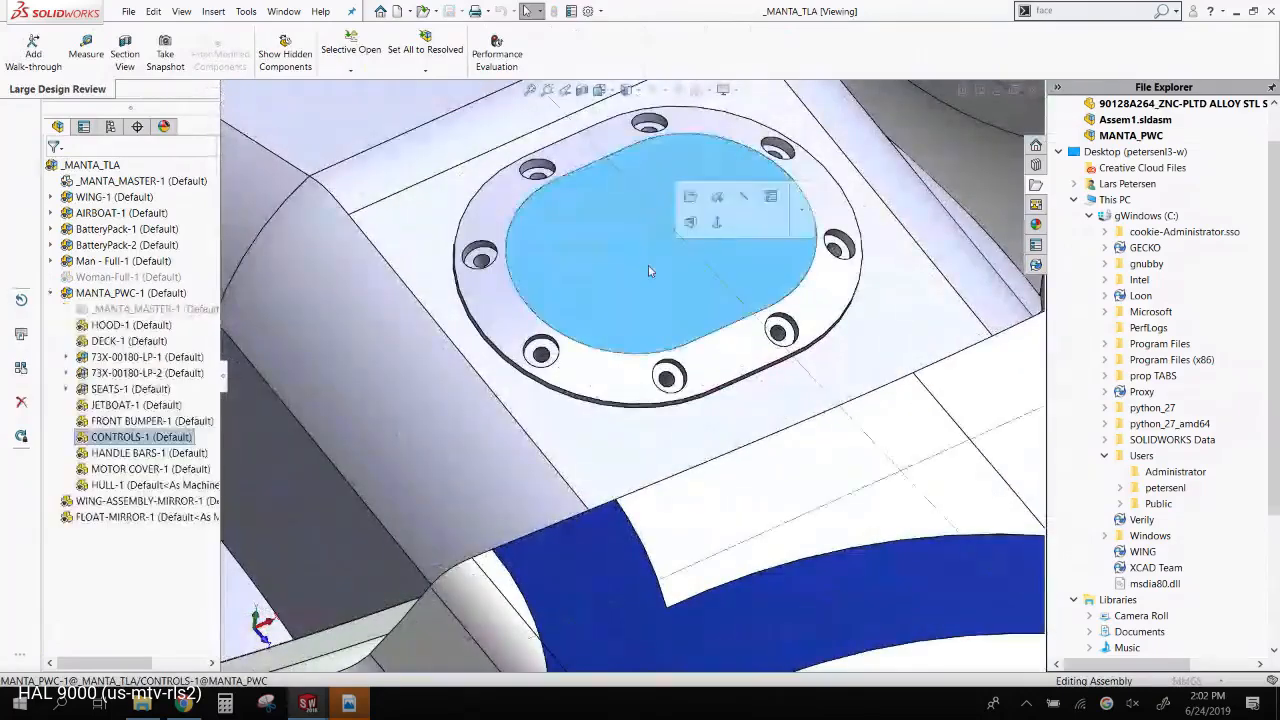
- Return to the MANTA_PWC assembly and set all its lightweight components to resolved
left_click(148, 298)
right_click(153, 297)
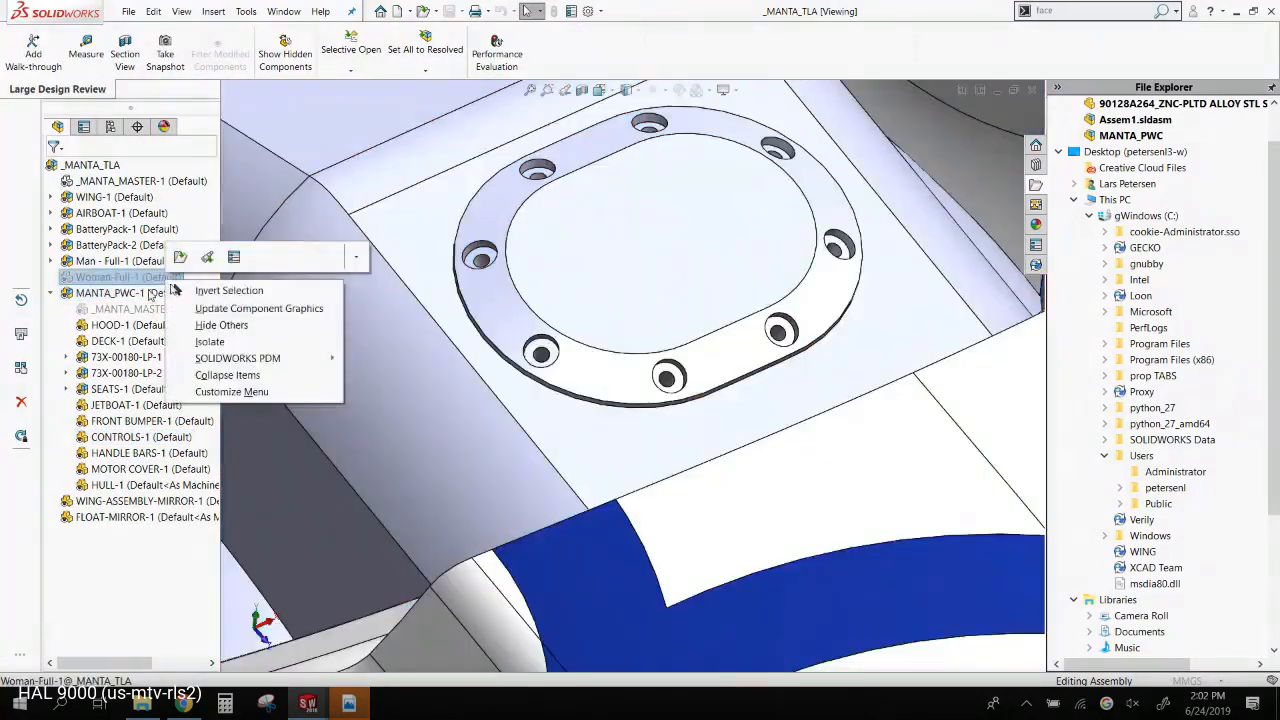
left_click(163, 266)
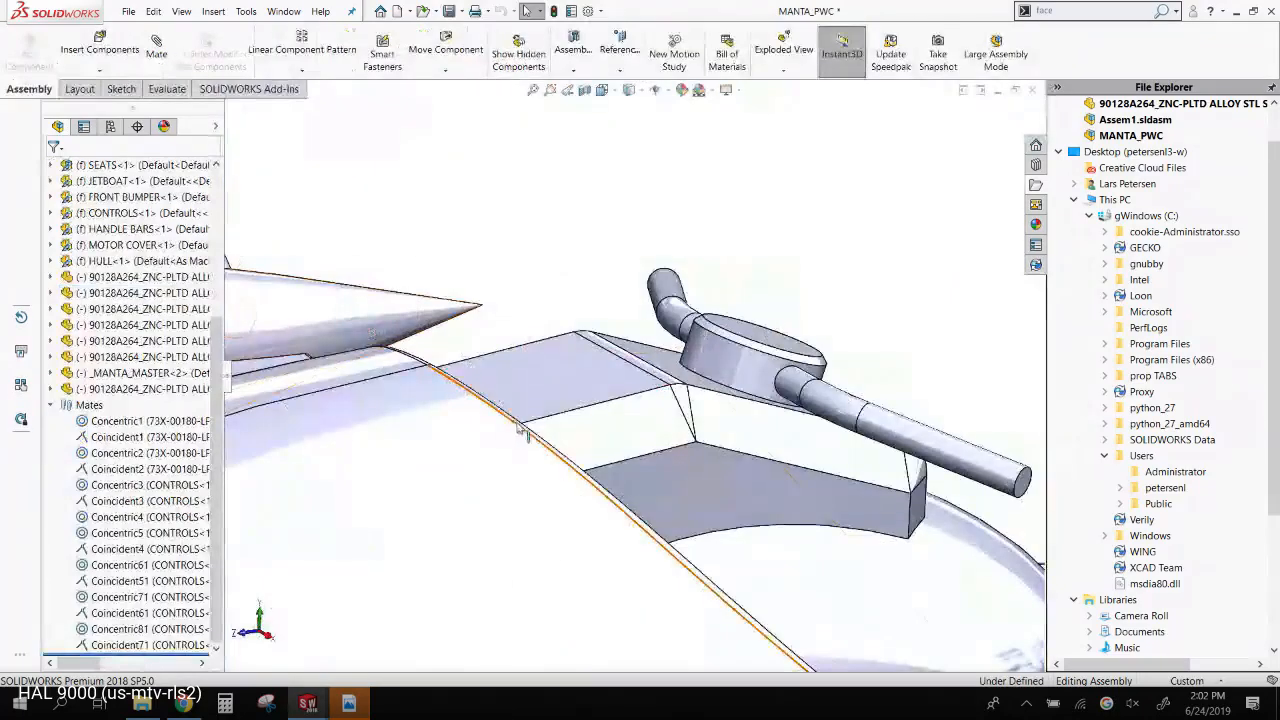
middle_click_drag(586, 314, 540, 363)
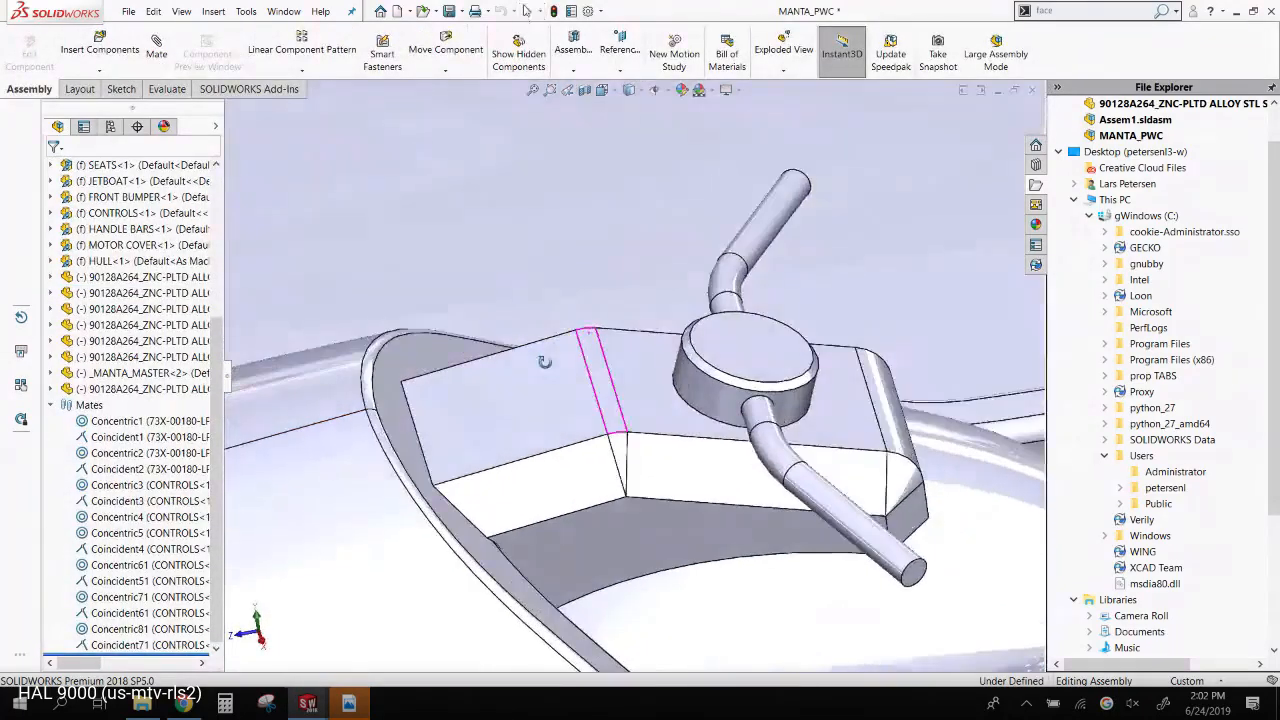
scroll(600, 400, "up", 5)
scroll(668, 448, "up", 2)
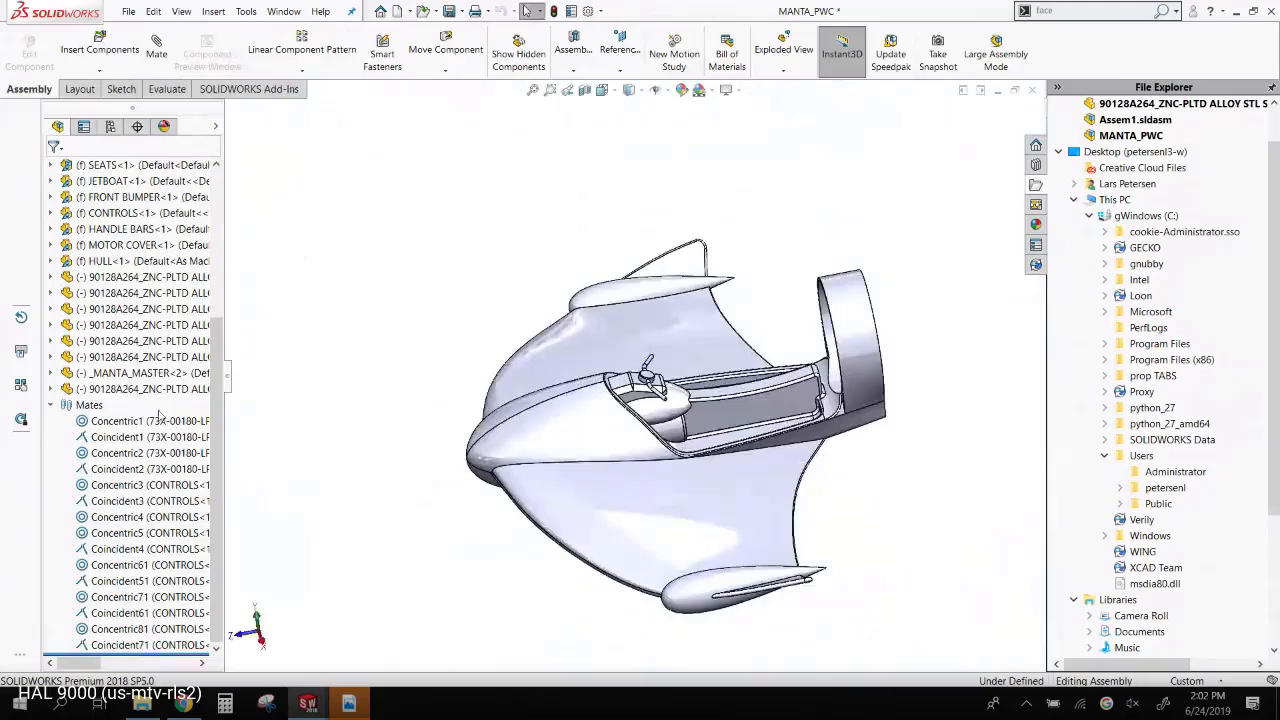
scroll(204, 300, "up", 5)
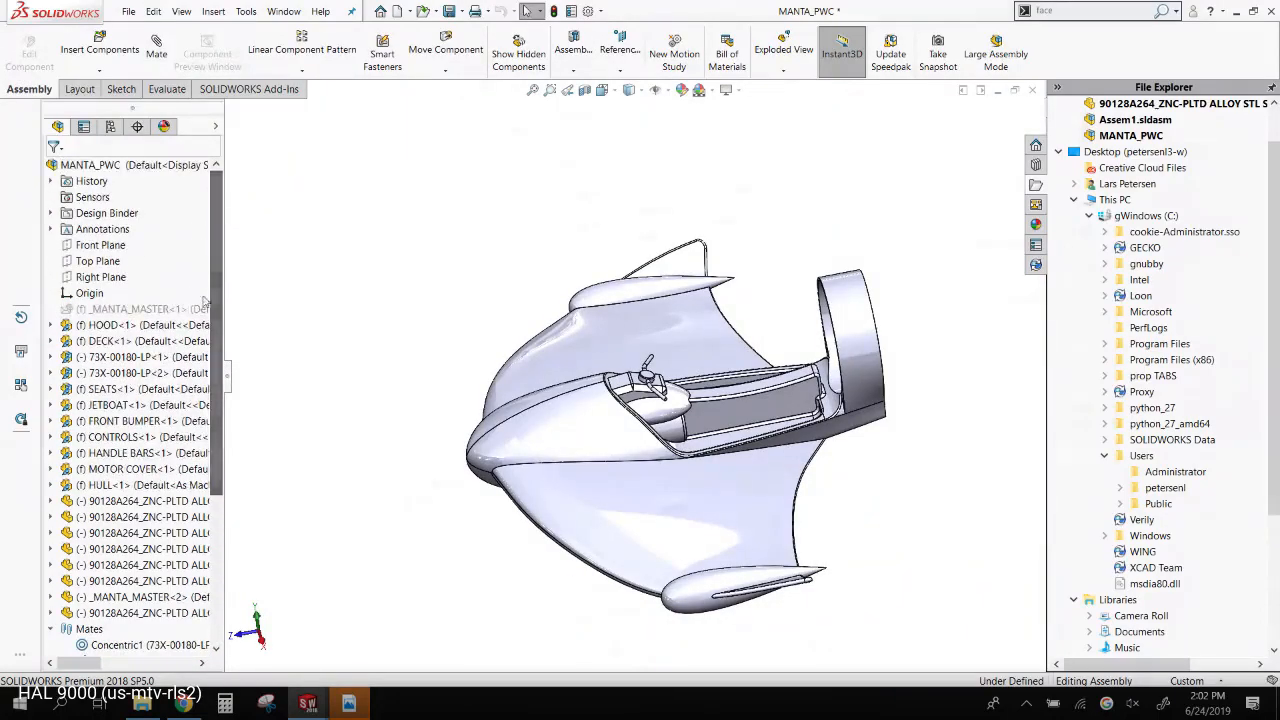
right_click(131, 166)
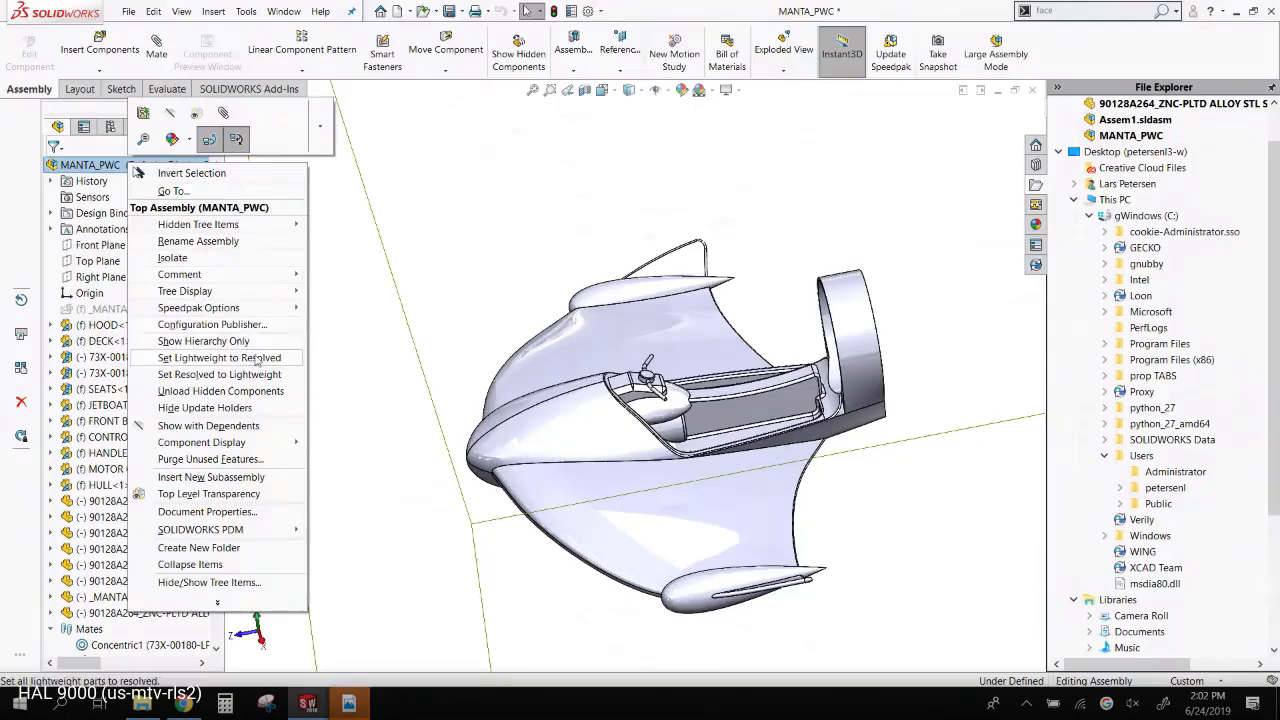
left_click(219, 358)
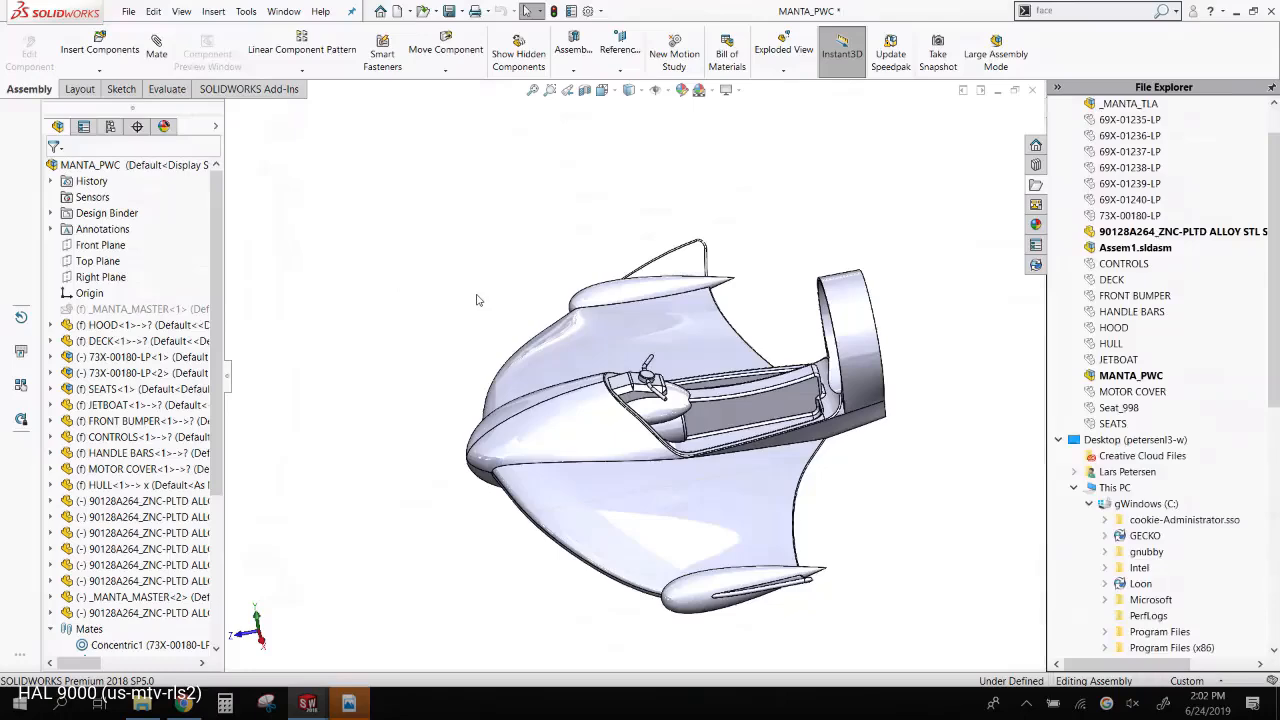
- Switch to the _MANTA_TLA assembly and list the files in the user profile's Downloads folder from within SOLIDWORKS
key("ctrl+Tab")
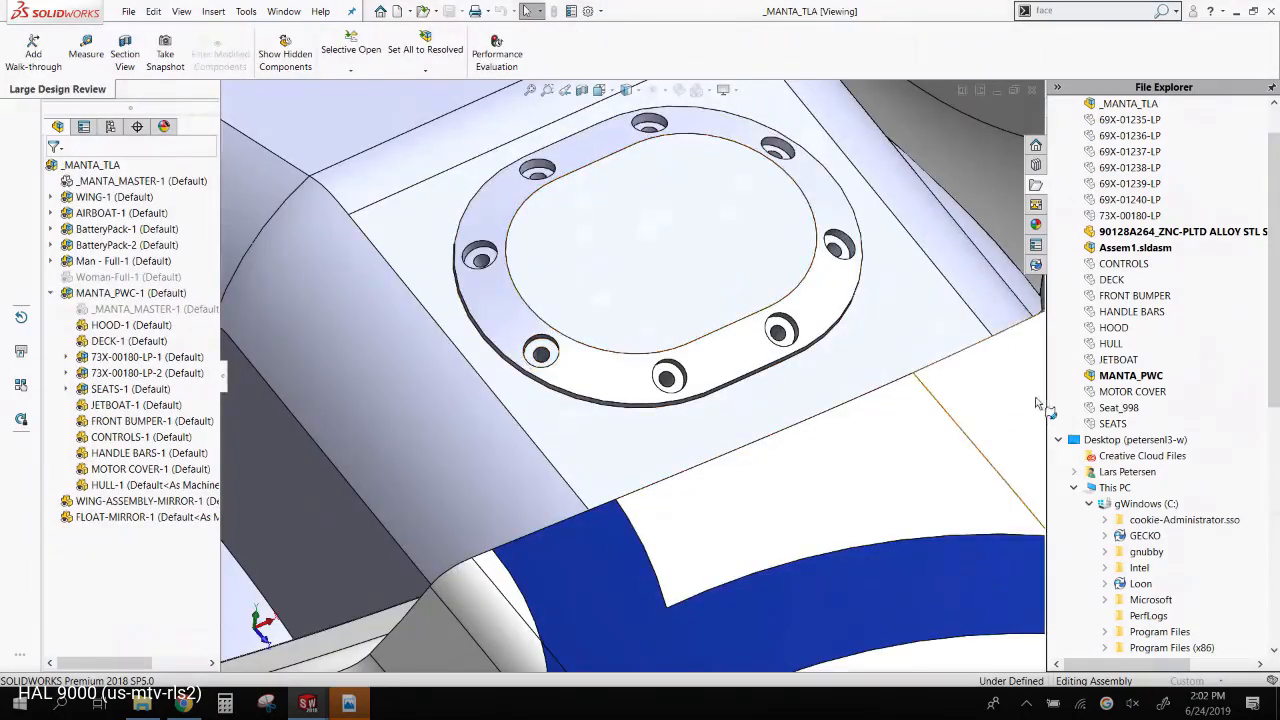
scroll(1183, 478, "down", 5)
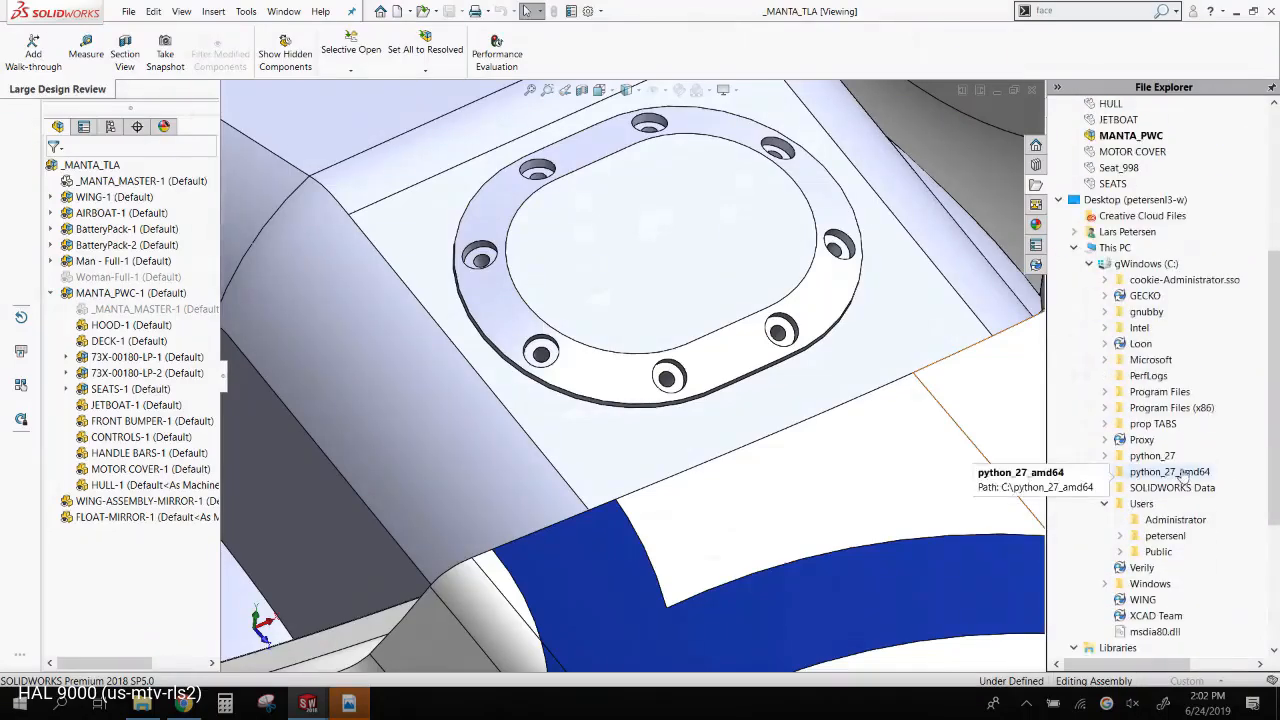
left_click(1121, 536)
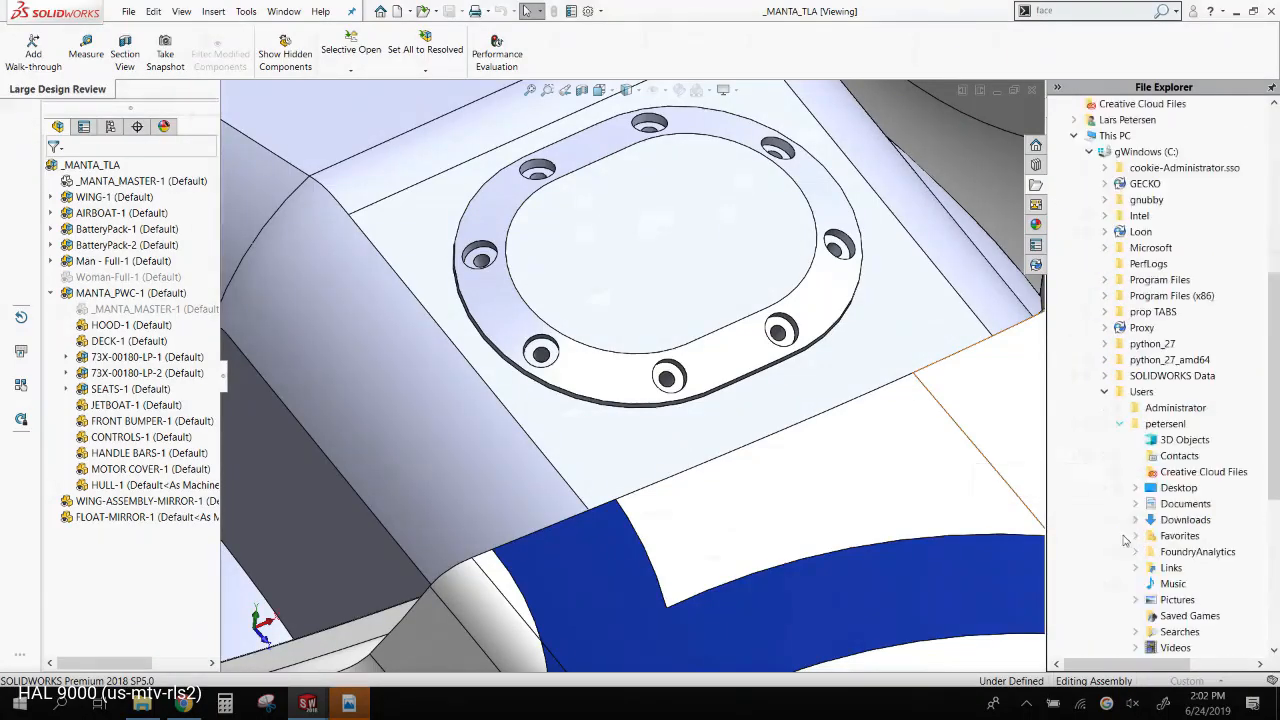
left_click(1184, 521)
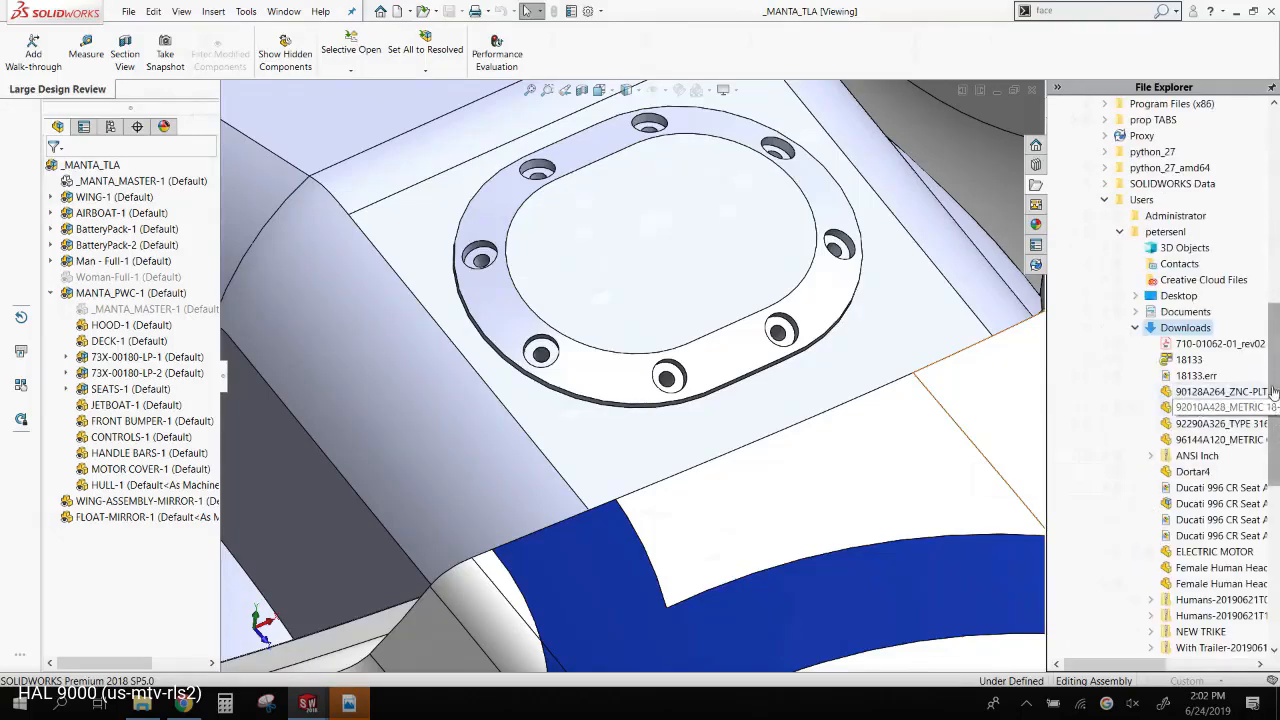
scroll(1260, 390, "down", 5)
scroll(1240, 330, "up", 3)
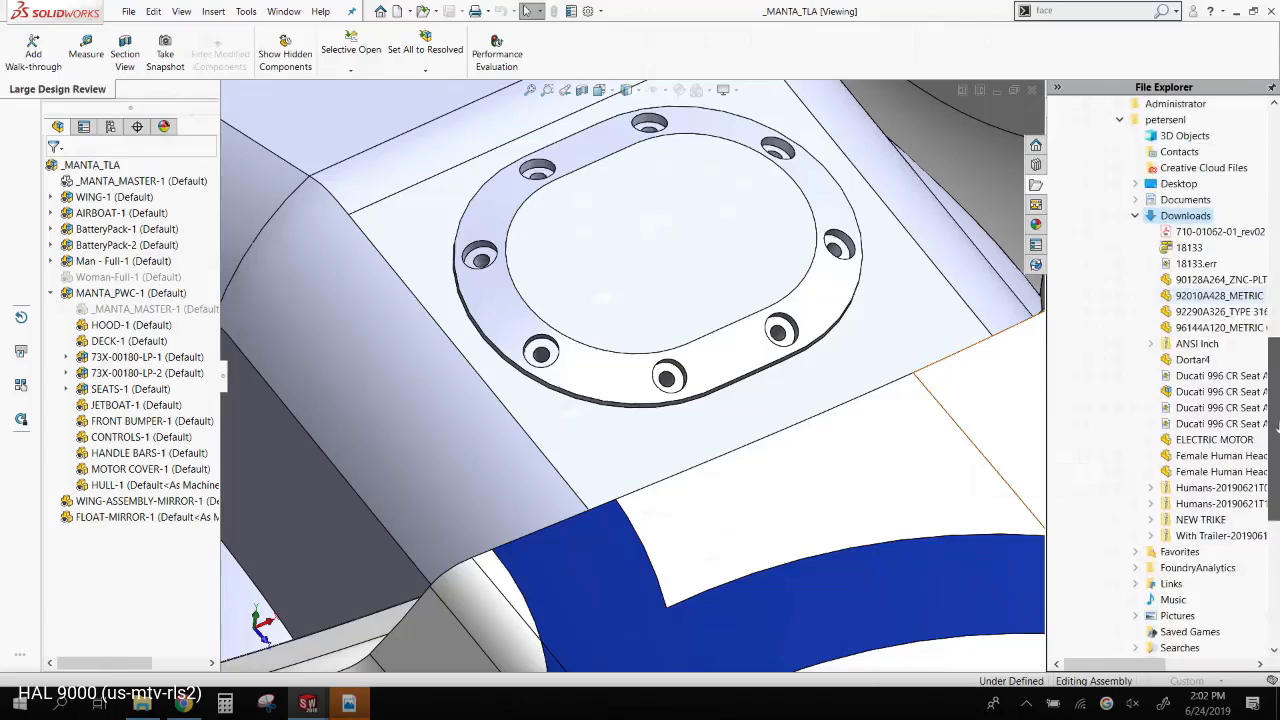
- Try to insert the 90128A264 and 92010A428 screws from Downloads into a counterbore hole of the _MANTA_TLA assembly
left_click(1220, 296)
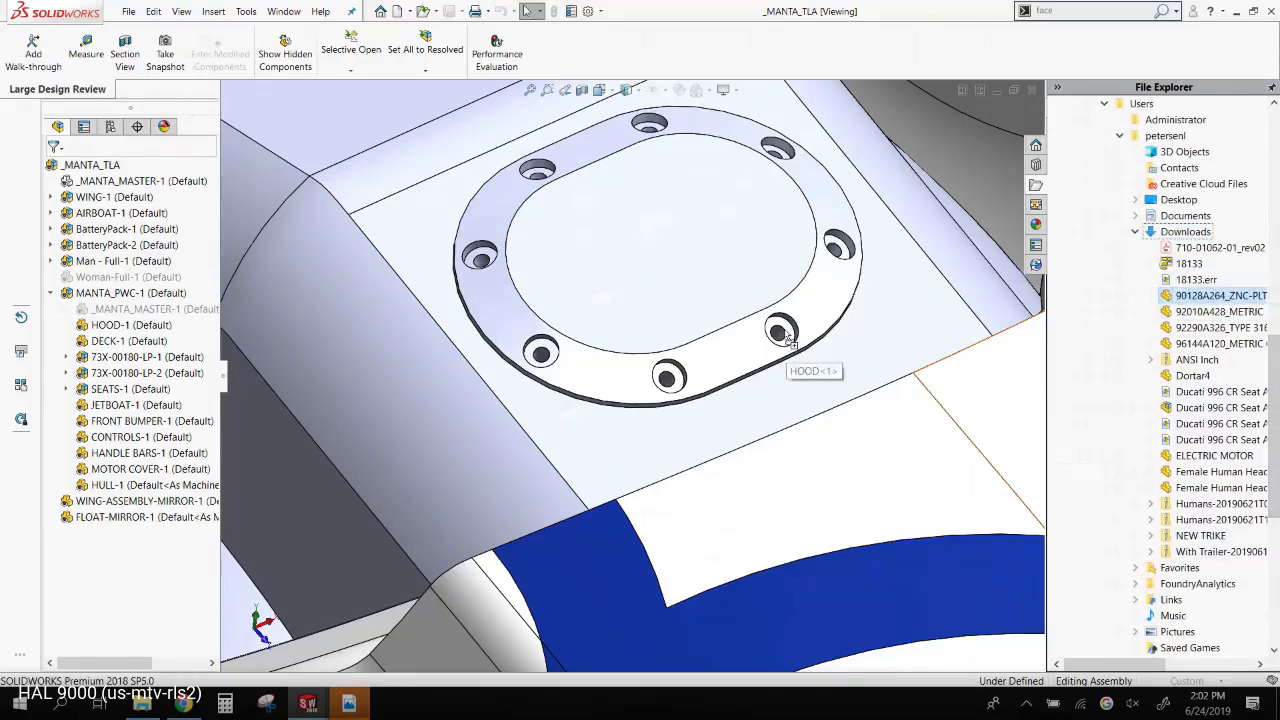
left_click_drag(779, 330, 780, 332)
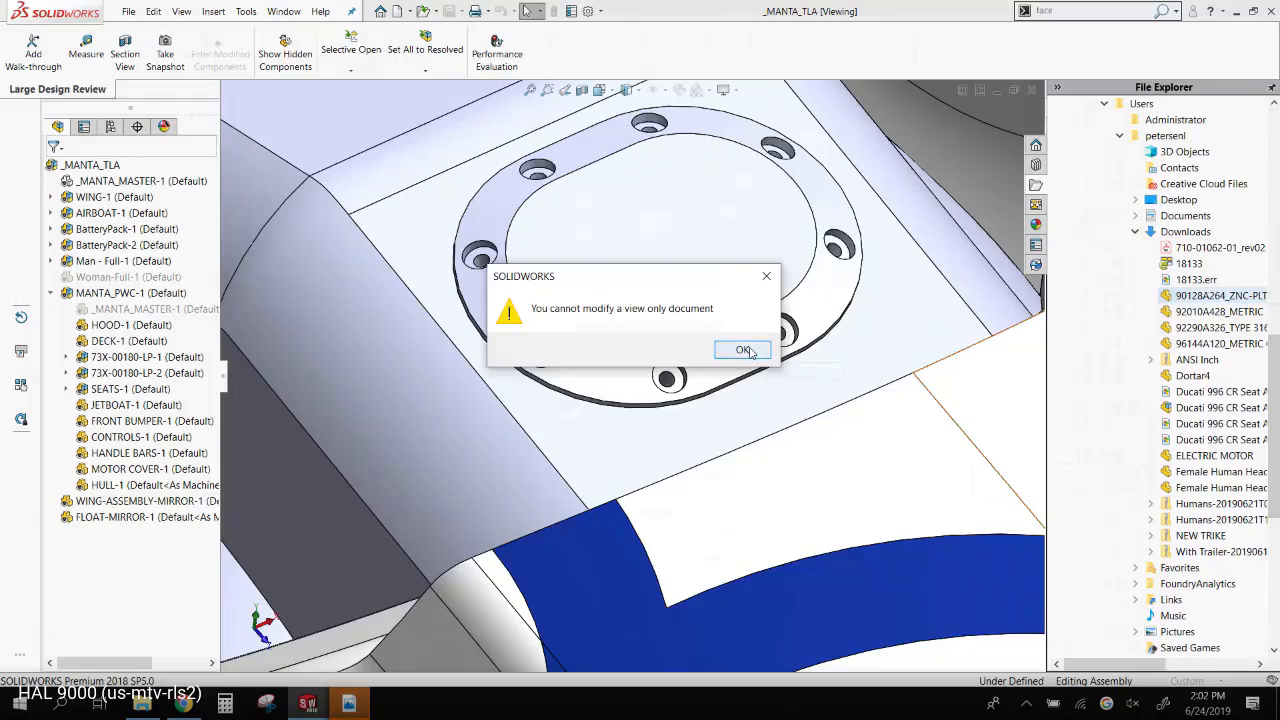
left_click(745, 350)
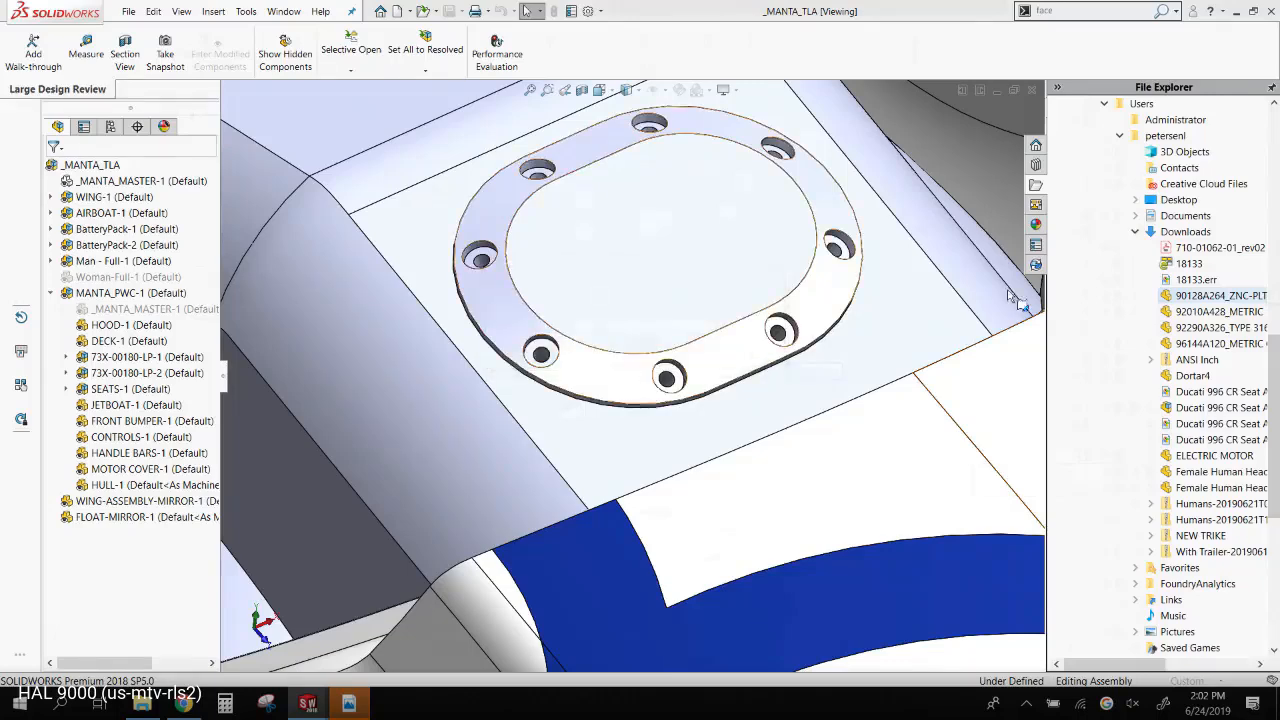
left_click(1213, 312)
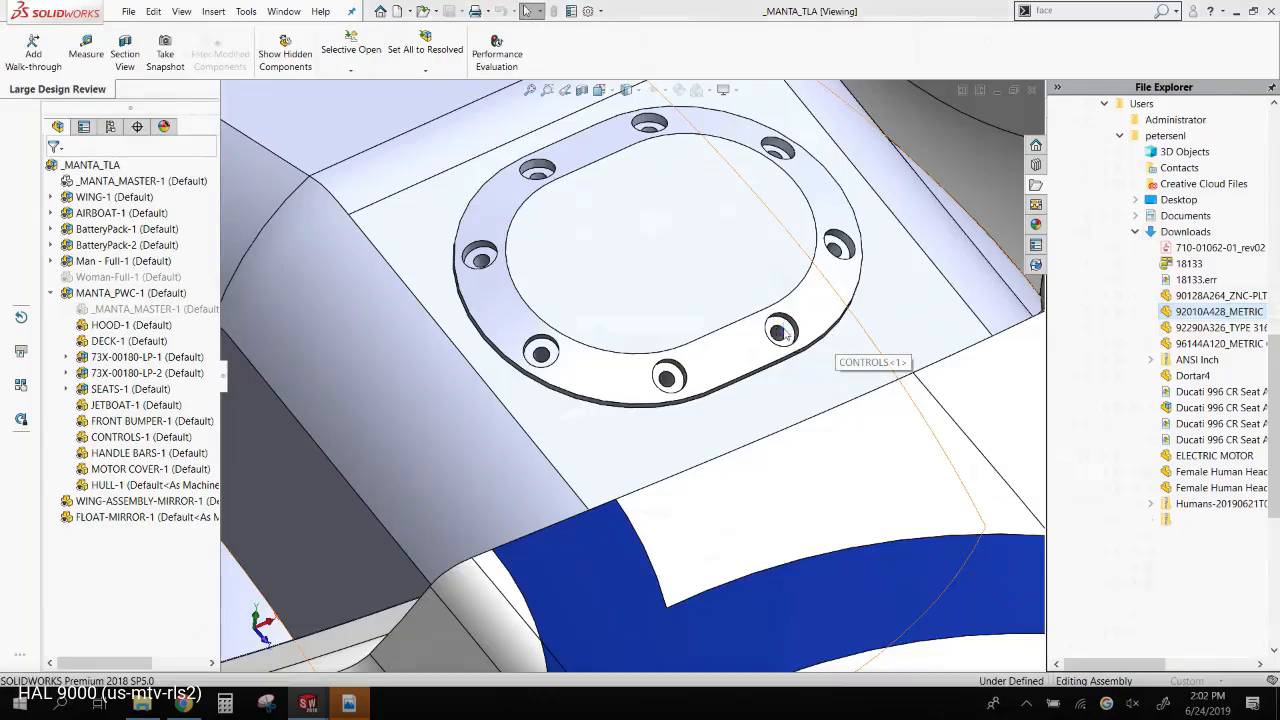
left_click_drag(785, 338, 786, 340)
left_click(743, 347)
- Open the MANTA_PWC-1 subassembly from _MANTA_TLA in its own window
scroll(770, 355, "up", 3)
scroll(768, 355, "up", 10)
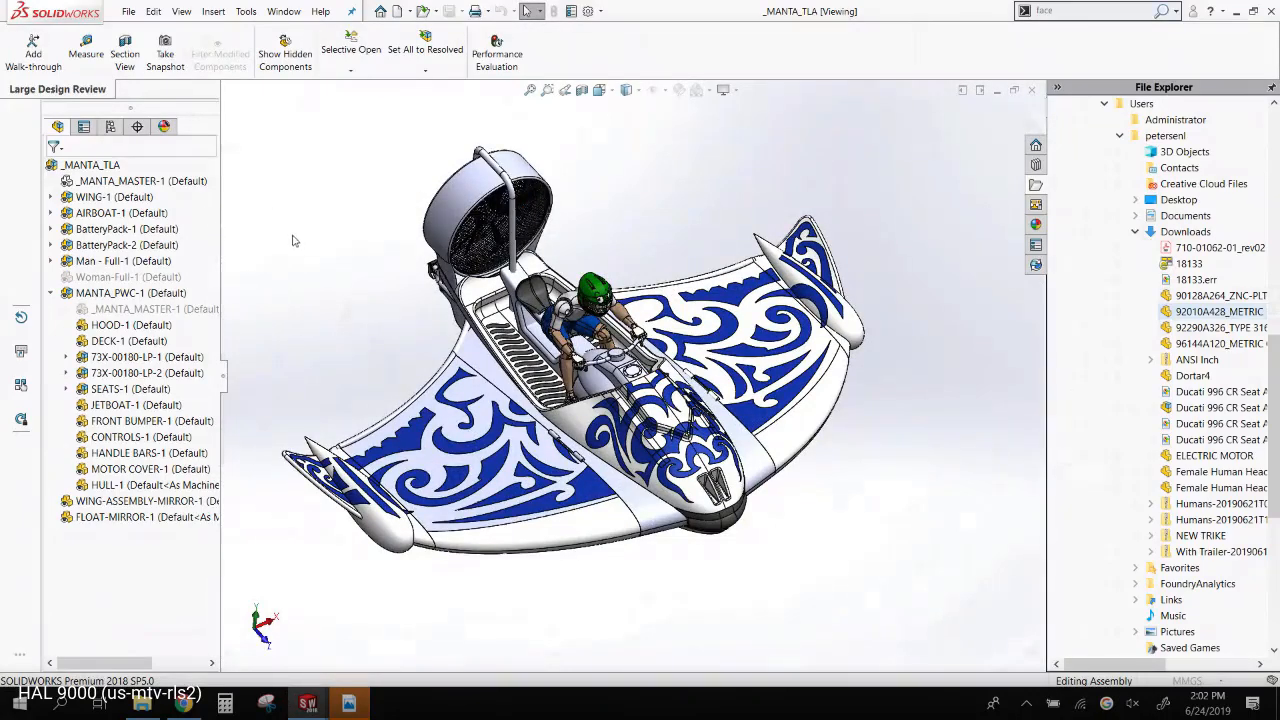
right_click(125, 293)
left_click(320, 270)
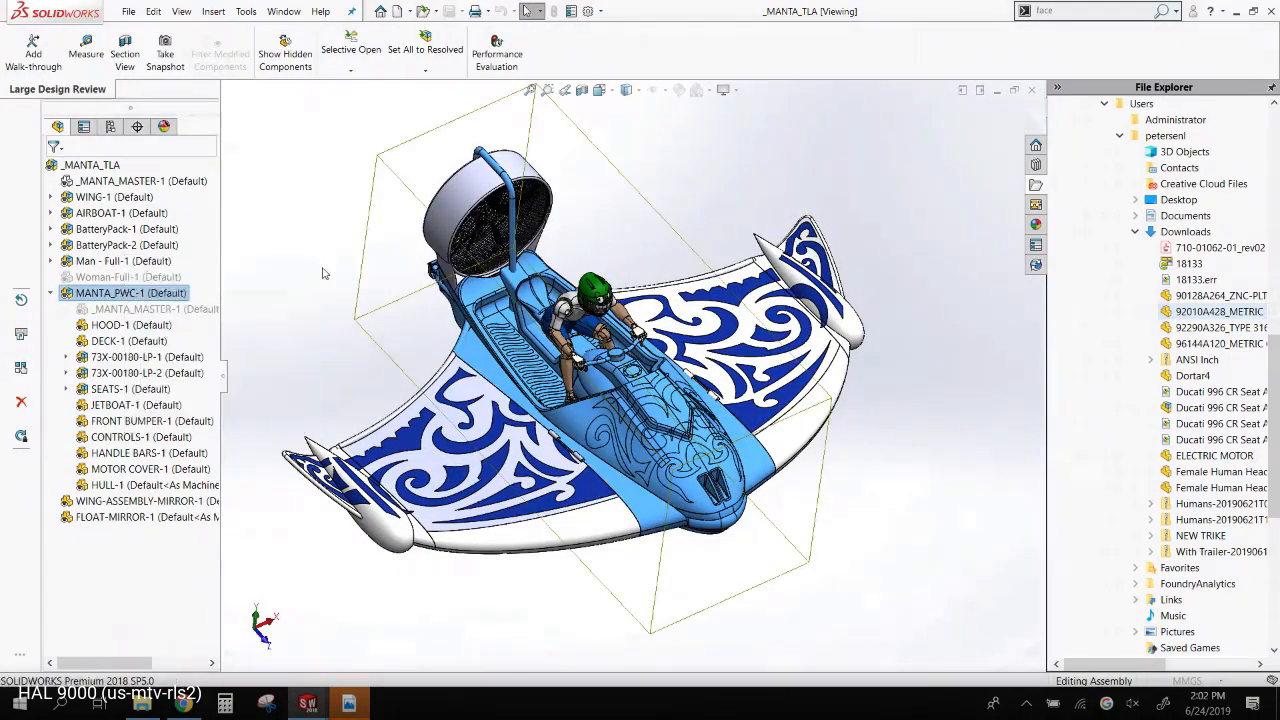
scroll(577, 282, "down", 8)
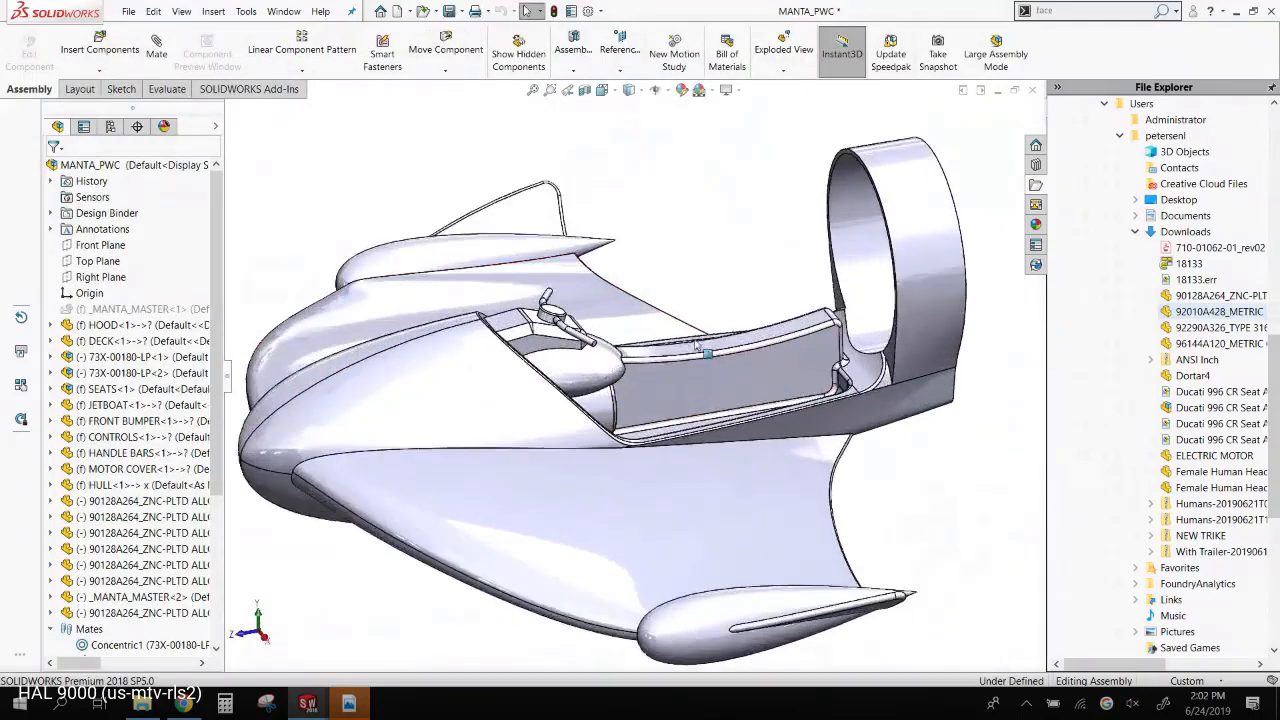
scroll(577, 282, "up", 3)
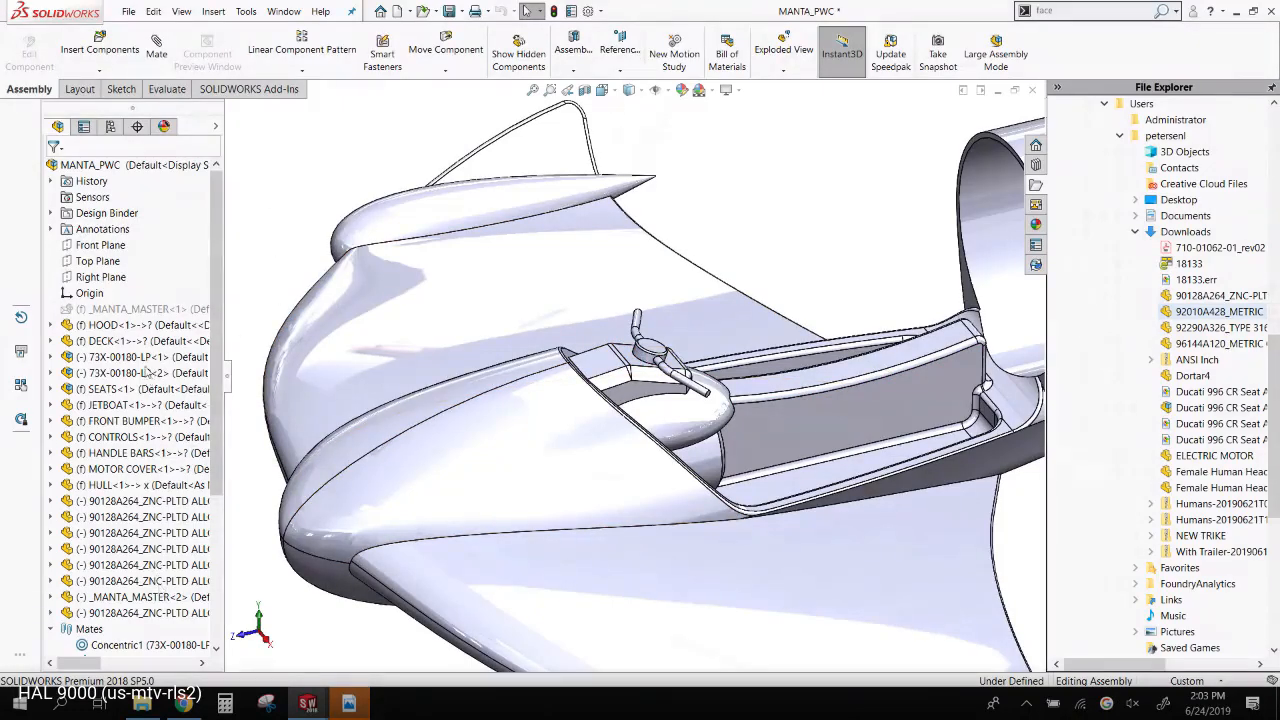
- Hide the stray _MANTA_MASTER<2> component in the MANTA_PWC assembly
left_click(140, 370)
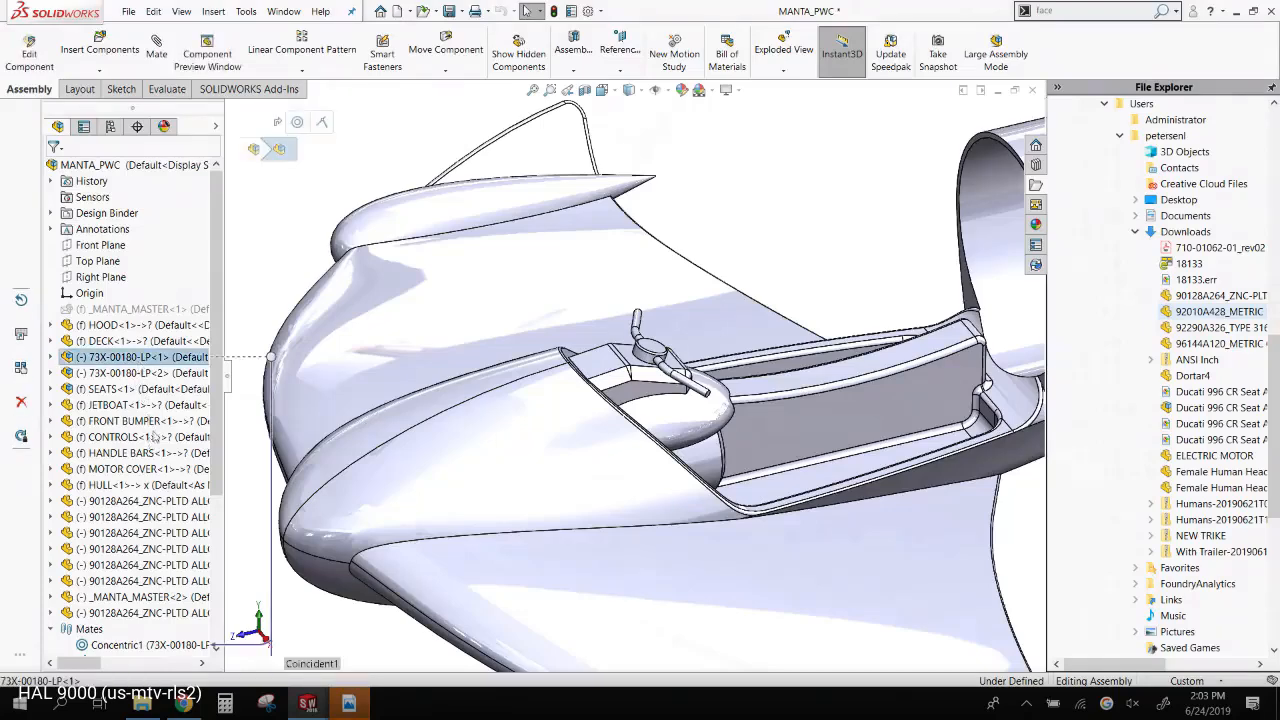
left_click(122, 404)
scroll(187, 482, "down", 5)
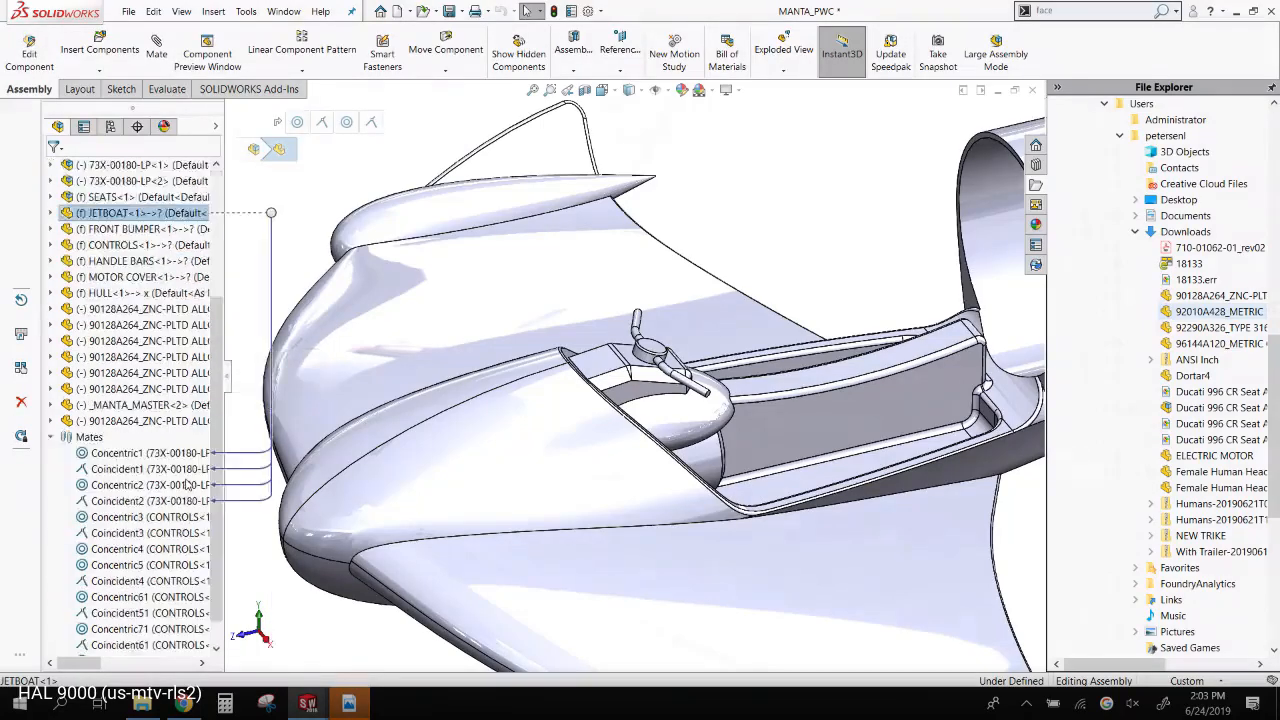
left_click(51, 408)
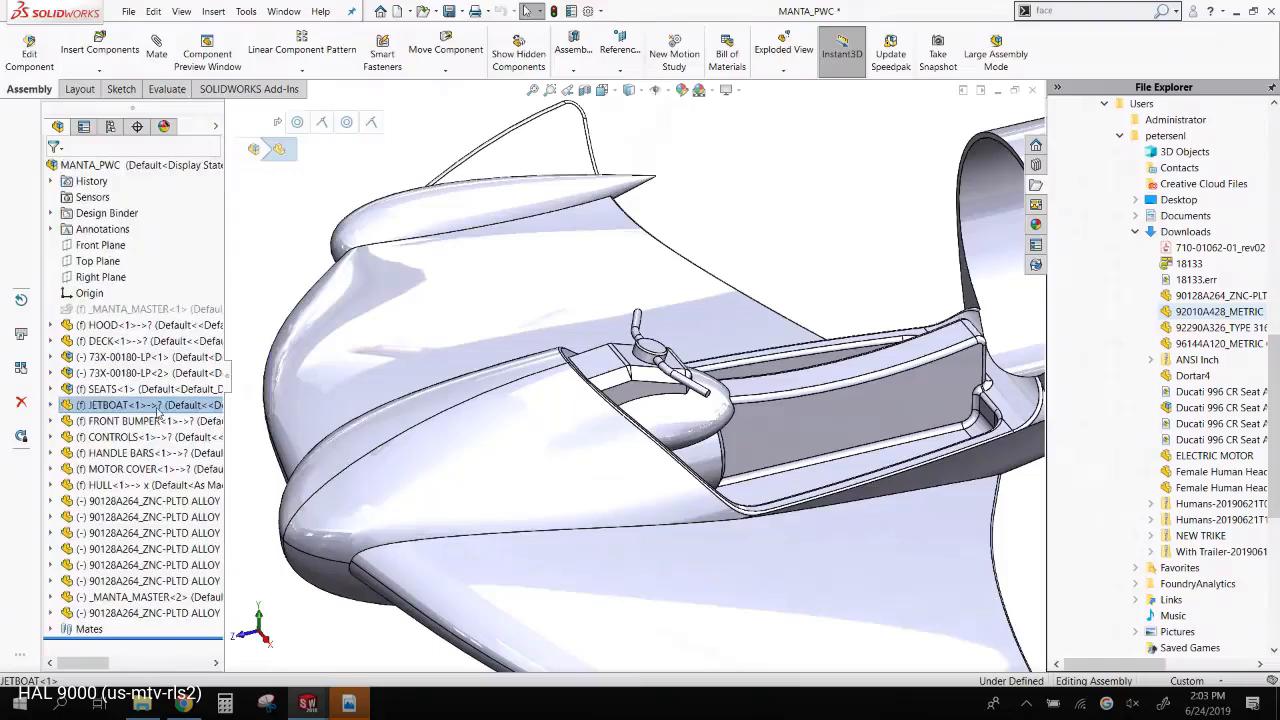
left_click(150, 600)
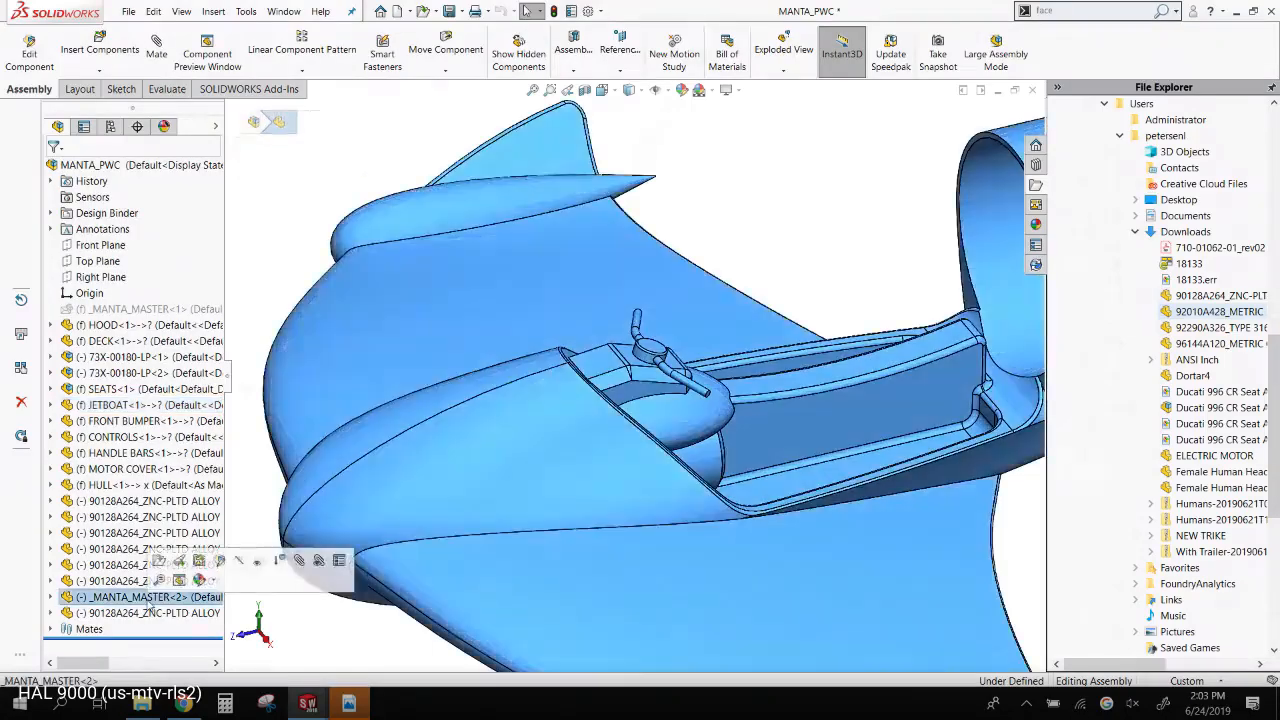
left_click(240, 563)
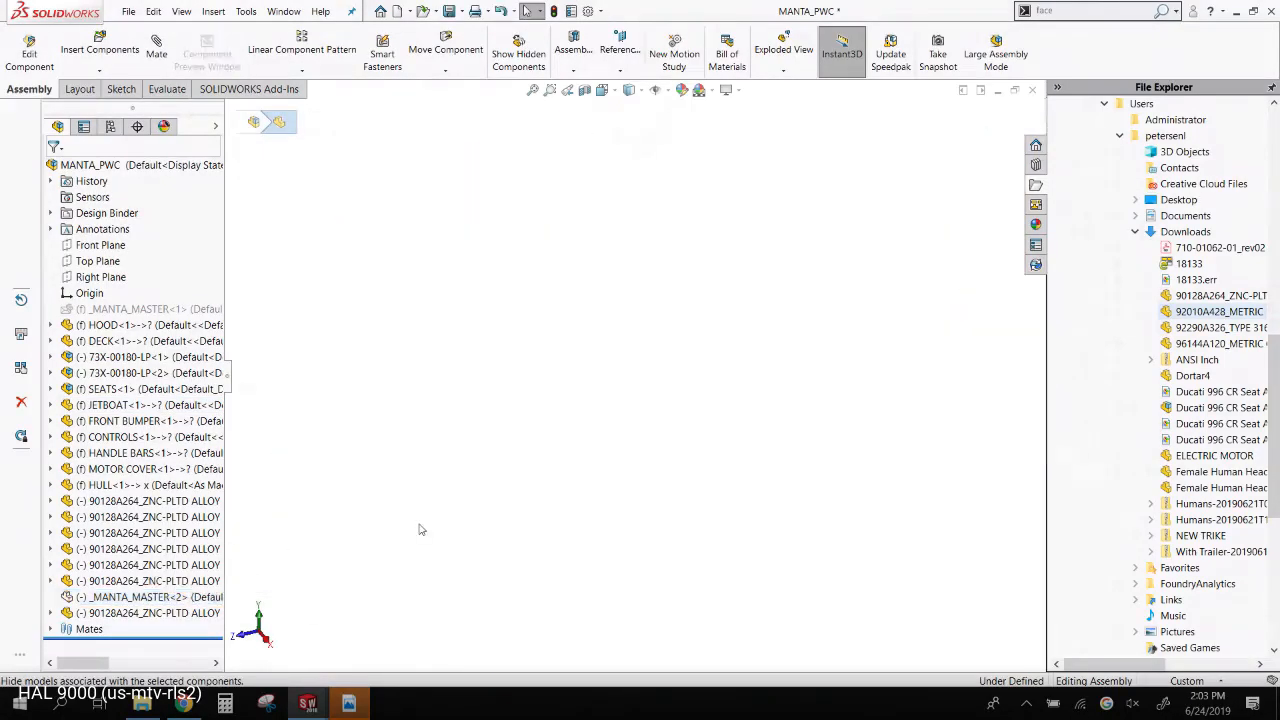
left_click(154, 312)
left_click(150, 328)
left_click(157, 390)
left_click(941, 203)
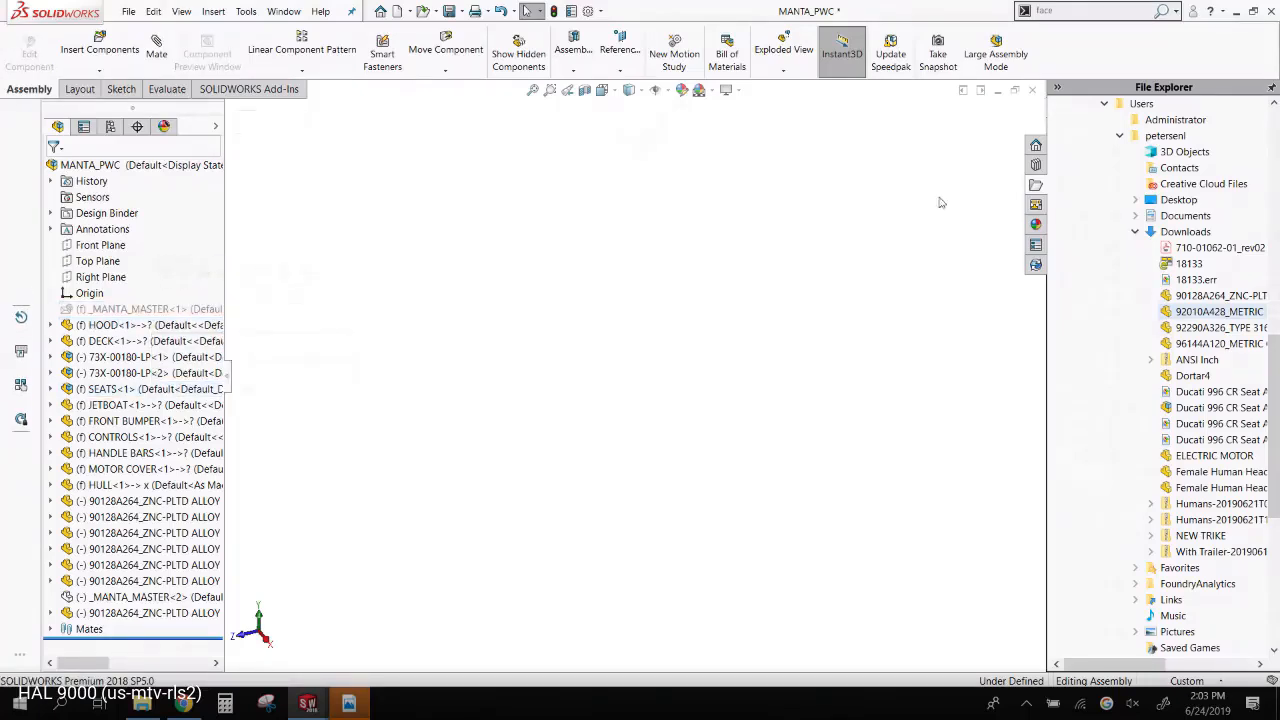
- Close MANTA_PWC without saving its modified documents and reopen the subassembly from _MANTA_TLA
left_click(1032, 89)
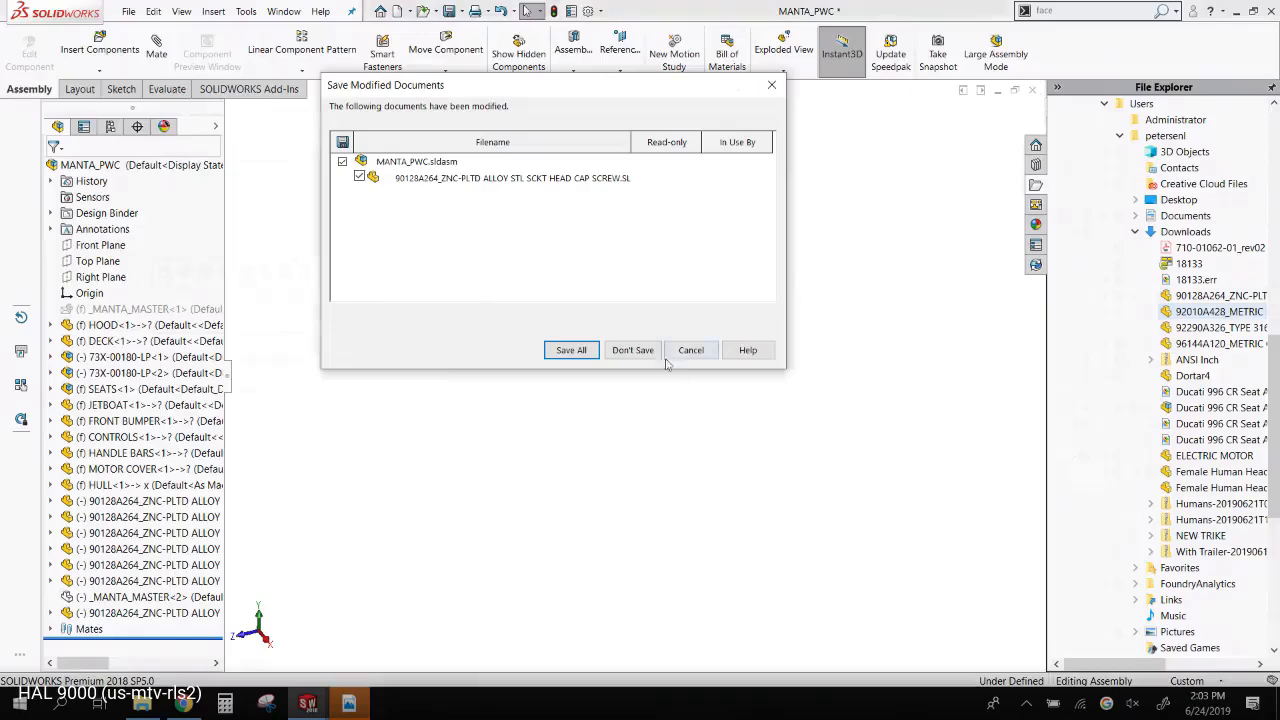
left_click(632, 350)
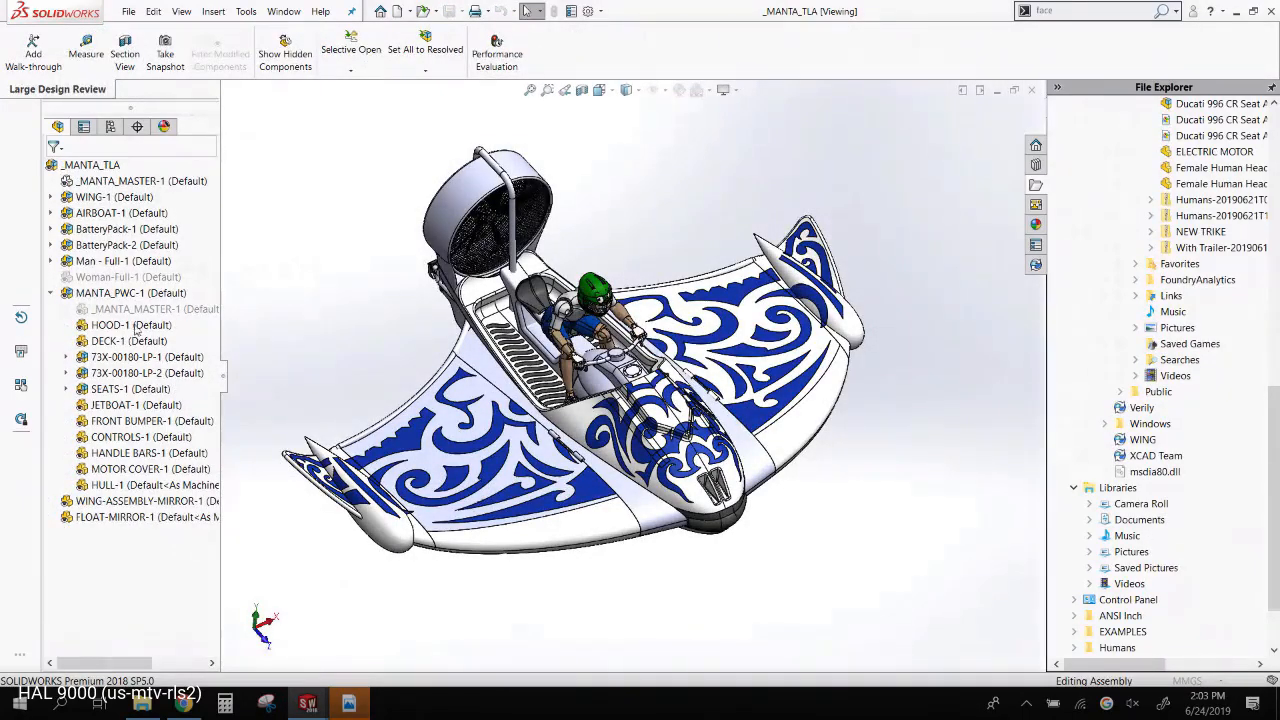
right_click(138, 294)
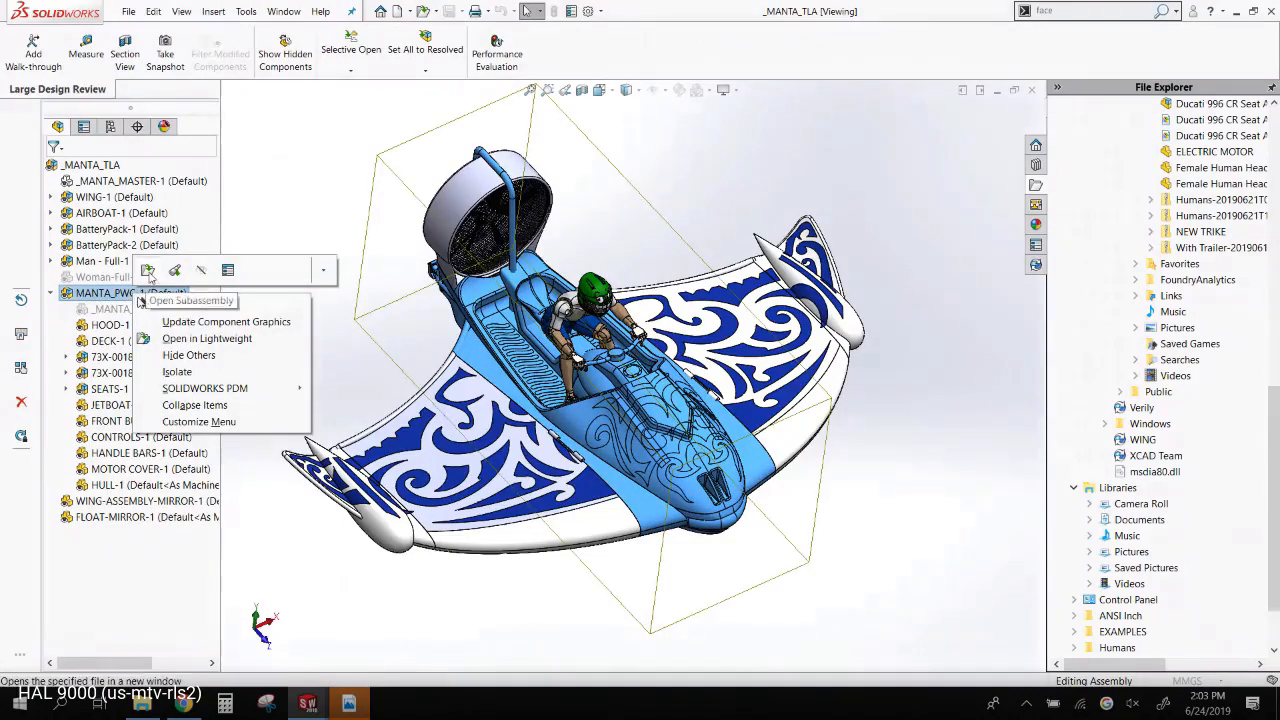
left_click(147, 272)
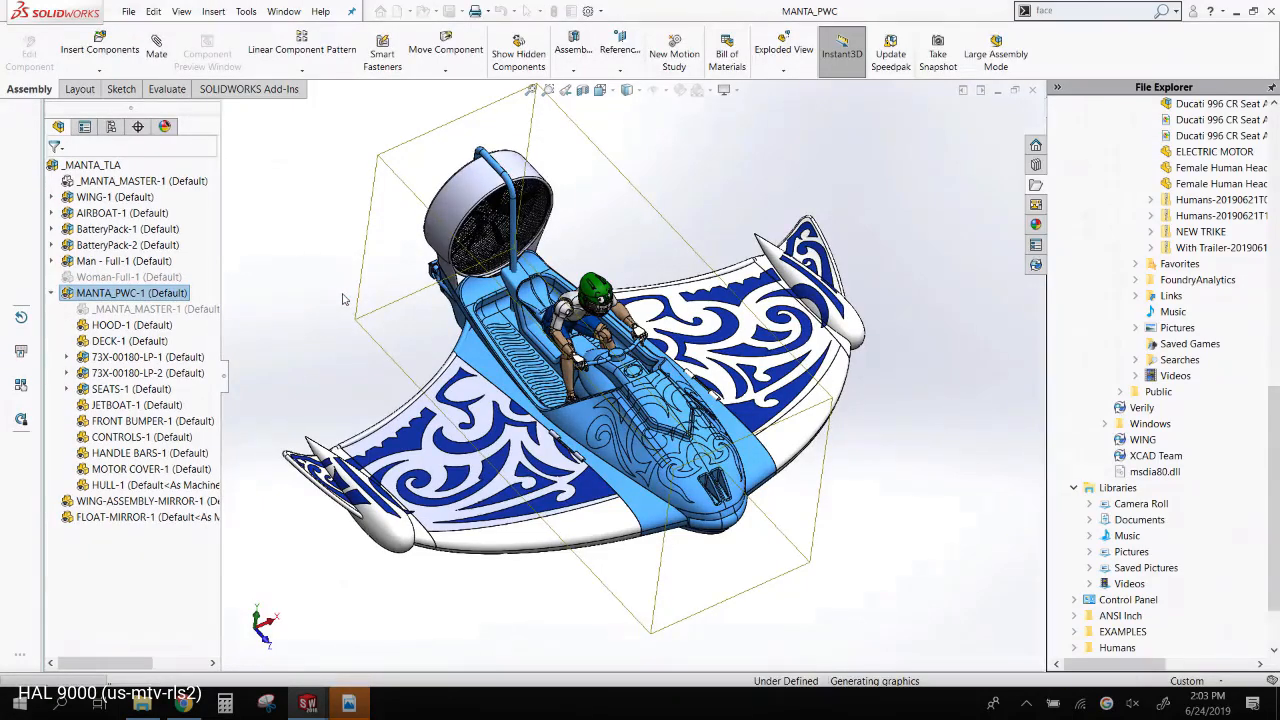
- Insert the 90128A264 socket head cap screw from Downloads into a front counterbore hole of the CONTROLS ring
scroll(638, 354, "down", 6)
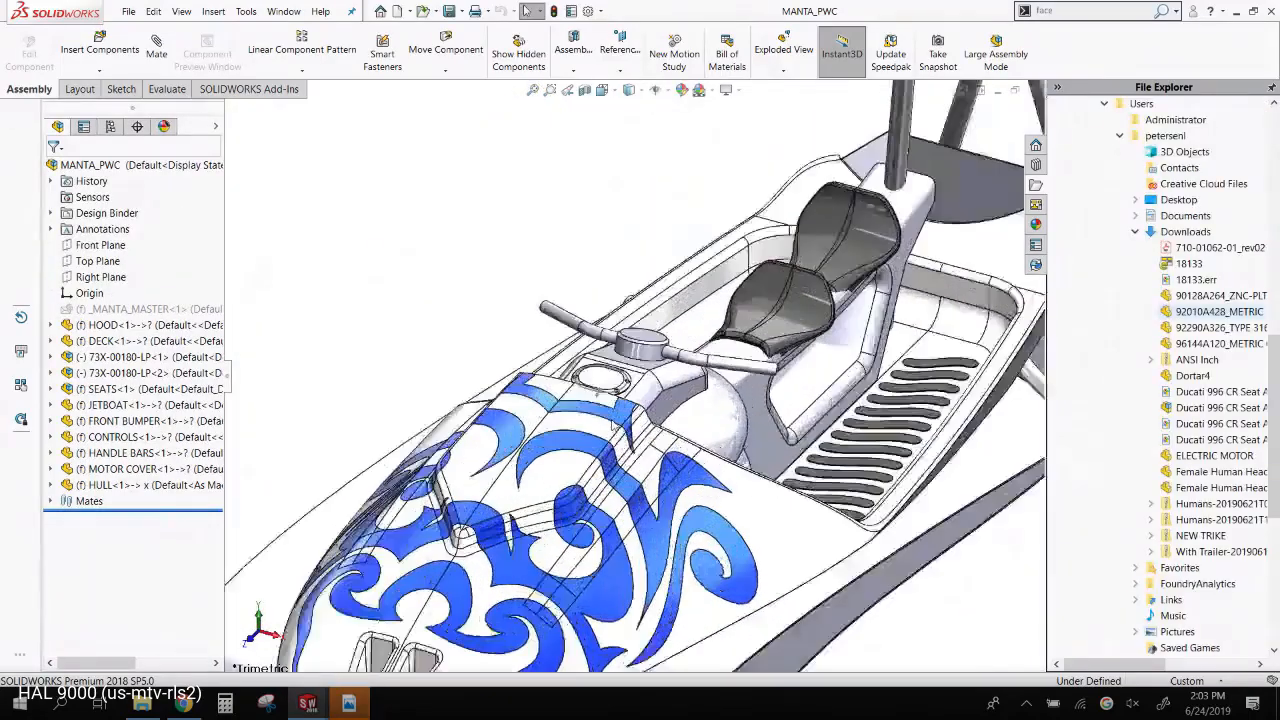
scroll(630, 340, "down", 8)
scroll(655, 307, "up", 3)
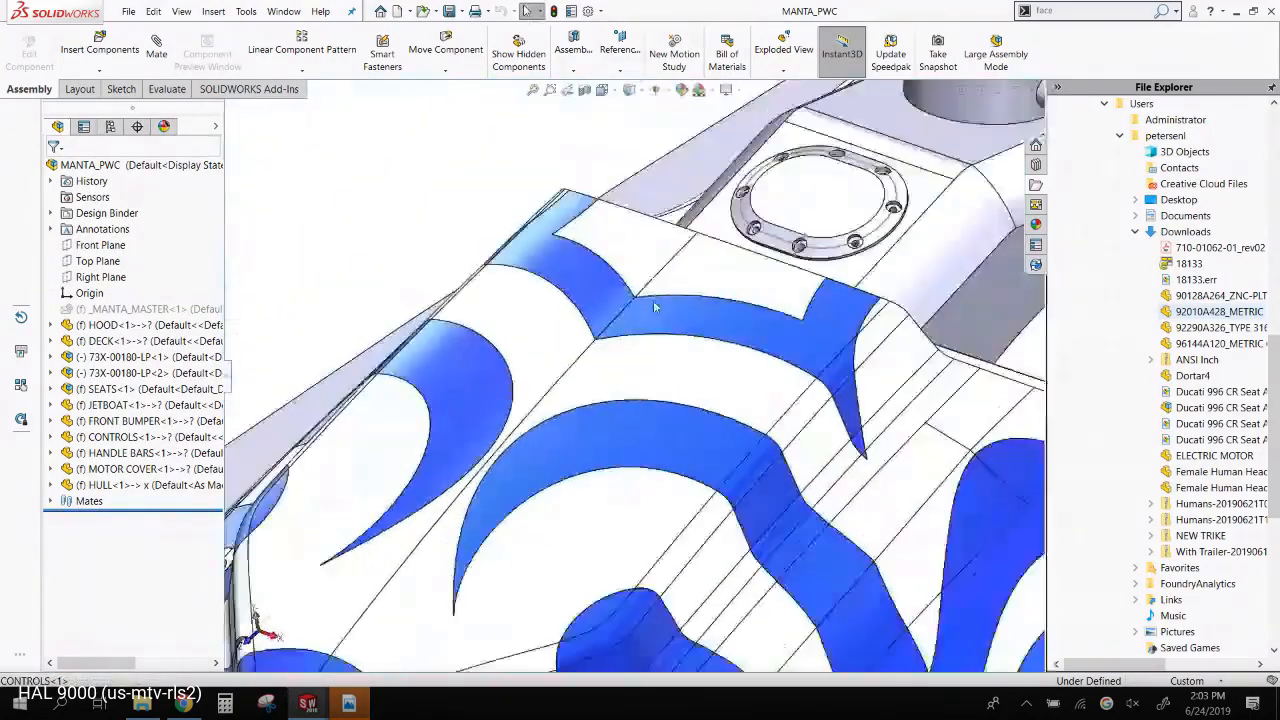
scroll(830, 220, "down", 6)
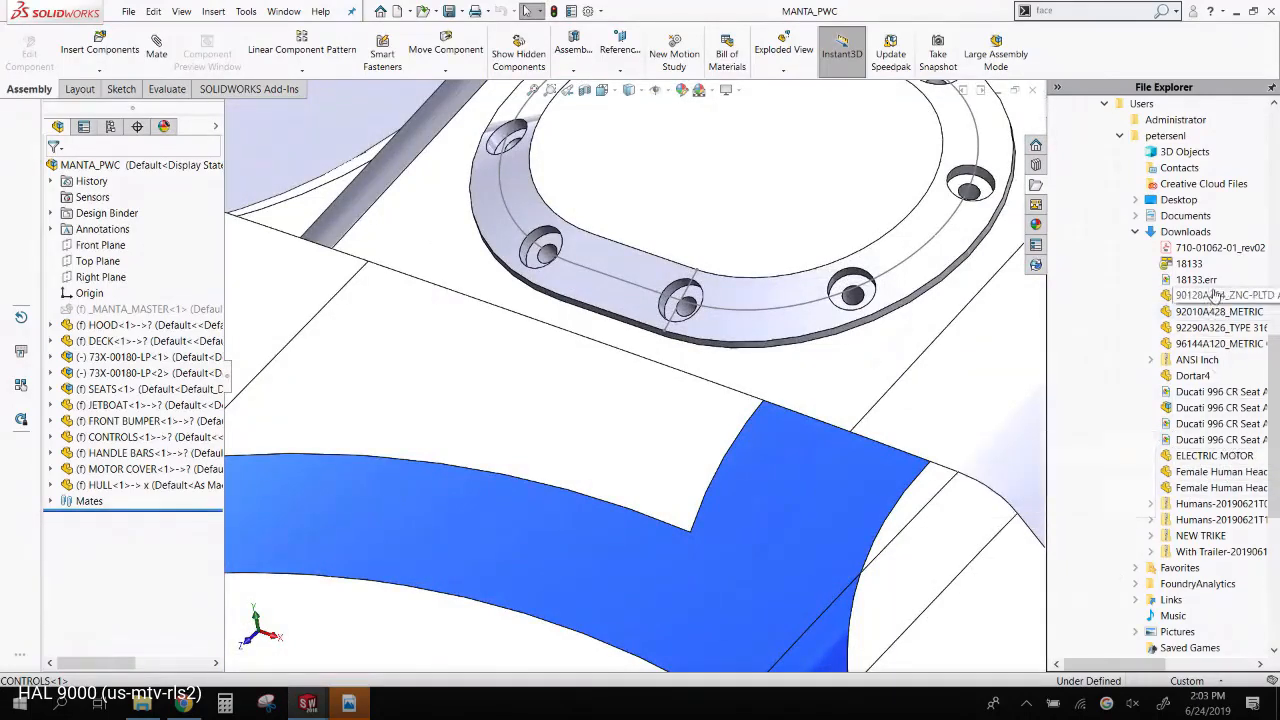
left_click_drag(1220, 295, 686, 297)
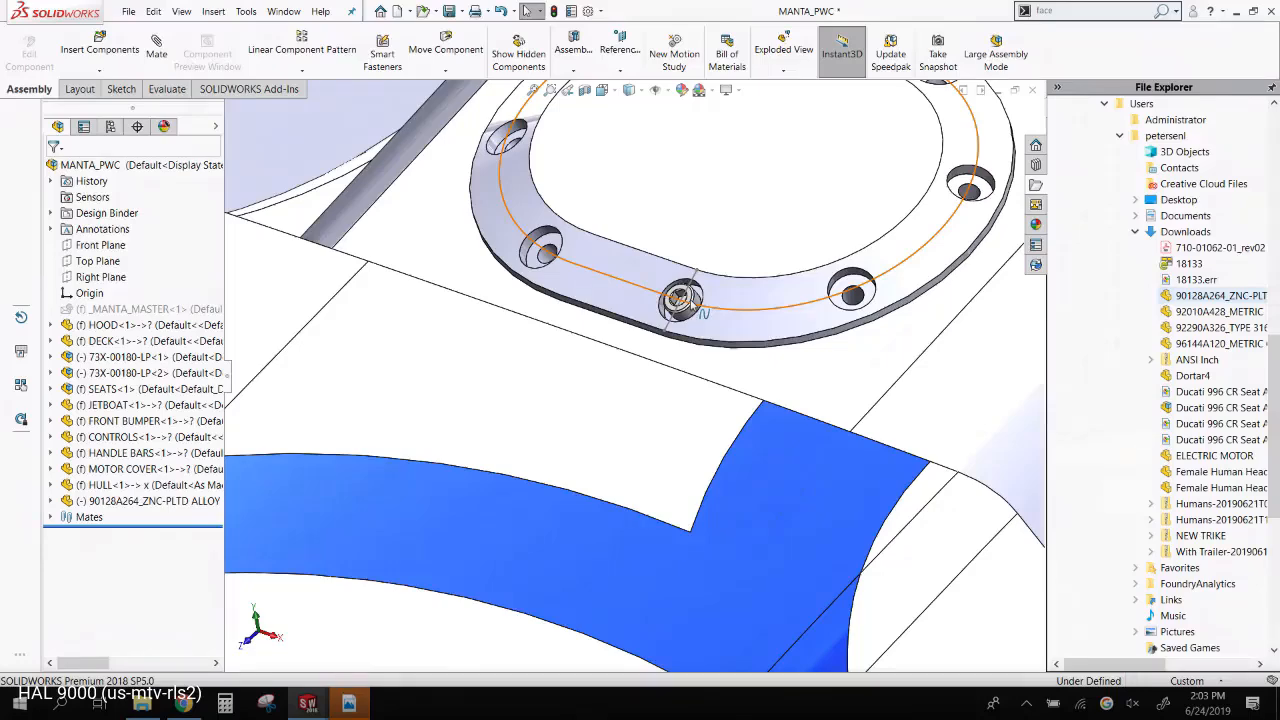
scroll(766, 328, "up", 5)
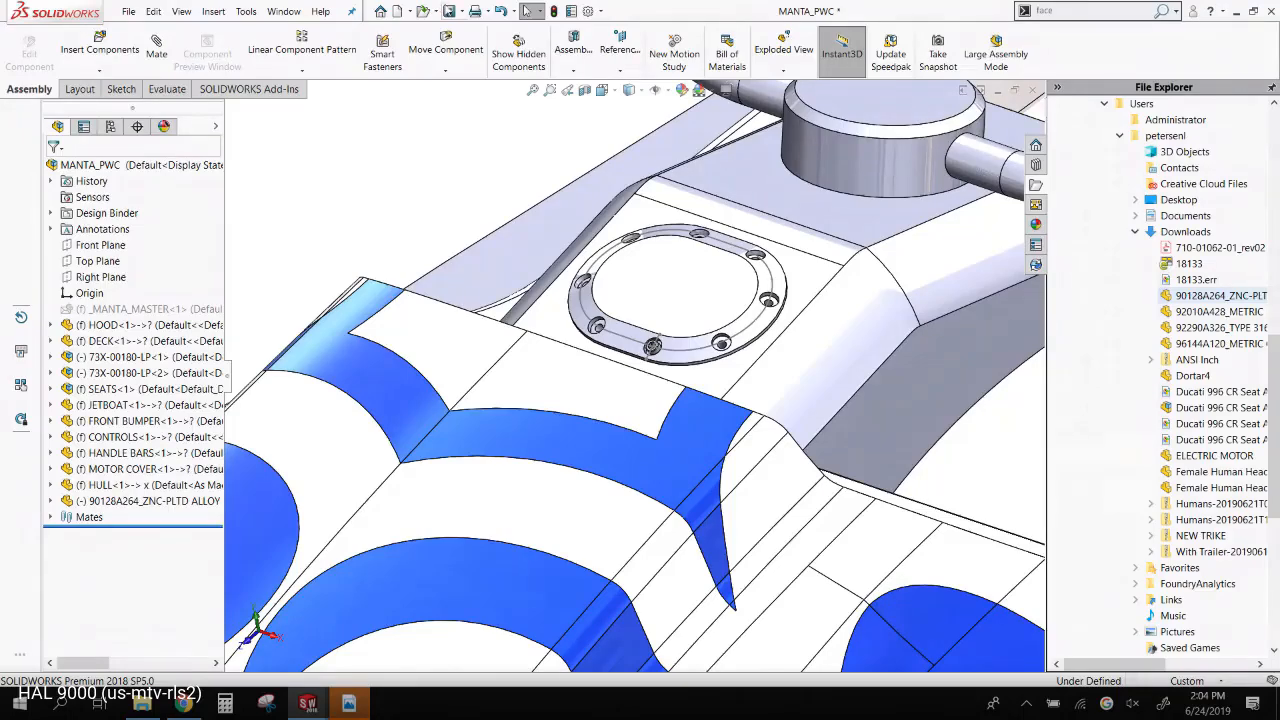
- Create a Pattern Driven Component Pattern of the inserted screw, using the CONTROLS part's CrvPattern2 hole pattern as the driving feature
left_click(301, 70)
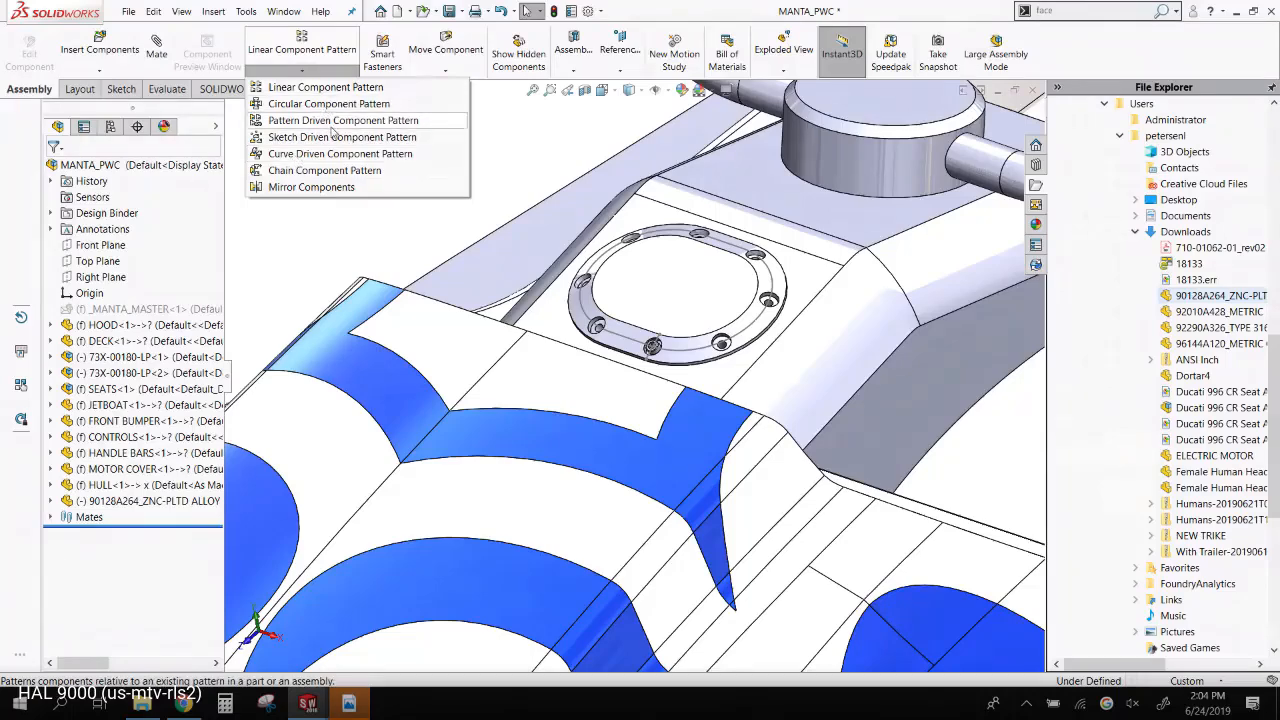
left_click(300, 122)
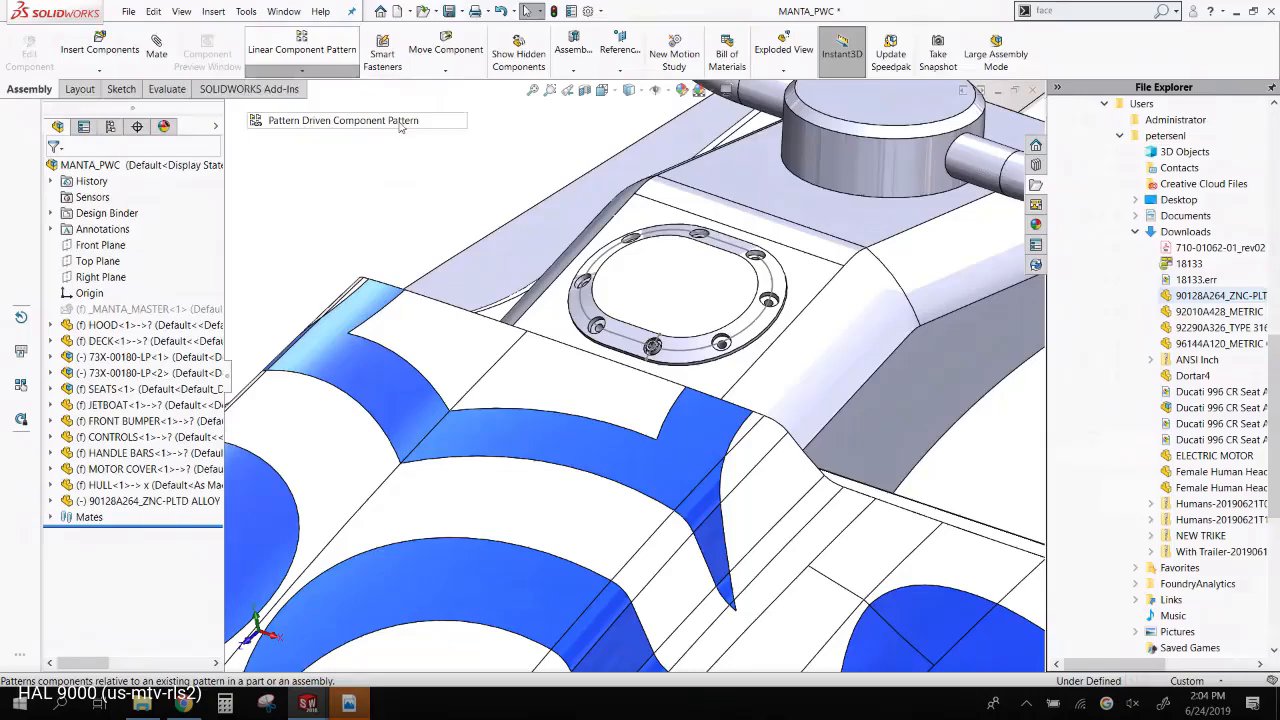
scroll(655, 348, "down", 10)
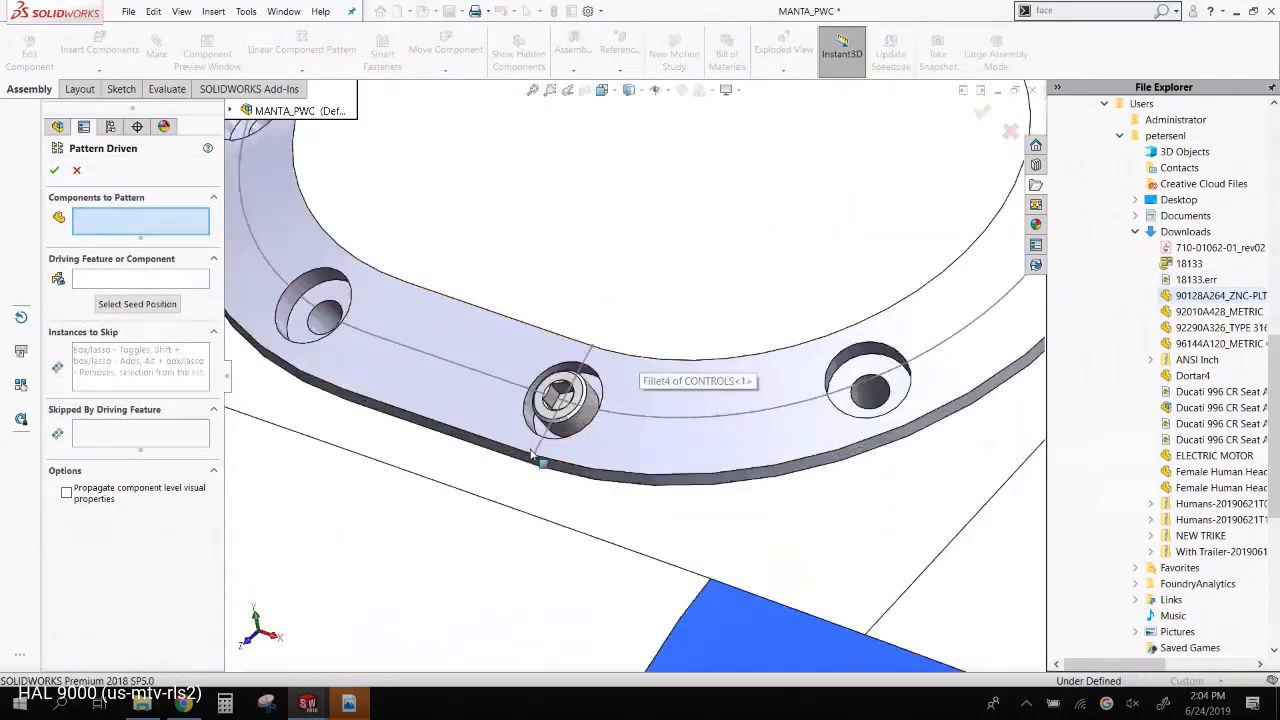
left_click(668, 354)
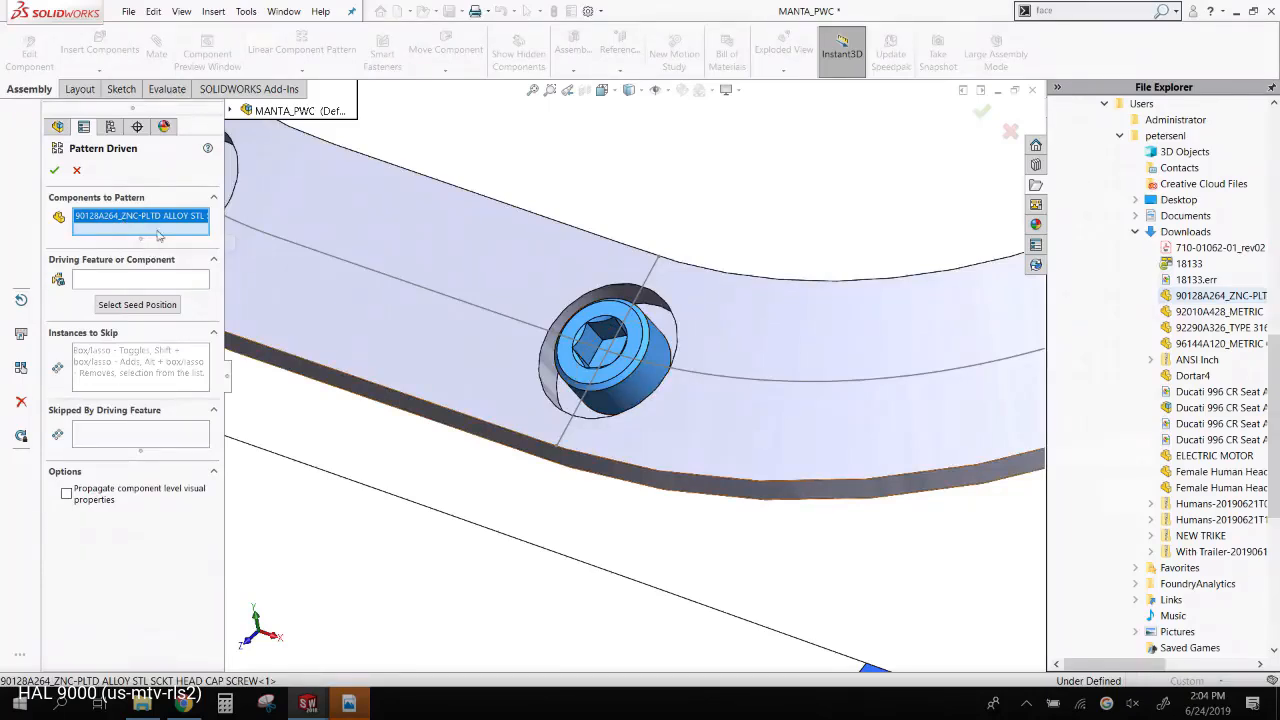
left_click(190, 279)
scroll(337, 234, "up", 3)
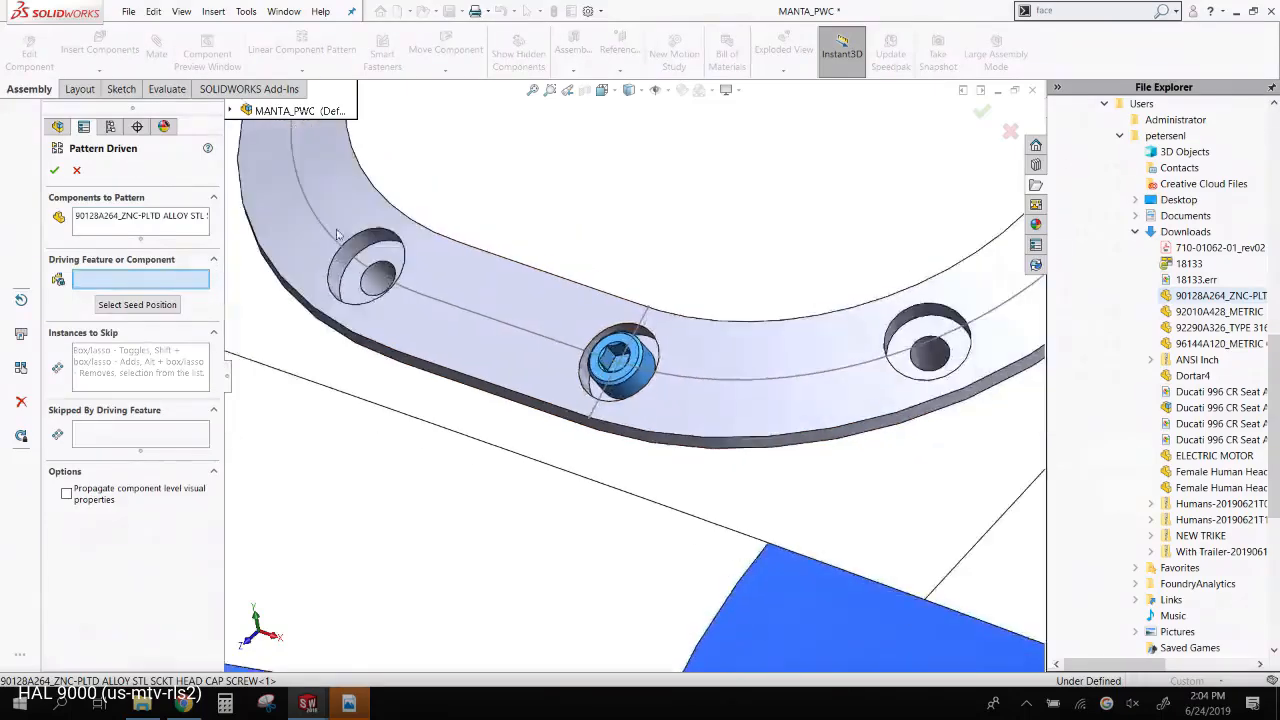
scroll(337, 234, "down", 3)
left_click(451, 286)
scroll(590, 325, "up", 5)
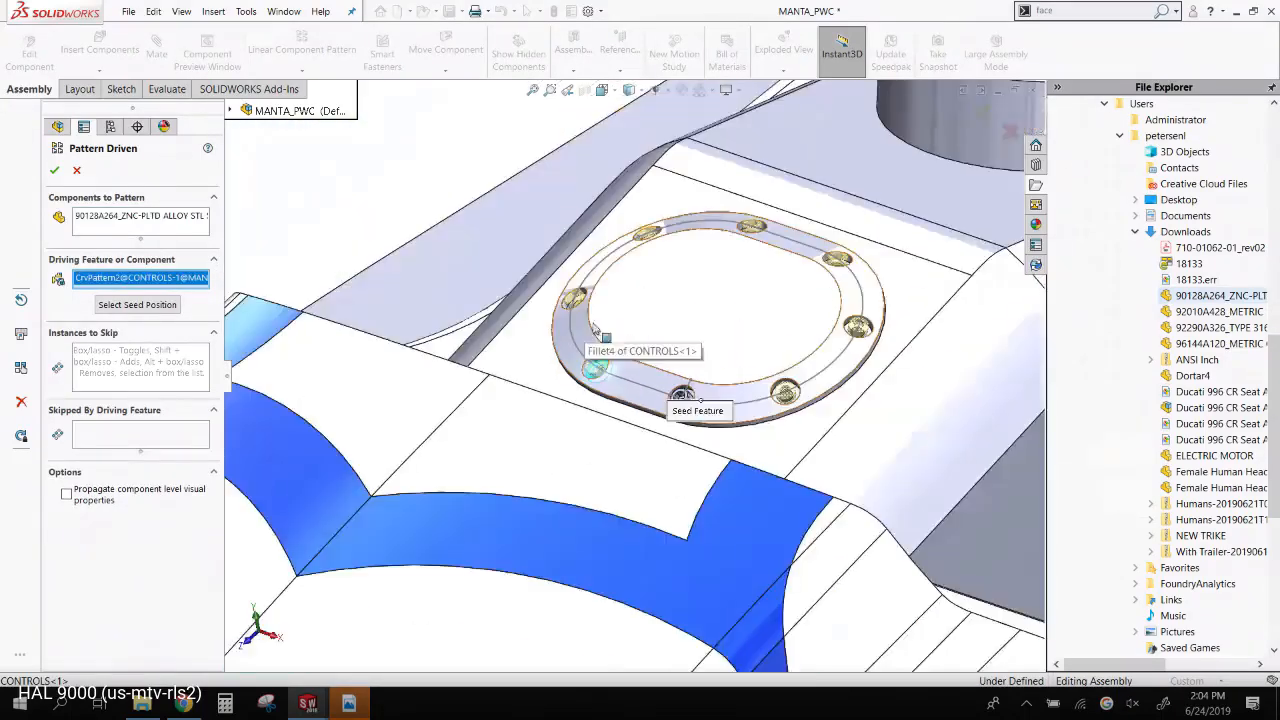
scroll(847, 283, "down", 2)
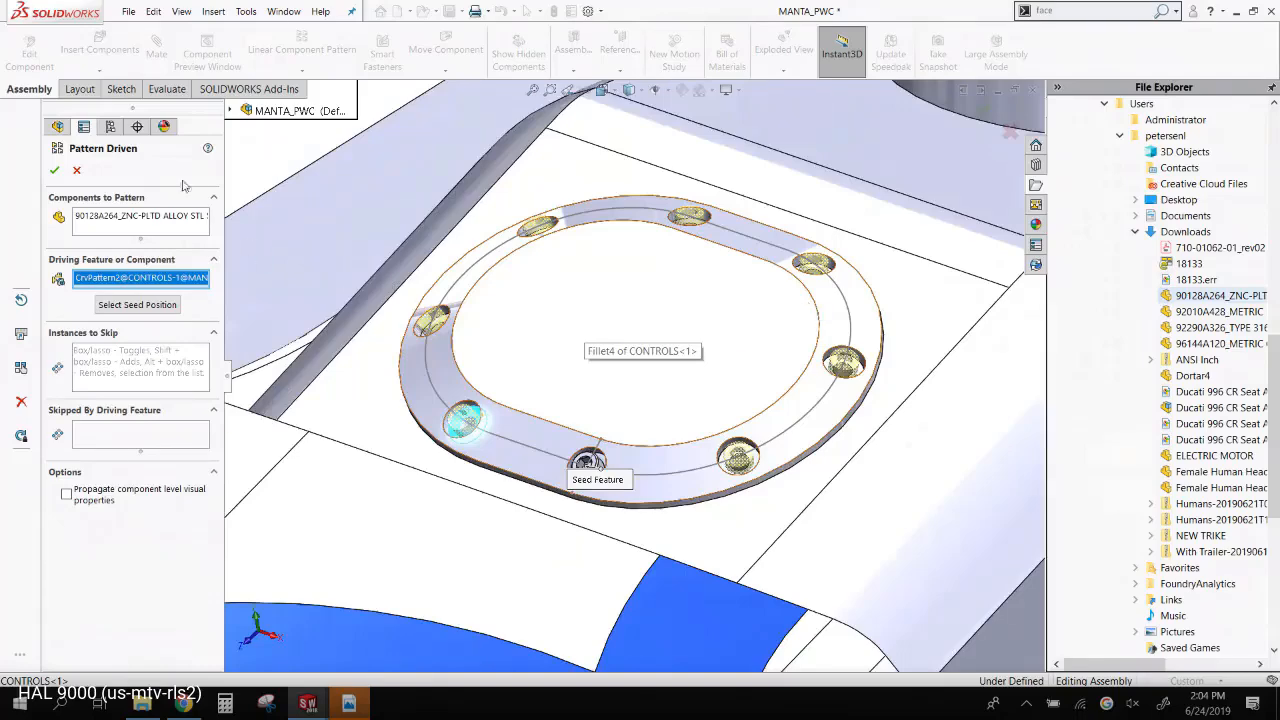
left_click(54, 170)
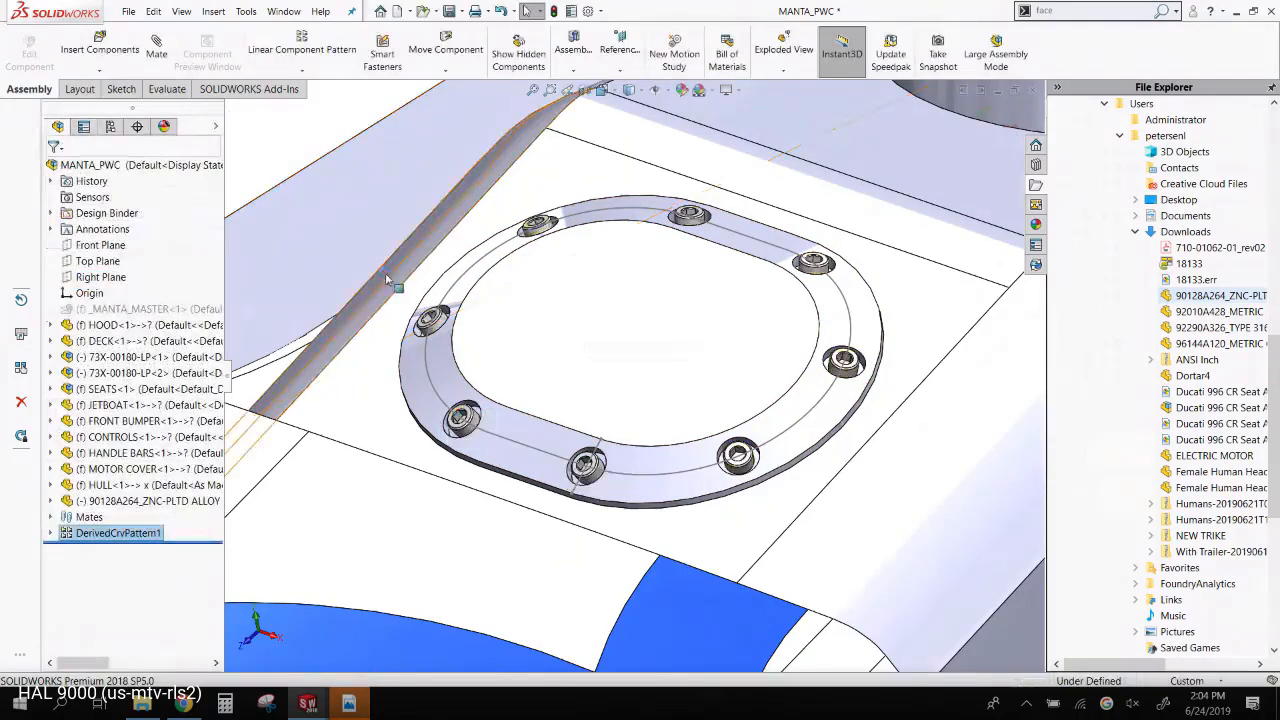
- Open the CONTROLS part in its own window from the flat face inside the counterbored ring
scroll(390, 282, "up", 4)
scroll(429, 271, "down", 2)
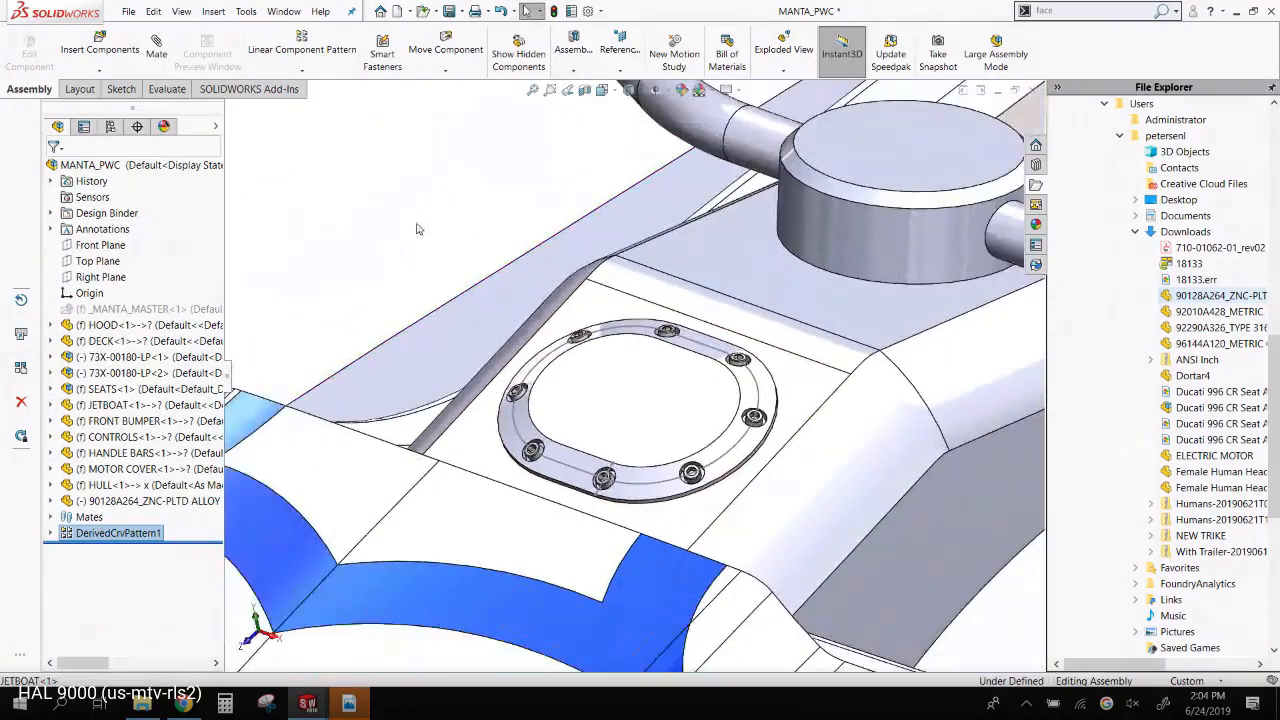
scroll(570, 396, "down", 3)
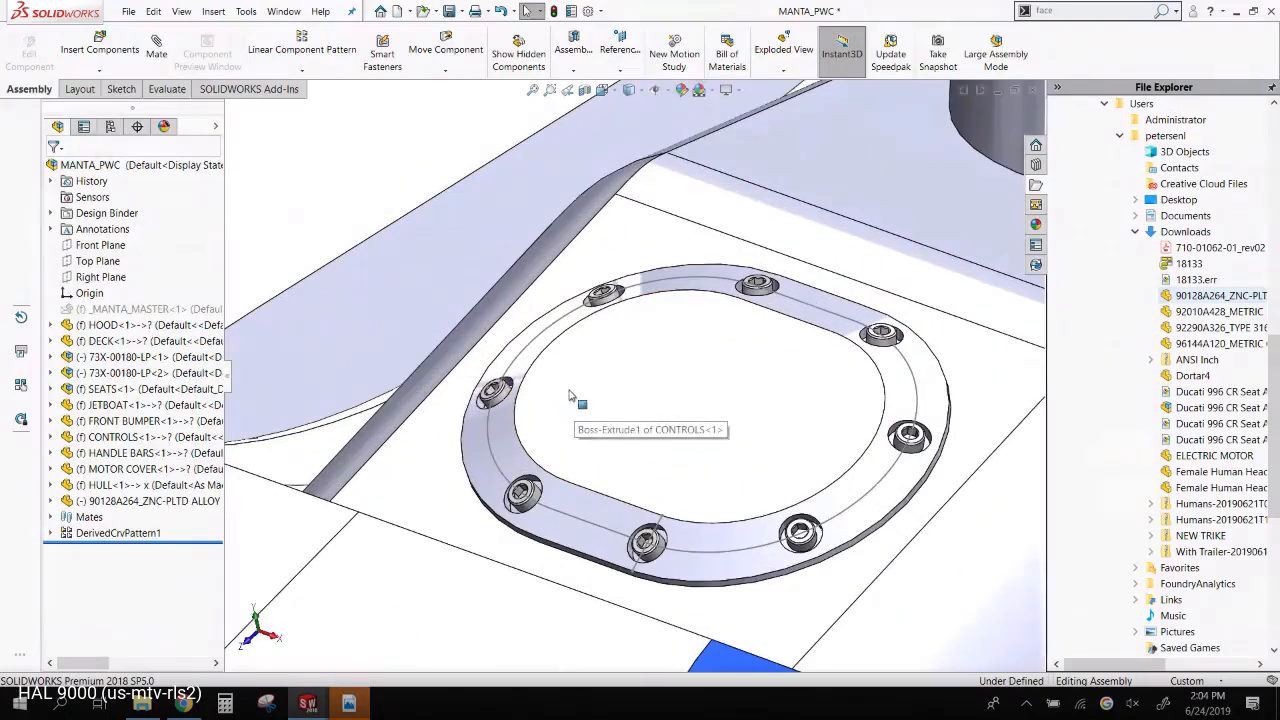
left_click(588, 372)
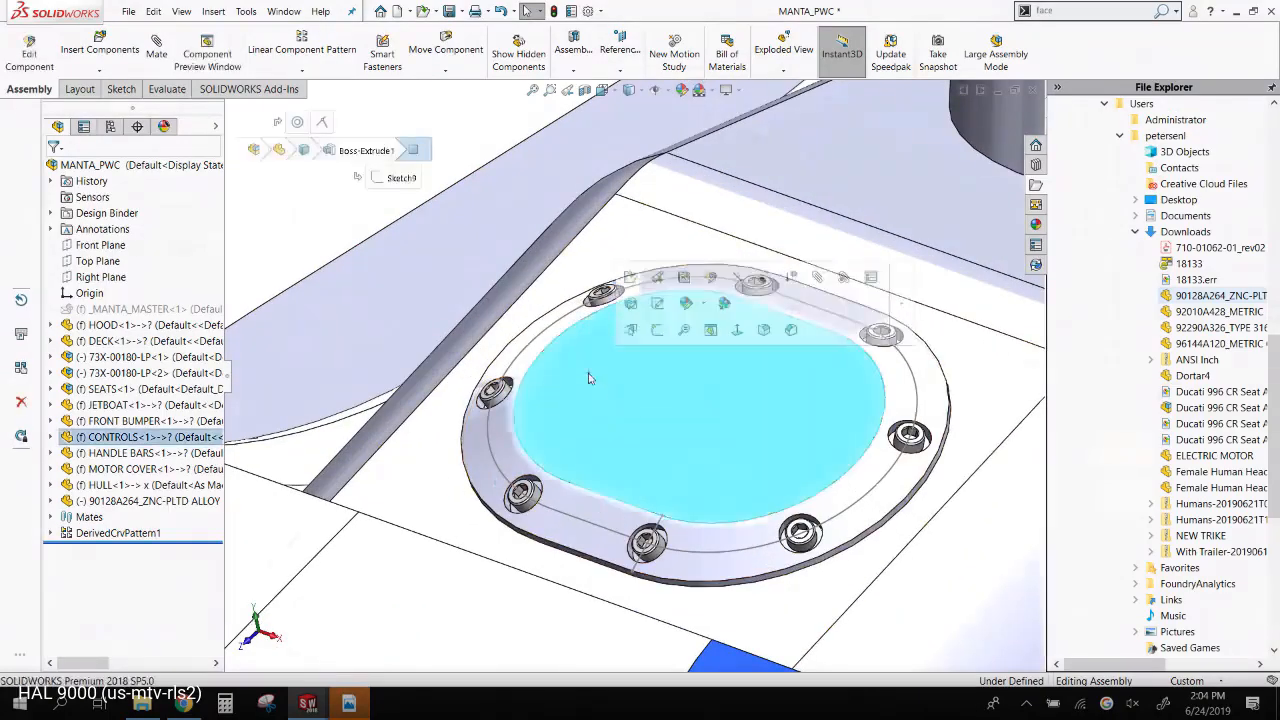
left_click(631, 283)
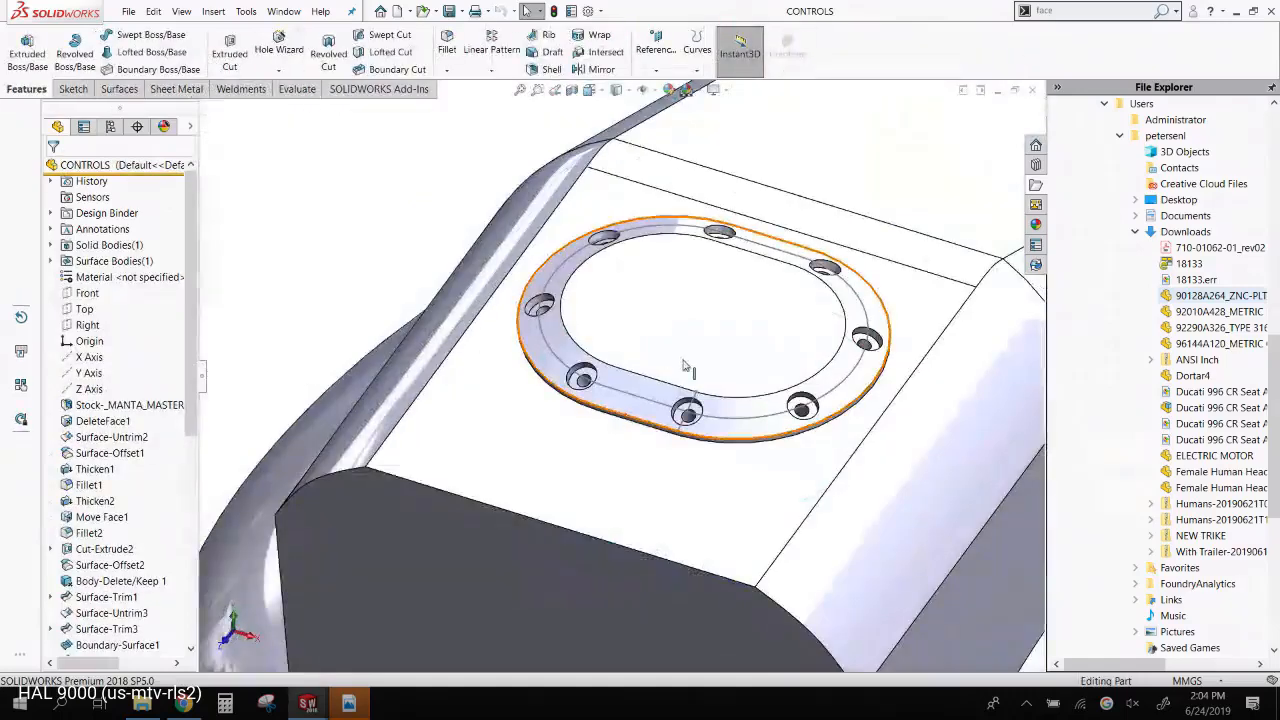
- Edit the CONTROLS part's CrvPattern2 feature and set the number of equally spaced counterbore instances to 10
scroll(195, 532, "down", 3)
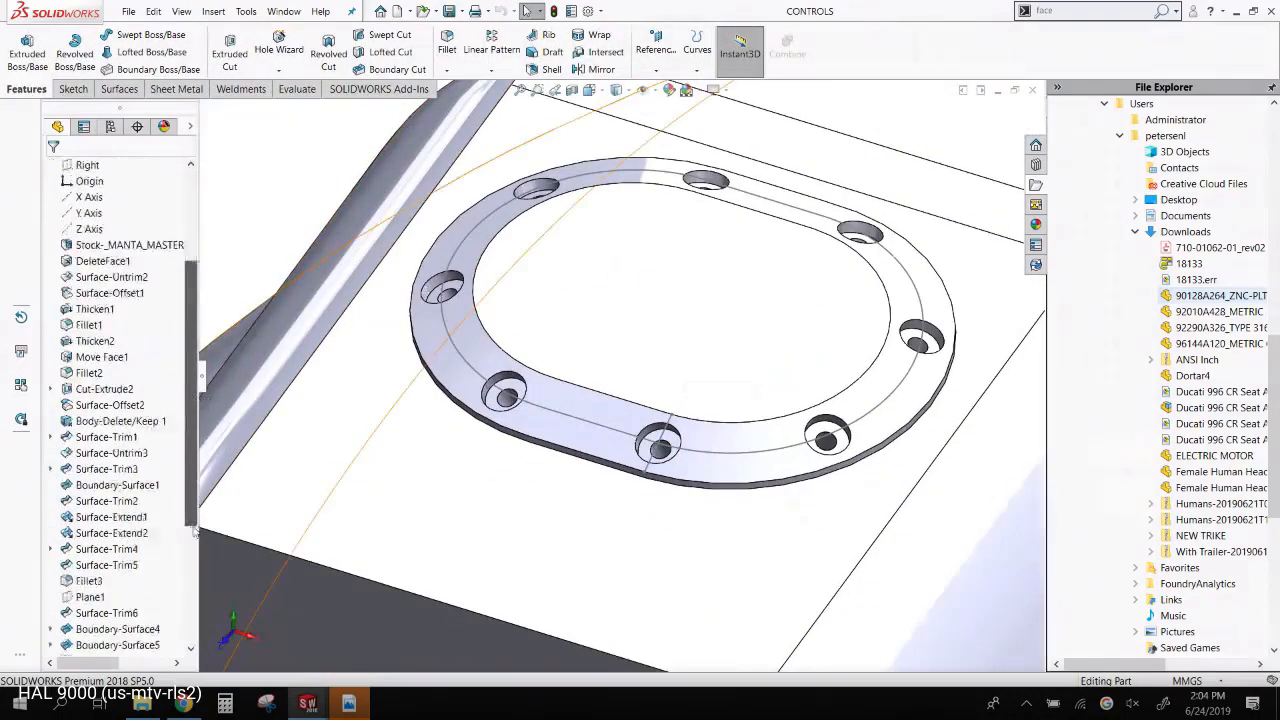
scroll(195, 532, "up", 4)
scroll(153, 640, "down", 8)
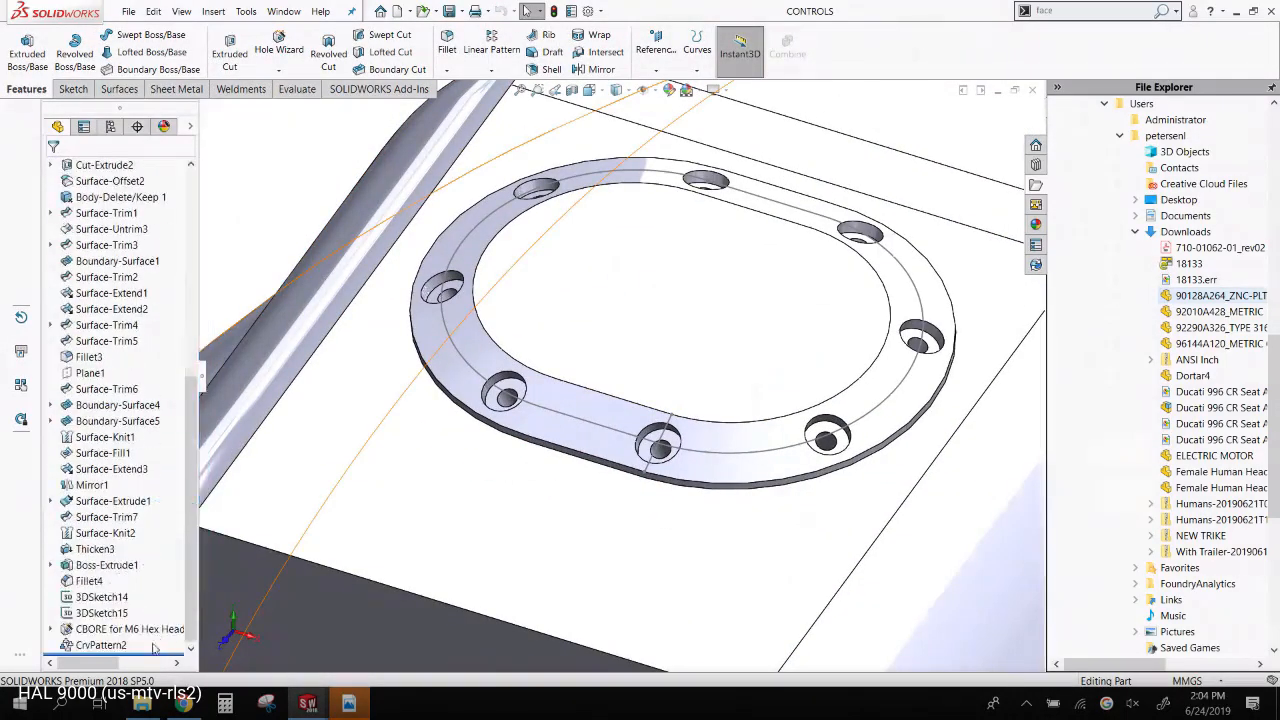
left_click(583, 443)
scroll(520, 400, "down", 4)
left_click(510, 383)
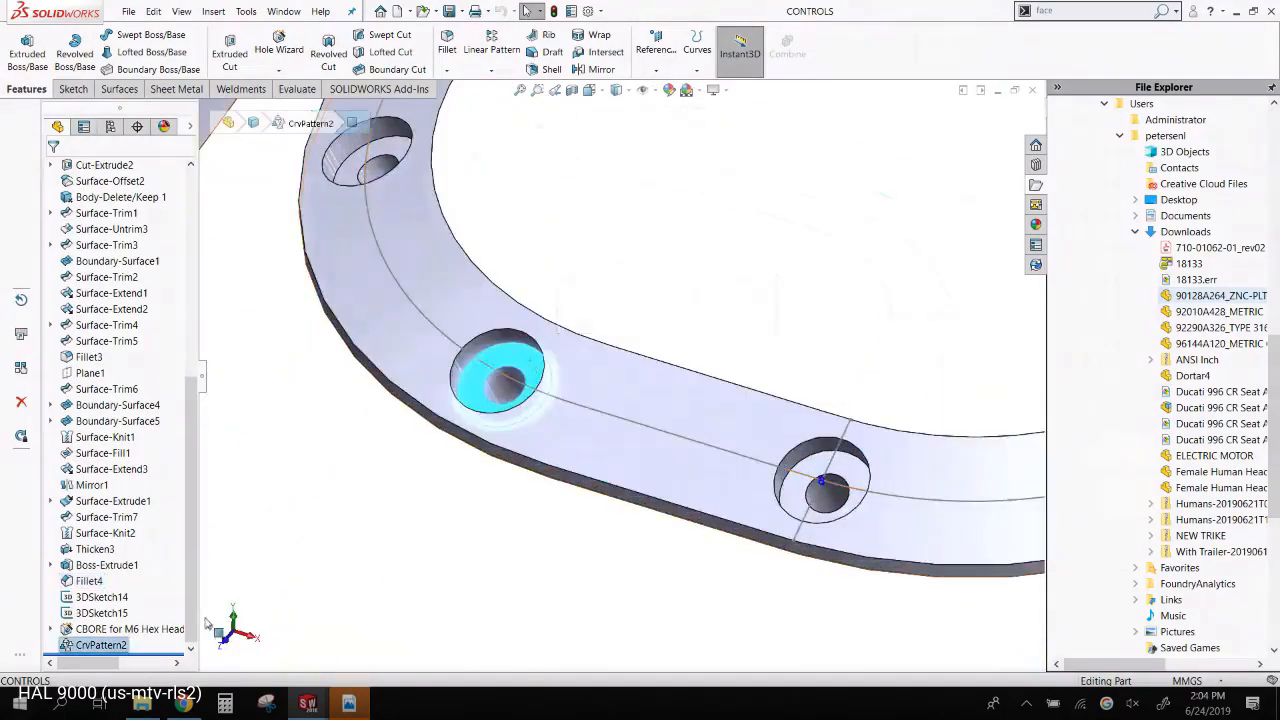
right_click(100, 645)
left_click(335, 401)
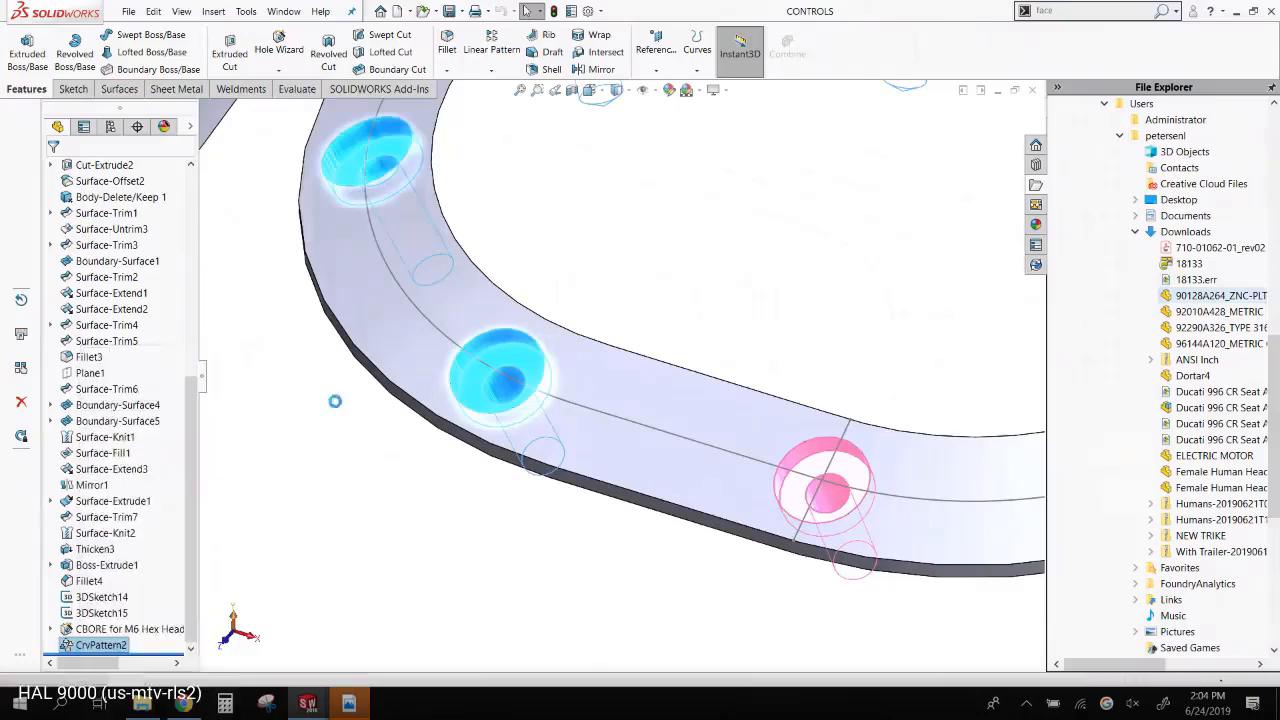
middle_click_drag(336, 410, 420, 432)
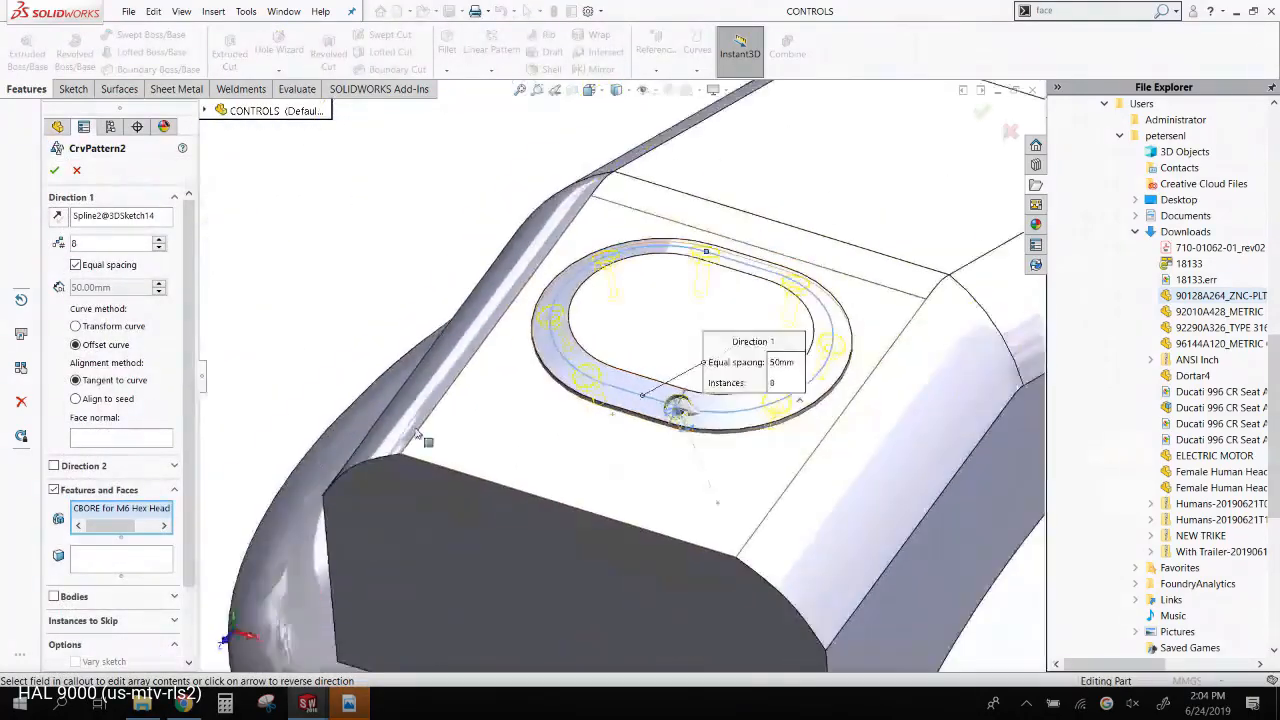
left_click(158, 239)
left_click(158, 239)
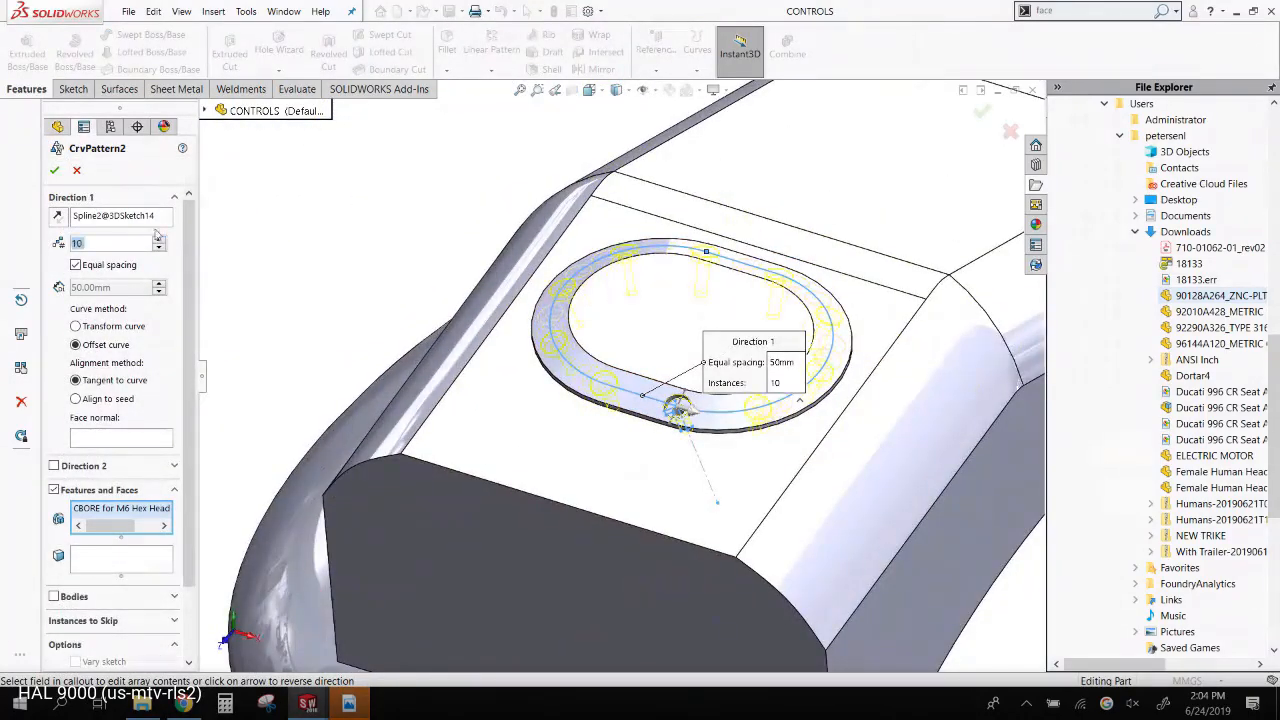
left_click(54, 170)
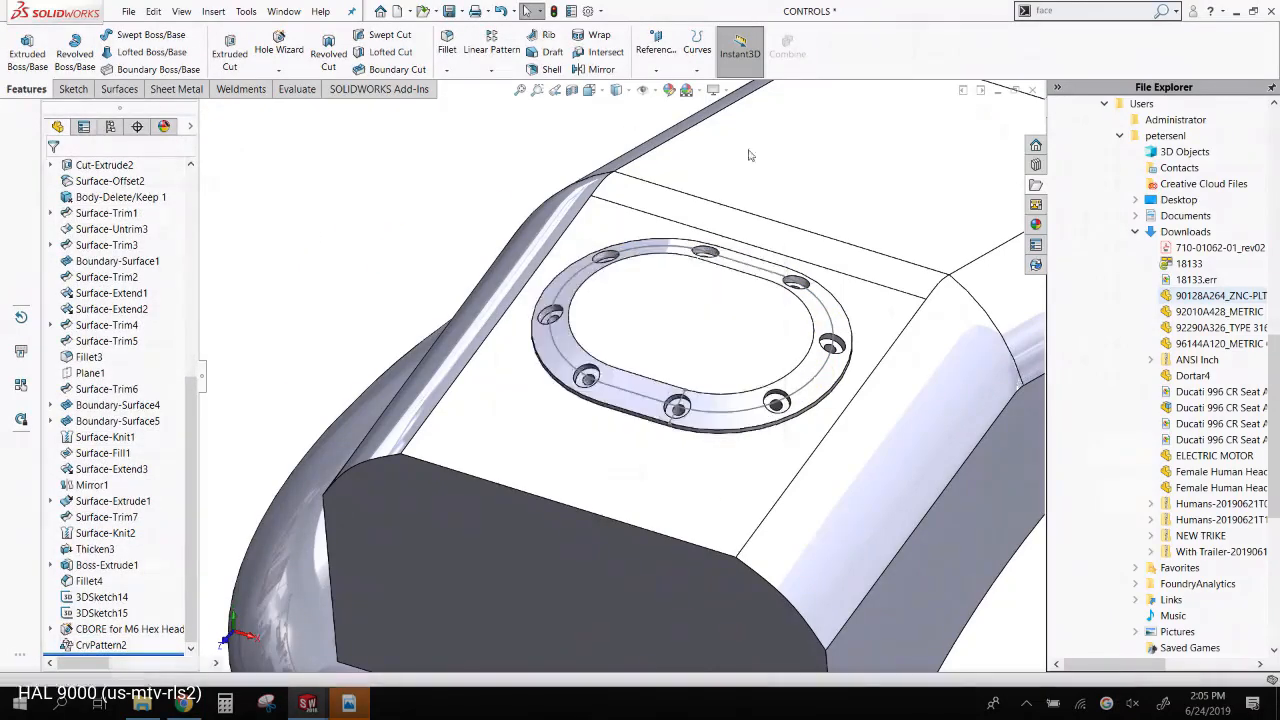
- Check the patterned screws in the MANTA_PWC assembly, return to the CONTROLS part and save it
key("ctrl+Tab")
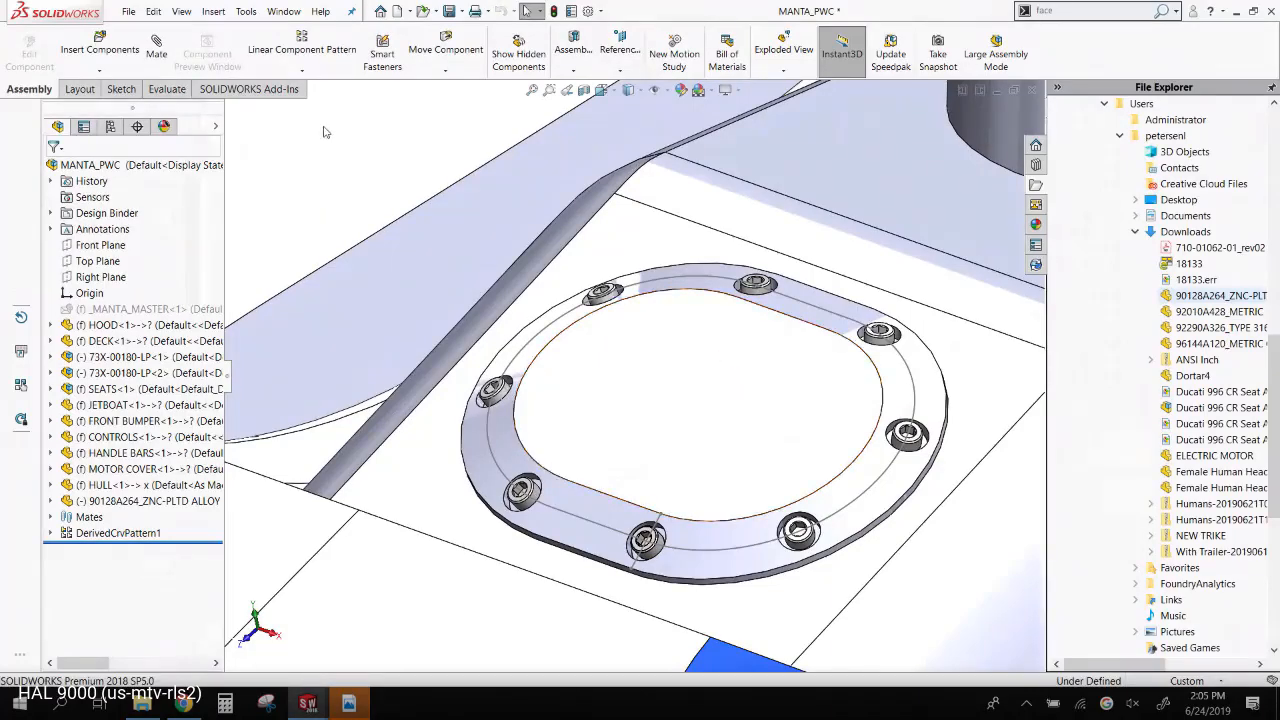
key("ctrl+Tab")
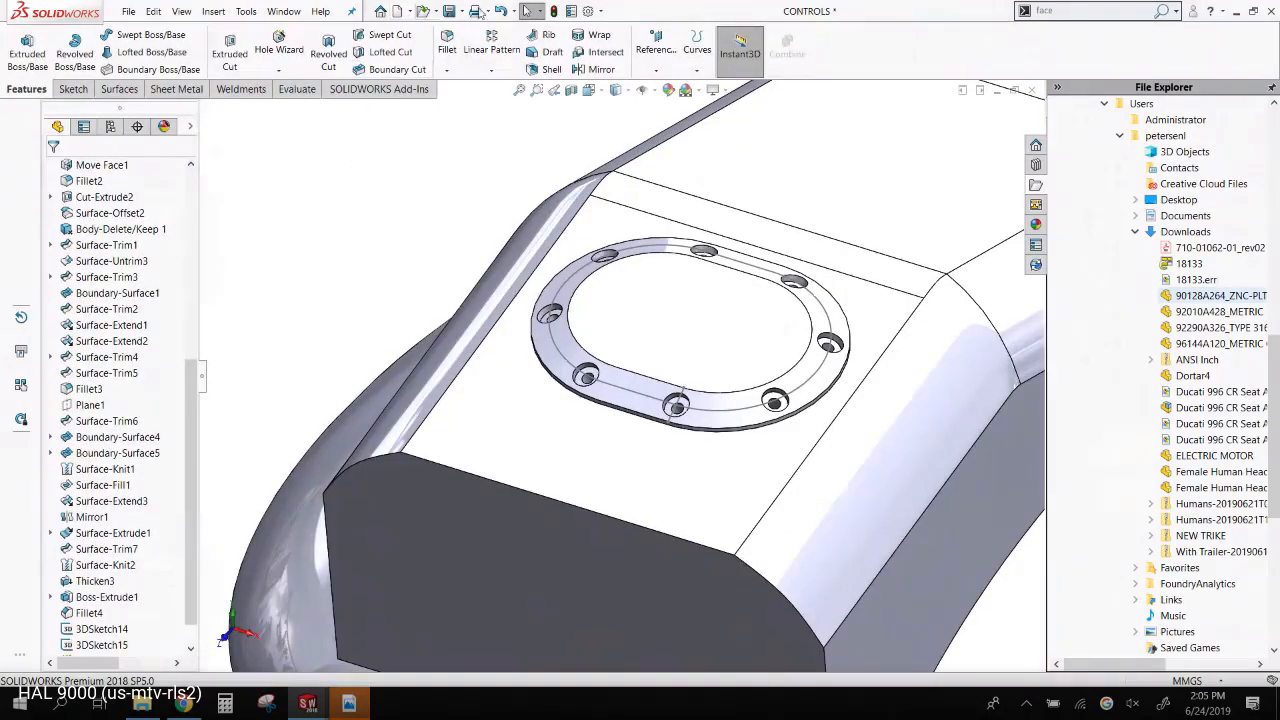
scroll(140, 597, "down", 1)
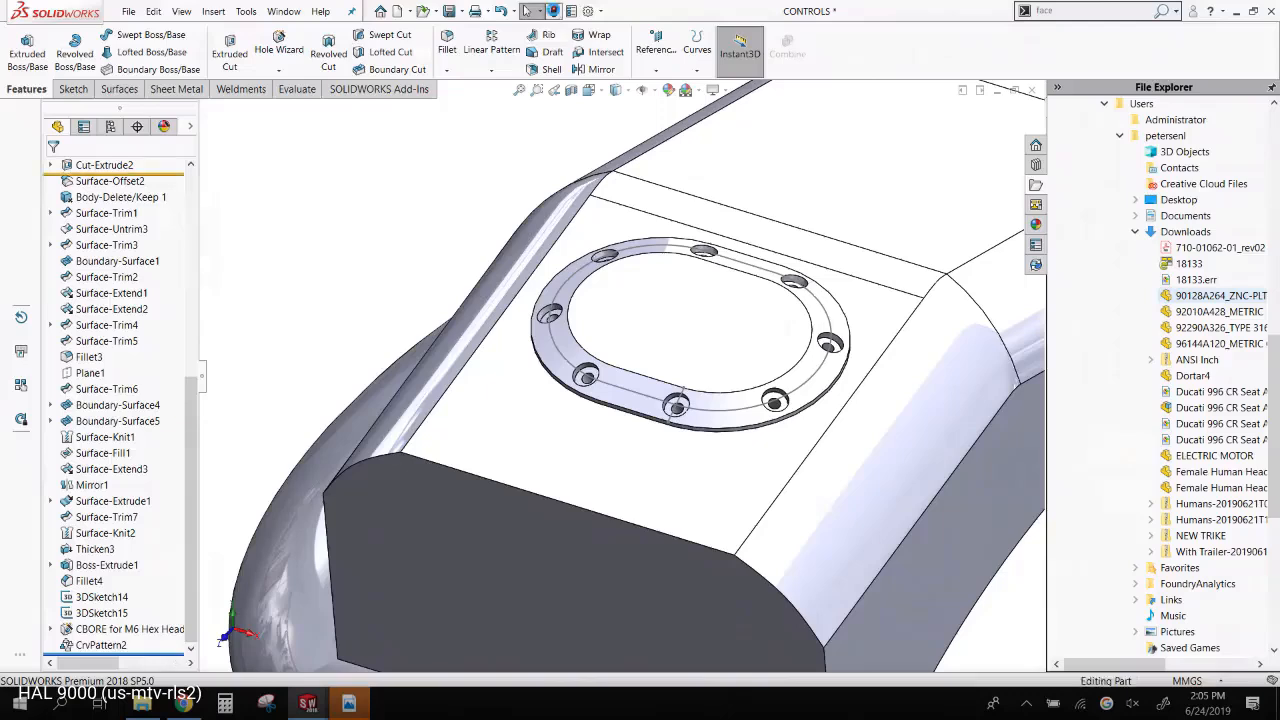
left_click(460, 11)
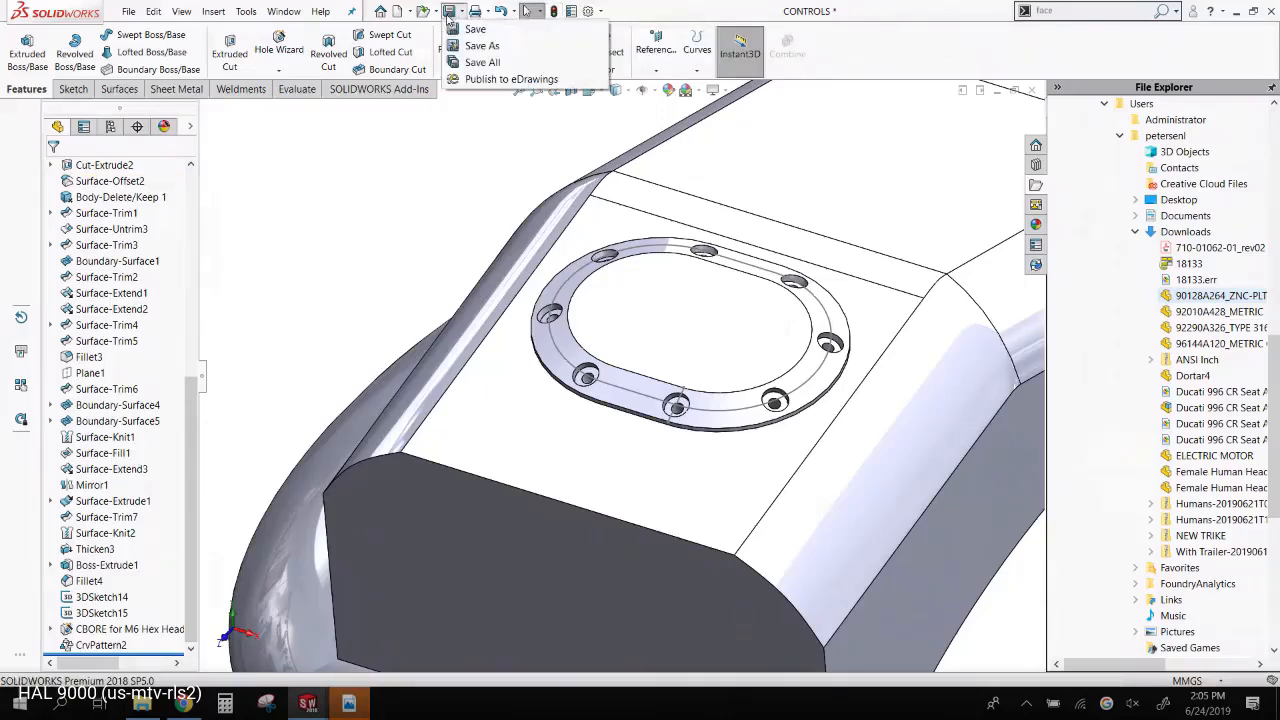
left_click(478, 30)
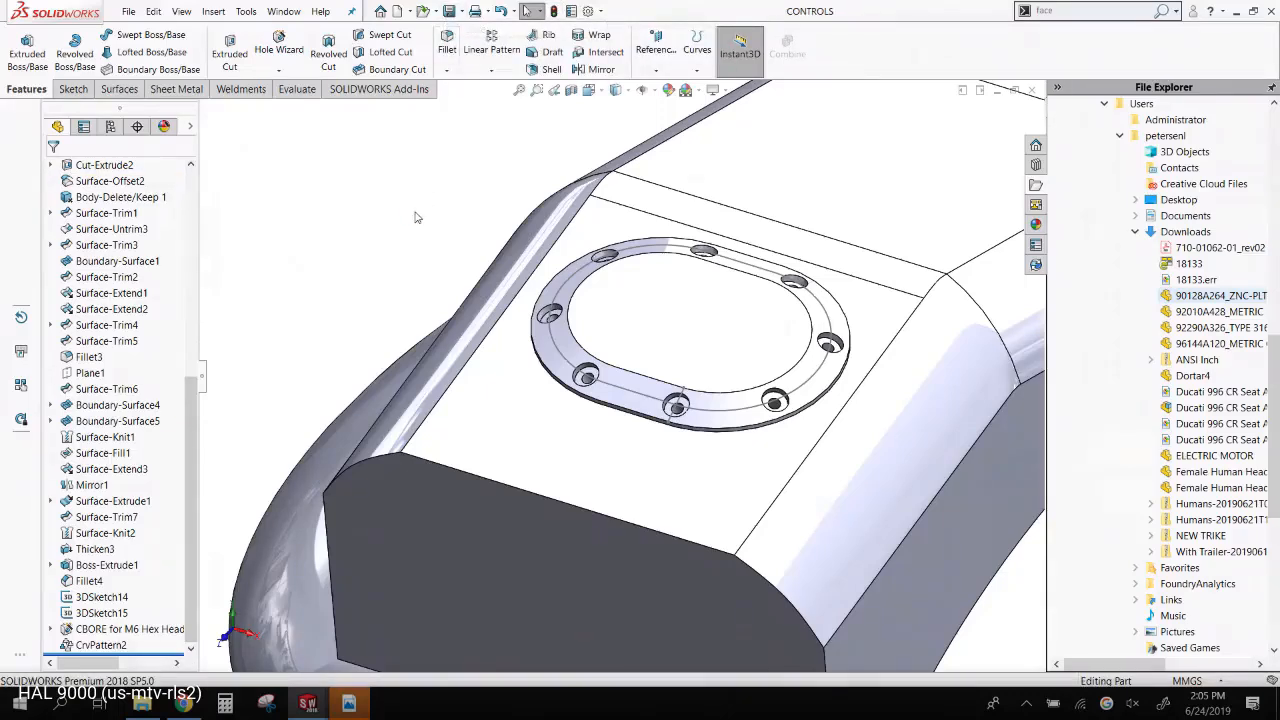
- Reopen CrvPattern2 for editing, reapply it with 10 instances and return to the MANTA_PWC assembly
left_click(88, 645)
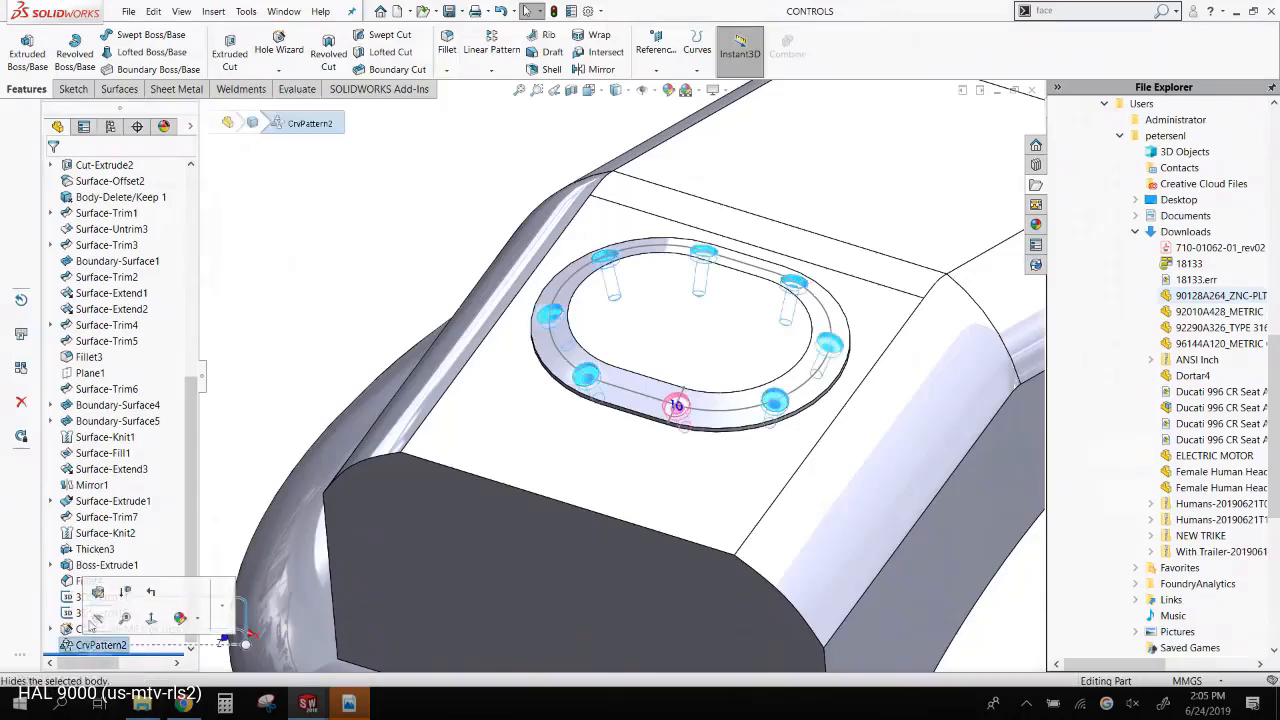
left_click(97, 598)
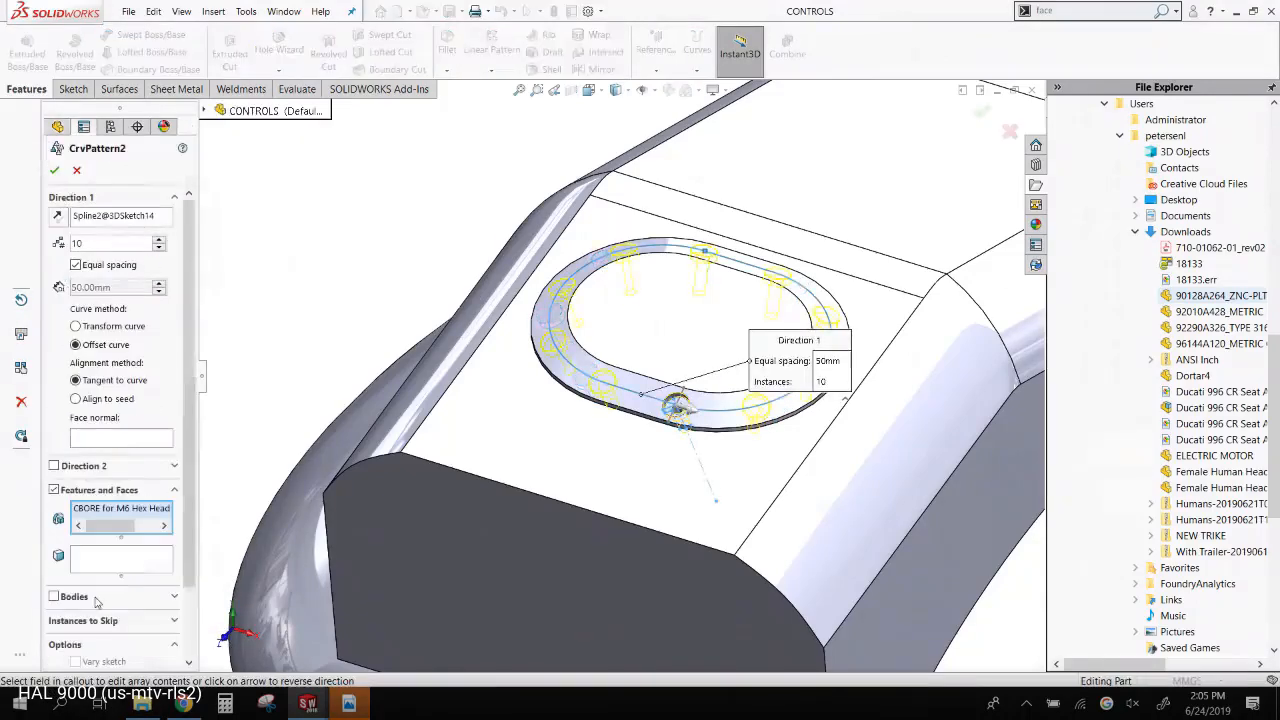
left_click(55, 170)
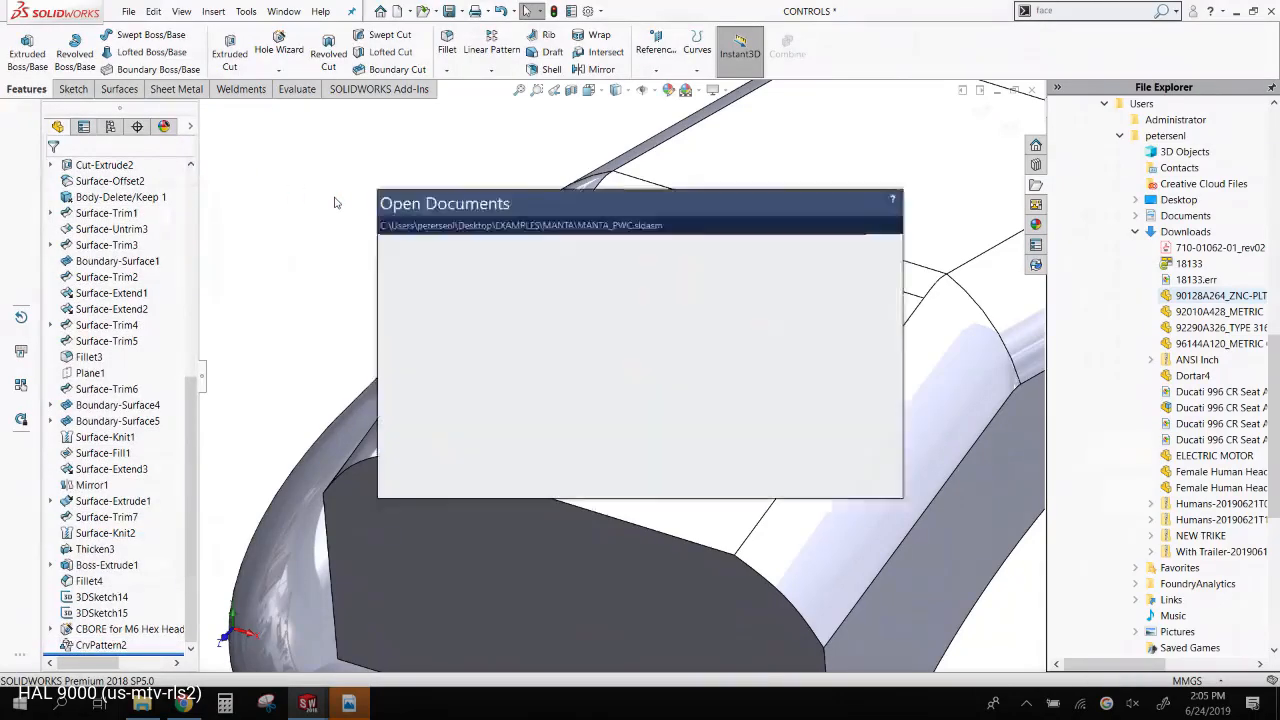
key("ctrl+Tab")
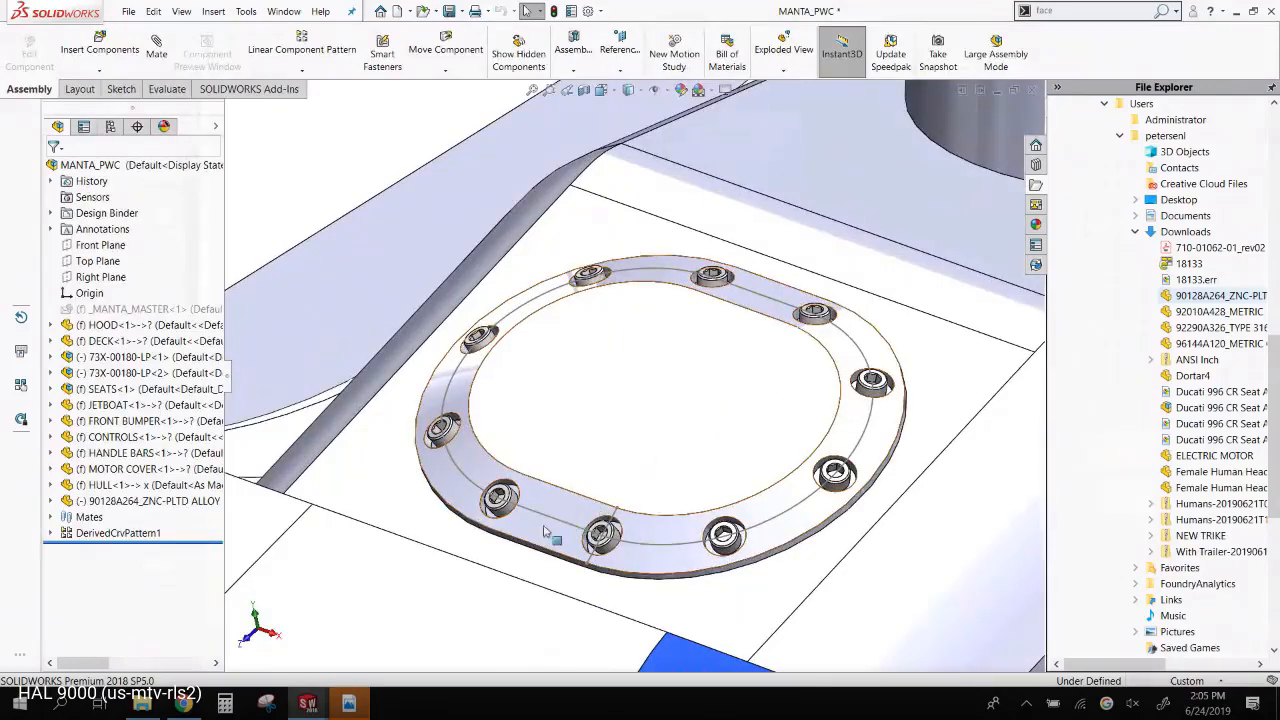
- Expand DerivedCrvPattern1 to examine its screw instances and show the whole watercraft in isometric view
left_click(51, 533)
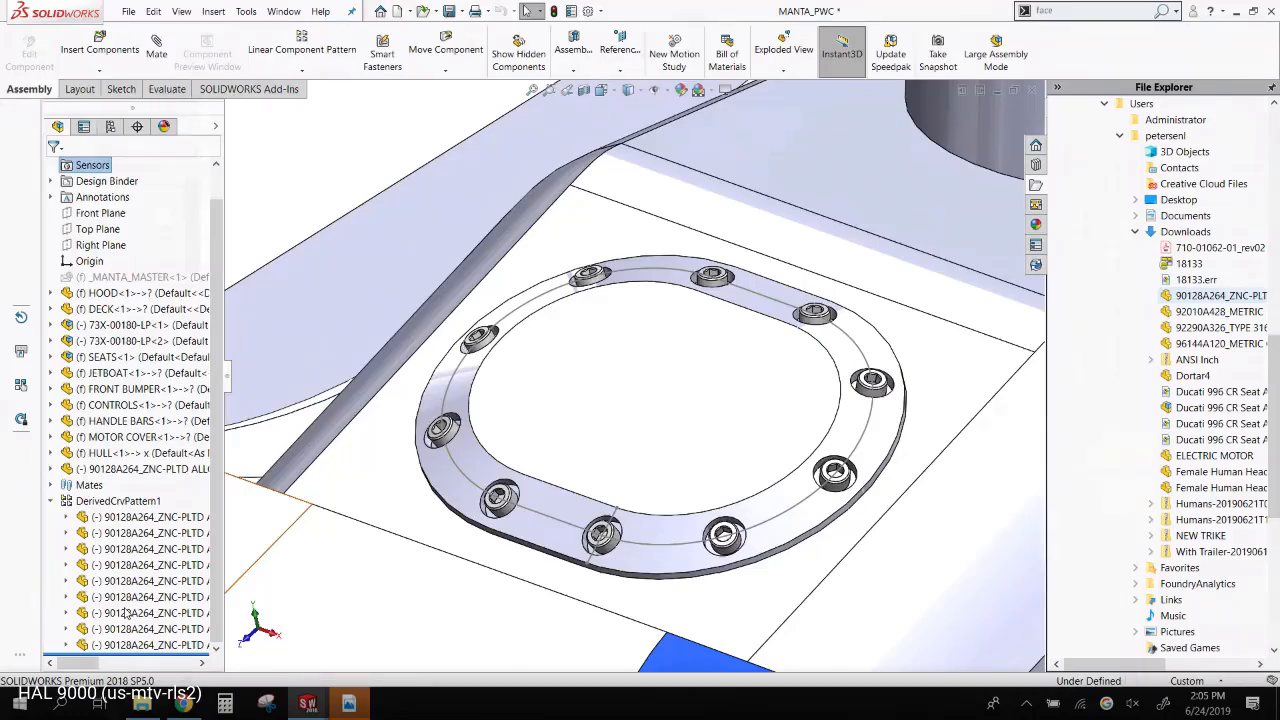
scroll(683, 357, "up", 5)
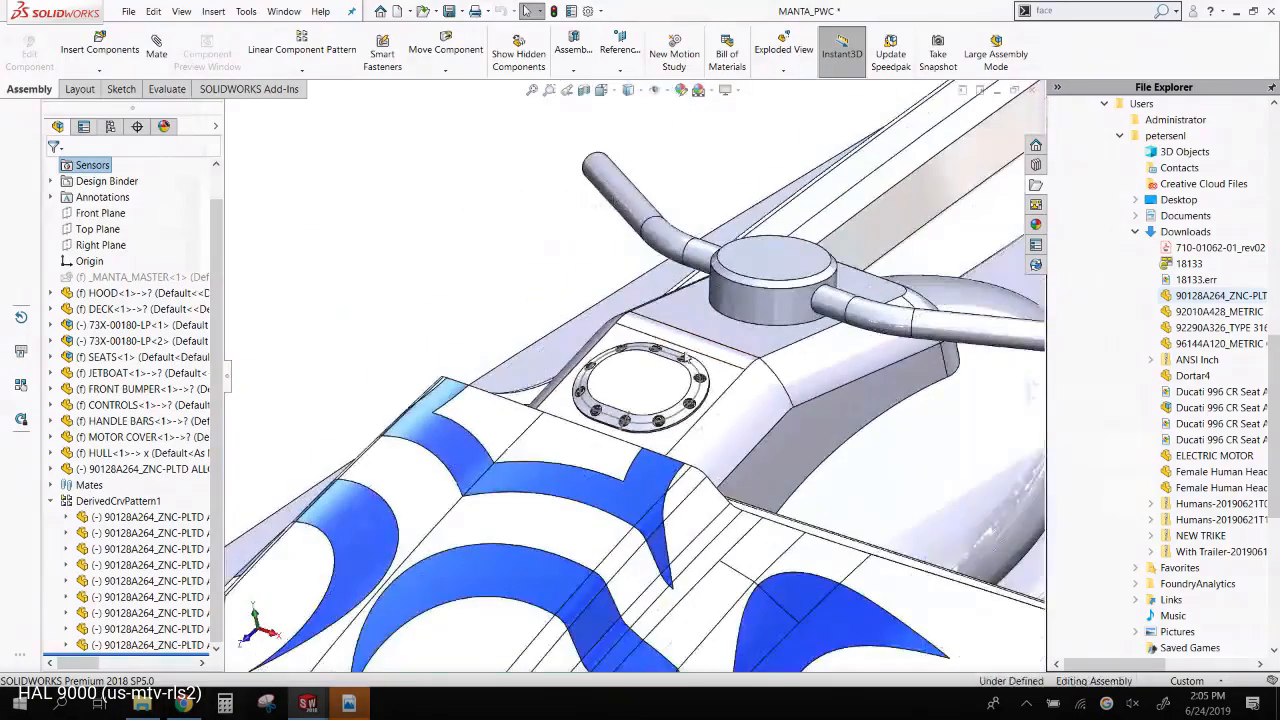
scroll(683, 357, "up", 6)
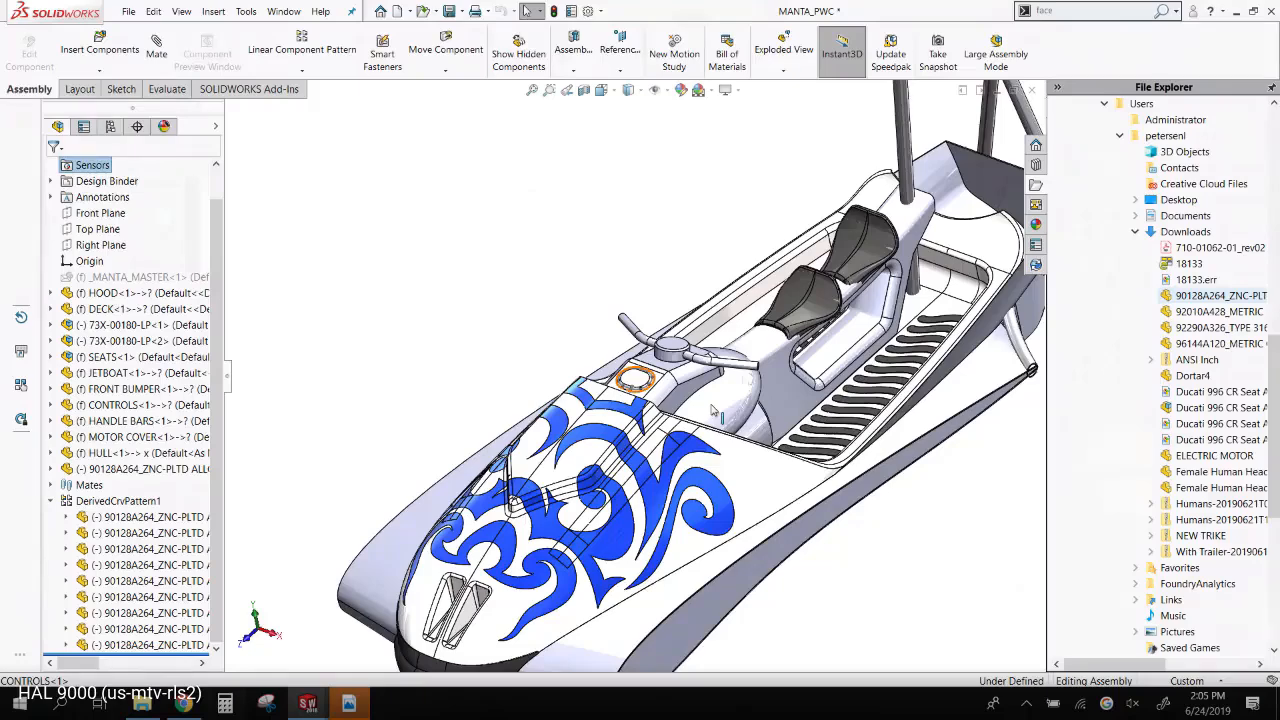
key("ctrl+7")
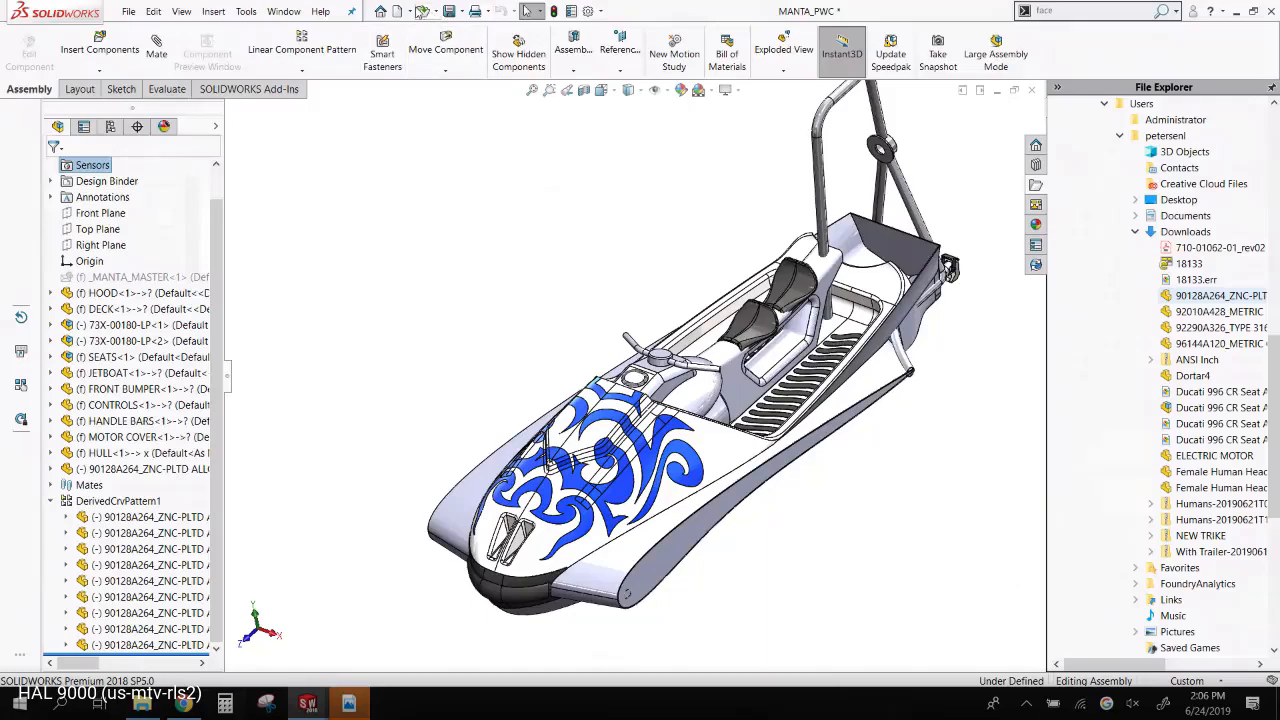
- Filter the files to open in the MANTA folder to STEP AP203/214/242 and select ELECTRIC MOTOR.STEP
left_click(422, 12)
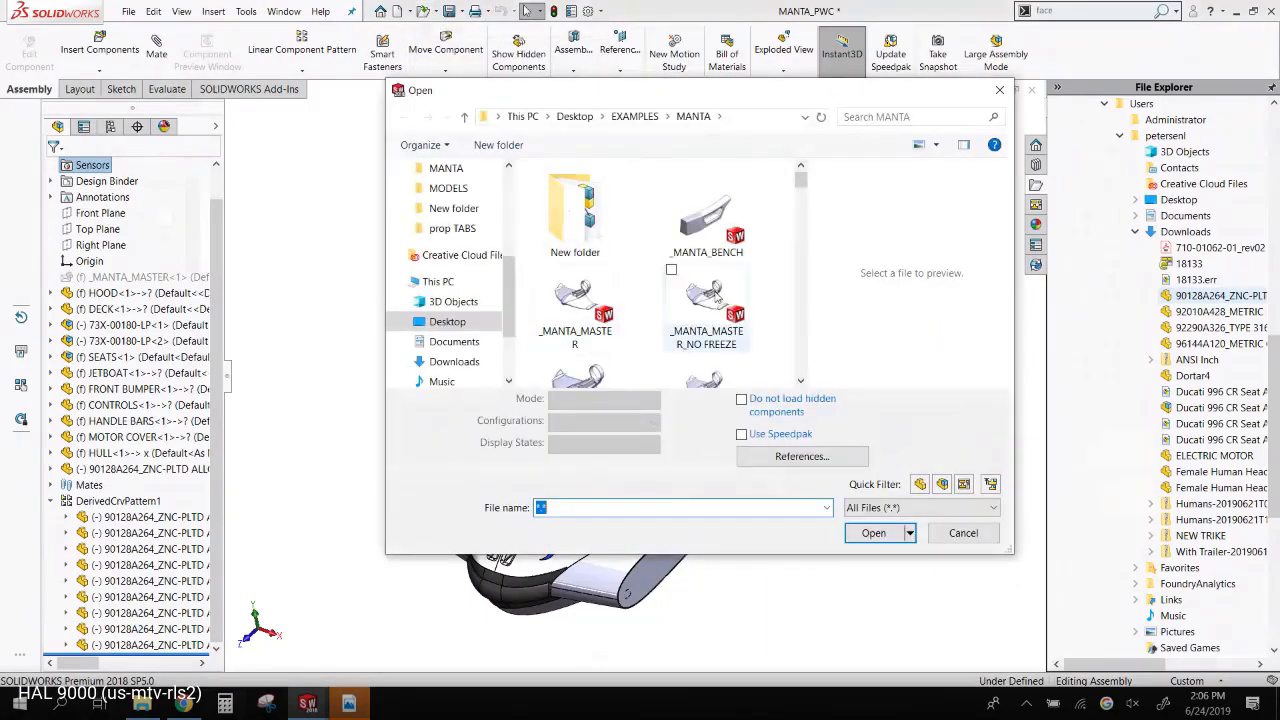
left_click(949, 508)
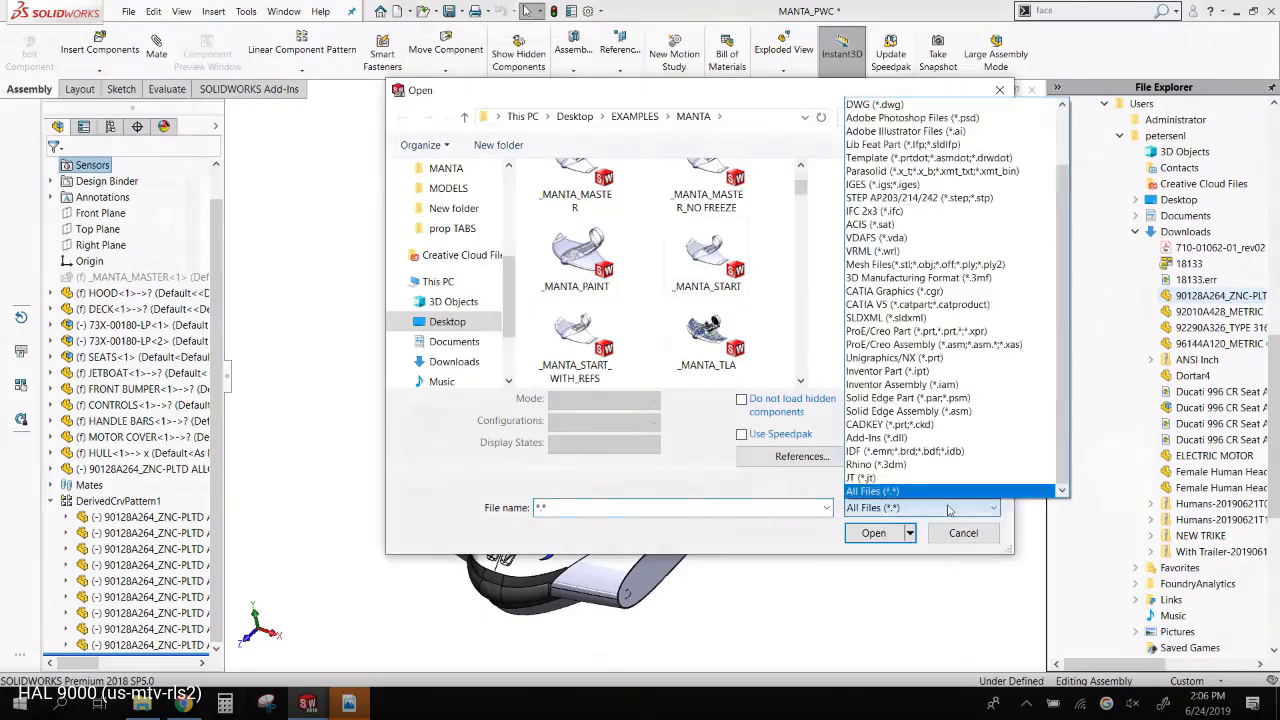
left_click(938, 197)
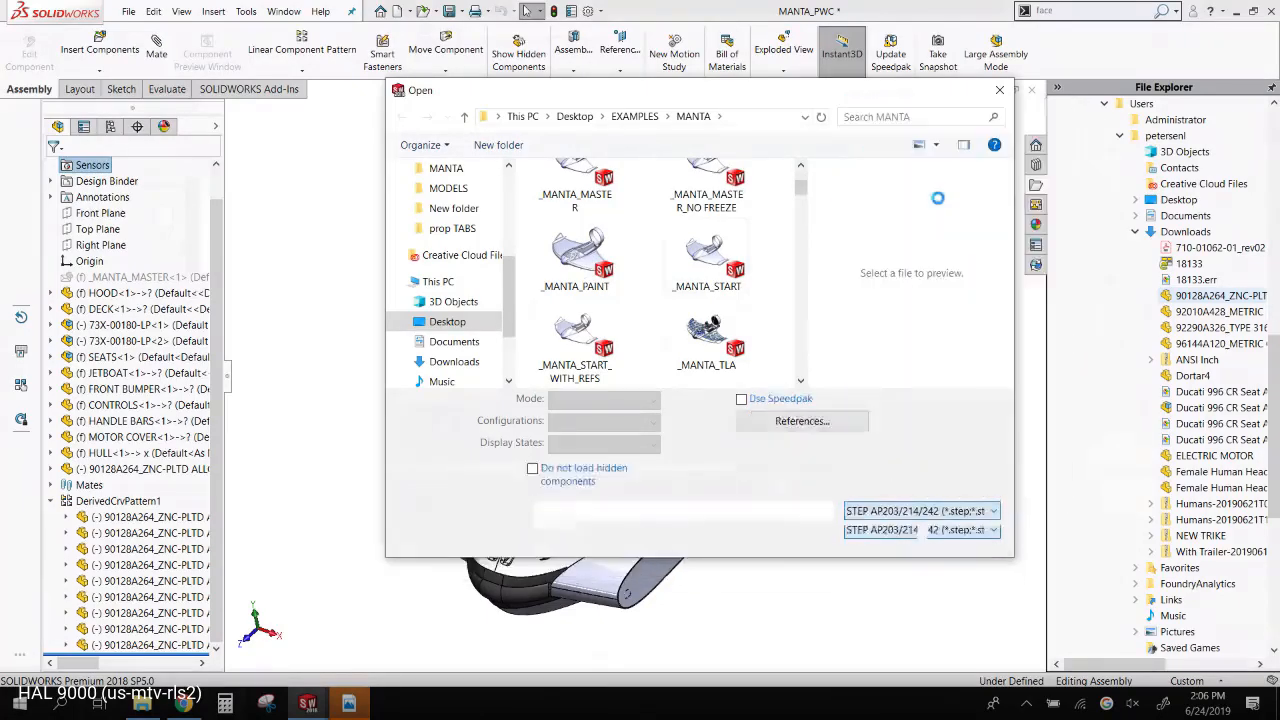
left_click(668, 215)
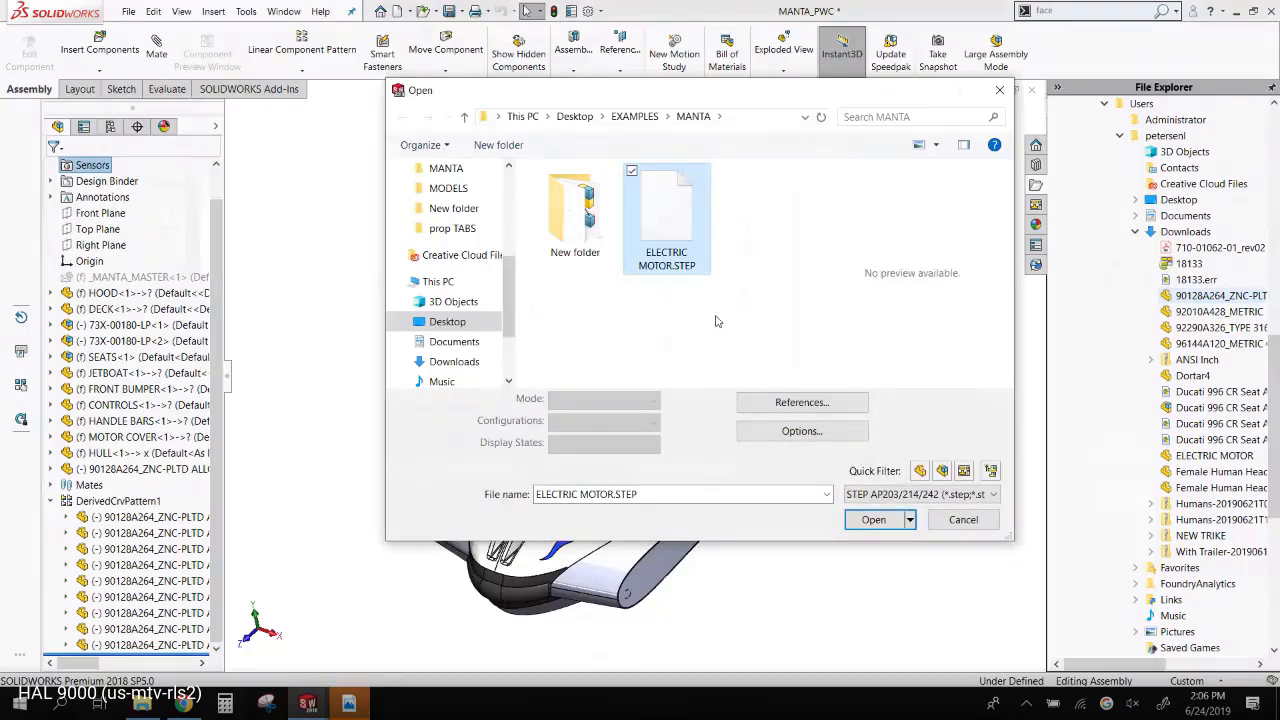
- Enable 3D Interconnect in the general import options and apply the settings
left_click(820, 436)
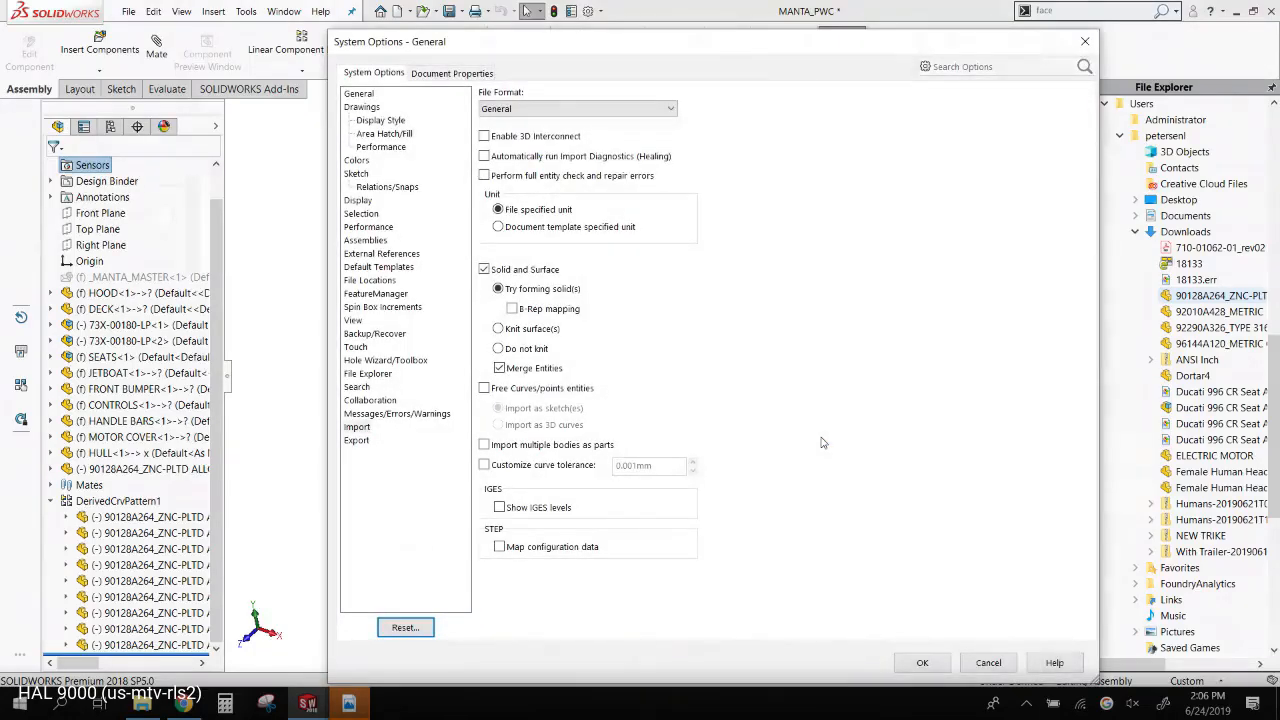
left_click(484, 136)
left_click_drag(572, 45, 490, 17)
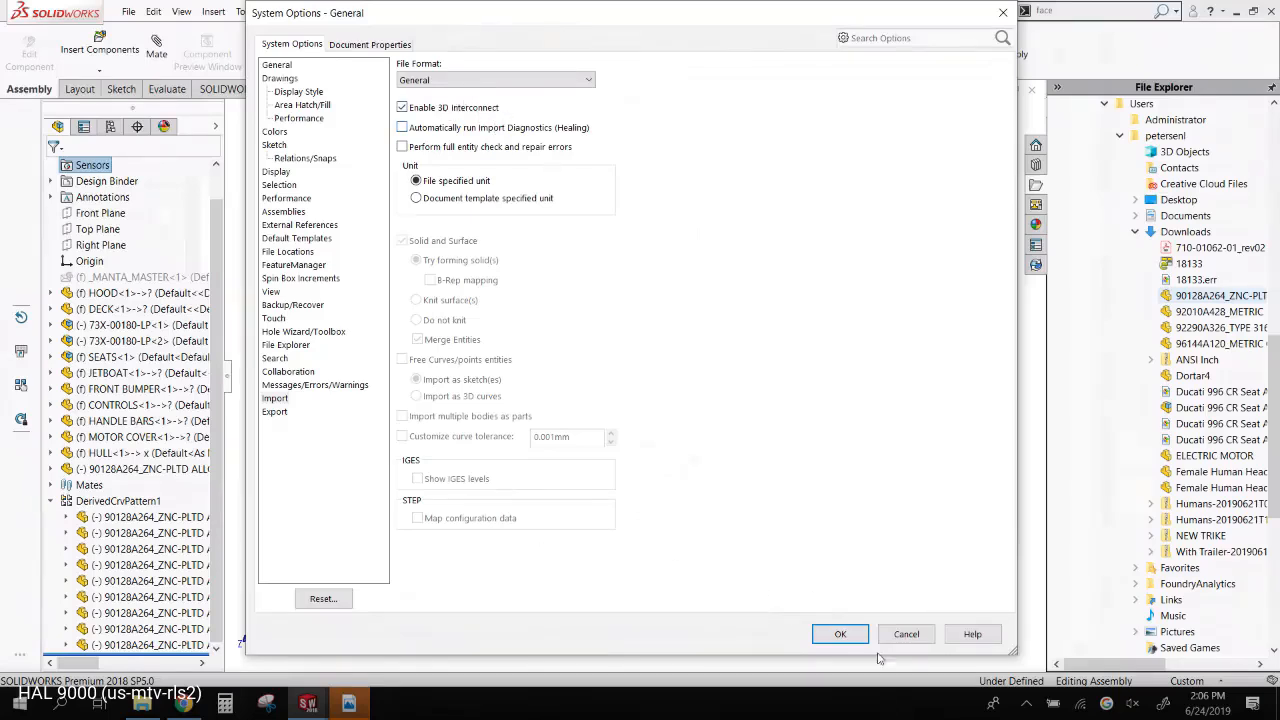
left_click(842, 636)
left_click(846, 637)
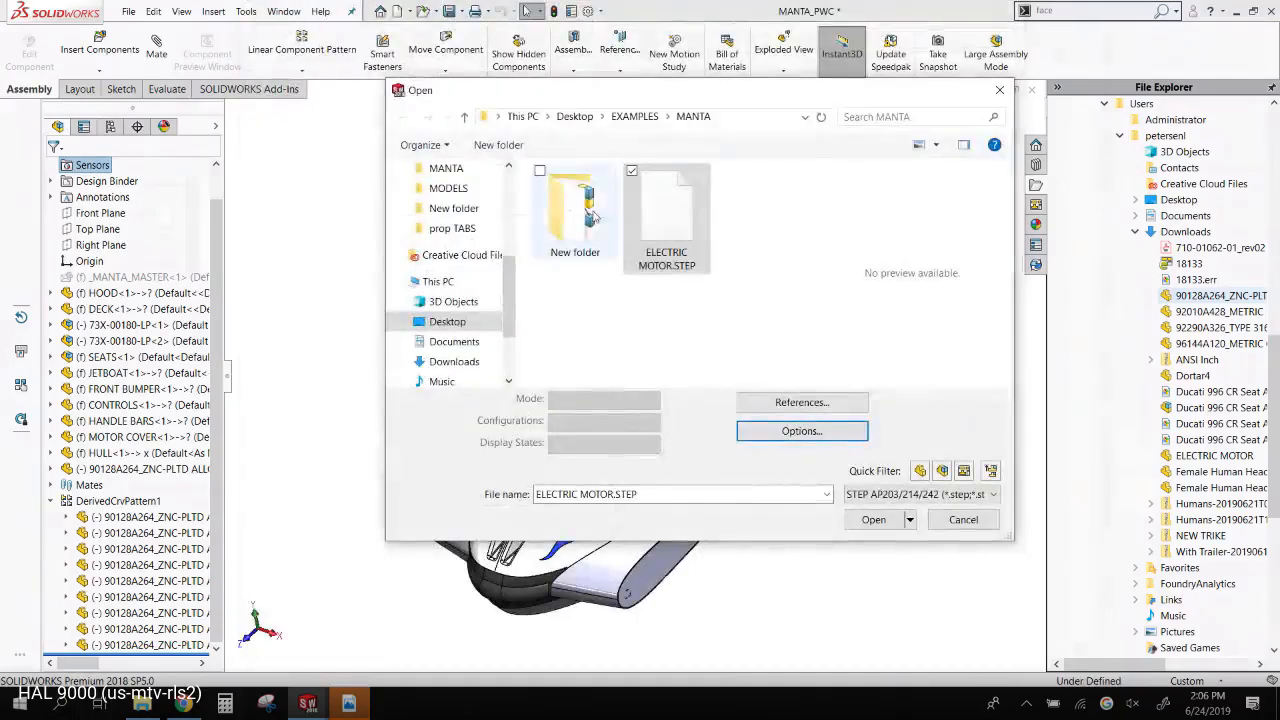
- Try to open ELECTRIC MOTOR.STEP and minimize the Acrobat screw datasheet
left_click(878, 521)
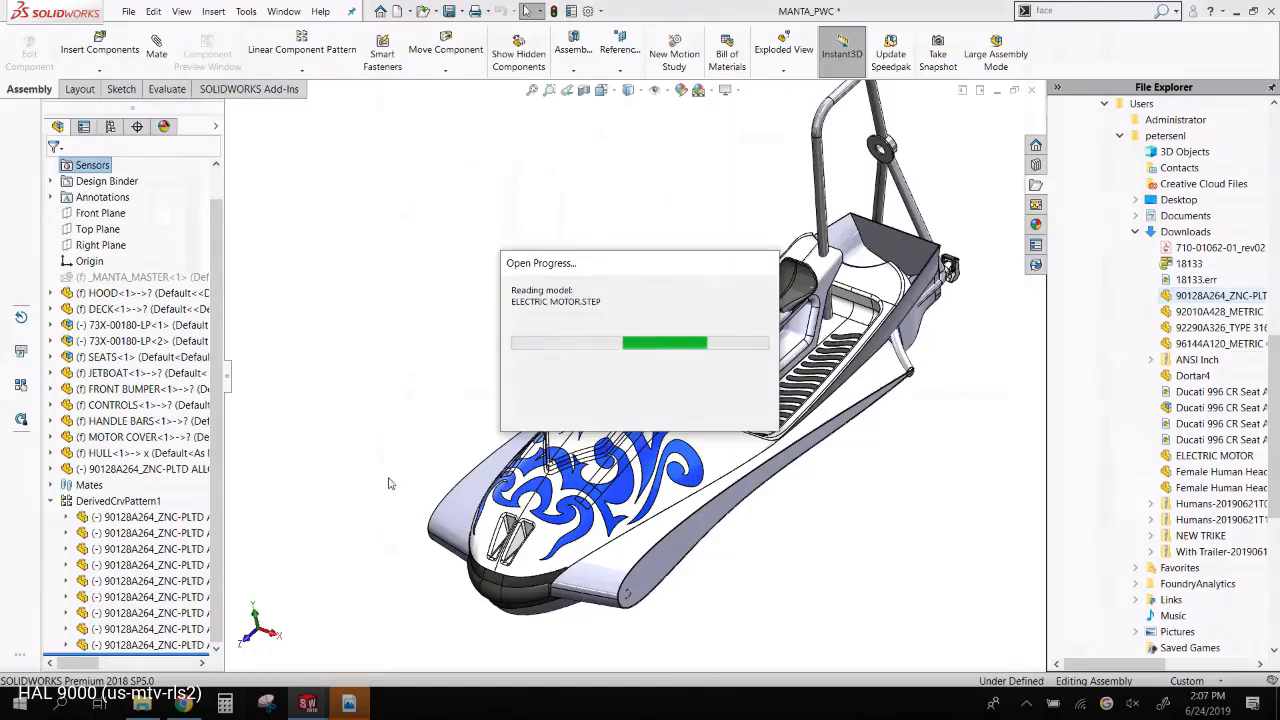
left_click(349, 704)
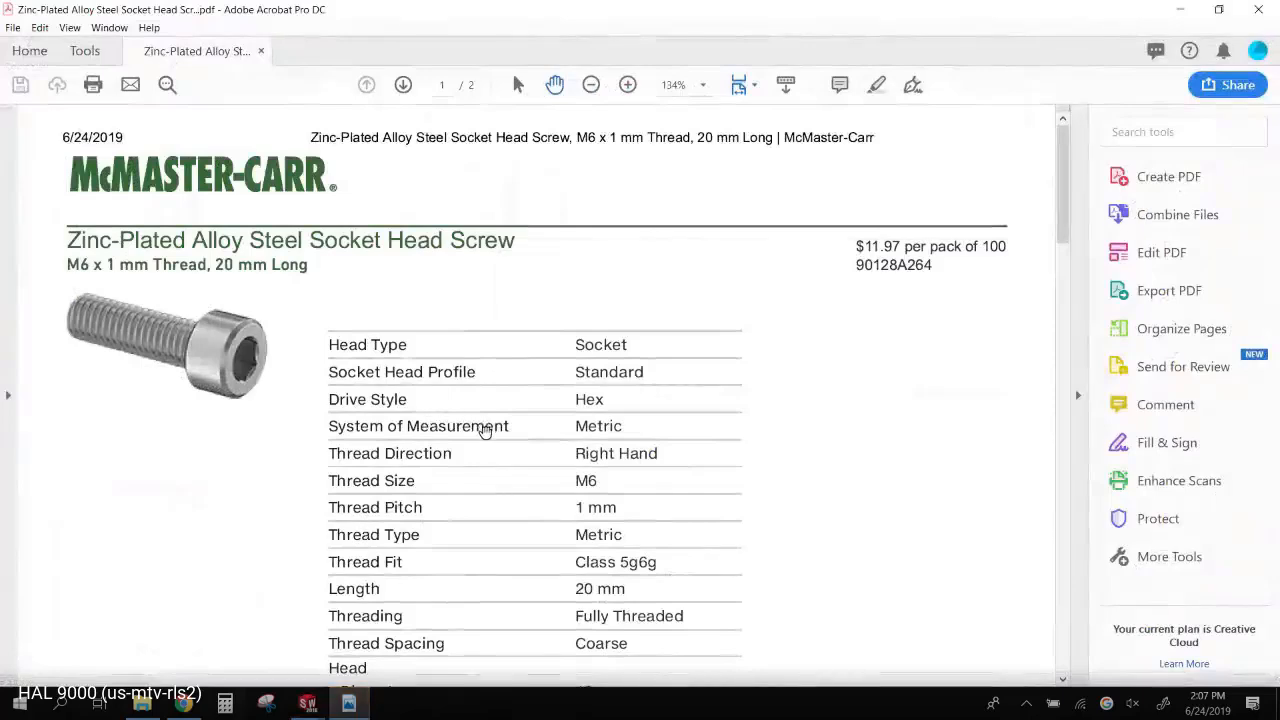
left_click(1180, 9)
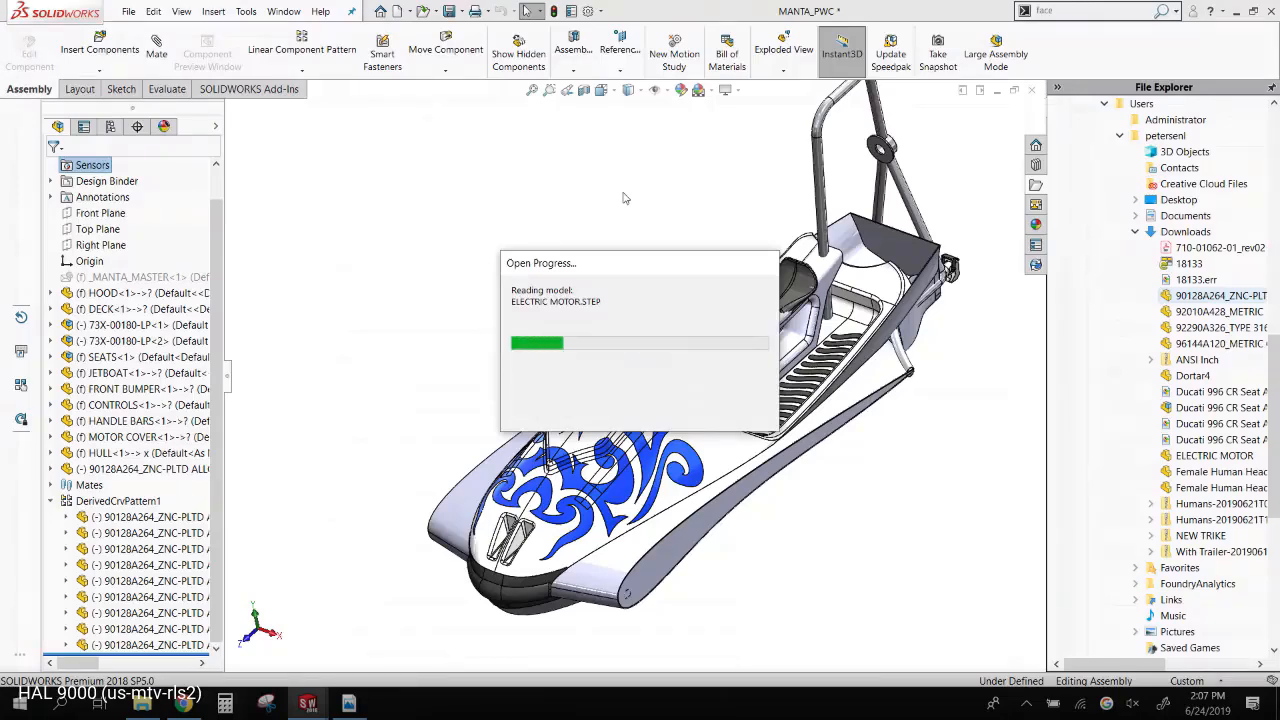
- Start Windows Task Manager, allow it to make changes, and end the SOLIDWORKS 2018 task
key("ctrl+alt+Delete")
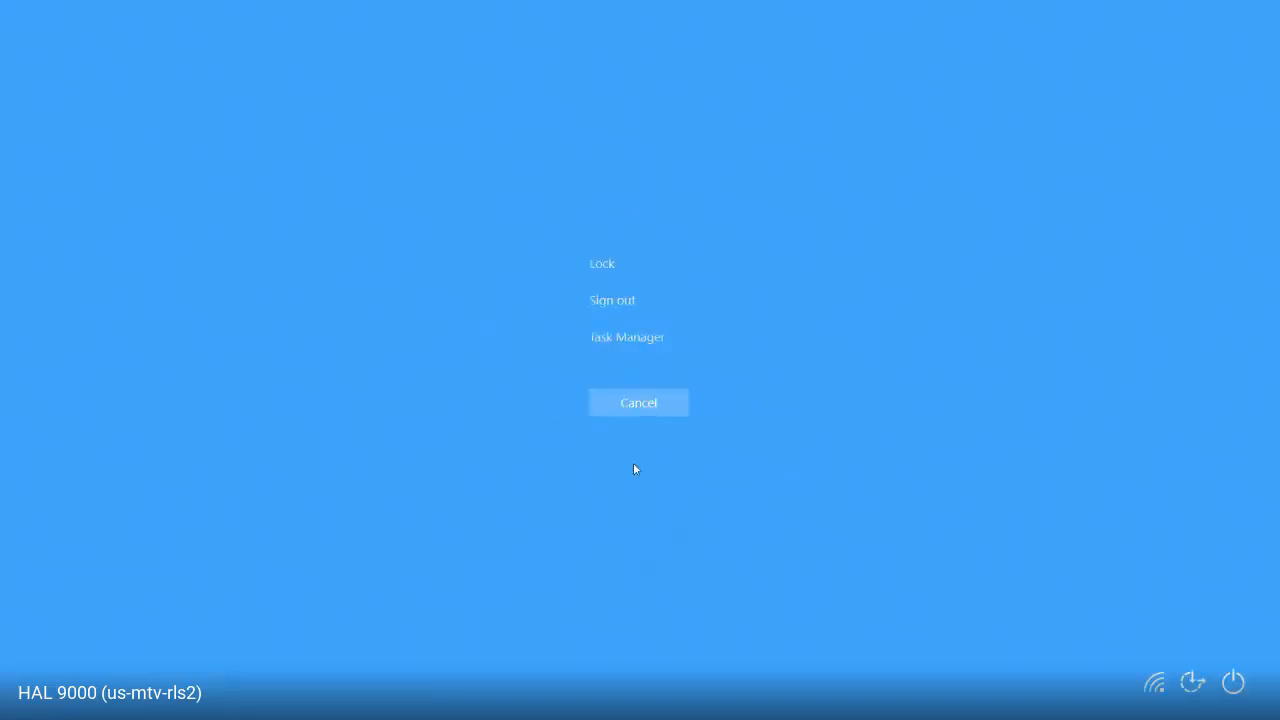
left_click(658, 338)
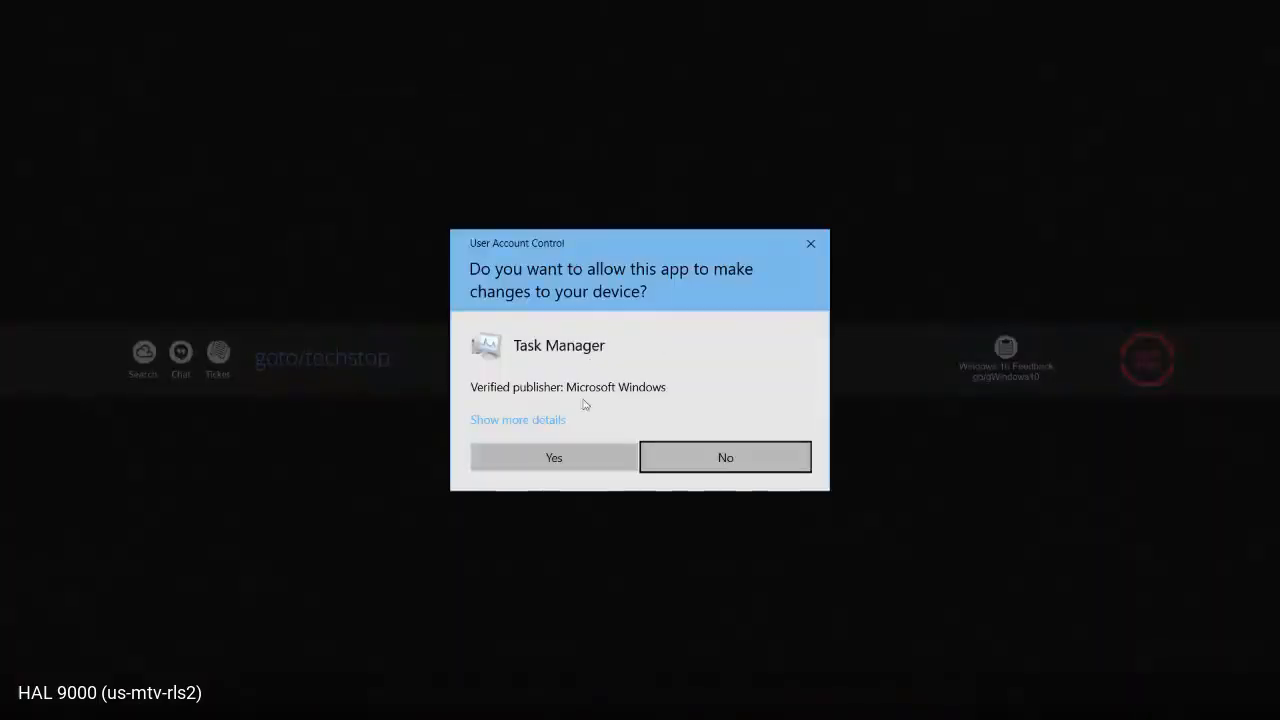
left_click(580, 457)
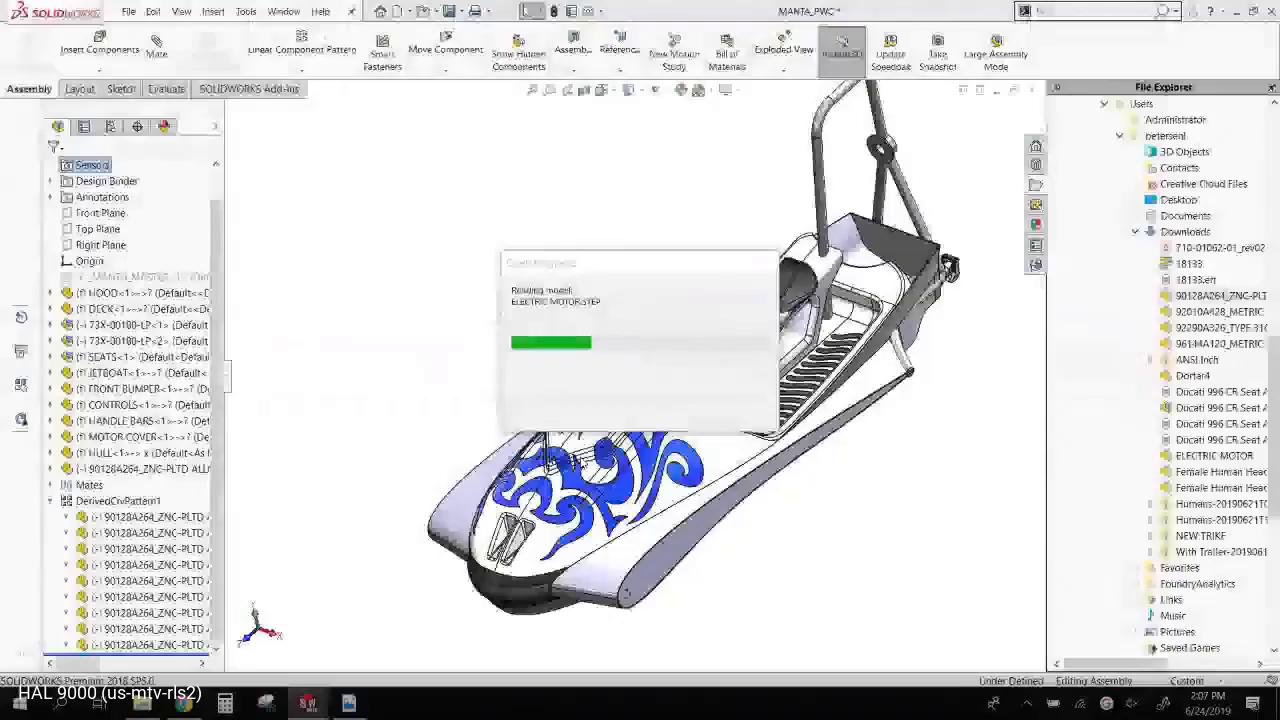
left_click(168, 194)
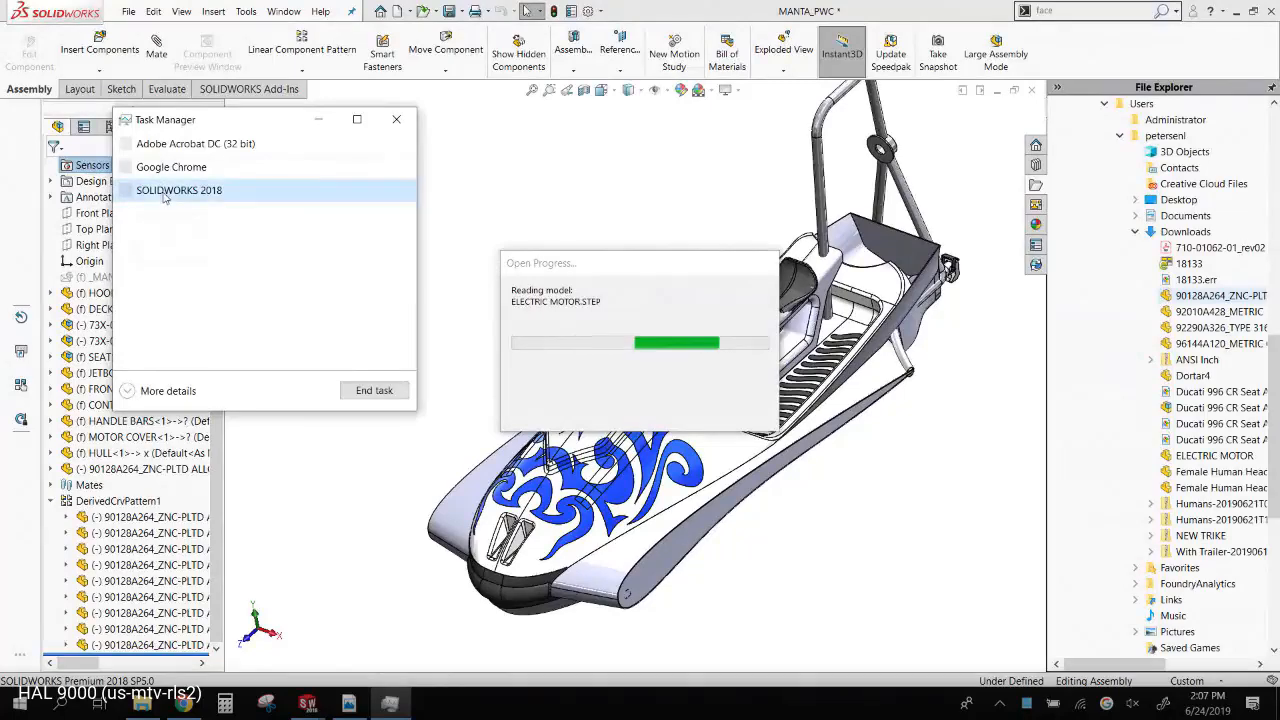
left_click(373, 391)
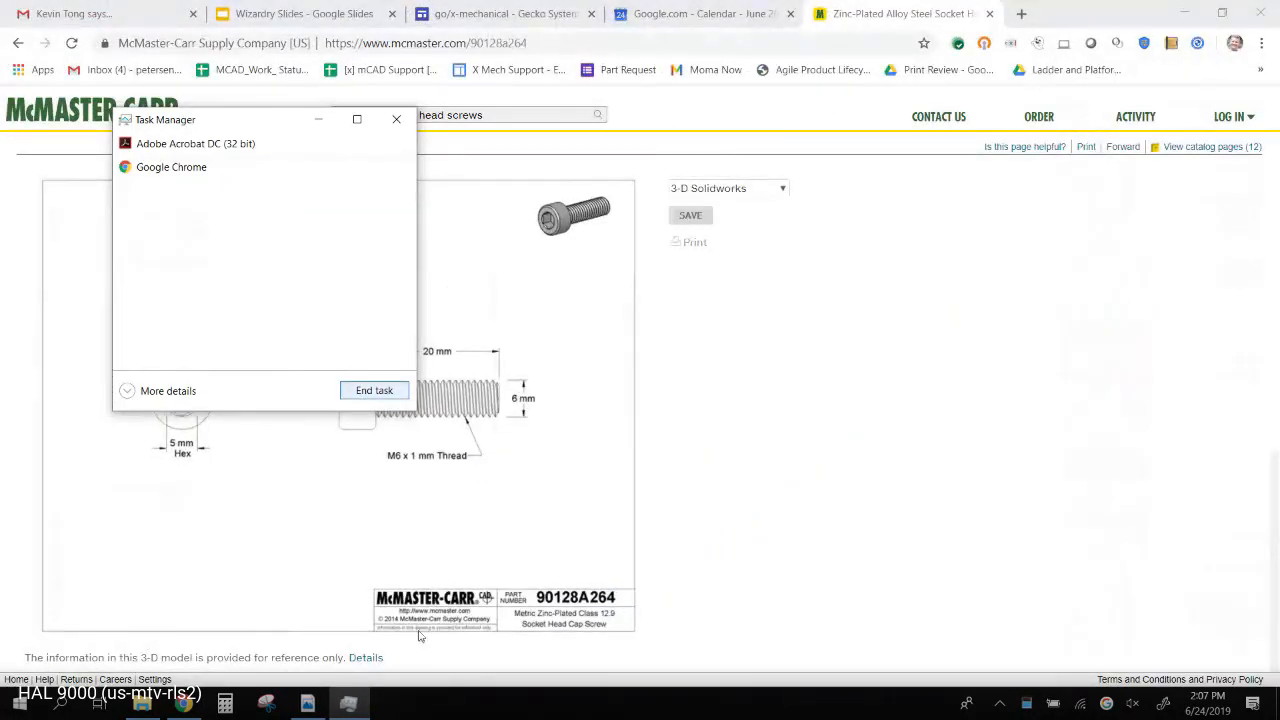
- Minimize Task Manager, show the Windows desktop and relaunch SOLIDWORKS 2018
left_click(320, 121)
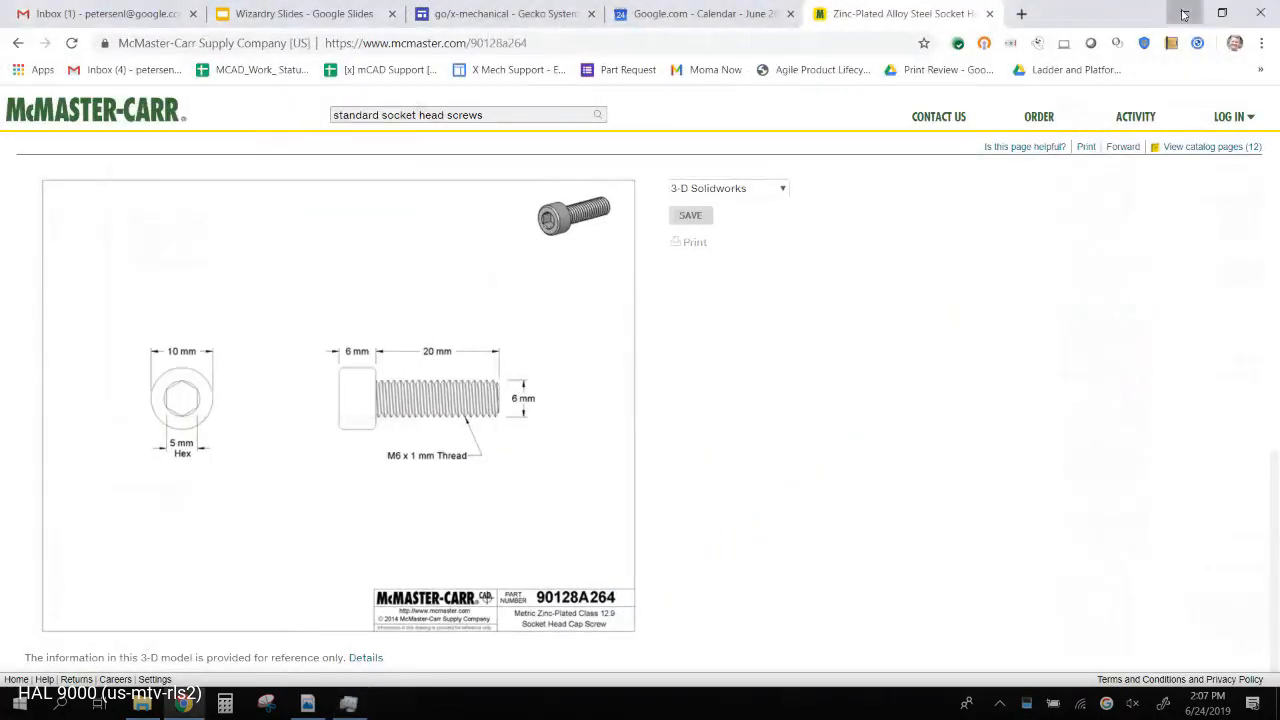
key("super+d")
double_click(31, 200)
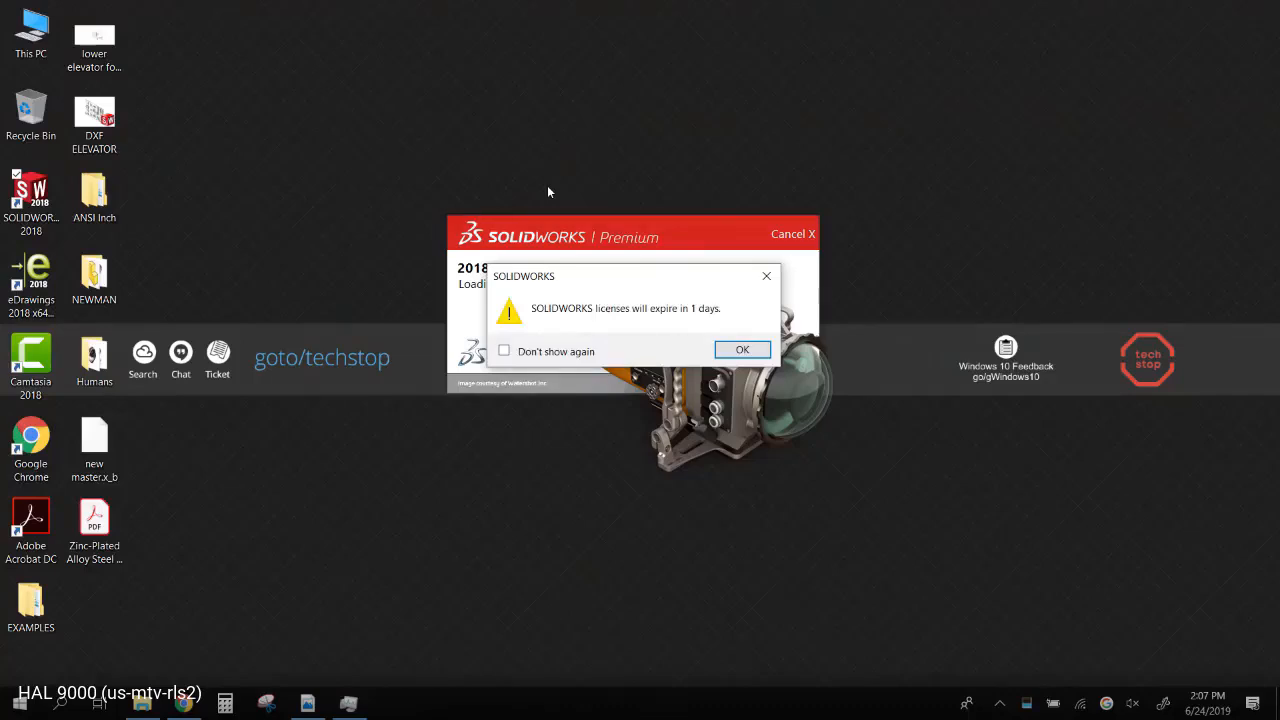
- Dismiss the startup dialogs and look through the list of available add-ins without changing any of them
key("Return")
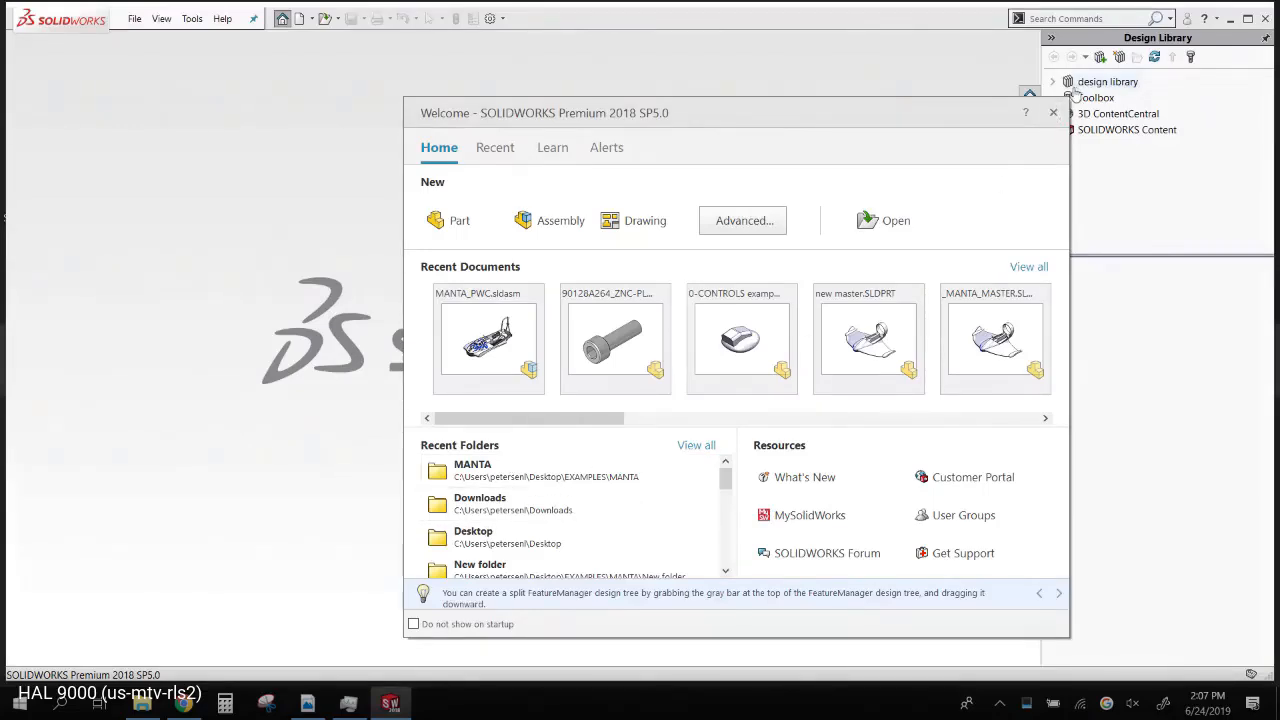
left_click(1054, 112)
left_click(502, 18)
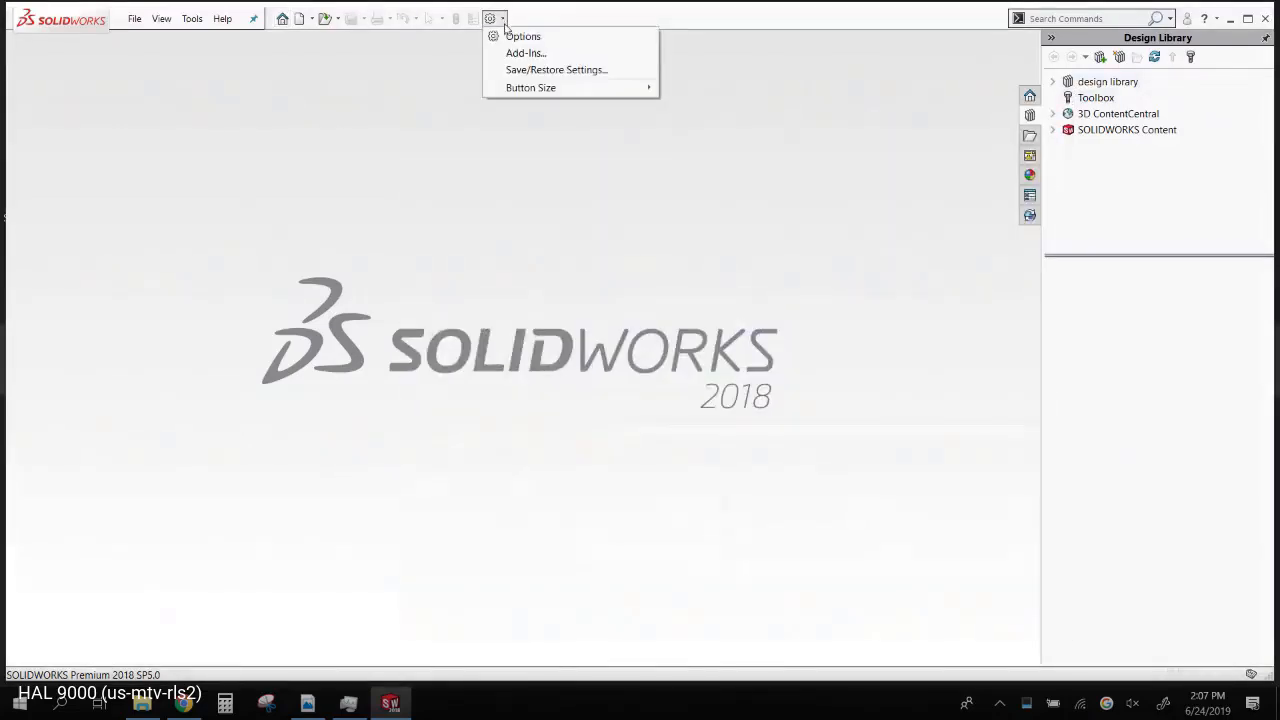
left_click(522, 54)
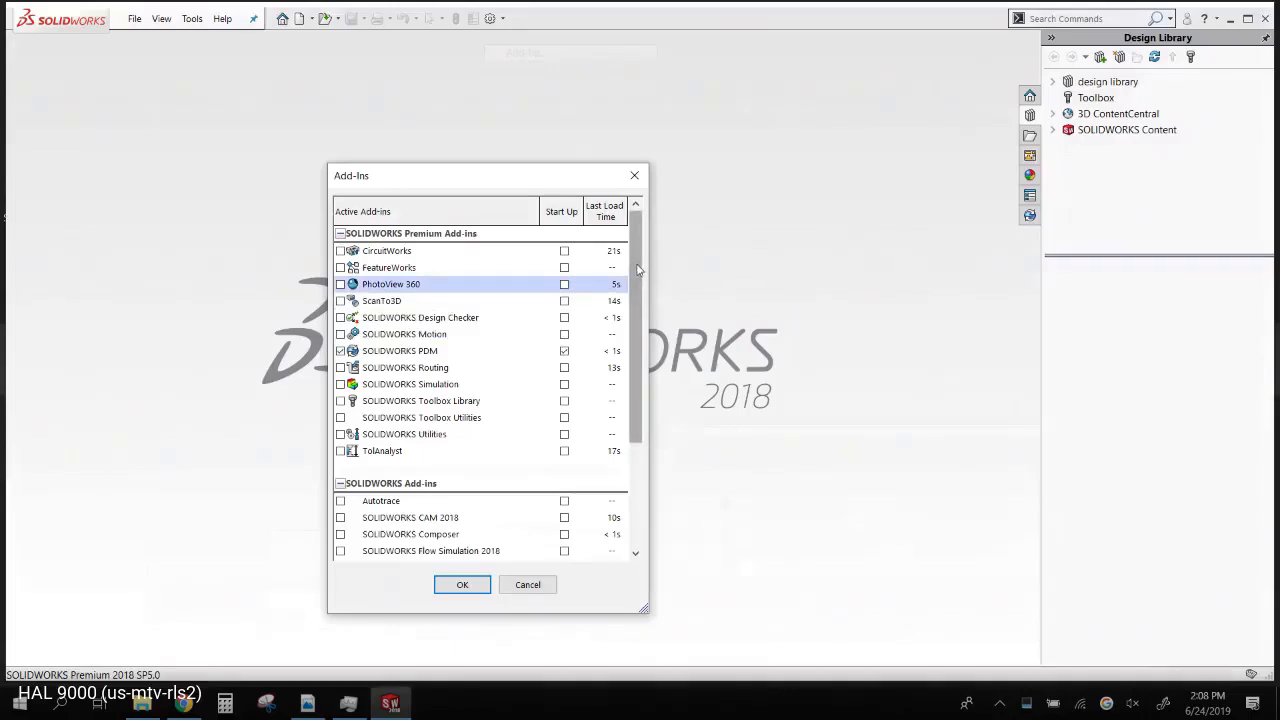
scroll(633, 287, "down", 1)
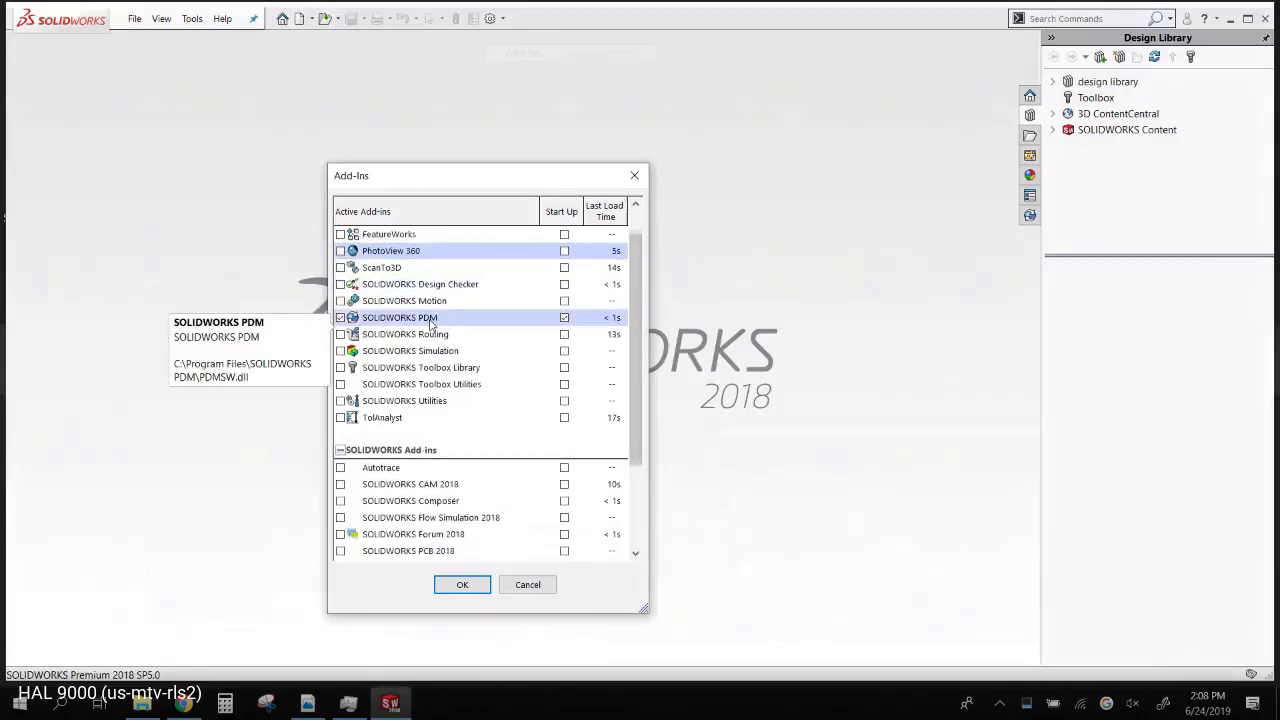
scroll(455, 400, "down", 3)
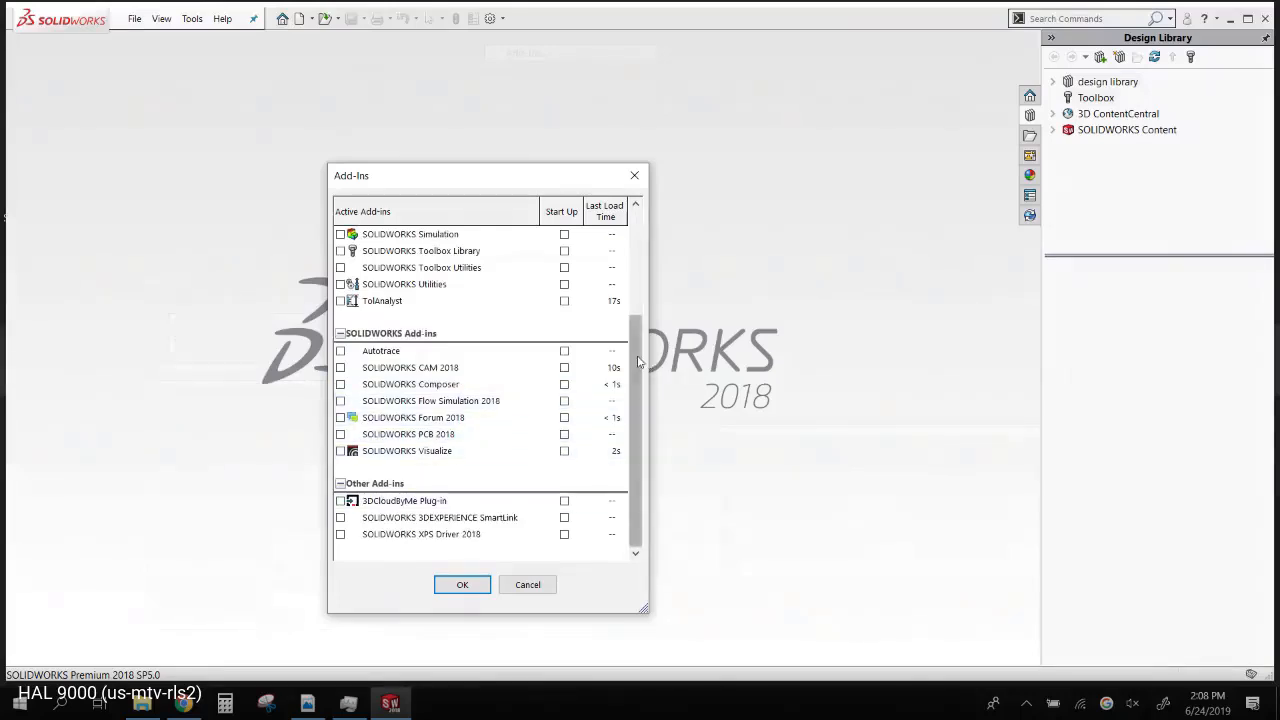
left_click_drag(637, 340, 637, 238)
left_click(634, 175)
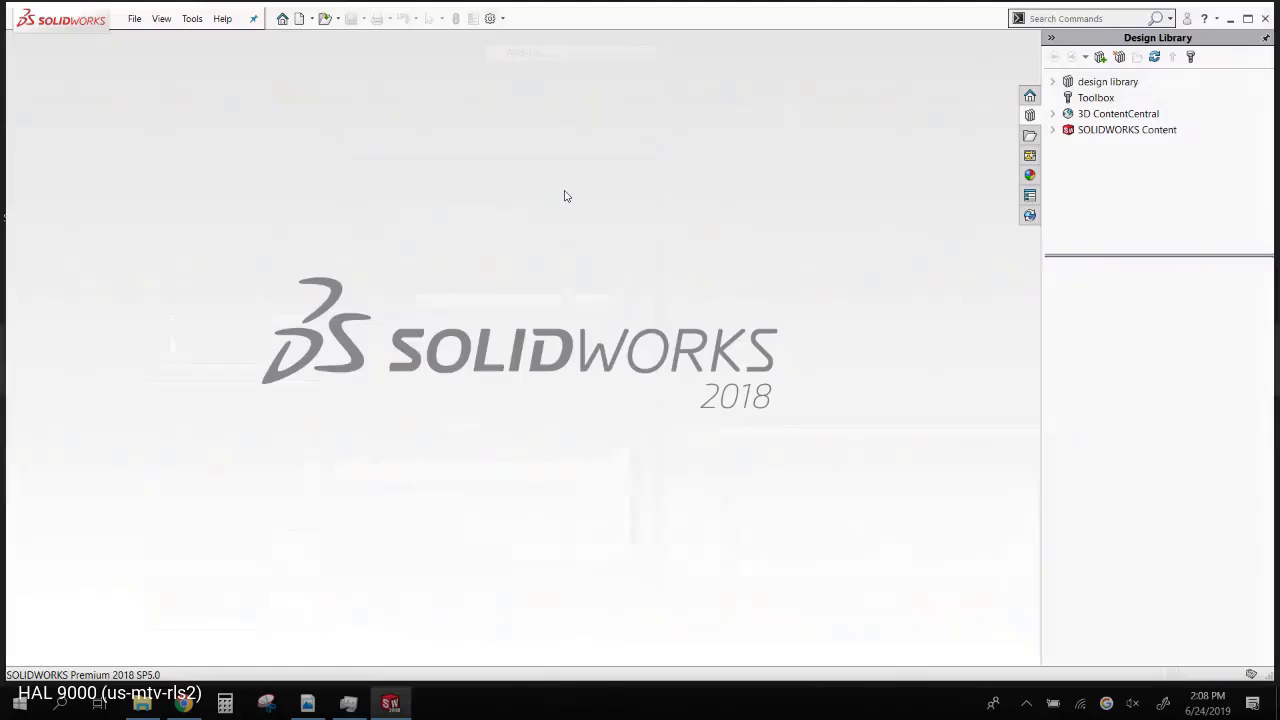
- Open the ELECTRIC MOTOR_WITH INTERCONNECT part from the MANTA folder
left_click(326, 18)
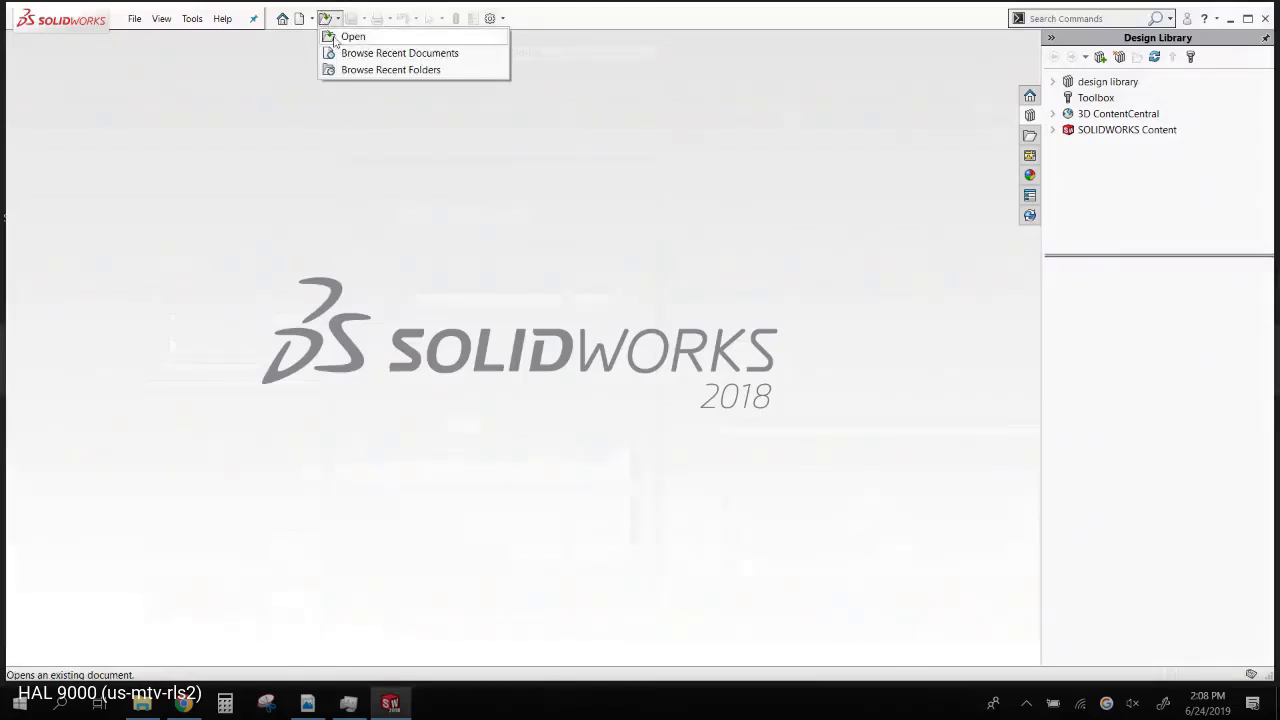
left_click(345, 37)
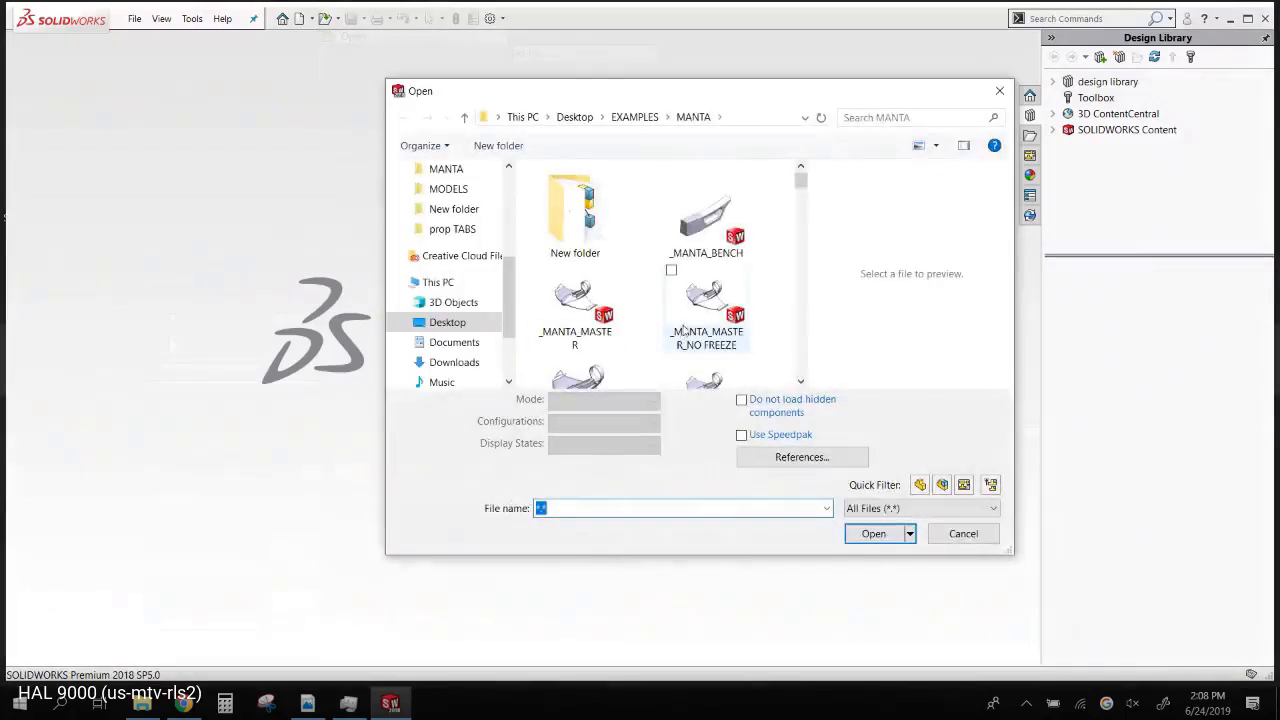
left_click(930, 508)
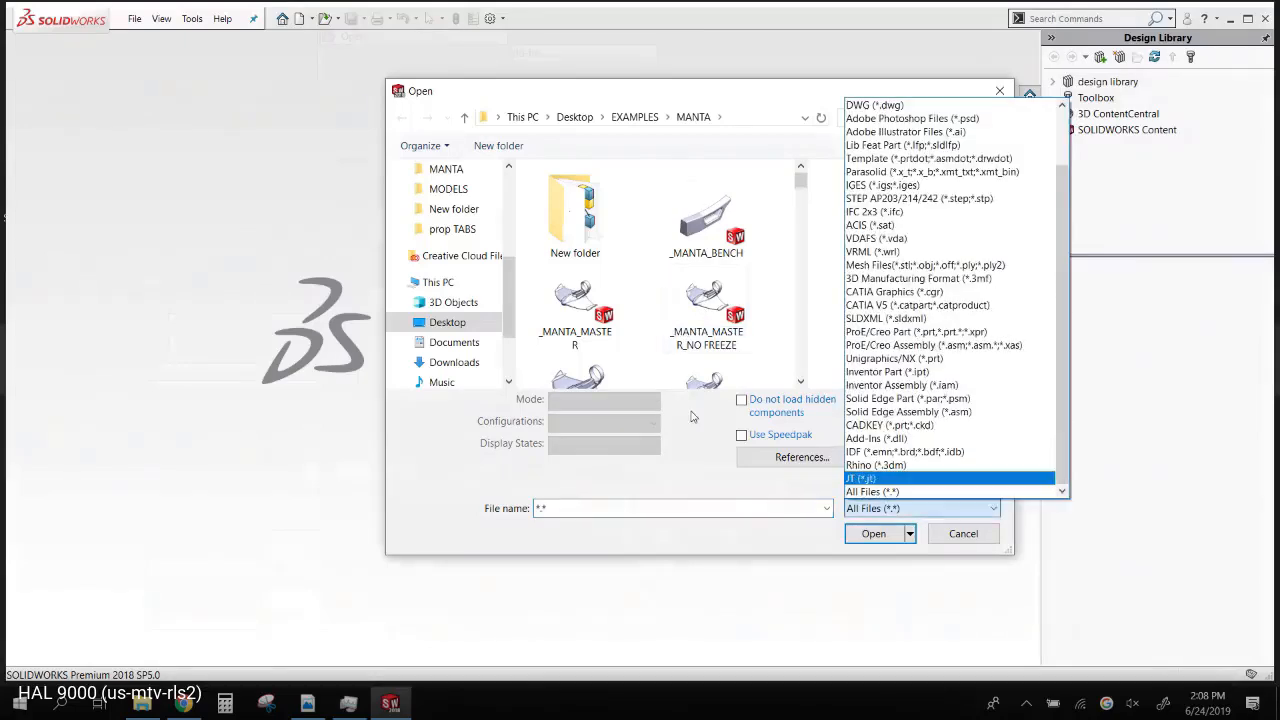
left_click(645, 262)
scroll(650, 270, "down", 5)
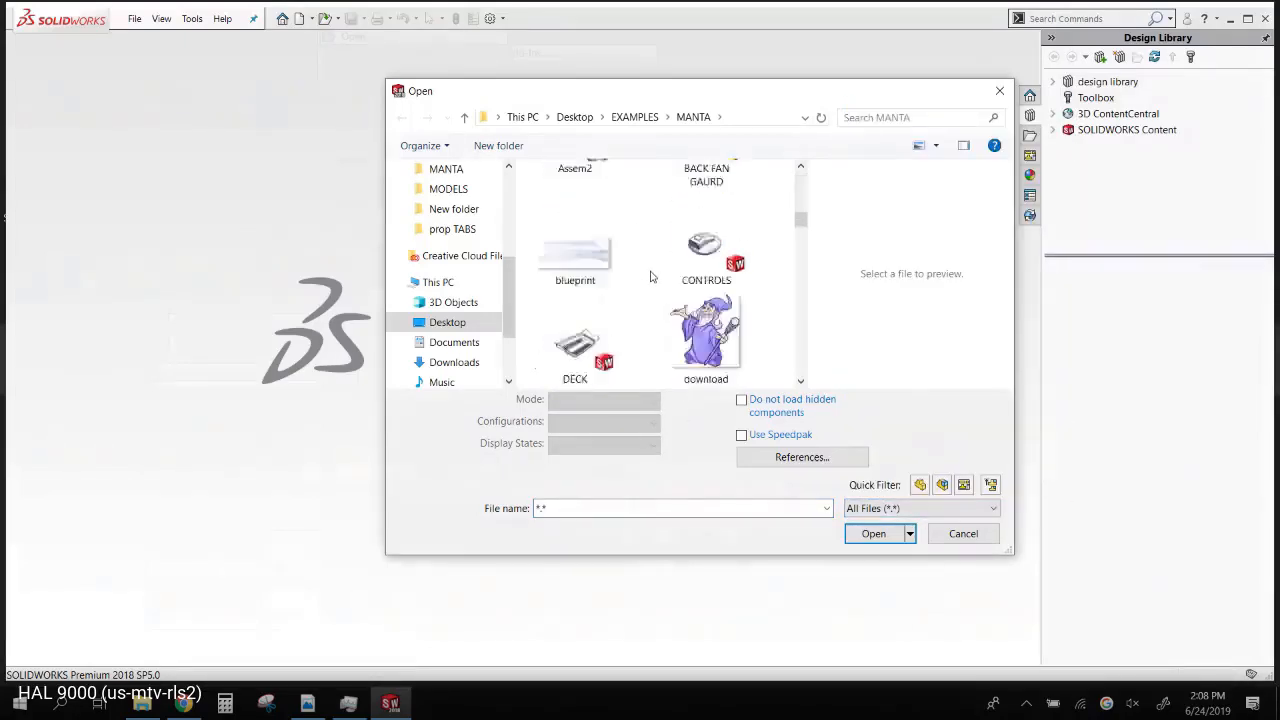
scroll(651, 276, "down", 3)
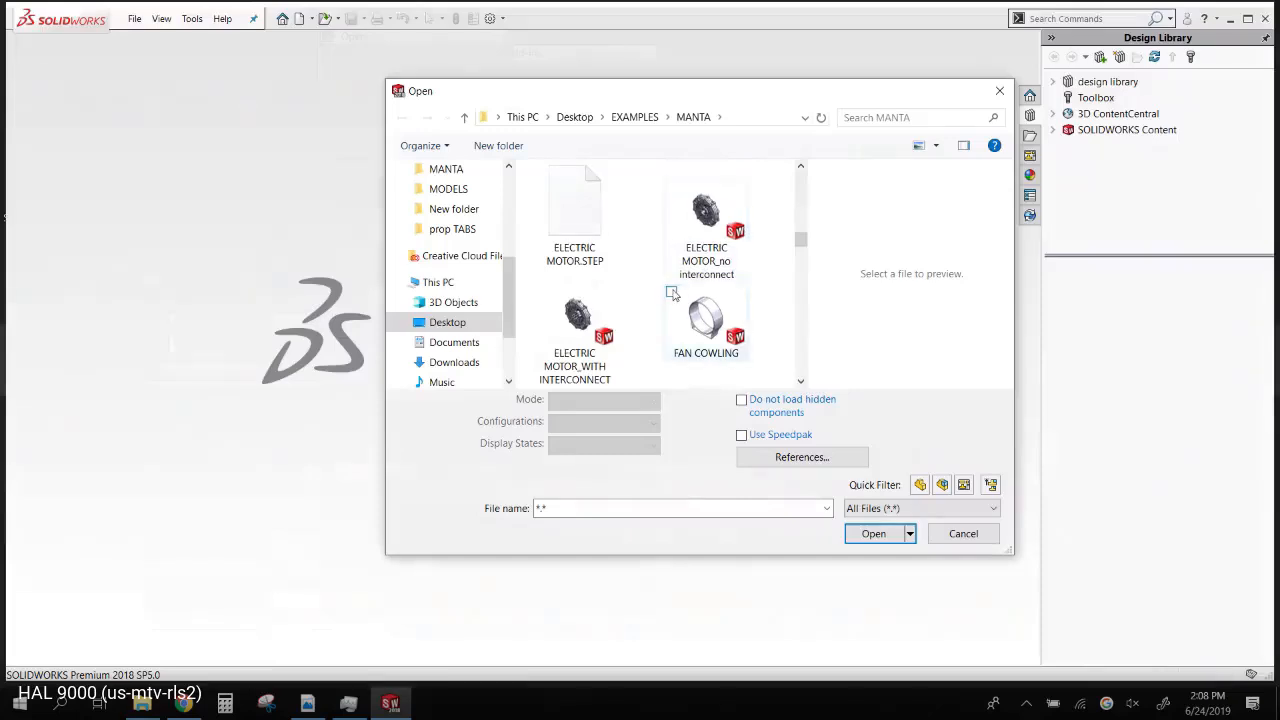
key("Escape")
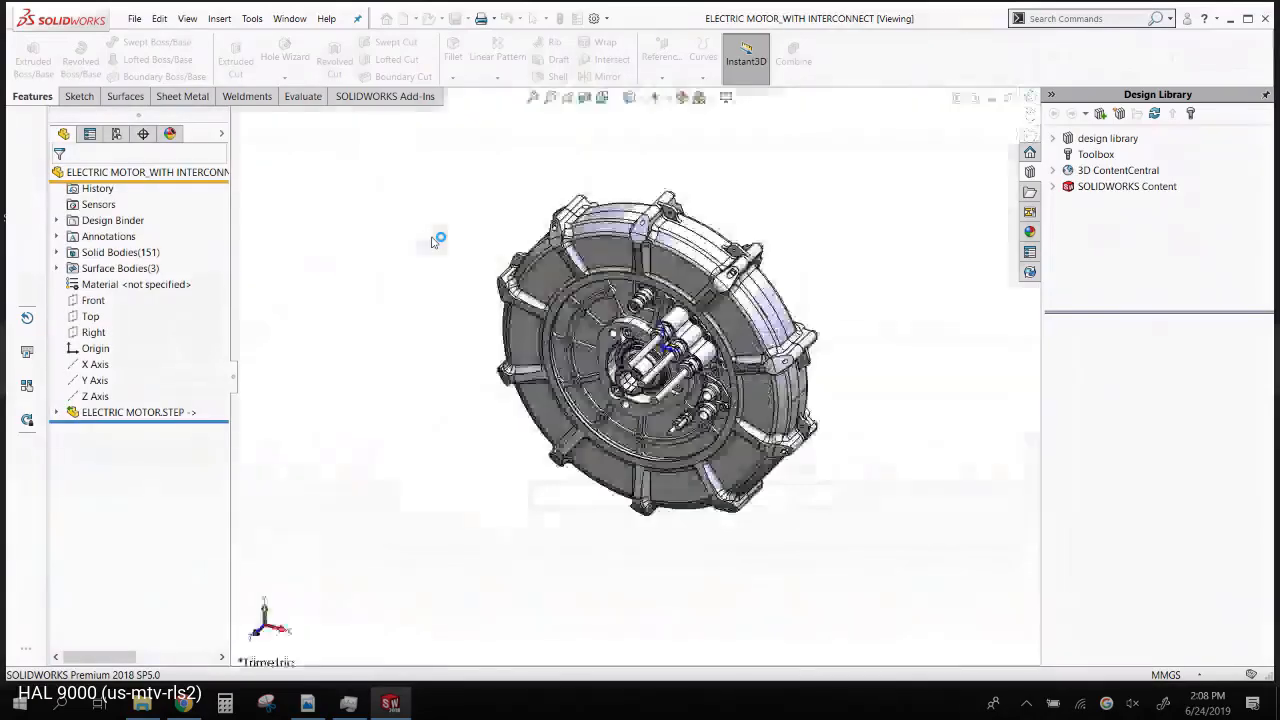
- Expand the ELECTRIC MOTOR.STEP feature, list its external references, and close the part
left_click(131, 413)
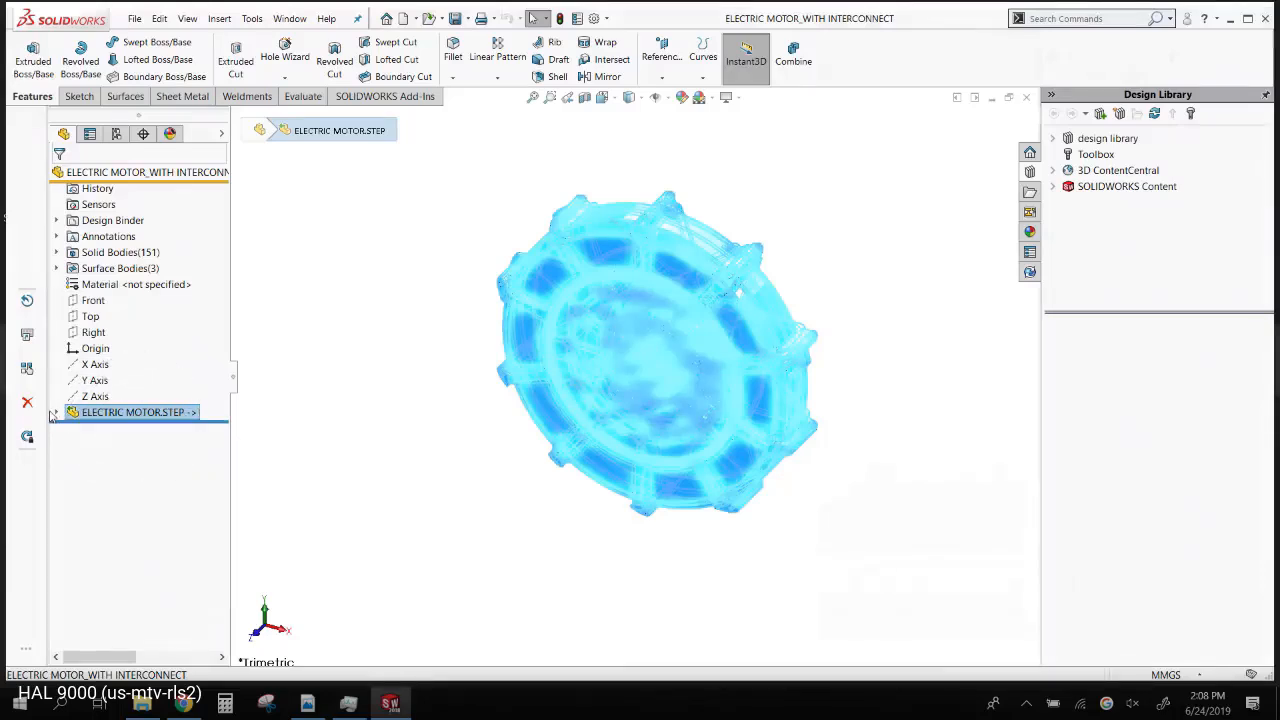
left_click(57, 413)
right_click(169, 416)
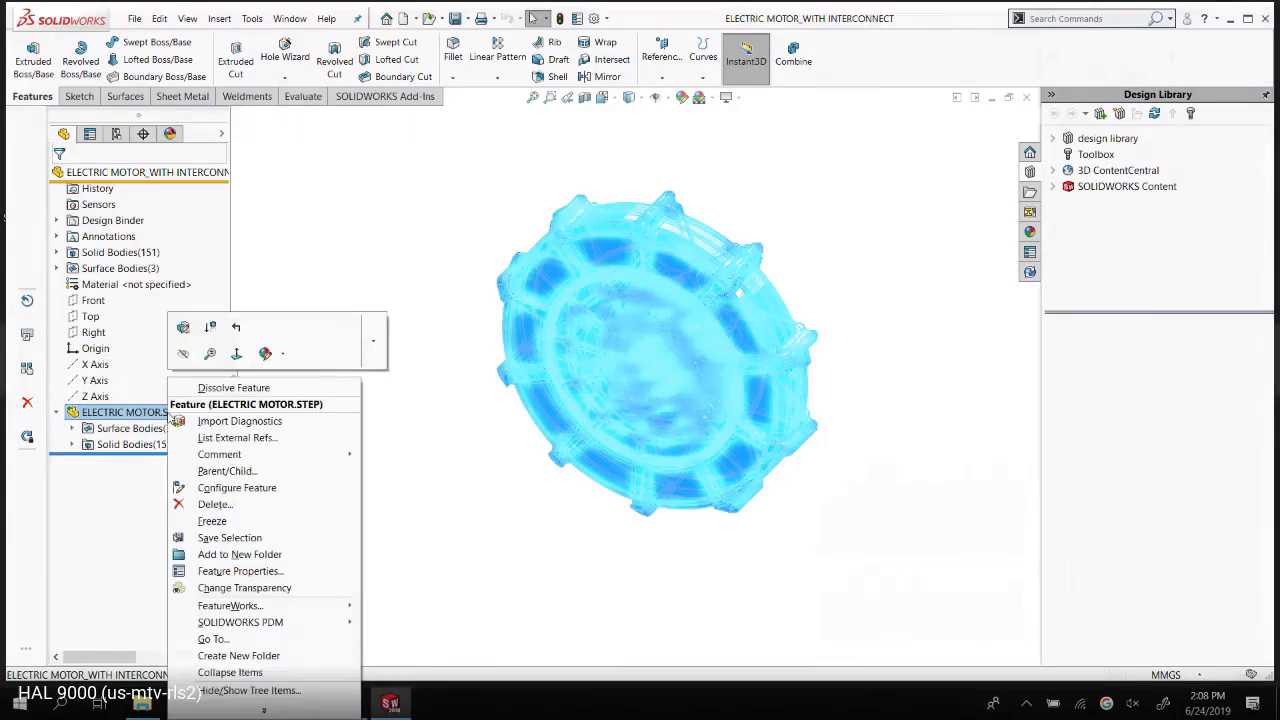
left_click(237, 437)
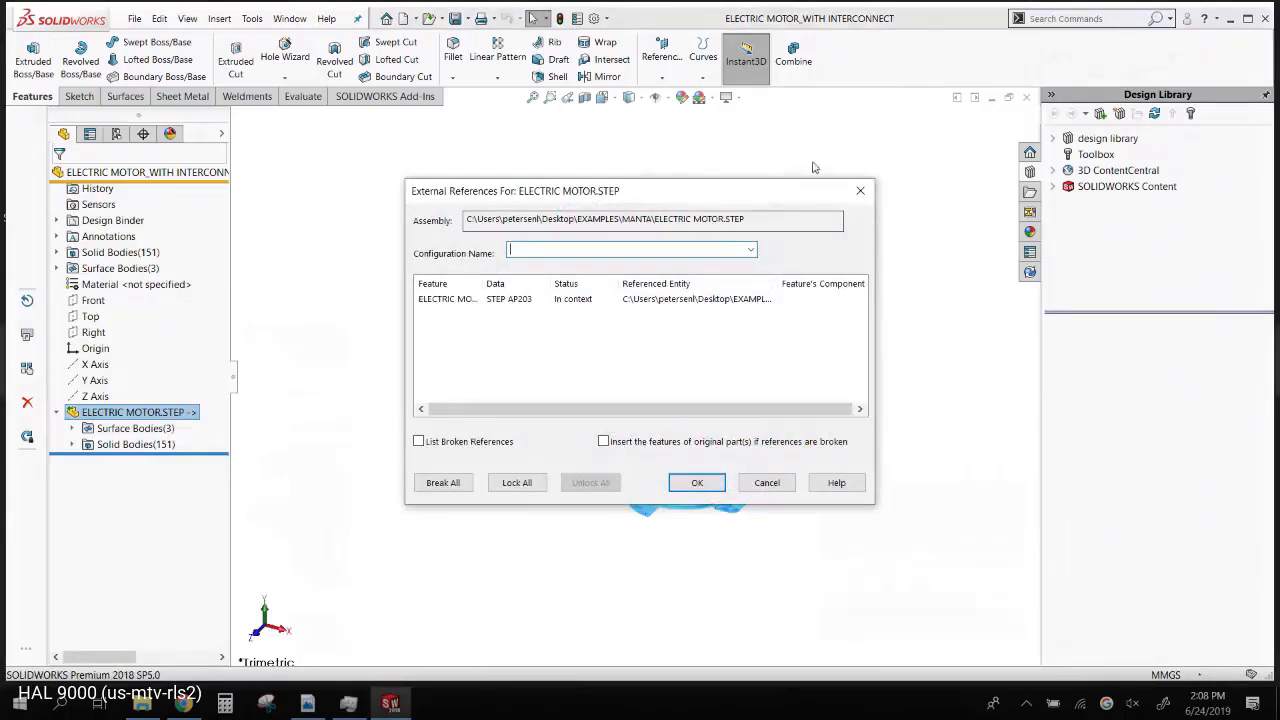
left_click(860, 190)
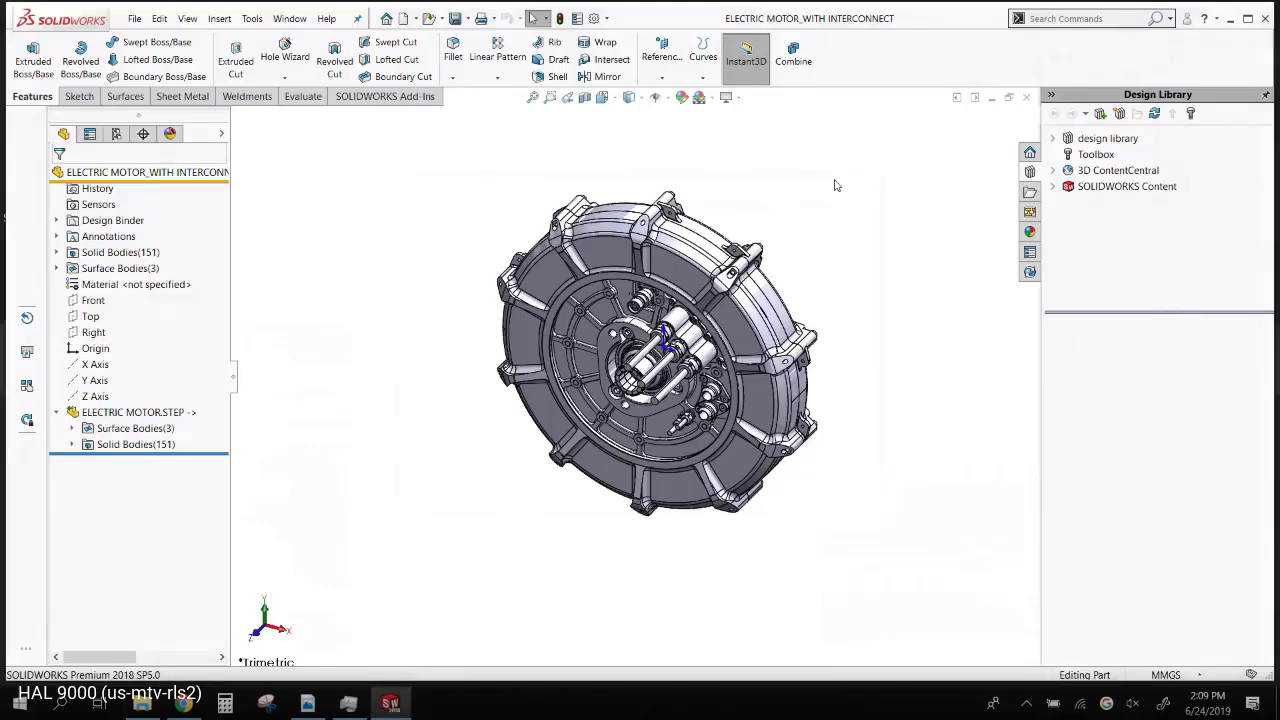
left_click(1027, 98)
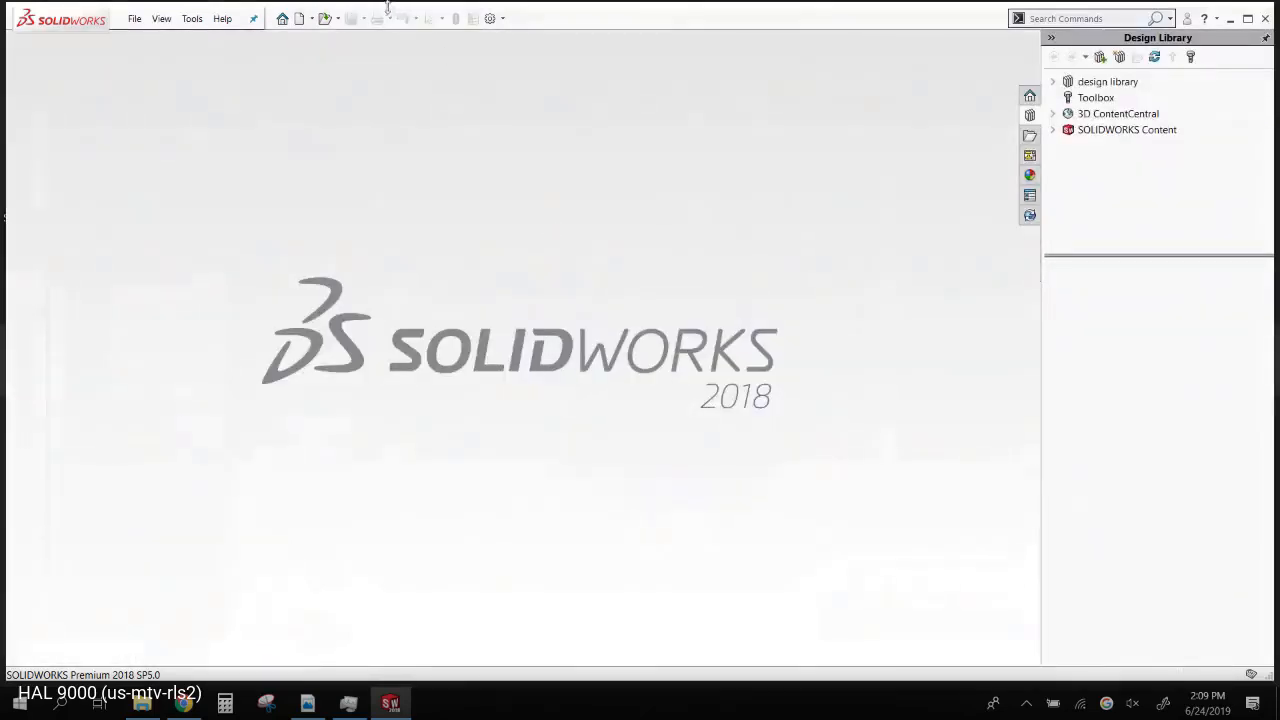
- Try disabling 3D Interconnect in the general import options while opening STEP files, and discard the option changes
mouse_move(325, 20)
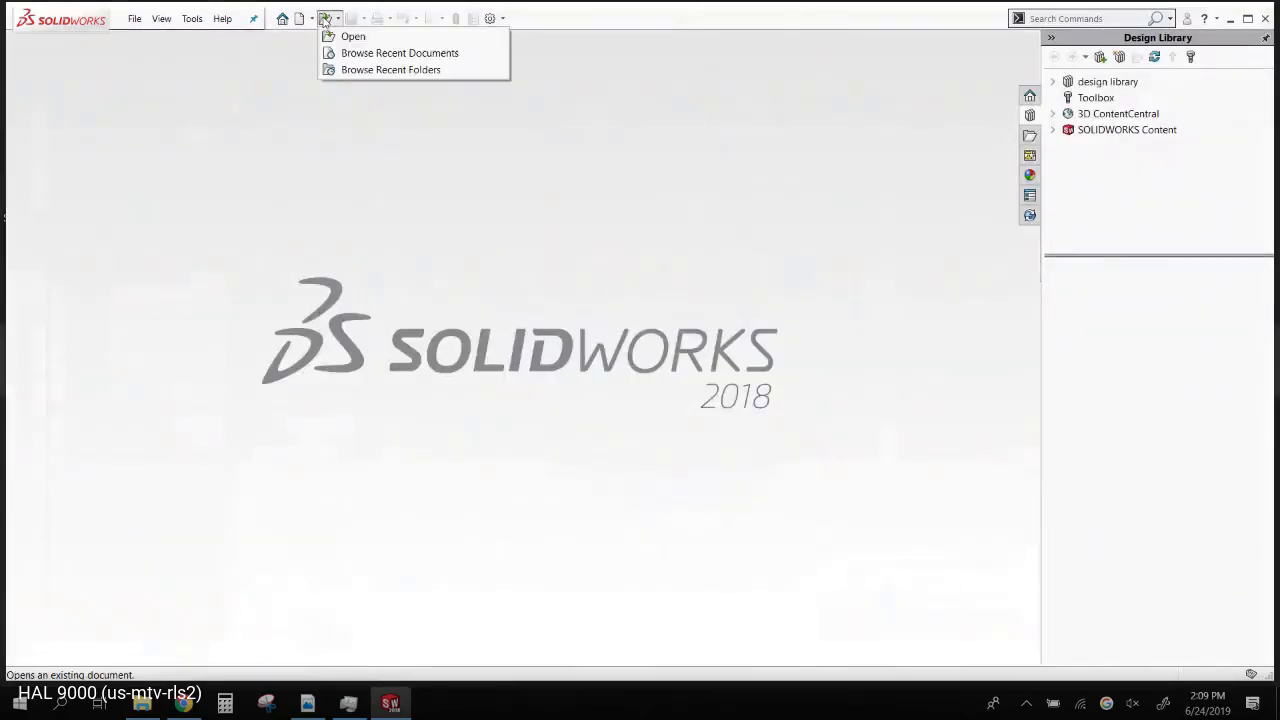
left_click(352, 37)
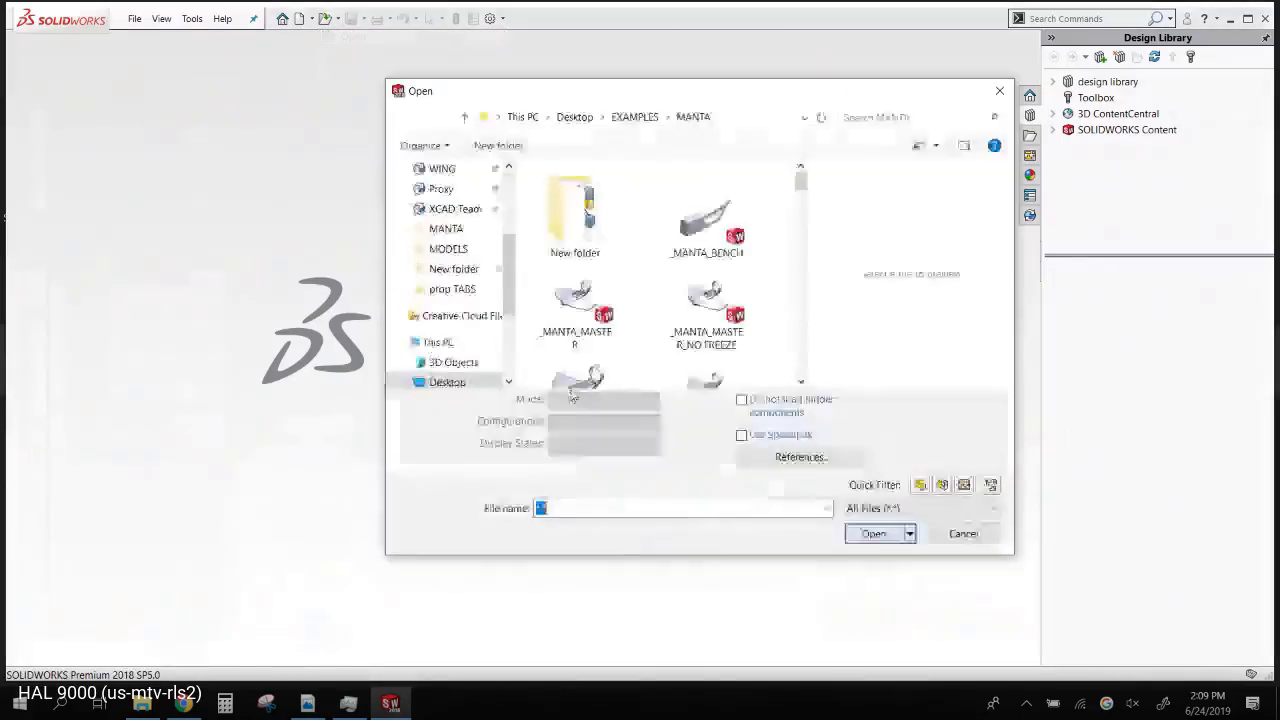
left_click(925, 508)
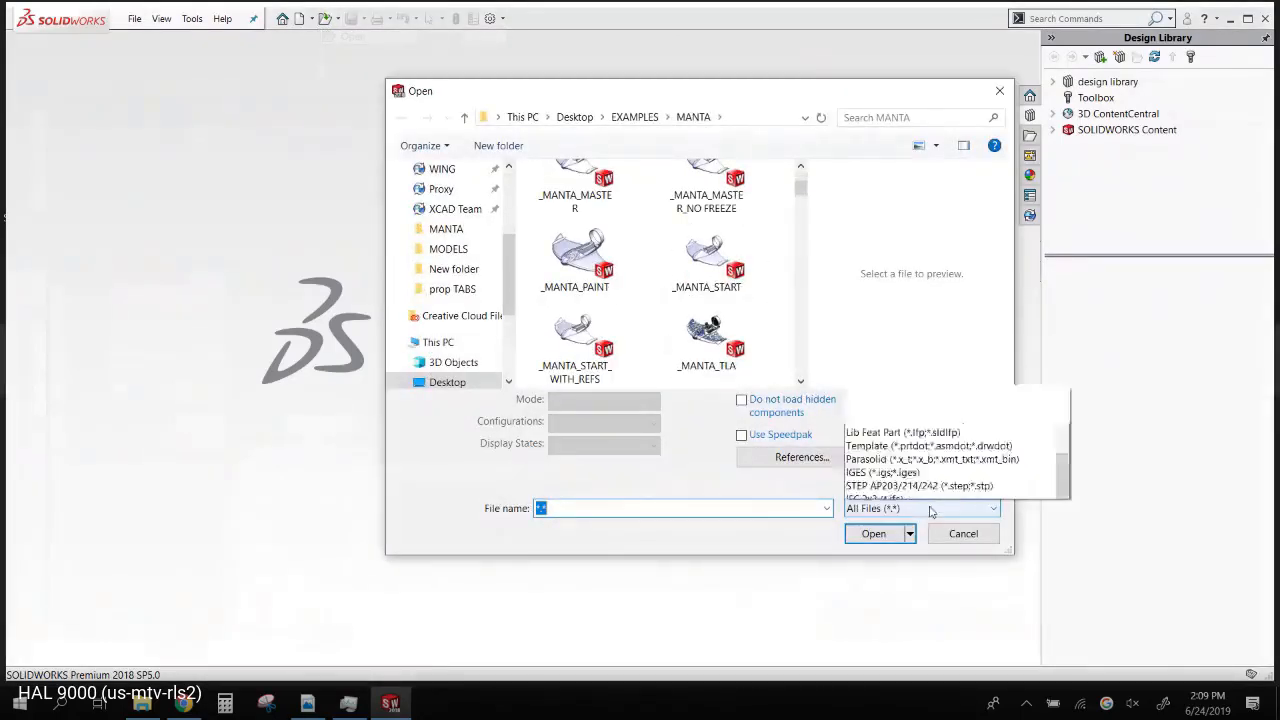
left_click(912, 198)
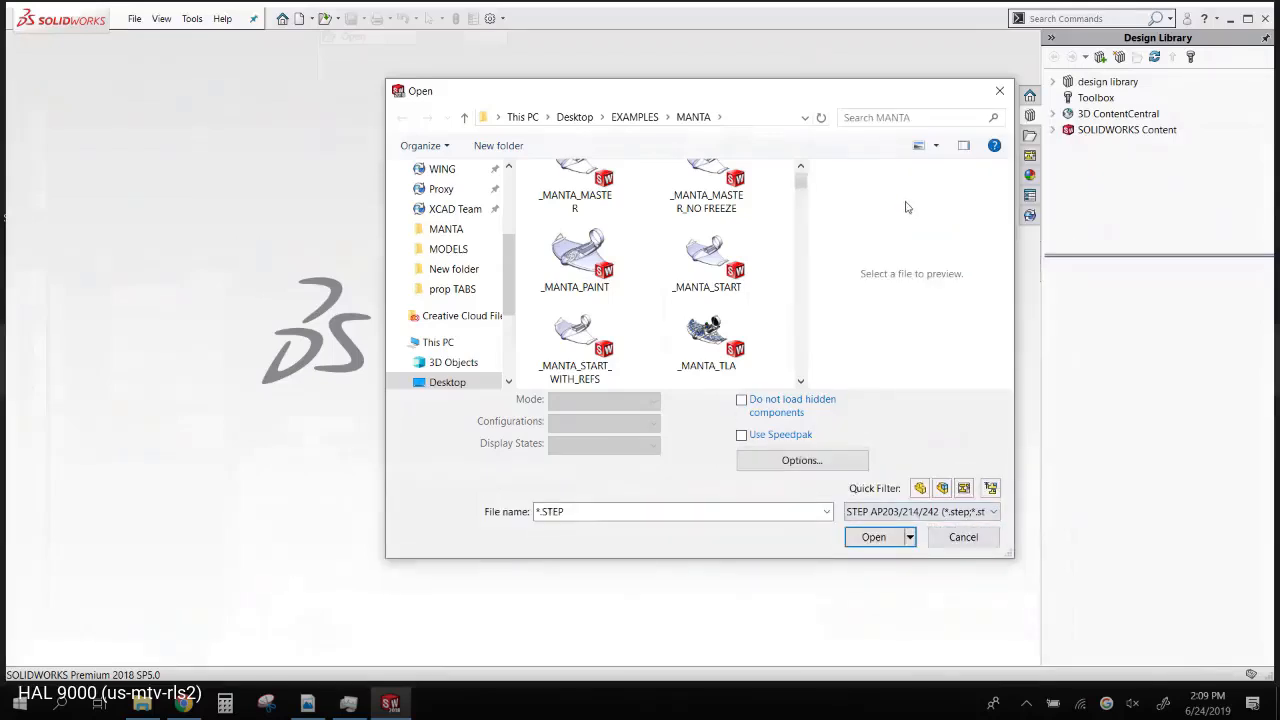
left_click(825, 465)
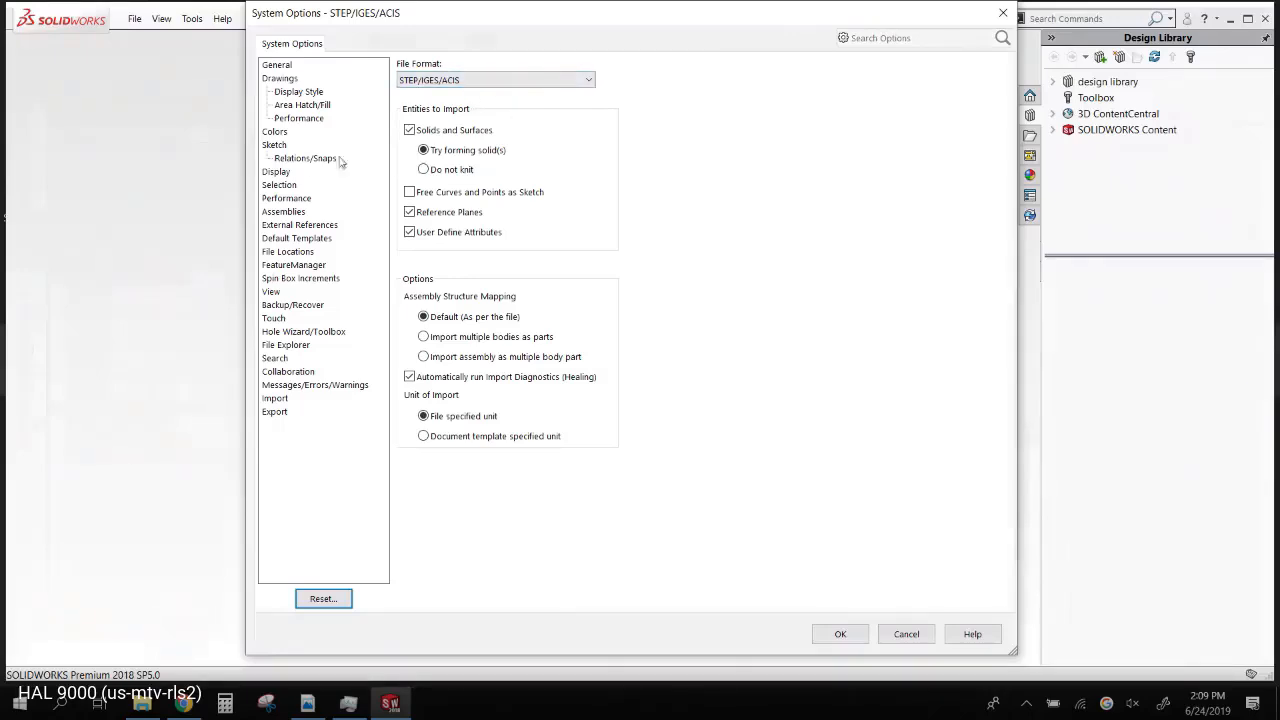
left_click(275, 398)
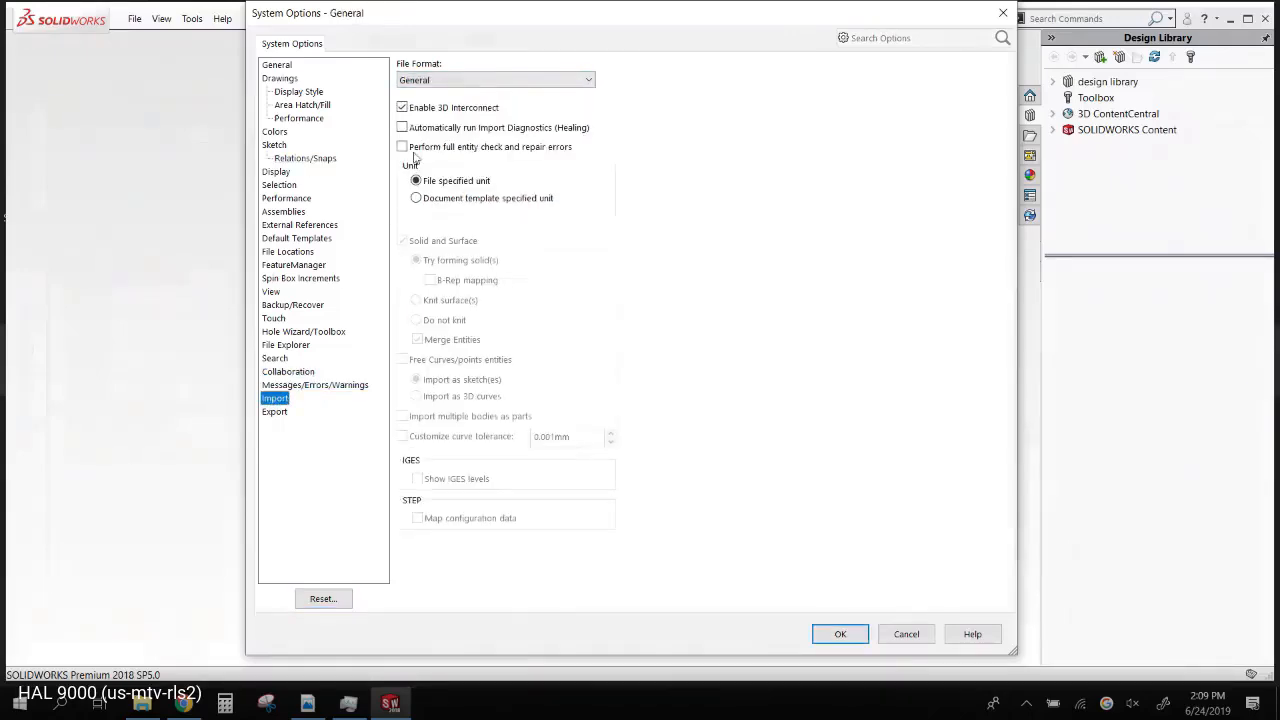
left_click(423, 112)
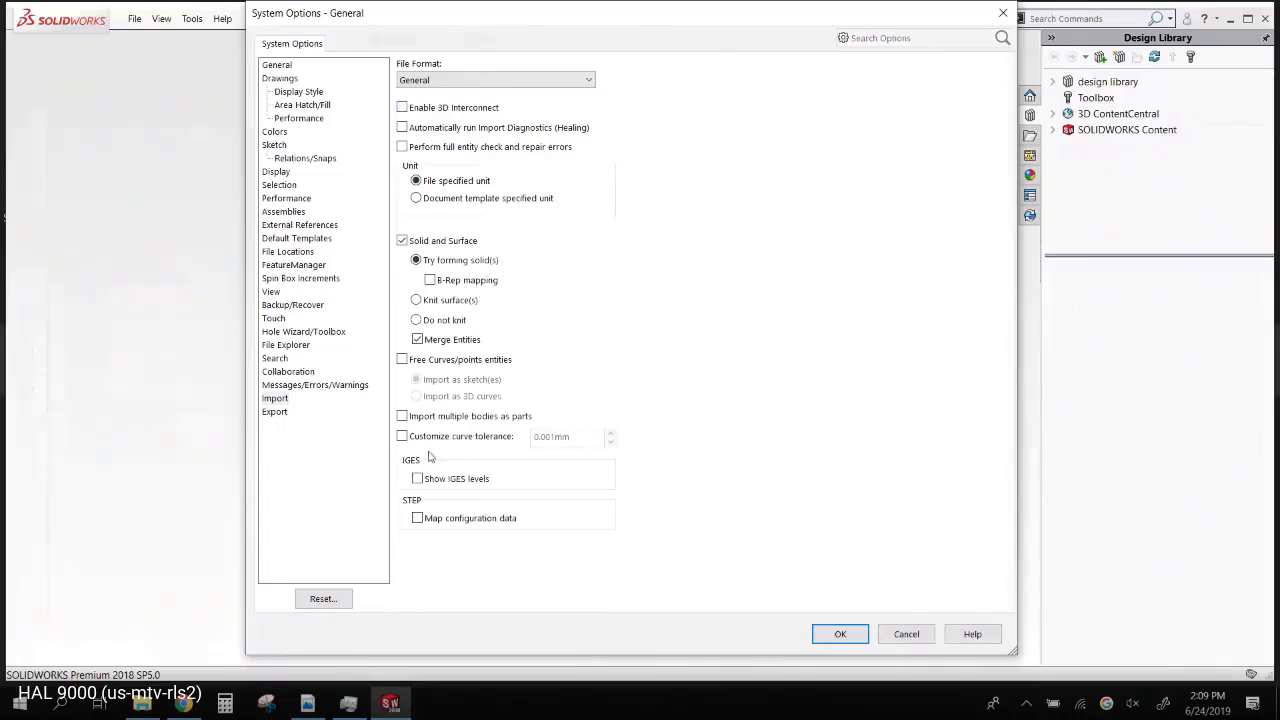
left_click(412, 417)
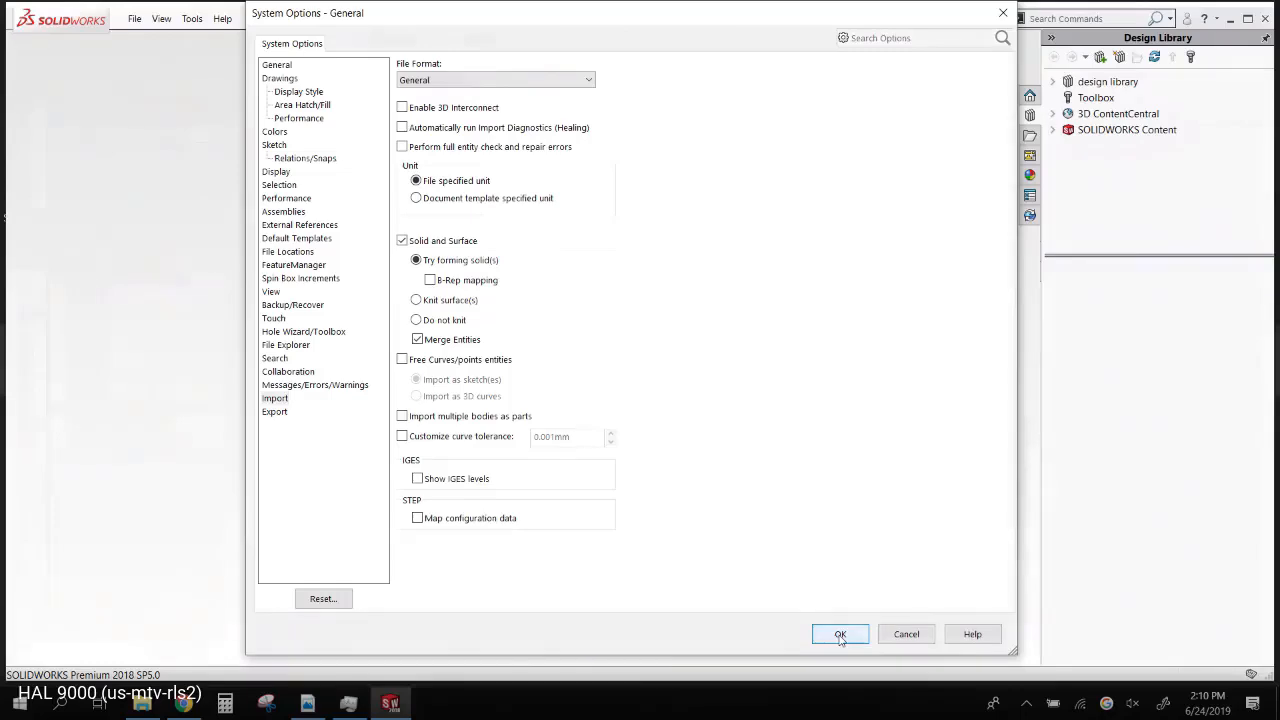
left_click(908, 635)
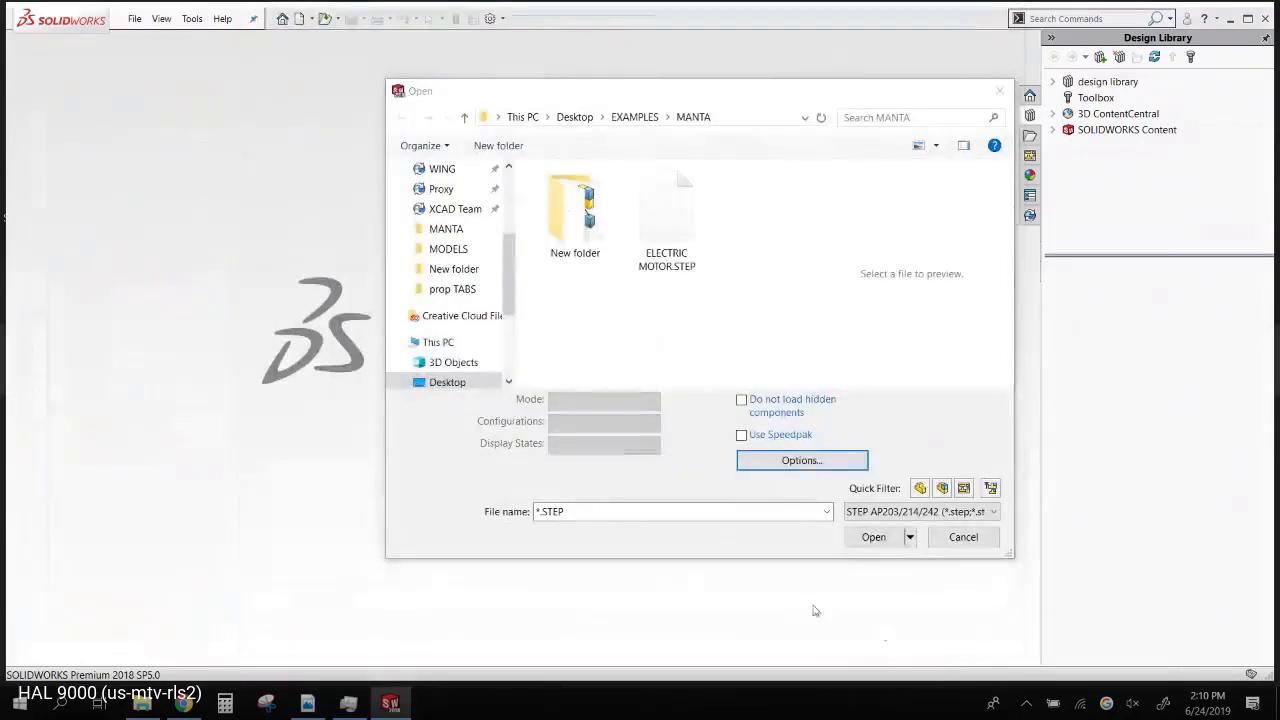
- Filter the MANTA folder to part files and open the ELECTRIC MOTOR_no interconnect part
left_click(920, 488)
scroll(758, 297, "down", 5)
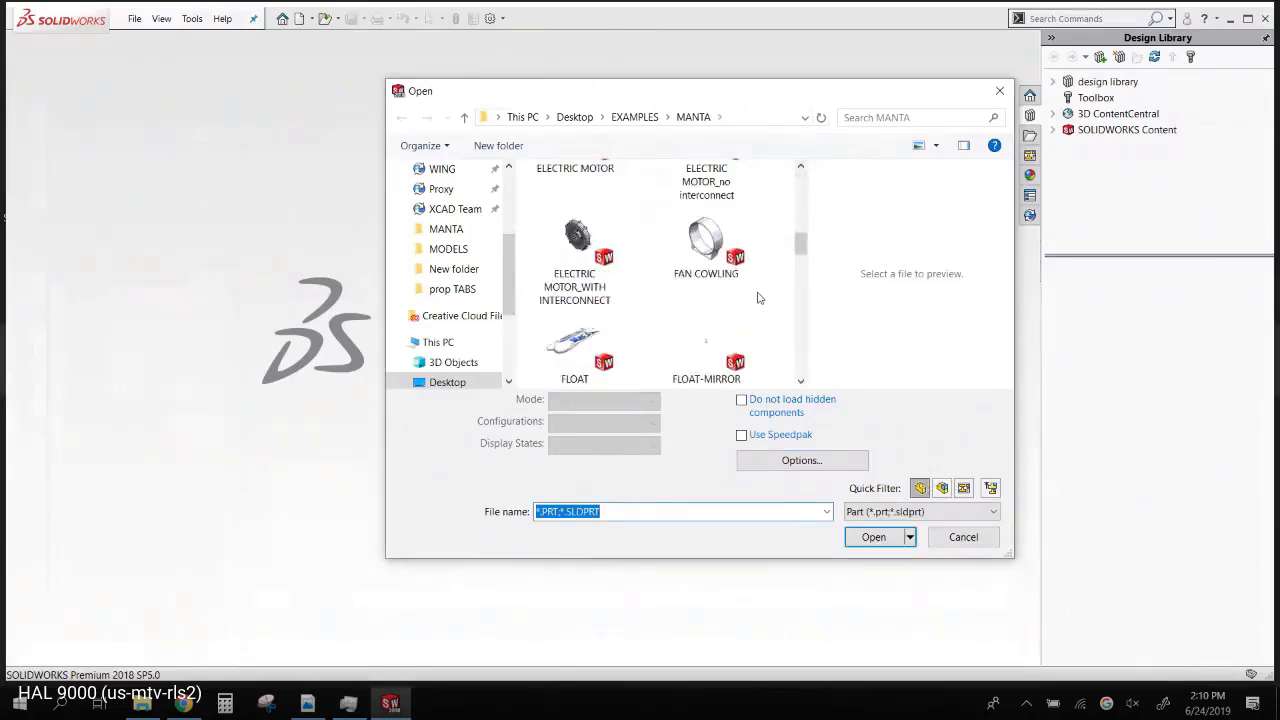
scroll(758, 297, "down", 3)
scroll(758, 297, "up", 2)
scroll(758, 297, "down", 2)
scroll(758, 297, "up", 2)
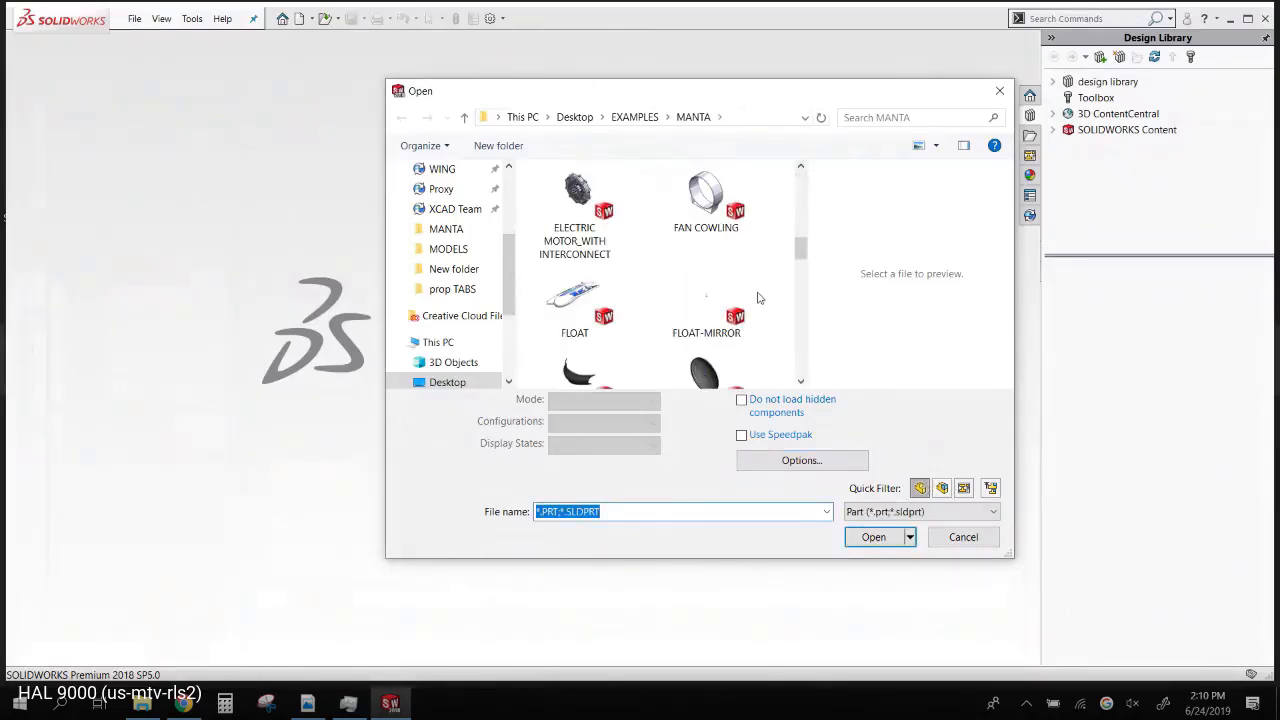
scroll(758, 297, "up", 2)
left_click(670, 322)
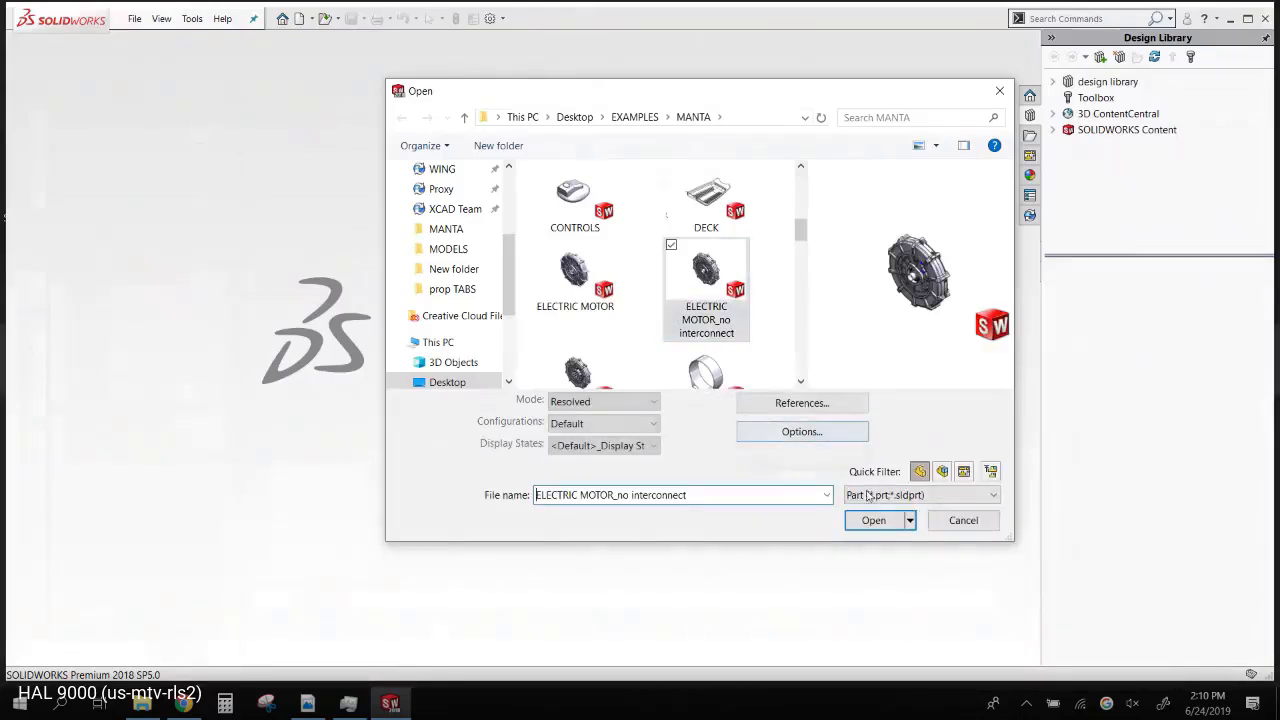
left_click(873, 537)
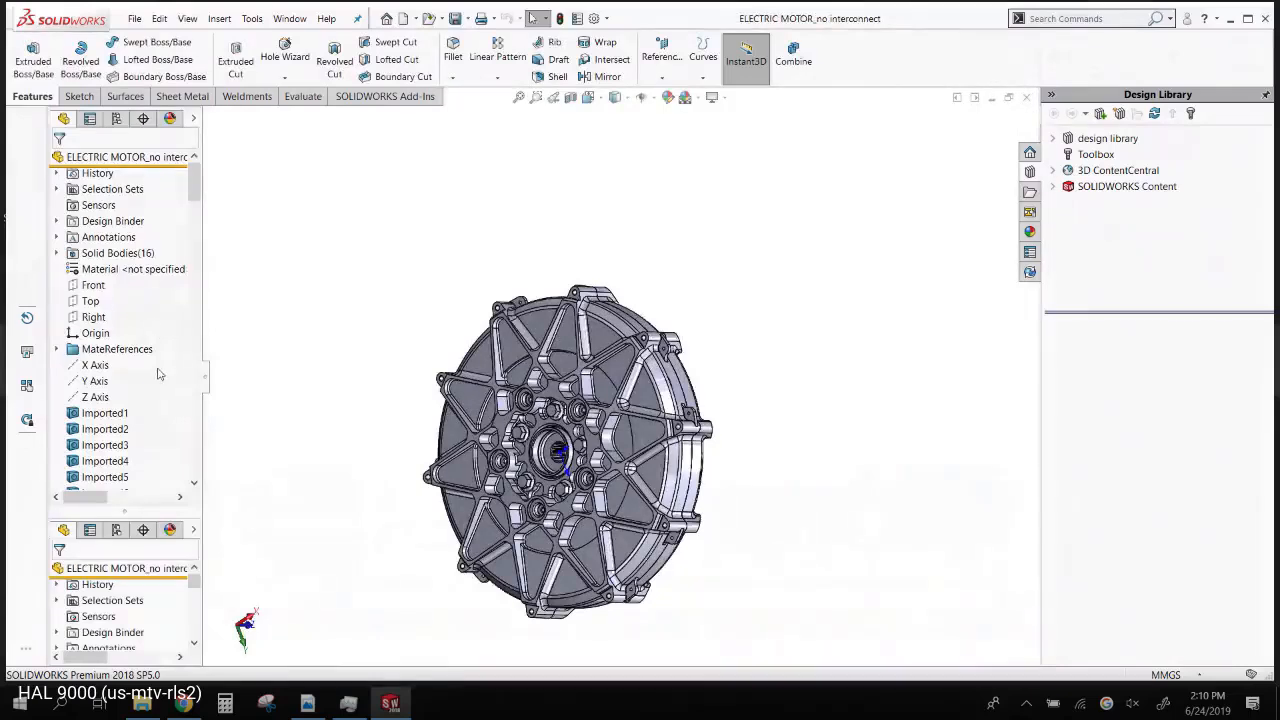
- Delete the Body-Delete/Keep 1 feature at the end of the motor's feature tree
scroll(155, 374, "down", 10)
scroll(155, 374, "down", 20)
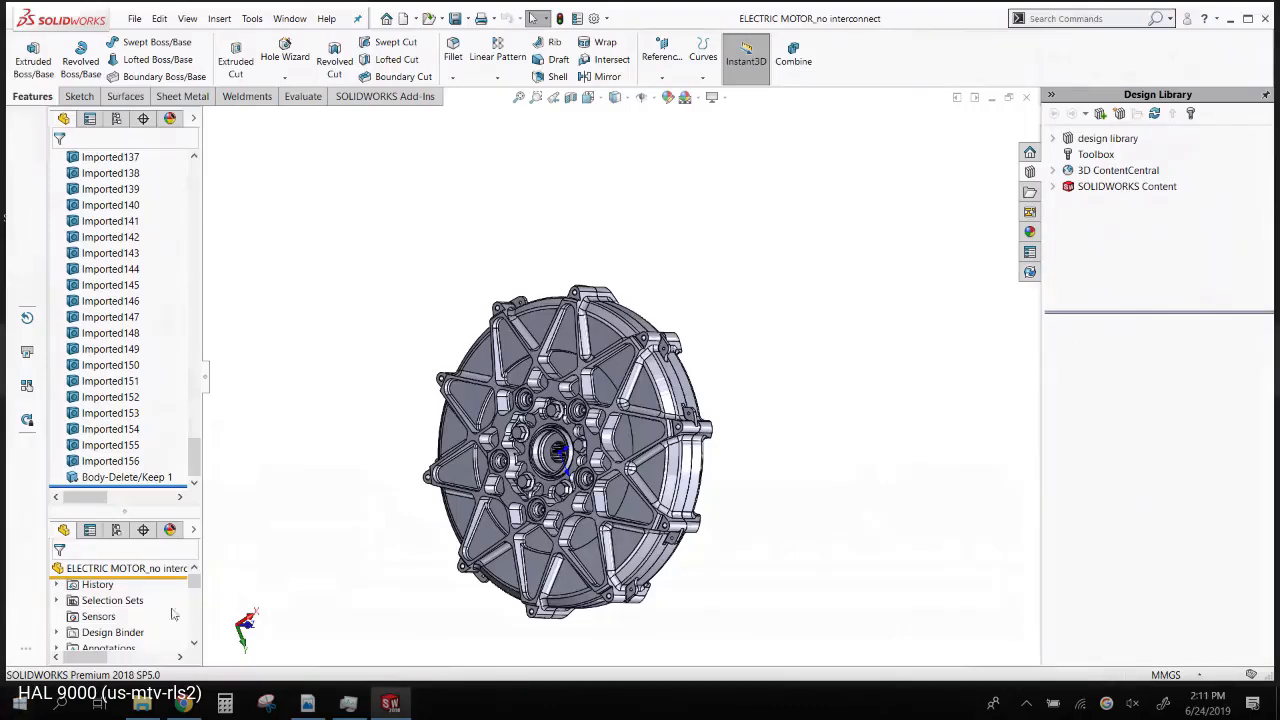
scroll(654, 466, "down", 3)
mouse_move(518, 396)
middle_mouse_down()
mouse_move(407, 361)
mouse_move(298, 378)
mouse_move(398, 379)
mouse_move(528, 416)
middle_mouse_up()
key("f")
left_click(148, 477)
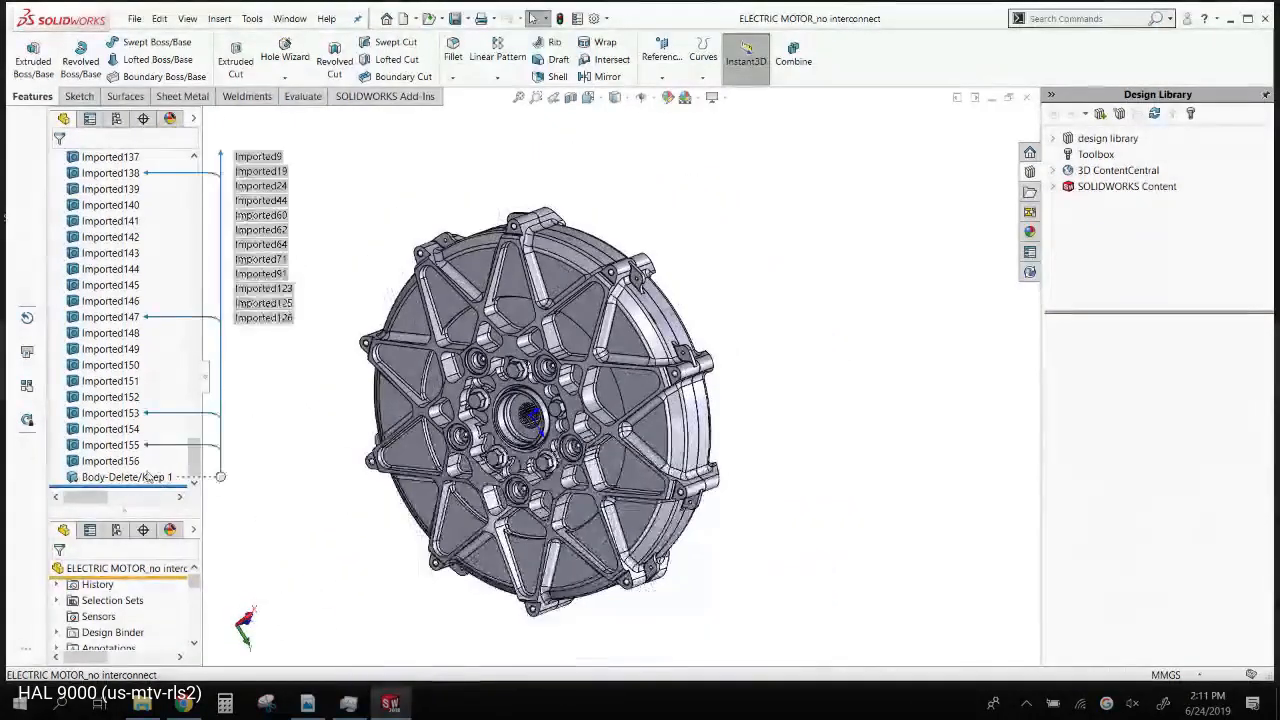
key("Delete")
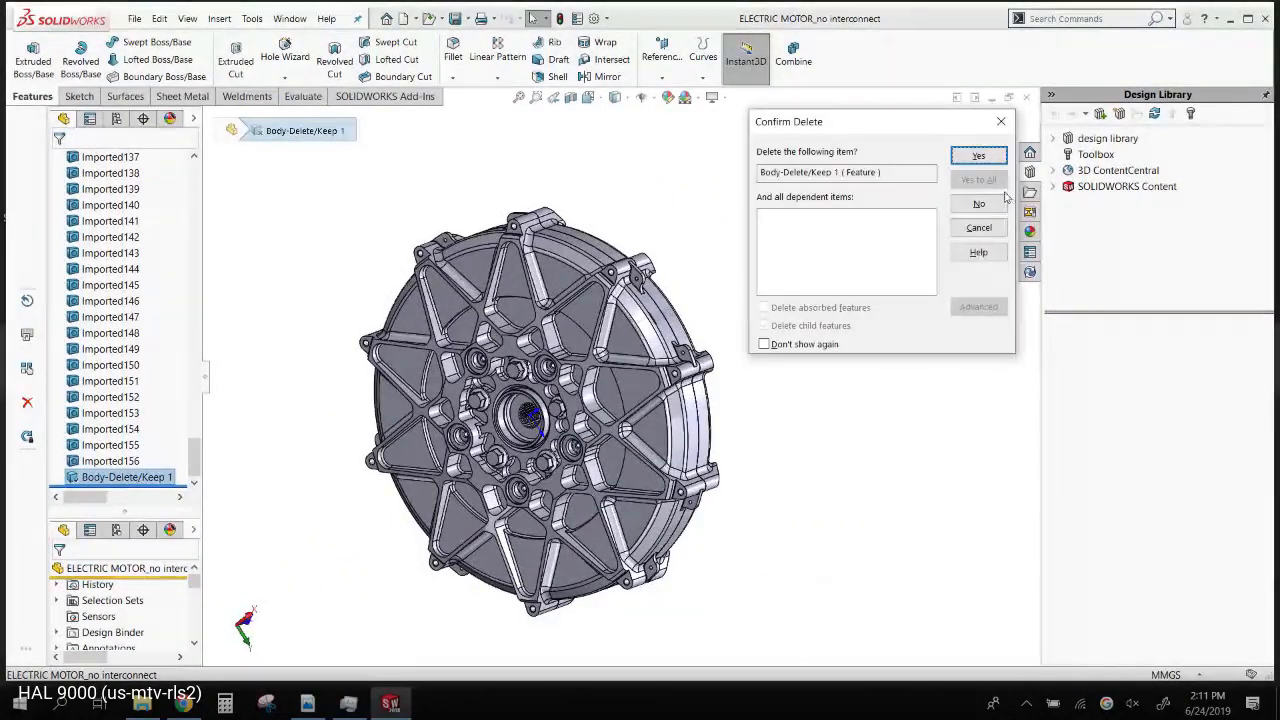
left_click(978, 157)
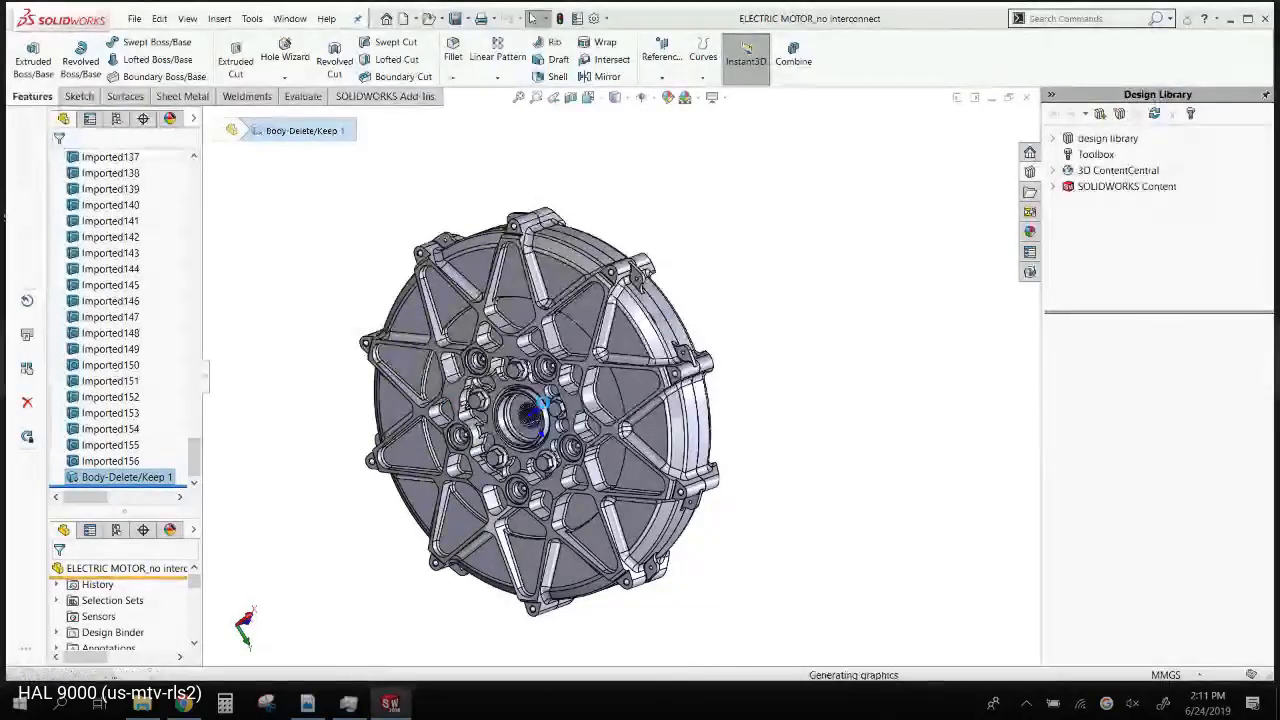
key("Delete")
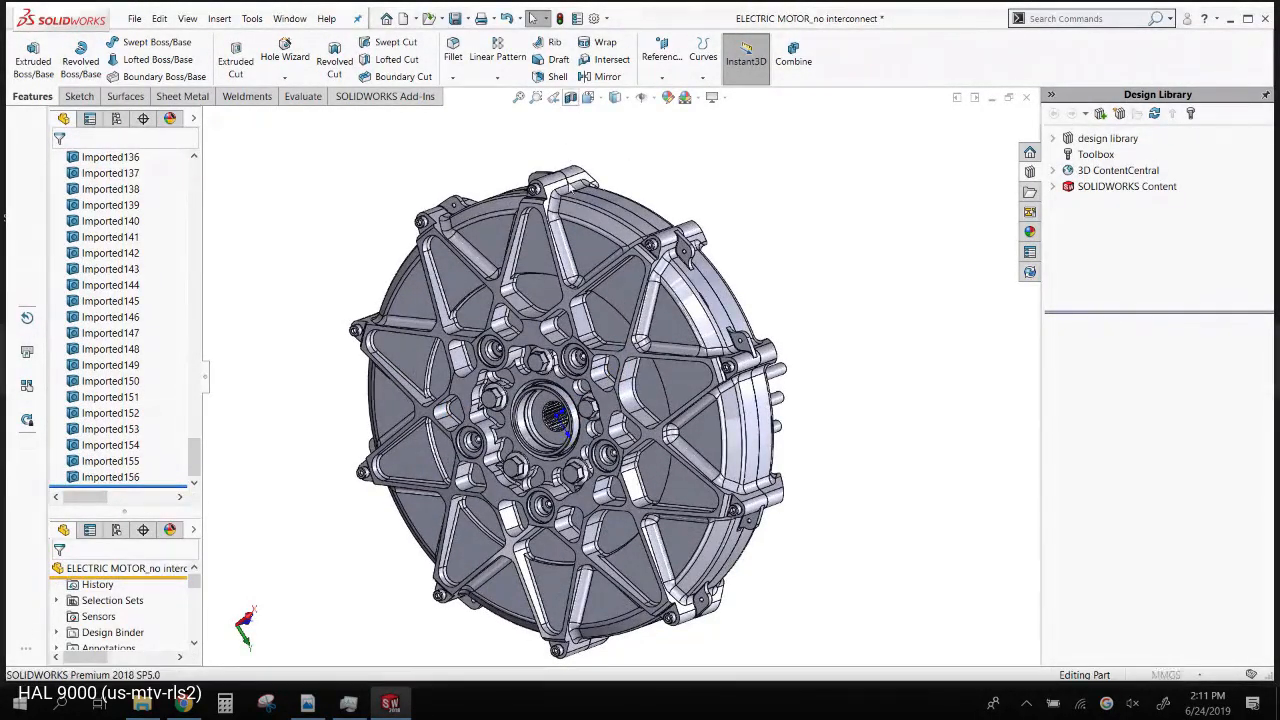
left_click(571, 97)
left_click_drag(543, 437, 277, 390)
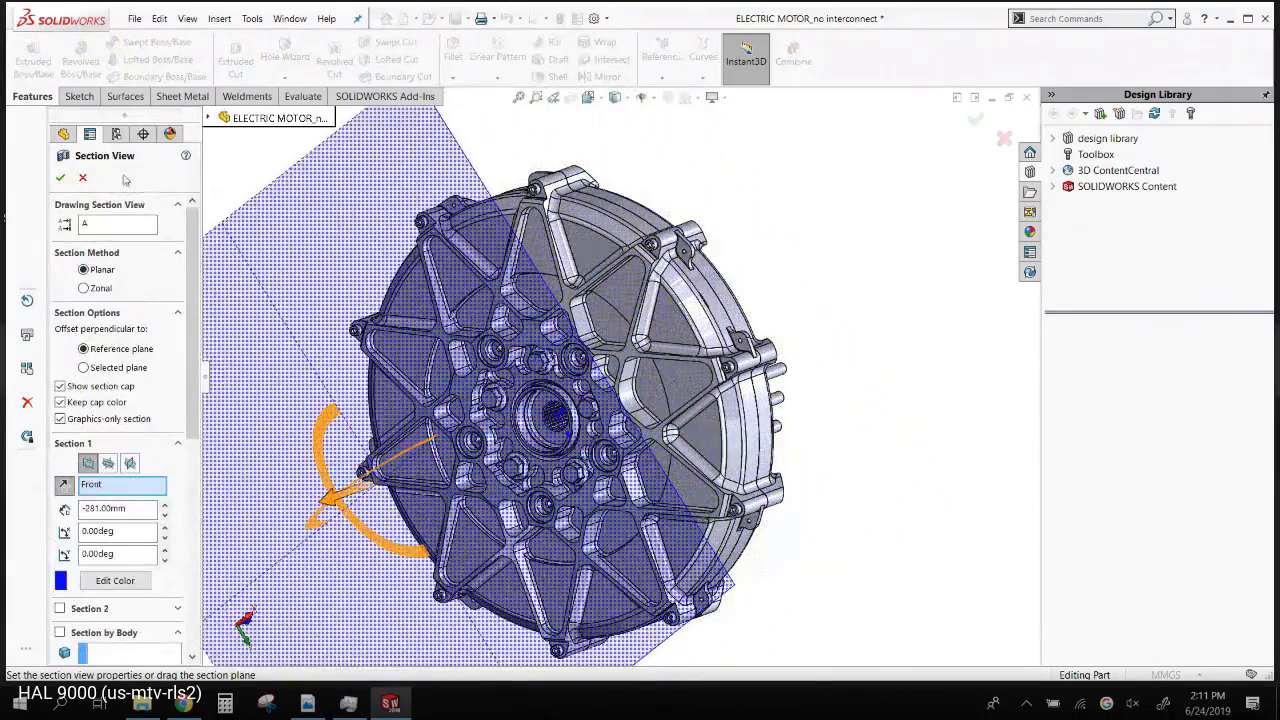
left_click(83, 177)
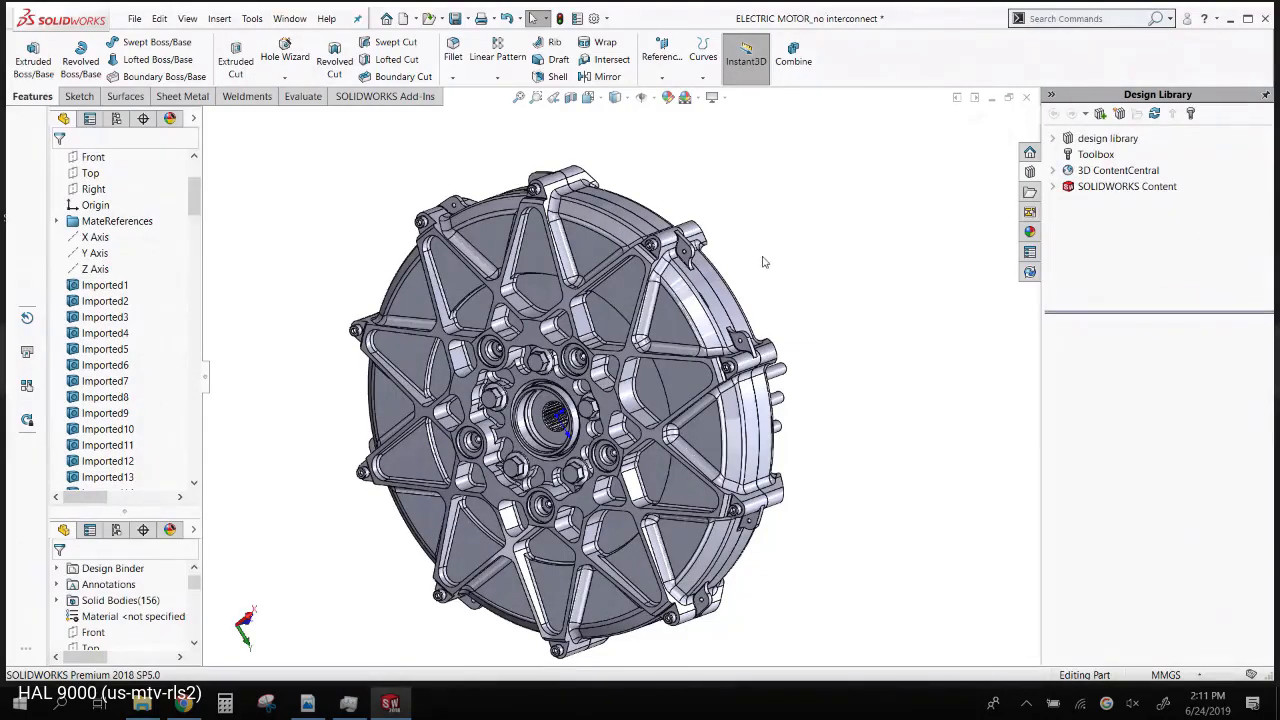
- Display the selection filters and restrict selection in the motor part to solid bodies
key("ctrl+1")
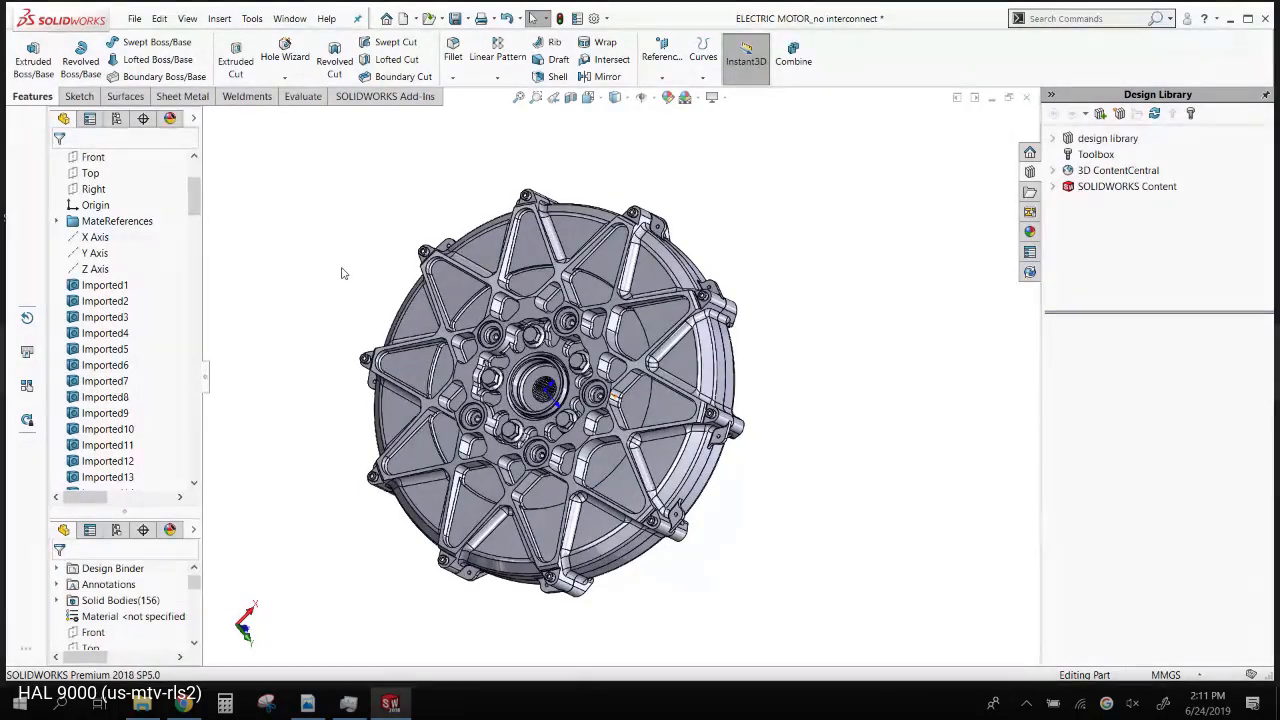
key("F5")
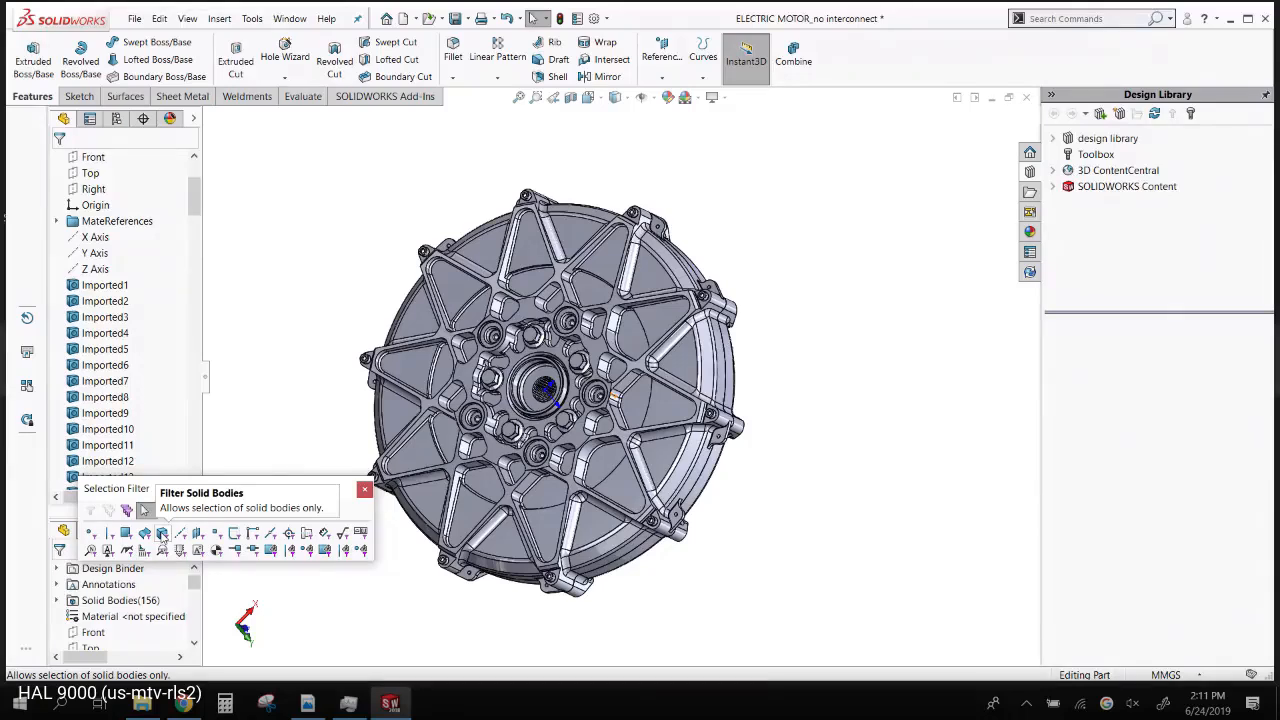
left_click(162, 533)
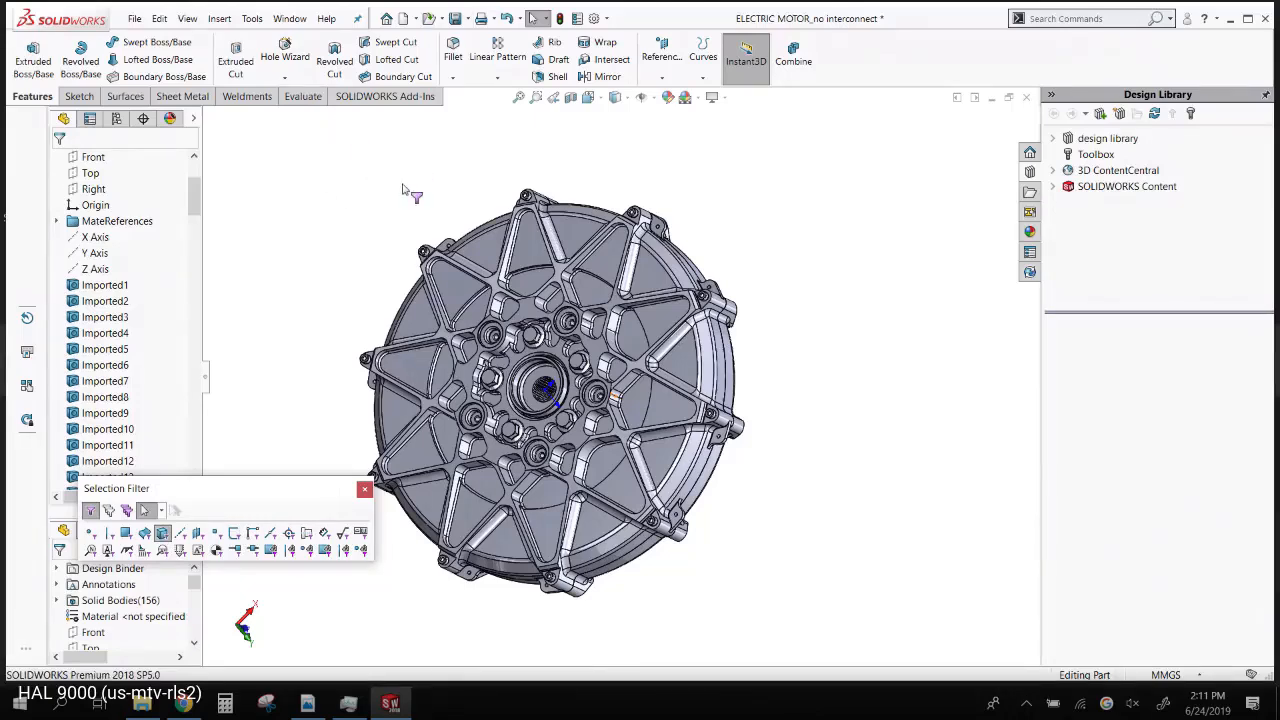
key("F6")
key("F6")
key("F6")
key("F6")
key("F7")
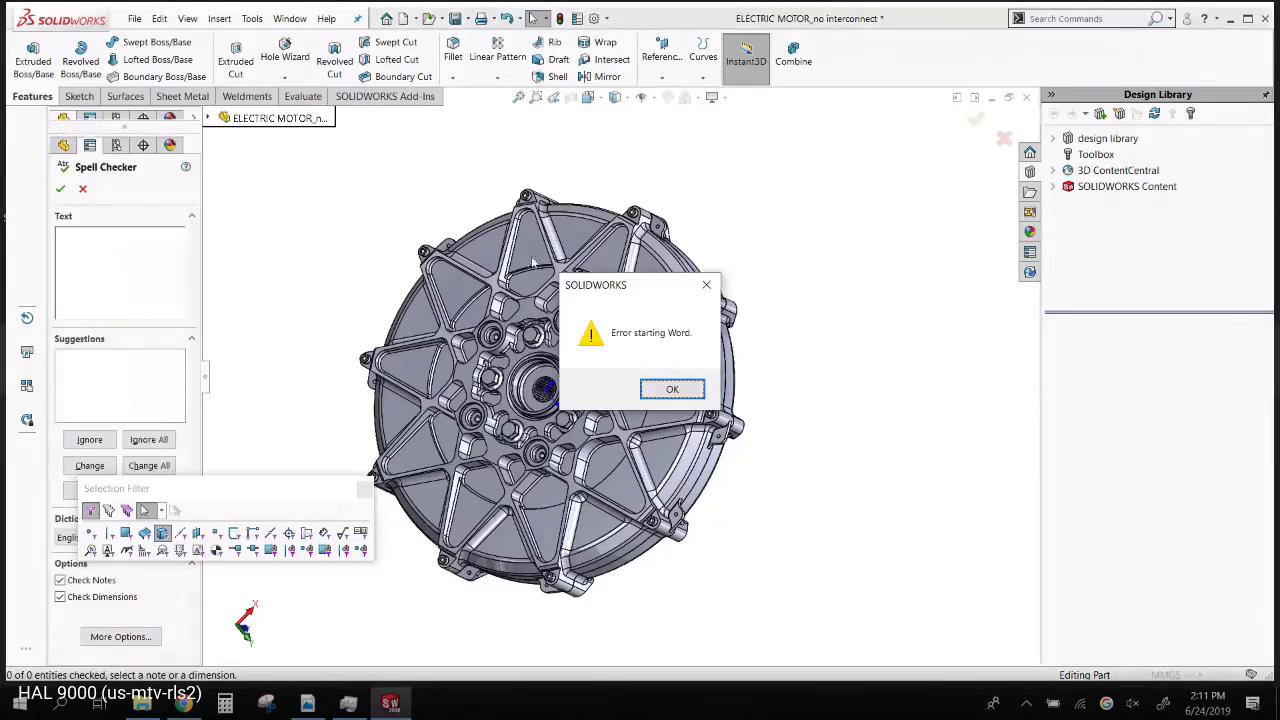
key("Return")
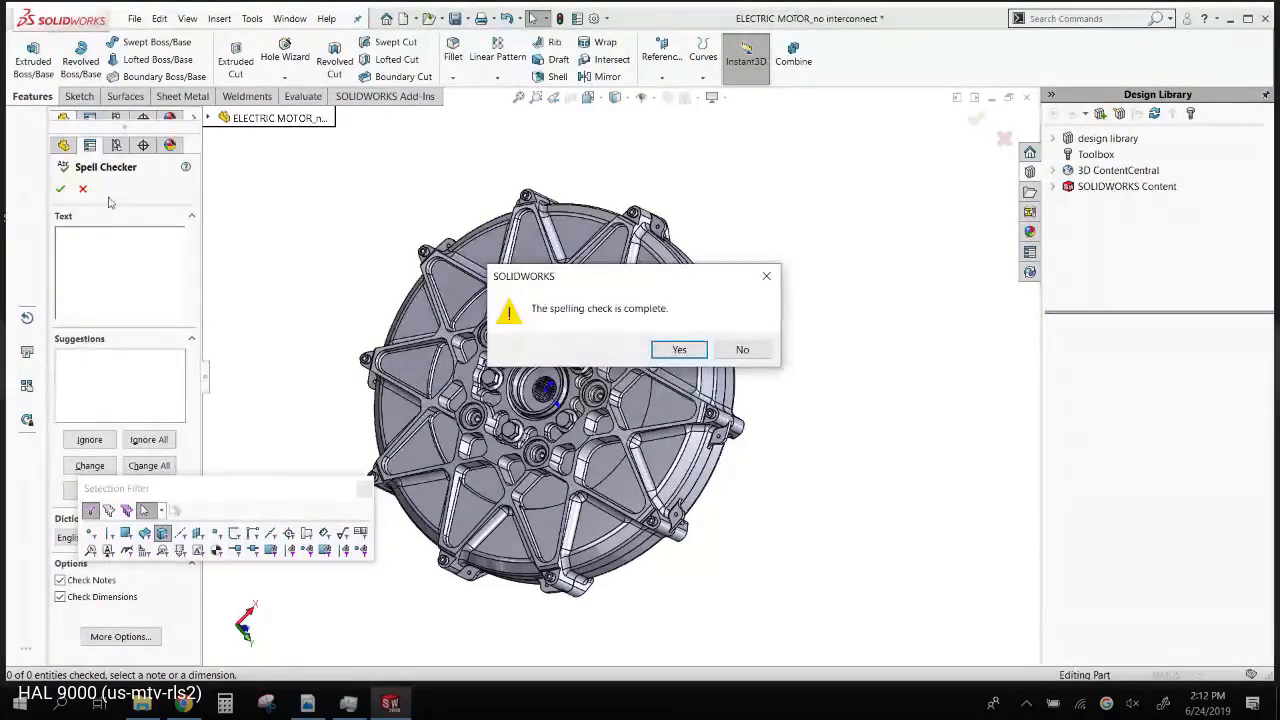
key("Return")
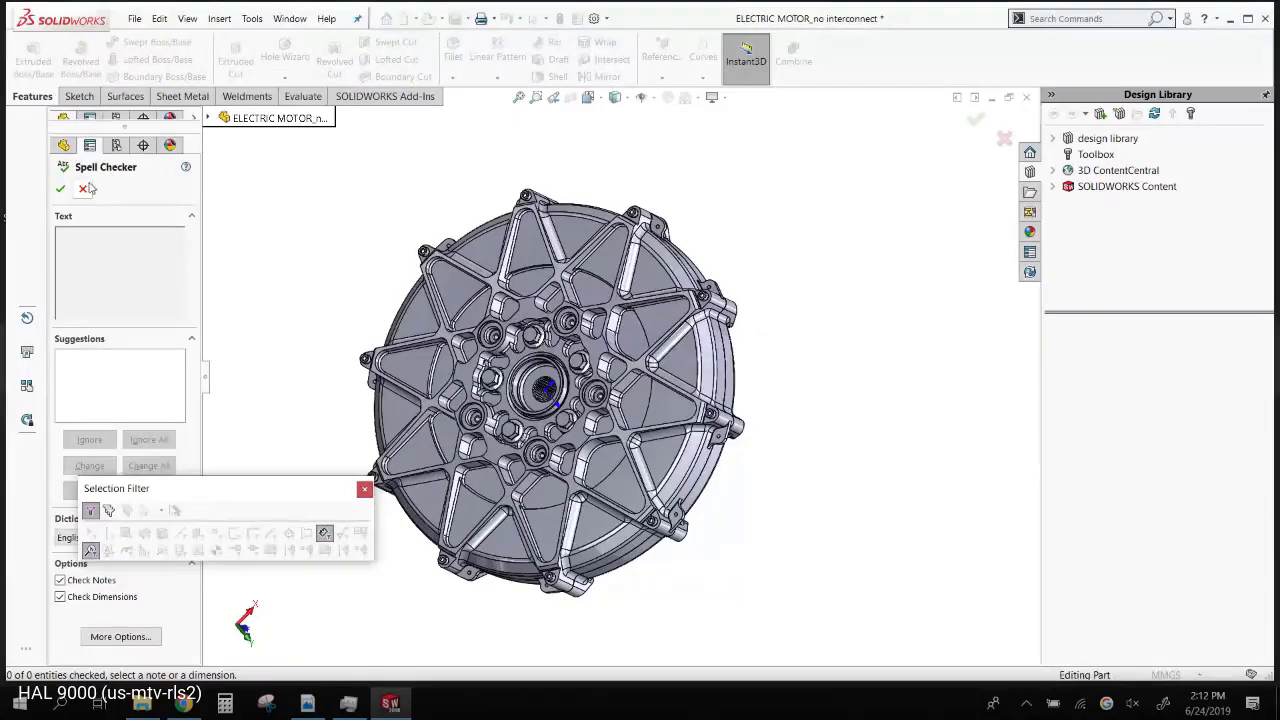
left_click(83, 189)
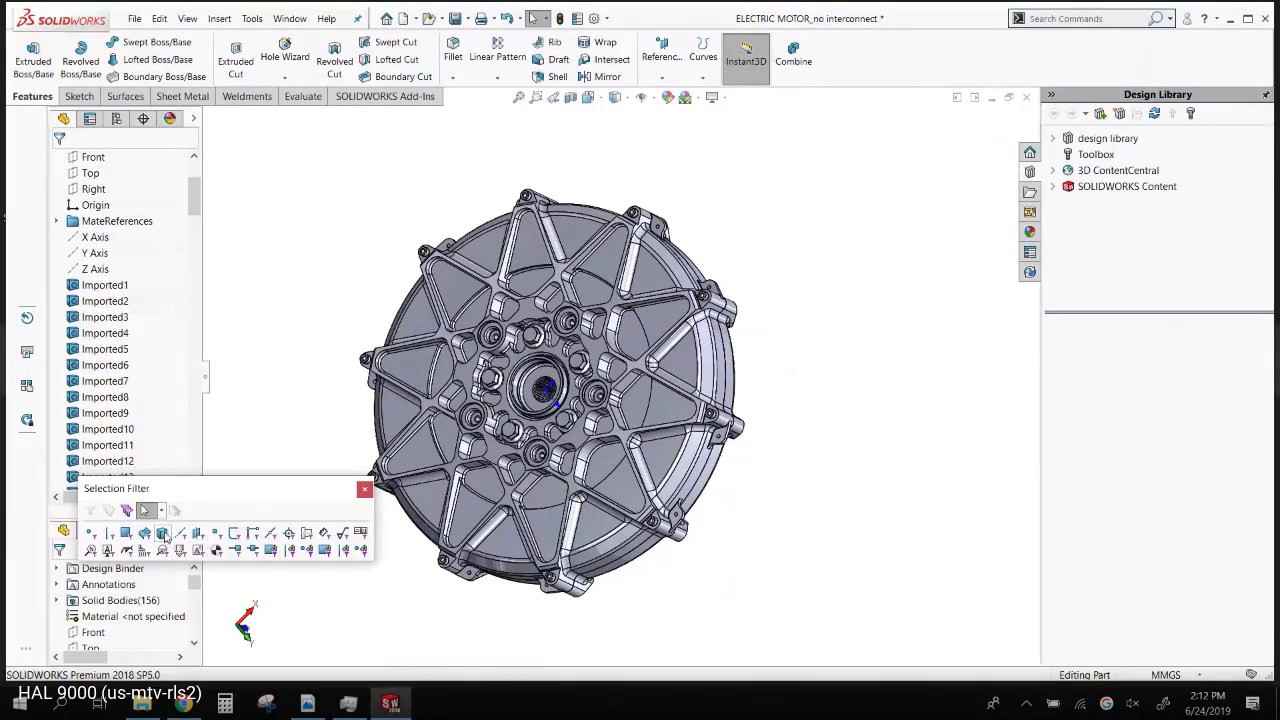
- Turn on the solid-body filter and select the star-shaped front housing together with the bolts around its central hub
left_click(162, 534)
left_click(162, 534)
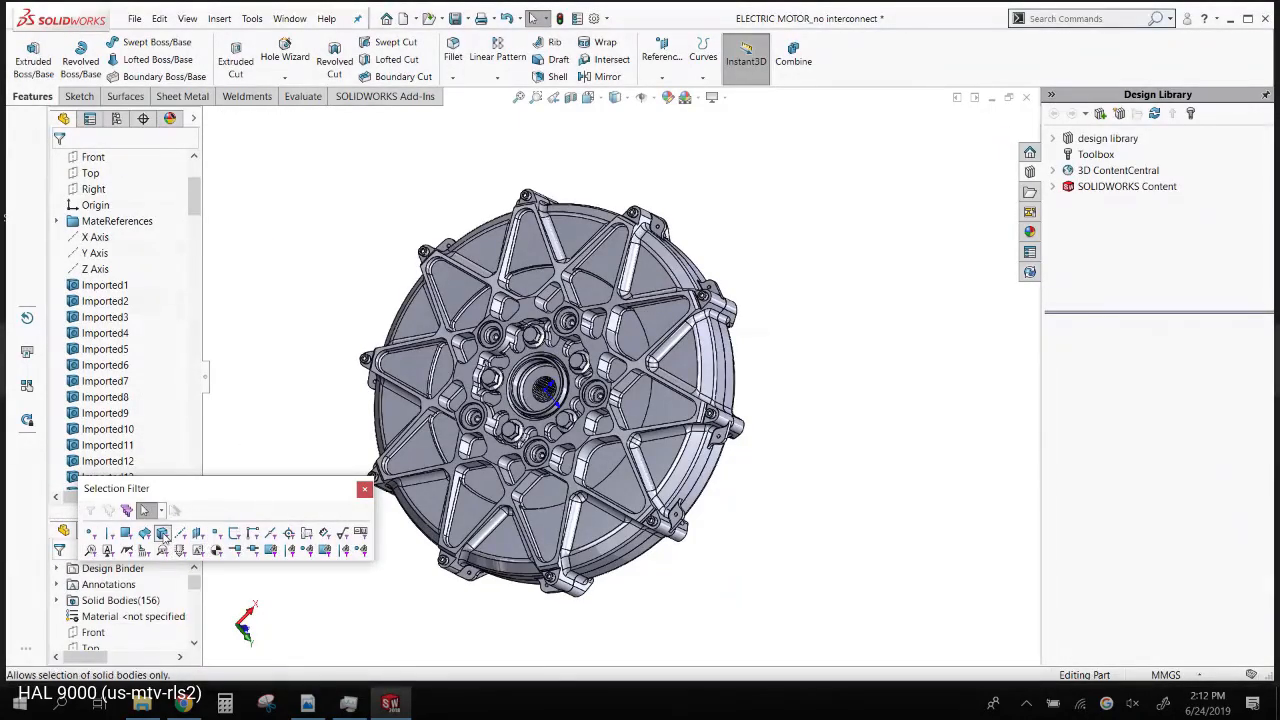
scroll(430, 397, "down", 3)
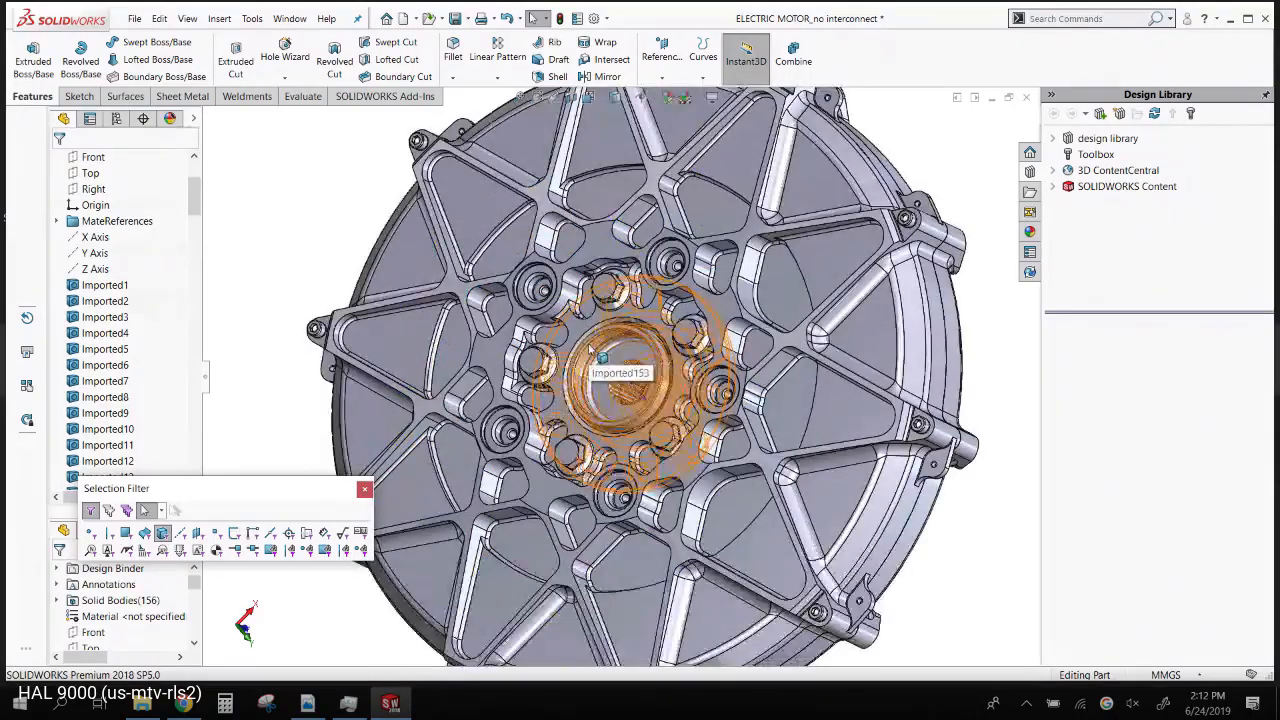
scroll(598, 368, "down", 3)
left_click(572, 322)
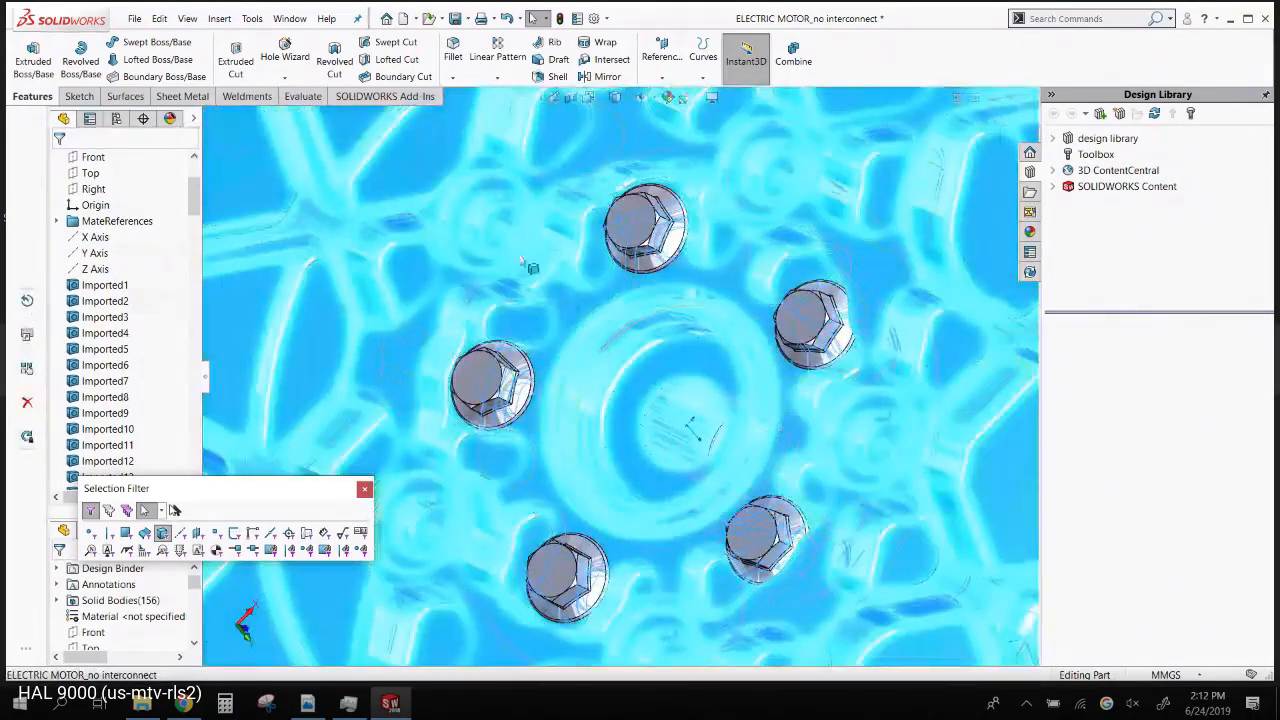
left_click(495, 382, "ctrl")
left_click(648, 222, "ctrl")
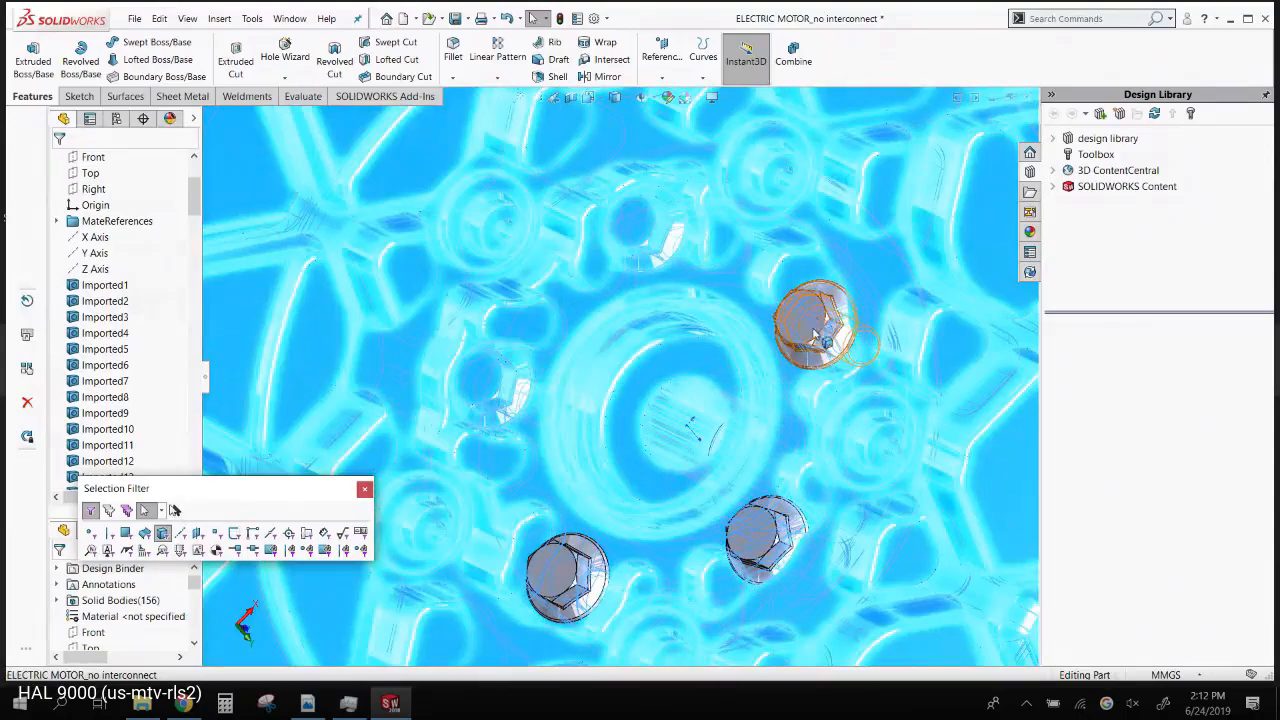
key("Tab")
key("Tab")
key("Tab")
- Add the rear housing and the flange and ring bodies around the splined shaft to the body selection
scroll(636, 551, "up", 5)
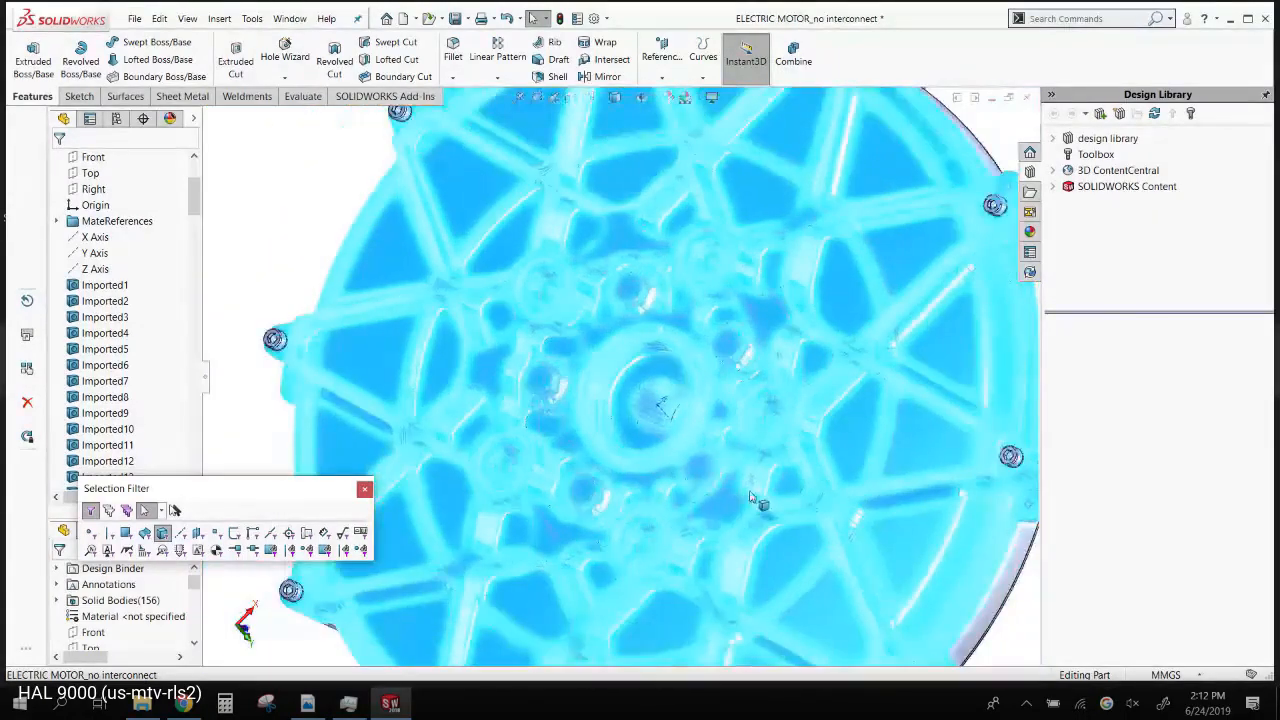
middle_click_drag(757, 503, 780, 370)
scroll(680, 470, "down", 4)
scroll(843, 316, "down", 6)
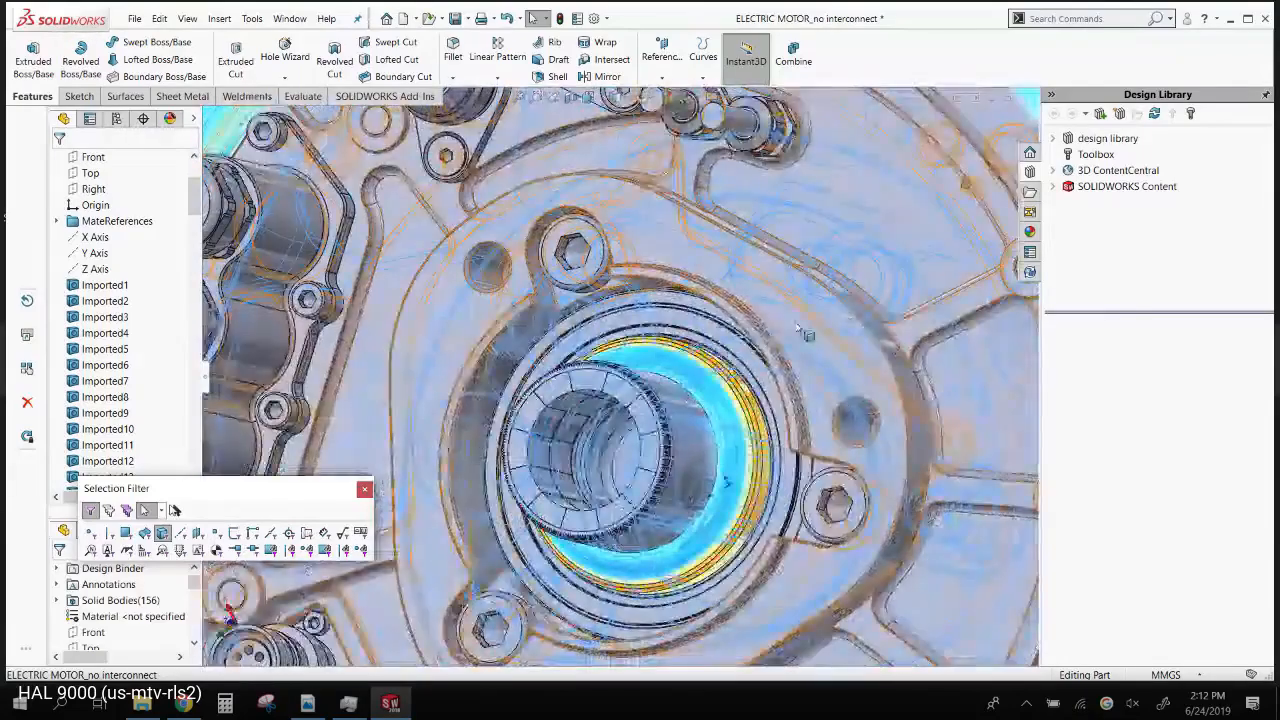
key("Tab")
key("Tab")
key("Tab")
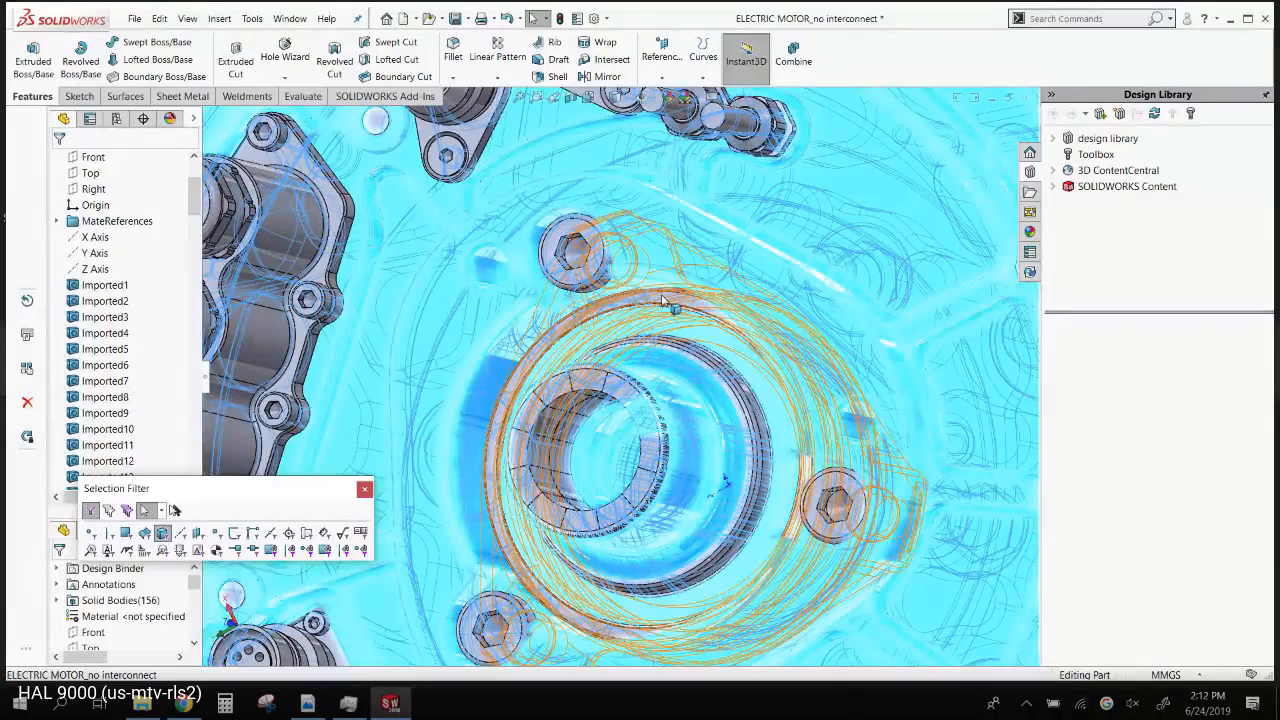
key("Tab")
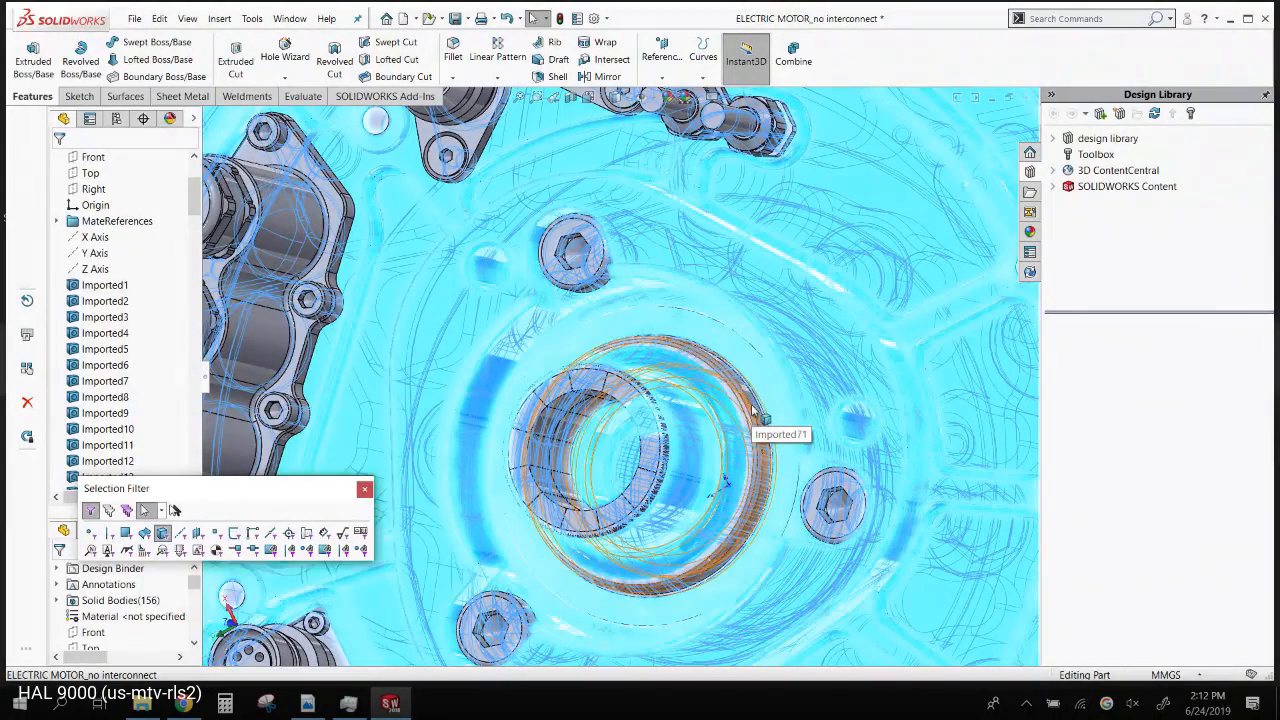
key("Tab")
scroll(743, 434, "up", 5)
middle_click_drag(743, 434, 617, 563)
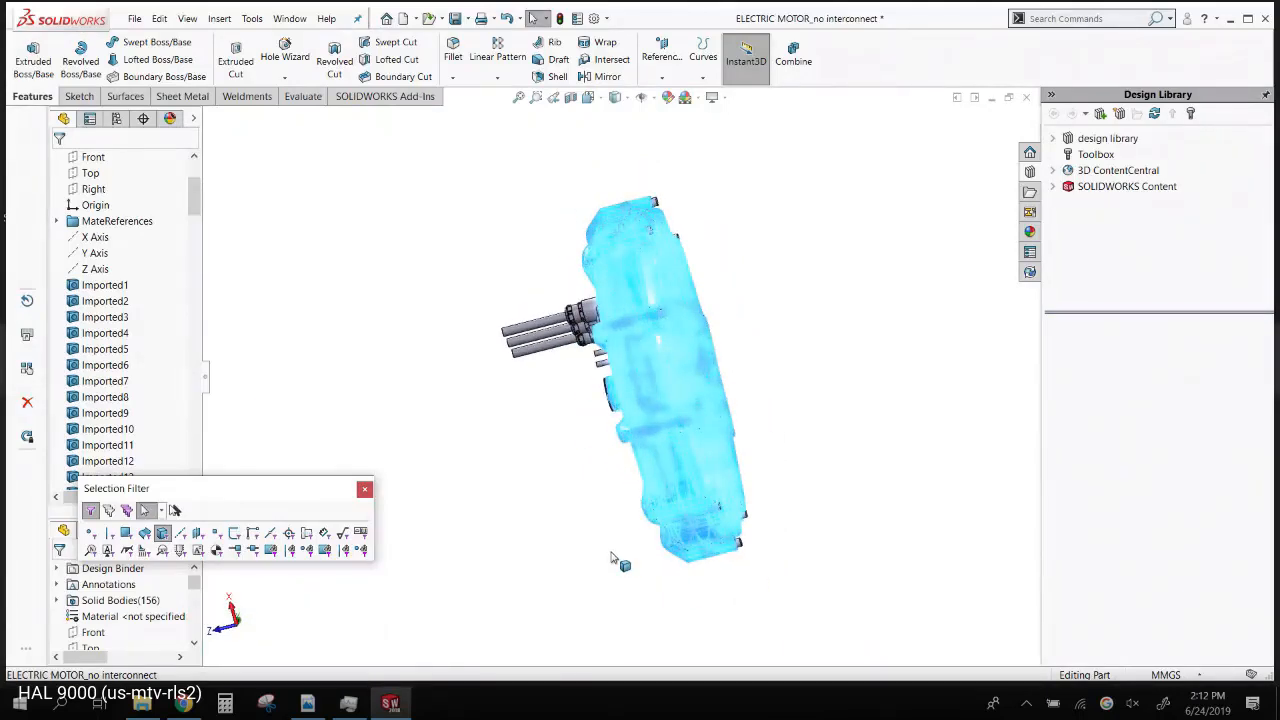
- Clear the body selection and switch off the solid-body selection filter
right_click(802, 209)
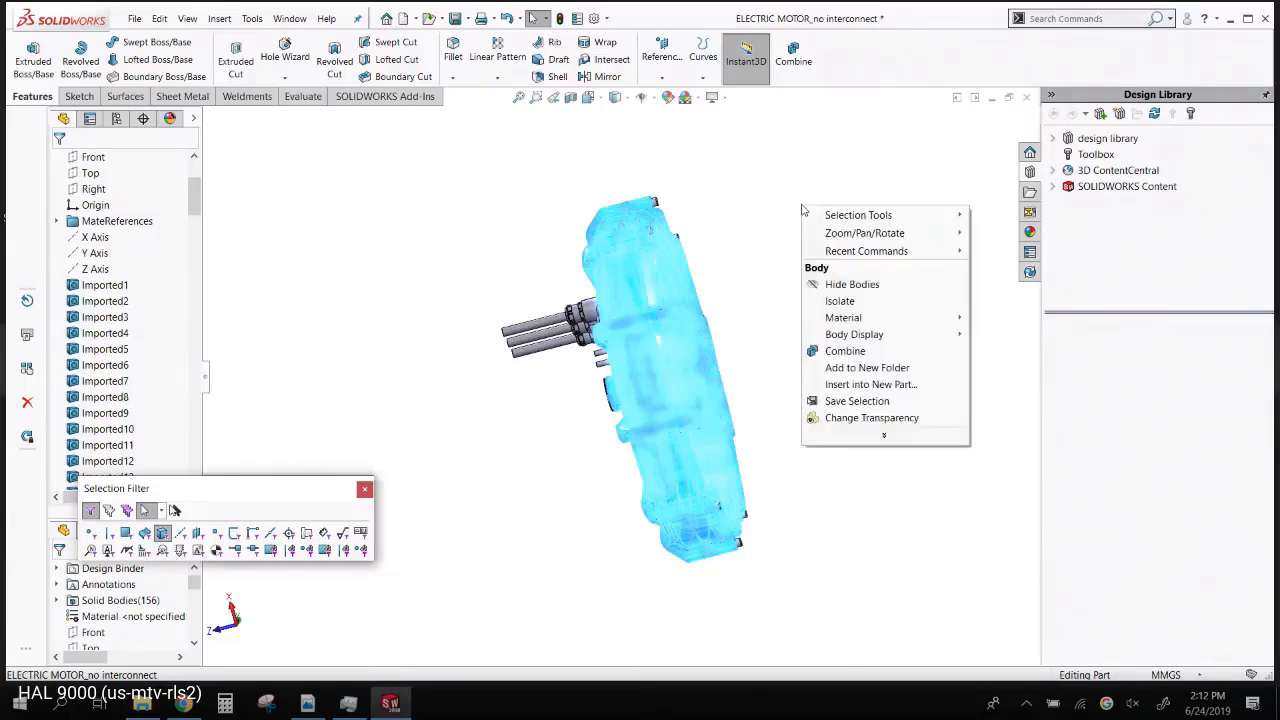
key("Escape")
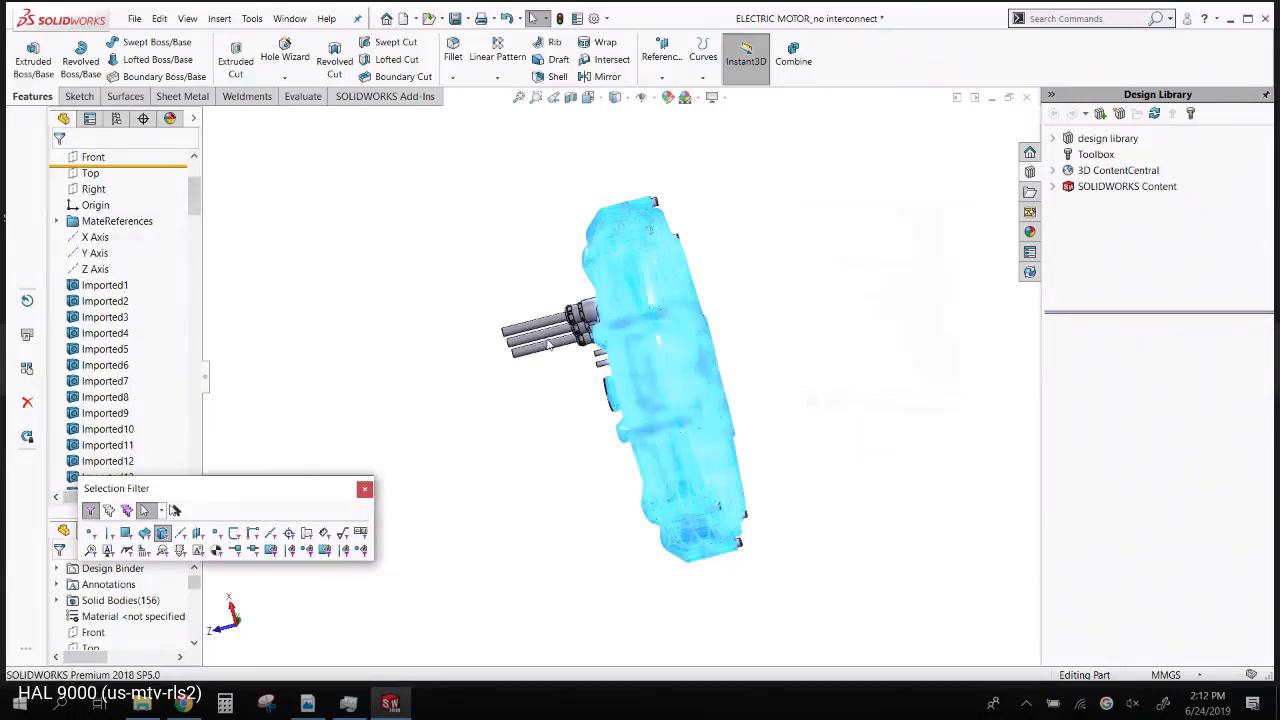
left_click(310, 260)
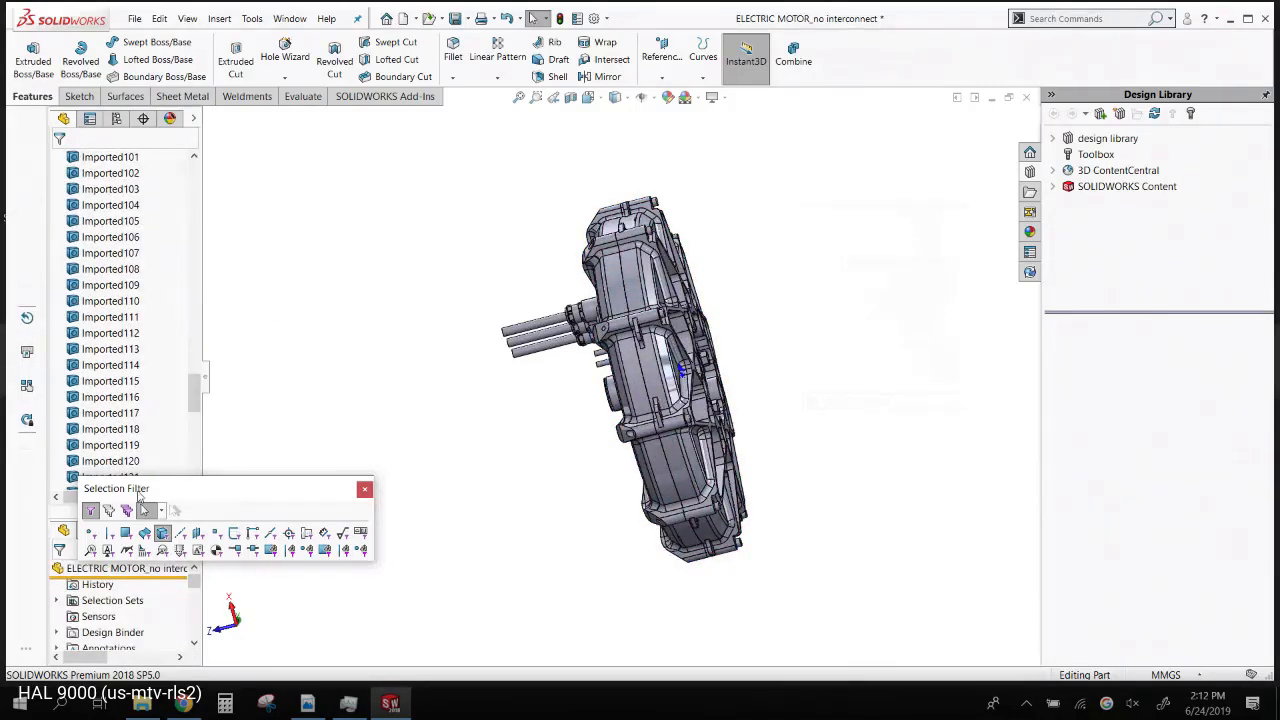
left_click(162, 532)
left_click(362, 488)
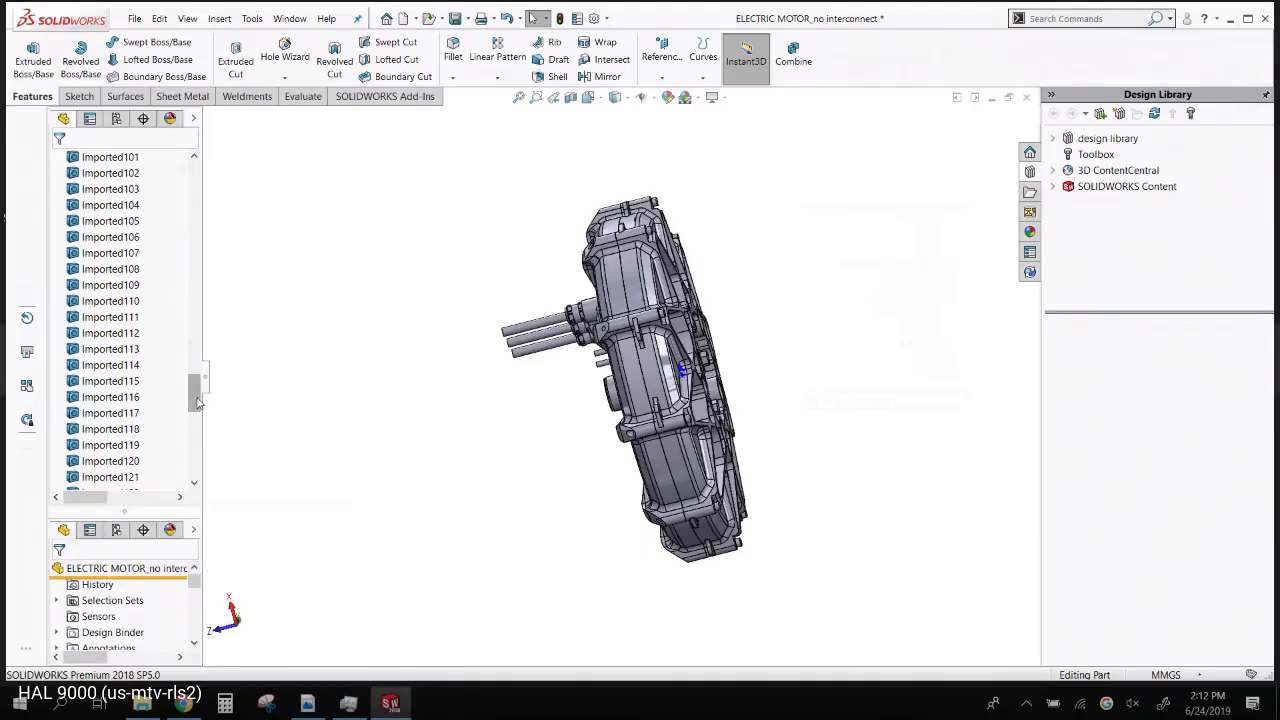
- Expand the Selection Sets folder of the motor part, check Selection-Set2, and clear the selection
left_click_drag(196, 392, 198, 180)
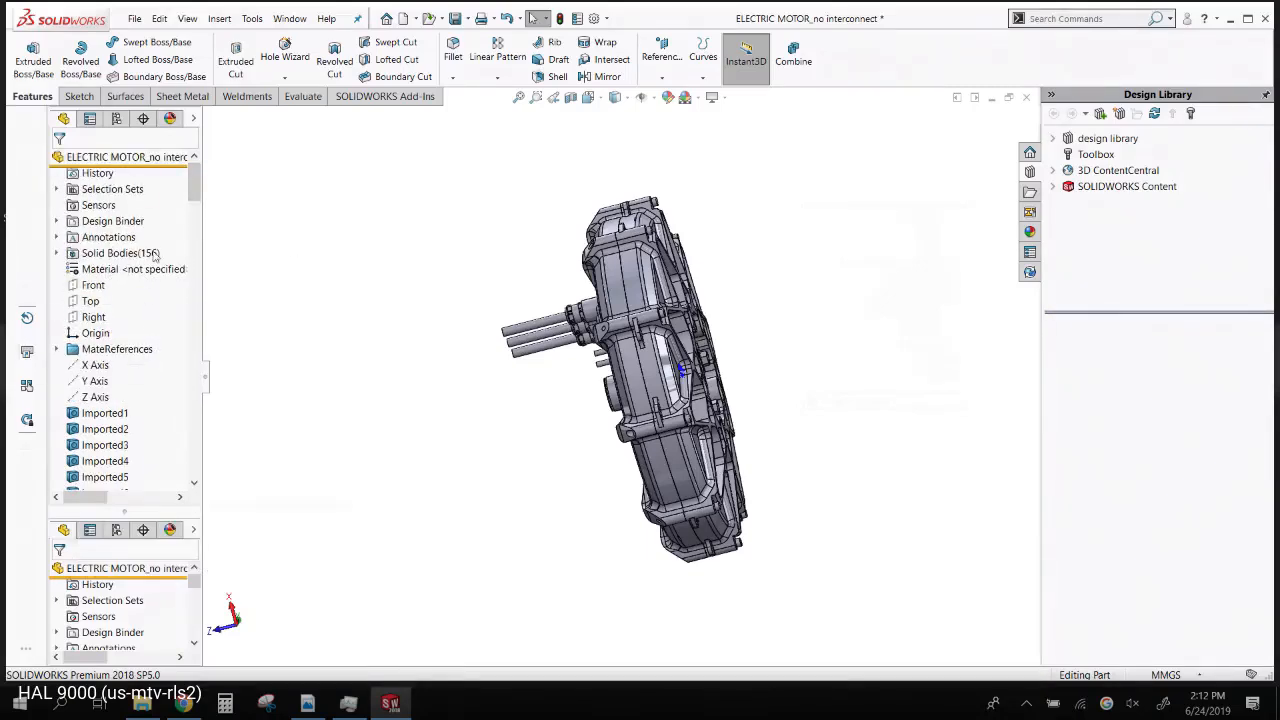
left_click(57, 189)
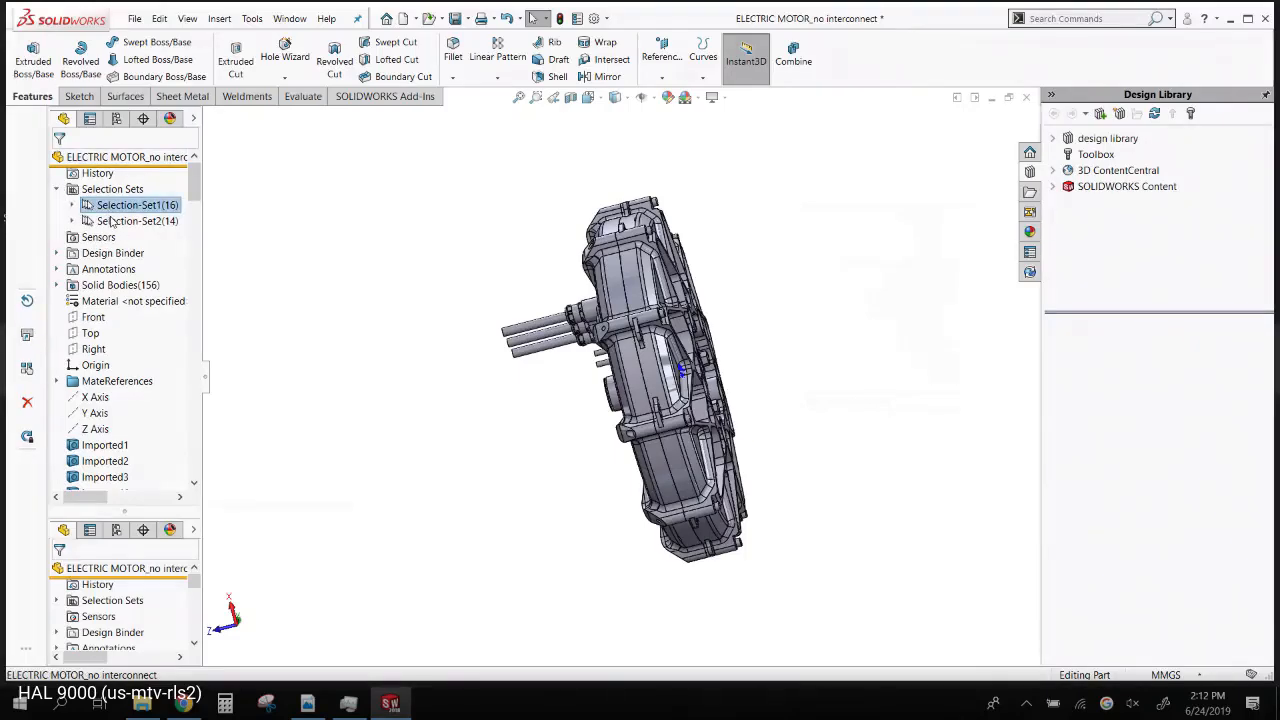
left_click(137, 221)
left_click(388, 222)
middle_click_drag(391, 220, 423, 222)
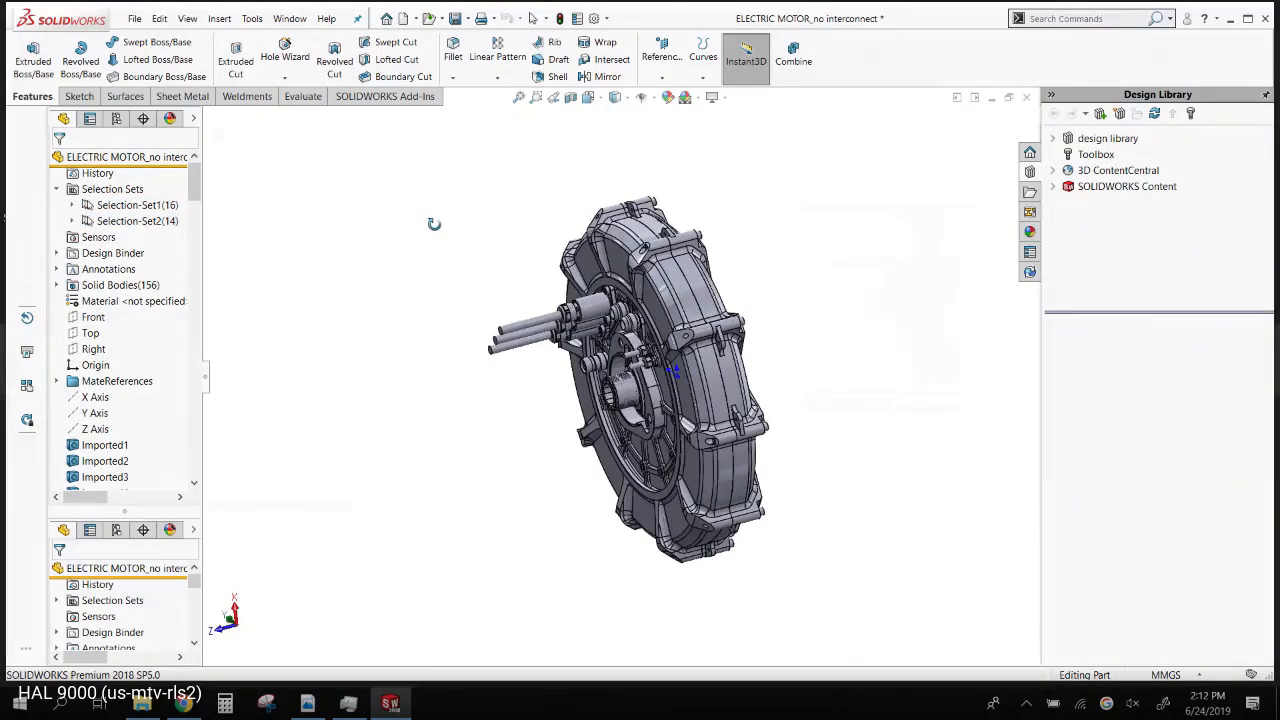
- Add a Delete/Keep Body feature with the Keep Bodies option, keeping only the bodies in Selection-Set2
left_click(1087, 19)
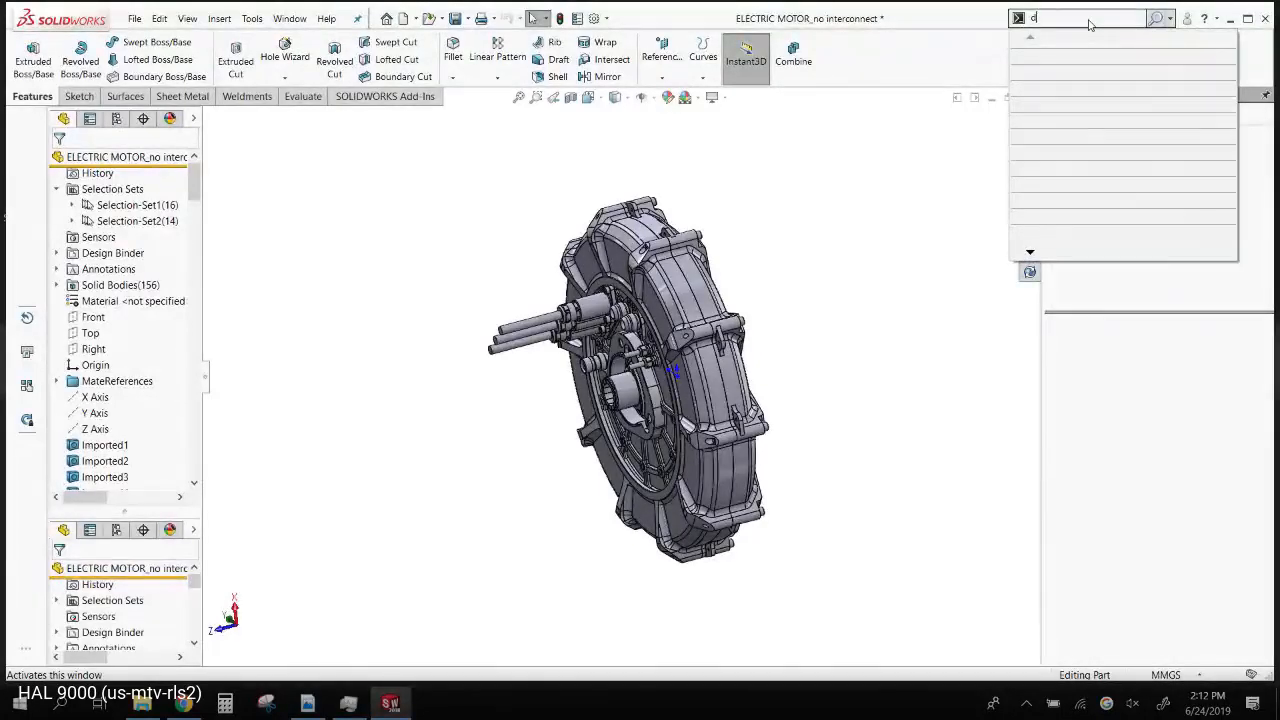
type("elete bodies")
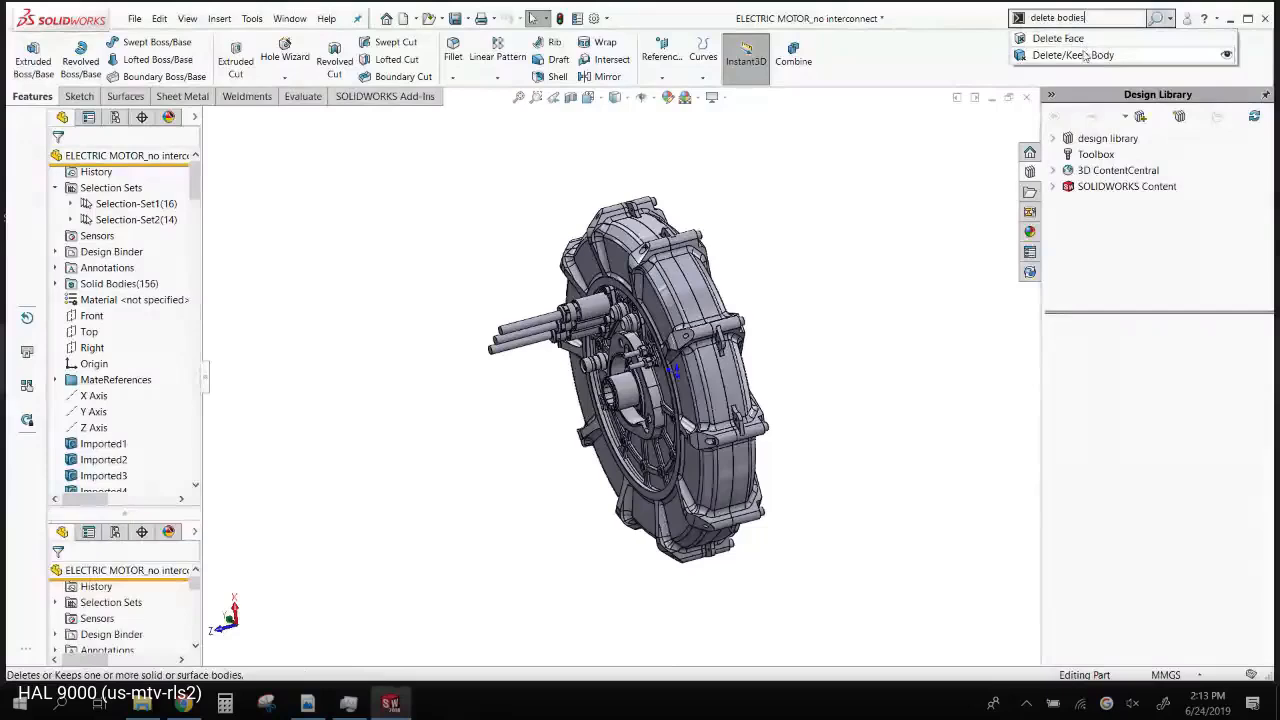
left_click(1084, 55)
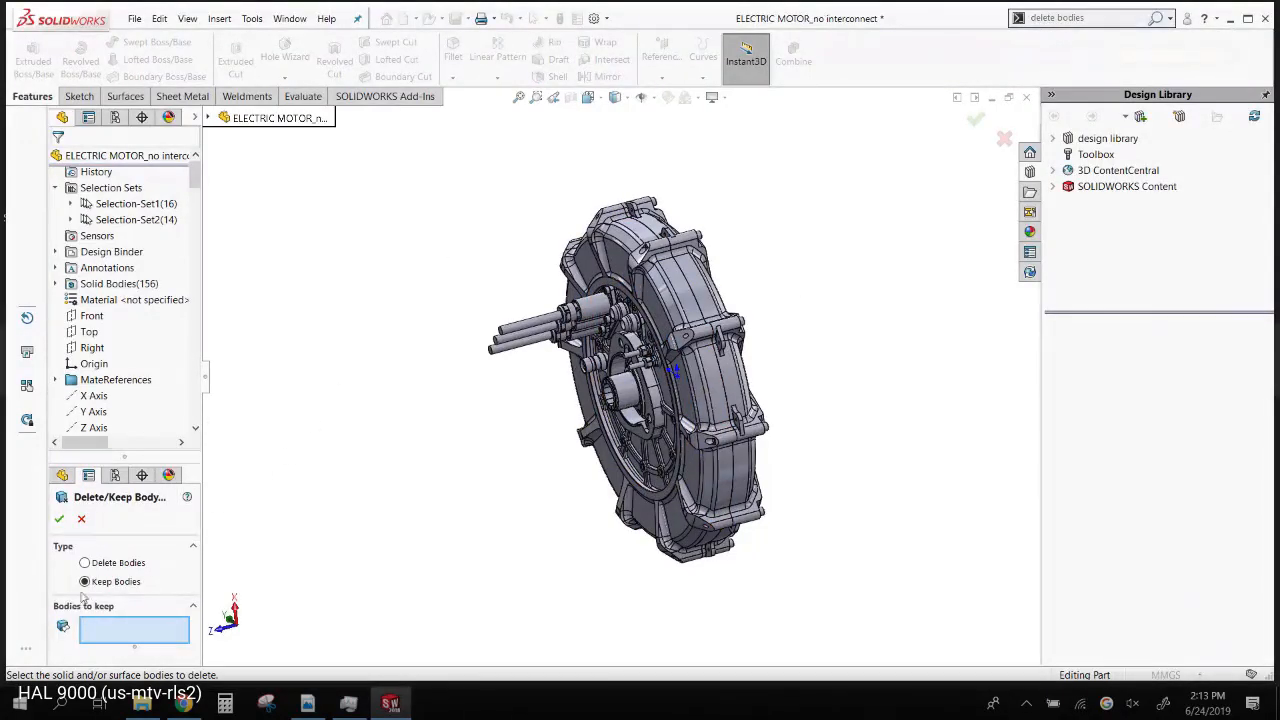
left_click(100, 564)
left_click(98, 582)
left_click(100, 564)
left_click(98, 583)
left_click(143, 224)
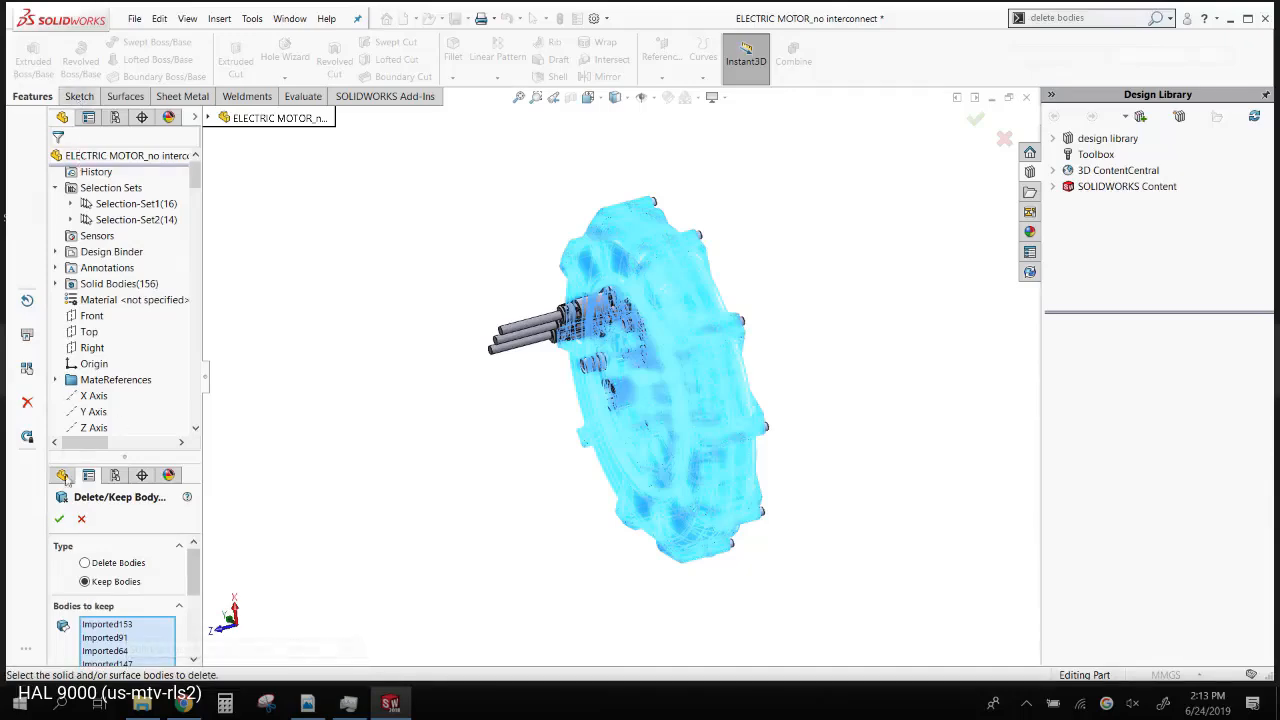
left_click(60, 521)
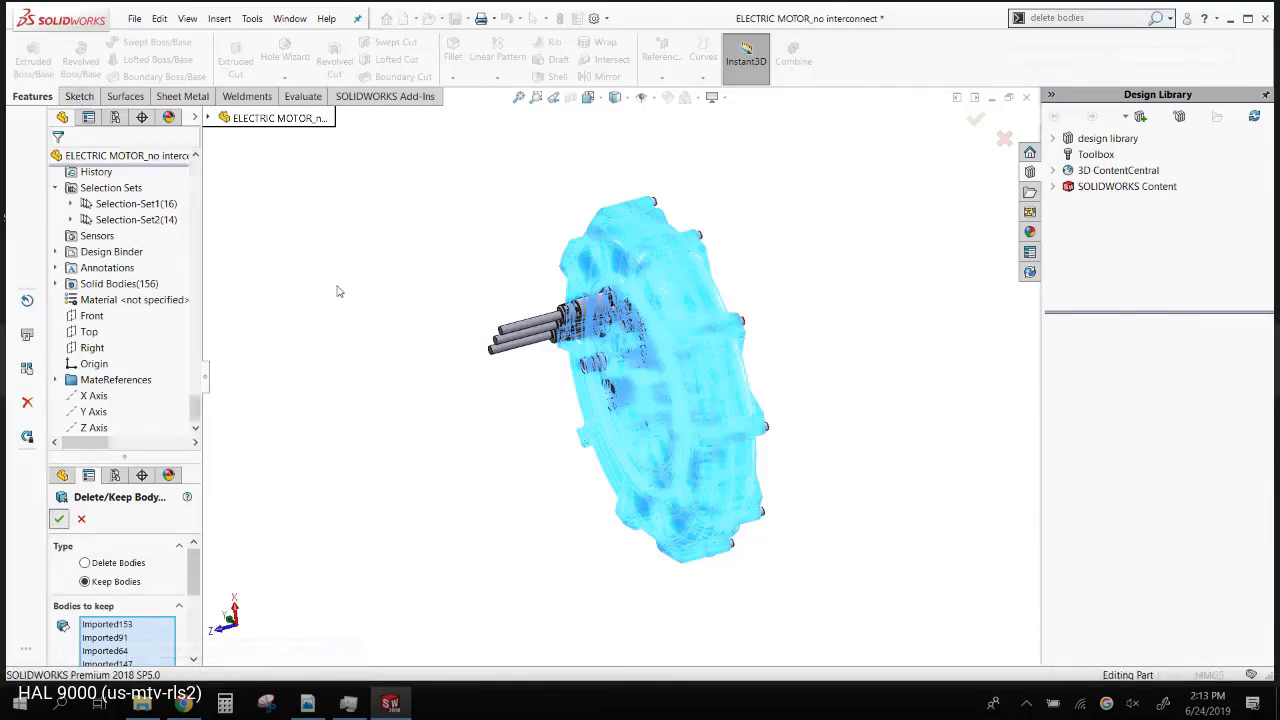
left_click(339, 291)
middle_click_drag(339, 291, 869, 168)
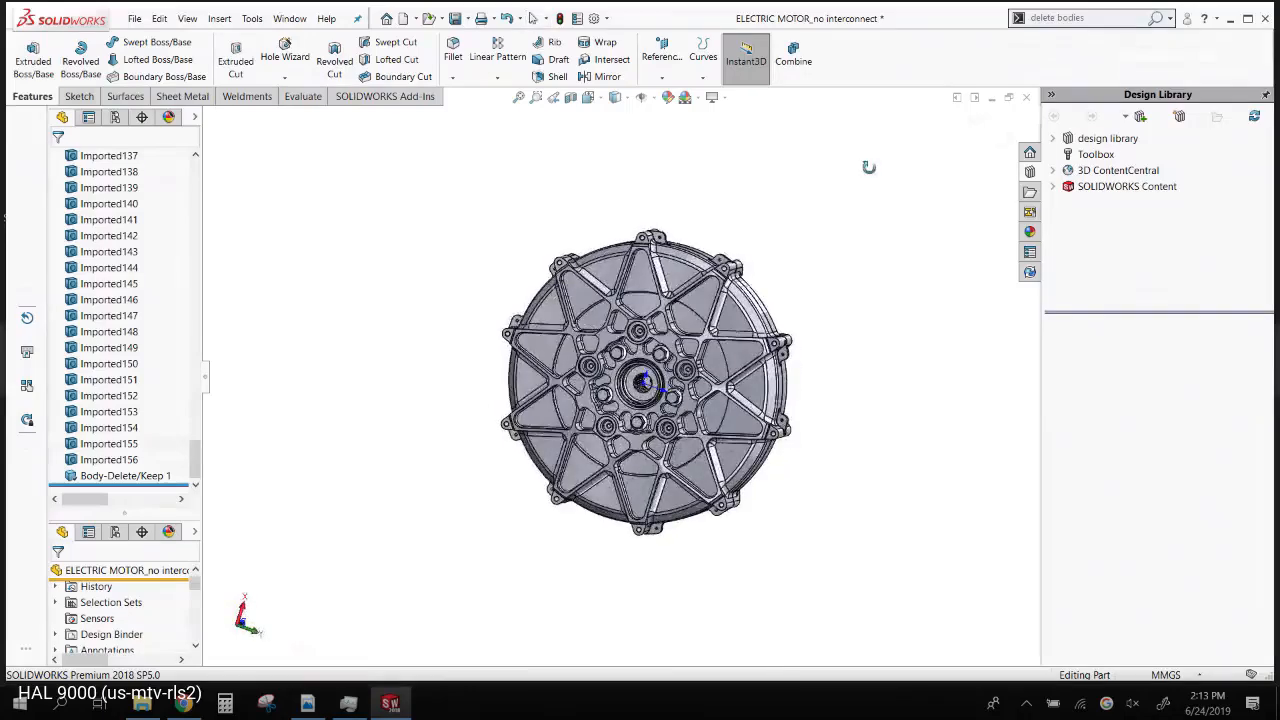
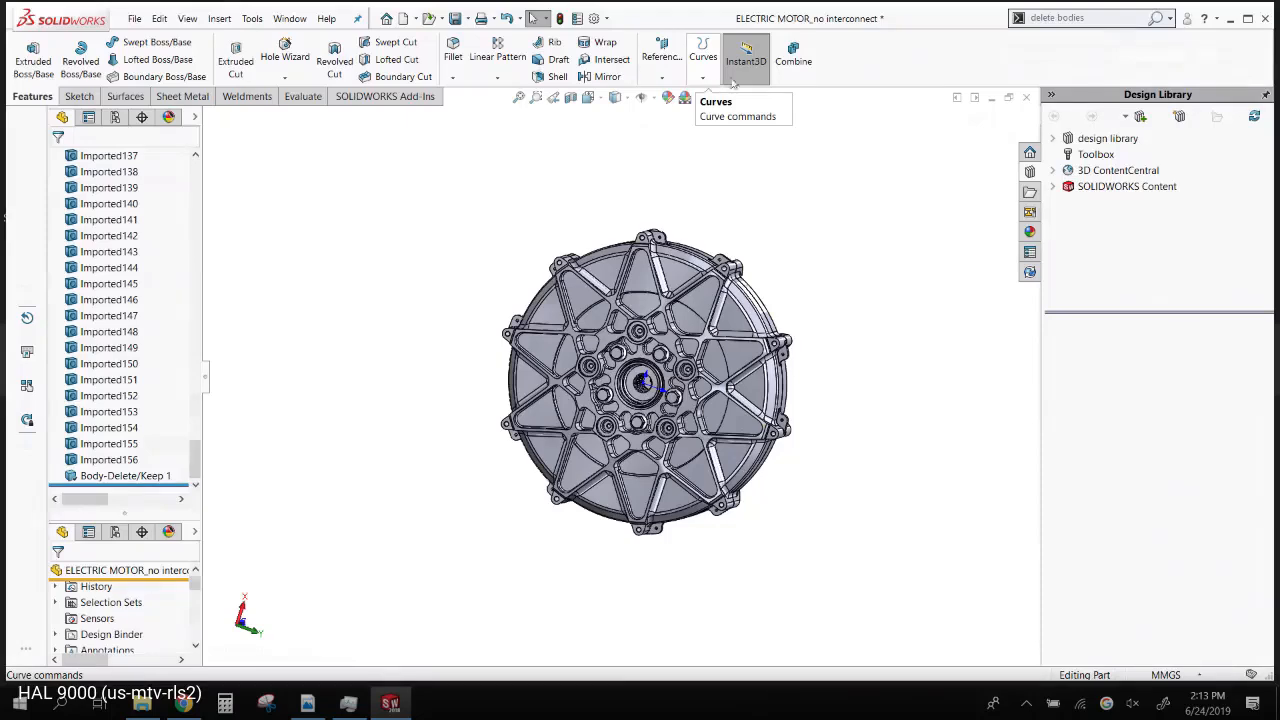
- Start a mate reference and set the ring-shaped face around the hub's bolt holes as its primary reference, with Coincident type
left_click(664, 80)
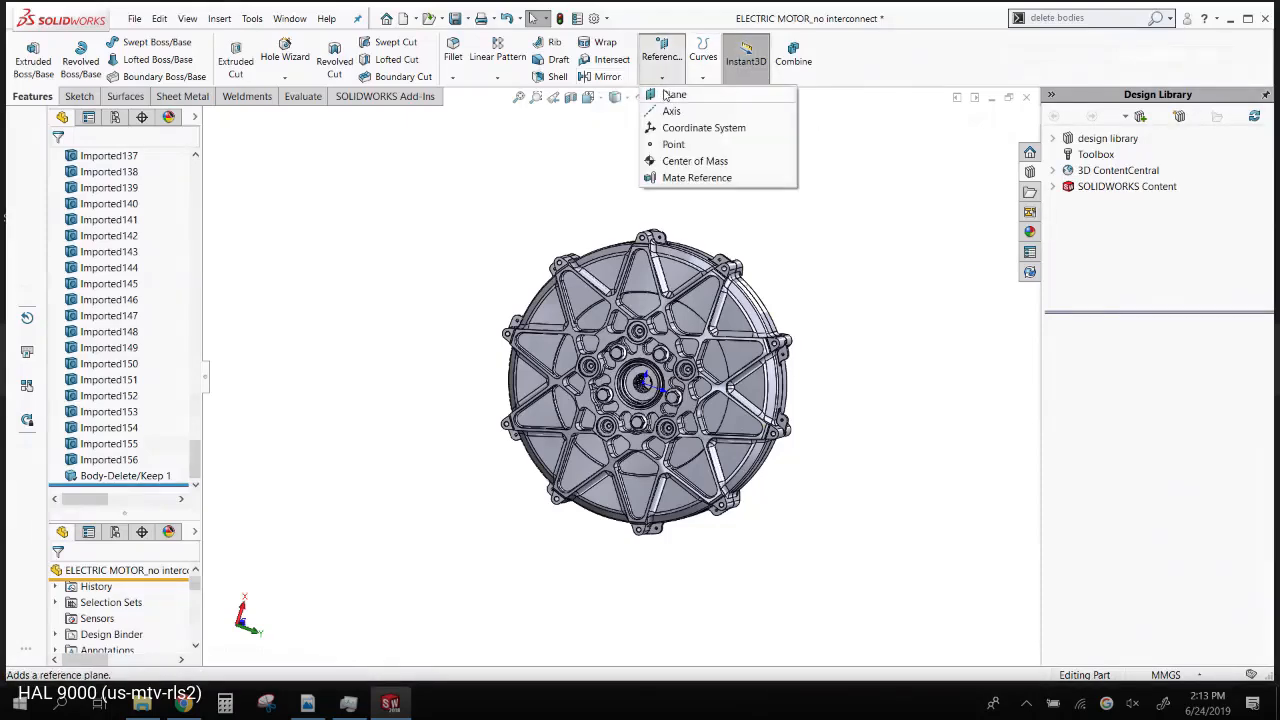
left_click(692, 178)
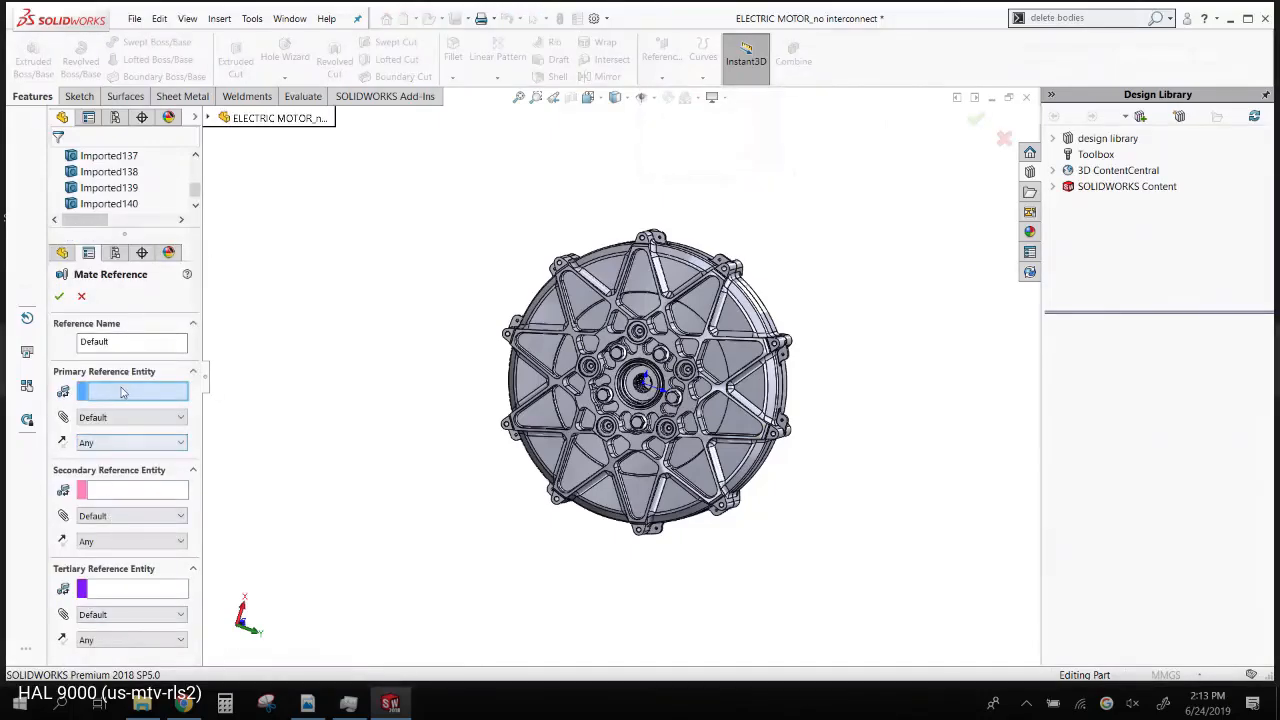
middle_click_drag(565, 378, 610, 395)
scroll(610, 400, "down", 6)
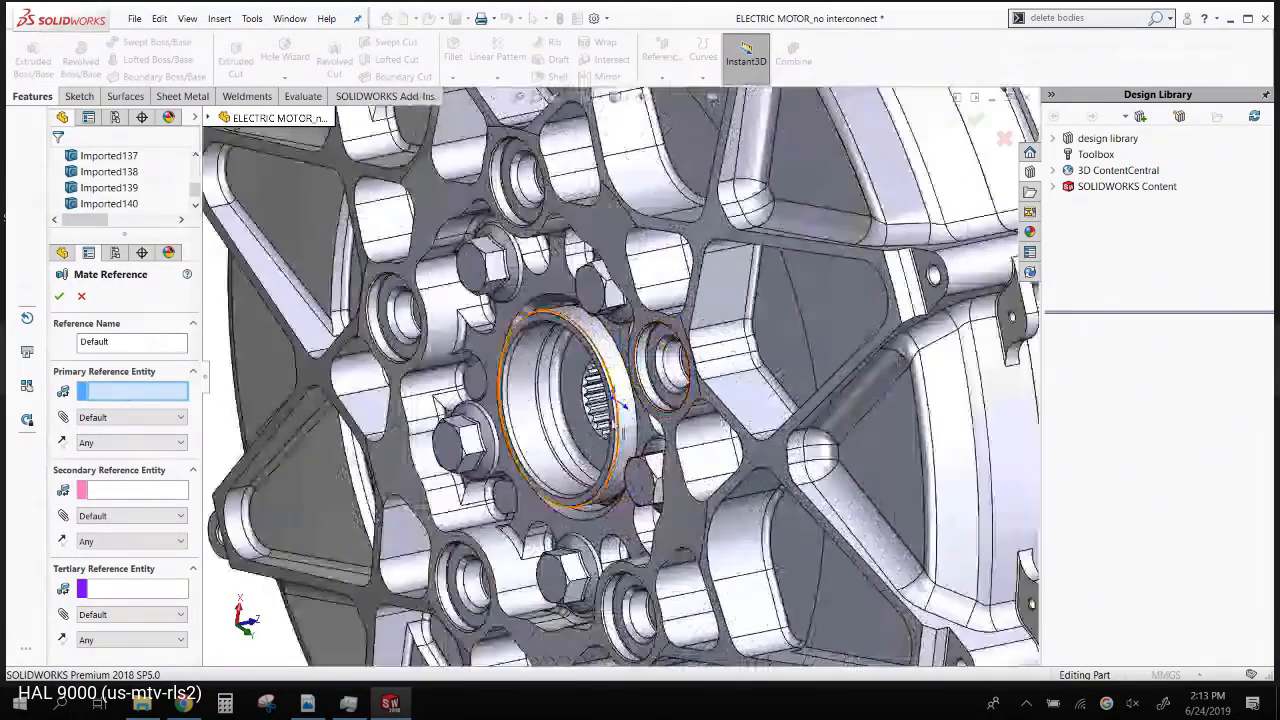
scroll(618, 405, "up", 3)
middle_click_drag(643, 440, 605, 292)
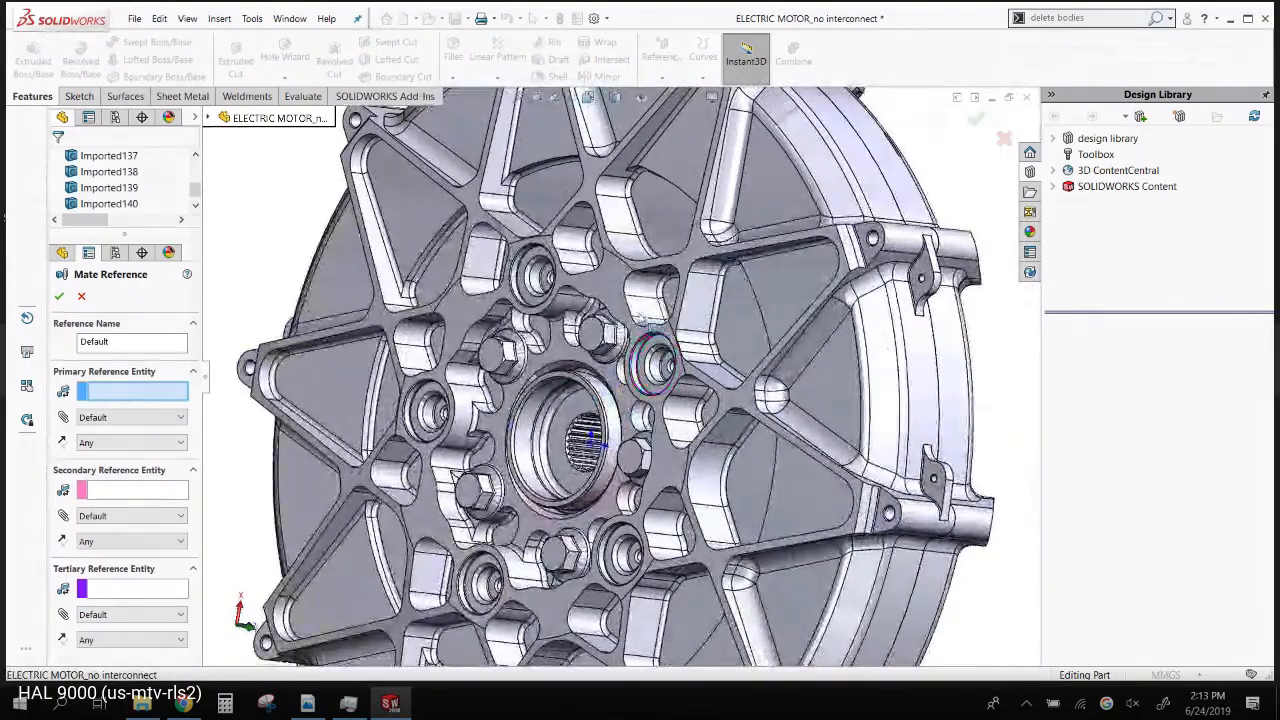
left_click(459, 339)
left_click(123, 416)
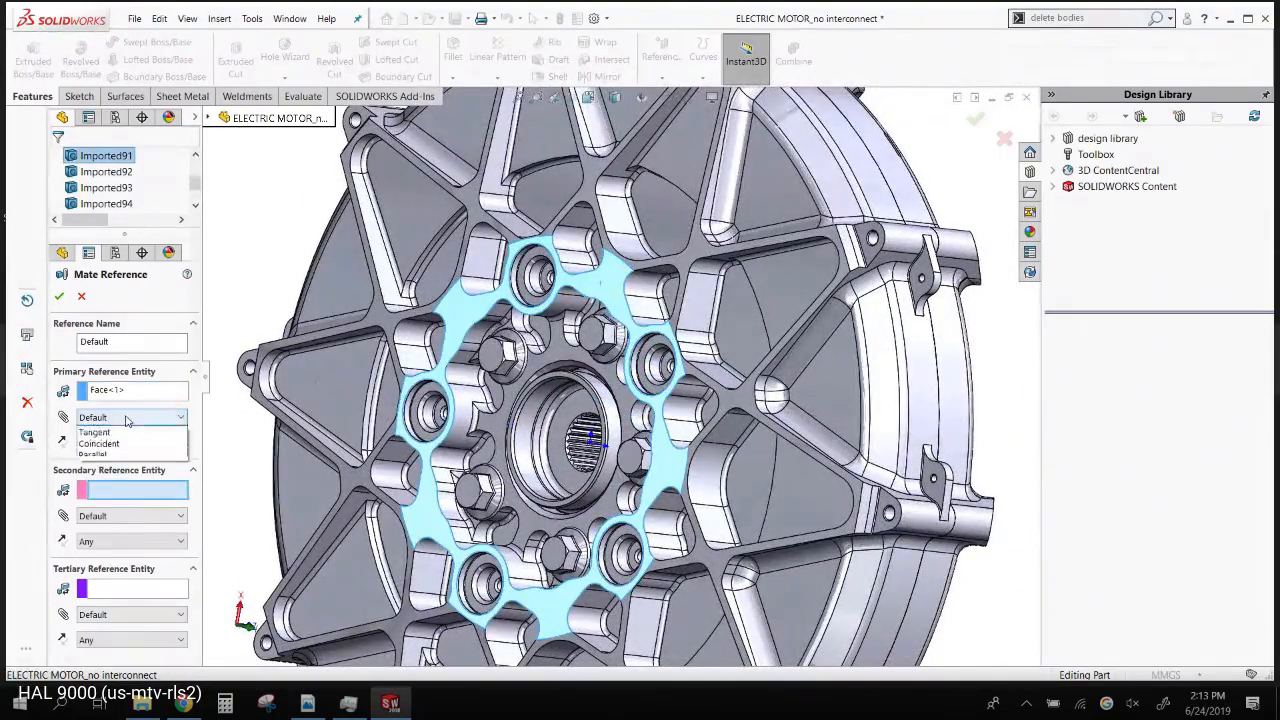
left_click(119, 450)
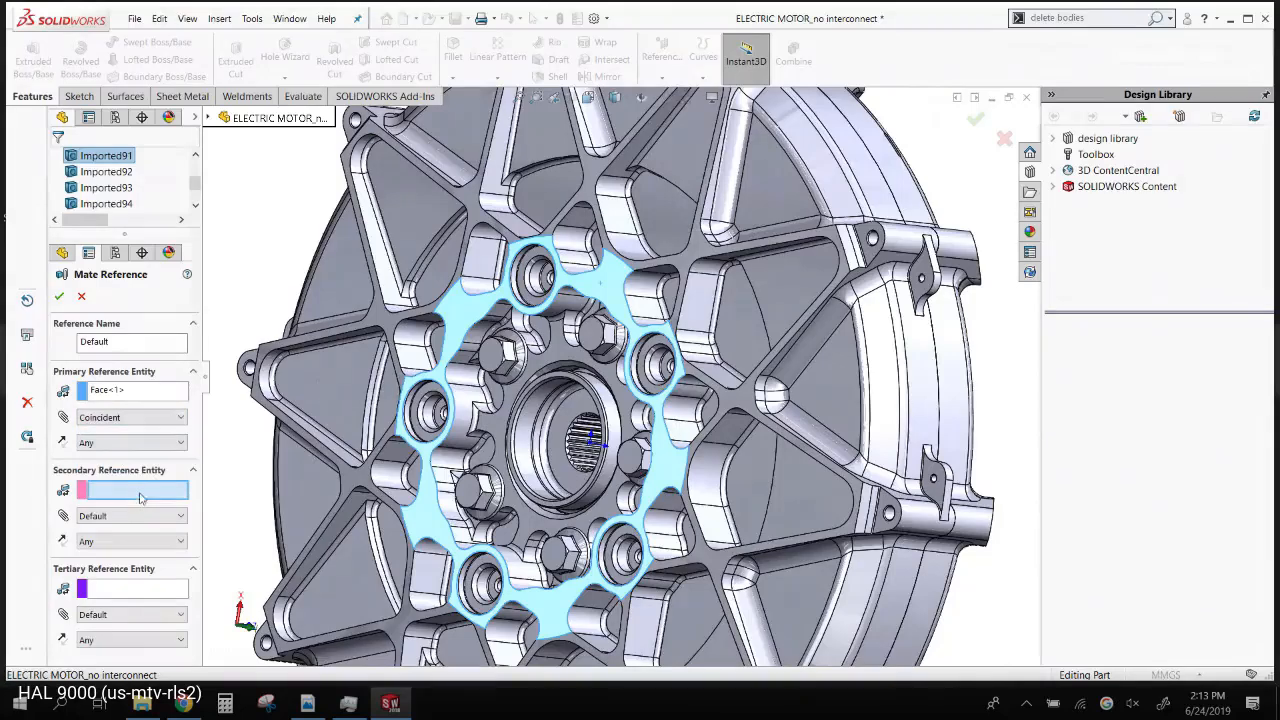
- Set the central bore's cylindrical face as secondary reference and a bolt hole's inner cylindrical face as tertiary reference, both Concentric
left_click(526, 452)
left_click(152, 515)
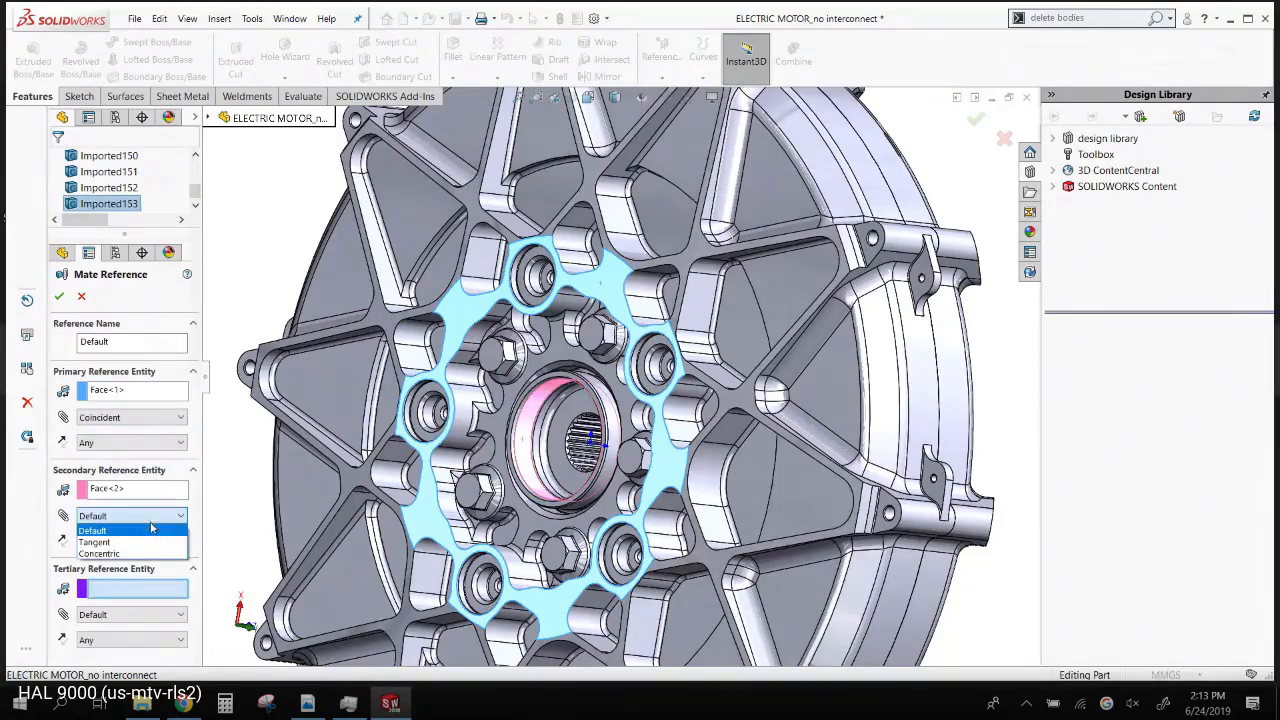
left_click(150, 552)
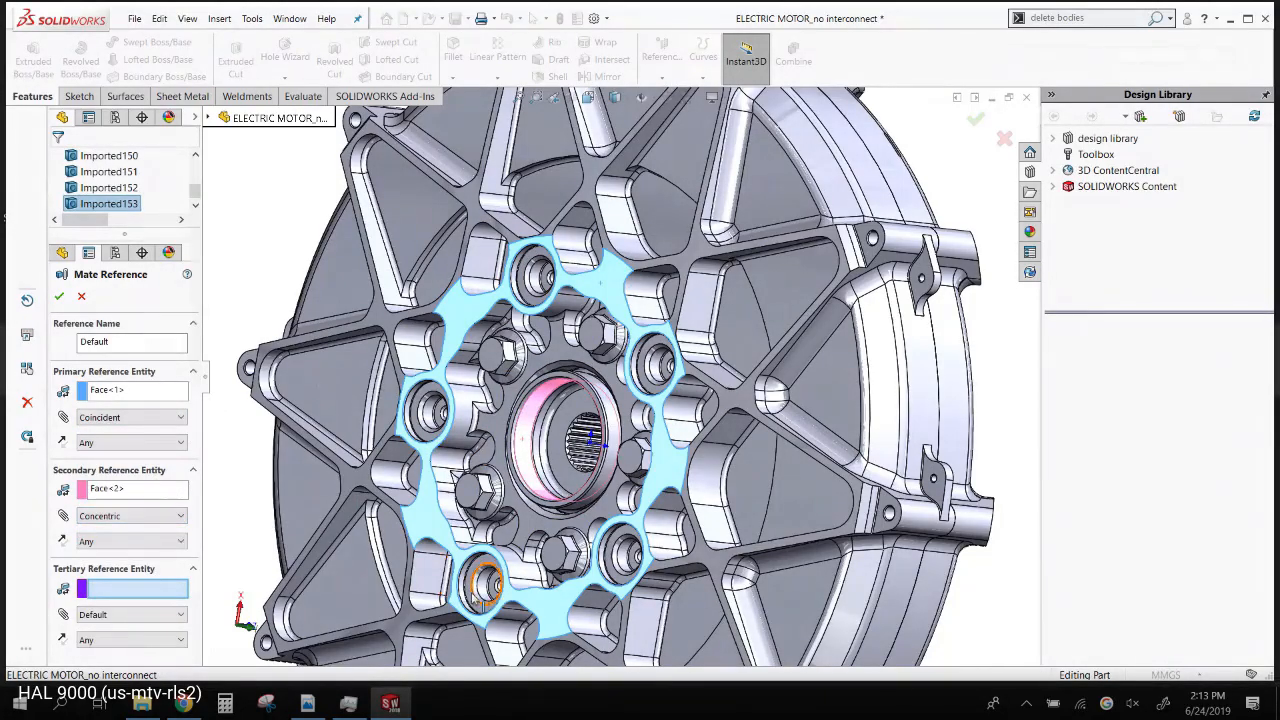
scroll(550, 296, "down", 5)
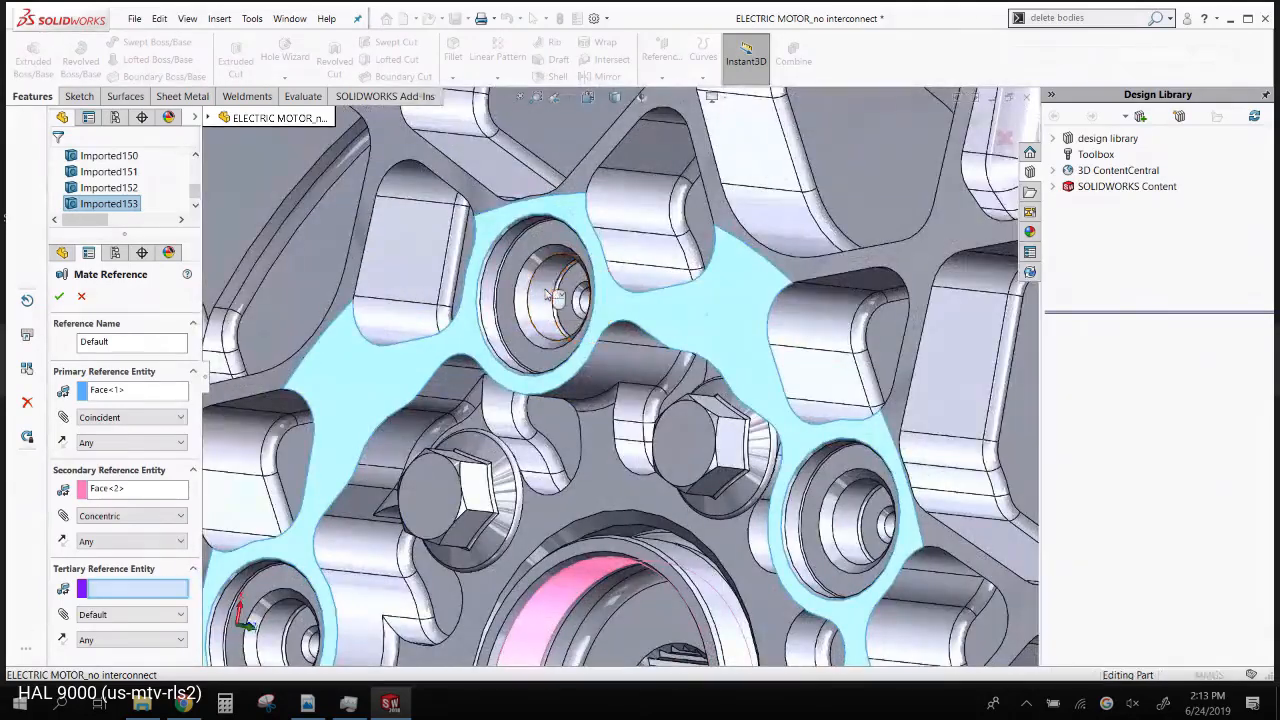
left_click(552, 296)
left_click(140, 614)
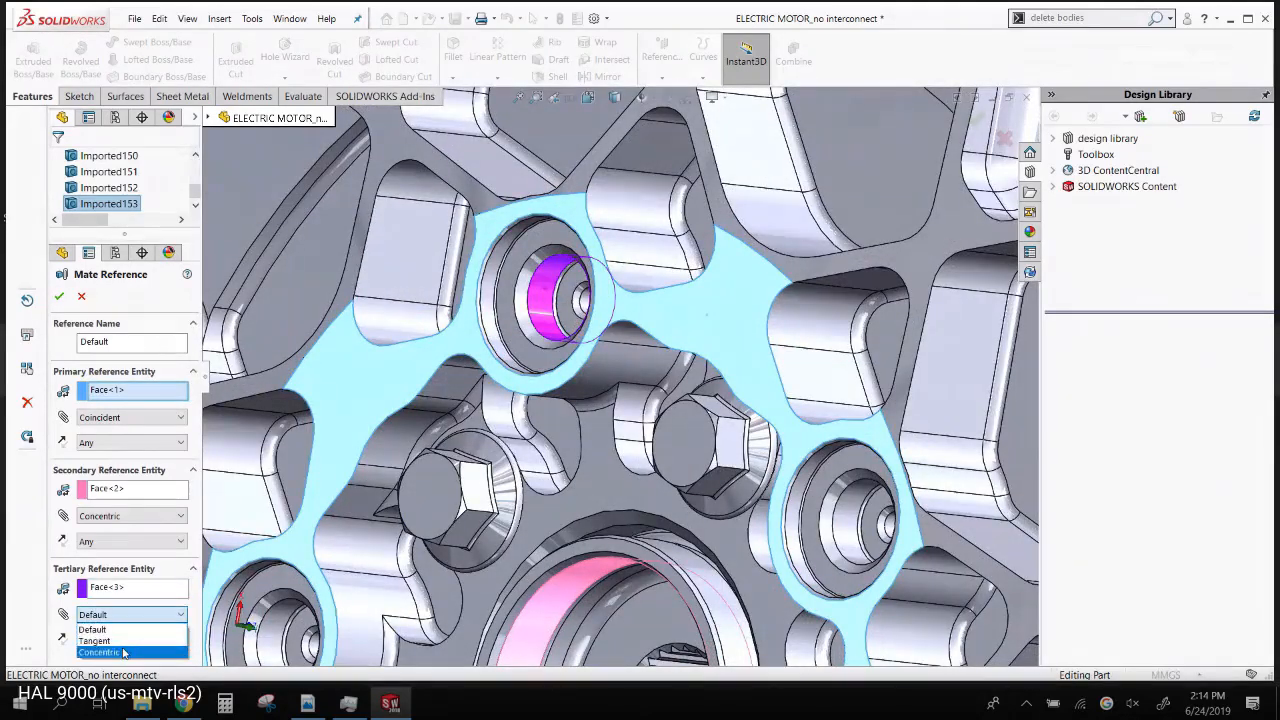
left_click(124, 652)
- Name the mate reference MOTOR MOUNT and create it
left_click_drag(110, 341, 94, 341)
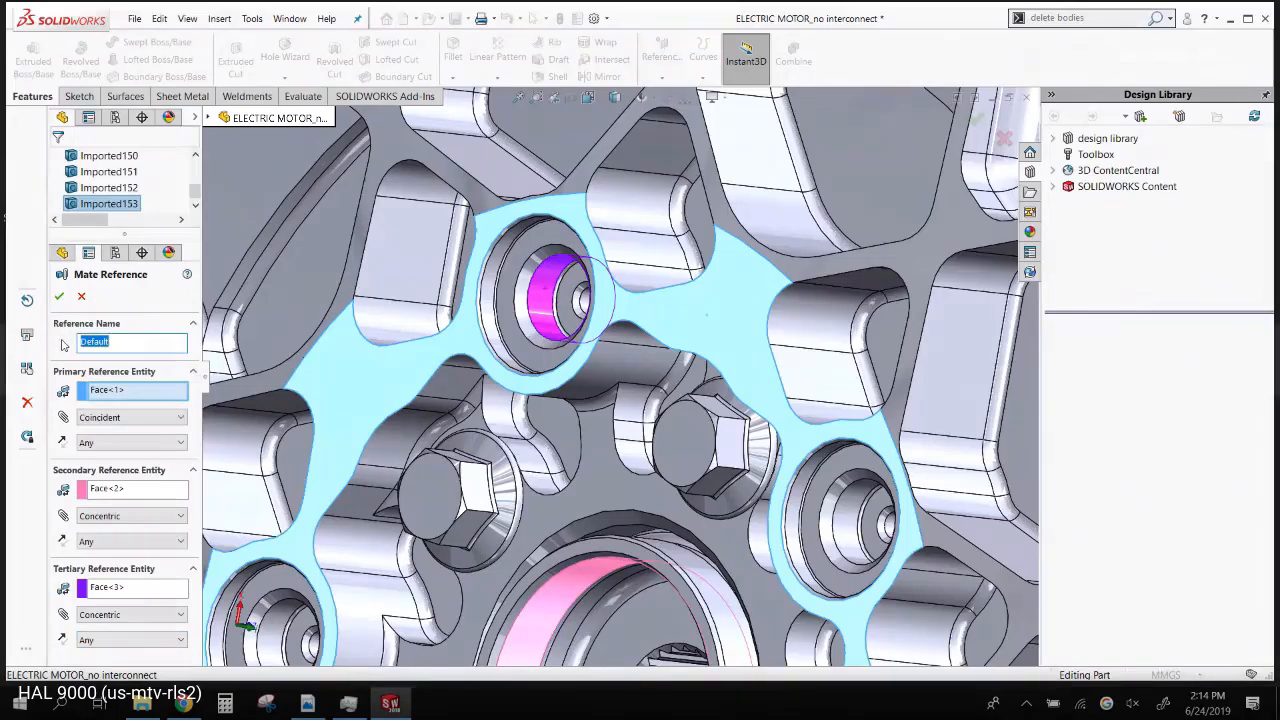
type("MOTOR MOUNT")
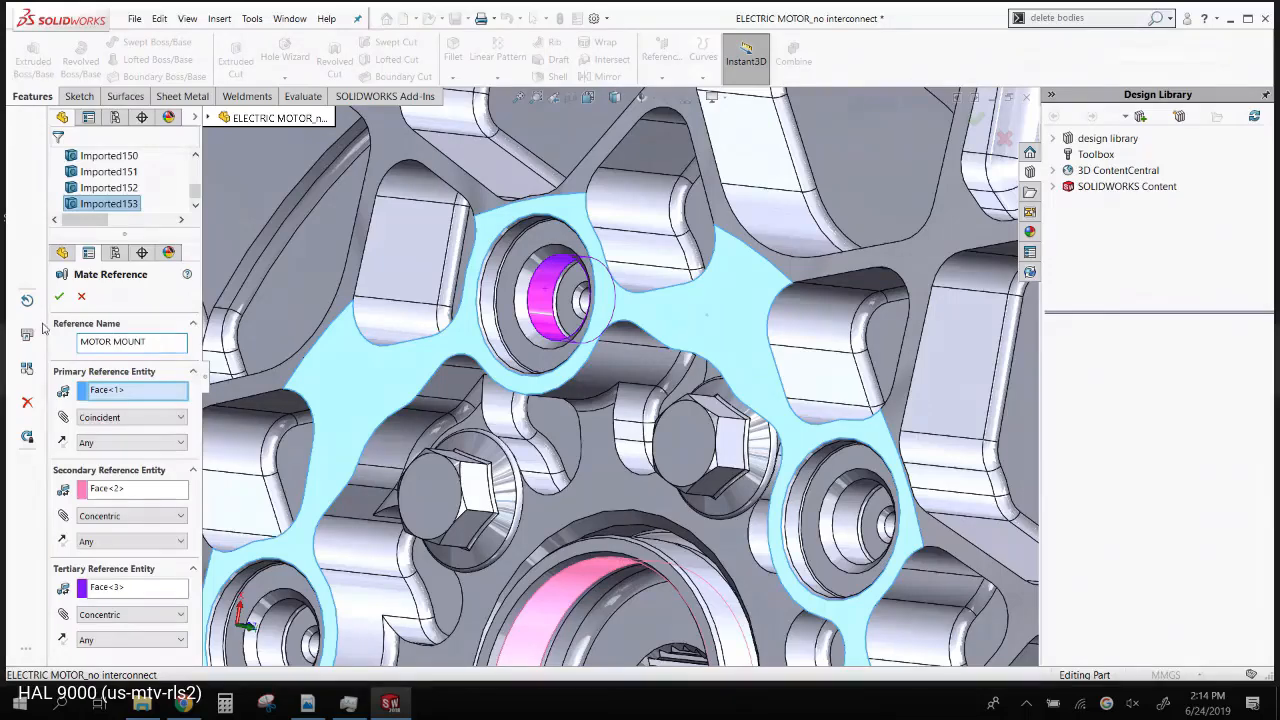
left_click(60, 299)
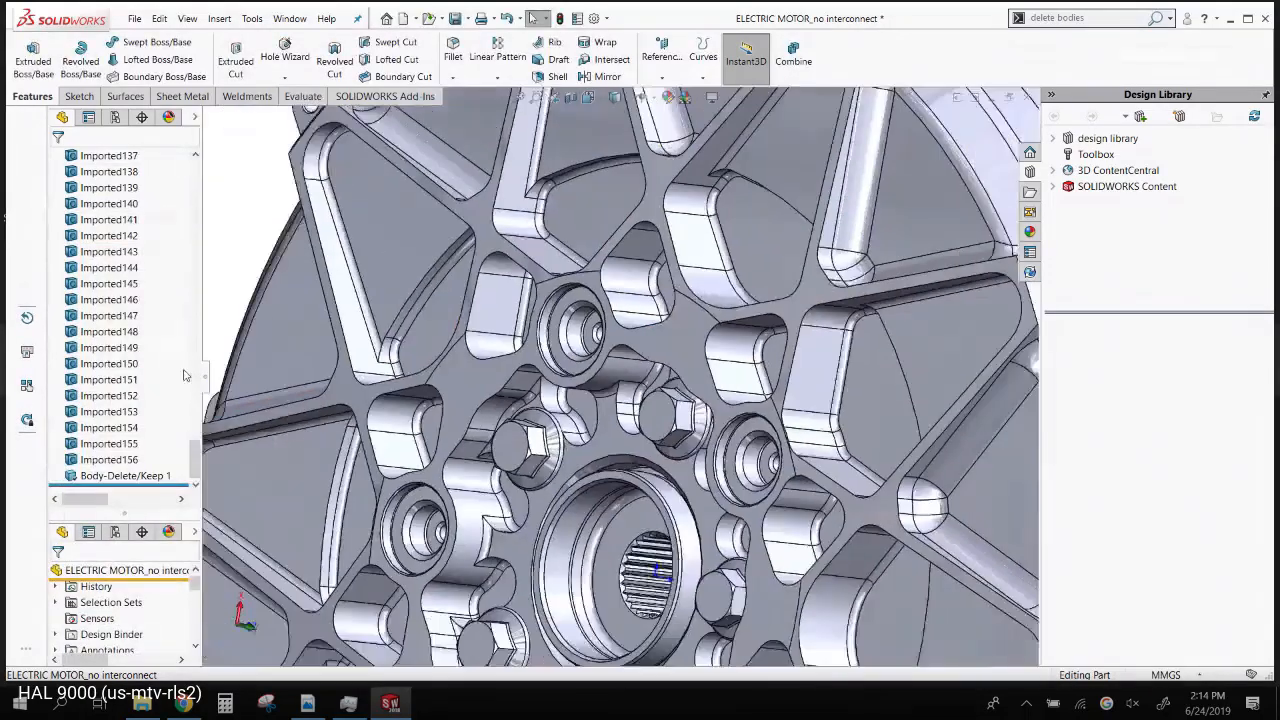
- Delete the duplicate mate reference MOTOR MOUNT-<1> from the MateReferences folder and check the faces of the remaining one
scroll(151, 268, "up", 20)
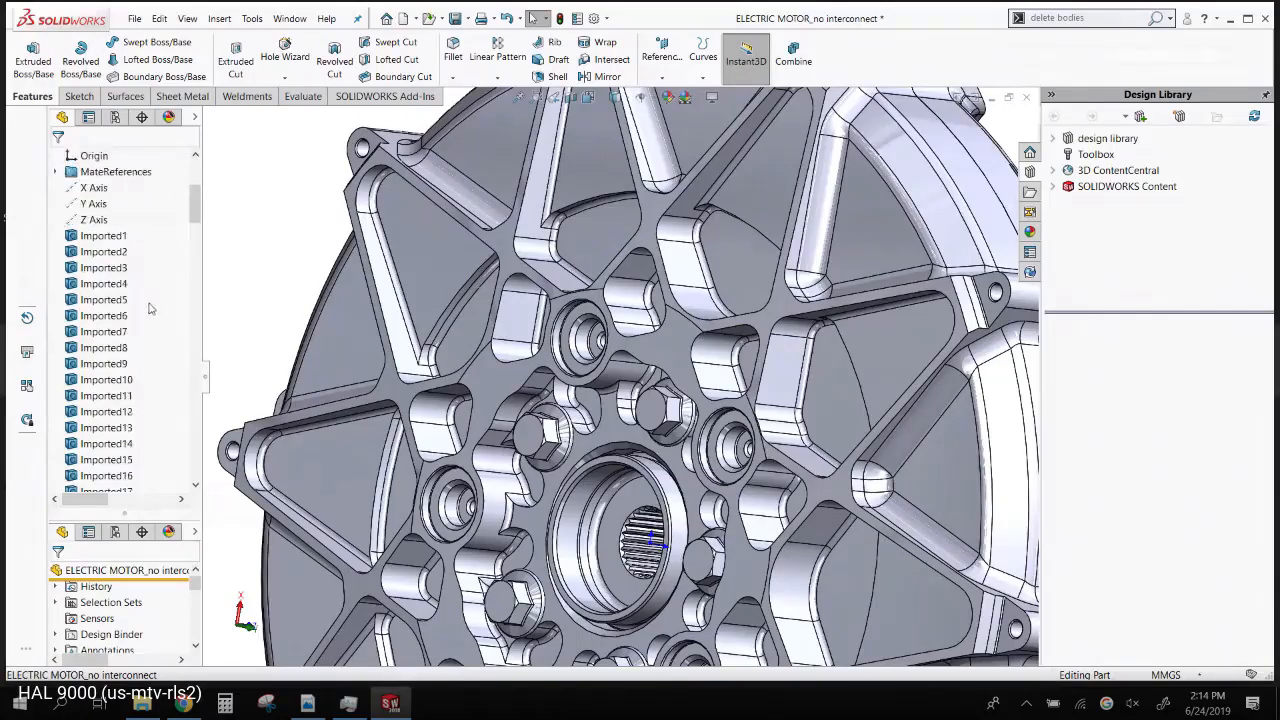
left_click(118, 380)
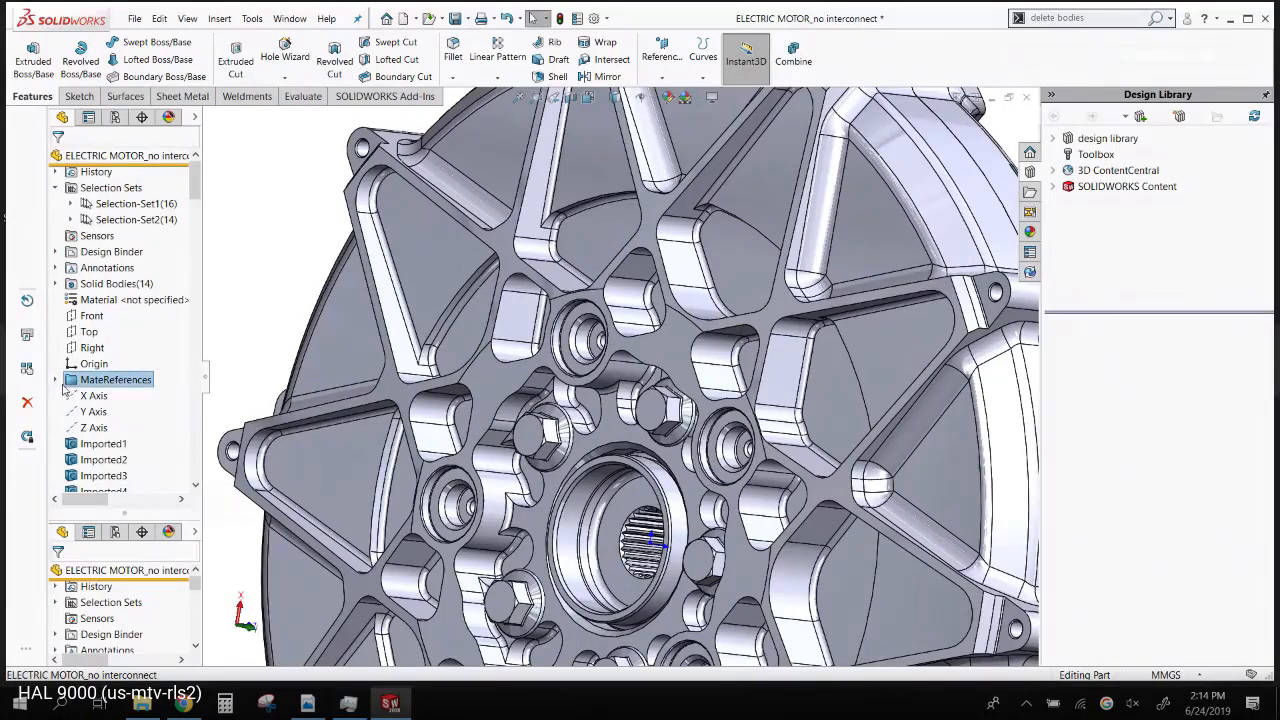
left_click(58, 381)
left_click(130, 396)
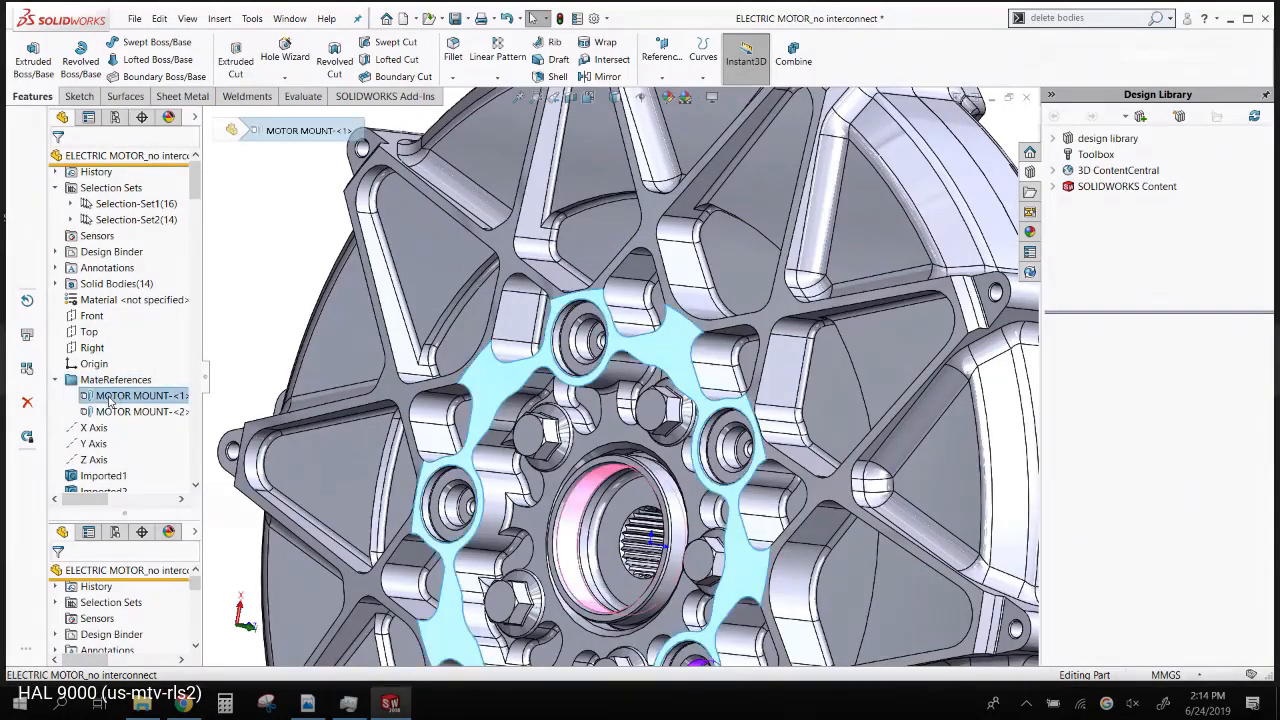
key("Delete")
left_click(979, 157)
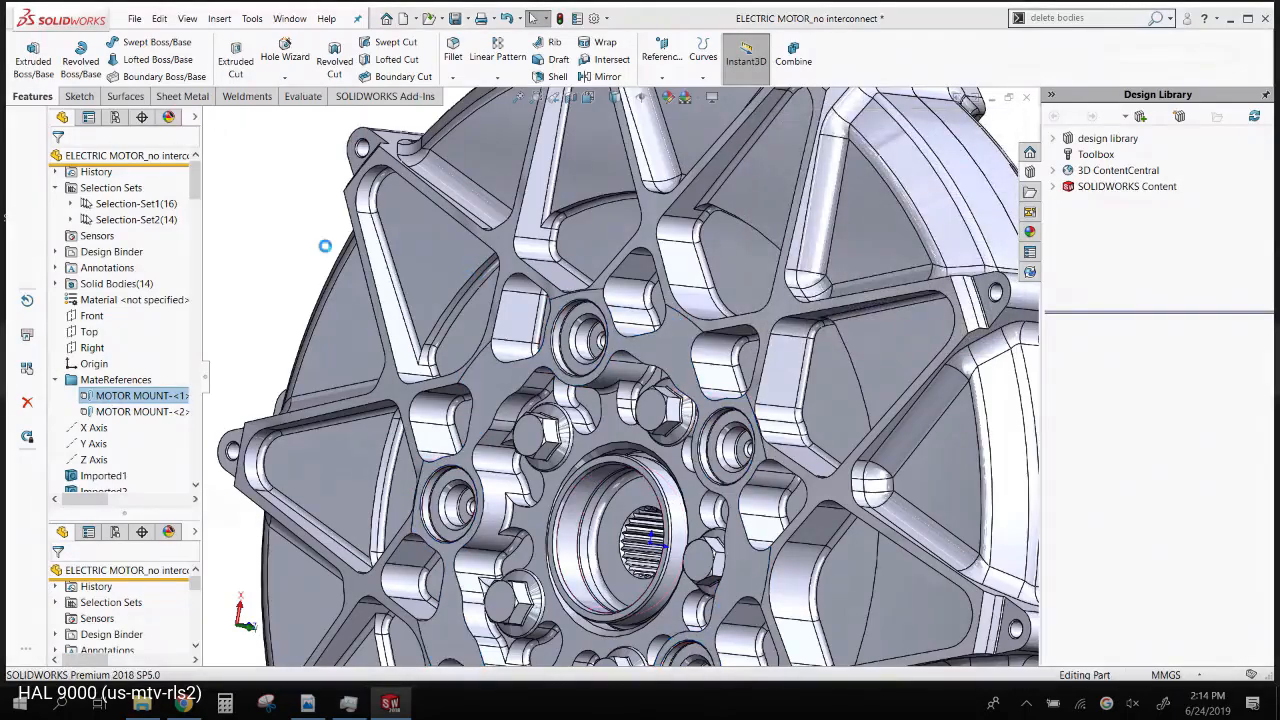
scroll(511, 380, "up", 4)
left_click(141, 398)
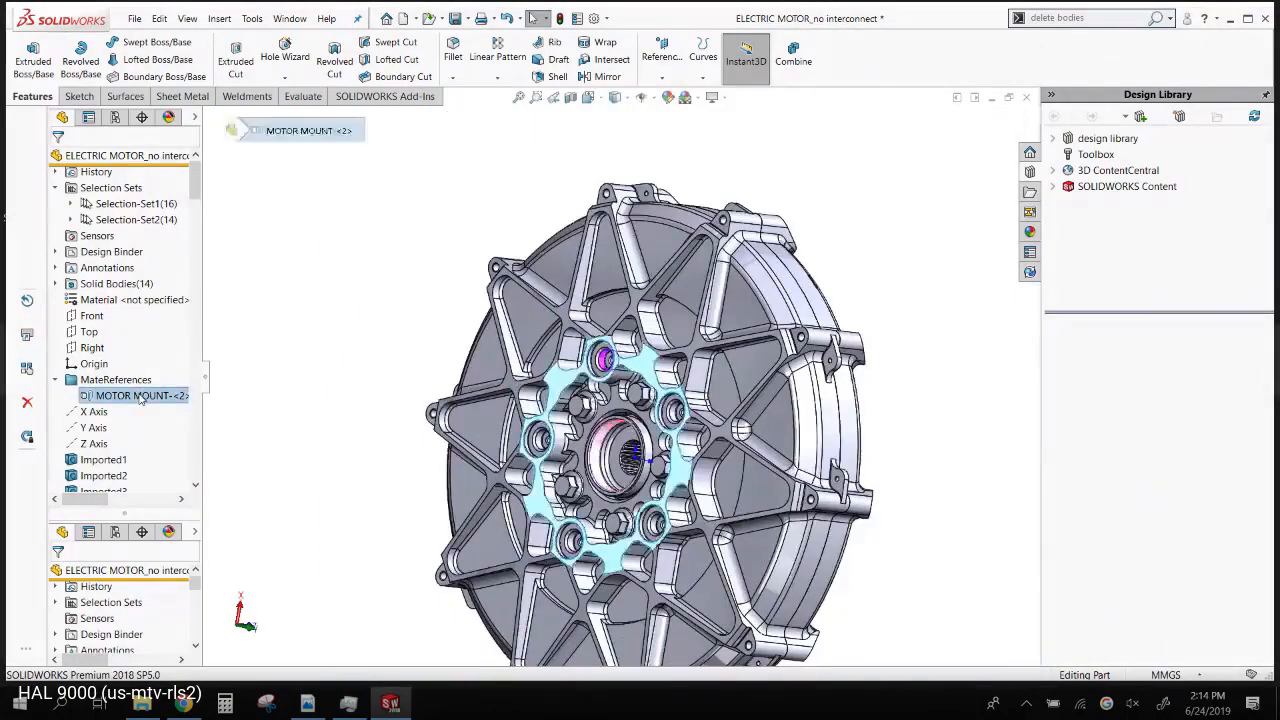
middle_click_drag(377, 300, 425, 380)
scroll(562, 466, "up", 2)
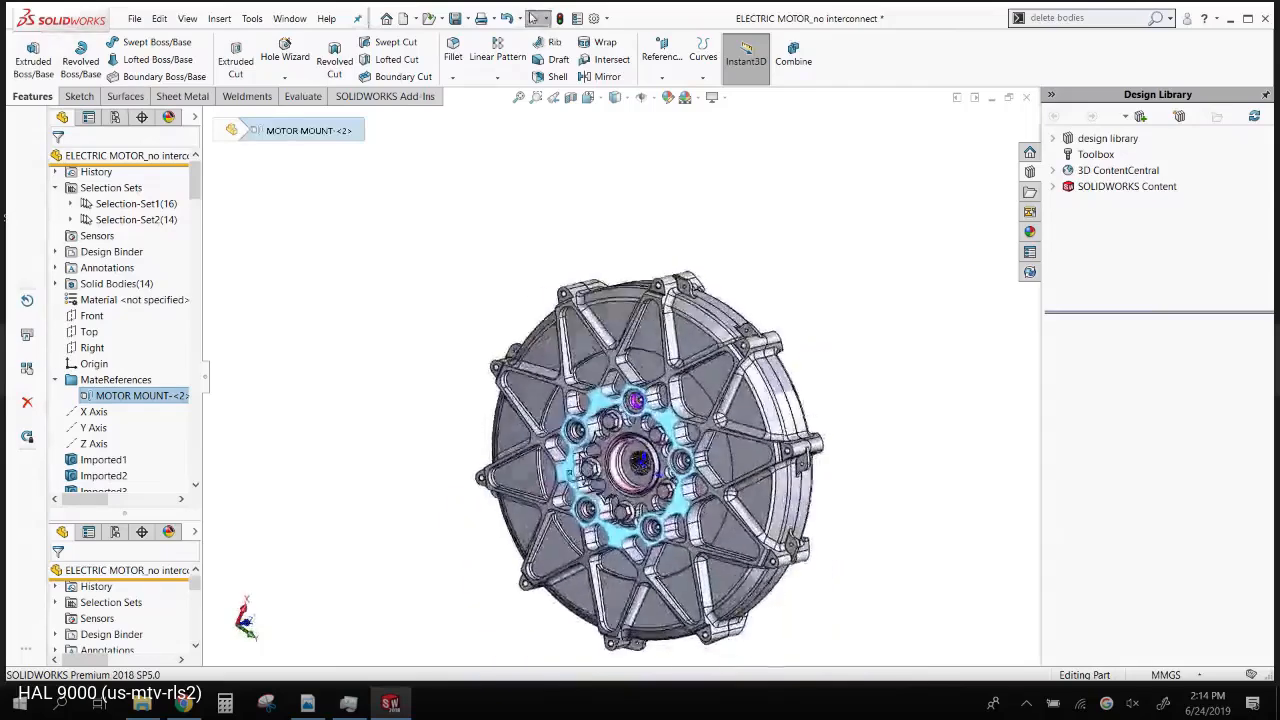
middle_click_drag(568, 472, 413, 367)
left_click(416, 368)
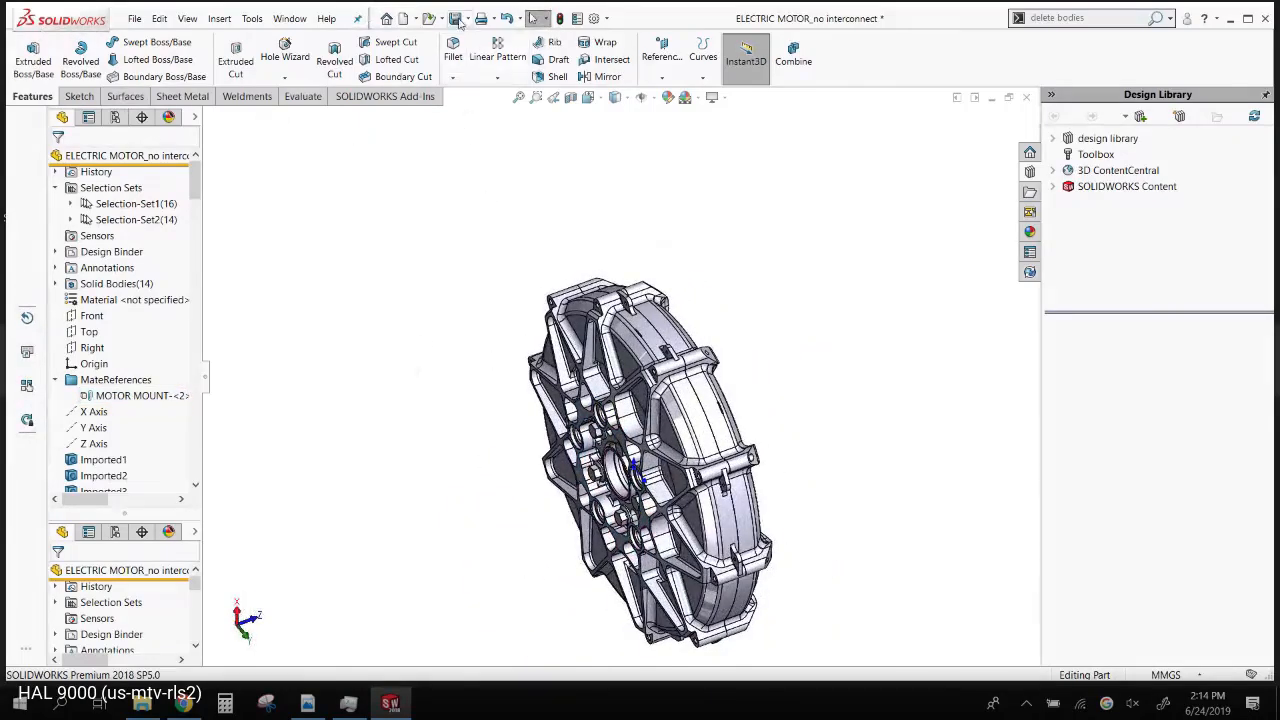
- Save the motor part and open the MANTA_PWC assembly from the recent documents
left_click(467, 20)
left_click(468, 37)
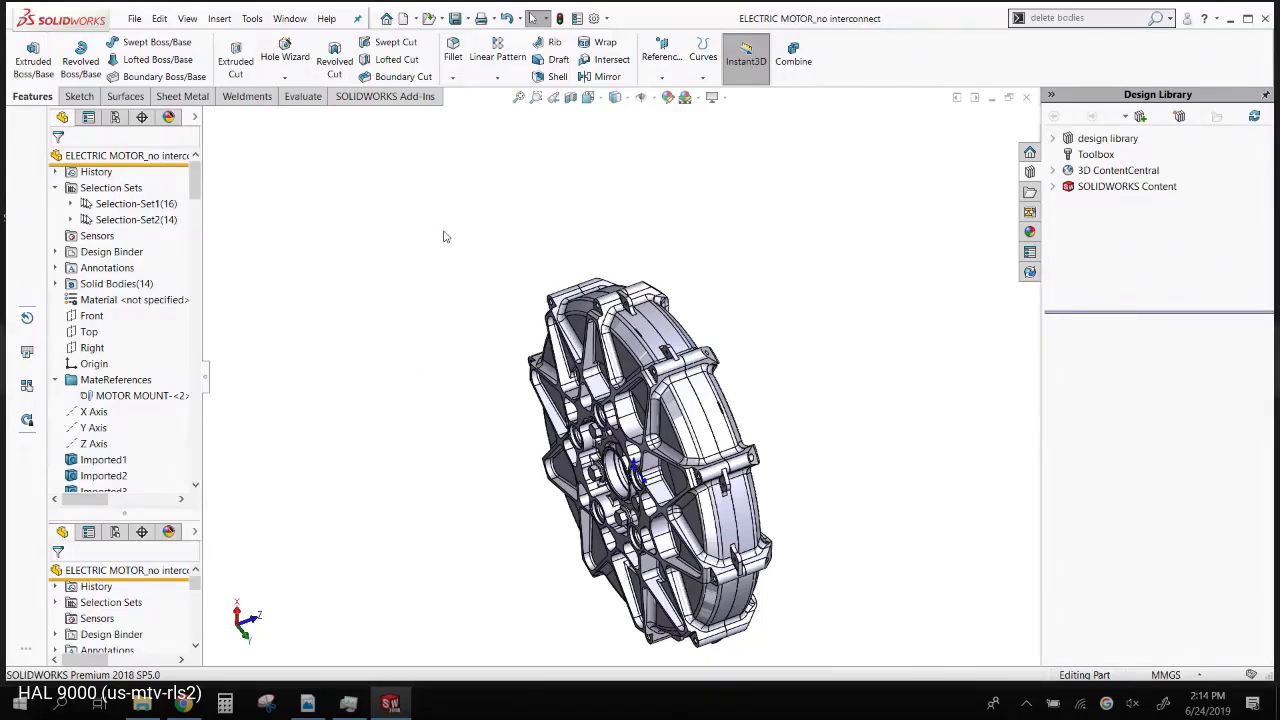
key("r")
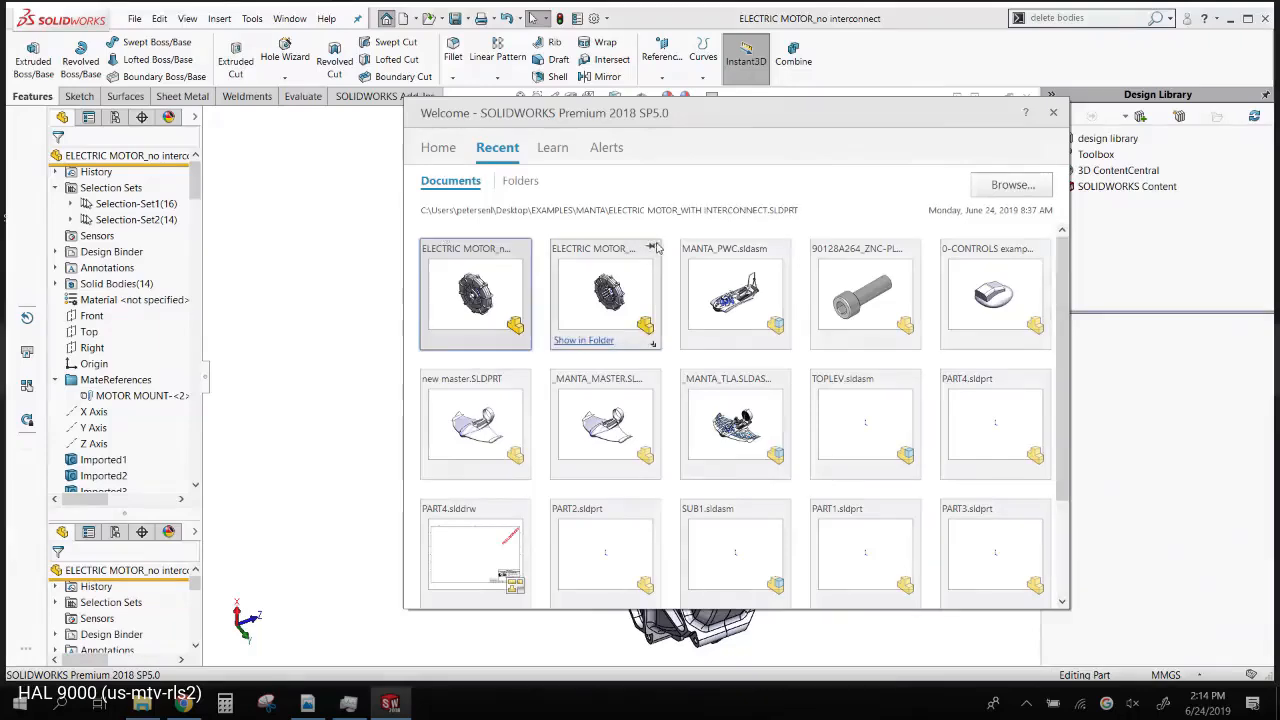
left_click(726, 288)
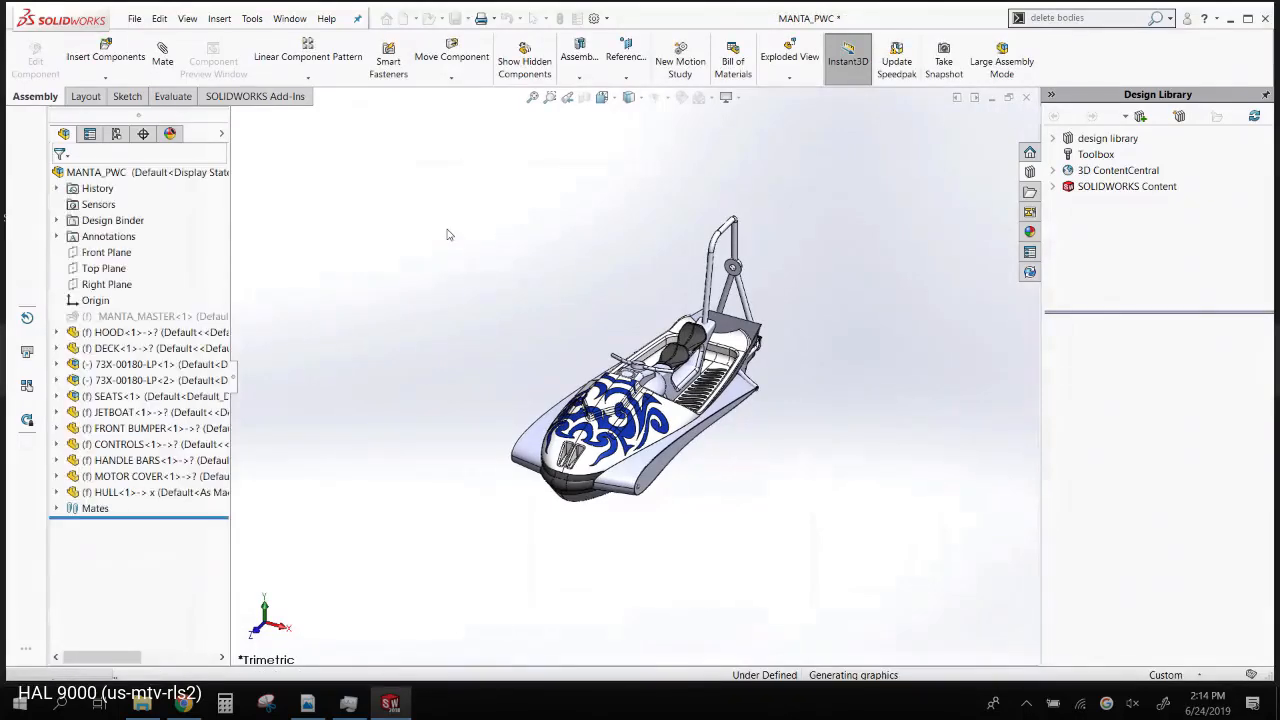
- Examine the selection breadcrumbs of several faces on the JETBOAT component and the hood in the watercraft assembly
middle_click_drag(448, 234, 330, 245)
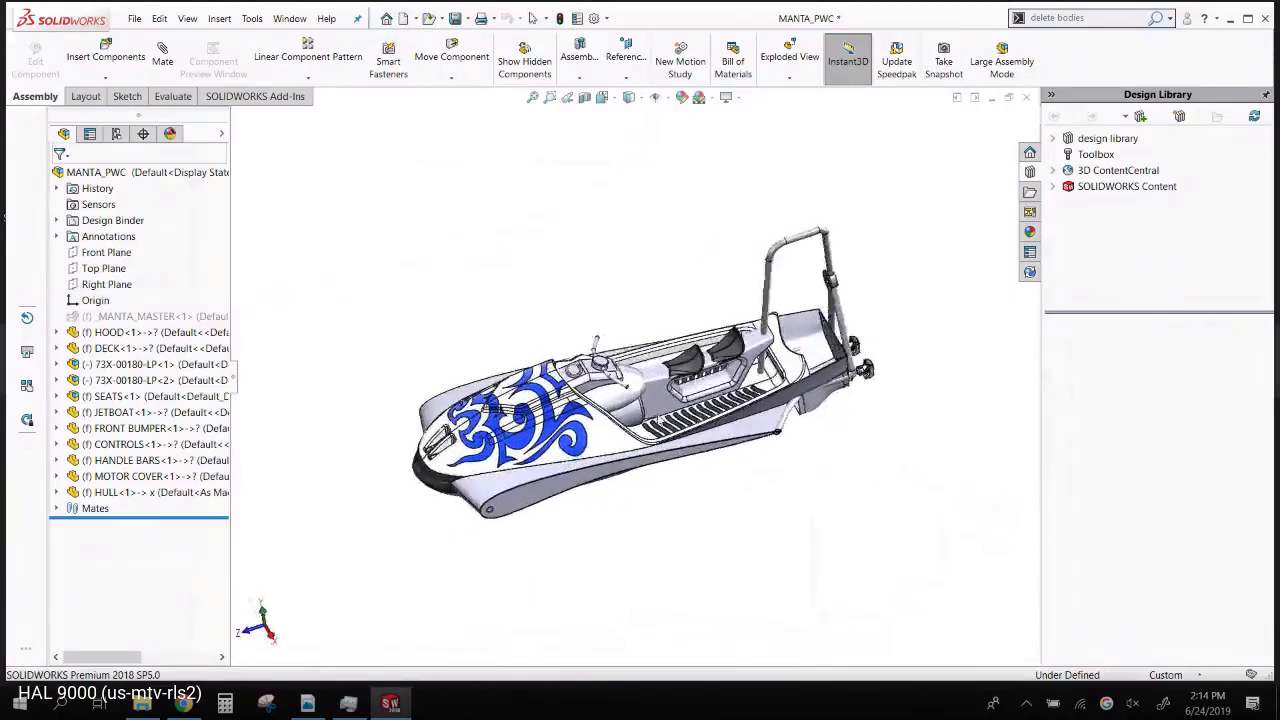
scroll(713, 440, "down", 4)
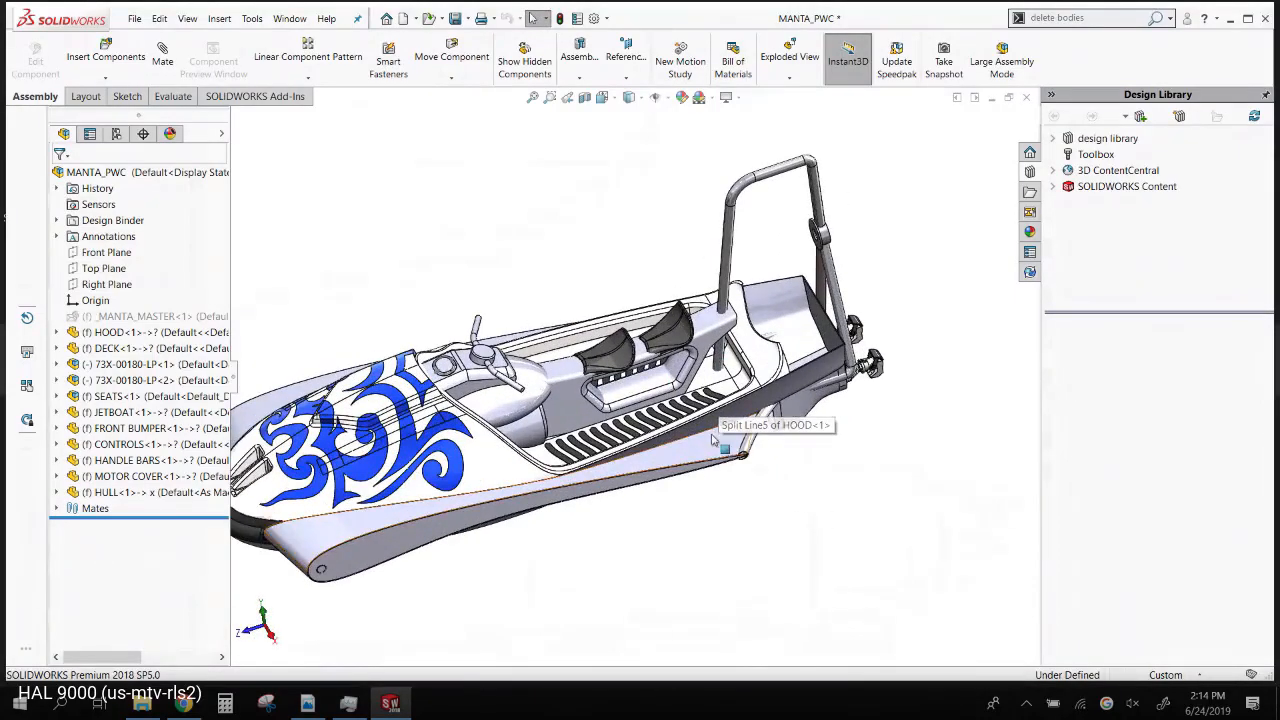
left_click(713, 440)
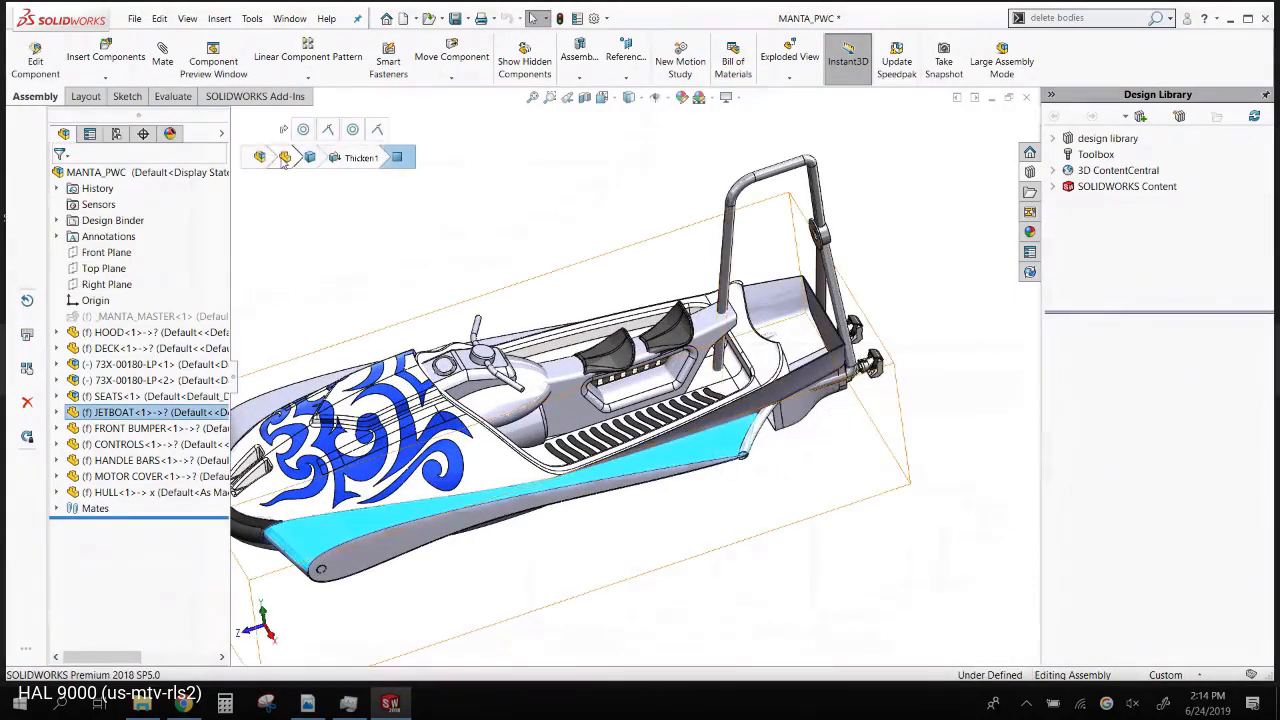
left_click(812, 290)
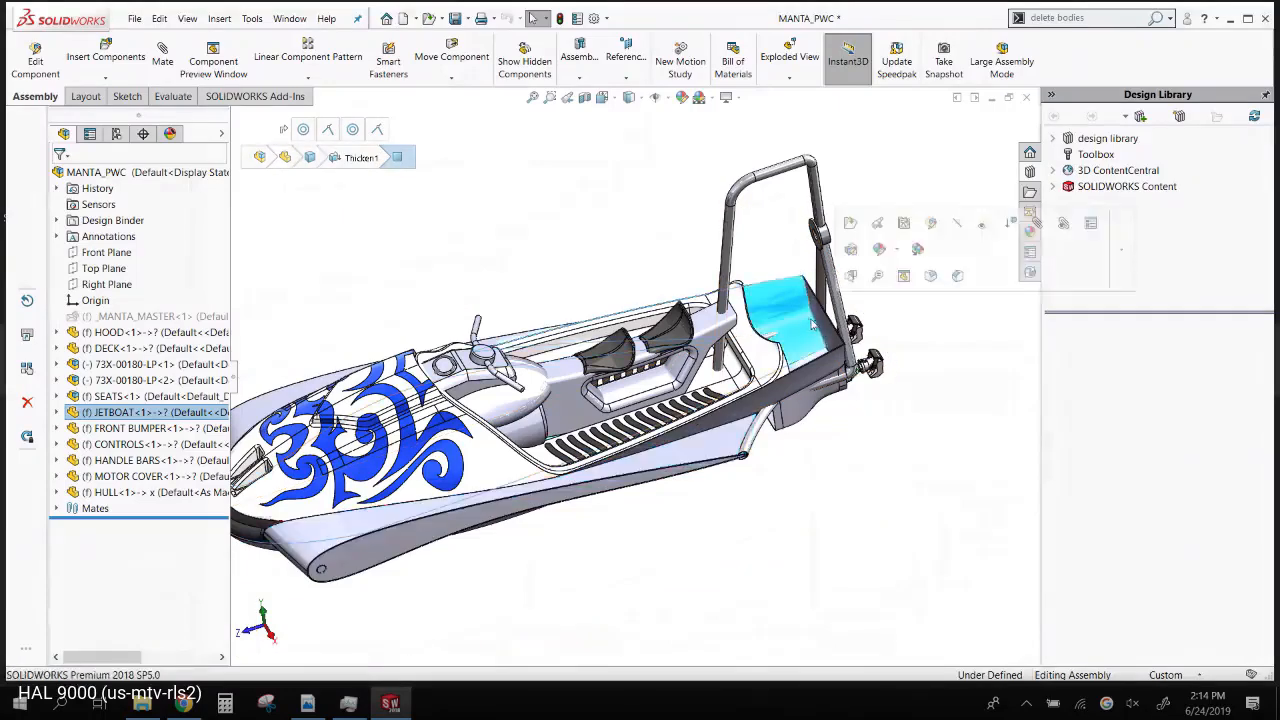
left_click(826, 243)
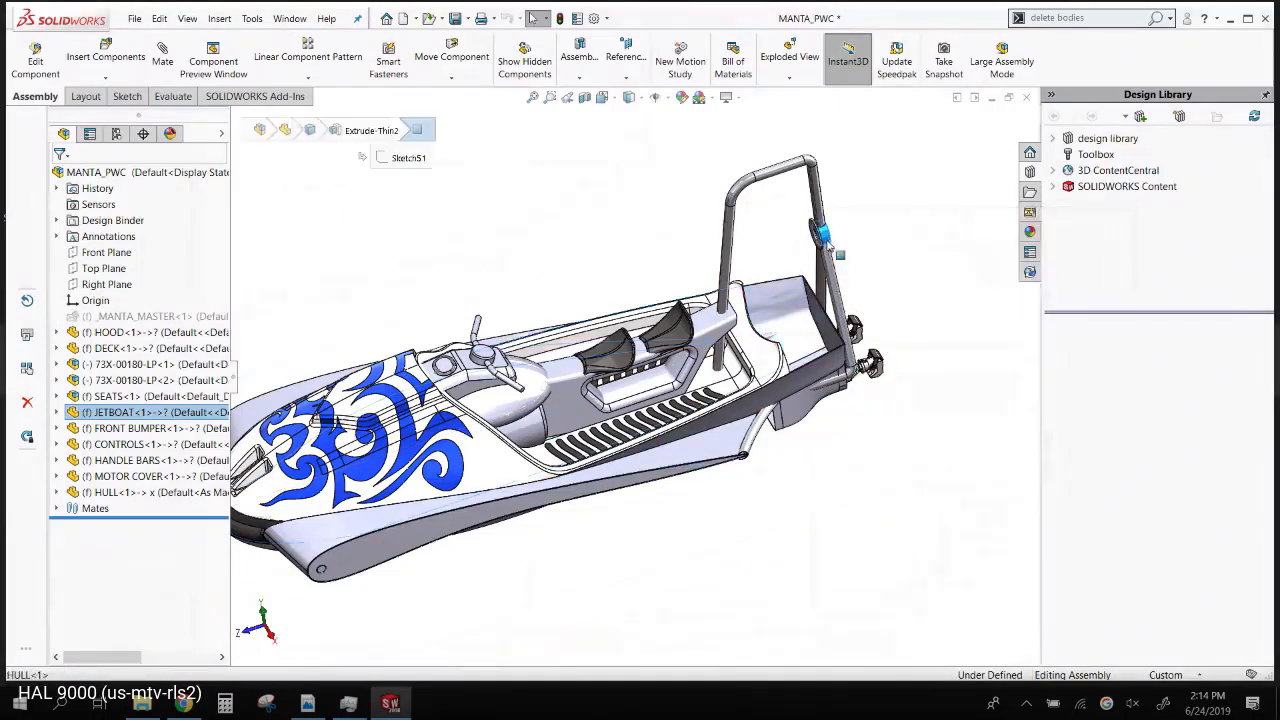
left_click(327, 502)
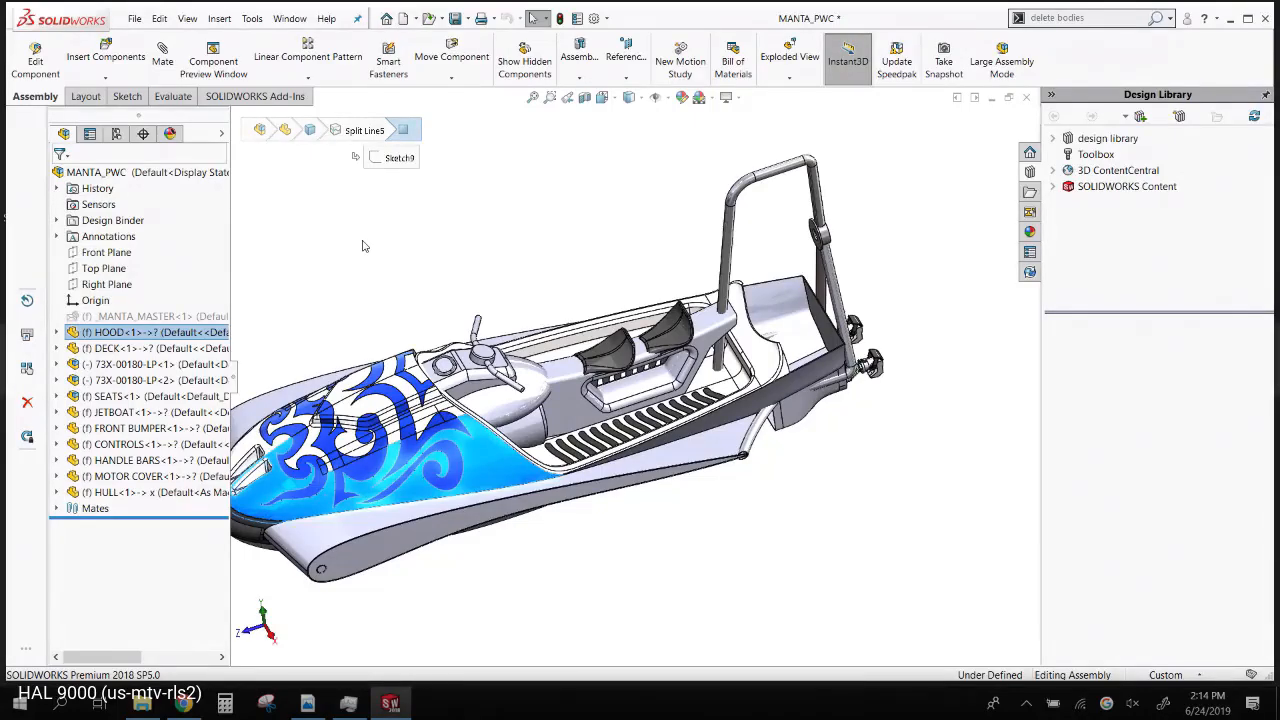
- Examine the breadcrumbs of the jet drive's nozzle part 69X-01238-LP, including its parent subassembly 73X-00180-LP and its mates
middle_click_drag(363, 246, 420, 230)
scroll(380, 240, "up", 5)
scroll(380, 240, "down", 5)
scroll(822, 325, "down", 5)
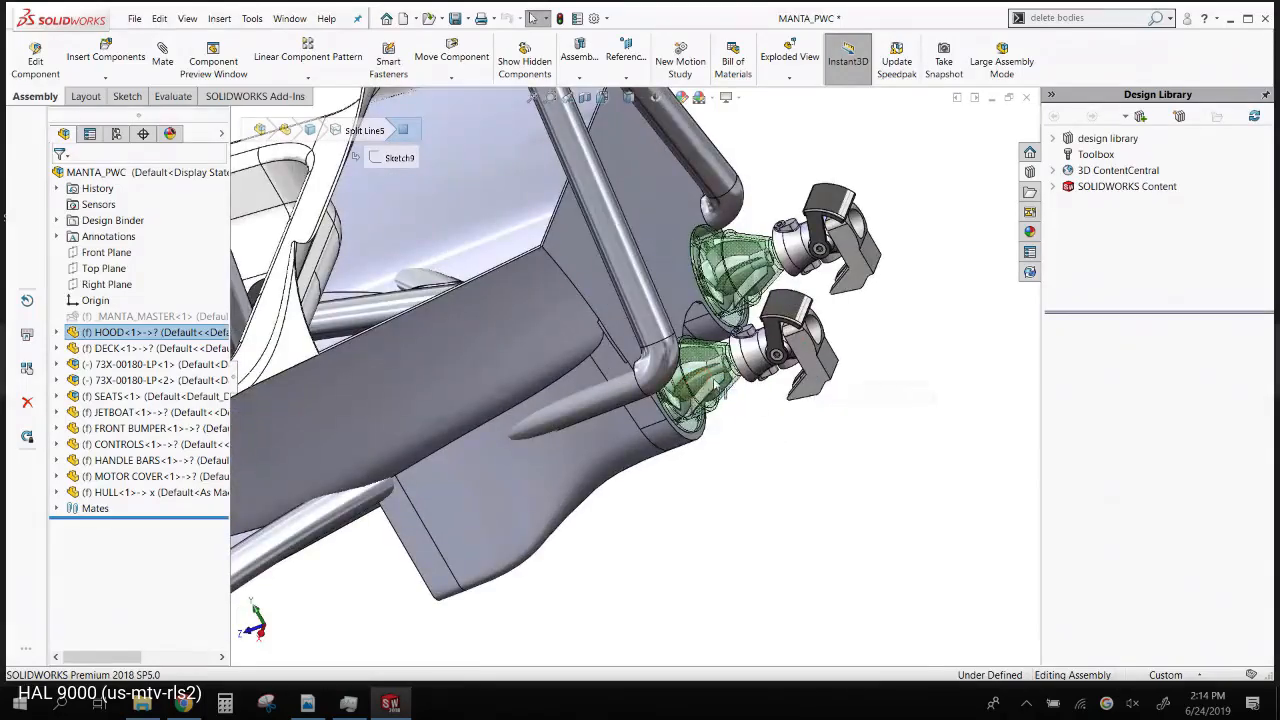
scroll(773, 325, "down", 2)
left_click(773, 325)
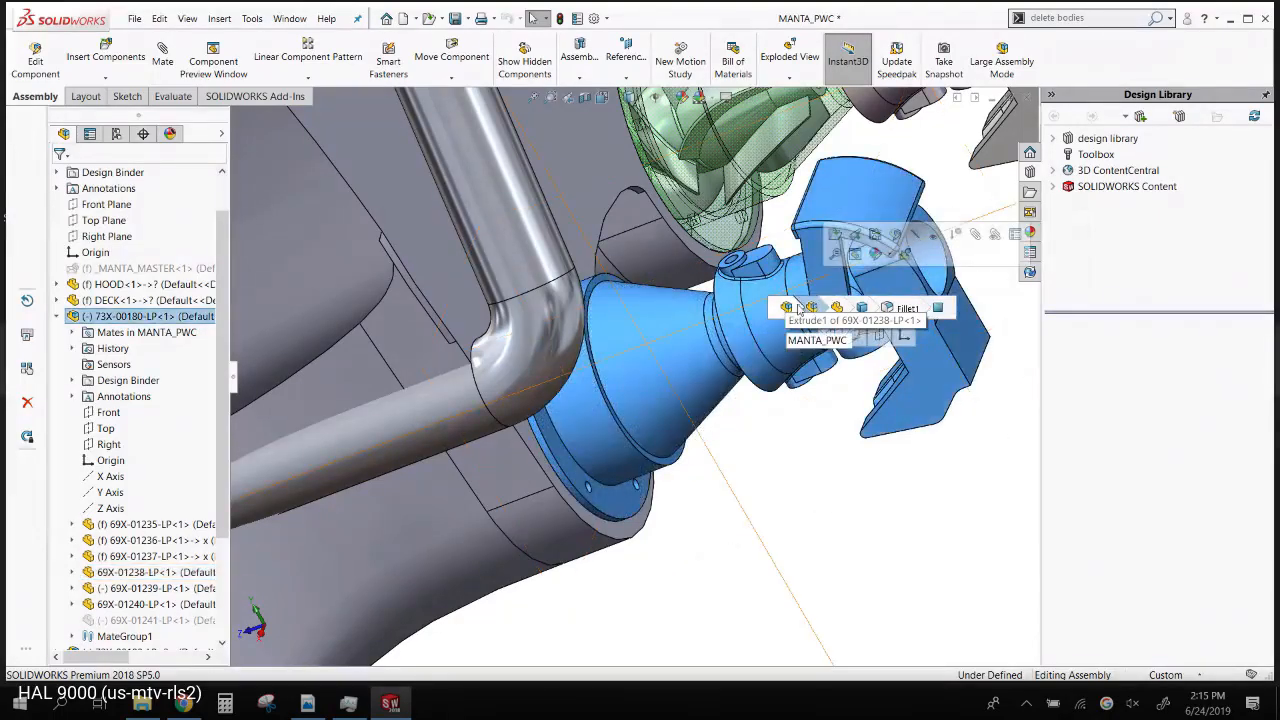
left_click(811, 307)
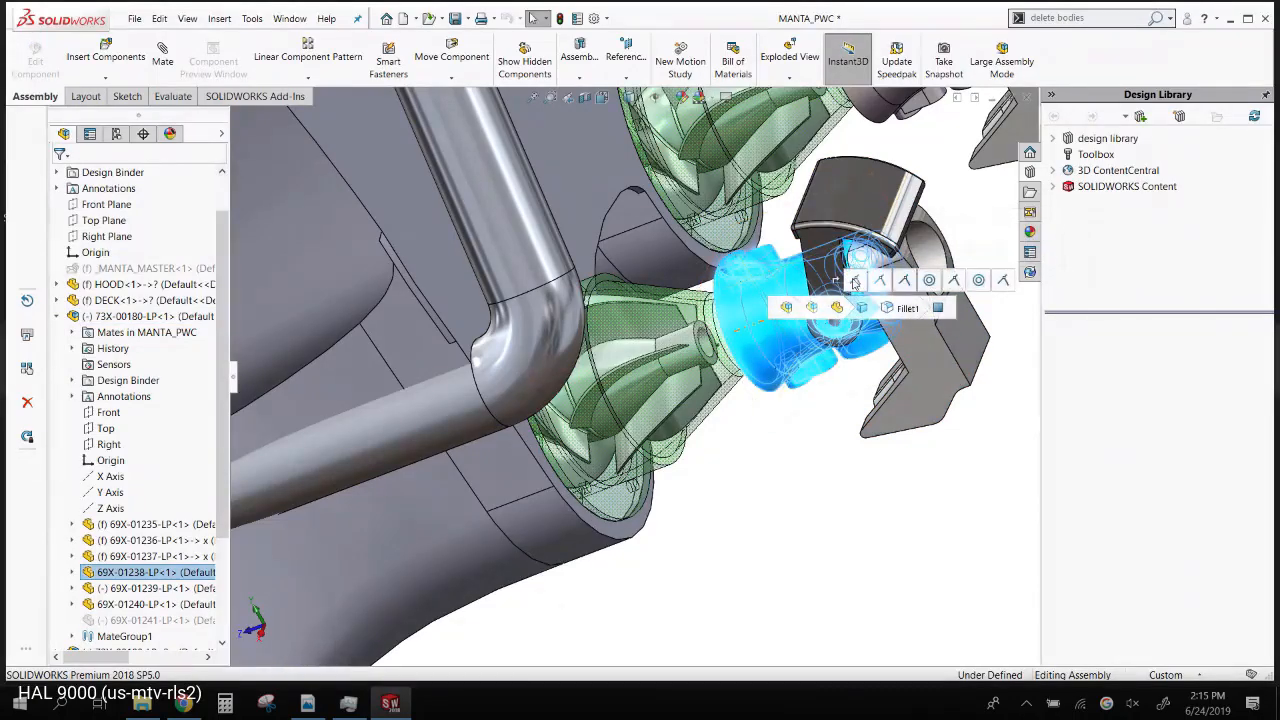
left_click(855, 283)
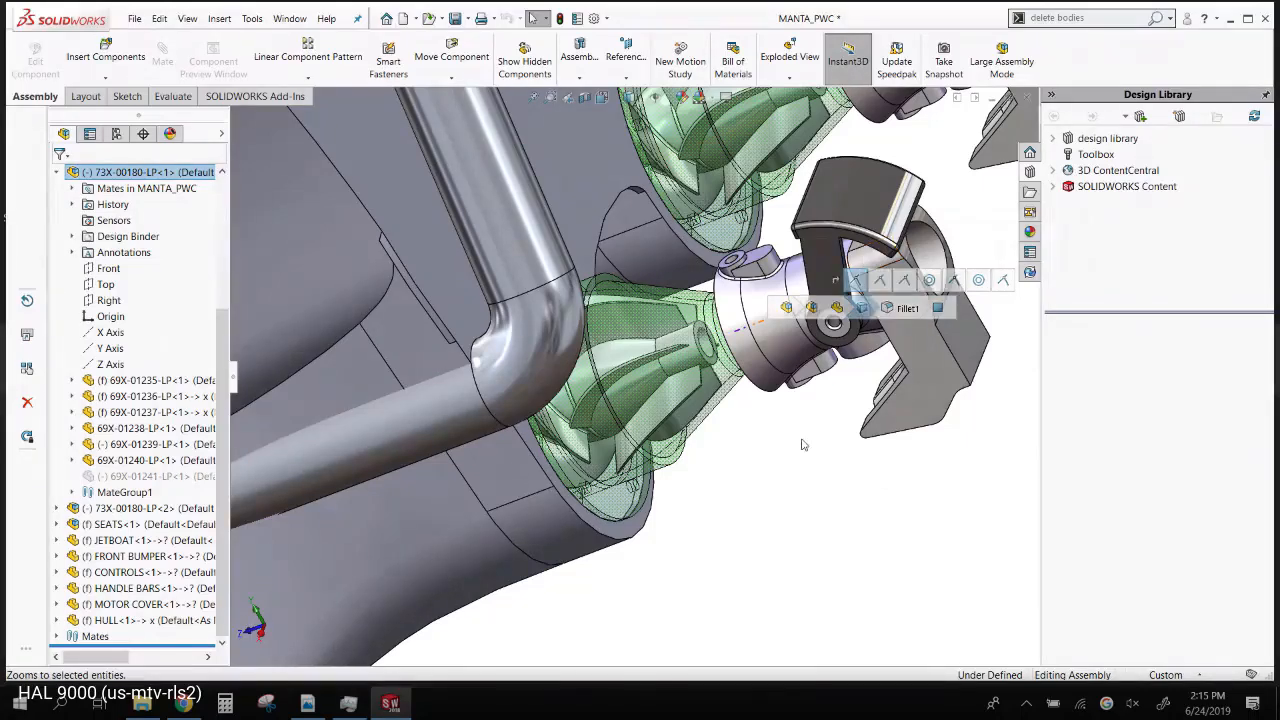
- Select faces of the inner stator part 69X-01237-LP through the transparent jet drive housing, then clear the selection
left_click(658, 320)
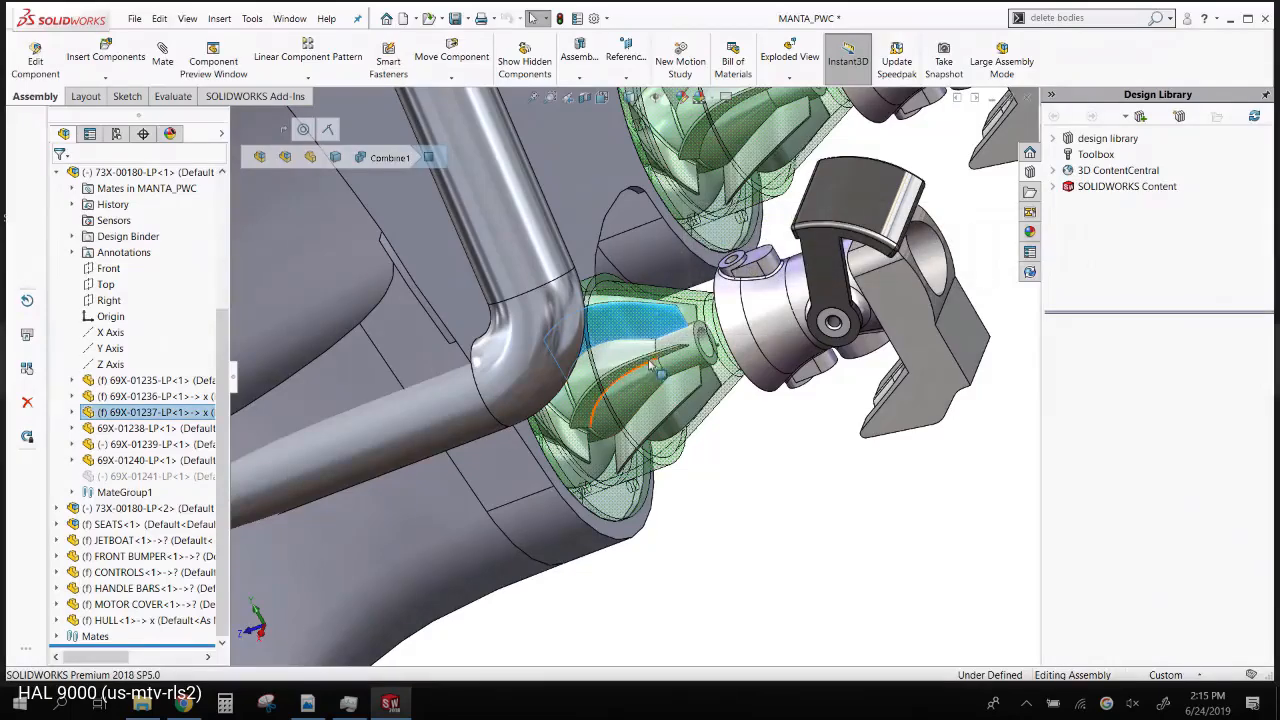
left_click(643, 427)
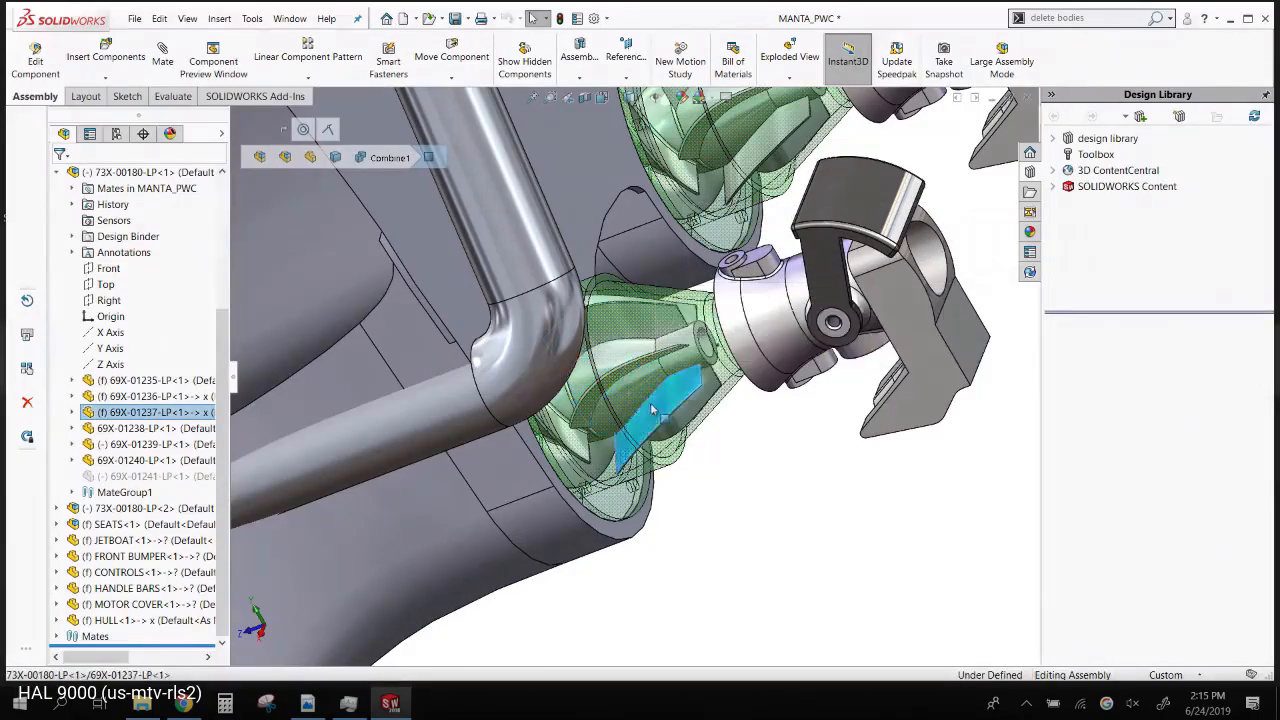
left_click(763, 588)
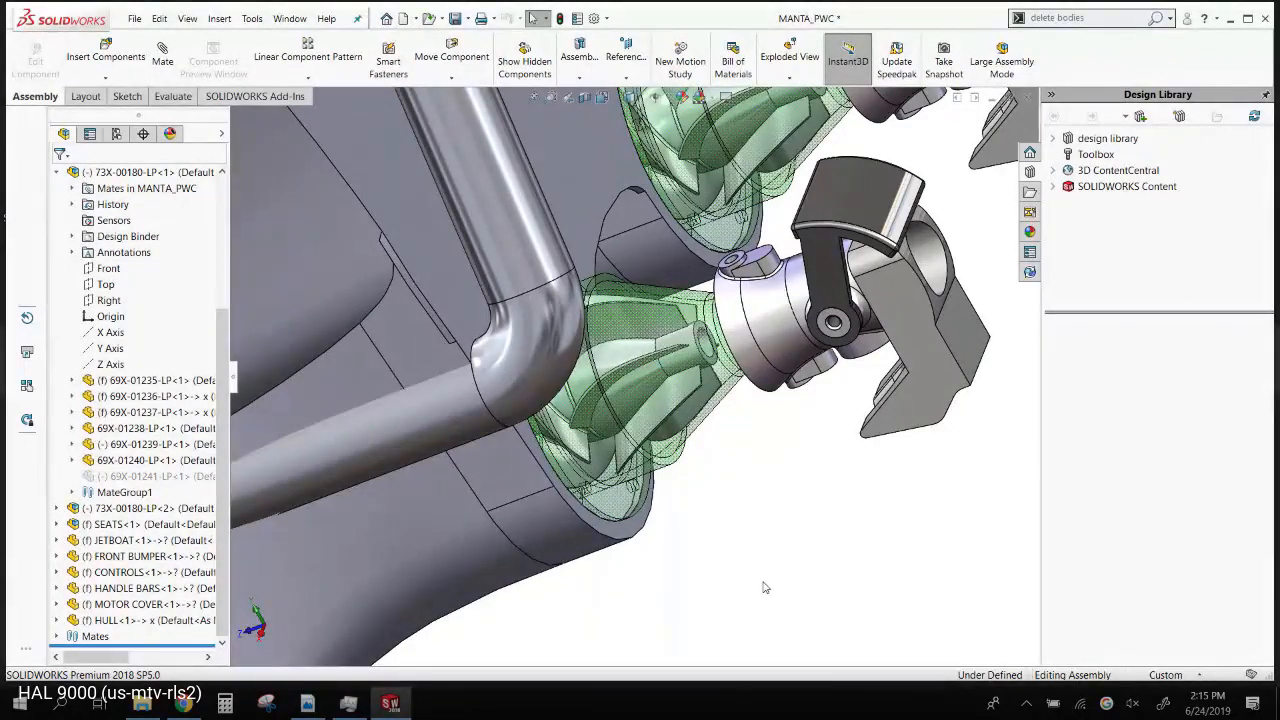
- Select the transparent housing part 69X-01235-LP instead of its inner parts and examine the breadcrumbs of its Revolve1 face
left_click(628, 332)
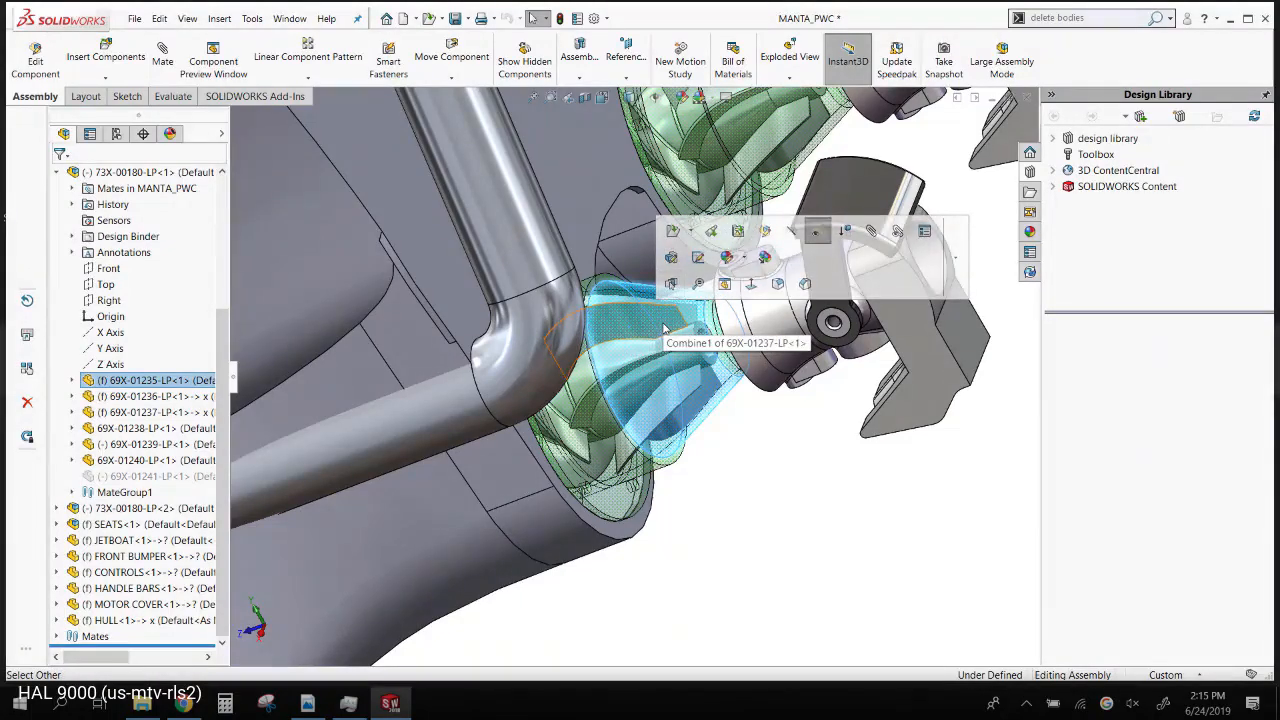
left_click(727, 406)
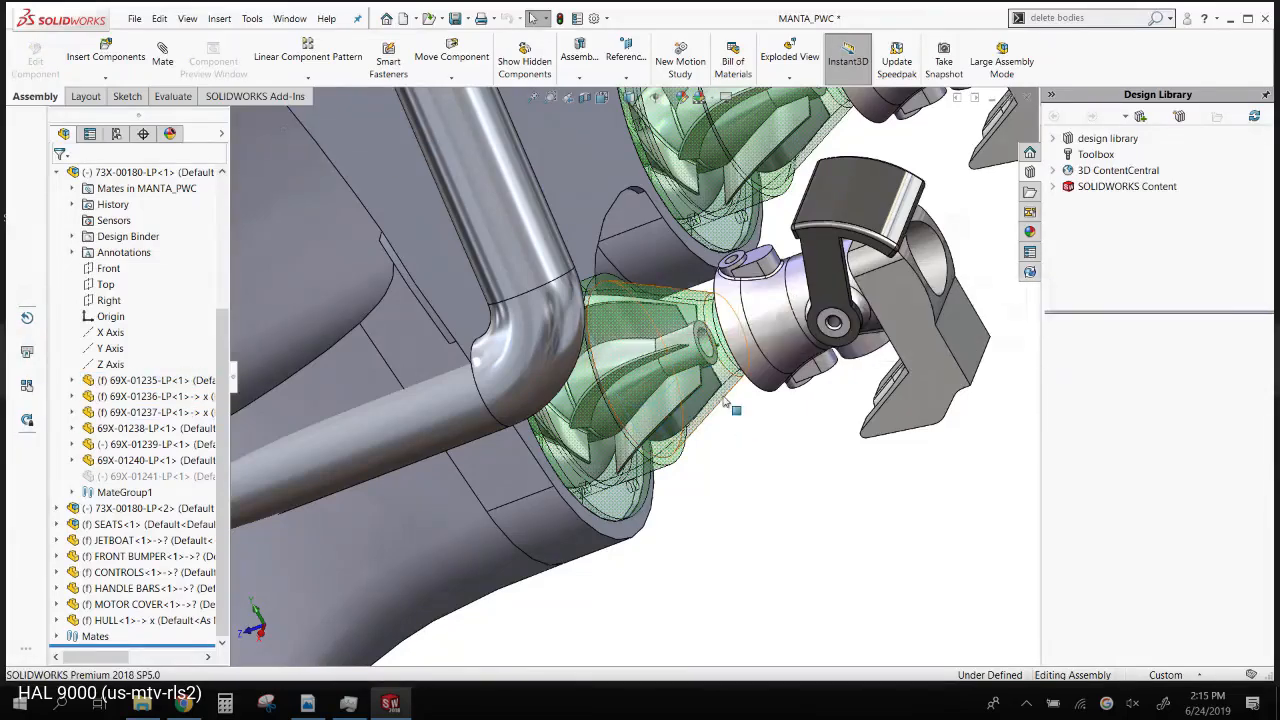
left_click(724, 398)
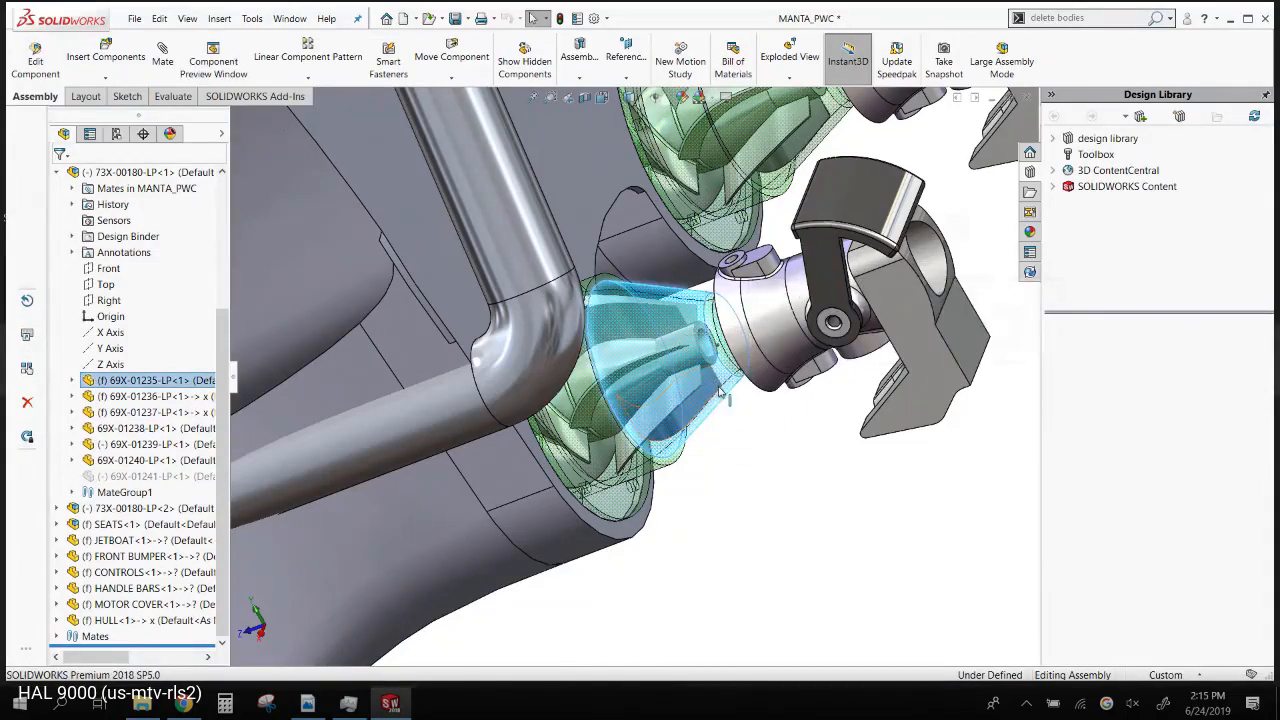
left_click(722, 395)
left_click(726, 392)
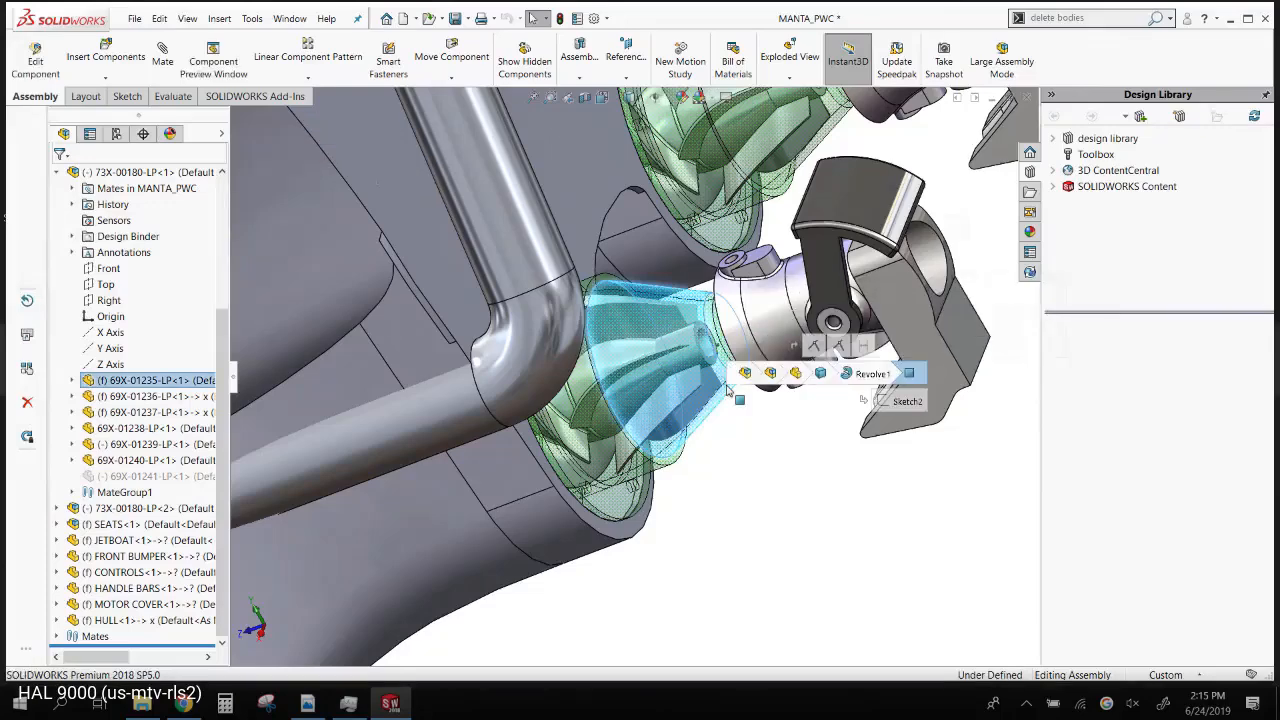
- Open the parent subassembly 73X-00180-LP from the housing's breadcrumbs, view it, and close it to return to MANTA_PWC
left_click(770, 373)
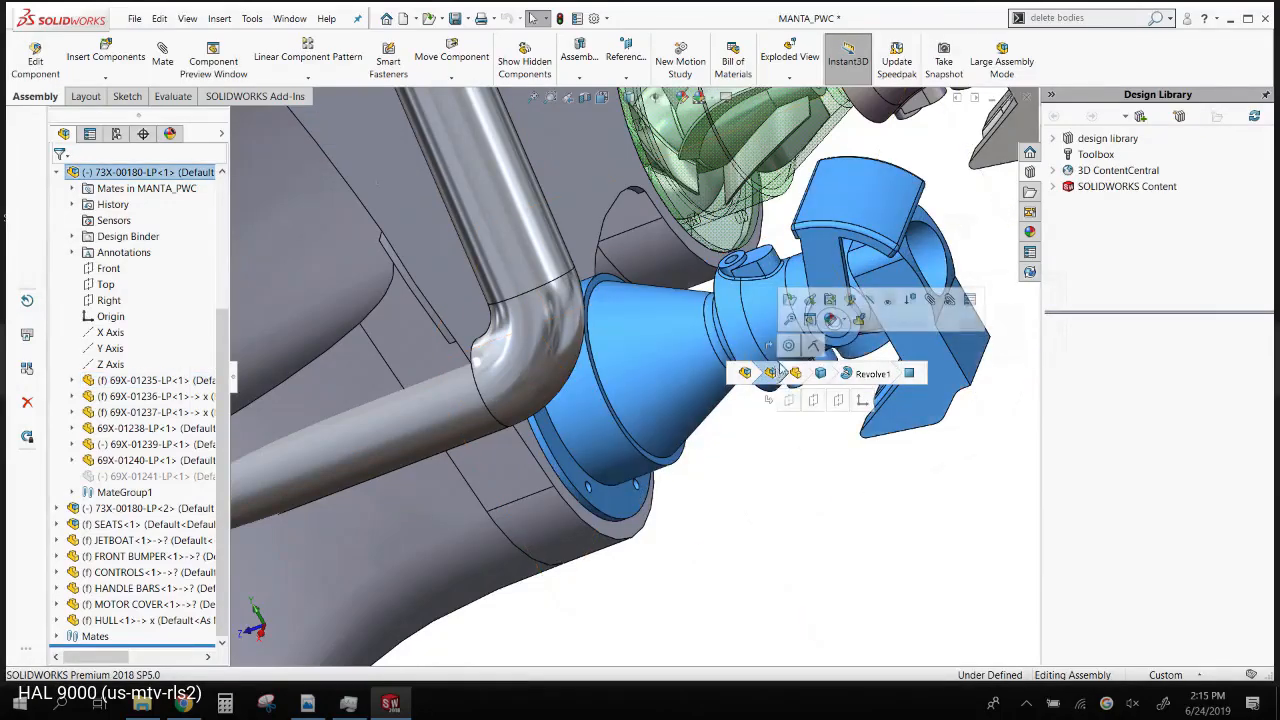
left_click(789, 300)
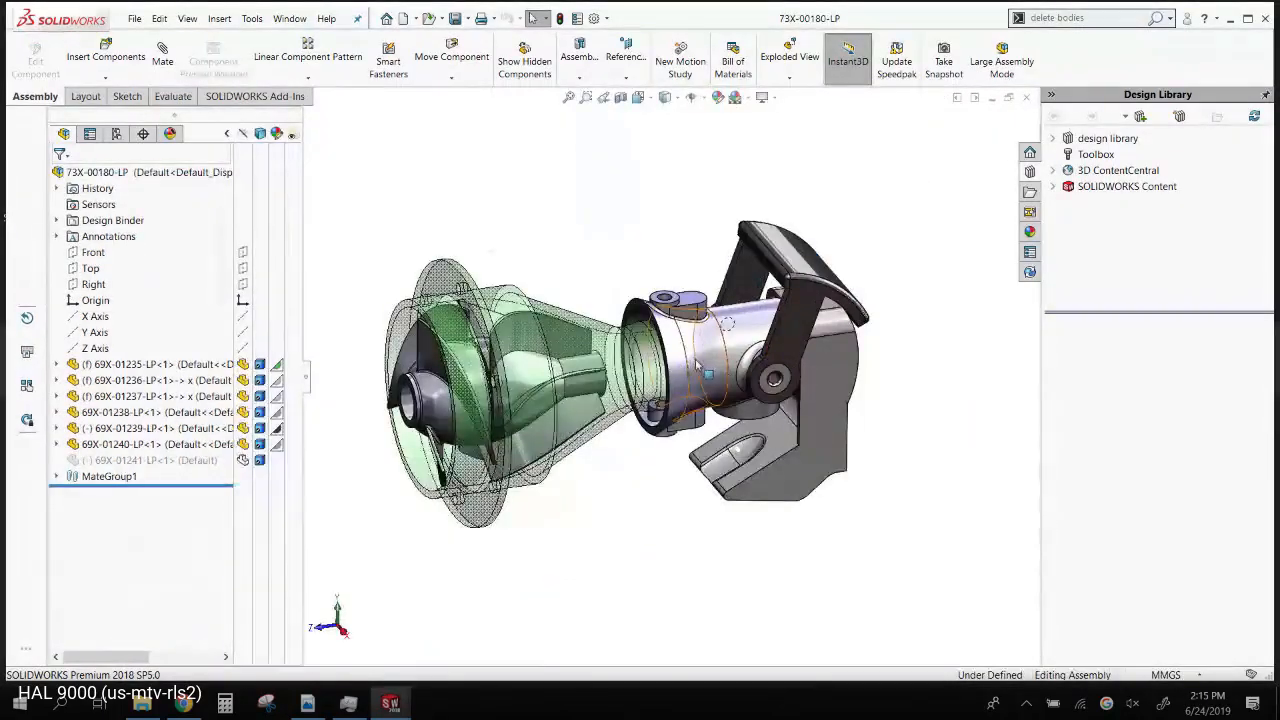
scroll(683, 348, "up", 3)
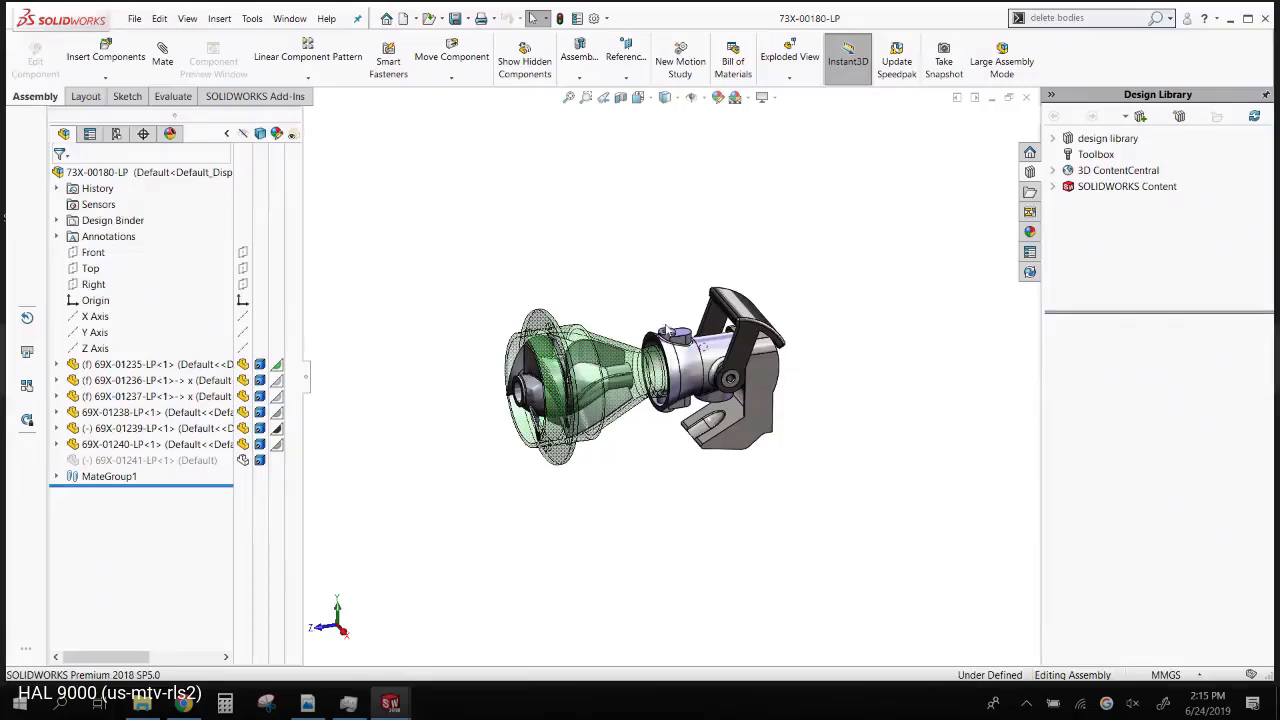
left_click(1025, 97)
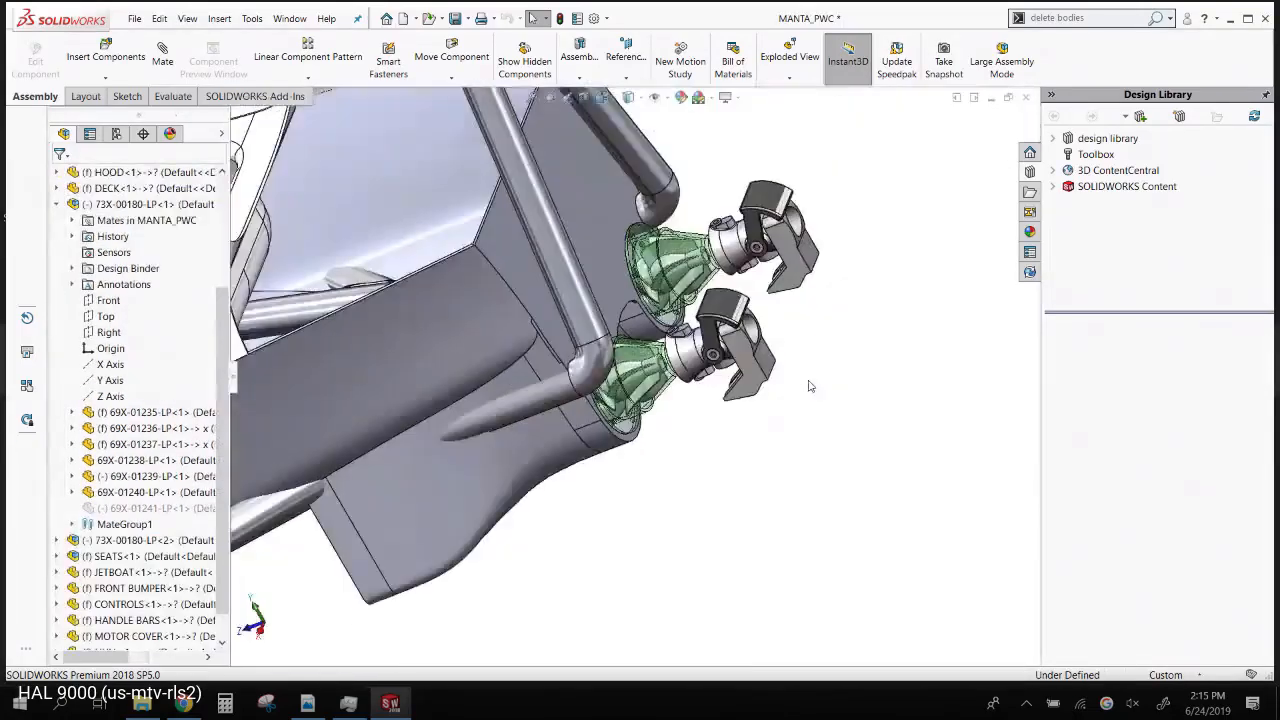
- Open the associated drawing of the HULL component from the upper pipe of the rear frame
scroll(646, 350, "up", 5)
middle_click_drag(629, 237, 634, 223)
scroll(634, 222, "up", 3)
scroll(630, 215, "down", 3)
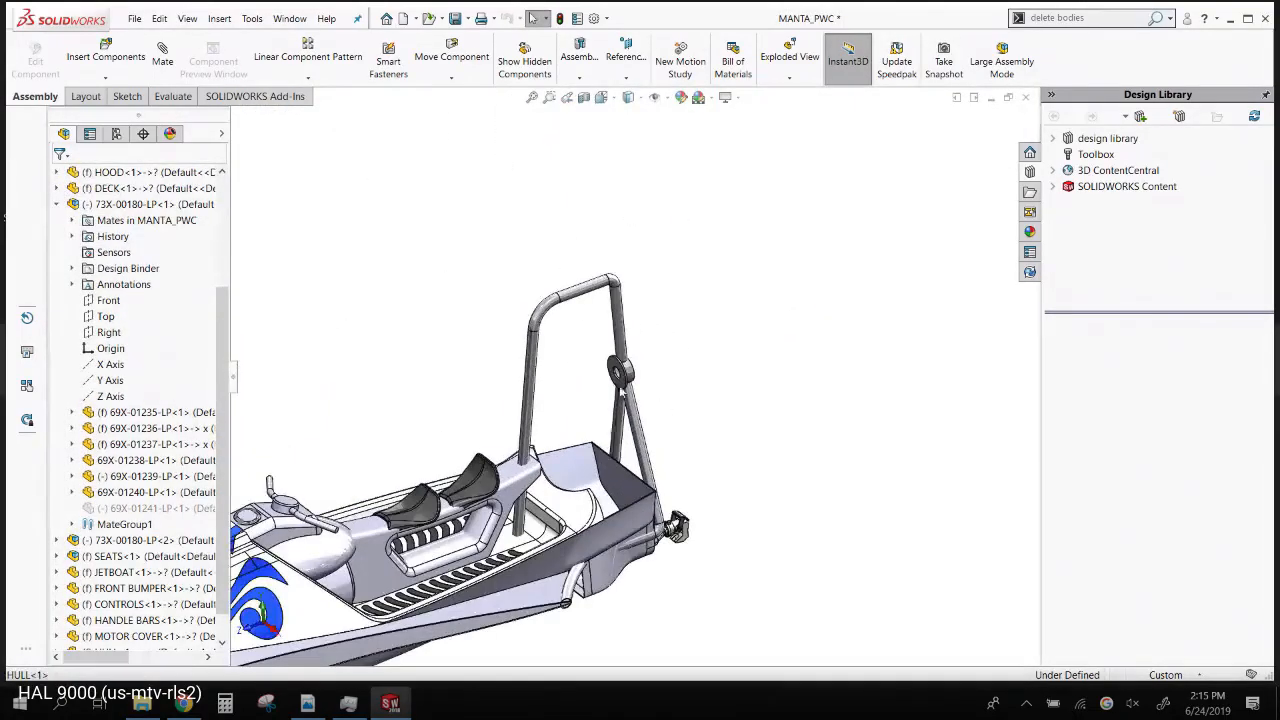
left_click(620, 330)
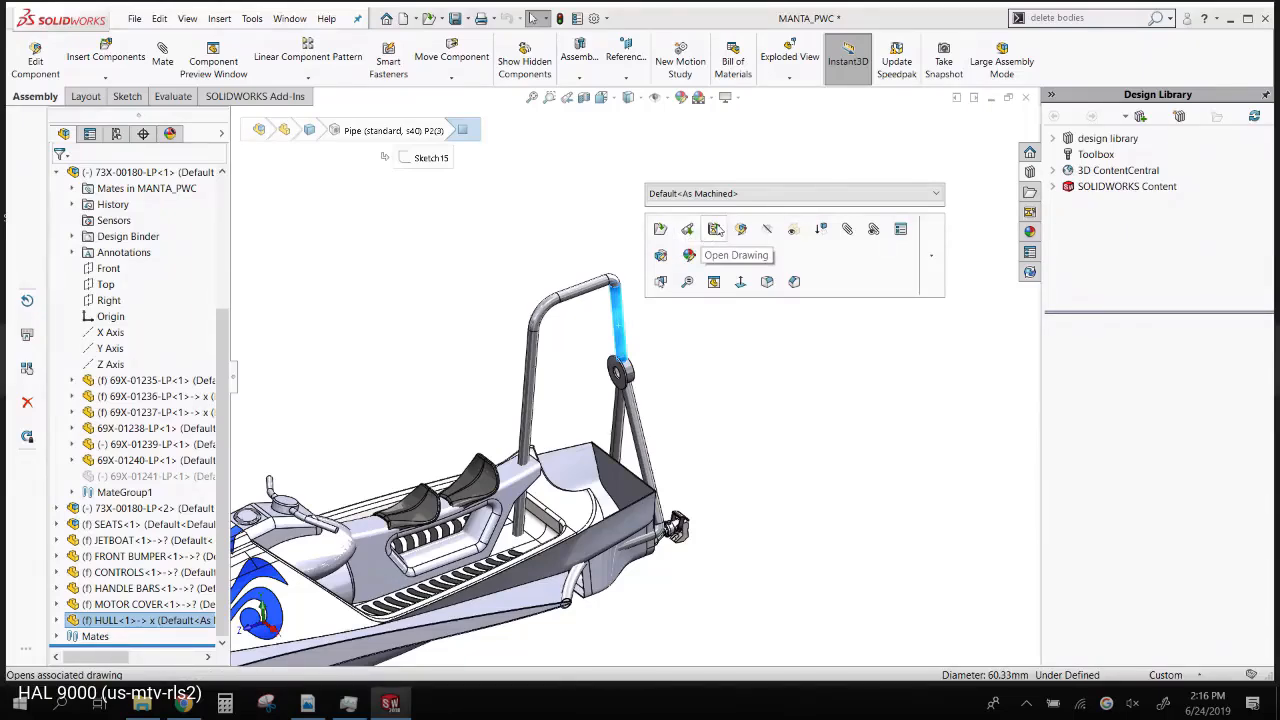
left_click(716, 230)
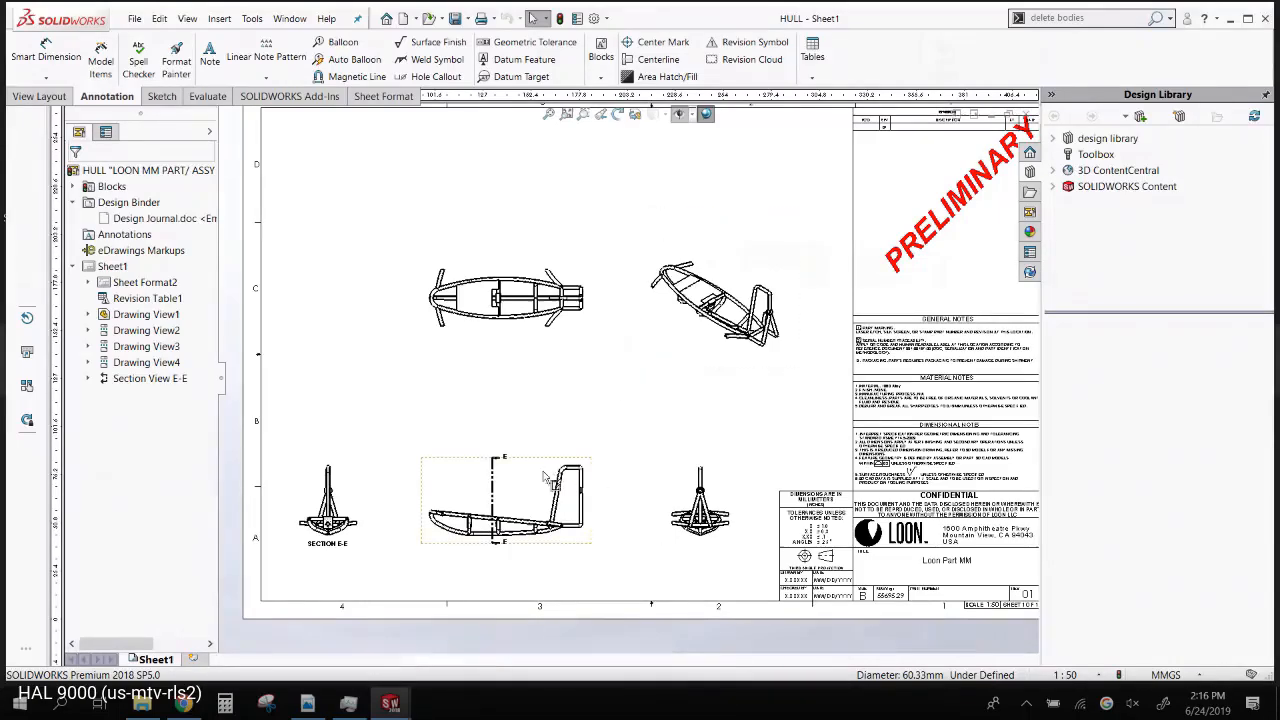
- Examine the views on the HULL drawing sheet and close the drawing
scroll(505, 512, "down", 3)
scroll(501, 508, "down", 2)
scroll(613, 422, "up", 5)
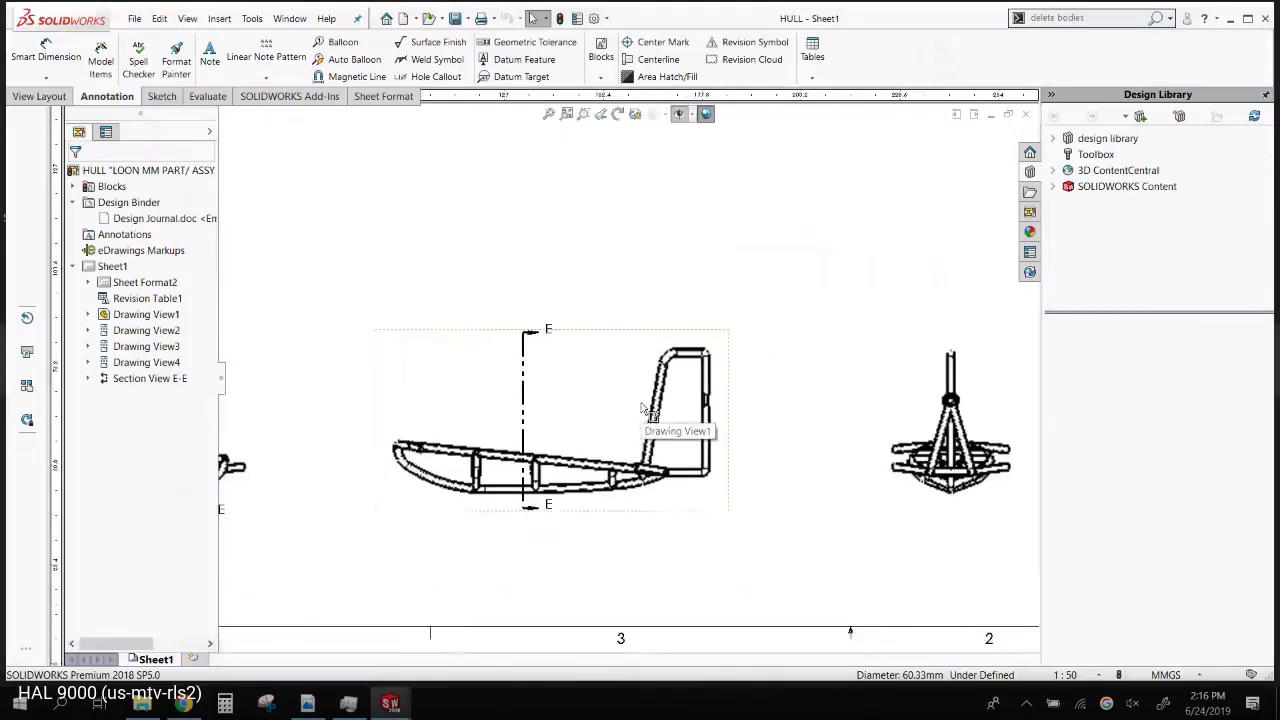
key("f")
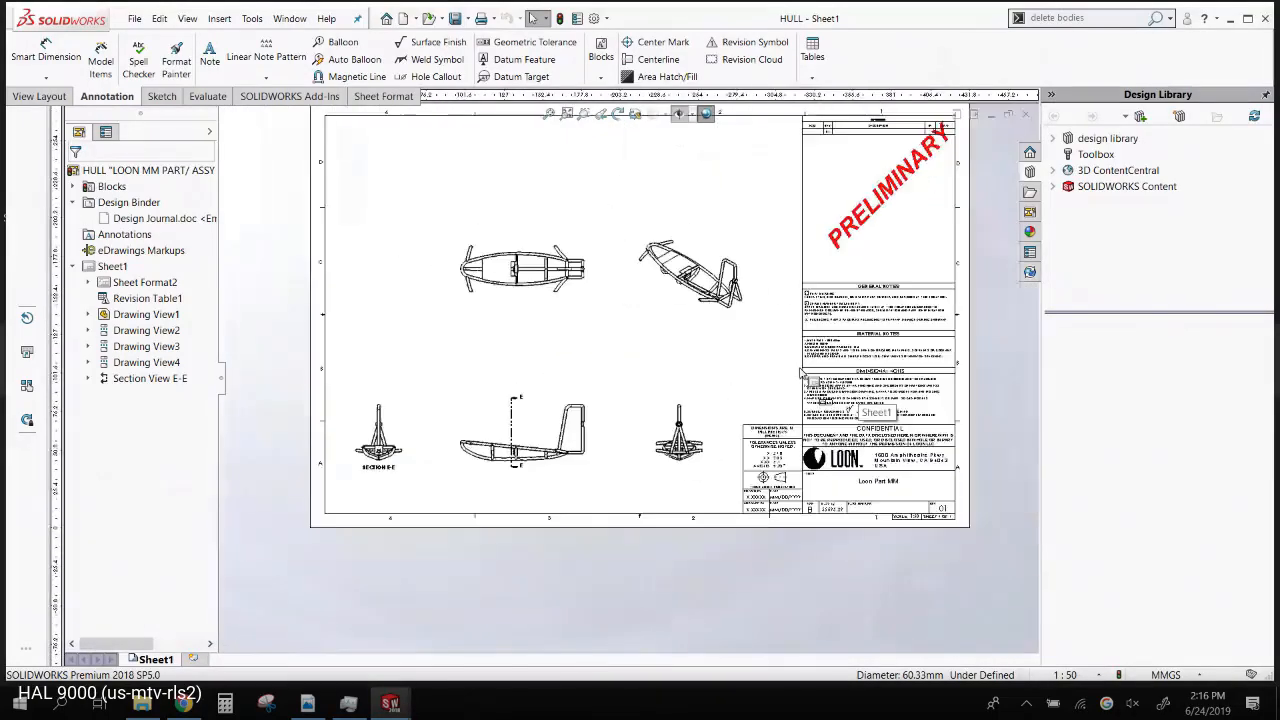
left_click(1027, 116)
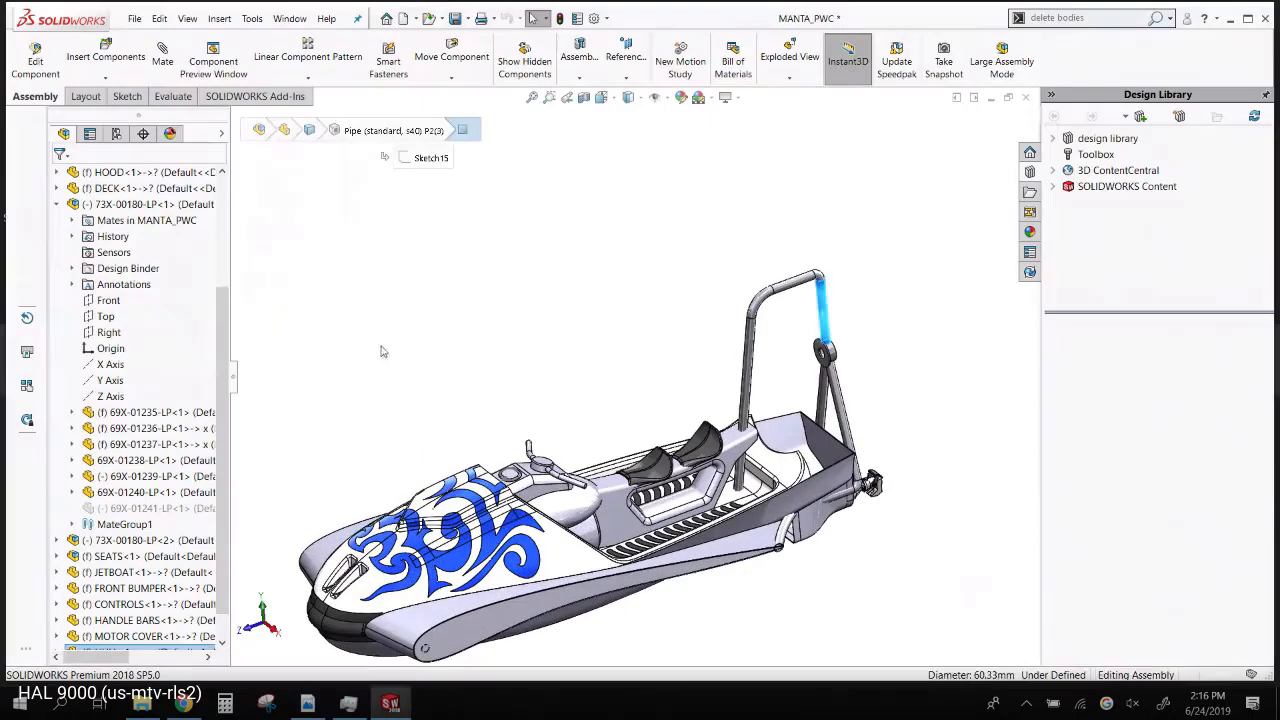
- Launch eDrawings 2018 x64 Edition from the SOLIDWORKS 2018 program group
left_click(19, 703)
scroll(134, 488, "down", 10)
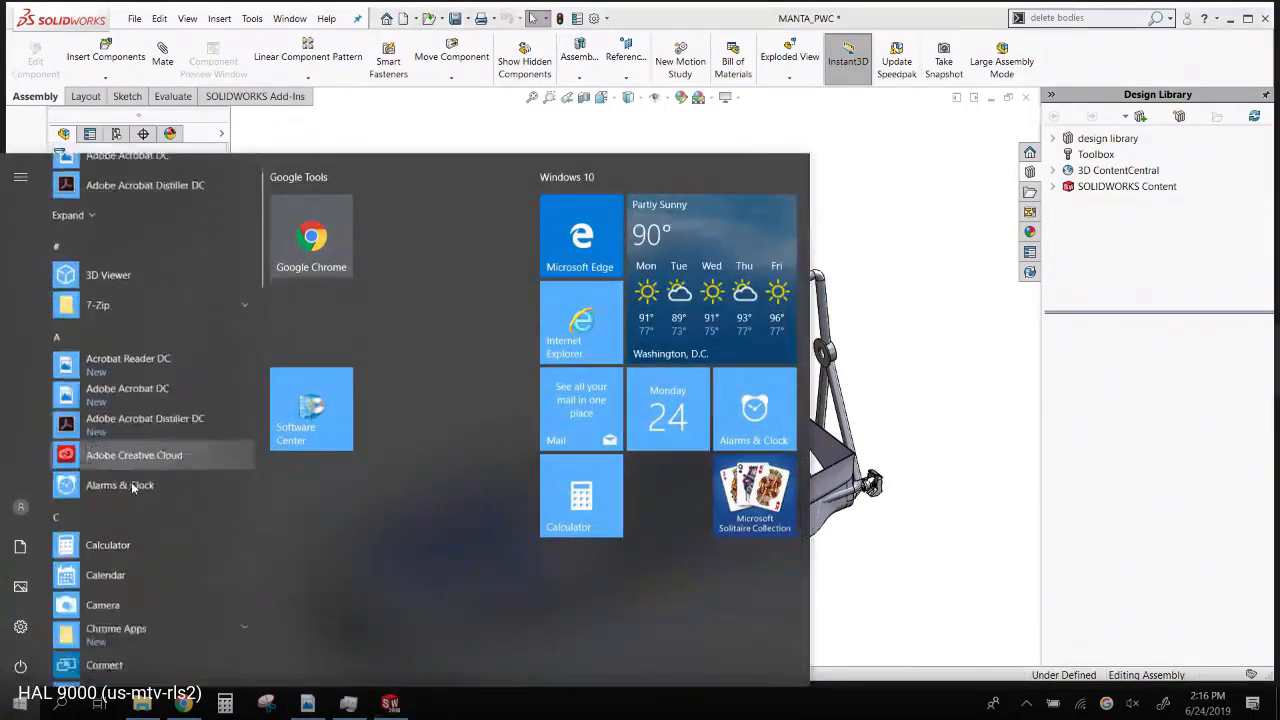
scroll(130, 500, "up", 3)
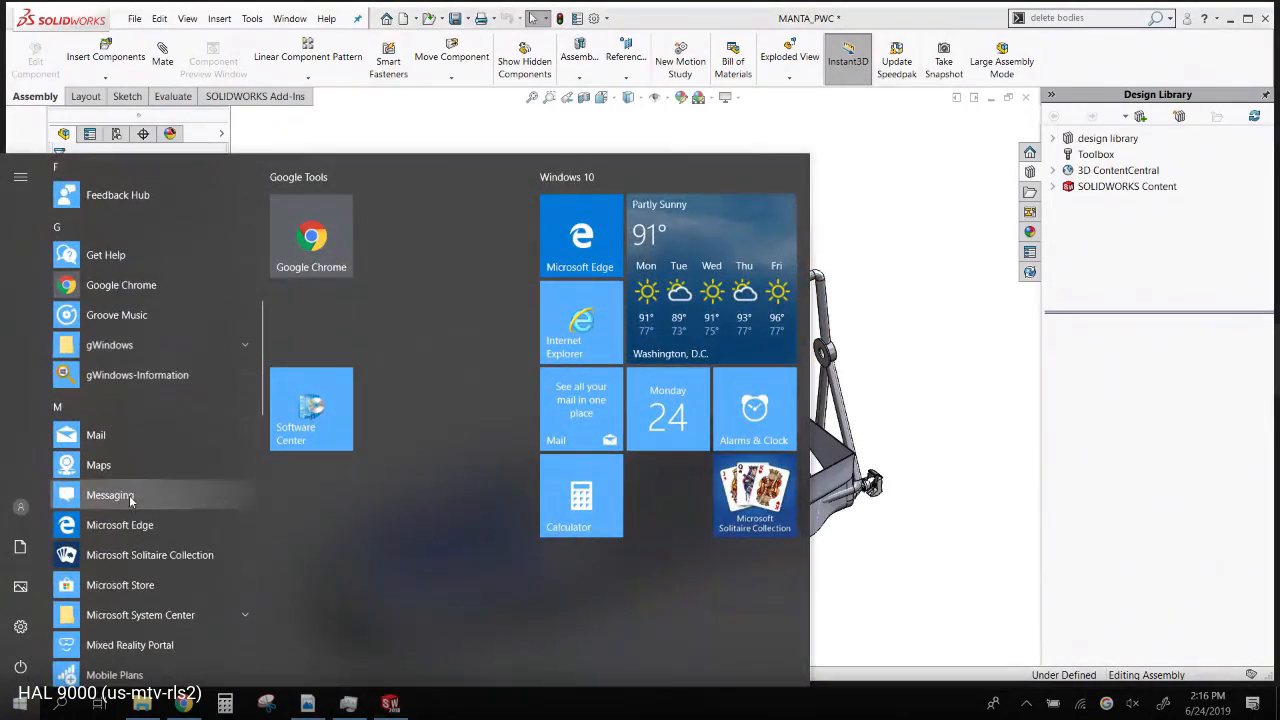
scroll(131, 498, "down", 8)
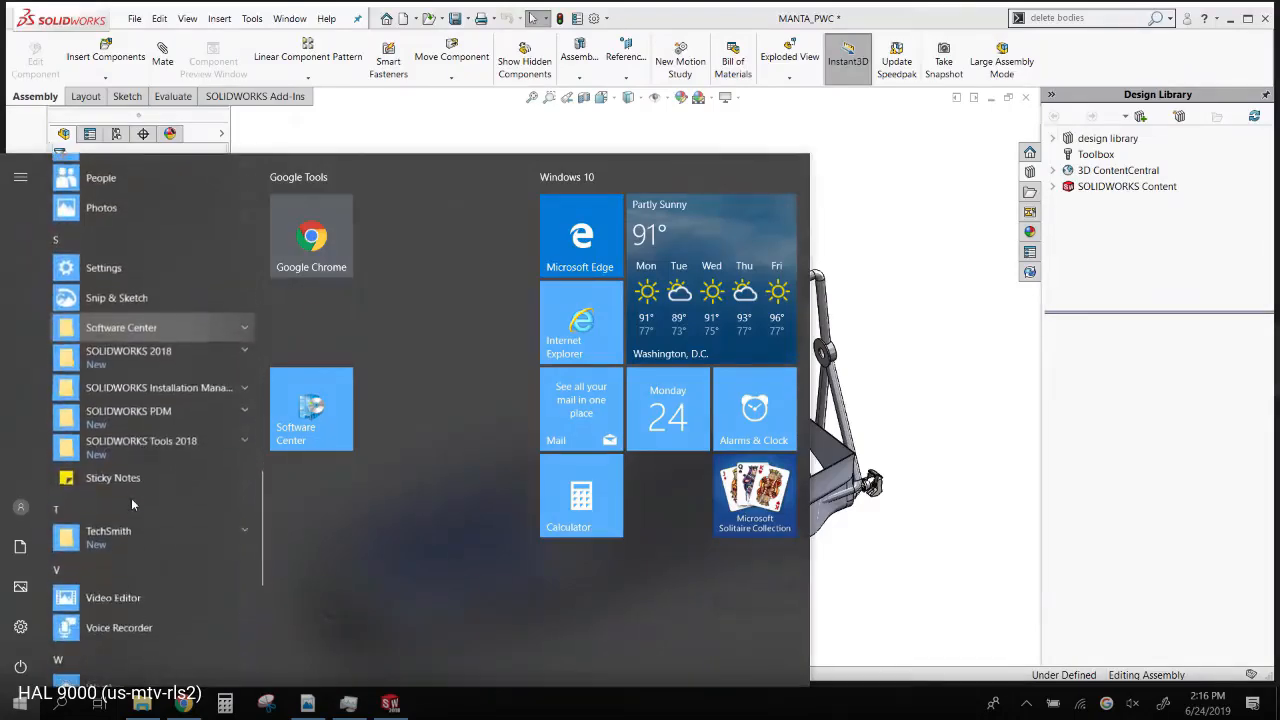
left_click(160, 352)
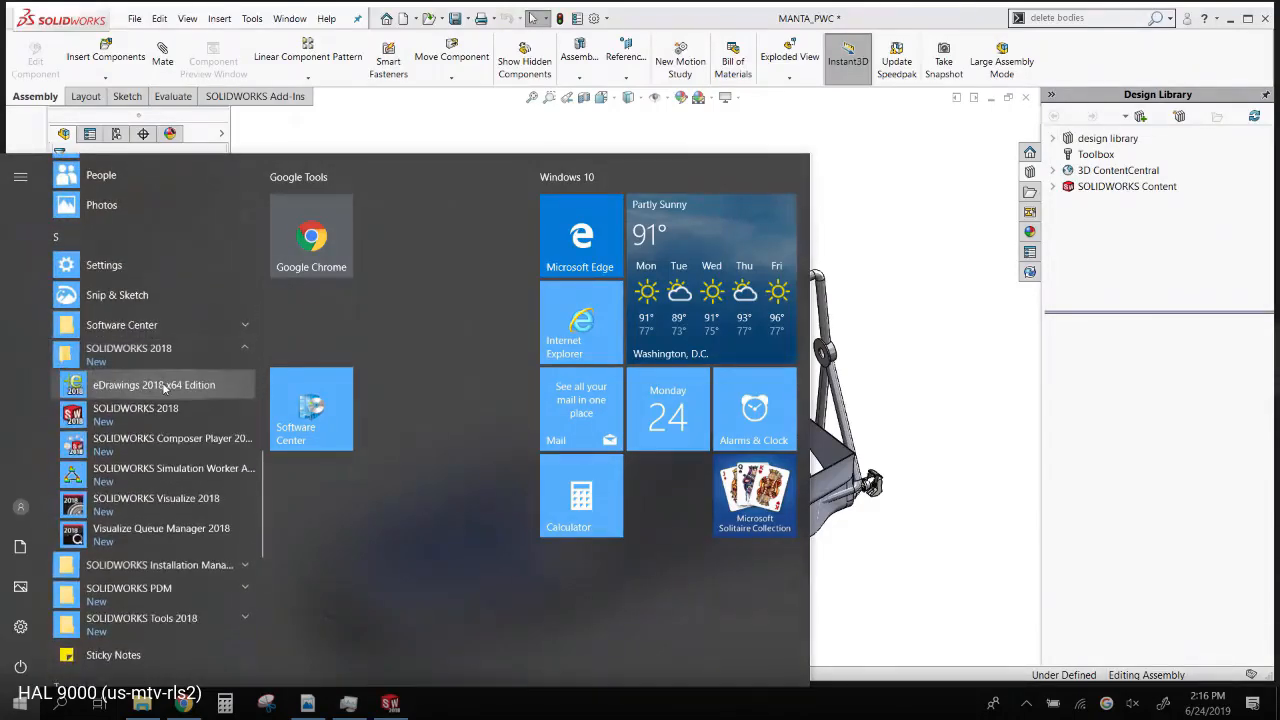
left_click(160, 385)
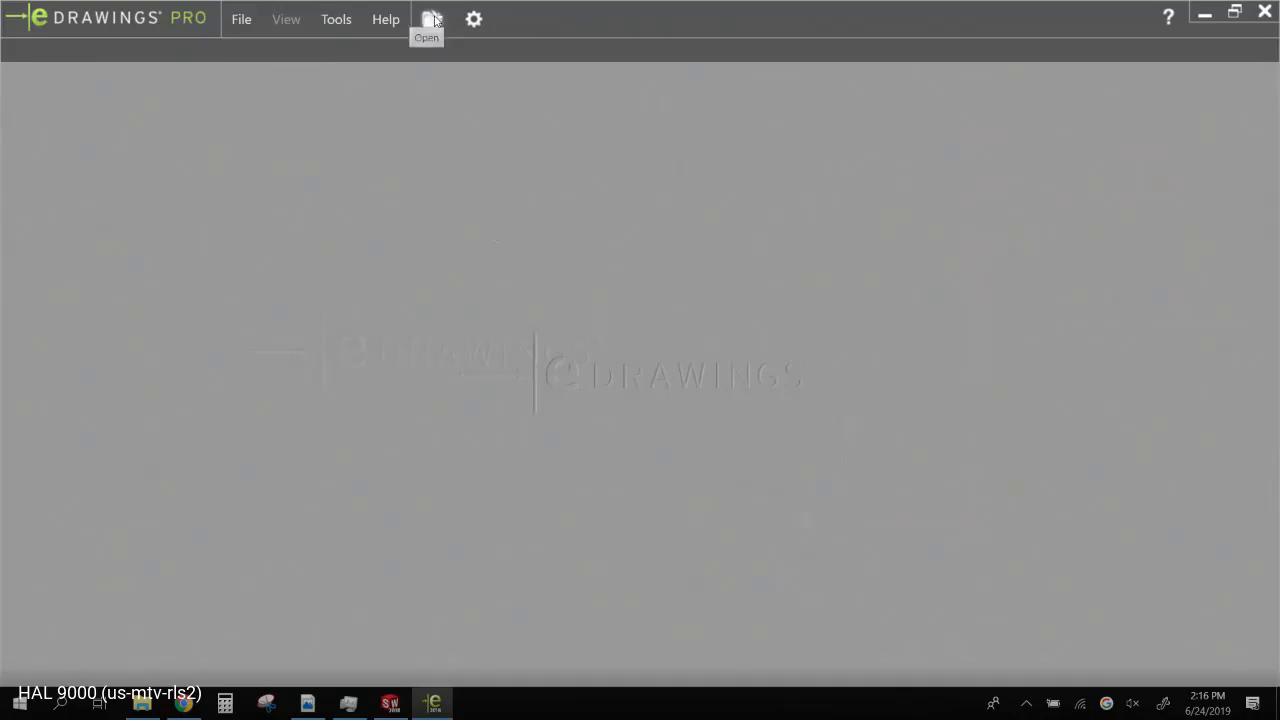
- Check the supported file types for opening and open the HULL drawing from the MANTA folder
left_click(433, 20)
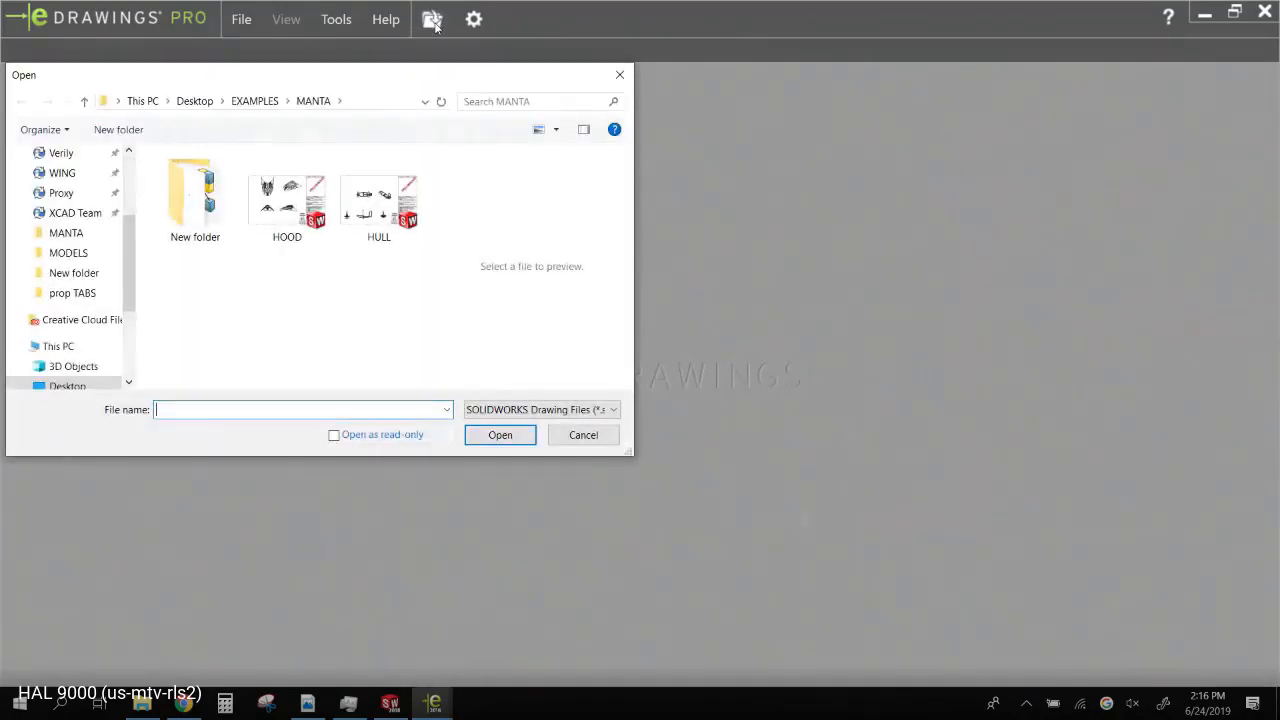
left_click(376, 210)
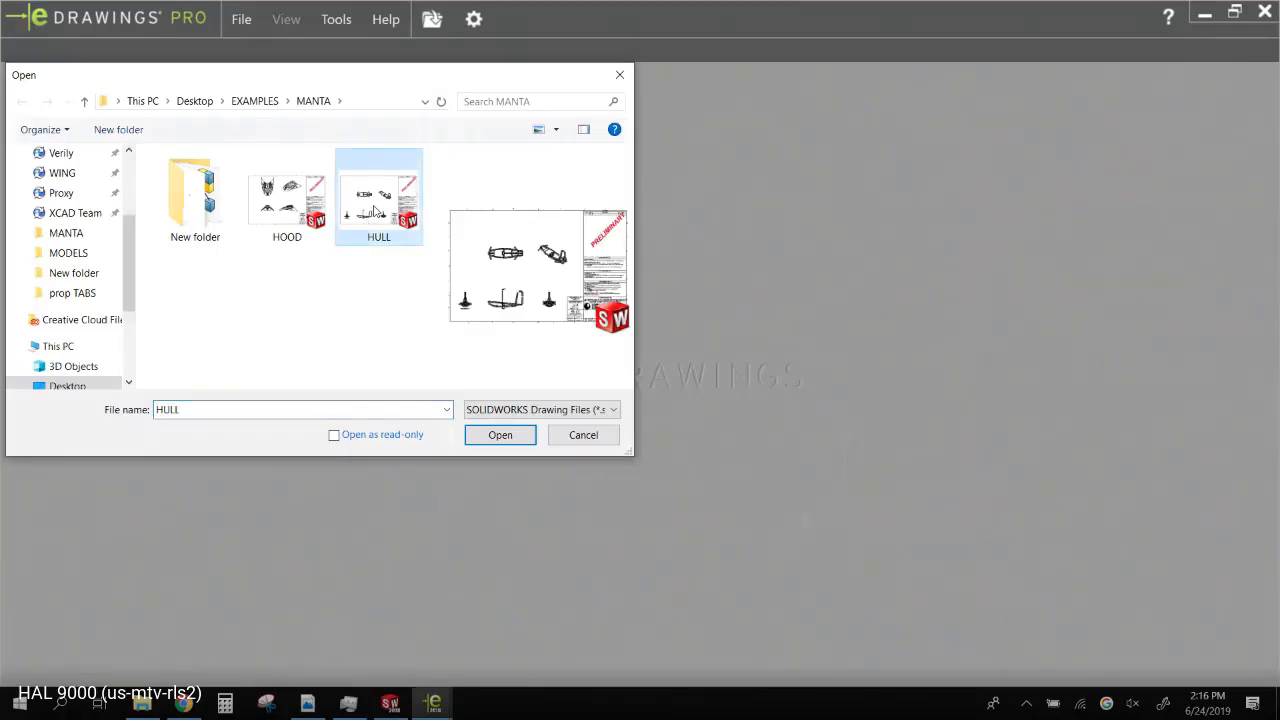
left_click(584, 411)
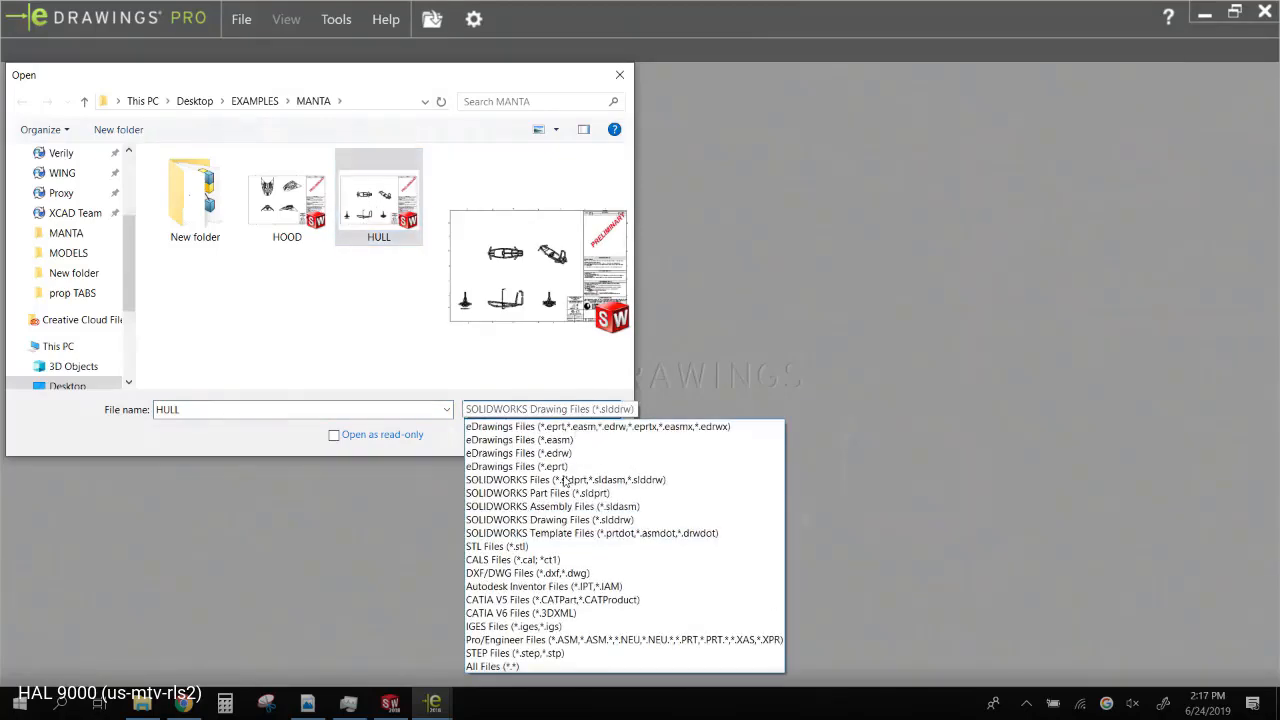
left_click(323, 375)
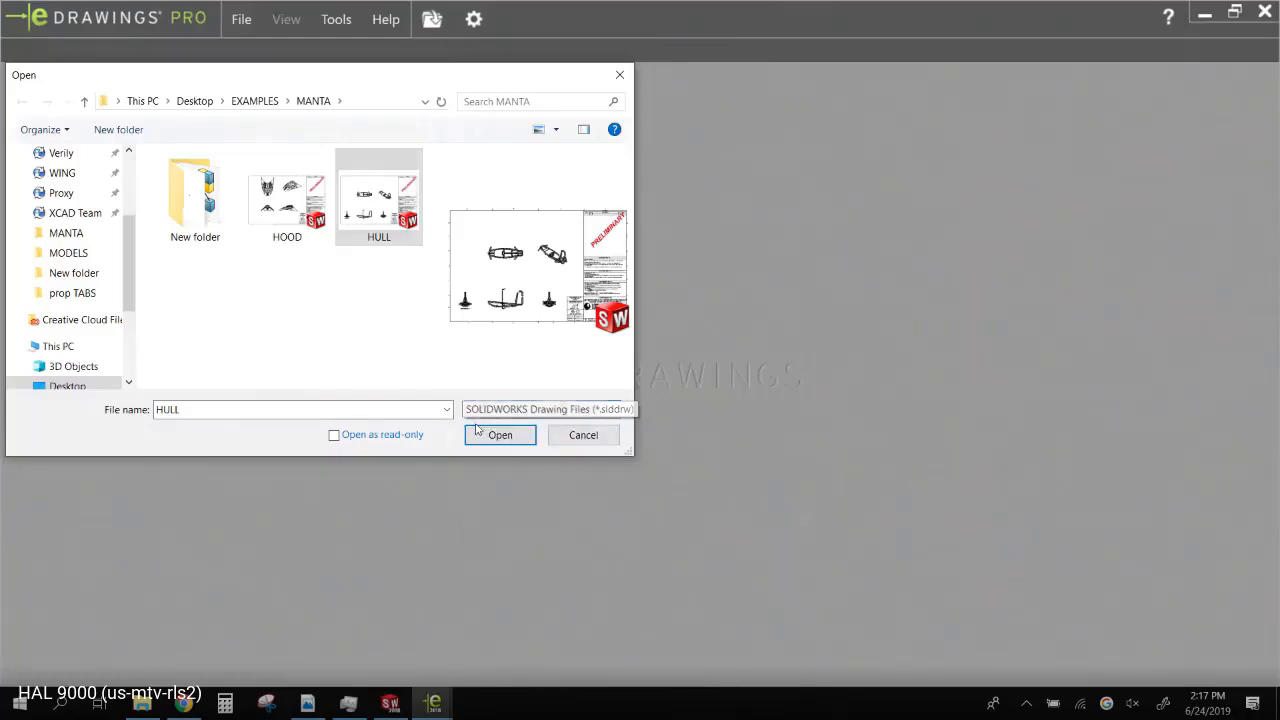
left_click(494, 434)
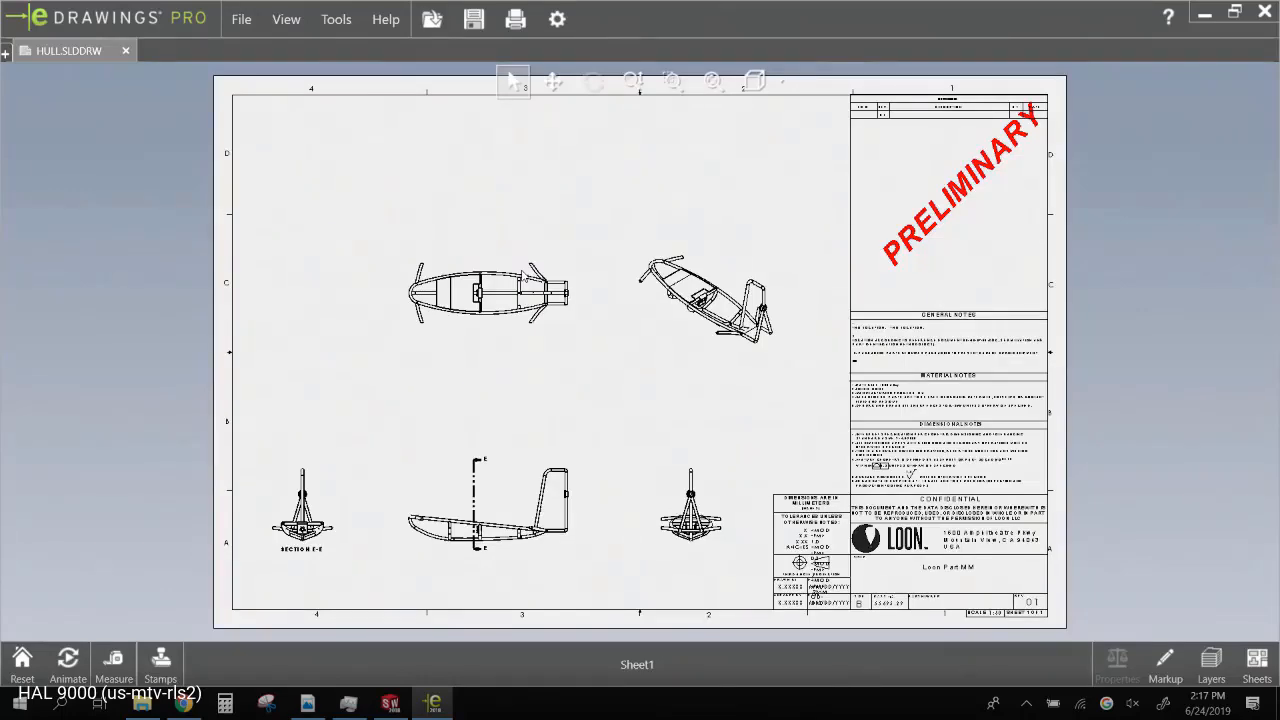
- Rotate the hull's side view, Drawing View1, in 3D to examine the tubular frame, and reset to the full sheet
scroll(363, 529, "down", 5)
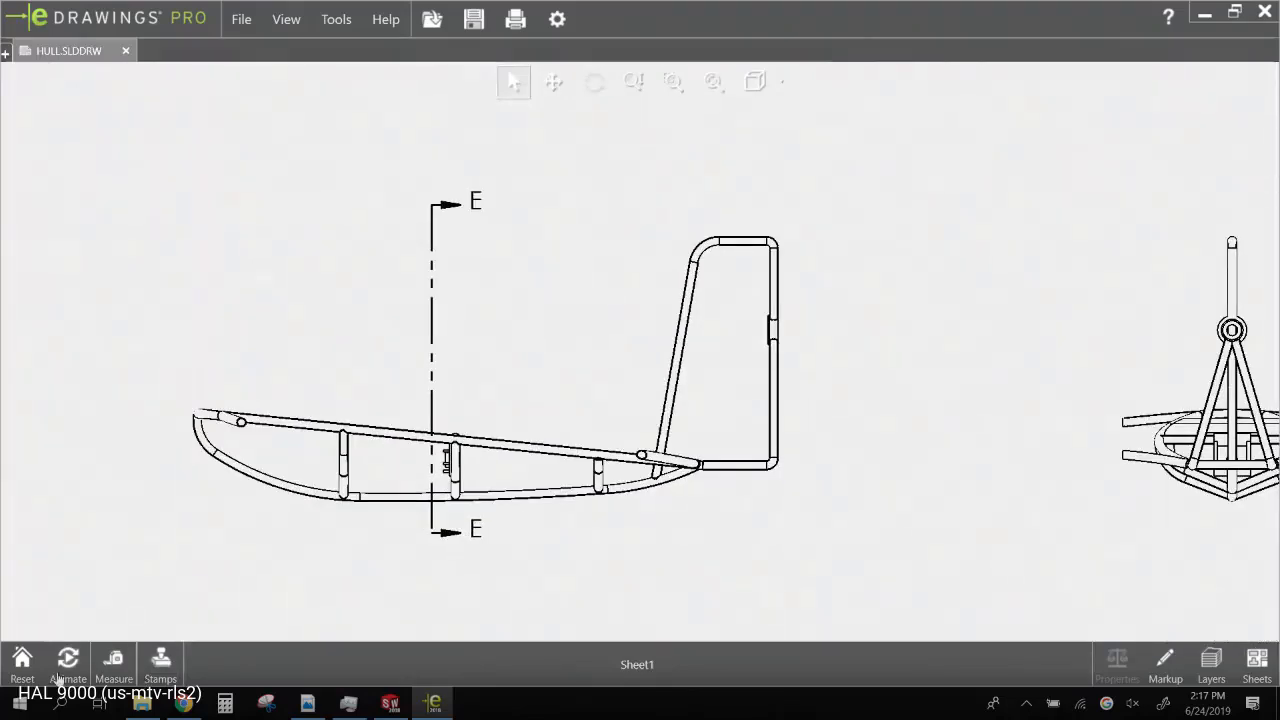
left_click(391, 348)
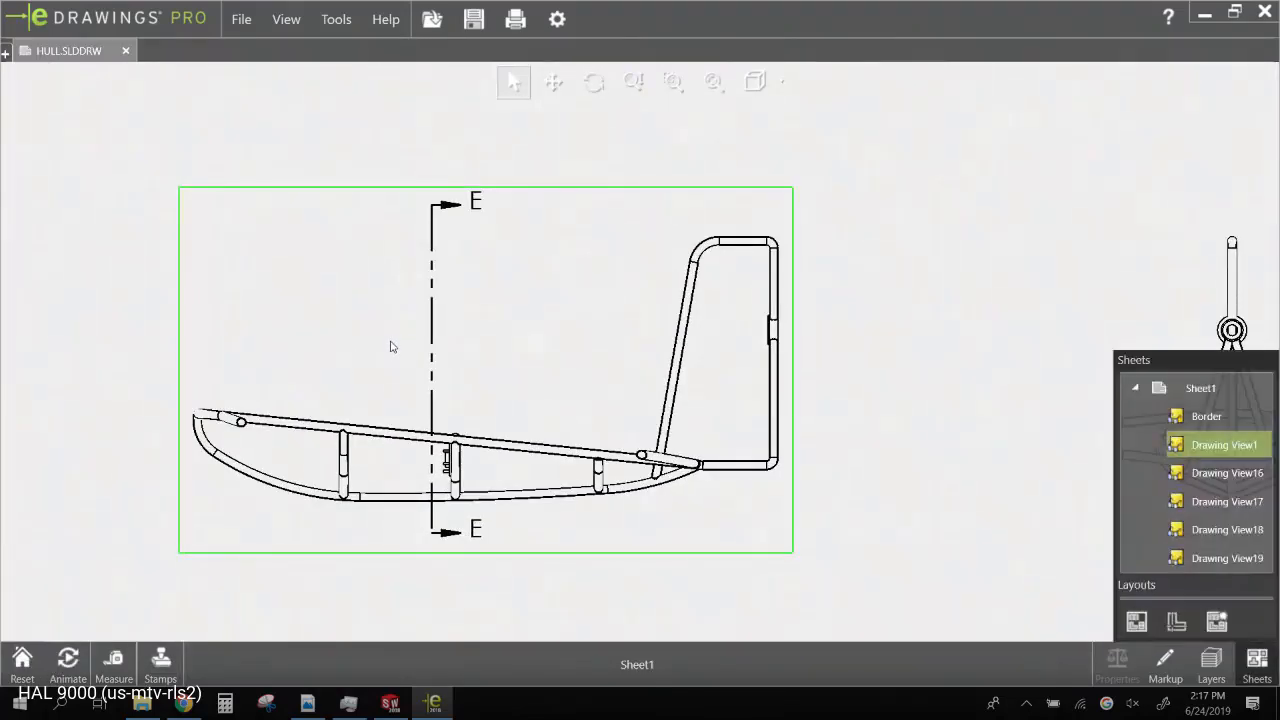
left_click(593, 86)
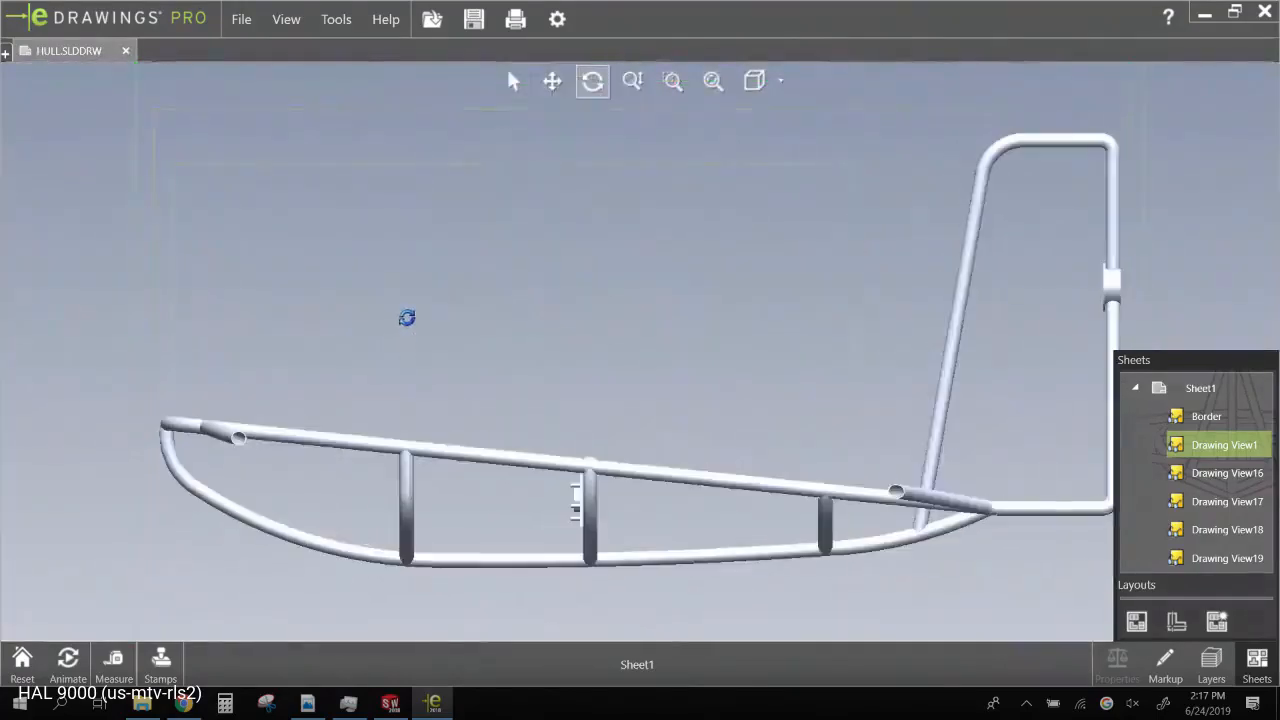
mouse_move(406, 317)
left_mouse_down()
mouse_move(566, 371)
mouse_move(591, 508)
mouse_move(437, 329)
mouse_move(111, 311)
mouse_move(117, 163)
mouse_move(332, 369)
mouse_move(486, 249)
mouse_move(360, 251)
mouse_move(331, 263)
mouse_move(320, 304)
mouse_move(277, 323)
mouse_move(351, 291)
mouse_move(380, 317)
mouse_move(403, 303)
mouse_move(543, 329)
mouse_move(474, 297)
mouse_move(770, 416)
mouse_move(583, 303)
mouse_move(674, 266)
left_mouse_up()
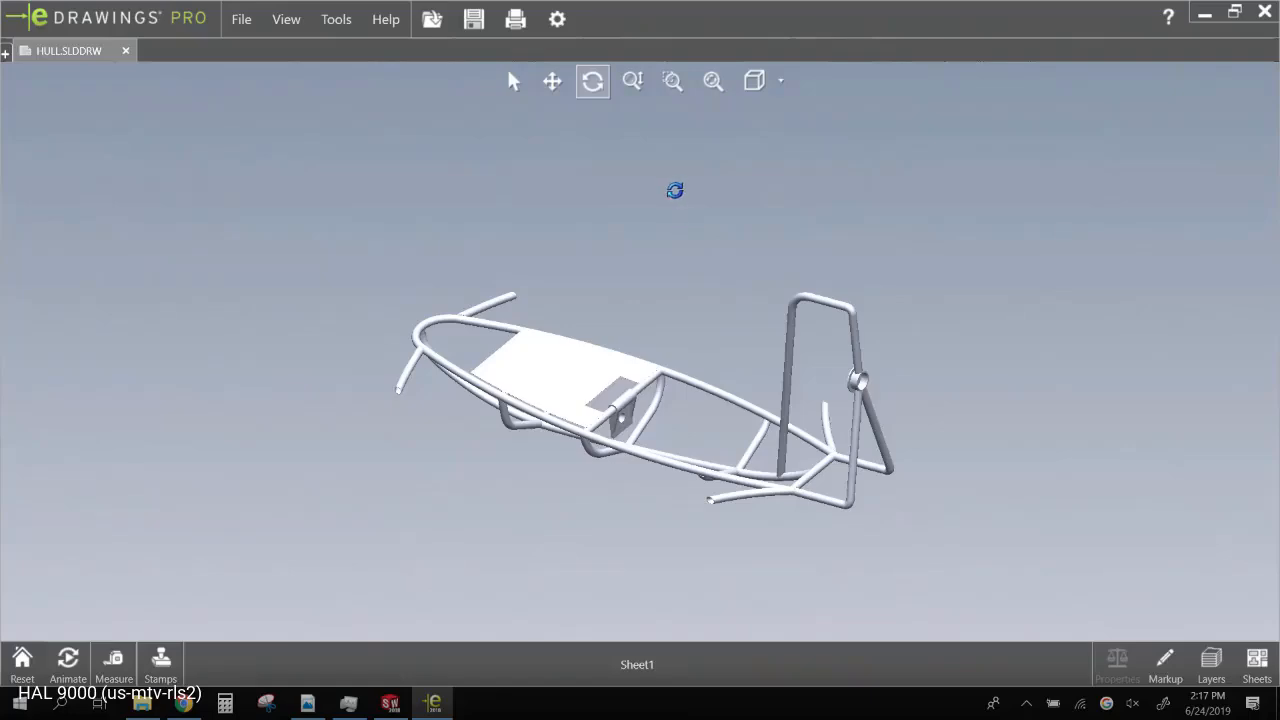
left_click(22, 670)
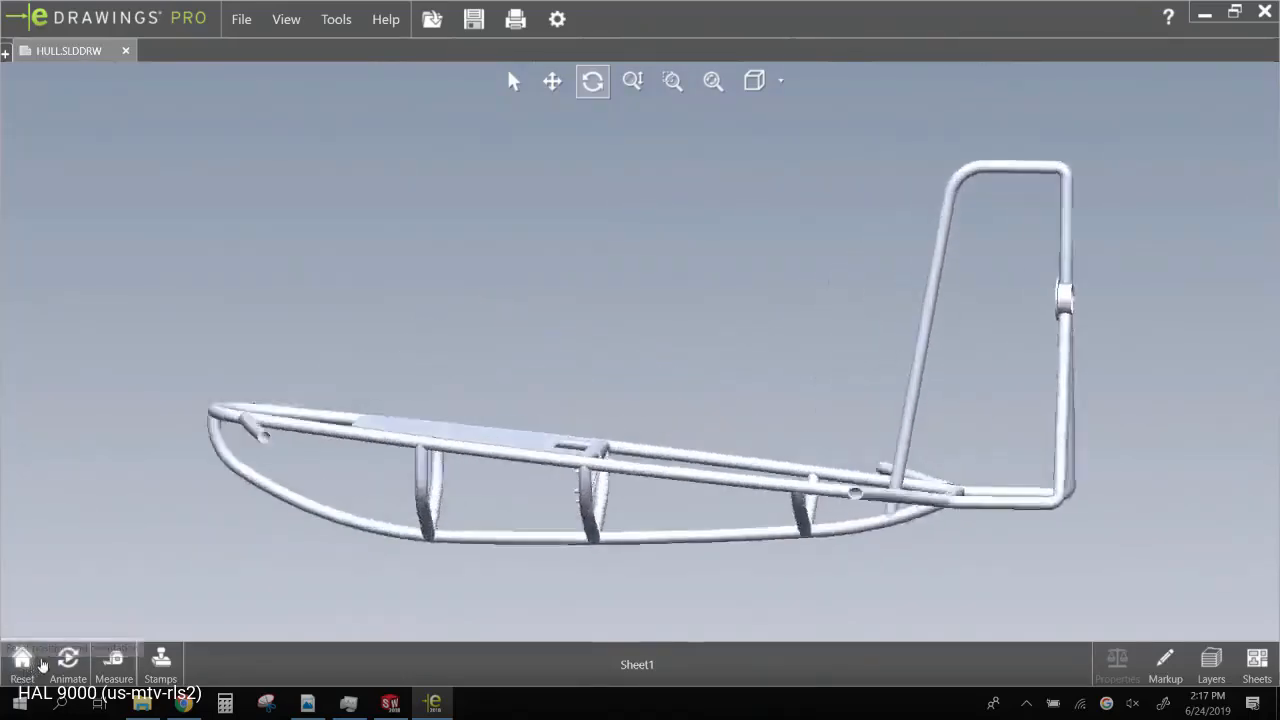
scroll(351, 491, "down", 2)
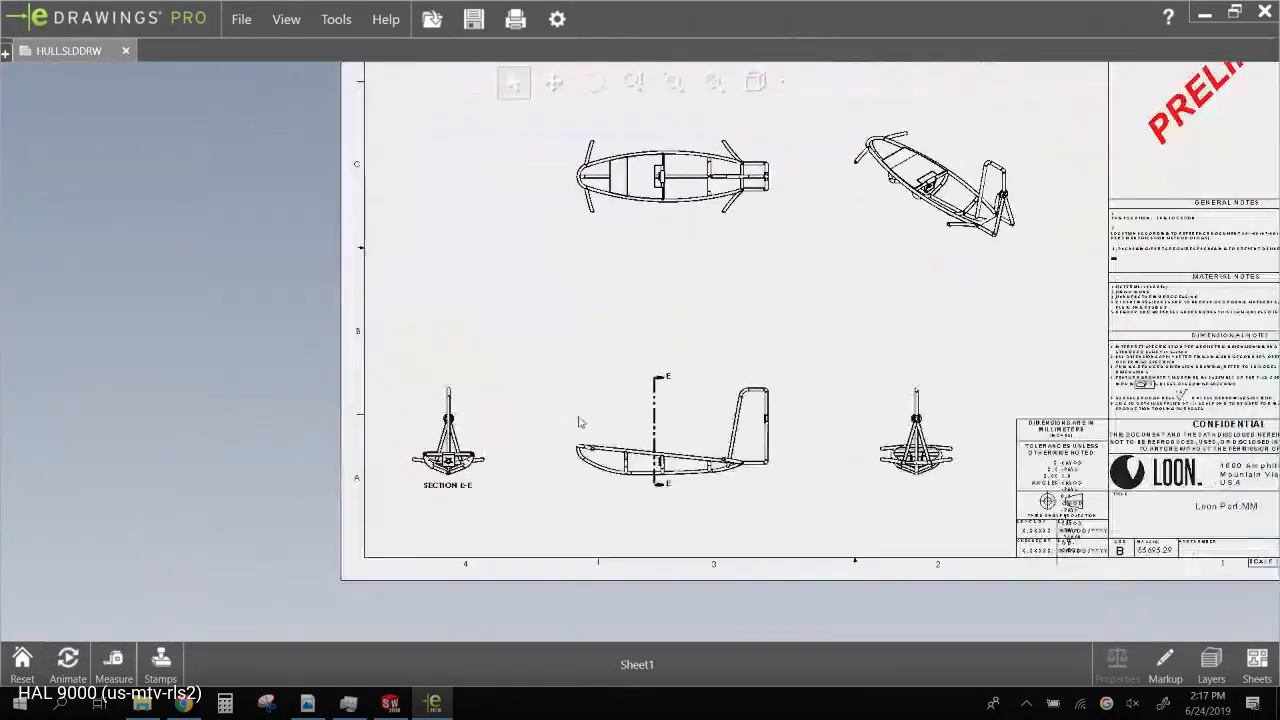
- Add a leader text markup reading "add motor" that points to the Section E-E view
left_click(1165, 665)
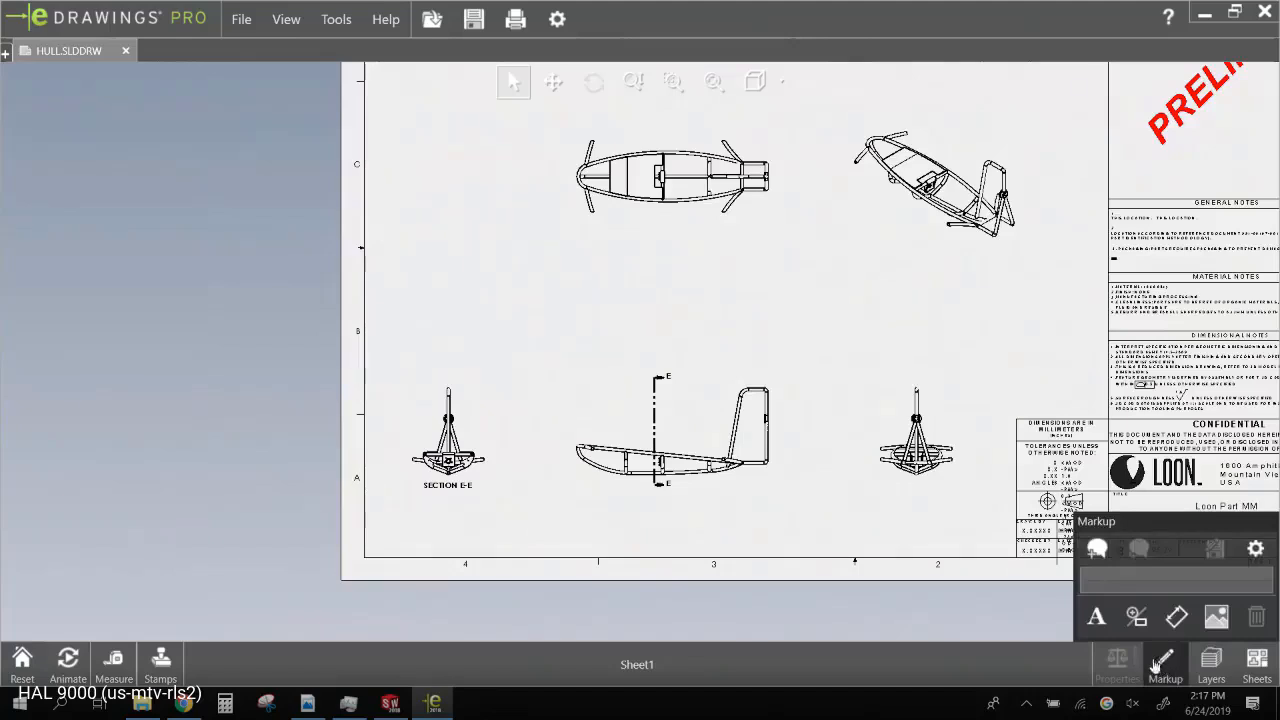
left_click(1097, 618)
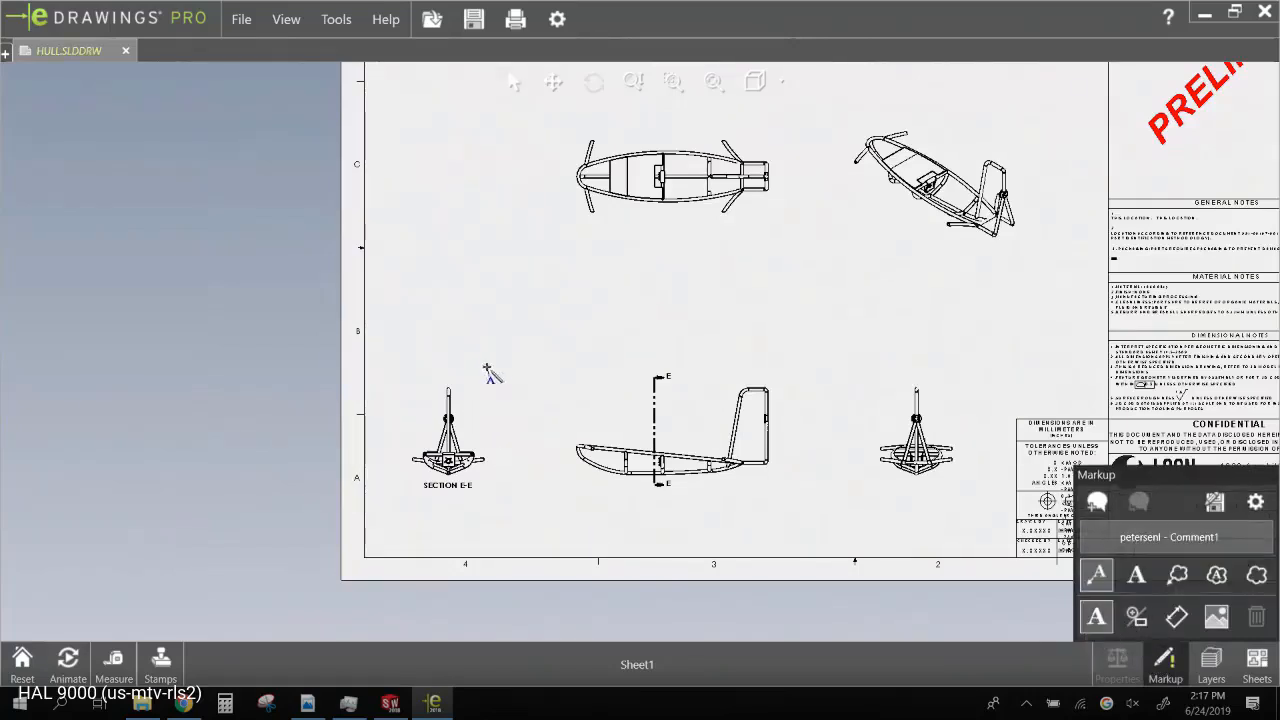
left_click(470, 392)
left_click(531, 308)
type("a")
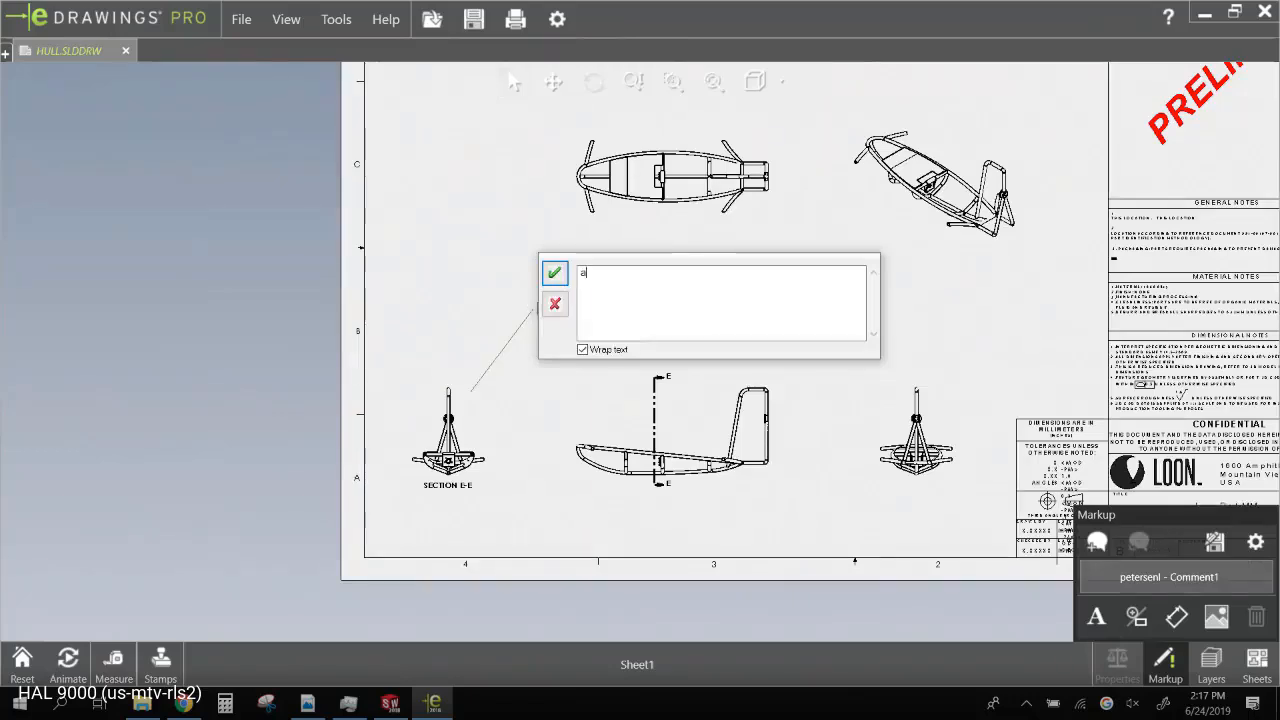
type("dd motor")
left_click(553, 272)
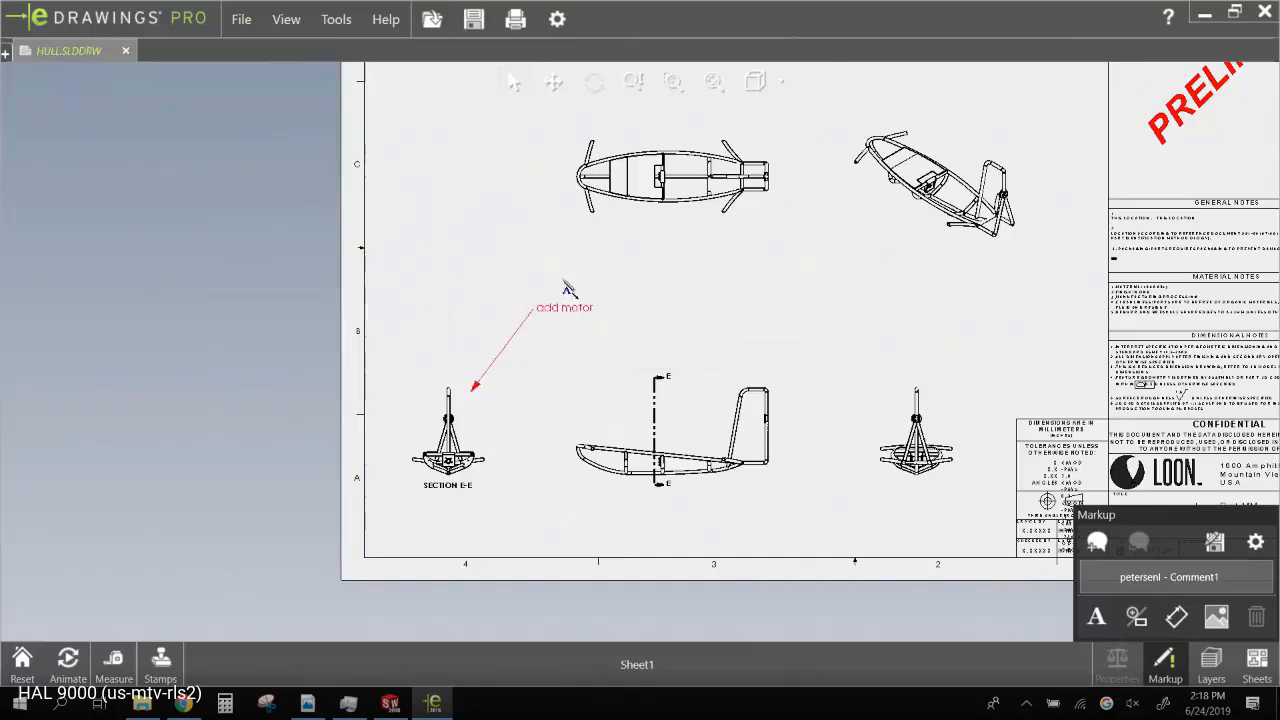
- Draw a cloud markup around the drawing's title block and tolerance block
left_click(1096, 617)
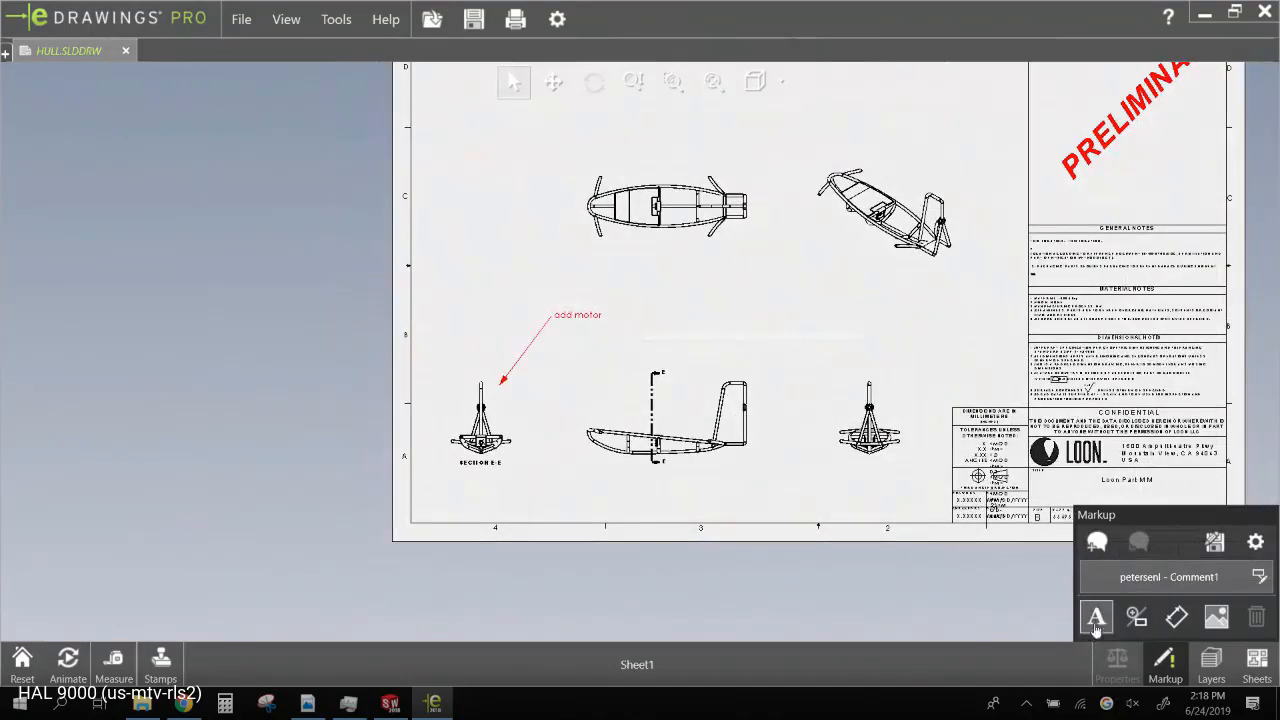
left_click(1256, 574)
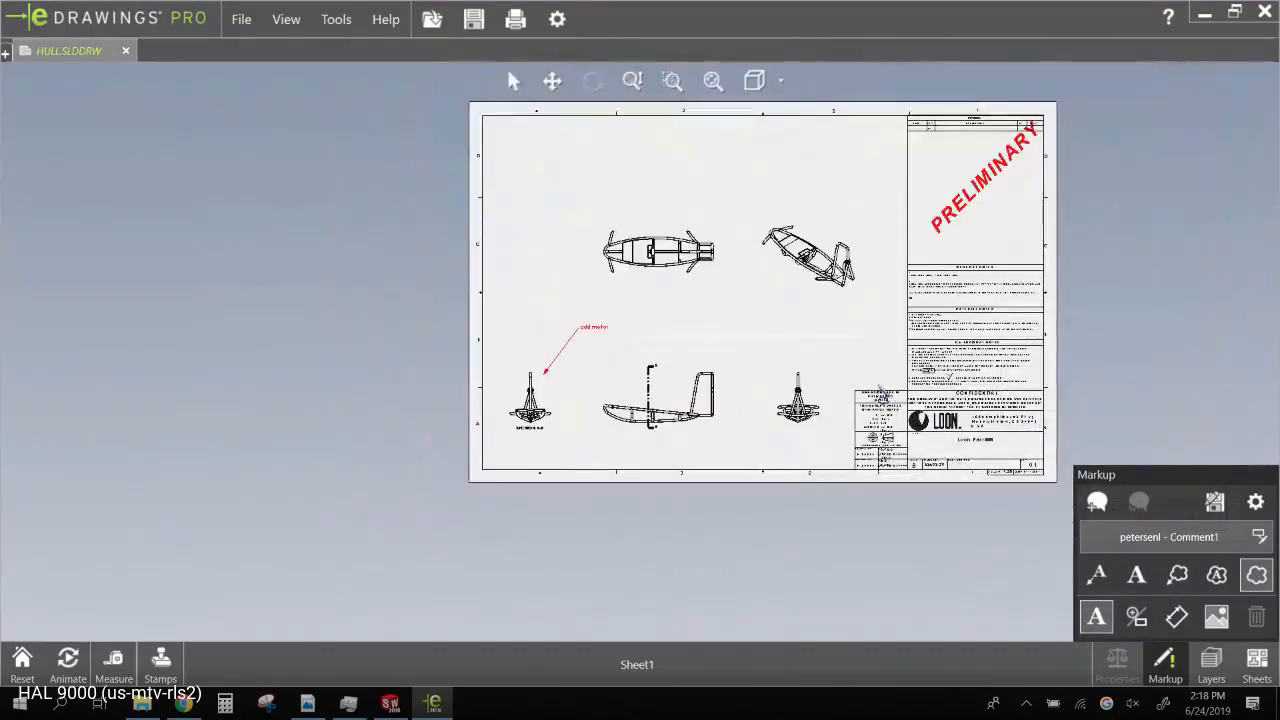
left_click(855, 390)
left_click(1052, 488)
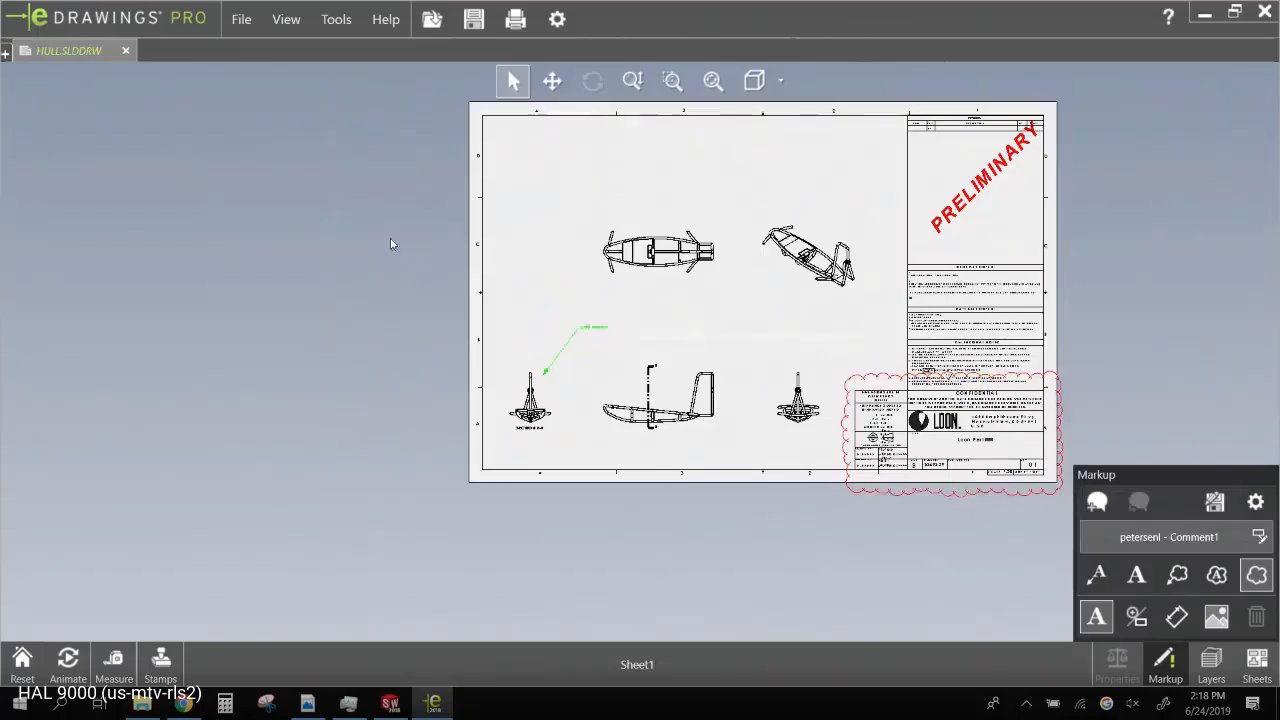
- Save the markup of all reviewers as HULL-SLDDRW.All Reviews in the MANTA folder, replacing the existing file
left_click(241, 20)
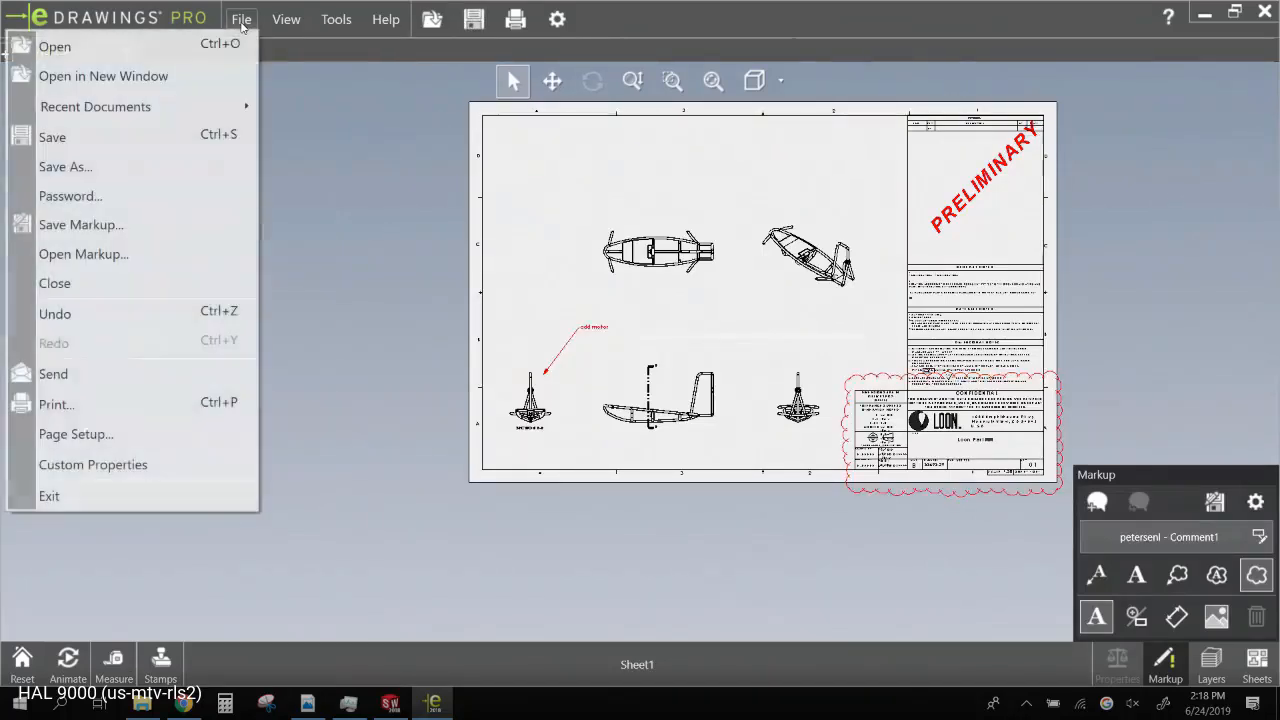
left_click(150, 224)
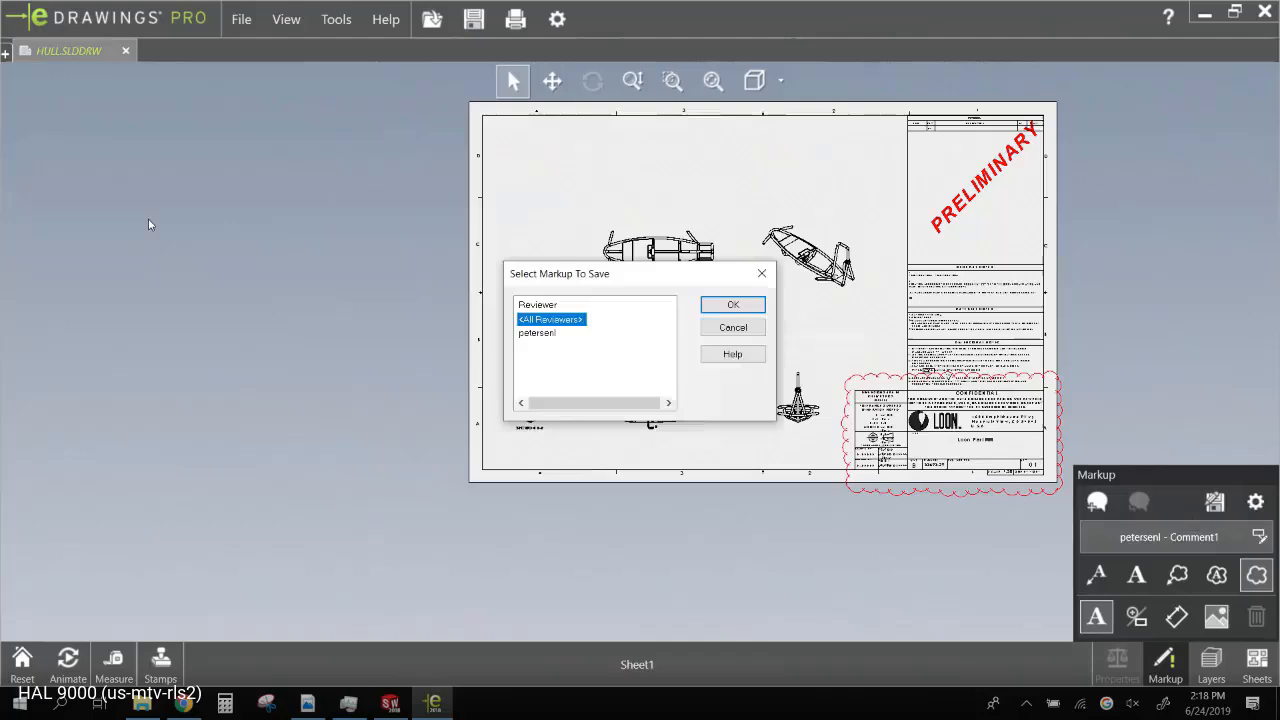
left_click(733, 305)
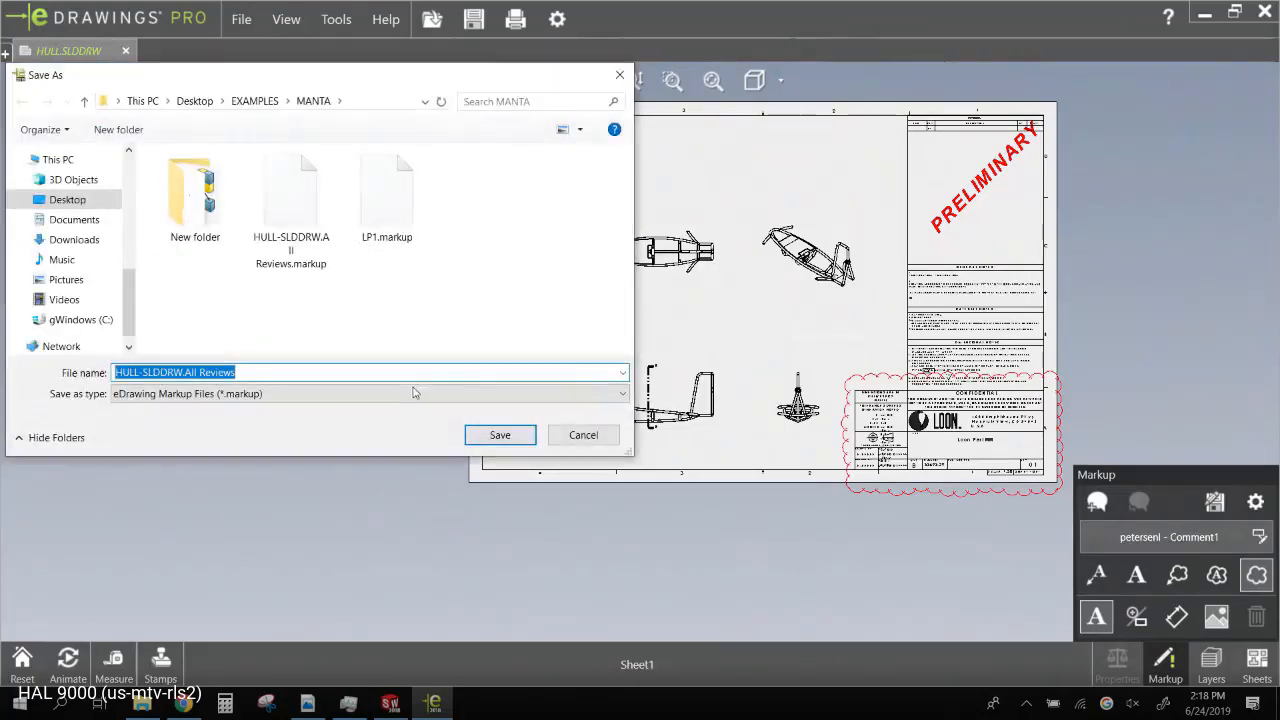
left_click(500, 436)
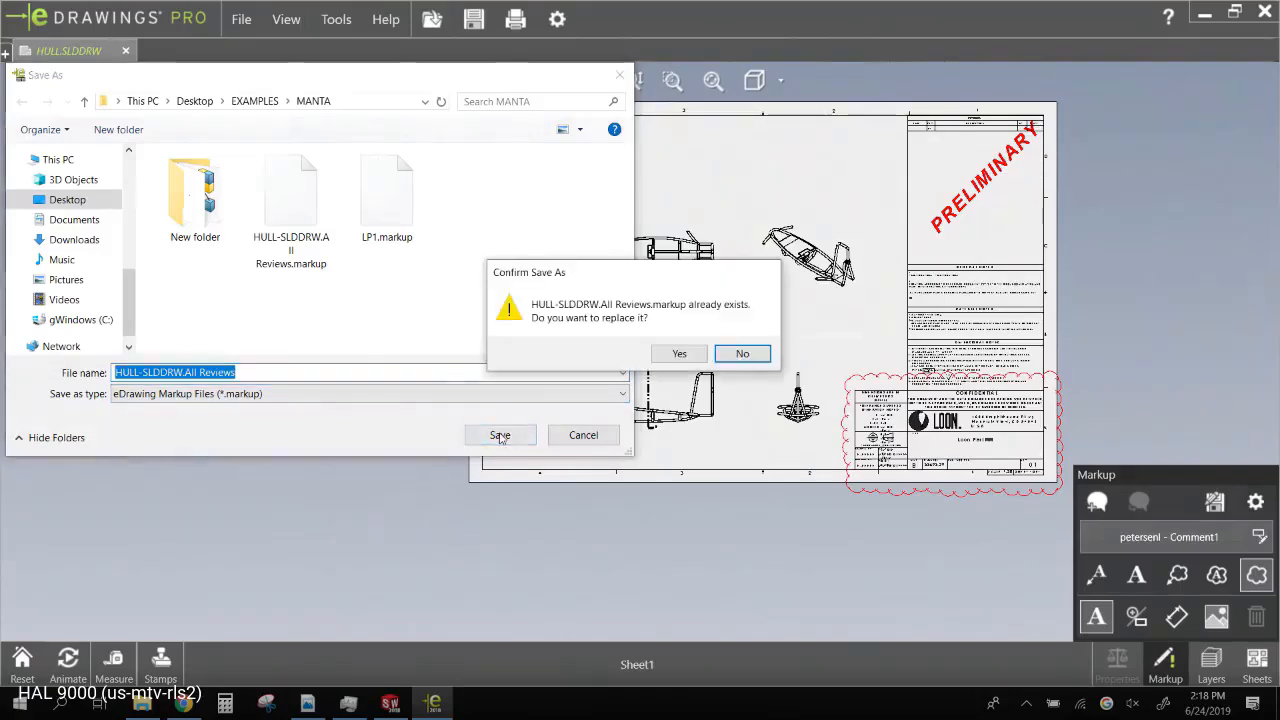
left_click(686, 354)
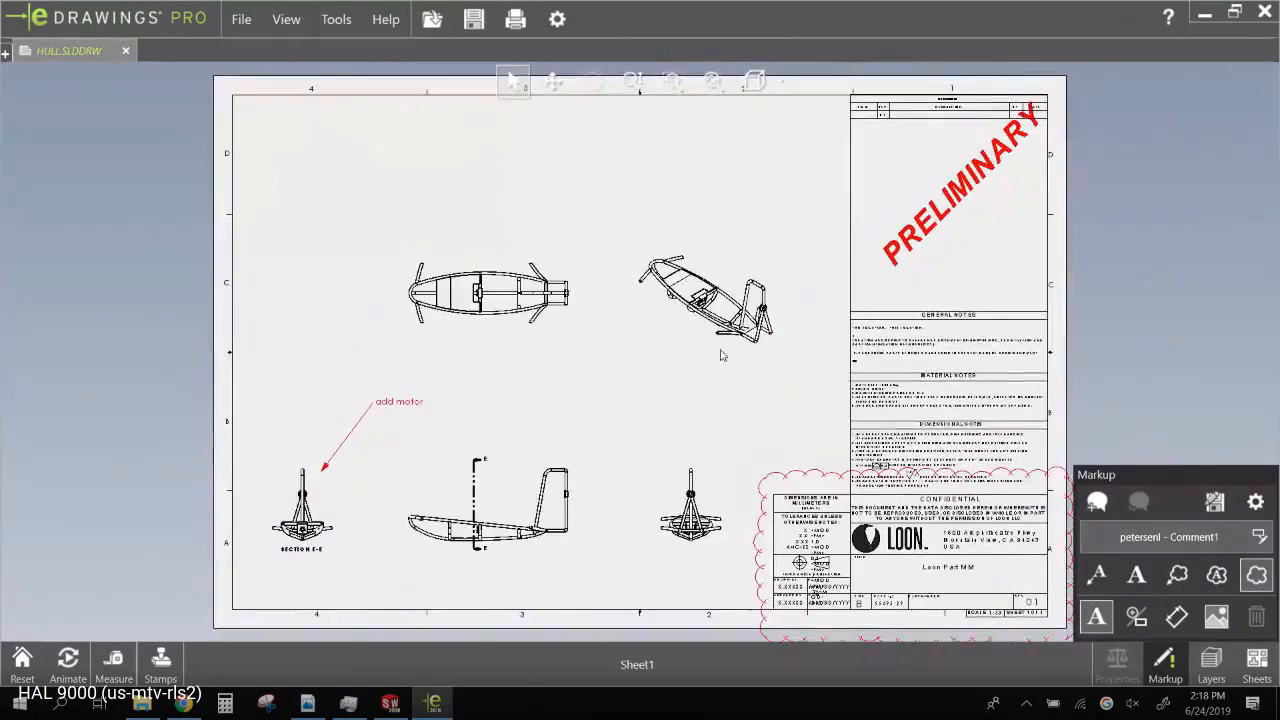
- Close eDrawings and bring up the HULL drawing in SOLIDWORKS
left_click(1264, 12)
left_click(651, 412)
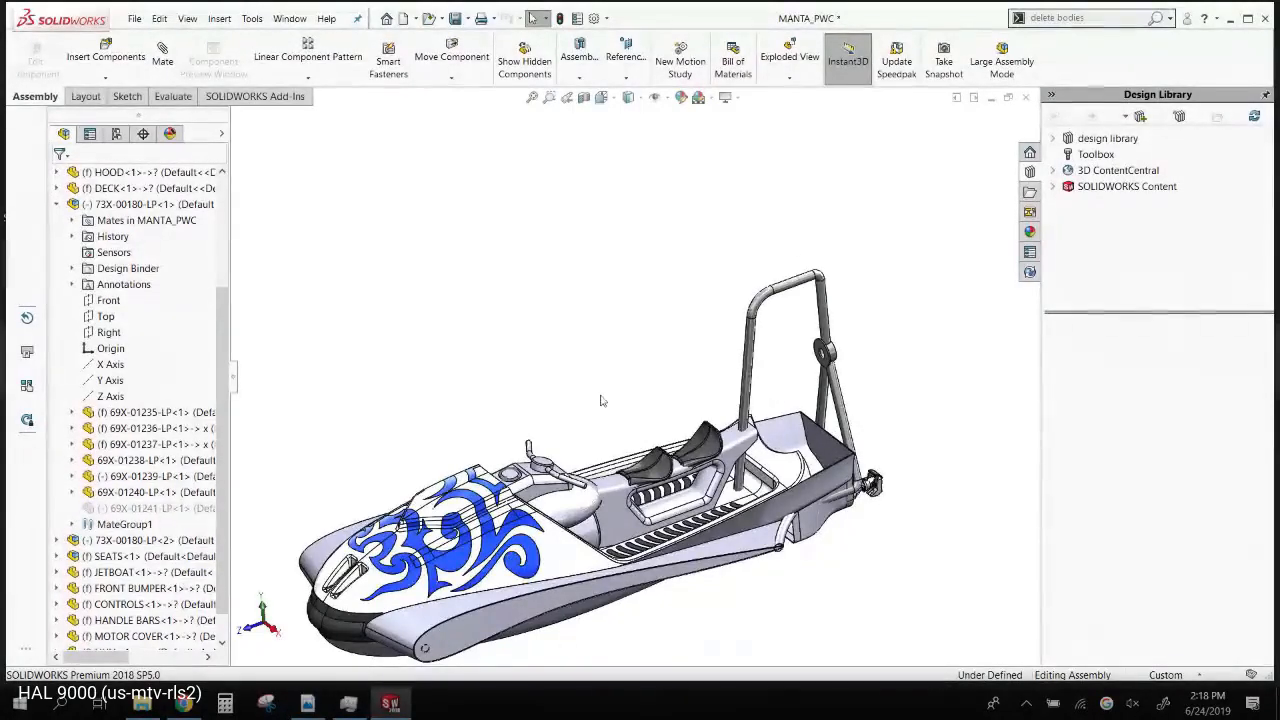
scroll(594, 400, "up", 2)
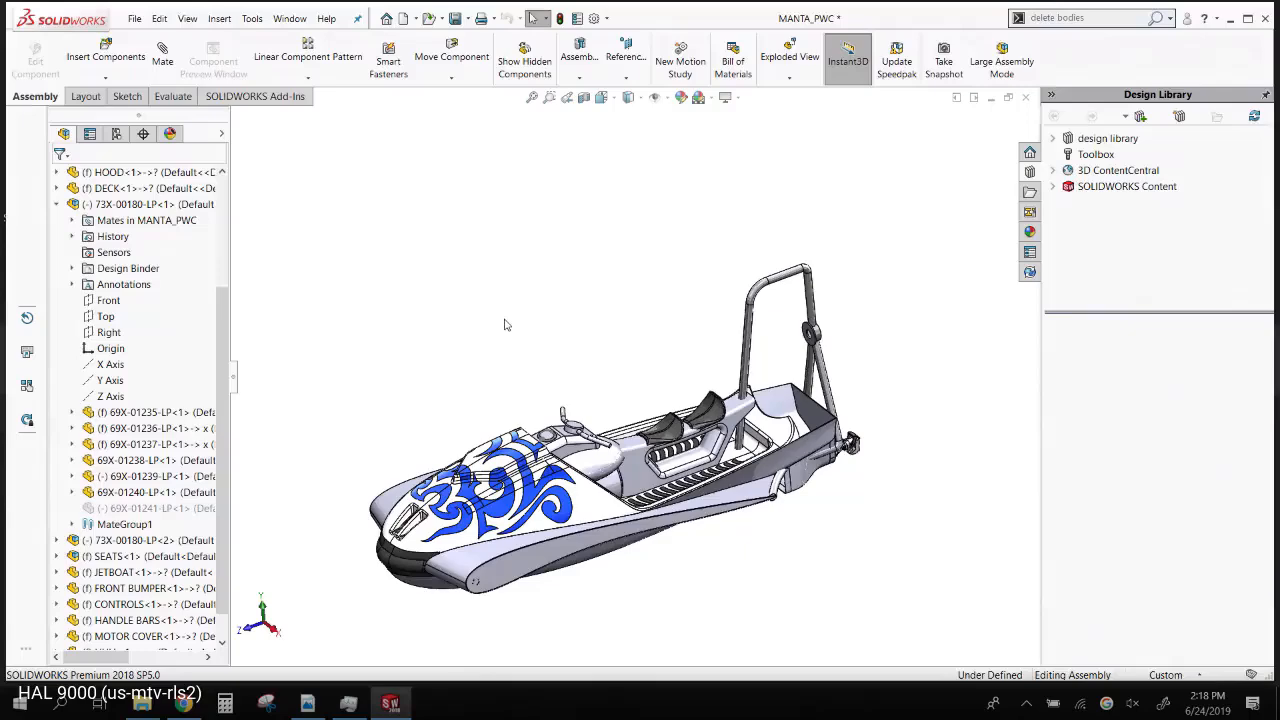
key("ctrl+F2")
key("Escape")
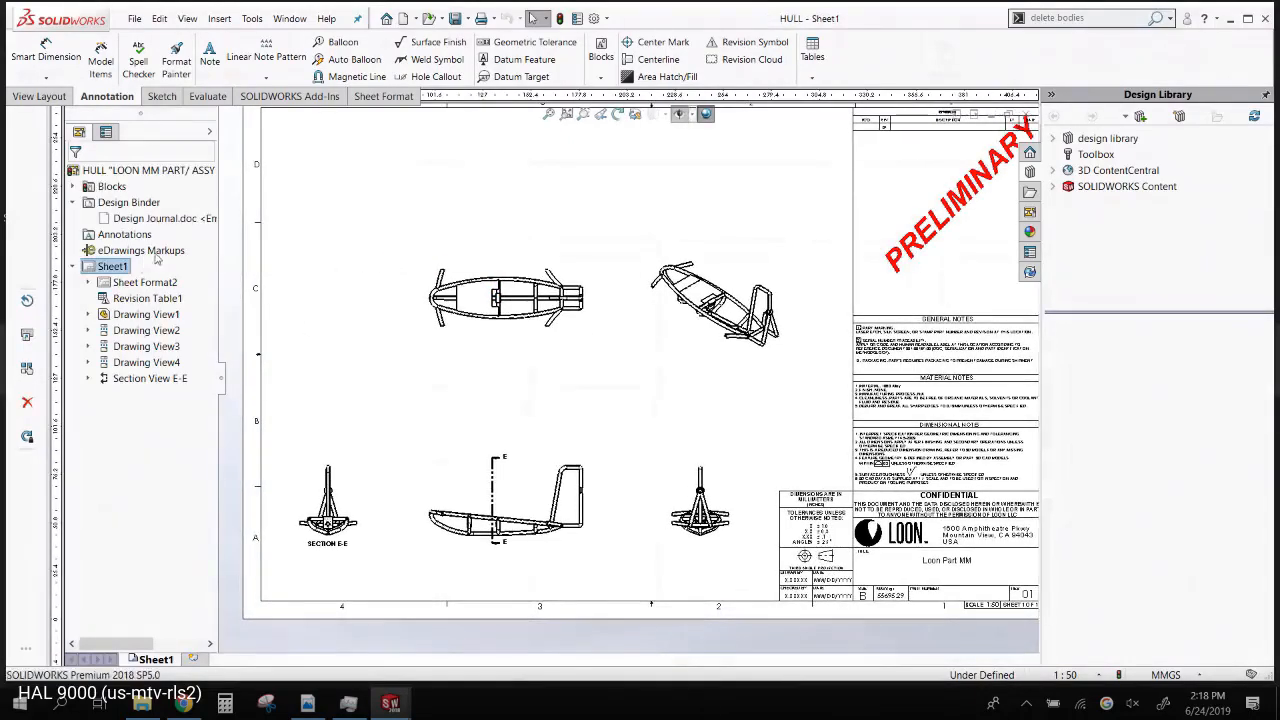
- Examine the eDrawings Markups folder's commands and the eDrawing Markups visibility setting in the FeatureManager system options
left_click(141, 252)
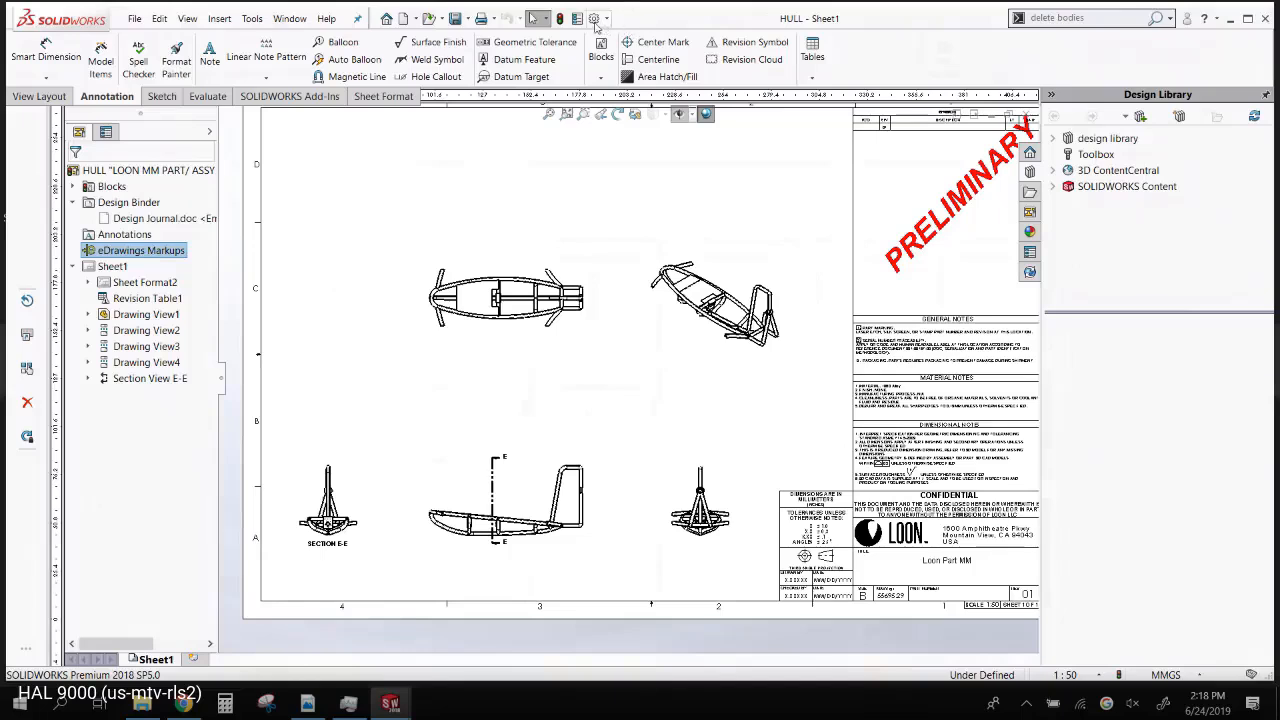
left_click(600, 22)
left_click(609, 35)
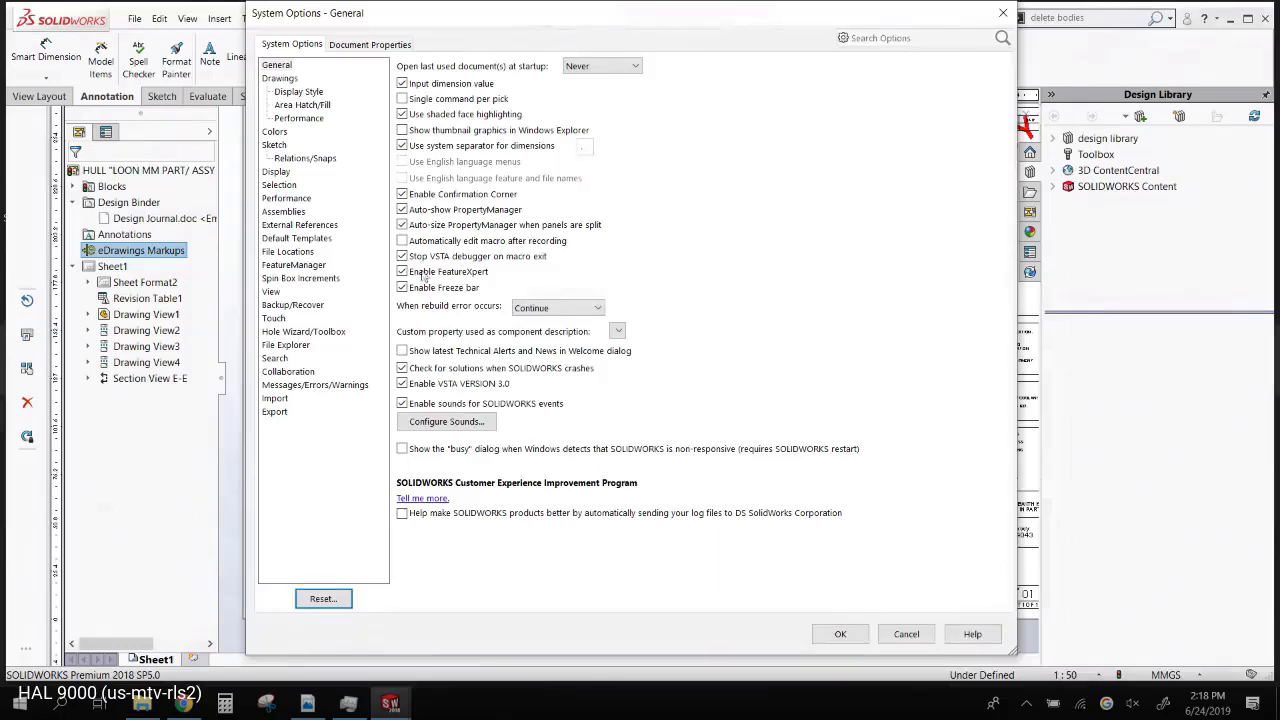
left_click(295, 265)
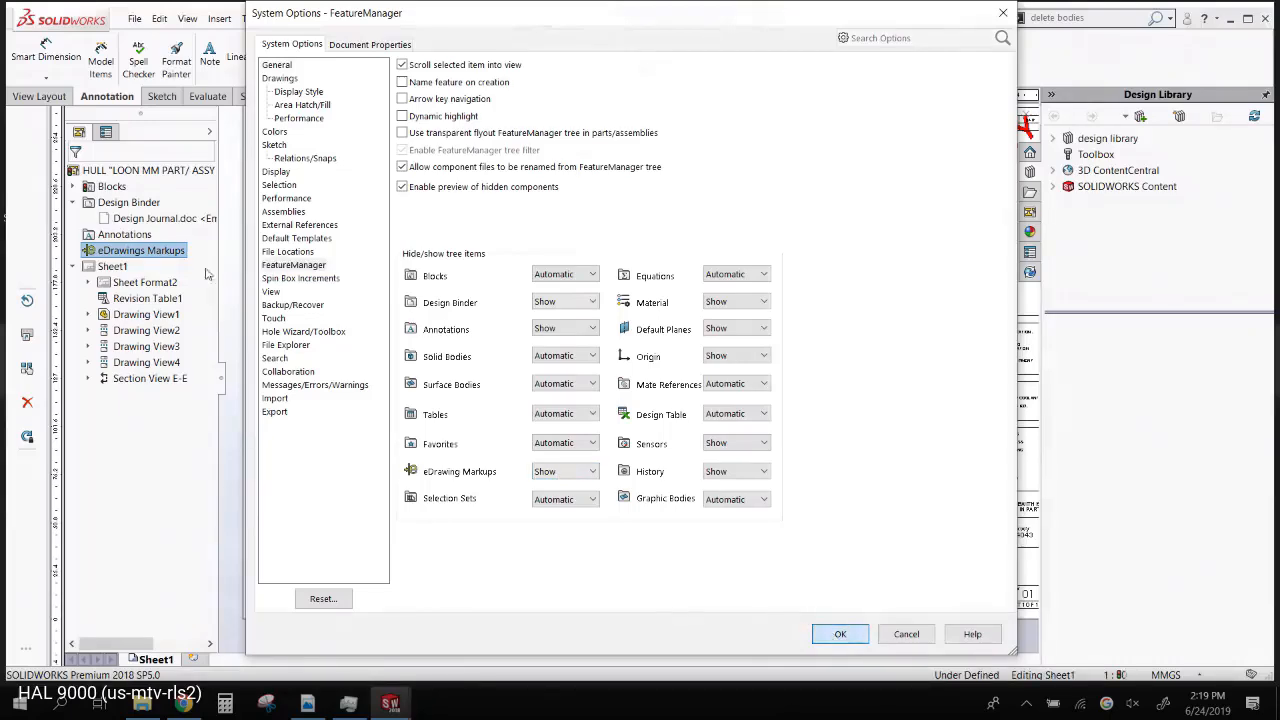
key("Return")
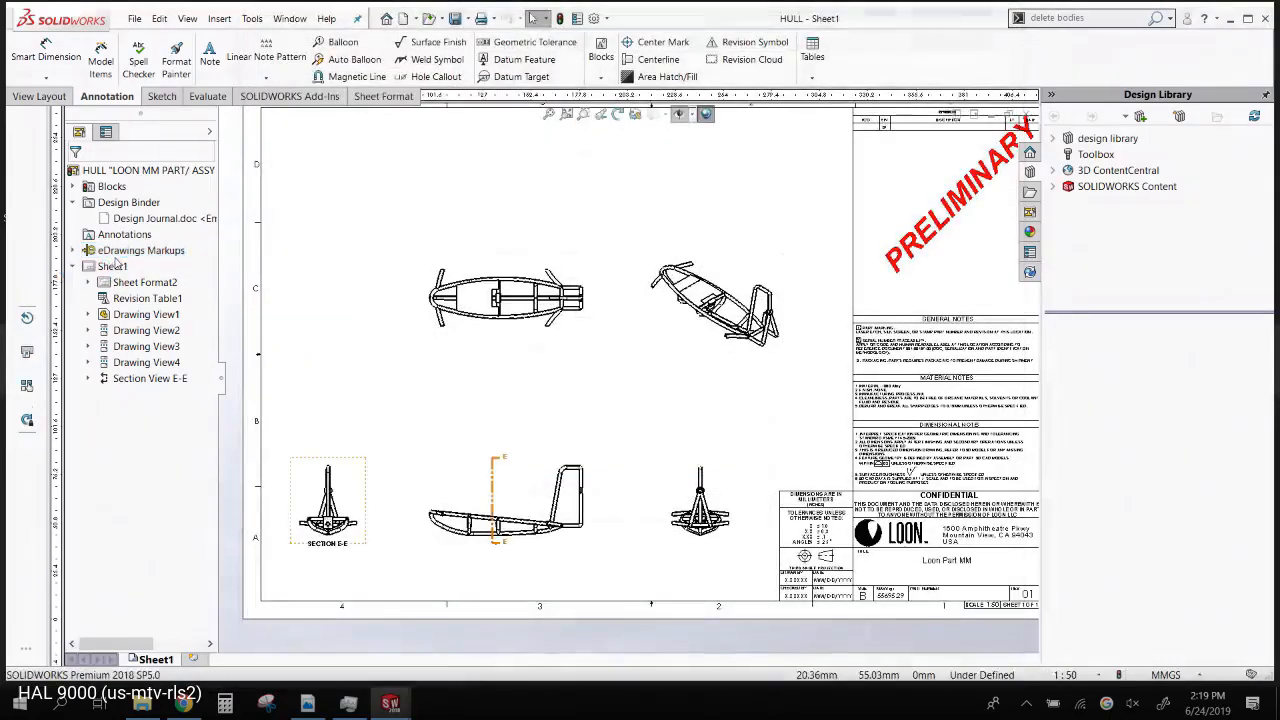
right_click(117, 252)
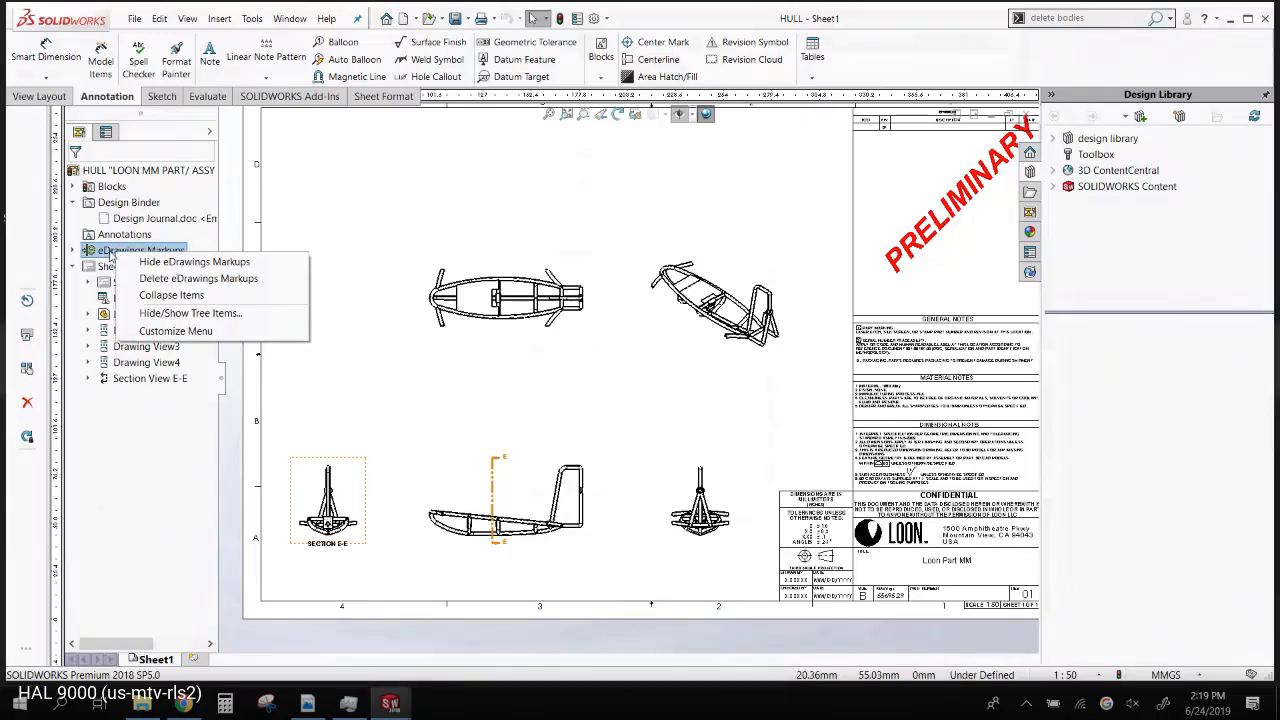
left_click(84, 252)
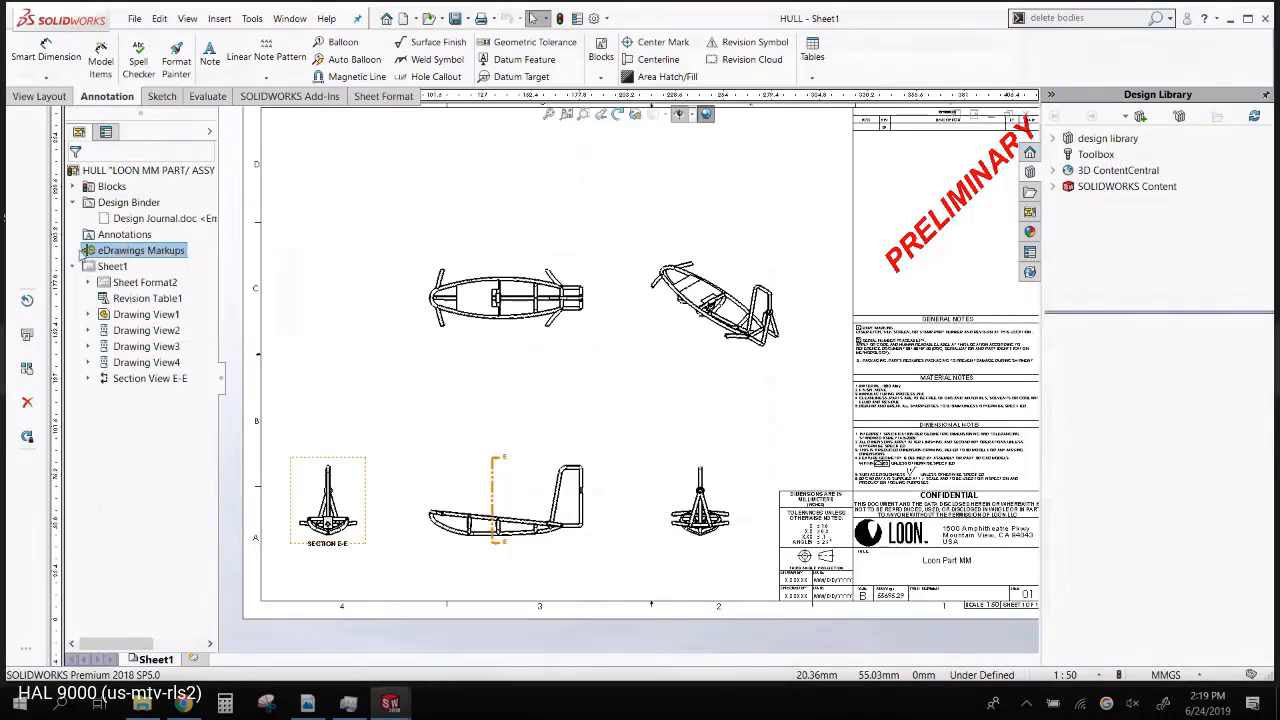
right_click(117, 252)
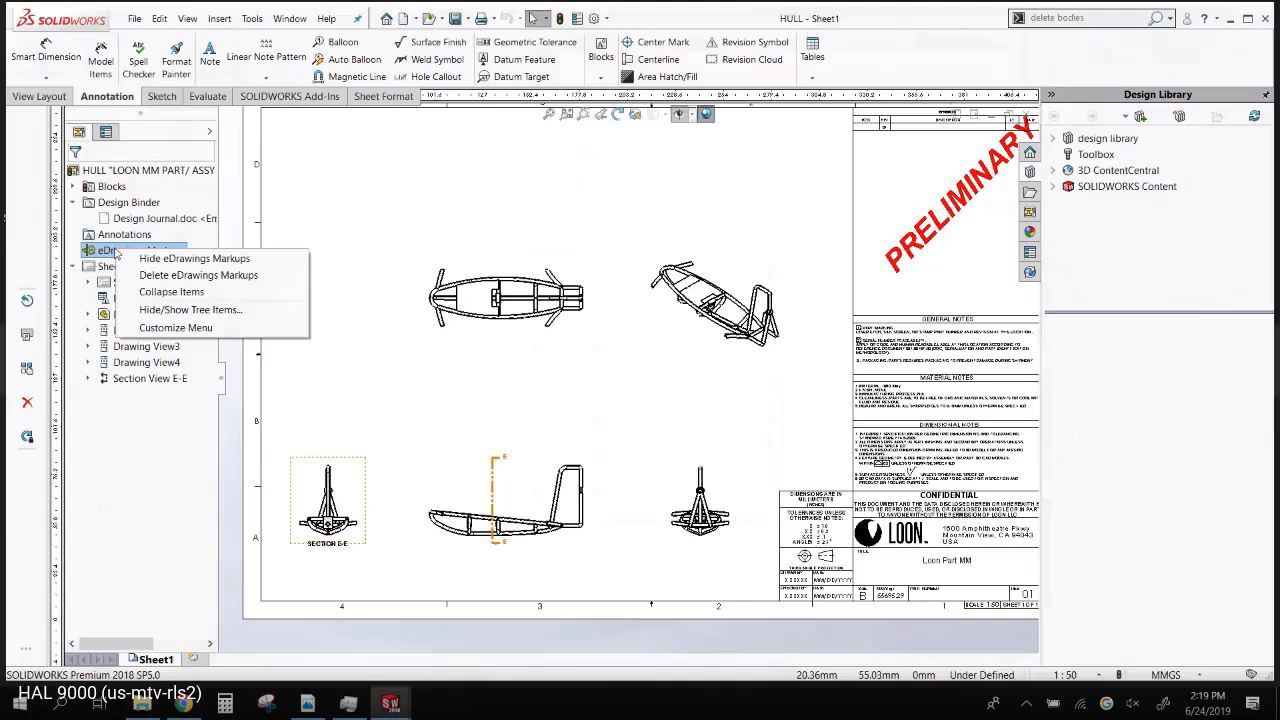
left_click(282, 211)
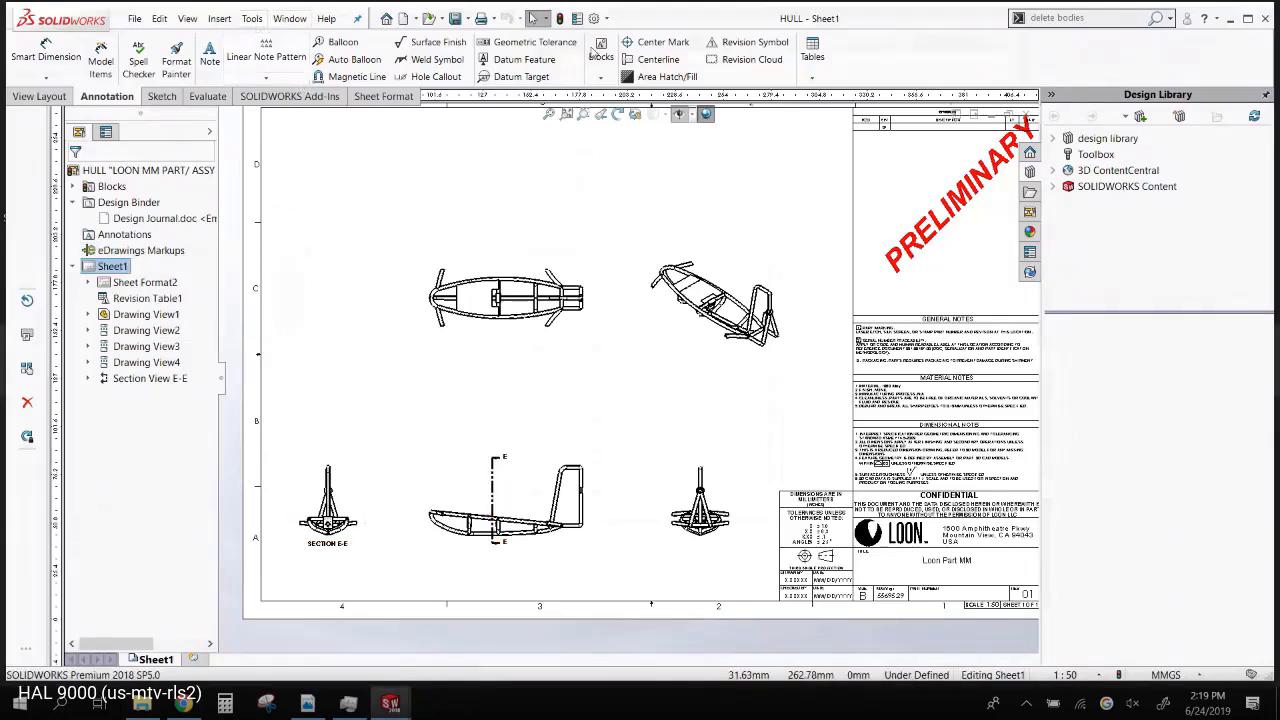
- Search the commands for "edrawing" and insert the HULL-SLDDRW.All Reviews.markup file into the drawing
left_click(1070, 17)
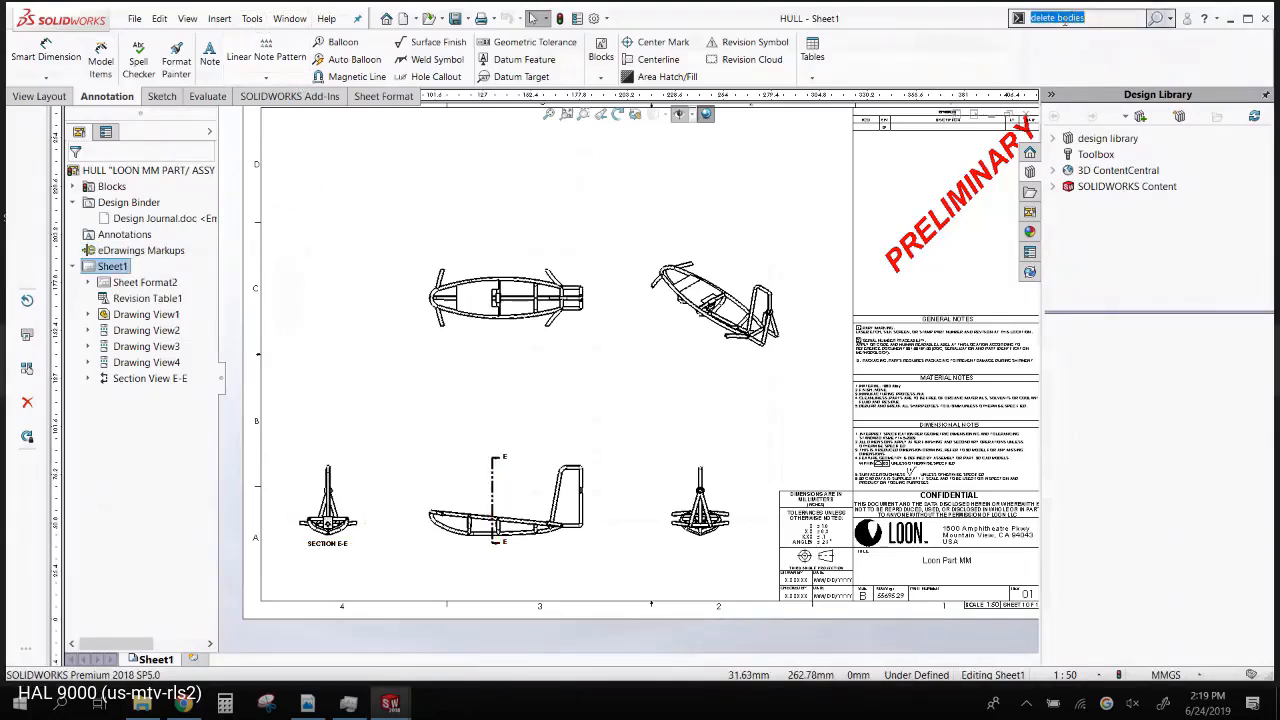
type("edrawings")
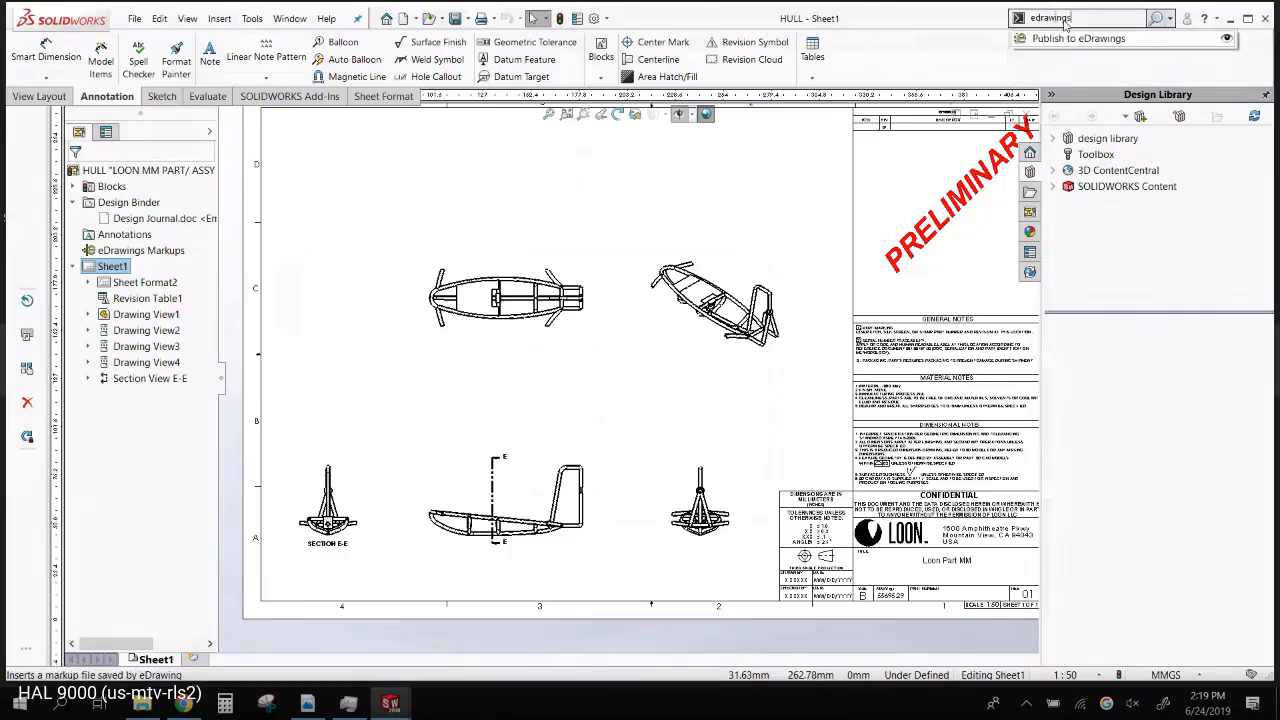
key("BackSpace")
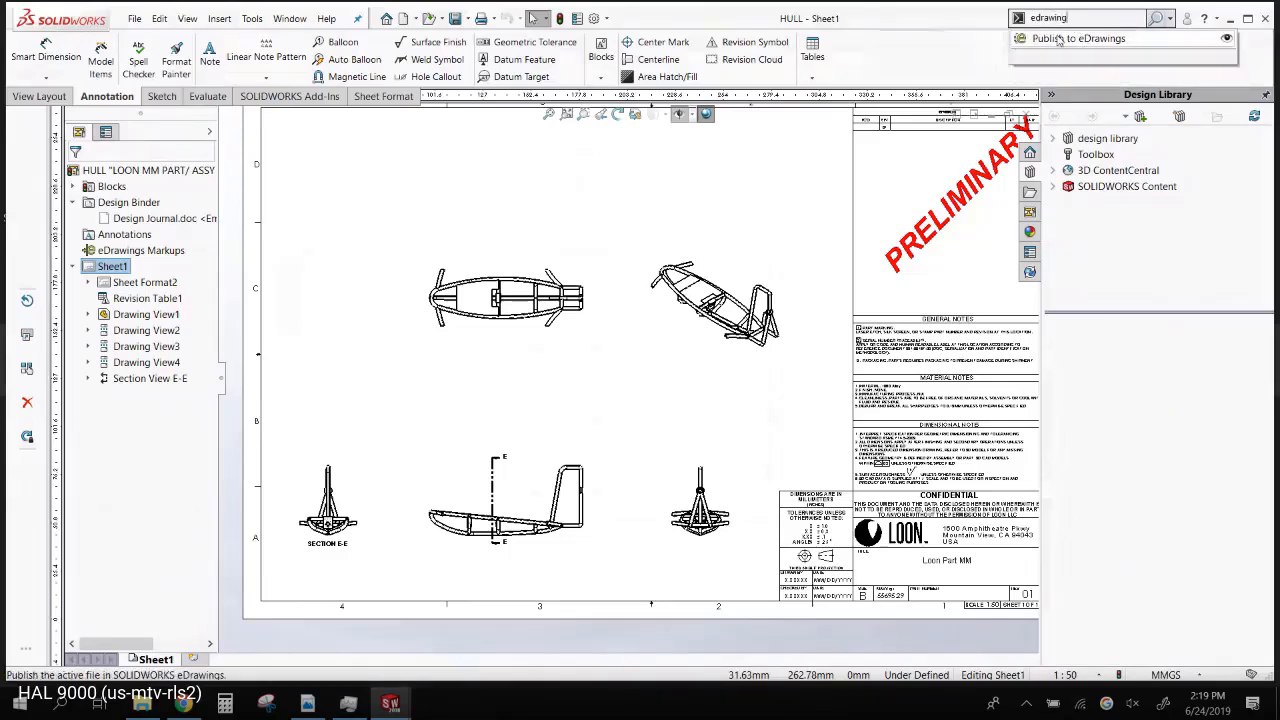
left_click(1070, 55)
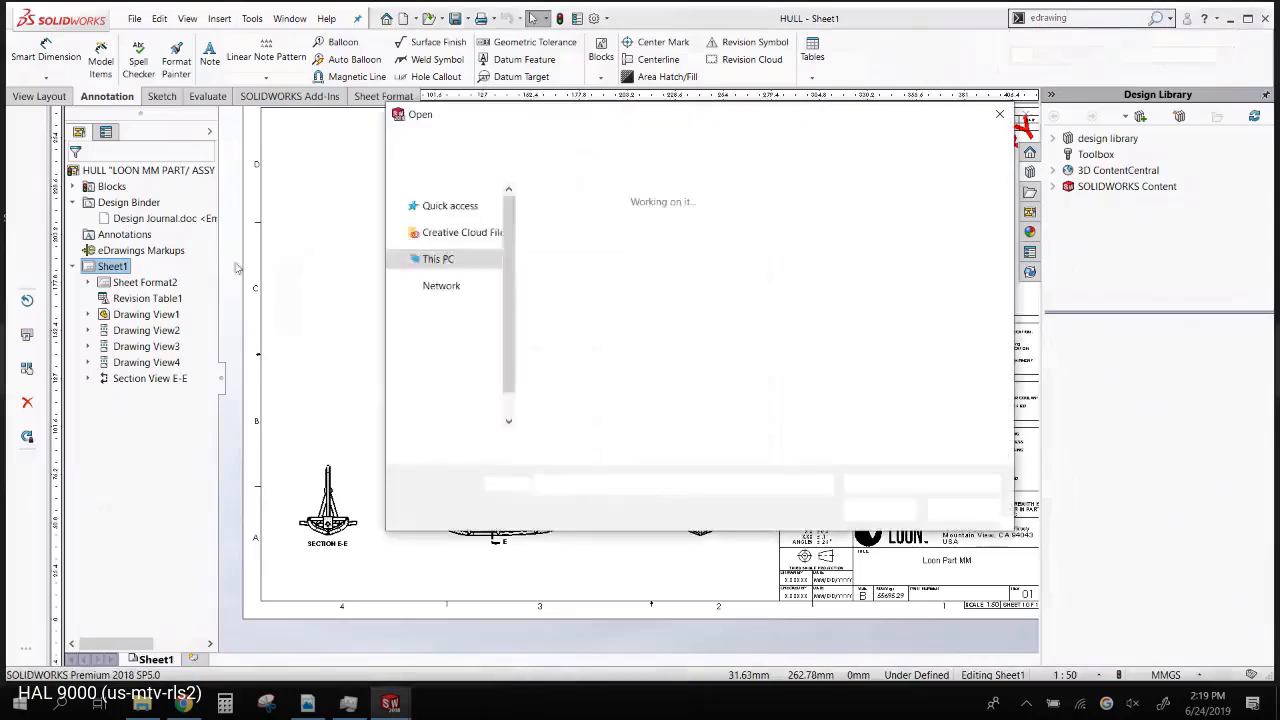
left_click(666, 245)
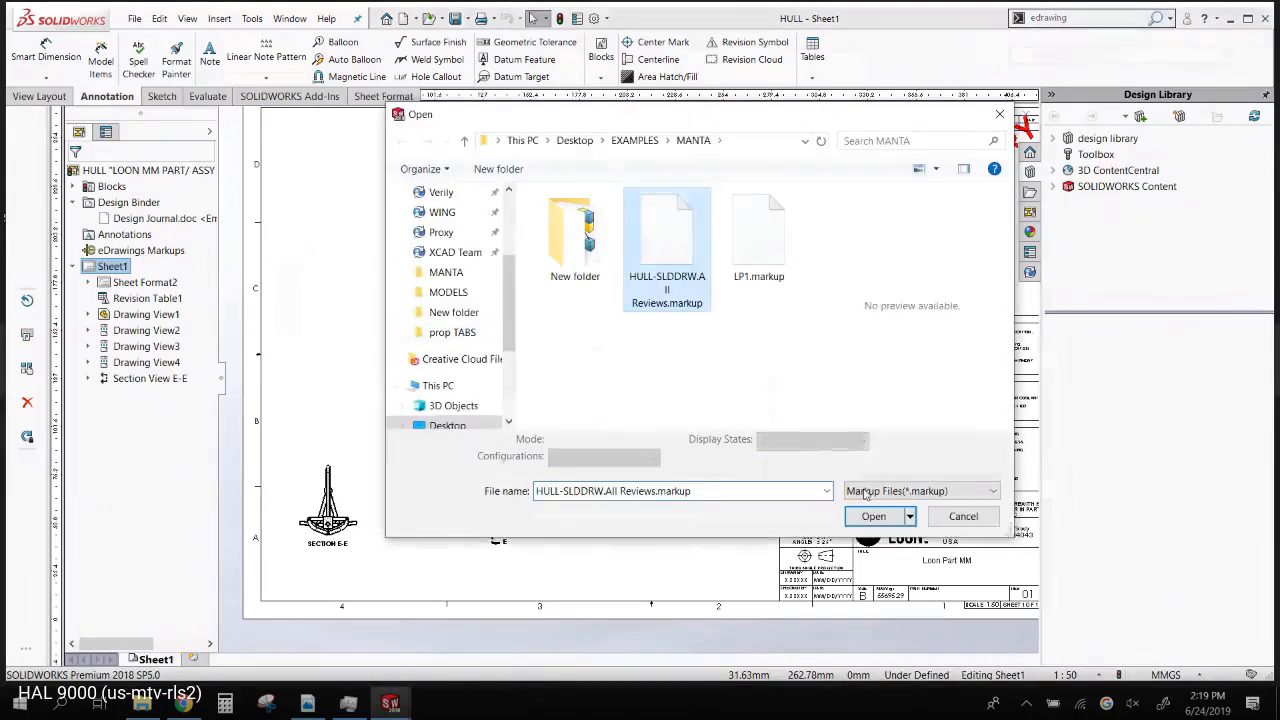
left_click(873, 509)
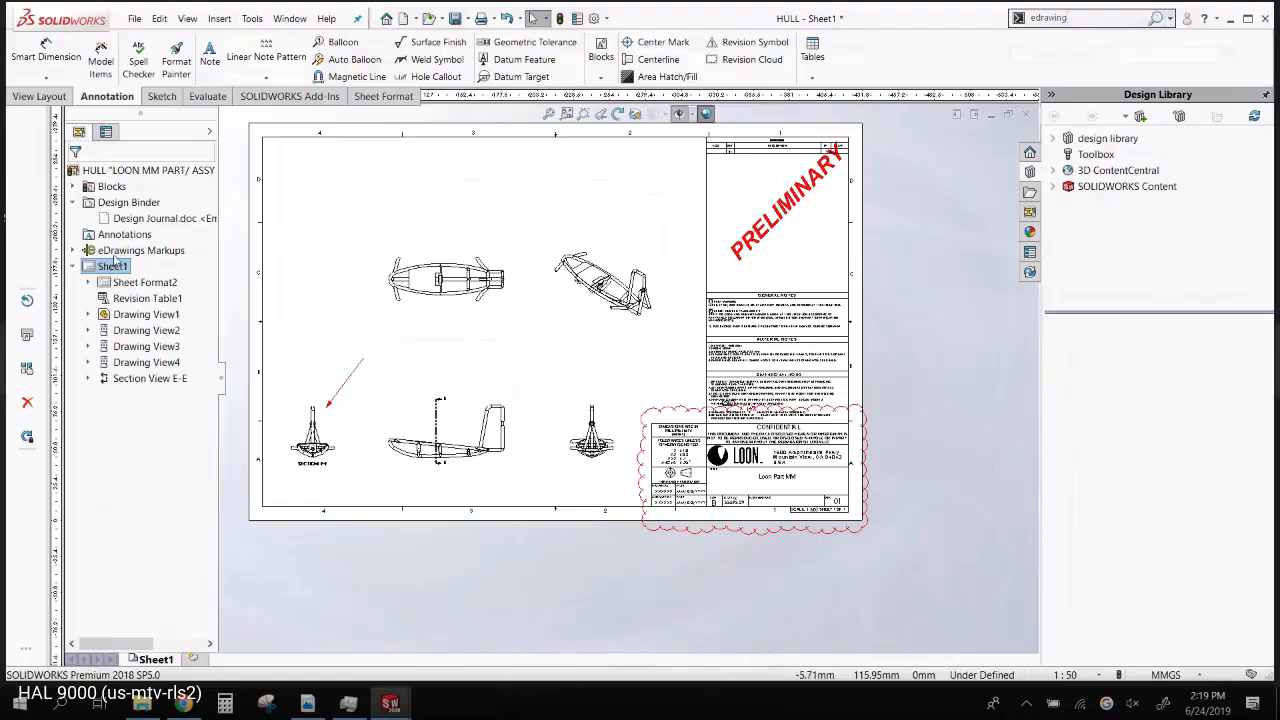
- Hide the eDrawings markups on the HULL drawing sheet
right_click(116, 255)
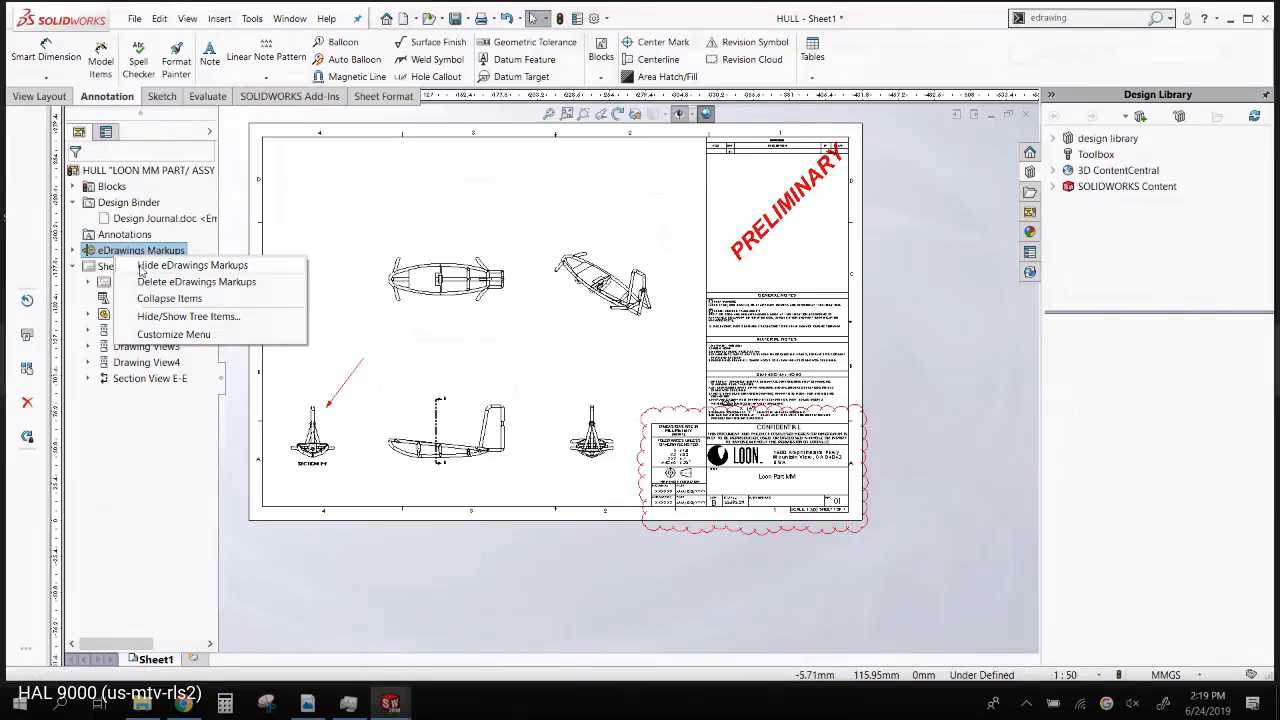
left_click(190, 265)
scroll(440, 388, "up", 3)
scroll(438, 392, "down", 2)
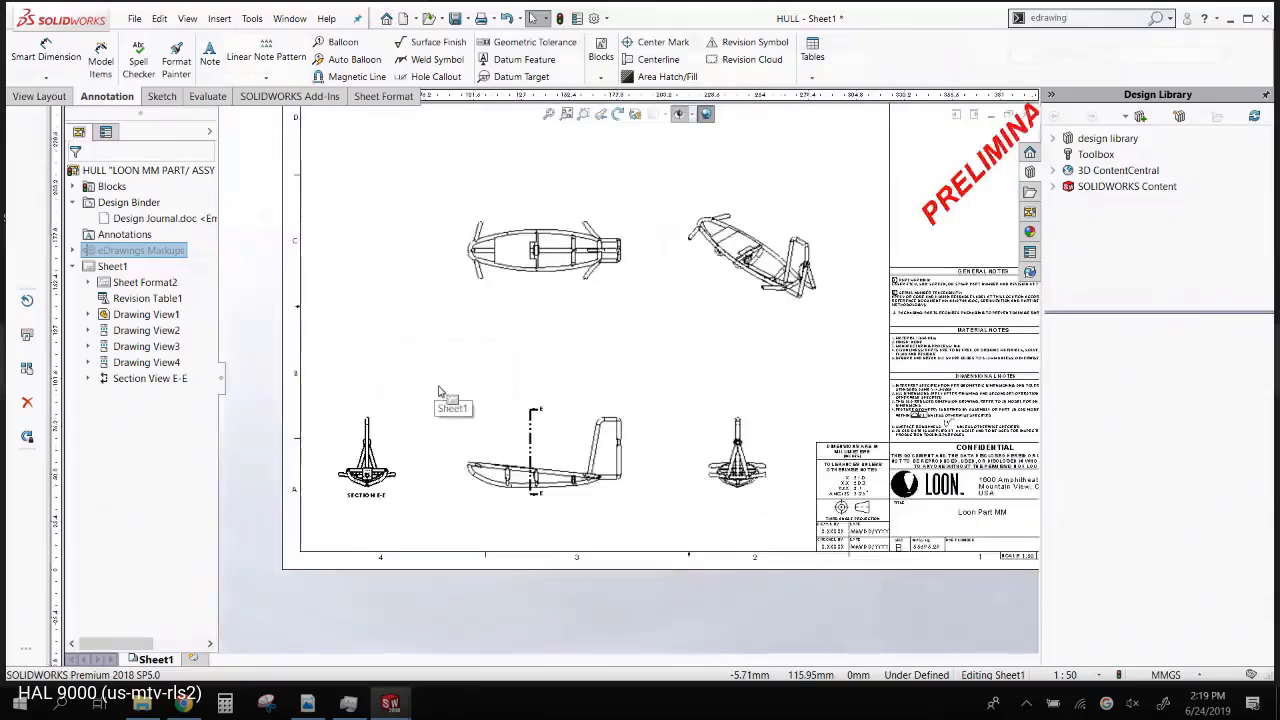
scroll(438, 392, "up", 2)
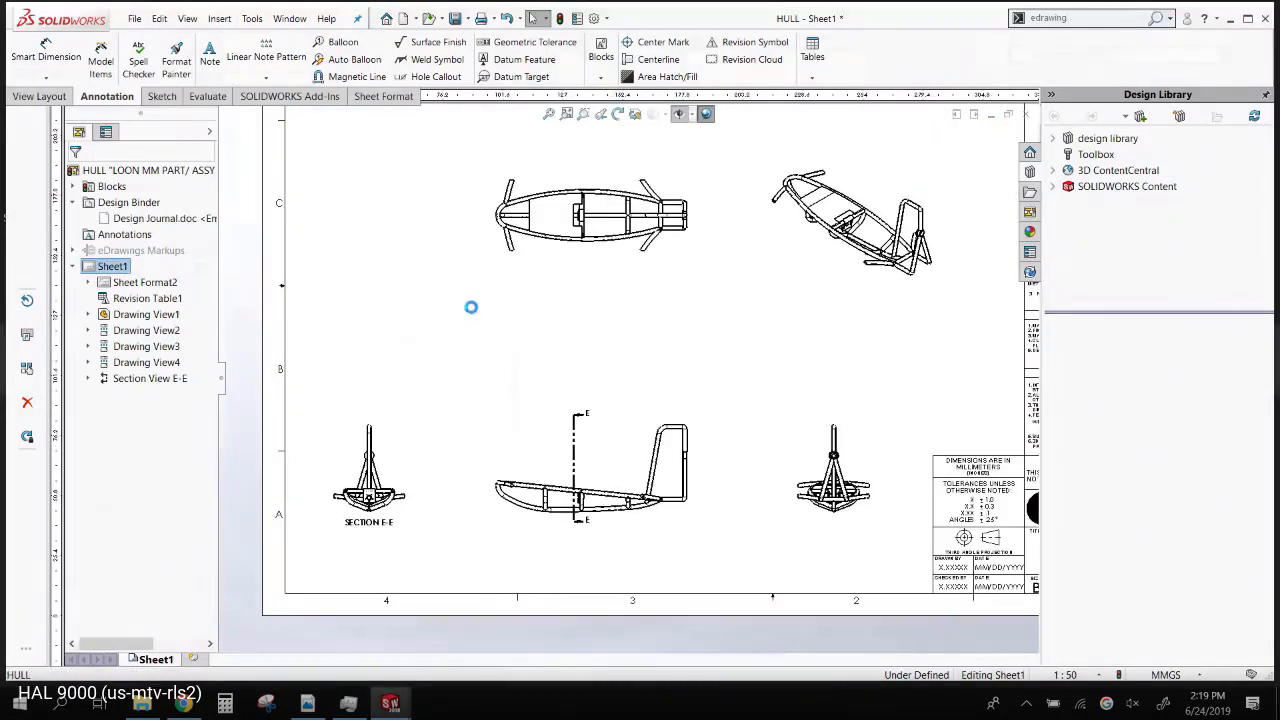
- Return to the HULL drawing and open its part model from the top view
key("ctrl+Tab")
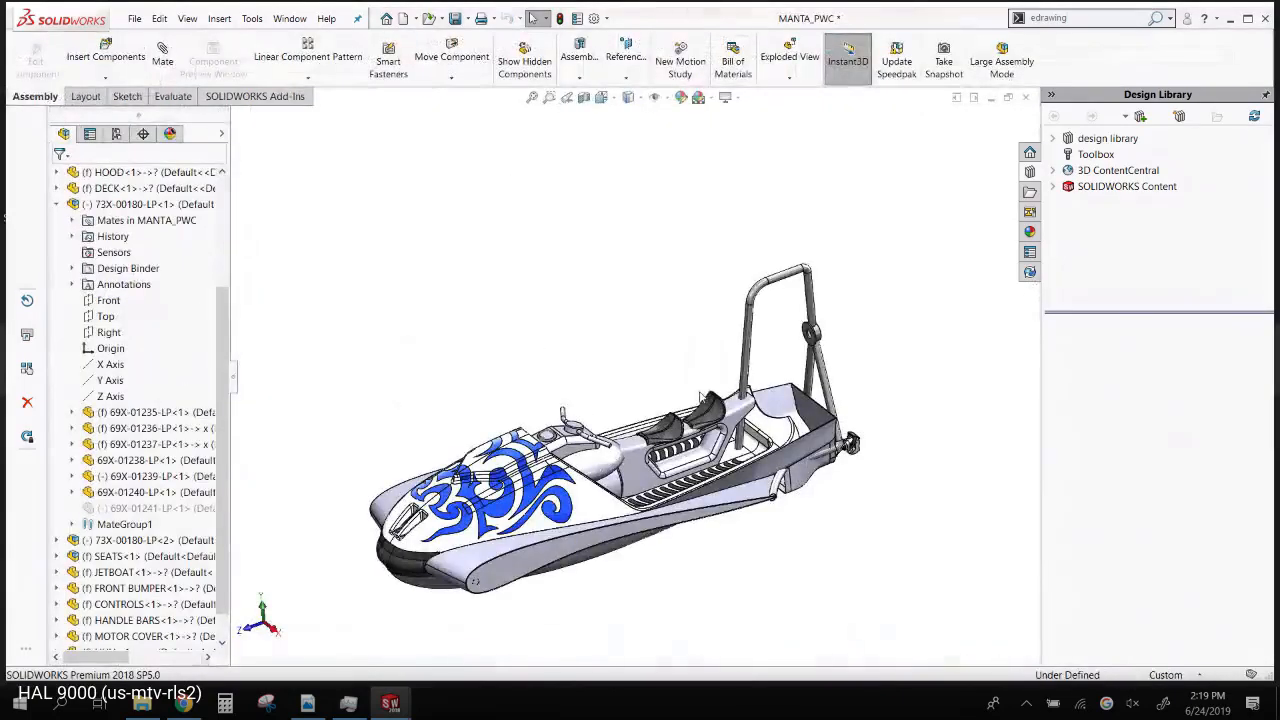
key("ctrl+Tab")
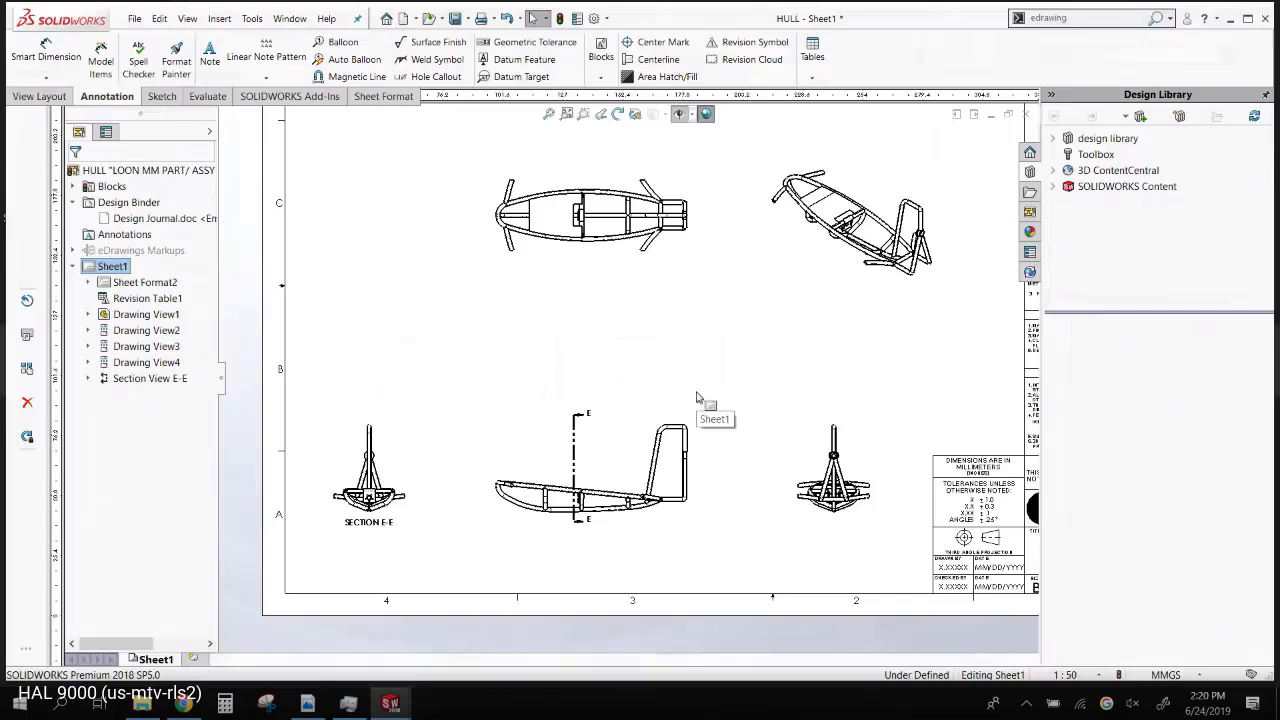
left_click(609, 266)
right_click(608, 263)
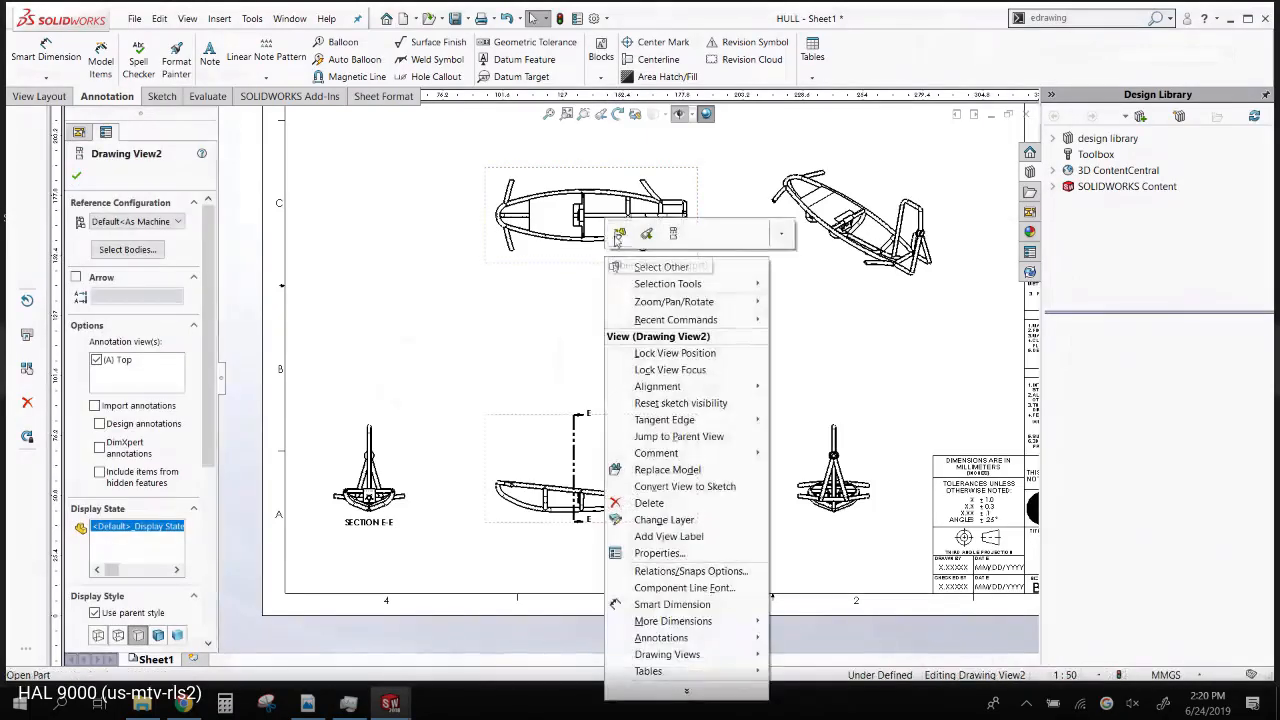
left_click(621, 236)
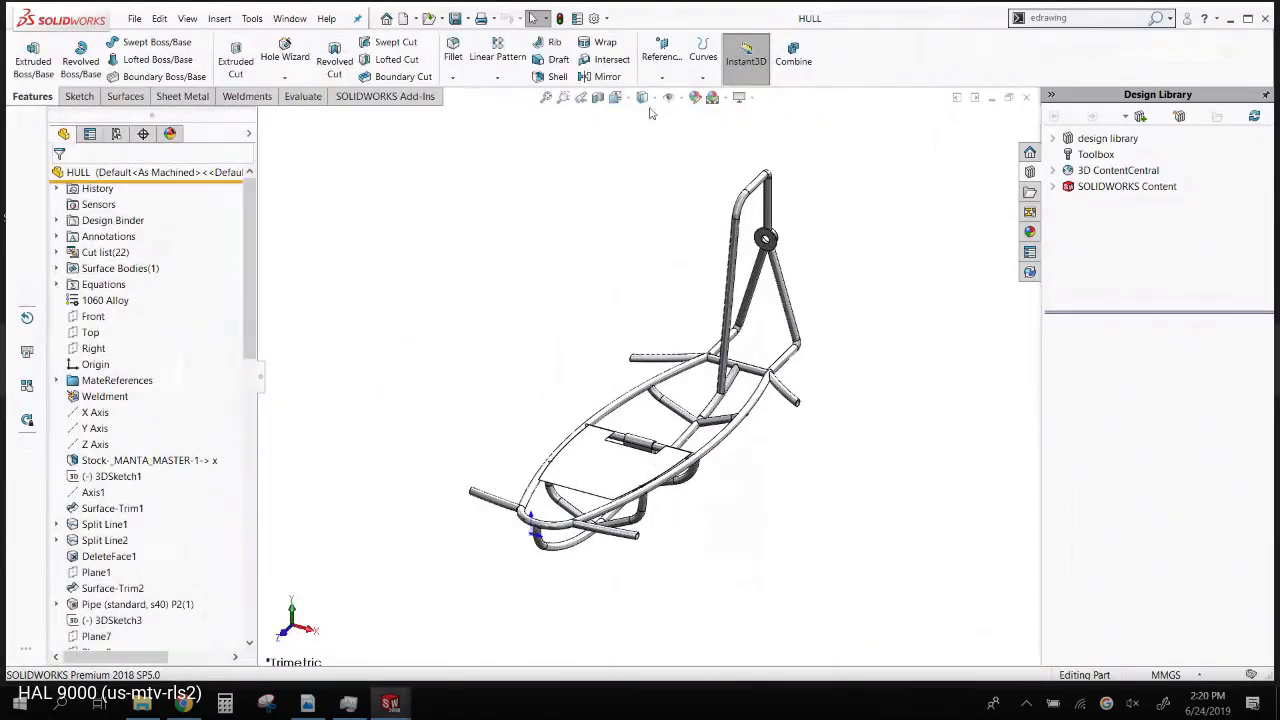
- Examine the HULL frame, checking the studded mounting plate and the round flange on the rear mast
scroll(640, 445, "down", 10)
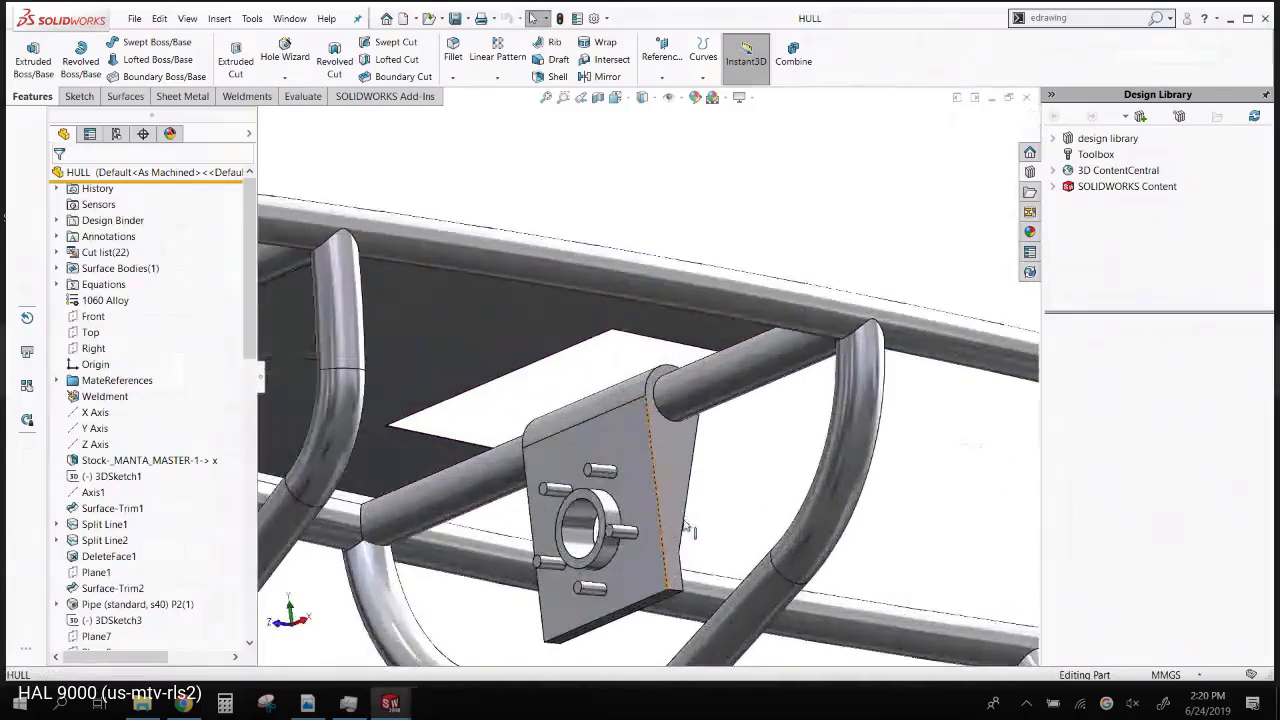
left_click(686, 527)
scroll(838, 327, "up", 10)
scroll(838, 327, "down", 3)
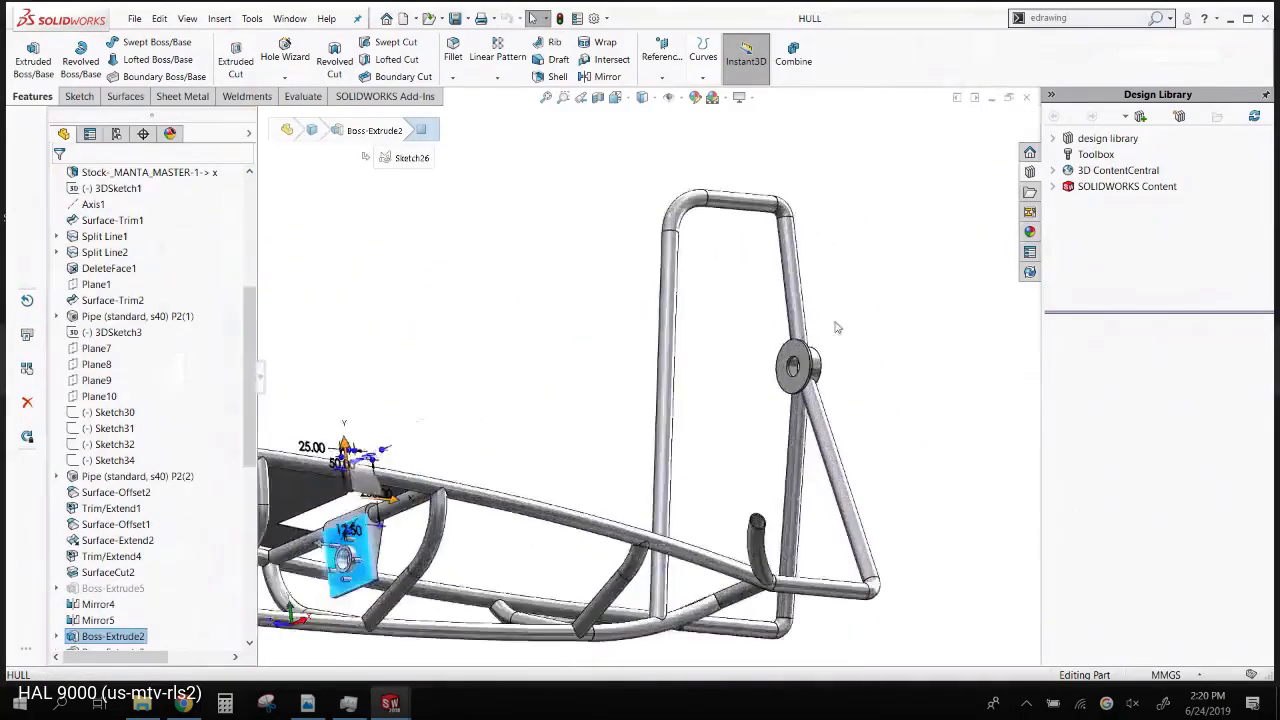
scroll(838, 327, "down", 4)
left_click(735, 400)
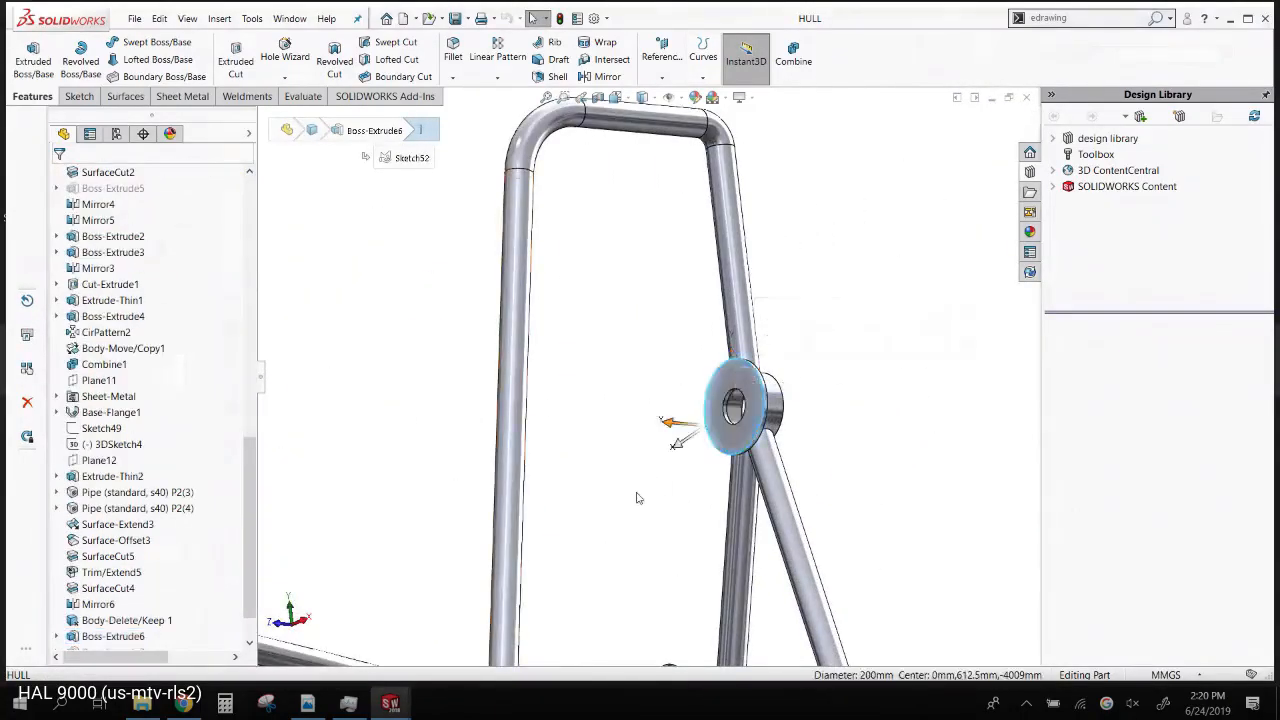
scroll(637, 497, "up", 8)
left_click(510, 278)
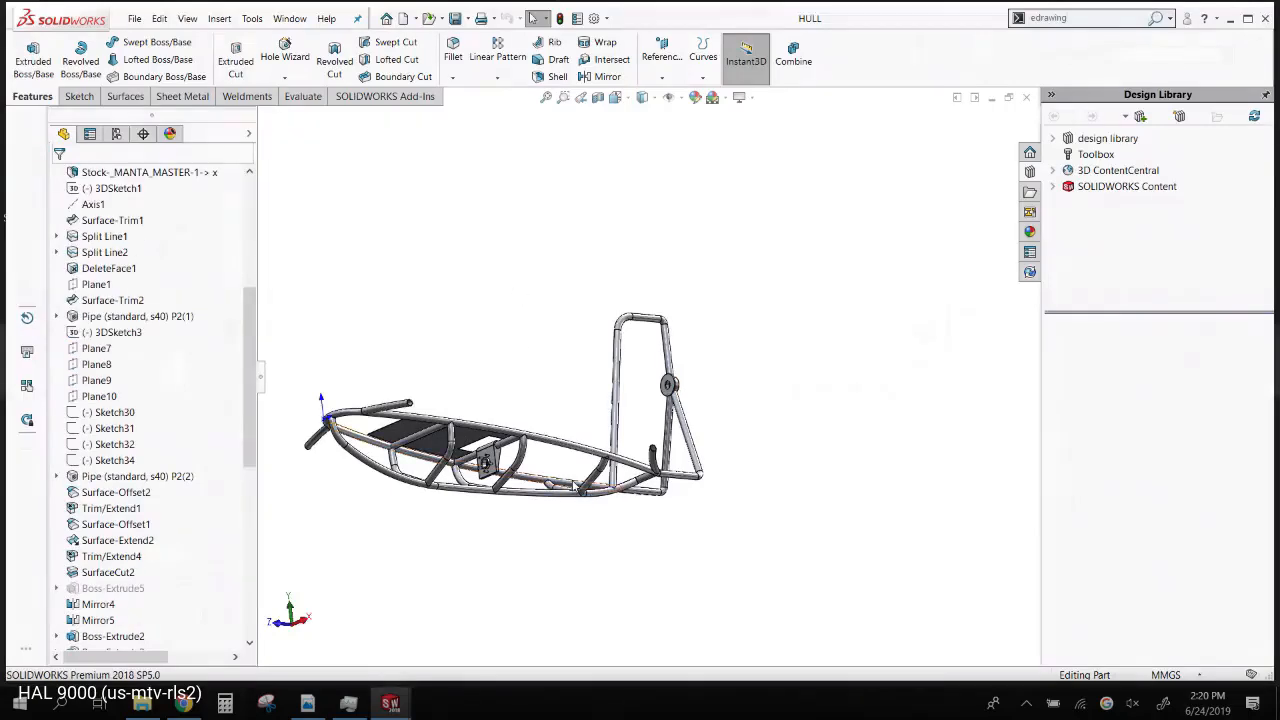
scroll(495, 475, "down", 8)
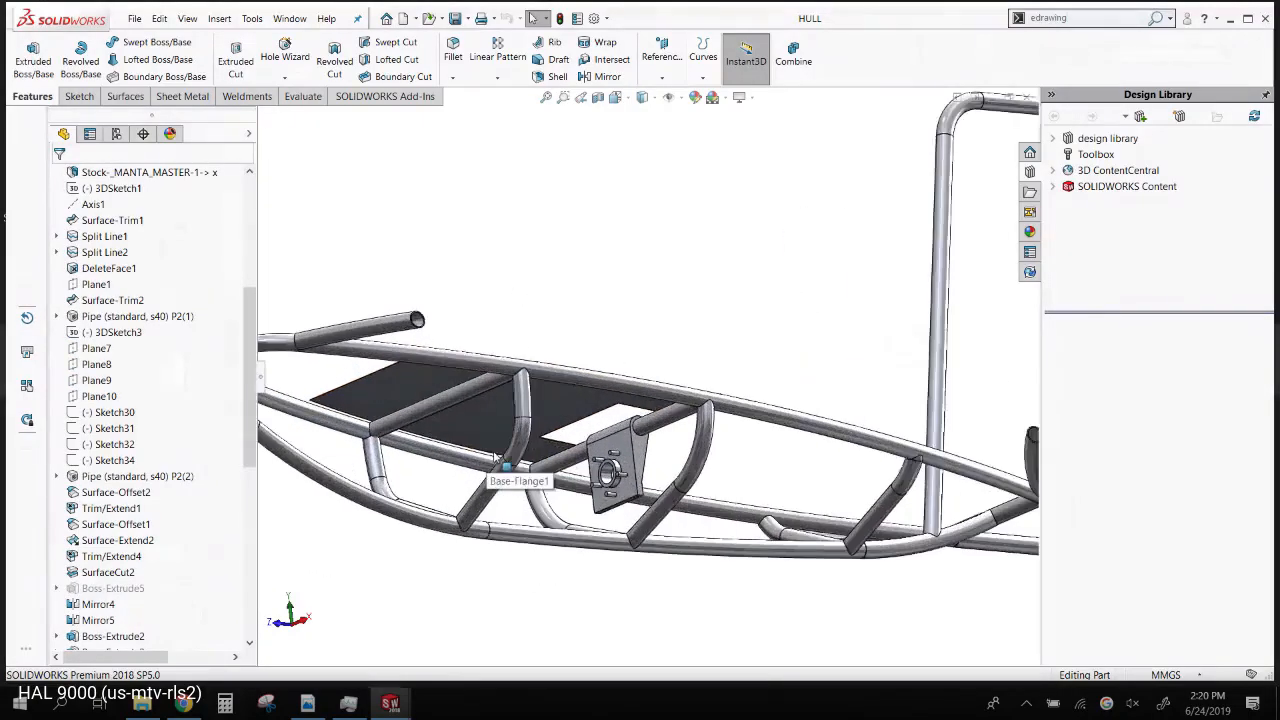
scroll(619, 441, "down", 3)
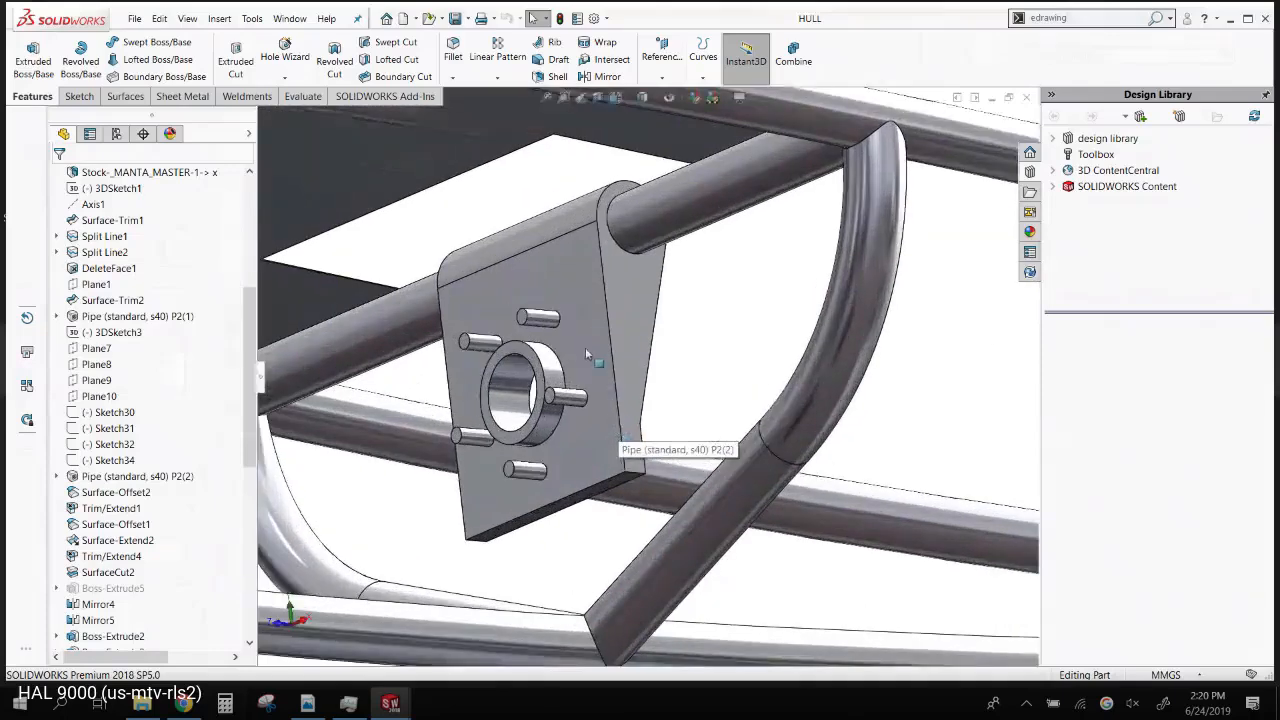
- Start a sketch on the mounting plate's front face and convert the five stud ends and the ring face into sketch entities
left_click(587, 344)
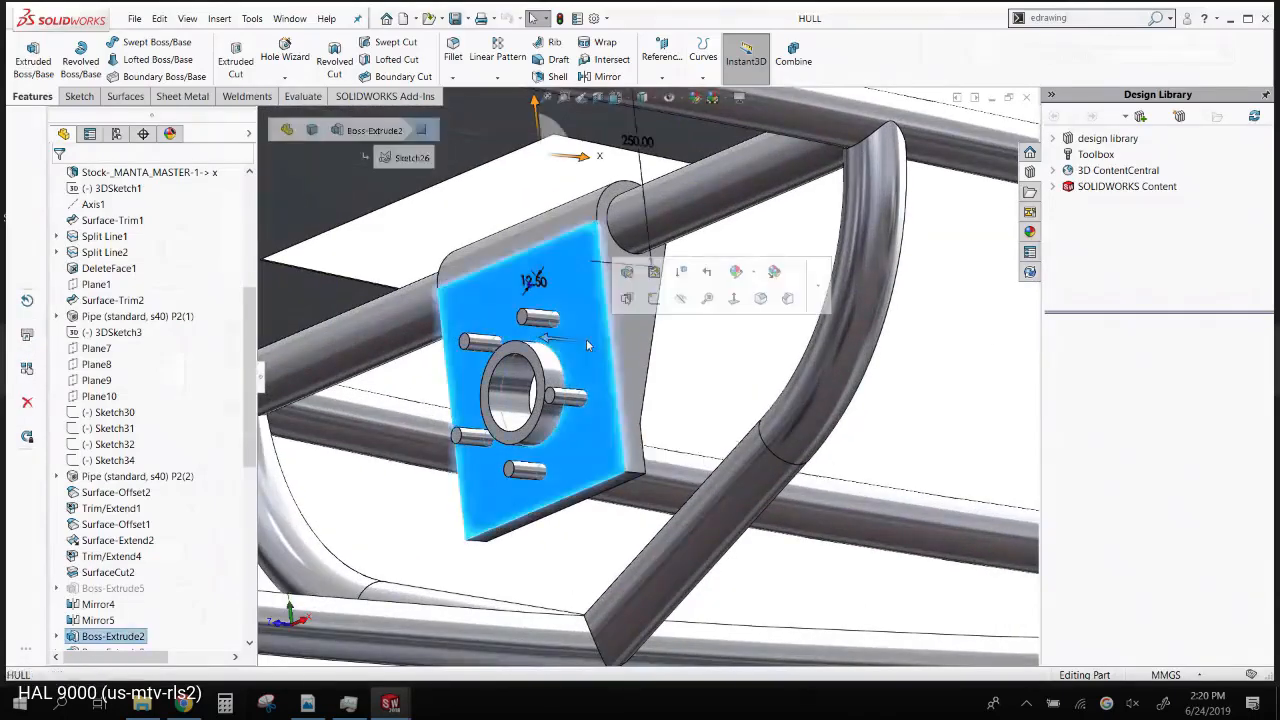
left_click(654, 299)
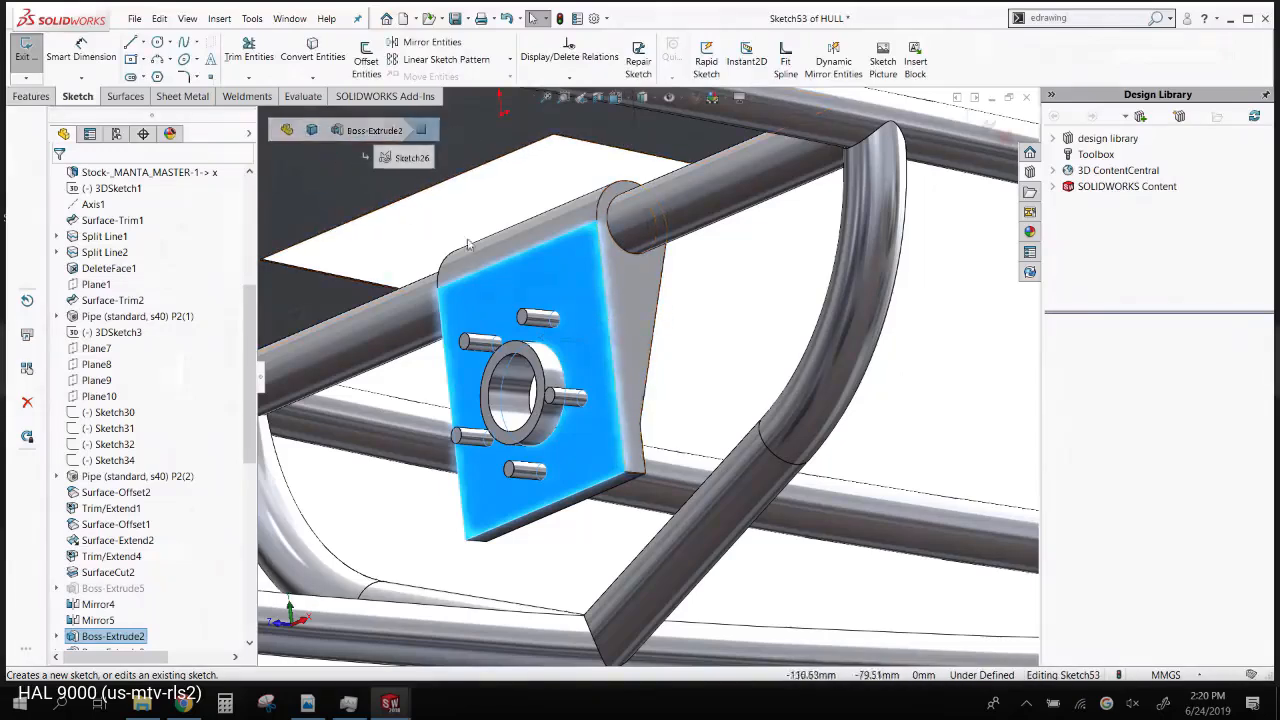
left_click(512, 199)
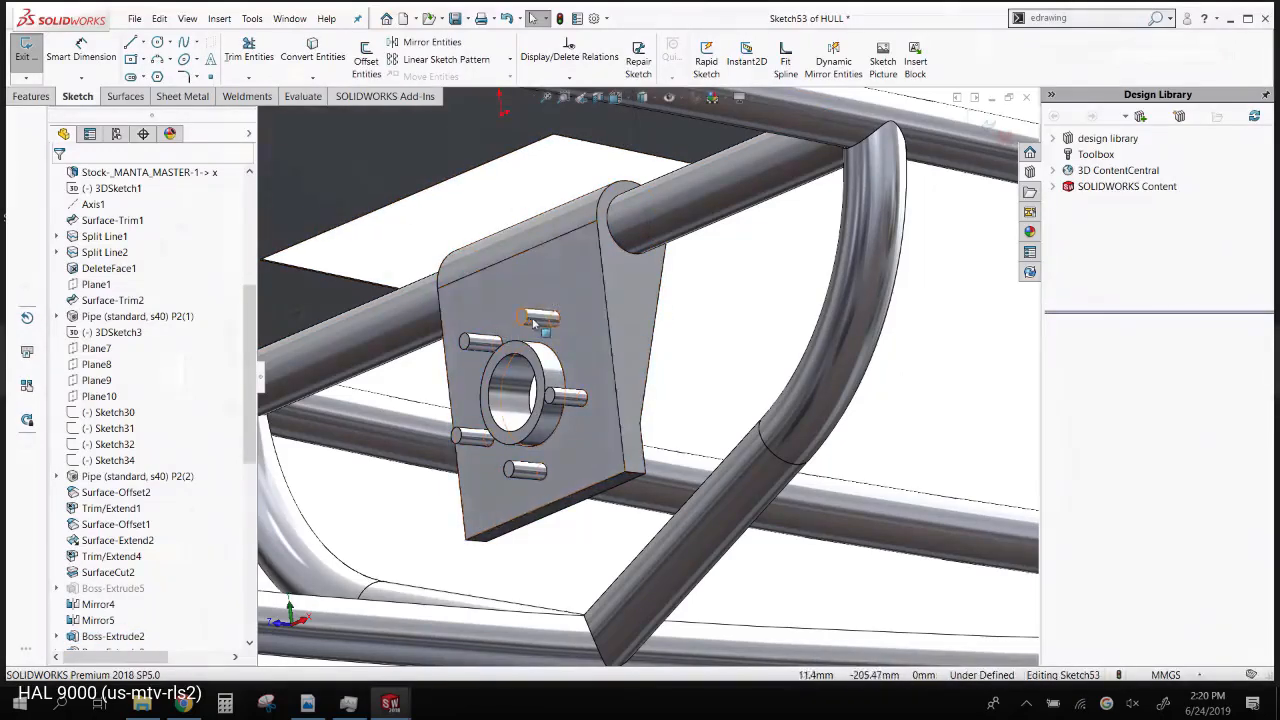
left_click(533, 322)
left_click(463, 342, "ctrl")
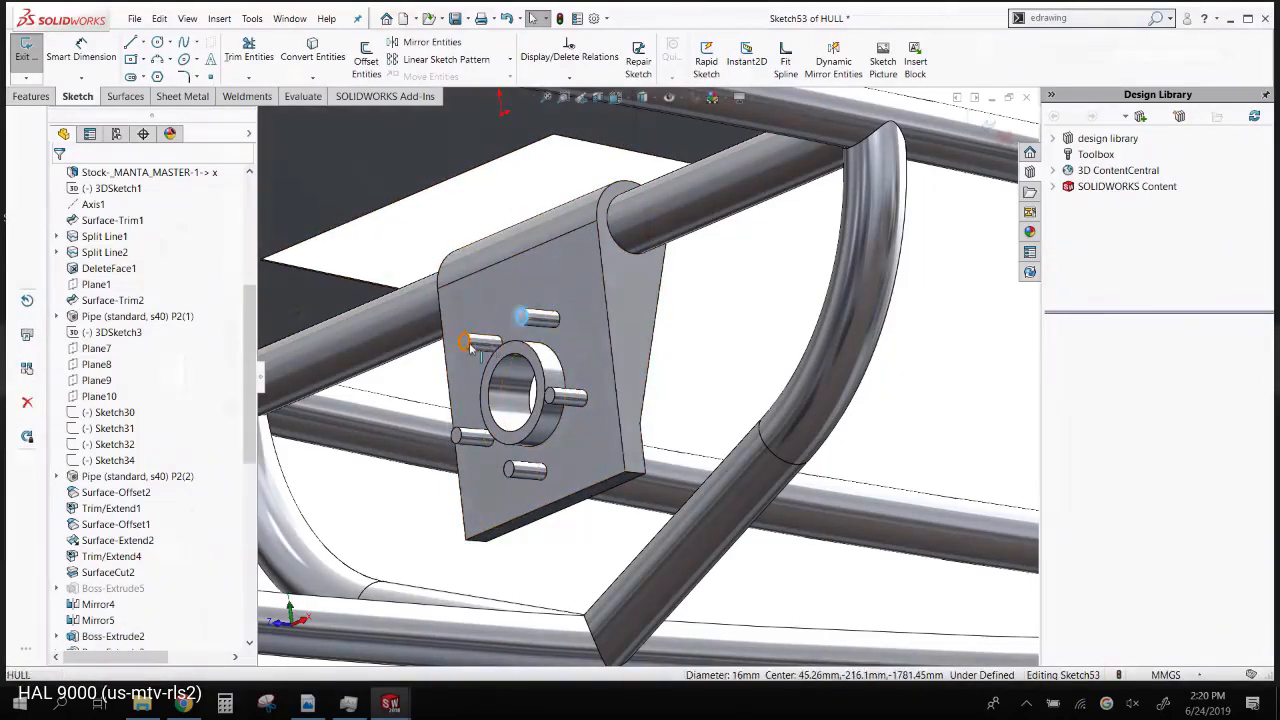
left_click(457, 438, "ctrl")
left_click(510, 468, "ctrl")
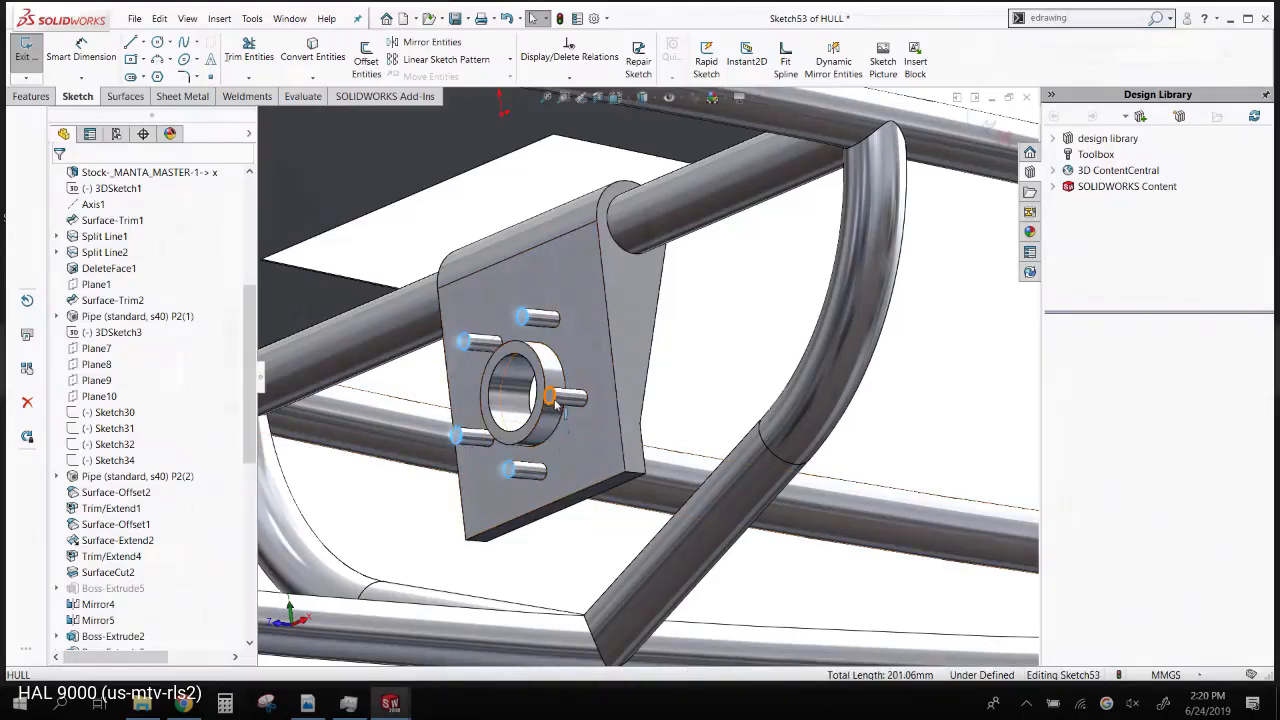
left_click(556, 403, "ctrl")
left_click(528, 428, "ctrl")
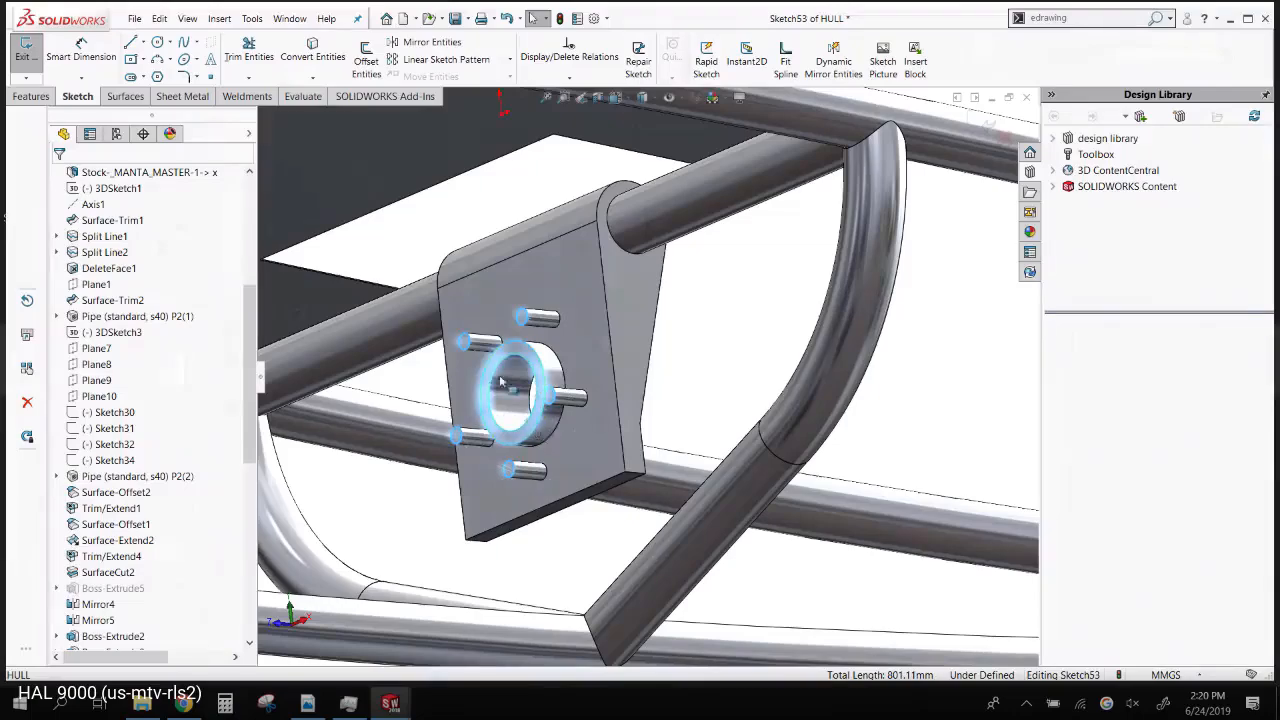
left_click(312, 50)
- Make a sketch block from all seven converted circles and copy that block
mouse_move(472, 122)
middle_mouse_down()
mouse_move(495, 148)
mouse_move(434, 215)
mouse_move(430, 297)
middle_mouse_up()
scroll(430, 297, "up", 4)
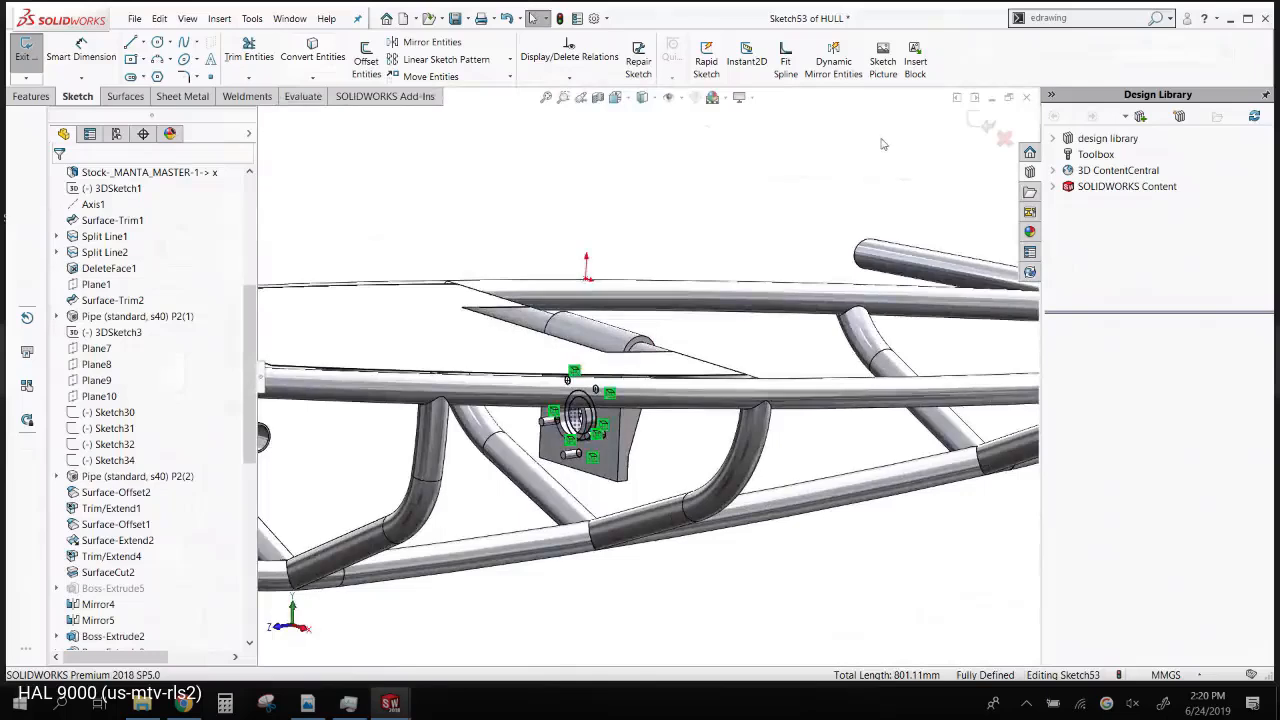
left_click_drag(427, 210, 709, 553)
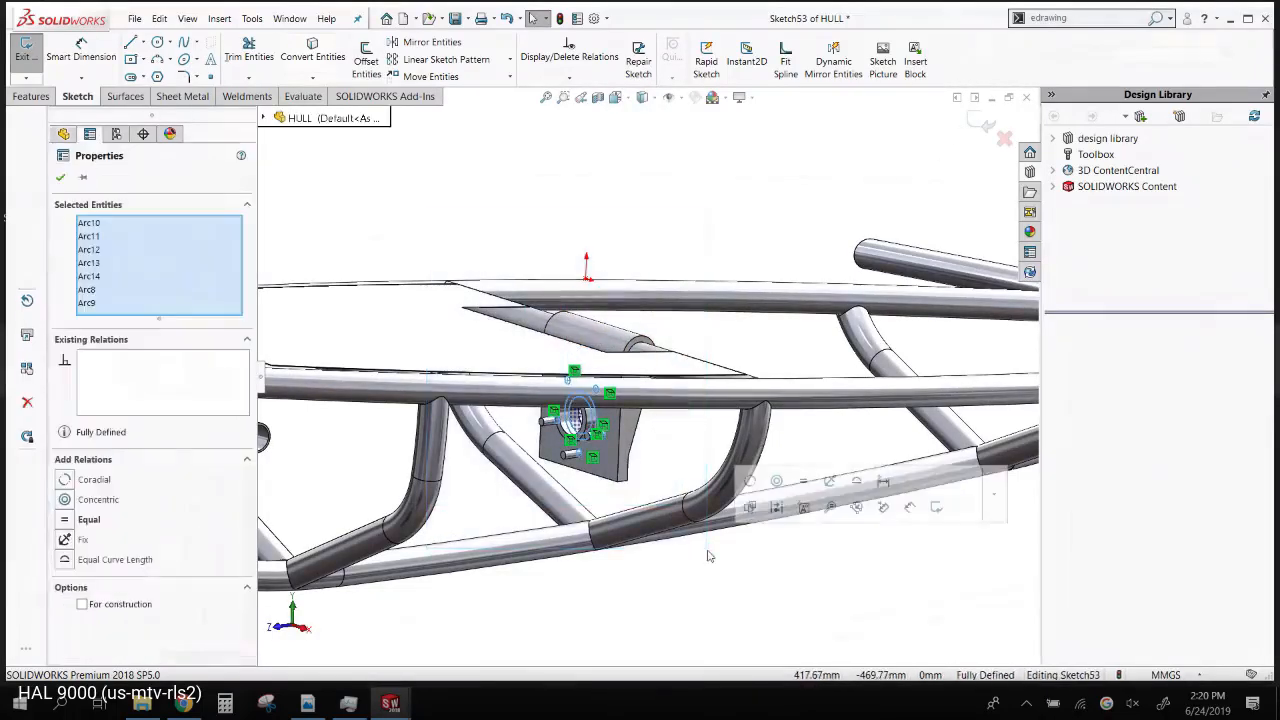
left_click(804, 508)
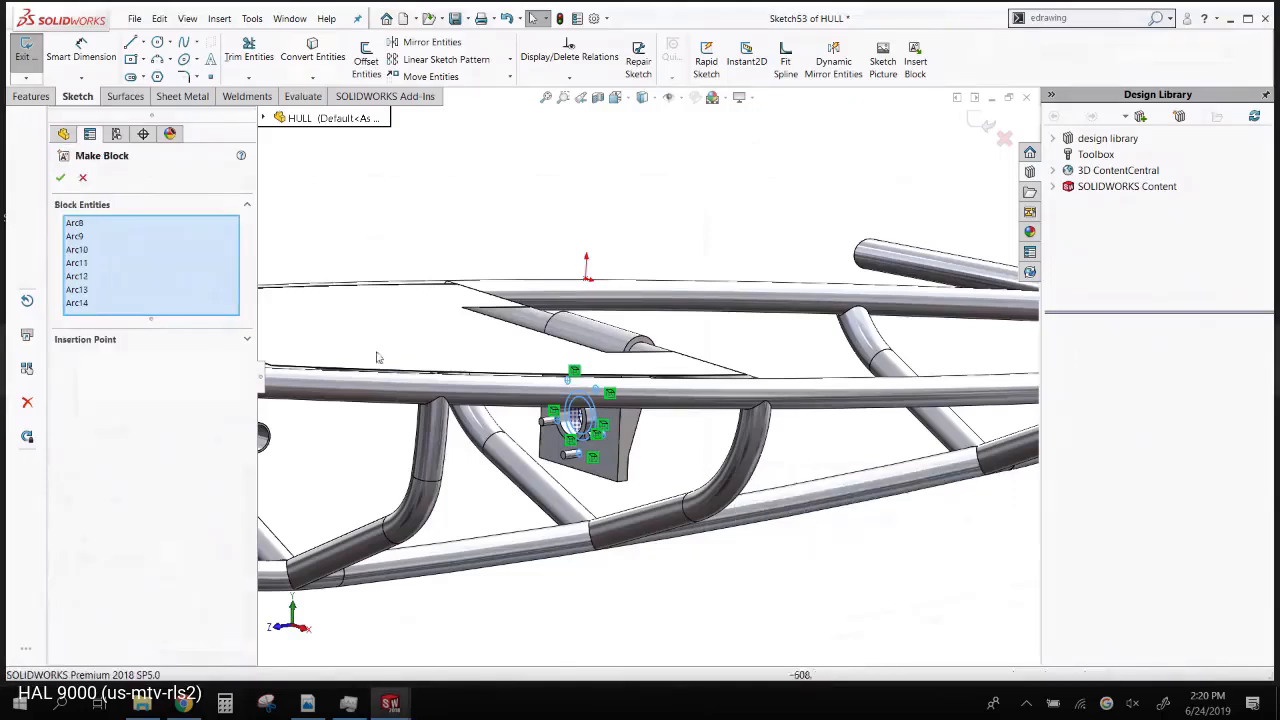
left_click(60, 179)
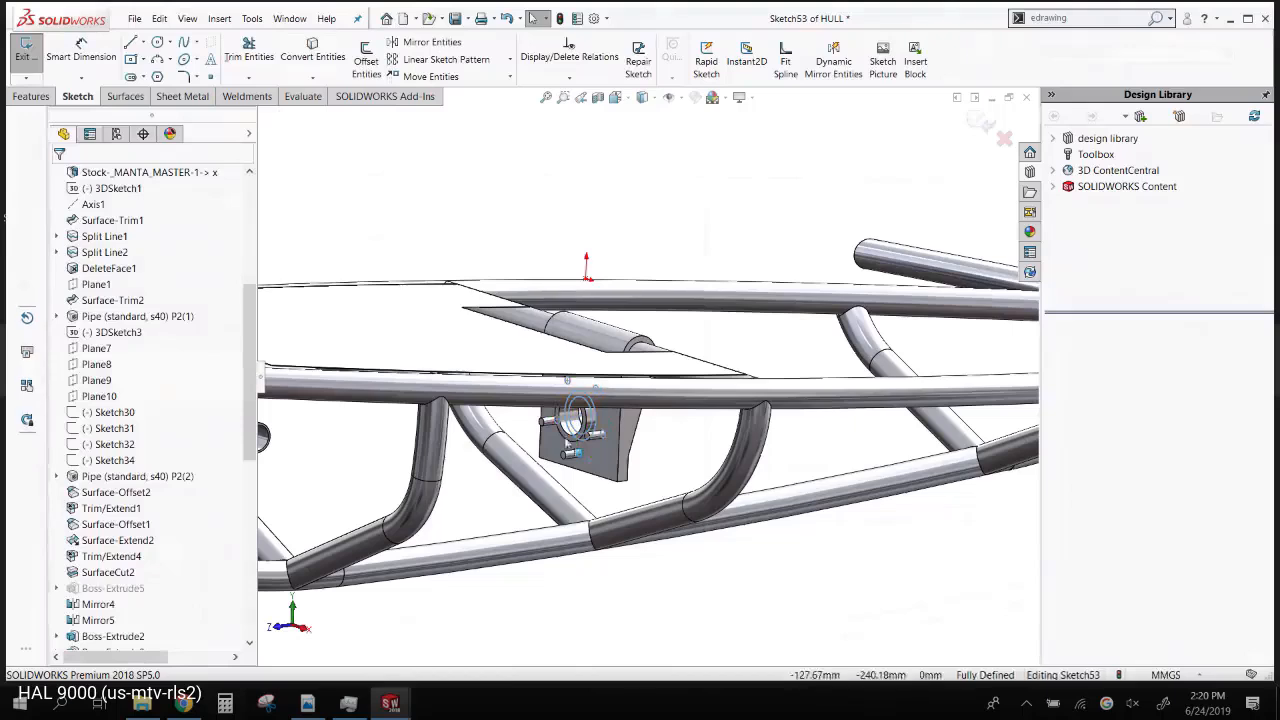
left_click_drag(249, 405, 246, 592)
left_click(120, 638)
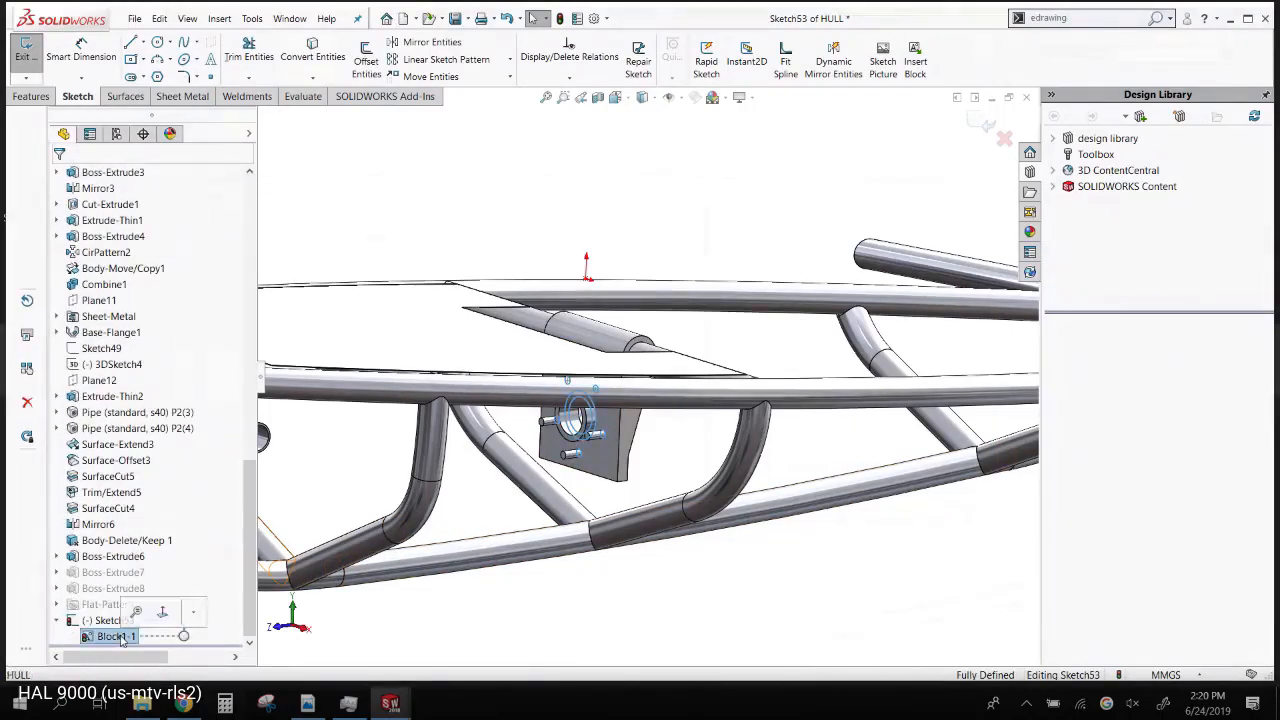
left_click(450, 149)
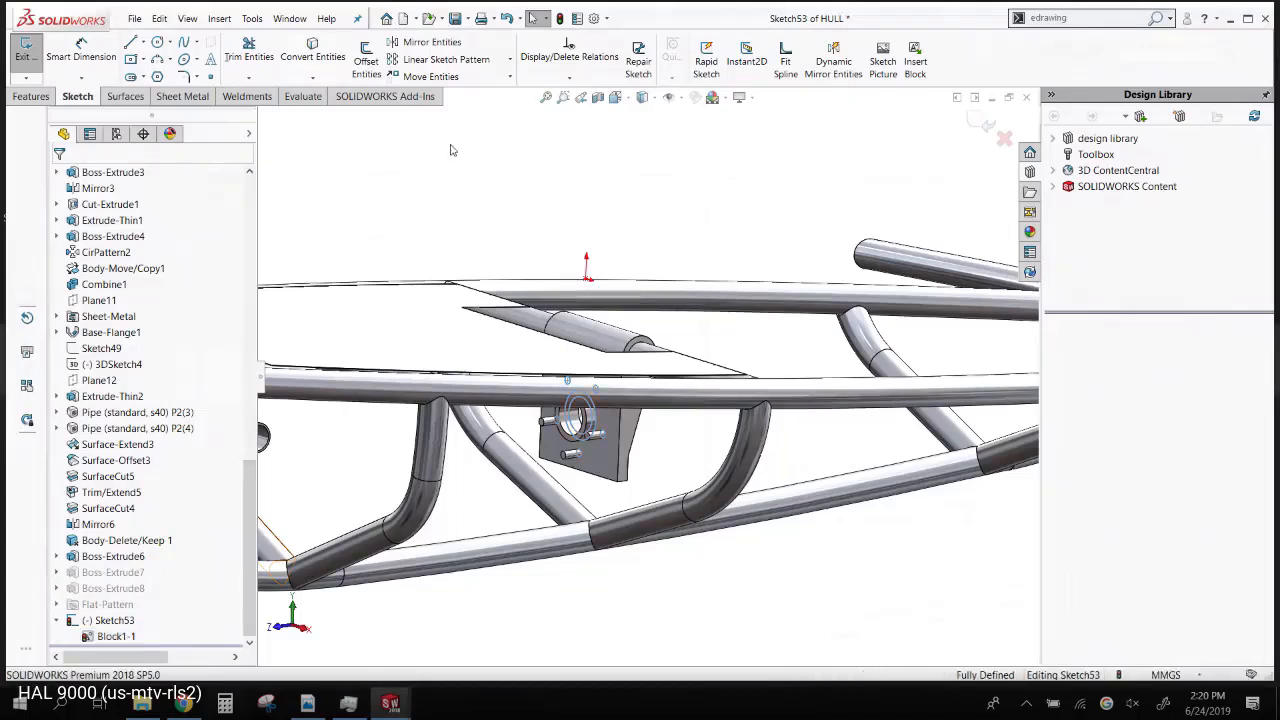
- Create a new part from the Google Part MM template
left_click(407, 20)
left_click(407, 20)
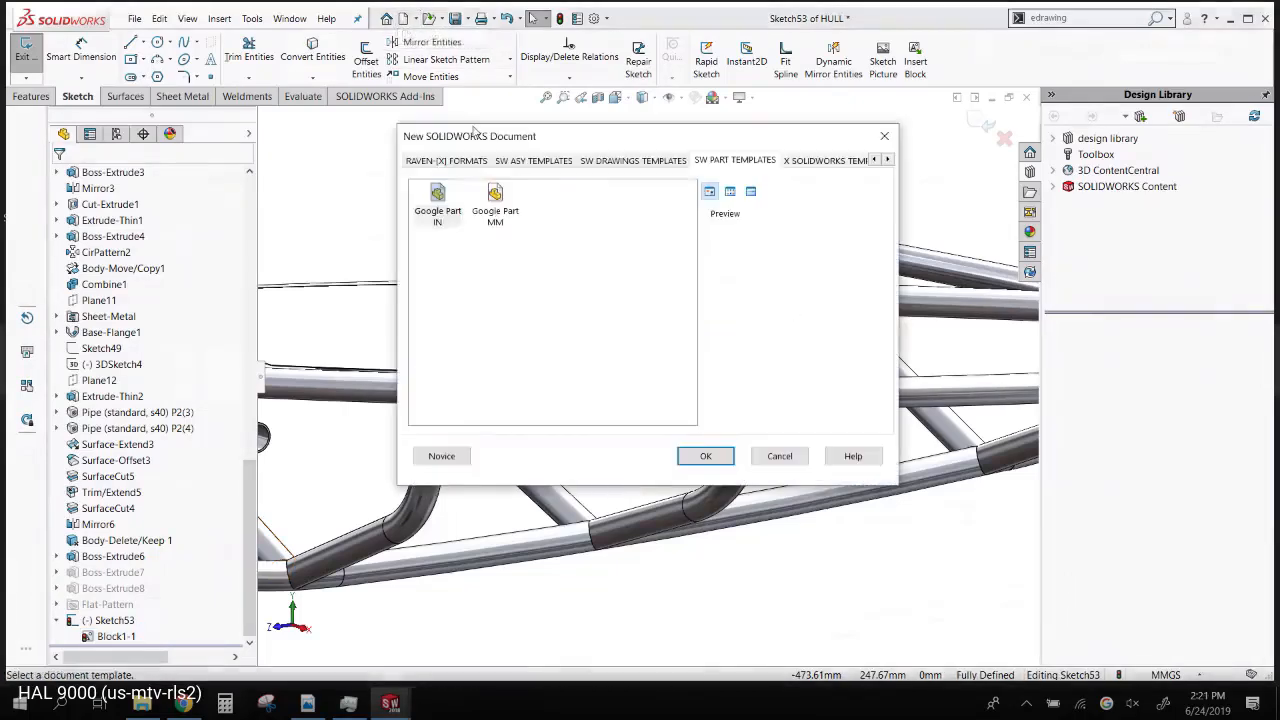
left_click(497, 207)
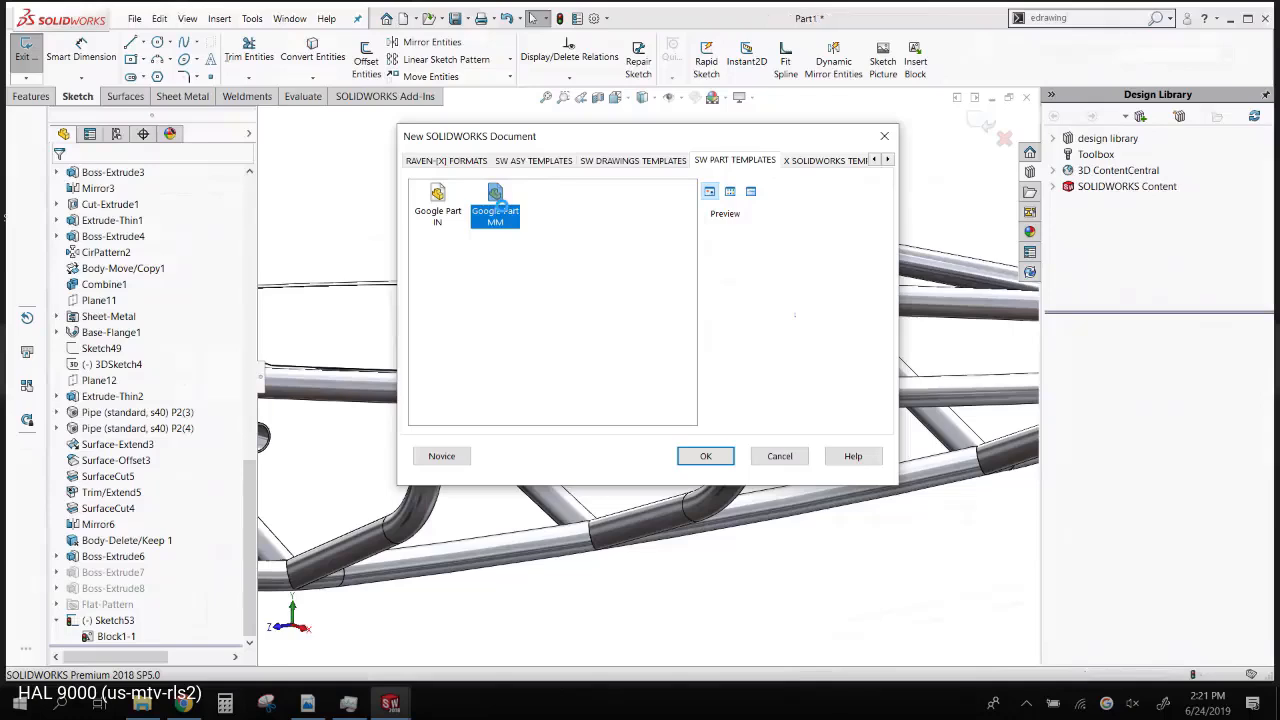
double_click(497, 207)
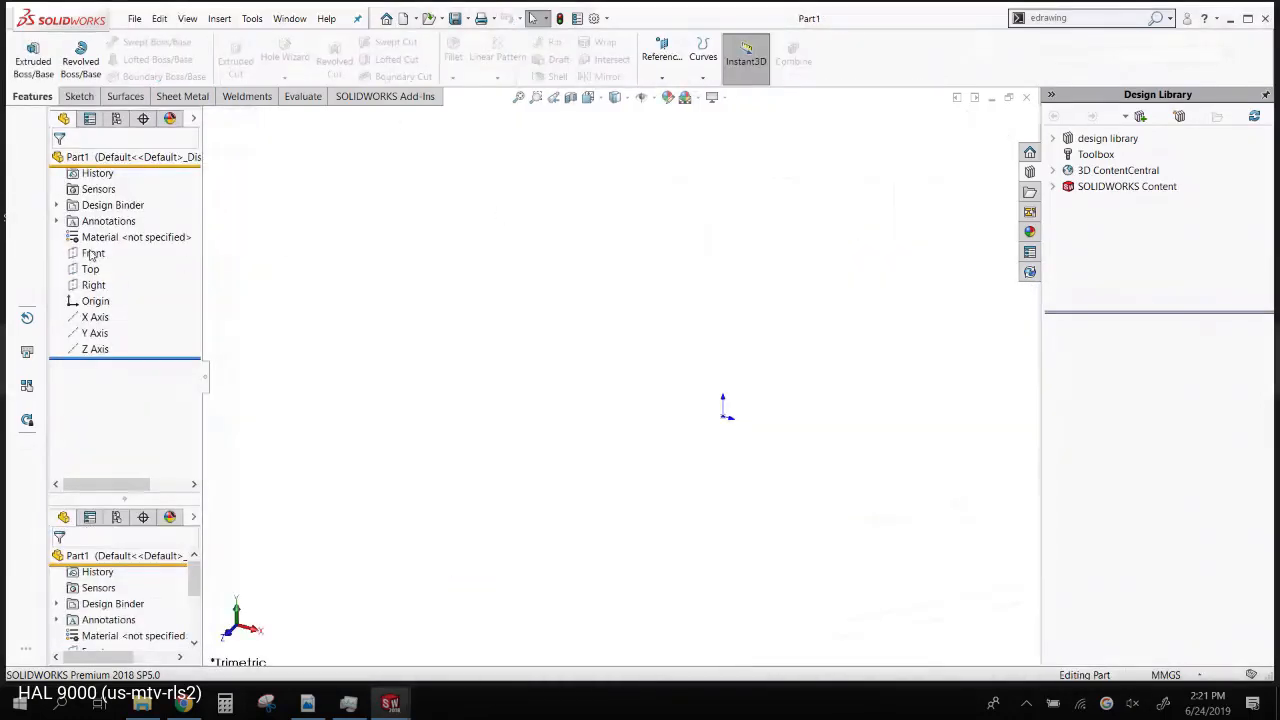
- Sketch a circle about 25 mm in diameter on the Front plane, centred on the origin
left_click(90, 255)
right_click(95, 255)
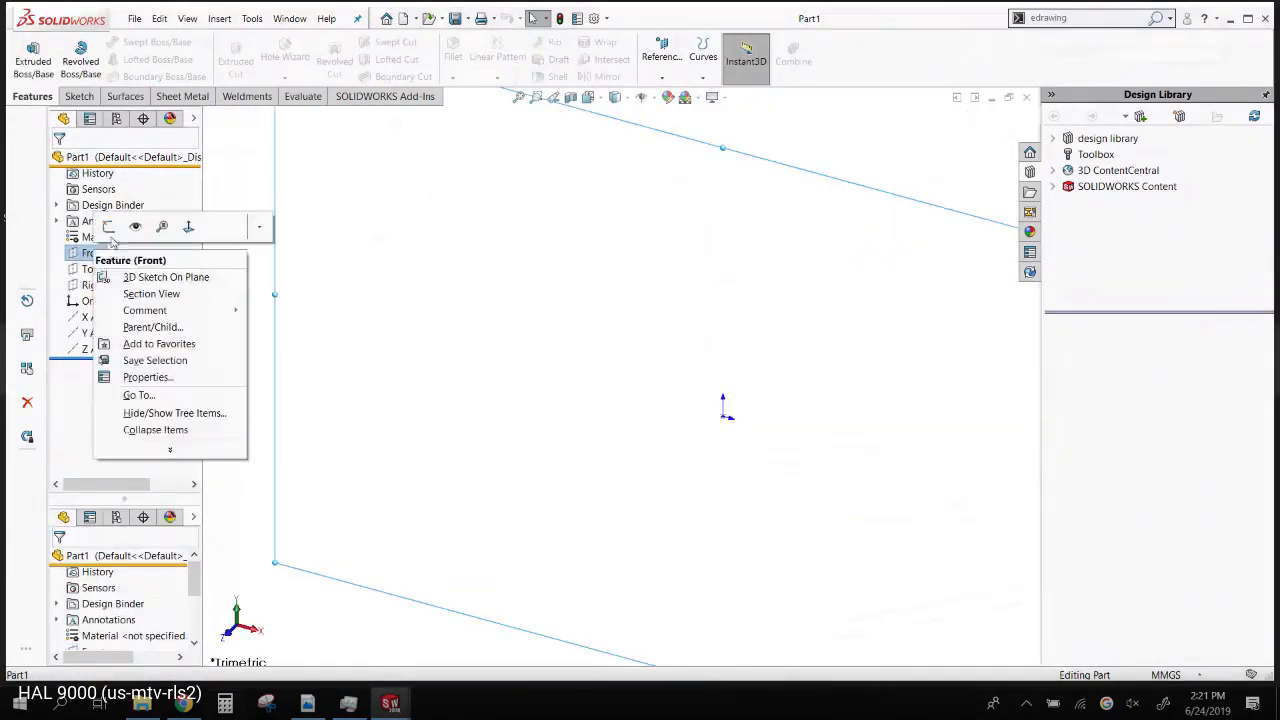
left_click(110, 229)
right_click_drag(658, 298, 880, 257)
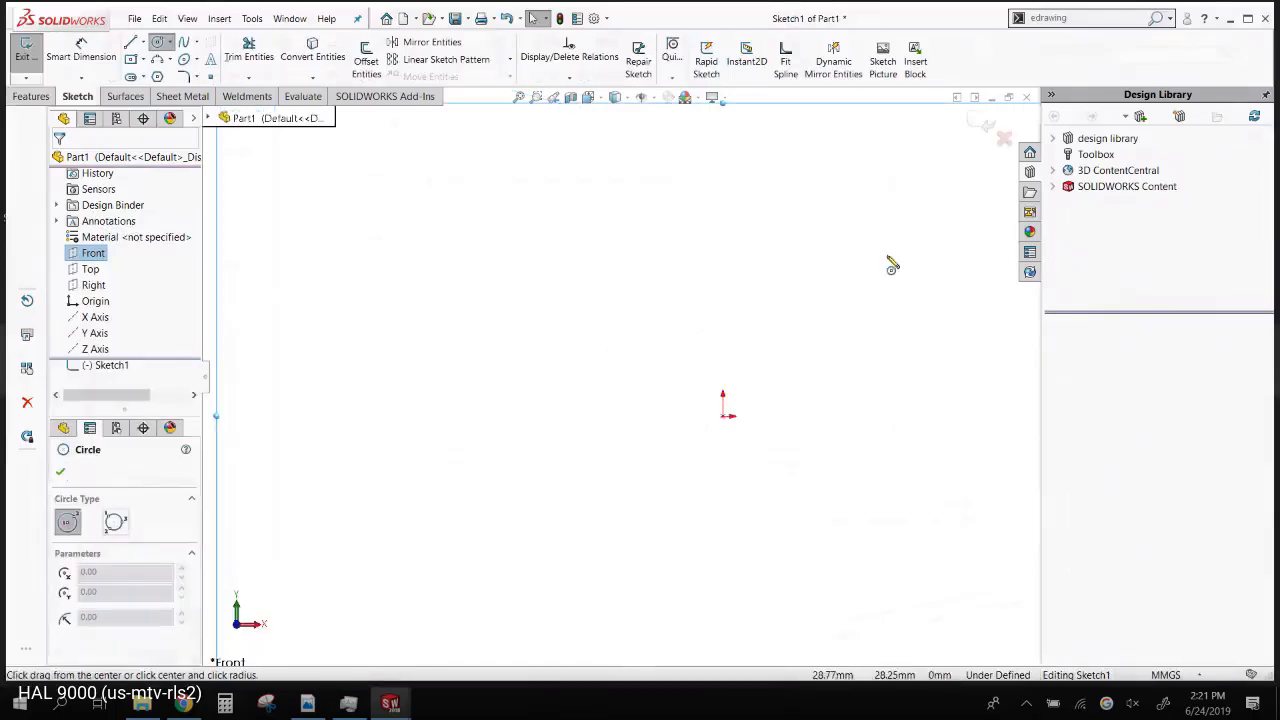
left_click(723, 416)
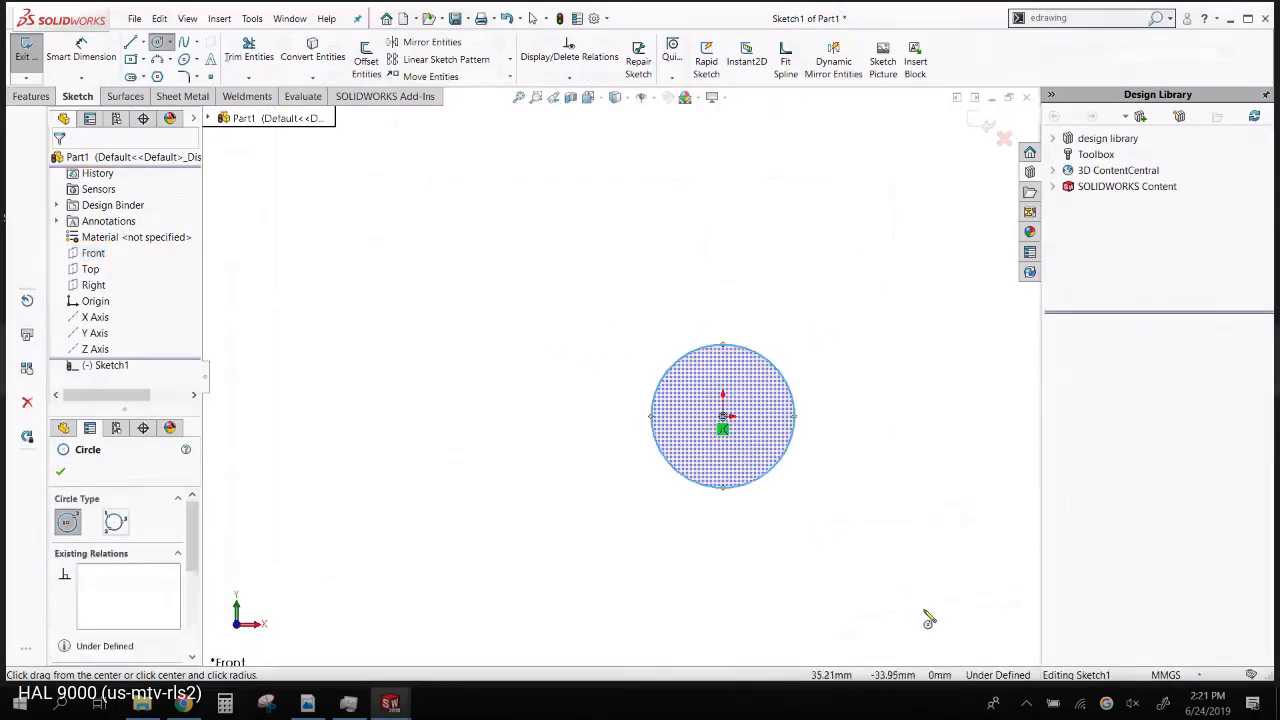
- Dimension the circle's diameter at 200 mm
right_click_drag(866, 388, 843, 193)
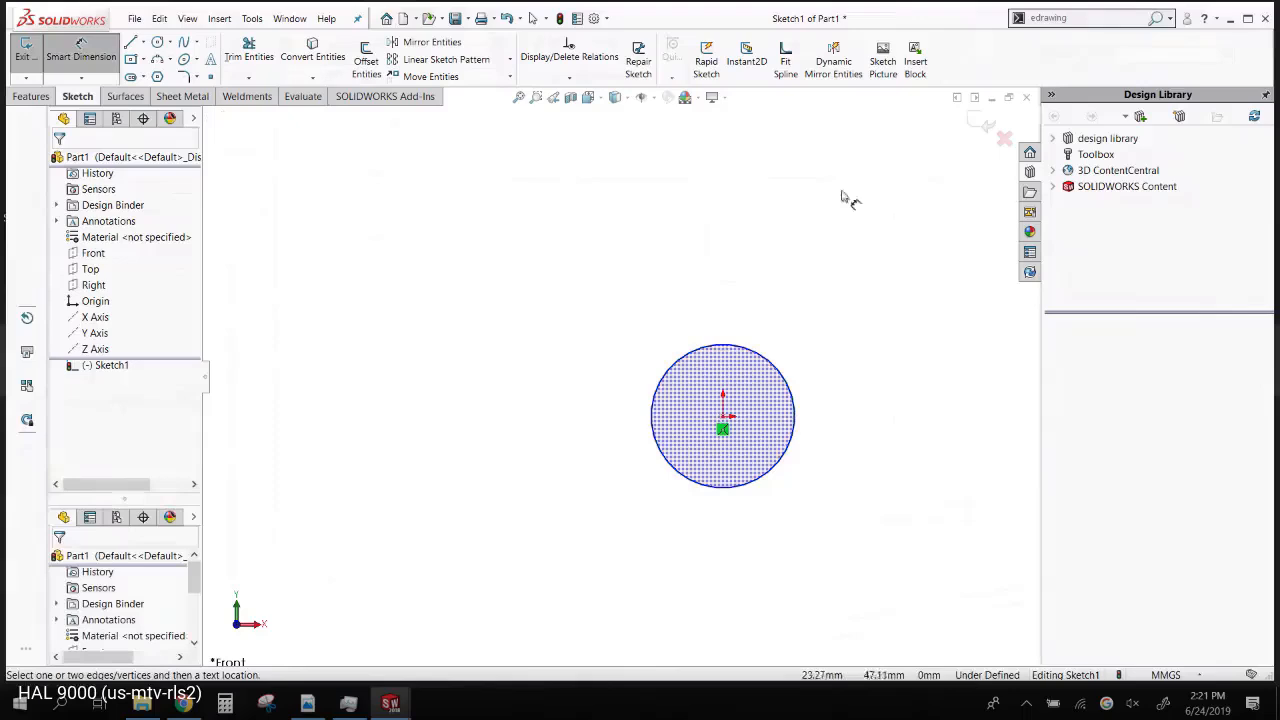
left_click(783, 370)
left_click(912, 244)
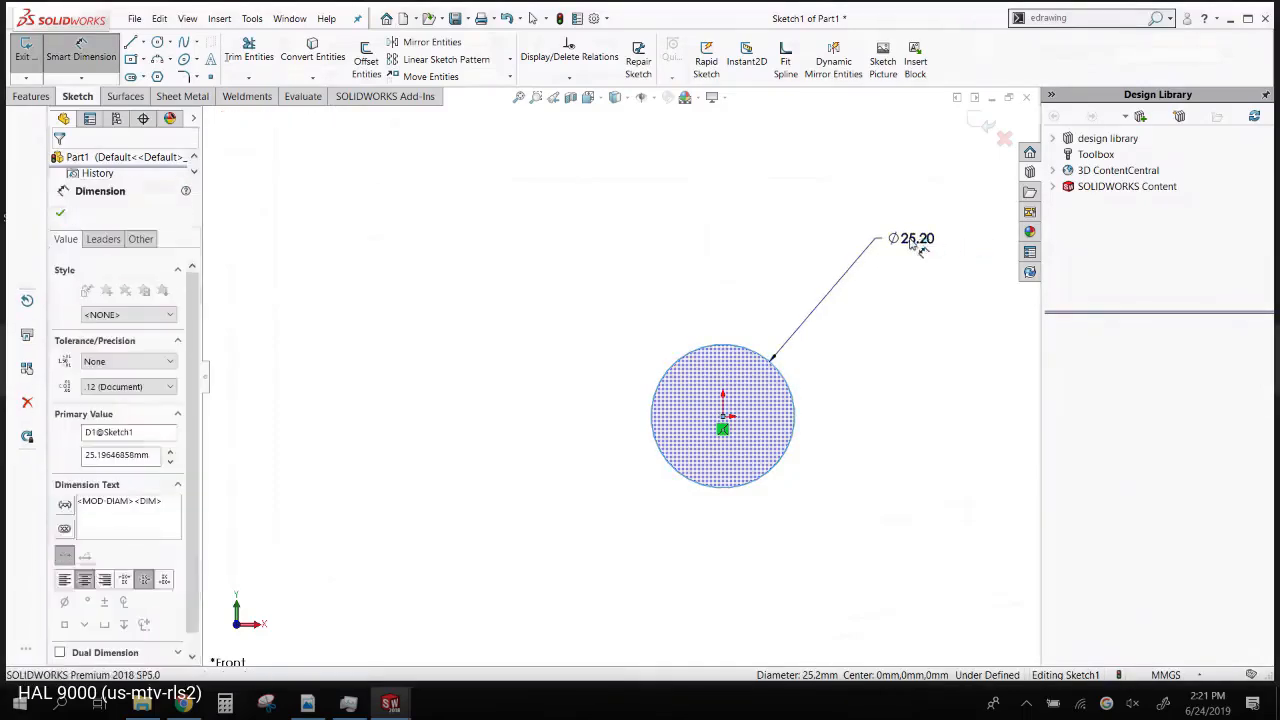
type("200")
key("Return")
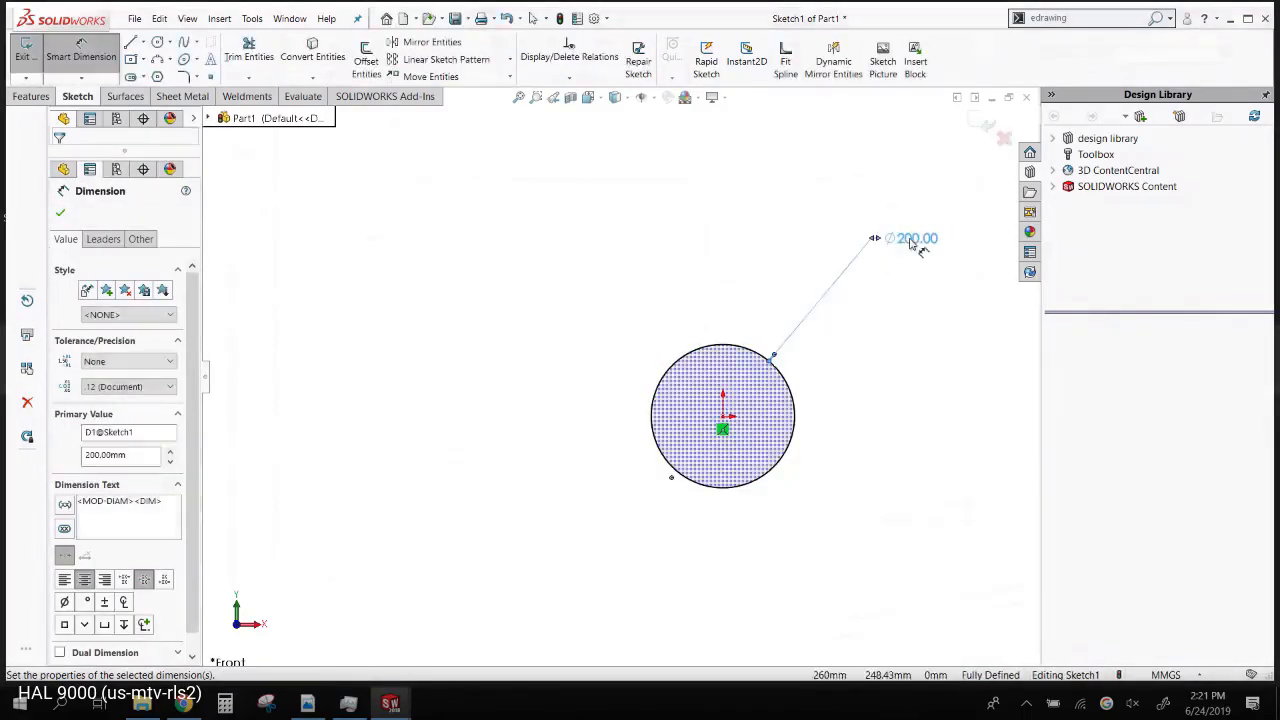
- Close the circle sketch and extrude it as a 10 mm blind boss
left_click(984, 124)
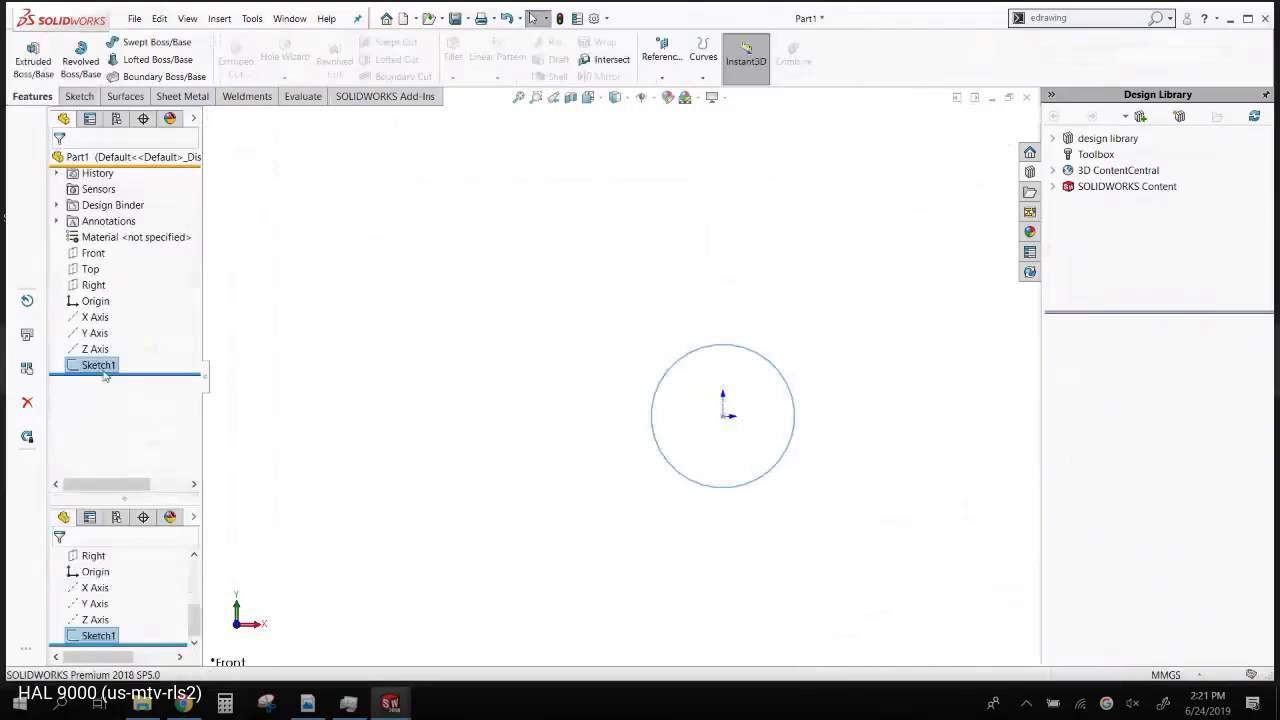
left_click(33, 55)
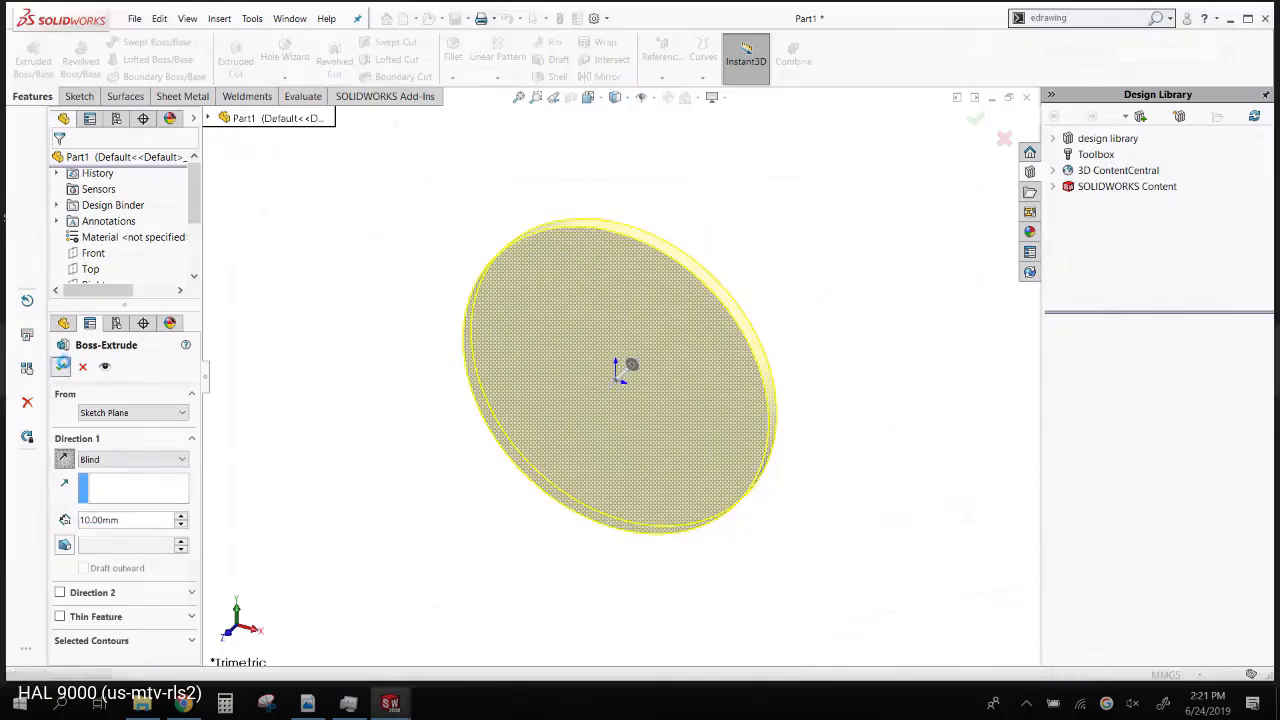
left_click(60, 366)
- Paste the copied block of circles onto the disc's front face as a new sketch
left_click(669, 326)
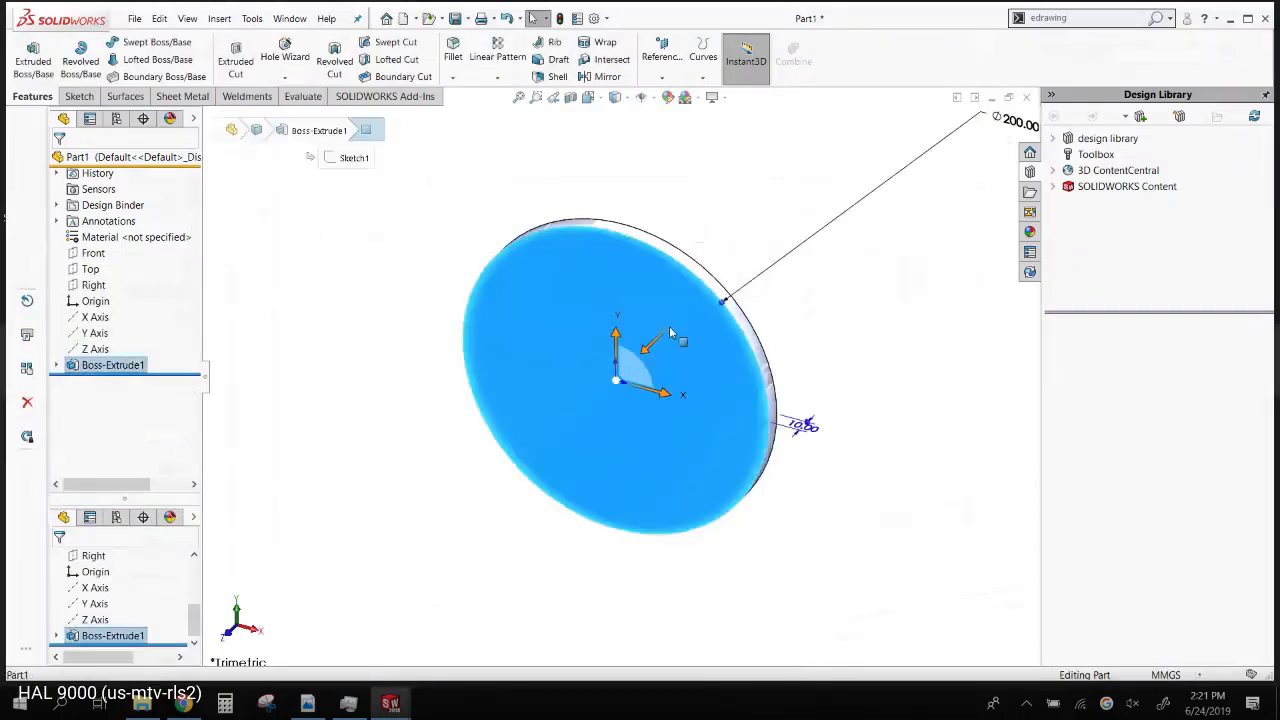
left_click(709, 257)
middle_click_drag(730, 442, 648, 318)
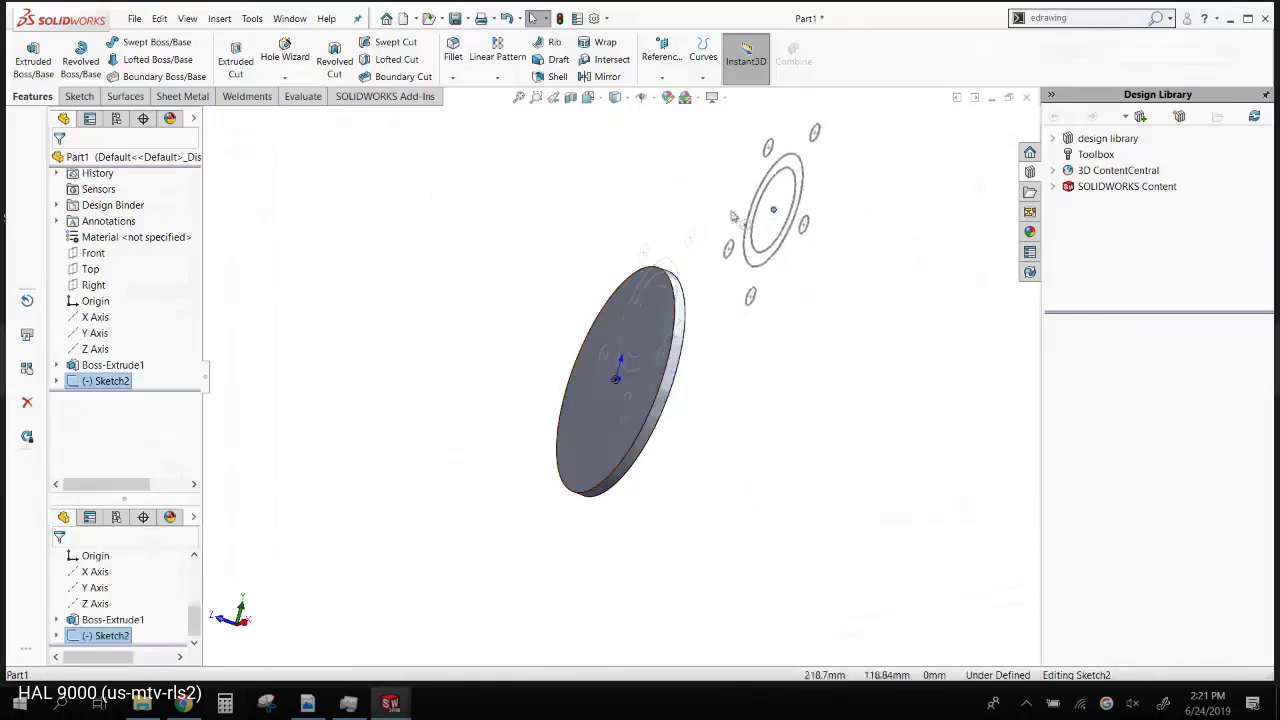
- Place the pasted block beside the disc and open its sketch for editing
left_click(430, 330)
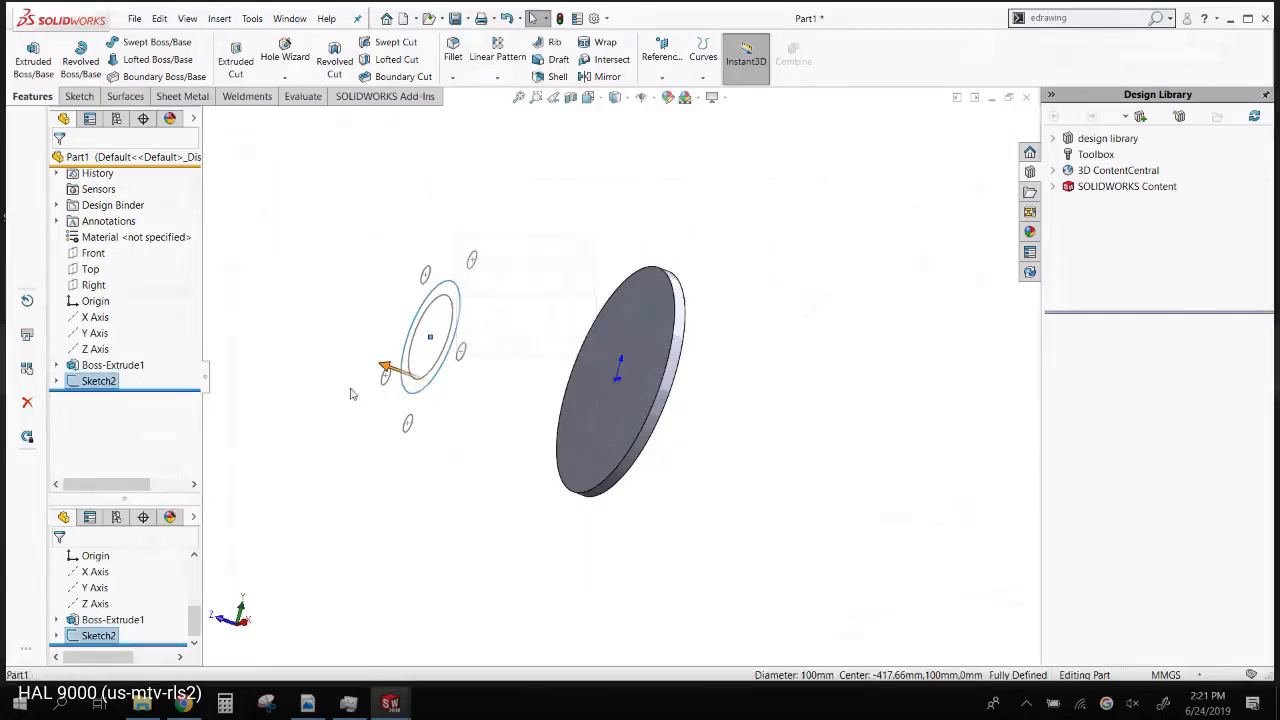
left_click(57, 381)
left_click(115, 397)
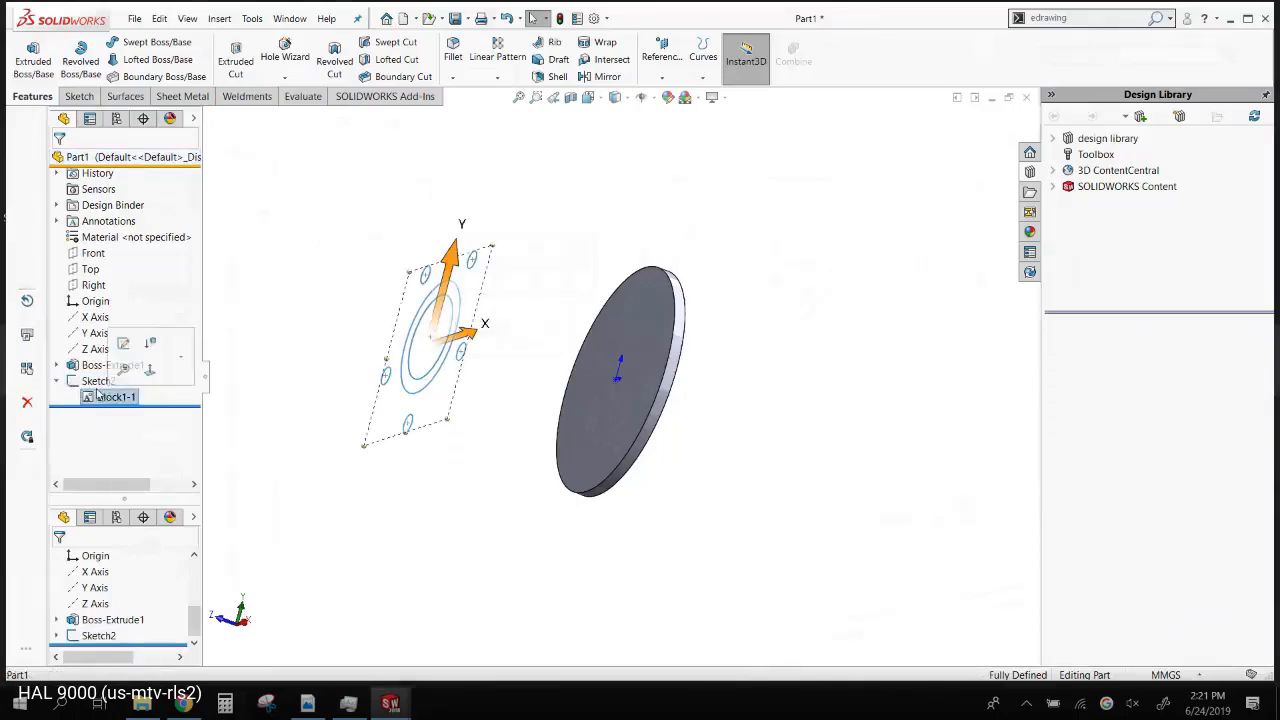
left_click(113, 337)
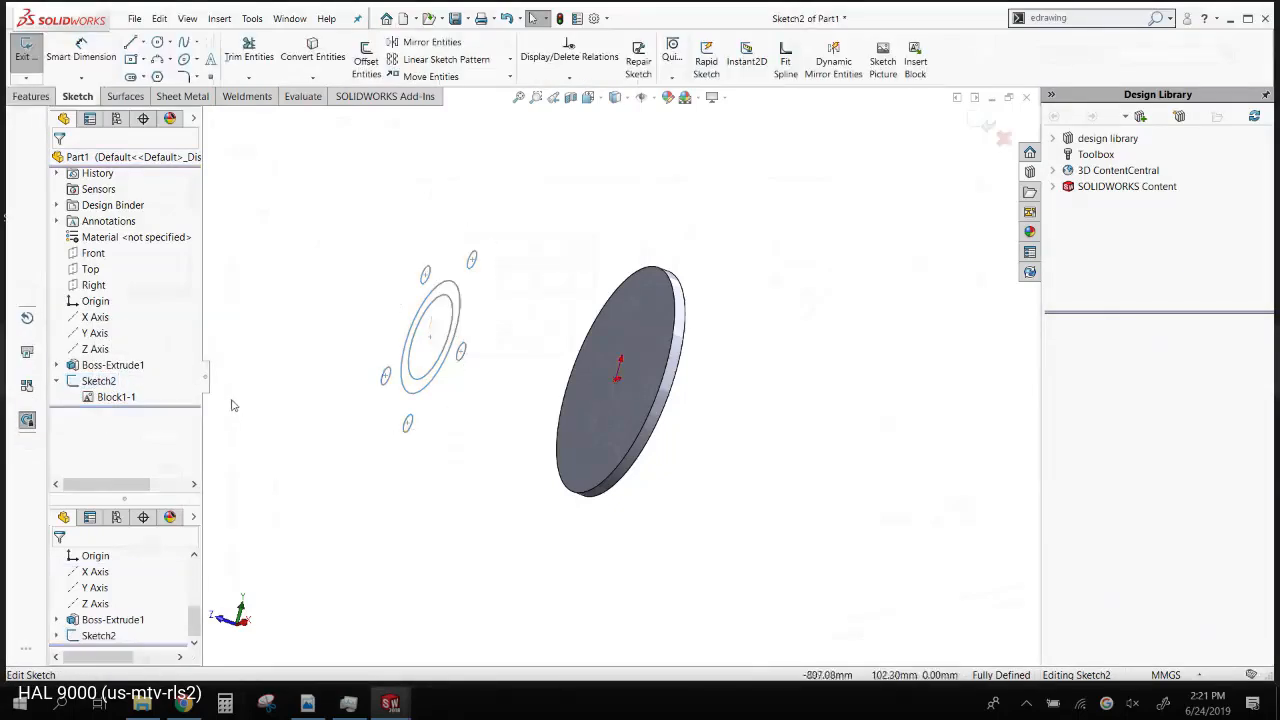
- Check the block's scale and angle parameters, and move the block so its centre is coincident with the disc's origin
left_click(425, 395)
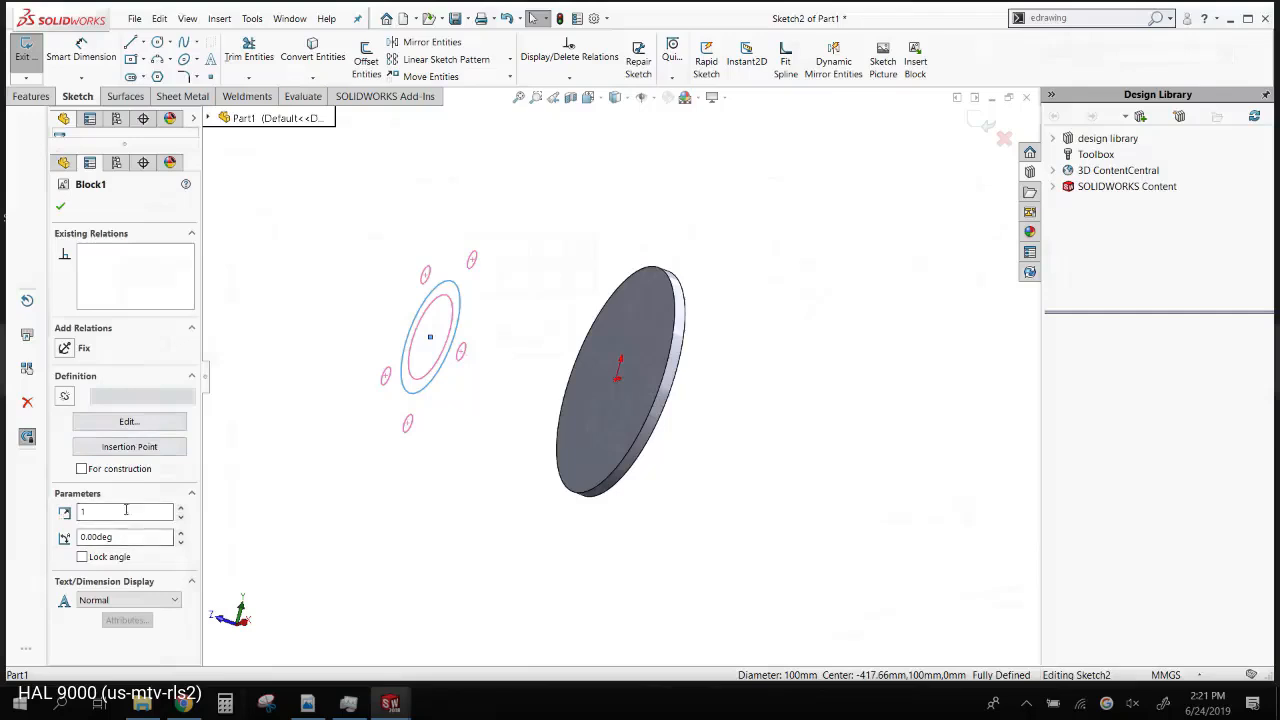
double_click(126, 511)
key("Tab")
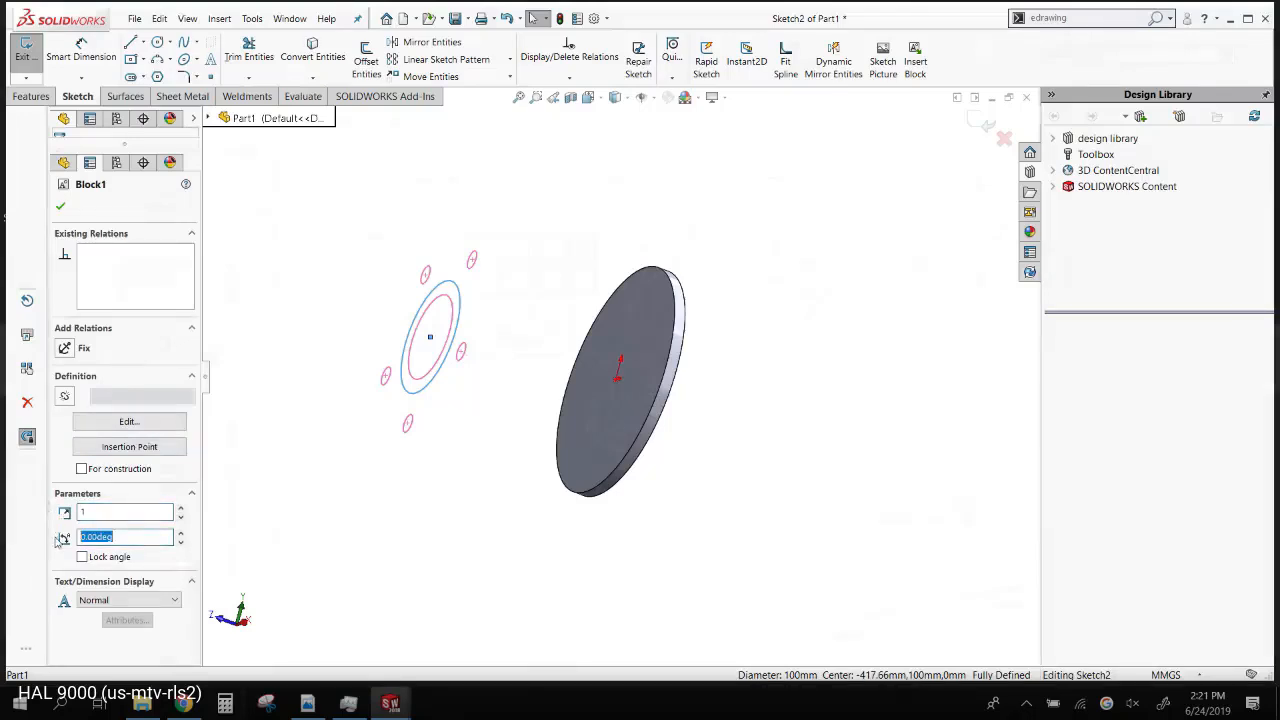
left_click(60, 205)
middle_click_drag(420, 220, 450, 262)
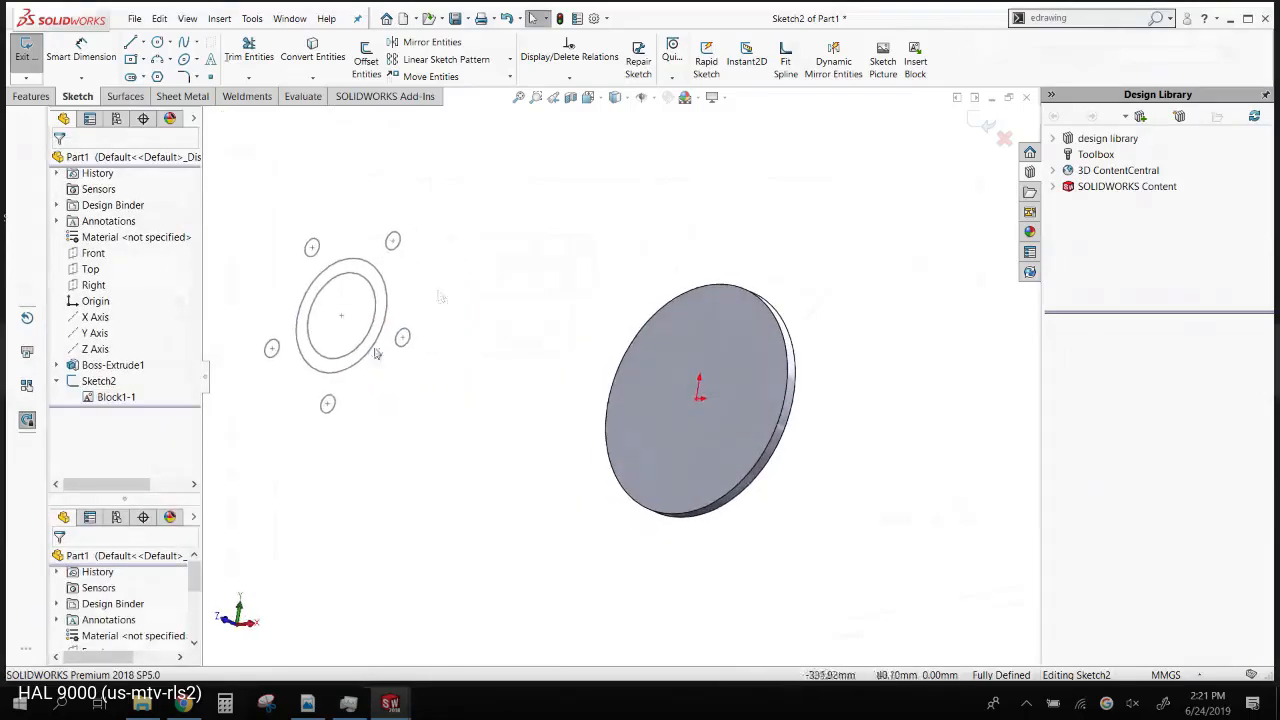
left_click_drag(346, 326, 697, 398)
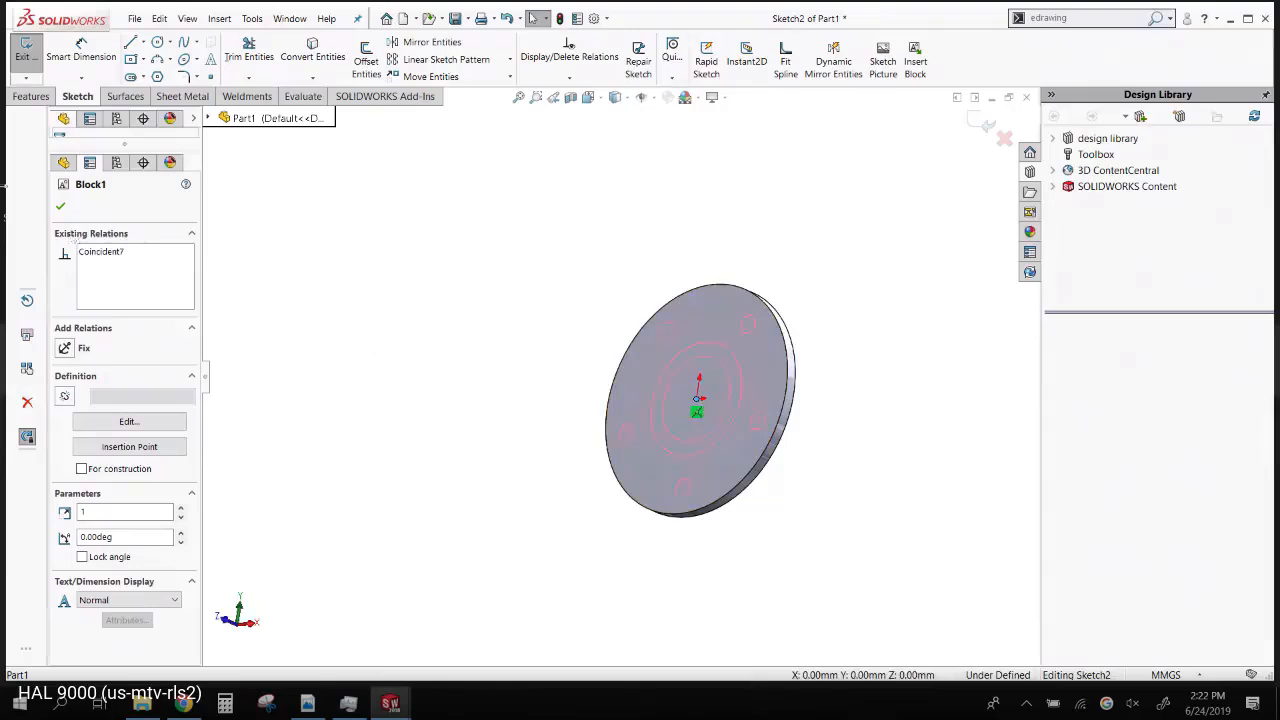
left_click(60, 205)
- Explode the block in the disc-face sketch into individual circles
mouse_move(437, 274)
middle_mouse_down()
mouse_move(471, 351)
mouse_move(381, 392)
middle_mouse_up()
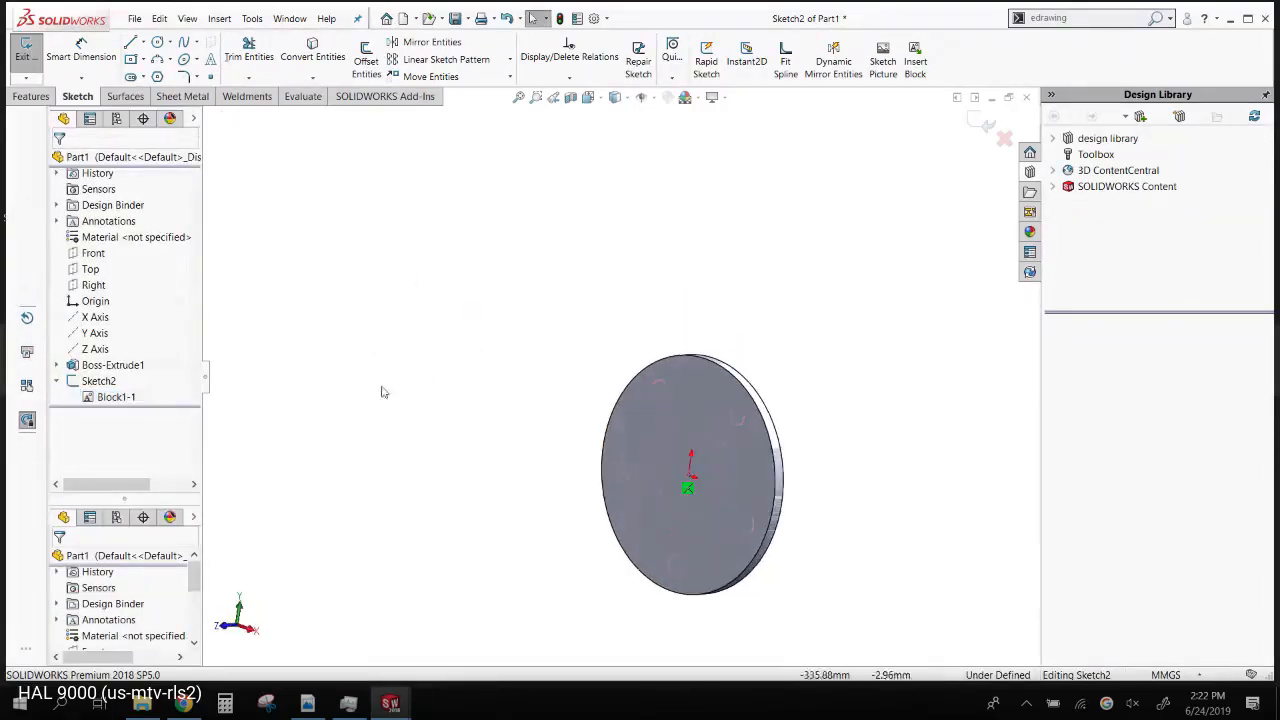
left_click(110, 380)
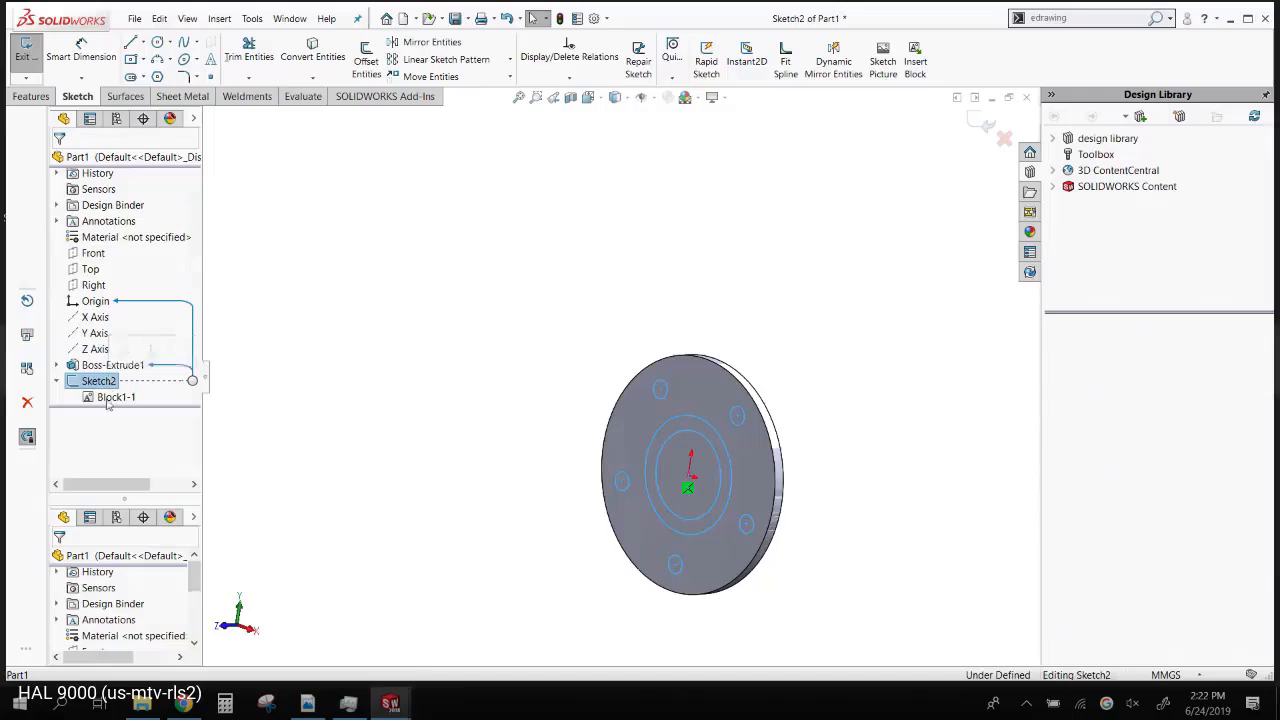
right_click(110, 398)
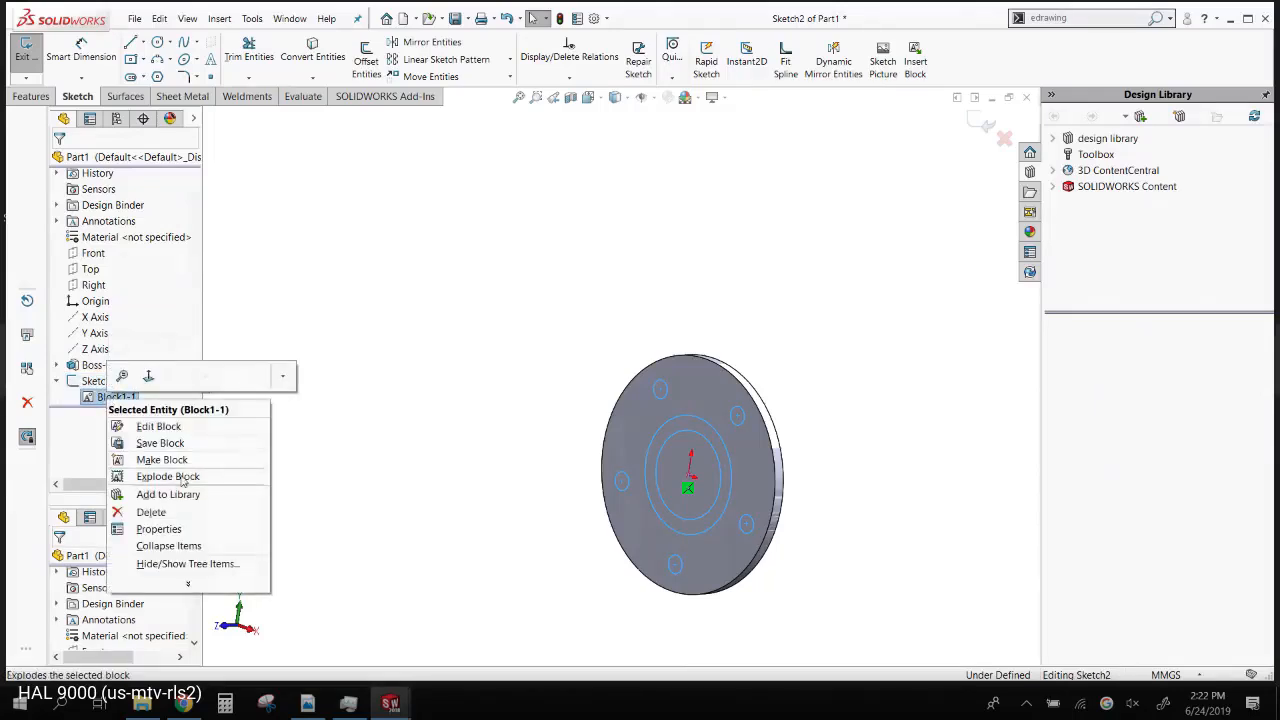
left_click(168, 477)
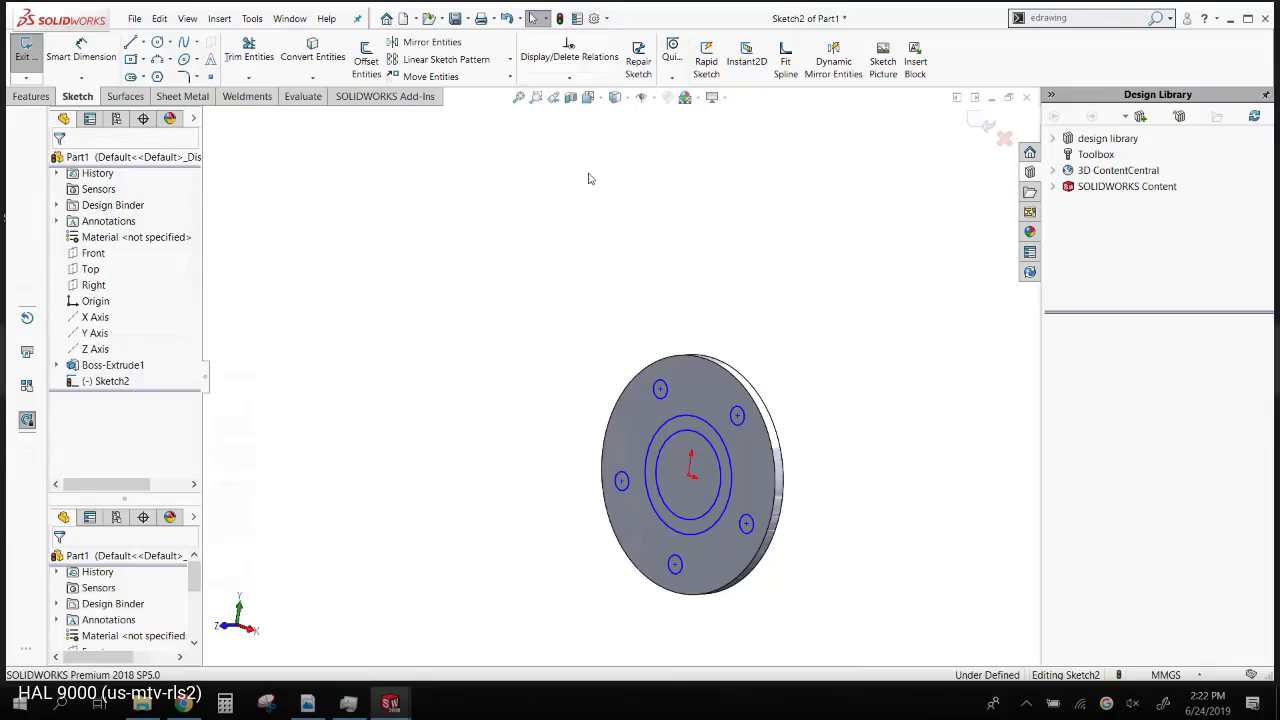
- Fully define all entities of the circle sketch with automatic relations and baseline dimensions, and close the sketch
left_click(569, 77)
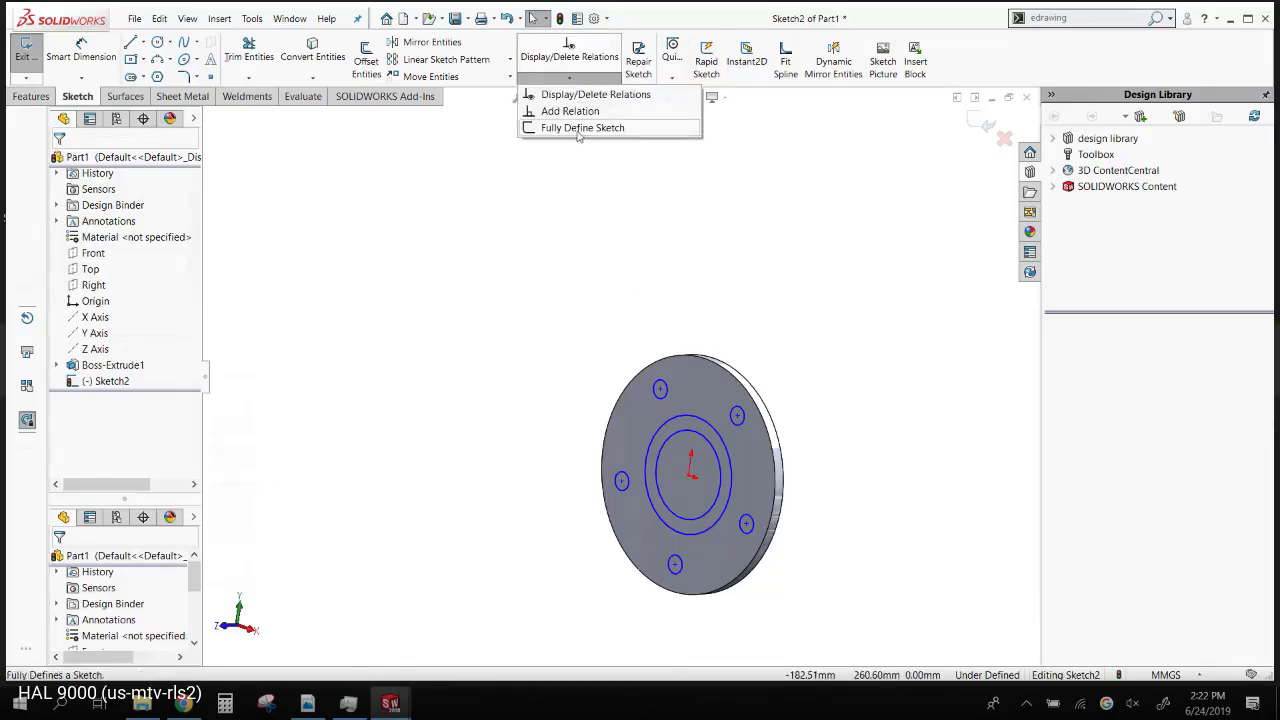
left_click(580, 128)
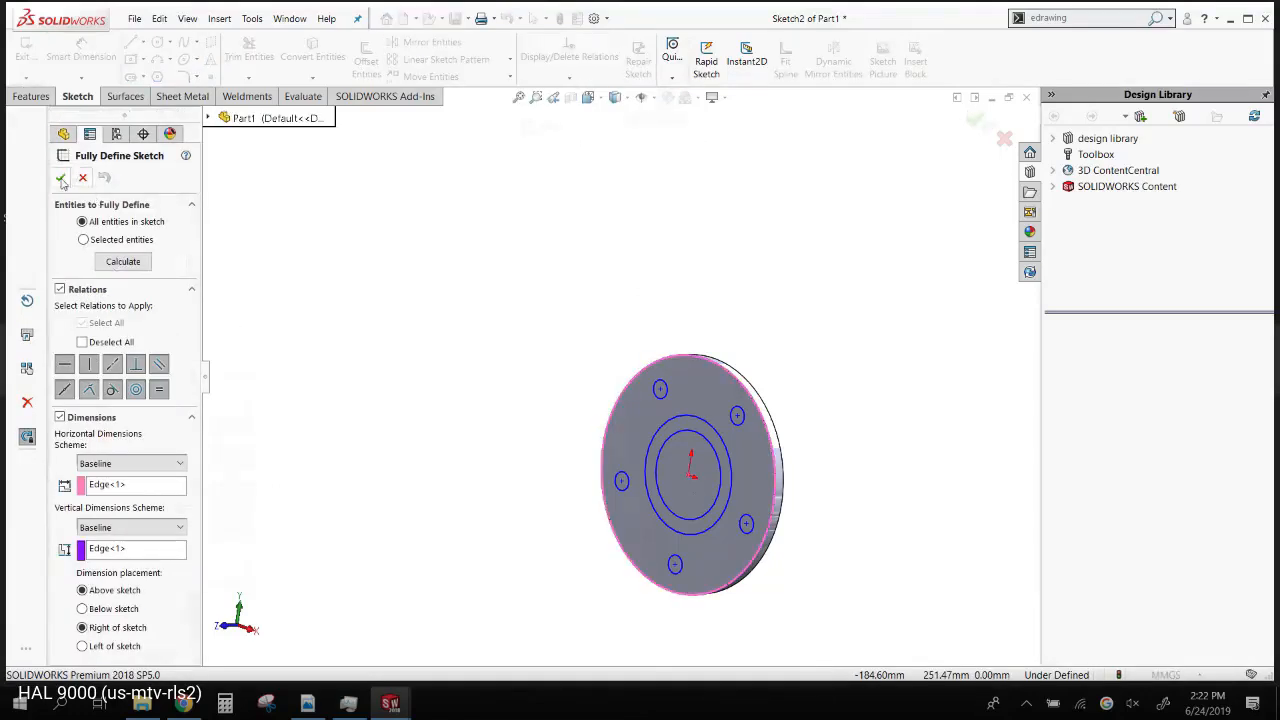
left_click(61, 179)
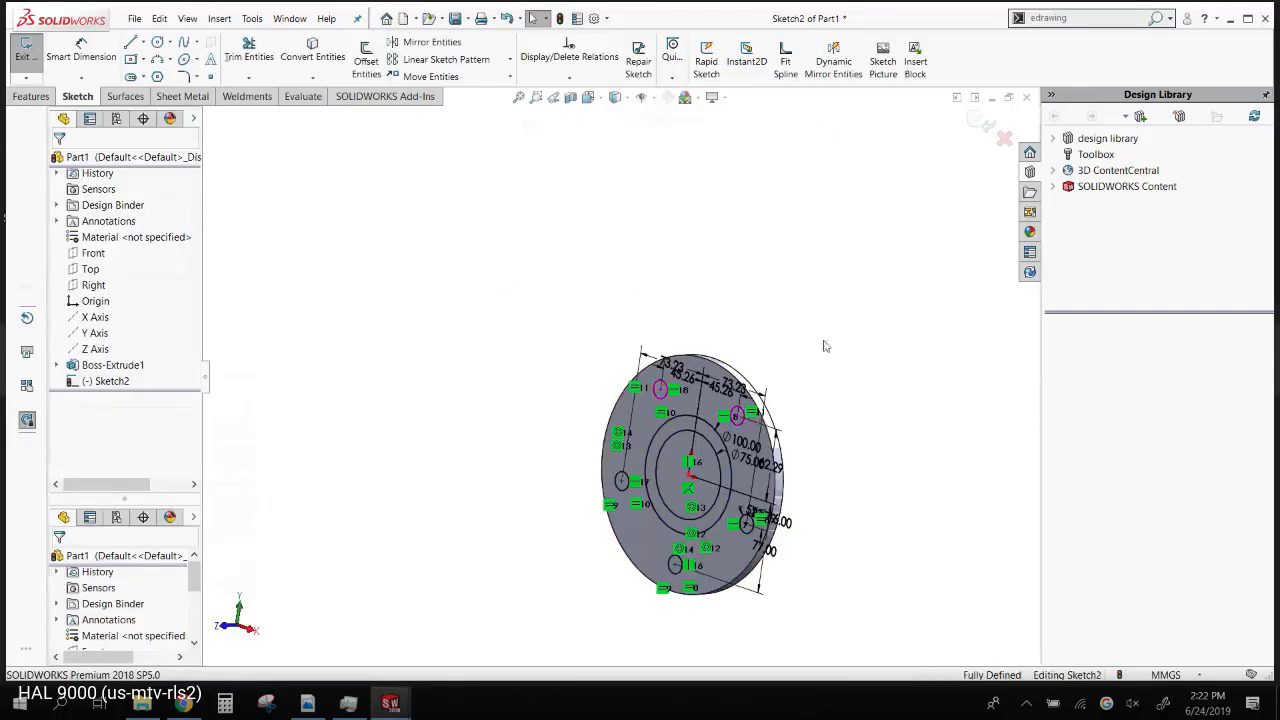
key("ctrl+7")
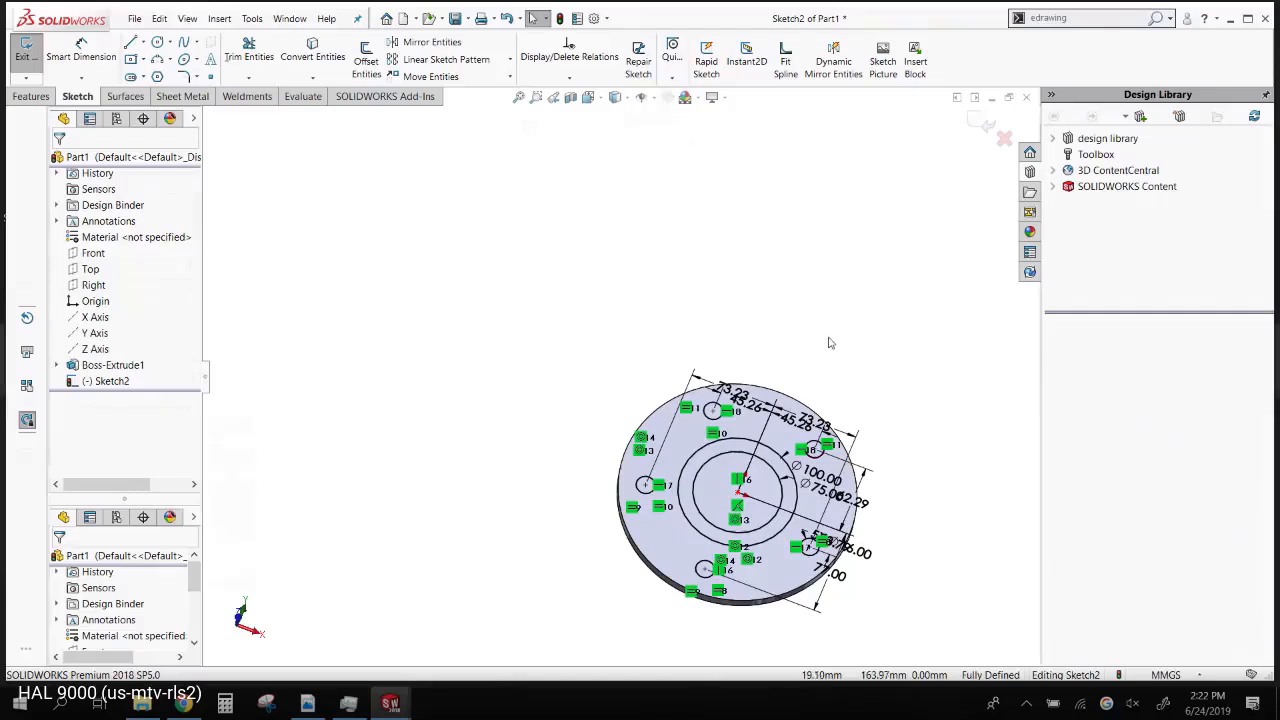
left_click(982, 123)
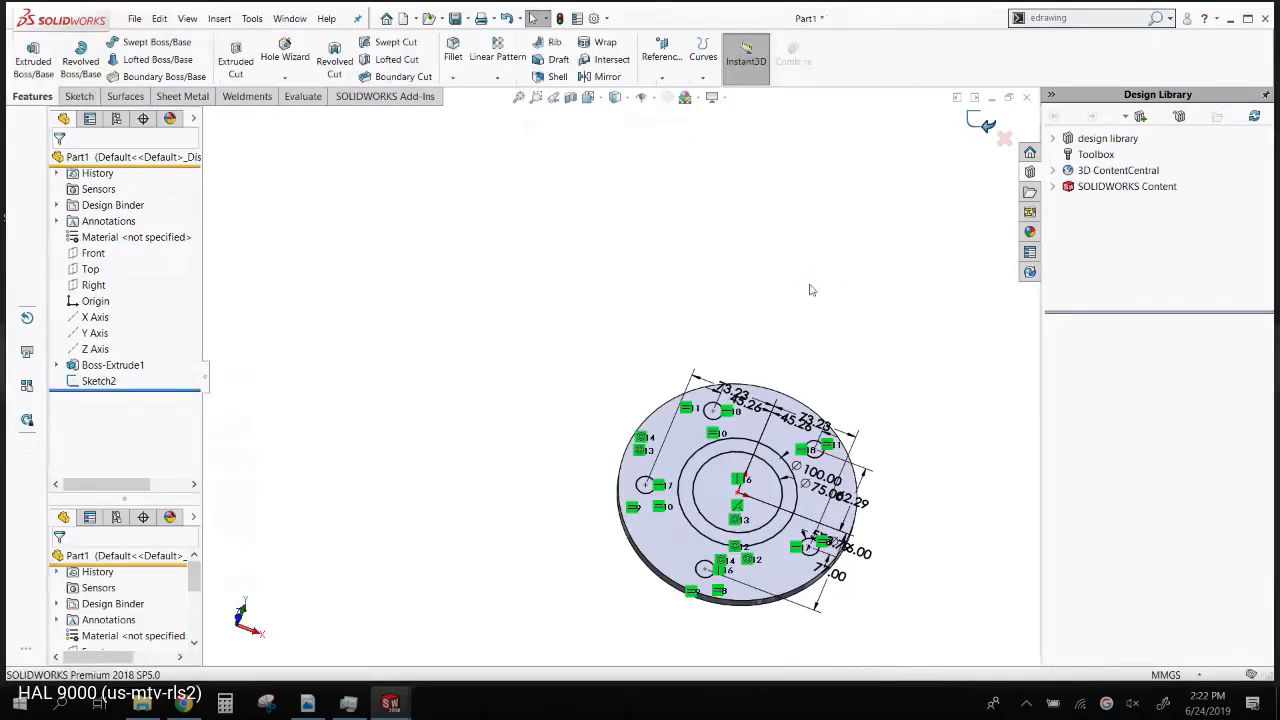
- Start a boss extrude from the circle sketch, using only the ring between the two large concentric circles as its contour
left_click(88, 384)
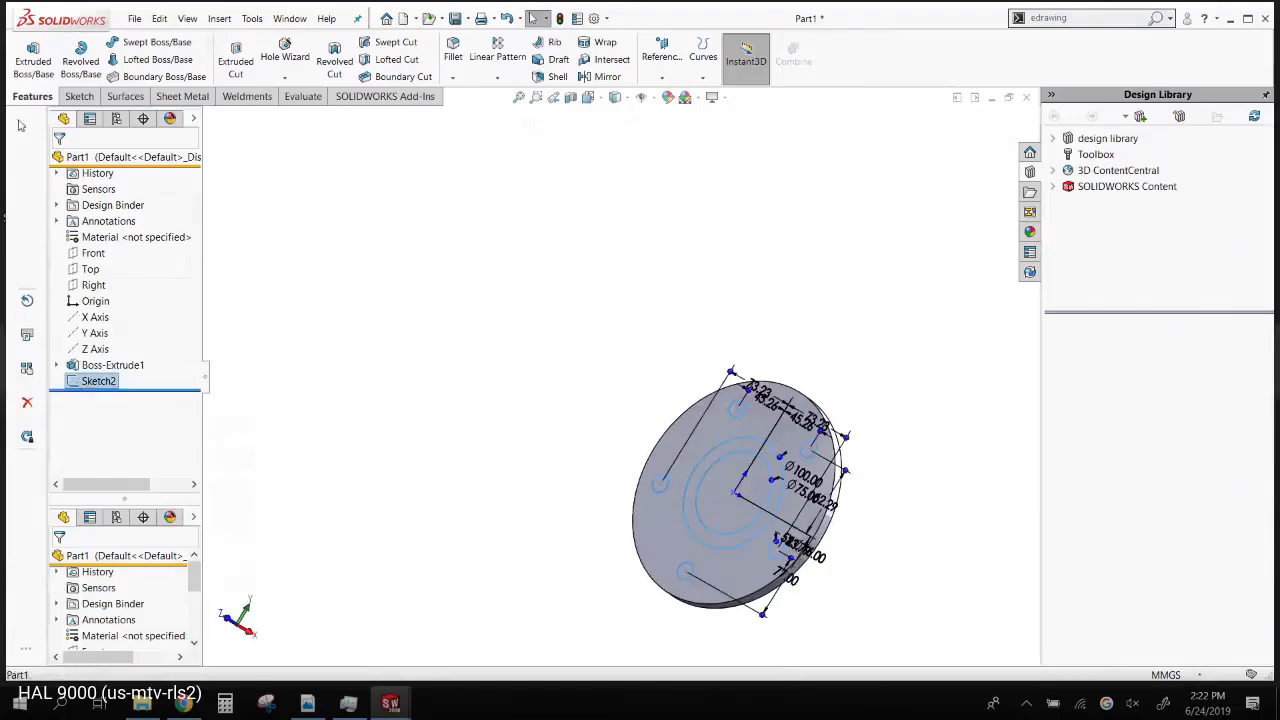
left_click(33, 58)
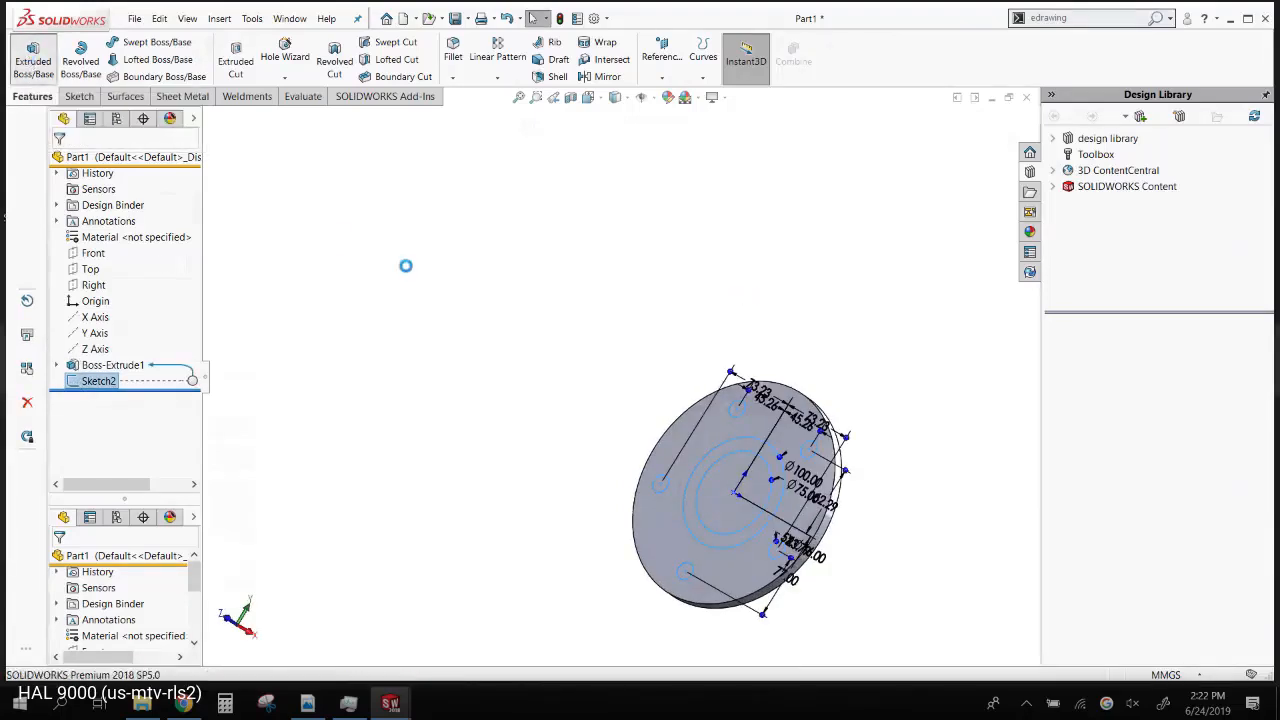
scroll(708, 462, "down", 3)
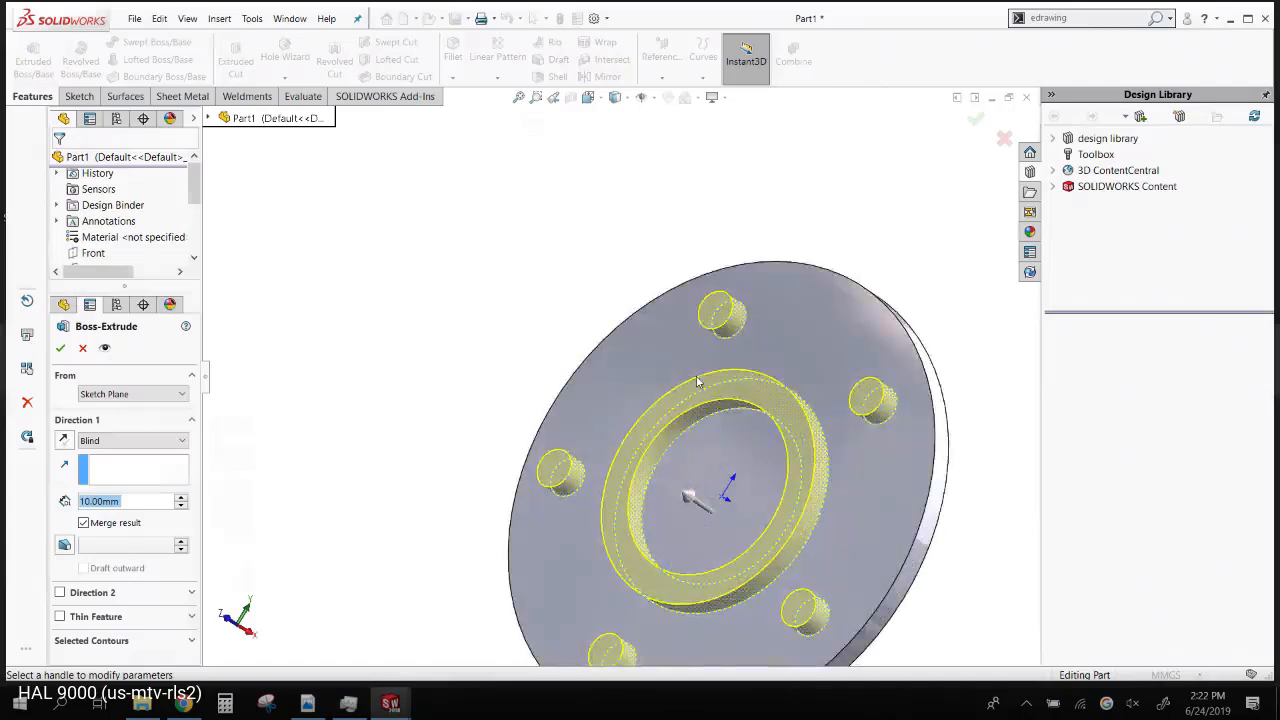
key("f")
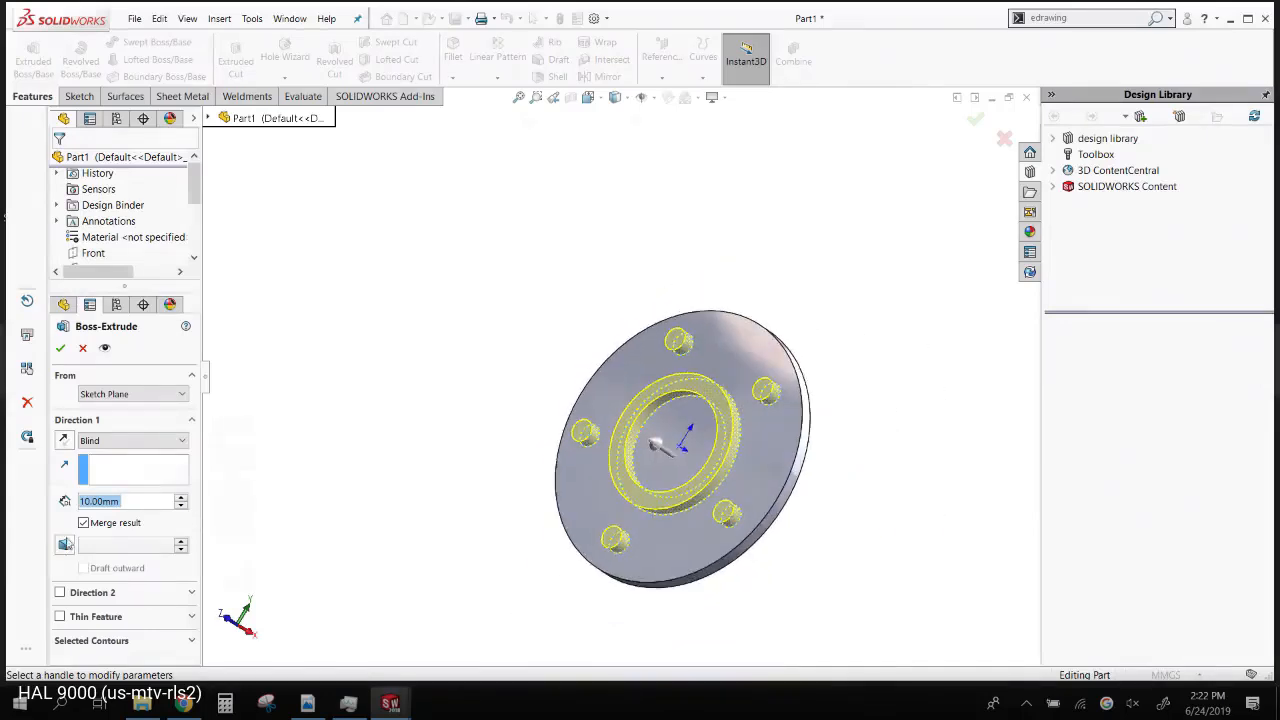
left_click(116, 641)
scroll(749, 457, "down", 3)
left_click(757, 450)
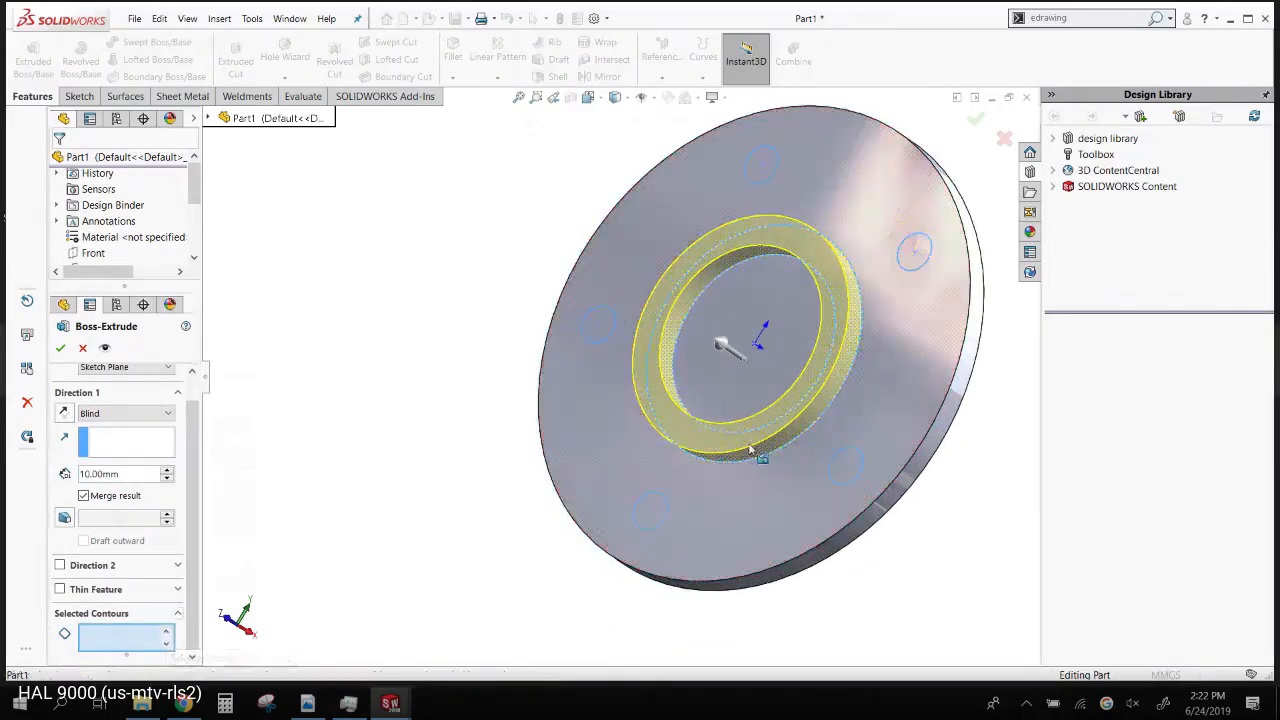
left_click(98, 632)
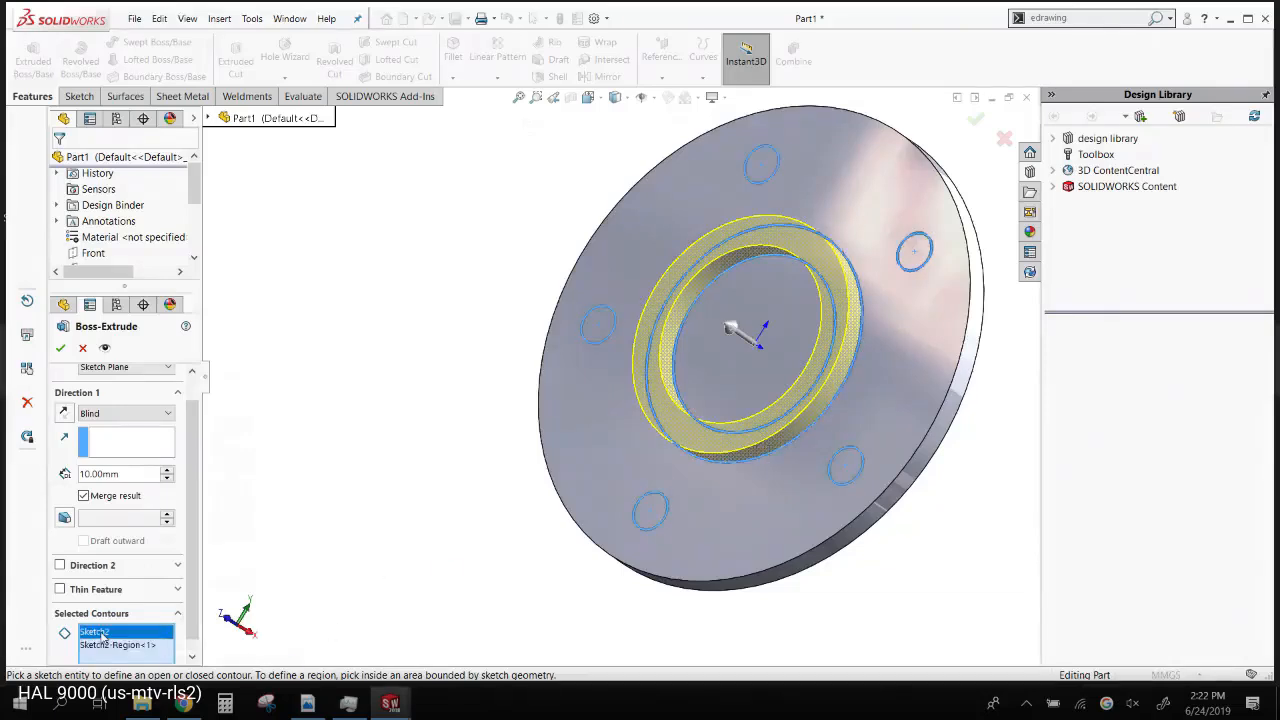
key("Delete")
- Set the ring's blind extrusion depth to 25 mm and complete the boss
left_click(112, 473)
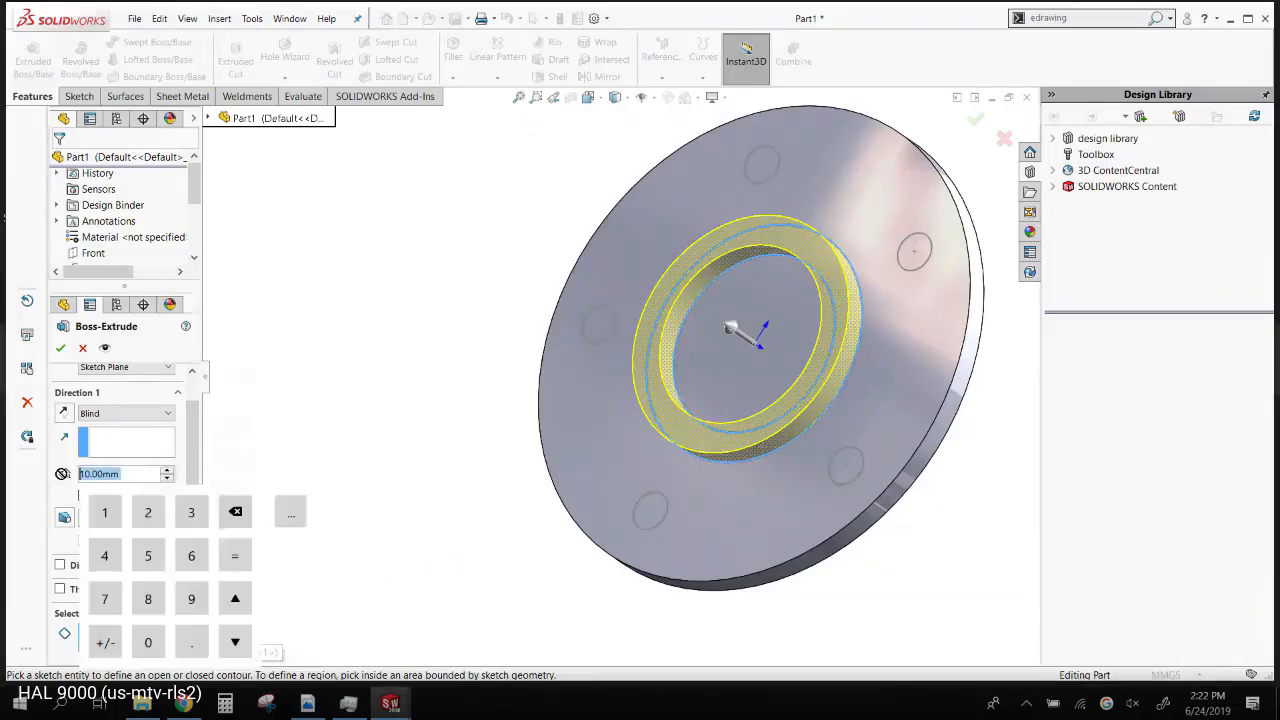
type("30")
key("Return")
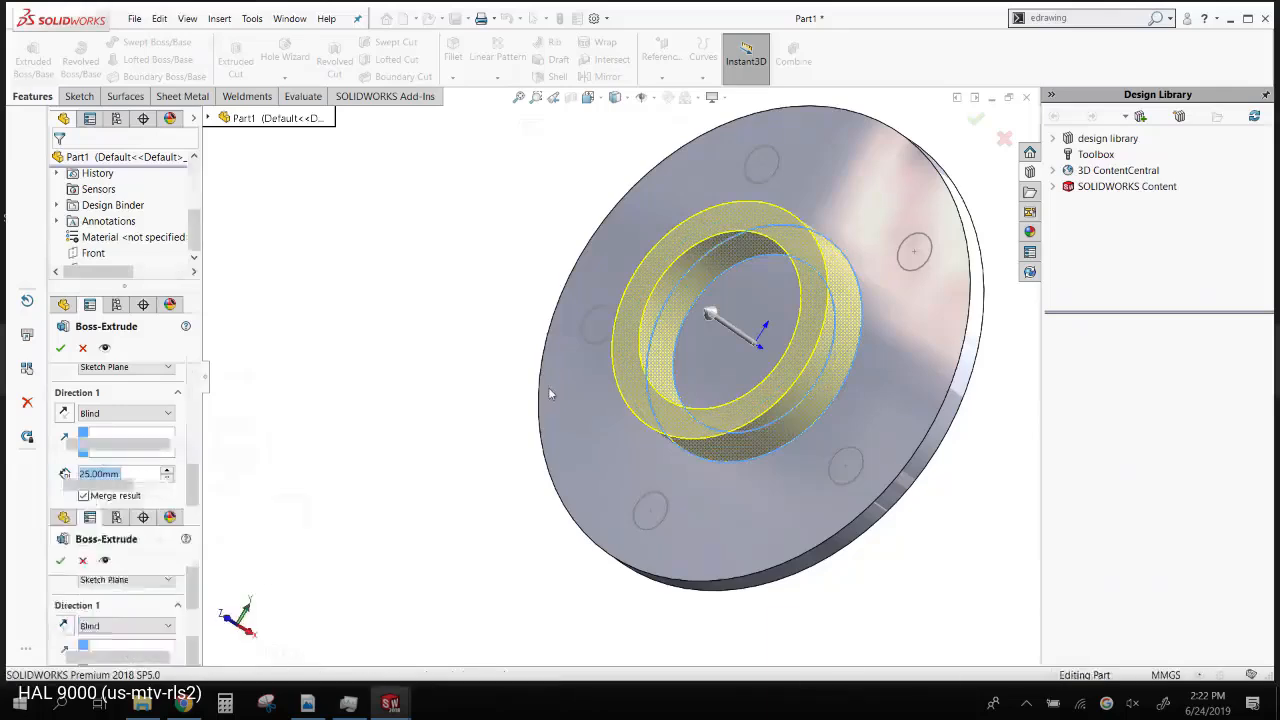
left_click(518, 385)
scroll(518, 385, "up", 2)
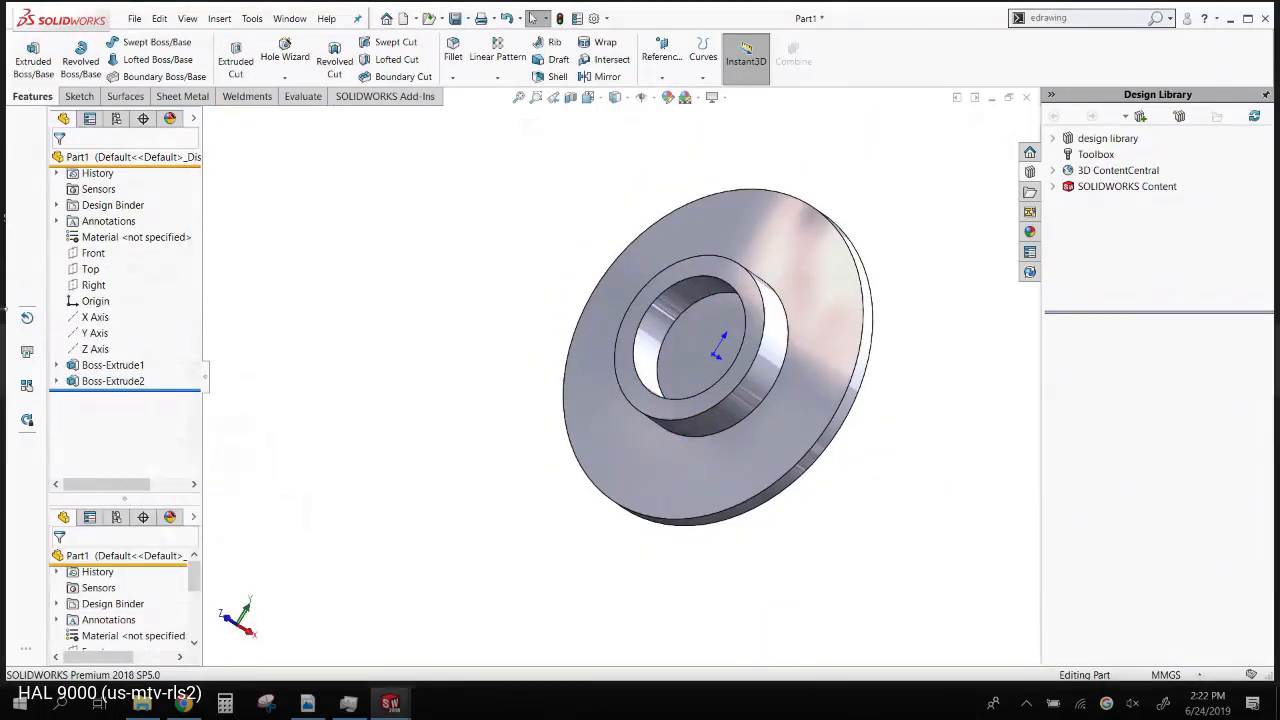
- Start another boss extrude reusing the ring's sketch, with the five small outer circles as the selected contours
left_click(57, 381)
left_click(97, 397)
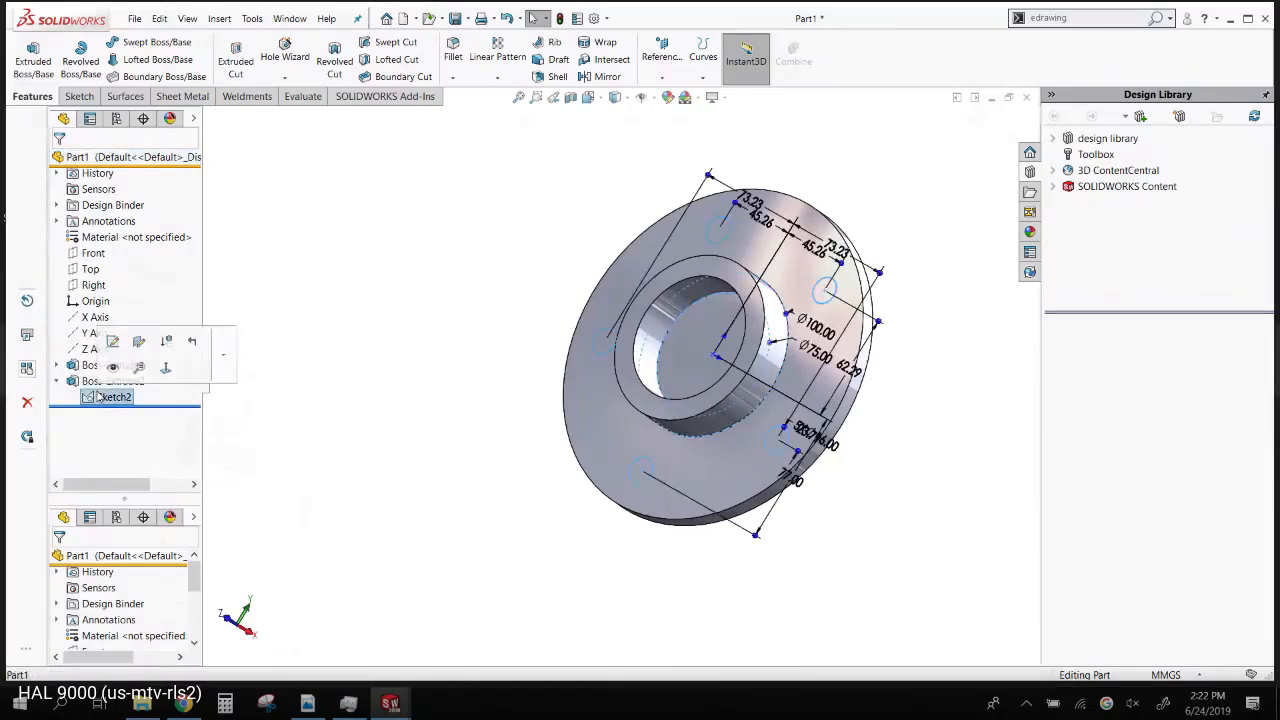
left_click(32, 54)
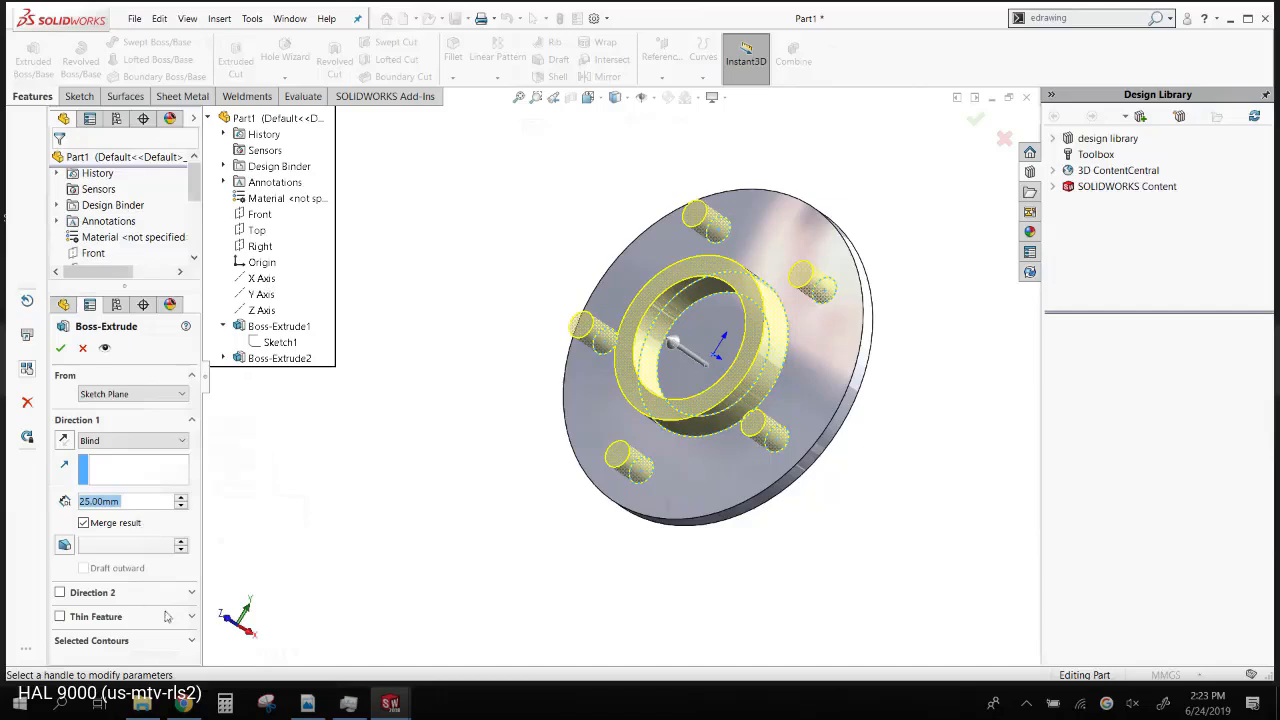
left_click(136, 648)
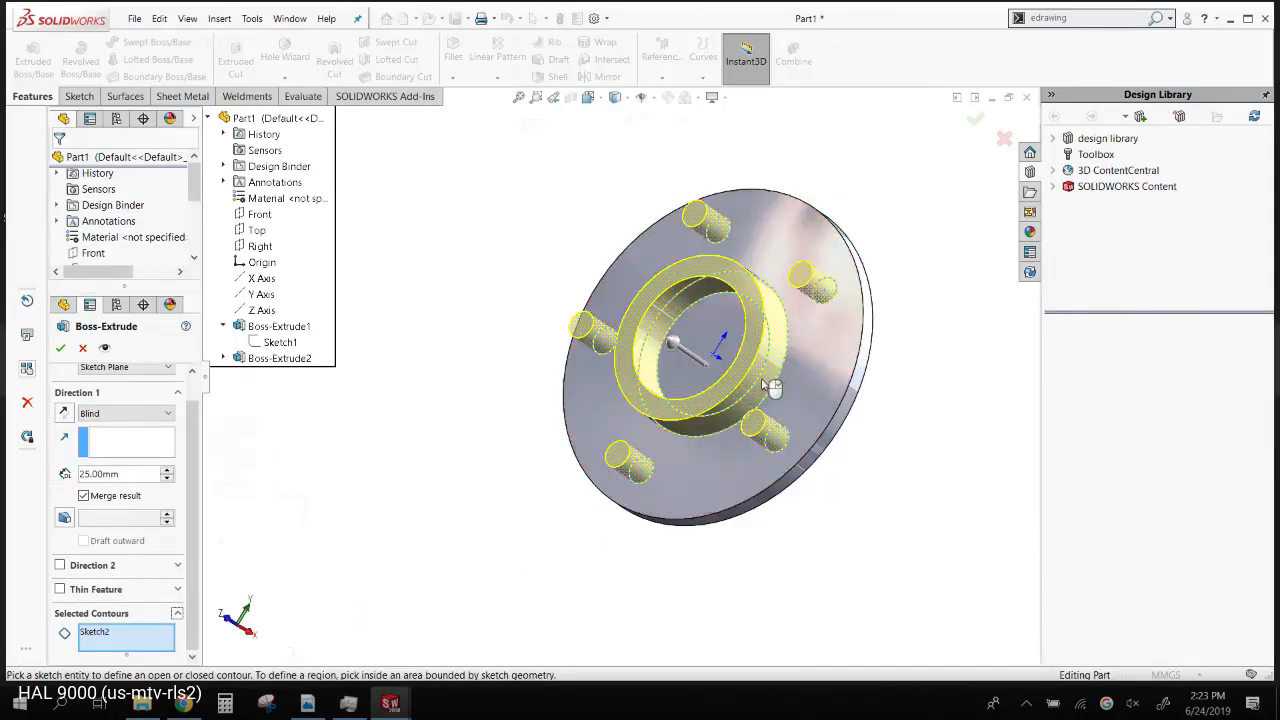
left_click(778, 437)
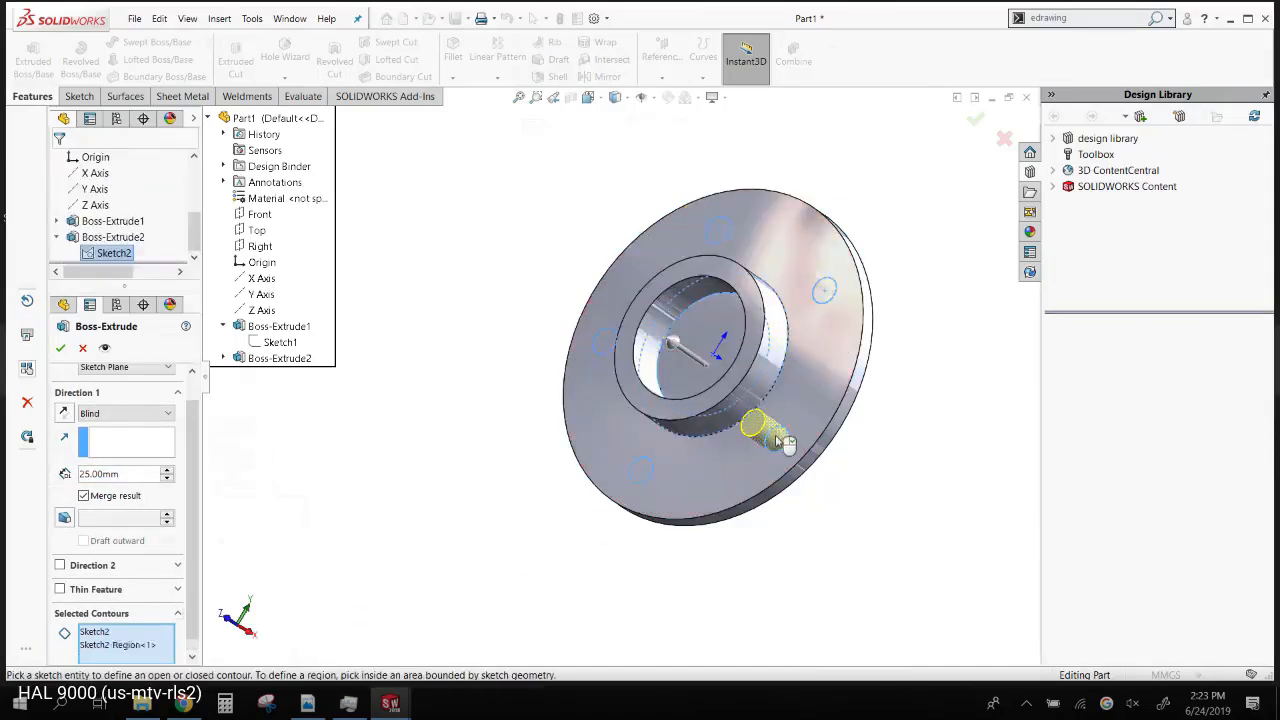
left_click(645, 468)
left_click(604, 341)
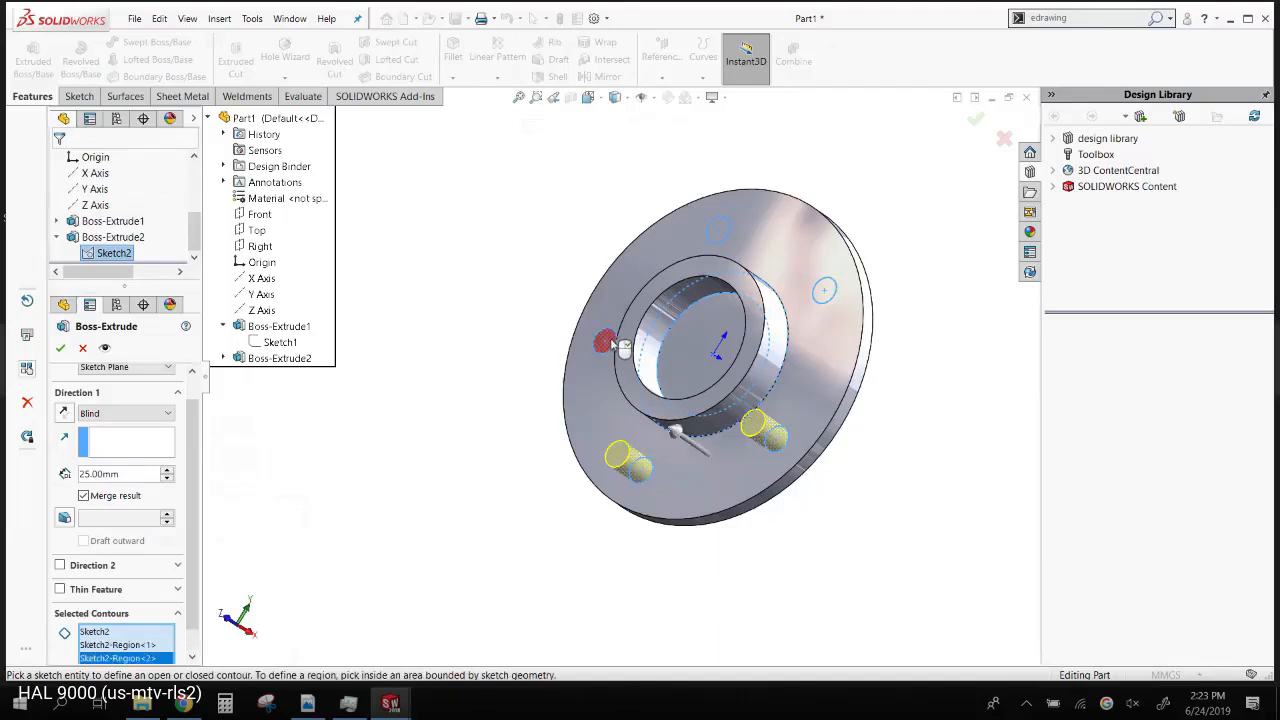
left_click(706, 228)
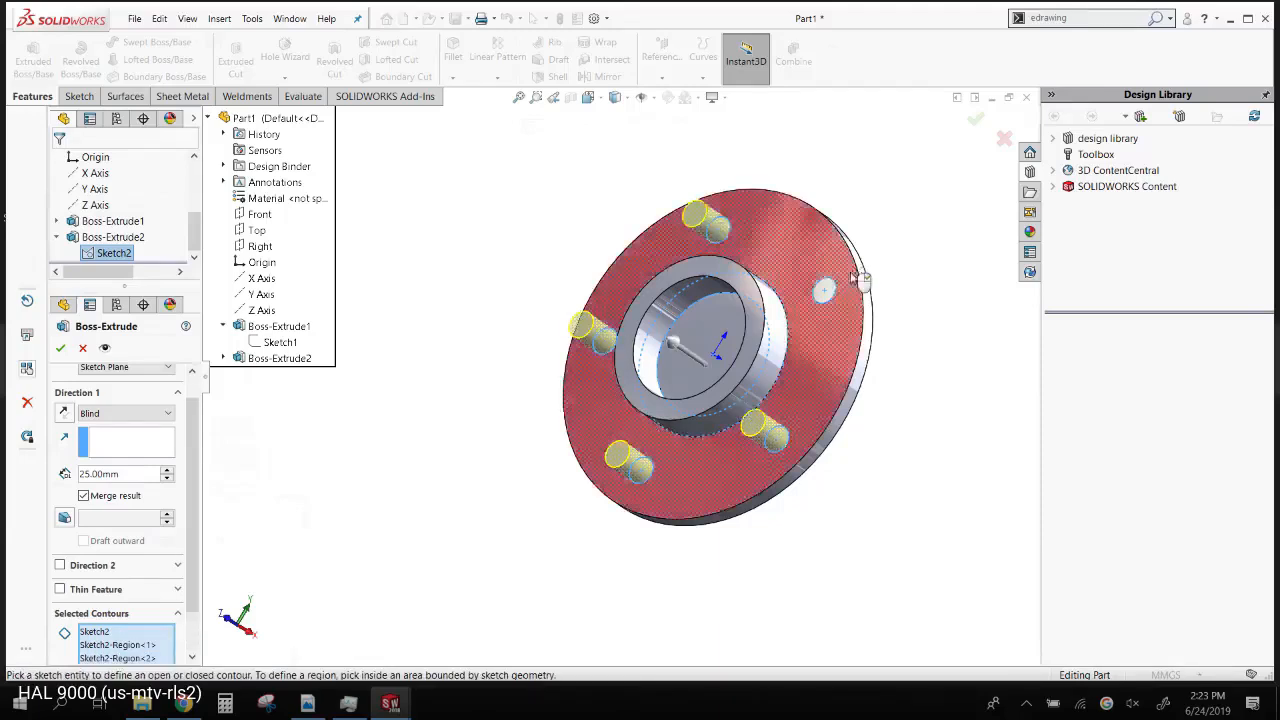
left_click(828, 291)
- Set the five studs' blind extrusion depth to 50 mm and complete the boss
left_click(119, 474)
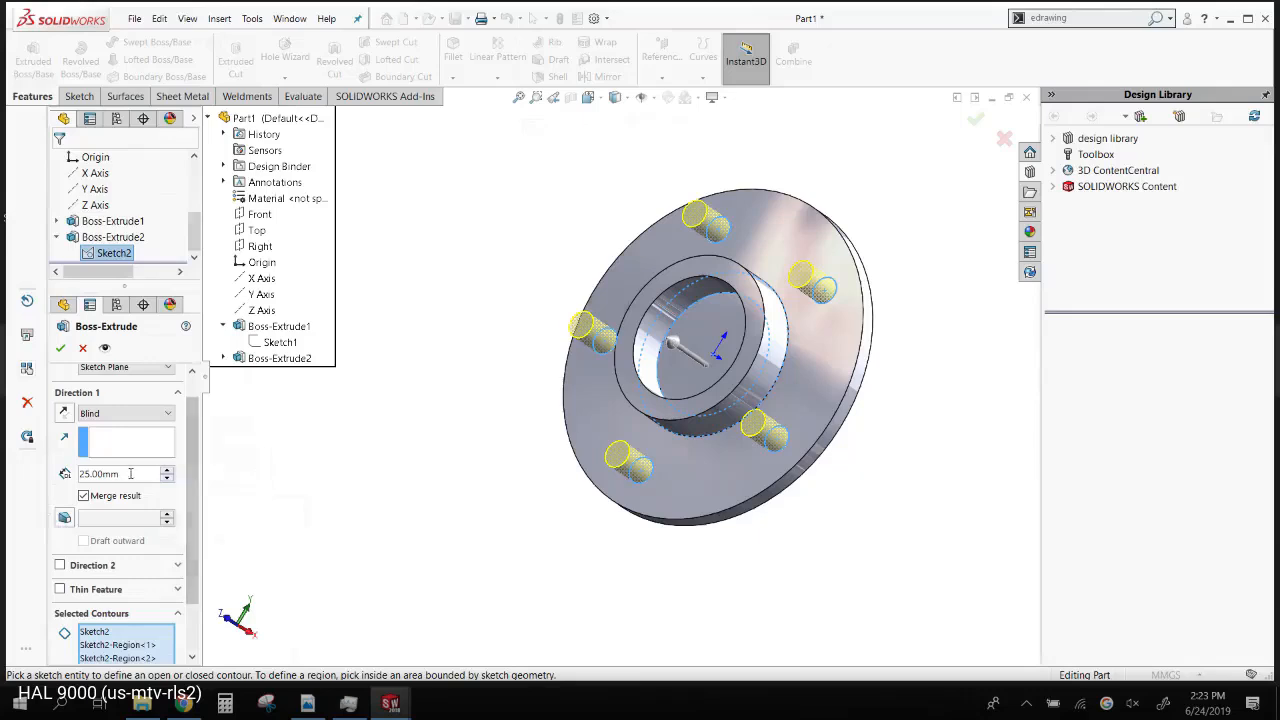
type("50")
key("Return")
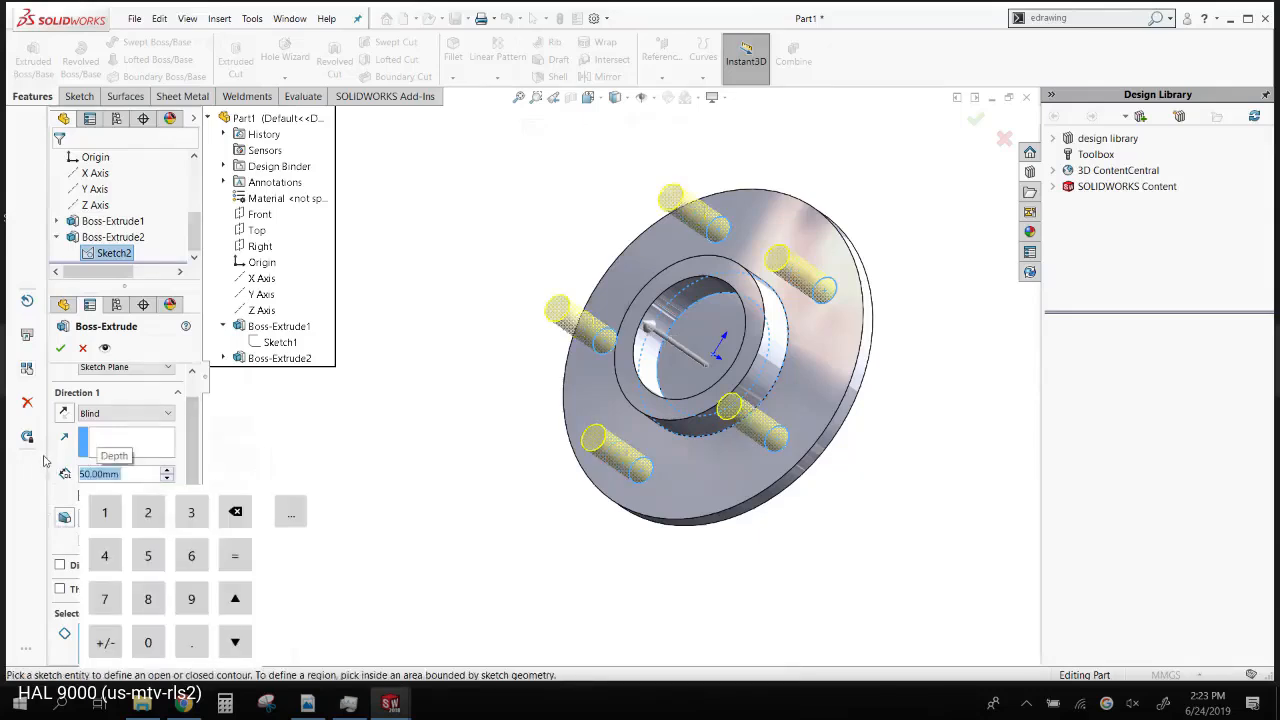
left_click(321, 476)
scroll(405, 402, "up", 3)
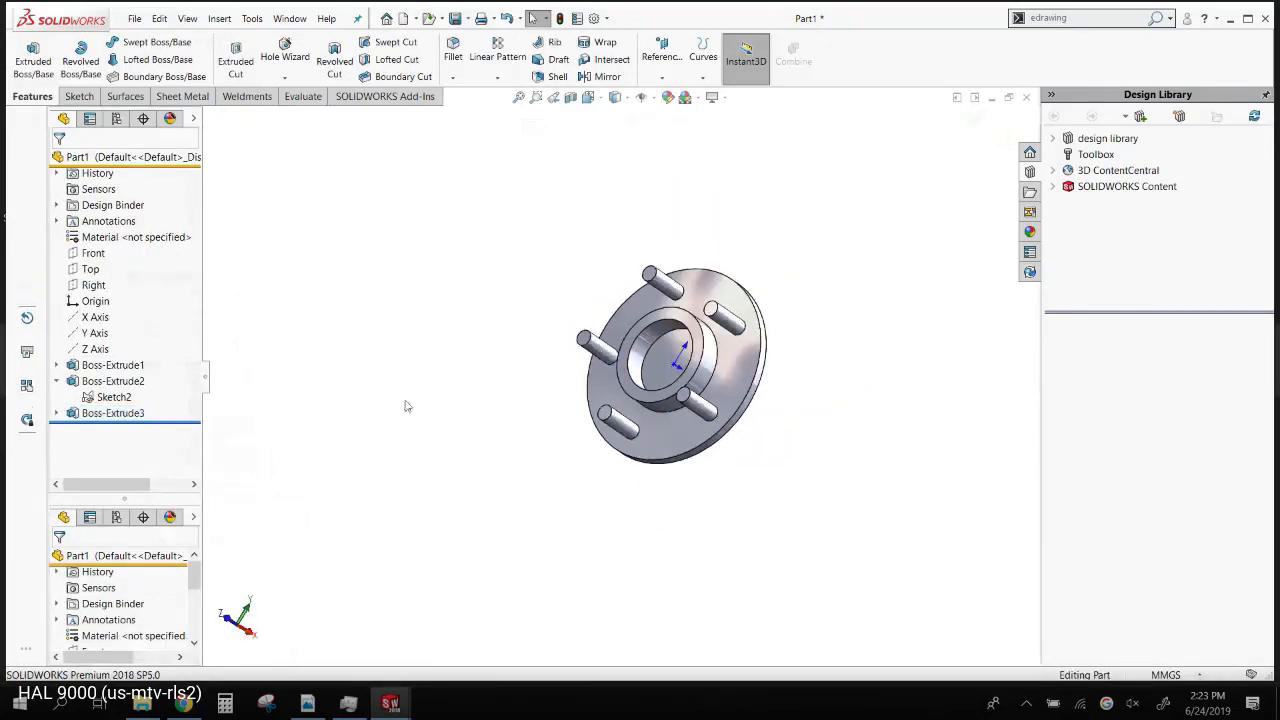
middle_click_drag(519, 322, 519, 384)
key("f")
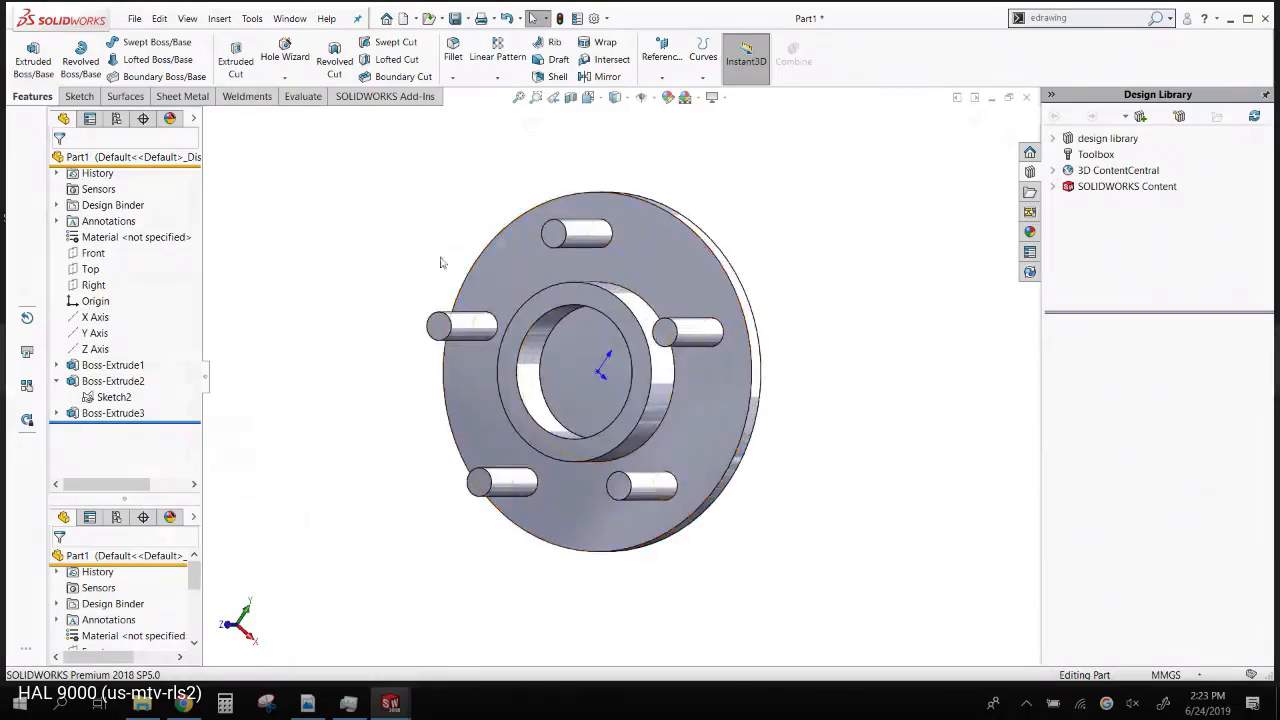
- Save the new hub part in the MANTA folder under the file name test
left_click(467, 18)
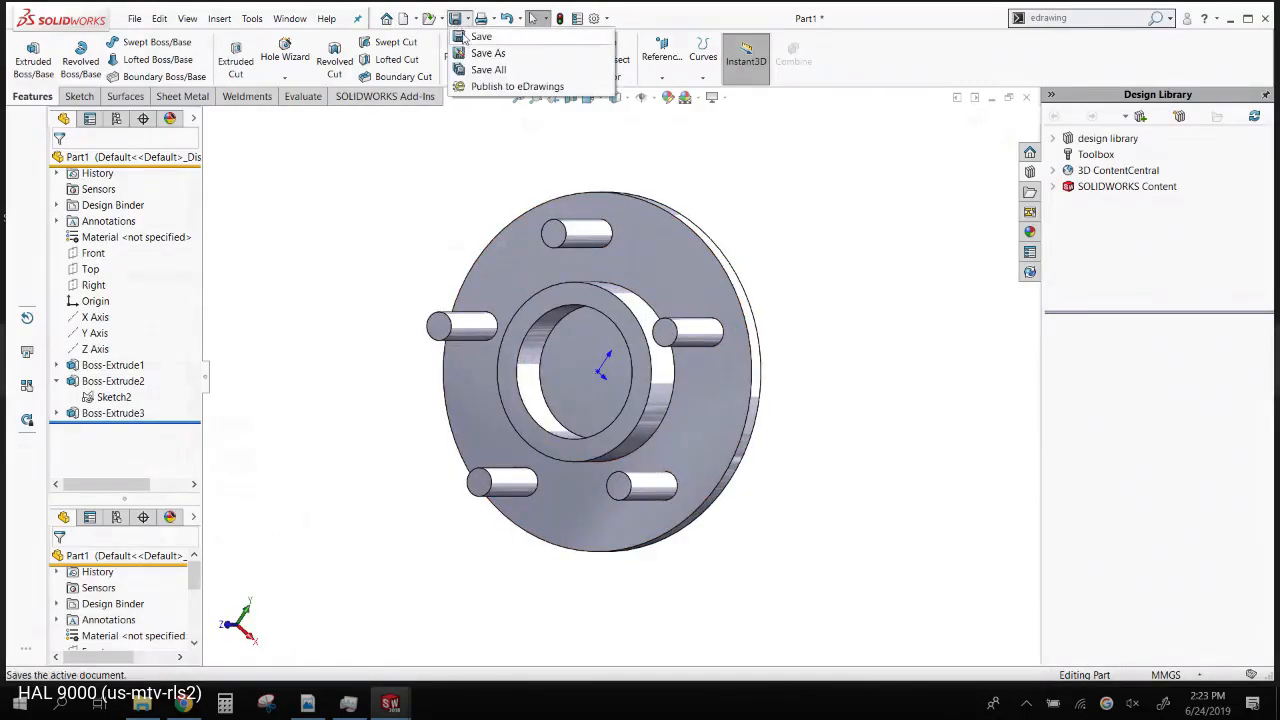
left_click(465, 36)
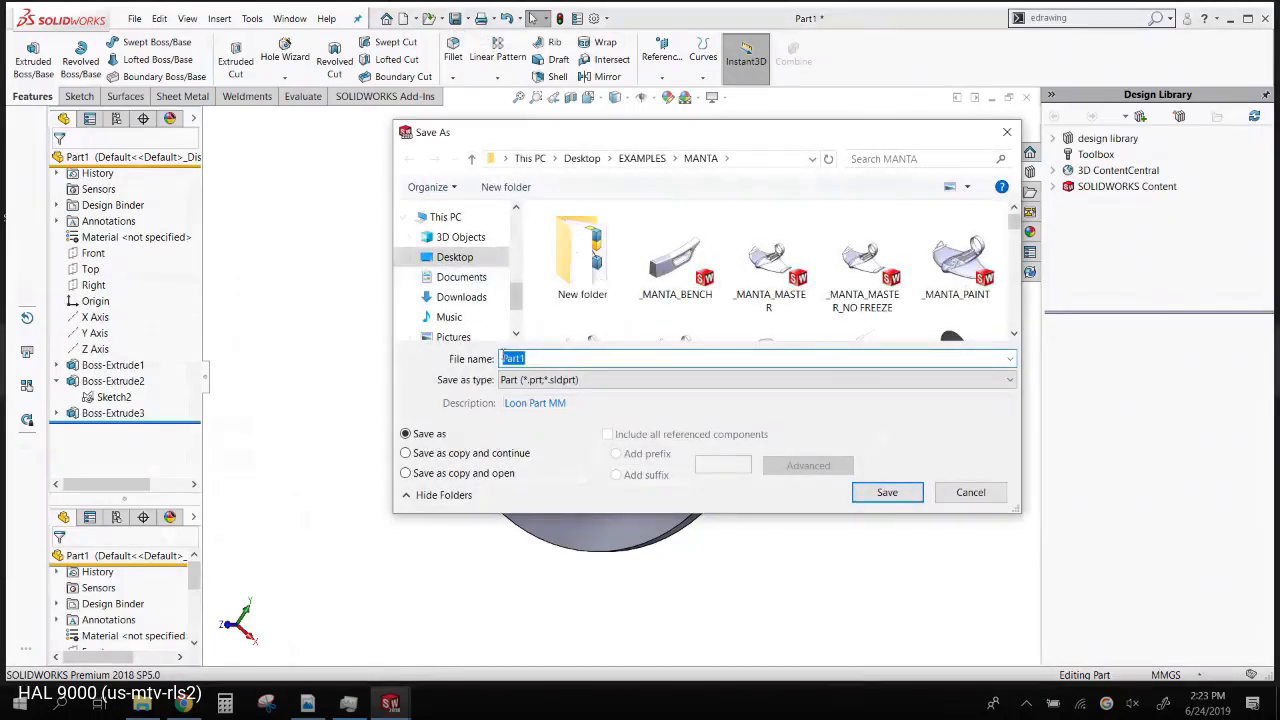
type("test")
key("Return")
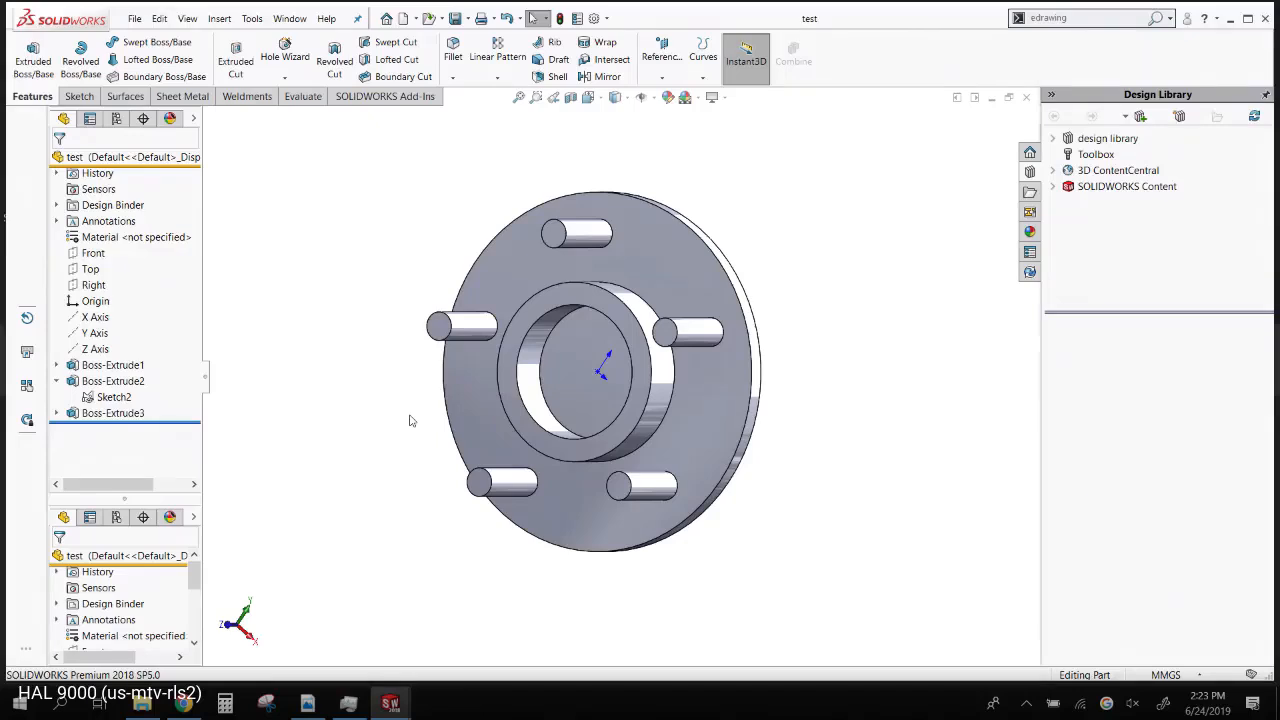
- Insert the dbl hyd cyl - cushion block from the design library's annotations into the blank area of the HULL drawing sheet
left_click(1053, 139)
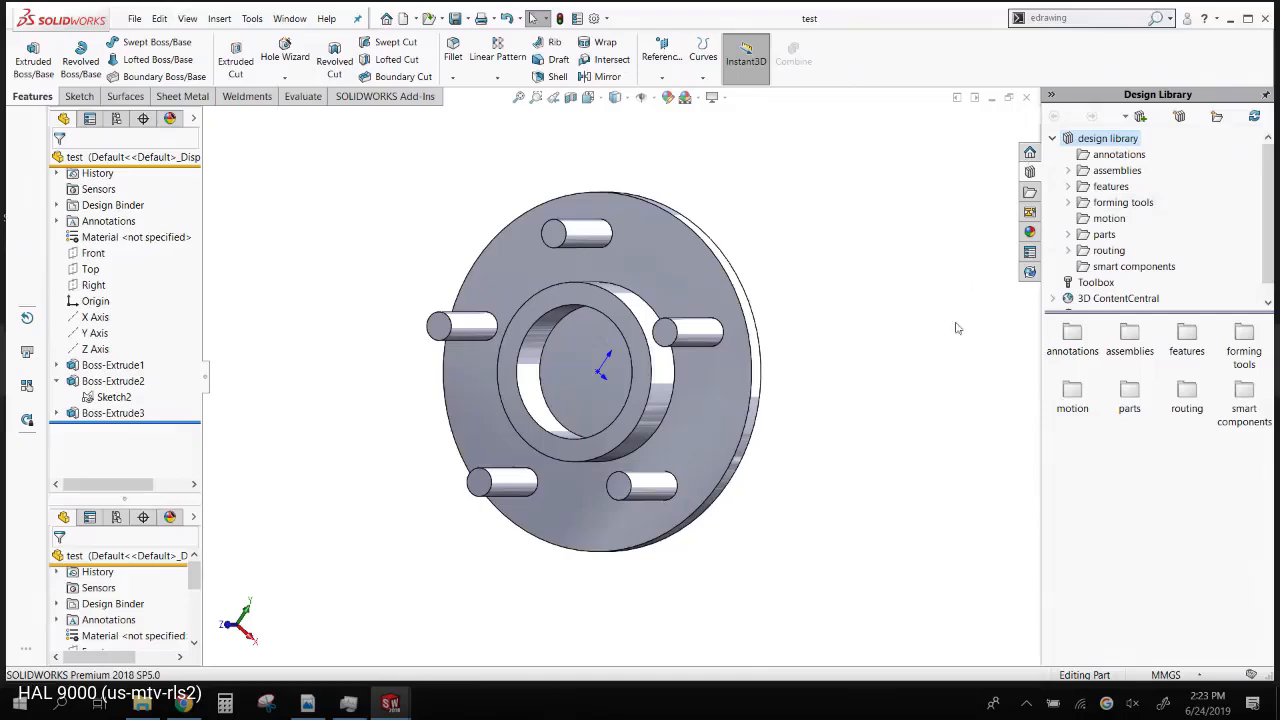
key("ctrl+Tab")
key("ctrl+Tab")
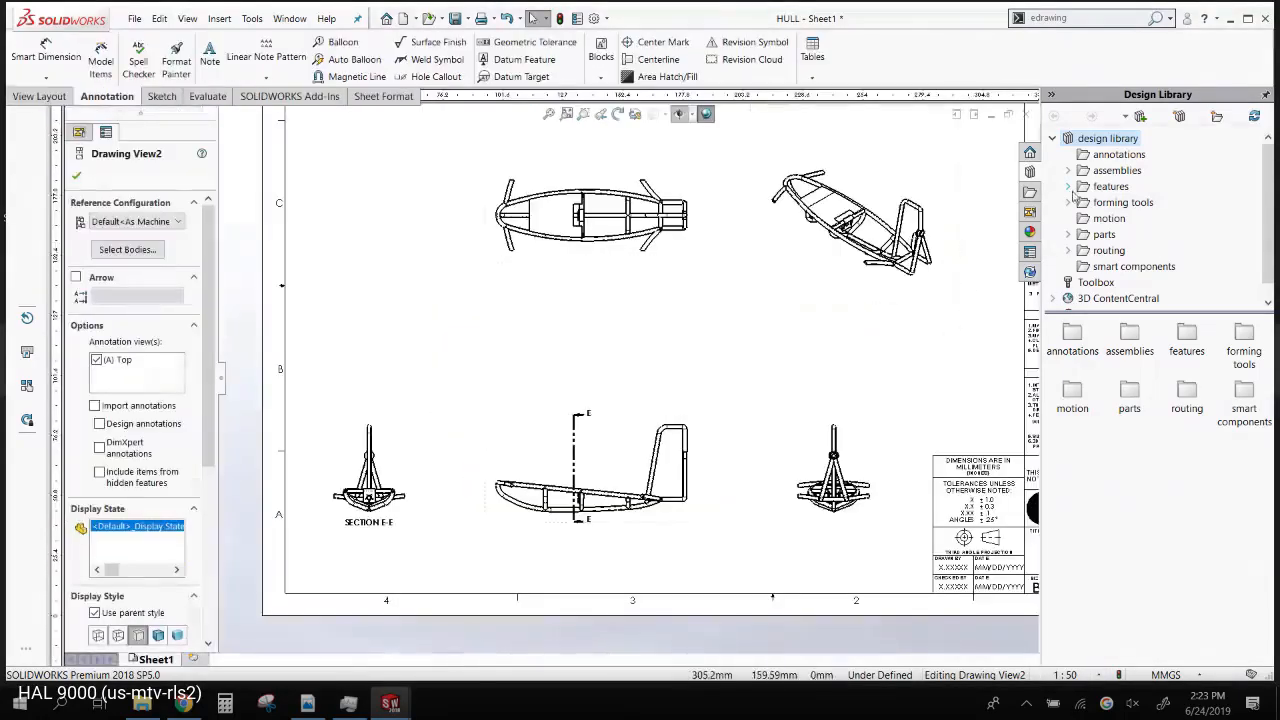
left_click(1117, 155)
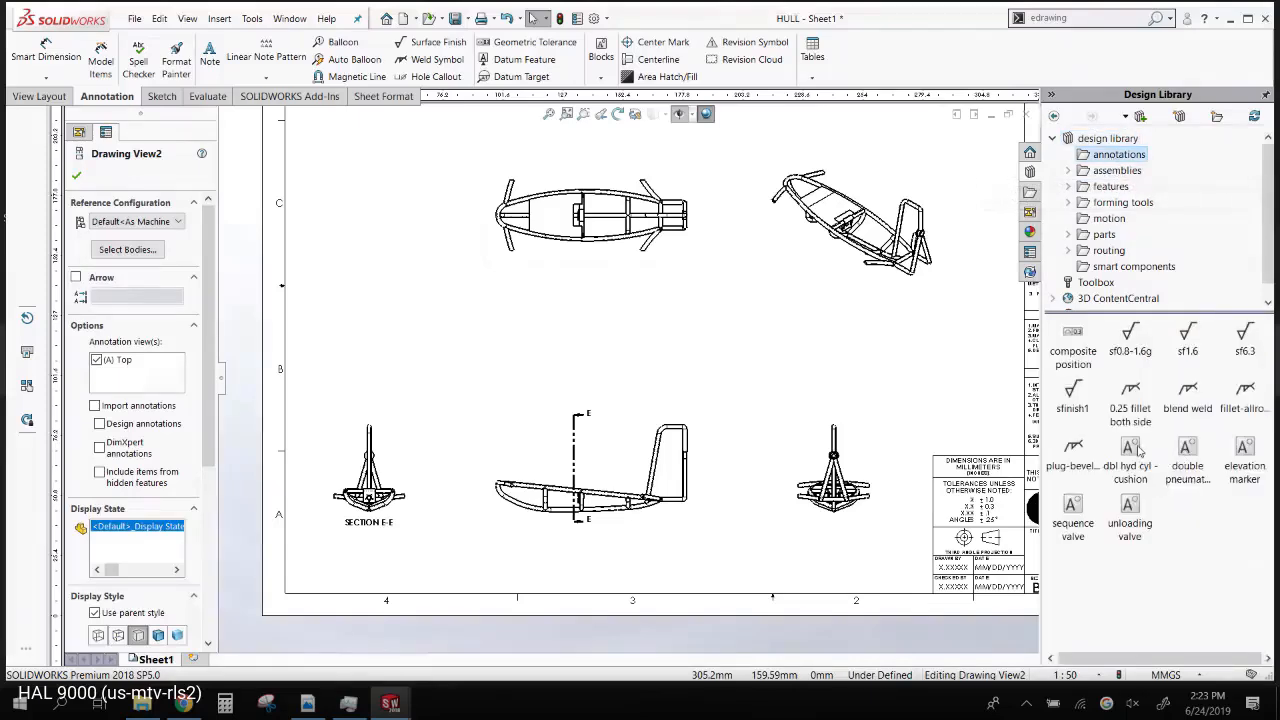
mouse_move(1137, 451)
left_mouse_down()
mouse_move(609, 357)
mouse_move(614, 340)
mouse_move(630, 354)
left_mouse_up()
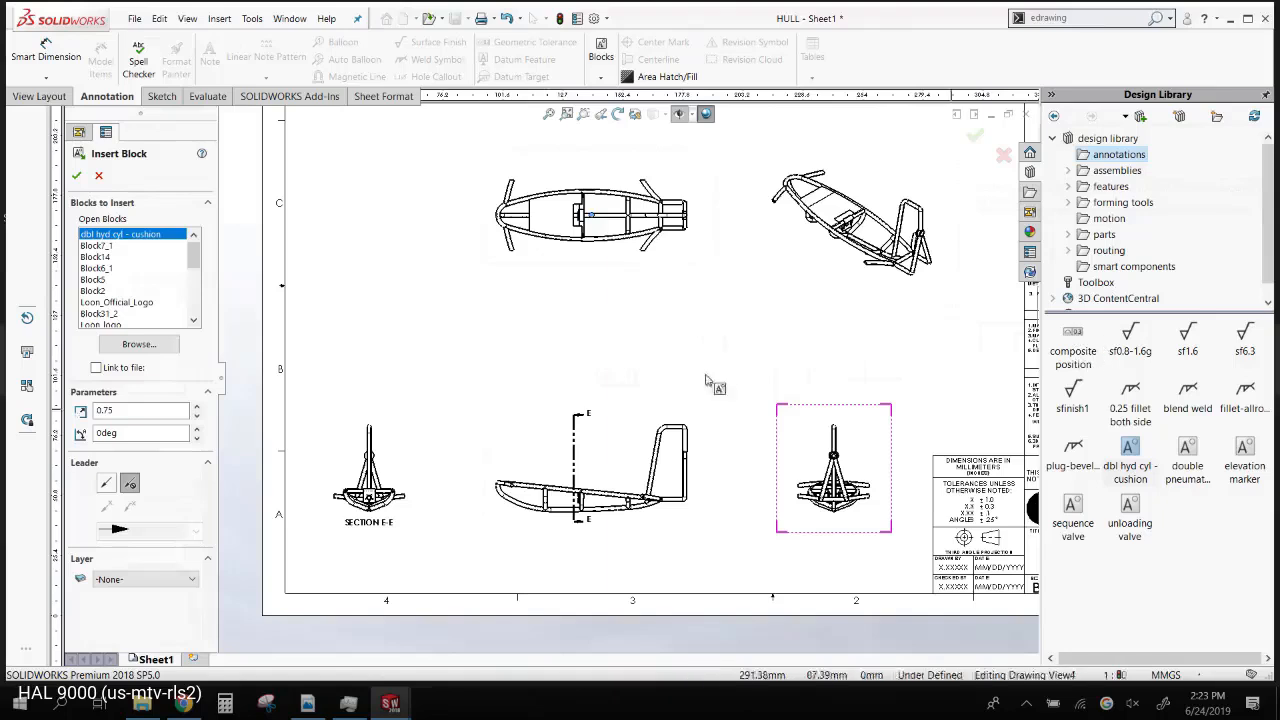
left_click(706, 323)
key("Escape")
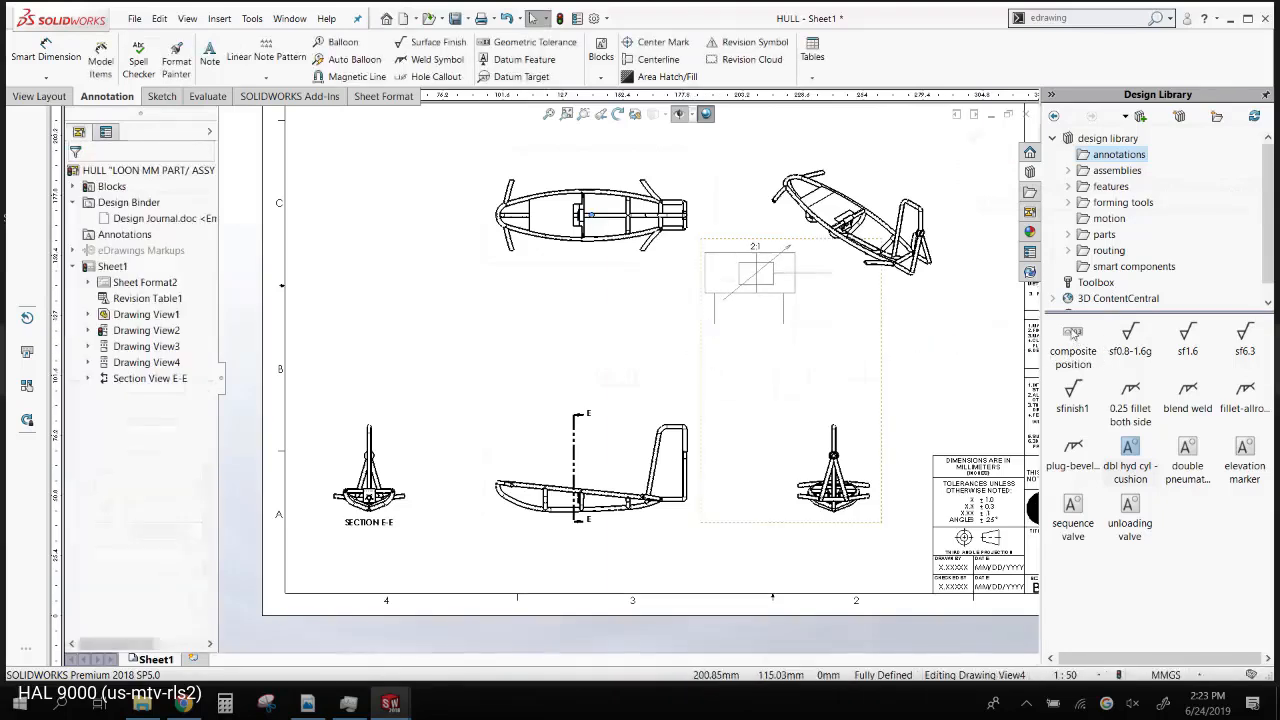
- Try to insert the composite position annotation from the design library into the HULL drawing
mouse_move(1072, 332)
left_click_drag(1072, 332, 555, 210)
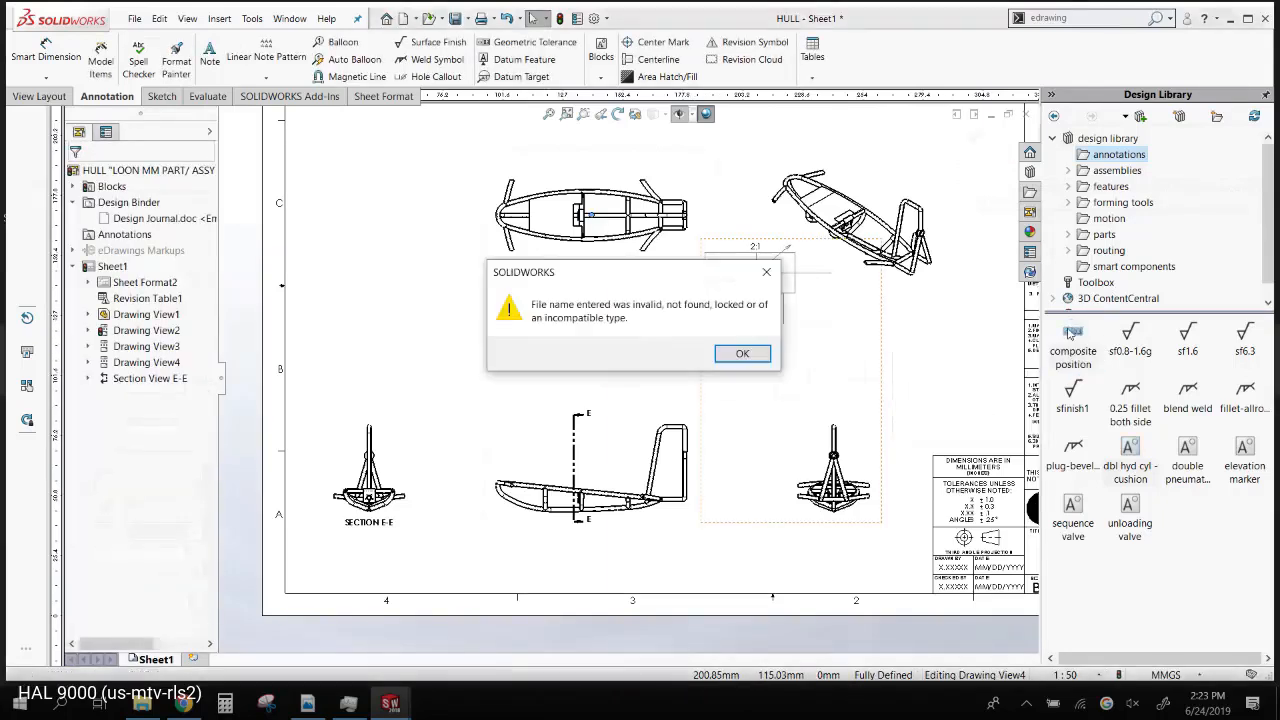
left_click(766, 271)
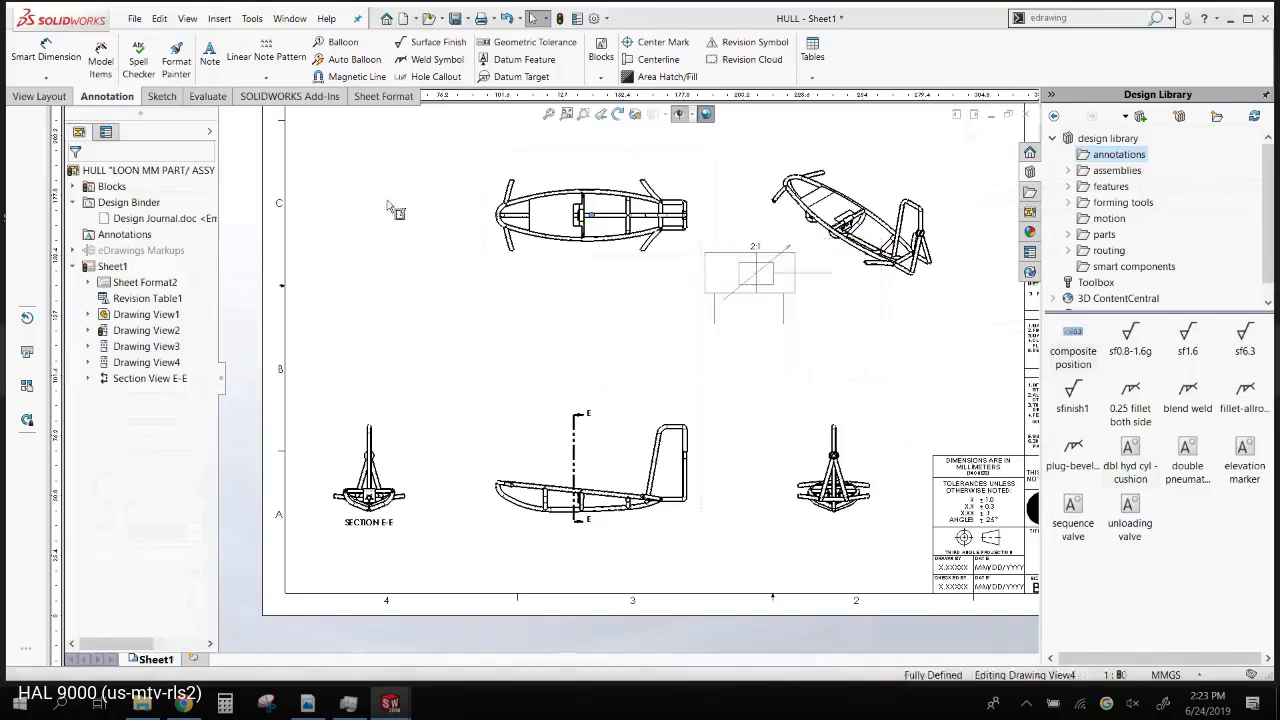
left_click(347, 206)
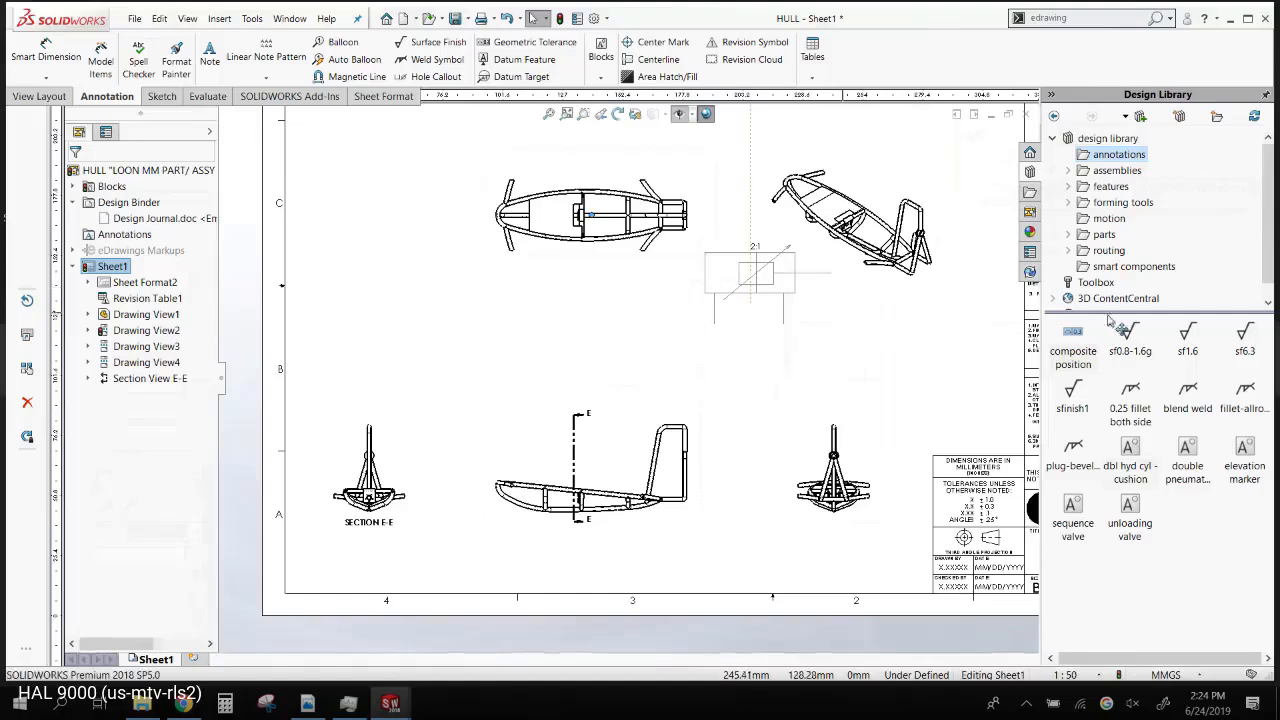
- Start adding the test part's ring and stud extrusions together to the design library's metric features folder
key("ctrl+Tab")
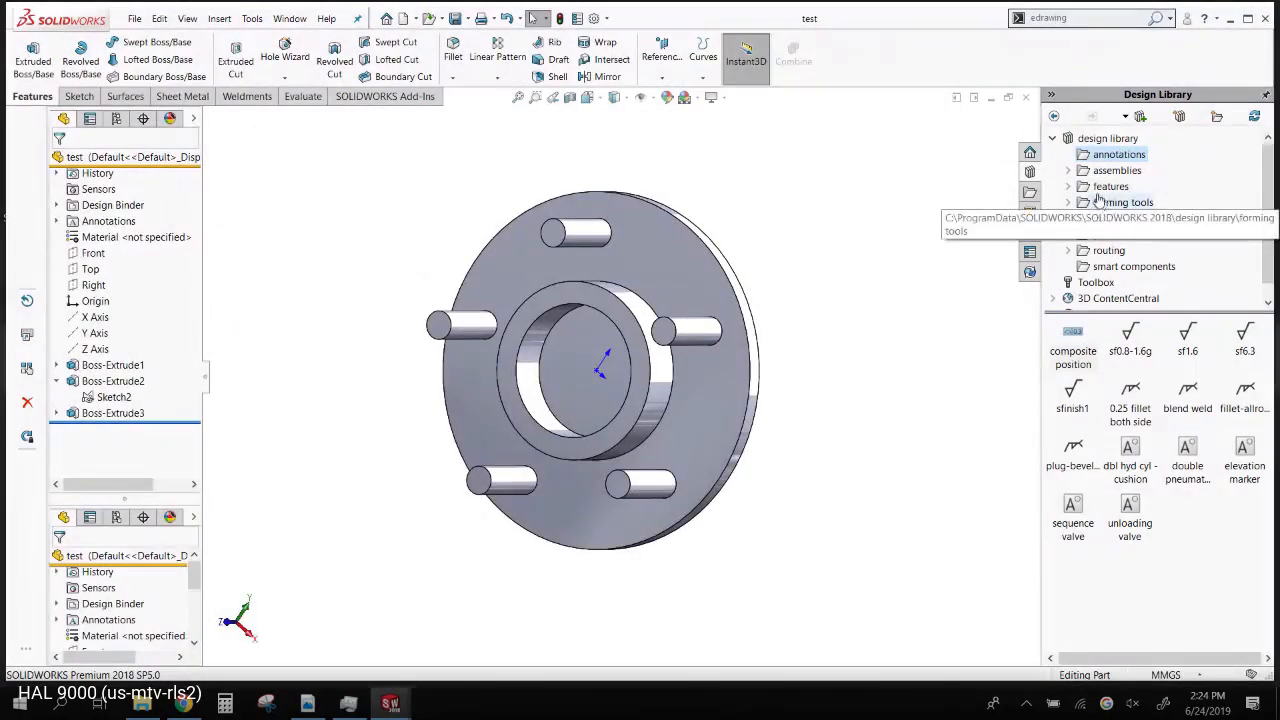
left_click(1068, 186)
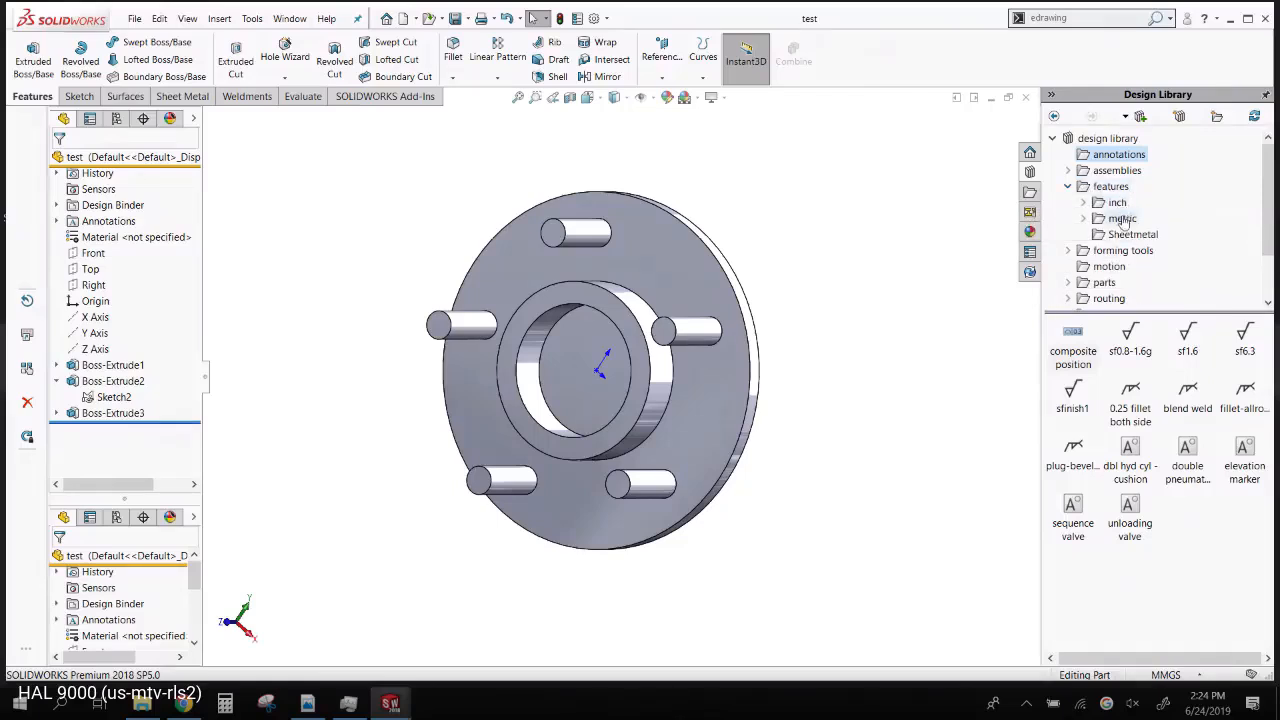
left_click(1121, 218)
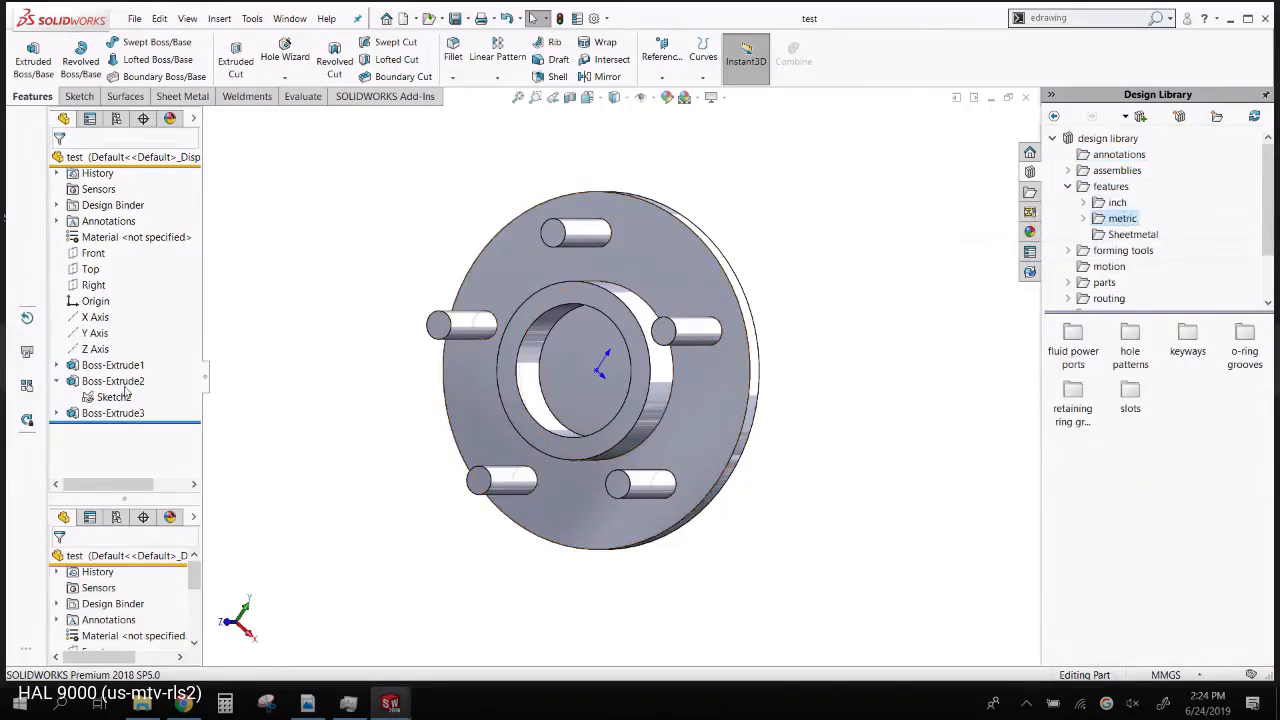
left_click(57, 382)
left_click(95, 383)
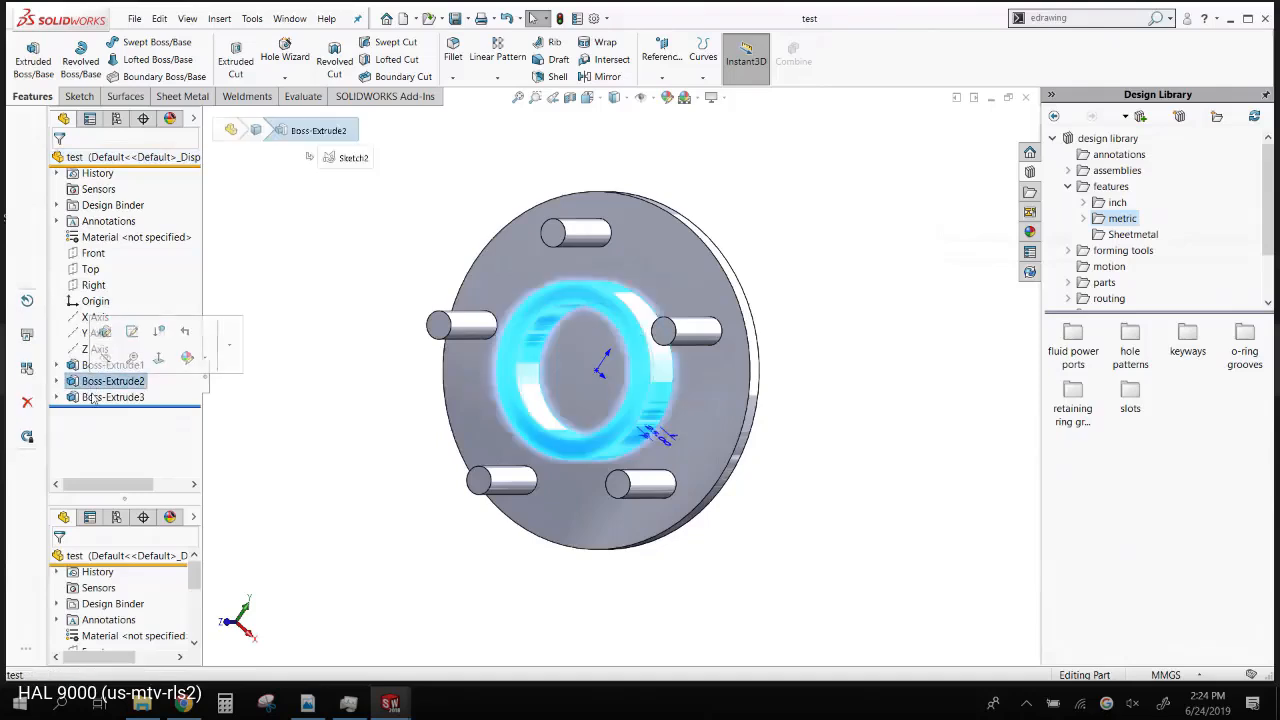
left_click(95, 398, "ctrl")
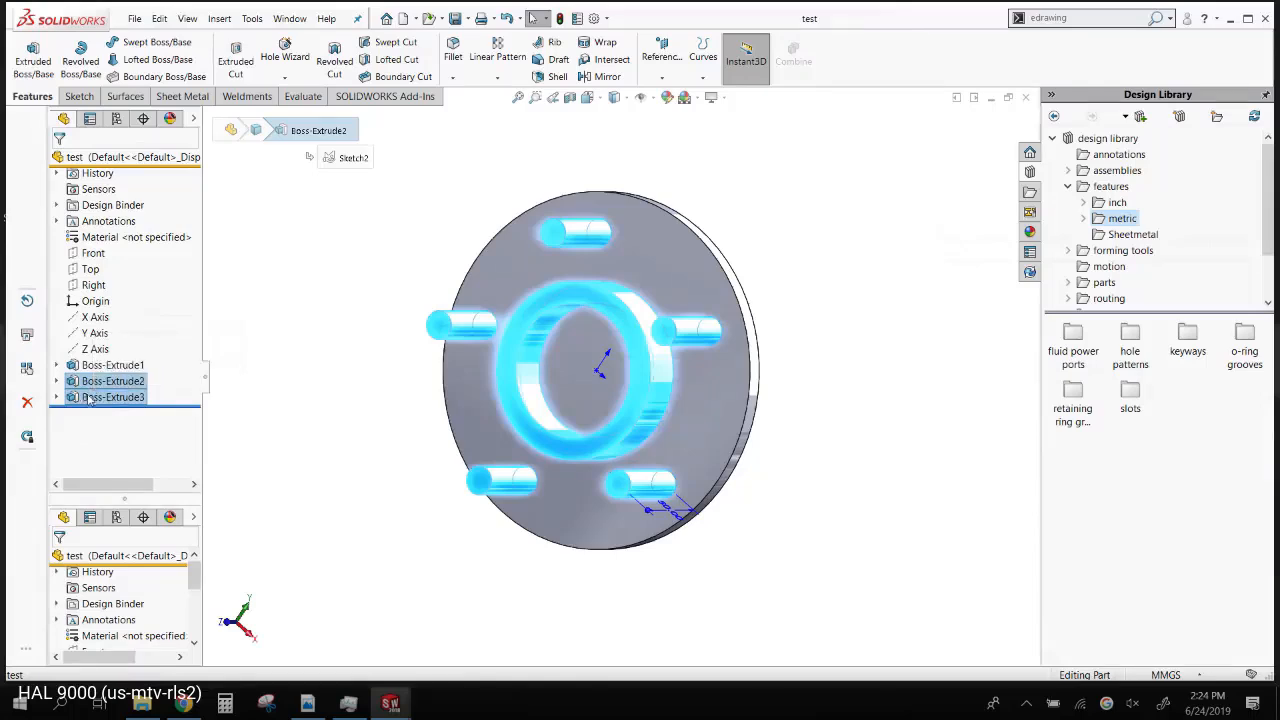
left_click_drag(1215, 457, 1213, 458)
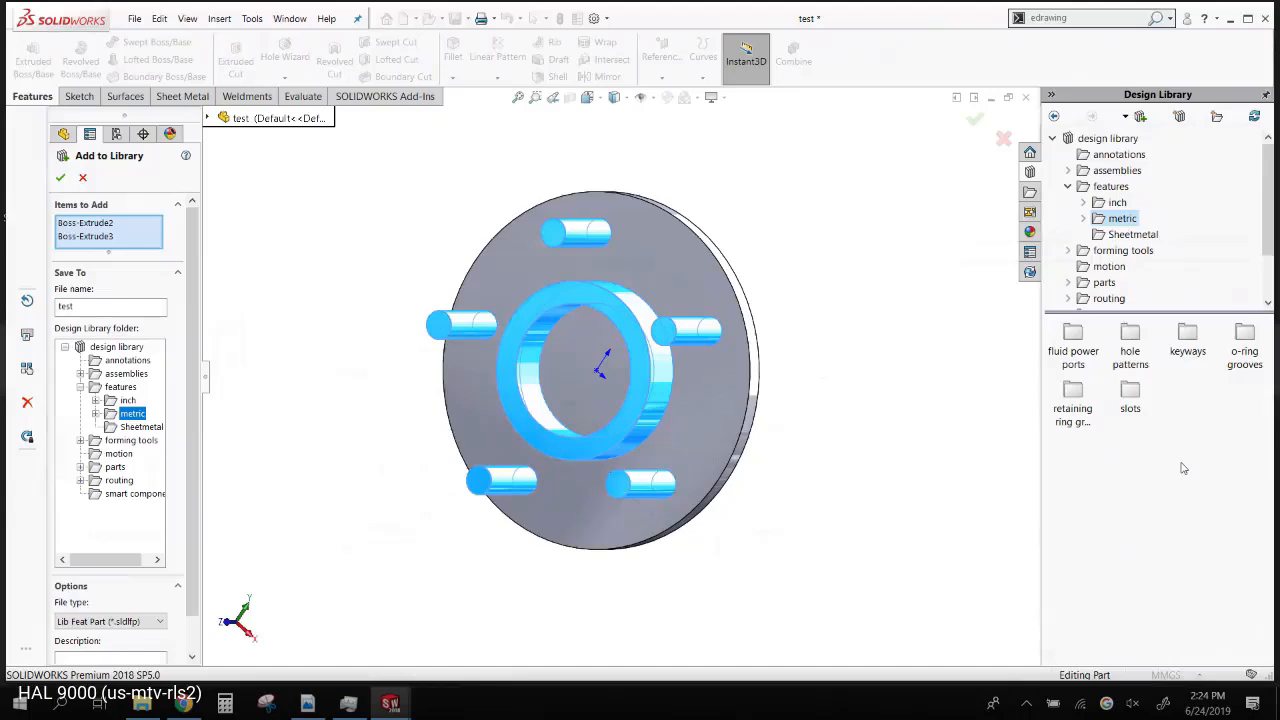
- Name the library feature mount and save it as a simplified library feature part without unrelated features
double_click(95, 311)
type("mount")
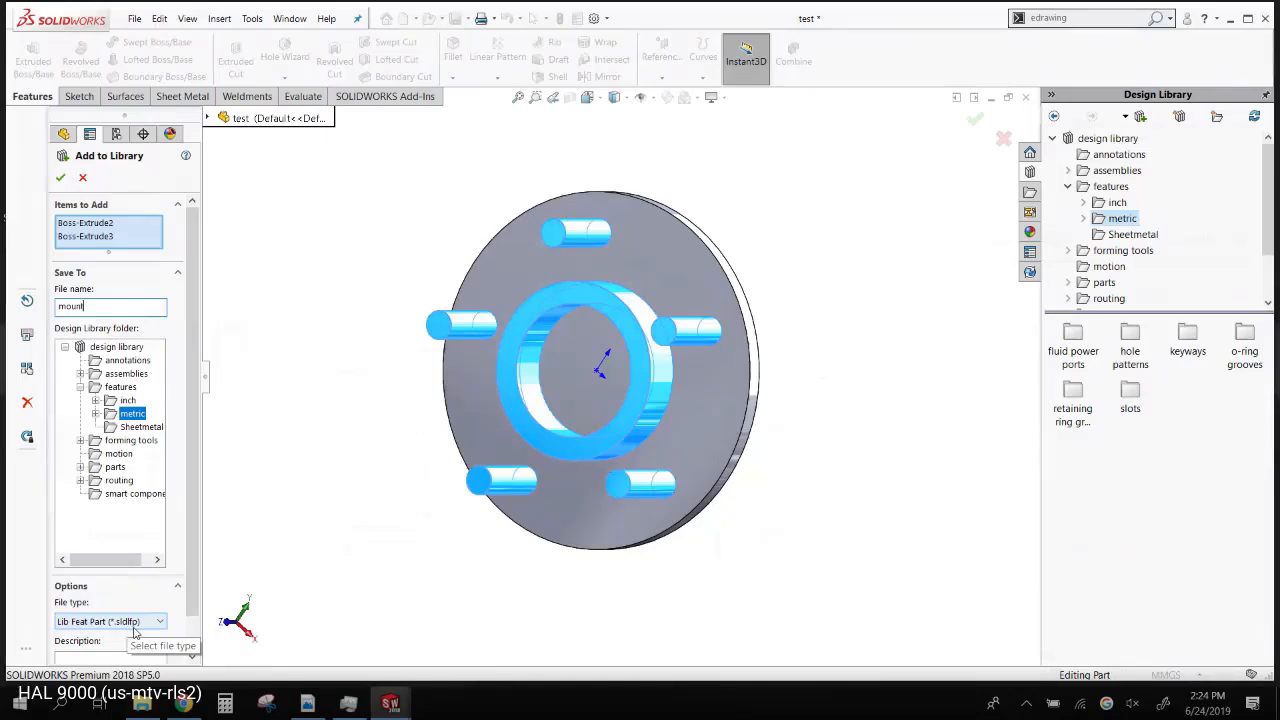
left_click(61, 178)
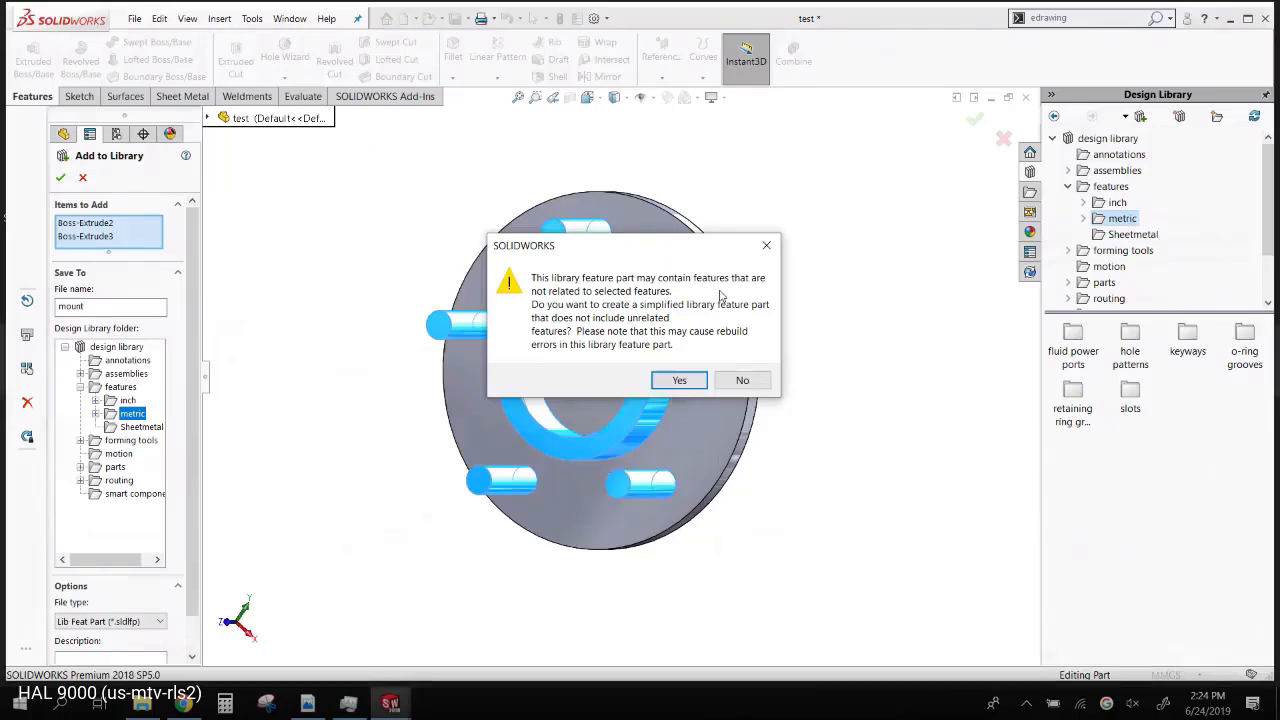
left_click(684, 380)
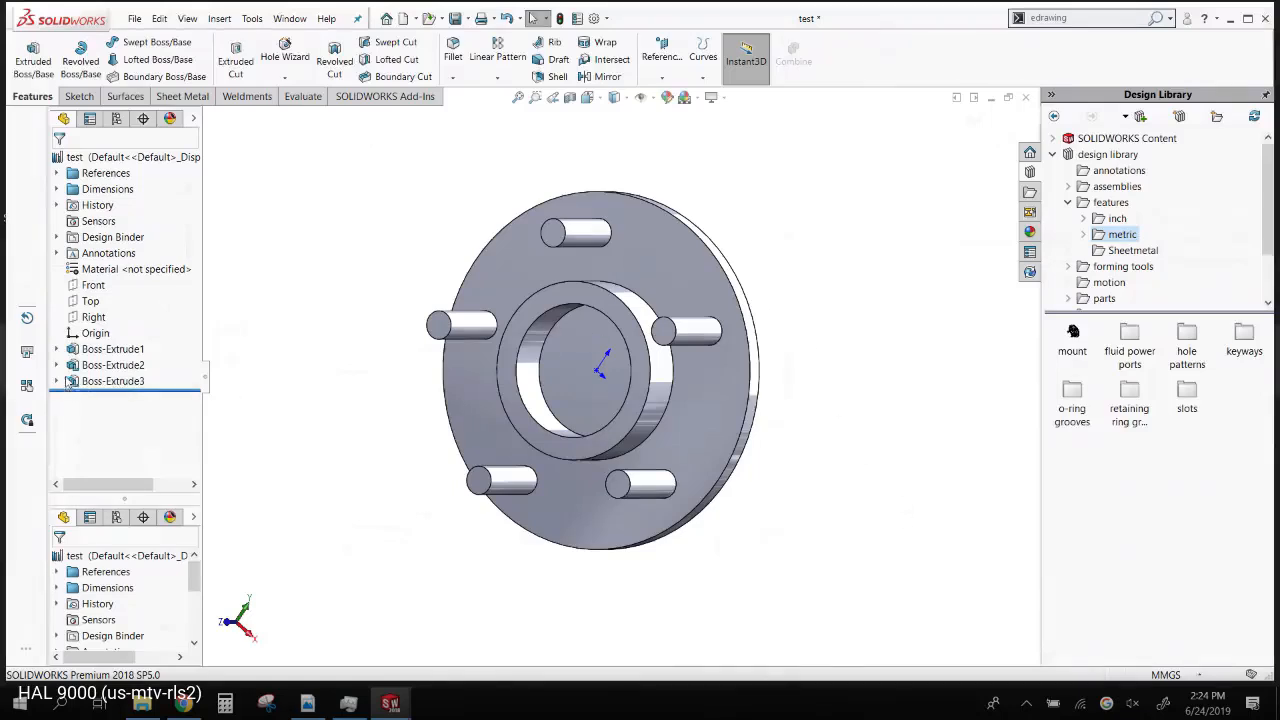
- Close the test part and save all its modifications
left_click(58, 366)
left_click(58, 366)
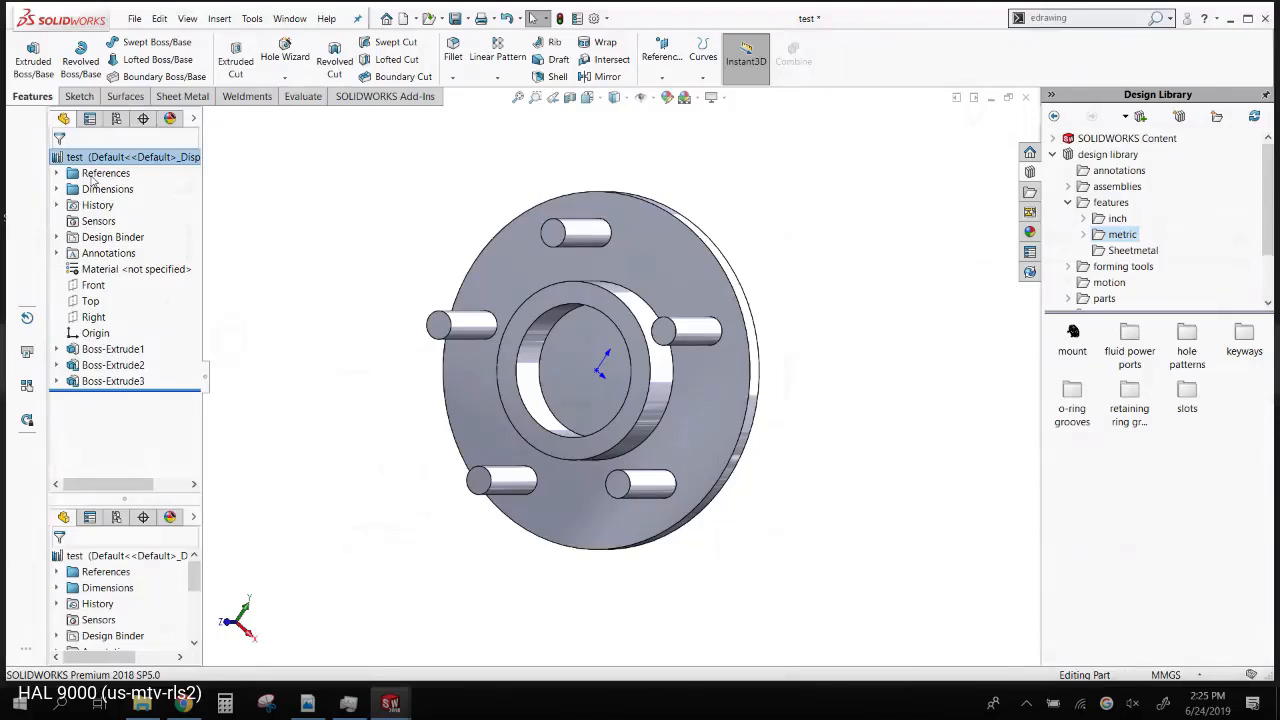
left_click(1025, 97)
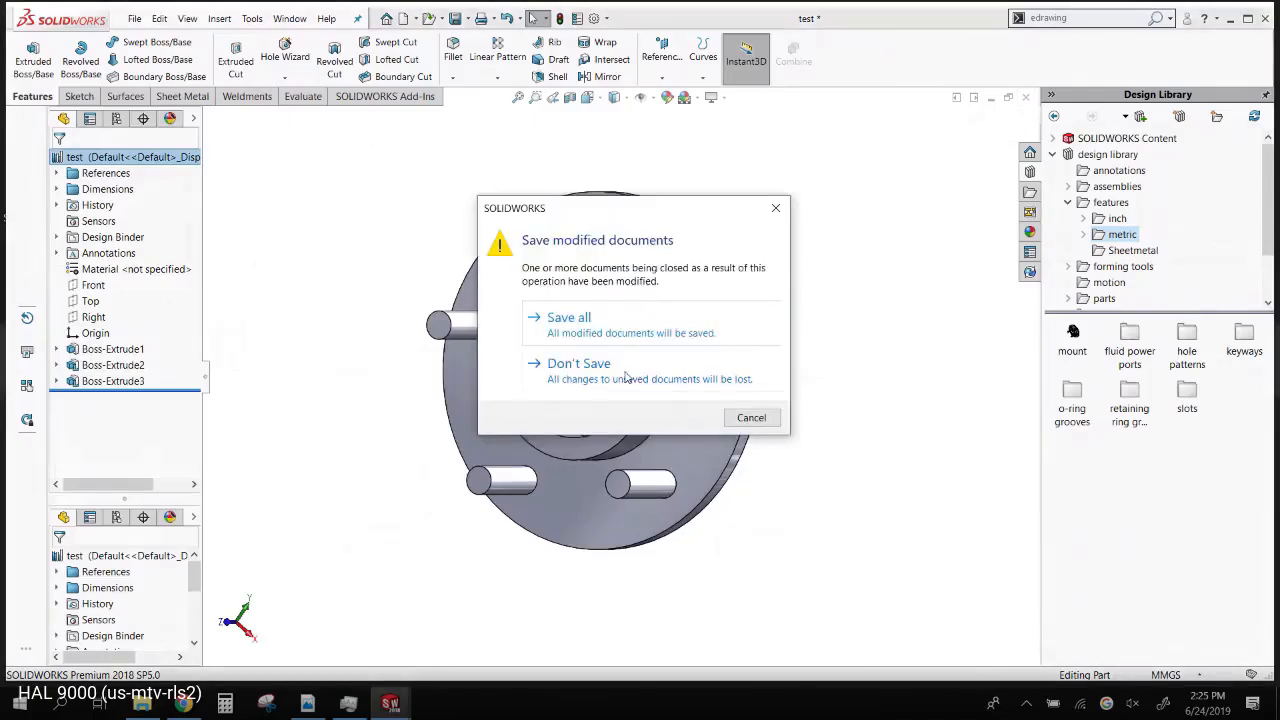
left_click(620, 320)
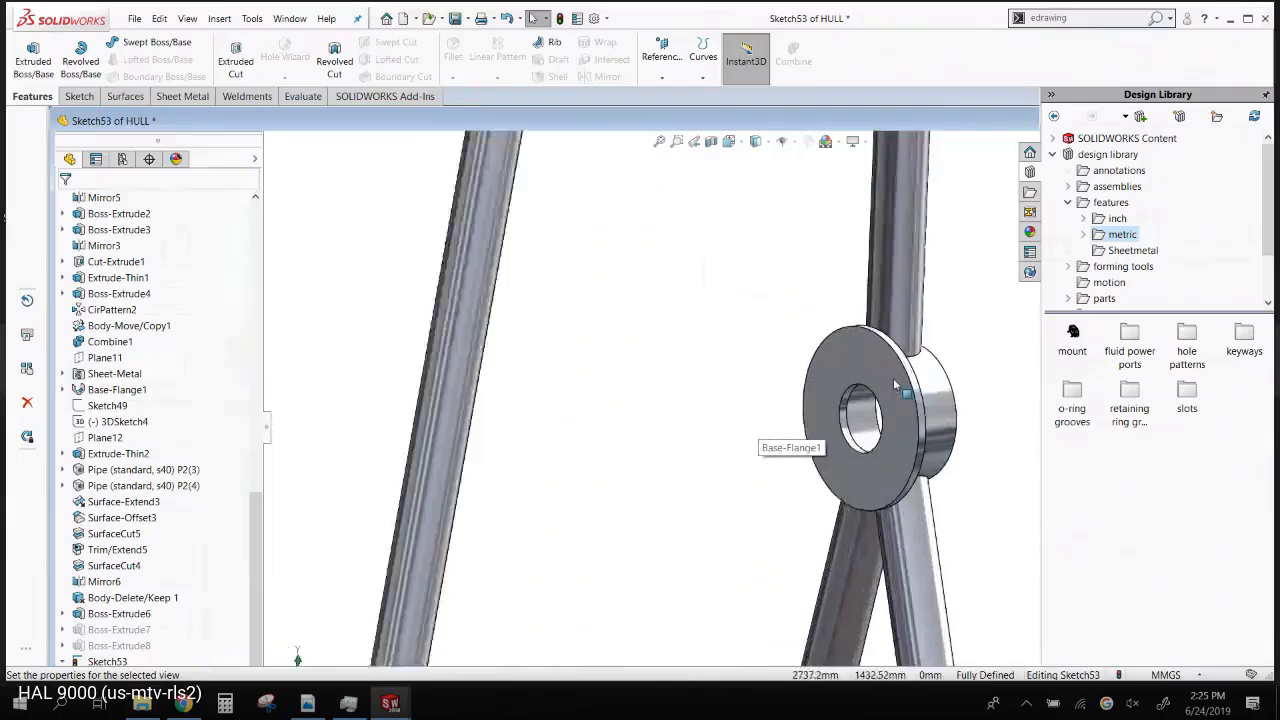
- Try to place the mount library feature on the HULL part's round flange, and exit the open sketch
left_click_drag(1075, 336, 842, 367)
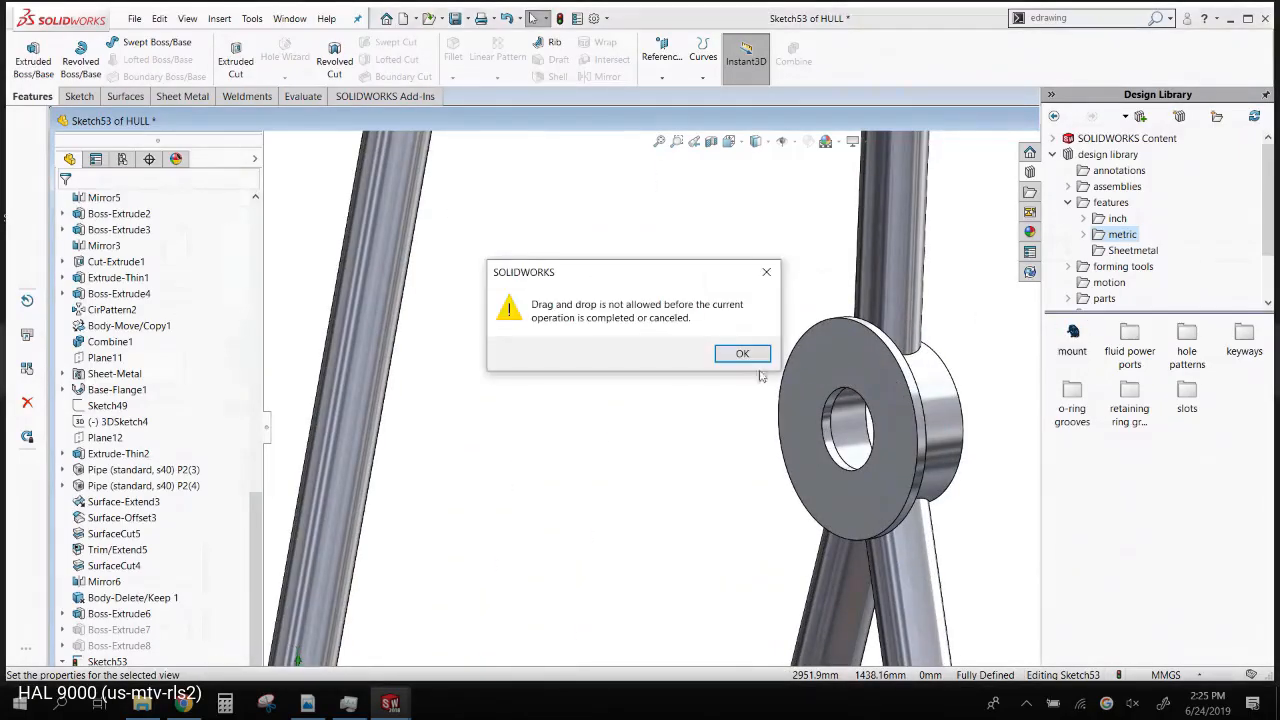
left_click(741, 355)
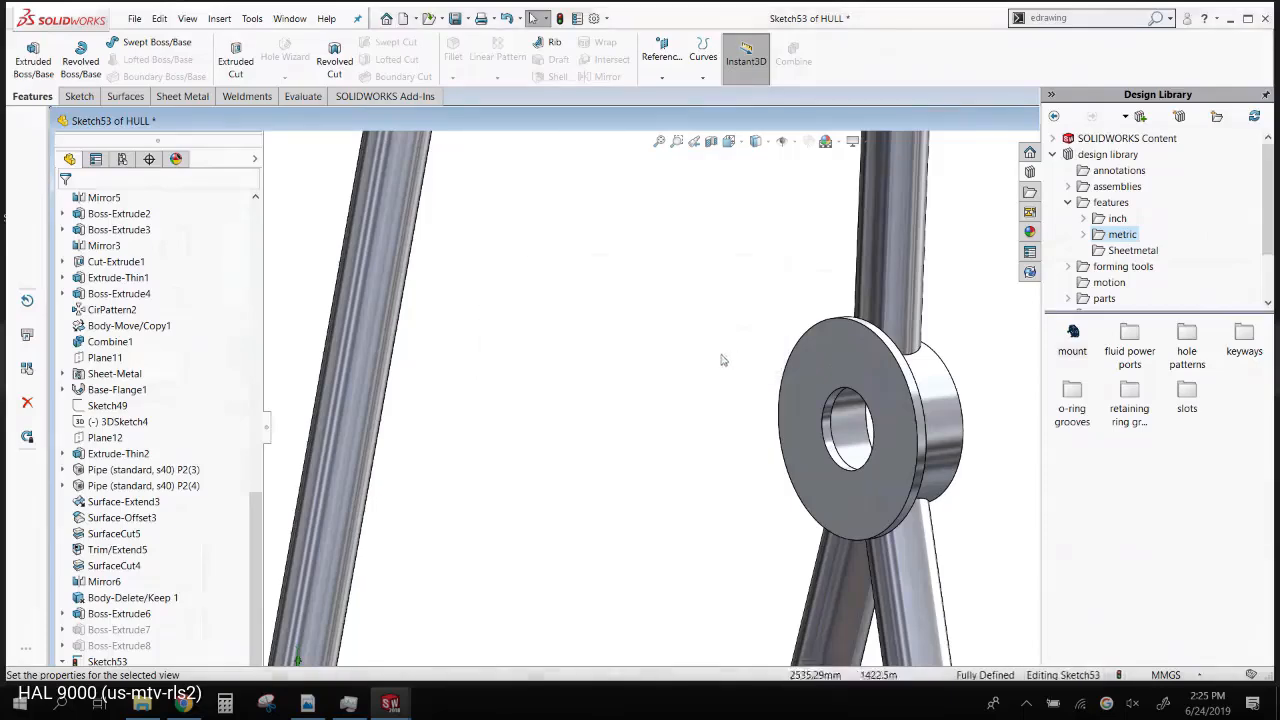
scroll(743, 420, "up", 6)
double_click(955, 124)
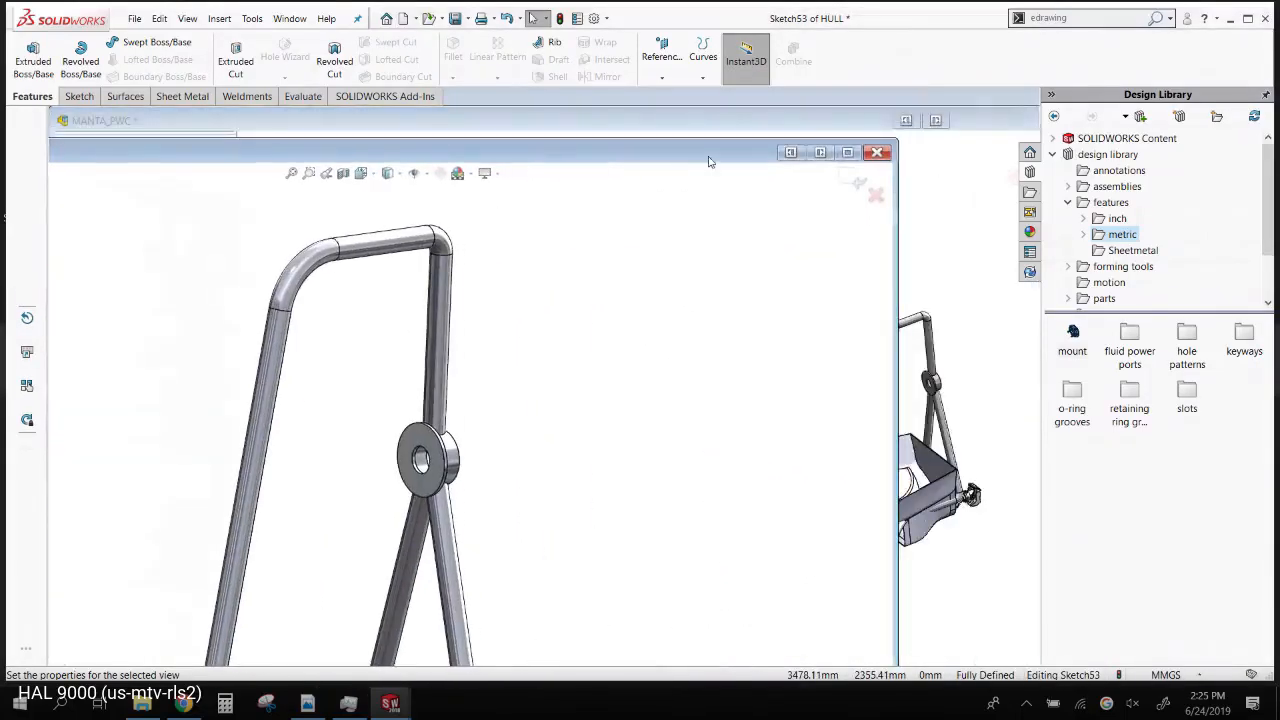
left_click(853, 178)
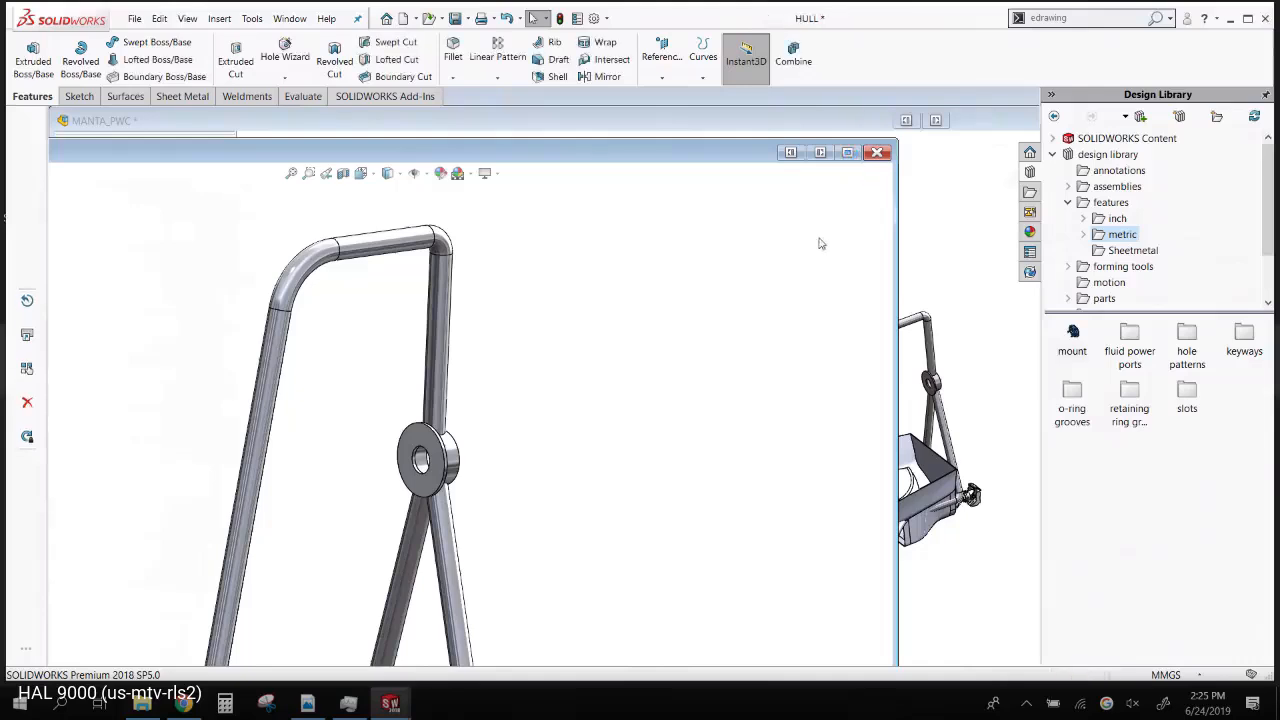
- Place the mount library feature on the HULL flange's front face, using the flange's outer circular edge as the reference
scroll(686, 381, "down", 5)
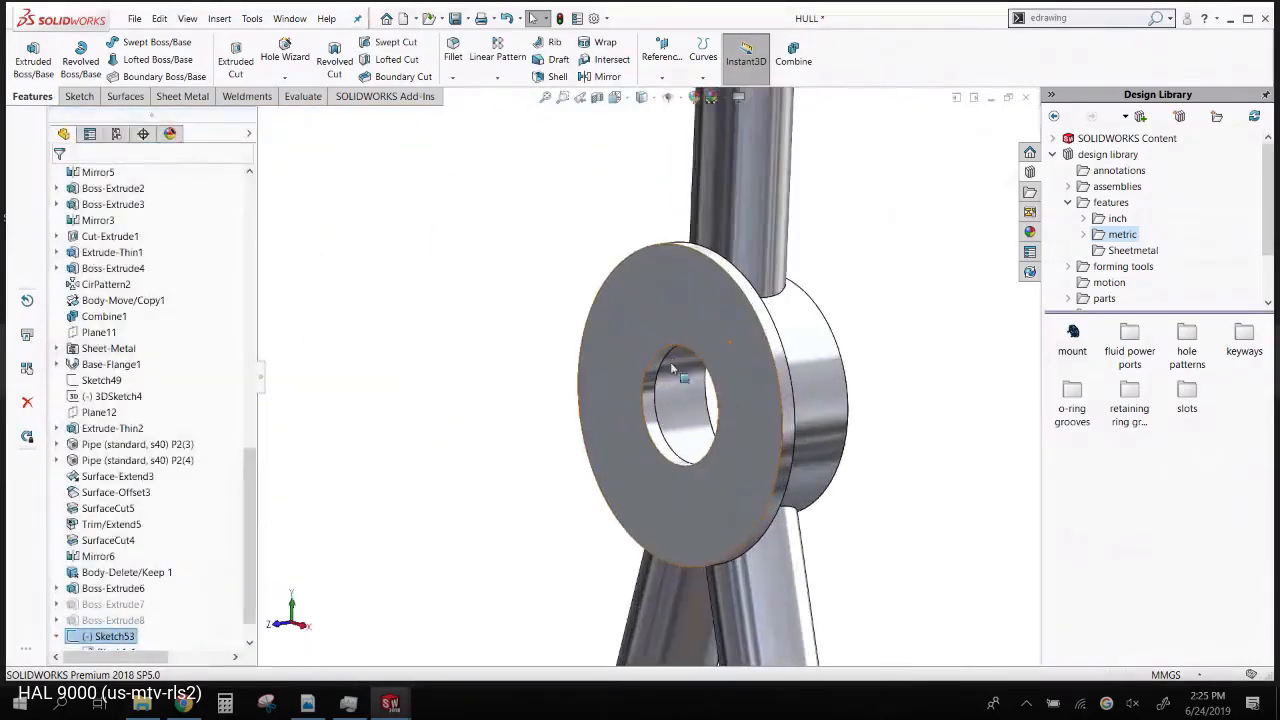
left_click_drag(1073, 336, 678, 332)
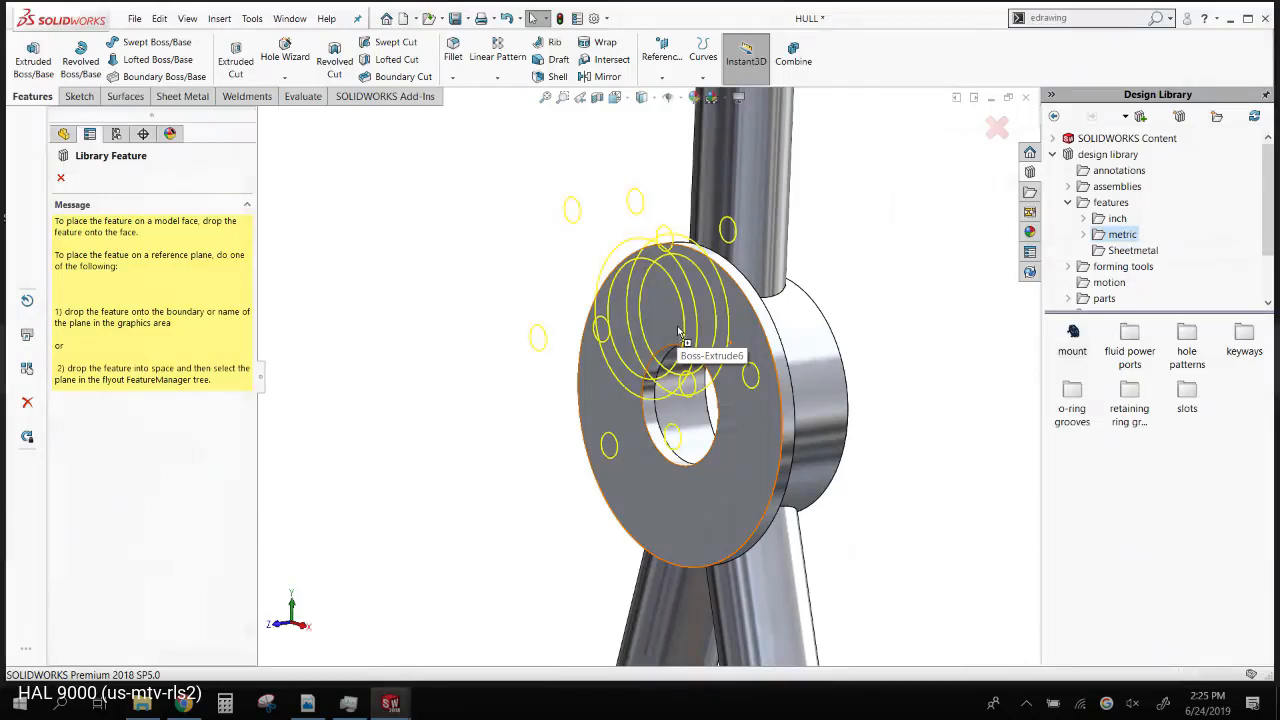
left_click_drag(678, 332, 700, 349)
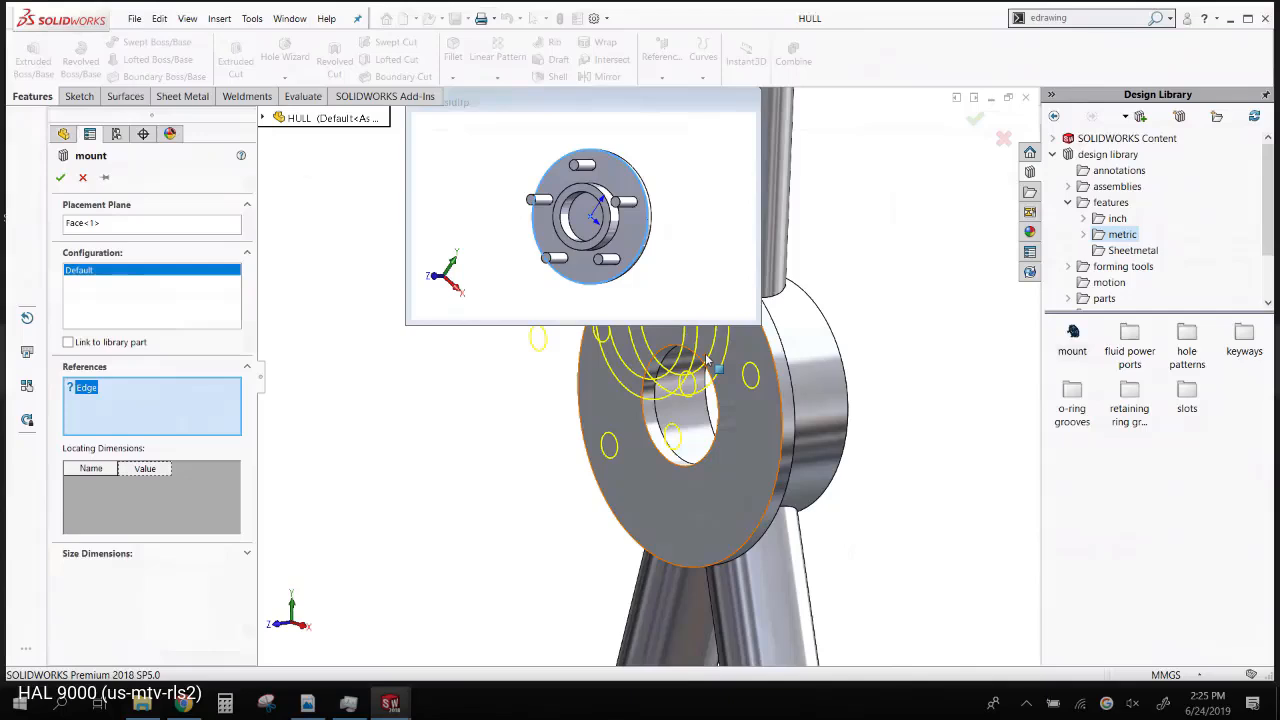
left_click(762, 527)
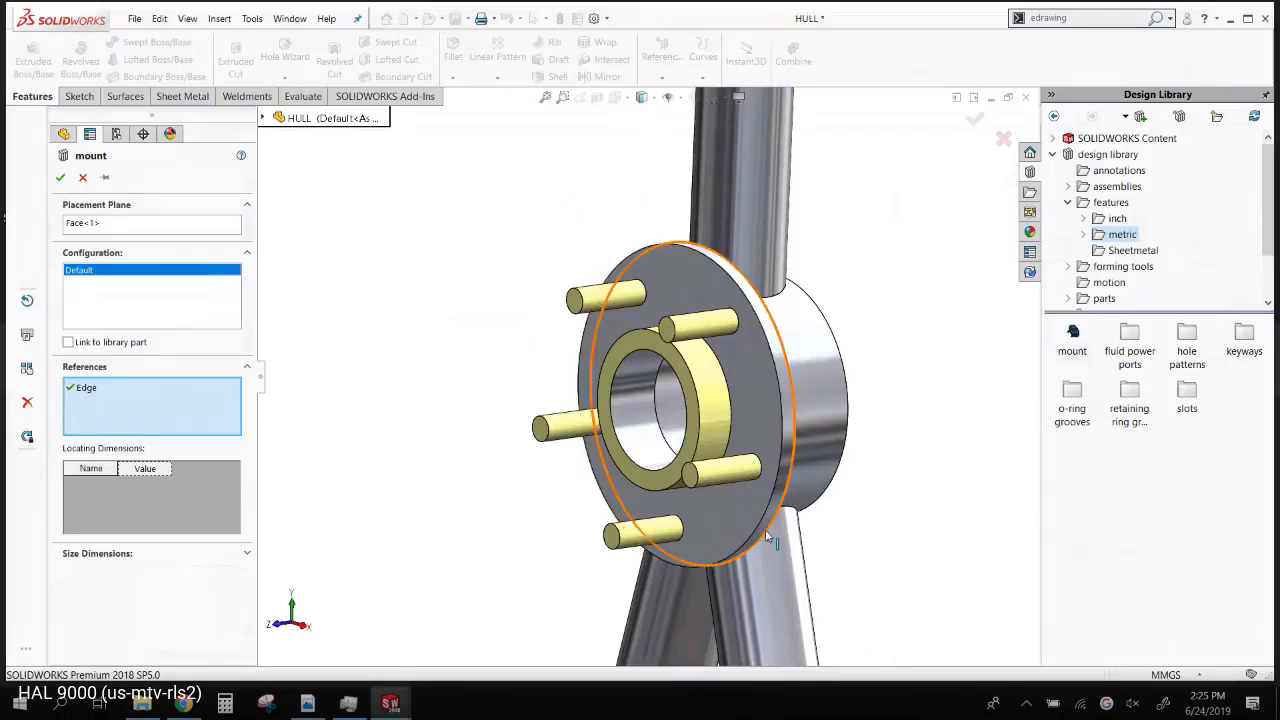
left_click(60, 177)
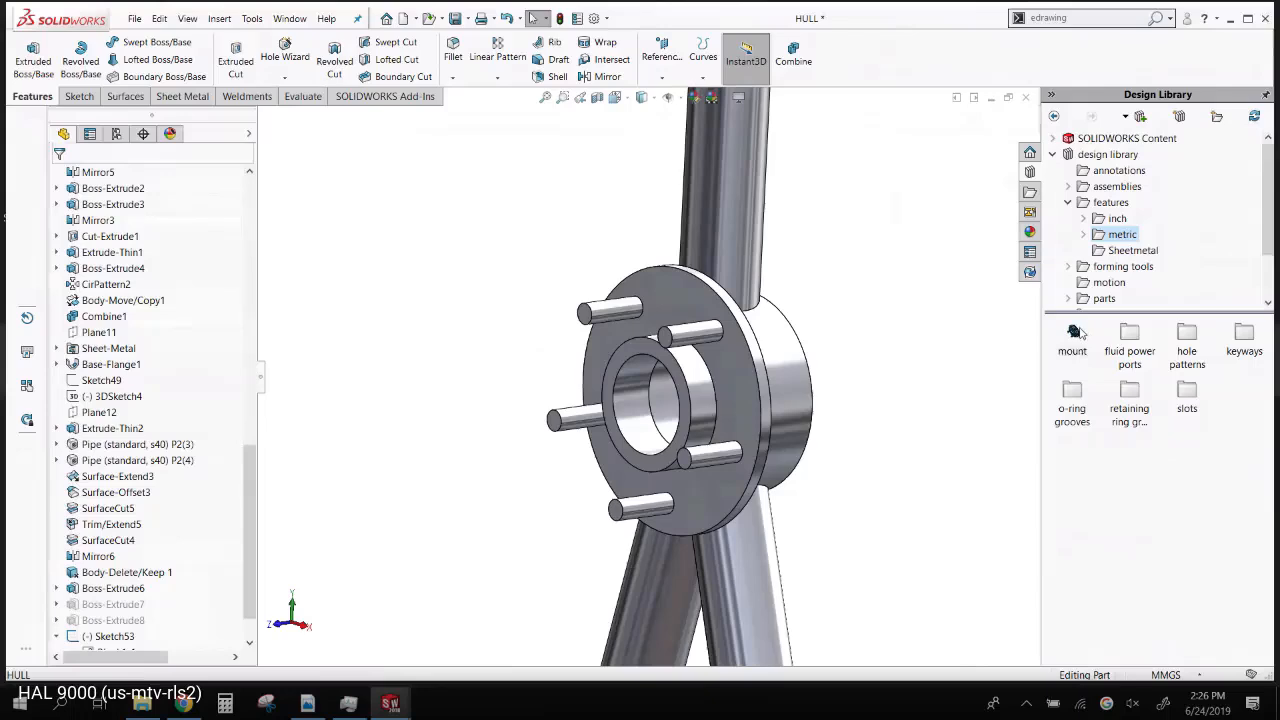
- Examine the HULL frame around the studded mounting plate beneath the deck
mouse_move(1080, 334)
scroll(660, 380, "up", 10)
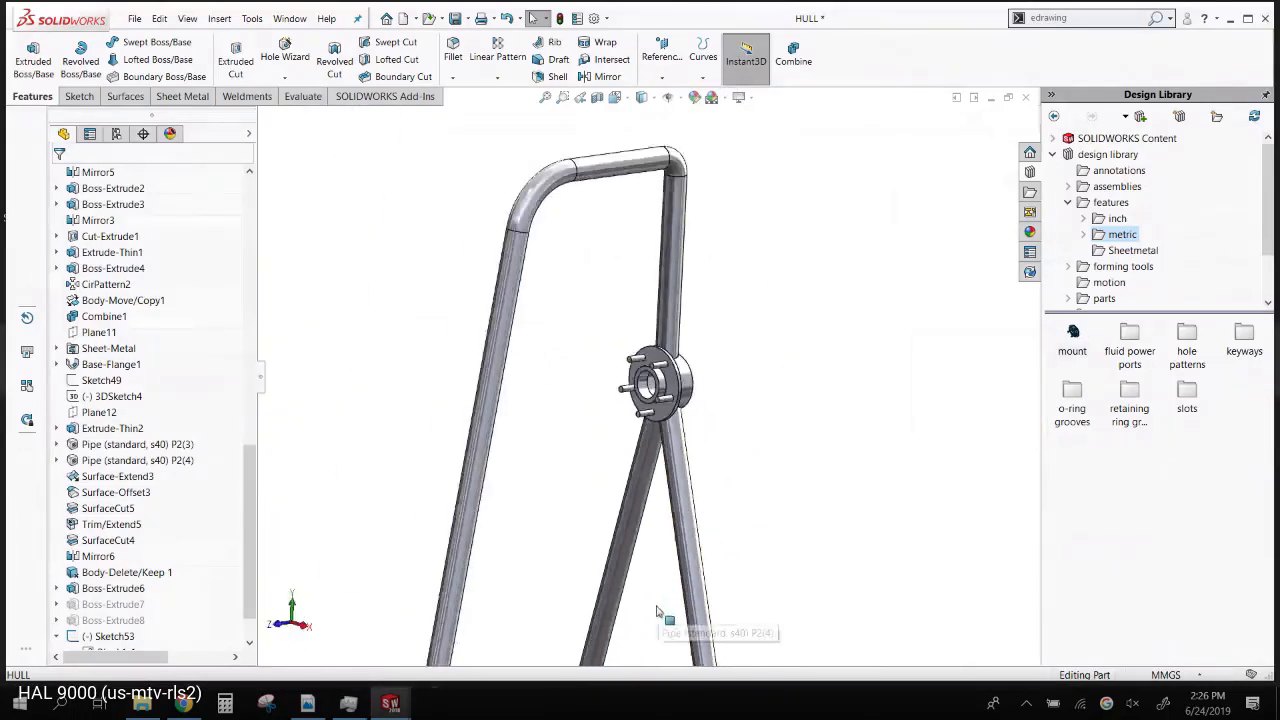
middle_click_drag(456, 432, 444, 455)
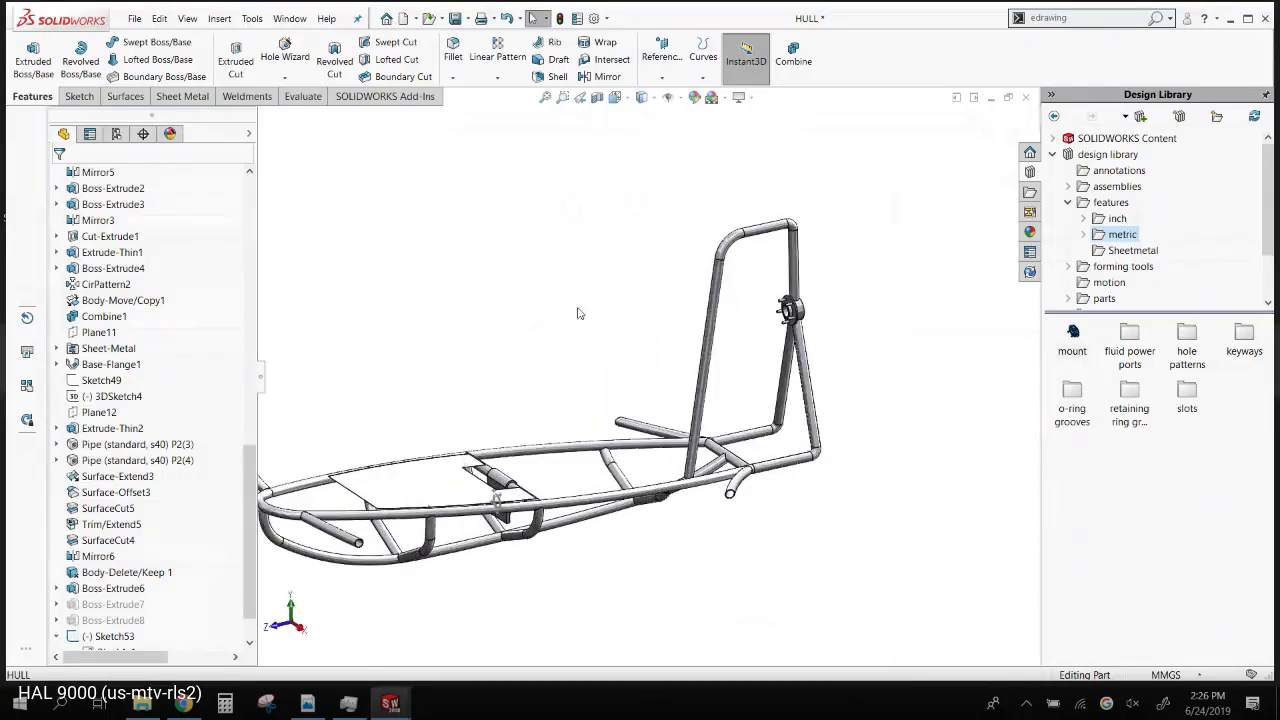
scroll(441, 538, "down", 8)
middle_click_drag(441, 538, 530, 552)
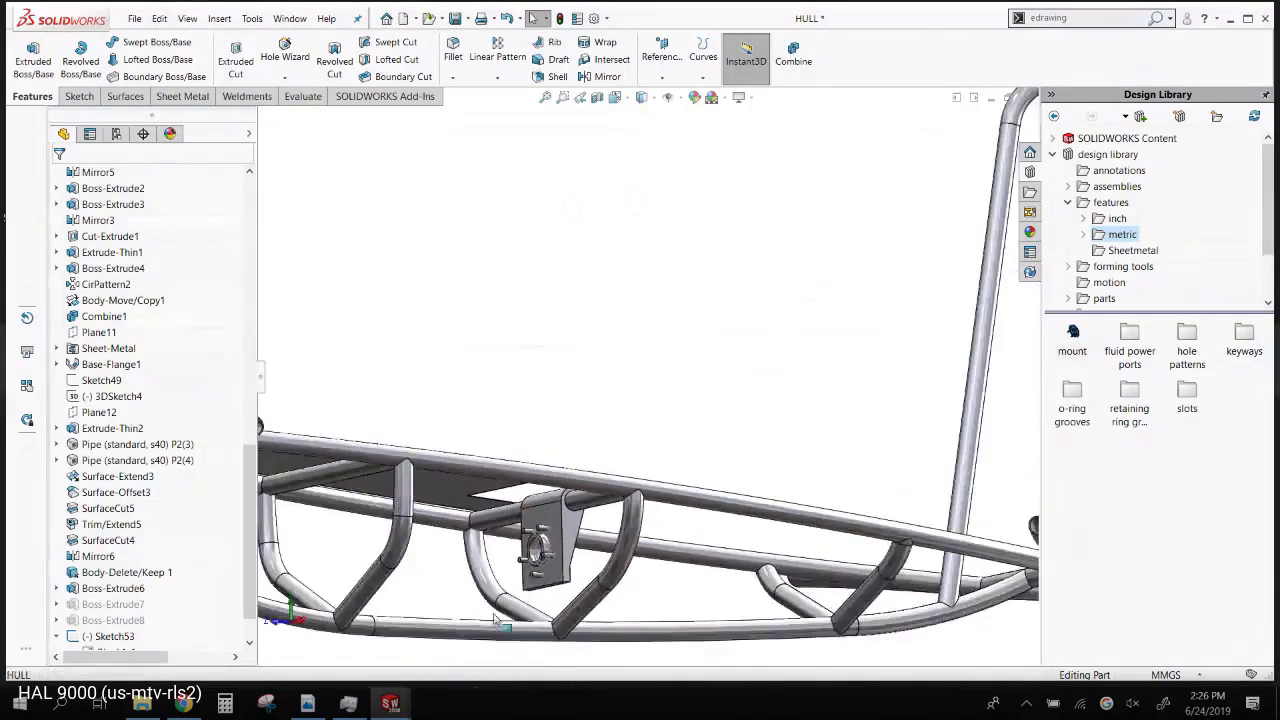
- Examine the existing MOTOR MOUNT mate reference on the HULL part's studded mounting plate
scroll(530, 552, "down", 6)
left_click_drag(249, 530, 283, 194)
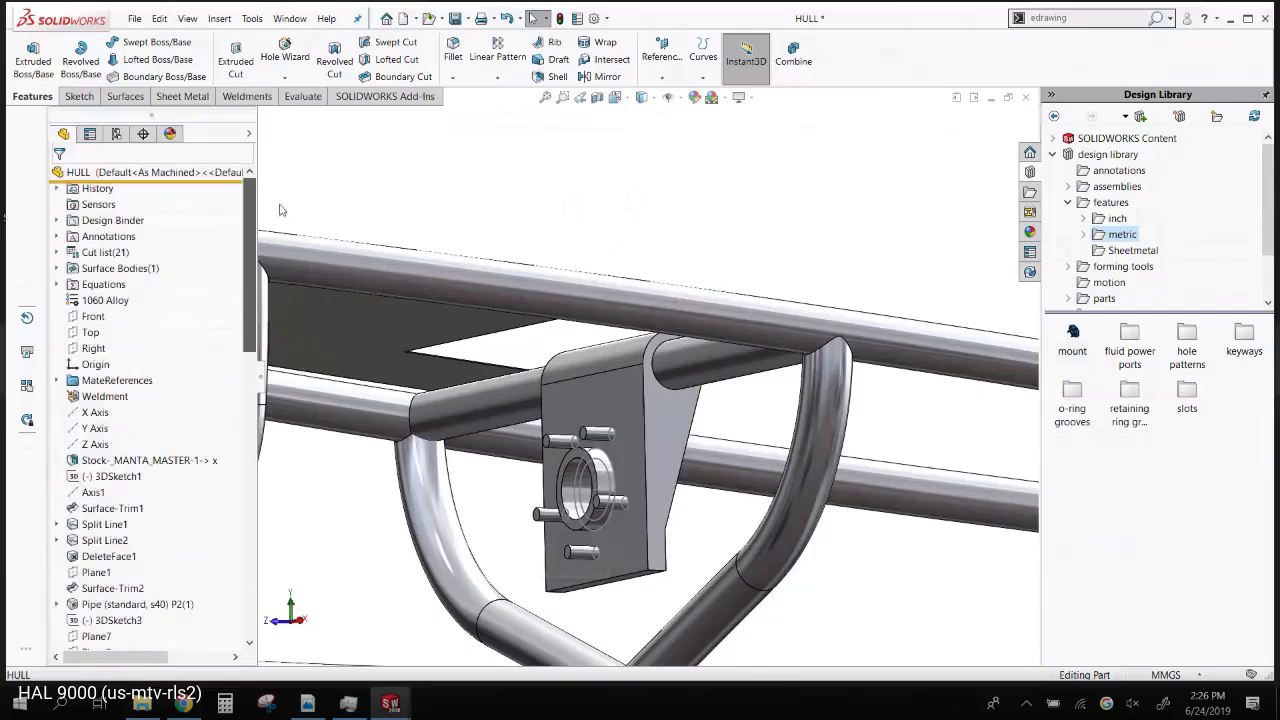
left_click(57, 380)
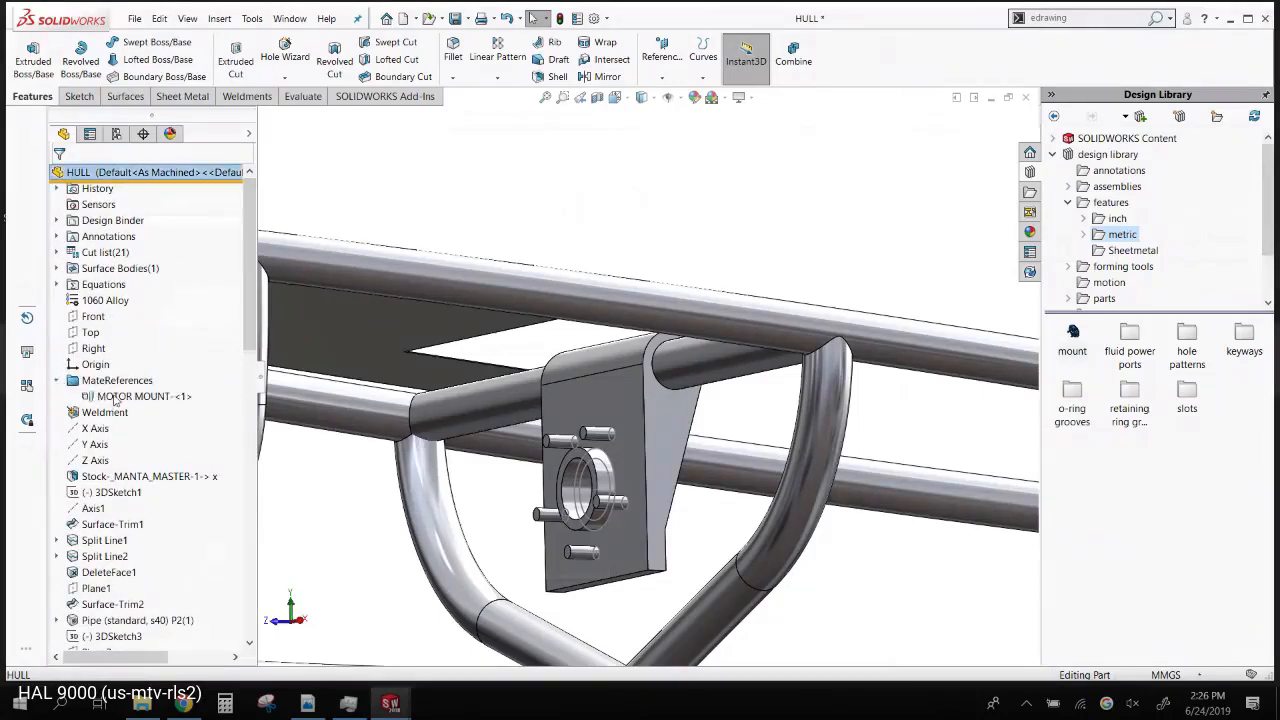
left_click(115, 398)
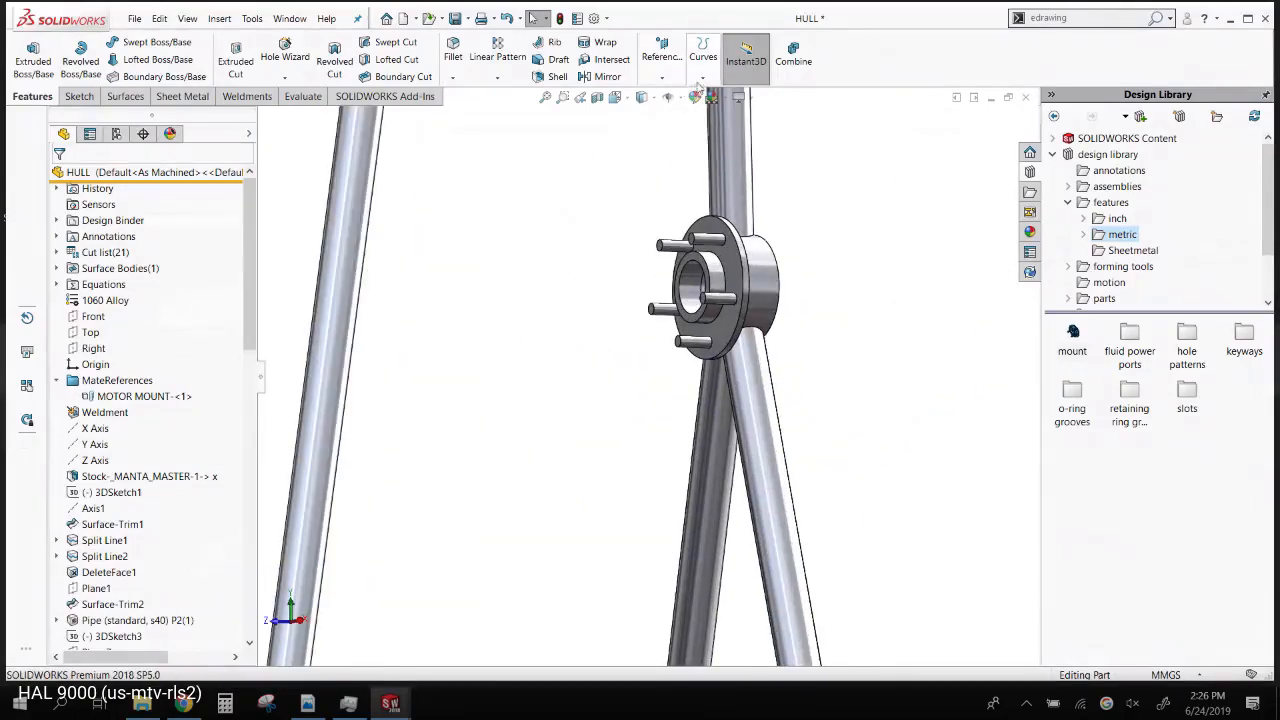
- Start a mate reference on the round flange, with its front face as the primary entity set to Coincident
left_click(661, 77)
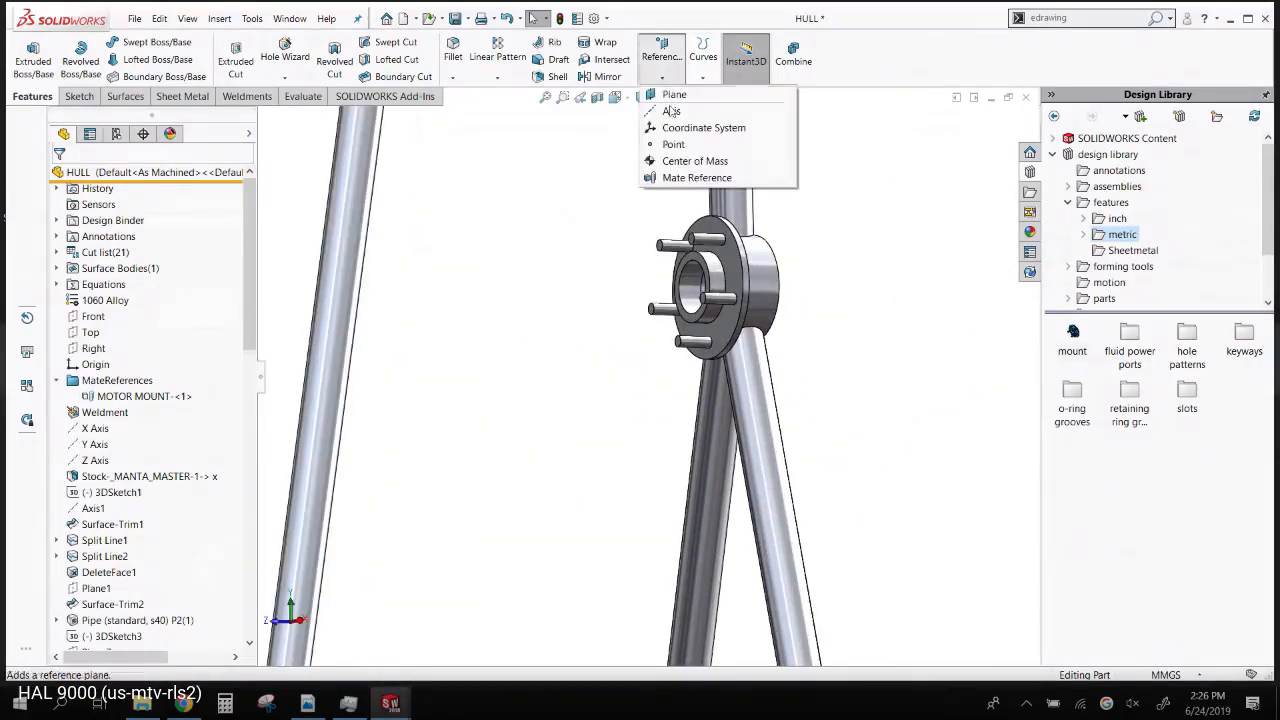
left_click(697, 177)
scroll(700, 280, "down", 5)
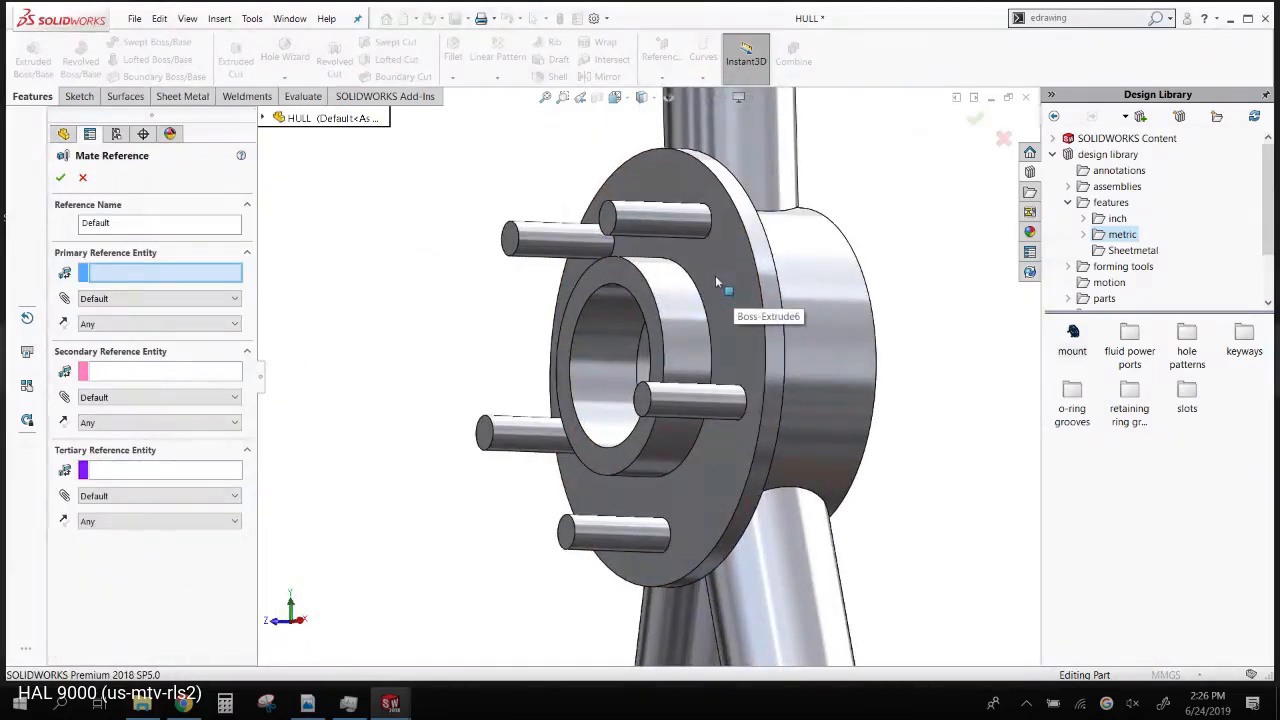
left_click(715, 275)
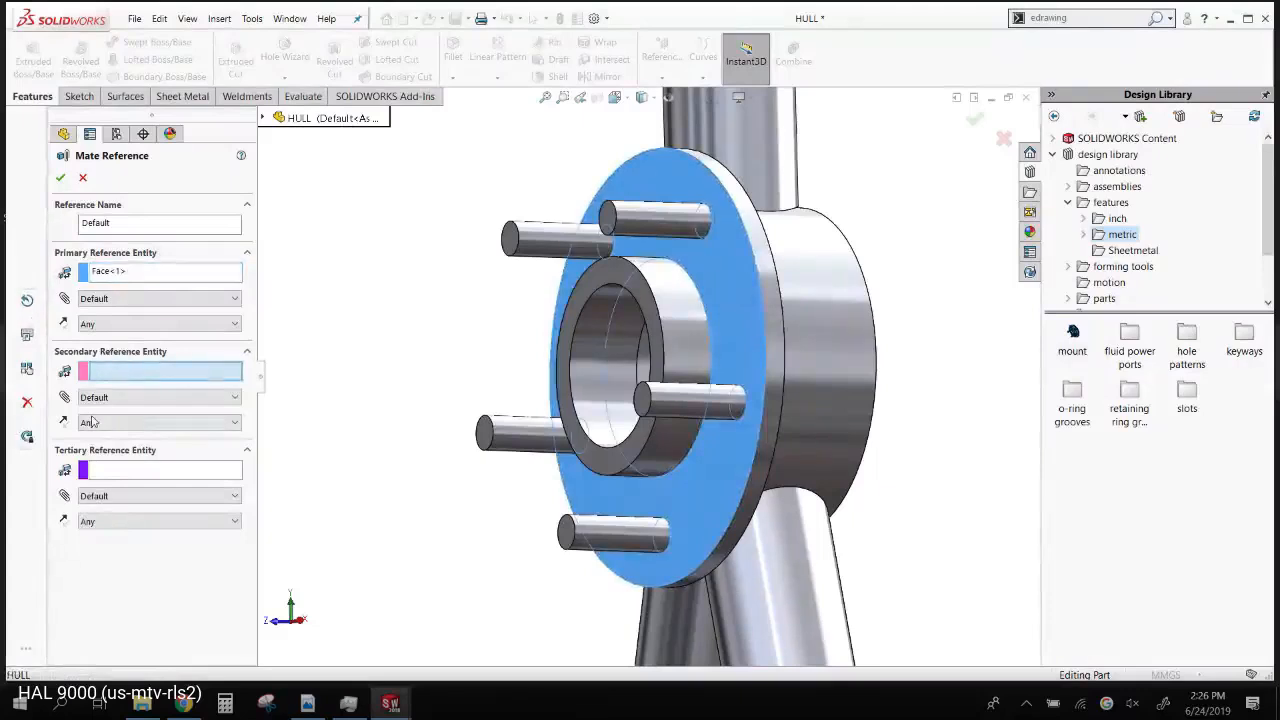
left_click(160, 298)
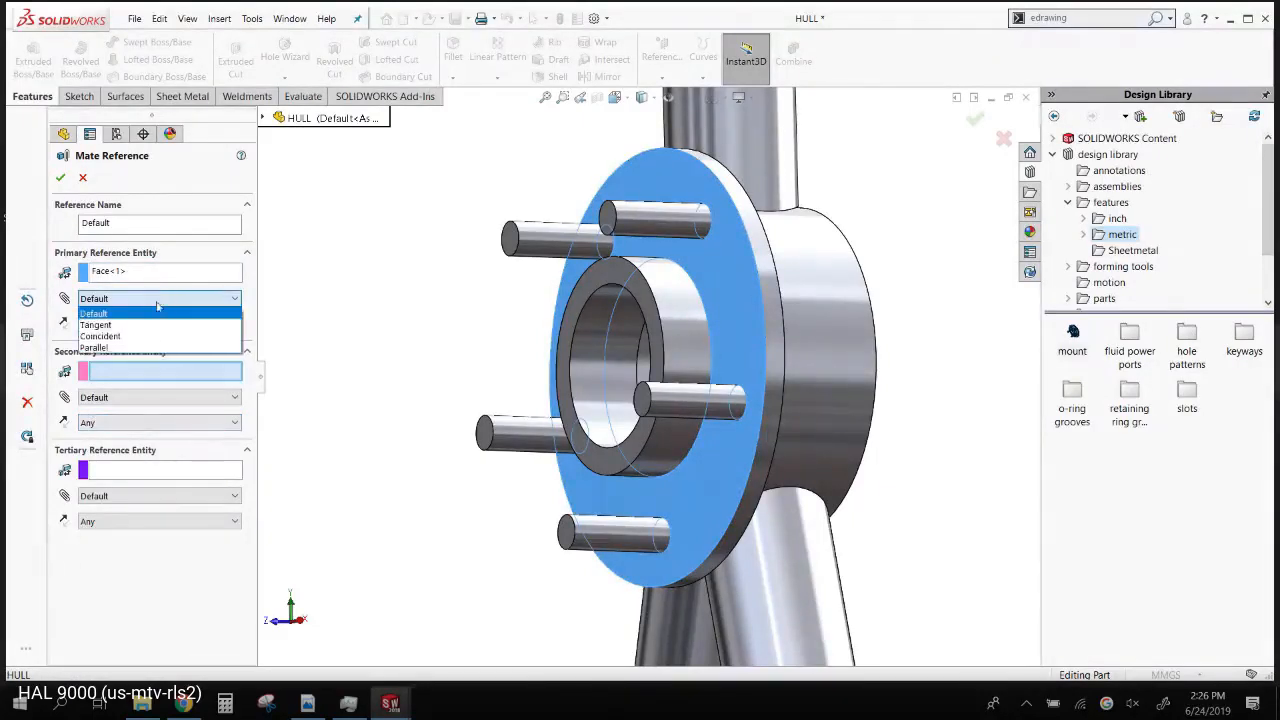
left_click(155, 333)
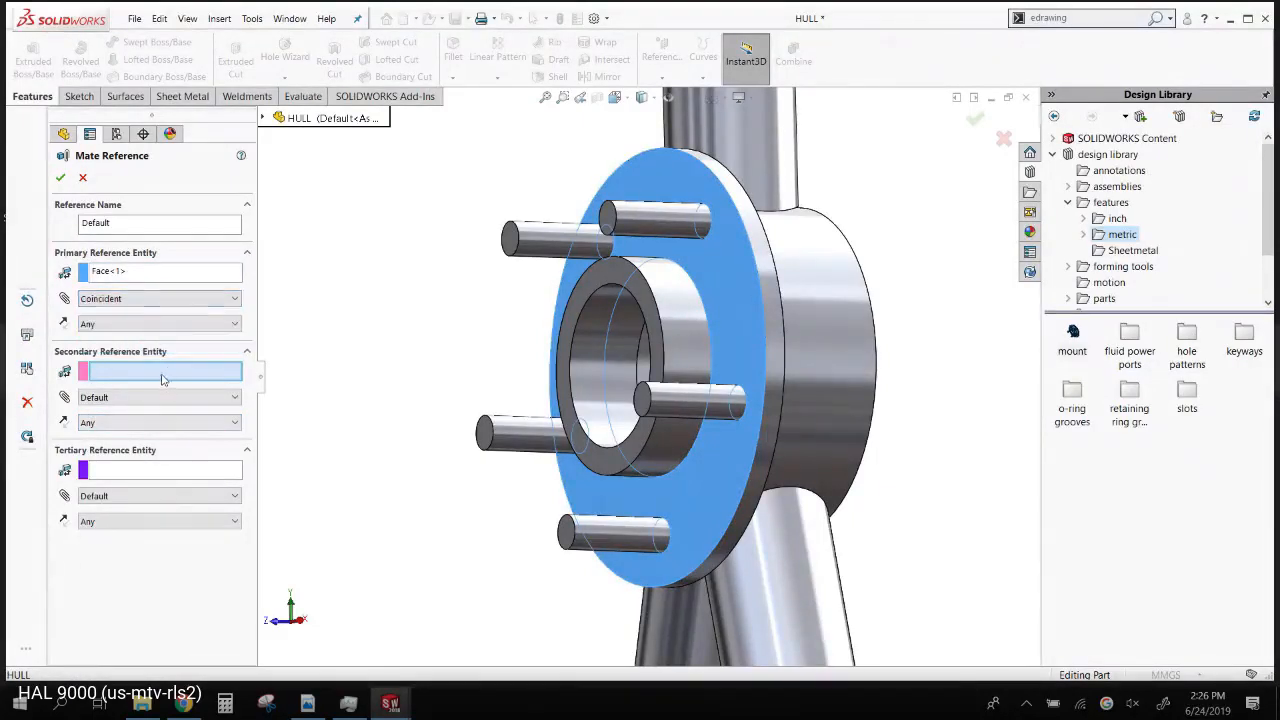
- Add the ring's inner bore as secondary entity and the lowest stud's cylindrical face as tertiary entity, both set to Concentric
left_click(607, 400)
left_click(153, 397)
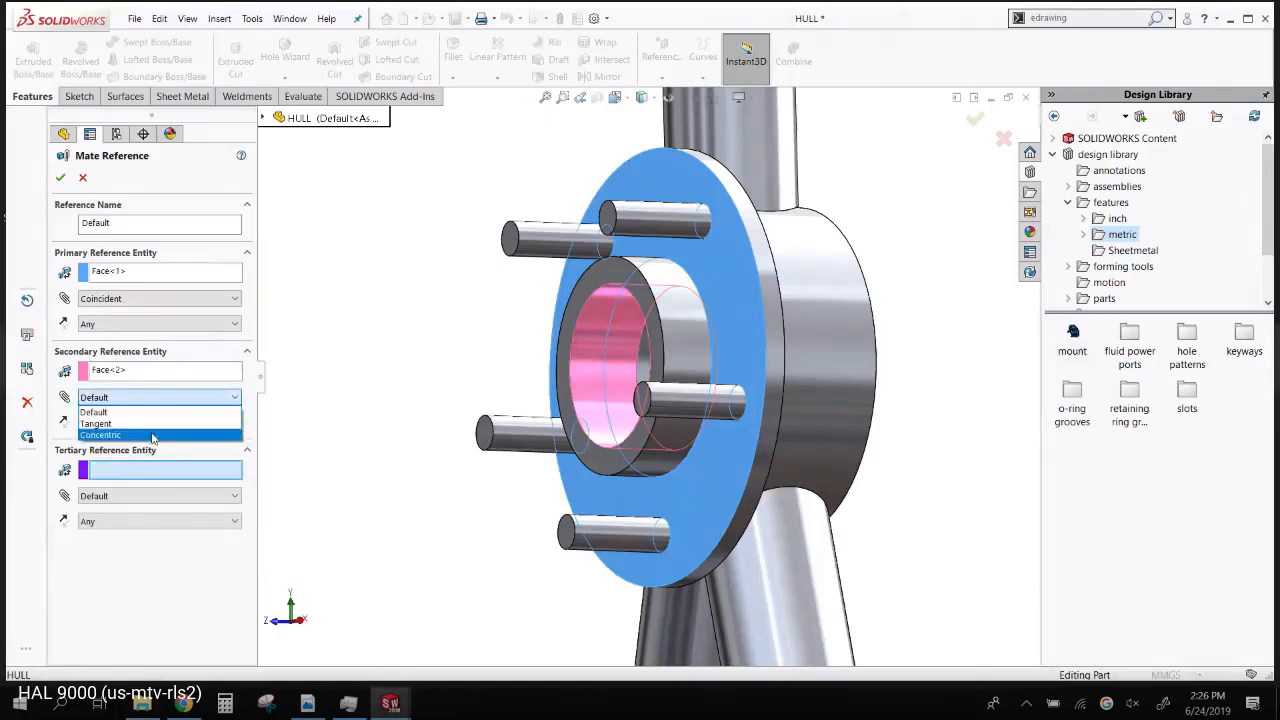
left_click(153, 433)
left_click(605, 533)
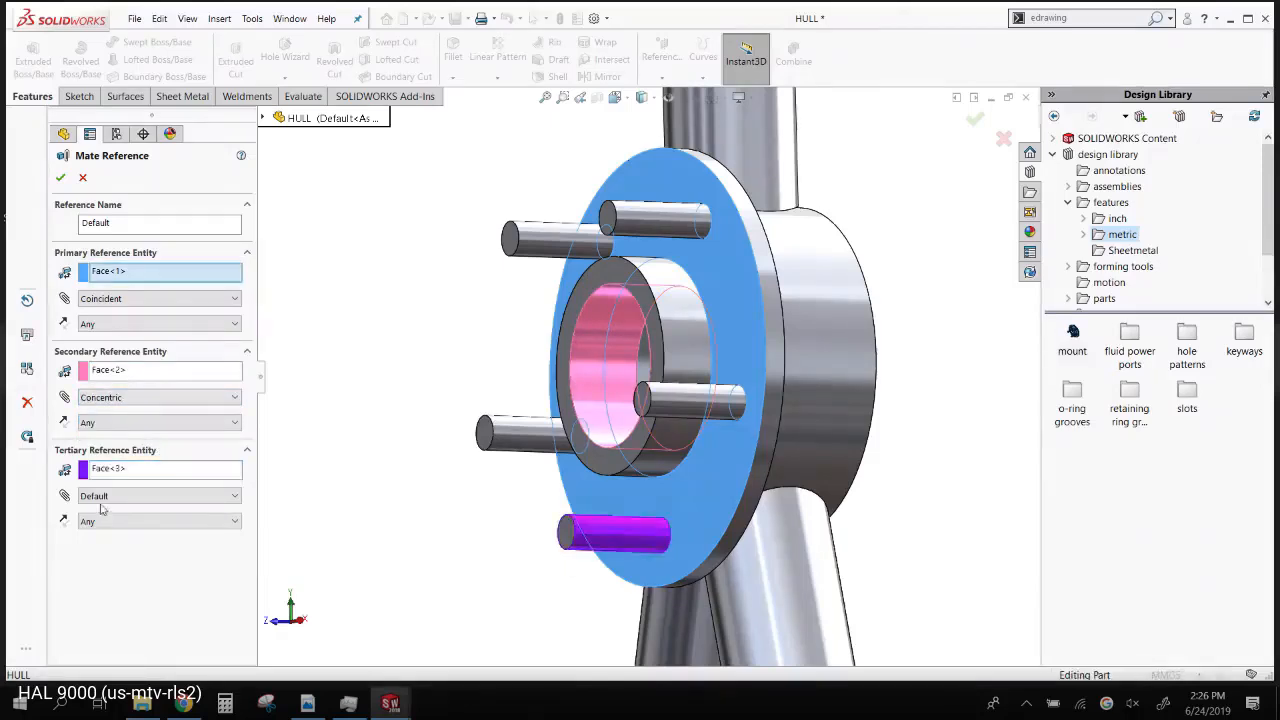
left_click(120, 497)
left_click(105, 533)
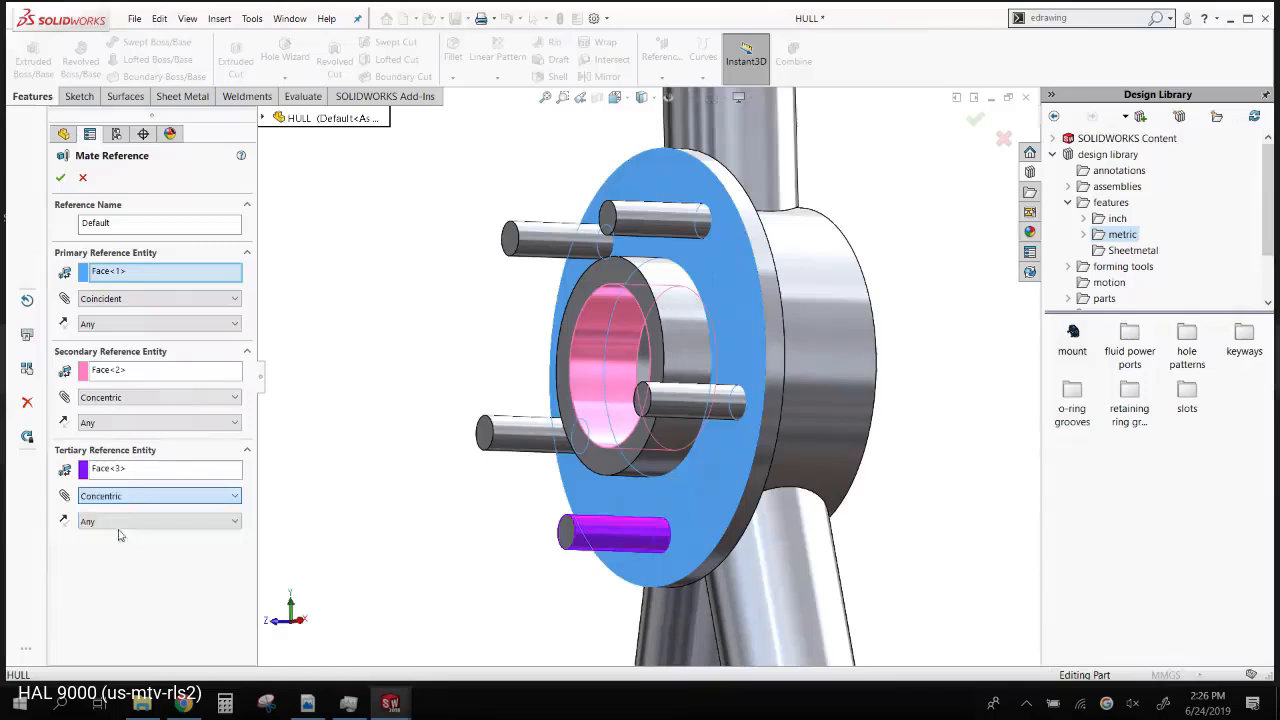
- Name the mate reference MOTOR MOUNT and create it
double_click(135, 222)
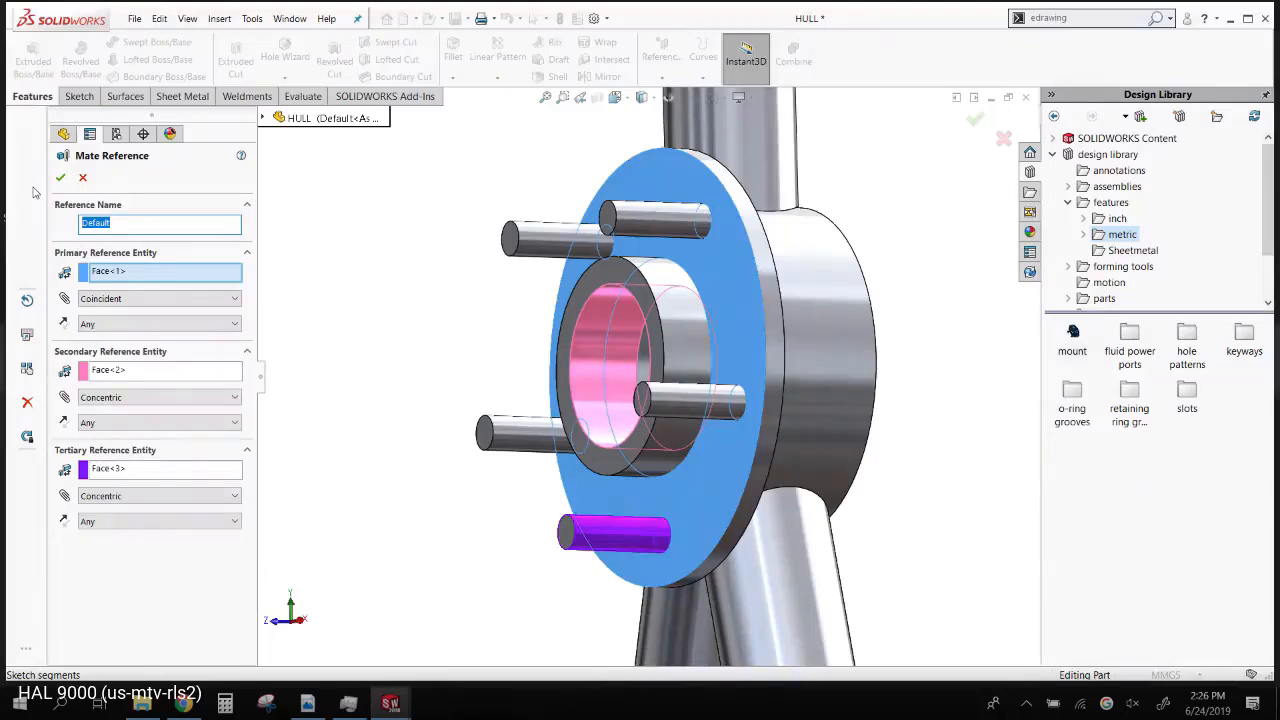
type("mo")
key("BackSpace")
key("BackSpace")
key("BackSpace")
key("BackSpace")
key("BackSpace")
key("BackSpace")
key("BackSpace")
left_click(60, 177)
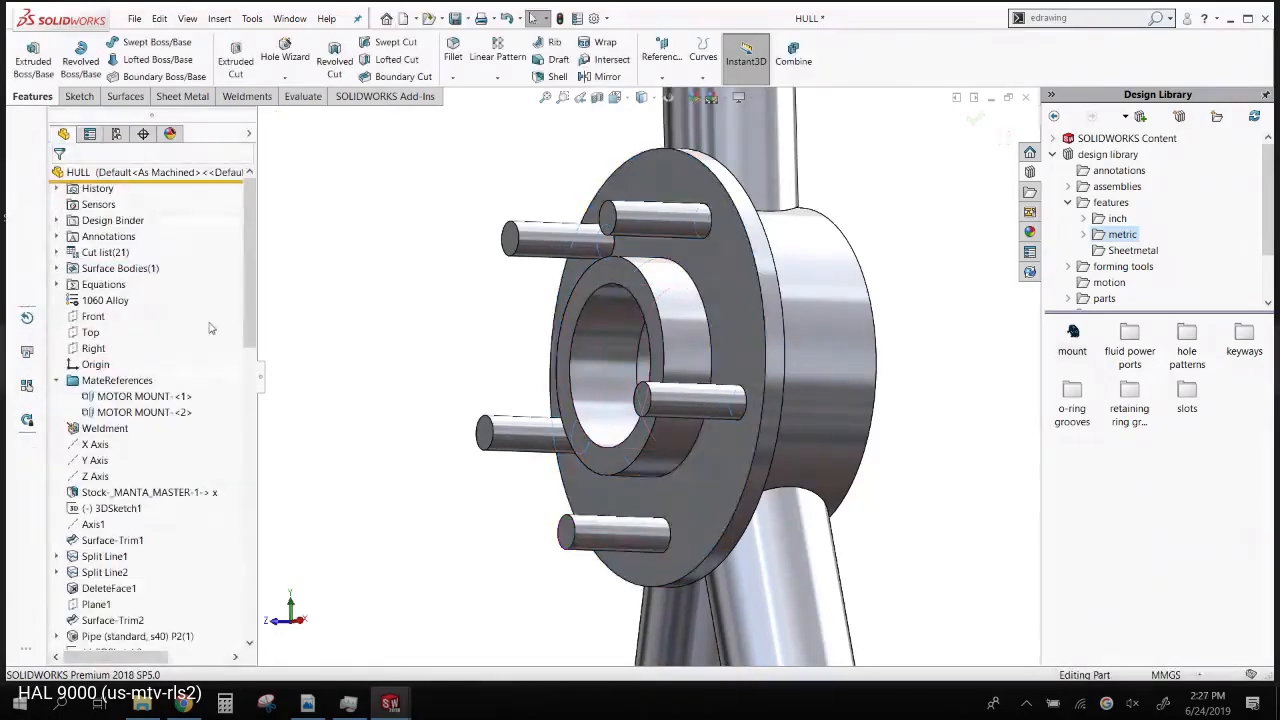
- Check the two MOTOR MOUNT mate references and save the HULL part
left_click(143, 397)
left_click(145, 412)
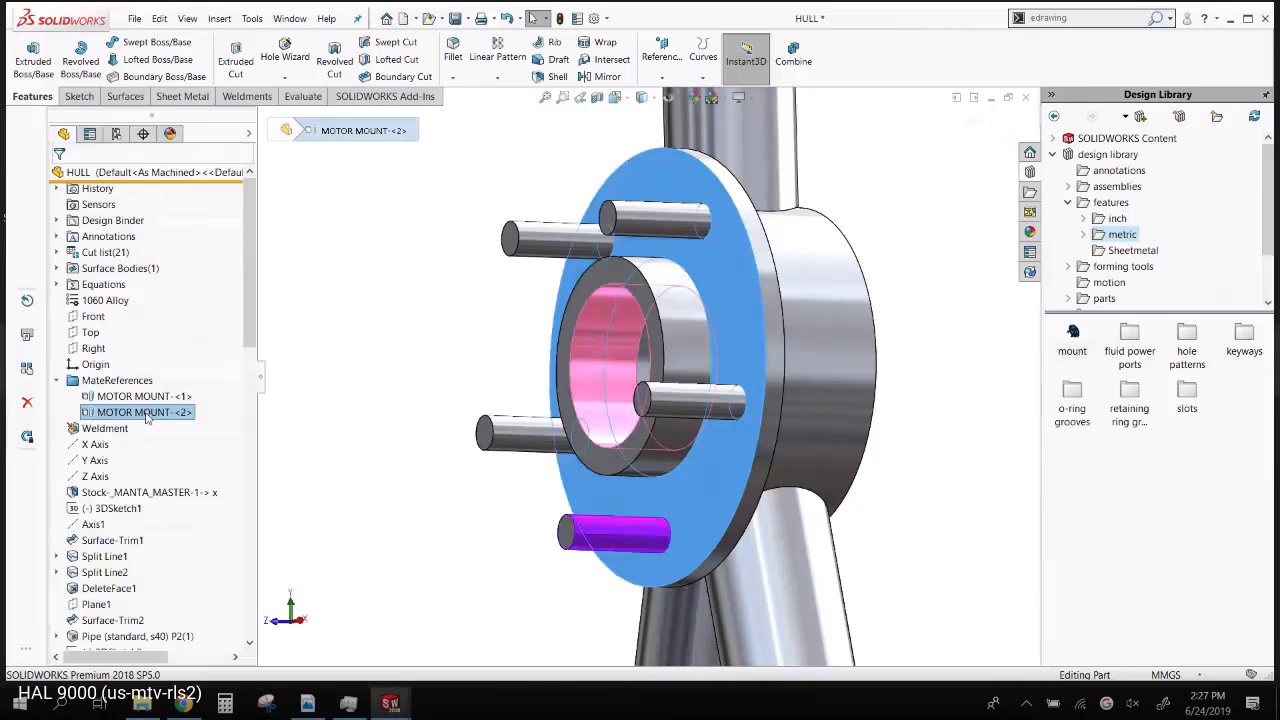
scroll(456, 319, "up", 5)
left_click(457, 320)
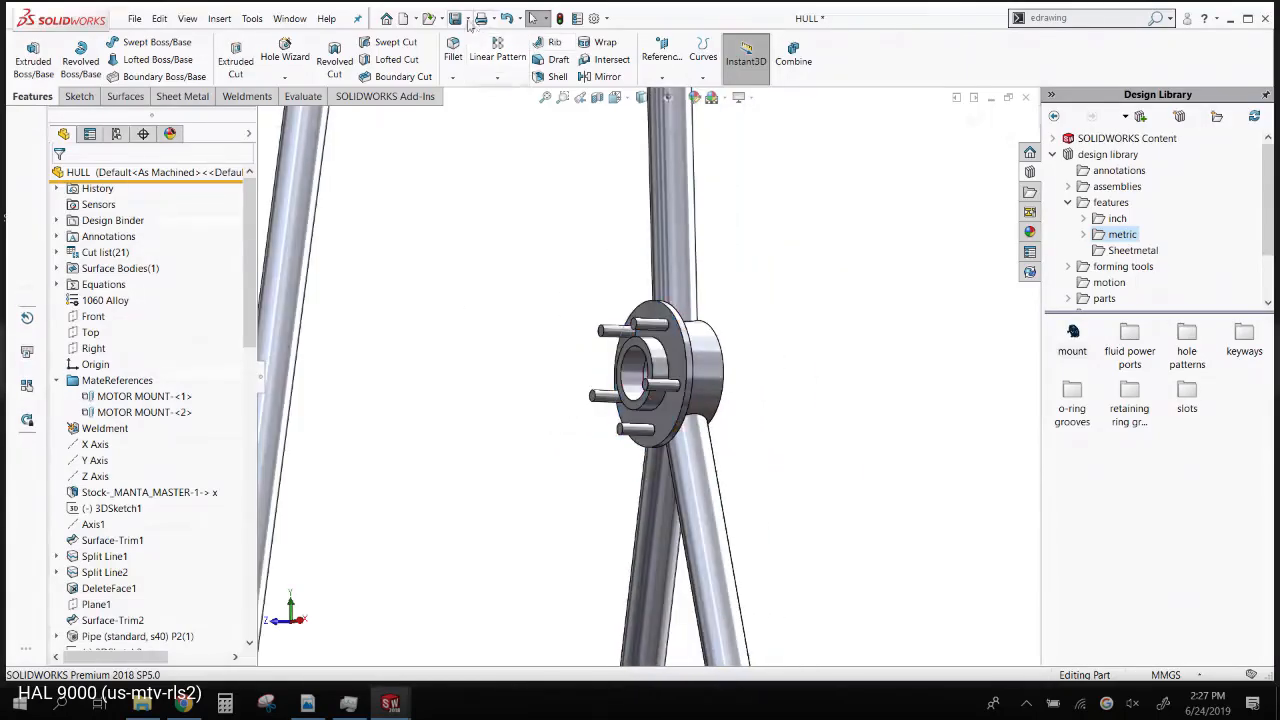
left_click(467, 19)
left_click(479, 36)
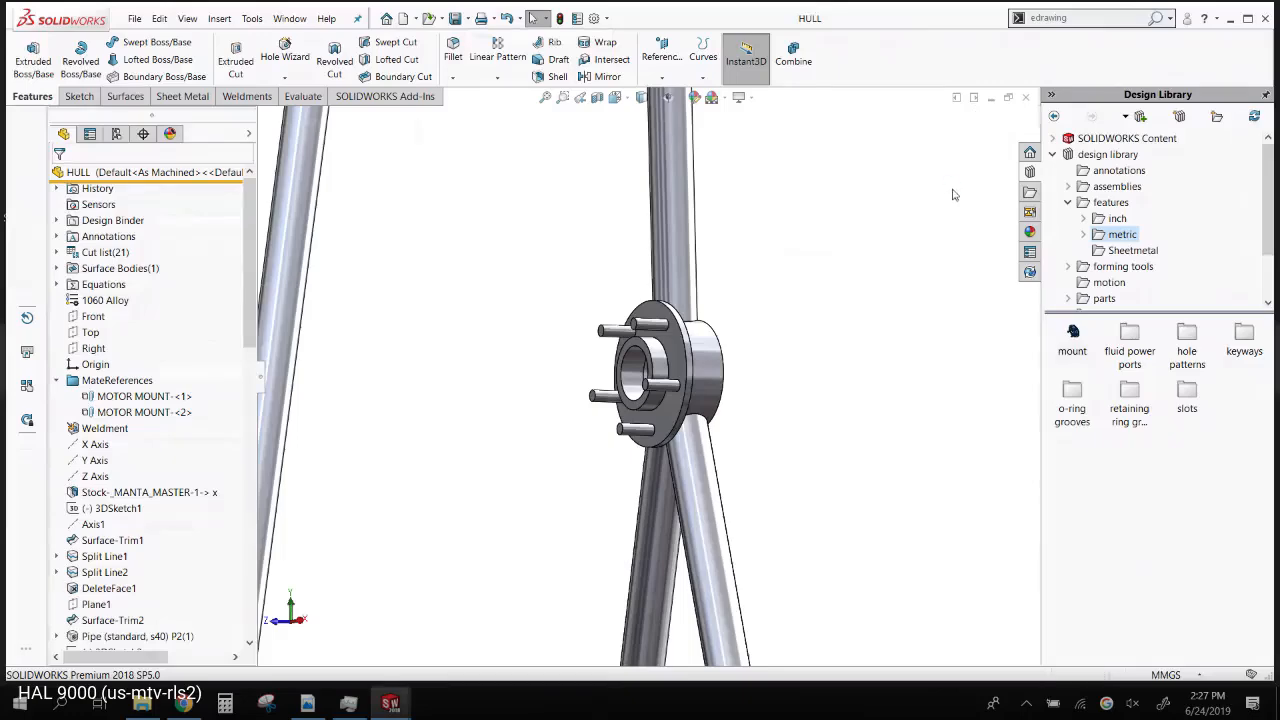
- Switch to the MANTA_PWC assembly, tile its window, close the HULL part, and minimize the electric motor part
key("ctrl+Tab")
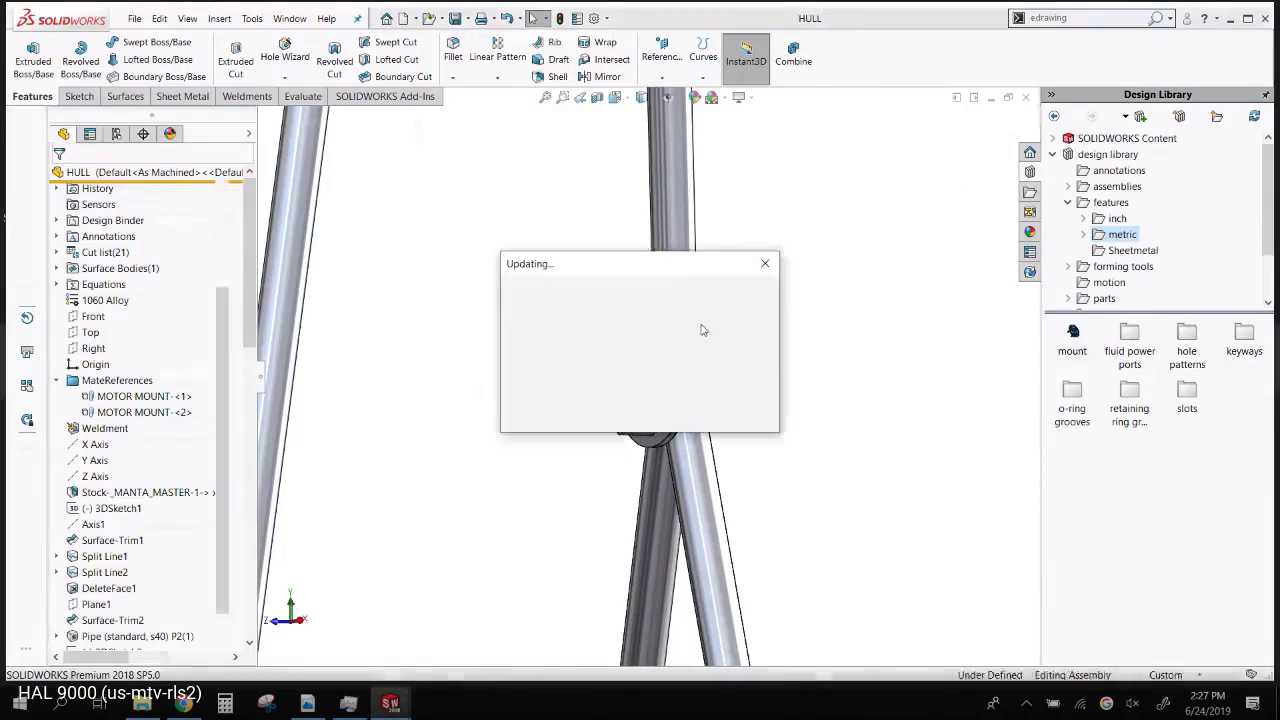
left_click(955, 98)
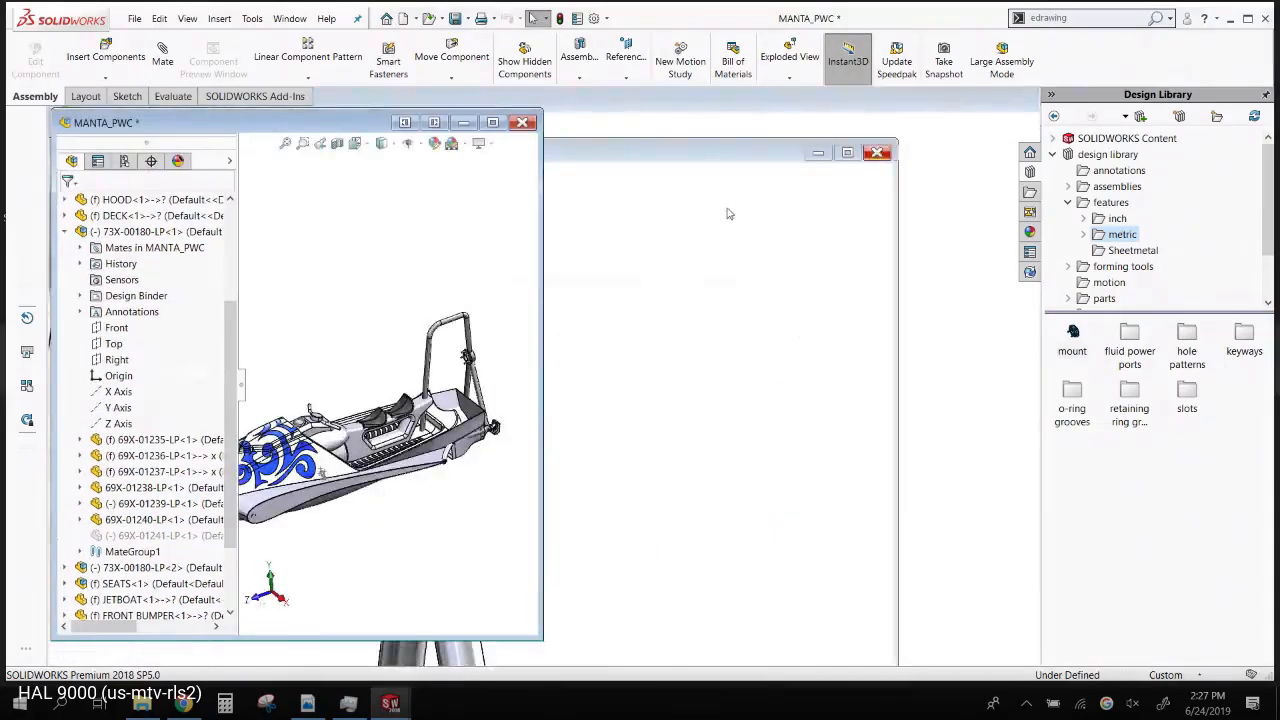
left_click(878, 152)
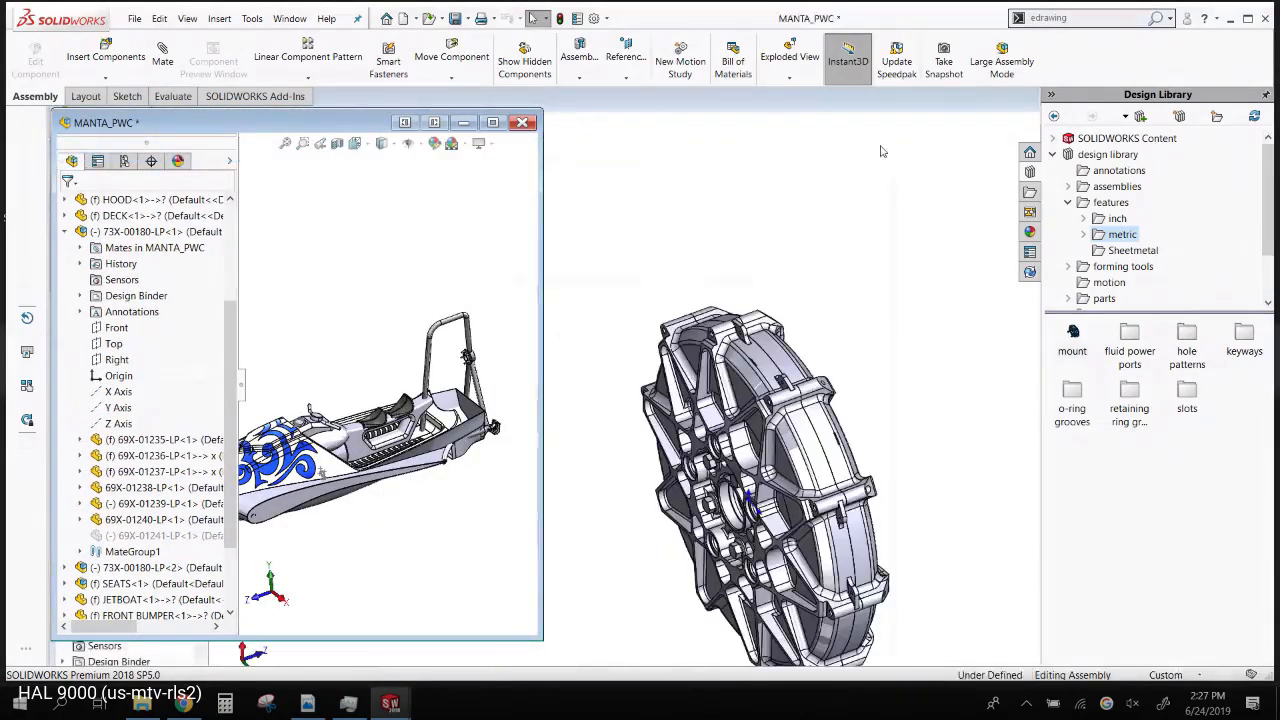
left_click(880, 106)
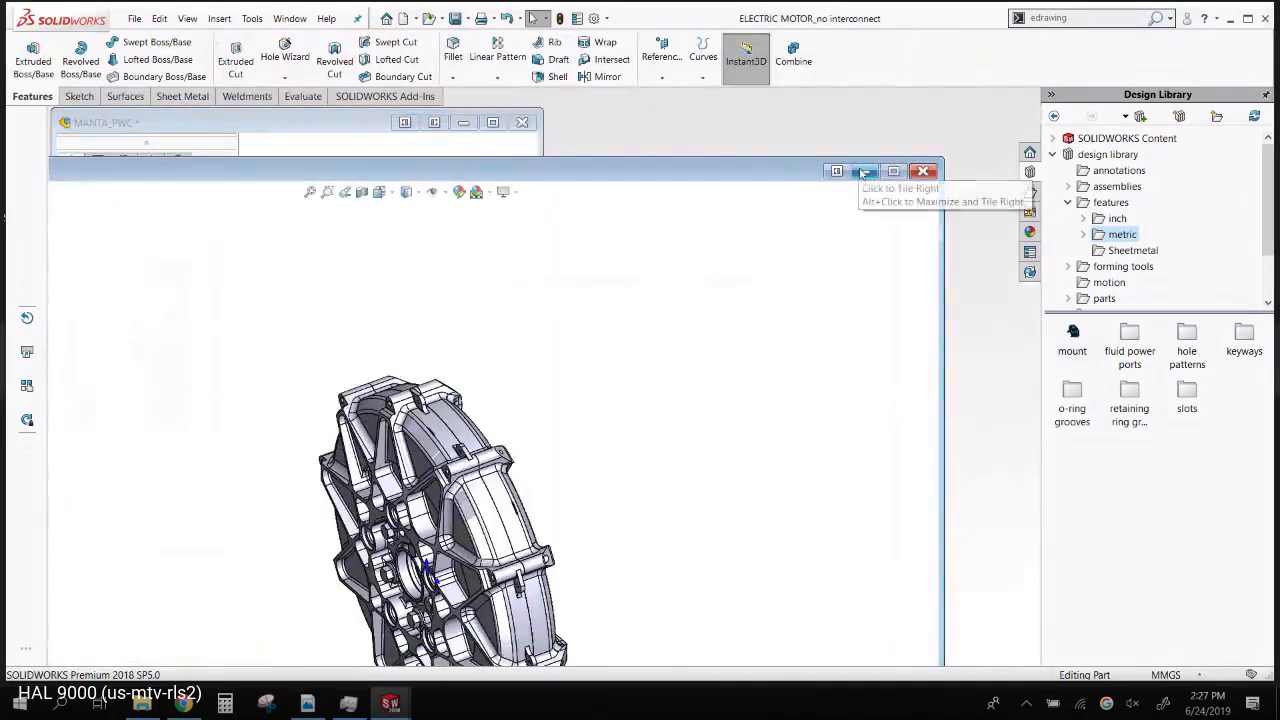
left_click(866, 171)
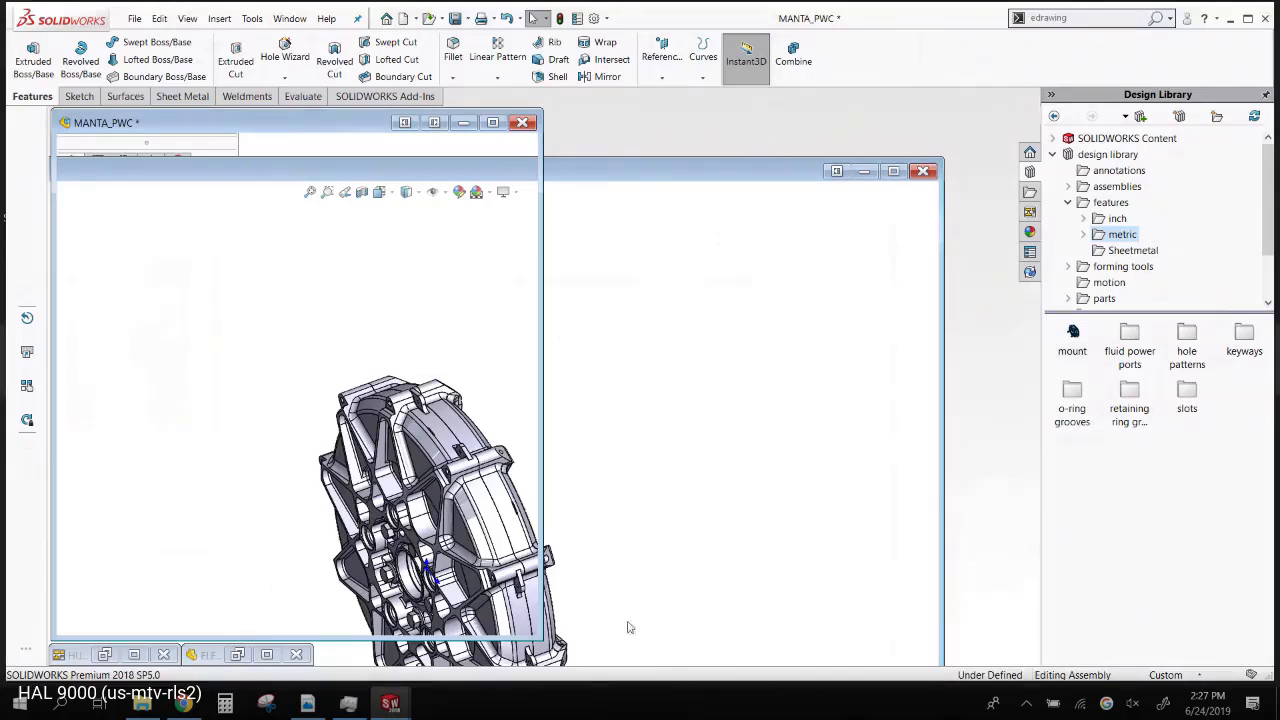
- Bring back the ELECTRIC MOTOR_no interconnect part from the recent documents and tile it beside the MANTA_PWC assembly
left_click(396, 712)
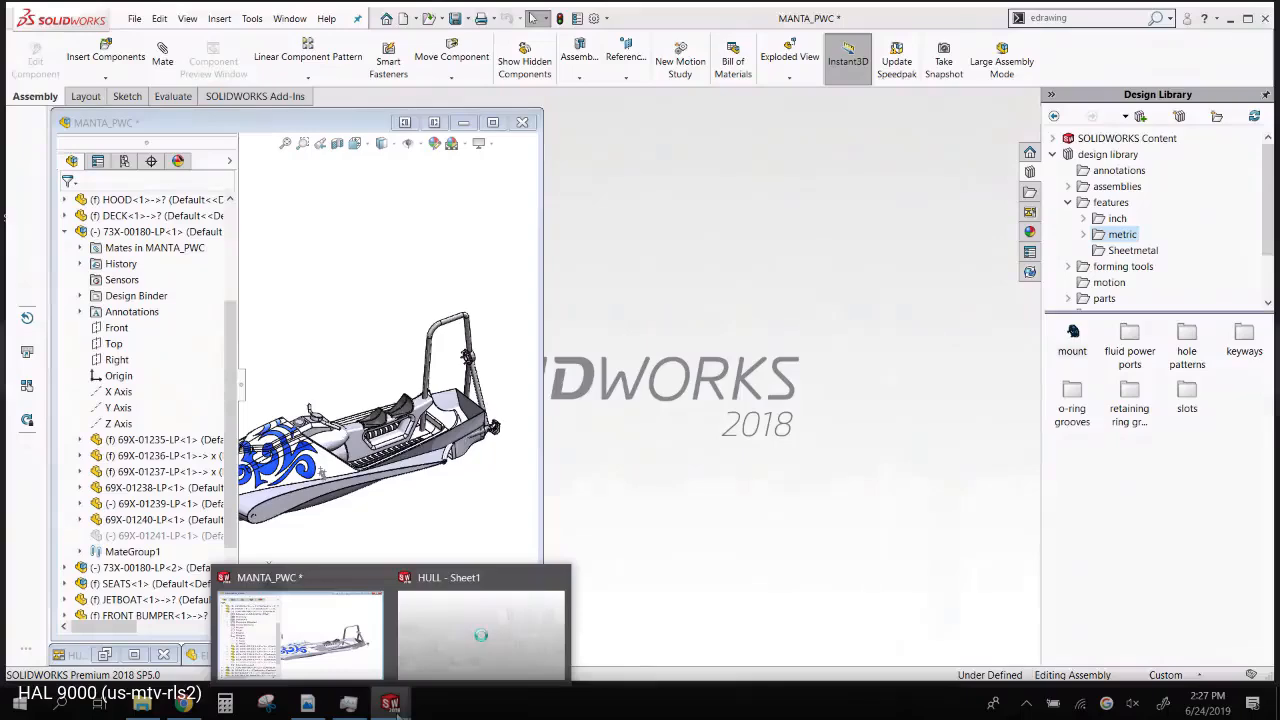
left_click(396, 712)
left_click(605, 514)
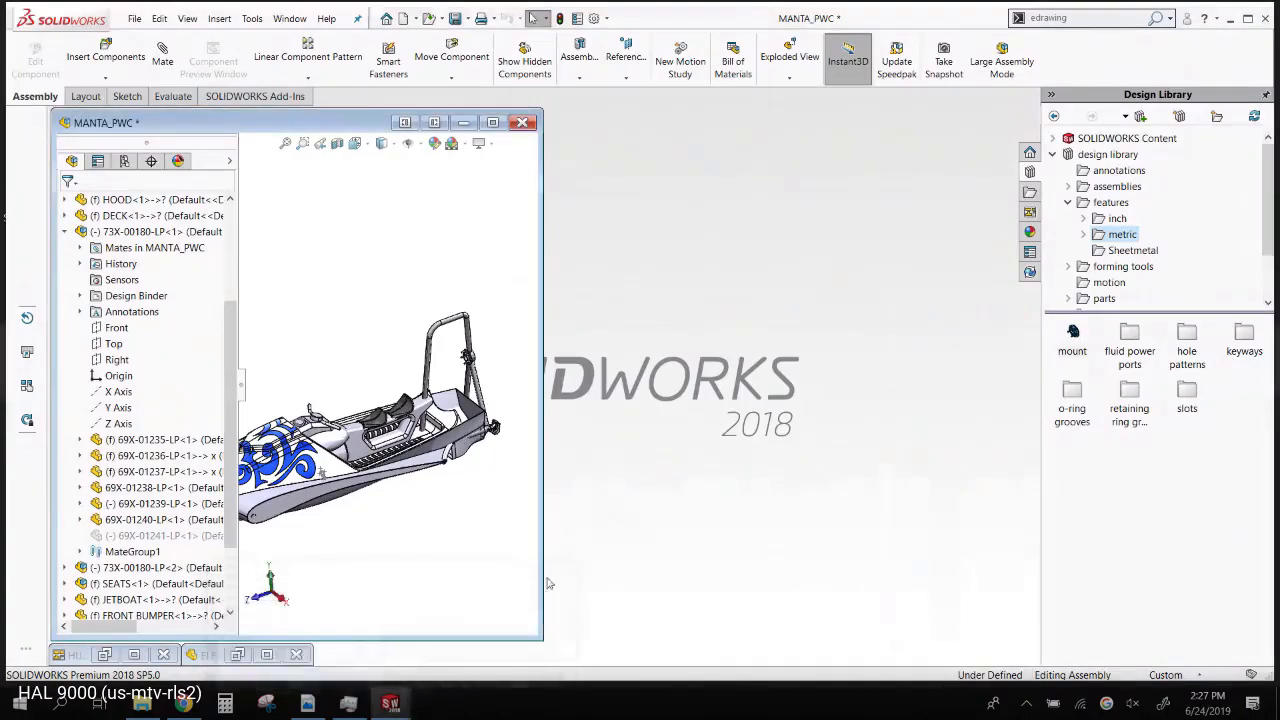
key("r")
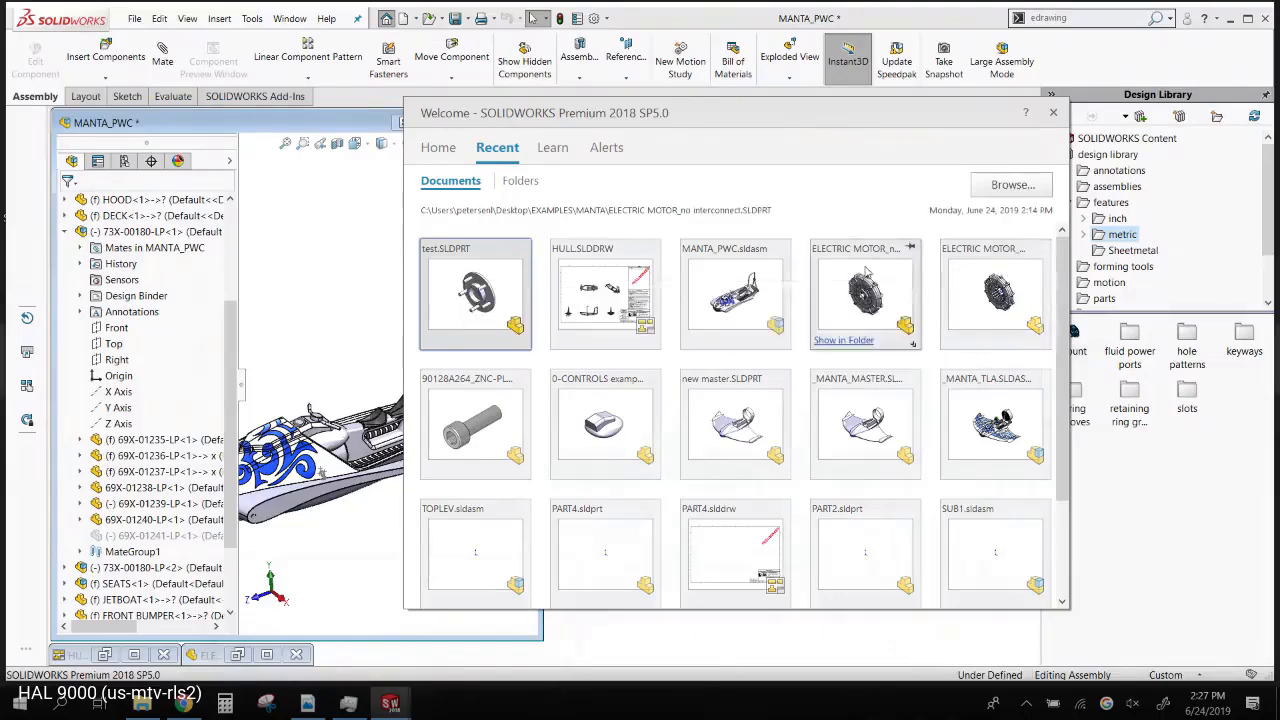
left_click(864, 278)
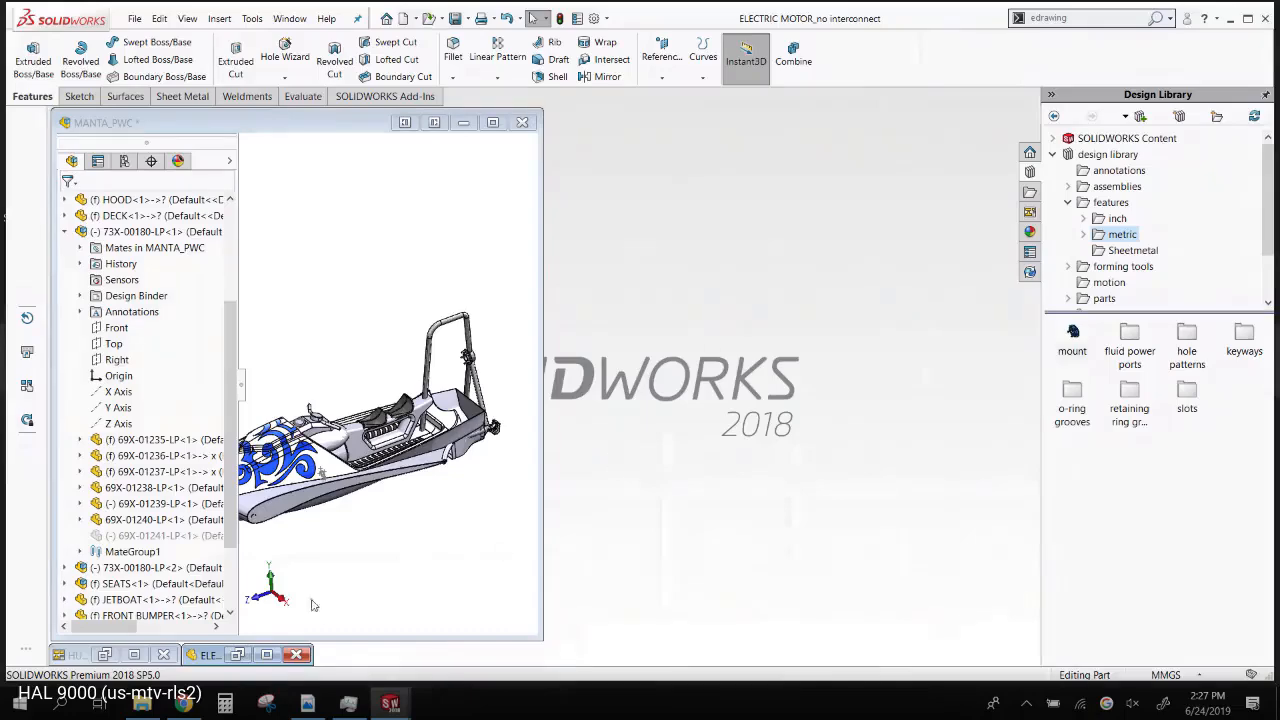
left_click(266, 654)
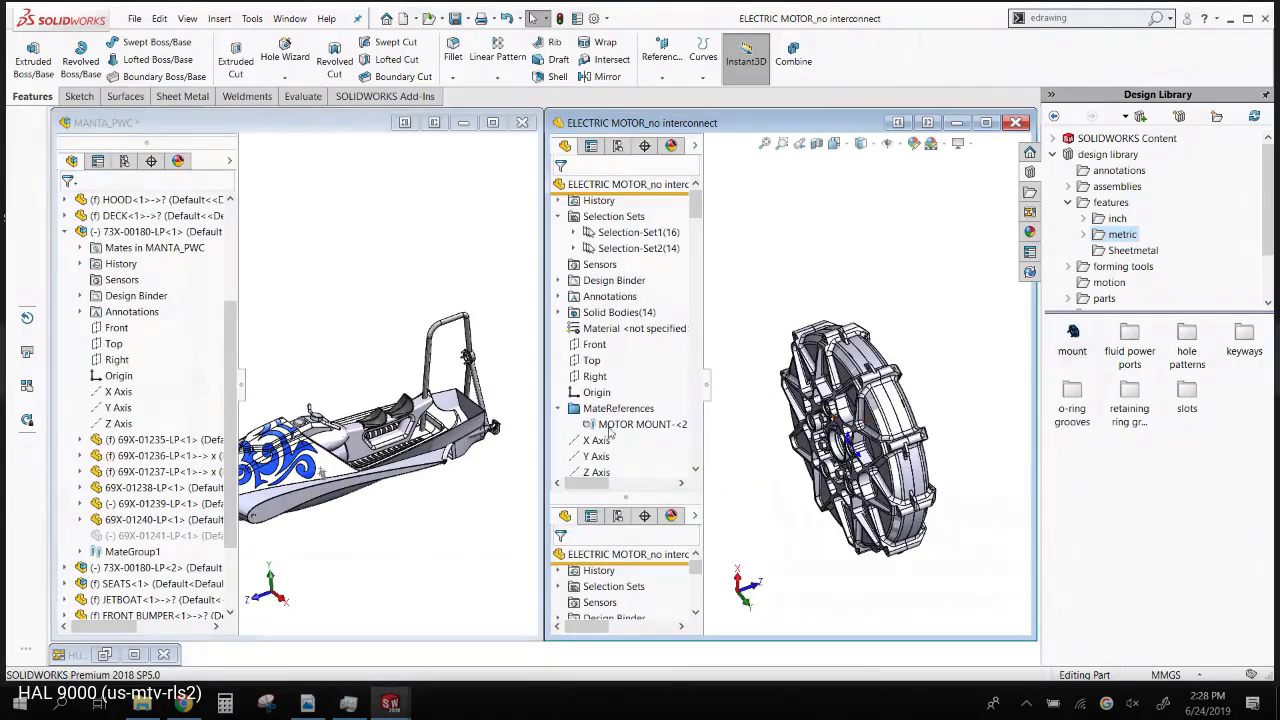
- Insert the electric motor into the MANTA_PWC assembly, snapping it onto the HULL's round studded flange through the mate reference
left_click(478, 535)
scroll(485, 300, "down", 6)
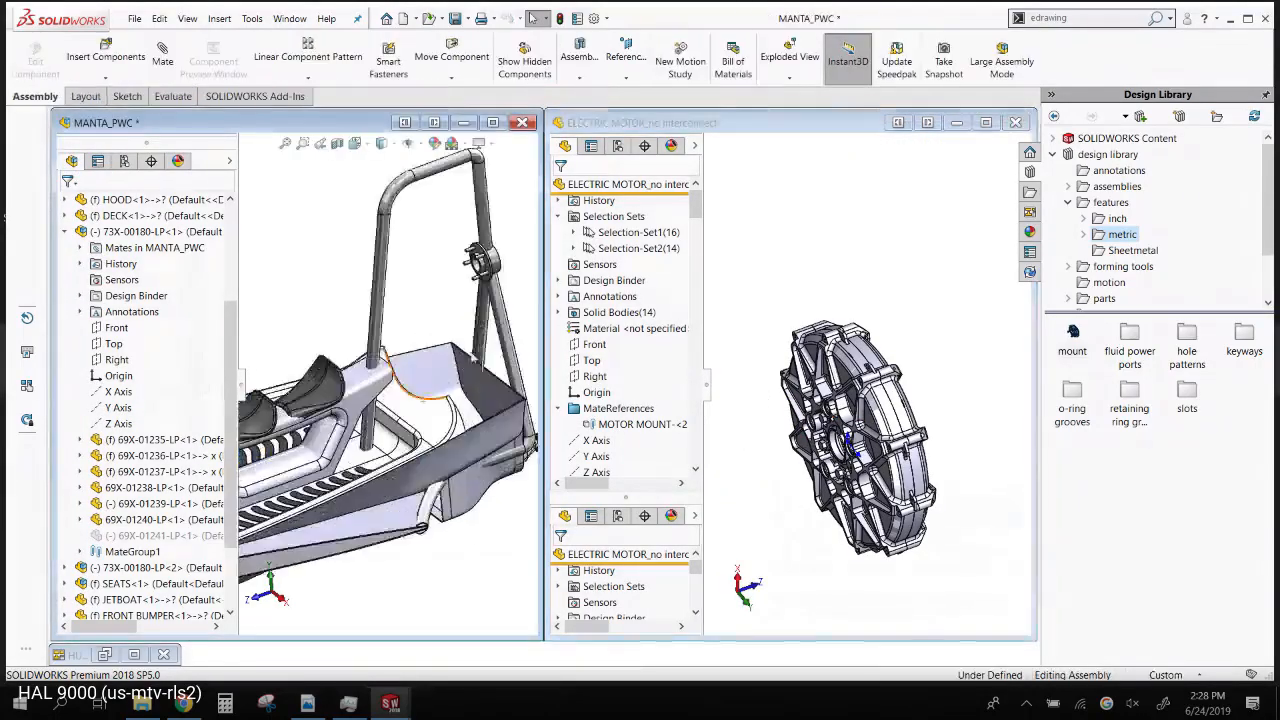
left_click_drag(868, 420, 462, 286)
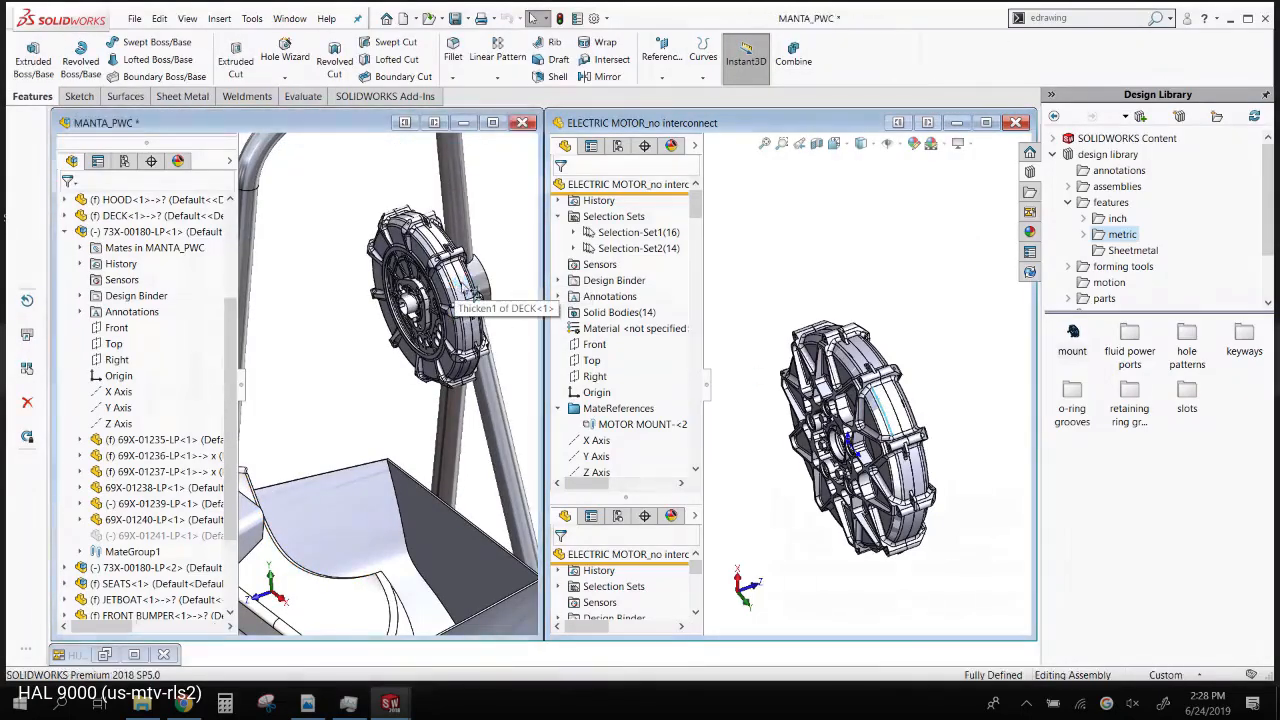
- Review the mates attaching the inserted electric motor to the HULL
scroll(455, 300, "up", 5)
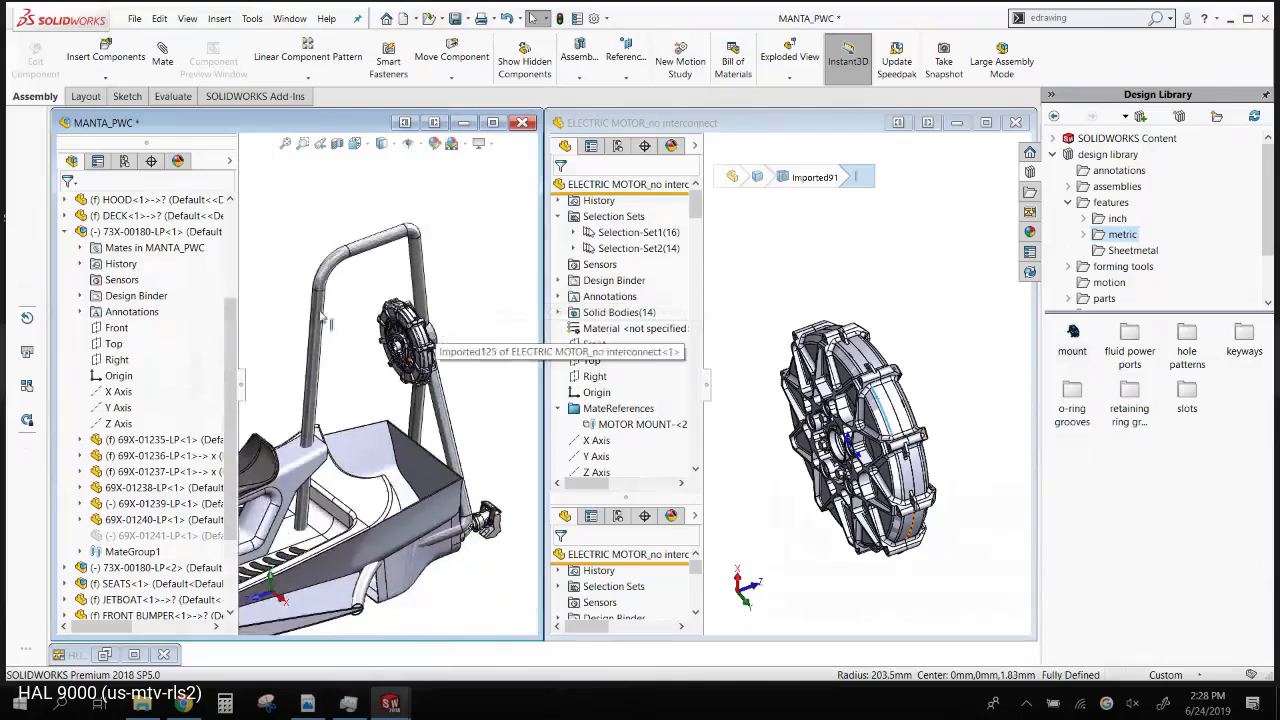
scroll(413, 338, "down", 6)
left_click(413, 333)
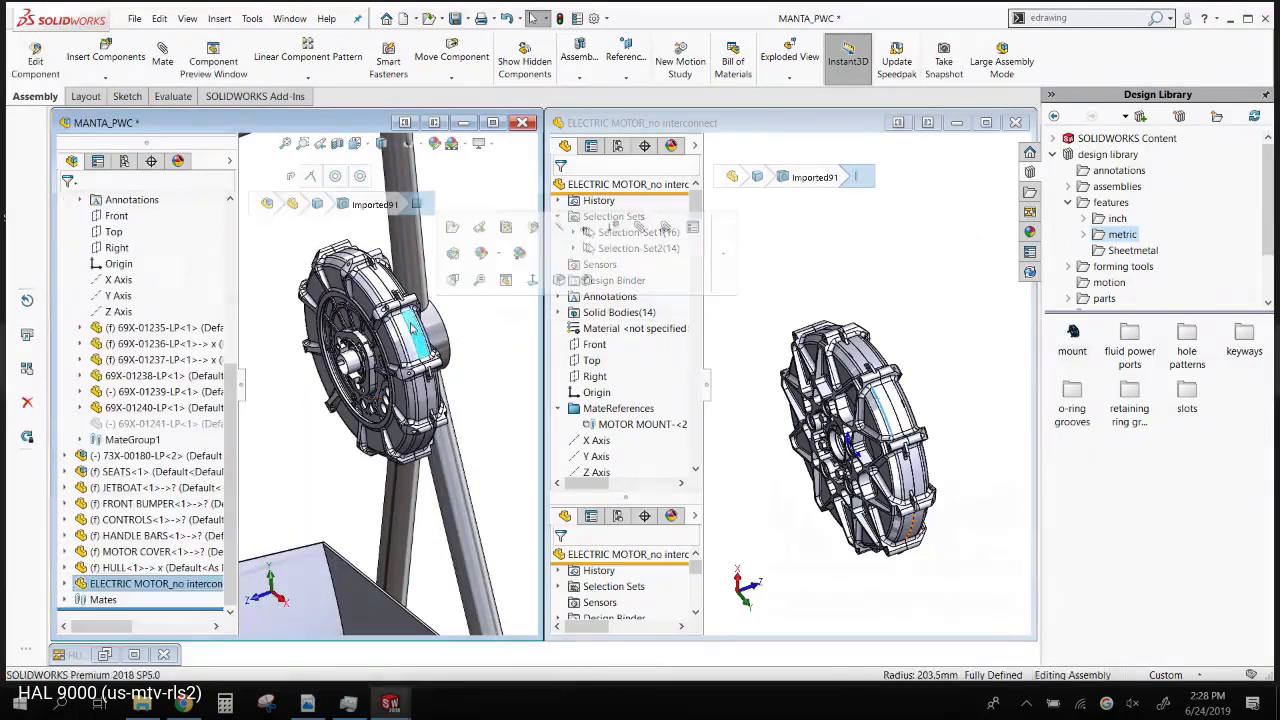
left_click(665, 228)
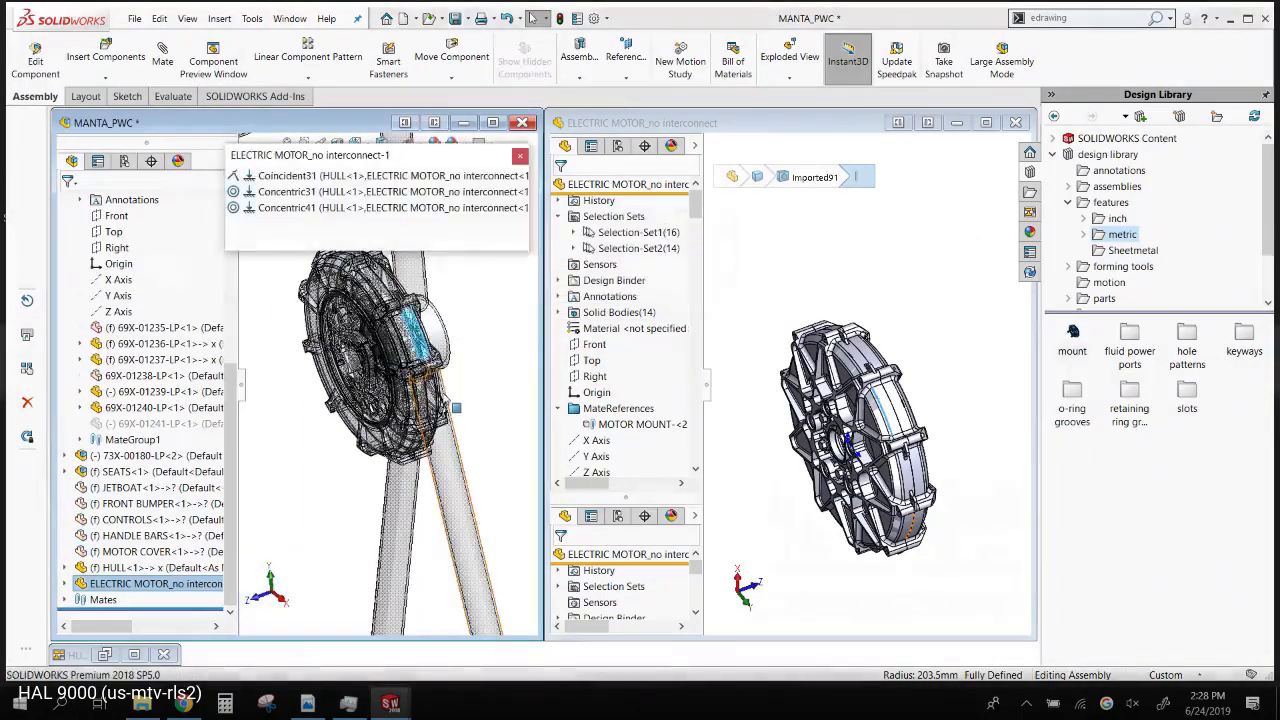
left_click(300, 191)
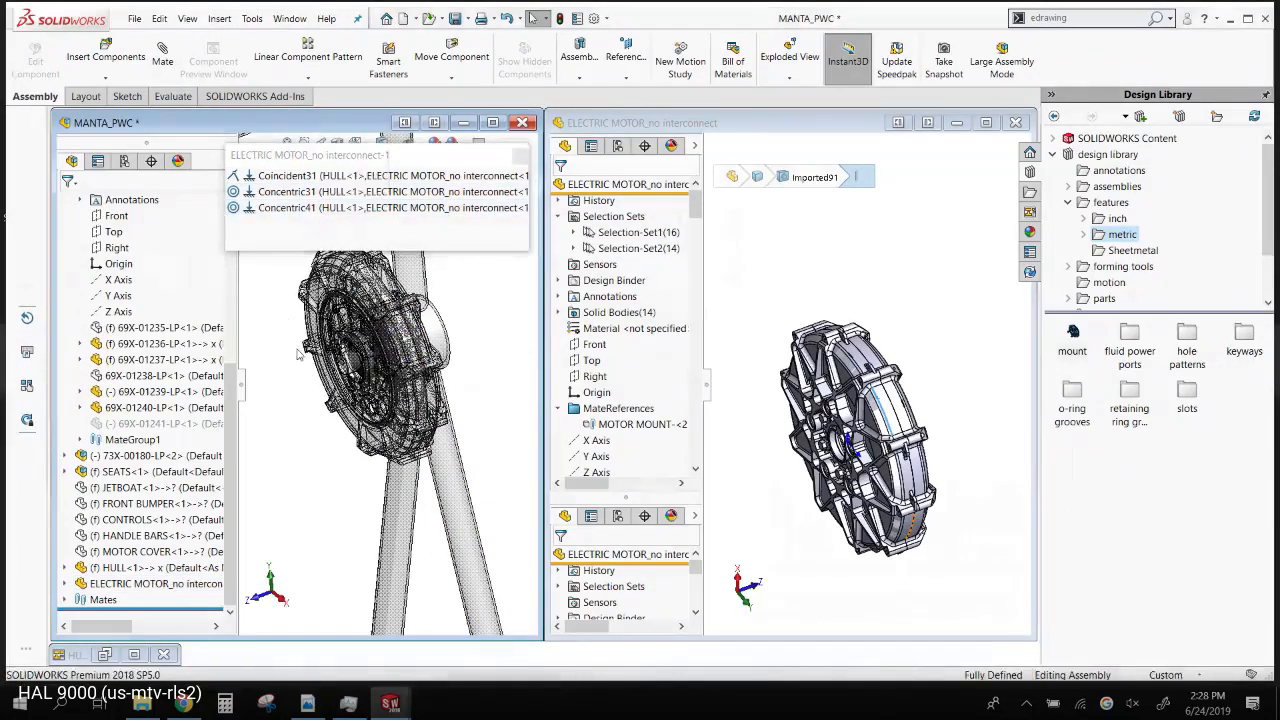
- Hide the JETBOAT component in the MANTA_PWC assembly to expose the frame and the motor mount inside it
scroll(302, 371, "up", 5)
scroll(310, 390, "up", 4)
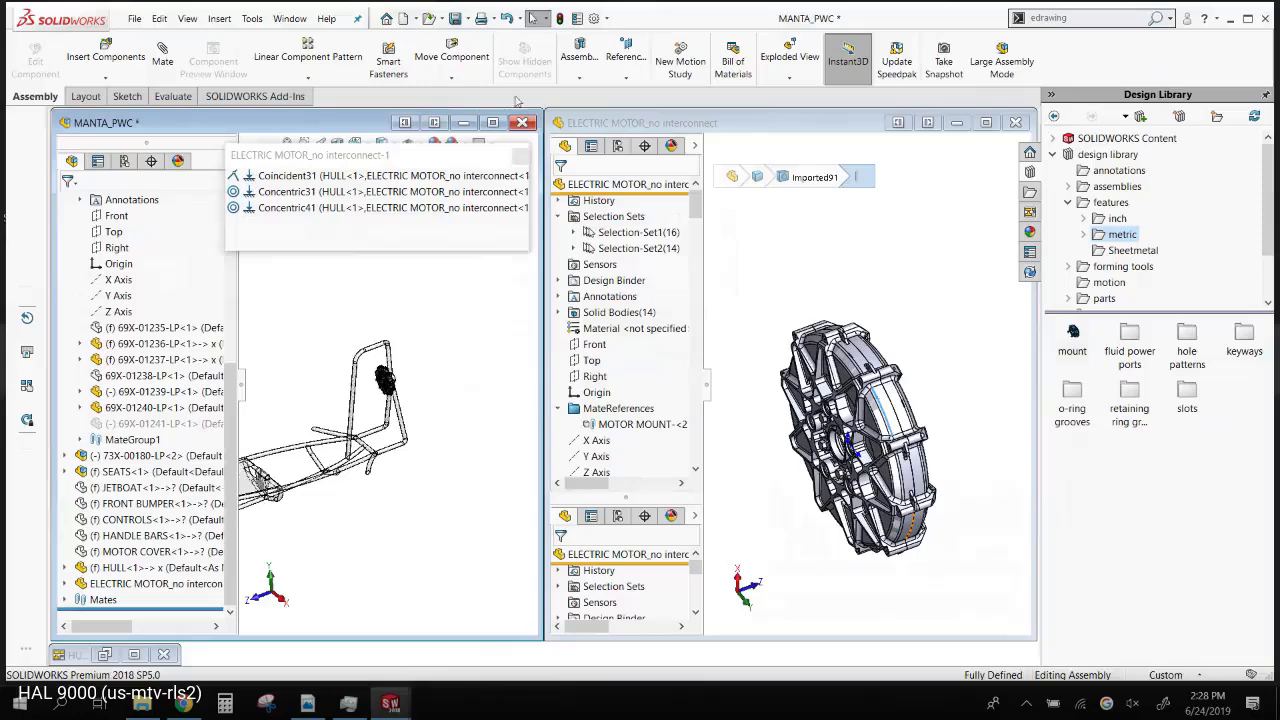
scroll(372, 466, "up", 3)
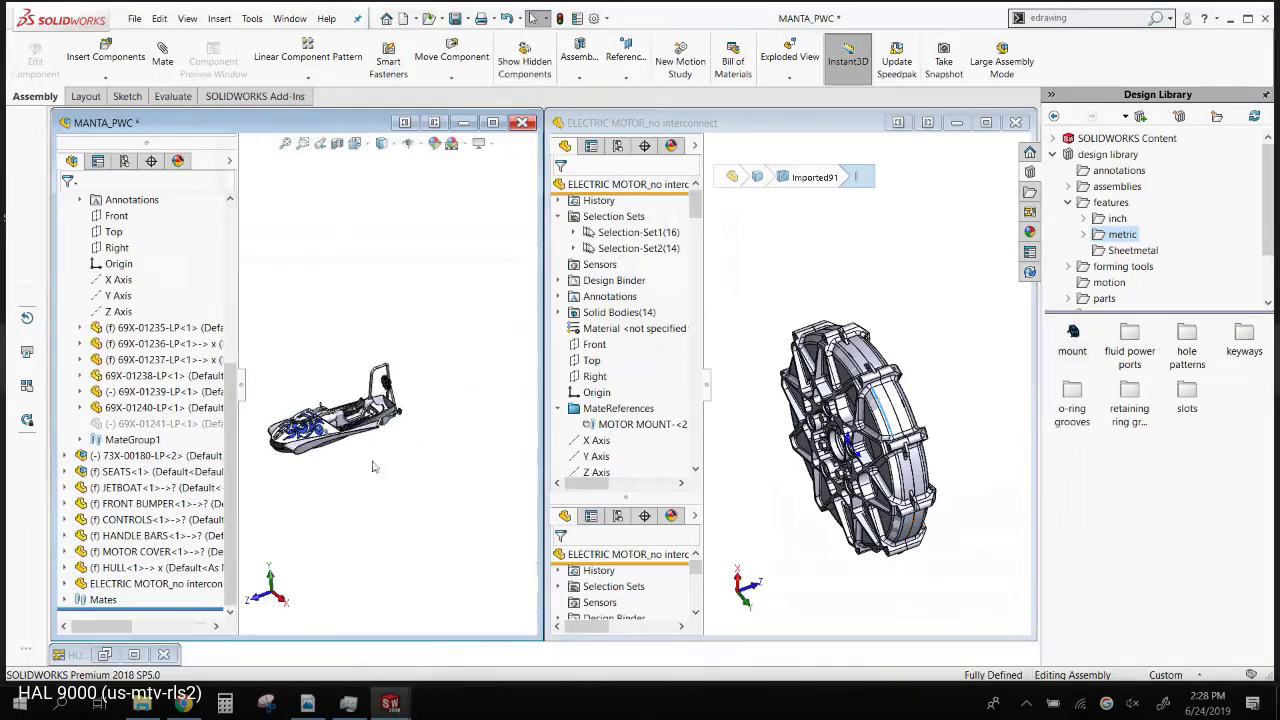
middle_click_drag(372, 466, 357, 346)
scroll(332, 453, "down", 5)
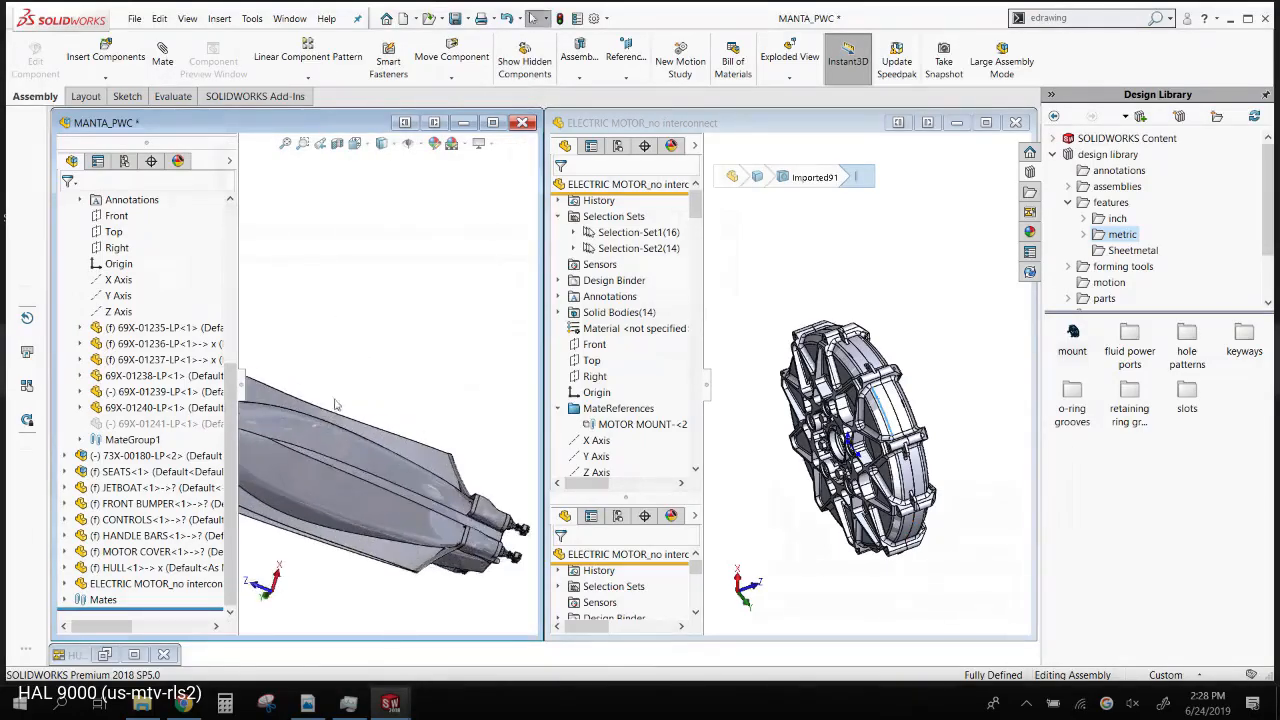
right_click(332, 453)
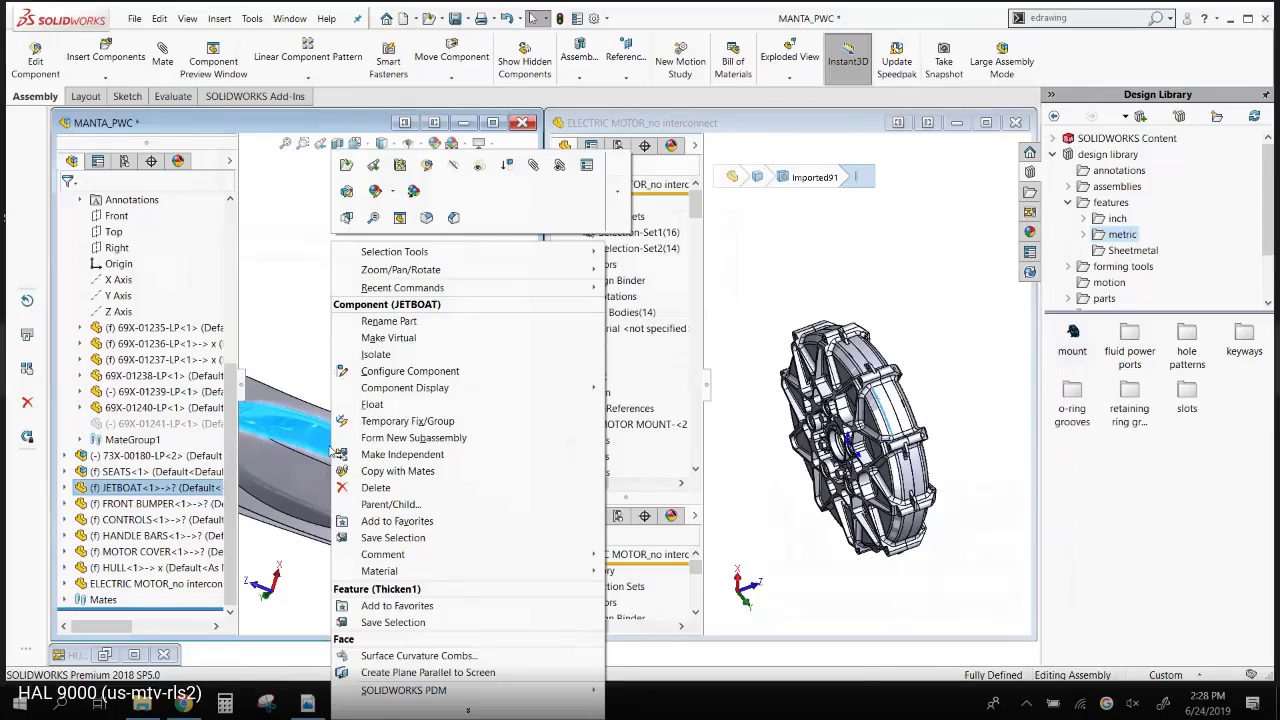
left_click(453, 164)
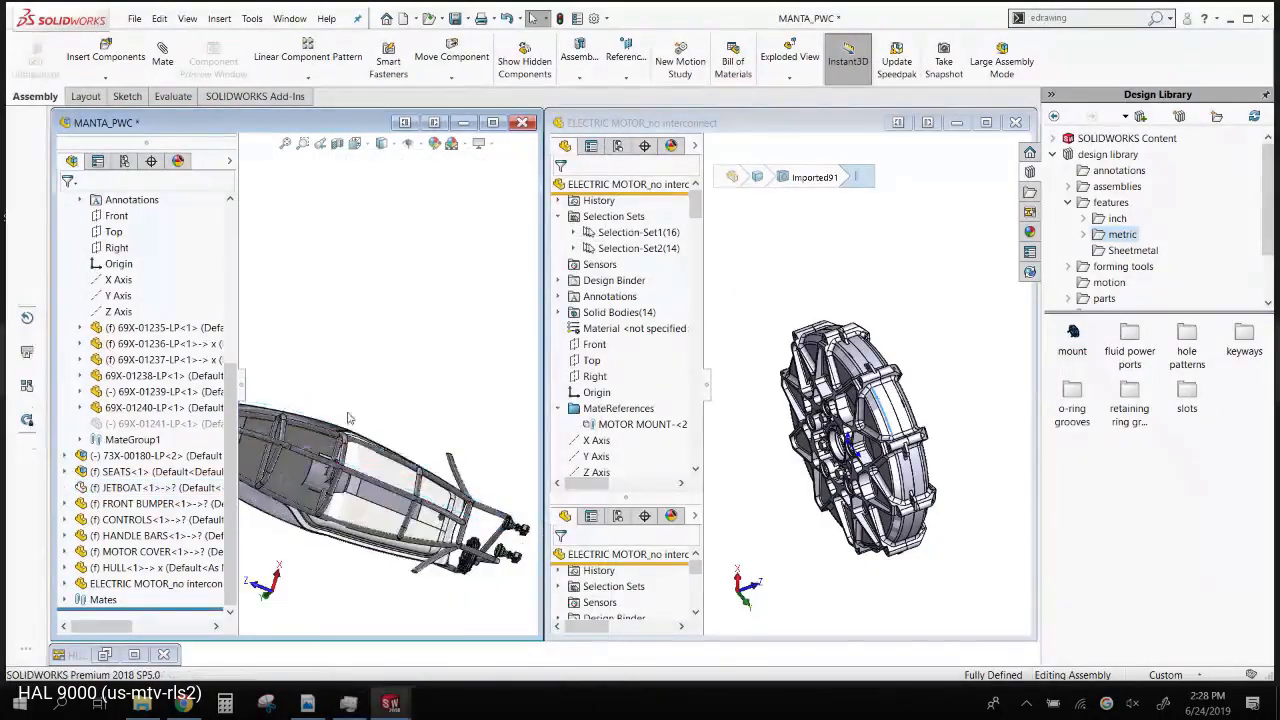
- Insert a second electric motor into the MANTA_PWC assembly, snapping it onto the plate mount inside the tubular frame
scroll(349, 418, "down", 10)
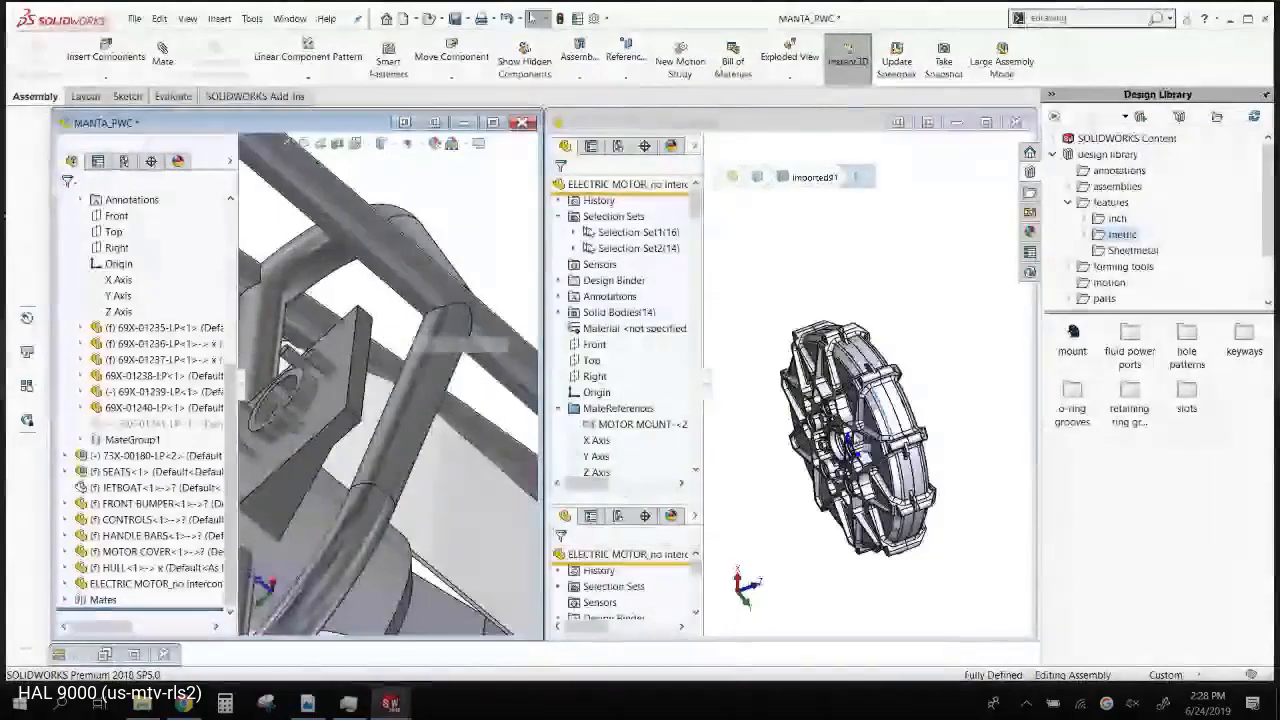
scroll(445, 240, "down", 5)
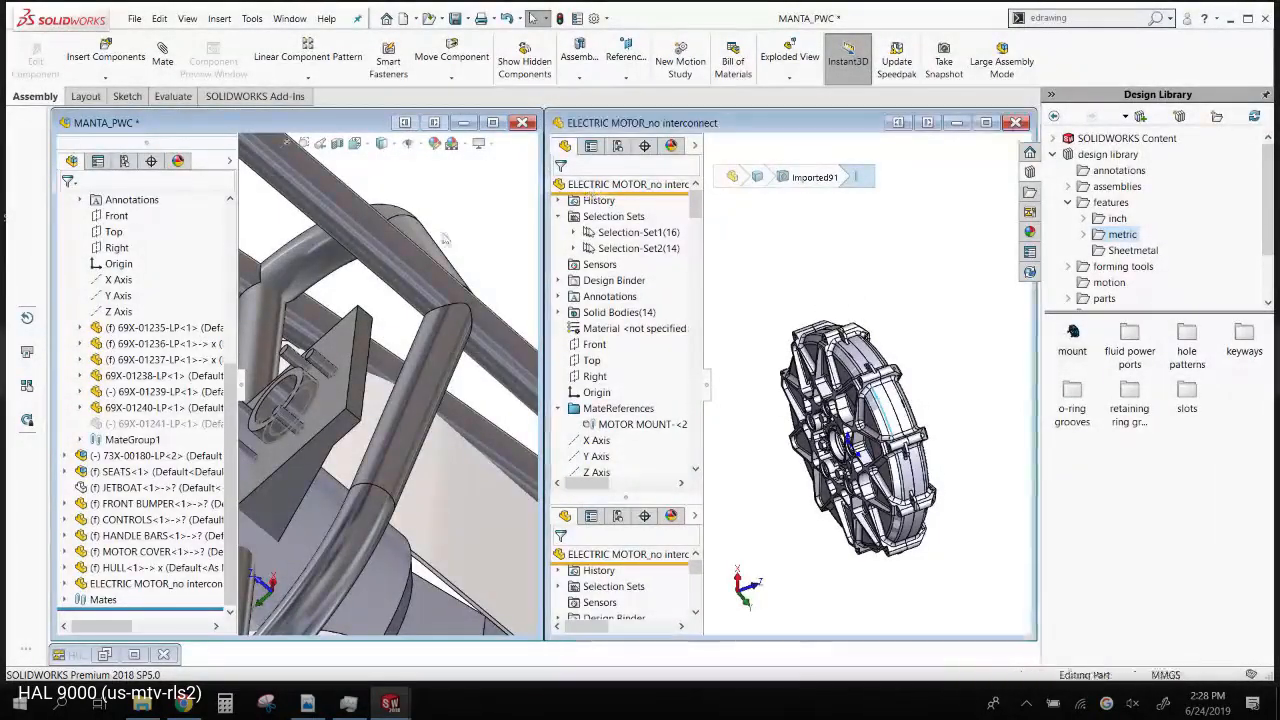
left_click_drag(445, 240, 320, 400)
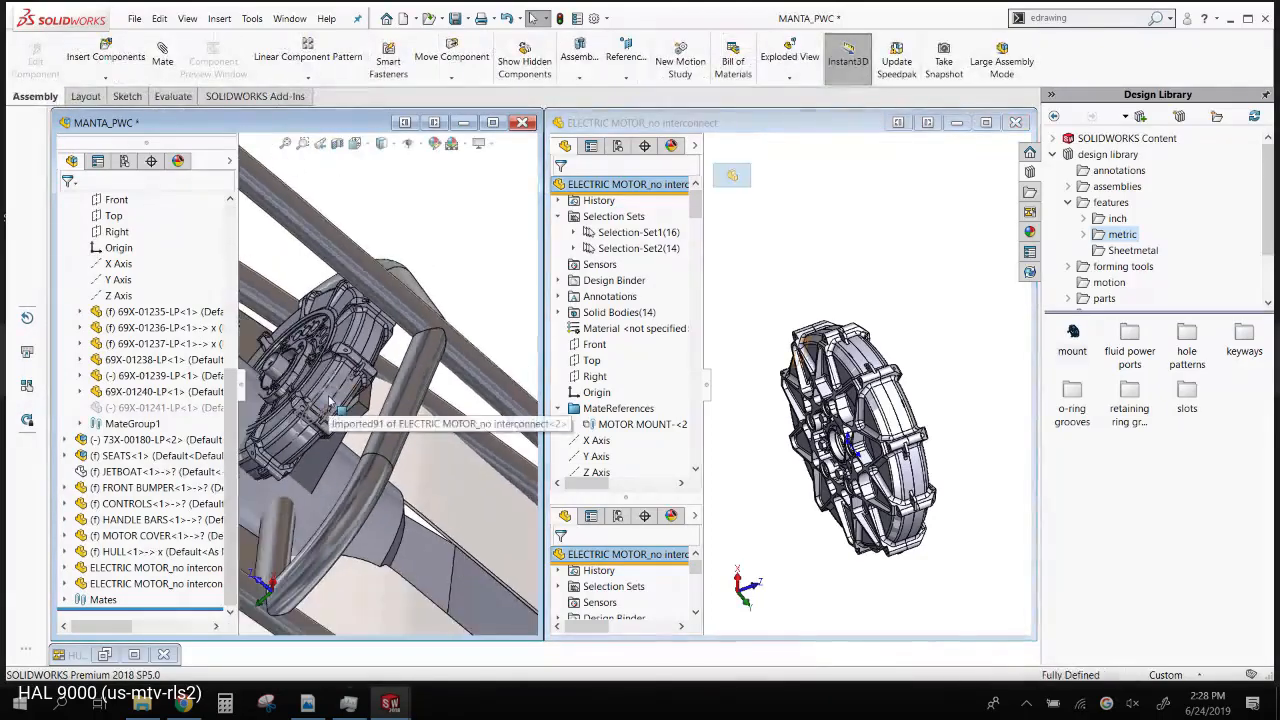
scroll(336, 410, "up", 6)
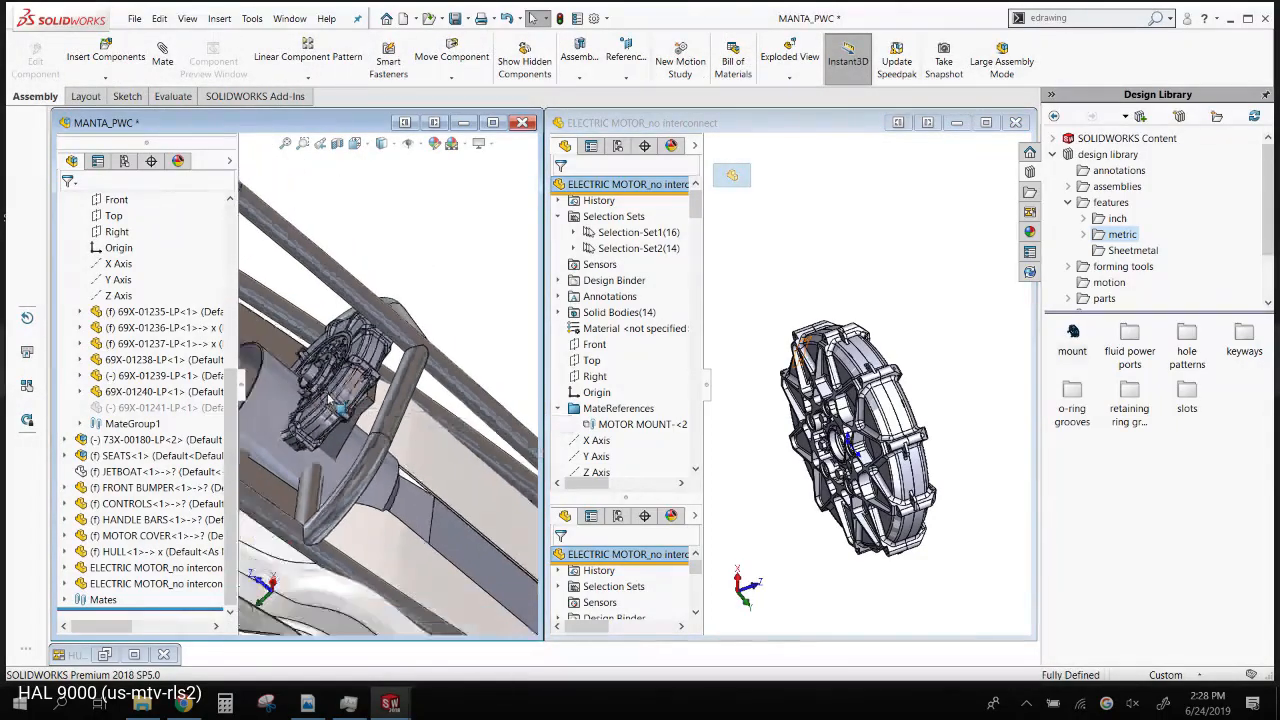
- Show the hidden JETBOAT component again in the MANTA_PWC assembly
key("ctrl+5")
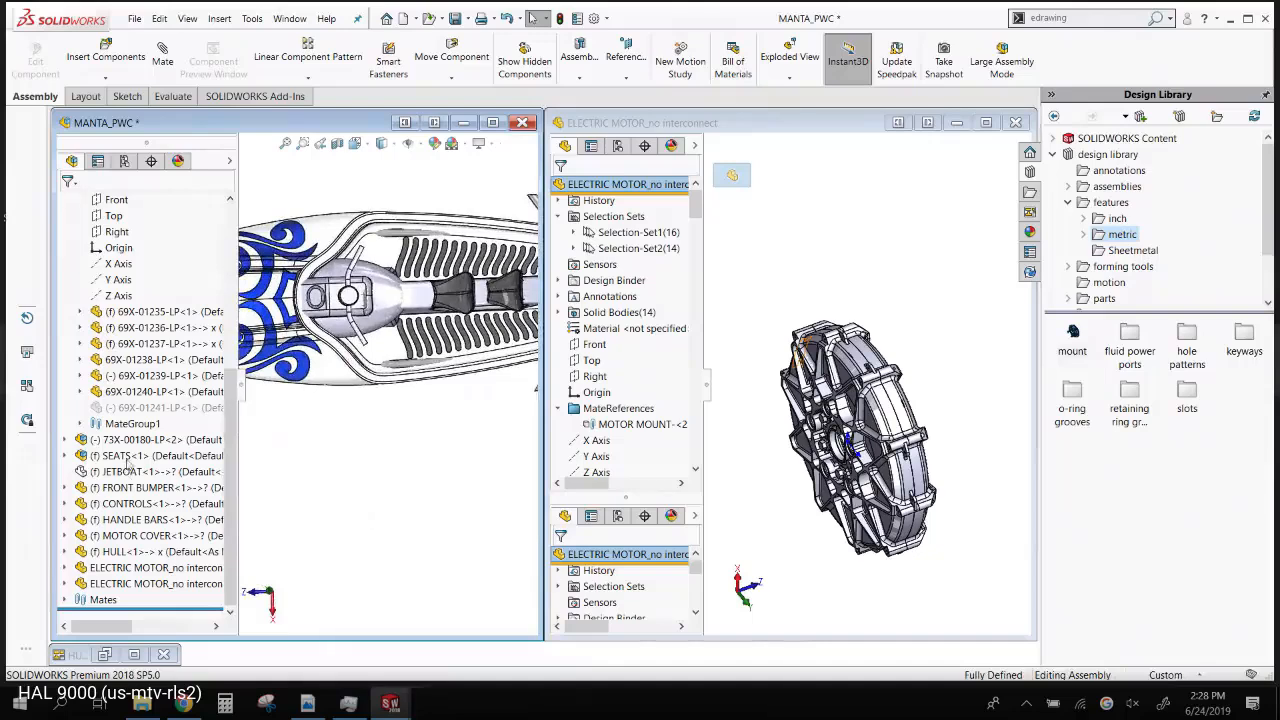
left_click(190, 471)
left_click(330, 480)
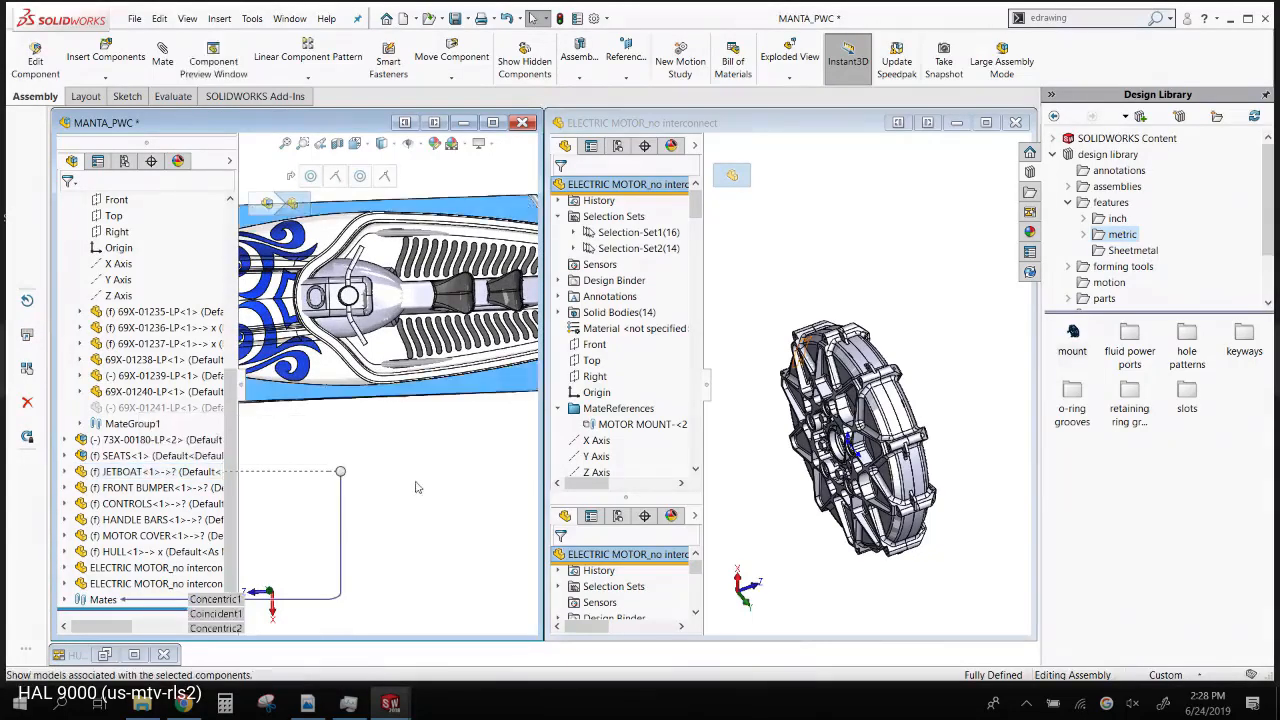
middle_click_drag(380, 430, 458, 353)
scroll(406, 257, "up", 3)
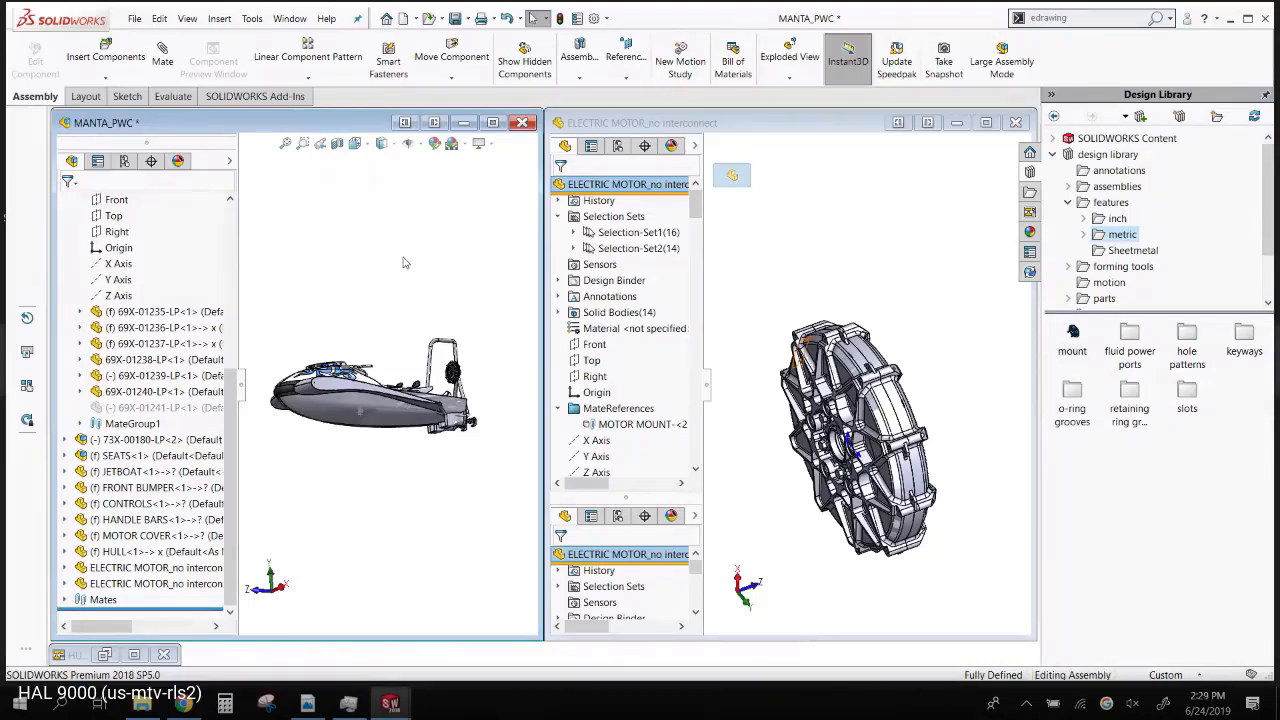
- Maximize the MANTA_PWC window and insert the WING assembly from the MANTA folder at the assembly origin
left_click(492, 122)
middle_click_drag(493, 251, 503, 305)
left_click(105, 56)
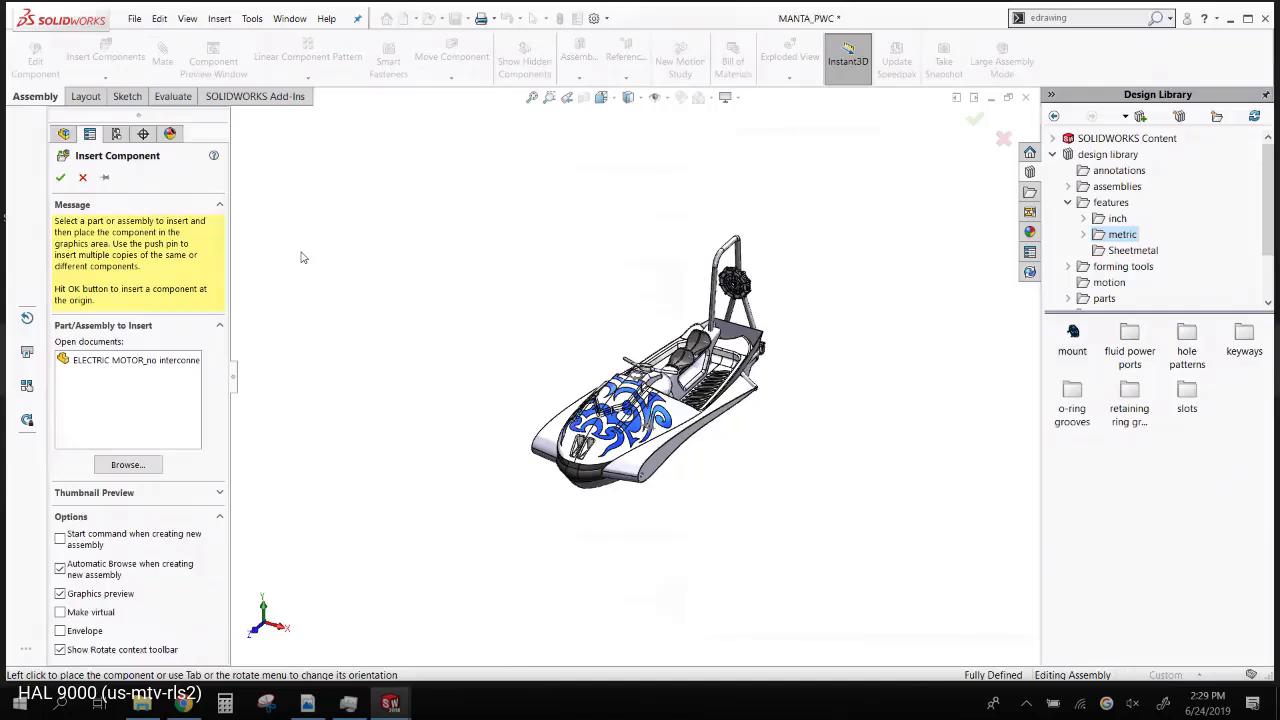
left_click(128, 465)
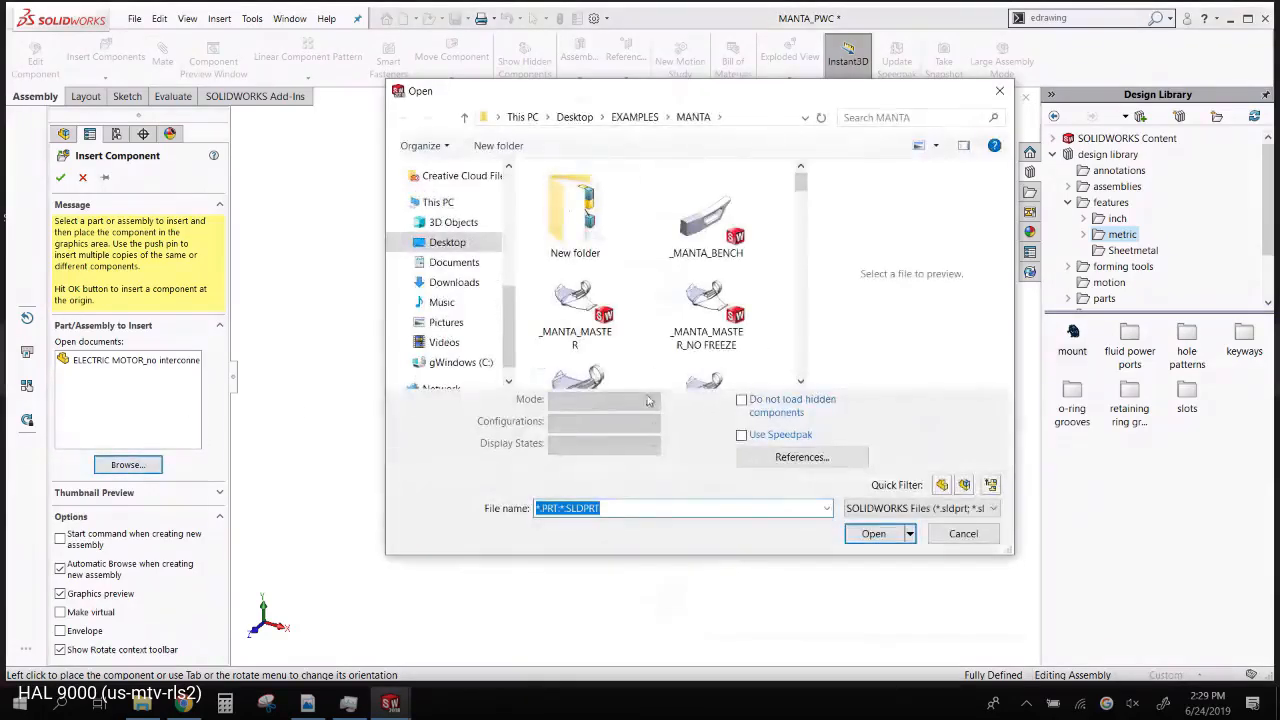
left_click(964, 486)
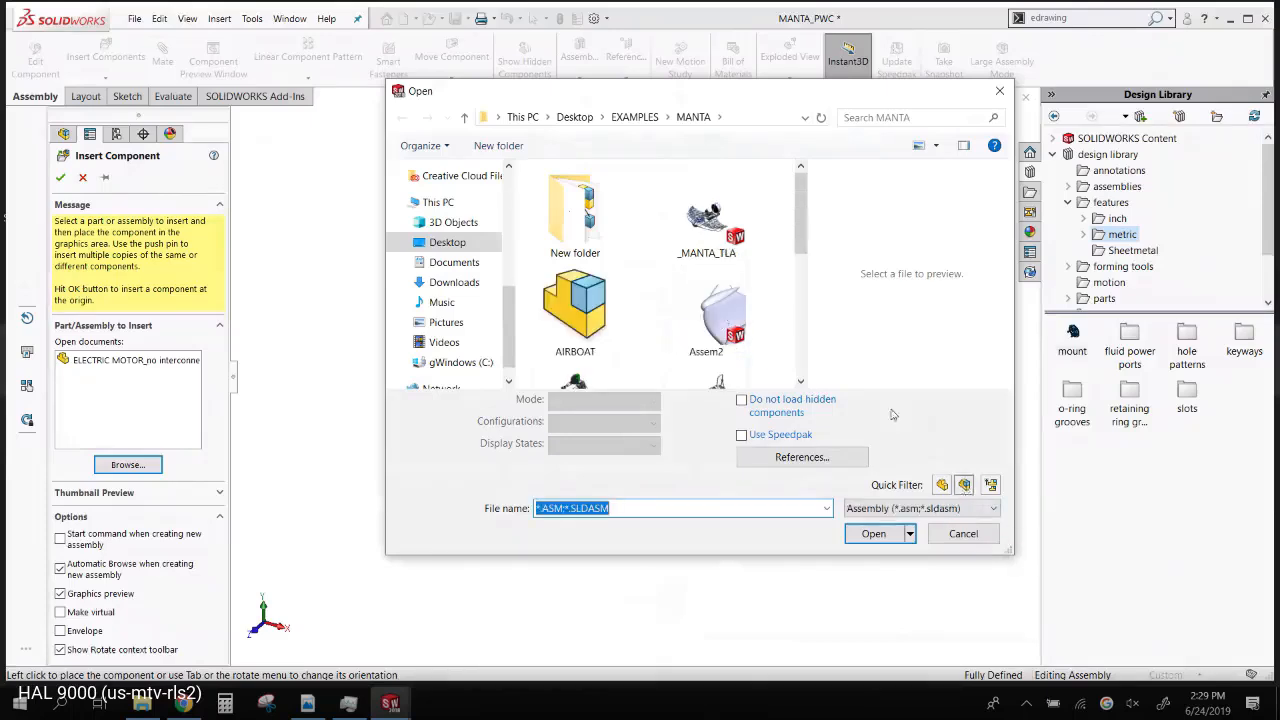
scroll(600, 300, "down", 5)
left_click(560, 378)
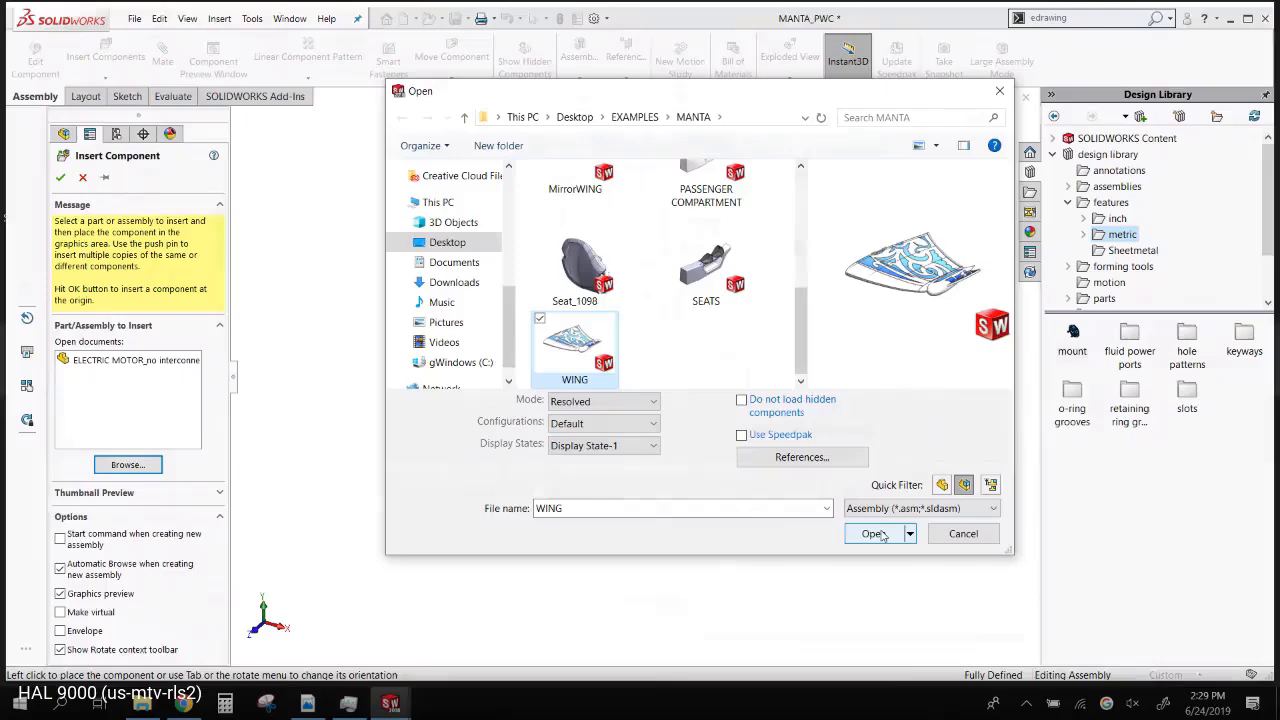
left_click(873, 534)
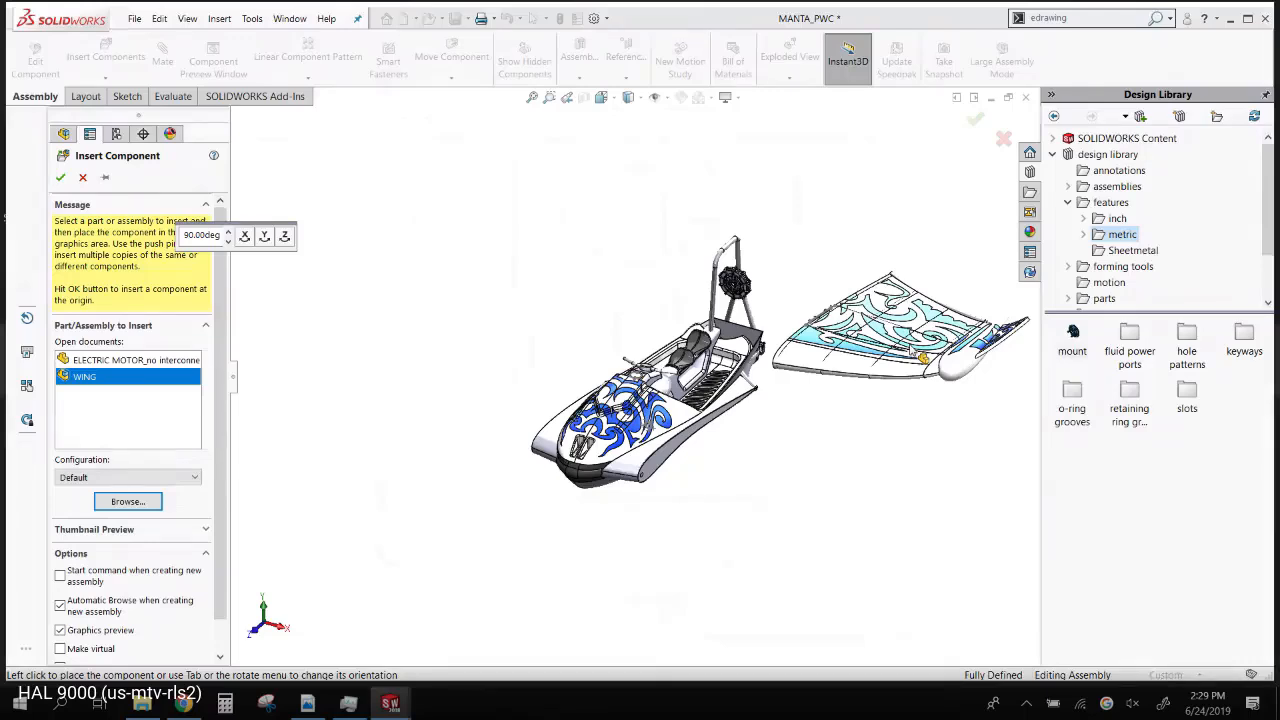
left_click(61, 178)
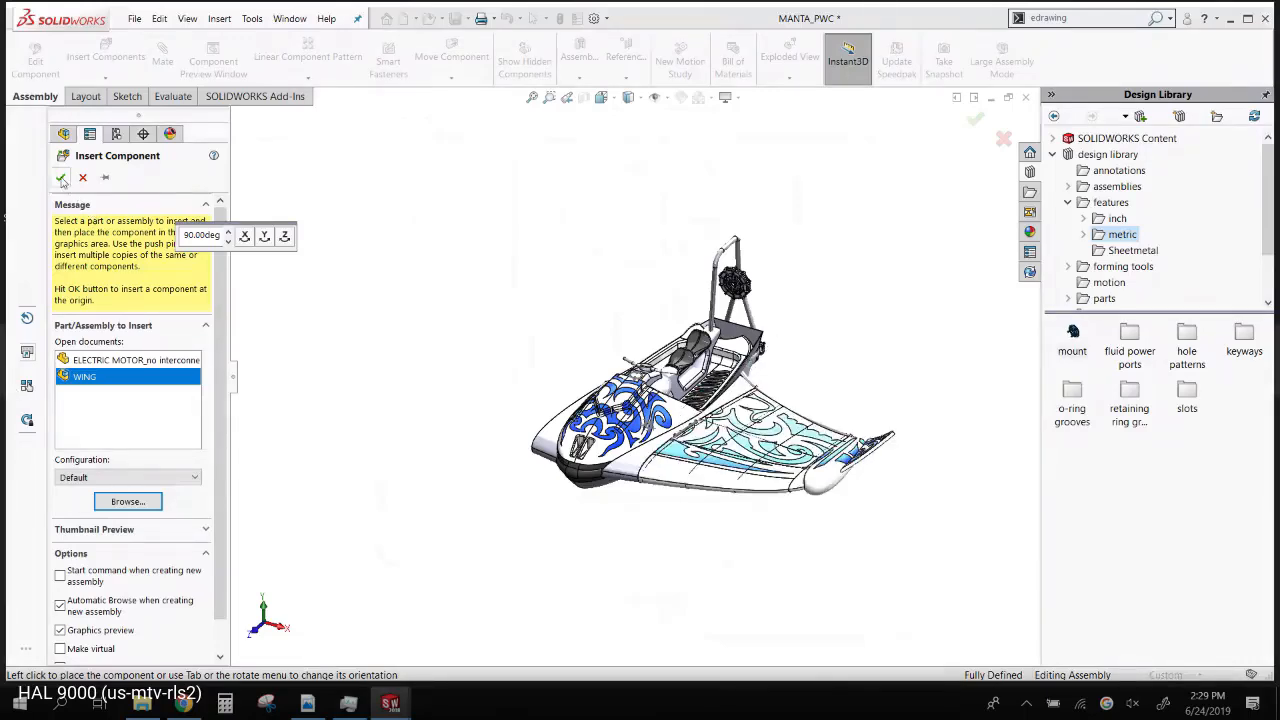
left_click(61, 178)
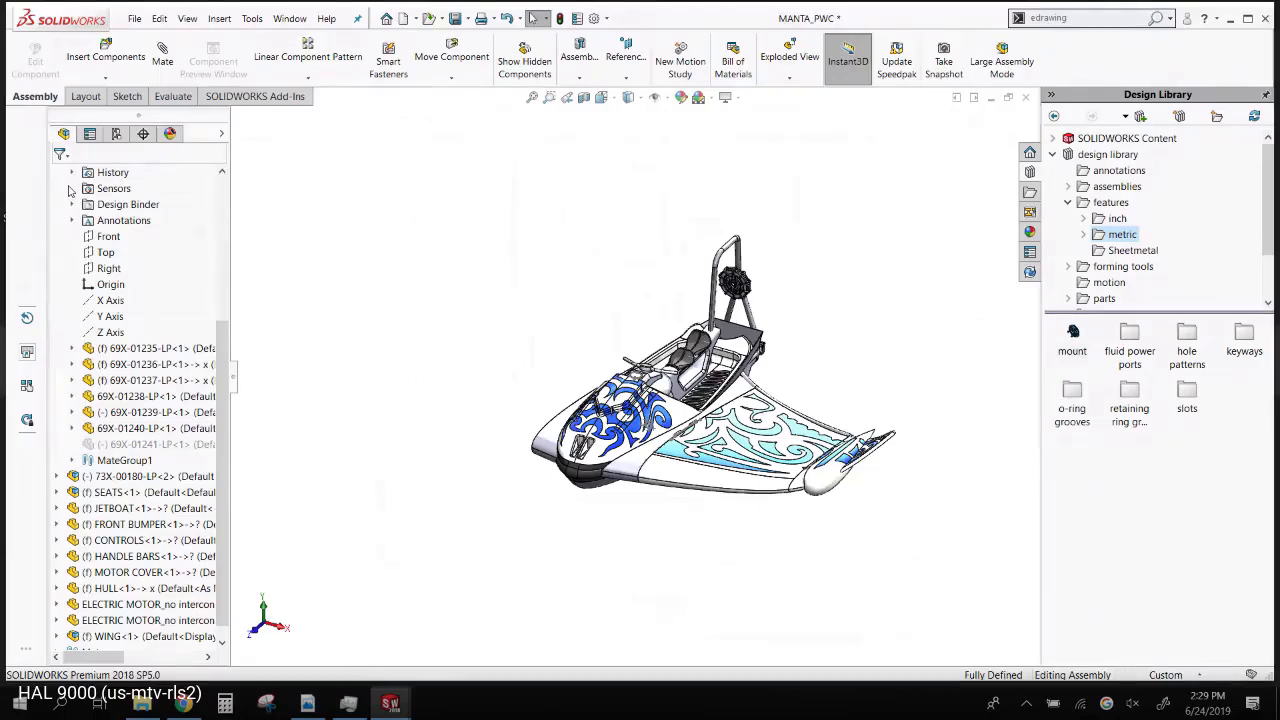
- Locate the WING component in the assembly tree and examine how it fits against the craft's side
left_click(689, 483)
scroll(147, 612, "down", 1)
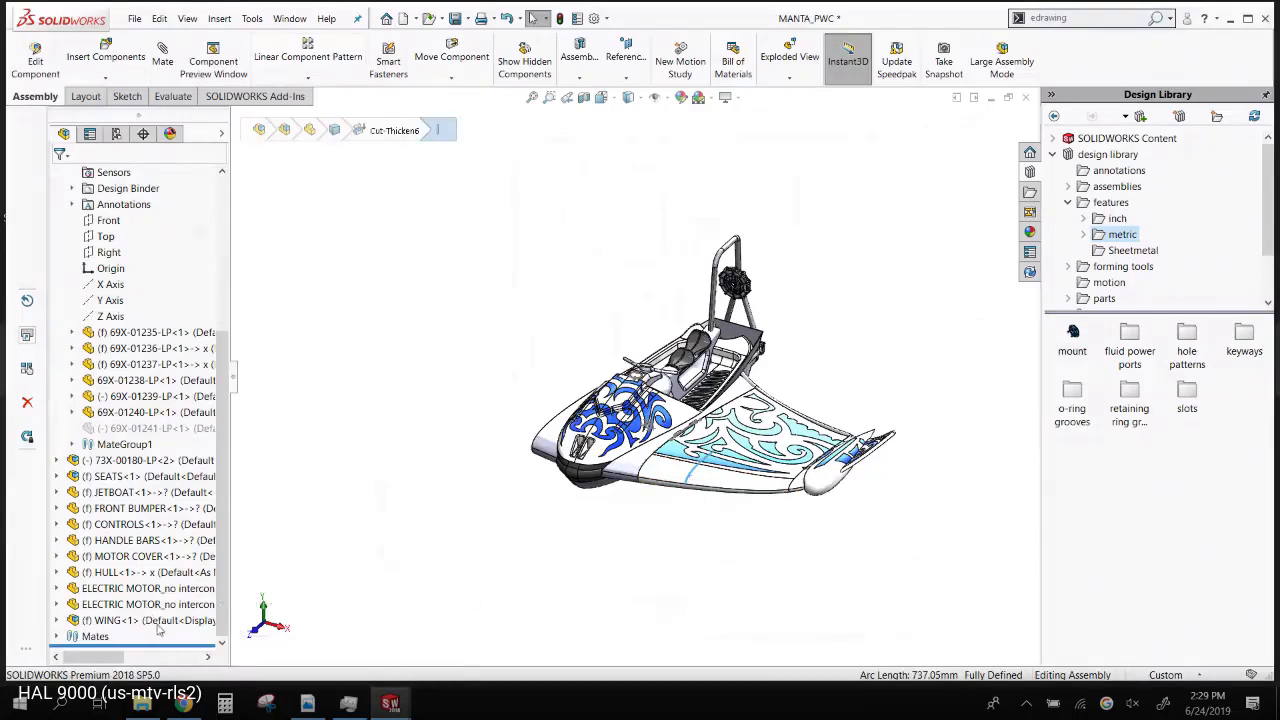
left_click(155, 621)
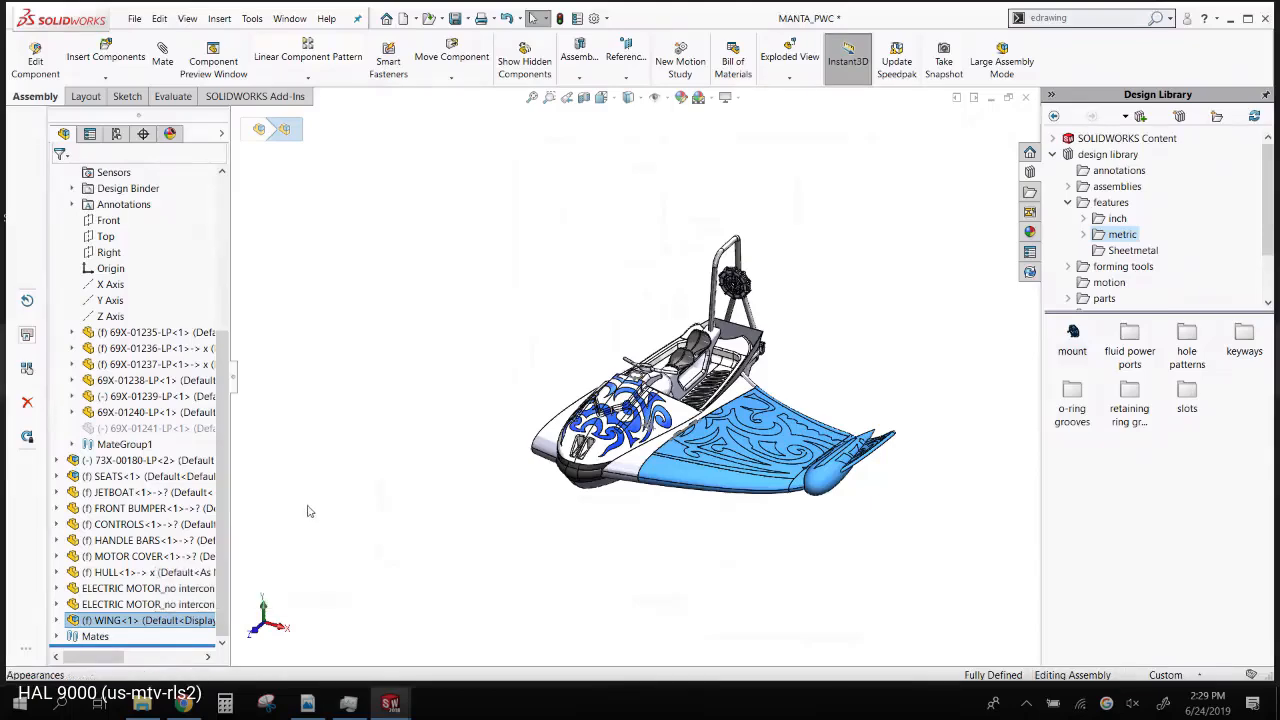
left_click(386, 323)
scroll(670, 447, "down", 3)
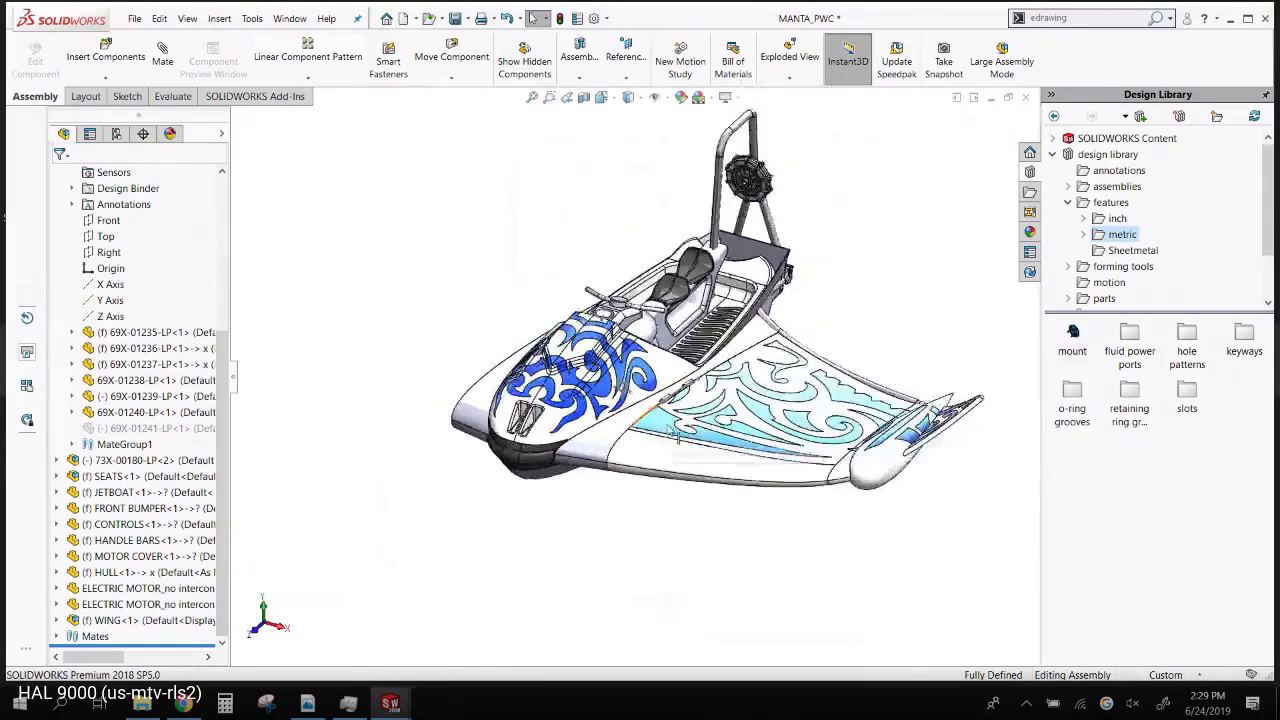
middle_click_drag(440, 310, 466, 248)
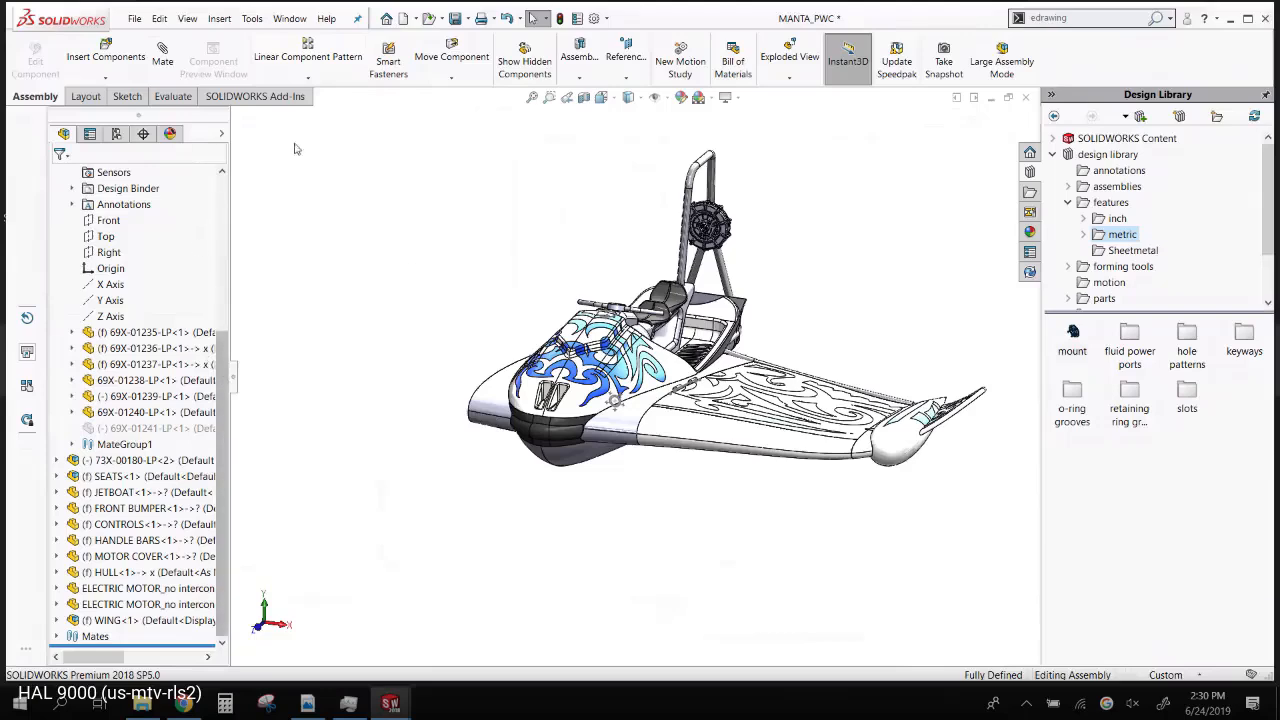
- Start mirroring the WING component about the Right Plane and proceed to the orientation settings
left_click(307, 78)
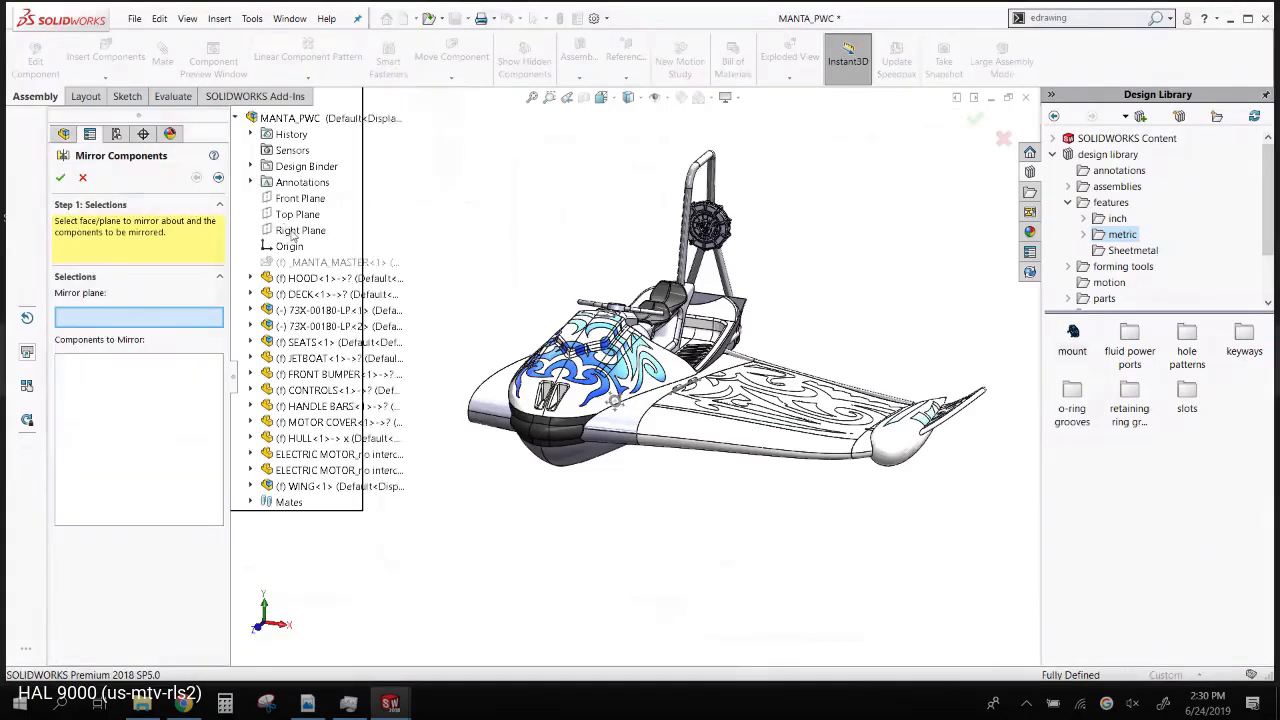
left_click(292, 231)
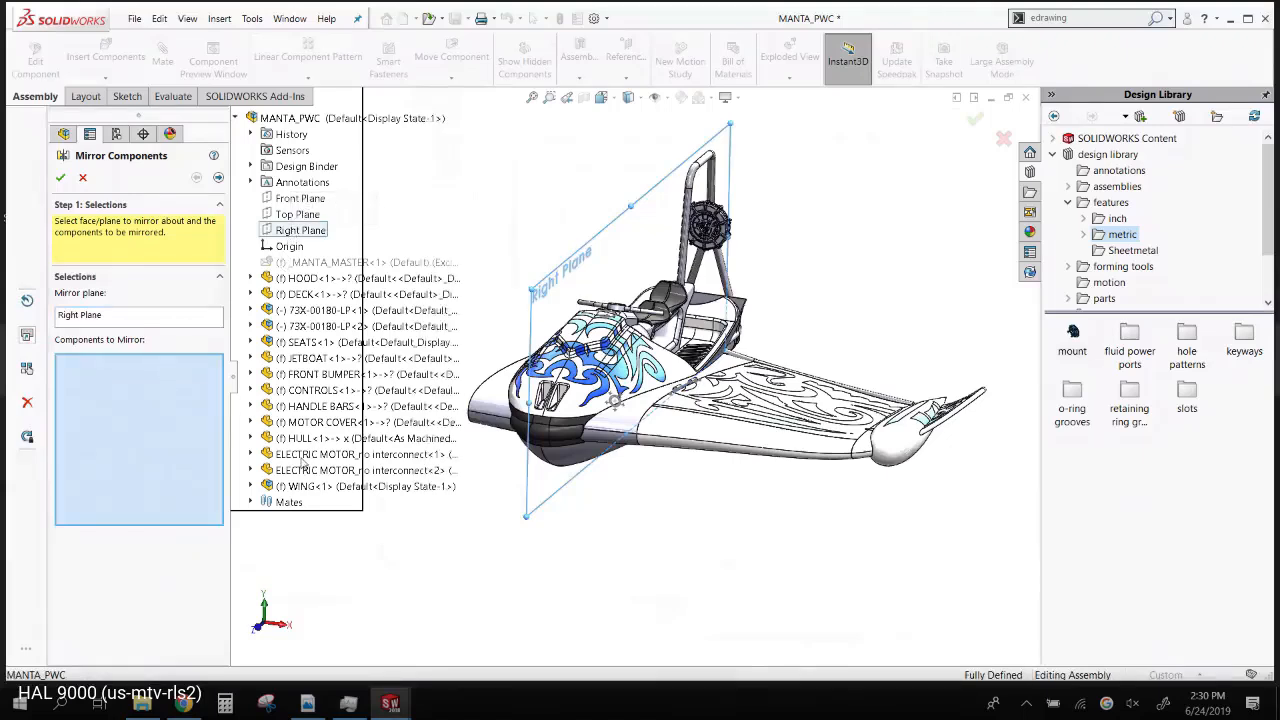
left_click(318, 487)
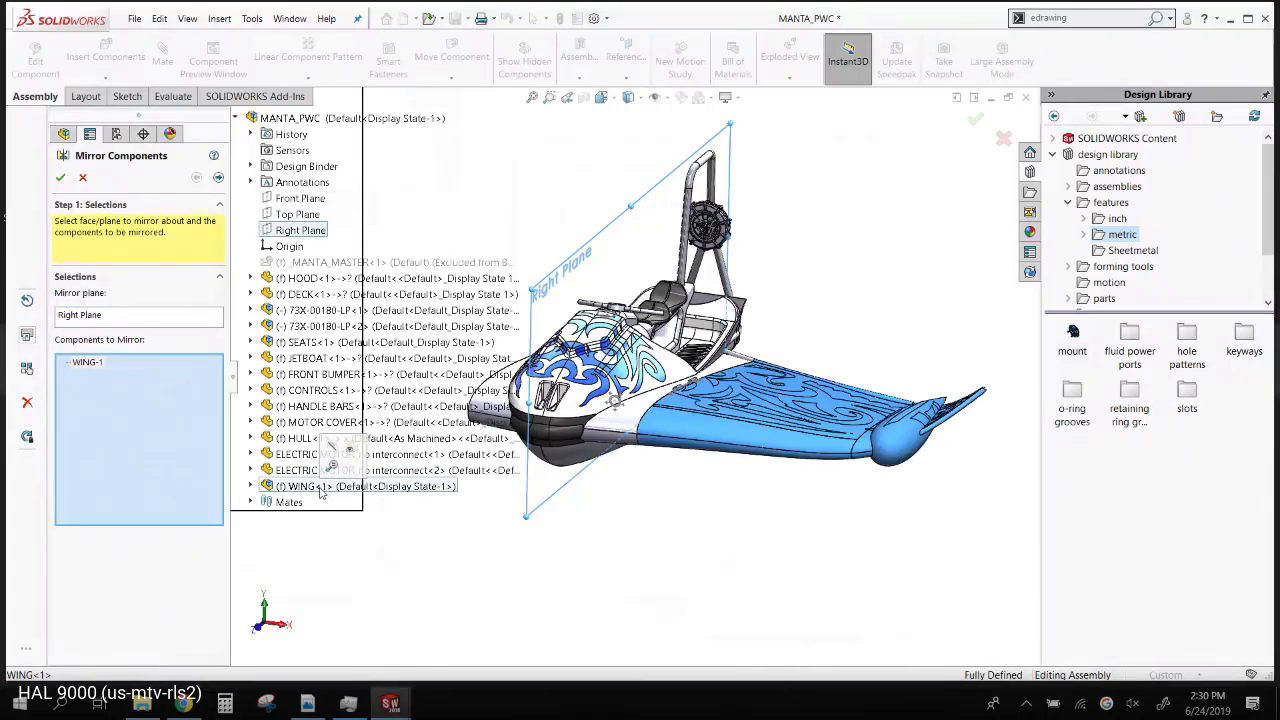
left_click(218, 177)
- Try the four bounding-box-center orientations for the mirrored WING-1 and compare how each fits the craft
scroll(695, 362, "up", 6)
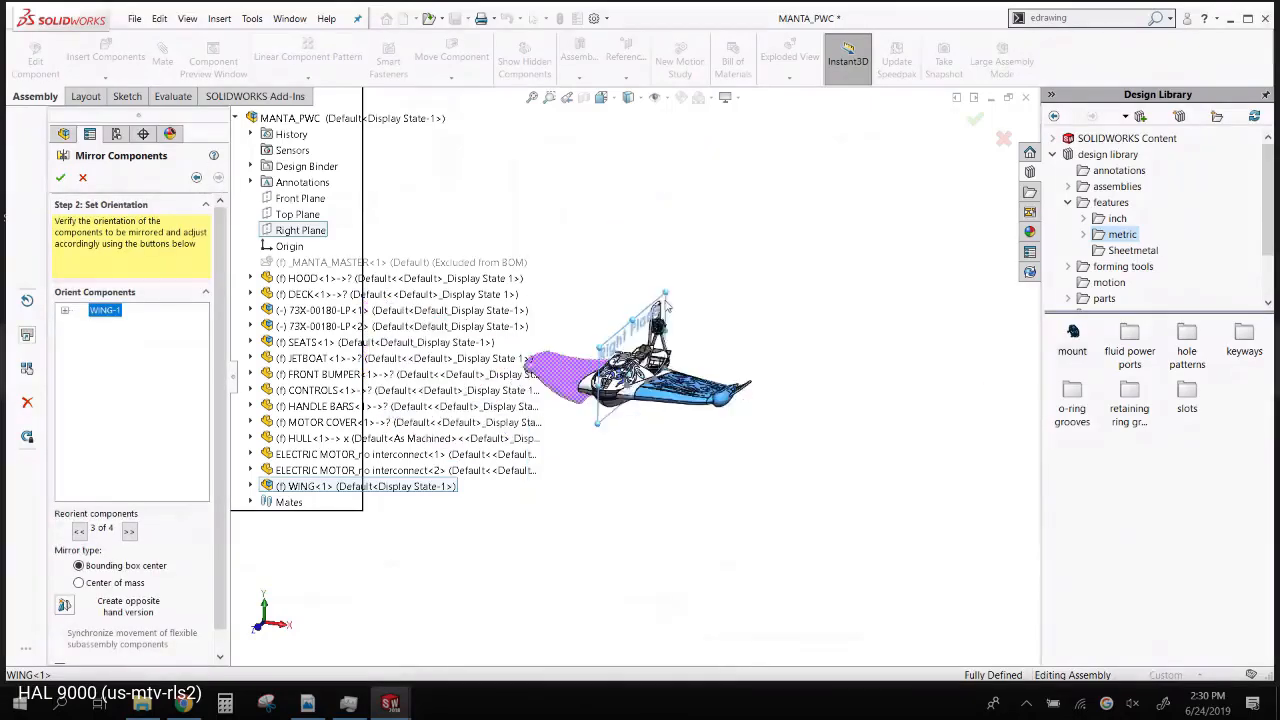
left_click(591, 263)
middle_click_drag(591, 263, 693, 437)
scroll(700, 382, "down", 6)
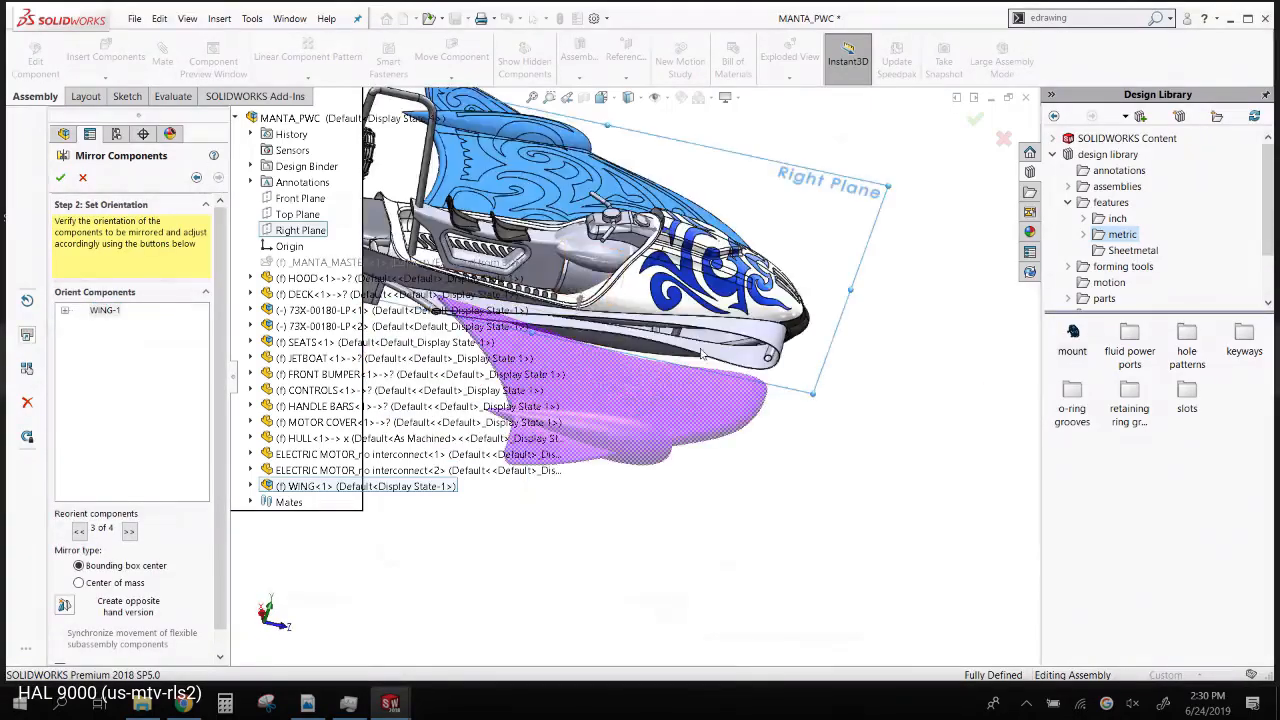
scroll(624, 298, "up", 3)
scroll(628, 330, "down", 2)
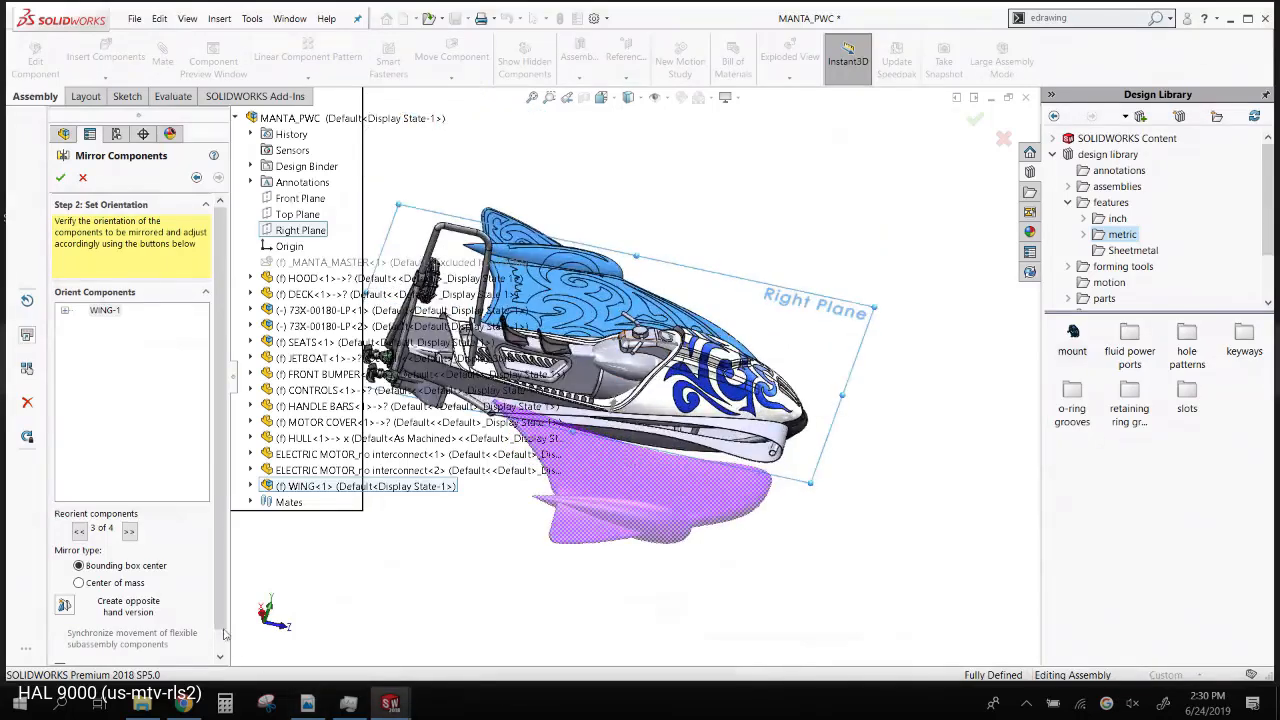
left_click(129, 533)
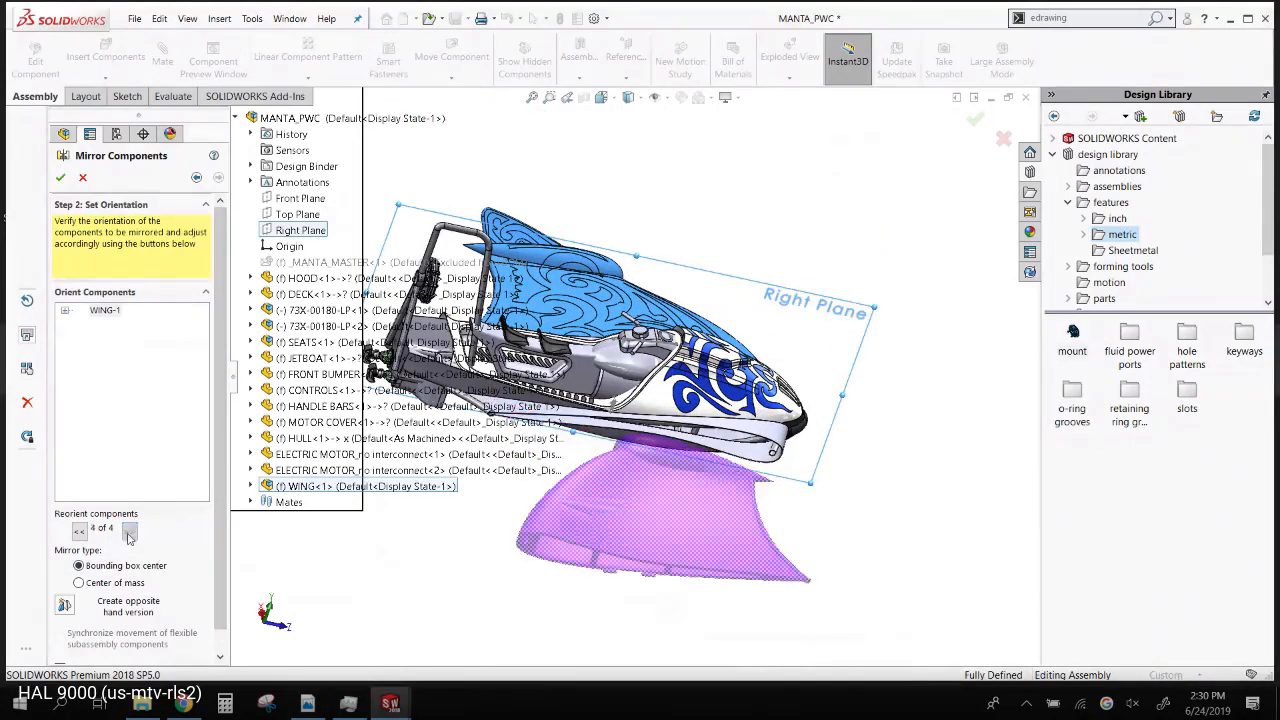
left_click(80, 533)
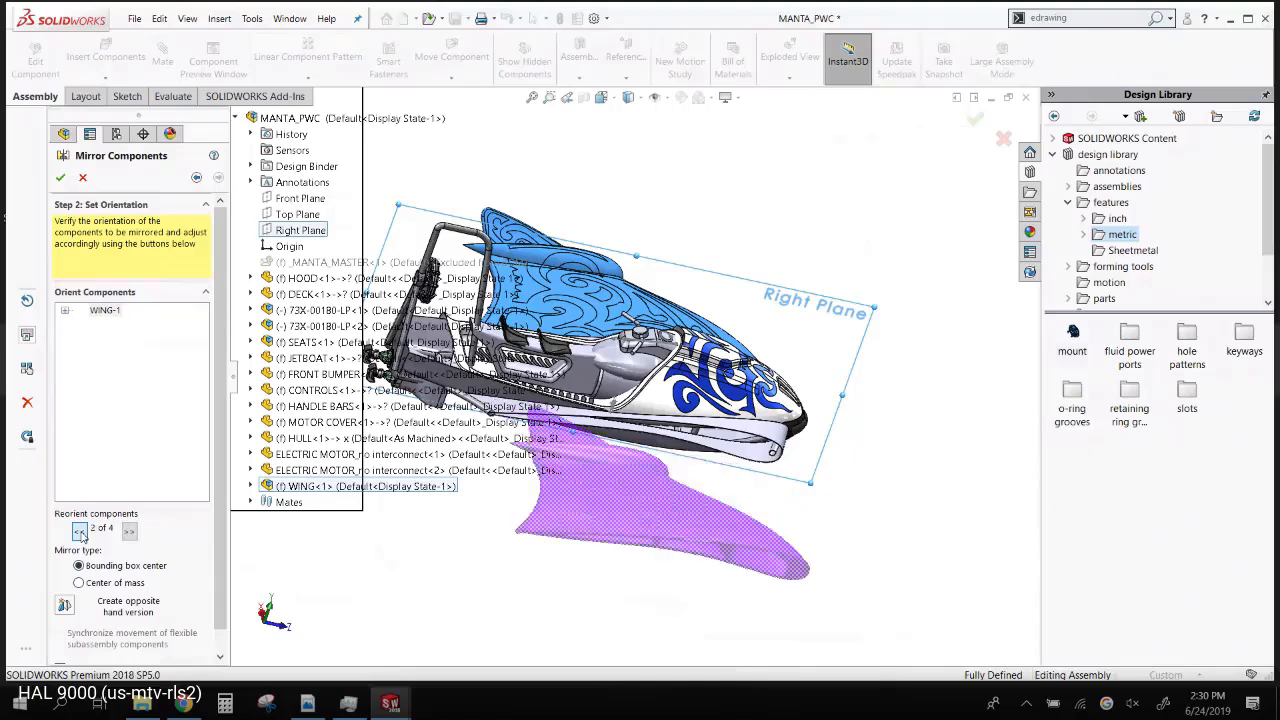
left_click(80, 533)
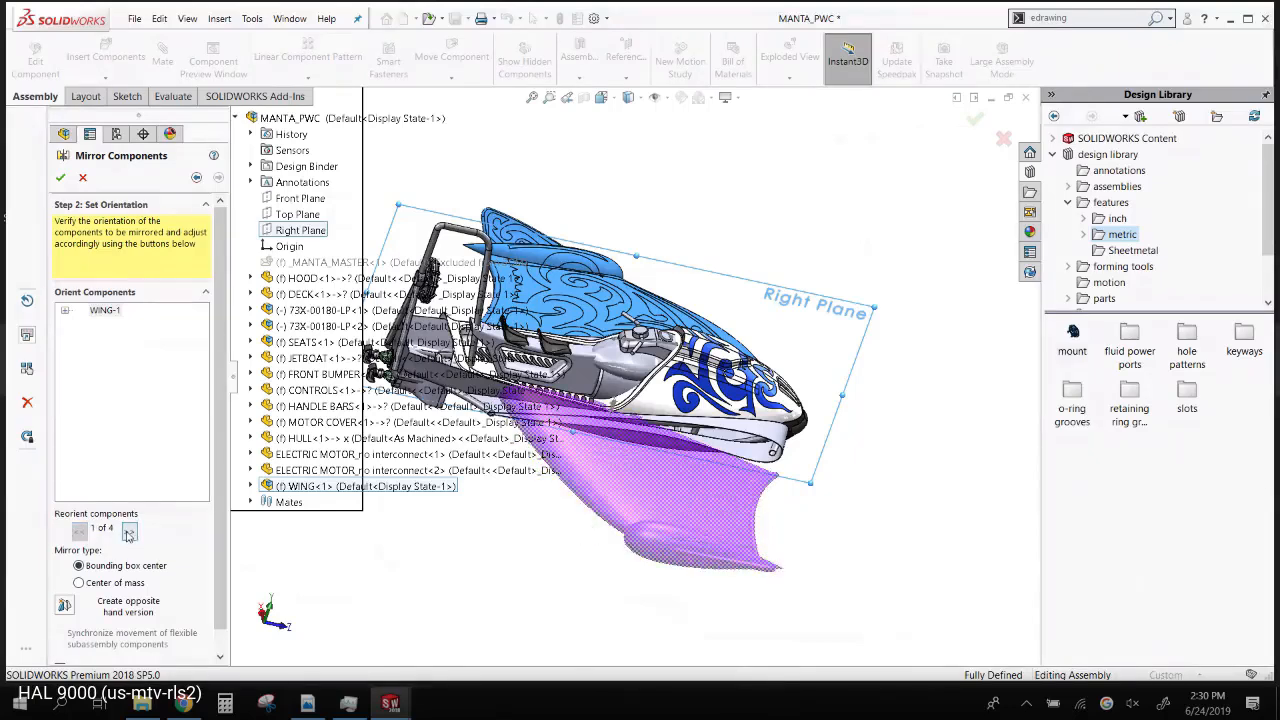
left_click(129, 533)
left_click(129, 533)
left_click(129, 533)
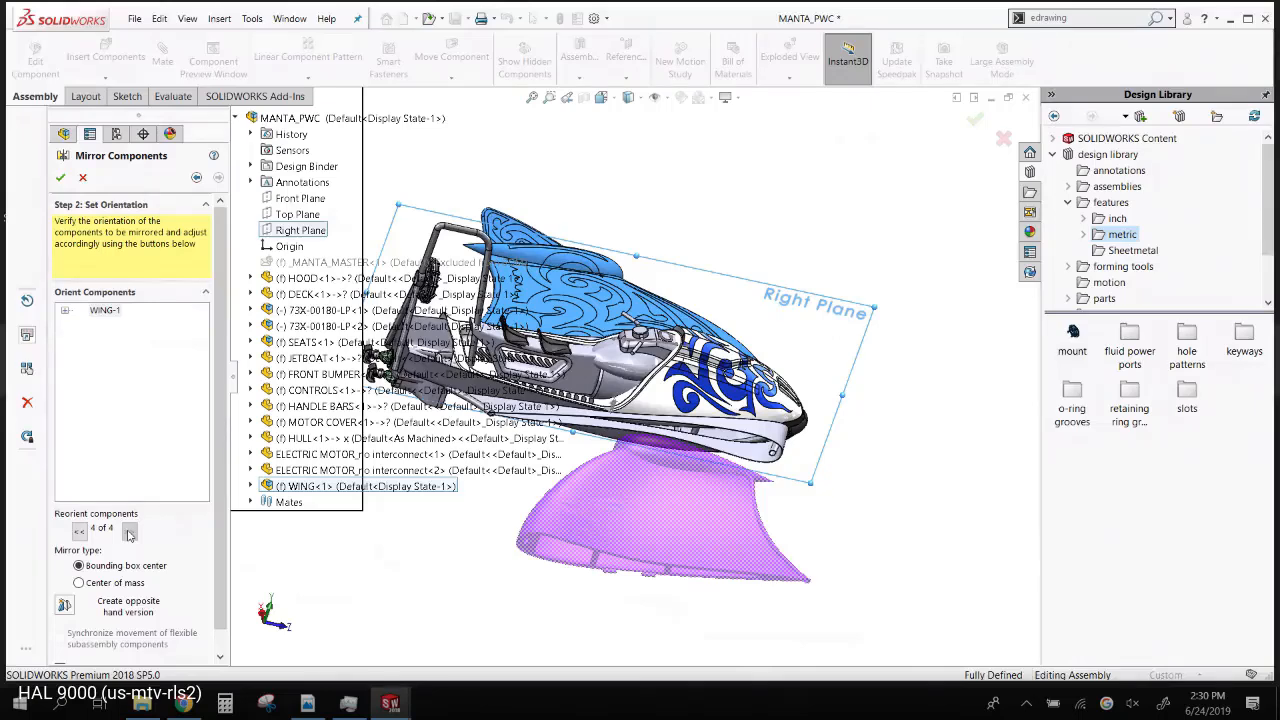
- Set WING-ASSEMBLY-1 and FLOAT-1 within WING-1 to be mirrored as opposite-hand versions
left_click(66, 312)
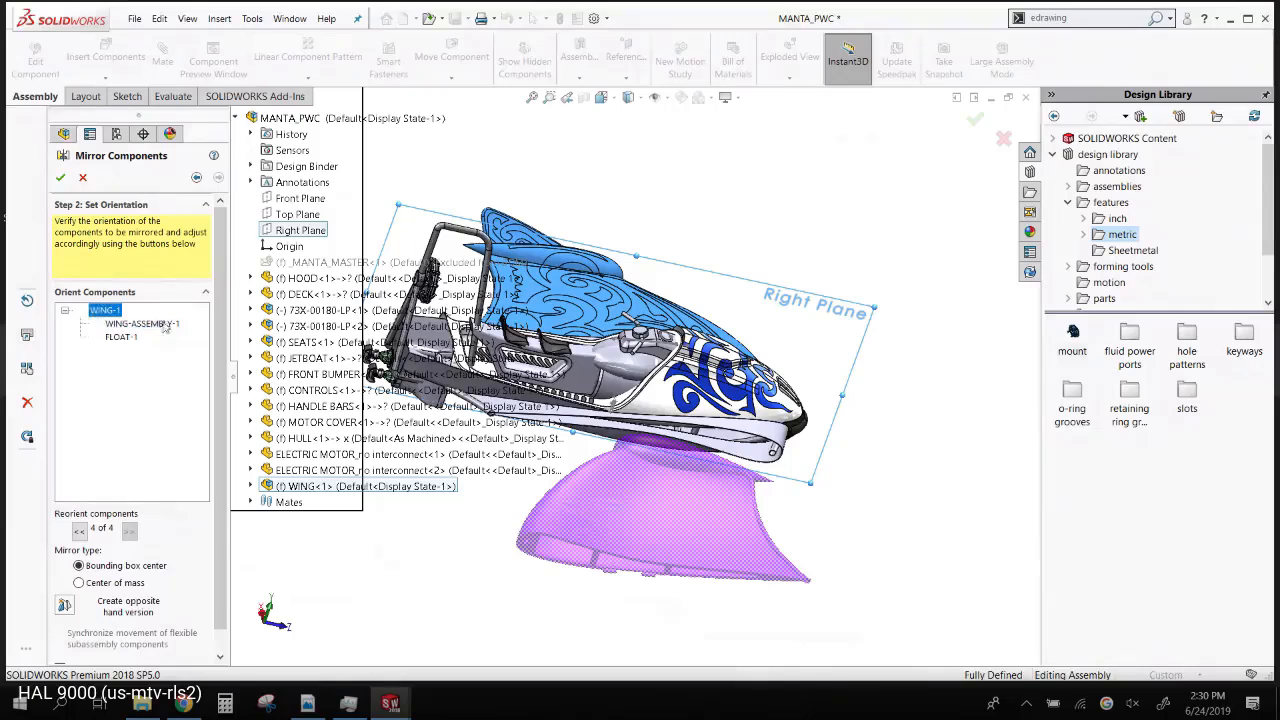
left_click(64, 605)
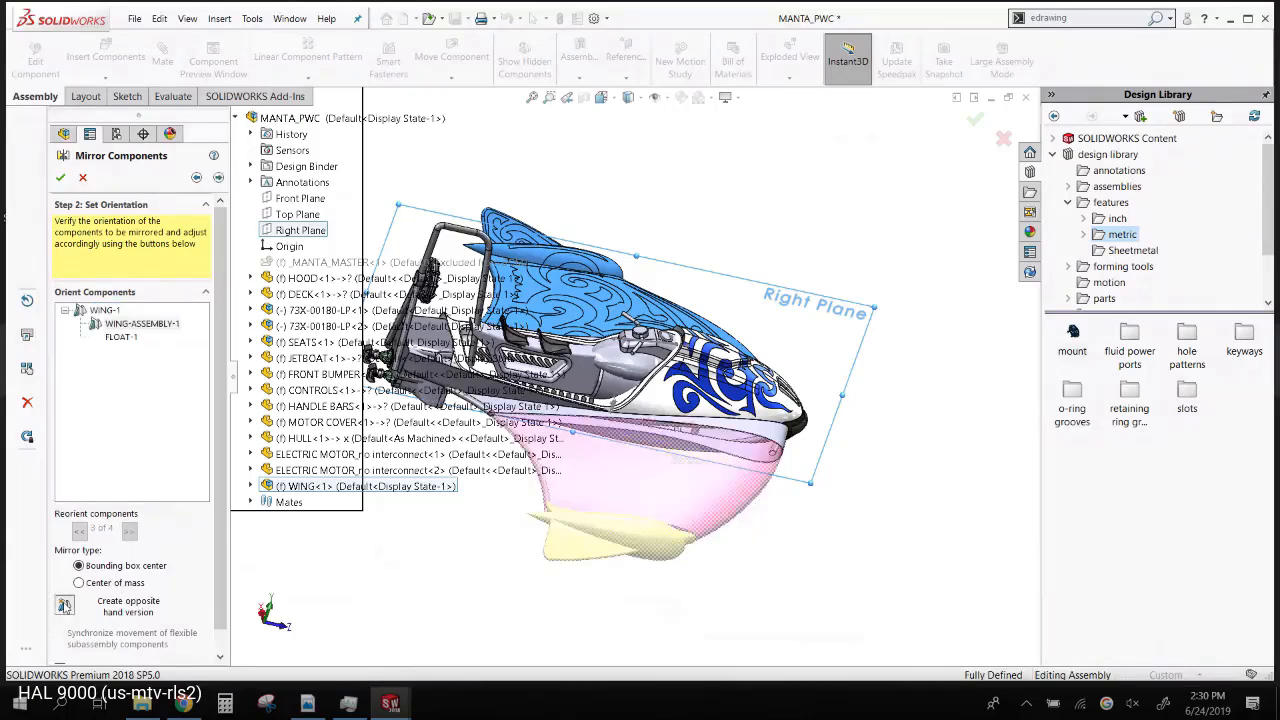
left_click(121, 337)
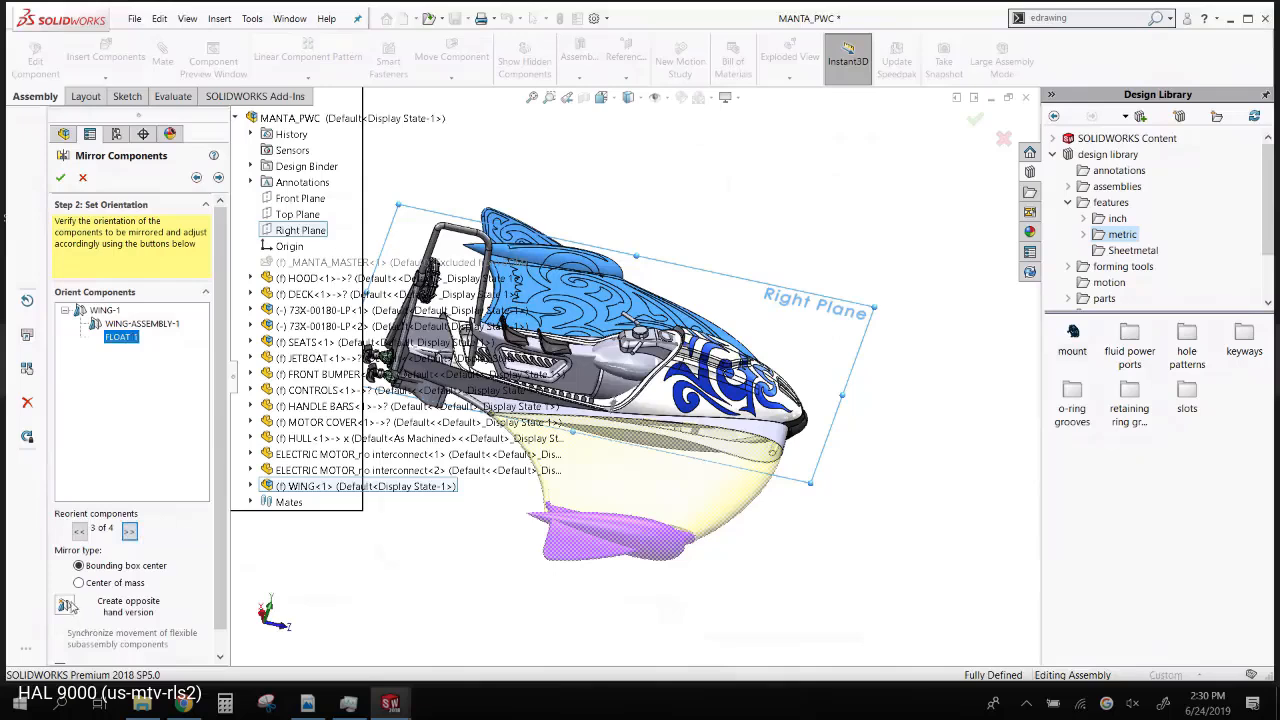
left_click(66, 605)
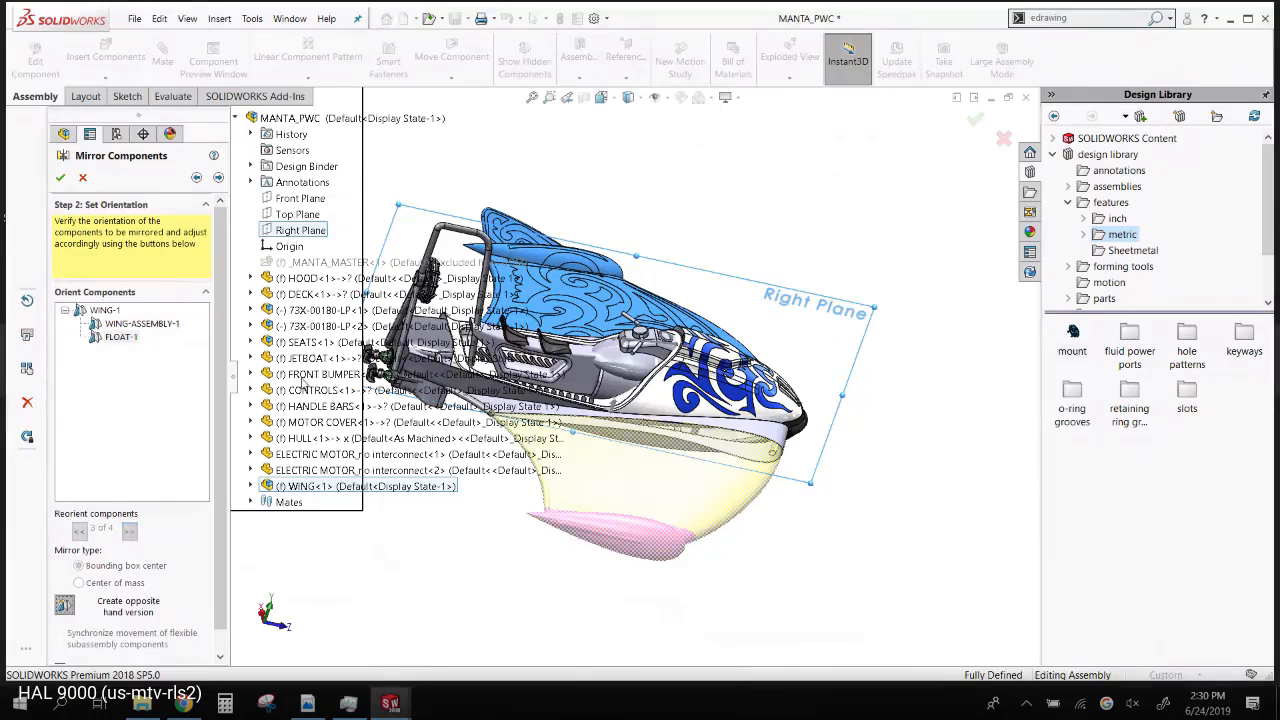
- Advance the wing mirror to the opposite-hand settings, try a derived configuration, and return to creating new files
left_click(220, 177)
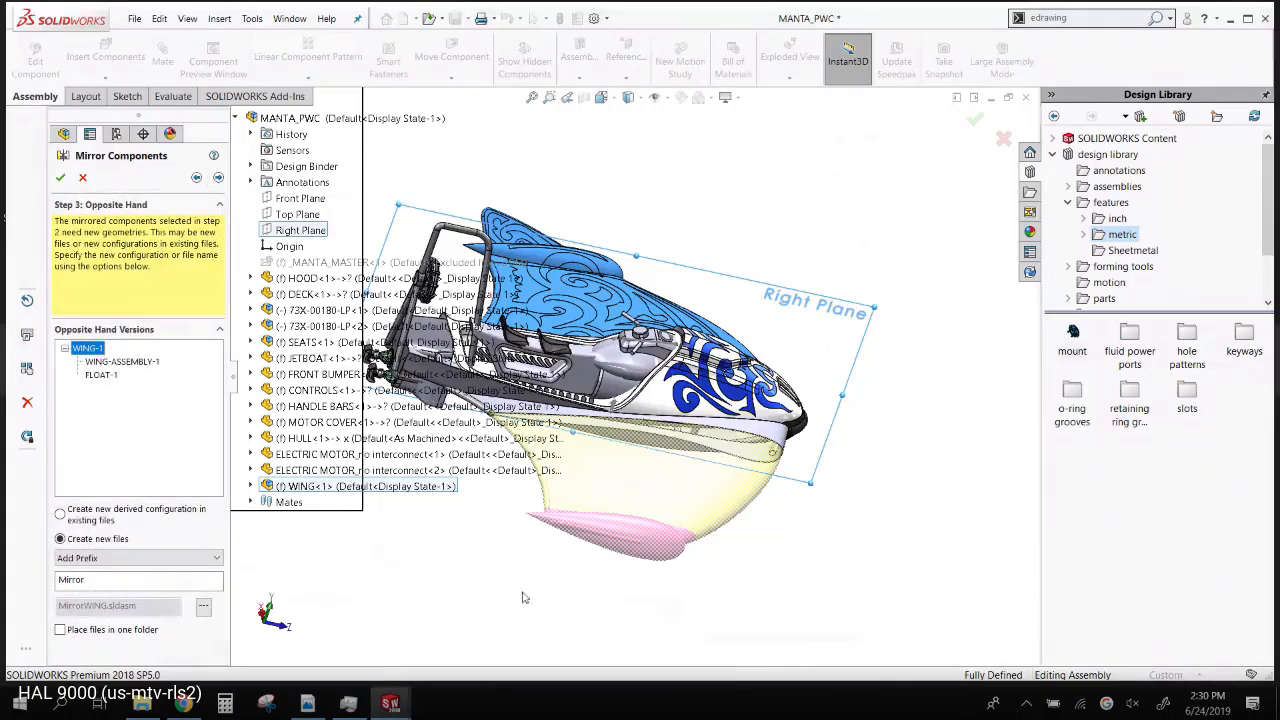
middle_click_drag(566, 580, 533, 569)
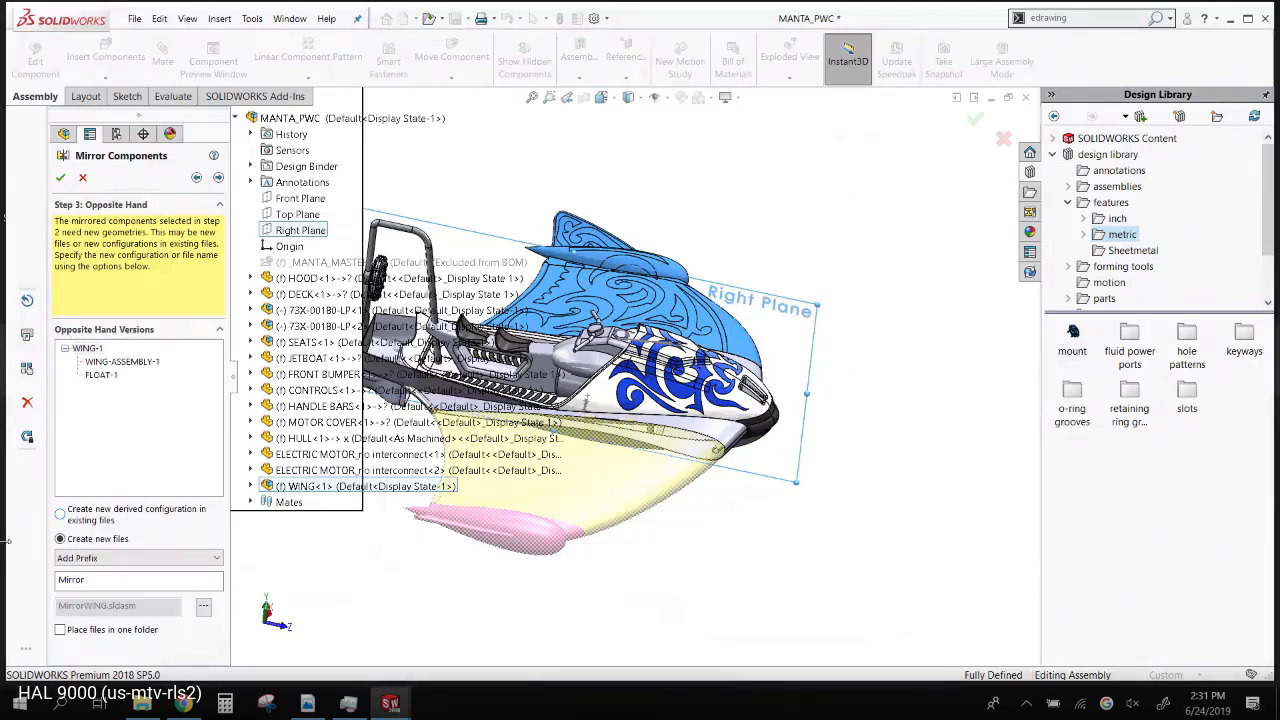
left_click(82, 512)
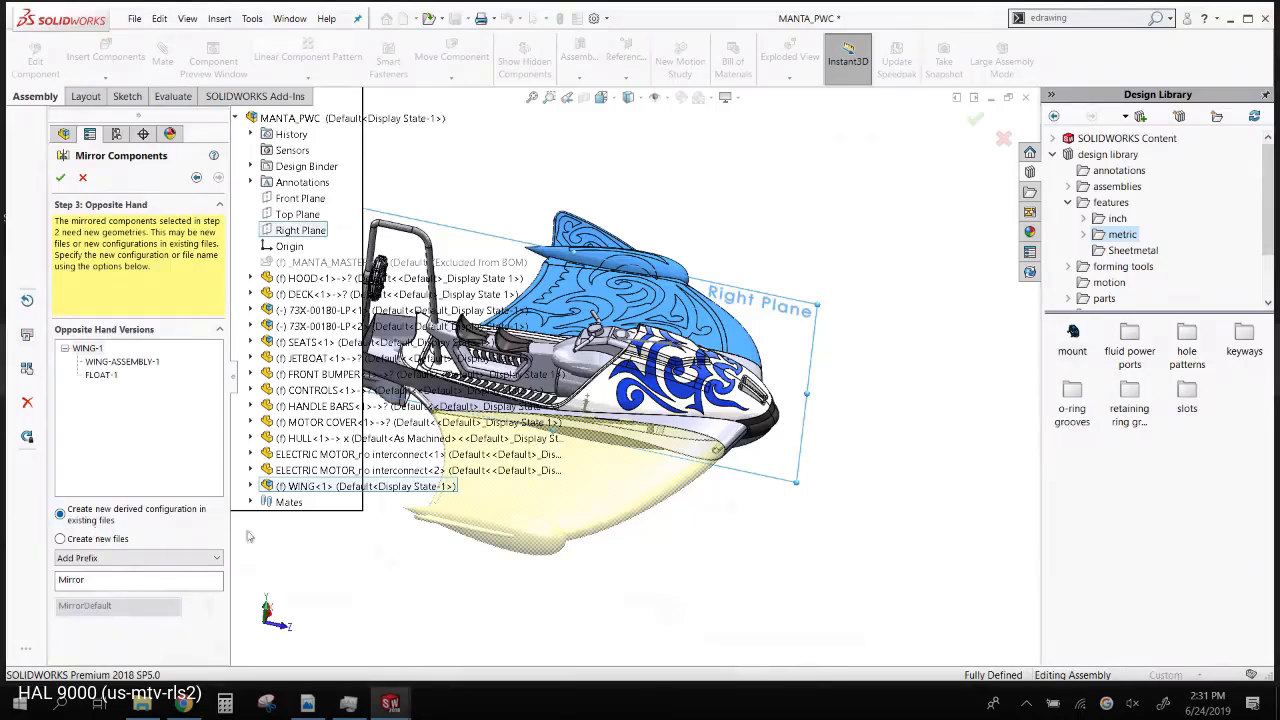
left_click(90, 540)
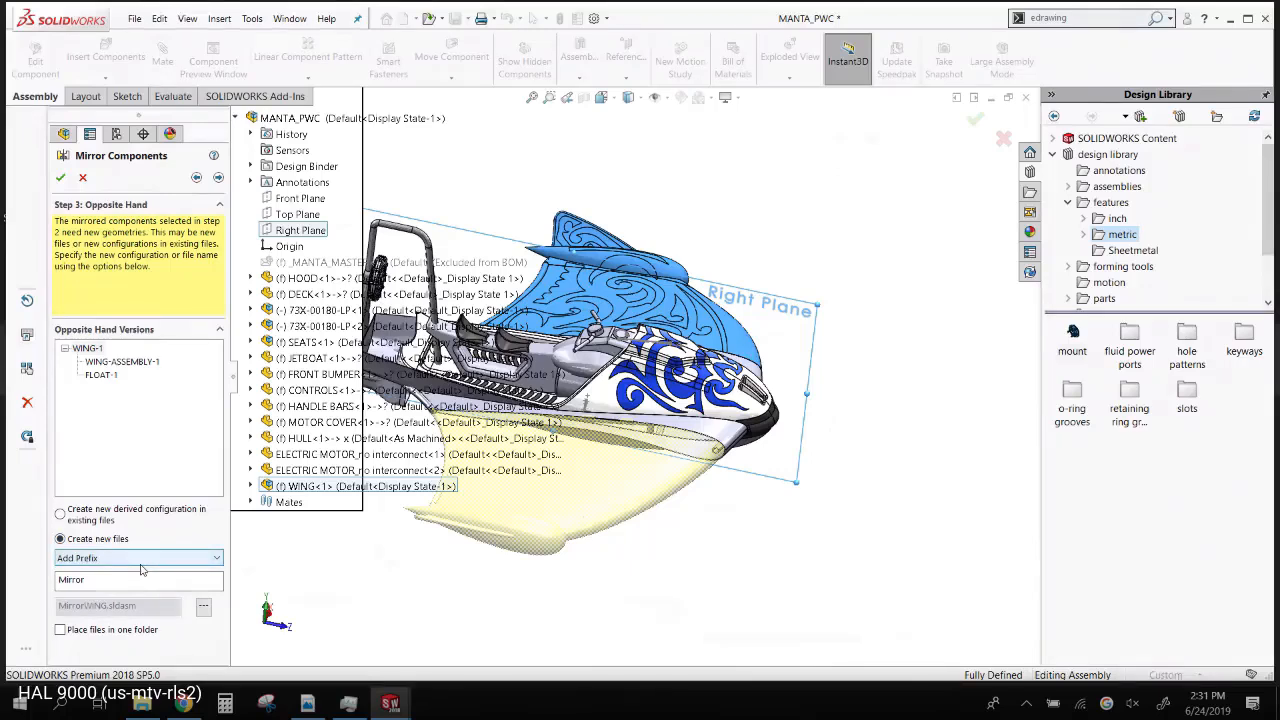
- Give the new mirrored files the suffix -MIRROR and complete the wing mirror with solid bodies and material transferred
double_click(108, 580)
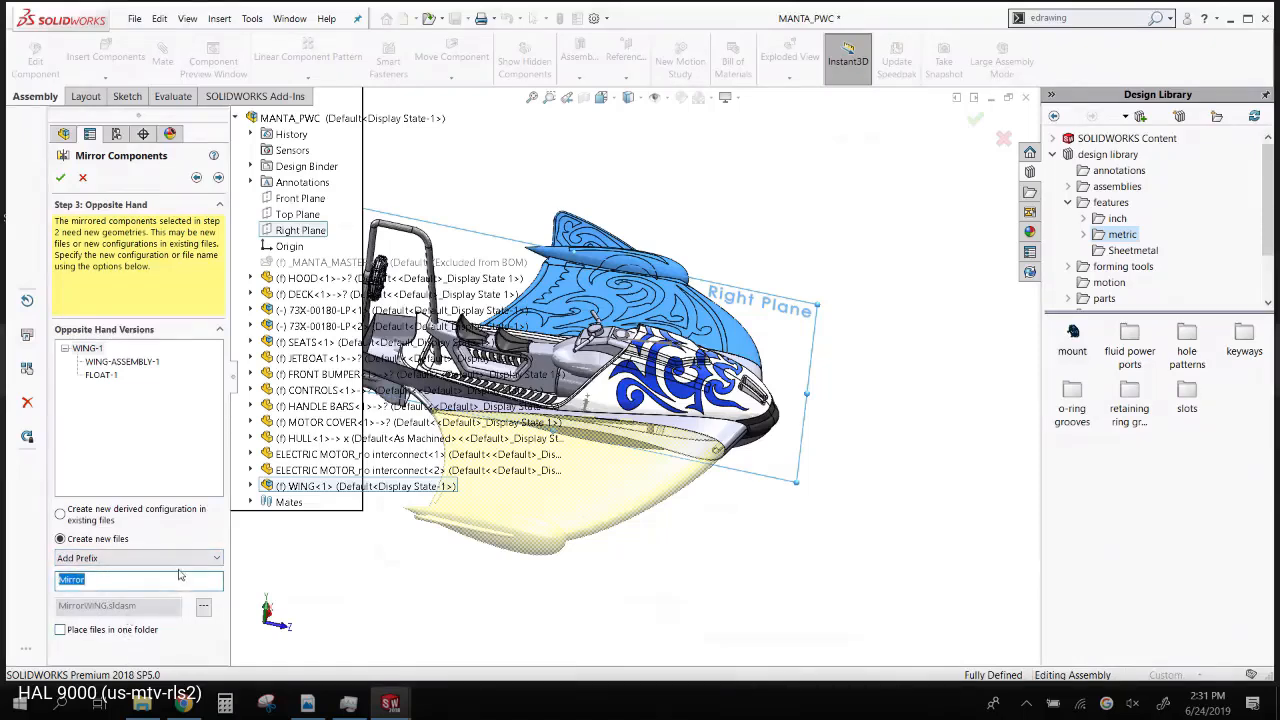
left_click(140, 560)
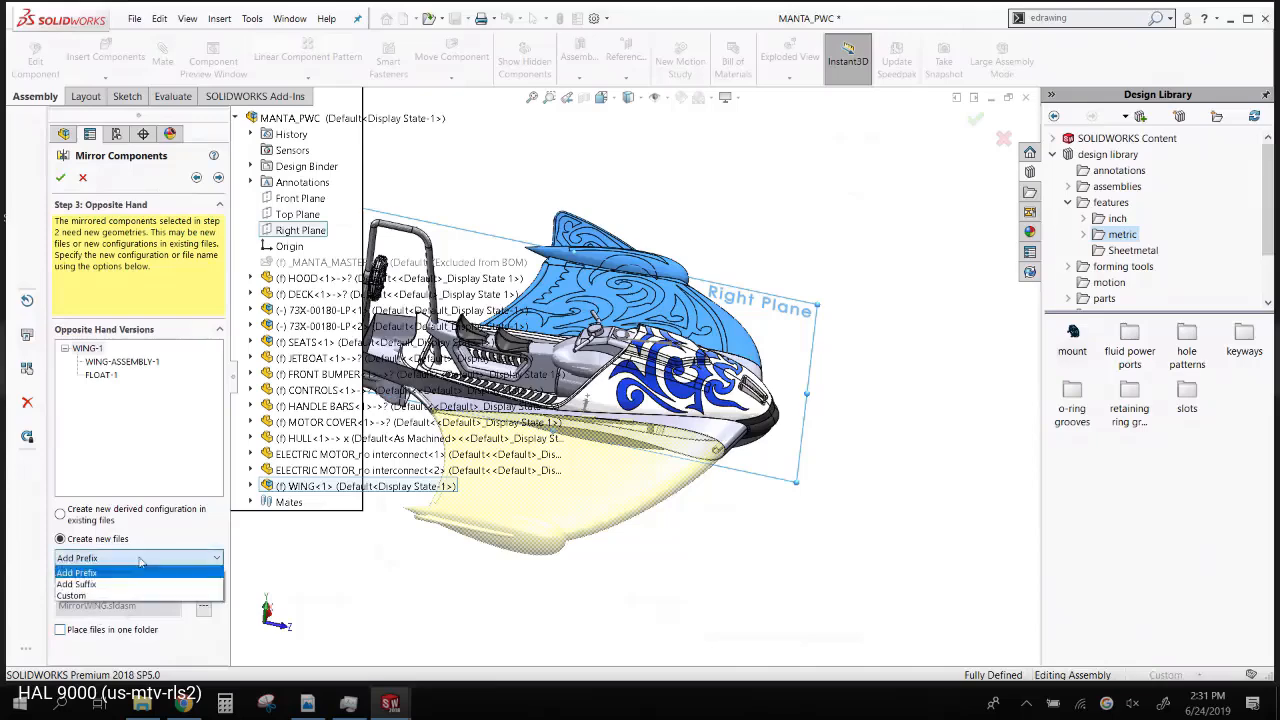
left_click(76, 584)
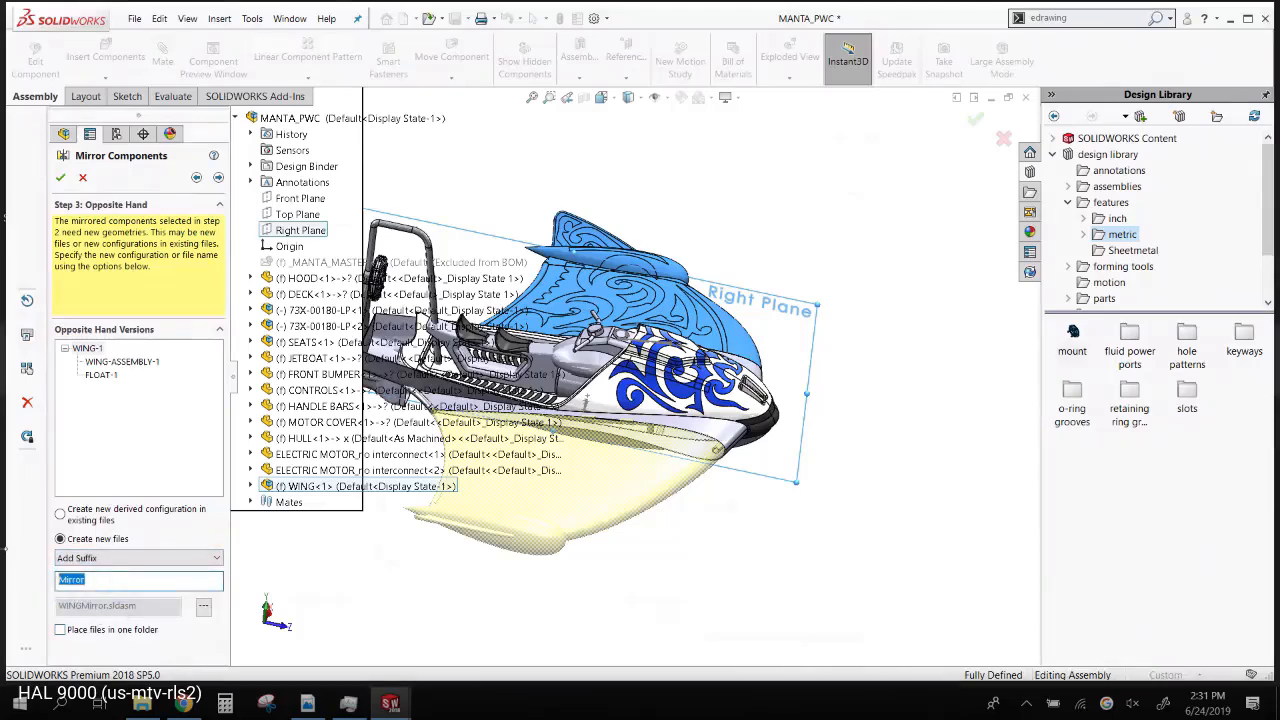
type("-<")
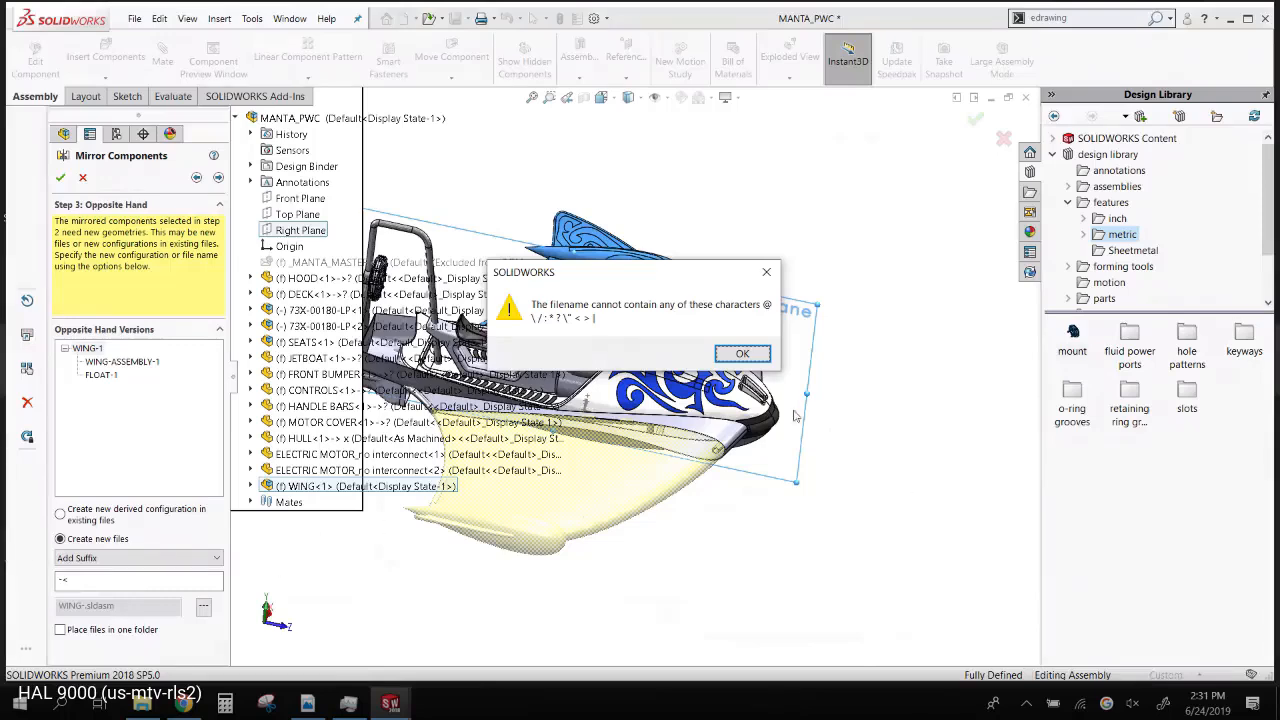
left_click(742, 354)
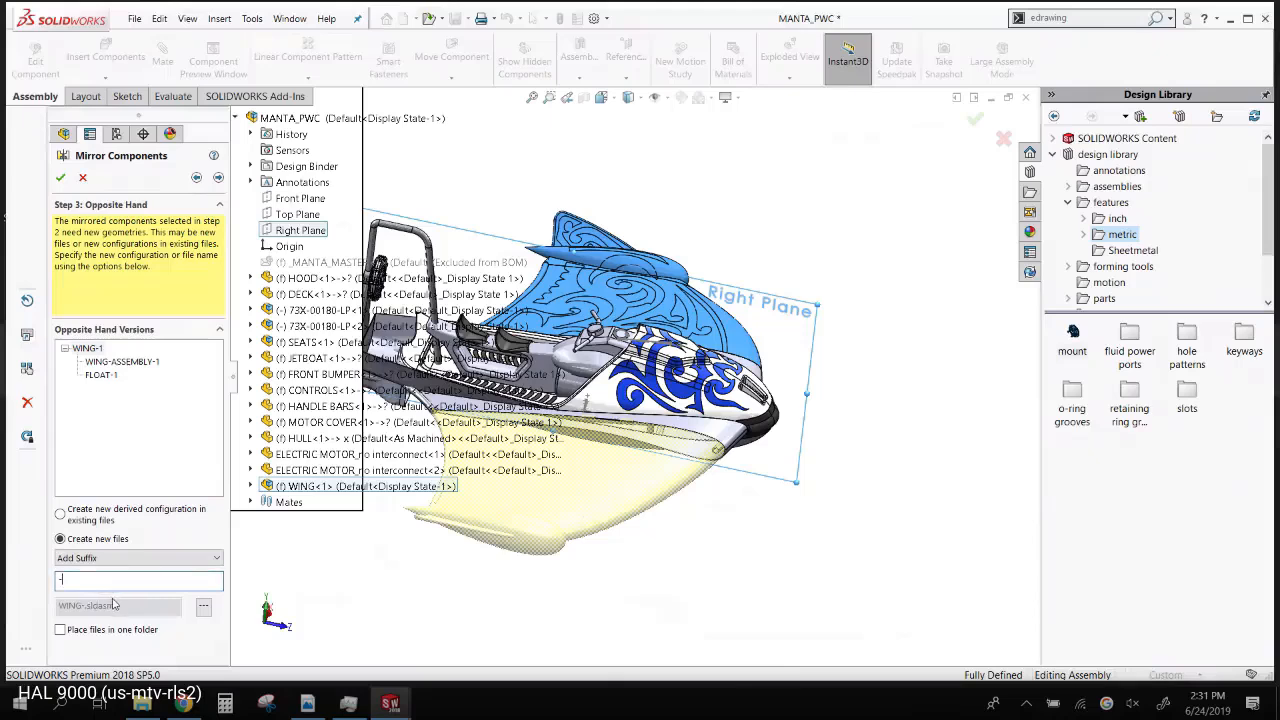
type("mi")
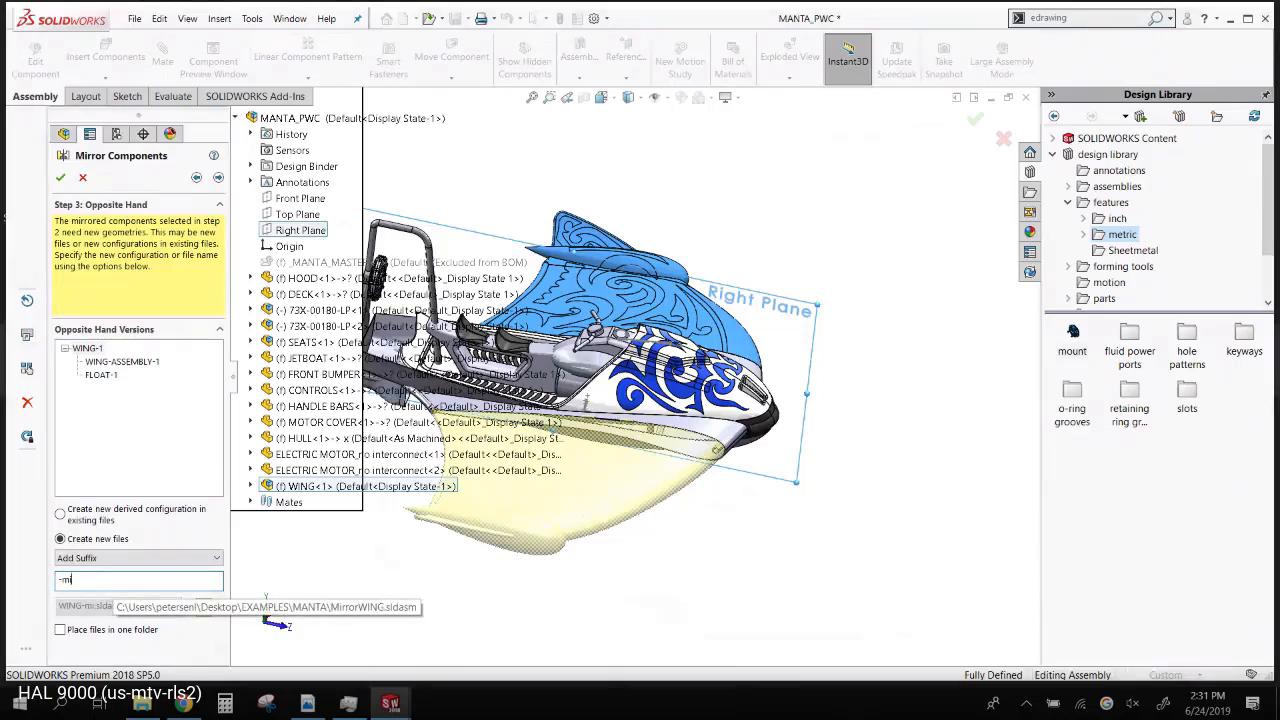
key("BackSpace")
key("BackSpace")
type("MIRROR")
left_click(218, 177)
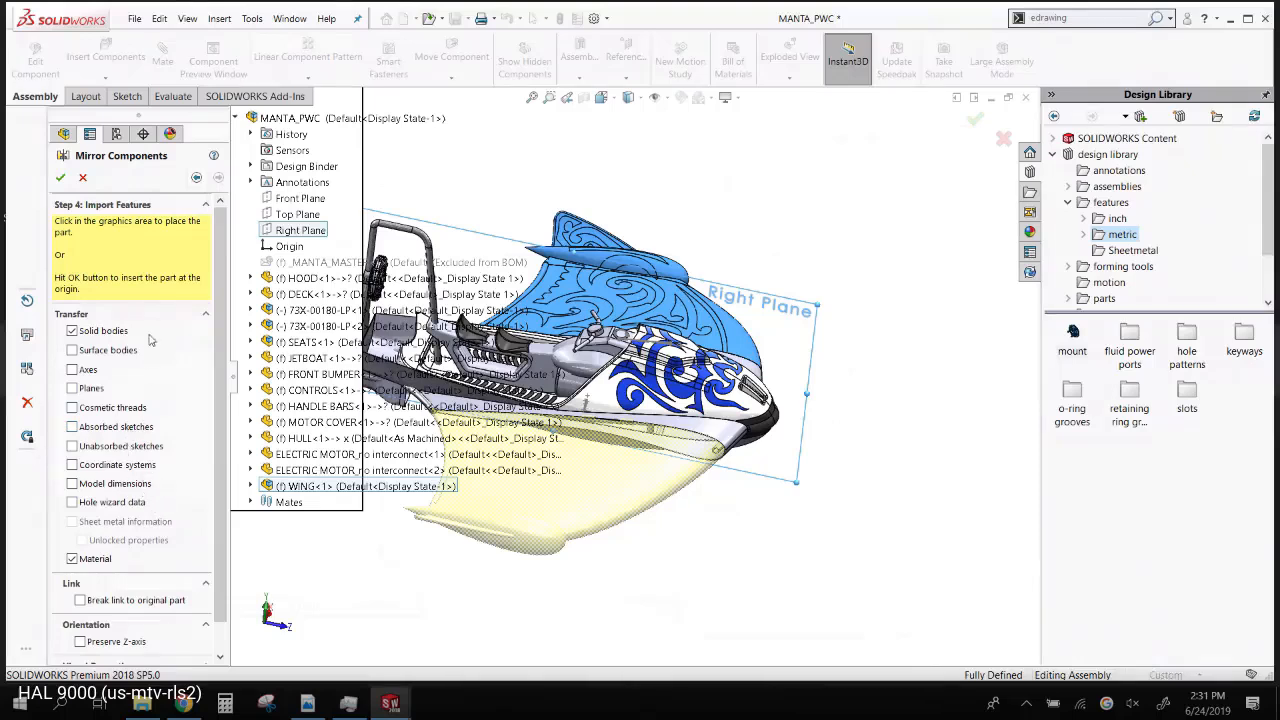
left_click(60, 179)
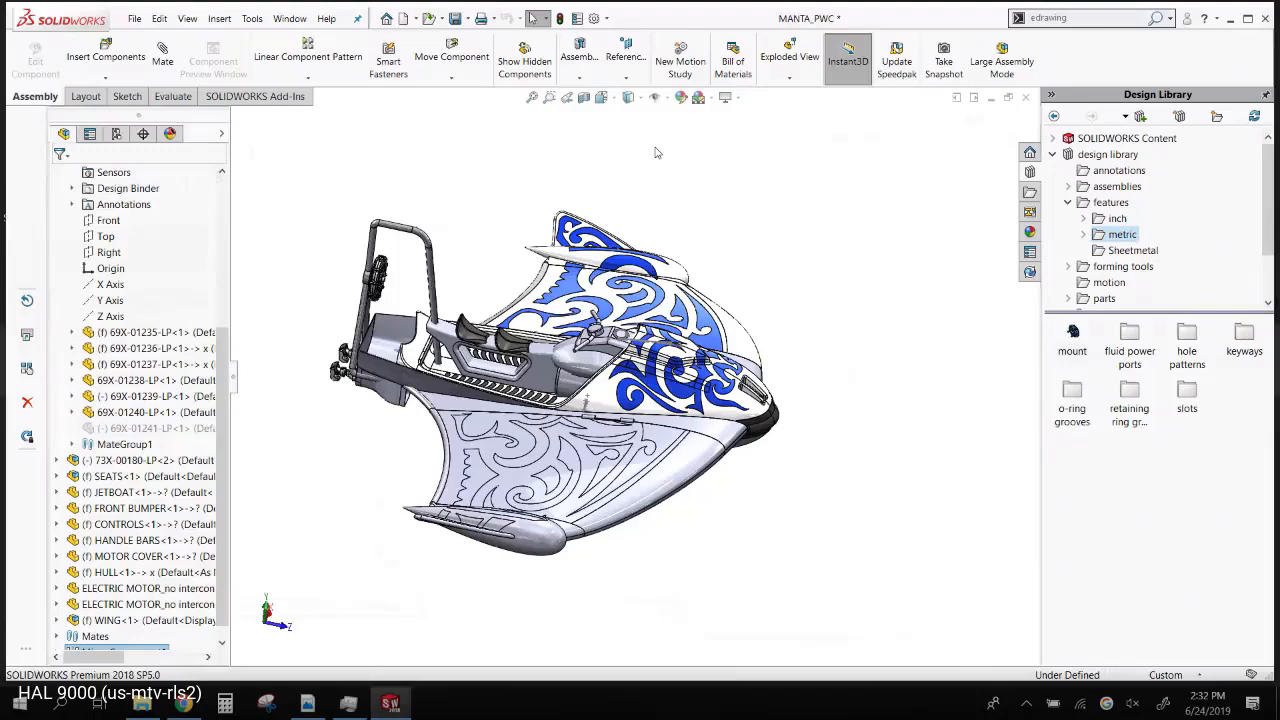
- Examine the mirrored wing against the original from the front of the watercraft
middle_click_drag(655, 152, 480, 488)
left_click(432, 406)
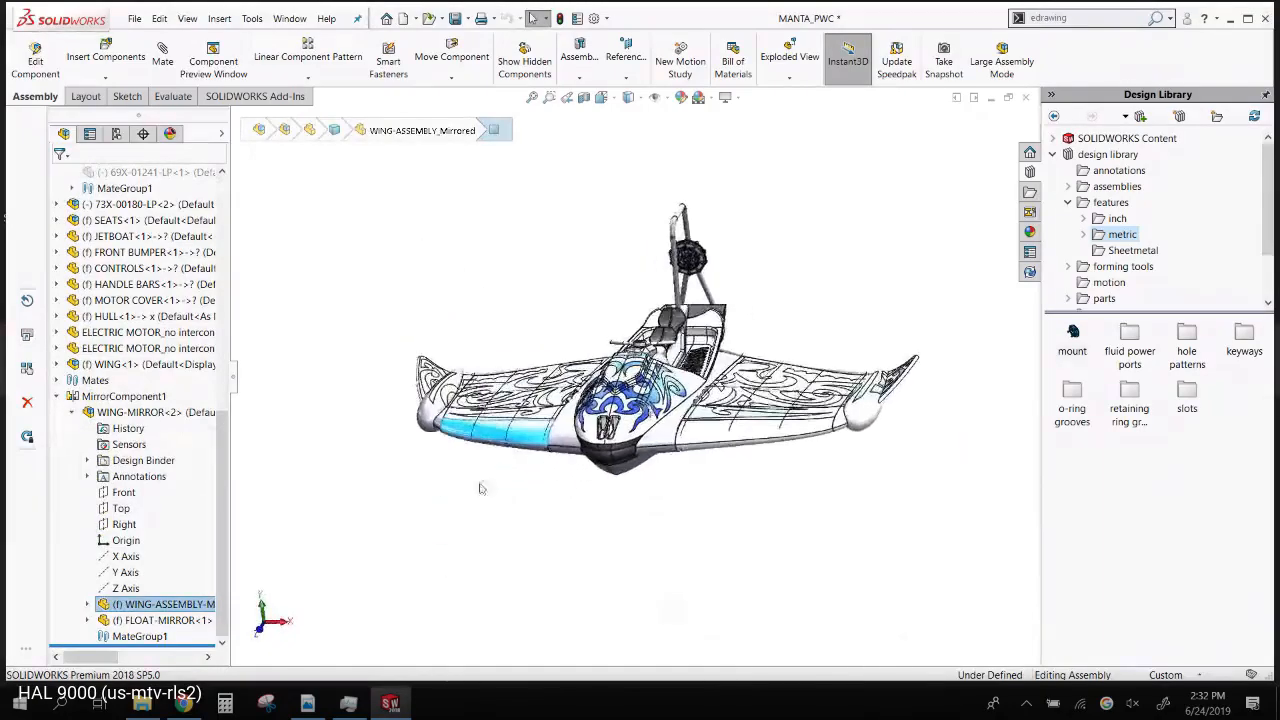
left_click(480, 488)
scroll(552, 477, "up", 5)
scroll(640, 447, "down", 2)
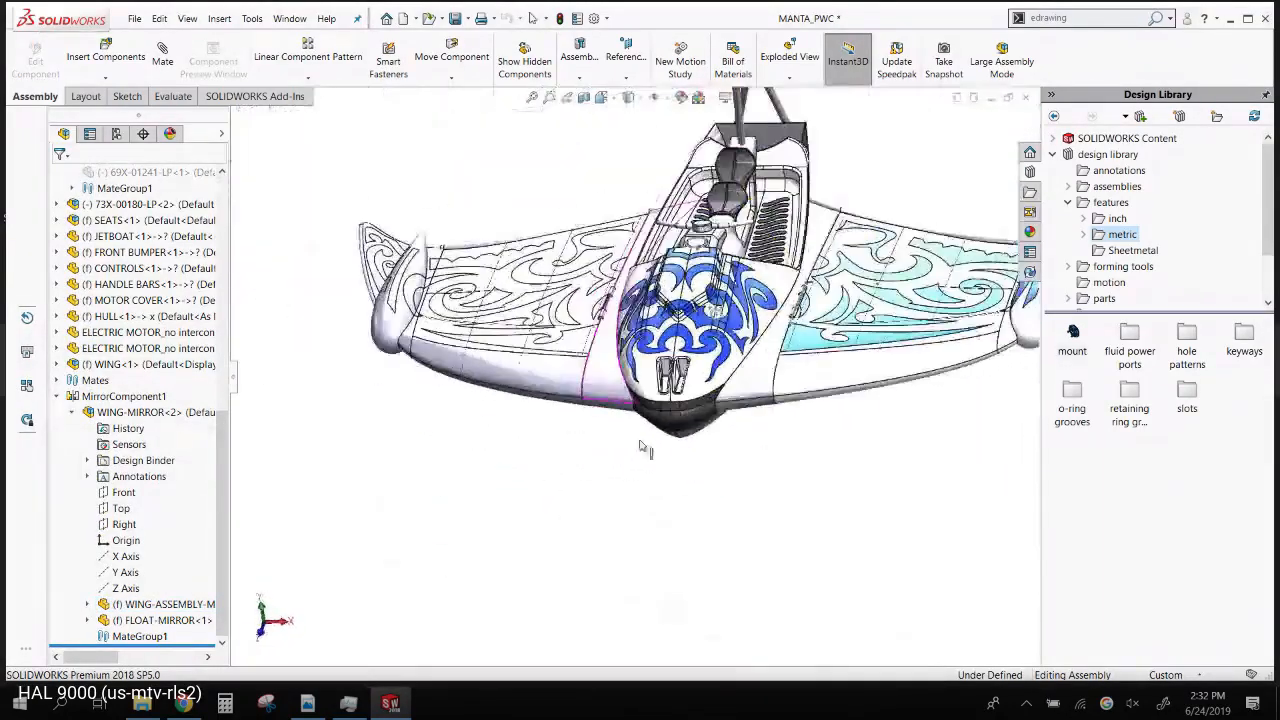
scroll(640, 447, "down", 3)
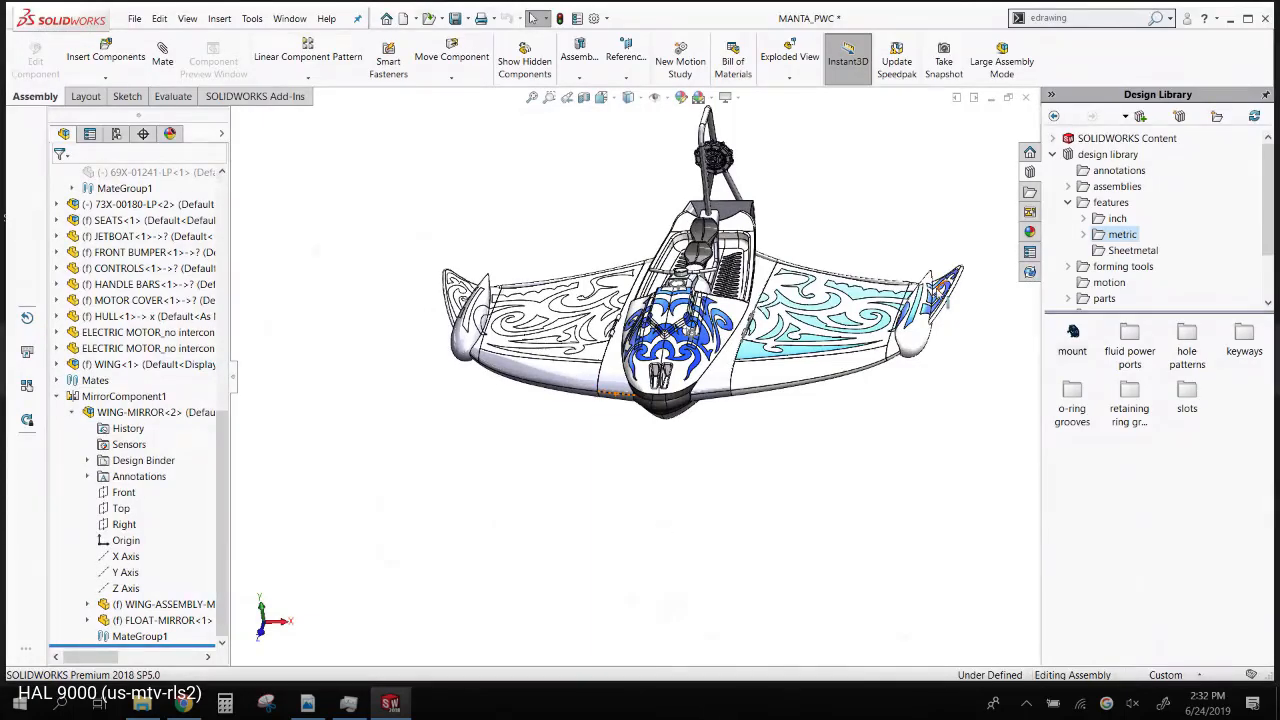
- Open the original wing's WING-ASSEMBLY part on its own and examine the two hinge tubes along its edge
left_click(820, 373)
right_click(820, 373)
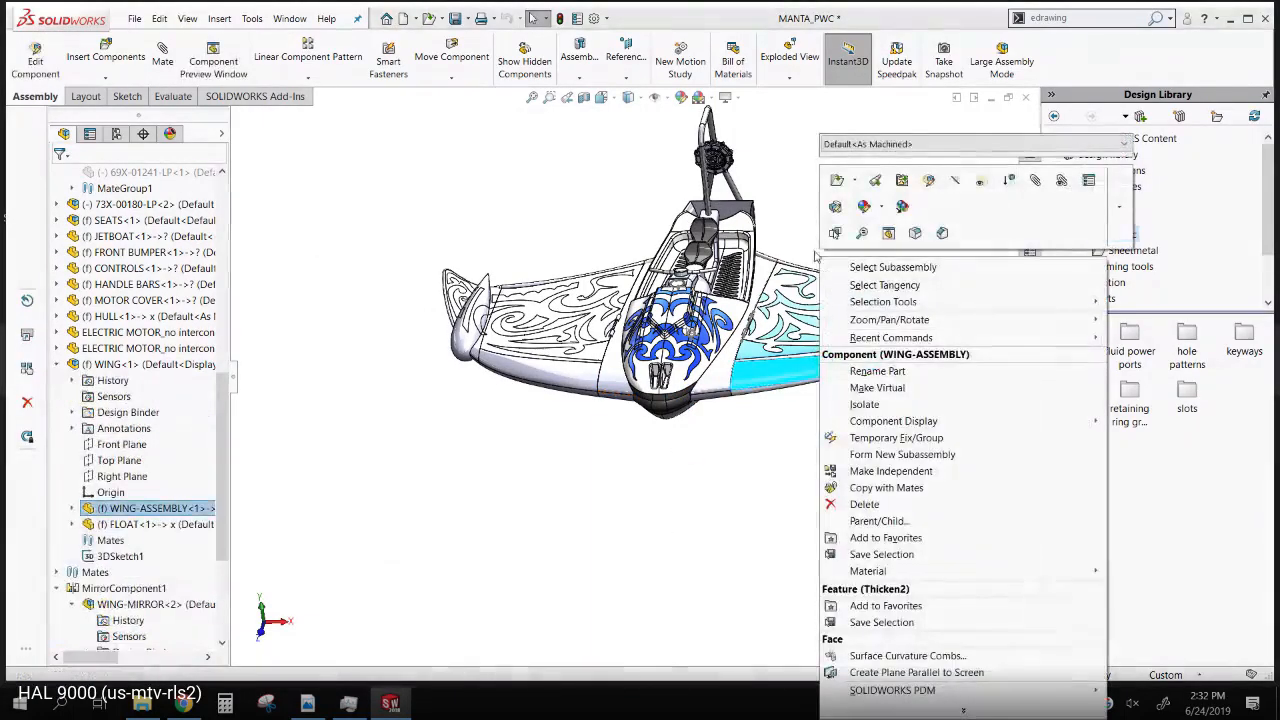
left_click(837, 185)
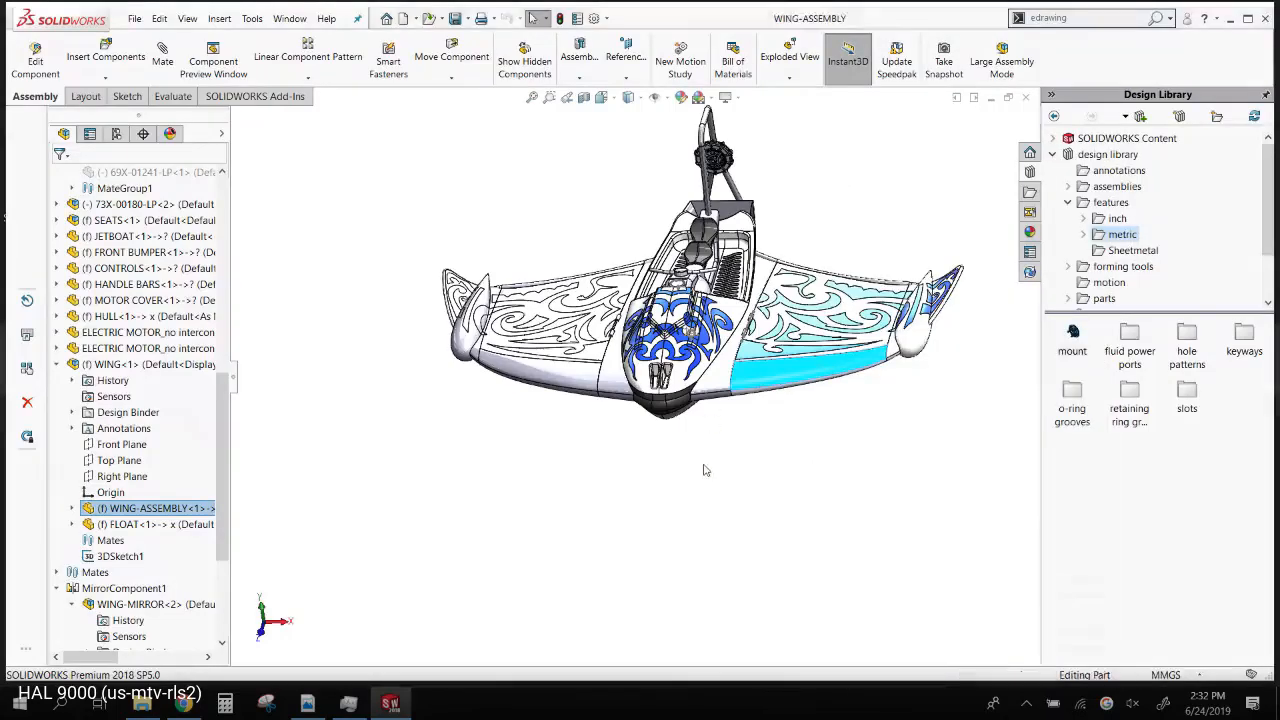
scroll(613, 395, "down", 6)
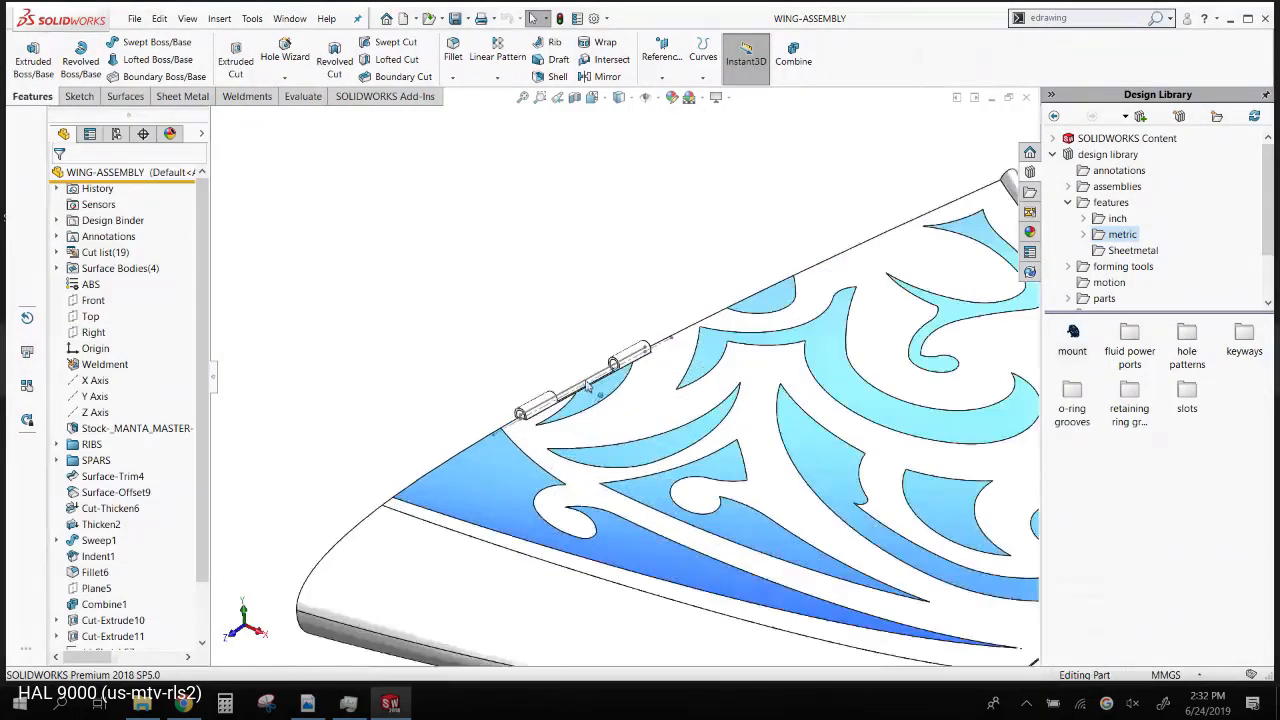
middle_click_drag(613, 210, 551, 191)
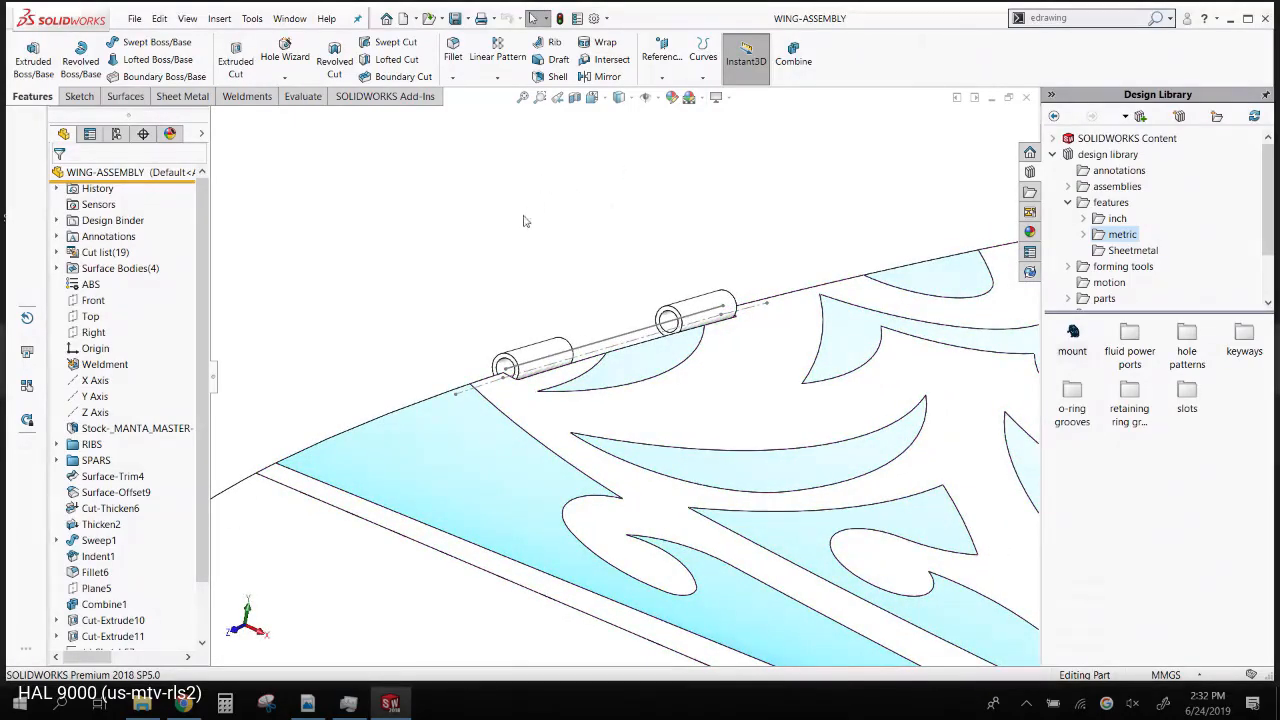
scroll(560, 309, "up", 5)
middle_click_drag(551, 306, 891, 423)
scroll(547, 287, "up", 2)
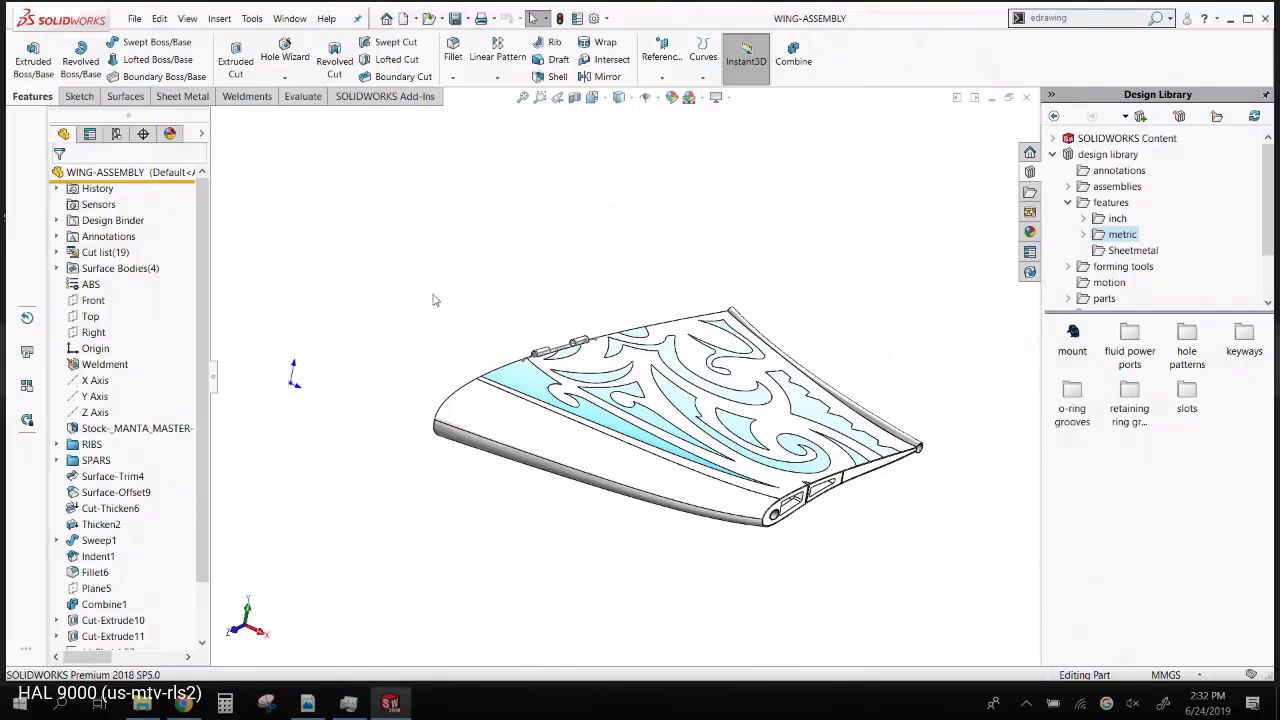
- Create a 3D sketch in the wing part by converting the line through the two hinge tubes, and check its parent references
left_click(79, 96)
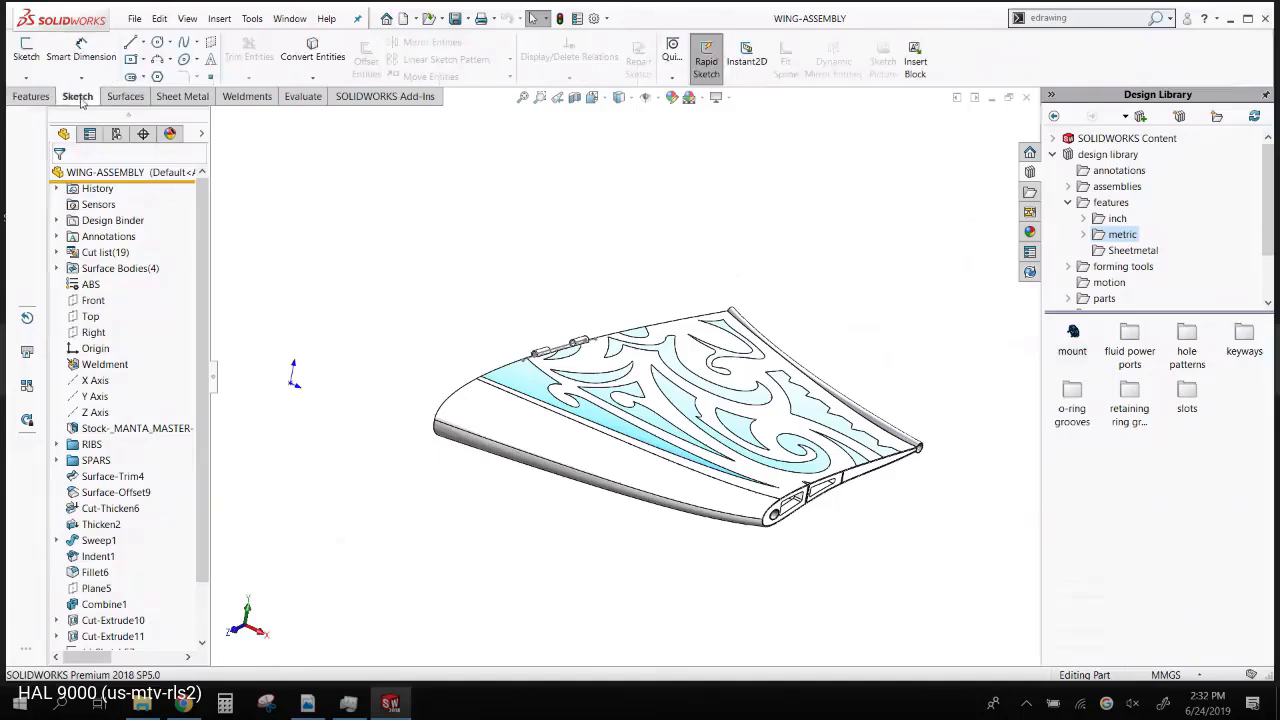
left_click(26, 77)
left_click(50, 108)
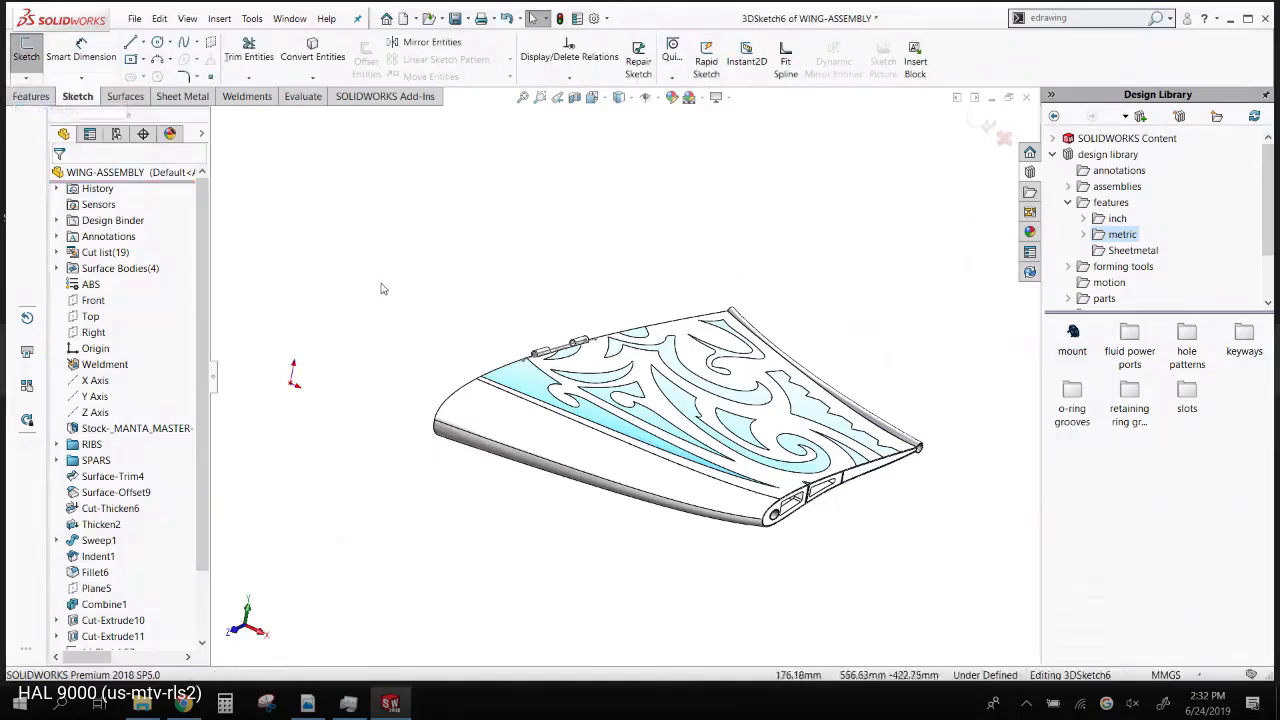
scroll(545, 335, "down", 8)
scroll(700, 450, "down", 5)
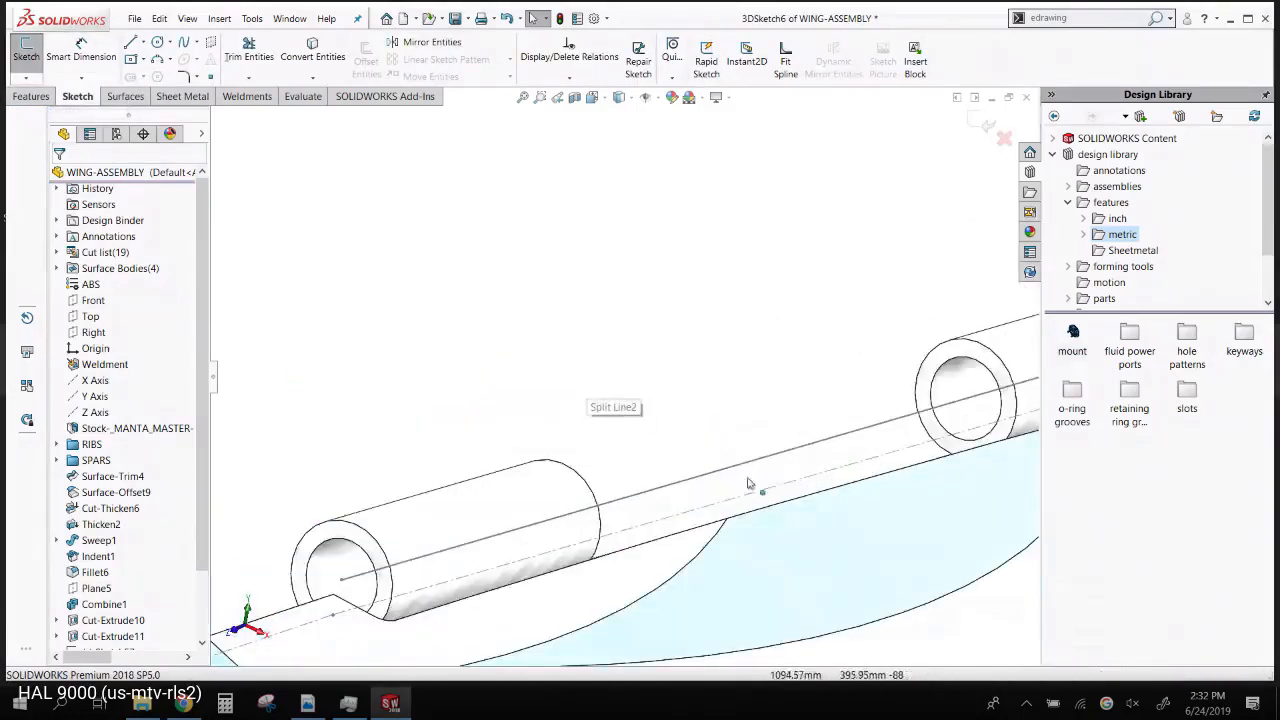
left_click(749, 466)
scroll(600, 300, "up", 3)
scroll(517, 232, "up", 3)
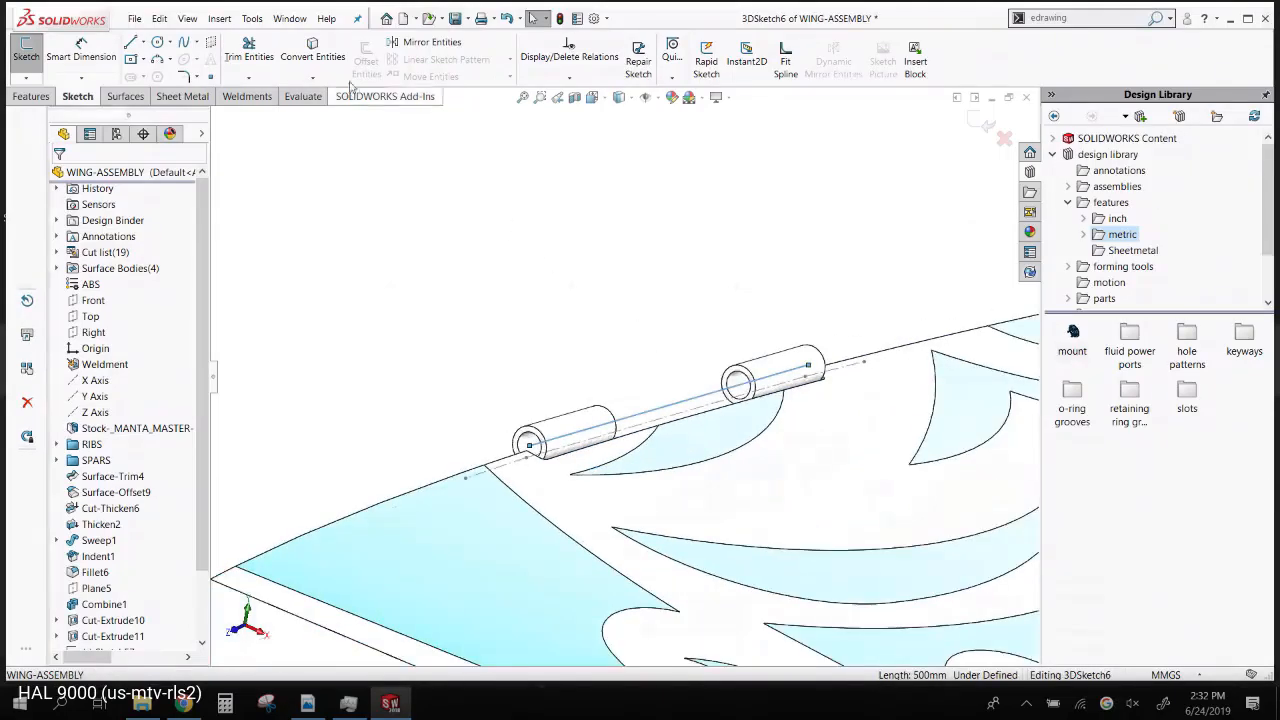
left_click(985, 125)
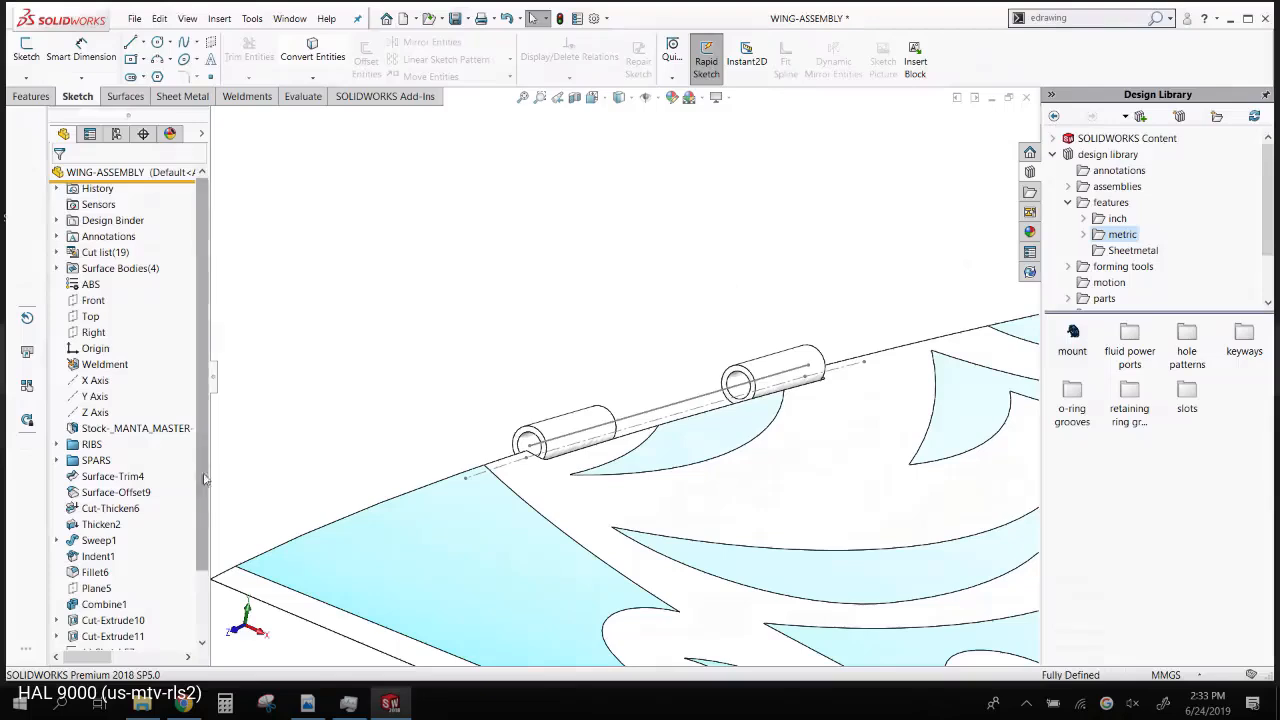
scroll(160, 560, "down", 3)
left_click(117, 636)
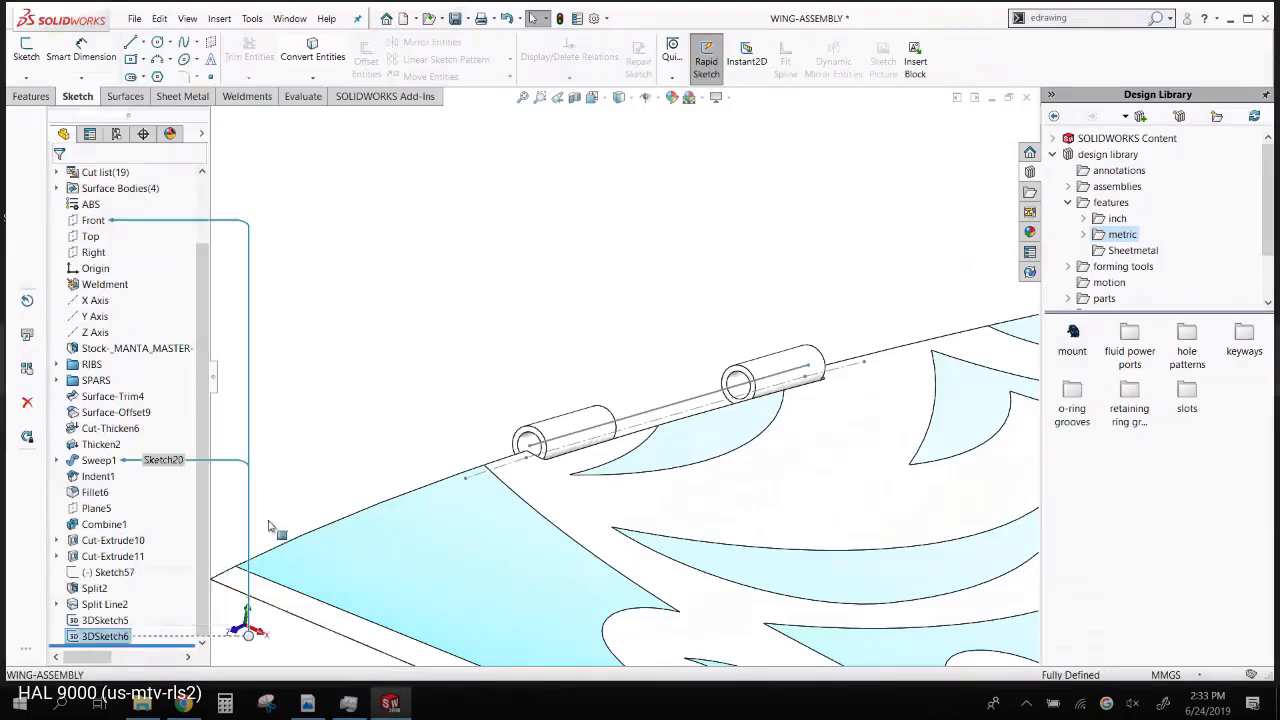
left_click(460, 298)
- Return to the MANTA_PWC assembly and open the JETBOAT part on its own
key("ctrl+Tab")
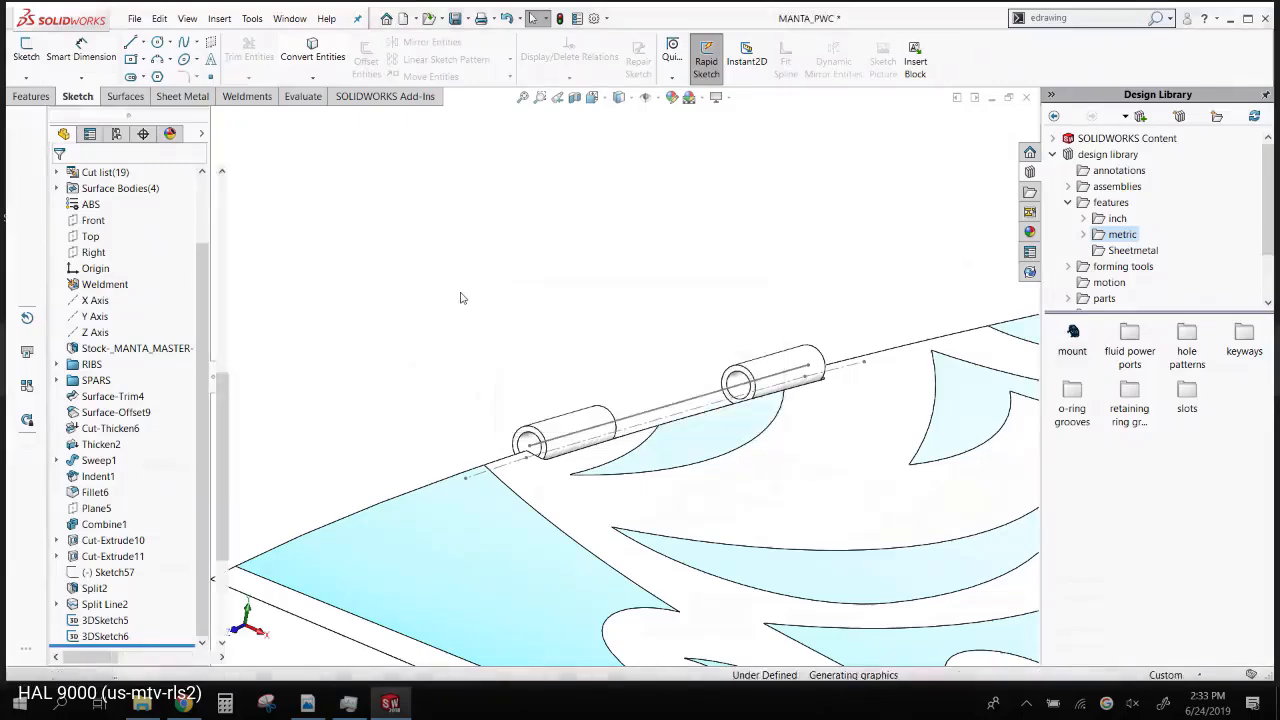
right_click(736, 276)
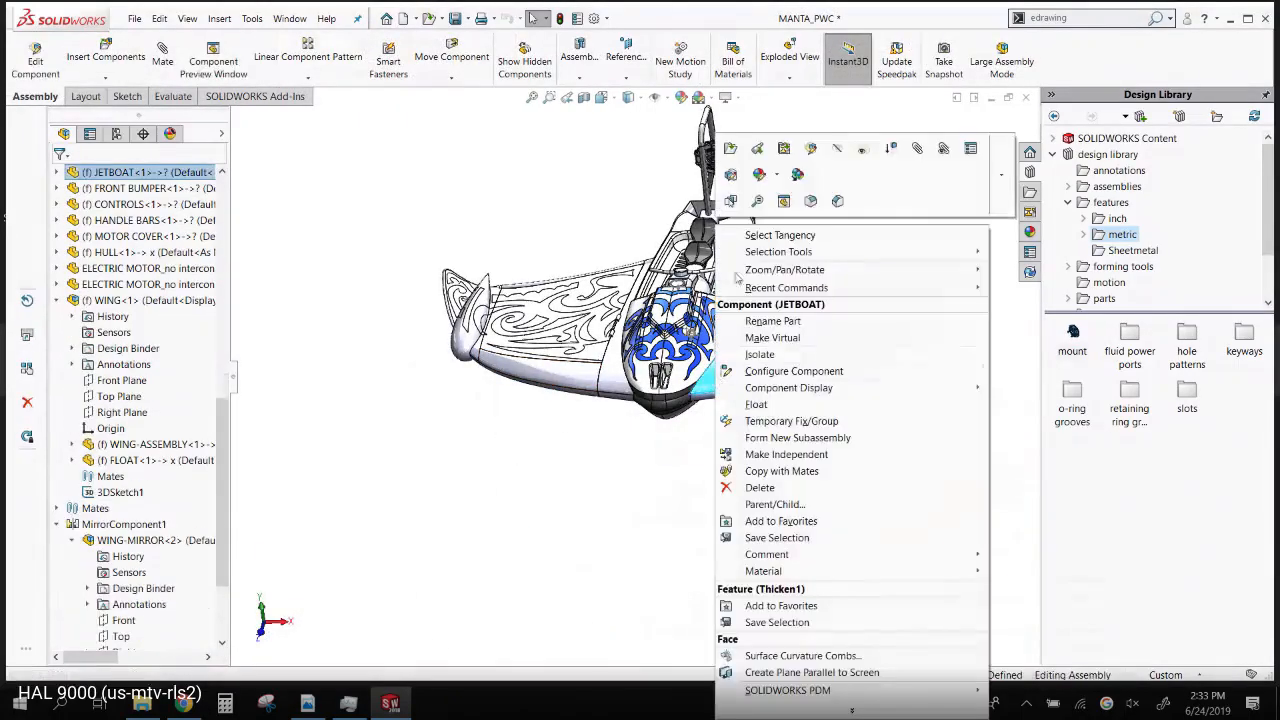
left_click(731, 149)
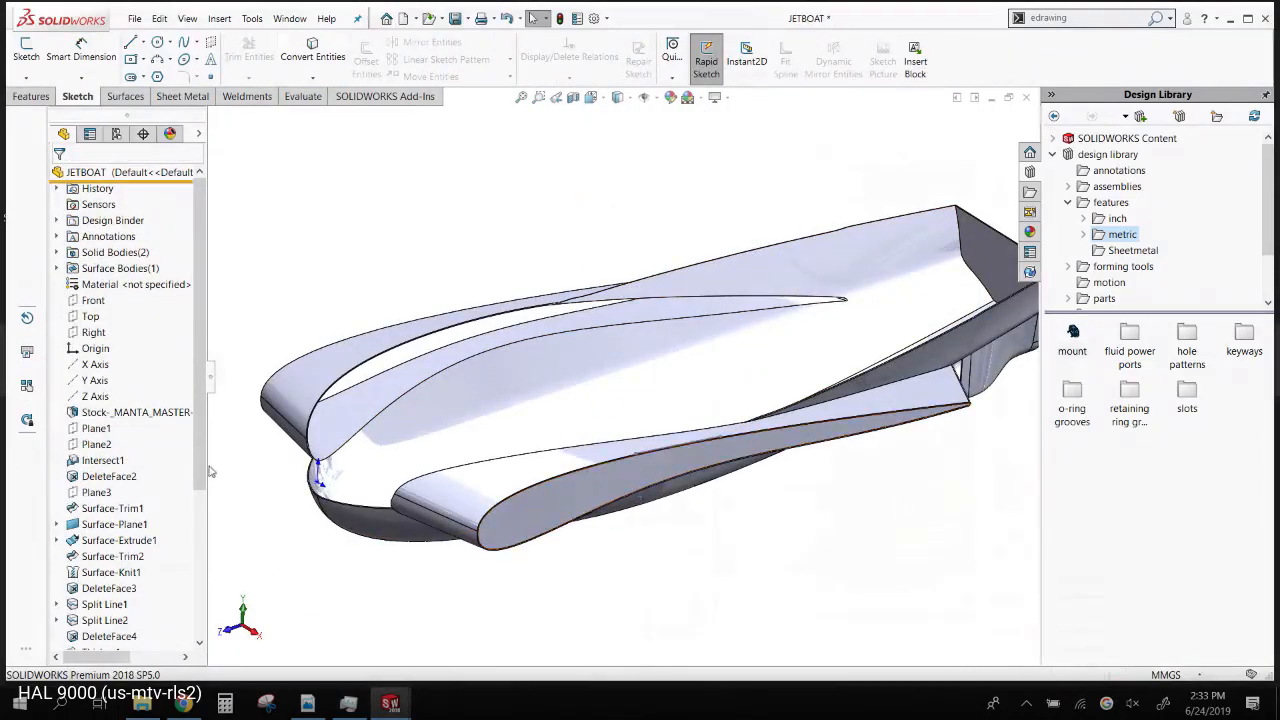
- Select 3DSketch1 at the end of the jetboat's feature tree and examine its line along the side pod's upper edge
left_click_drag(201, 472, 203, 624)
left_click(118, 638)
scroll(660, 460, "down", 3)
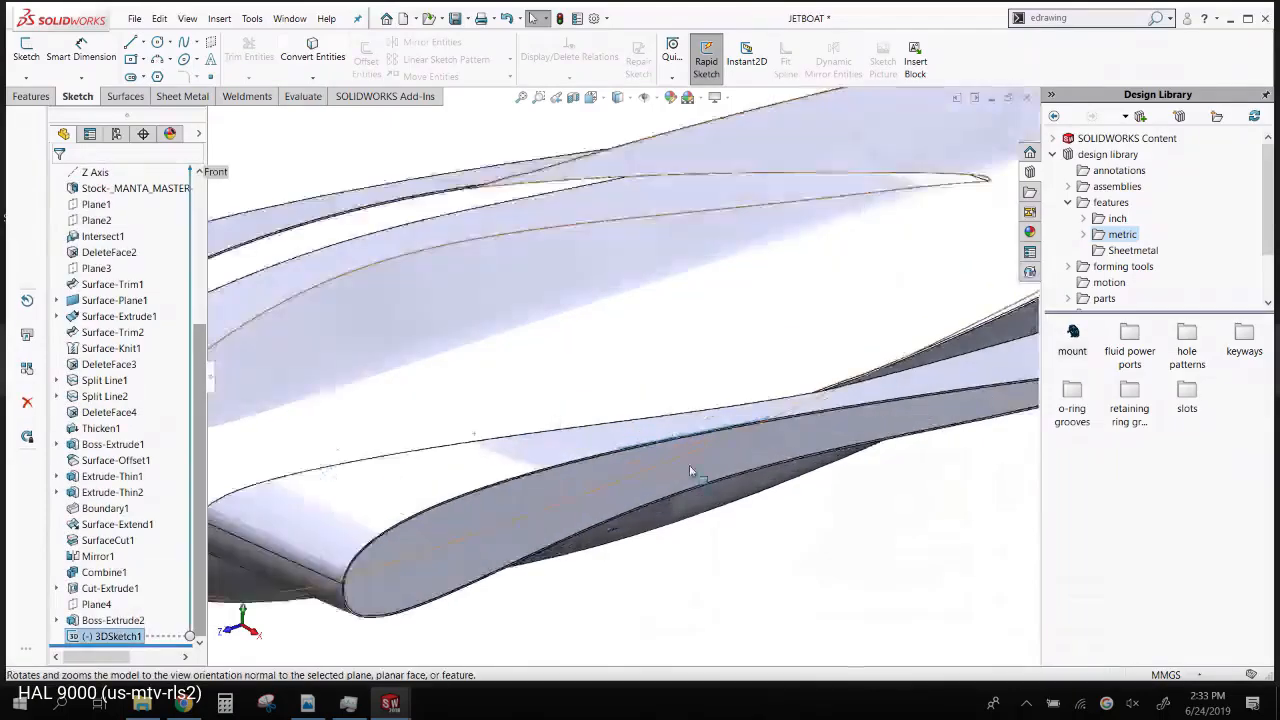
middle_click_drag(689, 470, 580, 403)
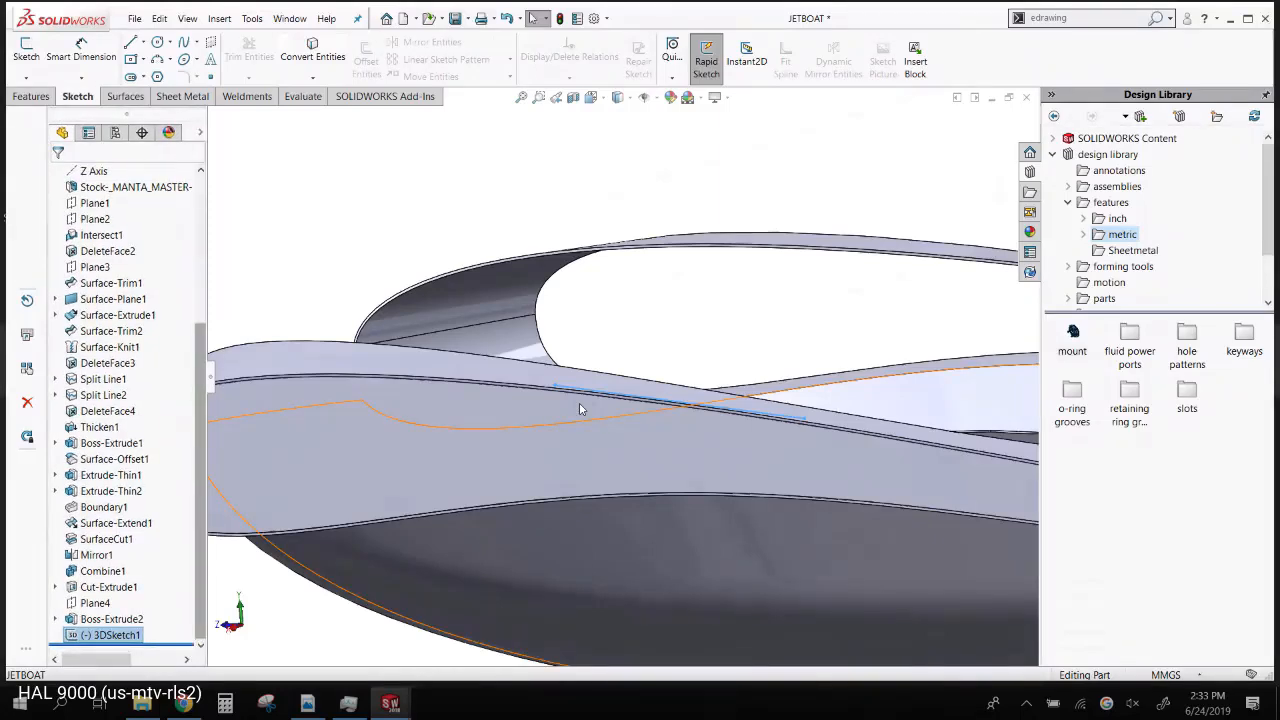
middle_click_drag(637, 388, 651, 417)
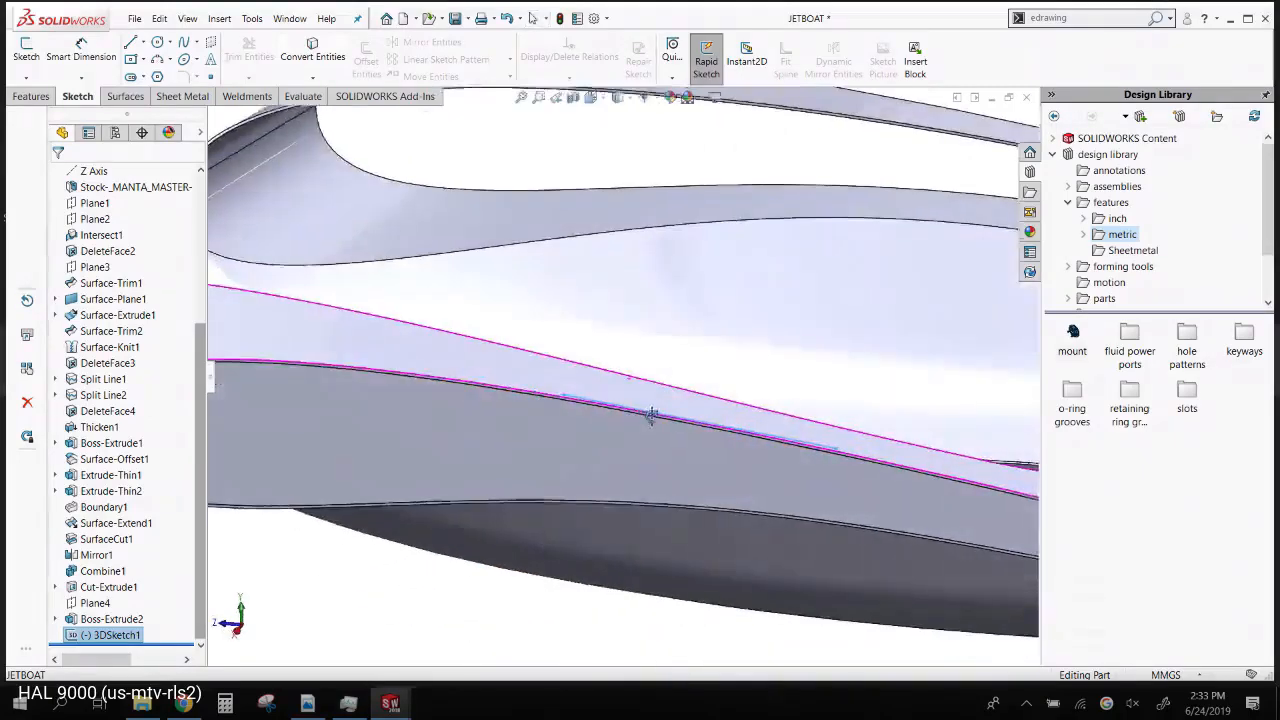
scroll(651, 417, "up", 2)
left_click(657, 560)
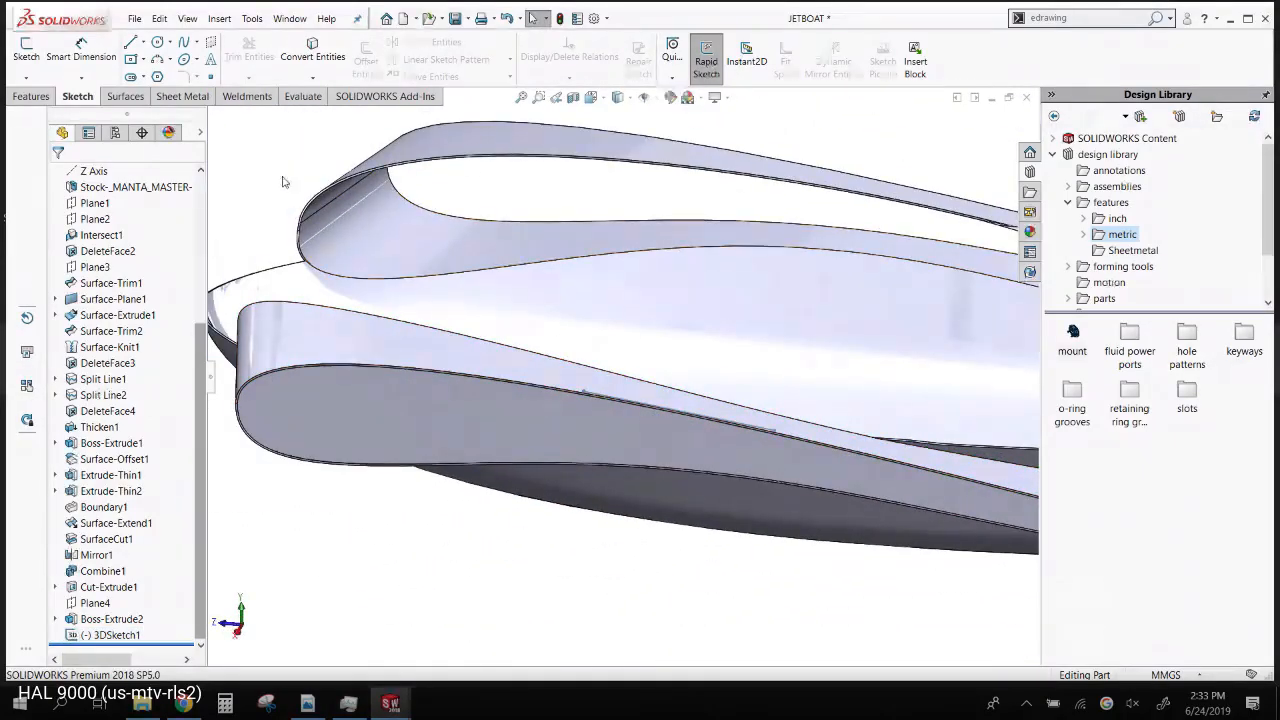
- Start a sweep with a 40 mm circular profile along 3DSketch1 on the side pod's upper edge and check its preview
left_click(35, 97)
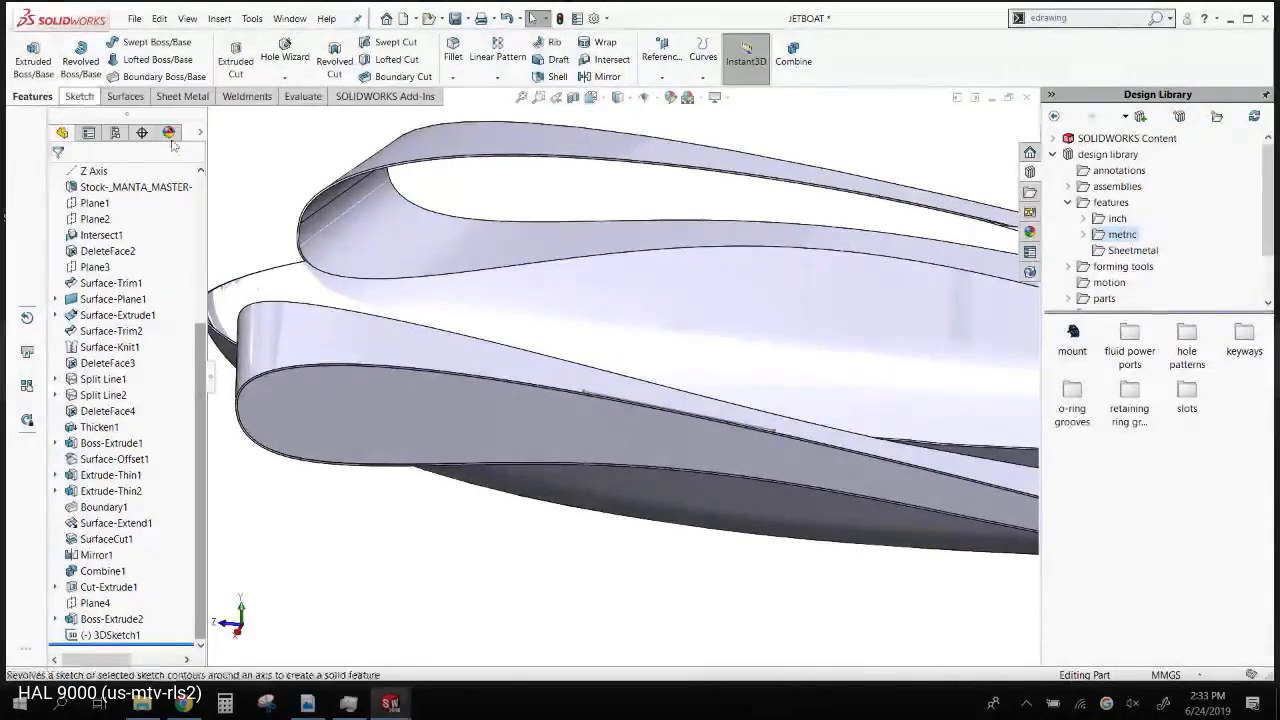
left_click(157, 42)
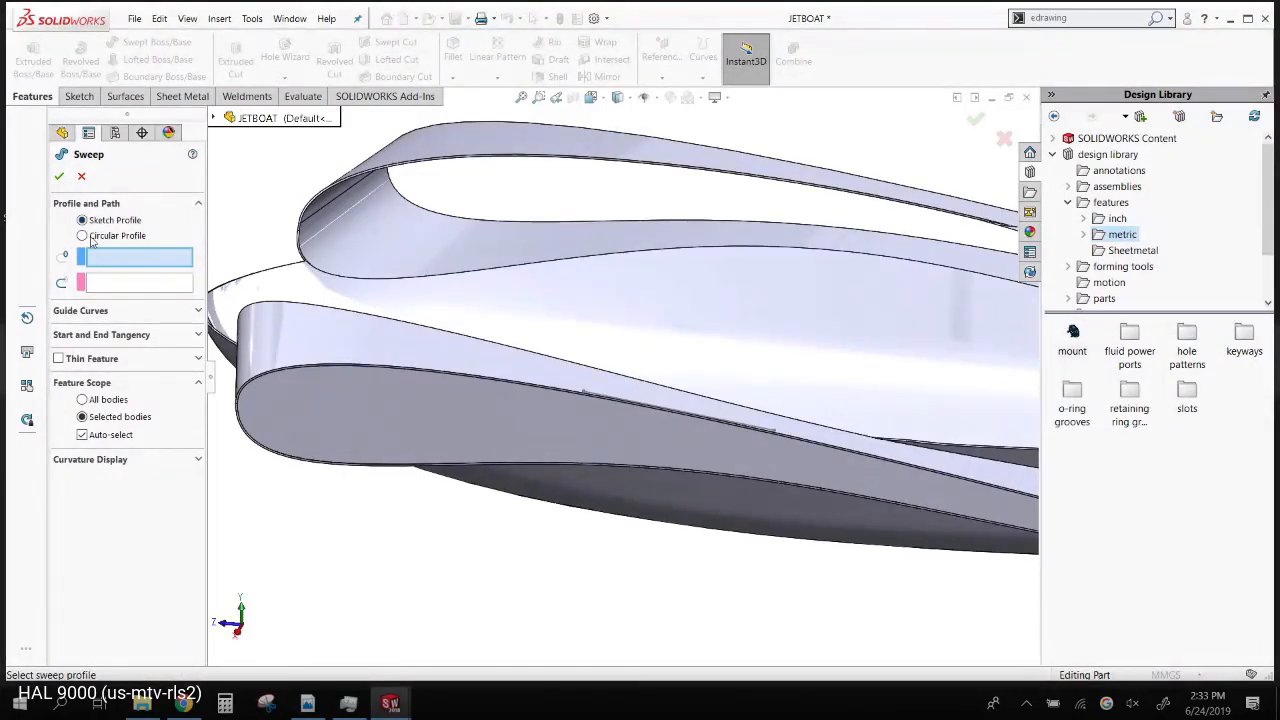
left_click(92, 236)
left_click(132, 283)
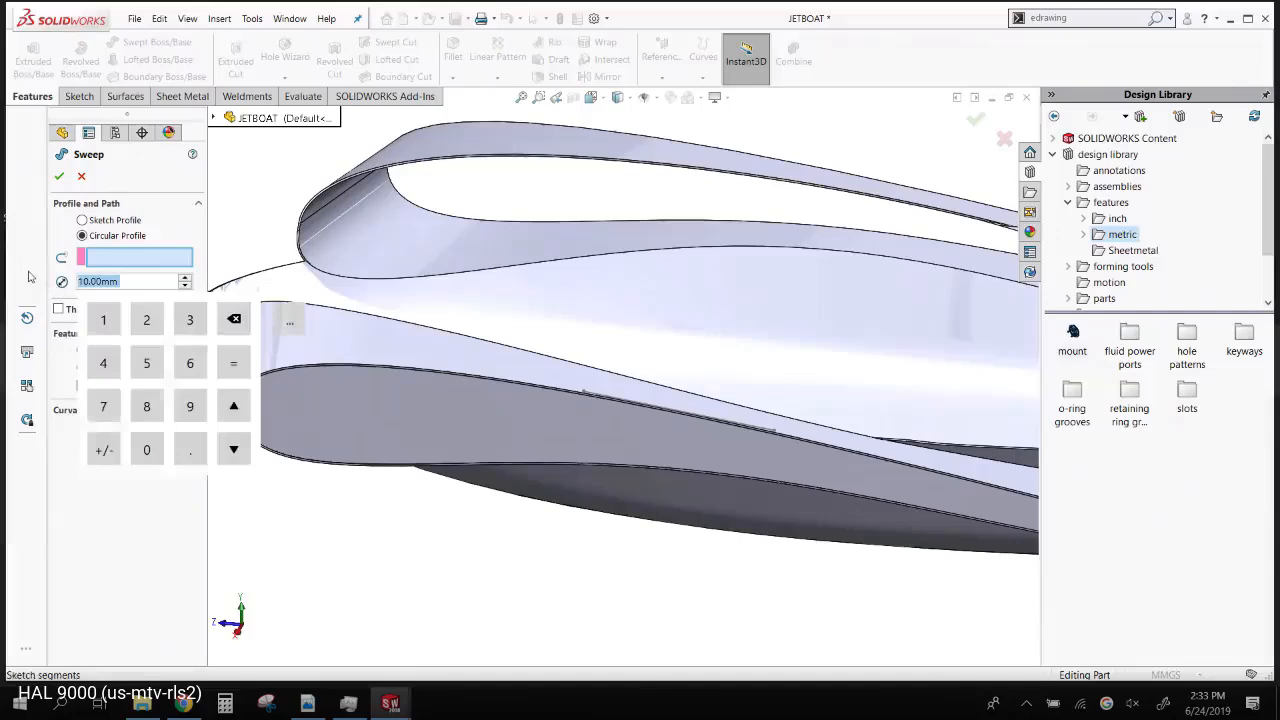
type("40")
key("Return")
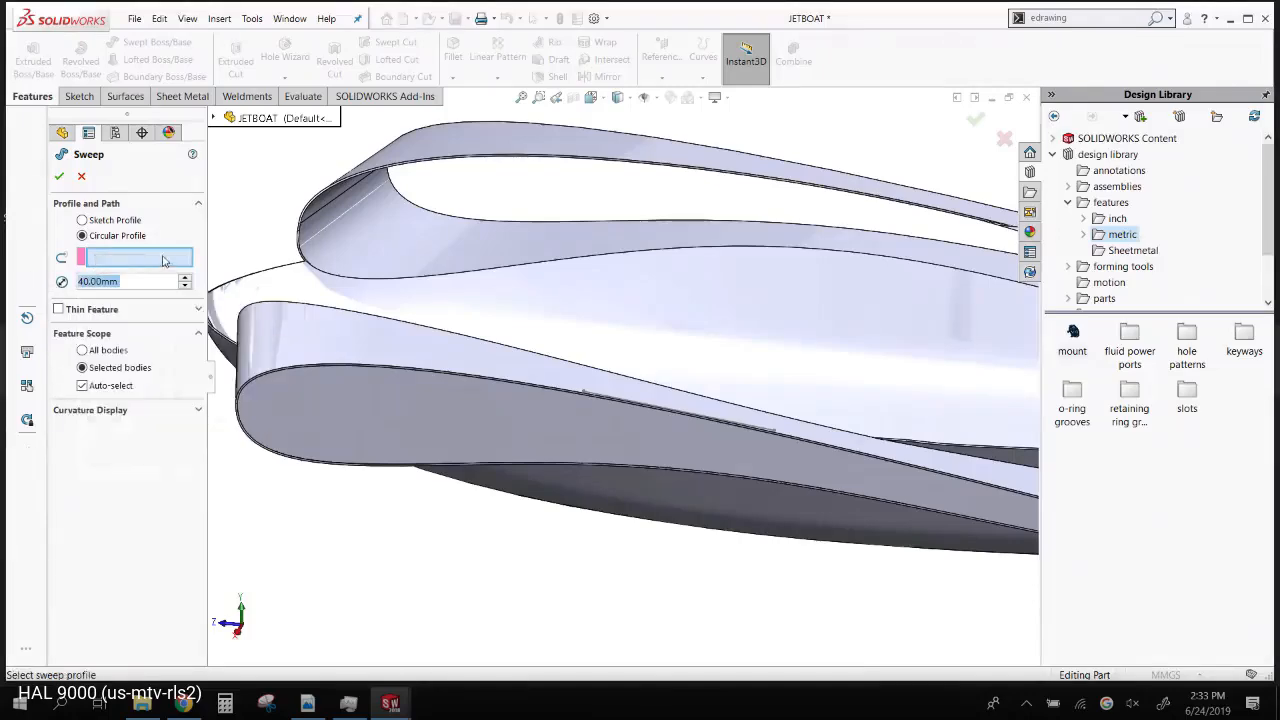
left_click(623, 402)
scroll(640, 405, "down", 3)
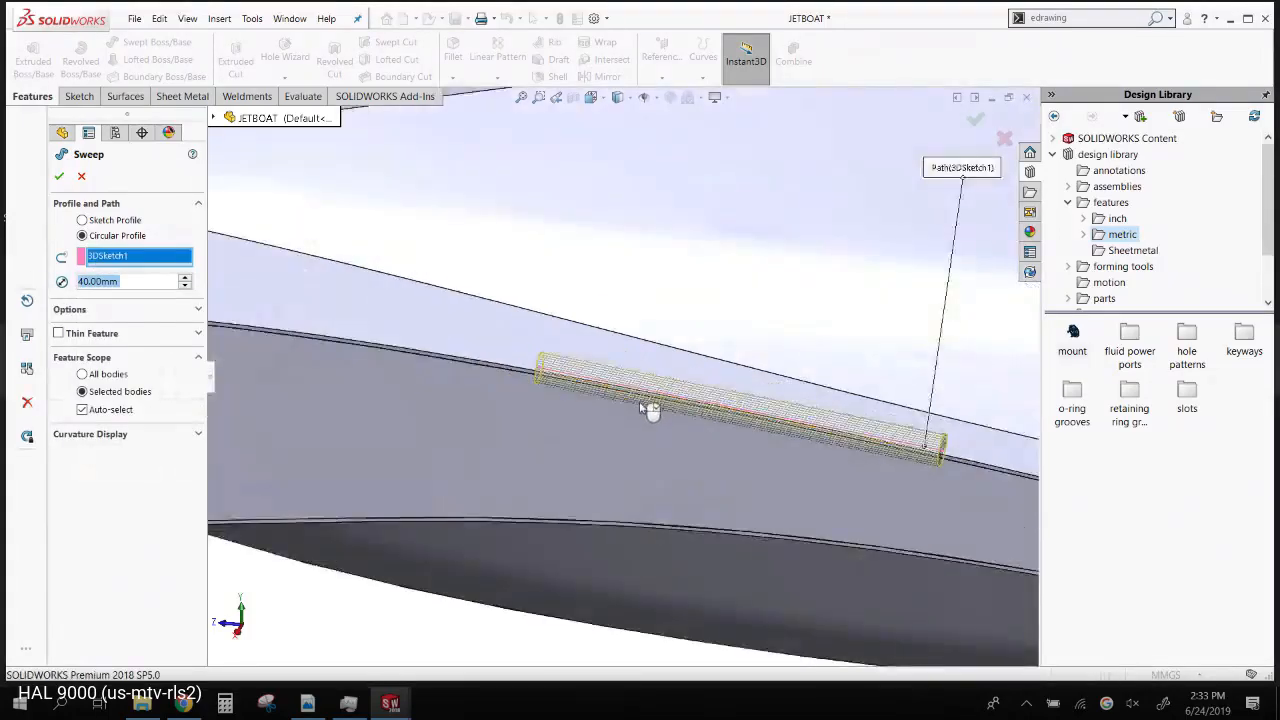
middle_click_drag(651, 409, 513, 411)
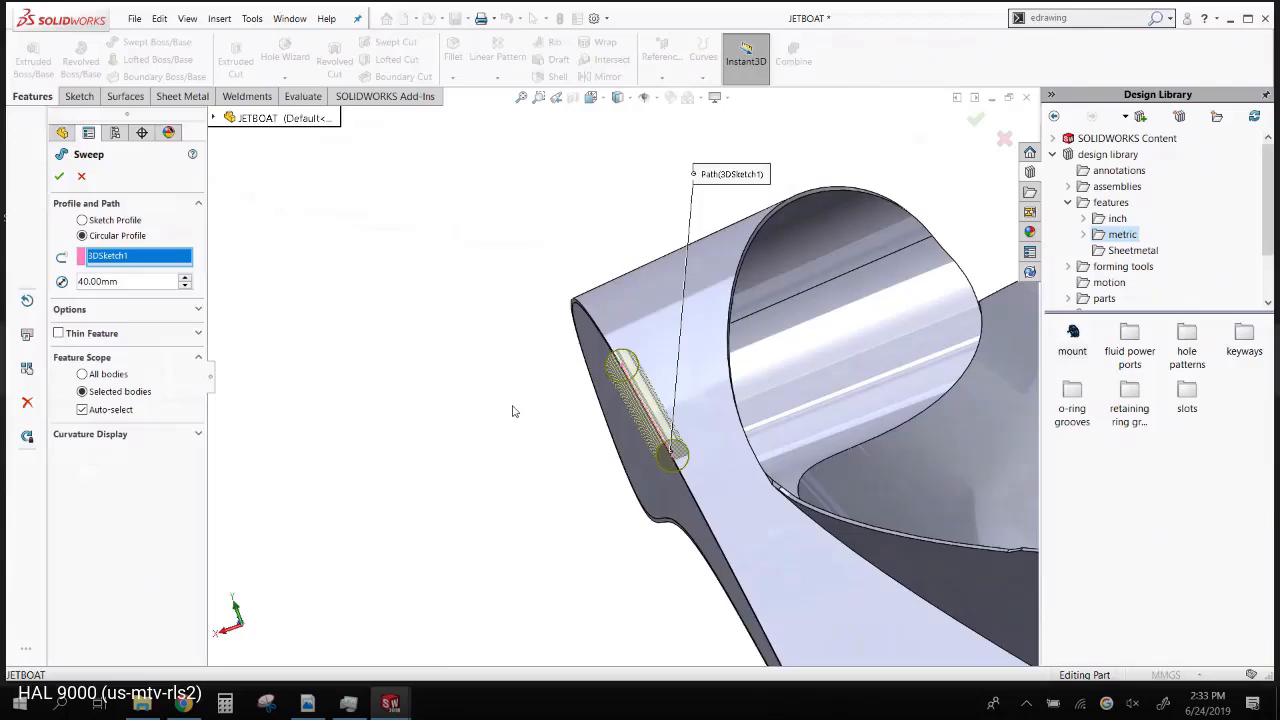
middle_click_drag(483, 462, 394, 465)
scroll(262, 386, "down", 3)
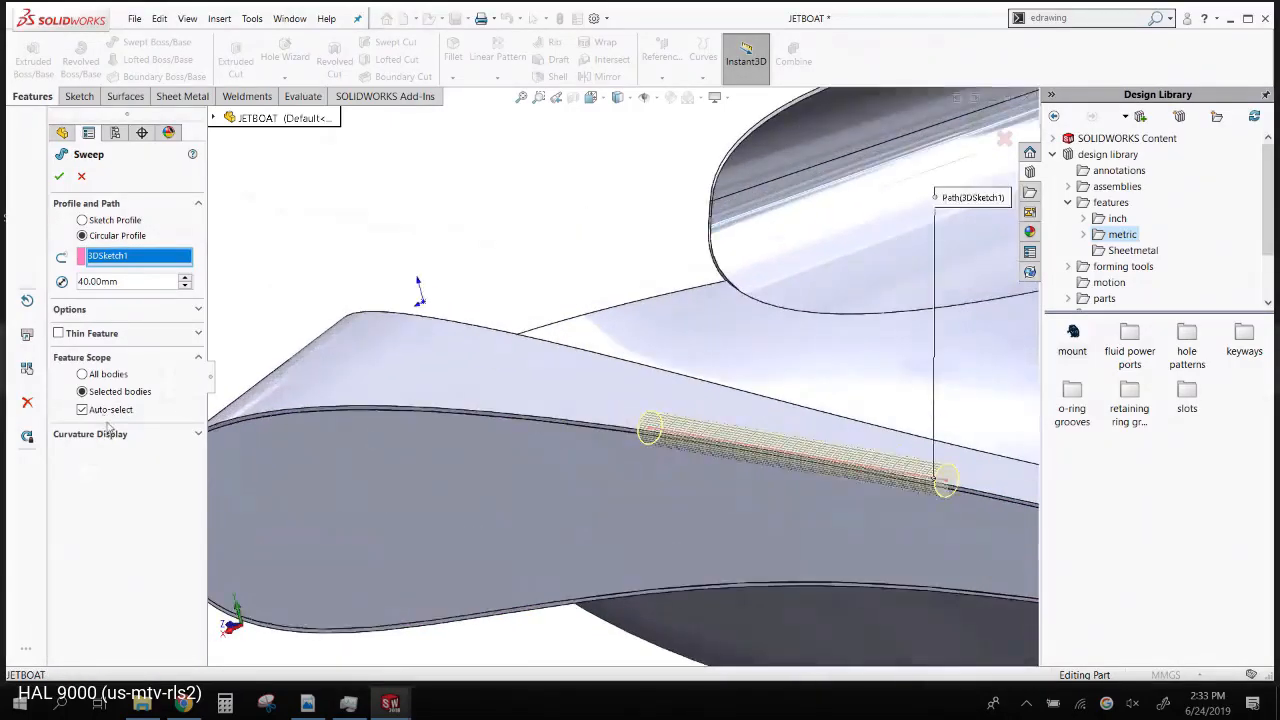
- Turn off merging in the sweep options and create the tube as a separate body
left_click(123, 312)
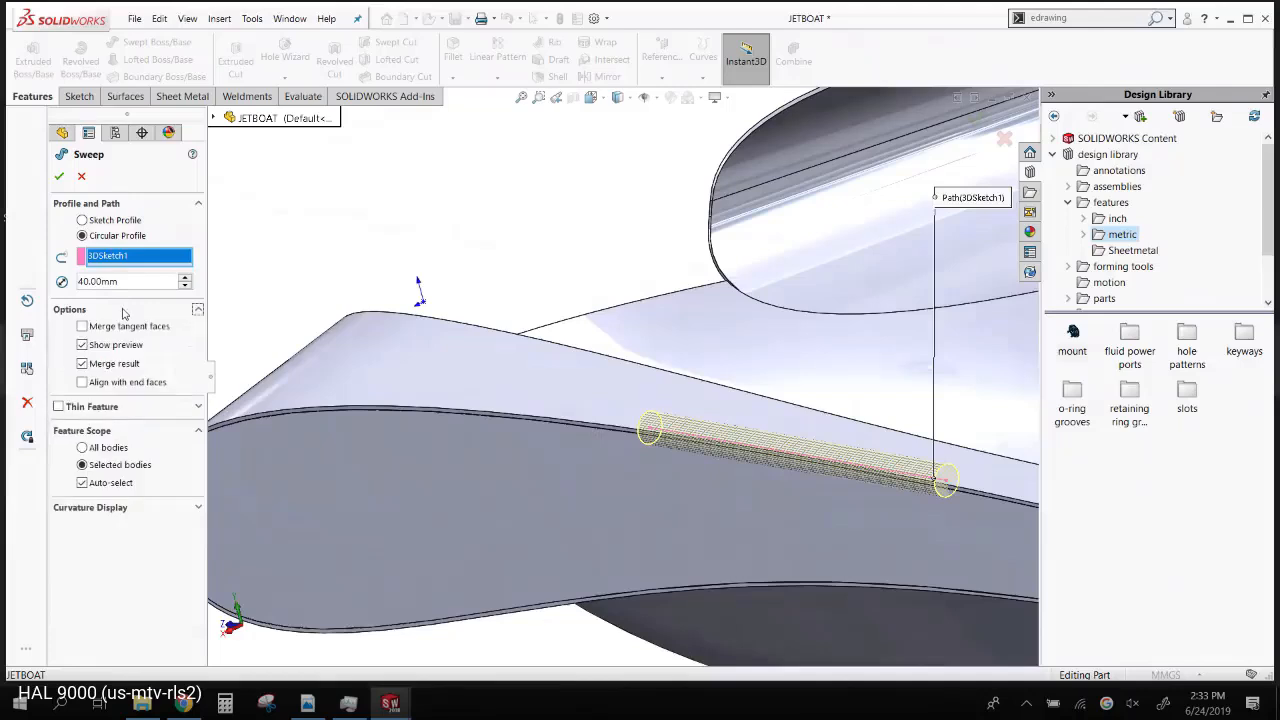
left_click(110, 370)
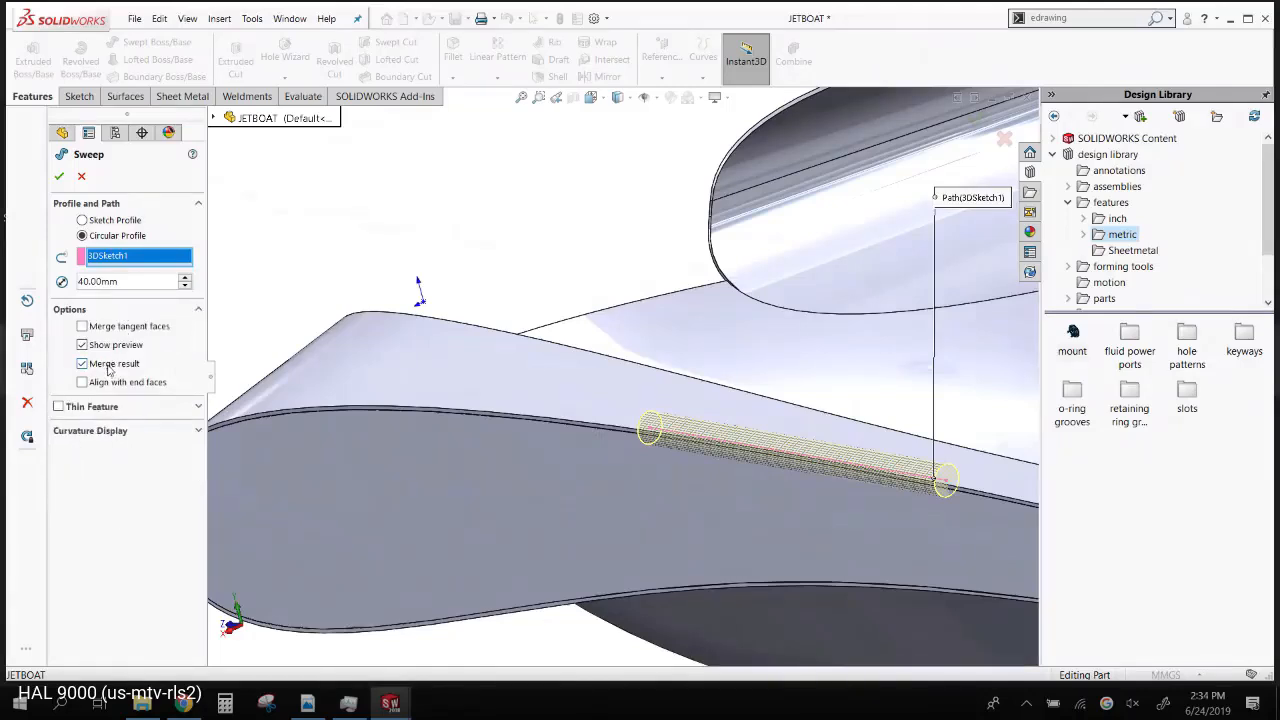
left_click(61, 177)
scroll(794, 449, "down", 3)
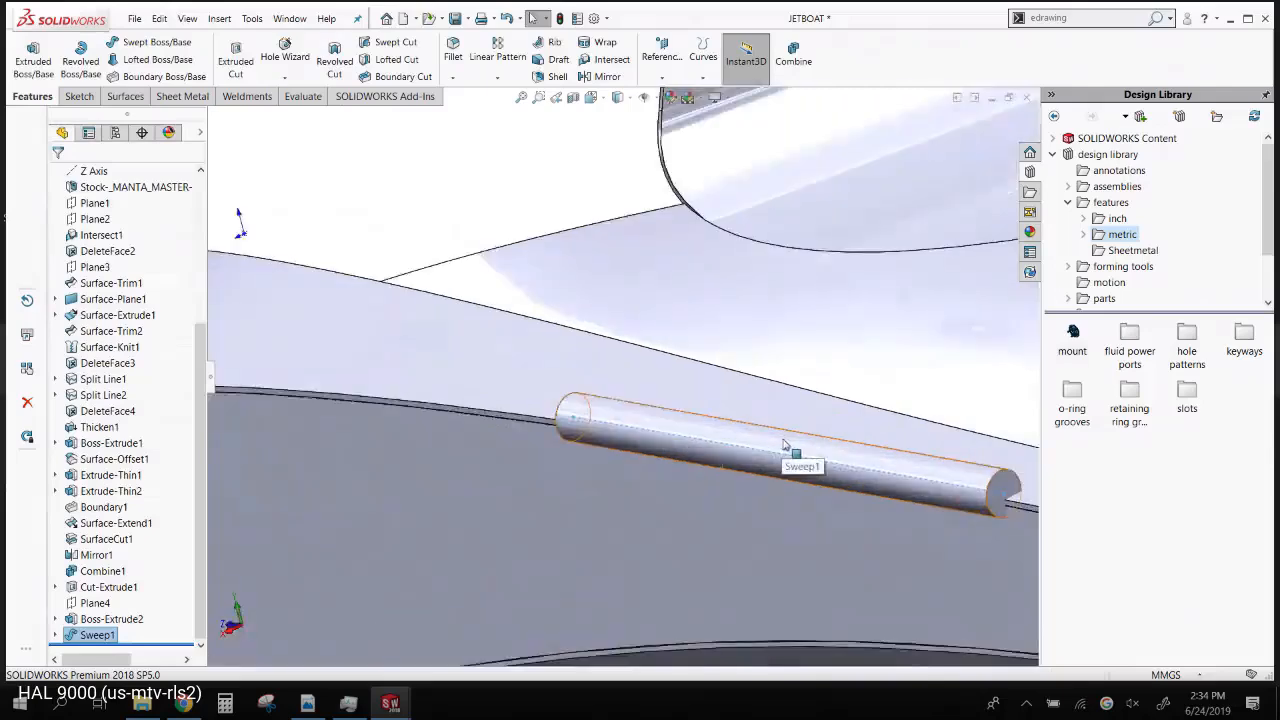
middle_click_drag(794, 449, 766, 467)
scroll(766, 467, "up", 5)
scroll(766, 467, "down", 5)
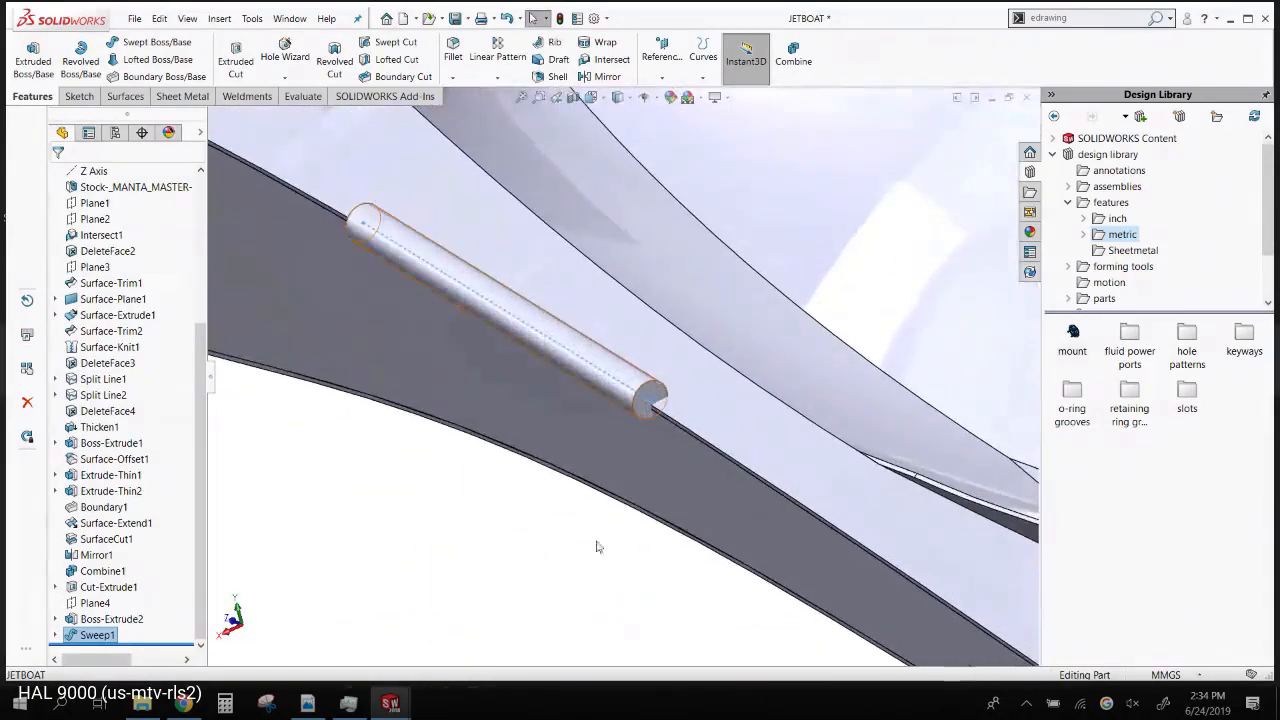
left_click(586, 567)
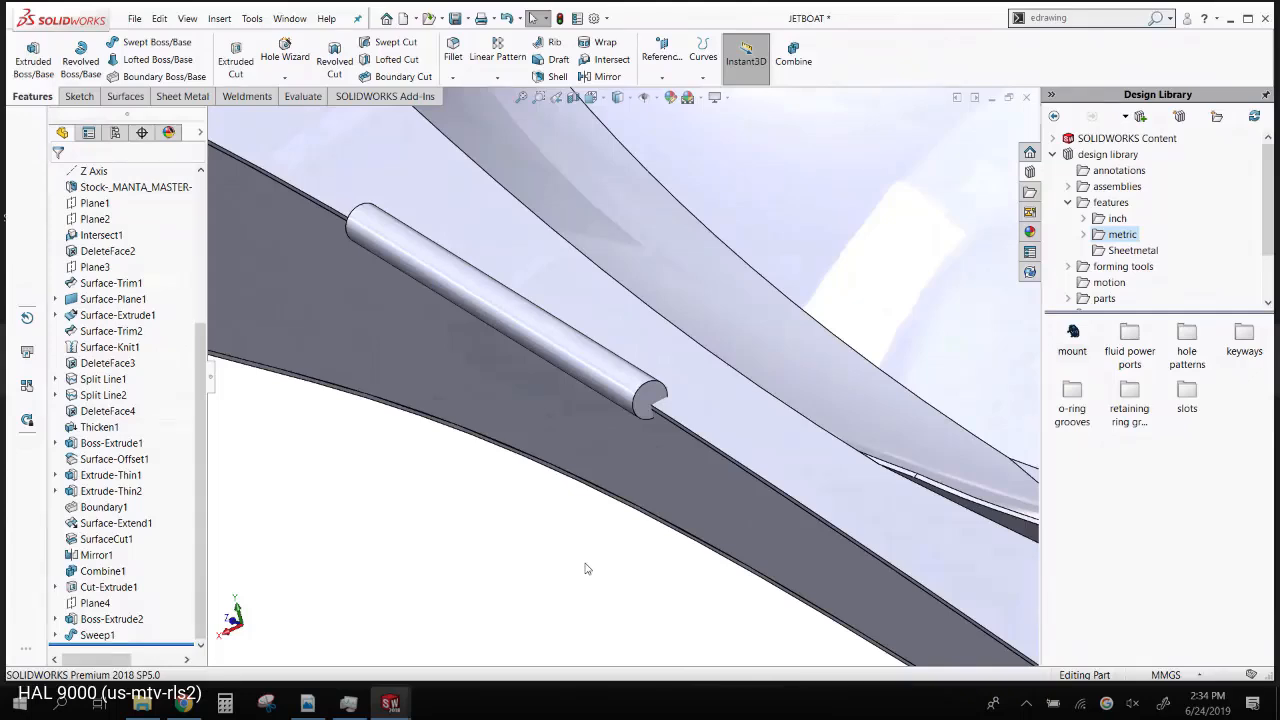
- Use Indent with the Cut option to cut the Cut-Extrude1 hull body with the swept tube as the tool region, leaving zero clearance
left_click(1056, 18)
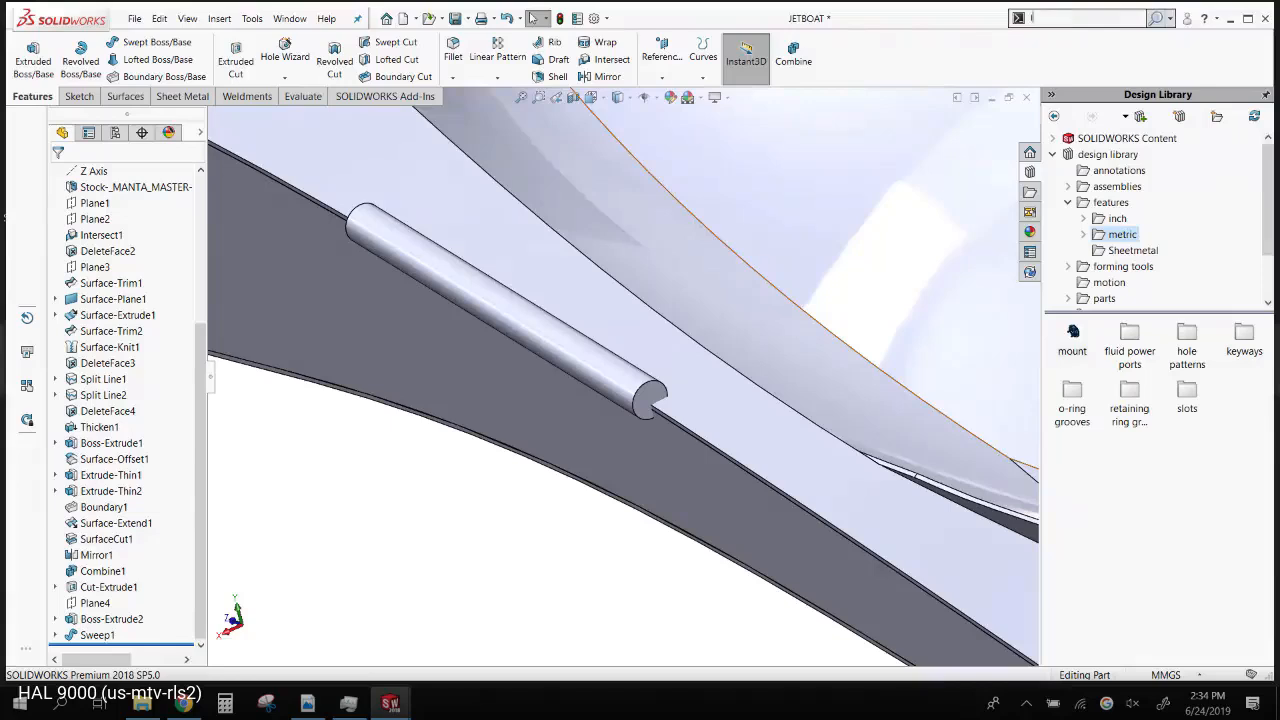
type("INDENT")
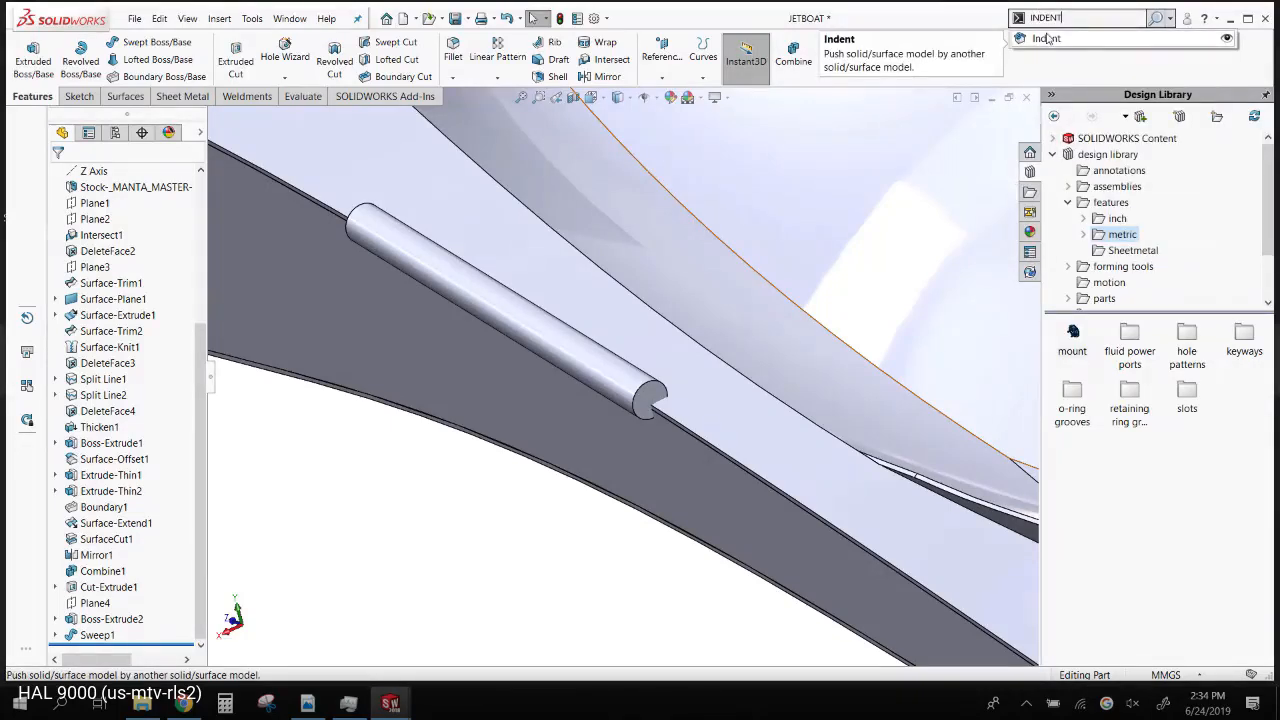
left_click(1036, 38)
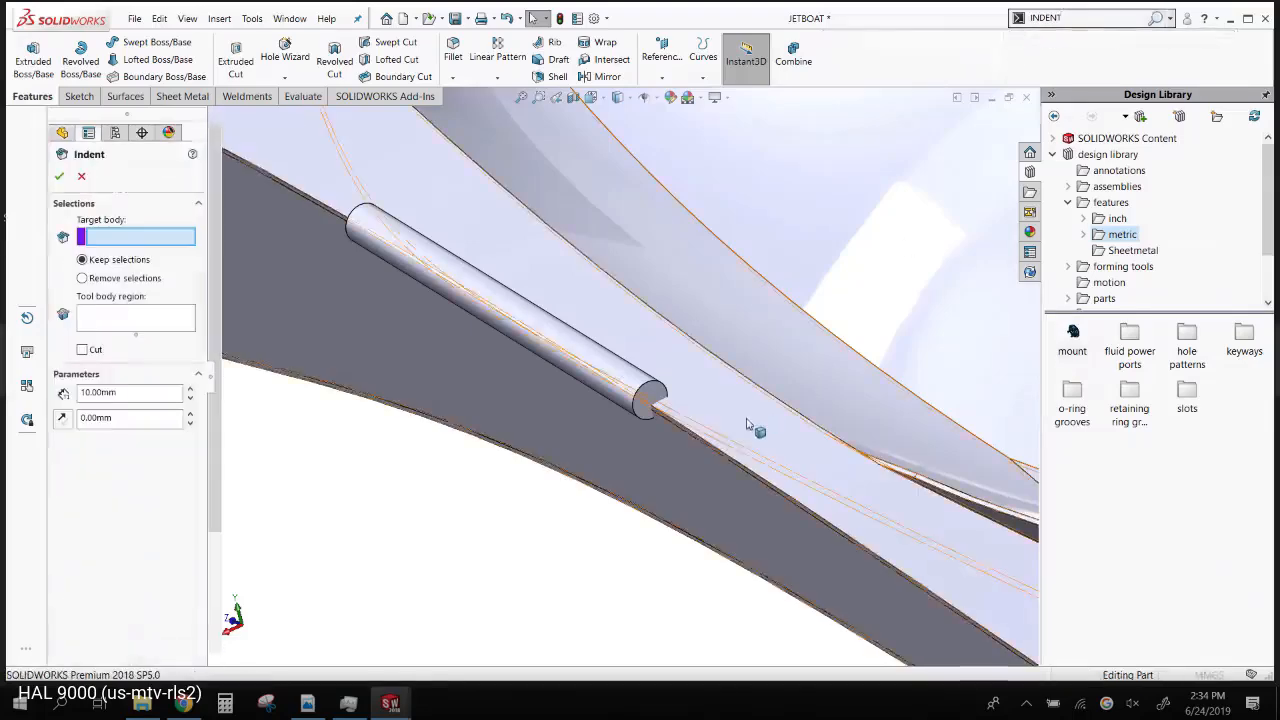
left_click(83, 350)
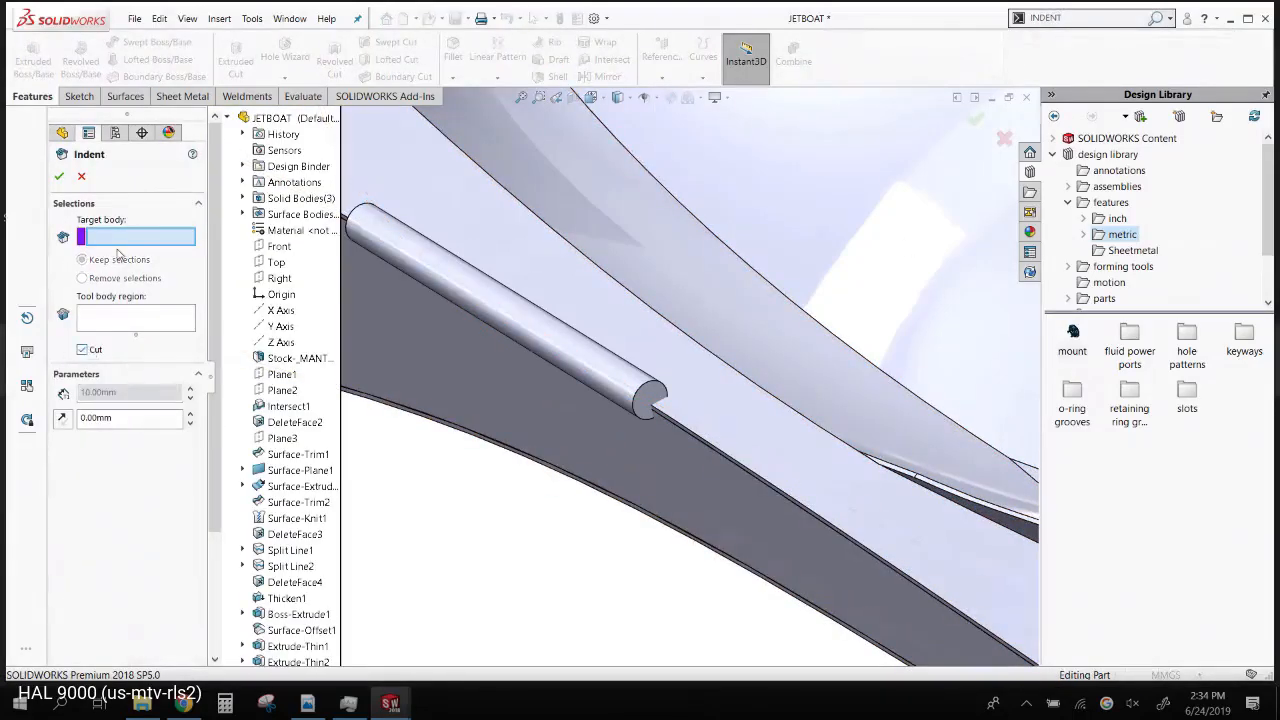
left_click(515, 253)
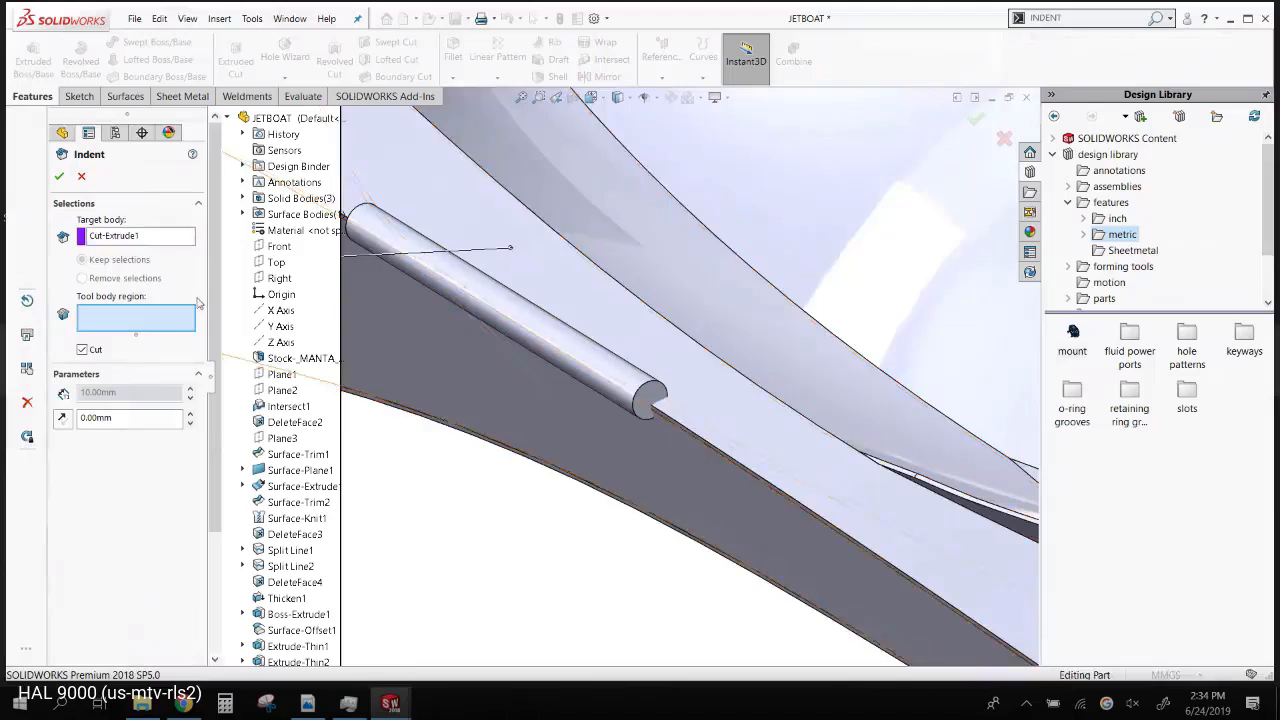
left_click(566, 345)
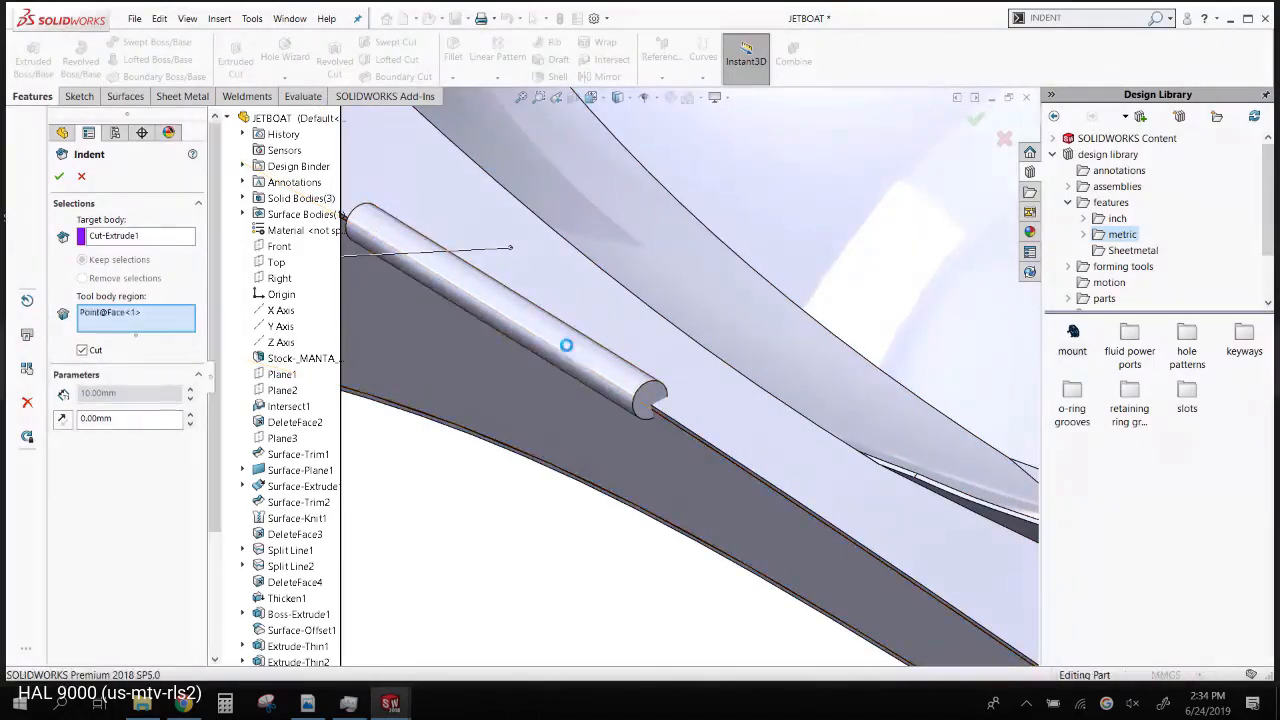
scroll(647, 418, "down", 5)
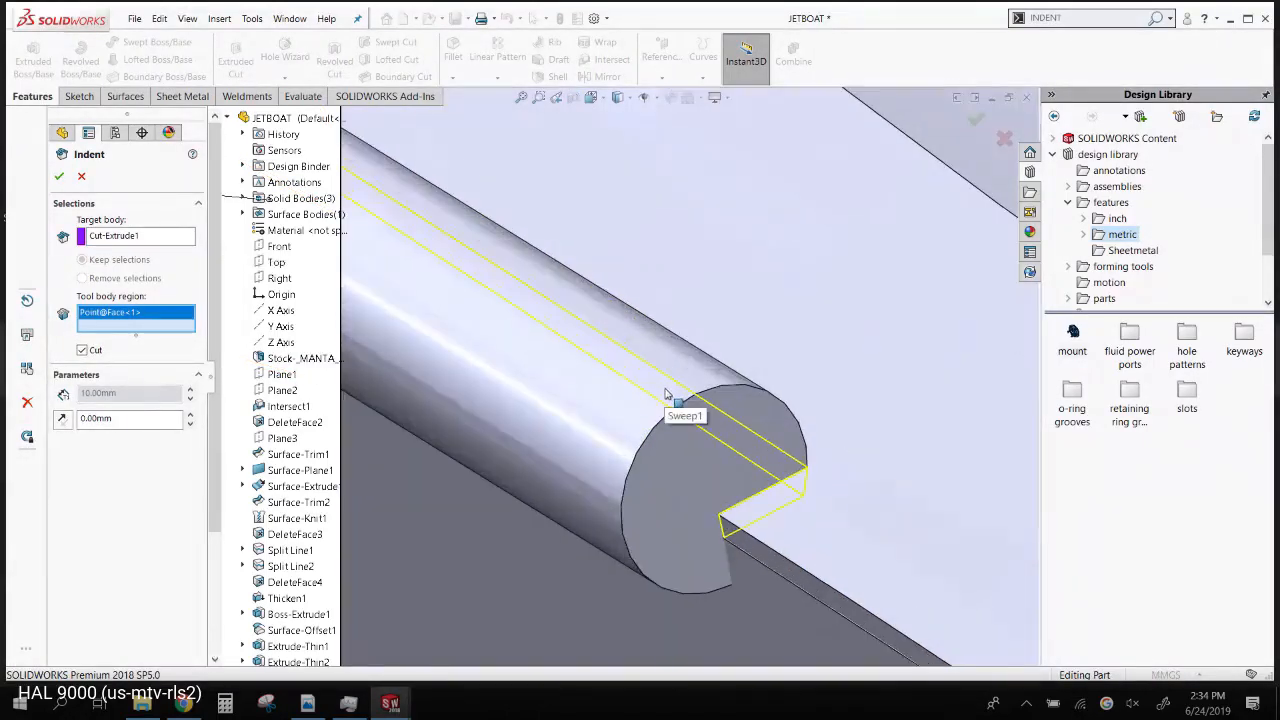
scroll(665, 393, "up", 5)
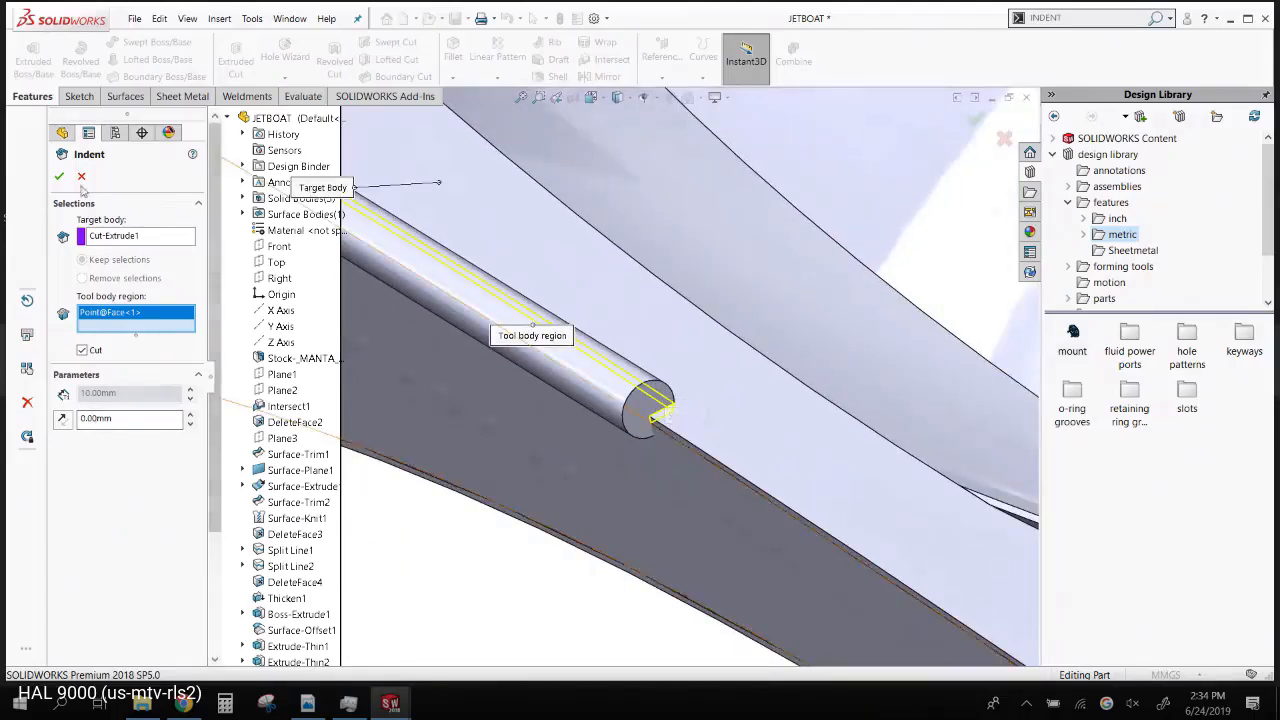
left_click(60, 177)
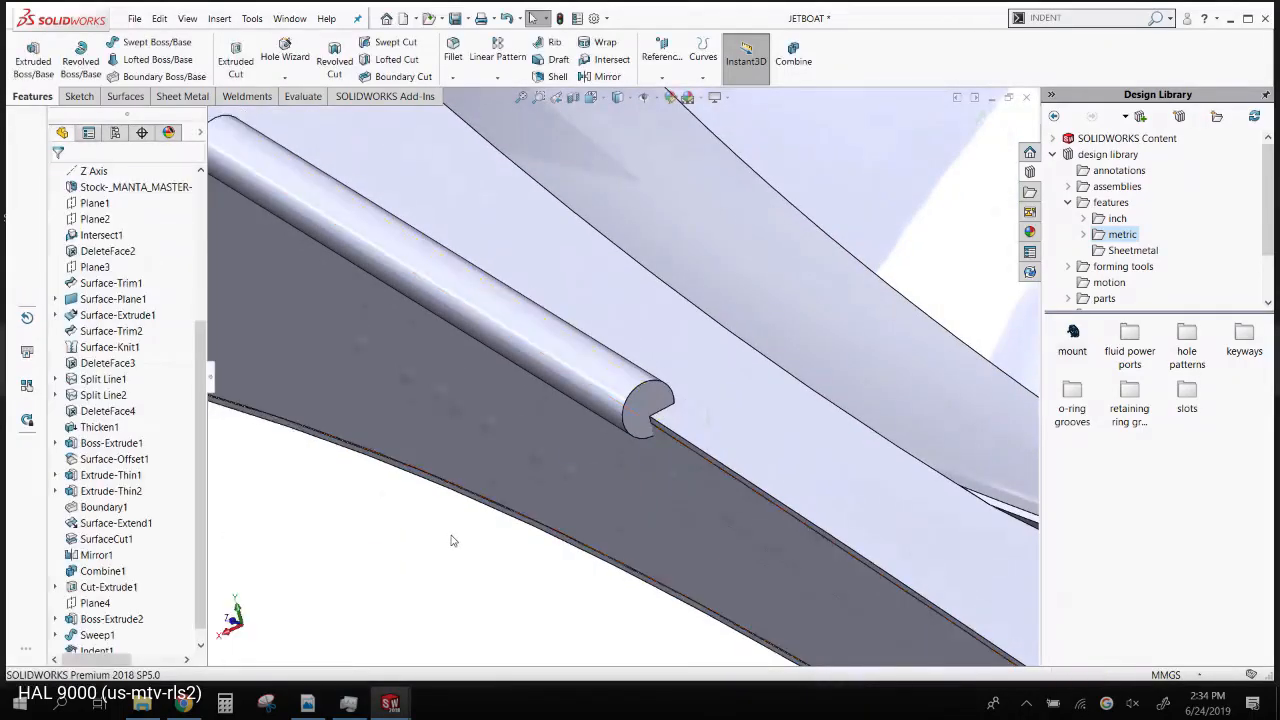
- Hide the swept tube temporarily, examine the cut it makes in the pod's edge, and bring the tube back
right_click(614, 362)
left_click(656, 337)
middle_click_drag(578, 516, 282, 526)
scroll(568, 314, "down", 3)
scroll(566, 318, "up", 4)
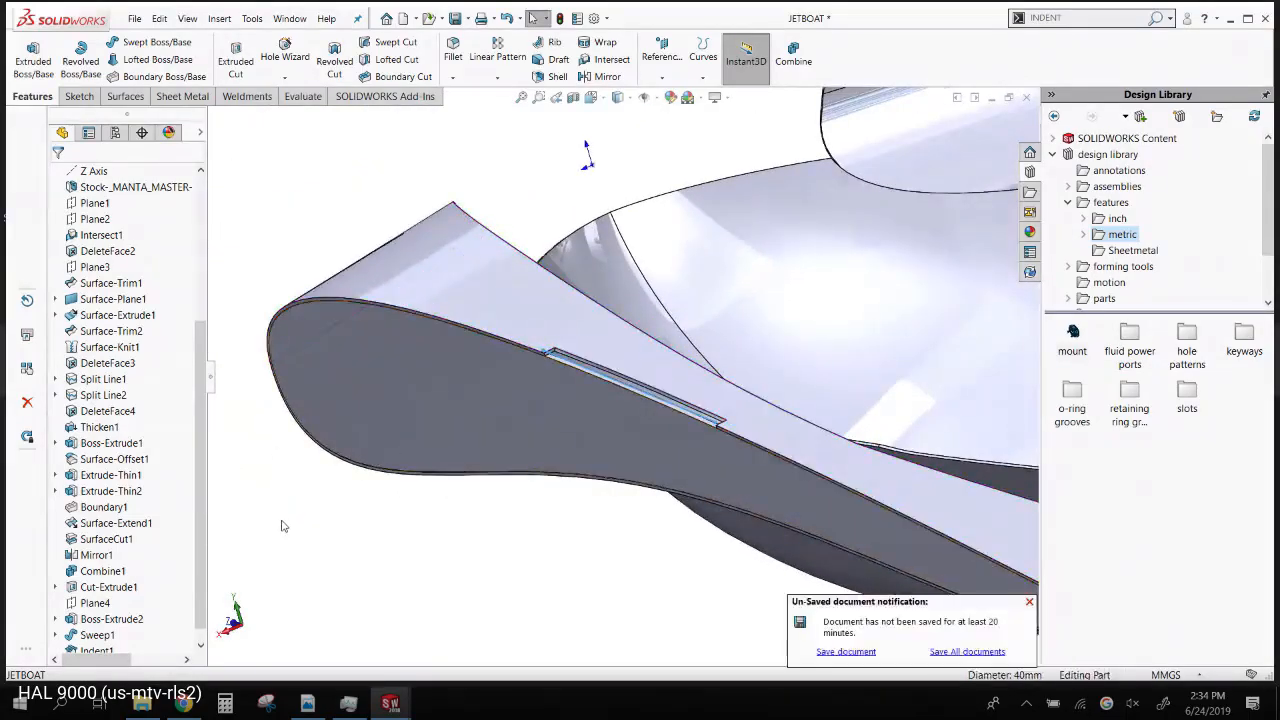
left_click(507, 18)
scroll(550, 360, "down", 6)
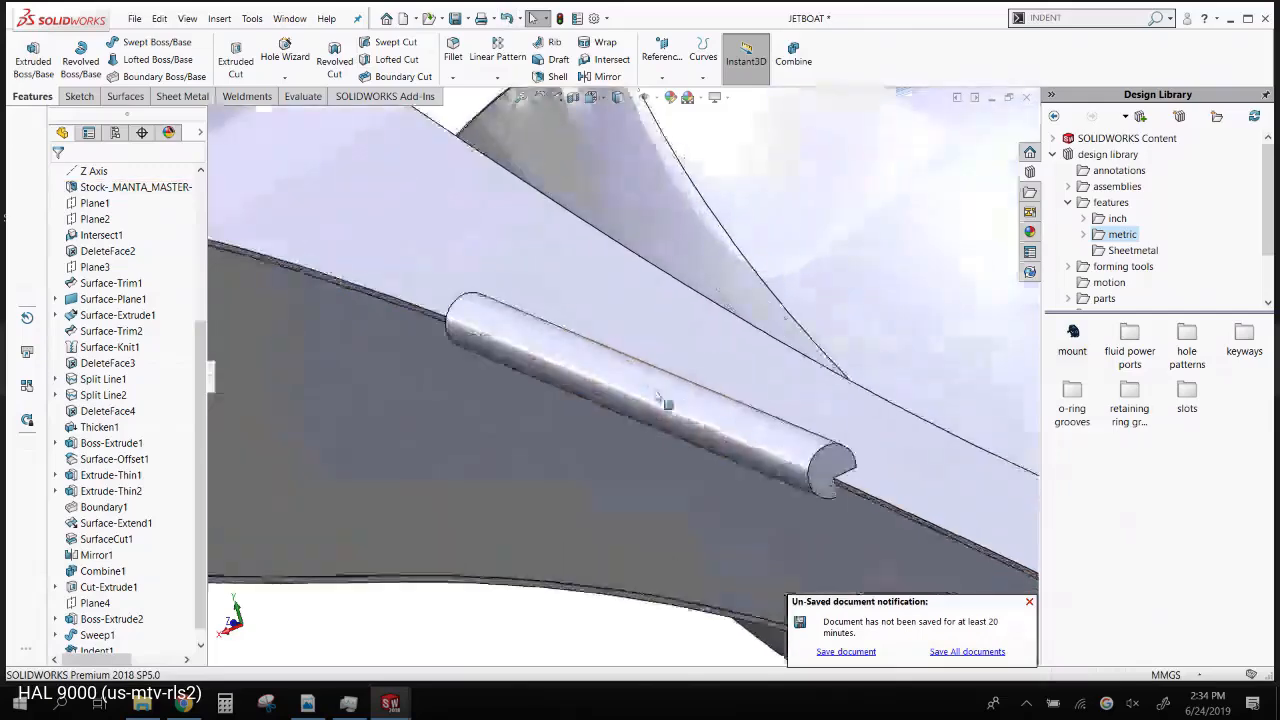
middle_click_drag(721, 475, 760, 440)
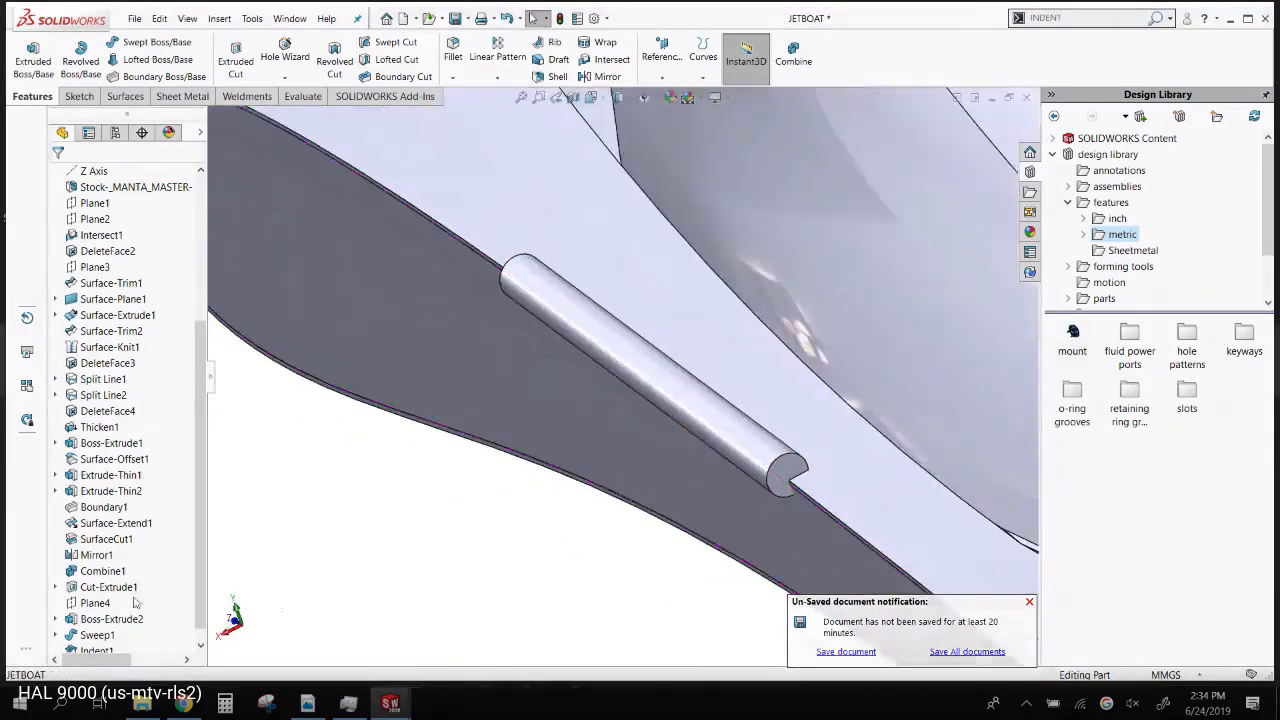
- Edit Indent1 to set its clearance around the tube to 3 mm
scroll(200, 503, "down", 1)
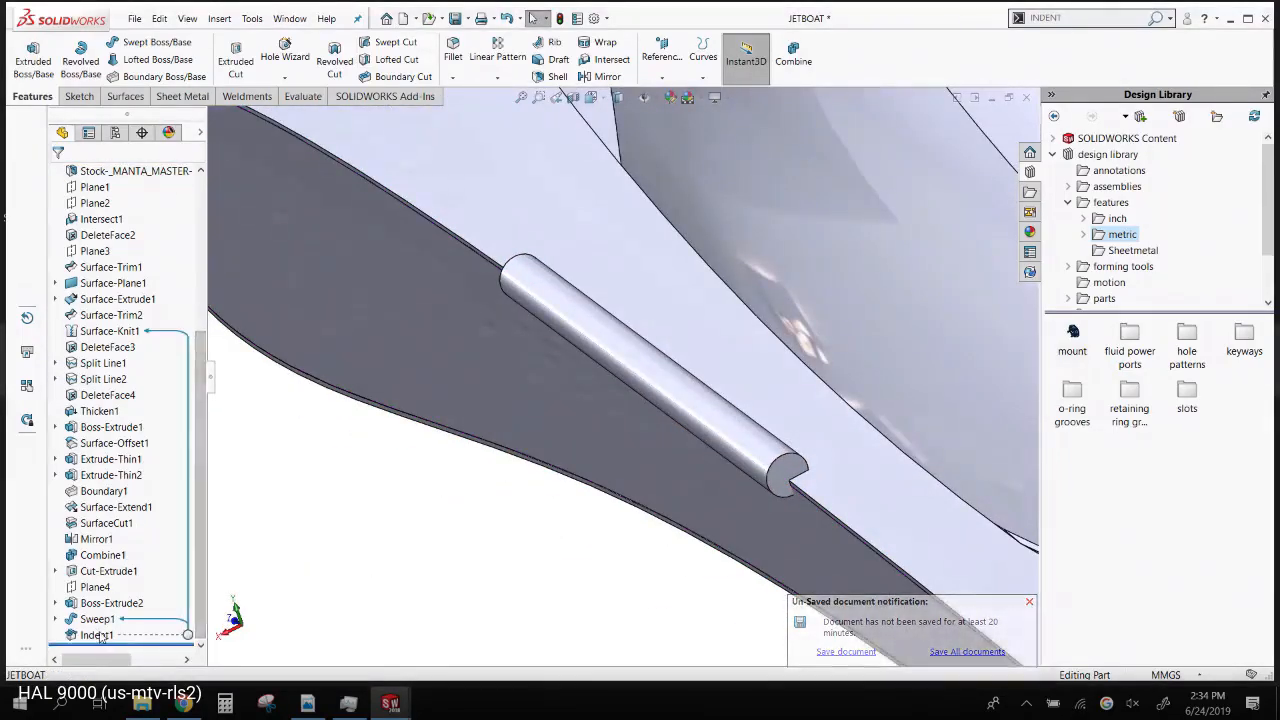
right_click(96, 635)
left_click(115, 362)
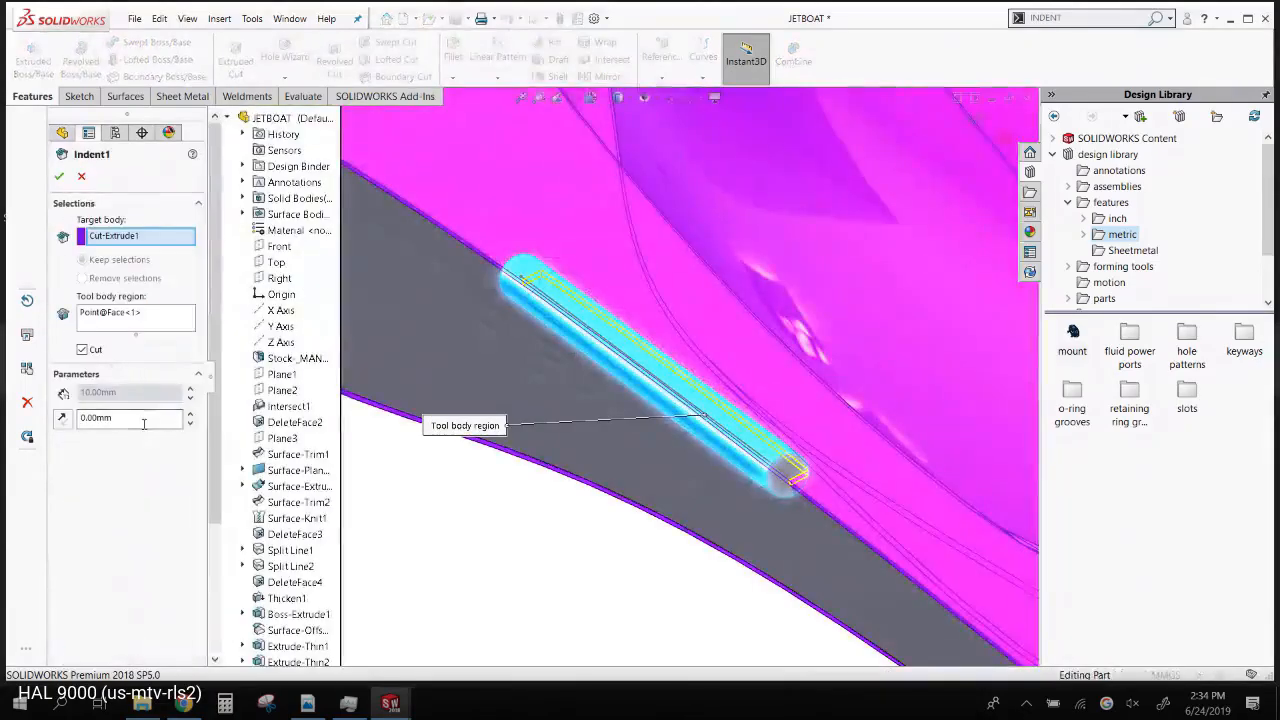
double_click(143, 424)
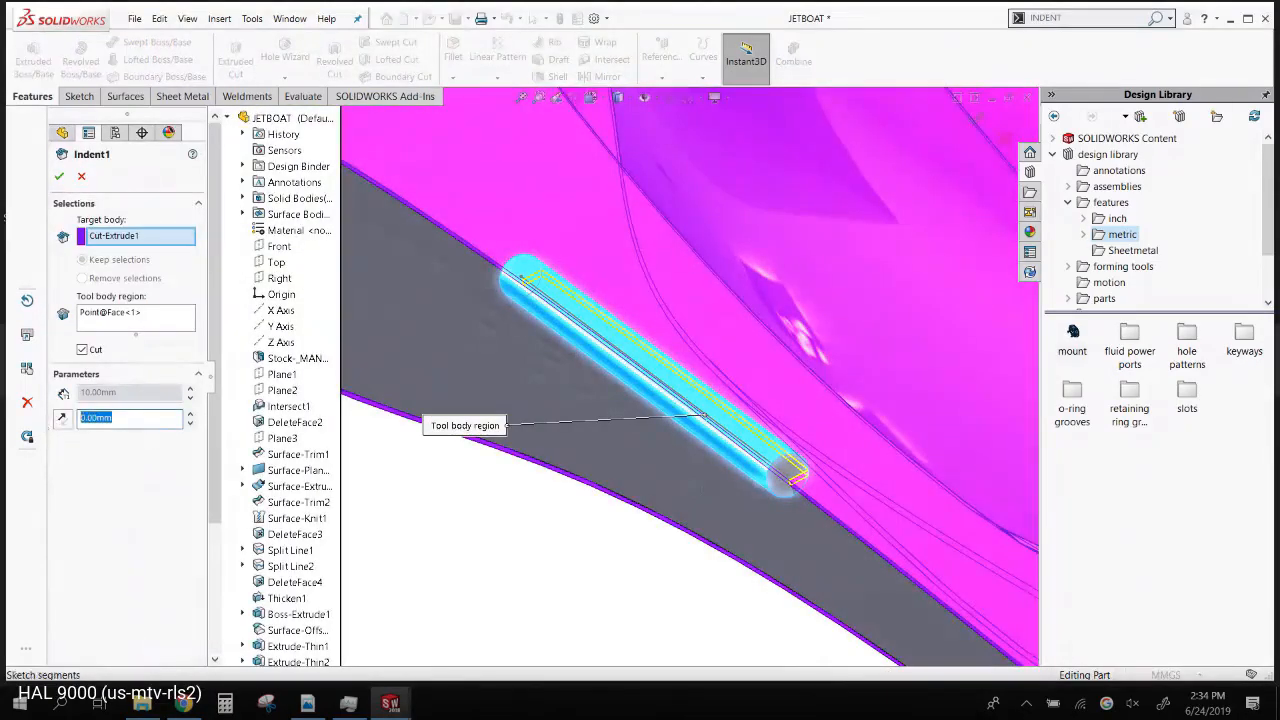
type("5")
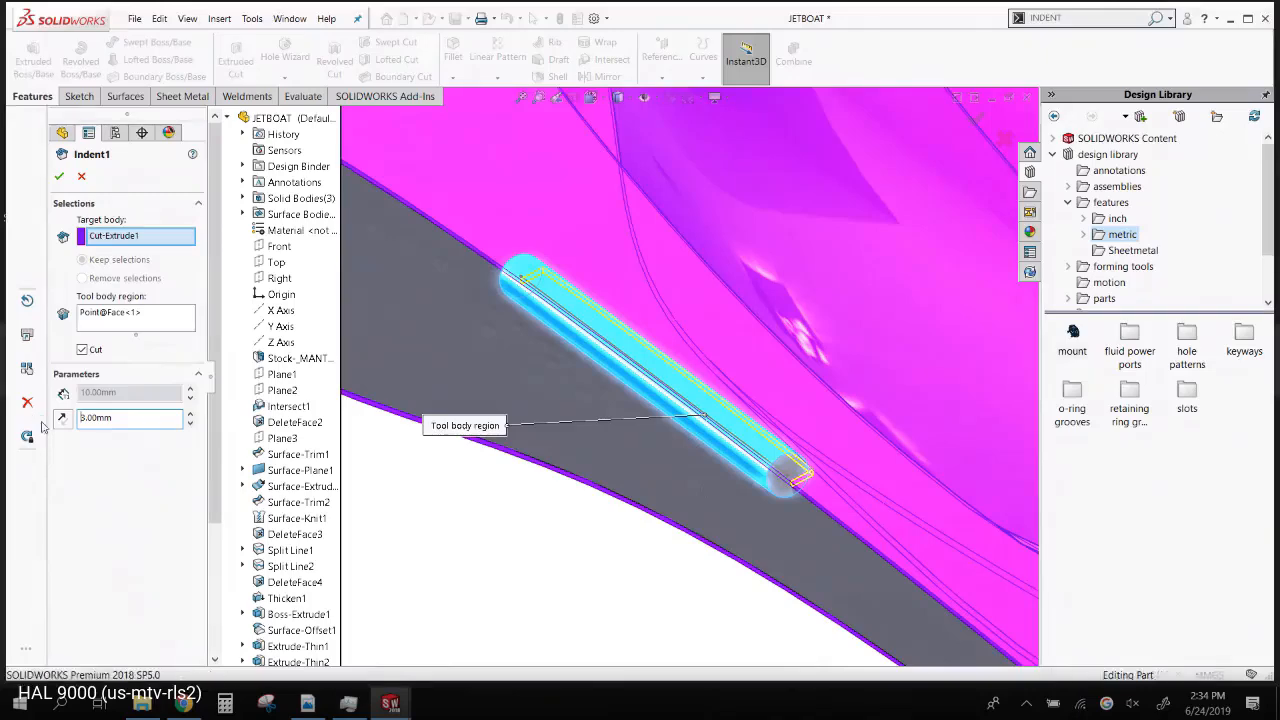
key("Return")
middle_click_drag(451, 443, 662, 524)
left_click(538, 580)
middle_click_drag(538, 580, 565, 390)
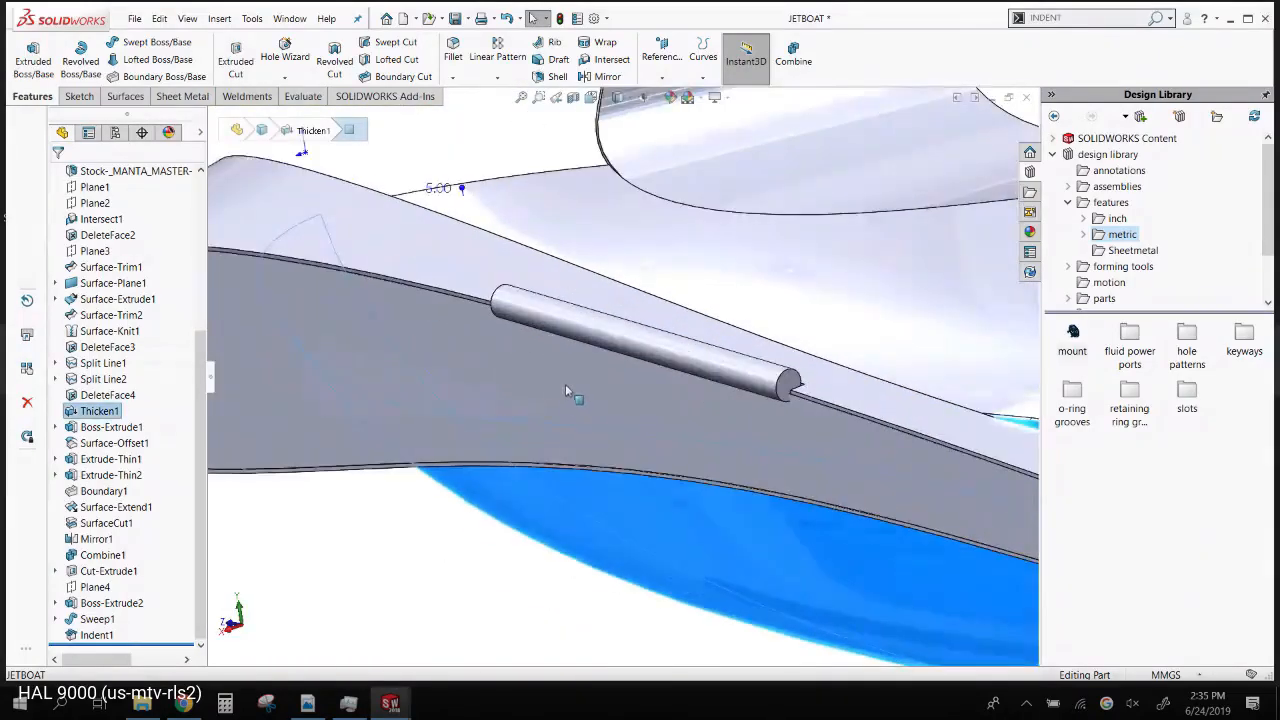
- Combine the Boss-Extrude2 end plate and the Sweep1 tube from the solid bodies into one body with the Add operation
scroll(175, 340, "up", 5)
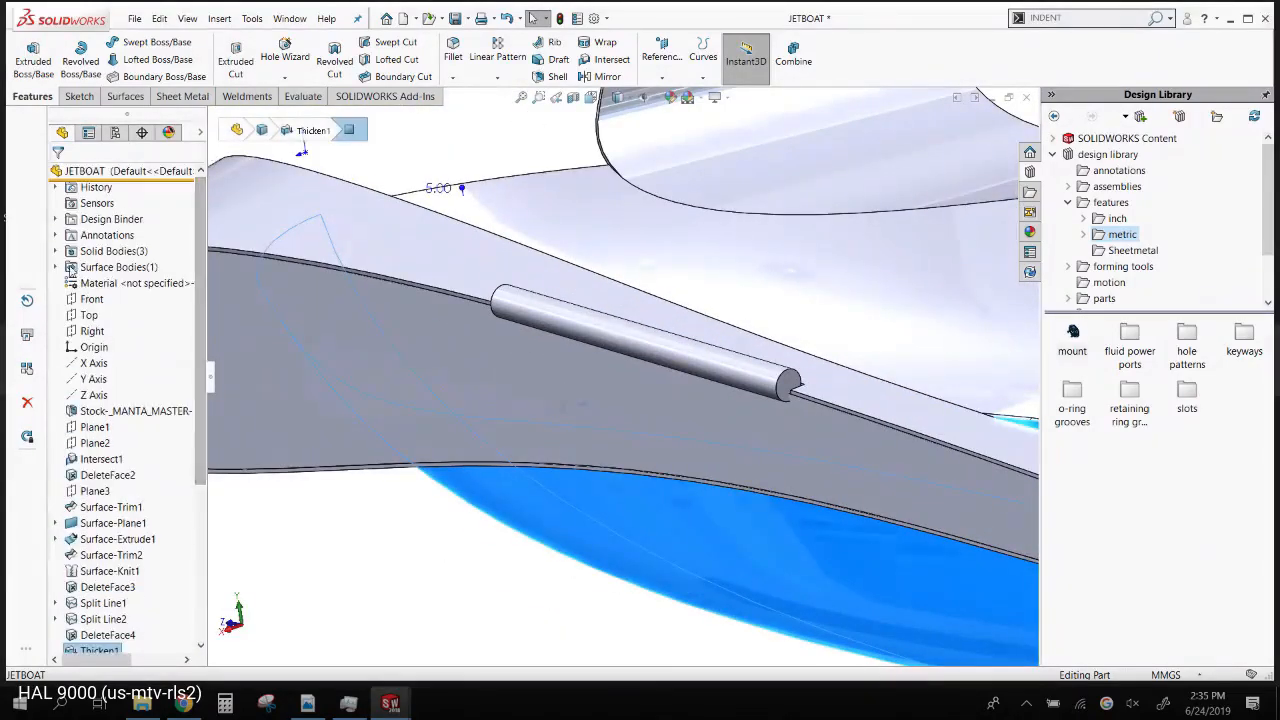
left_click(55, 251)
left_click(112, 283)
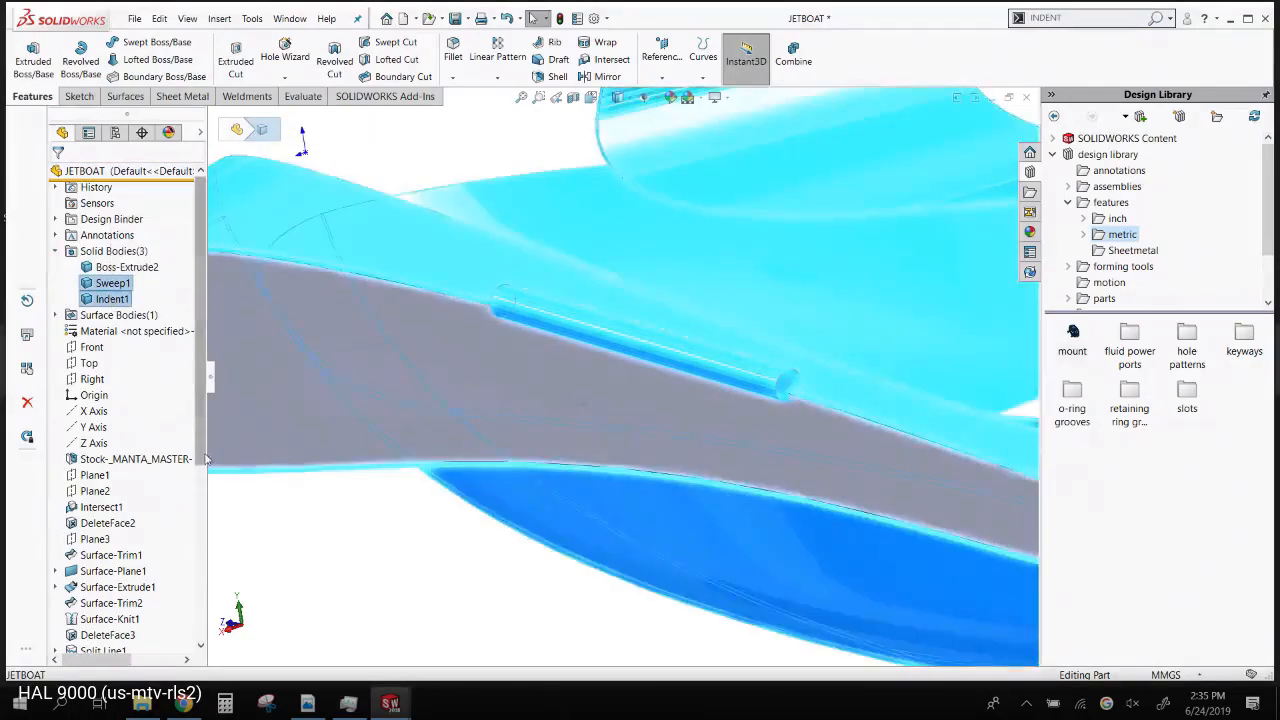
left_click(127, 267)
left_click(115, 283, "ctrl")
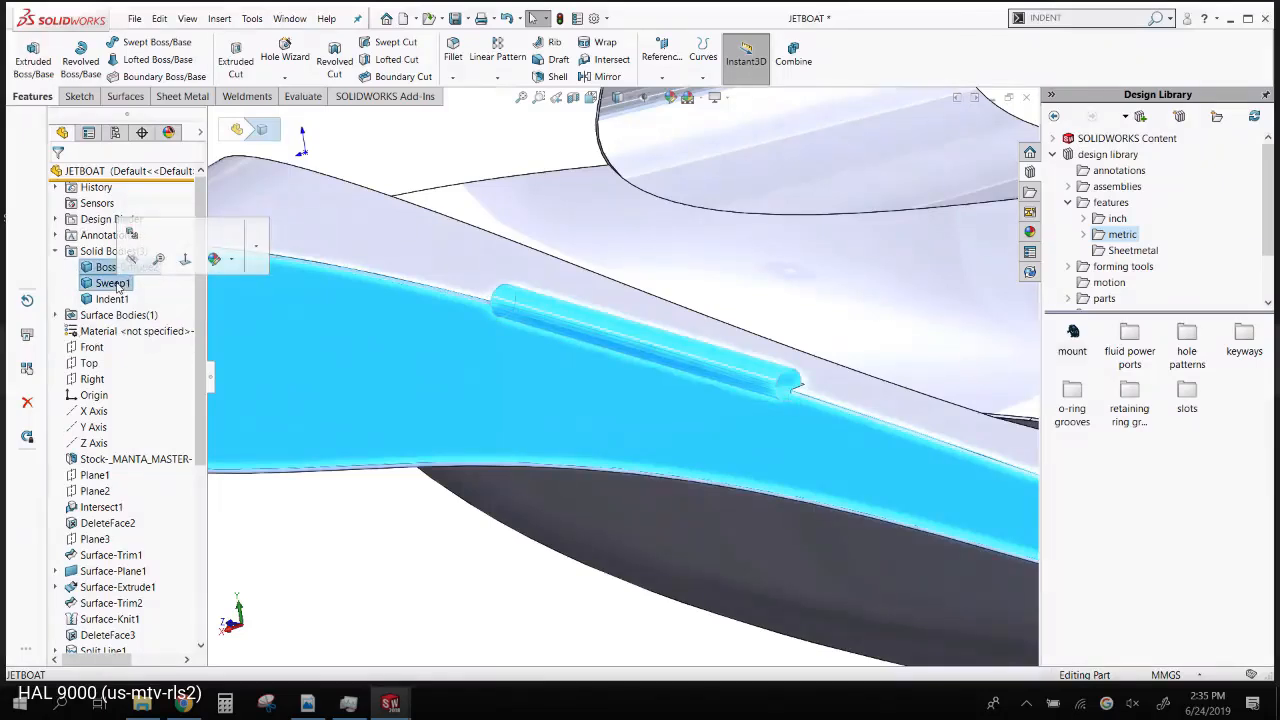
right_click(117, 285)
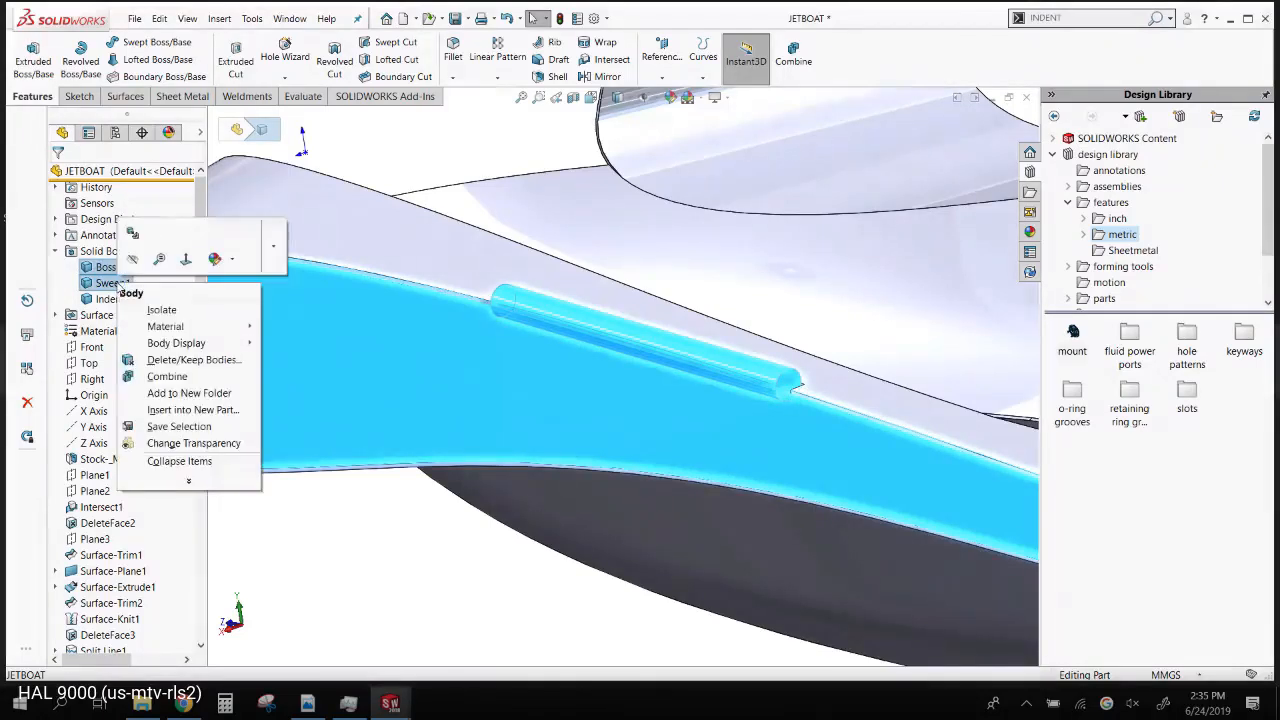
left_click(168, 376)
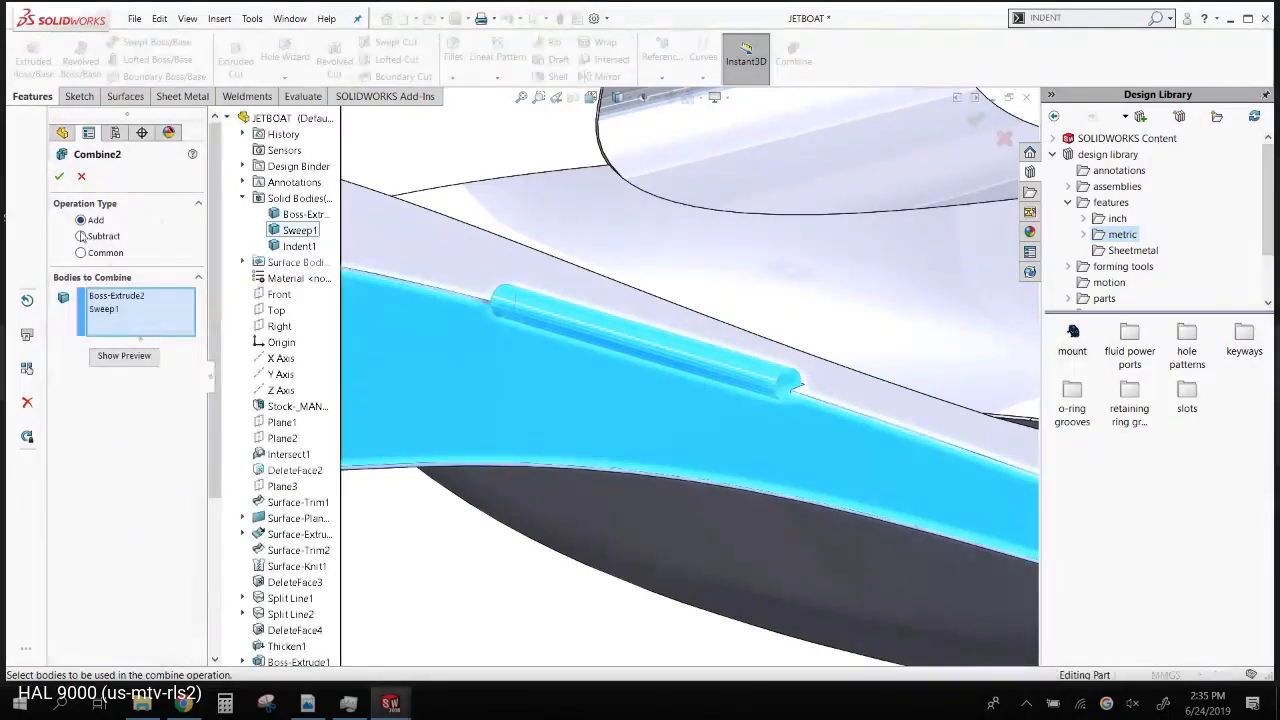
left_click(60, 177)
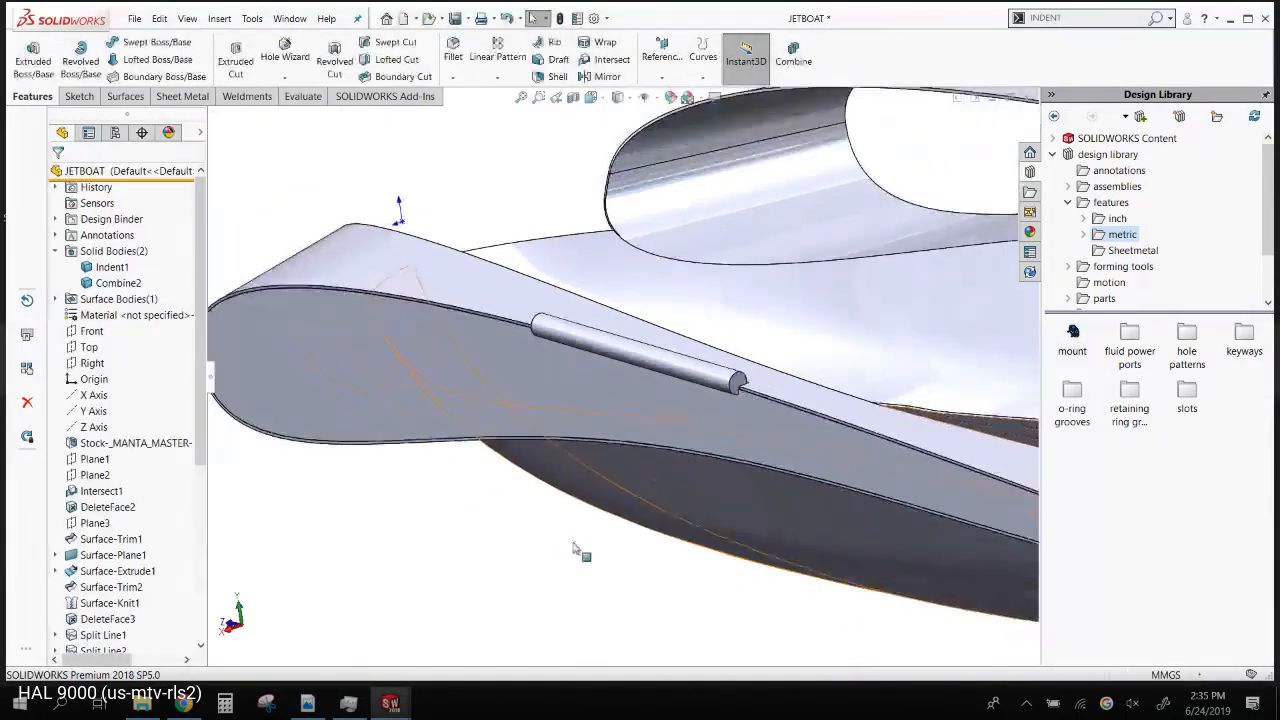
- Mirror the Combine2 body, the end plate with its hinge tube, about the Right plane as a body mirror
middle_click_drag(578, 549, 600, 365)
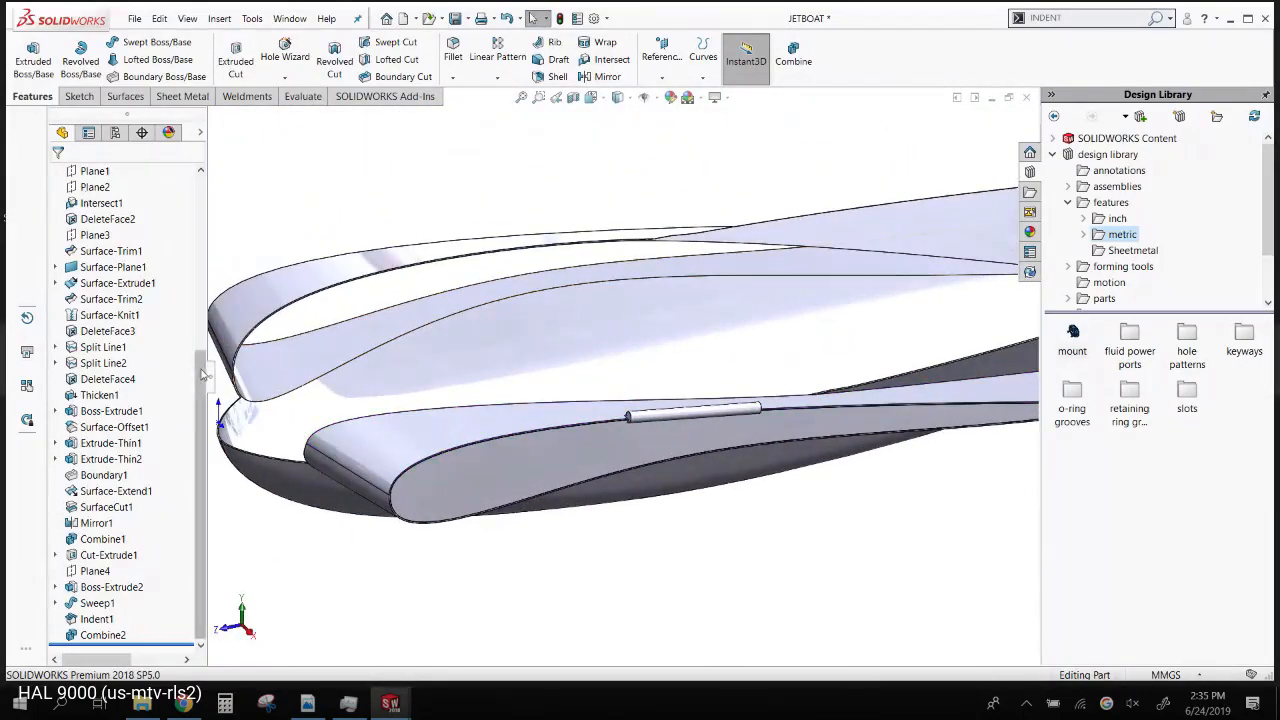
left_click_drag(201, 374, 201, 200)
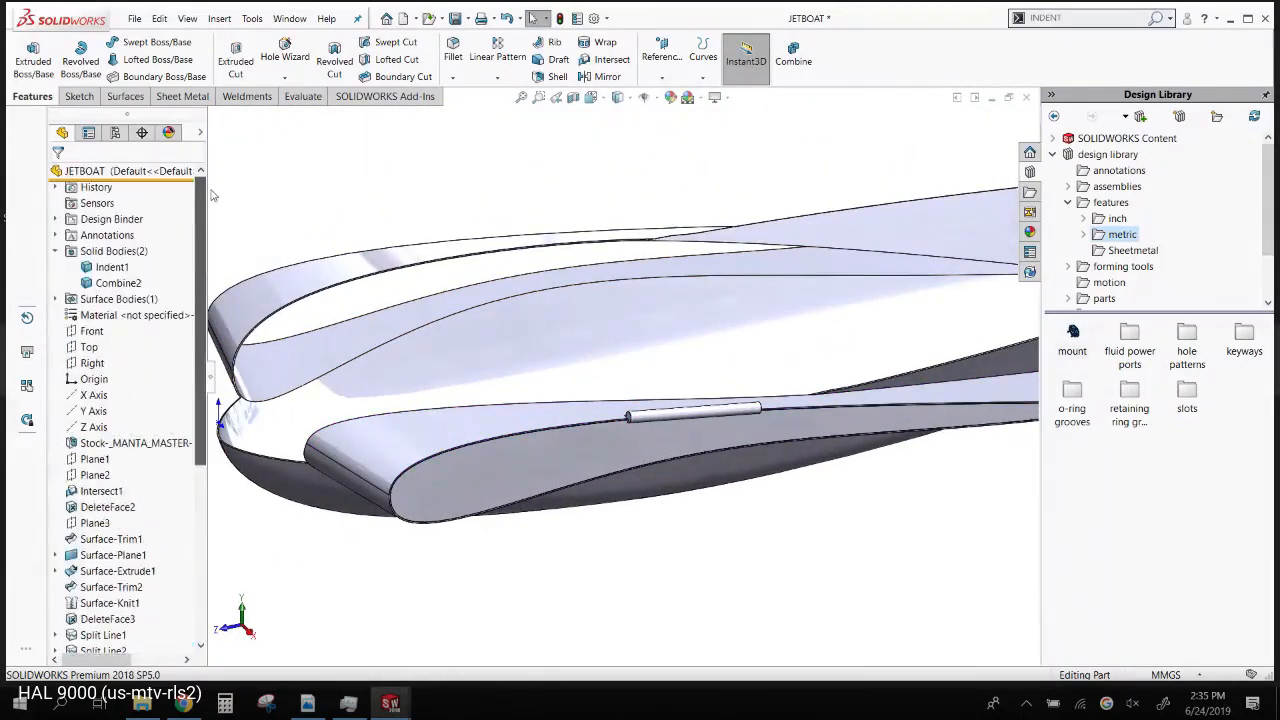
left_click(90, 364)
left_click(607, 76)
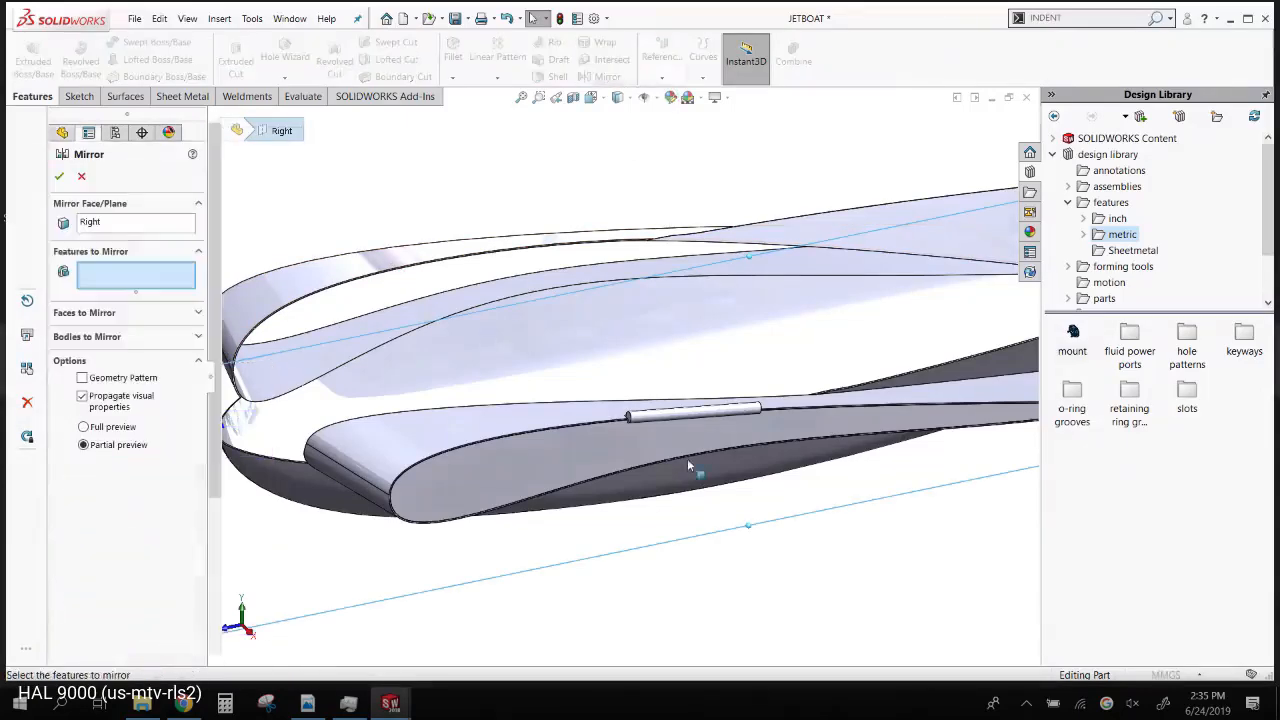
left_click(87, 336)
left_click(622, 470)
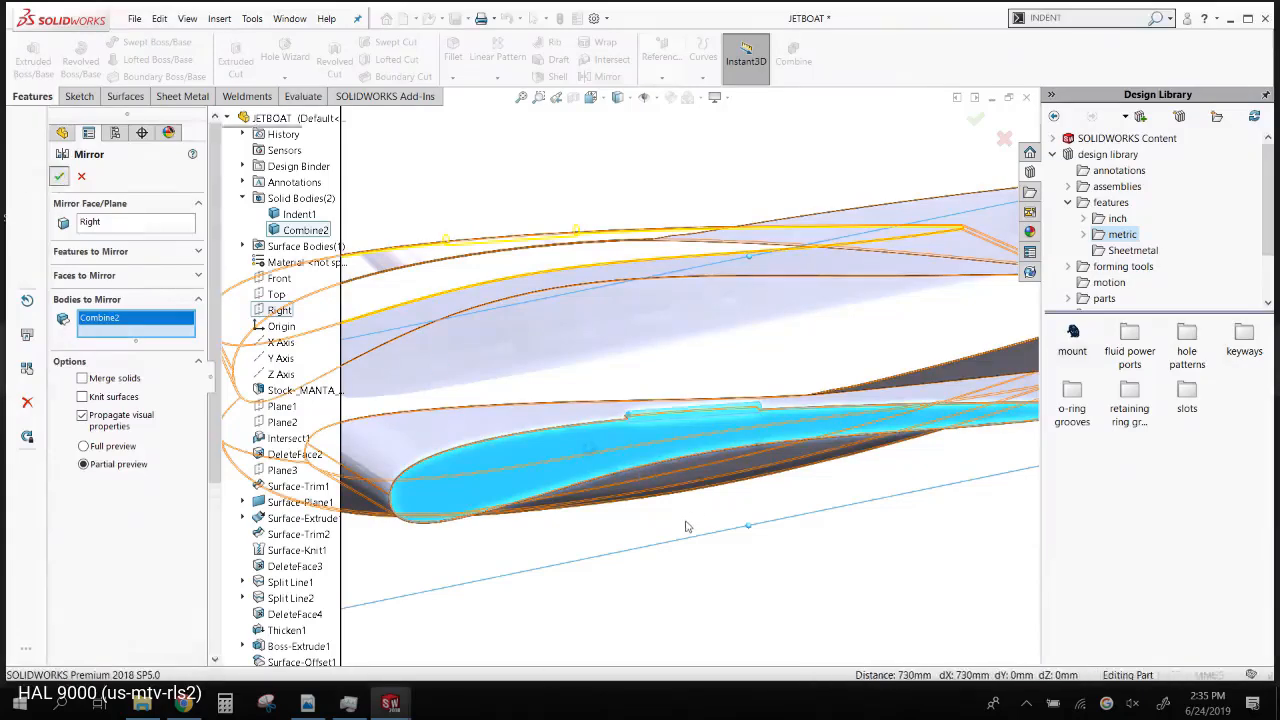
key("Return")
middle_click_drag(600, 357, 315, 598)
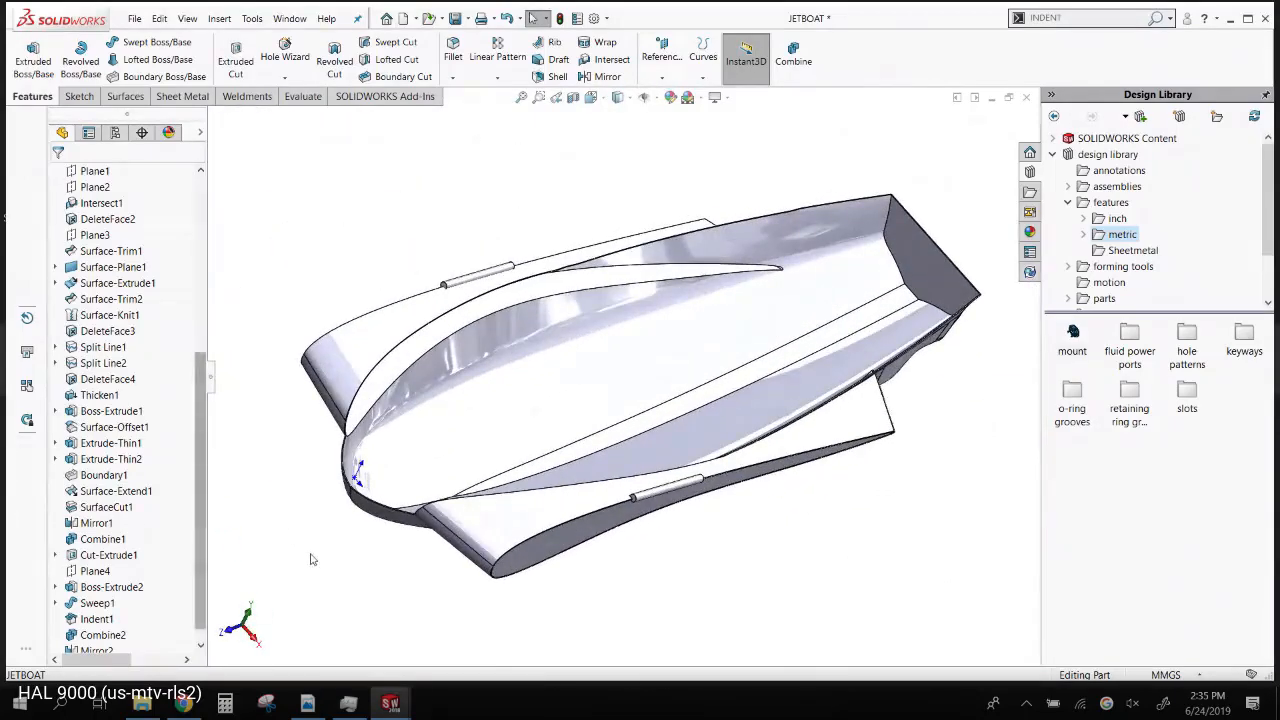
- Switch to the MANTA_PWC assembly and examine the hinge area between the mirrored wing and the jetboat
key("ctrl+Tab")
key("Escape")
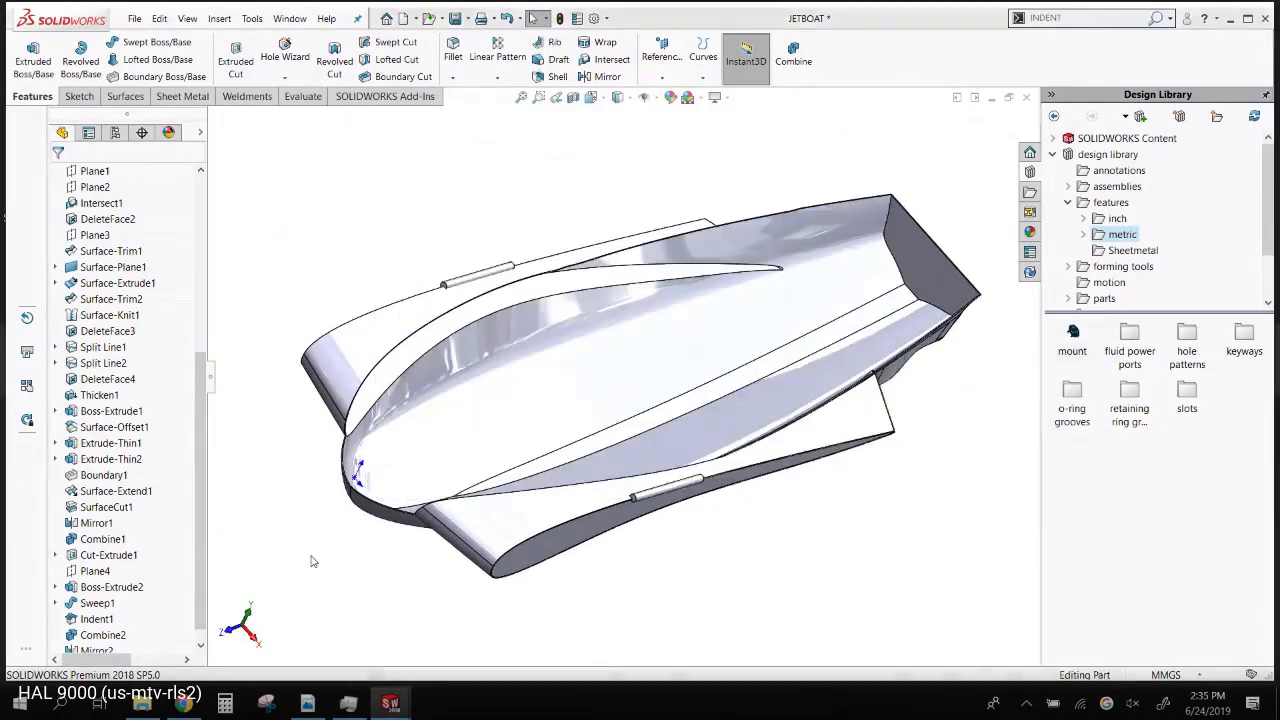
key("ctrl+Tab")
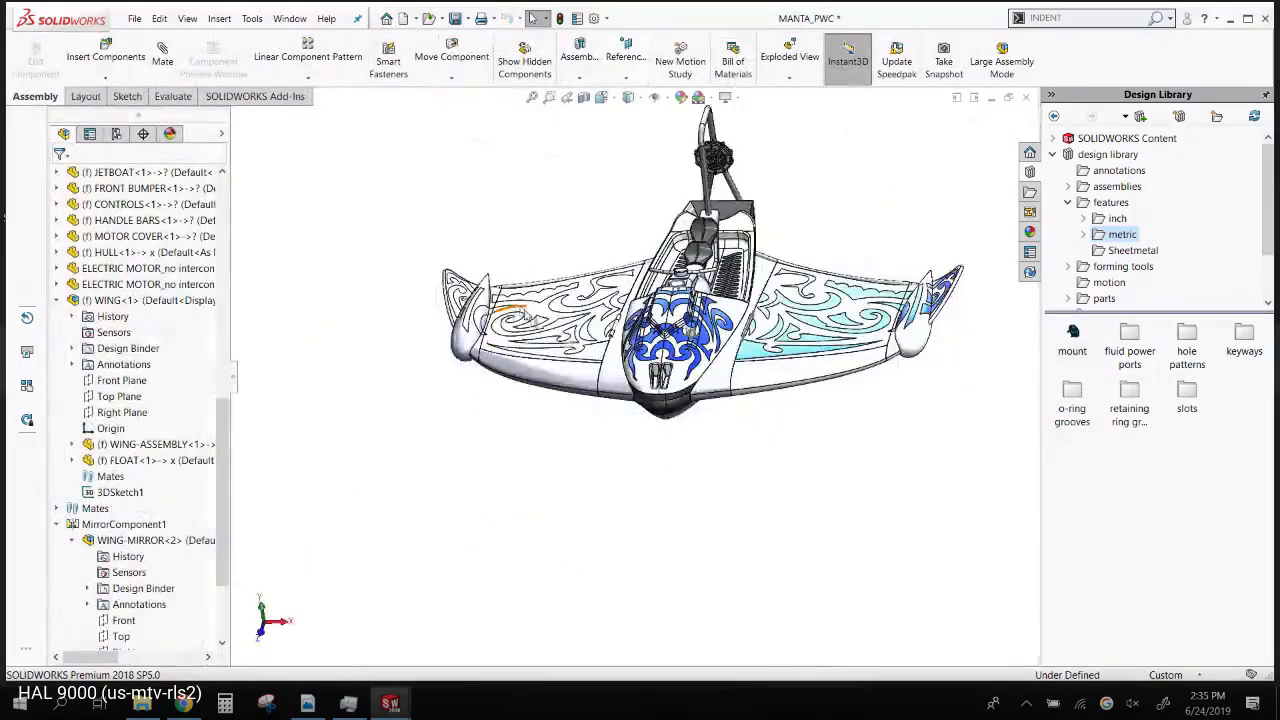
scroll(655, 265, "down", 5)
scroll(660, 268, "up", 4)
middle_click_drag(660, 268, 700, 340)
scroll(703, 347, "up", 3)
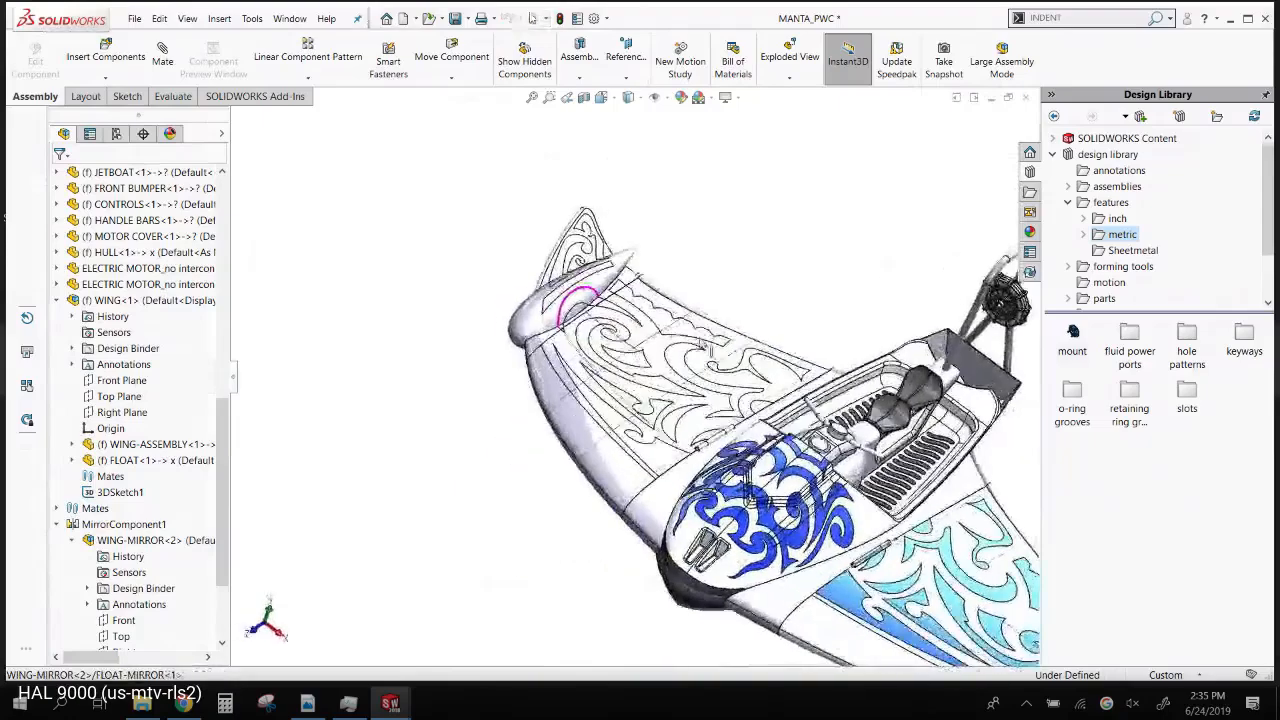
scroll(703, 347, "down", 3)
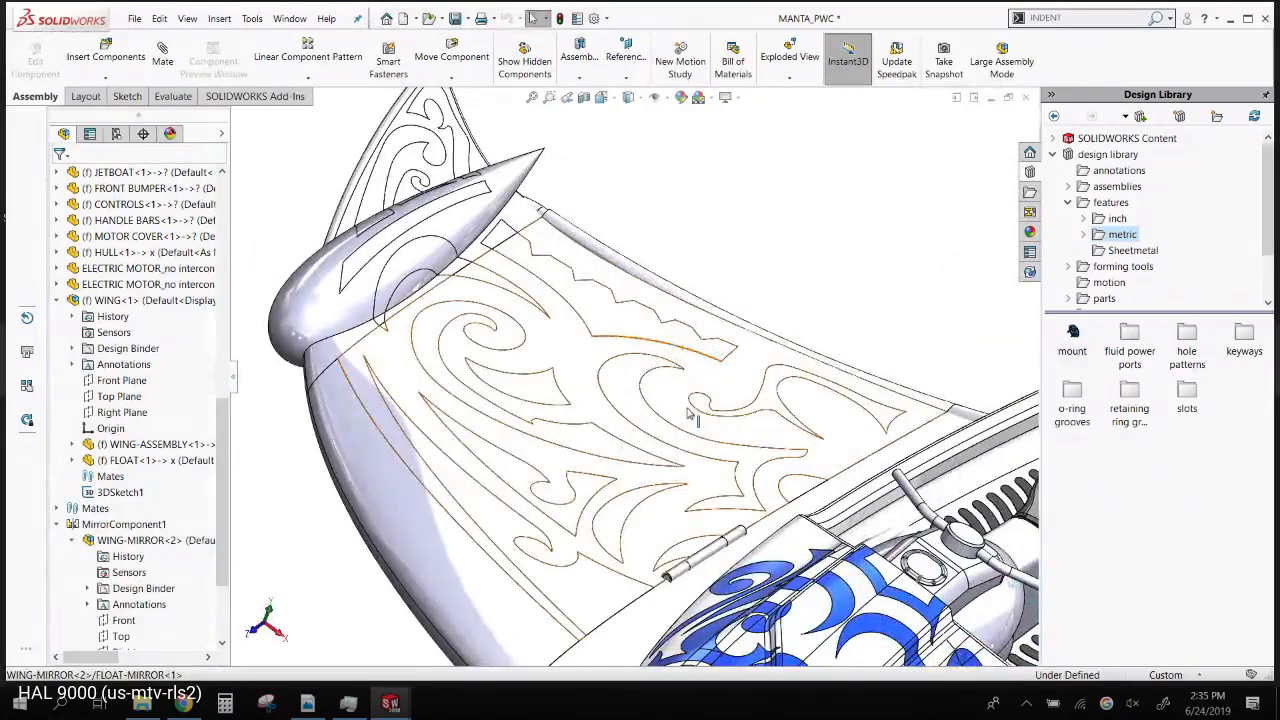
- Dissolve the MirrorComponent1 feature and recreate its mates in the top-level assembly
left_click(689, 401)
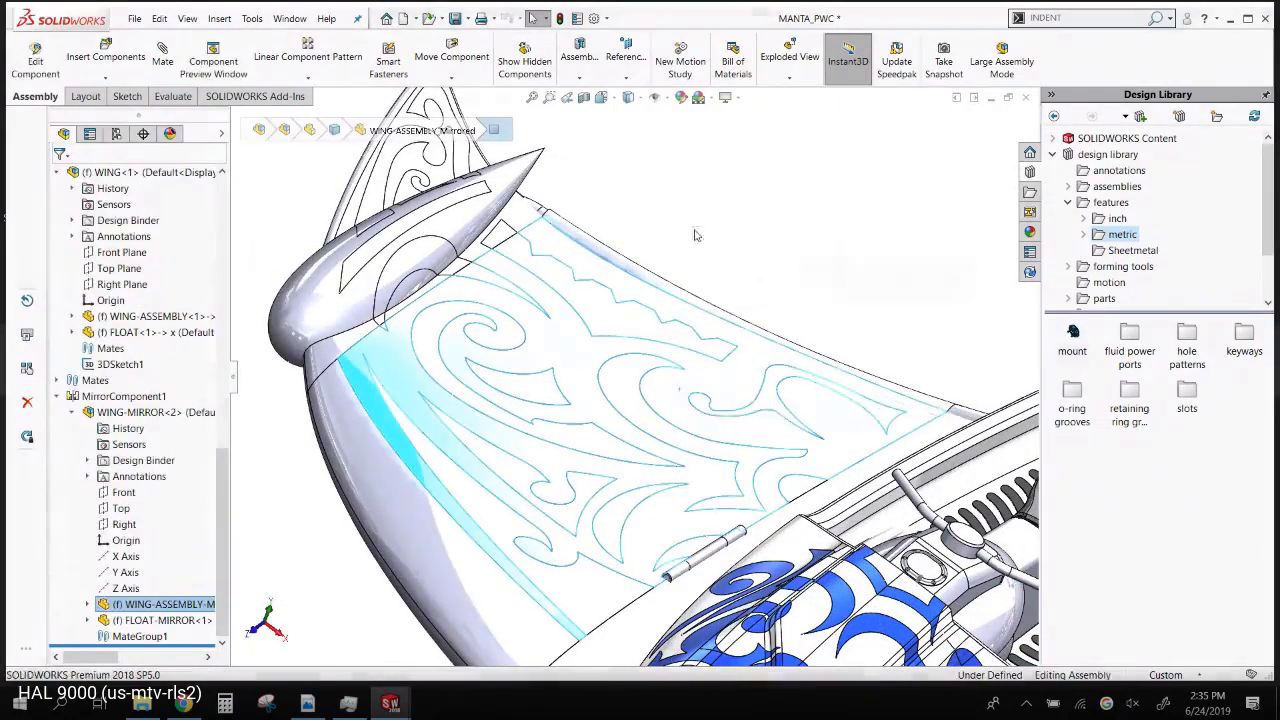
left_click(126, 396)
middle_click_drag(560, 380, 686, 300)
left_click(693, 305)
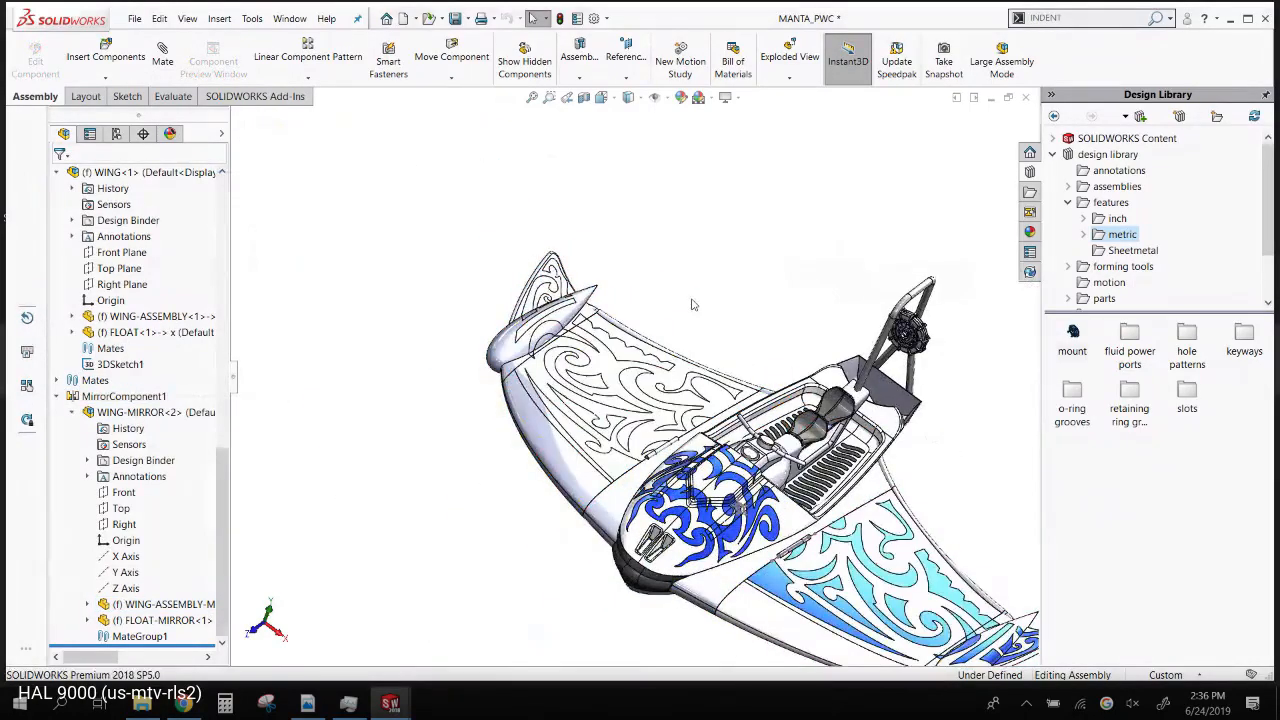
right_click(119, 398)
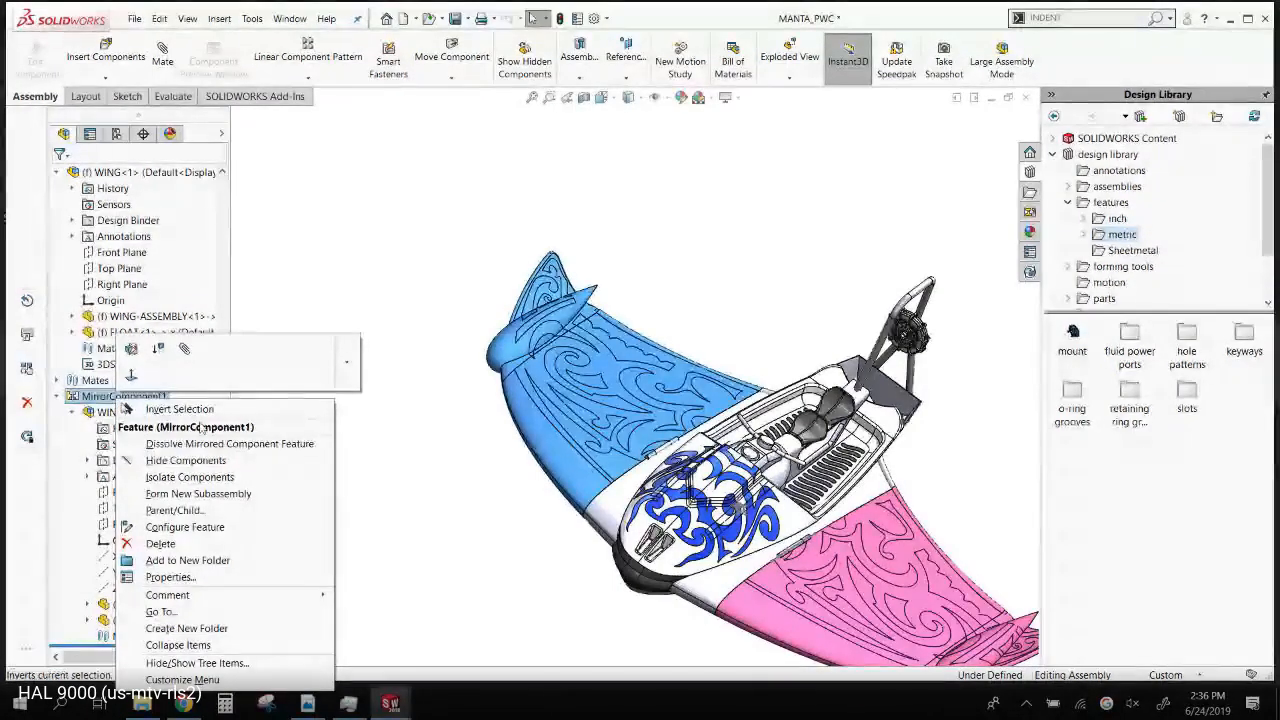
left_click(230, 445)
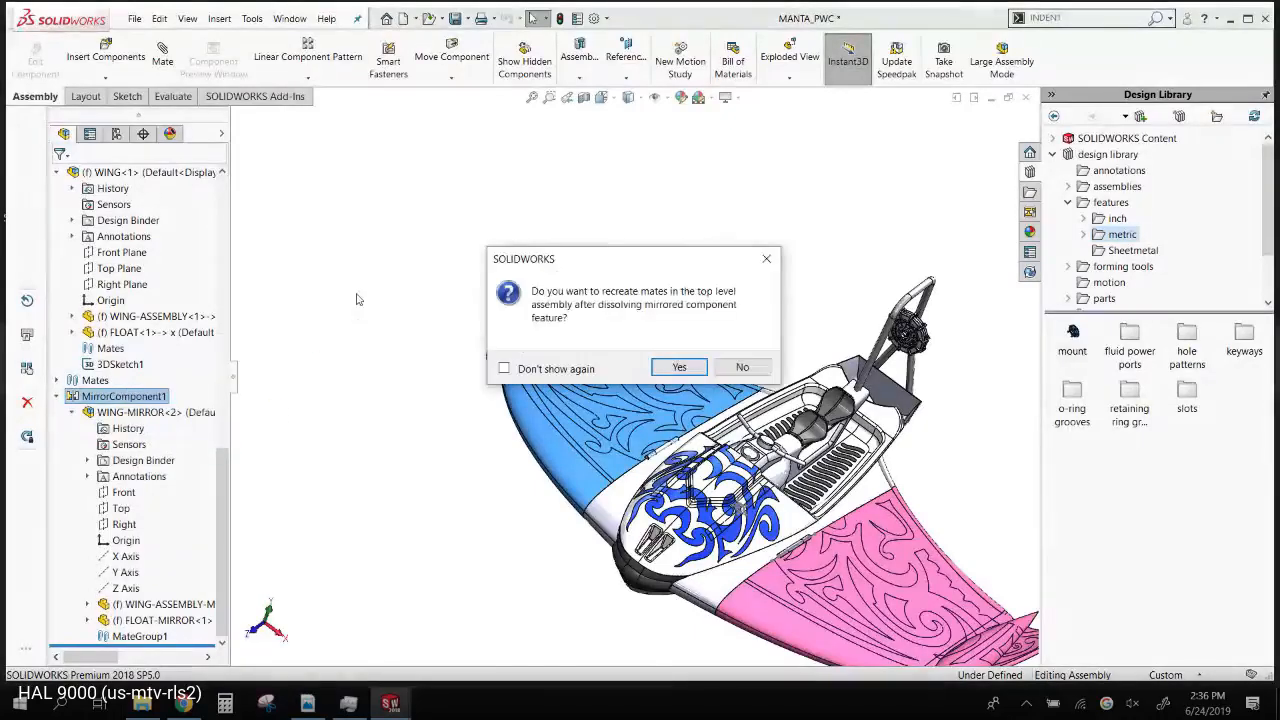
left_click(679, 367)
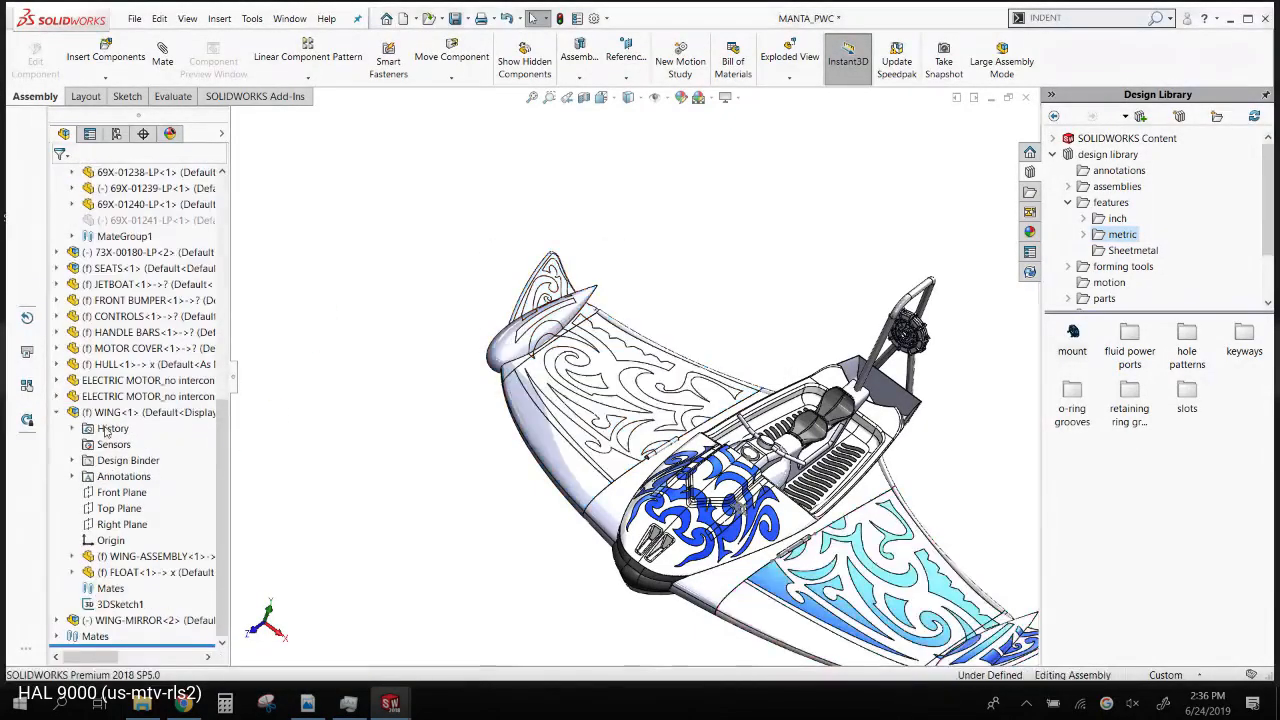
- Move the WING-MIRROR subassembly away from the jetboat so that its hinge knuckles are accessible
left_click(150, 620)
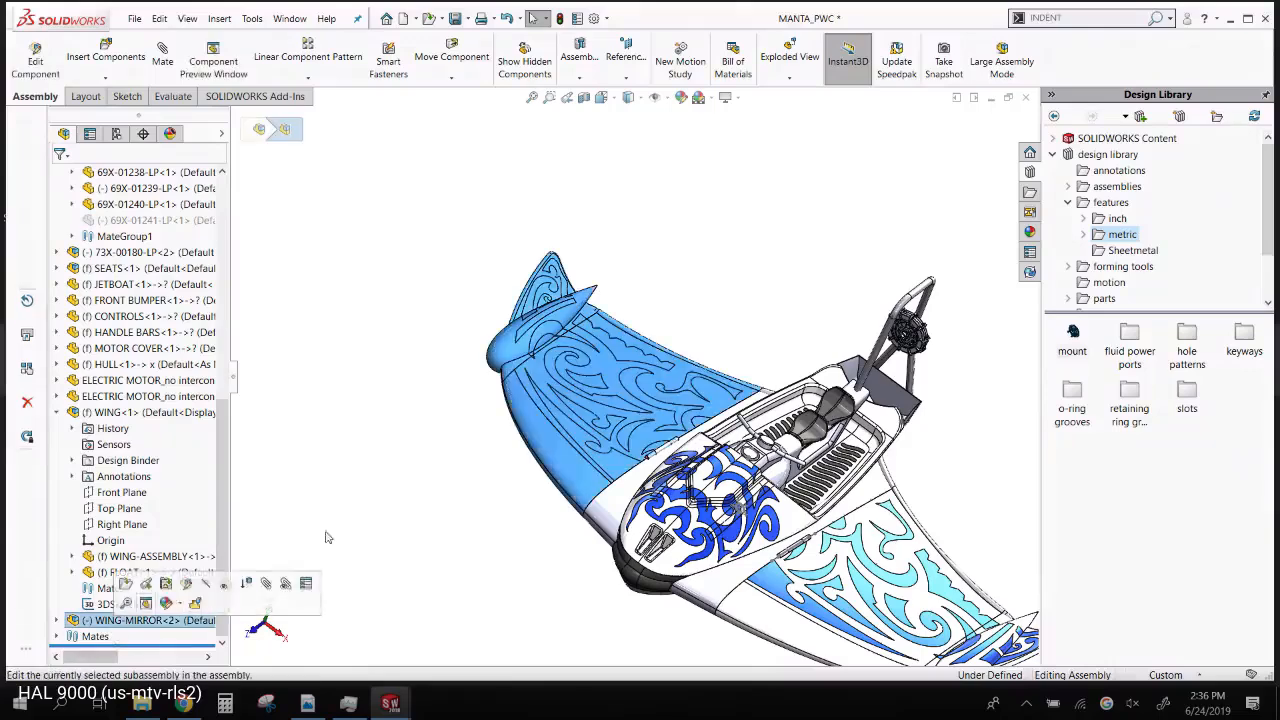
right_click_drag(565, 456, 490, 602)
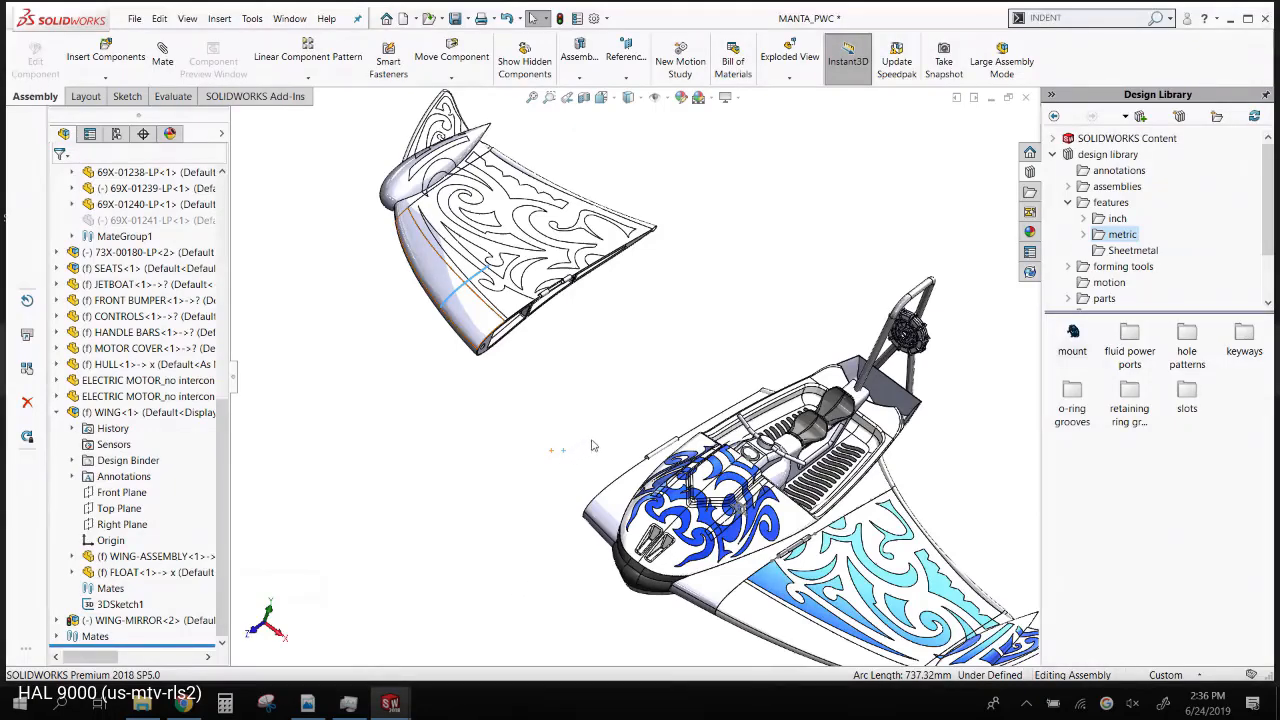
middle_click_drag(592, 445, 730, 395)
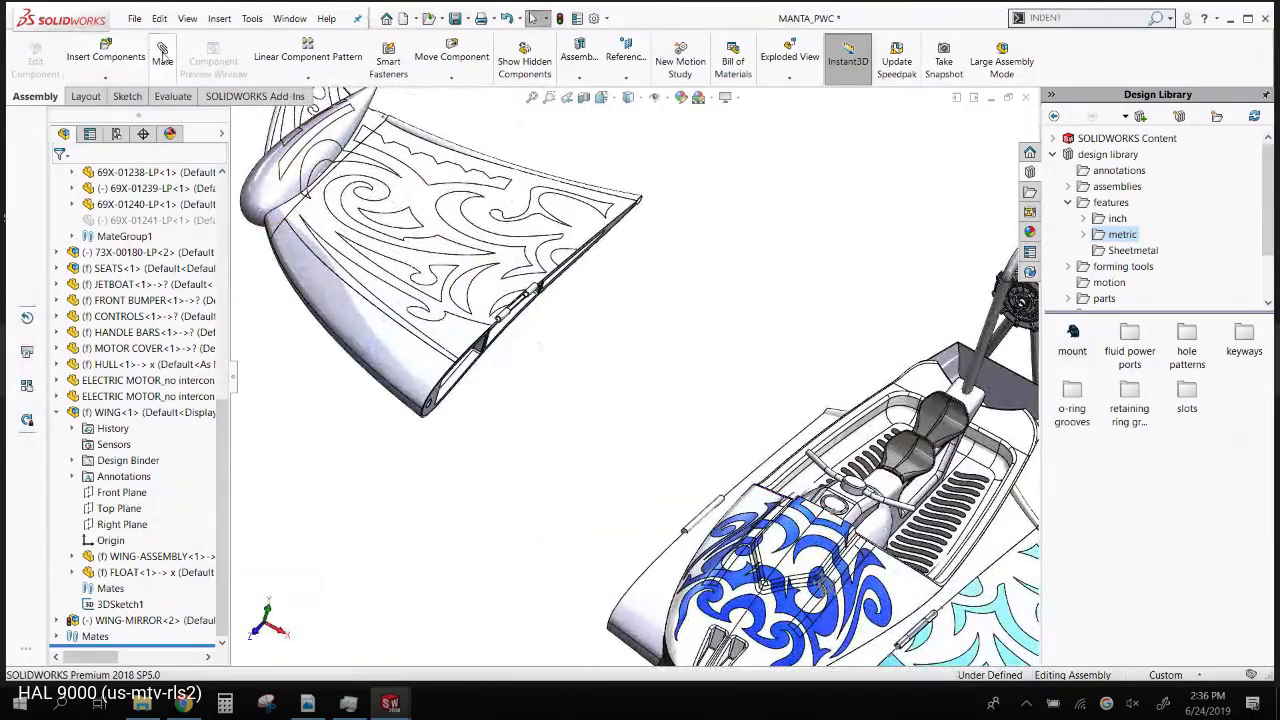
- Start a Hinge mate using a WING-MIRROR hinge knuckle's cylindrical face and the jetboat tube's cylindrical face as concentric selections
left_click(162, 52)
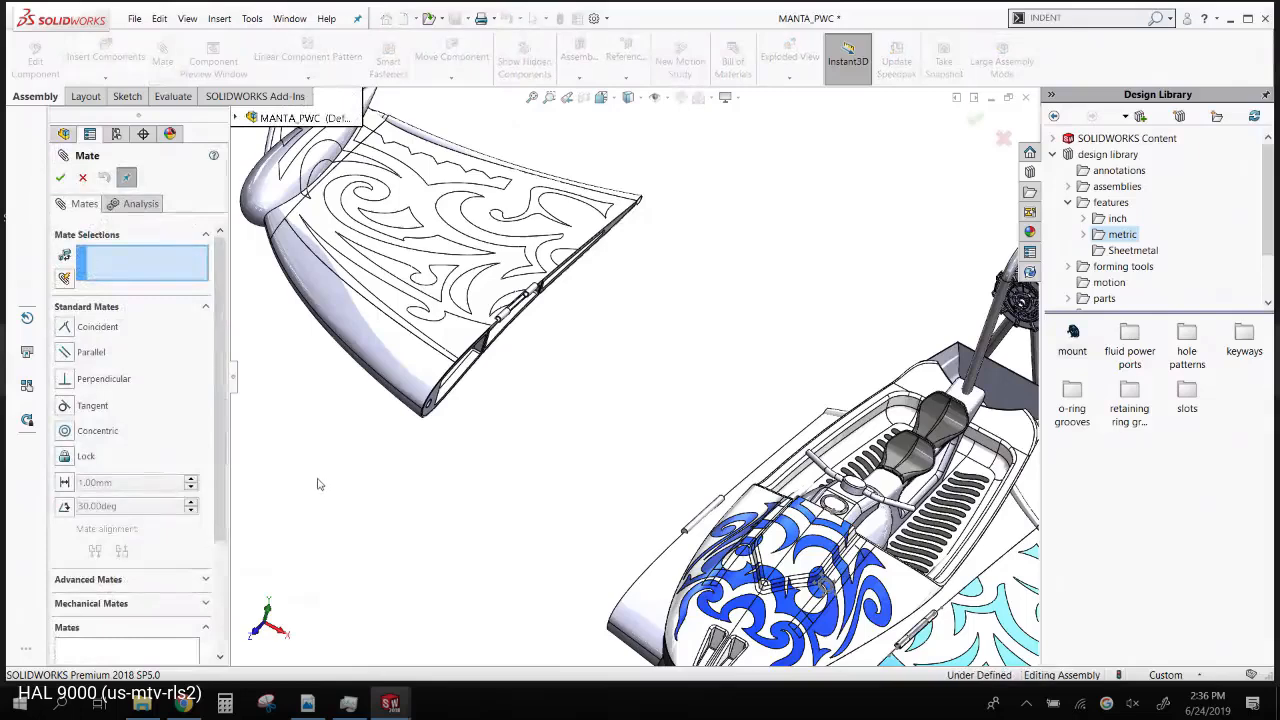
scroll(205, 428, "down", 3)
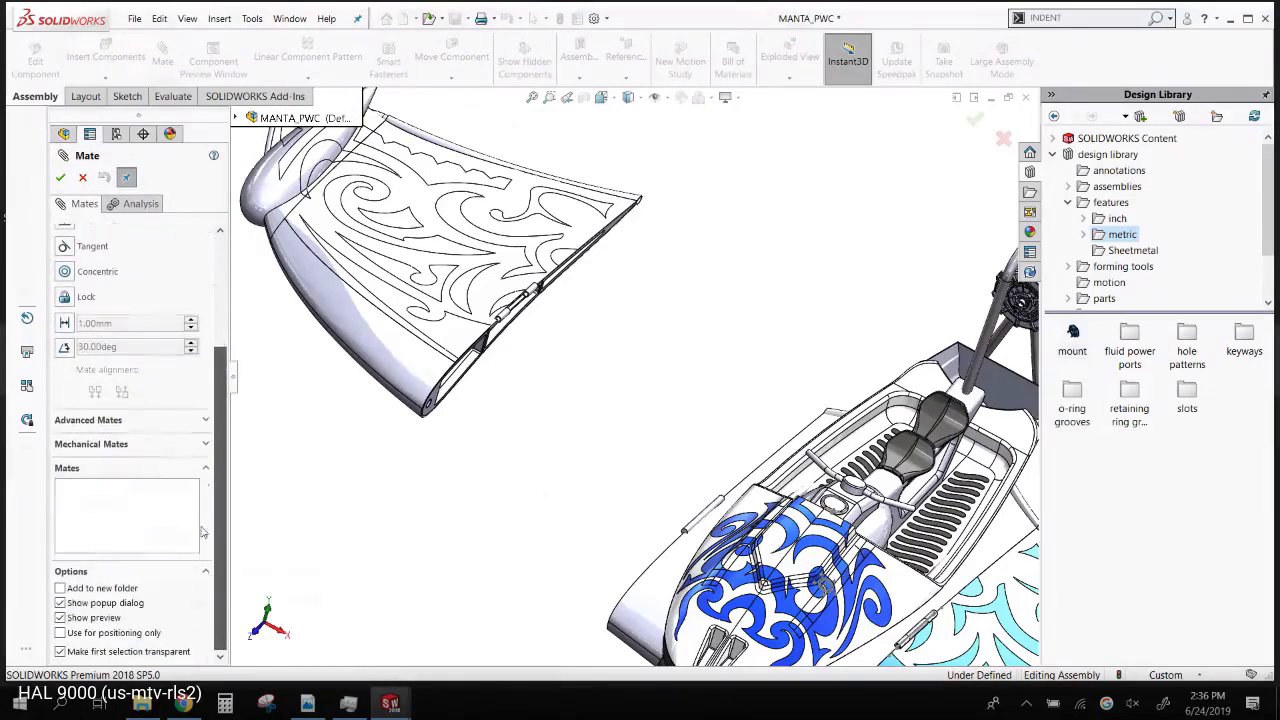
left_click(90, 446)
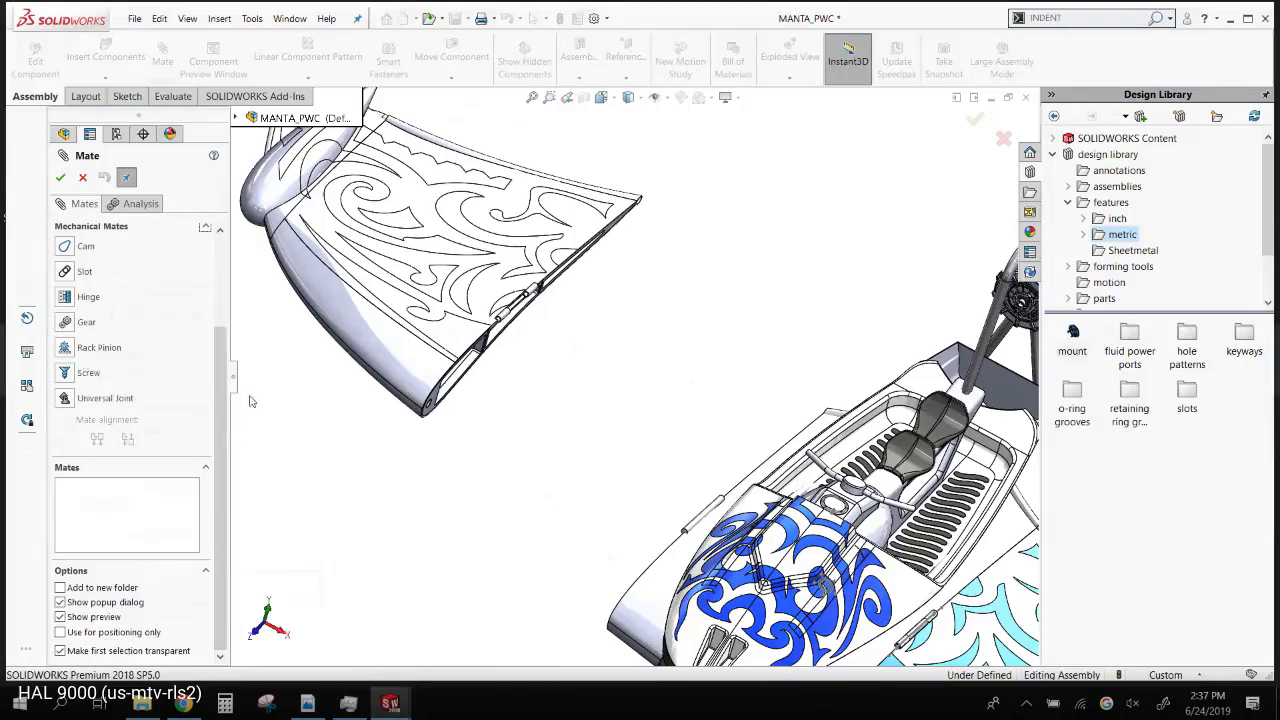
scroll(74, 308, "up", 2)
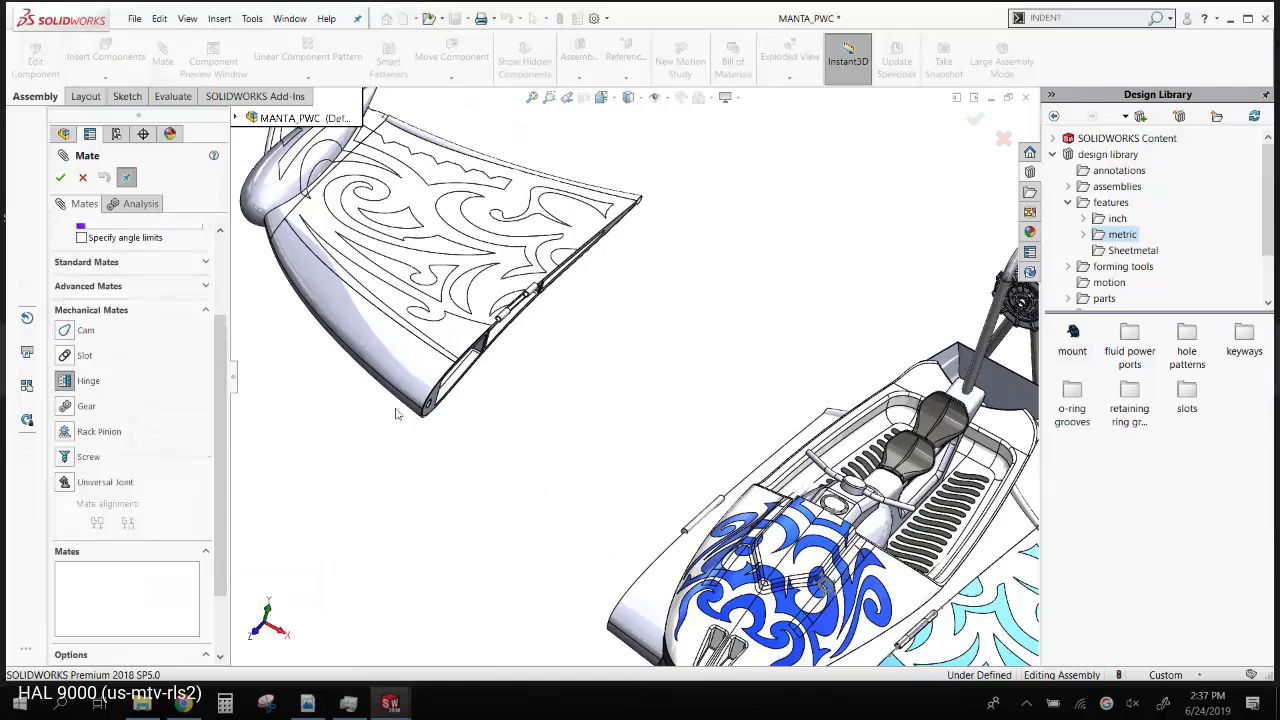
scroll(202, 240, "up", 3)
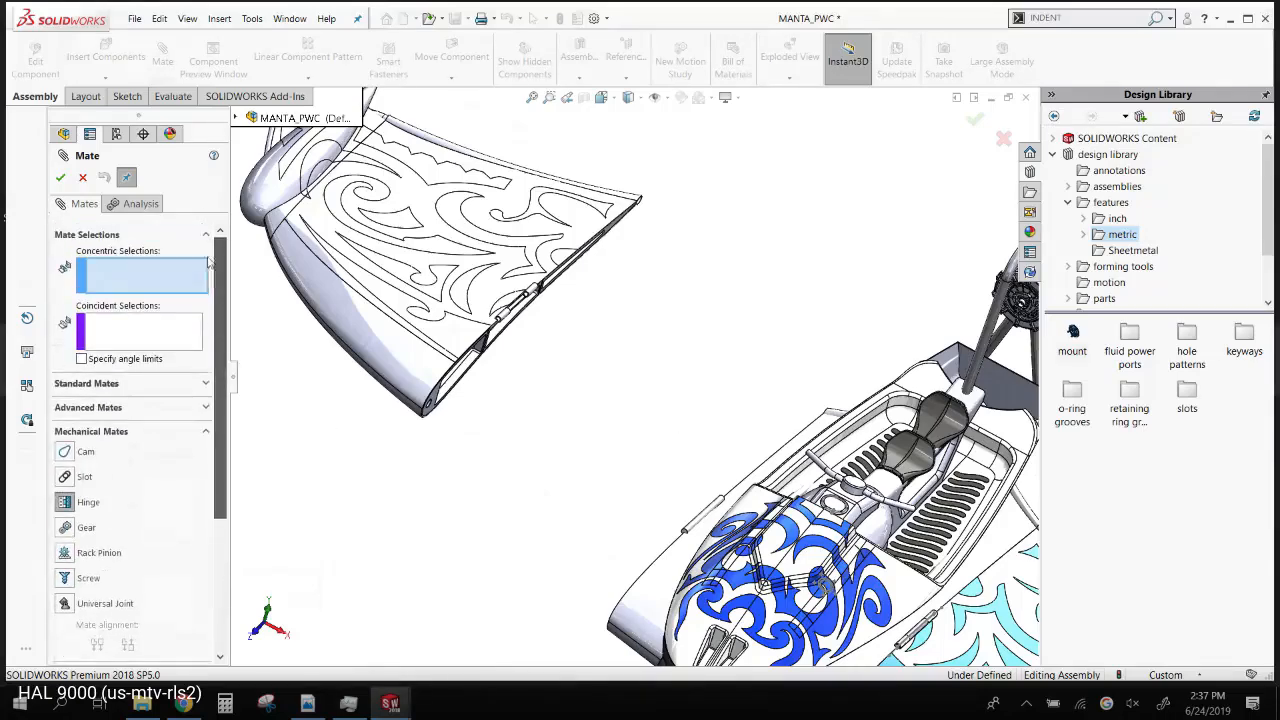
scroll(563, 290, "down", 5)
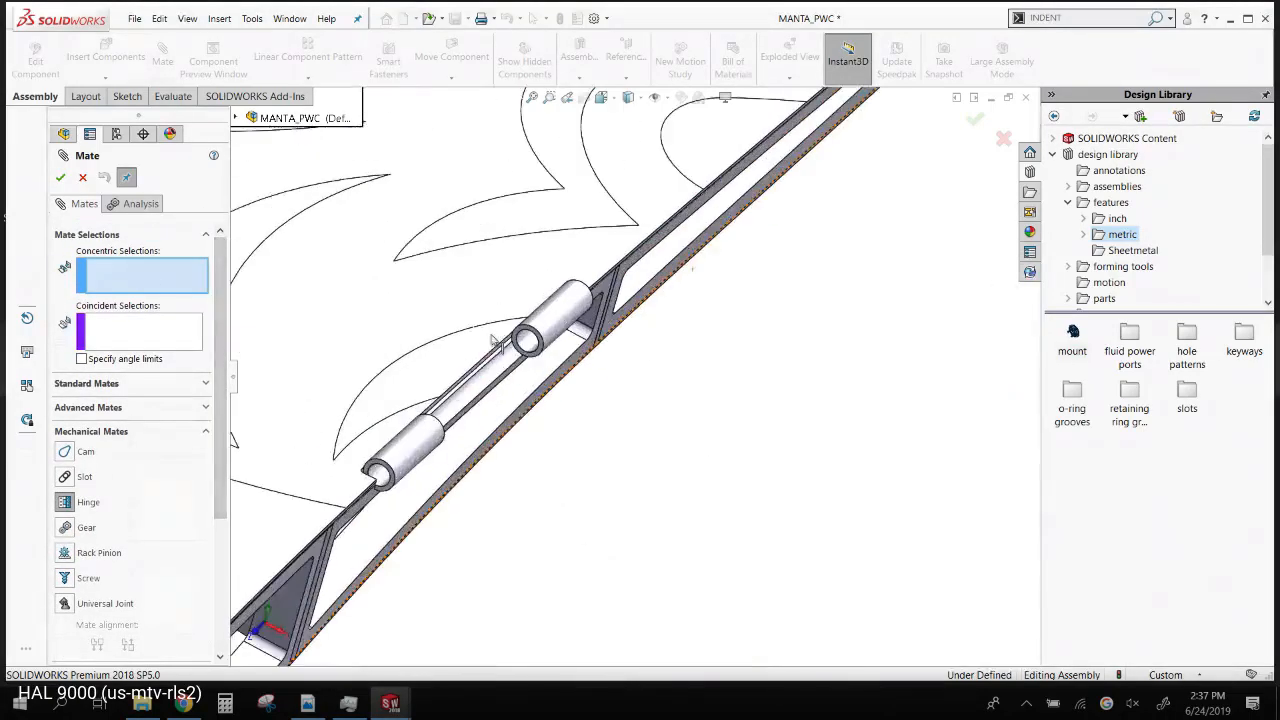
left_click(436, 448)
scroll(563, 505, "up", 5)
scroll(680, 500, "down", 5)
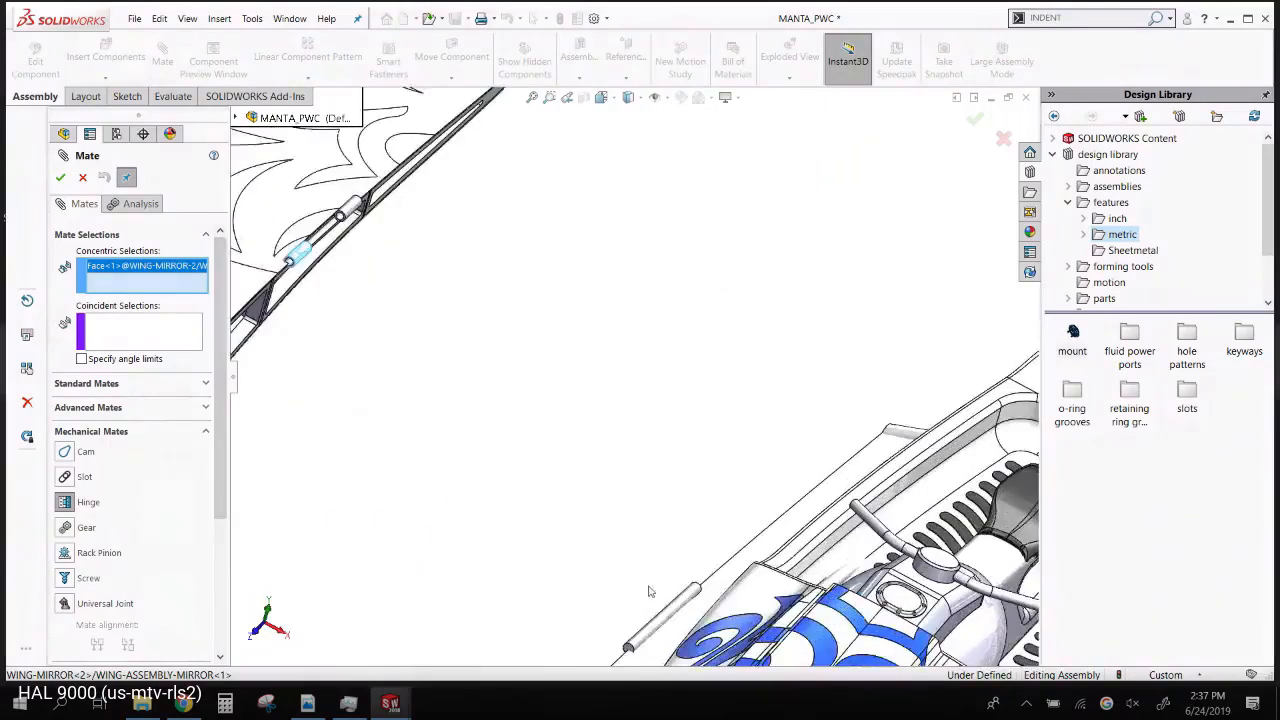
left_click(704, 580)
- Complete the Hinge mate with the jetboat tube's end face and the WING-MIRROR knuckle's end face as coincident selections
scroll(514, 489, "up", 3)
scroll(650, 558, "down", 4)
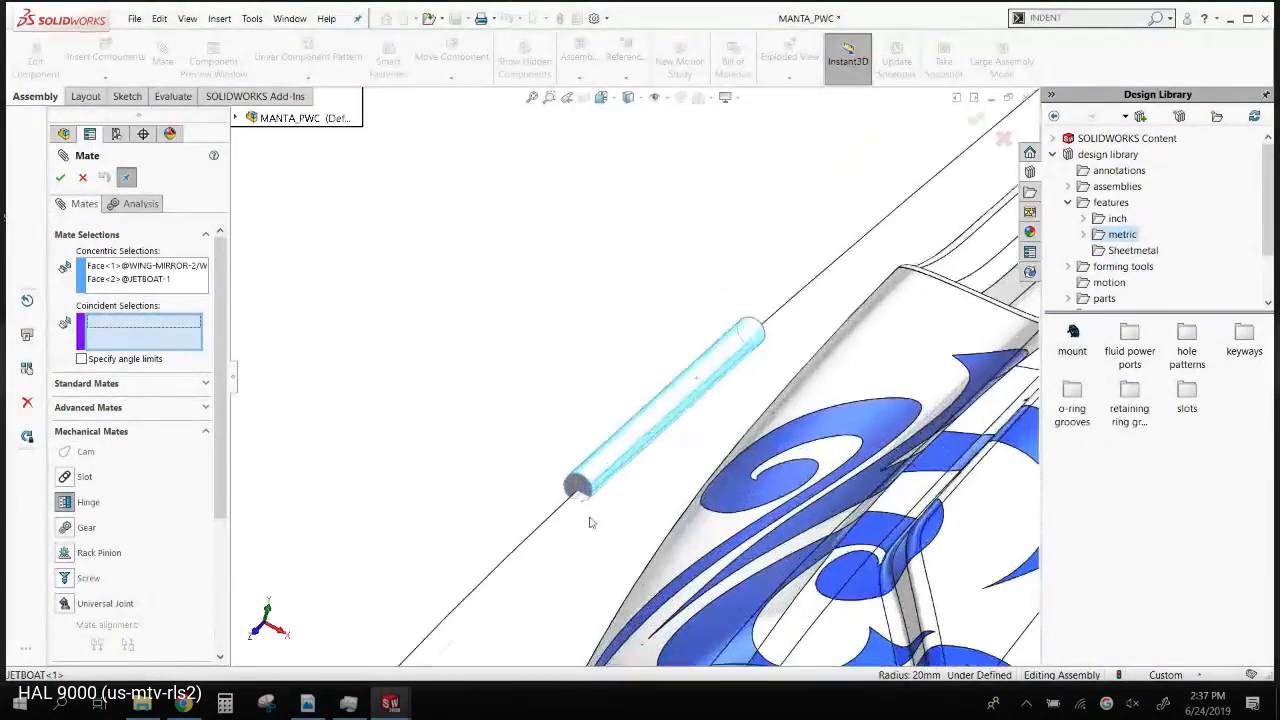
left_click(580, 487)
scroll(529, 334, "up", 5)
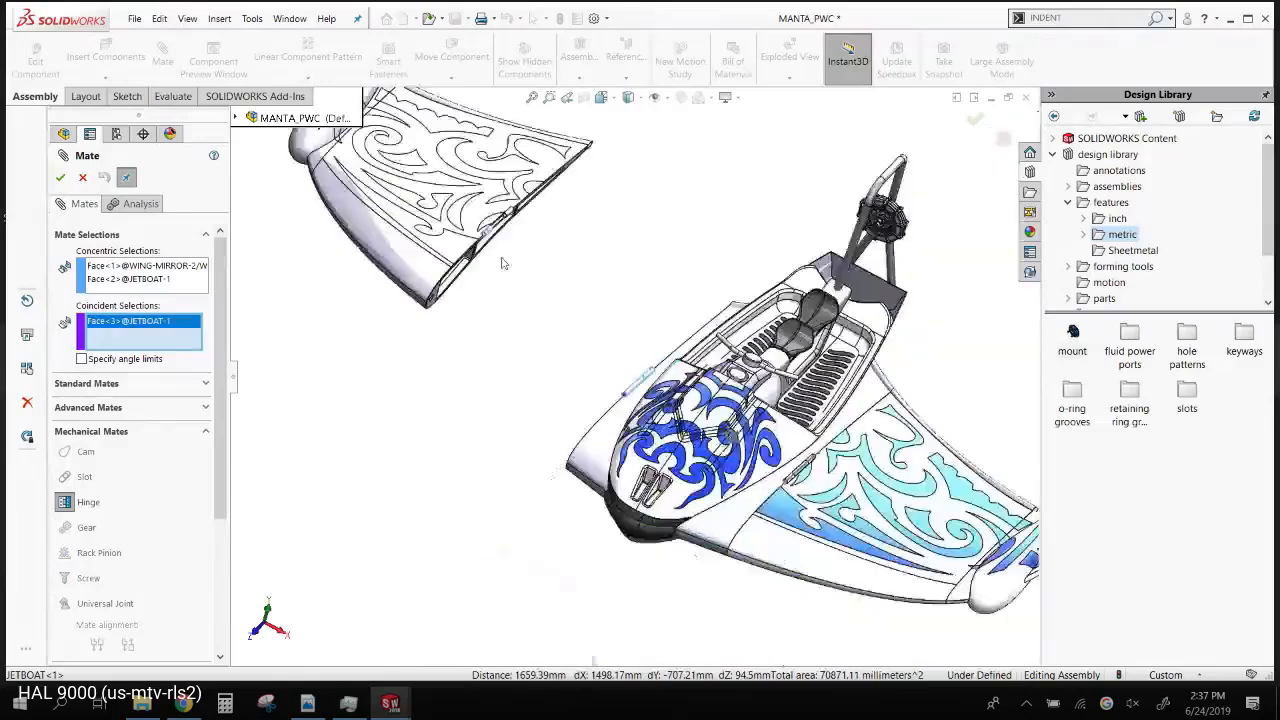
scroll(540, 289, "down", 6)
scroll(540, 289, "down", 4)
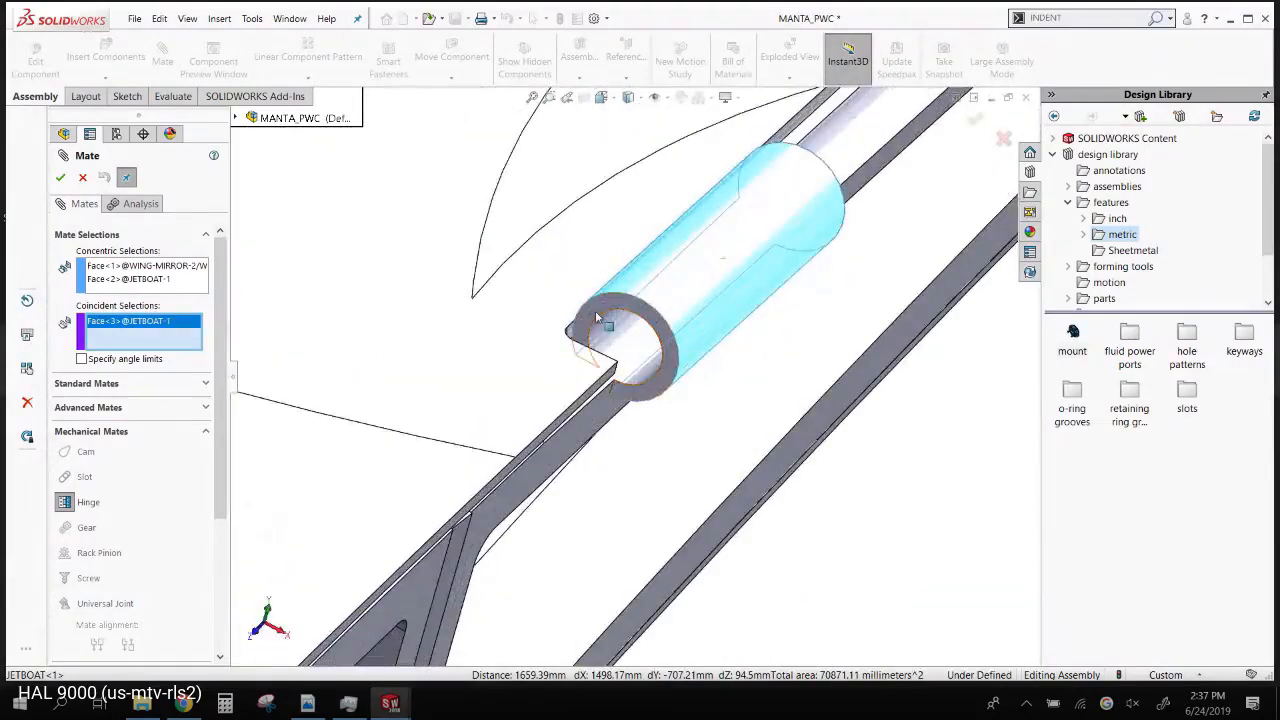
left_click(597, 318)
scroll(600, 312, "down", 5)
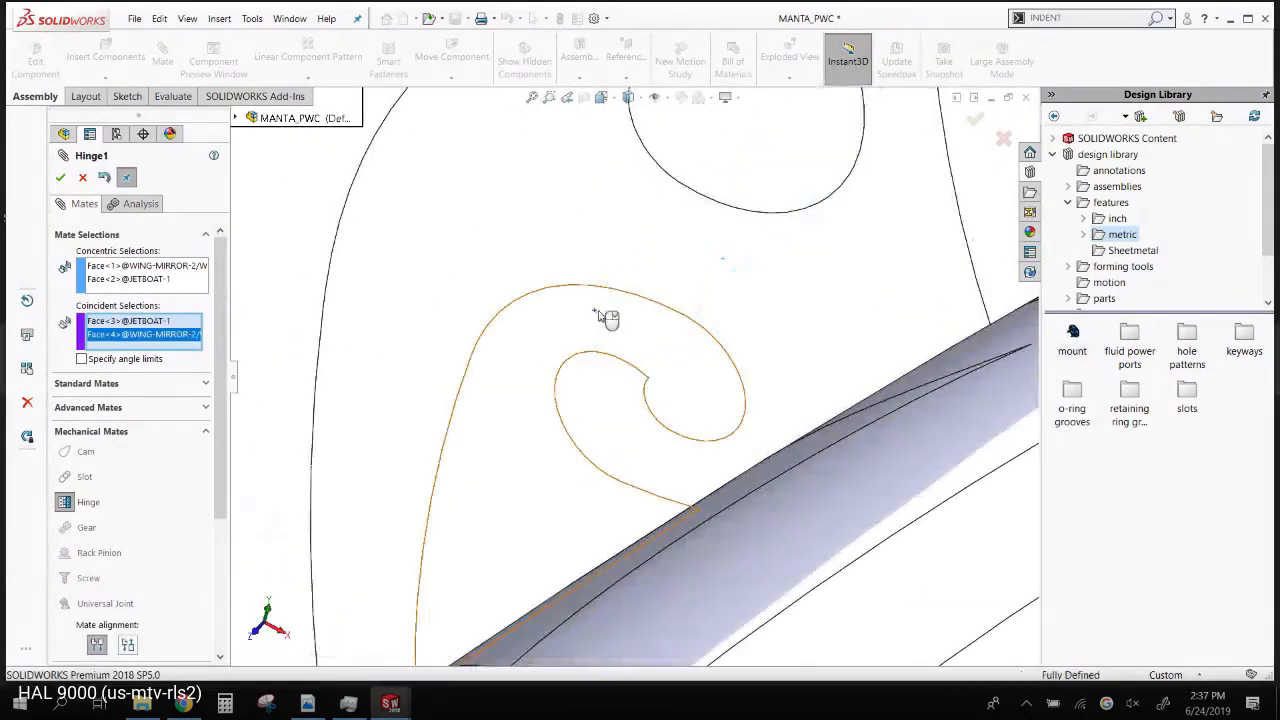
scroll(832, 478, "up", 2)
scroll(832, 478, "up", 3)
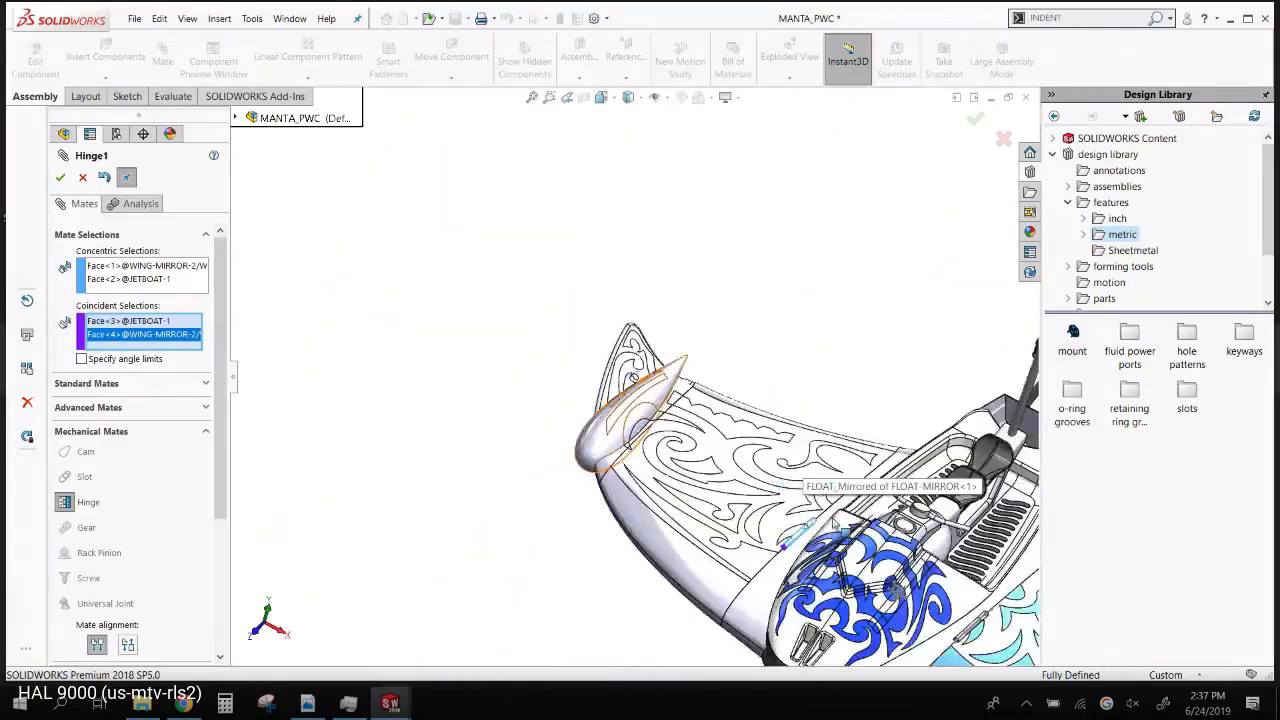
scroll(357, 343, "down", 4)
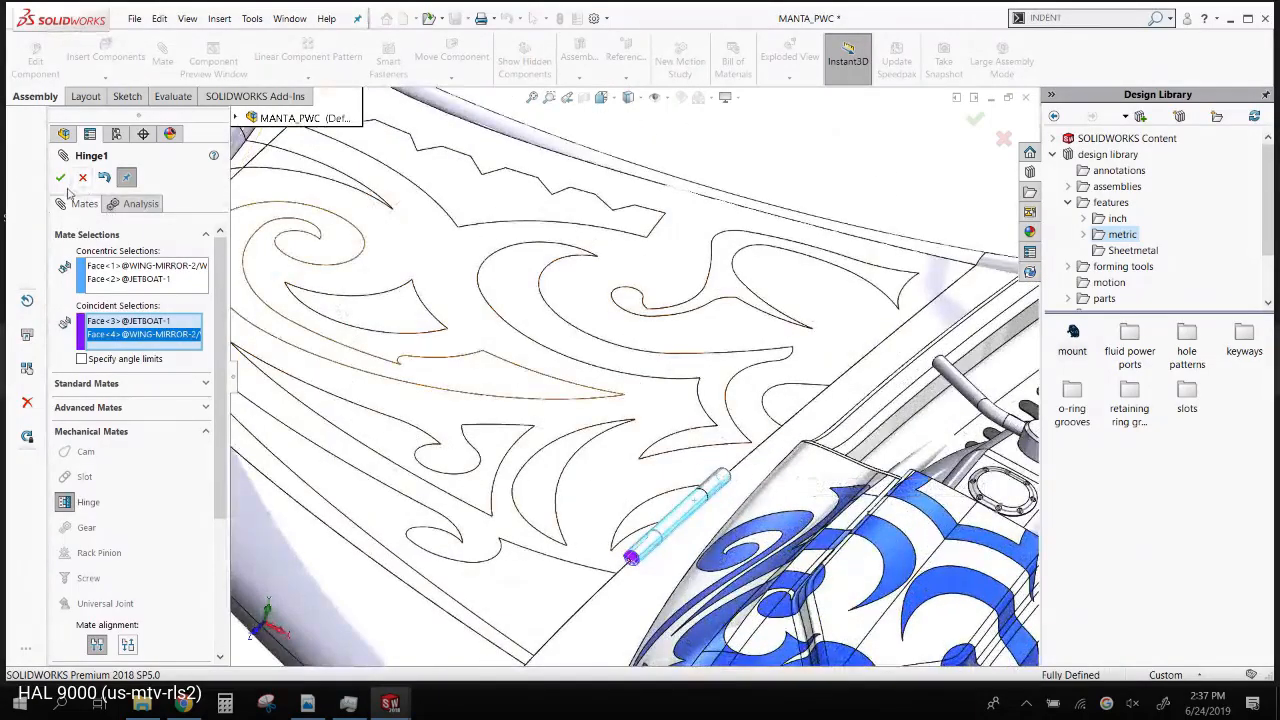
left_click(61, 180)
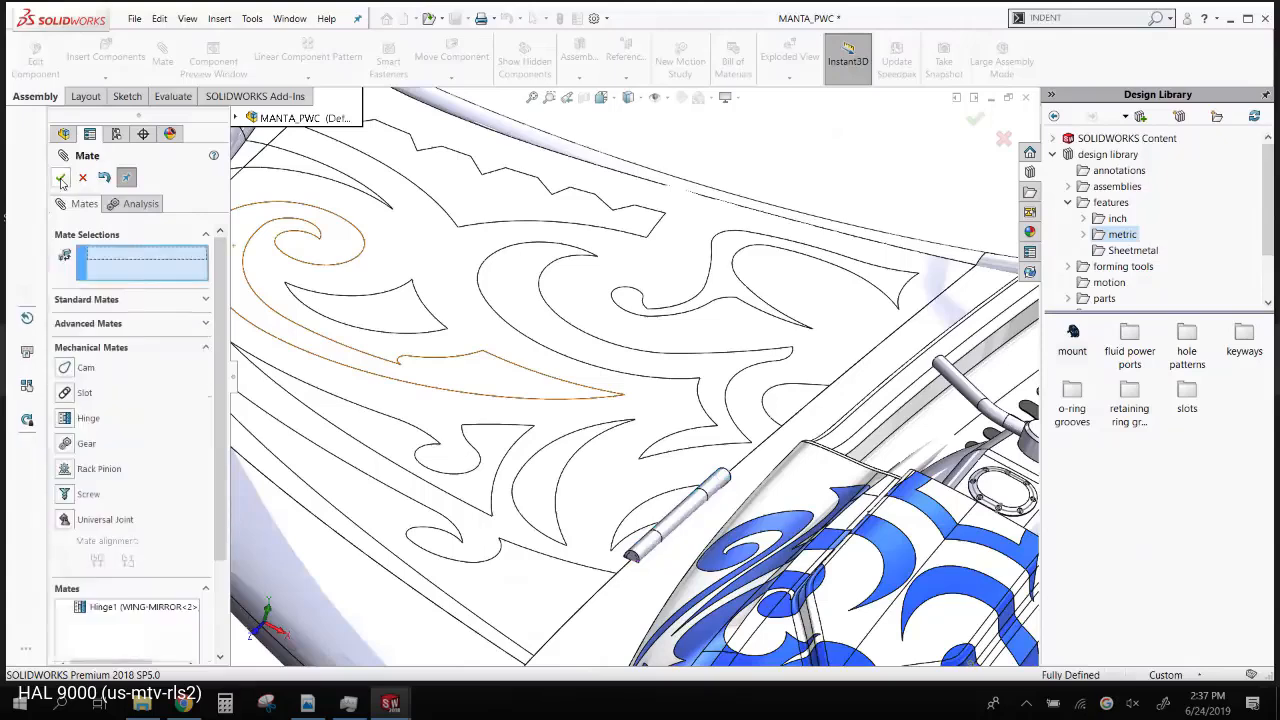
- Swing the mirrored wing upward about its hinge to test the folding motion
scroll(610, 420, "up", 5)
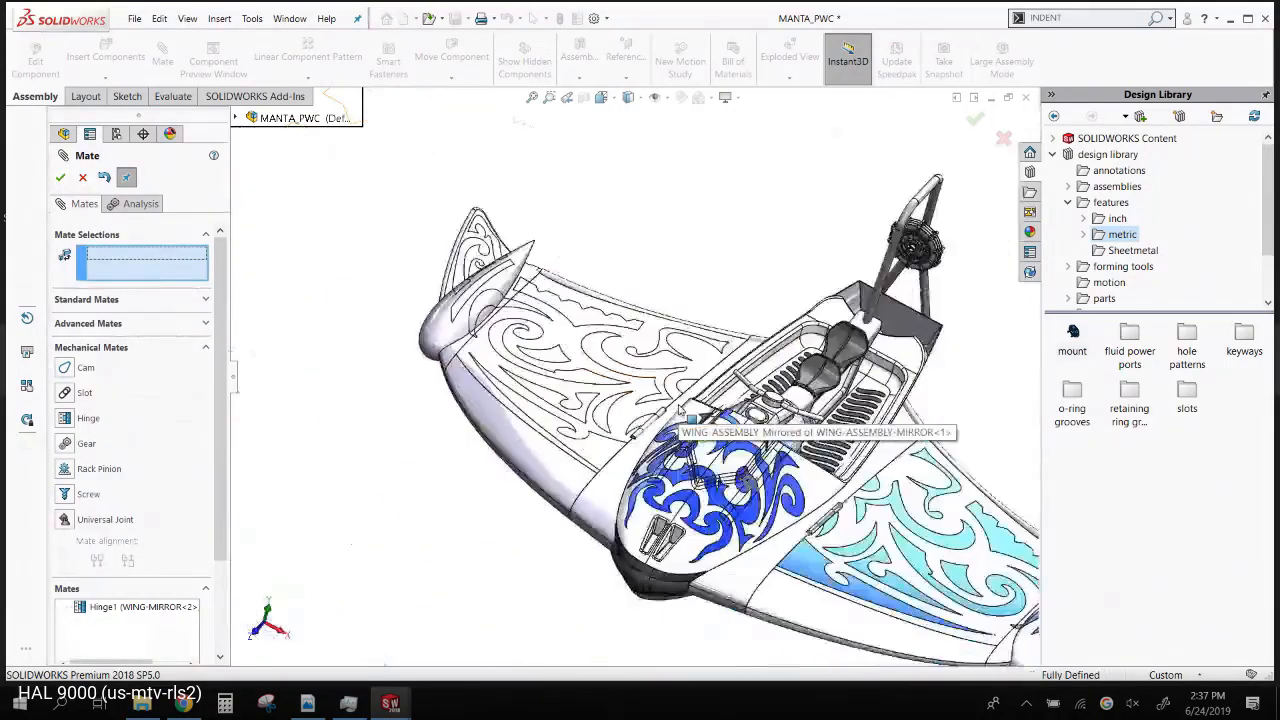
left_click_drag(557, 452, 521, 467)
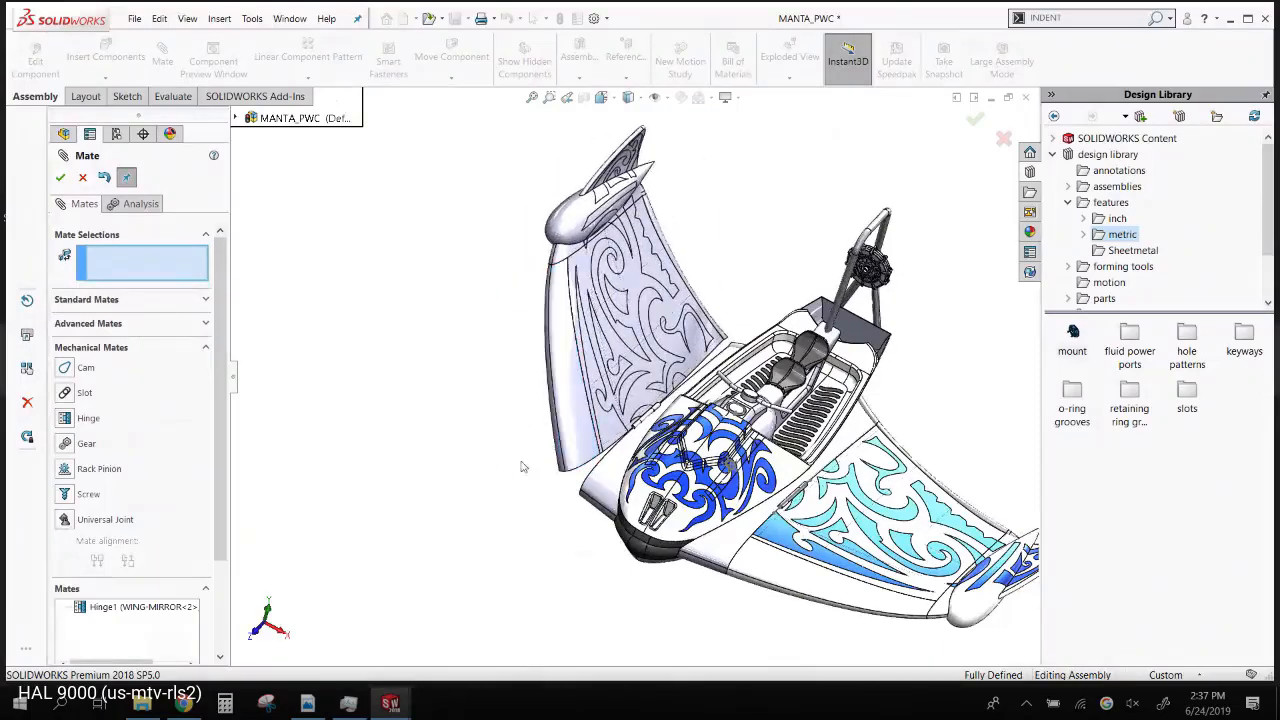
middle_click_drag(487, 469, 470, 408)
- Start an advanced limit-angle mate between the jetboat's wing-root end face and the facing hinge-side end face of the mirrored wing
left_click(149, 329)
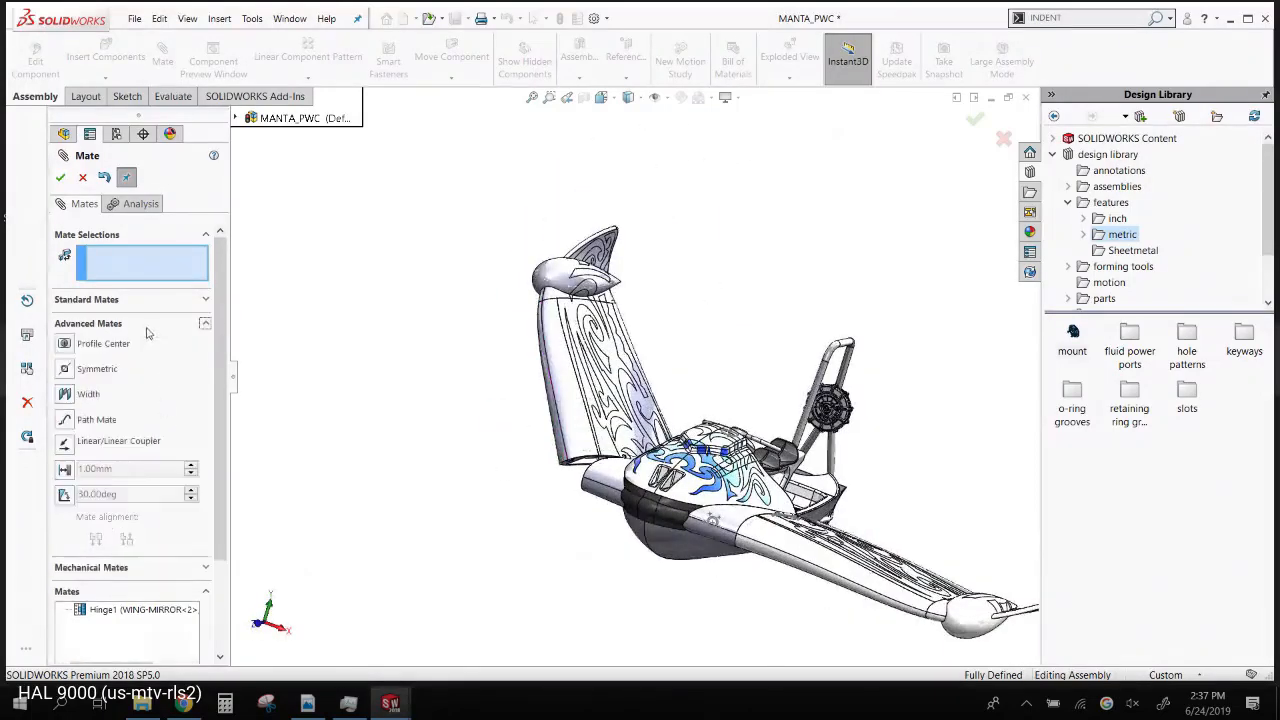
left_click(160, 300)
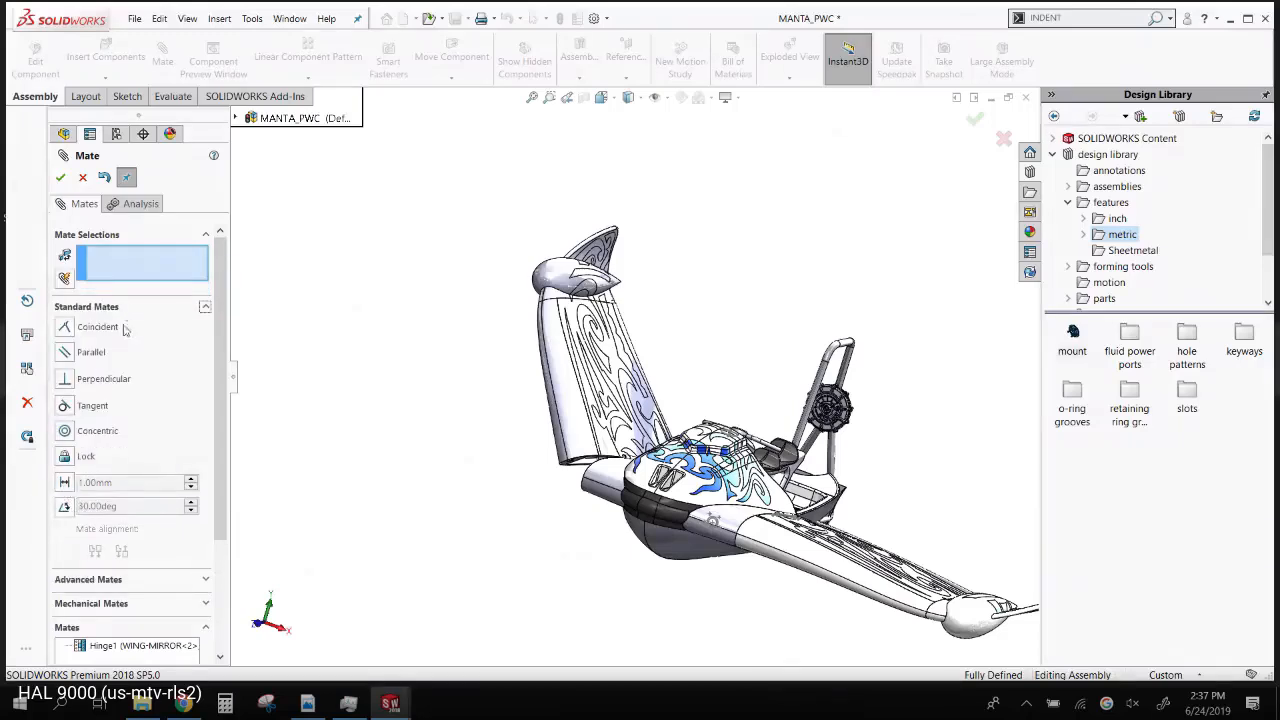
left_click(130, 580)
scroll(118, 372, "up", 3)
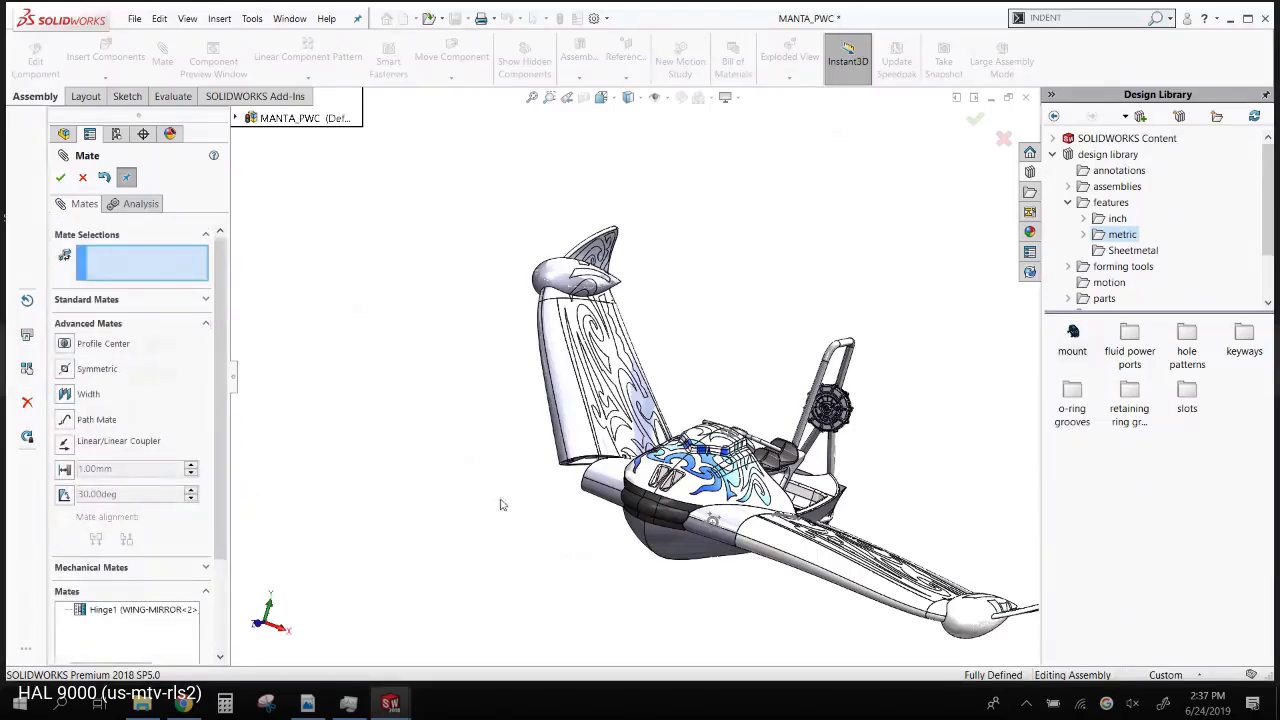
scroll(503, 506, "down", 5)
left_click(613, 450)
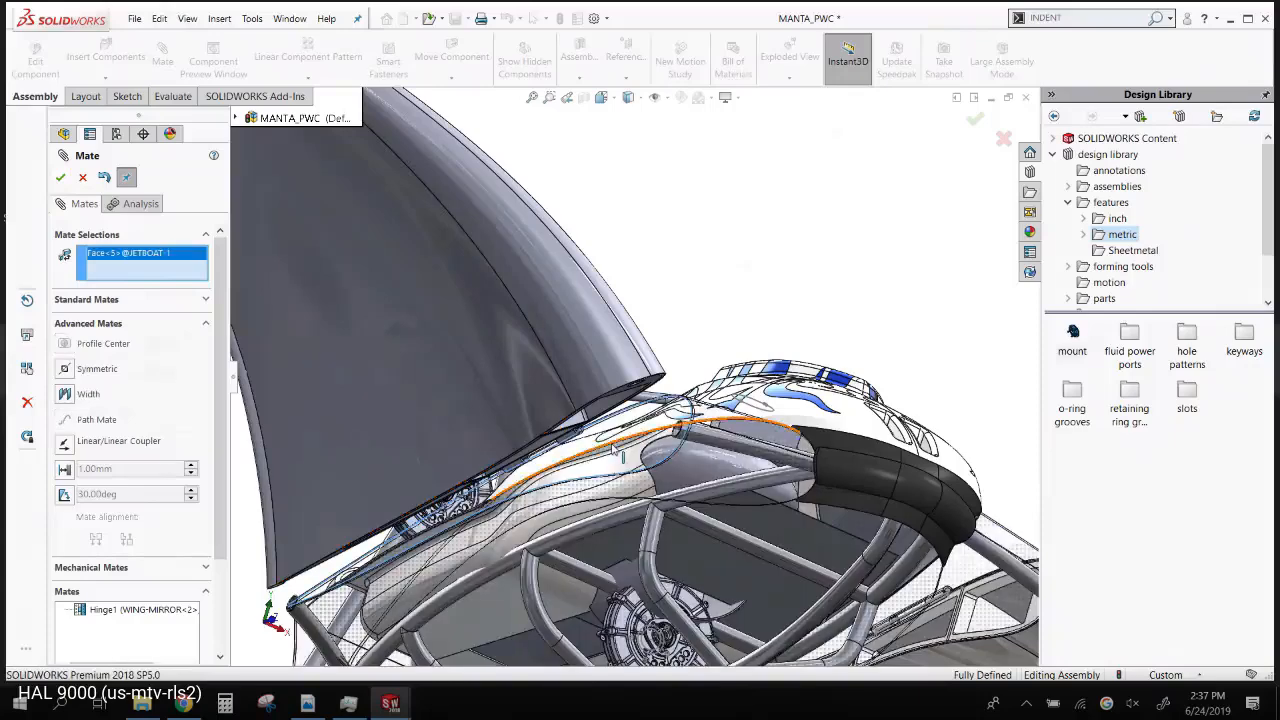
middle_click_drag(613, 450, 660, 430)
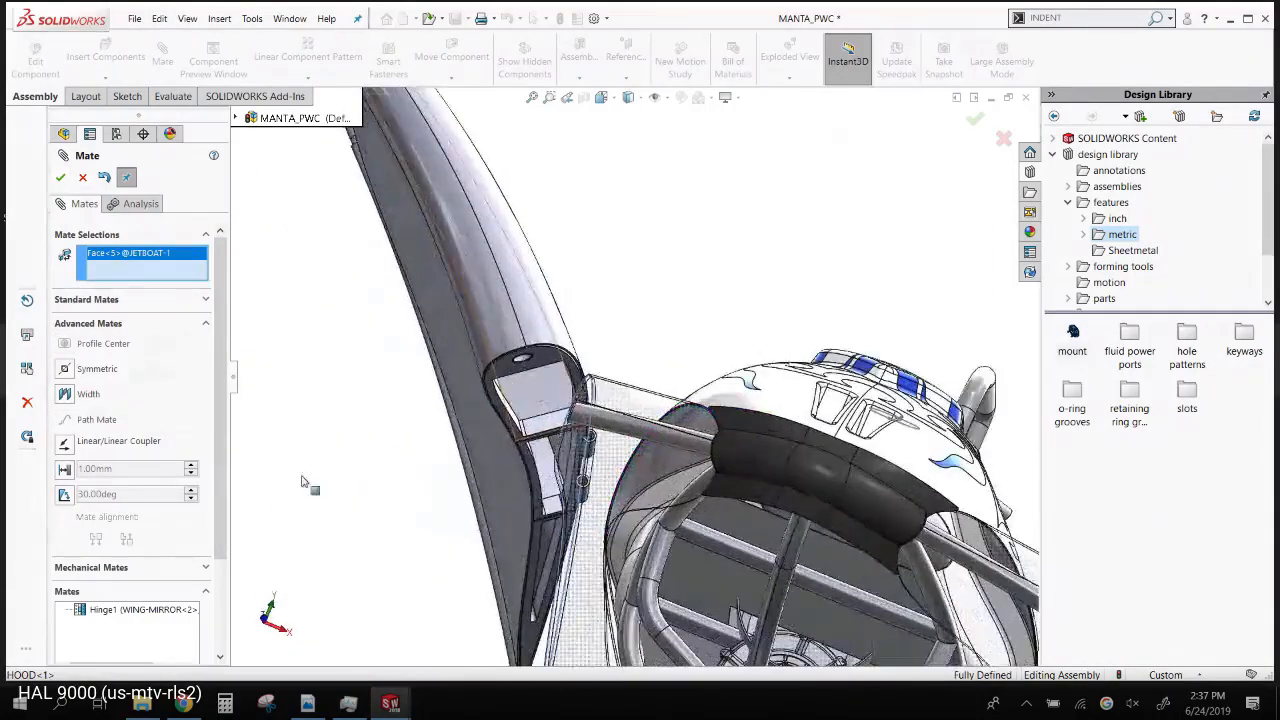
left_click(64, 494)
scroll(571, 372, "down", 3)
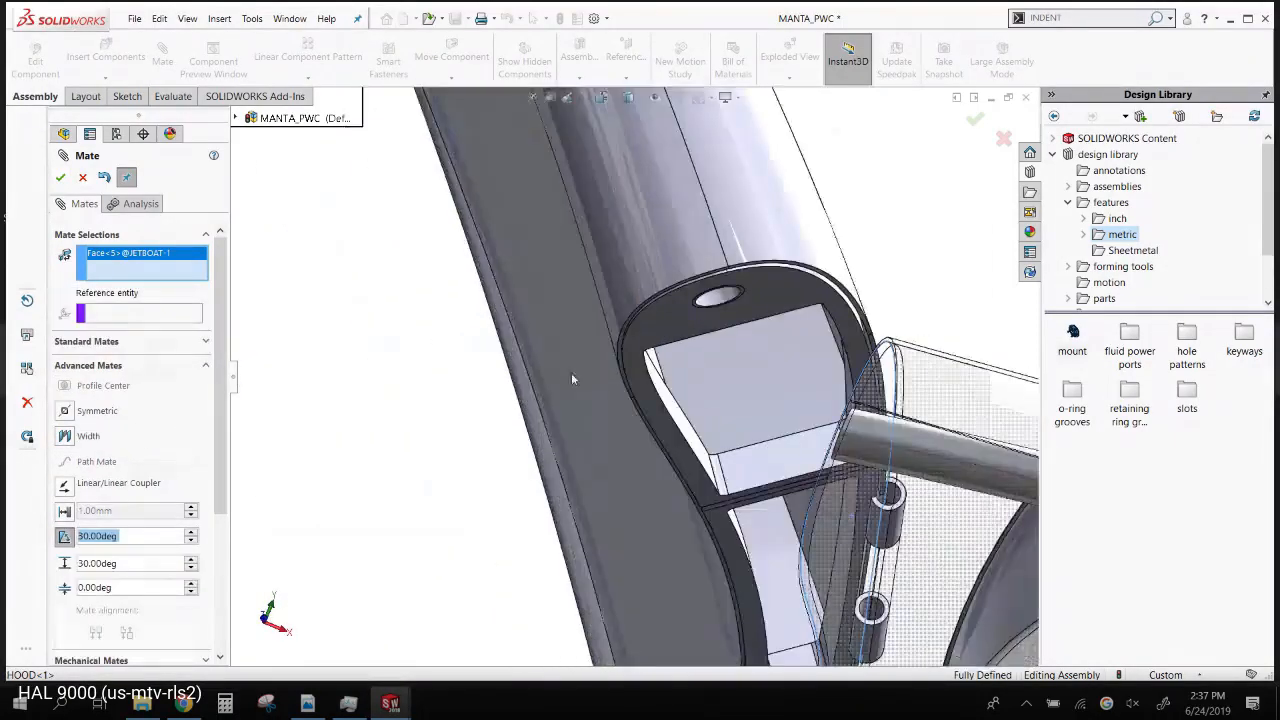
left_click(701, 337)
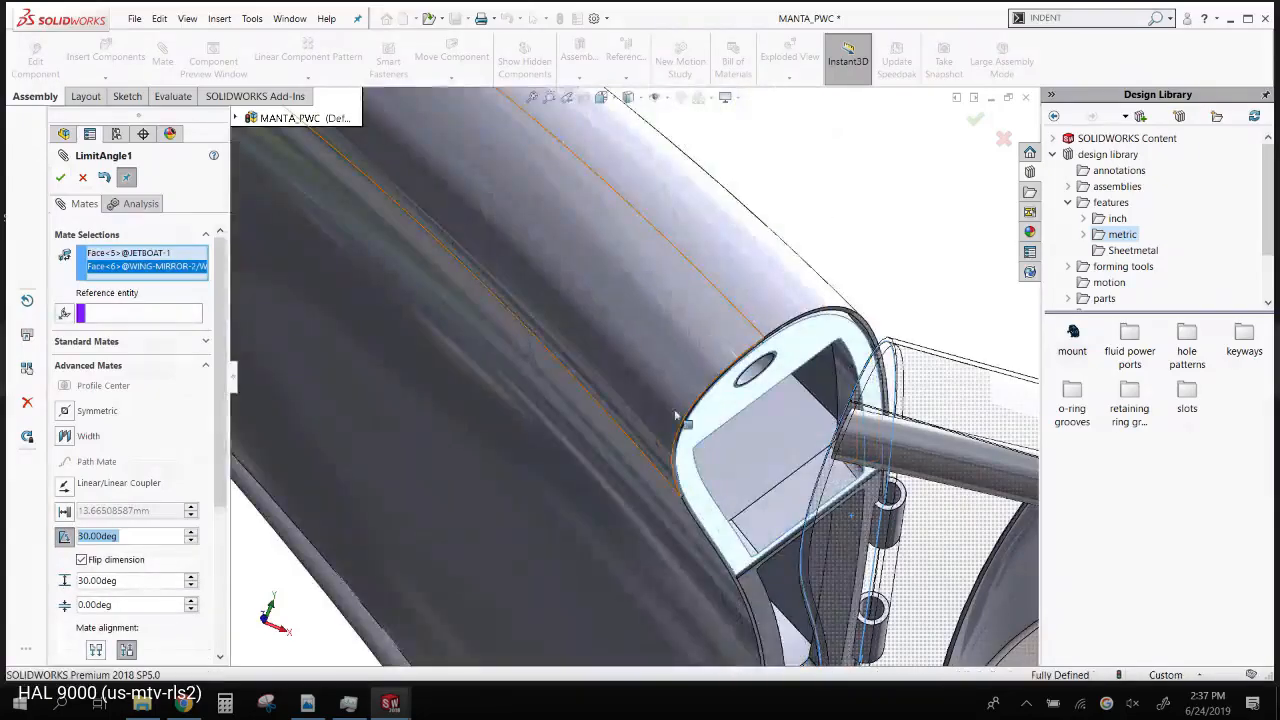
scroll(665, 470, "up", 8)
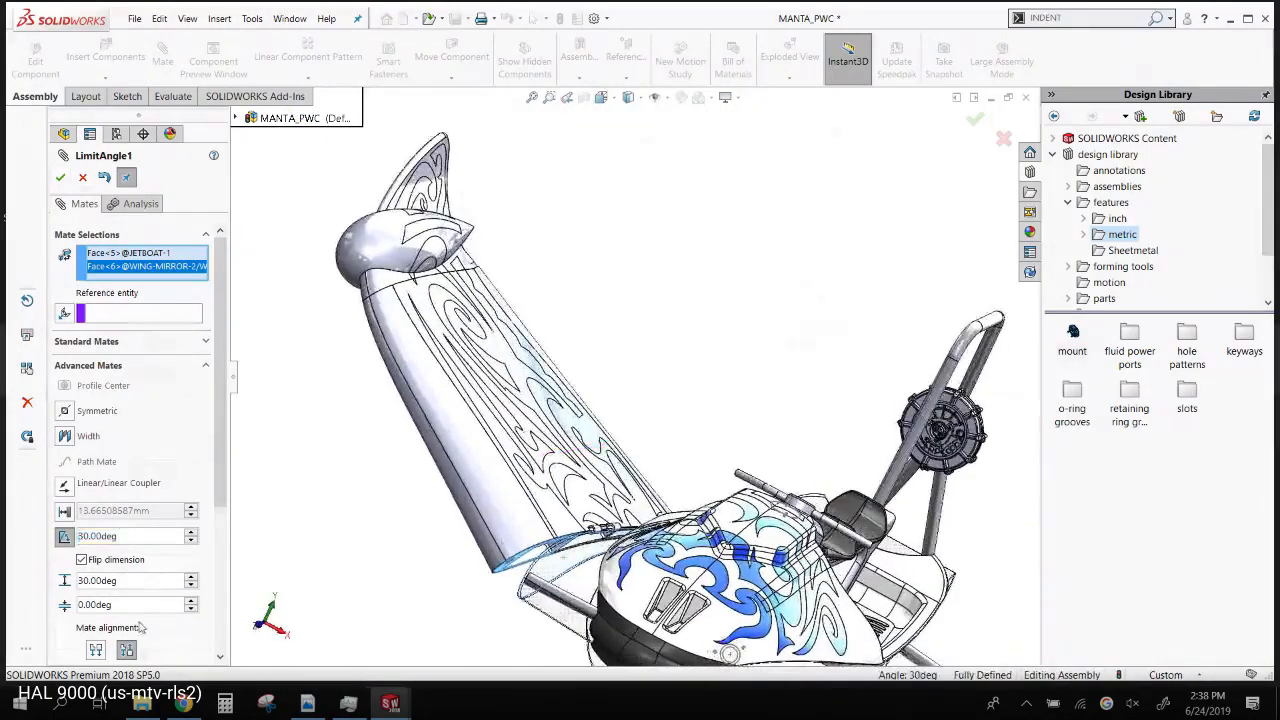
- Set the limit angle's maximum to 120° while keeping the minimum at 0°, accept the mate and finish mating
left_click(120, 580)
type("120")
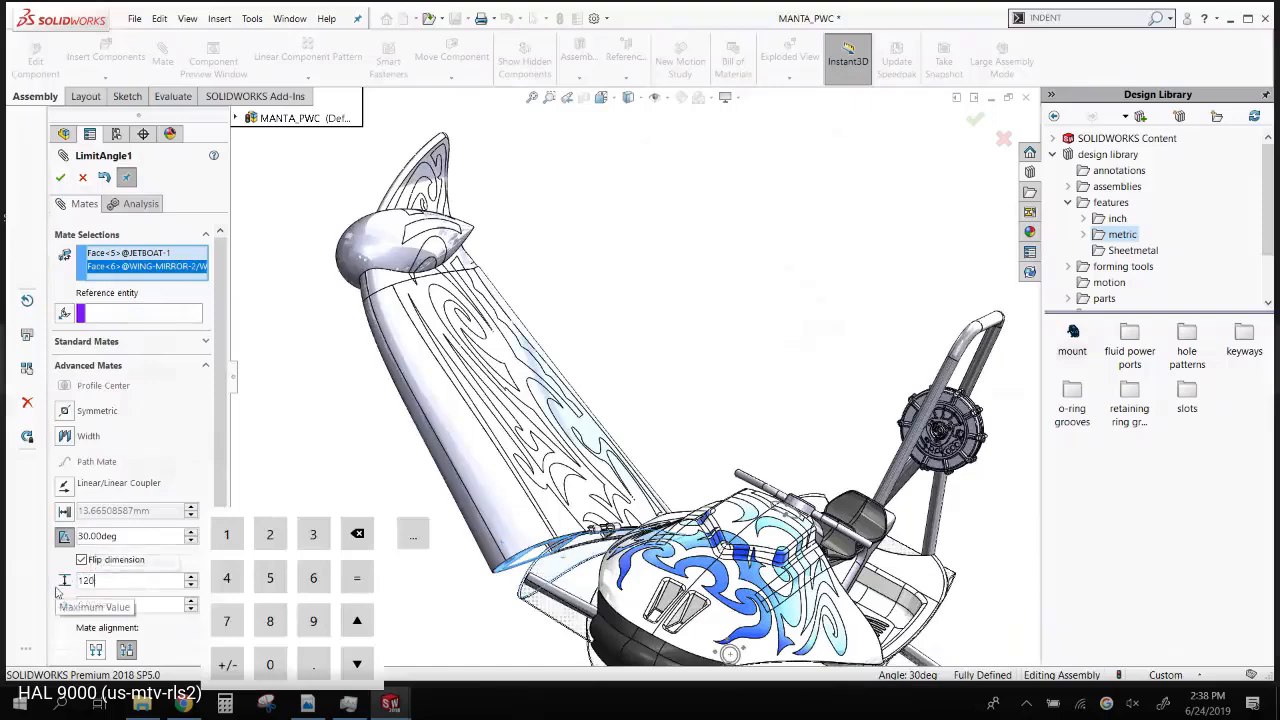
key("Return")
left_click(150, 605)
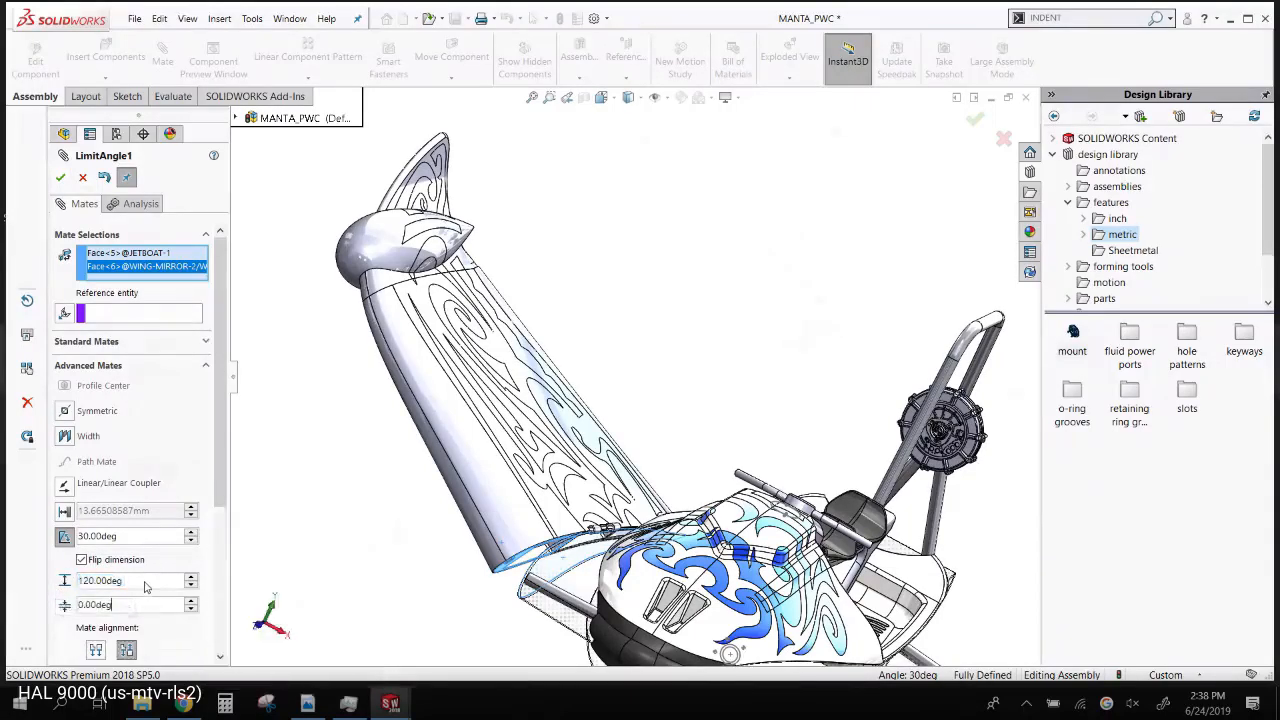
left_click(146, 583)
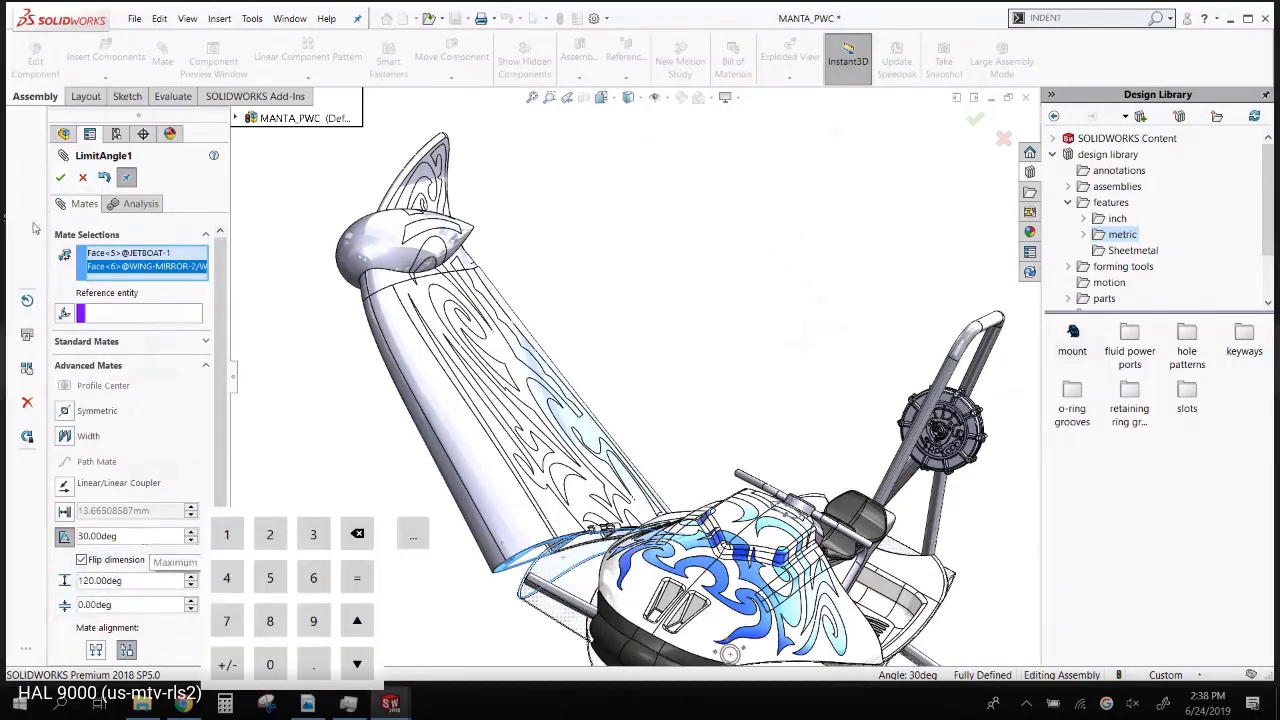
left_click(61, 178)
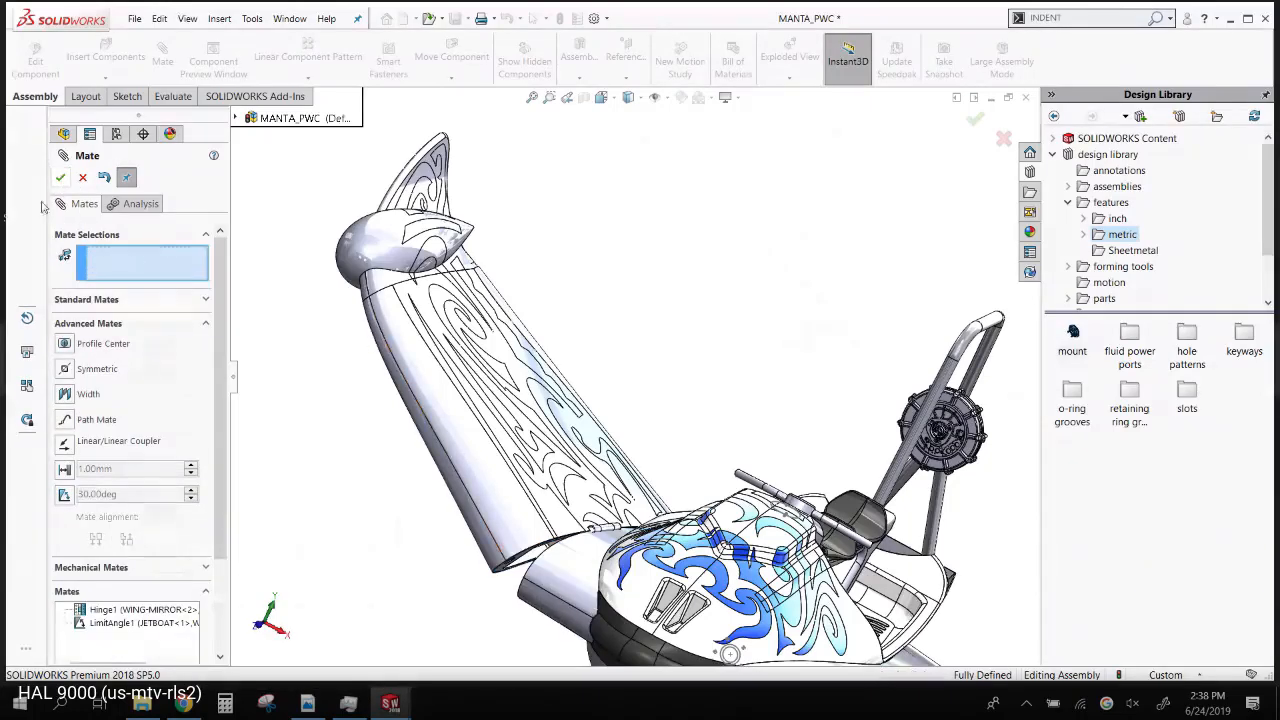
left_click(61, 178)
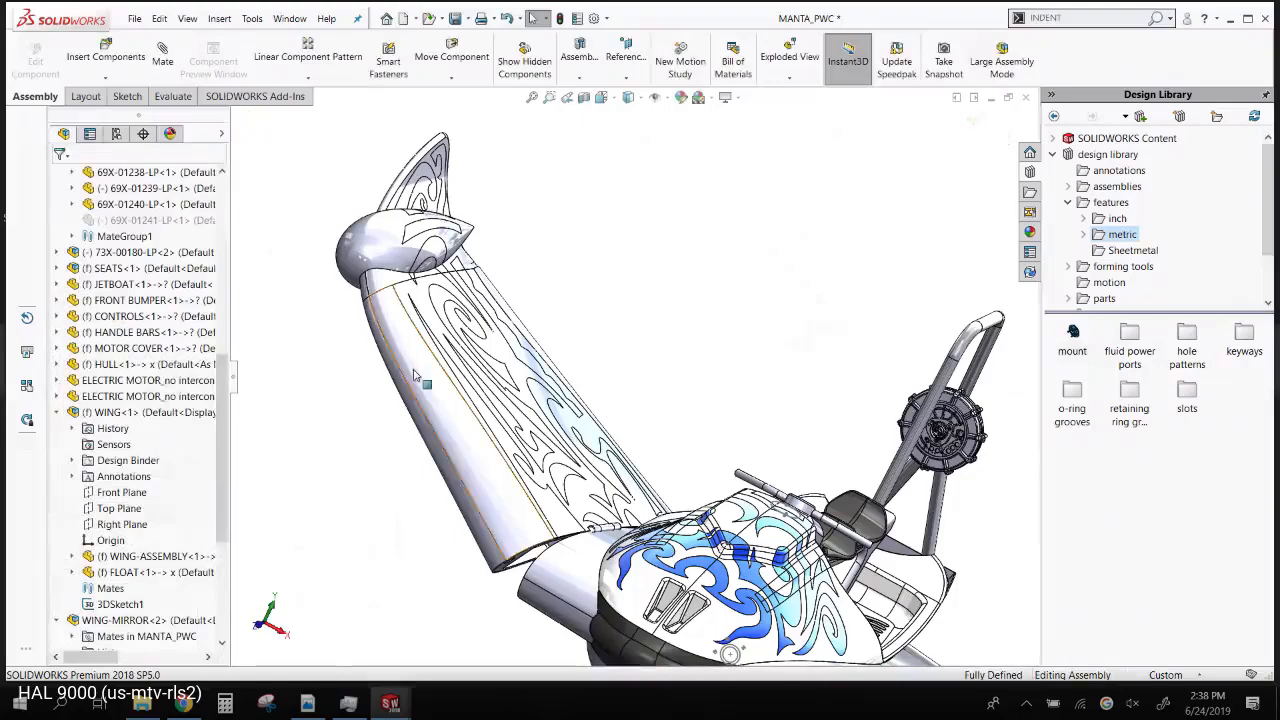
- Swing the mirrored wing about its hinge to test the travel limits, and inspect the faces referenced by the limit angle mate
left_click_drag(509, 368, 548, 175)
key("Escape")
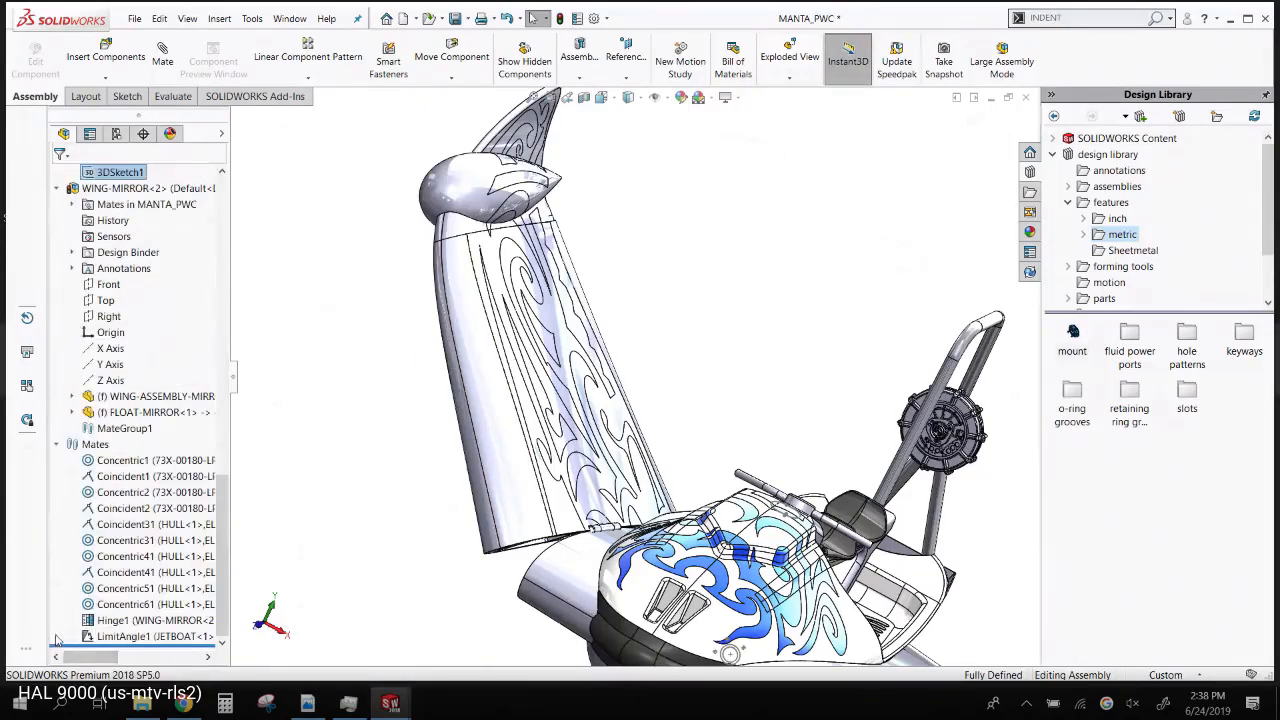
left_click(56, 636)
left_click(133, 637)
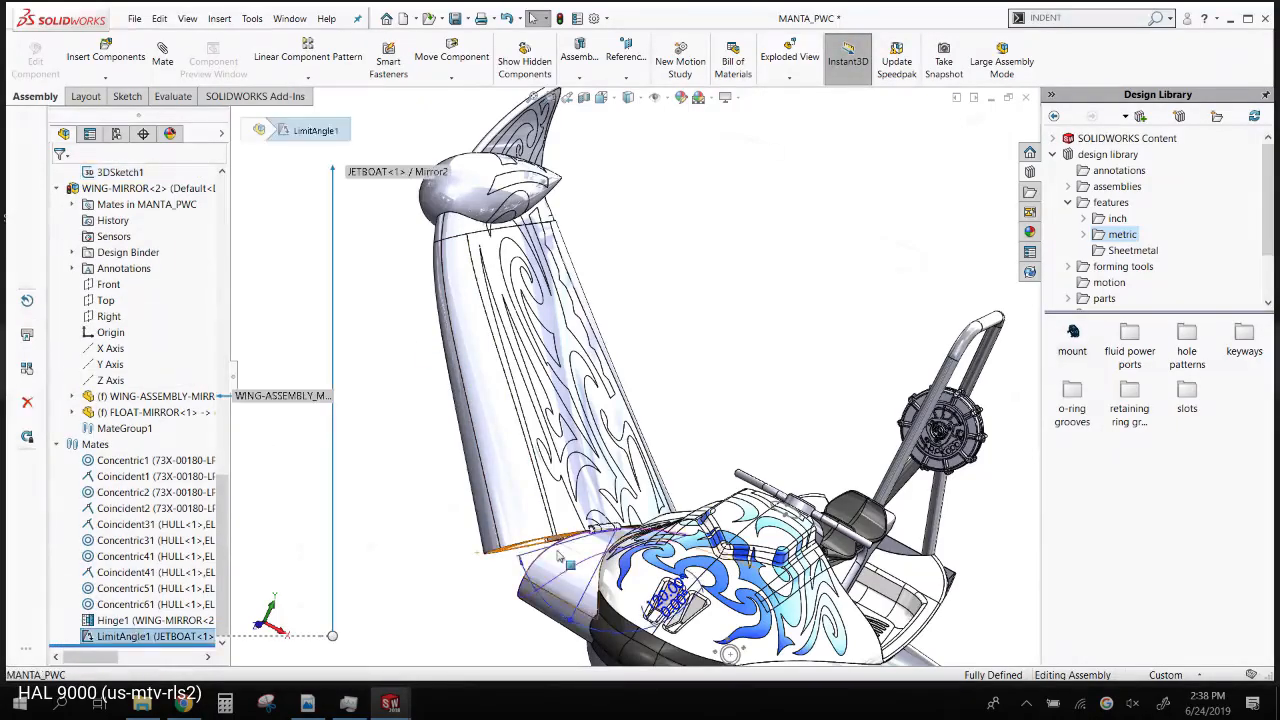
middle_click_drag(480, 600, 376, 610)
left_click_drag(376, 610, 337, 466)
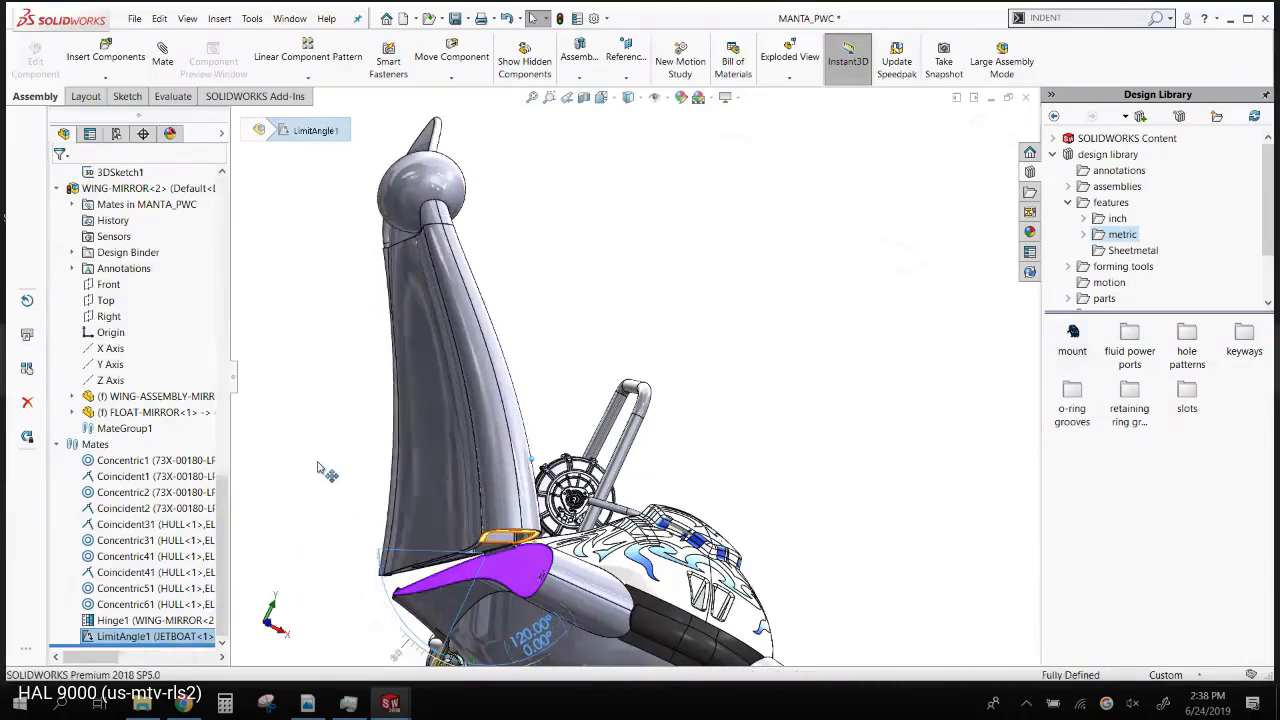
left_click(318, 467)
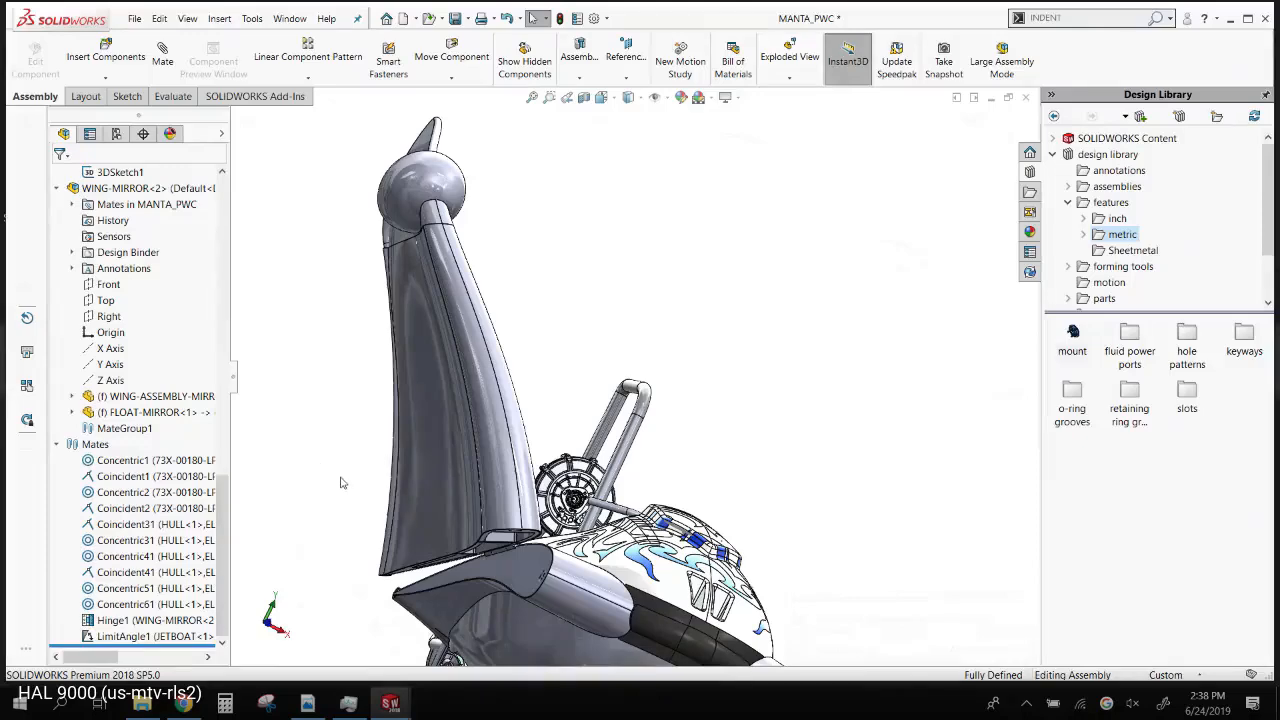
- Open the hood part from the assembly in its own window
middle_click_drag(400, 470, 464, 436)
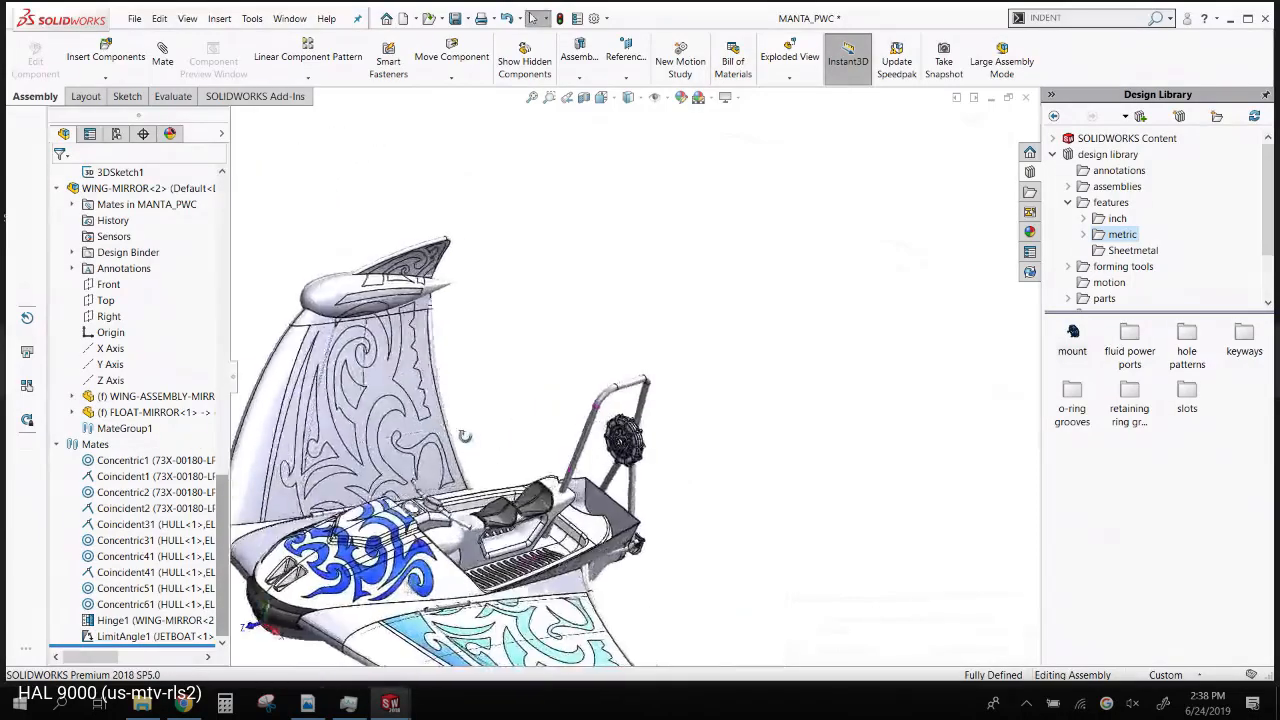
scroll(620, 385, "up", 3)
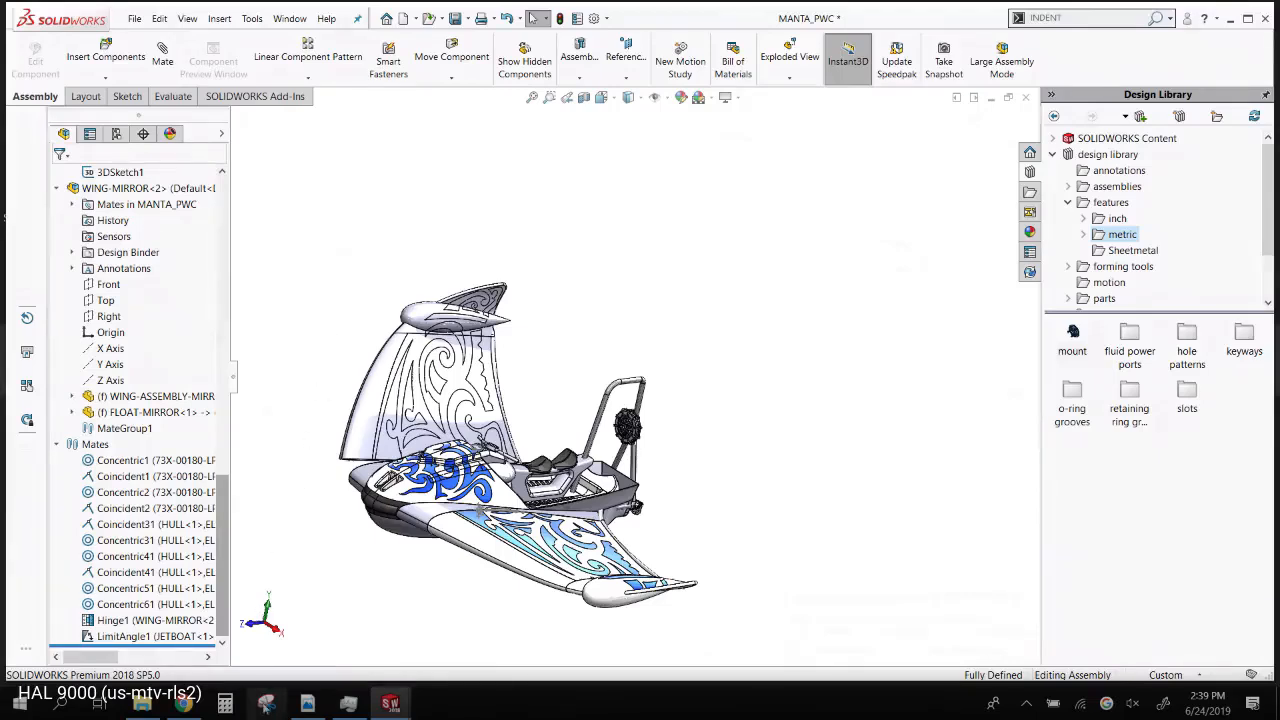
scroll(647, 377, "down", 5)
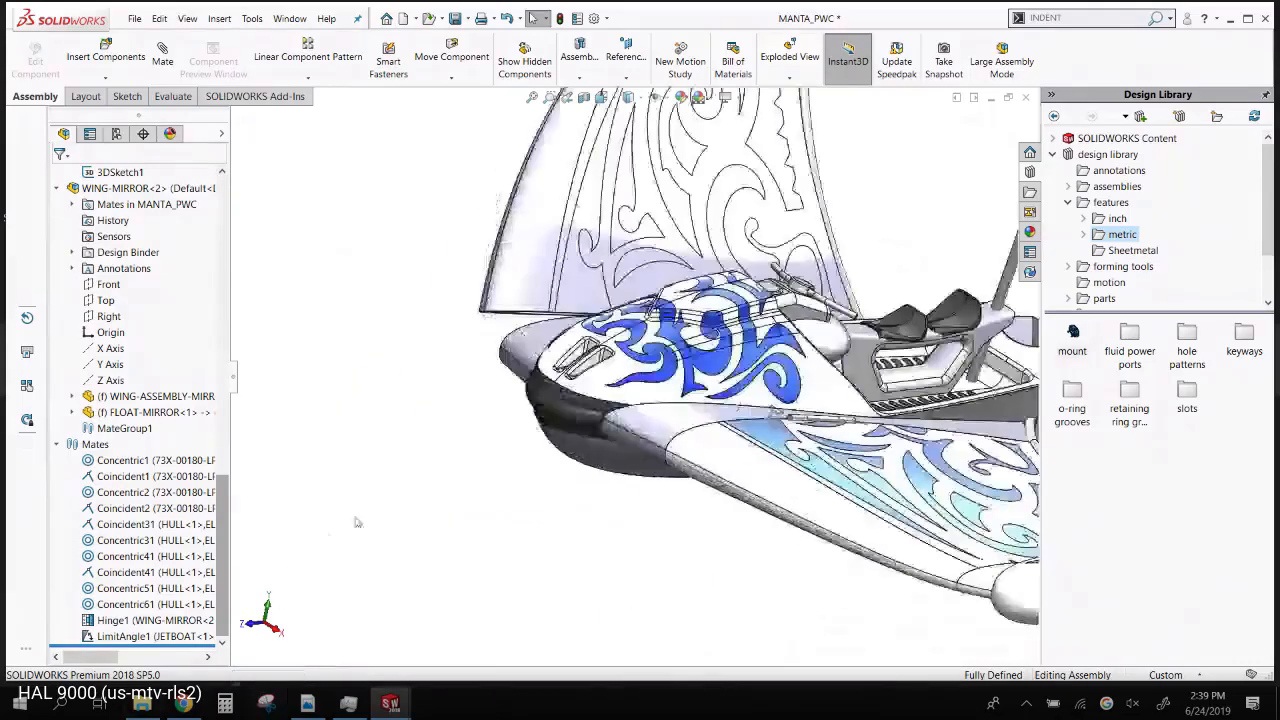
left_click(645, 376)
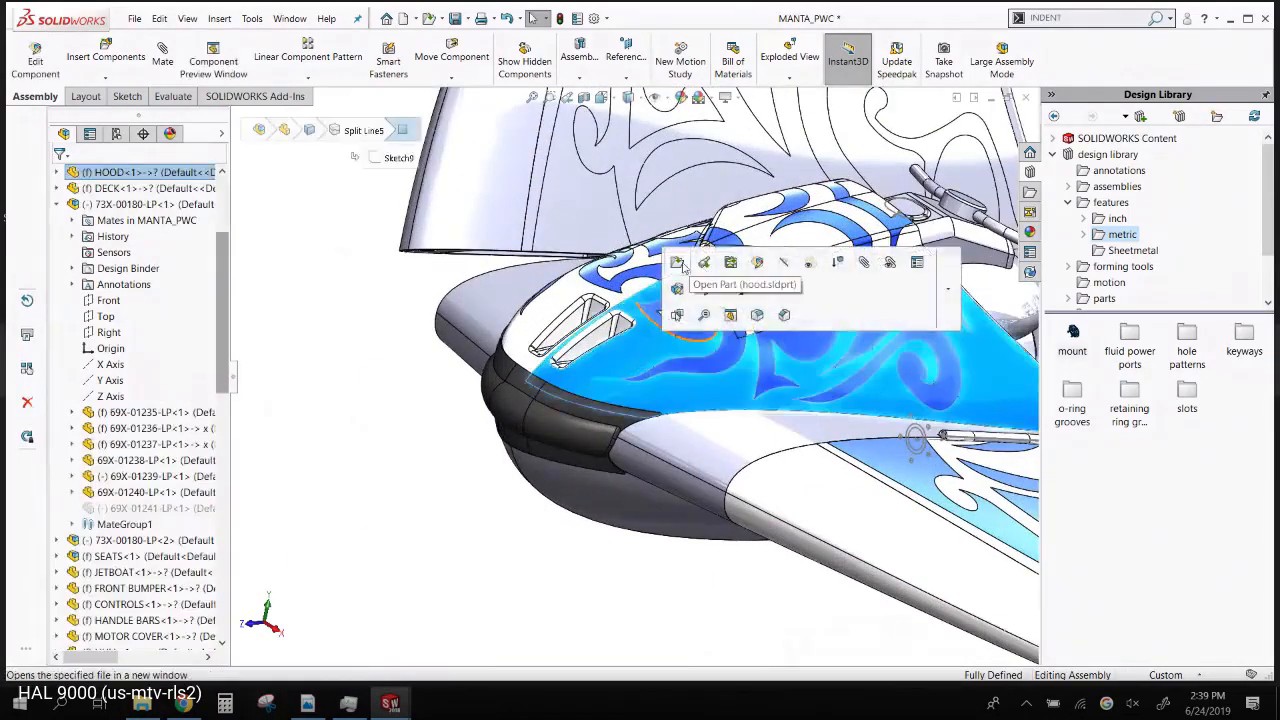
left_click(630, 432)
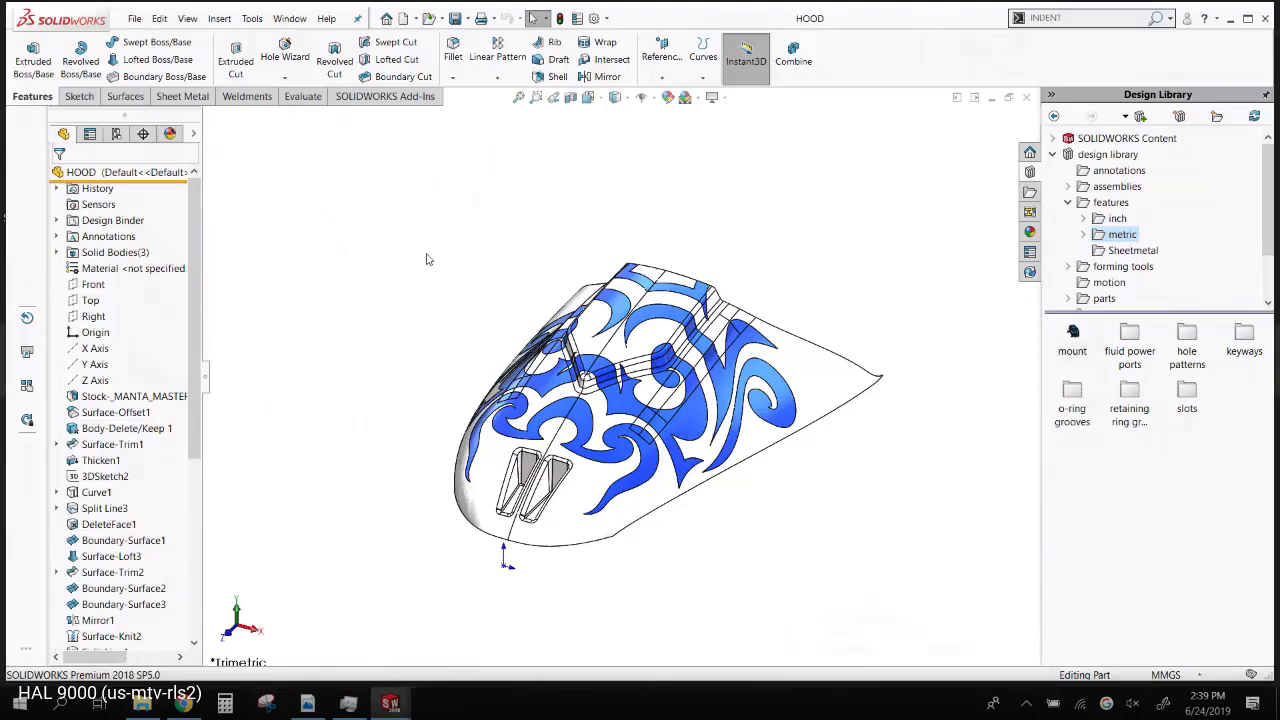
- Roll the hood's feature history back to just before Indent1
scroll(180, 351, "down", 6)
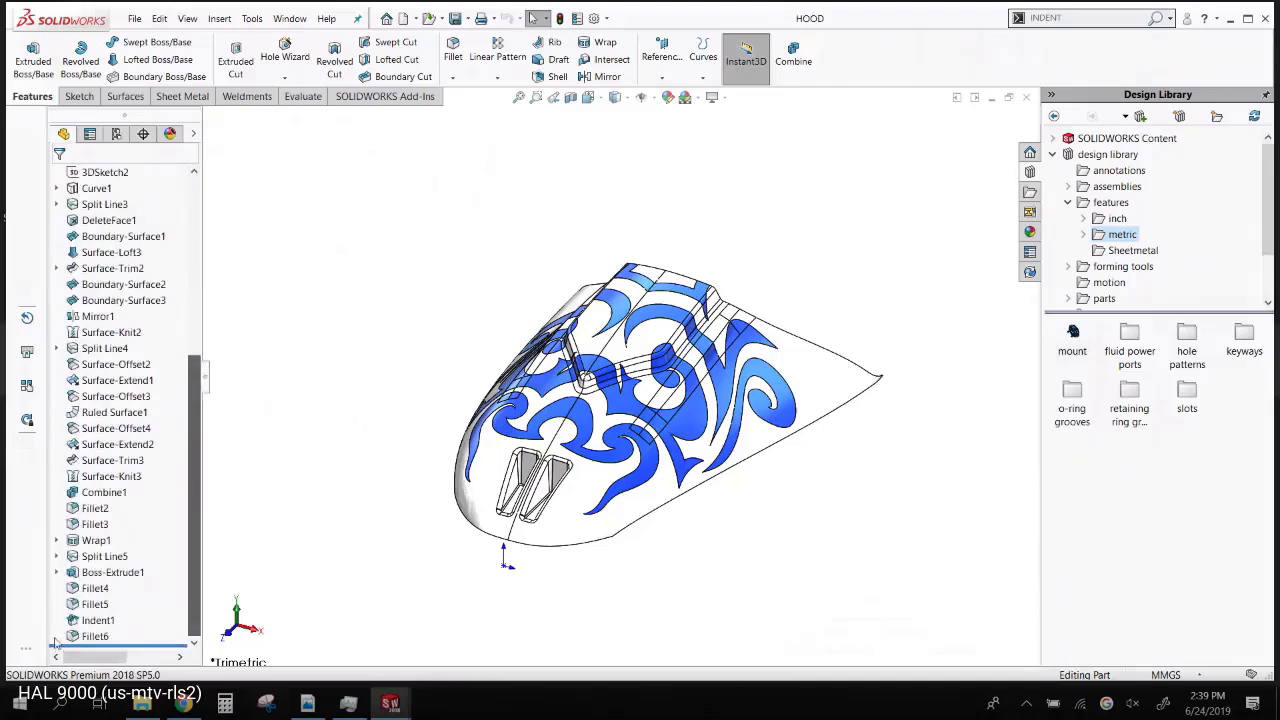
left_click(90, 620)
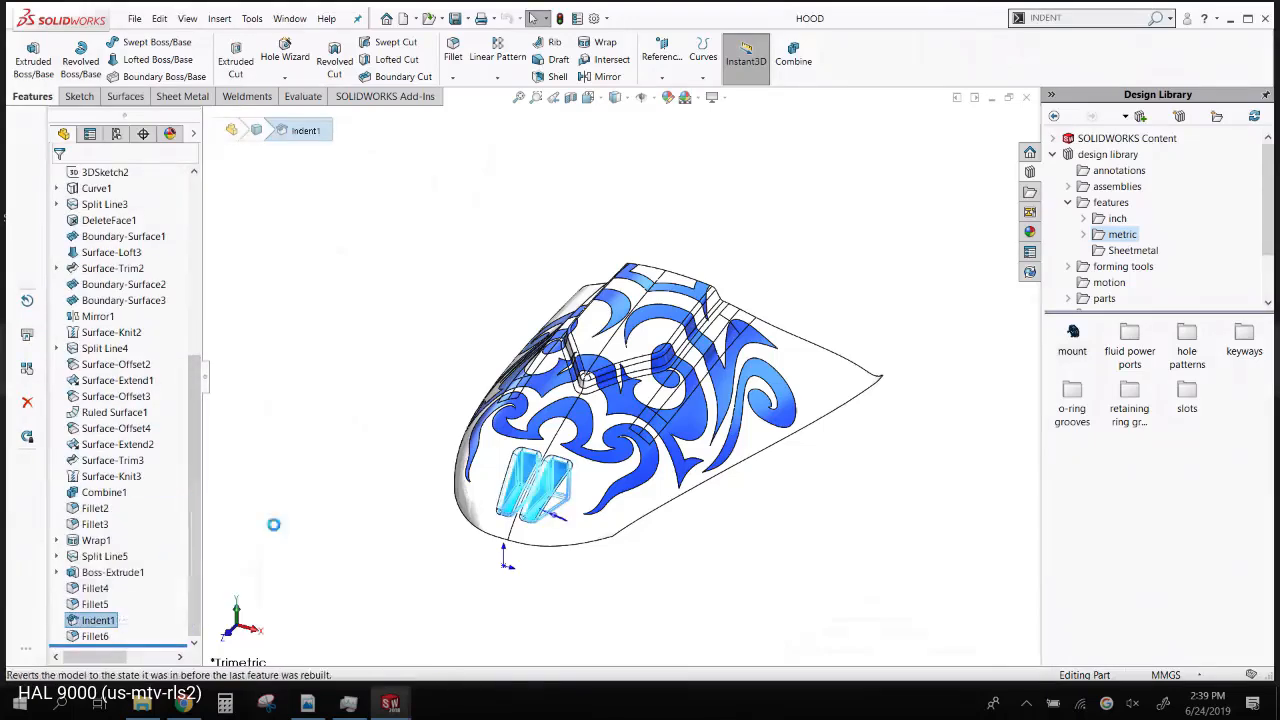
key("ctrl+b")
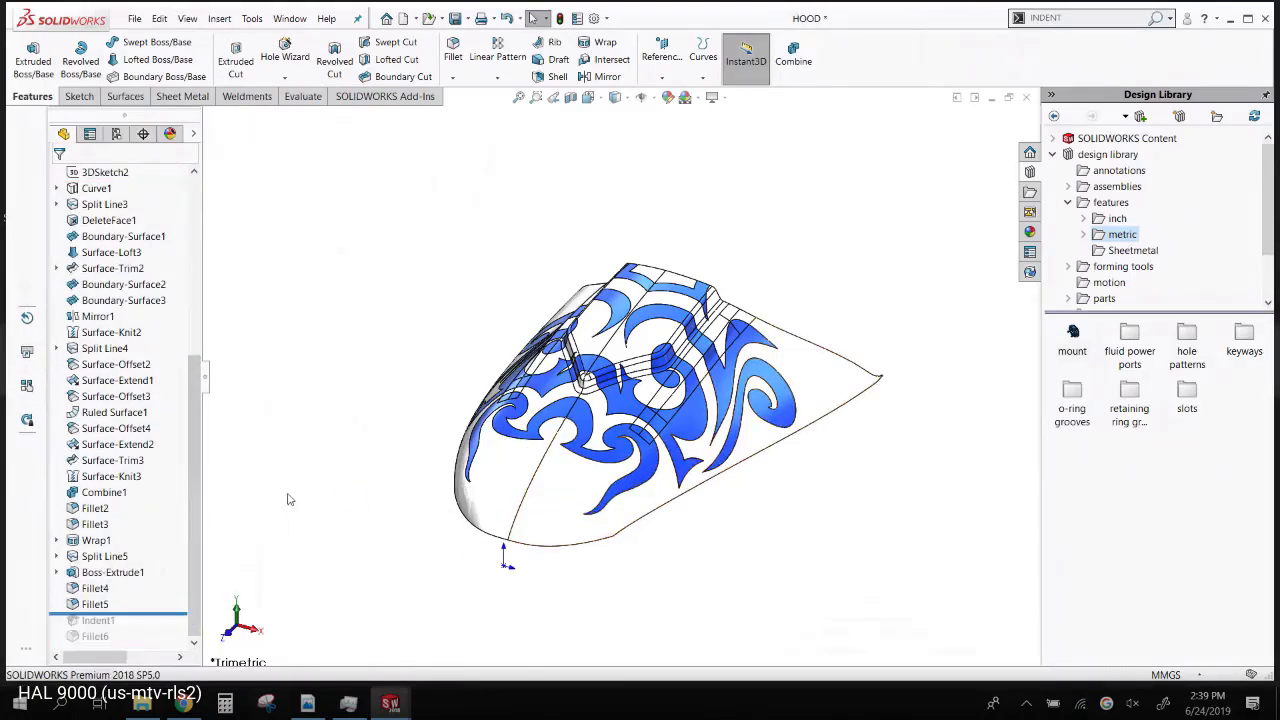
- Show the hidden Fillet4 and Fillet5 solid bodies at the hood's nose and examine how they pass through the hood surface
left_click_drag(197, 390, 216, 208)
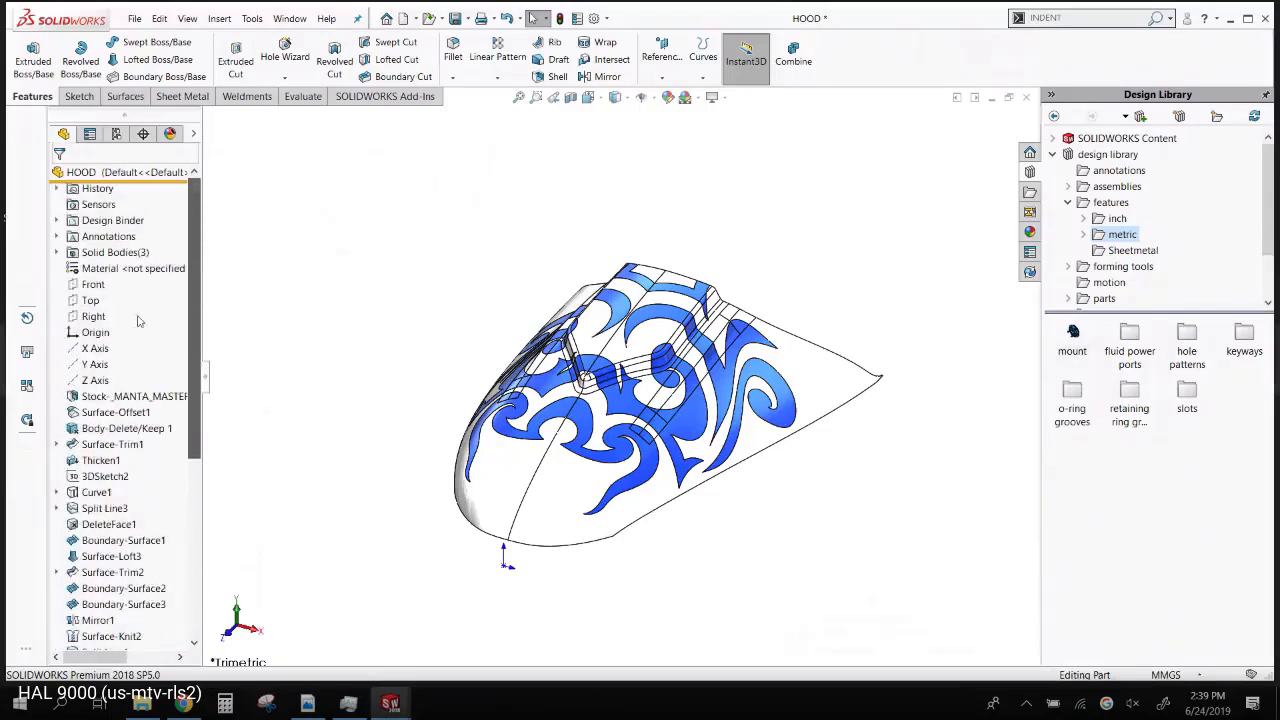
left_click(57, 252)
left_click(110, 285)
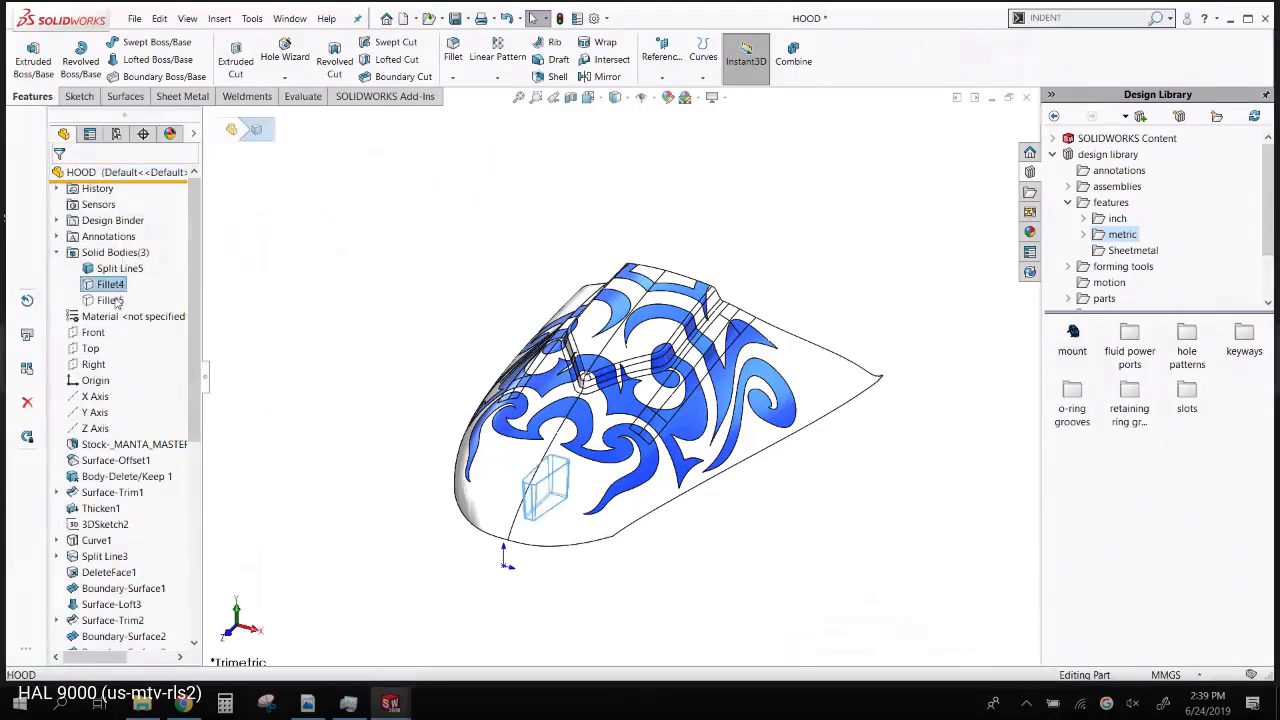
left_click(115, 301, "ctrl")
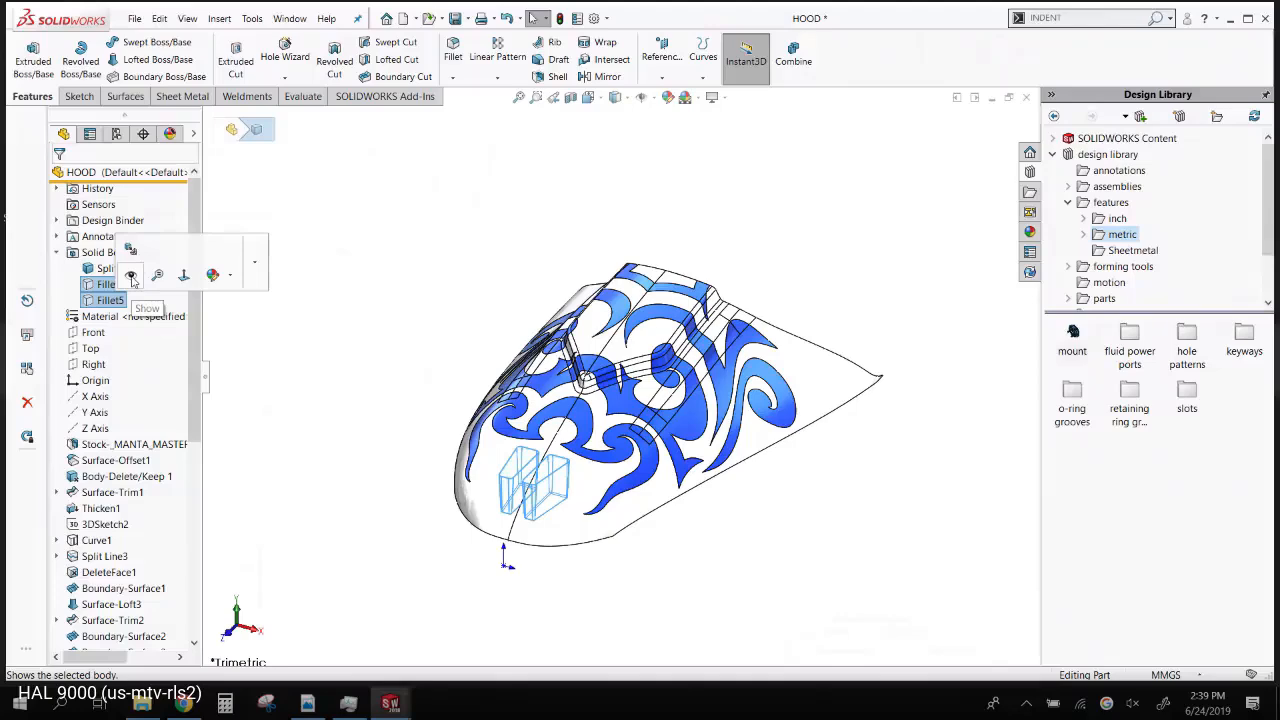
left_click(131, 279)
scroll(393, 538, "down", 5)
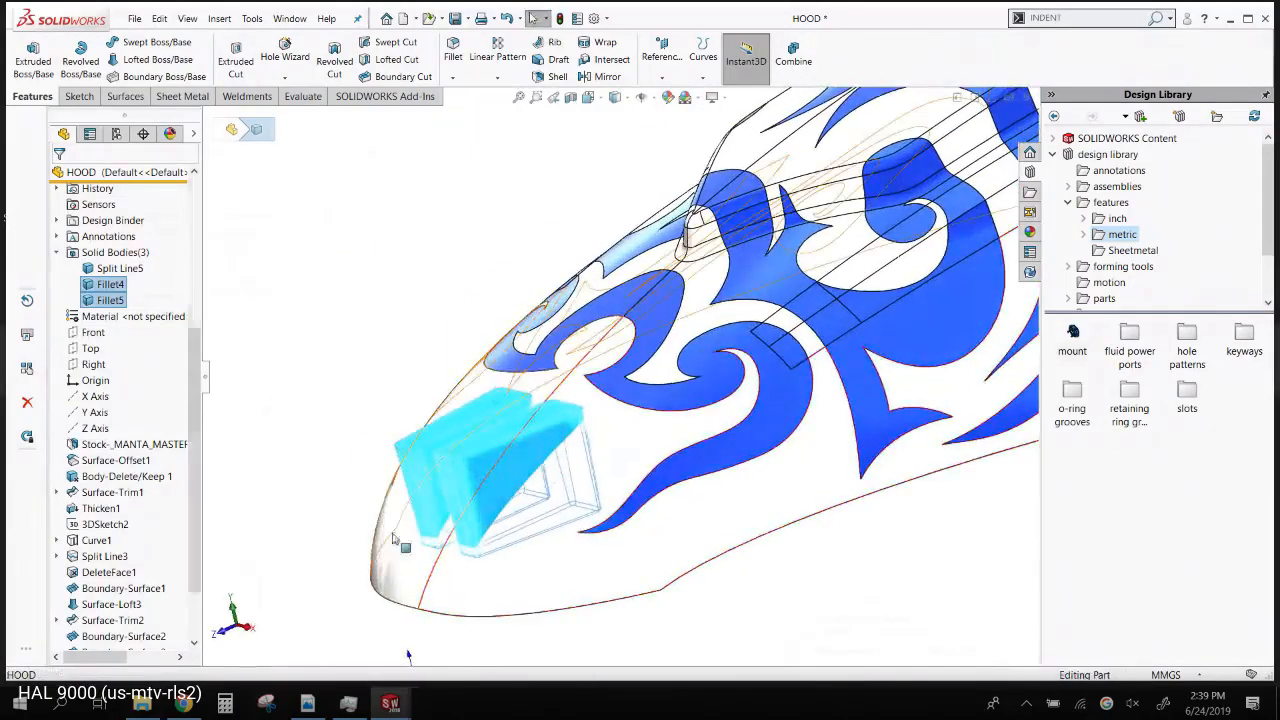
left_click(396, 540)
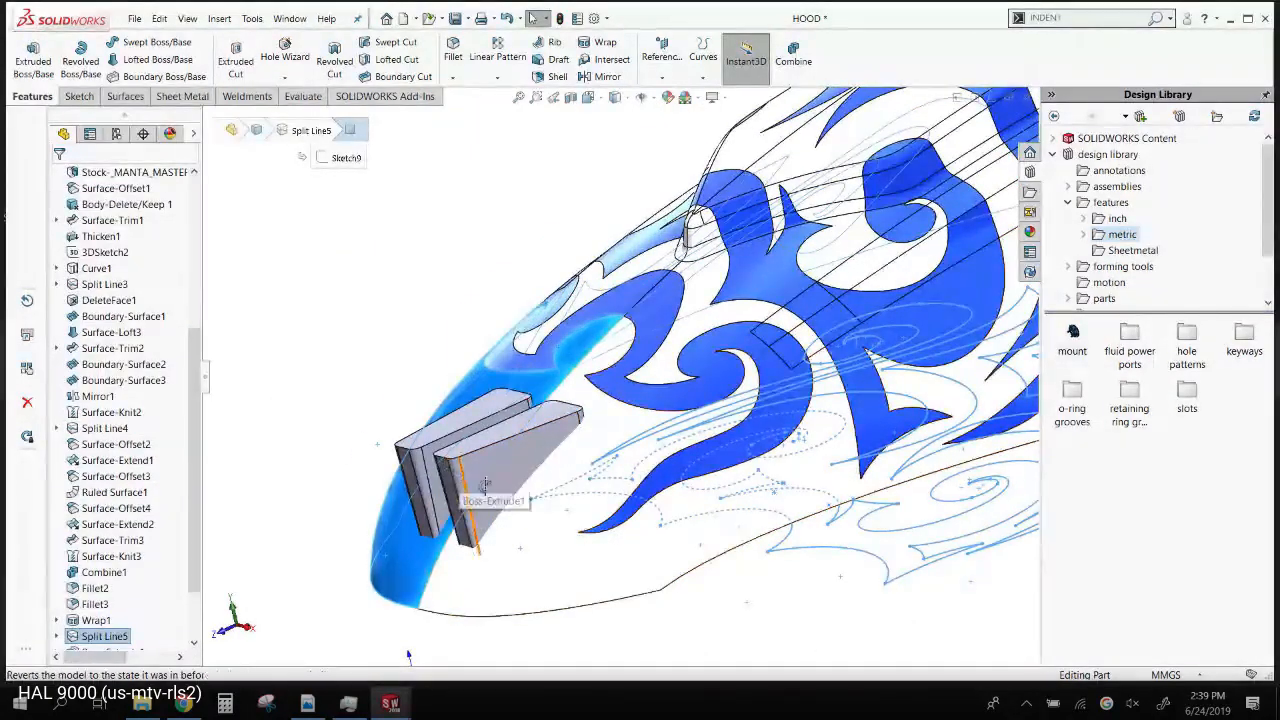
key("ctrl+8")
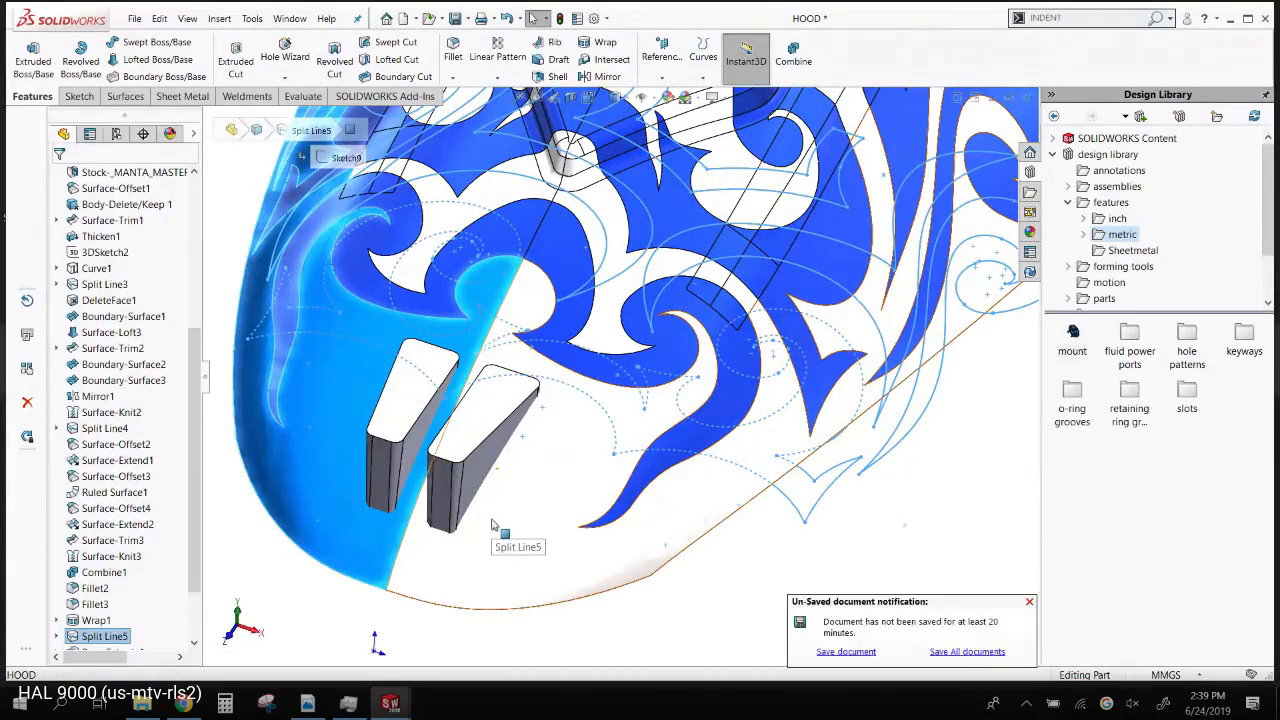
key("ctrl+7")
left_click(321, 305)
middle_click_drag(378, 383, 371, 374)
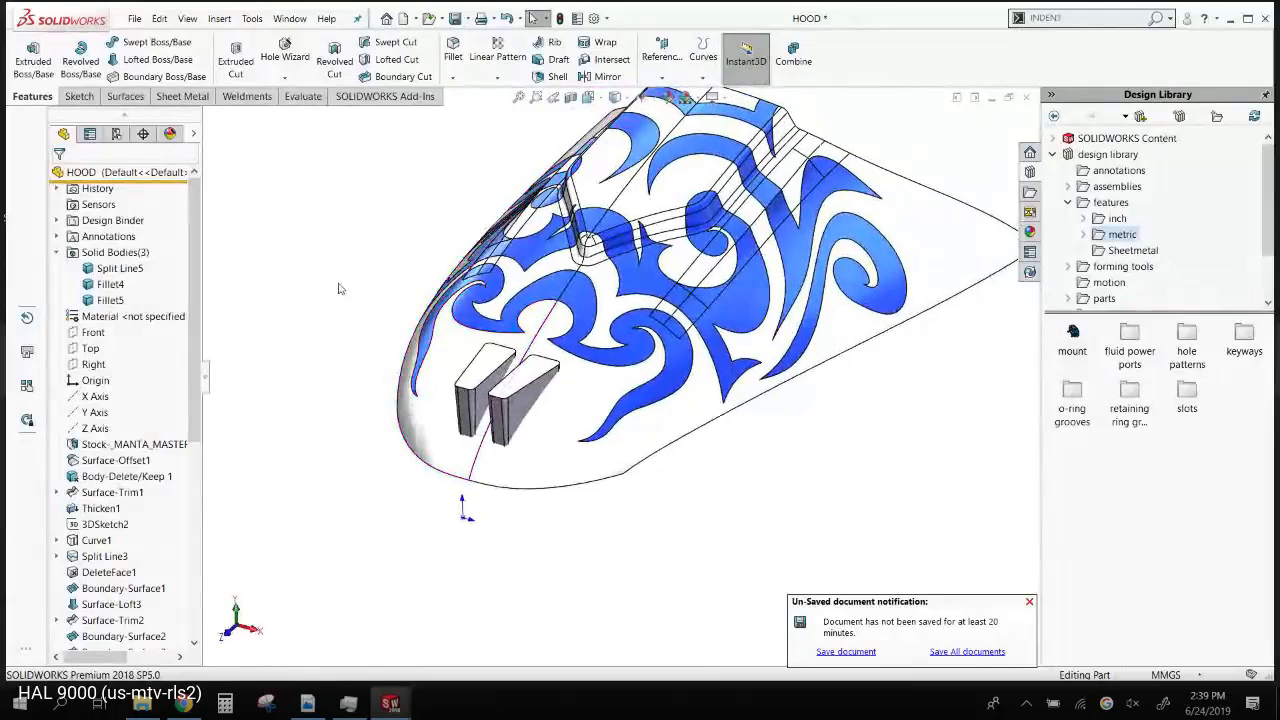
- Start an Indent with the Split Line5 hood body as target and the first nose block's portion beneath the hood as tool body region
left_click(1062, 16)
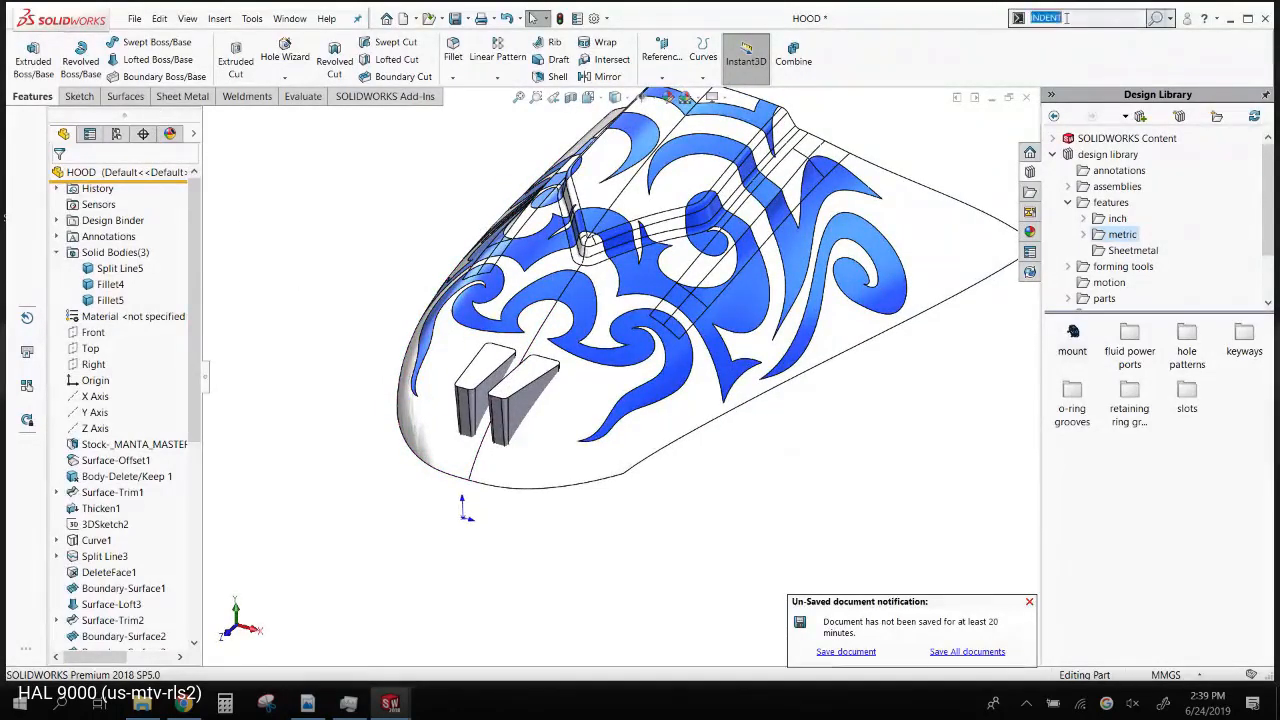
left_click(1050, 38)
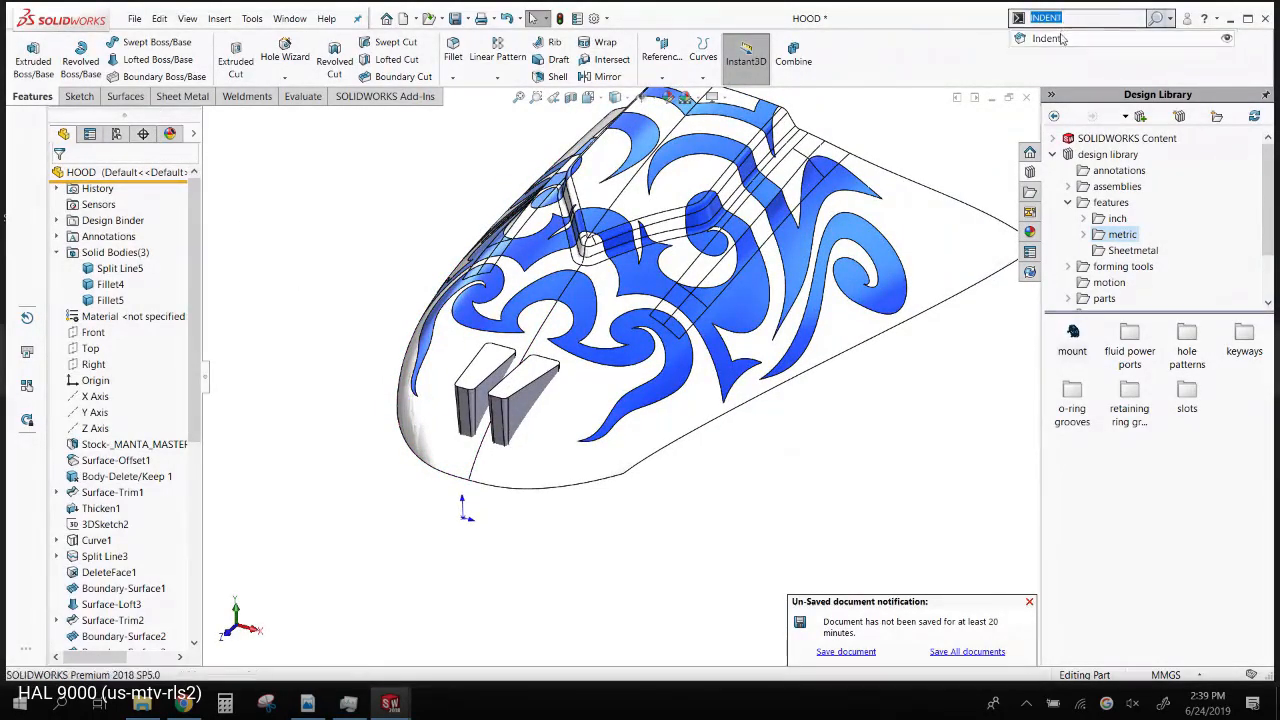
left_click(455, 360)
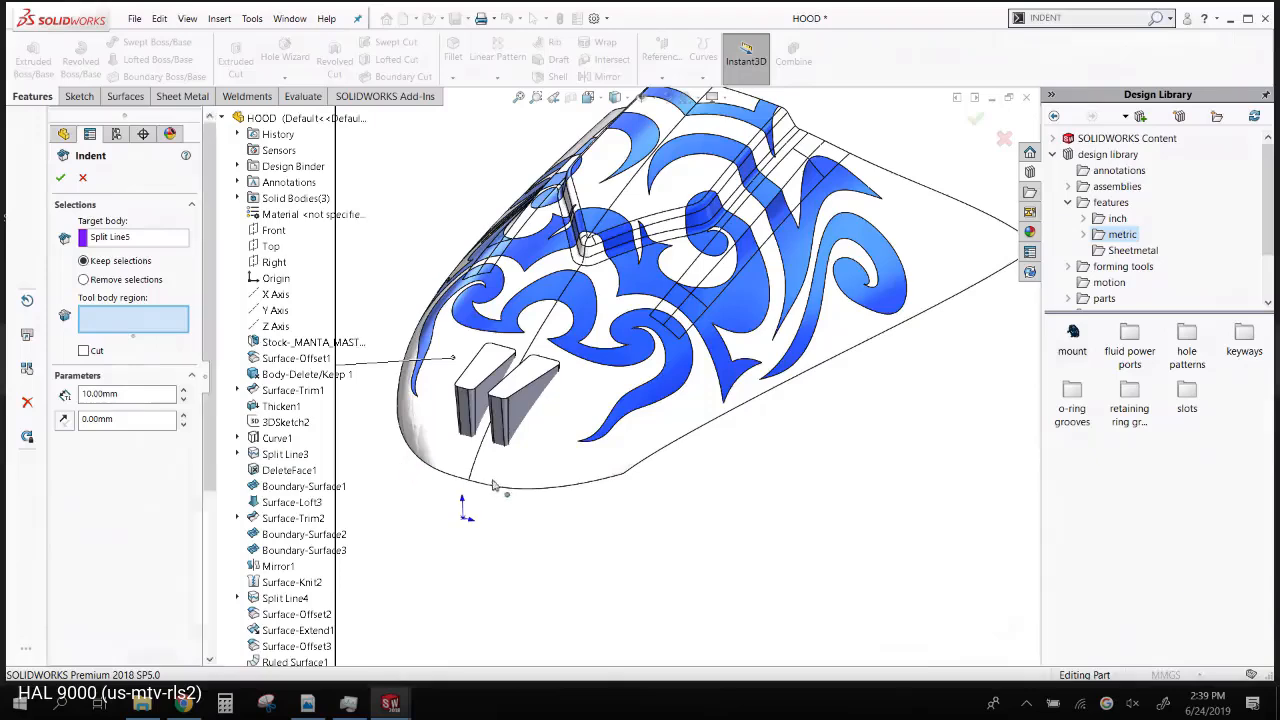
middle_click_drag(640, 398, 616, 305)
scroll(514, 427, "up", 2)
middle_click_drag(514, 429, 478, 350)
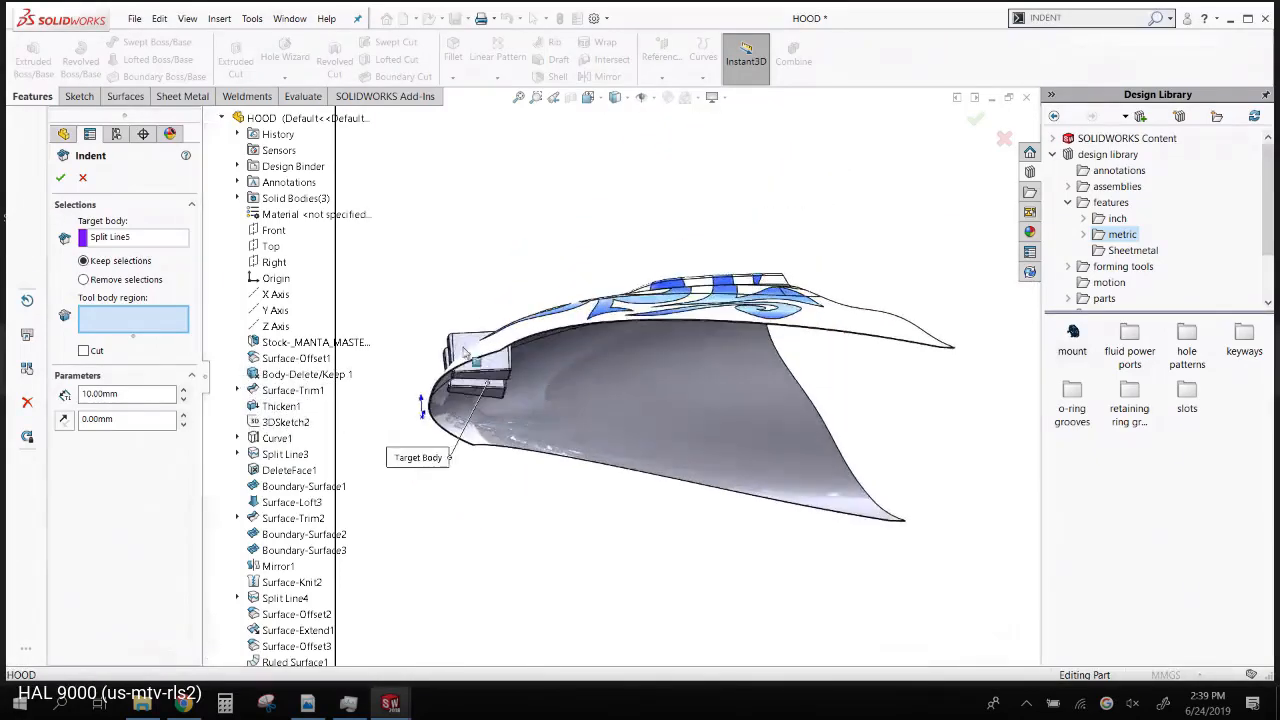
scroll(508, 400, "down", 6)
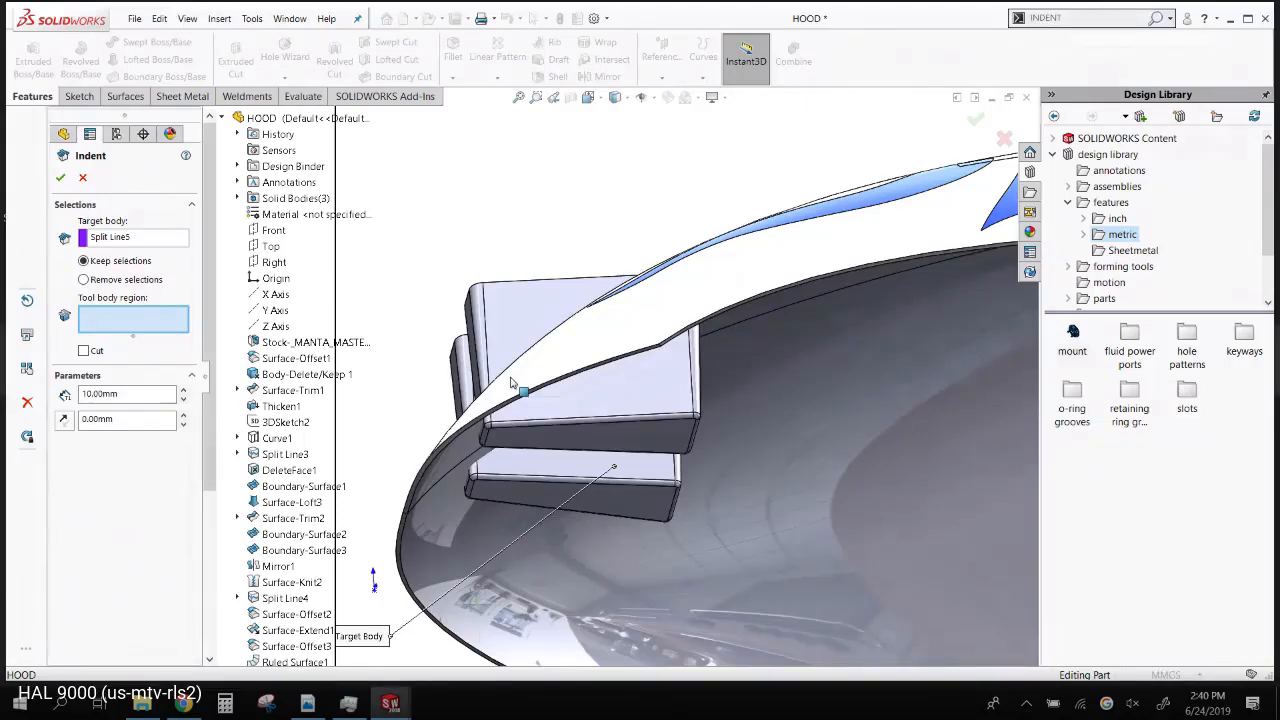
left_click(666, 394)
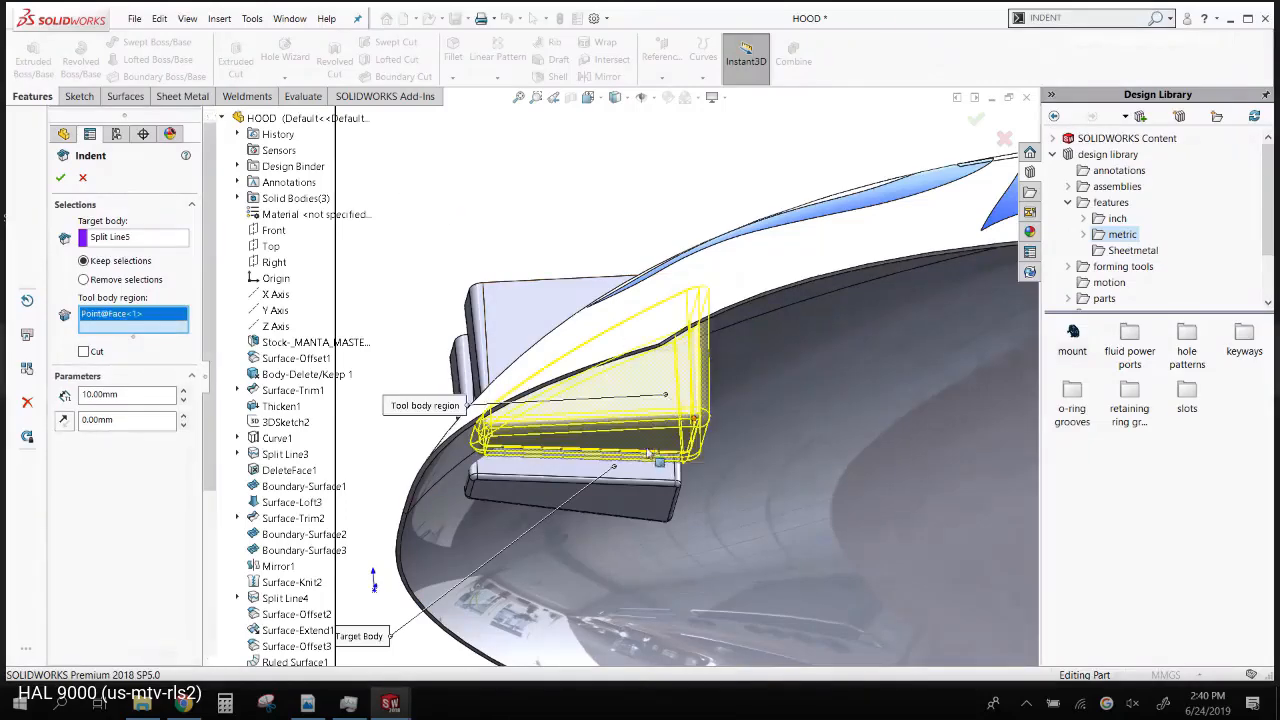
- Add the second nose block's portion beneath the hood as a tool body region, removing the stray selection on its outer side
middle_click_drag(652, 455, 557, 505)
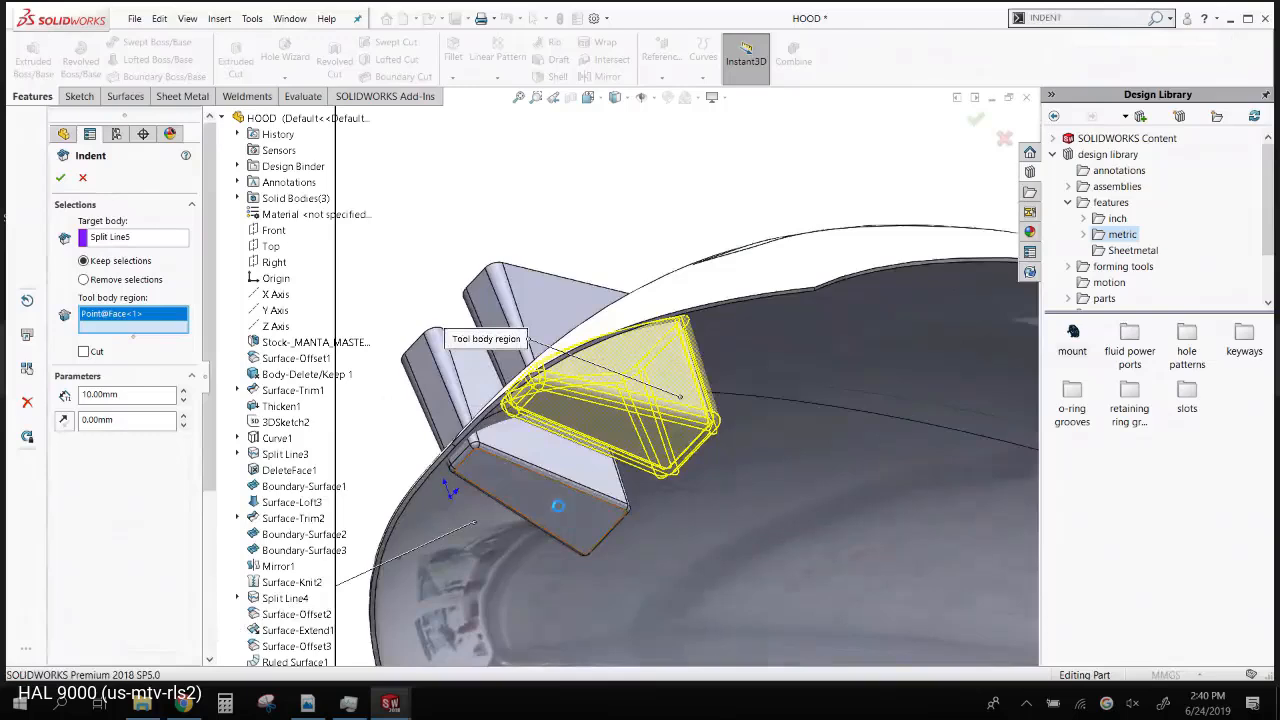
left_click(562, 508)
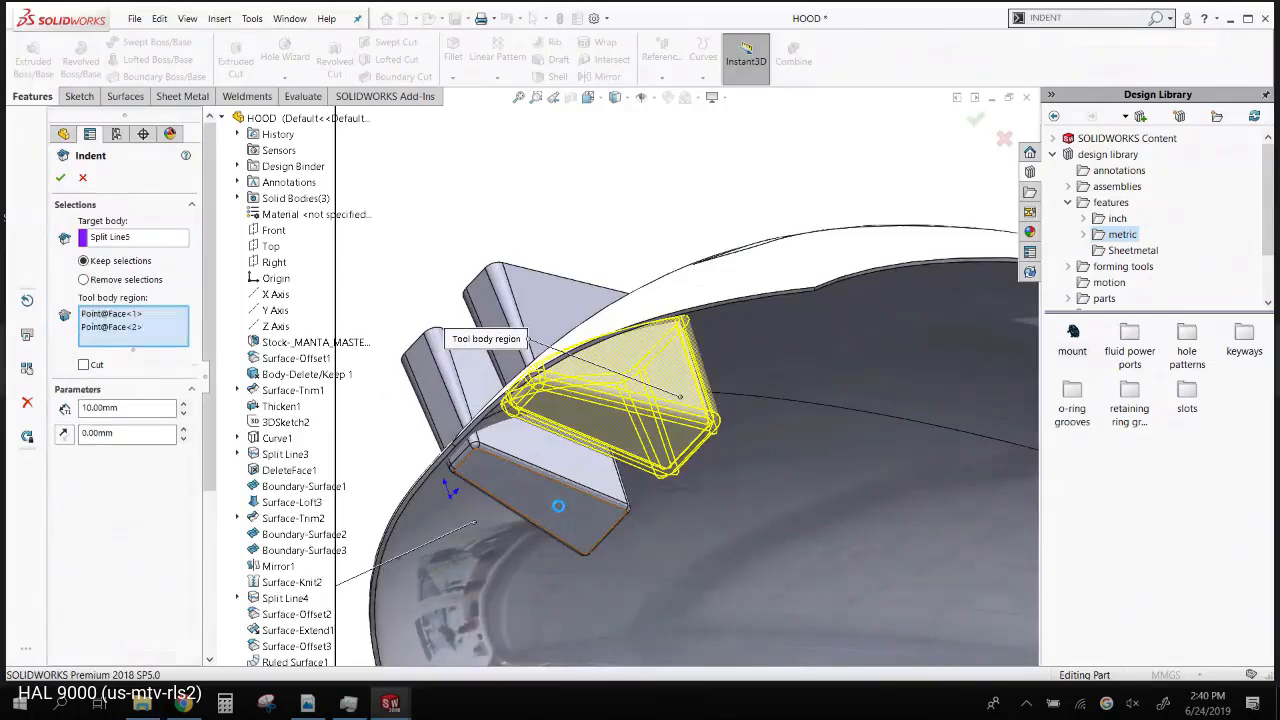
left_click(549, 498)
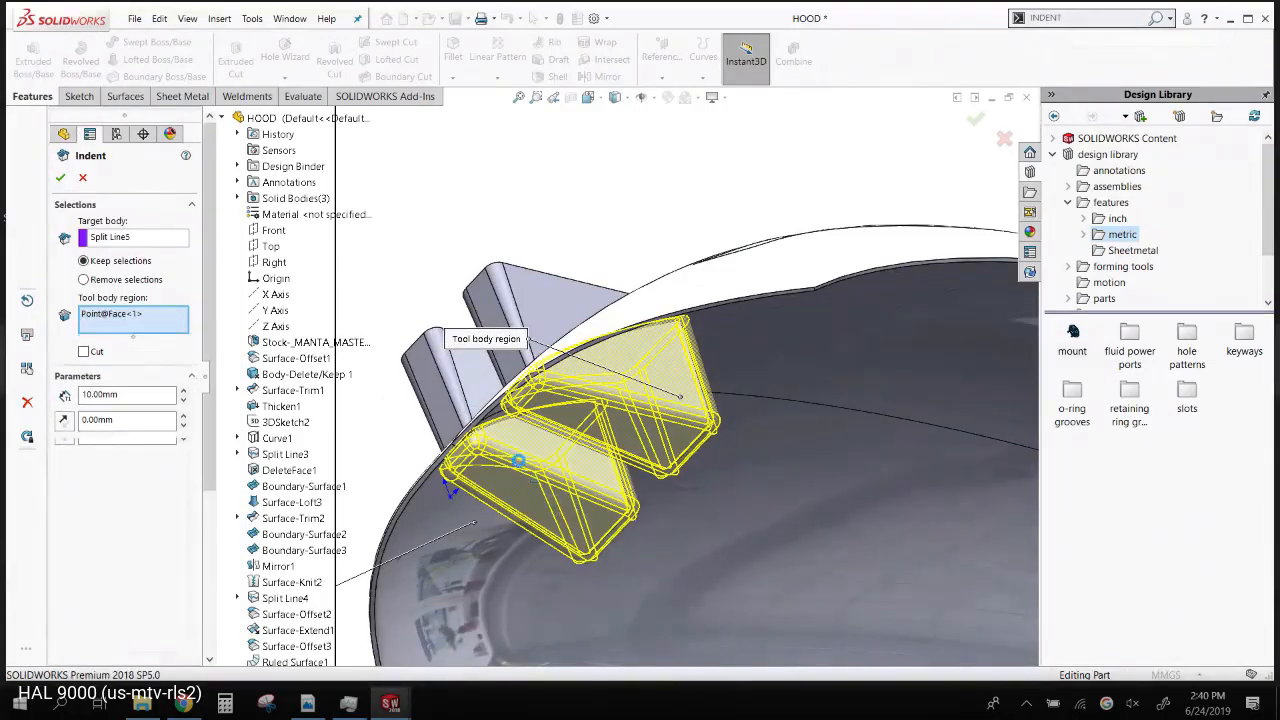
left_click(440, 390)
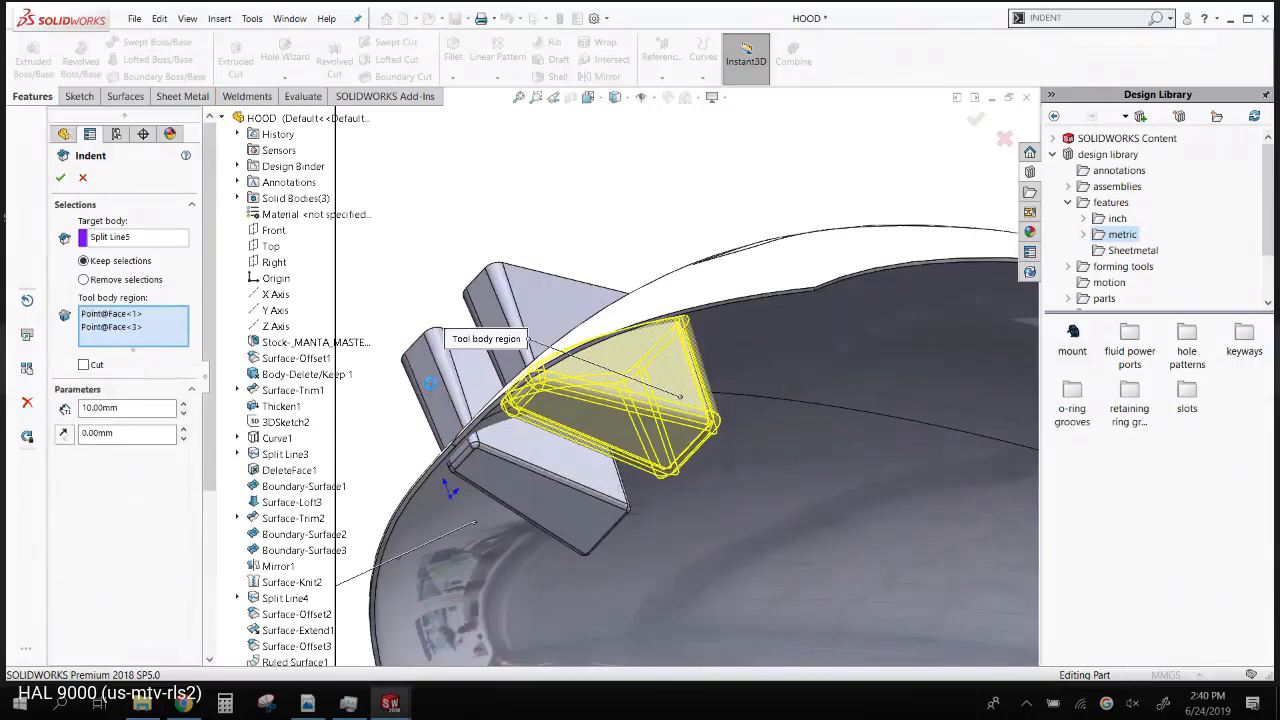
mouse_move(552, 460)
middle_mouse_down()
mouse_move(634, 506)
mouse_move(540, 455)
middle_mouse_up()
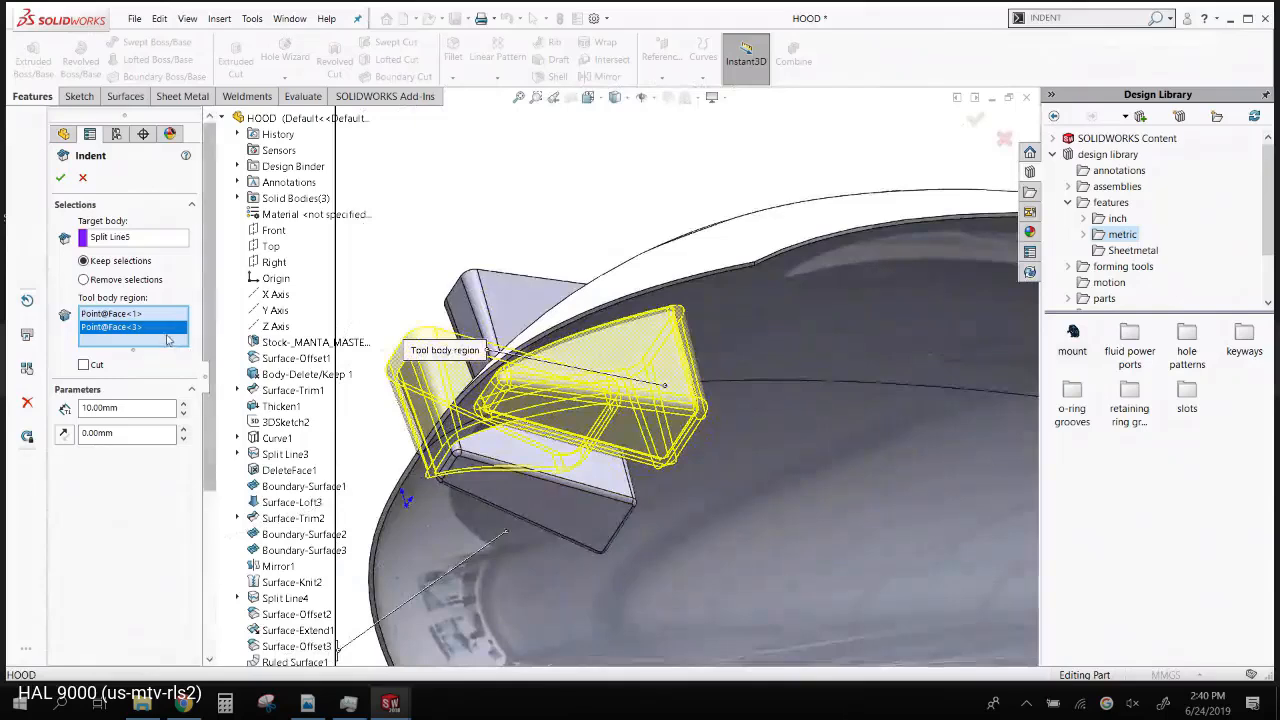
key("Delete")
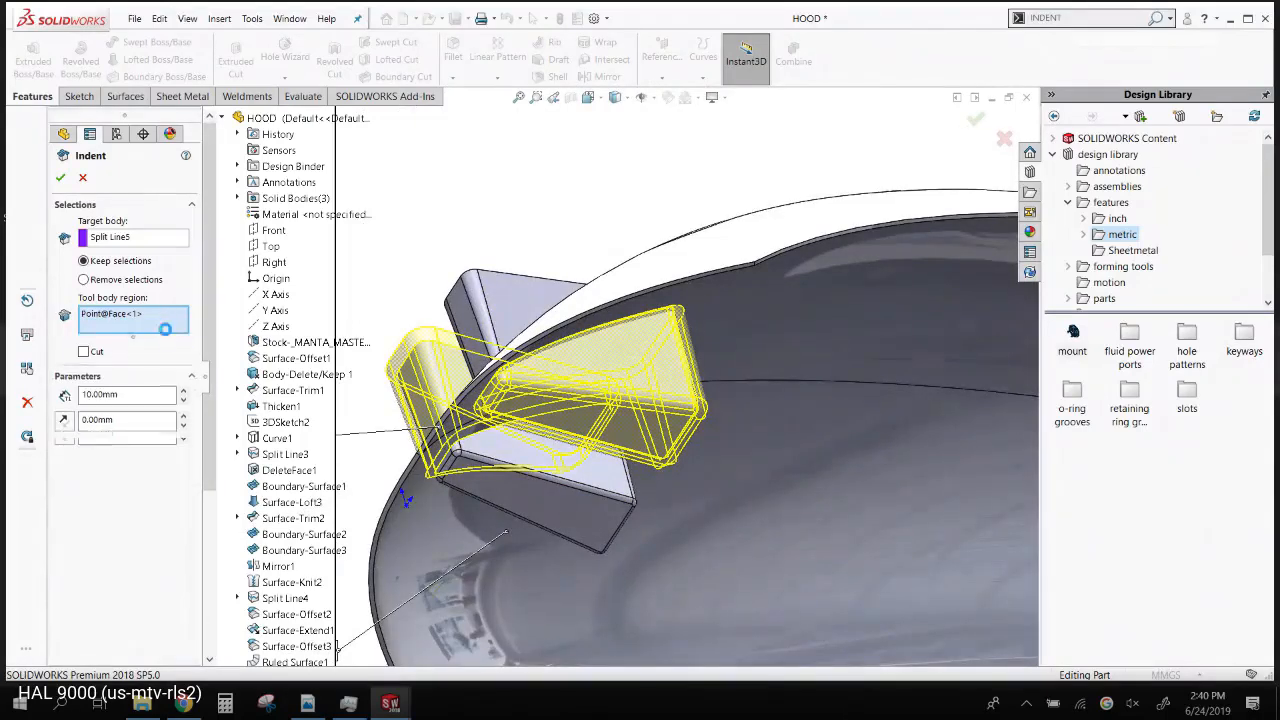
left_click(580, 514)
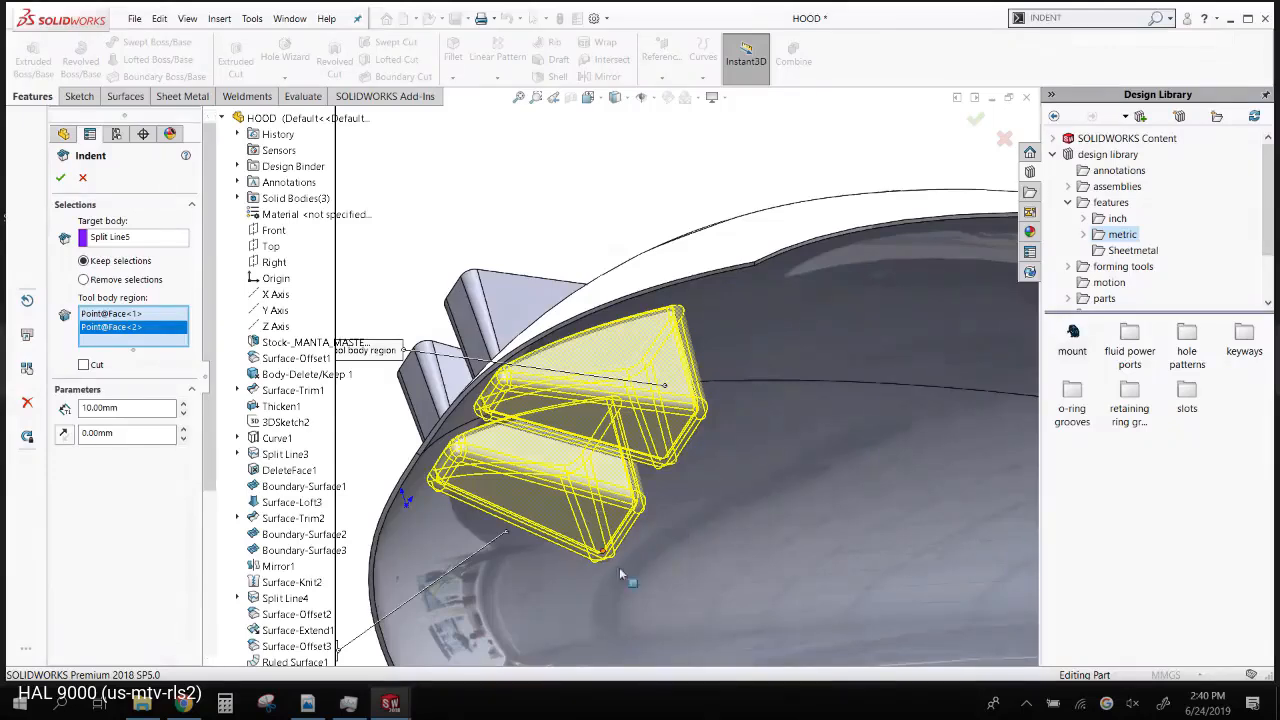
- Set the indent clearance to 2 mm and create the feature
left_click(118, 432)
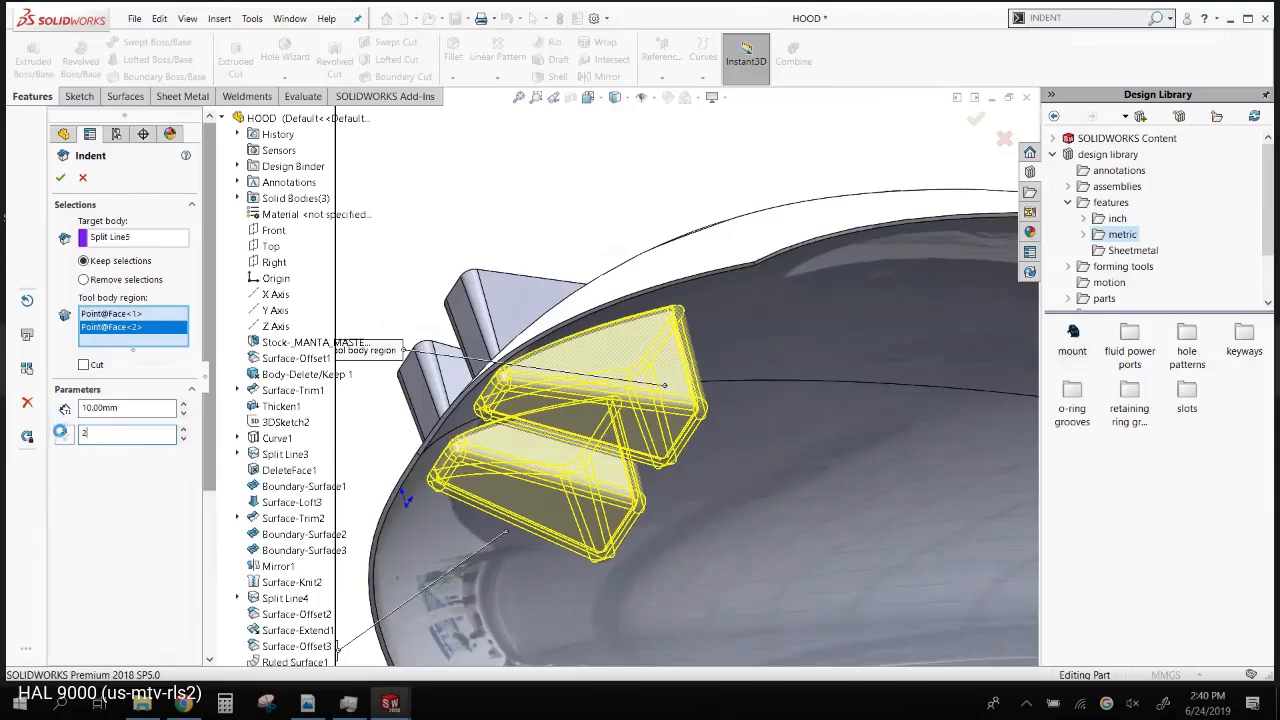
type("2")
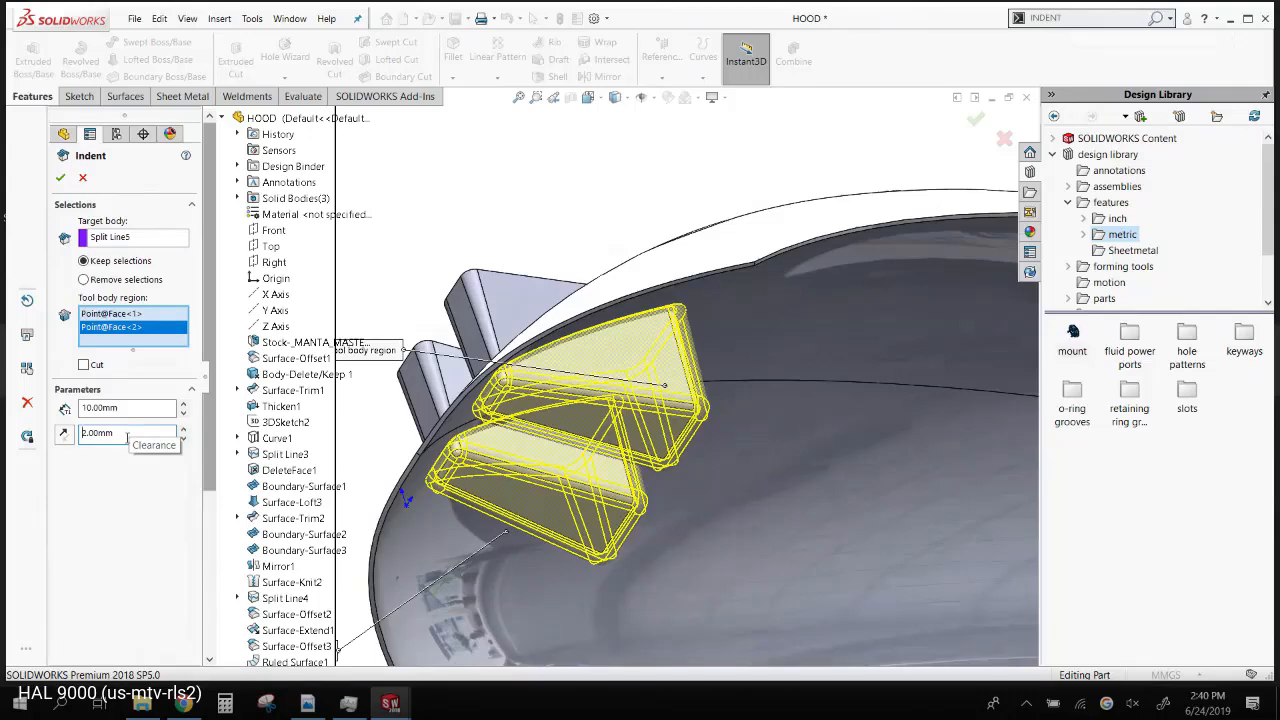
left_click(60, 179)
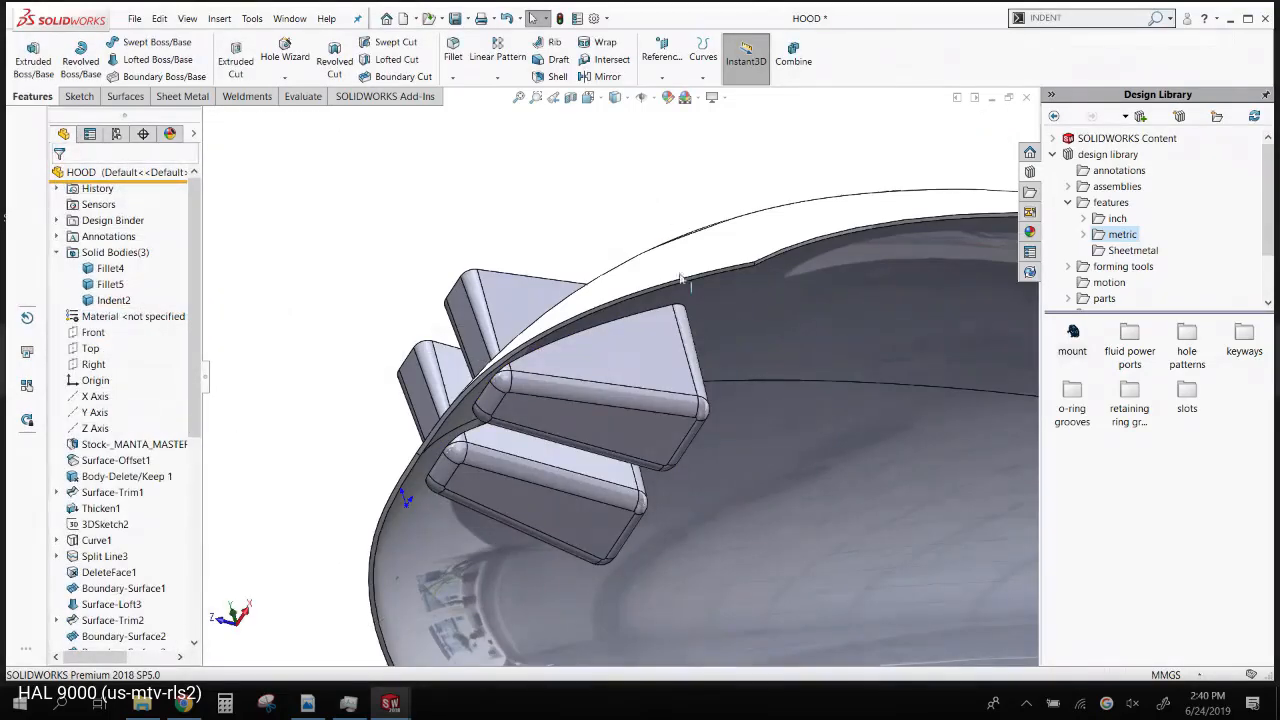
- Hide the Fillet4 and Fillet5 tool bodies and examine the indented pockets in the hood's nose
left_click(111, 270)
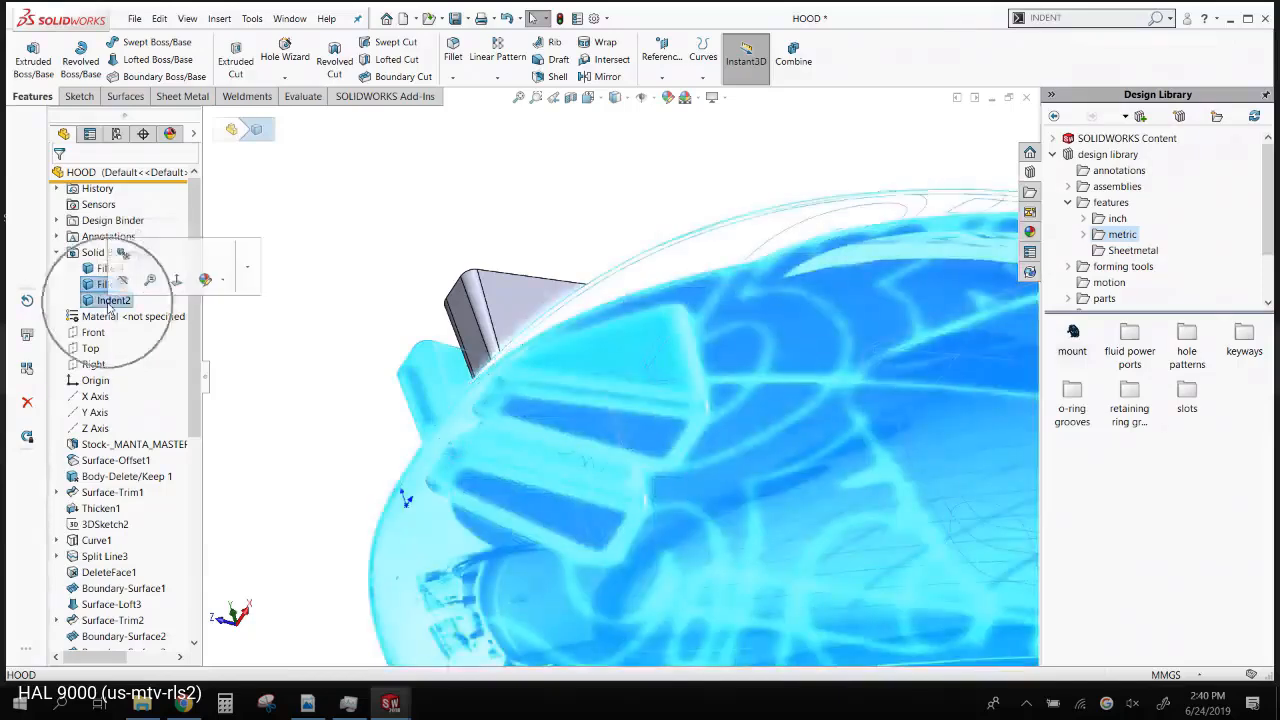
key("Escape")
left_click(111, 270)
left_click(110, 284, "ctrl")
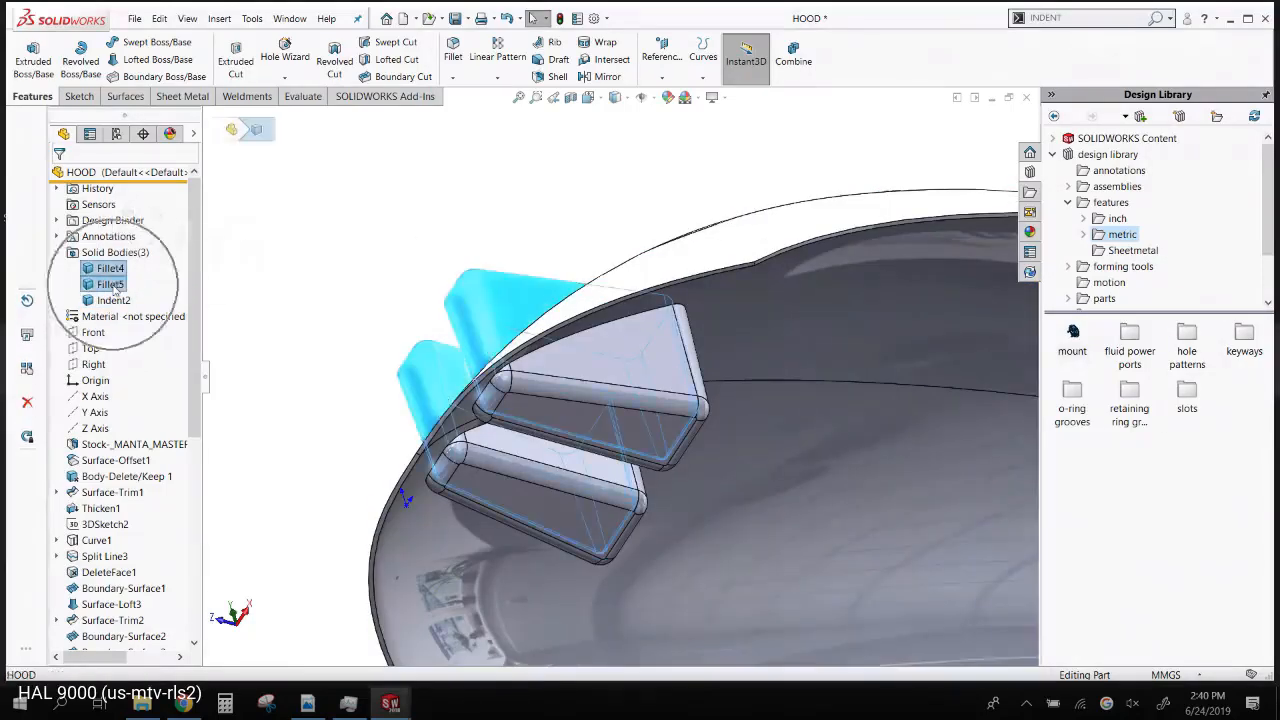
left_click(127, 266)
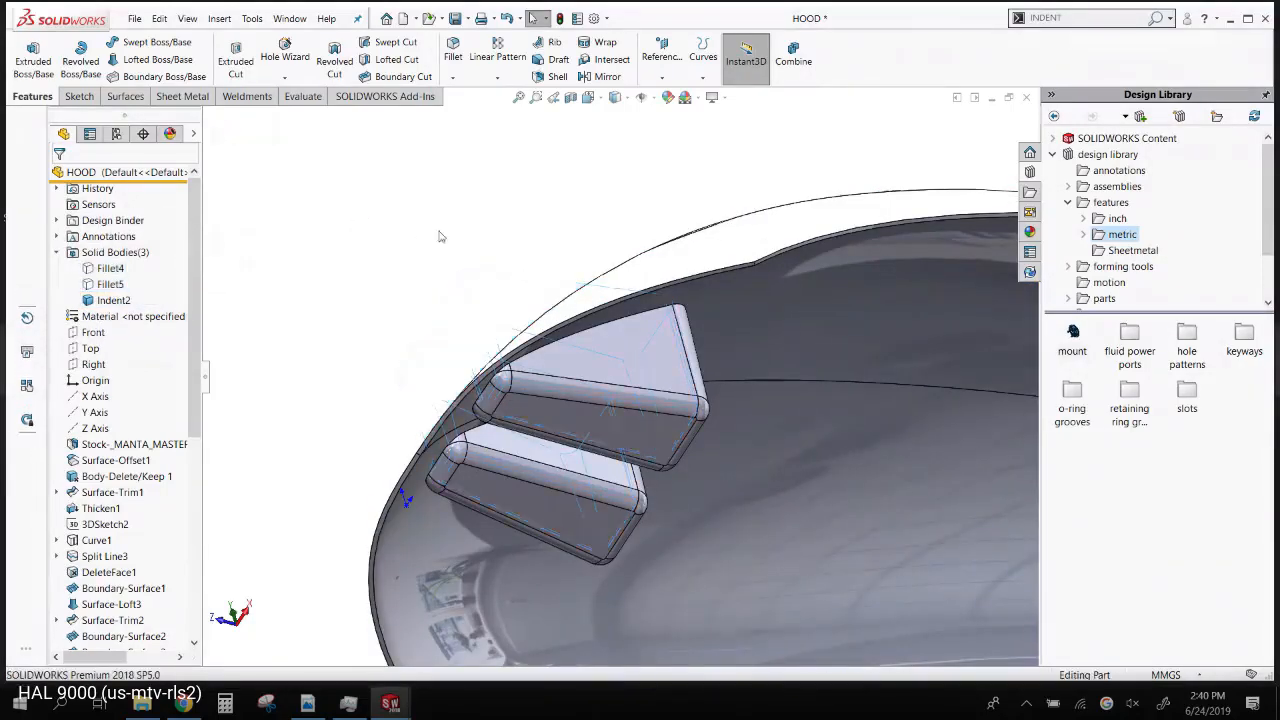
key("ctrl+1")
mouse_move(553, 393)
middle_mouse_down()
mouse_move(574, 420)
mouse_move(571, 398)
middle_mouse_up()
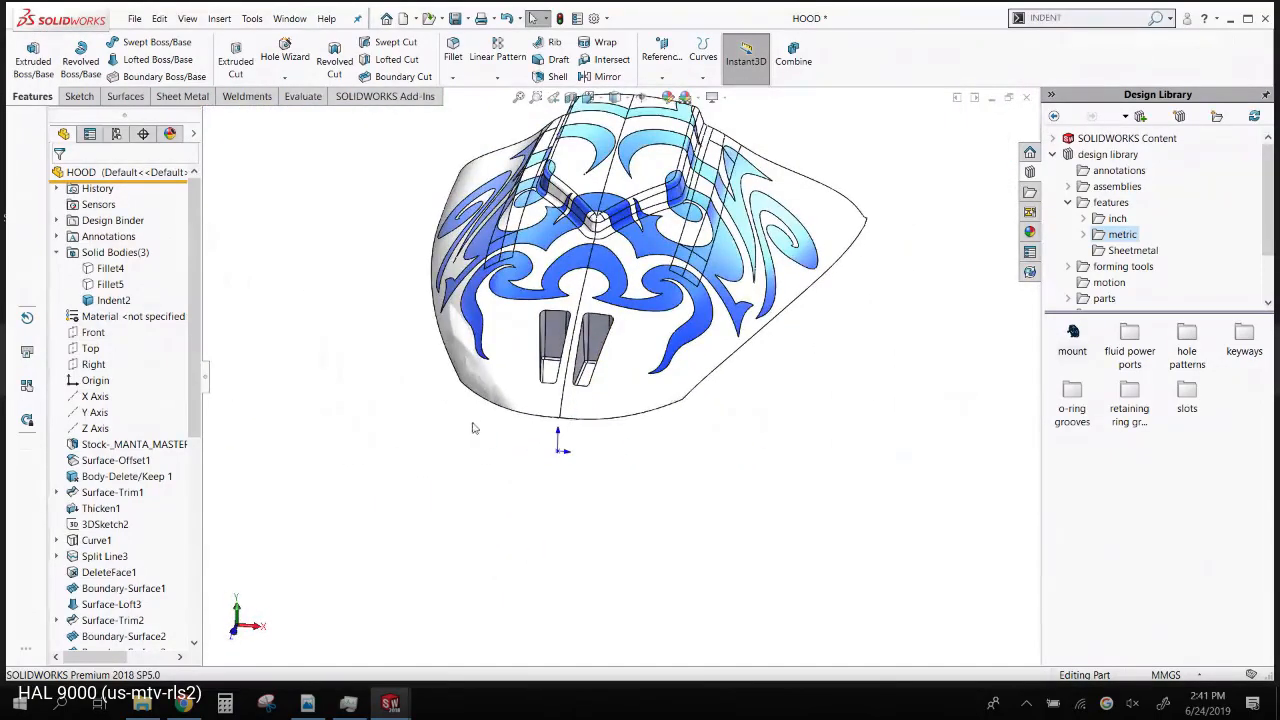
middle_click_drag(471, 429, 570, 288)
scroll(376, 289, "down", 4)
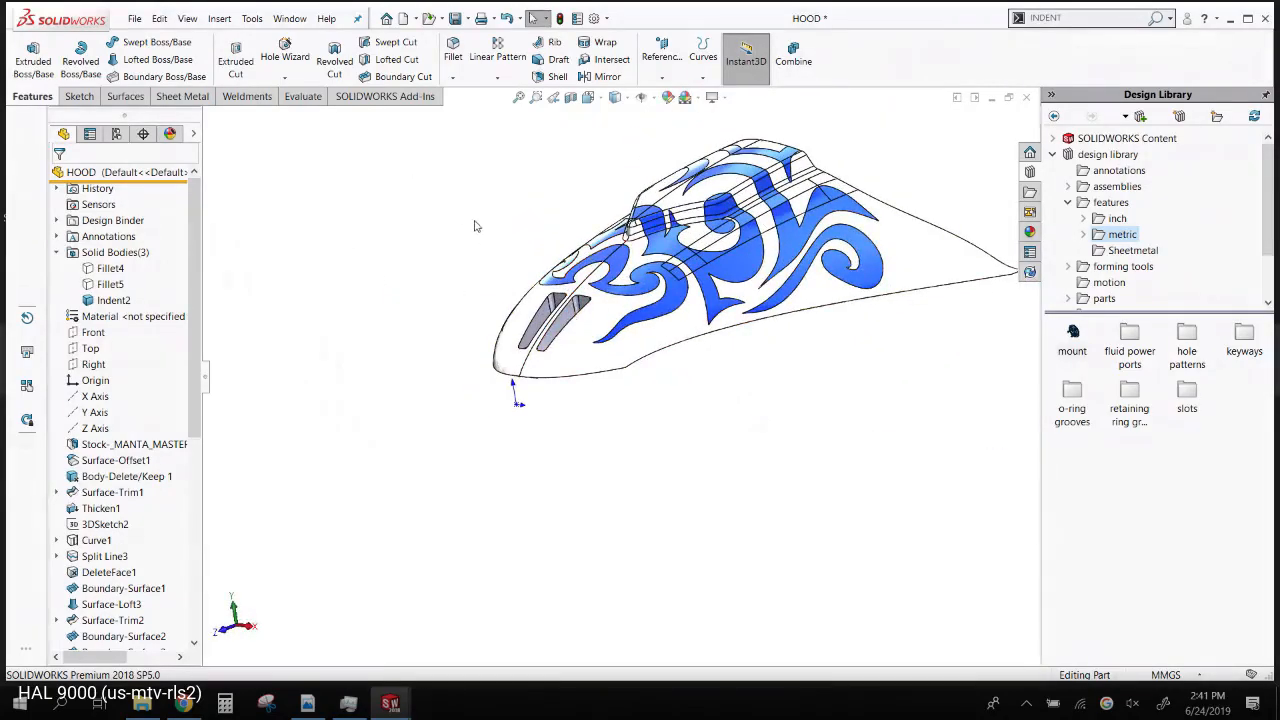
- Switch to File Explorer and open the FRONT FAN GAURD part from the MANTA folder
left_click(141, 704)
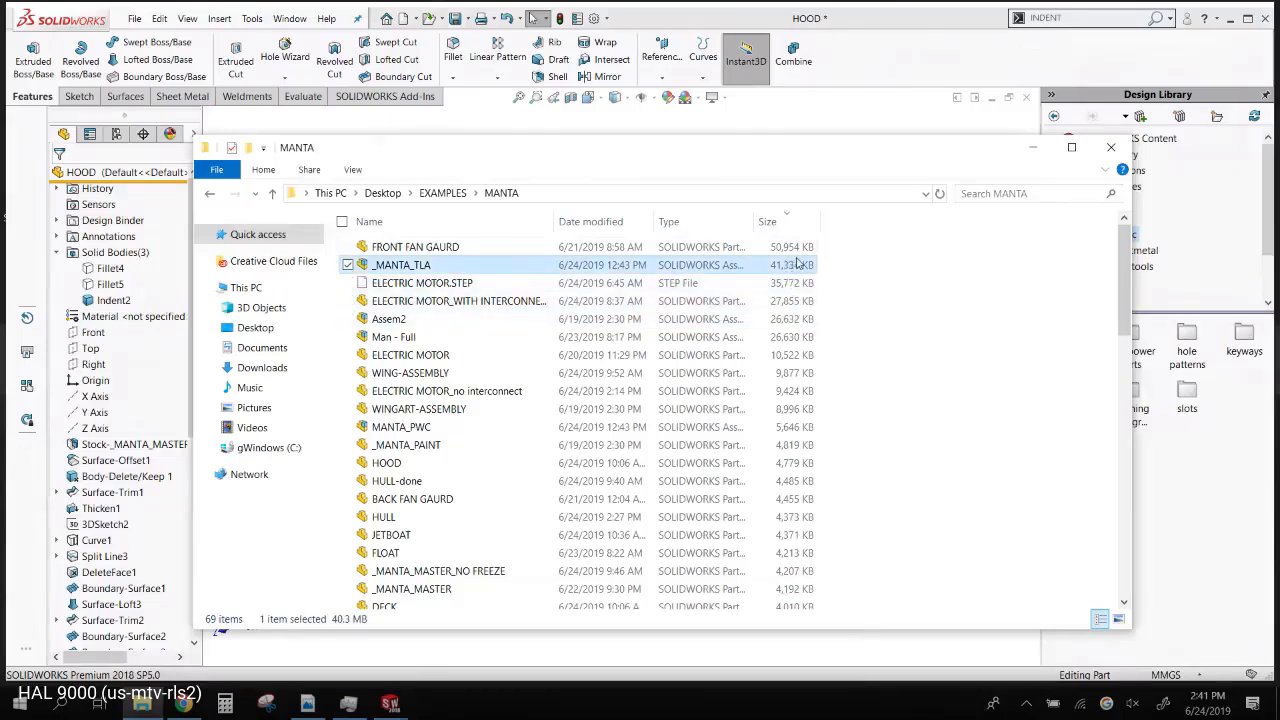
left_click(787, 252)
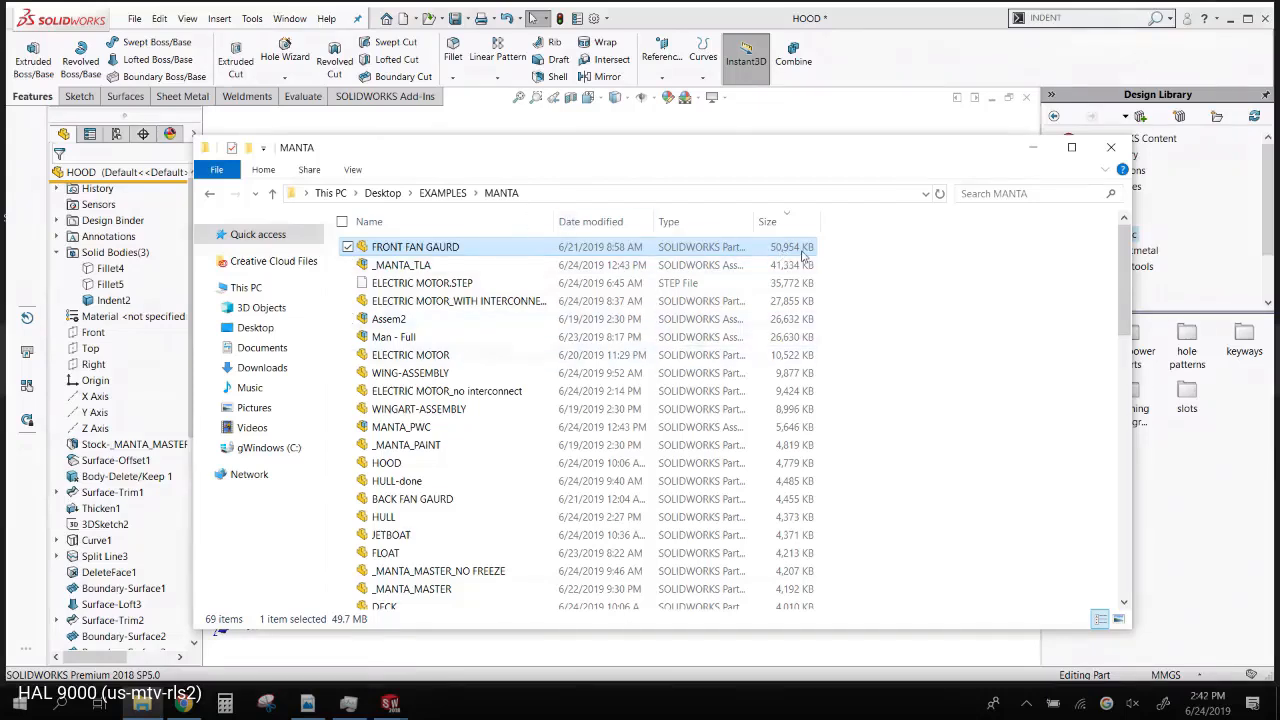
double_click(472, 249)
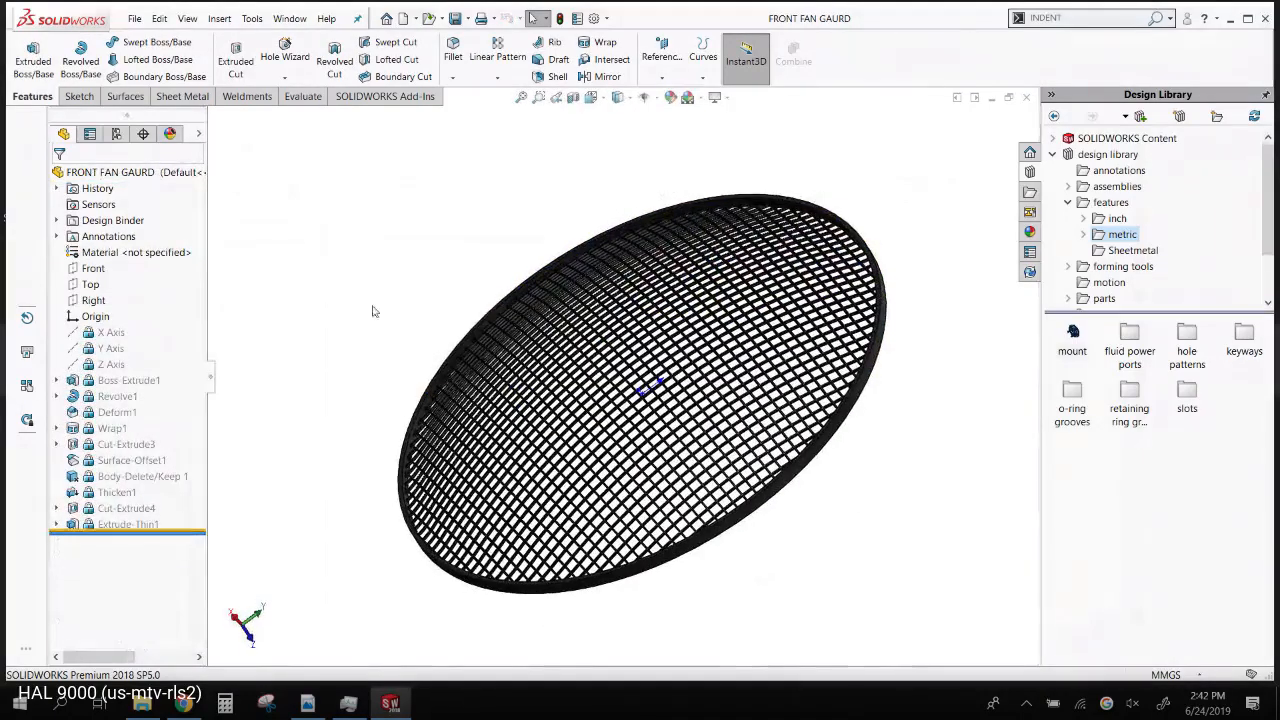
- Inspect the fan guard's domed mesh and configurations, and move the freeze bar above the whole history to unfreeze all features
middle_click_drag(372, 310, 133, 357)
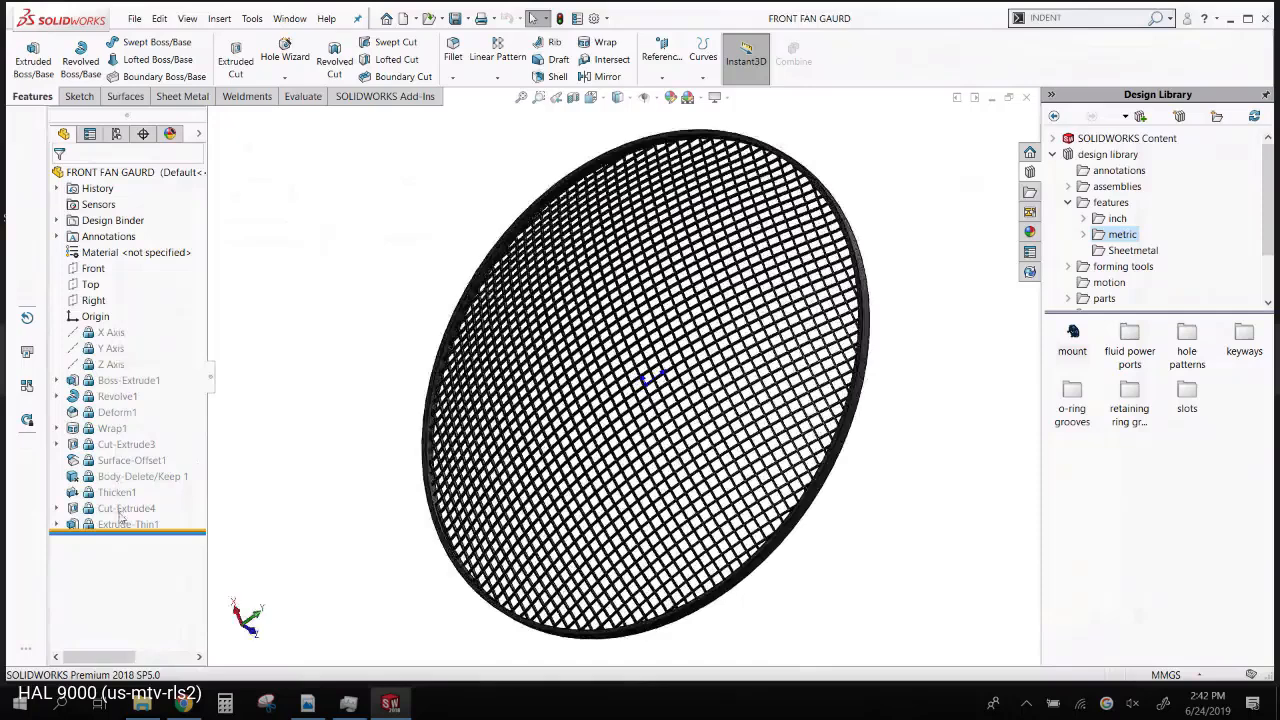
mouse_move(124, 515)
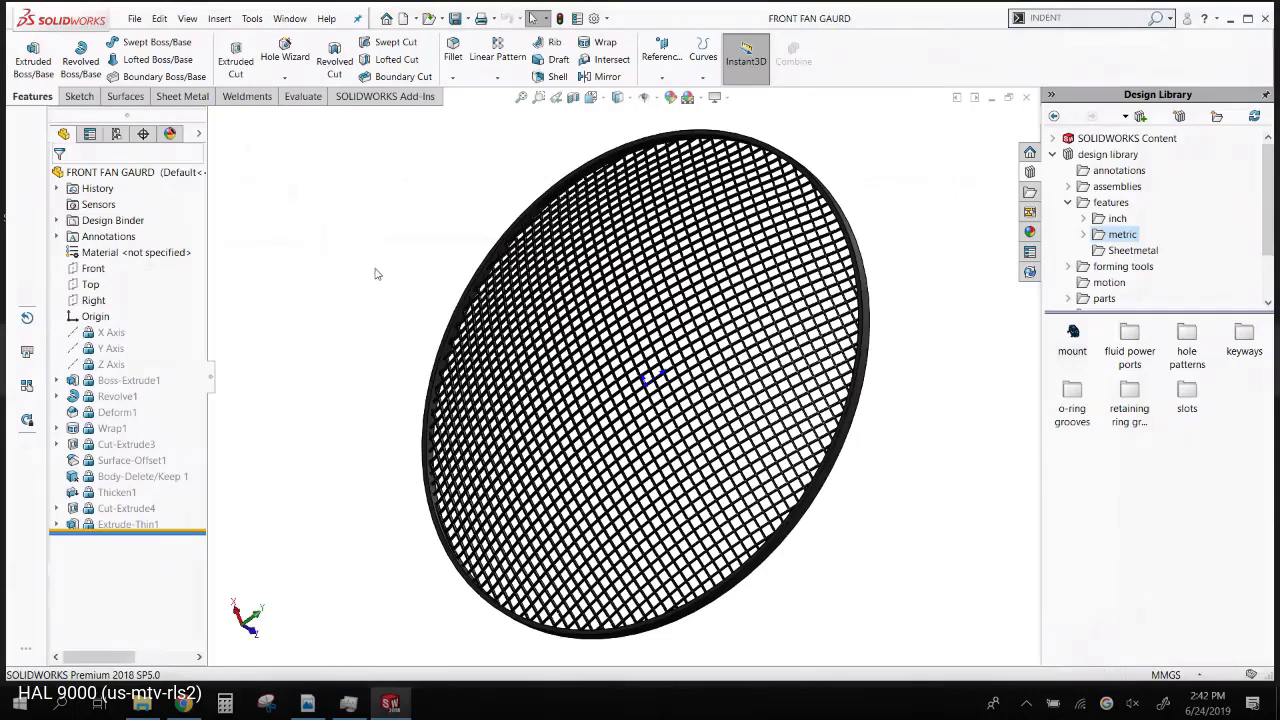
middle_click_drag(378, 294, 457, 413)
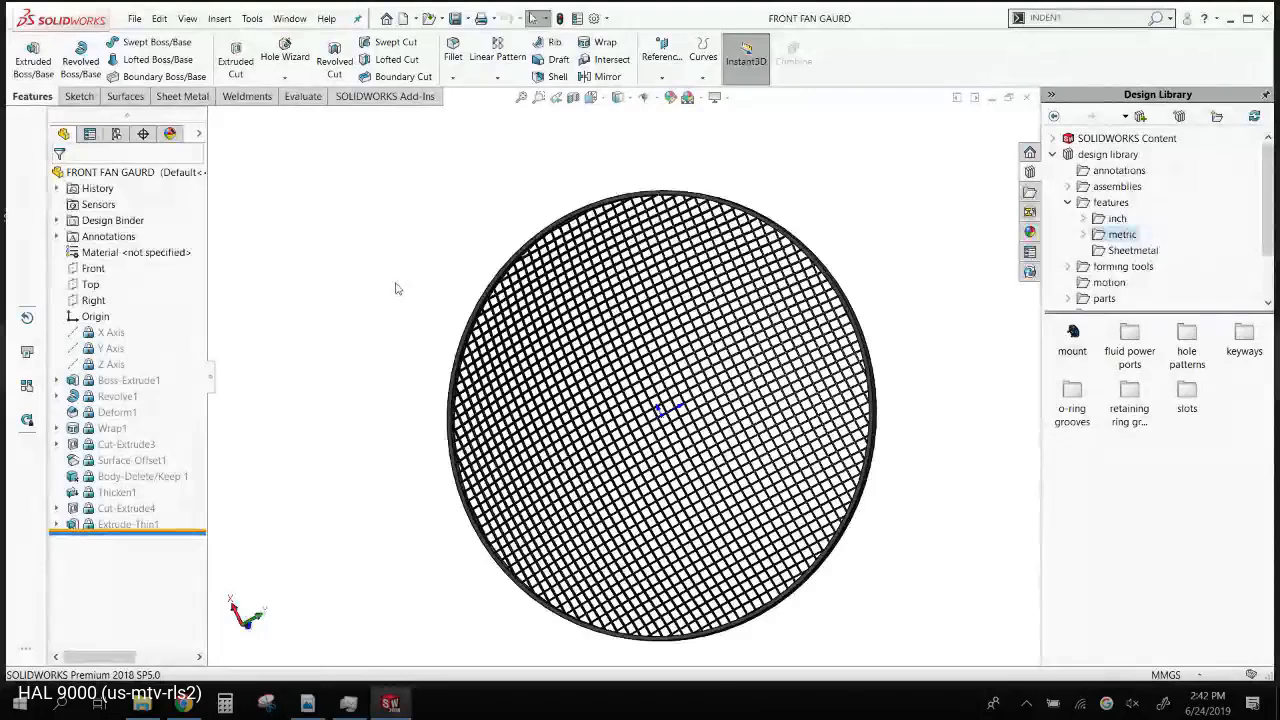
middle_click_drag(394, 286, 303, 288)
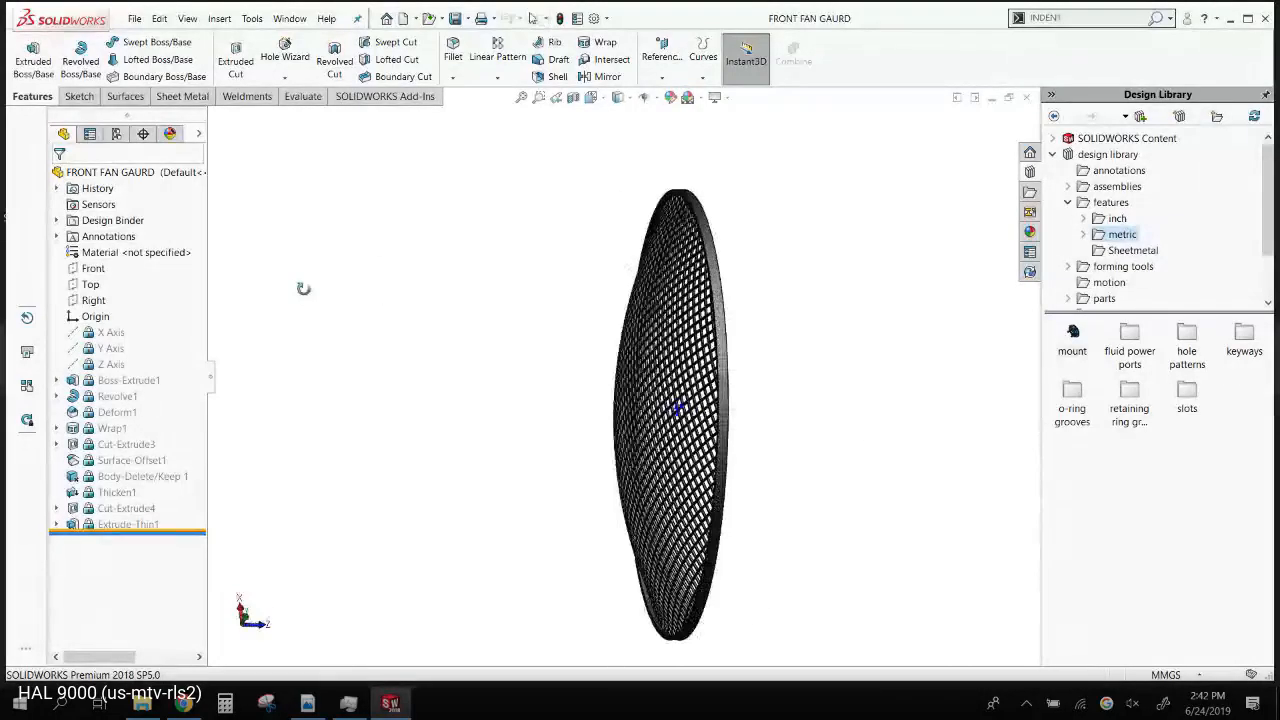
left_click(116, 134)
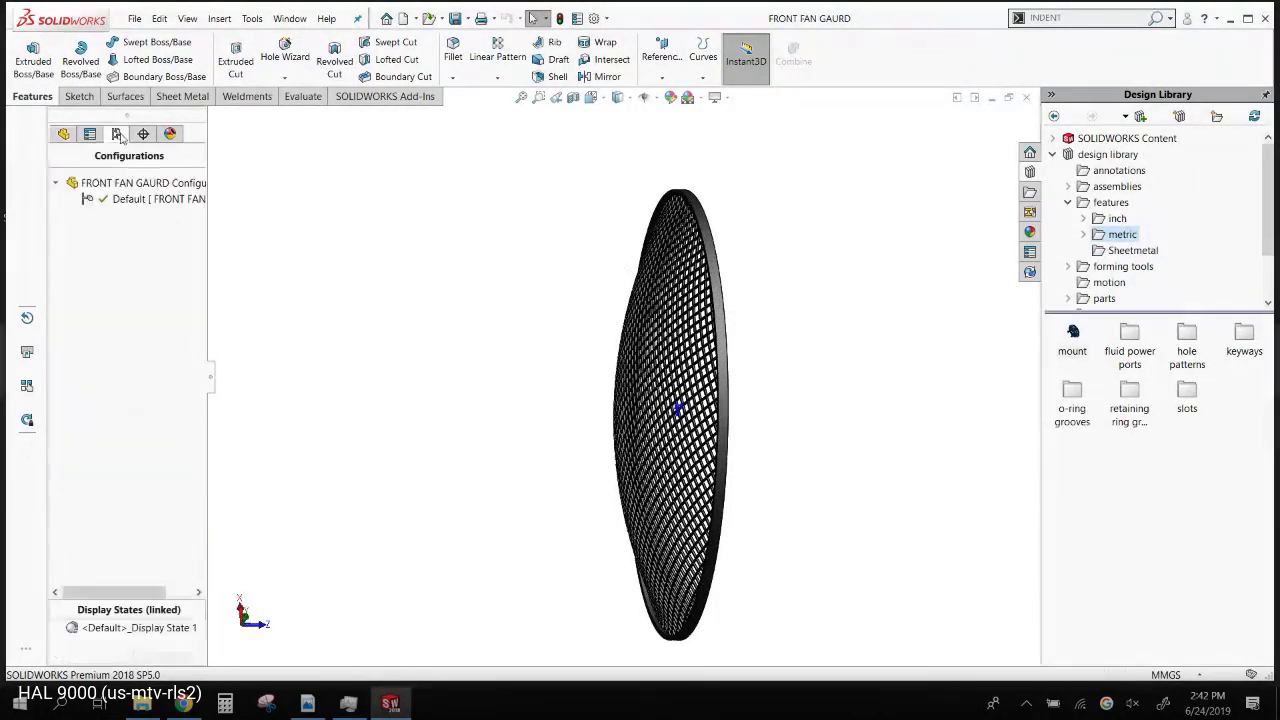
left_click(63, 134)
left_click(185, 170)
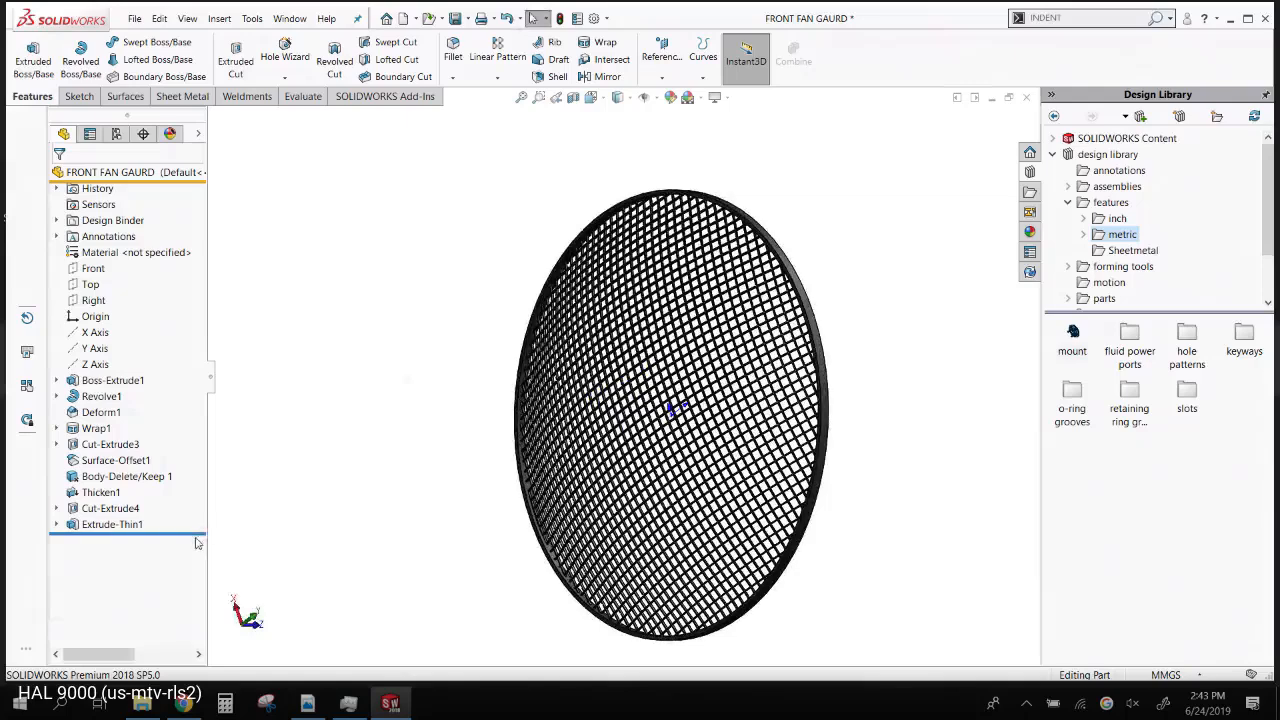
- Roll the fan guard's feature history back to just after Deform1 and examine the domed plate
left_click_drag(198, 534, 176, 414)
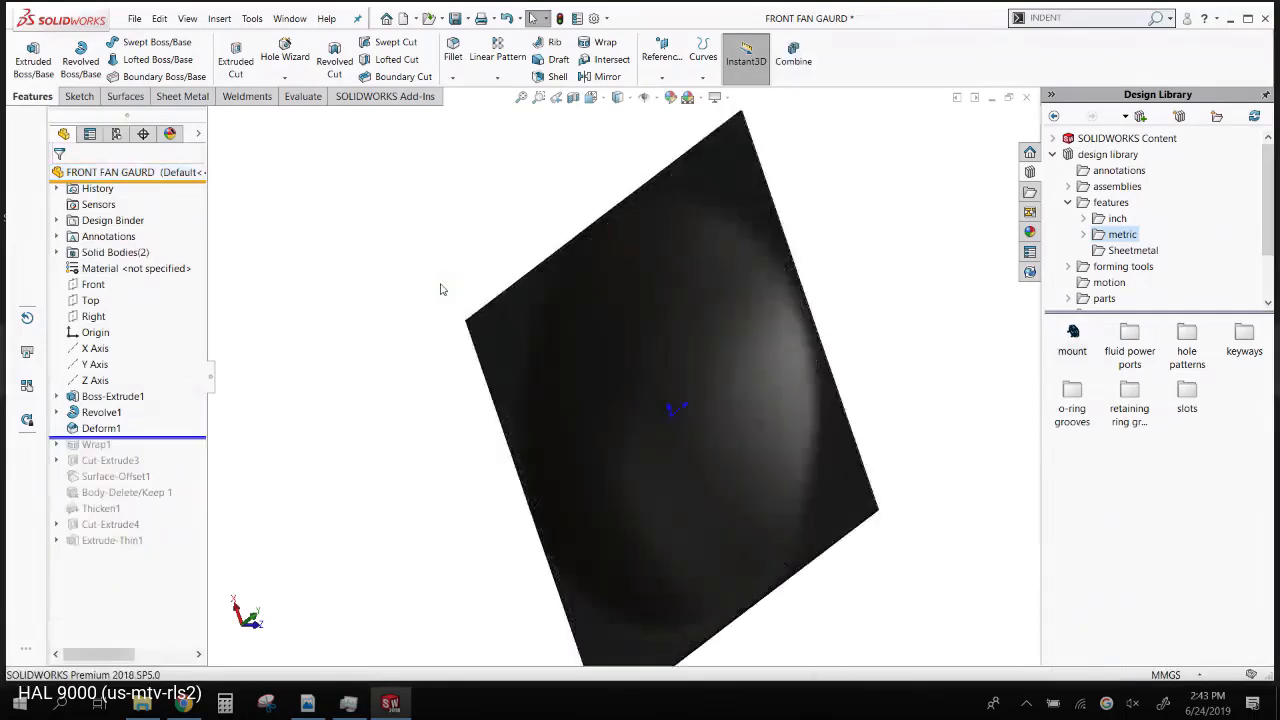
middle_click_drag(557, 327, 143, 429)
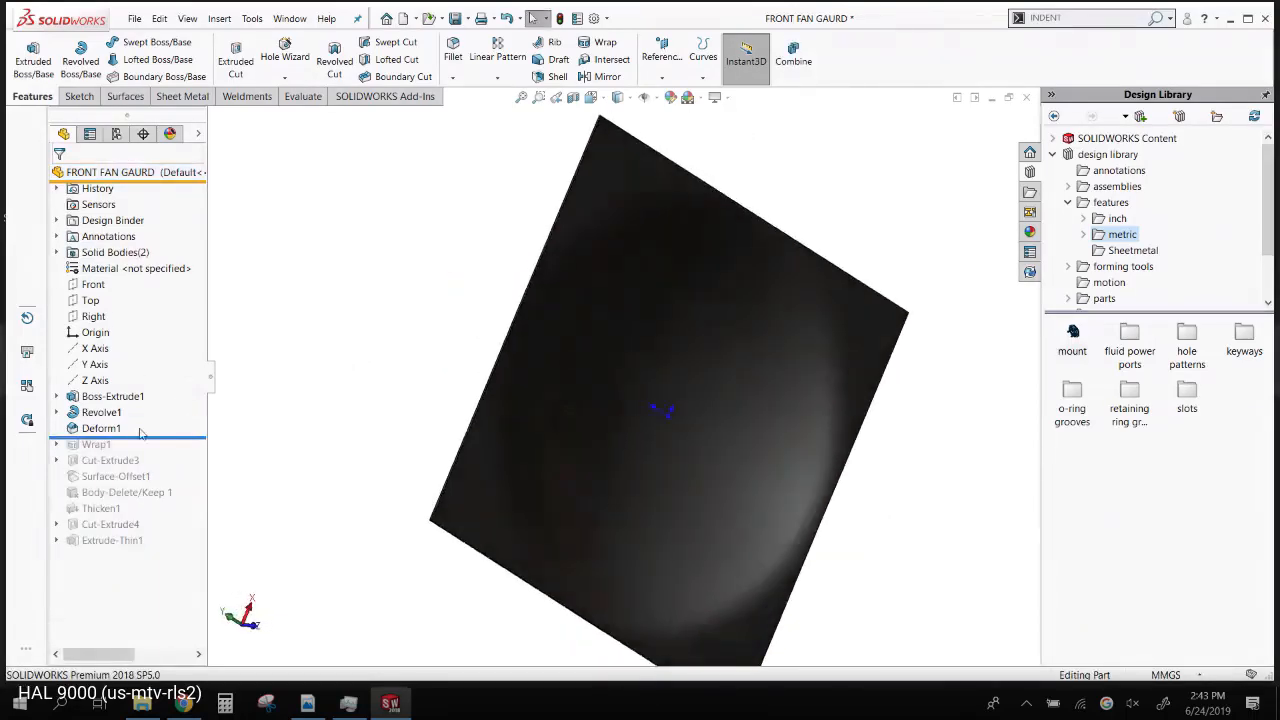
- Show the hidden Revolve1 solid body used for the deformation and select its domed face
left_click(98, 412)
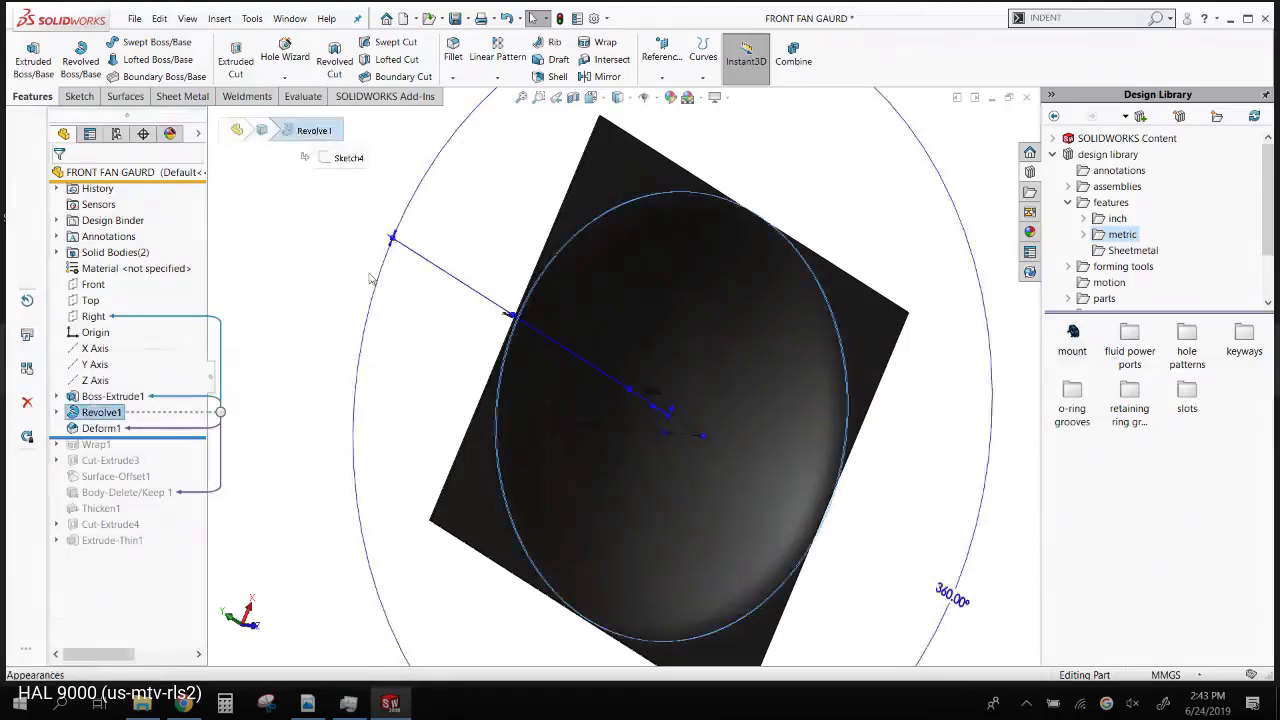
left_click(56, 253)
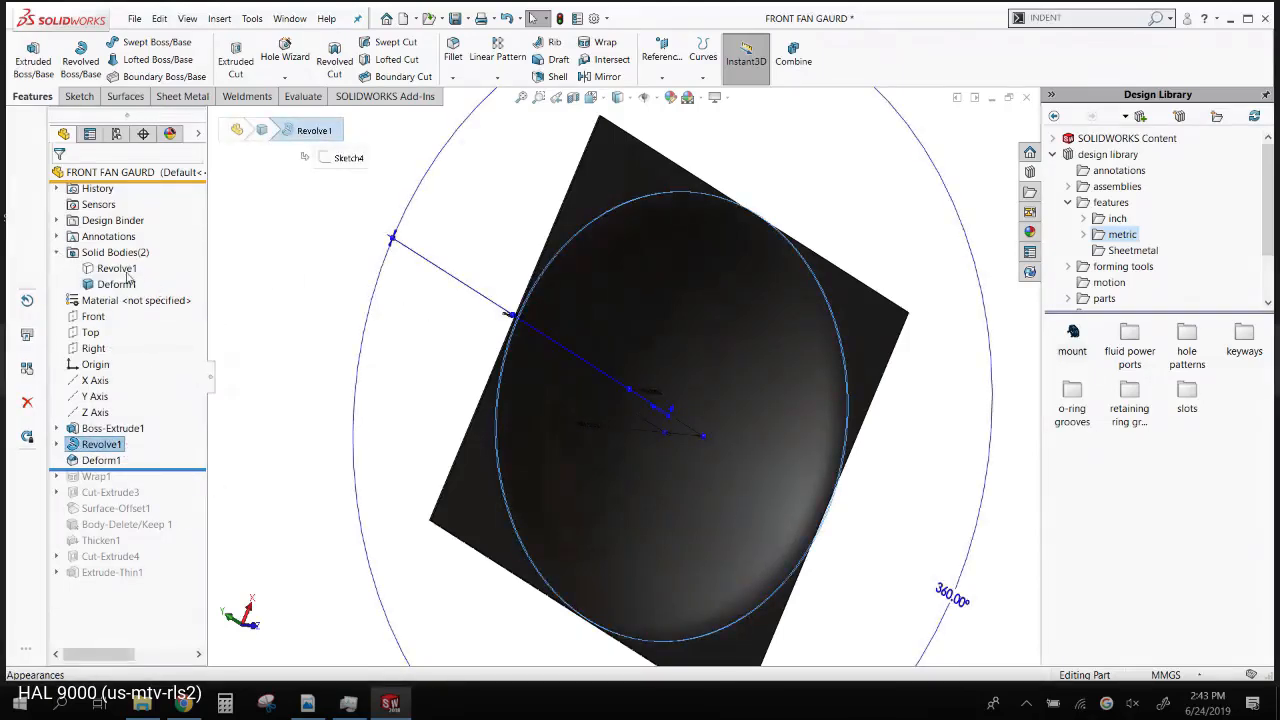
left_click(116, 268)
mouse_move(400, 271)
middle_mouse_down()
mouse_move(483, 280)
mouse_move(483, 329)
middle_mouse_up()
left_click(740, 228)
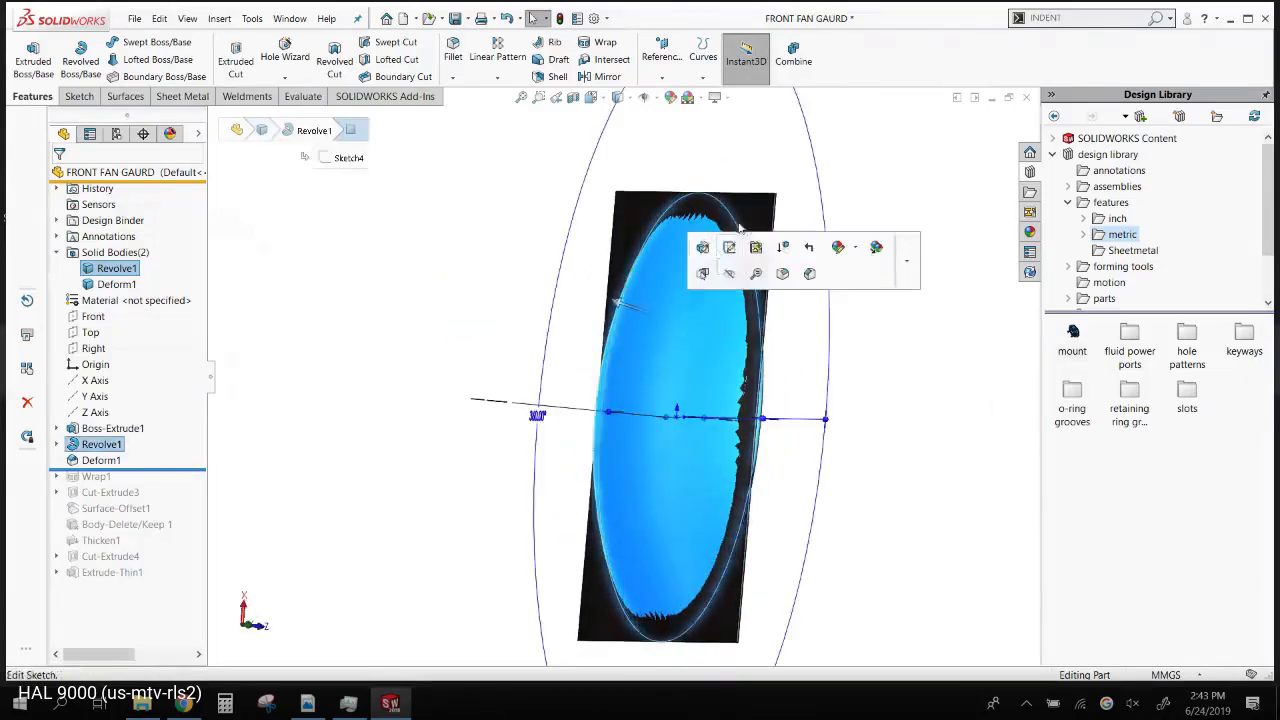
- Hide the Revolve1 tool body so only the deformed plate is shown, and clear the selection
left_click(754, 226)
left_click(682, 289)
left_click(468, 279)
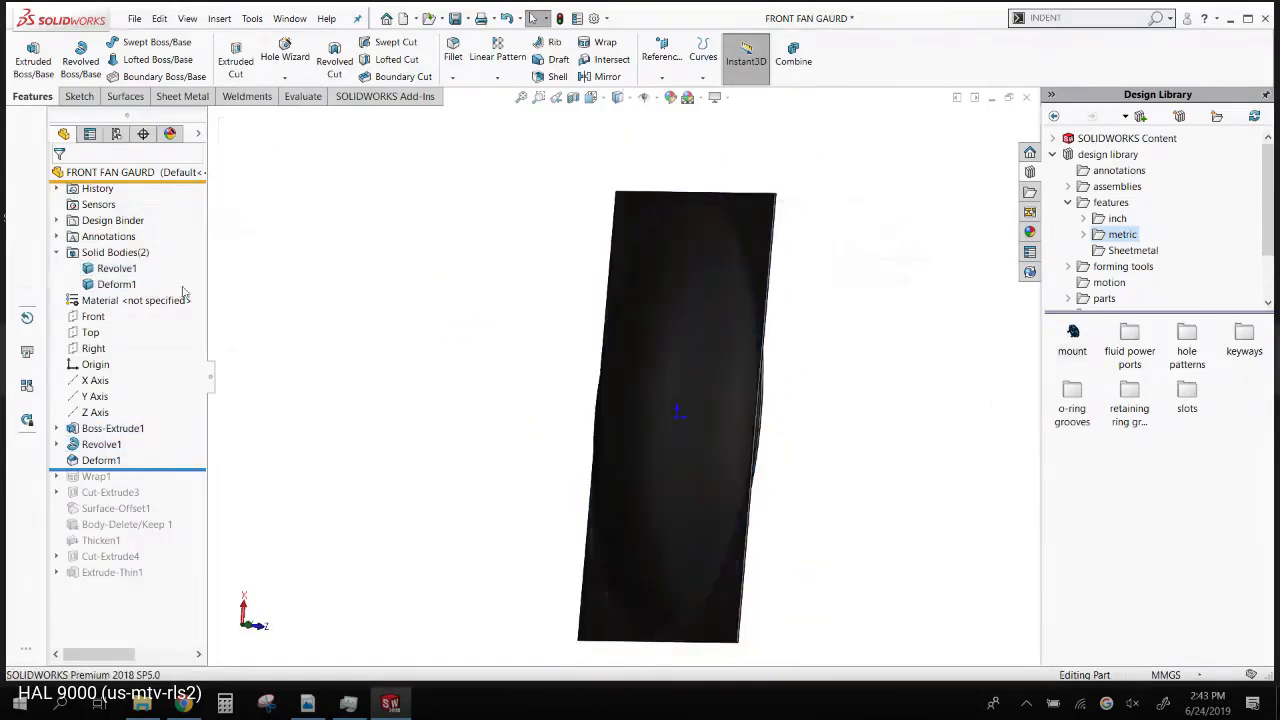
- Examine the deformed plate and review Deform1's surface-push definition, including its push direction, target body and available tool body types
left_click(116, 284)
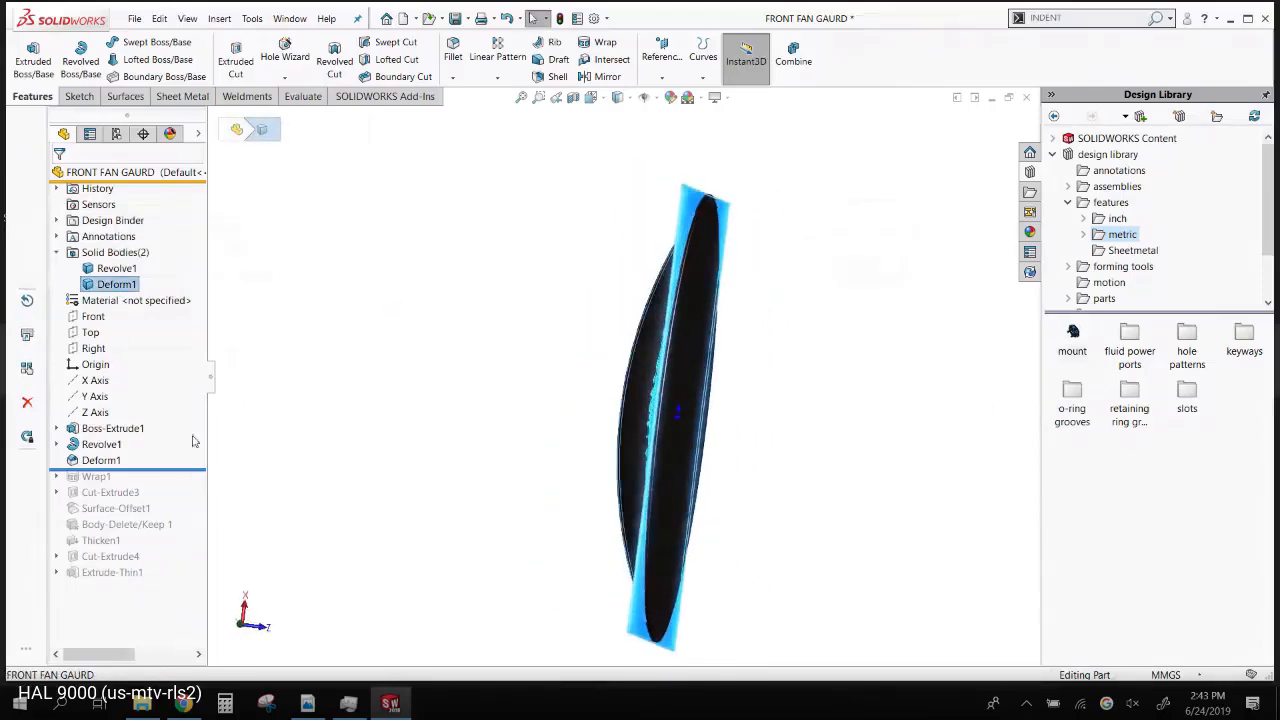
left_click(101, 460)
left_click(140, 425)
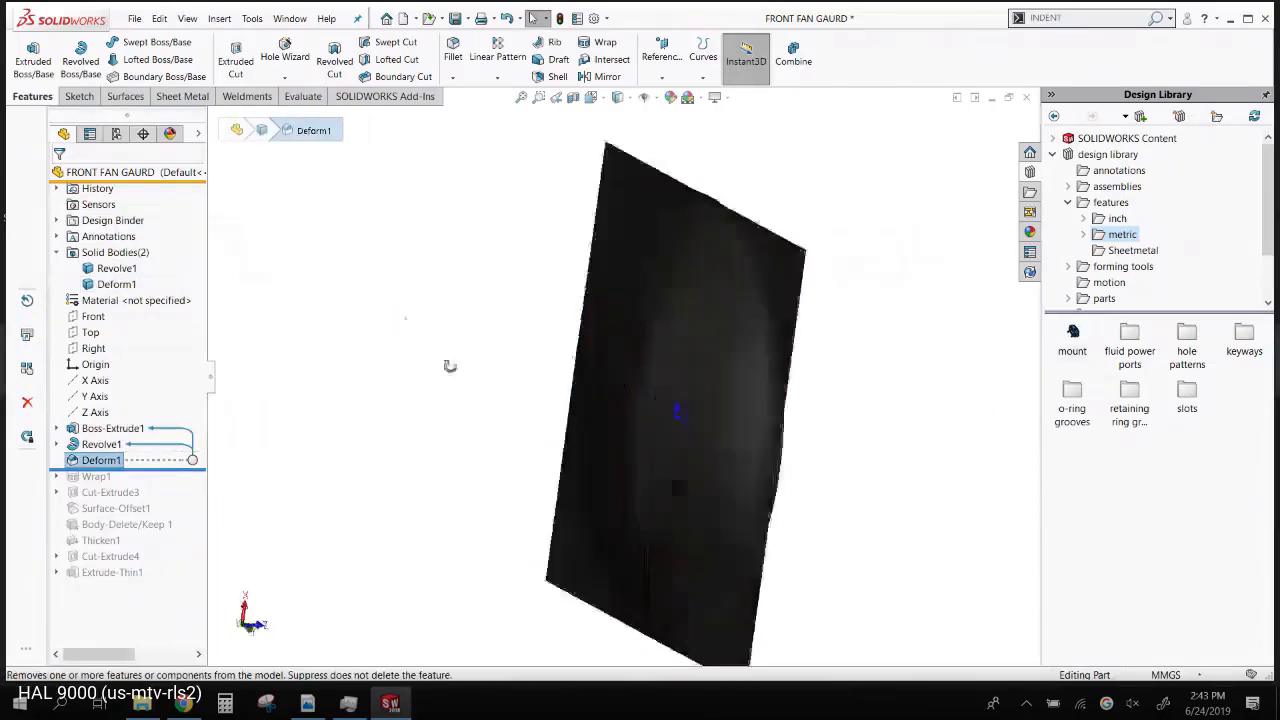
right_click(120, 461)
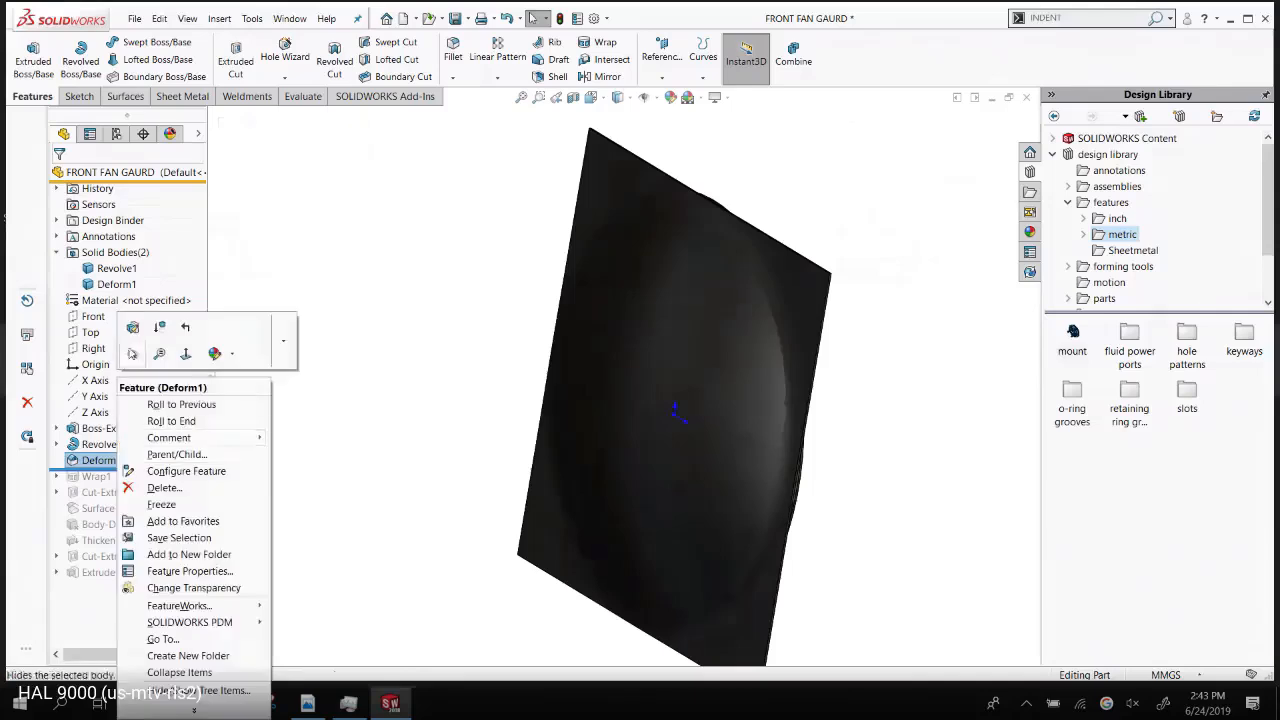
left_click(134, 328)
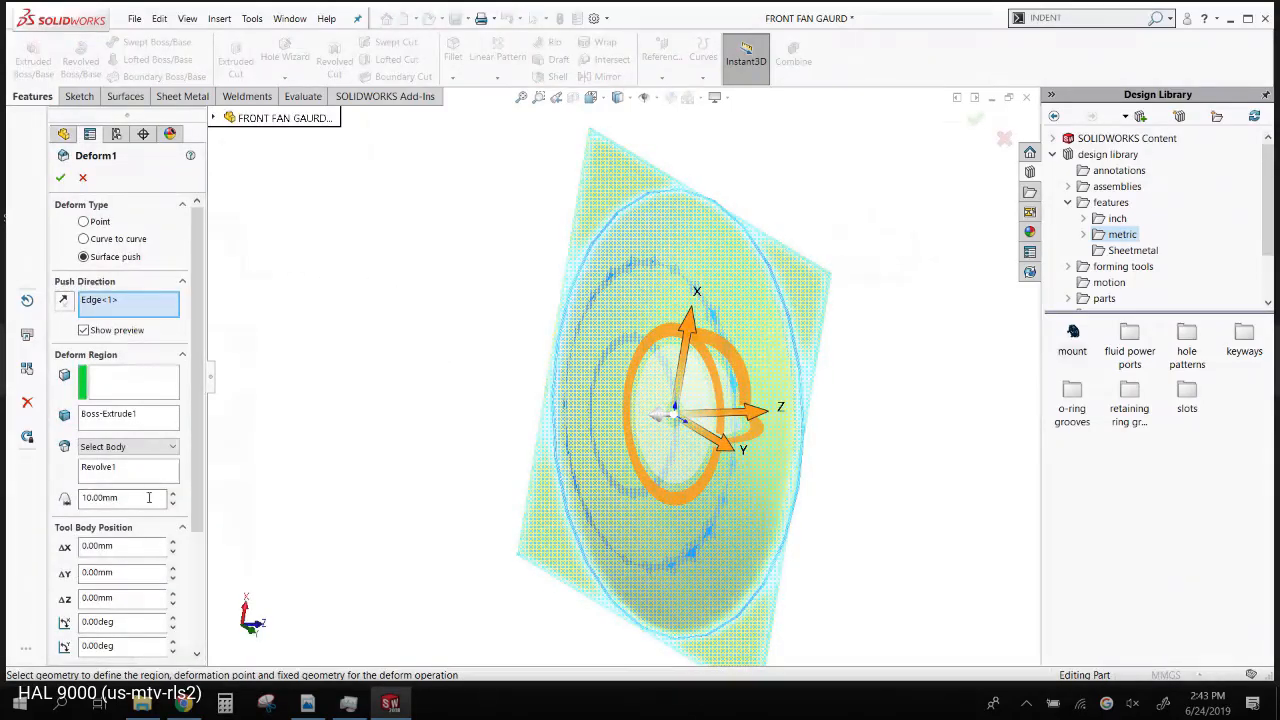
left_click(137, 448)
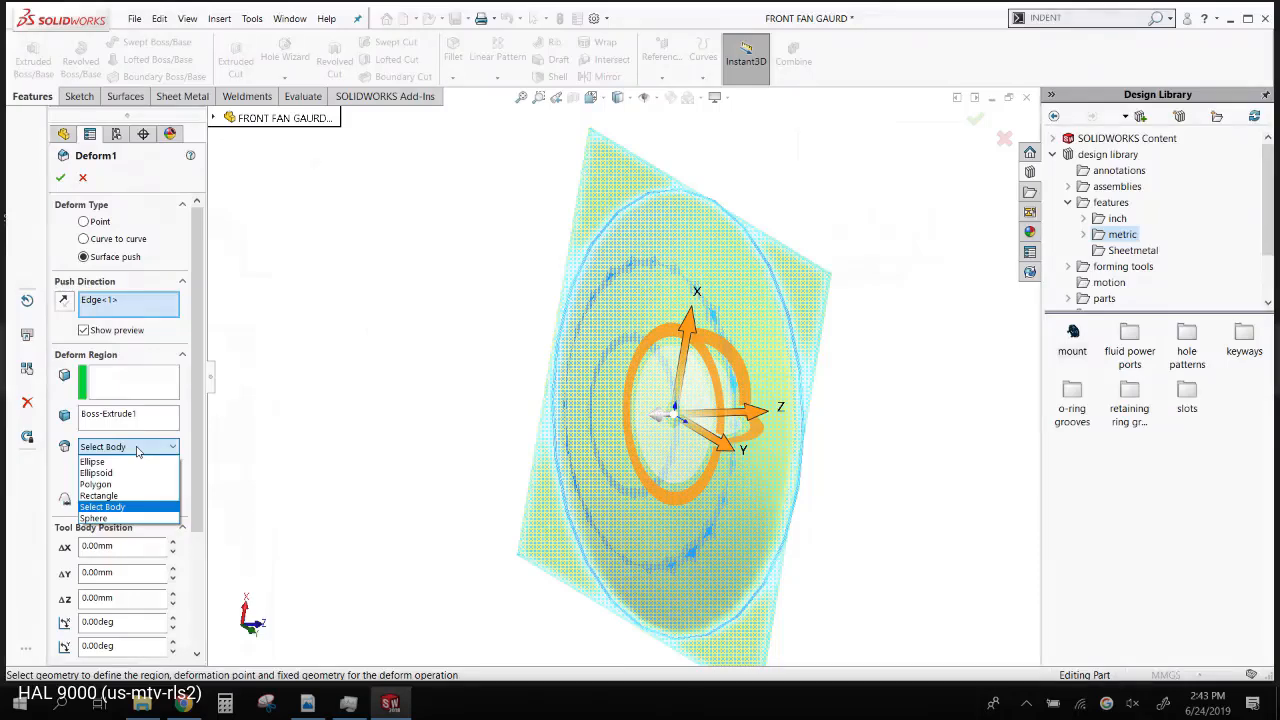
left_click(345, 473)
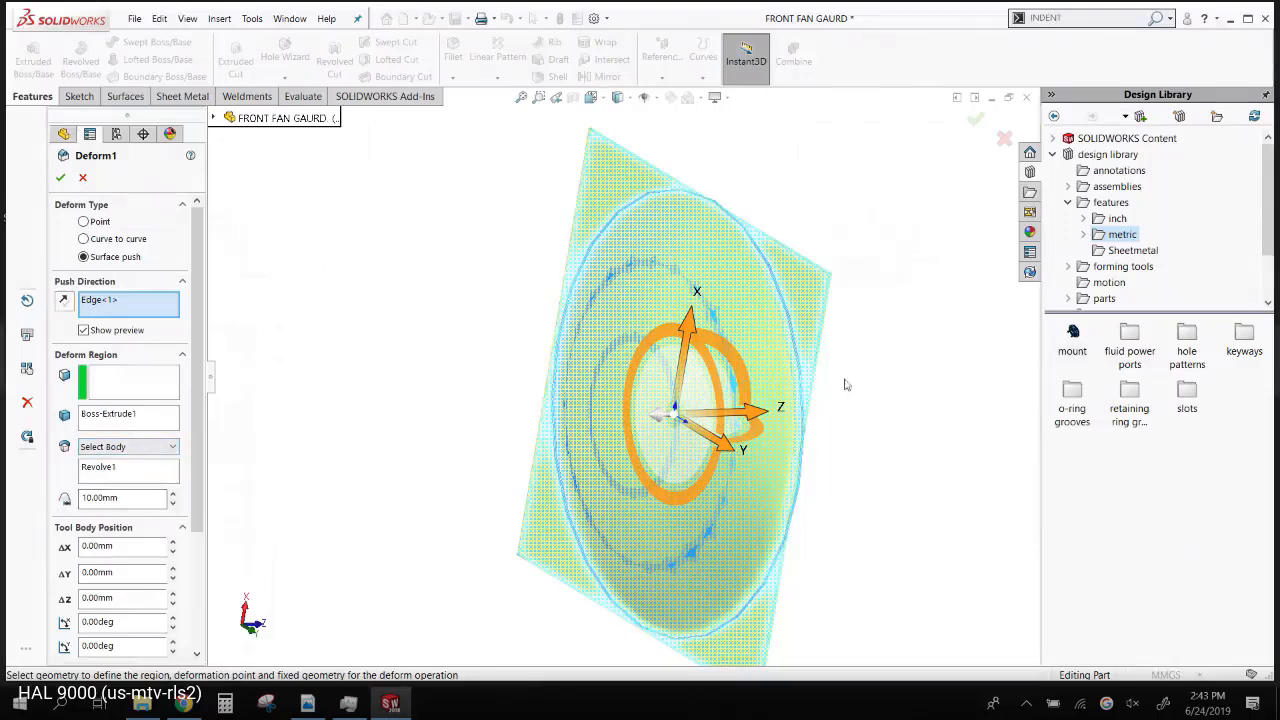
middle_click_drag(843, 380, 648, 212)
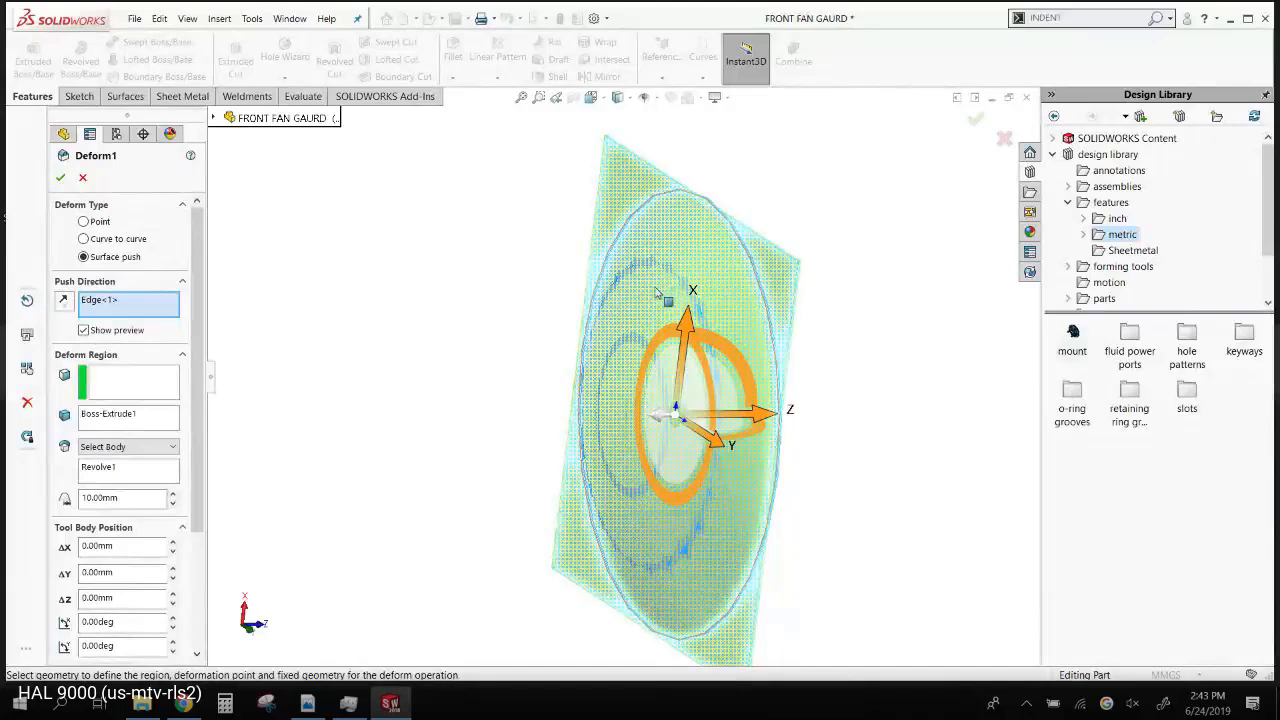
left_click(60, 178)
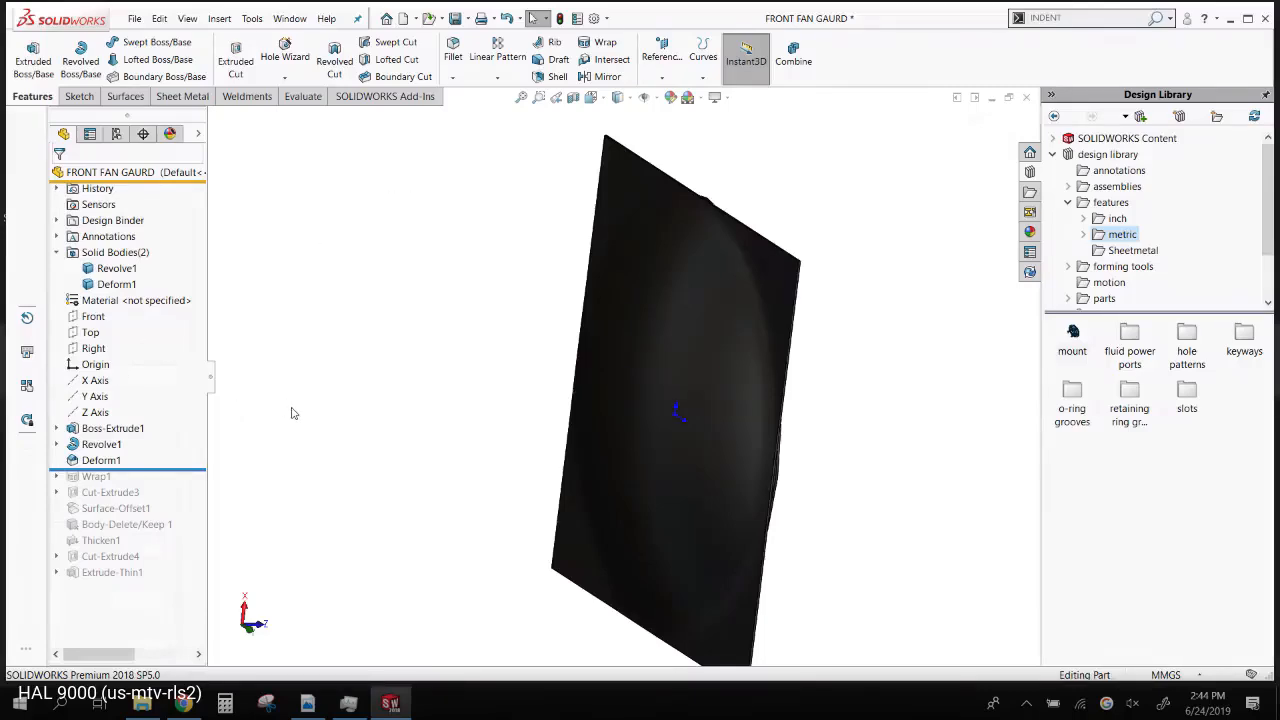
- Switch to the HOOD part and start adding a new decal to it
key("ctrl+Tab")
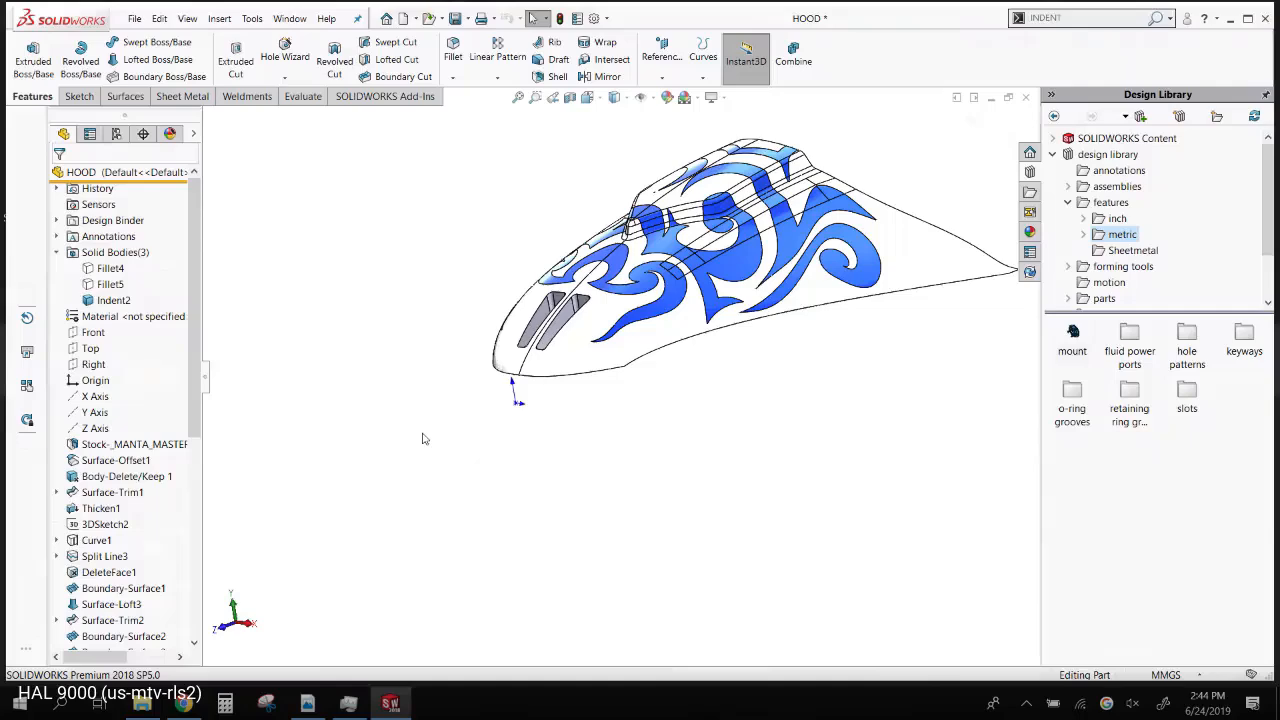
middle_click_drag(766, 509, 784, 363)
left_click(784, 363)
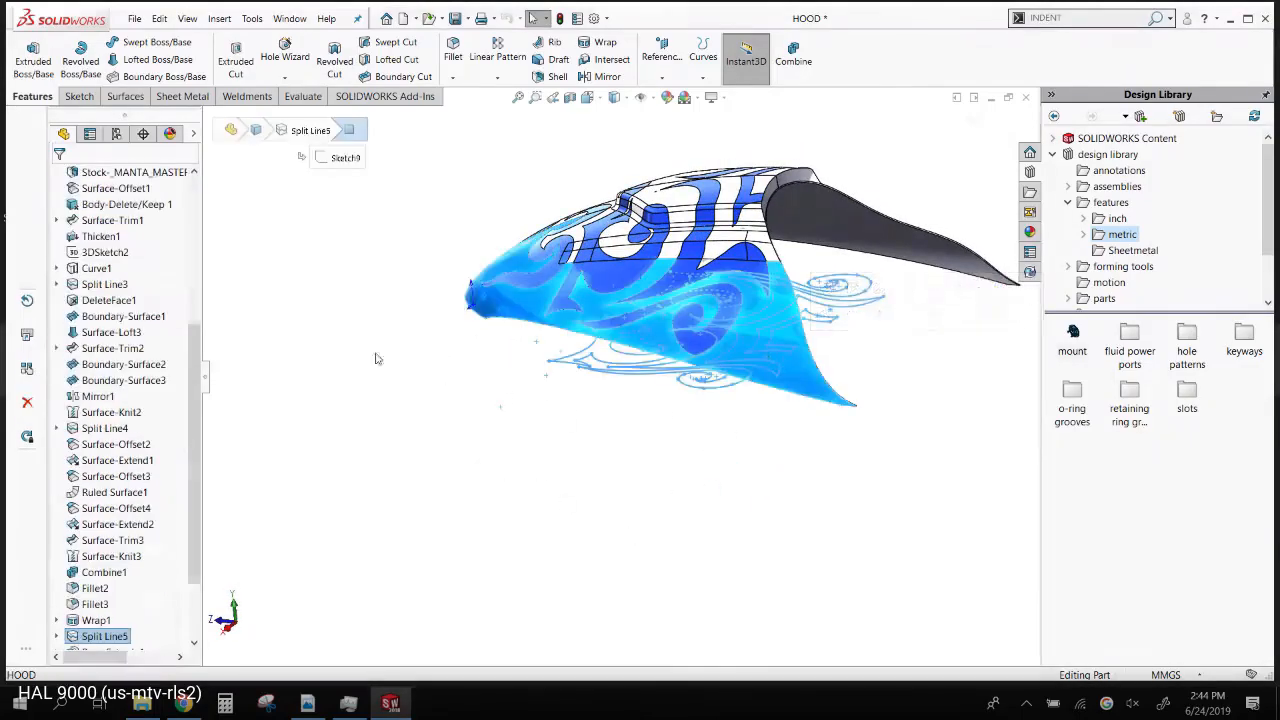
left_click(170, 134)
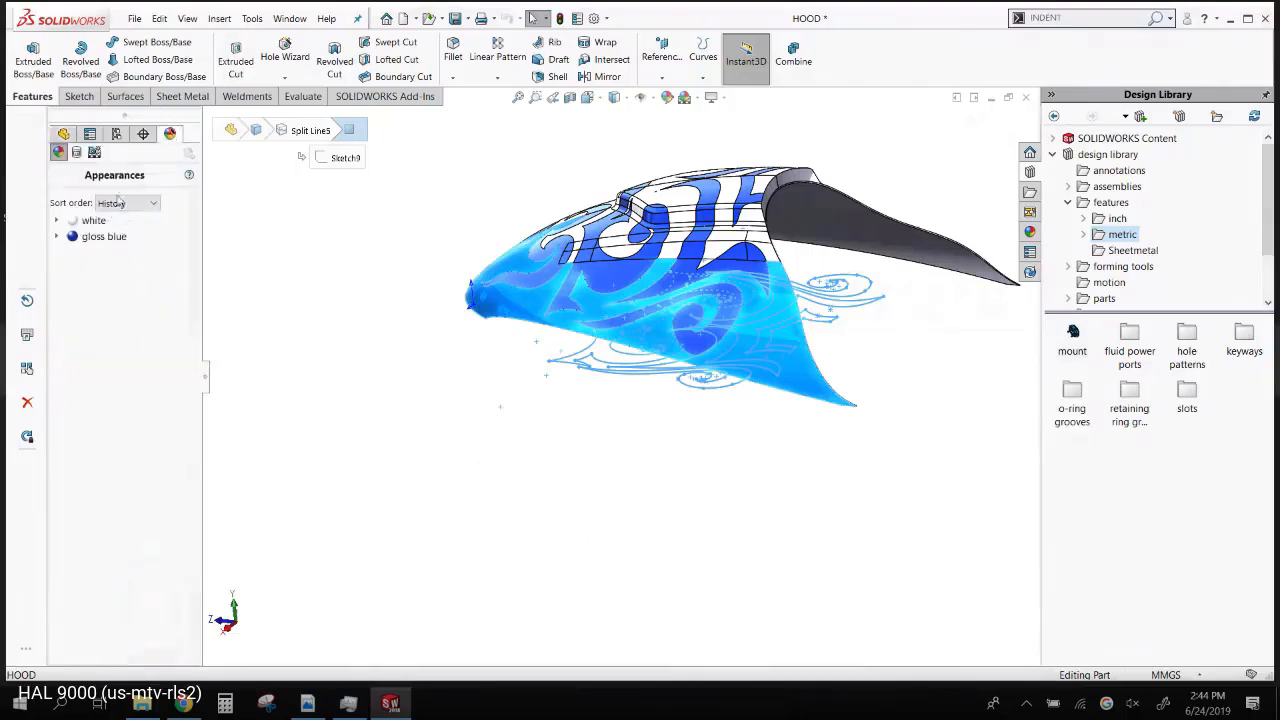
left_click(77, 152)
right_click(111, 338)
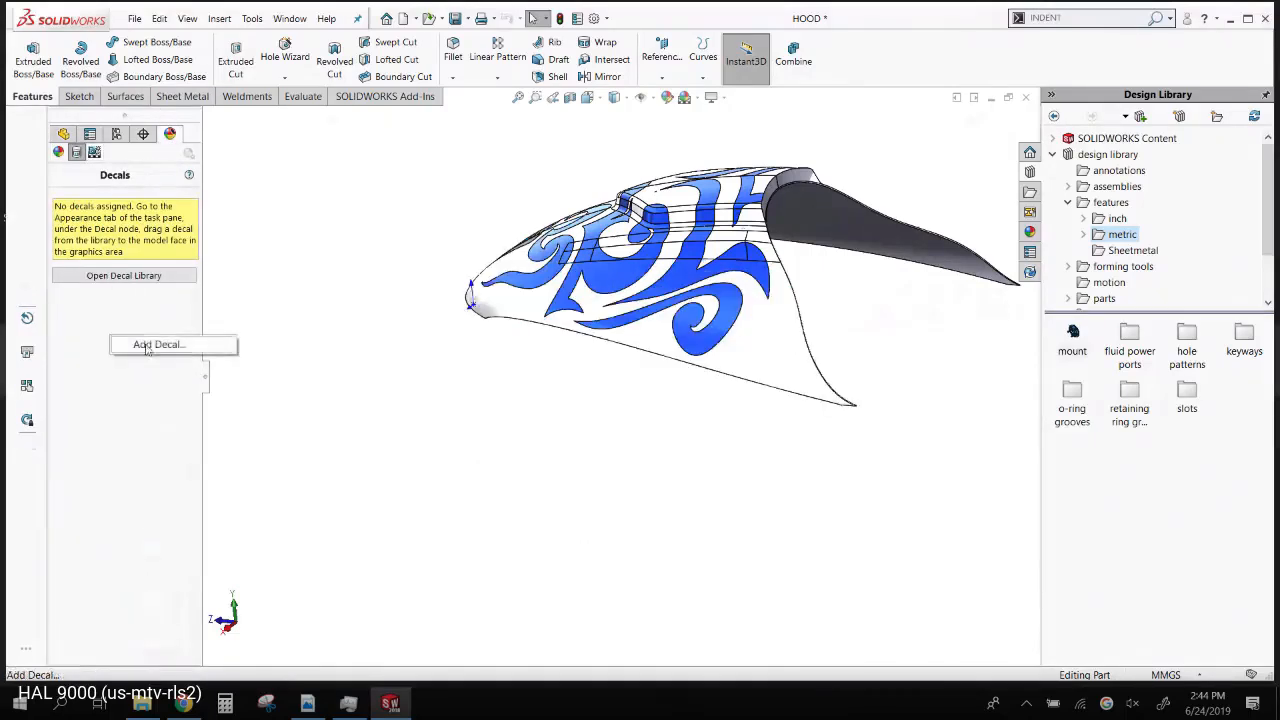
left_click(150, 344)
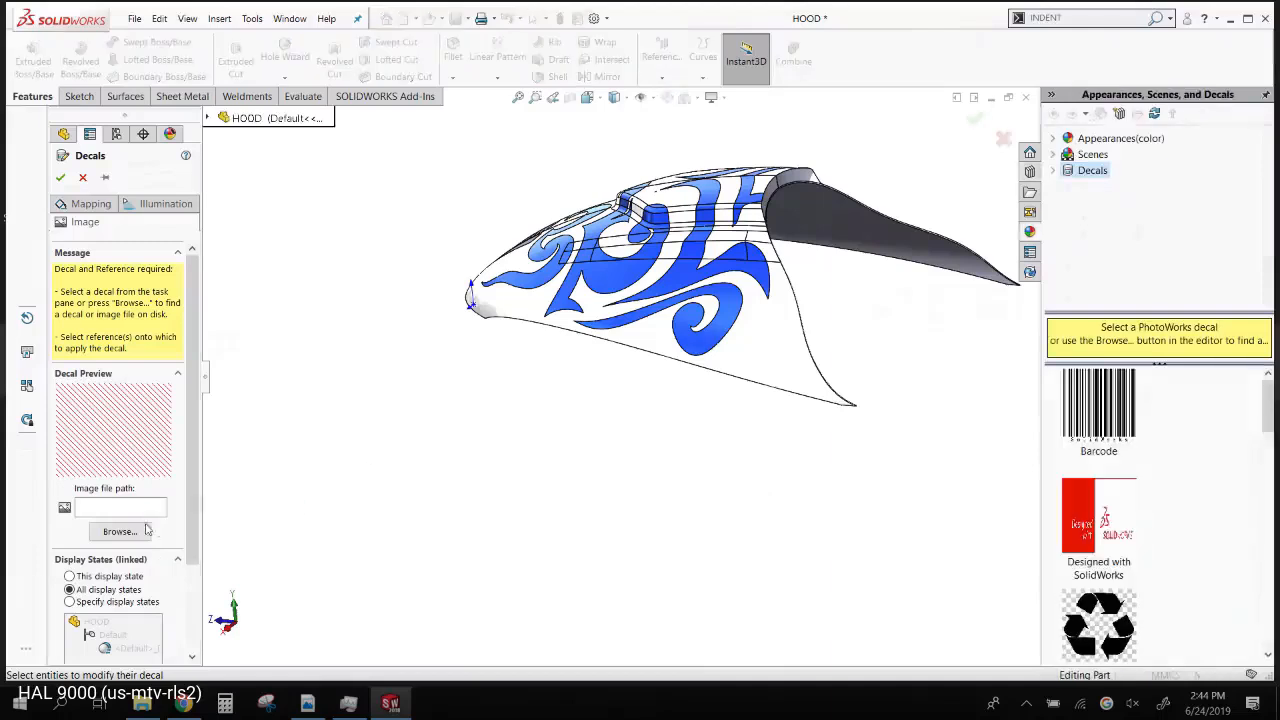
- Load the purple wizard image "download" from the MANTA folder as the decal image
left_click(145, 530)
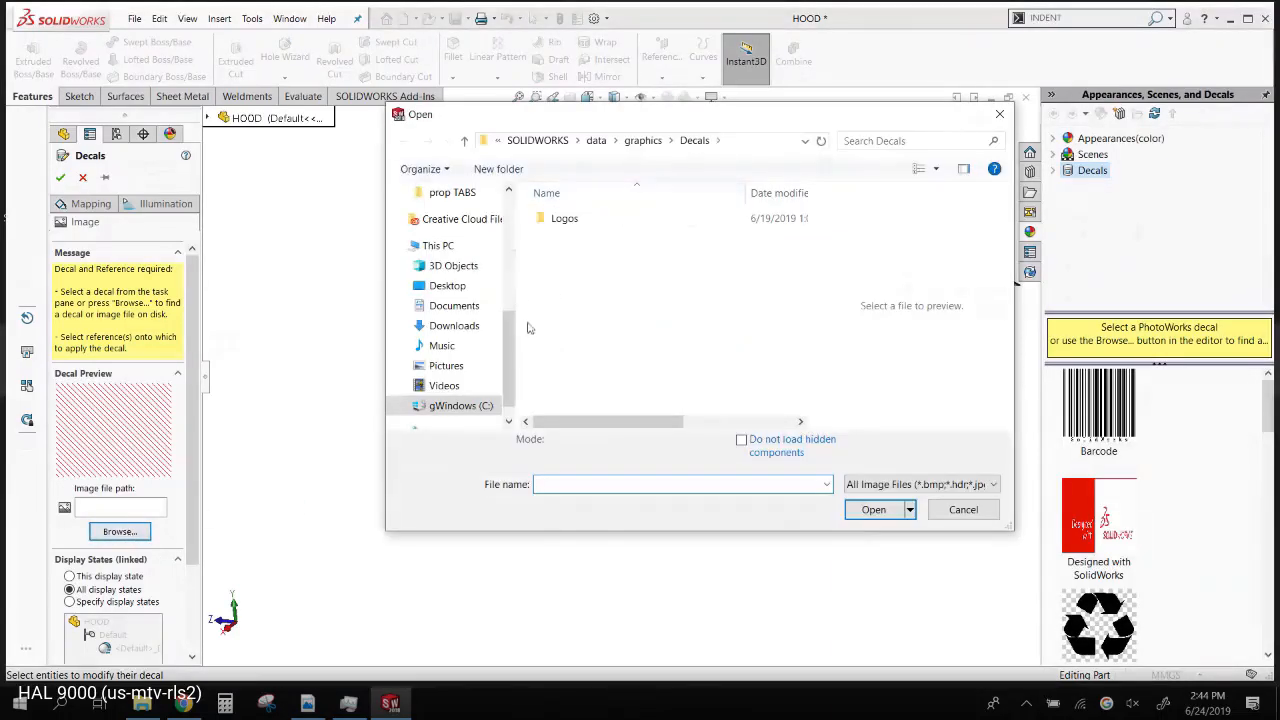
scroll(480, 315, "up", 4)
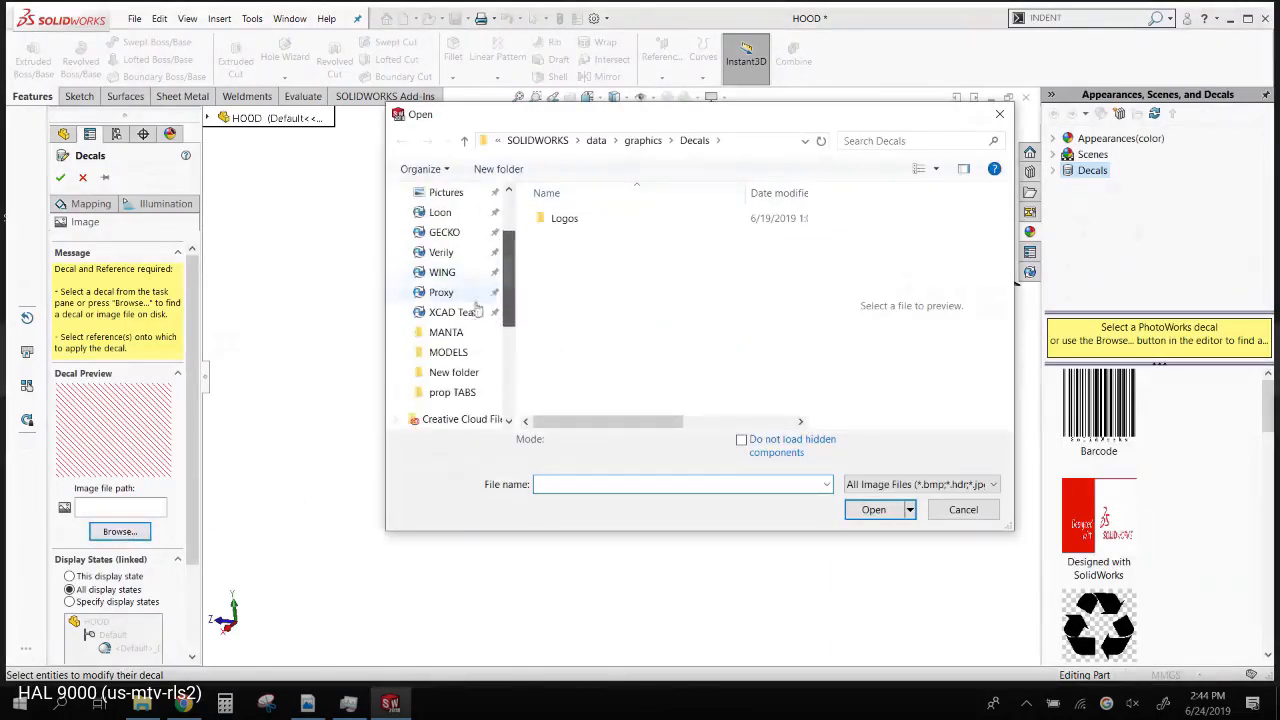
left_click(452, 336)
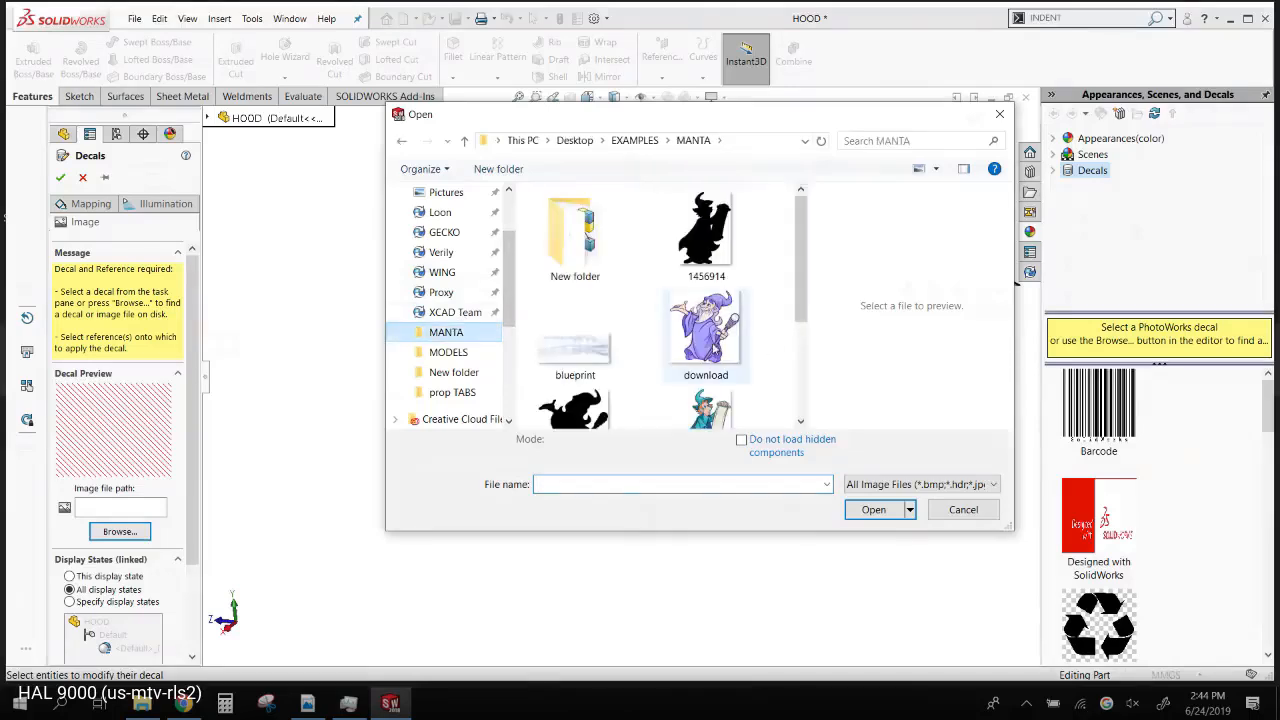
left_click(706, 335)
left_click(873, 509)
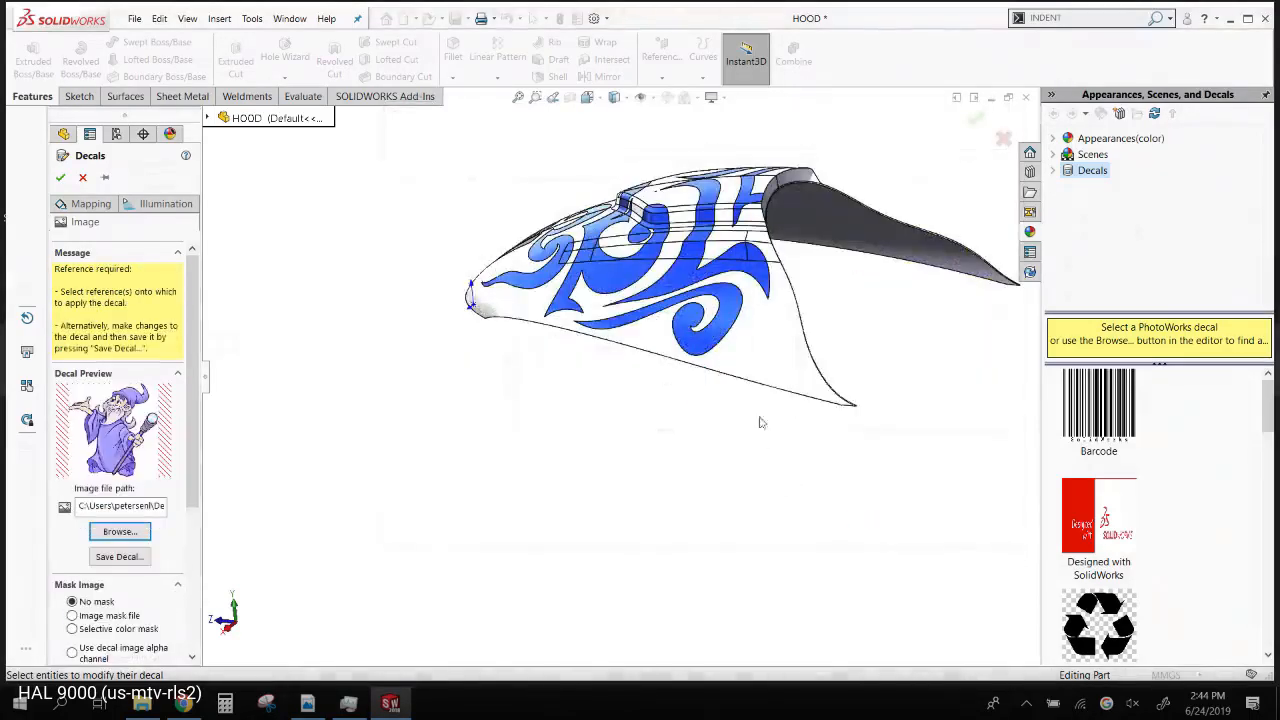
- Apply the decal to the hood's lower side face, then shrink and position it between the blue scroll and the rear edge
left_click(763, 335)
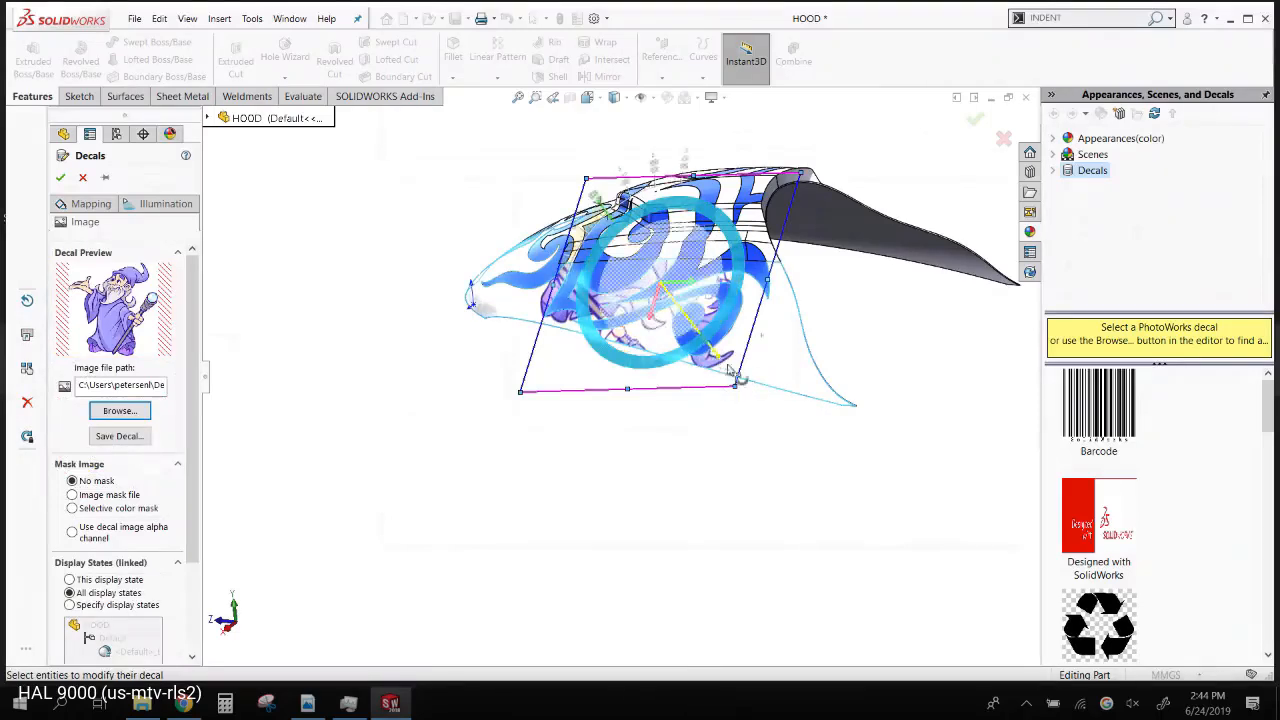
left_click_drag(737, 378, 816, 400)
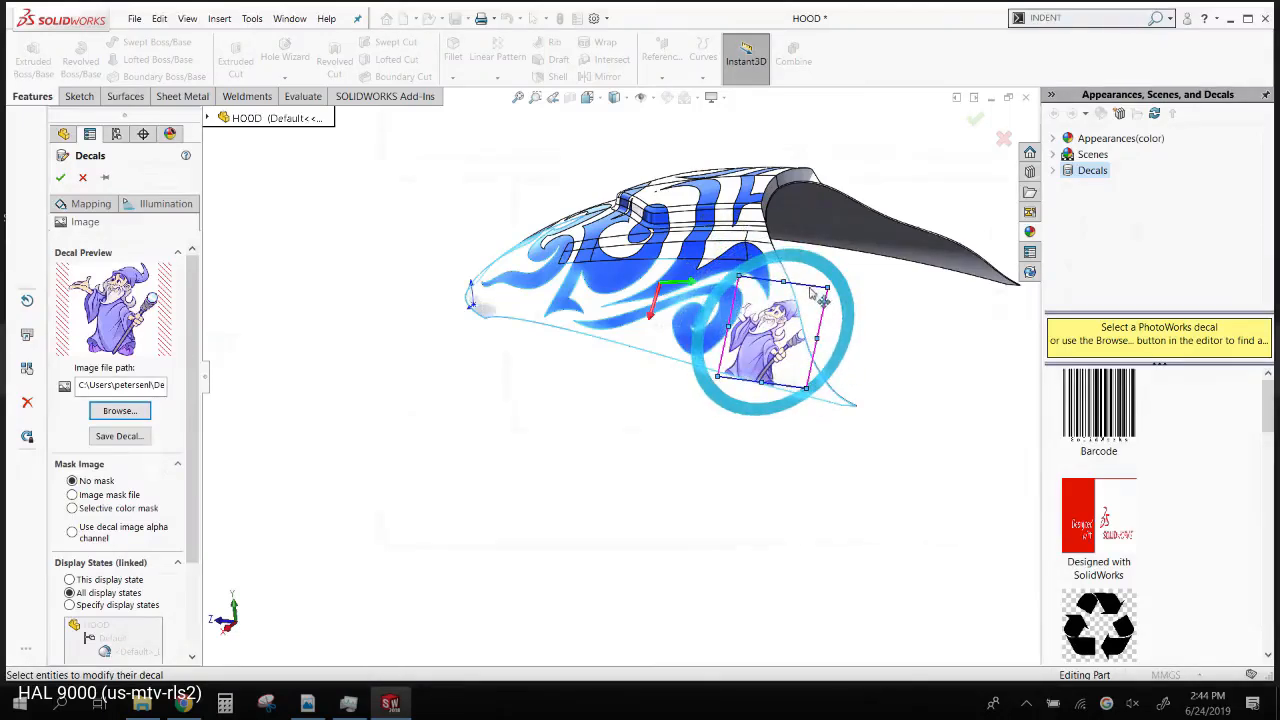
left_click_drag(812, 291, 798, 291)
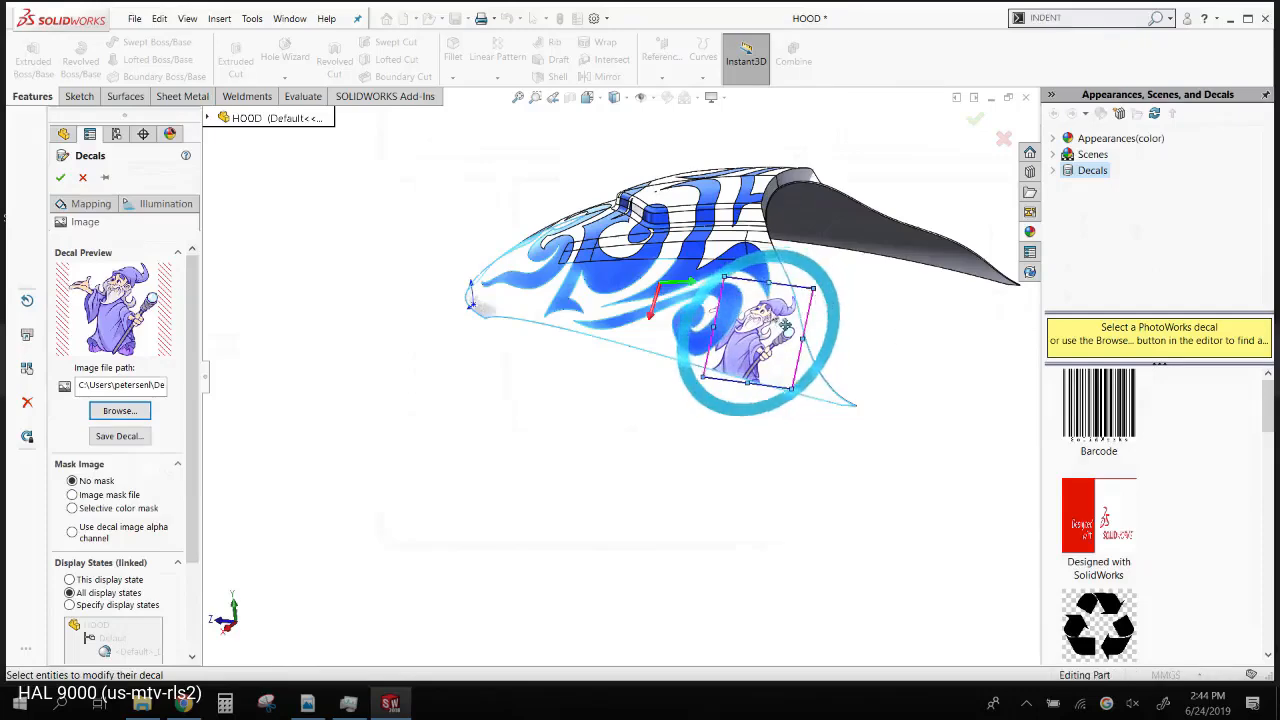
scroll(786, 325, "down", 5)
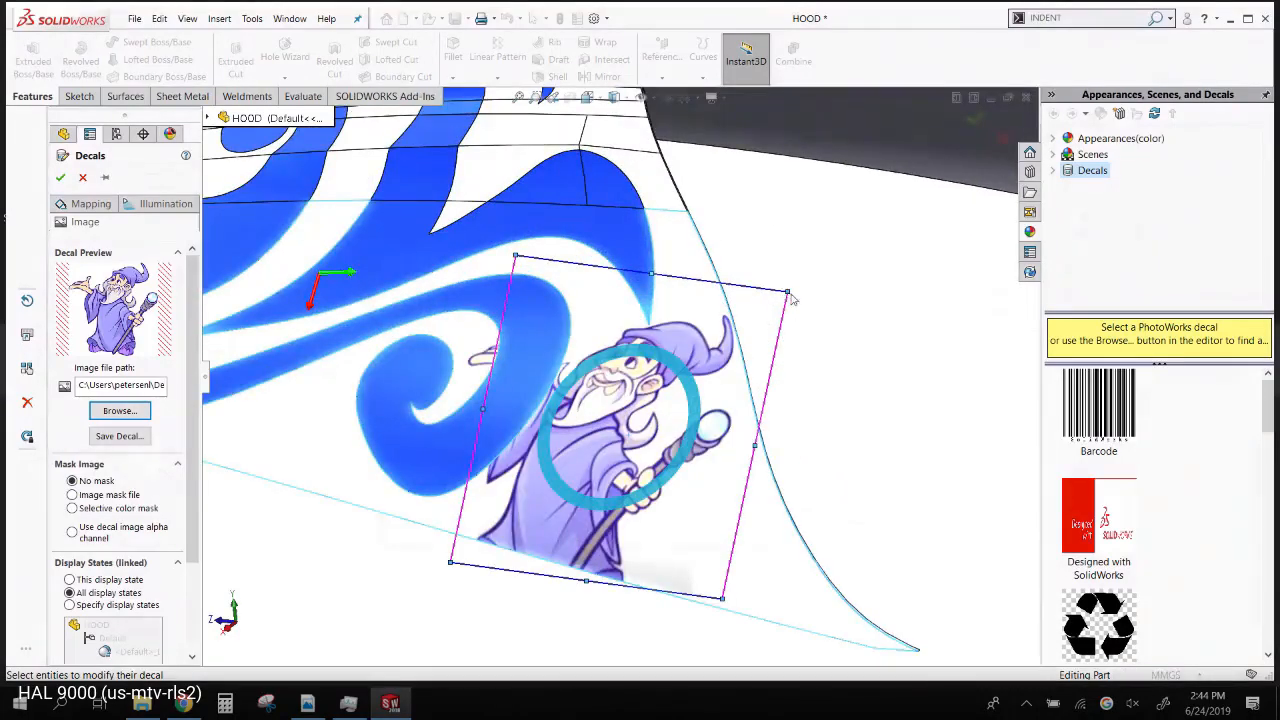
left_click_drag(788, 293, 756, 347)
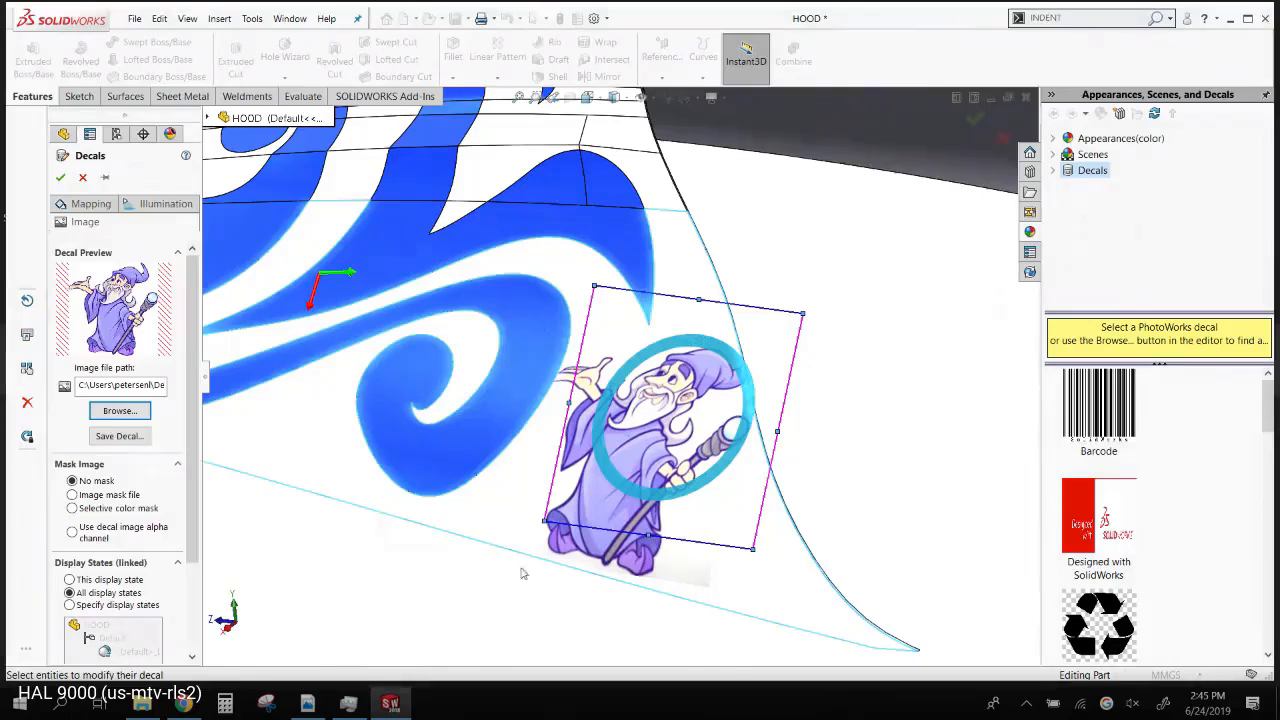
- Mask the decal with the black wizard silhouette image "download" from the MANTA folder, invert the mask, and accept the decal
left_click(108, 495)
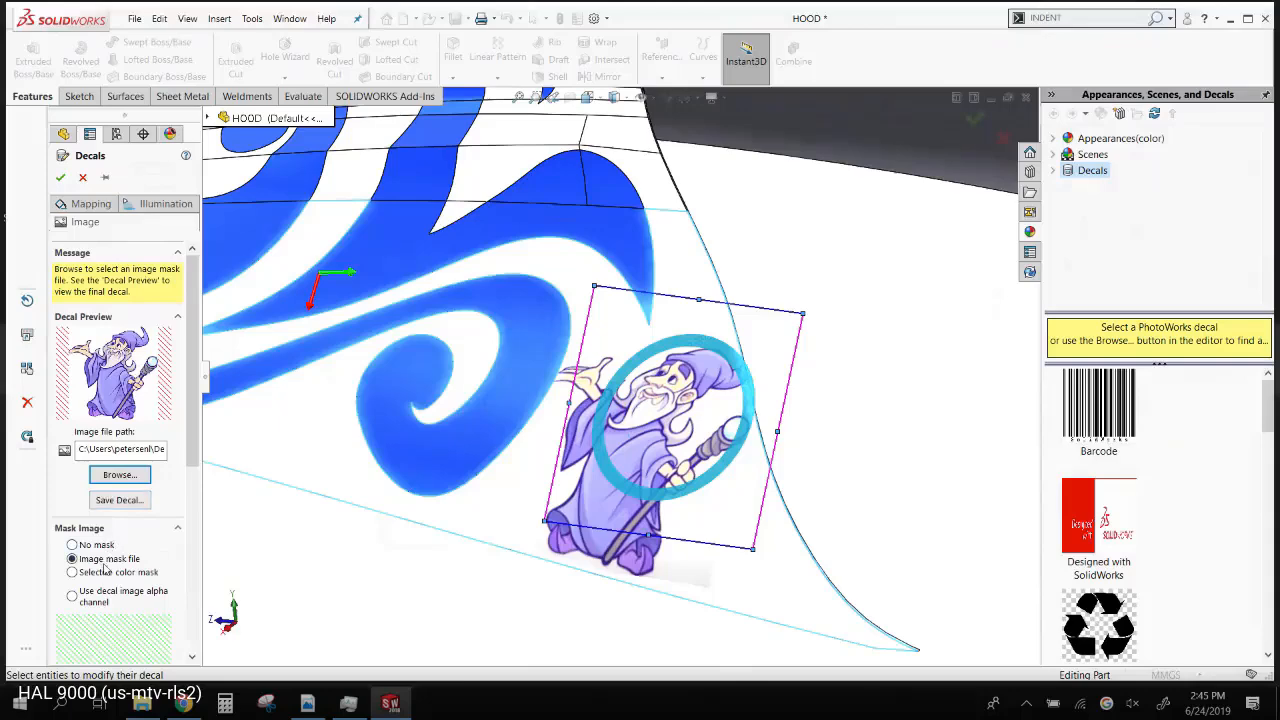
scroll(105, 567, "down", 5)
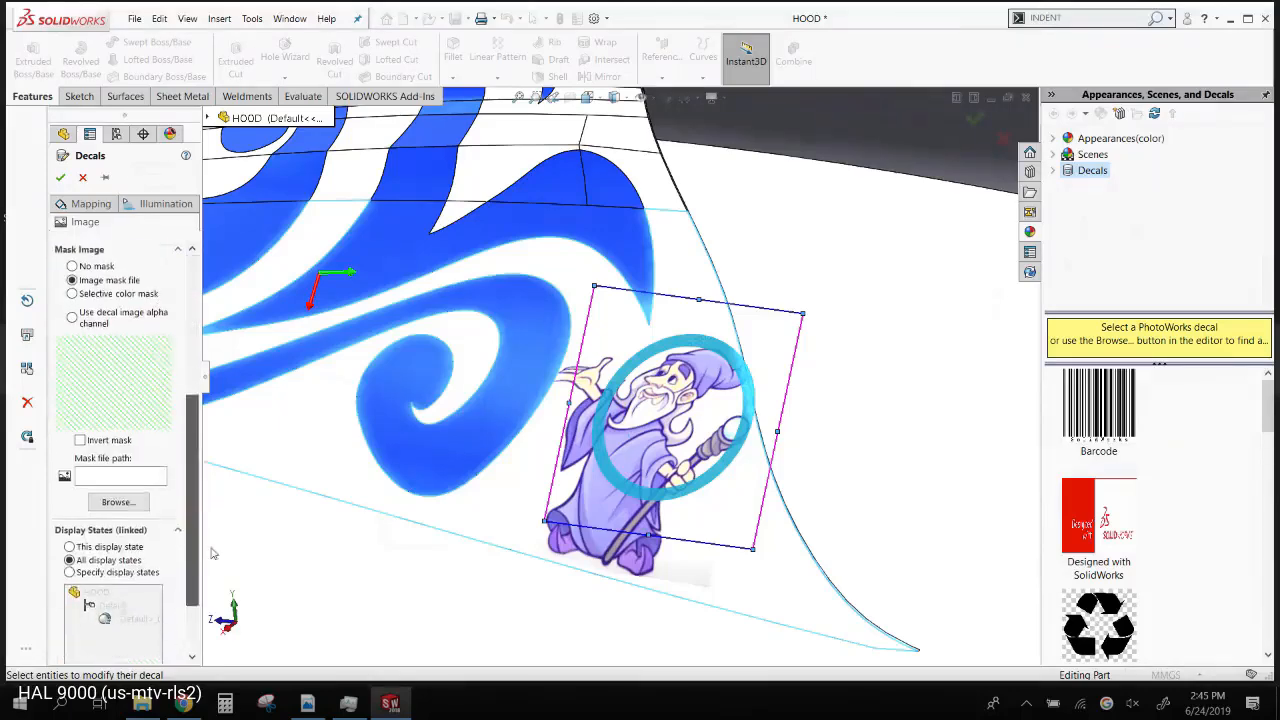
left_click(115, 499)
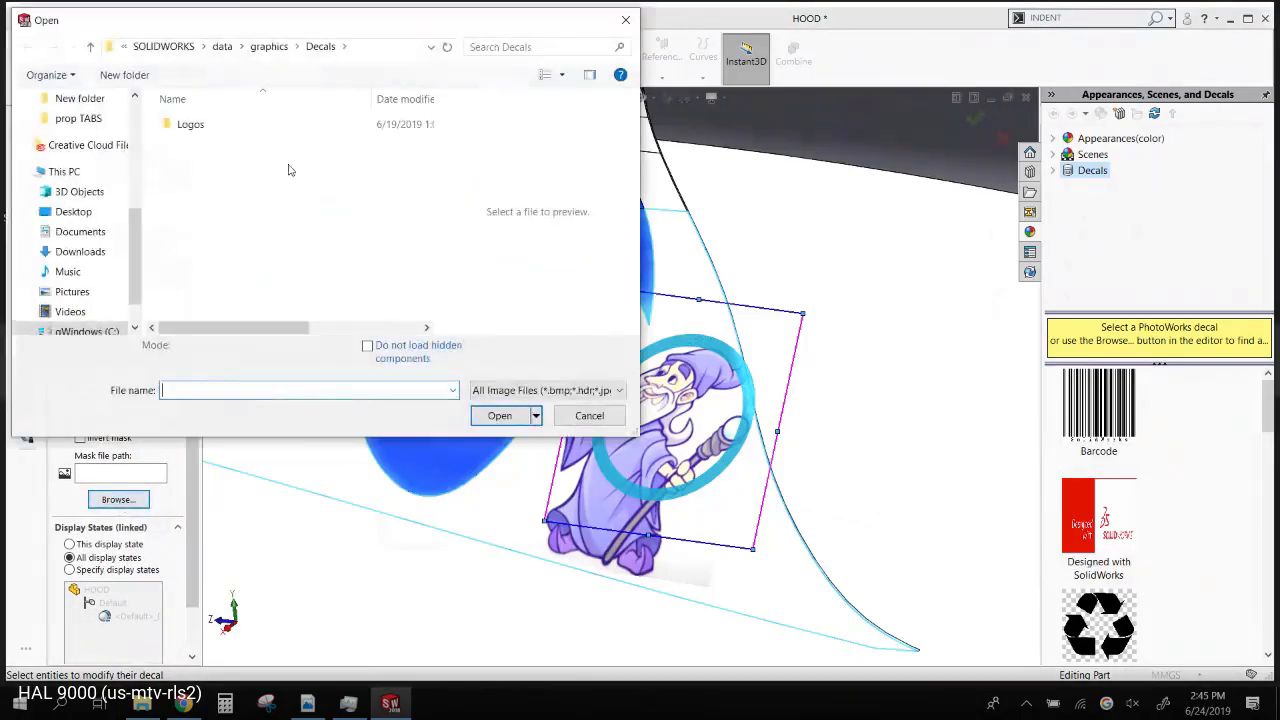
scroll(85, 185, "up", 2)
left_click(86, 119)
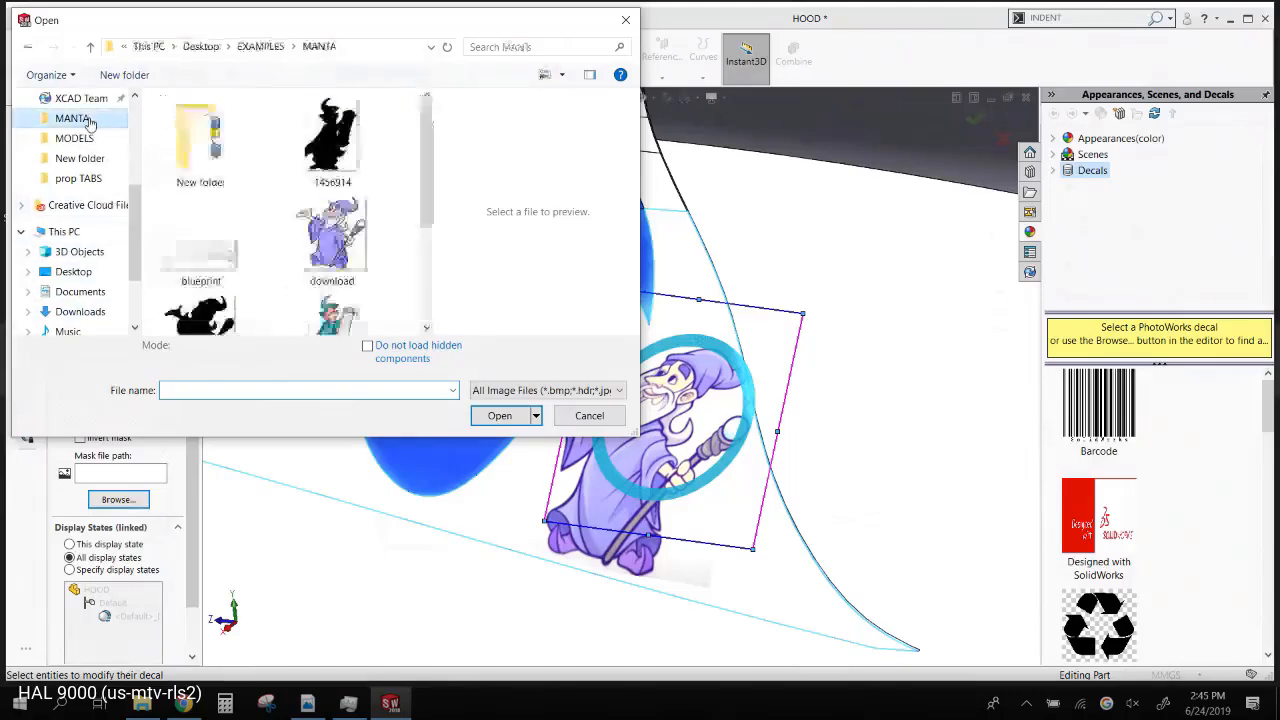
scroll(280, 220, "down", 3)
left_click(200, 140)
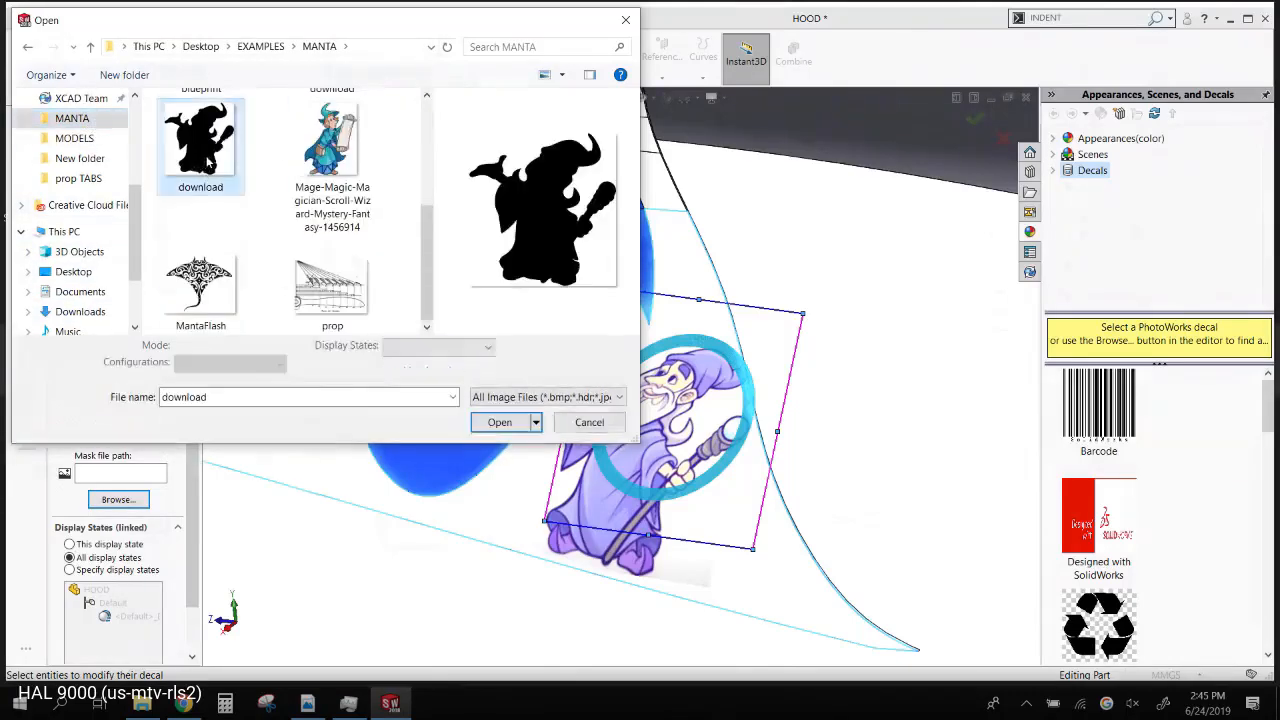
left_click(500, 423)
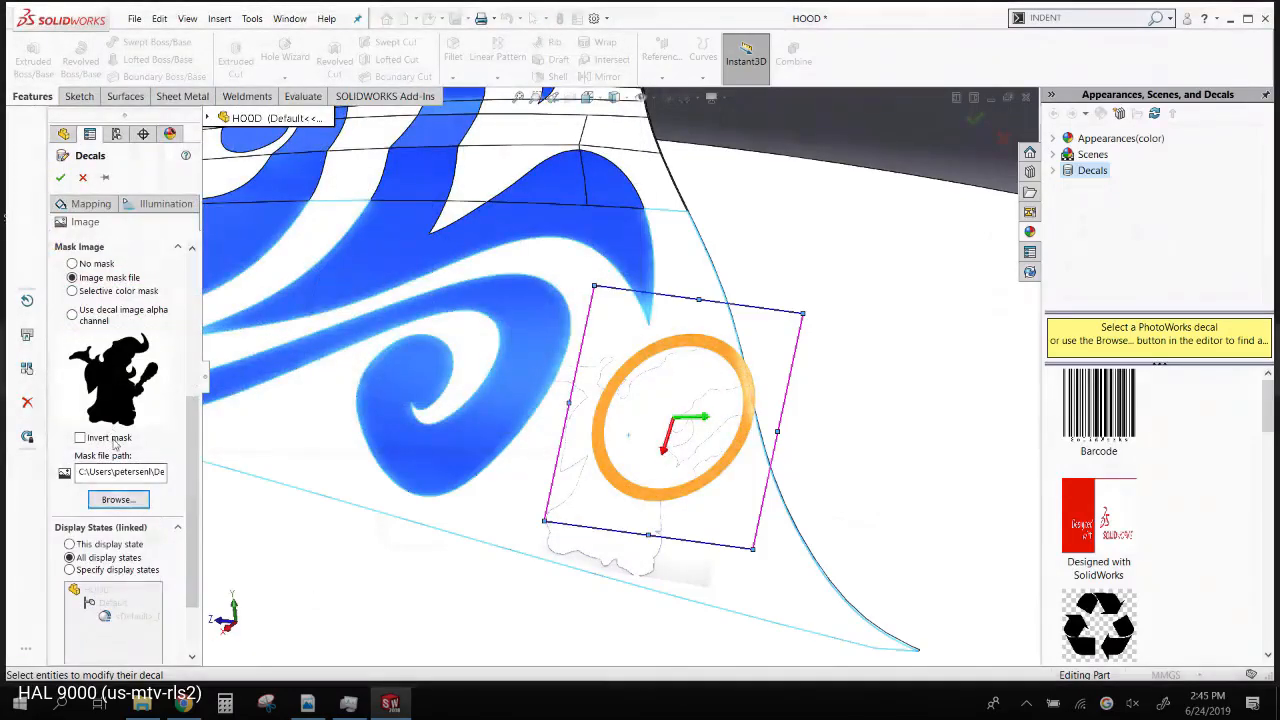
left_click(110, 437)
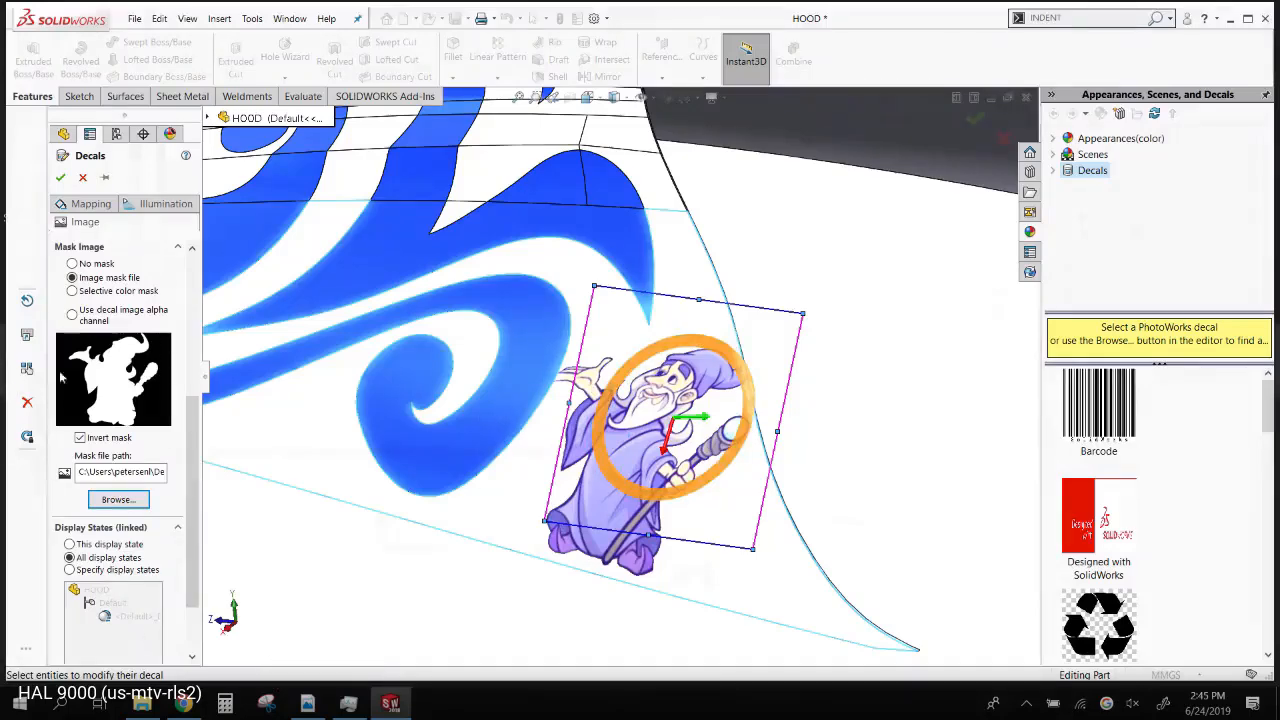
left_click(60, 177)
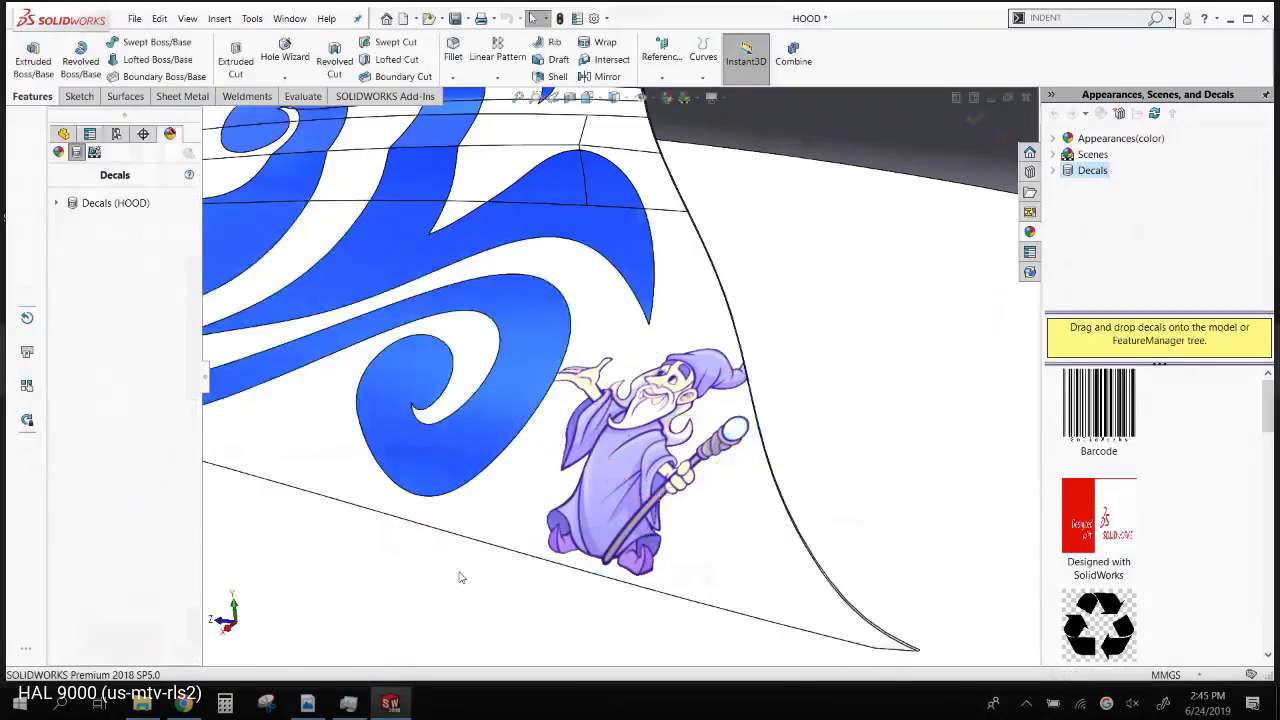
- Inspect the wizard decal and the blue graphics on the hood from several angles
middle_click_drag(470, 500, 528, 563)
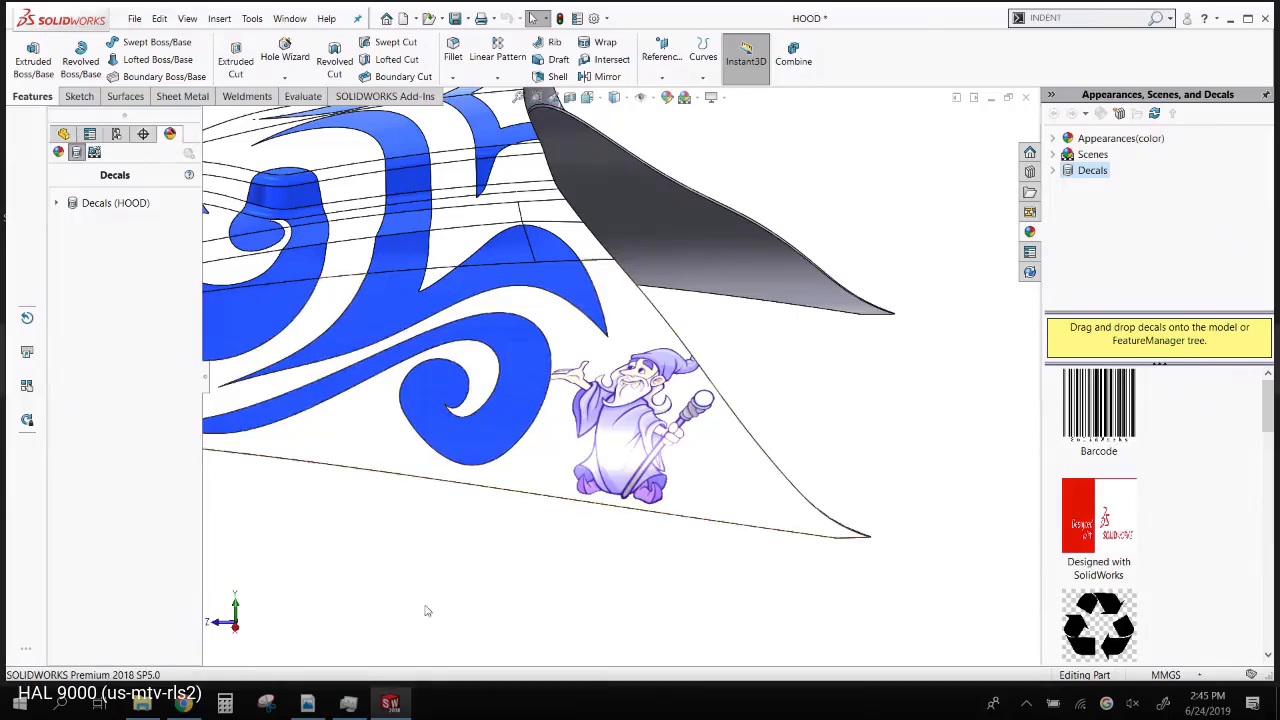
scroll(426, 457, "up", 5)
middle_click_drag(430, 385, 524, 377)
scroll(522, 375, "down", 4)
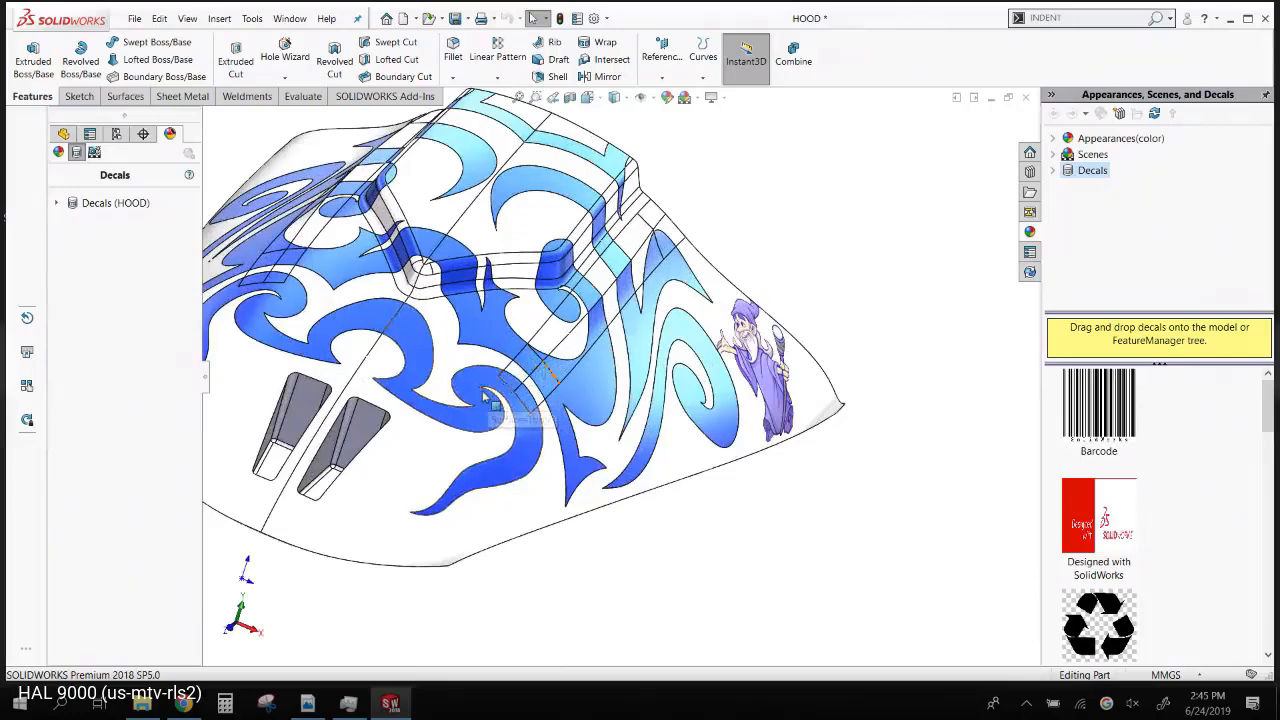
scroll(522, 375, "up", 3)
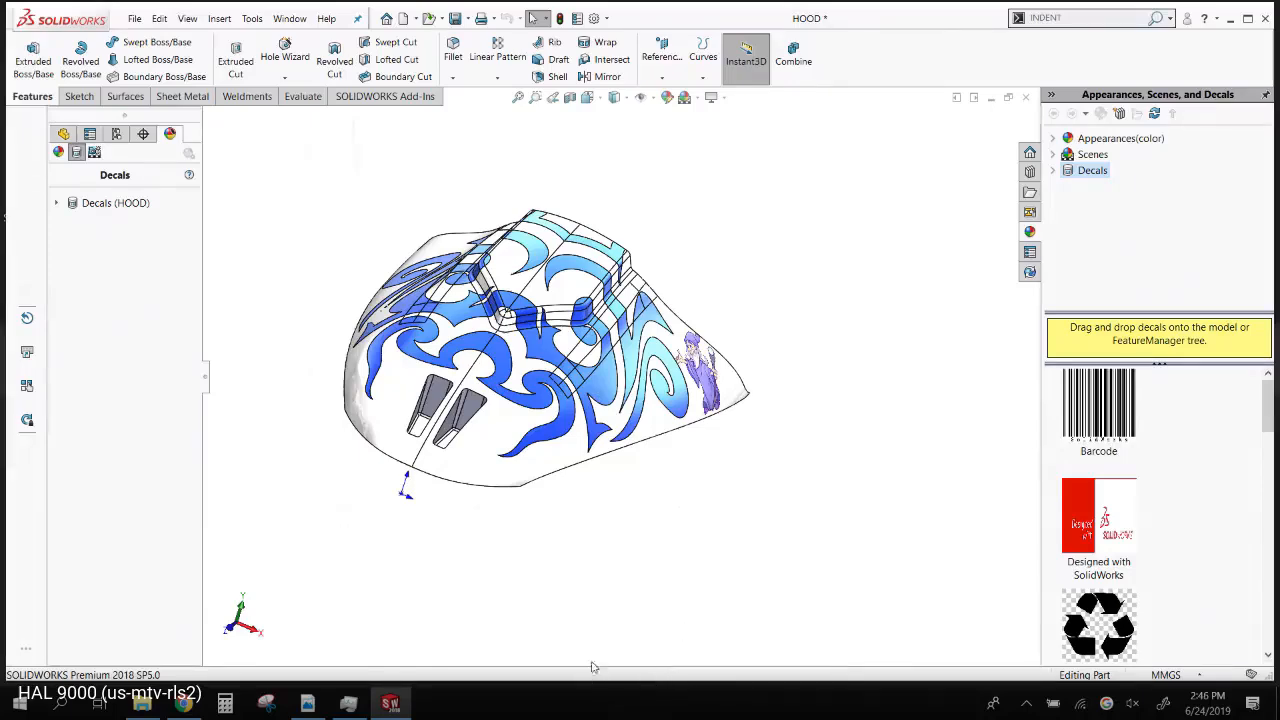
middle_click_drag(591, 667, 557, 591)
scroll(543, 437, "down", 6)
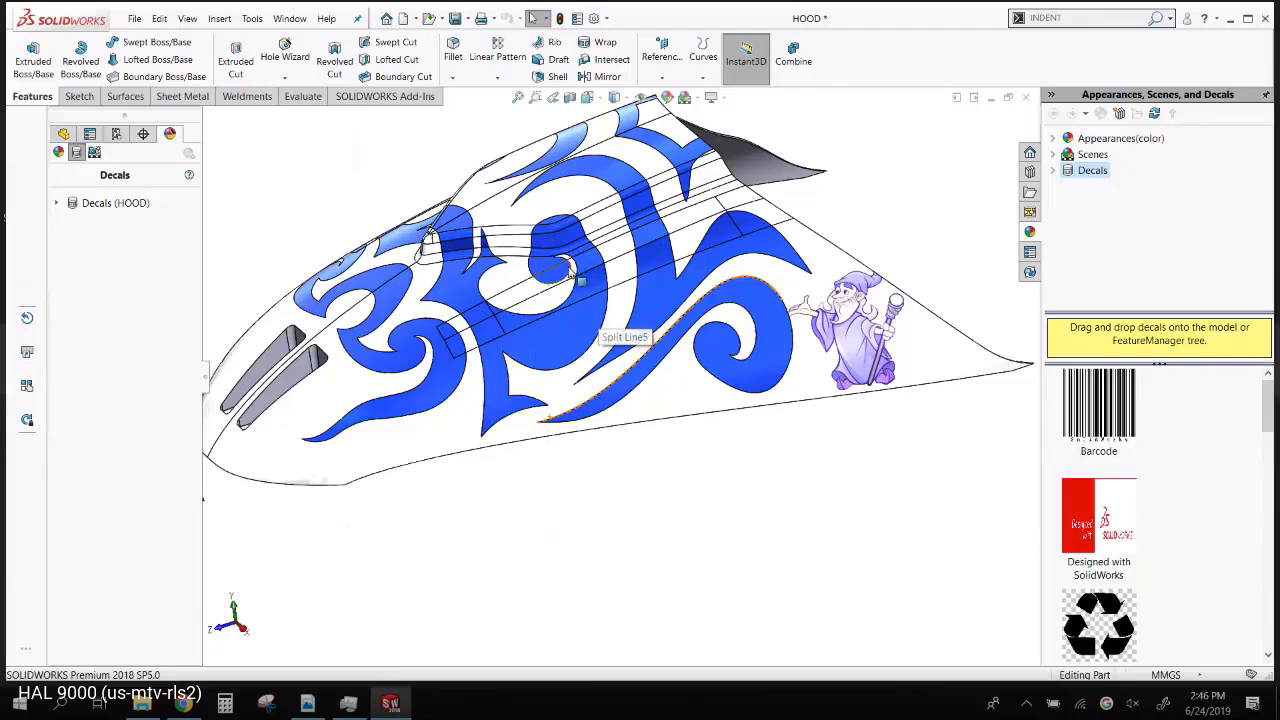
- Review the hood's Split Line5 definition, with Sketch9 projected onto the hood faces, and accept it
left_click(63, 133)
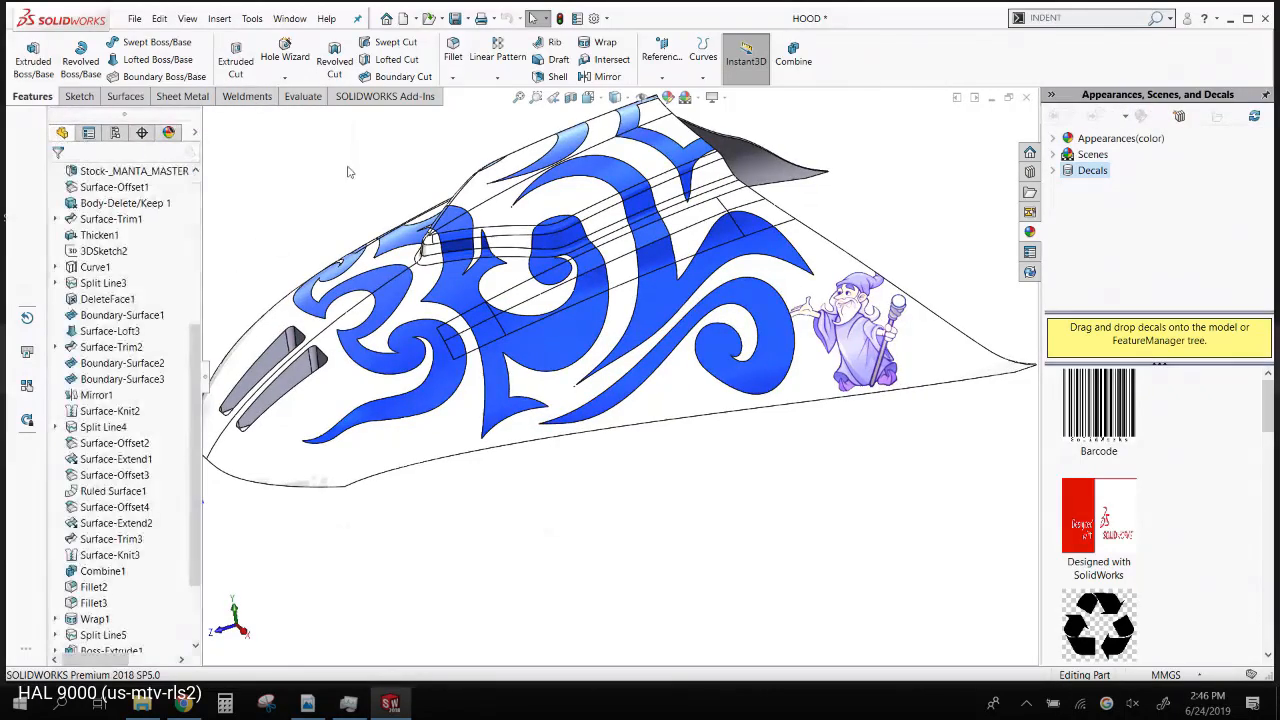
scroll(172, 577, "down", 2)
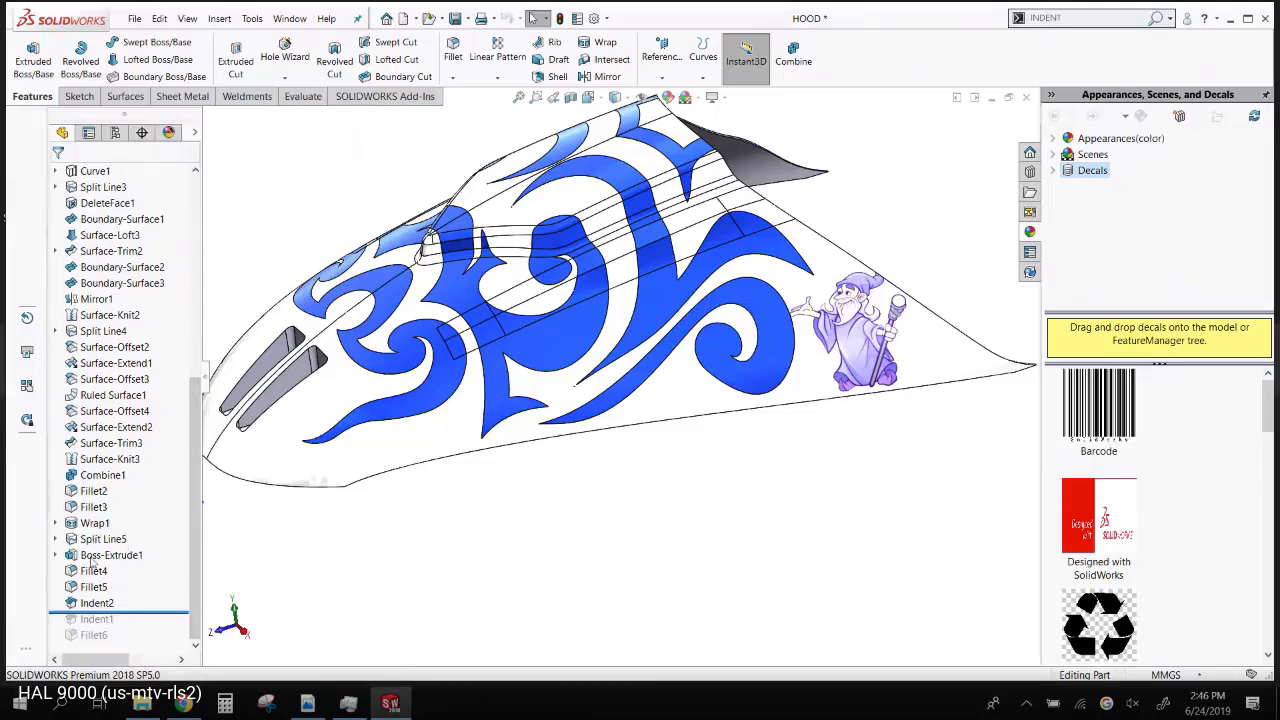
left_click(93, 507)
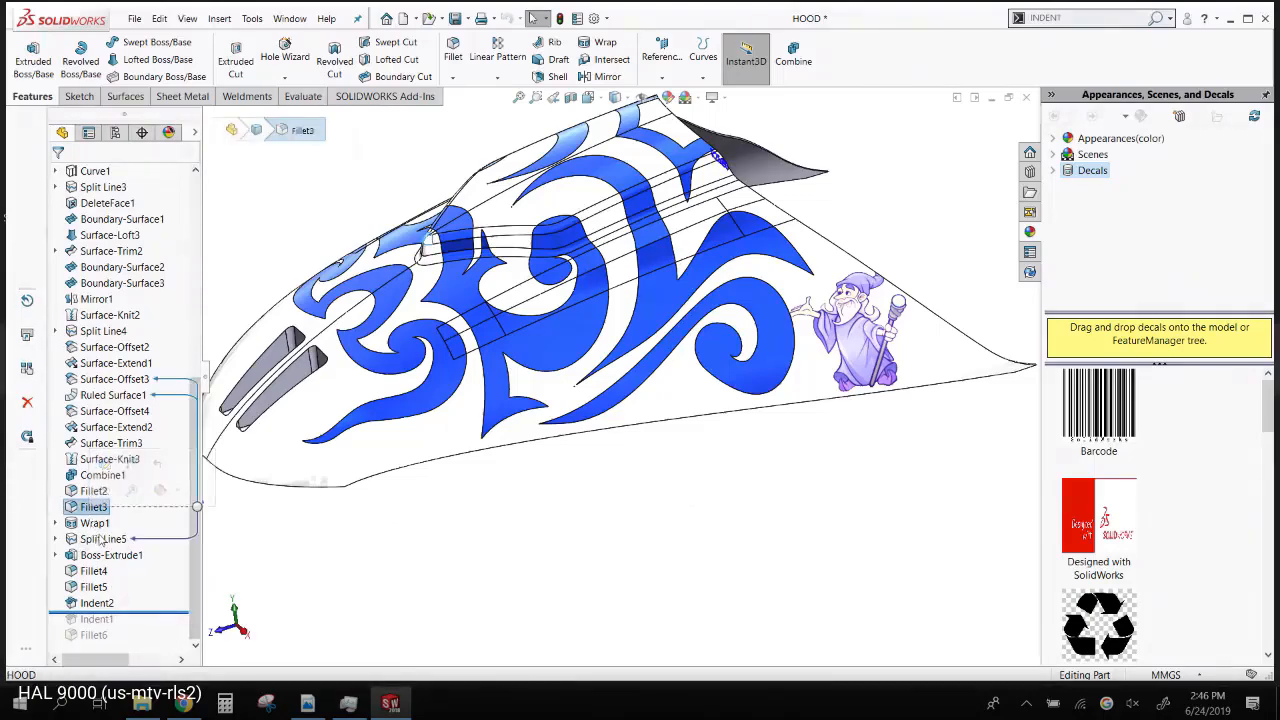
left_click(103, 540)
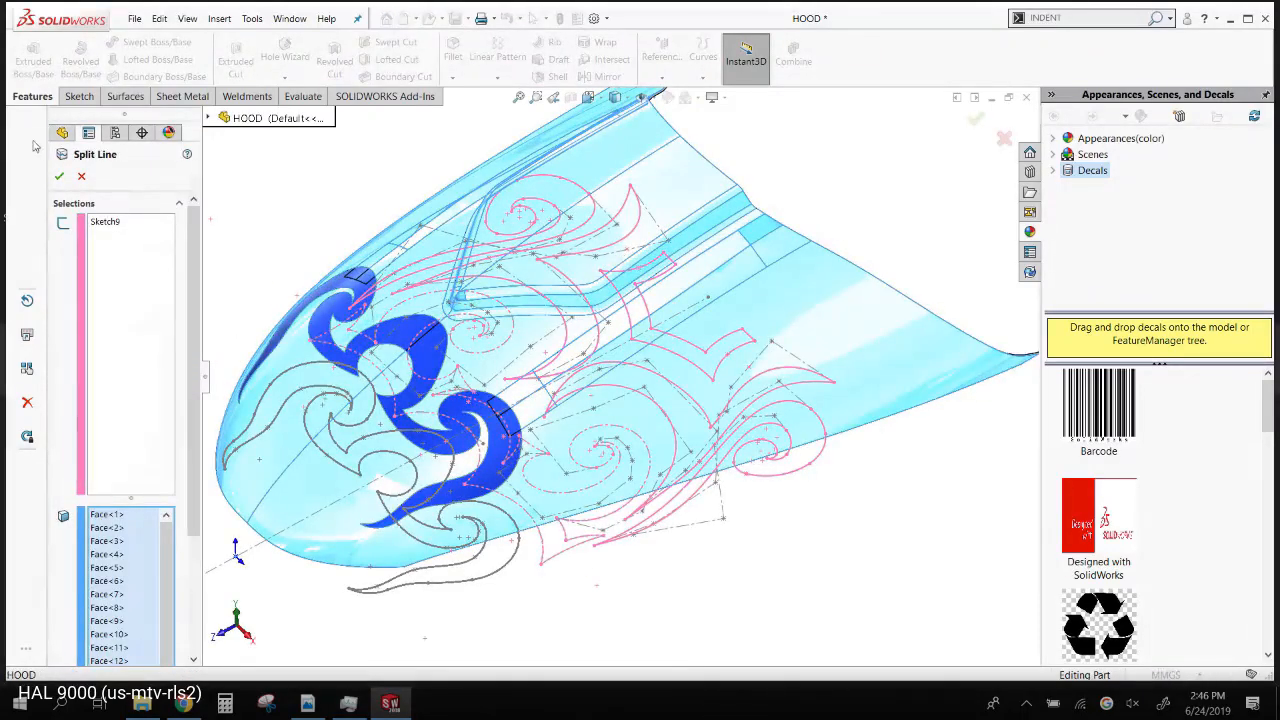
left_click(59, 176)
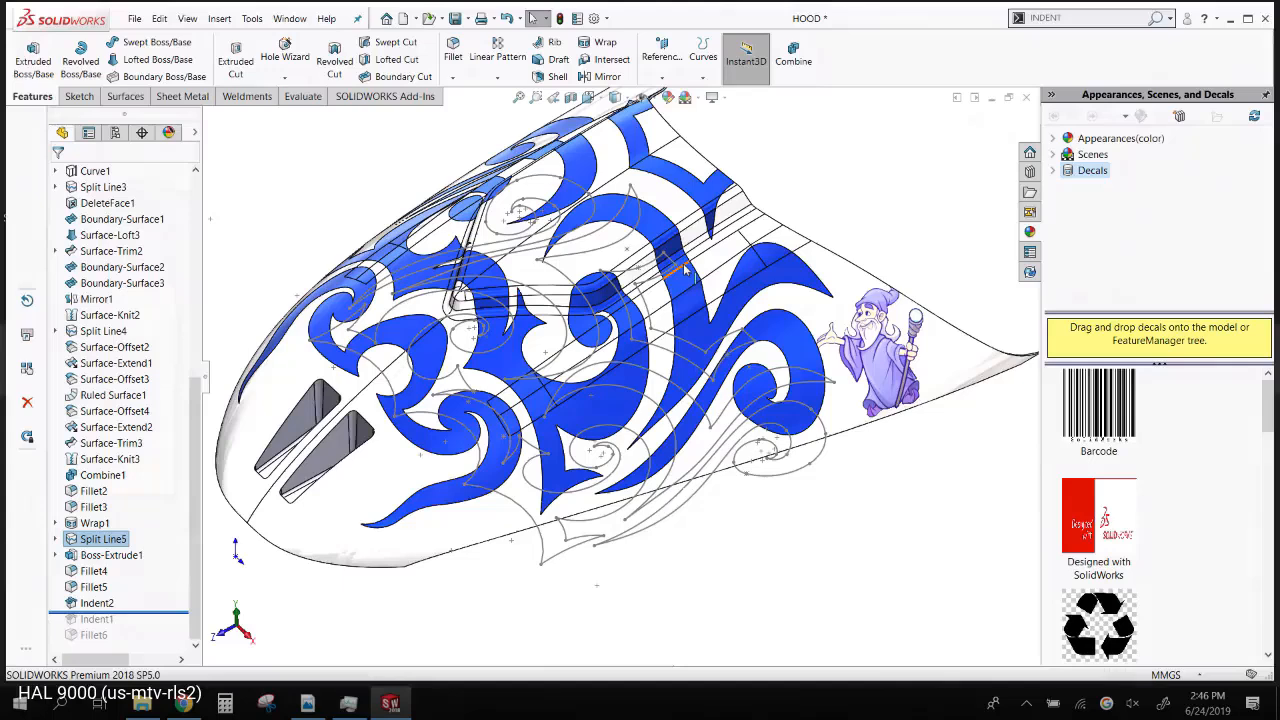
- Review the hood's Wrap1 definition, including its sketch, wrapped faces and wrap method, and close it
left_click(70, 524)
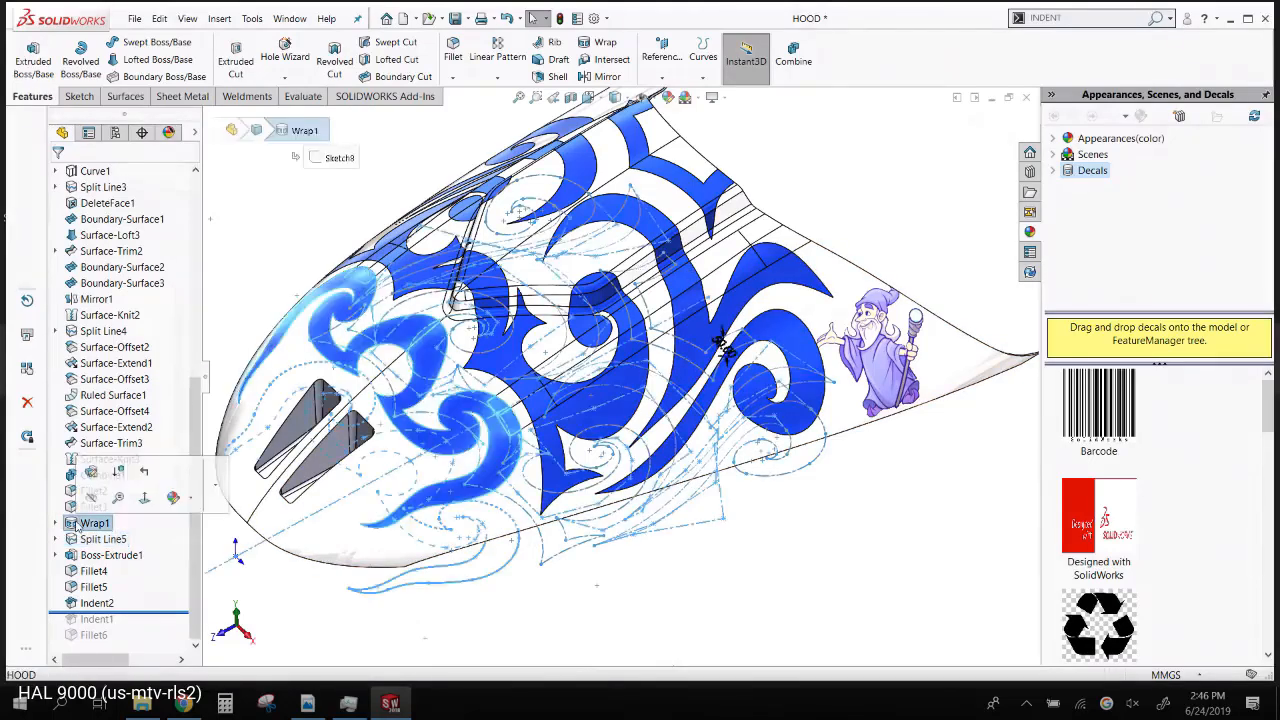
left_click(92, 474)
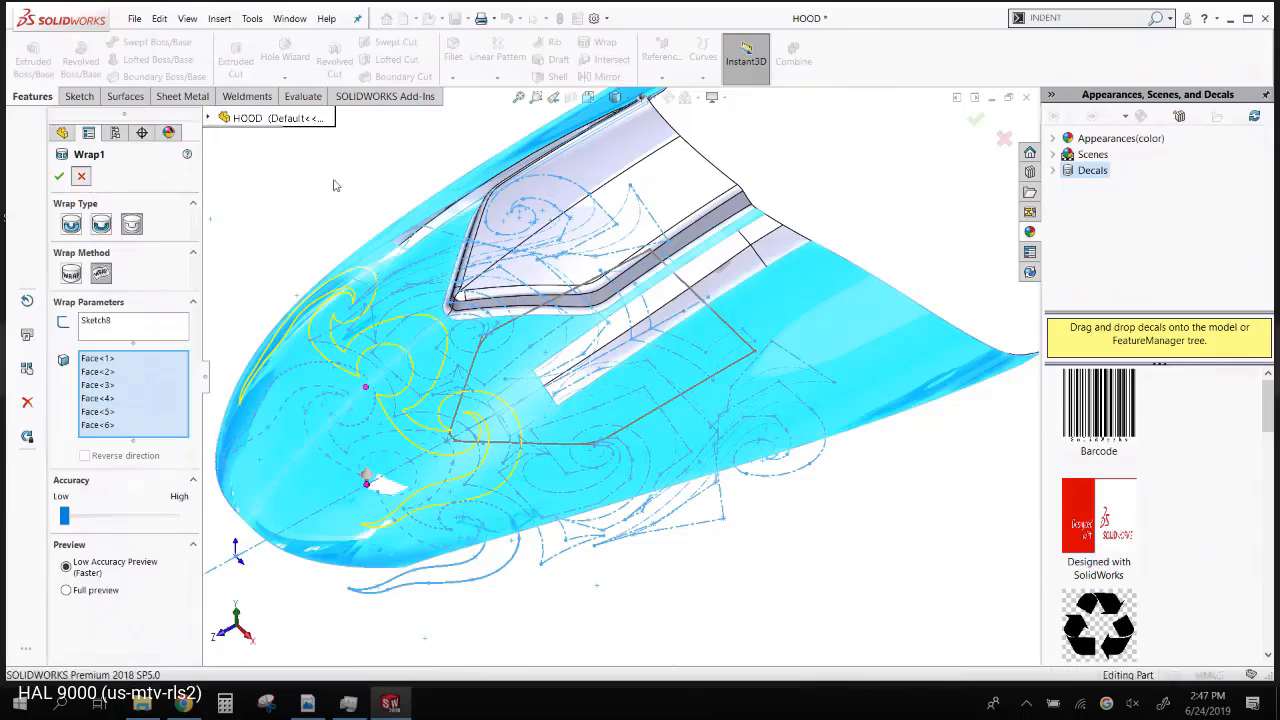
key("Return")
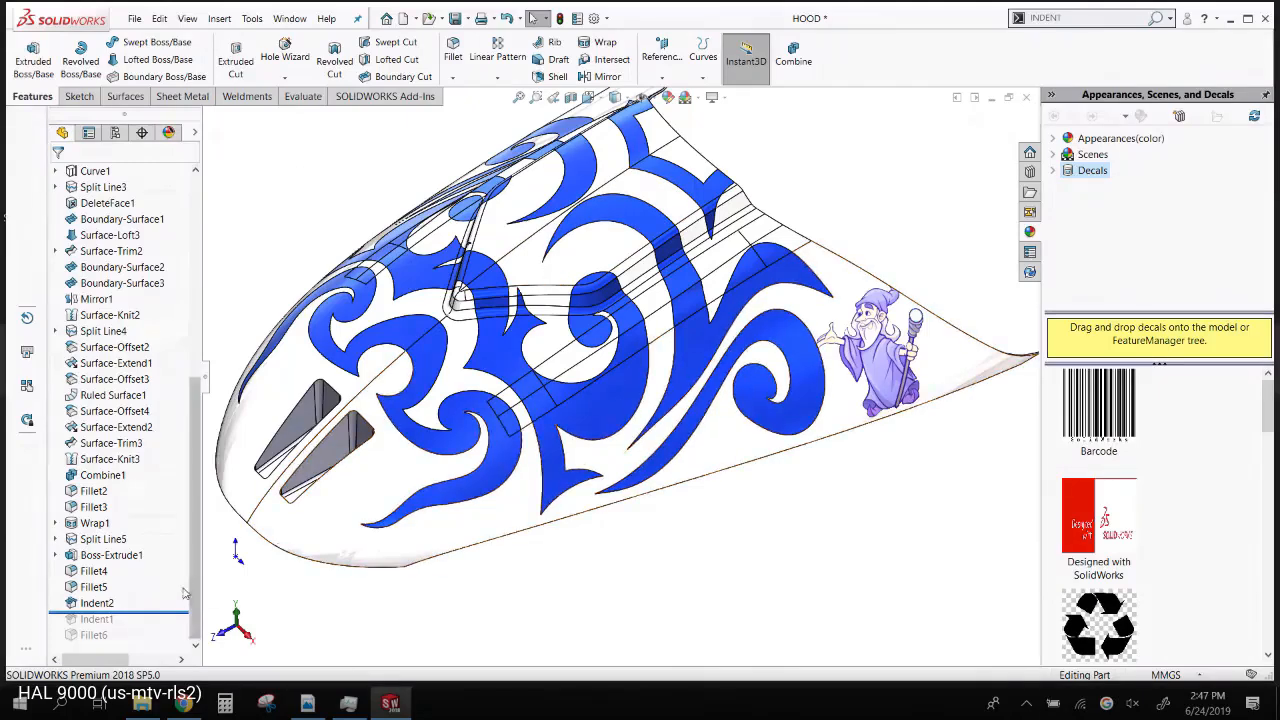
- Roll the hood's history forward to the end and check Wrap1's rebuild time in Performance Evaluation
left_click_drag(175, 610, 165, 642)
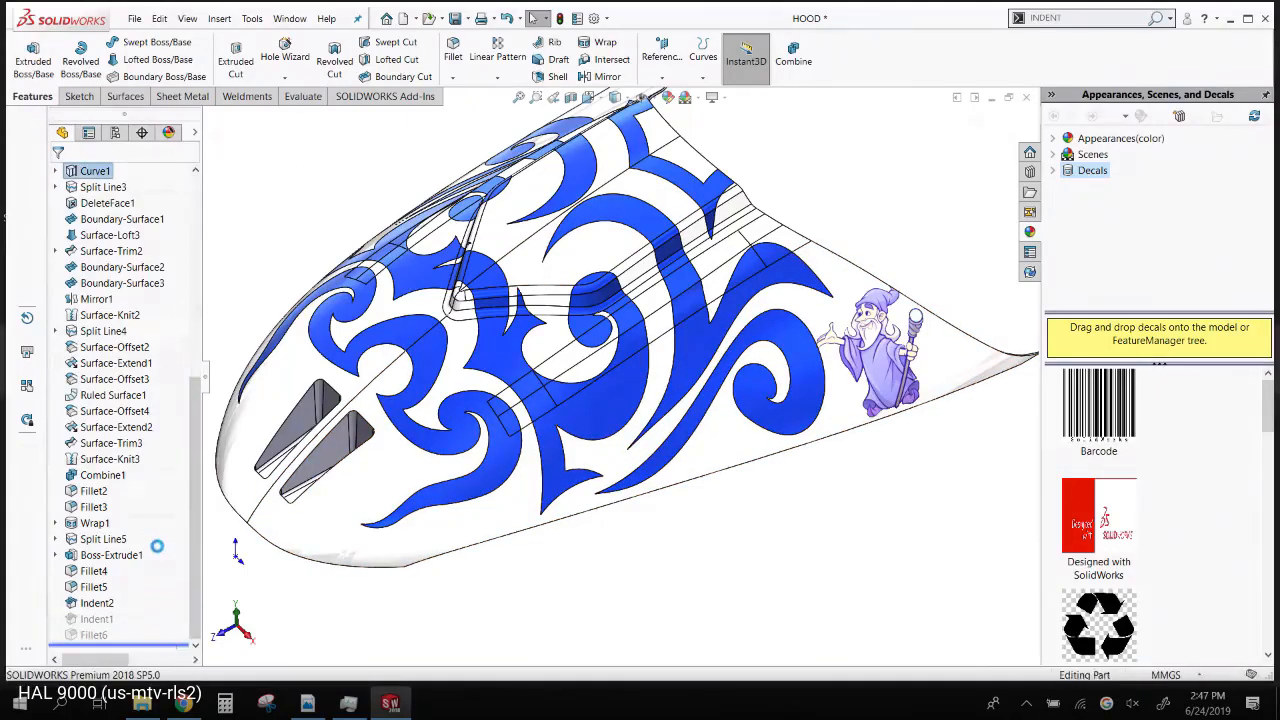
right_click(148, 503)
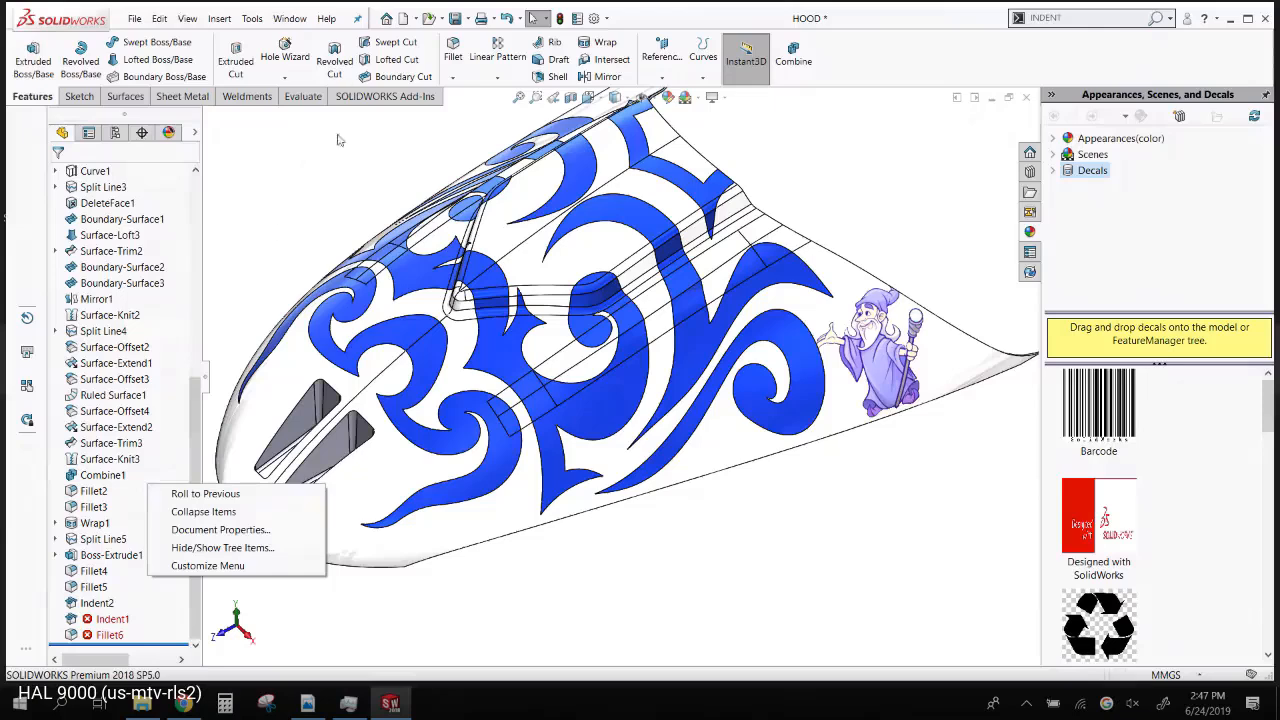
left_click(302, 96)
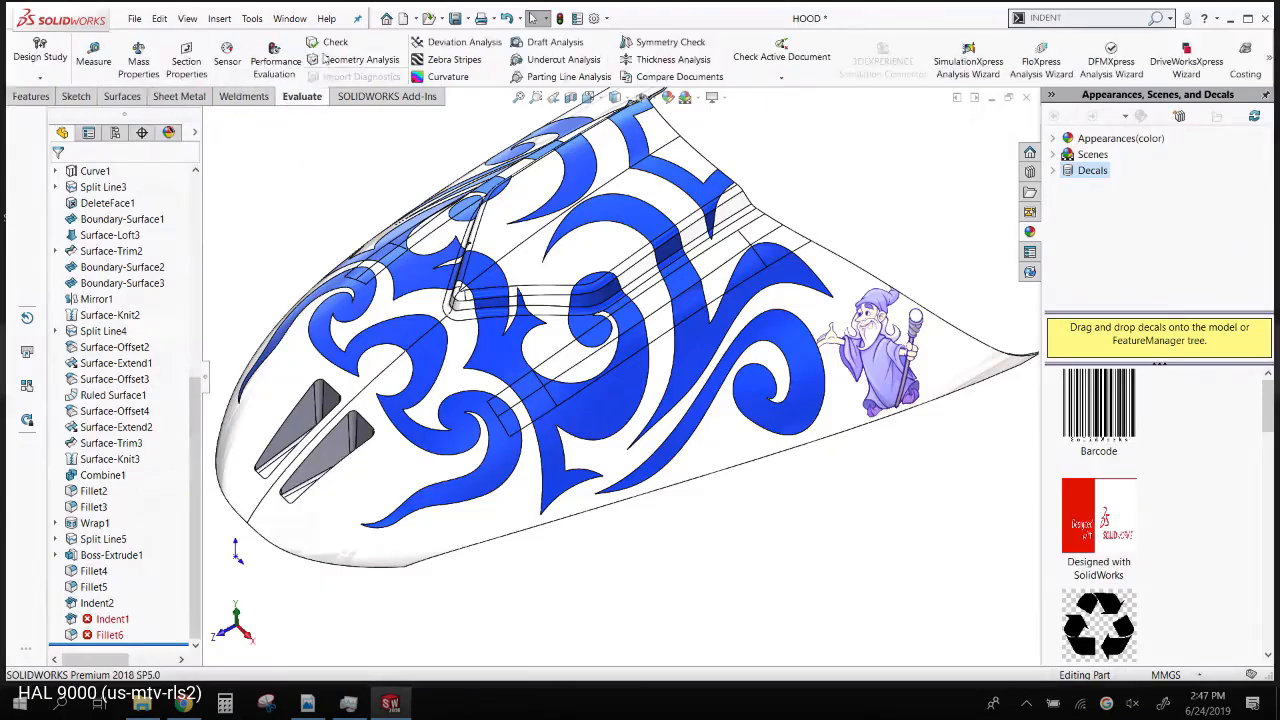
left_click(280, 58)
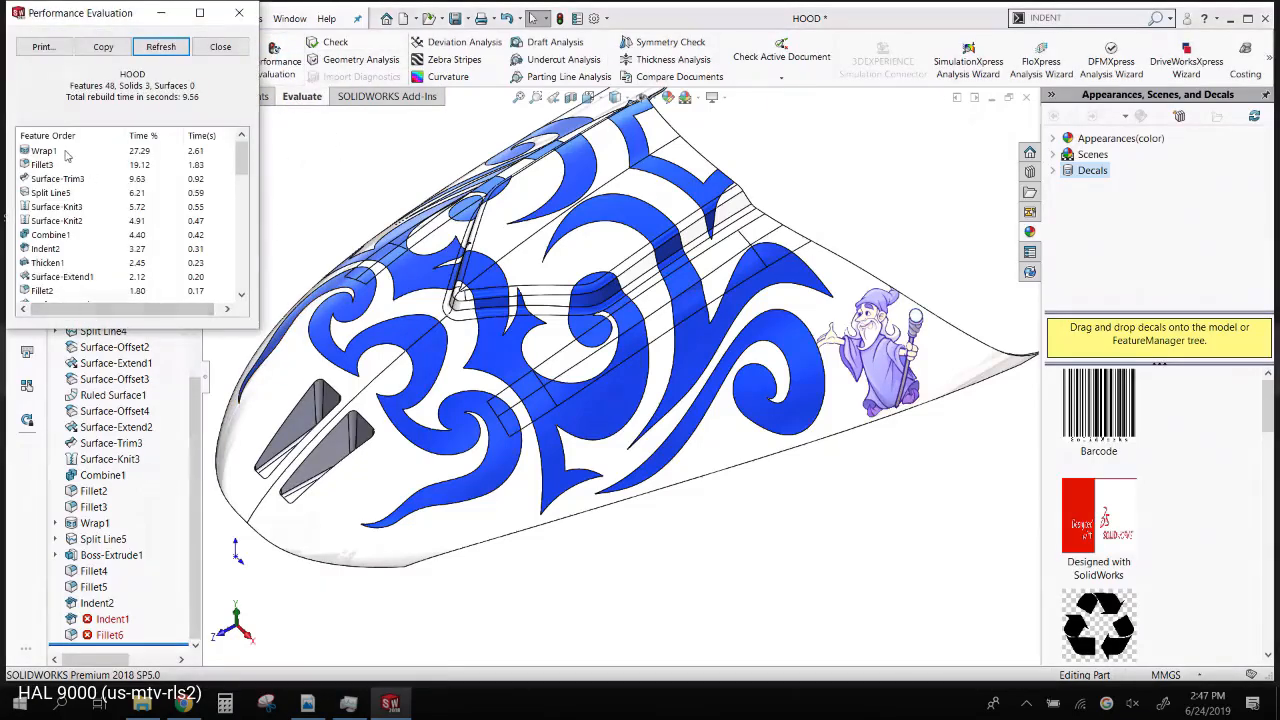
left_click(44, 152)
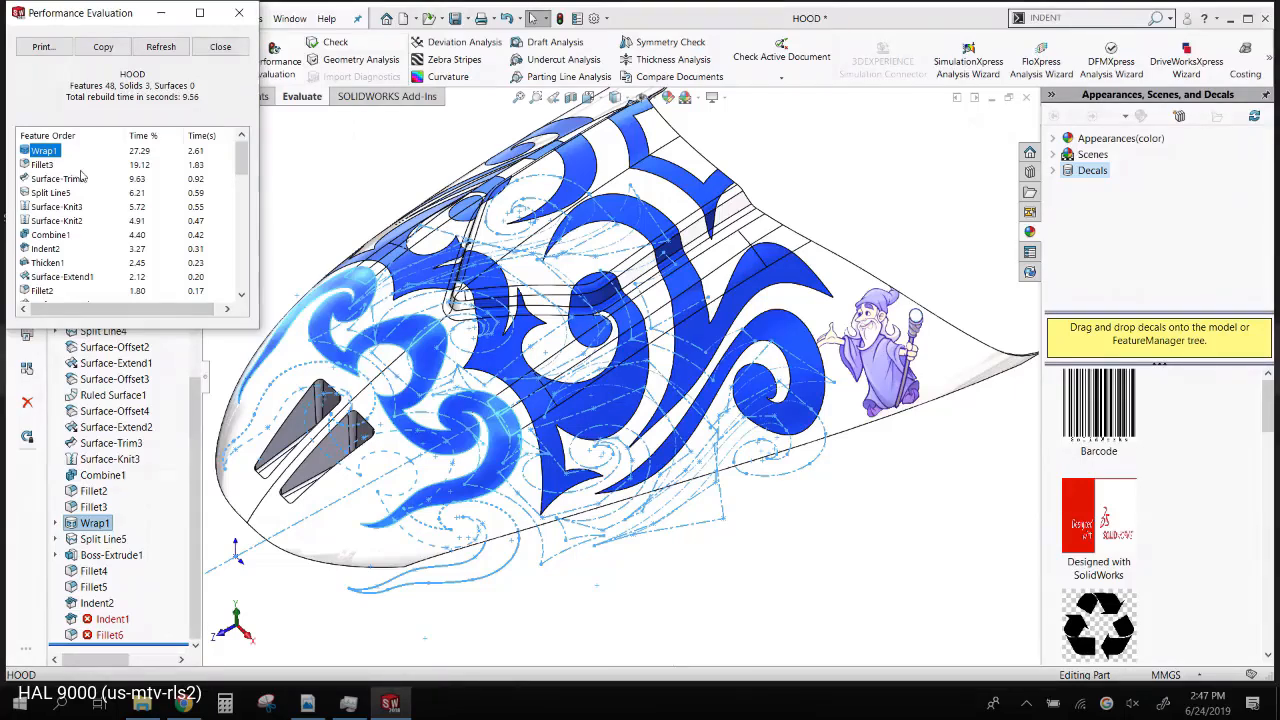
left_click(239, 12)
key("f")
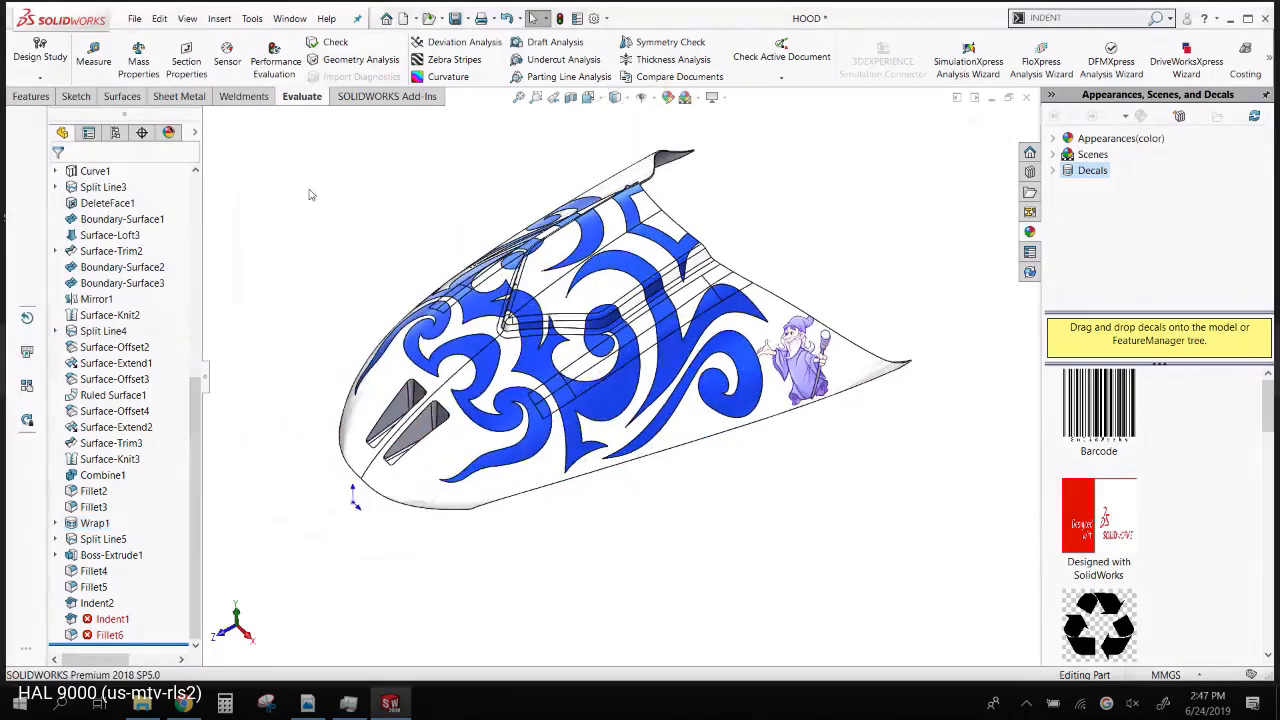
- Switch to the front fan guard part, inspect its revolved and deformed bodies, and close the part without saving
key("ctrl+Tab")
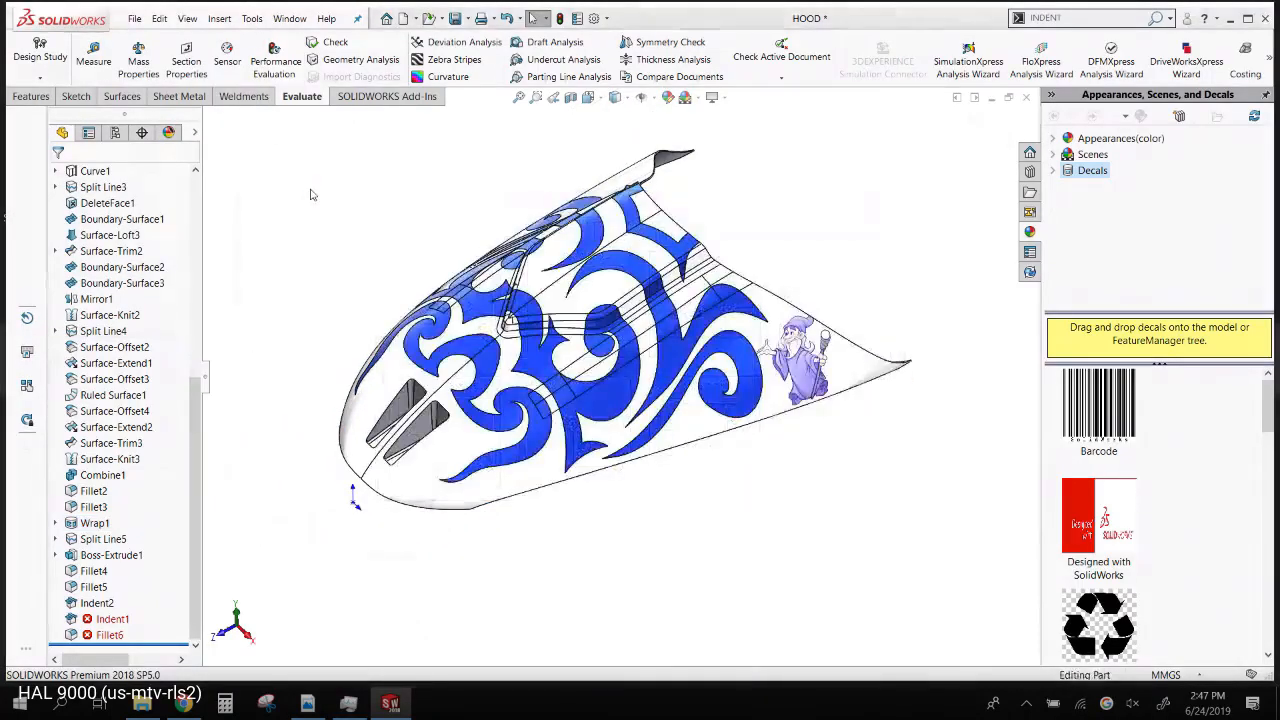
middle_click_drag(582, 347, 538, 349)
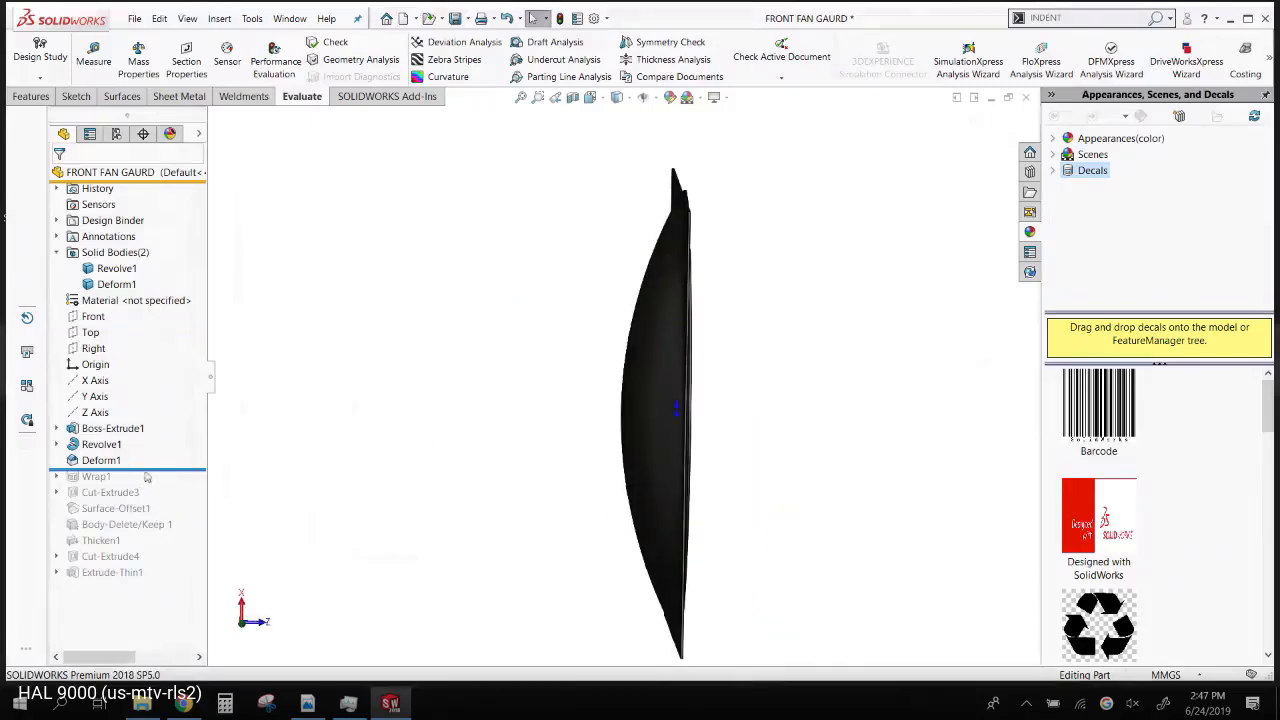
middle_click_drag(526, 310, 549, 294)
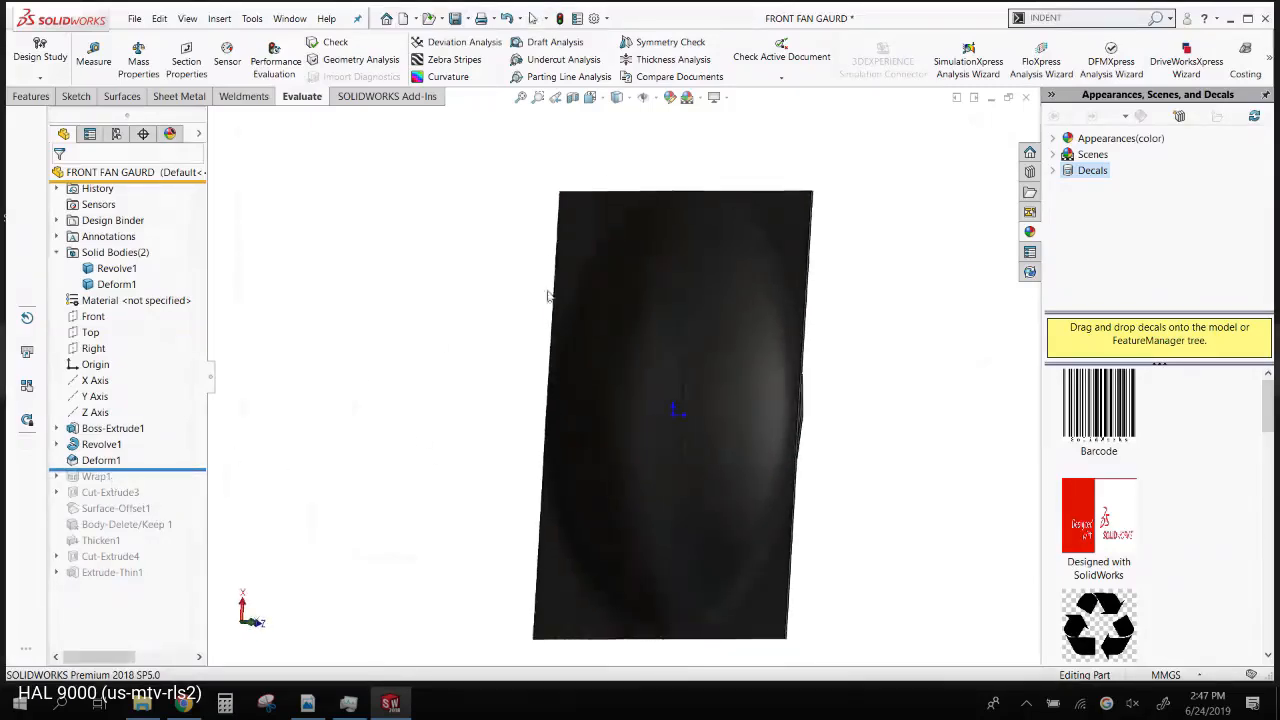
left_click(680, 289)
mouse_move(680, 289)
middle_mouse_down()
mouse_move(680, 209)
mouse_move(676, 293)
middle_mouse_up()
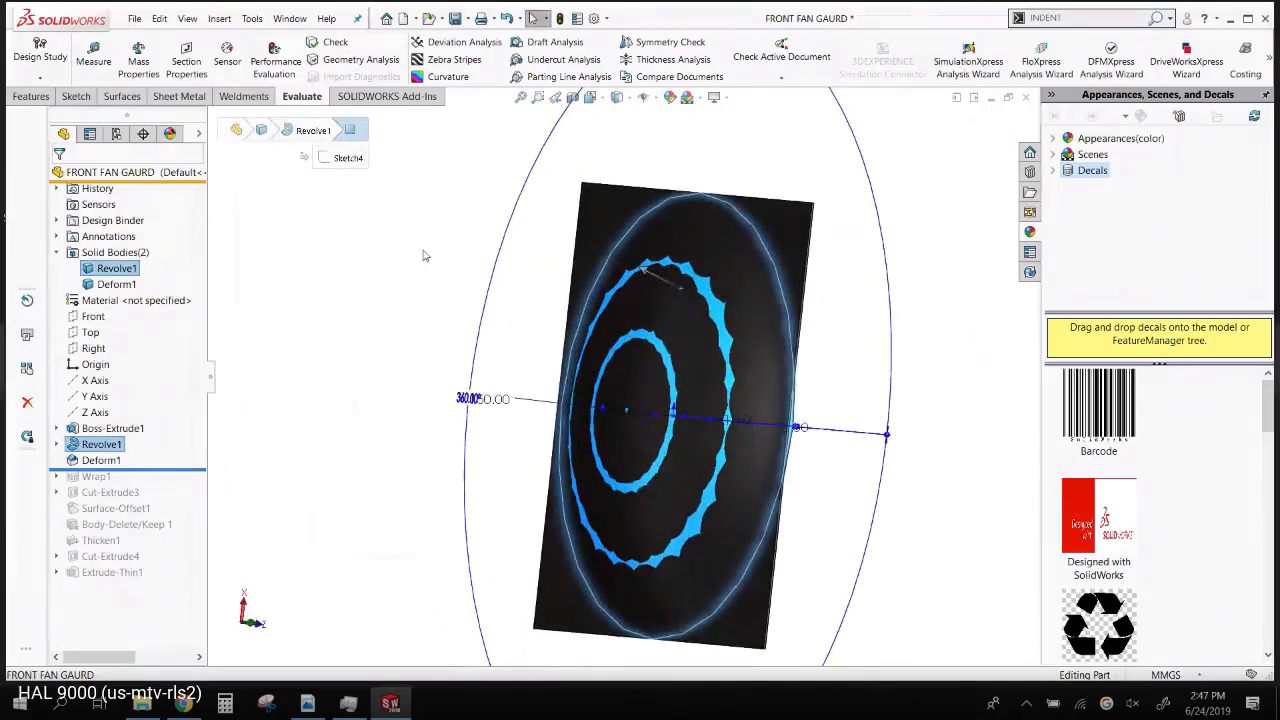
left_click(423, 250)
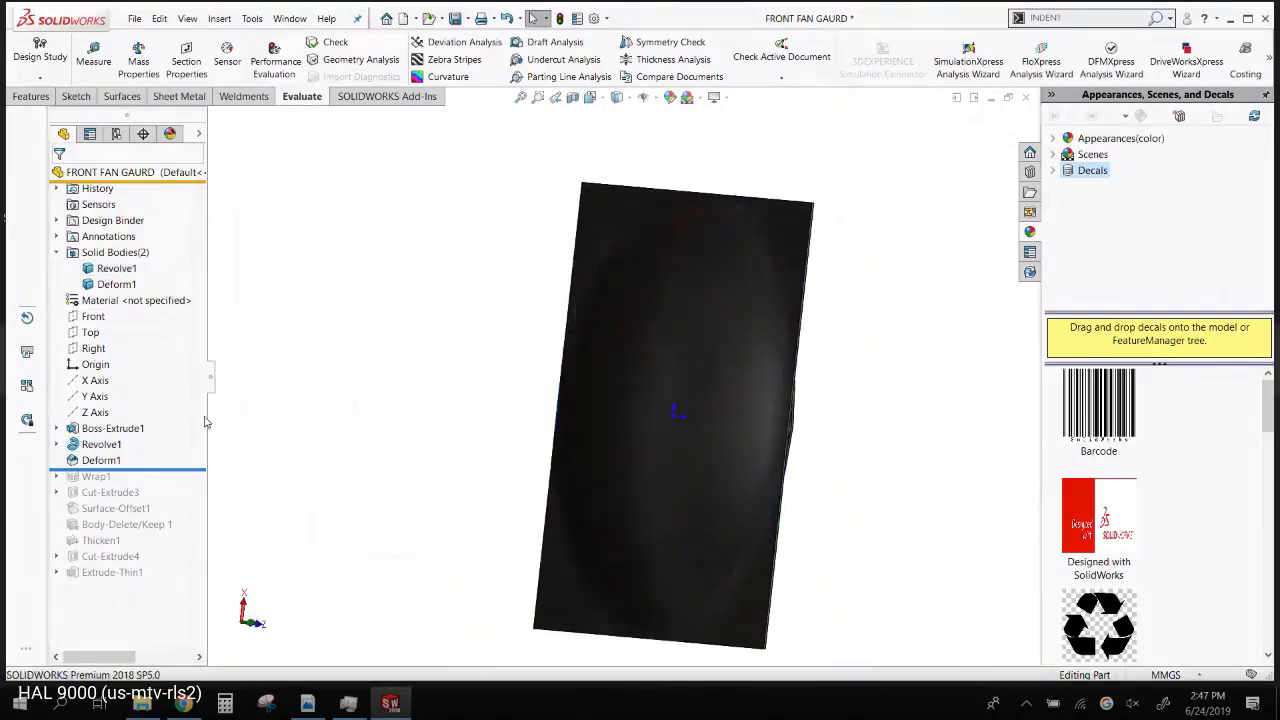
left_click(1025, 97)
left_click(624, 367)
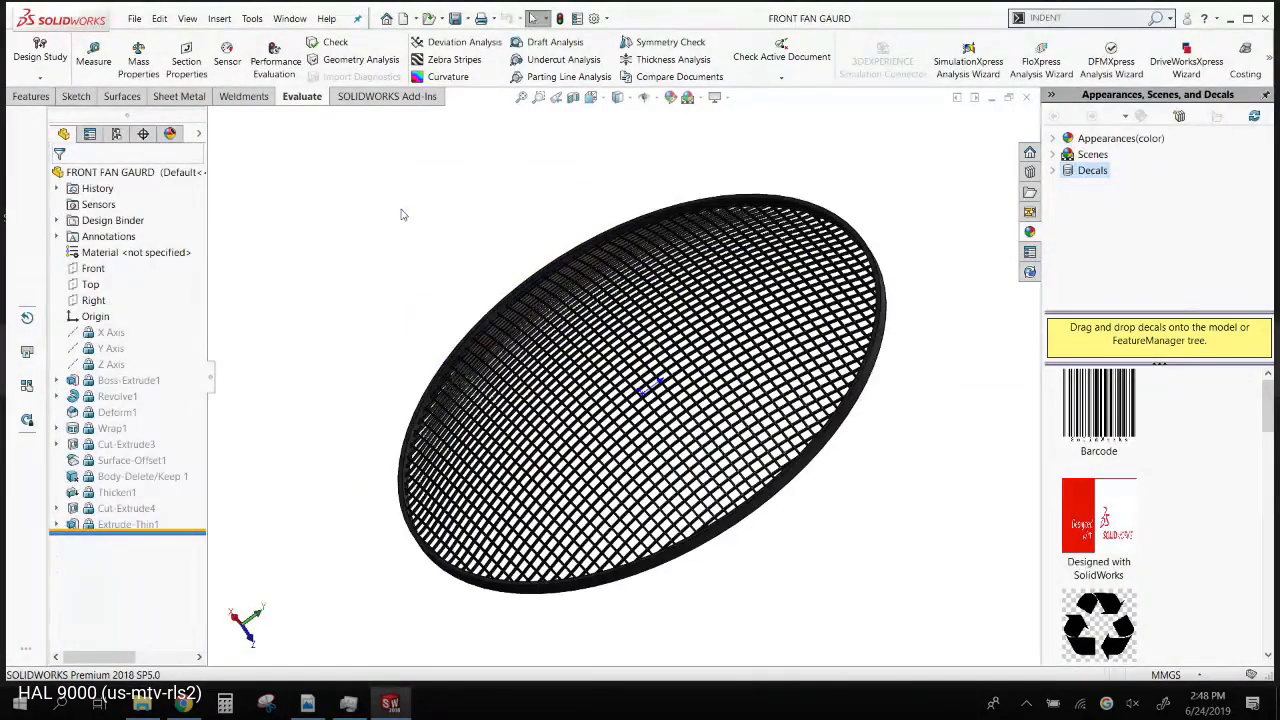
- Examine Sketch2 inside Wrap1 on the reopened front fan guard, comparing its grid pattern with the finished mesh
left_click(57, 429)
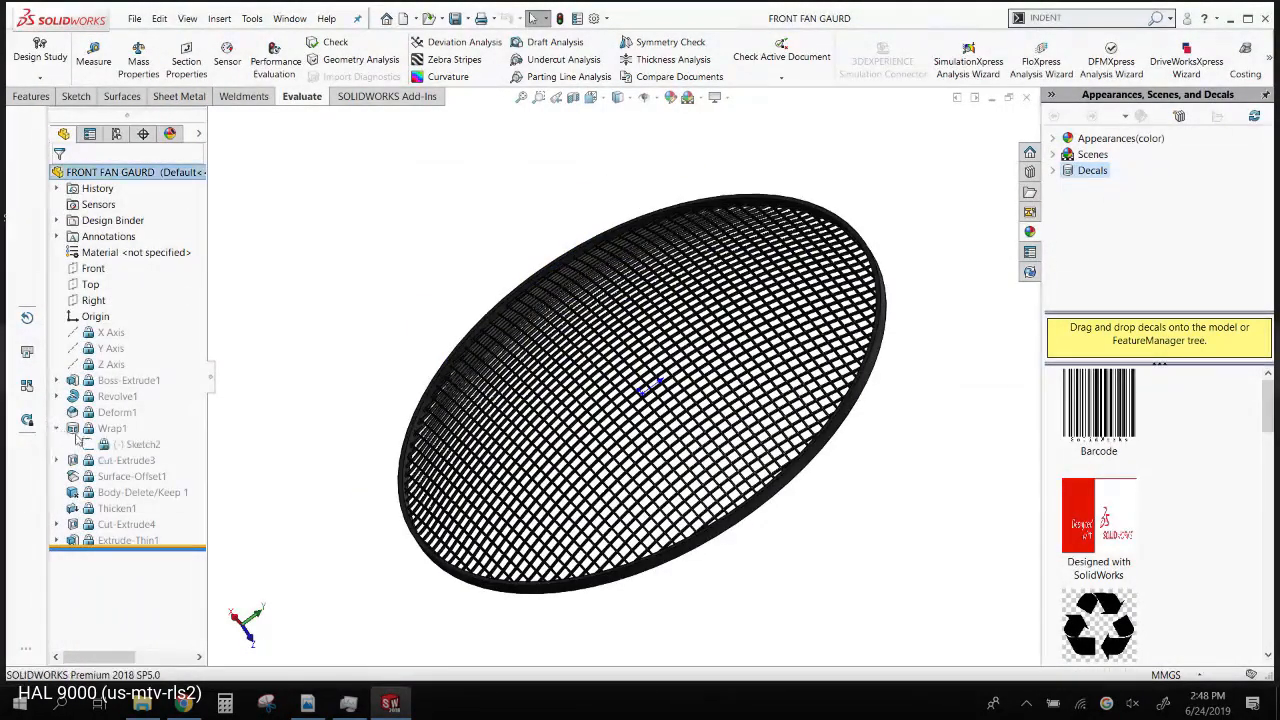
left_click(110, 444)
left_click(118, 416)
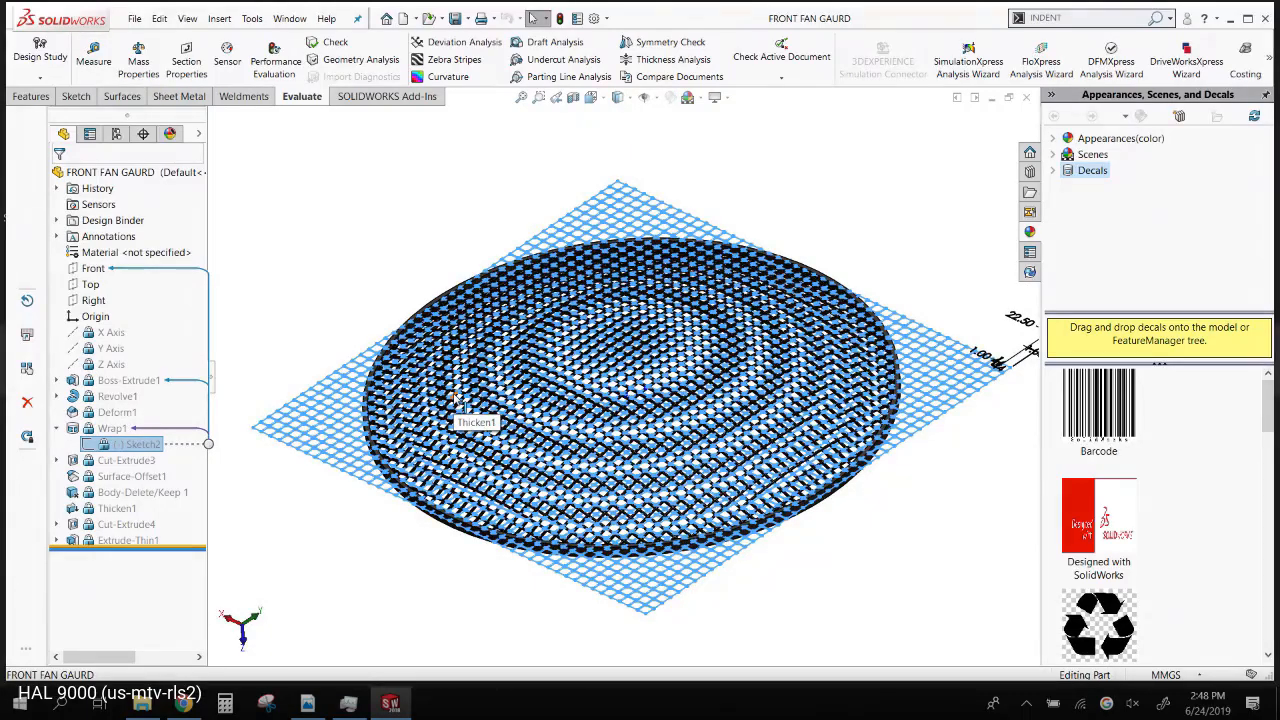
left_click(391, 231)
middle_click_drag(409, 272, 383, 308)
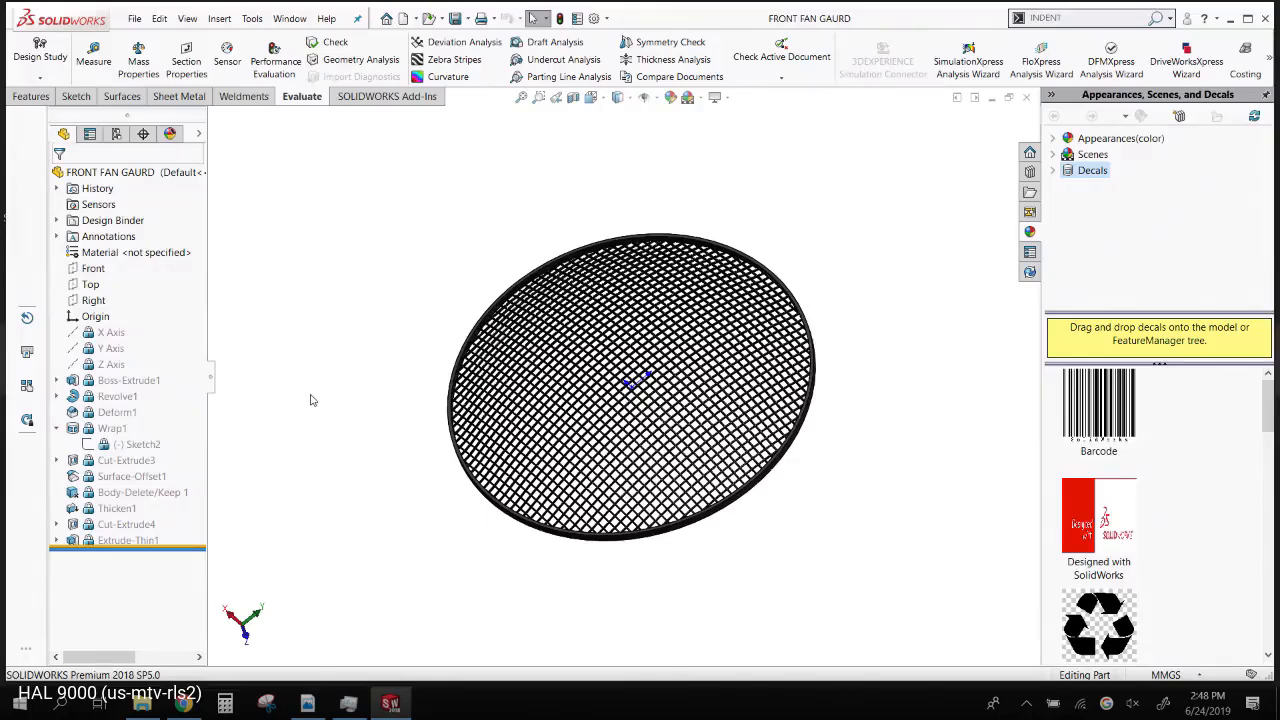
middle_click_drag(314, 386, 320, 349)
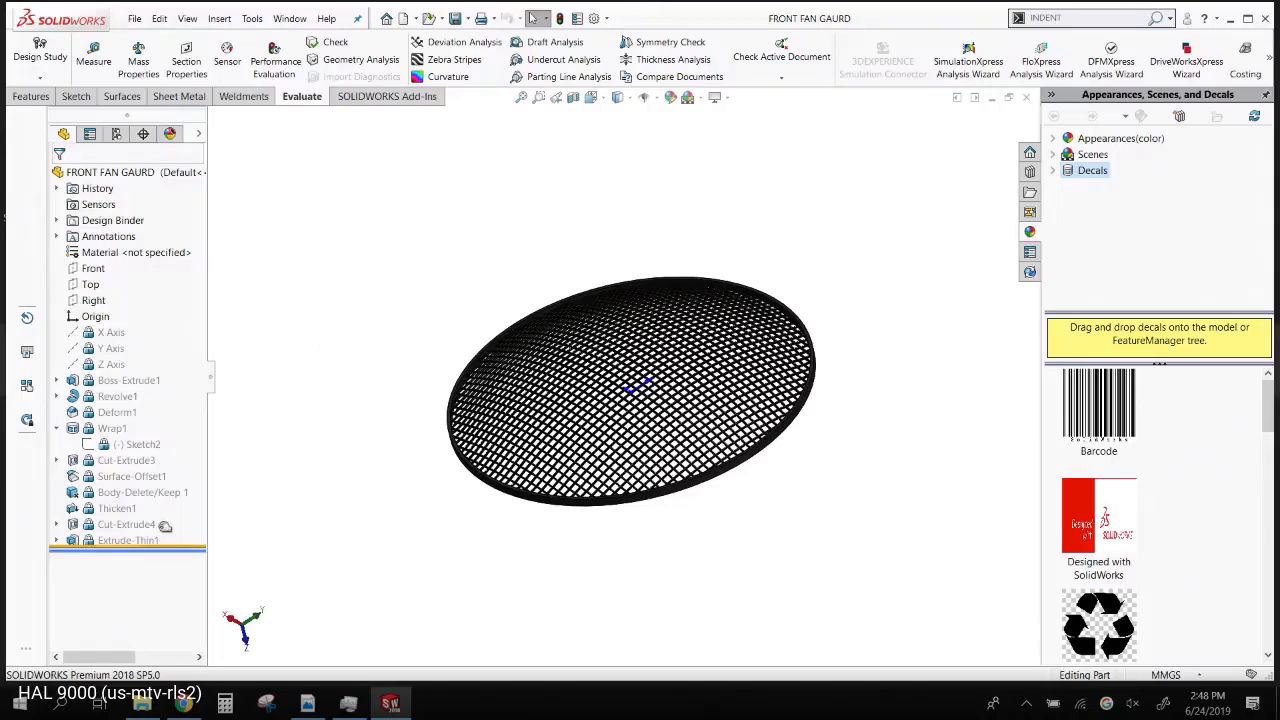
- Unfreeze Extrude-Thin1 by moving the freeze bar above it, and delete the fan guard's mesh body with Delete/Keep Body
left_click_drag(183, 545, 181, 530)
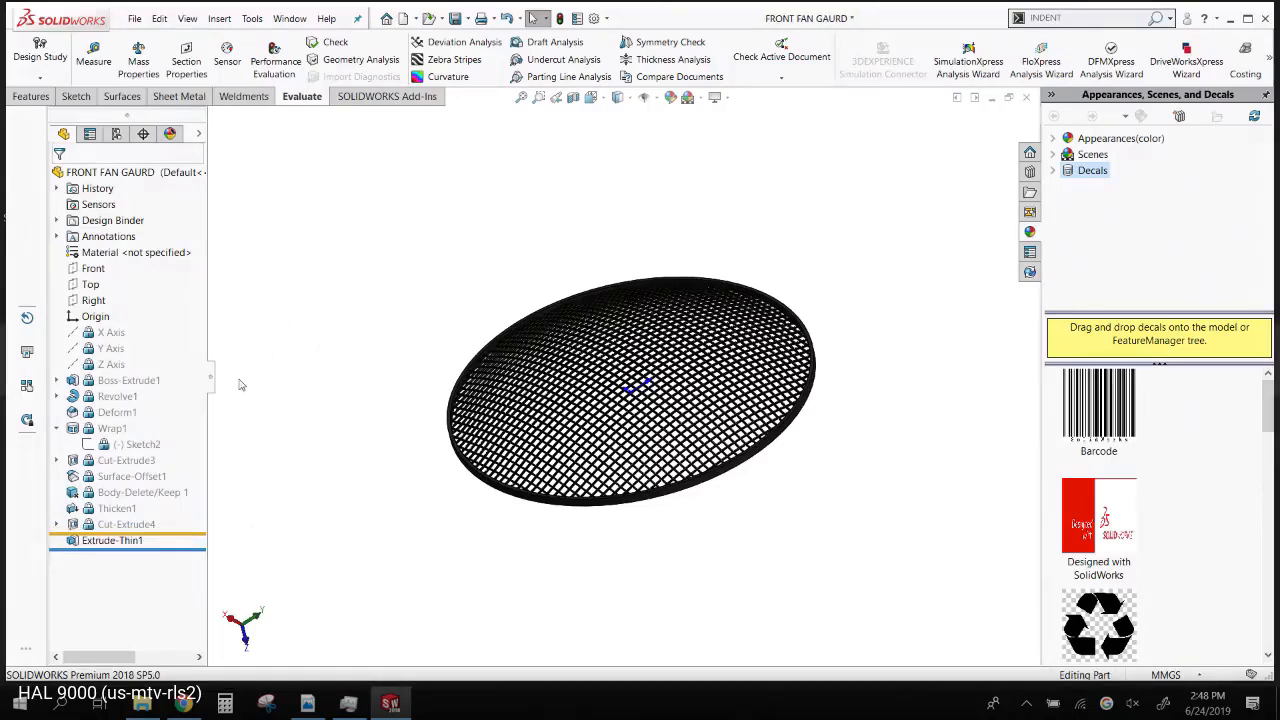
left_click(1104, 15)
type("D")
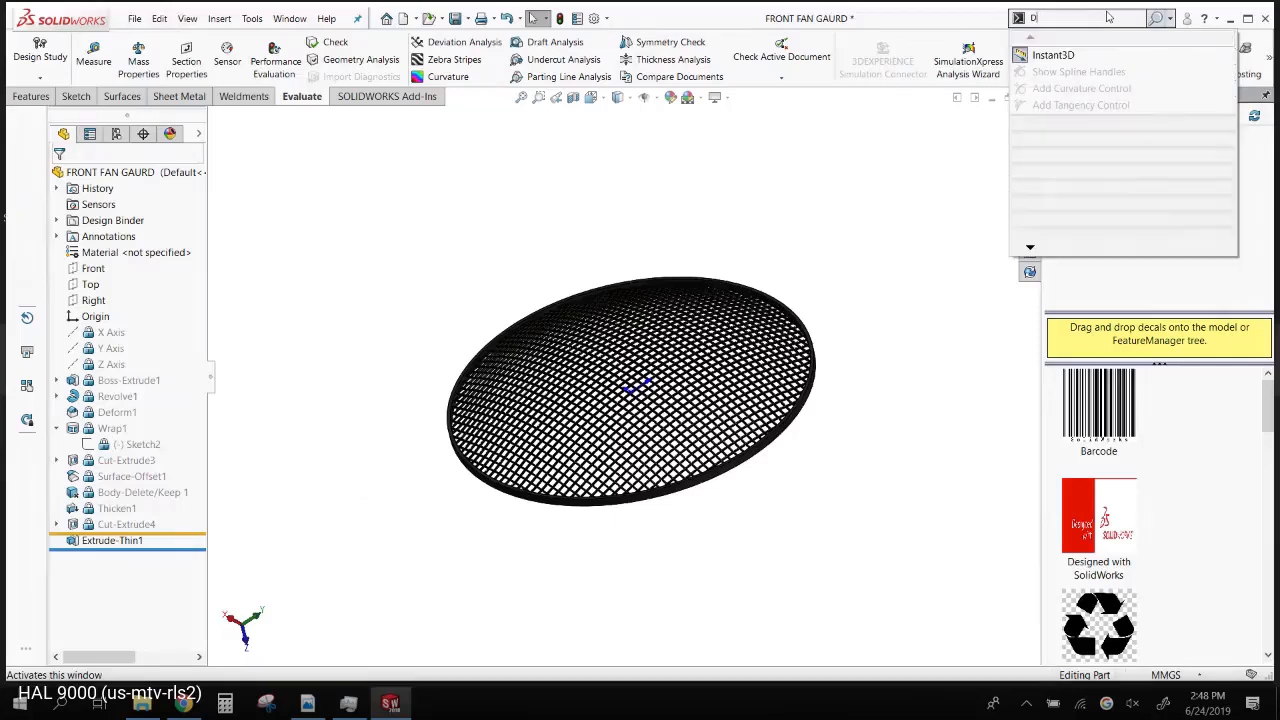
type("E")
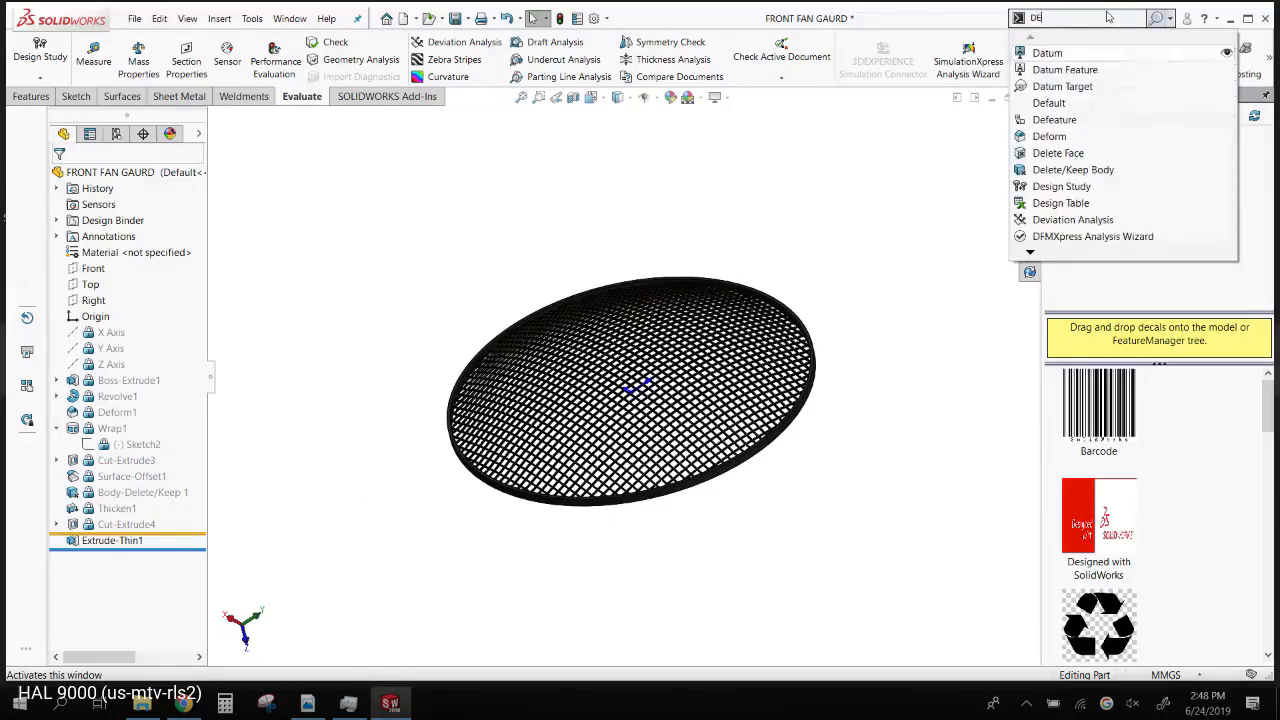
type("L")
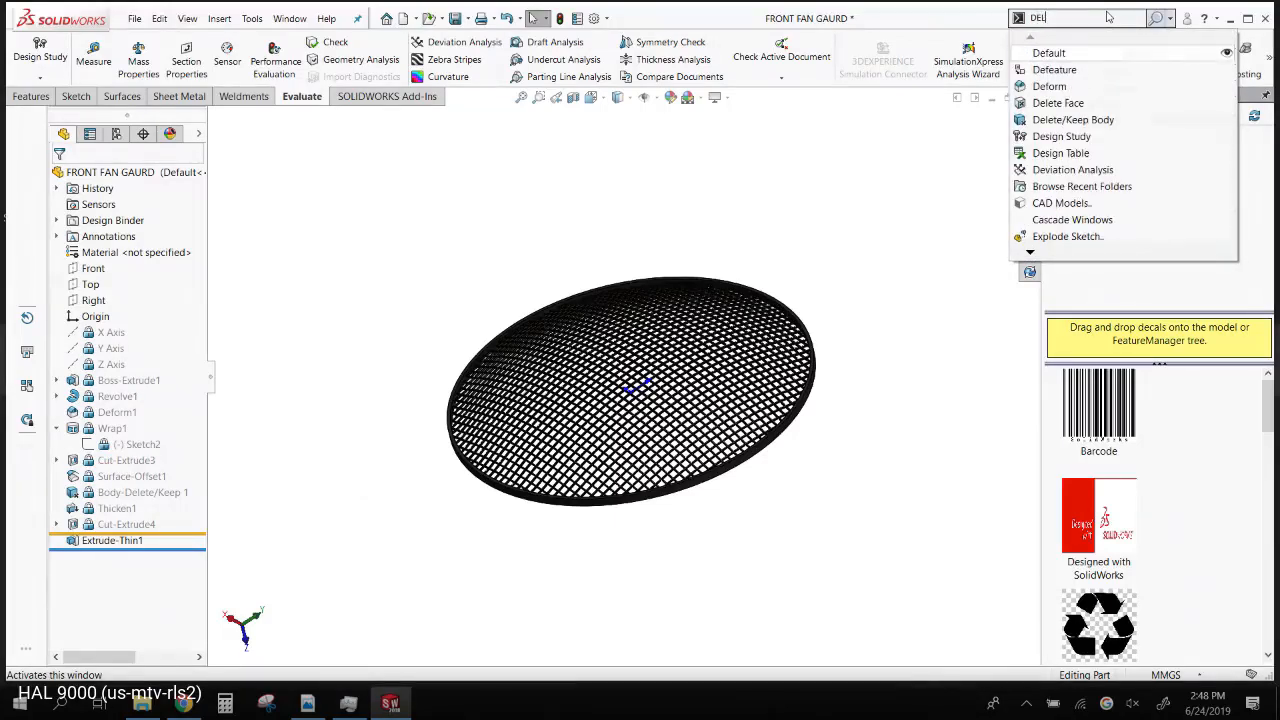
type("WTW")
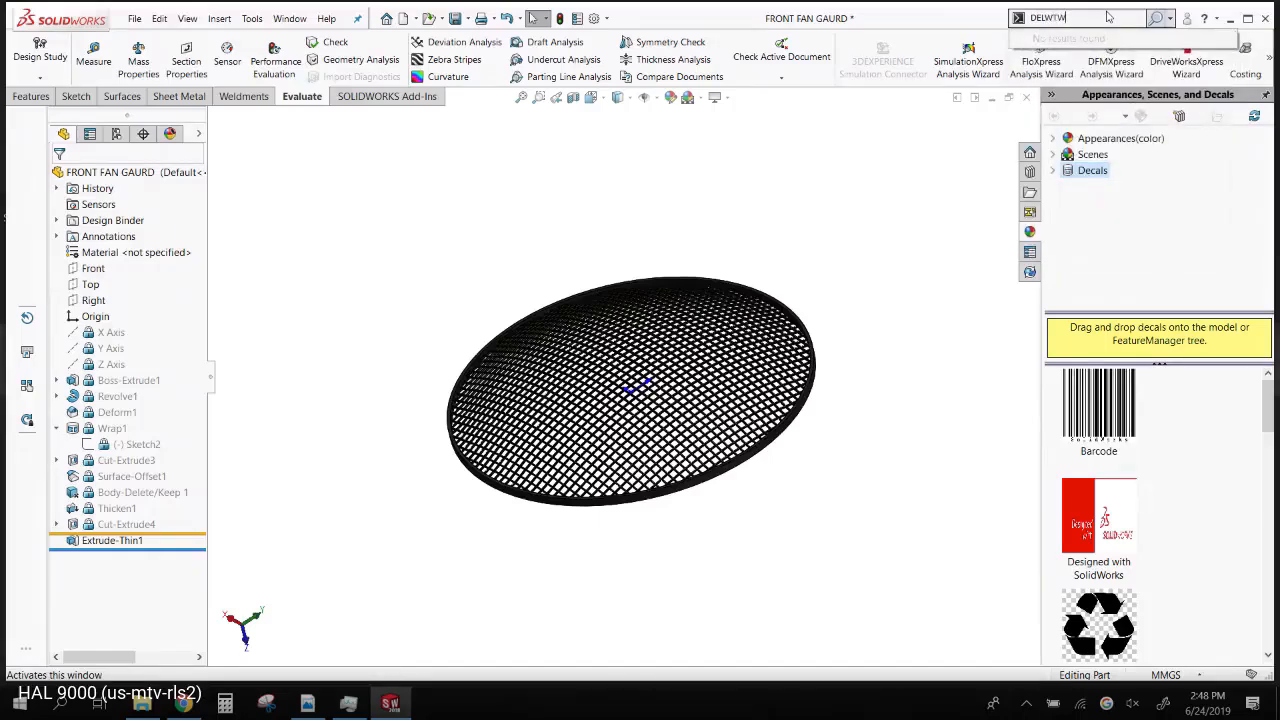
key("BackSpace")
key("BackSpace")
key("BackSpace")
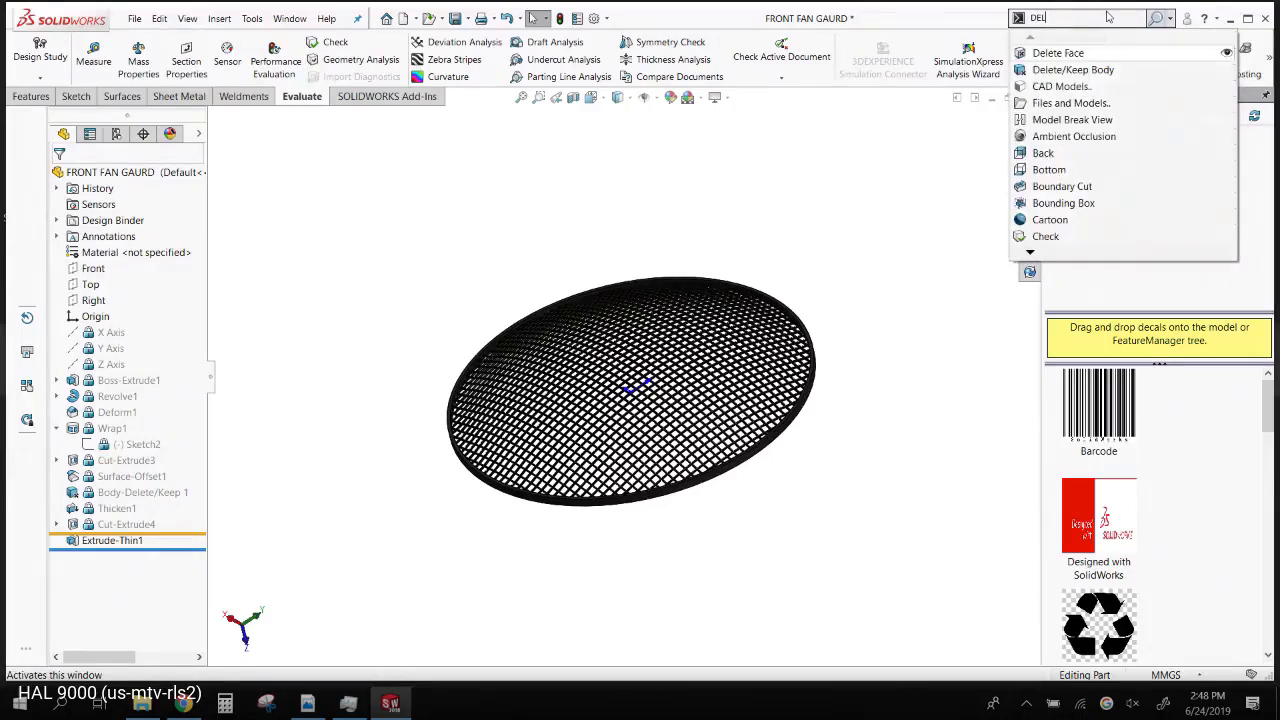
type("E")
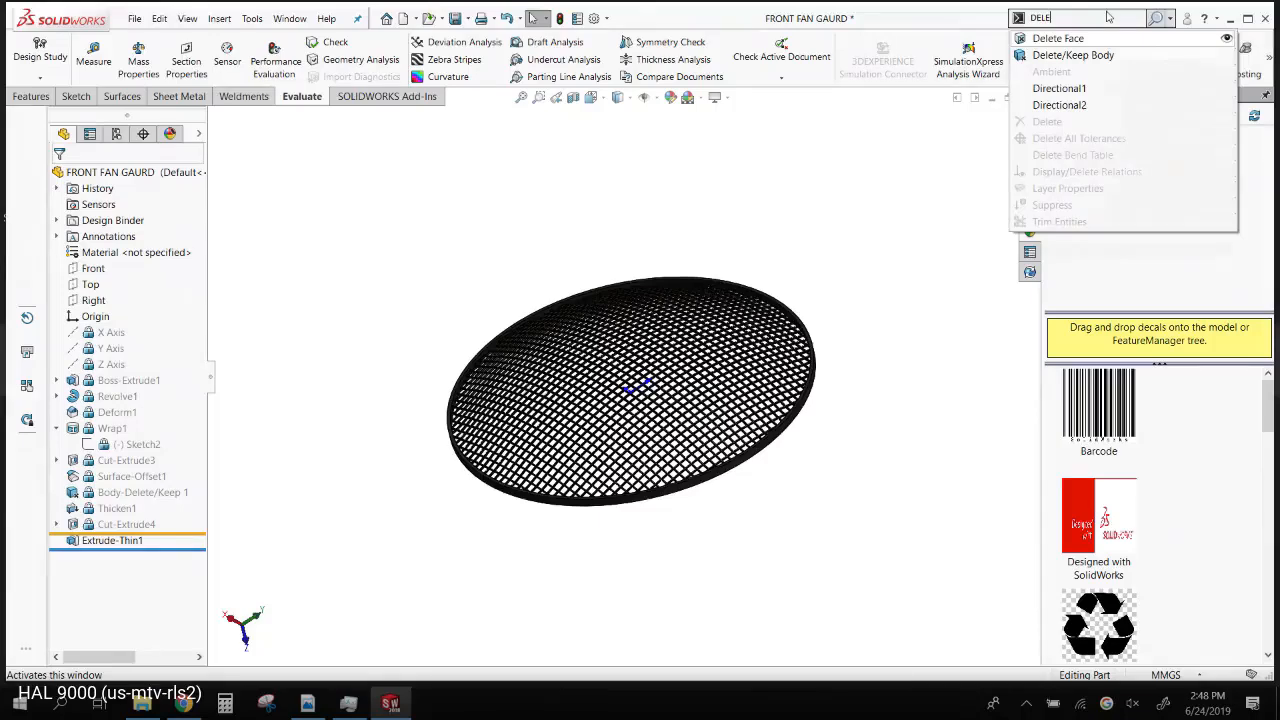
left_click(1075, 55)
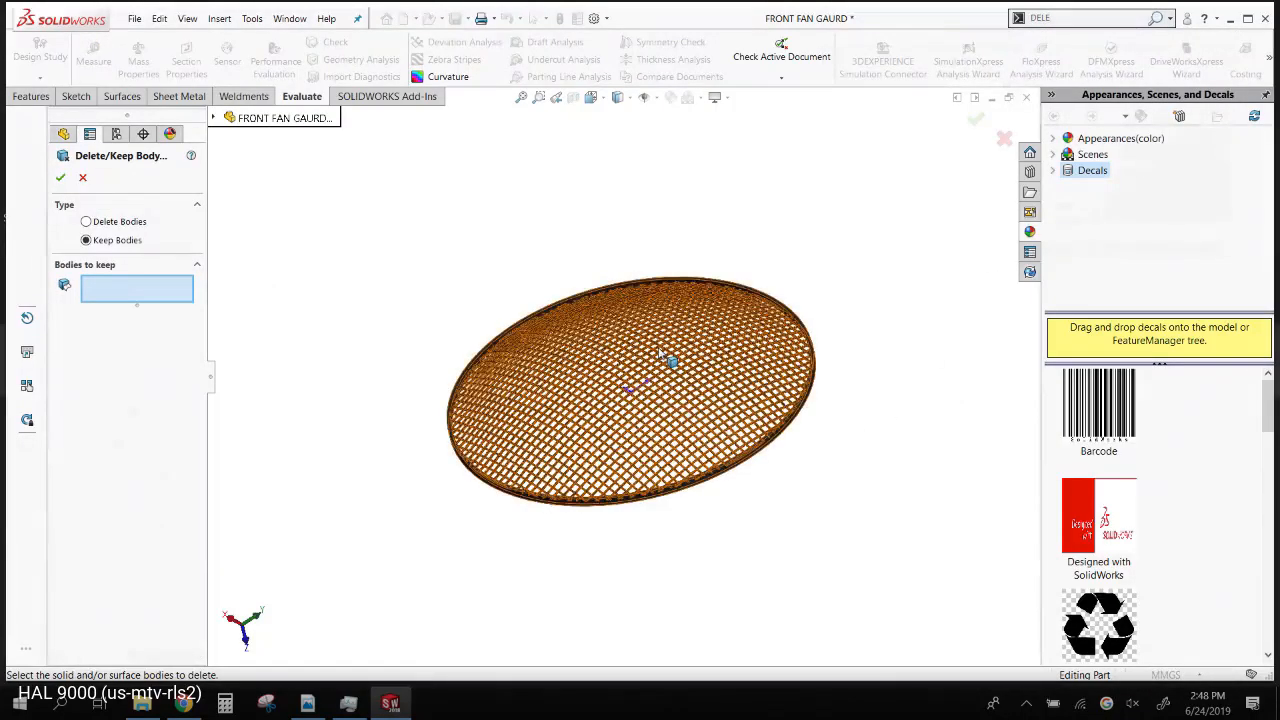
left_click(90, 222)
left_click(527, 460)
scroll(520, 512, "down", 3)
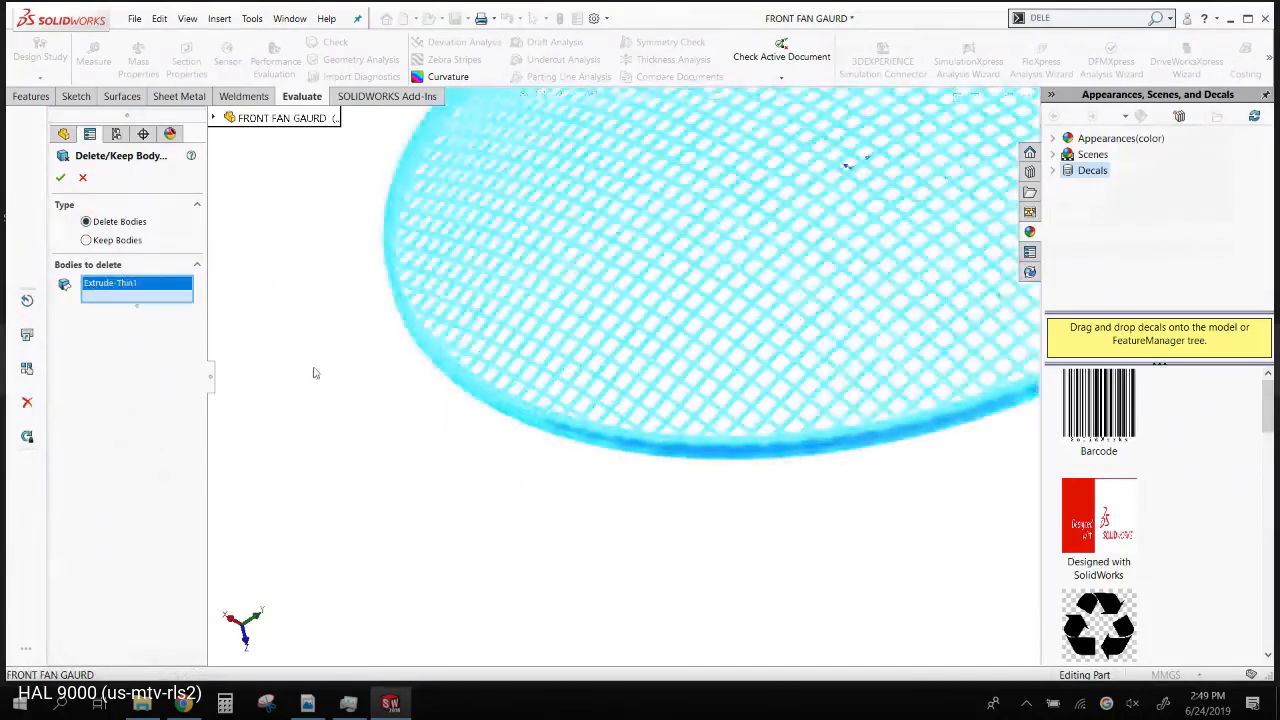
scroll(338, 221, "up", 5)
left_click(60, 177)
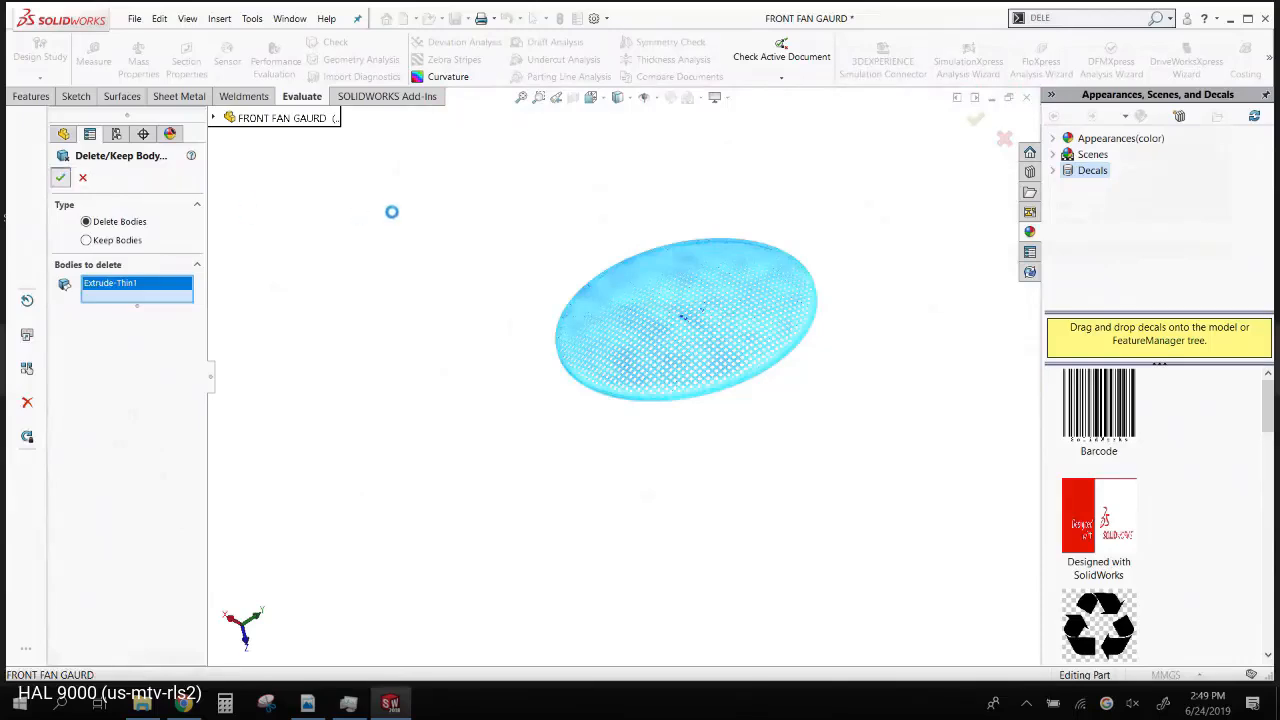
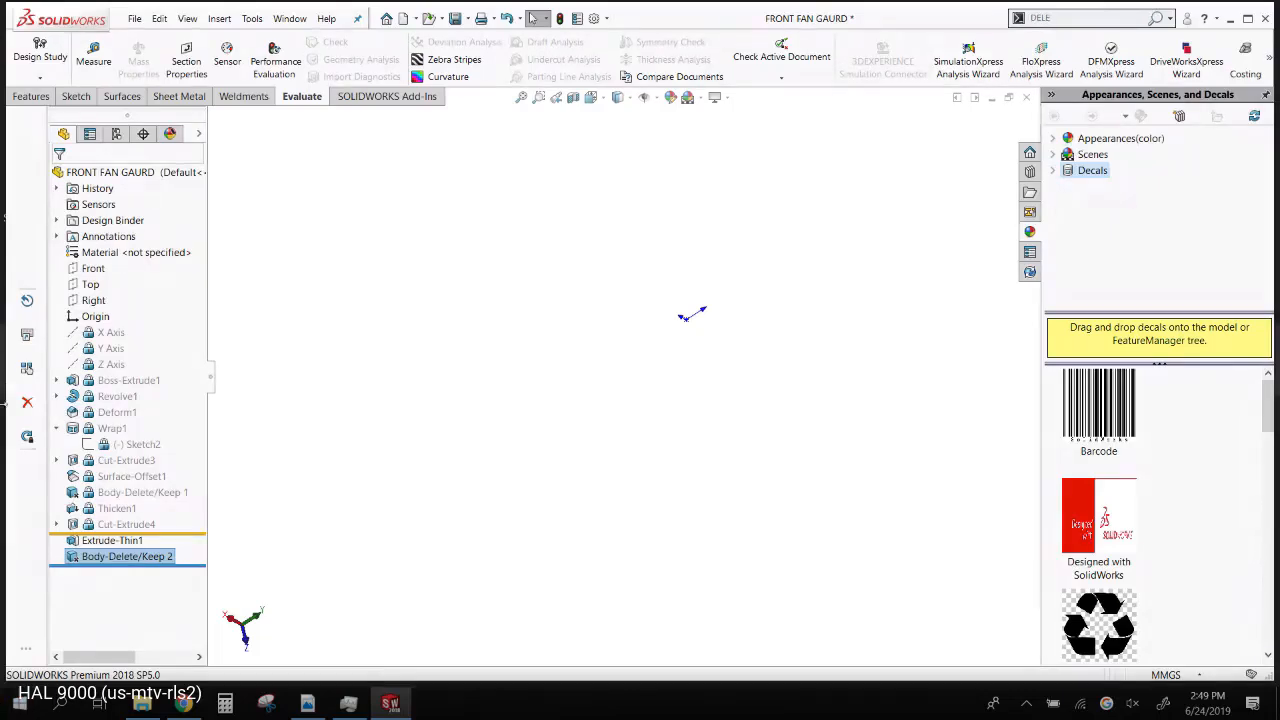
- Save the emptied fan guard part in the MANTA folder under the new name FRONT FAN GAURD NO BODY
left_click(683, 483)
left_click(466, 18)
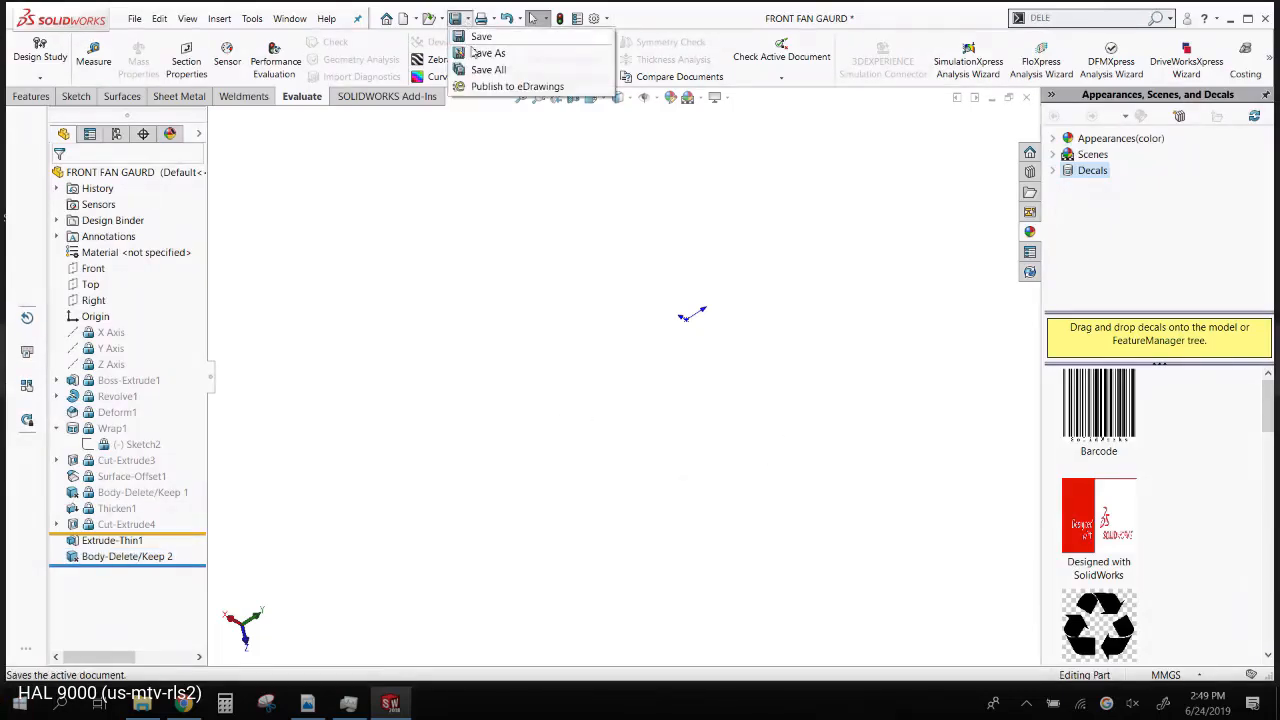
left_click(490, 53)
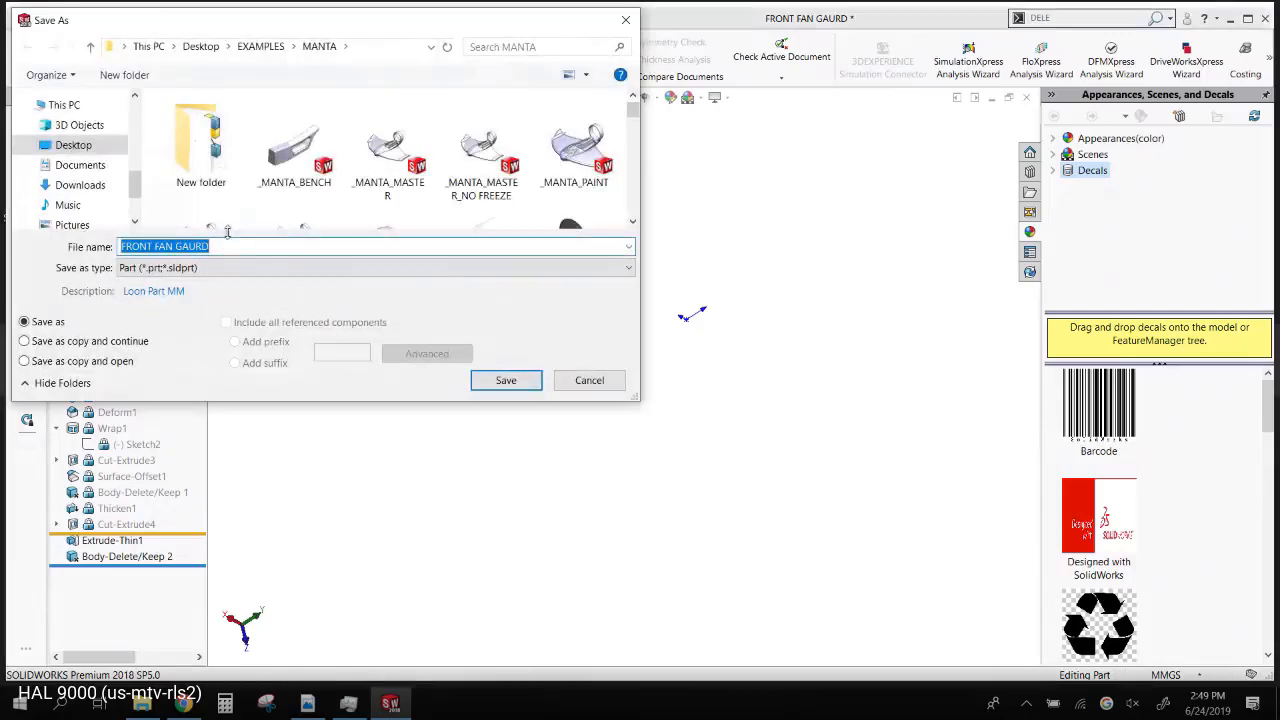
left_click(225, 247)
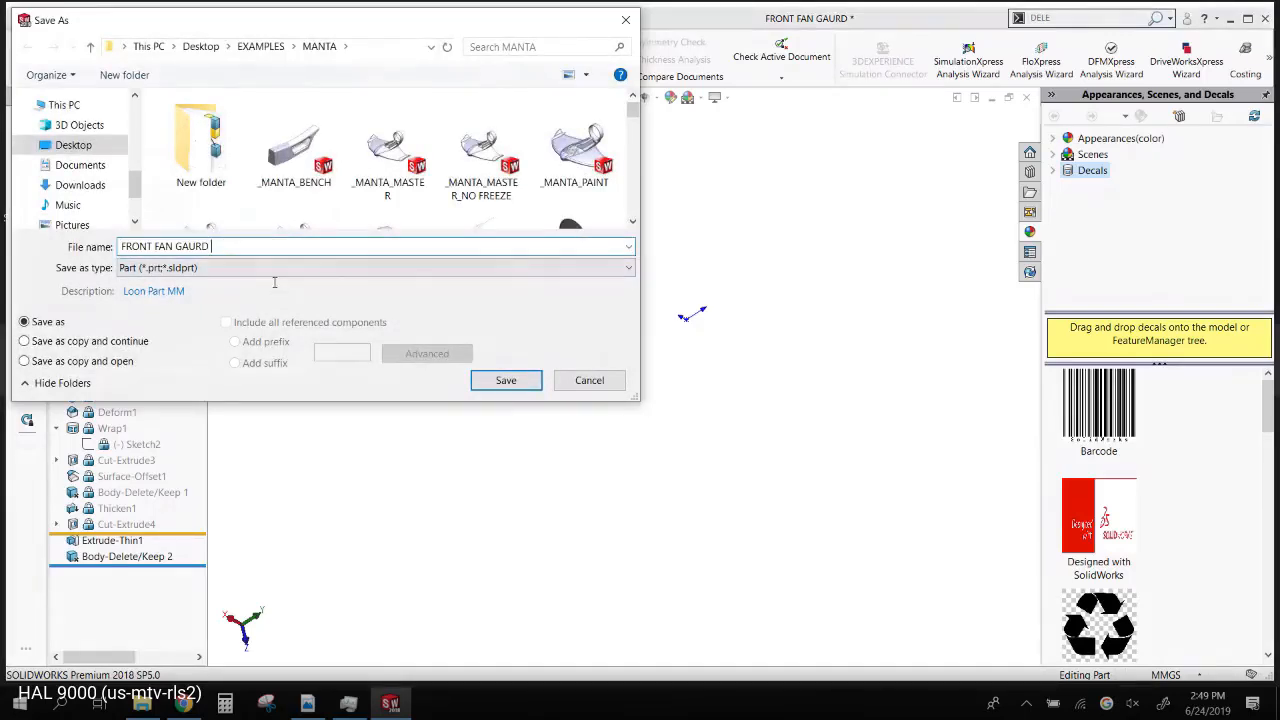
type("NO BODY")
left_click(515, 380)
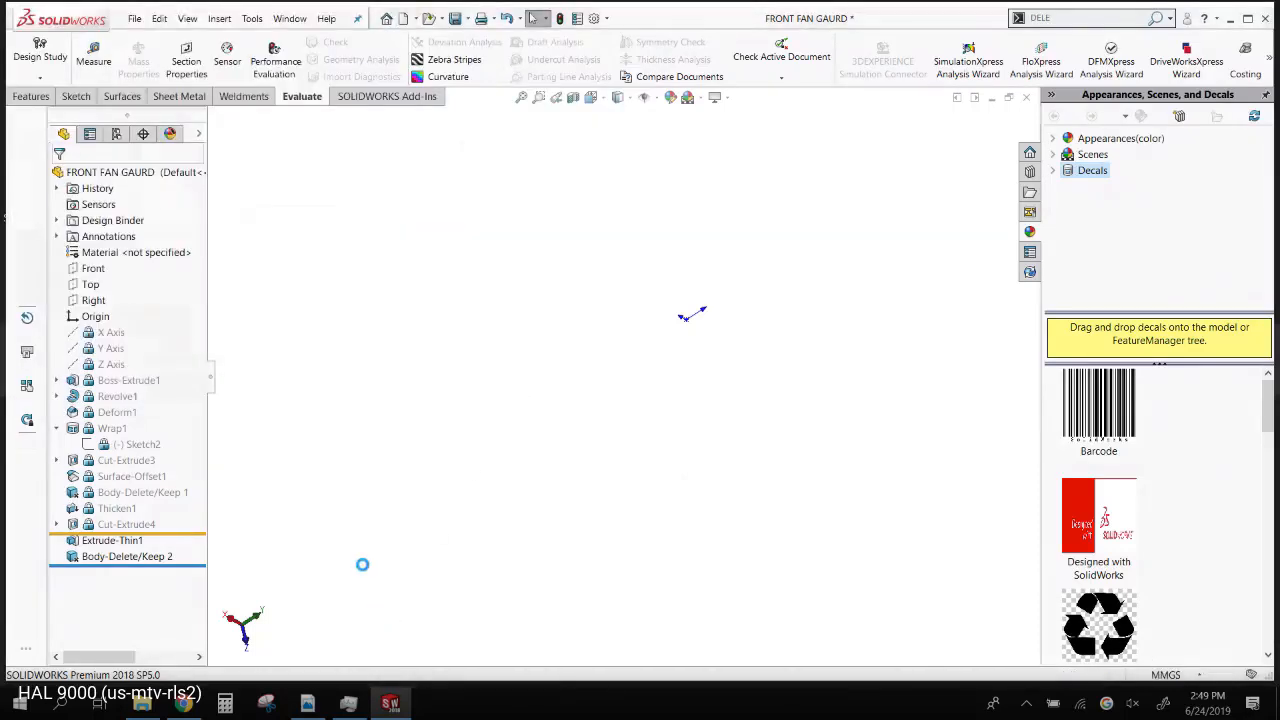
- Switch to File Explorer, sort the MANTA folder by newest modification date, and check the size of FRONT FAN GAURD NO BODY
left_click(145, 713)
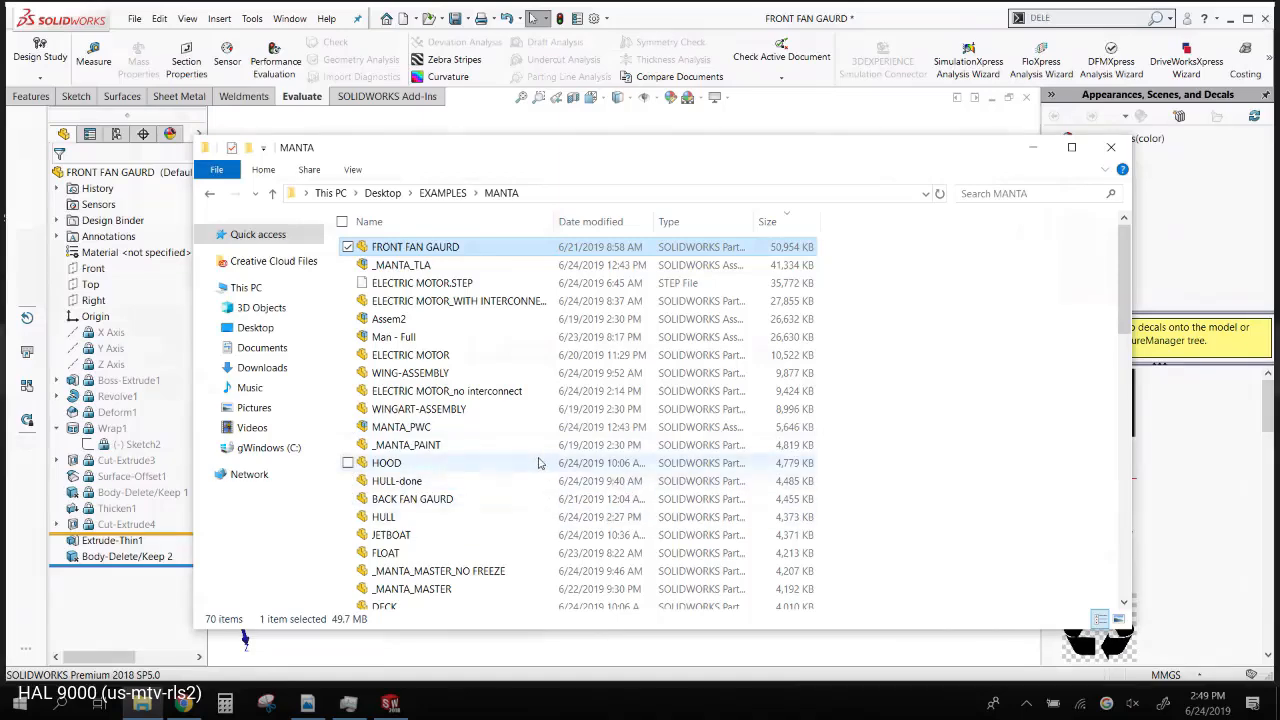
left_click(598, 221)
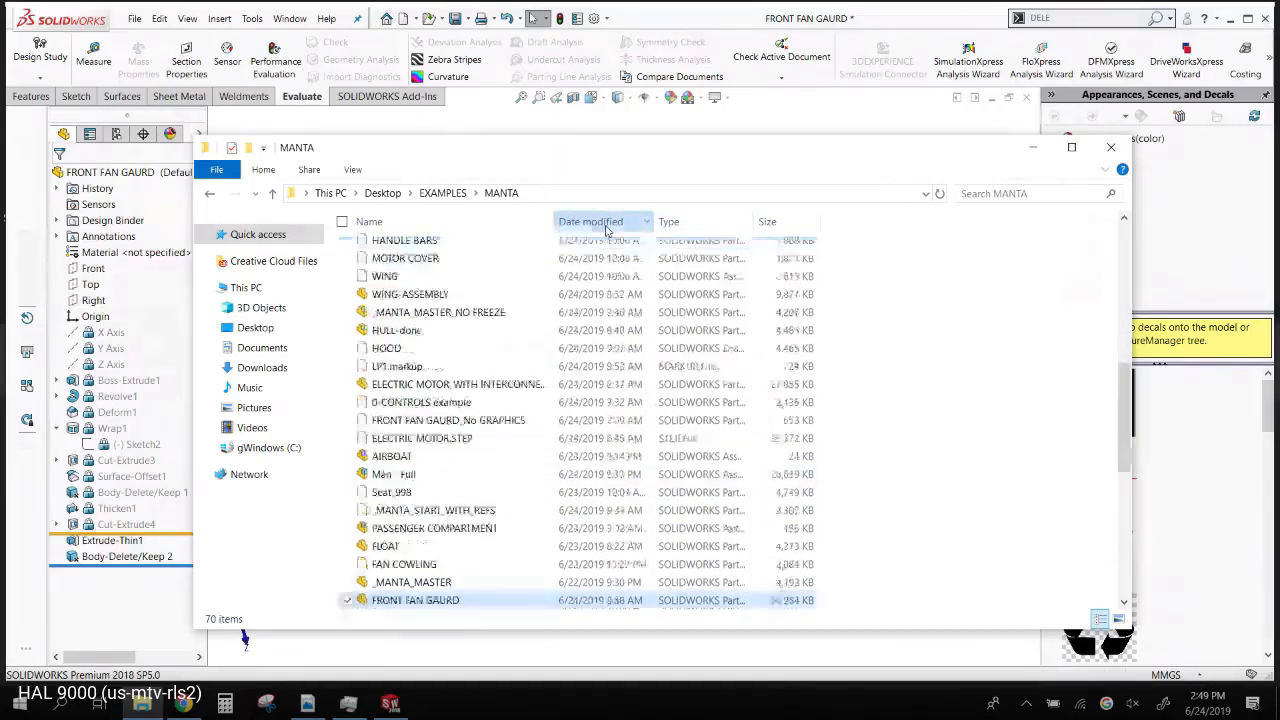
left_click(603, 223)
scroll(605, 260, "up", 1)
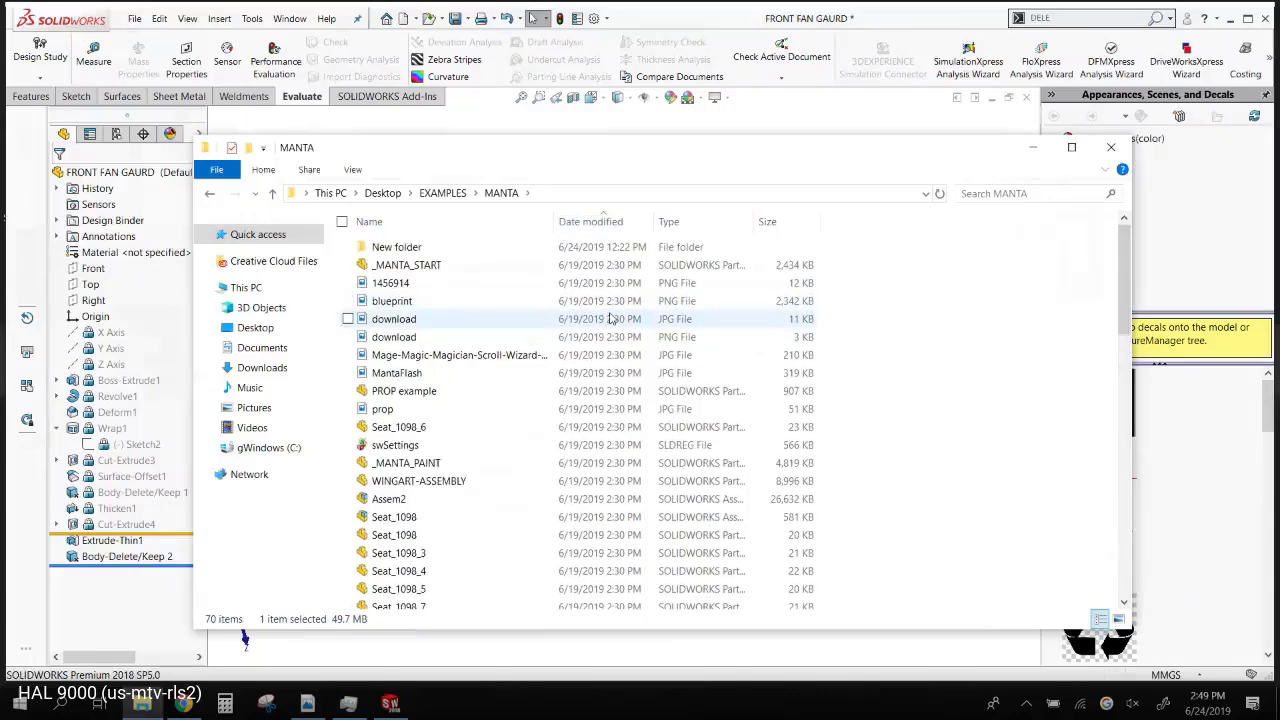
scroll(600, 308, "down", 1)
left_click(598, 221)
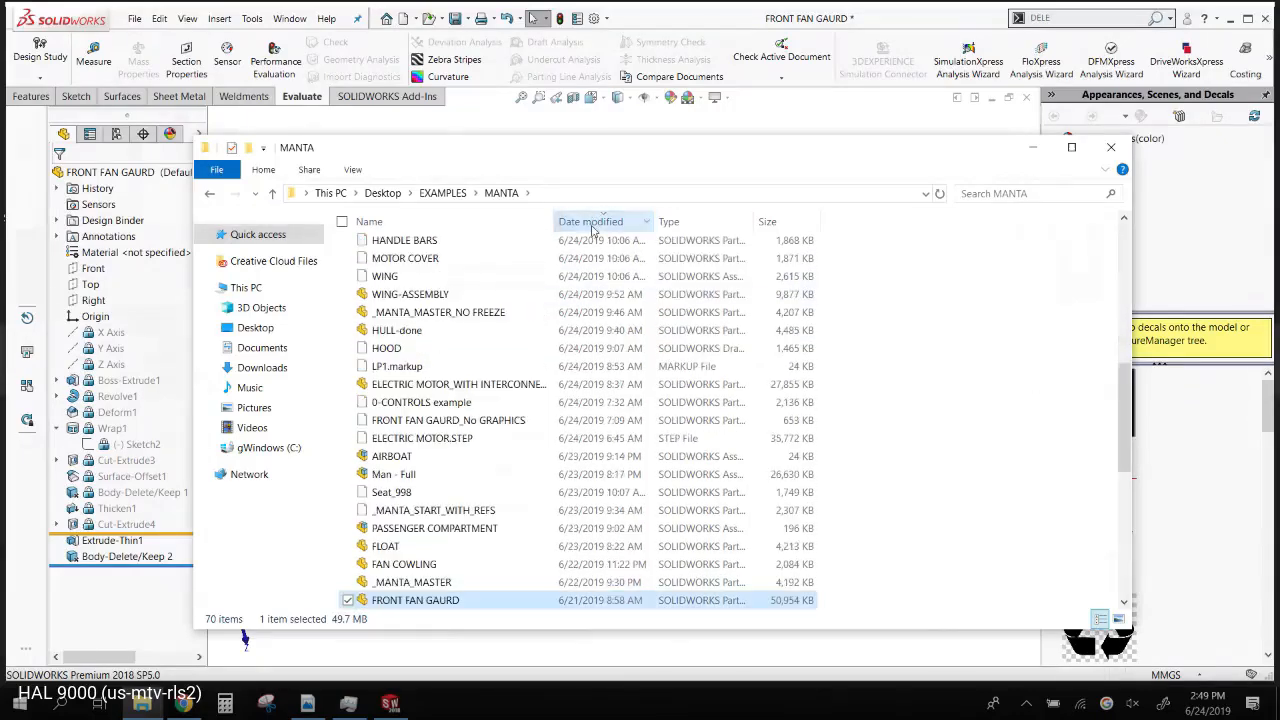
scroll(598, 296, "up", 4)
scroll(598, 296, "up", 5)
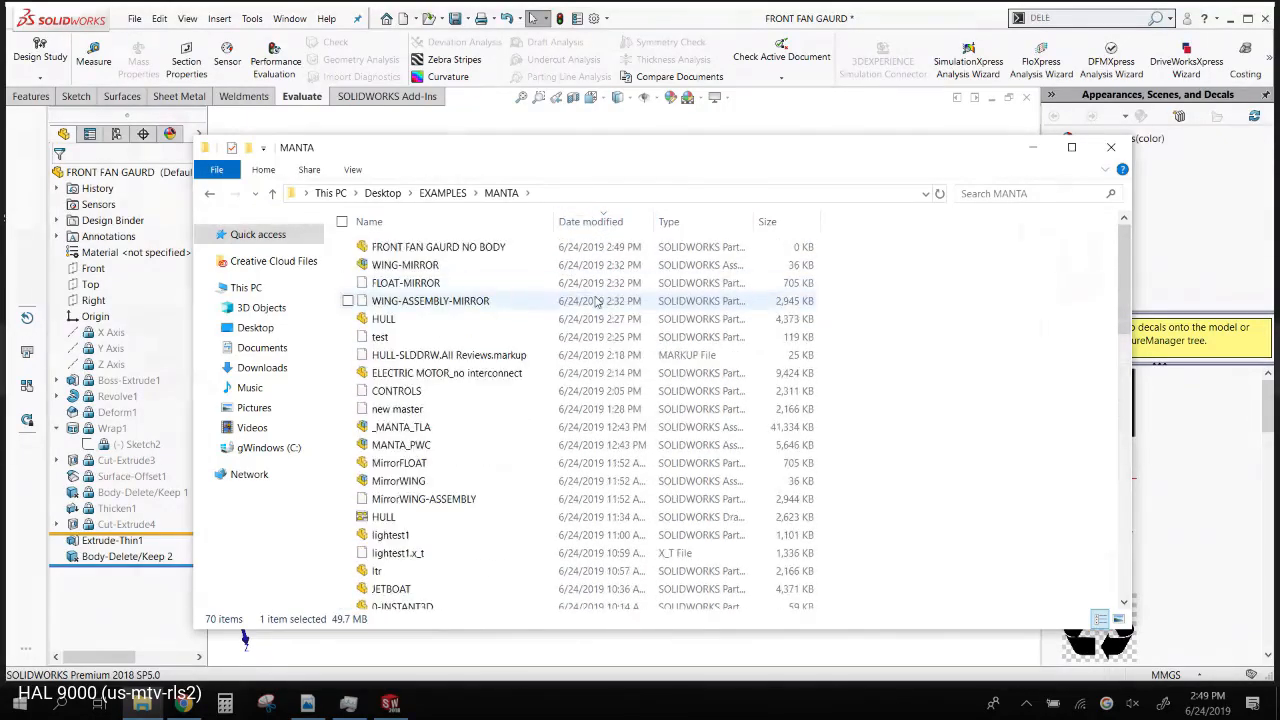
left_click(790, 251)
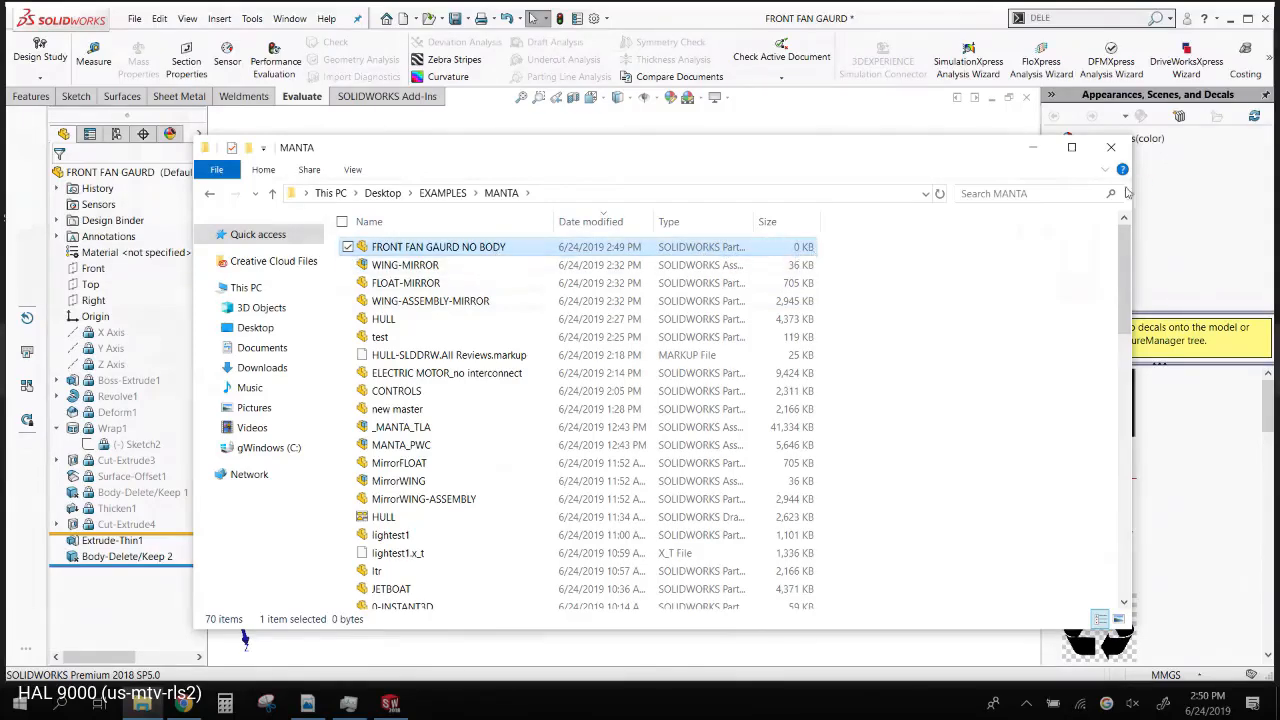
left_click(1033, 147)
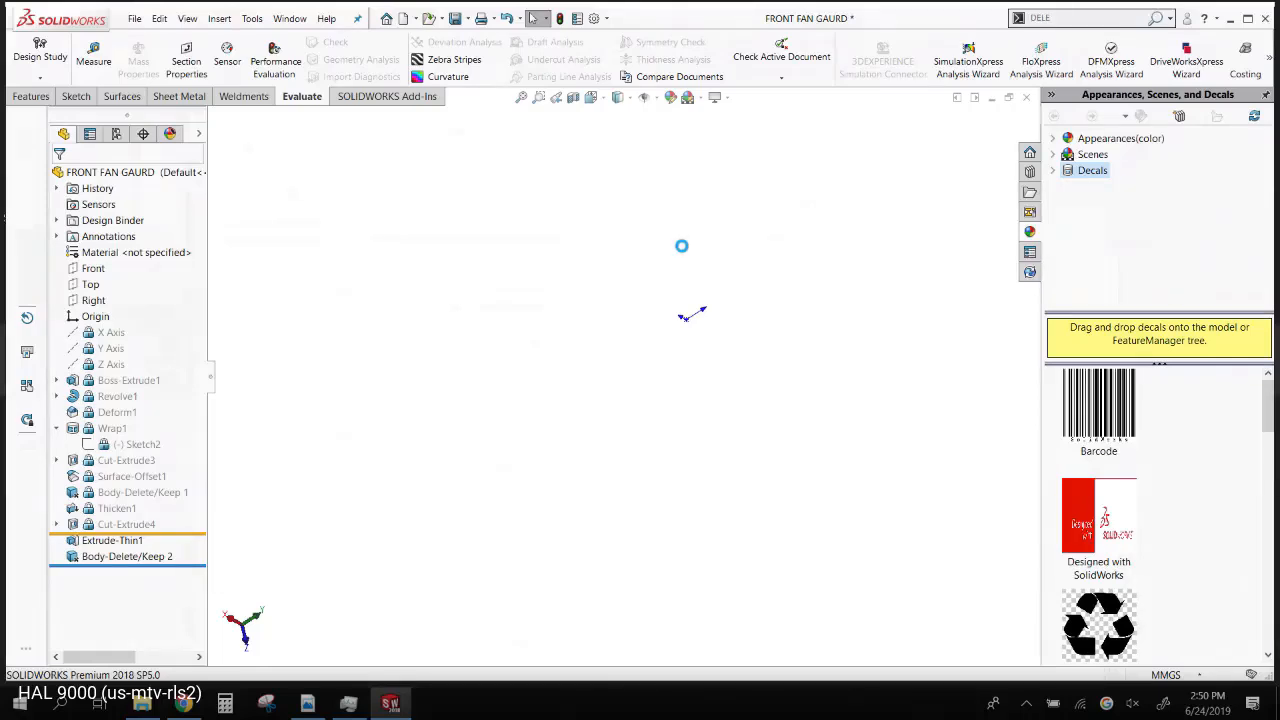
- Sort the MANTA folder by name and compare the file sizes of the front fan guard variants, including FRONT FAN GAURD_No GRAPHICS
left_click(143, 704)
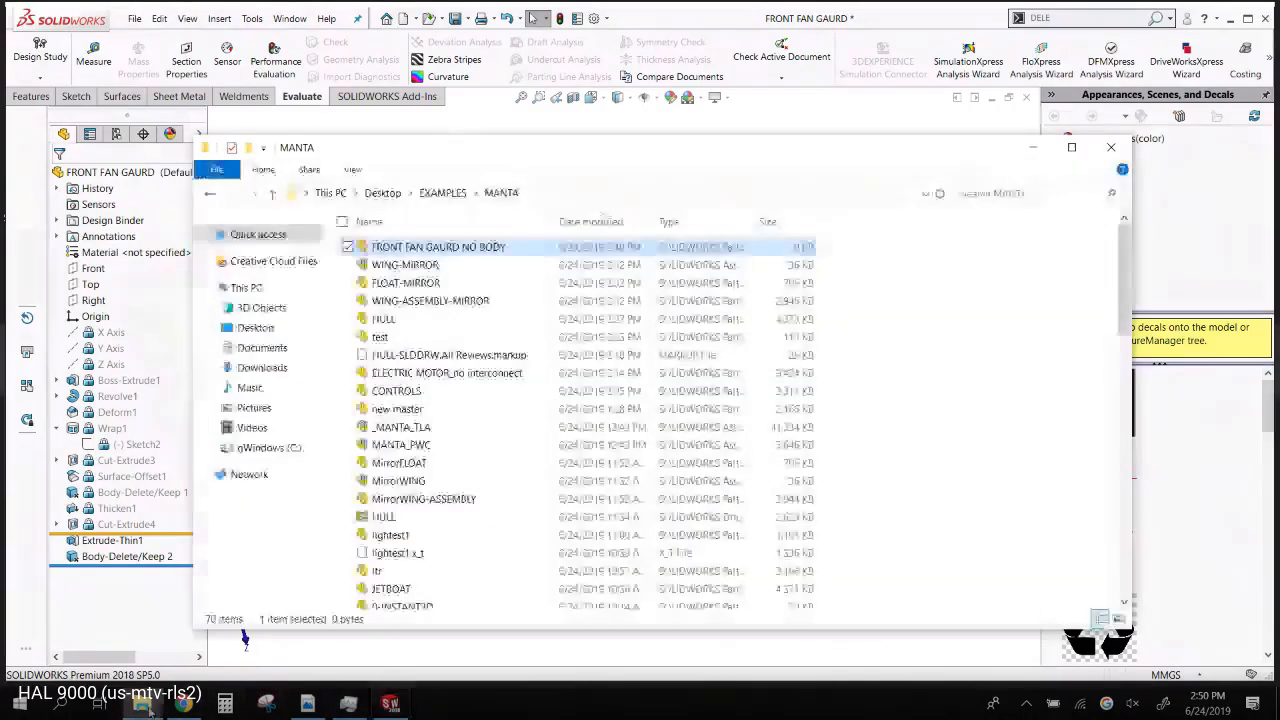
scroll(505, 432, "down", 3)
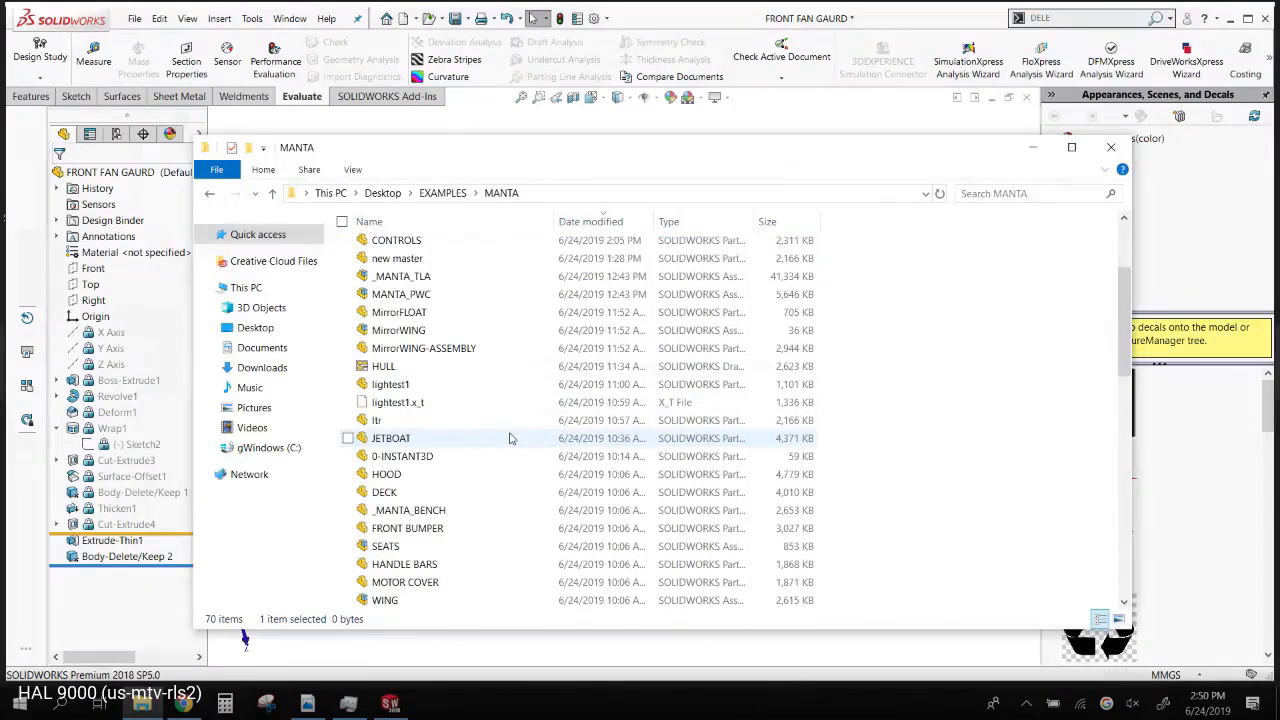
scroll(510, 438, "up", 2)
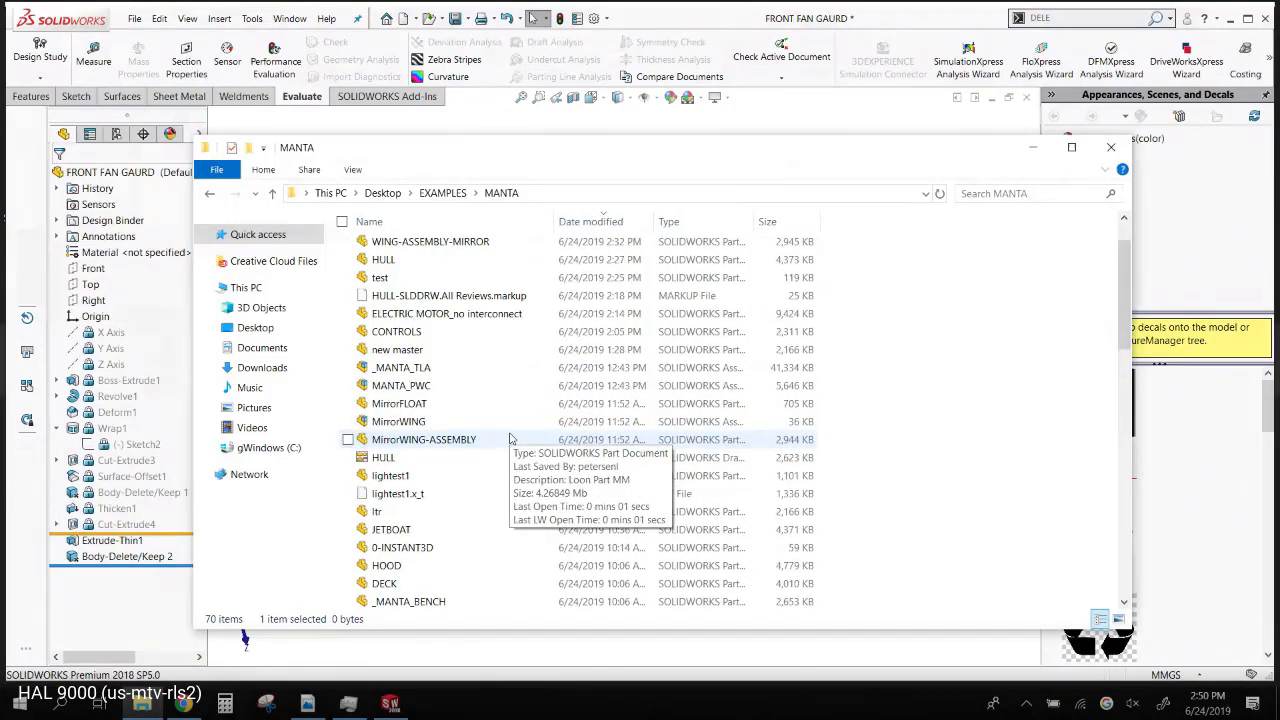
scroll(510, 438, "up", 1)
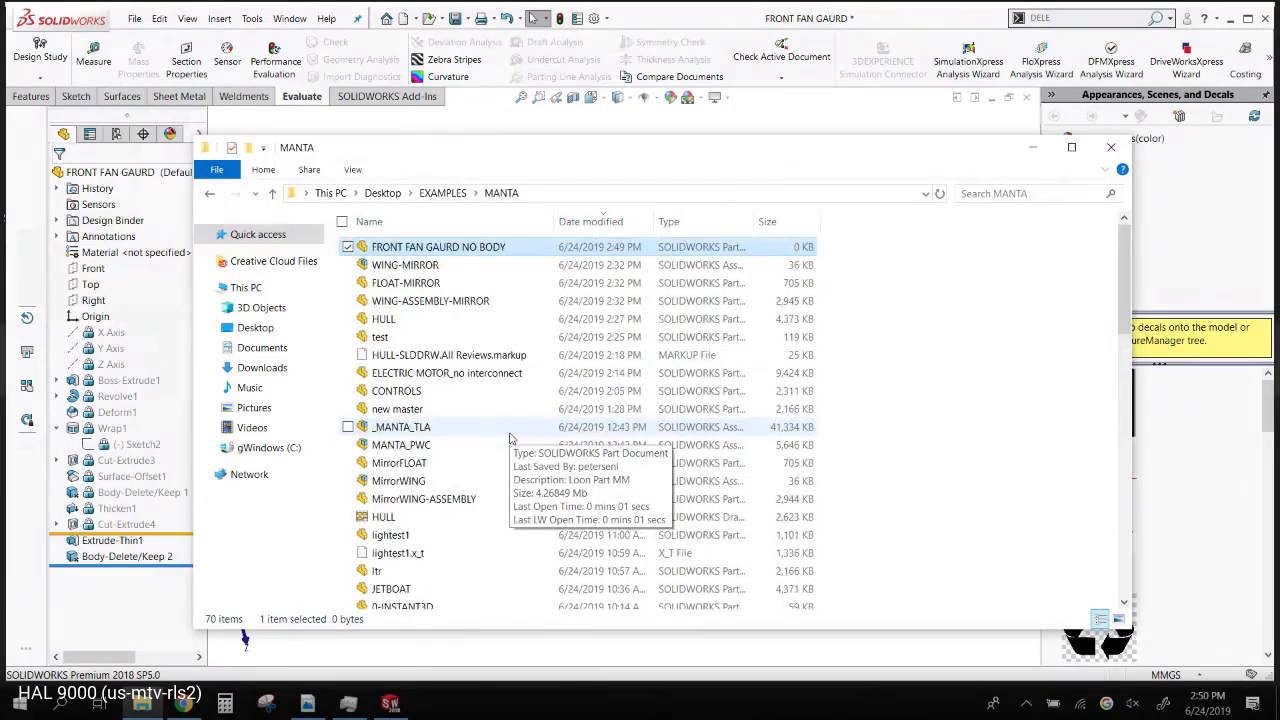
left_click(426, 222)
scroll(484, 453, "down", 1)
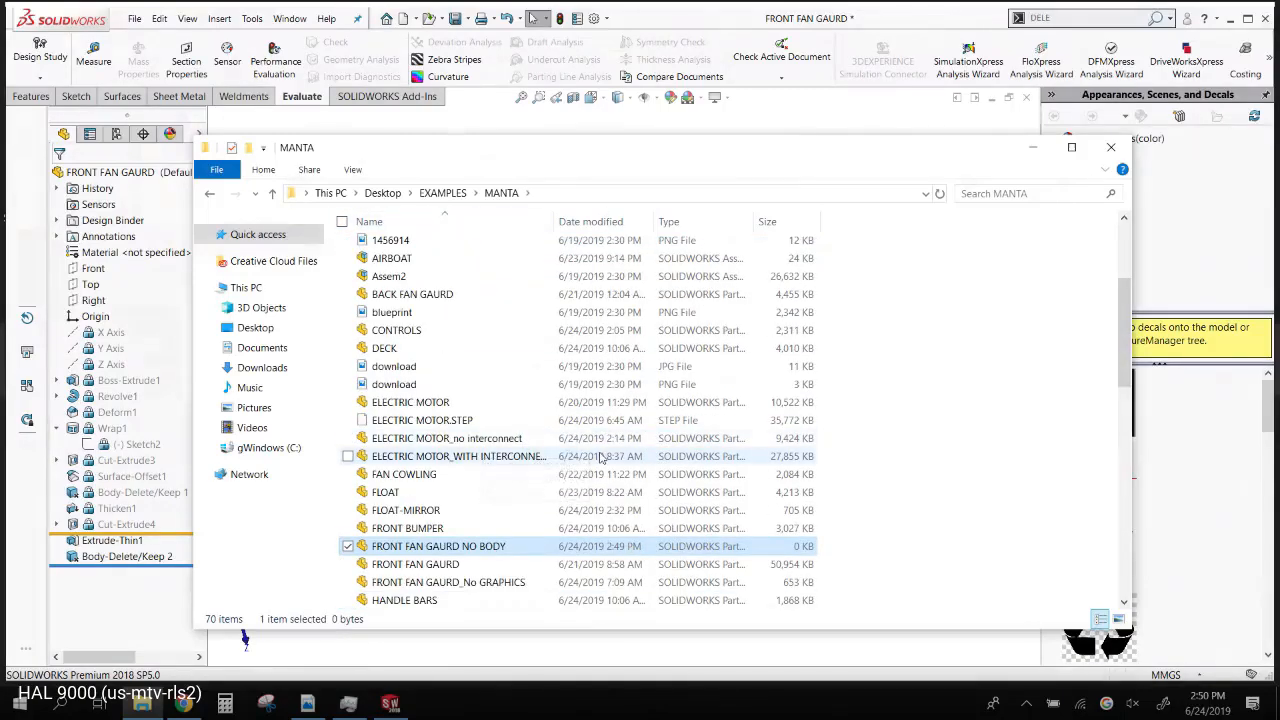
scroll(600, 456, "down", 1)
left_click(628, 530)
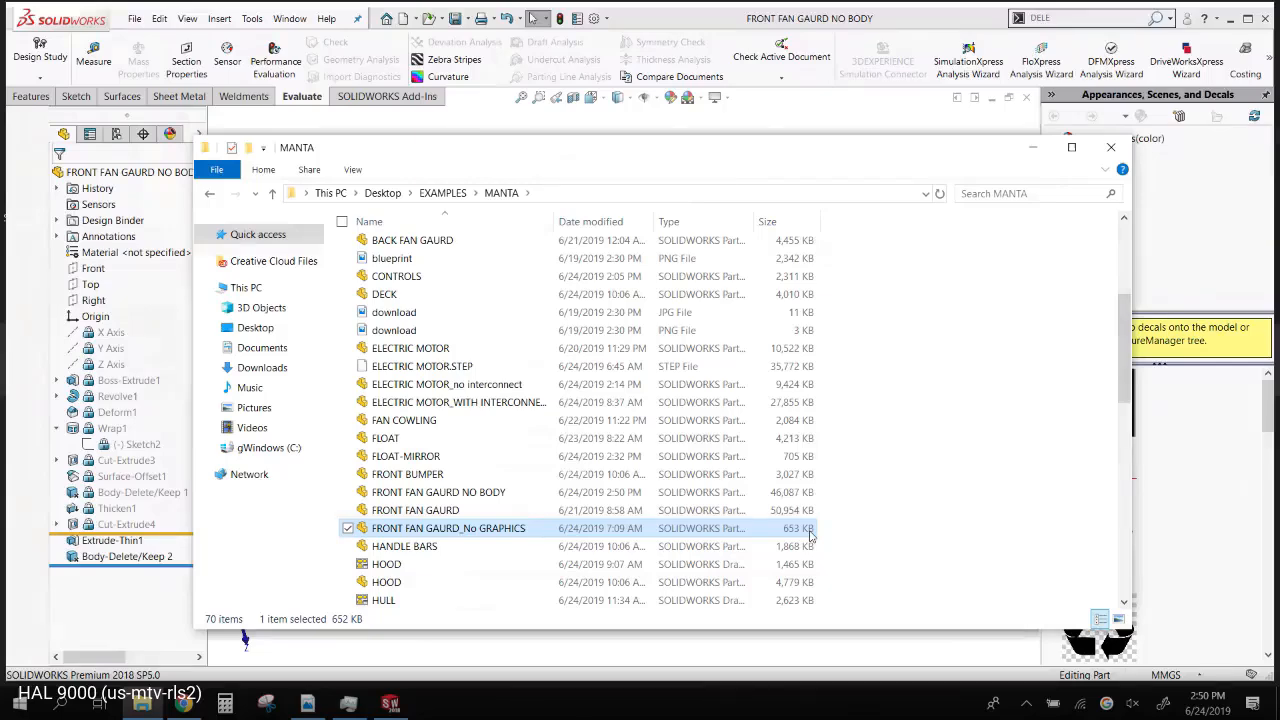
left_click(1042, 152)
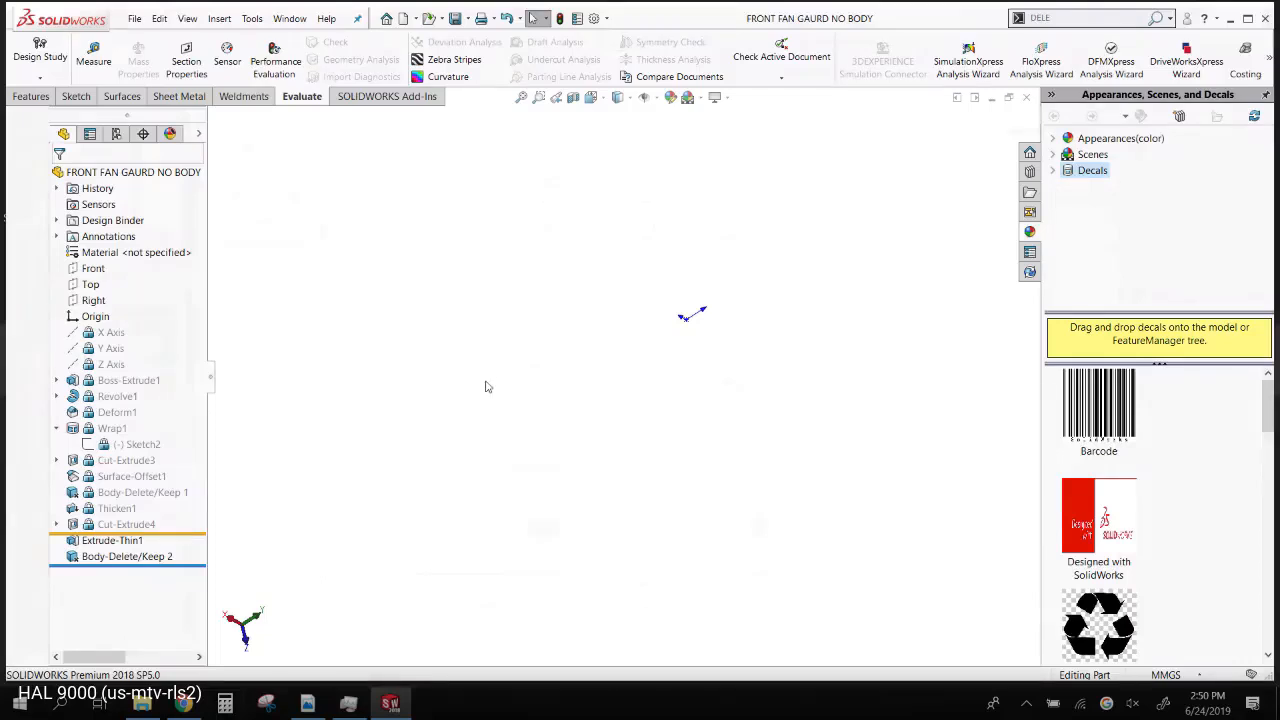
scroll(887, 428, "up", 3)
left_click(20, 703)
scroll(142, 518, "down", 10)
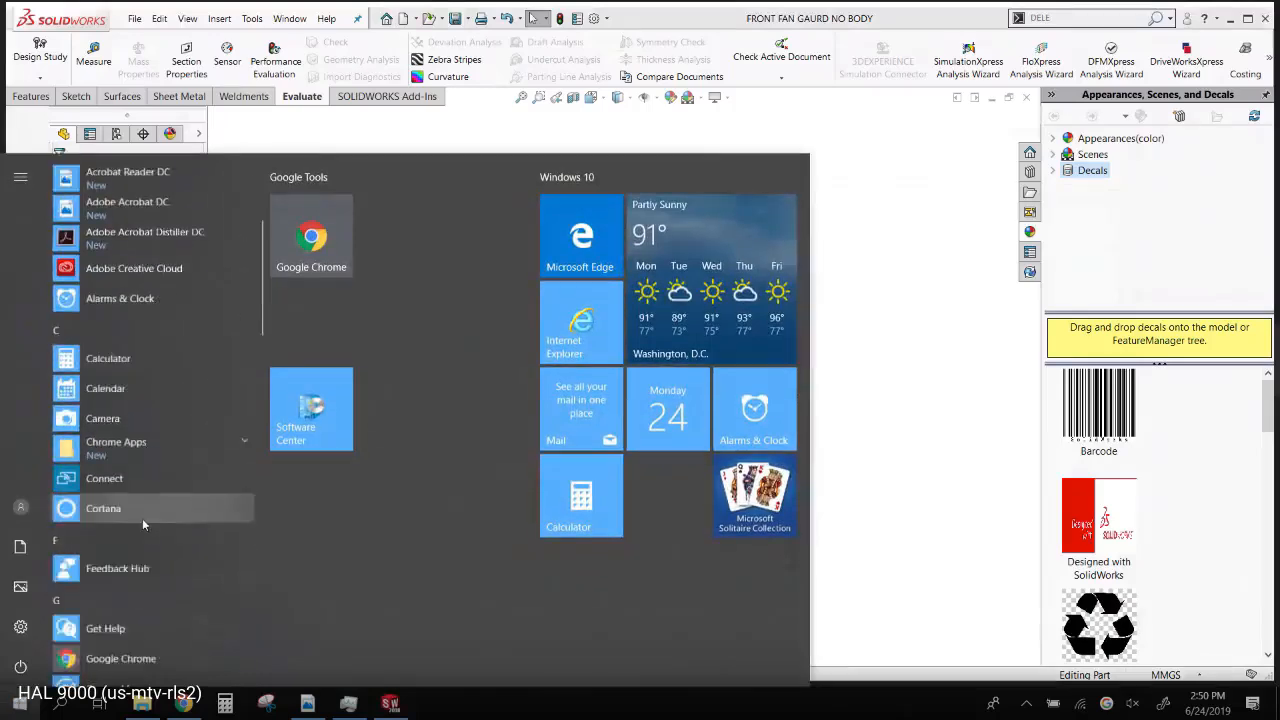
scroll(140, 521, "down", 10)
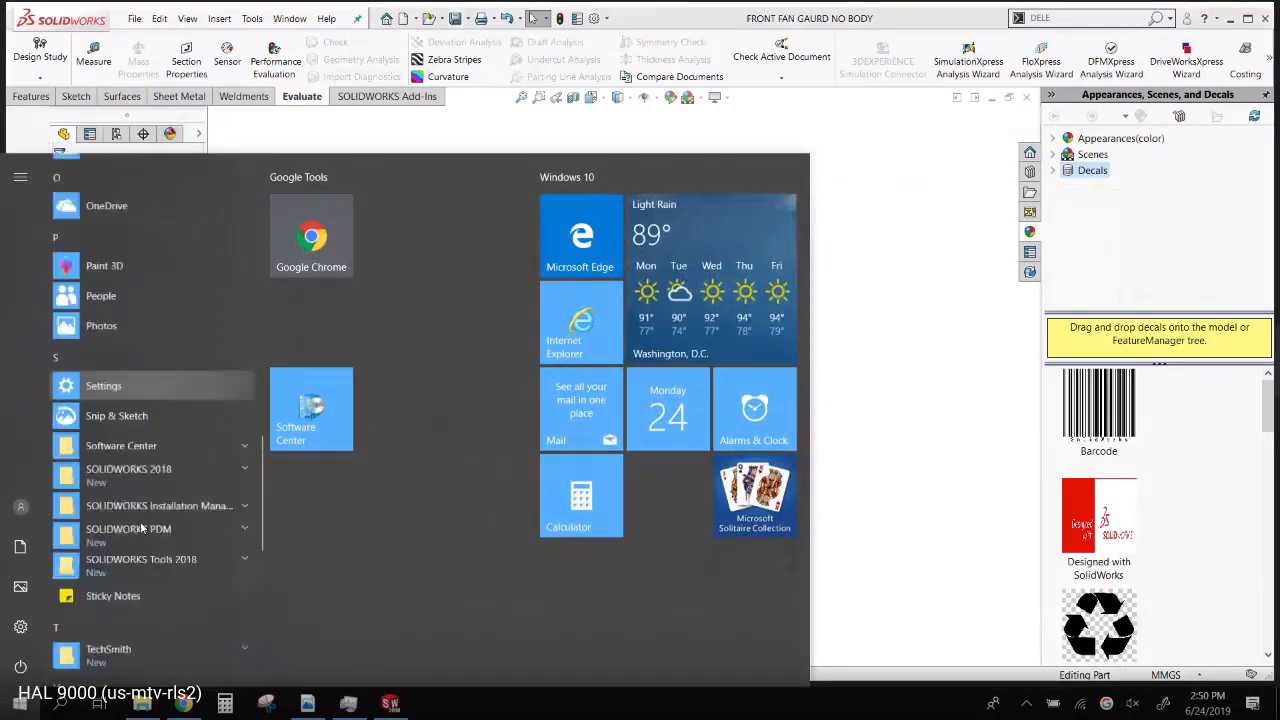
left_click(887, 237)
- Switch to the open HULL drawing and accept updating its out-of-date sheets
key("ctrl+Tab")
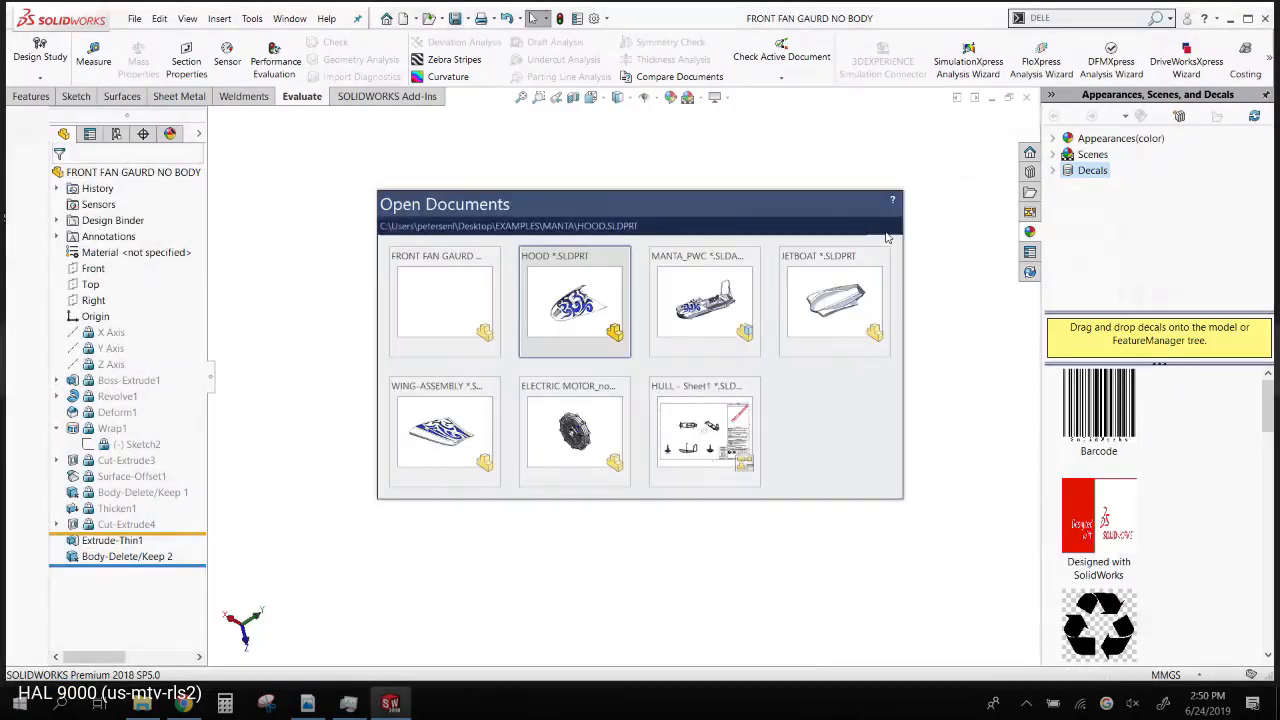
key("ctrl+Tab")
key("ctrl+Tab")
key("ctrl+Tab")
key("ctrl+Tab")
key("ctrl+Tab")
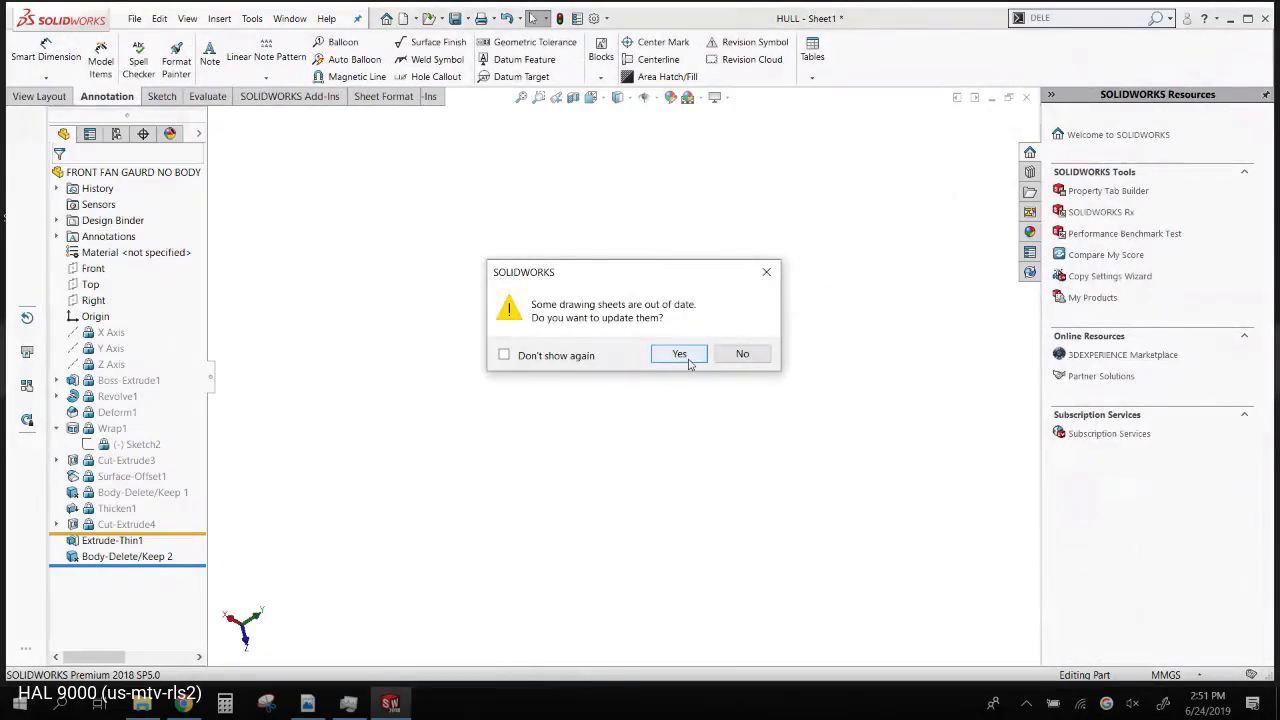
left_click(680, 355)
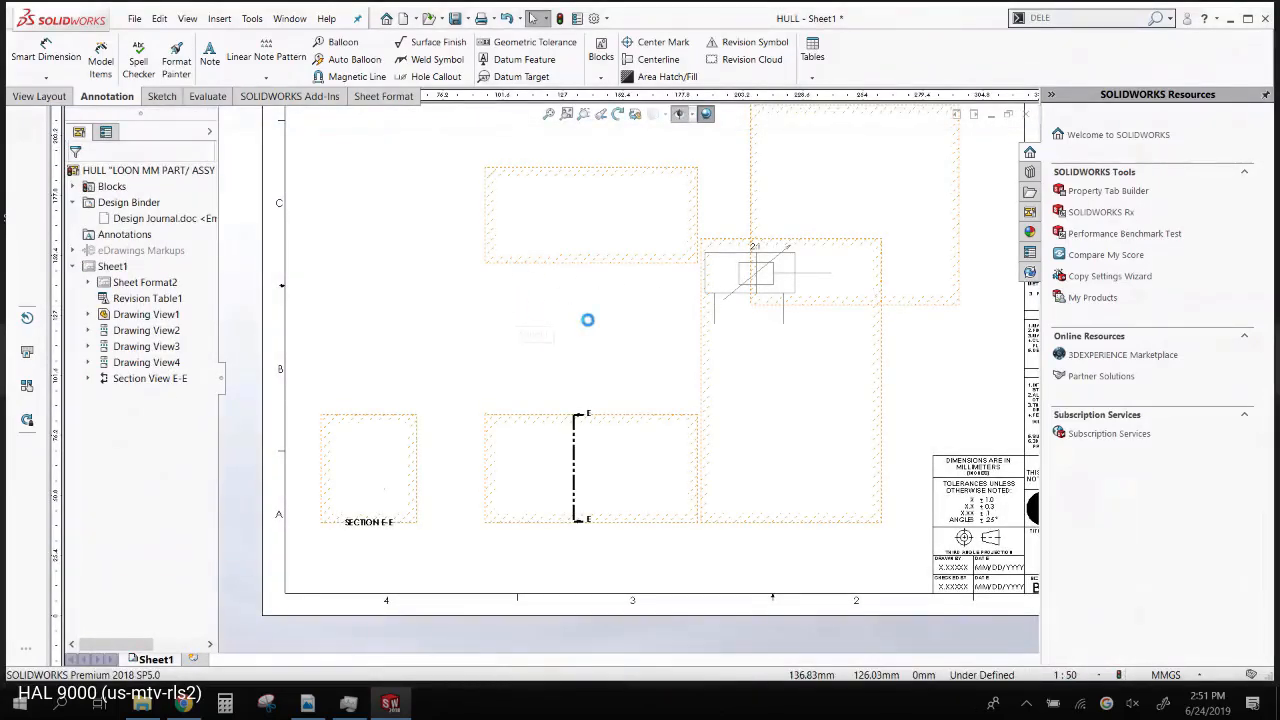
- Examine the HULL drawing's title block fields, including title, mass, part number and revision, alongside the drawing views
scroll(657, 333, "up", 2)
scroll(890, 483, "down", 2)
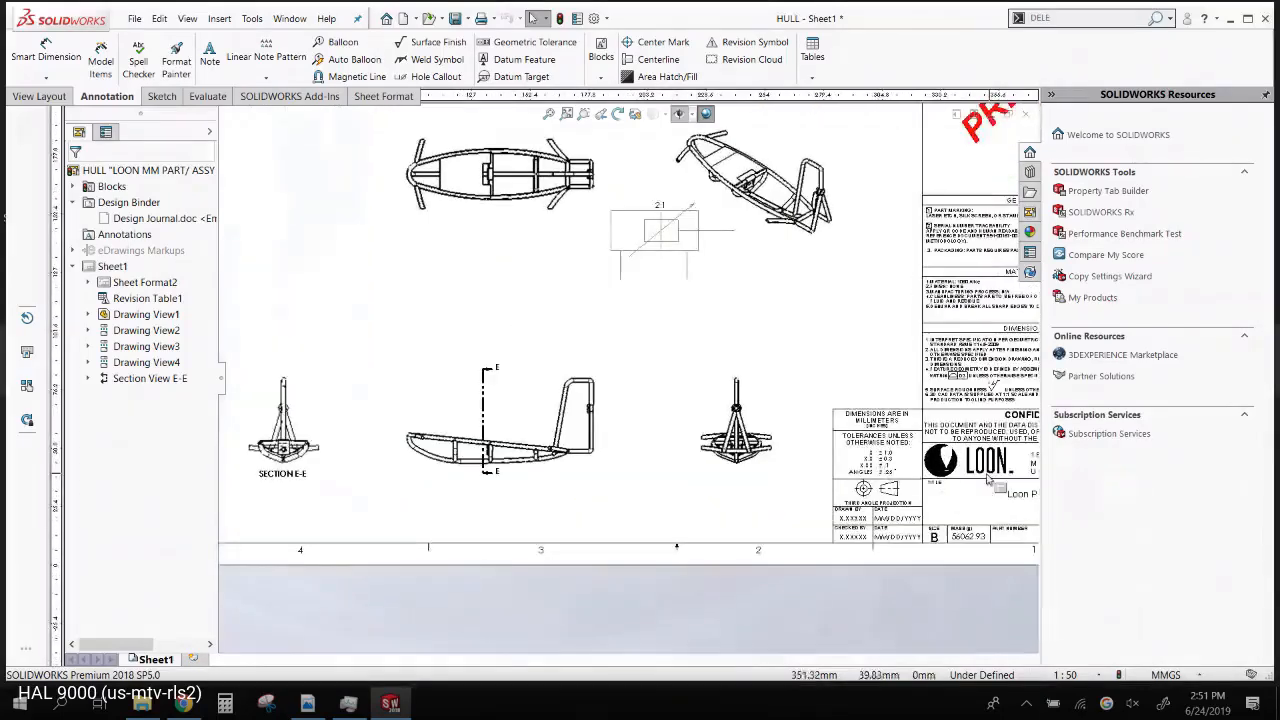
scroll(968, 476, "down", 4)
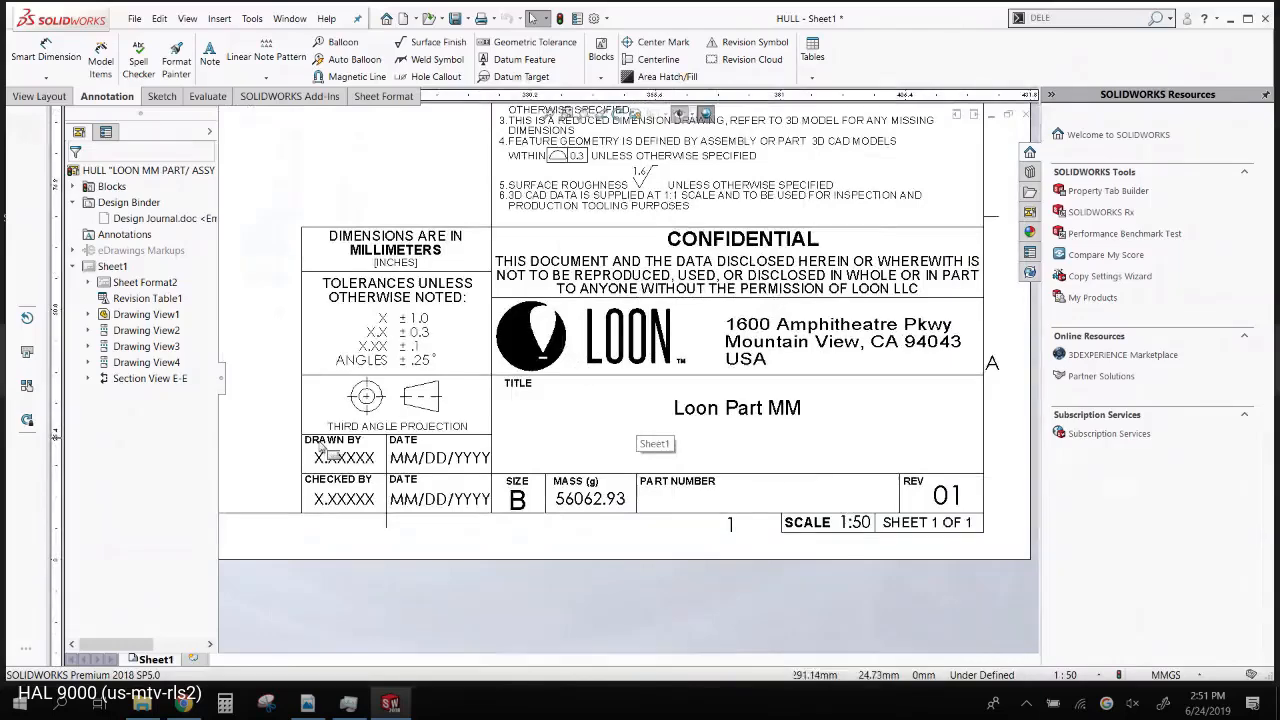
scroll(456, 450, "up", 2)
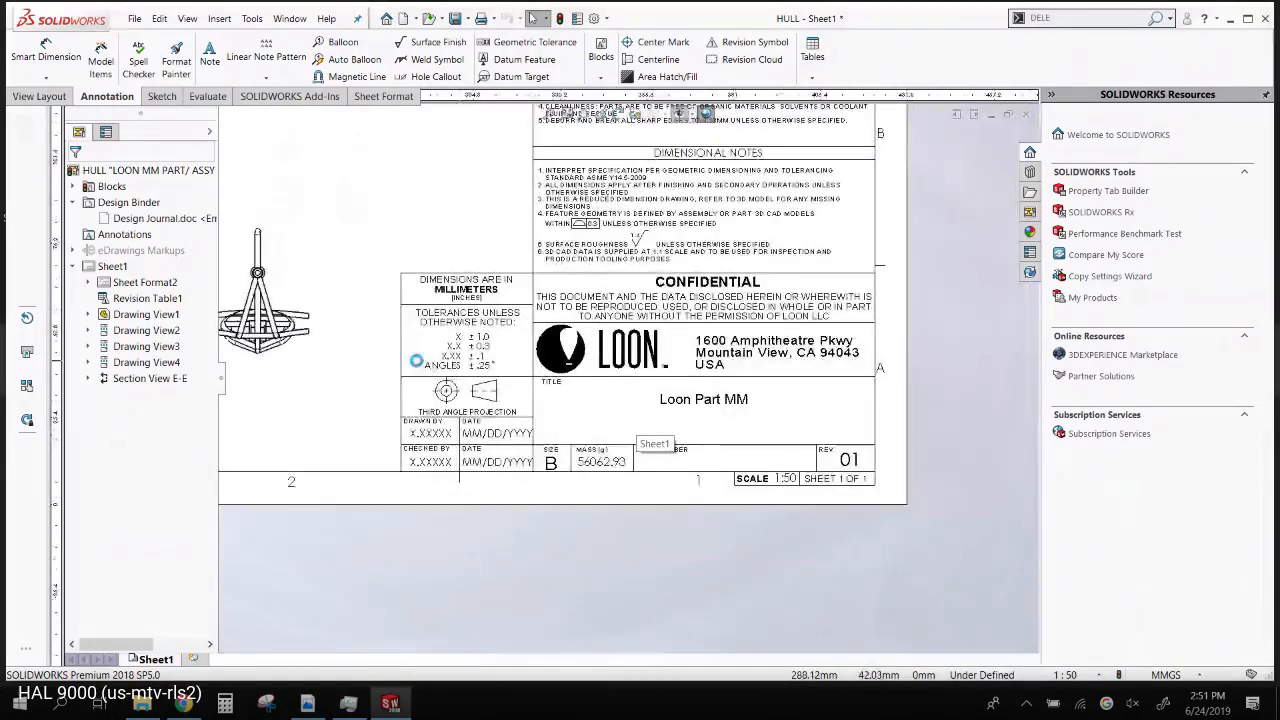
scroll(410, 293, "down", 2)
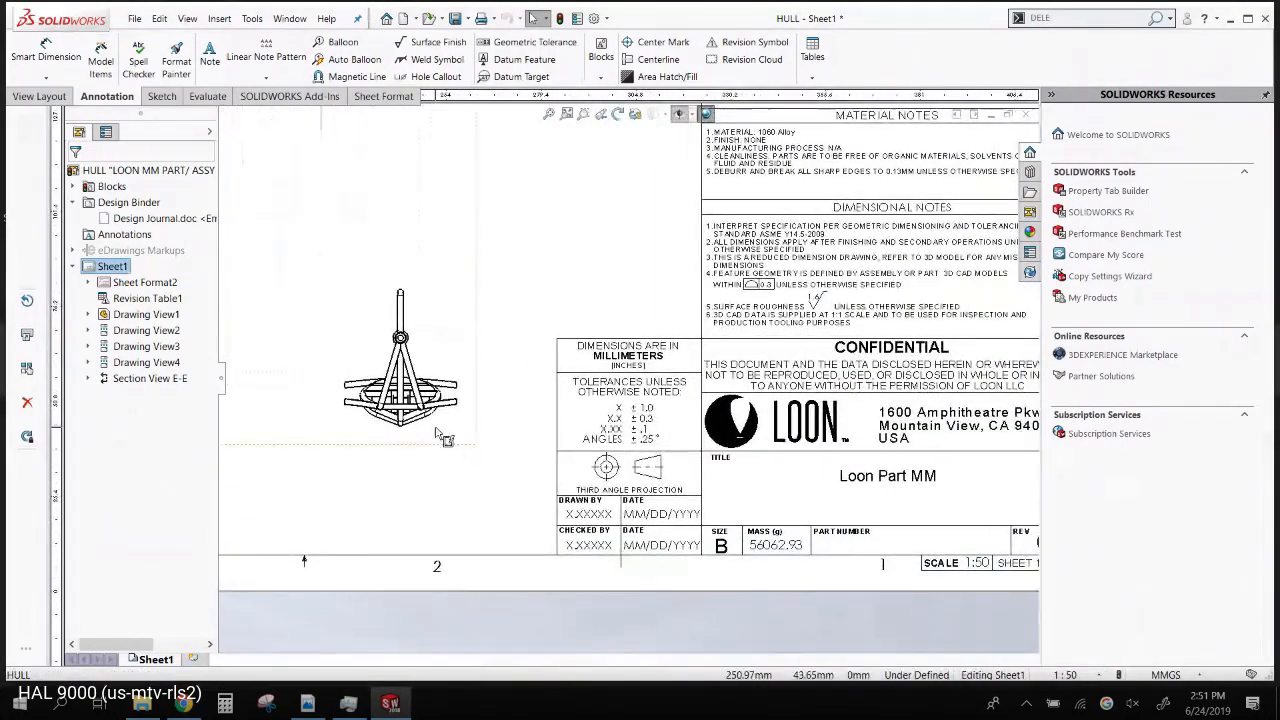
scroll(627, 230, "up", 3)
scroll(580, 150, "down", 1)
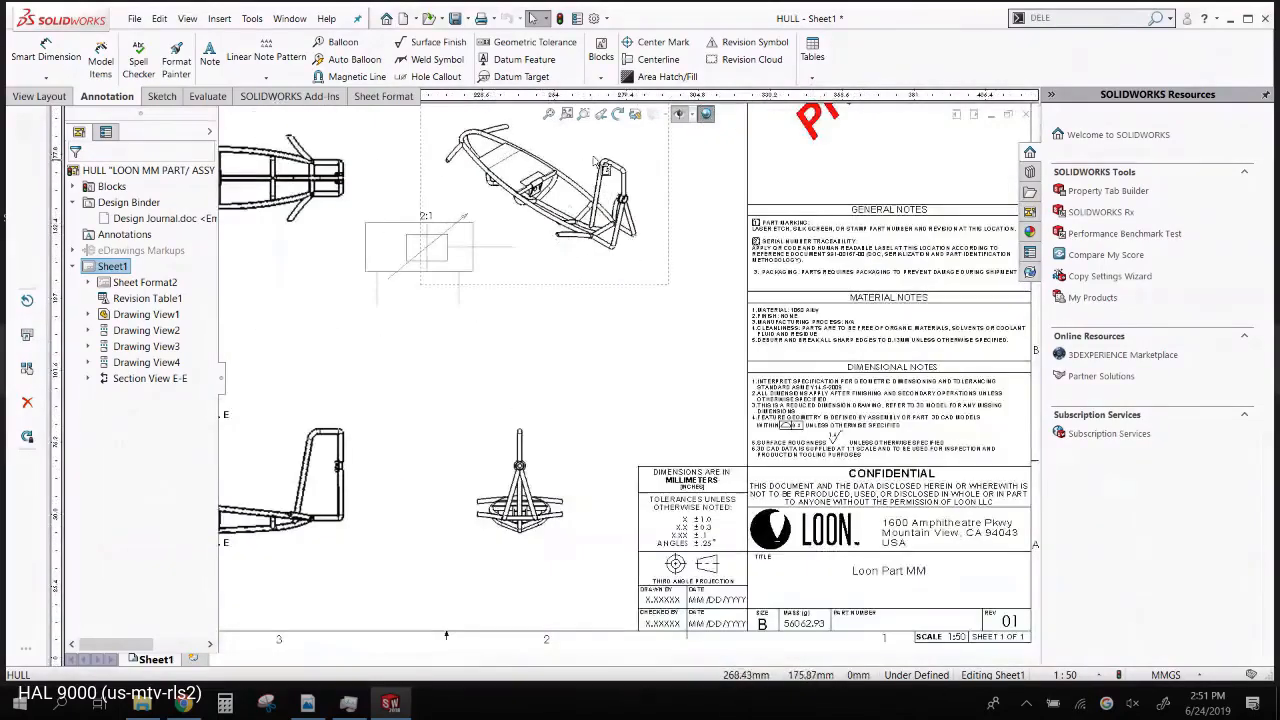
- Open the HULL part from the drawing's isometric view and fit the whole frame in view
right_click(577, 146)
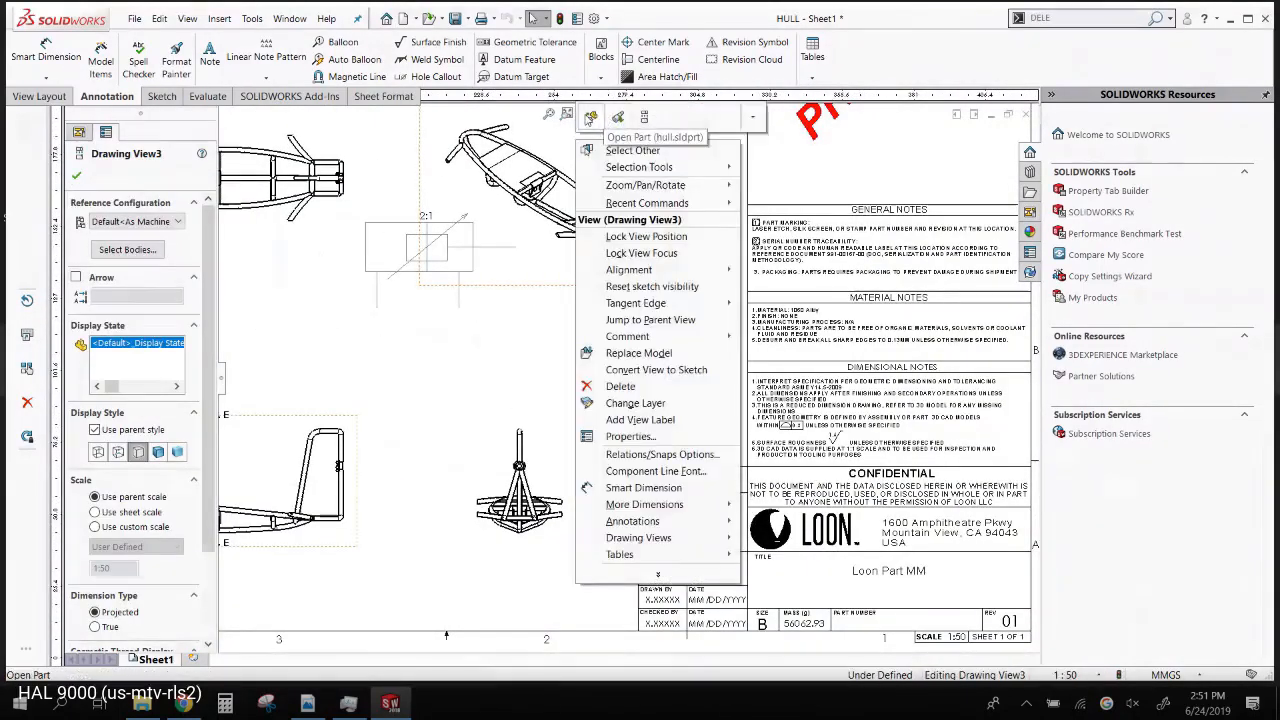
left_click(588, 118)
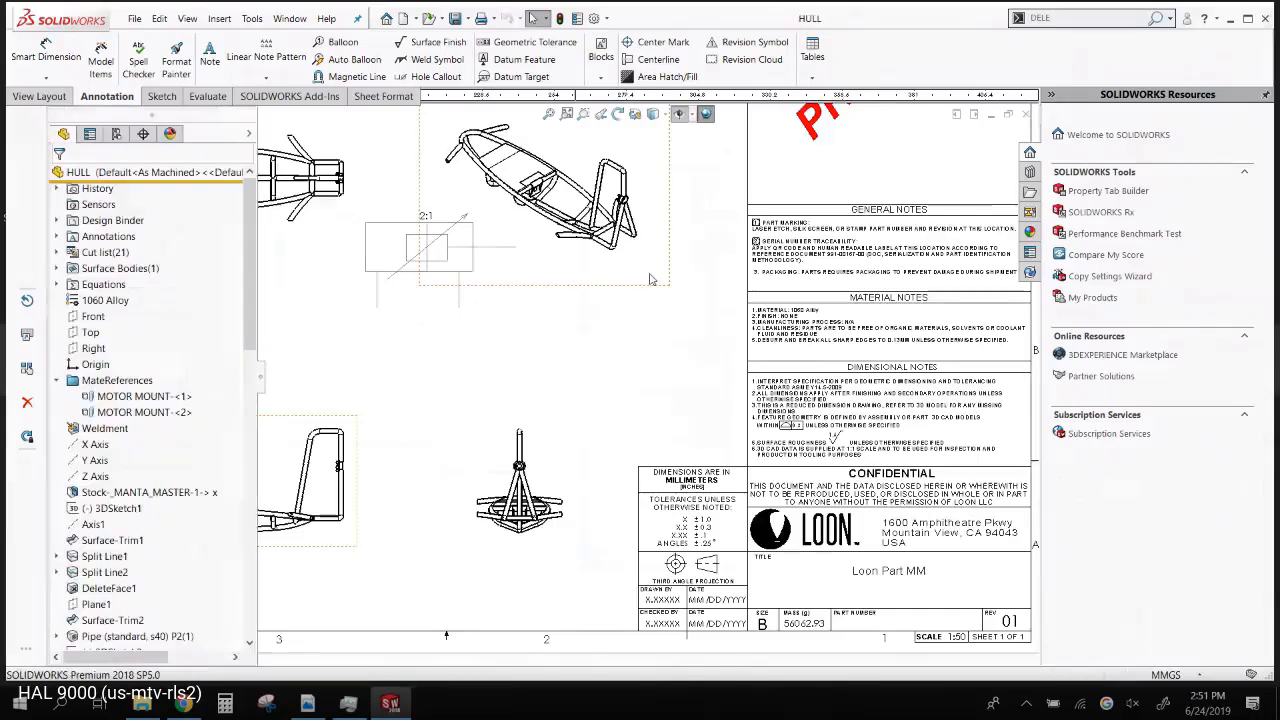
key("f")
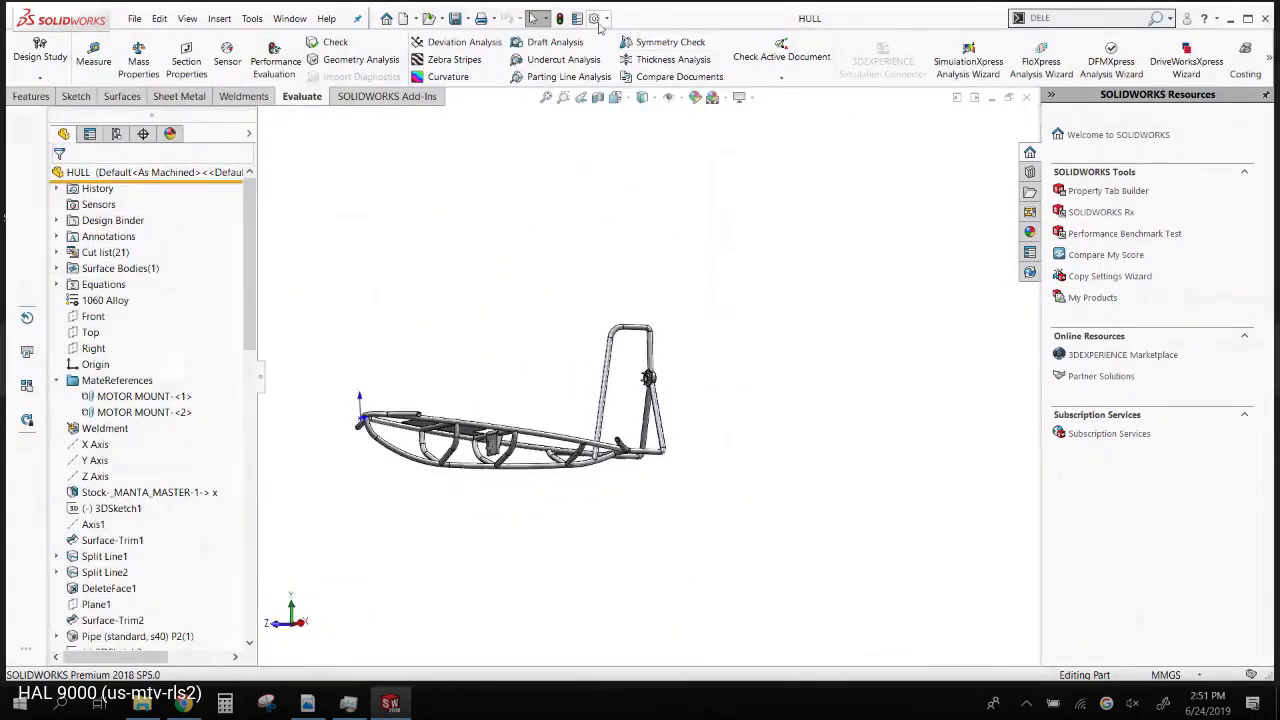
- Review the HULL part's custom properties in Summary Information, close it unchanged, and display the Custom Properties form
left_click(578, 18)
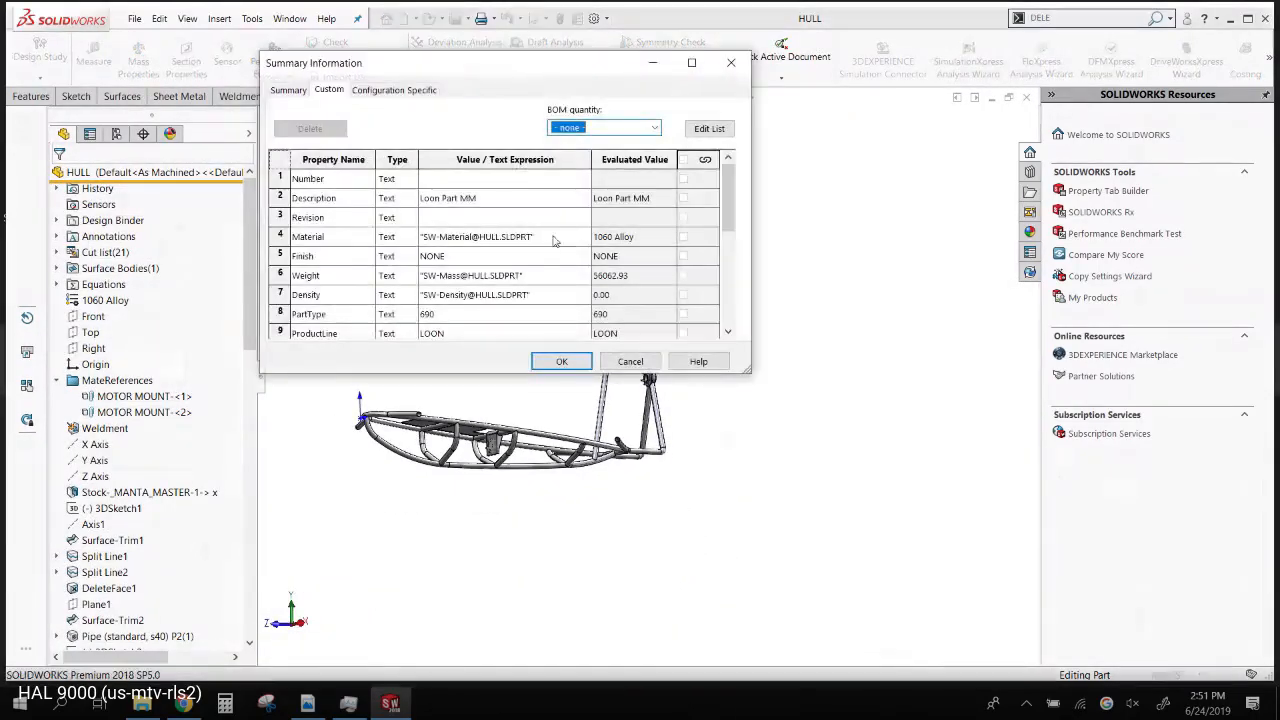
mouse_move(726, 185)
left_mouse_down()
mouse_move(726, 290)
mouse_move(725, 178)
left_mouse_up()
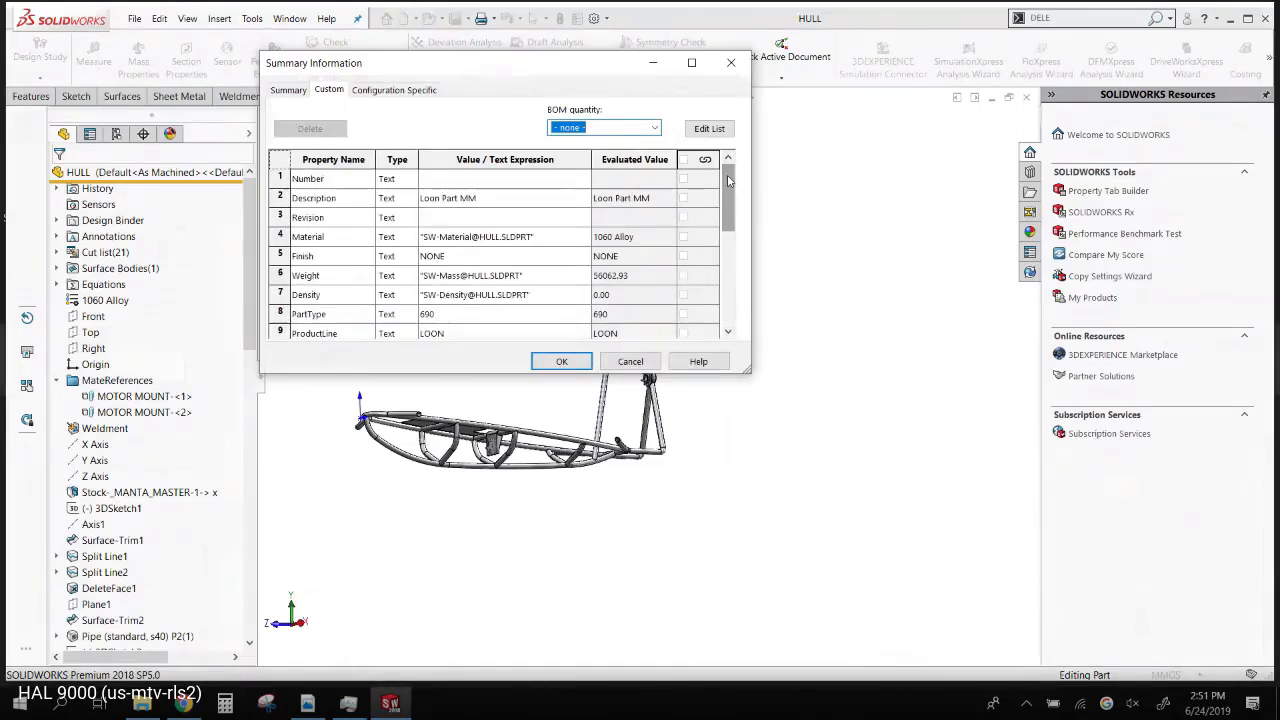
left_click(731, 62)
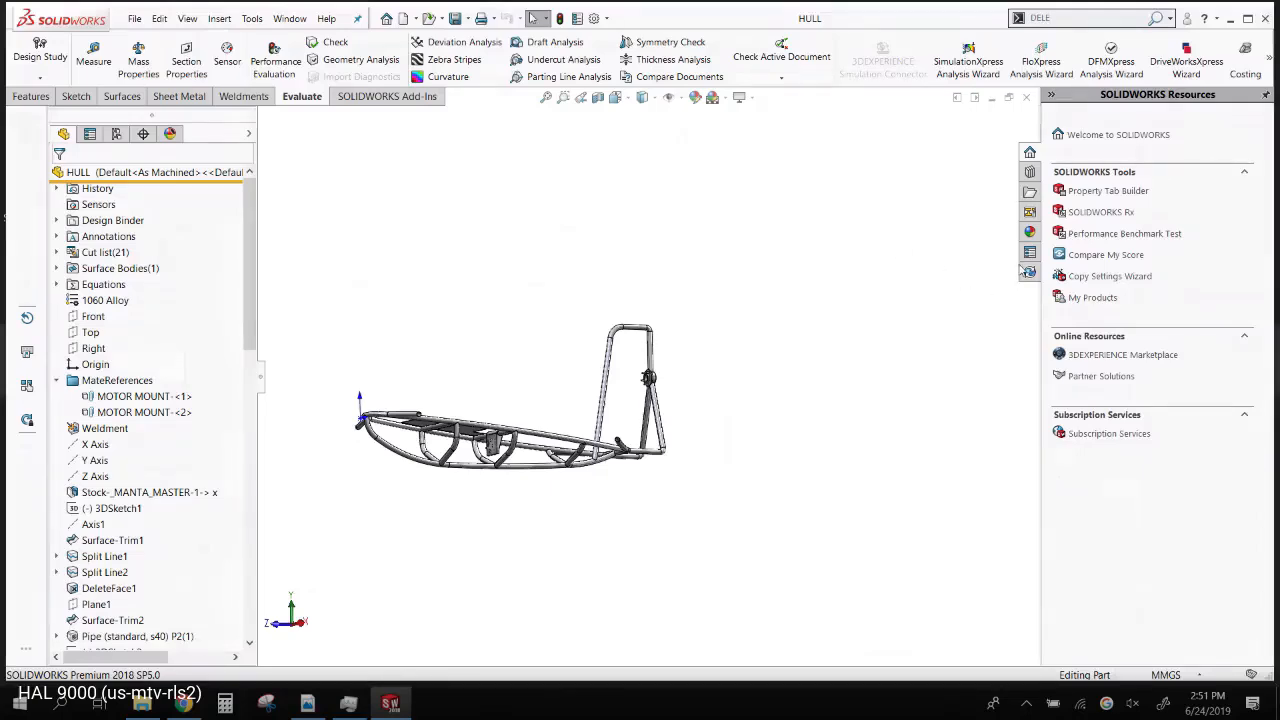
left_click(1029, 256)
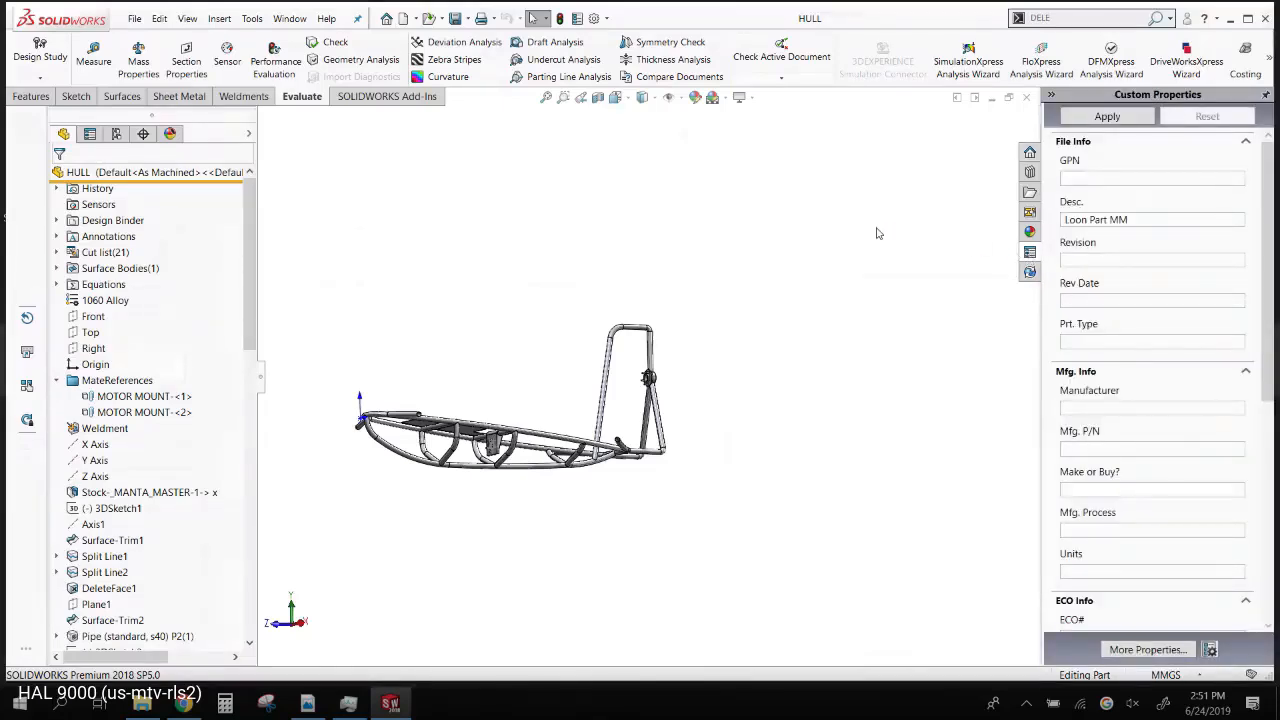
- Set the HULL part's GPN to 690-XXXX and its description to "MECH, HULL, FRAME, MANTA"
left_click(1147, 177)
type("690-XXXX")
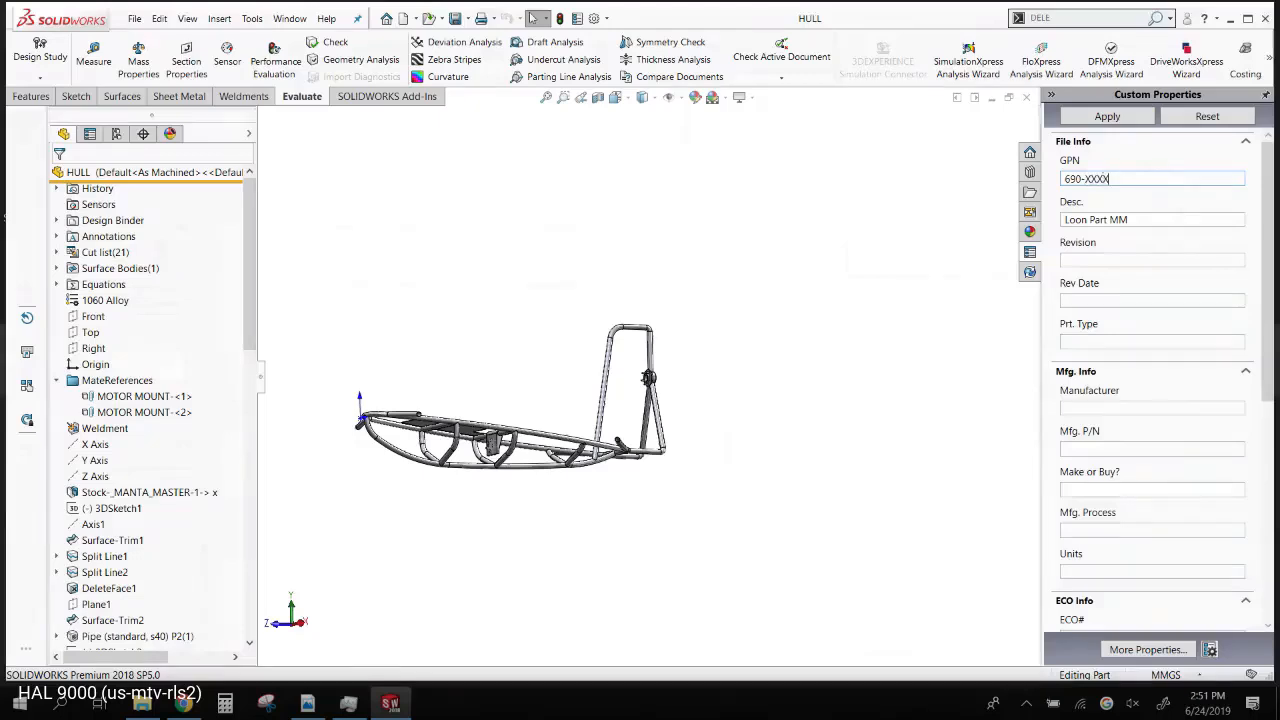
triple_click(1136, 220)
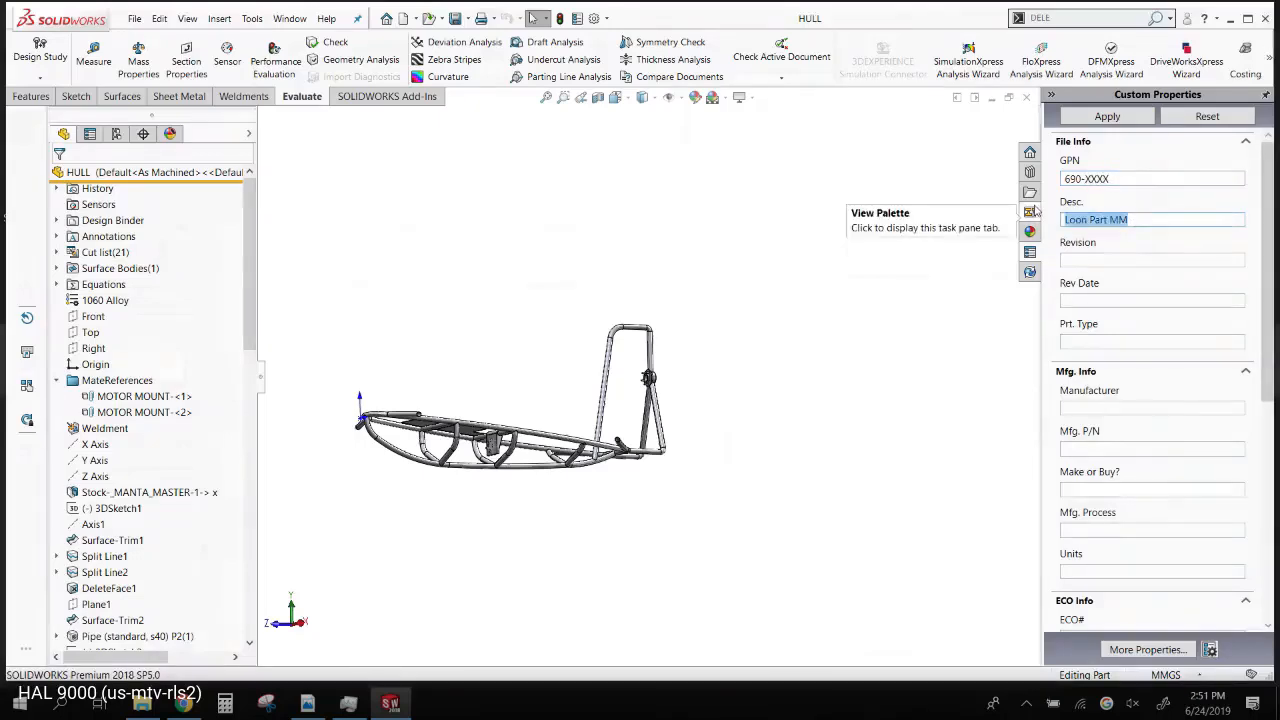
type("M")
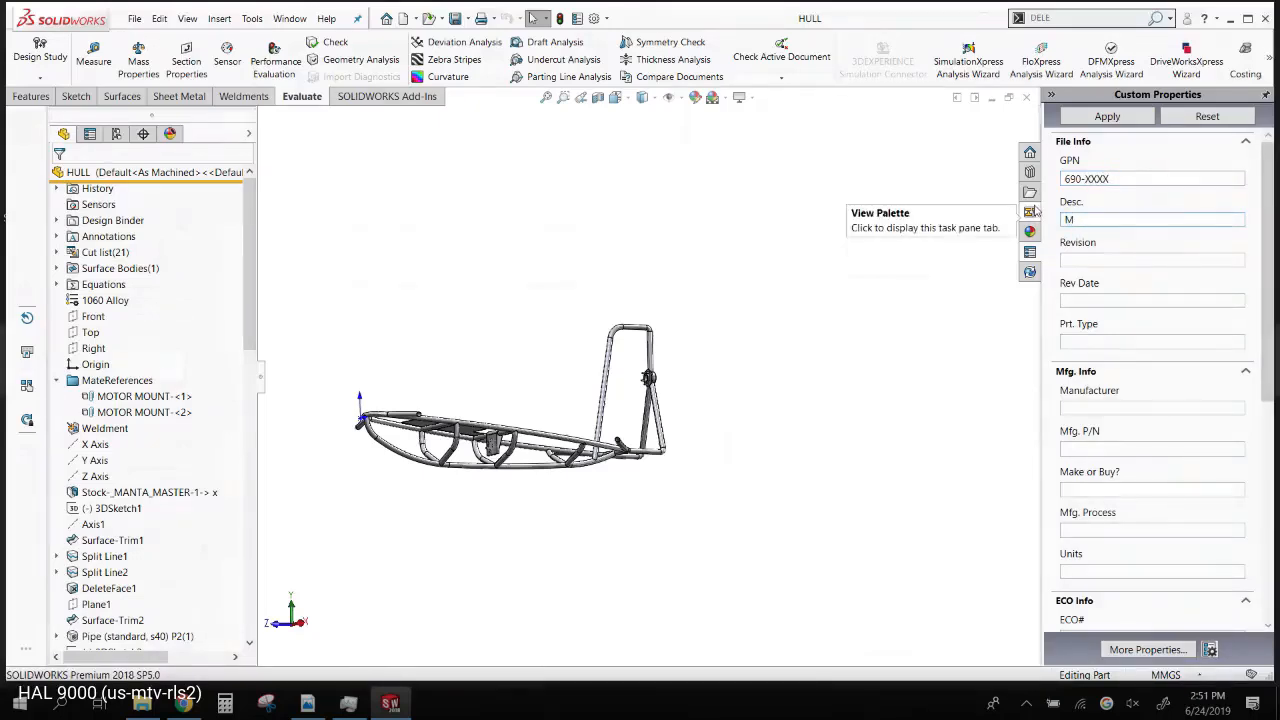
type("ECH, HULL, FRAME, MANTA")
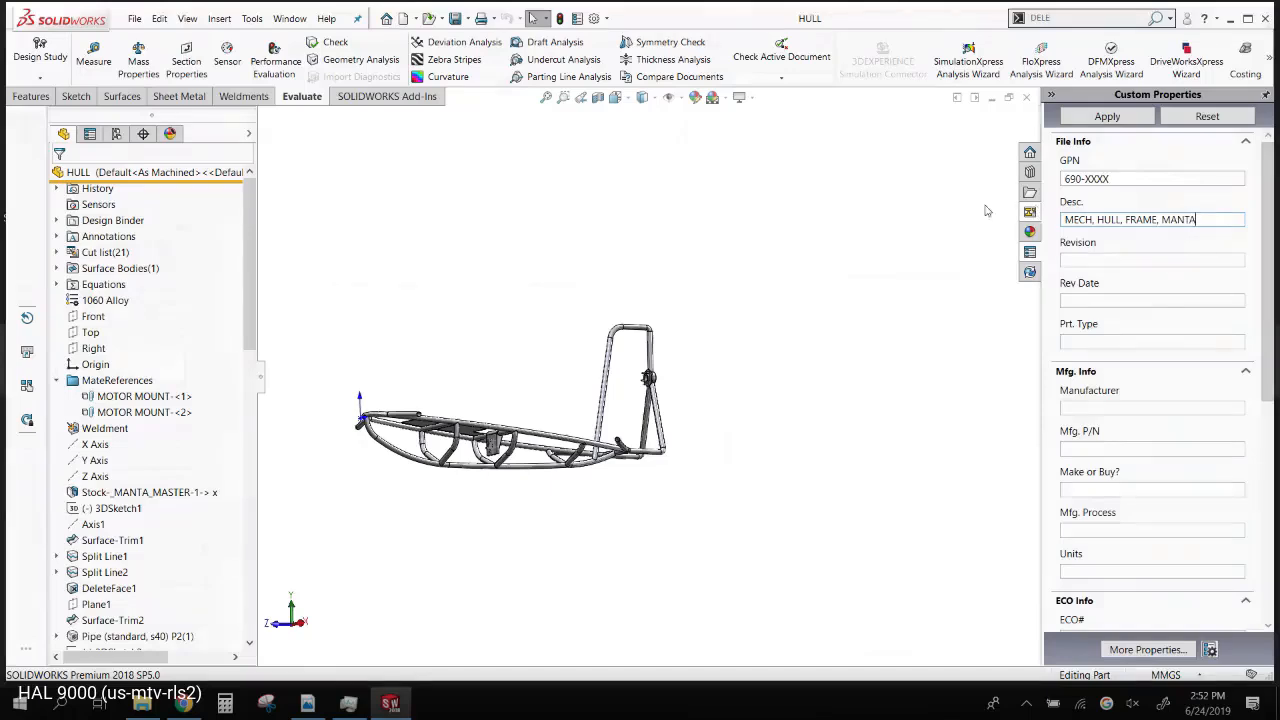
- Enter the drafter's initials as Drawn By and the checker's initials as Checker in the HULL part's ECO information
scroll(1113, 537, "down", 3)
scroll(1113, 537, "down", 3)
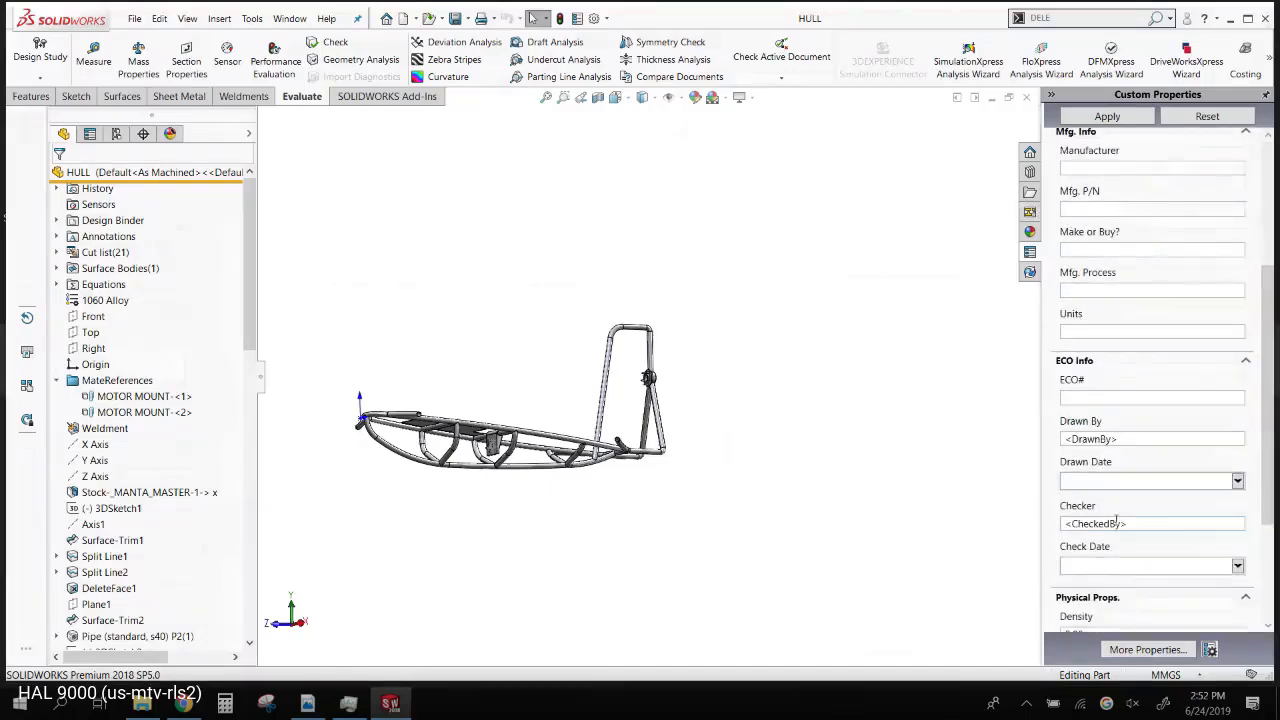
left_click(1128, 440)
key("BackSpace")
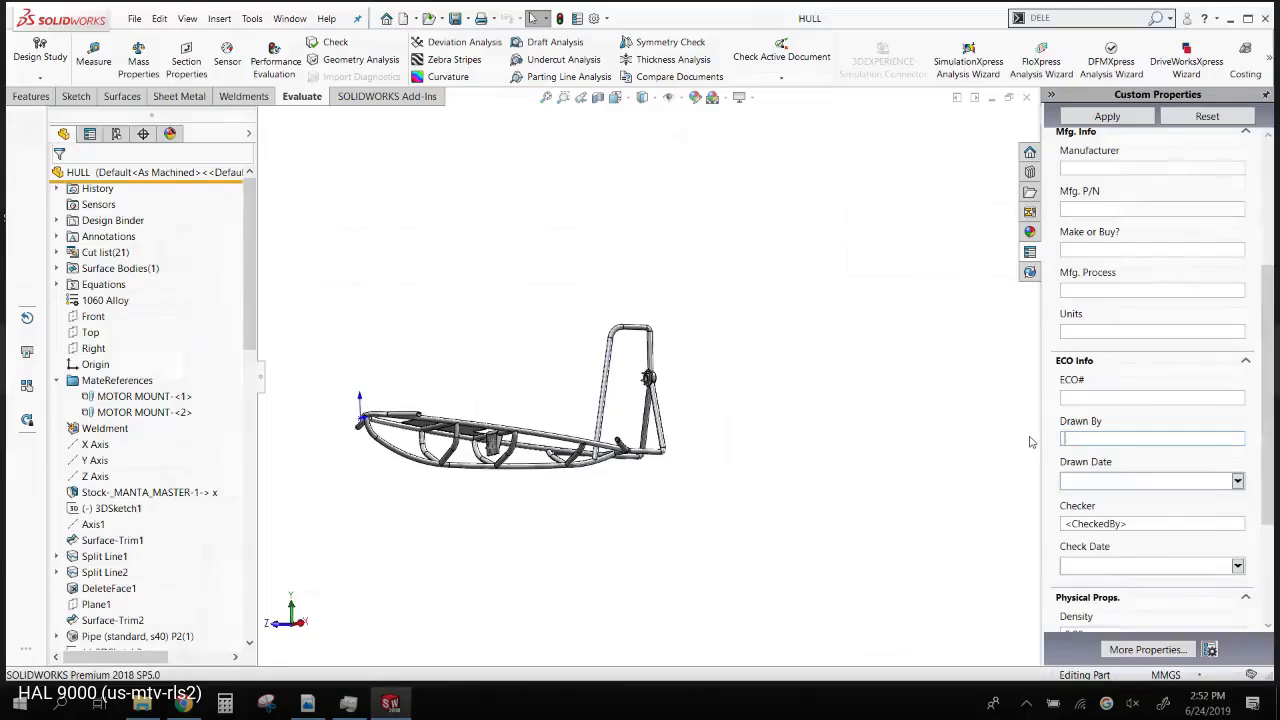
left_click(1110, 524)
type("EMT")
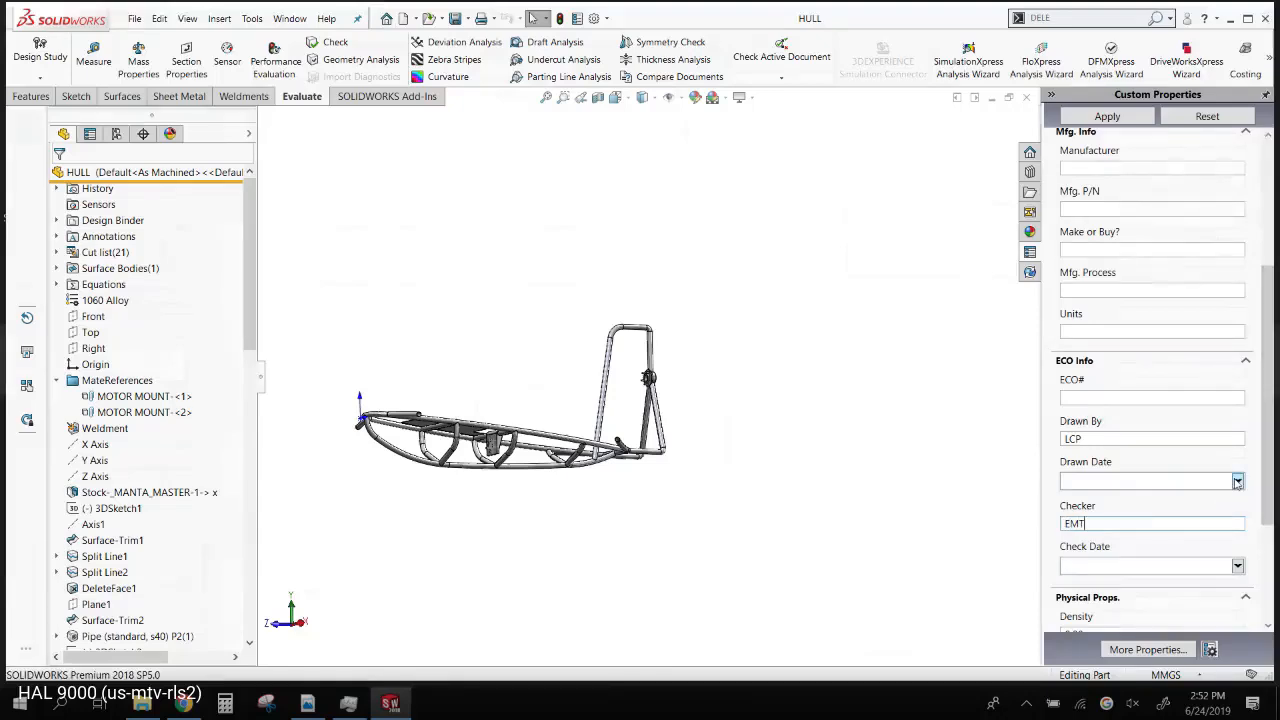
- Set both the drawn date and the check date to 6/24/2019 and apply the part's custom properties
left_click(1237, 481)
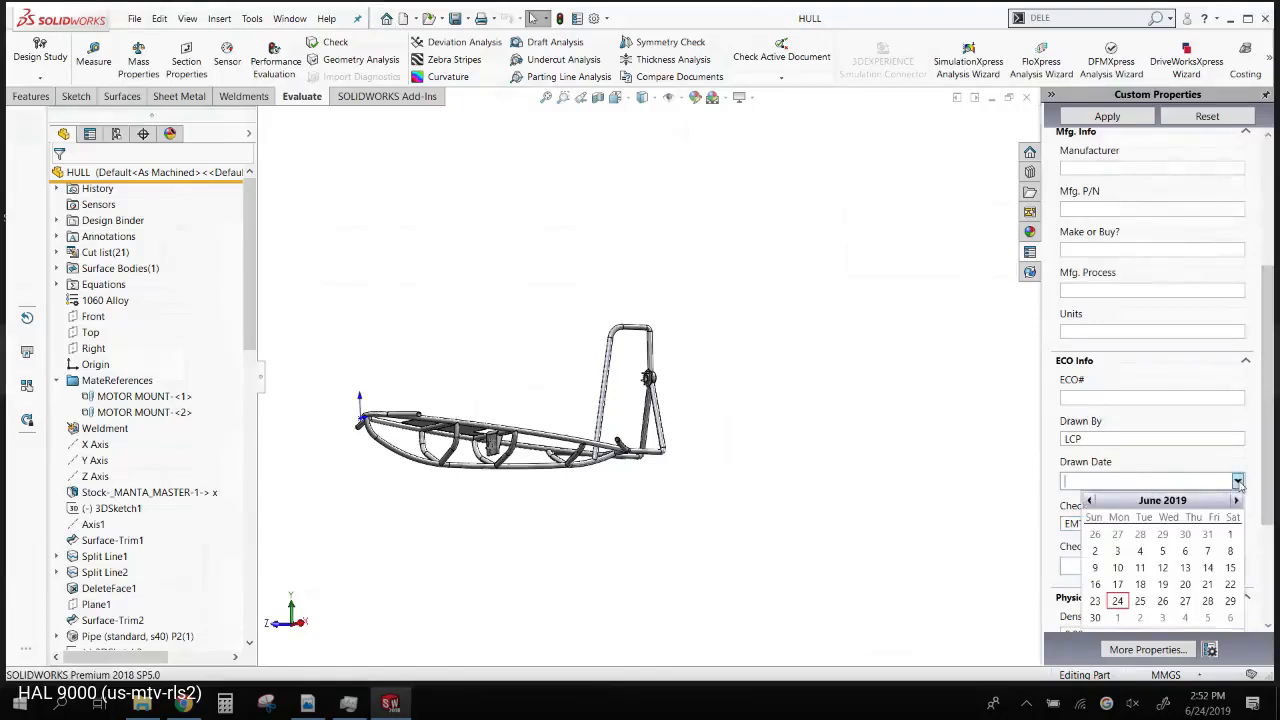
left_click(1122, 600)
left_click(1237, 566)
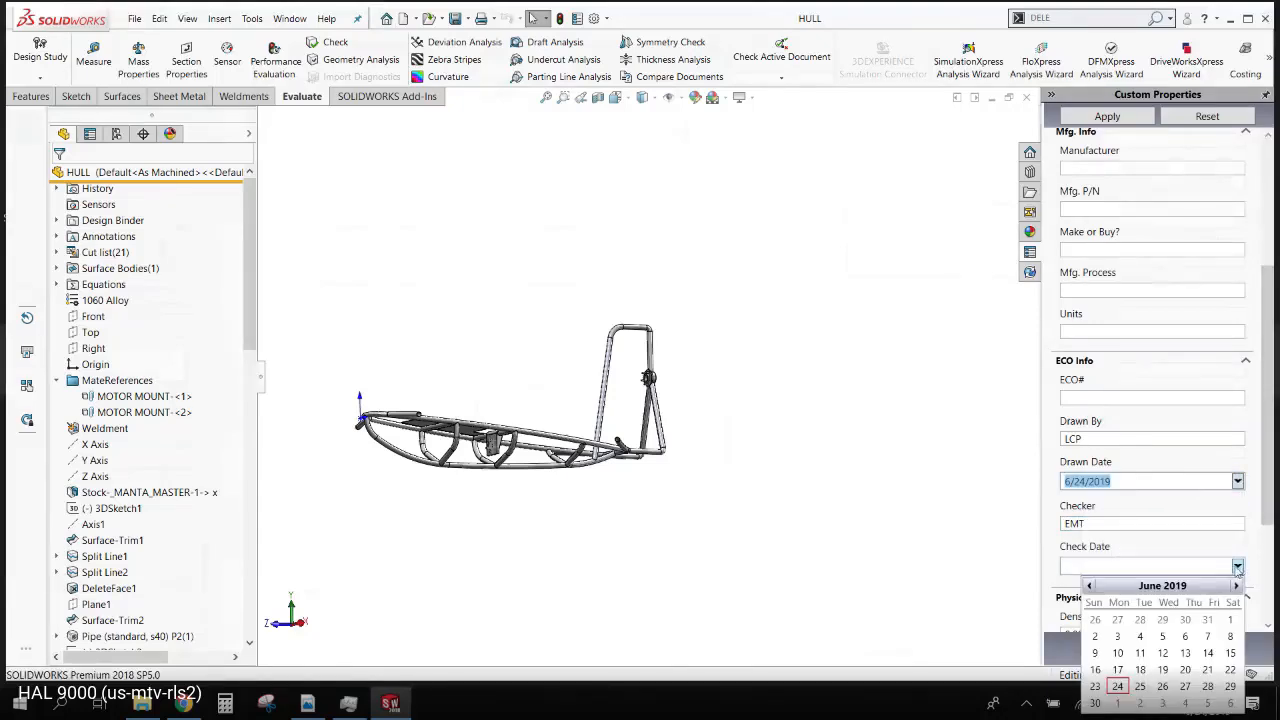
left_click(1118, 688)
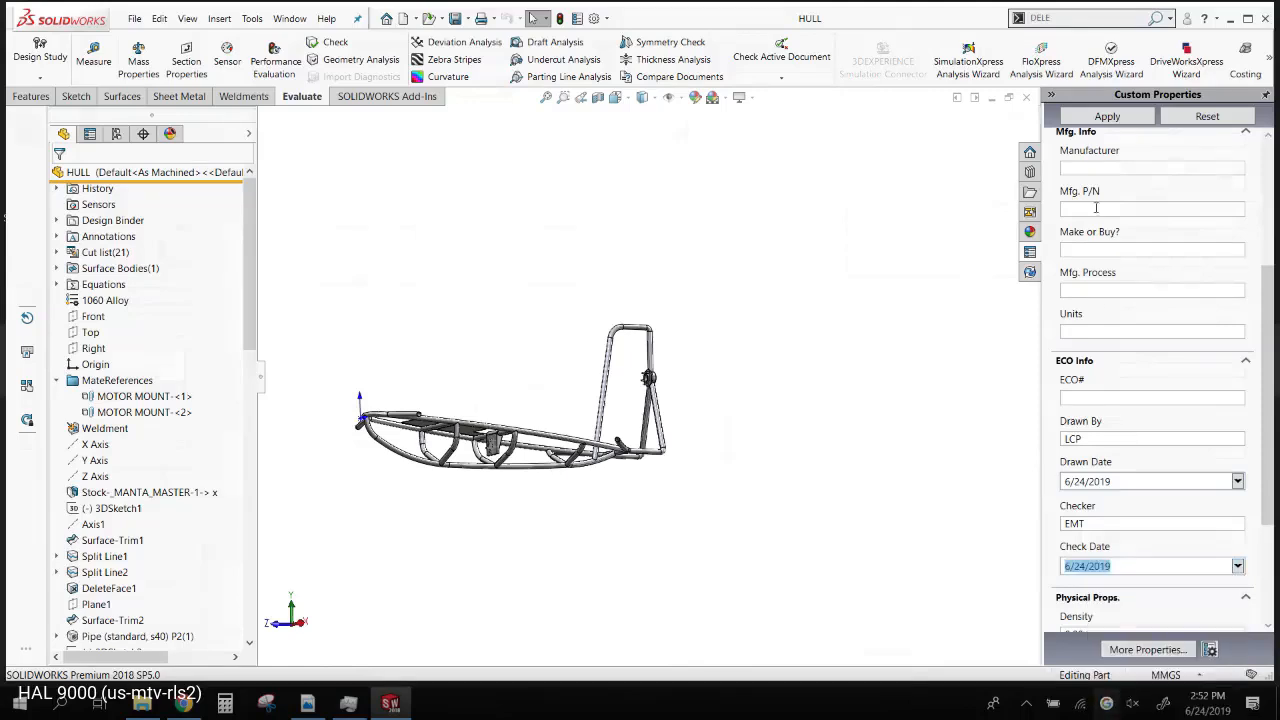
left_click(1122, 118)
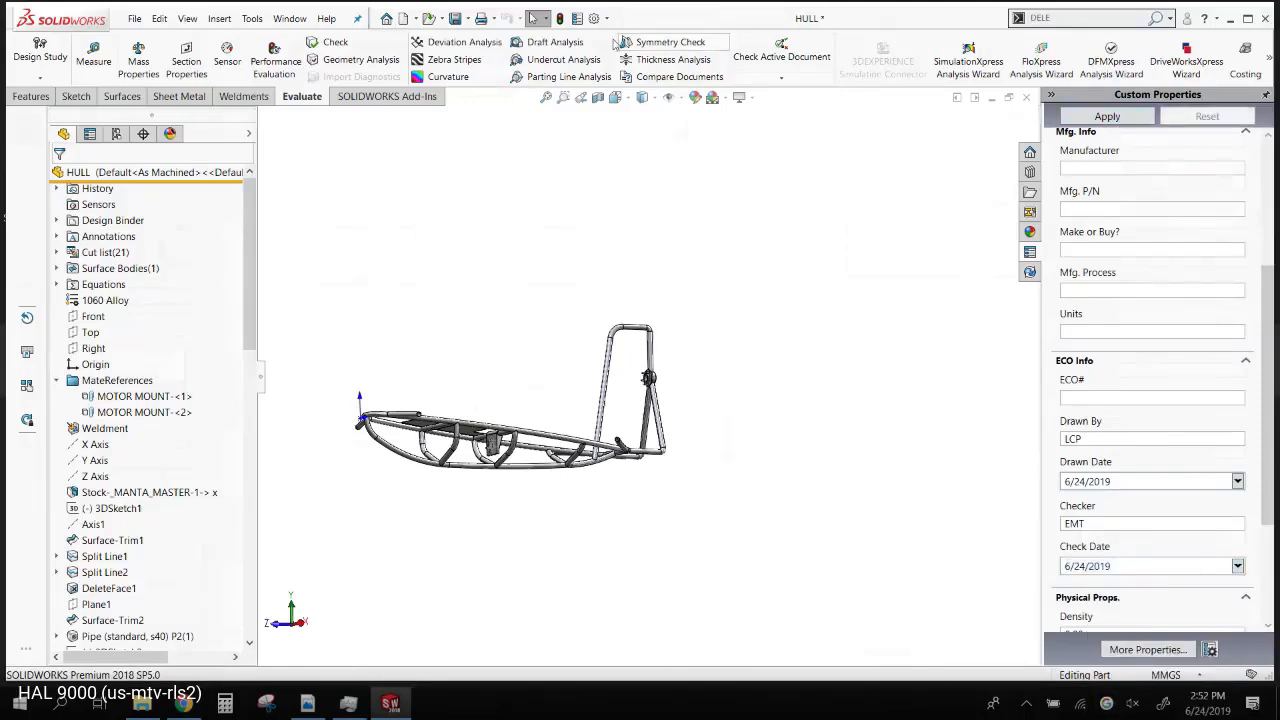
- Check the number and description in the HULL part's Summary Information, close it, and review the part's File Info properties
left_click(577, 18)
left_click(460, 177)
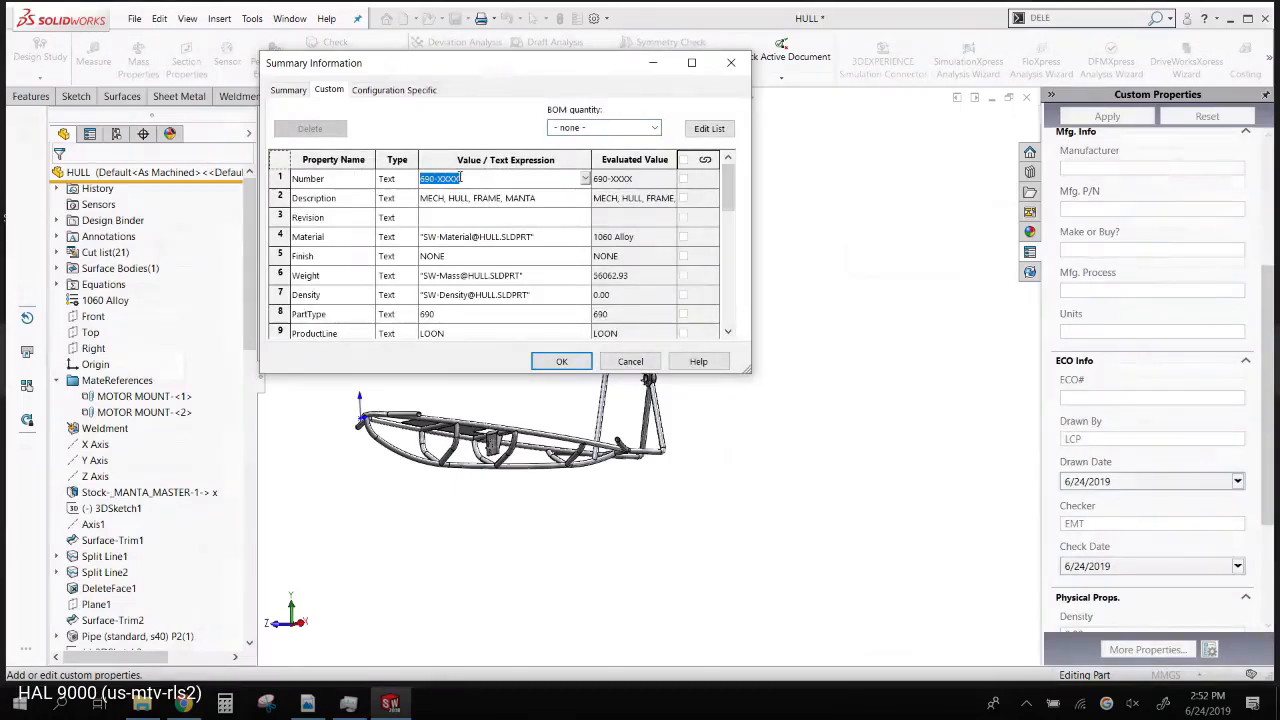
left_click(731, 62)
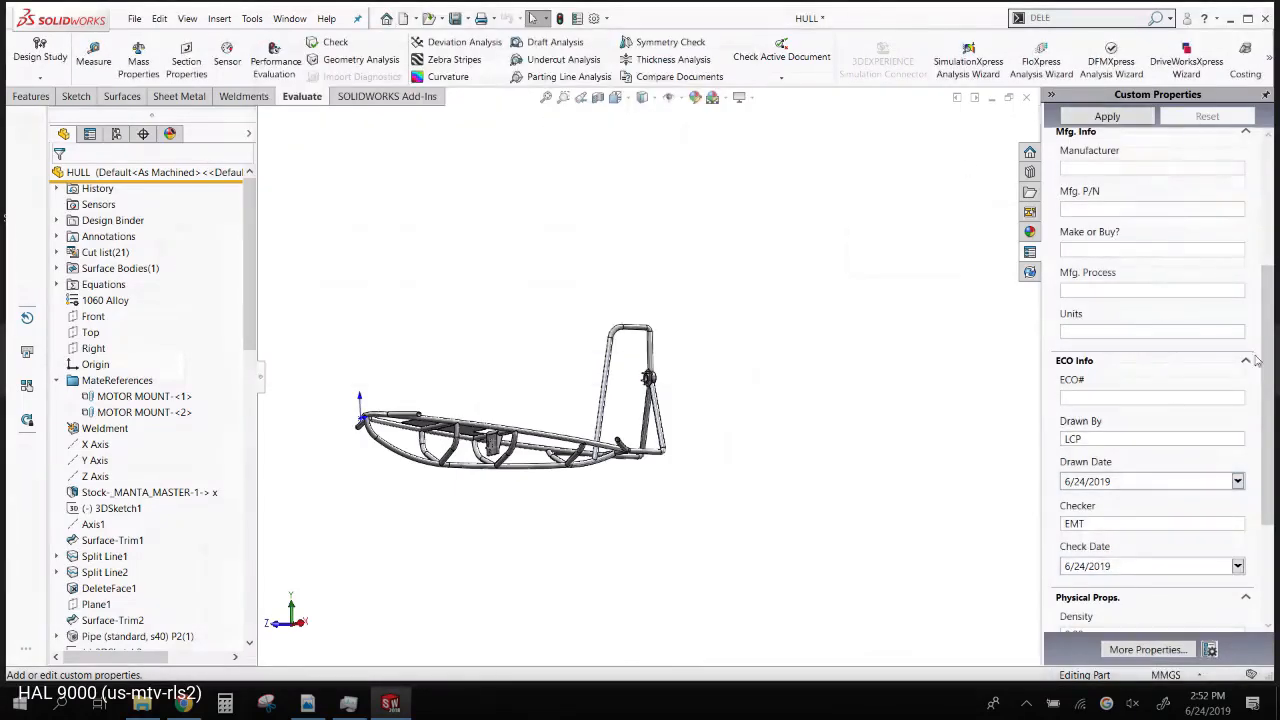
scroll(1150, 380, "up", 2)
scroll(1117, 192, "up", 3)
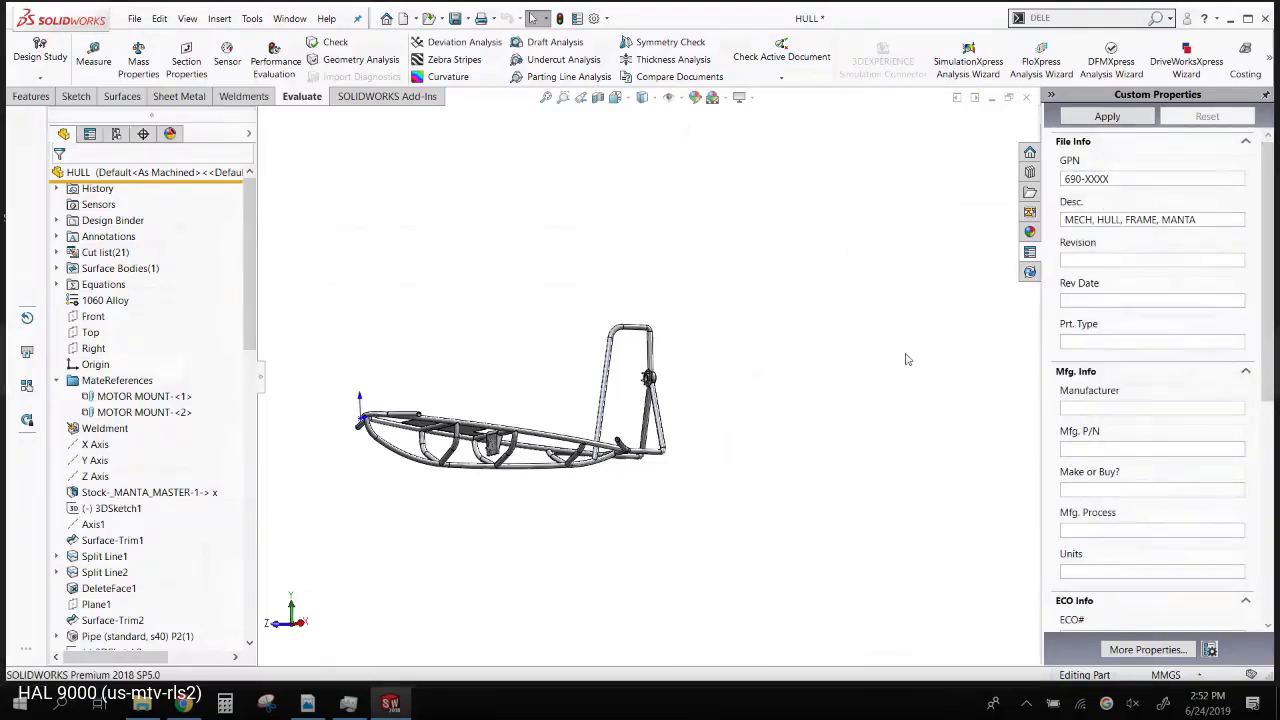
middle_click_drag(906, 358, 519, 264)
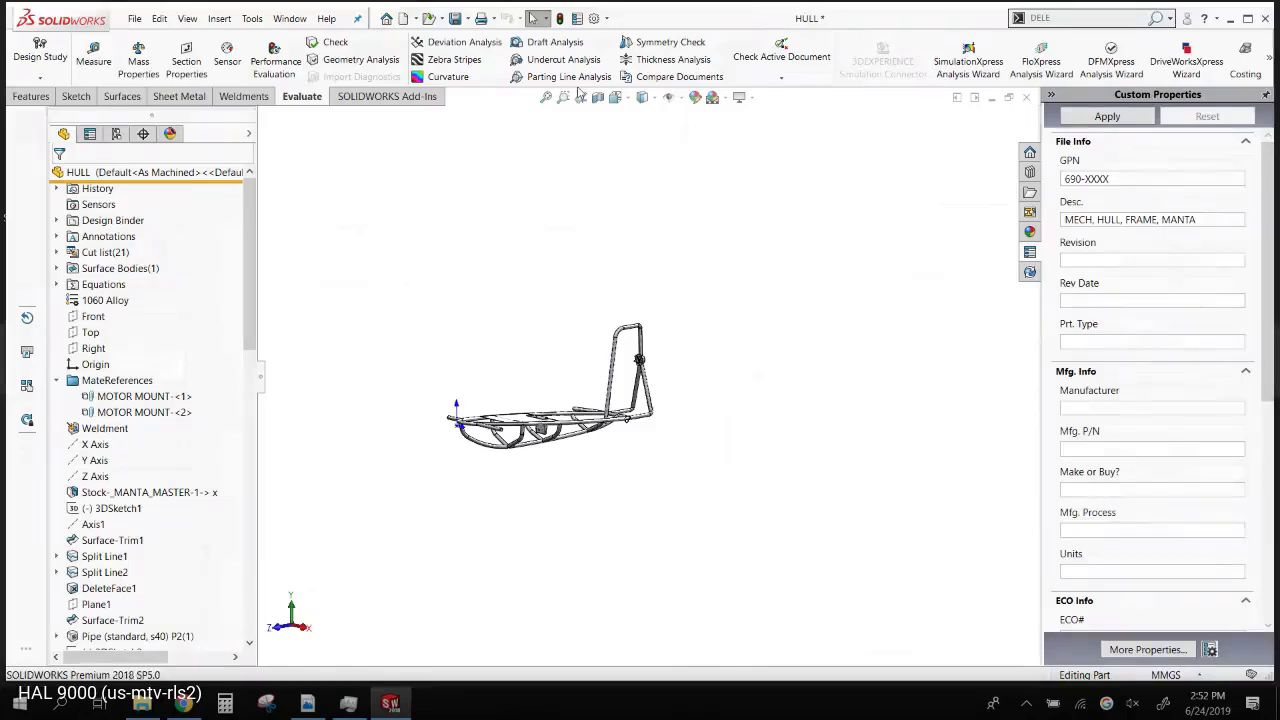
- Save the HULL part and return to the HULL drawing
left_click(466, 18)
left_click(481, 37)
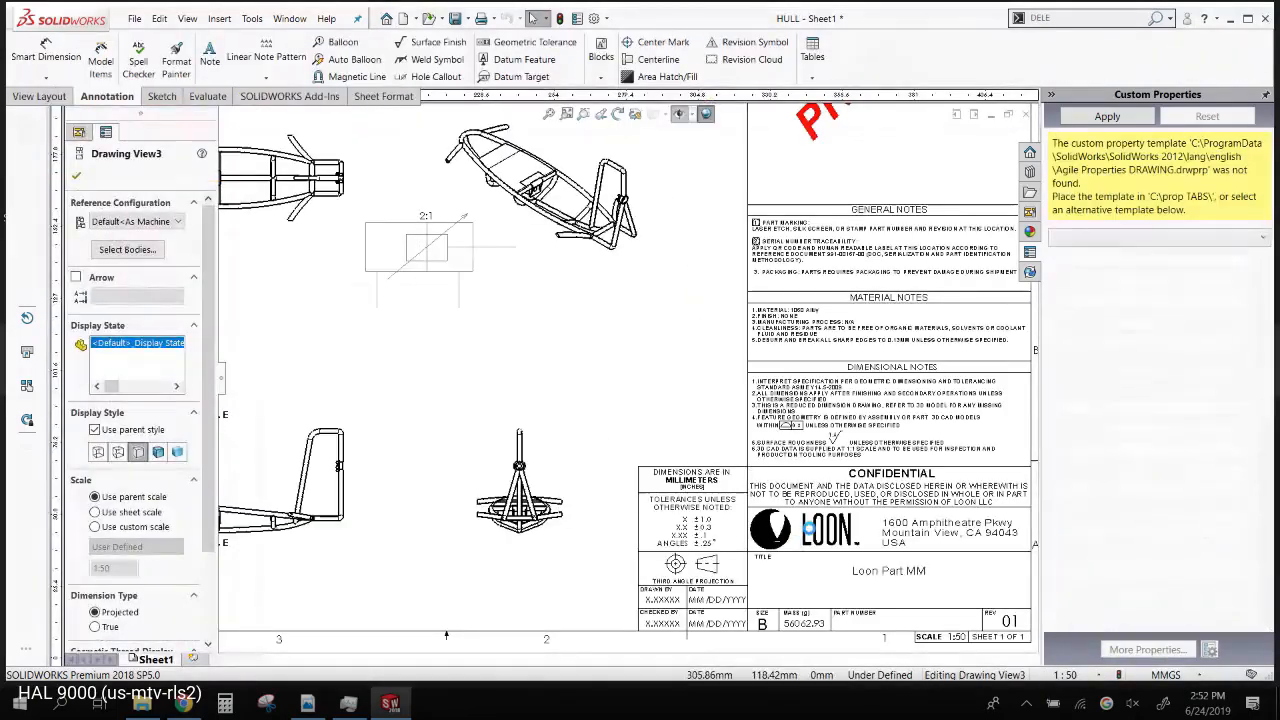
left_click(643, 373)
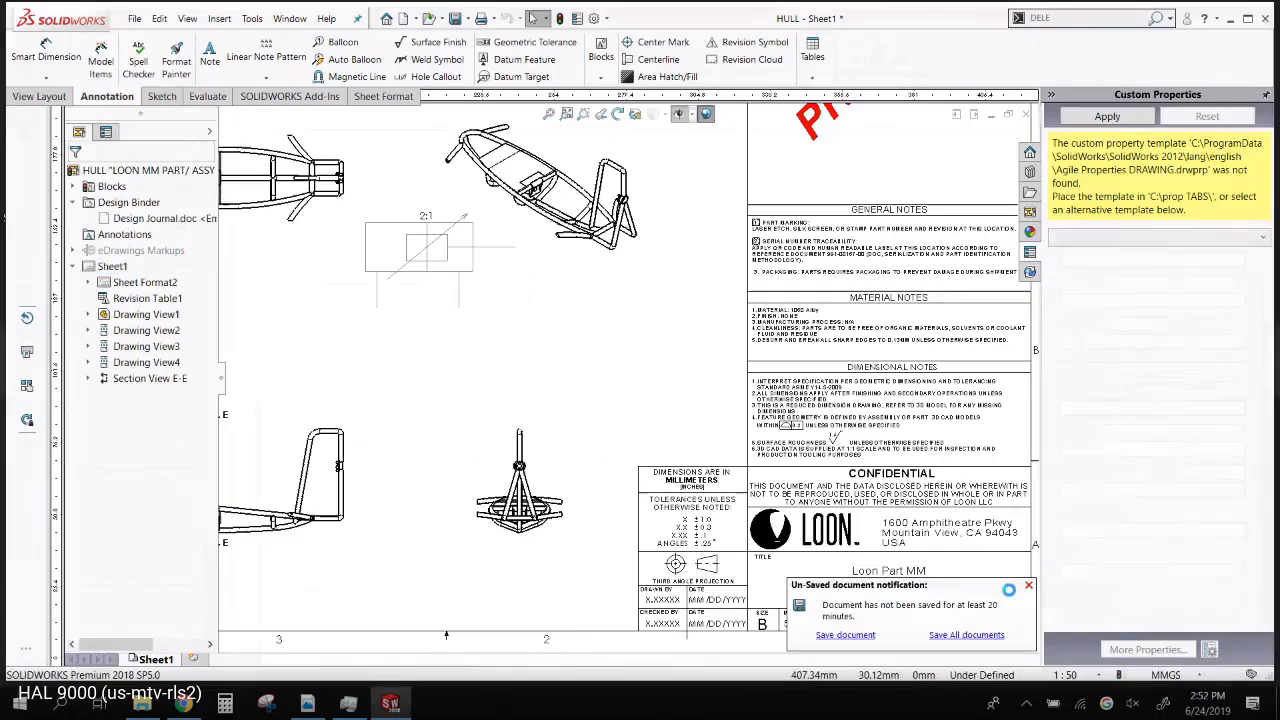
- Check the title, part number, drawn-by and checked-by fields in the HULL drawing's title block
scroll(887, 562, "down", 5)
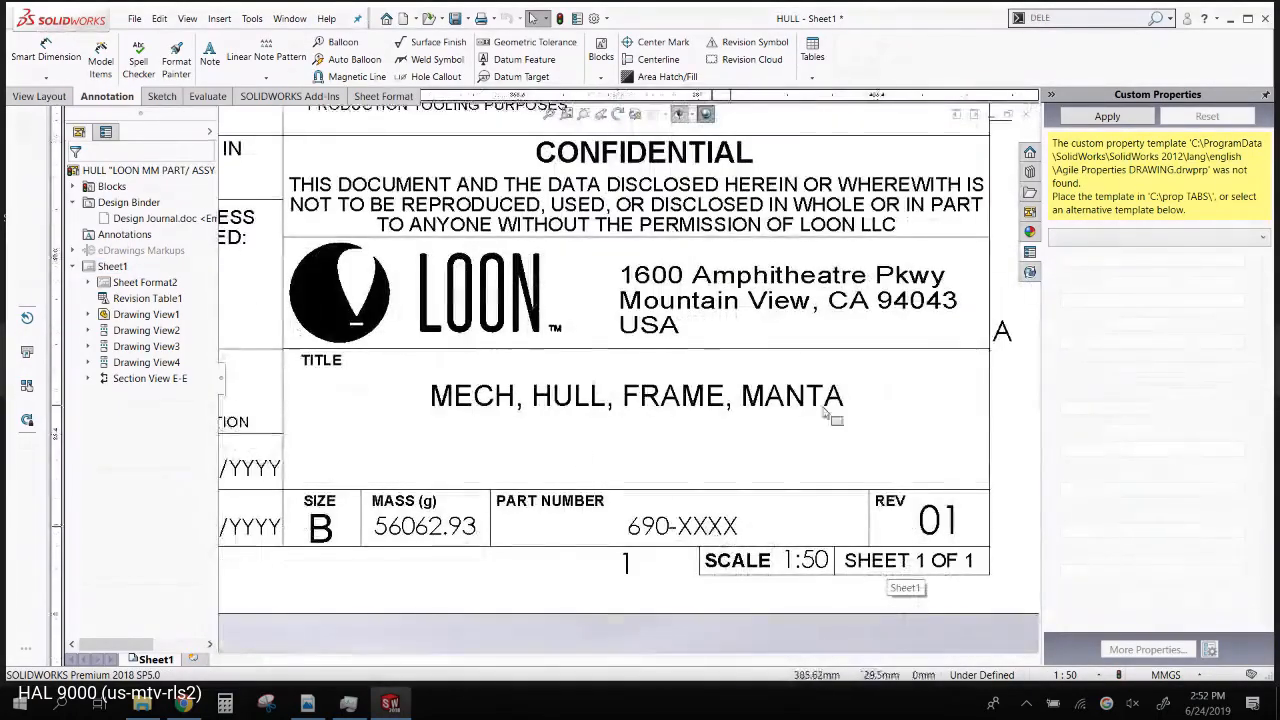
scroll(636, 386, "up", 3)
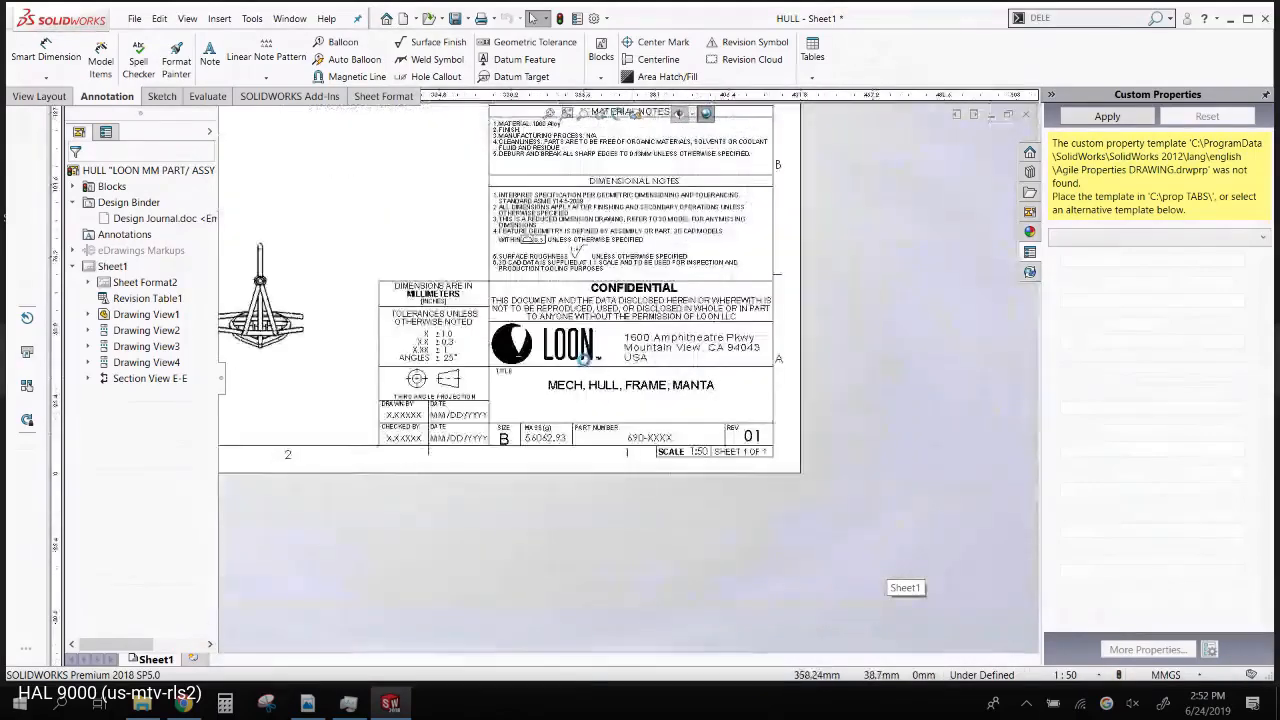
scroll(406, 254, "down", 1)
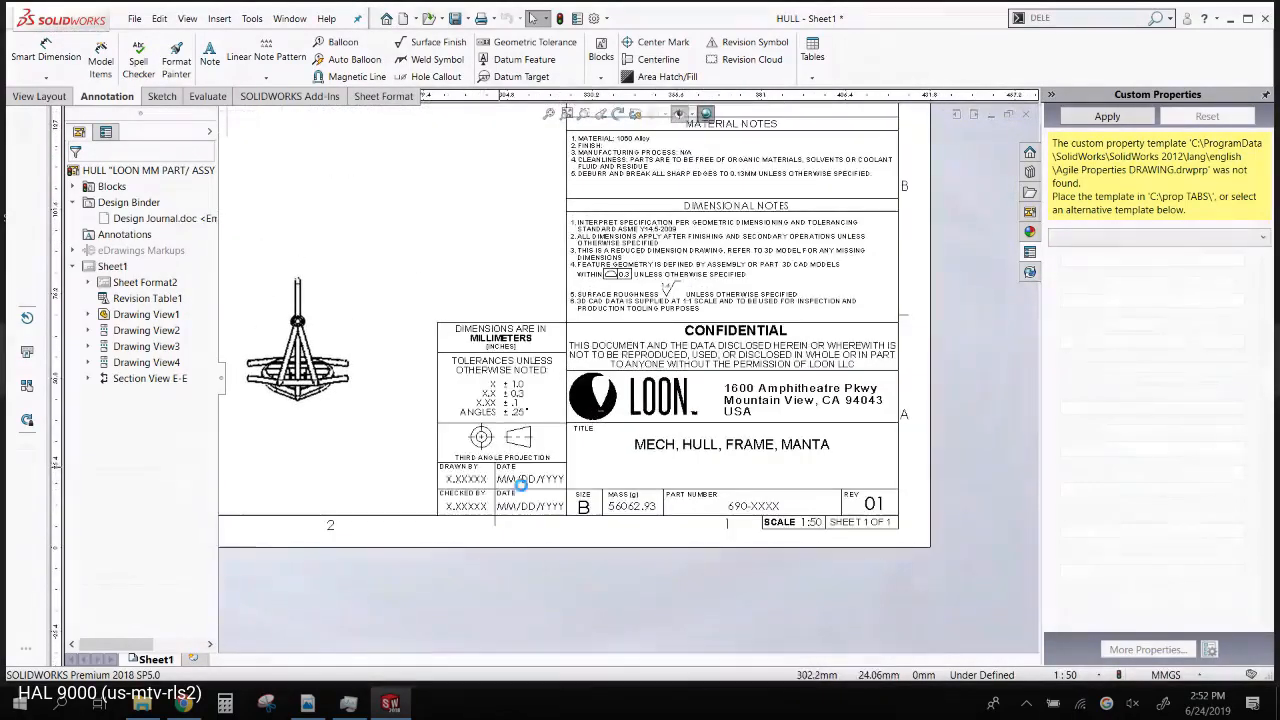
- Load the alternative property template for the drawing, then enter the drafter's initials as Drawn By and 6/24/2019 as Drawn Date
left_click(1135, 237)
left_click(1126, 258)
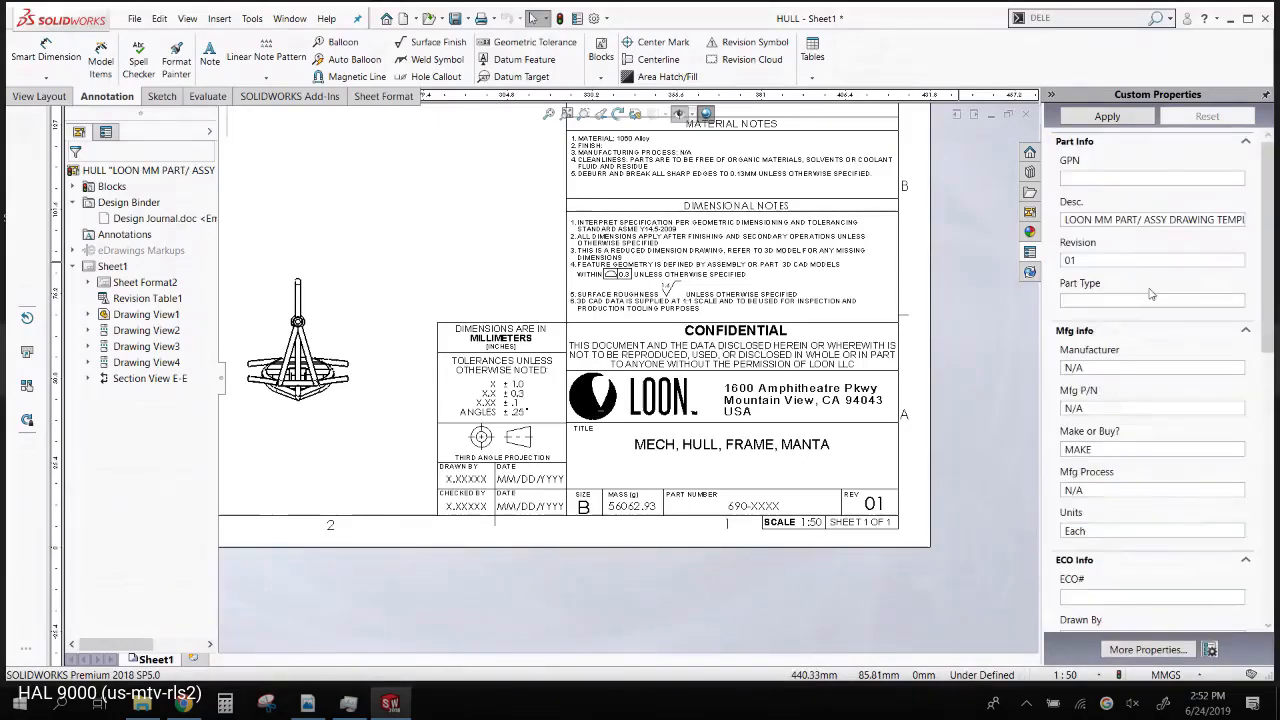
scroll(1065, 263, "down", 5)
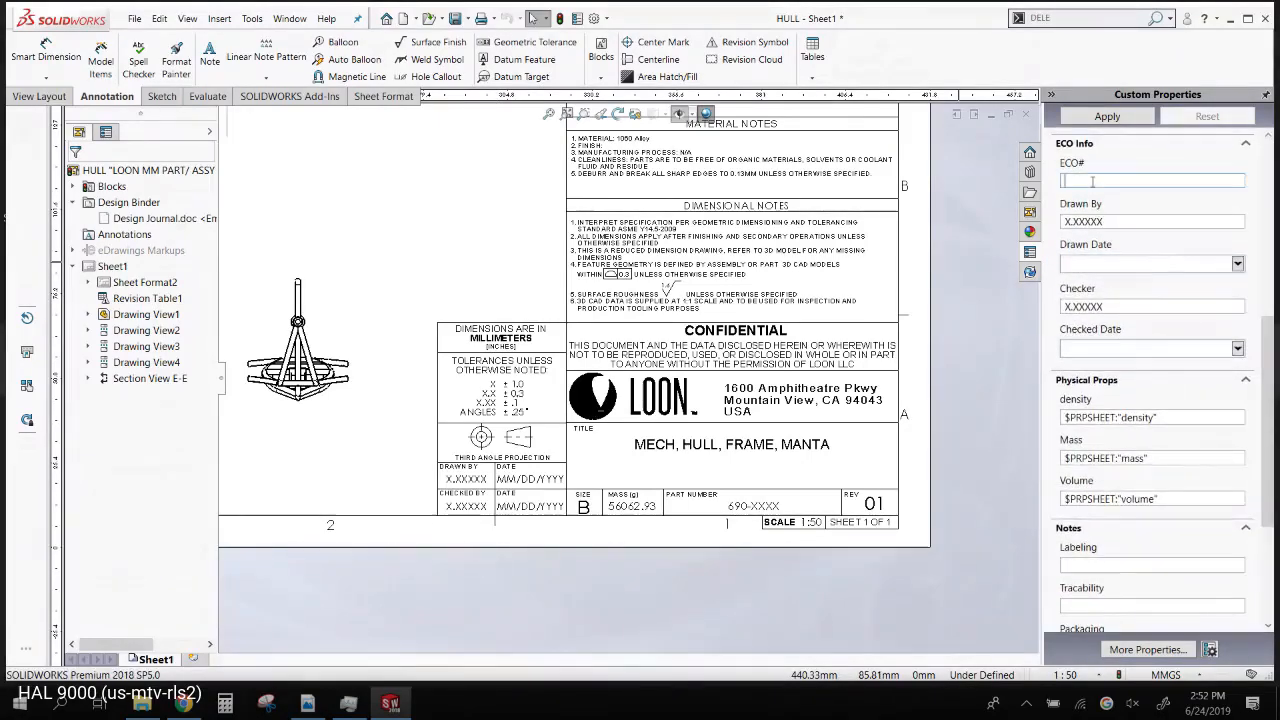
double_click(1090, 221)
type("LCP")
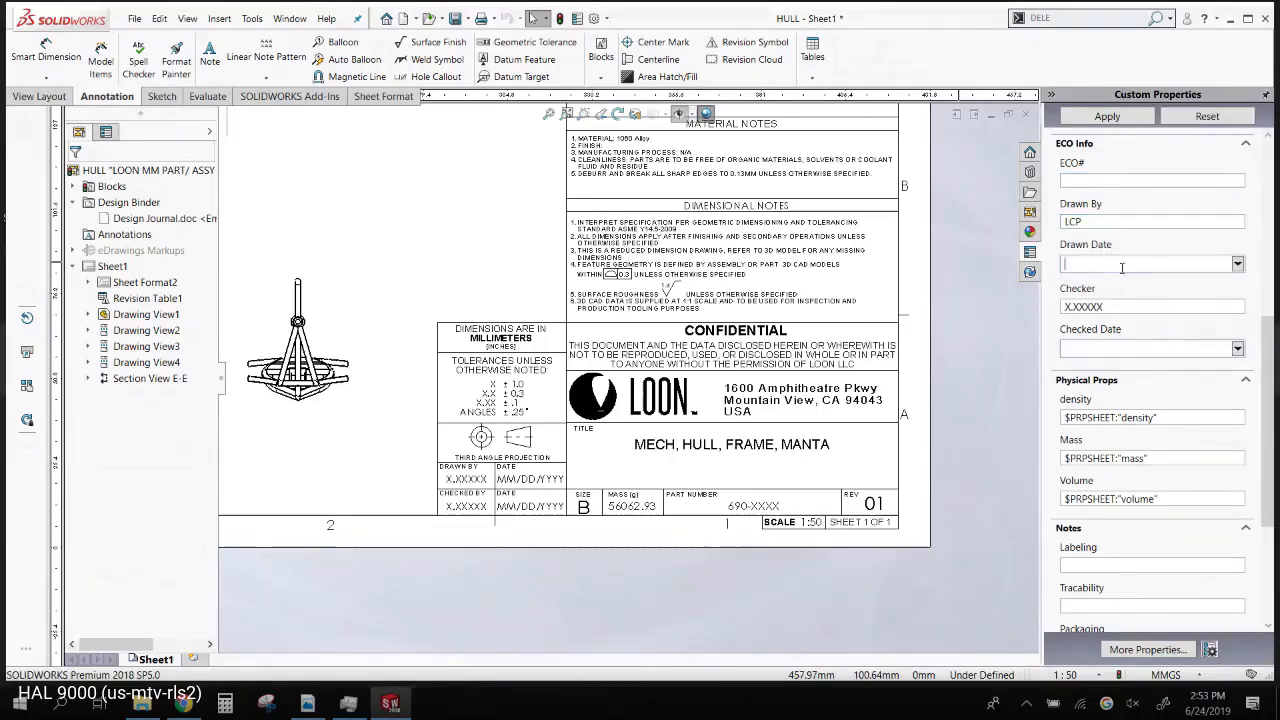
left_click(1237, 264)
left_click(1120, 383)
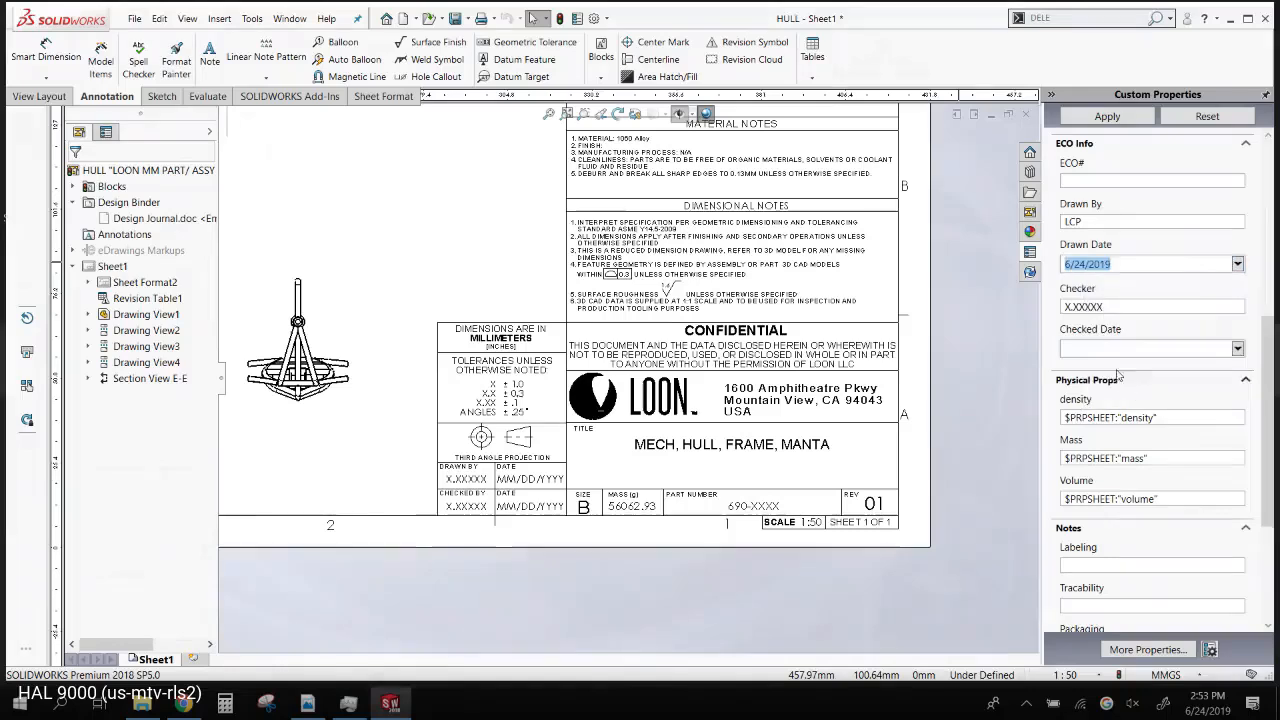
- Enter the checker's initials and a checked date of 6/24/2019 for the drawing, and apply the custom properties
left_click_drag(1104, 307, 985, 285)
type("EMT")
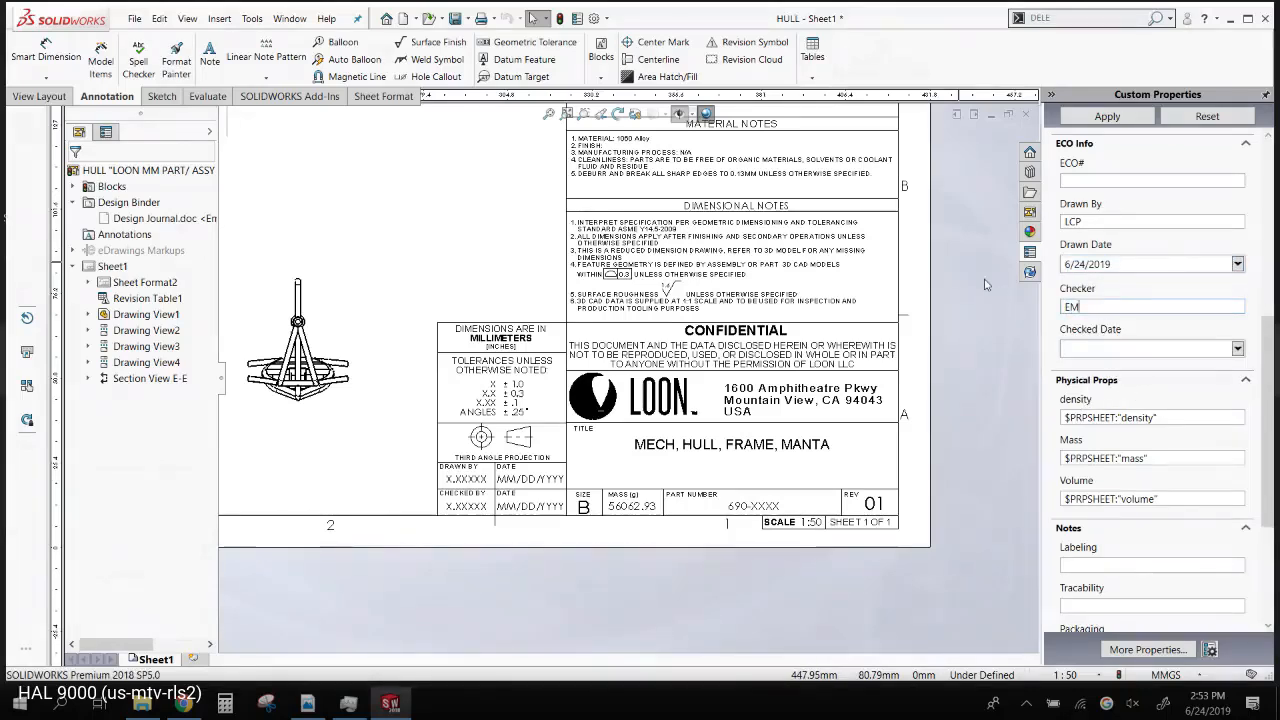
left_click(1238, 348)
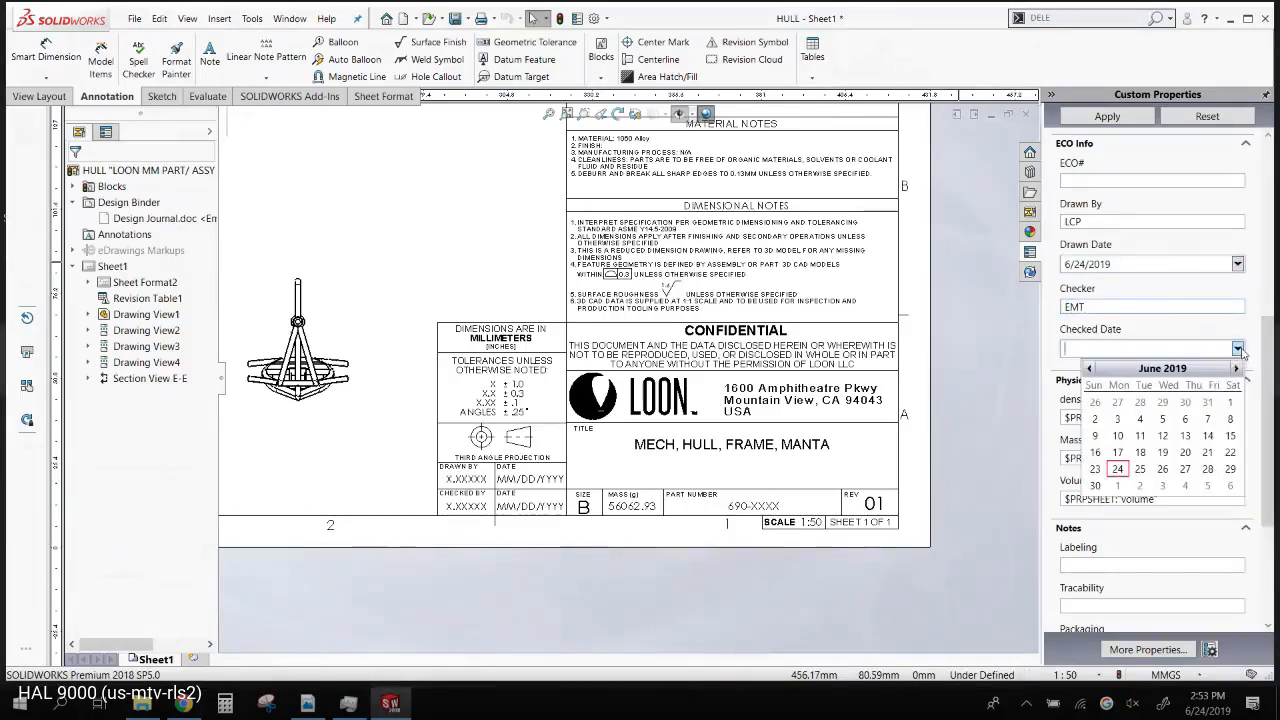
left_click(1117, 469)
left_click(1107, 117)
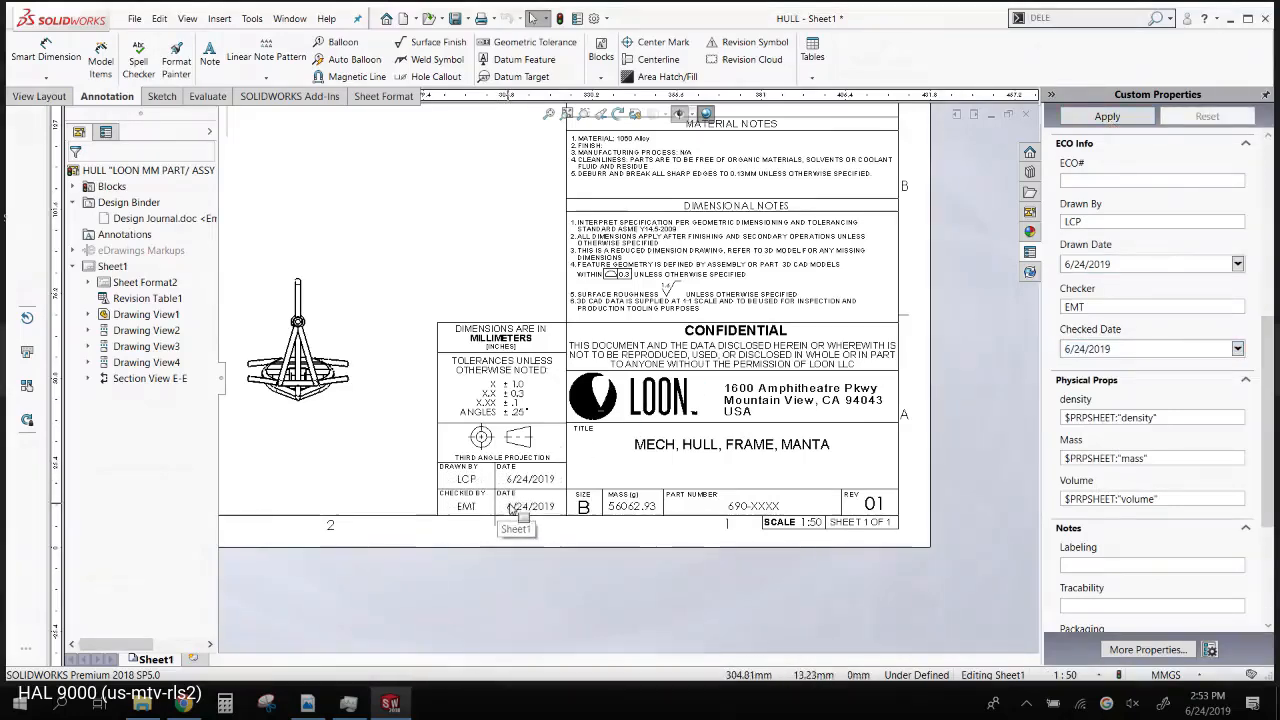
scroll(629, 380, "up", 2)
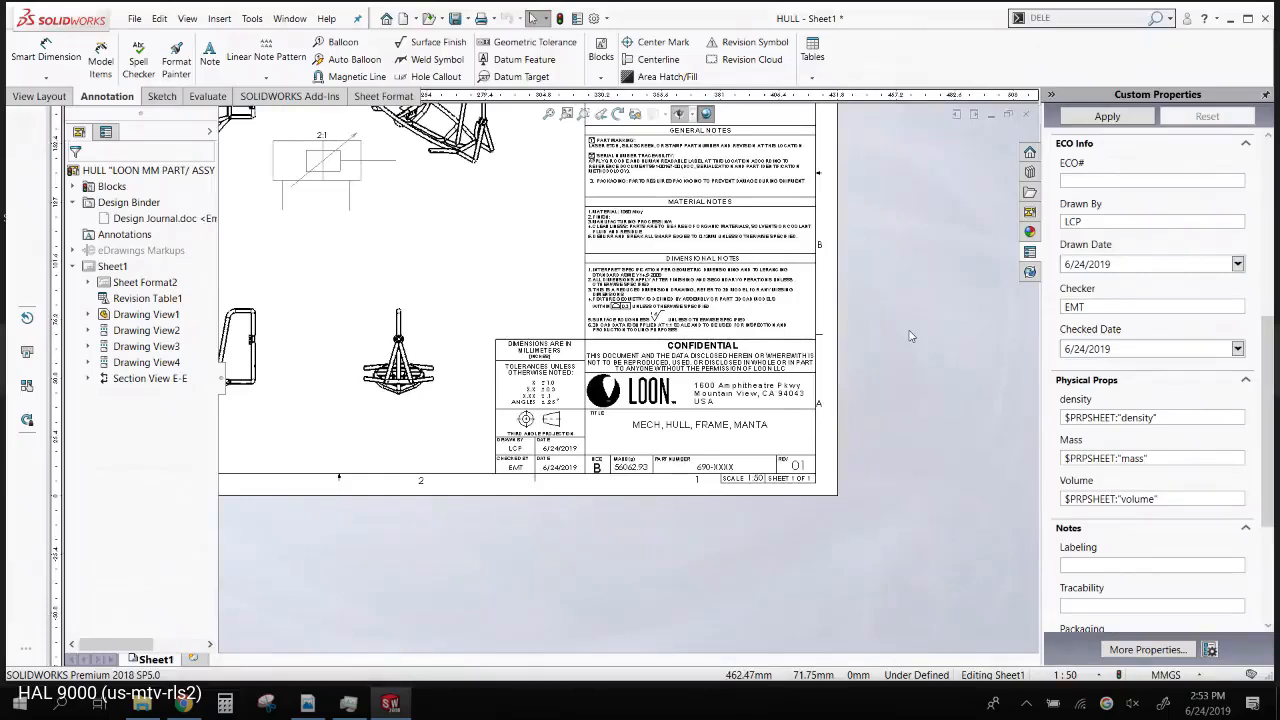
- Launch Property Tab Builder 2018 from the SOLIDWORKS Tools 2018 programs
left_click(20, 703)
scroll(142, 477, "down", 10)
scroll(142, 503, "down", 10)
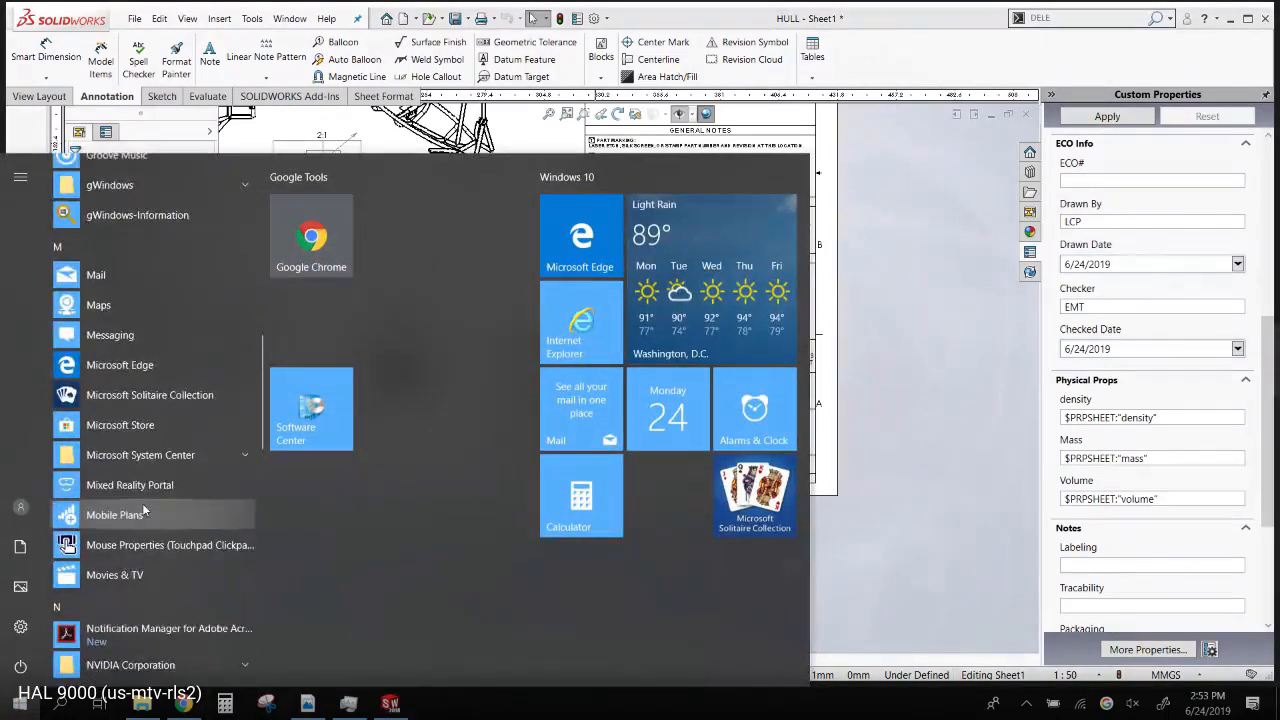
scroll(142, 503, "down", 1)
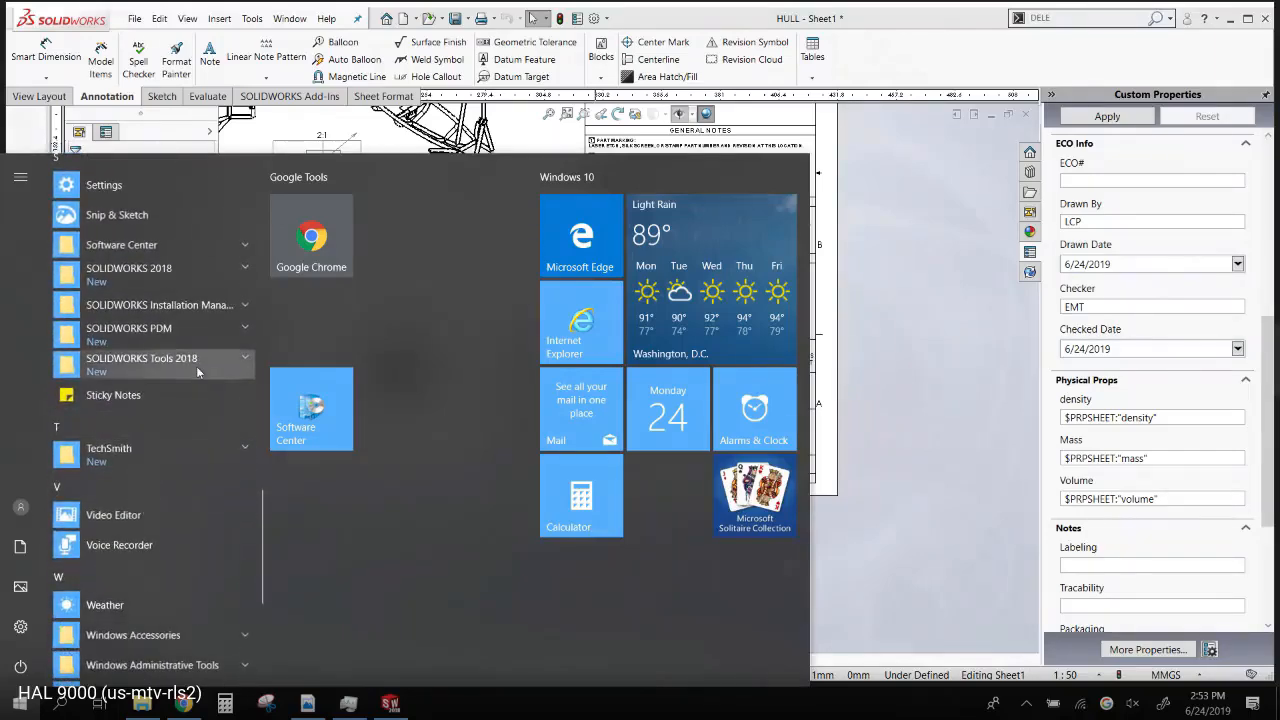
left_click(197, 365)
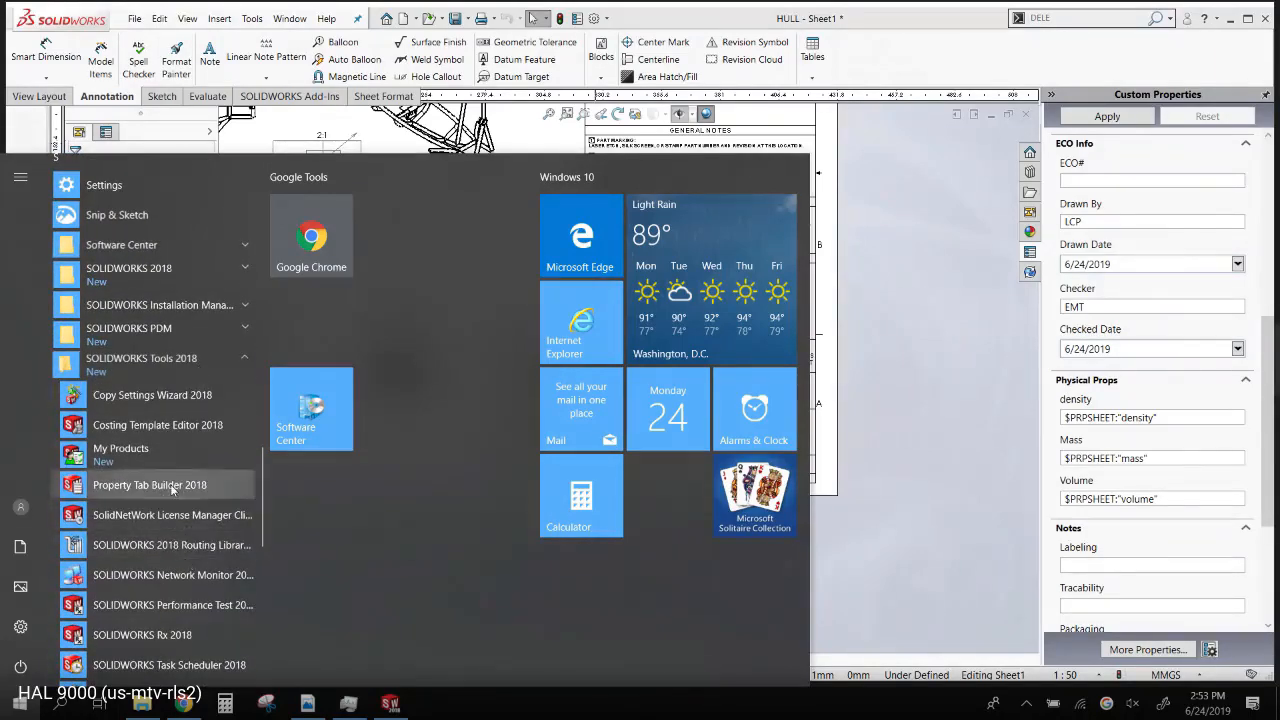
scroll(175, 590, "down", 2)
mouse_move(161, 701)
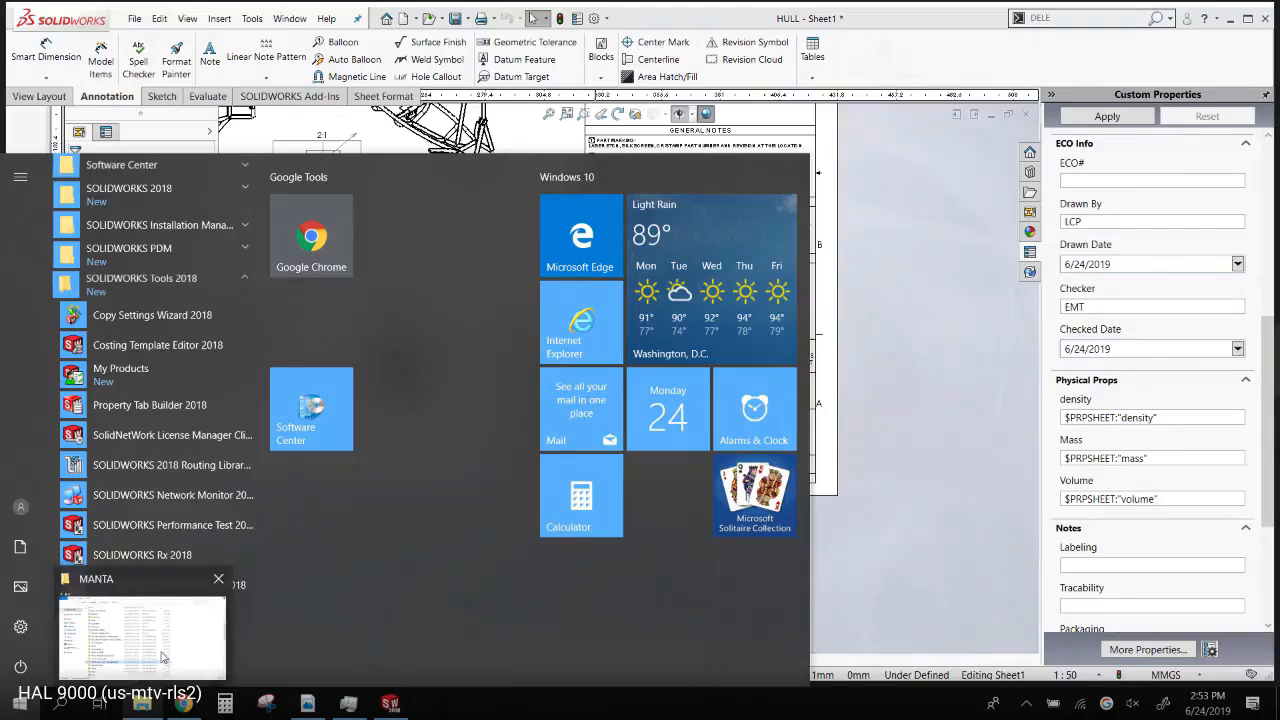
left_click(166, 406)
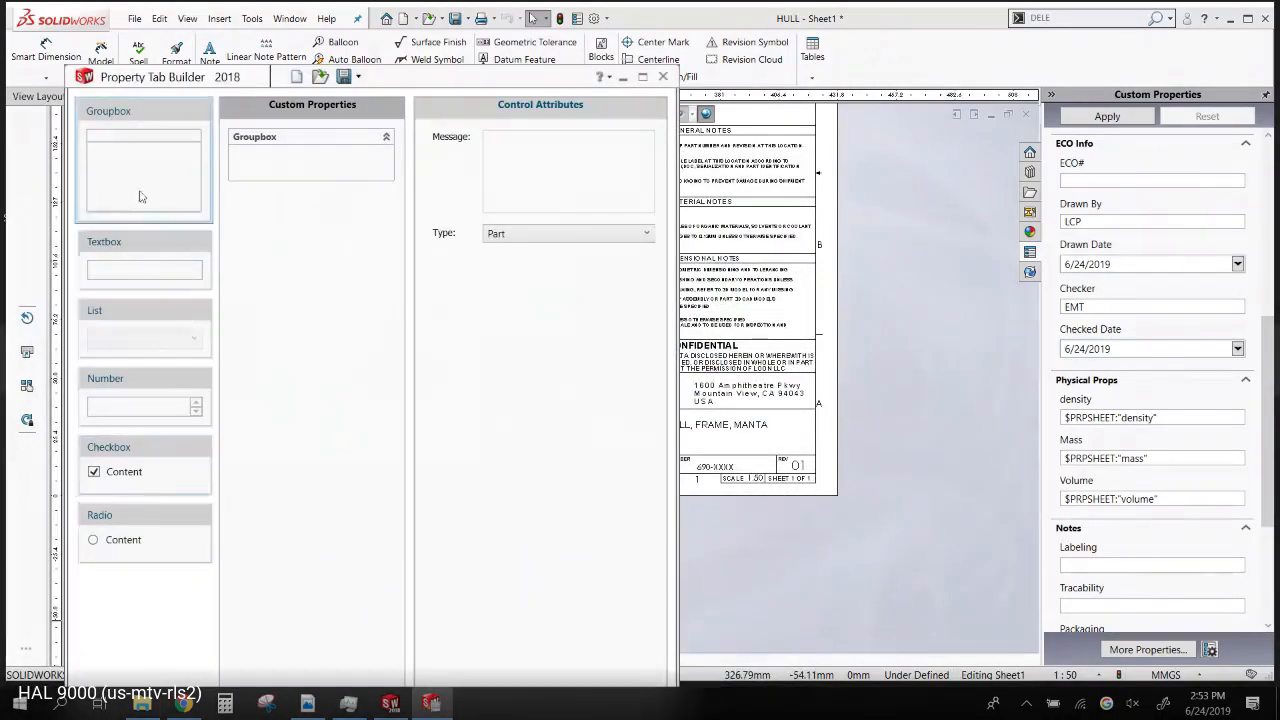
- Add two more groupboxes below the existing one in the new custom property template
left_click_drag(137, 175, 305, 262)
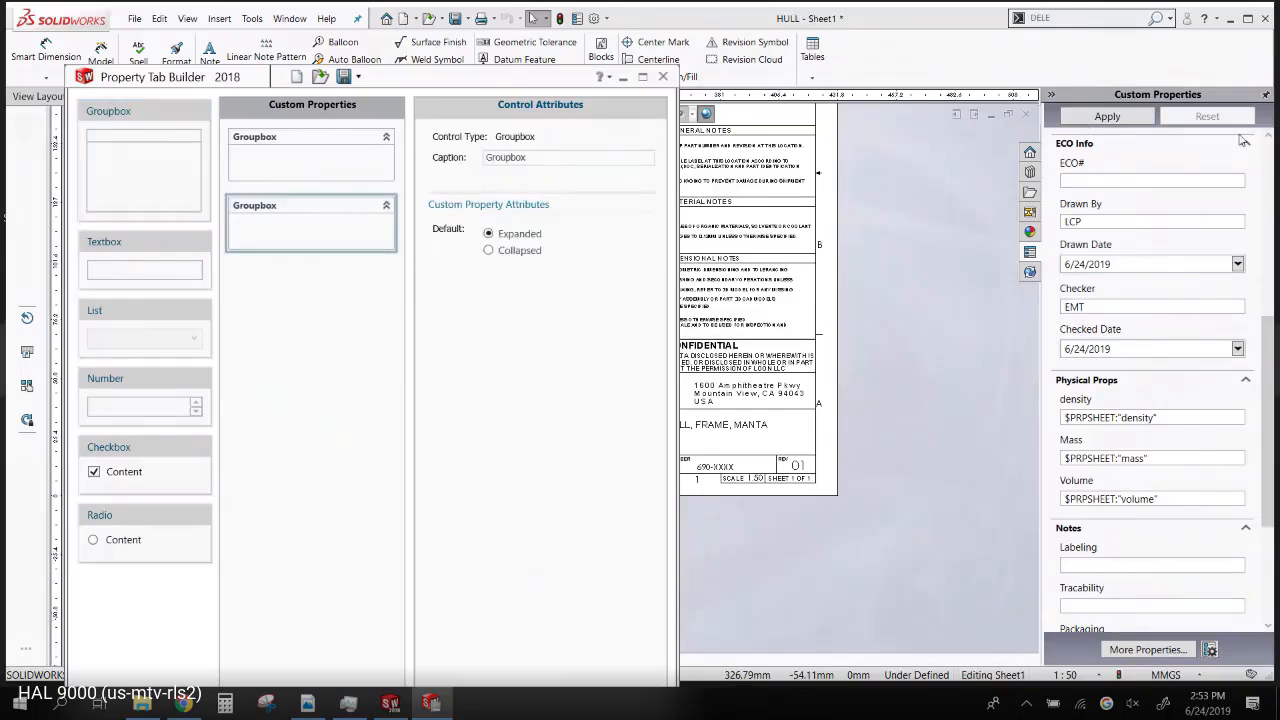
left_click_drag(114, 166, 286, 337)
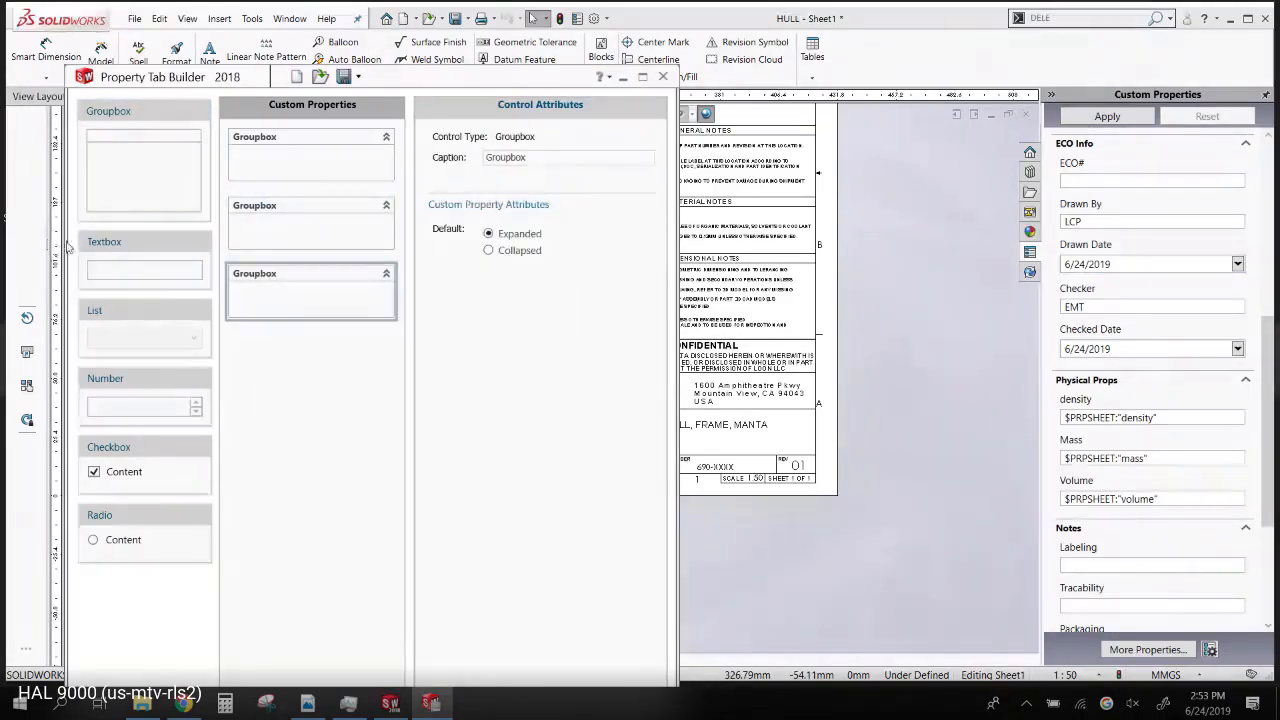
- Add a textbox, a list and a number control to the middle groupbox of the custom property template
left_click_drag(237, 248, 240, 240)
left_click_drag(149, 337, 270, 290)
left_click_drag(140, 404, 300, 290)
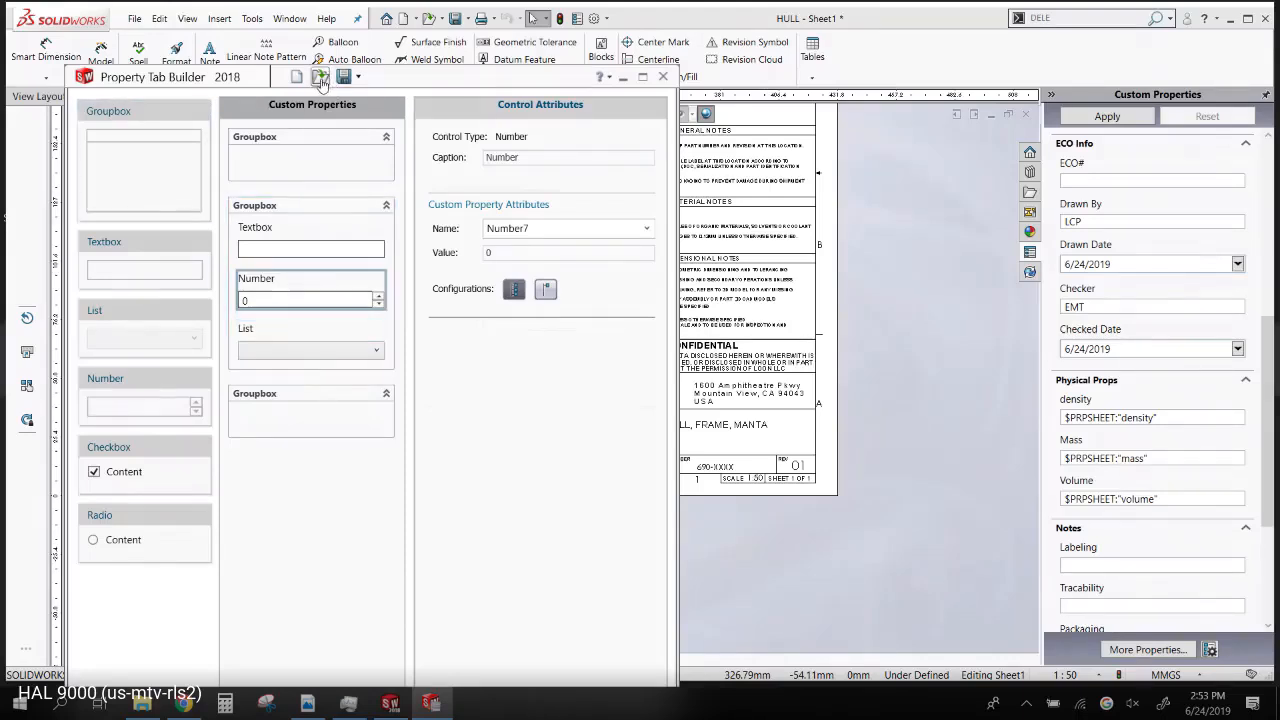
- Set the new textbox's caption to YOU SEE THIS and its custom property name to METADATA
left_click(335, 249)
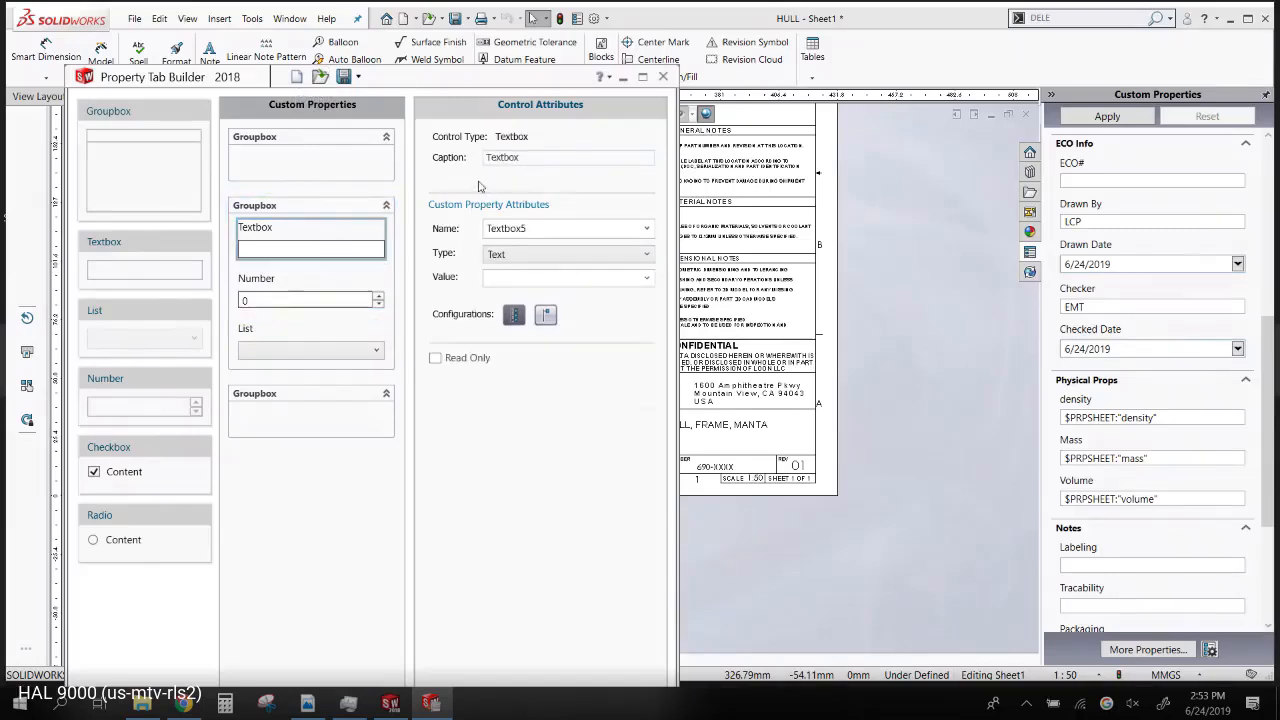
left_click_drag(532, 157, 483, 157)
type("YOU SEE THIS")
left_click_drag(530, 228, 446, 231)
type("METADATA")
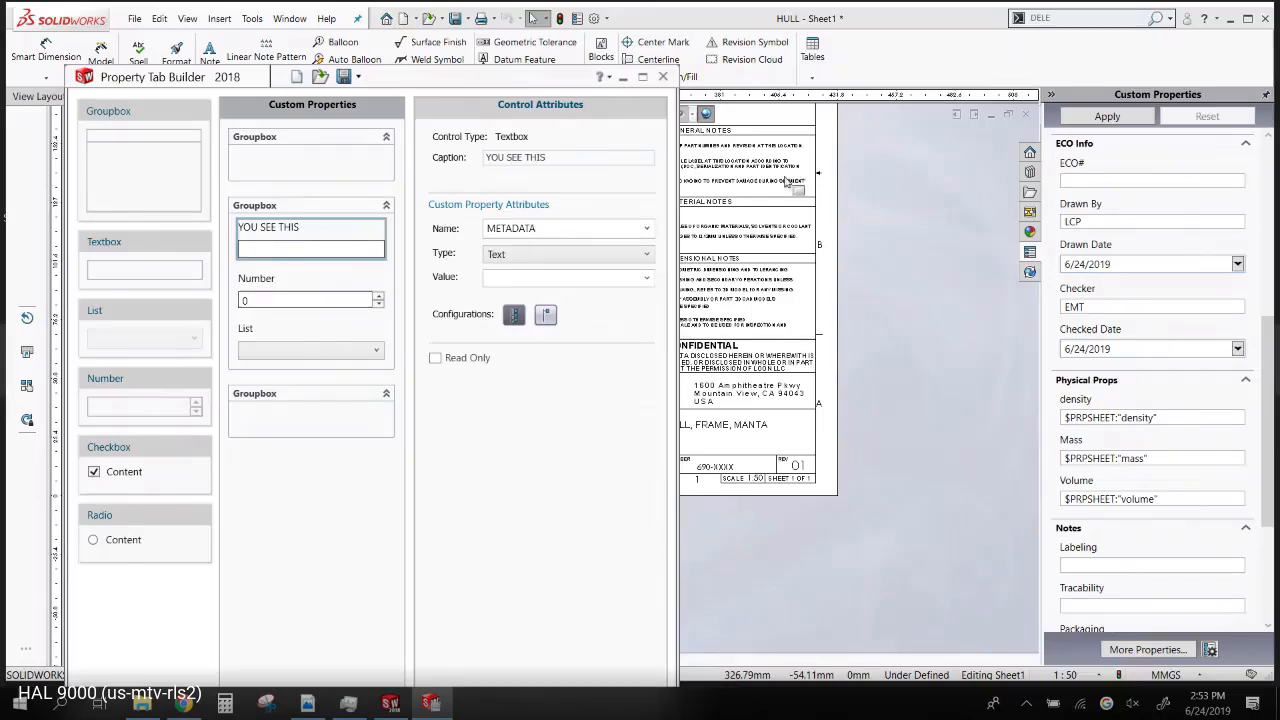
double_click(549, 225)
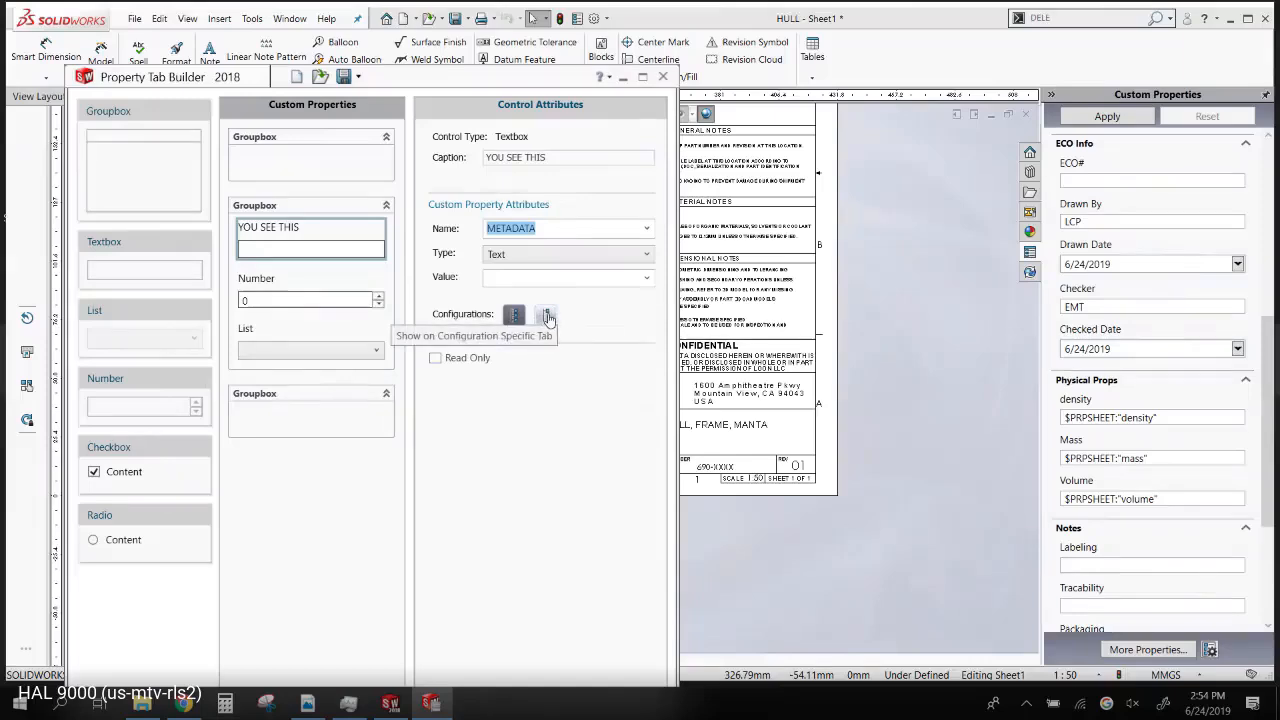
left_click(547, 317)
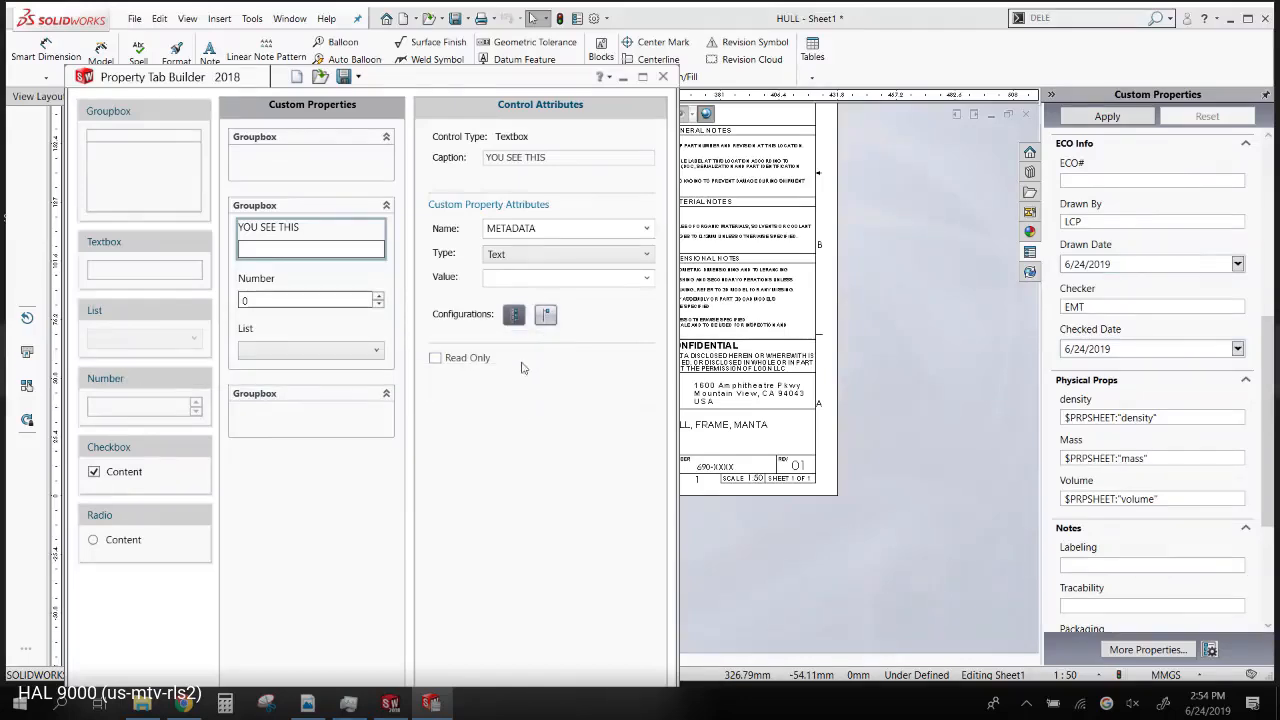
- Discard the current form and open the agile properties part.prtprp template from the prop TABS folder
left_click(319, 78)
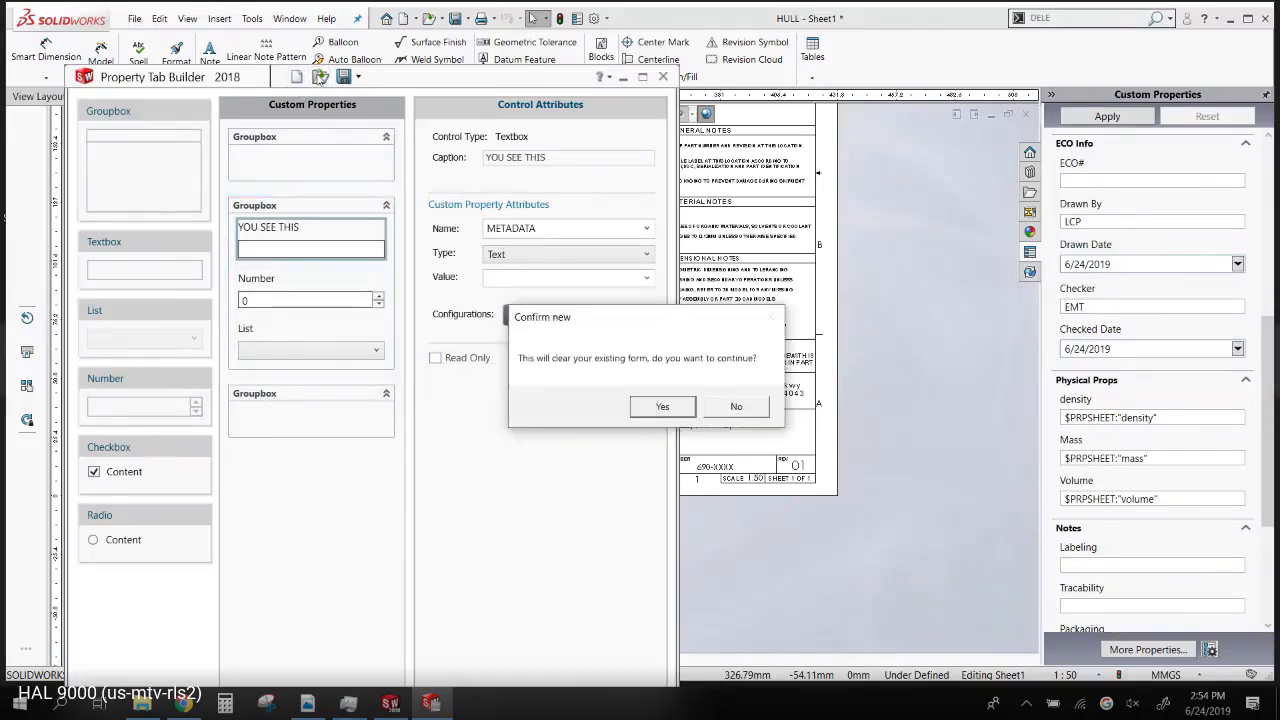
left_click(660, 407)
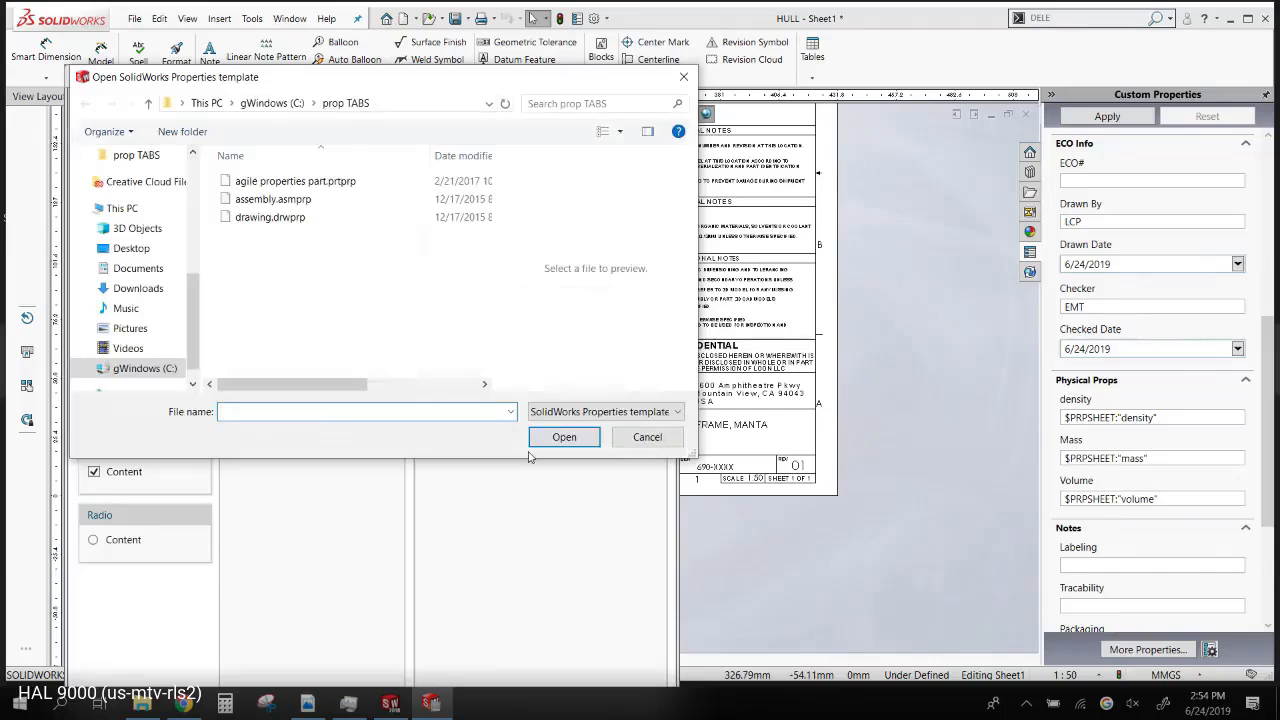
left_click(297, 181)
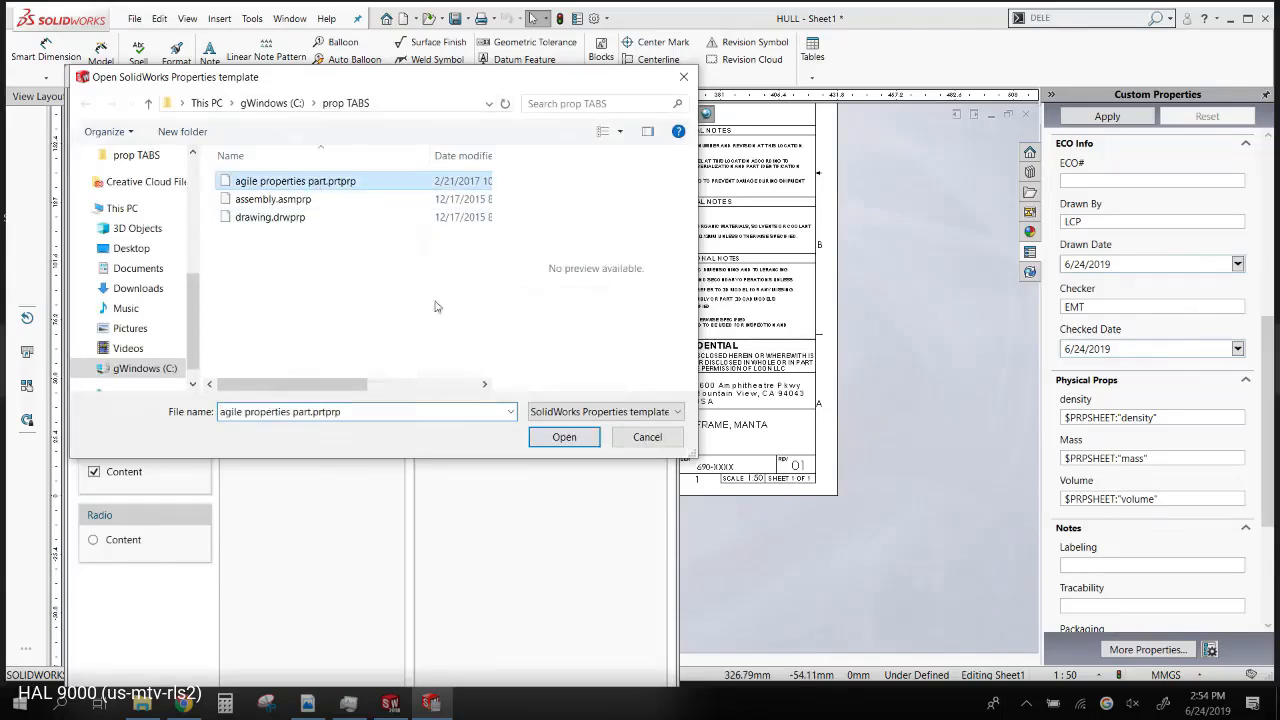
left_click(555, 434)
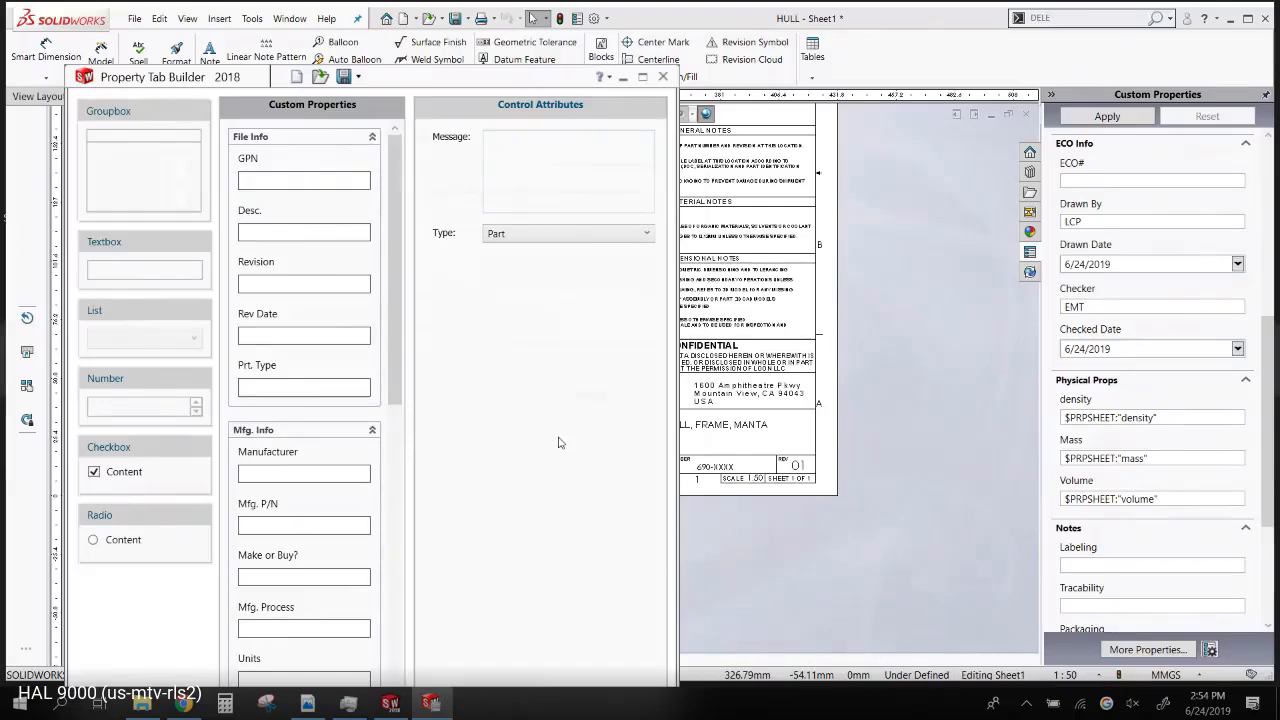
- Examine the attributes of the Mfg. P/N textbox, and close Property Tab Builder to return to the HULL drawing
left_click_drag(400, 221, 416, 308)
left_click(342, 341)
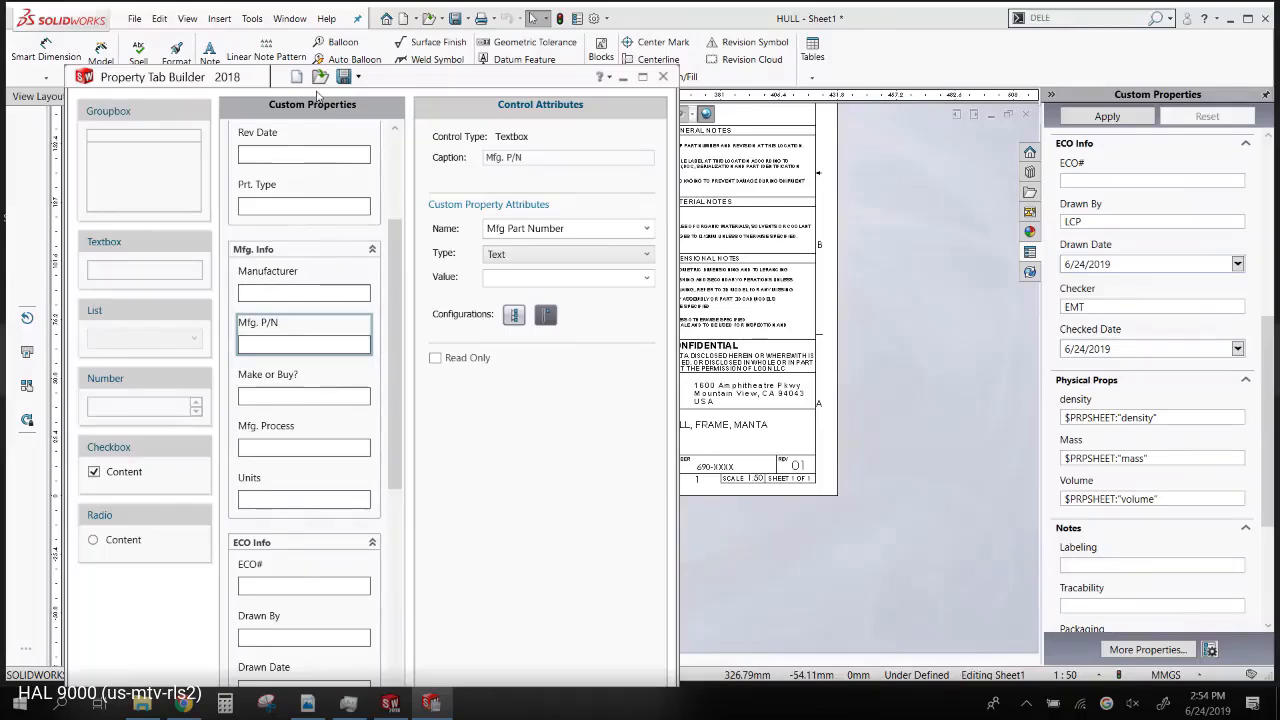
left_click(663, 76)
left_click(615, 407)
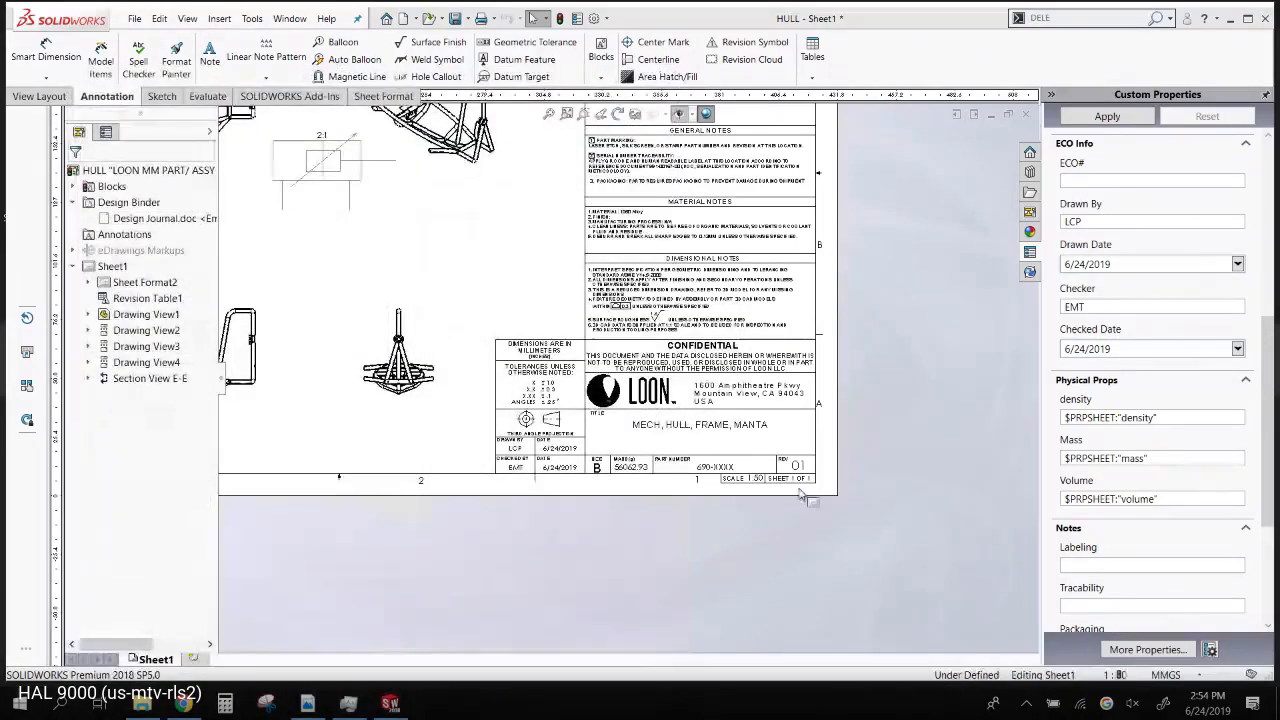
scroll(549, 352, "down", 2)
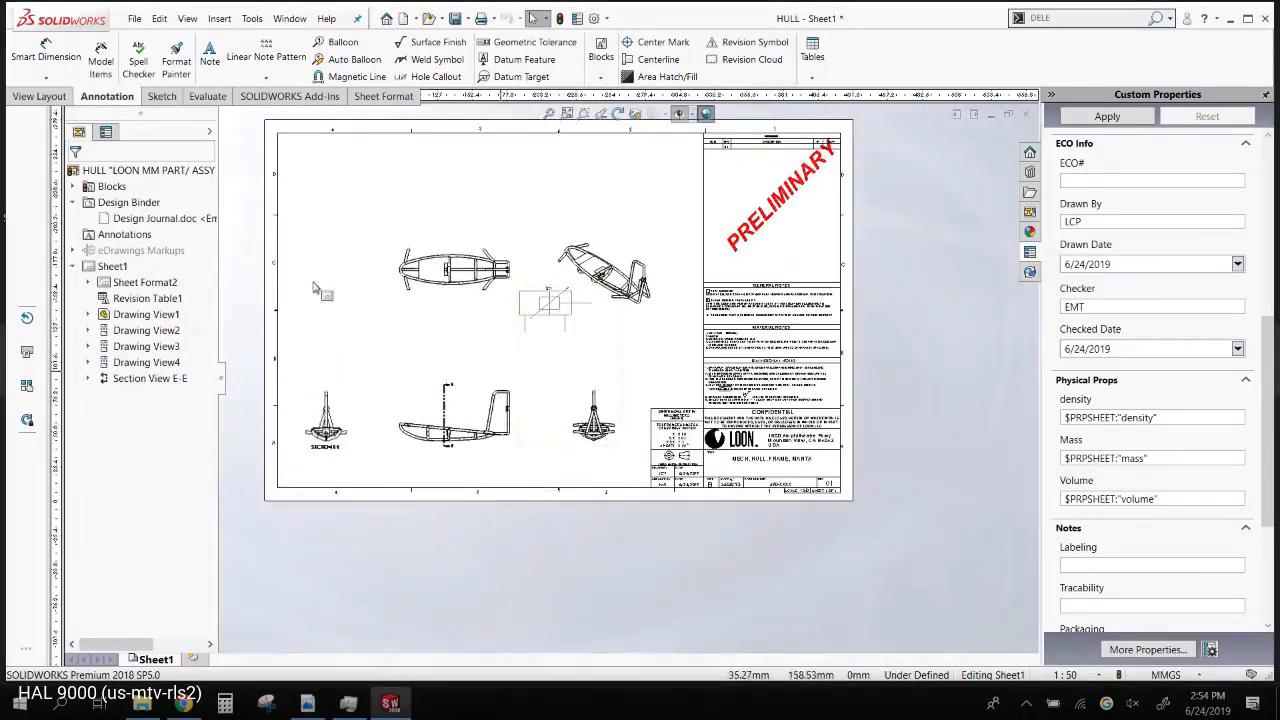
- Launch SOLIDWORKS Treehouse 2018 from the SOLIDWORKS Tools 2018 programs
left_click(13, 712)
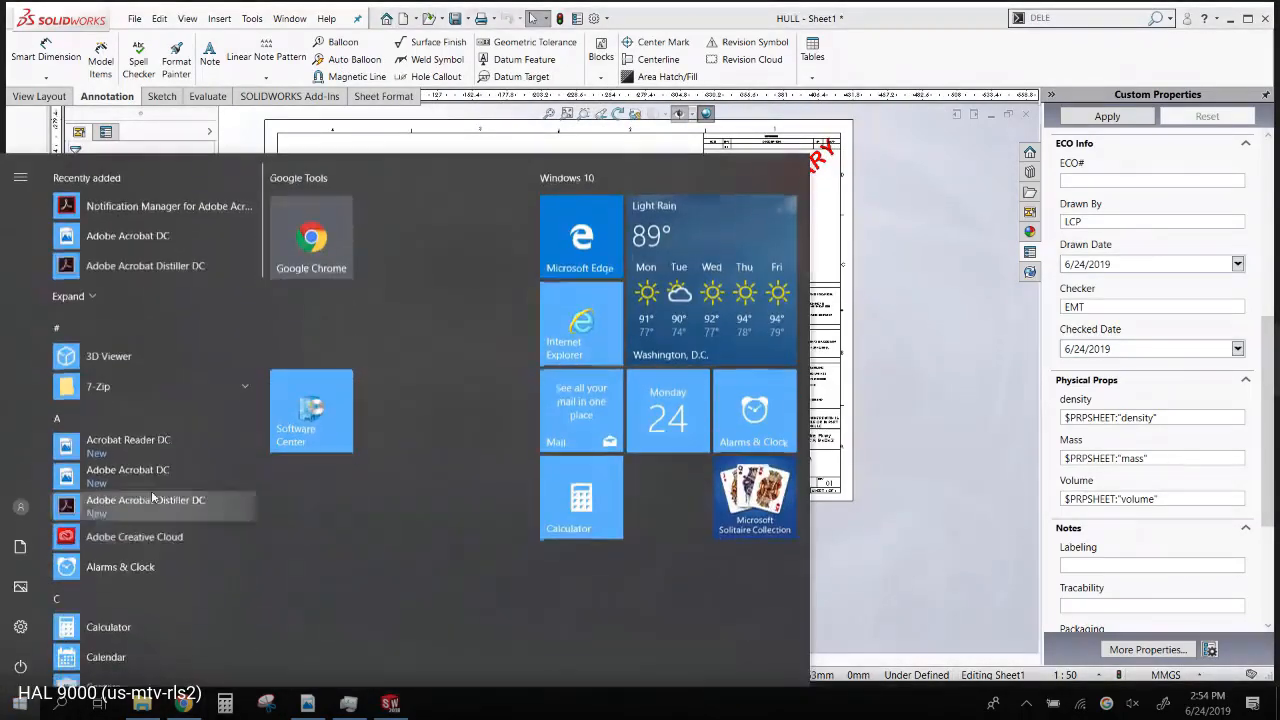
scroll(163, 558, "down", 10)
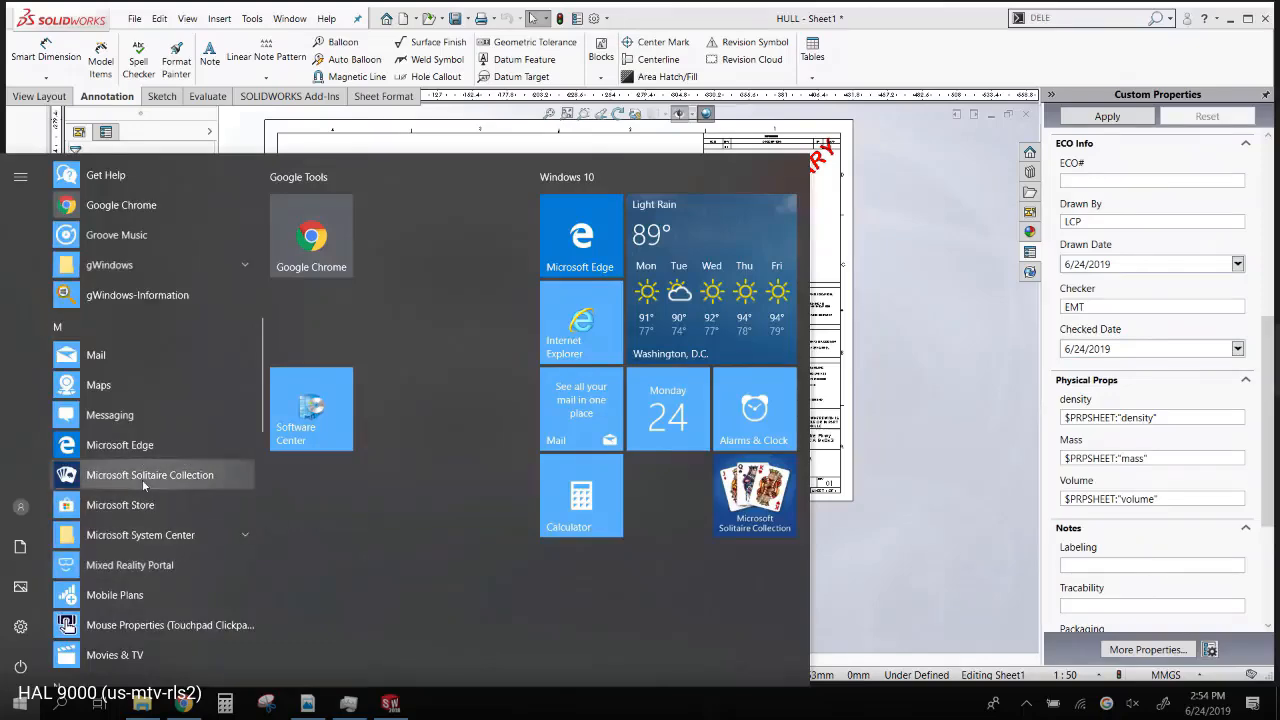
scroll(142, 480, "down", 5)
scroll(143, 480, "down", 3)
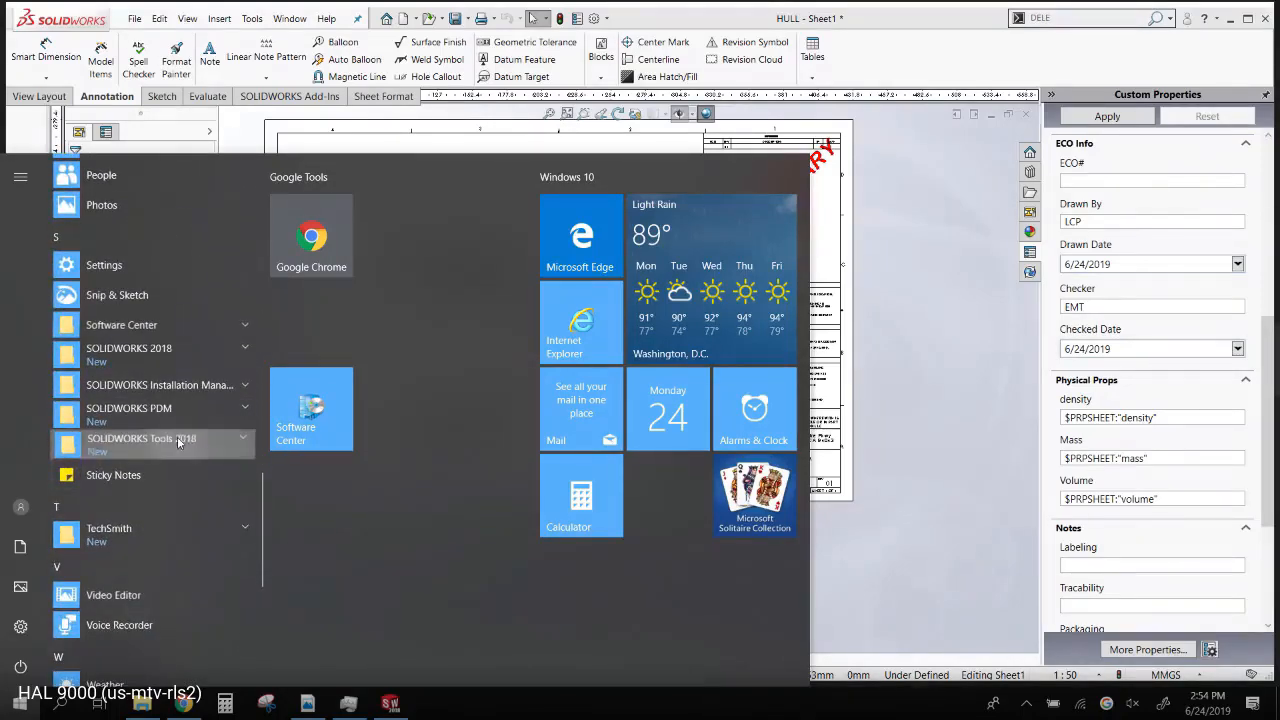
left_click(179, 441)
scroll(186, 511, "down", 3)
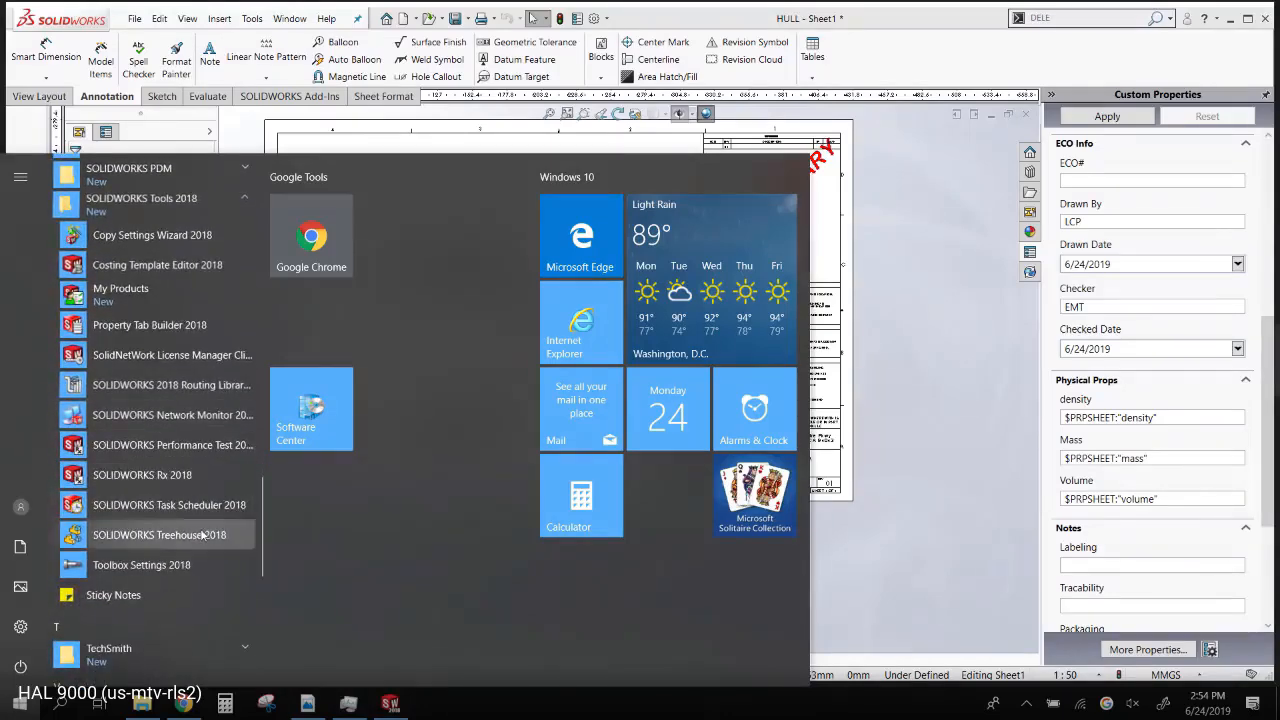
left_click(203, 535)
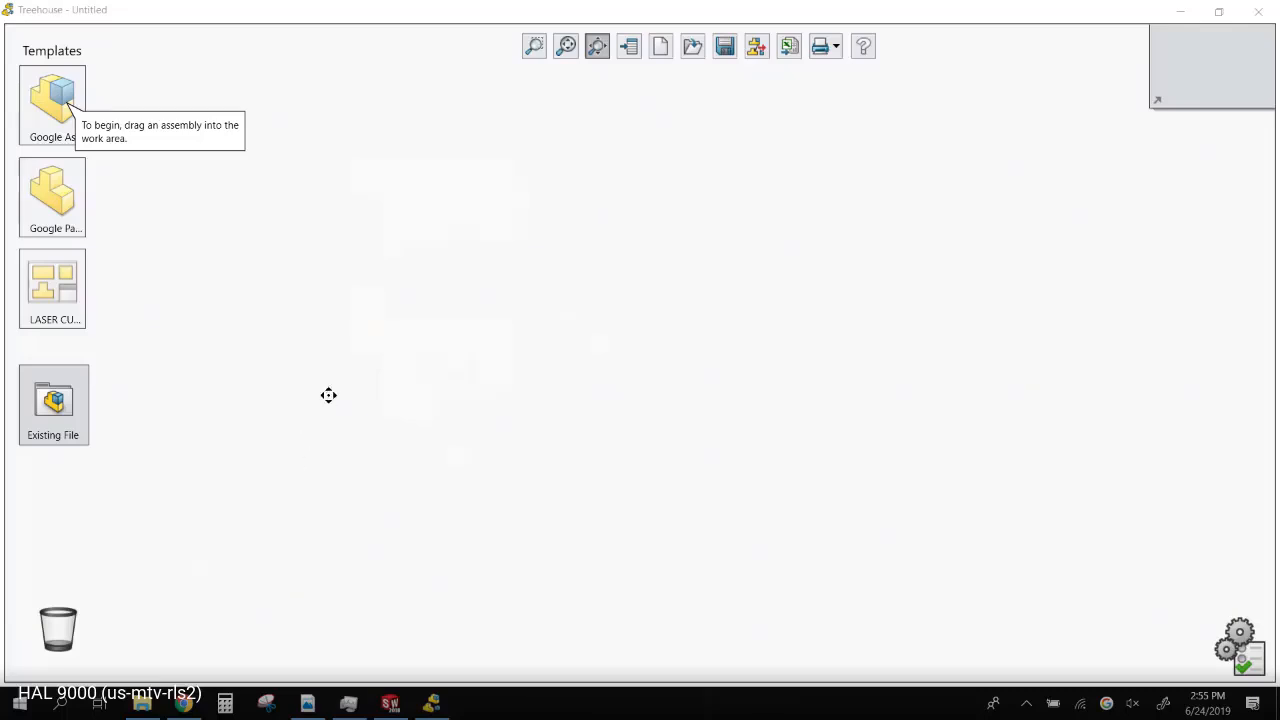
- Build a hierarchy from the Google templates with a top-level assembly, one subassembly beneath it and two parts under that subassembly
left_click_drag(55, 100, 686, 188)
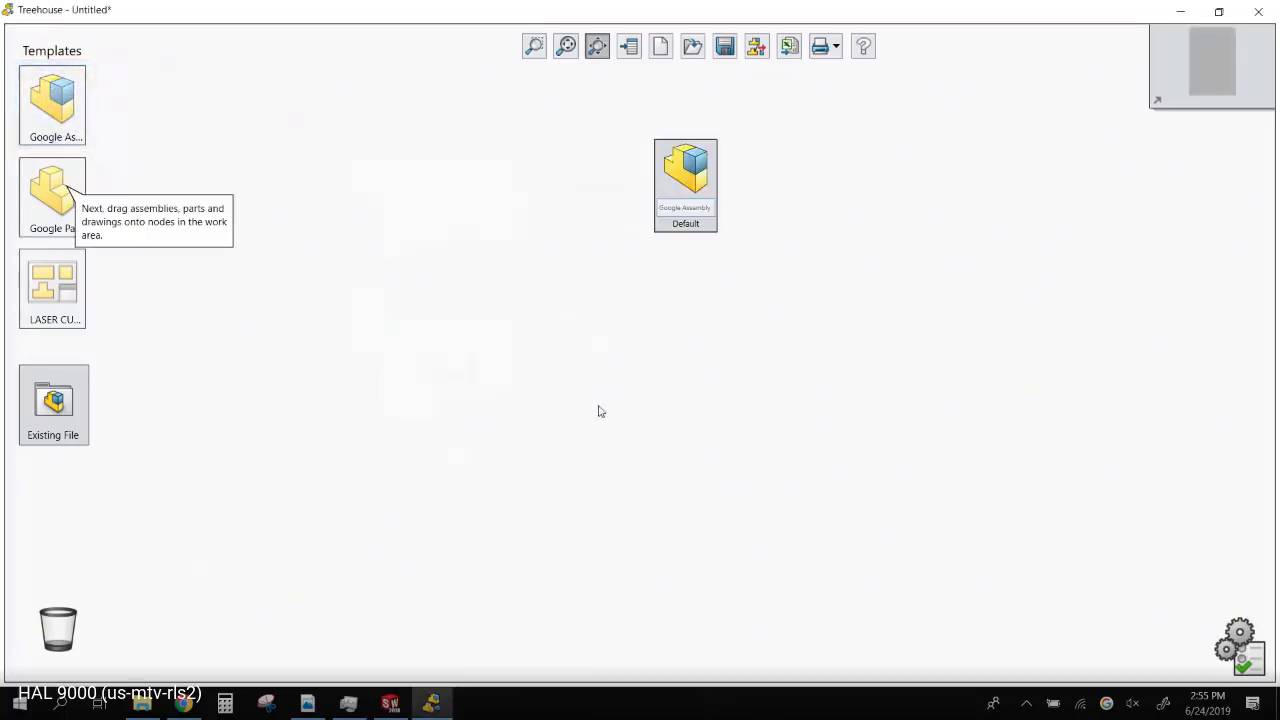
mouse_move(55, 100)
left_click_drag(129, 92, 684, 195)
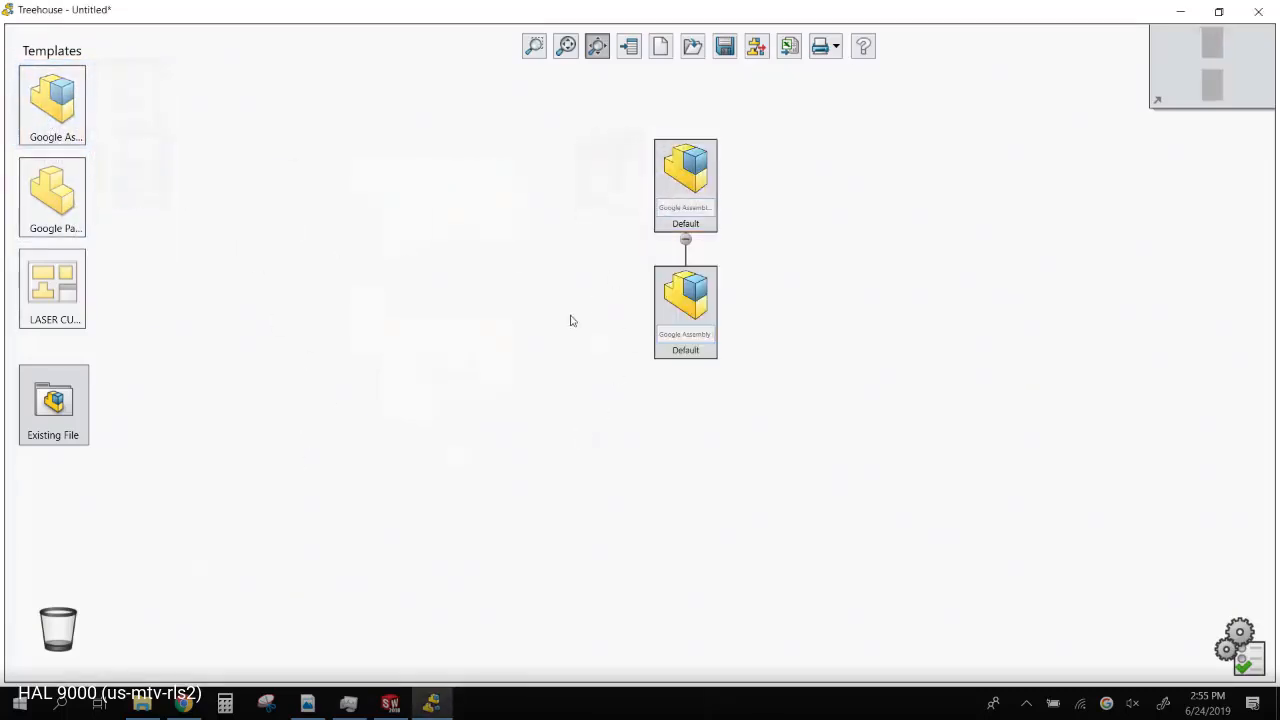
mouse_move(79, 194)
left_click_drag(130, 155, 672, 312)
mouse_move(49, 220)
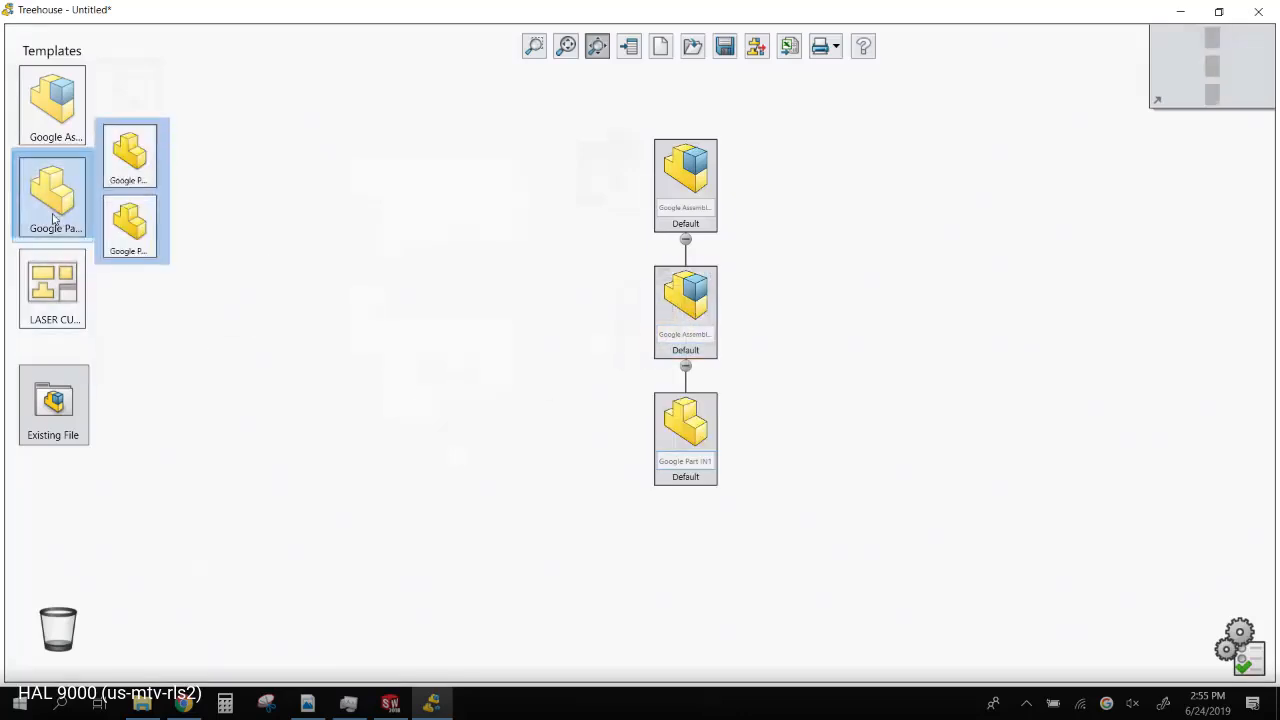
left_click_drag(130, 155, 662, 318)
- Add a part directly under the top-level assembly and attach a LASER CUTTER drawing to that part
mouse_move(52, 195)
left_click_drag(128, 155, 712, 192)
mouse_move(52, 290)
left_click_drag(128, 196, 742, 304)
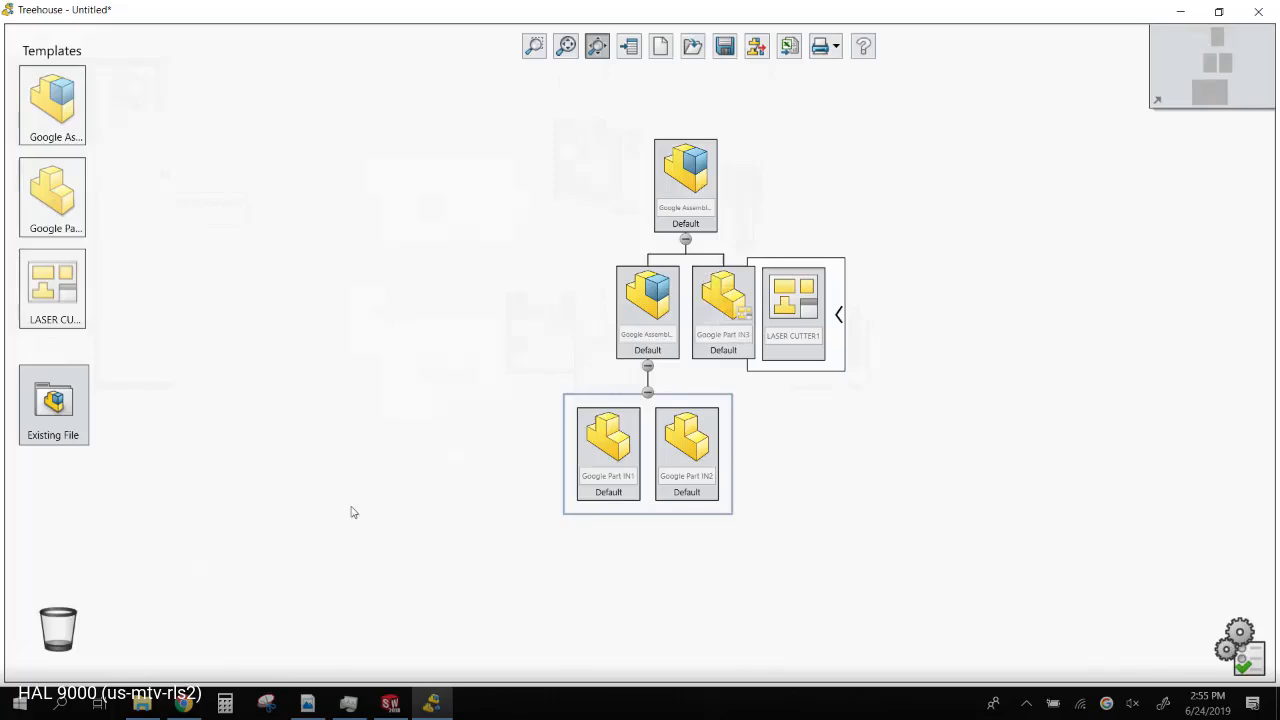
- Start a new Treehouse document without saving the hierarchy, and import the _MANTA_TLA assembly from the MANTA folder in File Explorer
left_click(659, 47)
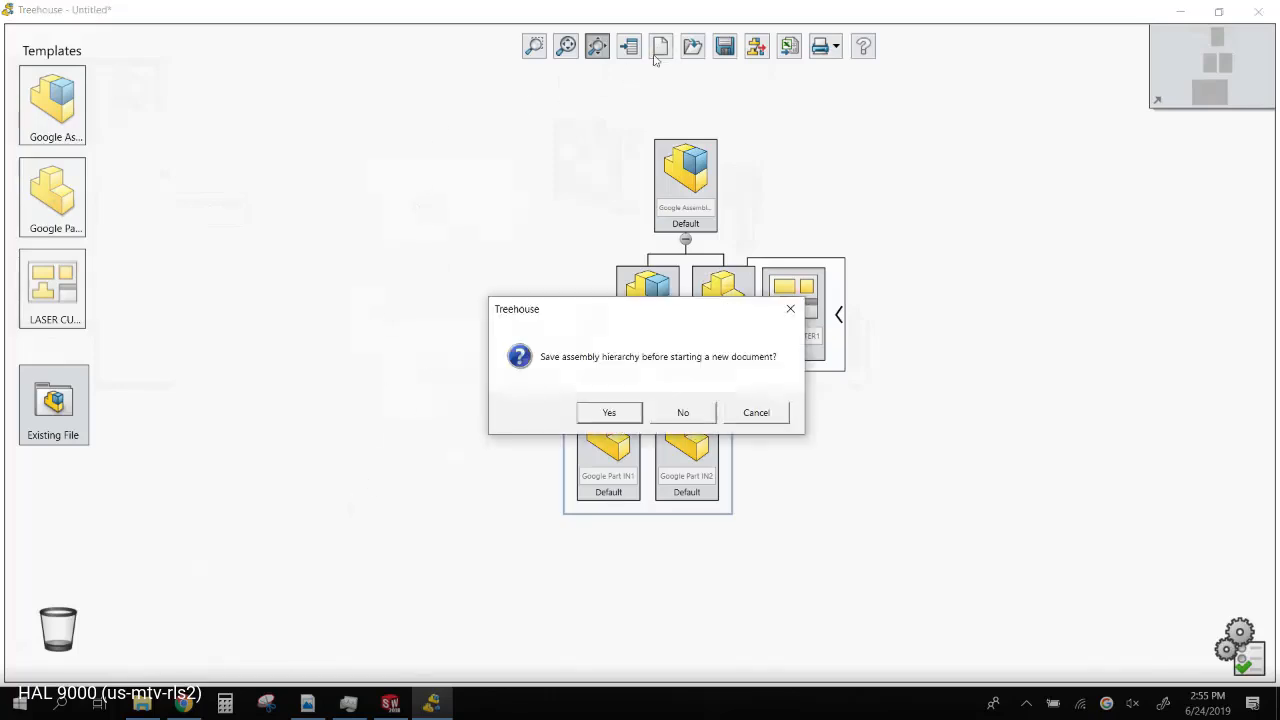
left_click(685, 416)
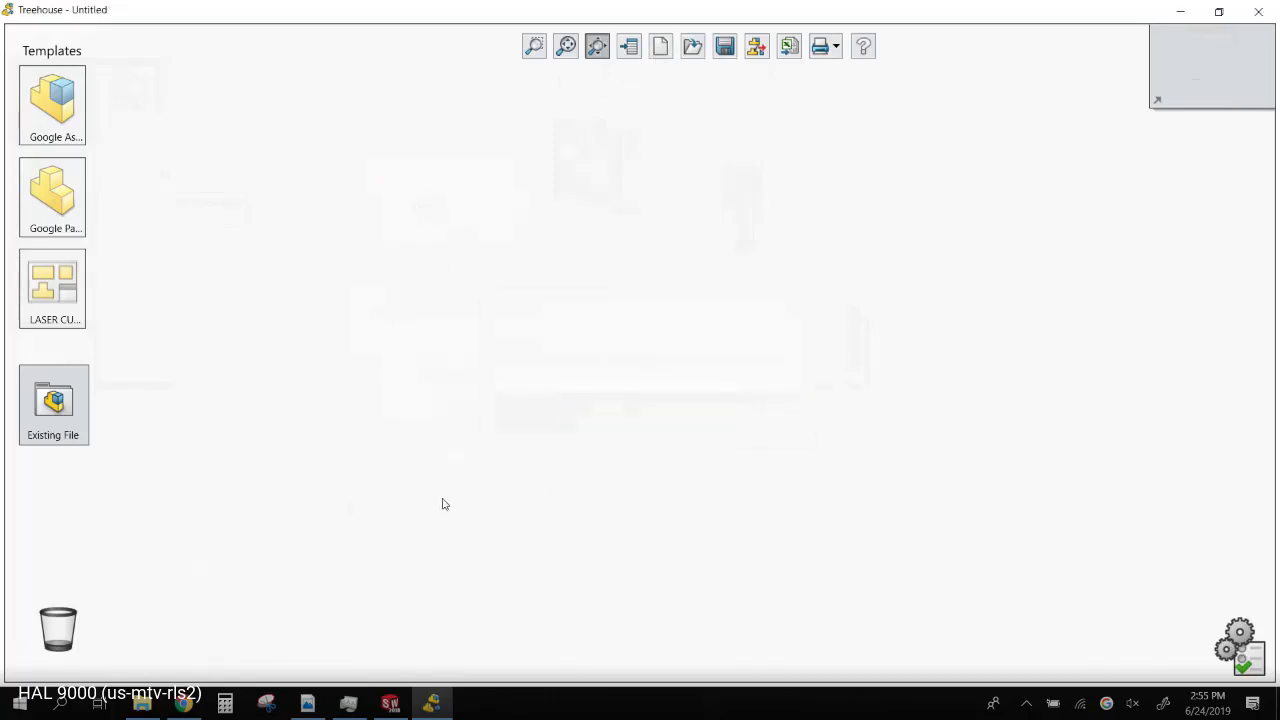
left_click(142, 703)
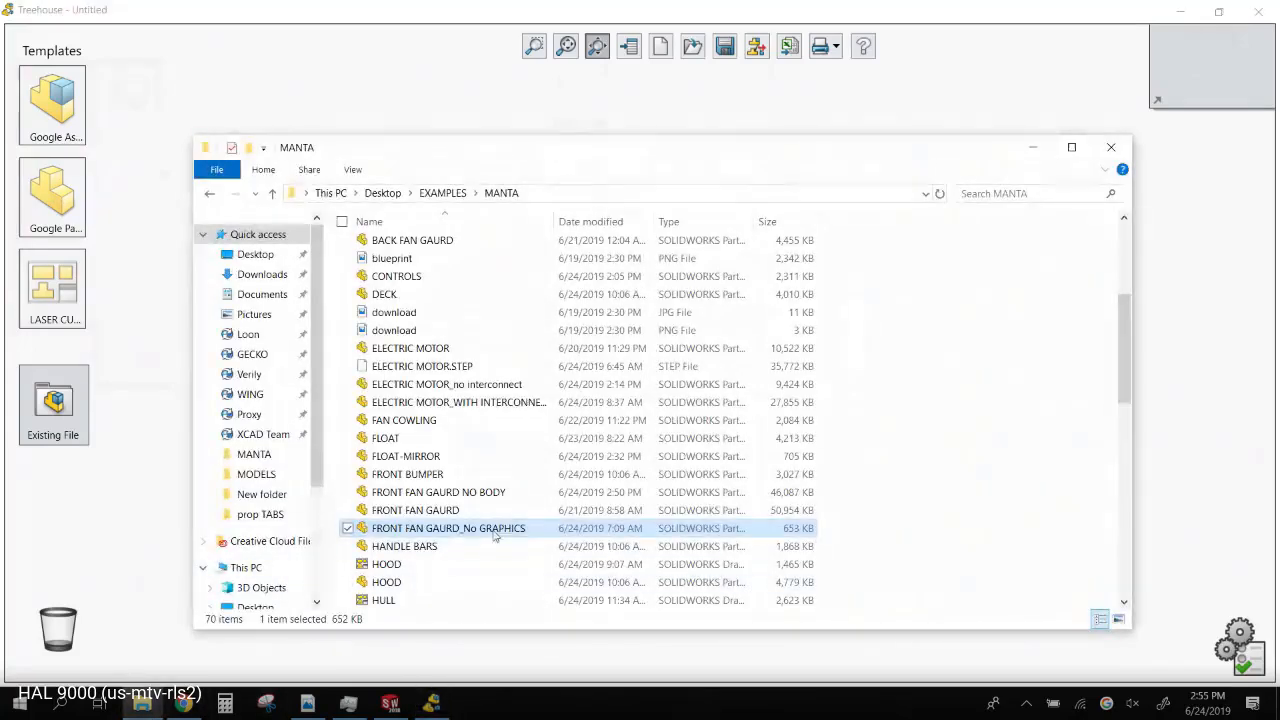
scroll(500, 520, "up", 5)
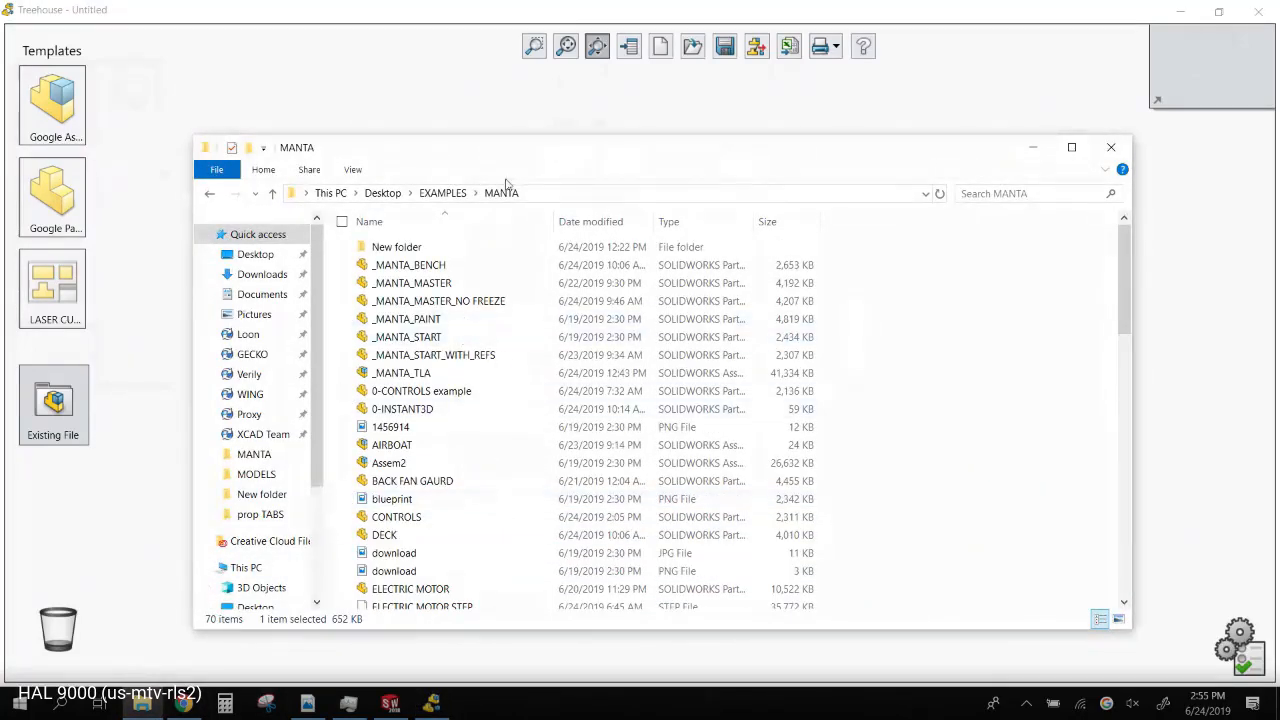
left_click_drag(508, 148, 1010, 131)
left_click_drag(918, 358, 533, 370)
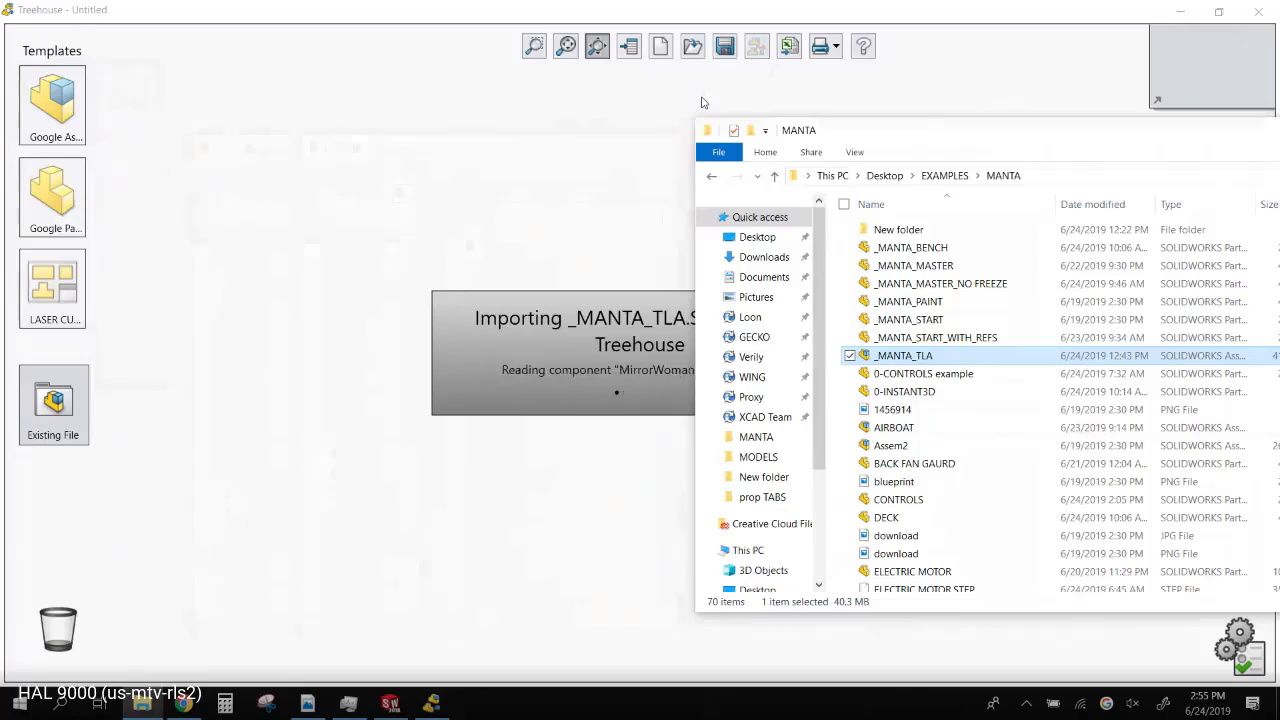
left_click_drag(1010, 139, 423, 479)
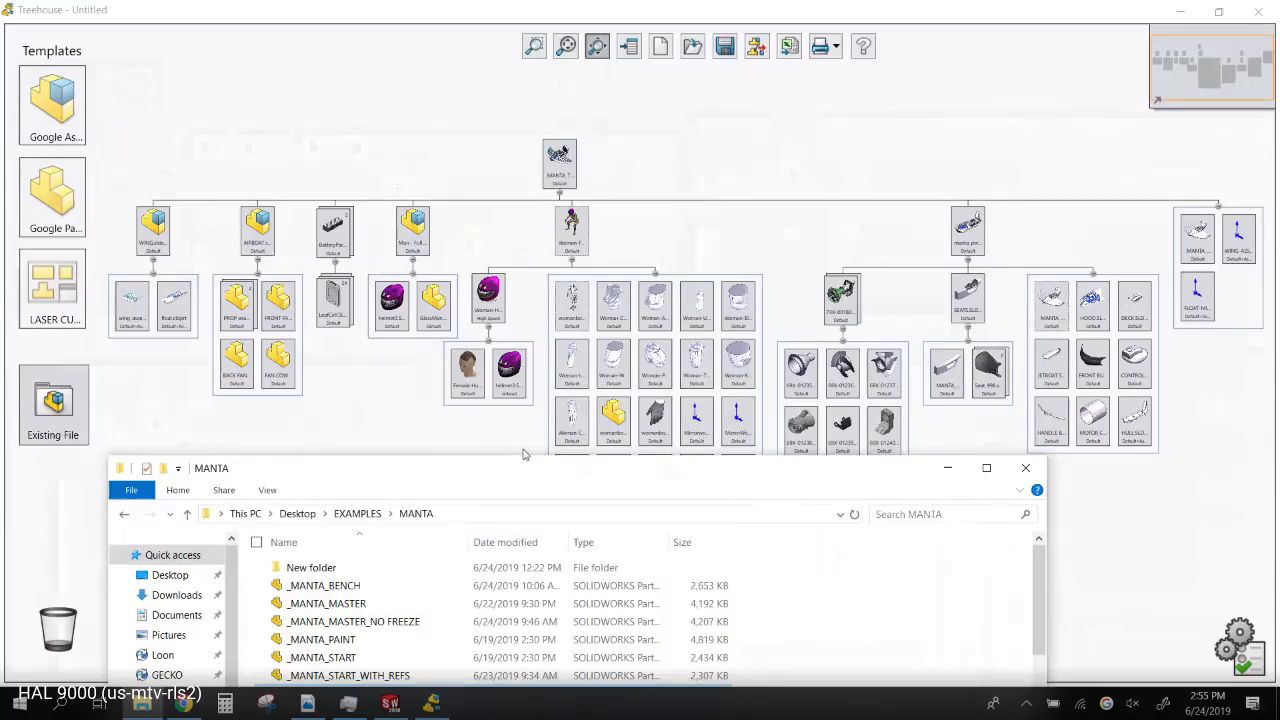
left_click(450, 441)
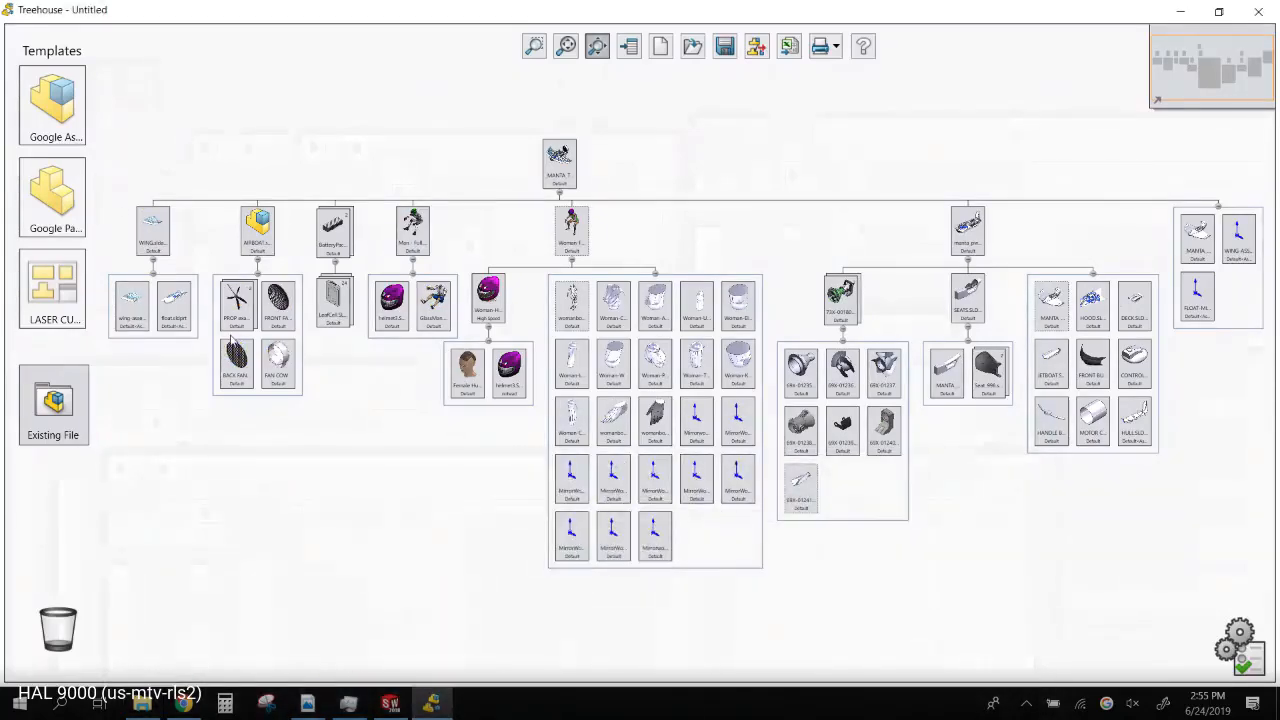
- Inspect the subassembly branches of the imported _MANTA_TLA hierarchy up close, and close Treehouse to return to the HULL drawing
scroll(240, 330, "up", 5)
scroll(408, 262, "down", 3)
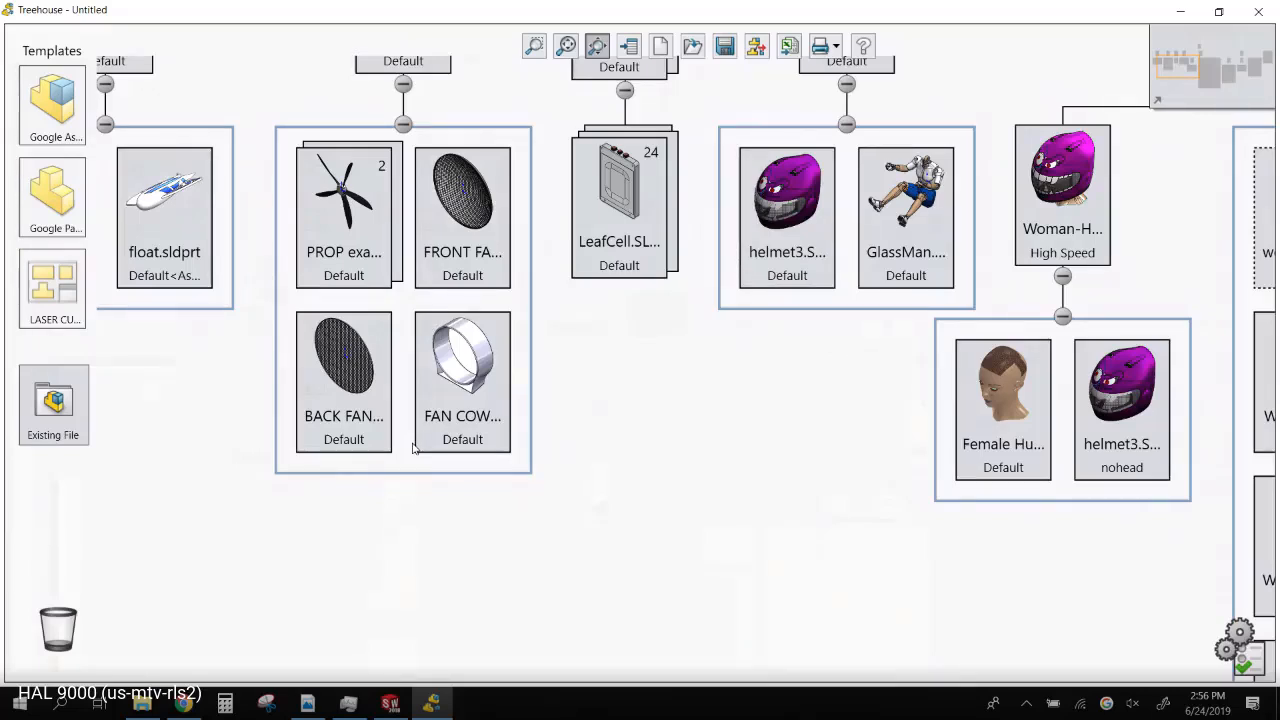
scroll(566, 318, "down", 3)
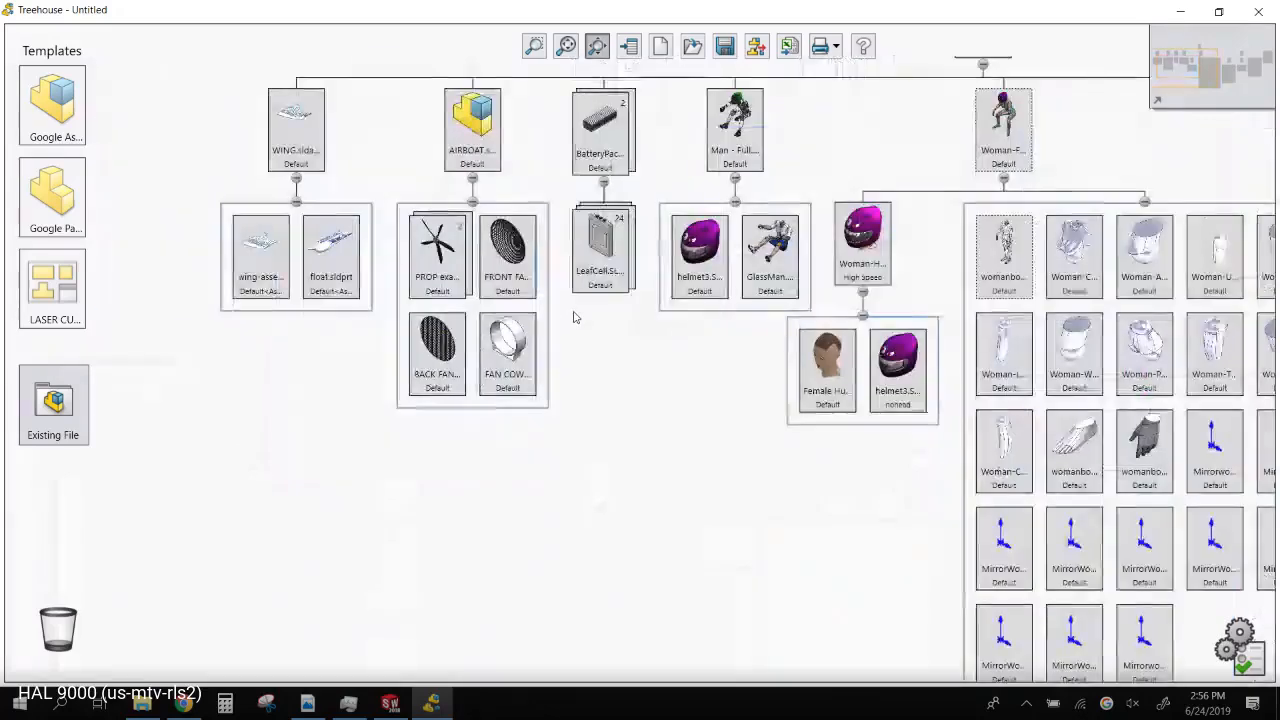
left_click(1262, 10)
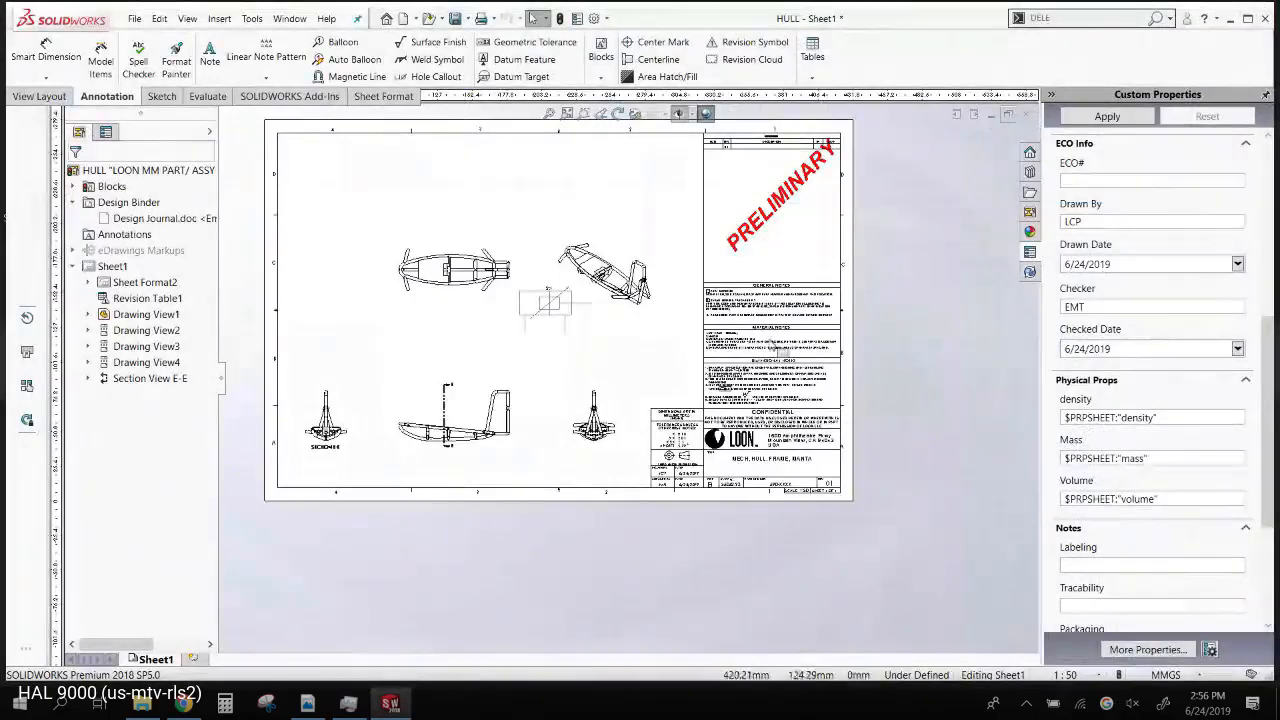
scroll(546, 185, "down", 1)
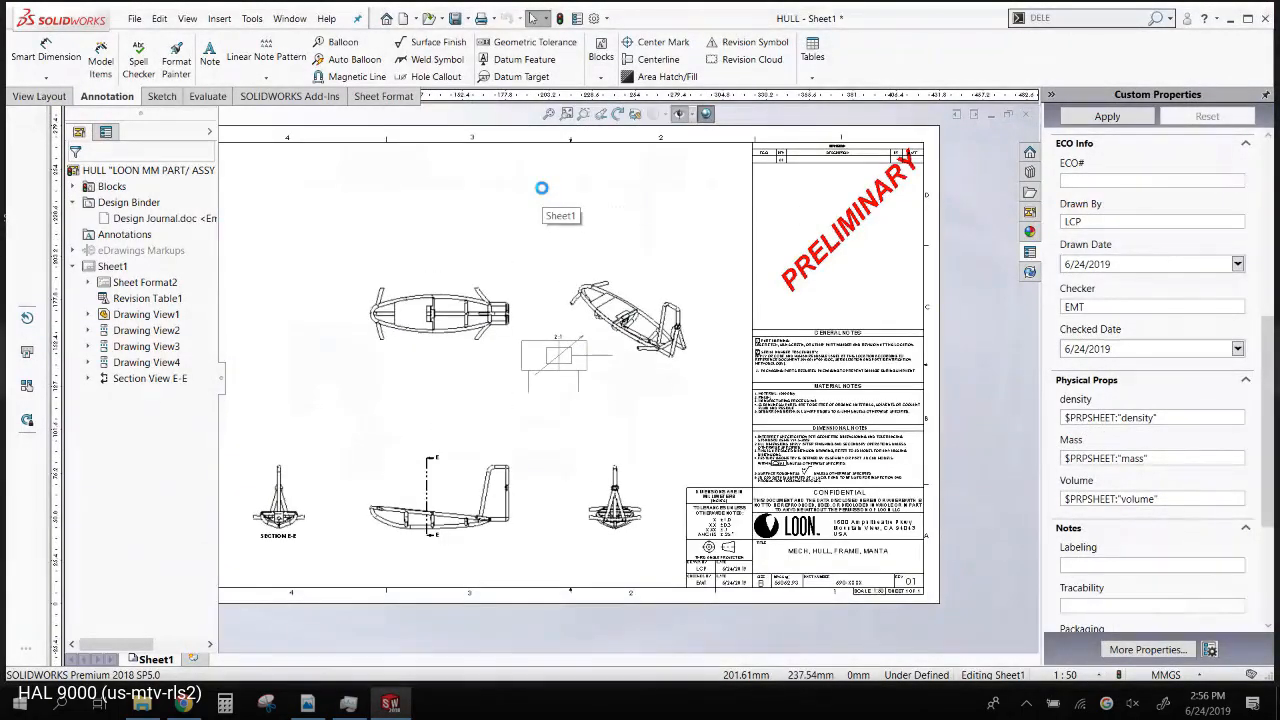